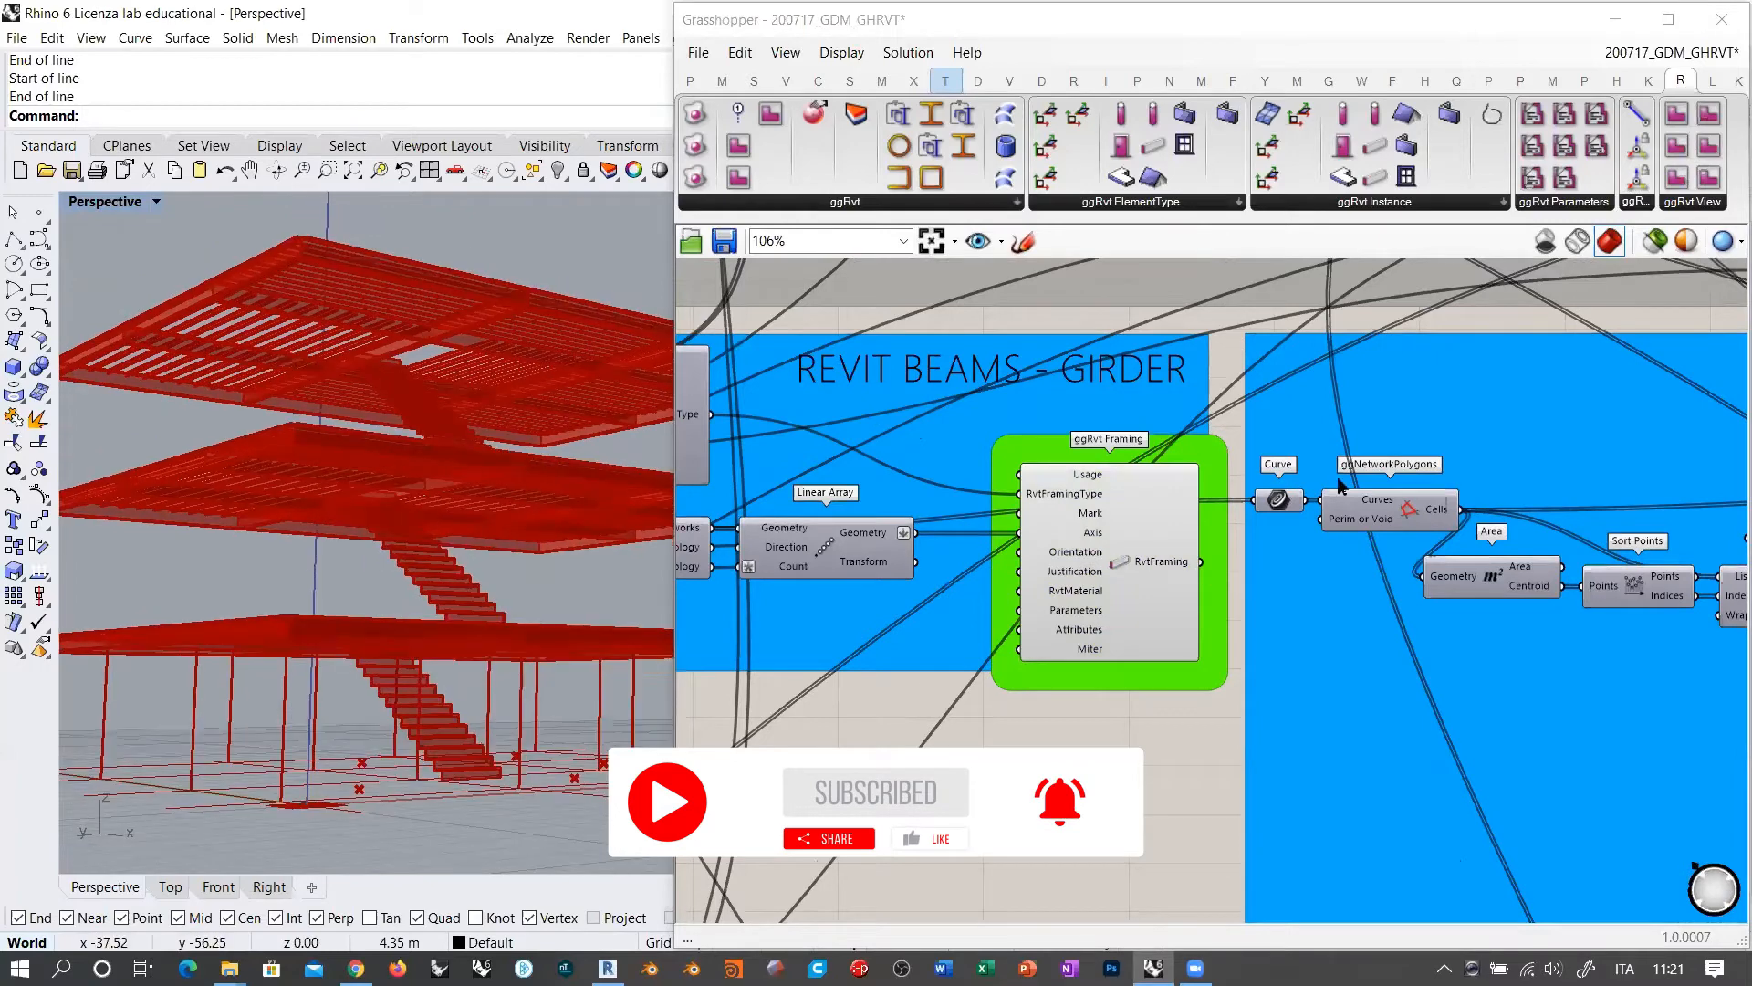
Step: Turn on the preview of the ggRvt Column component in the REVIT COLUMNS group and orbit the model to view the columns
scroll(1262, 509, "down", 9)
scroll(1433, 787, "up", 5)
right_click_drag(1403, 752, 1457, 883)
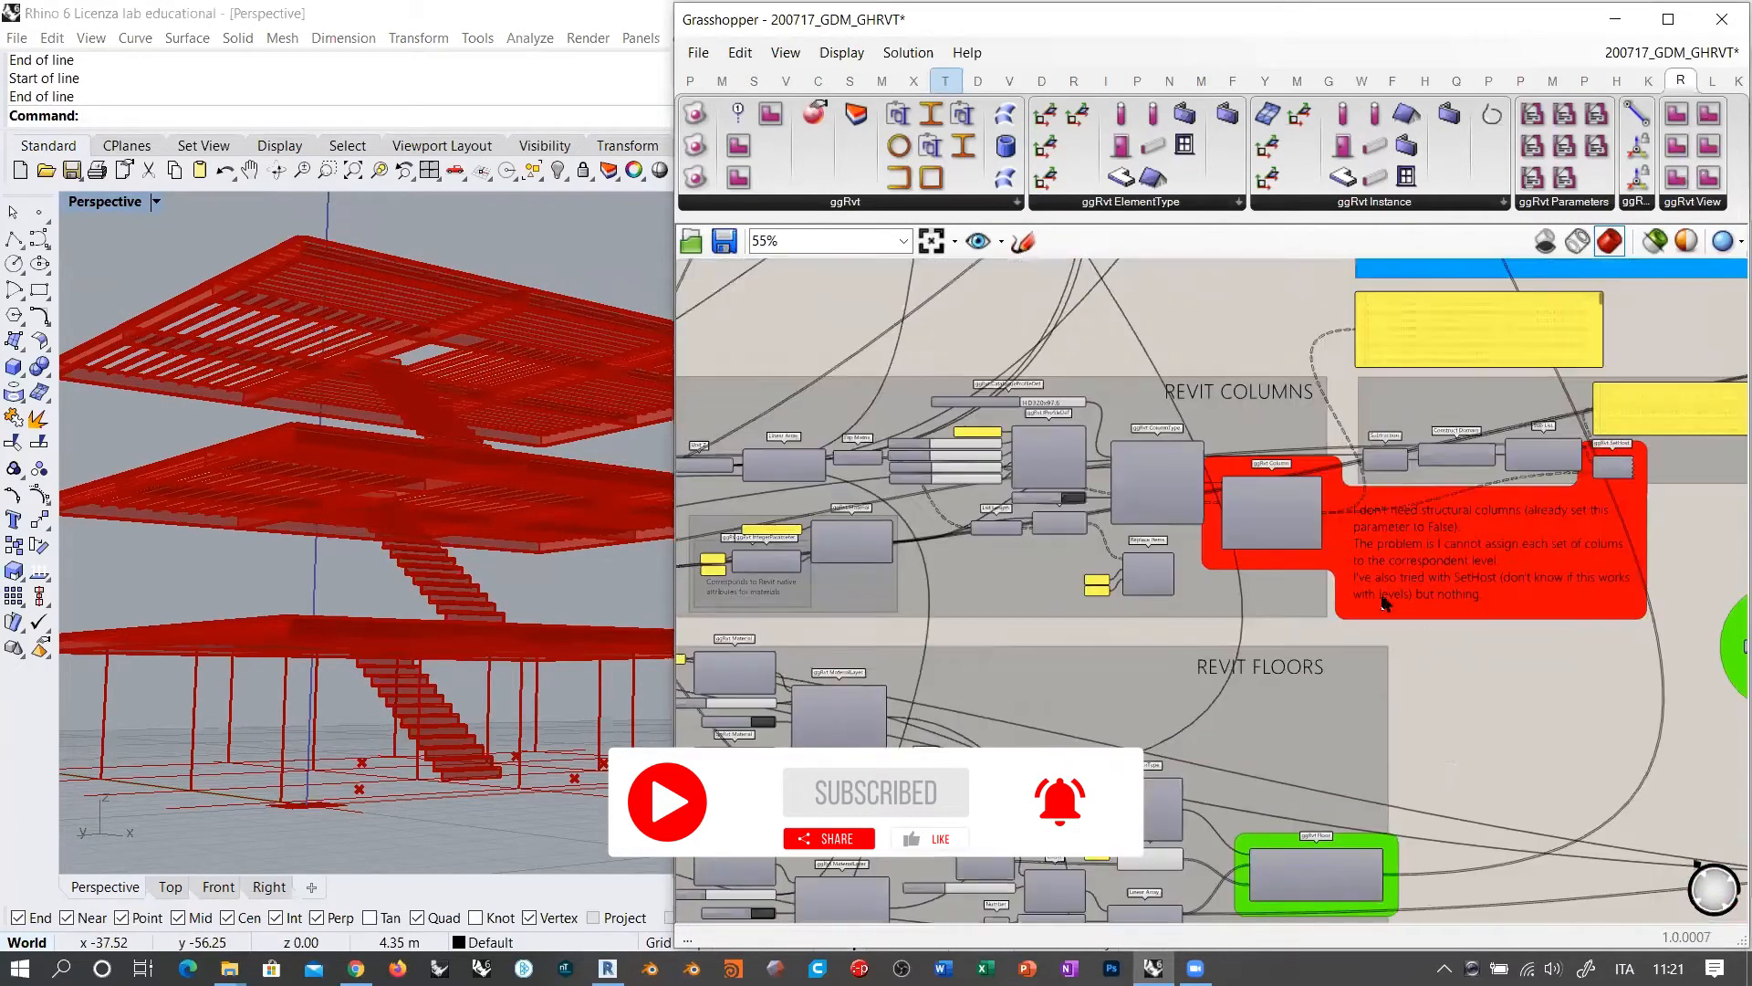
scroll(1261, 518, "up", 4)
left_click(1306, 512)
key("ctrl+q")
left_click(1557, 807)
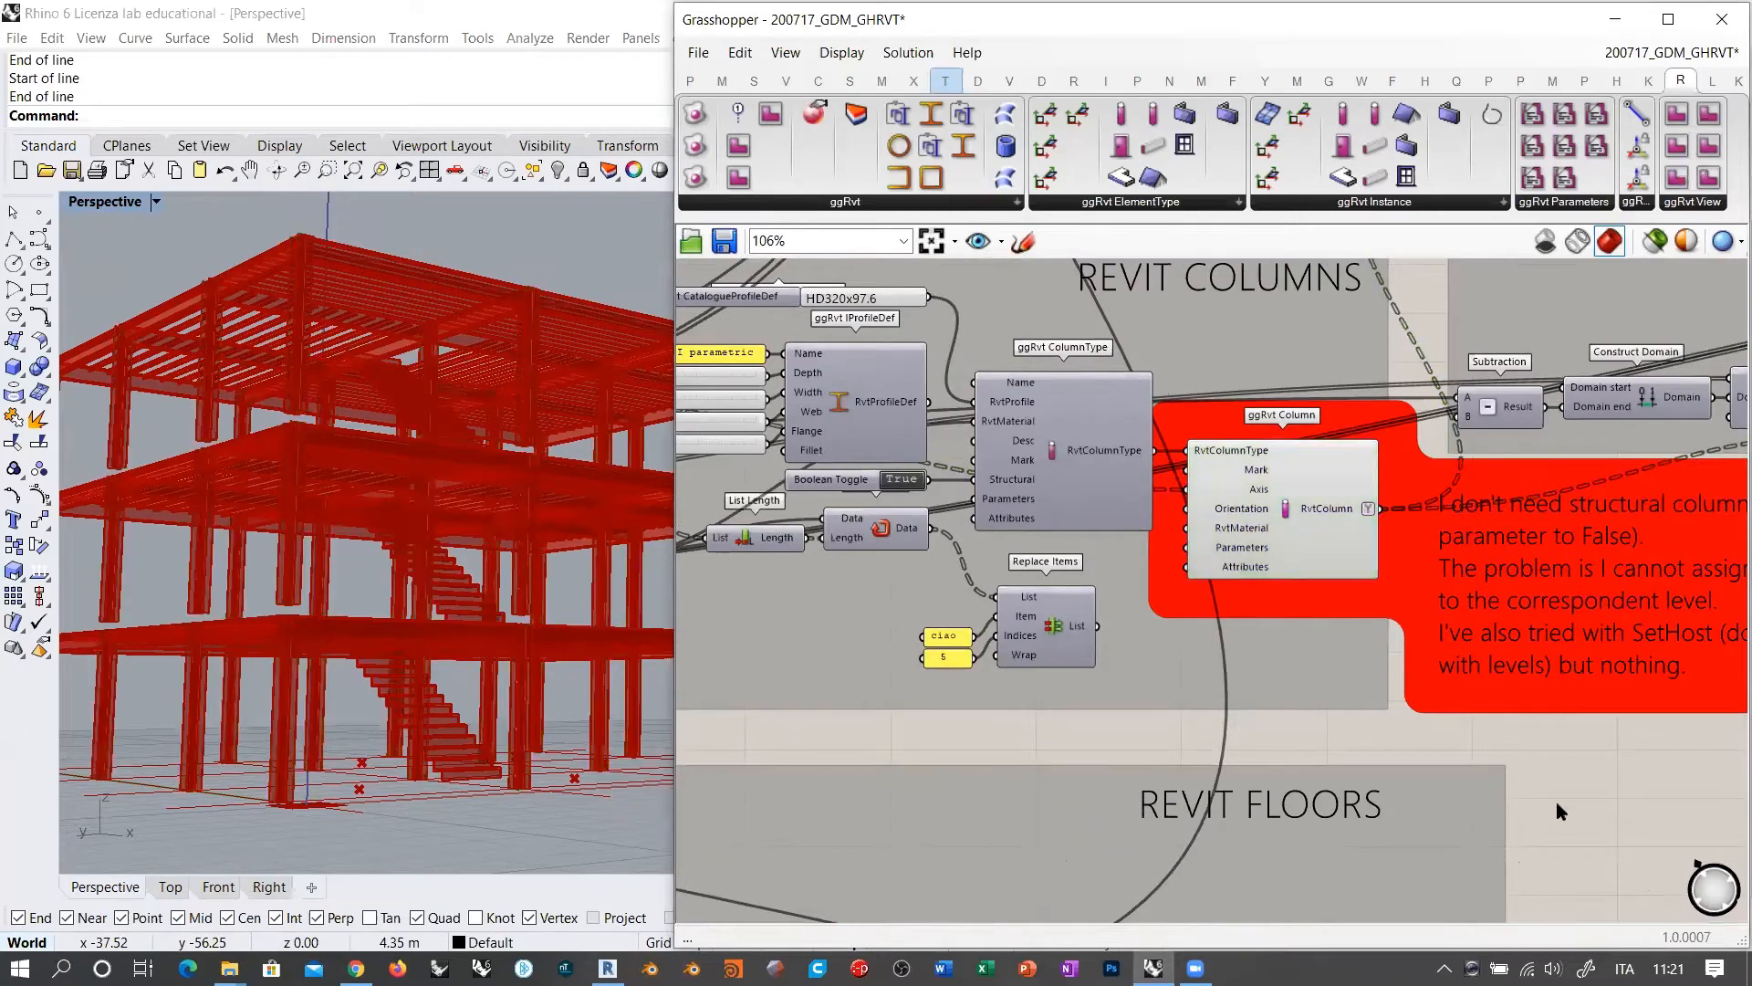
right_click_drag(422, 474, 511, 492)
Step: Remove the group surrounding the REVIT FLOORS components while keeping the components themselves
scroll(1196, 460, "down", 5)
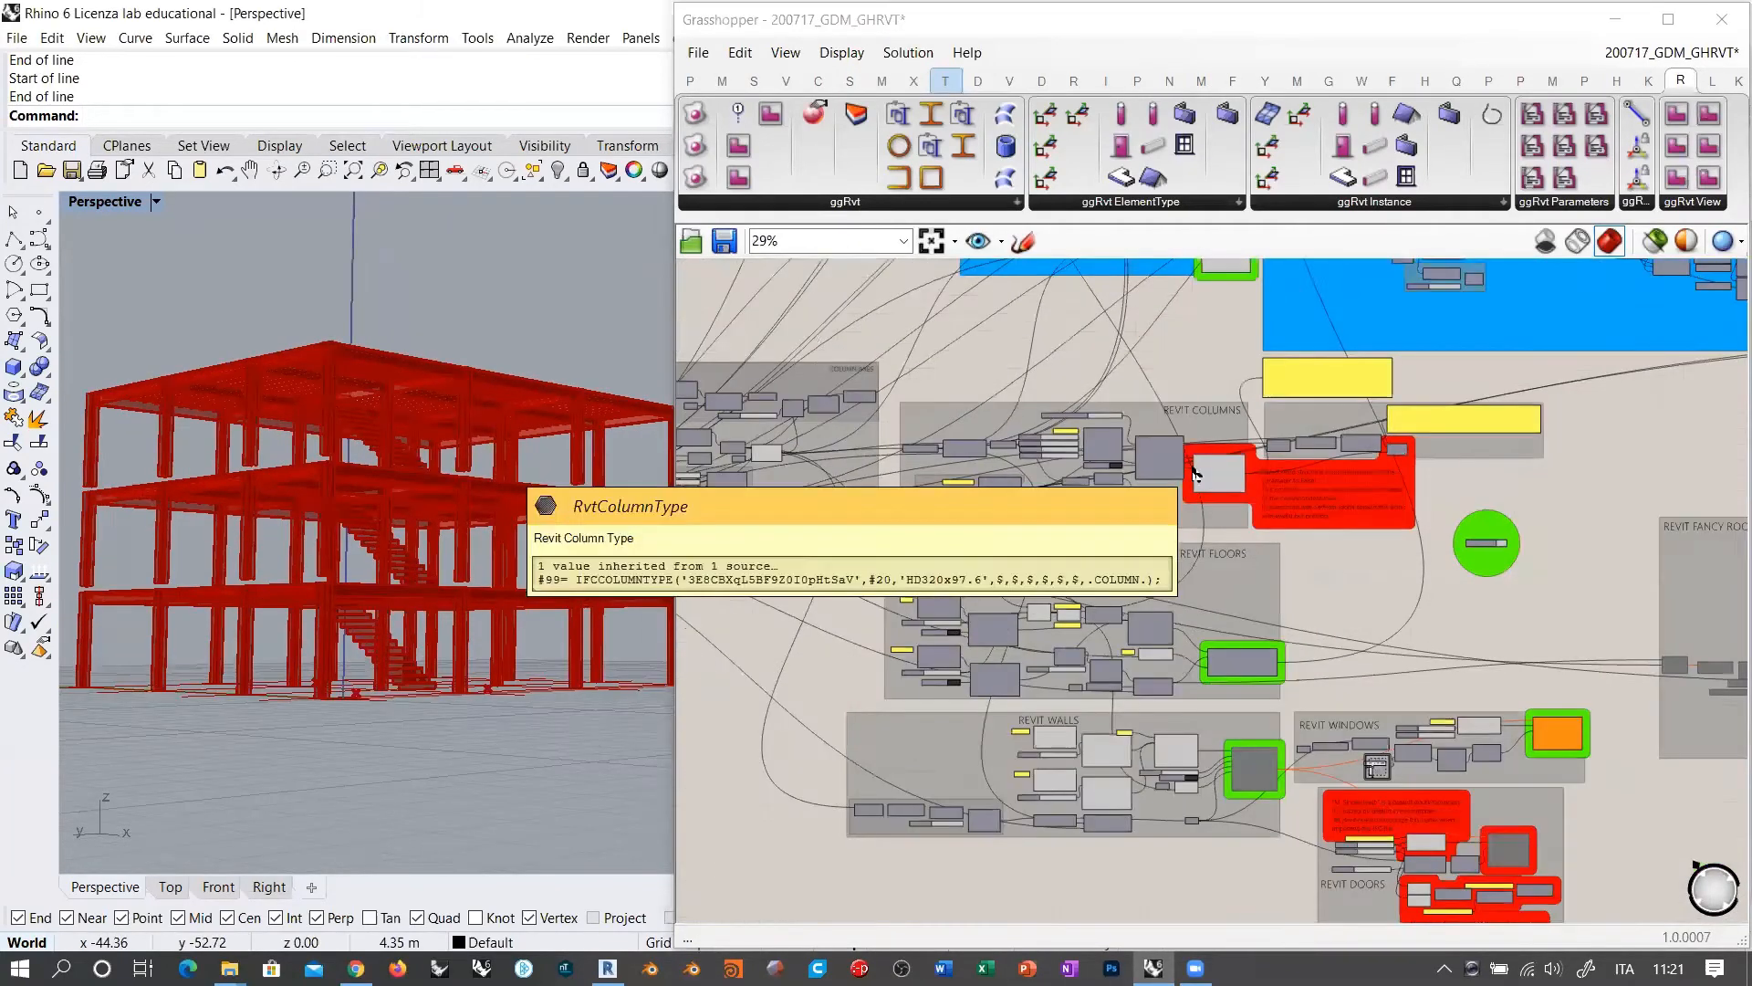
scroll(973, 618, "up", 3)
scroll(939, 538, "up", 4)
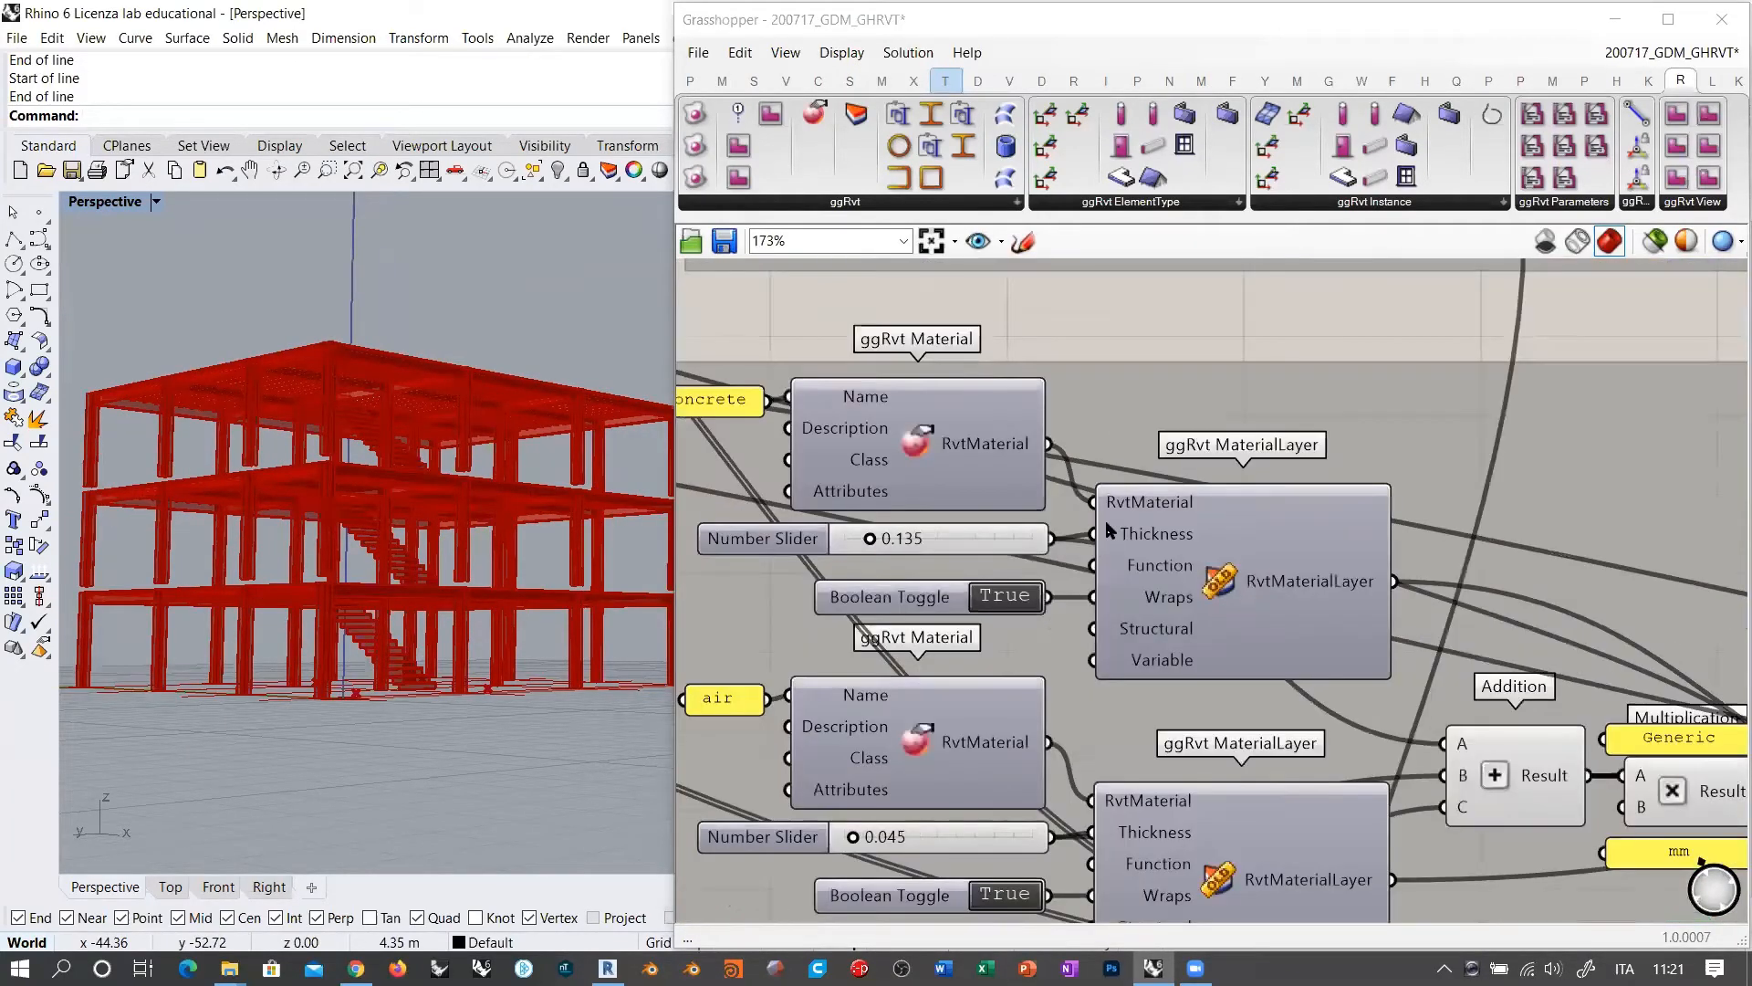
scroll(1102, 489, "down", 2)
right_click_drag(1203, 559, 966, 494)
left_click(1298, 440)
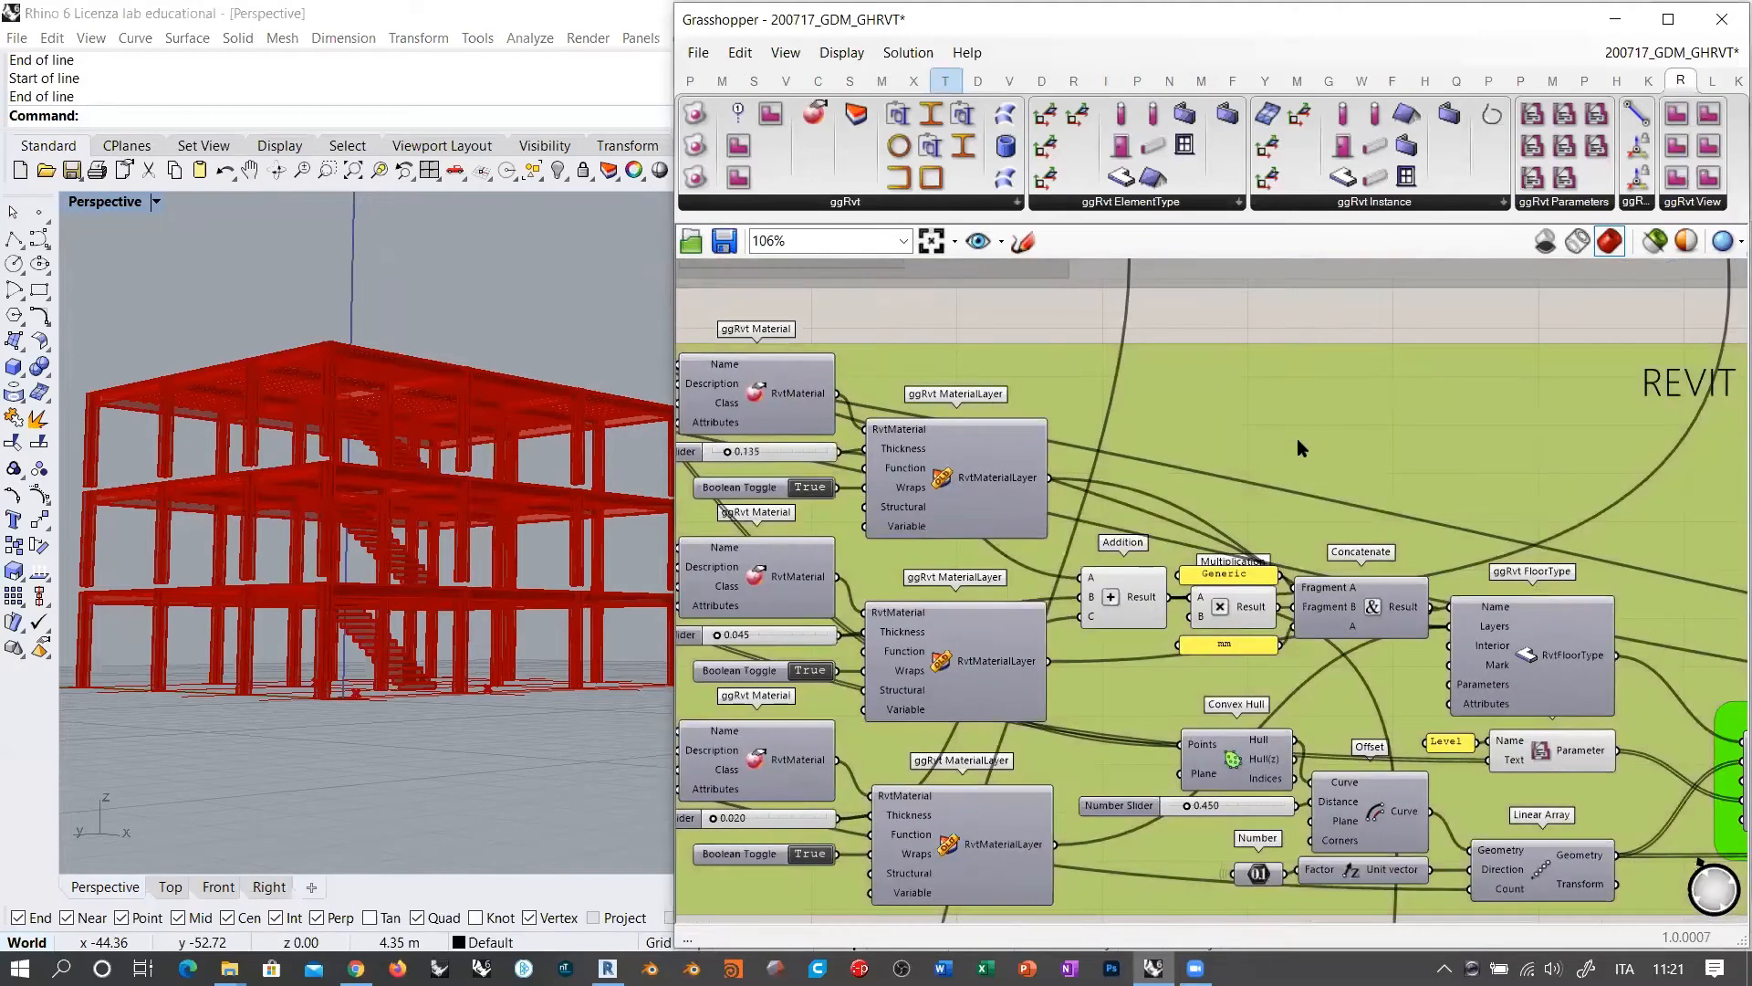
left_click(1298, 440)
scroll(1131, 431, "down", 2)
scroll(1086, 418, "up", 2)
scroll(1056, 426, "up", 1)
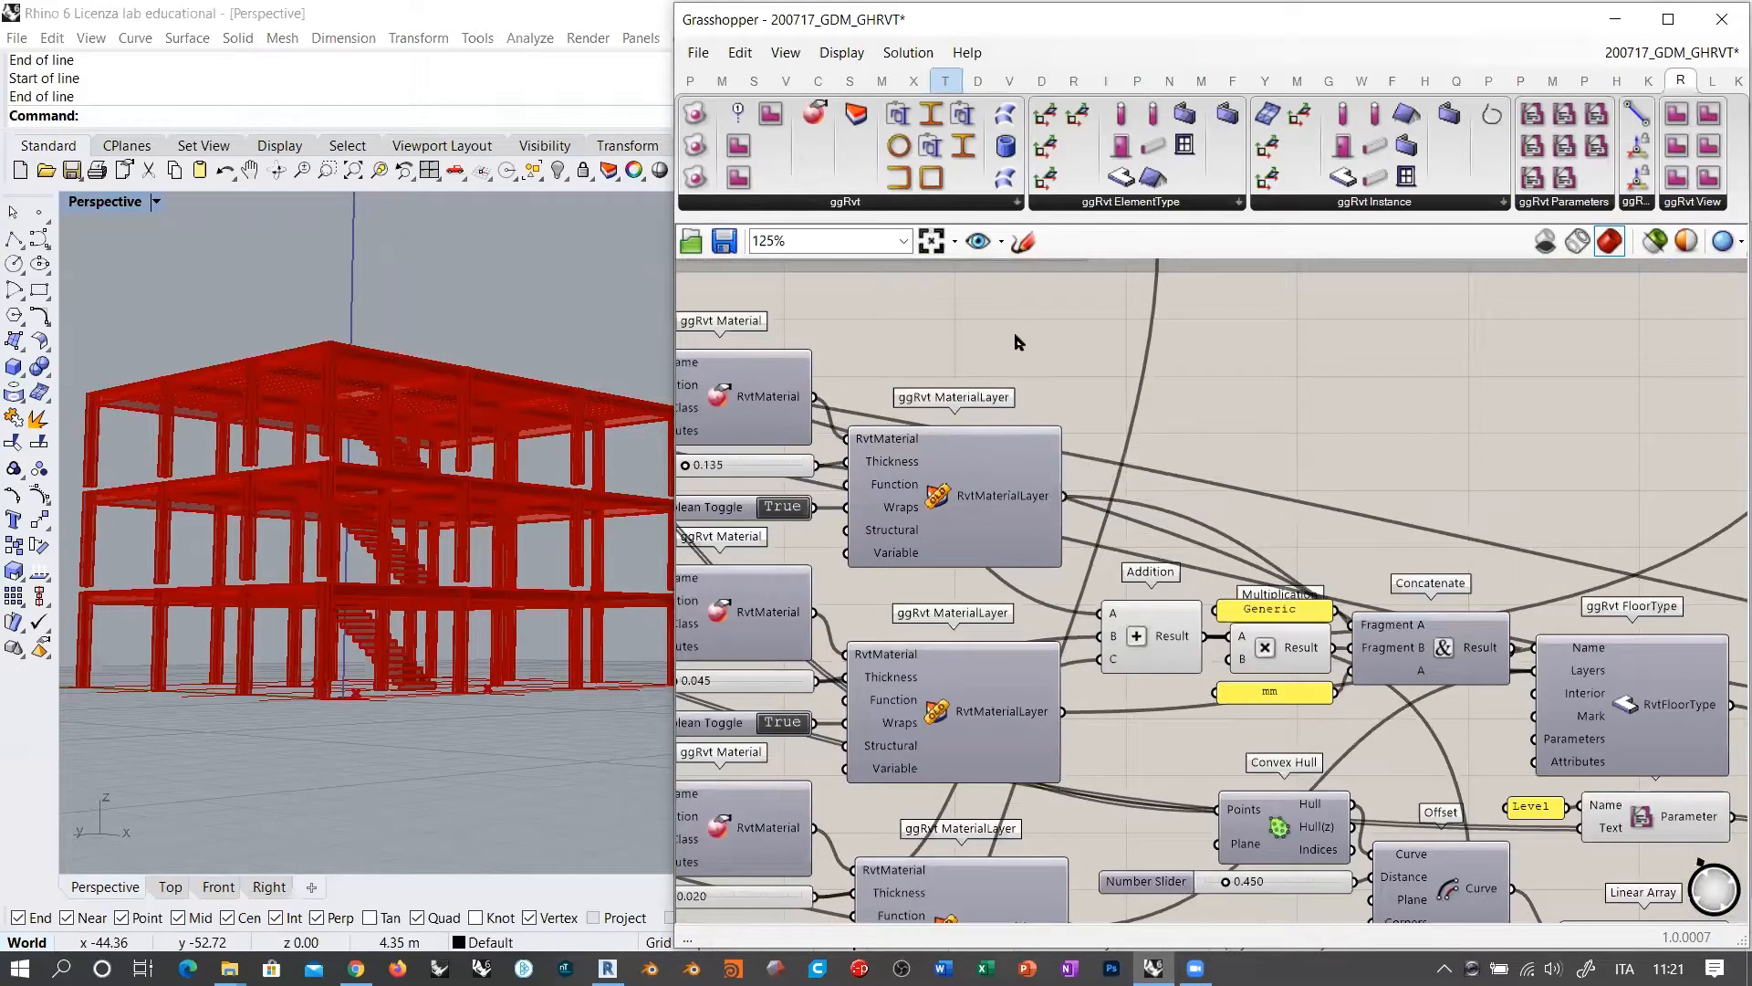
Step: Add a new ggRvt MaterialLayer component to the canvas above the Addition component in the floors definition
left_click_drag(856, 114, 1273, 379)
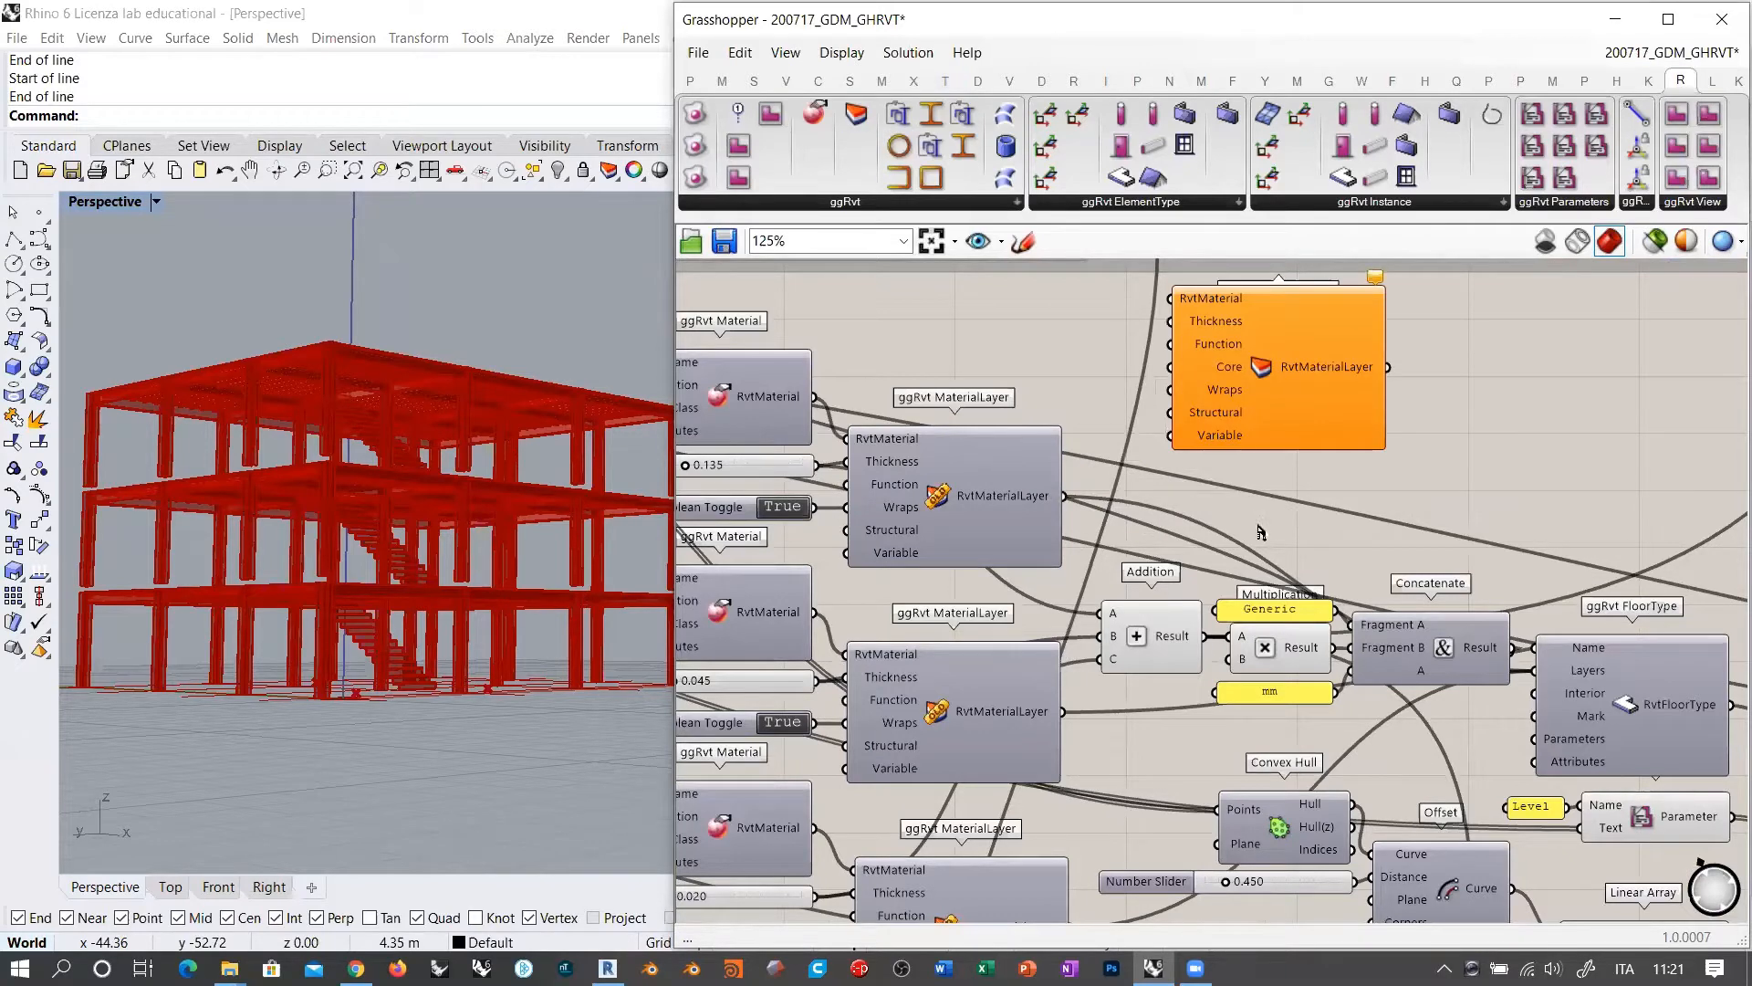
scroll(1250, 511, "down", 2)
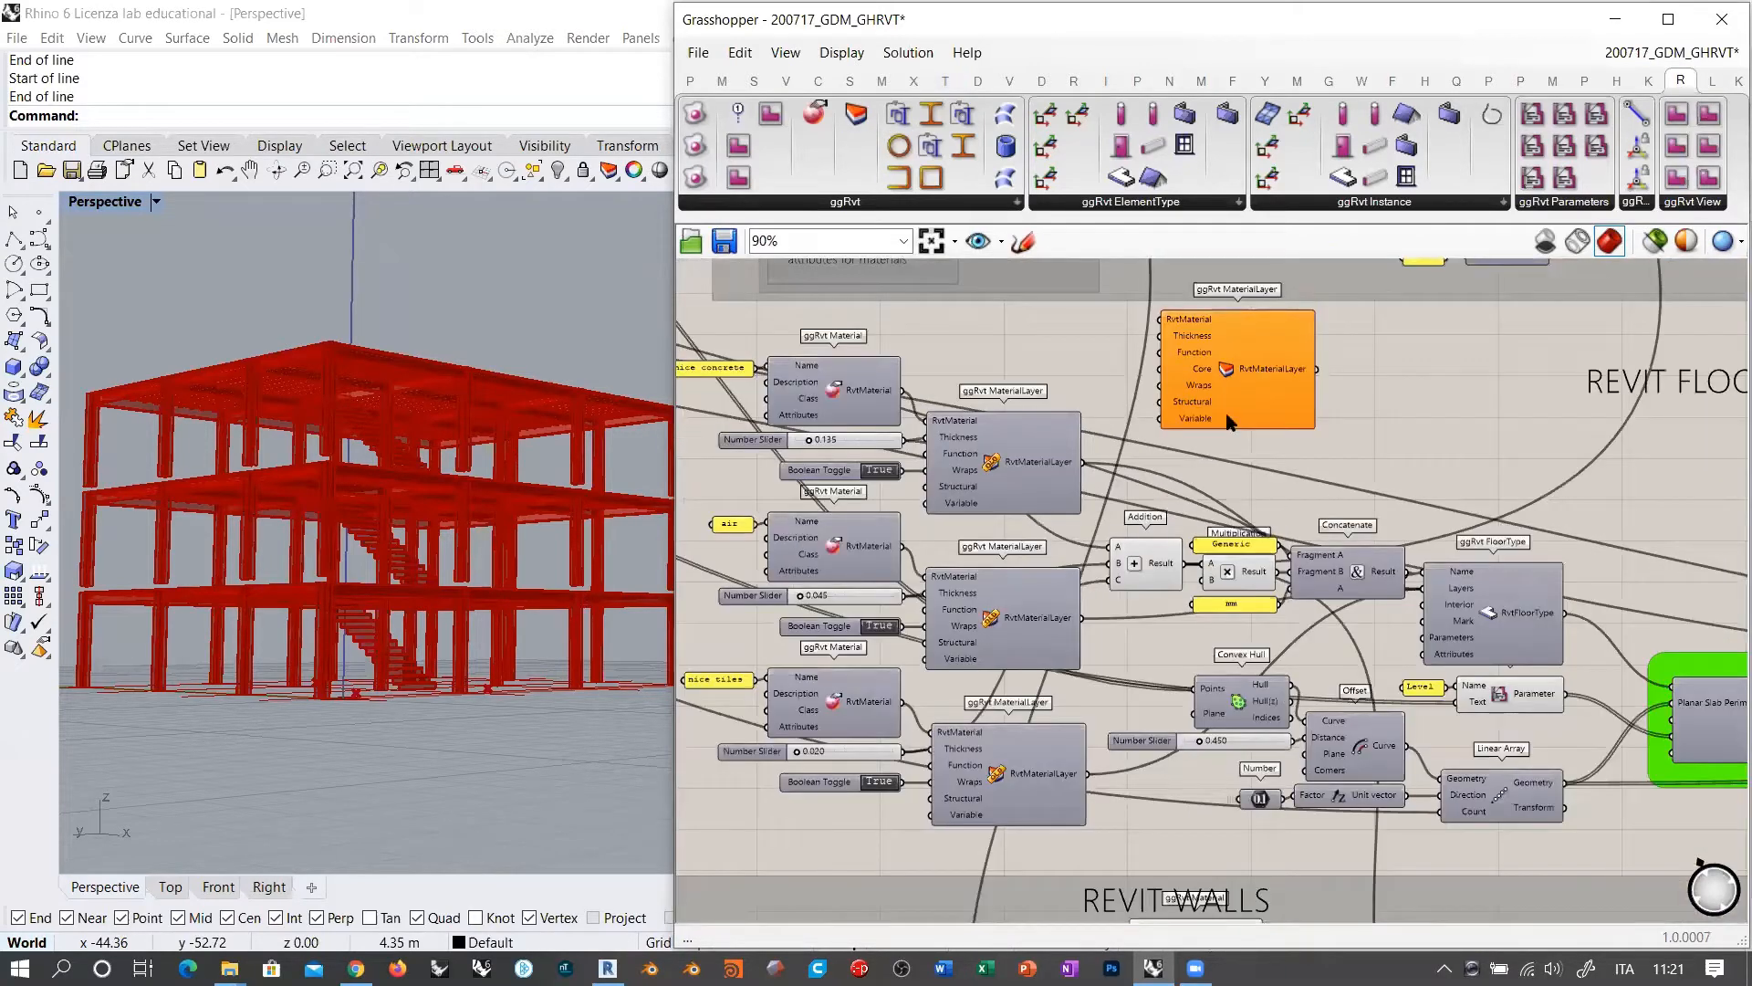
right_click_drag(1190, 467, 1358, 486)
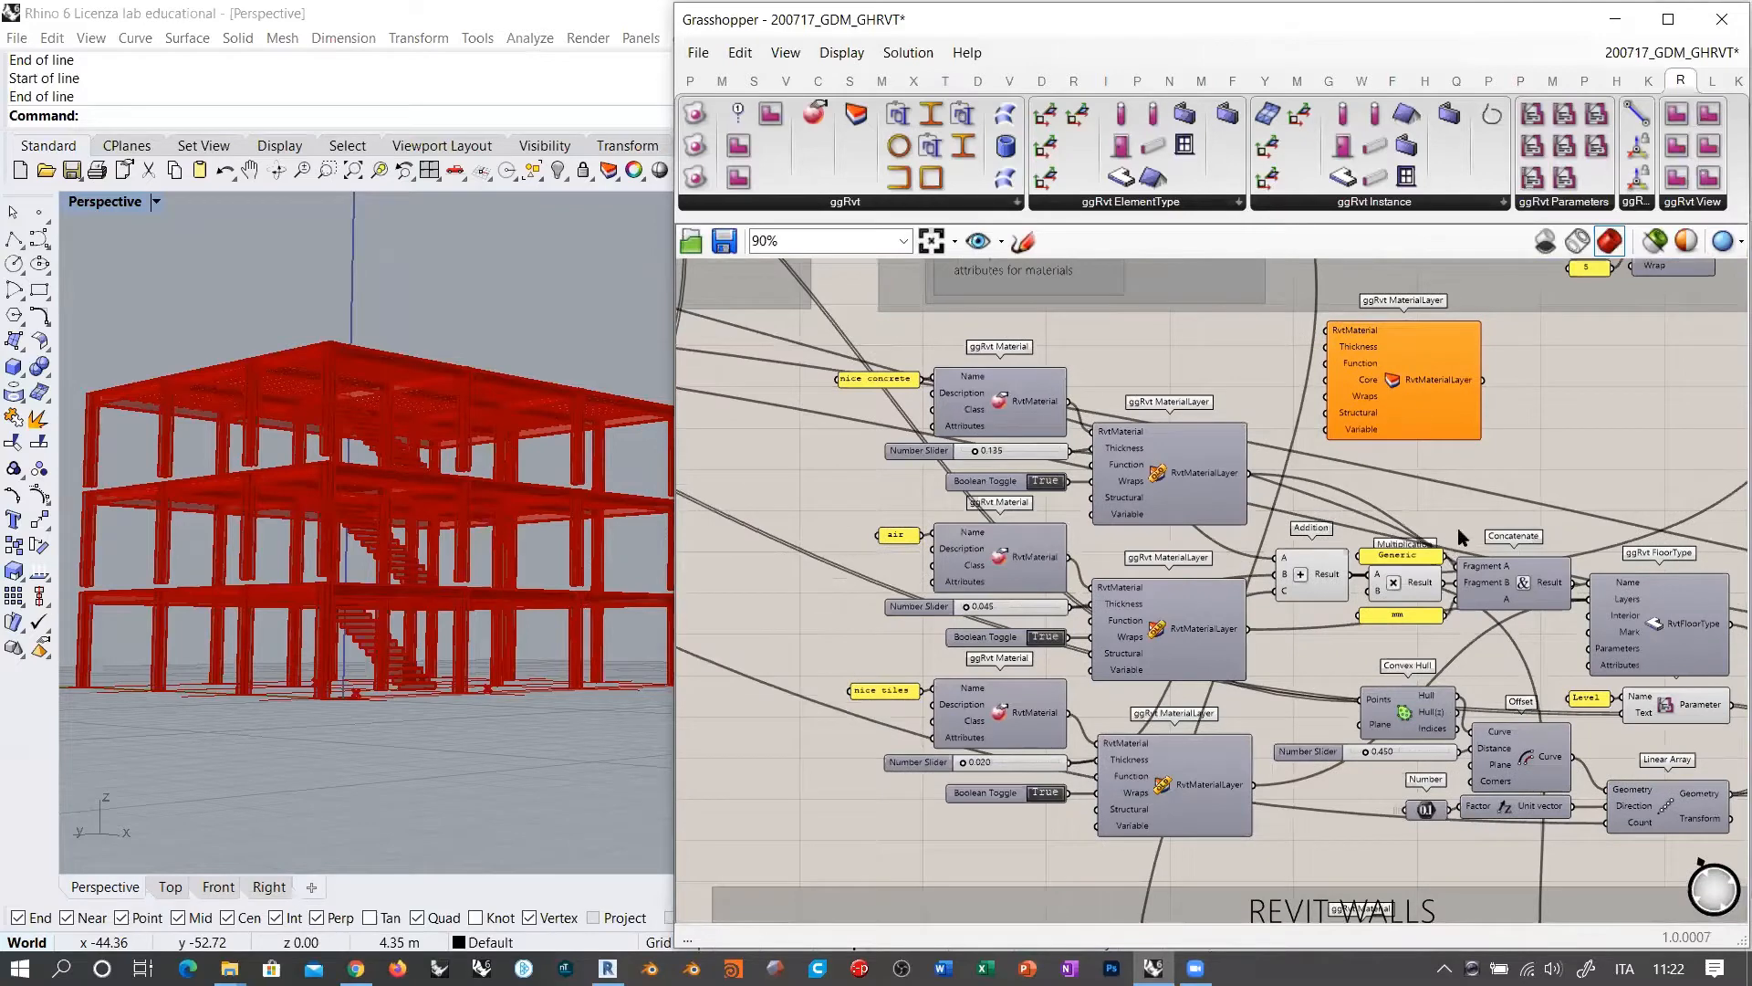
right_click_drag(1458, 532, 1300, 562)
scroll(1243, 440, "down", 1)
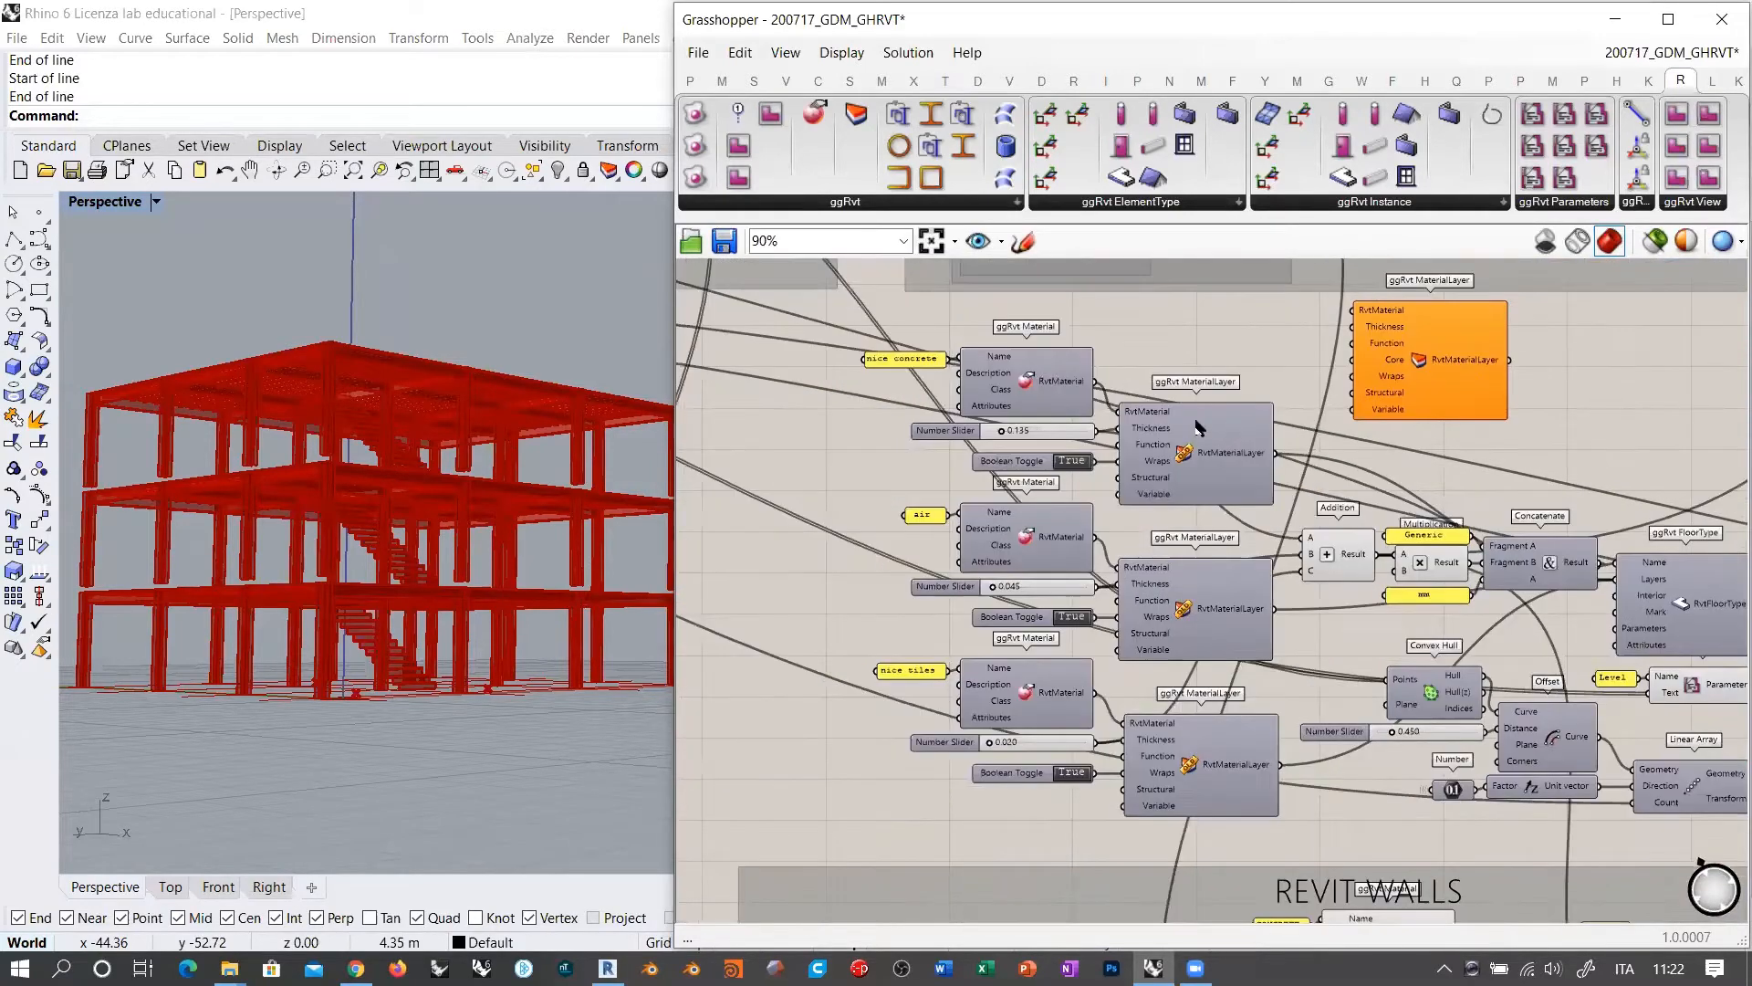
Step: Shift the floor material and layer components away from the Addition component and place the new ggRvt MaterialLayer beside the nice concrete layer
left_click_drag(1239, 347, 916, 735)
left_click_drag(1224, 469, 954, 469)
left_click_drag(1397, 384, 1097, 463)
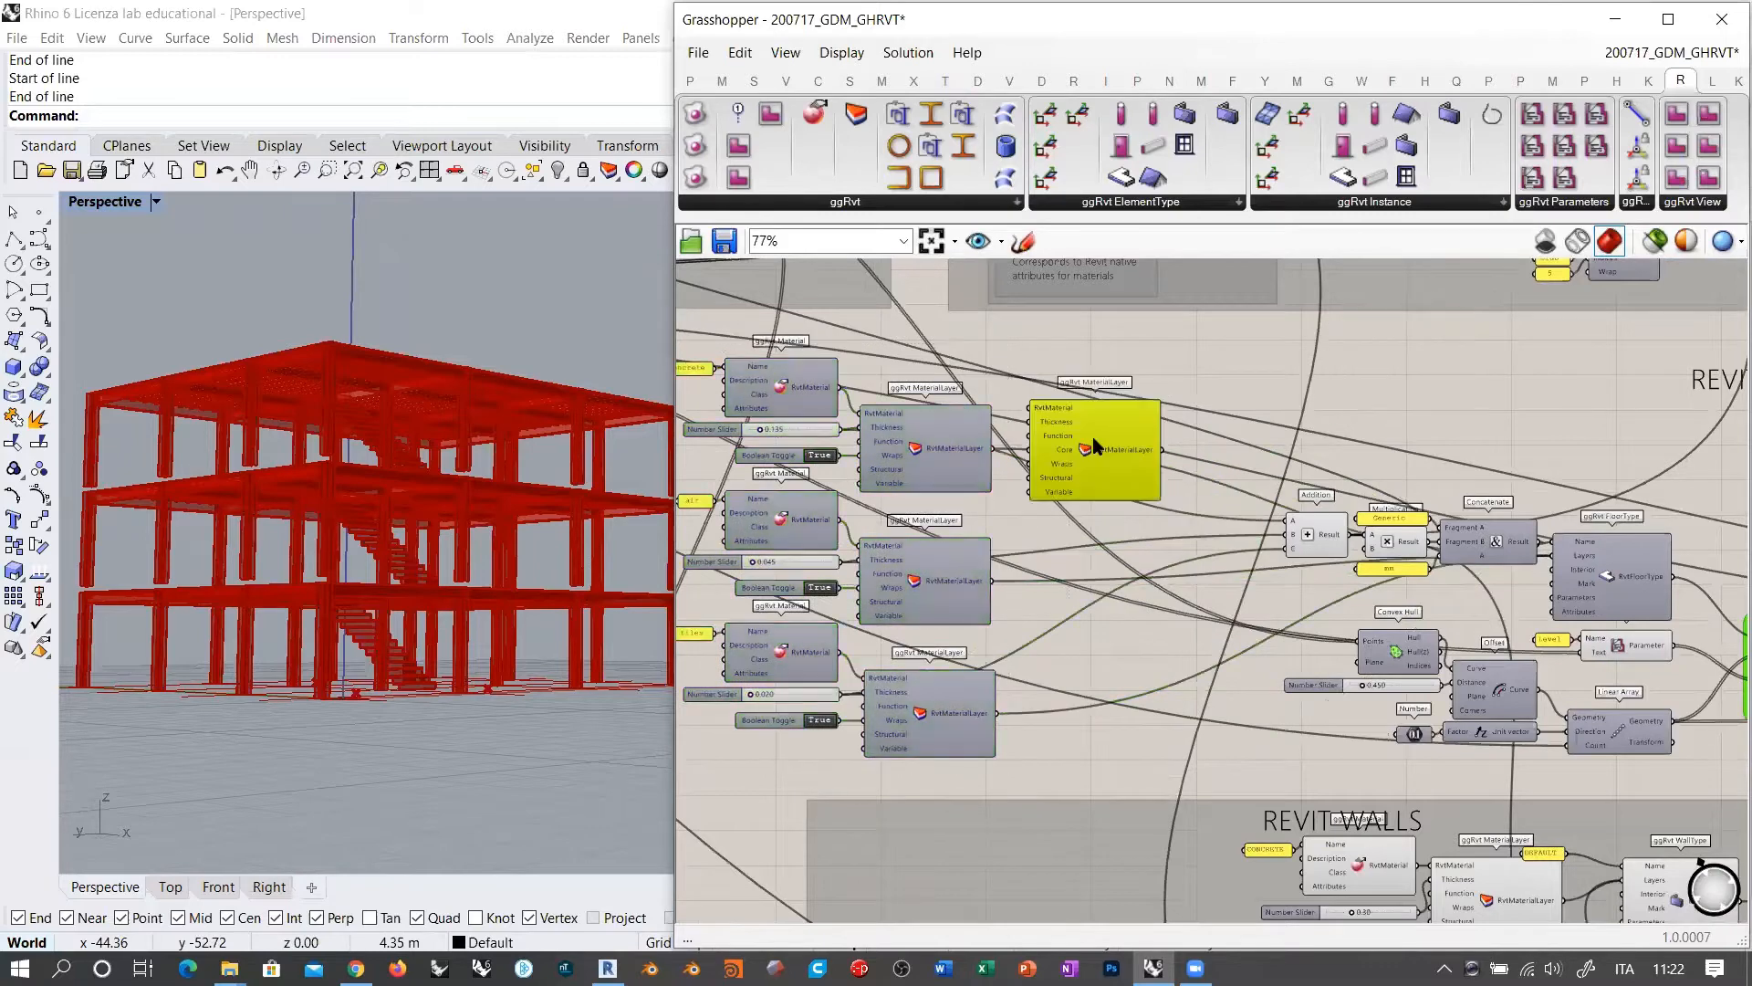
Step: Delete the three old ggRvt MaterialLayer components fed by the nice concrete, air and nice tiles materials
scroll(1203, 469, "up", 2)
left_click(1135, 499)
left_click(1137, 667, "shift")
left_click(1147, 796, "shift")
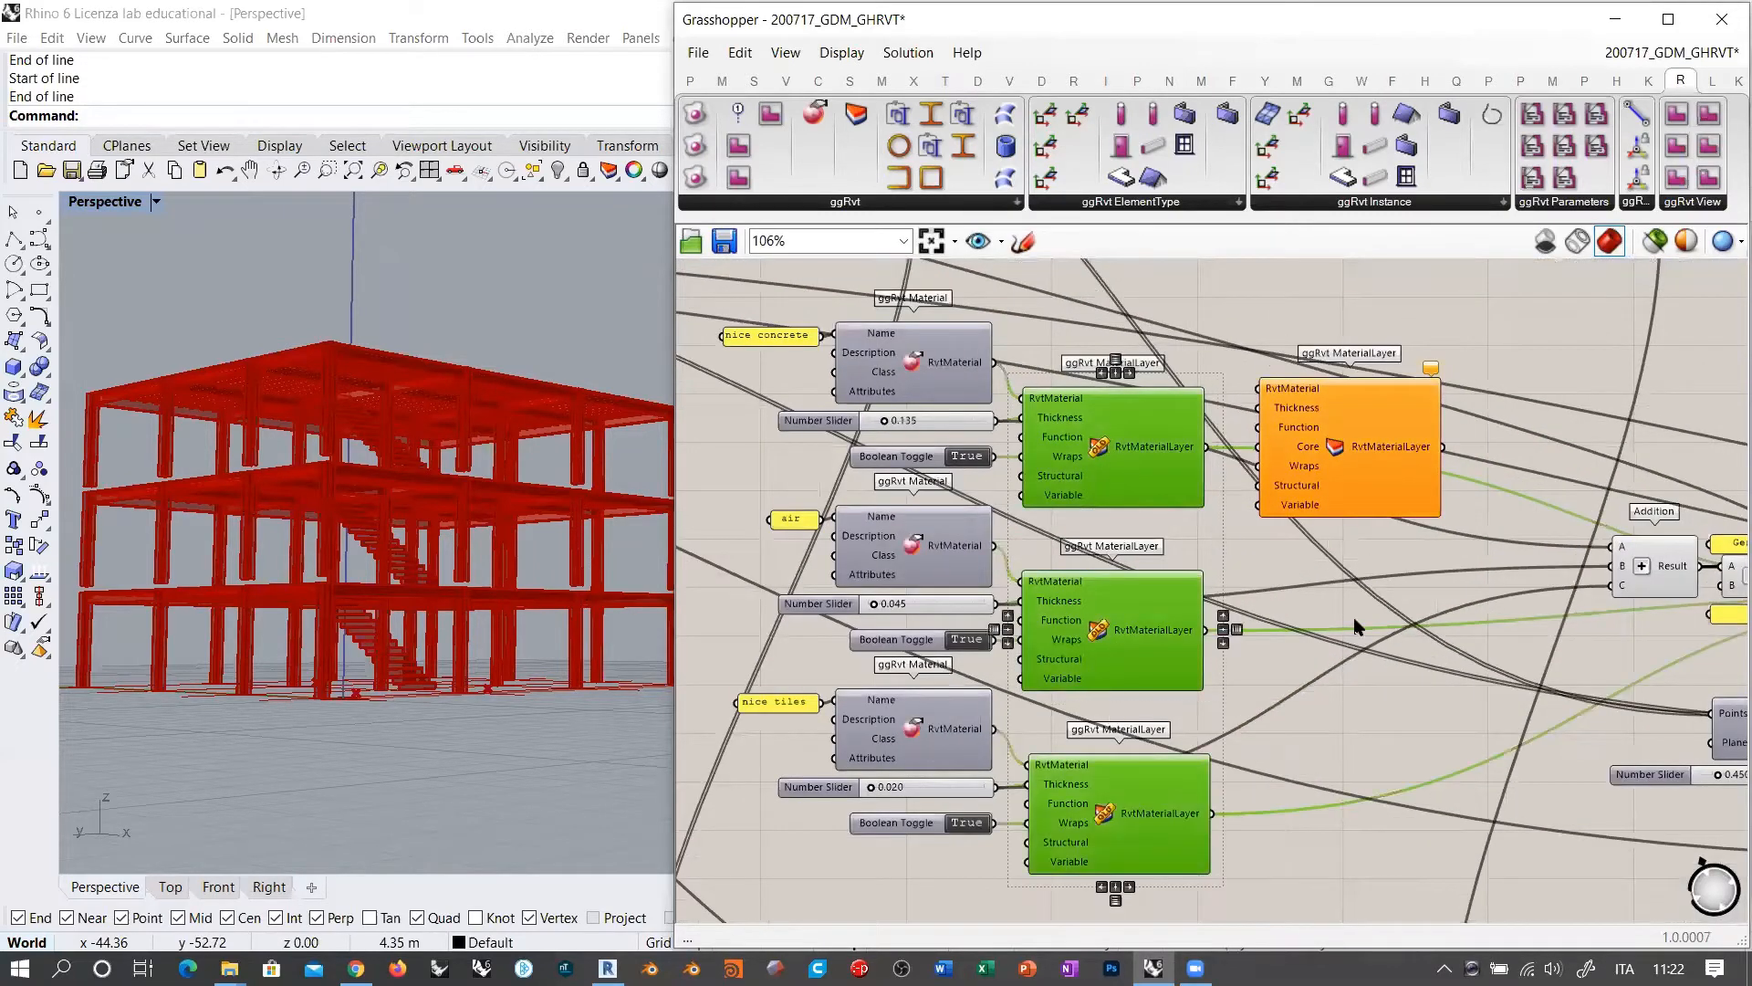
key("Delete")
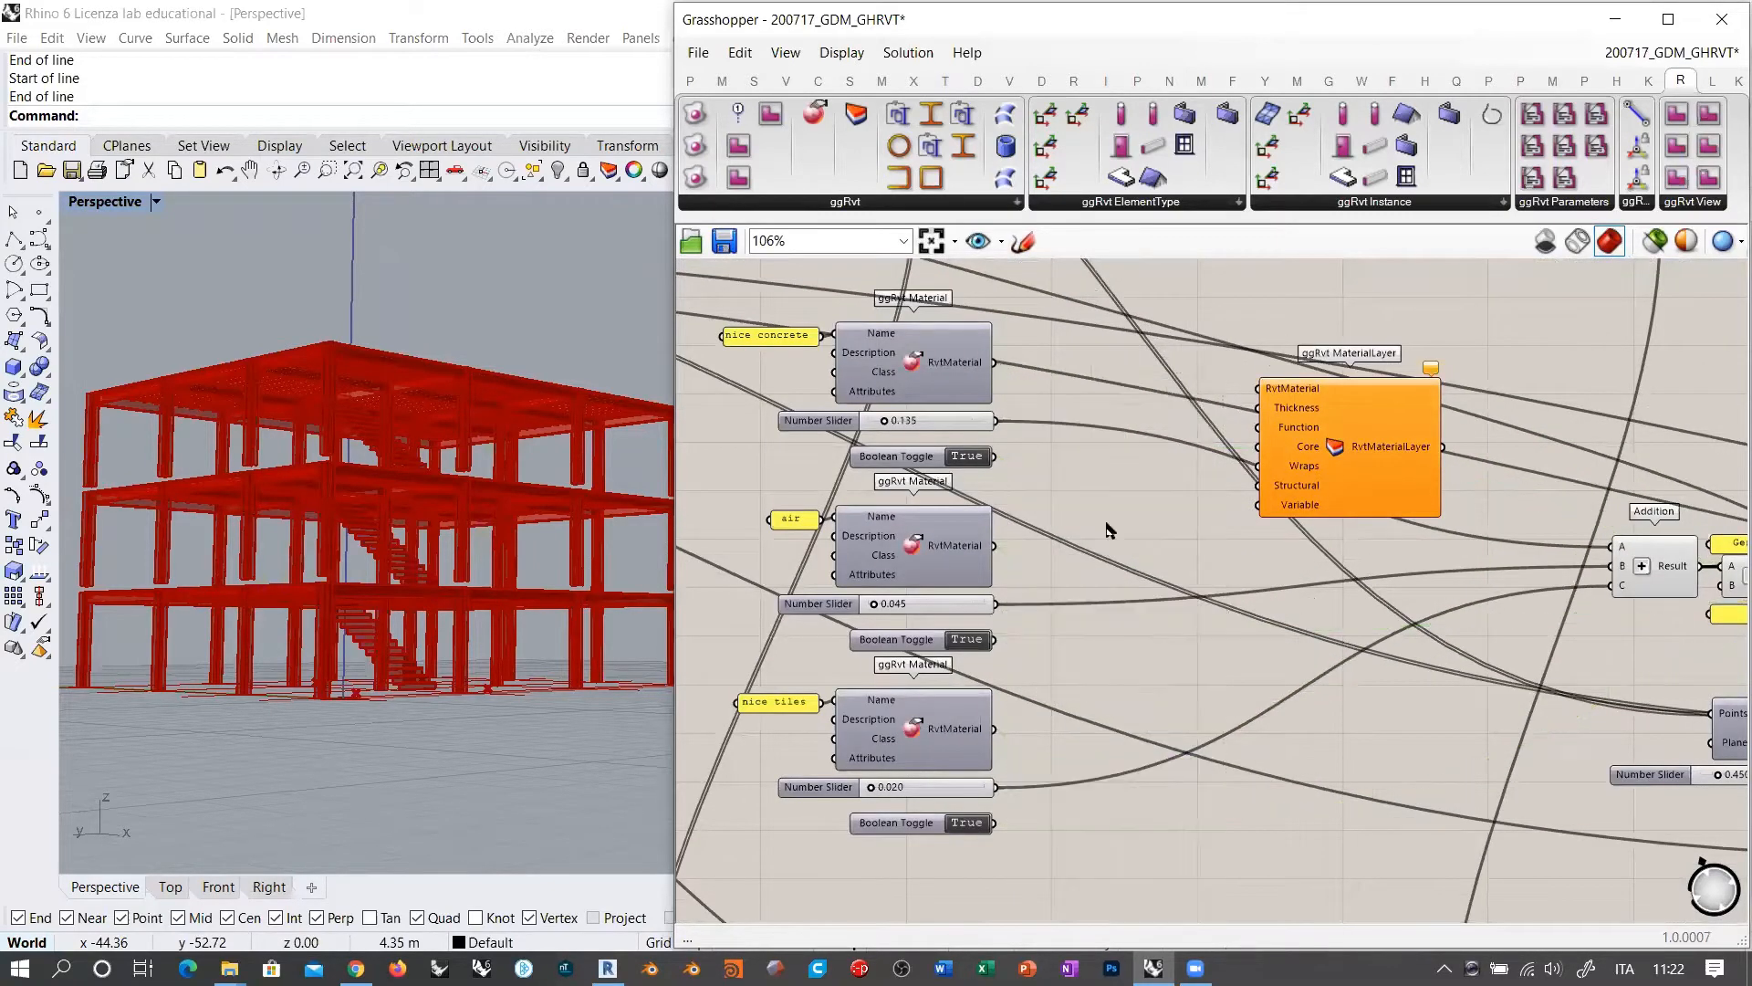
Step: Move the new ggRvt MaterialLayer component closer to the nice concrete material
right_click_drag(1236, 536, 1367, 569)
scroll(1370, 477, "up", 2)
left_click_drag(1490, 481, 1332, 466)
right_click_drag(1173, 486, 1275, 446)
scroll(1143, 461, "down", 1)
right_click_drag(1150, 461, 1190, 454)
scroll(933, 456, "down", 1)
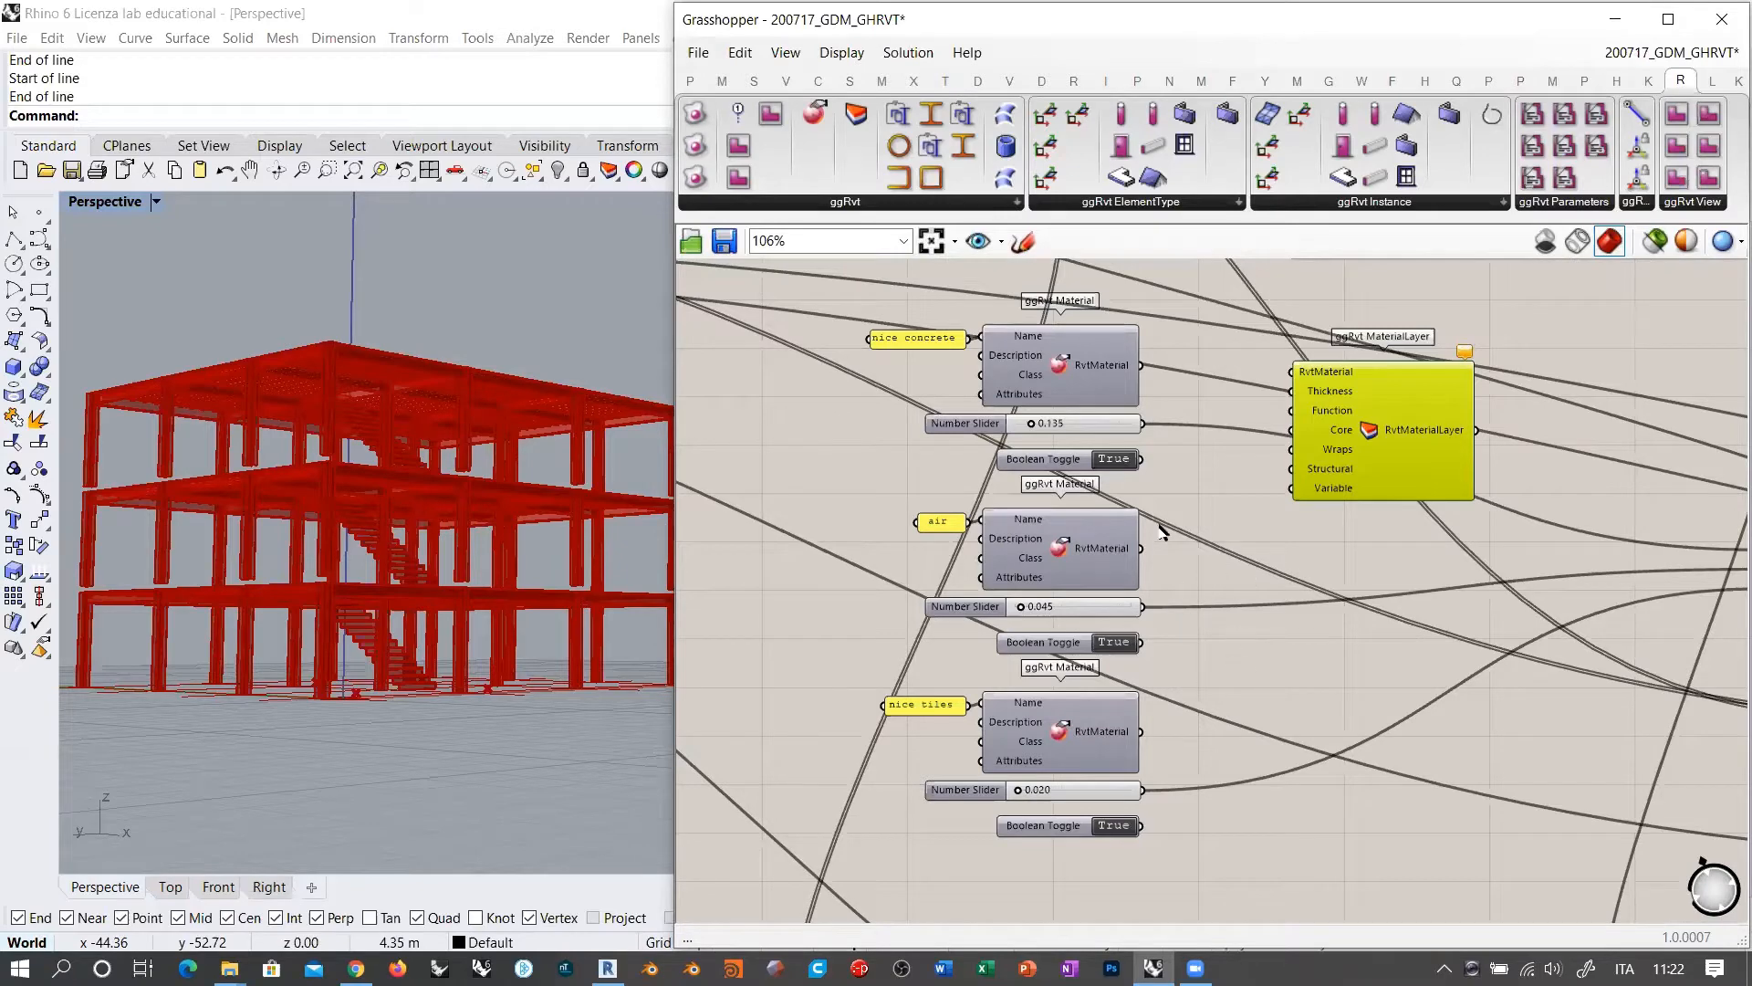
Step: Move the nice tiles set further down and place the nice concrete material, slider and toggle beneath the air set
scroll(1162, 532, "down", 1)
left_click_drag(1184, 340, 874, 470)
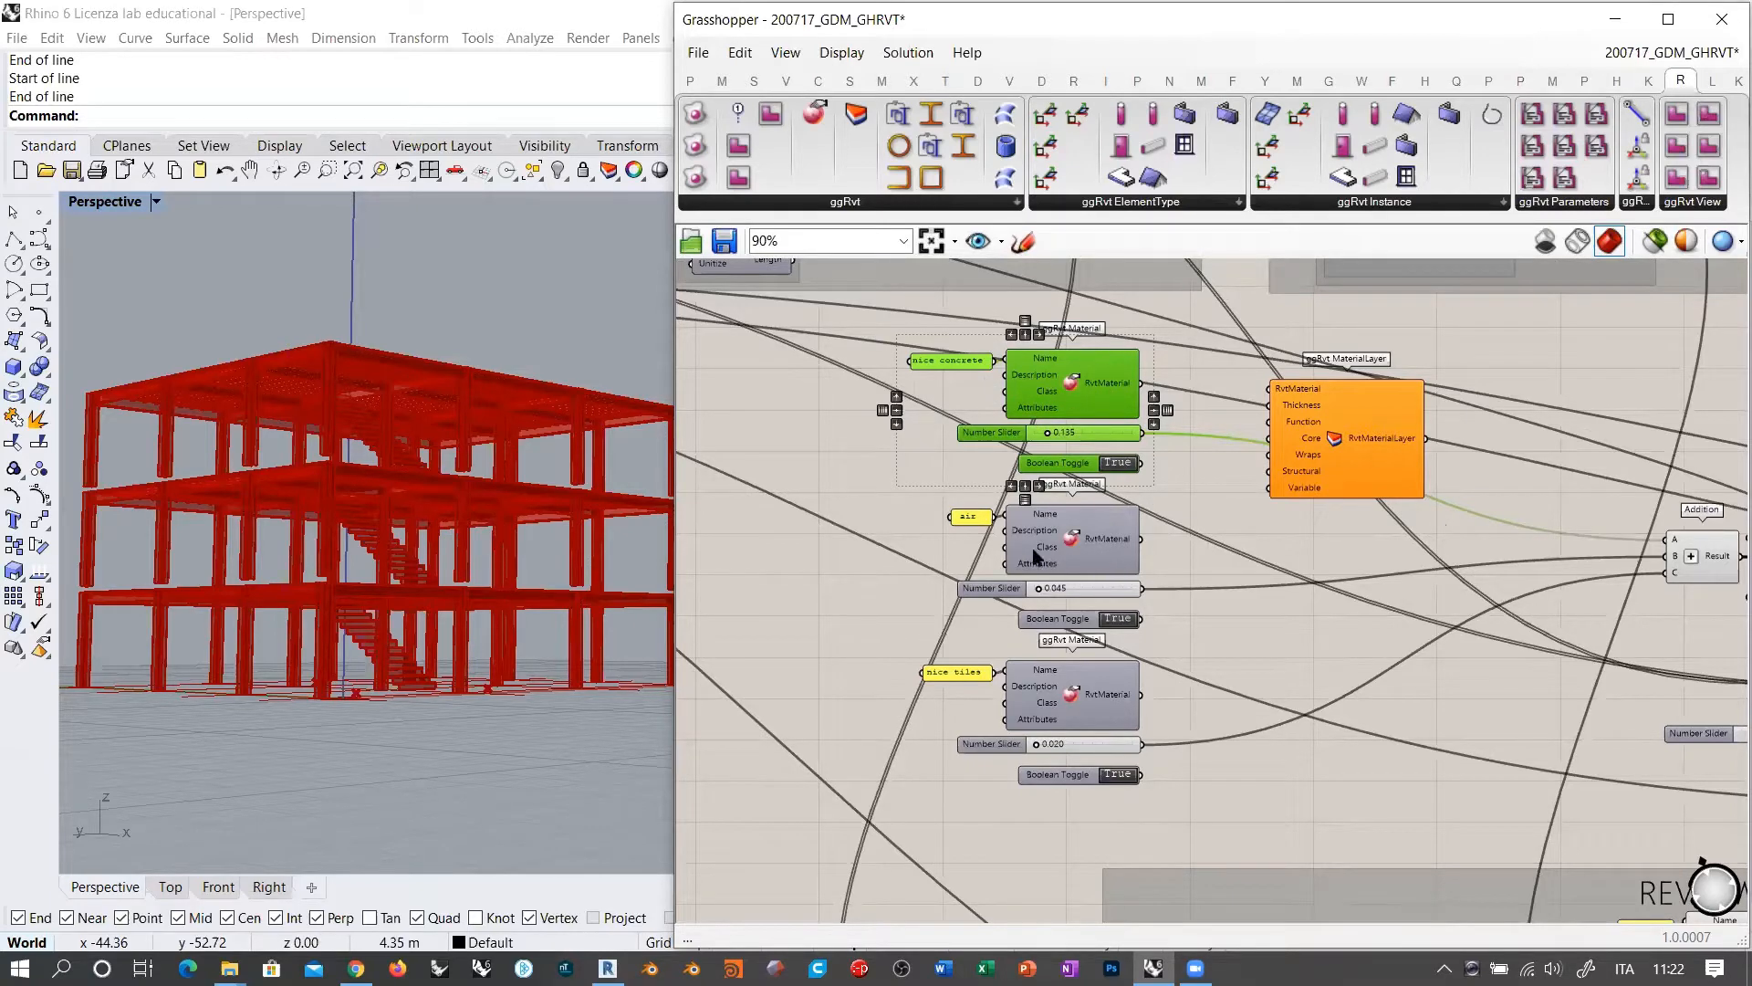
scroll(1027, 543, "down", 1)
left_click_drag(1155, 749, 899, 638)
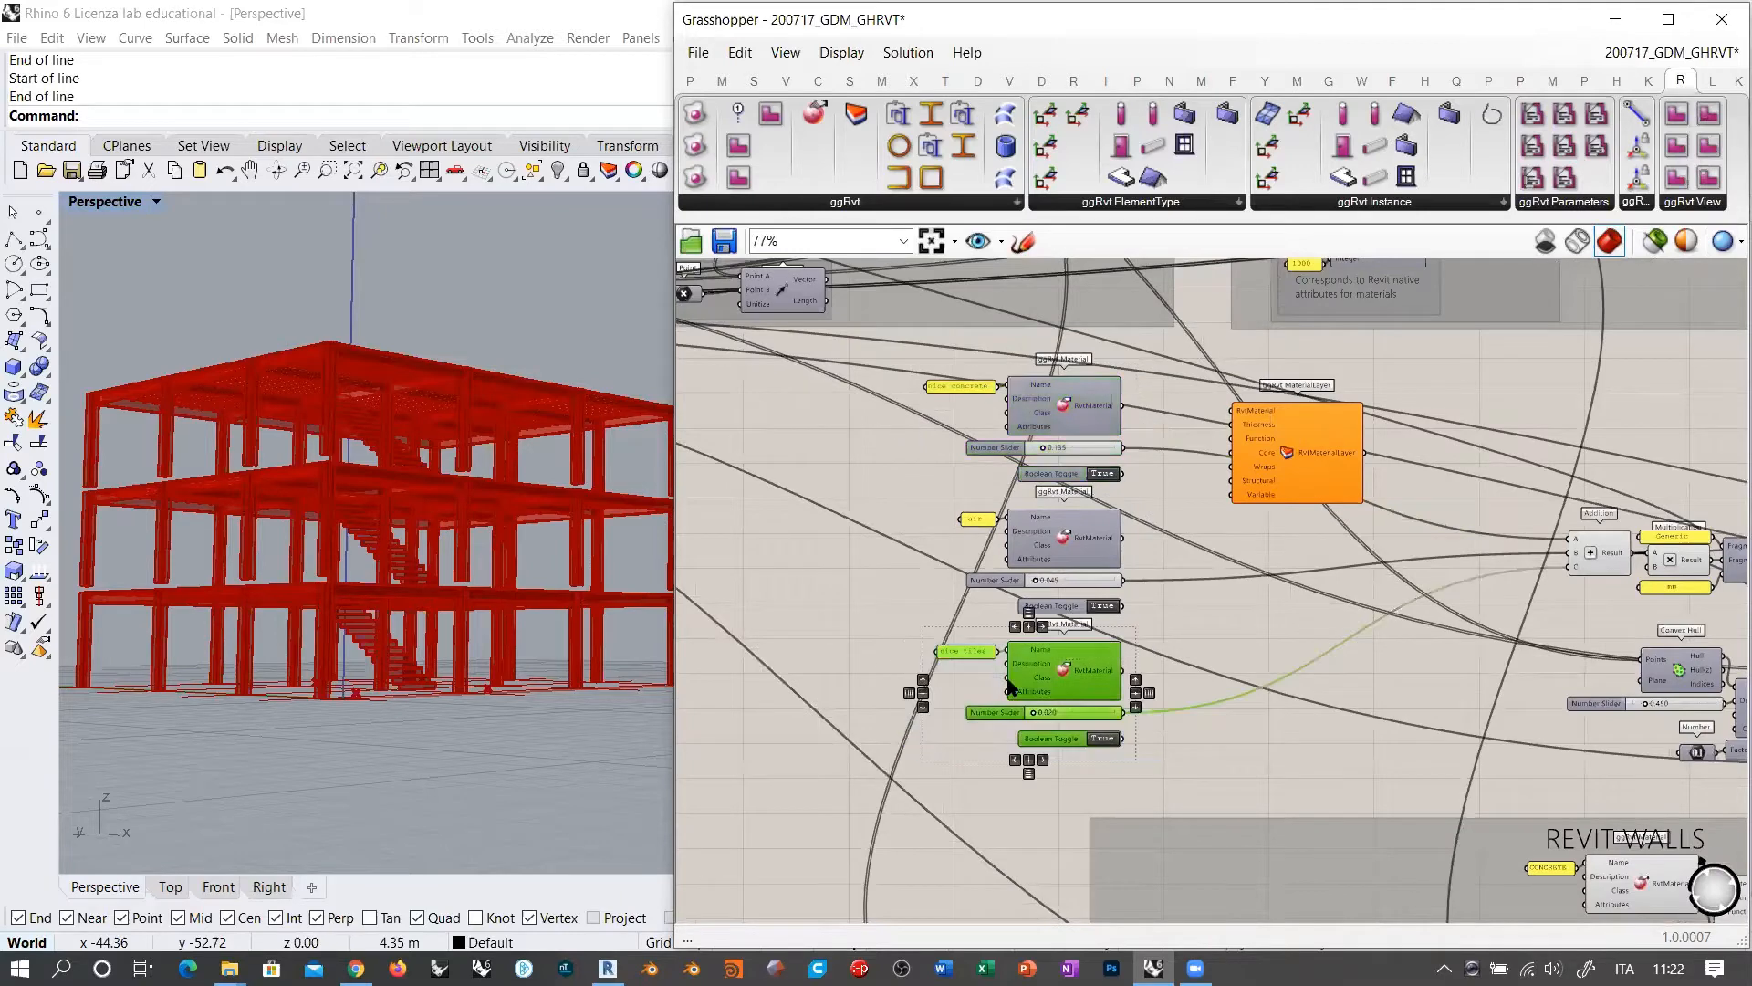
left_click_drag(1074, 672, 1074, 808)
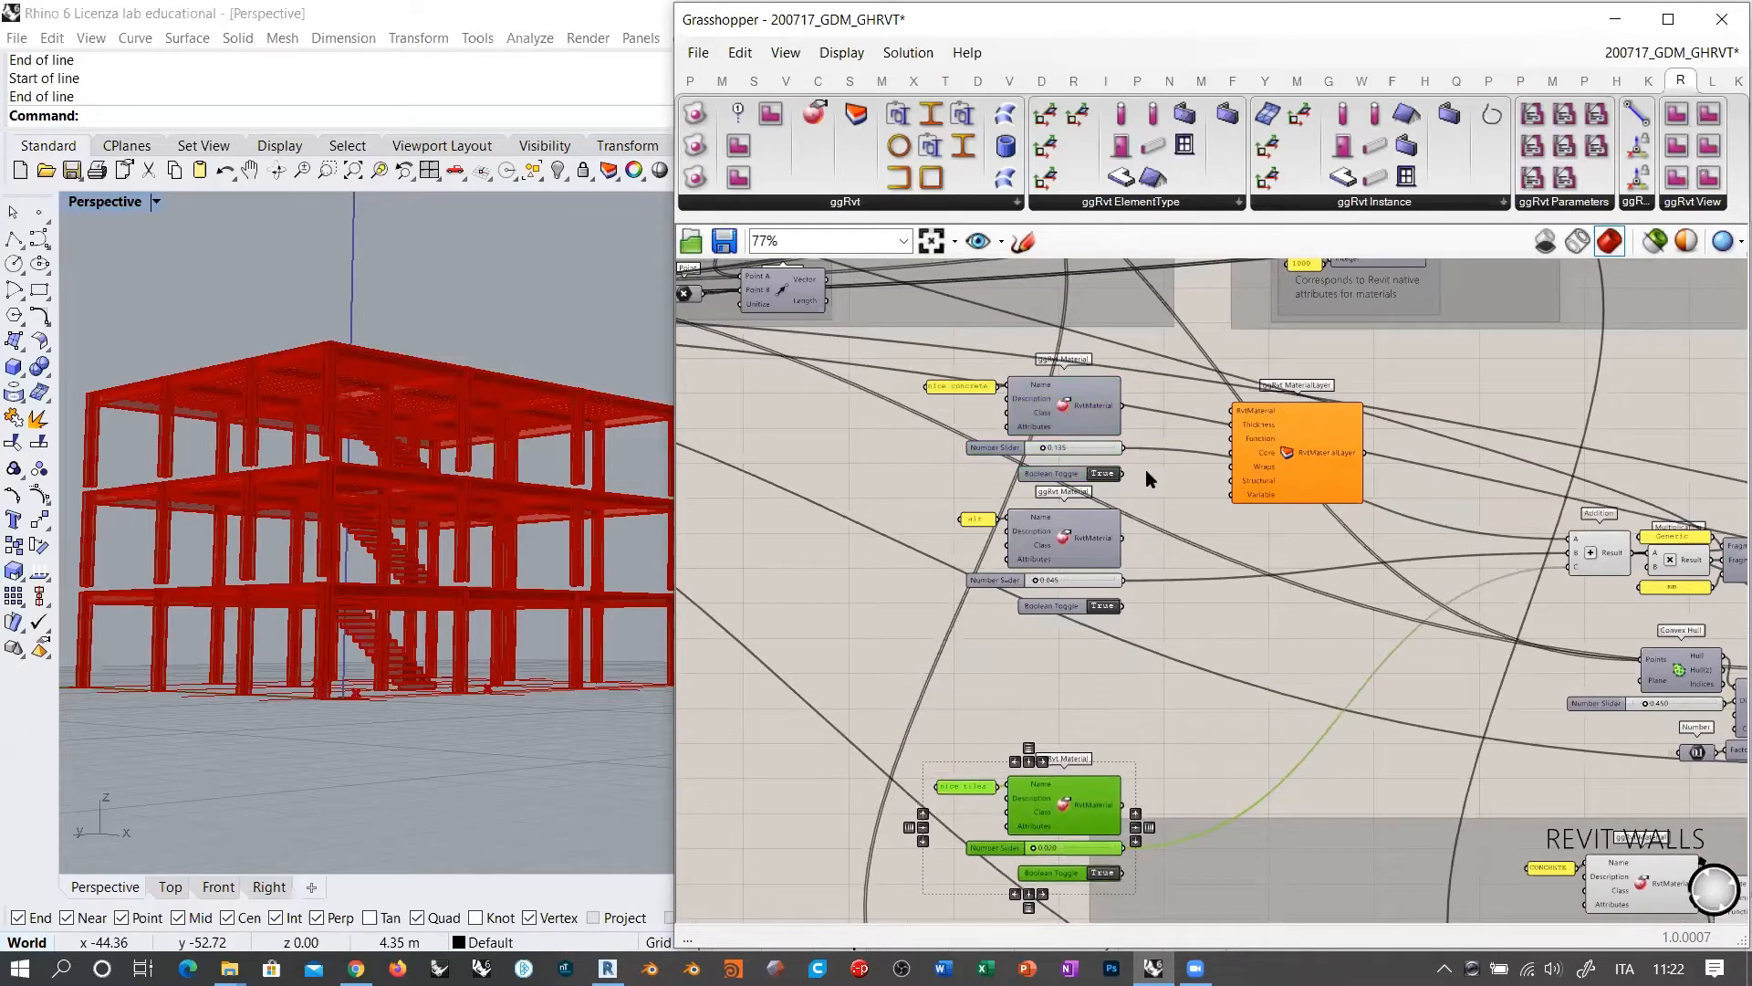
left_click_drag(1160, 482, 926, 380)
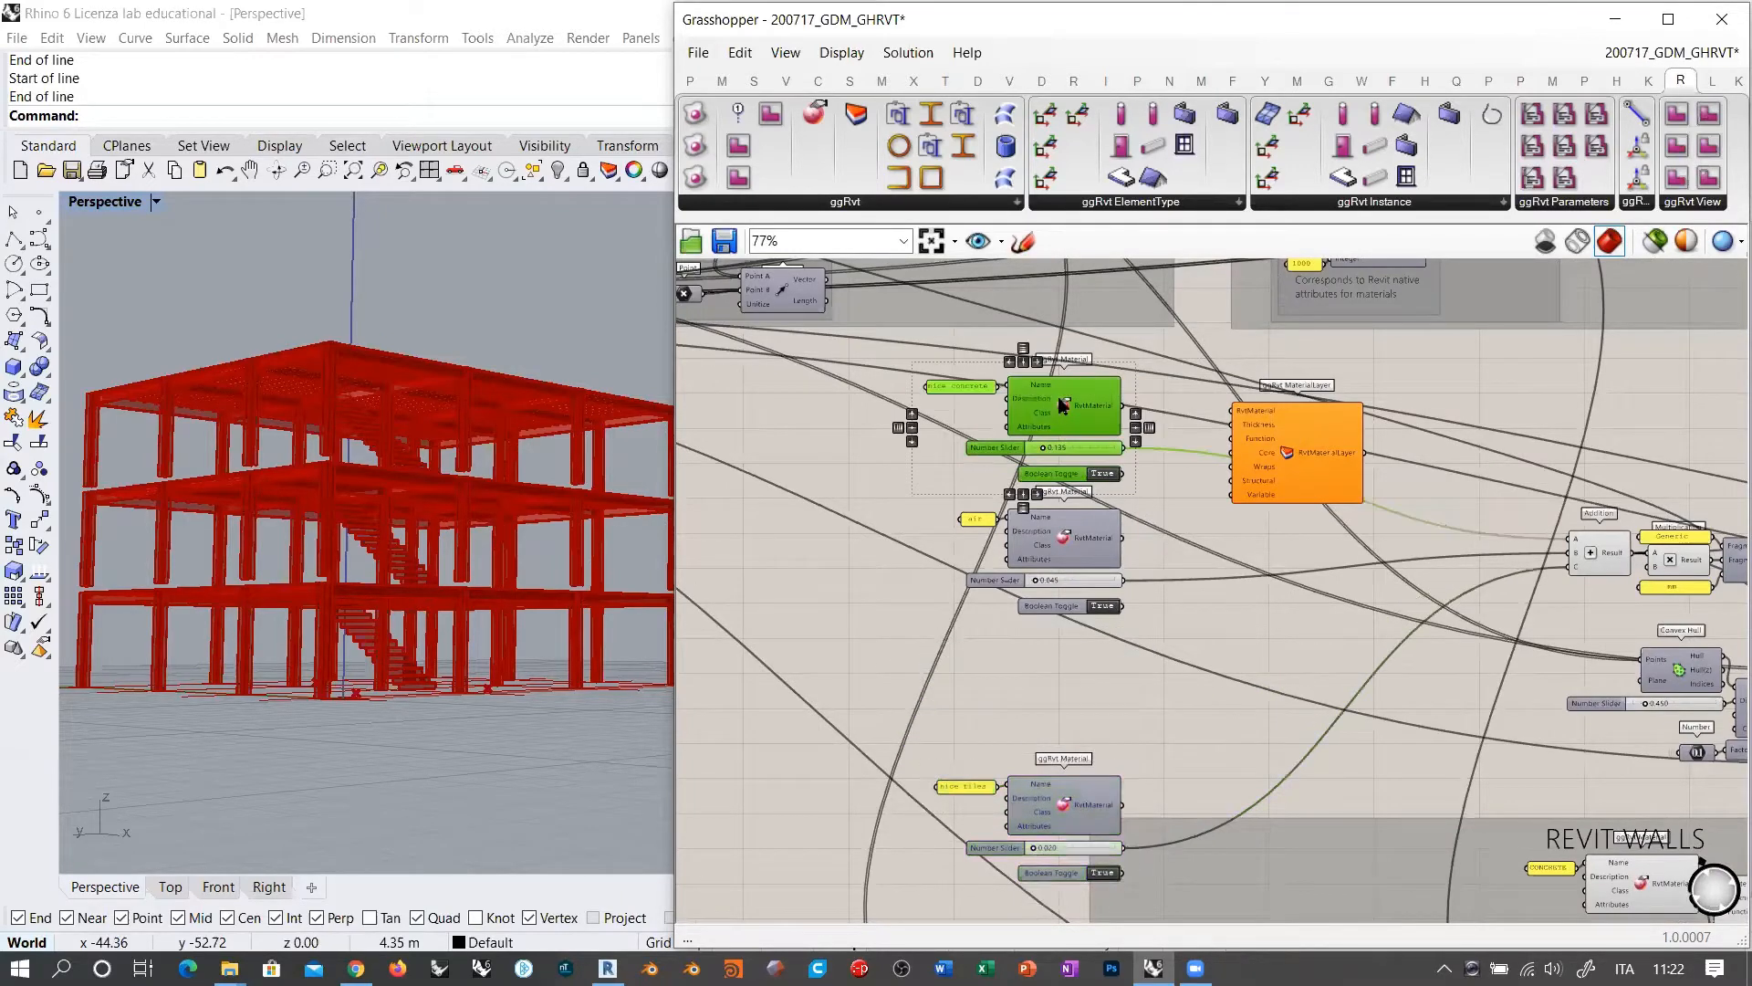
left_click_drag(1065, 406, 1065, 664)
right_click_drag(1191, 764, 1178, 731)
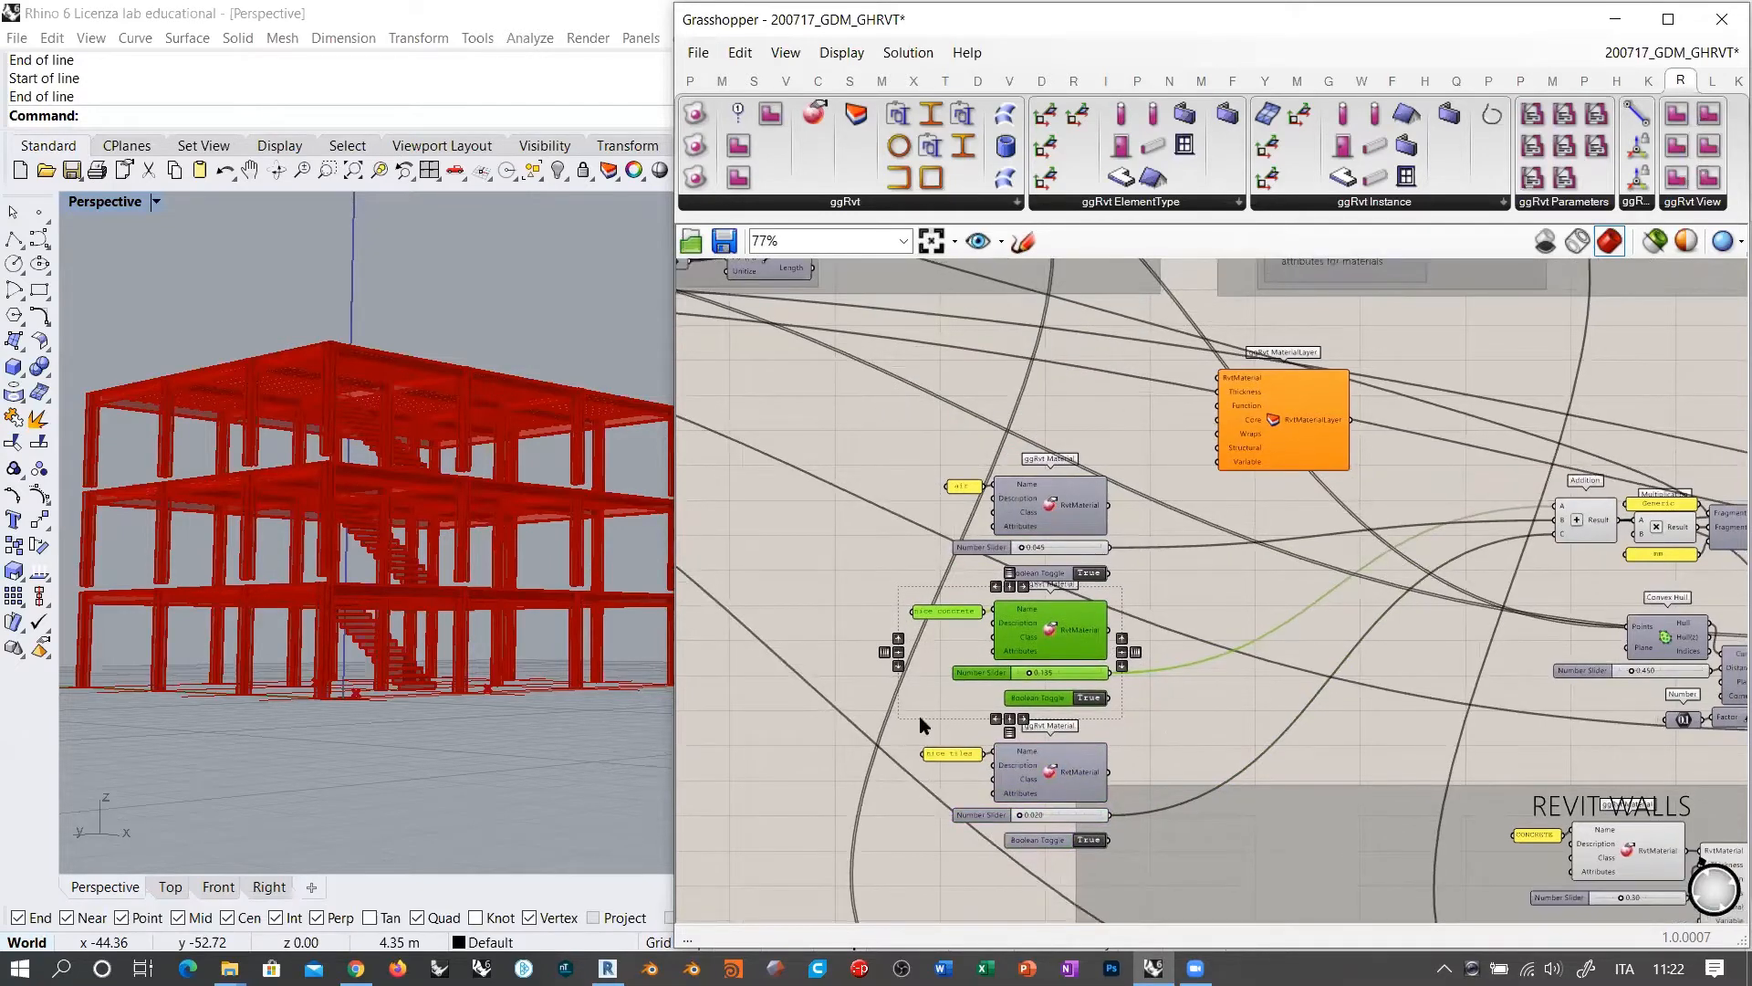
Step: Move the nice tiles panel, material, slider and toggle above the air set
left_click_drag(894, 718, 1140, 873)
left_click_drag(1059, 792, 1040, 376)
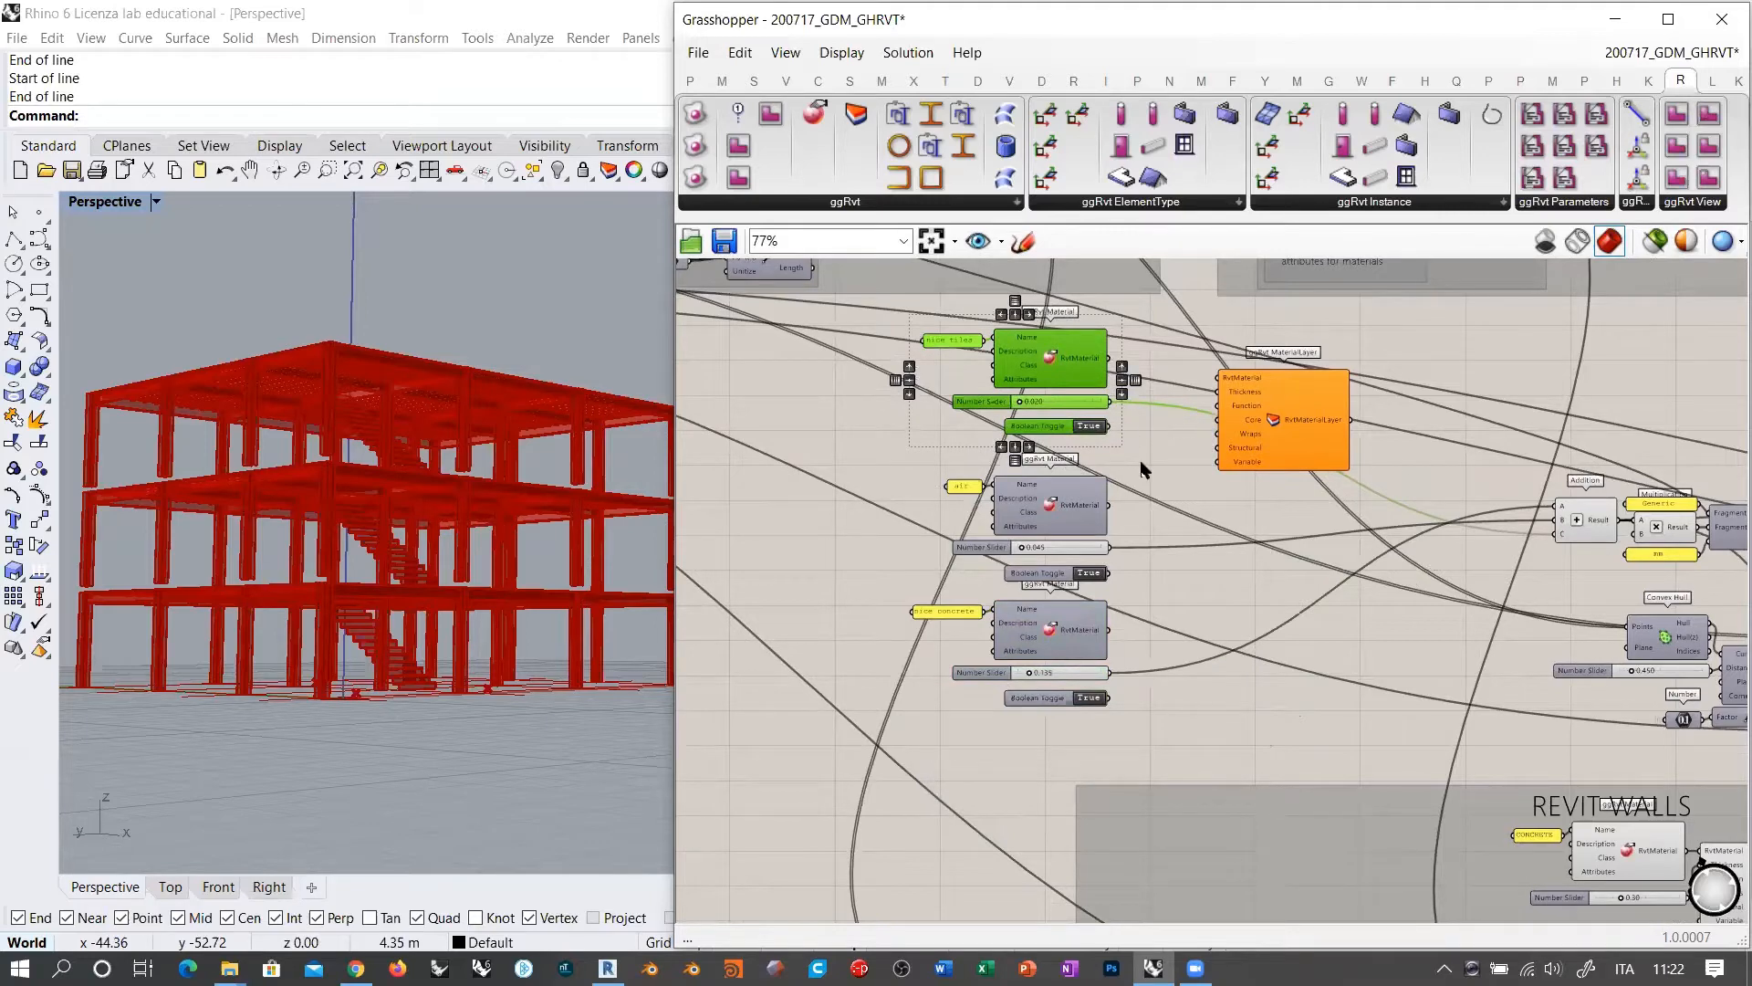
right_click_drag(1138, 742, 1059, 764)
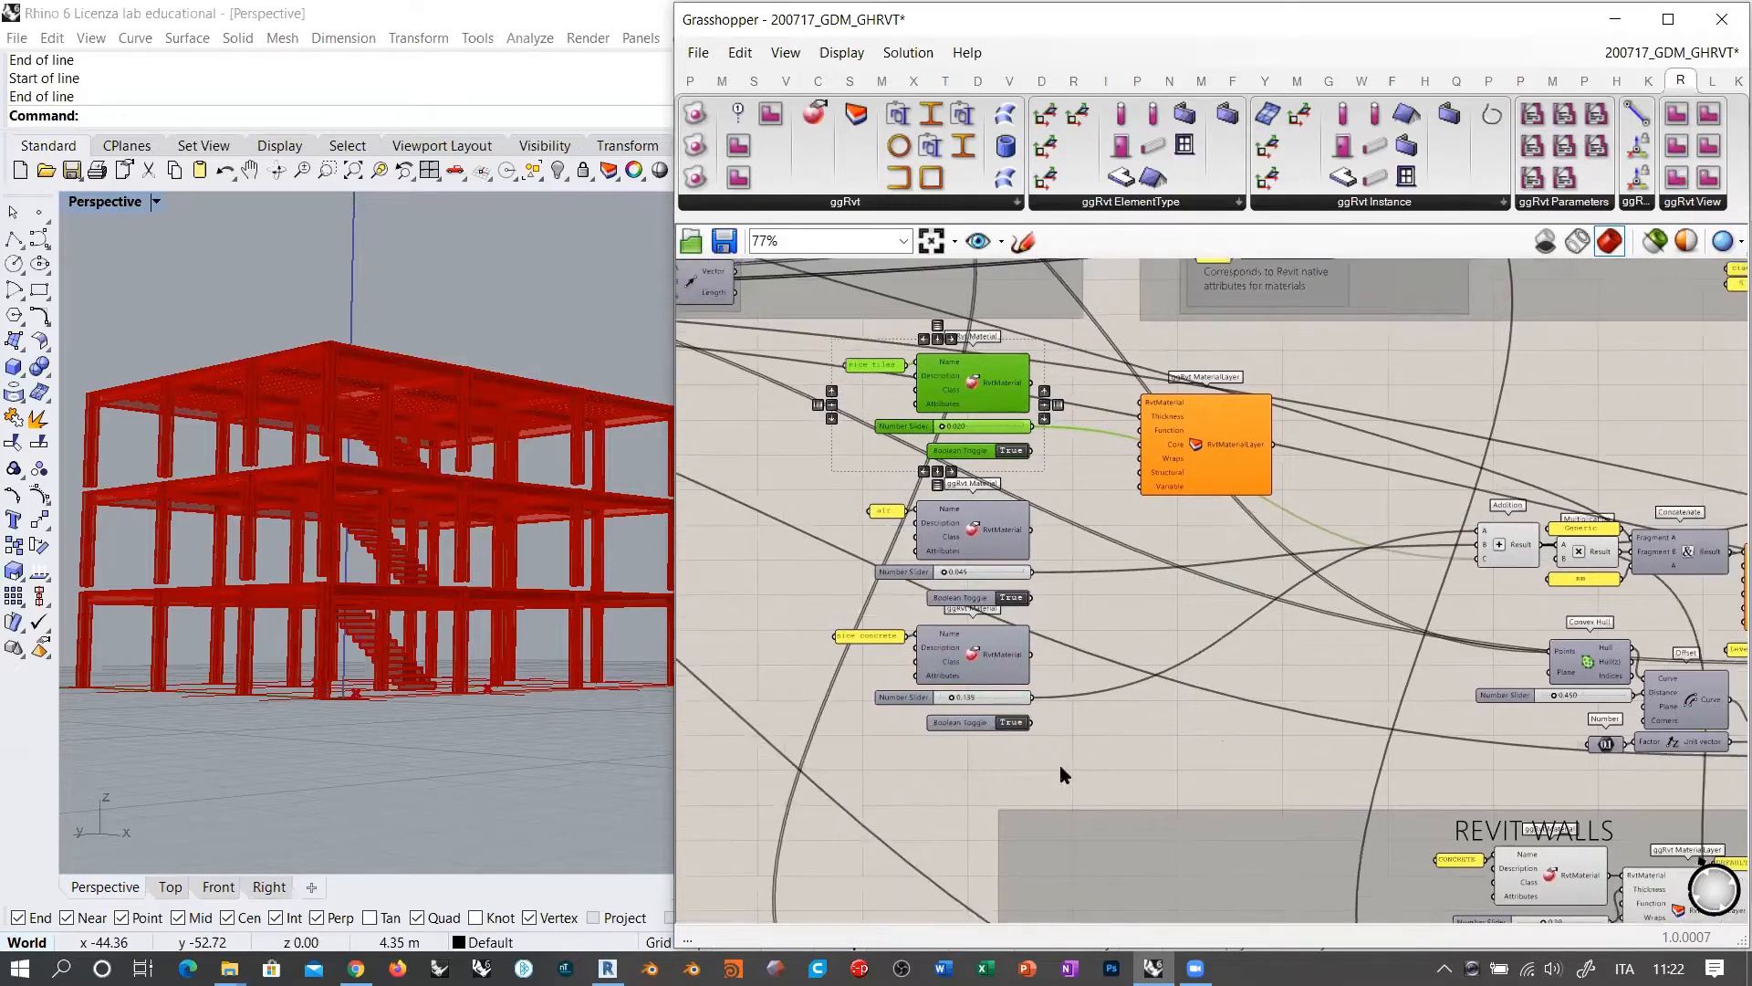
scroll(1060, 765, "up", 2)
left_click(1141, 588)
Step: Examine the reordered materials, the new ggRvt MaterialLayer inputs and the ggRvt FloorType component
right_click_drag(1143, 587, 1141, 765)
scroll(1156, 519, "up", 3)
right_click_drag(1157, 519, 1347, 632)
scroll(1347, 632, "down", 1)
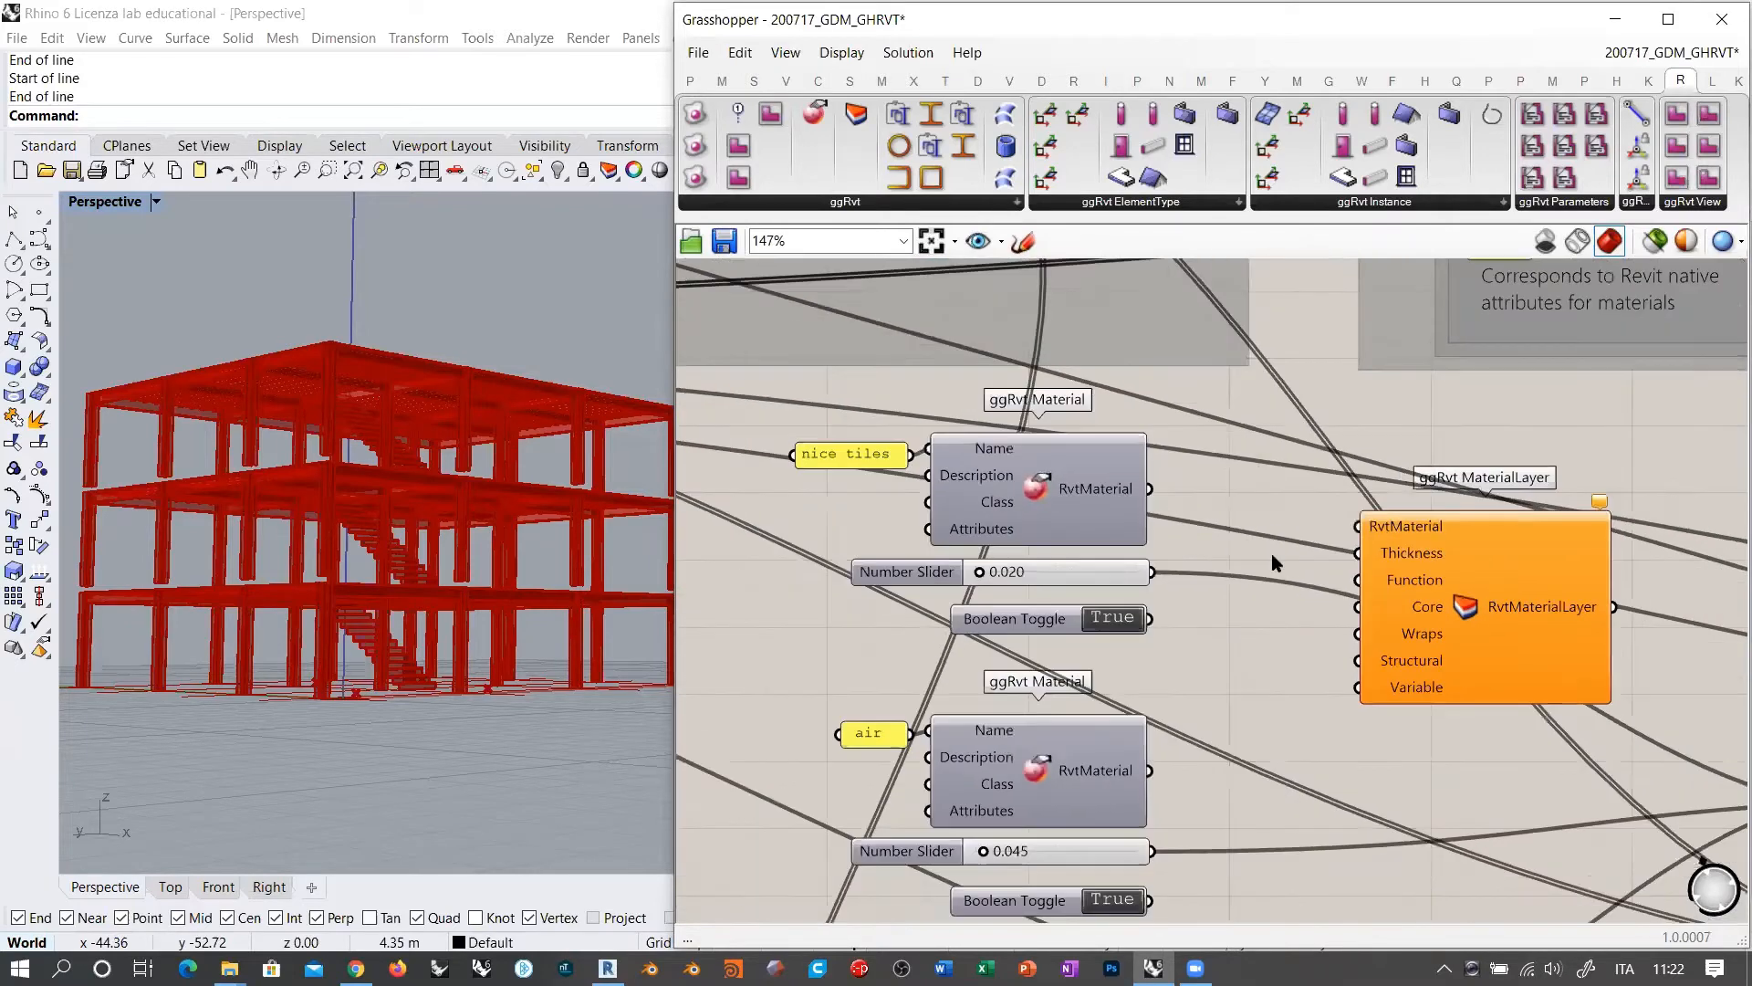
right_click_drag(493, 522, 537, 509)
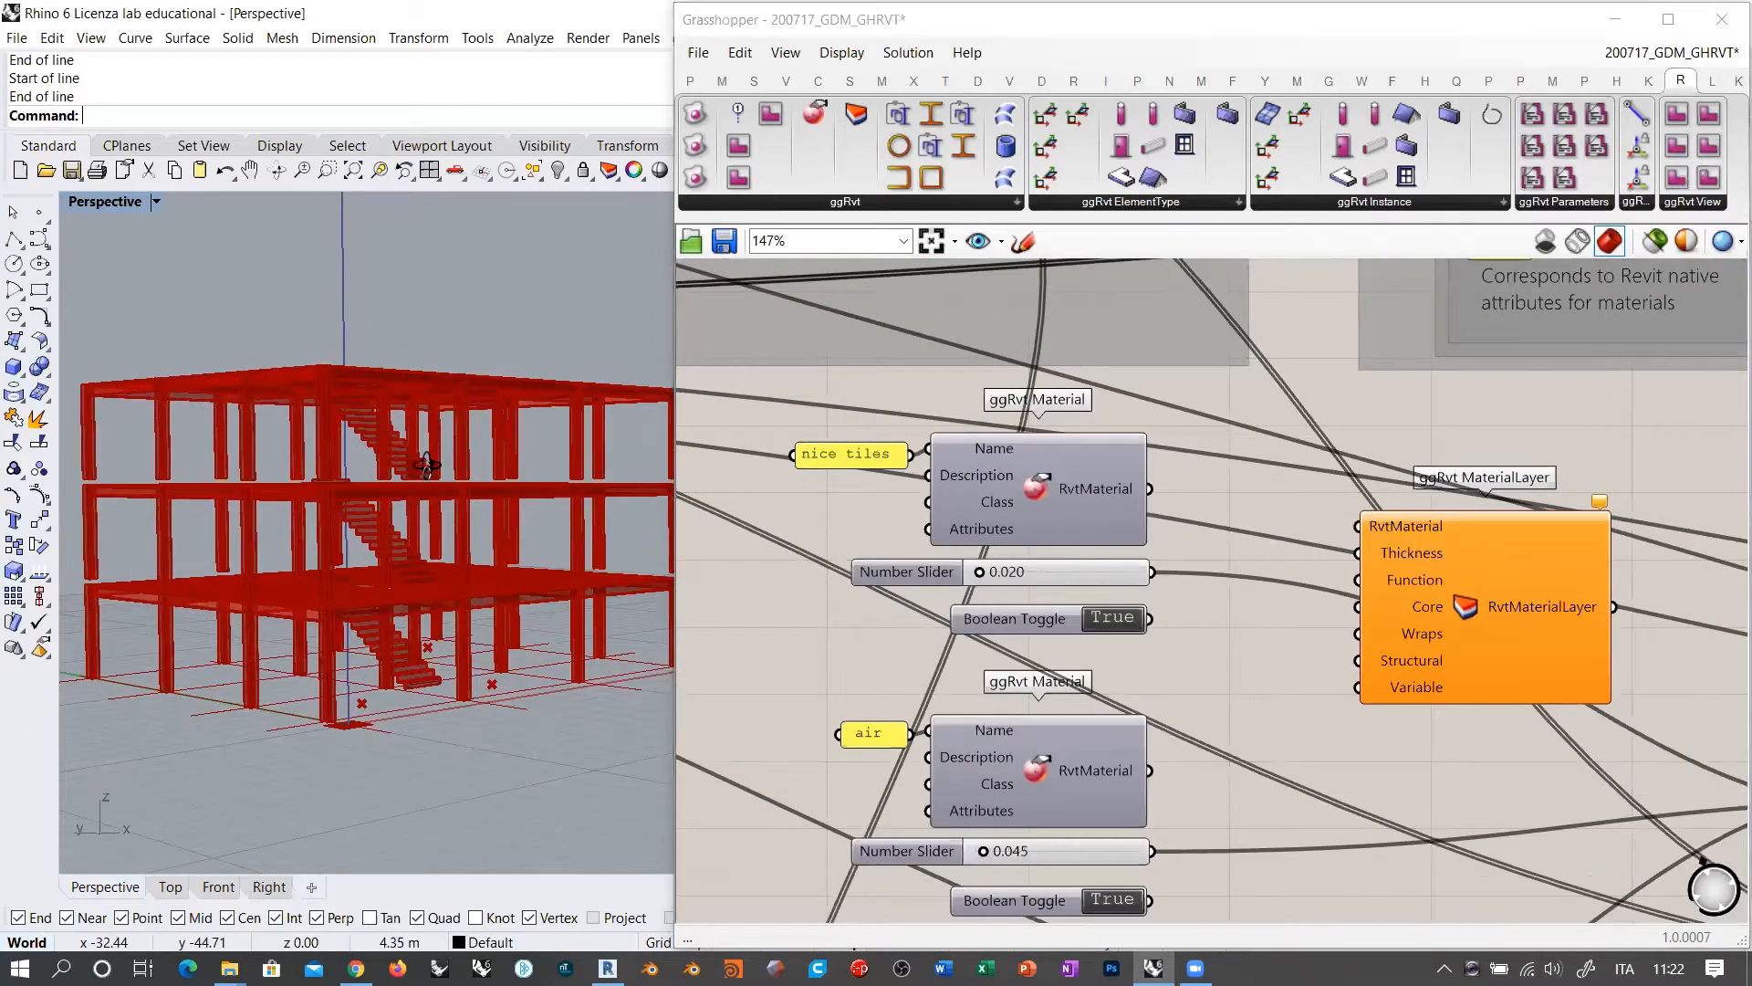
right_click_drag(1422, 604, 971, 522)
scroll(971, 522, "down", 3)
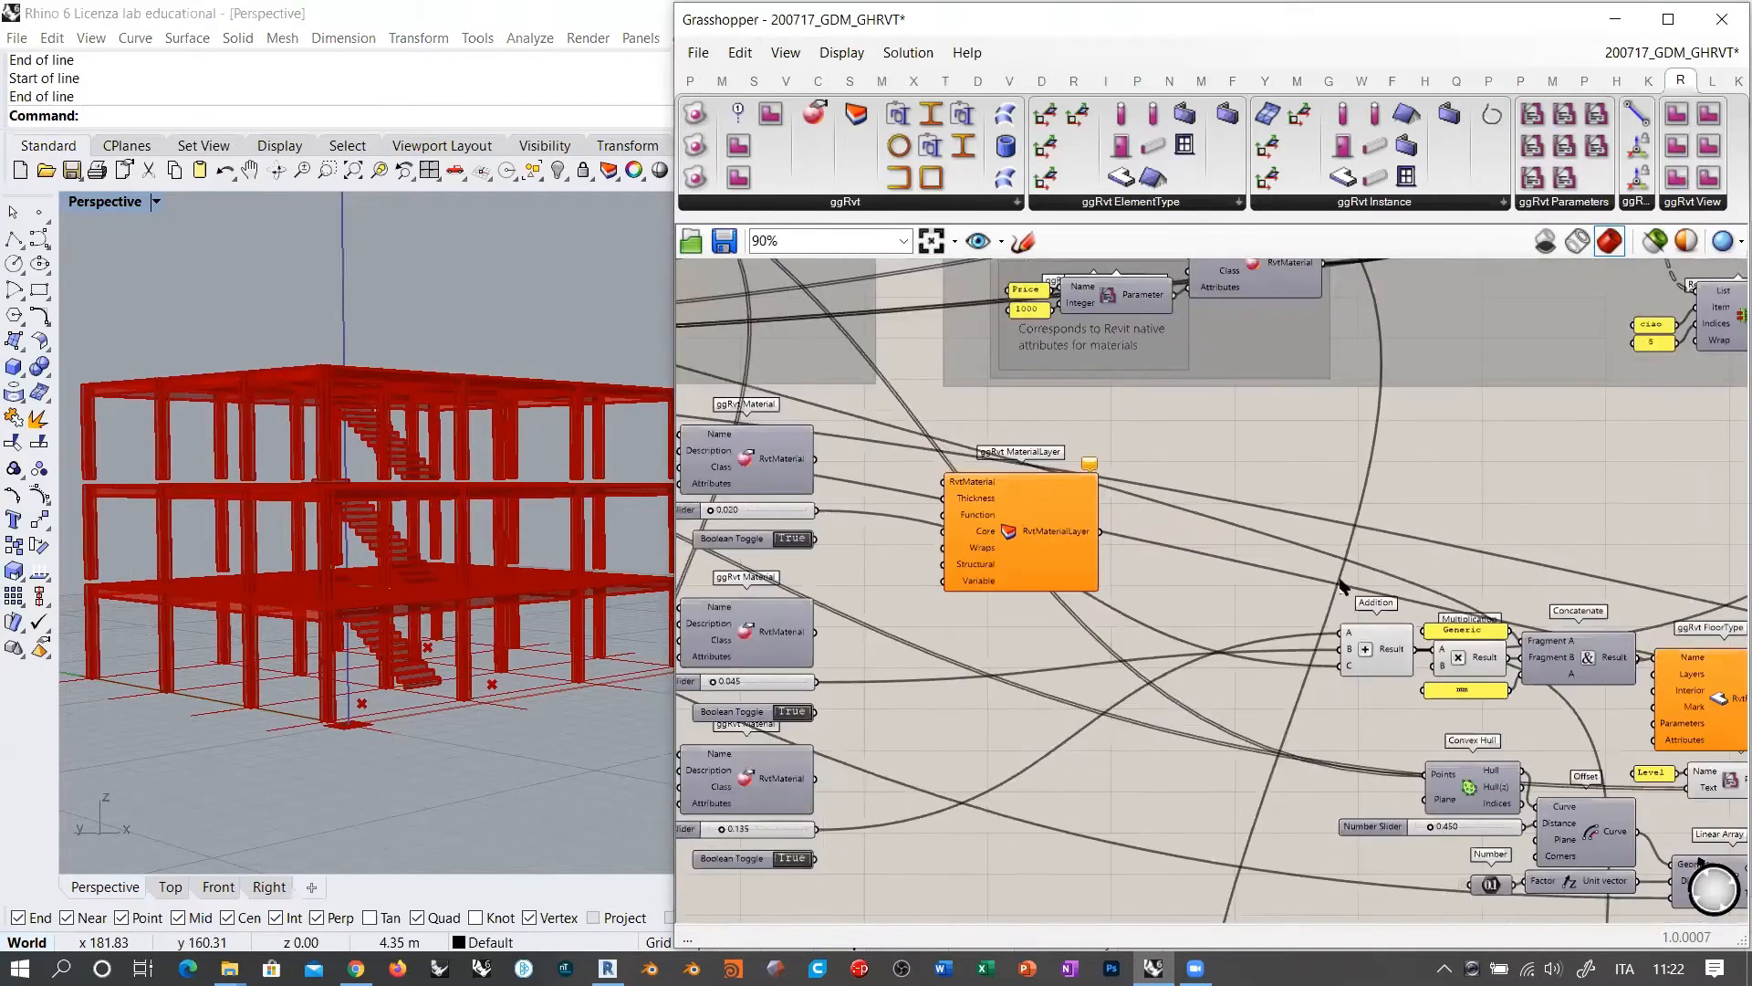
right_click_drag(1516, 574, 1360, 537)
left_click(1584, 664)
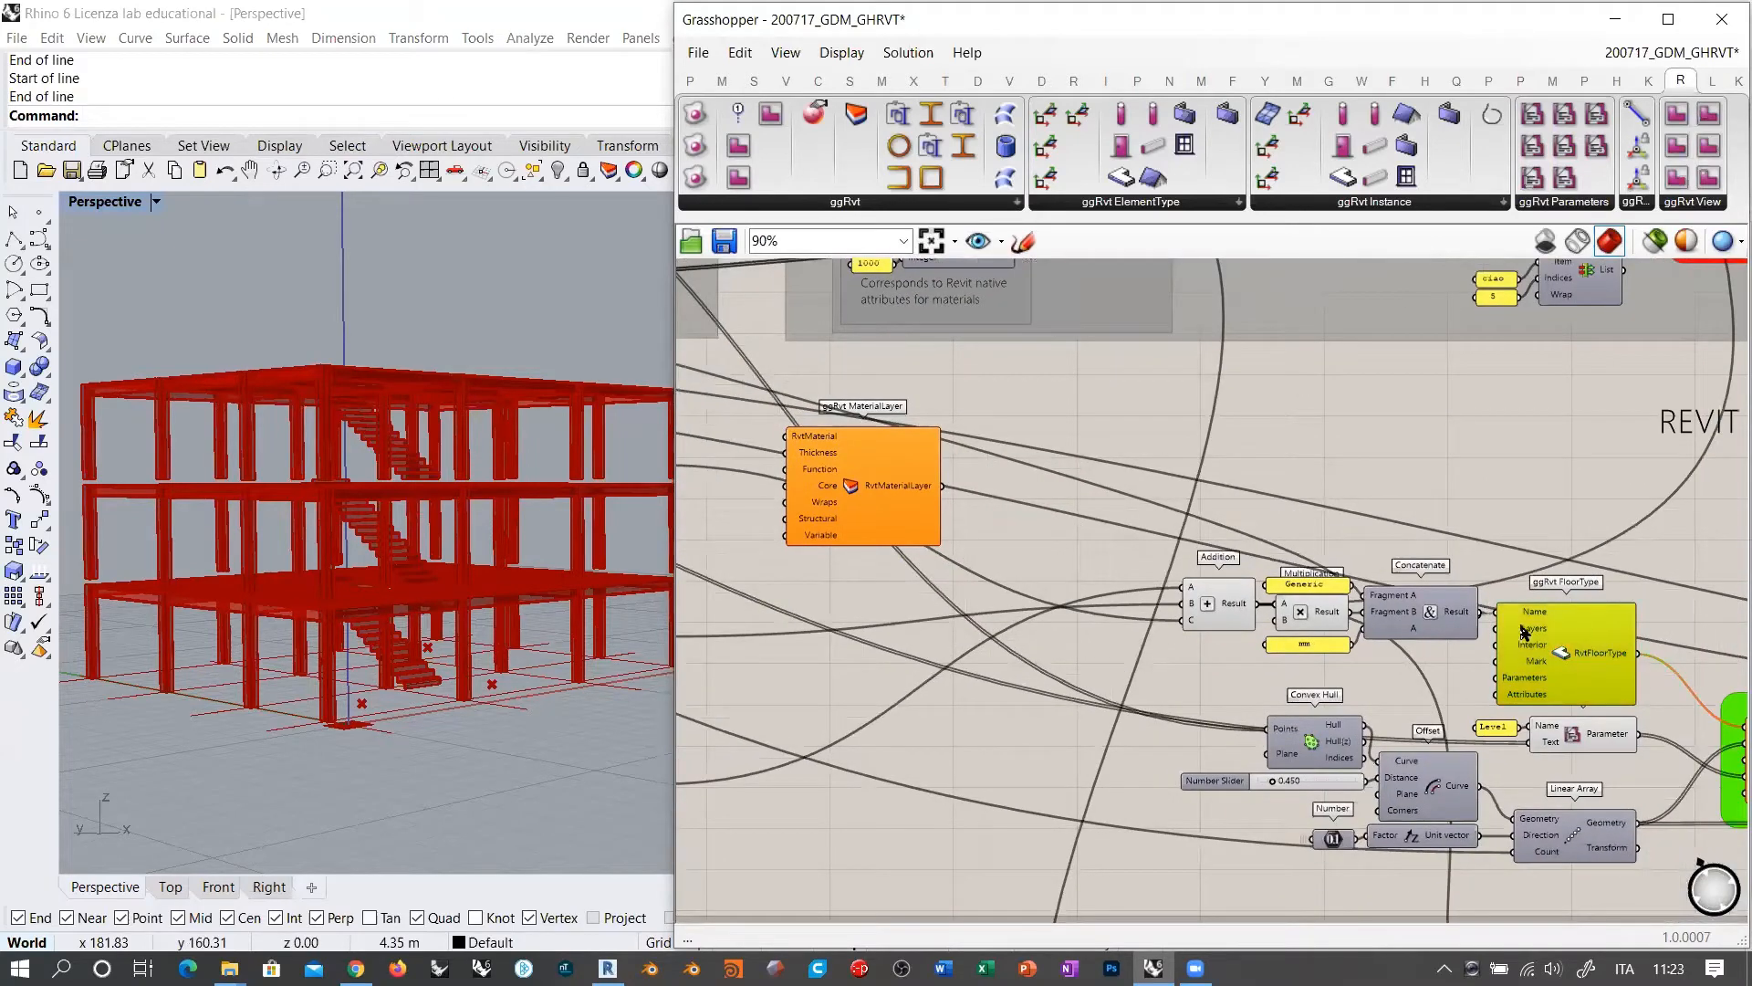
Step: Widen the nice tiles name panel and change its text to "Ceramic Tile"
right_click_drag(882, 652, 1377, 696)
scroll(1213, 445, "up", 3)
right_click_drag(760, 454, 1036, 455)
left_click(789, 431)
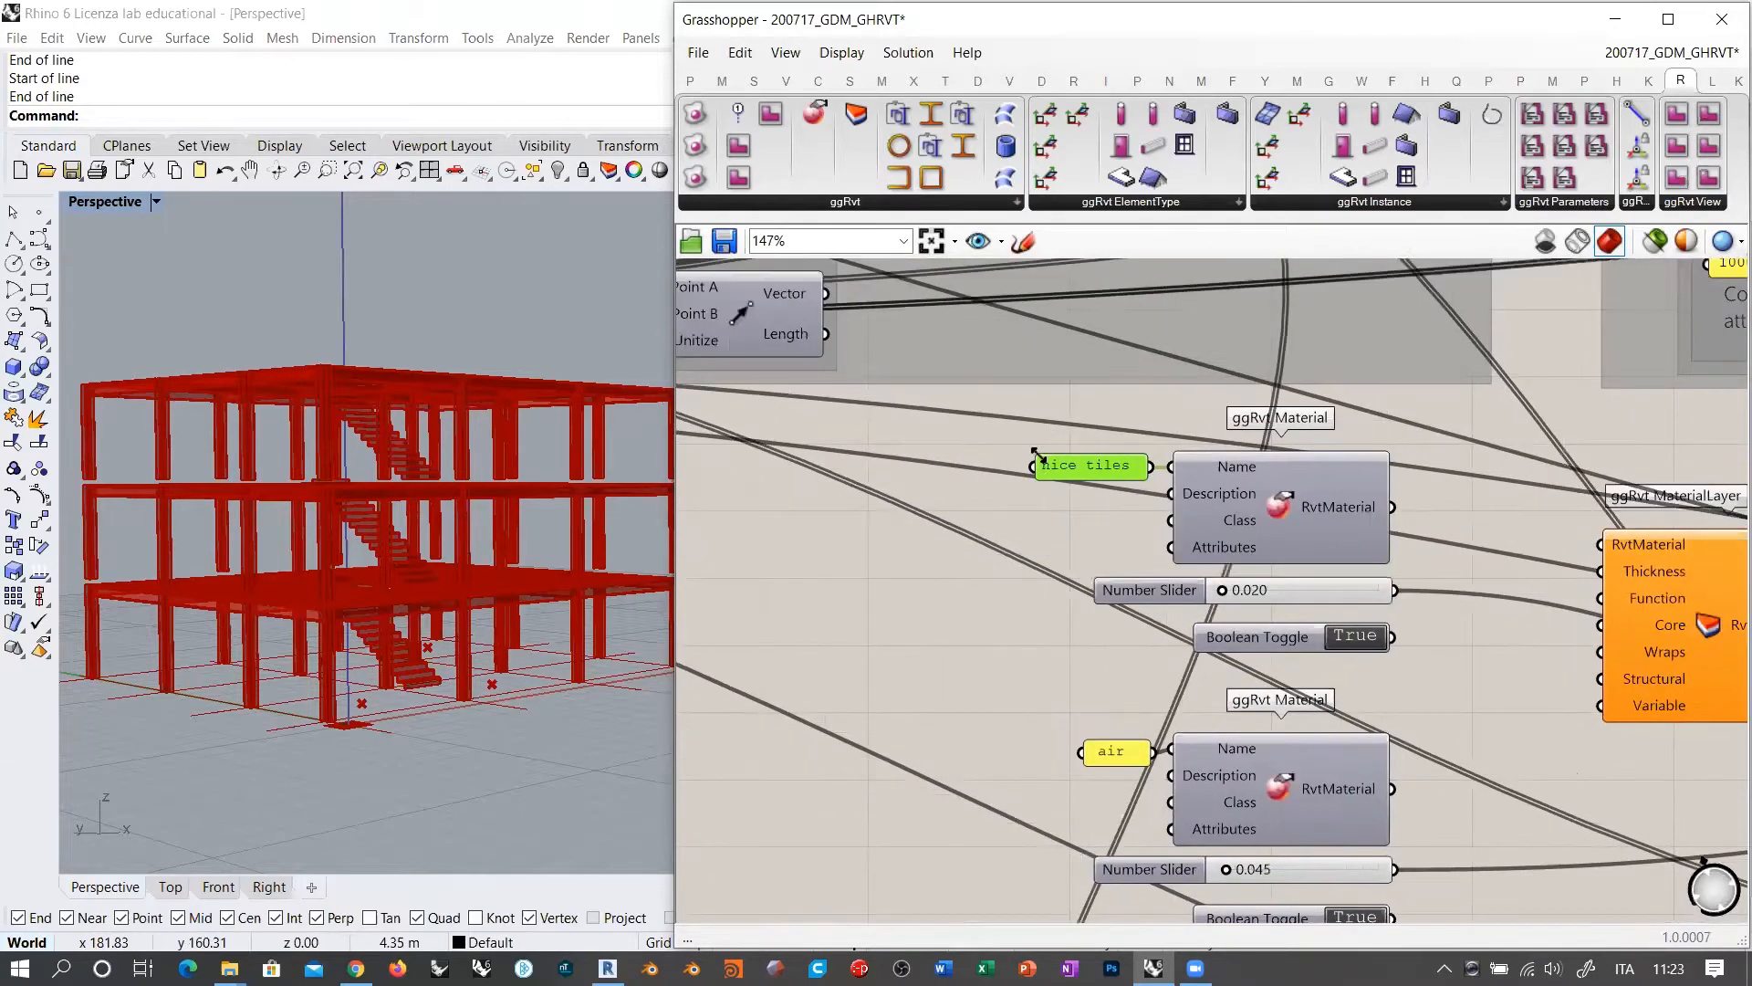
left_click_drag(1038, 466, 810, 467)
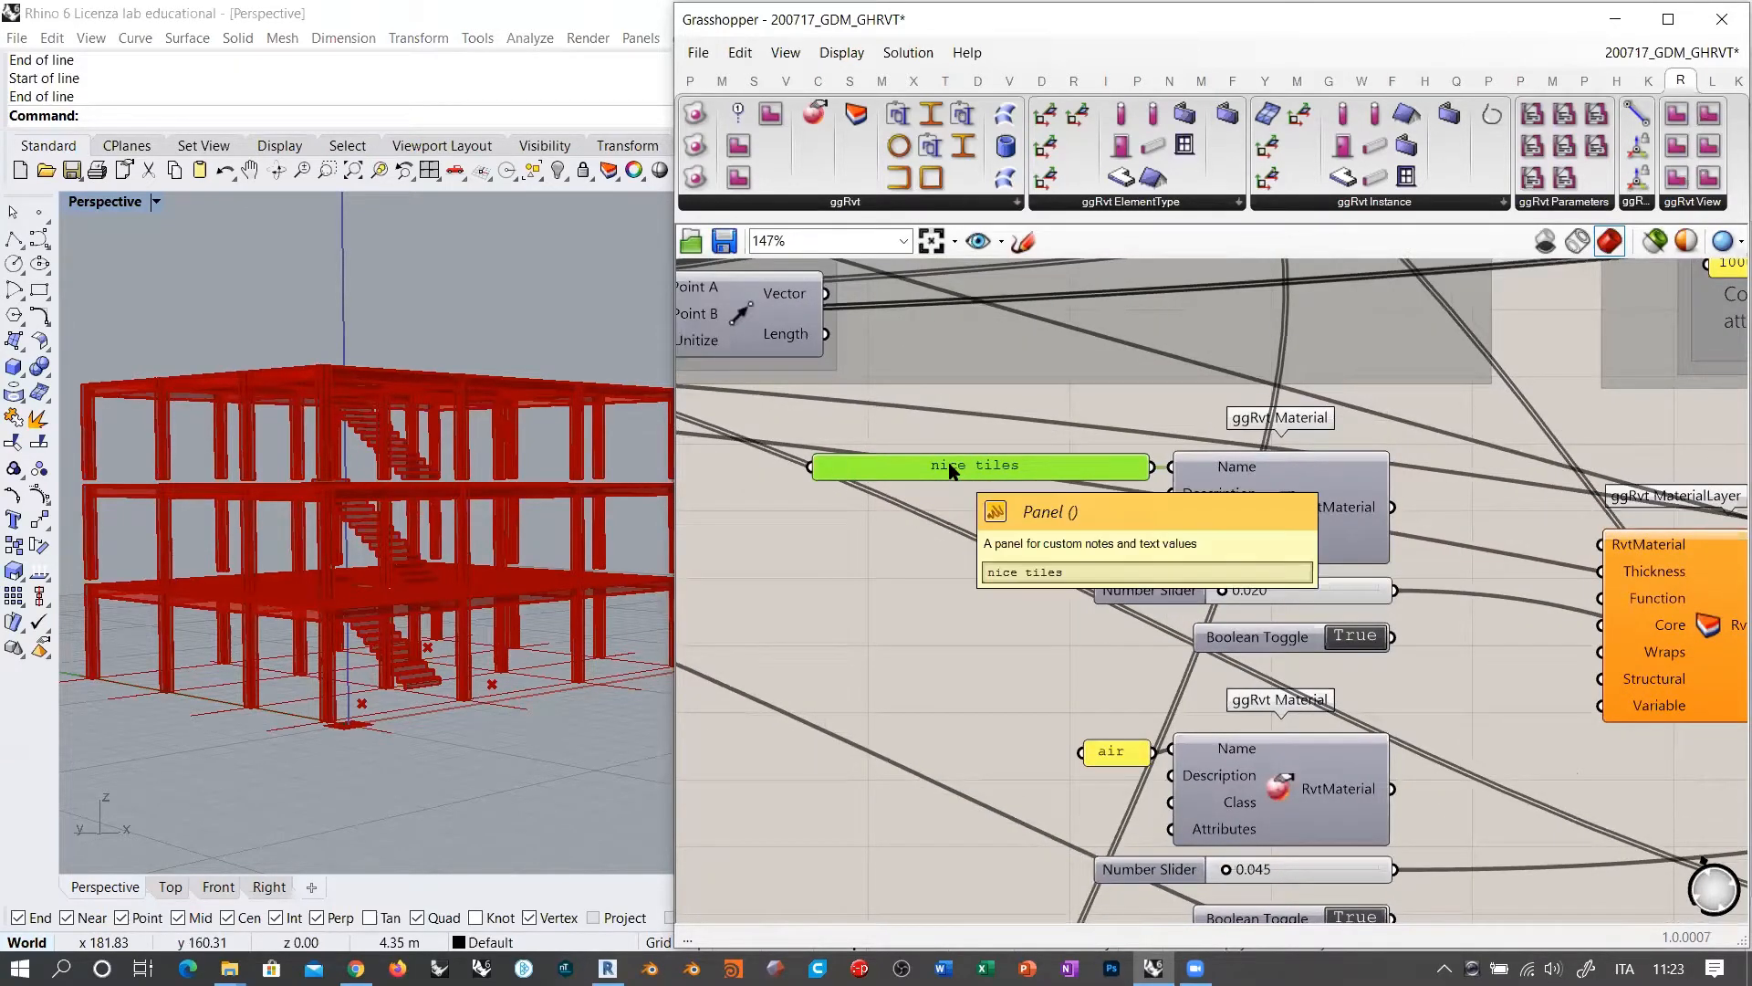
double_click(949, 469)
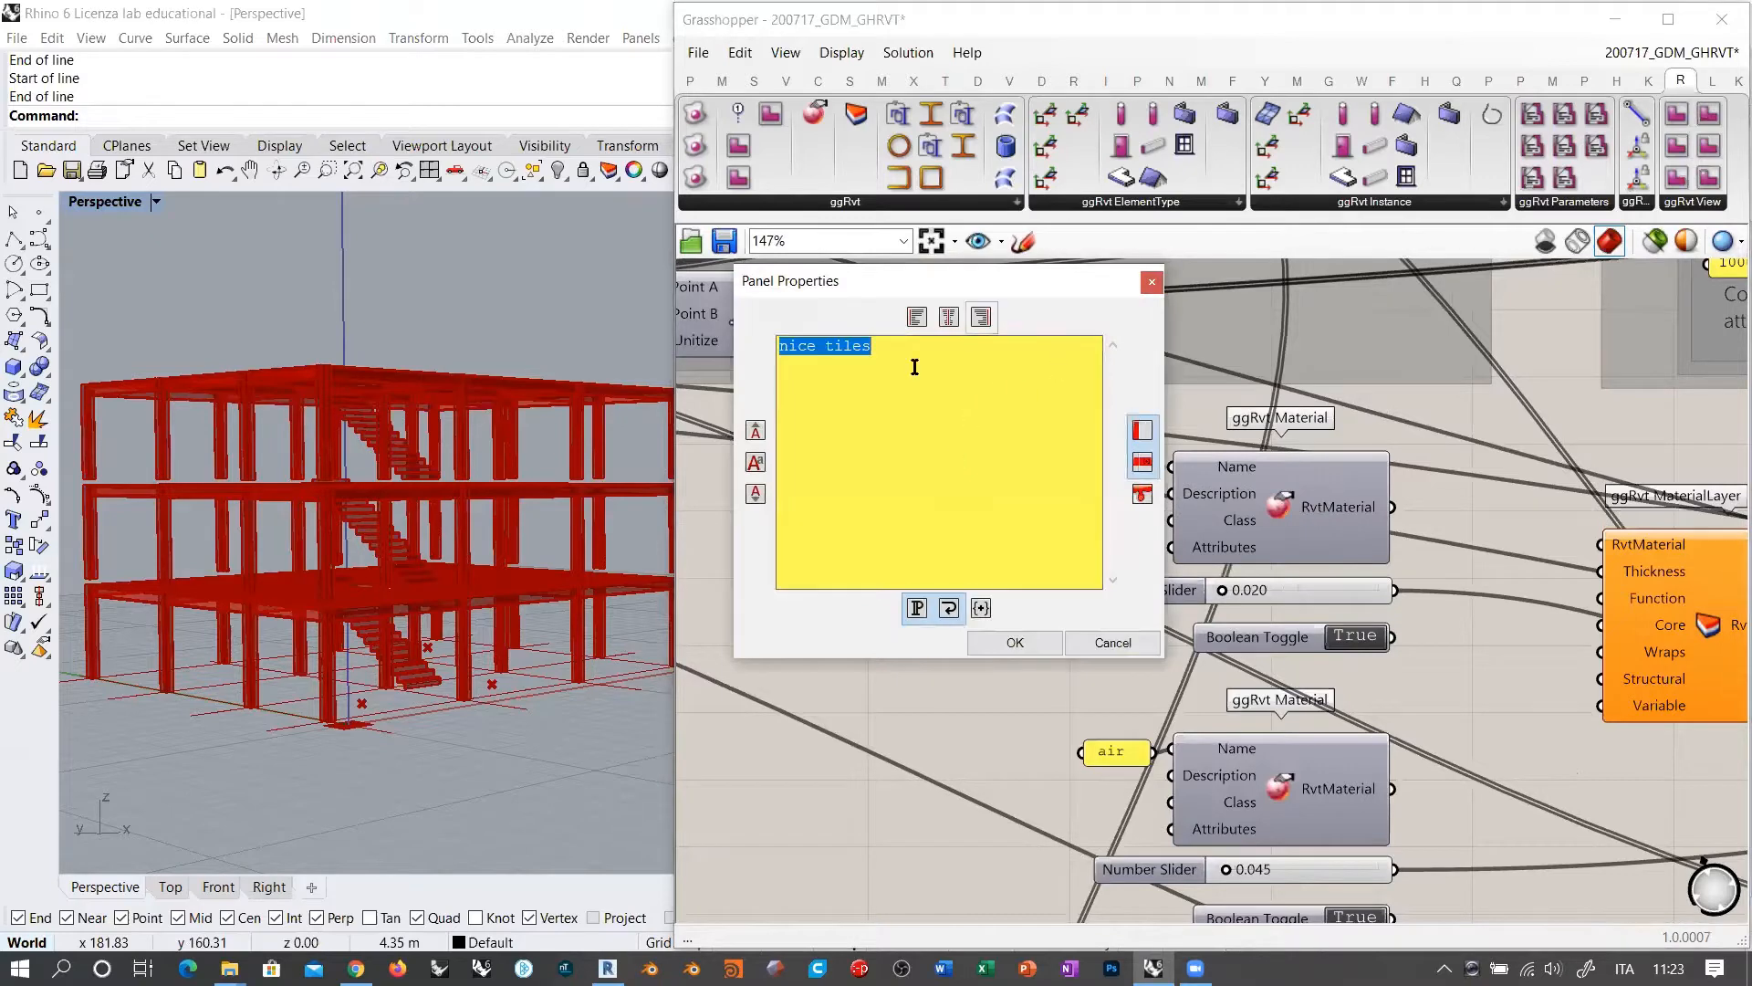
left_click_drag(936, 299, 561, 321)
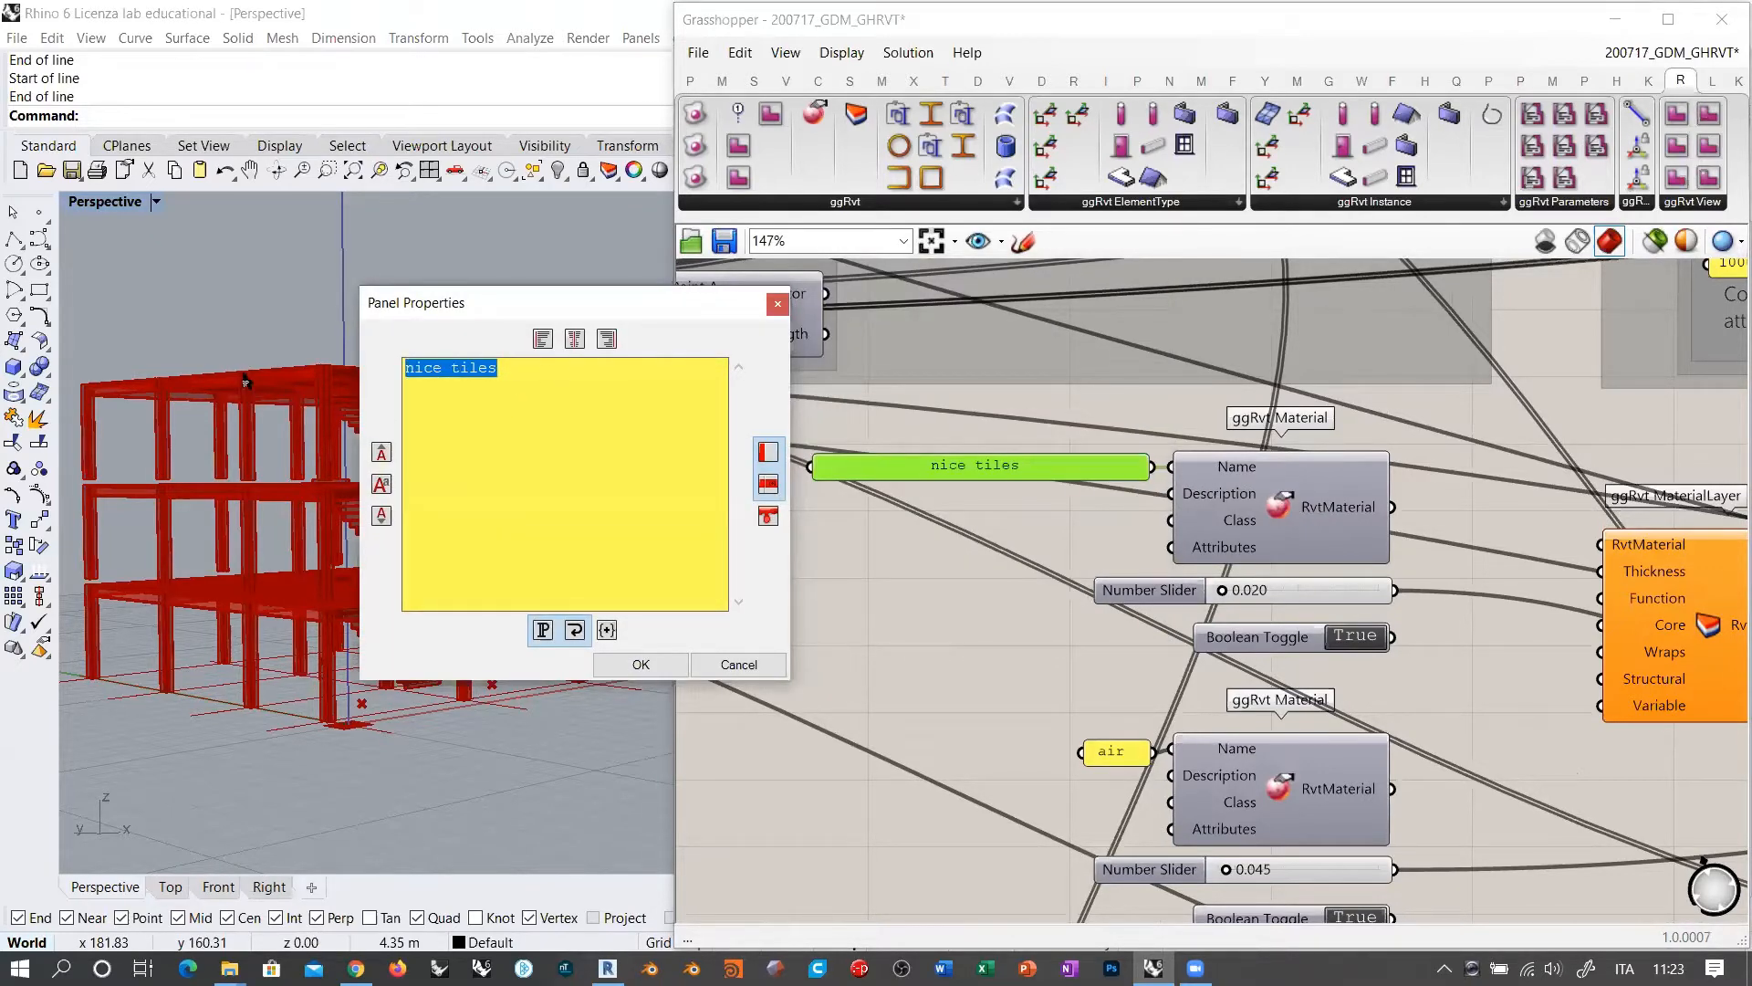
type("Ceram")
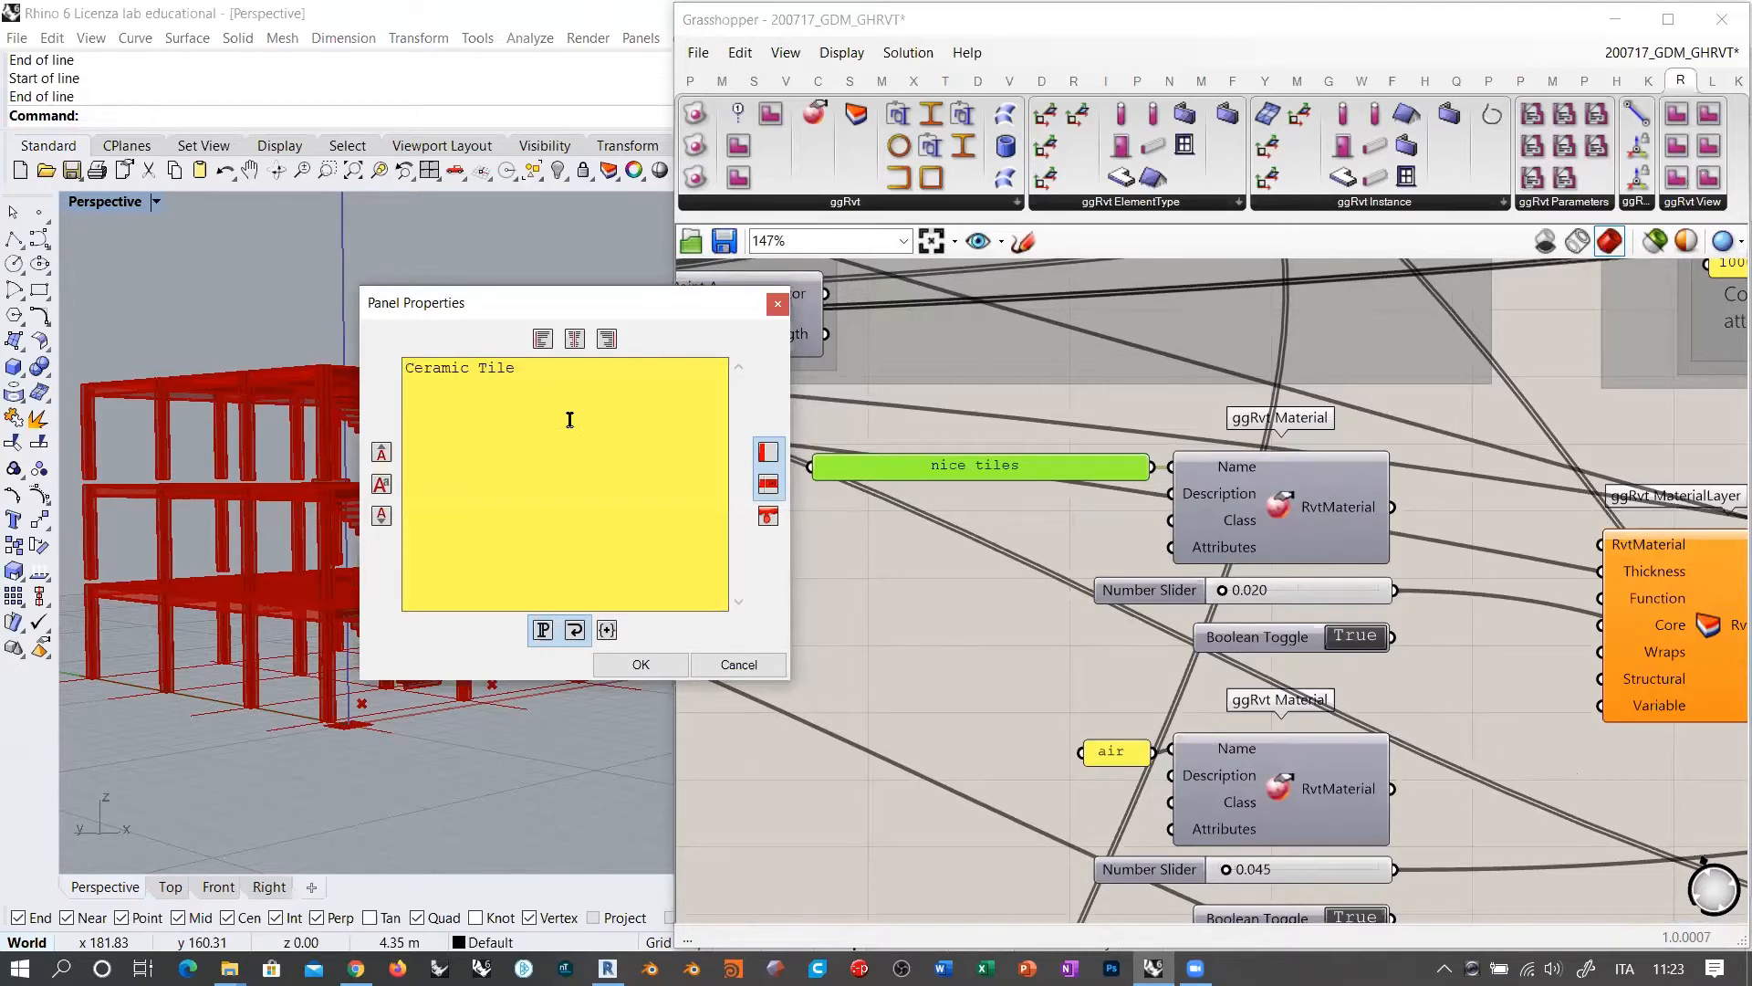
left_click(654, 660)
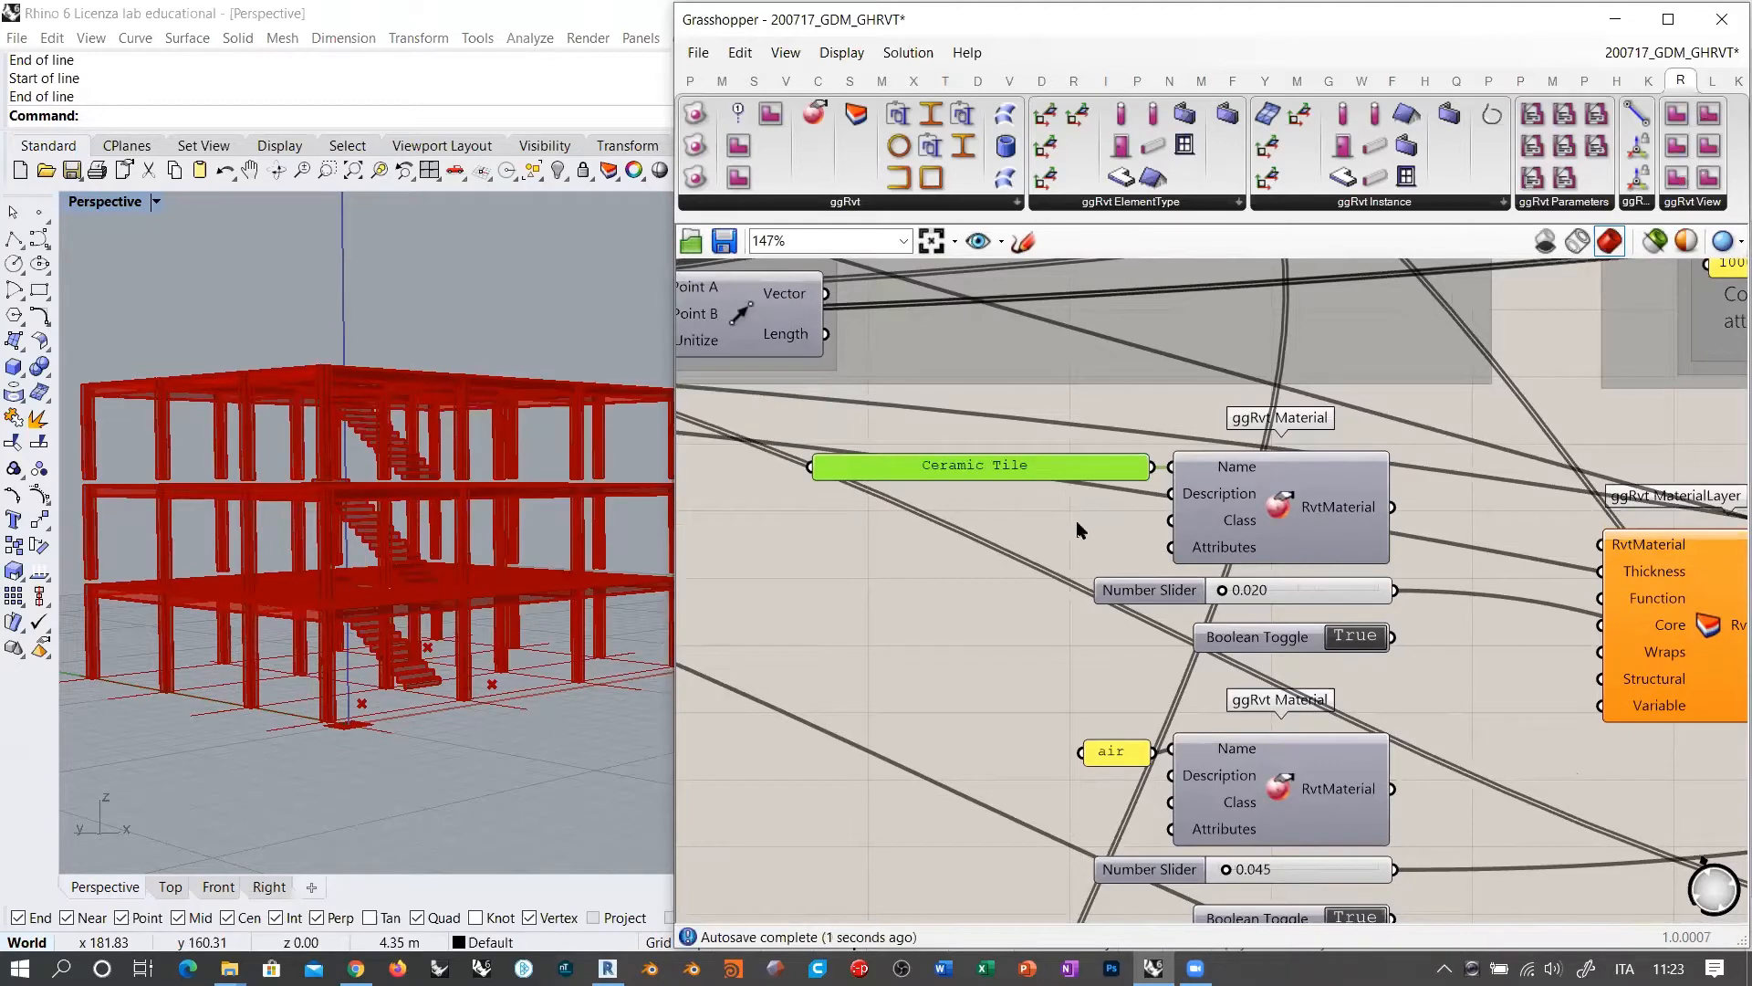
left_click(1123, 559)
Step: Set the Class of the Ceramic Tile ggRvt Material to Ceramic
right_click_drag(1378, 543, 1005, 504)
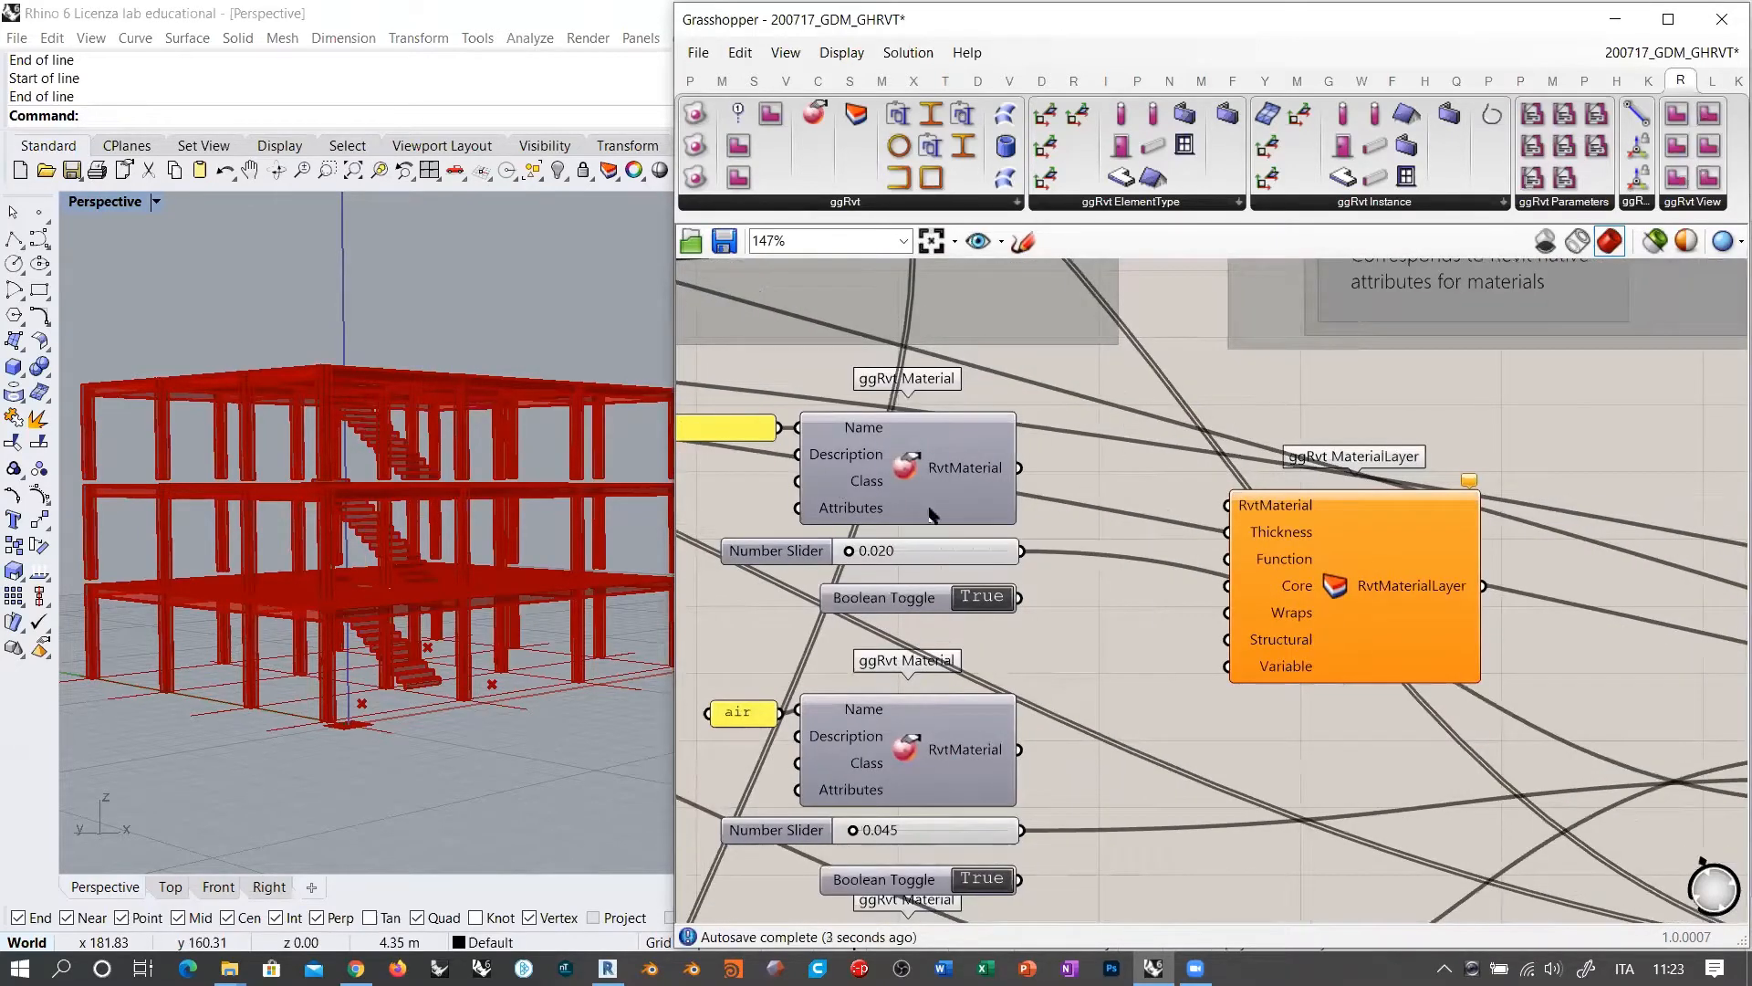
right_click(872, 481)
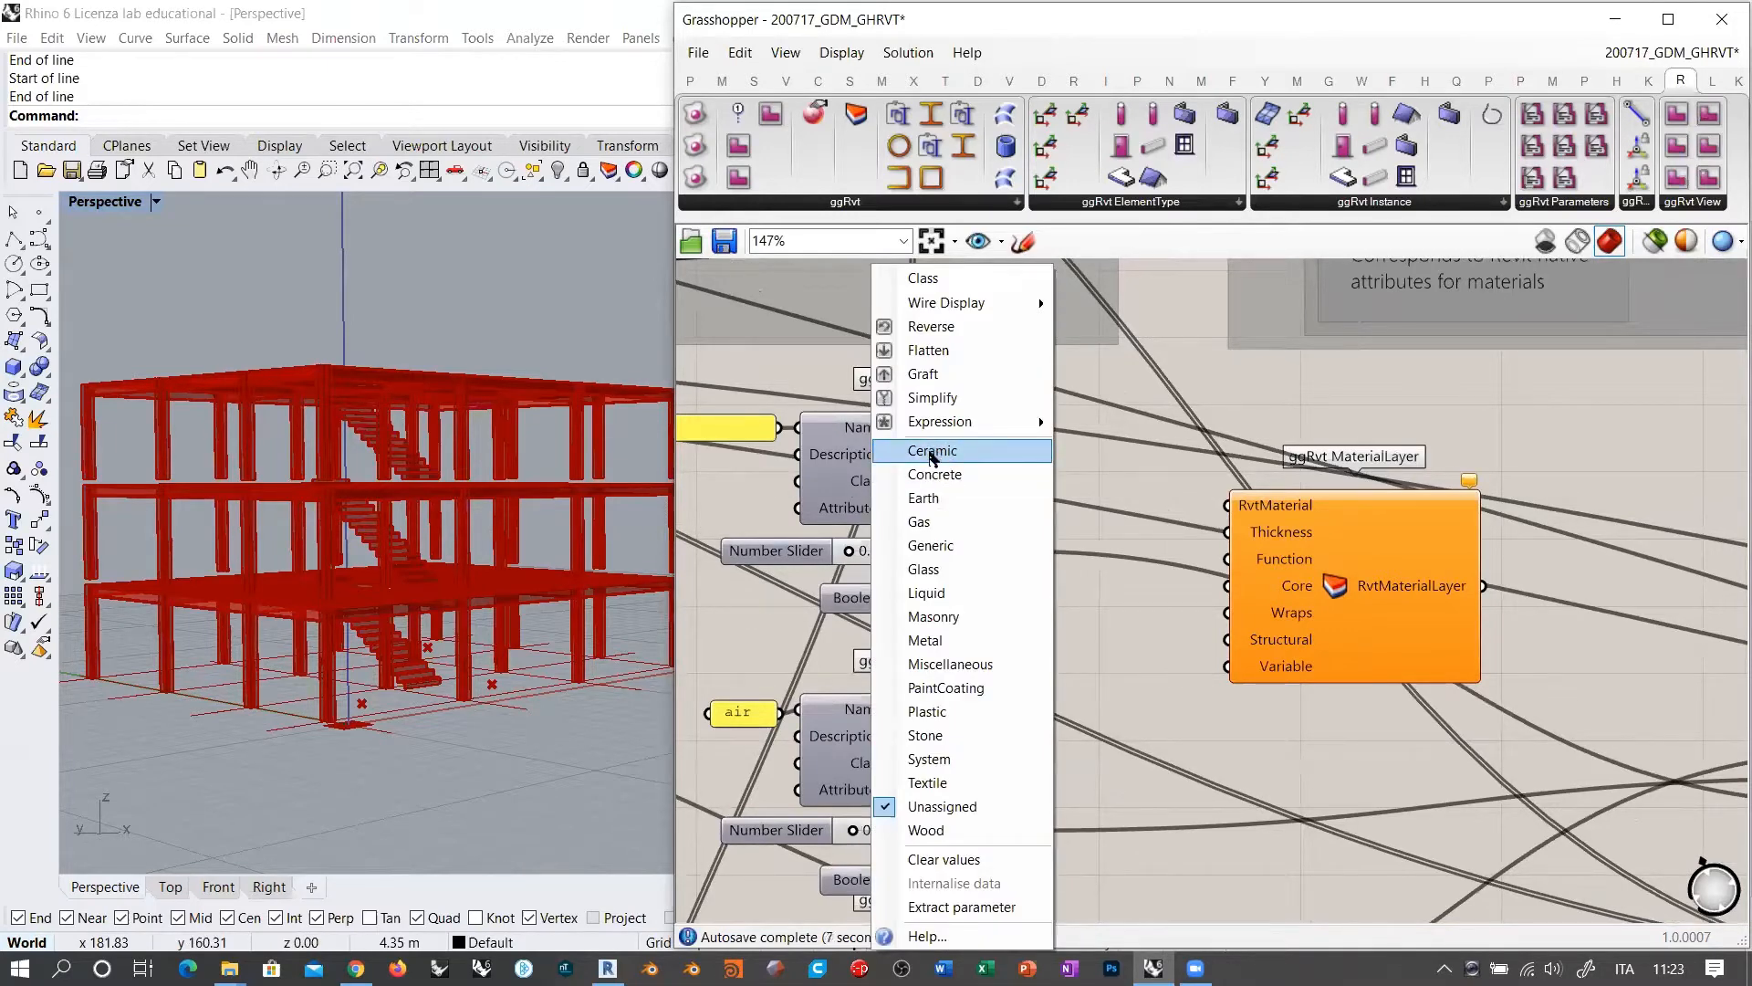
left_click(933, 450)
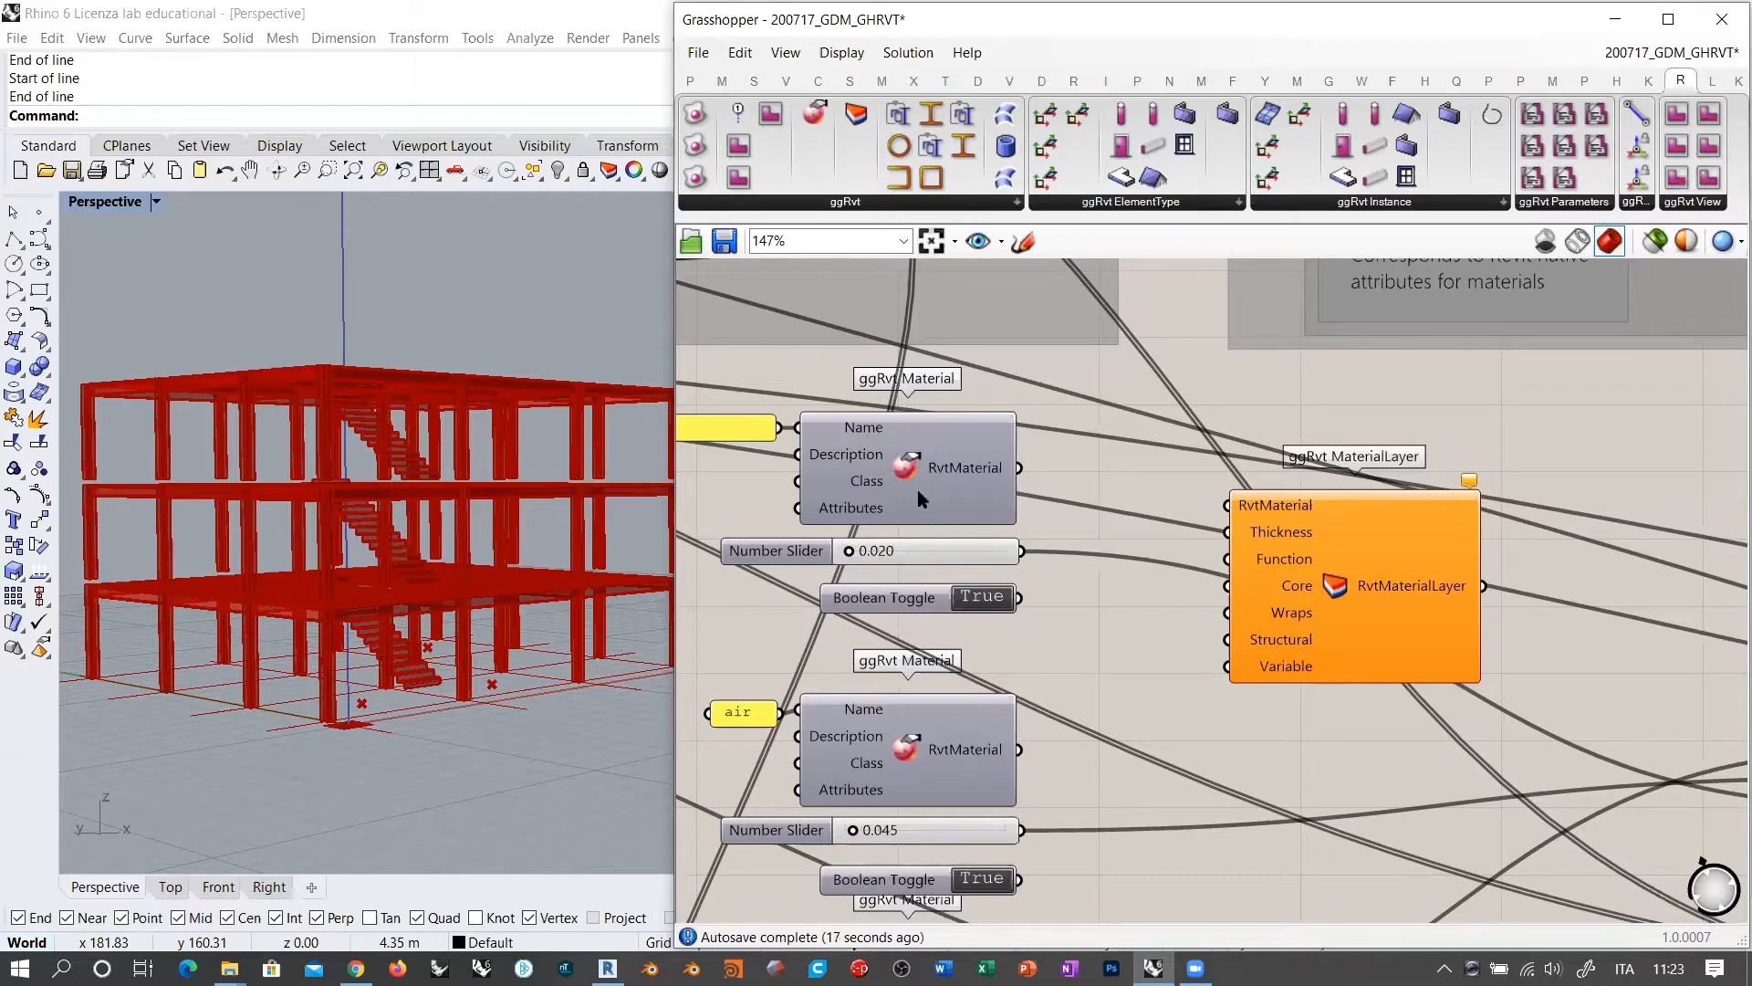
right_click_drag(1015, 475, 1177, 505)
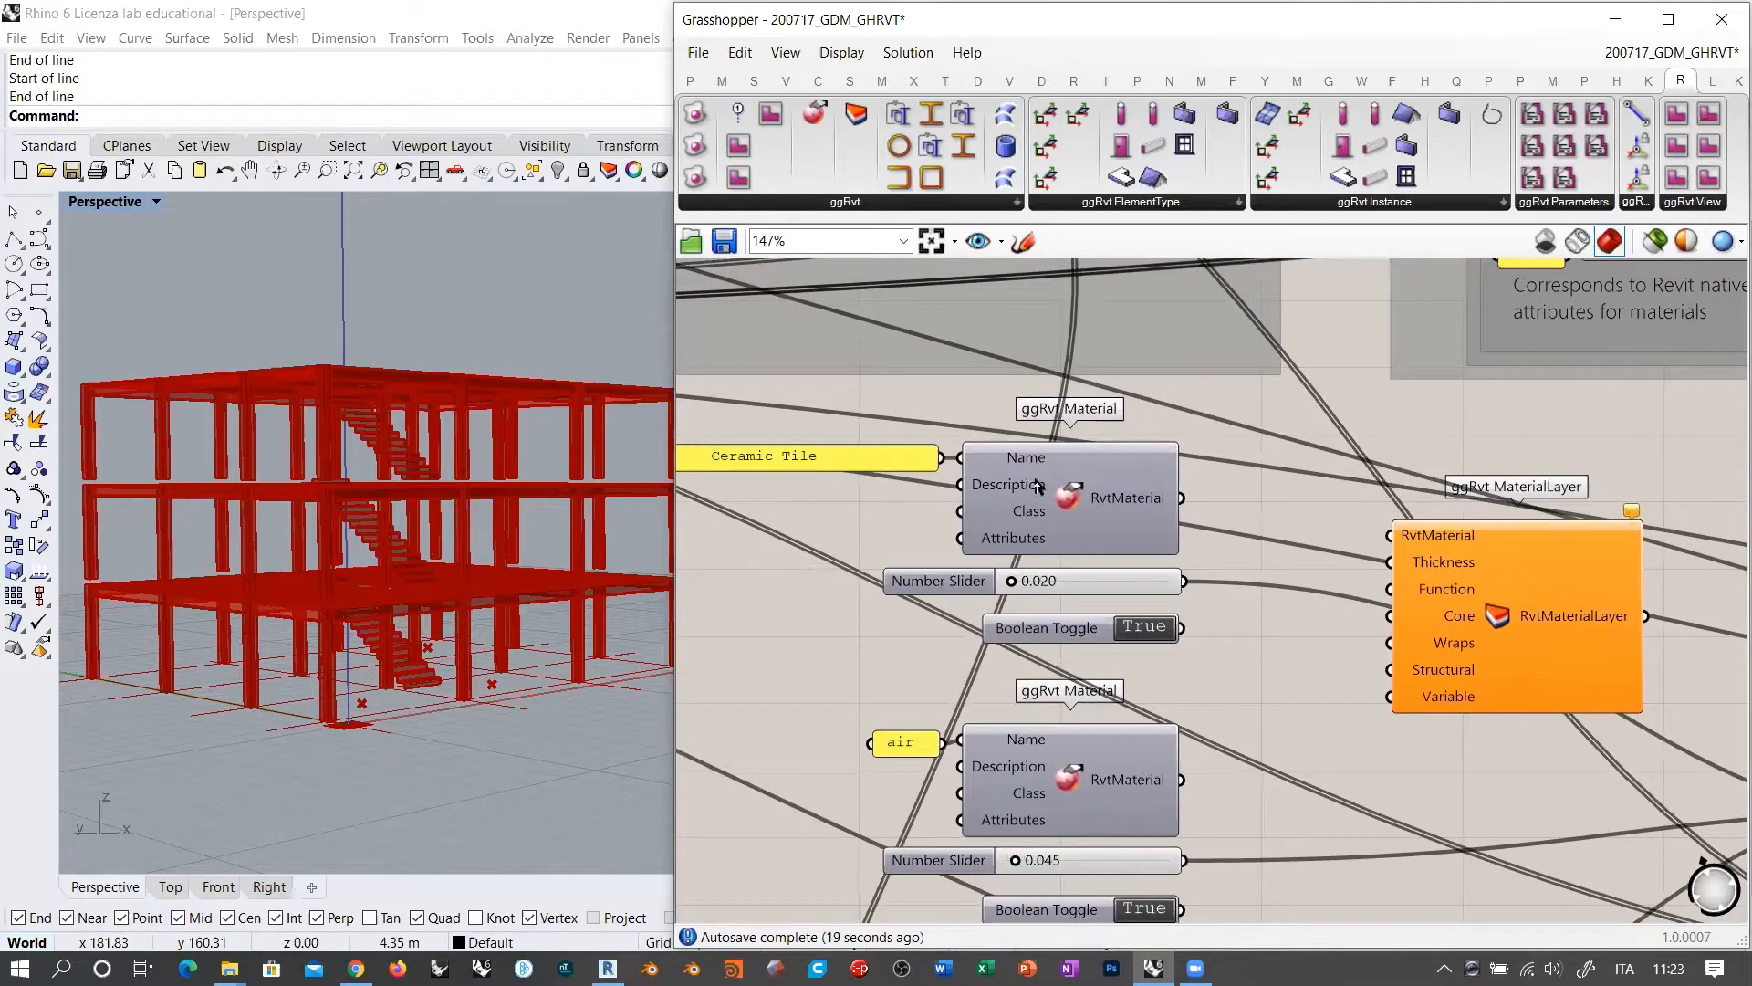
Step: Connect the Ceramic Tile material and the 0.020 slider to the RvtMaterial and Thickness inputs of the MaterialLayer component
mouse_move(1140, 537)
right_click(1019, 512)
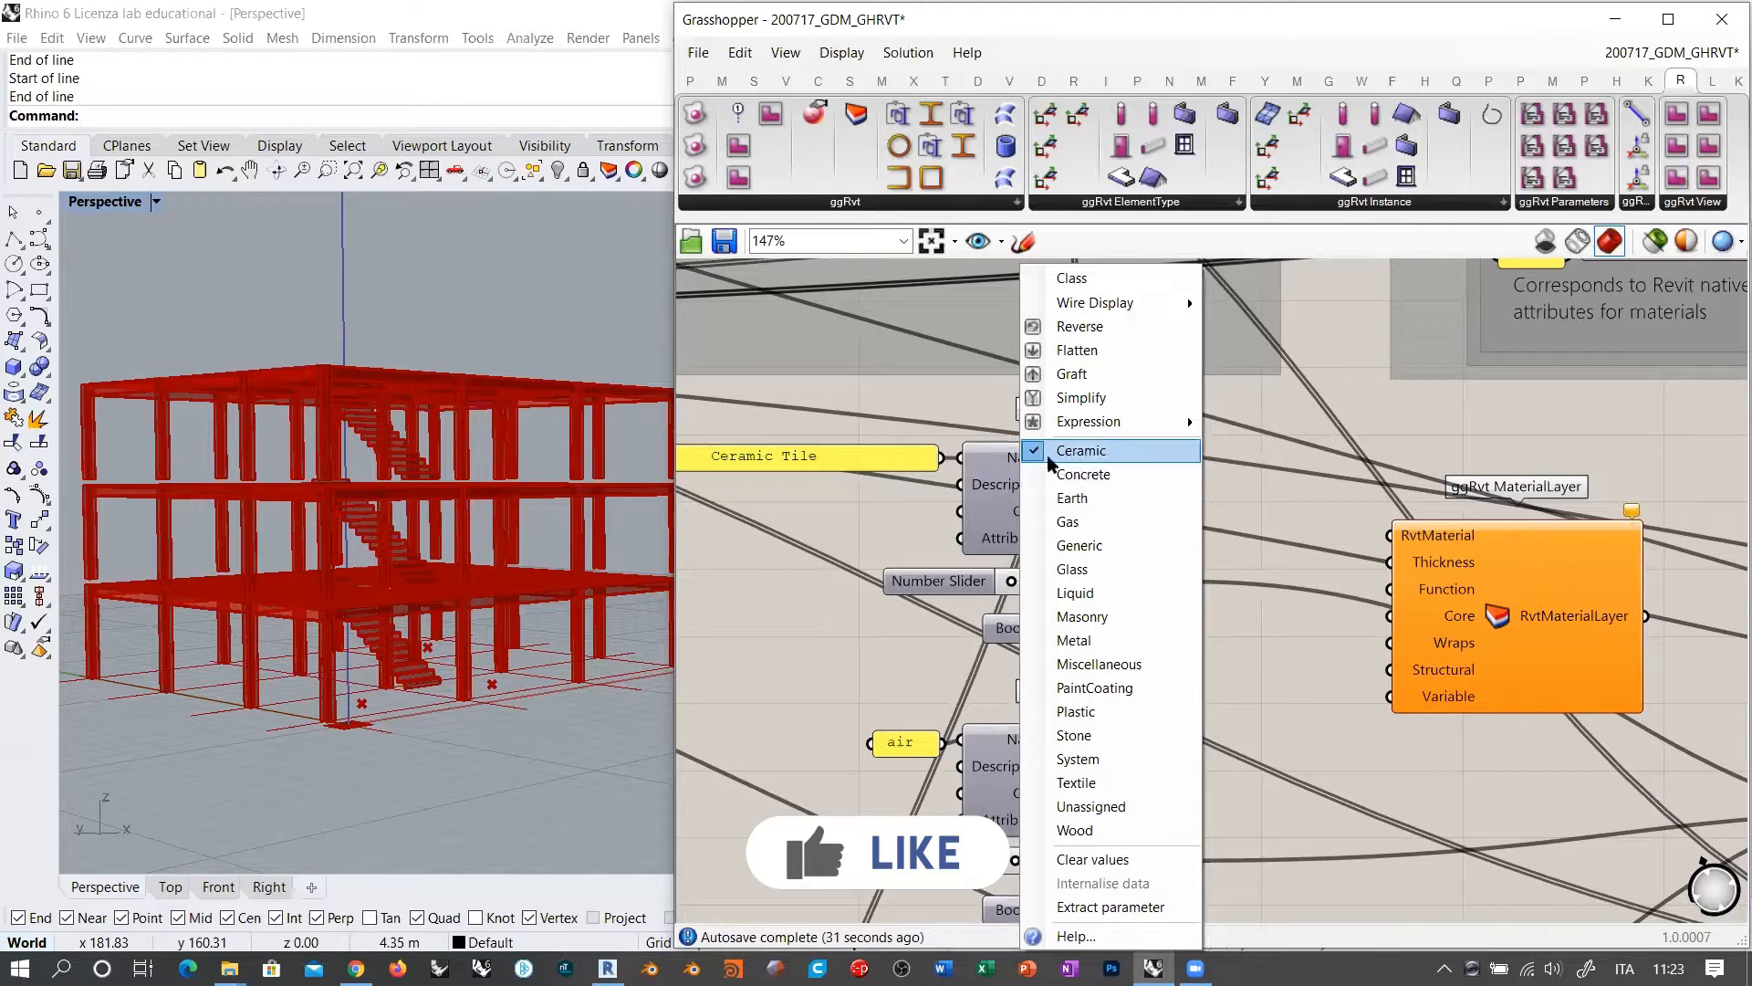
left_click(862, 507)
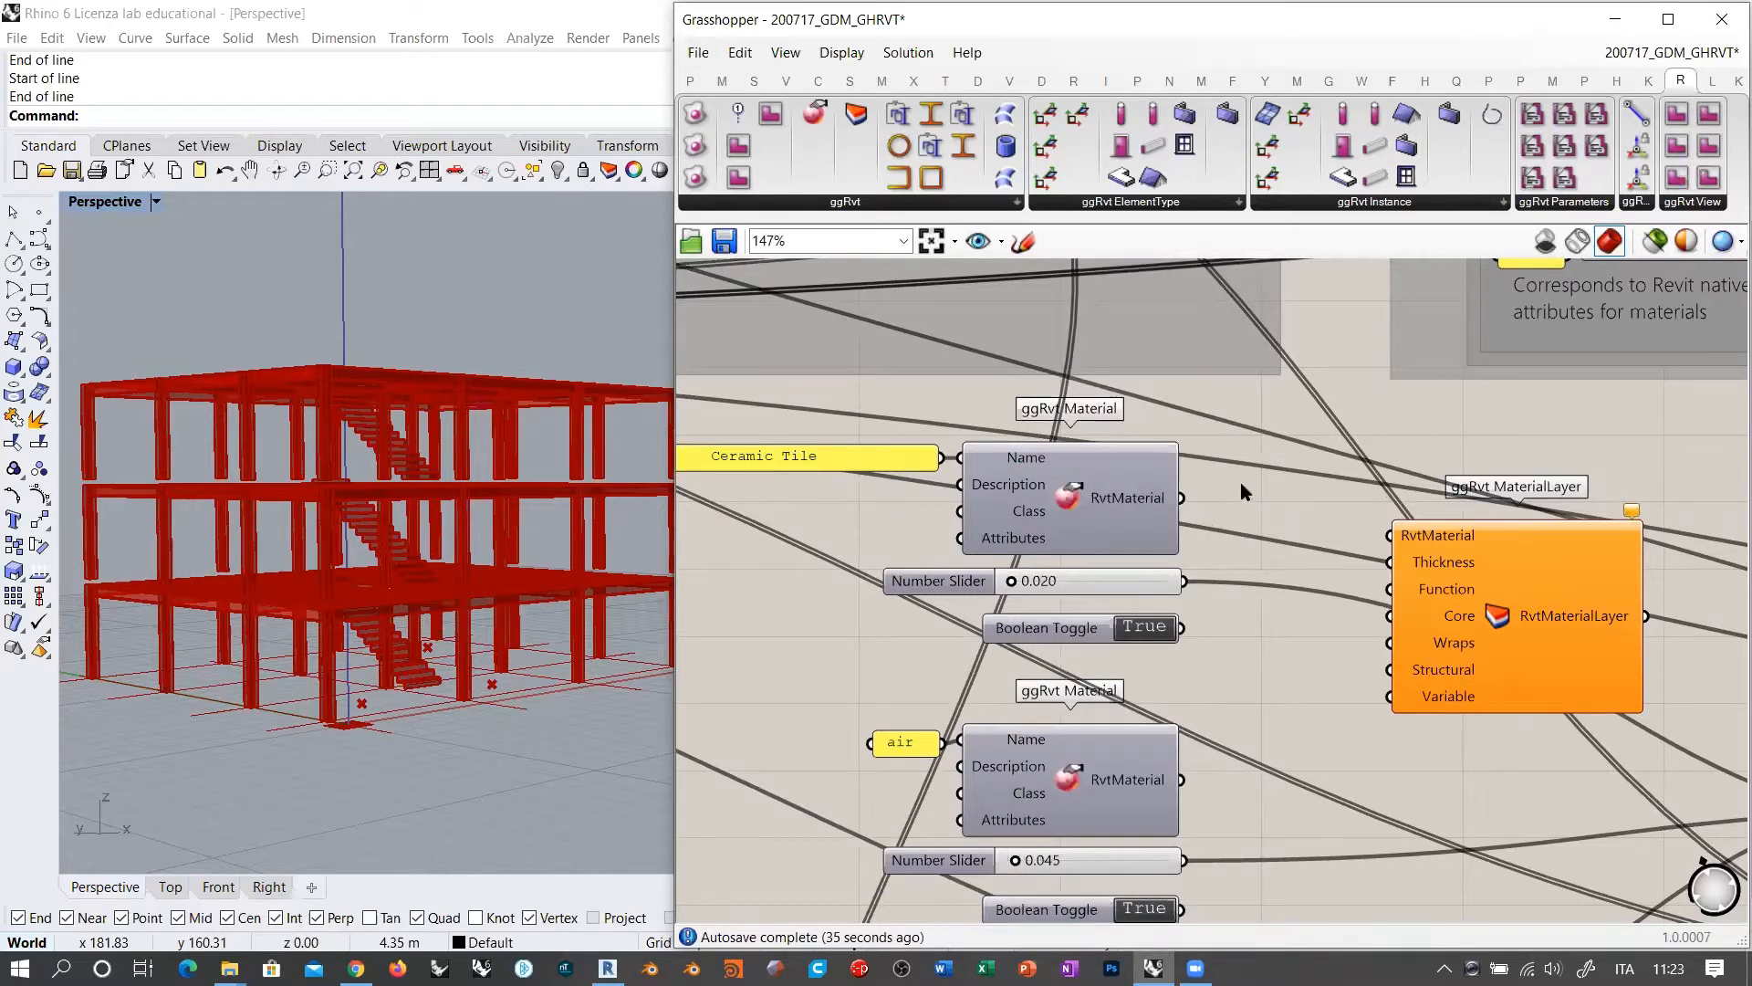
left_click_drag(1390, 537, 1179, 498)
left_click_drag(1390, 563, 1185, 582)
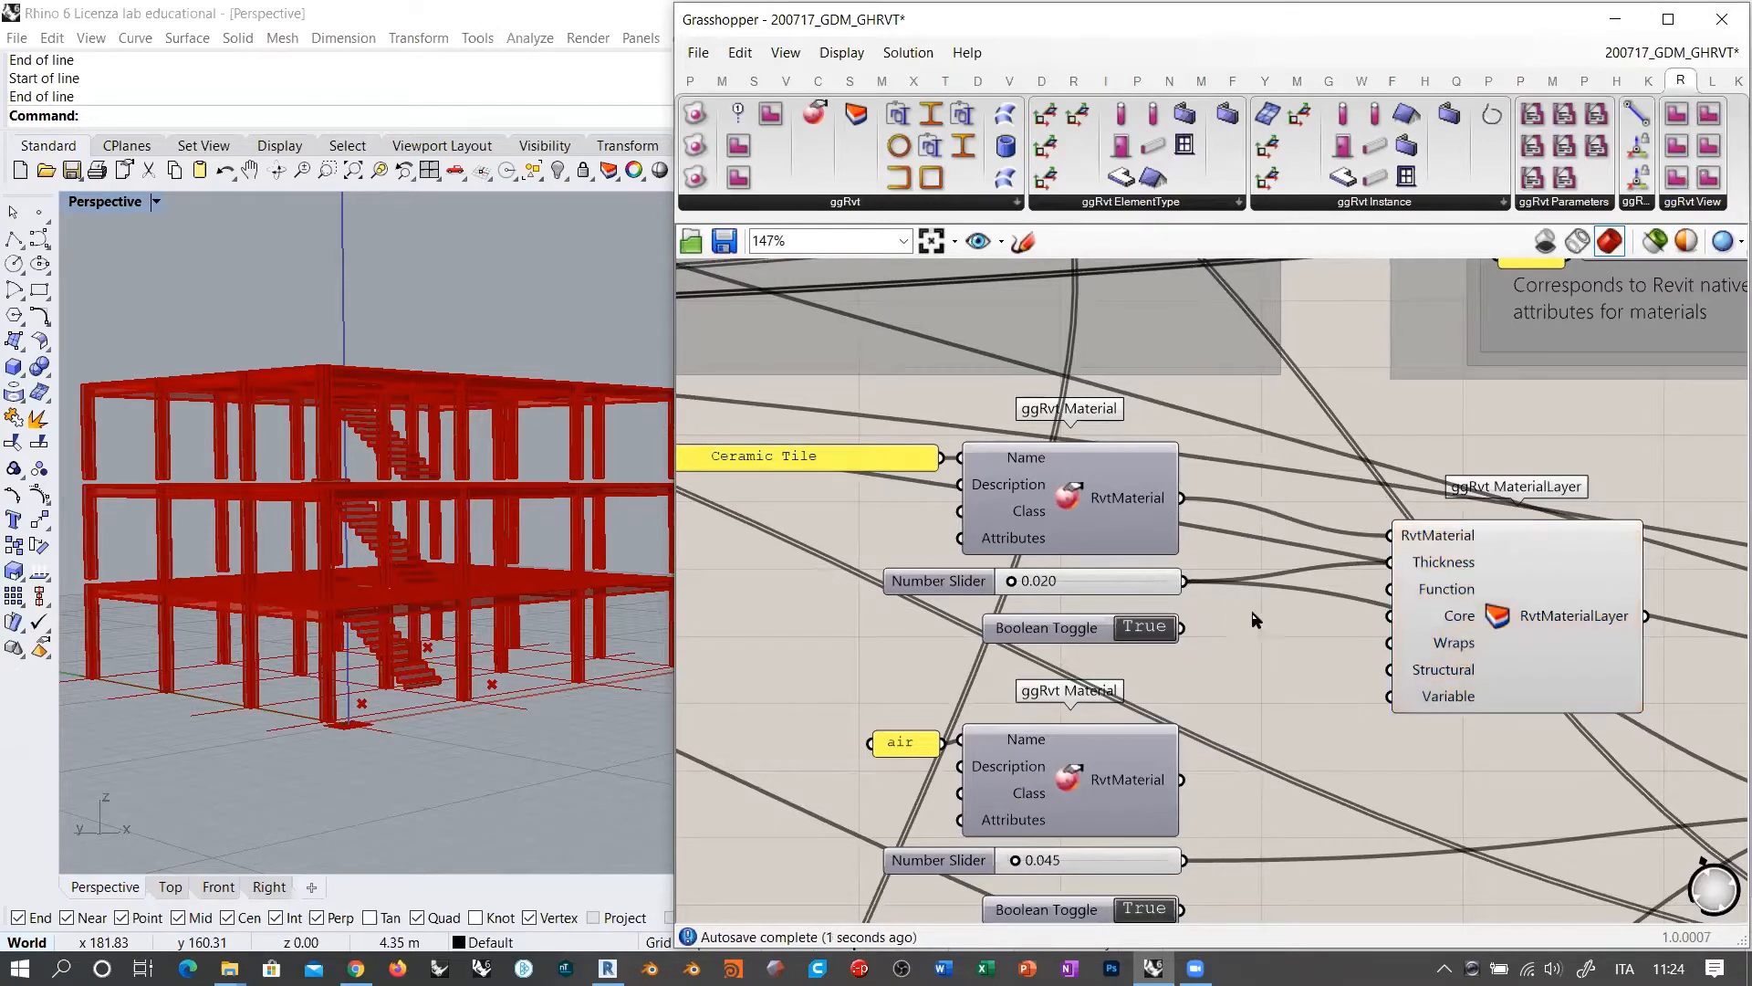
Step: Set the Function of the Ceramic Tile MaterialLayer to Finish1
scroll(1213, 630, "up", 2)
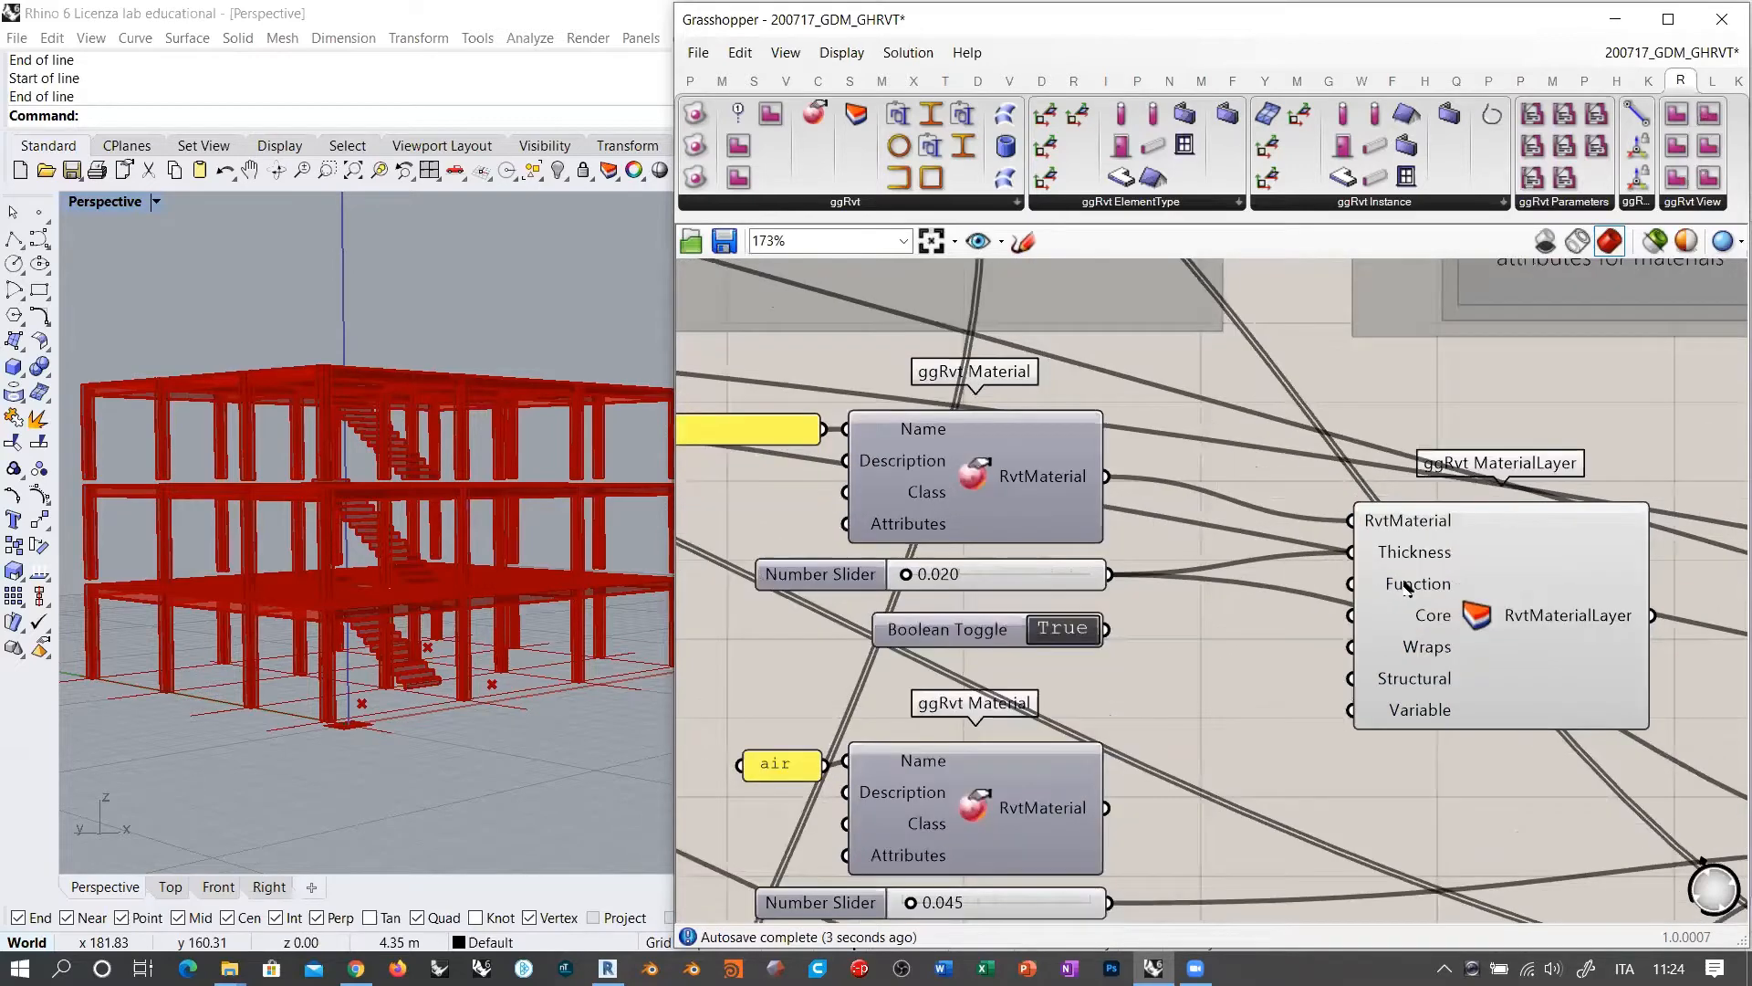
right_click(1406, 587)
left_click(1460, 755)
Step: Duplicate the Ceramic Tile Boolean toggle beneath itself, then set the original to False and connect it to the layer's Core input
left_click_drag(1009, 632, 1010, 672, "alt")
left_click(1080, 632)
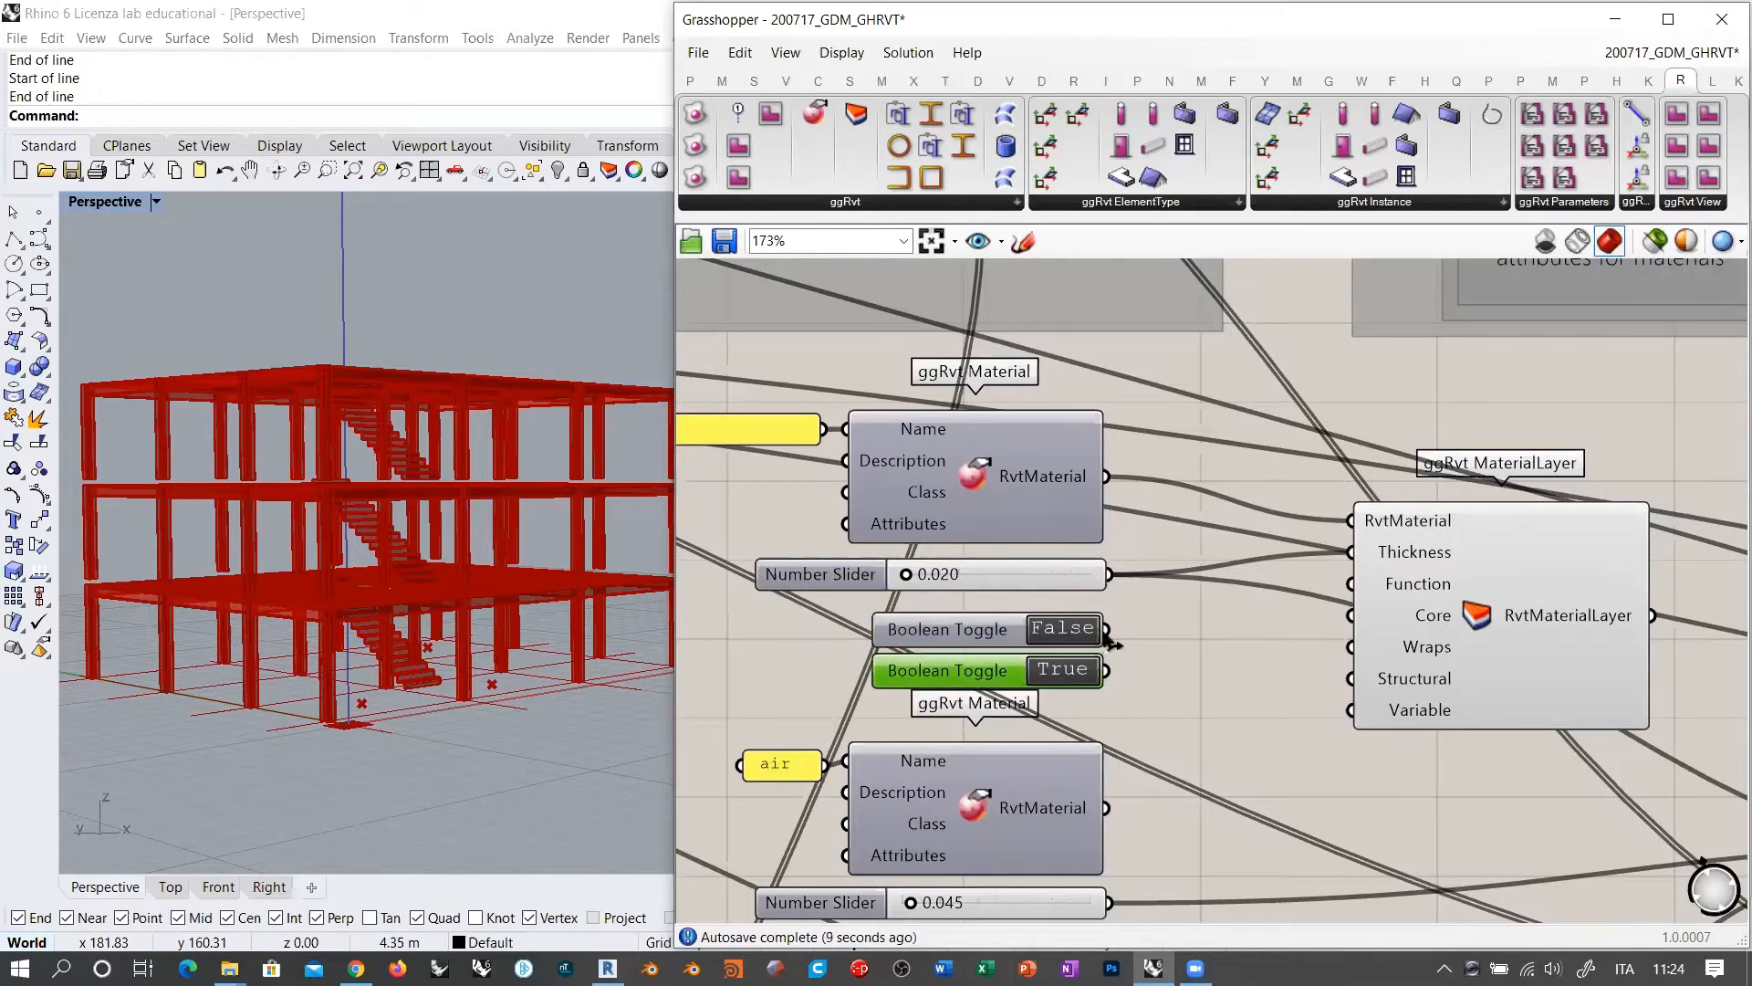
left_click_drag(1106, 639, 1351, 615)
left_click_drag(998, 629, 1002, 614)
left_click(1242, 650)
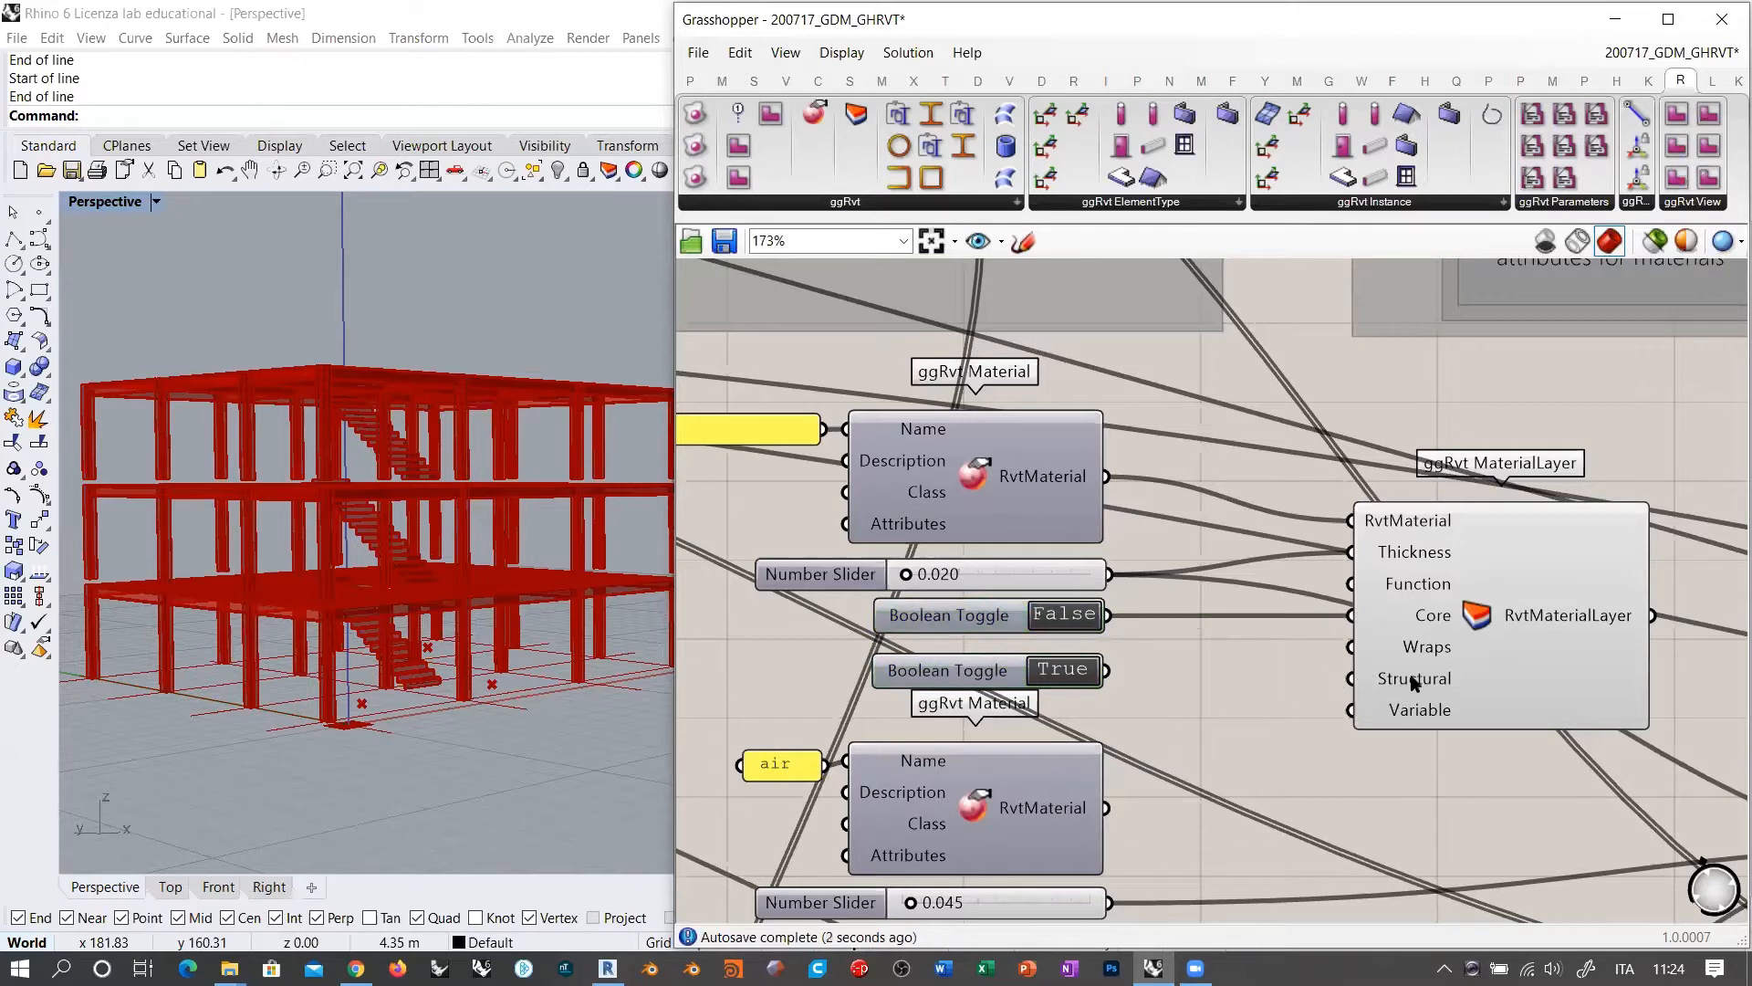
Step: Set the duplicated Boolean toggle to False and connect it to the Ceramic Tile layer's Structural input
left_click(1041, 676)
left_click_drag(1107, 670, 1351, 678)
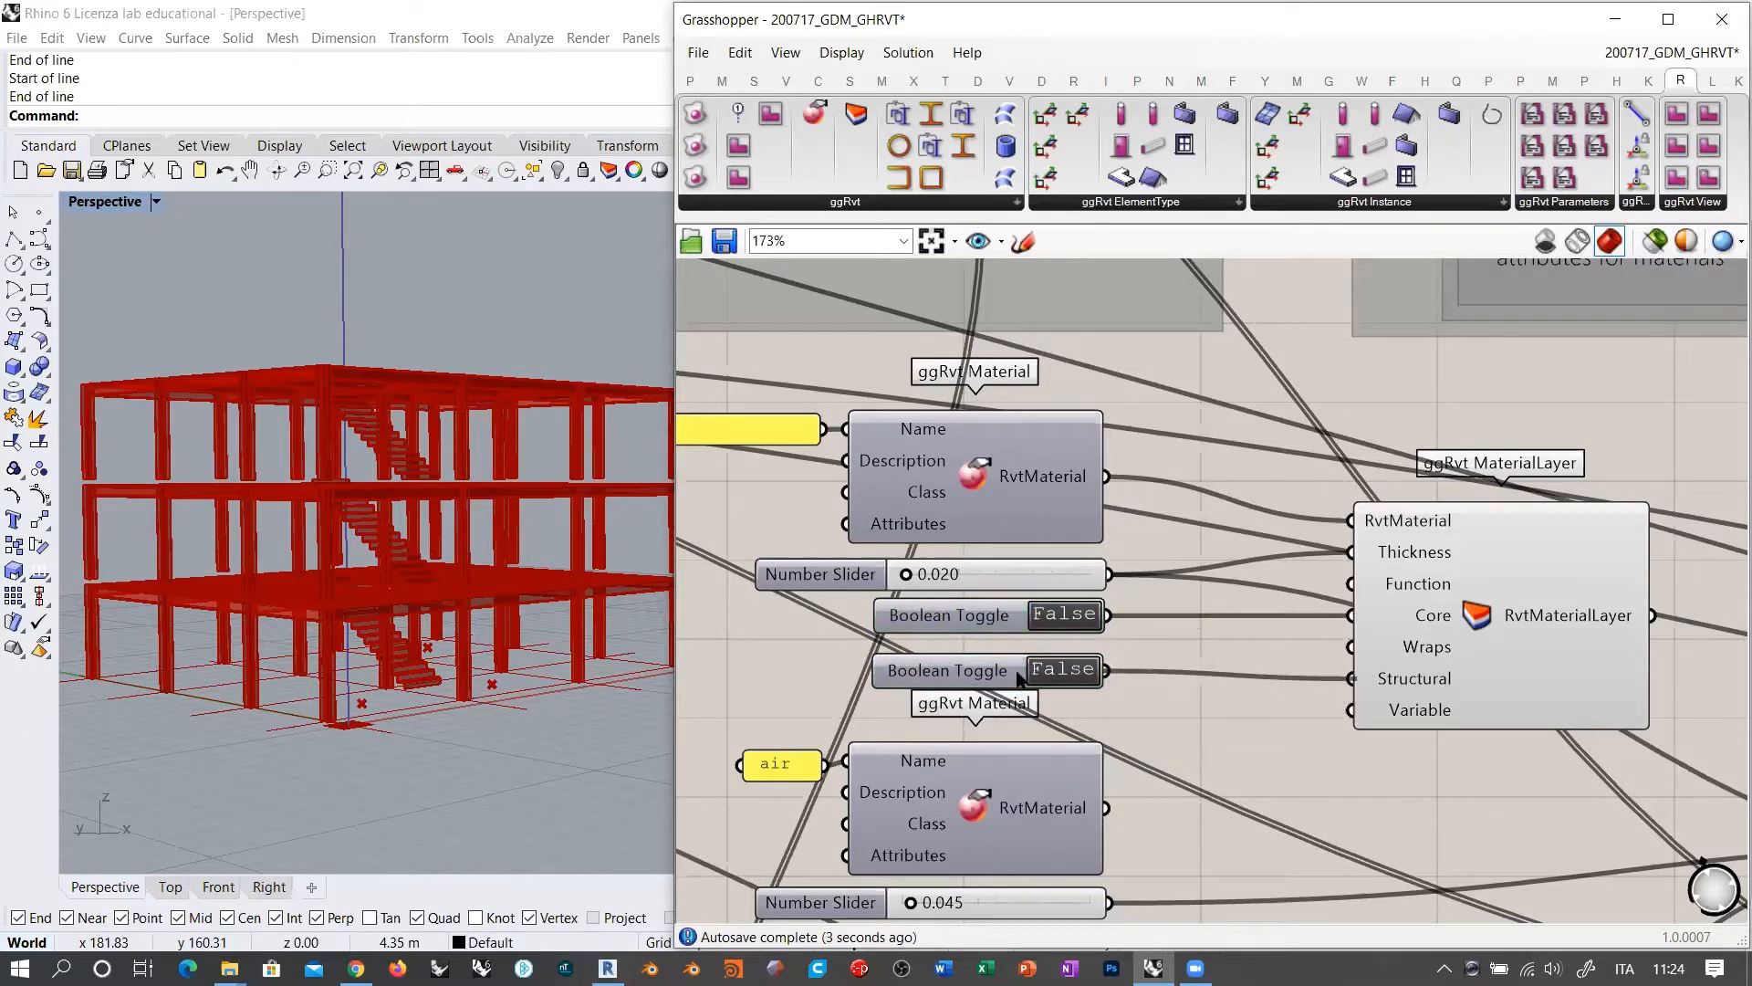
left_click_drag(977, 674, 978, 680)
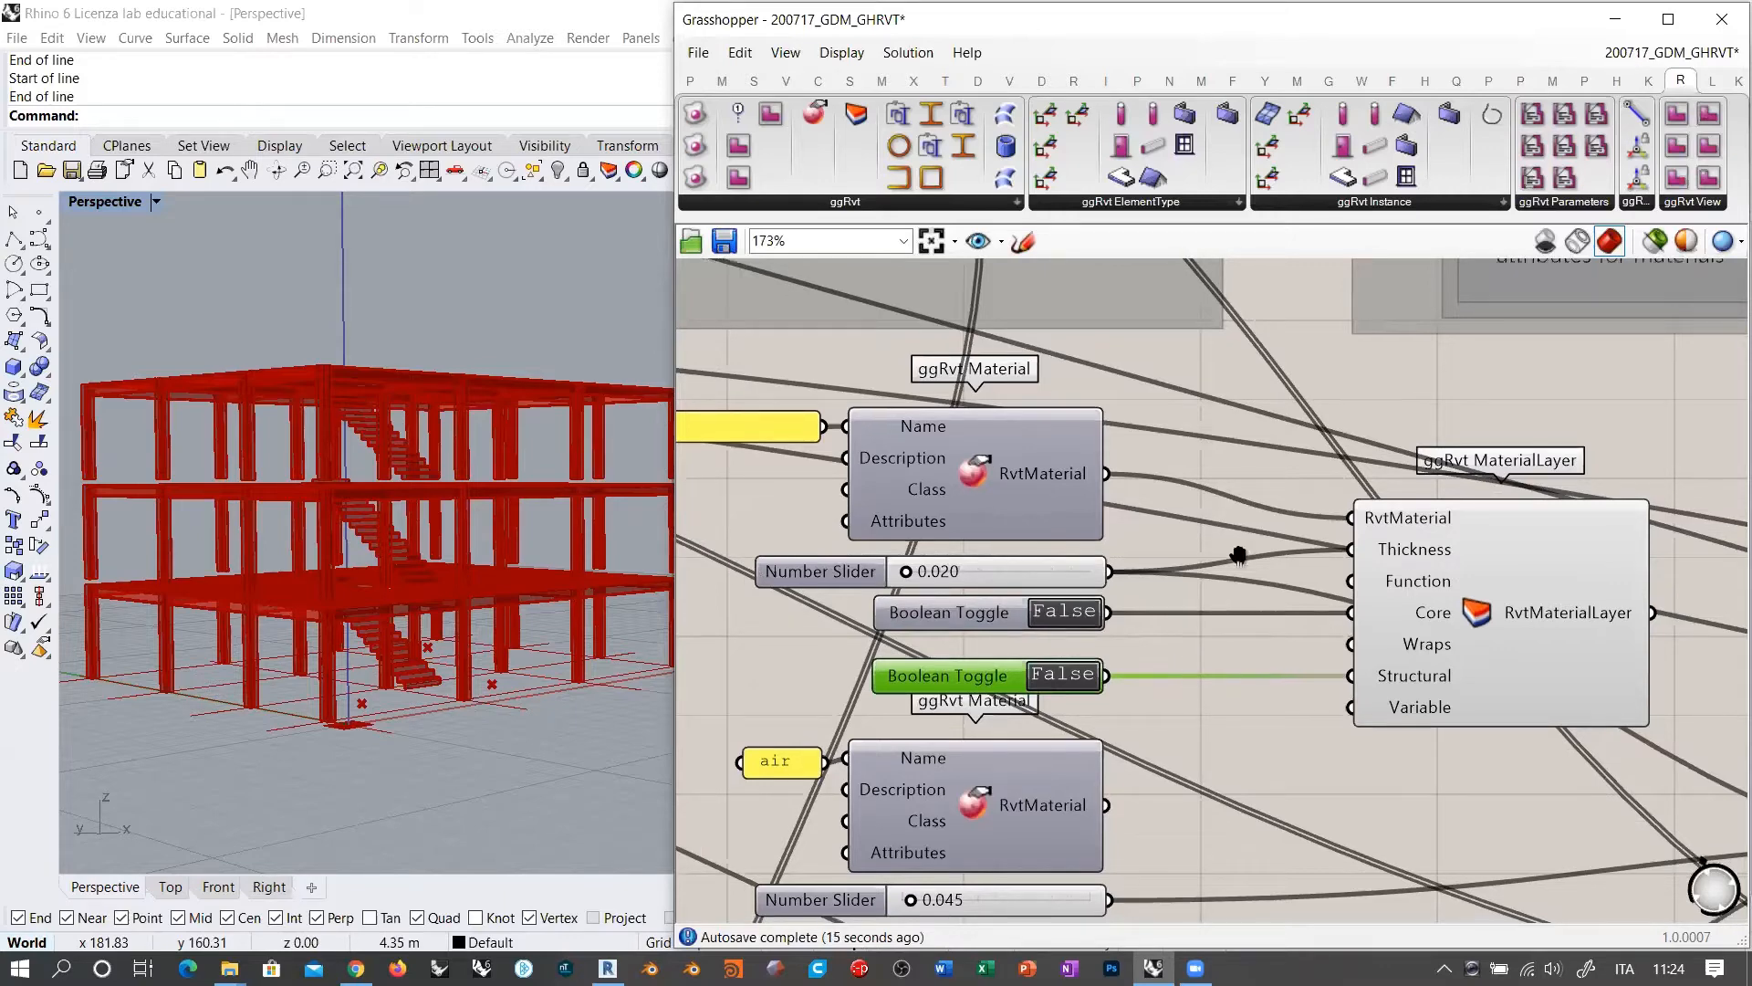
Step: Place a second ggRvt MaterialLayer component below the first one, beside the air material
scroll(1232, 585, "down", 1)
right_click_drag(1214, 735, 1294, 574)
right_click_drag(1485, 511, 1367, 500)
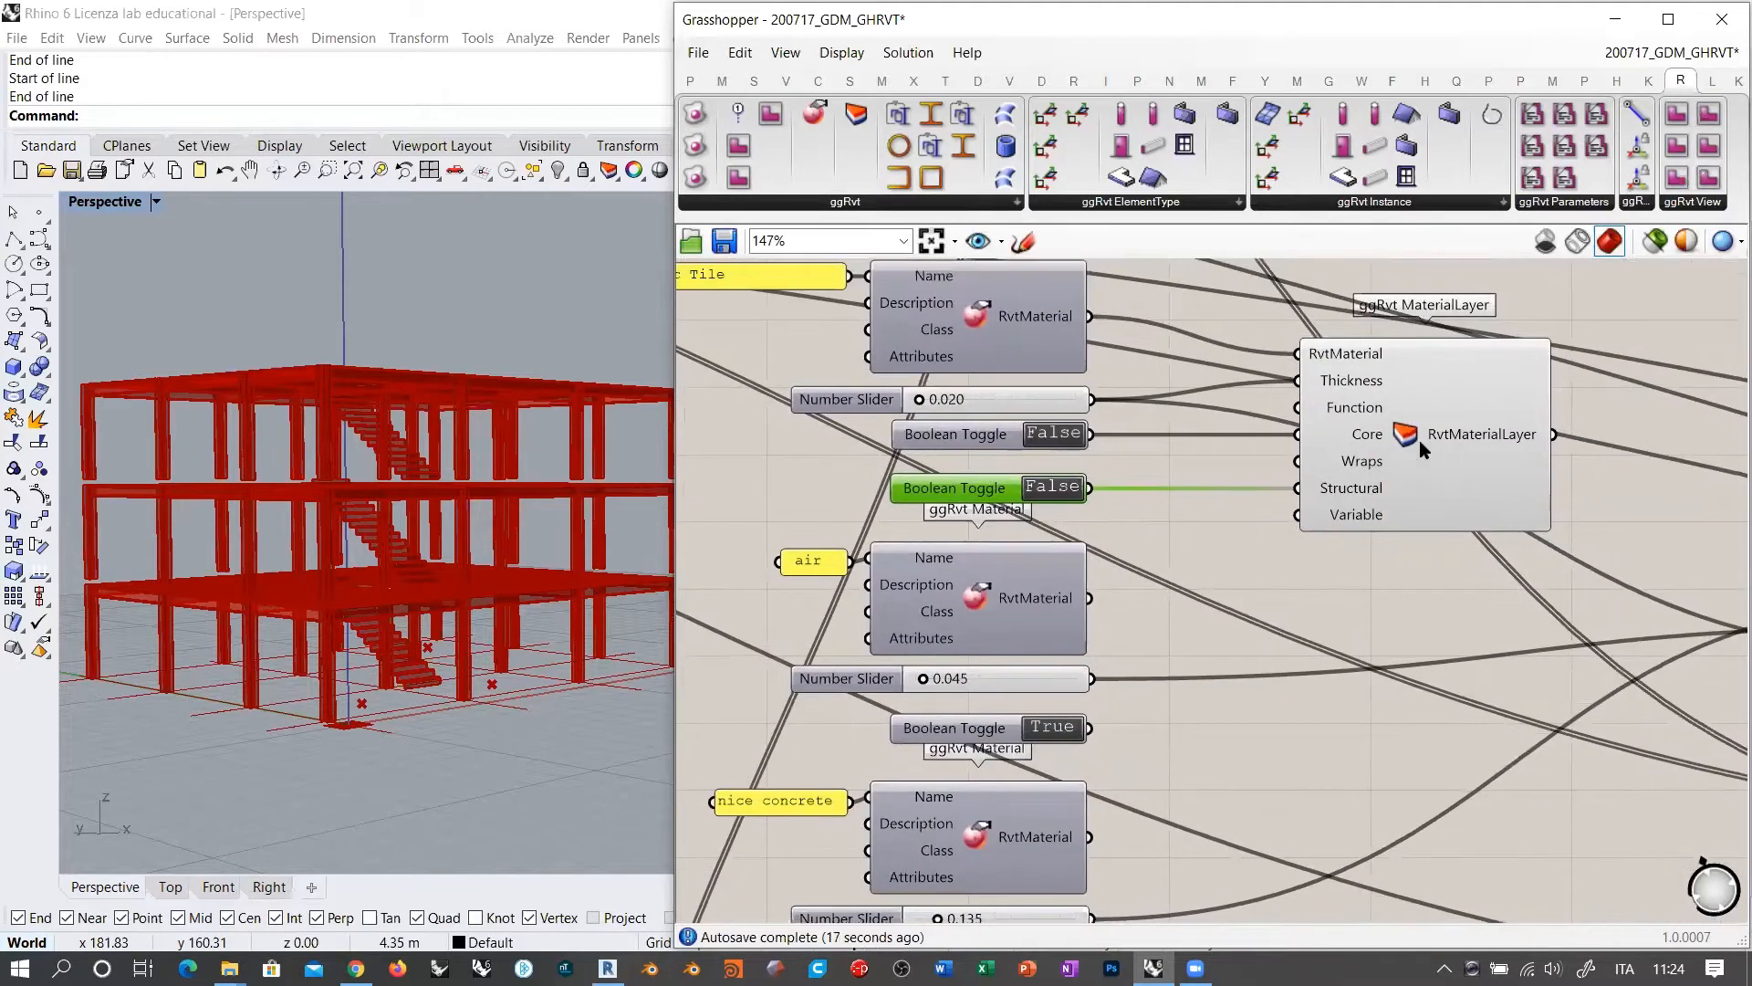
left_click_drag(856, 114, 1405, 627)
right_click_drag(815, 566, 1021, 500)
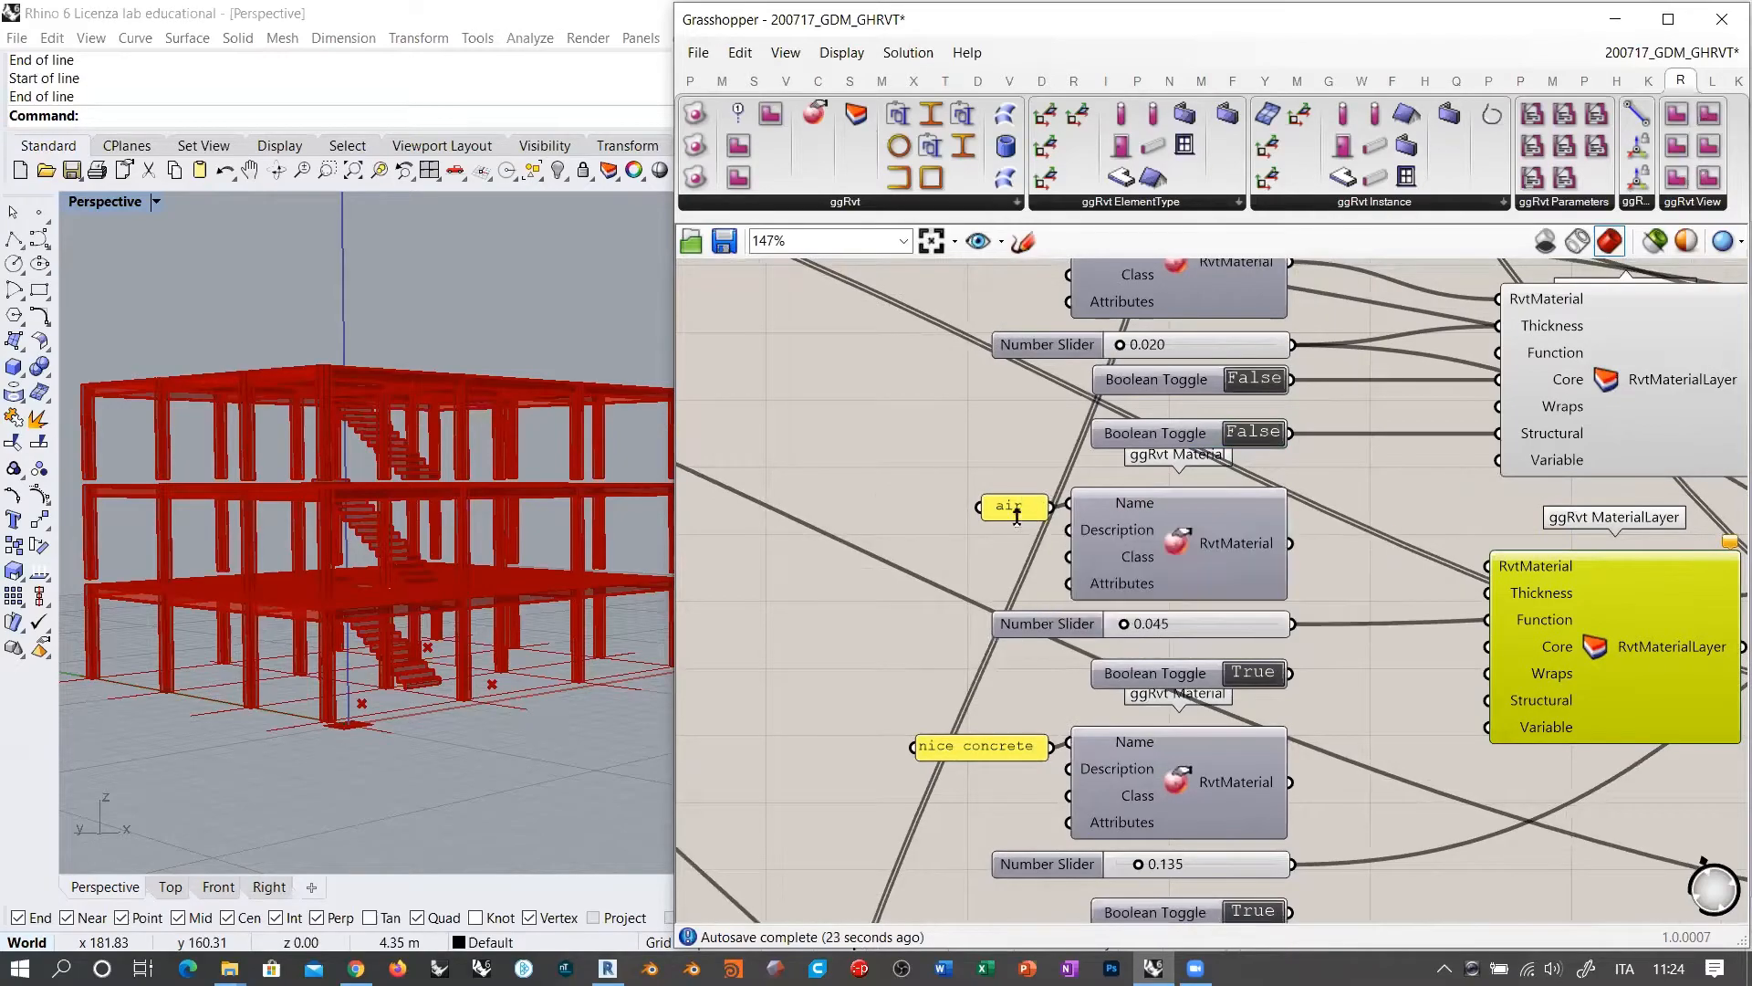
Step: Switch to Revit, open the layer structure of the upper floor's type and select the material name "Concrete, Lightweight" for copying
left_click(607, 967)
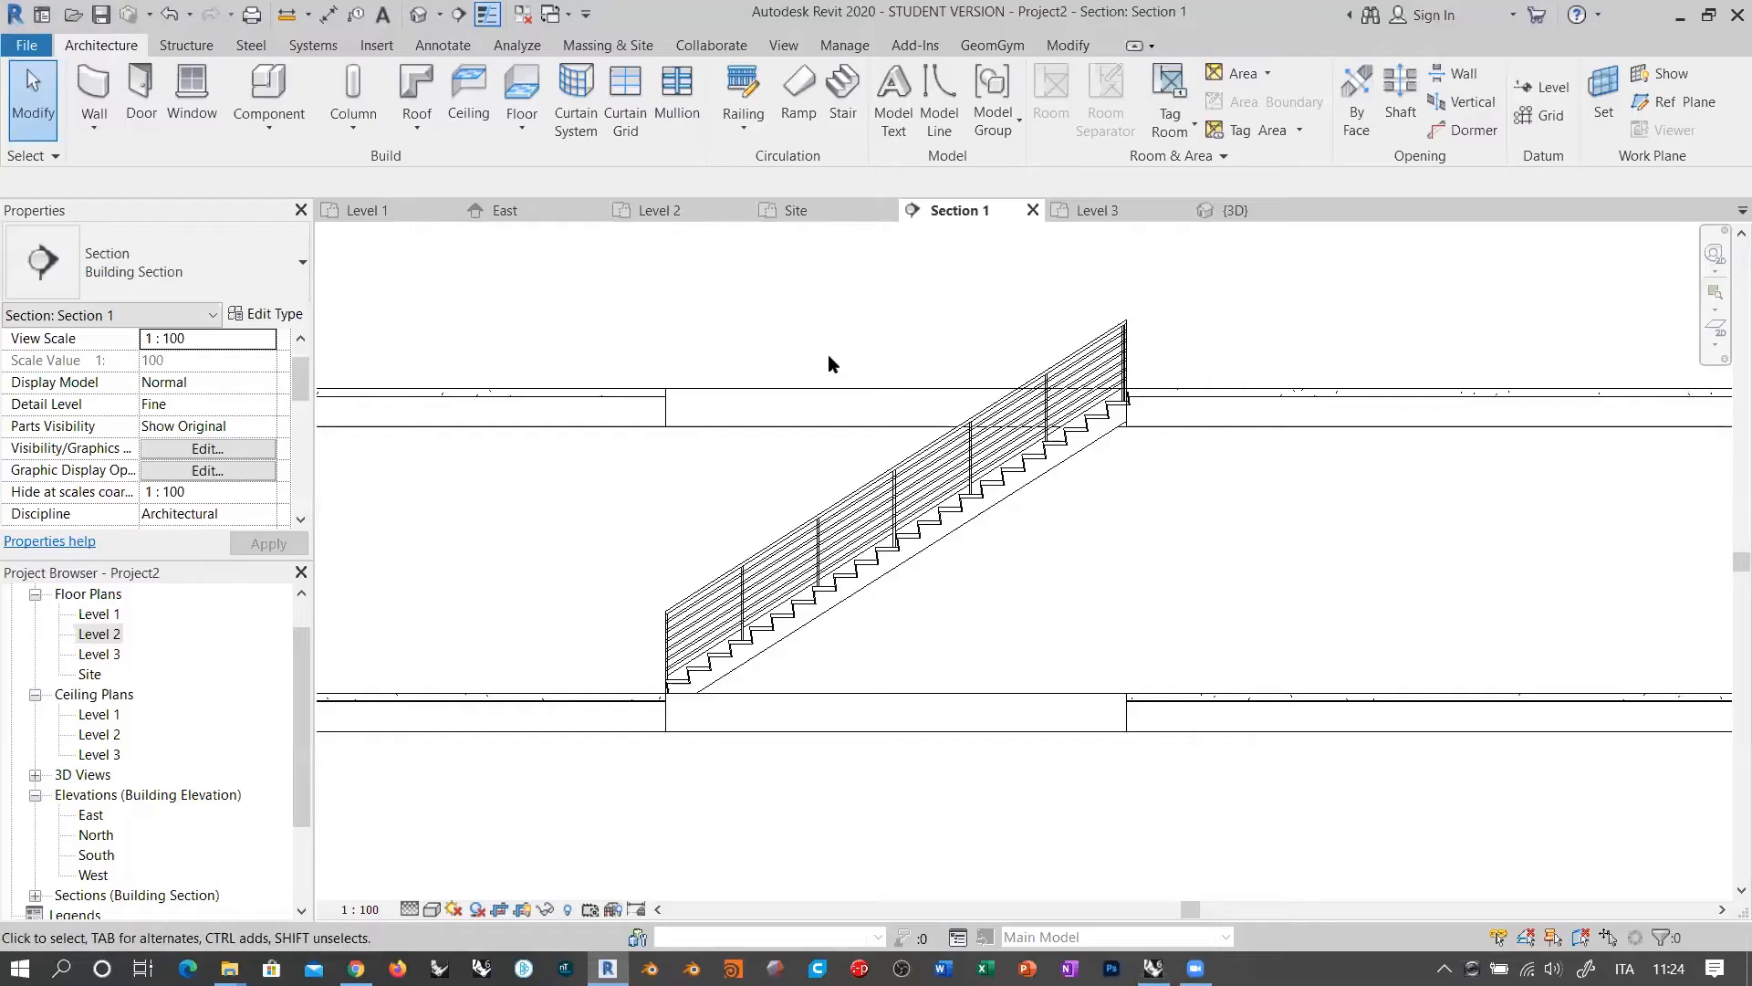
left_click(1185, 427)
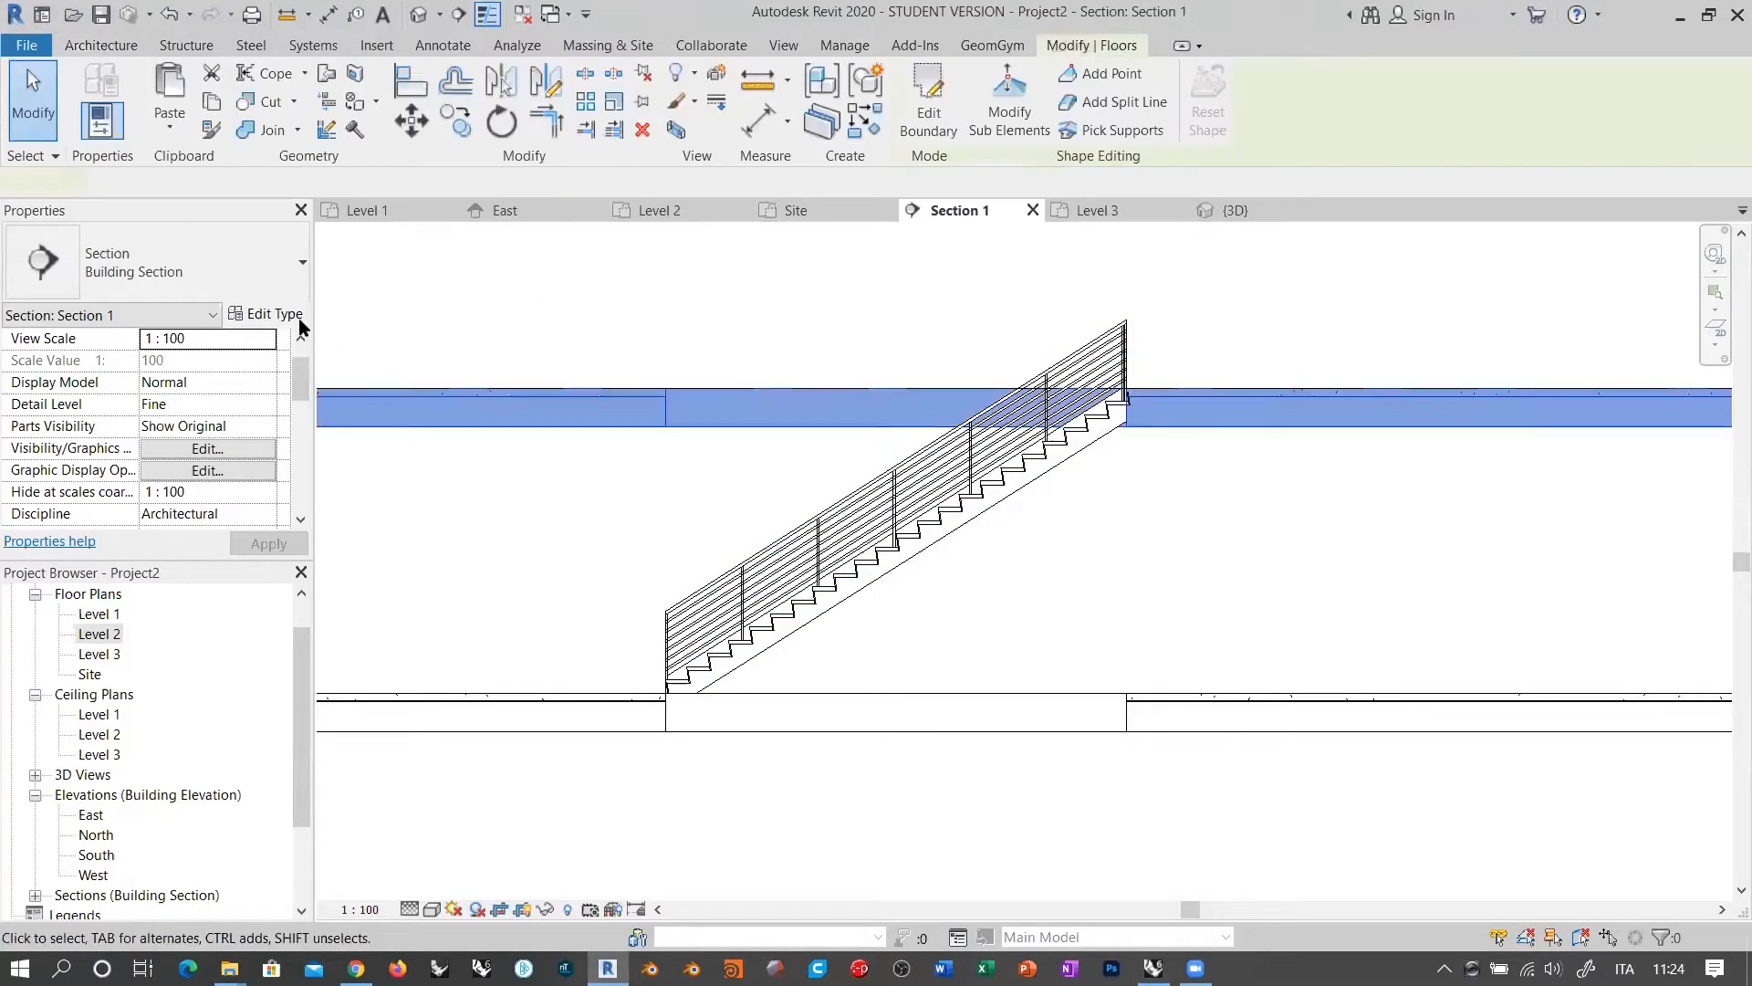
left_click(288, 315)
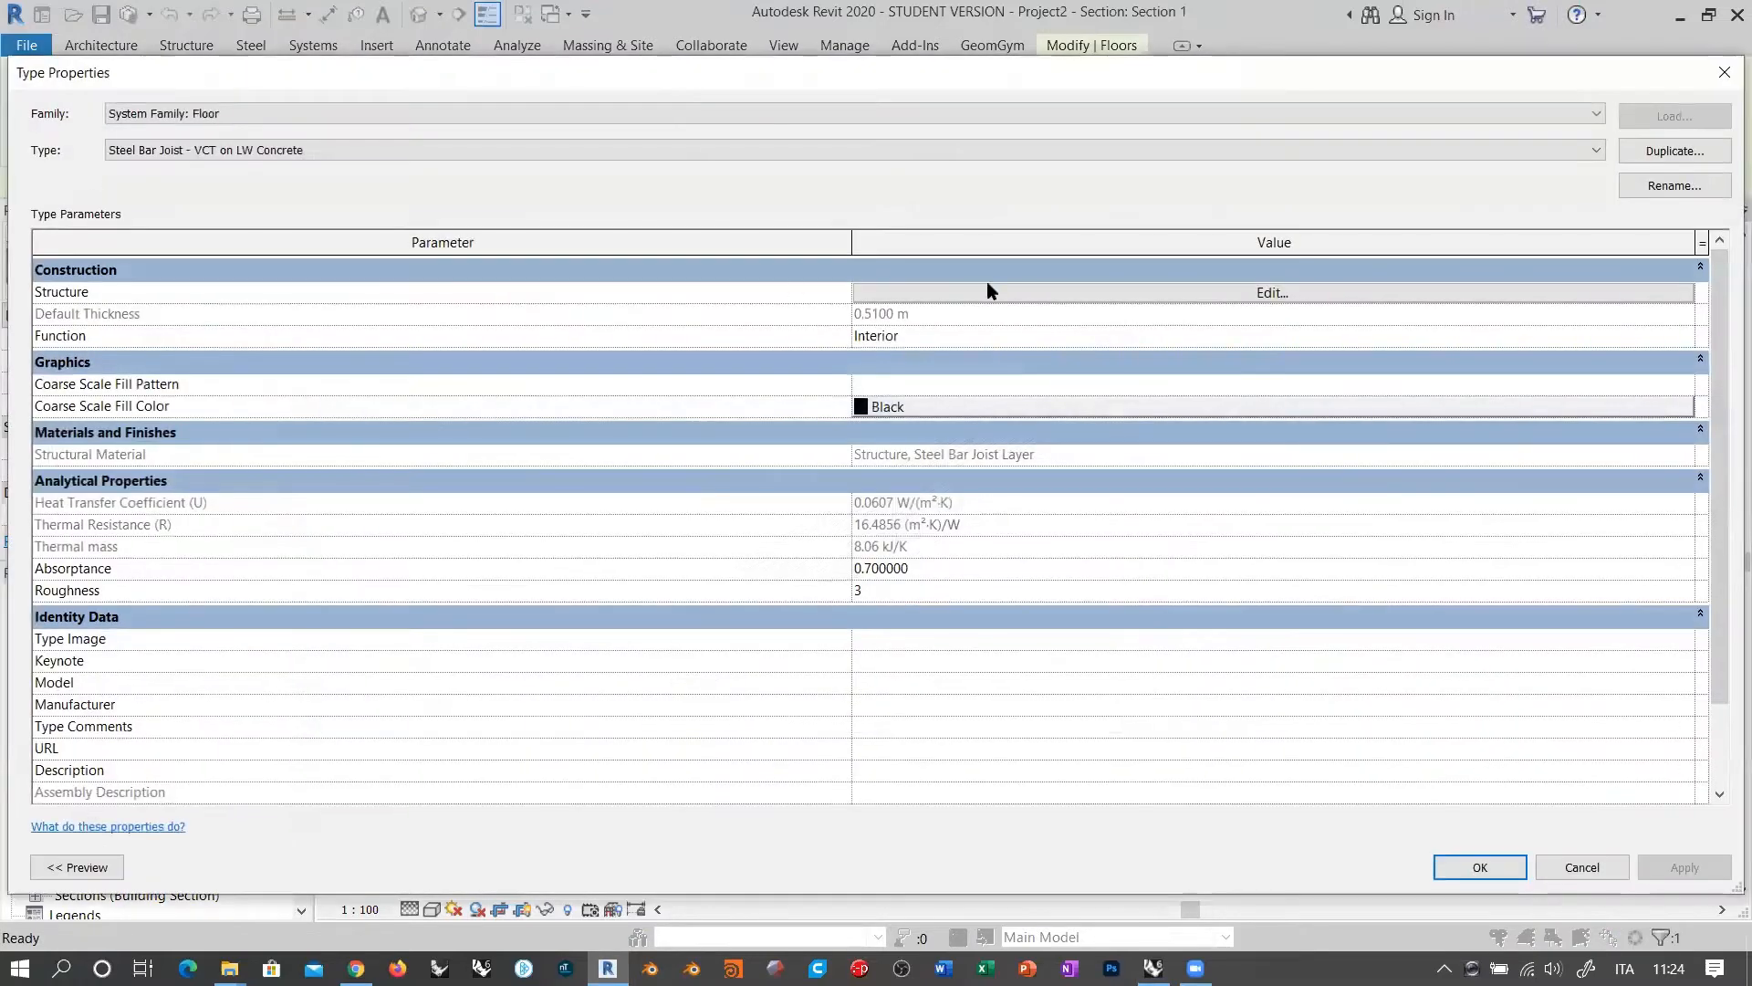
left_click(988, 287)
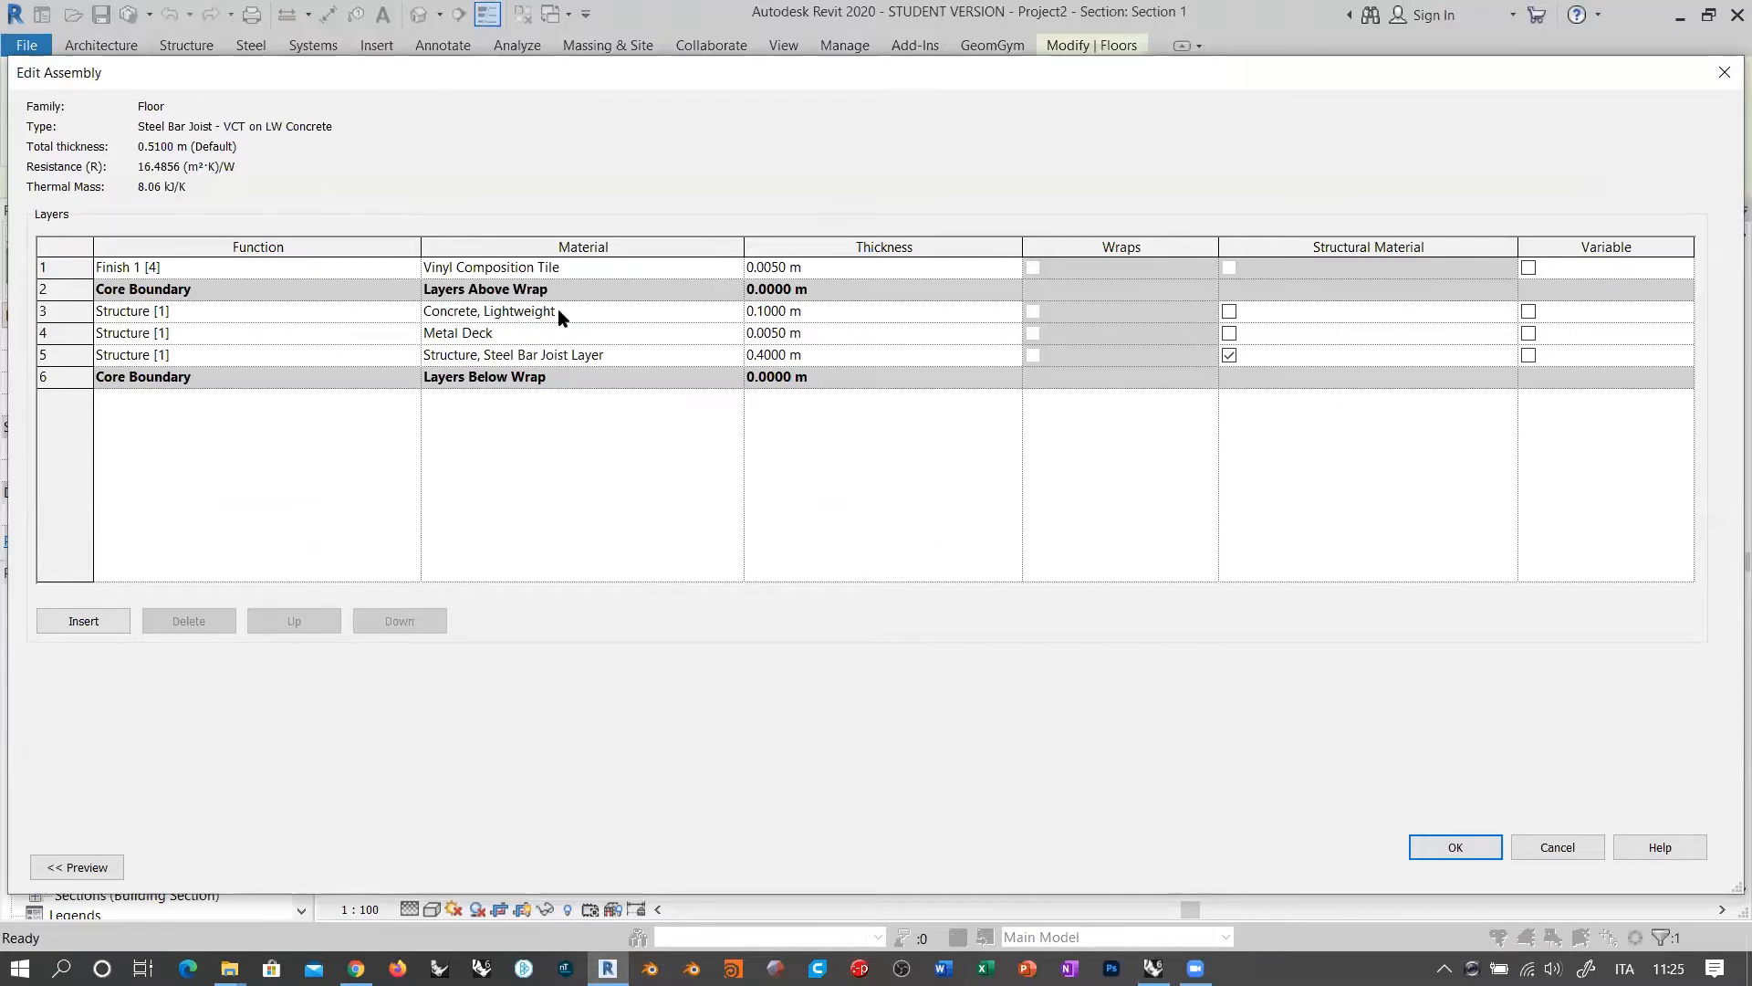
left_click(498, 319)
left_click_drag(557, 312, 462, 310)
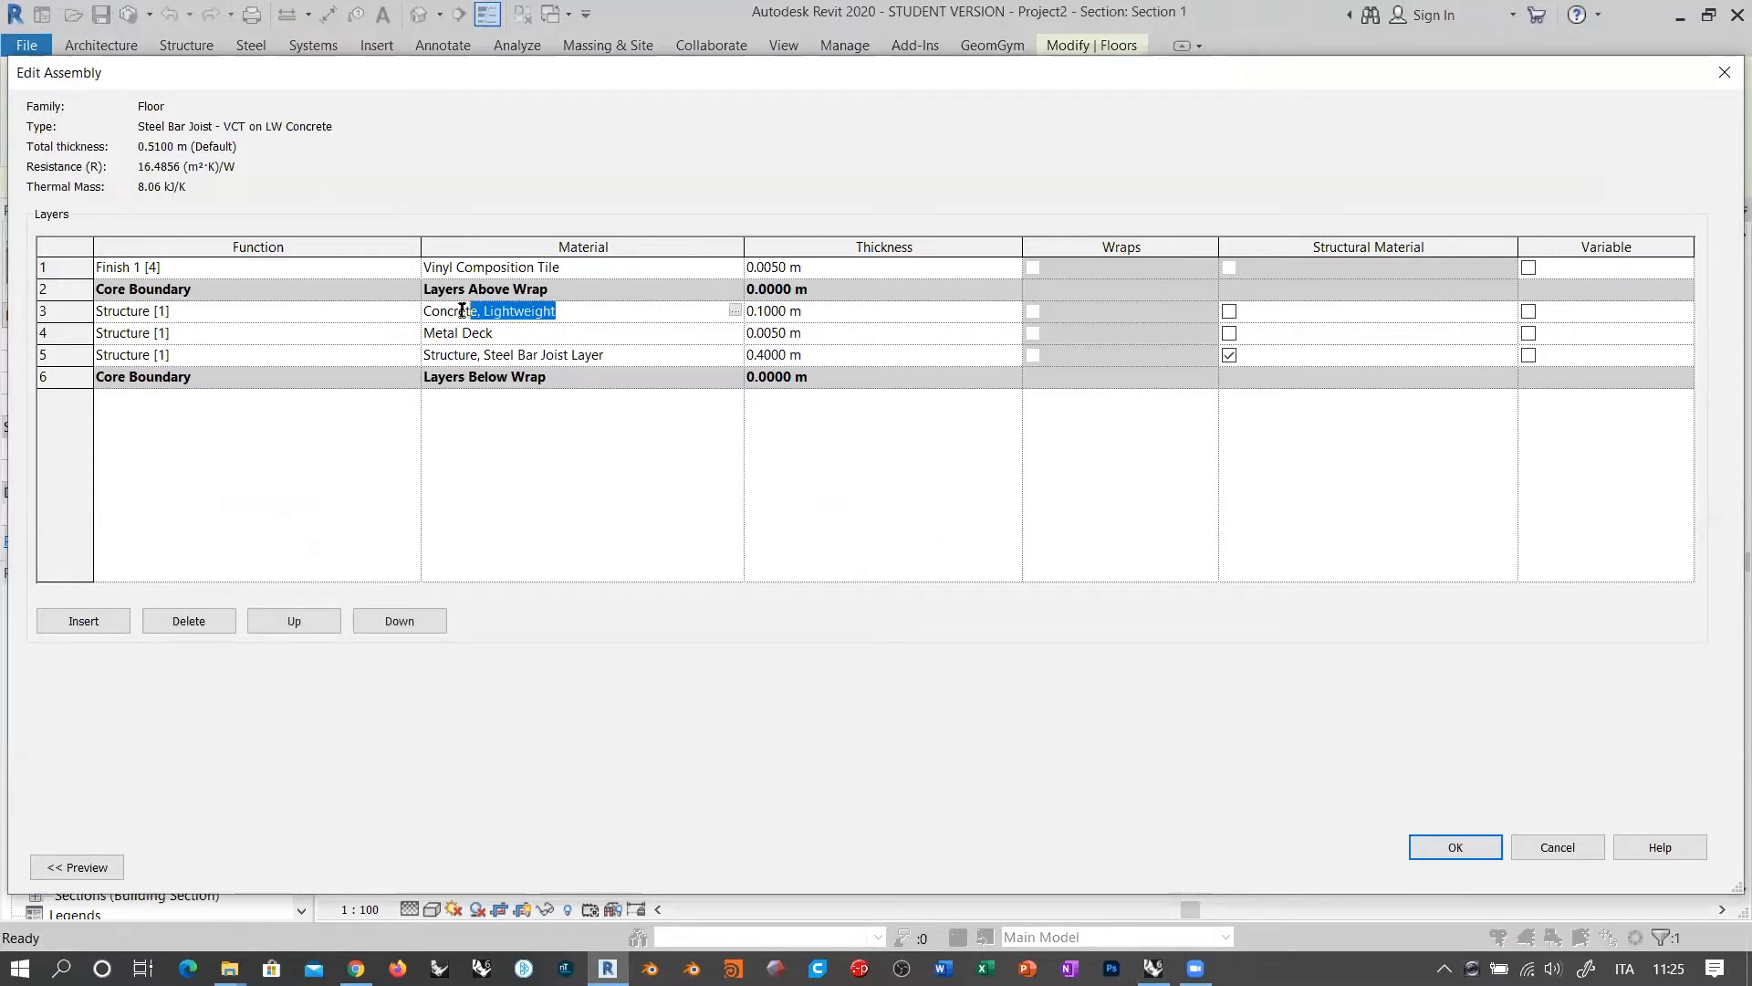
Step: Return to Grasshopper, change the air panel's text to "Concrete, Lightweight" and widen the panel to fit the name
key("alt+Tab")
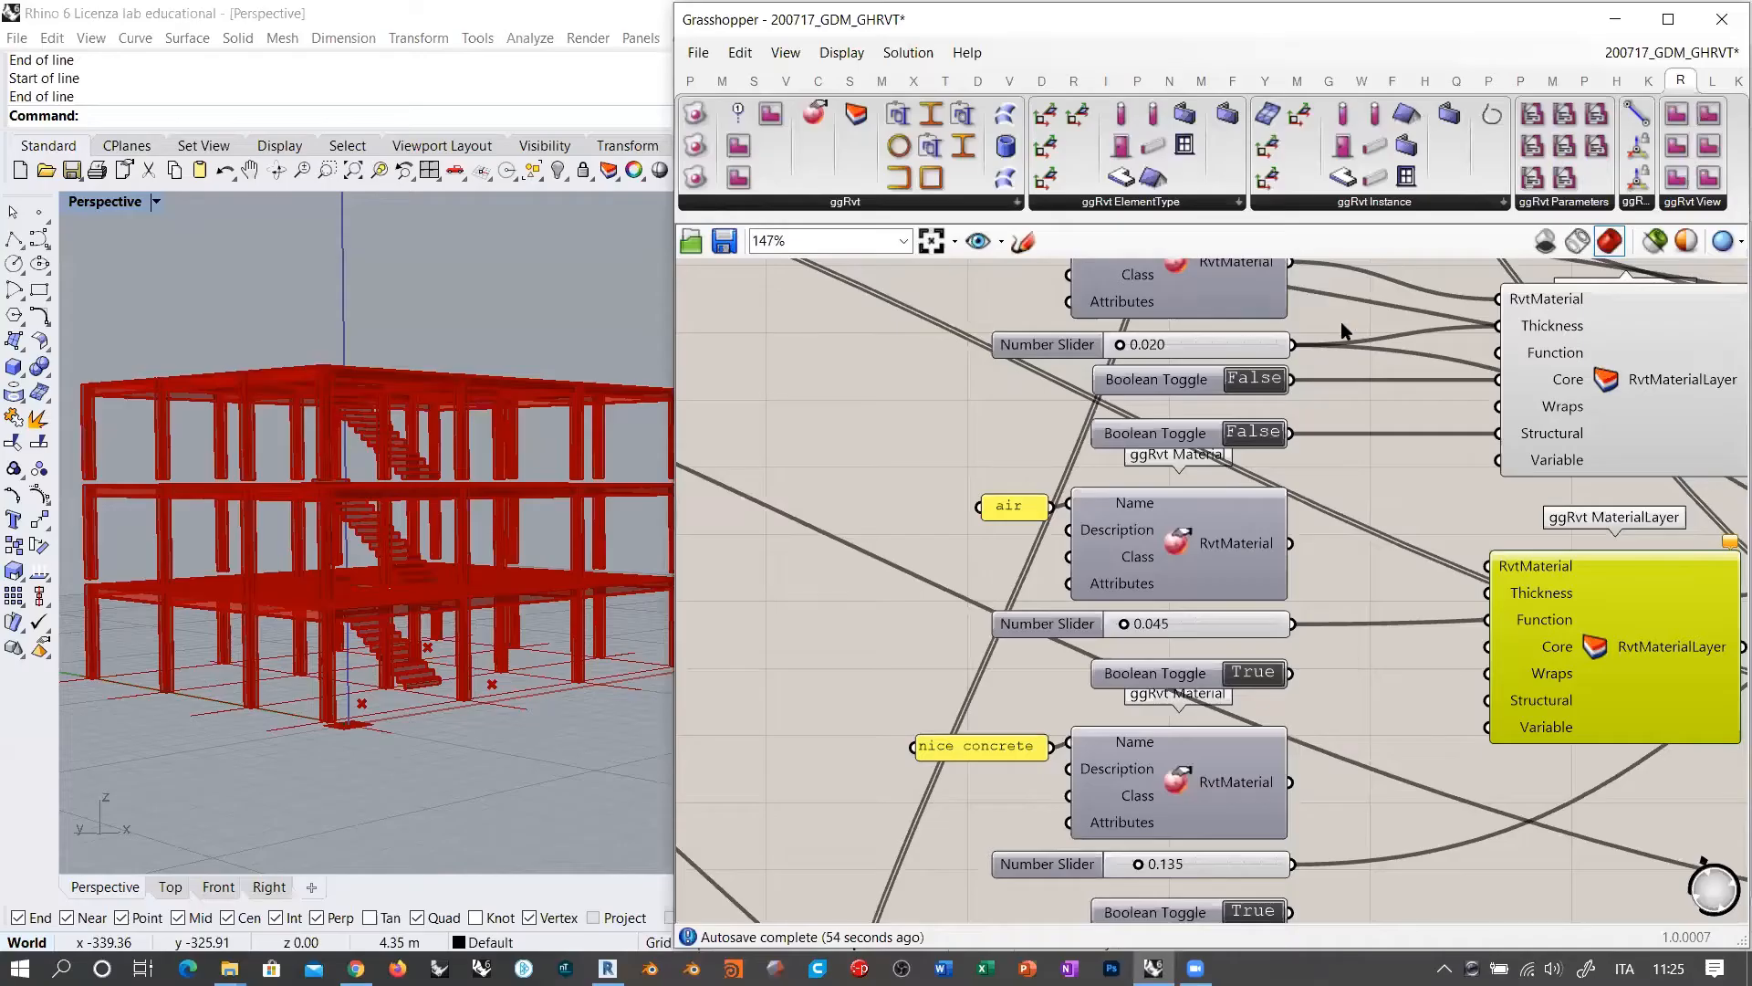
key("alt+Tab")
key("alt+Tab")
left_click(1008, 511)
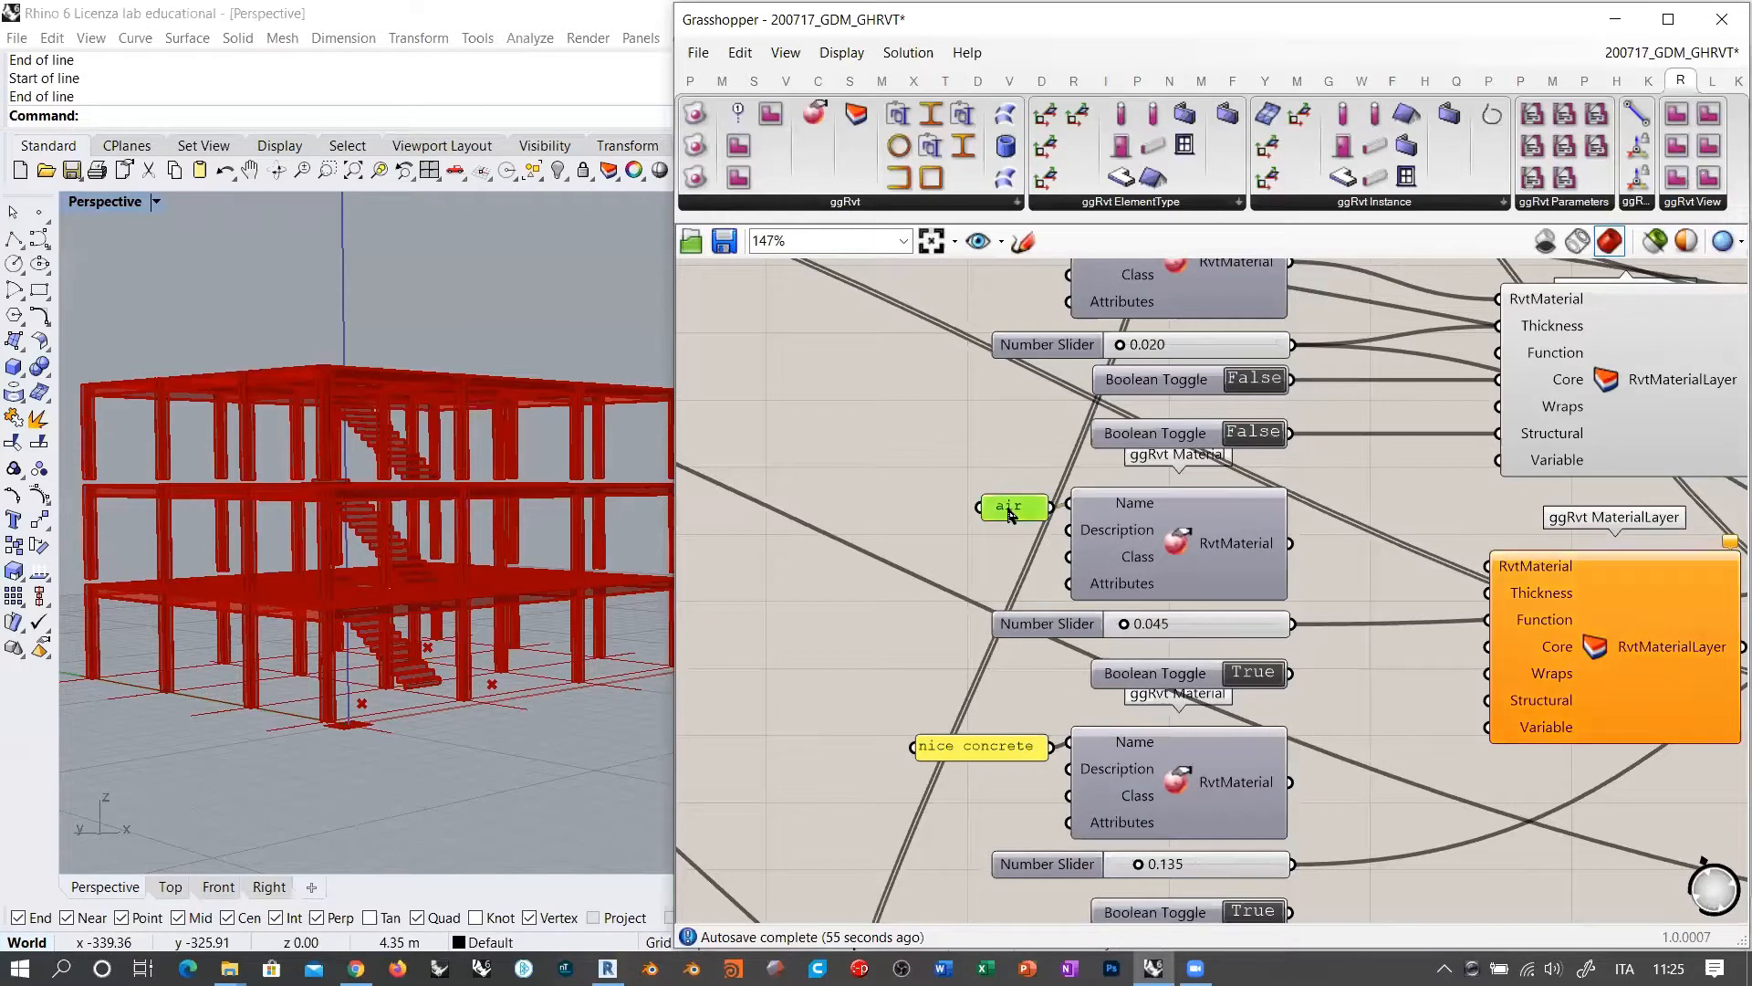
double_click(1008, 514)
type("Concrete, Lightweight")
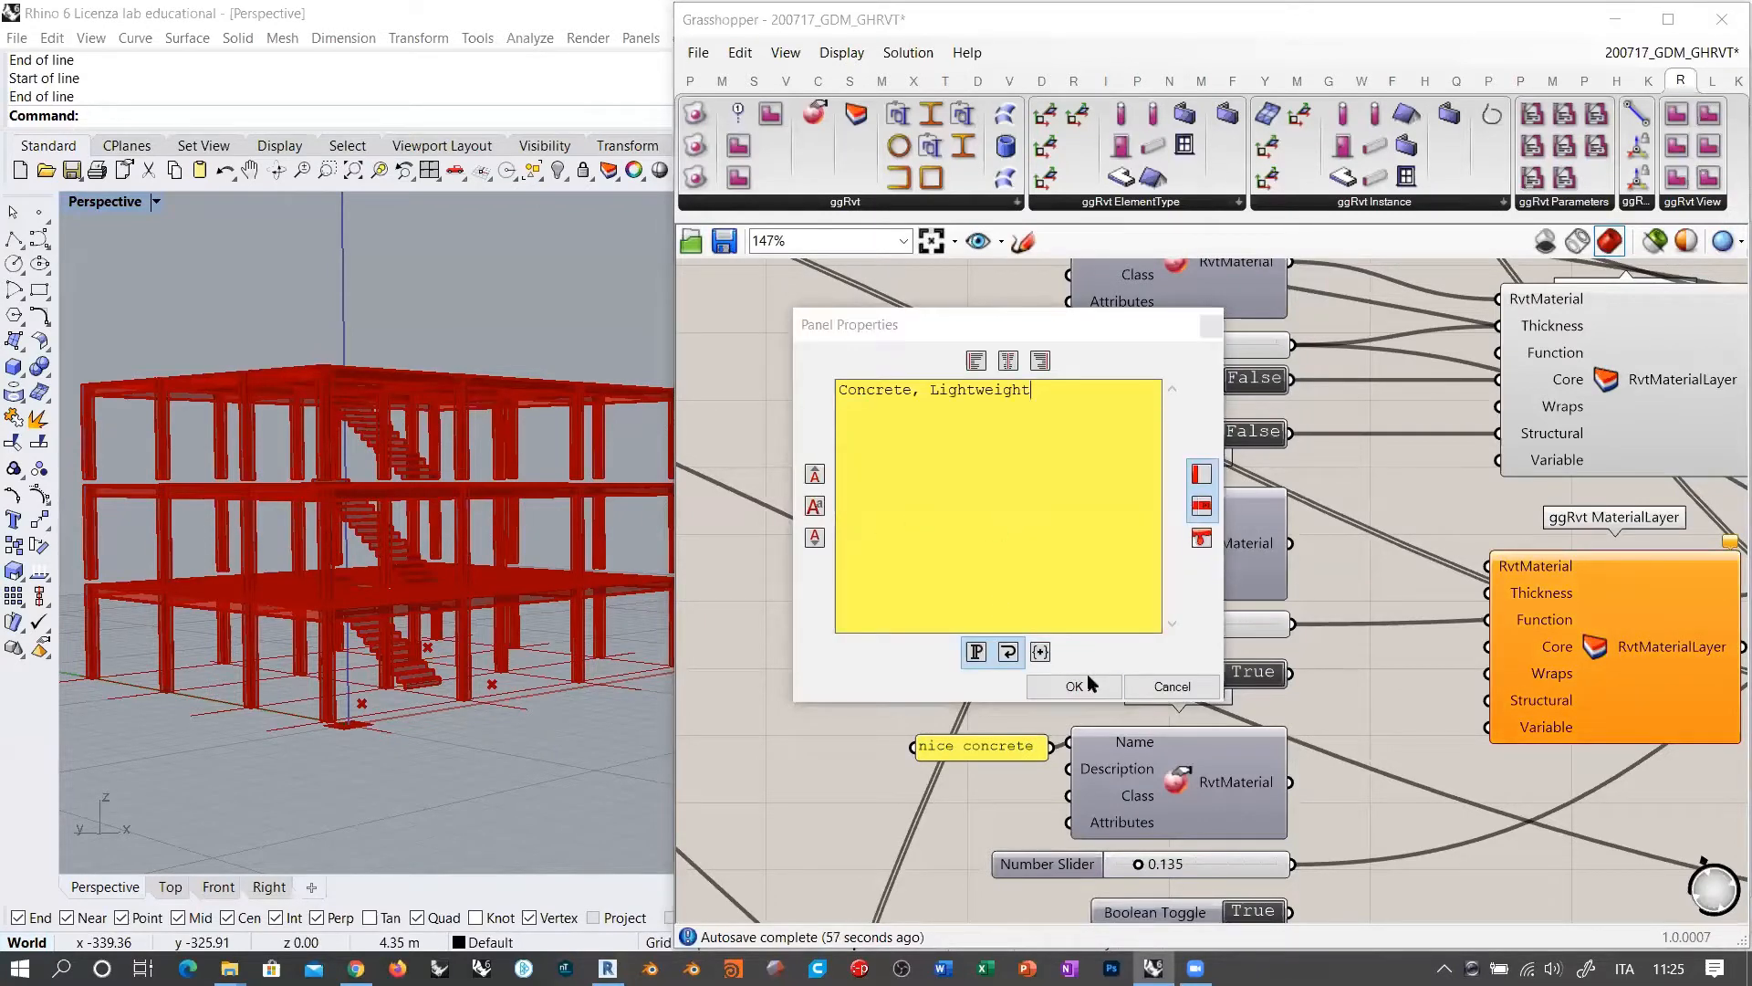
left_click(1088, 680)
left_click_drag(965, 502, 831, 498)
left_click(856, 453)
Step: Set the Concrete, Lightweight material's Class to Concrete and connect it to the second MaterialLayer's RvtMaterial input
right_click_drag(1077, 496, 904, 426)
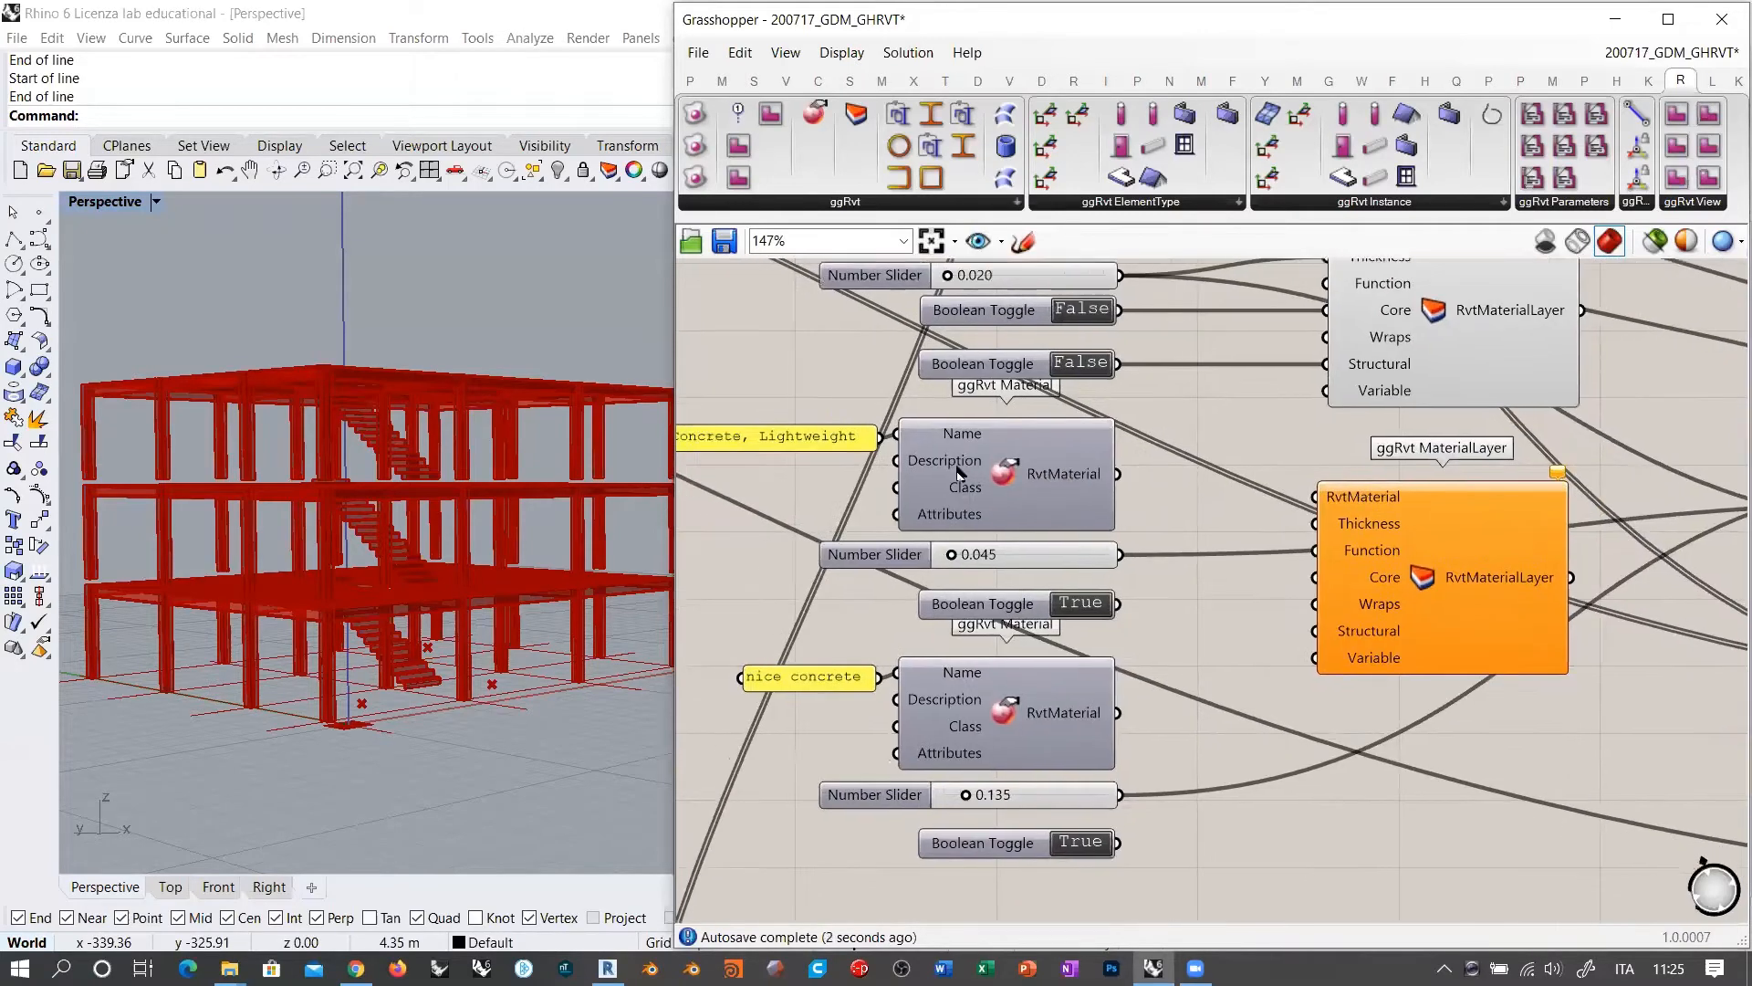
right_click(973, 493)
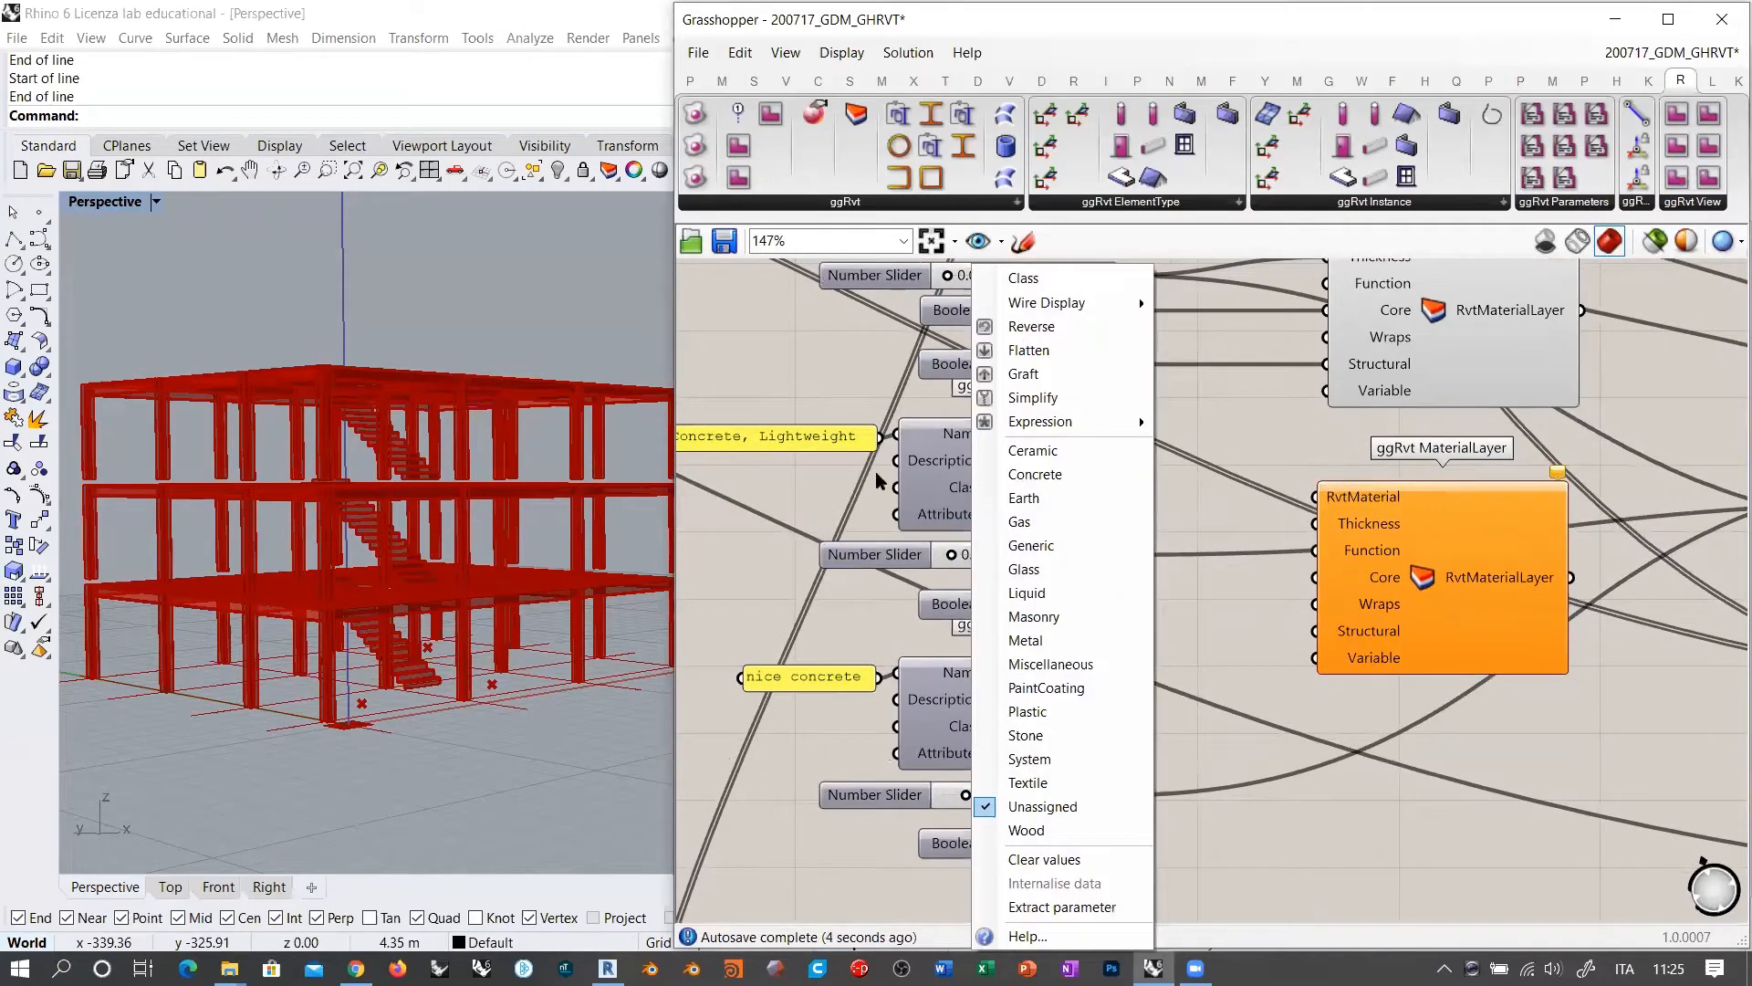
left_click(1035, 474)
right_click_drag(1129, 484, 1075, 453)
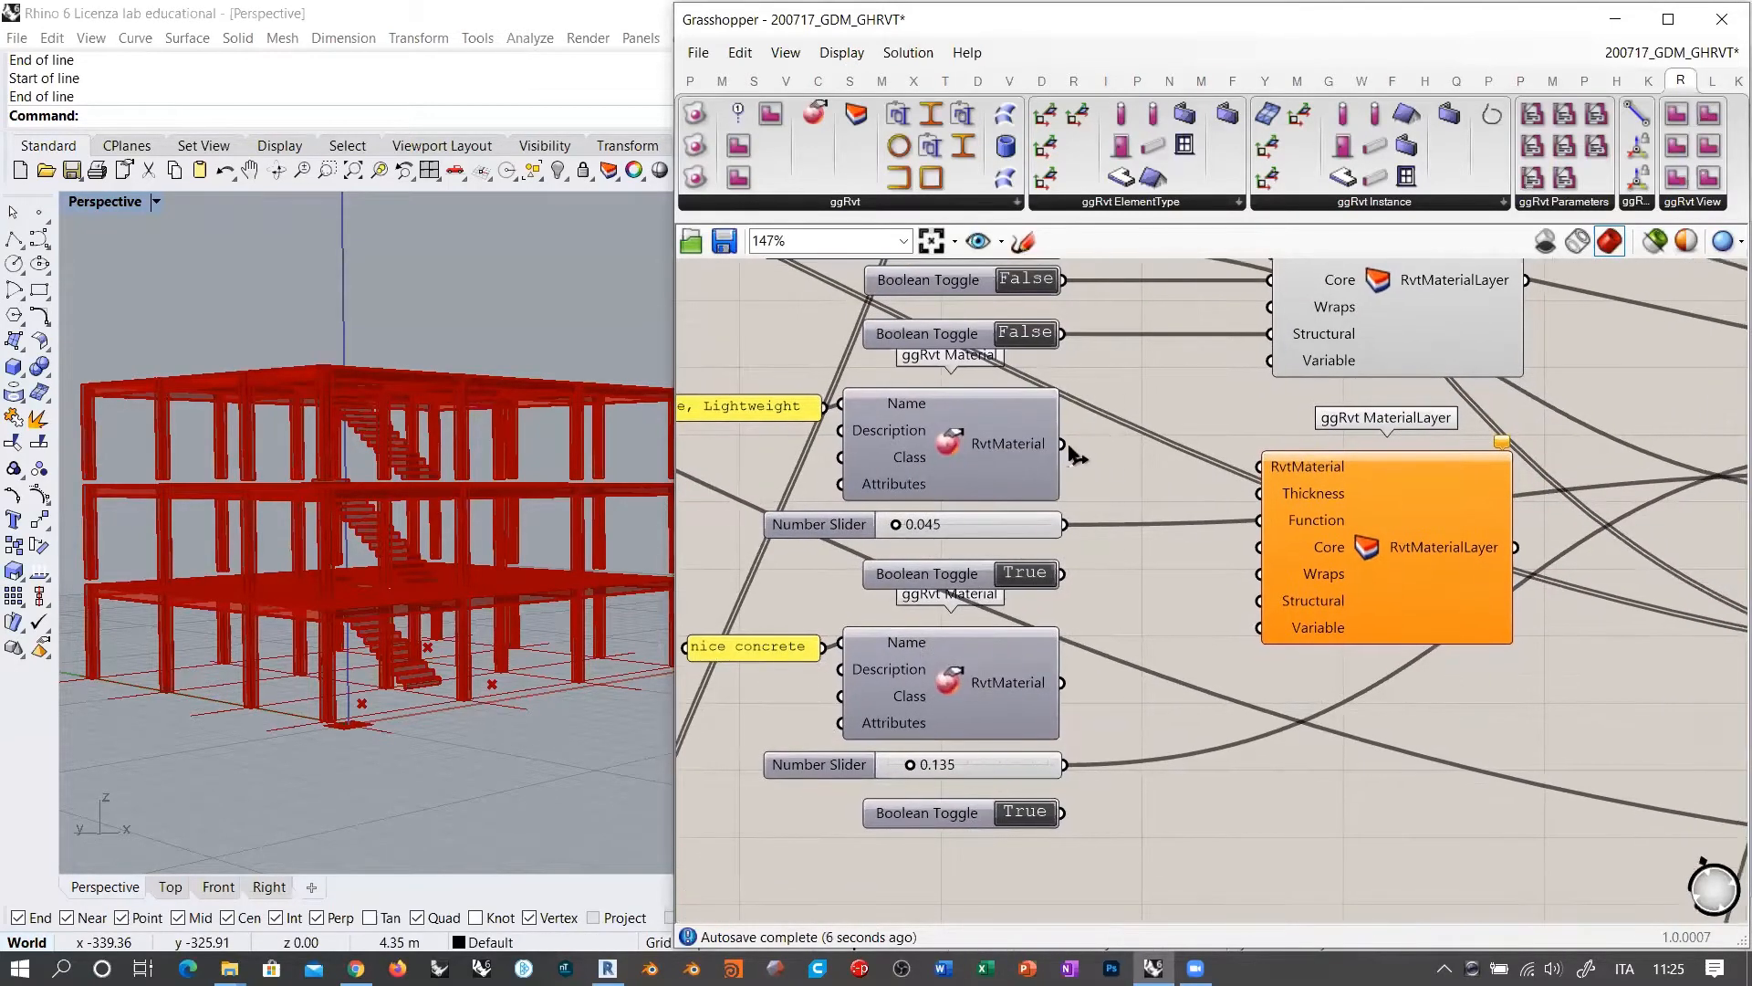
left_click_drag(1064, 445, 1260, 467)
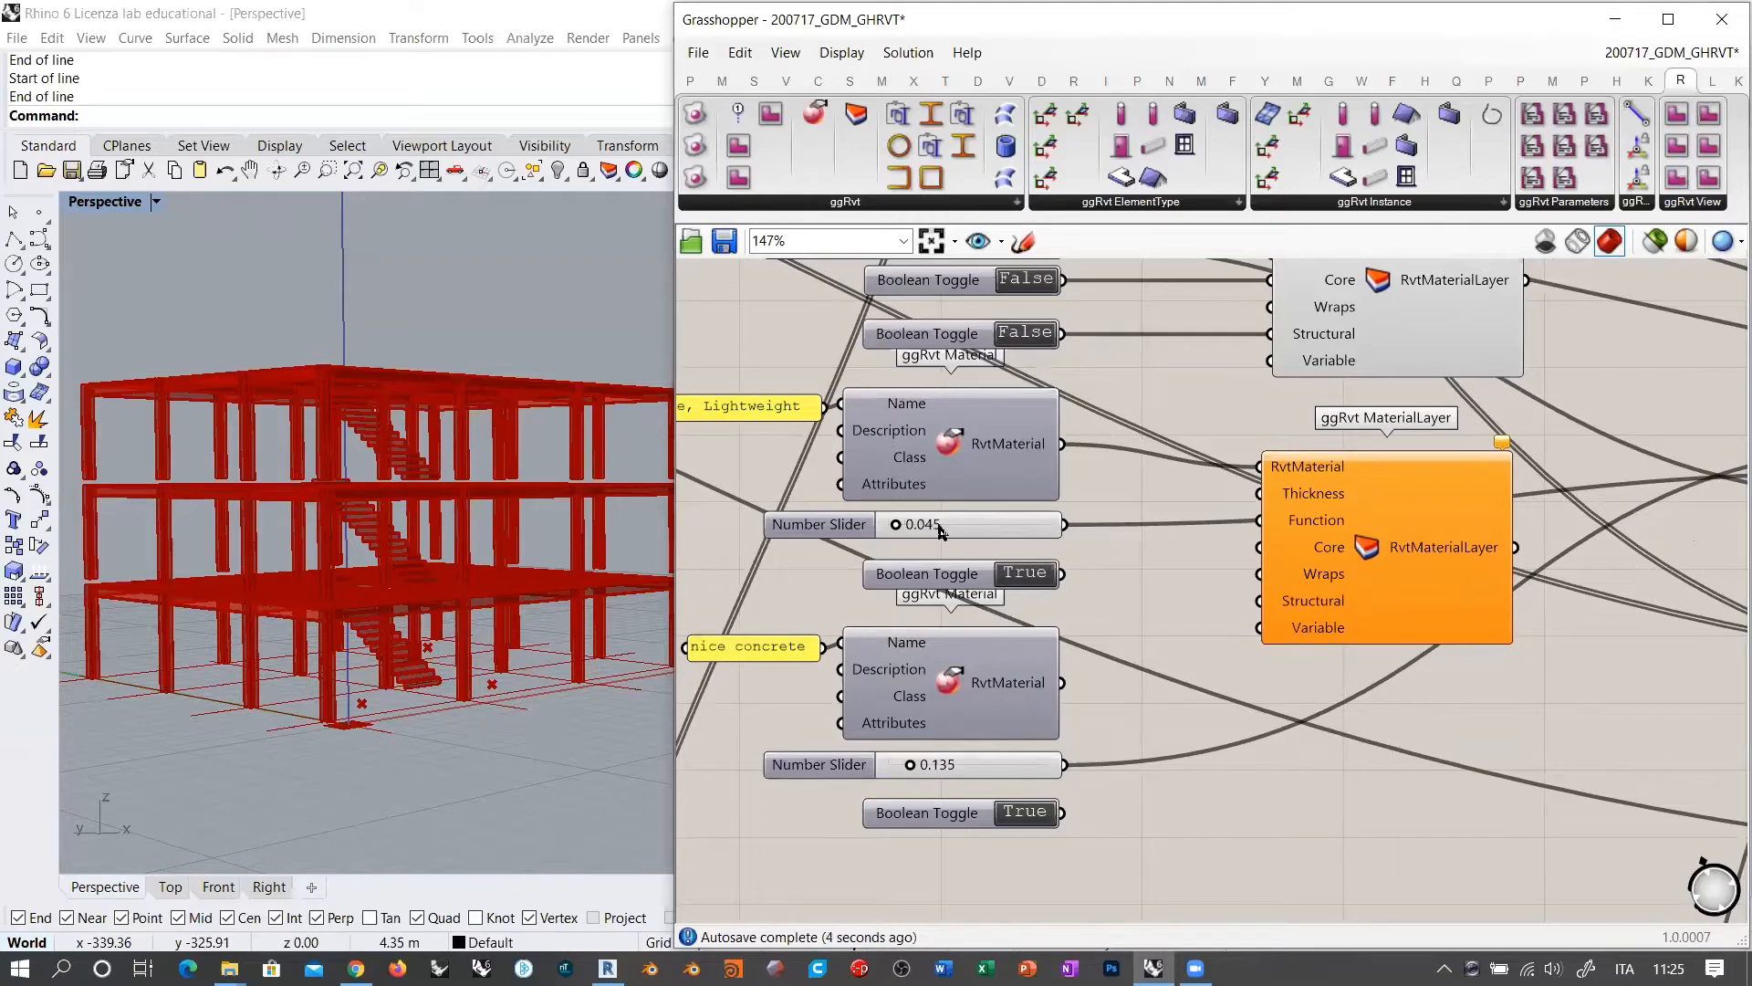
Step: Set the Concrete, Lightweight thickness slider to 0.05 and connect it to the second MaterialLayer's Thickness input
right_click_drag(991, 530, 1109, 518)
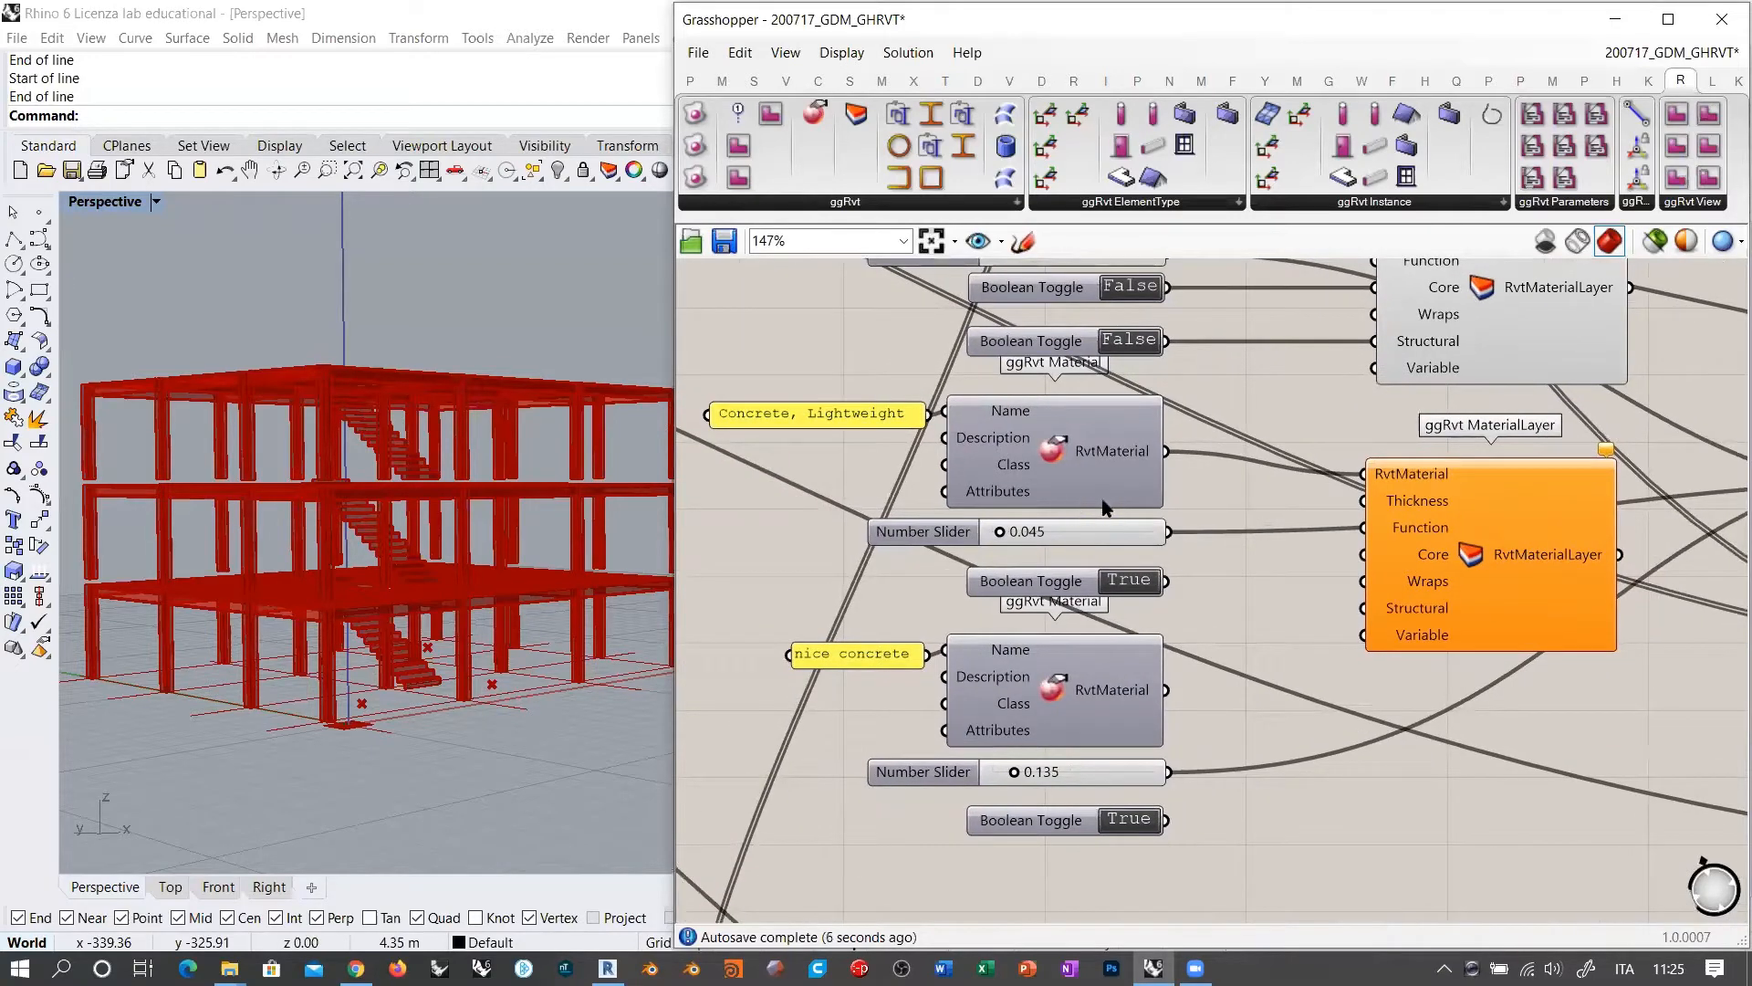
mouse_move(1104, 508)
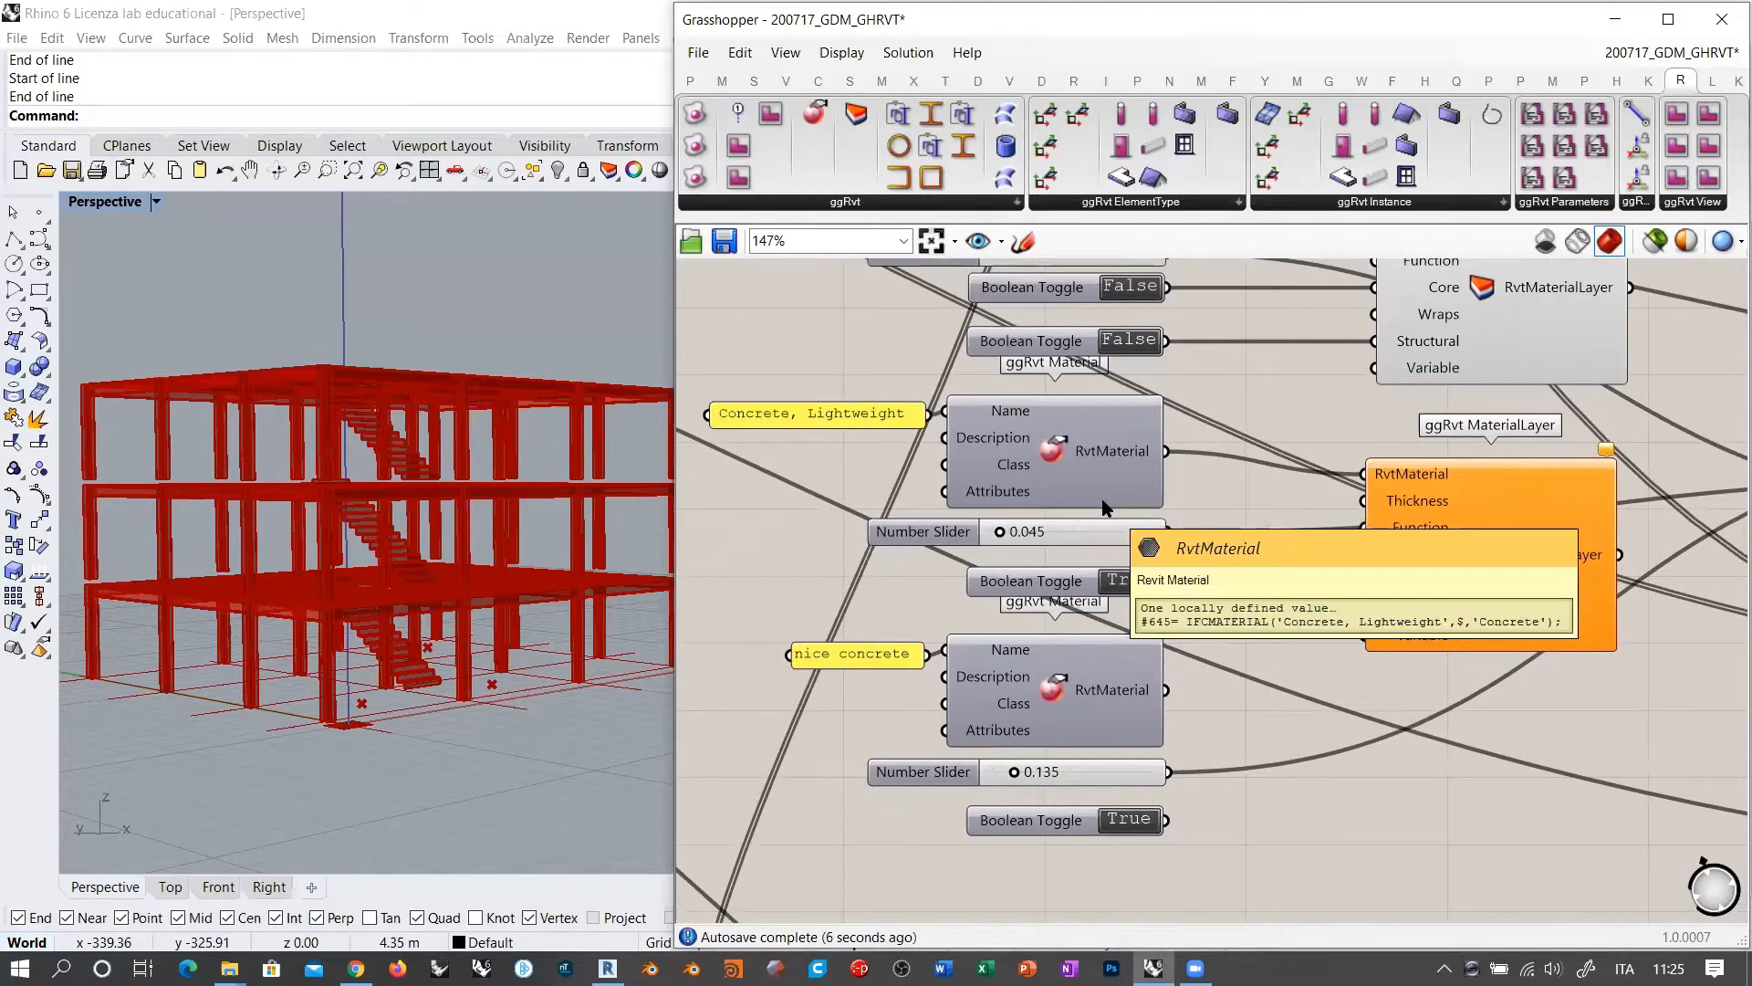
double_click(1063, 535)
type("0.05")
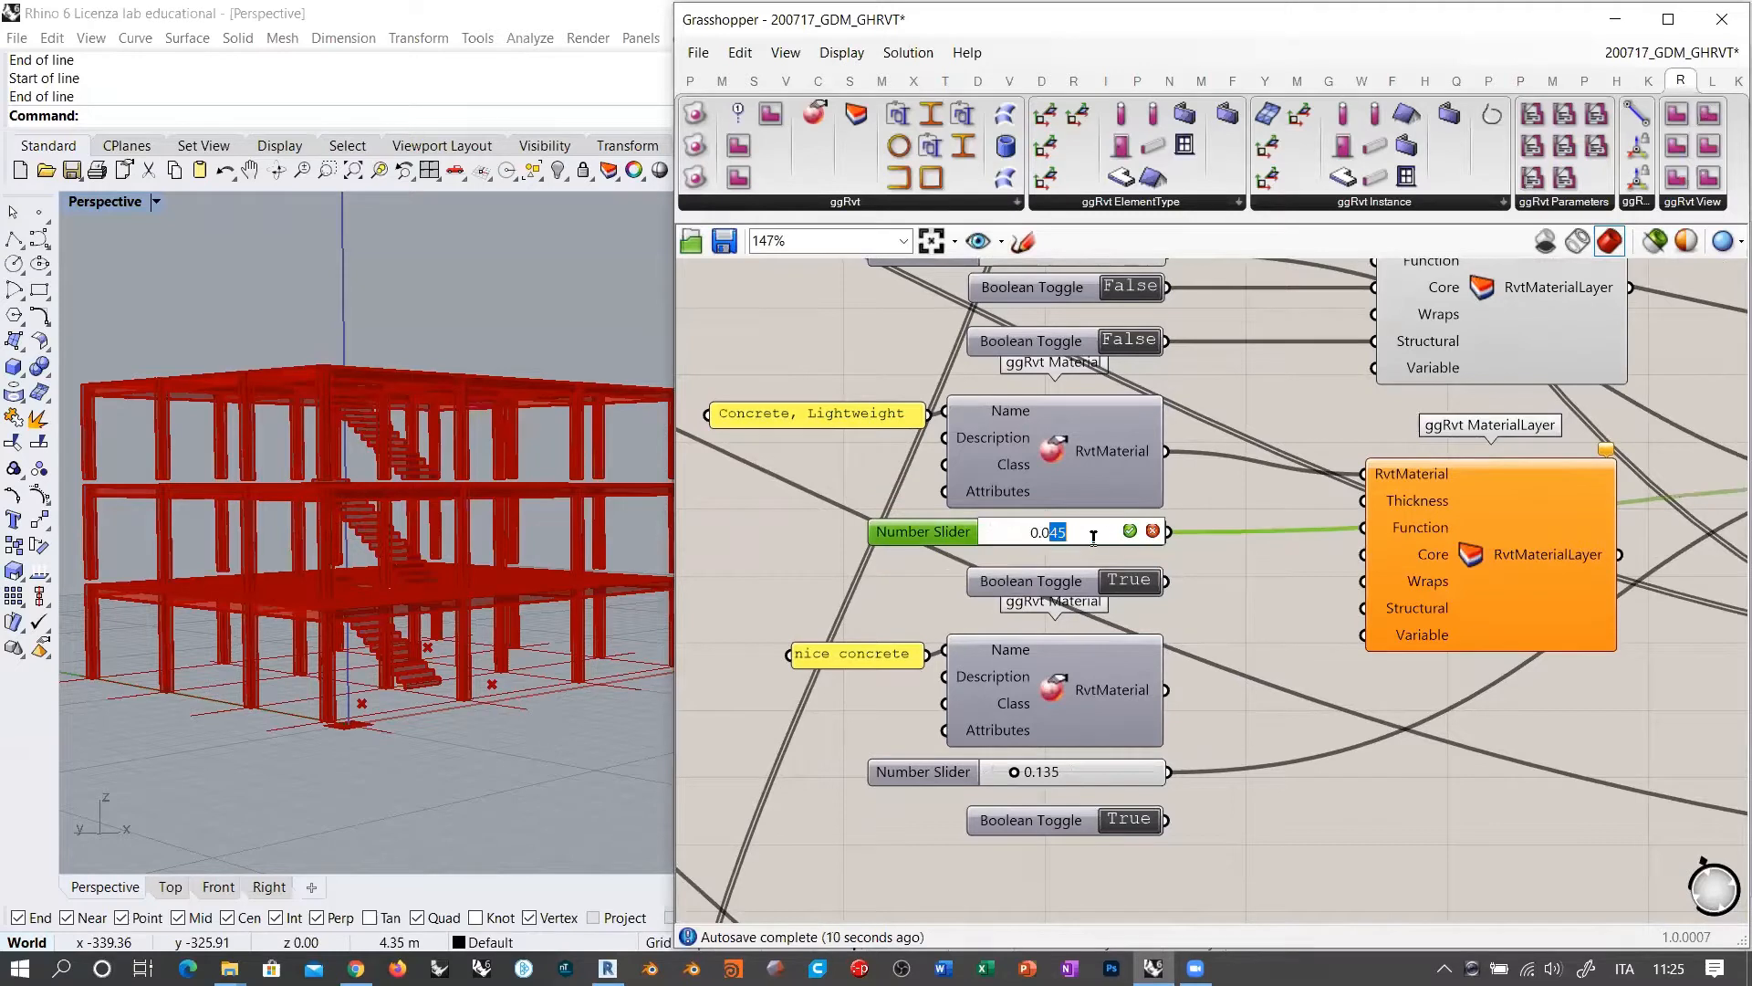
key("Return")
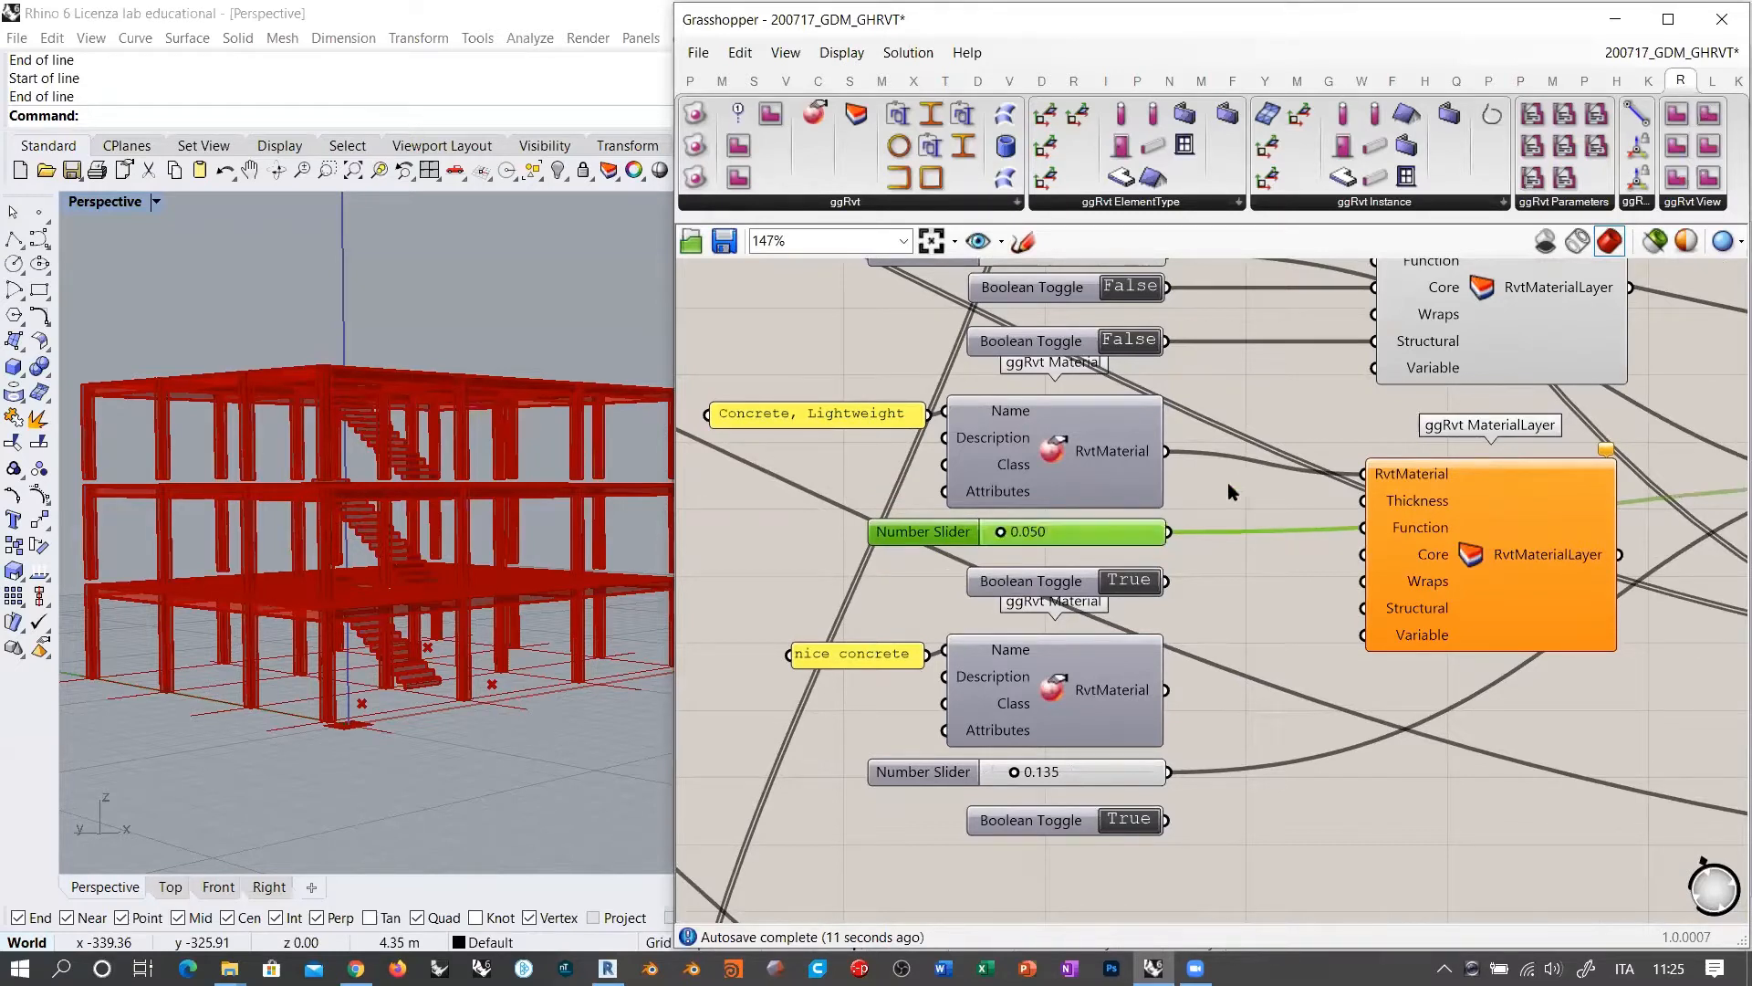
left_click_drag(1168, 536, 1363, 501)
Step: Set the Function of the Concrete, Lightweight MaterialLayer to Substrate
right_click_drag(1272, 555, 1140, 526)
right_click(1284, 497)
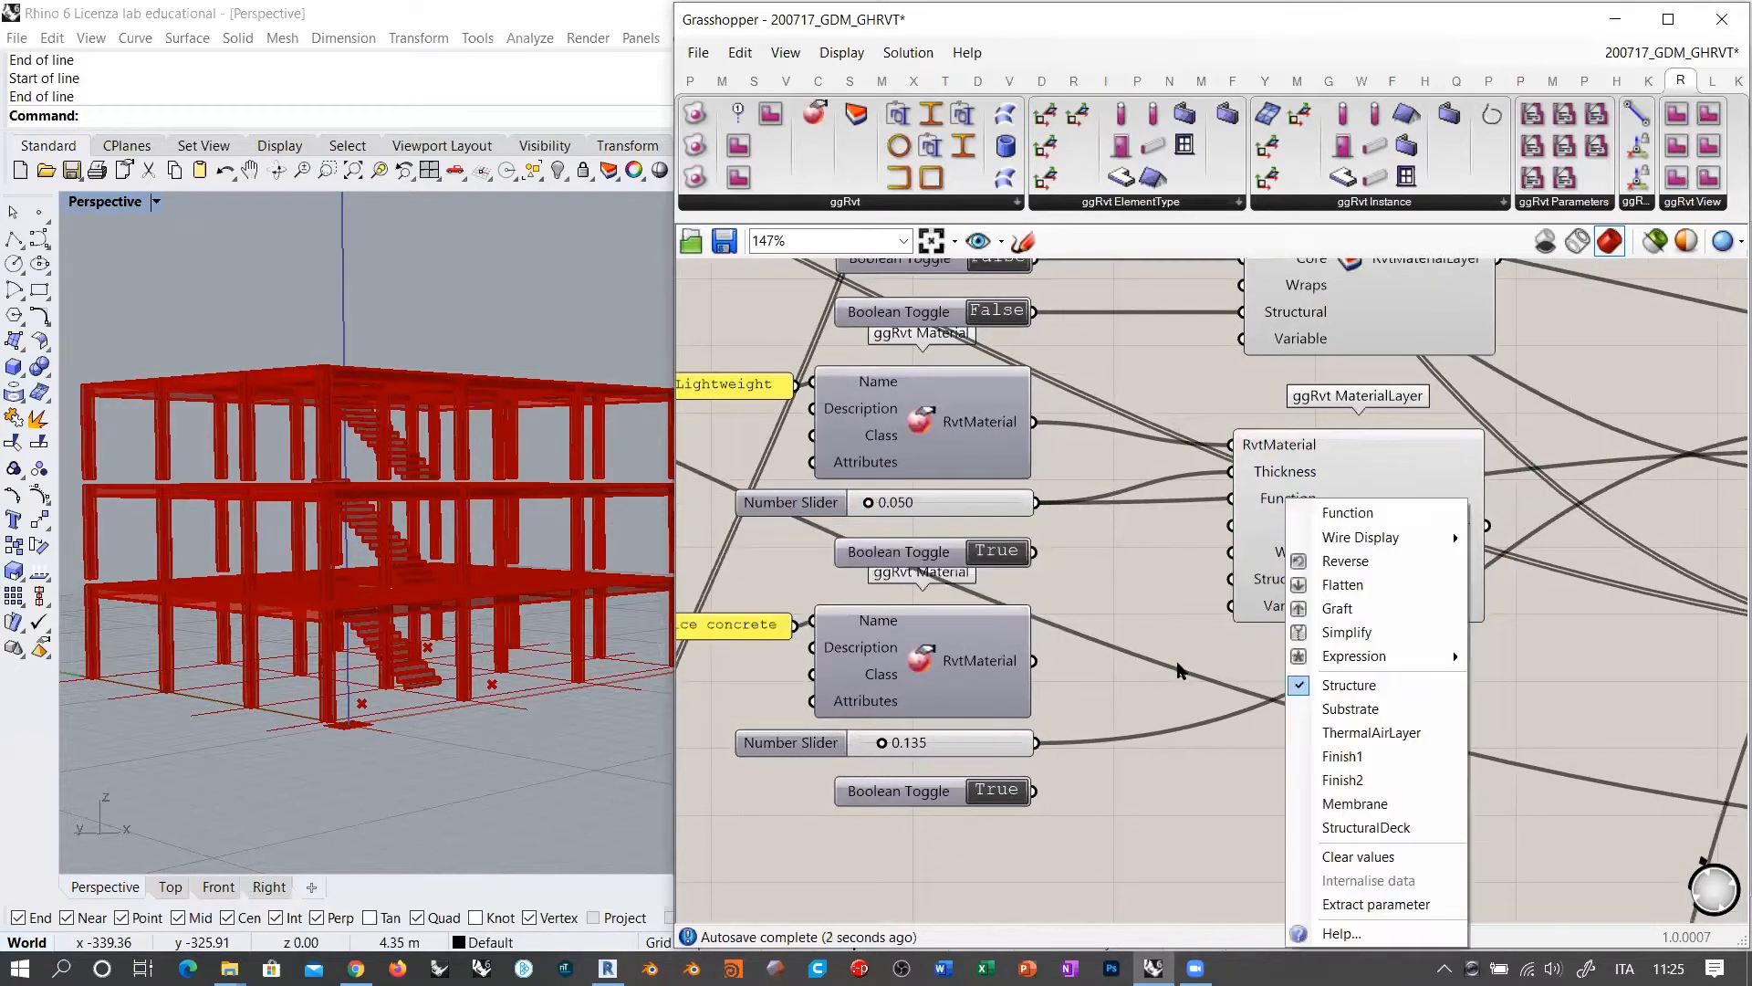
left_click(1342, 710)
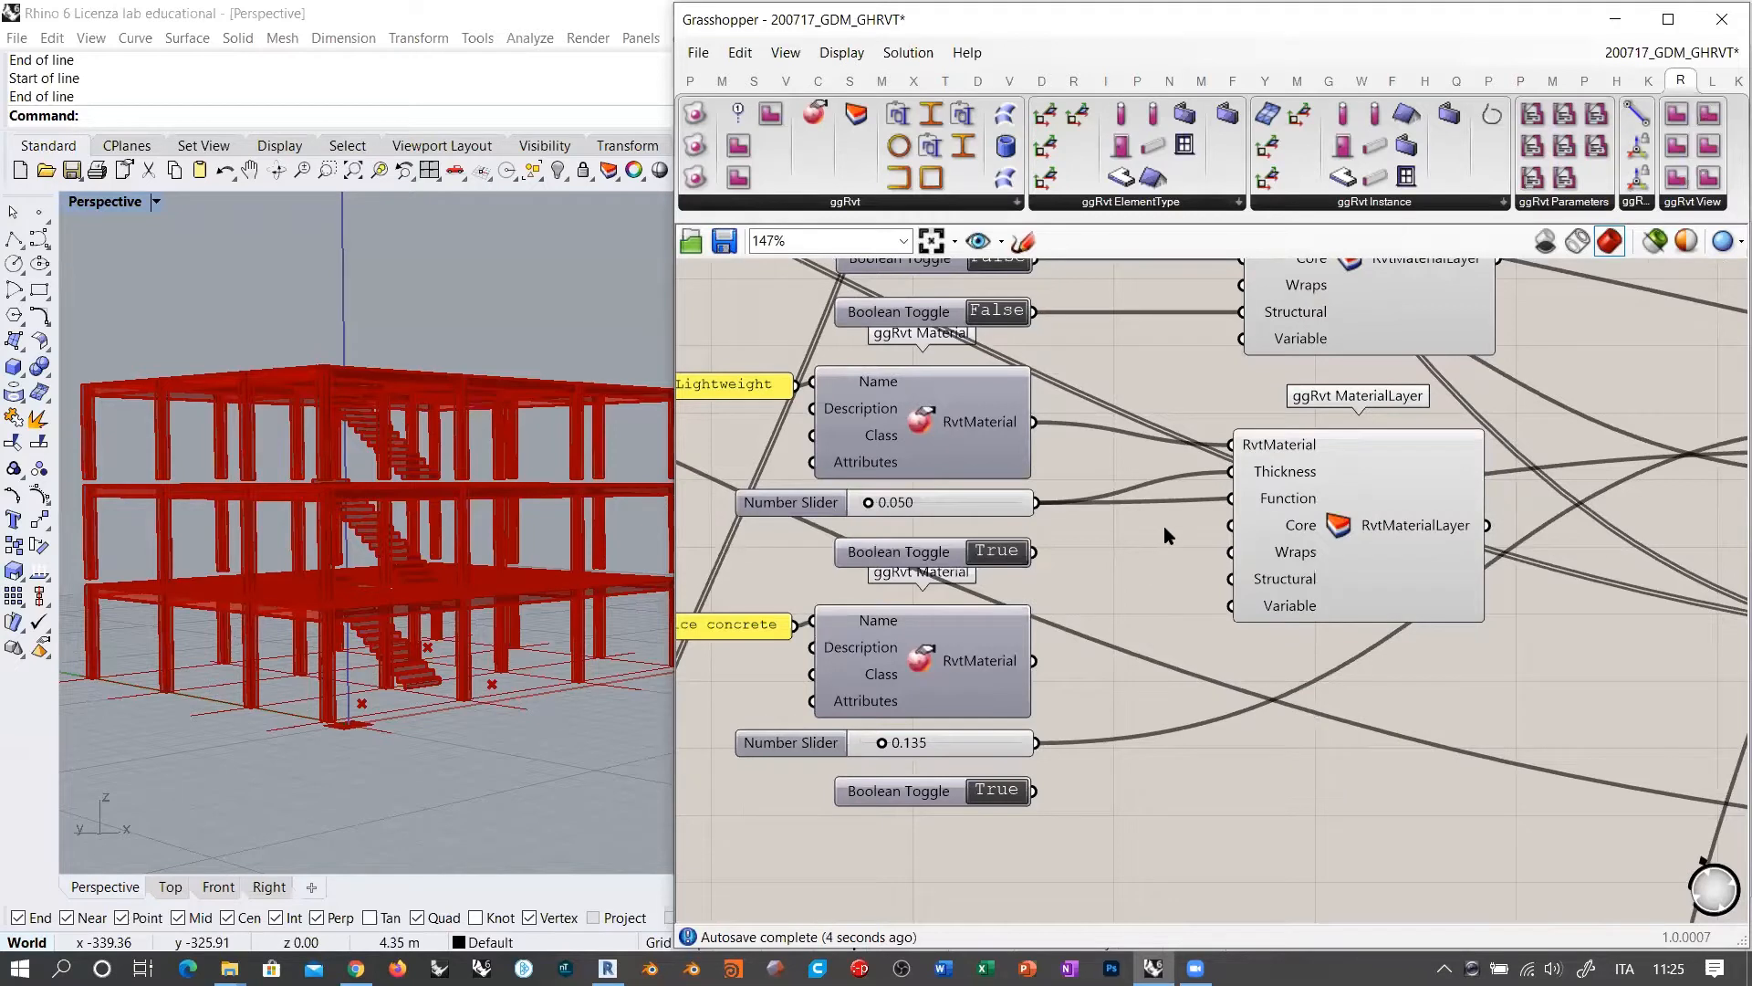
Step: Set the Boolean toggle below the 0.050 slider to False and connect it to the second MaterialLayer's Core input, aligning both components
right_click_drag(1091, 465, 1073, 523)
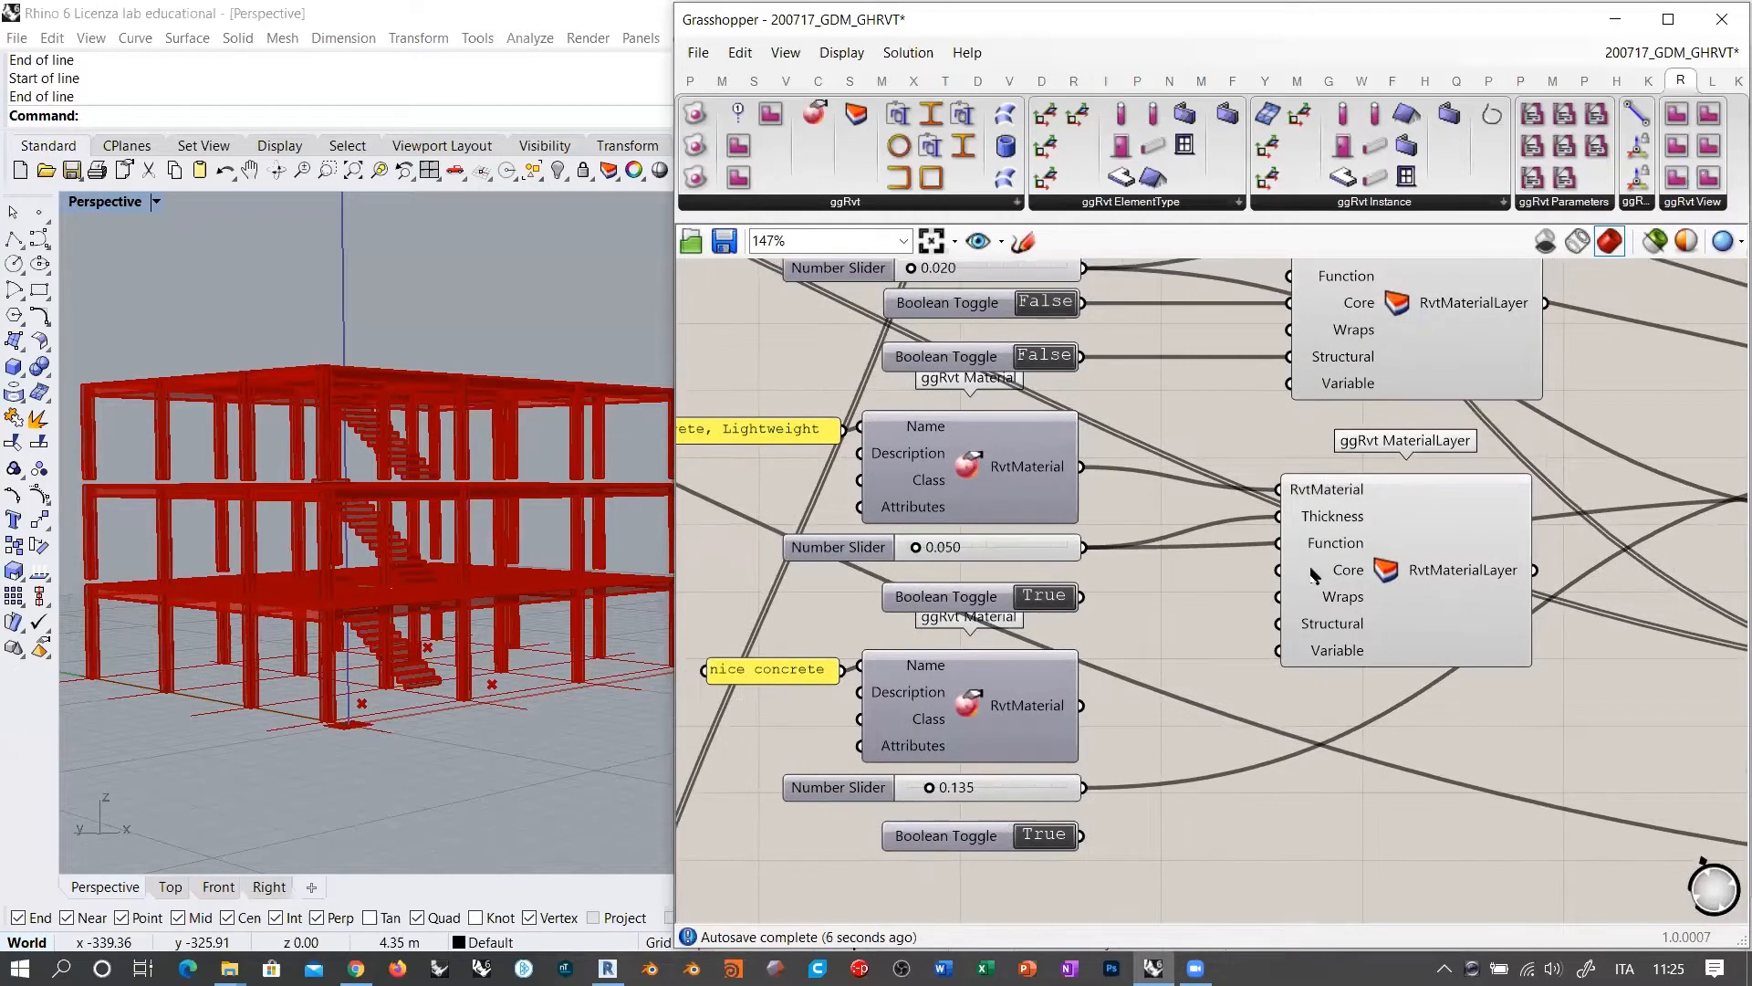
left_click_drag(977, 602, 979, 588)
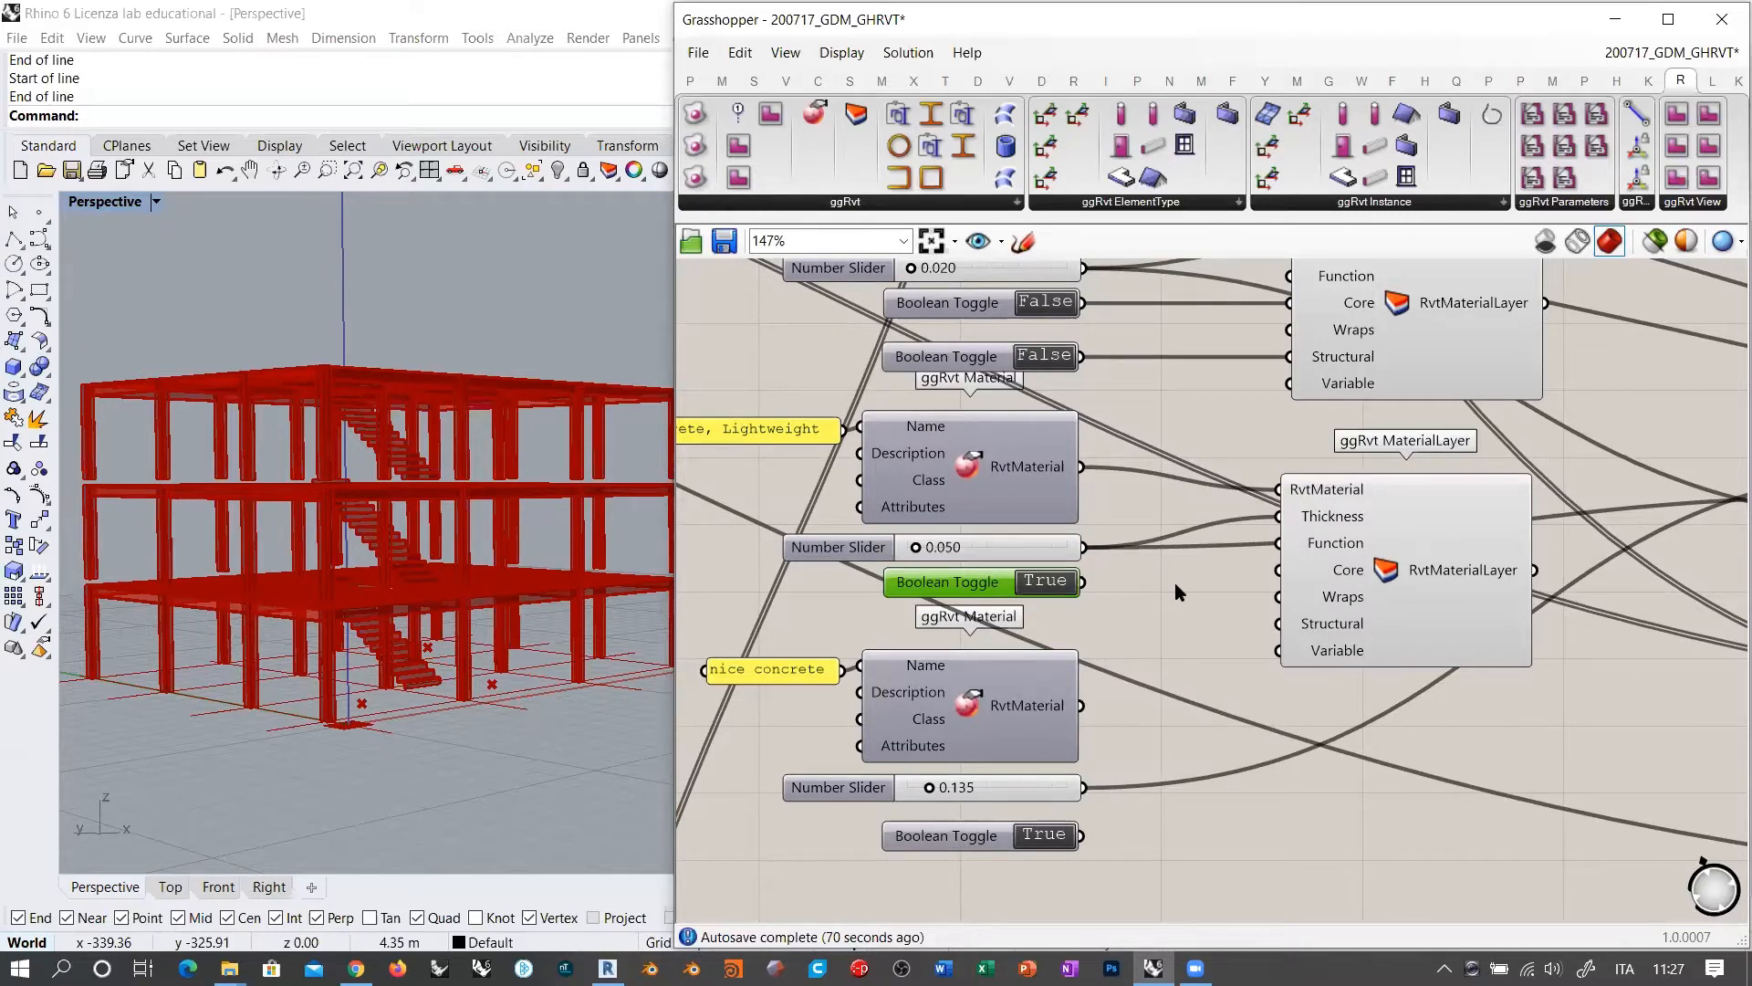
left_click(1196, 589)
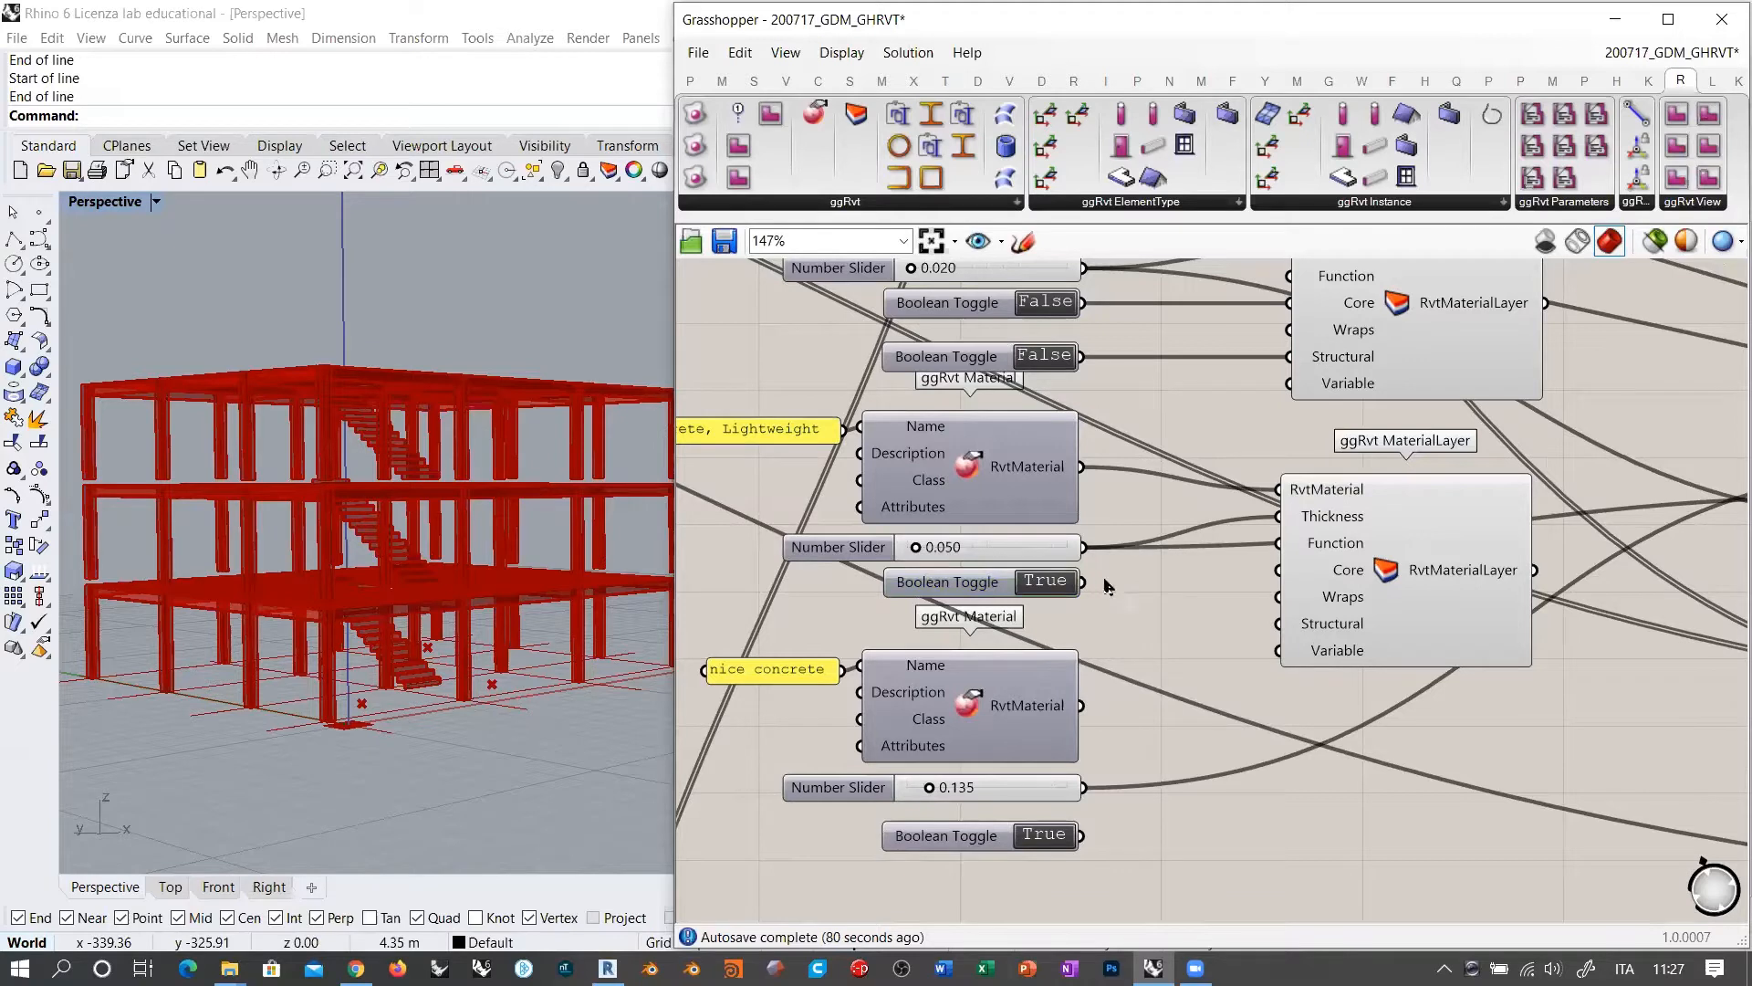
double_click(1056, 585)
left_click_drag(1082, 582, 1279, 543)
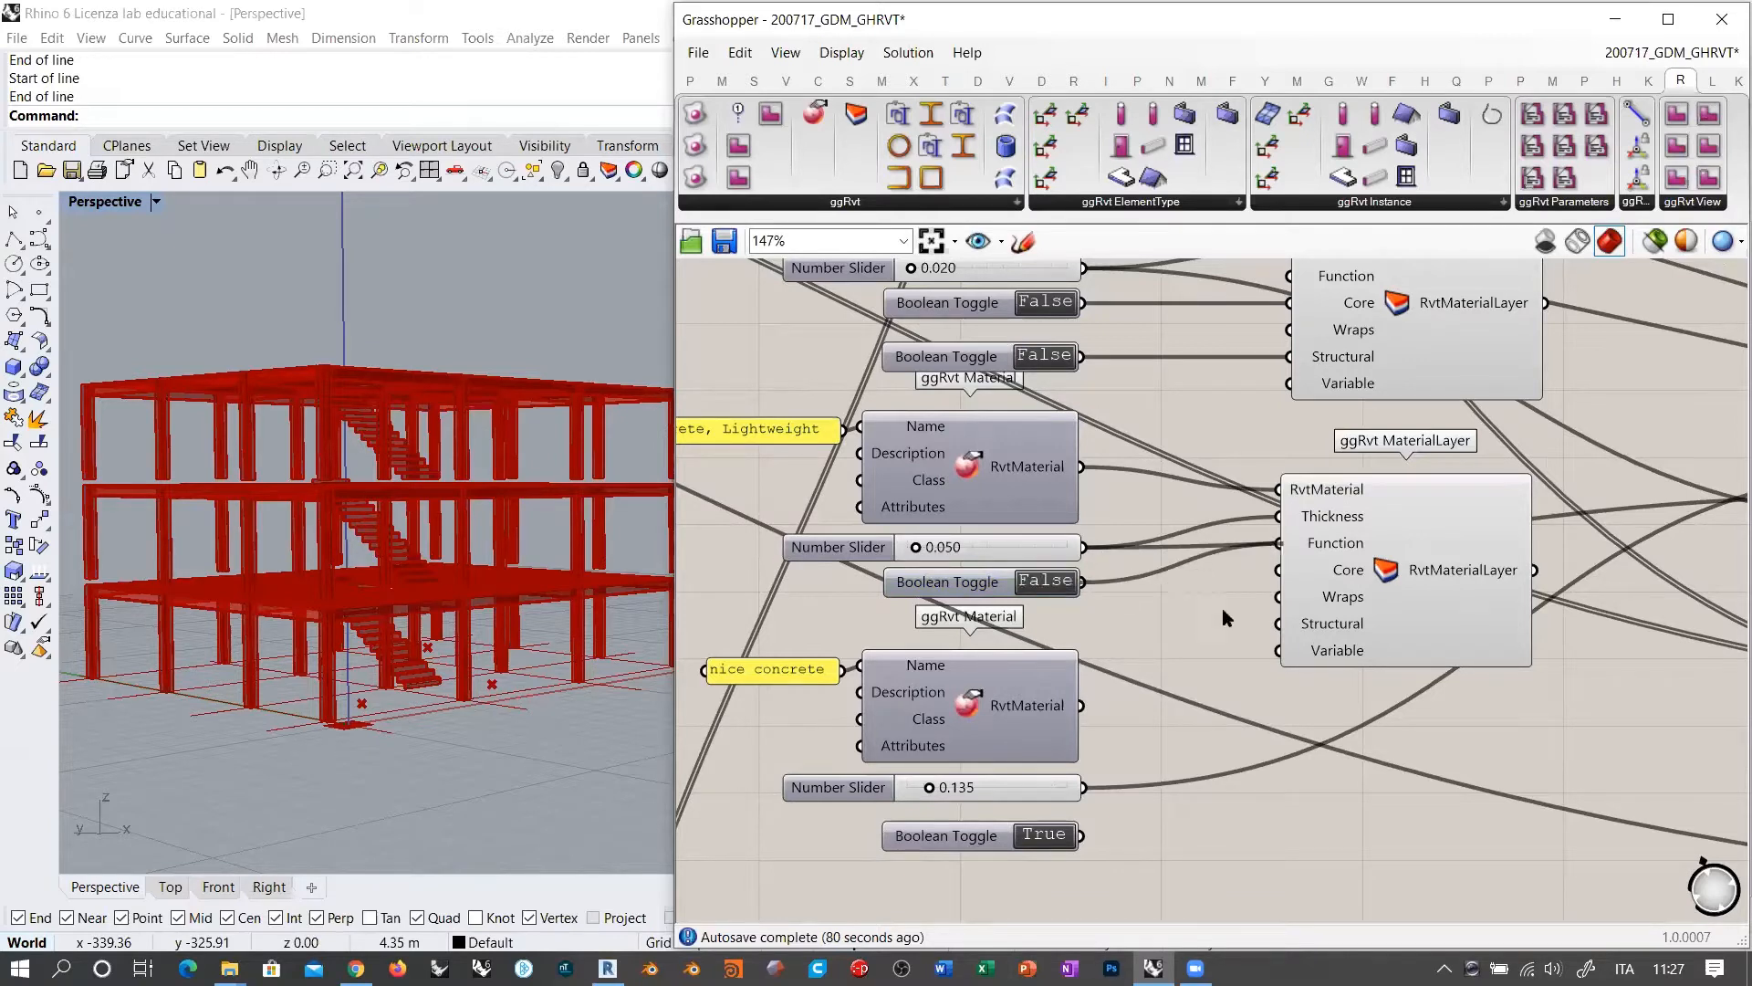
left_click_drag(1084, 581, 1397, 576, "ctrl+shift")
left_click(1282, 437)
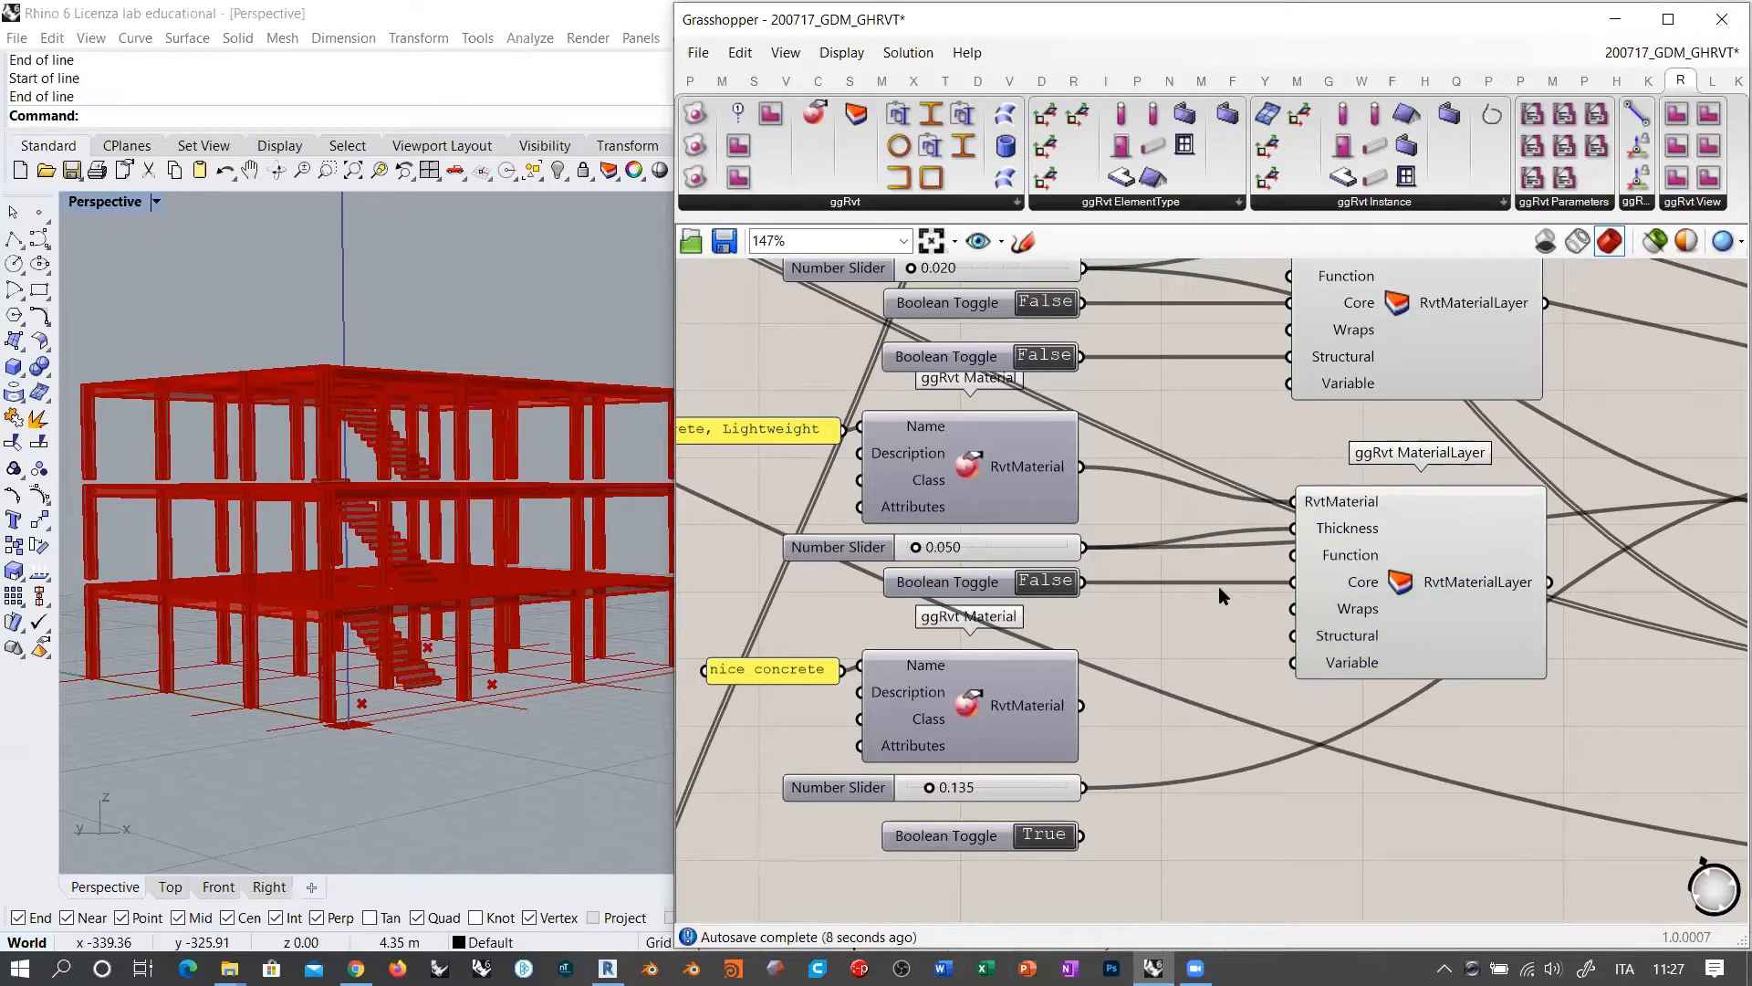
Step: Move the nice concrete set down and connect a duplicate of the False toggle to the second MaterialLayer's Structural input
right_click_drag(1144, 674, 1163, 596)
left_click_drag(1146, 554, 794, 786)
left_click_drag(962, 650, 962, 758)
left_click(1157, 564)
right_click_drag(1187, 513, 1190, 550)
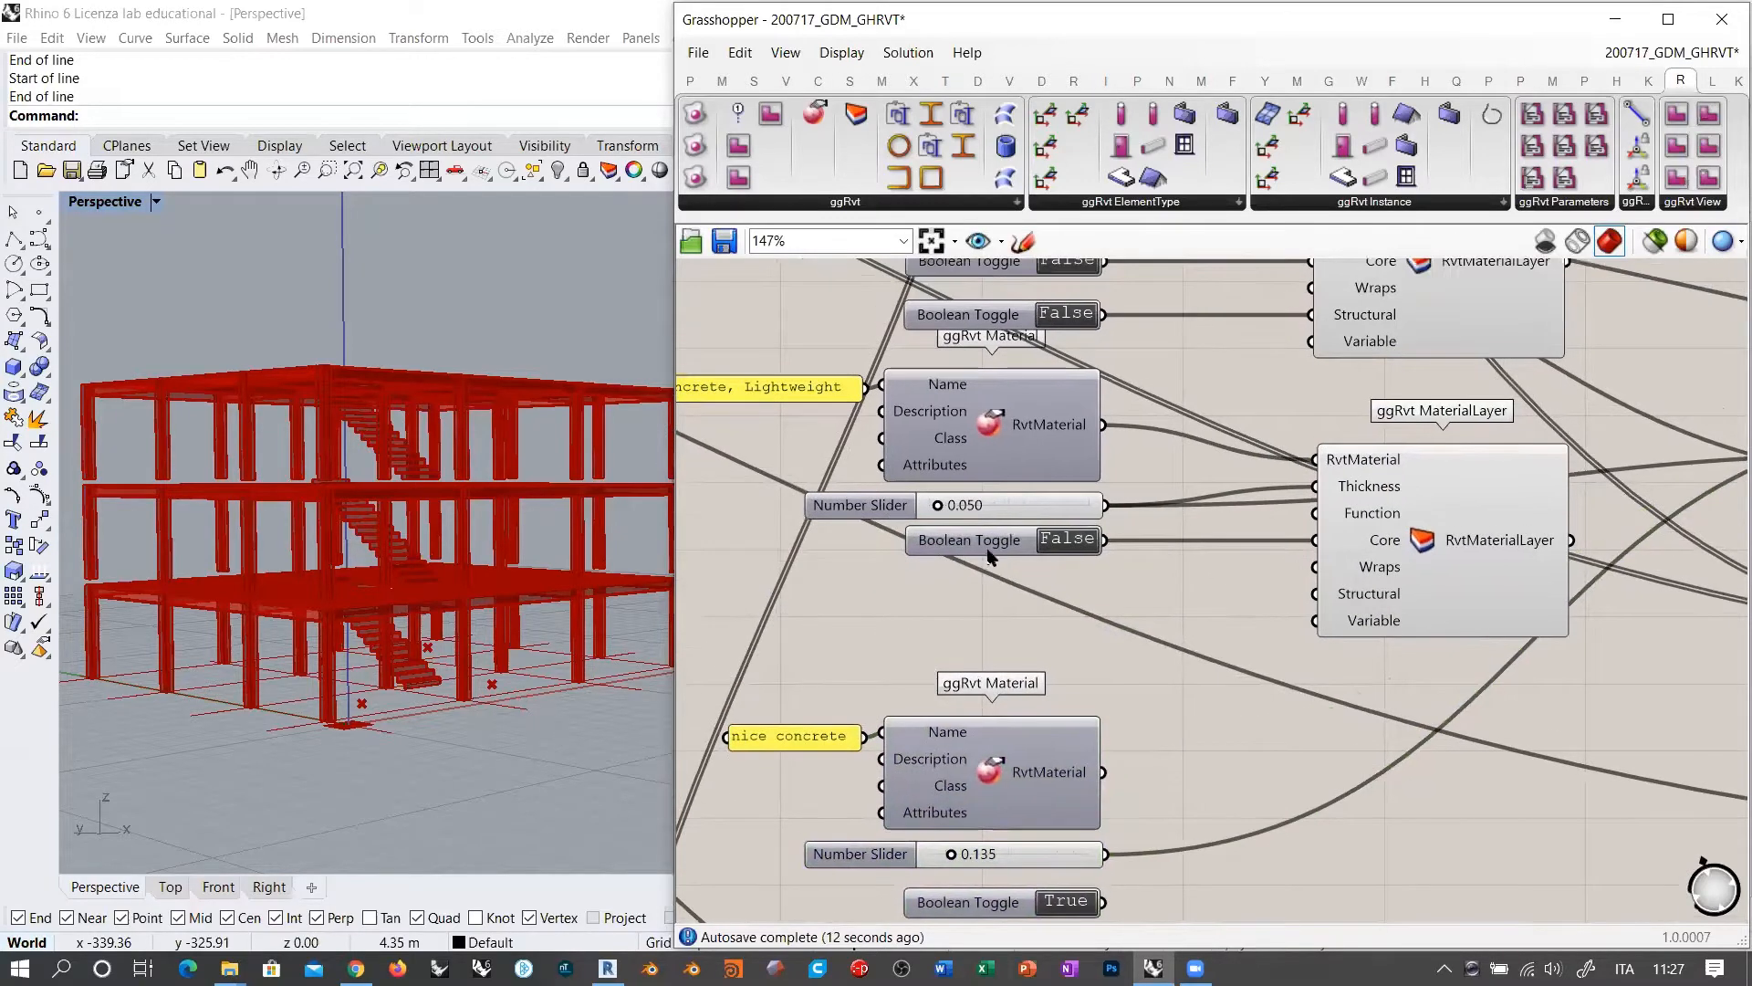
left_click_drag(987, 549, 986, 601, "alt")
left_click_drag(1313, 594, 1104, 593)
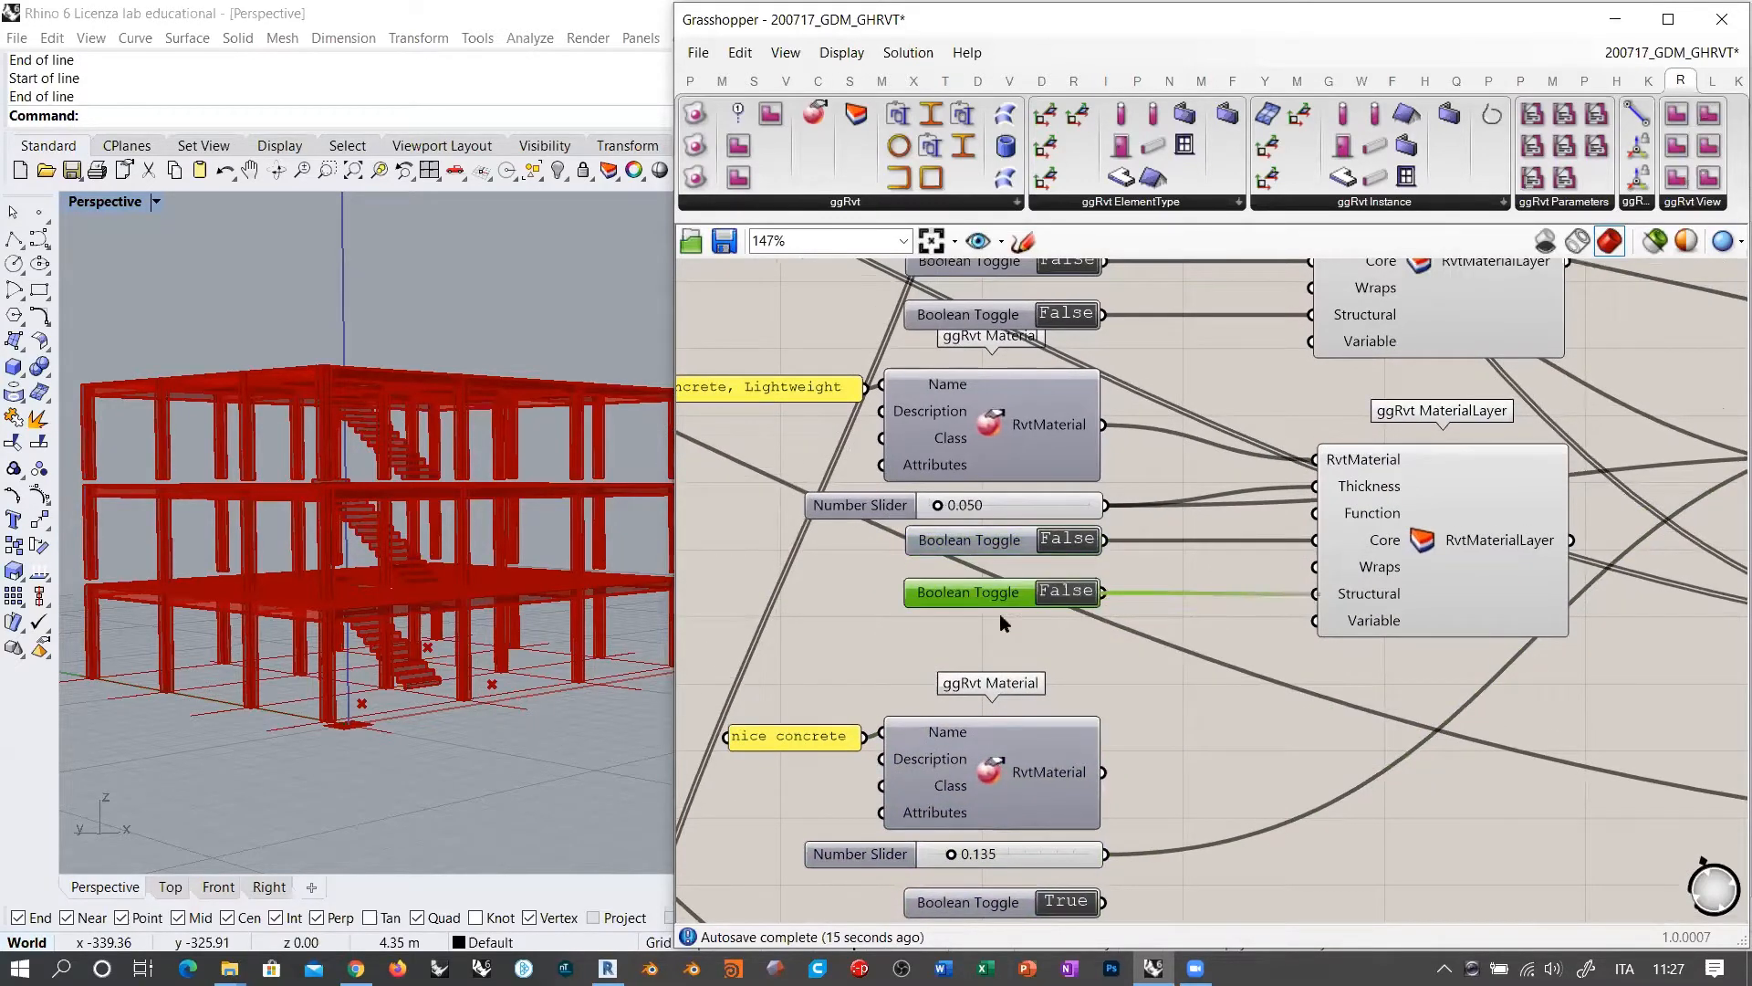
Step: Check the Function option assigned to the Concrete, Lightweight MaterialLayer
left_click(1000, 613)
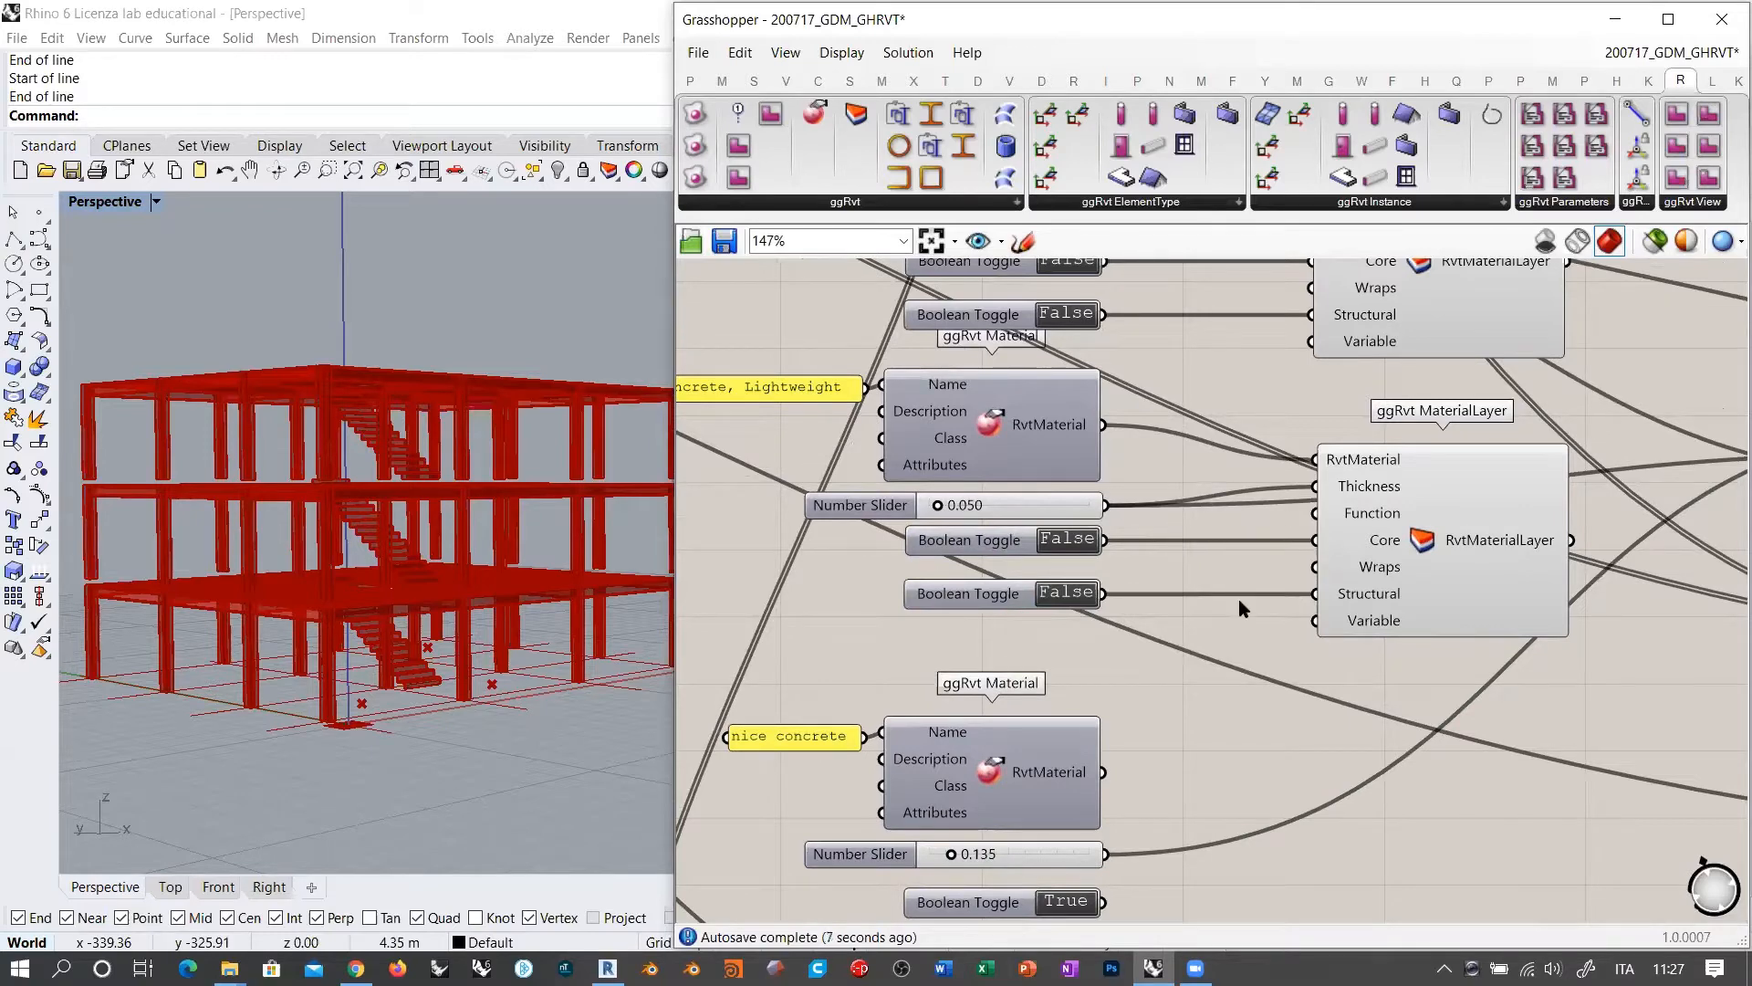
scroll(1223, 584, "down", 3)
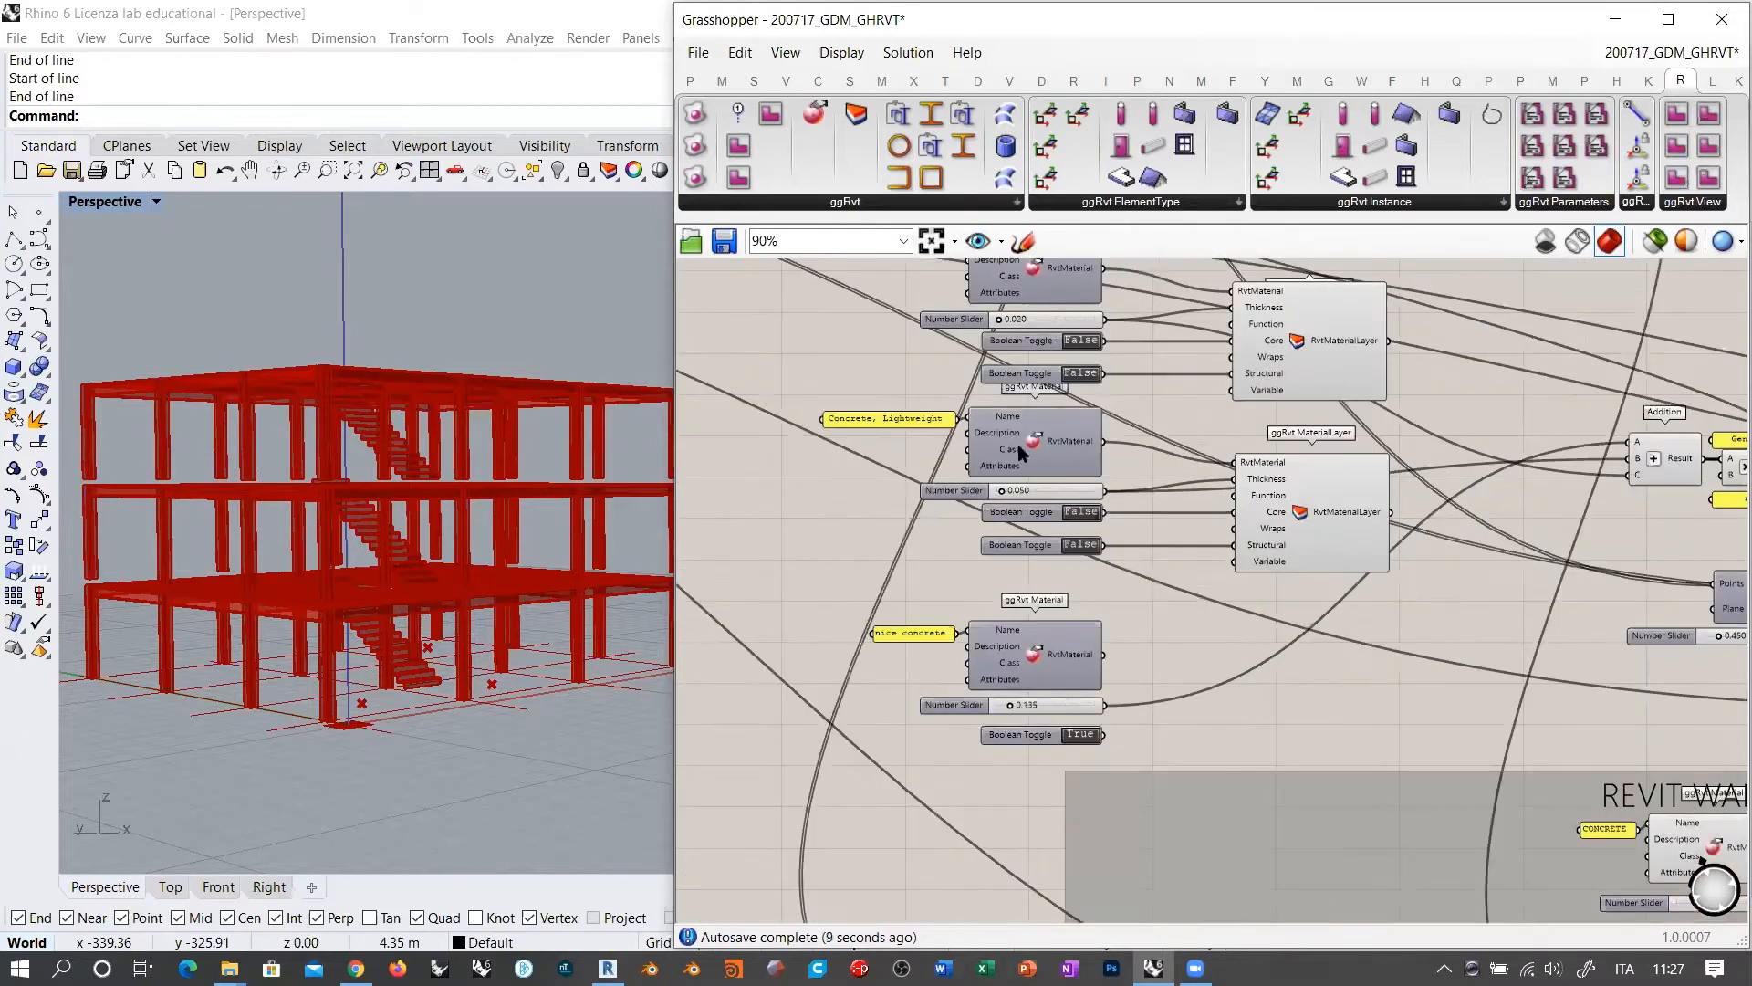
scroll(911, 442, "up", 2)
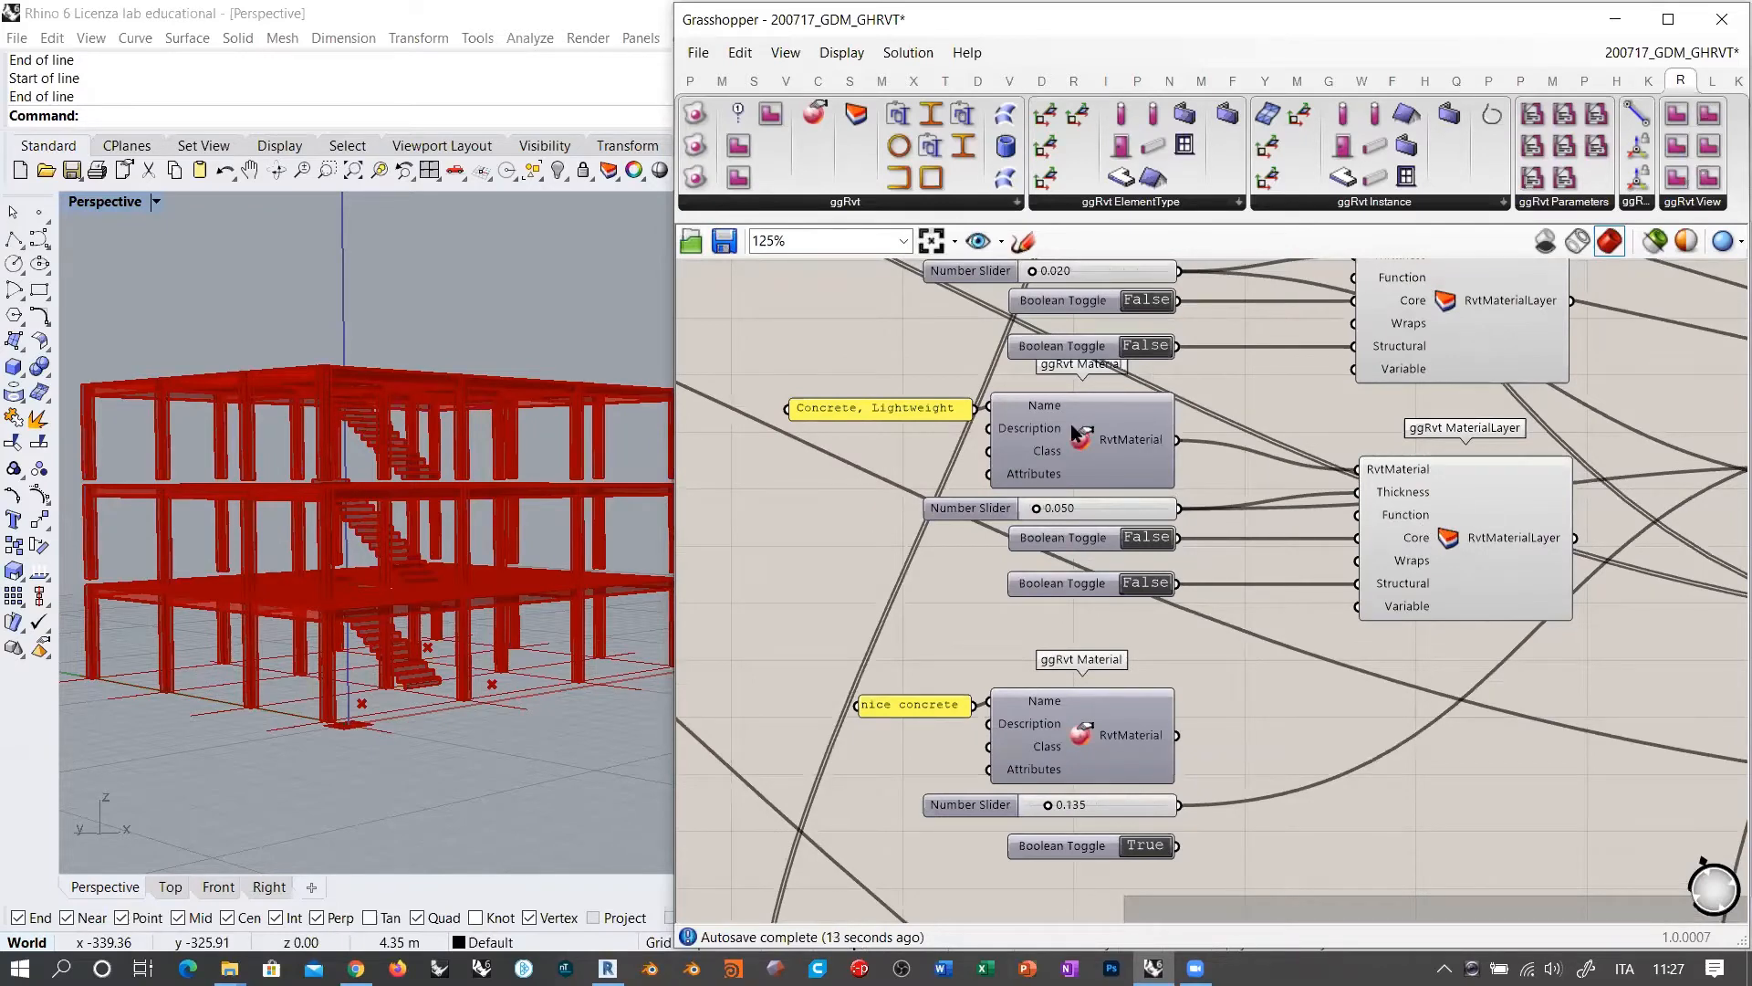
right_click(1401, 516)
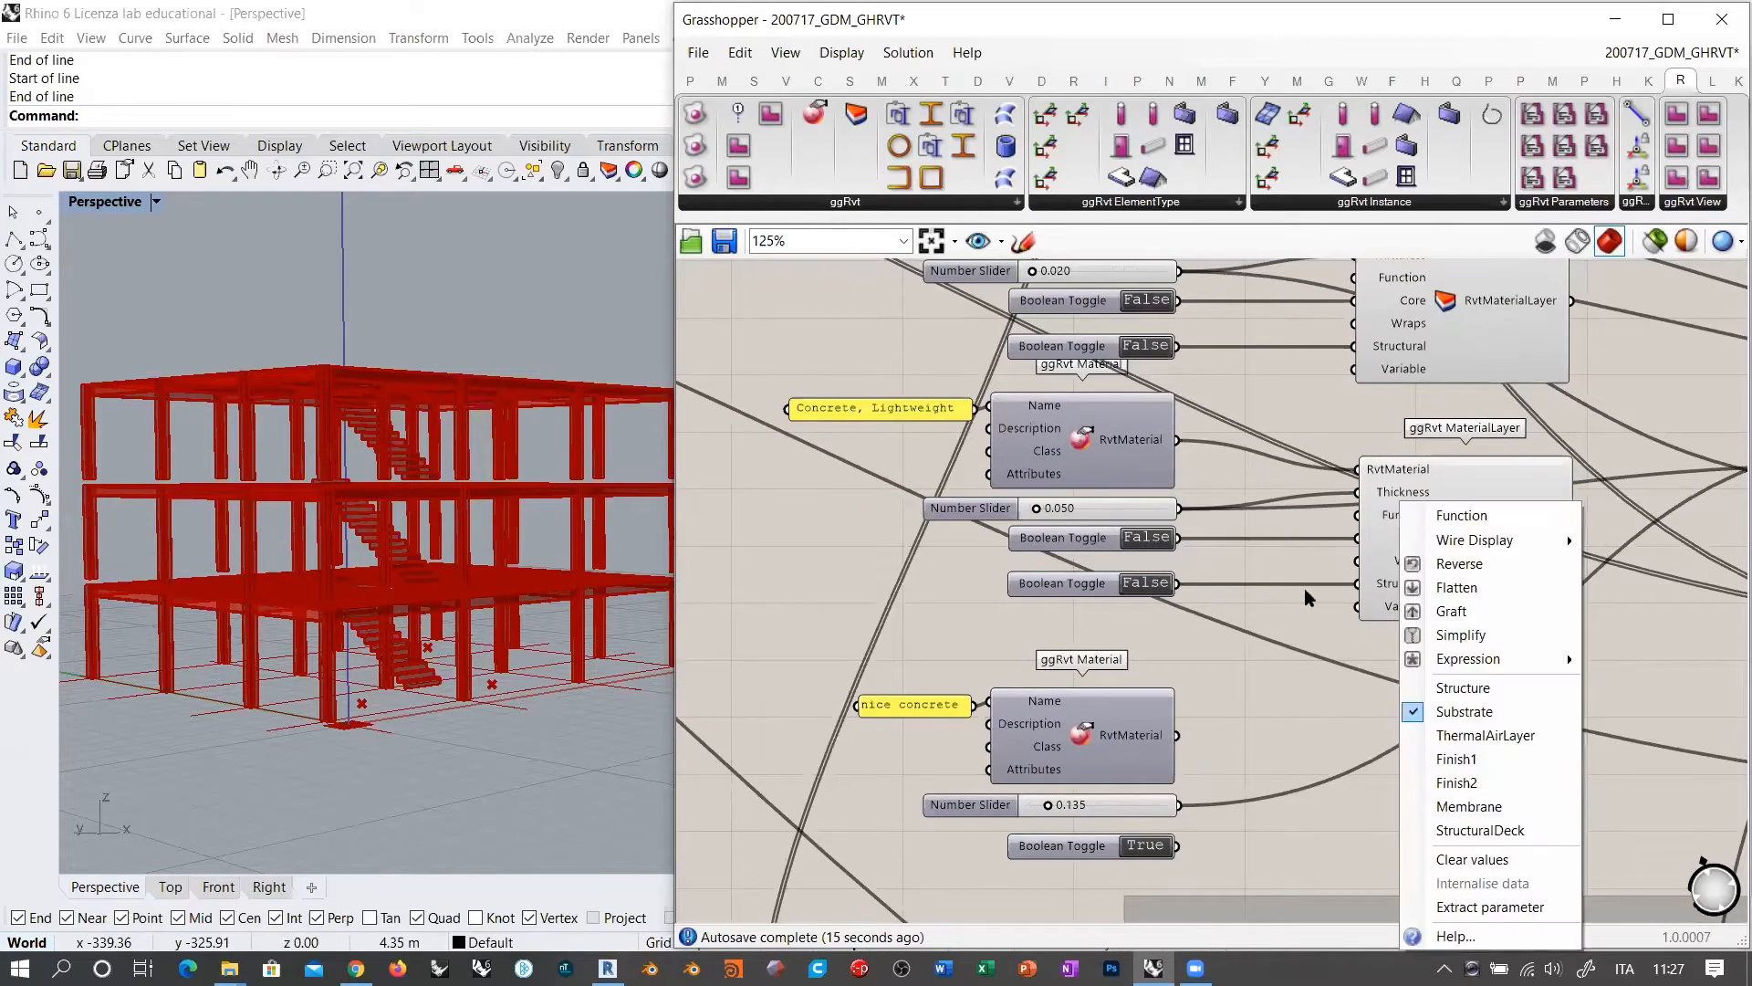
left_click(1247, 675)
scroll(1179, 629, "down", 3)
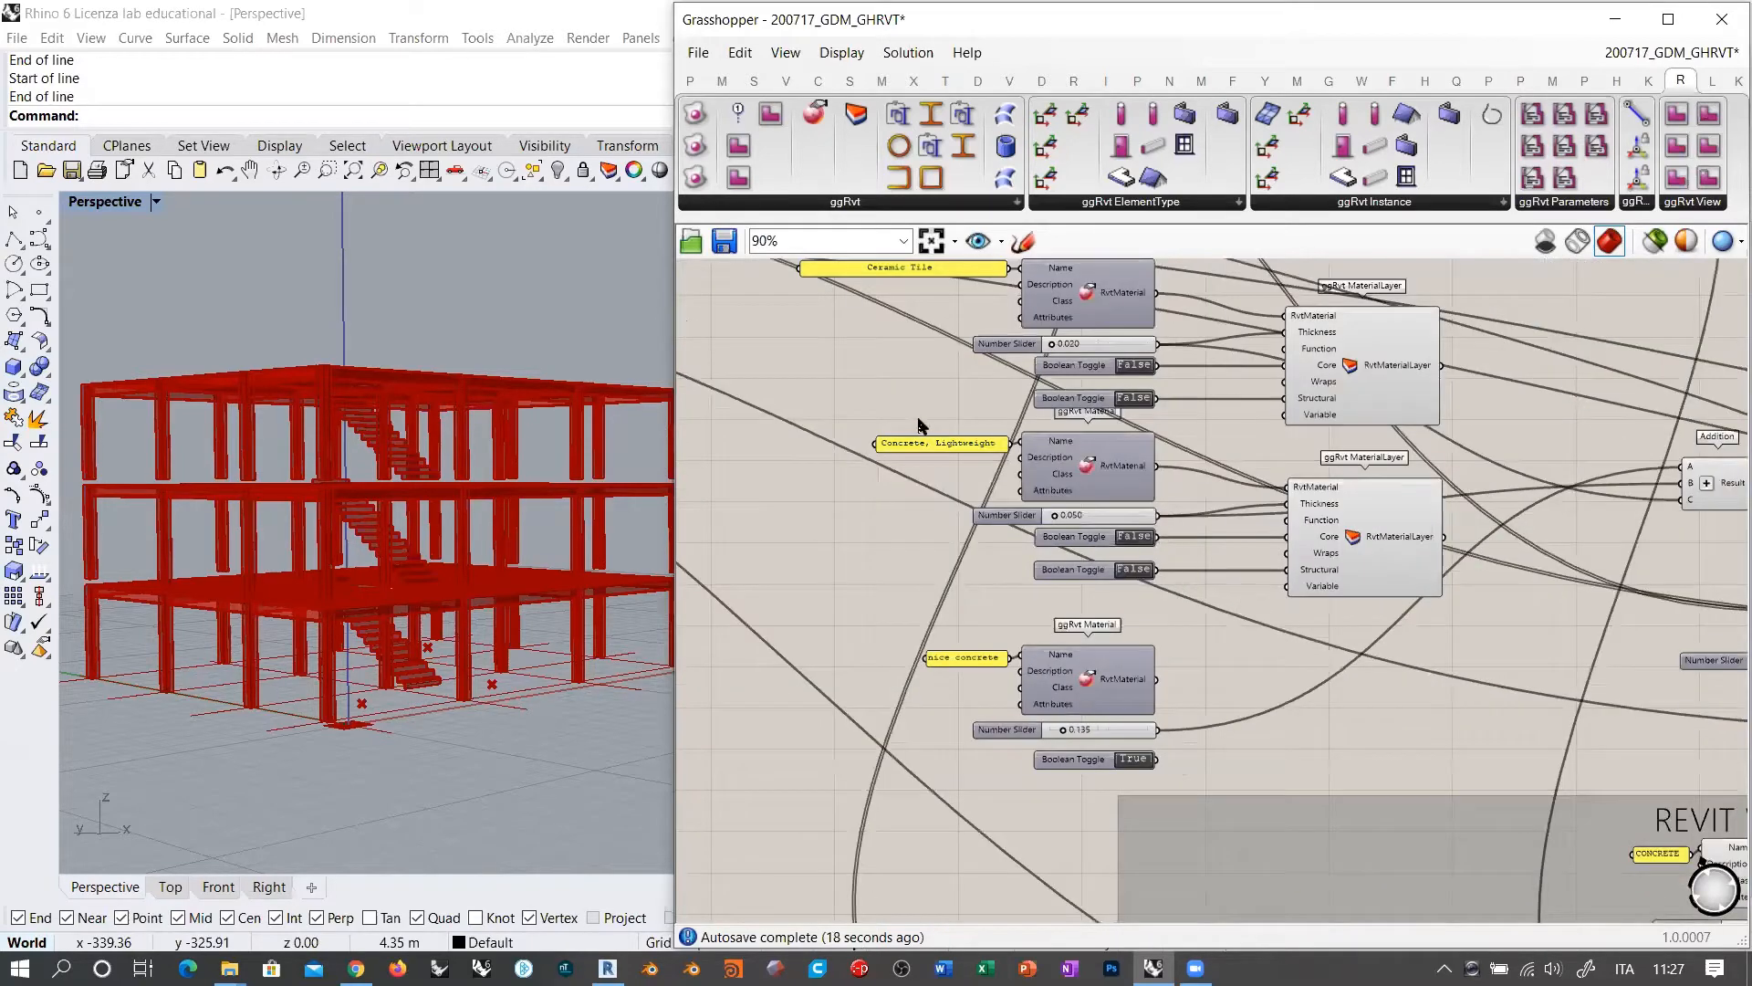
Step: Move the Revit walls, windows and doors groups down together to free space below the floor materials
right_click_drag(924, 431, 970, 489)
right_click_drag(1224, 756, 1156, 571)
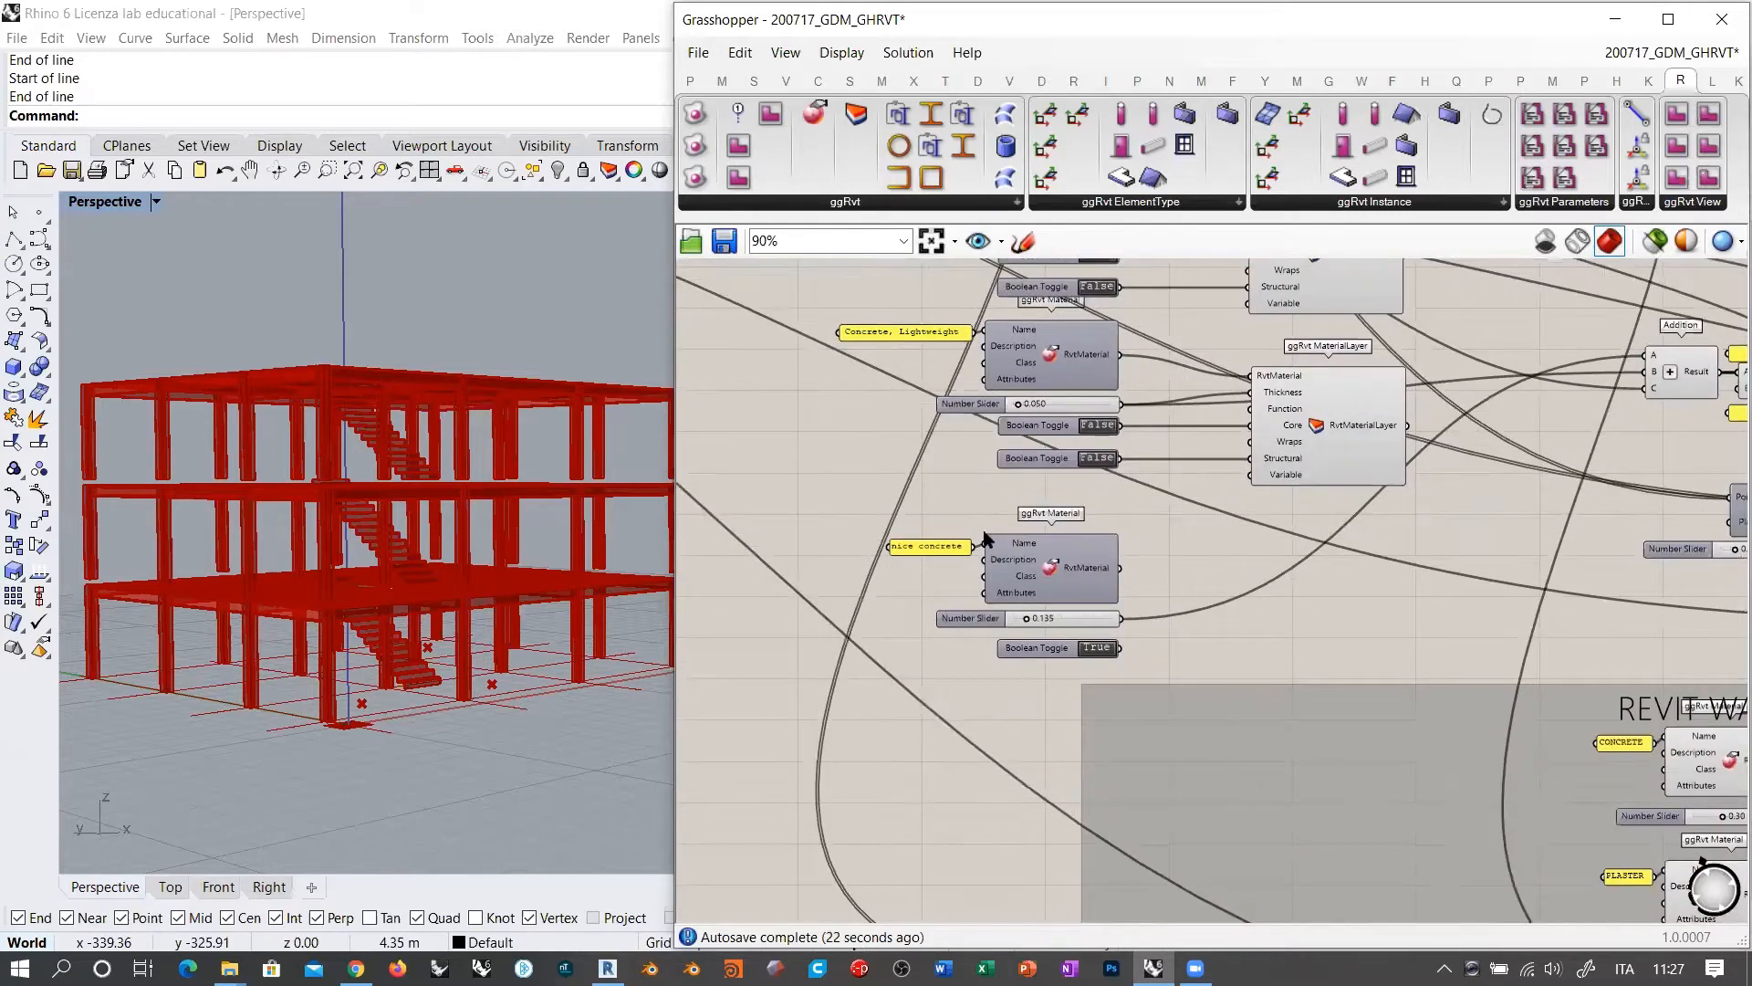
scroll(986, 538, "down", 5)
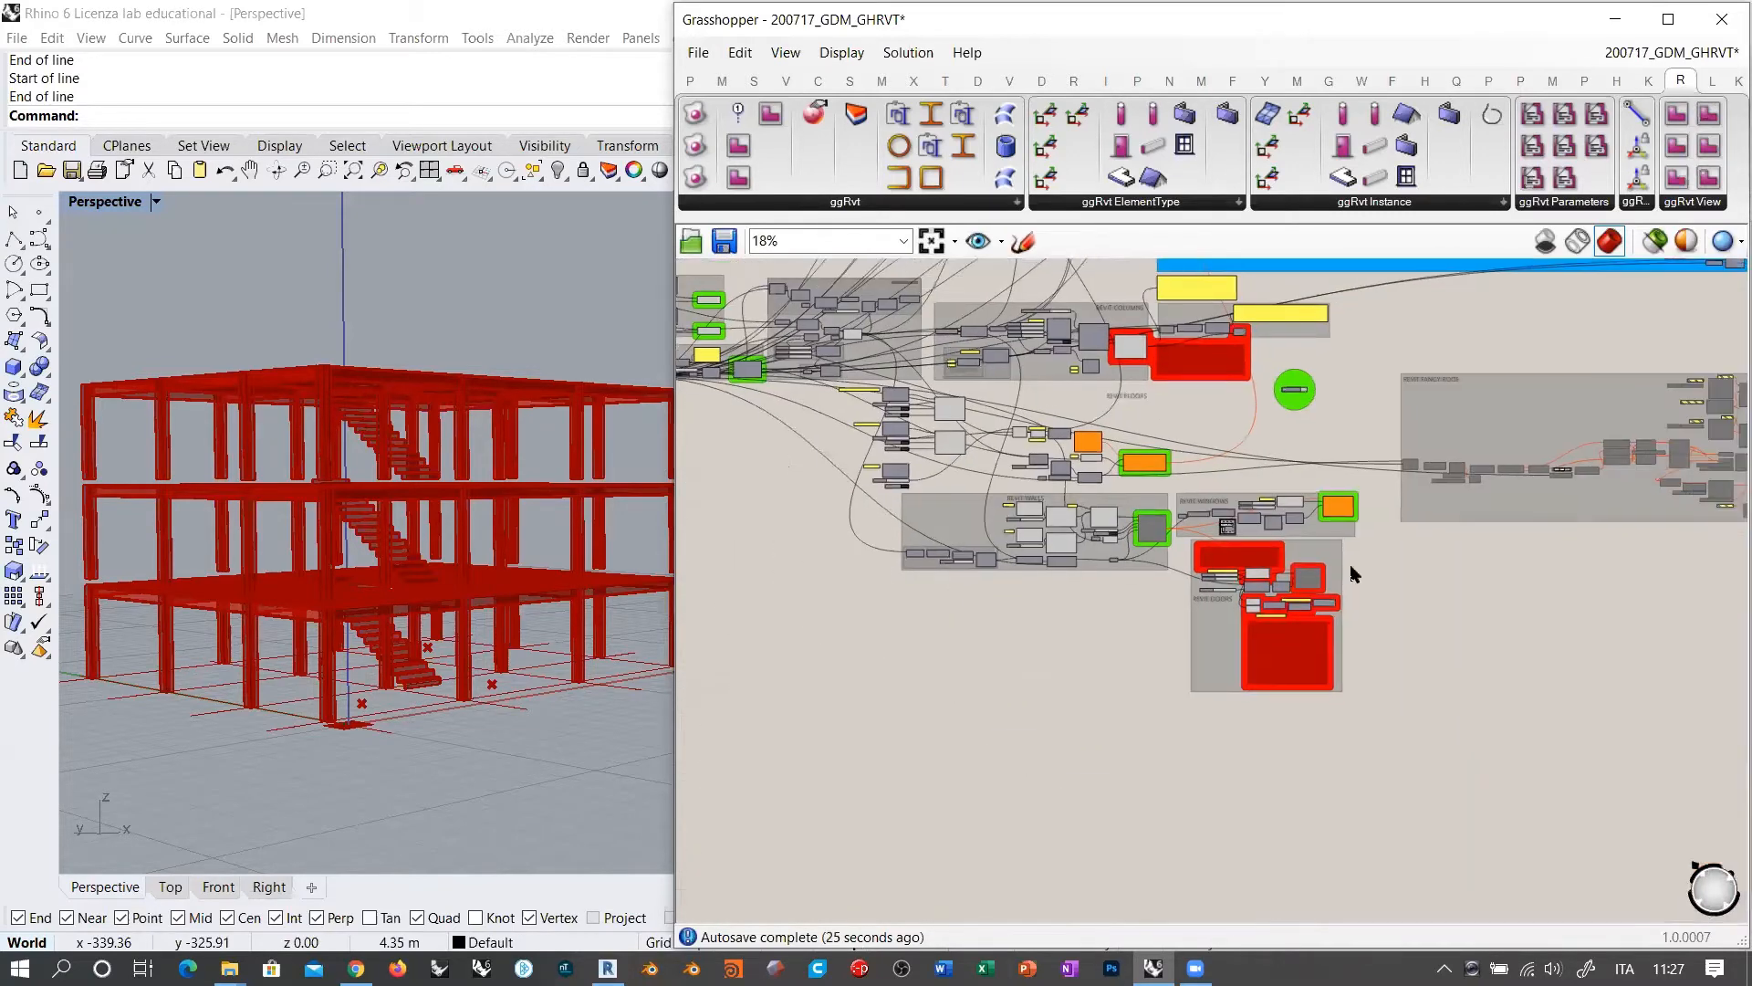
left_click_drag(834, 745, 1374, 493)
scroll(875, 465, "up", 2)
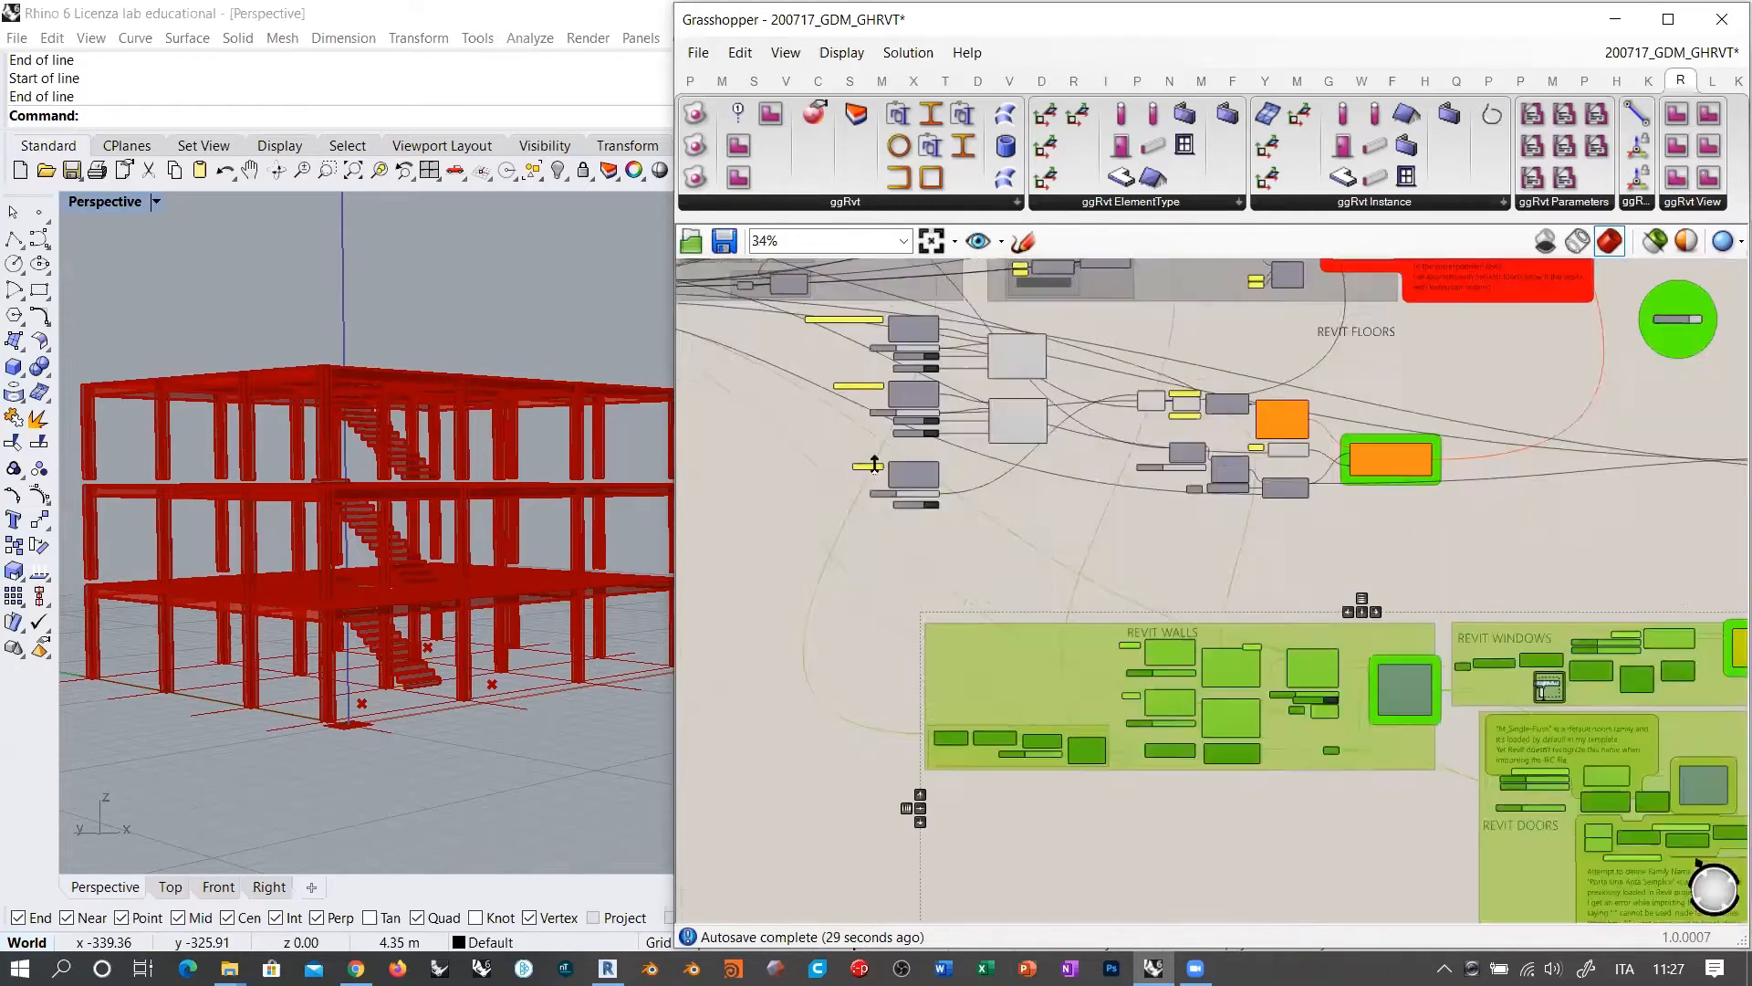
Step: Move the nice concrete set further down and place a duplicate of the Concrete, Lightweight panel, material, slider and toggles above it
scroll(875, 465, "up", 3)
right_click_drag(924, 571, 982, 584)
left_click_drag(1132, 464, 880, 586)
left_click_drag(1035, 527, 1033, 683)
left_click(1101, 460)
right_click_drag(1102, 460, 1158, 604)
left_click_drag(844, 380, 1194, 575)
left_click_drag(1106, 432, 1107, 597)
left_click(906, 524)
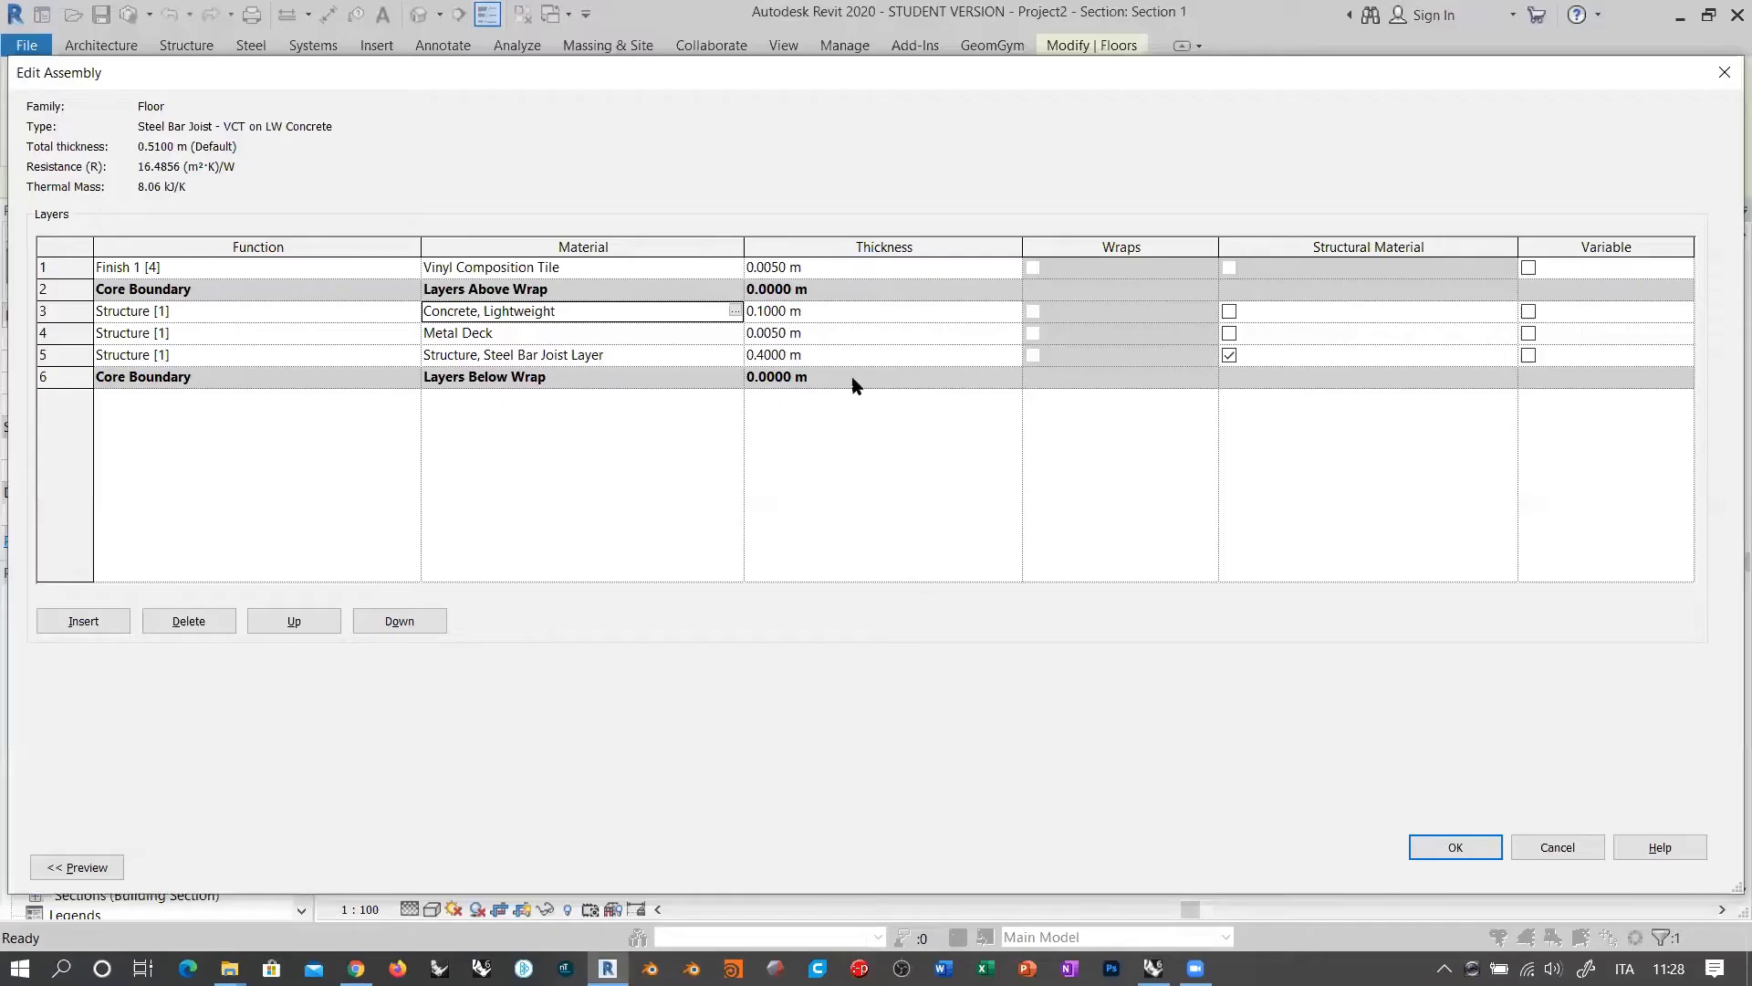
Step: In Revit's Edit Assembly dialog, set layer 3's material to Concrete, Cast-in-Place gray and copy the material name
left_click(734, 310)
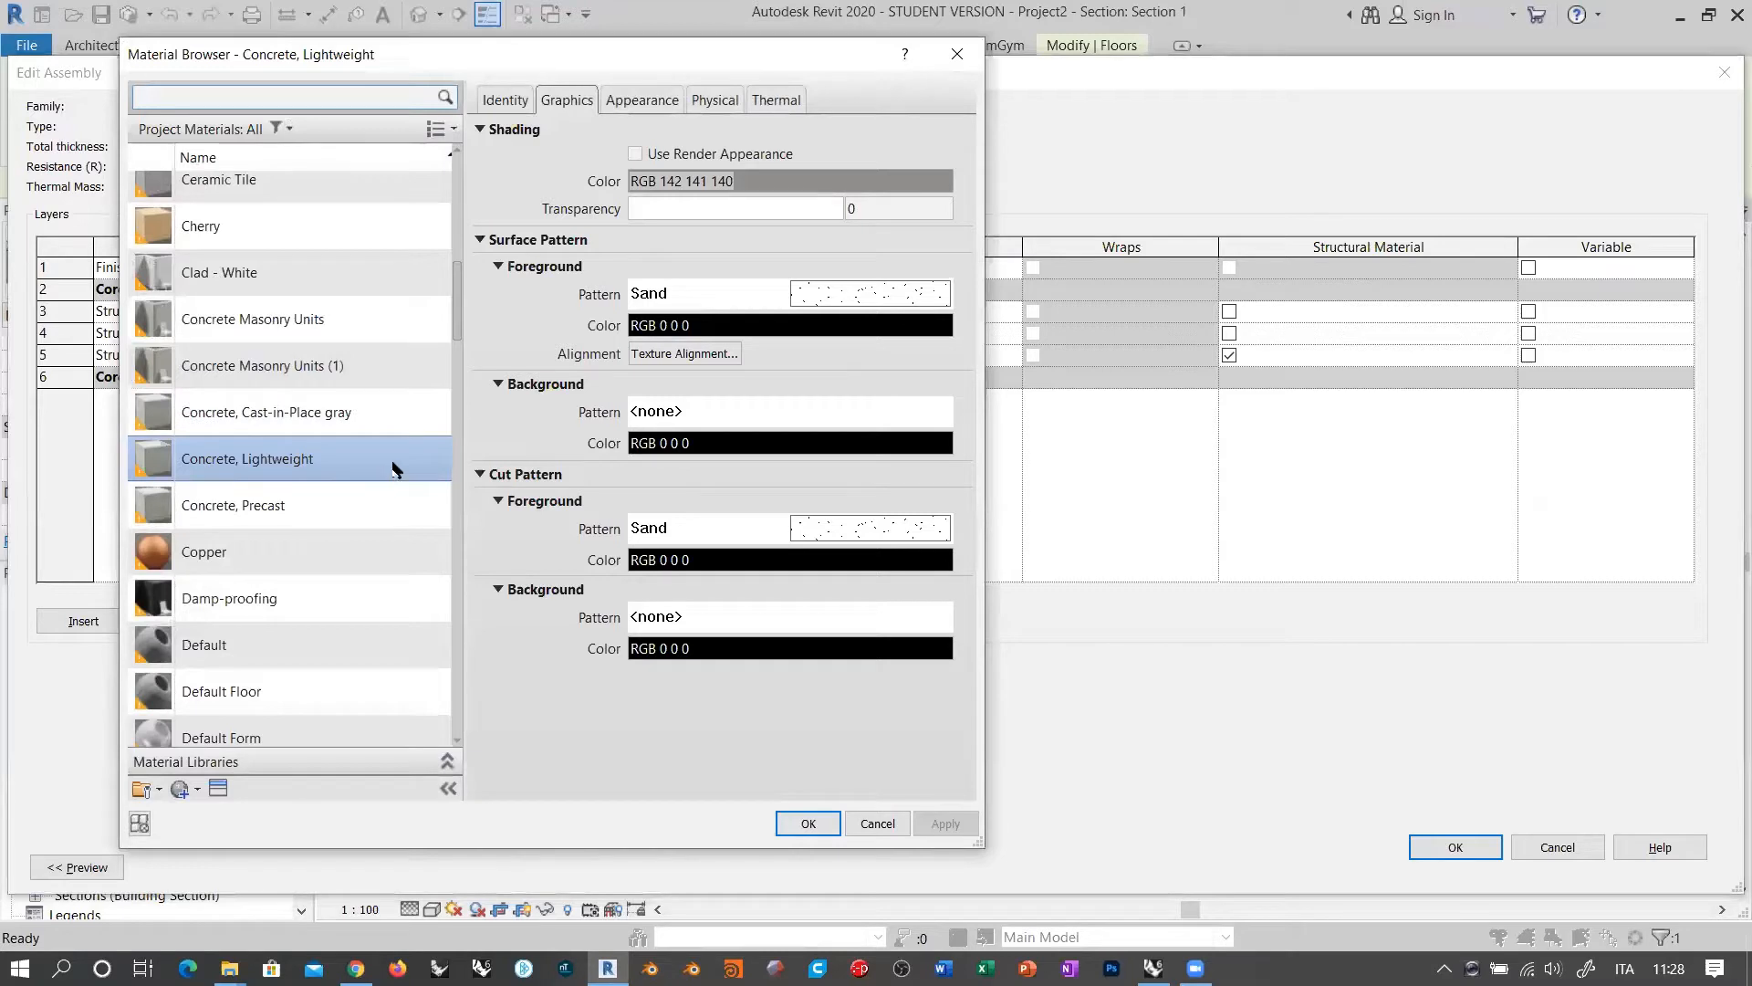
left_click(283, 417)
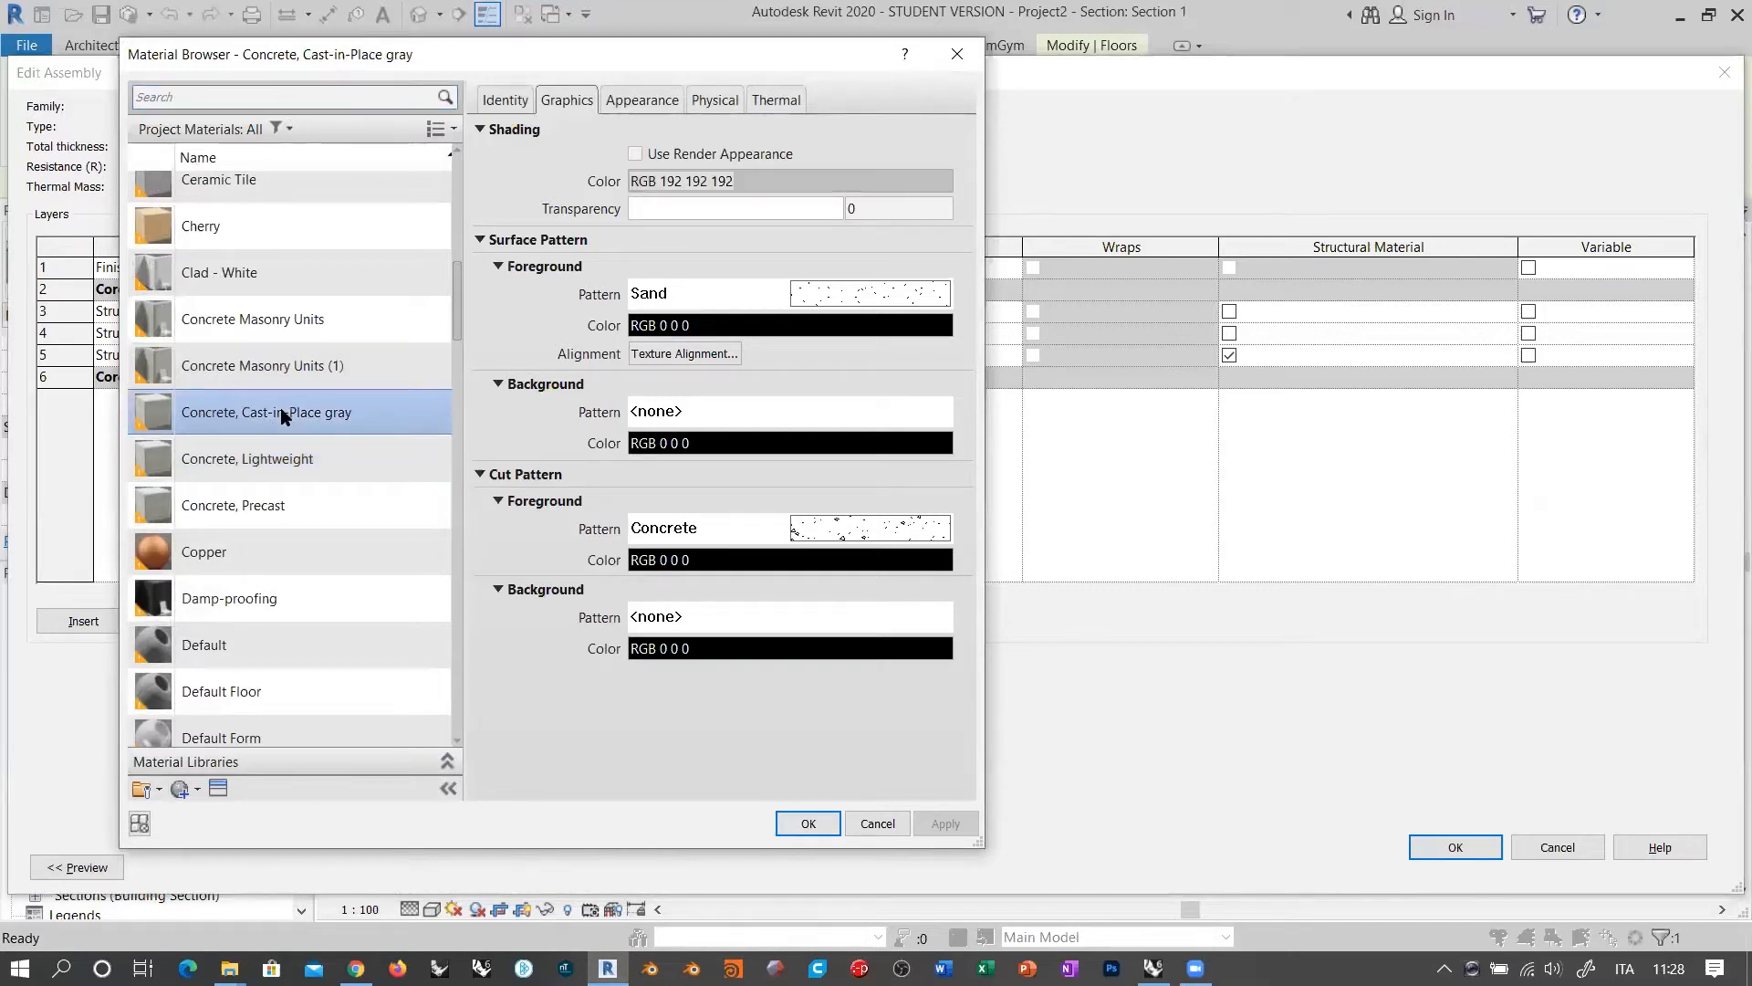
double_click(284, 412)
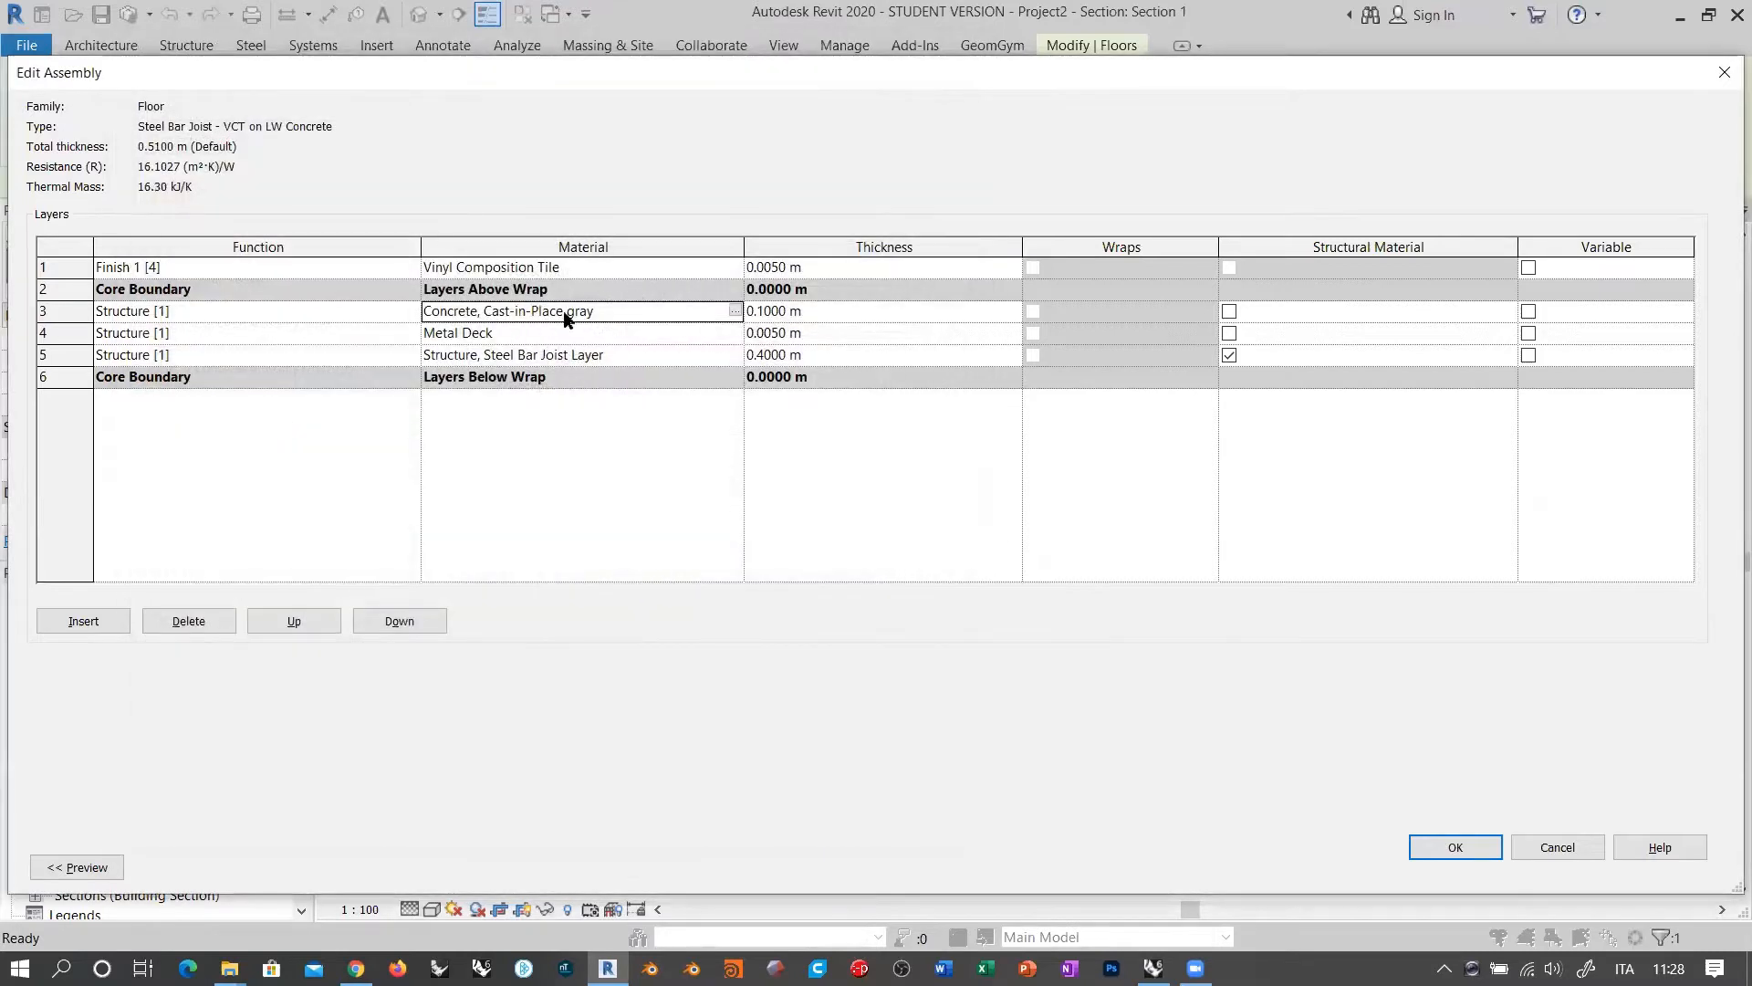
left_click(617, 312)
left_click(617, 309)
left_click_drag(624, 310, 363, 355)
key("ctrl+c")
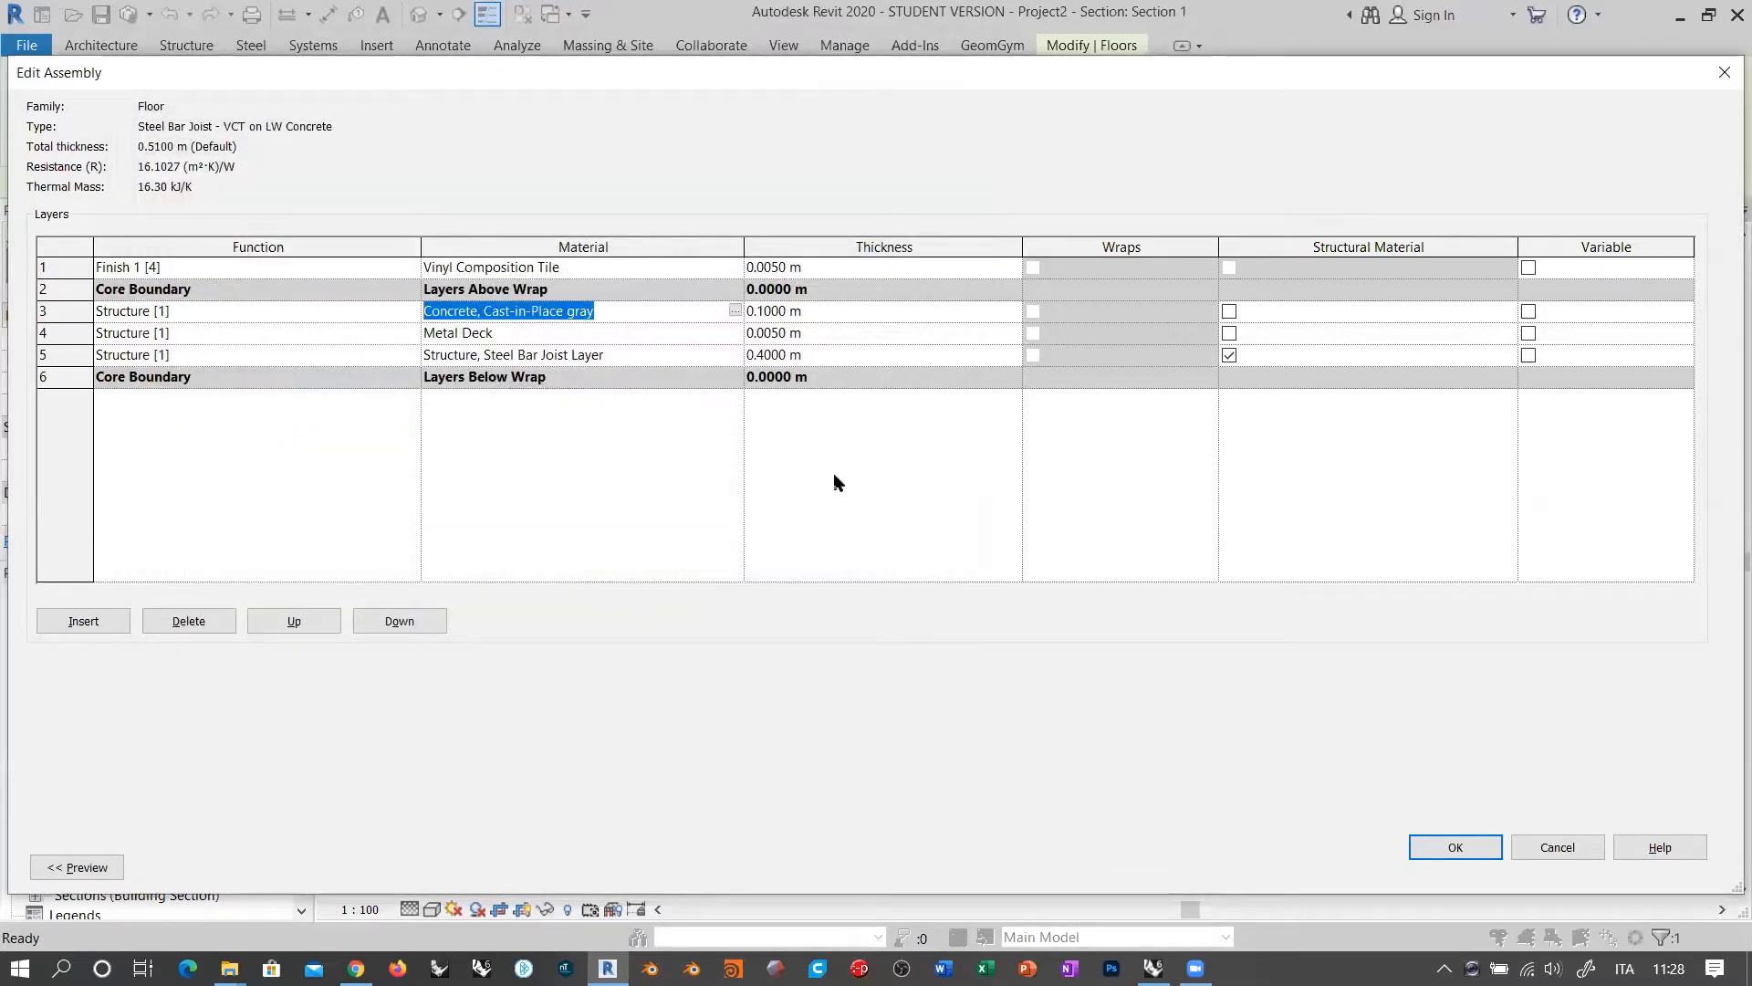
Step: Switch back to Grasshopper and replace the duplicated panel's text with Concrete, Cast-in-Place gray
key("alt+Tab")
scroll(906, 601, "up", 5)
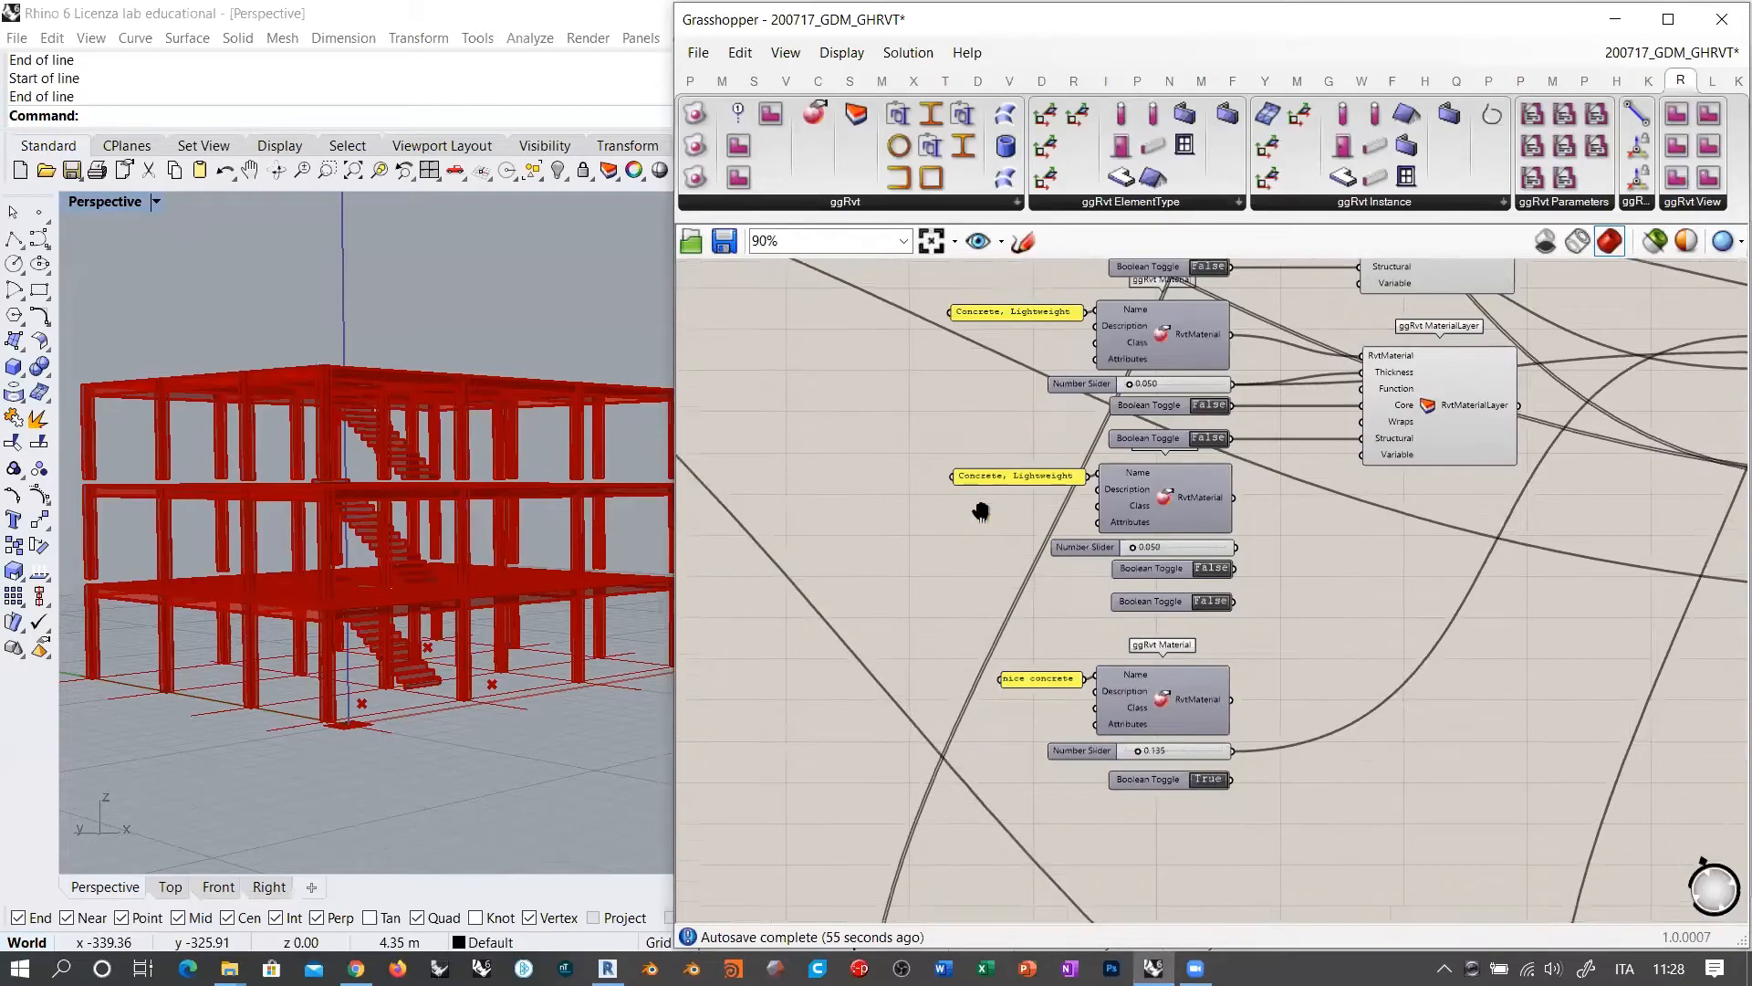
double_click(1034, 481)
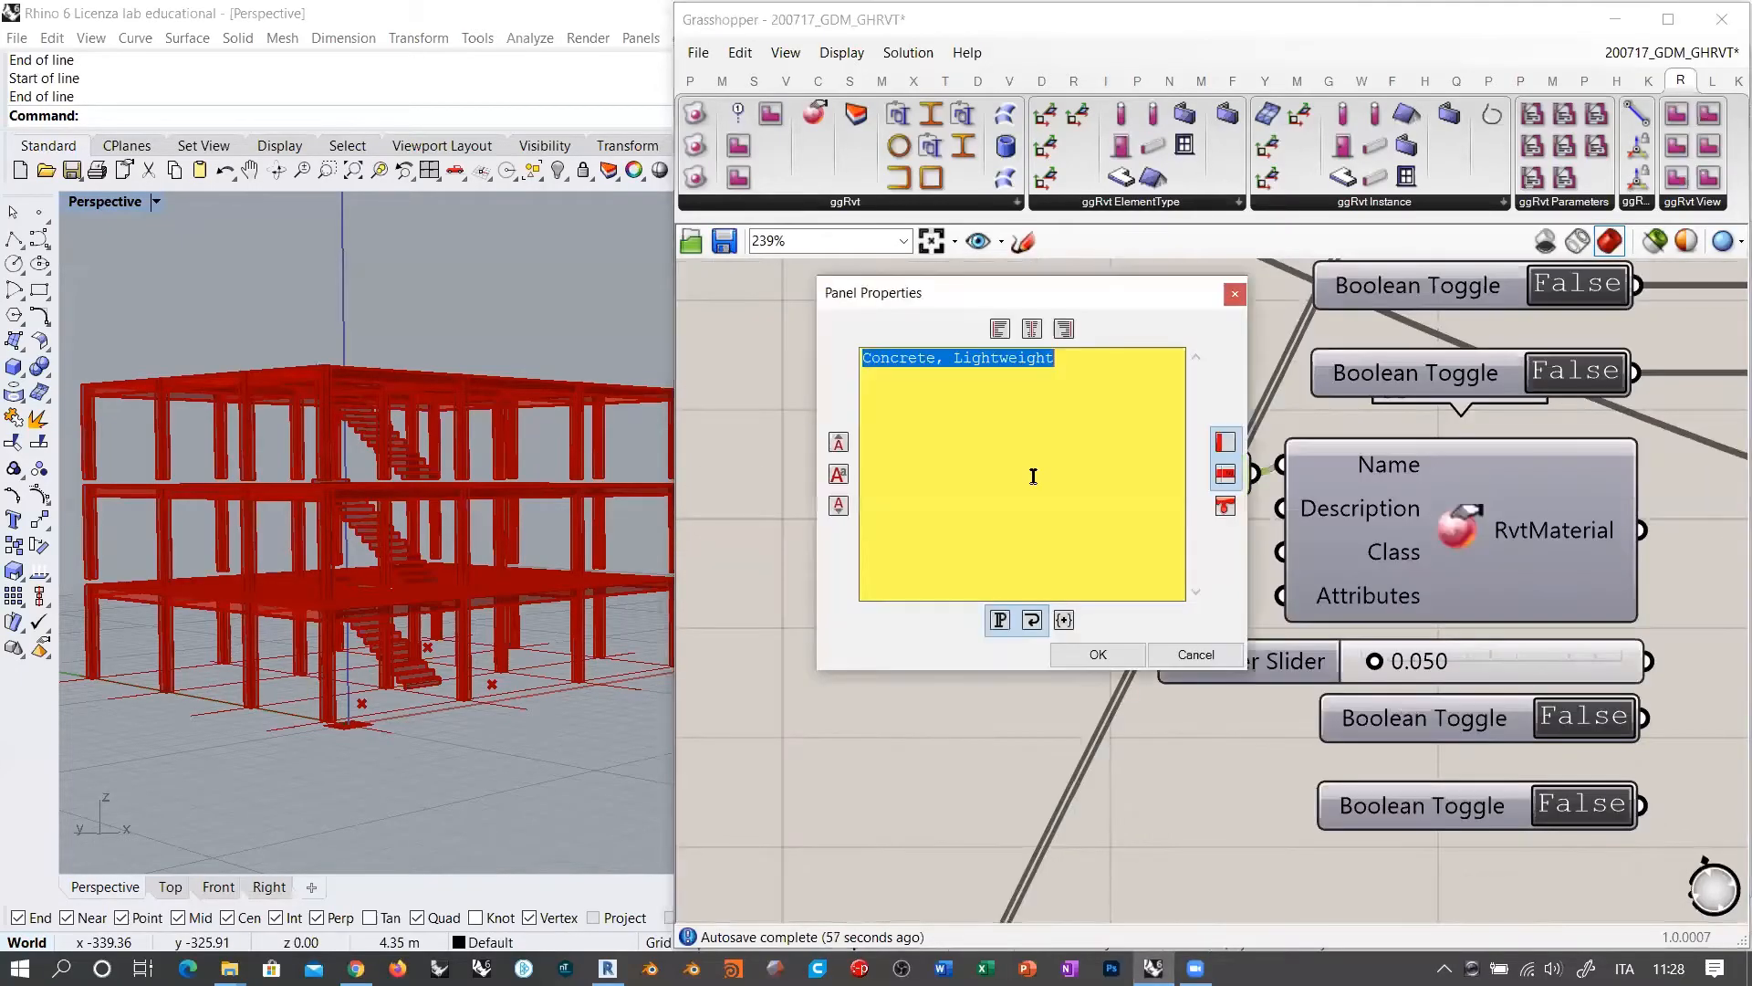
key("ctrl+v")
left_click(1086, 655)
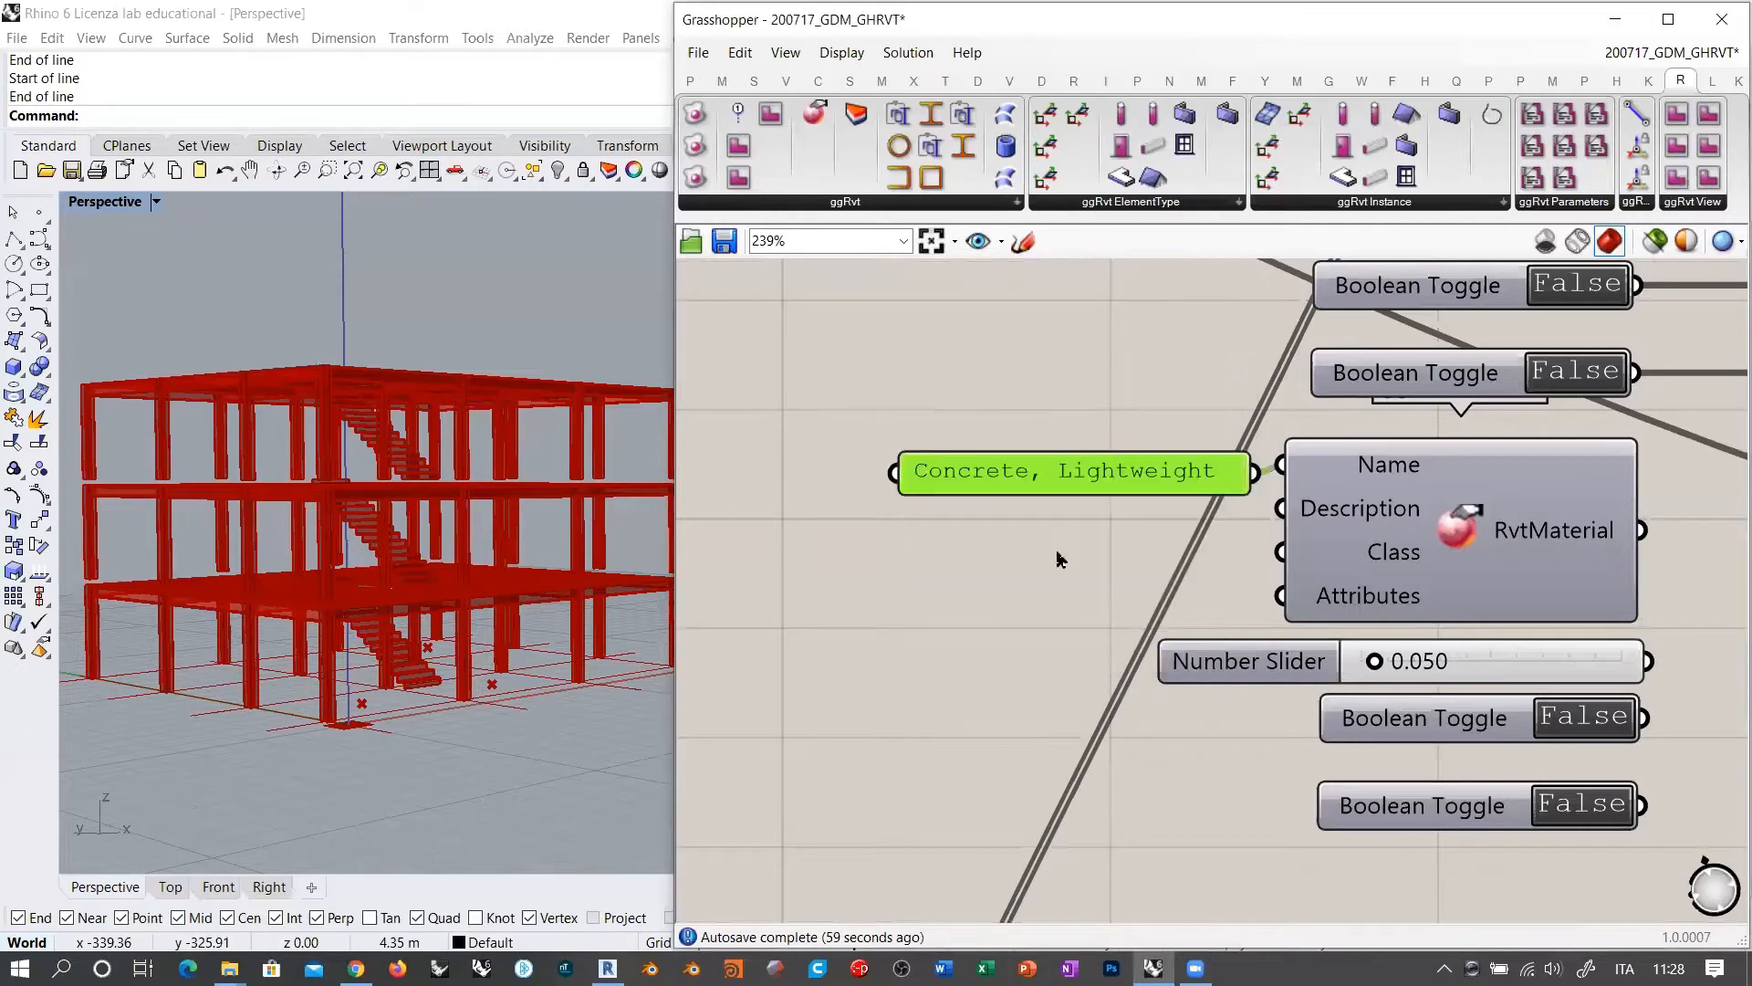
left_click(819, 543)
scroll(977, 445, "down", 5)
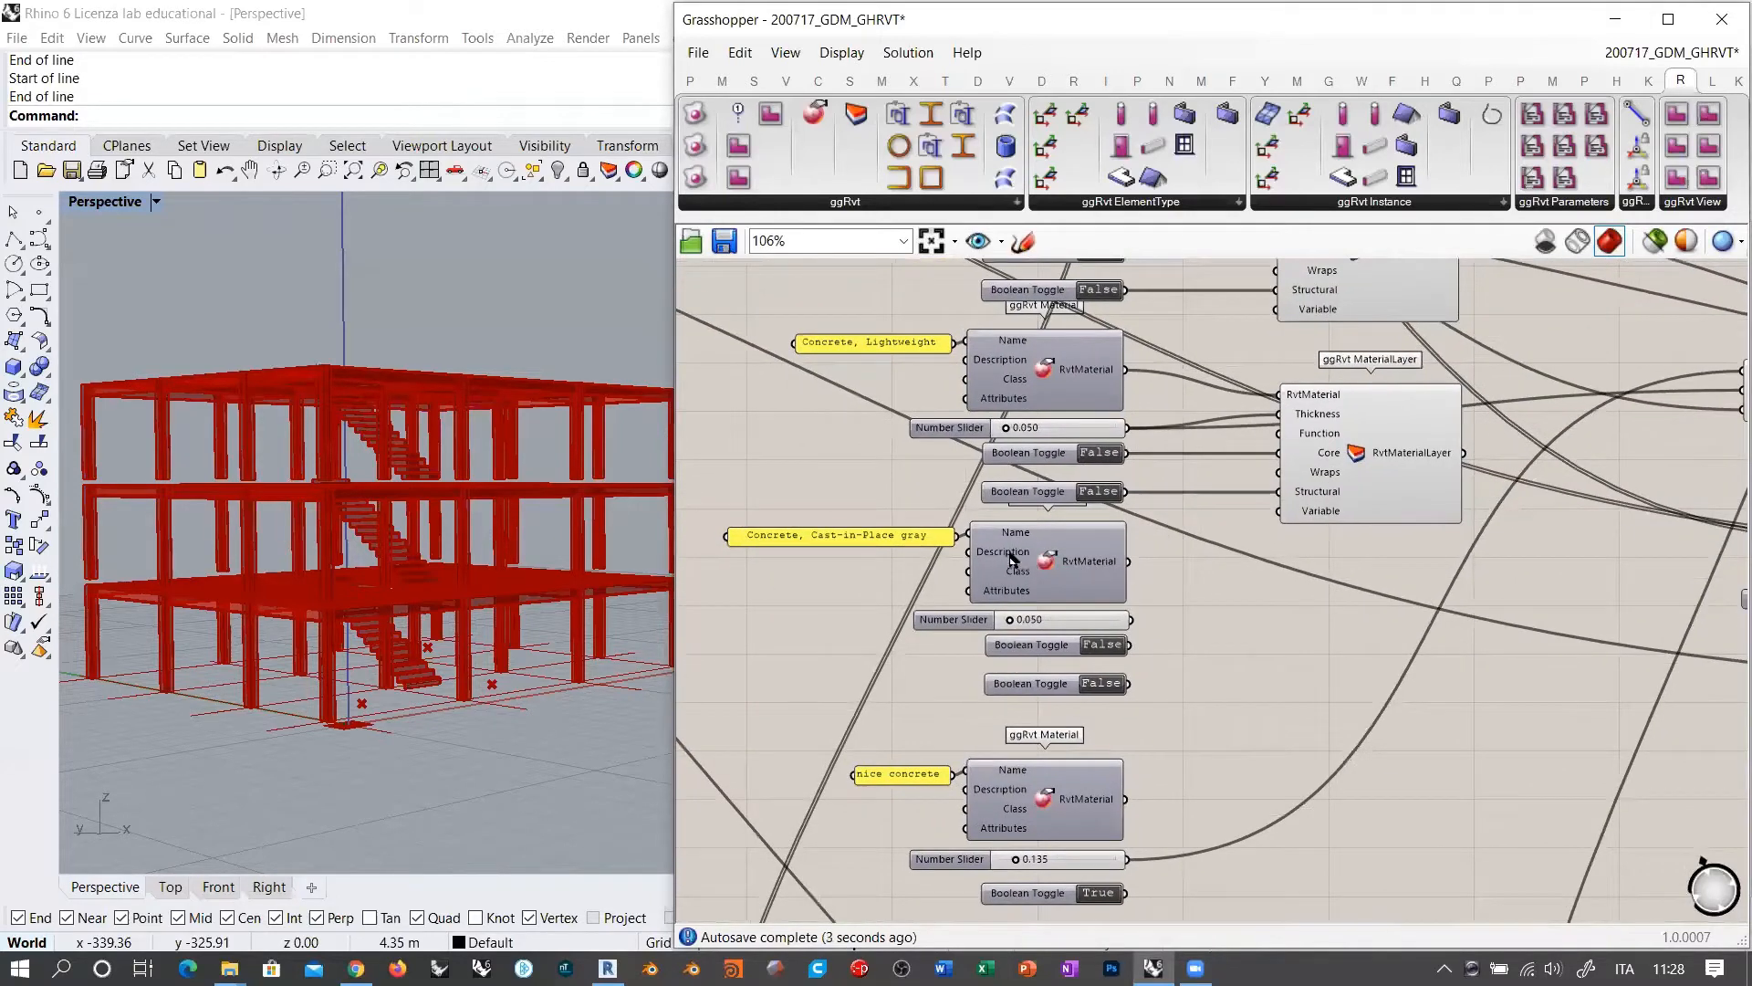
Step: Add a third ggRvt MaterialLayer component below the Concrete, Lightweight MaterialLayer
right_click(1016, 575)
left_click(1058, 481)
right_click_drag(1200, 558, 1088, 600)
scroll(991, 531, "up", 1)
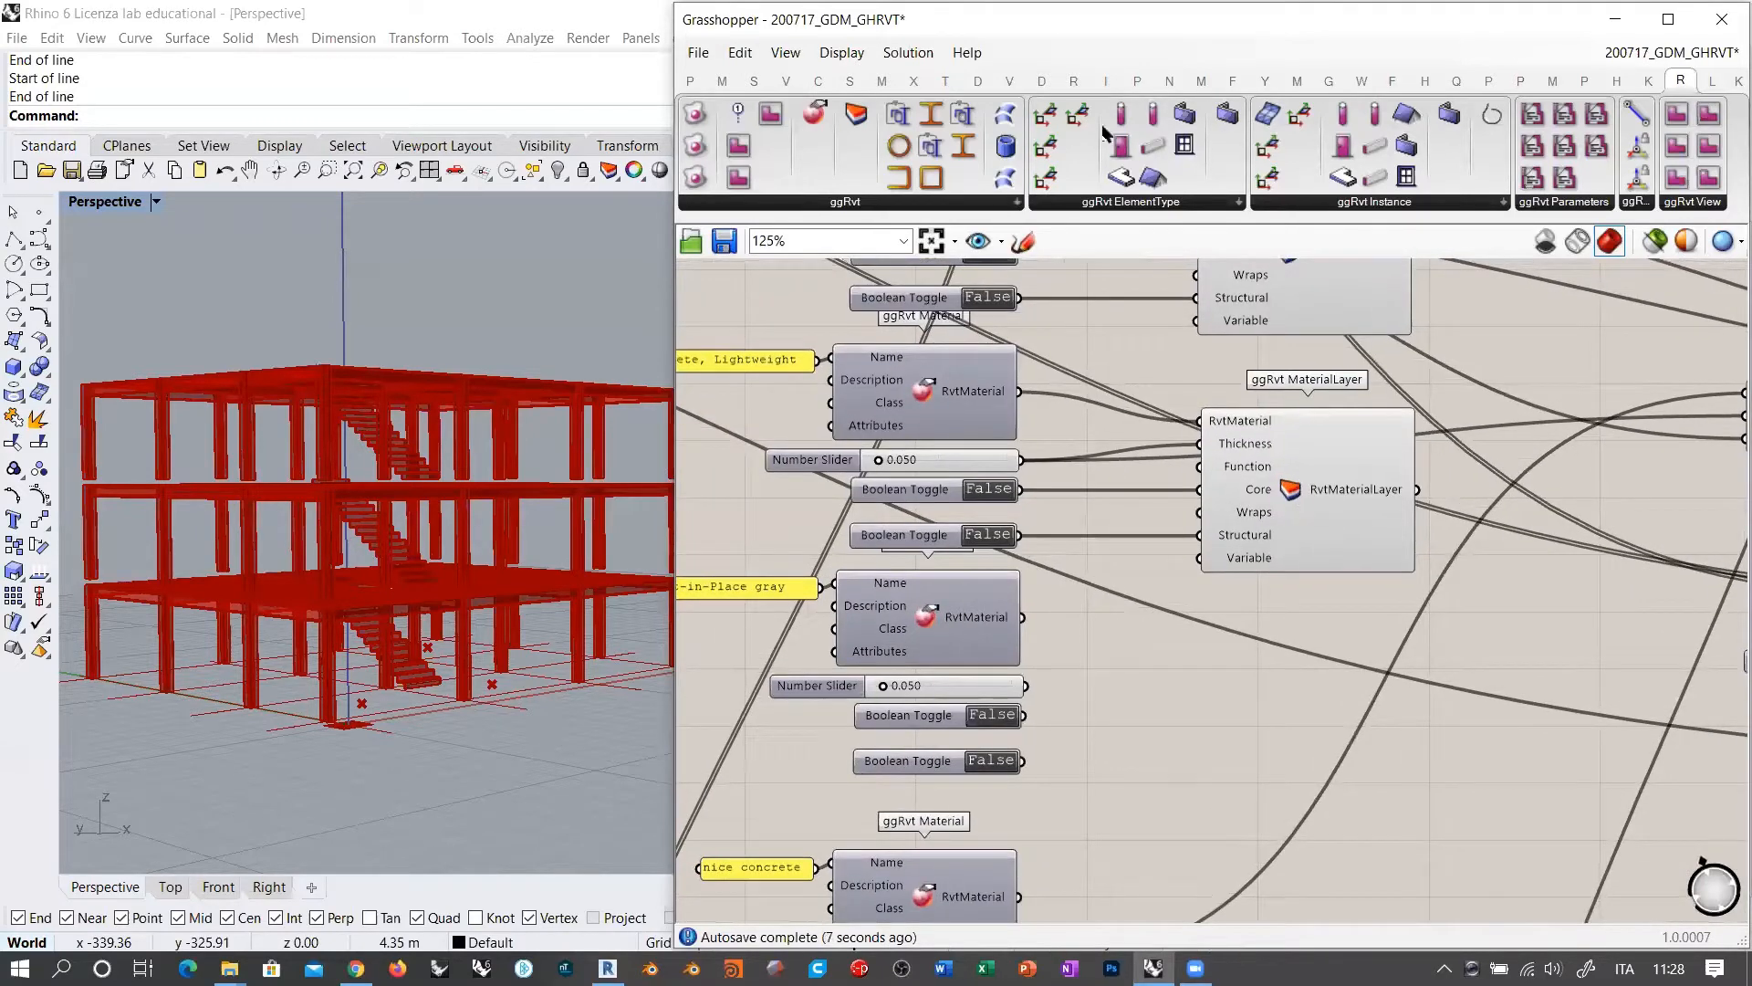
left_click_drag(857, 113, 1284, 683)
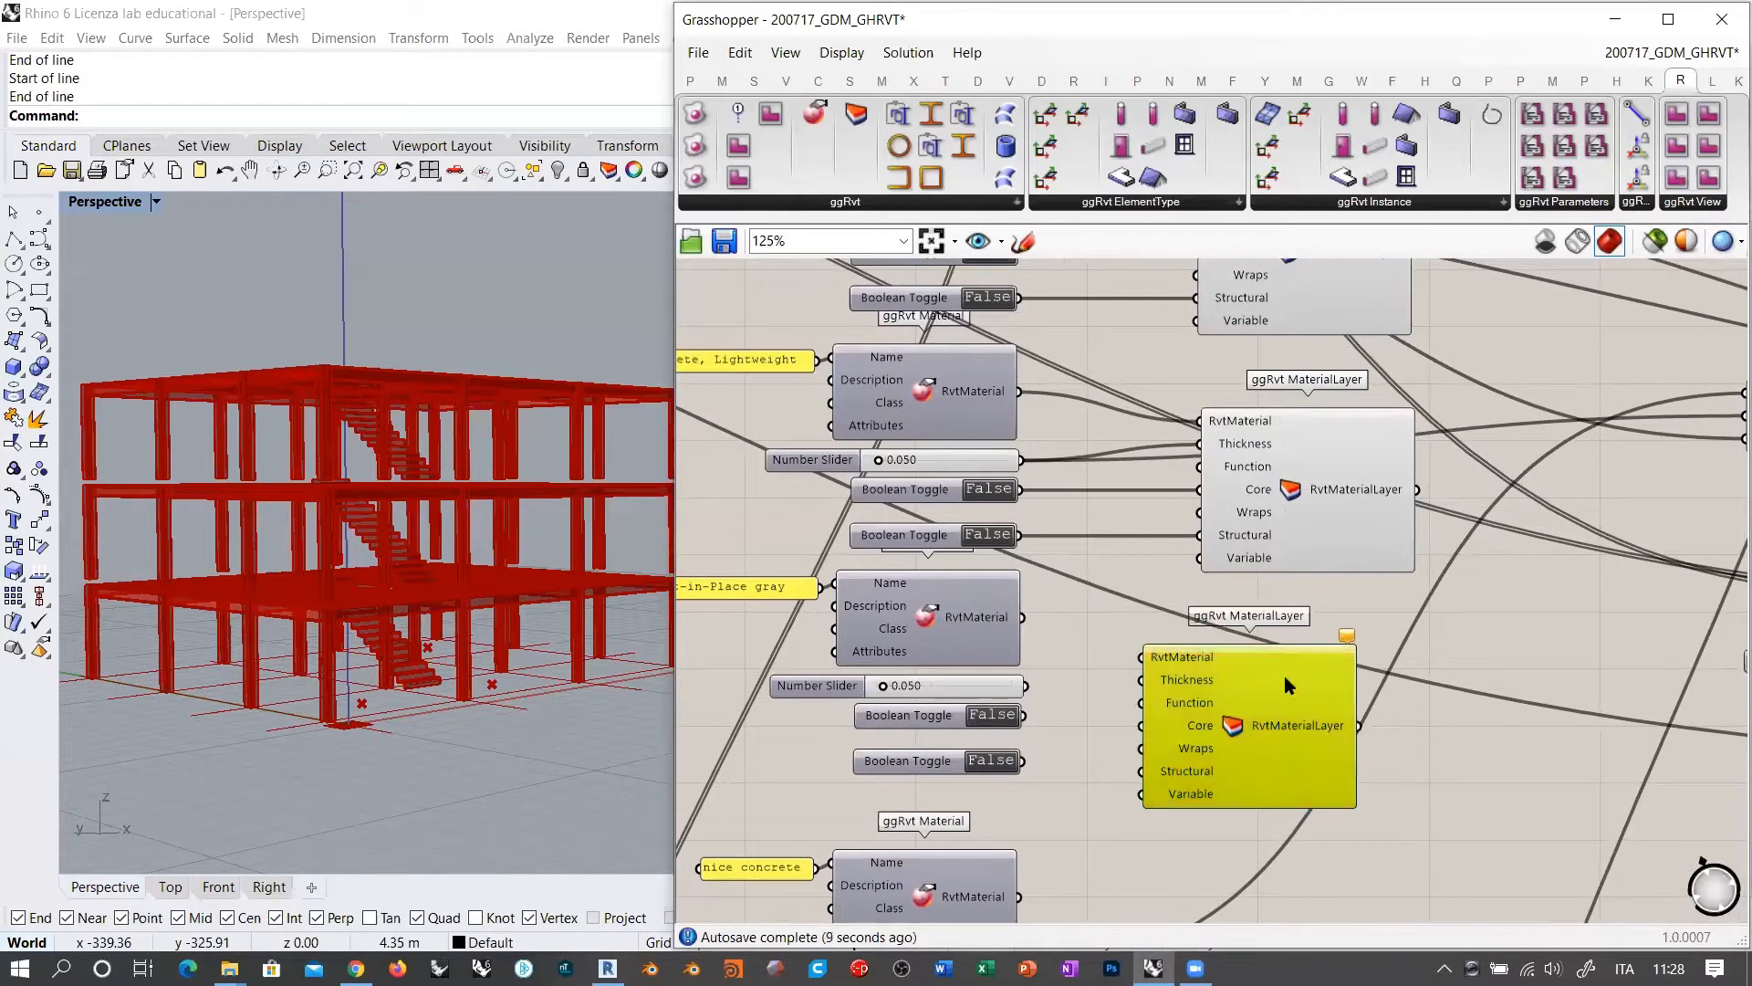
right_click_drag(1105, 645, 1151, 609)
Step: Shift the Cast-in-Place gray set slightly down and connect its RvtMaterial output to the third MaterialLayer's RvtMaterial input
left_click_drag(1121, 546, 782, 724)
left_click_drag(931, 603, 924, 637)
left_click(1176, 588)
left_click_drag(1232, 583, 1060, 618)
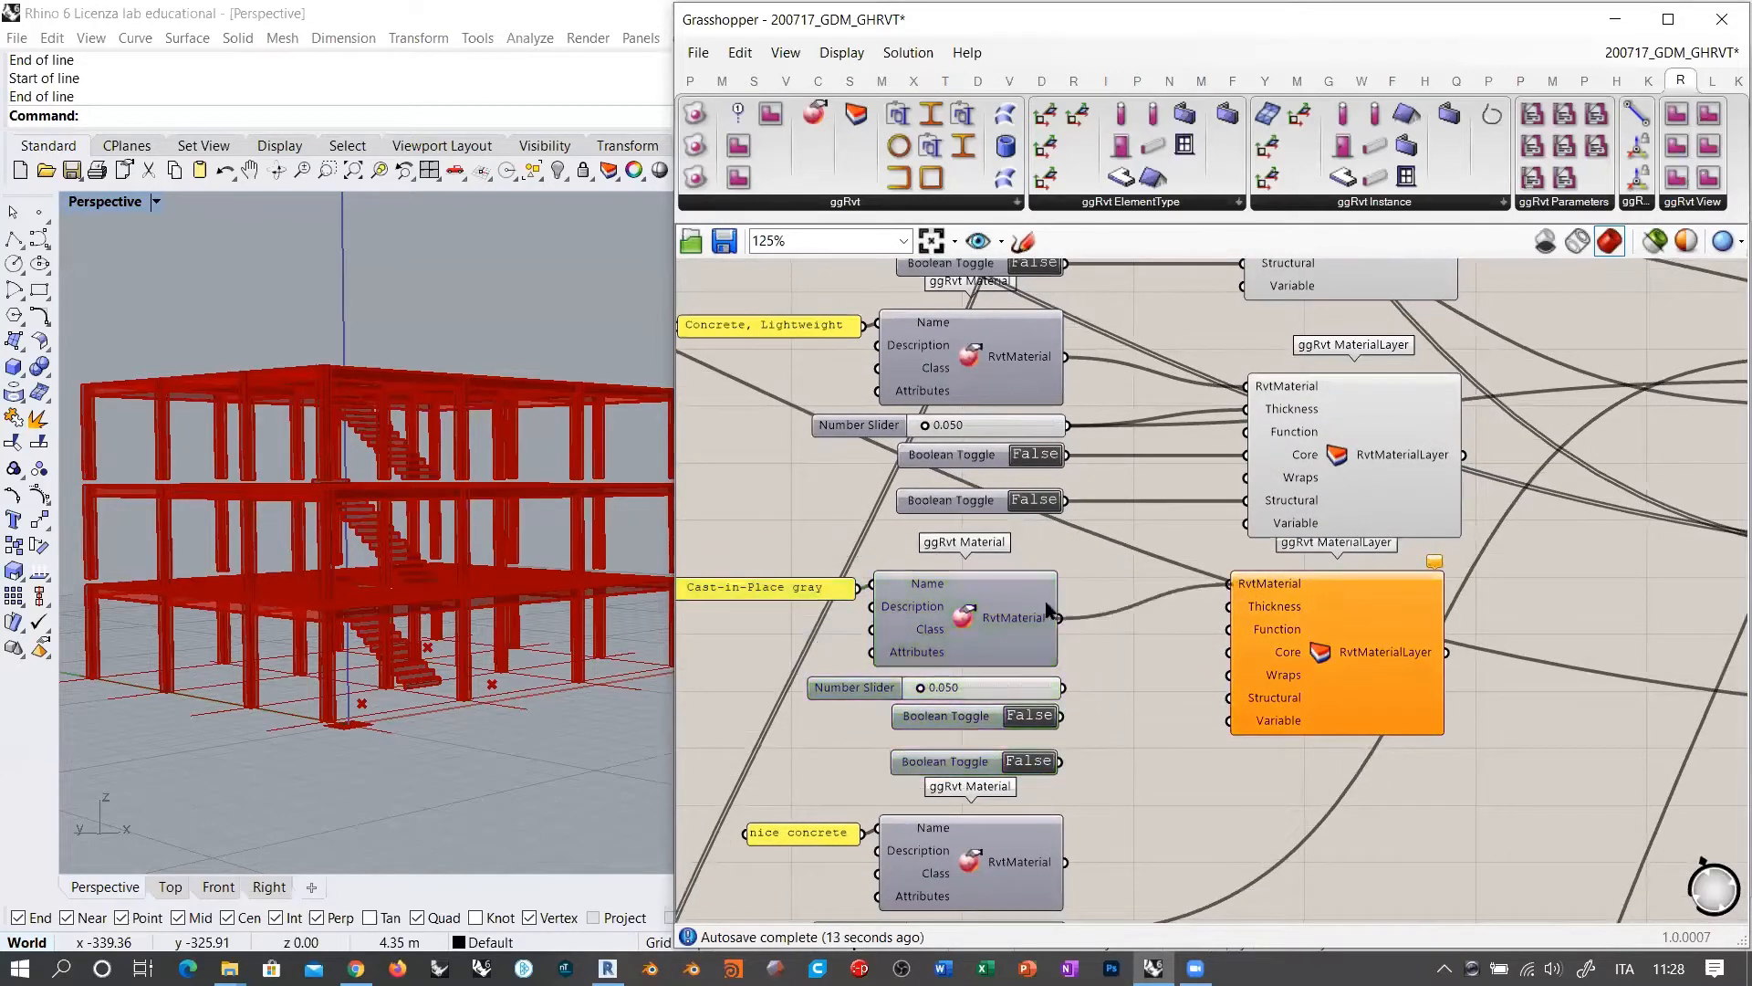
Step: Review the floor type components downstream and align the third MaterialLayer under the second one
right_click_drag(1139, 636, 1148, 718)
scroll(1149, 712, "down", 1)
right_click_drag(1164, 649, 1165, 642)
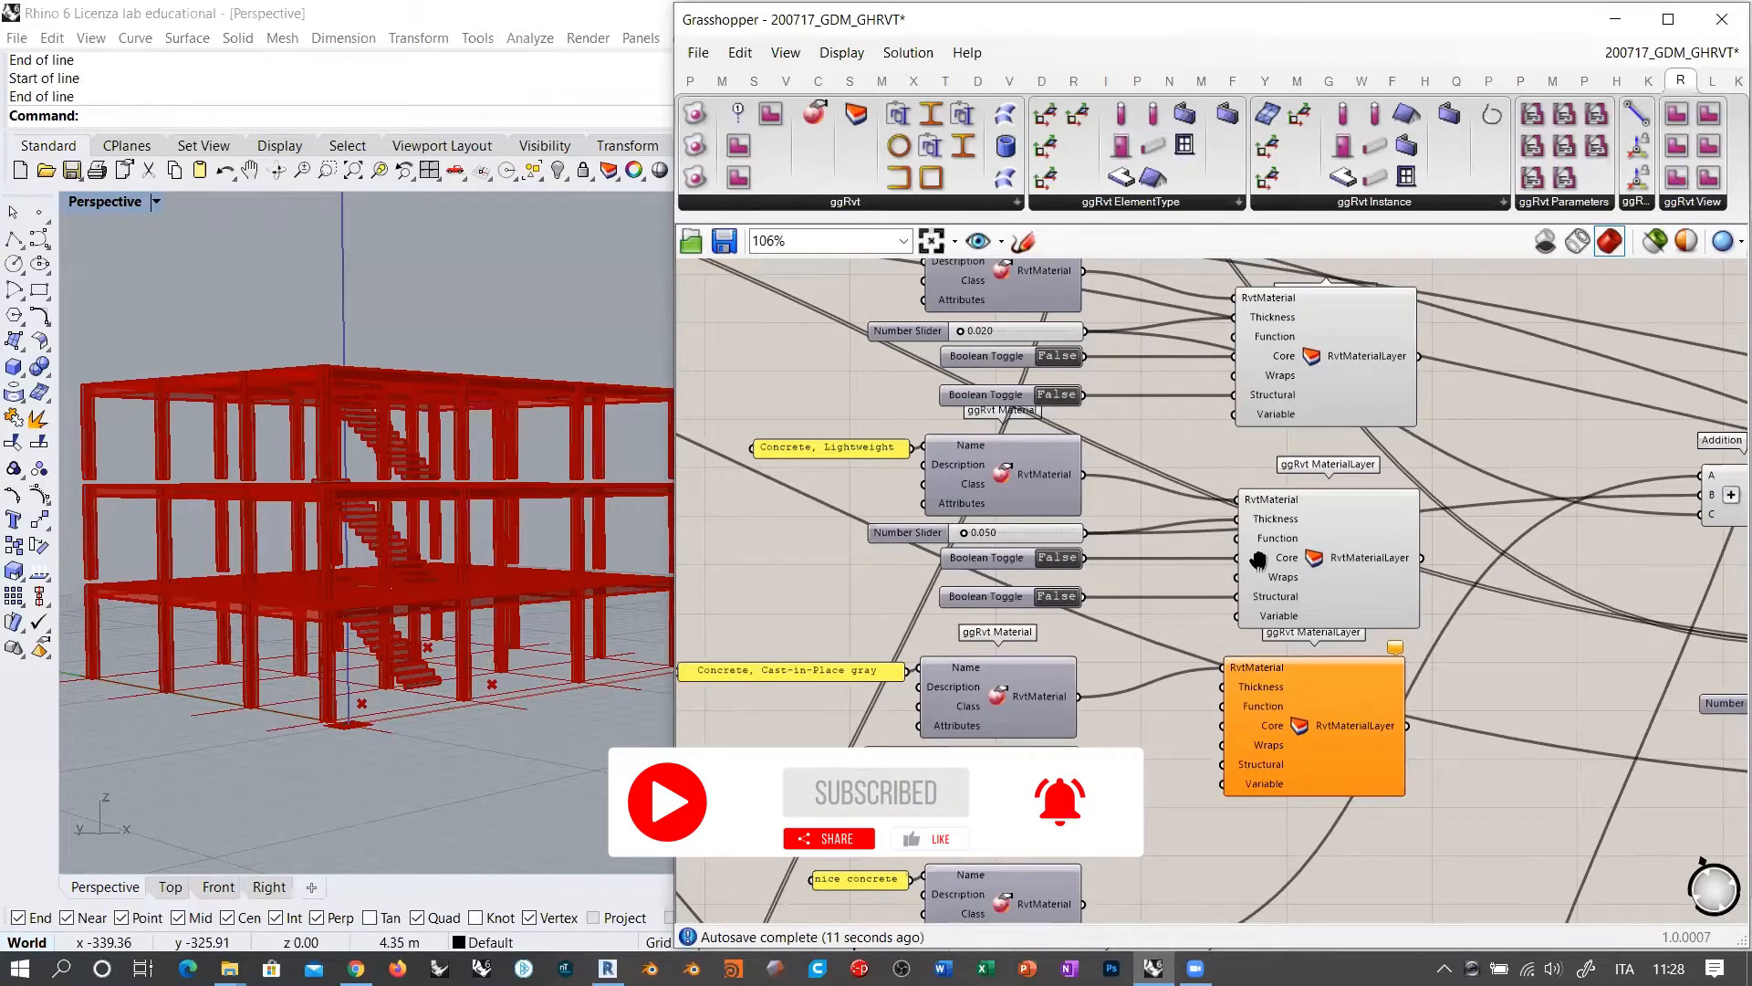
right_click_drag(1258, 558, 787, 537)
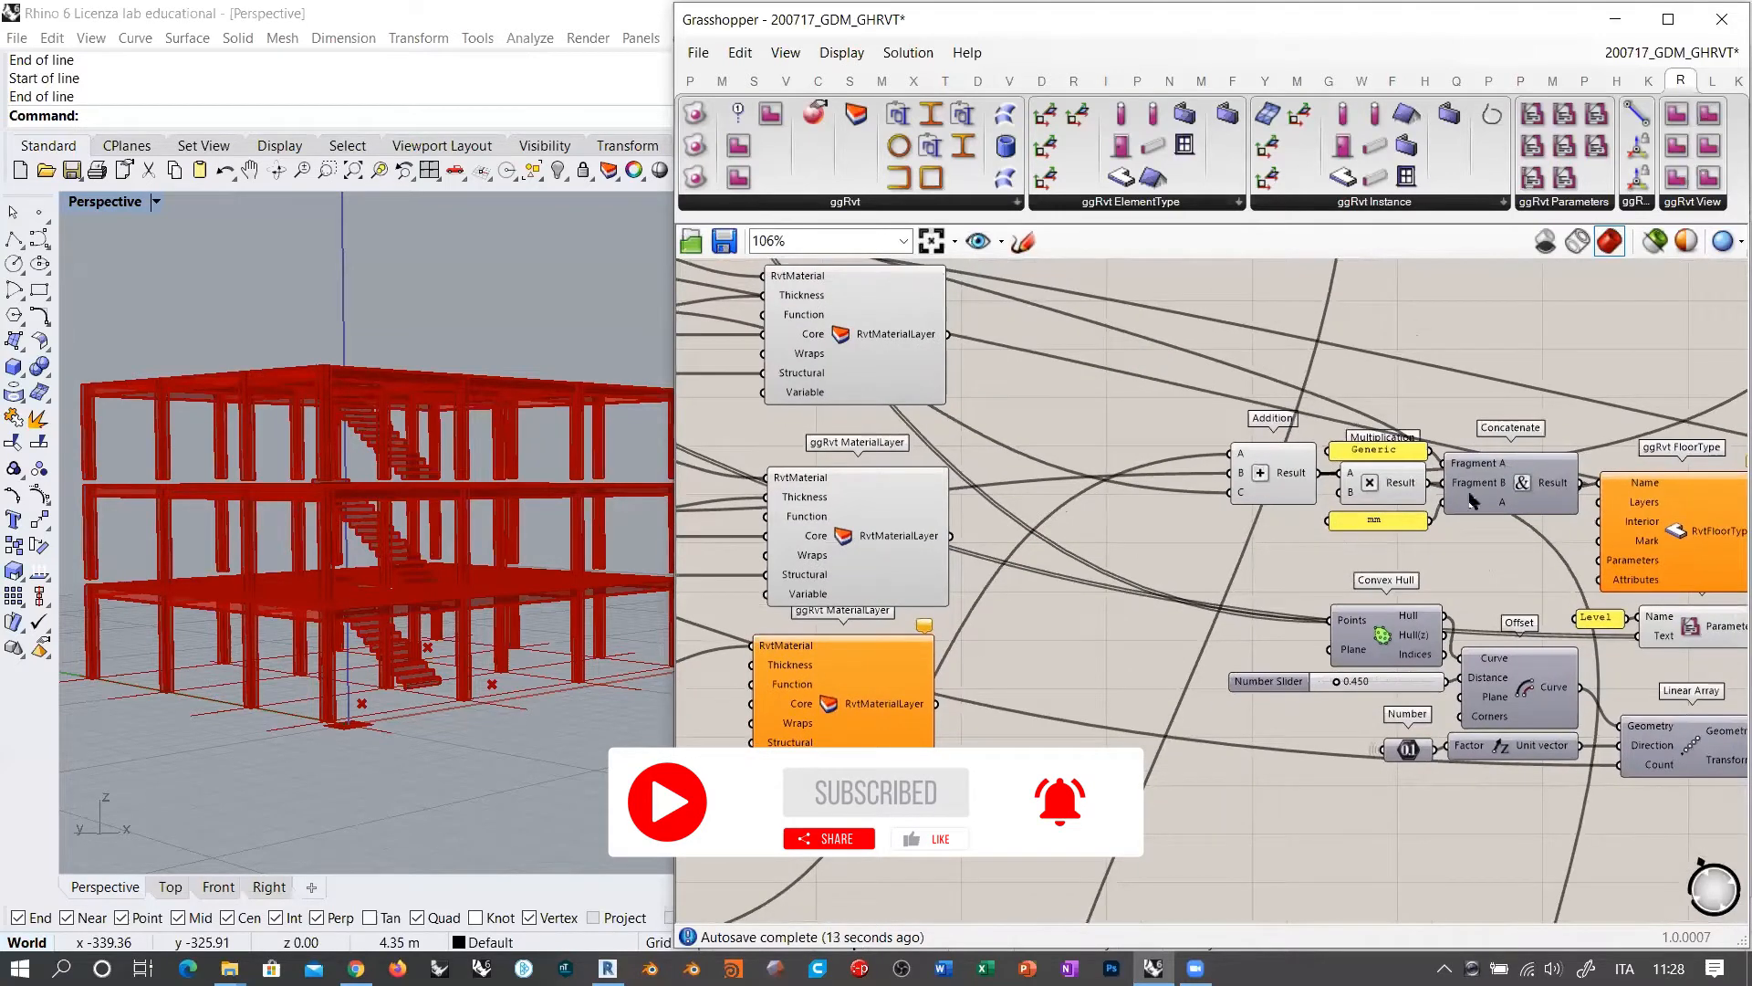
right_click_drag(1027, 566, 1454, 400)
left_click_drag(1257, 521, 1272, 524)
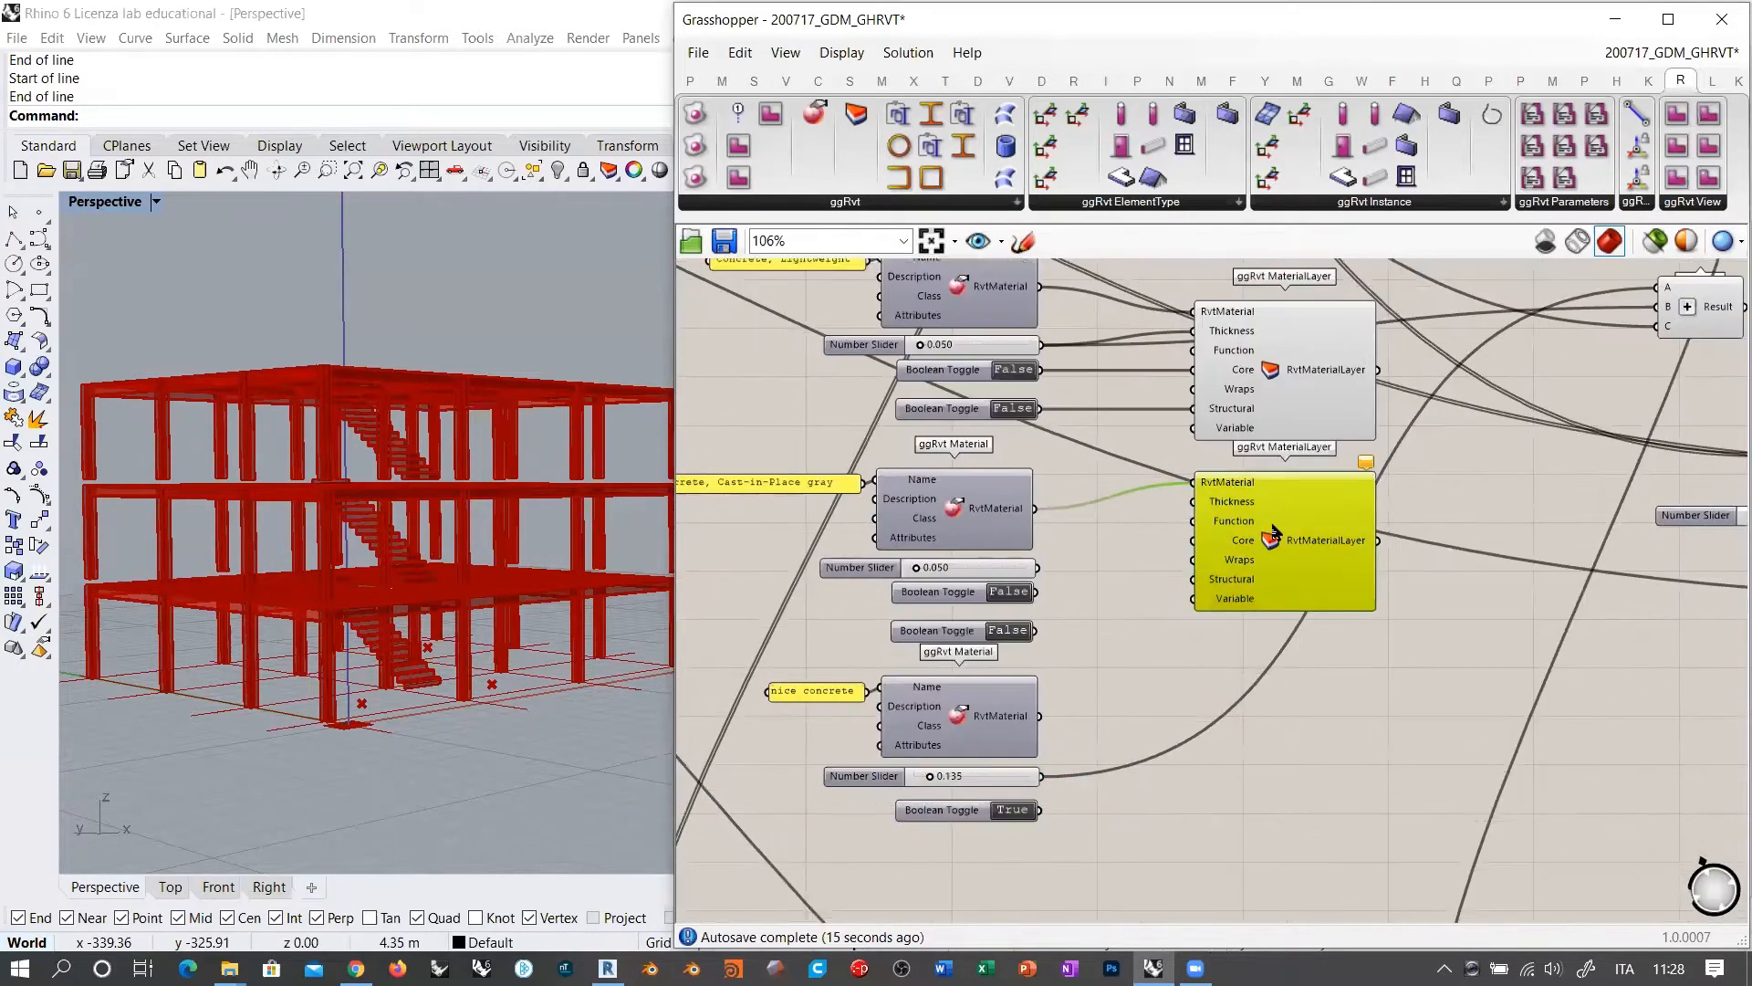
left_click(1052, 563)
Step: Set the Cast-in-Place gray thickness slider to 0.2 and connect it to the third MaterialLayer's Thickness input
scroll(1051, 568, "up", 4)
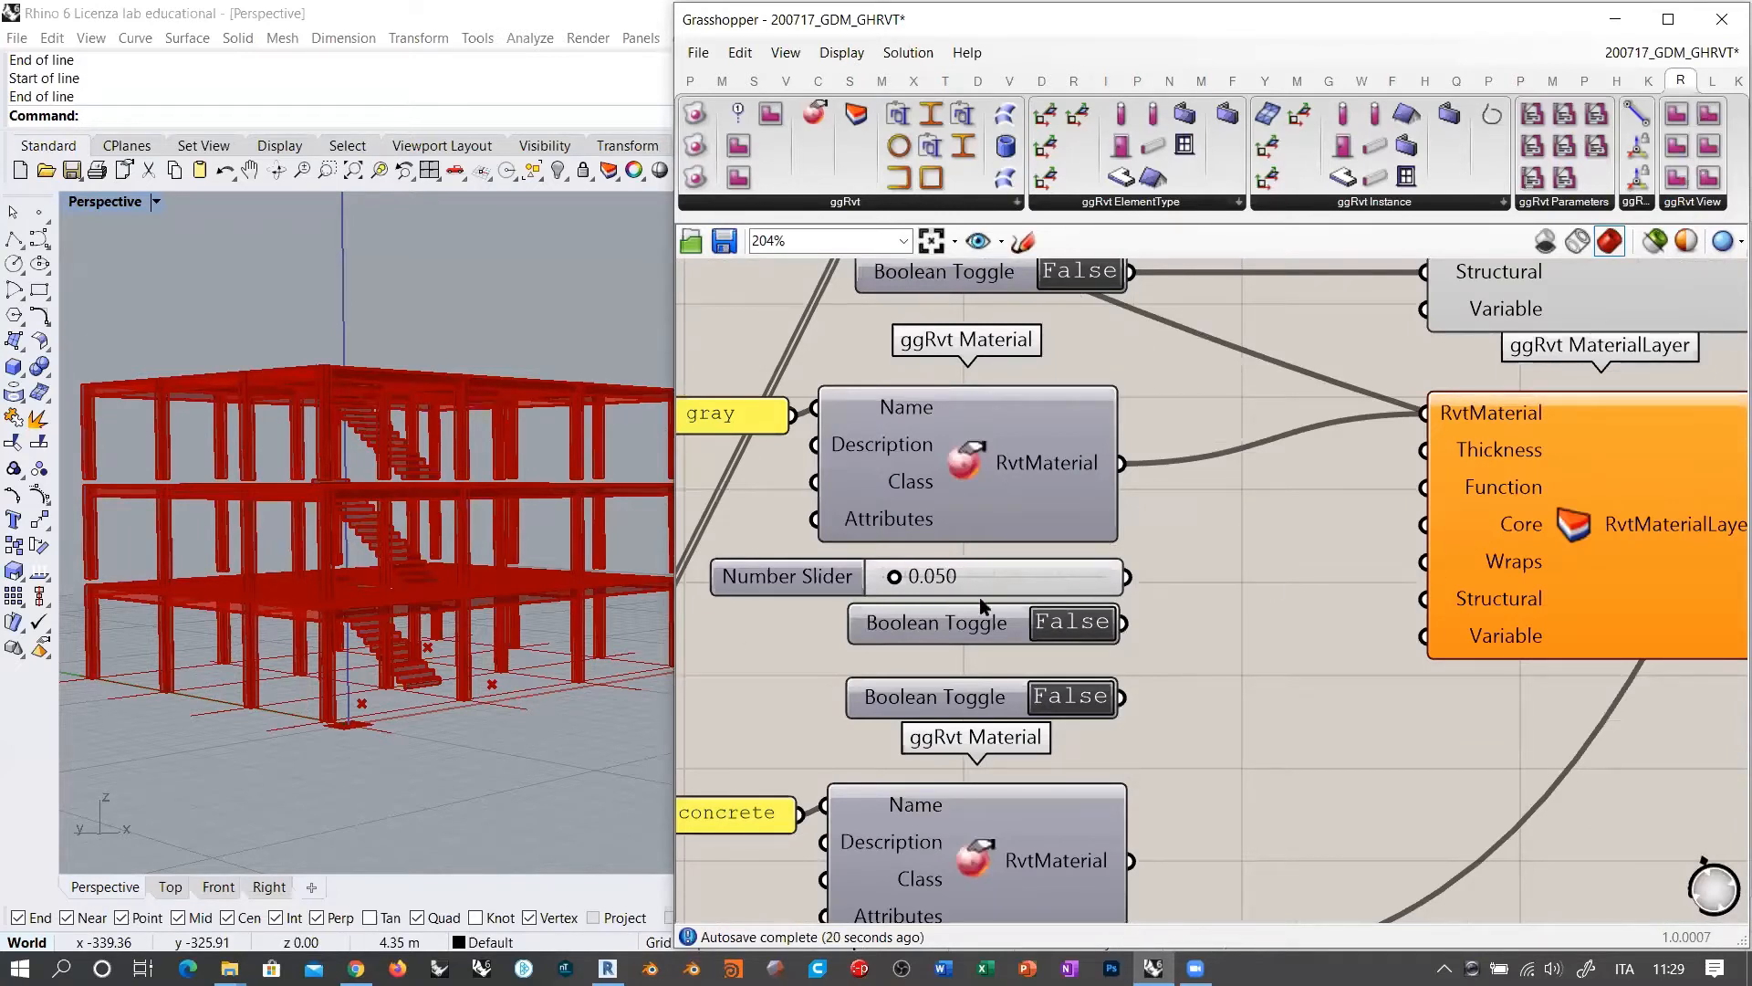
scroll(945, 591, "down", 5)
scroll(945, 591, "down", 2)
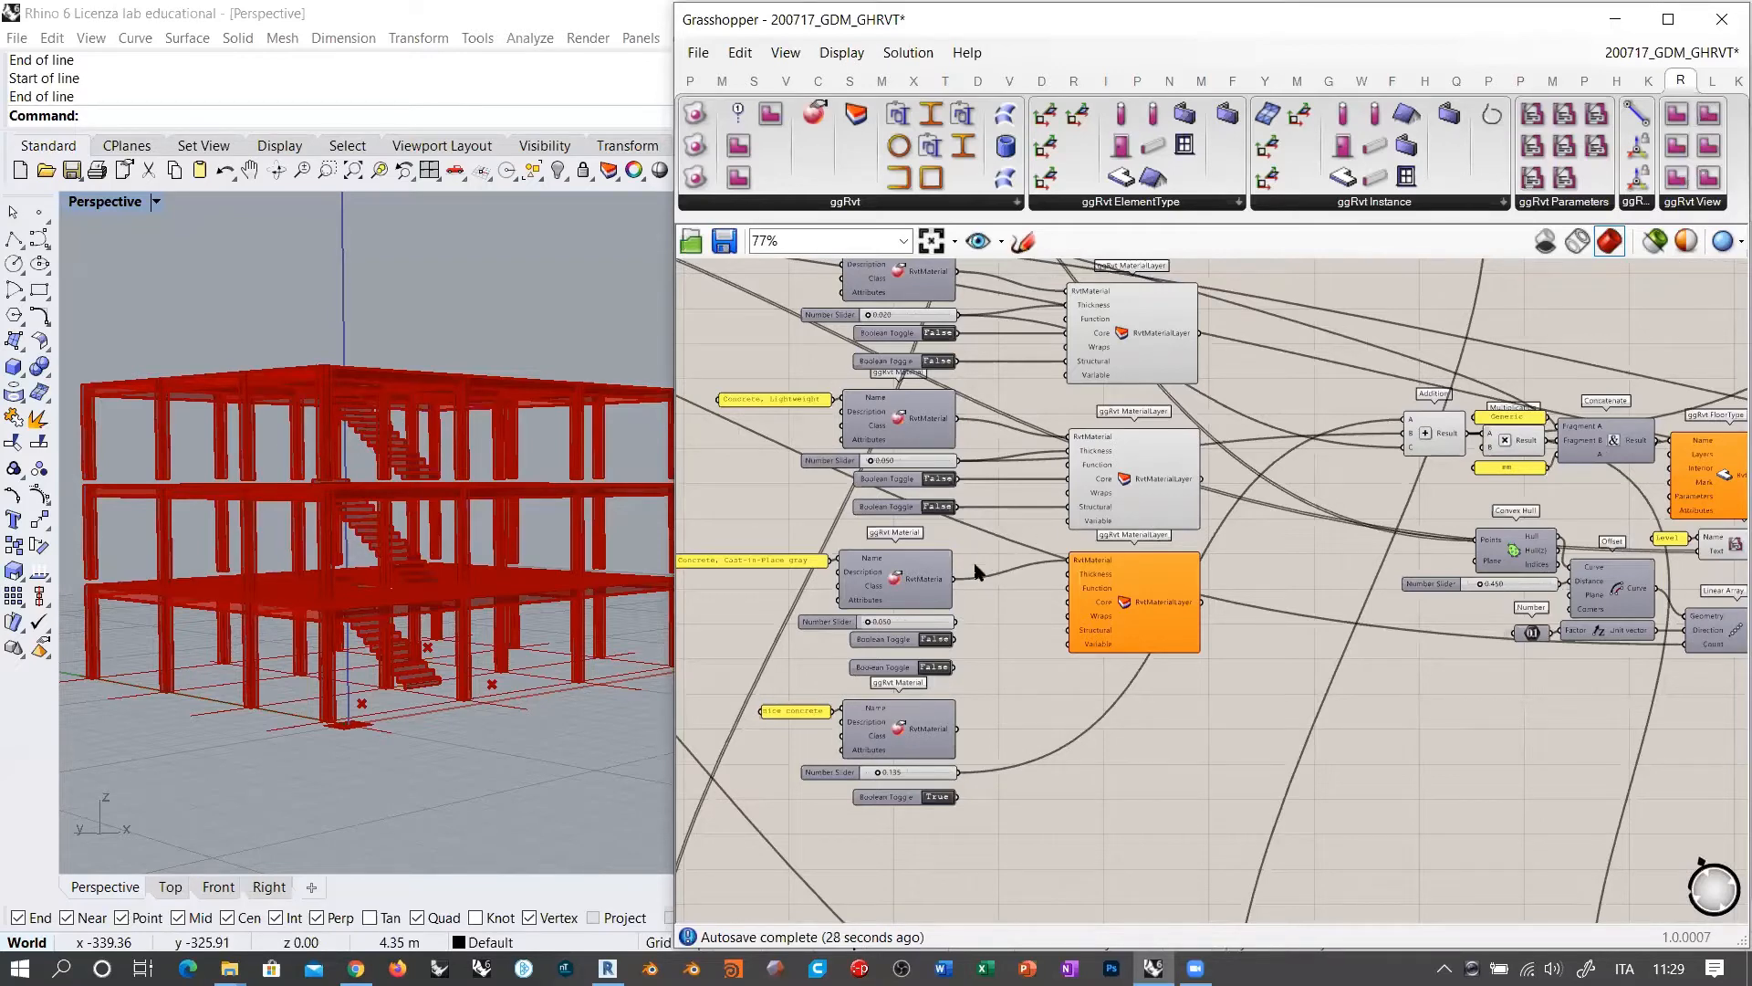
scroll(1004, 559, "up", 4)
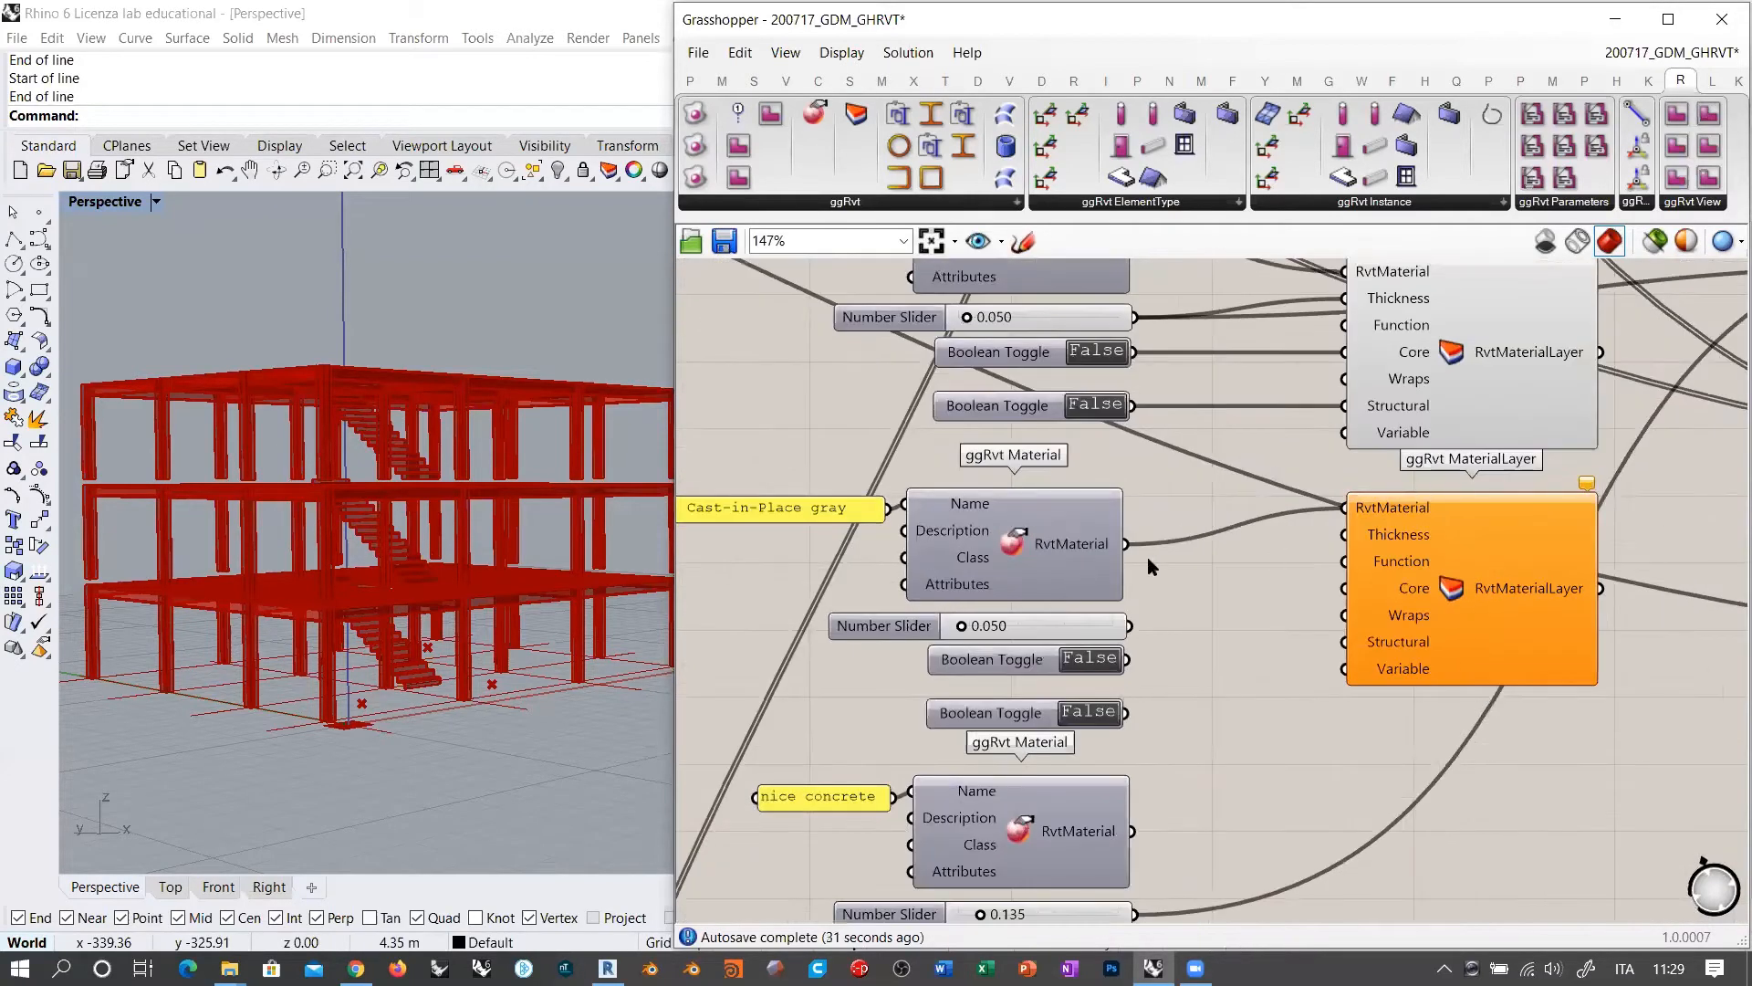
double_click(1027, 628)
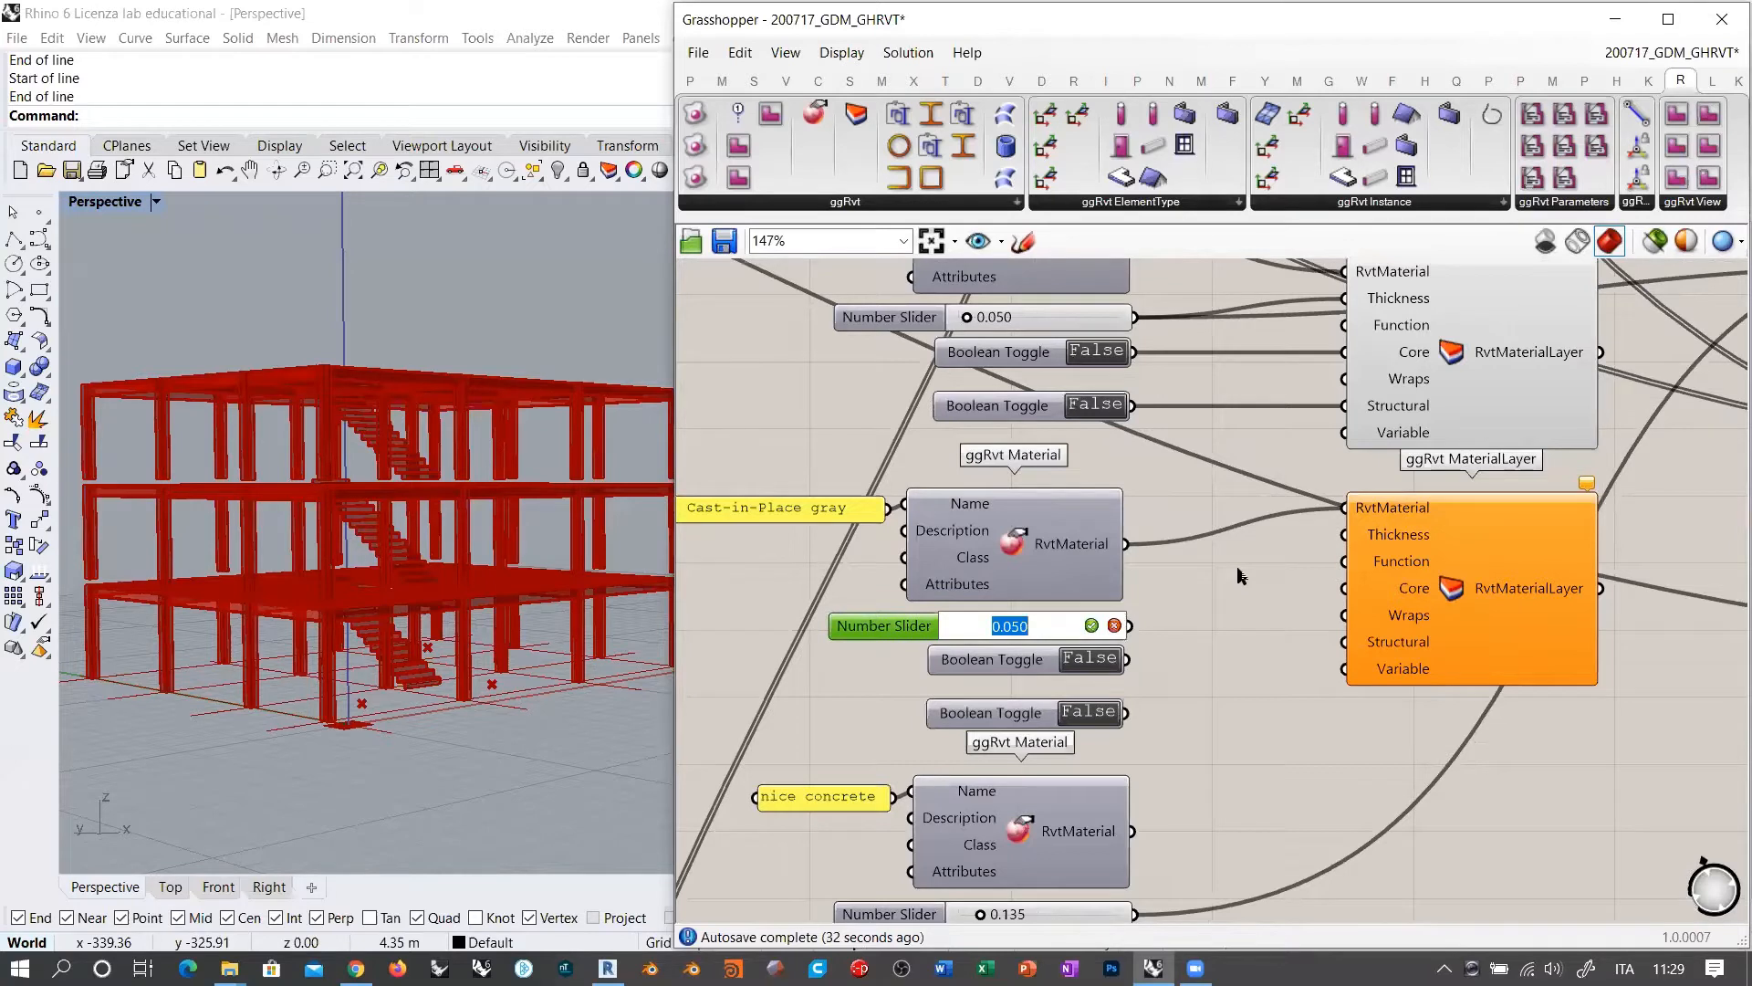
type("0.2")
key("Return")
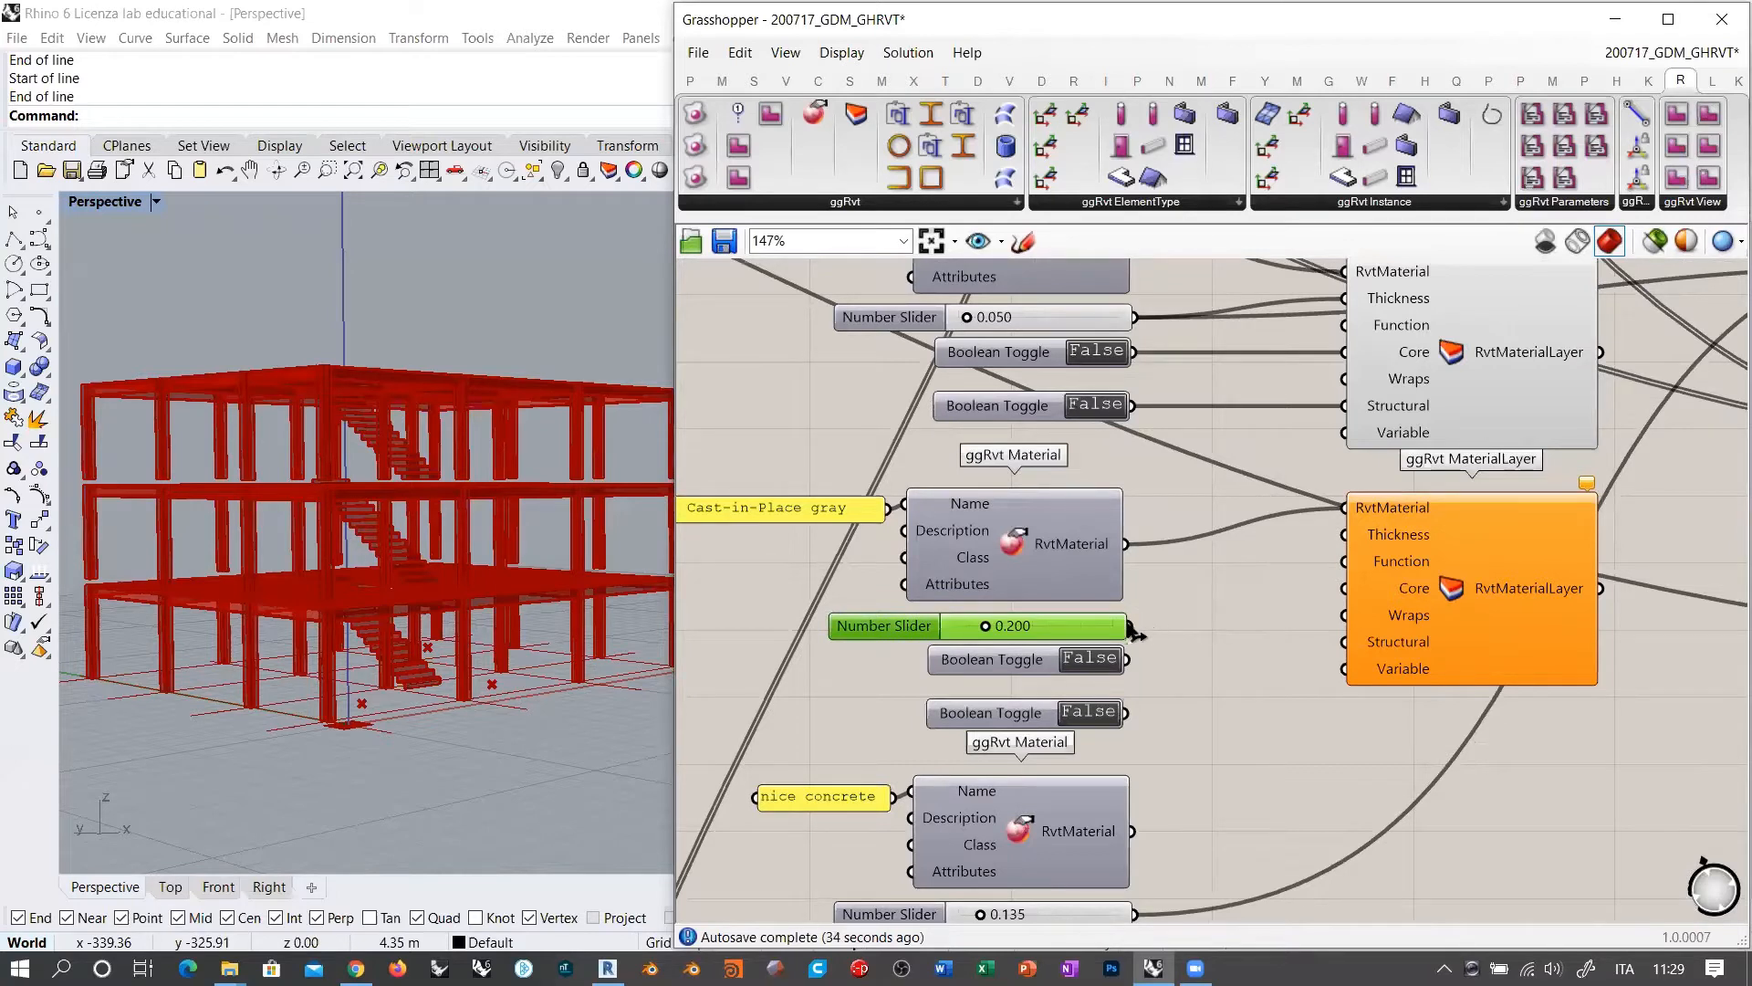
left_click_drag(1129, 626, 1344, 535)
Step: Keep Structure as the third MaterialLayer's Function and move the component down level with its material
right_click(1389, 564)
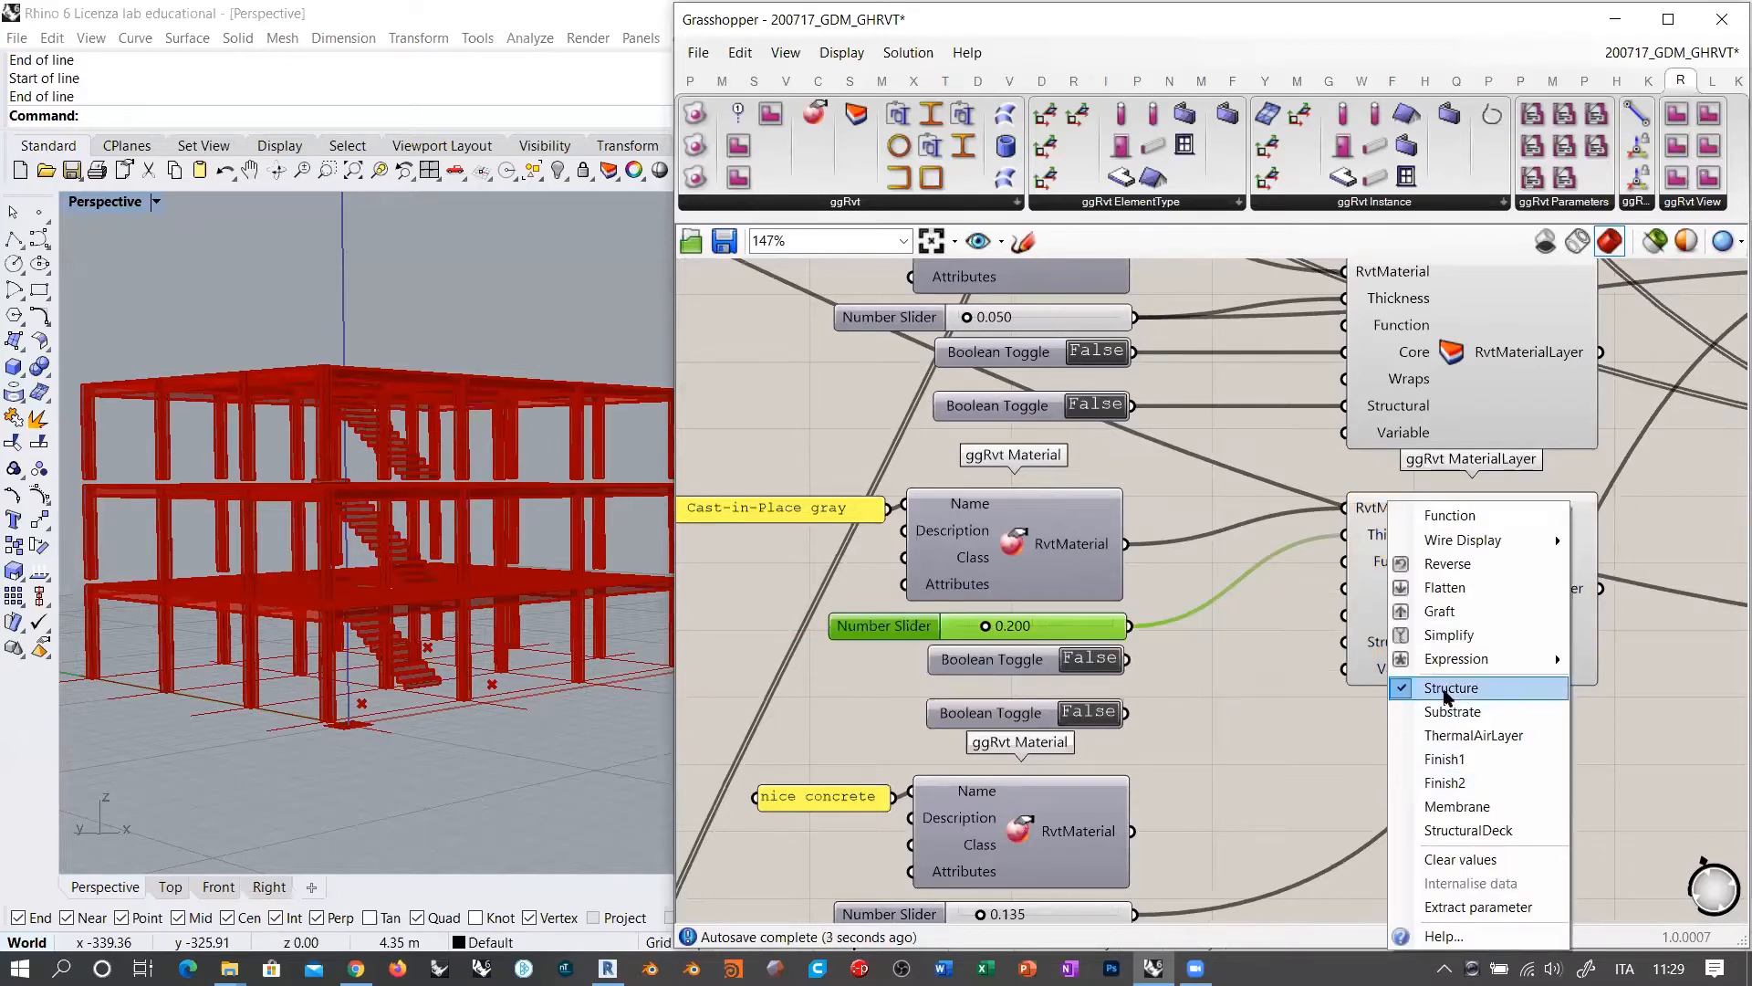
left_click(1298, 591)
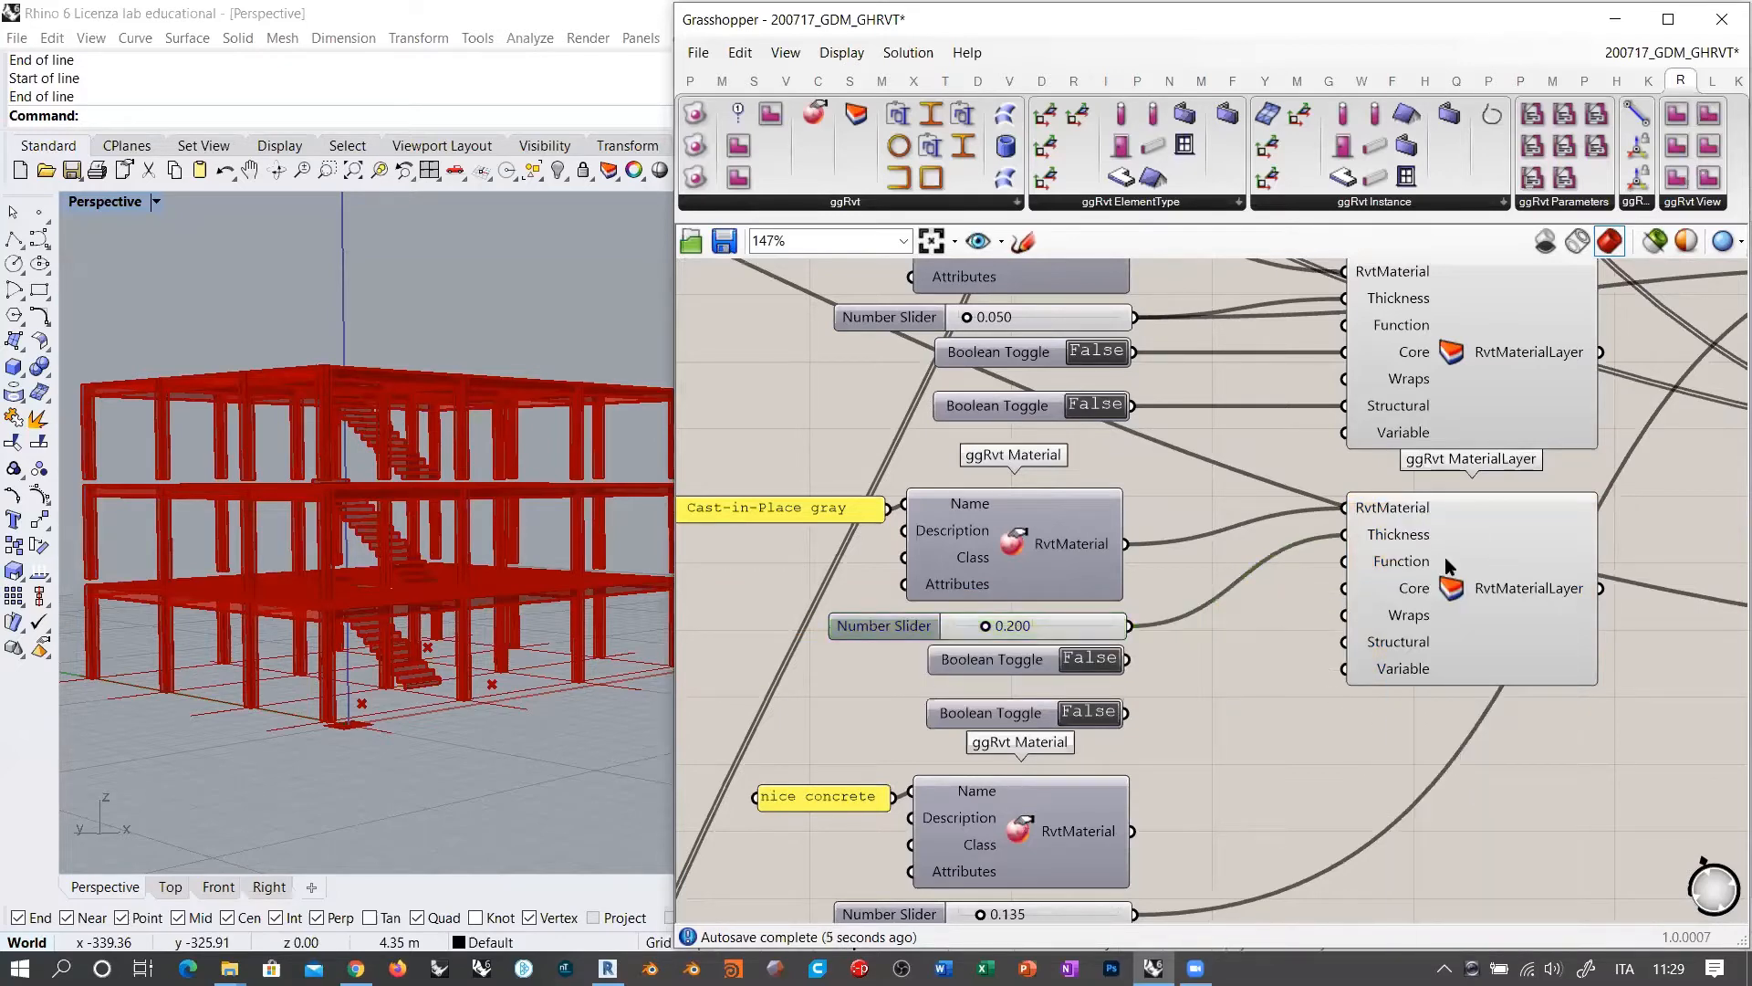
left_click_drag(1468, 559, 1467, 594)
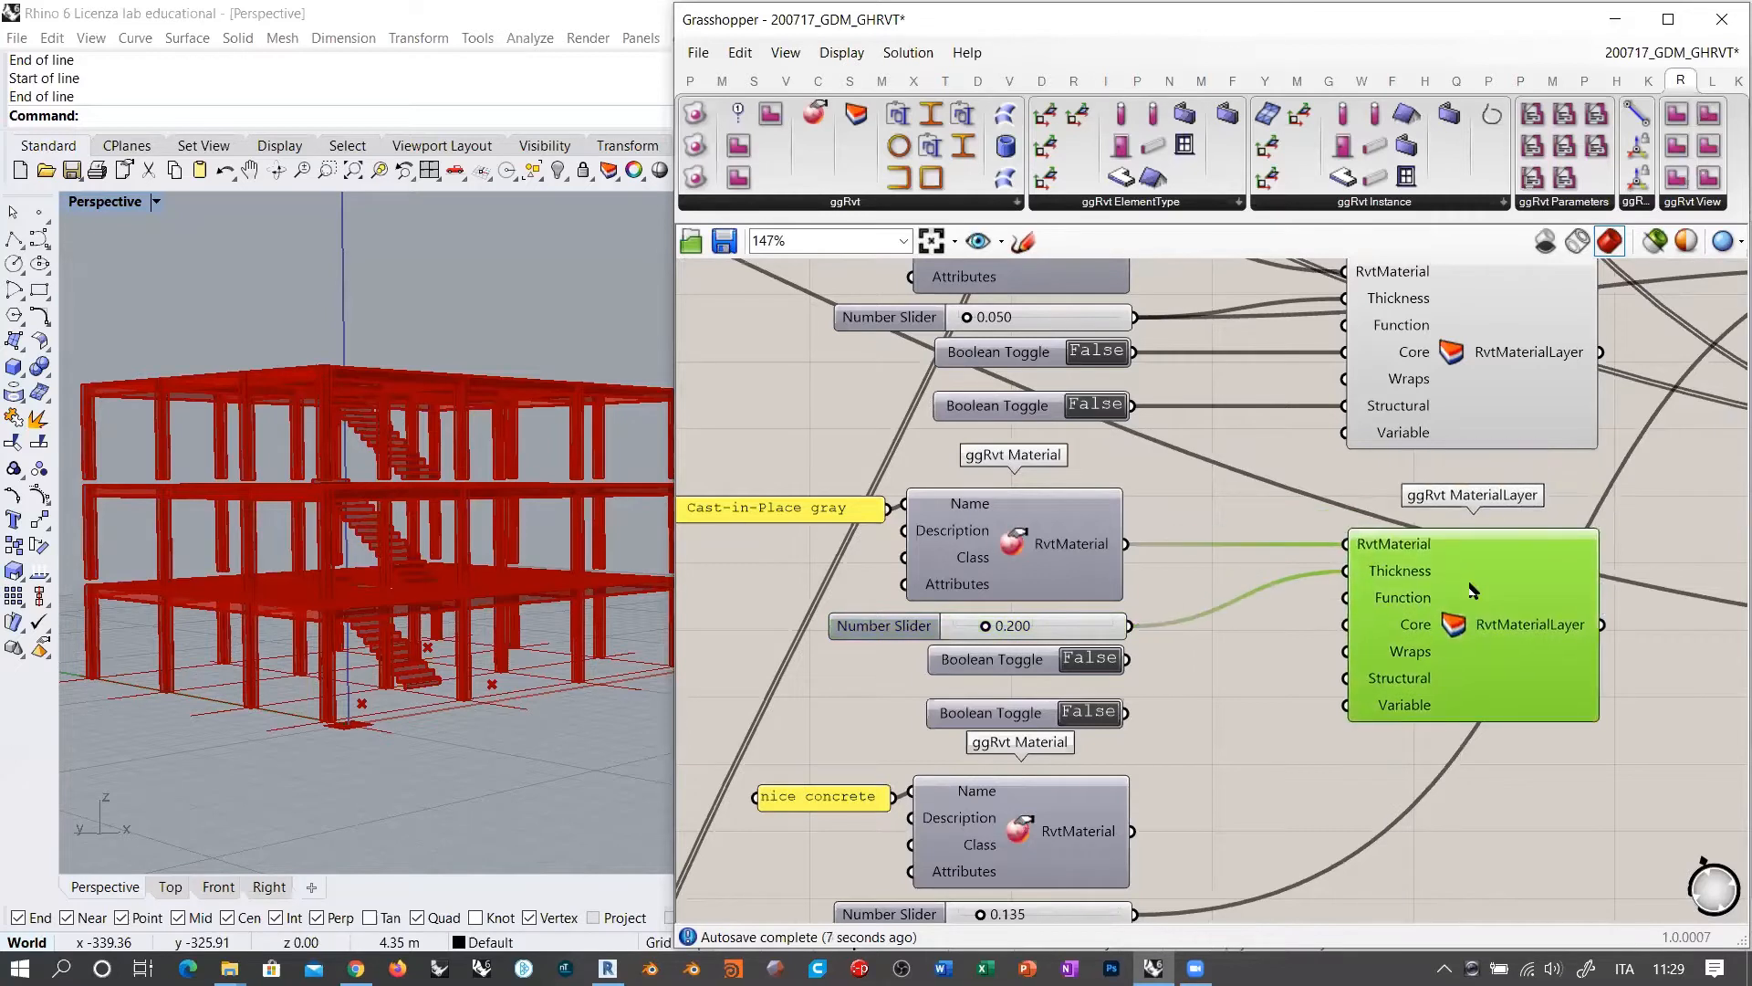
left_click(1233, 500)
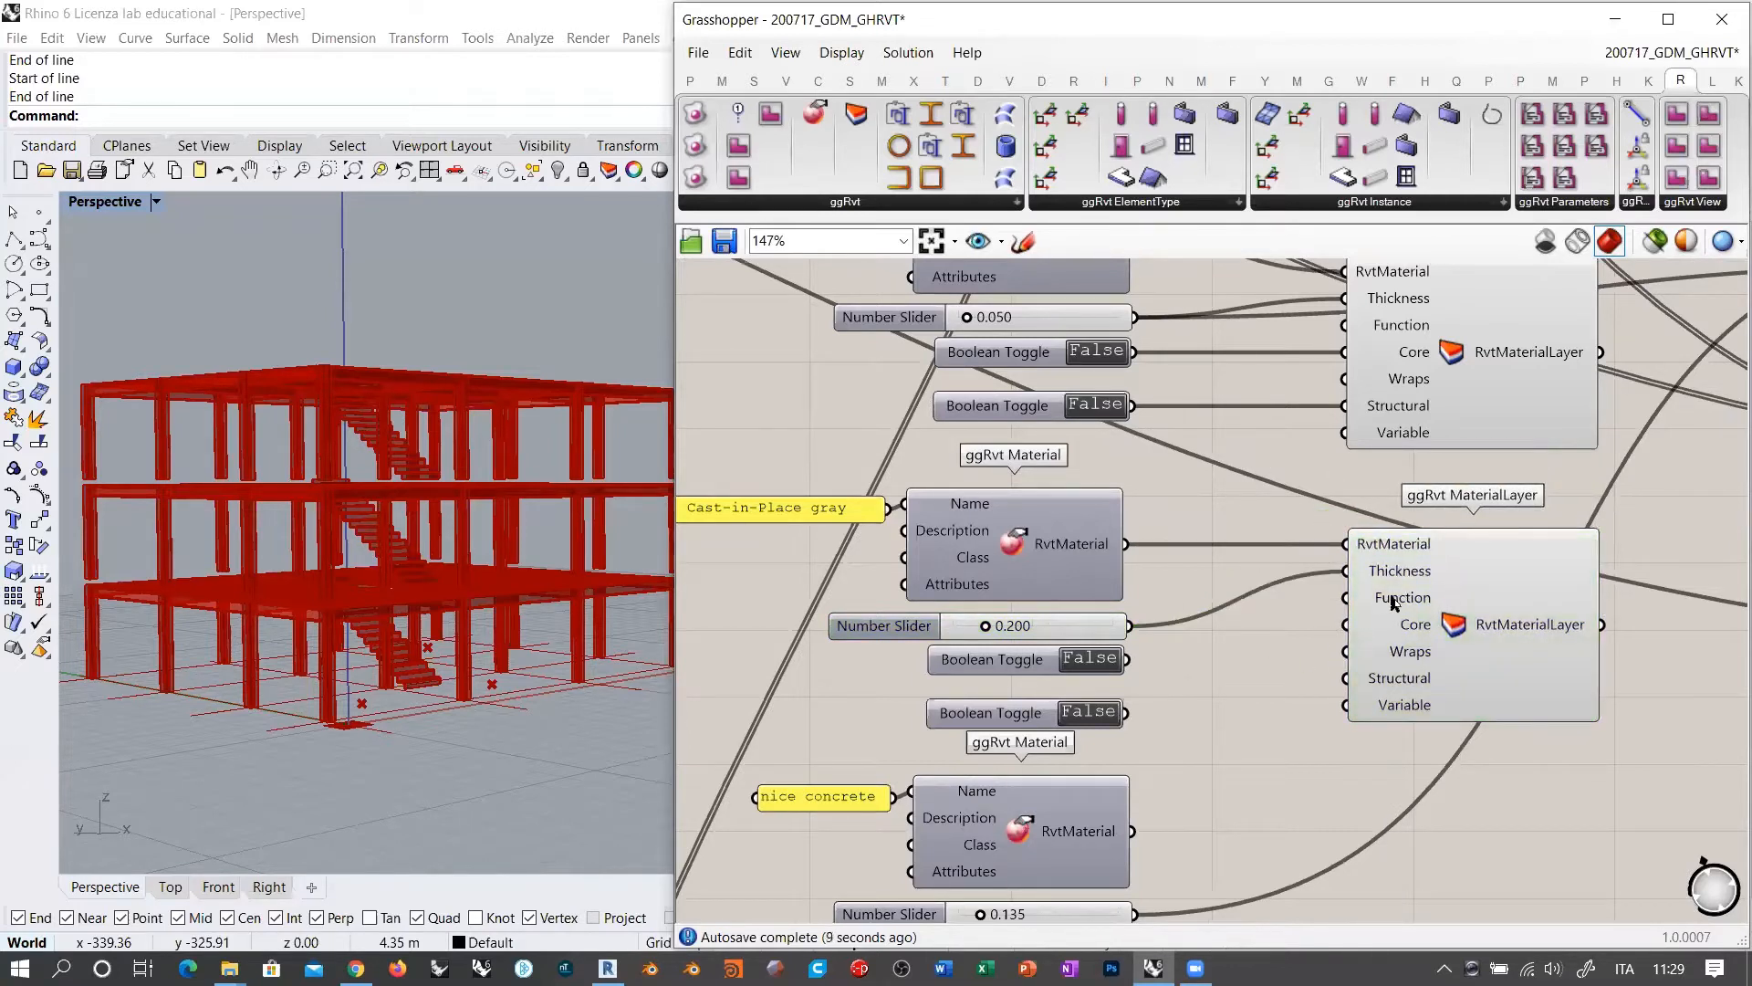
Step: Set both Cast-in-Place gray Boolean toggles to True and connect them to the third MaterialLayer's Core and Structural inputs
mouse_move(1406, 628)
left_click(1090, 658)
left_click_drag(1128, 659, 1334, 650)
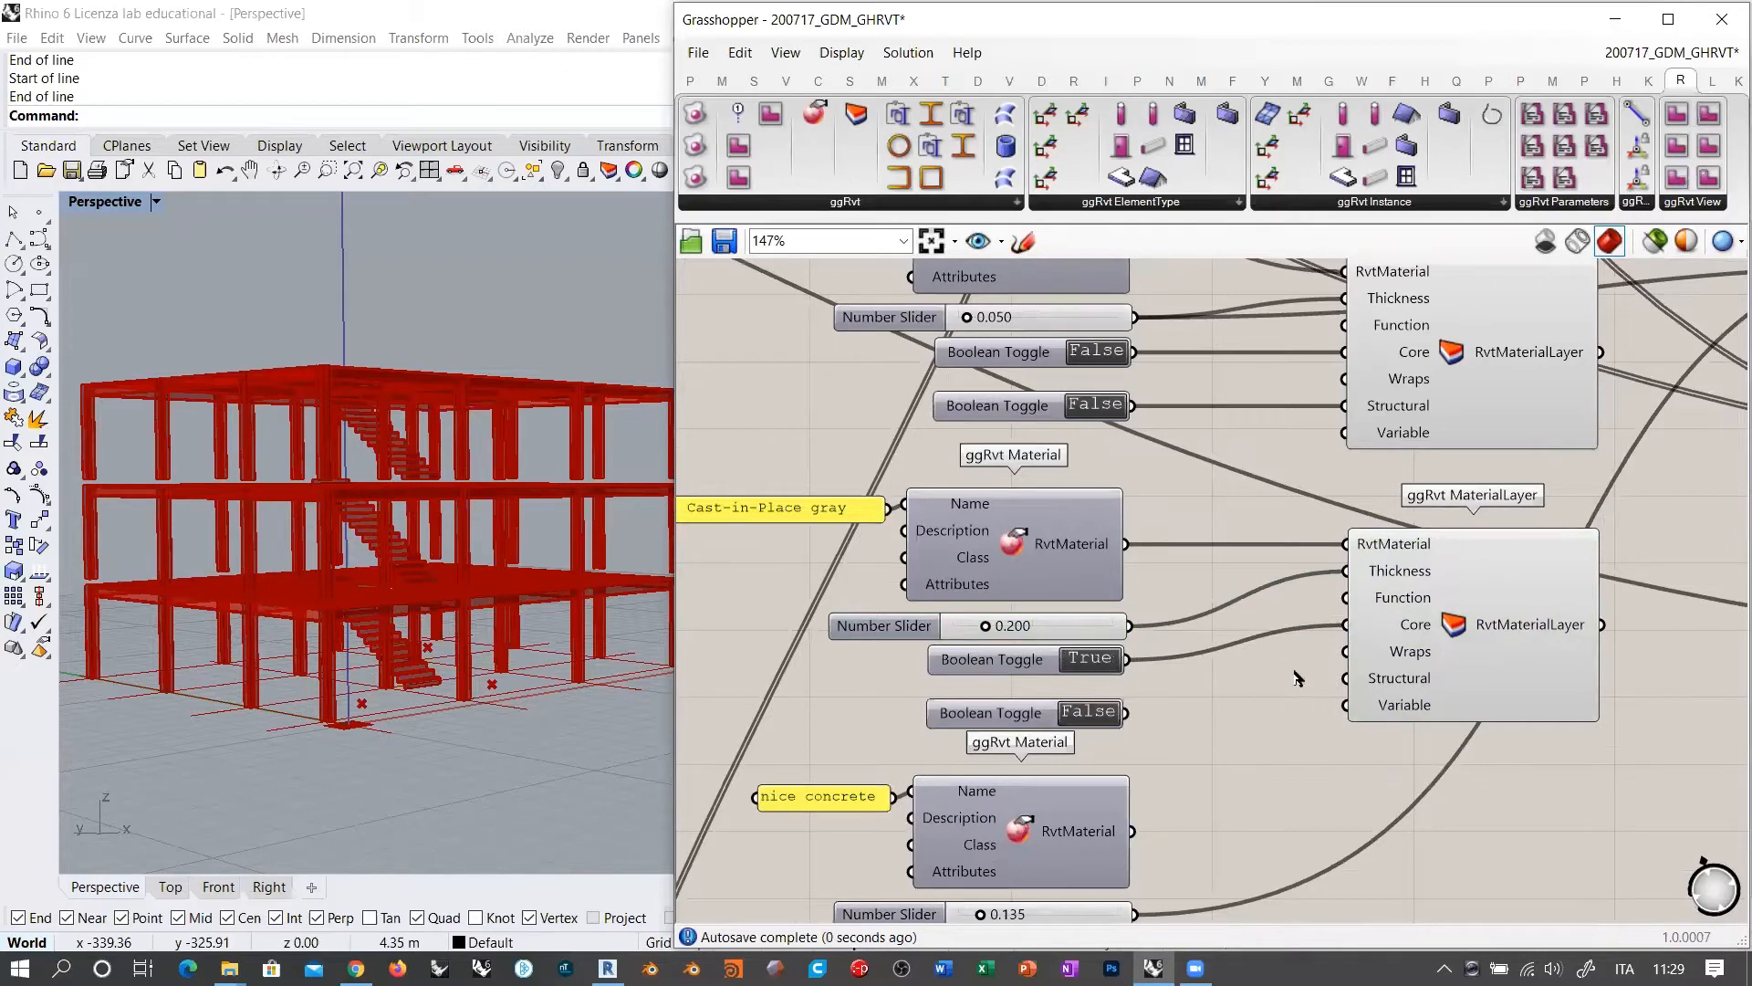
left_click(1114, 713)
left_click_drag(1125, 712, 1349, 678)
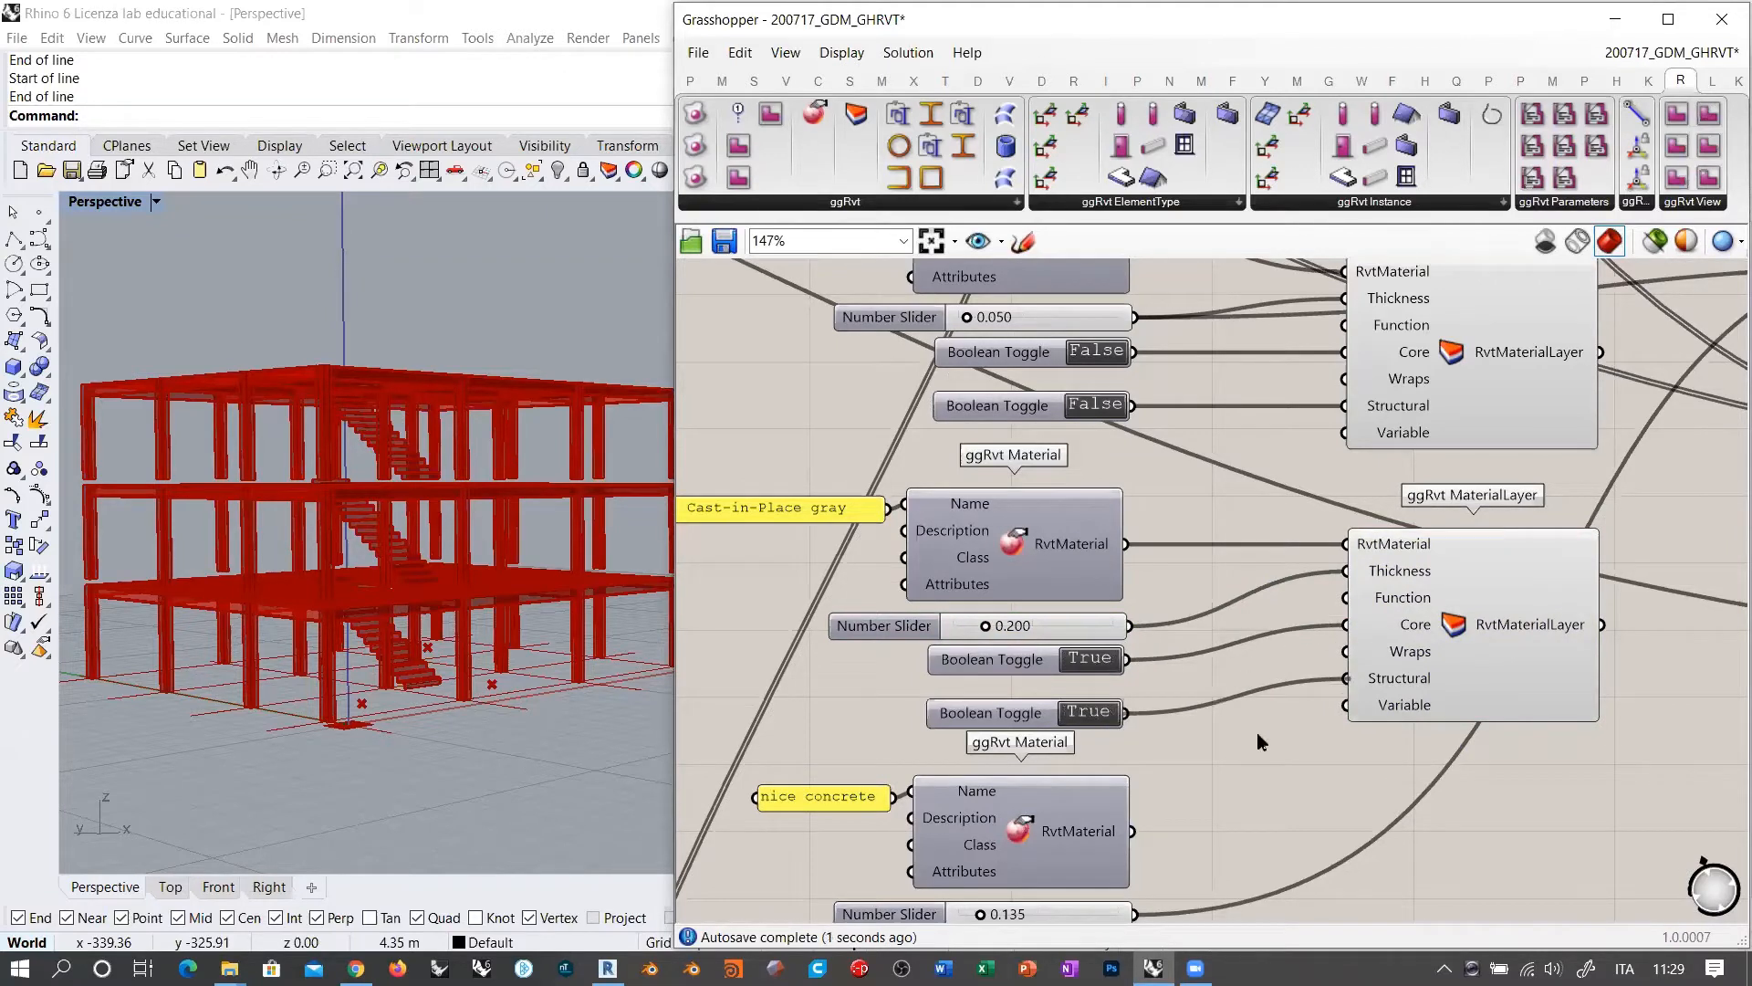
right_click_drag(1192, 720, 1147, 551)
scroll(1172, 435, "down", 1)
right_click_drag(1173, 438, 1115, 485)
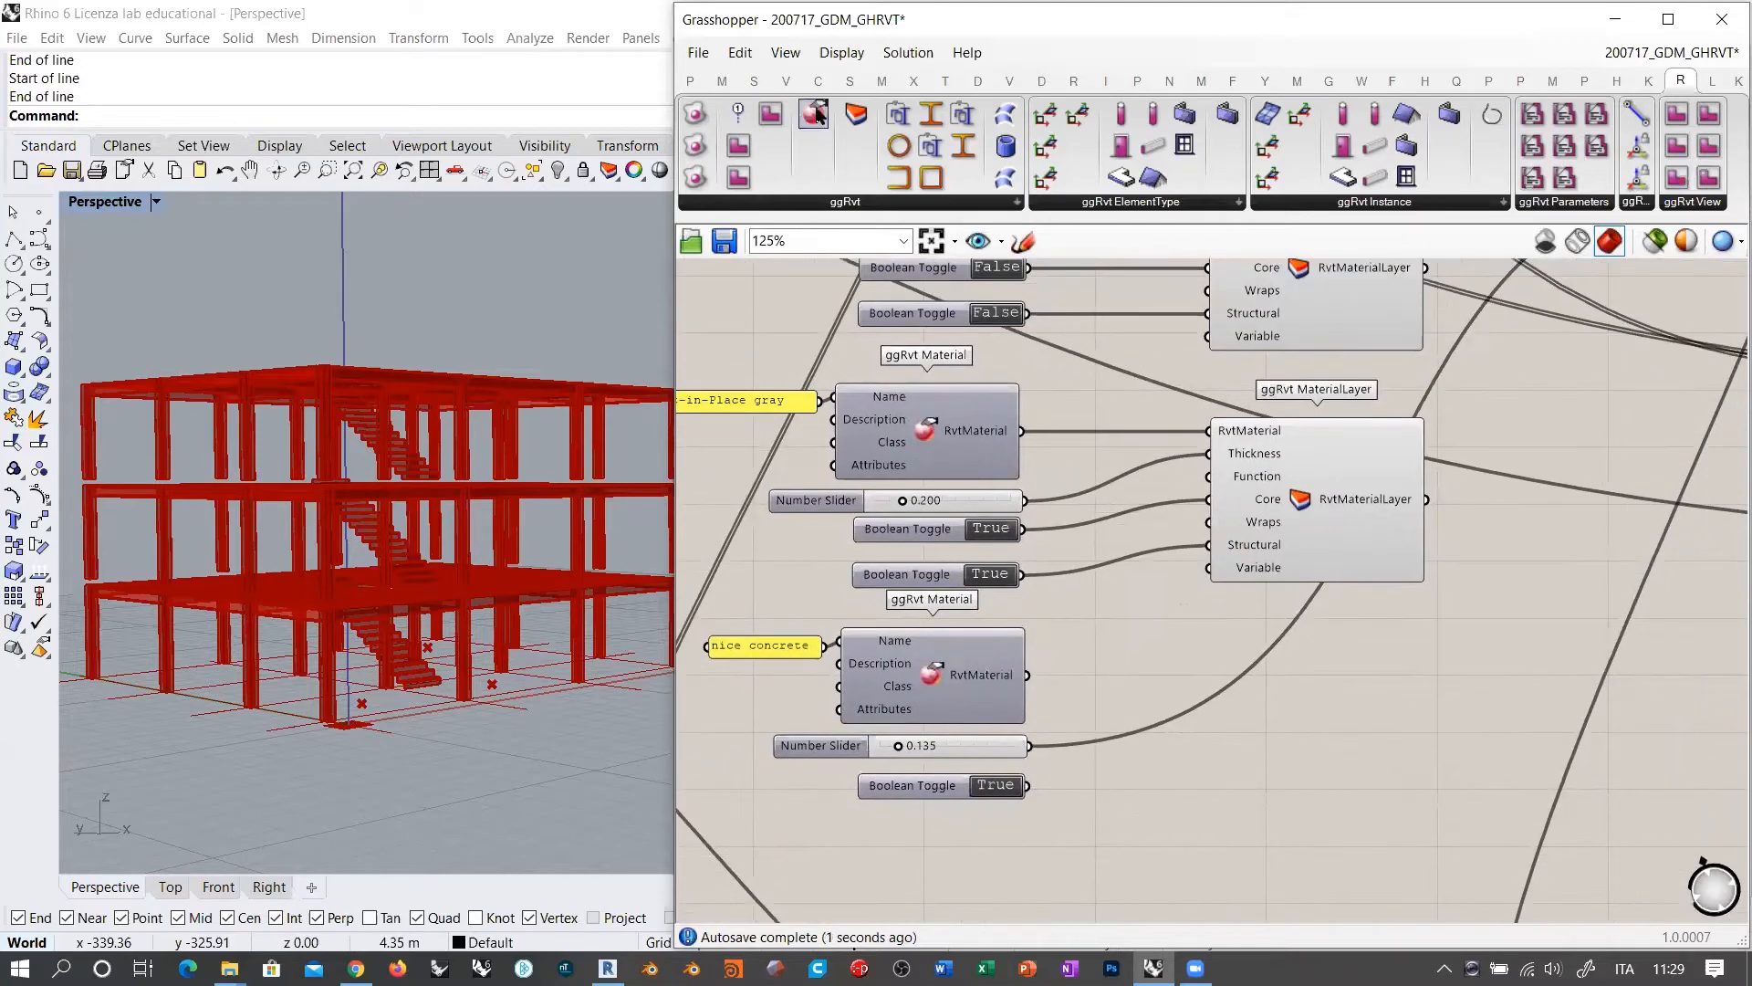
Step: Add a fourth MaterialLayer component below the third one, beside the nice concrete material
left_click_drag(855, 113, 1299, 692)
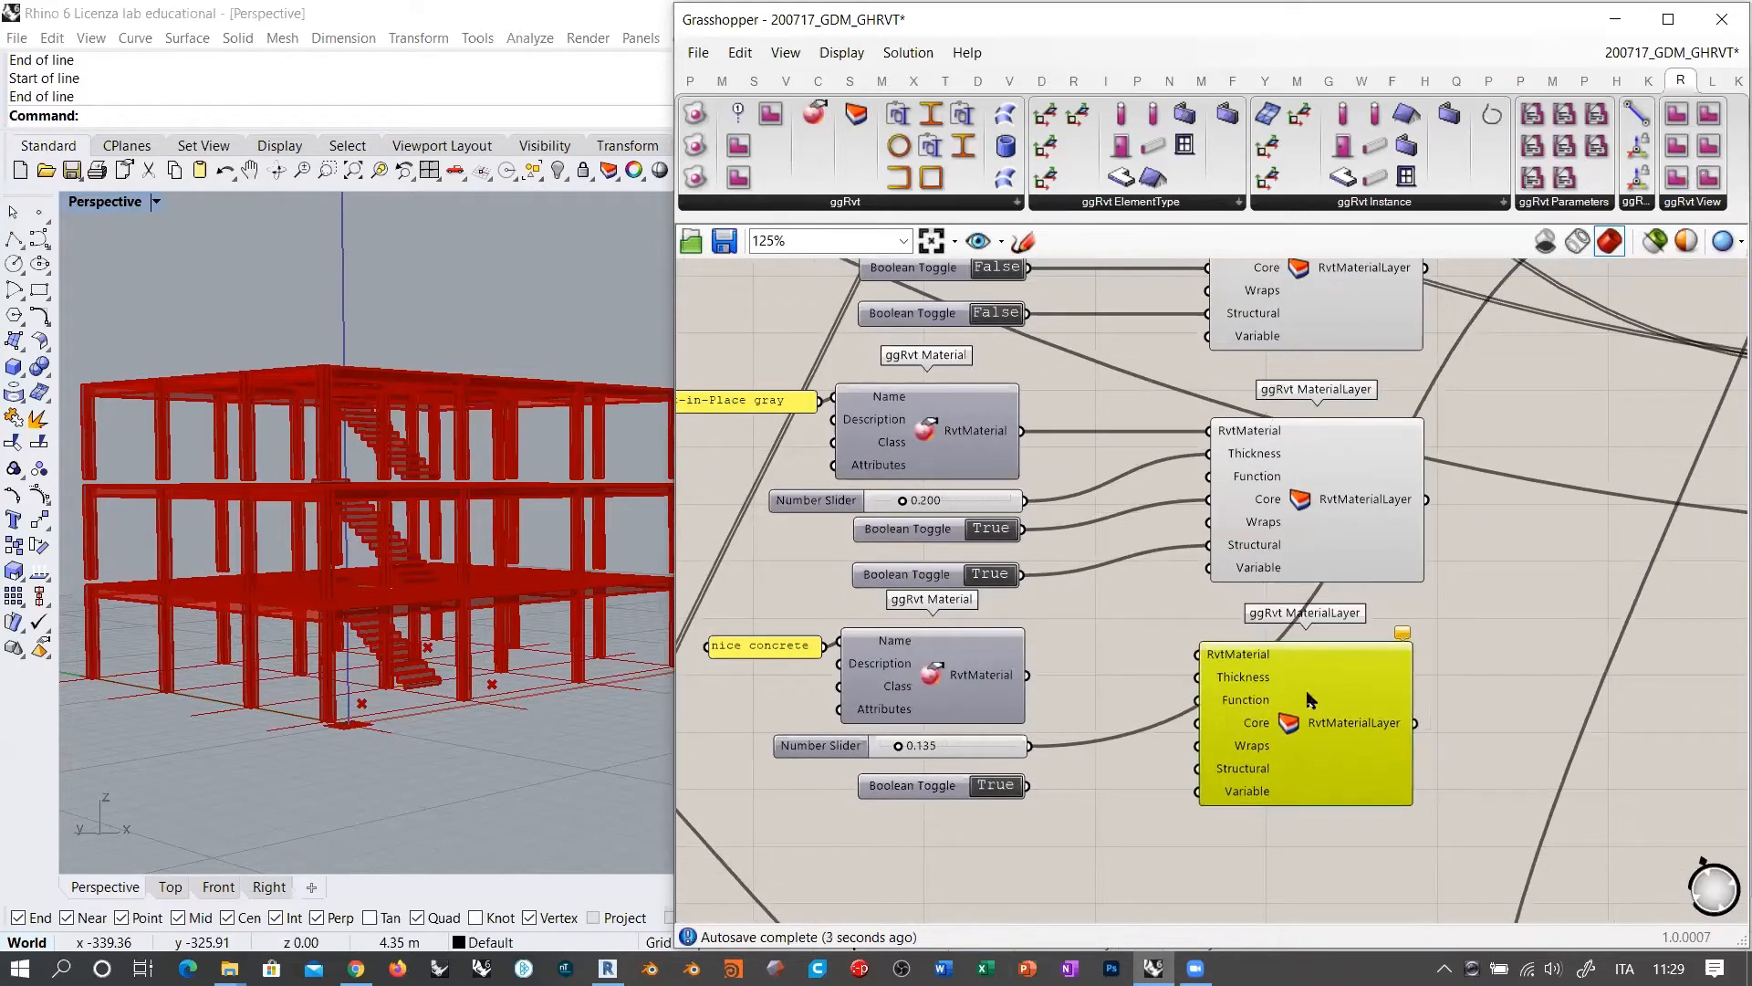
scroll(1076, 644, "up", 1)
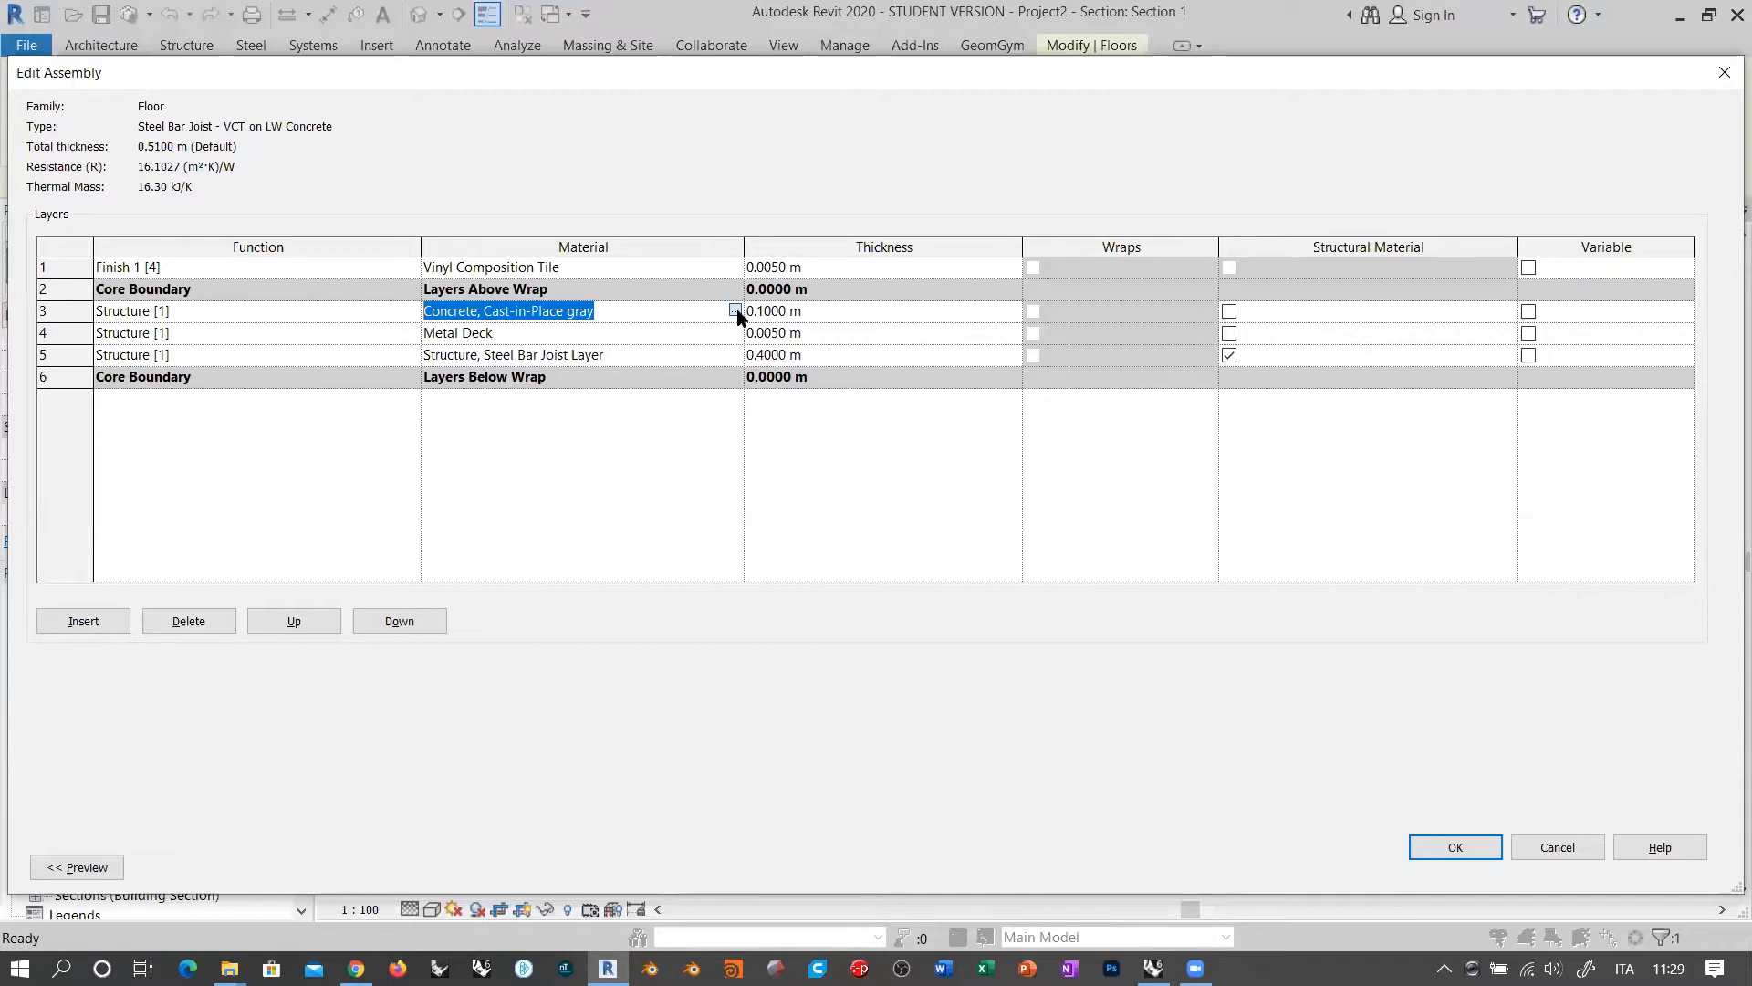
Step: In Revit's floor assembly, pick Ceiling Tile 600 x 600 for layer 3, copy its name, cancel the assembly edit and return to Grasshopper
left_click(735, 312)
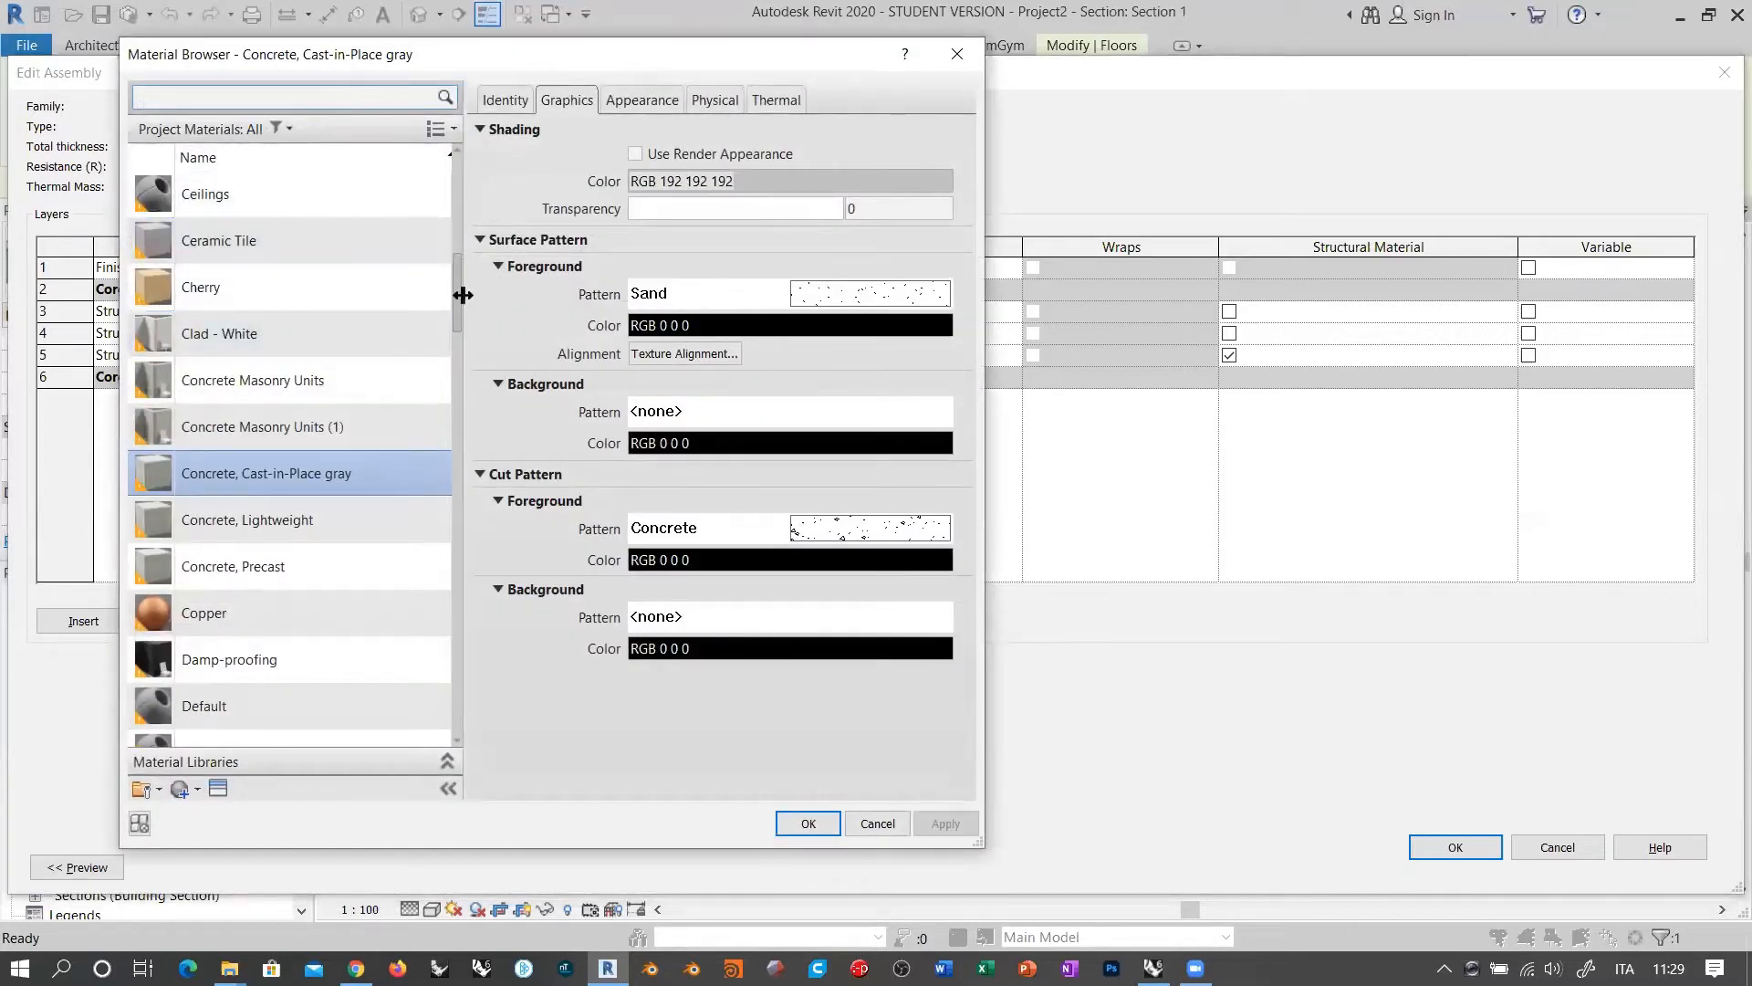
left_click_drag(463, 294, 463, 267)
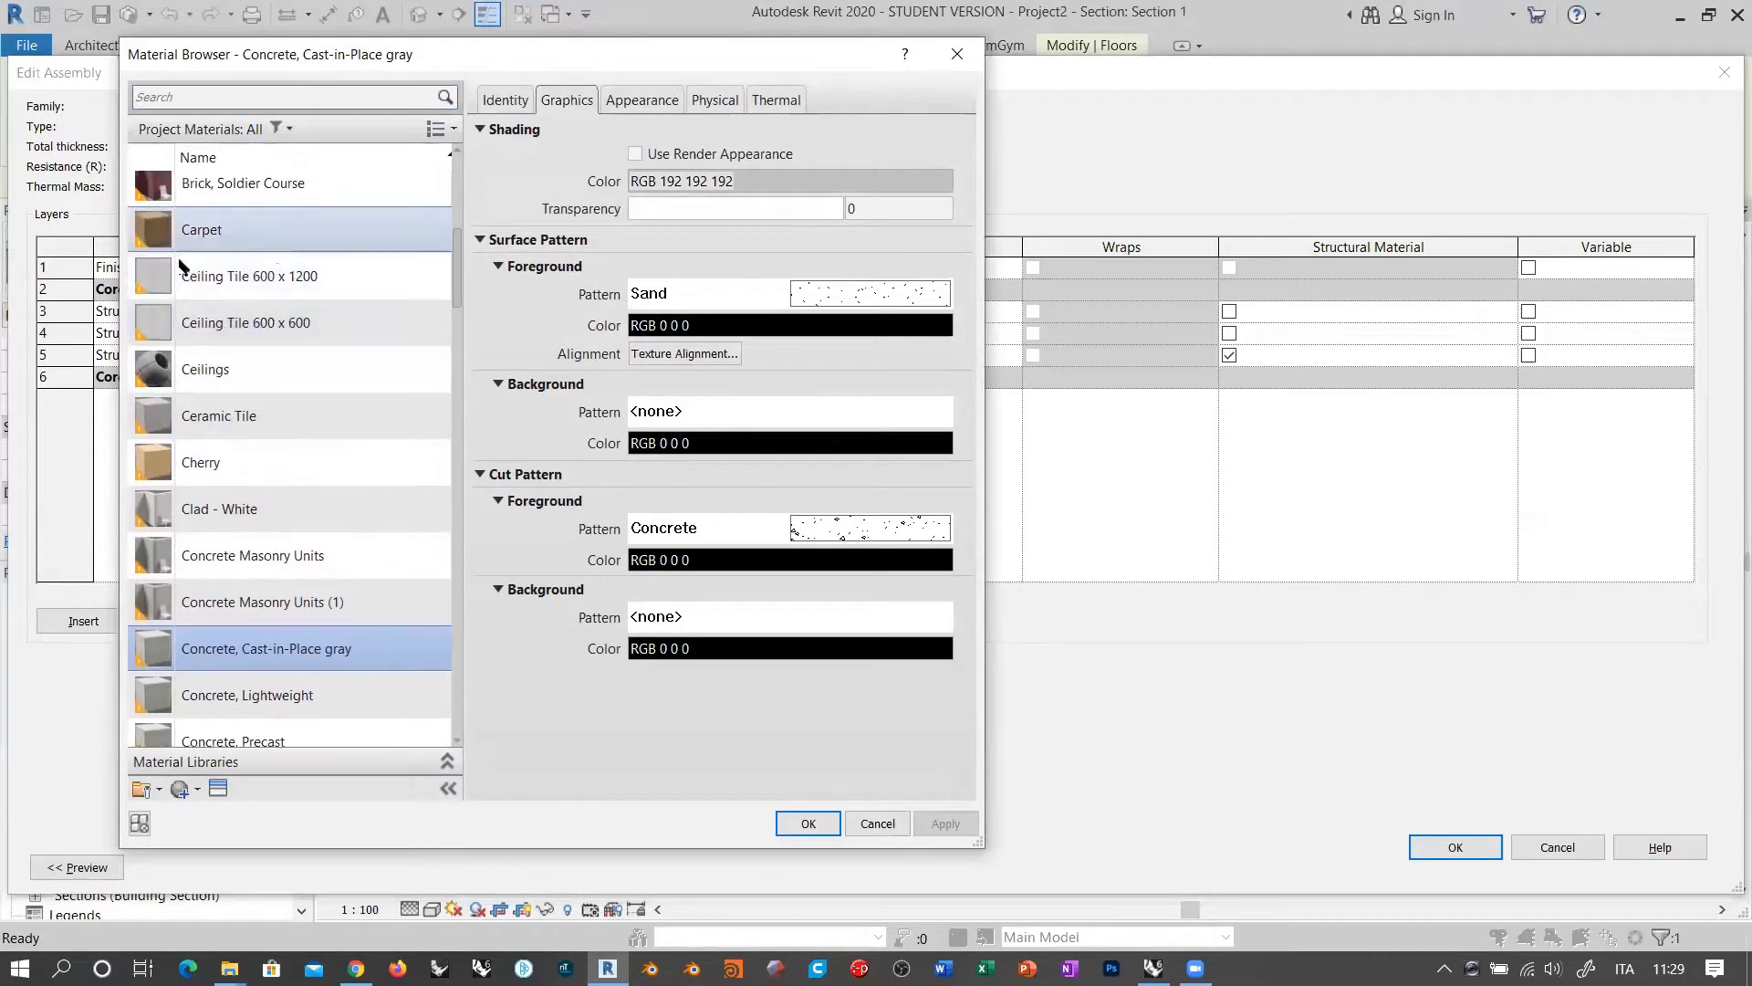
left_click(234, 325)
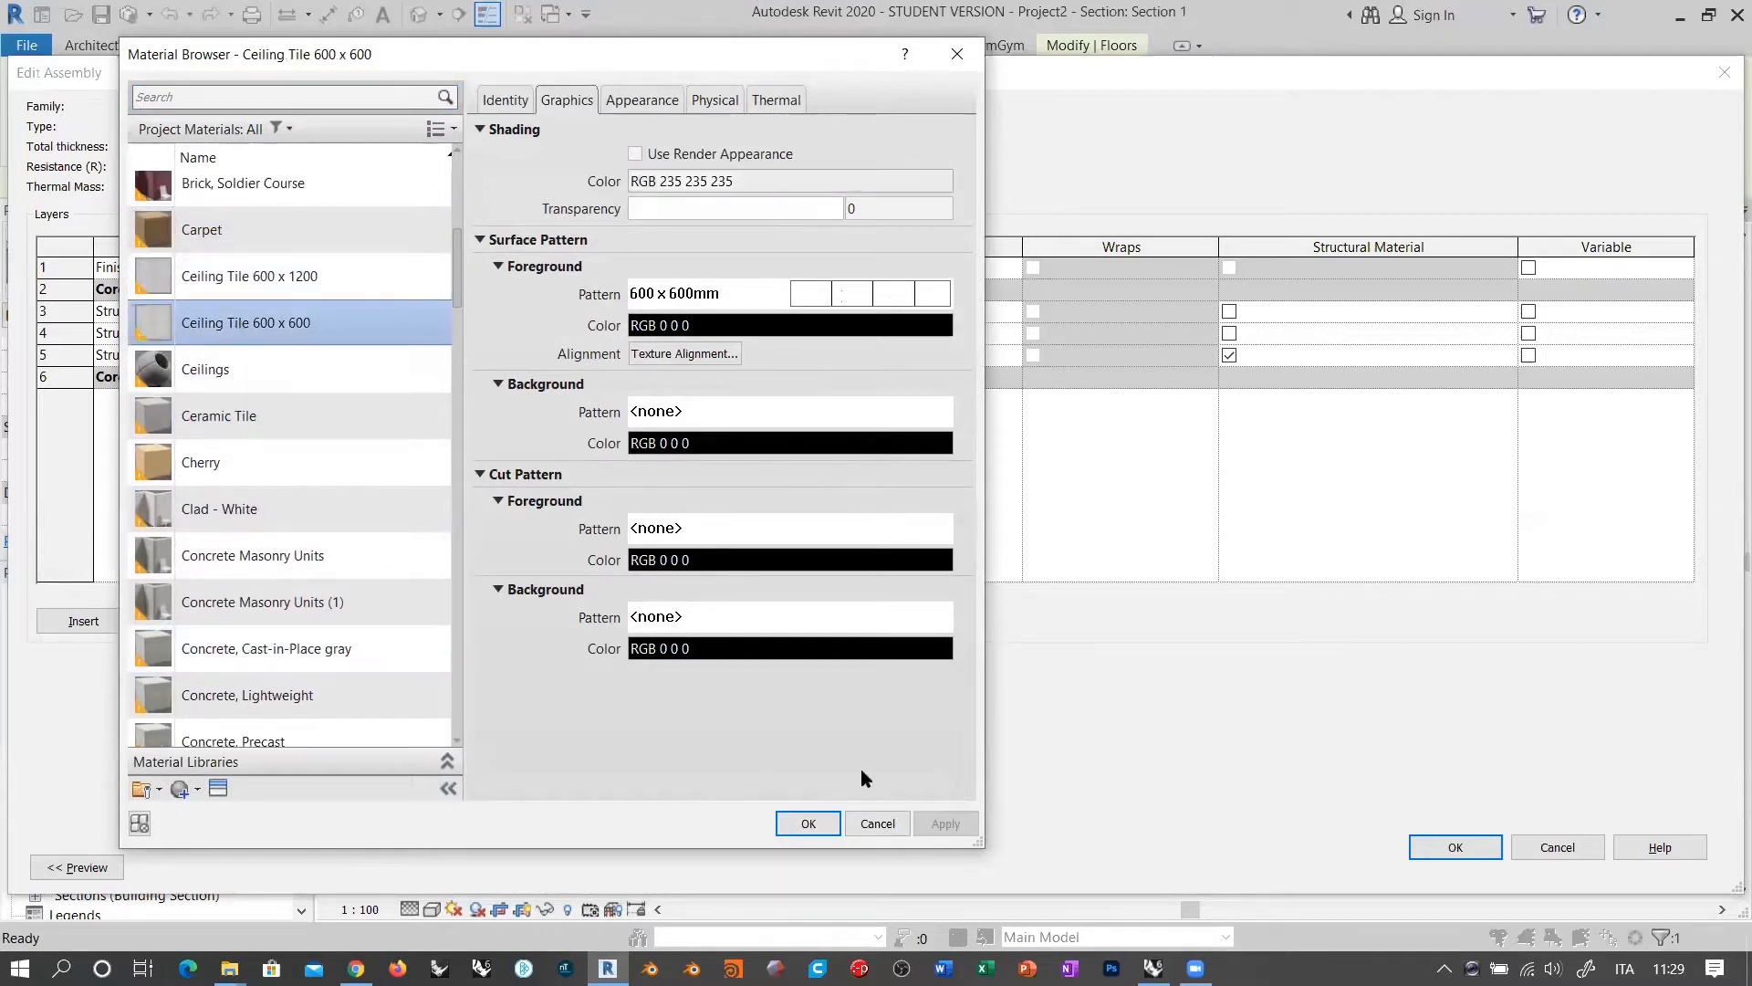
left_click(809, 823)
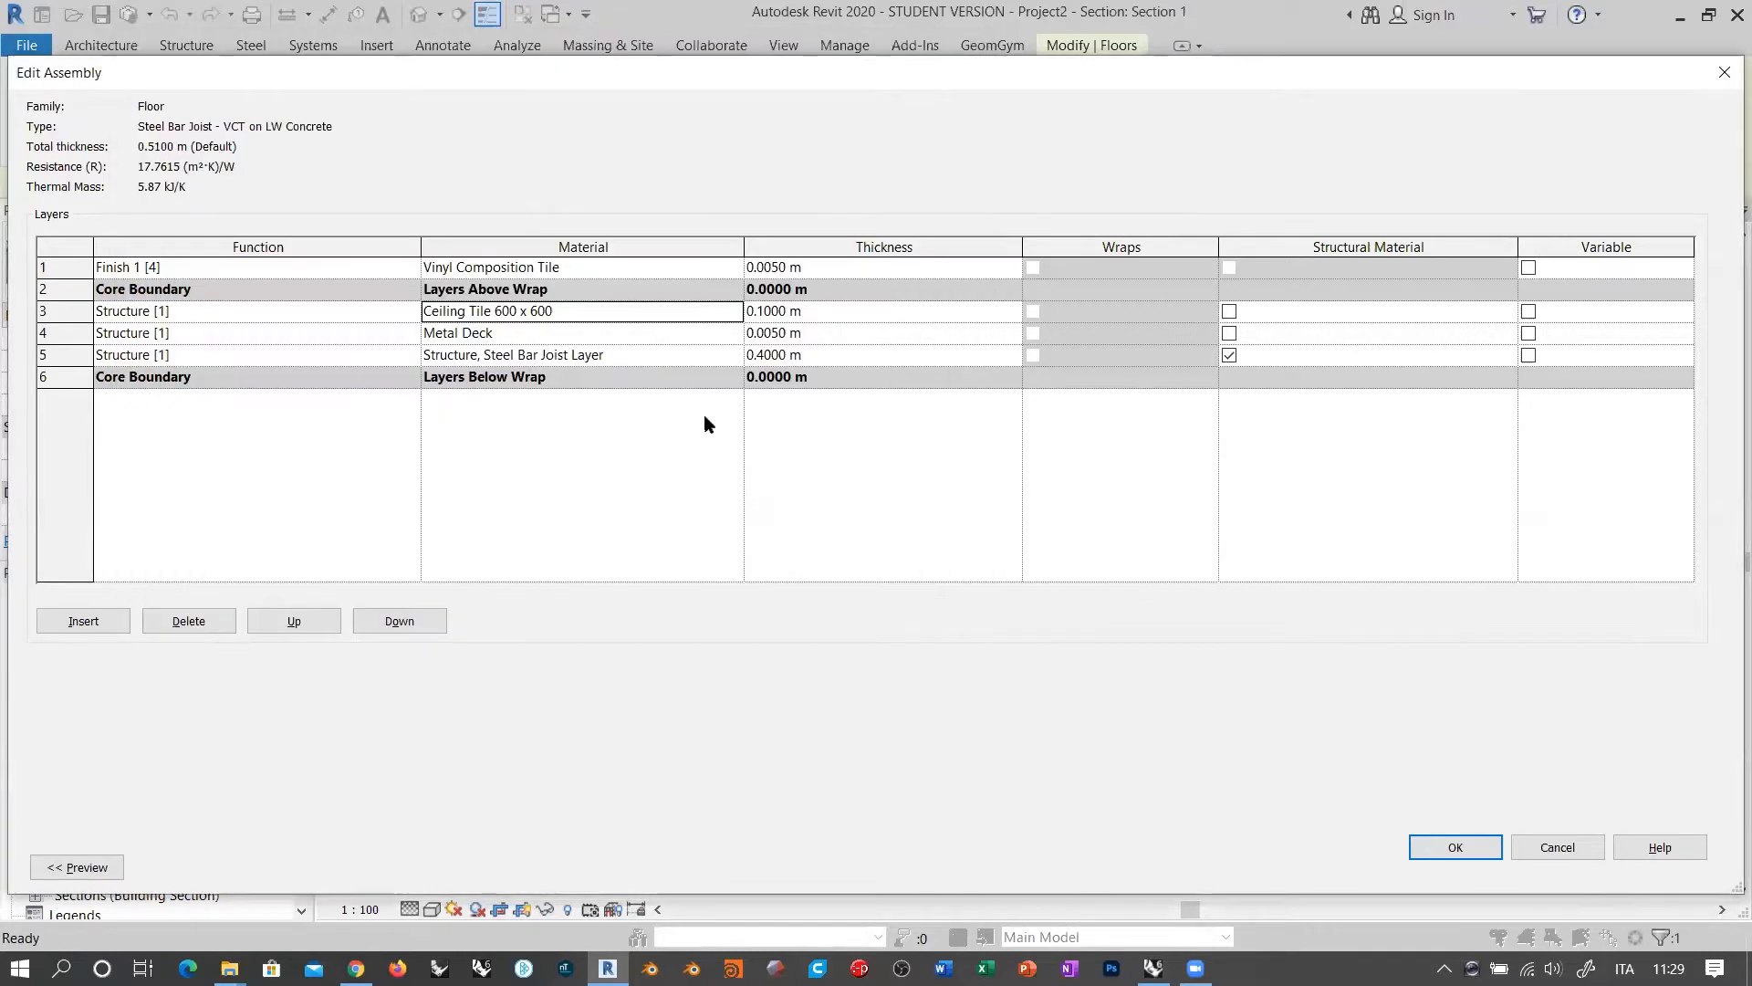
left_click(592, 311)
key("ctrl+c")
left_click(640, 437)
left_click(1554, 850)
key("alt+Tab")
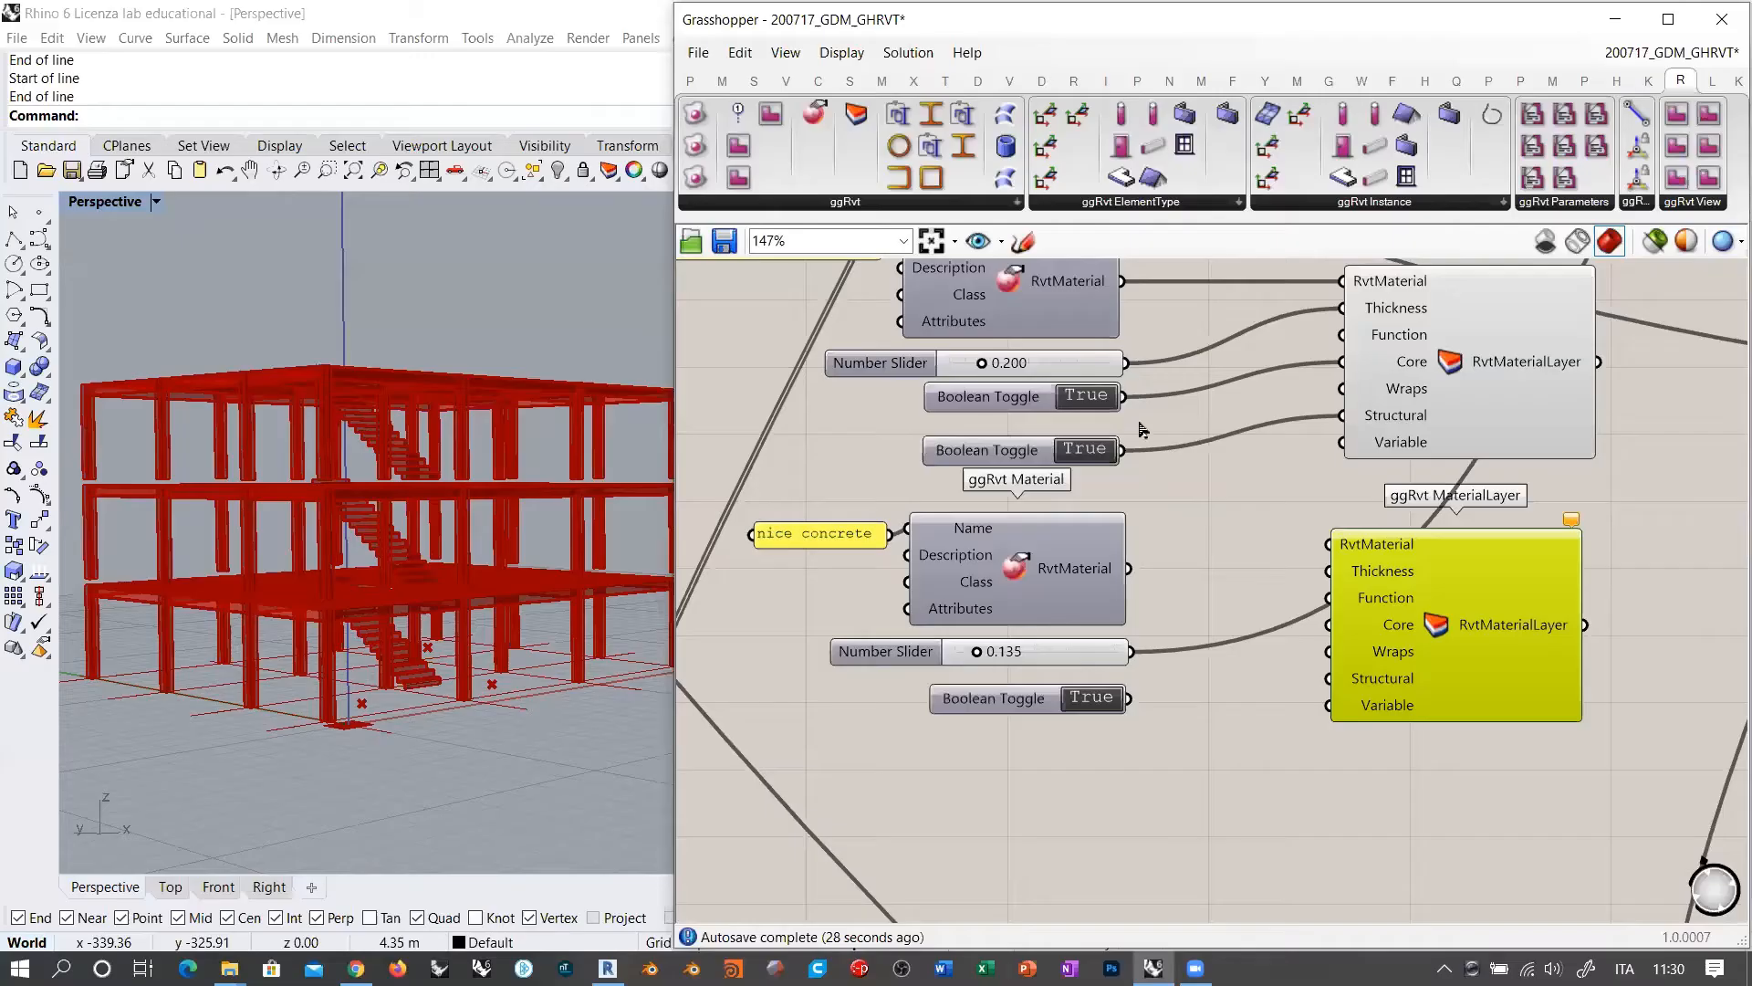
Step: Replace the nice concrete panel's text with Ceiling Tile 600 x 600 and widen the panel to fit the name on one line
double_click(815, 537)
key("ctrl+v")
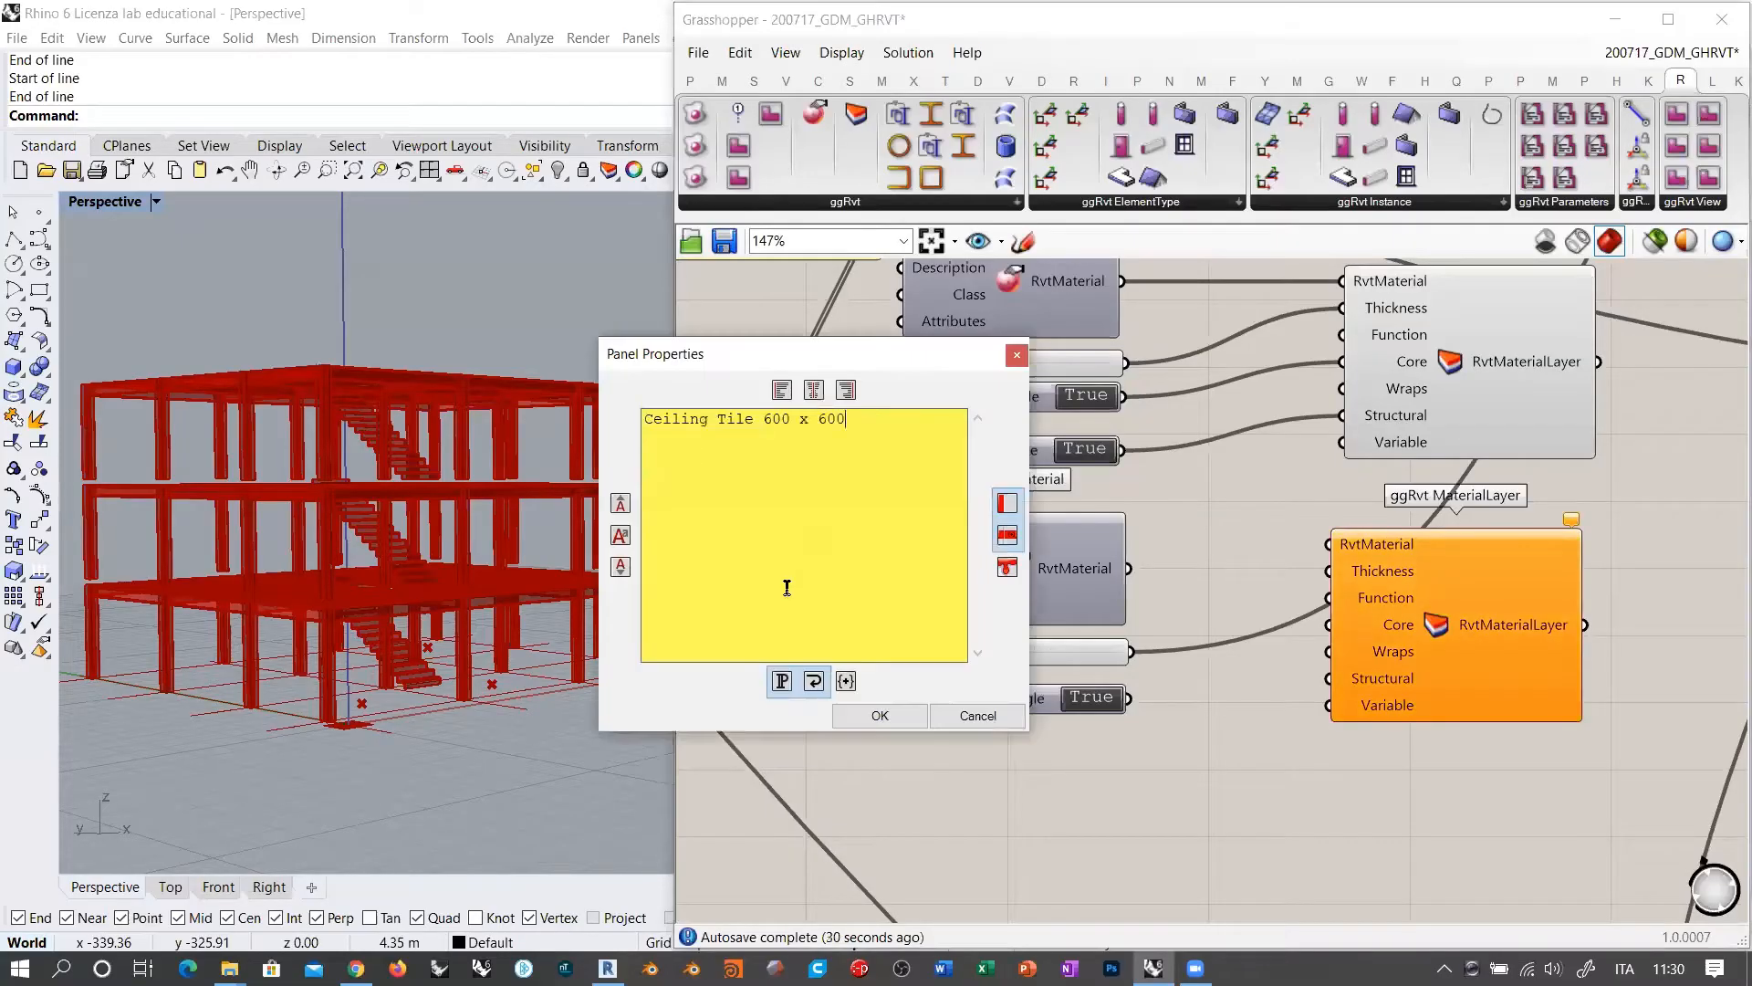
left_click(878, 716)
scroll(1024, 566, "up", 3)
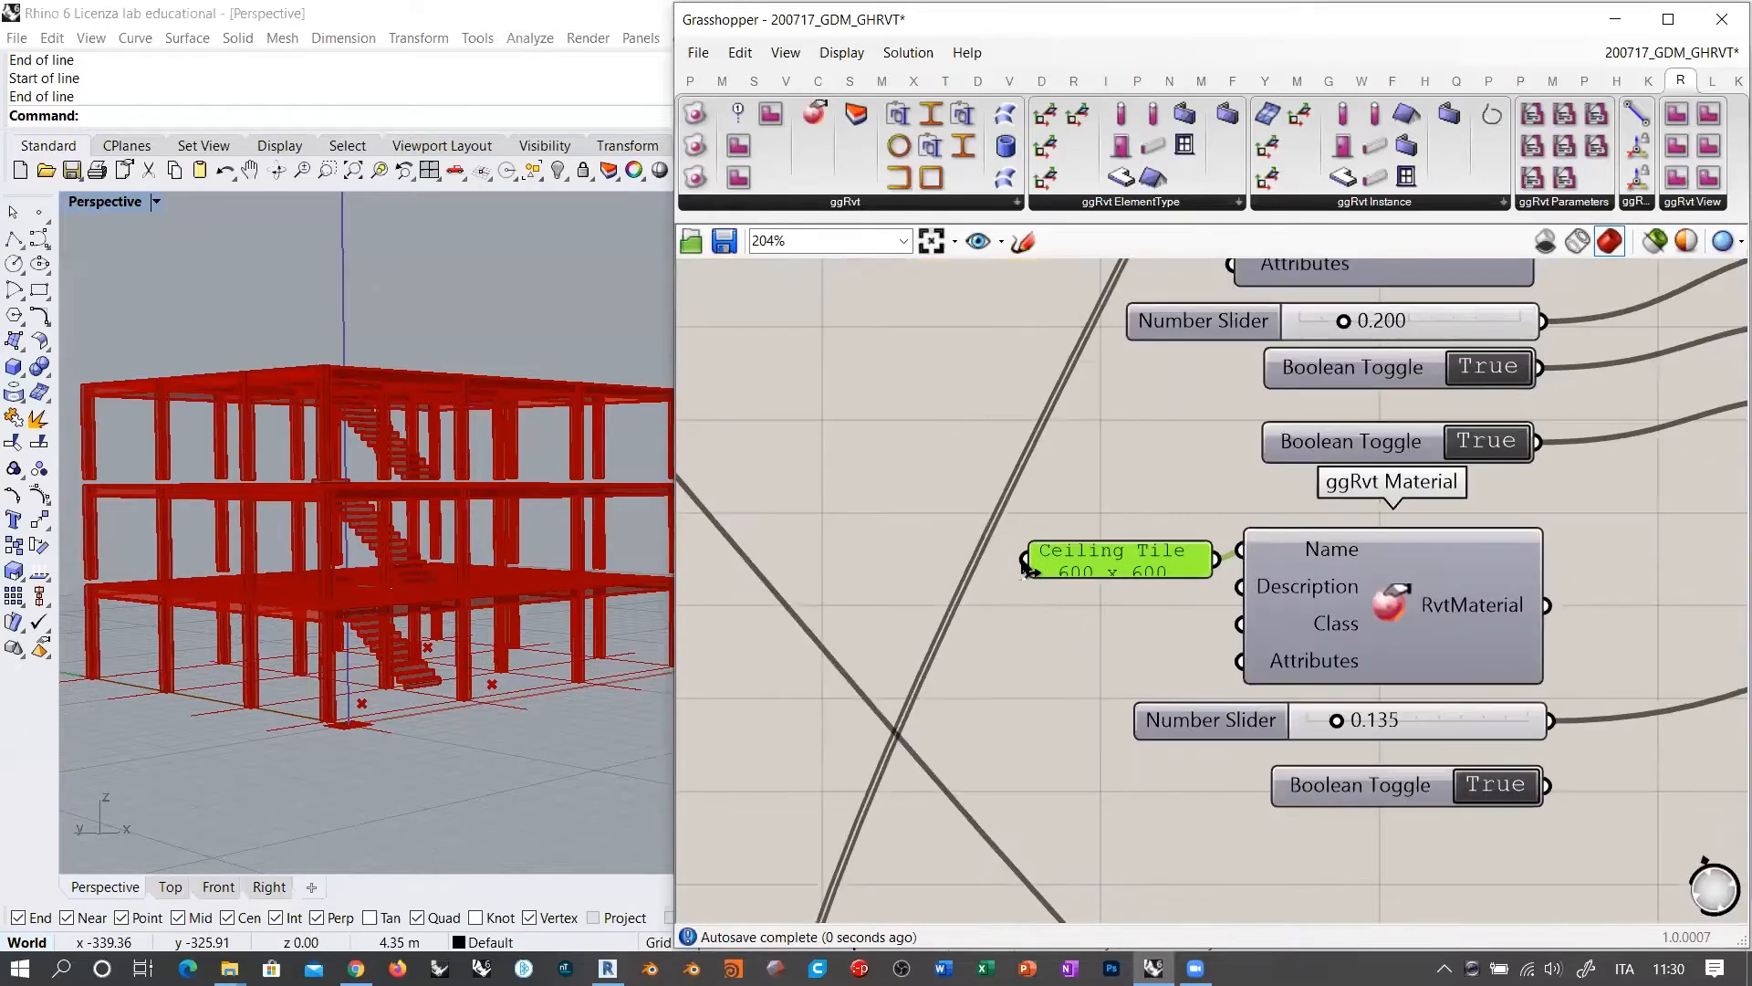
left_click_drag(1024, 566, 830, 559)
right_click_drag(1215, 633, 824, 554)
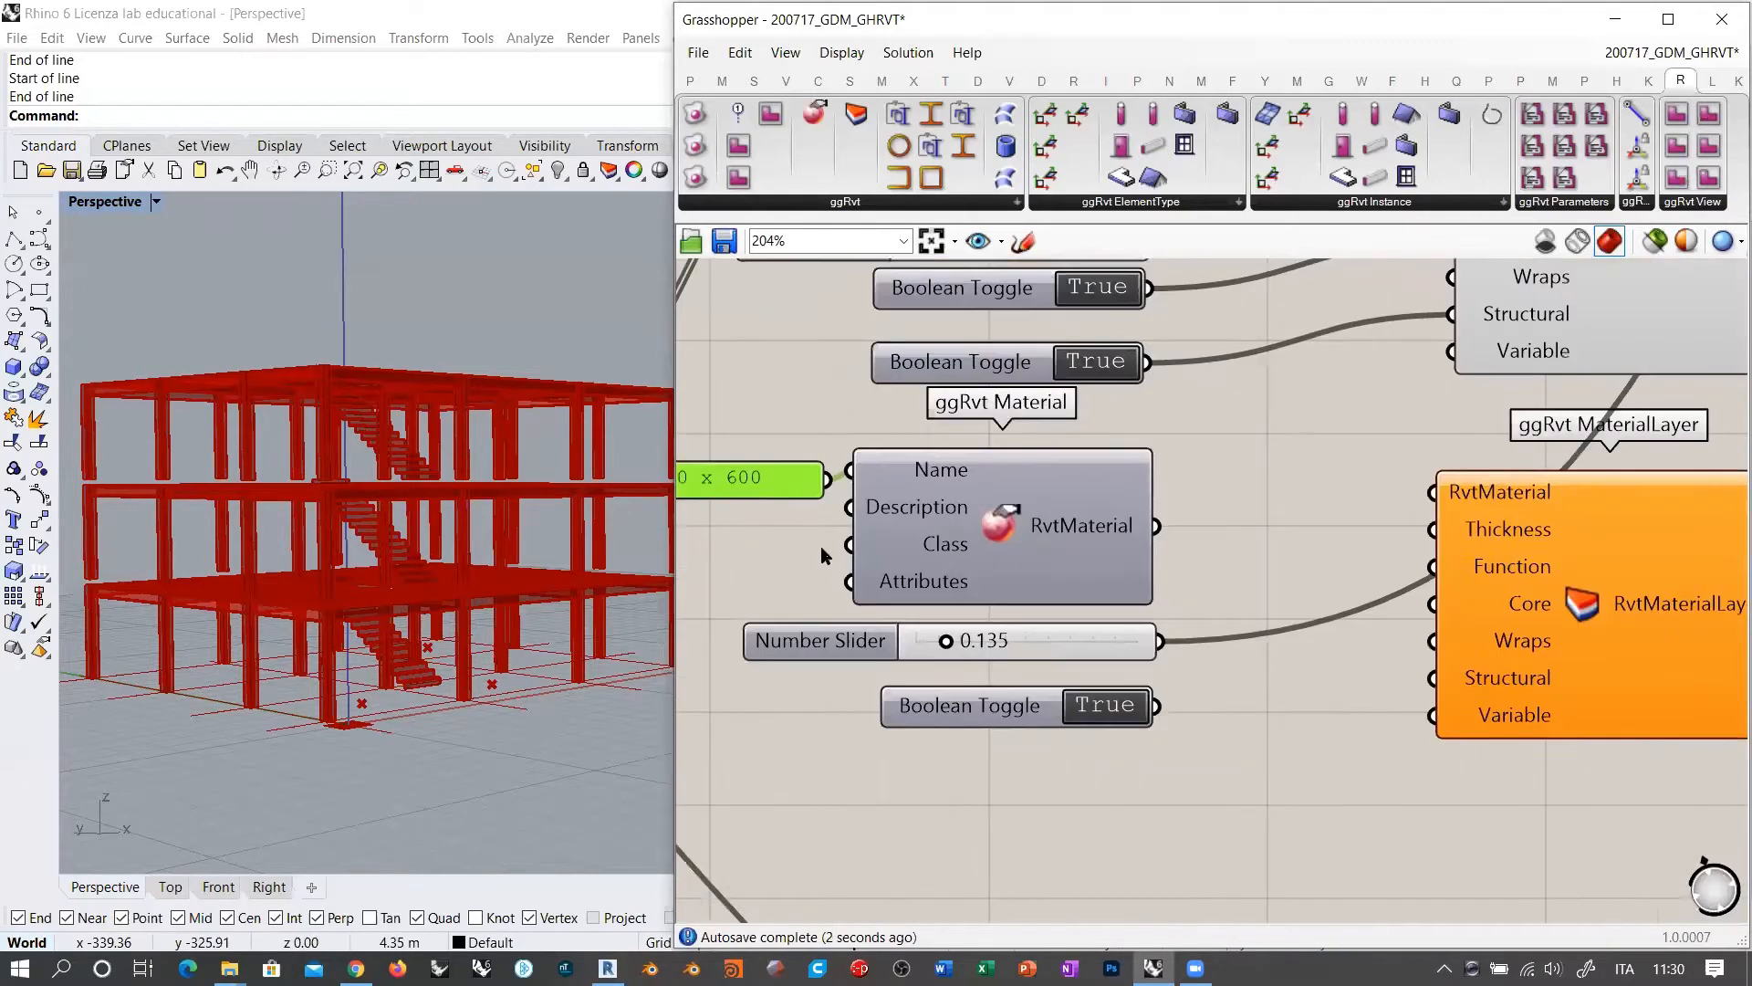
Step: Set the ceiling tile material's Class to Generic and connect the material to the fourth MaterialLayer's RvtMaterial input
scroll(824, 554, "down", 3)
right_click(918, 544)
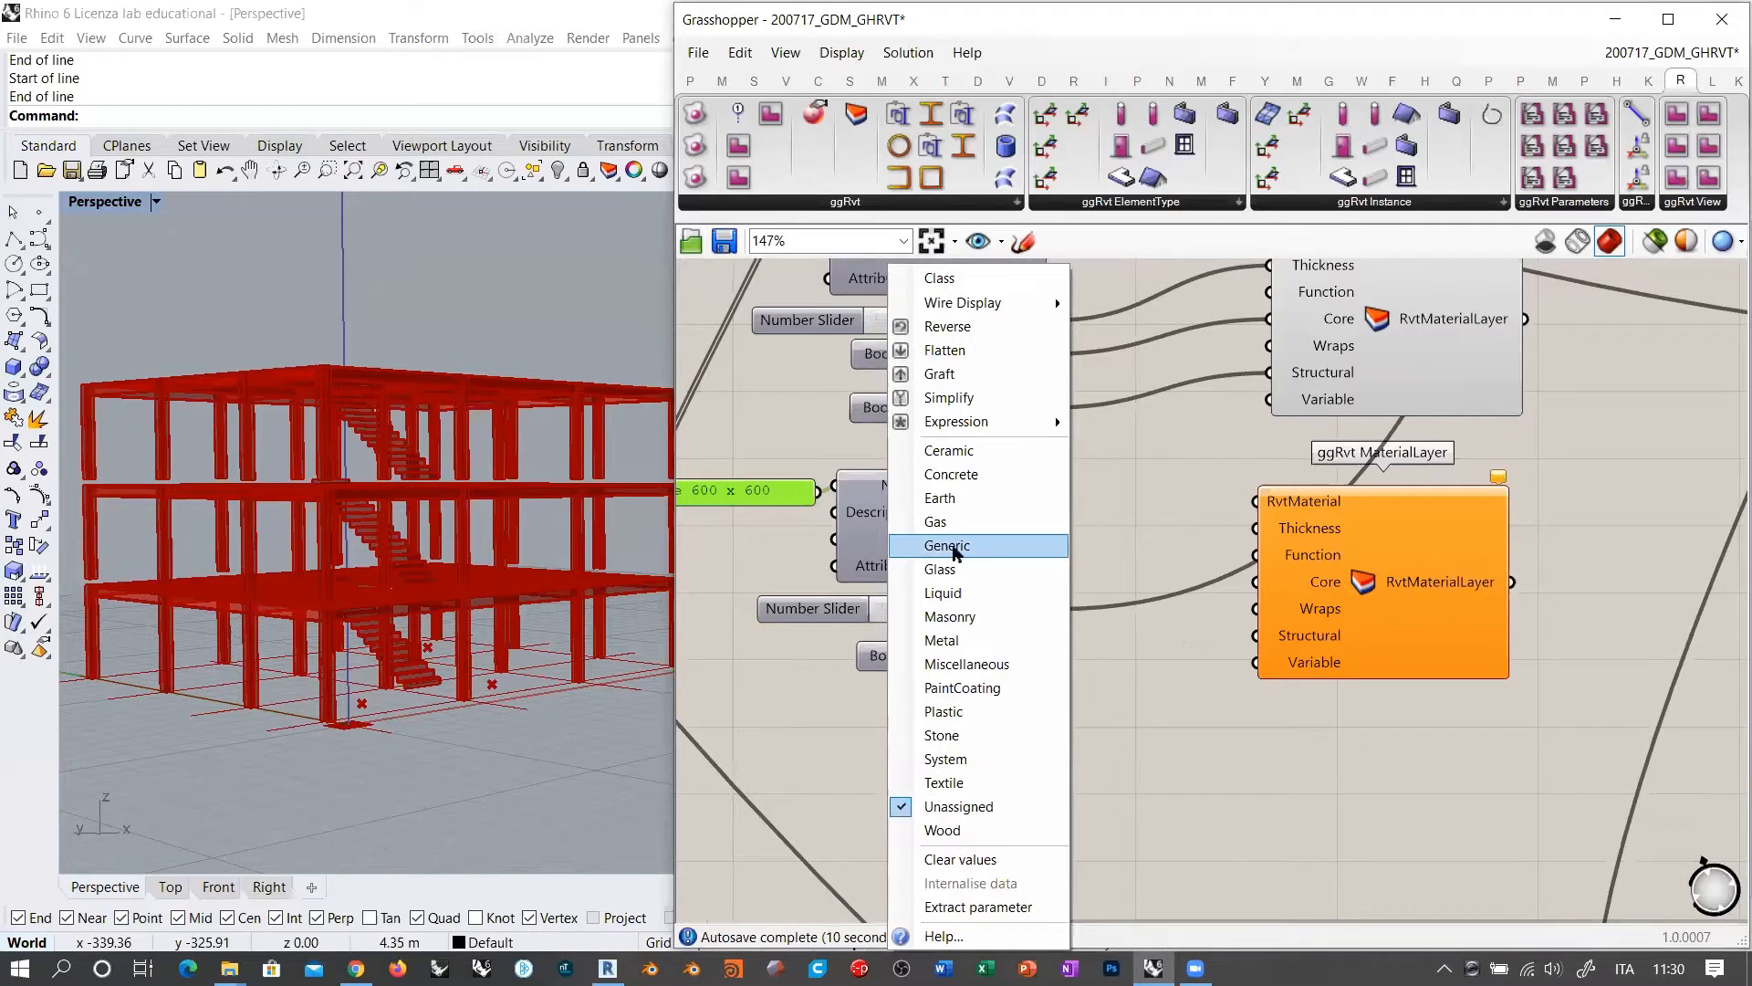
left_click(949, 546)
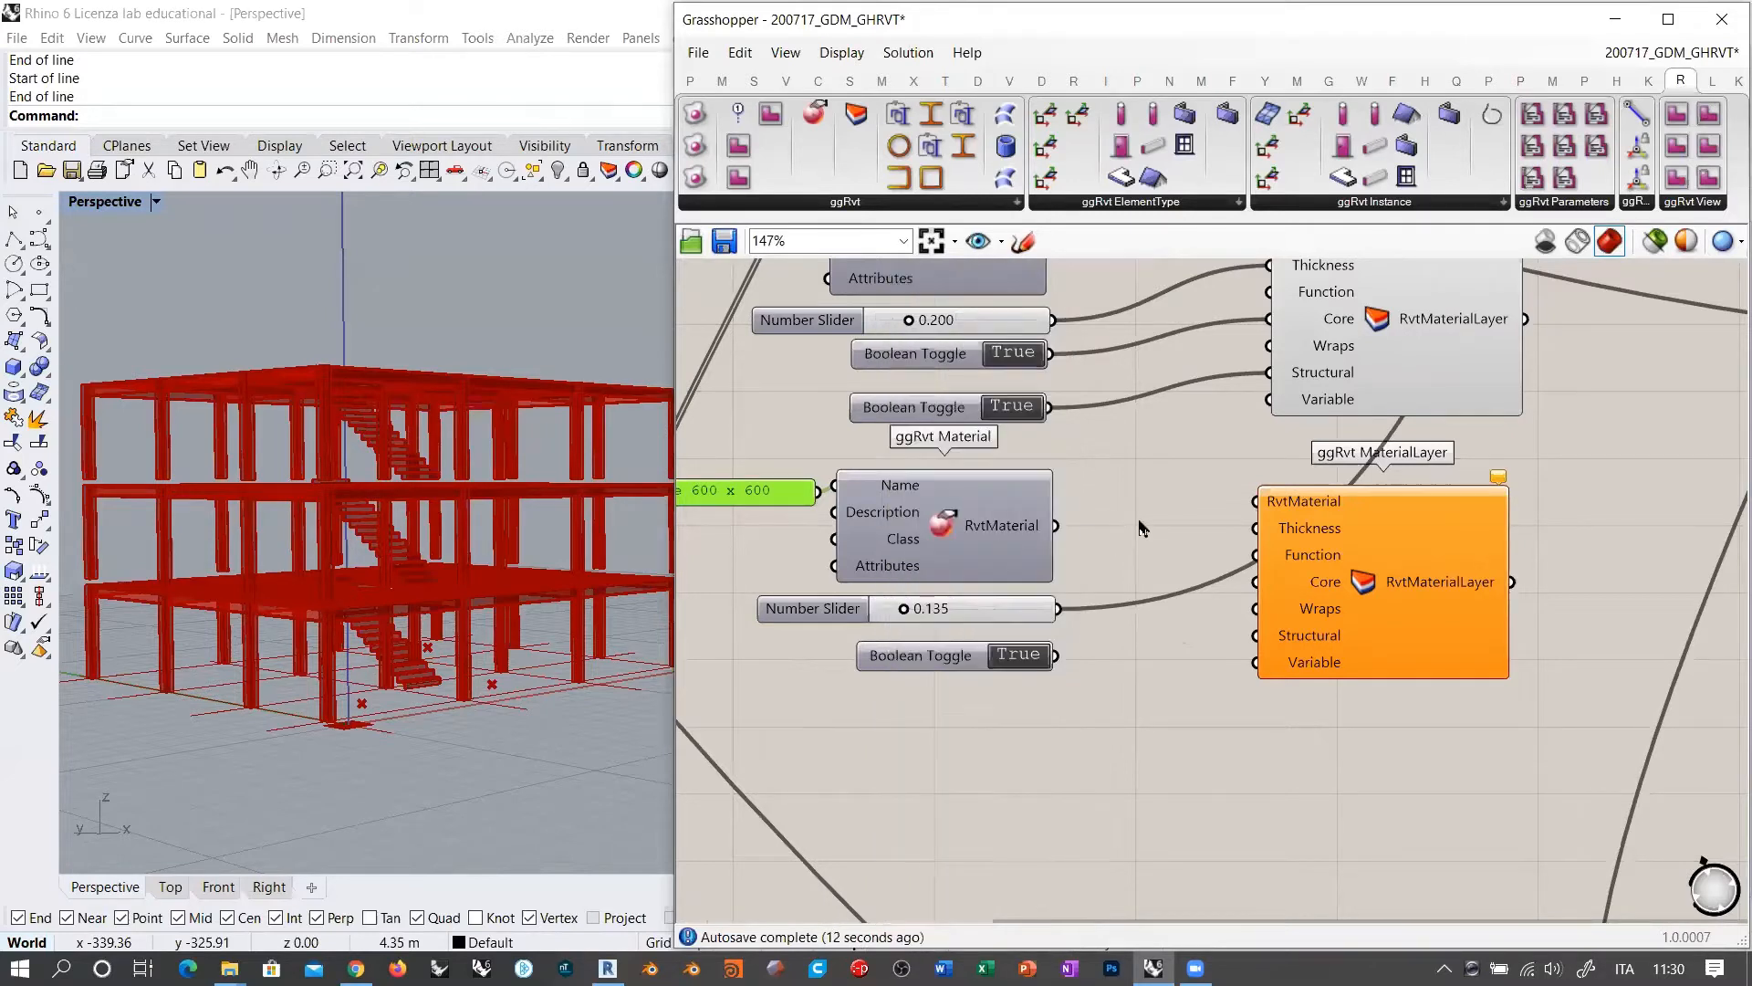
left_click_drag(754, 491, 751, 484)
left_click(758, 511)
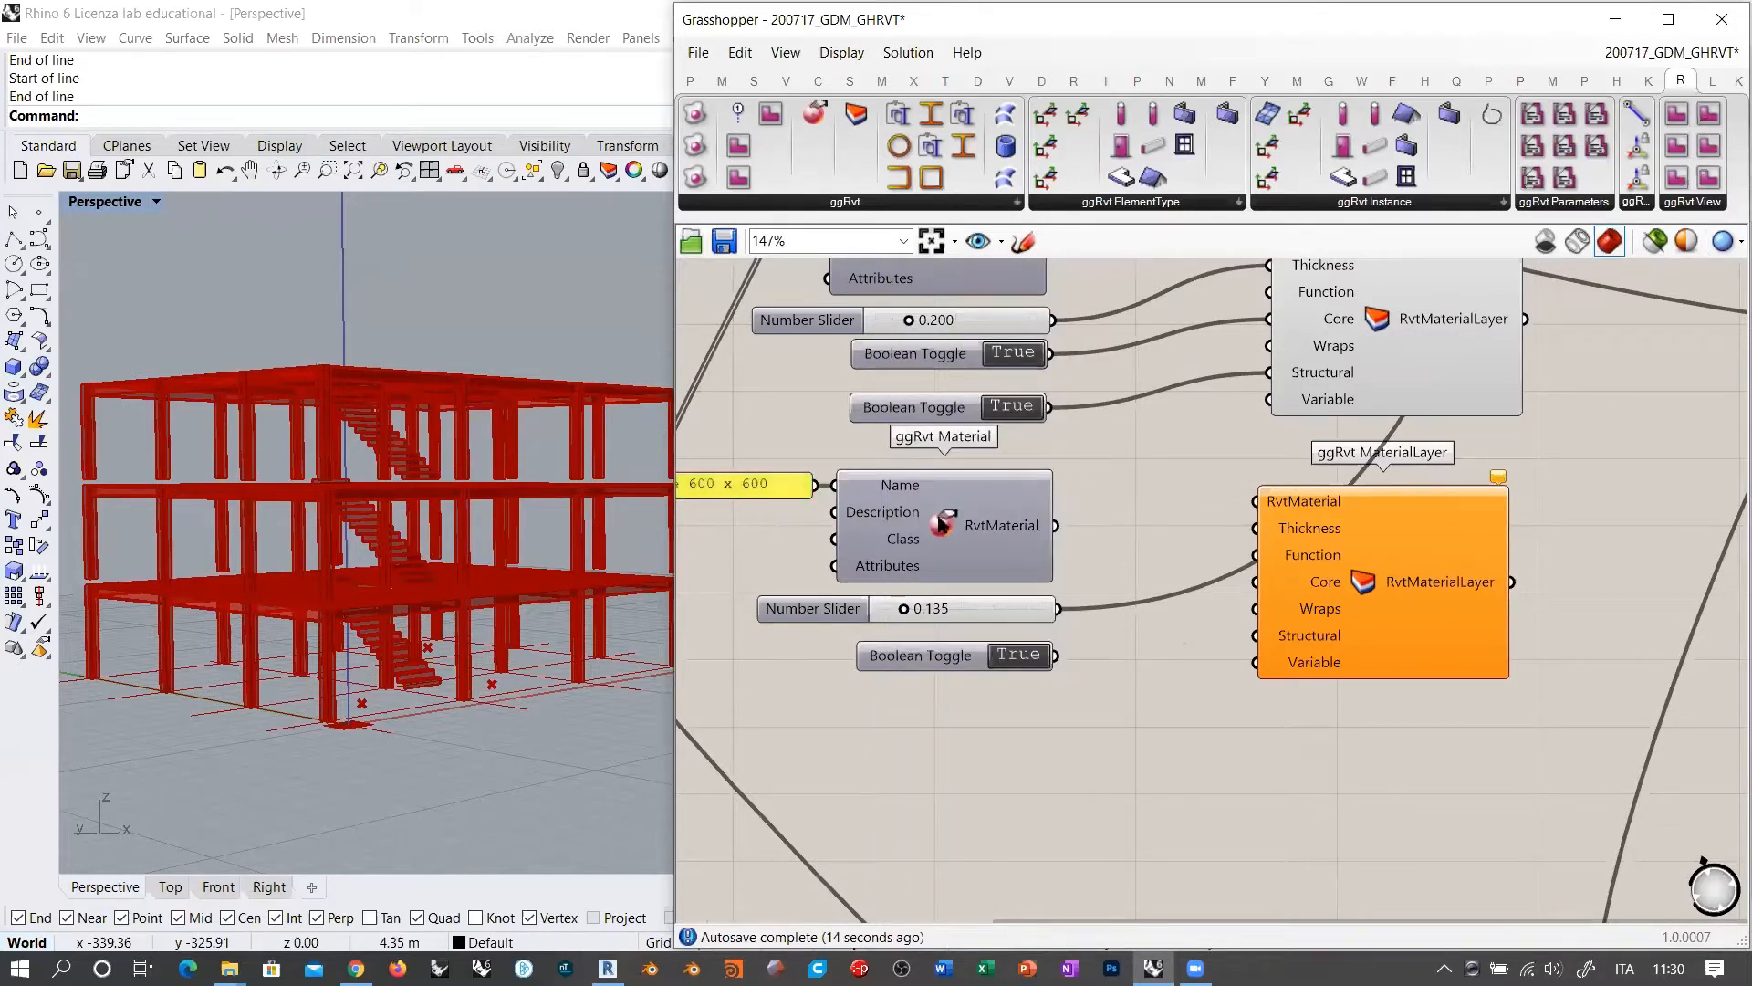
right_click_drag(901, 540, 948, 558)
right_click(951, 565)
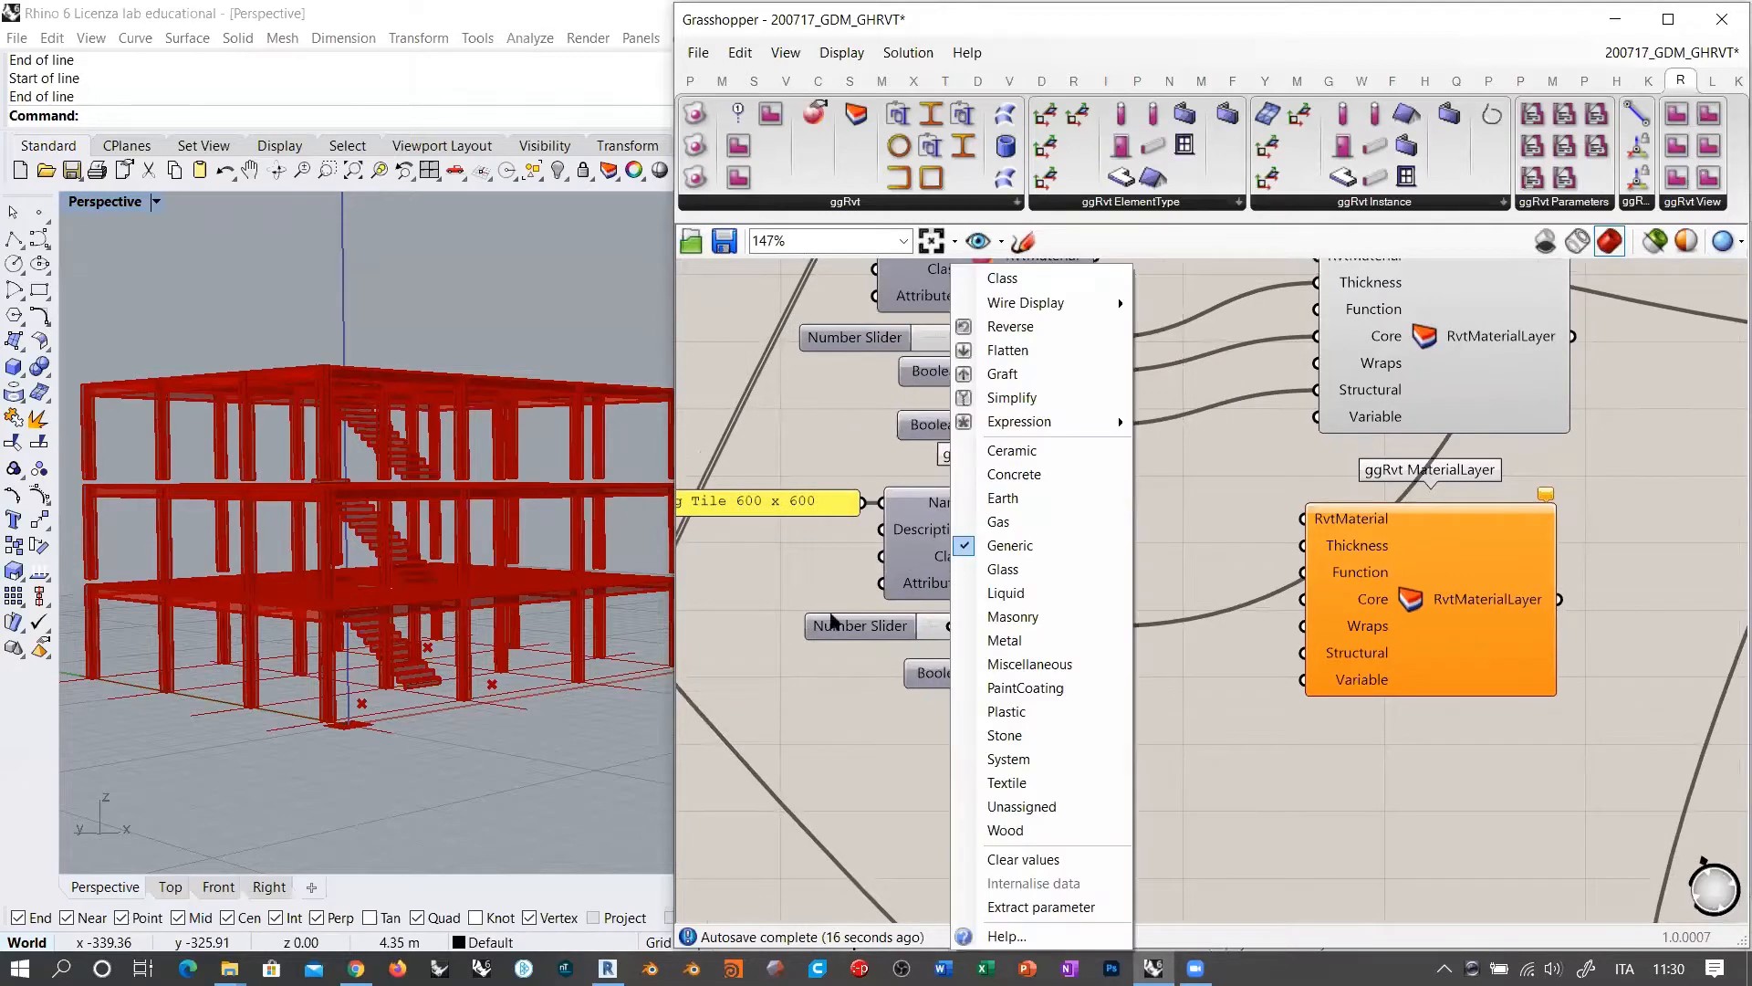
left_click(777, 560)
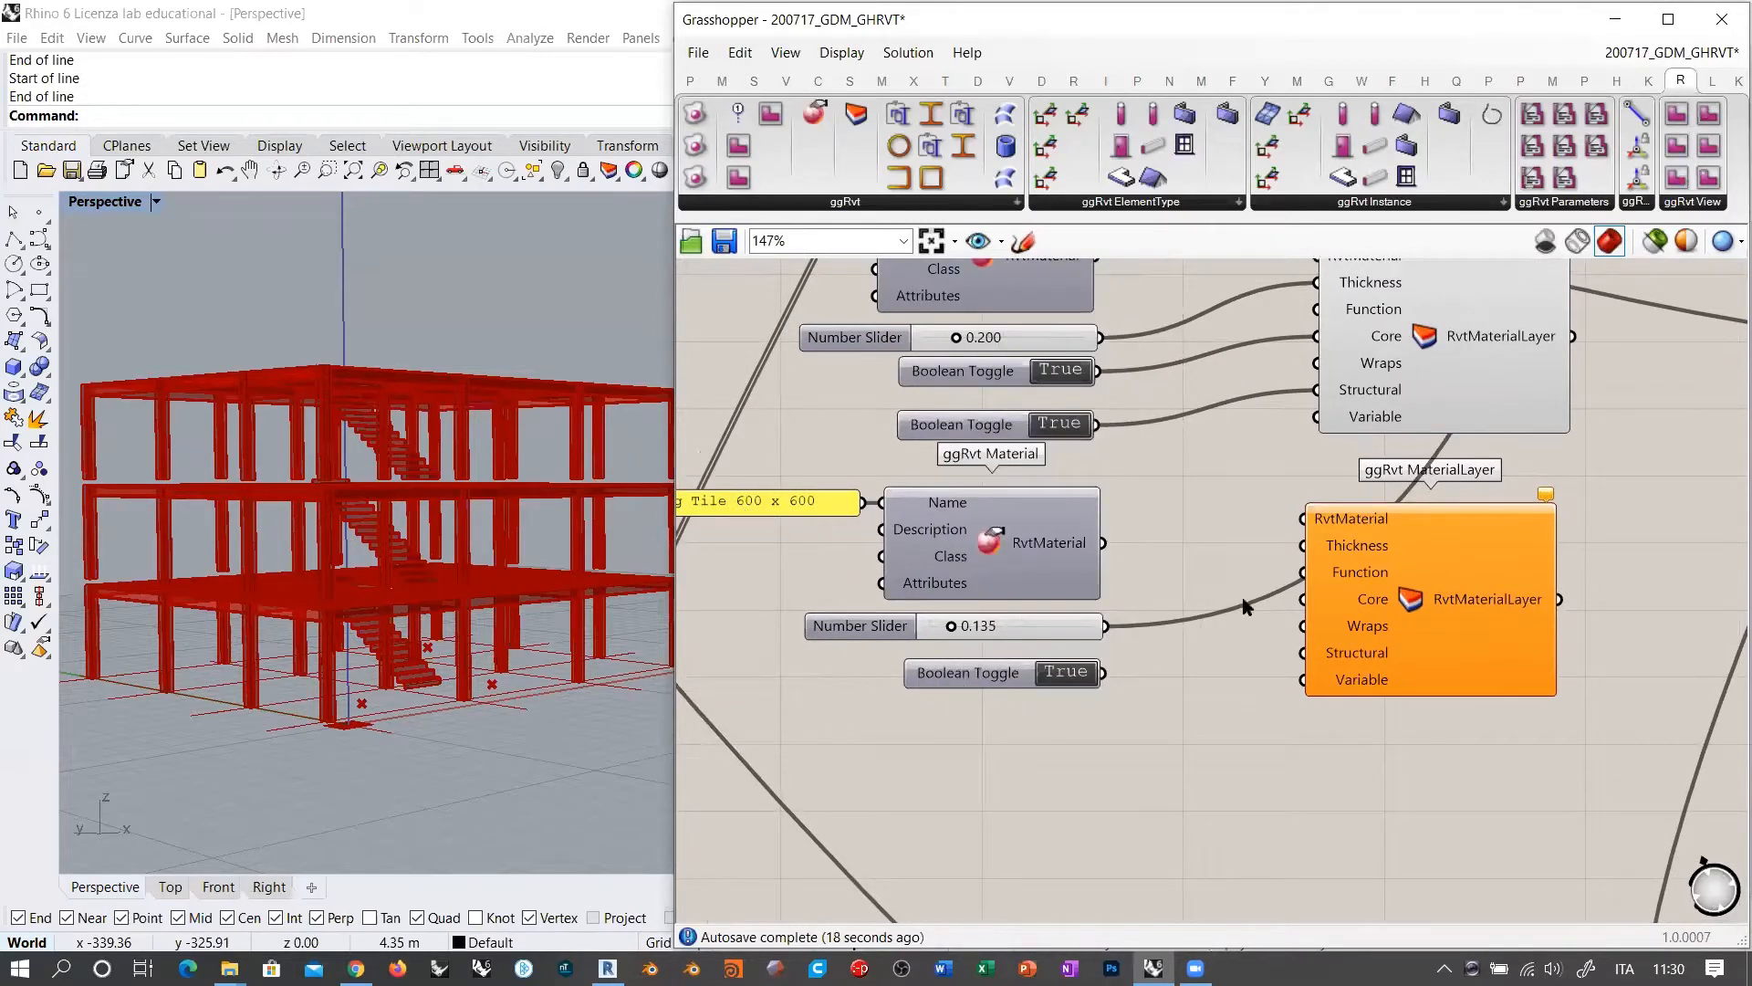
right_click_drag(1247, 606, 1188, 609)
left_click_drag(1046, 545, 1247, 522)
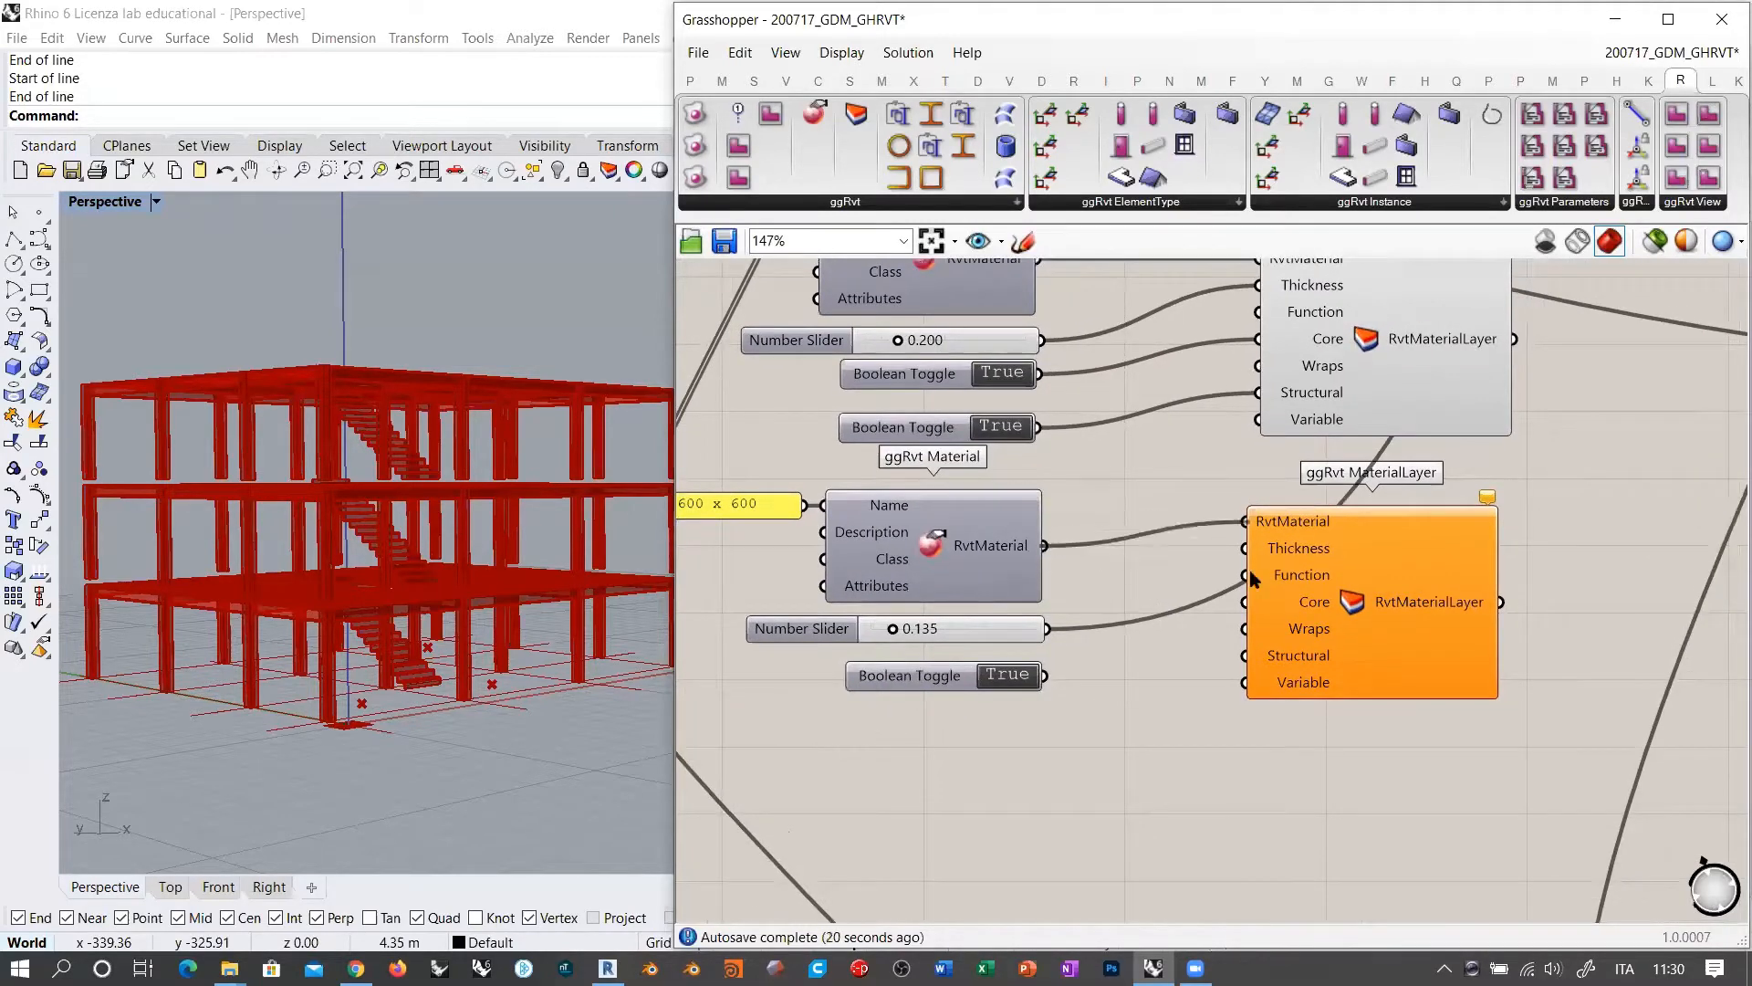
right_click(1303, 553)
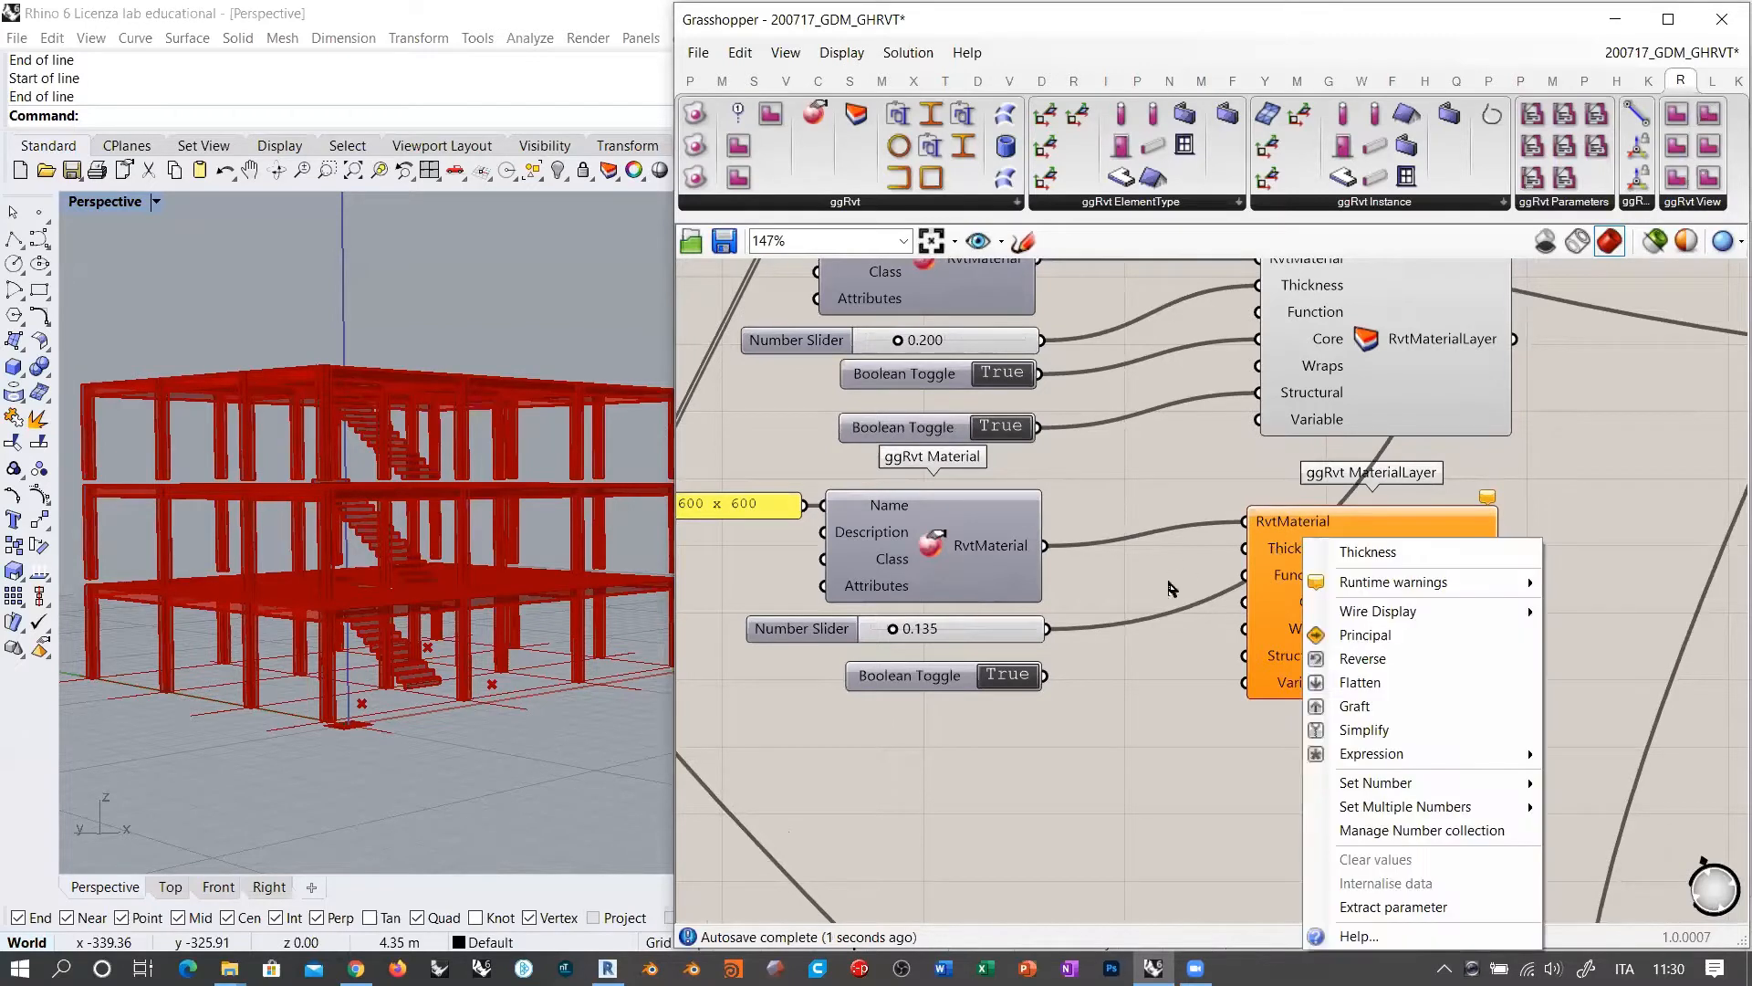
mouse_move(1351, 783)
left_click(1220, 677)
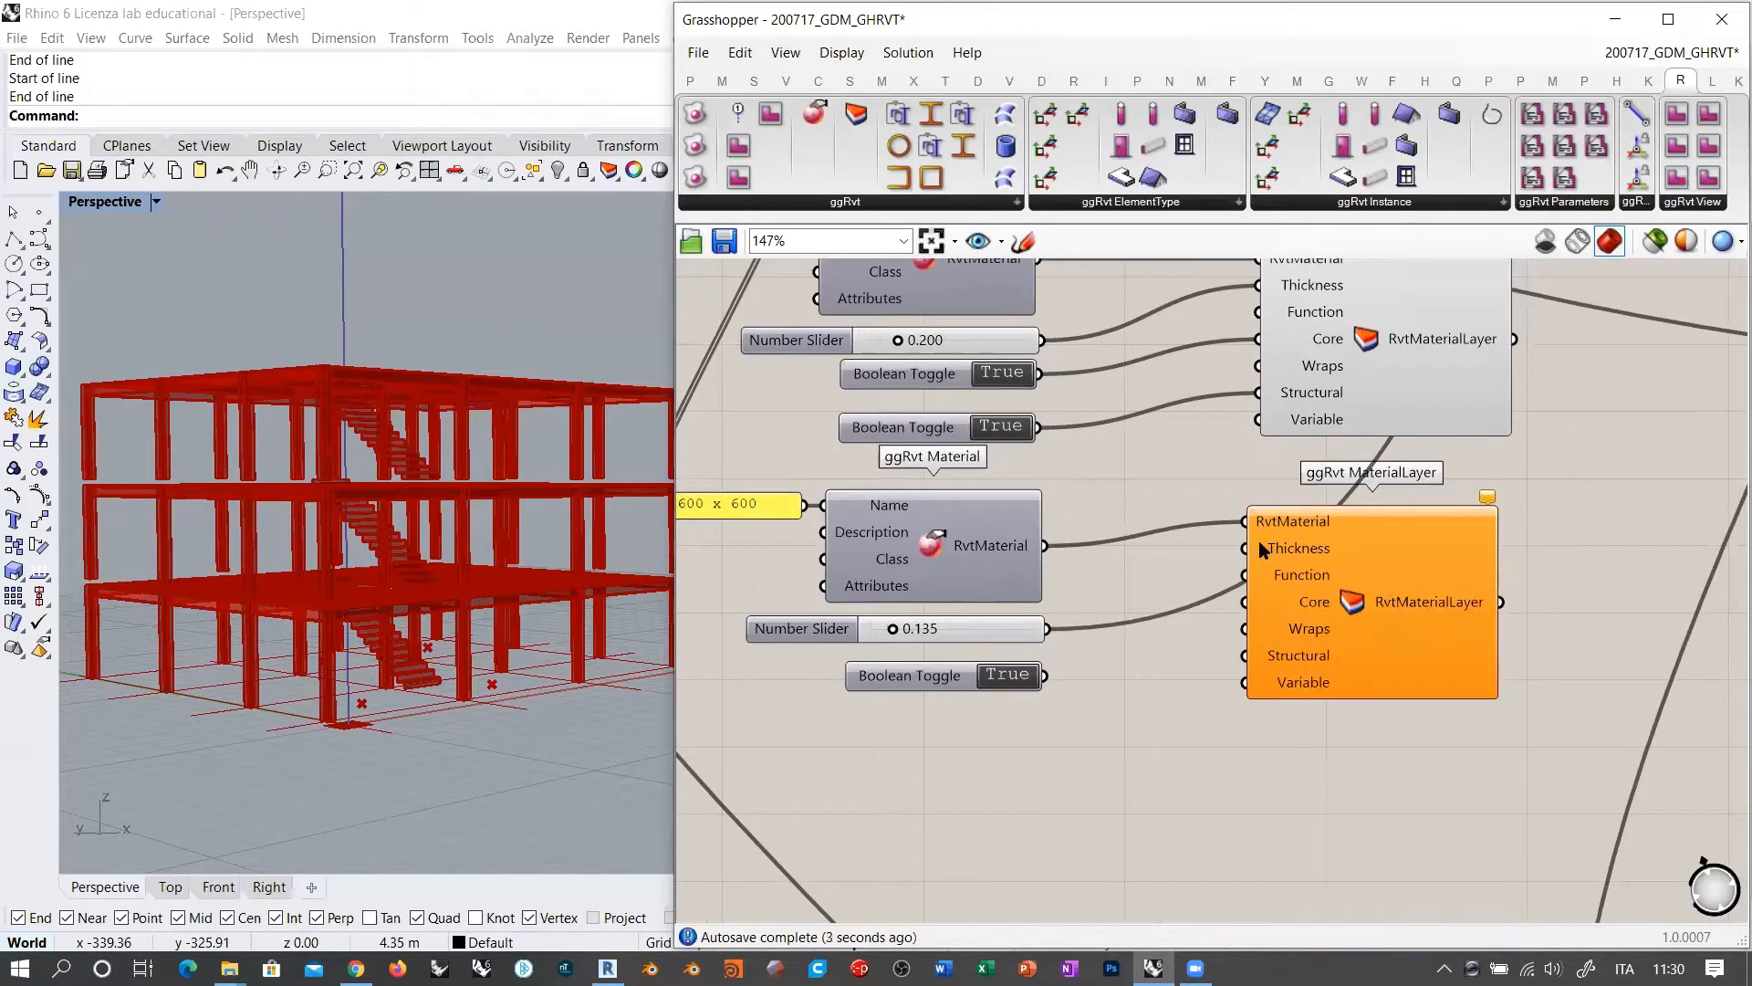
Step: Set the ceiling tile thickness slider to 0.05 and connect it to the fourth MaterialLayer's Thickness input
double_click(936, 629)
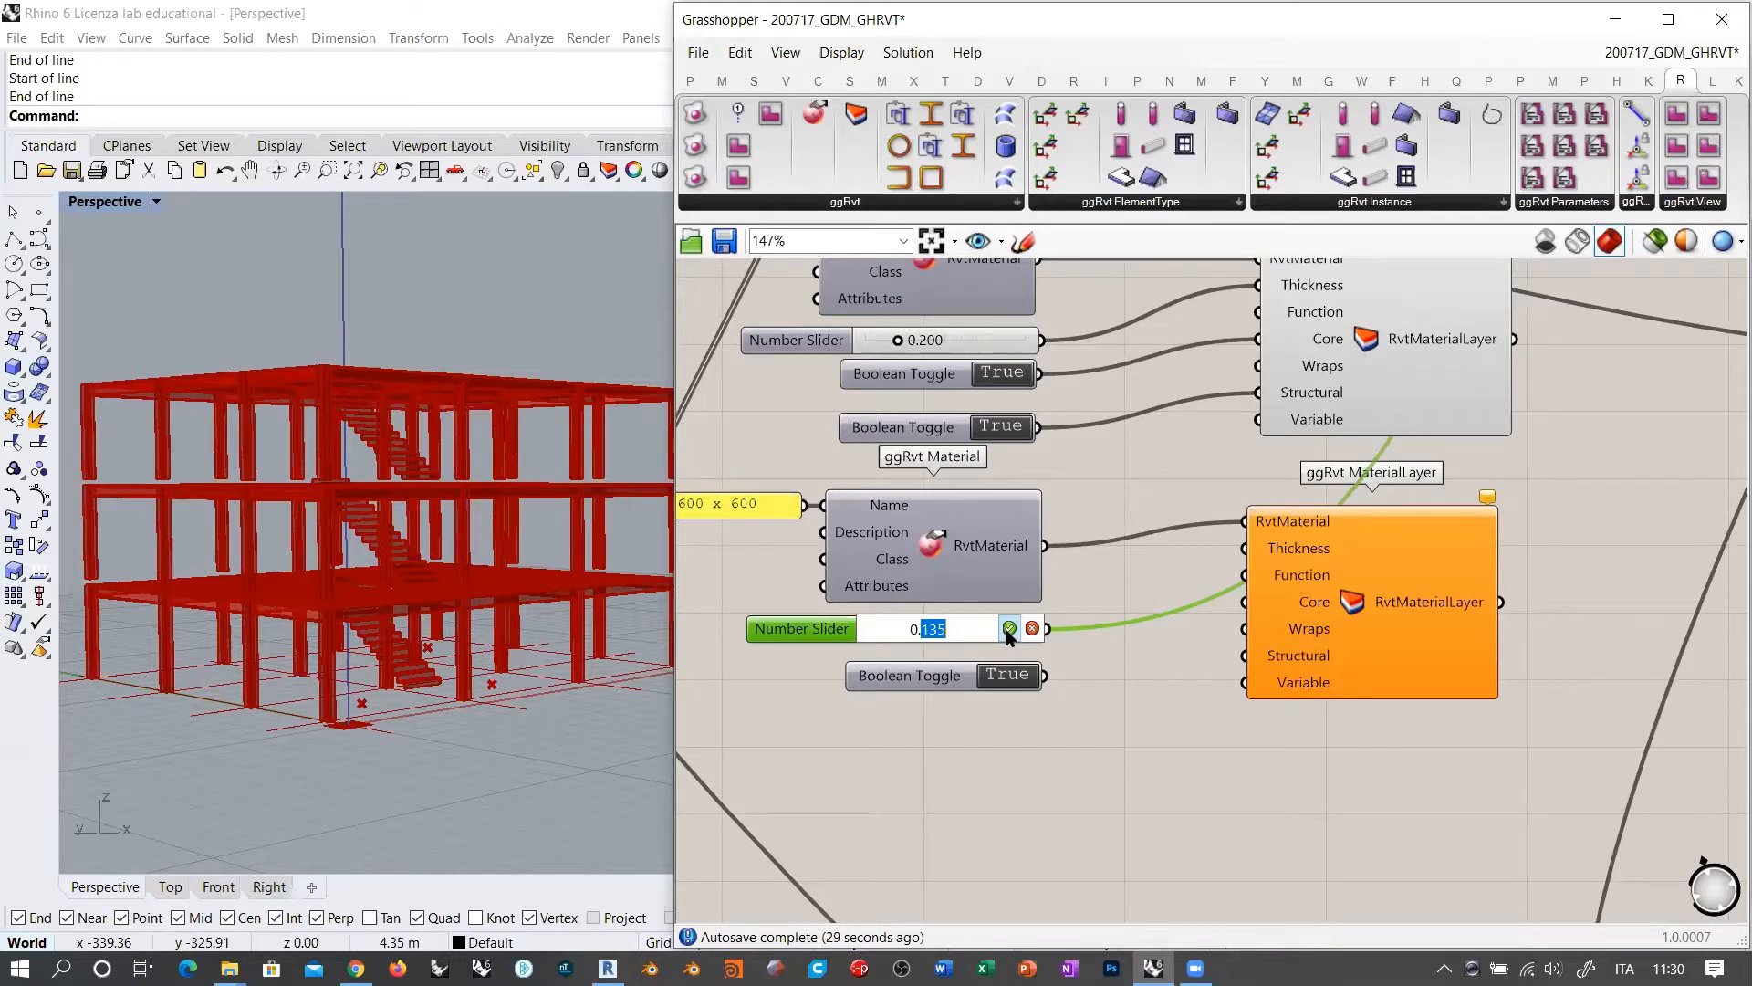
type("0.05")
key("Return")
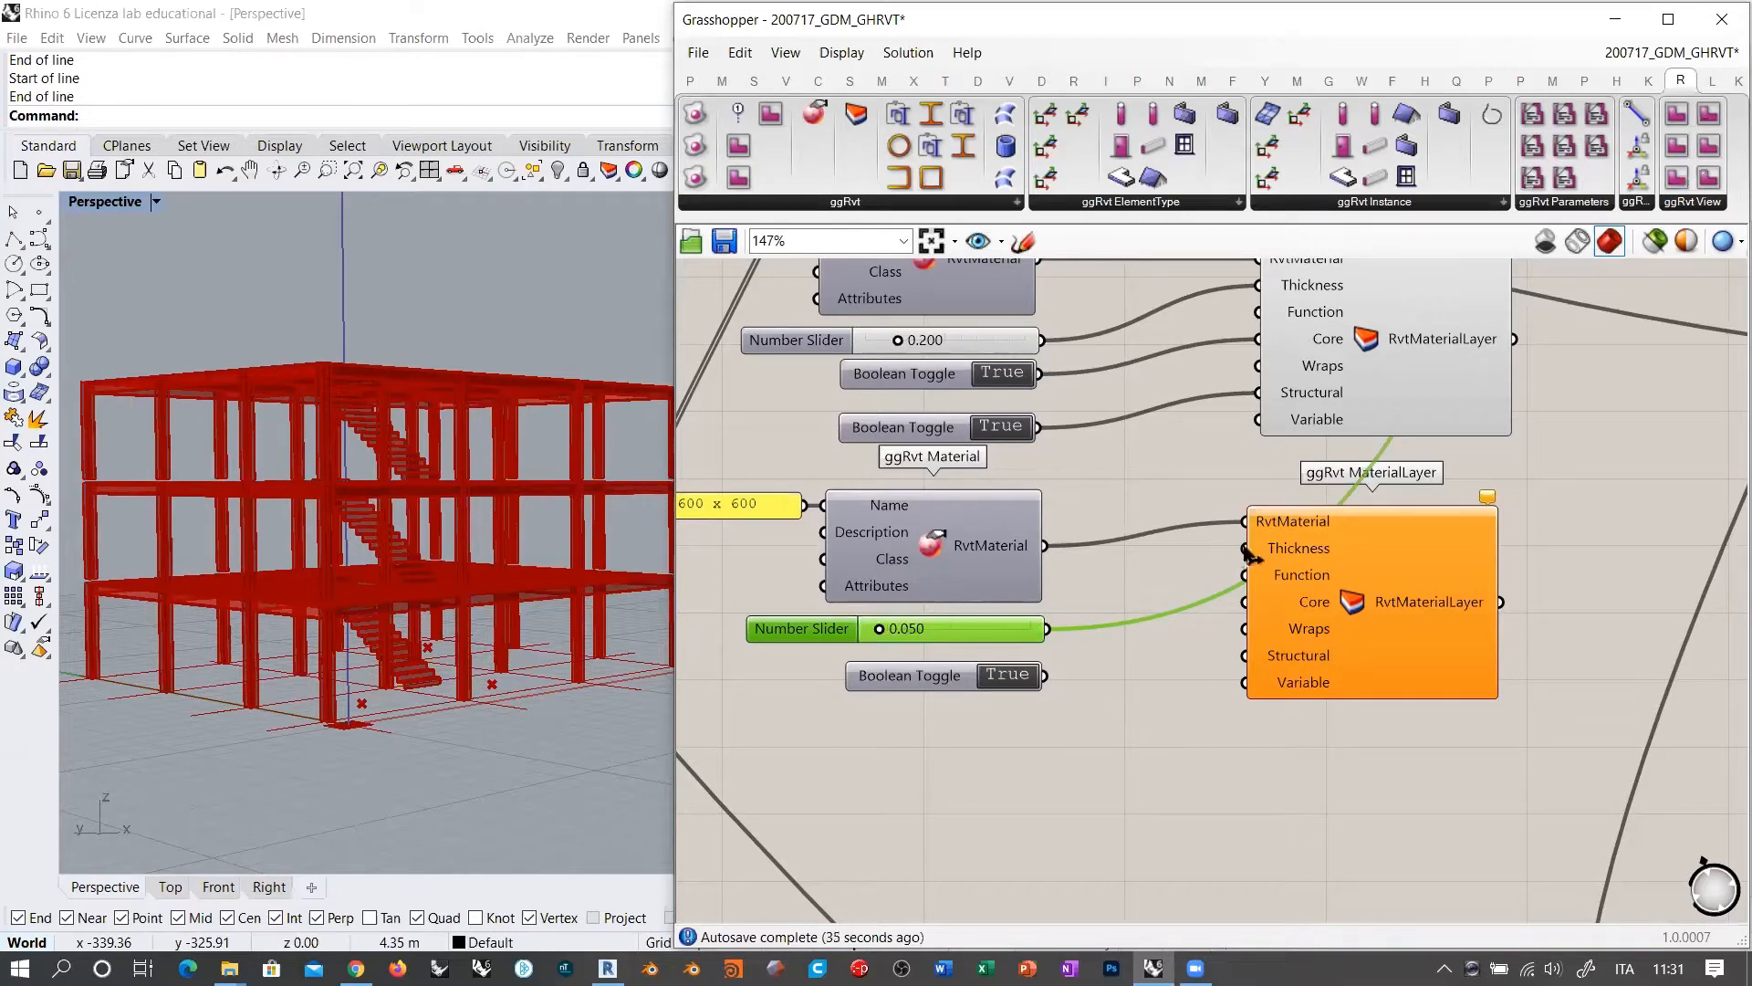
left_click_drag(1245, 548, 1066, 634)
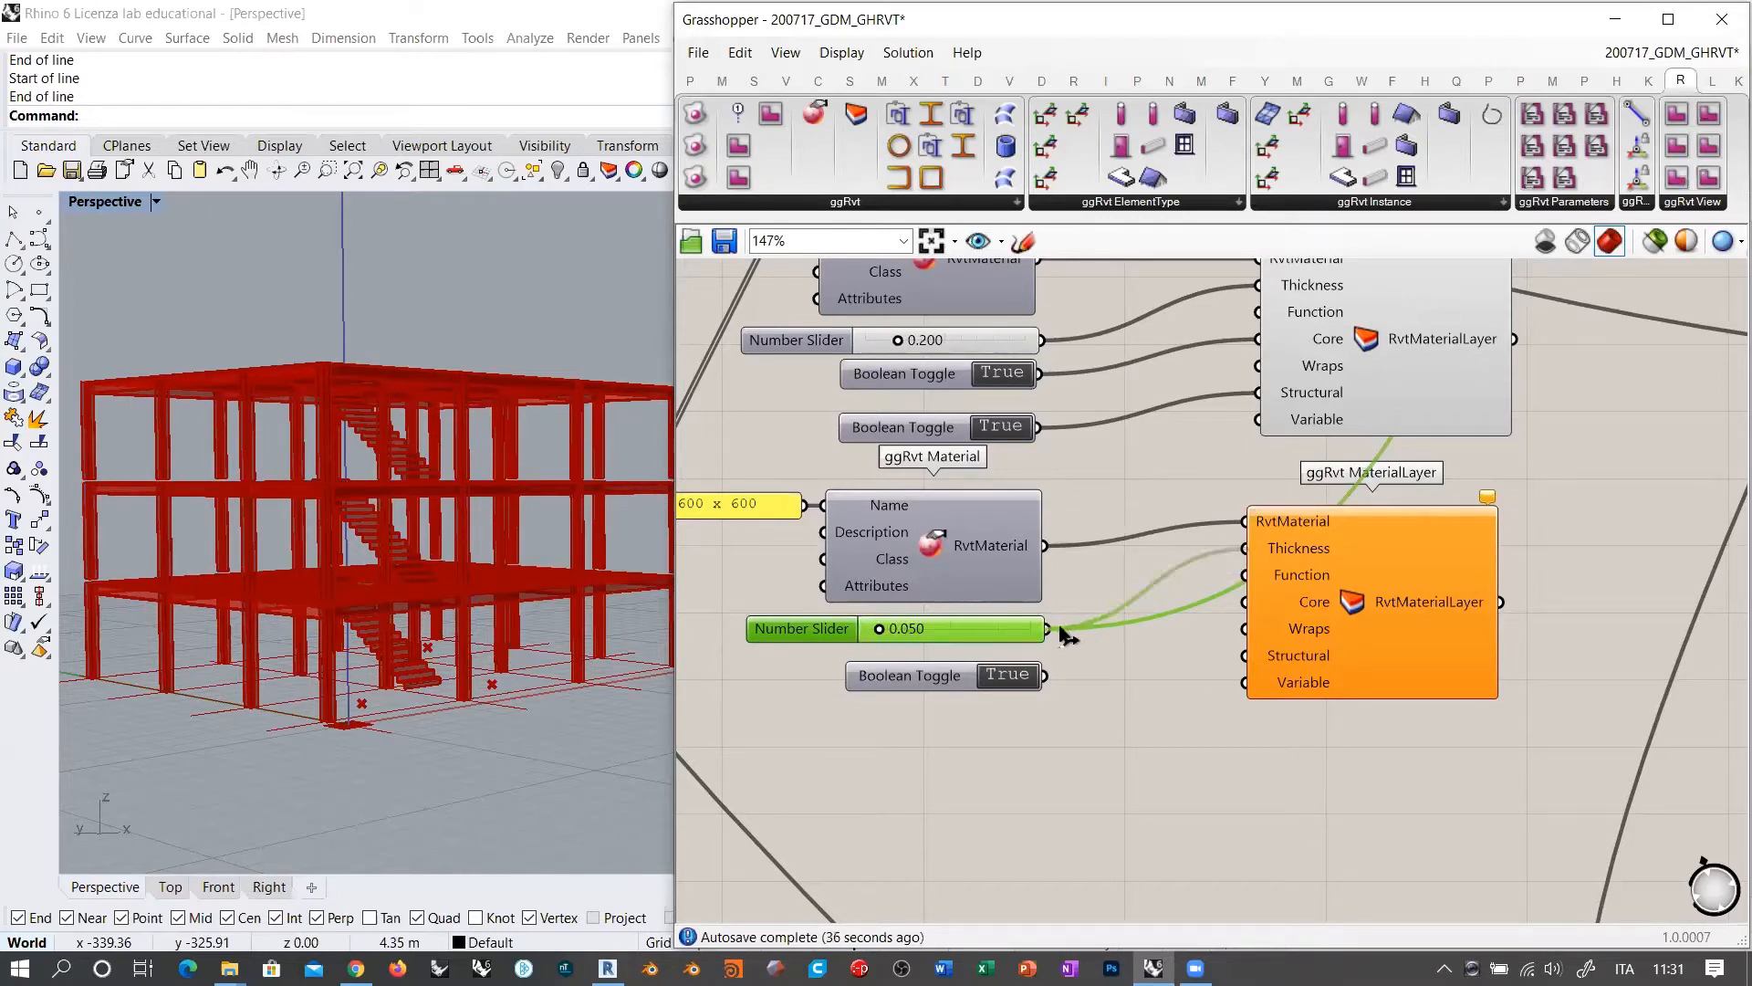
left_click(1104, 600)
scroll(1118, 611, "down", 3)
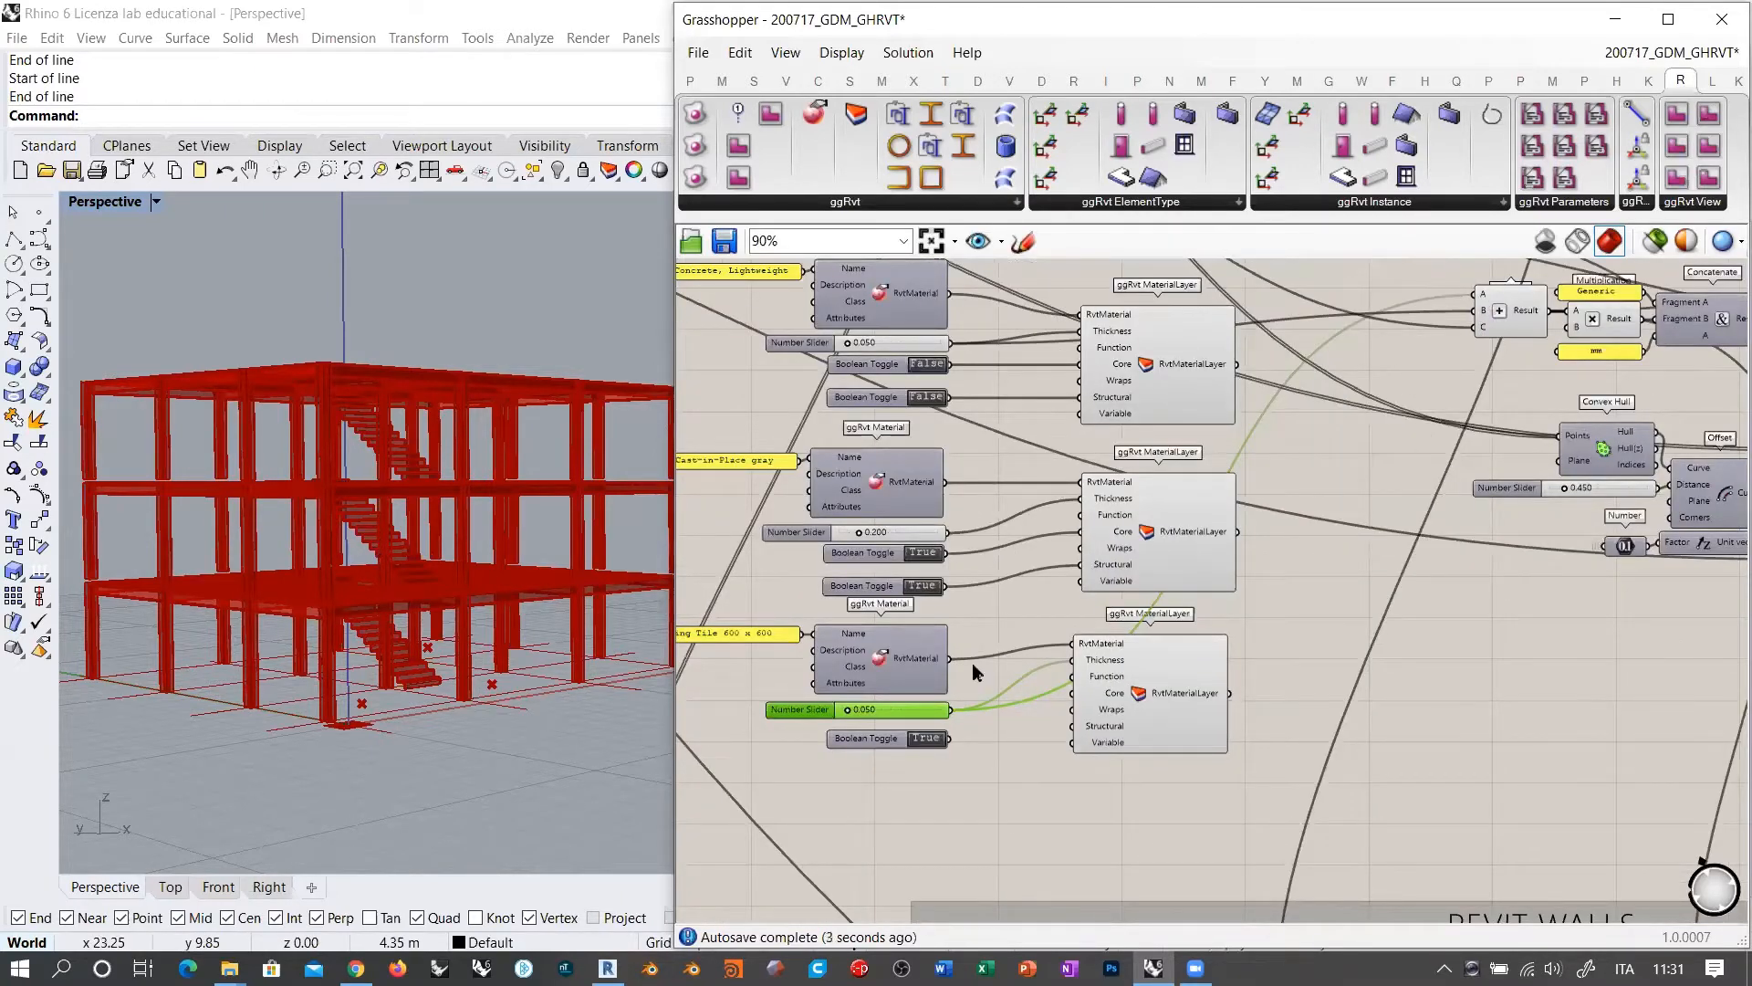
Step: Choose the fourth MaterialLayer's Function and feed its Core and Structural inputs from two Boolean toggles set to False
scroll(1077, 617, "up", 4)
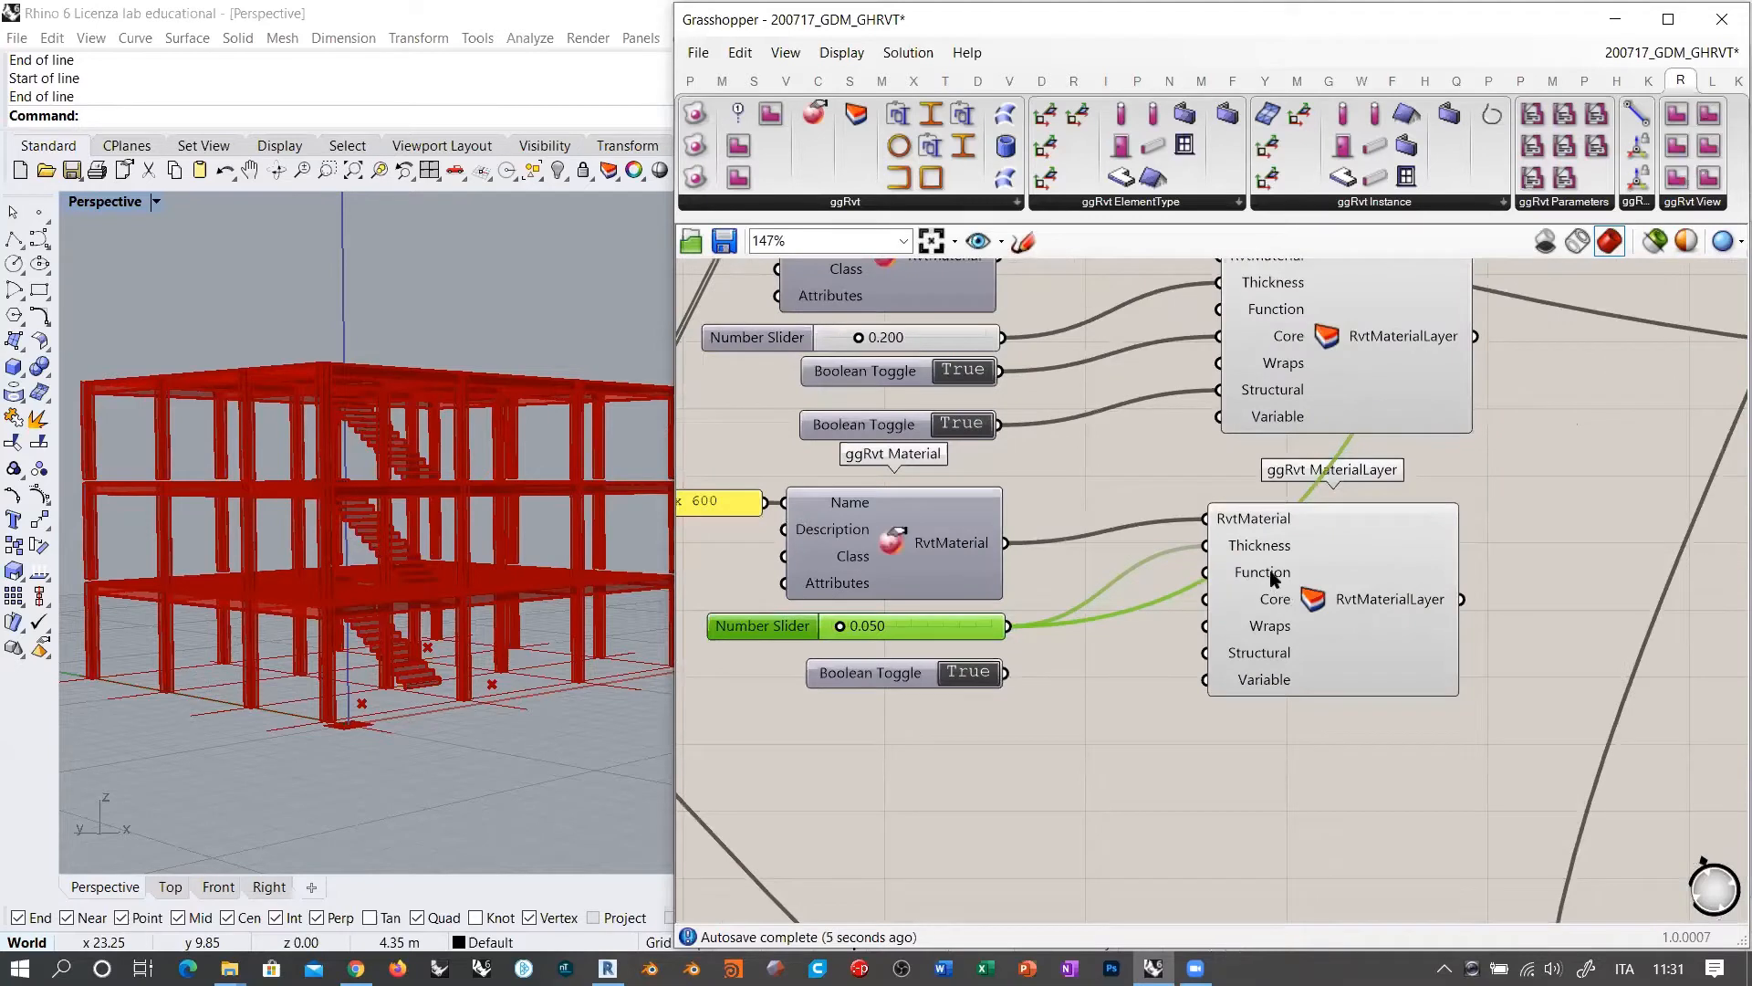
right_click(1271, 572)
left_click(1302, 765)
double_click(969, 673)
left_click_drag(1004, 673, 1205, 599)
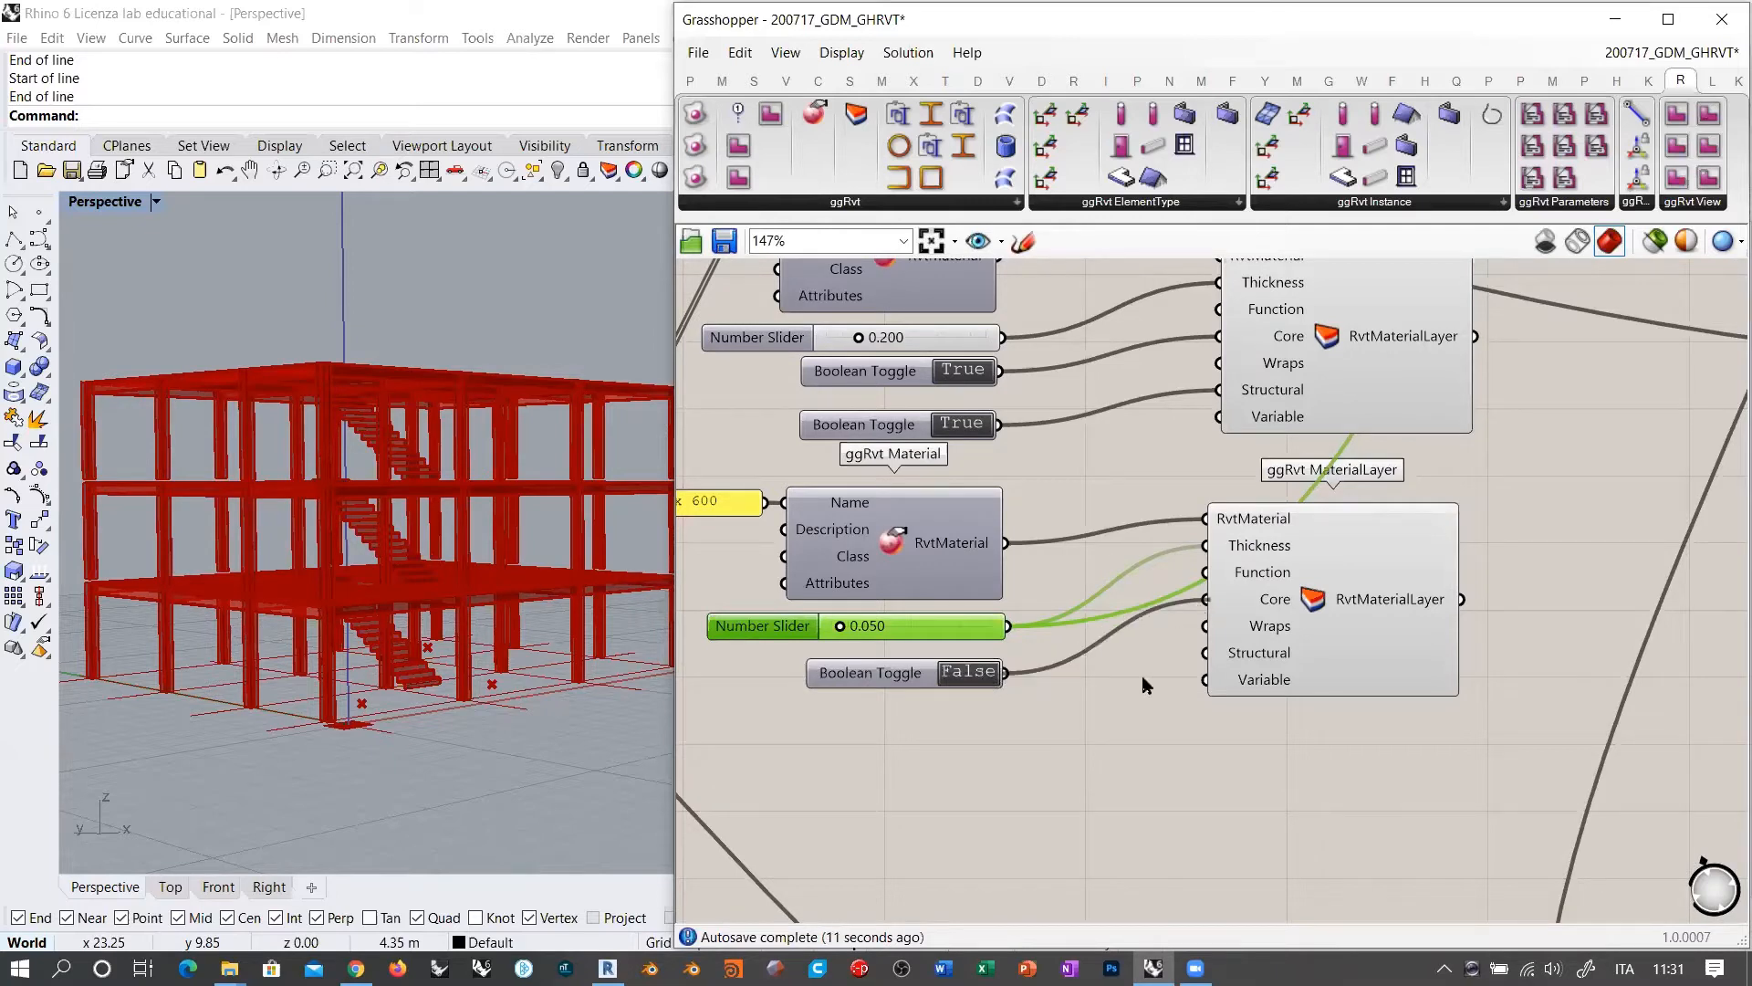
left_click_drag(910, 677, 1196, 656, "alt")
left_click(1095, 750)
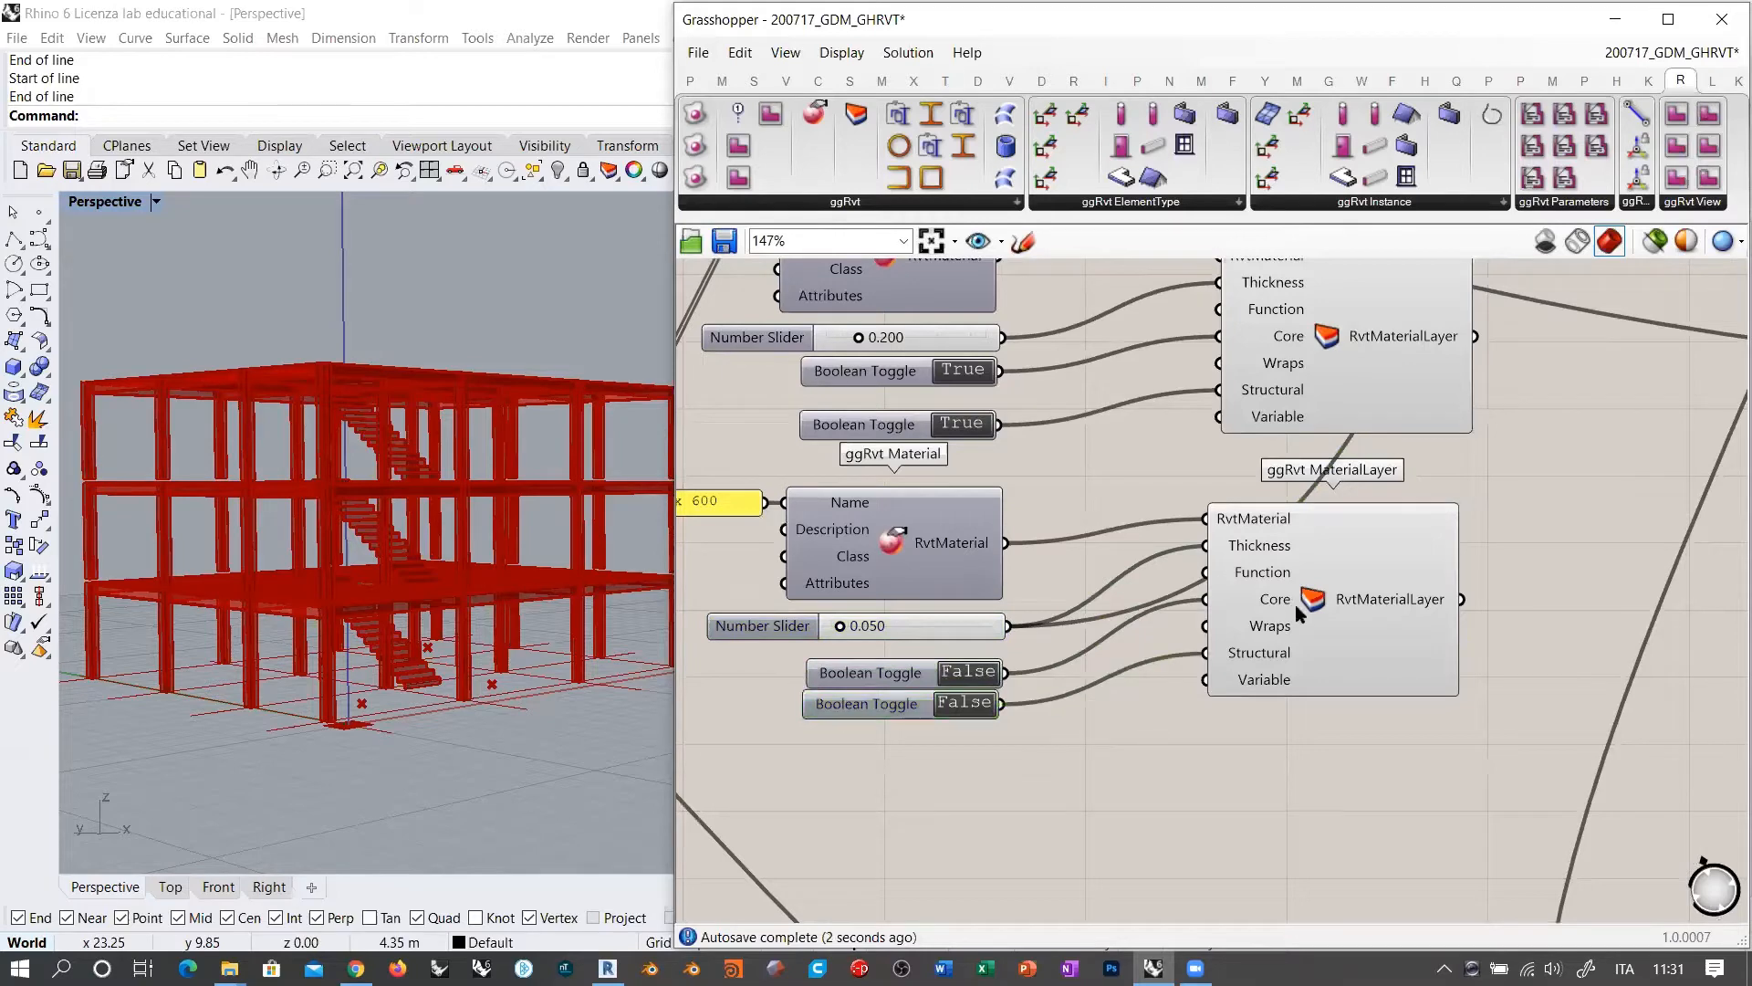
Step: Align the fourth MaterialLayer under the third one
left_click_drag(1295, 605, 1324, 619)
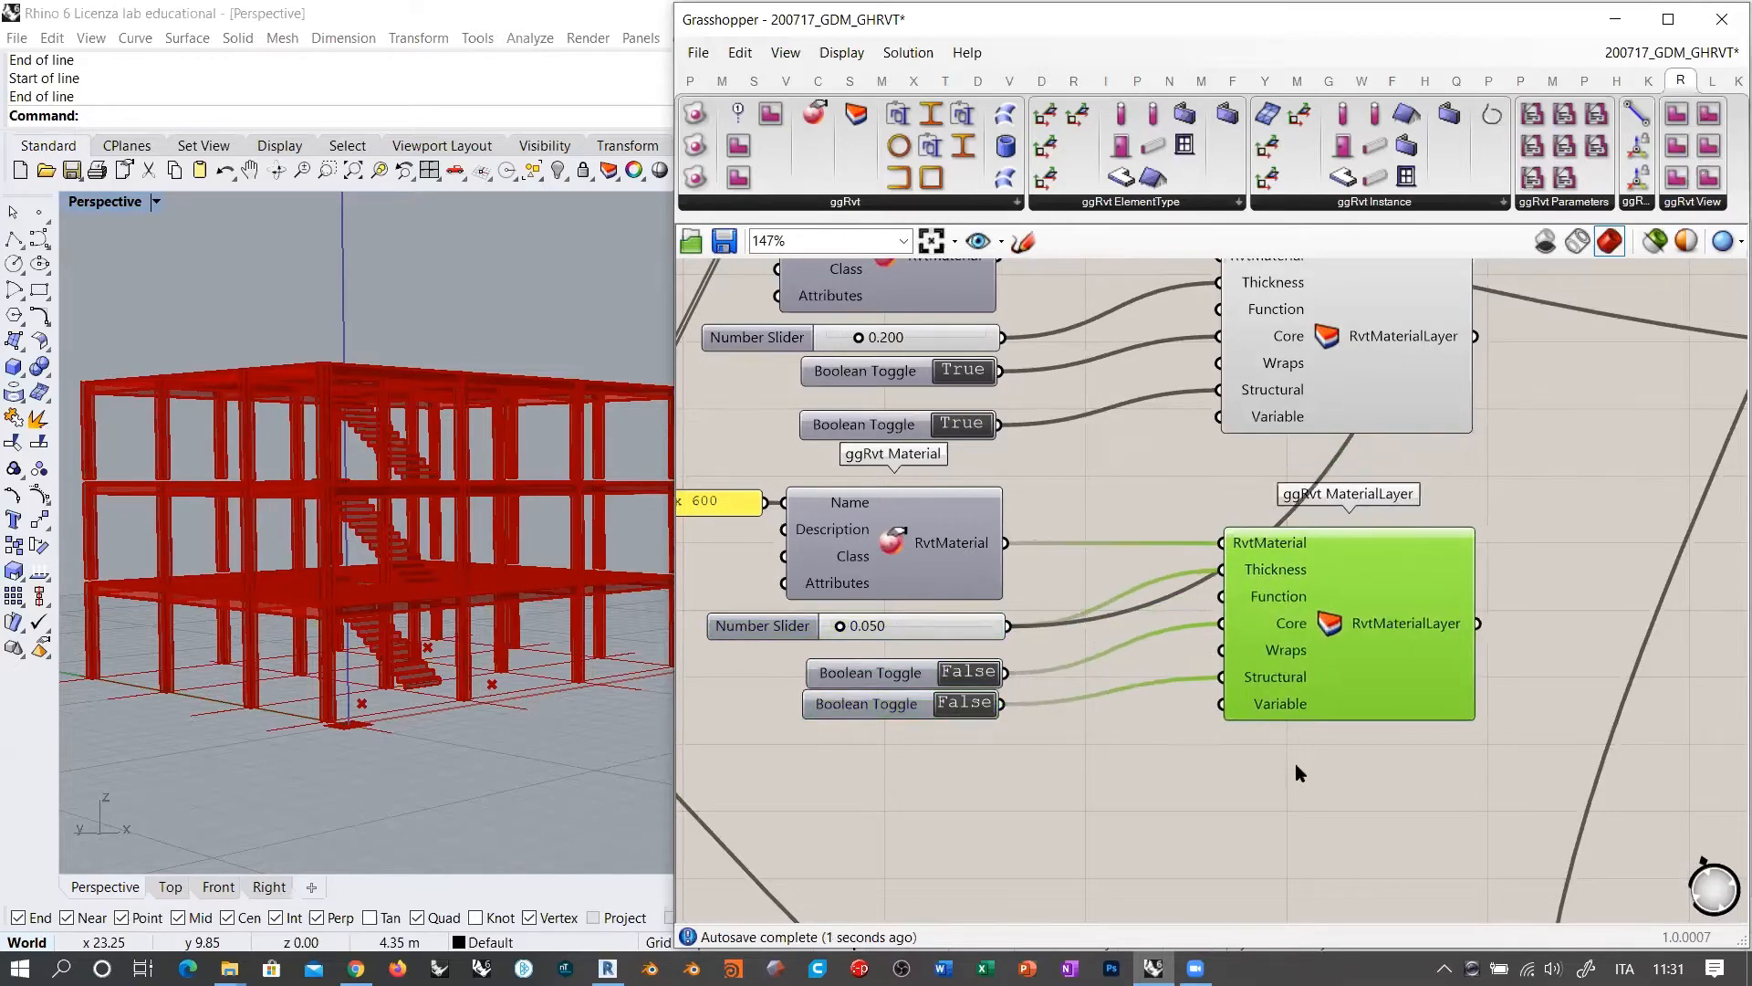
left_click(1295, 764)
scroll(1278, 613, "down", 2)
right_click_drag(1278, 614, 1123, 741)
scroll(1145, 649, "down", 1)
scroll(1147, 655, "down", 2)
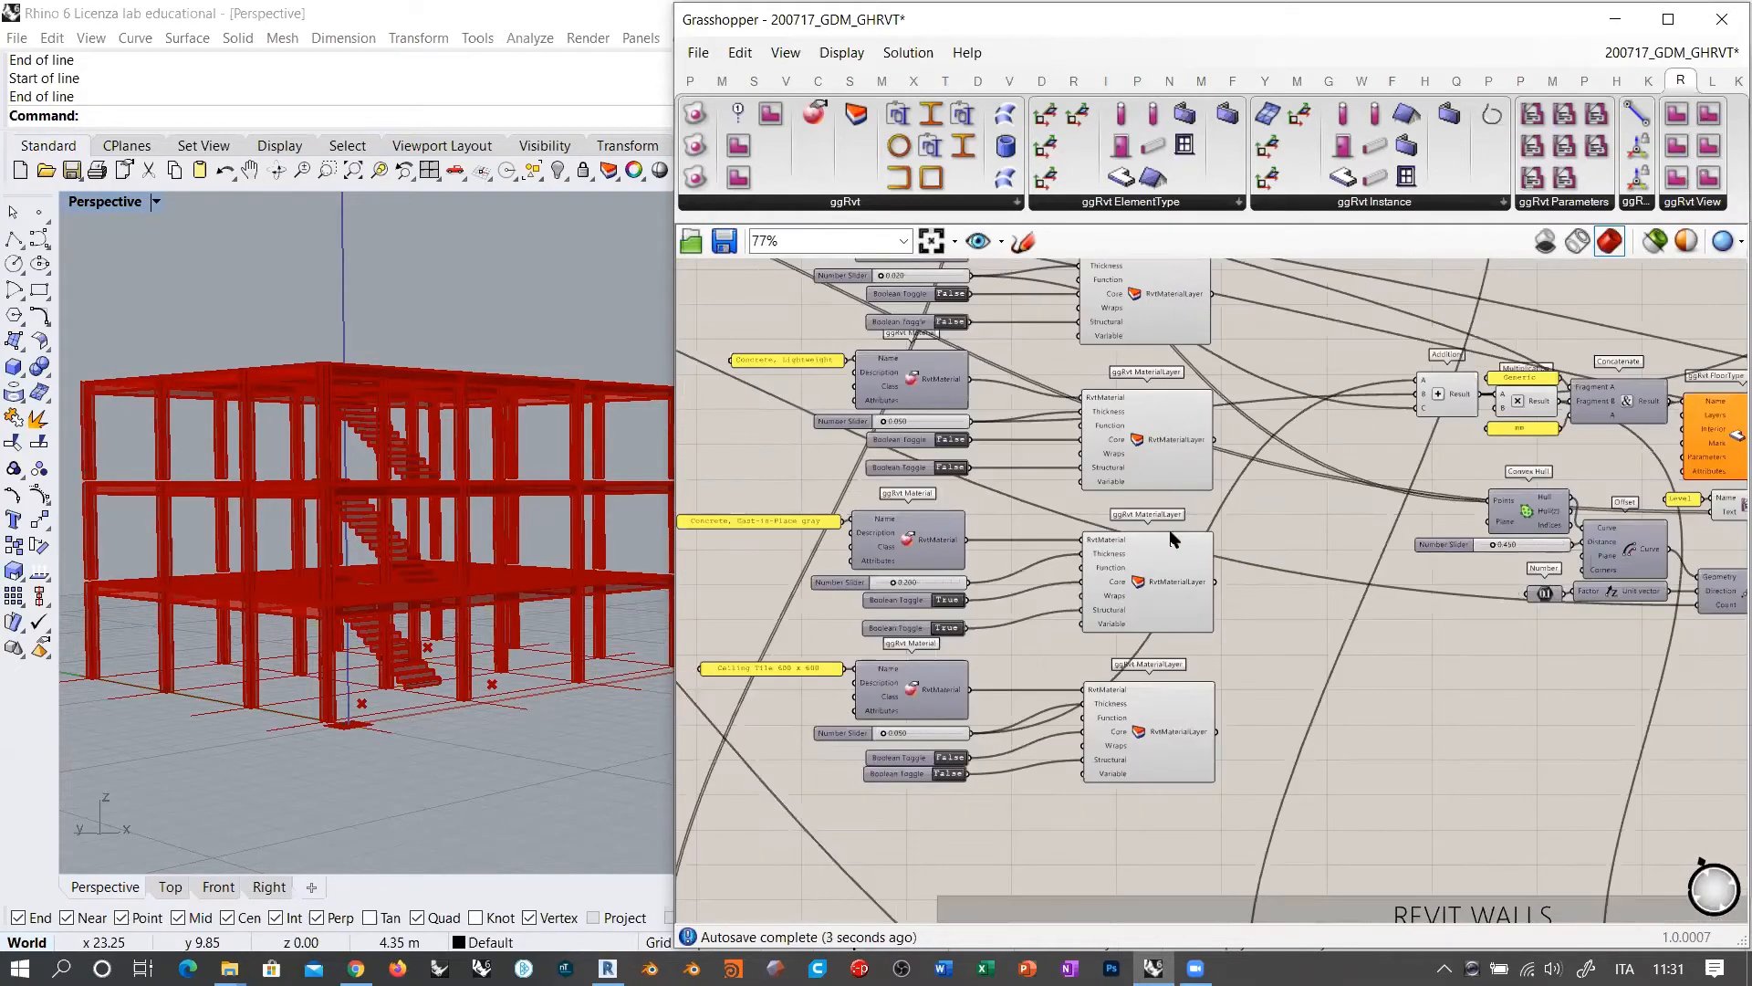
right_click_drag(1152, 548, 1163, 622)
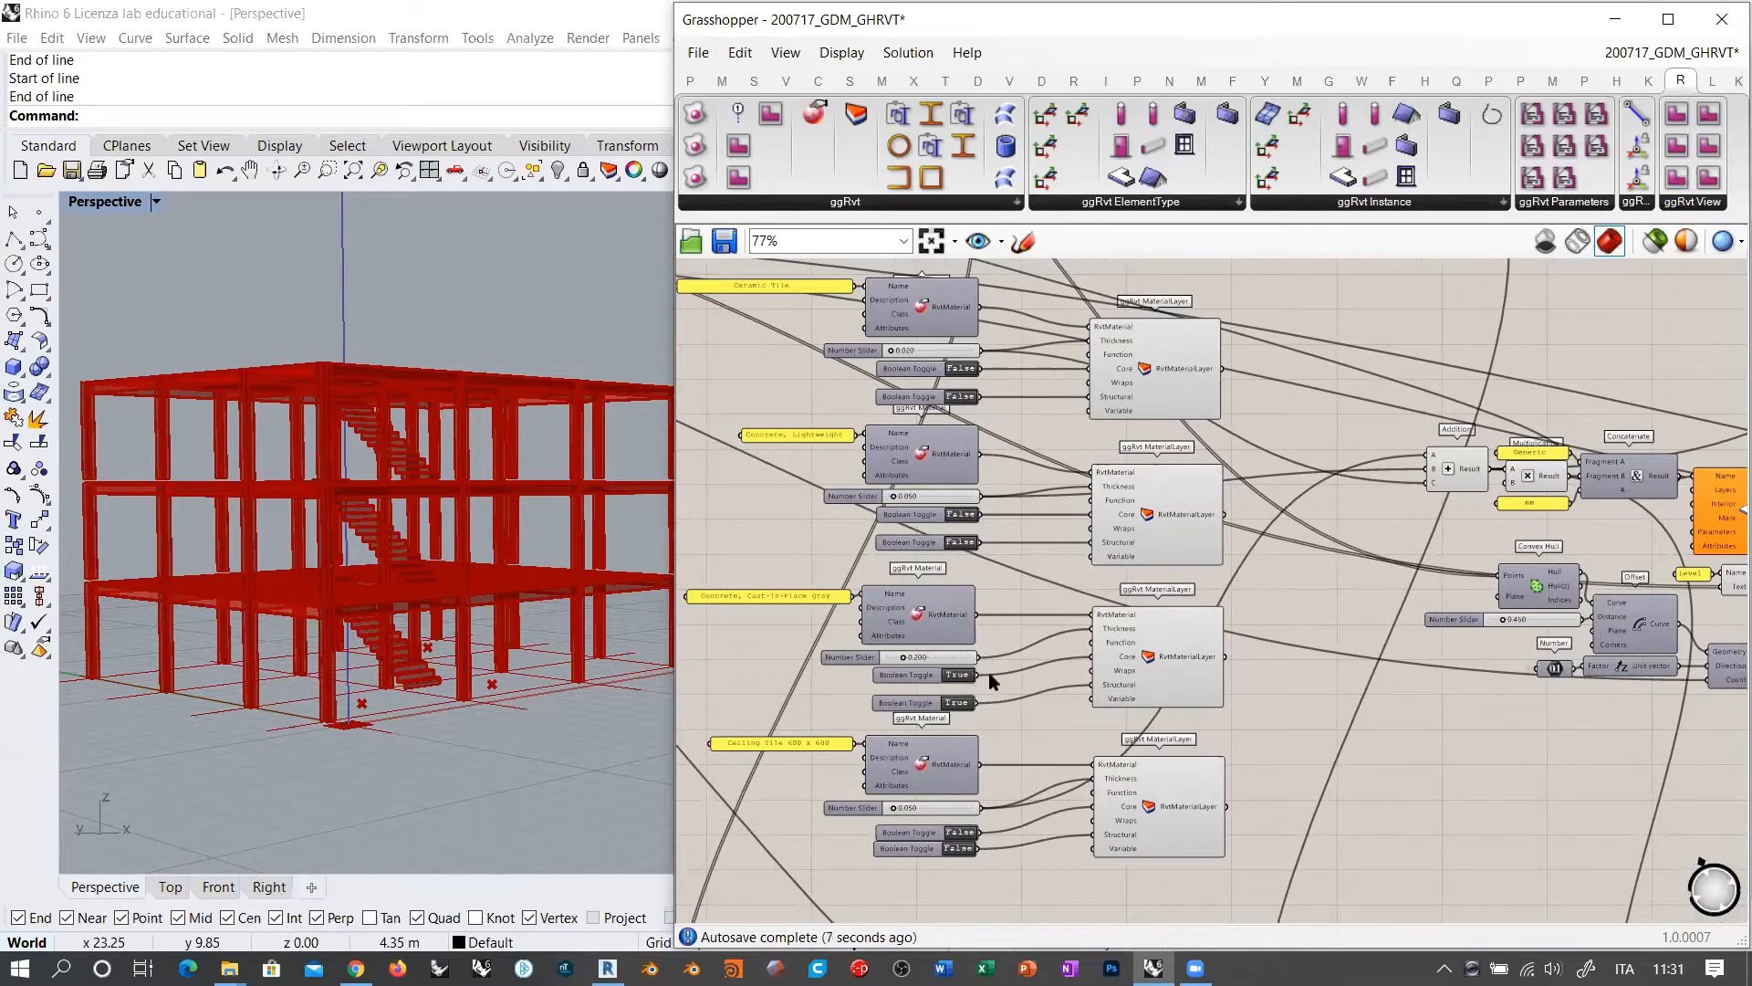
Step: Move the Addition, Multiplication and Concatenate name components with their Generic and mm panels away from the FloorType component
right_click_drag(1354, 473, 1023, 461)
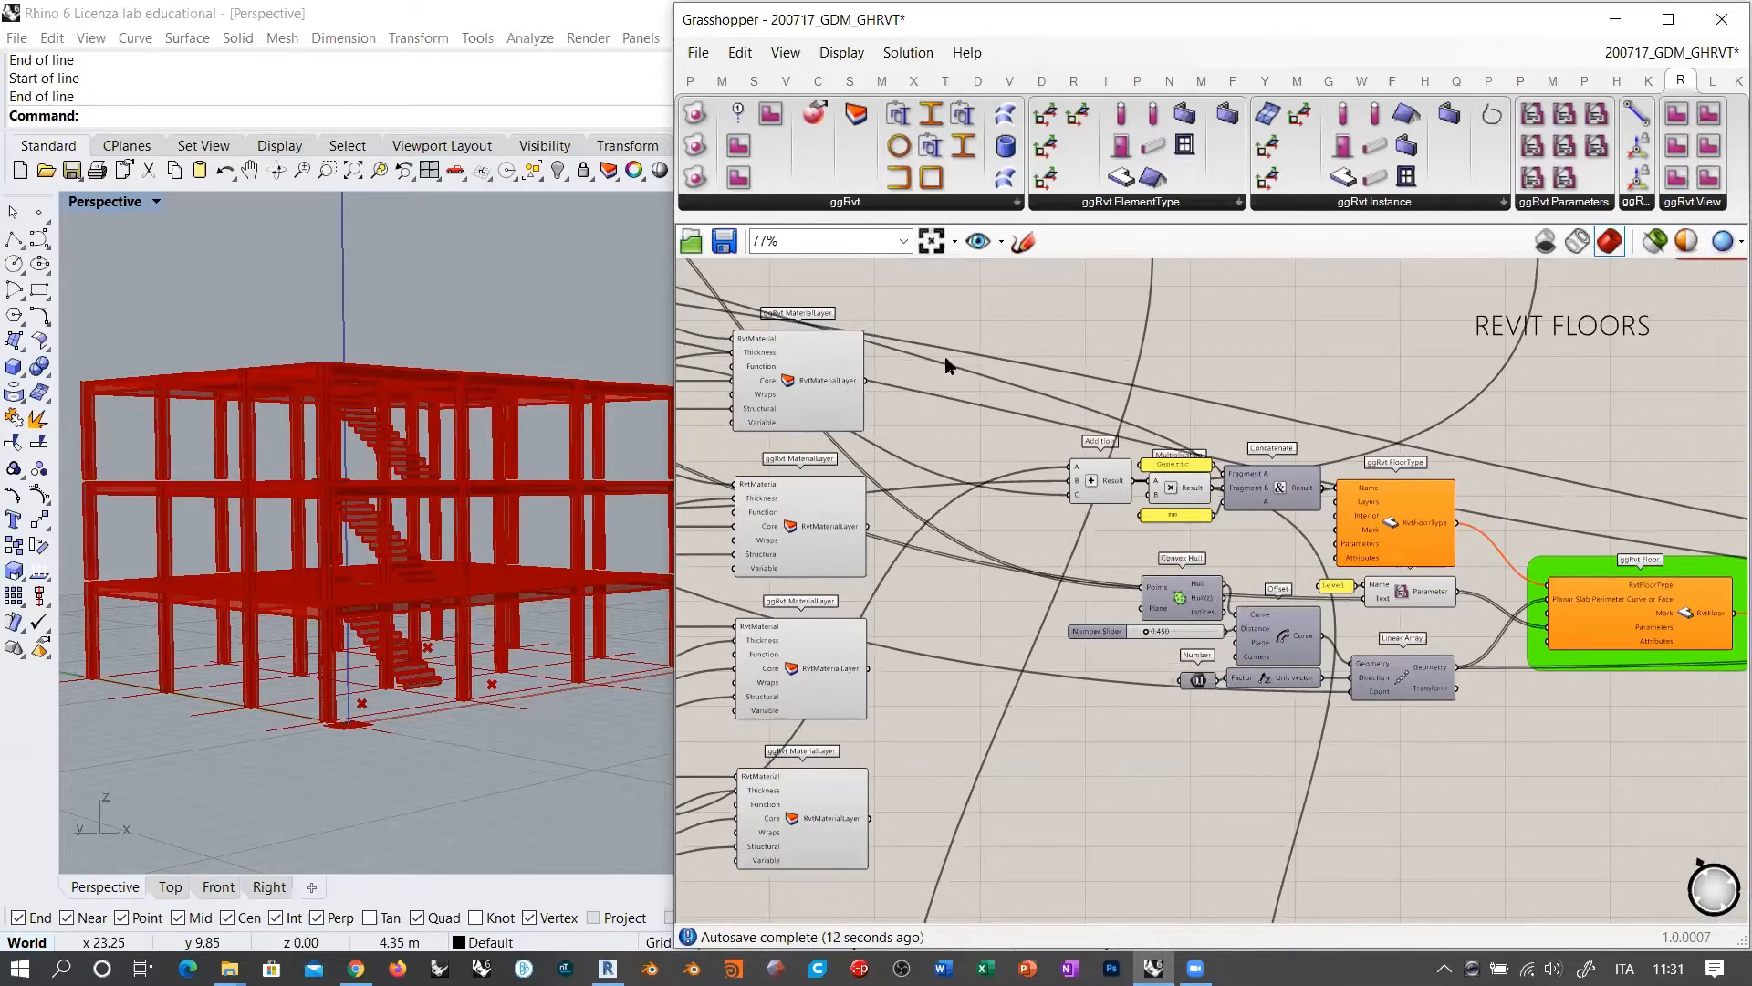
left_click_drag(1265, 444, 1050, 527)
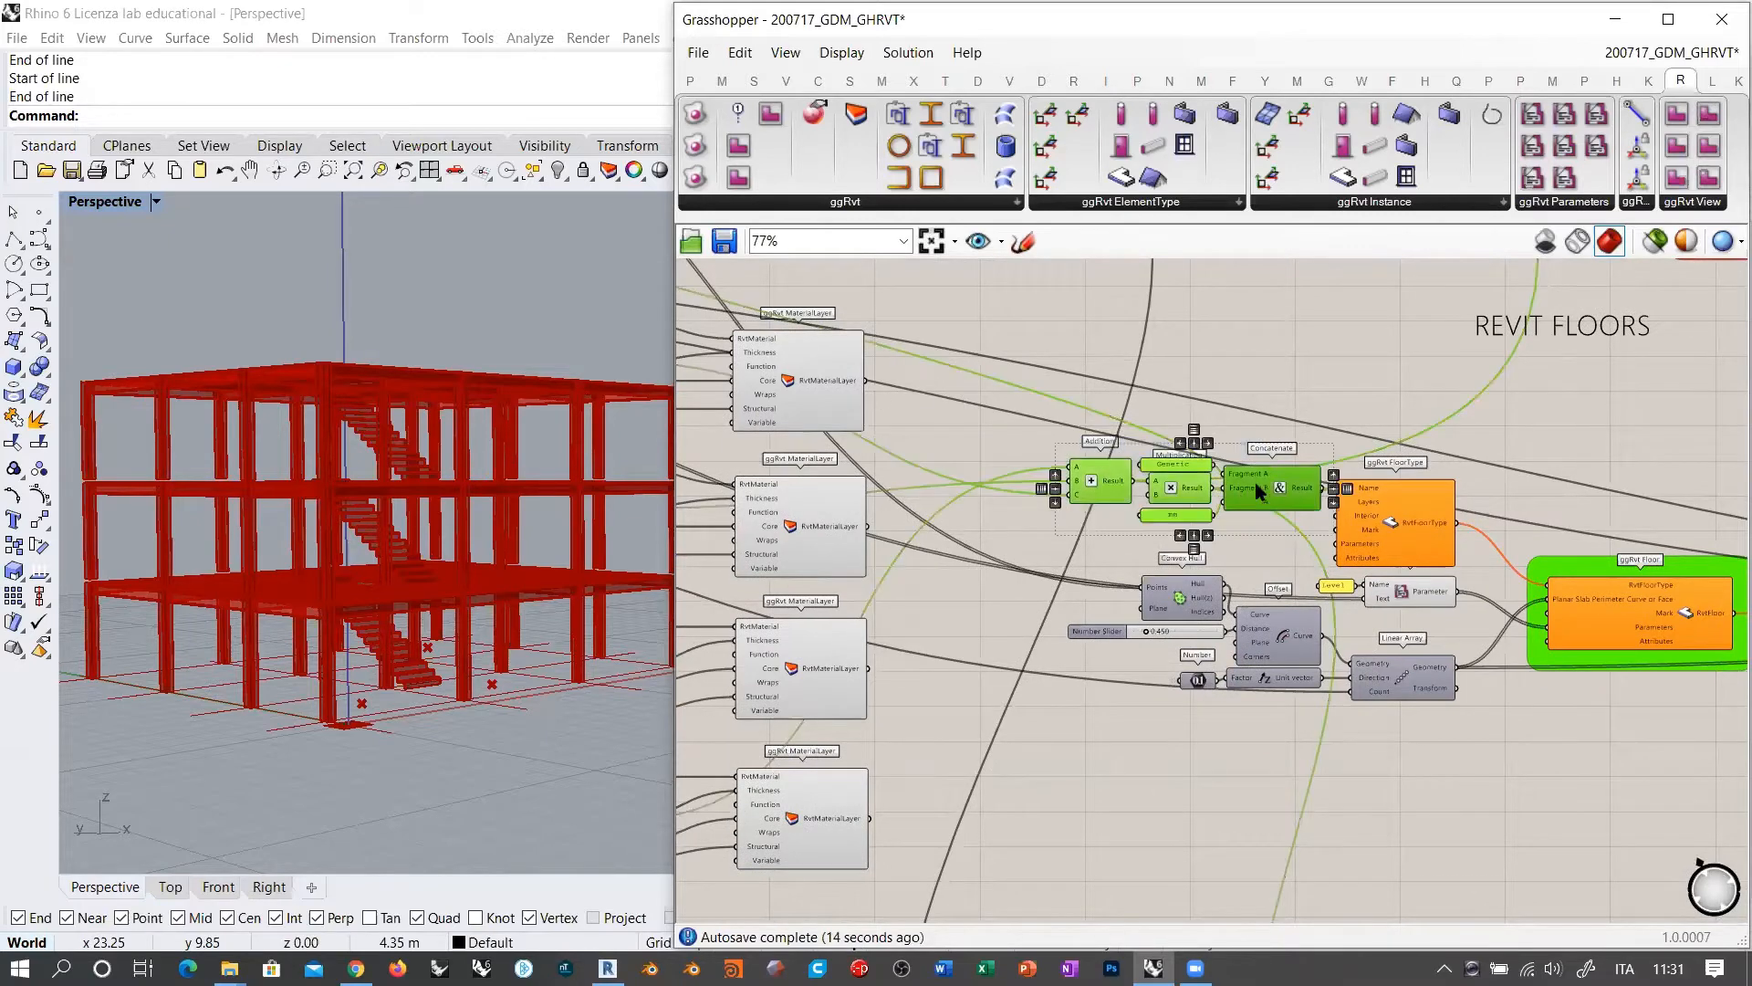
left_click_drag(1256, 484, 1250, 437)
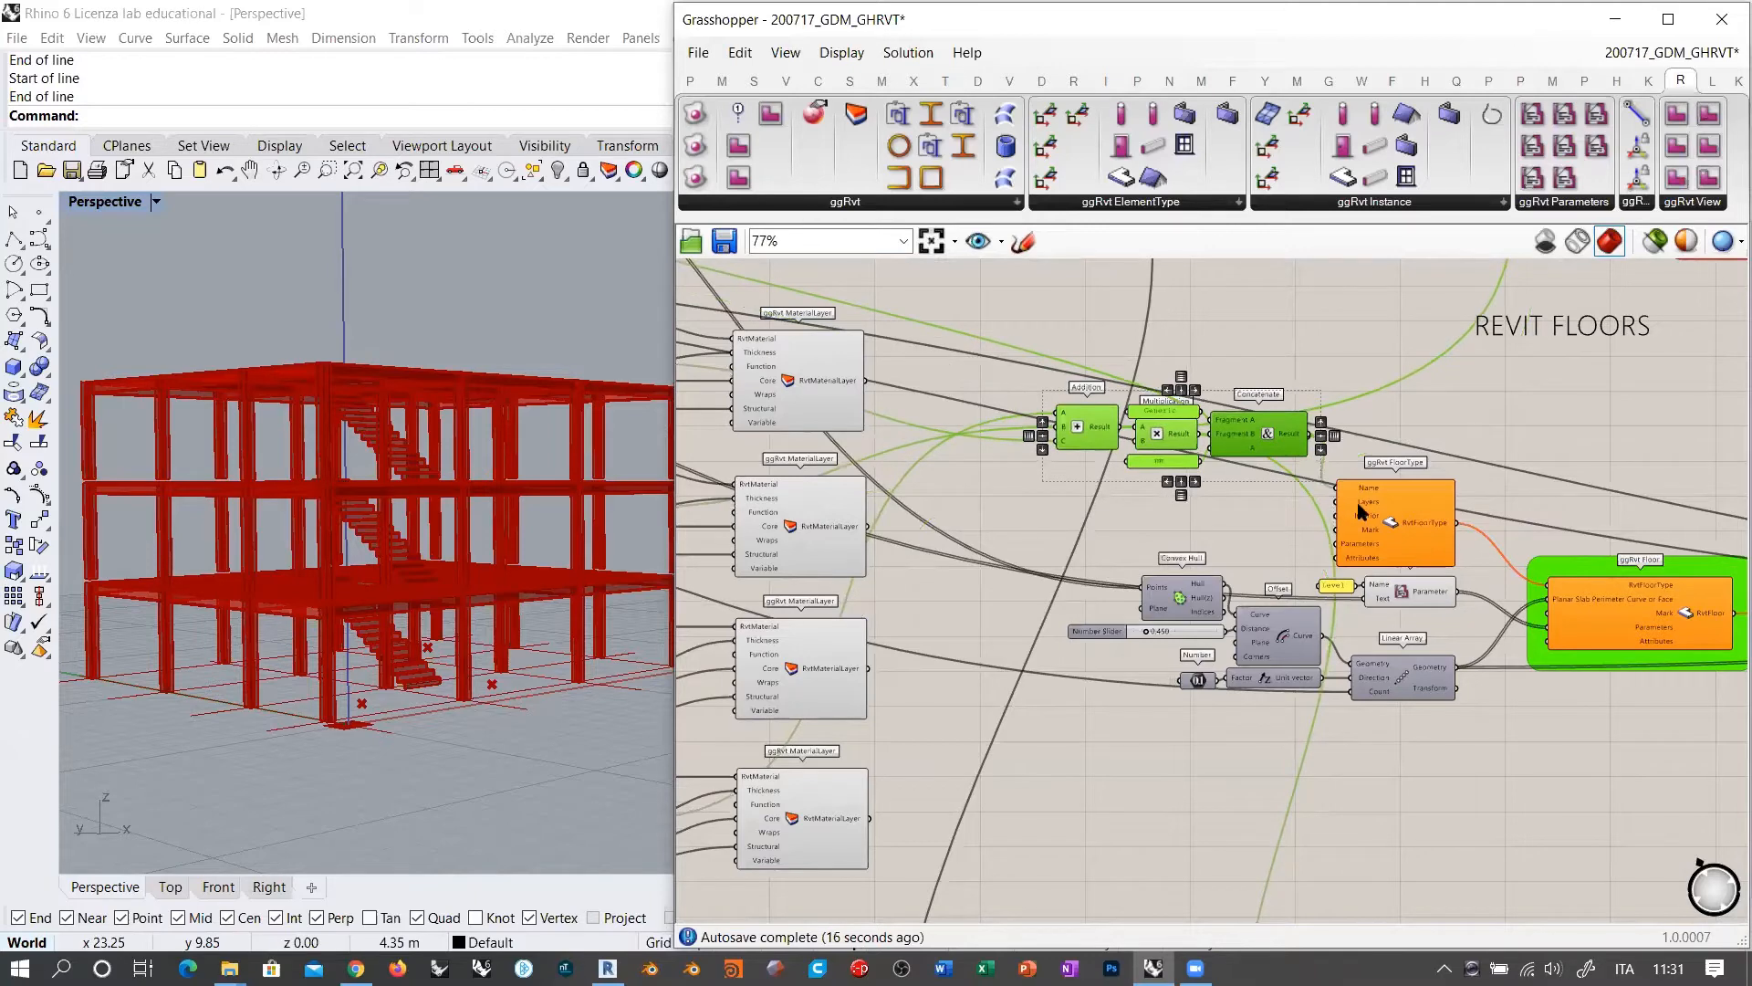
mouse_move(1360, 511)
left_click_drag(1252, 513, 1090, 412)
left_click_drag(1237, 444, 1149, 470)
Step: Inspect how the Generic and mm panels form the floor type name, and check the Concatenate component's result
scroll(1045, 448, "up", 4)
left_click(1156, 457)
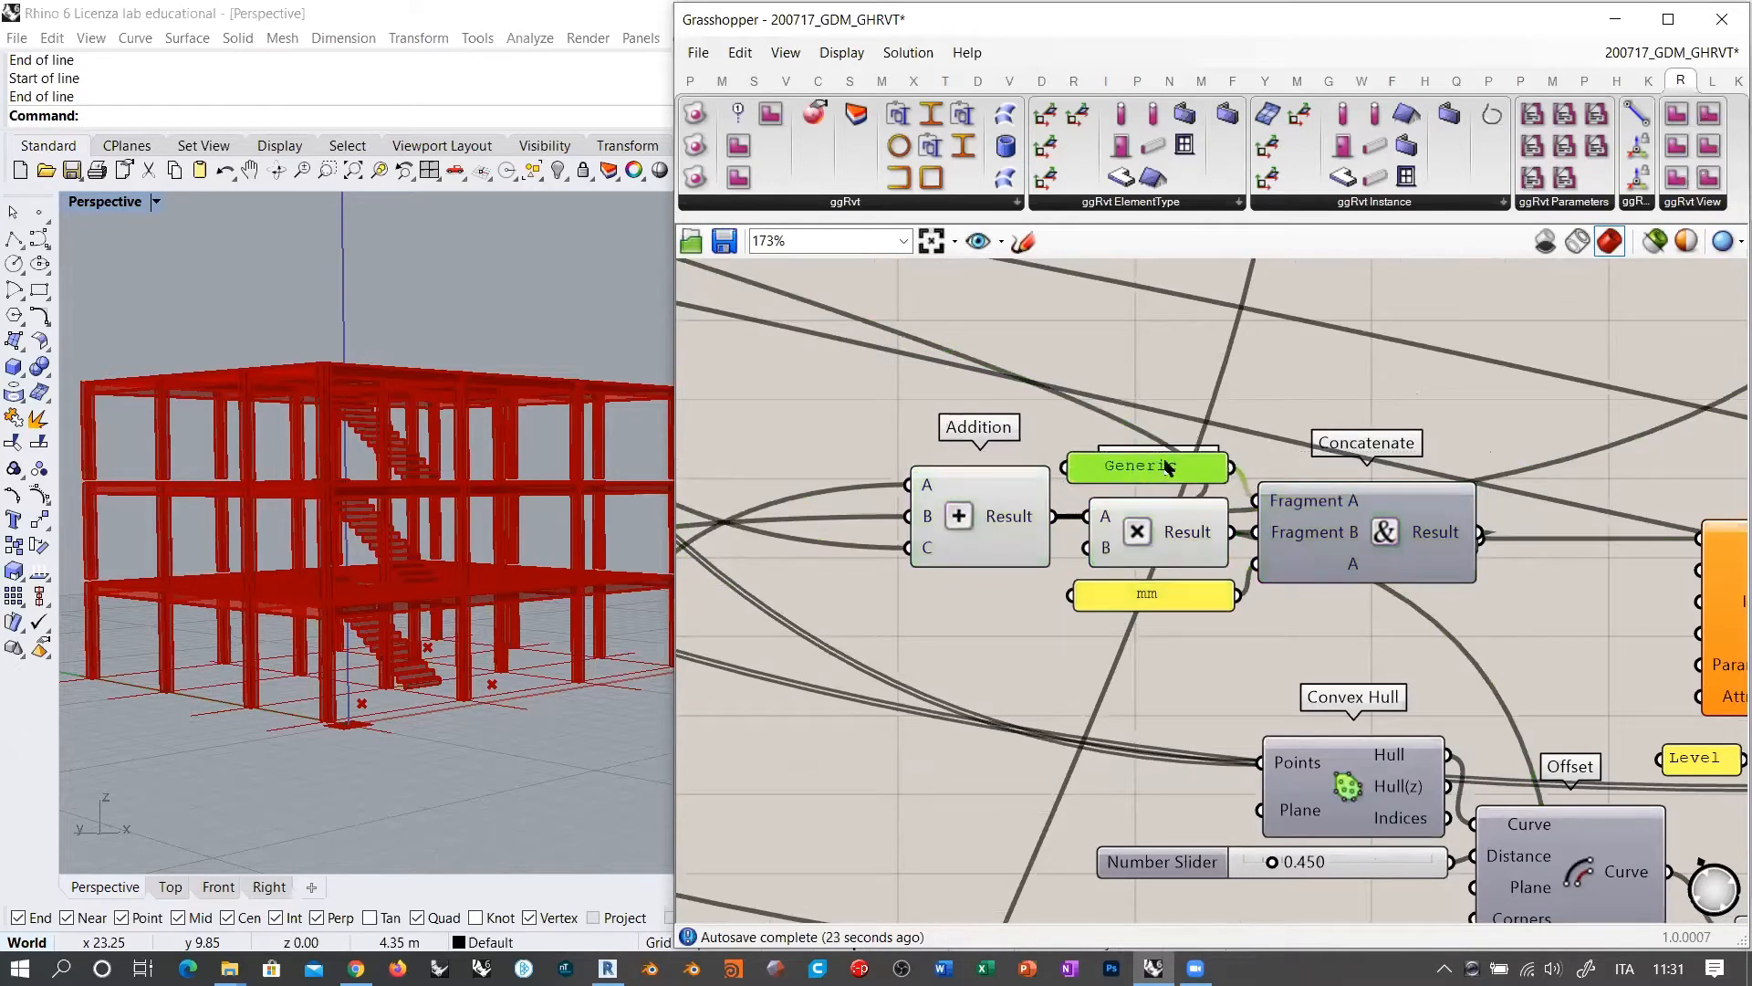
left_click(1369, 409)
mouse_move(1436, 541)
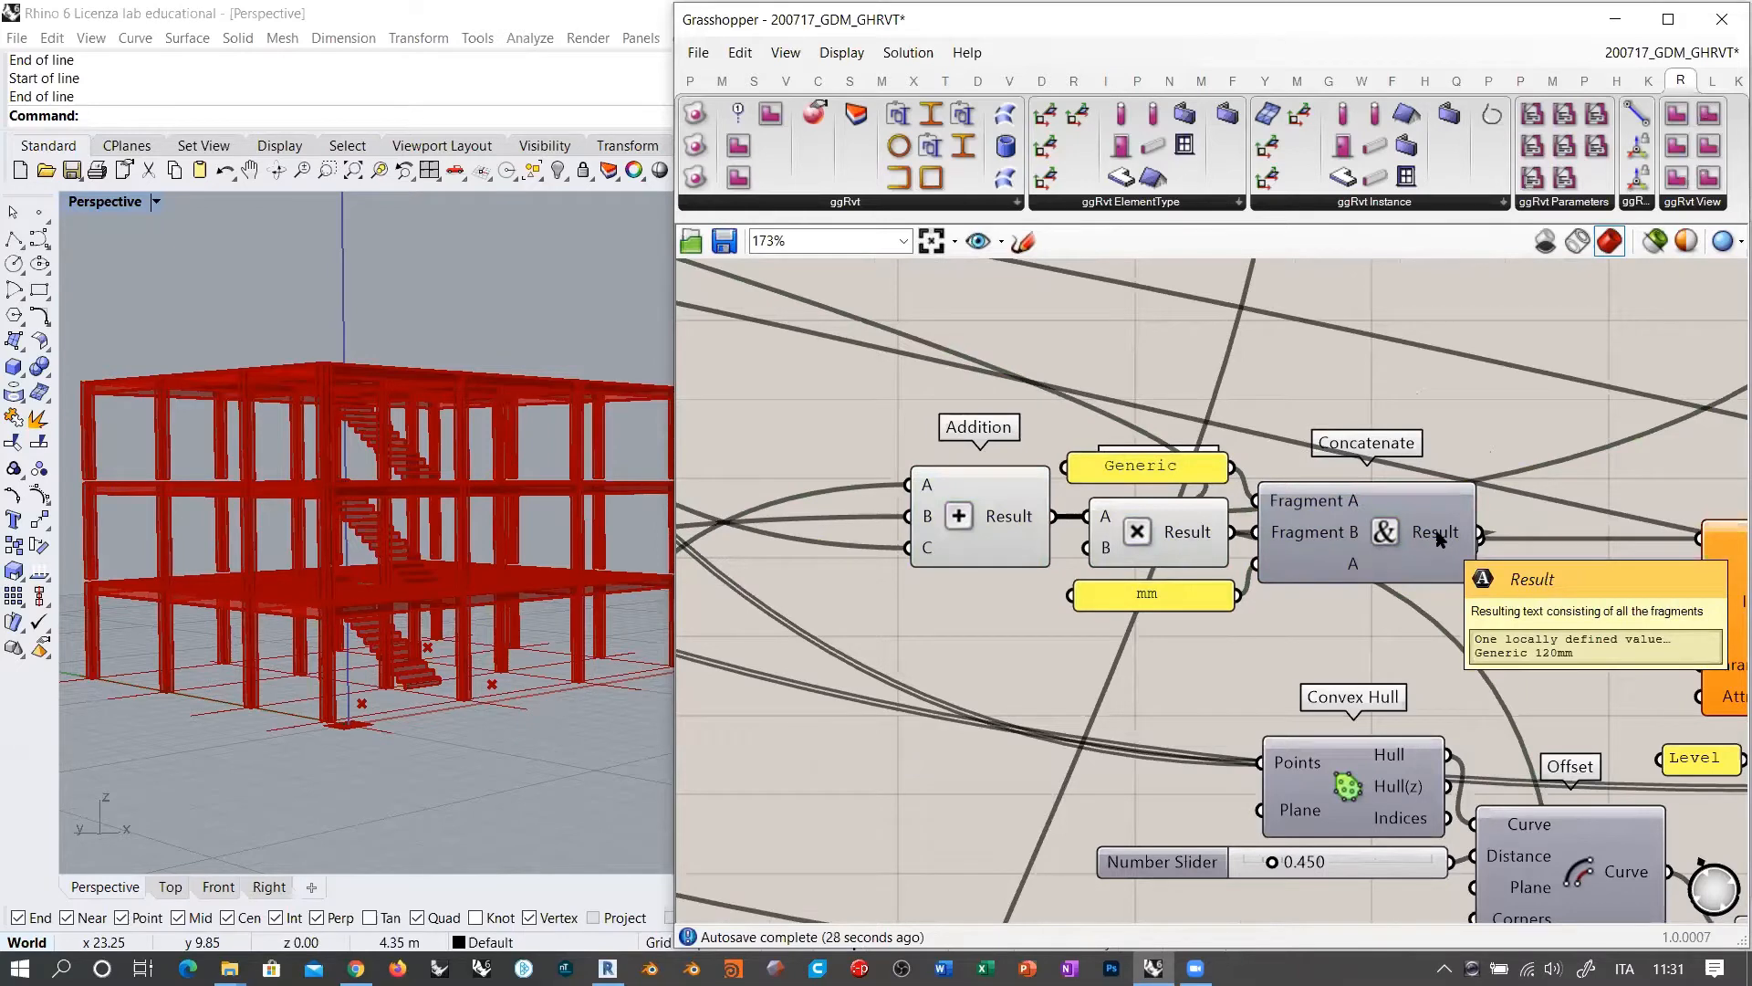
Step: Add a fourth input, D, to the Addition component that sums the layer thicknesses
scroll(1331, 484, "down", 4)
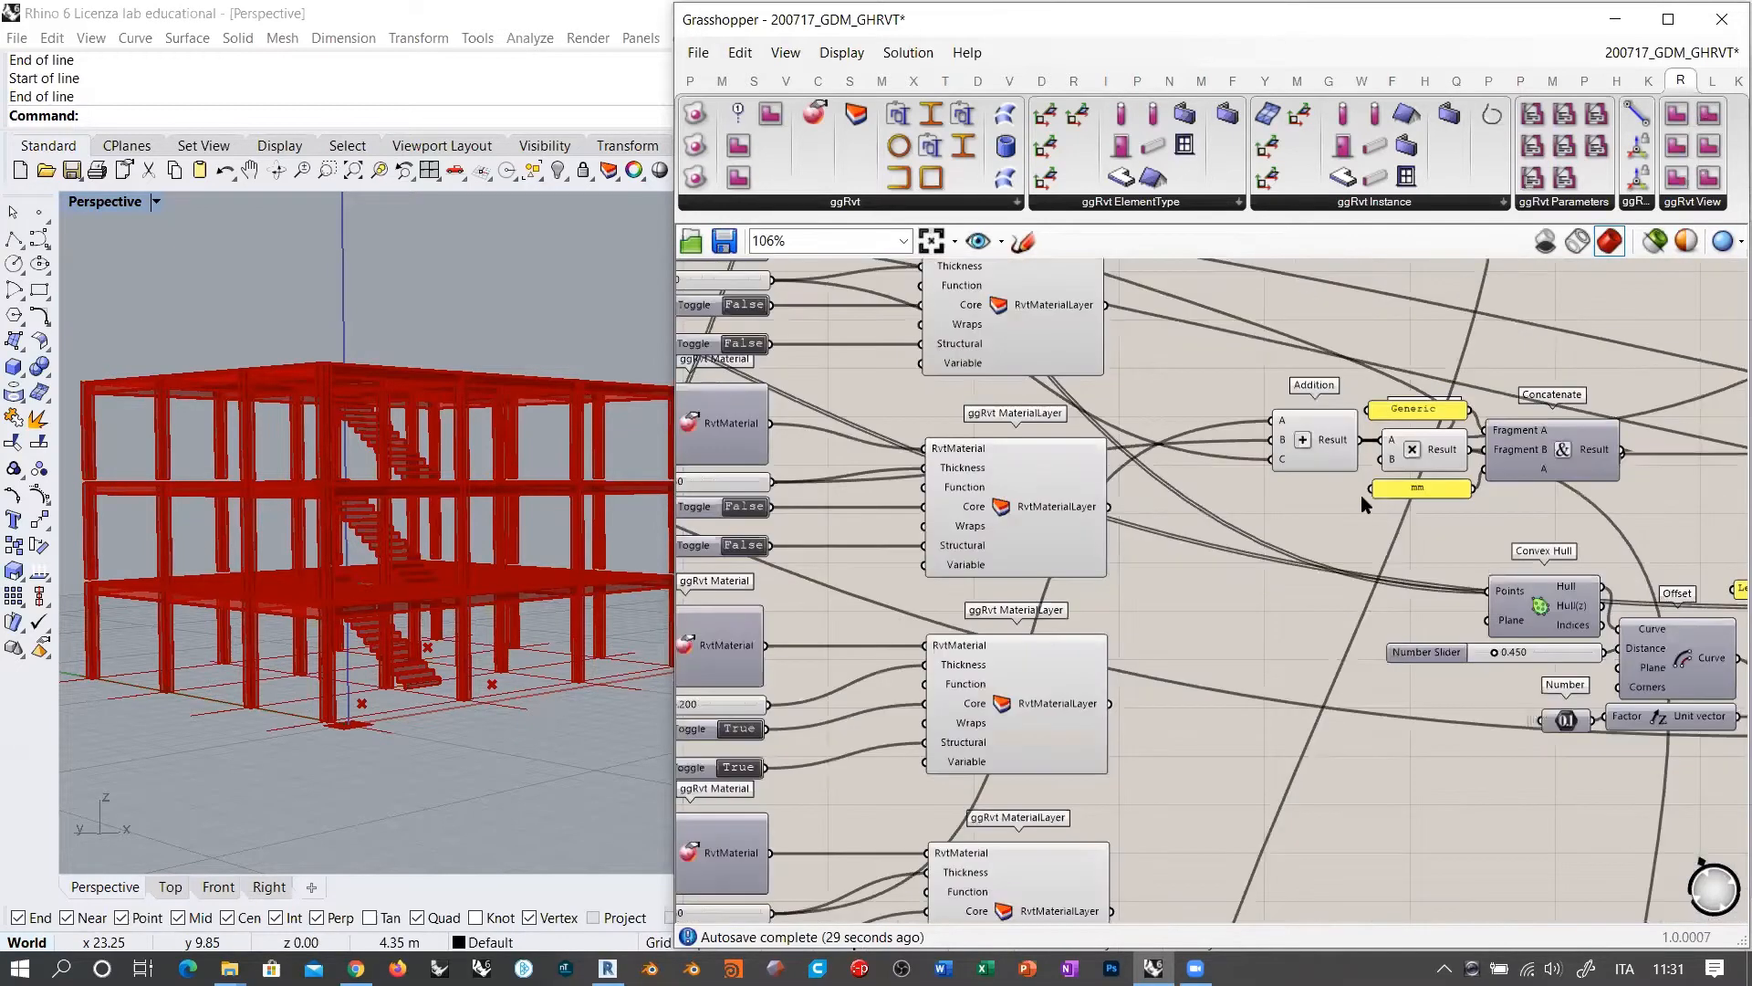
left_click(1341, 481)
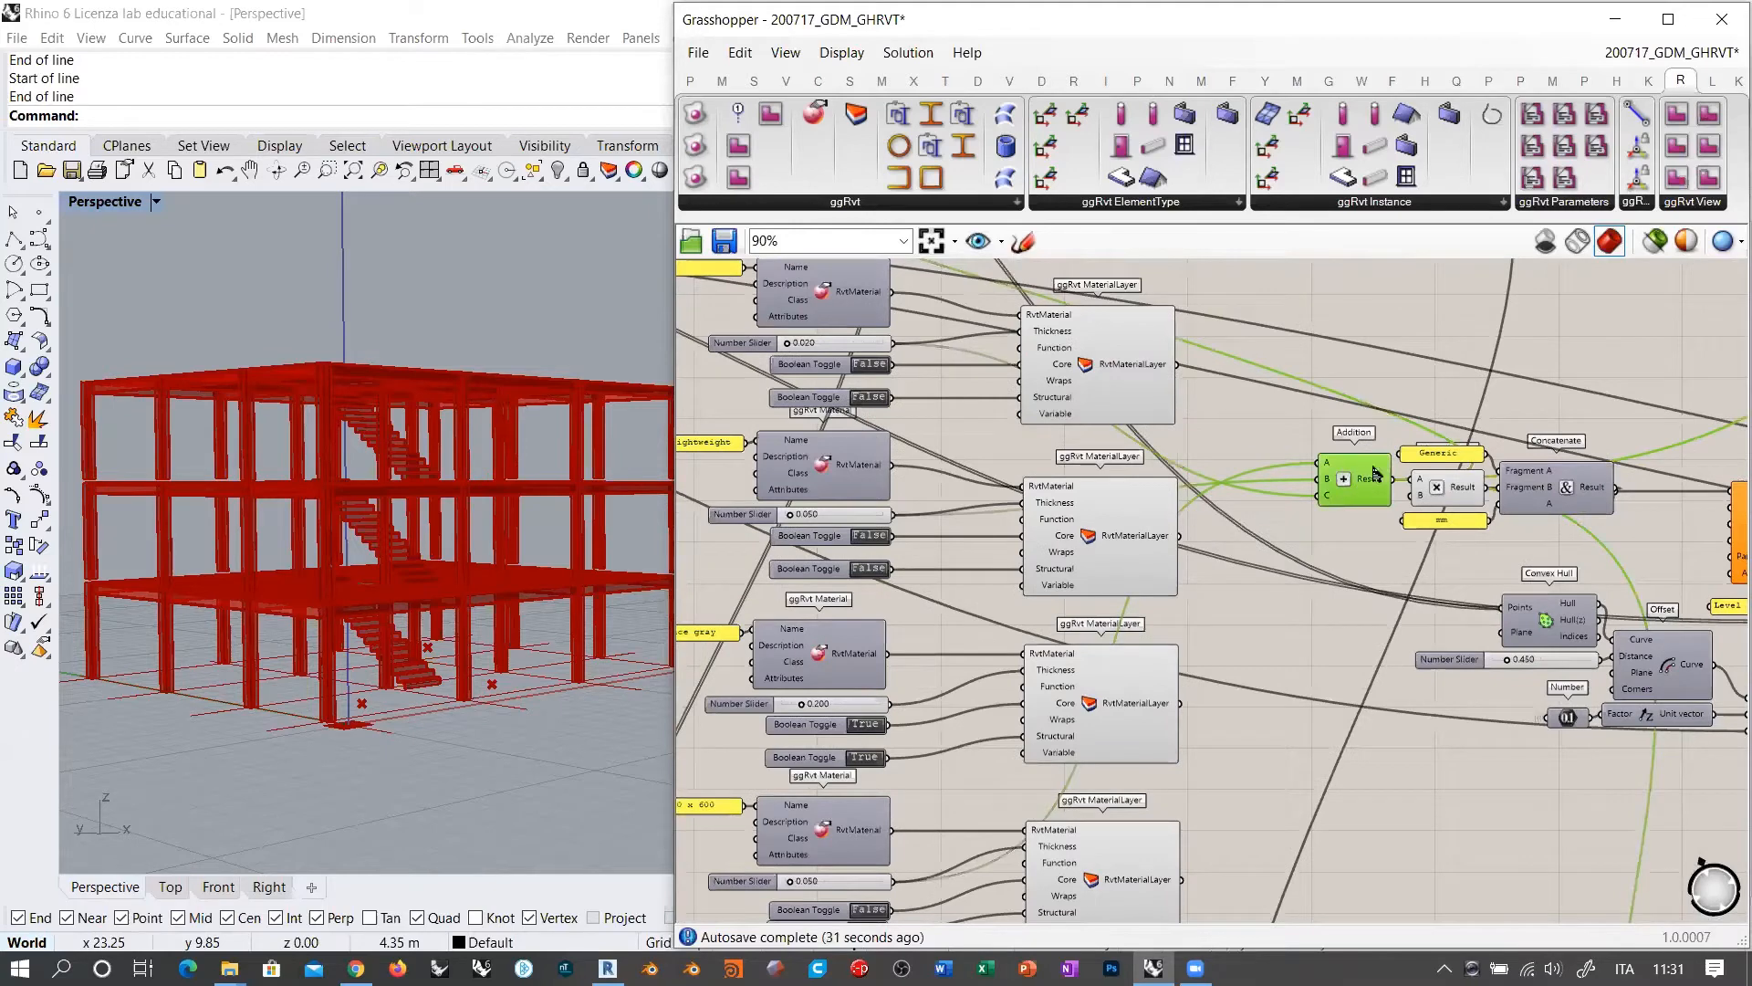
scroll(969, 513, "down", 2)
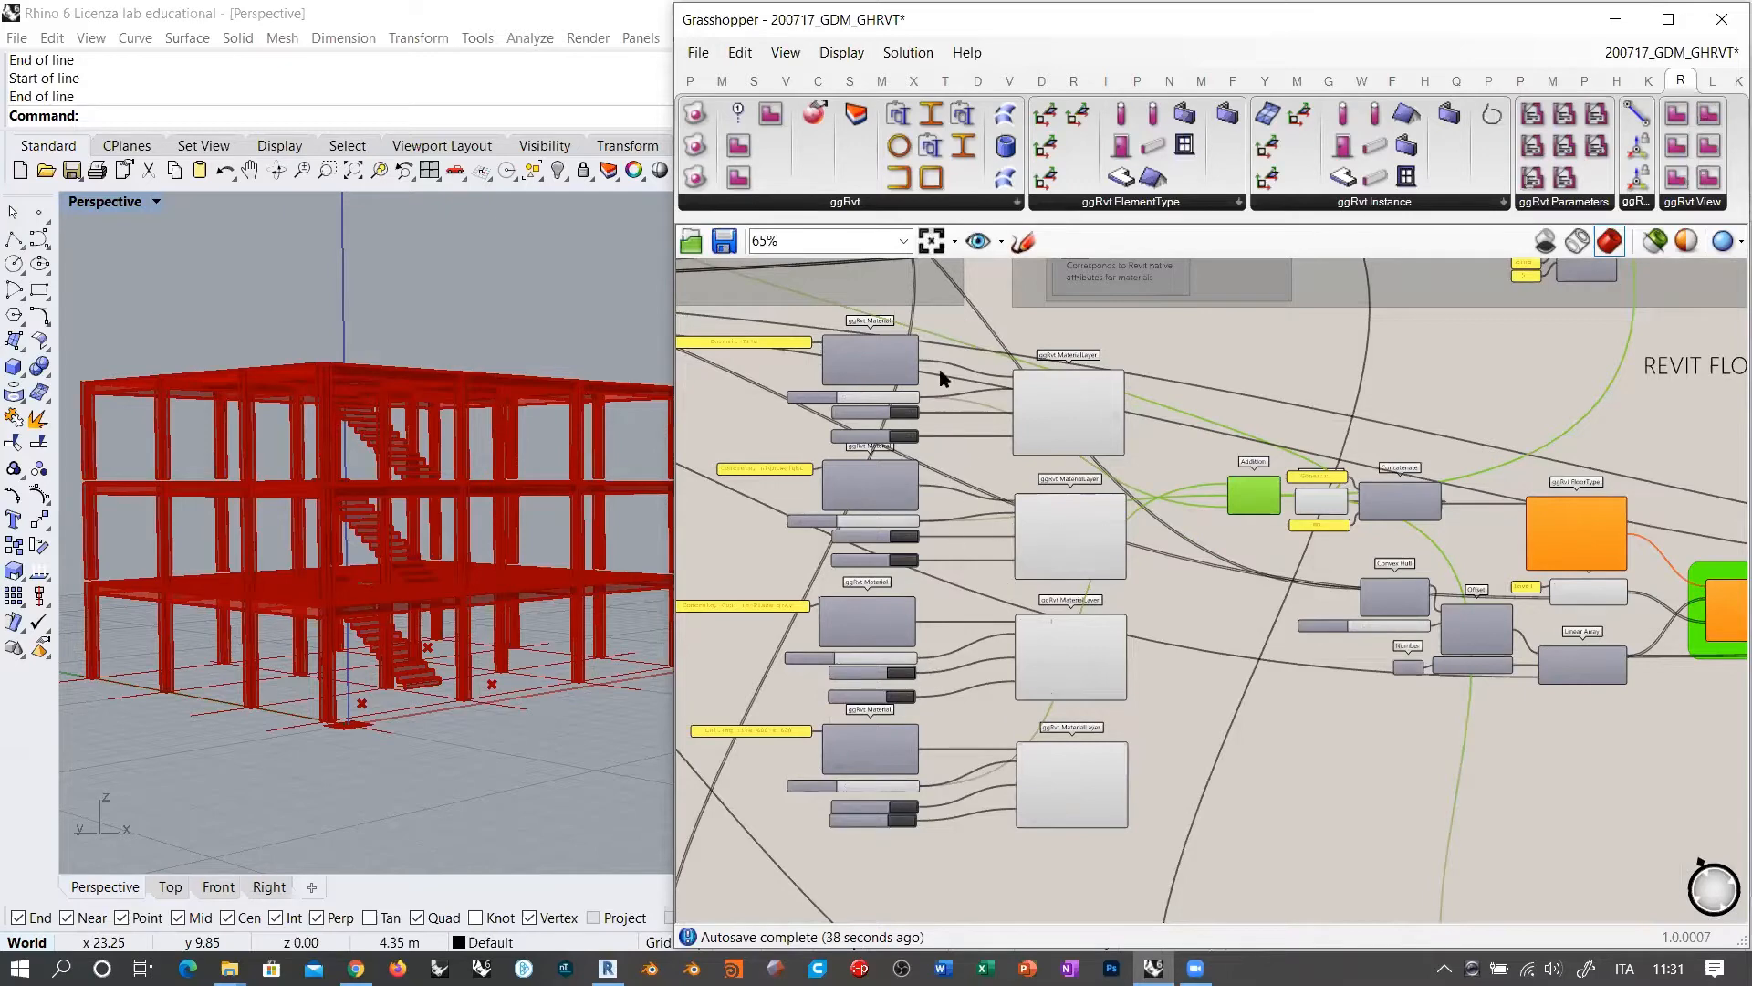
scroll(1198, 548, "up", 2)
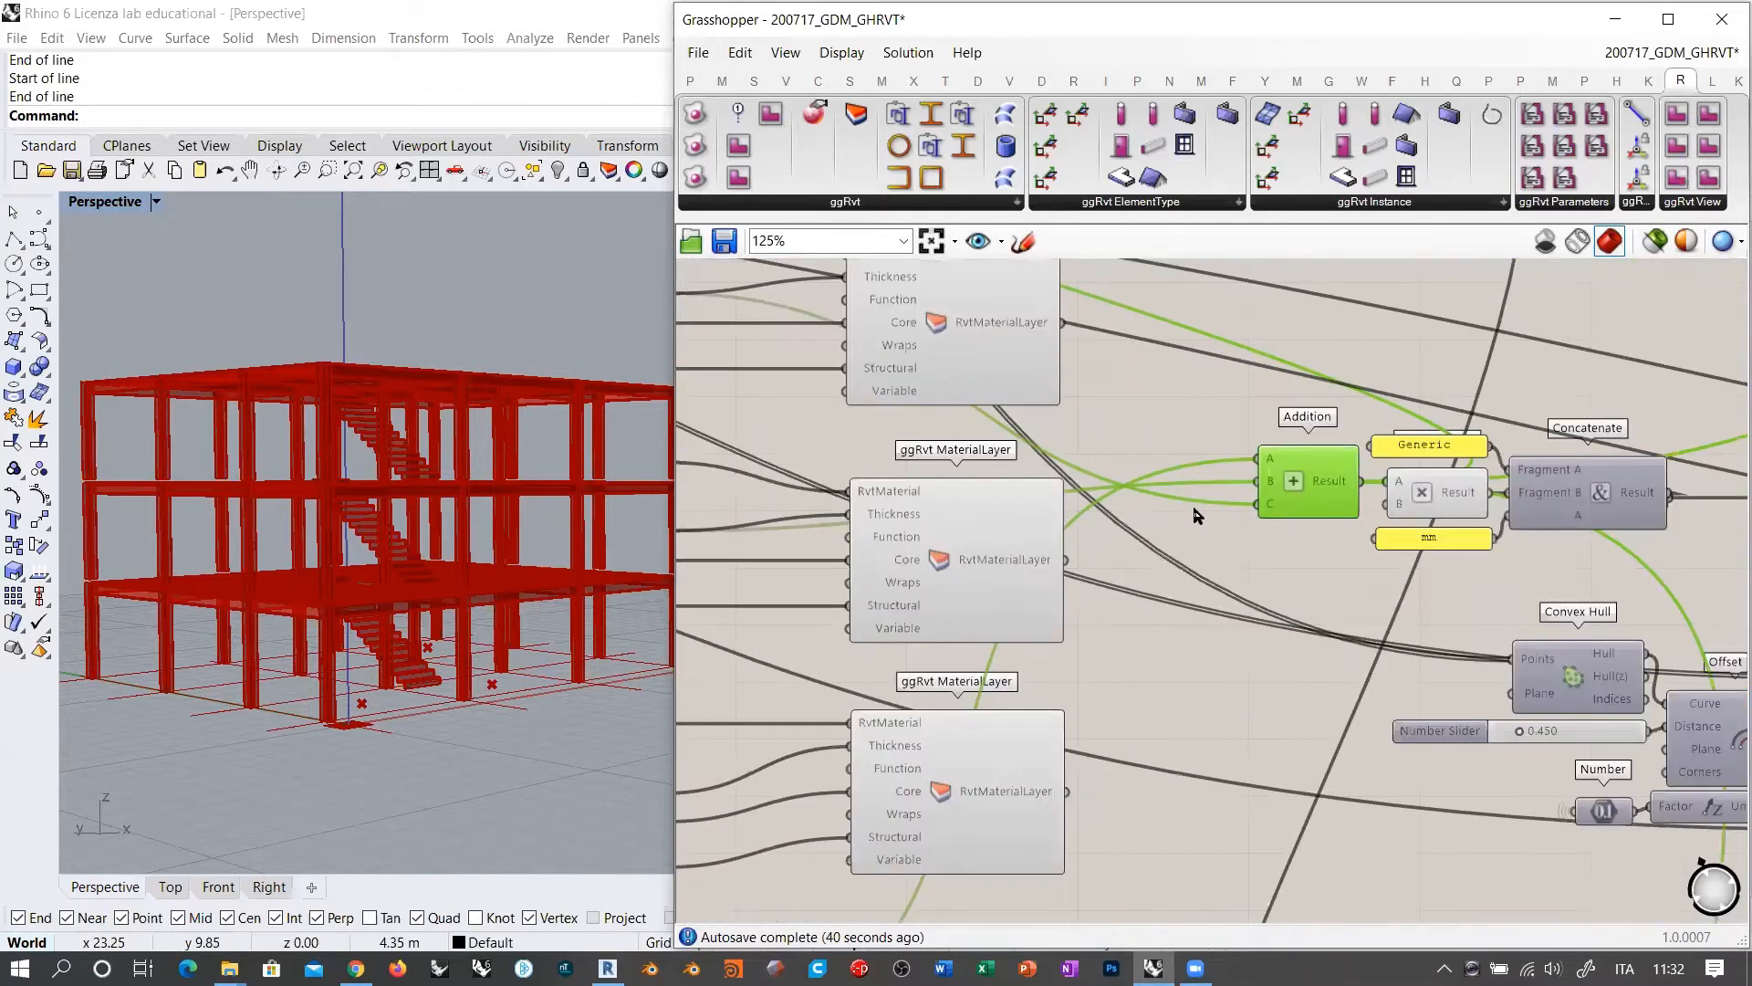
scroll(1296, 493, "up", 12)
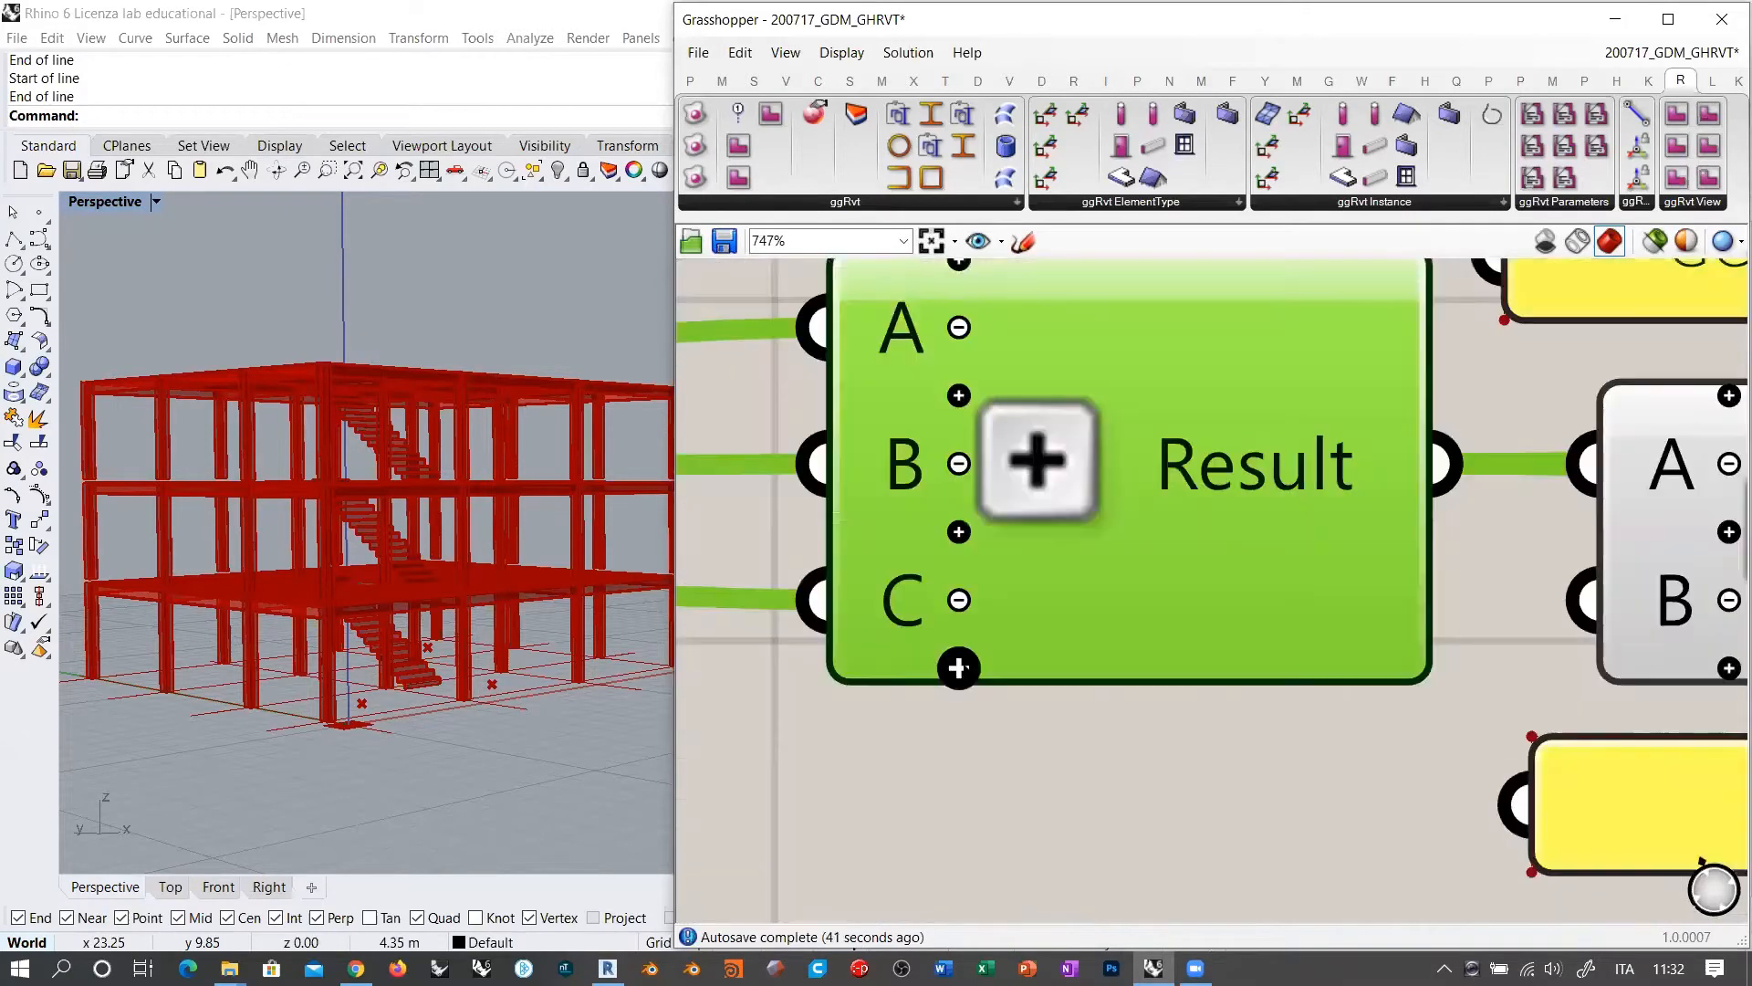
left_click(958, 668)
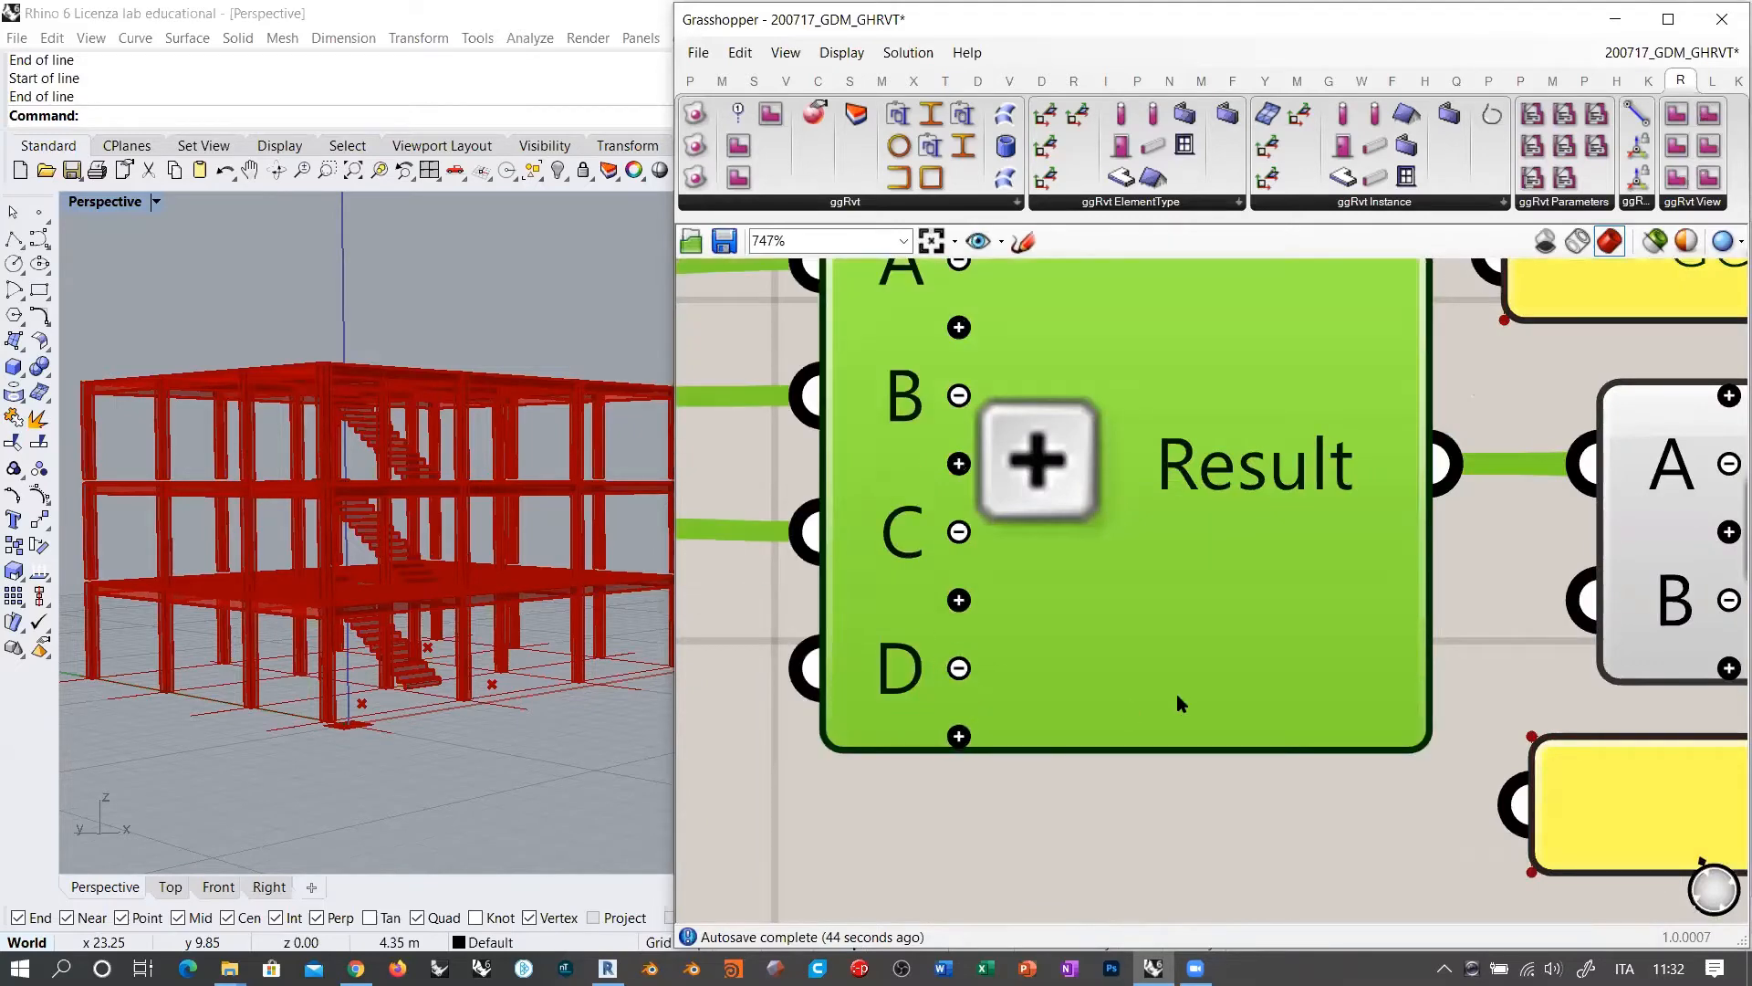
Step: Wire the thickness sliders of the four floor materials, in order, into the Addition component's inputs A, B, C and D
scroll(1278, 530, "down", 10)
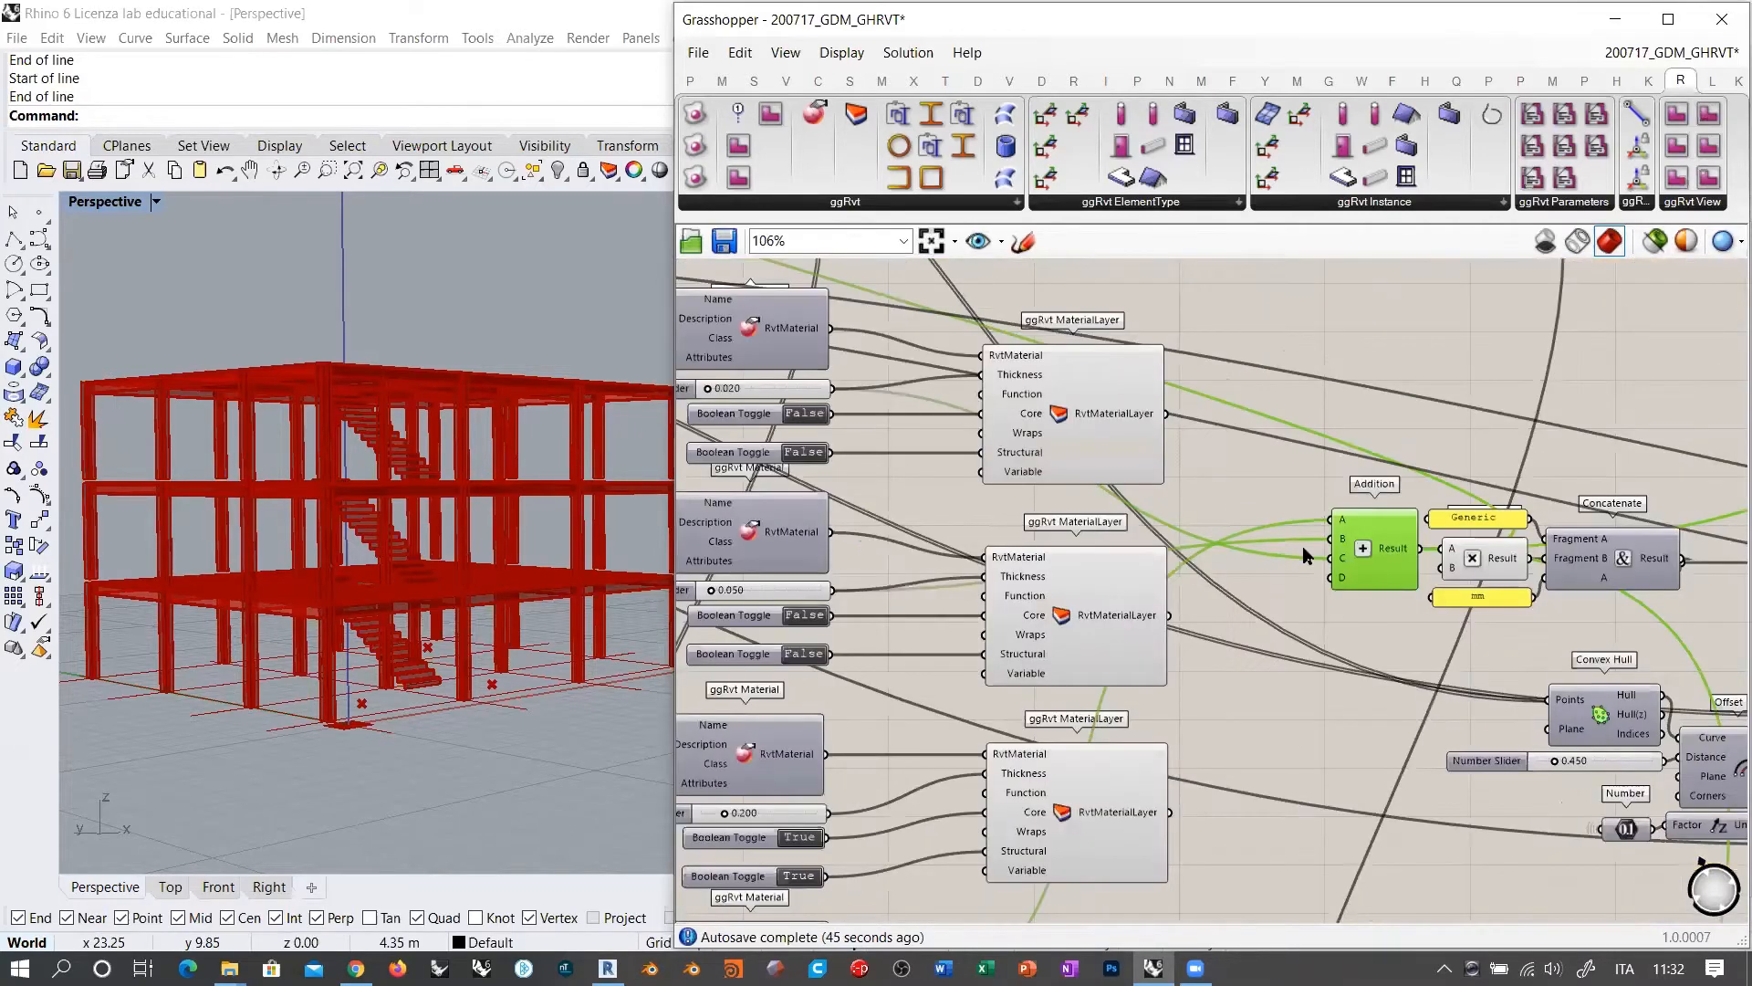
right_click_drag(834, 395, 926, 464)
left_click_drag(923, 464, 1423, 592)
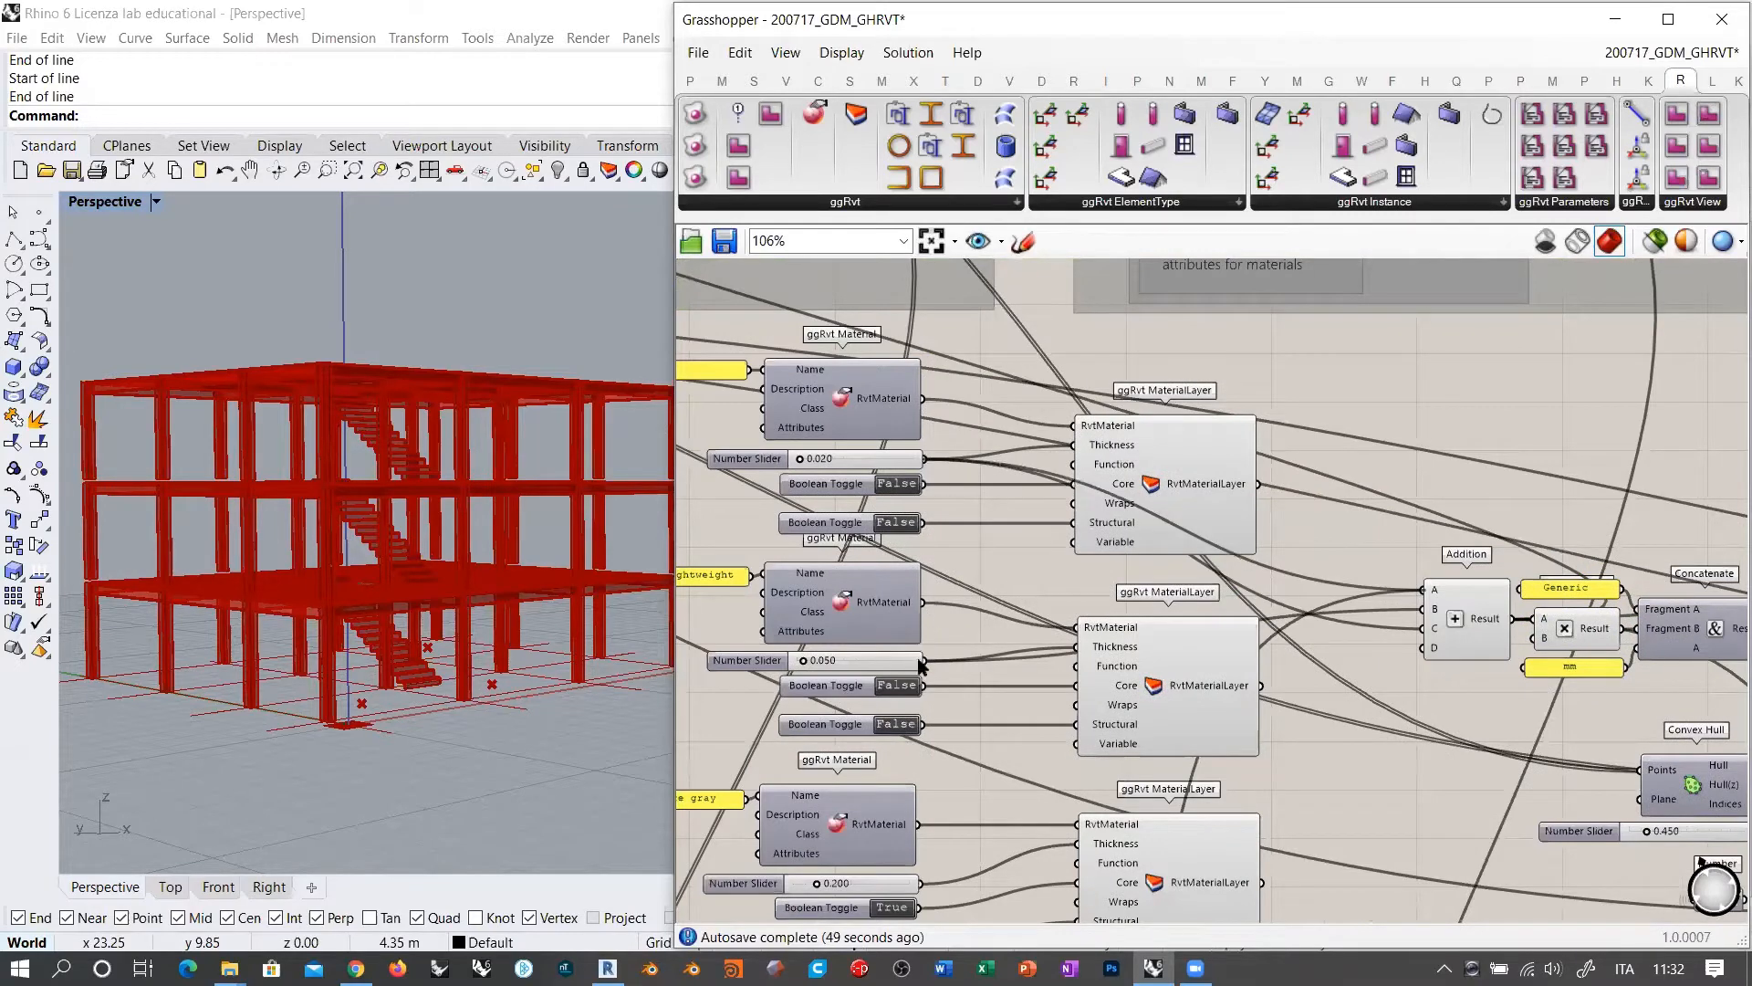
left_click_drag(923, 659, 1420, 610)
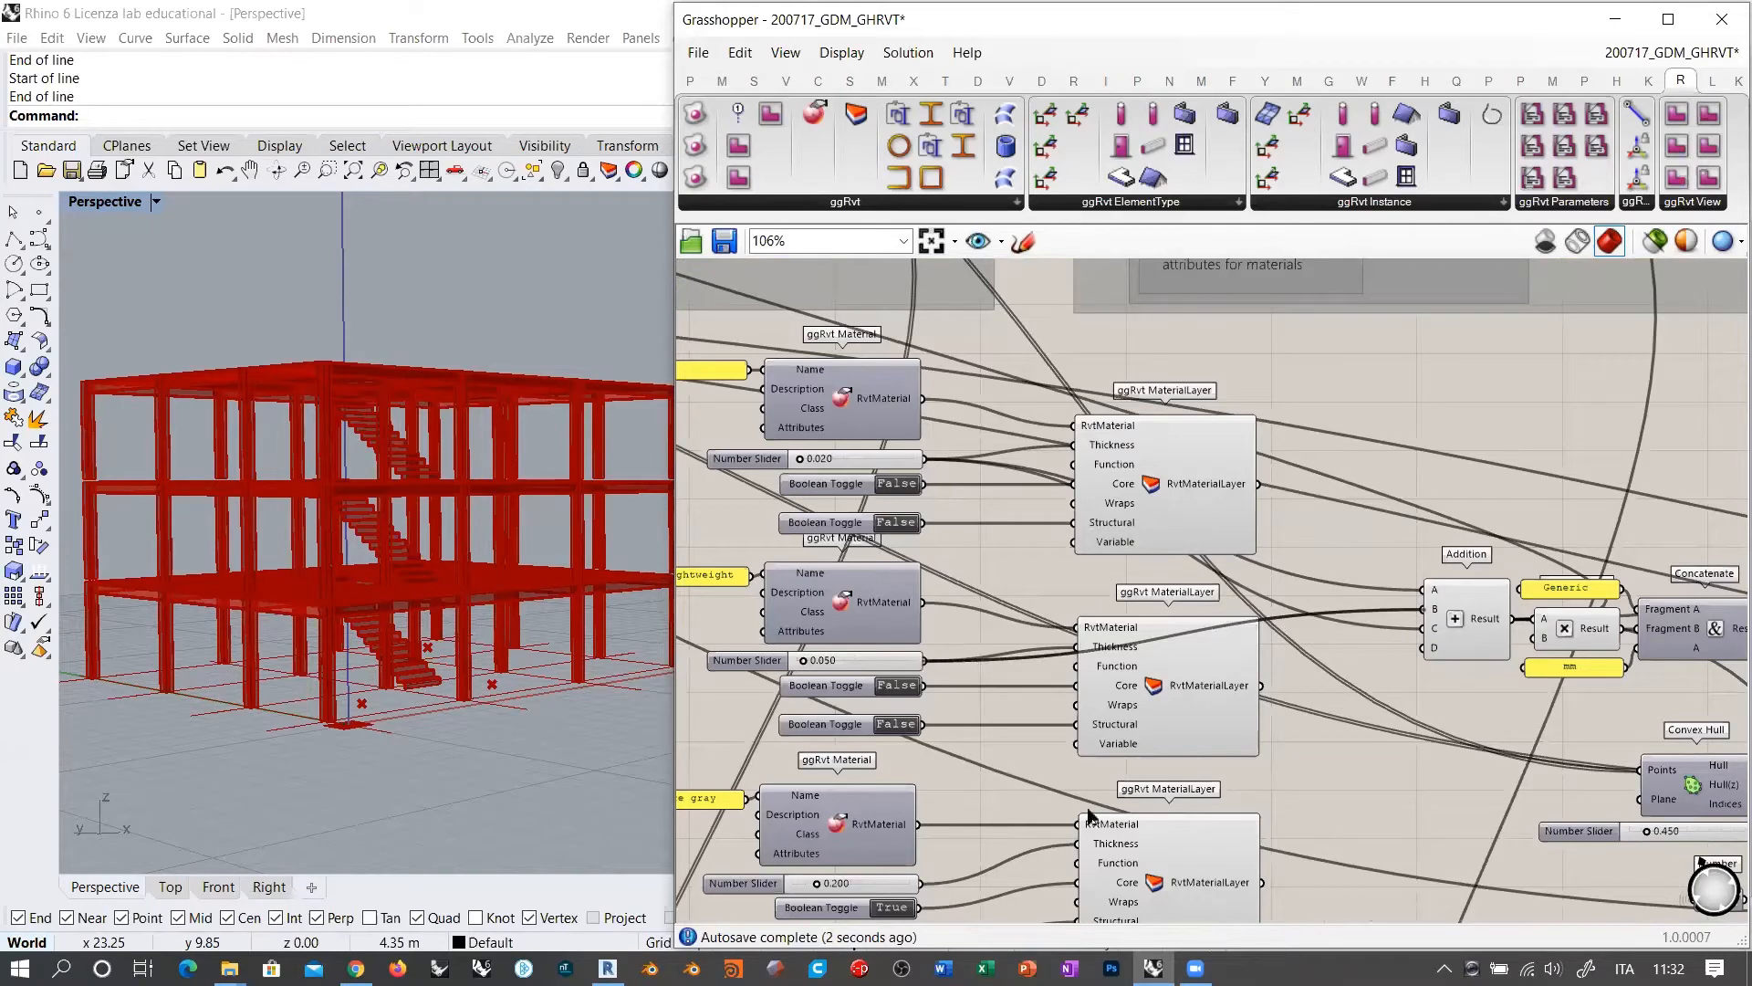
left_click_drag(921, 883, 1422, 628)
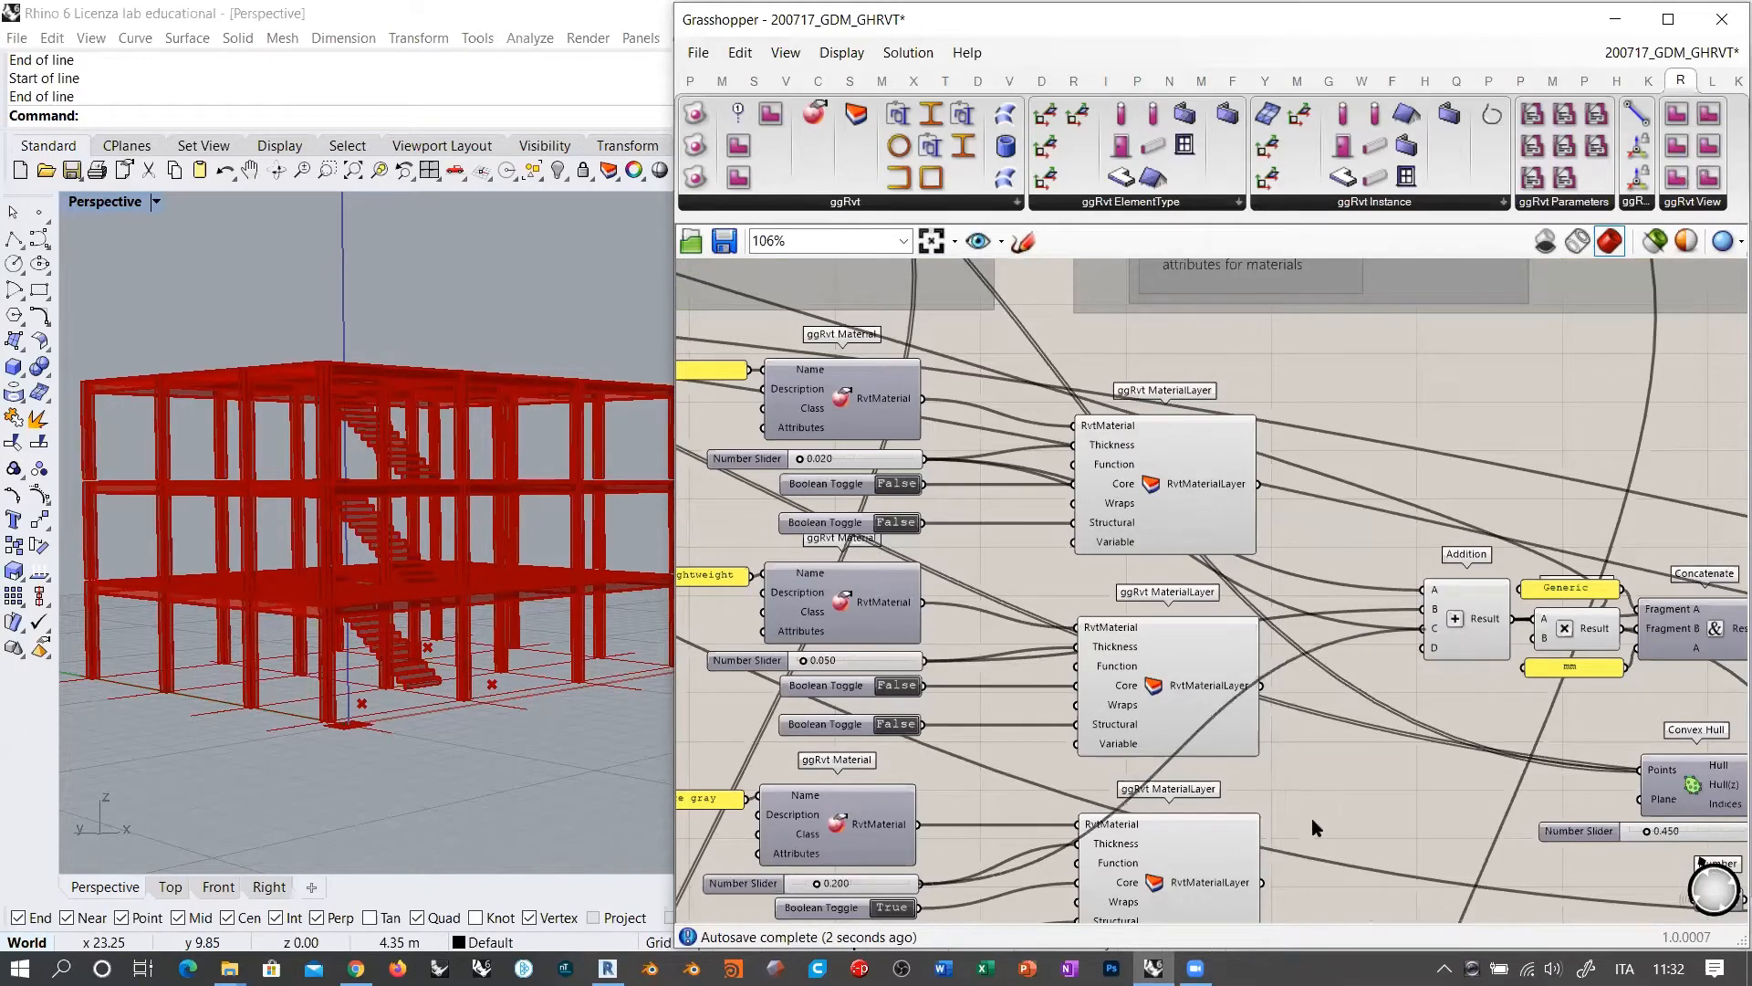
right_click_drag(1306, 787, 1265, 521)
left_click_drag(890, 830, 1387, 382)
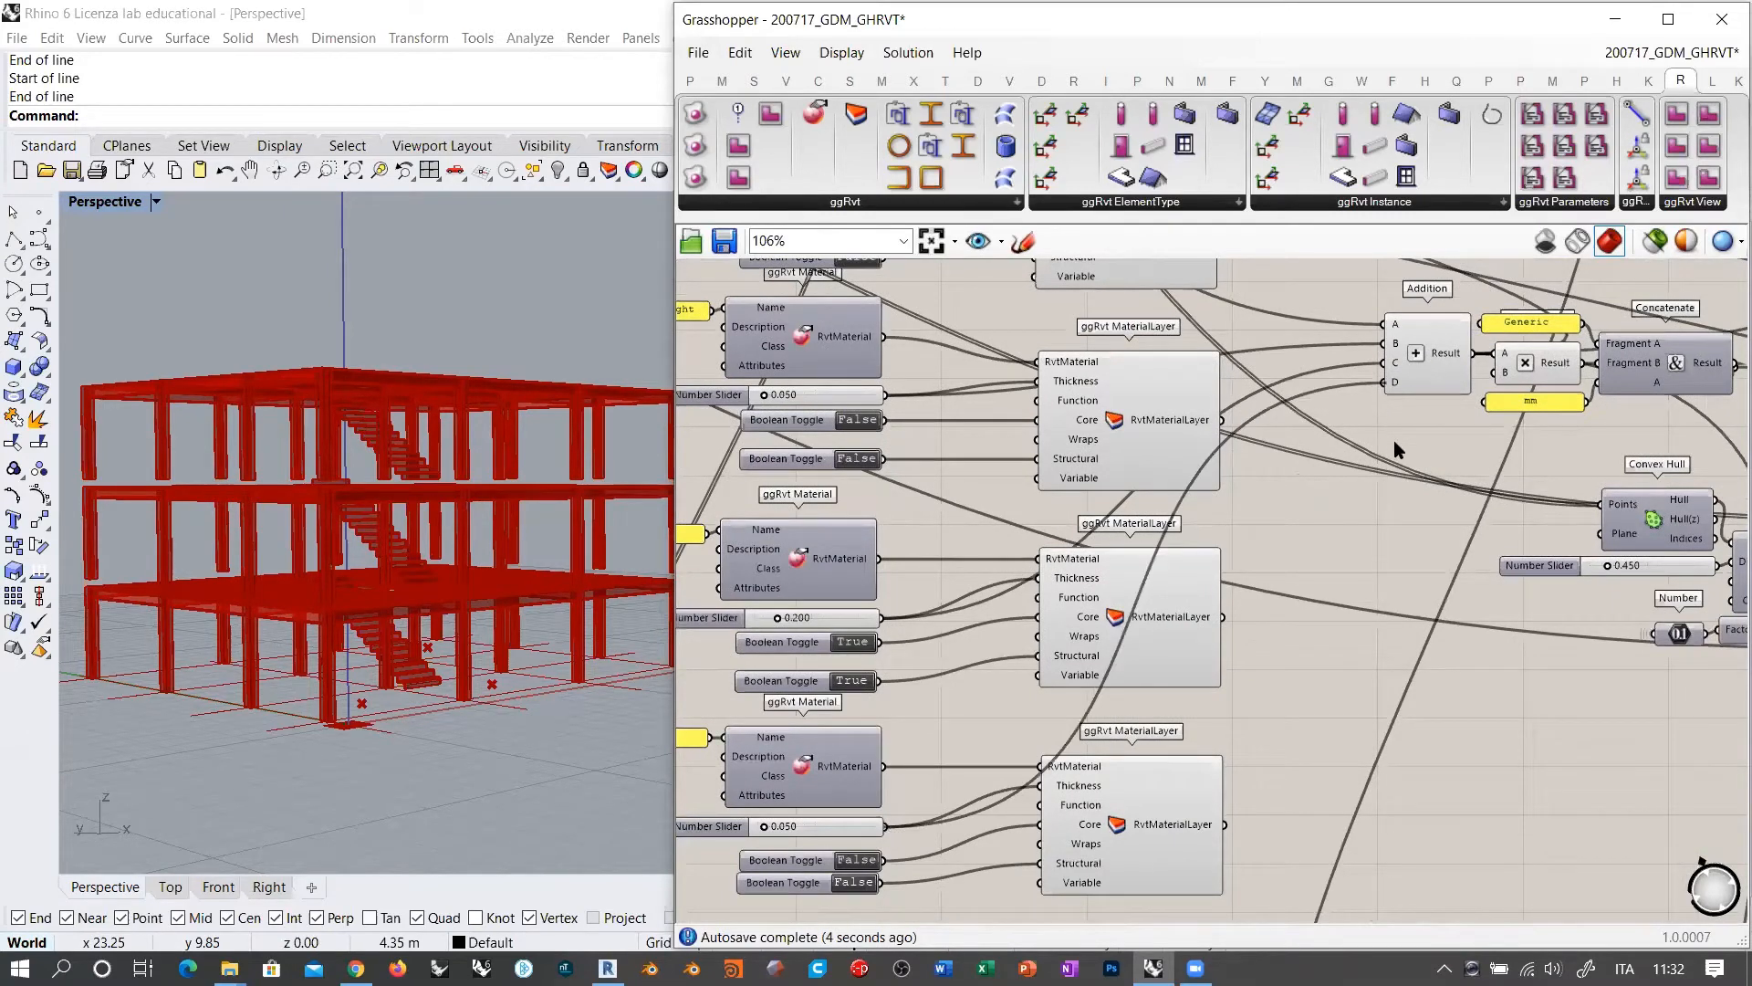
Step: Switch to Revit, close the floor's Type Properties, and review how the available floor types are named
right_click_drag(1429, 429, 1233, 529)
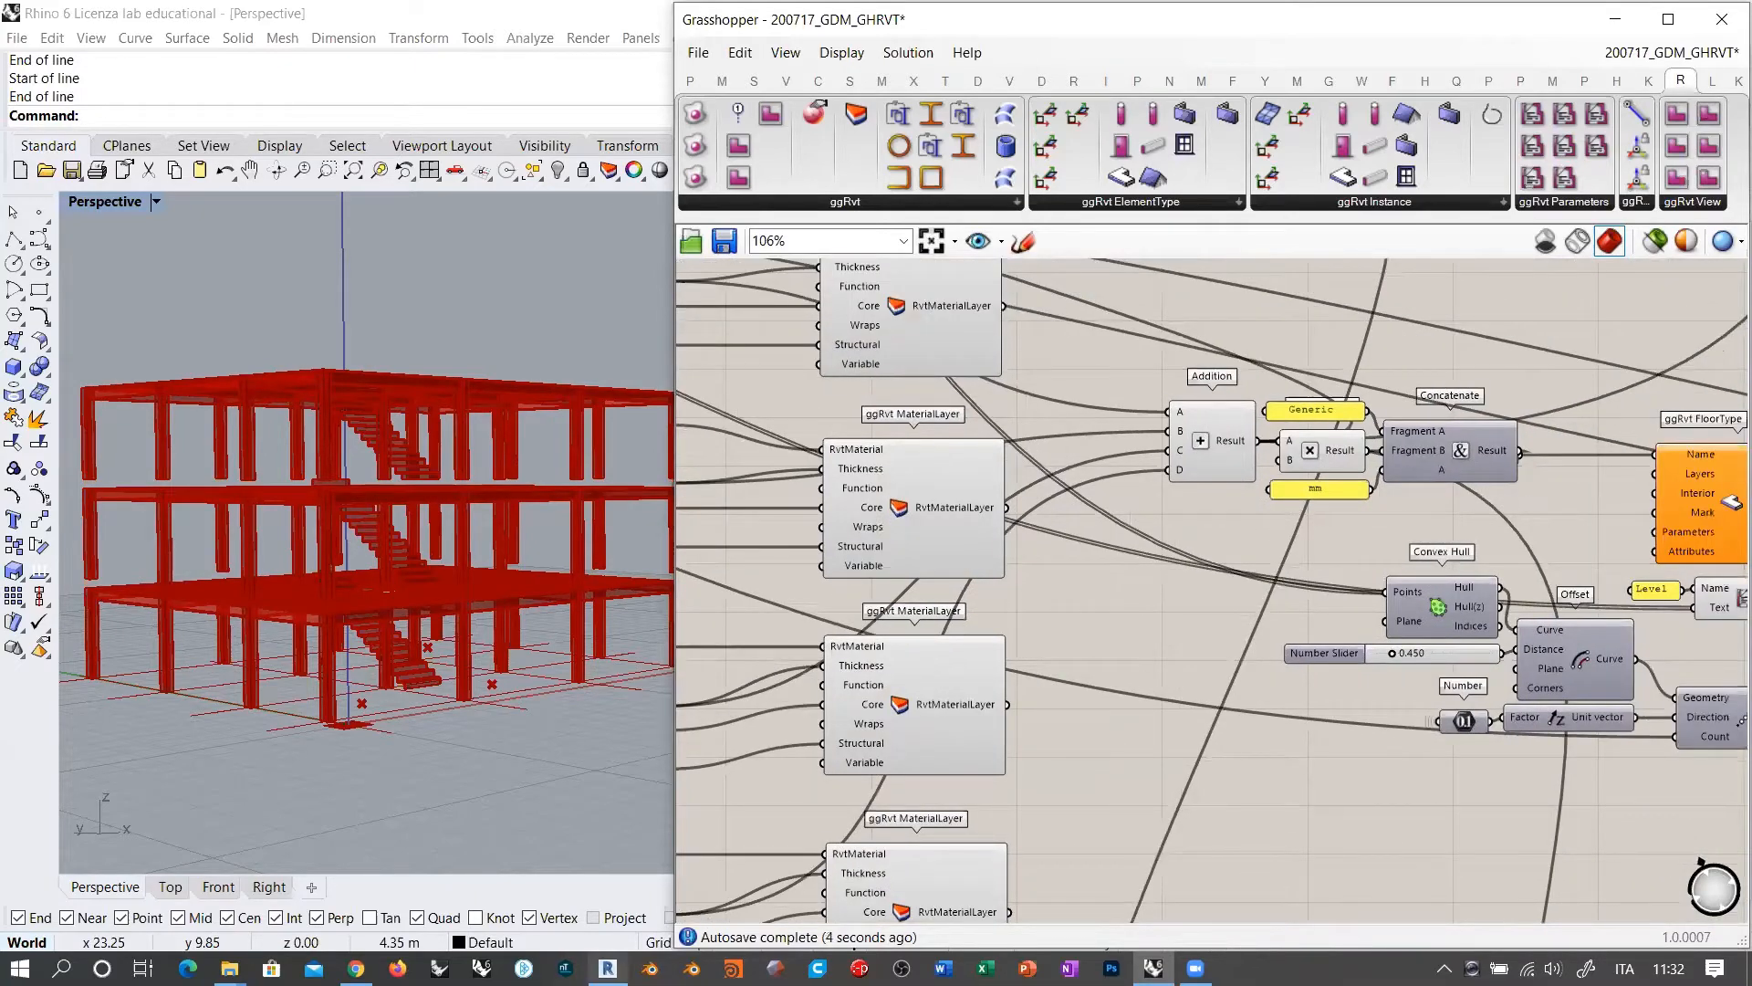
left_click(607, 967)
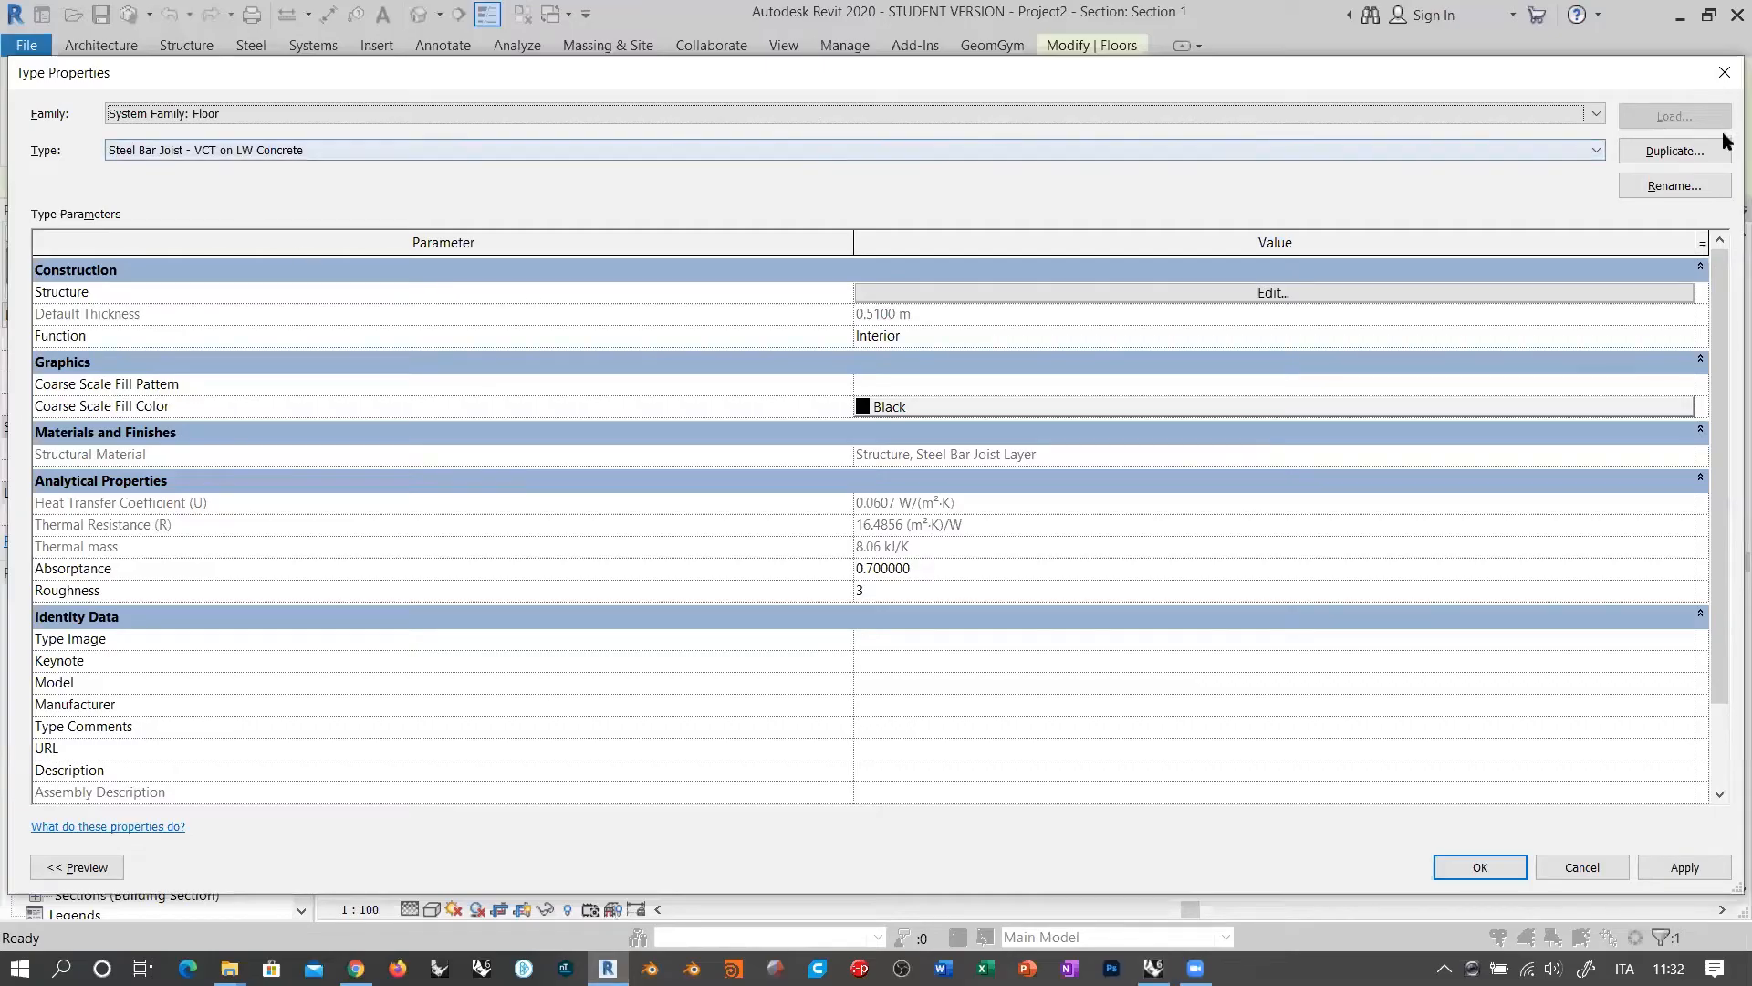
left_click(1724, 72)
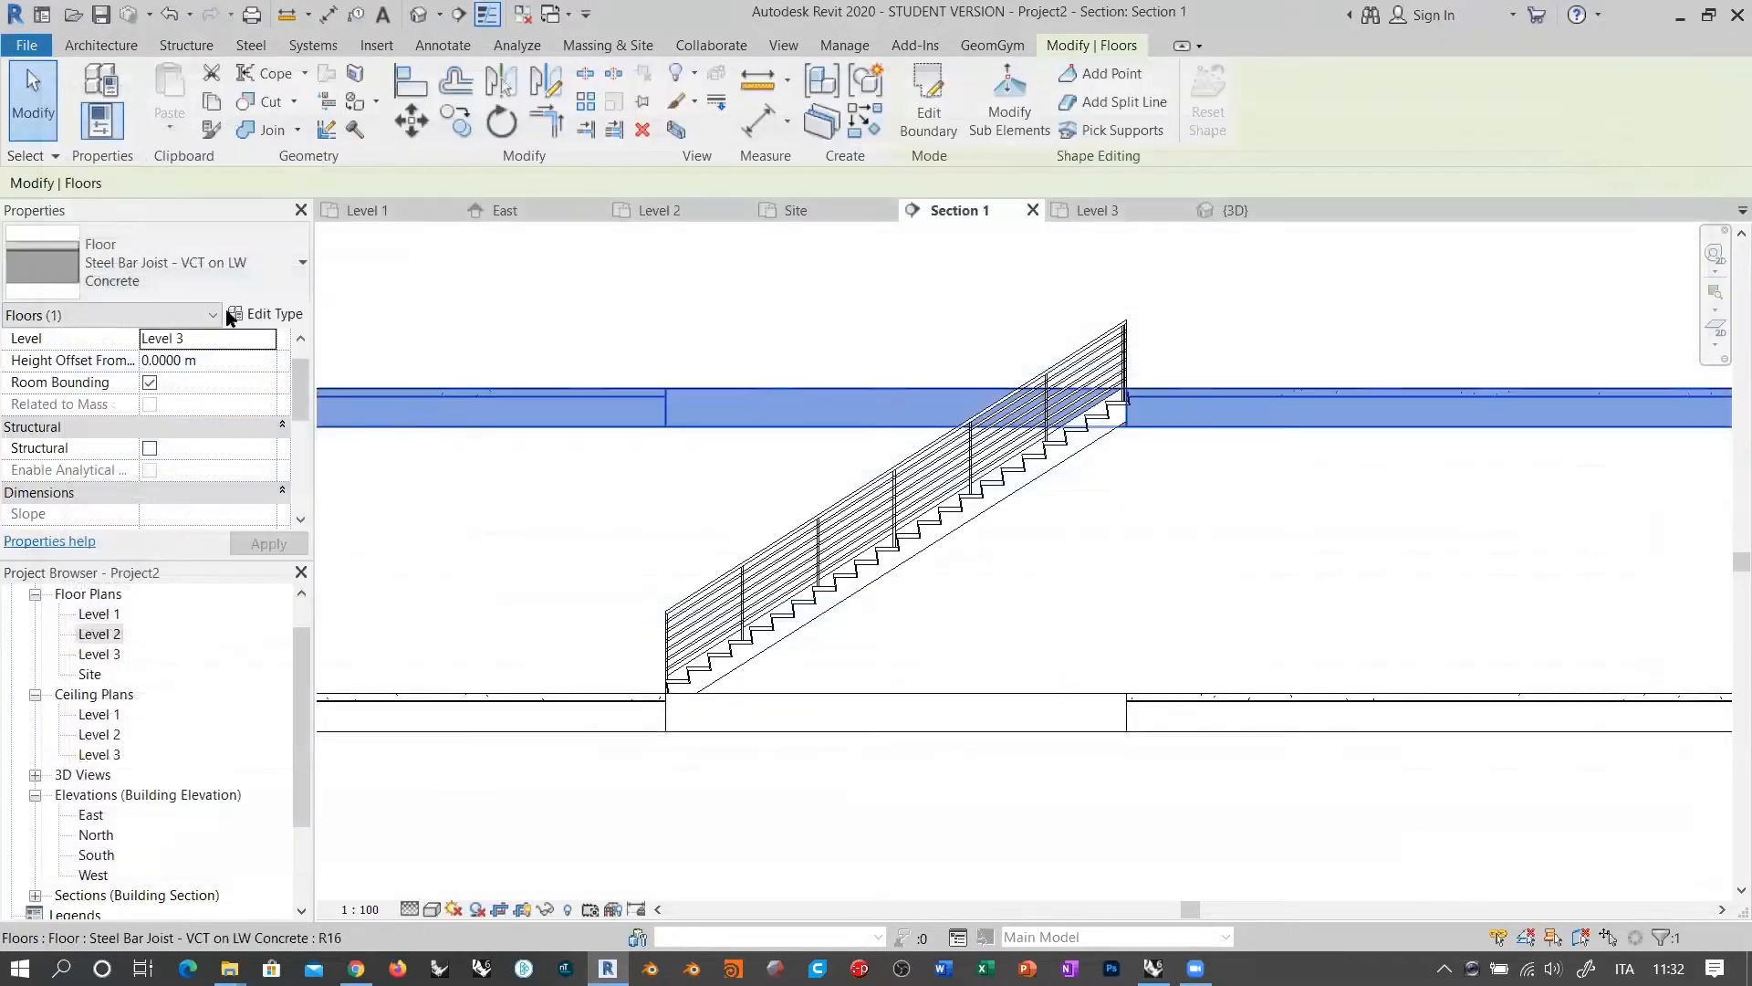
left_click(251, 256)
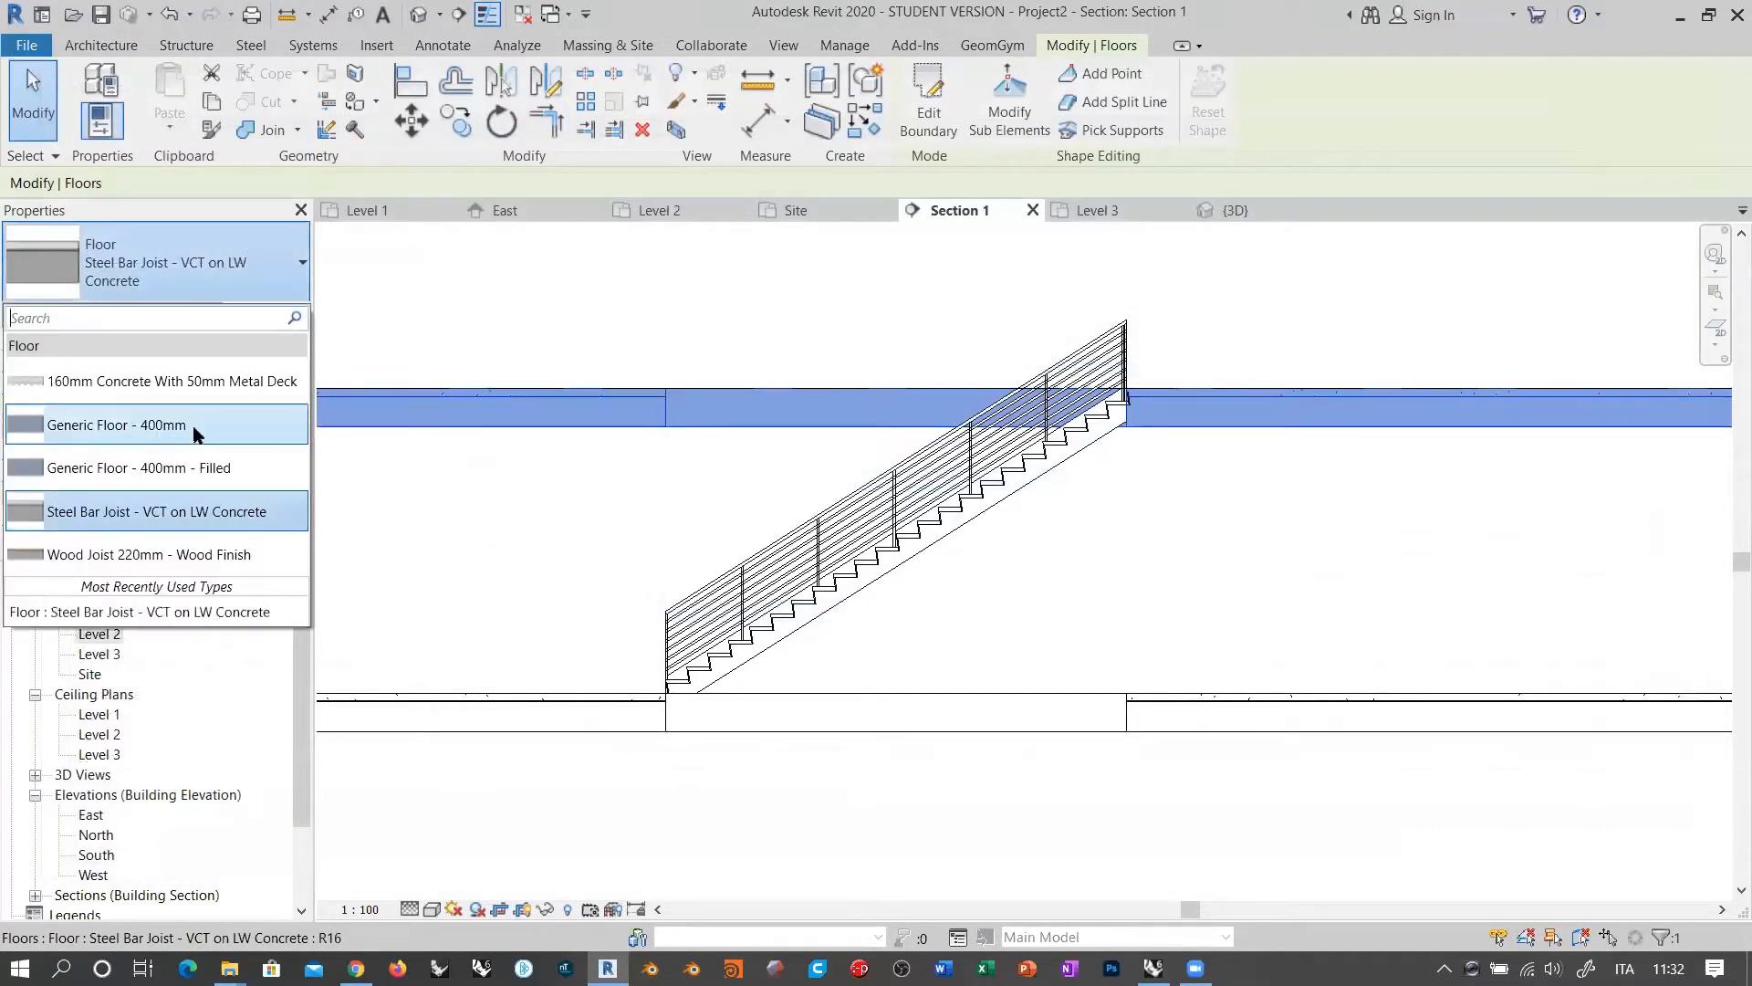
left_click(538, 293)
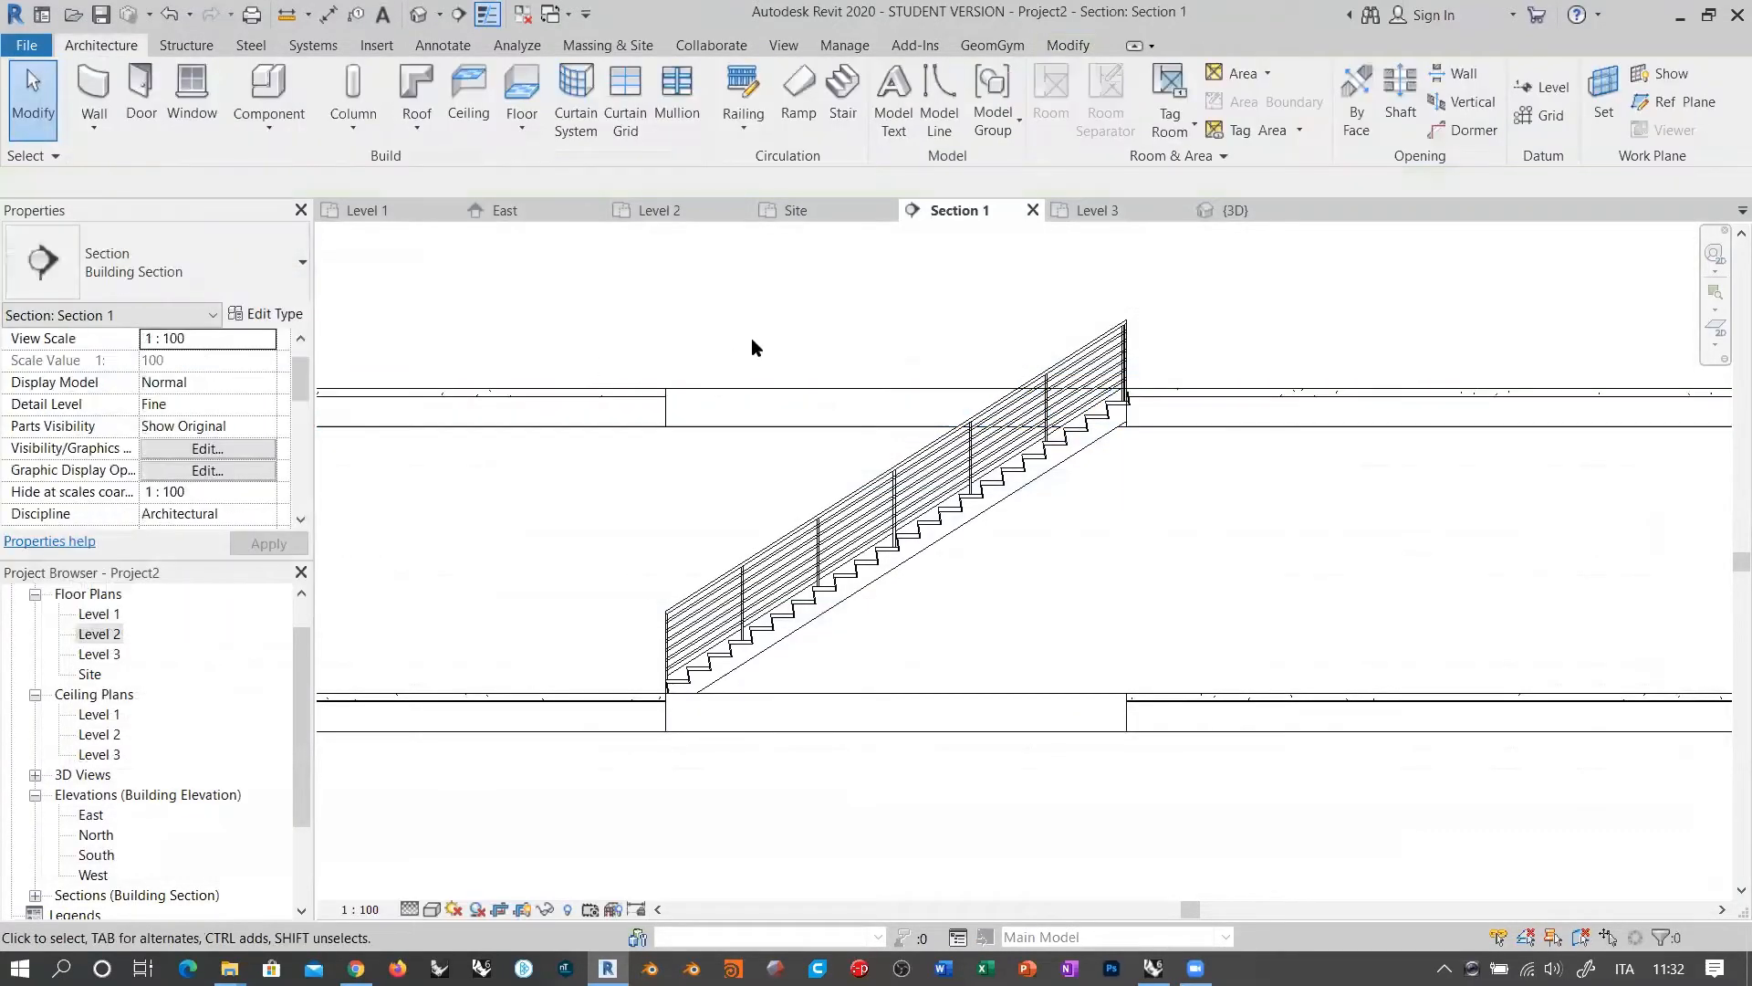
Step: Return to Grasshopper and check the Multiplication component's factor and the floor type name produced by Concatenate
key("alt+Tab")
left_click(1351, 440)
scroll(1355, 437, "up", 5)
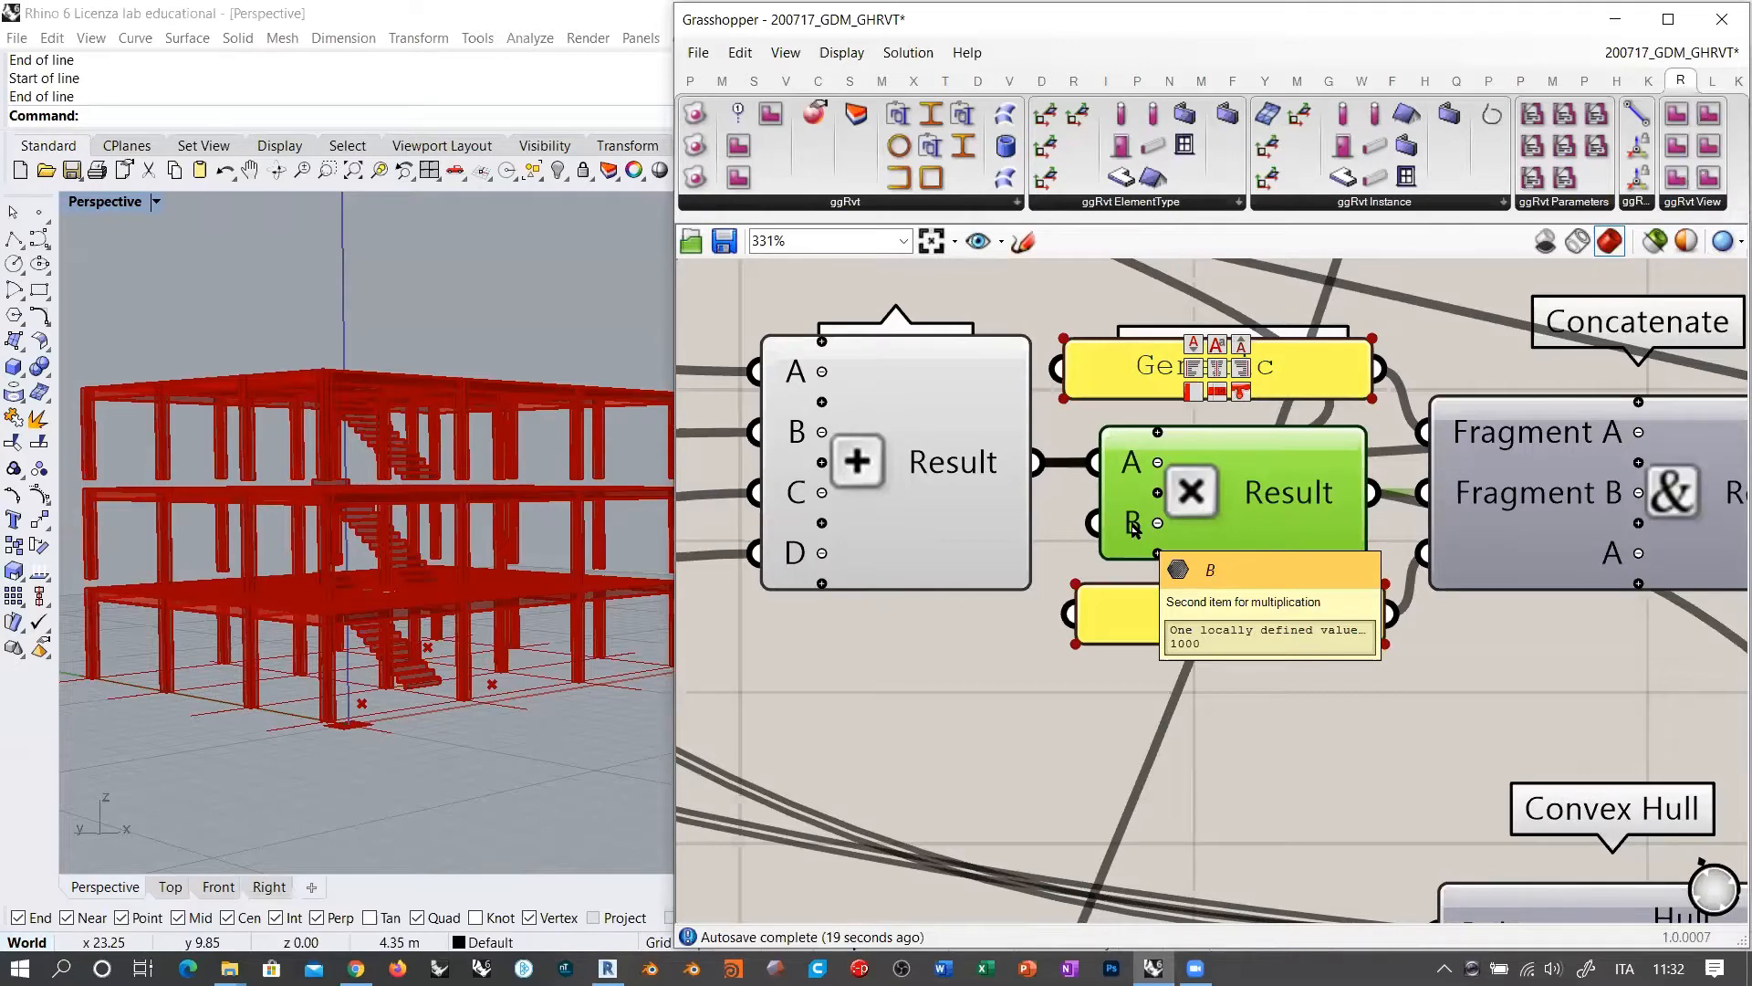
scroll(1214, 491, "down", 3)
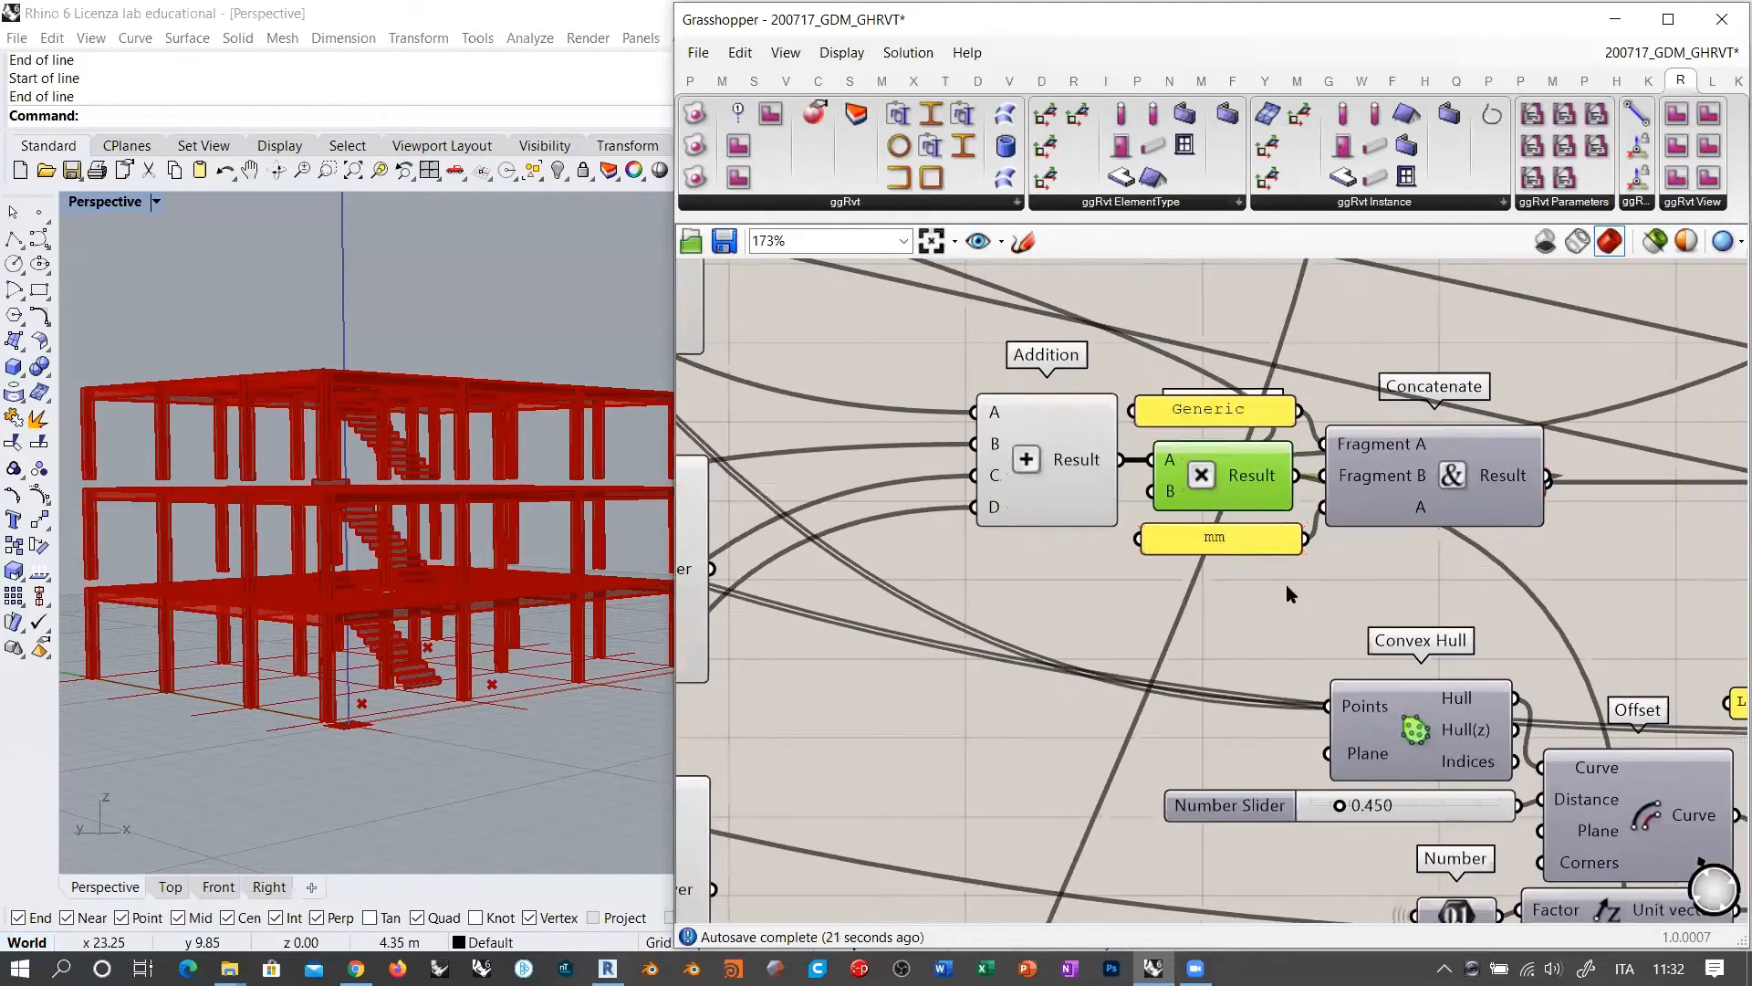
mouse_move(1504, 479)
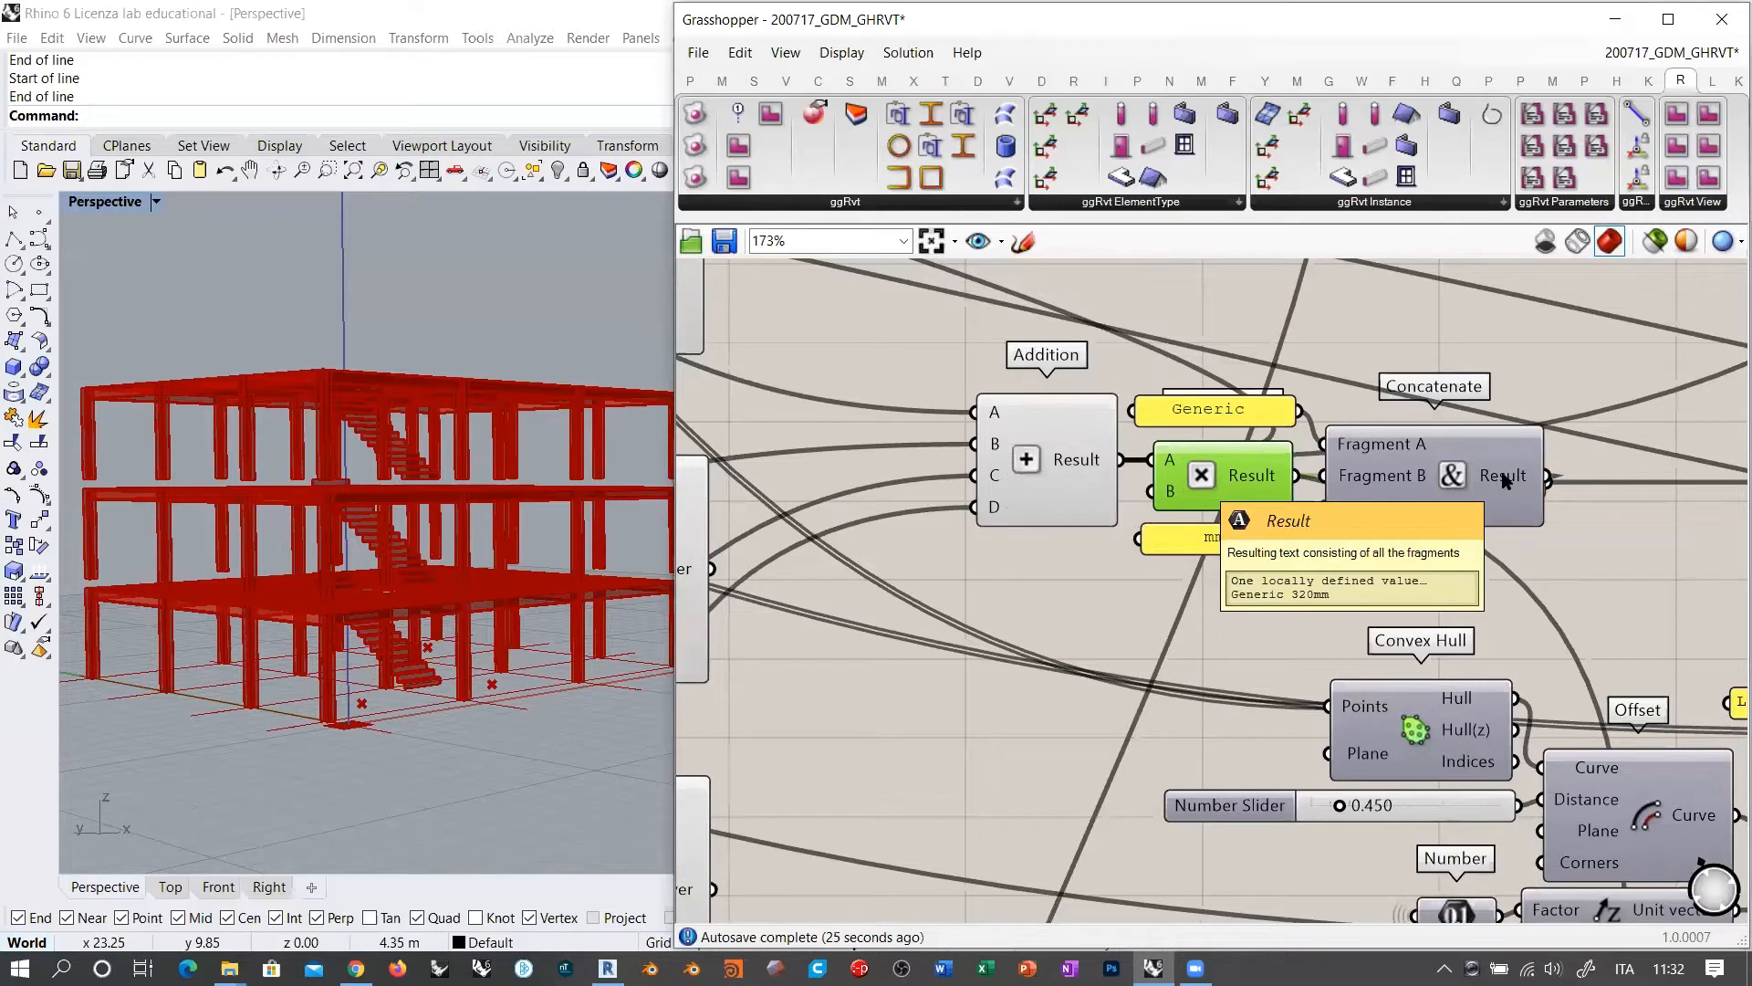
Step: Connect the first MaterialLayer's output to the Layers input of the ggRvt FloorType component
scroll(993, 347, "down", 2)
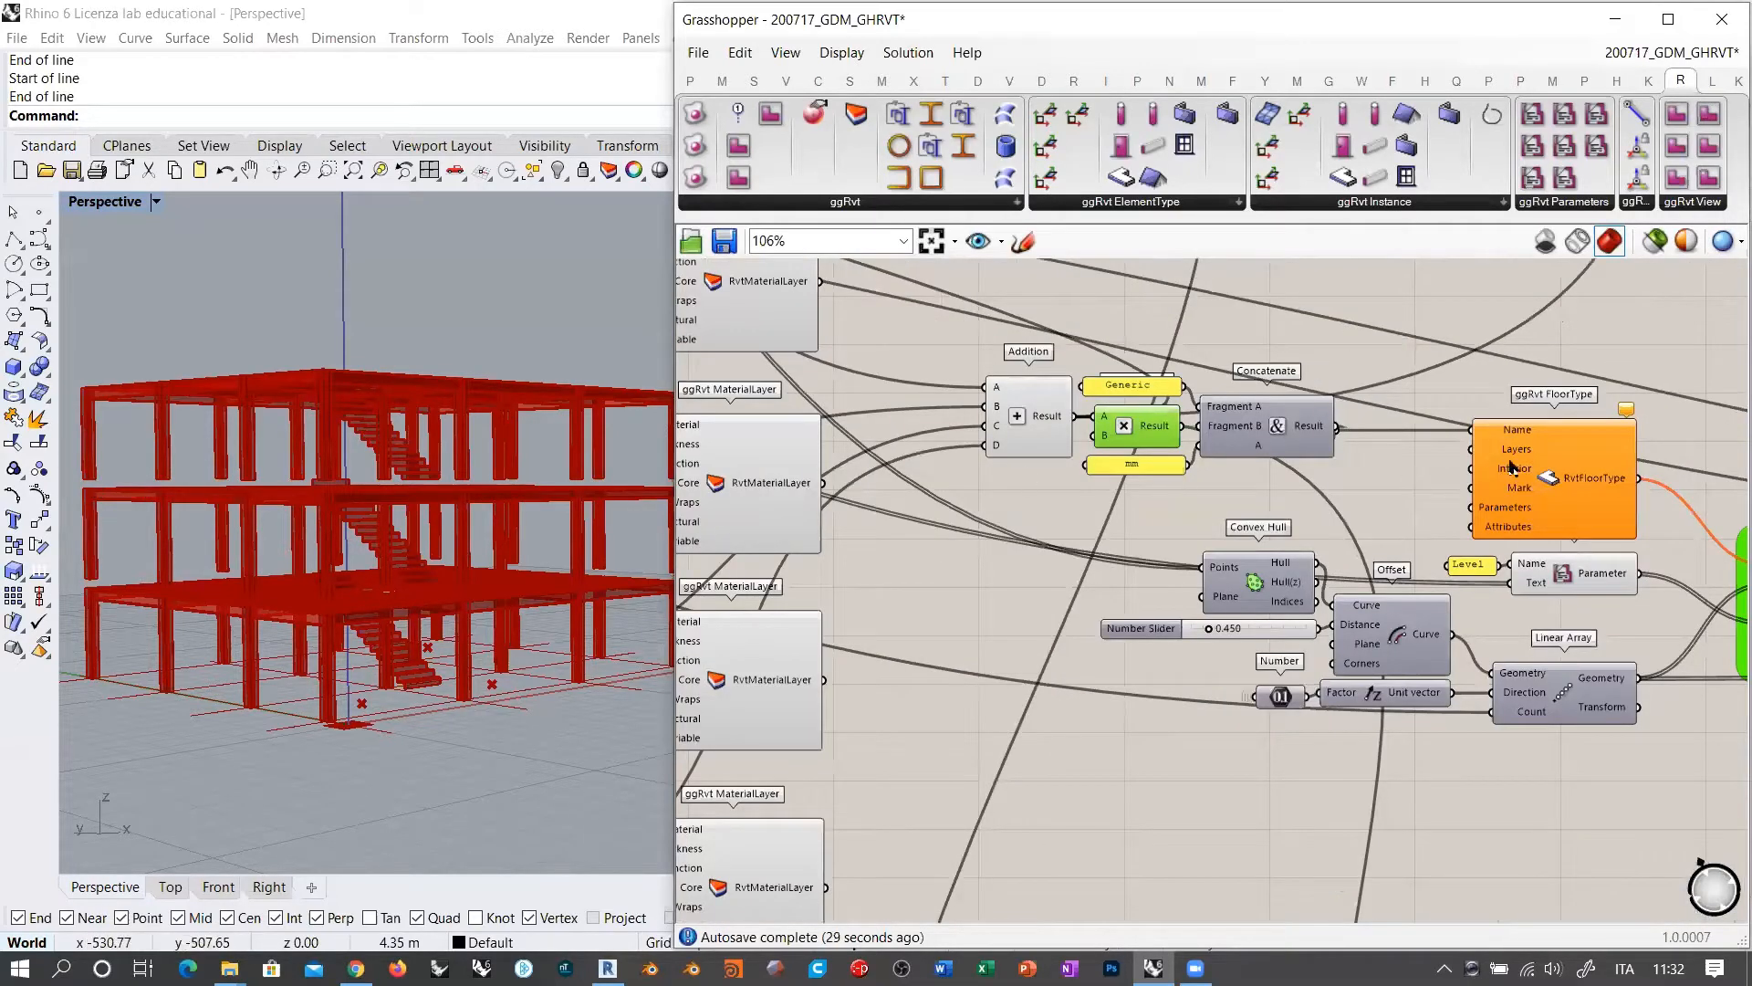
left_click(1482, 468)
scroll(1130, 502, "down", 3)
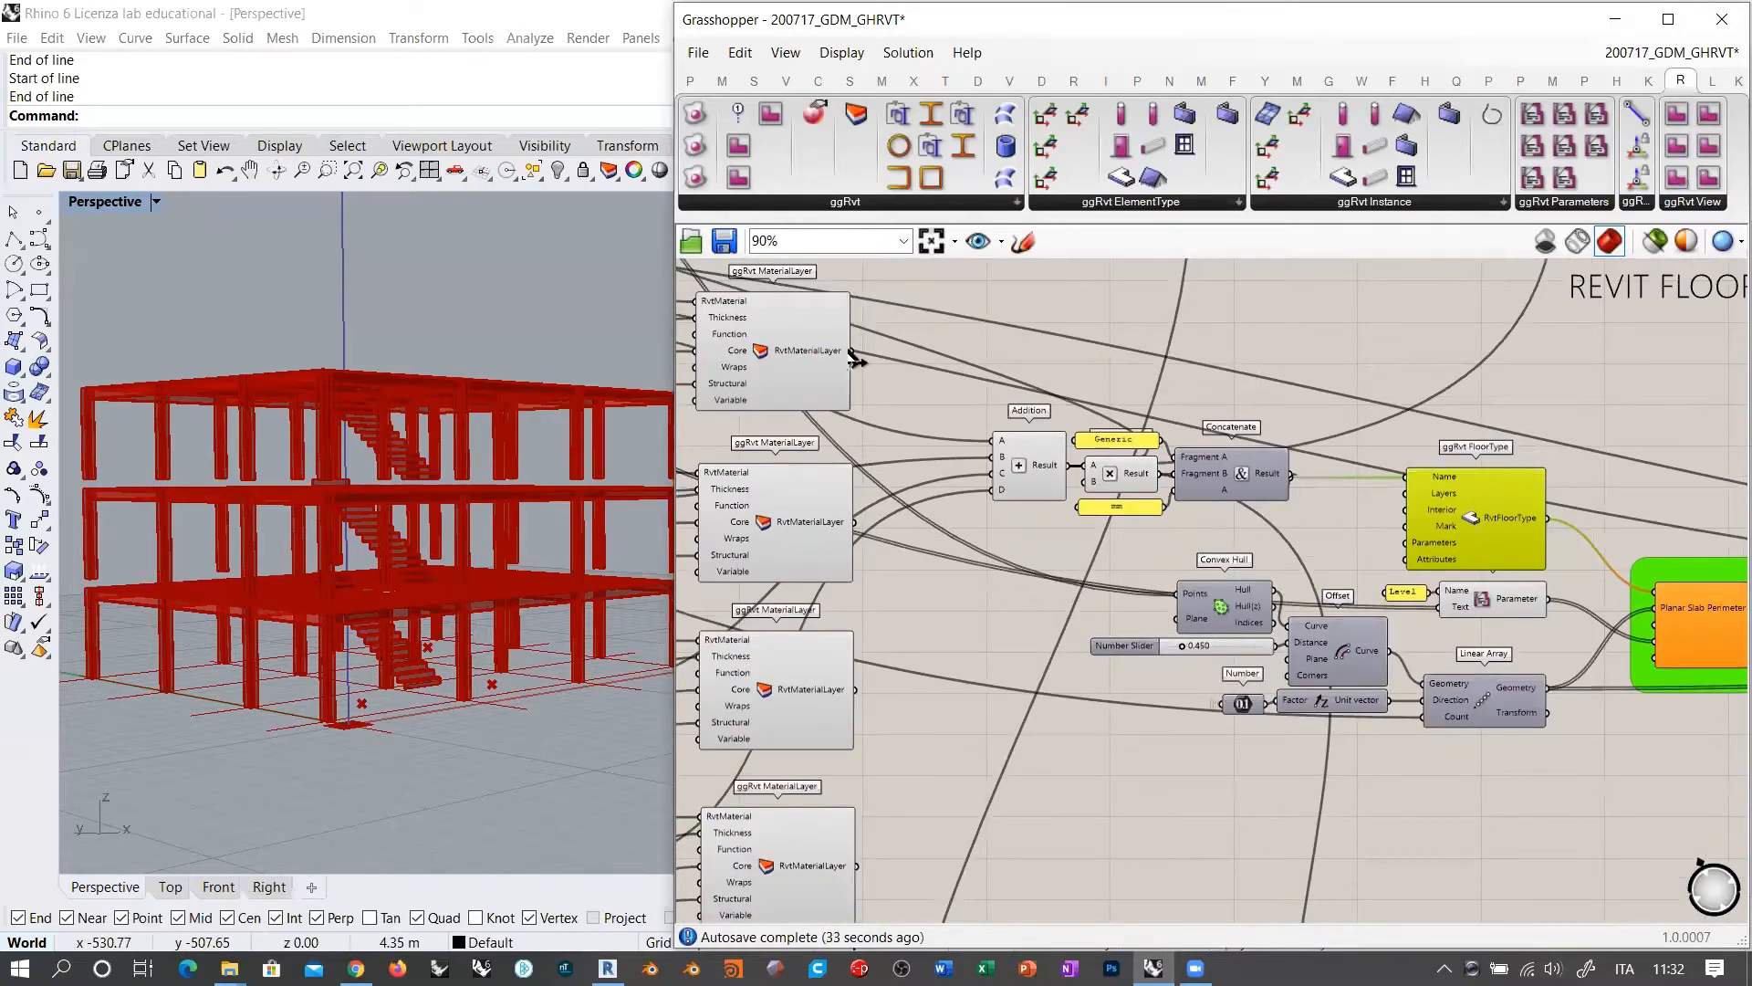
left_click_drag(852, 350, 1404, 493)
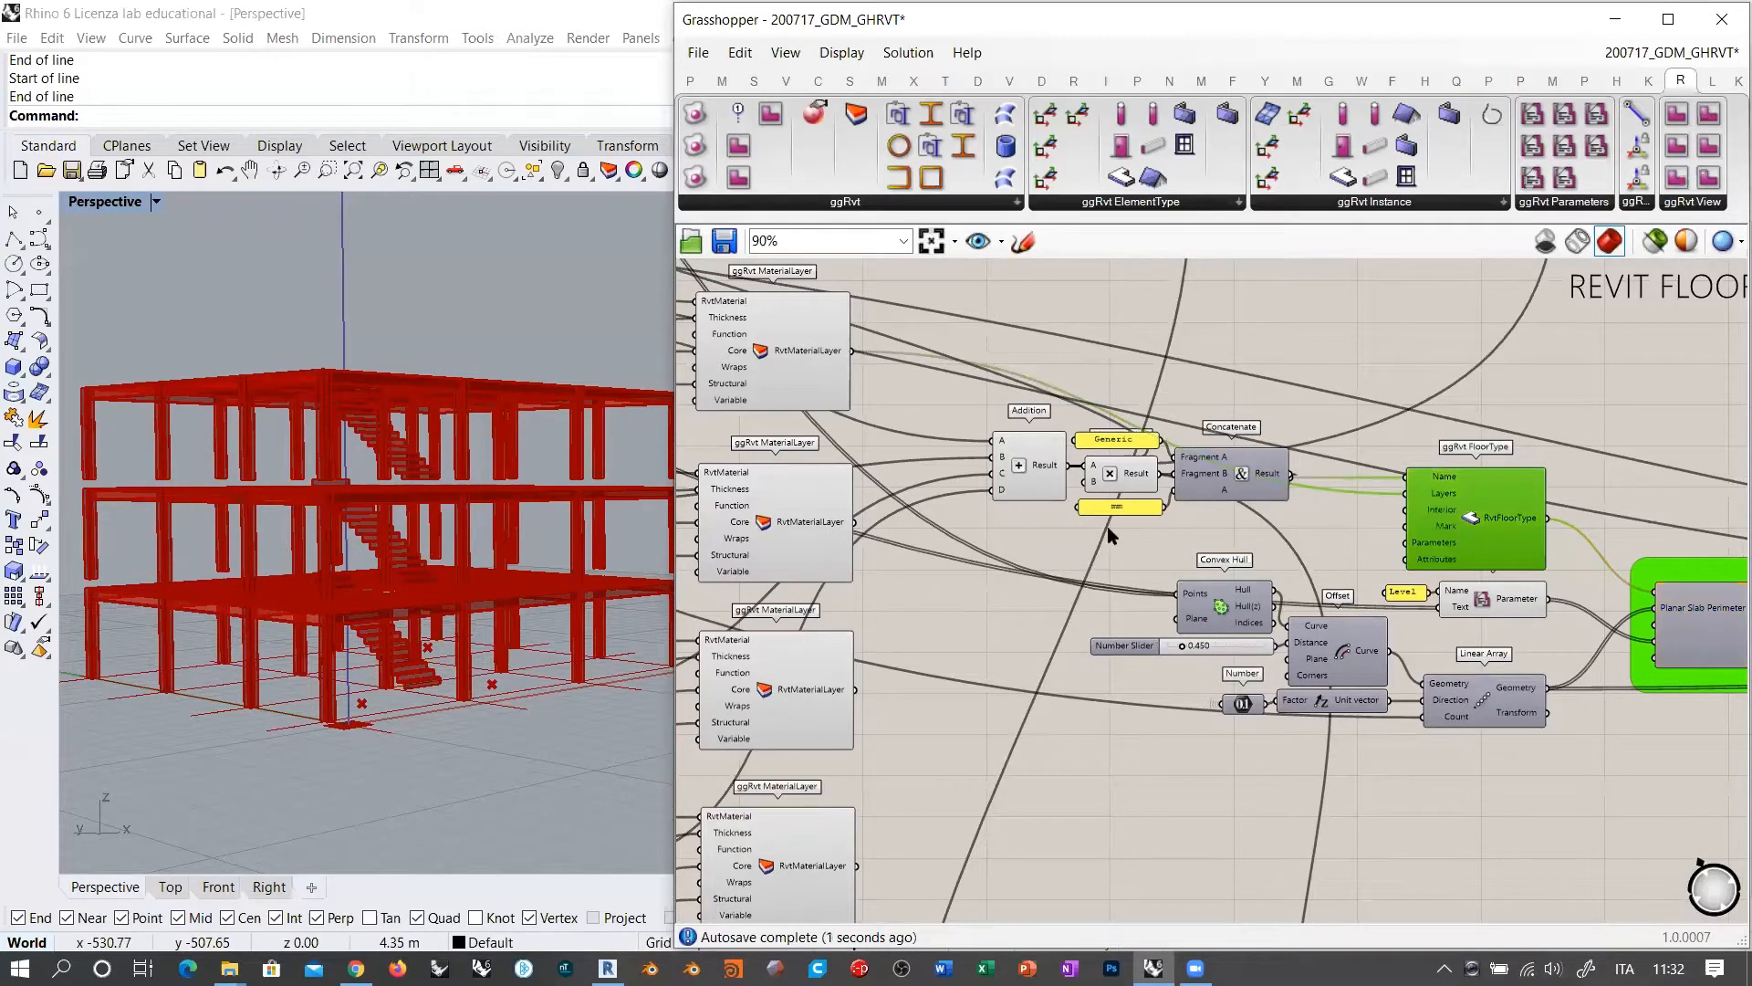
left_click(1297, 532)
Step: Turn on the preview of the ggRvt Floor component so its slabs display in the Rhino model
scroll(1301, 540, "down", 2)
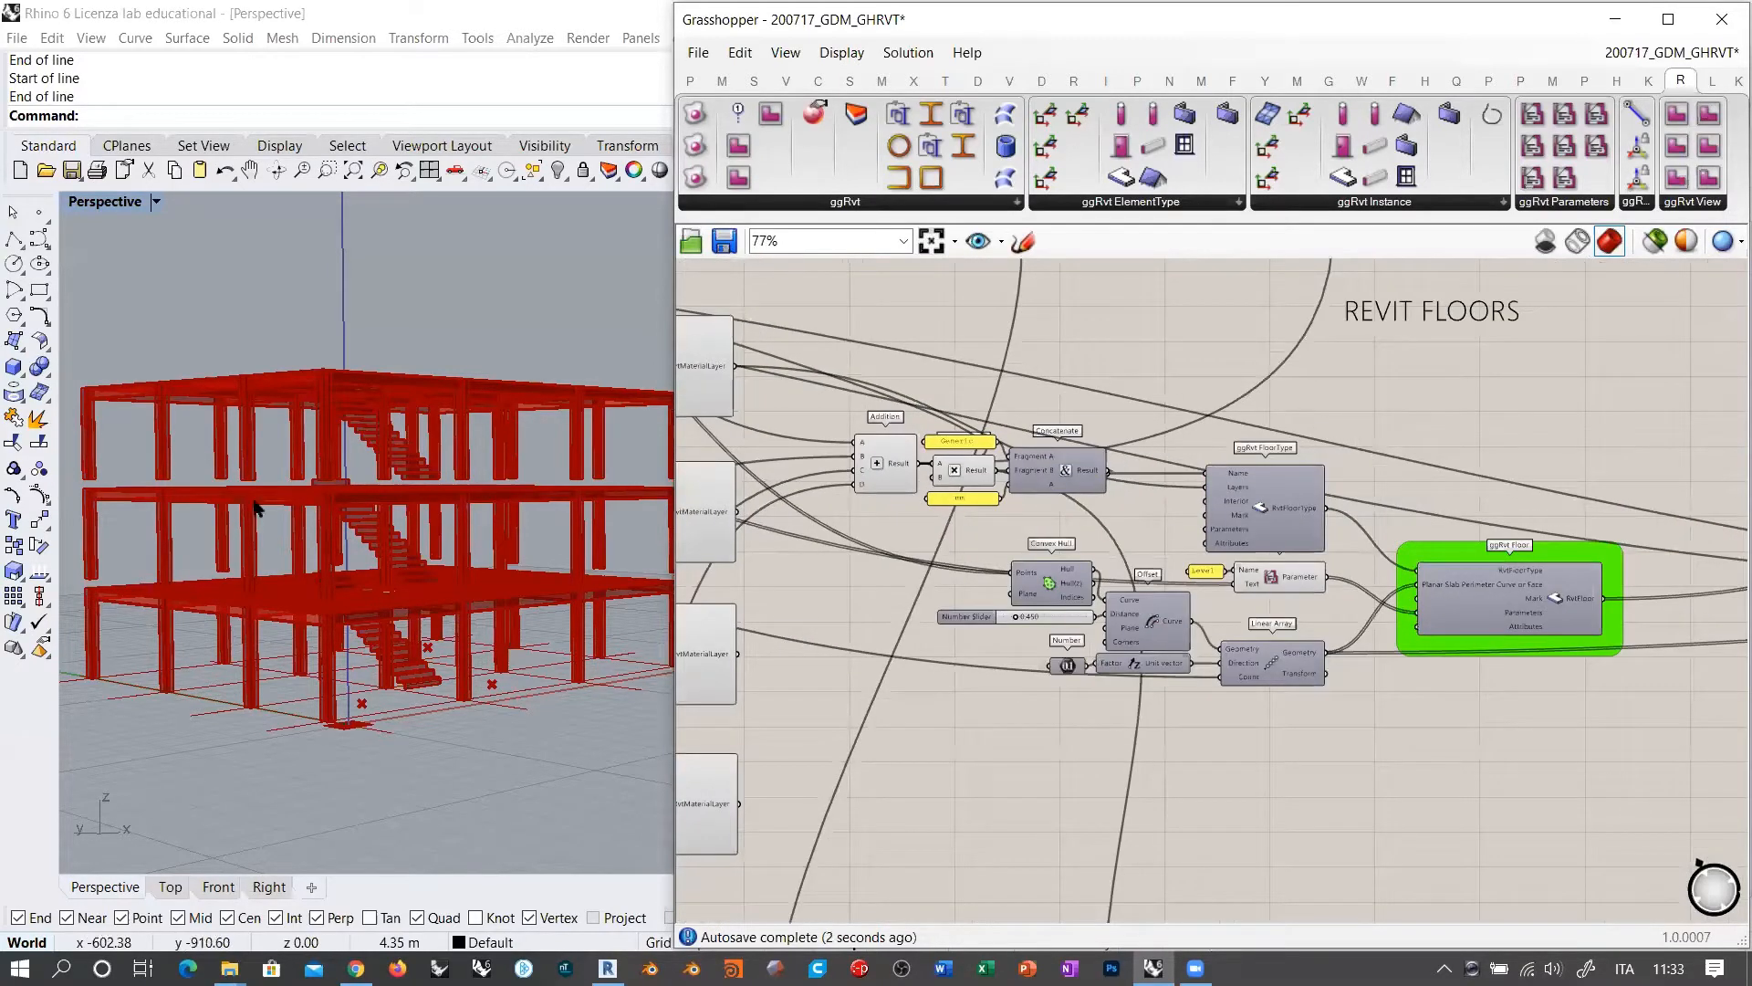
left_click(1555, 604)
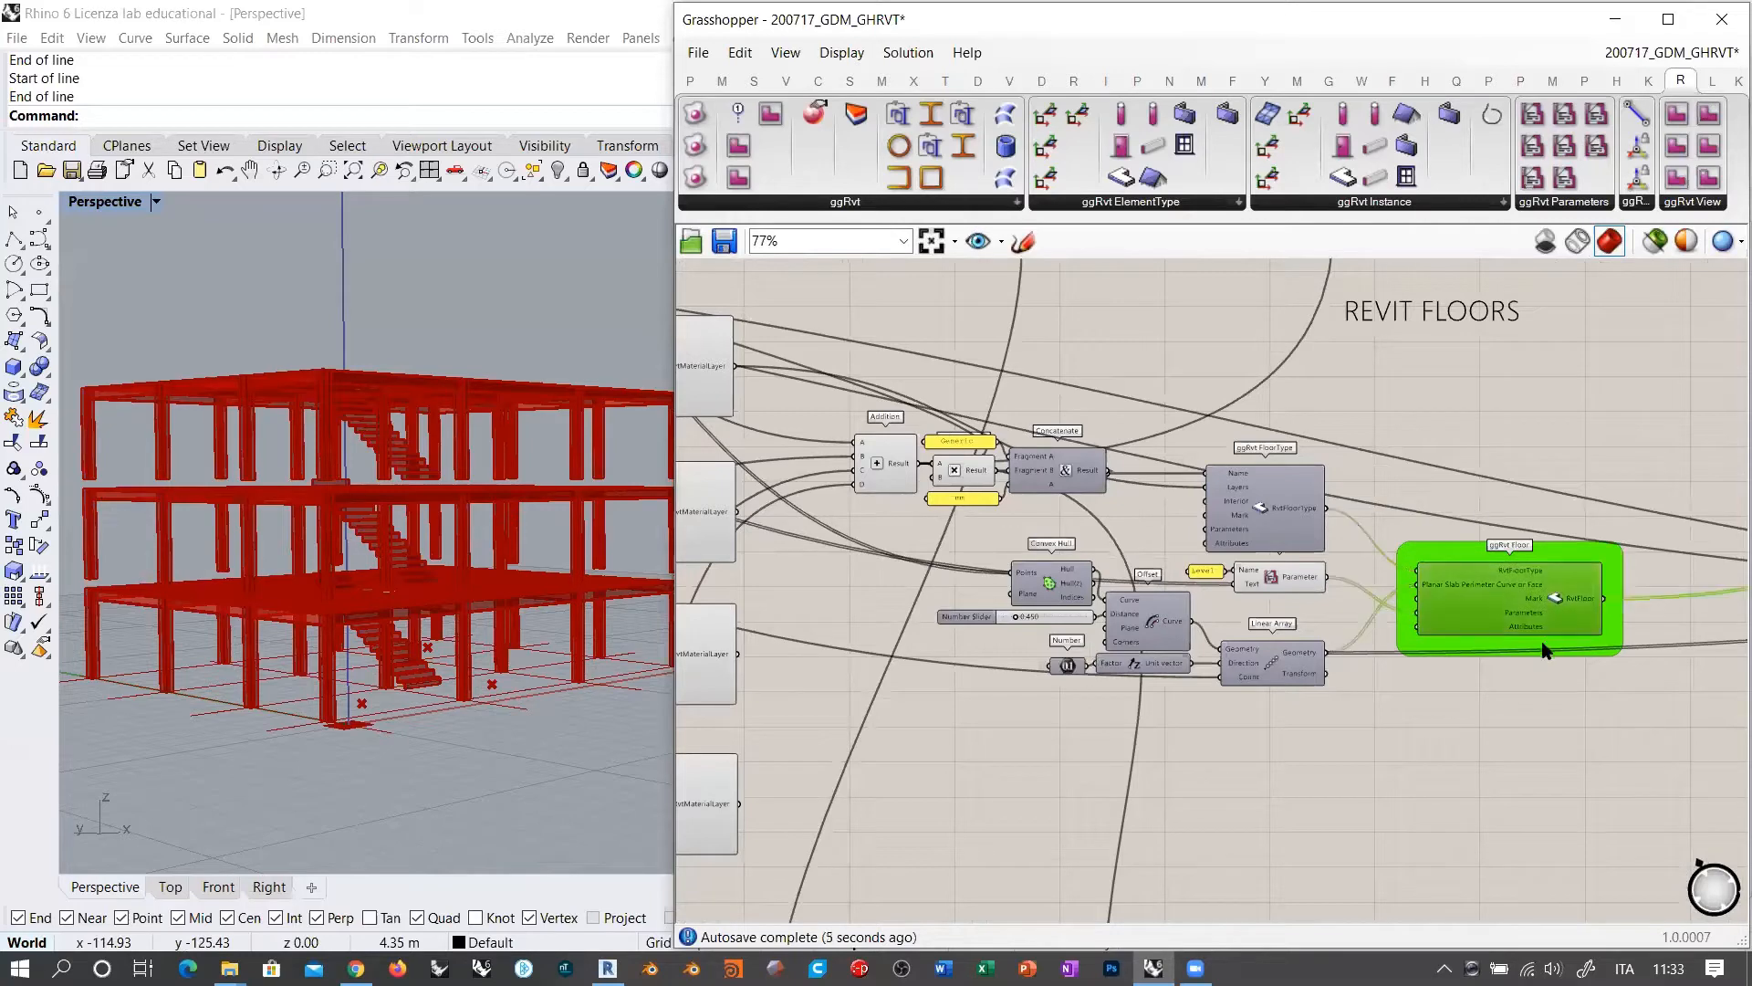
key("ctrl+q")
left_click(1486, 721)
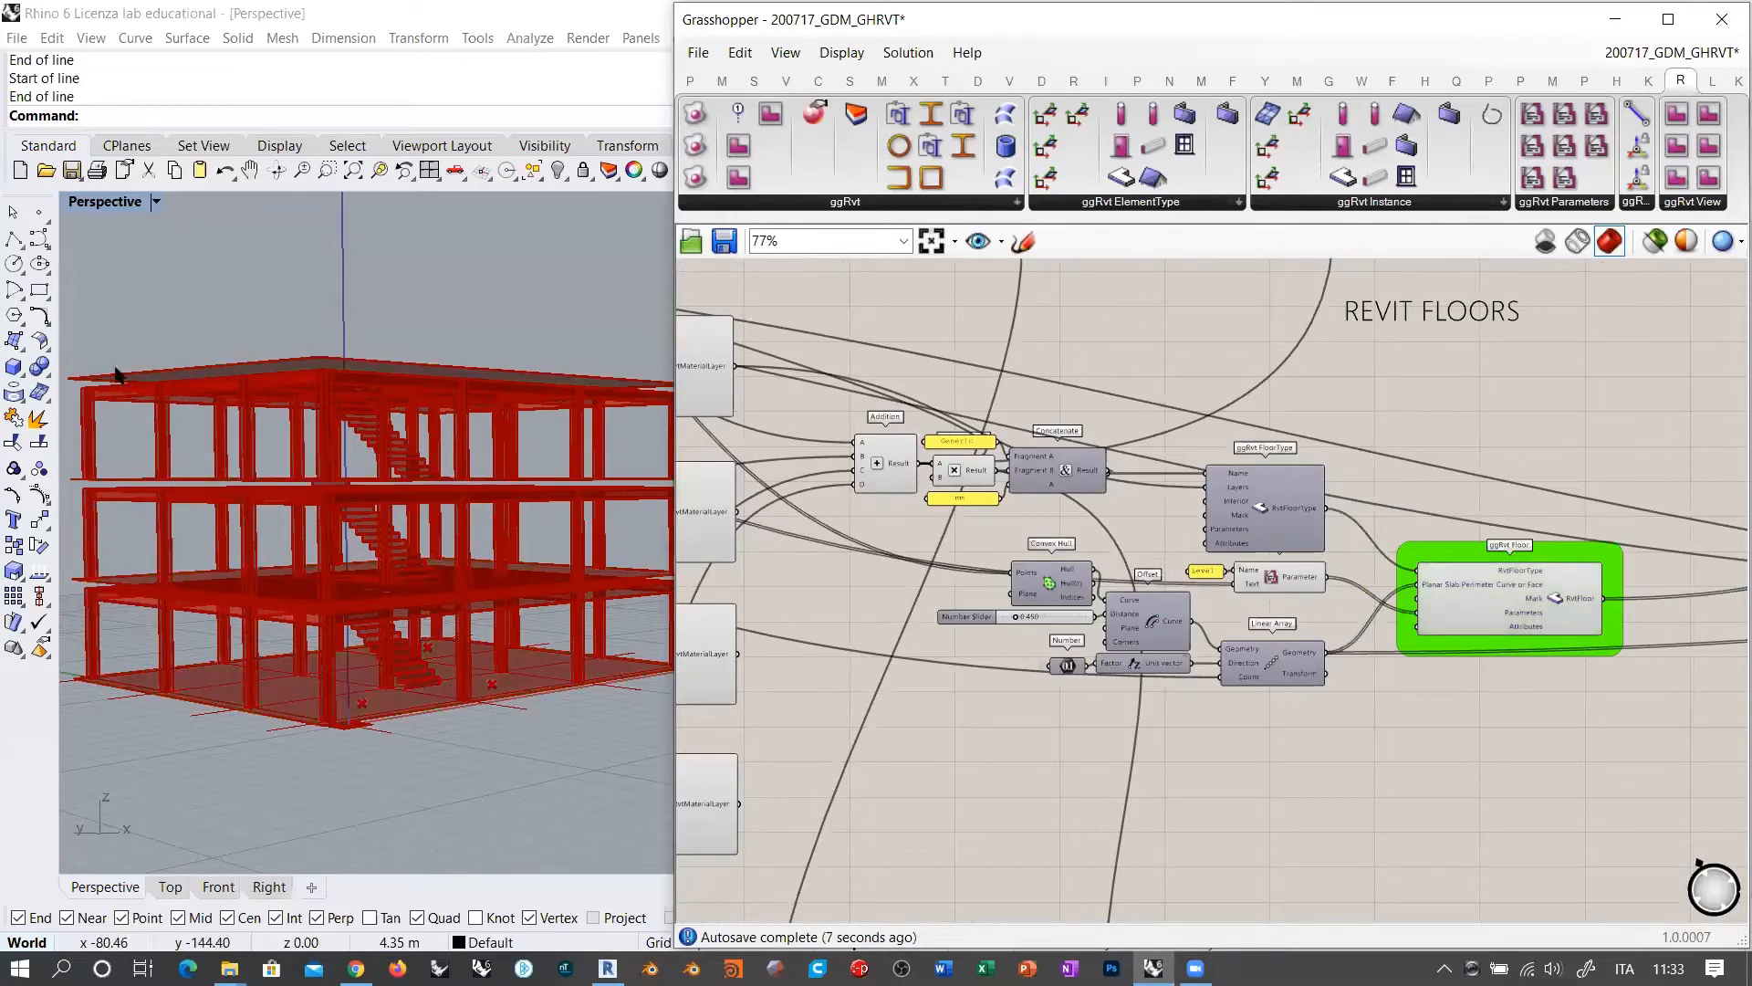
Step: Add the second, third and fourth MaterialLayers to the FloorType's Layers input, keeping the existing connection
right_click_drag(991, 514, 1115, 535)
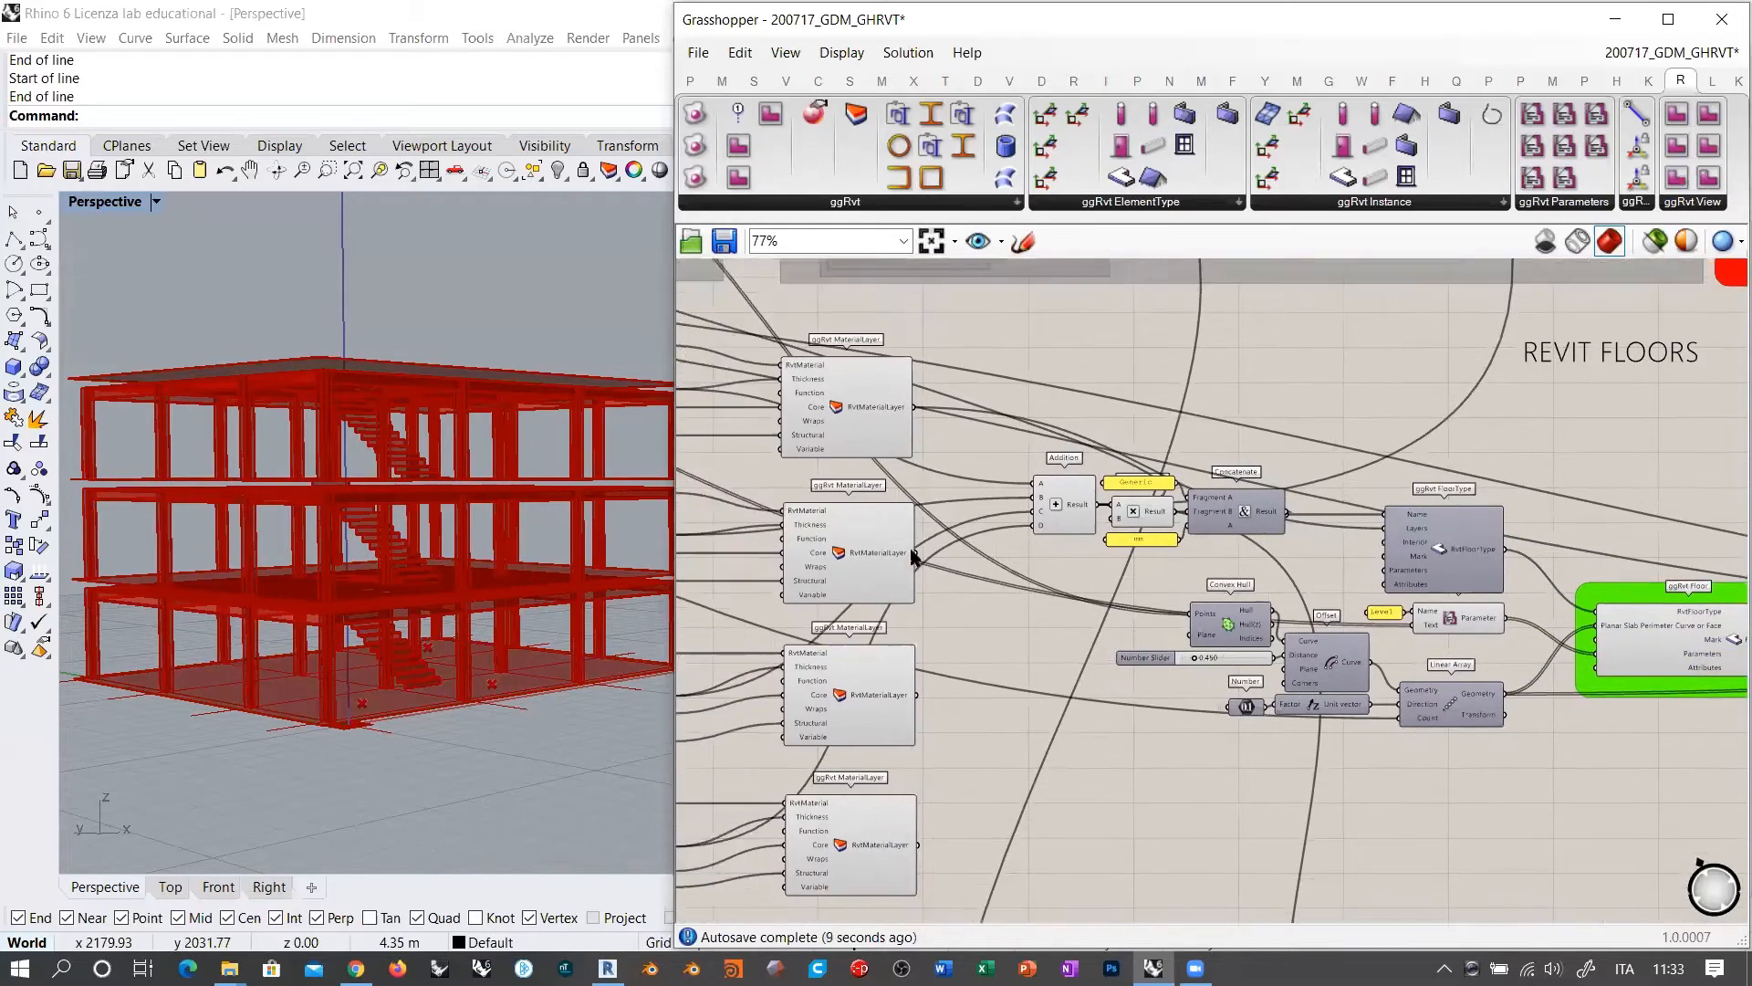
left_click_drag(915, 553, 1377, 528)
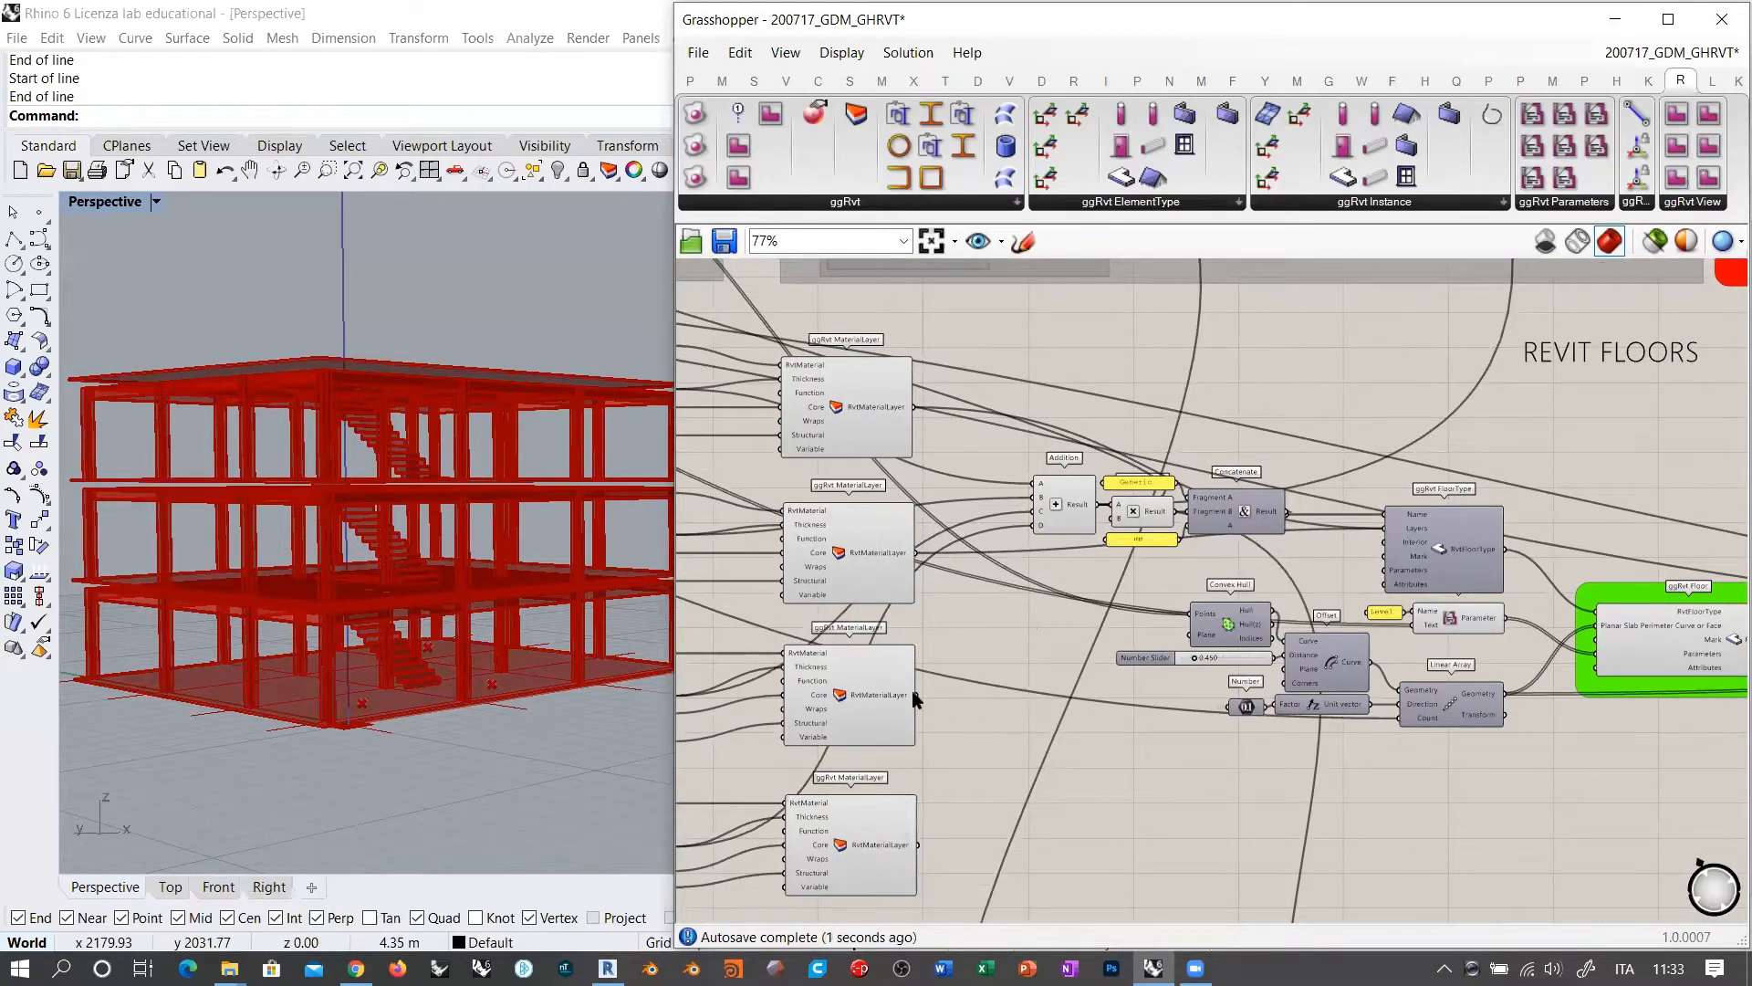
left_click_drag(916, 699, 1385, 534)
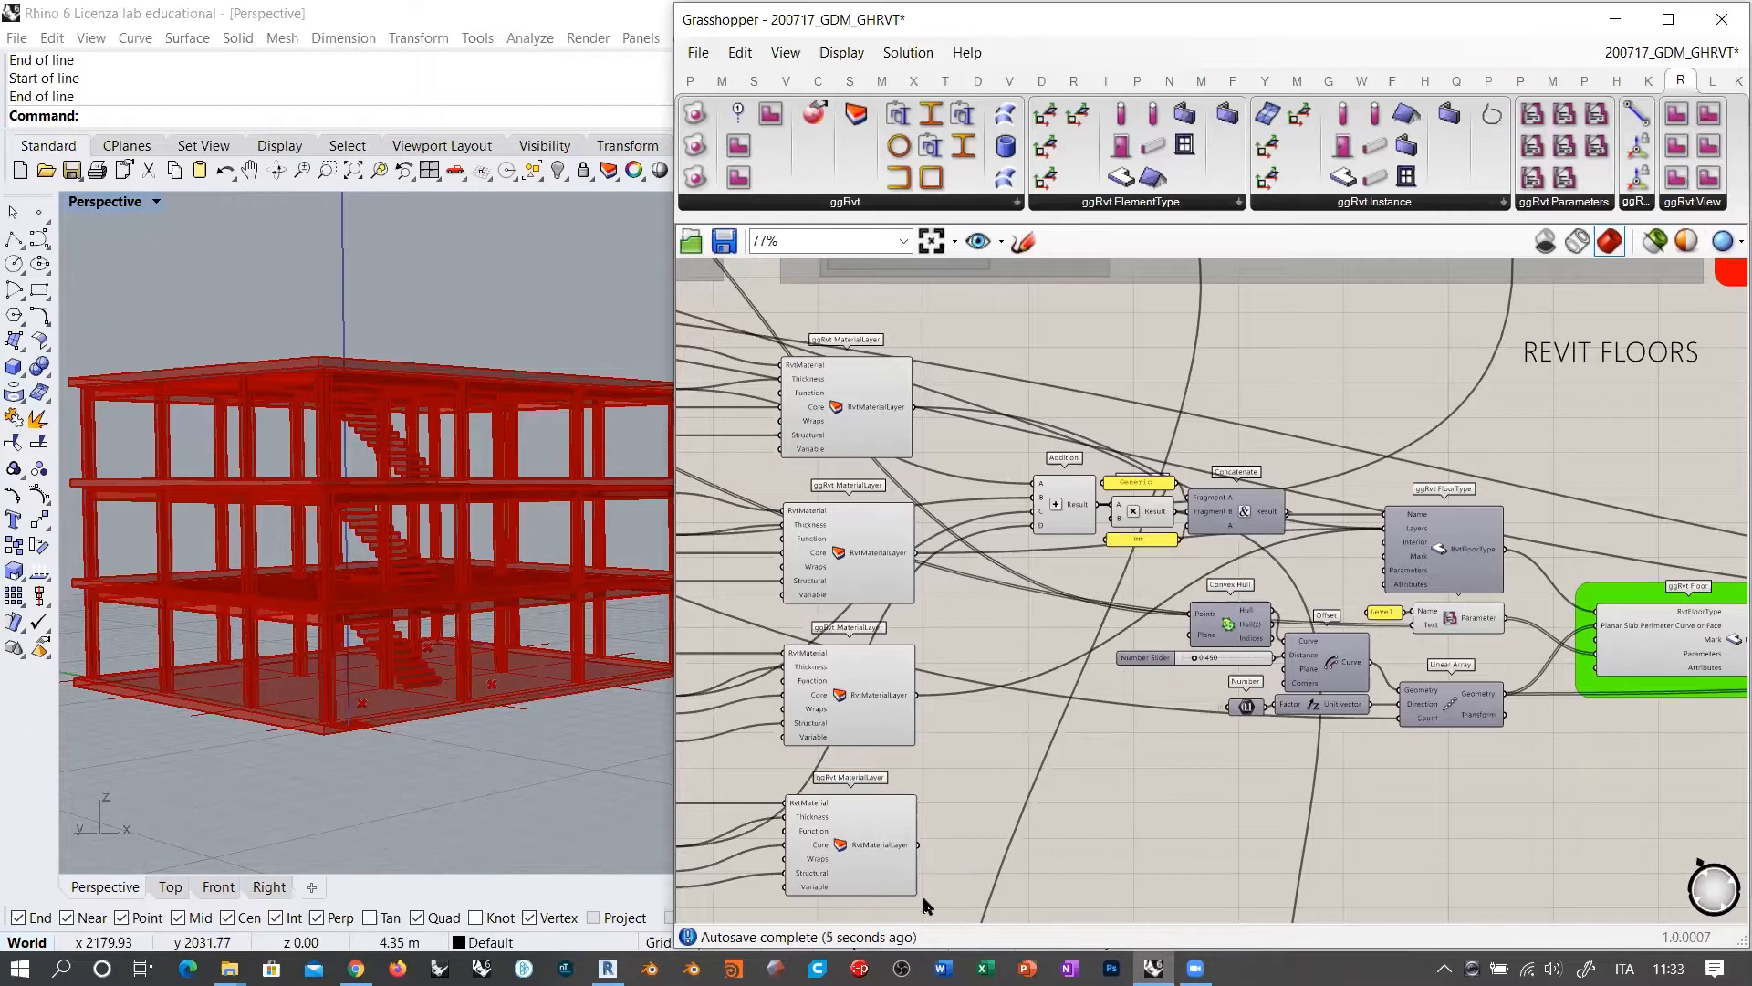
left_click_drag(918, 845, 1385, 528)
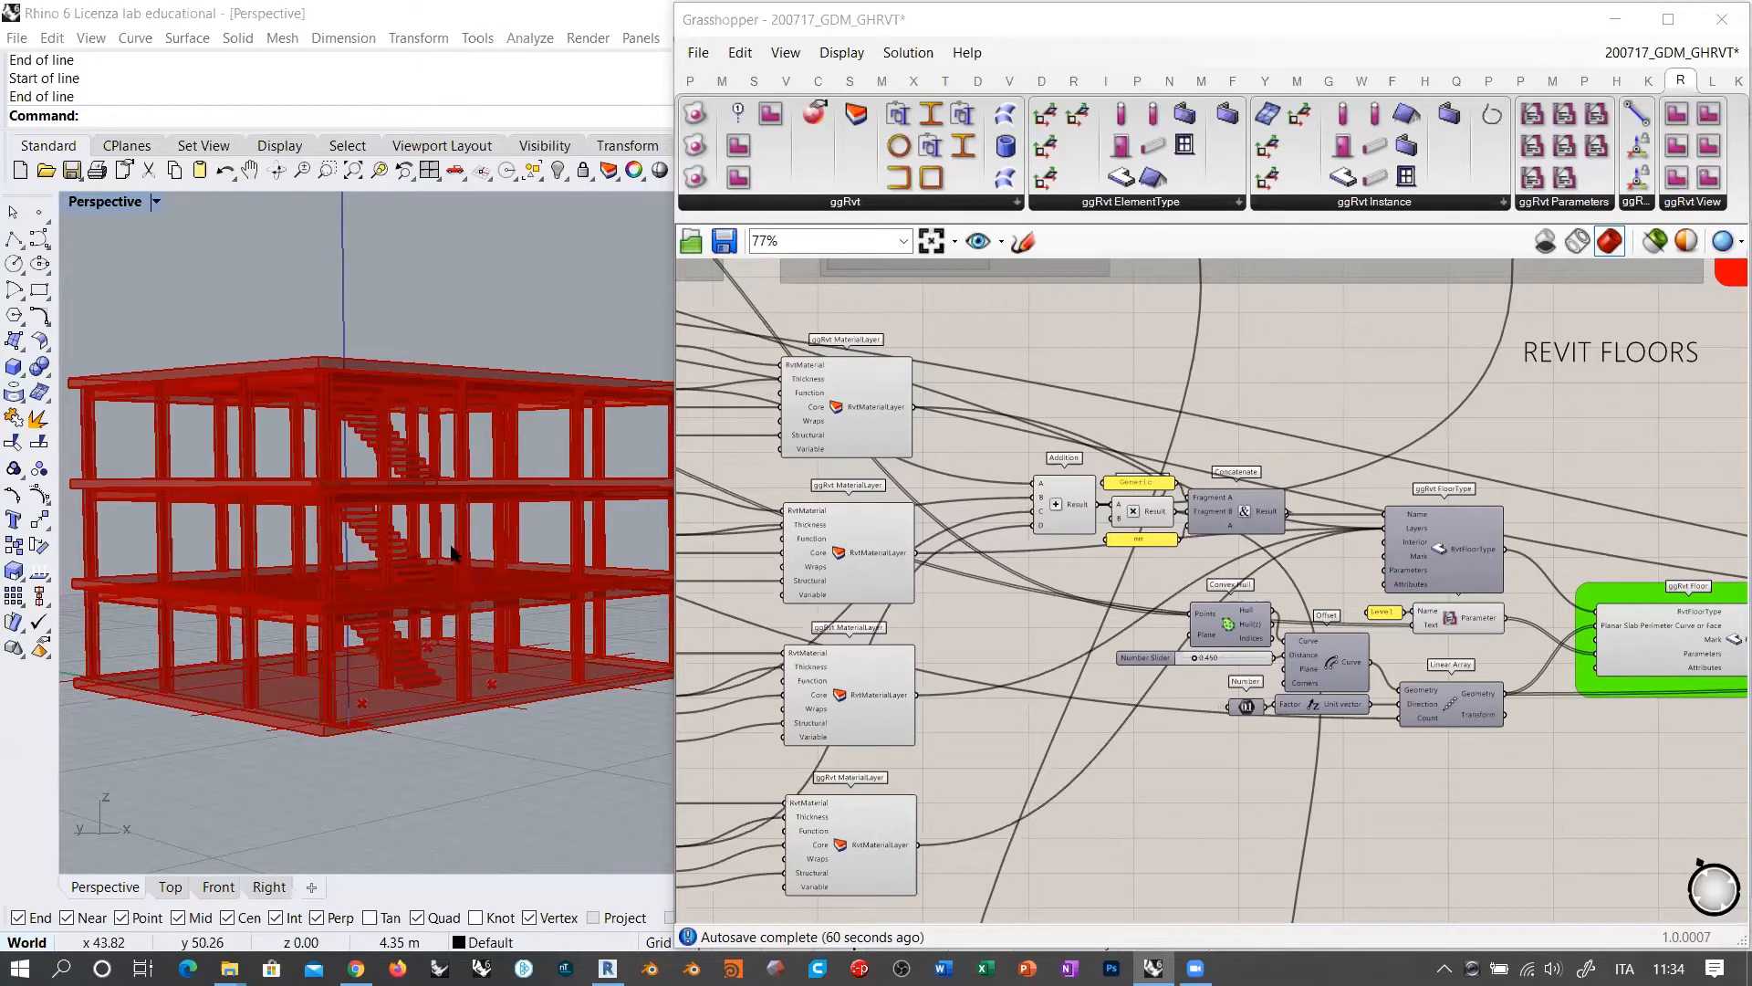
Step: Inspect the floor slabs from the side and above in the Rhino viewport, highlighting them through the ggRvt Floor component
right_click_drag(475, 561, 374, 532)
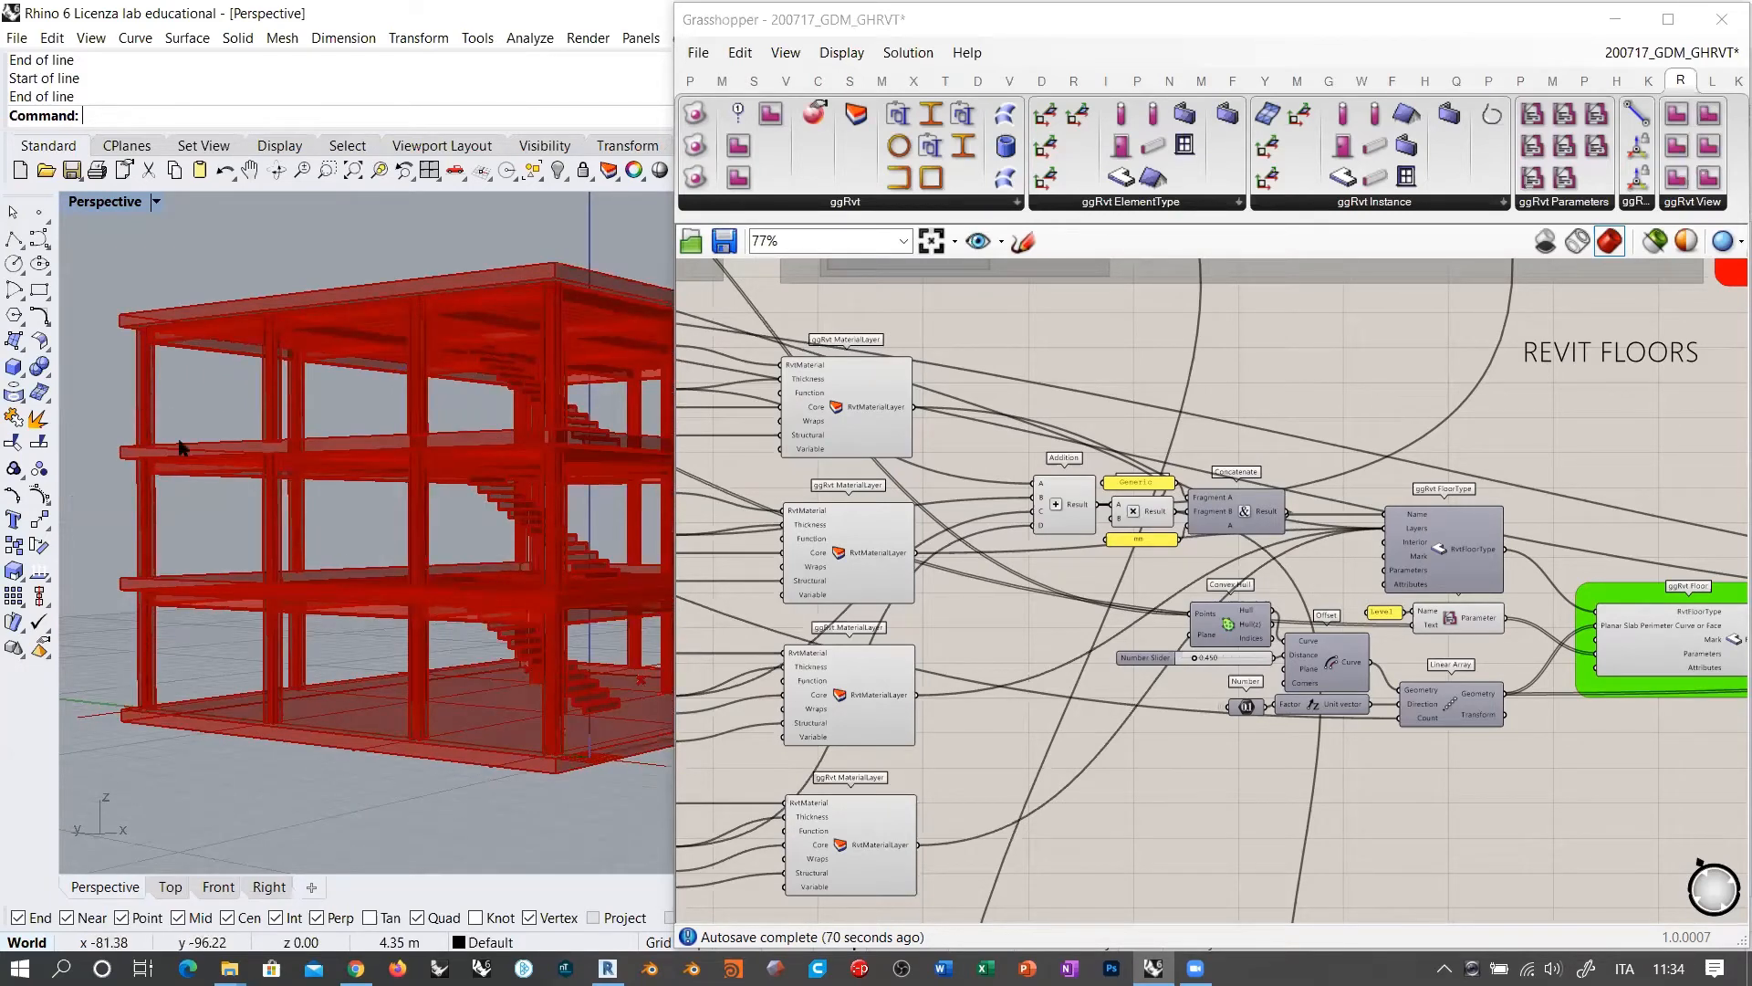
left_click(1089, 369)
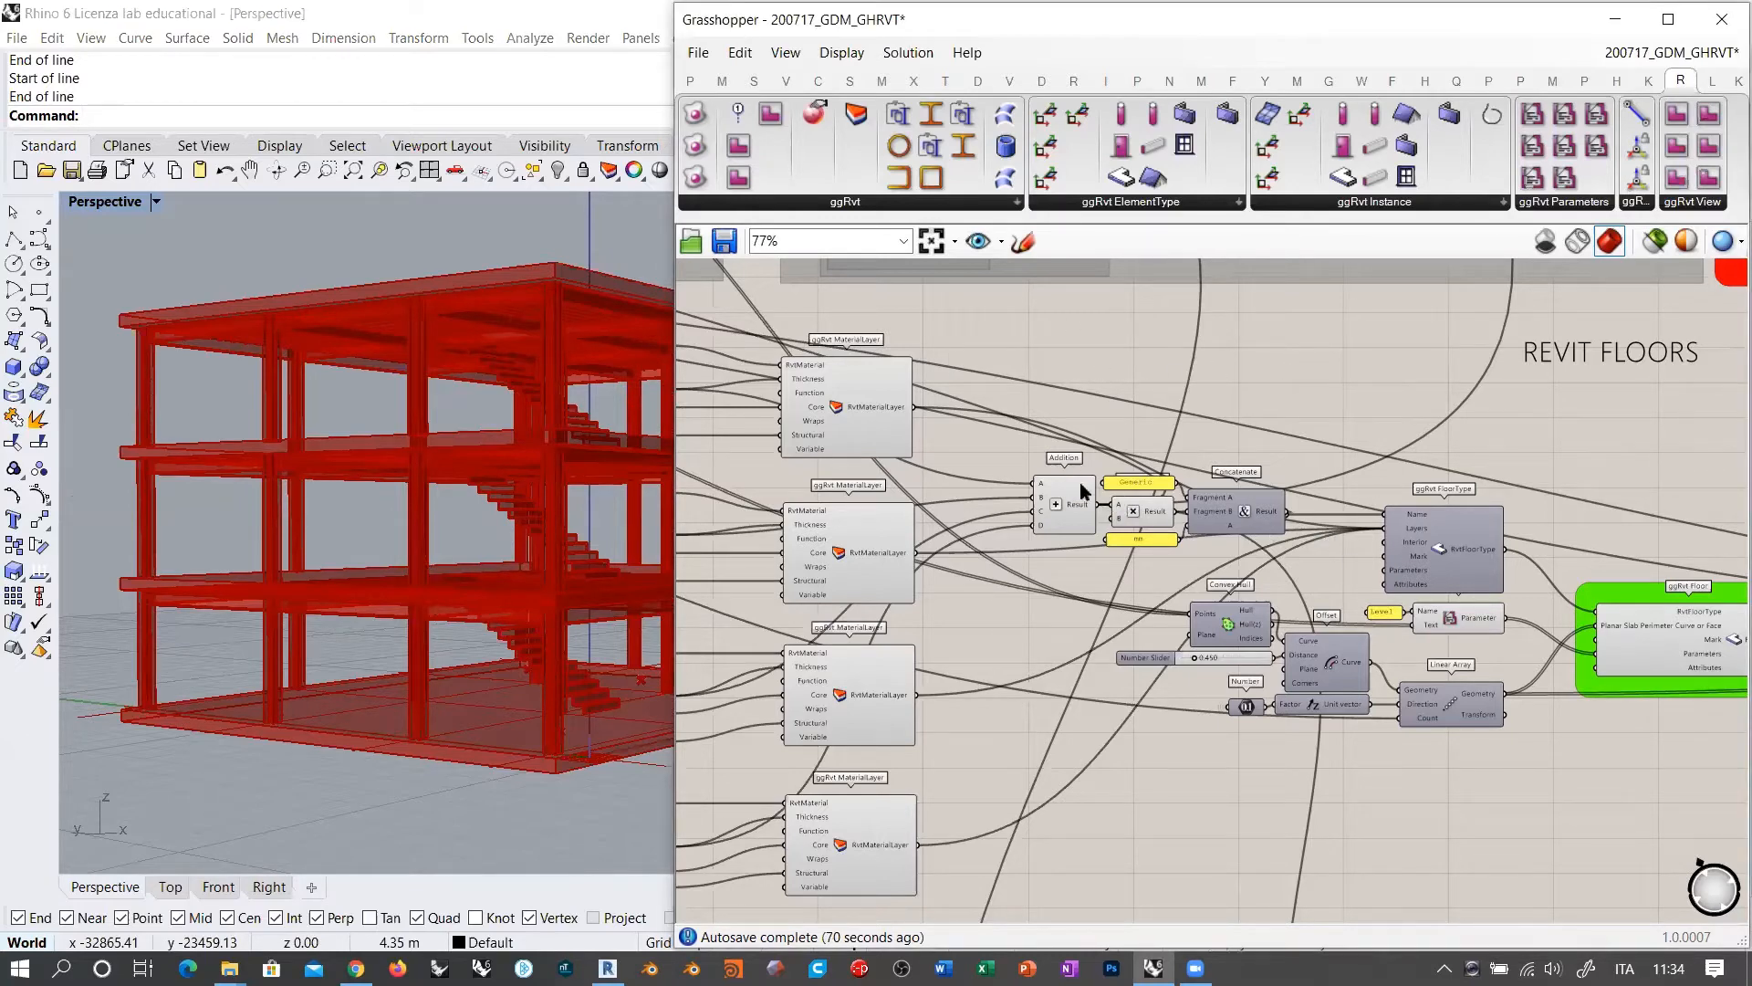
right_click_drag(1550, 492, 947, 452)
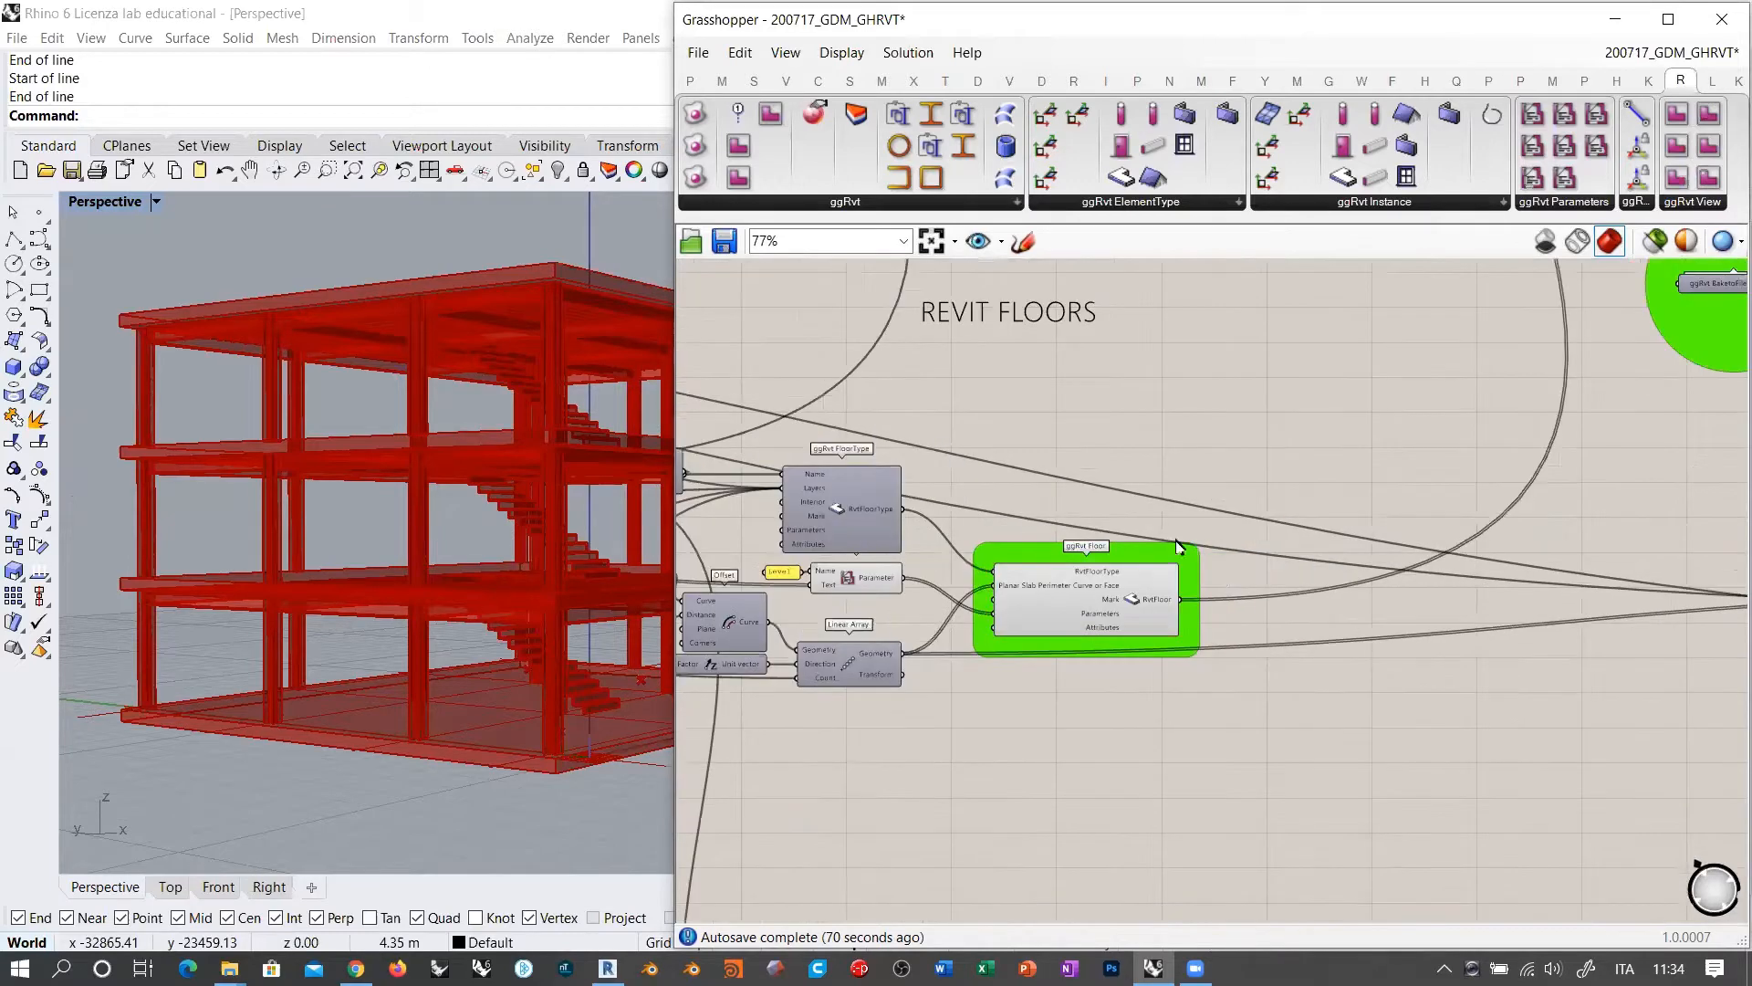
left_click(1133, 600)
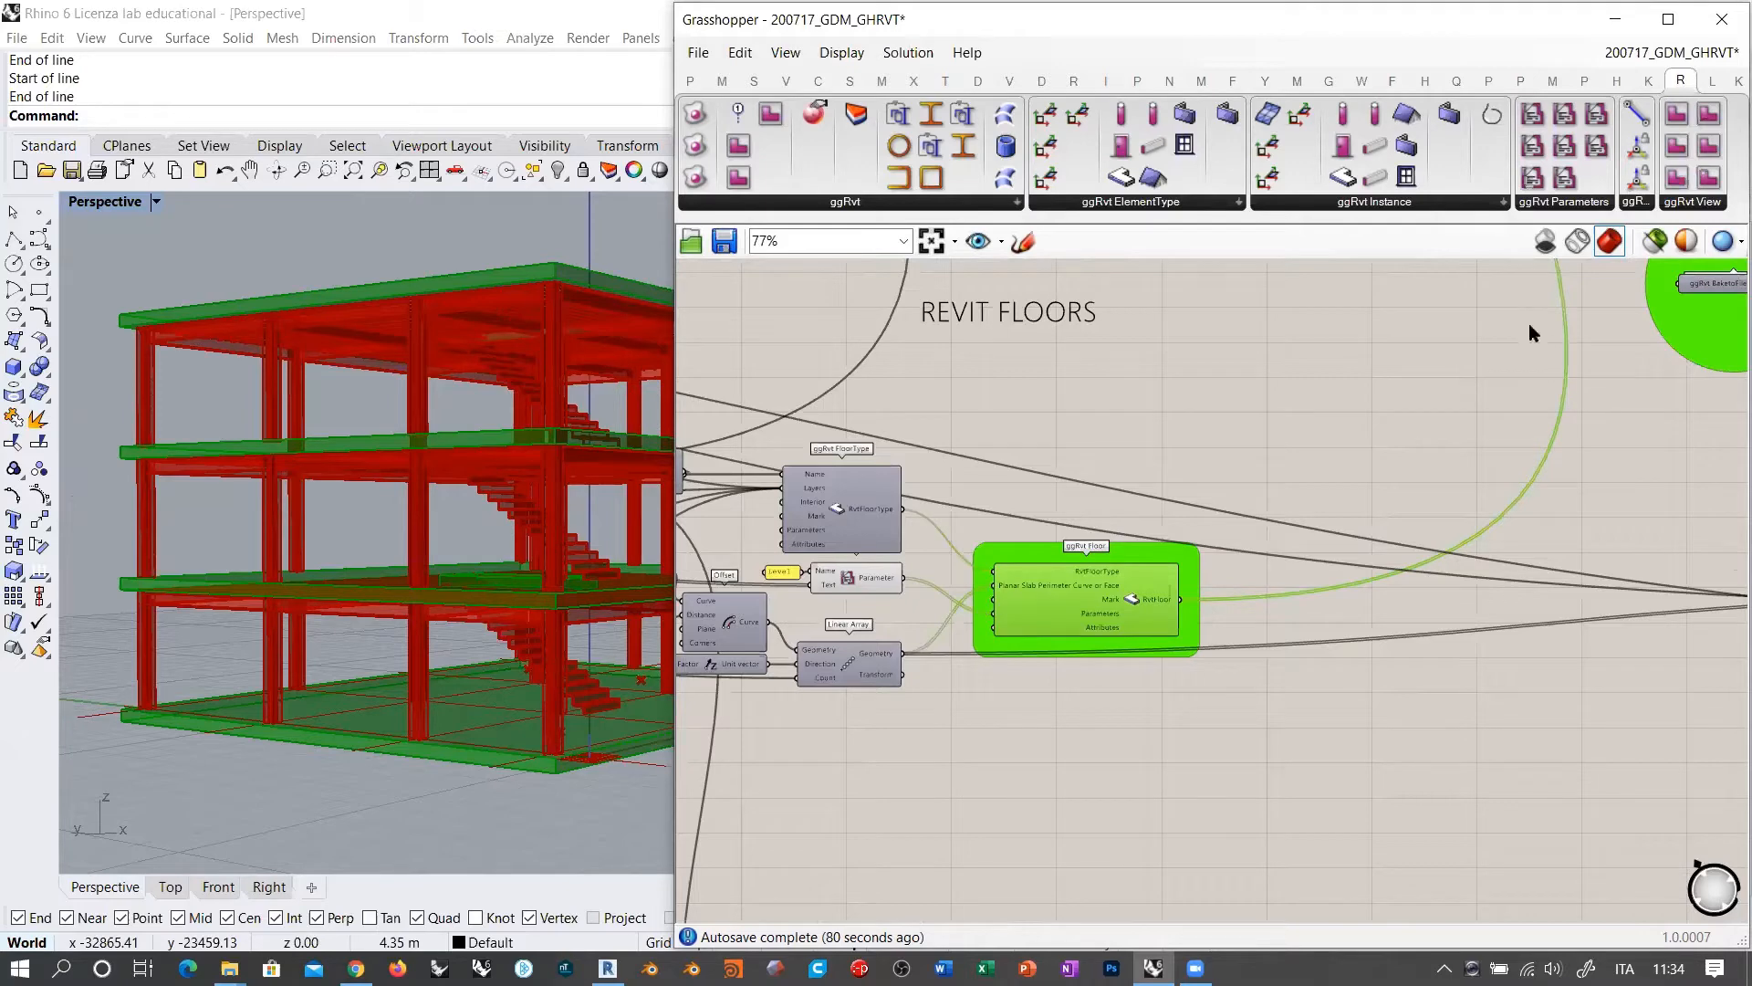
right_click_drag(481, 393, 515, 537)
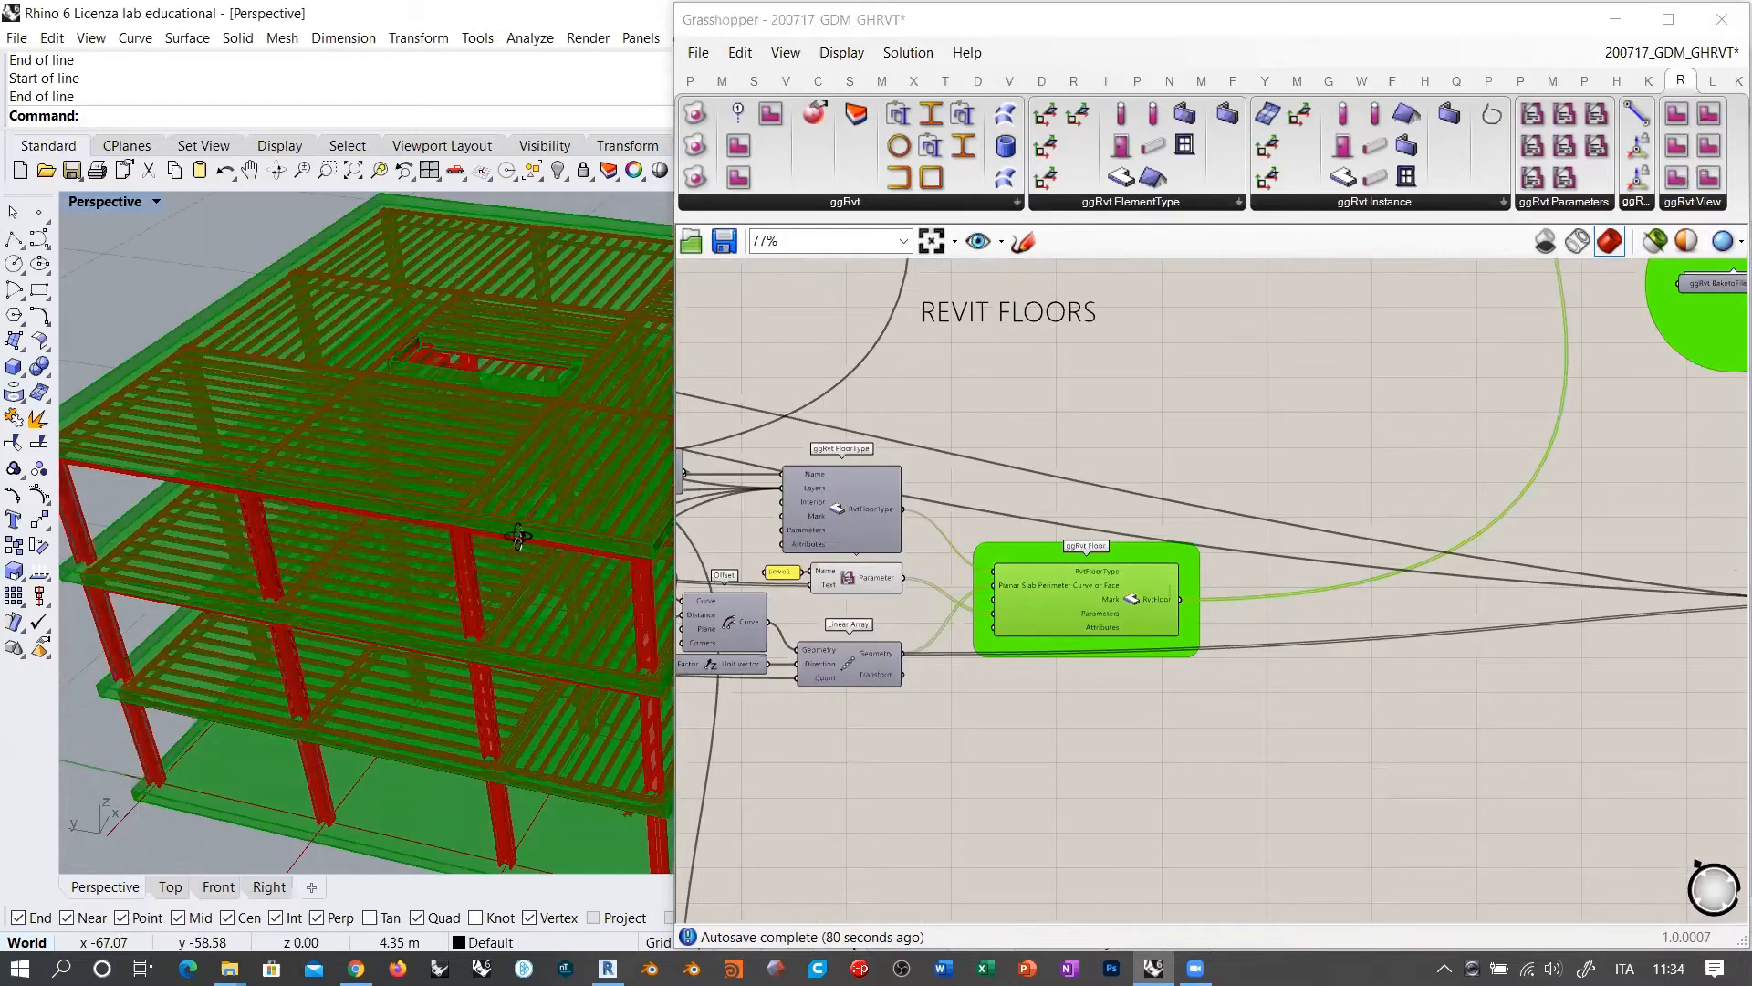
right_click_drag(532, 405, 415, 319)
Step: Group all the REVIT FLOORS components, from the material layers to the ggRvt Floor component, together with their title
left_click(1158, 501)
scroll(1240, 617, "down", 4)
right_click_drag(1240, 617, 1397, 584)
scroll(1397, 584, "down", 3)
left_click_drag(1369, 480, 817, 707)
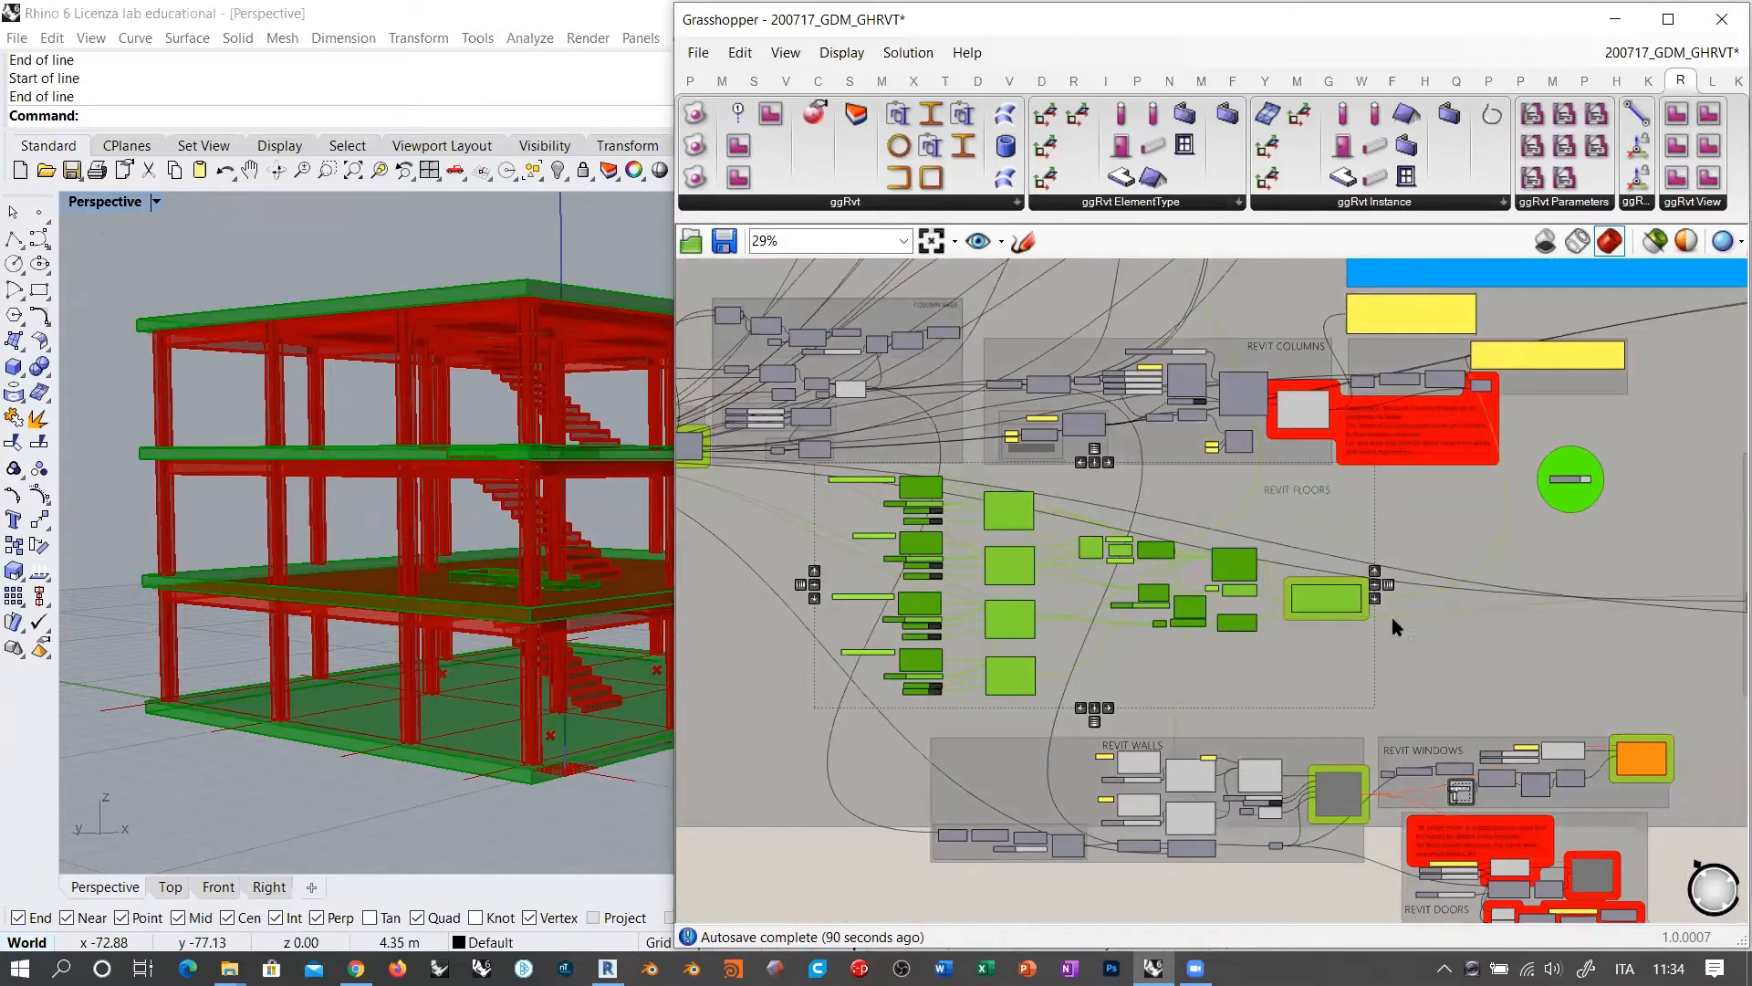
left_click(746, 736)
left_click_drag(798, 721, 1401, 472)
key("ctrl+g")
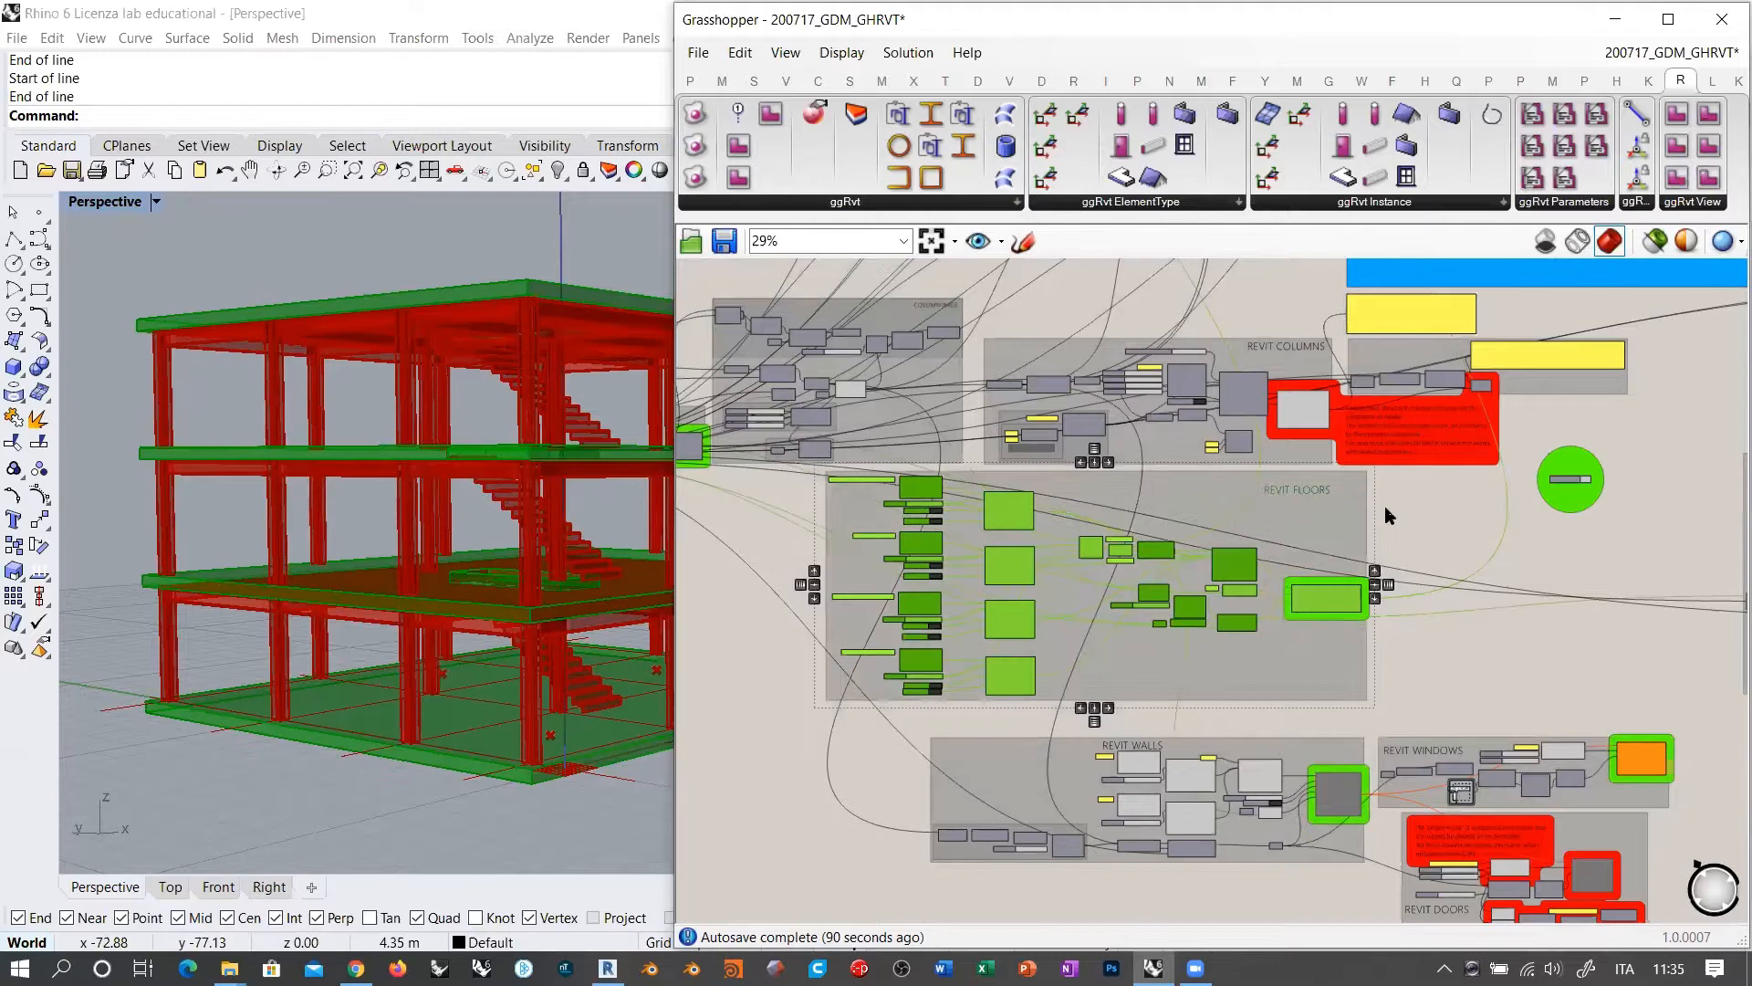
left_click(1437, 629)
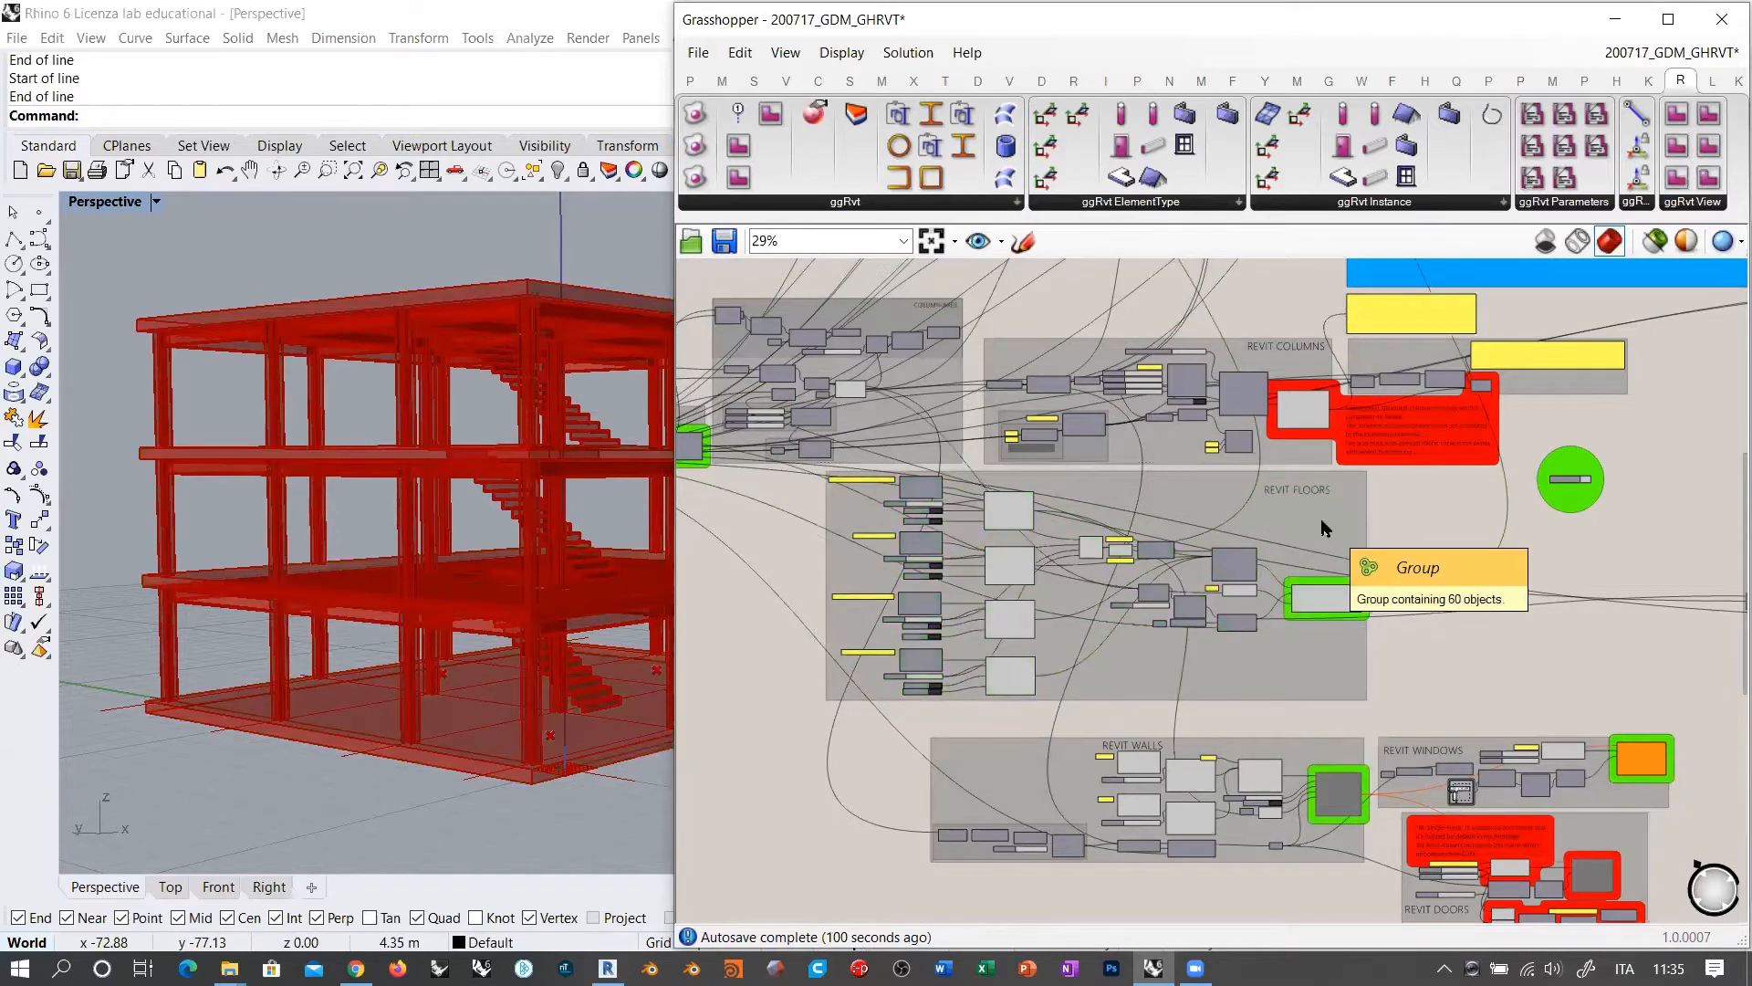
Step: Turn on the preview of the green-framed railing component at the end of the upper REVIT STAIRS subgroup
right_click_drag(1420, 516, 1381, 548)
right_click_drag(505, 559, 582, 558)
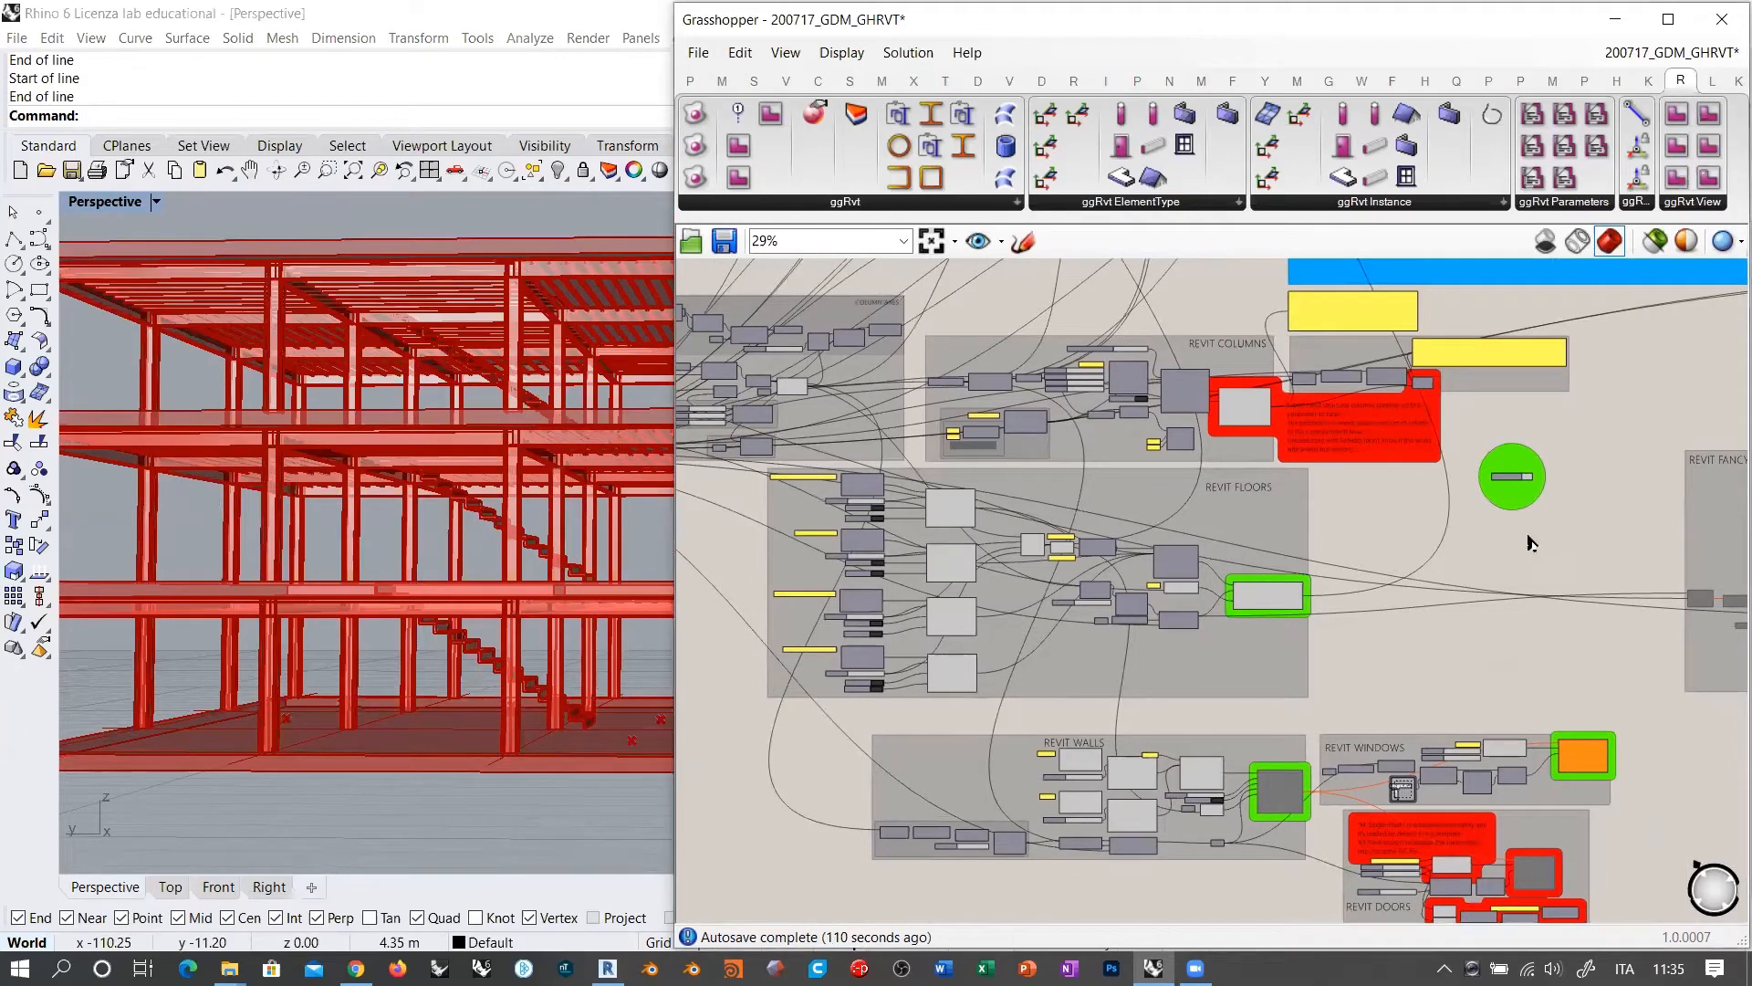
right_click_drag(1526, 504, 1276, 698)
scroll(1163, 657, "down", 4)
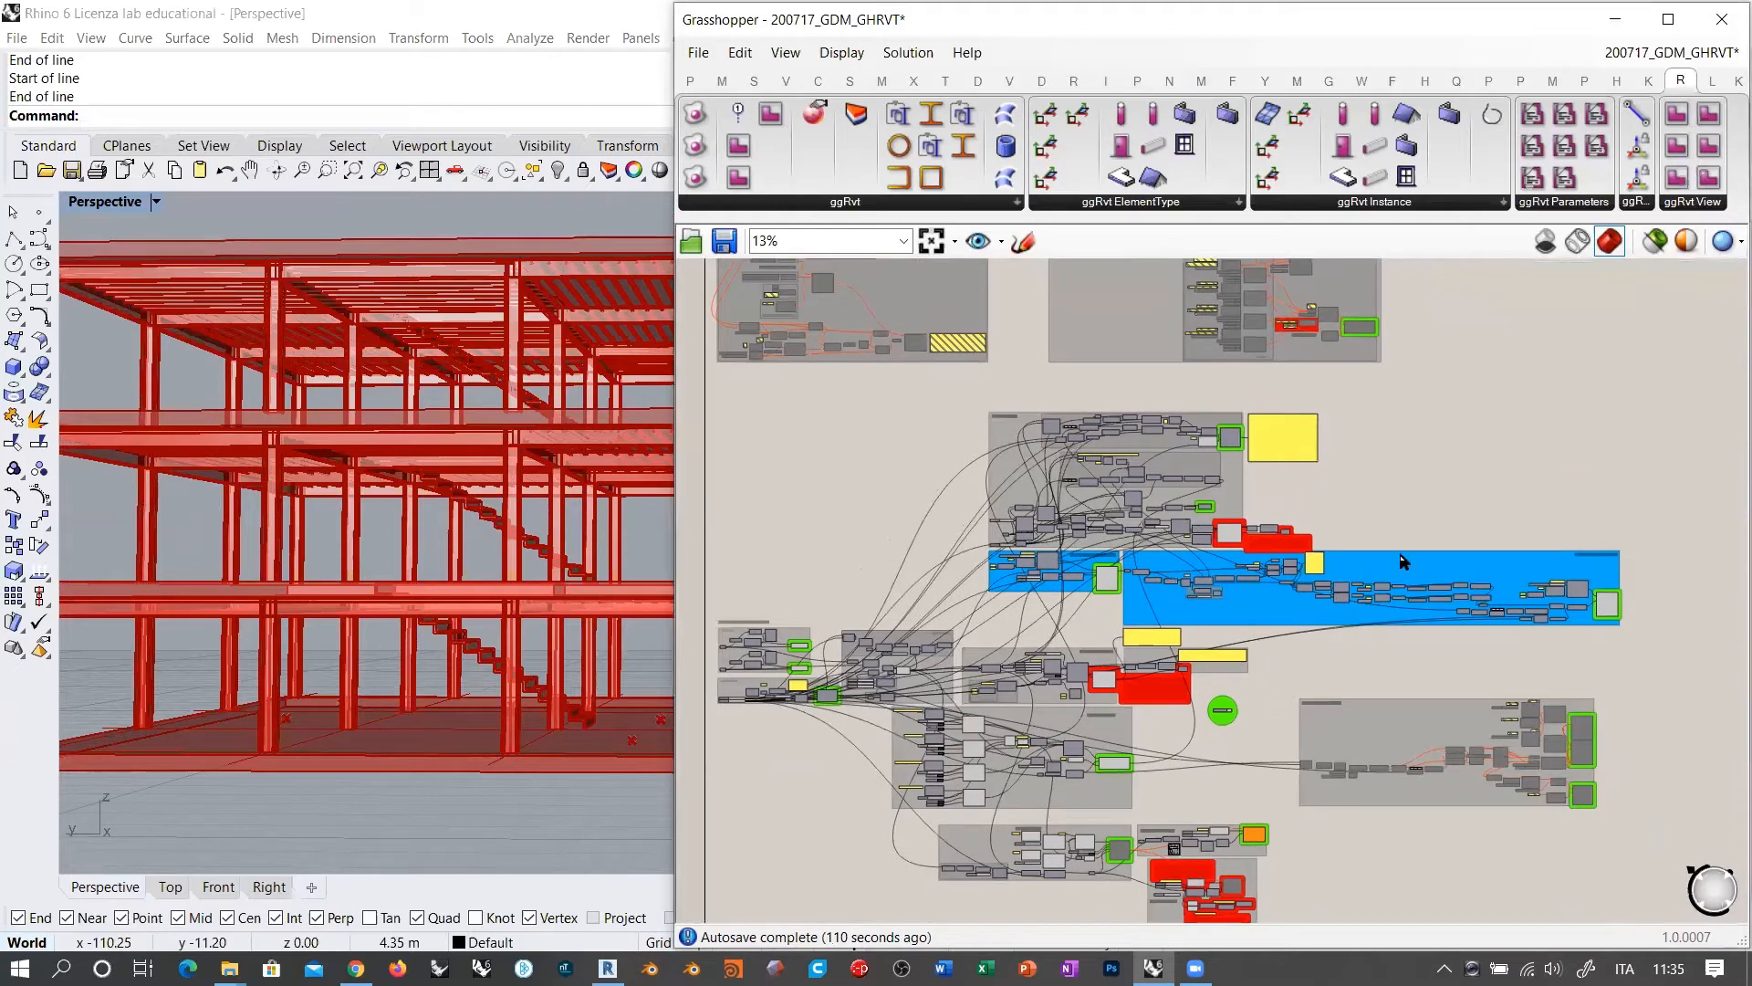
scroll(1191, 500, "up", 5)
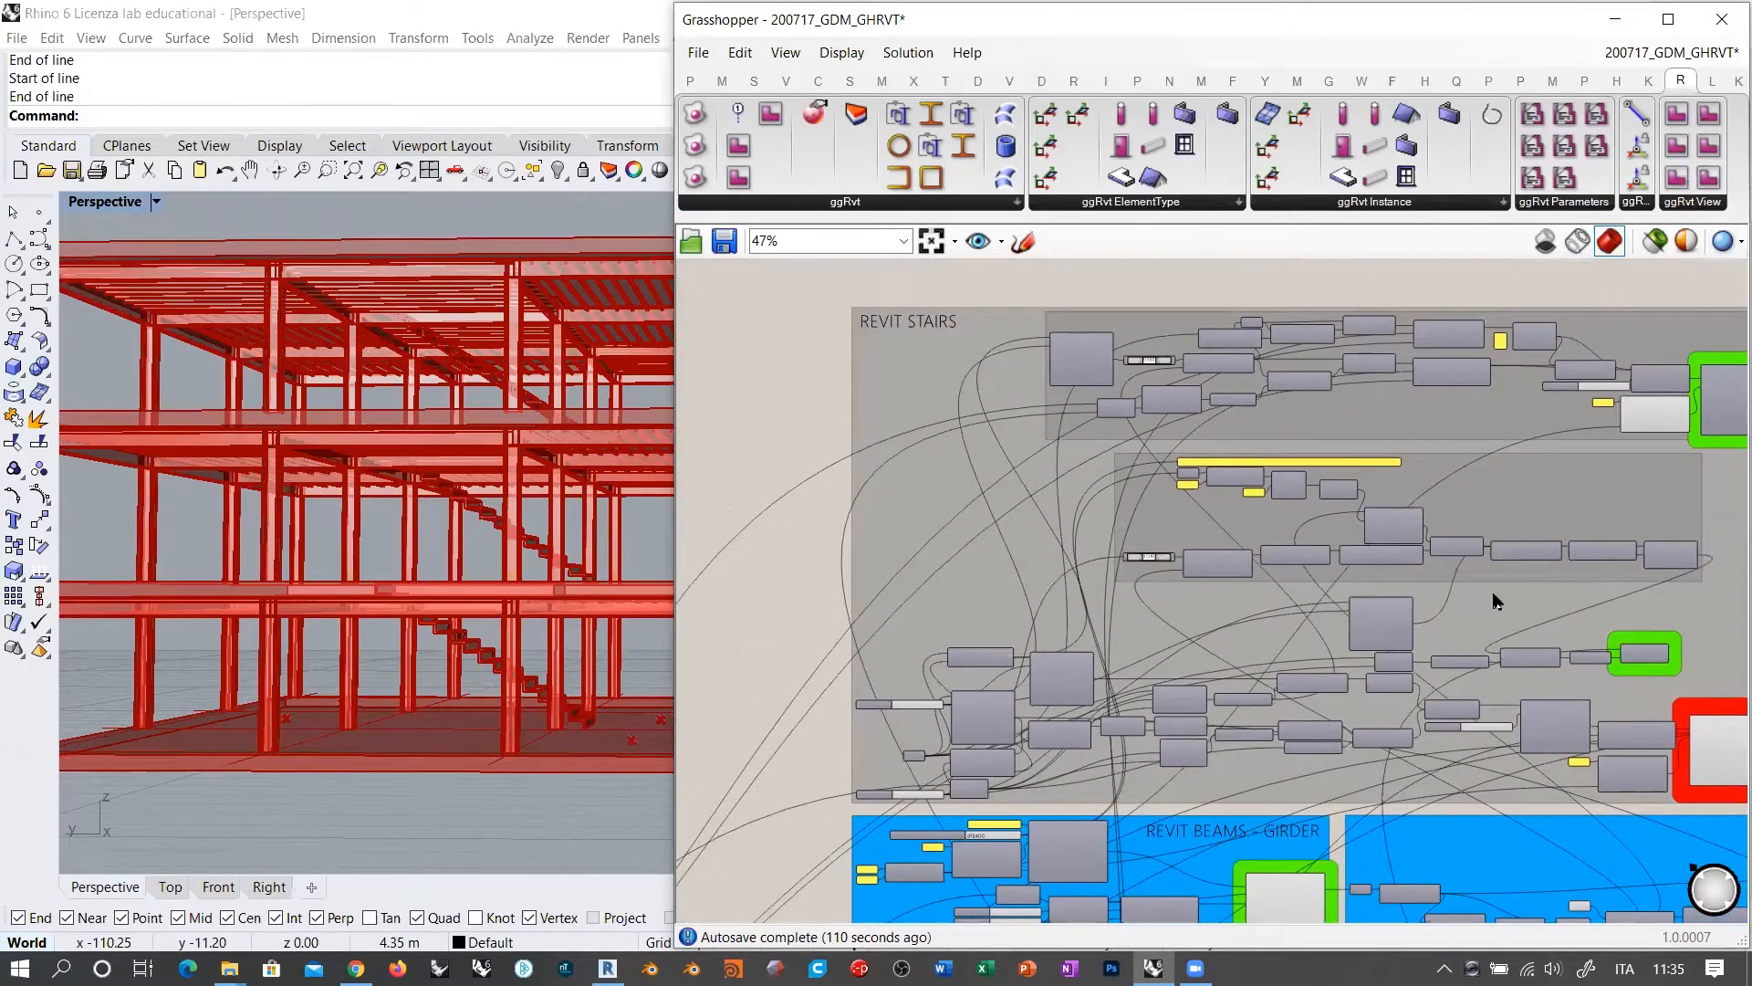
right_click_drag(1497, 601, 1293, 630)
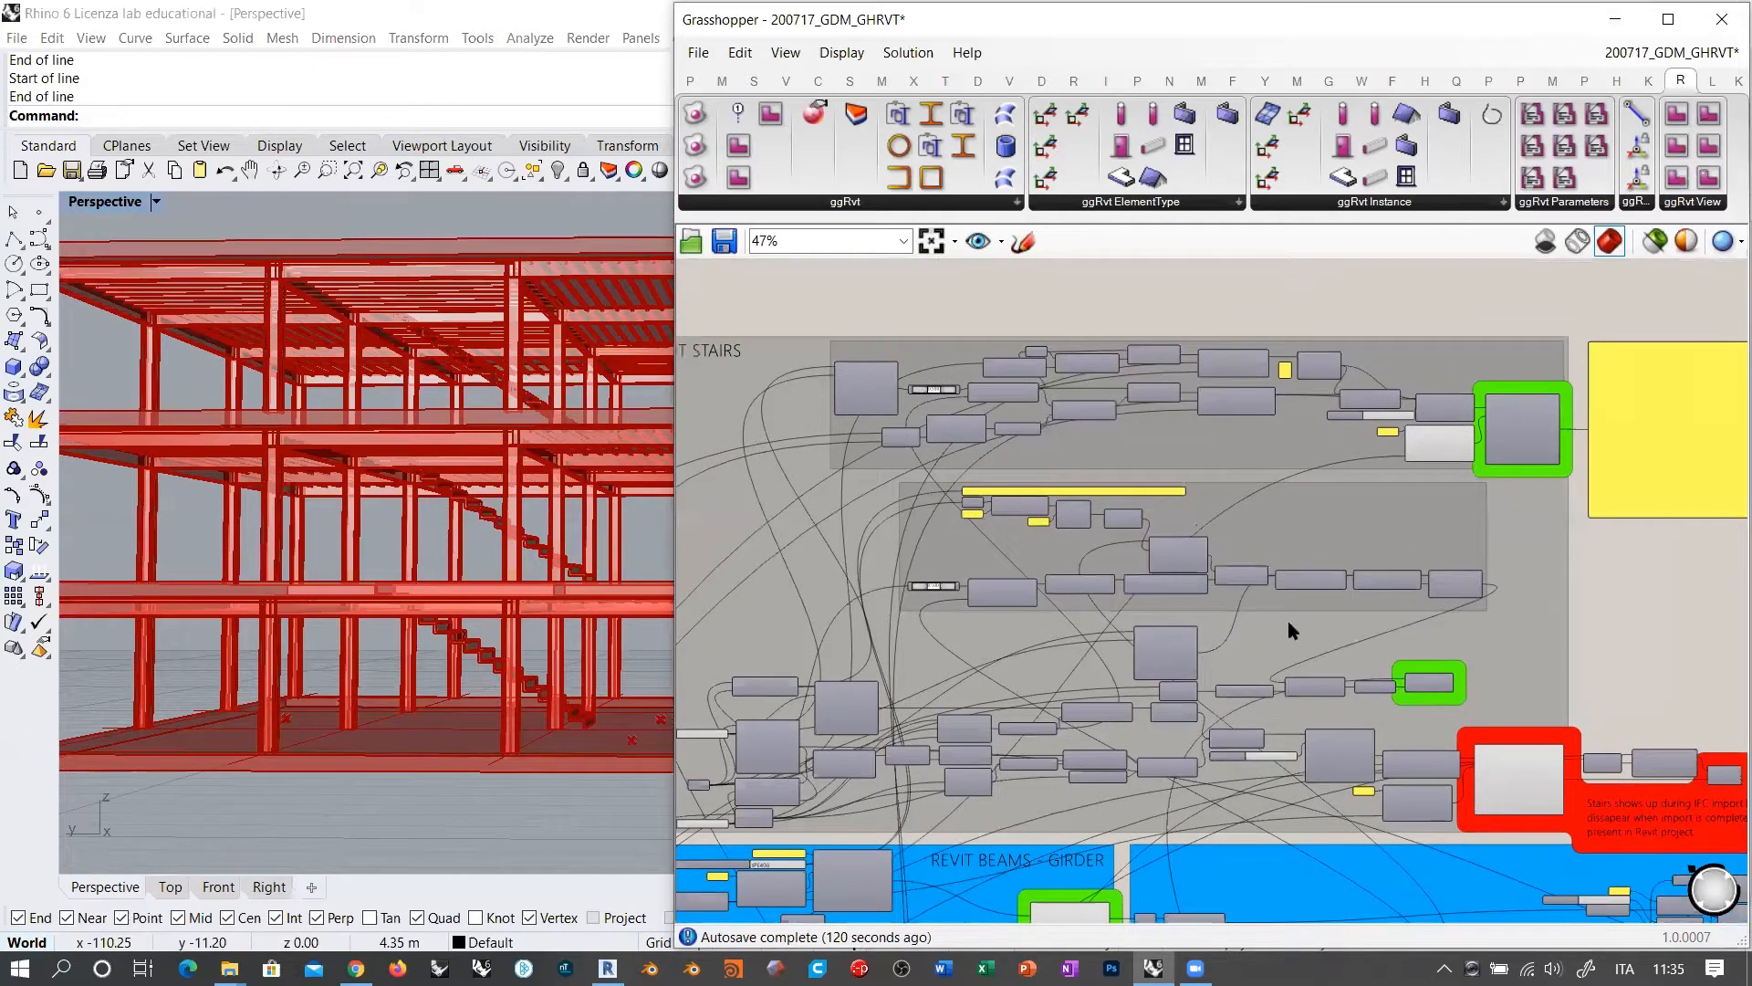
left_click(1529, 433)
left_click(454, 511)
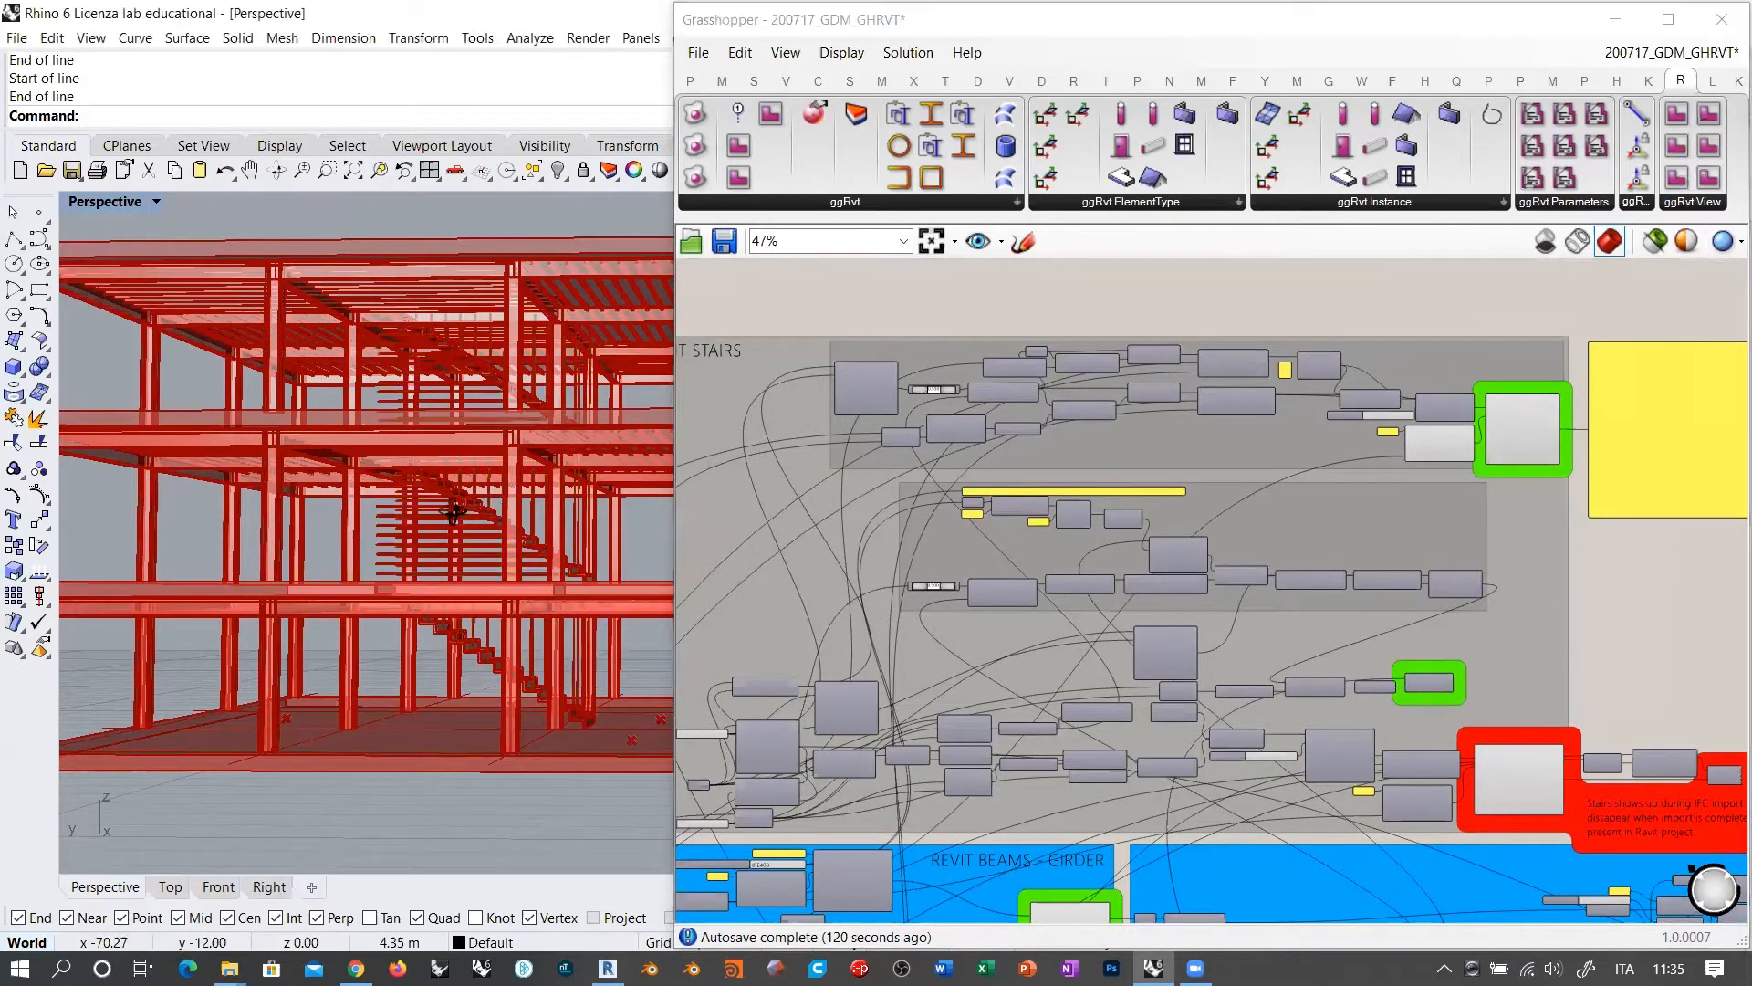
Step: Examine the stair railings on the upper floors from several sides and close up in the Rhino model
right_click_drag(453, 511, 411, 494)
right_click_drag(509, 539, 272, 548, "shift")
scroll(493, 542, "up", 6)
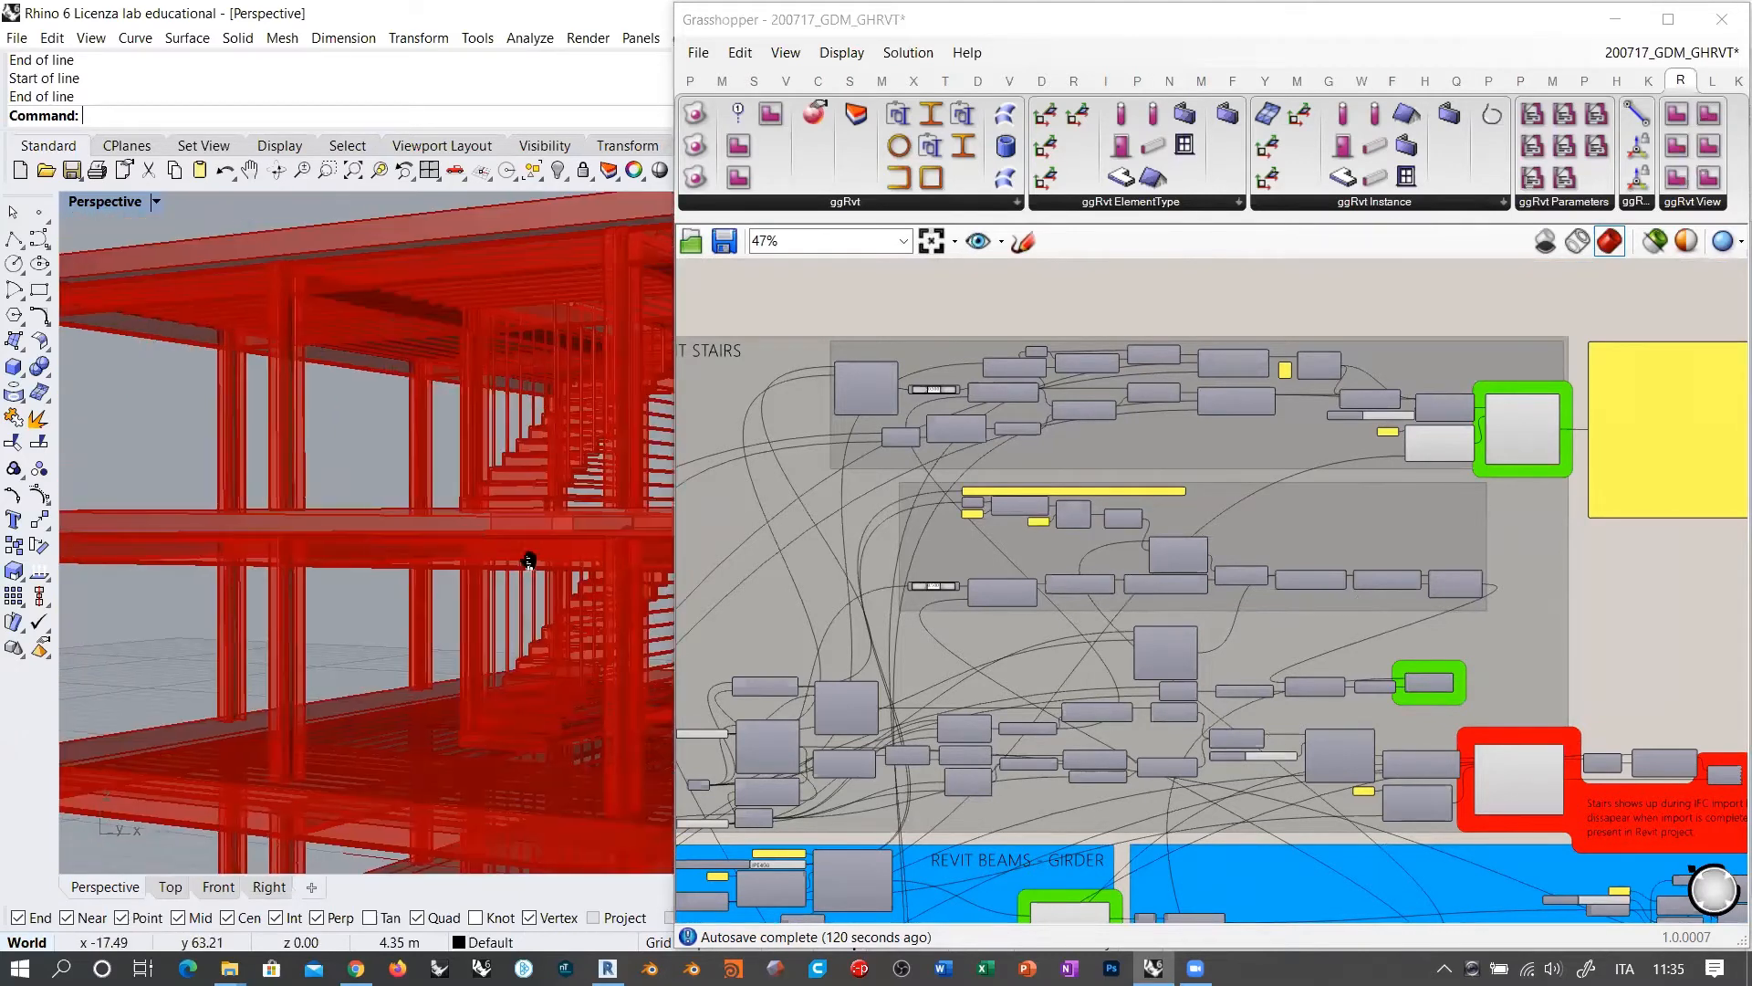
right_click_drag(530, 560, 264, 551)
mouse_move(547, 525)
right_mouse_down()
mouse_move(368, 504)
mouse_move(601, 535)
right_mouse_up()
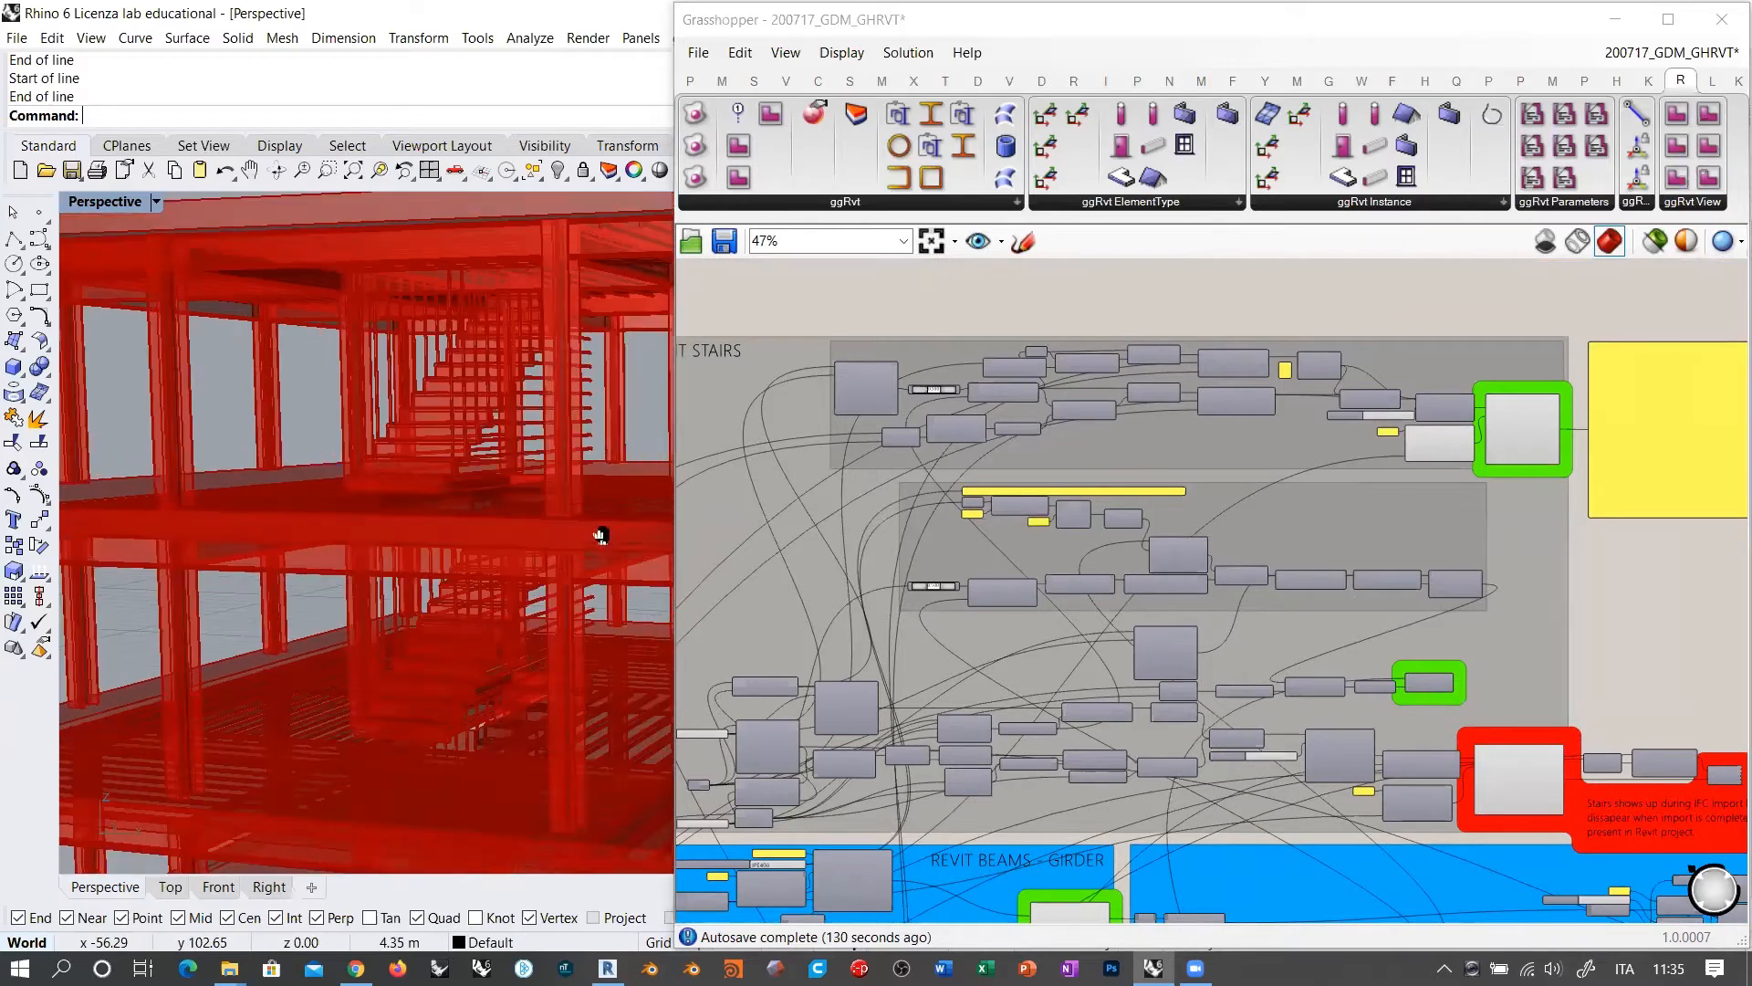
mouse_move(497, 547)
right_mouse_down()
mouse_move(481, 501)
mouse_move(479, 545)
right_mouse_up()
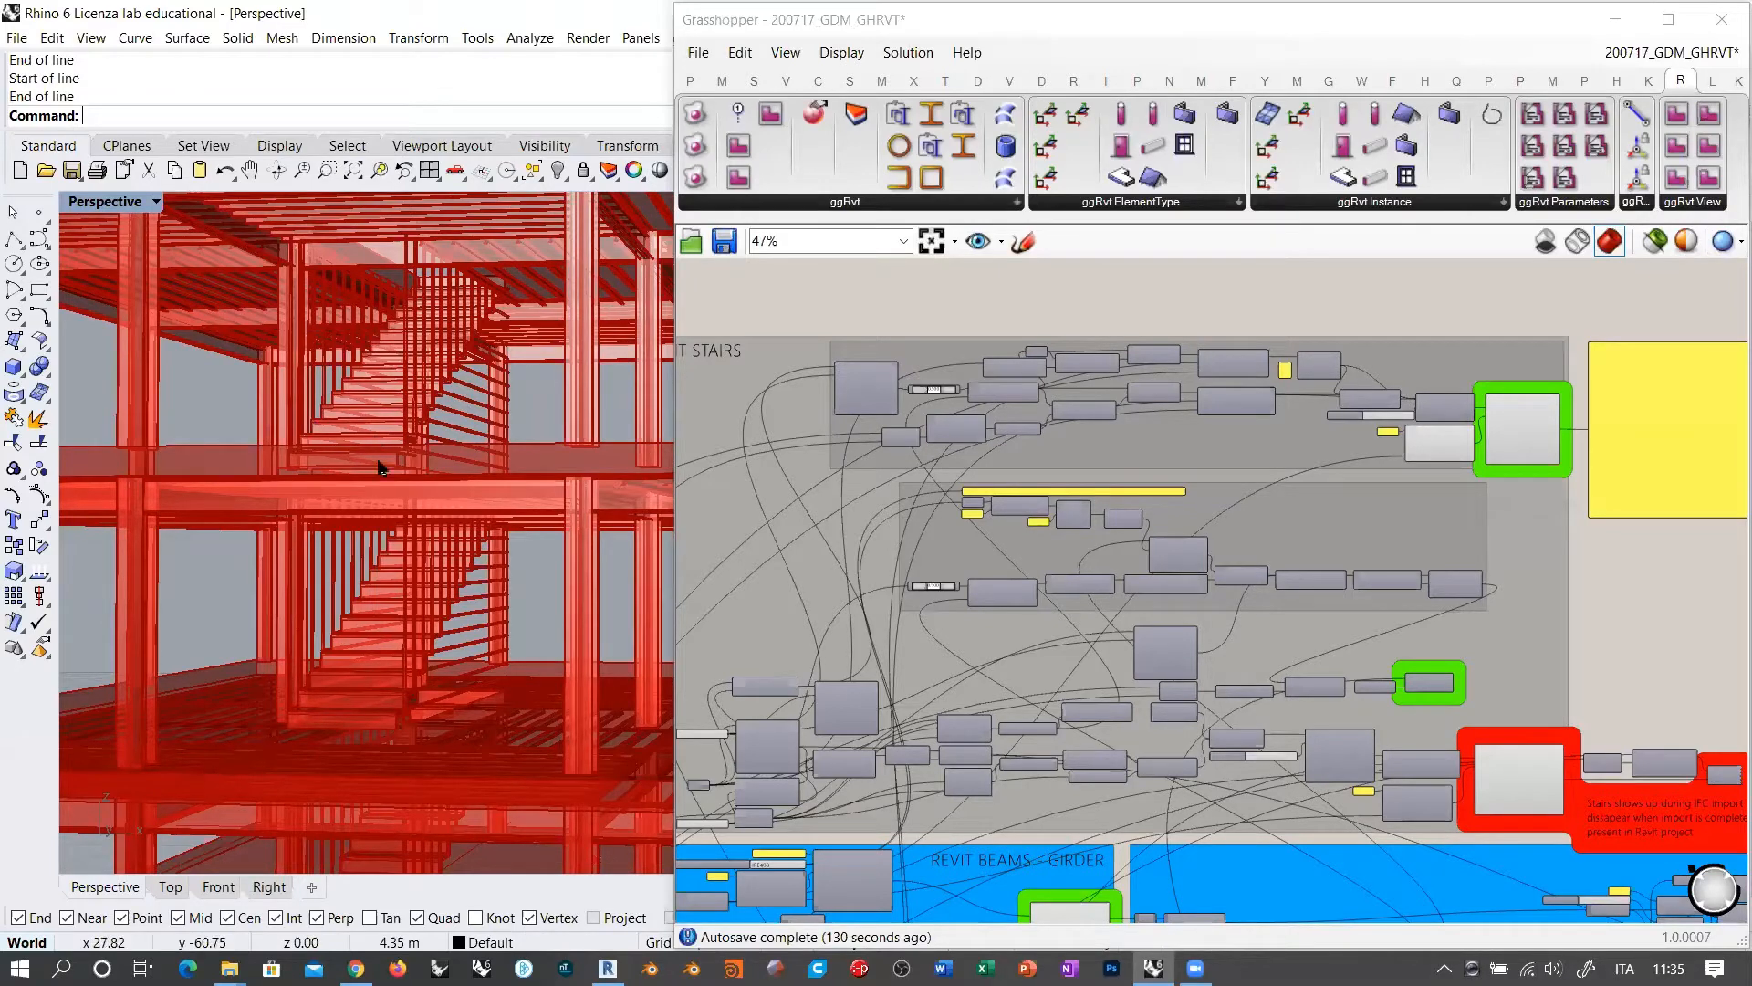
right_click_drag(439, 617, 464, 558, "shift")
mouse_move(461, 564)
right_mouse_down()
mouse_move(497, 563)
mouse_move(455, 570)
right_mouse_up()
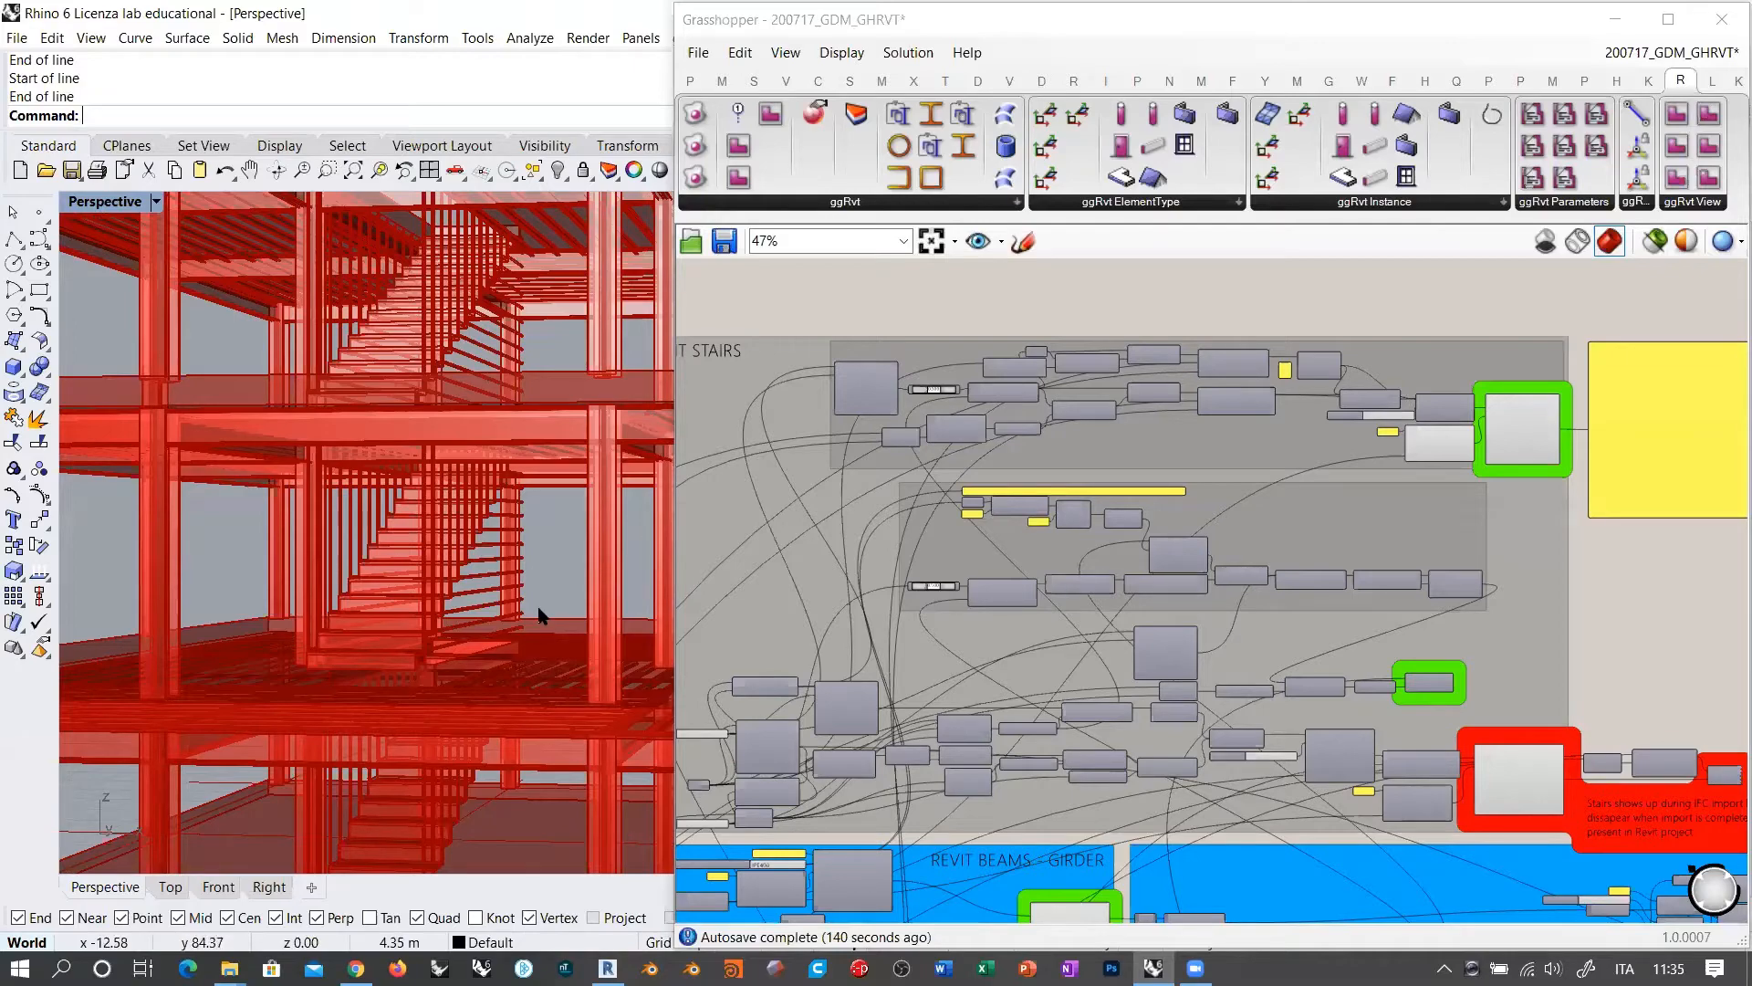
scroll(539, 614, "down", 3)
right_click_drag(496, 587, 613, 499)
scroll(387, 519, "up", 7)
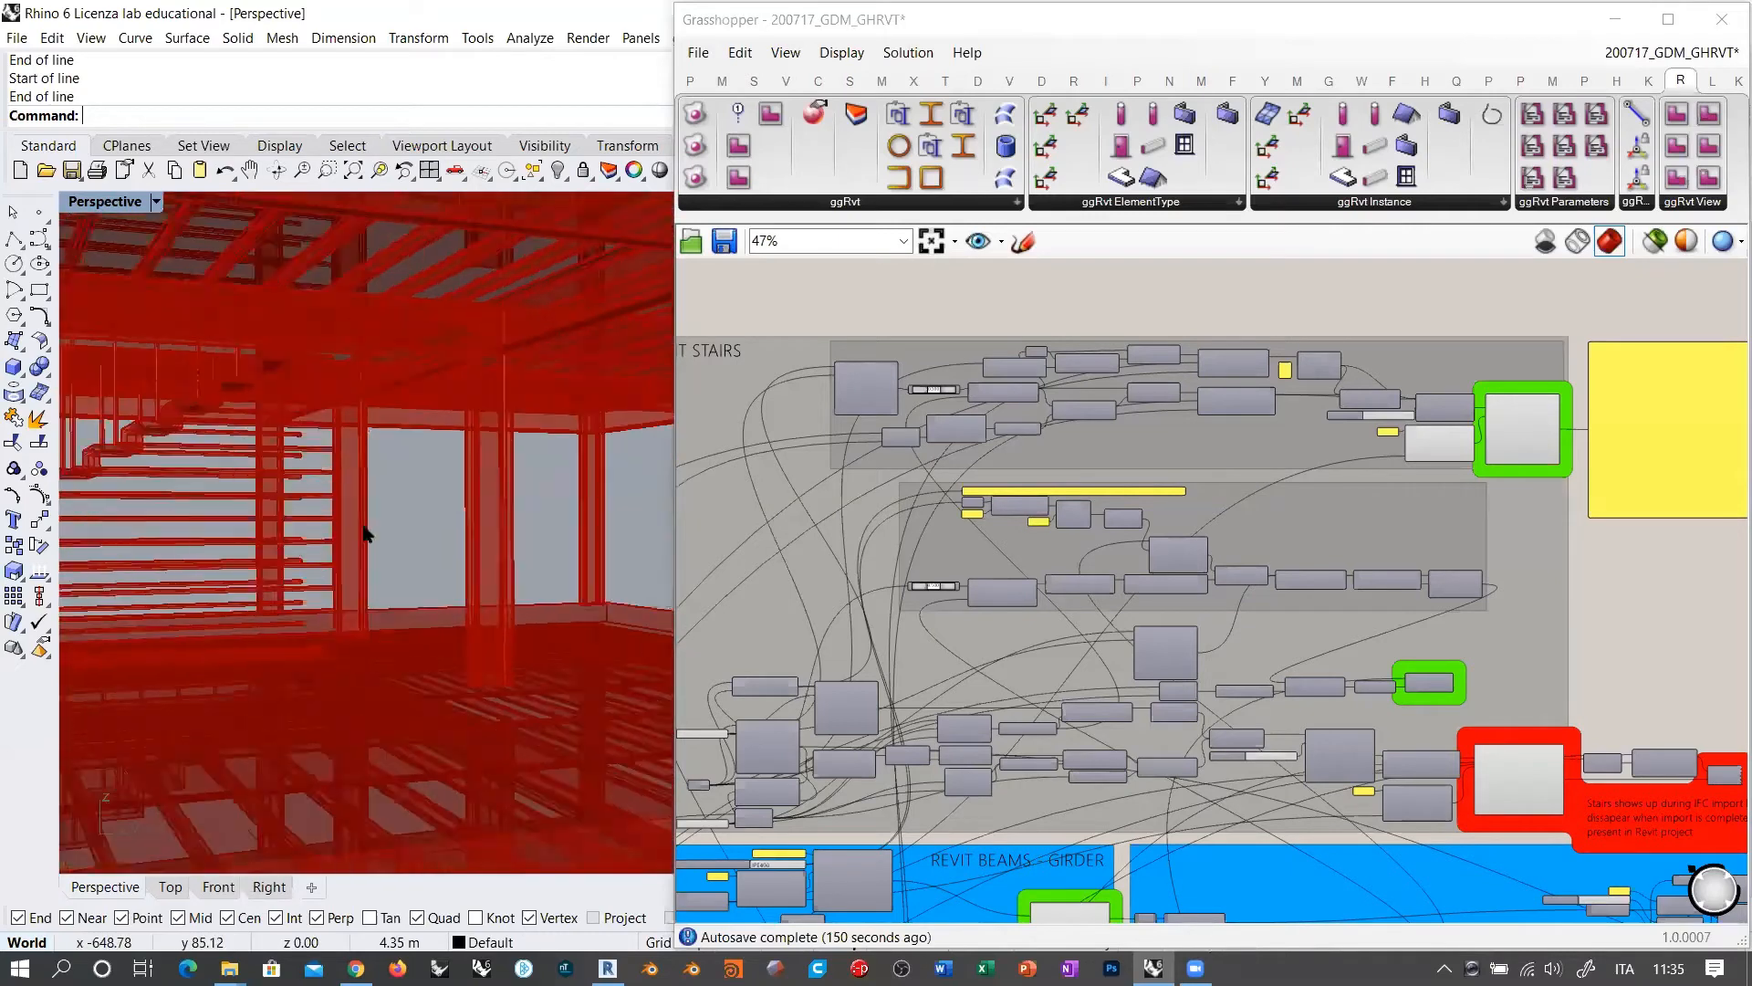
mouse_move(364, 534)
right_mouse_down("shift")
mouse_move(551, 524)
mouse_move(301, 505)
mouse_move(598, 493)
right_mouse_up("shift")
right_click_drag(221, 498, 543, 479, "shift")
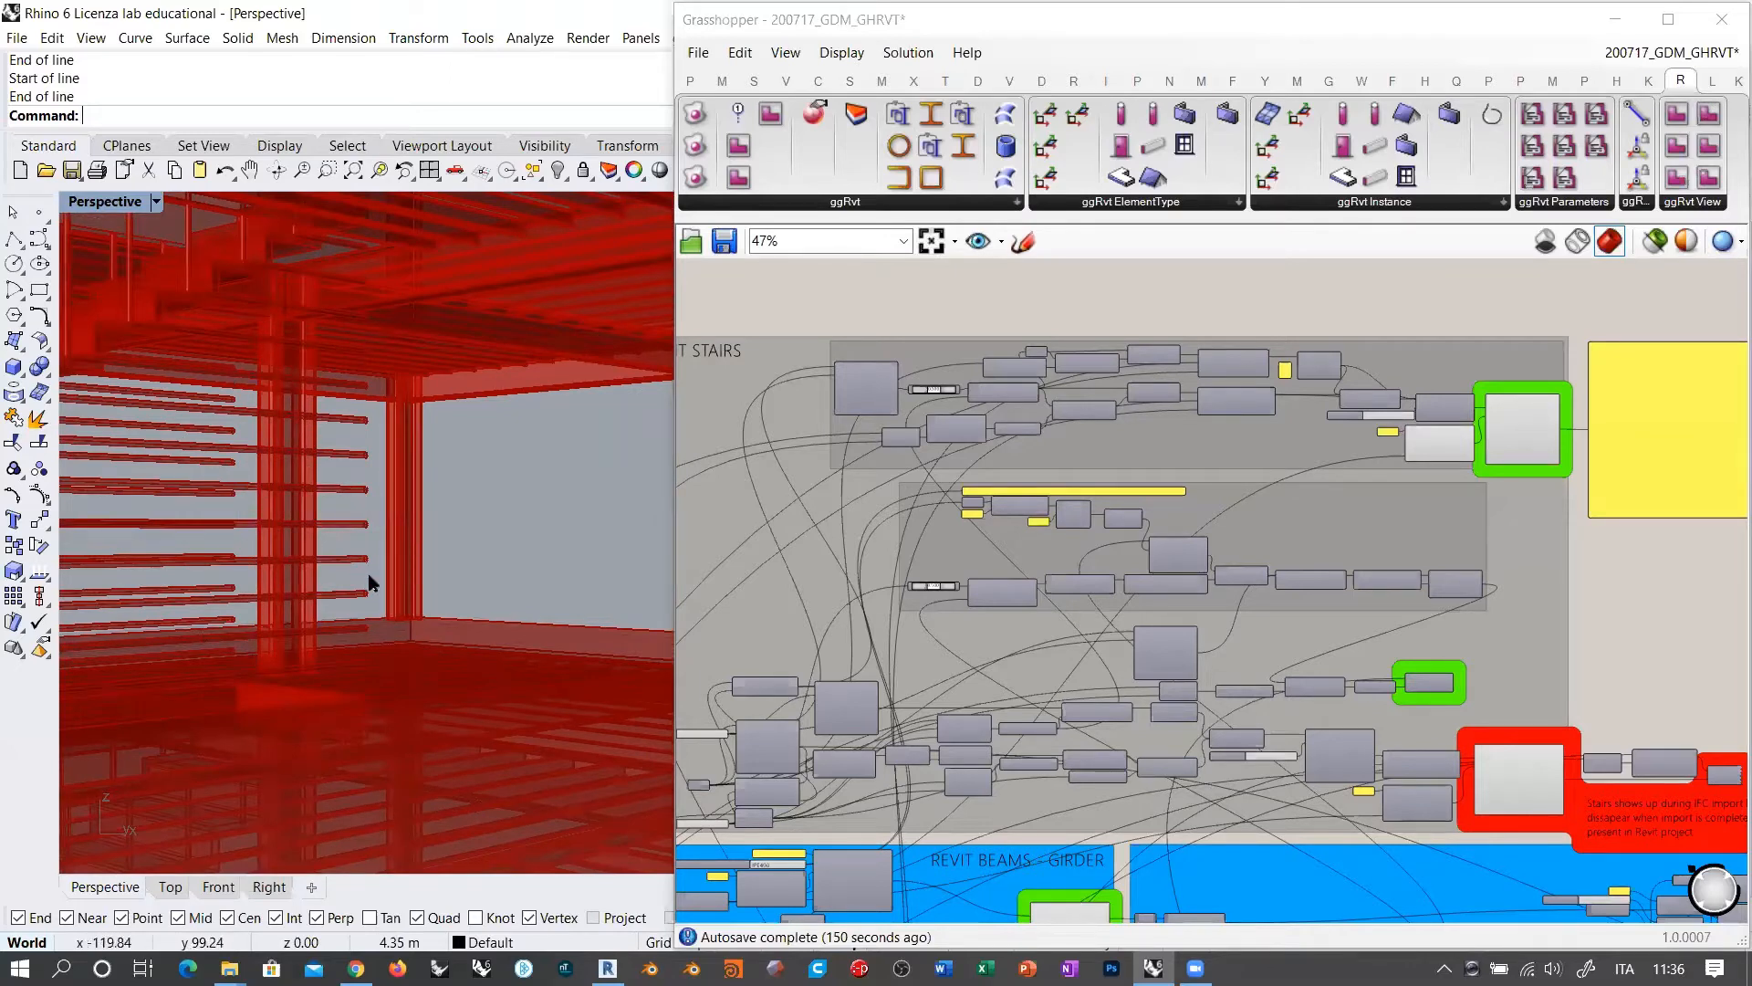
scroll(480, 560, "down", 7)
right_click_drag(463, 553, 337, 539)
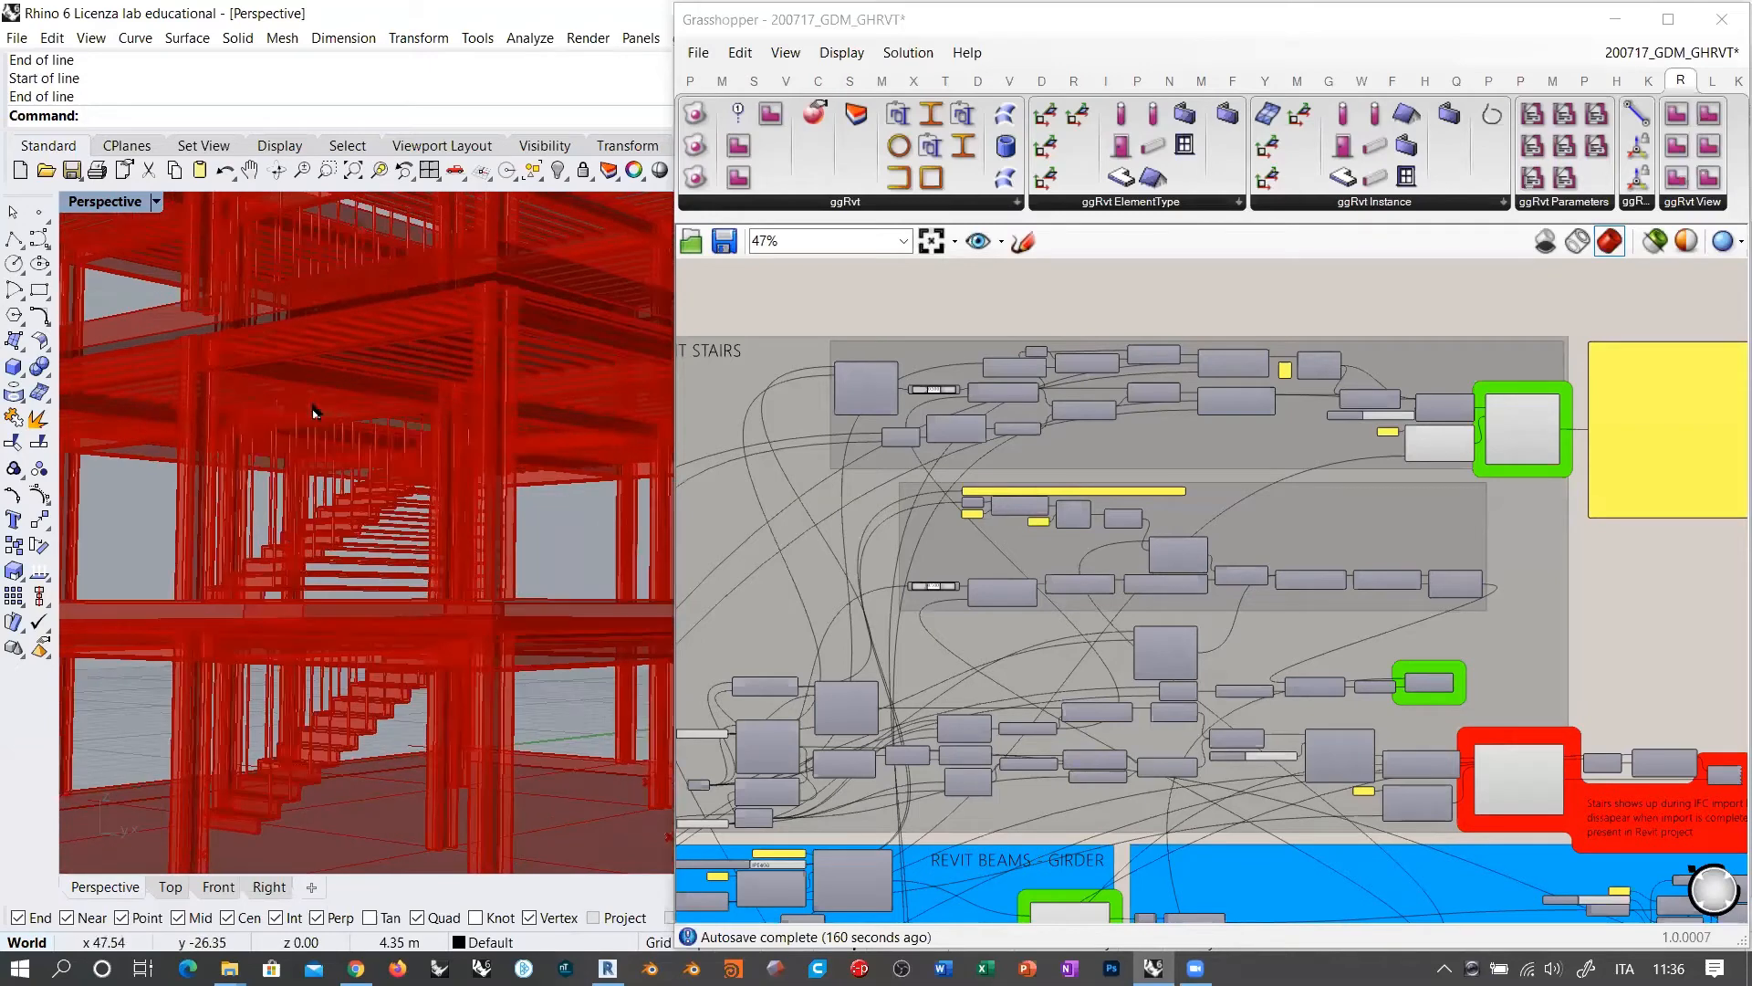
Step: Examine the treads and balusters of the lowest stair flight in the Rhino model
scroll(363, 701, "down", 4)
right_click_drag(363, 701, 382, 628)
scroll(356, 652, "up", 6)
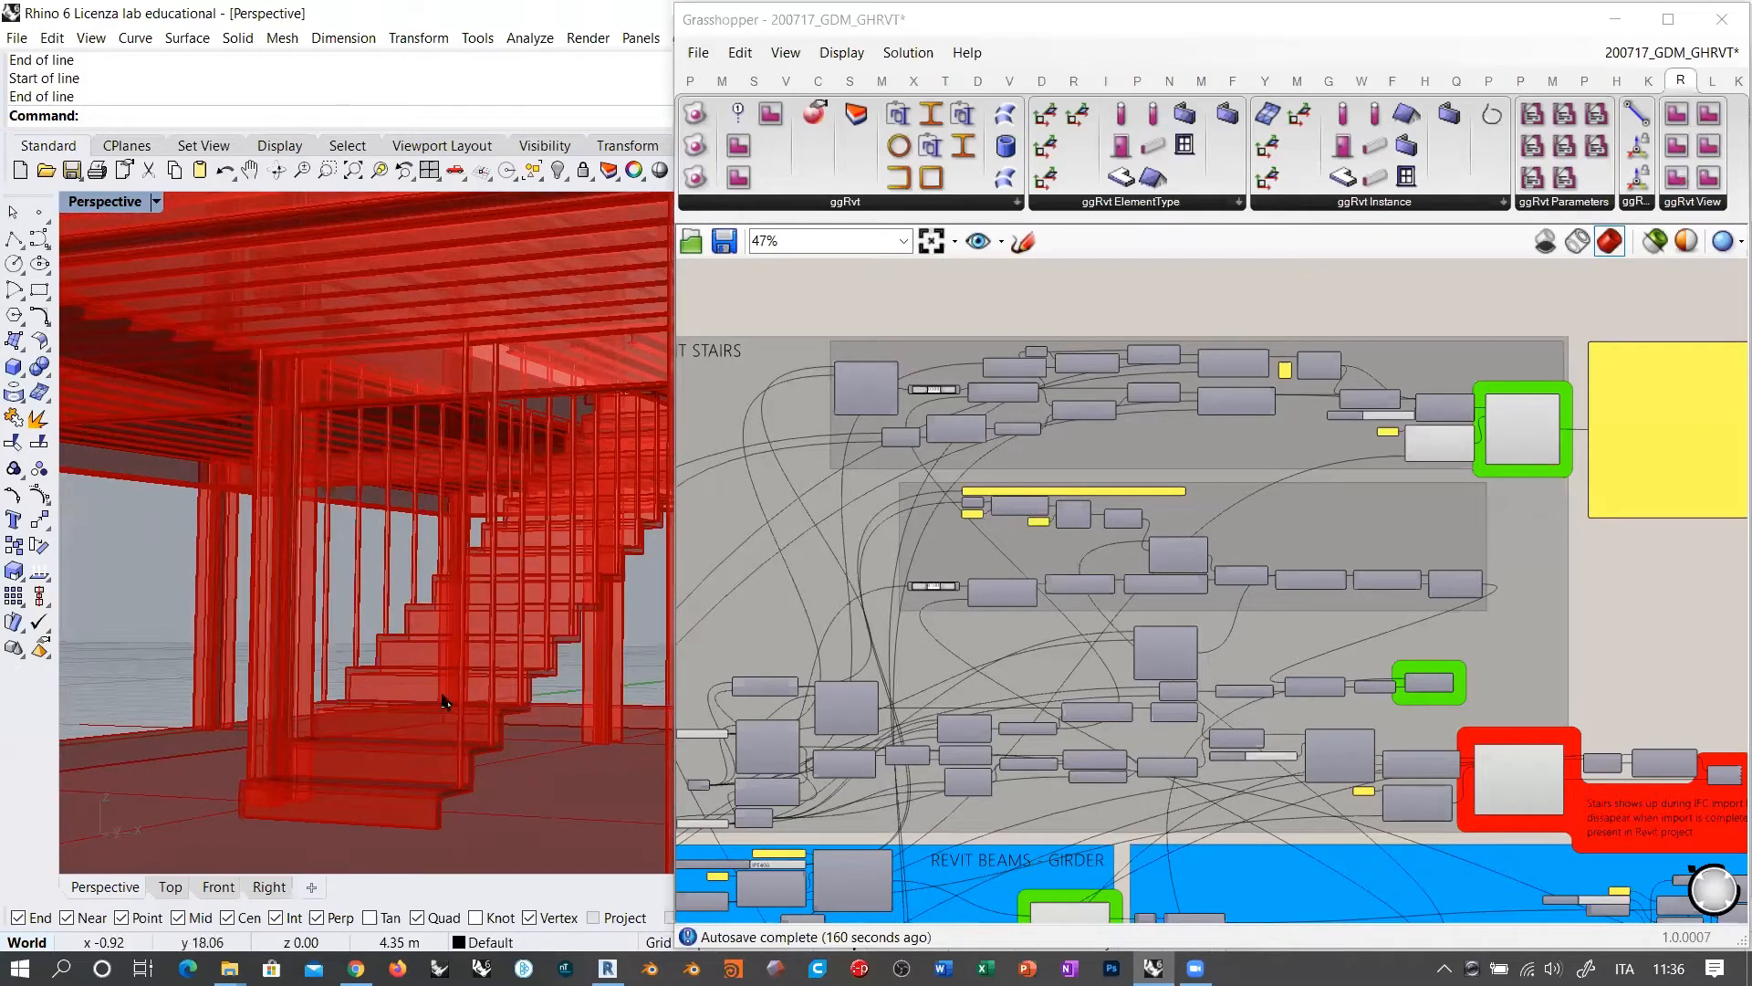
right_click_drag(415, 548, 418, 622)
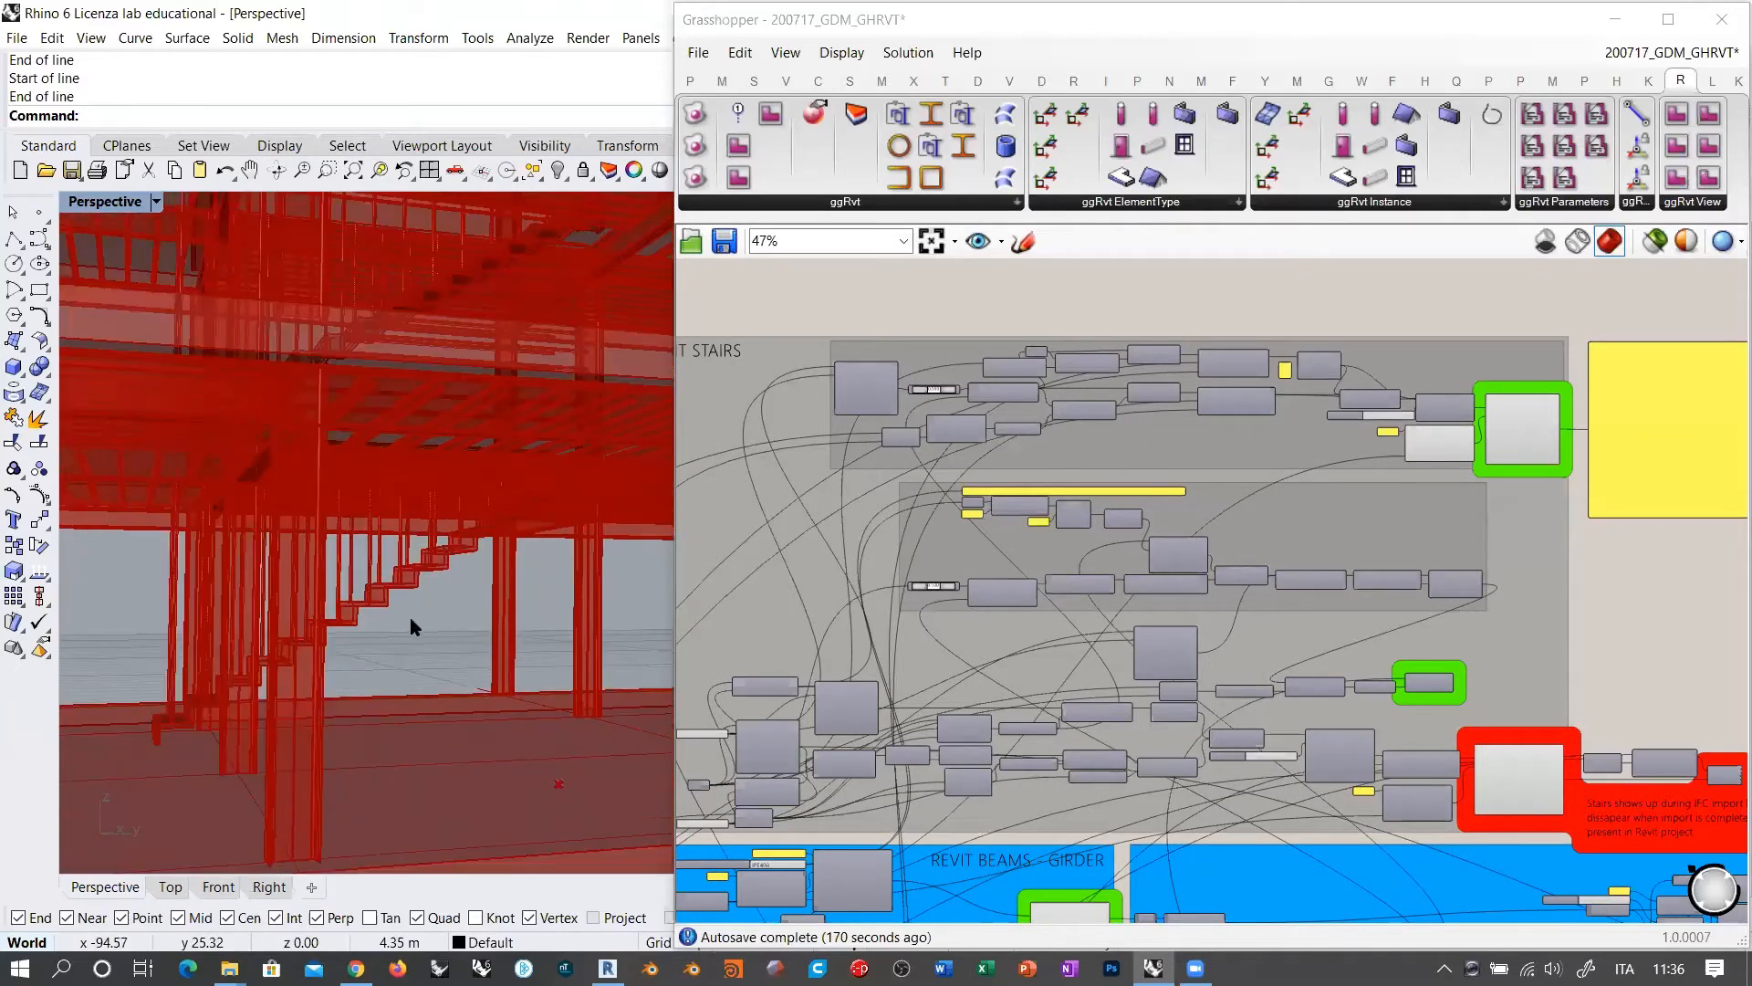
scroll(434, 553, "down", 1)
scroll(447, 490, "down", 2)
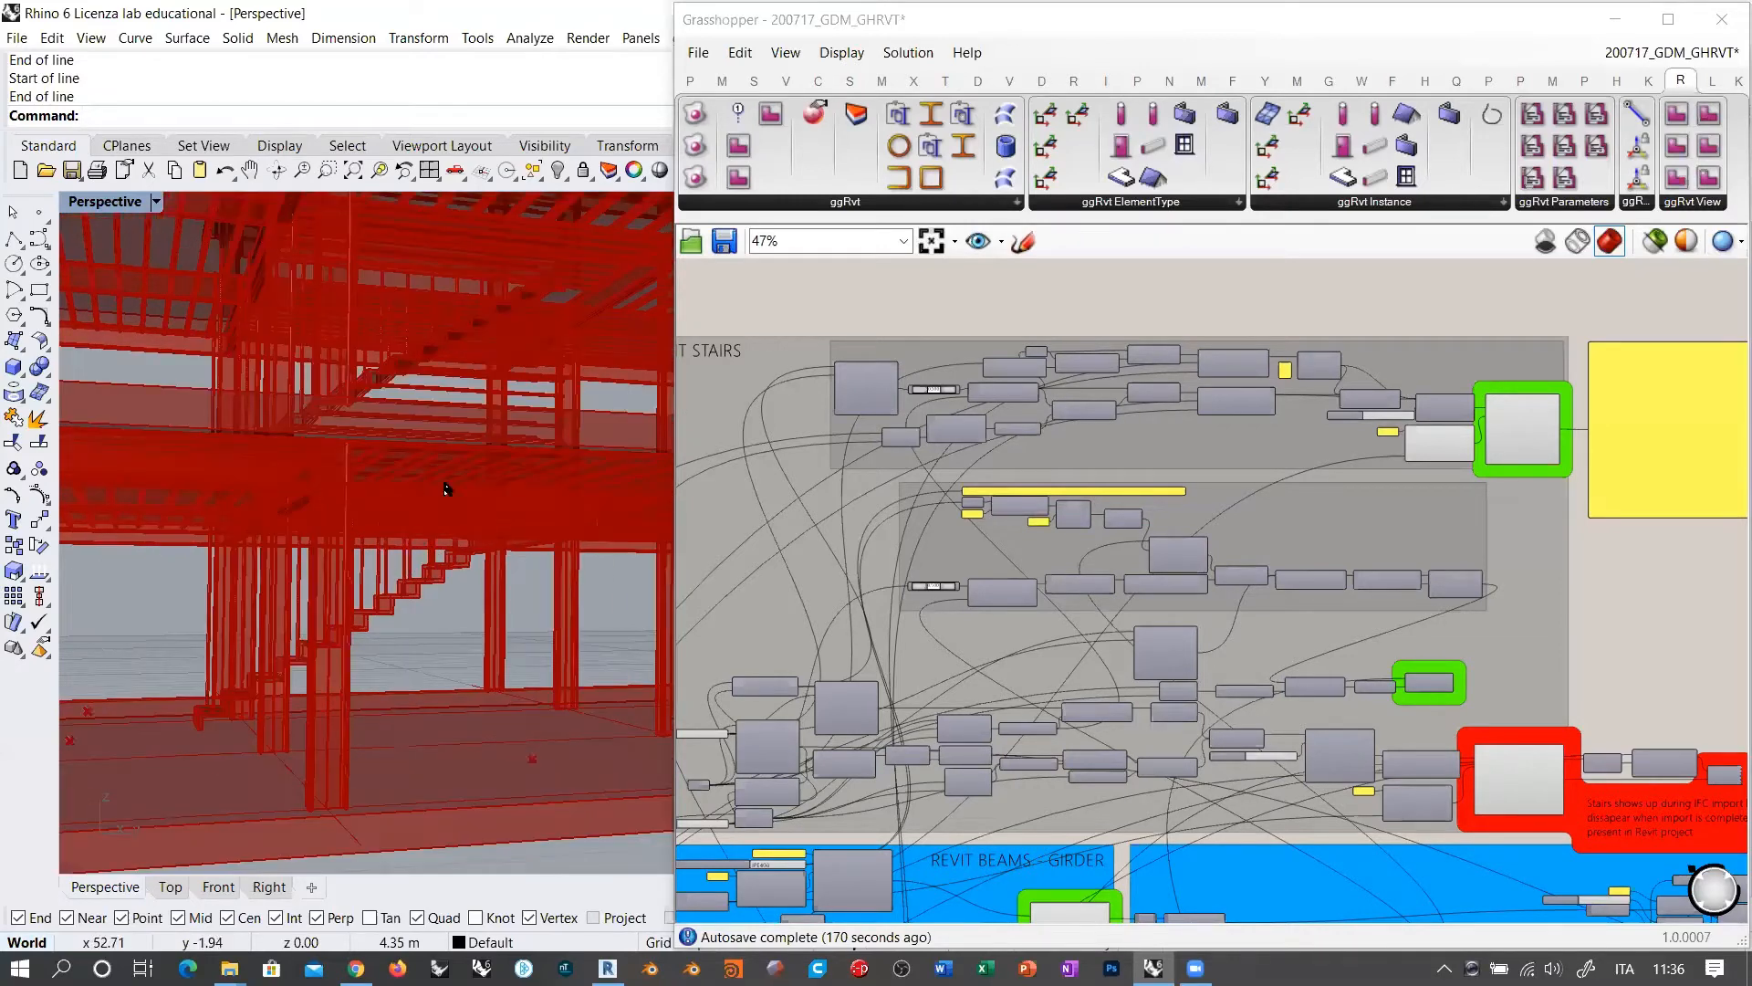
scroll(449, 548, "up", 3)
Step: Show the preview of the Offset Curve component at the start of the upper REVIT STAIRS subgroup
left_click(947, 315)
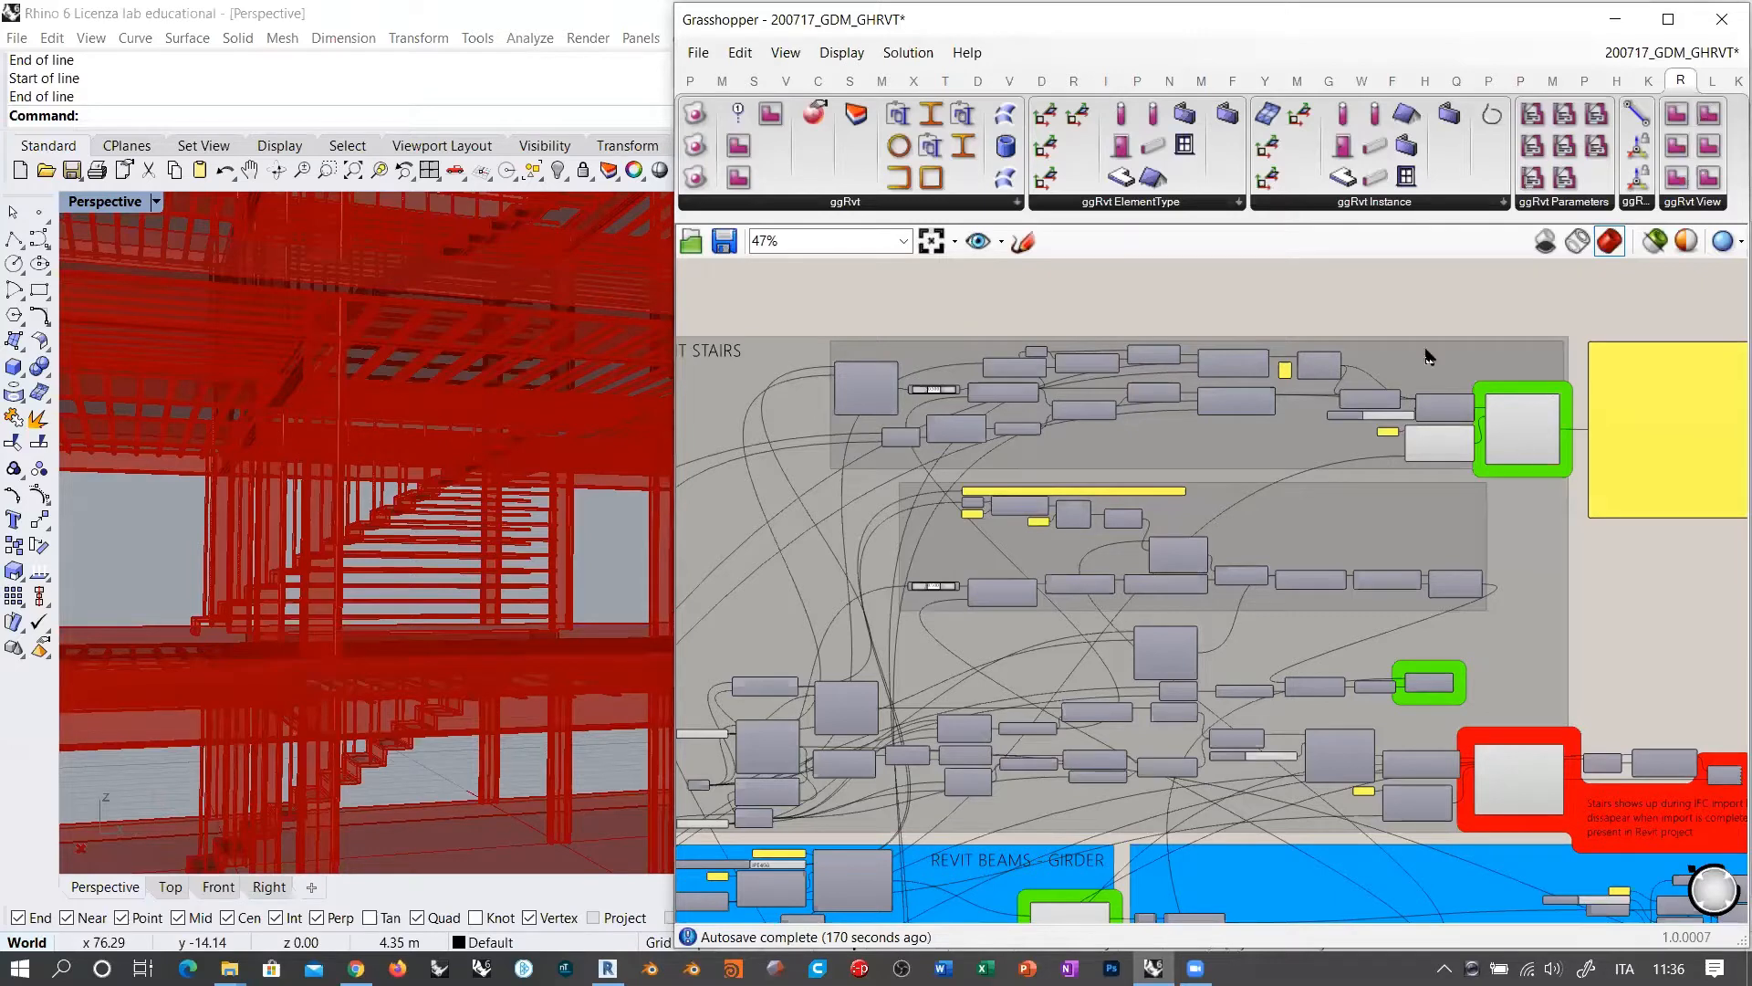
scroll(947, 417, "up", 5)
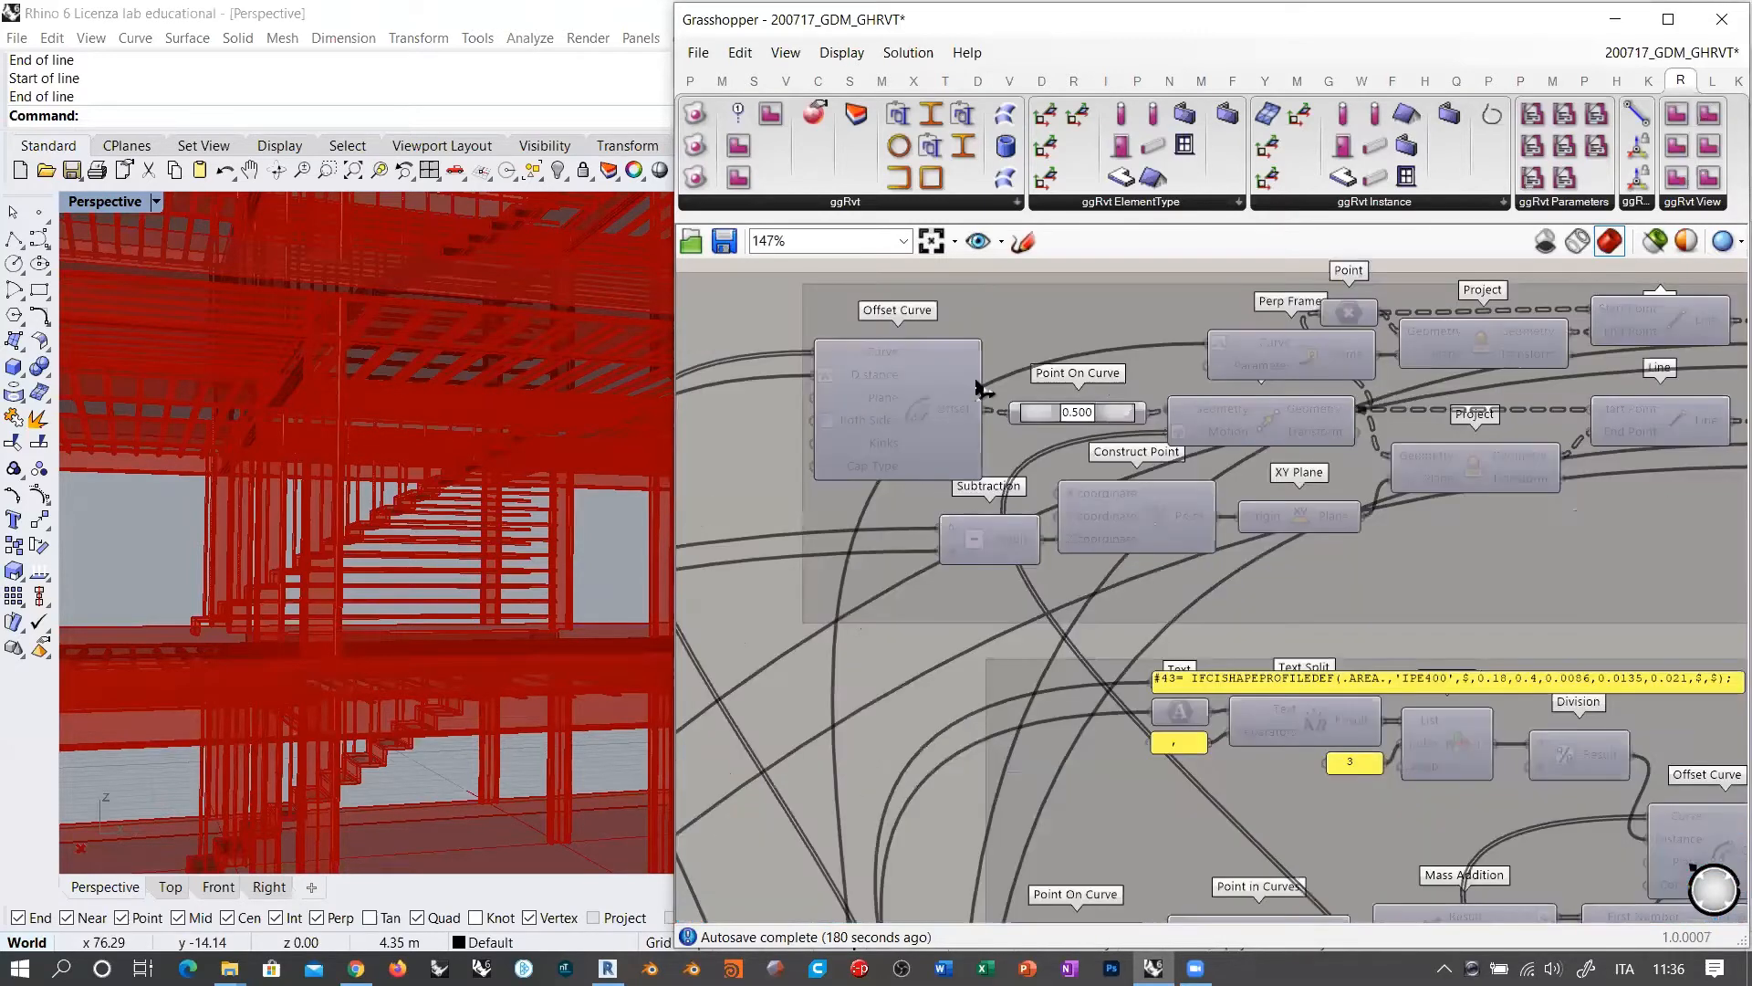
right_click_drag(462, 638, 493, 604, "shift")
right_click_drag(1703, 508, 1026, 537)
right_click_drag(1560, 506, 1136, 539)
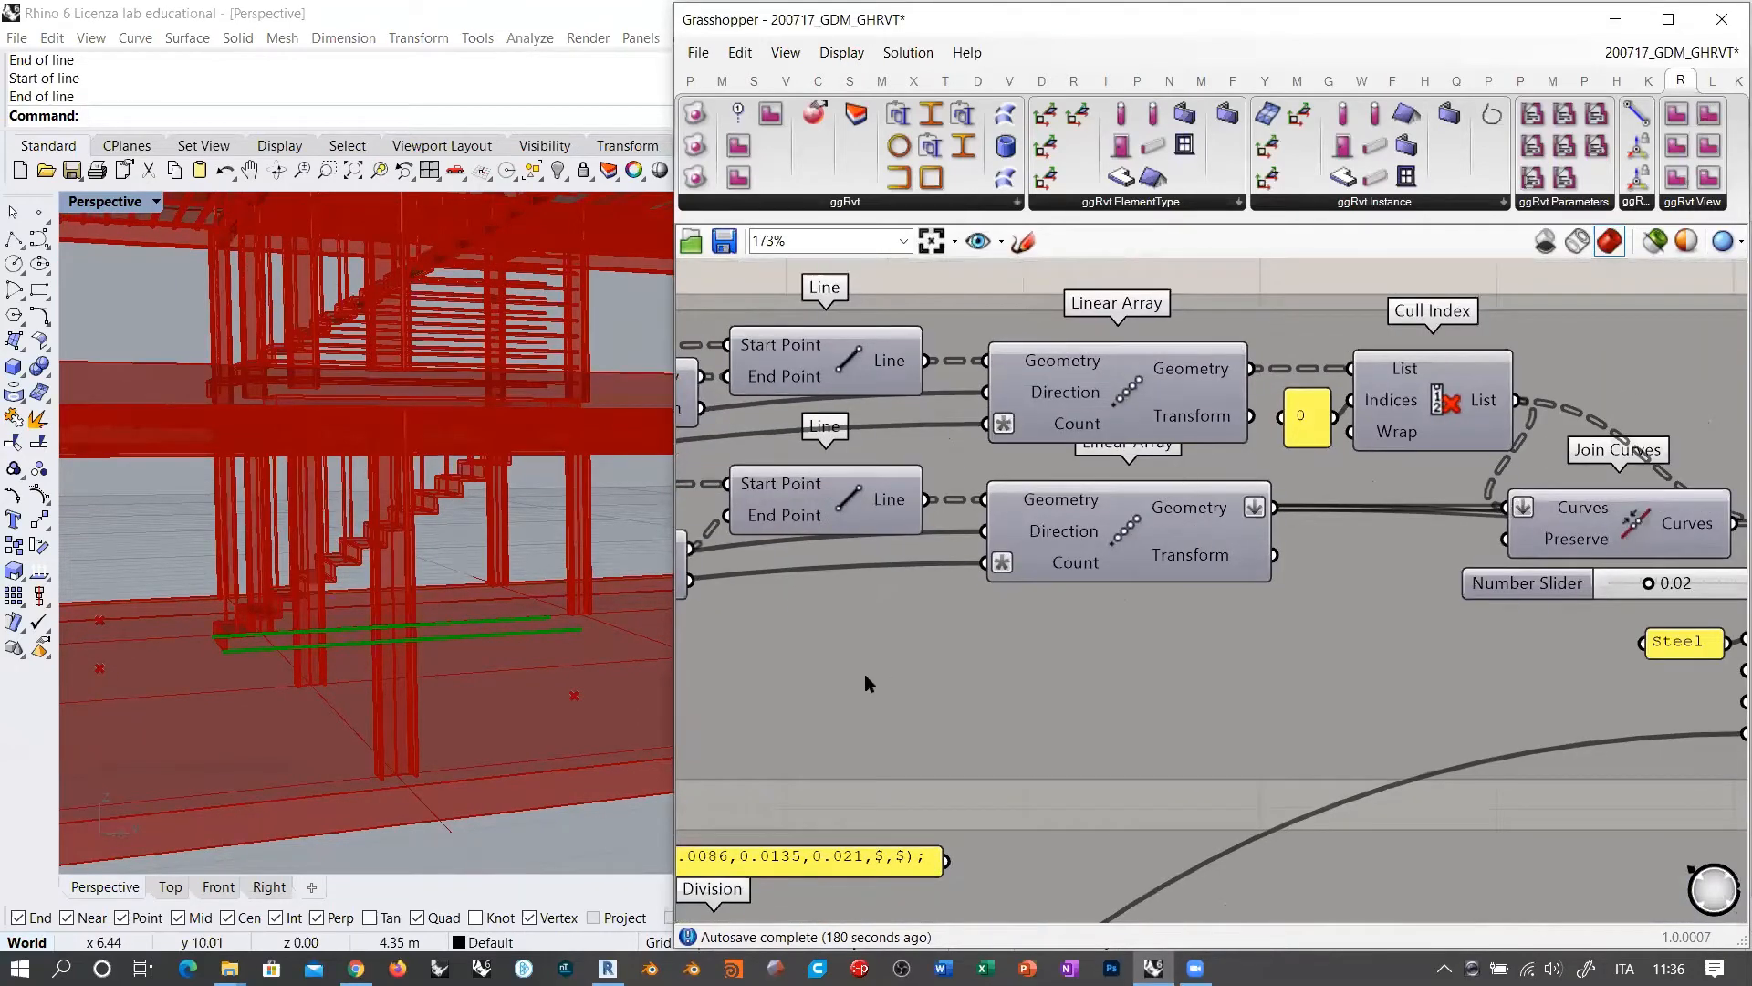
Step: Compare the offset curves with the lowest stair flight in the Rhino model and hide the Offset Curve preview again
right_click_drag(866, 684, 1342, 657)
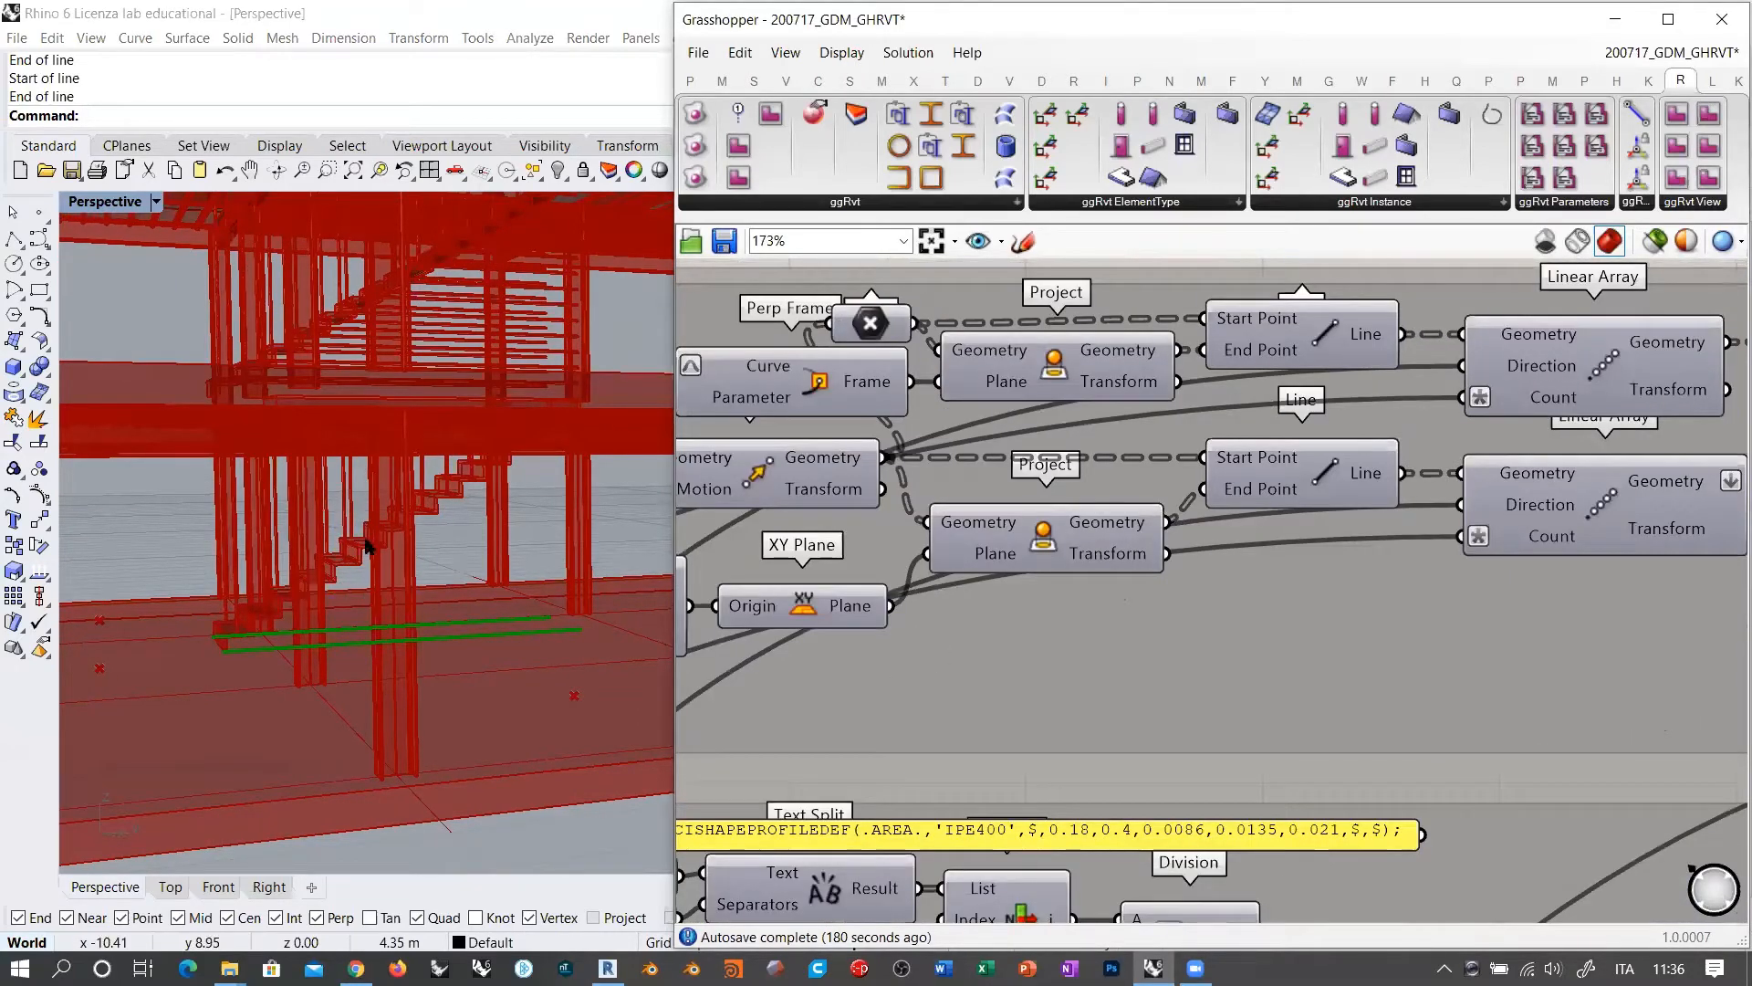
right_click_drag(390, 562, 407, 589)
right_click_drag(889, 599, 1334, 583)
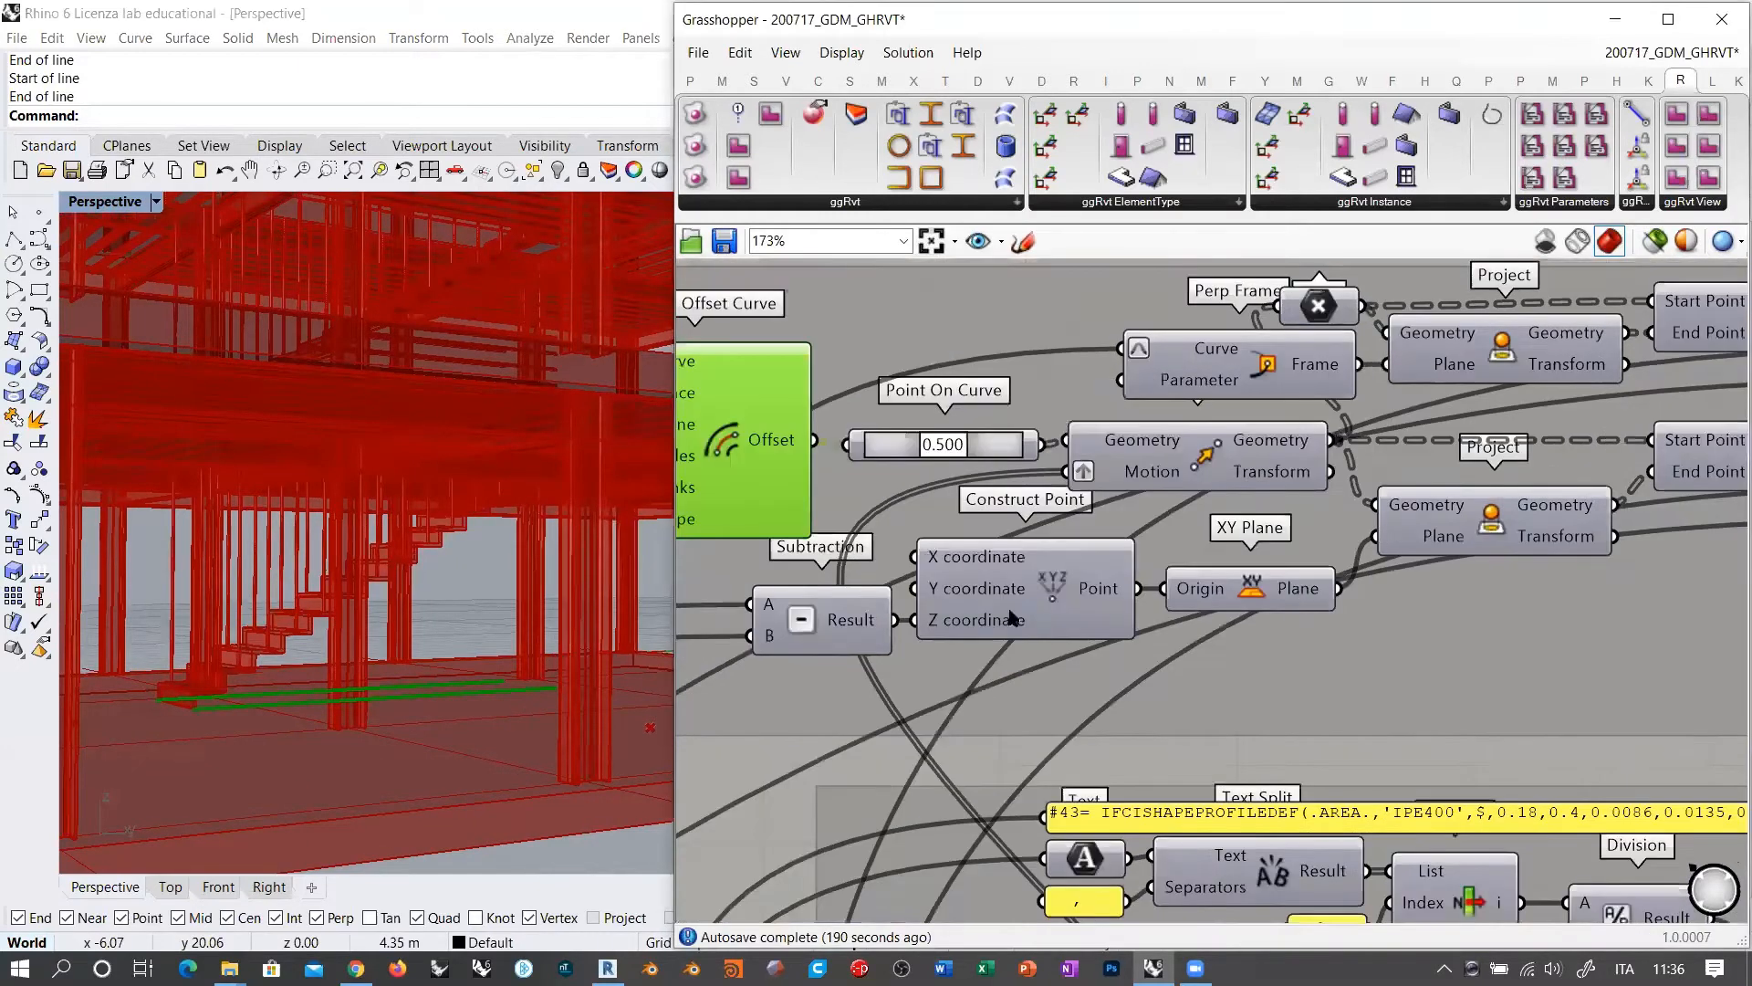
right_click_drag(1009, 616, 1366, 639)
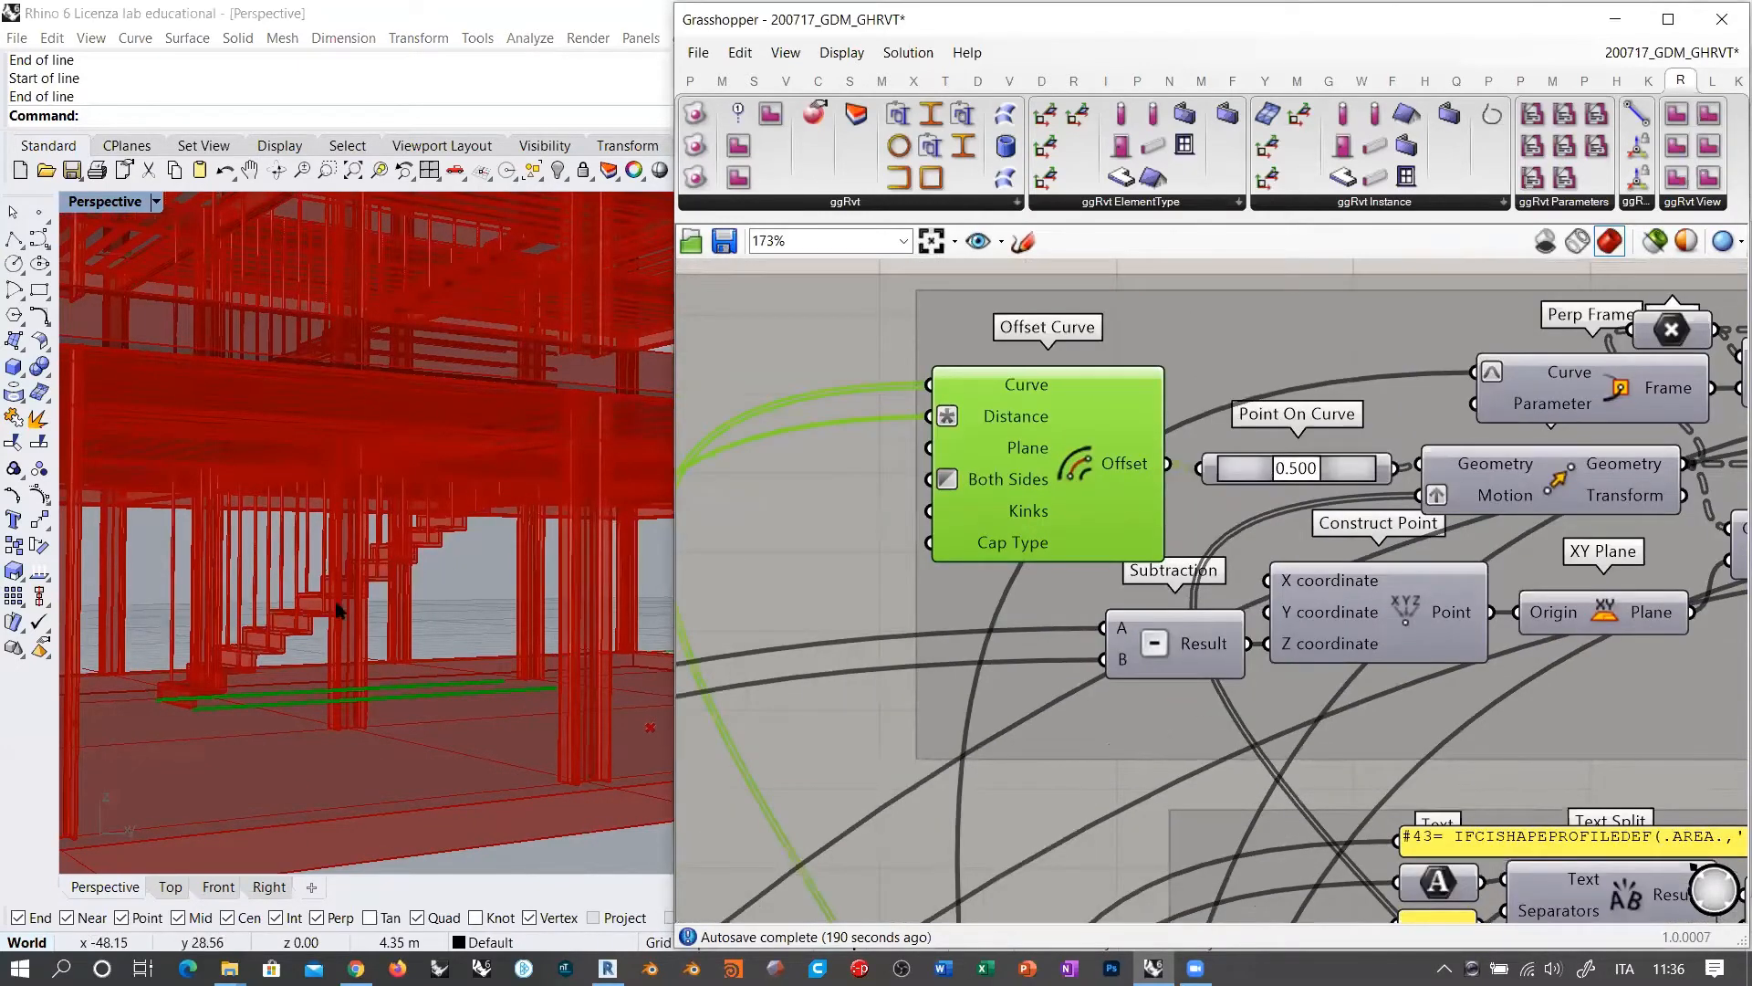
right_click_drag(339, 609, 287, 509)
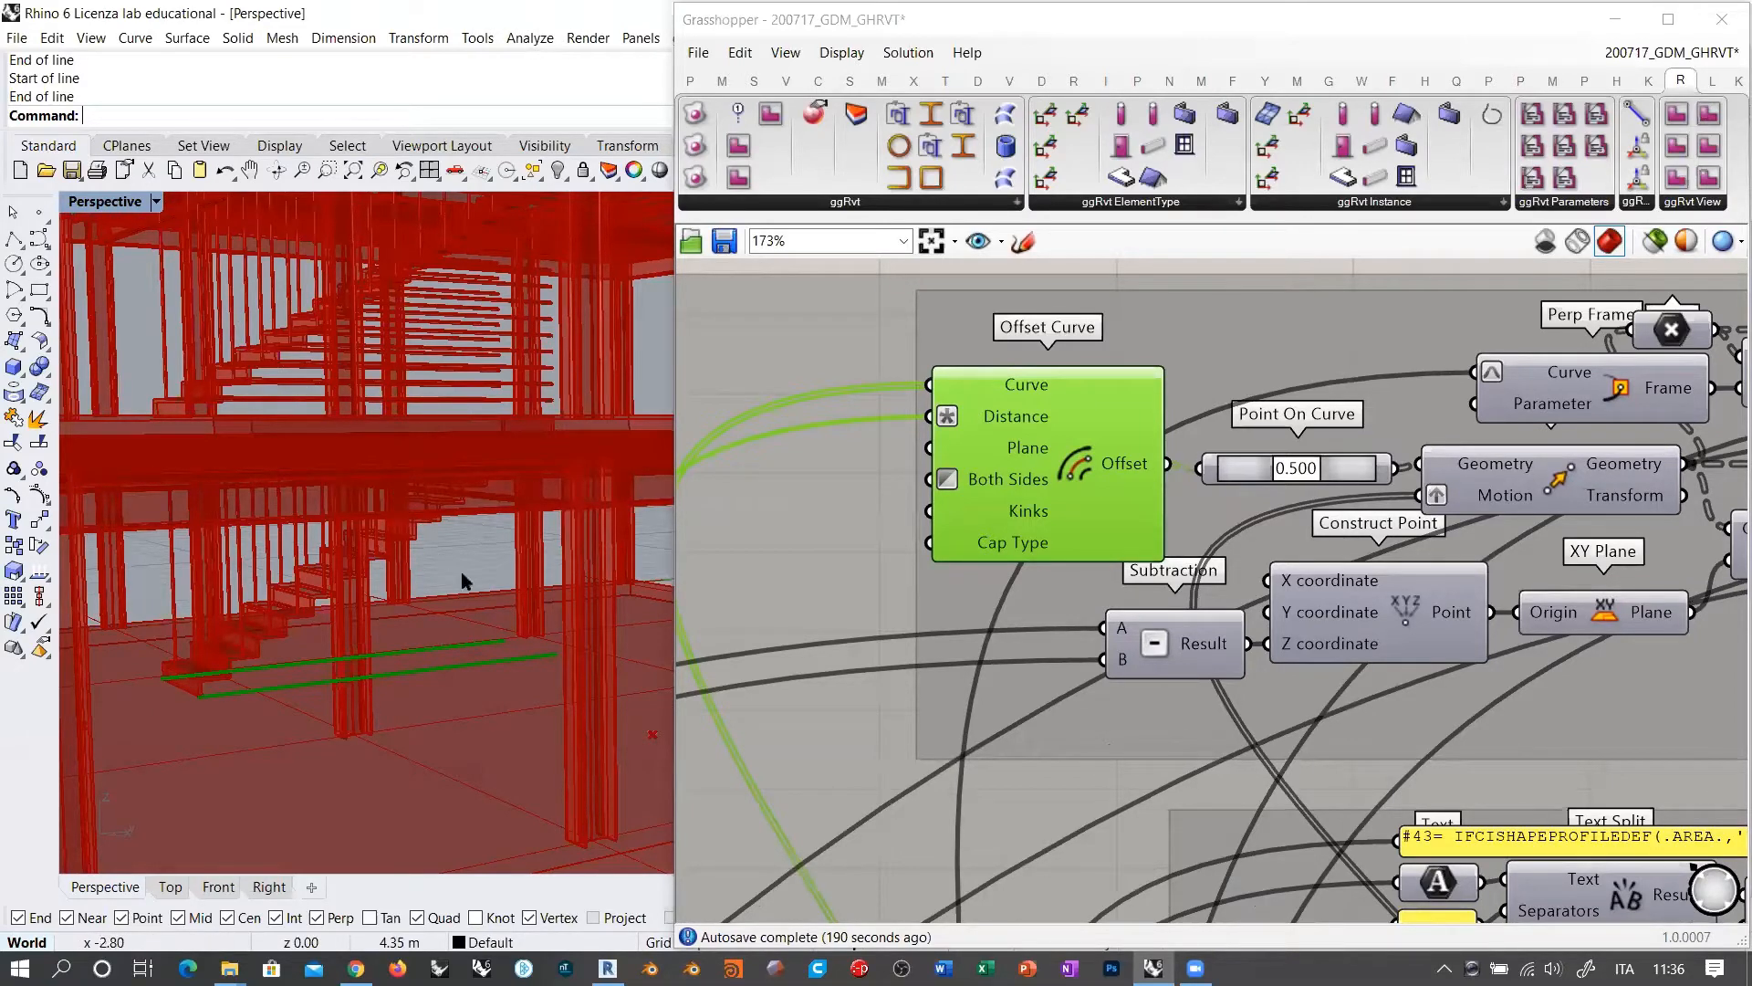
right_click_drag(427, 562, 439, 555, "shift")
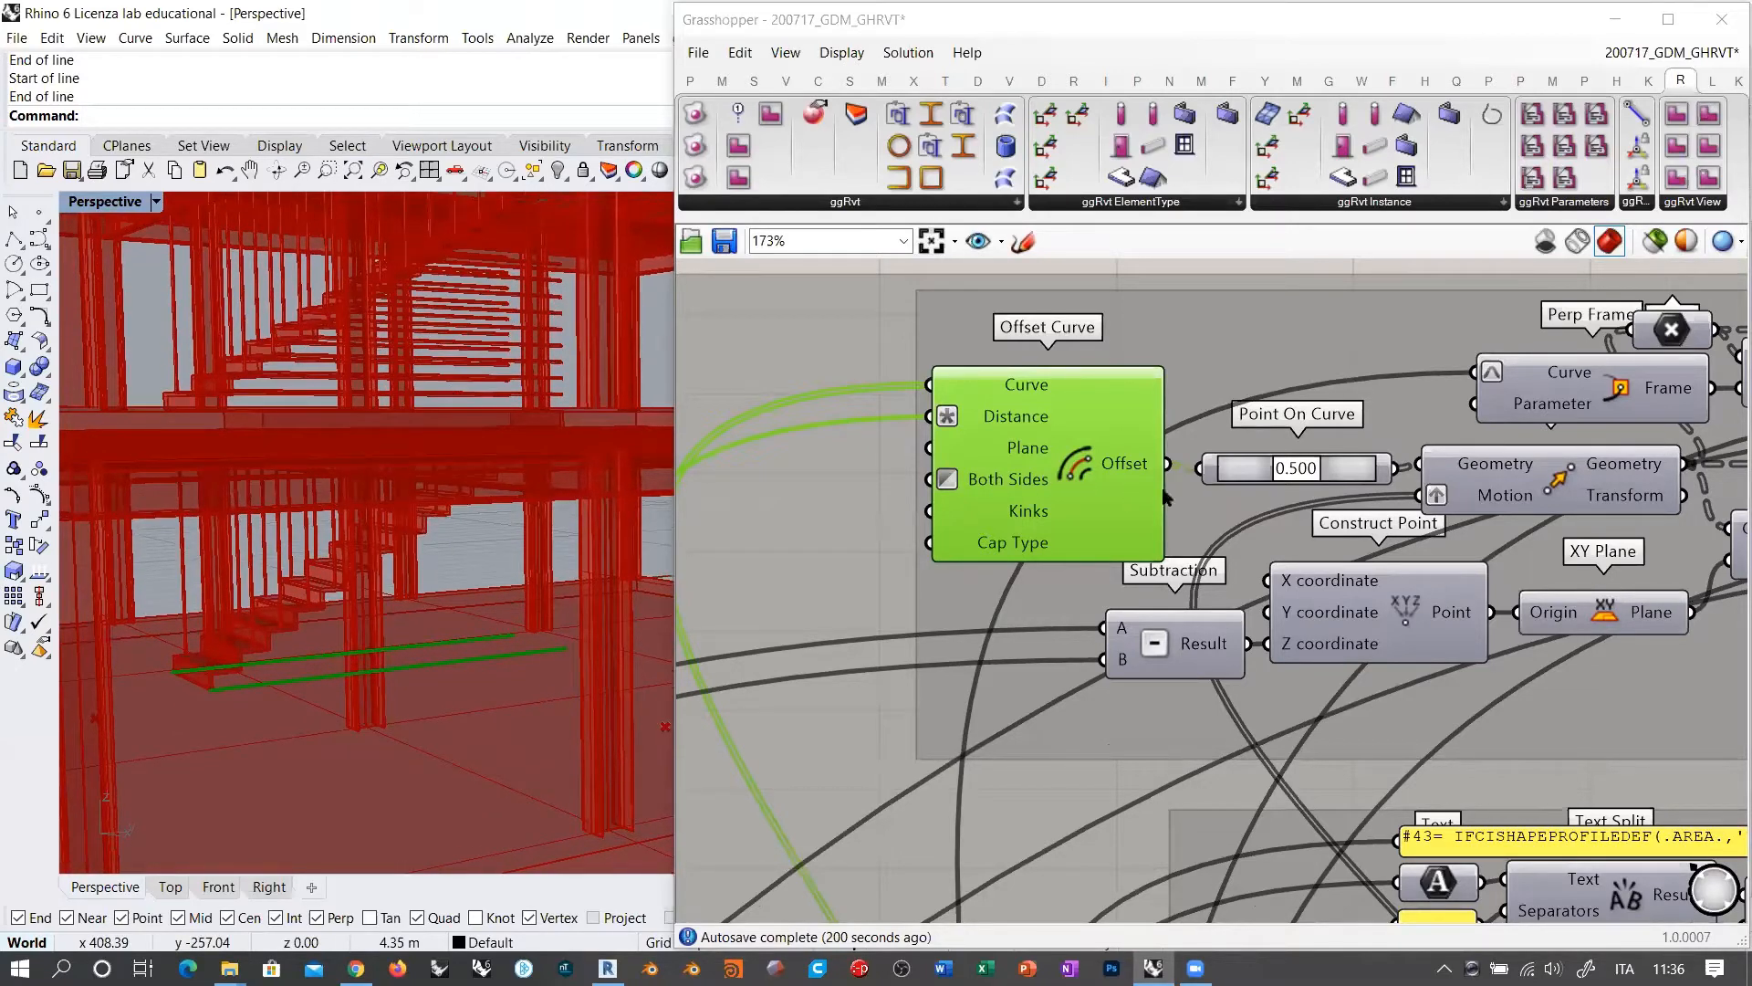
left_click(1048, 485)
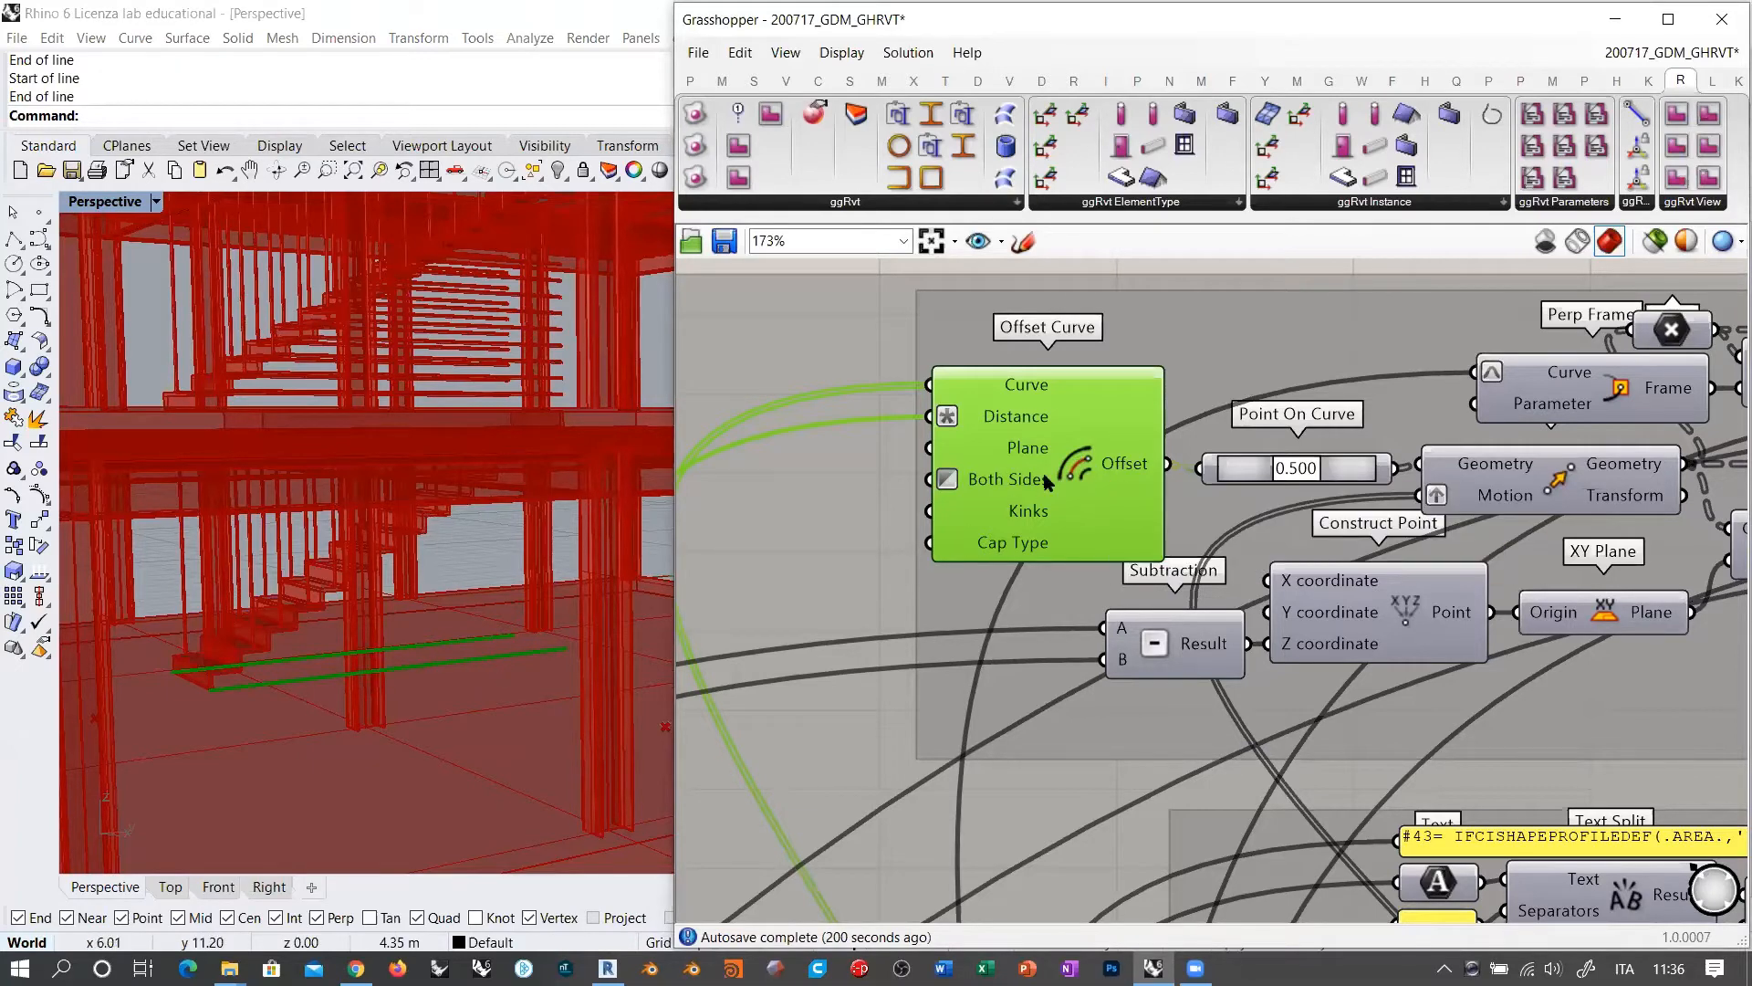
key("ctrl+q")
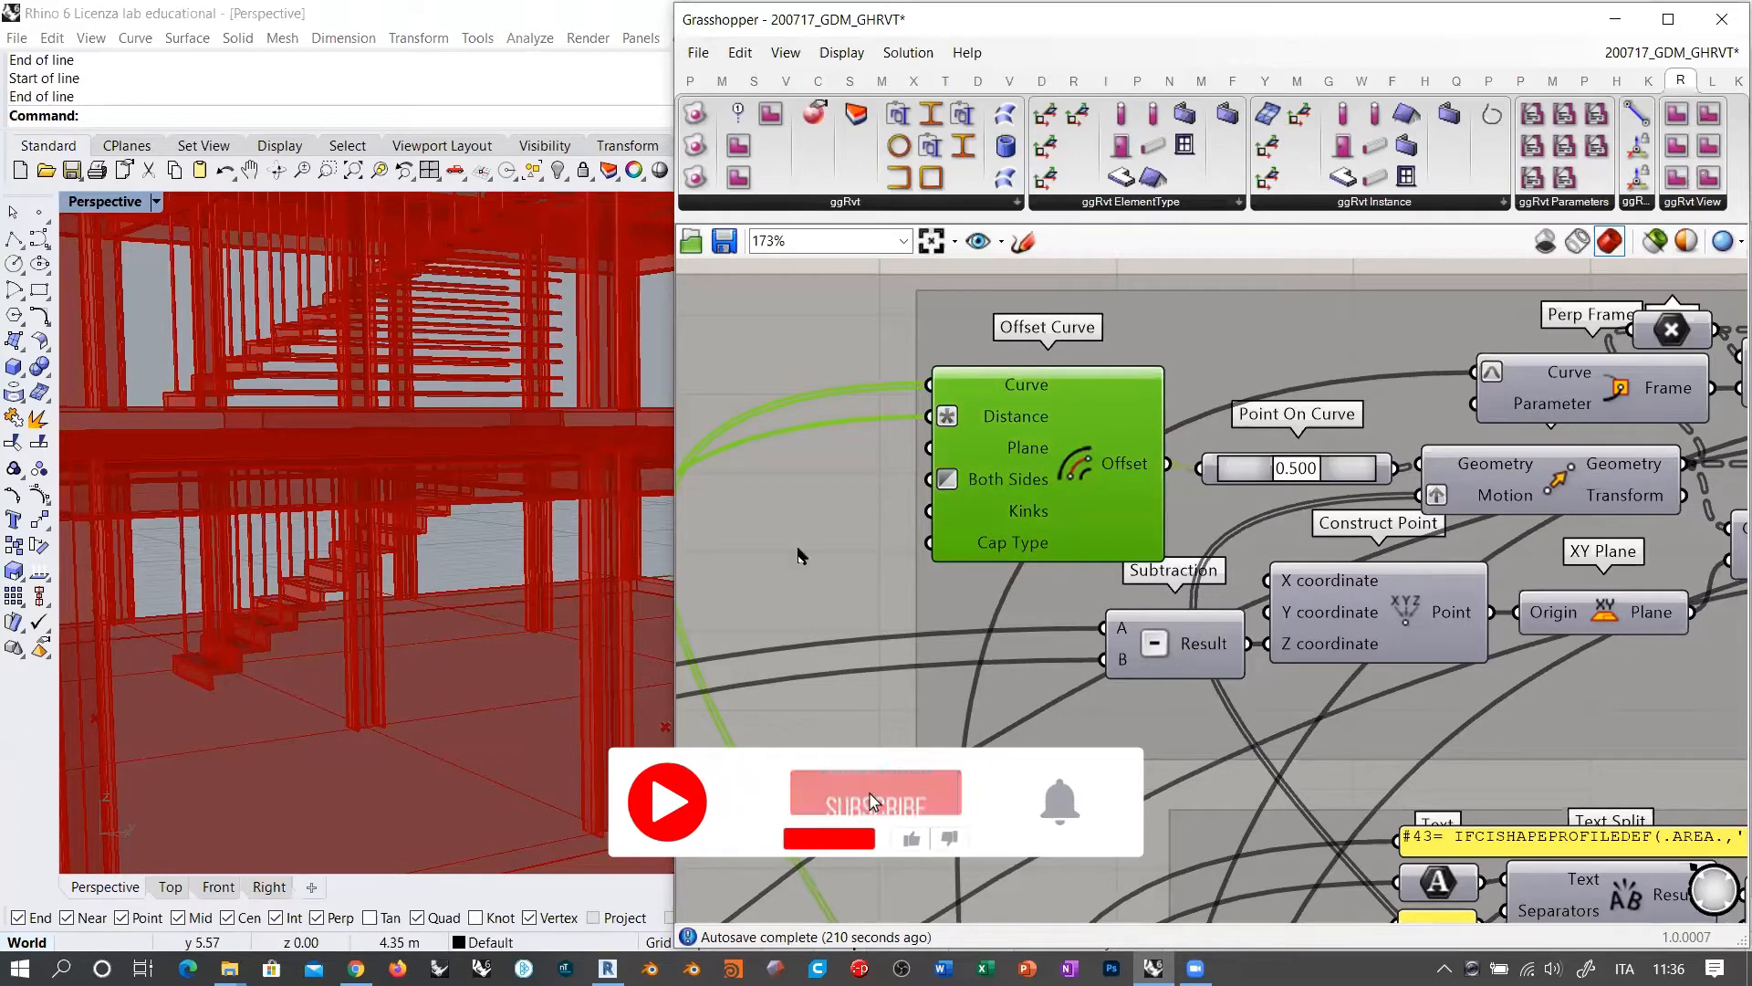
Step: Preview the Point On Curve component's midpoints at parameter 0.500 below the stair and hide them again
left_click(1256, 468)
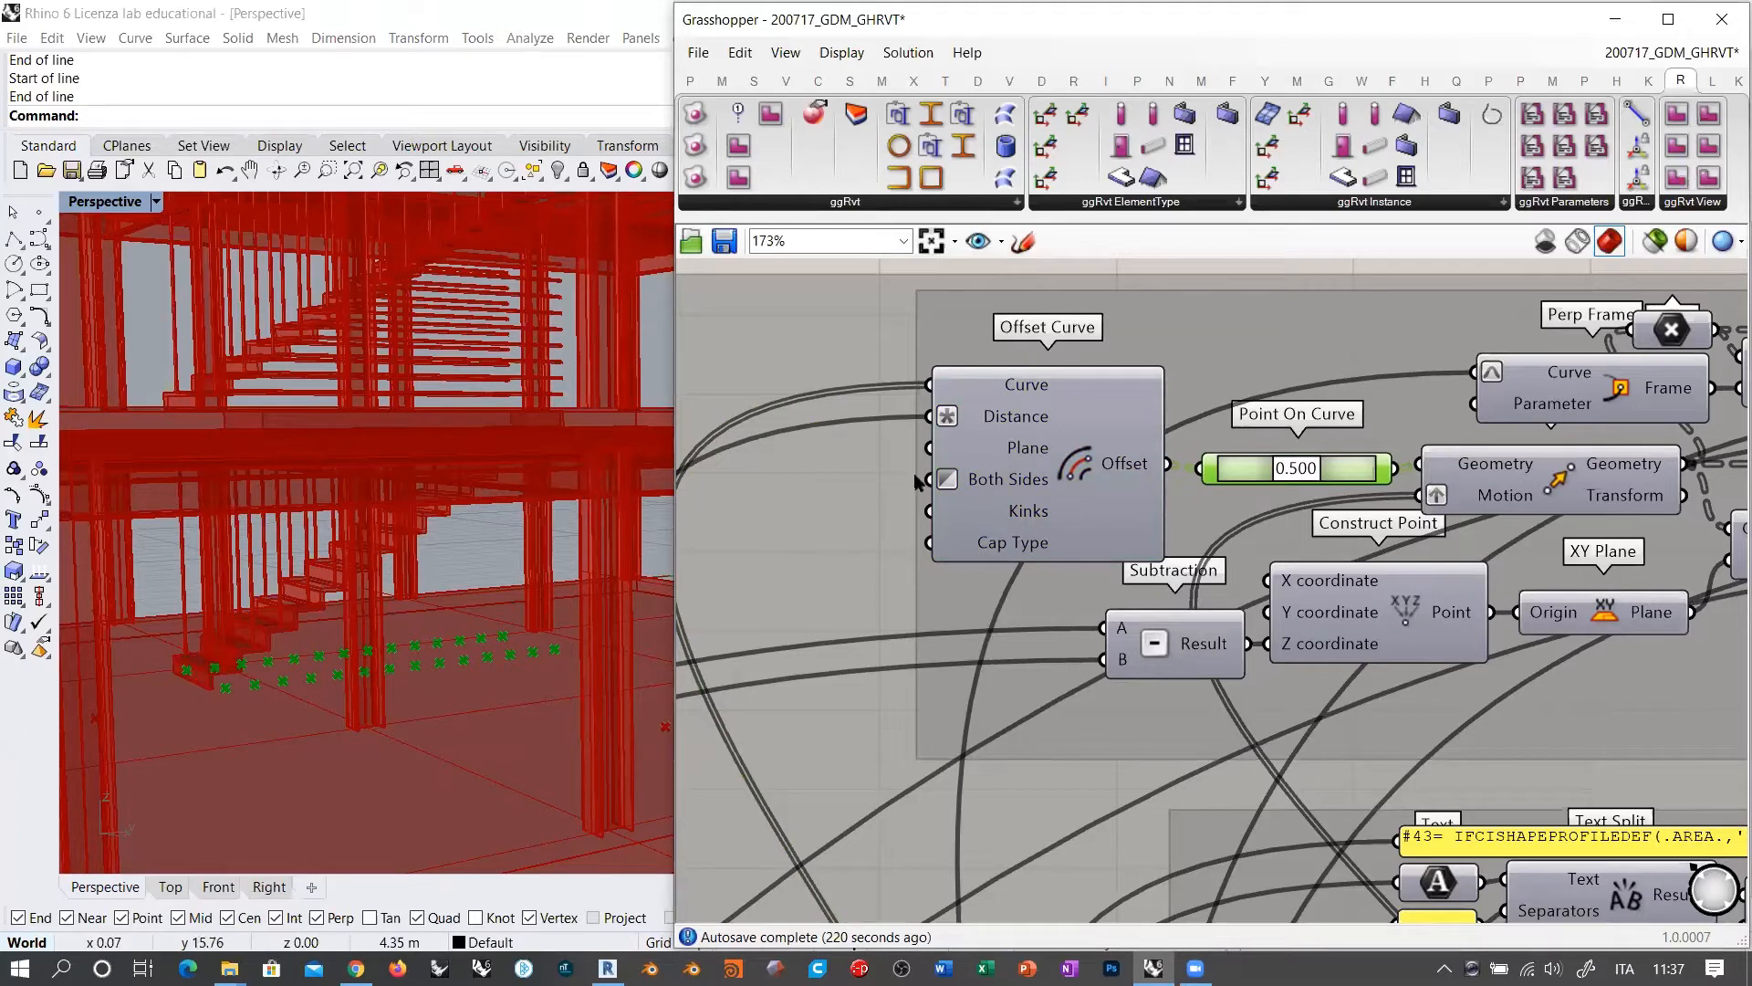
key("ctrl+q")
right_click_drag(1517, 559, 1148, 581)
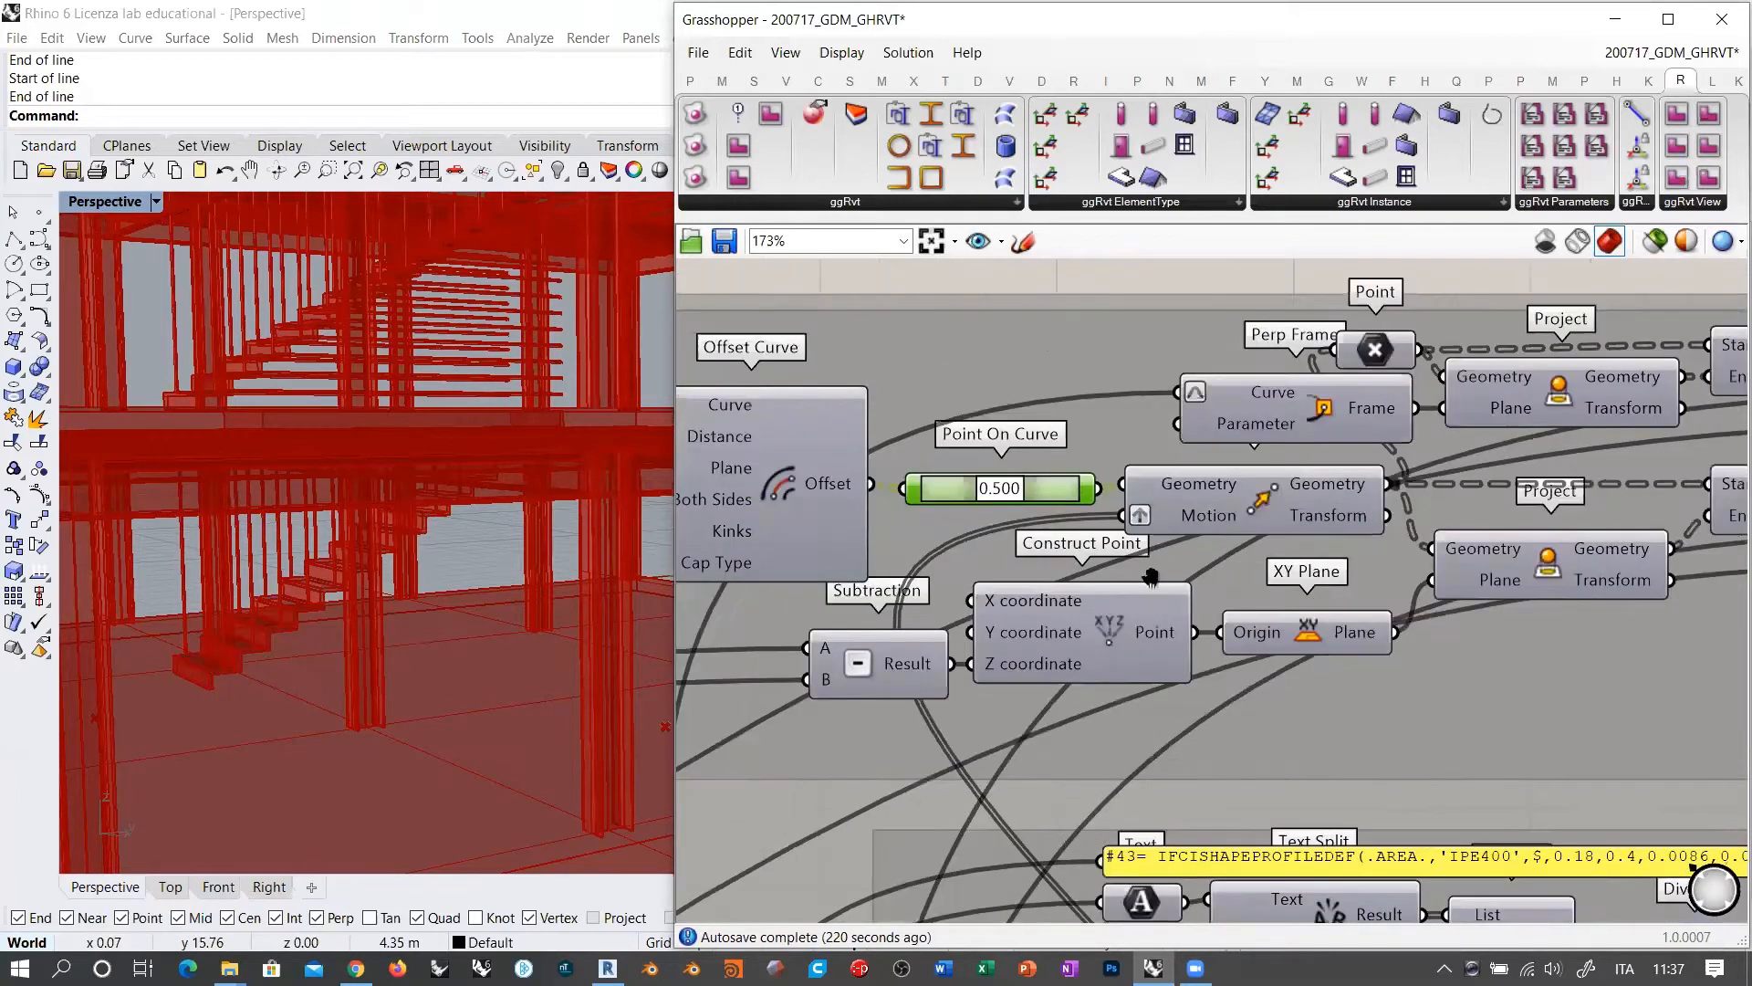
Step: Preview the Move component's points along the stair treads in the Rhino model and hide them again
left_click(1178, 505)
left_click_drag(1180, 508, 1182, 512)
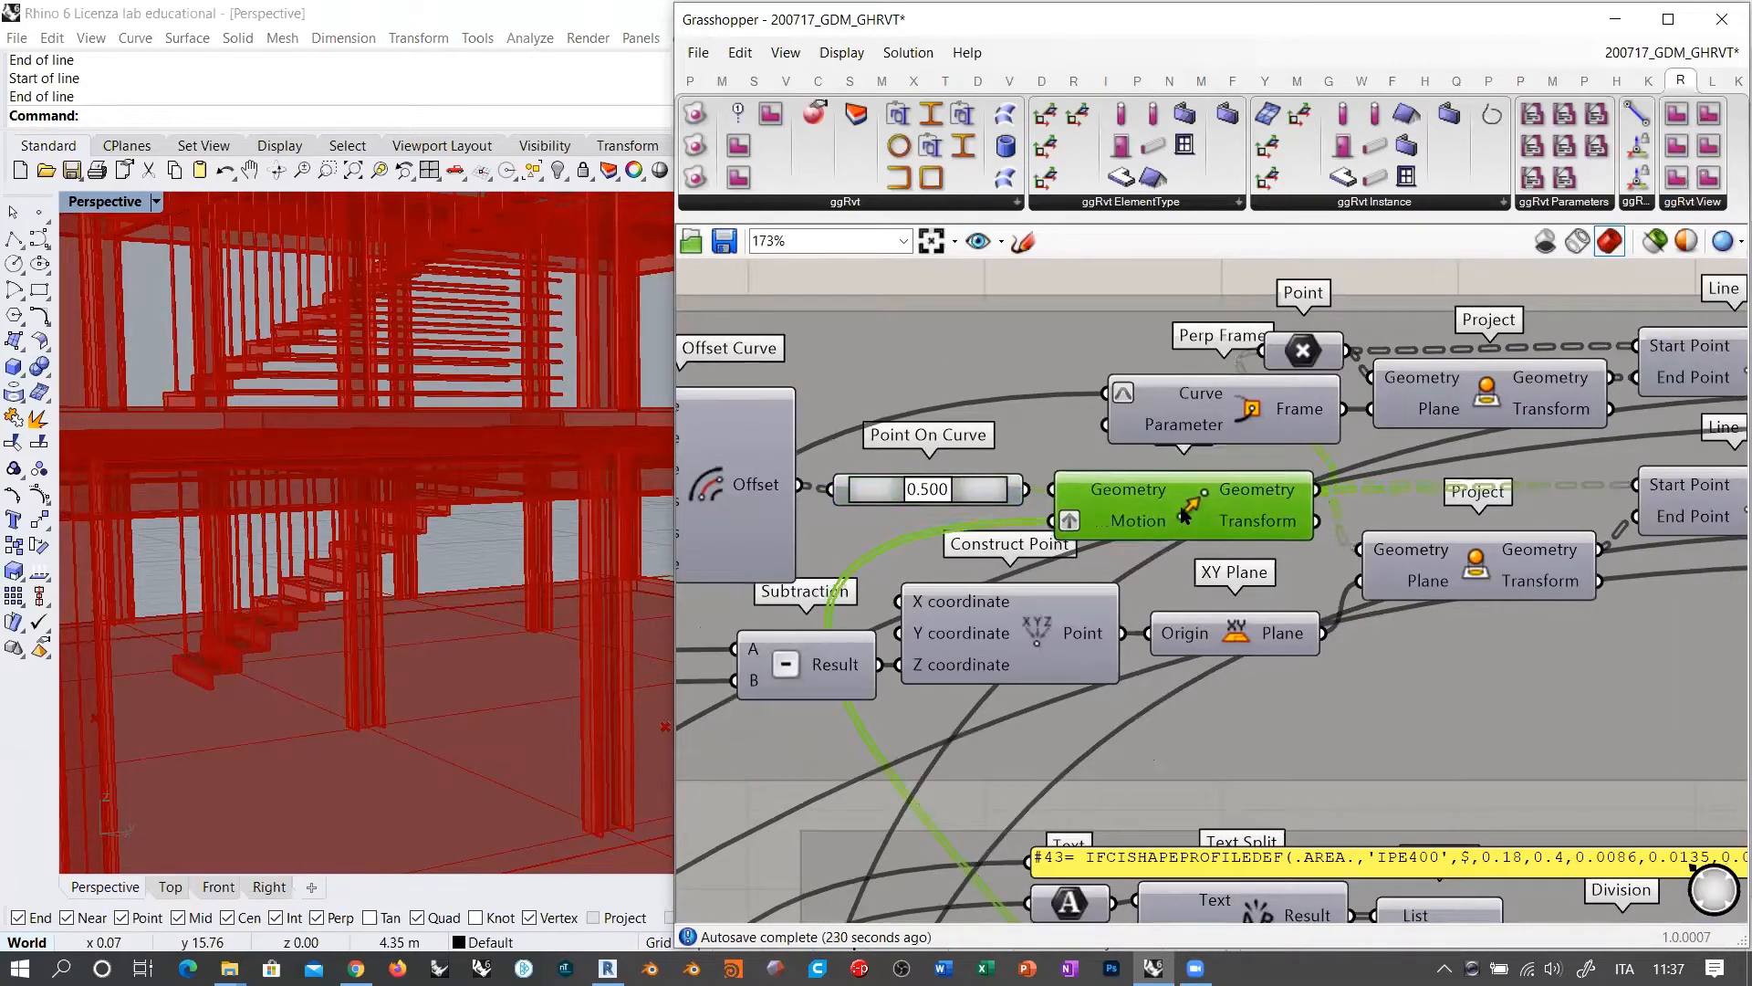
key("ctrl+q")
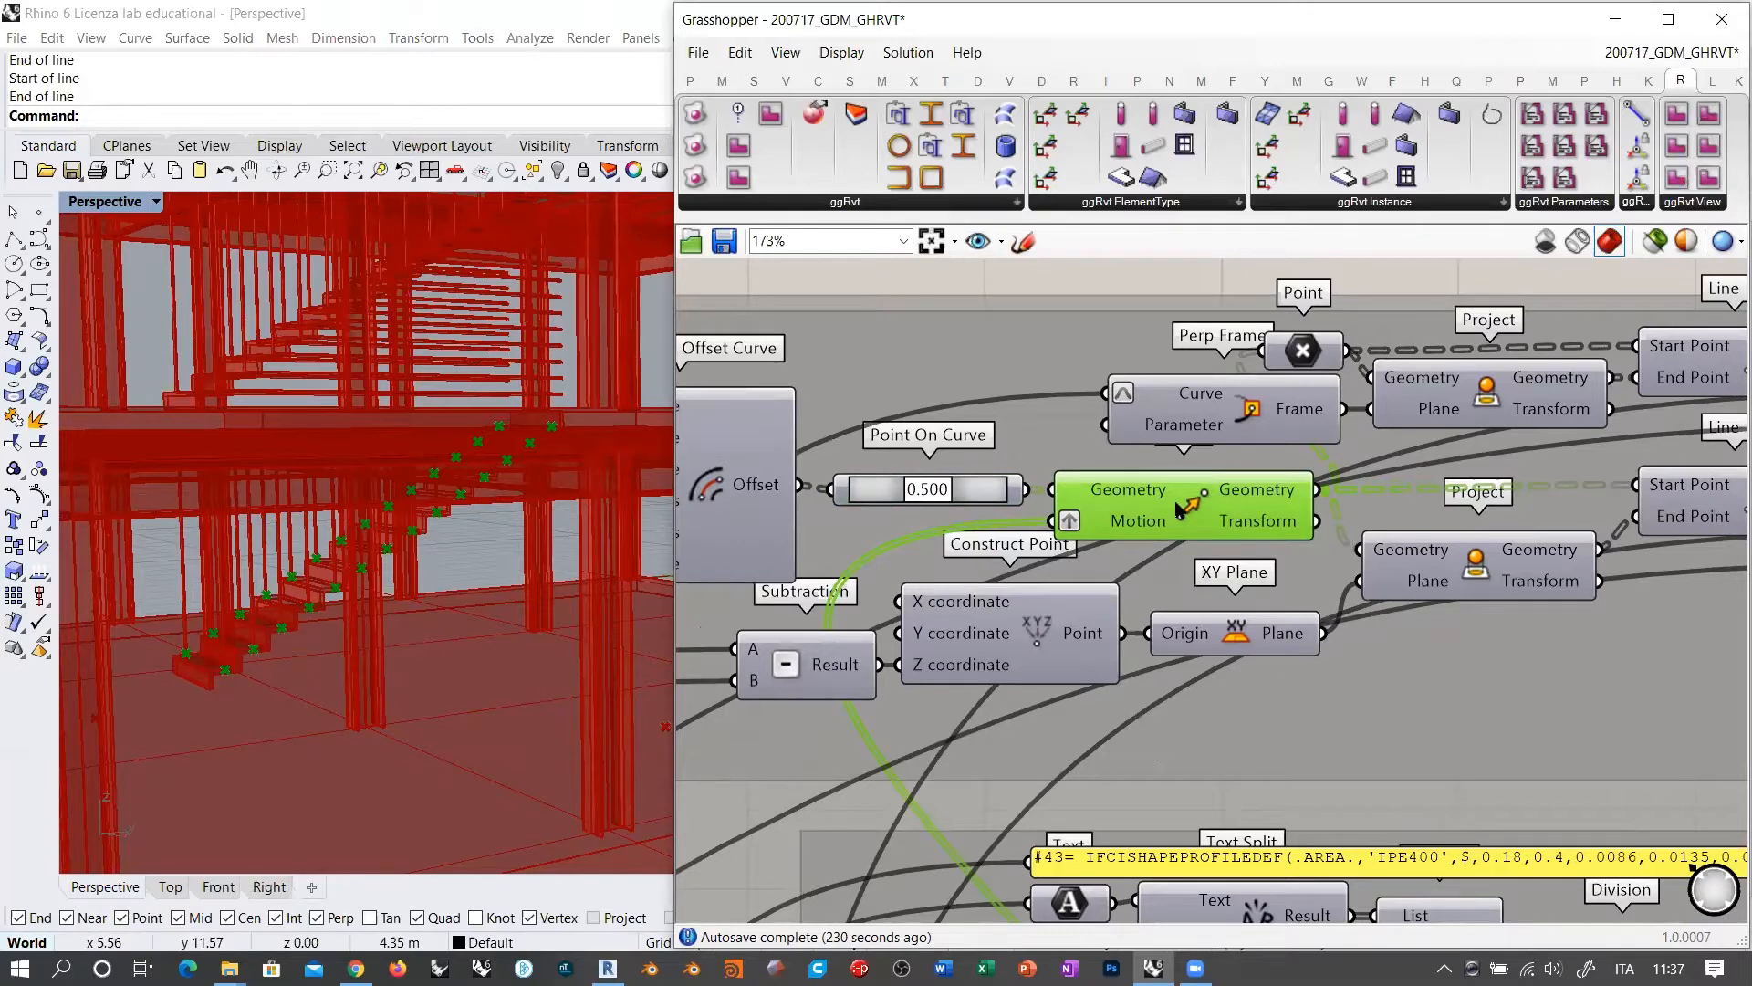
key("ctrl+q")
Step: Preview the Point component's points and inspect where they sit along both sides of the stair flight
right_click_drag(1495, 583, 1087, 593)
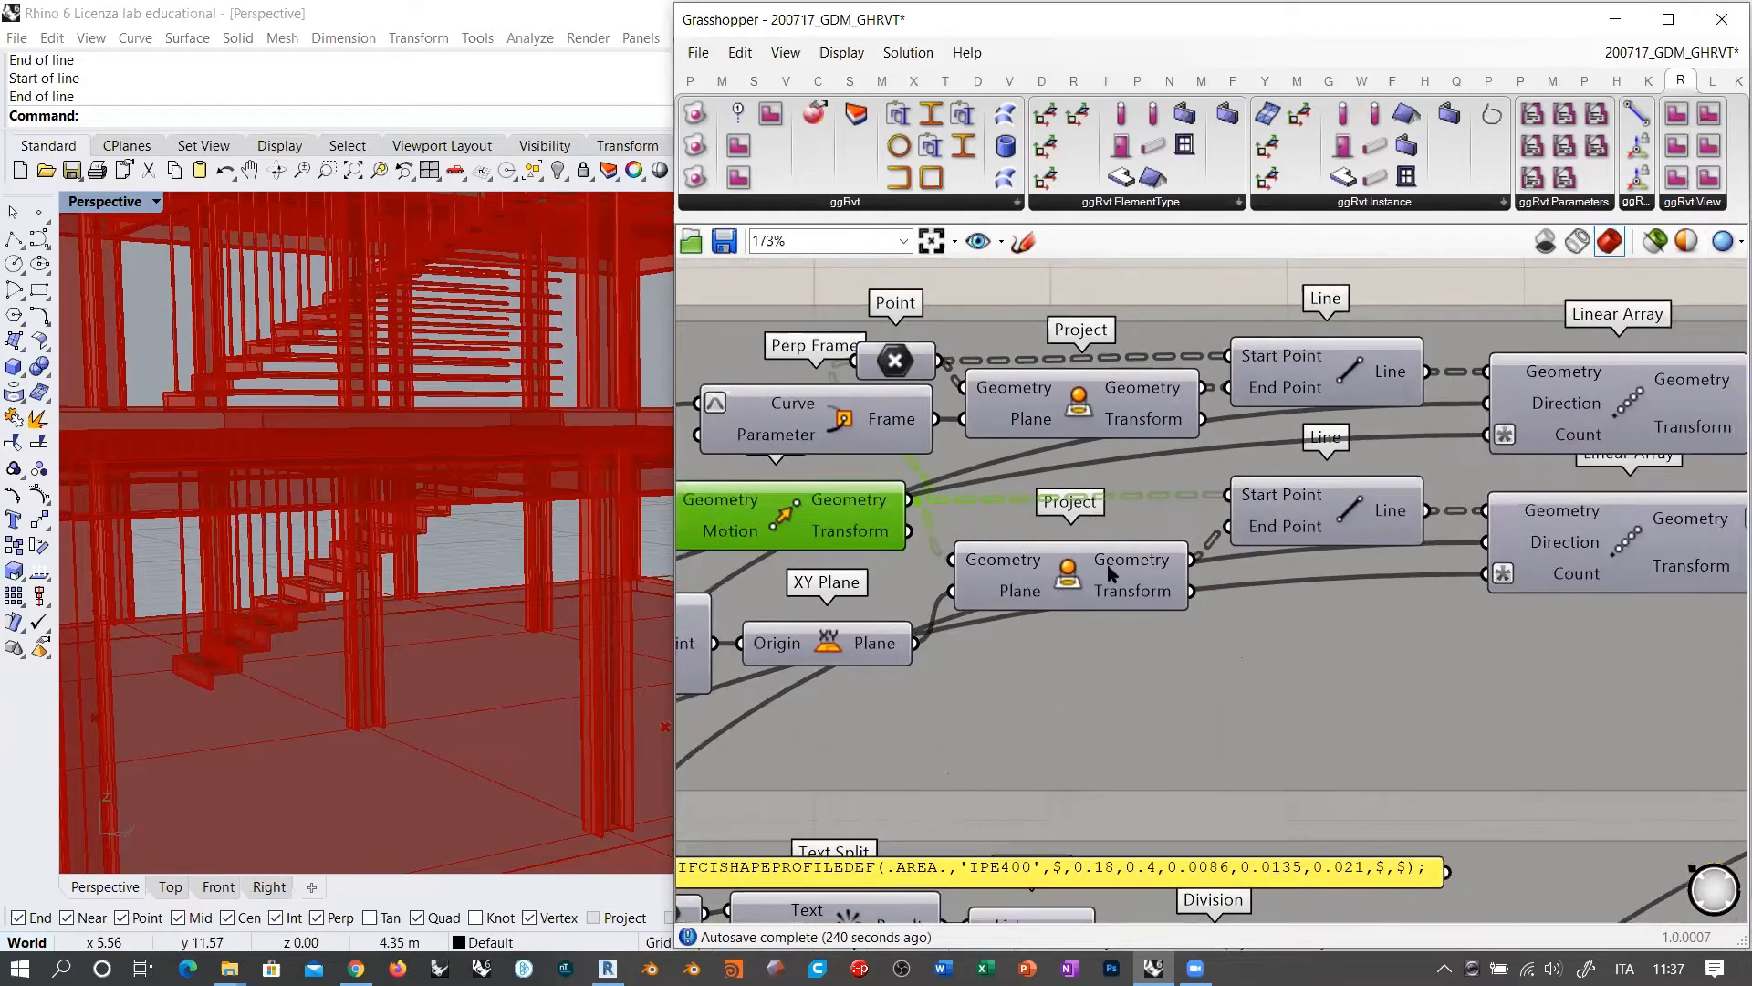
scroll(1136, 568, "down", 1)
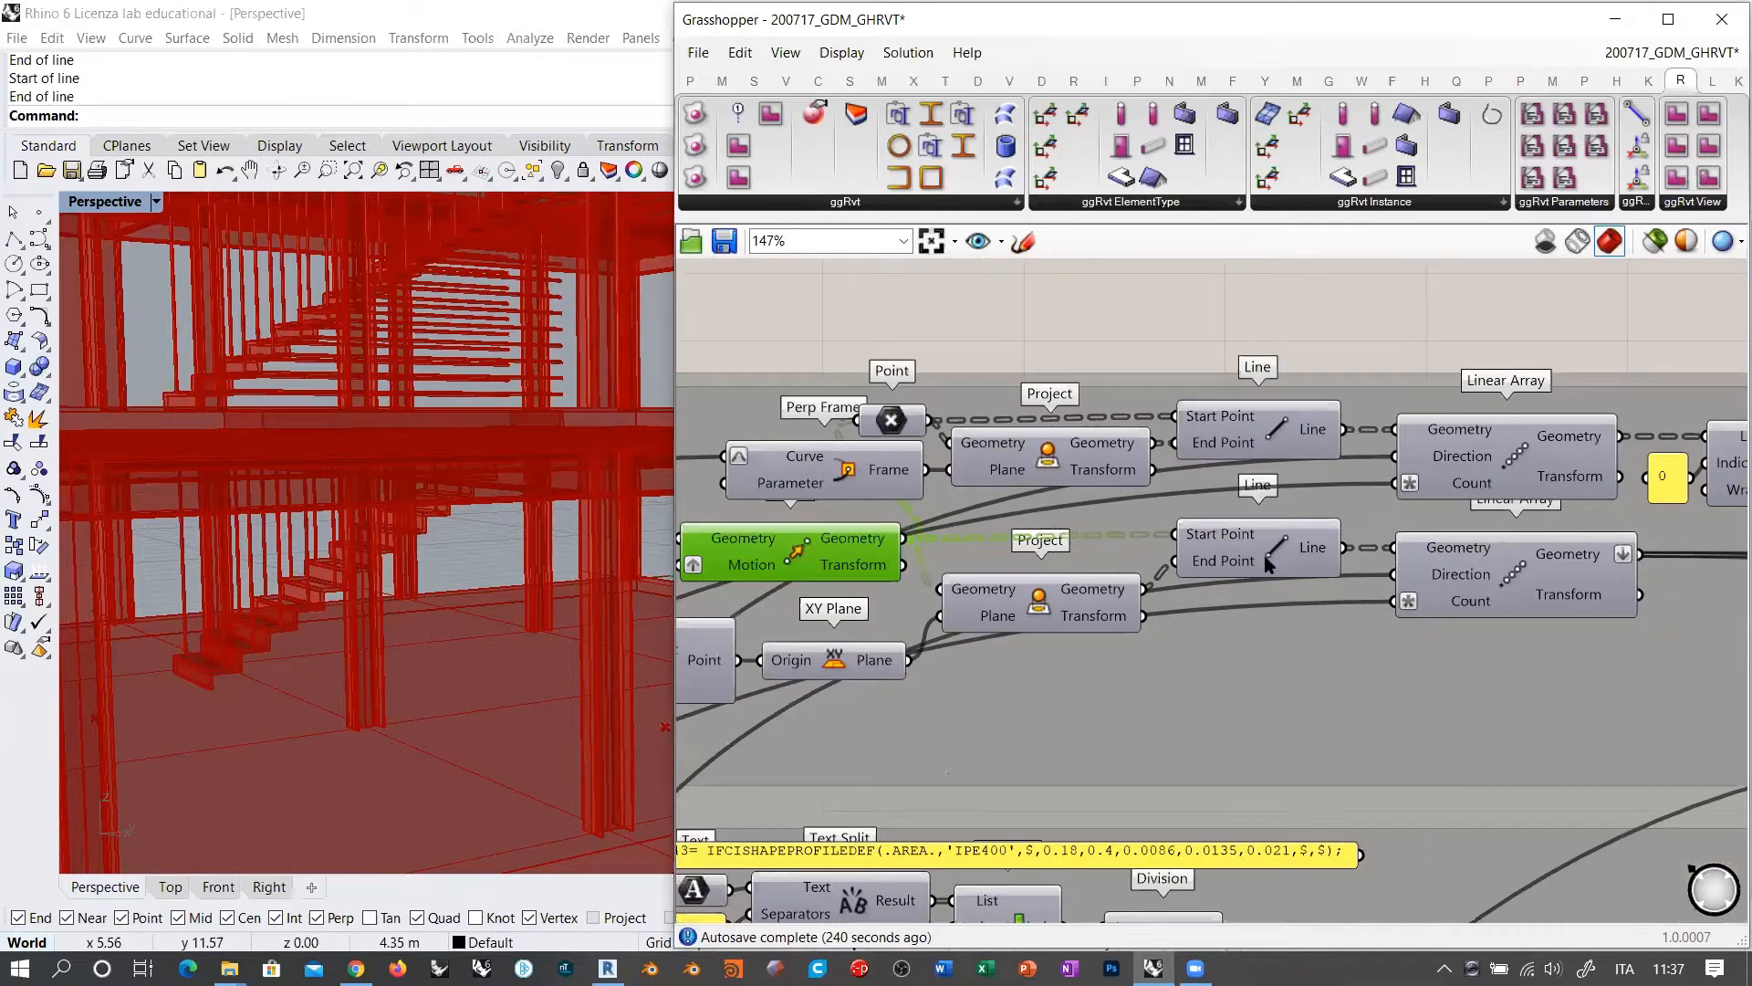
left_click(1269, 563)
right_click_drag(1161, 562, 1461, 534)
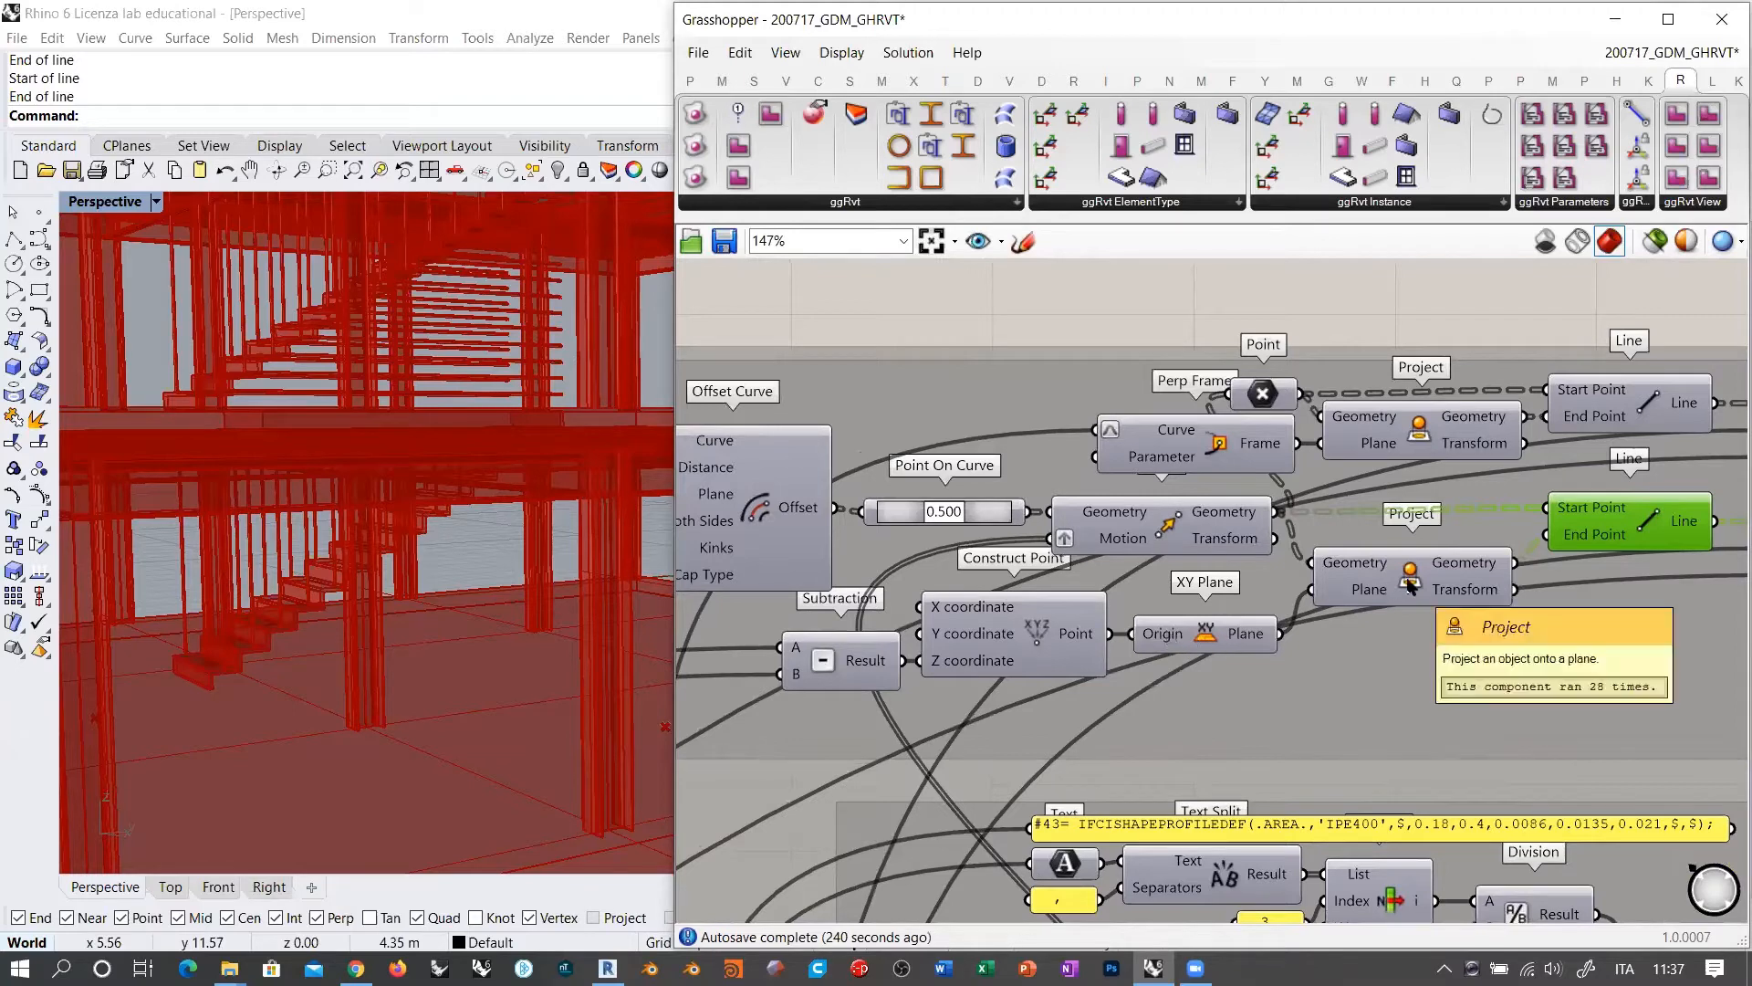
left_click(1263, 395)
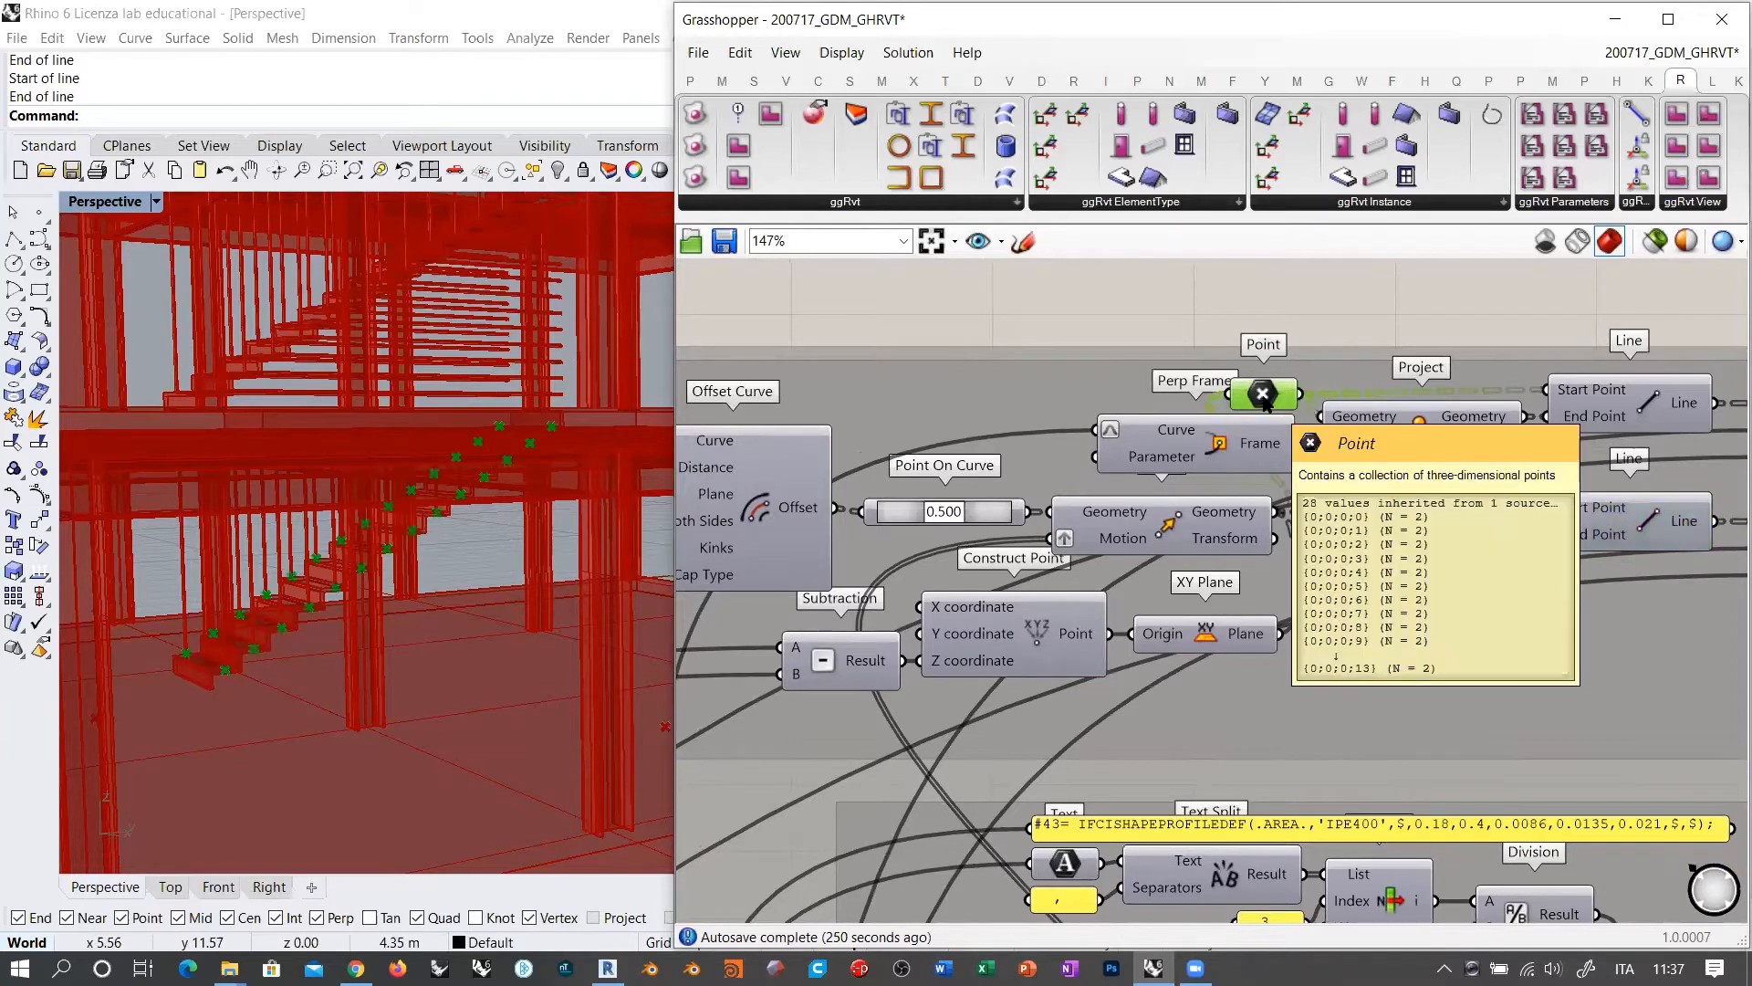
right_click_drag(450, 618, 782, 522)
scroll(461, 608, "up", 3)
left_click(1278, 401)
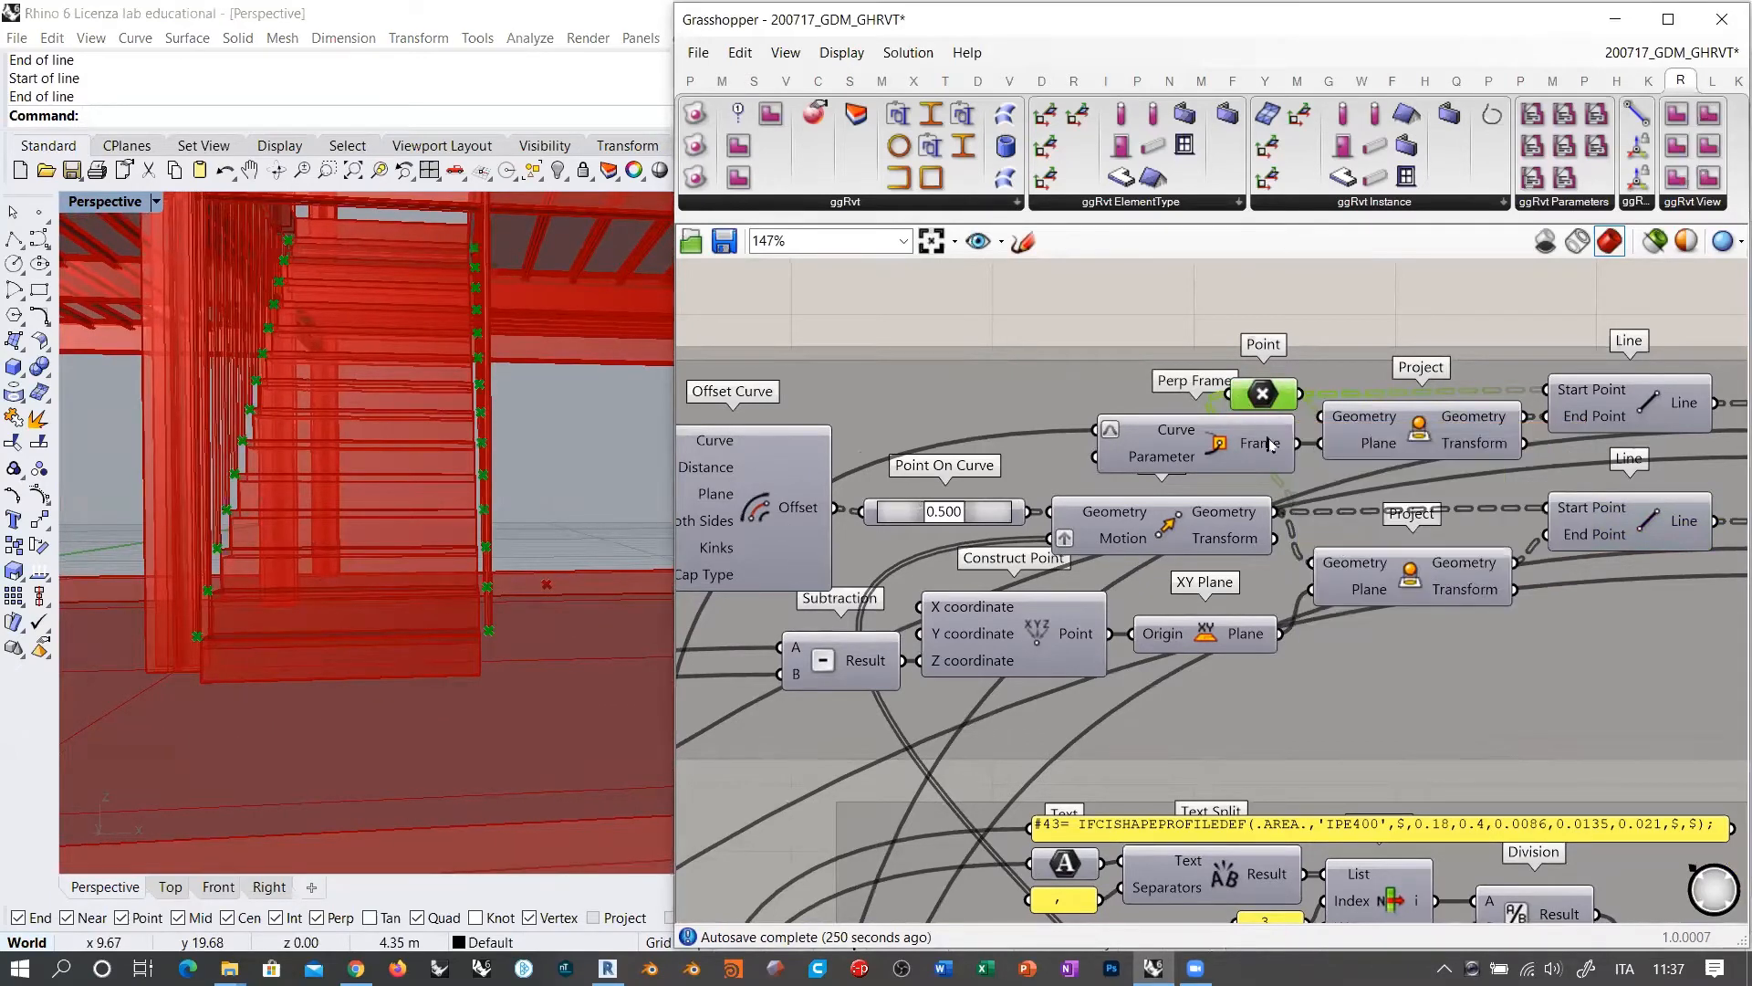
Step: Preview the Move component's points and examine them close up at the corners of the lowest treads
left_click(1223, 538)
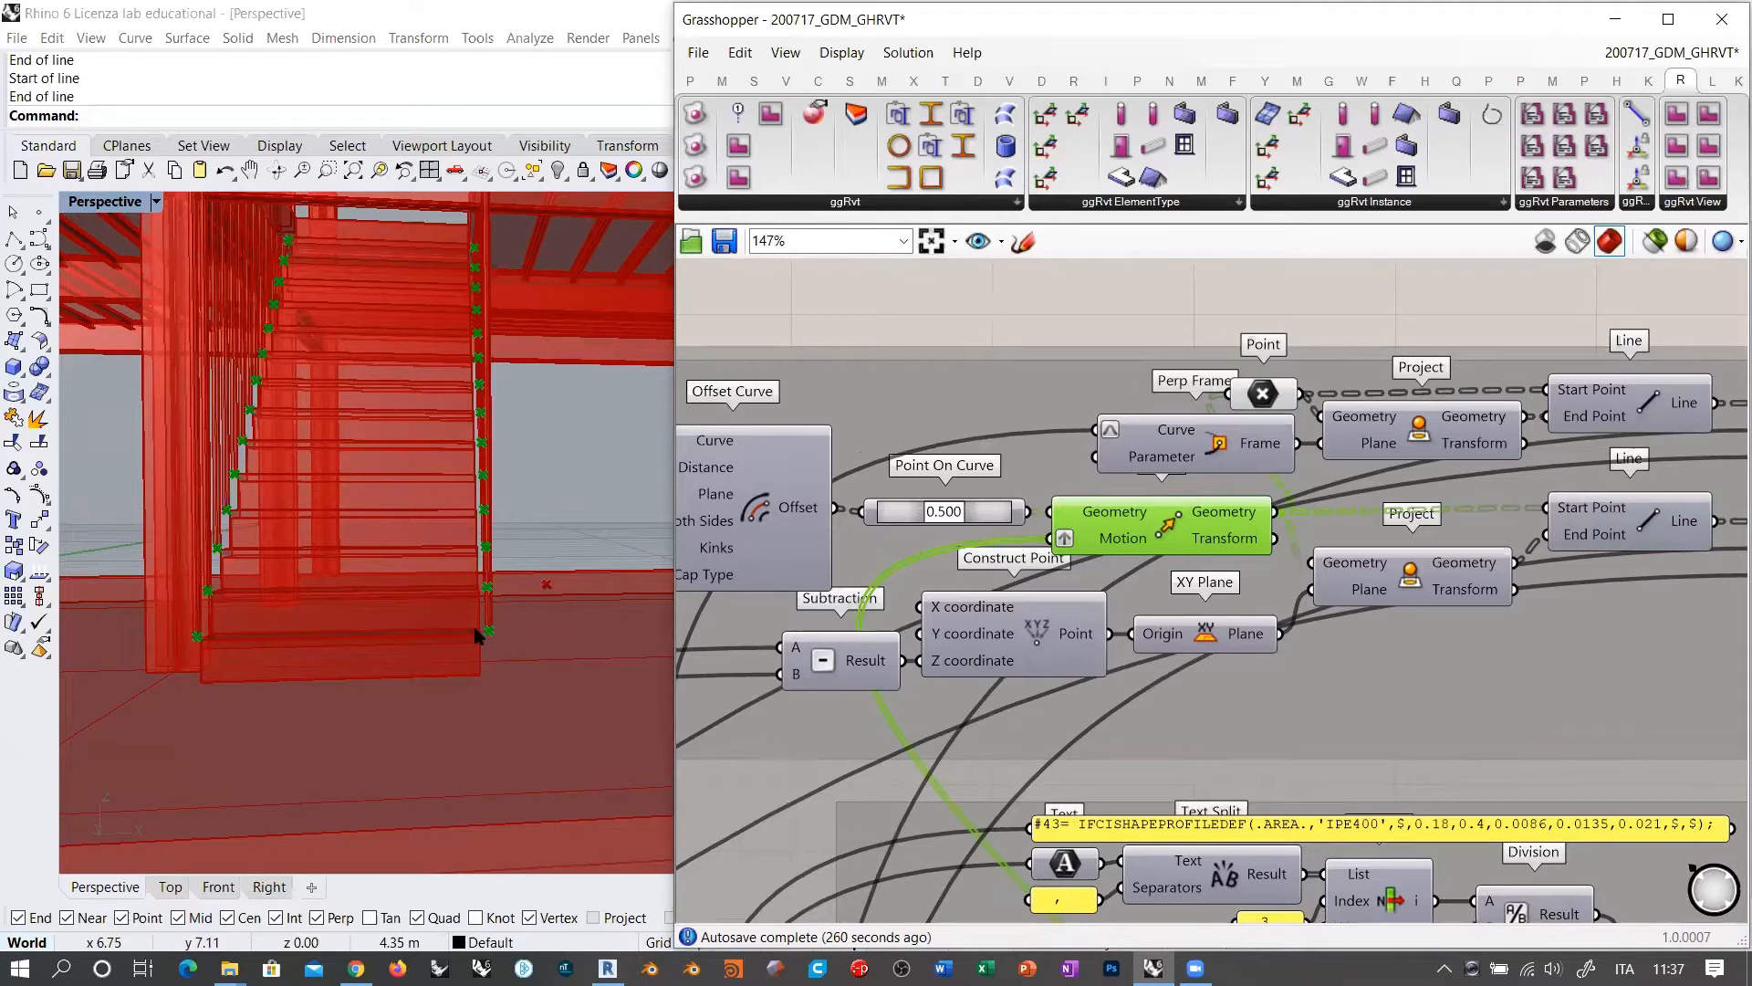
right_click_drag(494, 629, 378, 628)
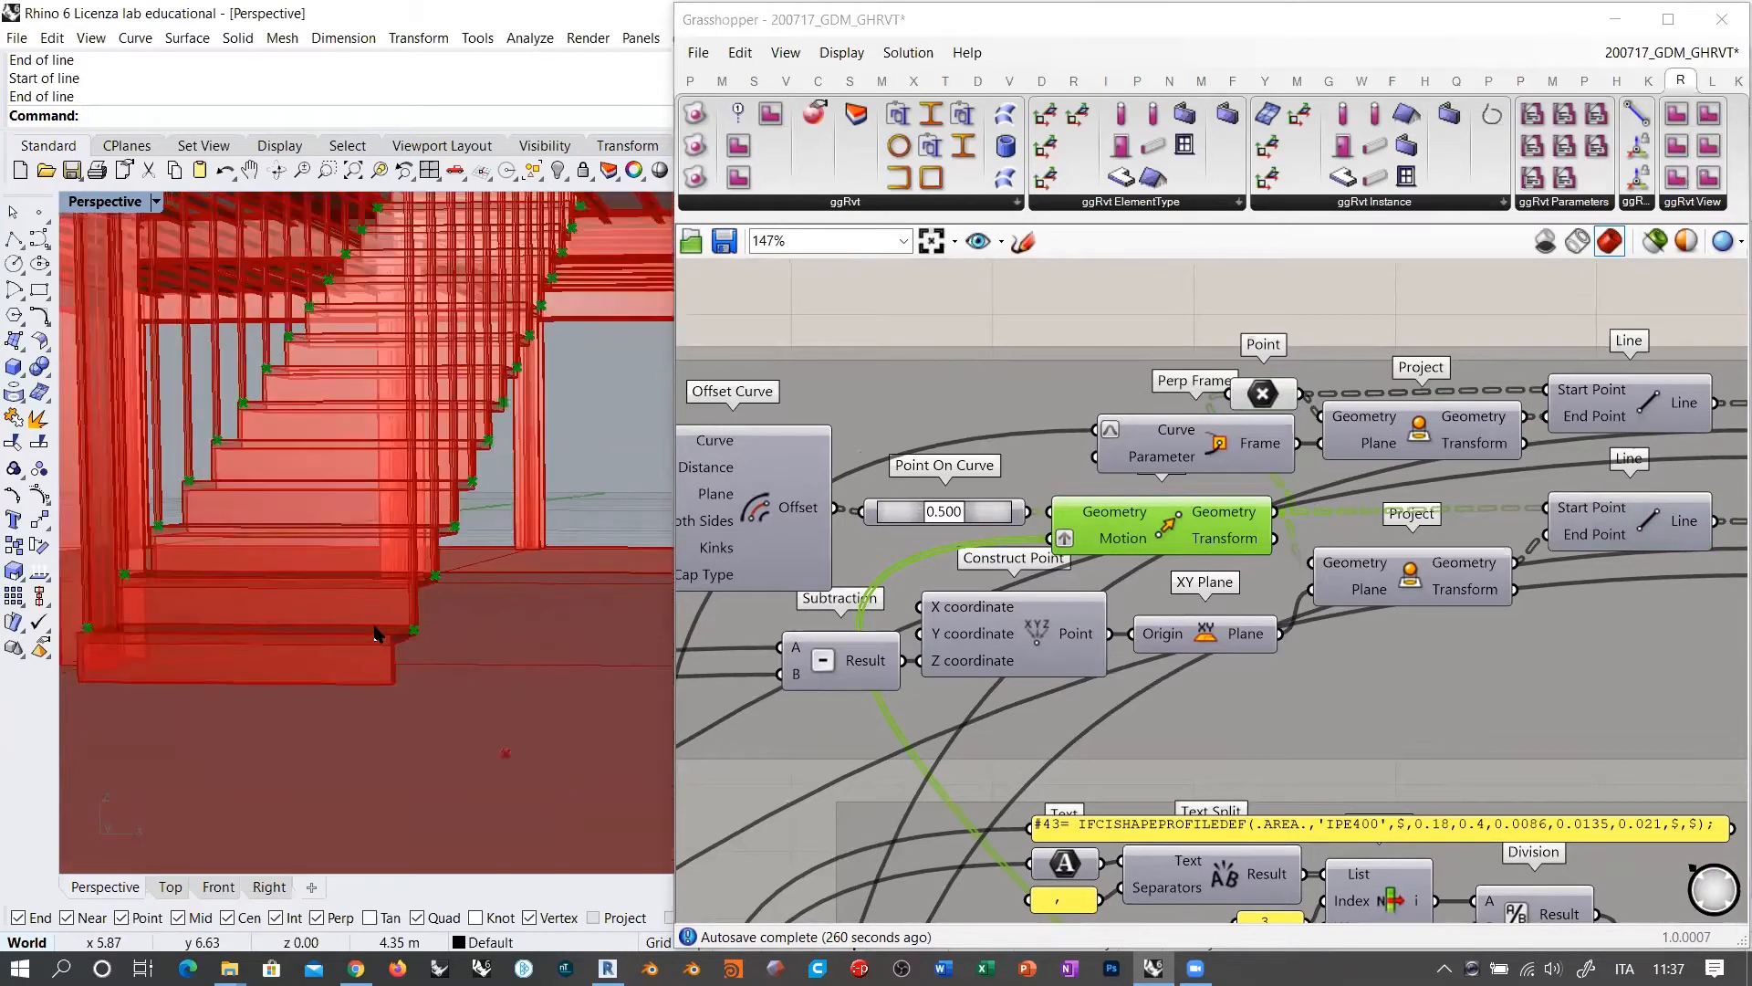
scroll(374, 626, "up", 6)
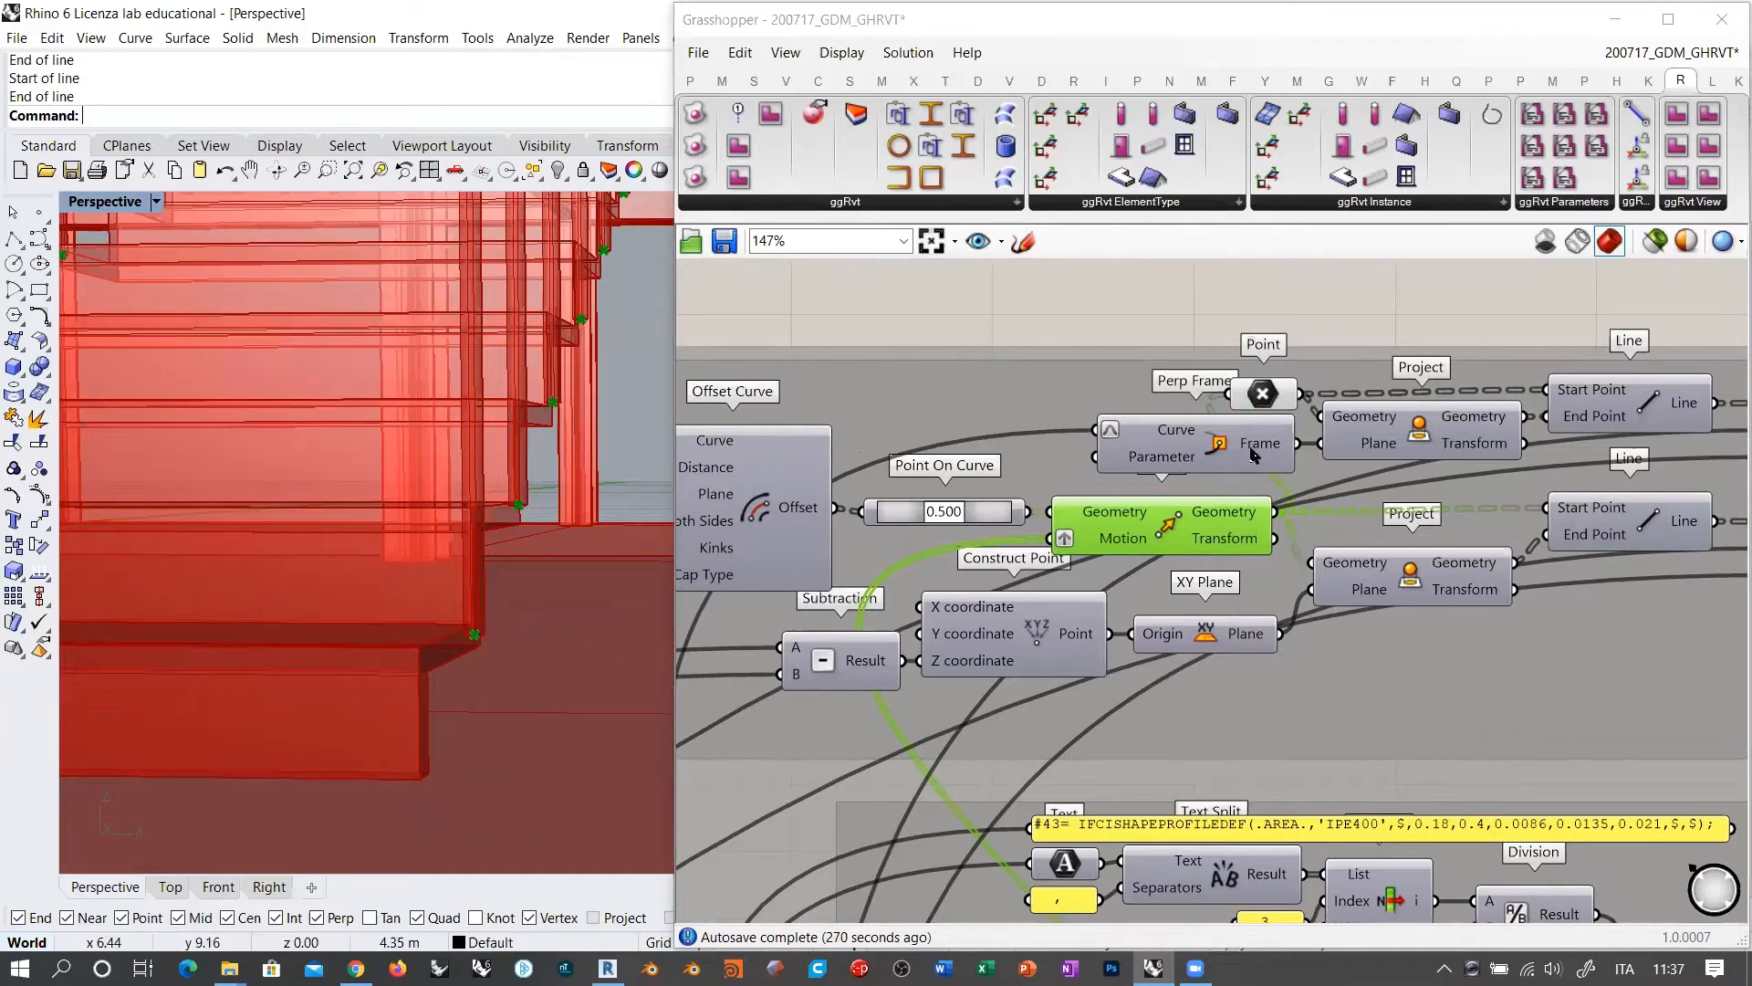
scroll(494, 594, "down", 6)
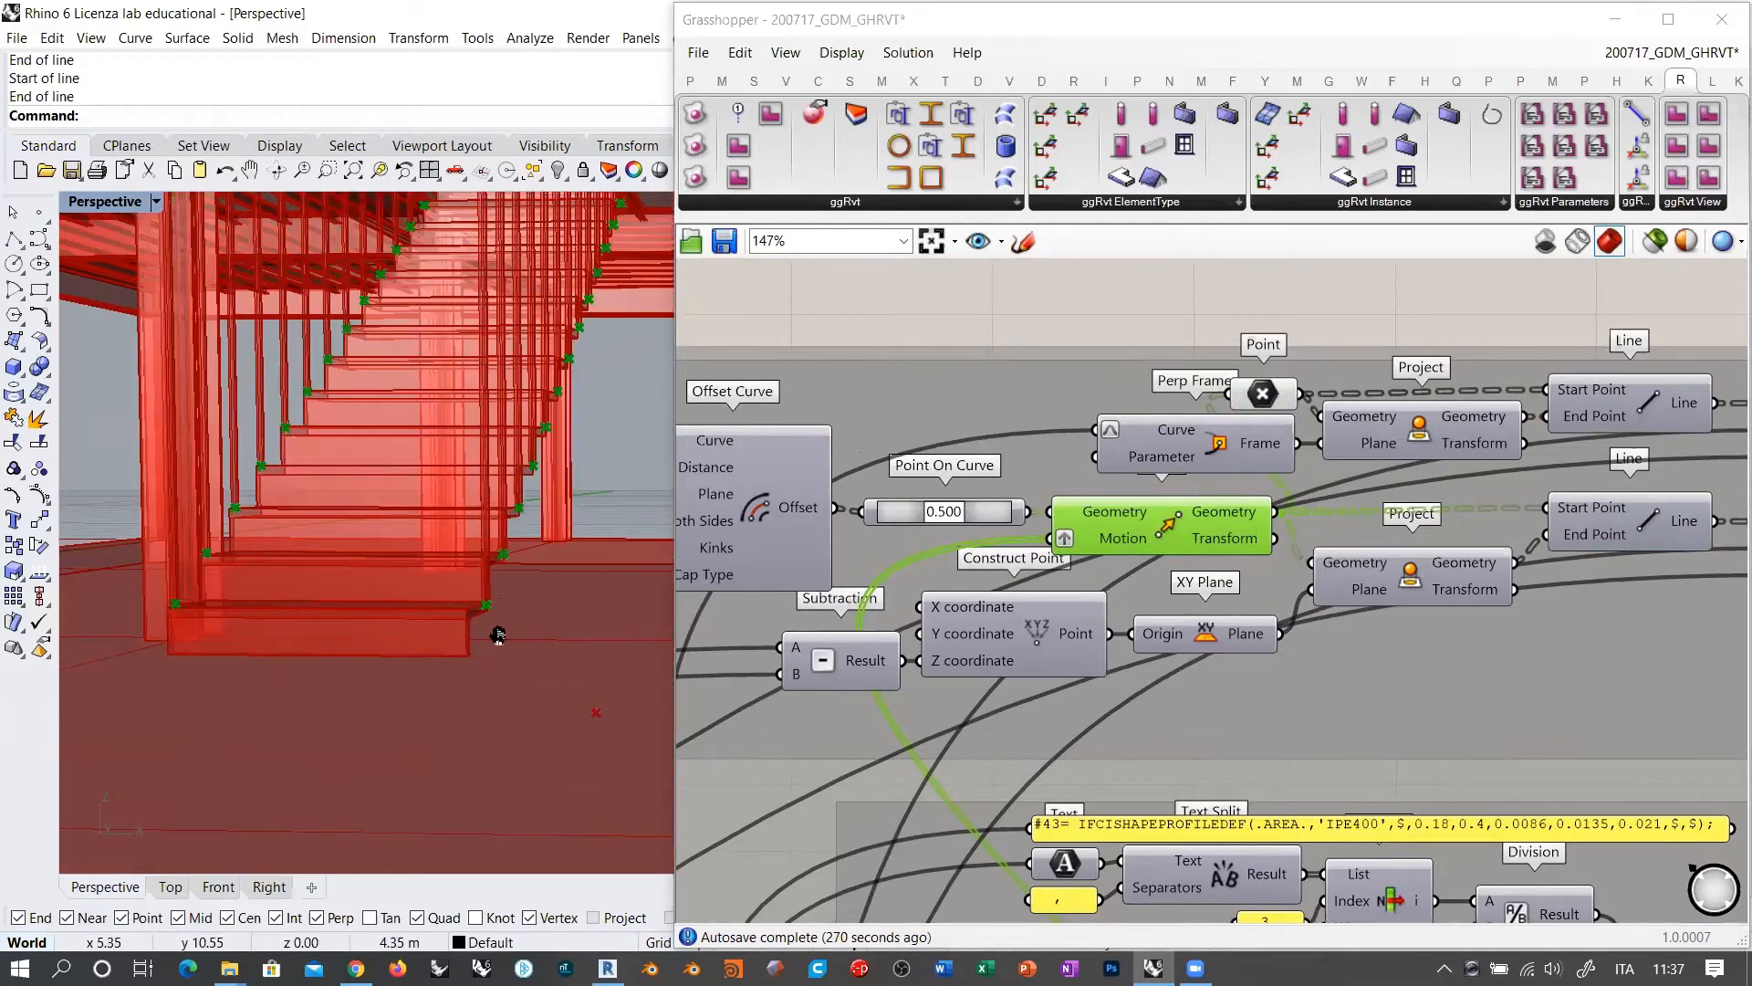
left_click(1263, 396)
Step: Preview the projected points of both Project components around the lowest stair flight and hide them again
right_click_drag(1490, 481, 1109, 501)
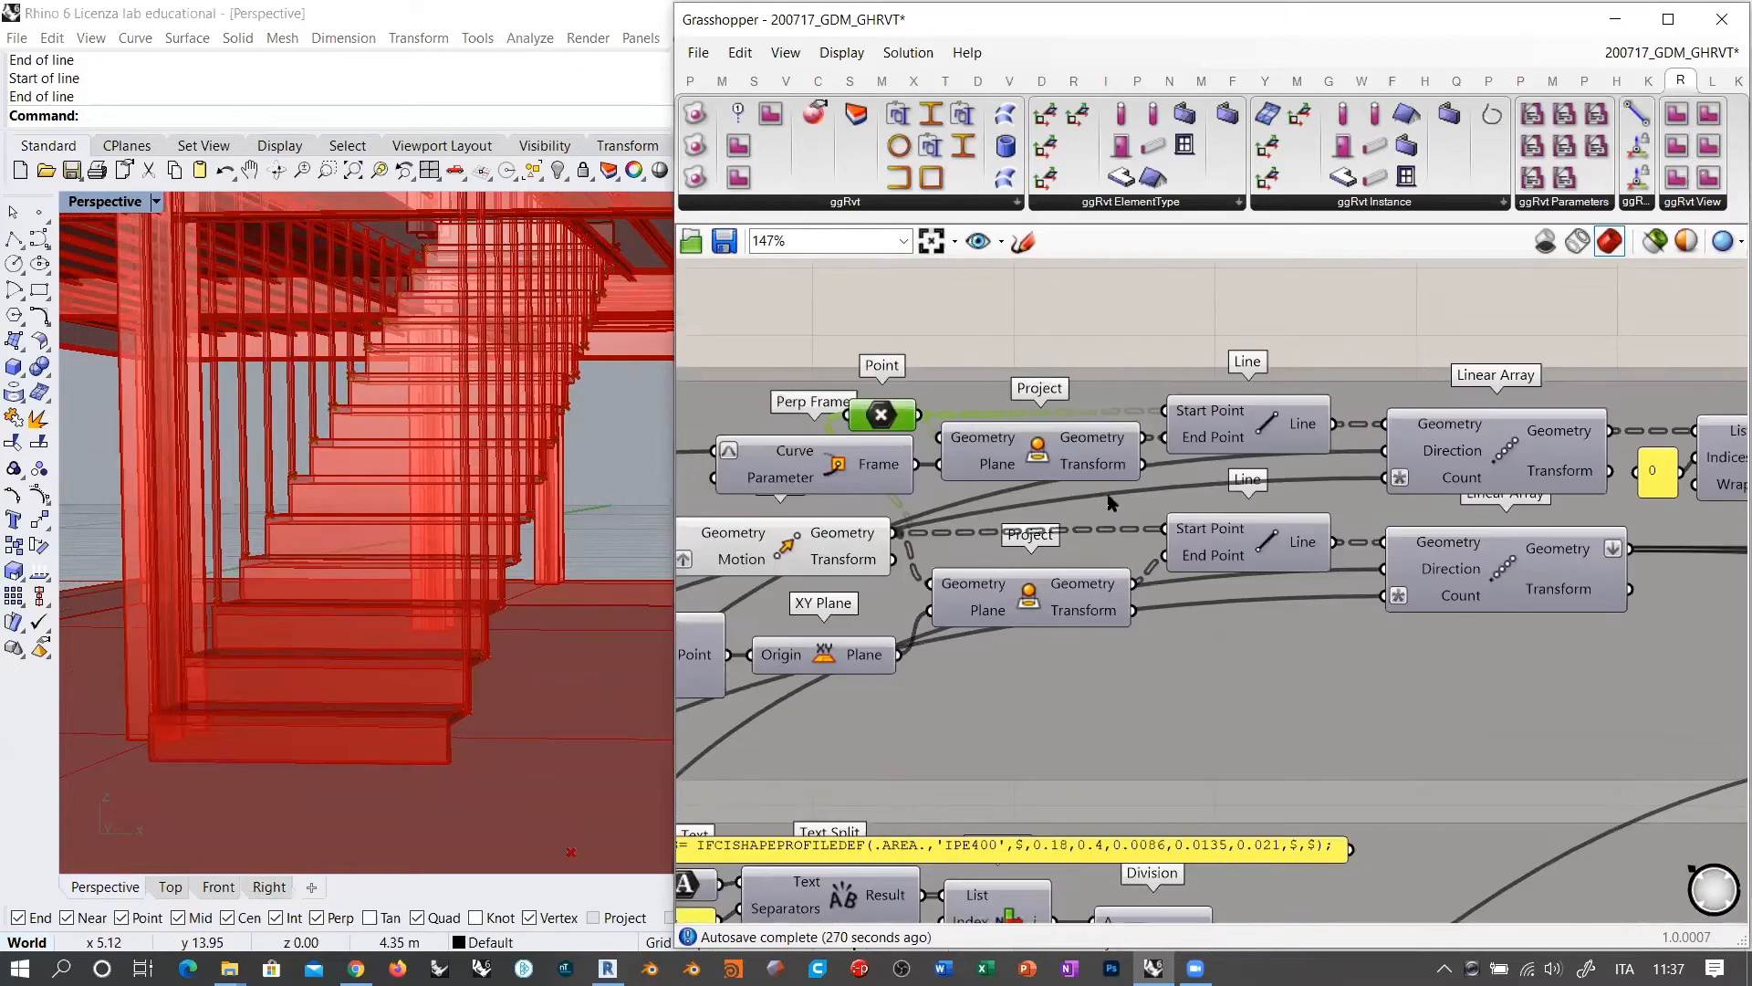
left_click(1038, 464)
left_click(1036, 602, "shift")
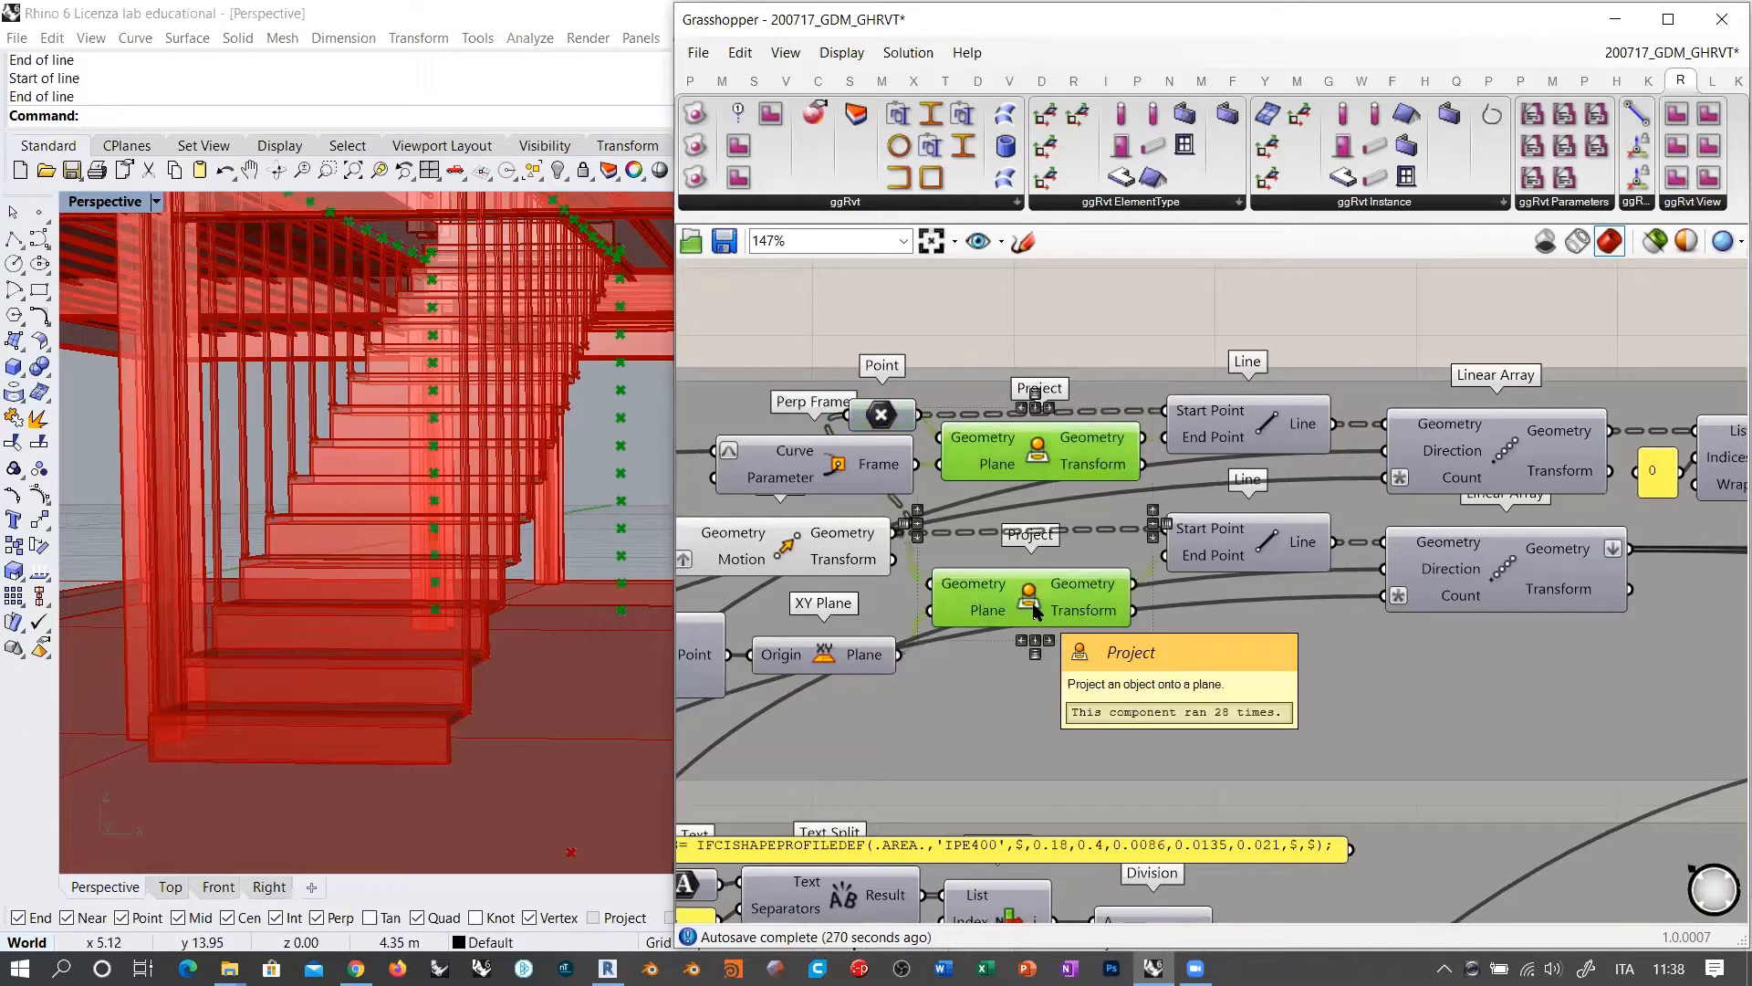
right_click_drag(545, 484, 621, 534)
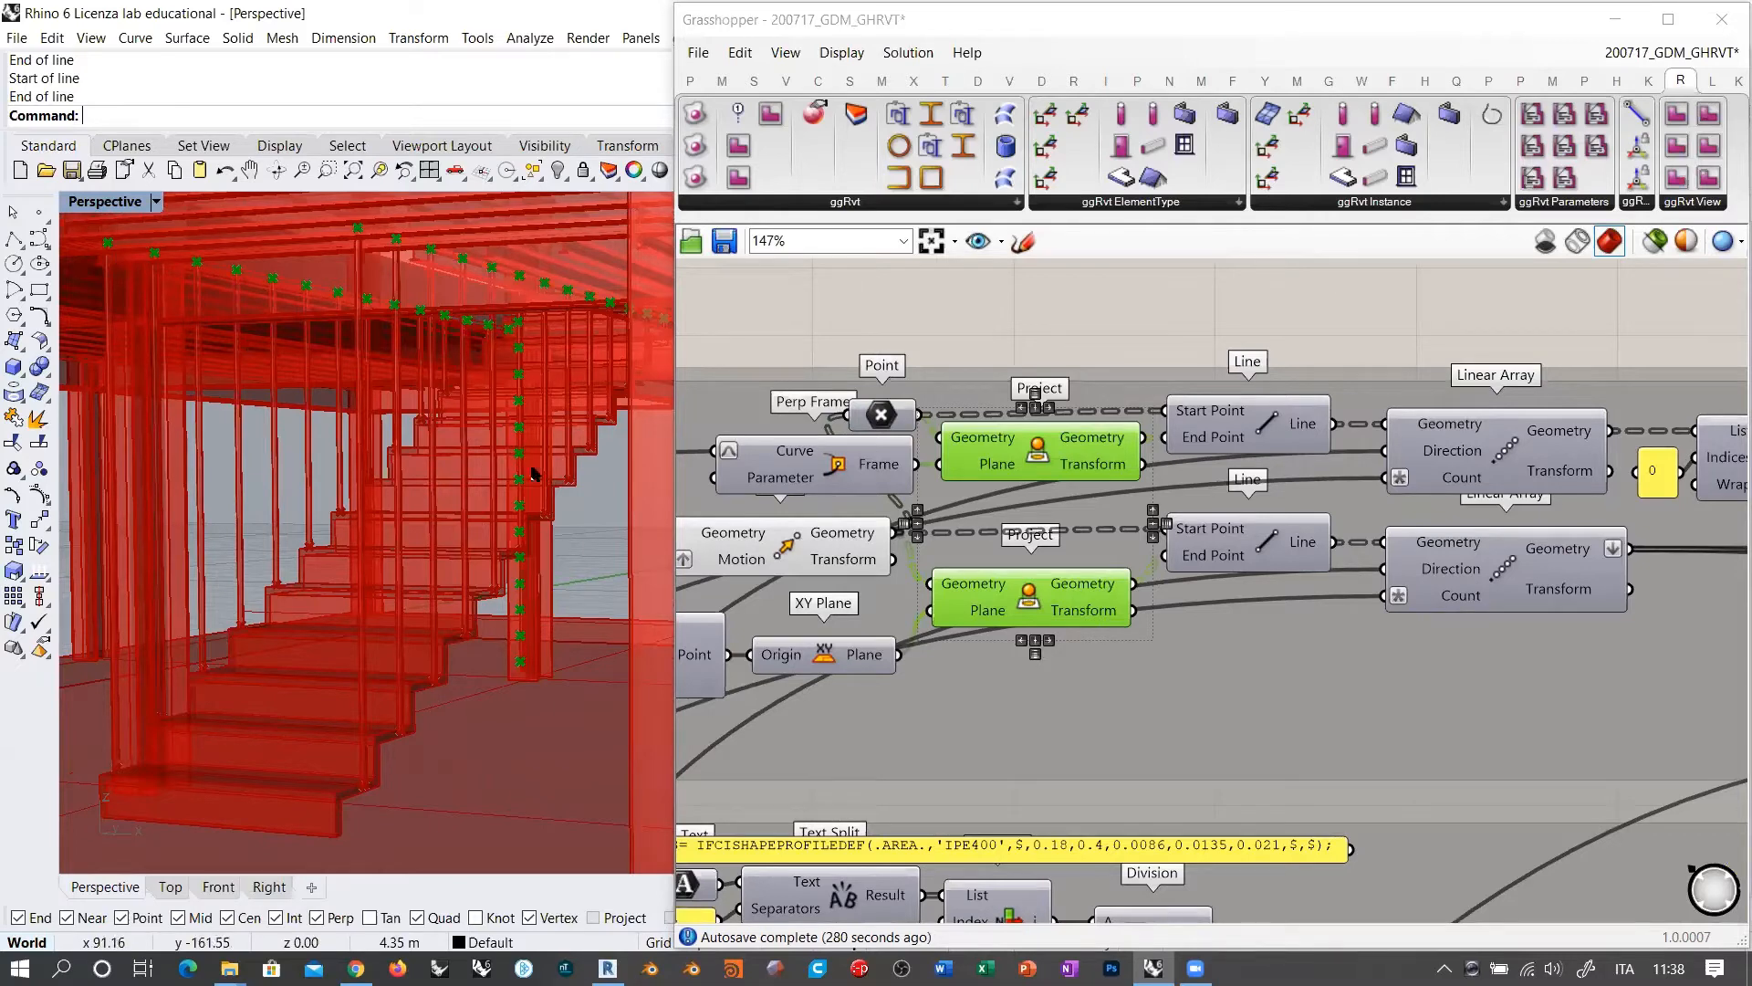
right_click_drag(539, 482, 197, 624)
right_click_drag(598, 588, 504, 551)
right_click_drag(637, 472, 611, 513, "shift")
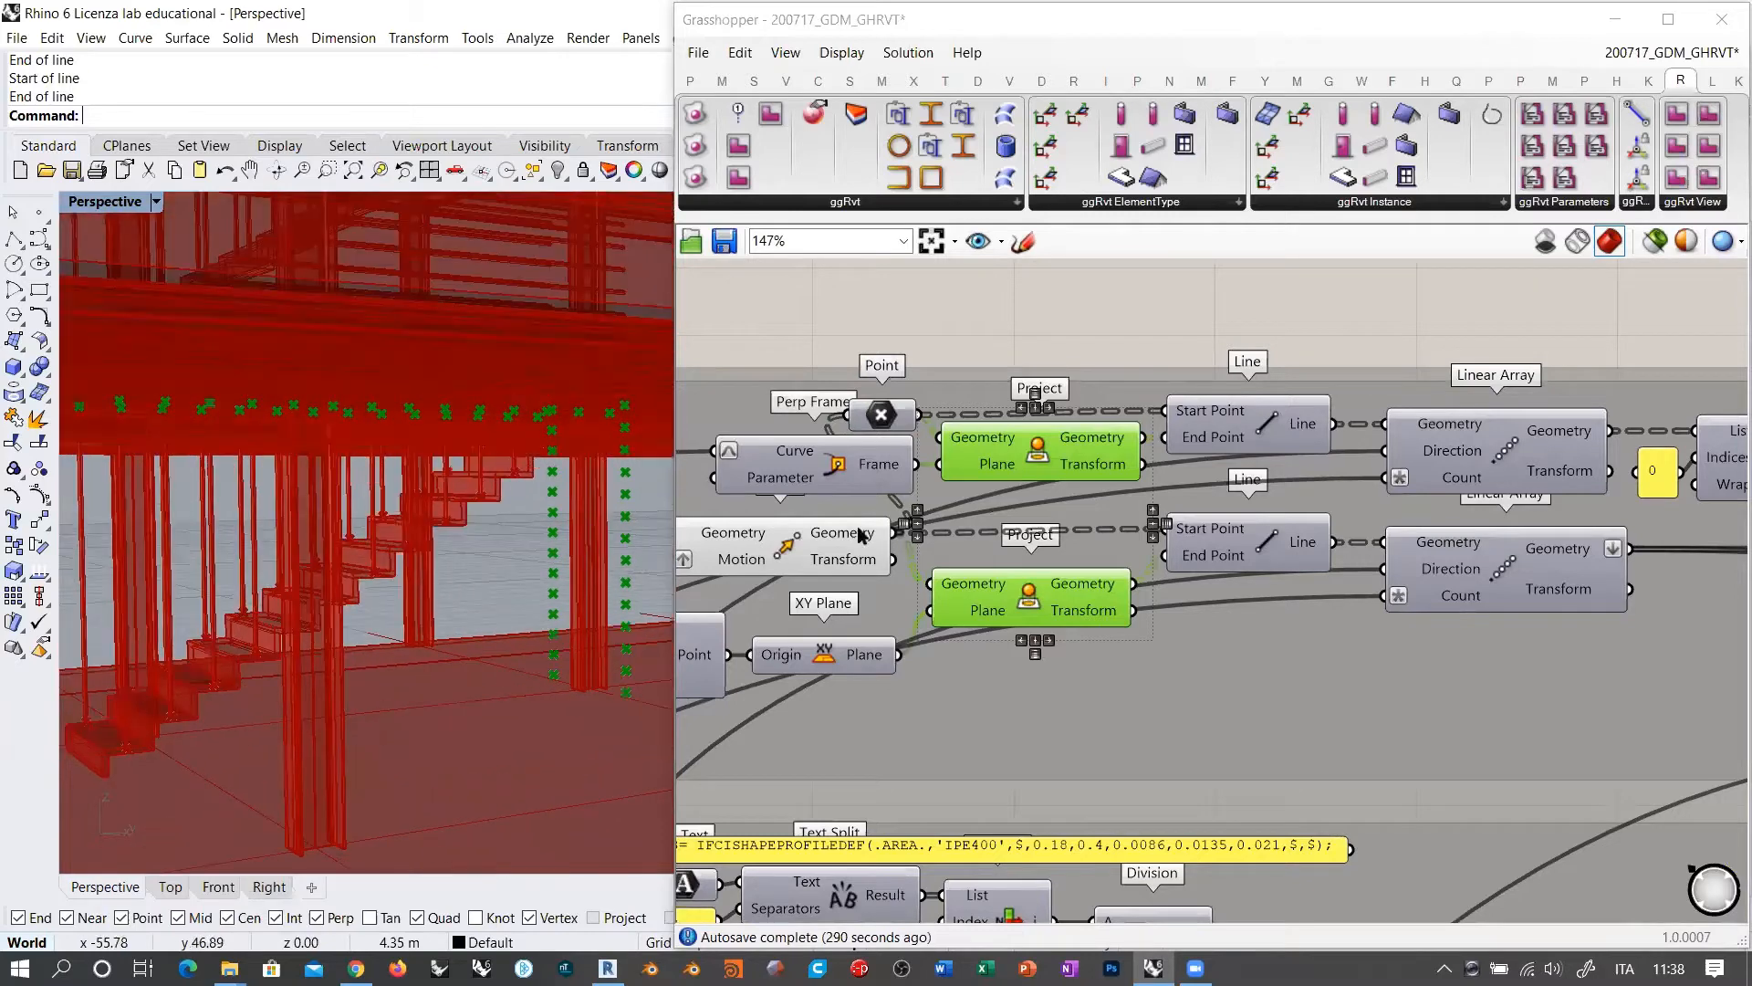
right_click_drag(1083, 557, 1035, 581)
Step: Preview the horizontal and vertical lines of the two Line components in turn and hide them again
left_click(1216, 455)
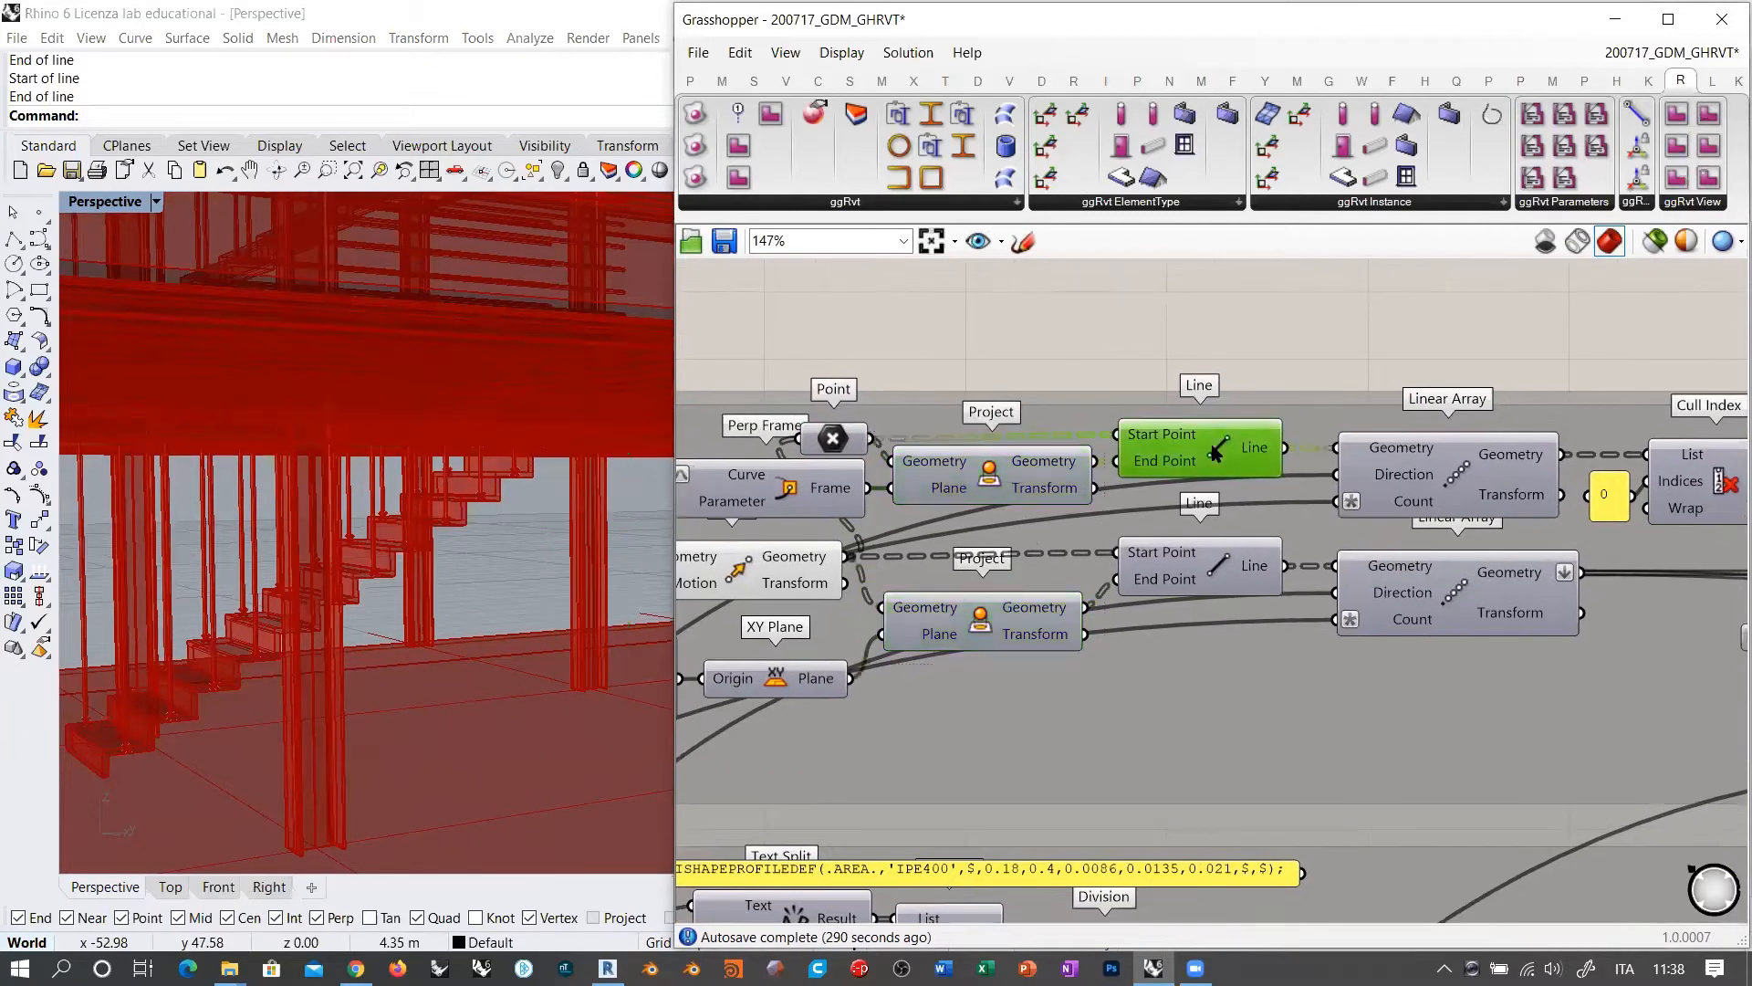
left_click(1226, 565)
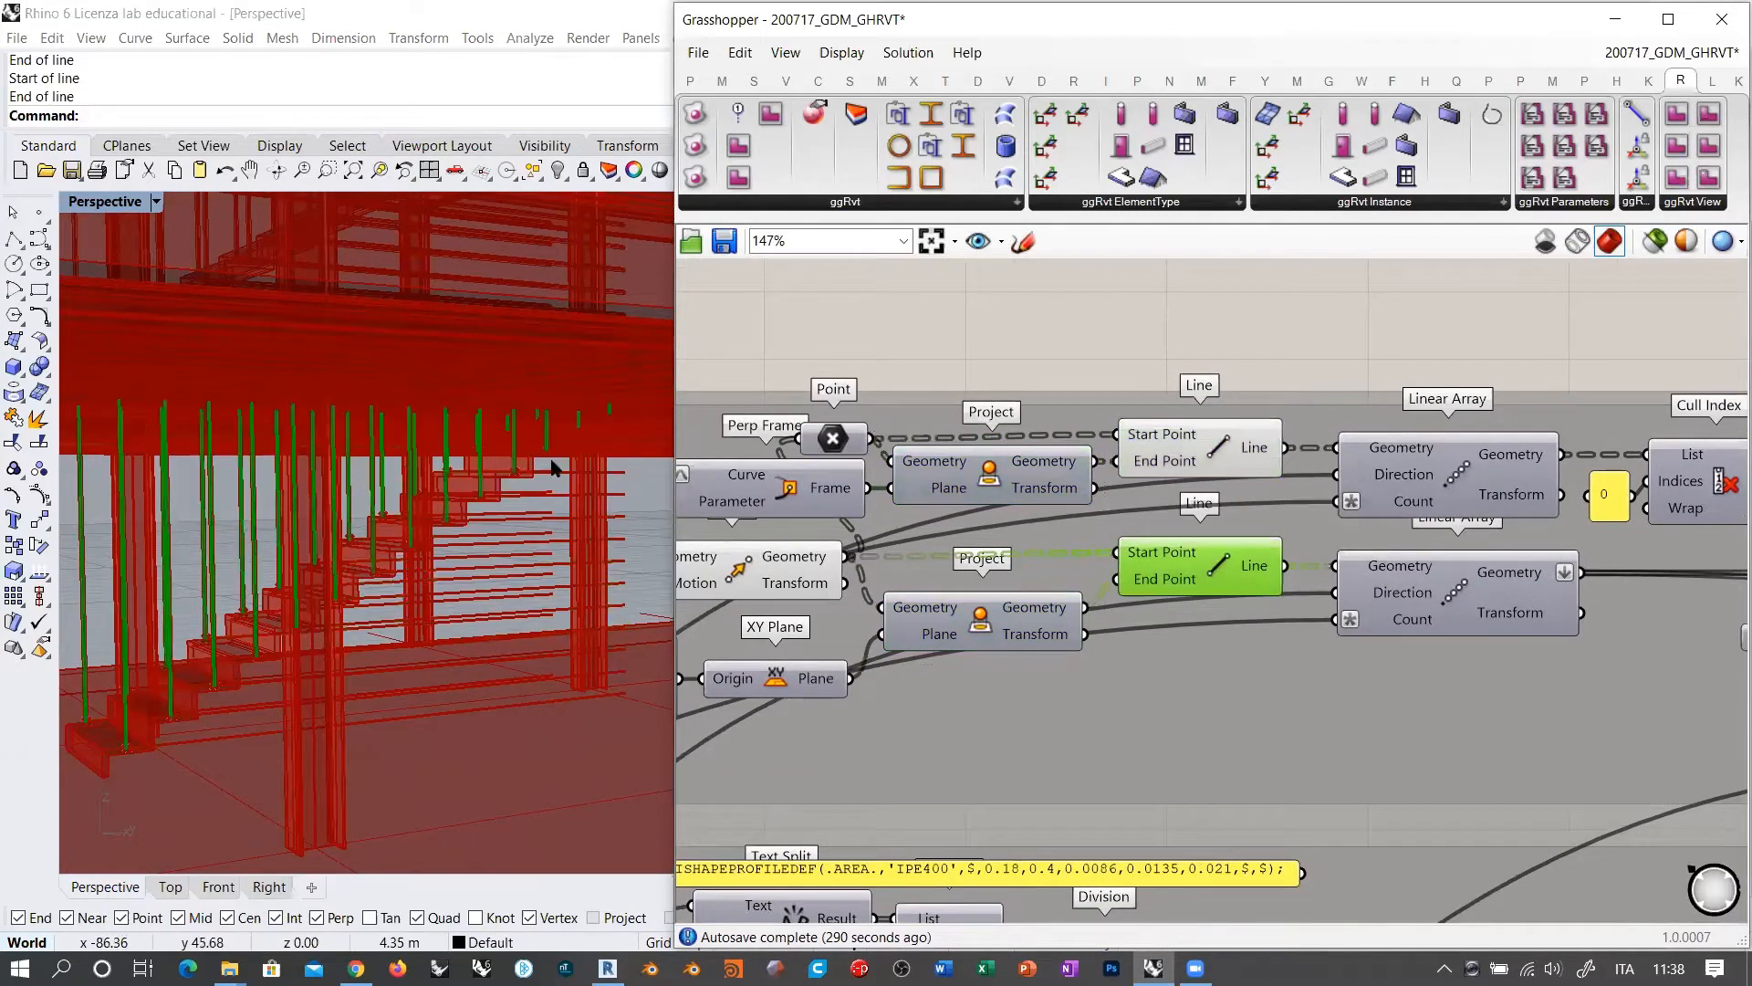
left_click(1229, 471)
left_click(1224, 566)
left_click(1215, 450)
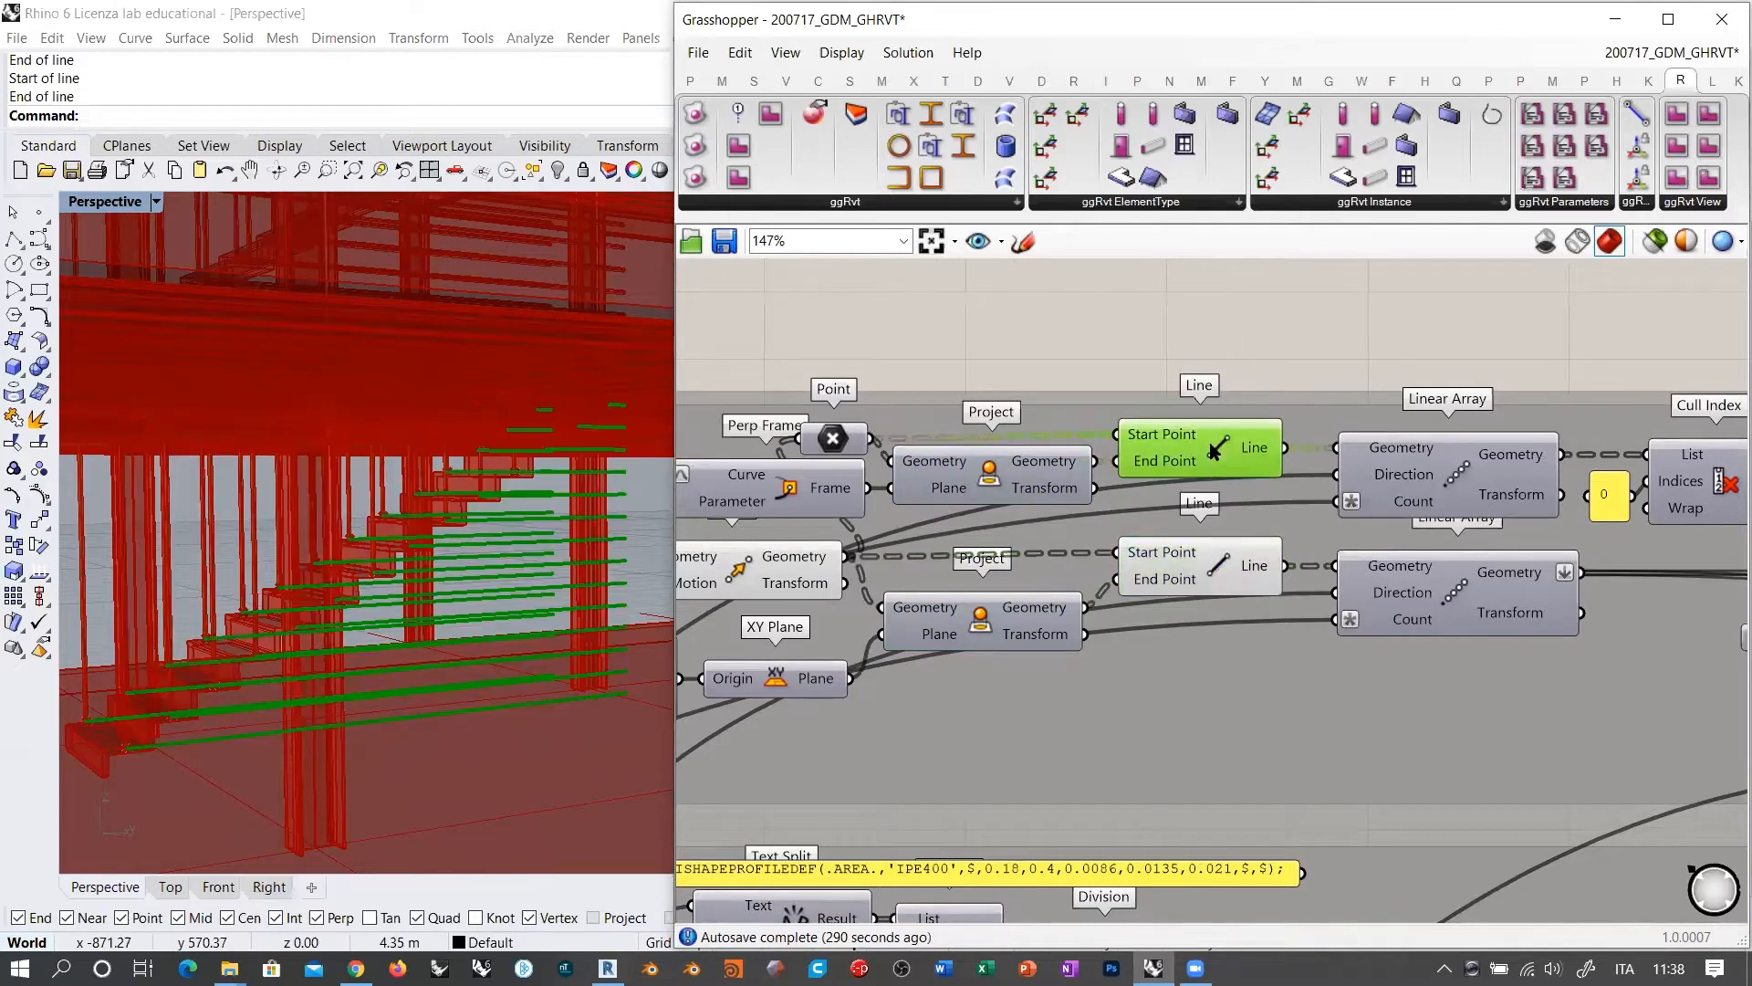
left_click(1219, 585, "shift")
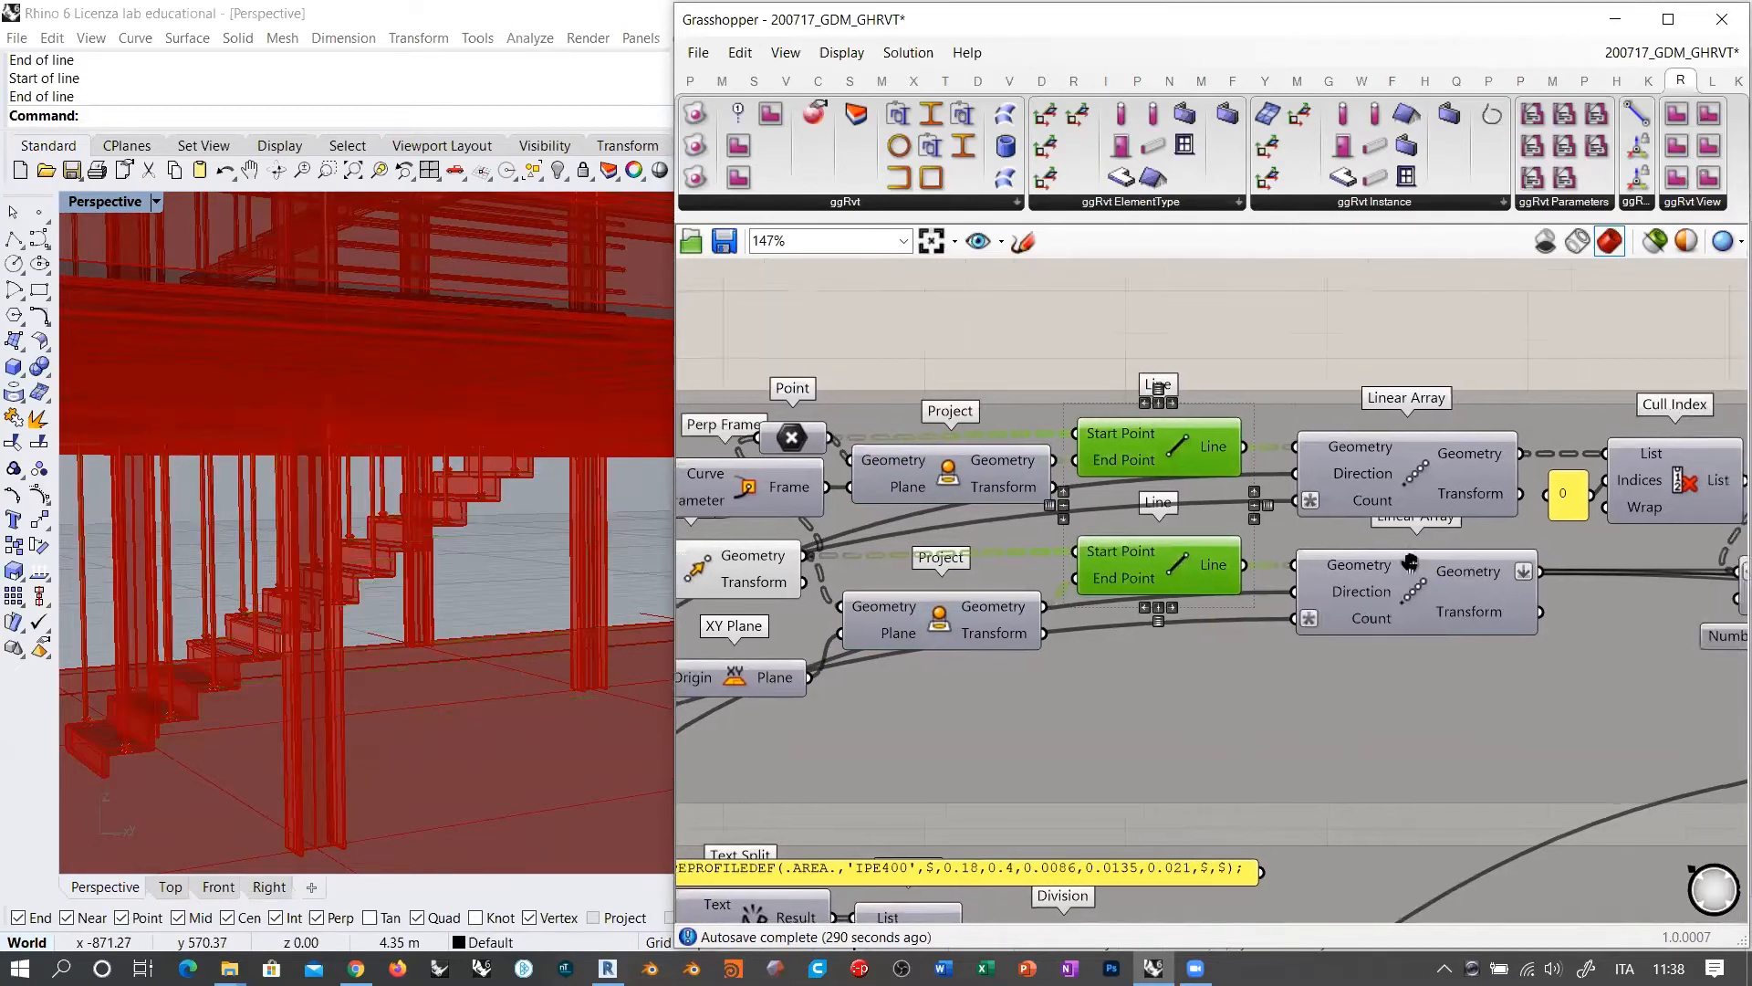
Step: Preview the upper Linear Array's horizontal railing lines and inspect them across all storeys of the building
left_click(1203, 454)
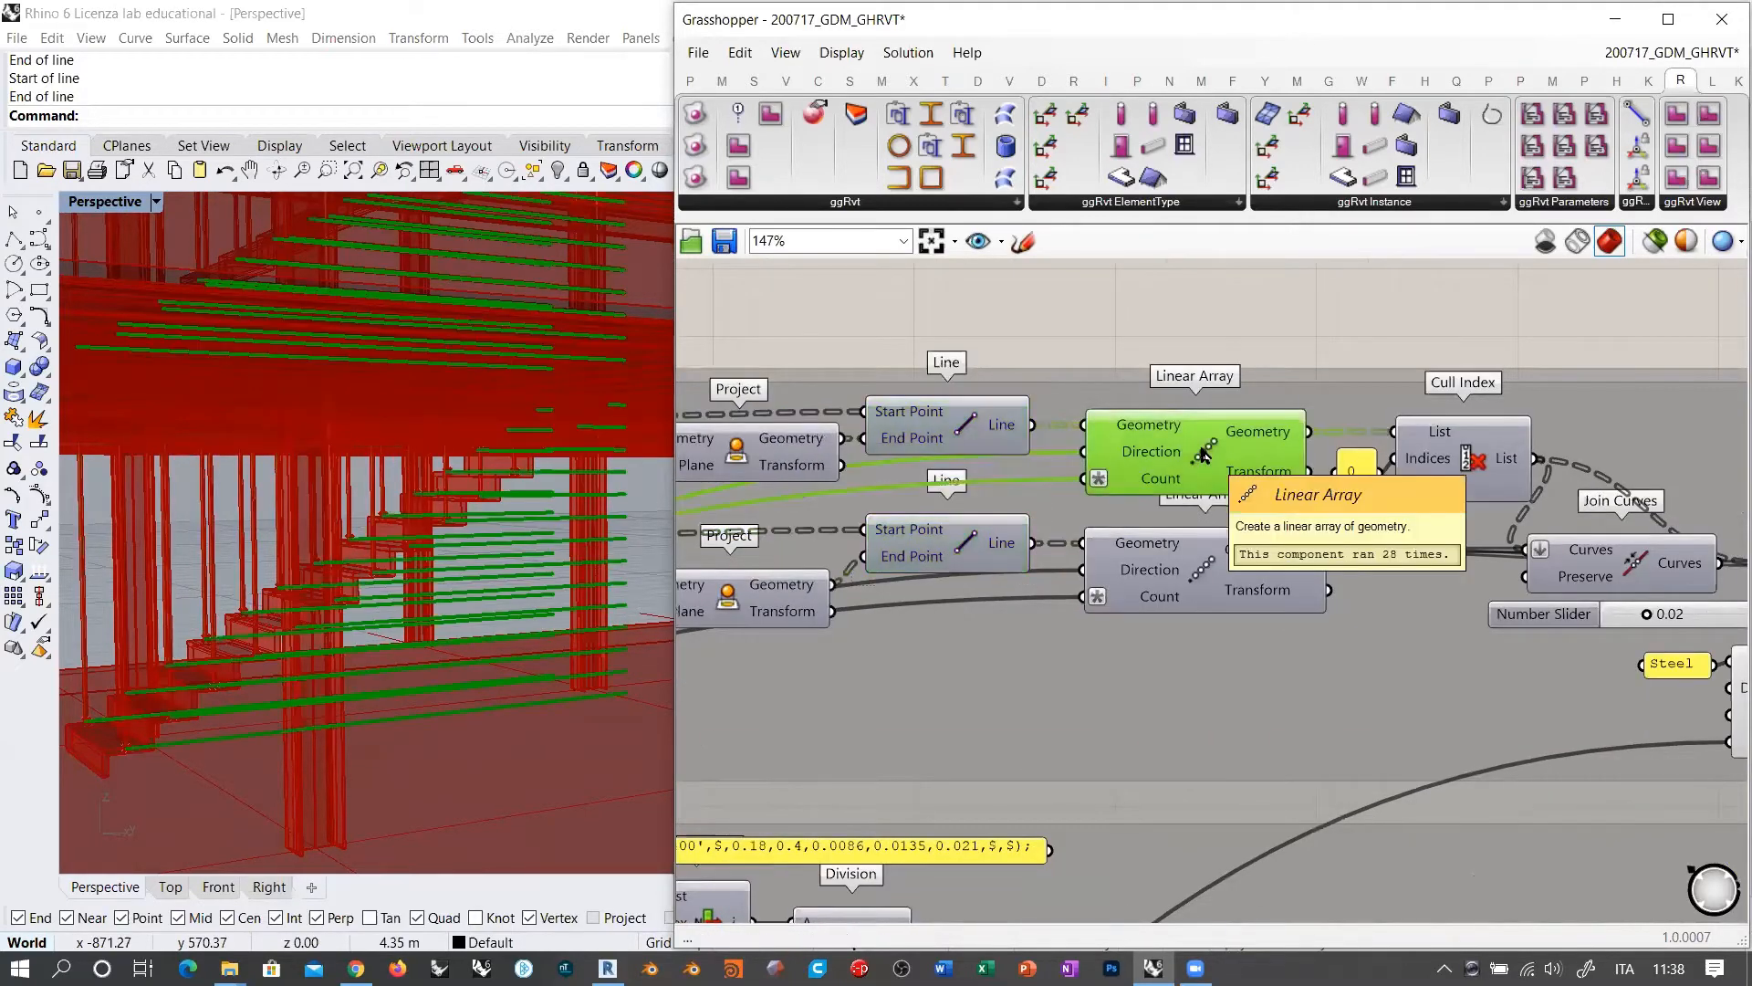
right_click_drag(395, 534, 429, 624)
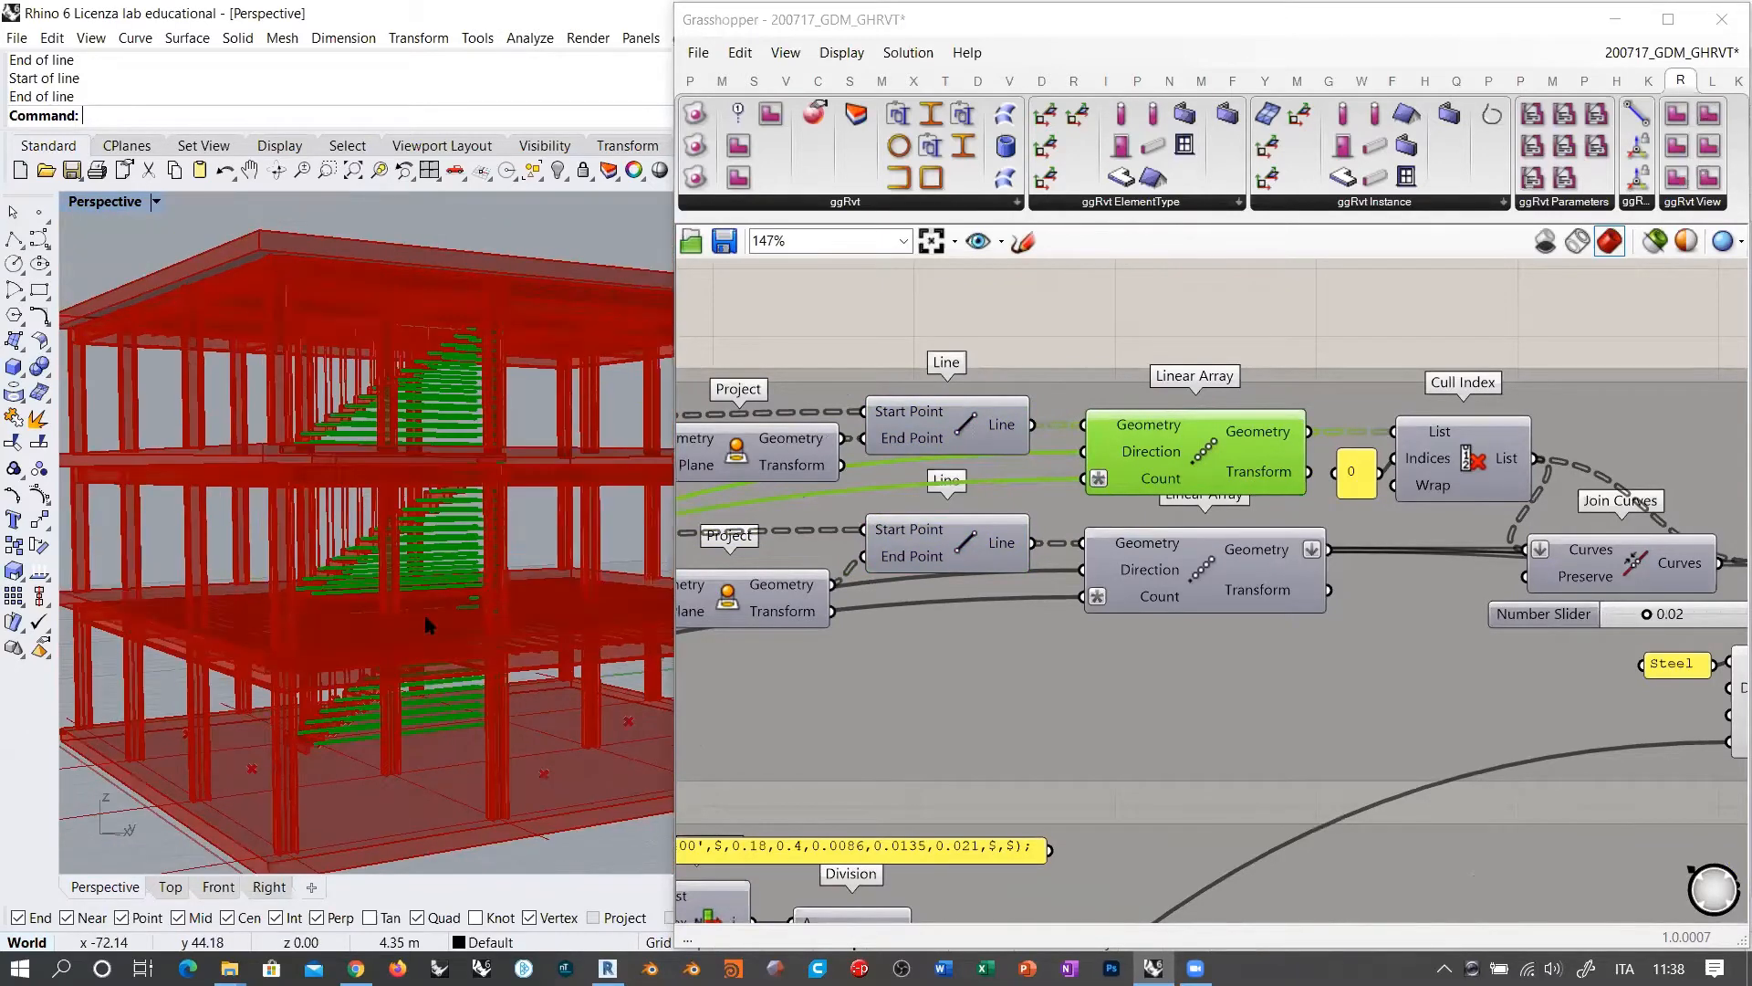
right_click_drag(404, 683, 430, 730)
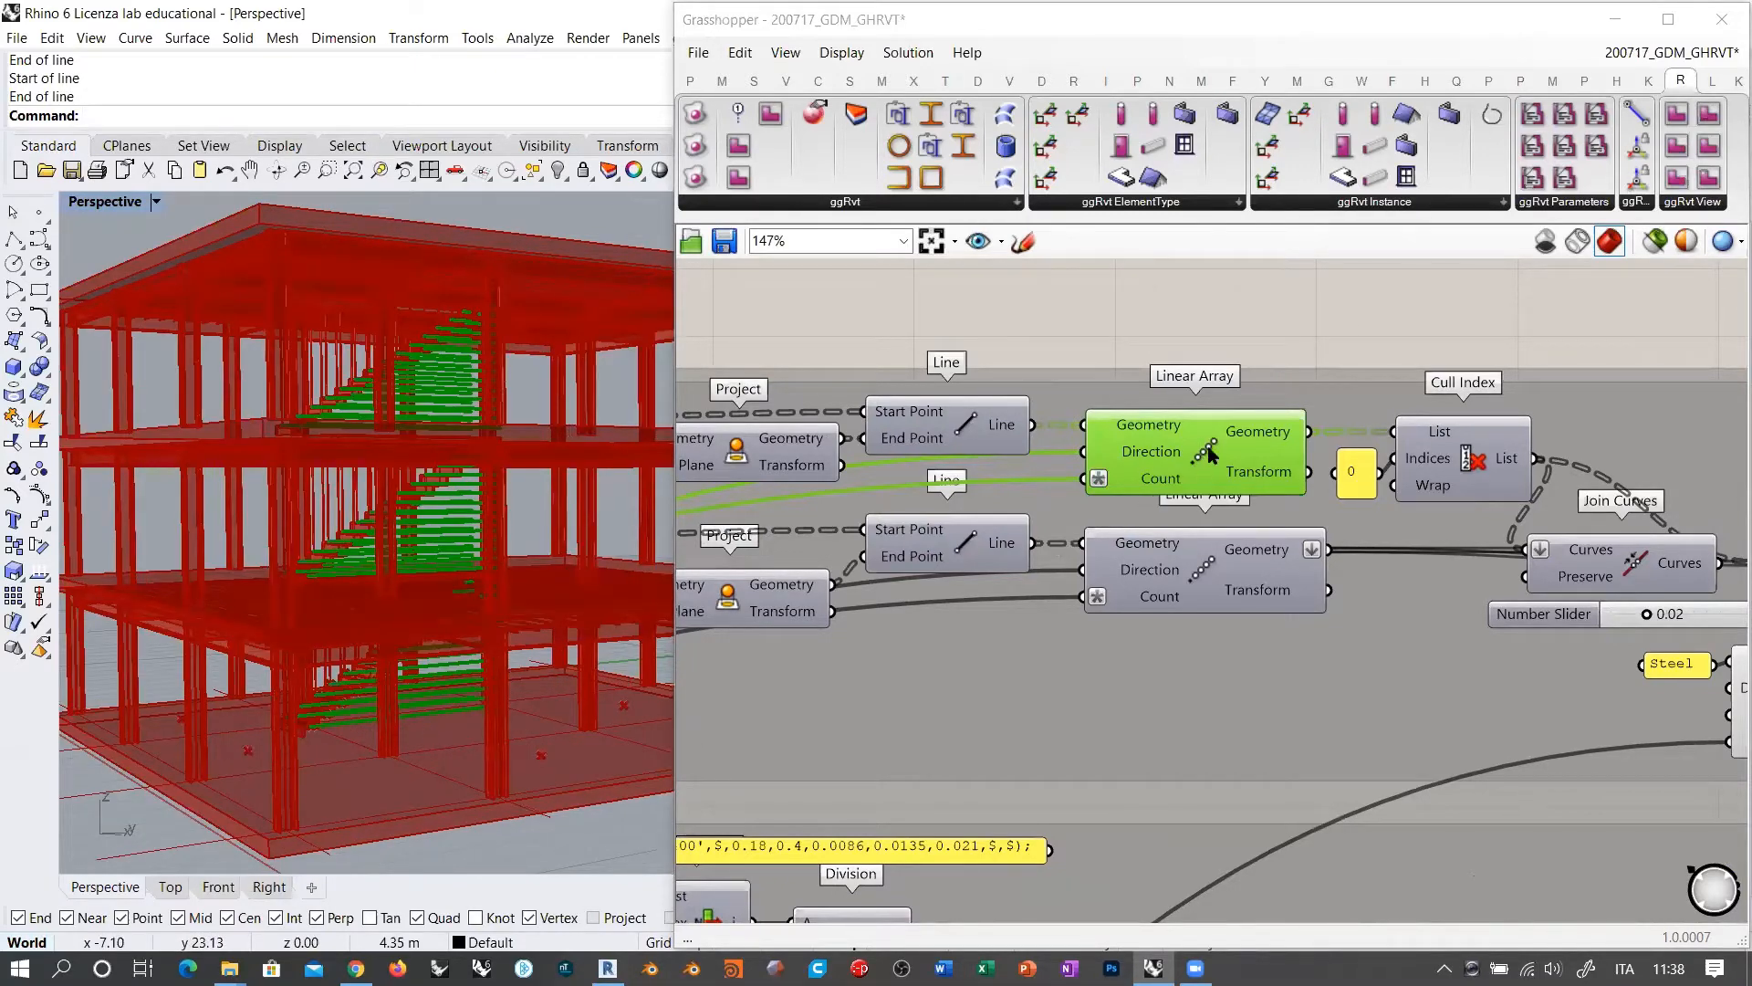
Step: Preview the Cull Index output with index 0 removed, compare it across the storeys, and hide it again
left_click(1453, 449)
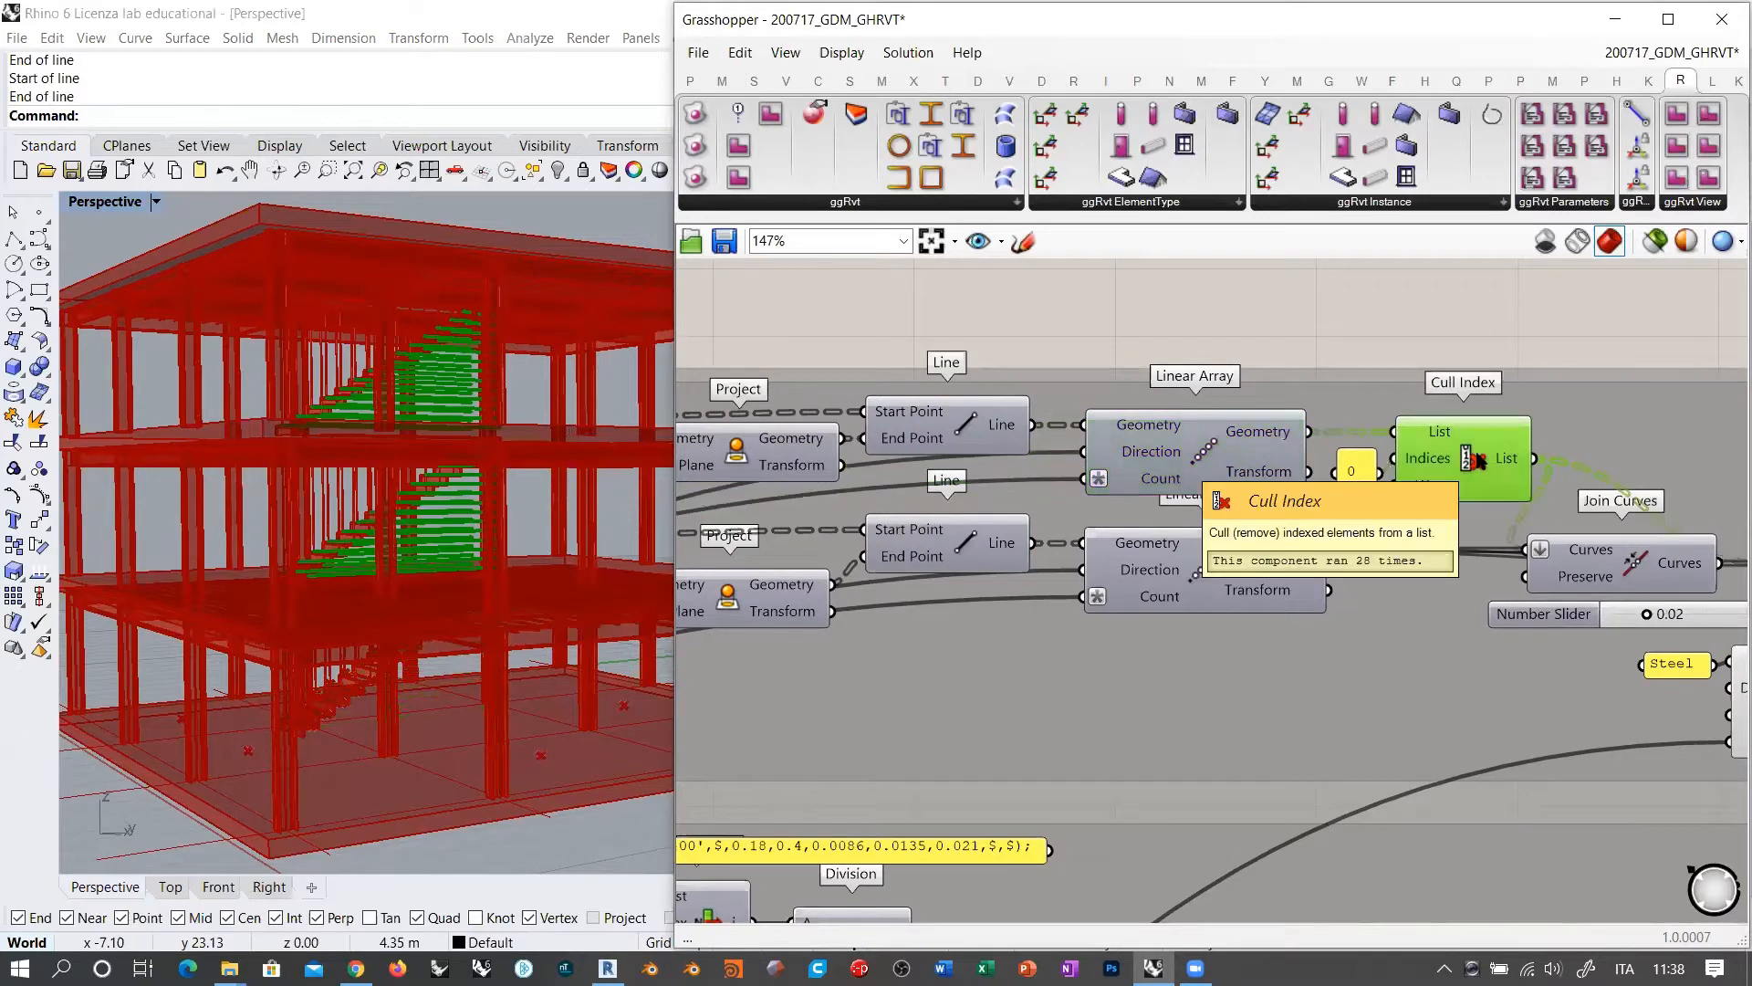
left_click(759, 491)
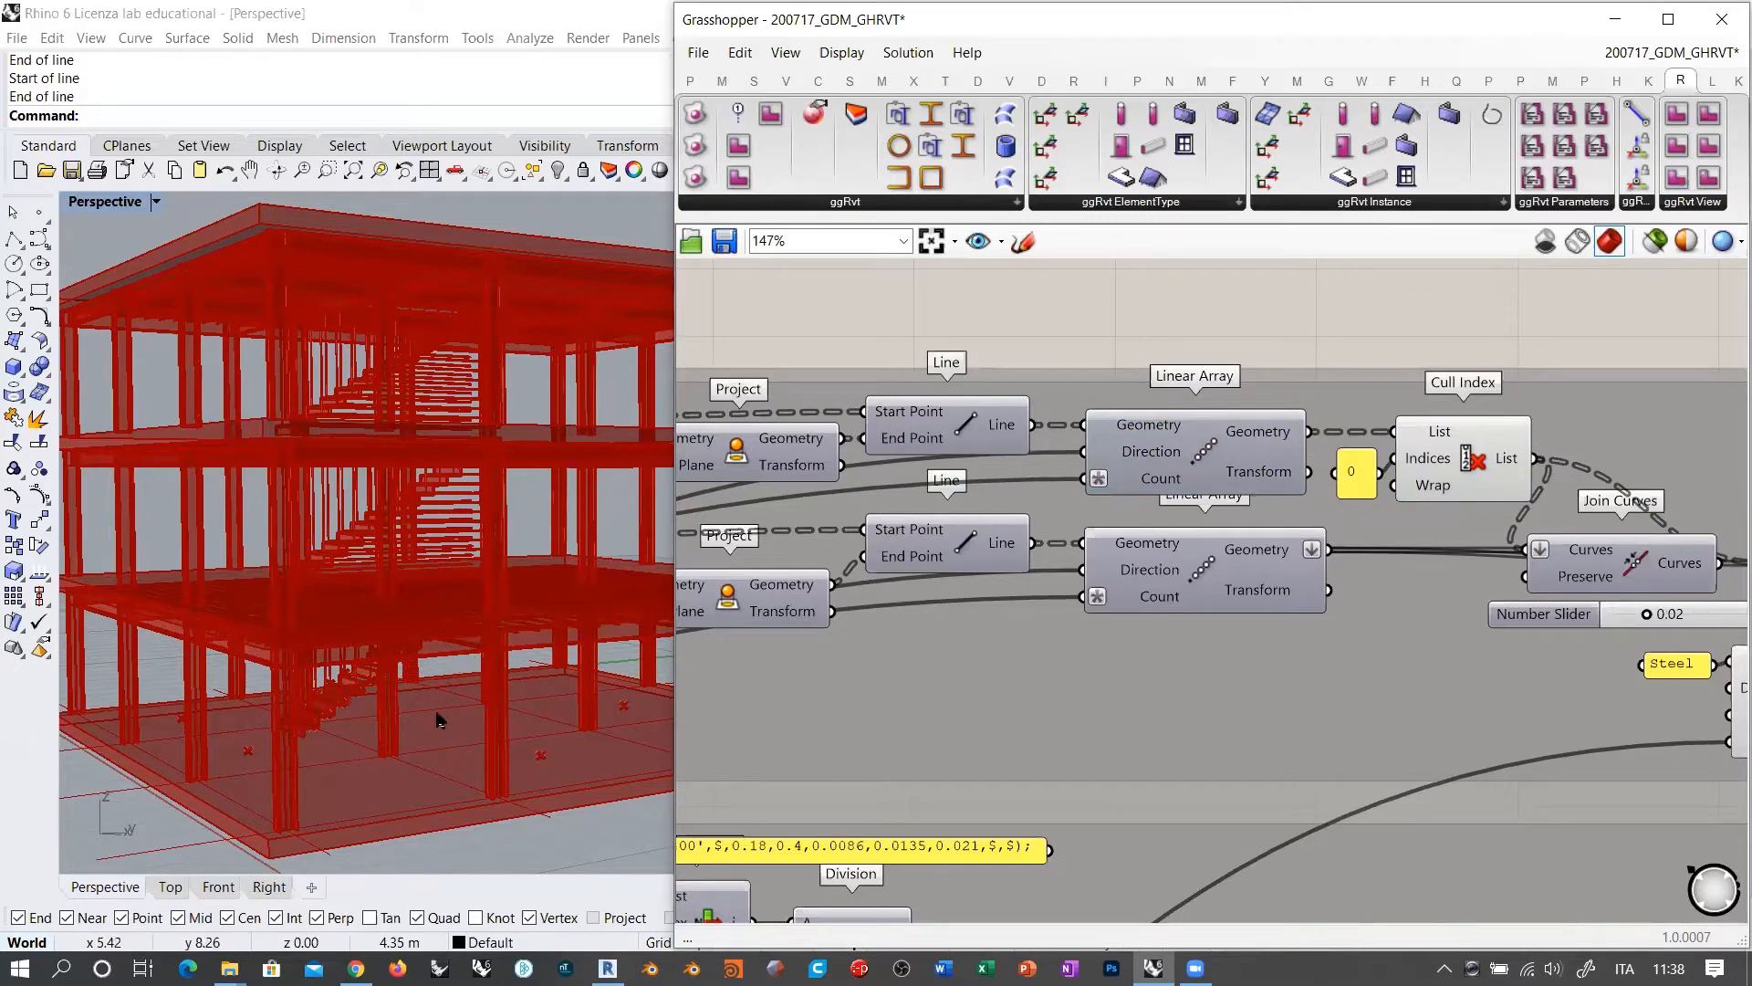
left_click(1471, 460)
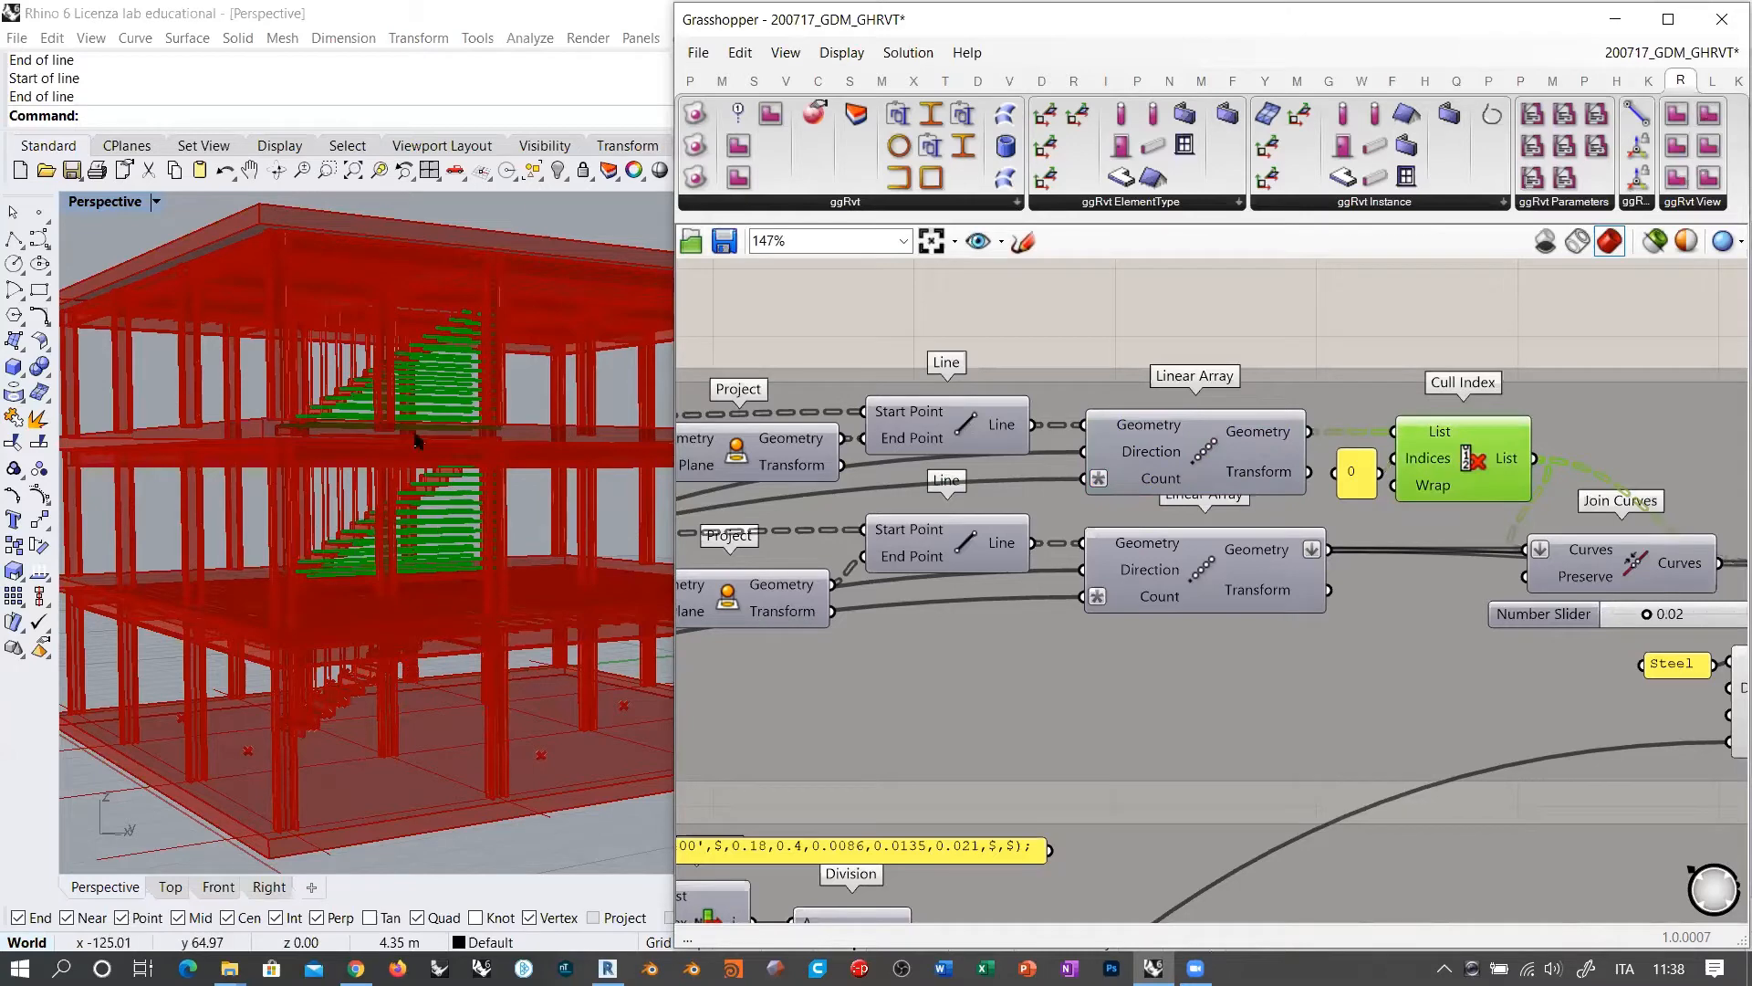
mouse_move(407, 459)
right_mouse_down()
mouse_move(305, 447)
mouse_move(407, 444)
right_mouse_up()
right_click_drag(523, 422, 602, 425)
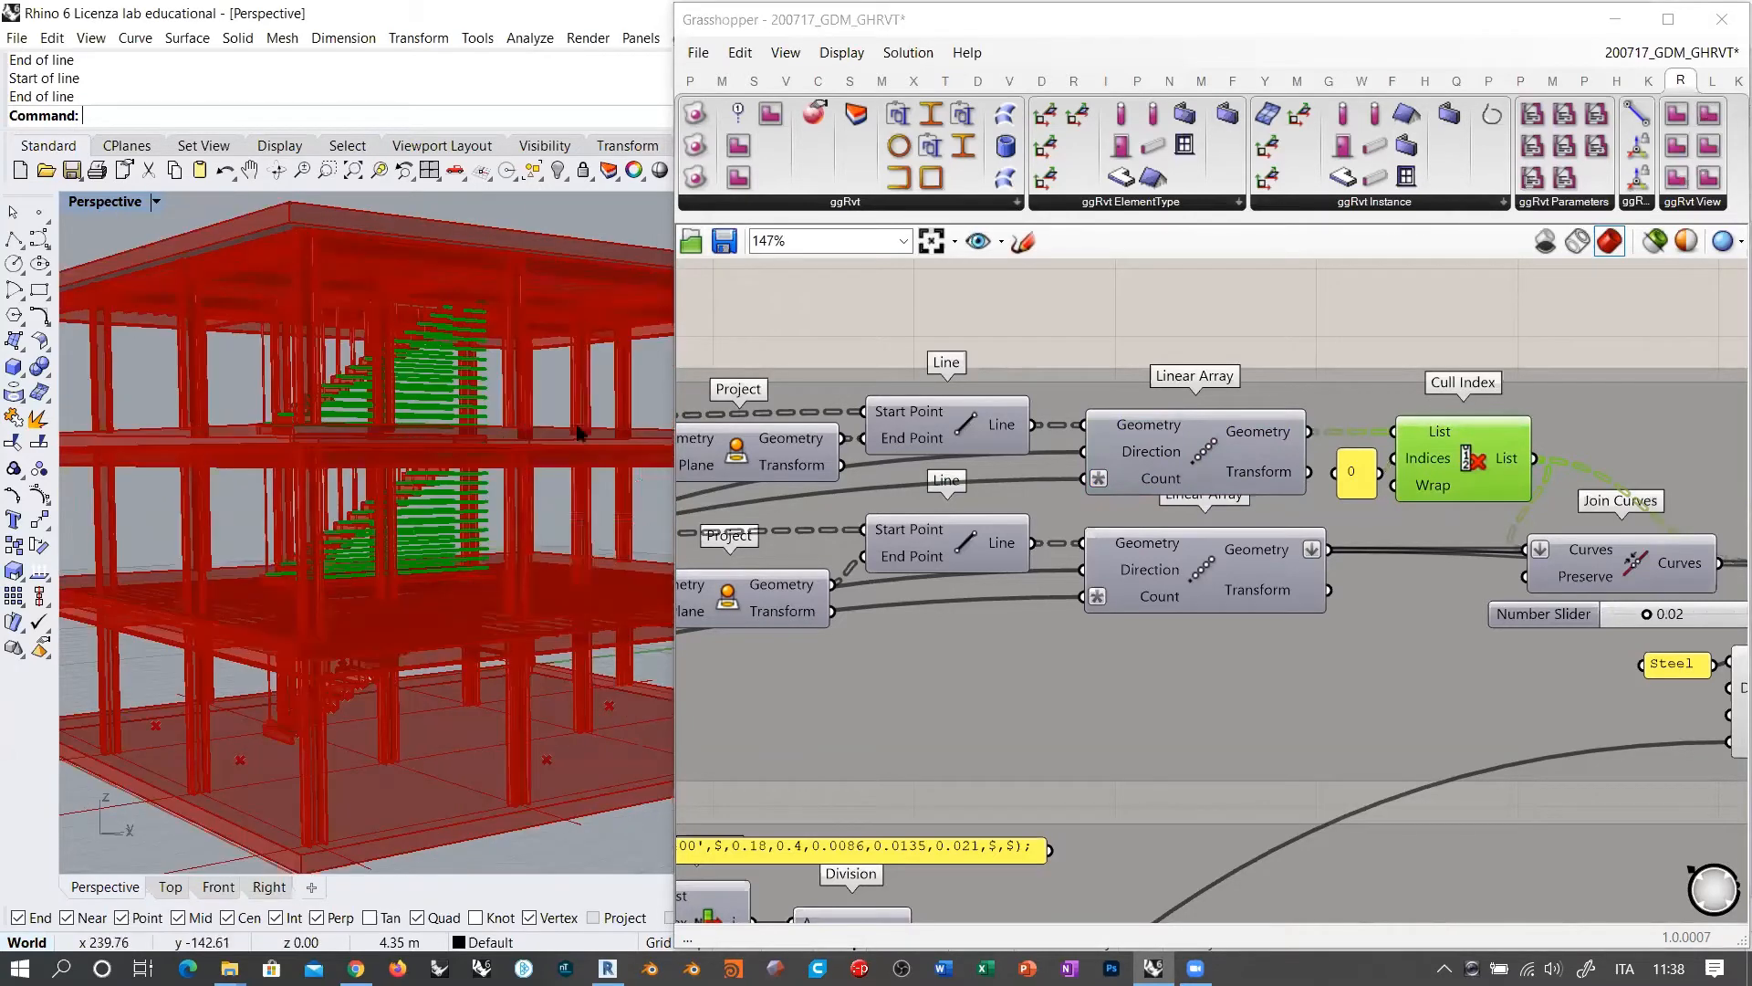
left_click(1474, 455)
key("ctrl+q")
Step: Preview the lower Linear Array's vertical railing lines on every storey and hide them again
left_click(1199, 575)
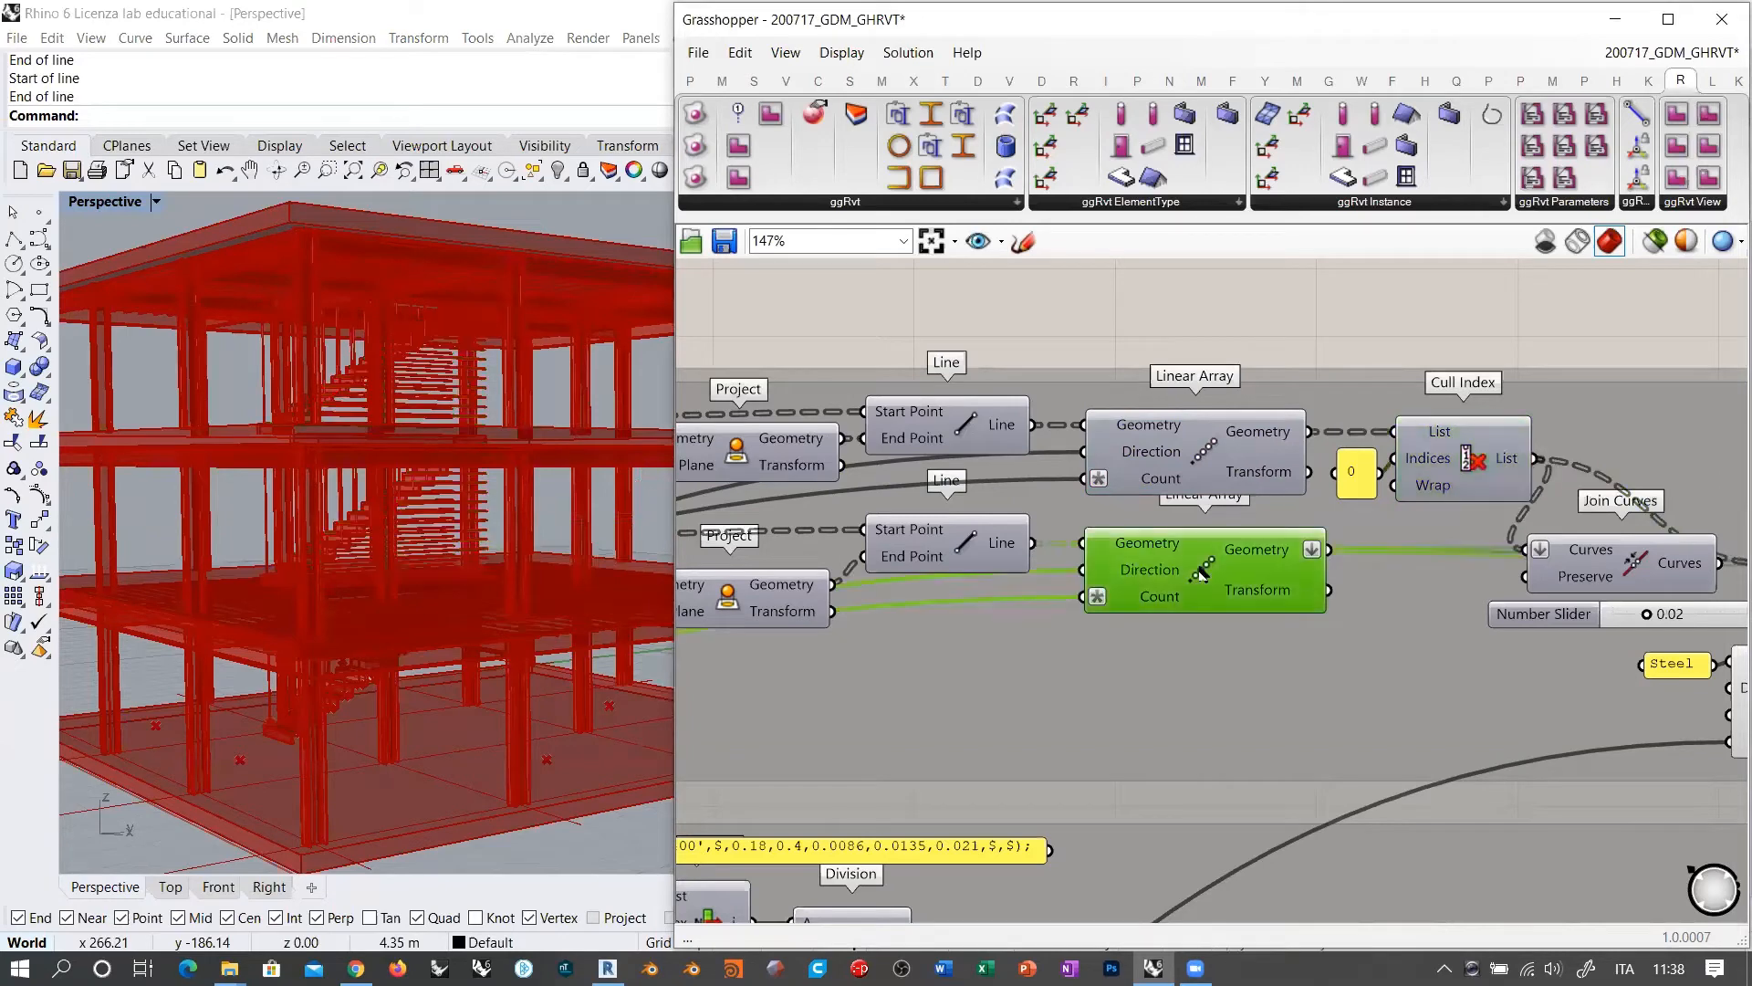
left_click(385, 699)
right_click_drag(385, 699, 345, 693)
right_click_drag(393, 511, 443, 522)
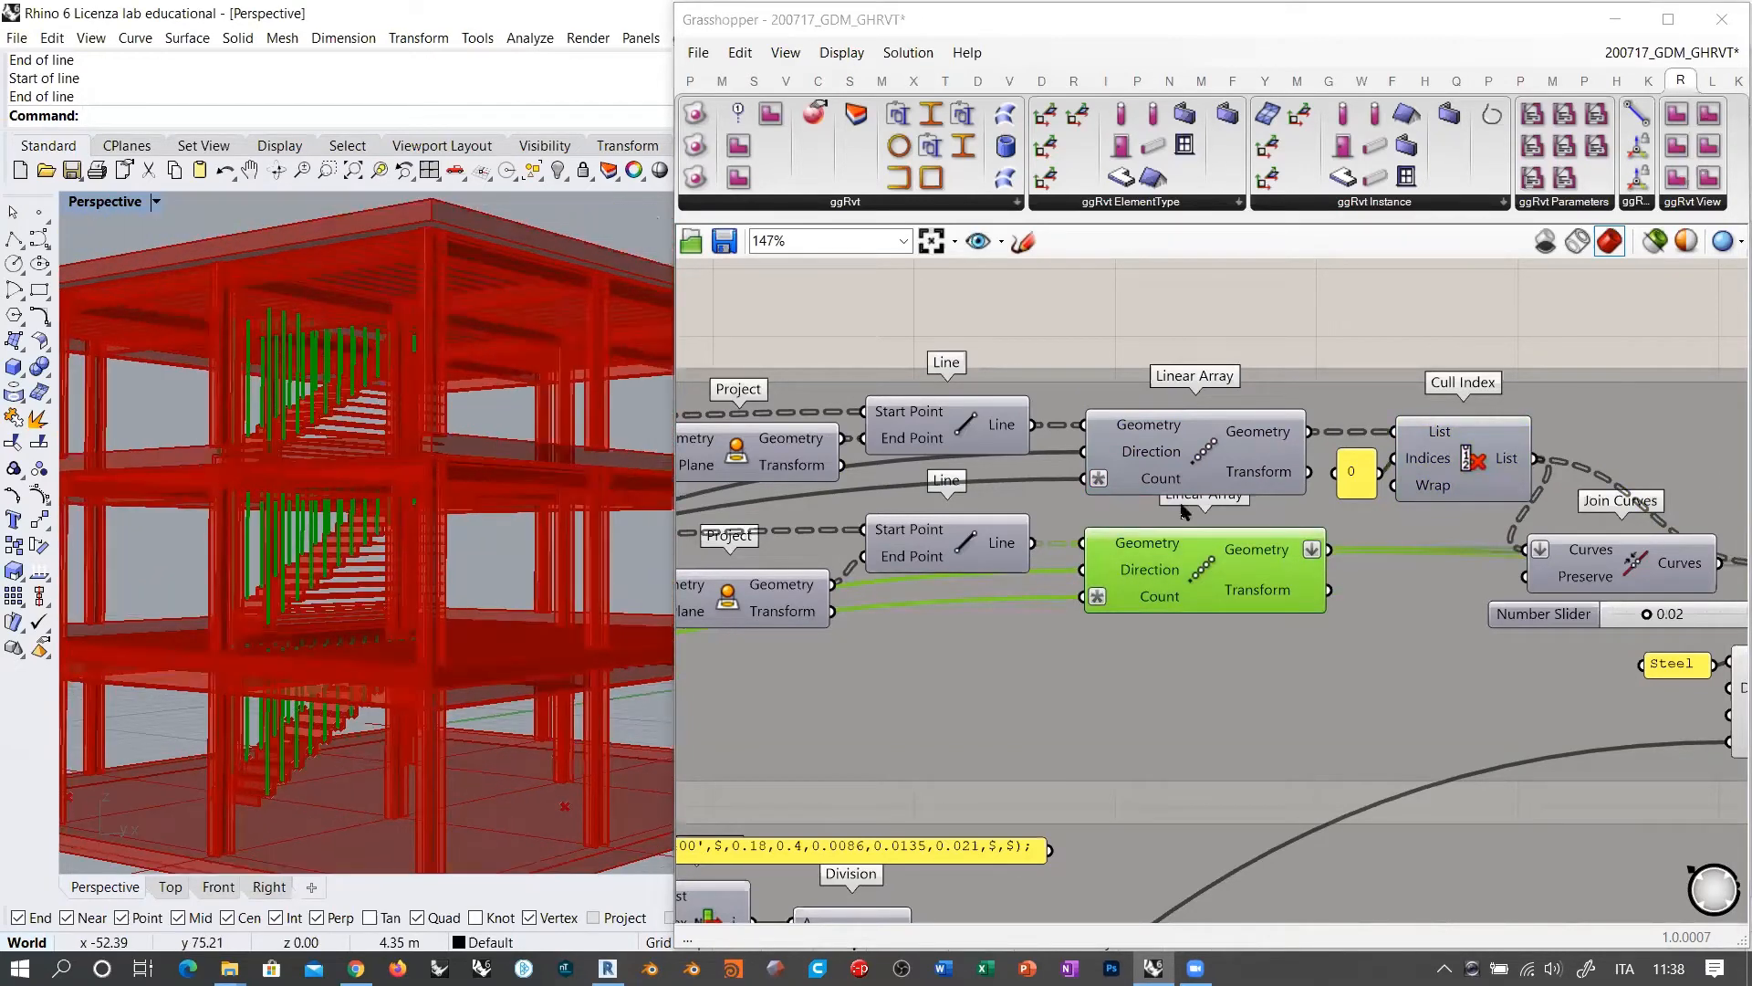
mouse_move(1184, 580)
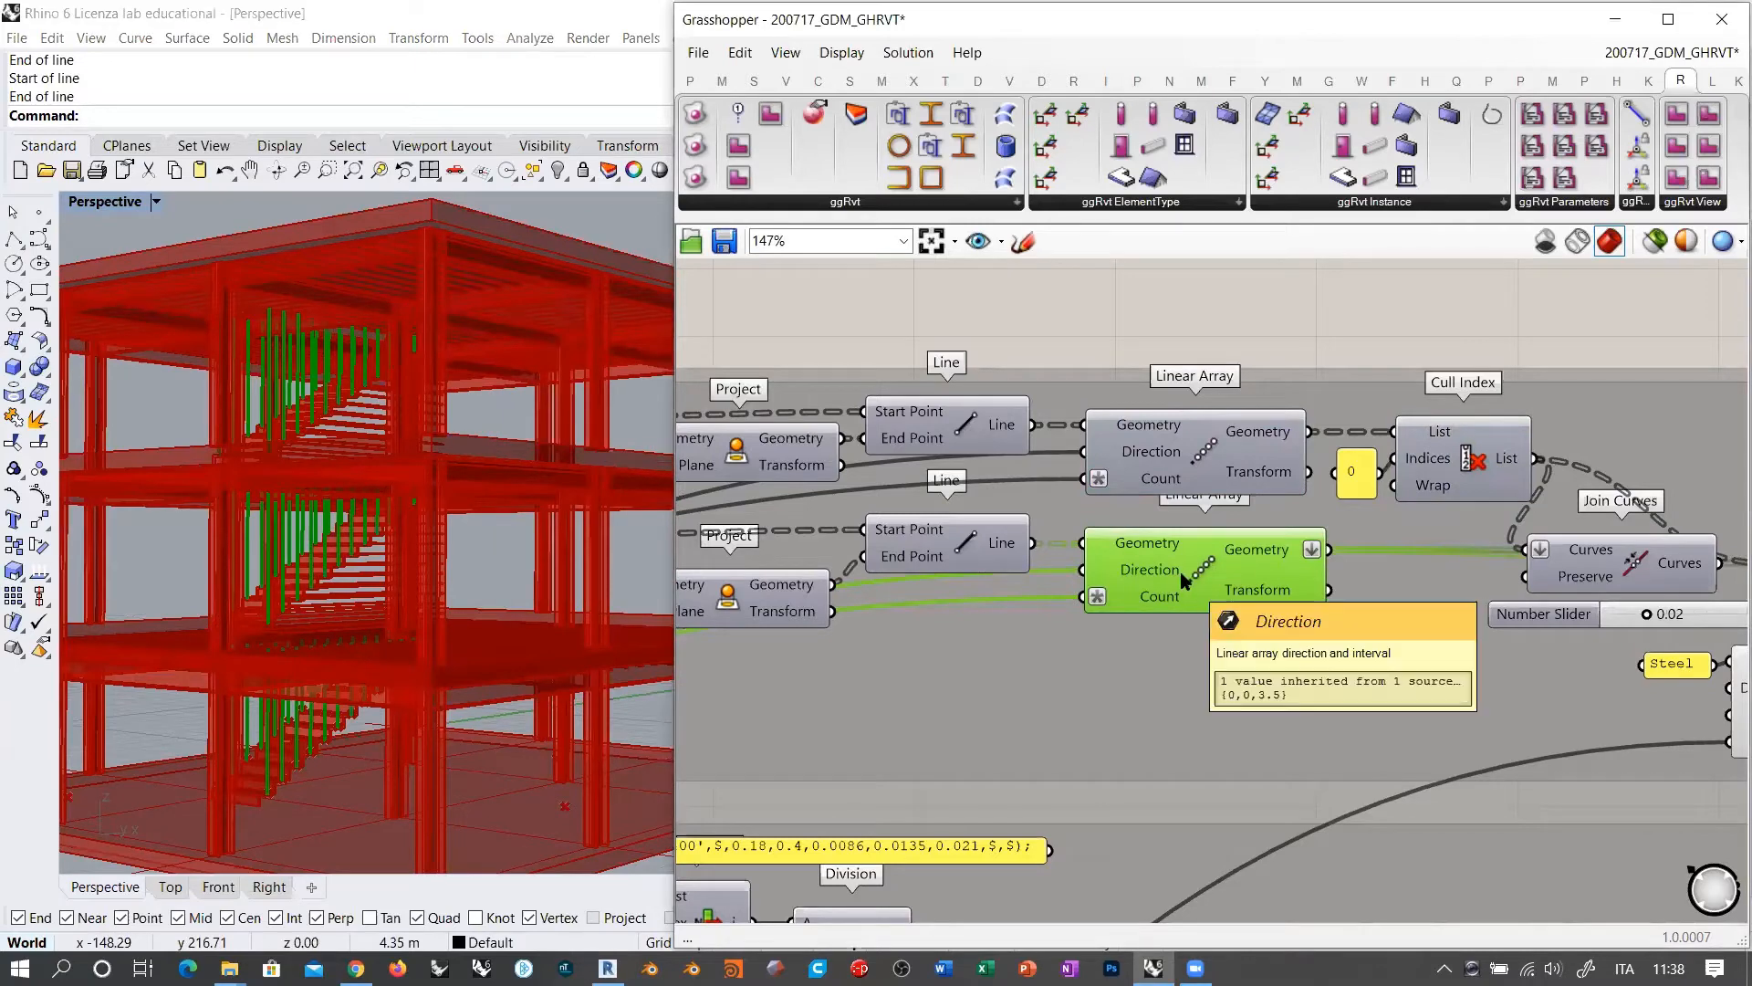
key("ctrl+q")
Step: Show the preview of the Join Curves component that combines the arrayed railing lines
right_click_drag(1423, 561, 1007, 541)
left_click(1205, 546)
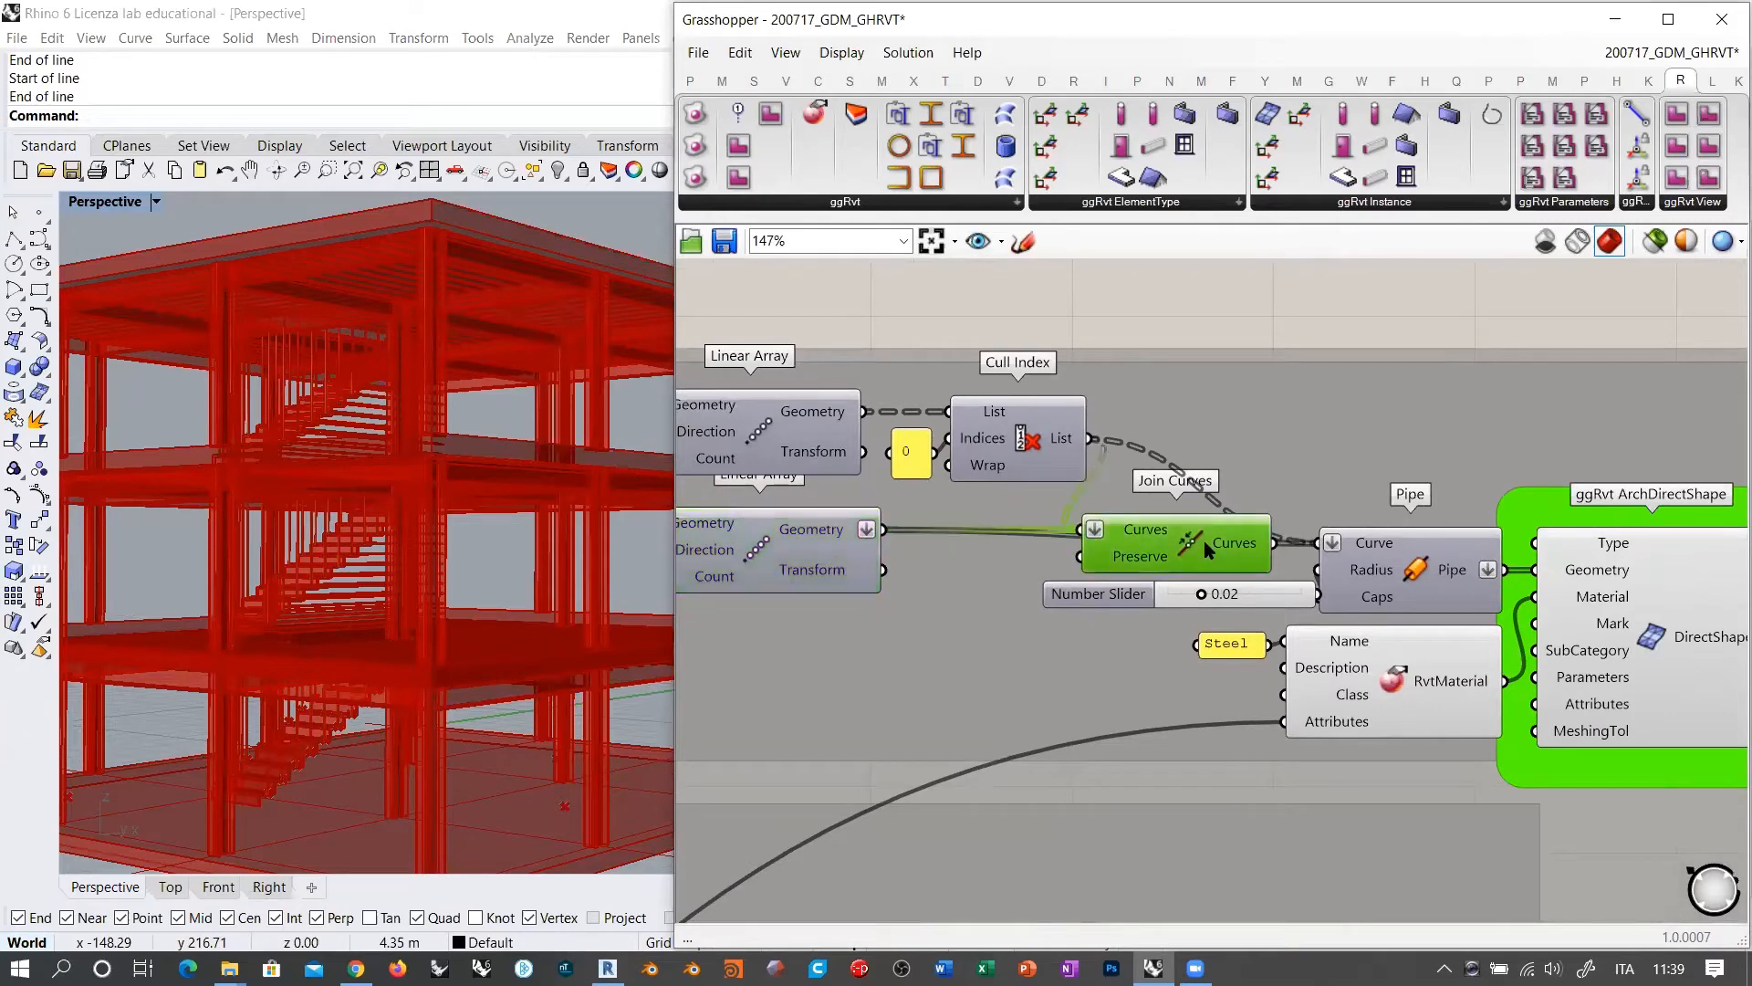
key("ctrl+q")
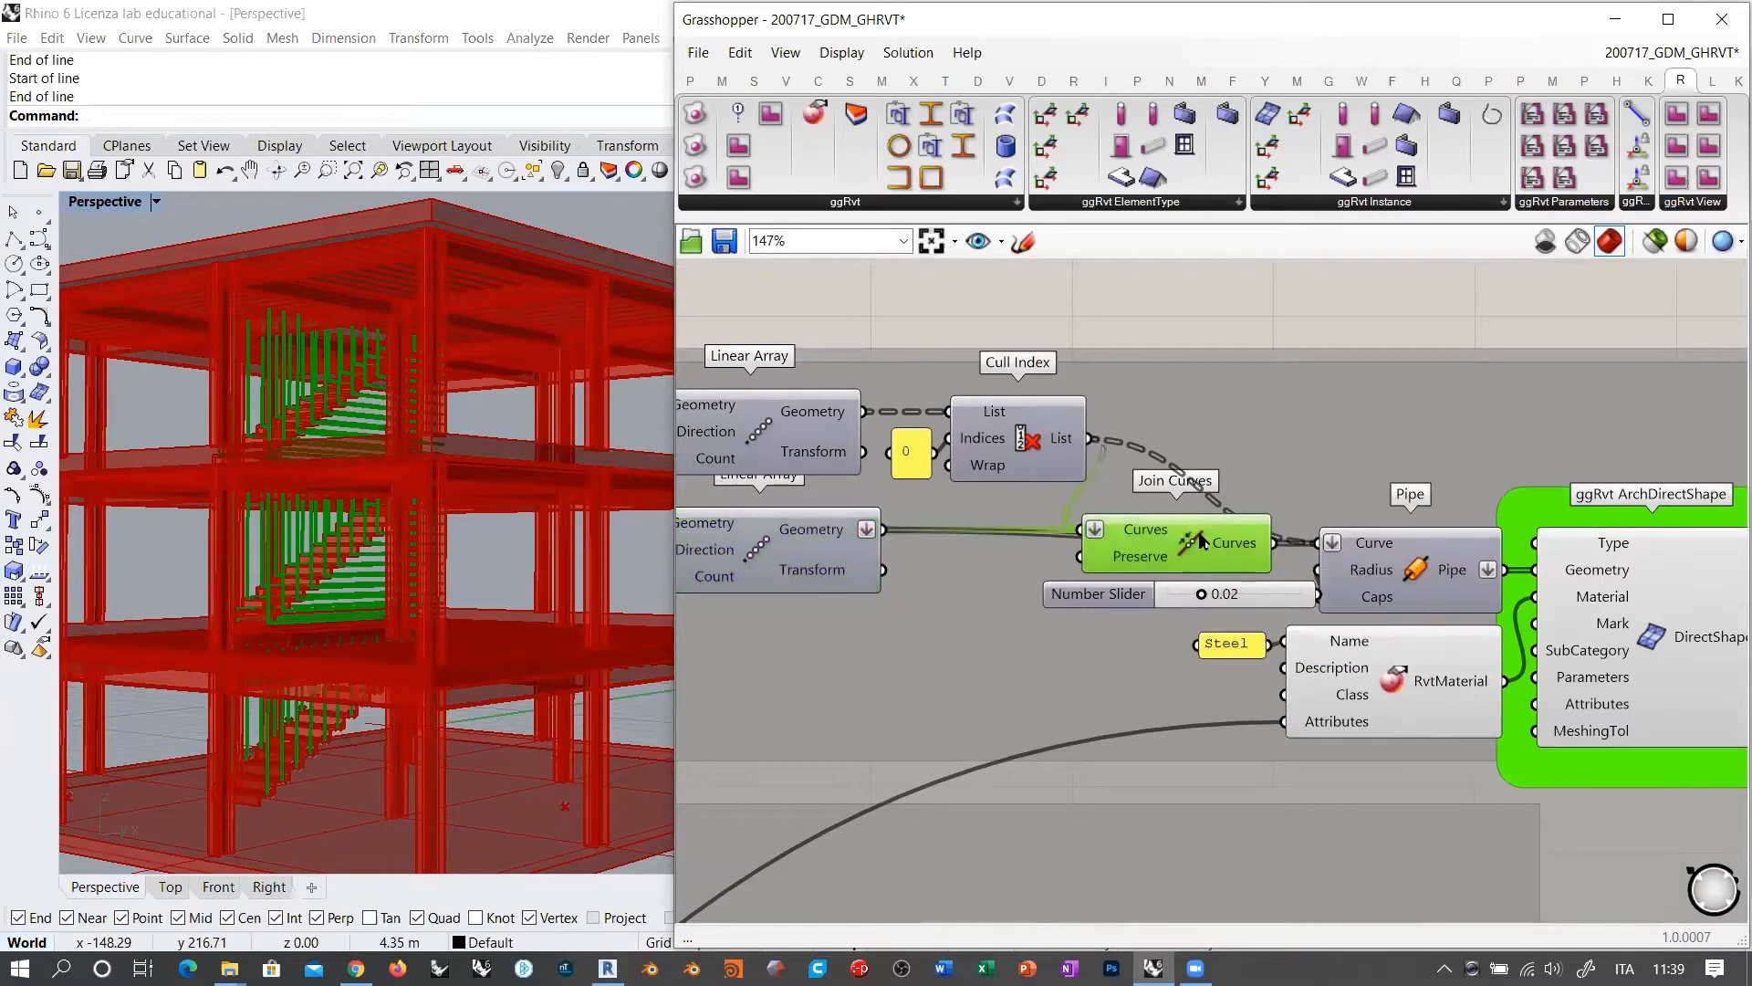
left_click(1198, 535, "ctrl")
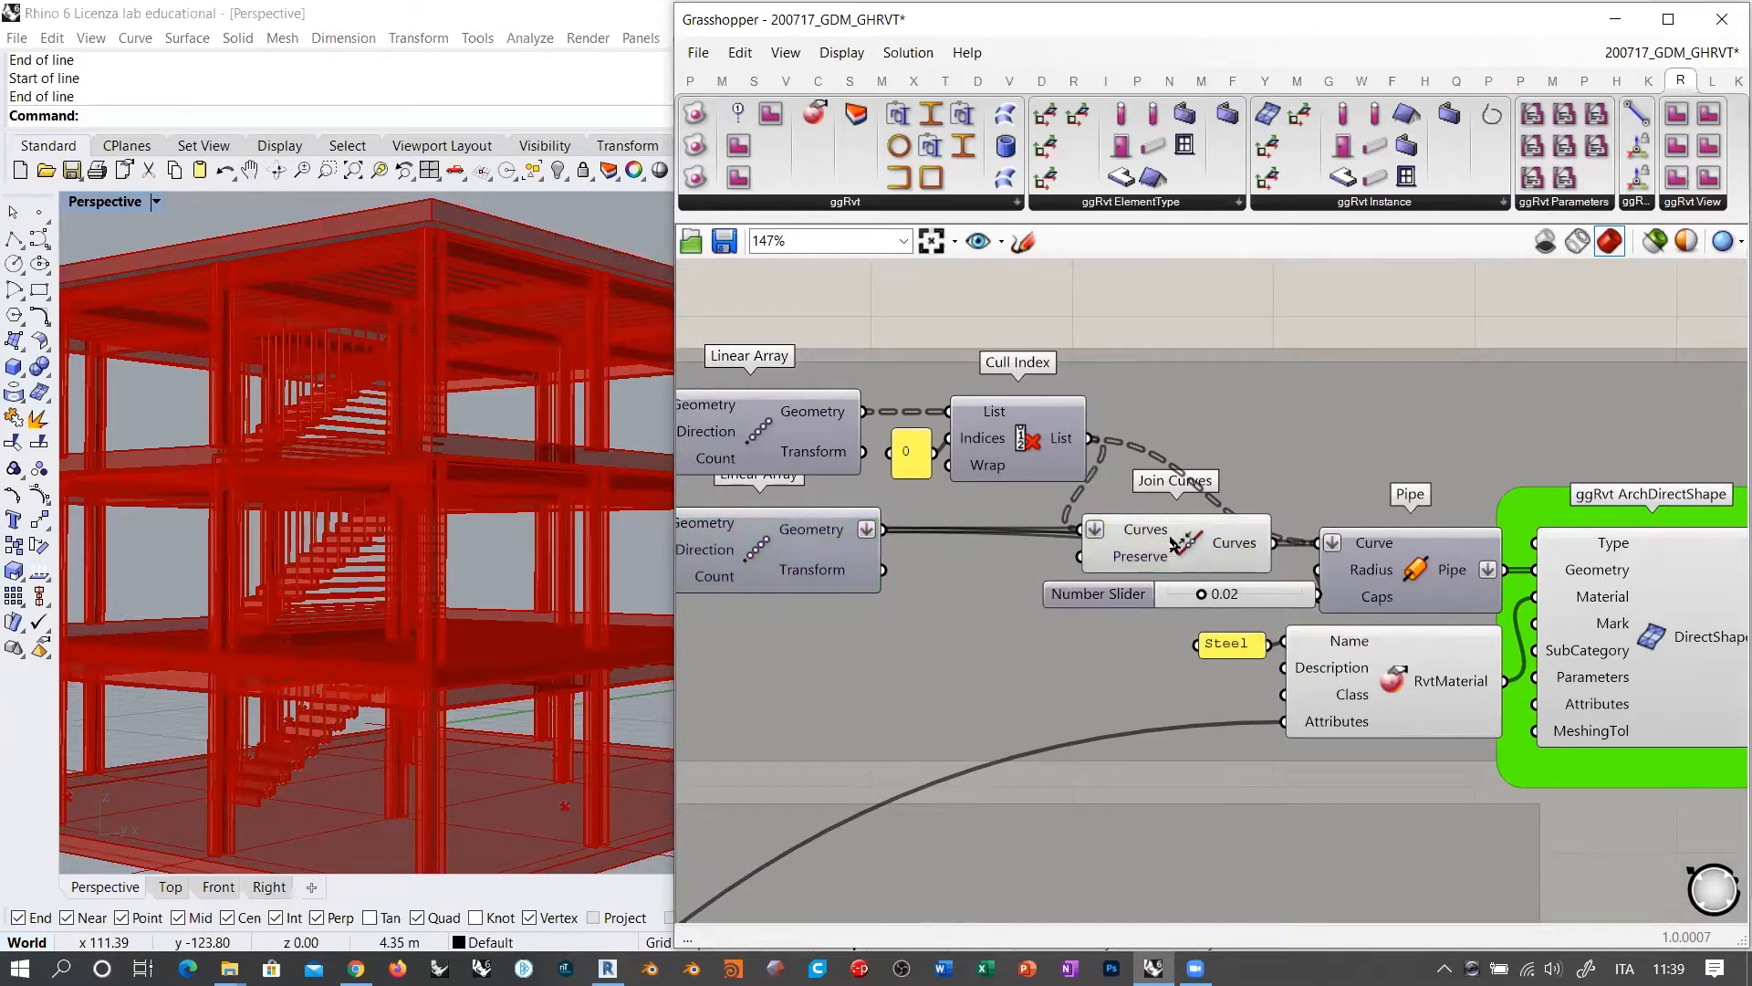
Step: Move the Join Curves component and its neighbouring 0.02 slider away from the Pipe component, inspecting the joined curves
left_click_drag(1173, 542, 1061, 527)
left_click_drag(1129, 540, 1138, 541)
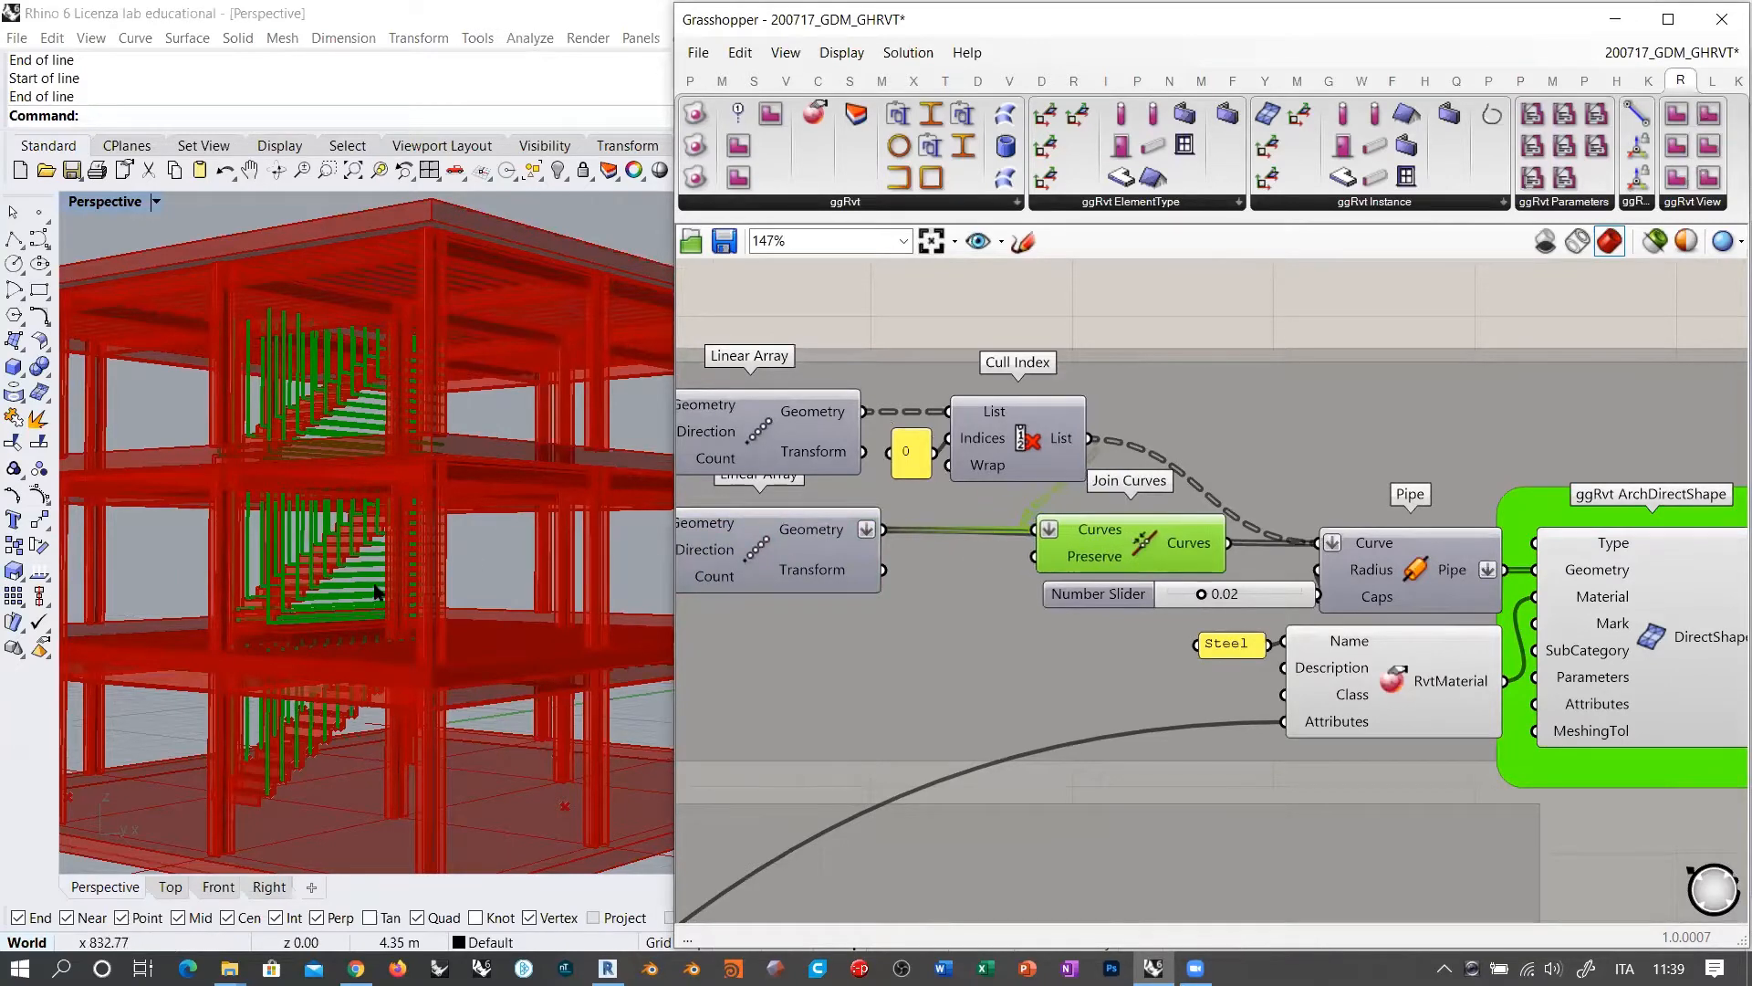
right_click_drag(365, 438, 322, 317)
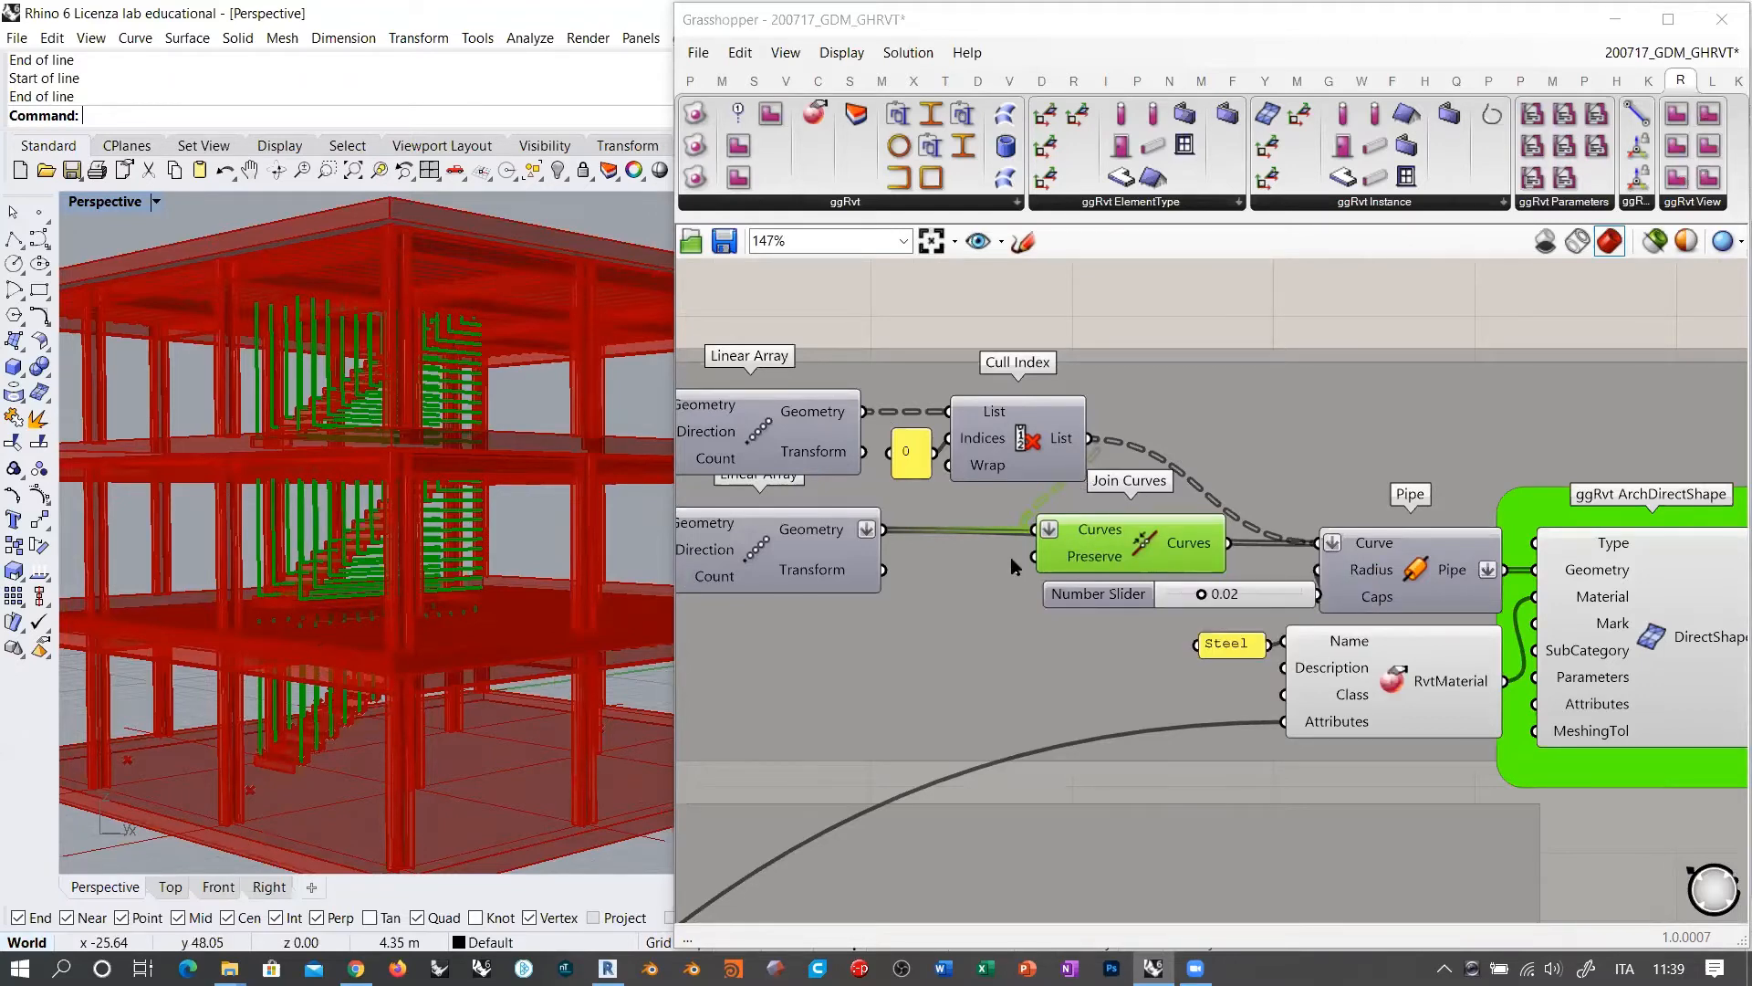
mouse_move(1197, 548)
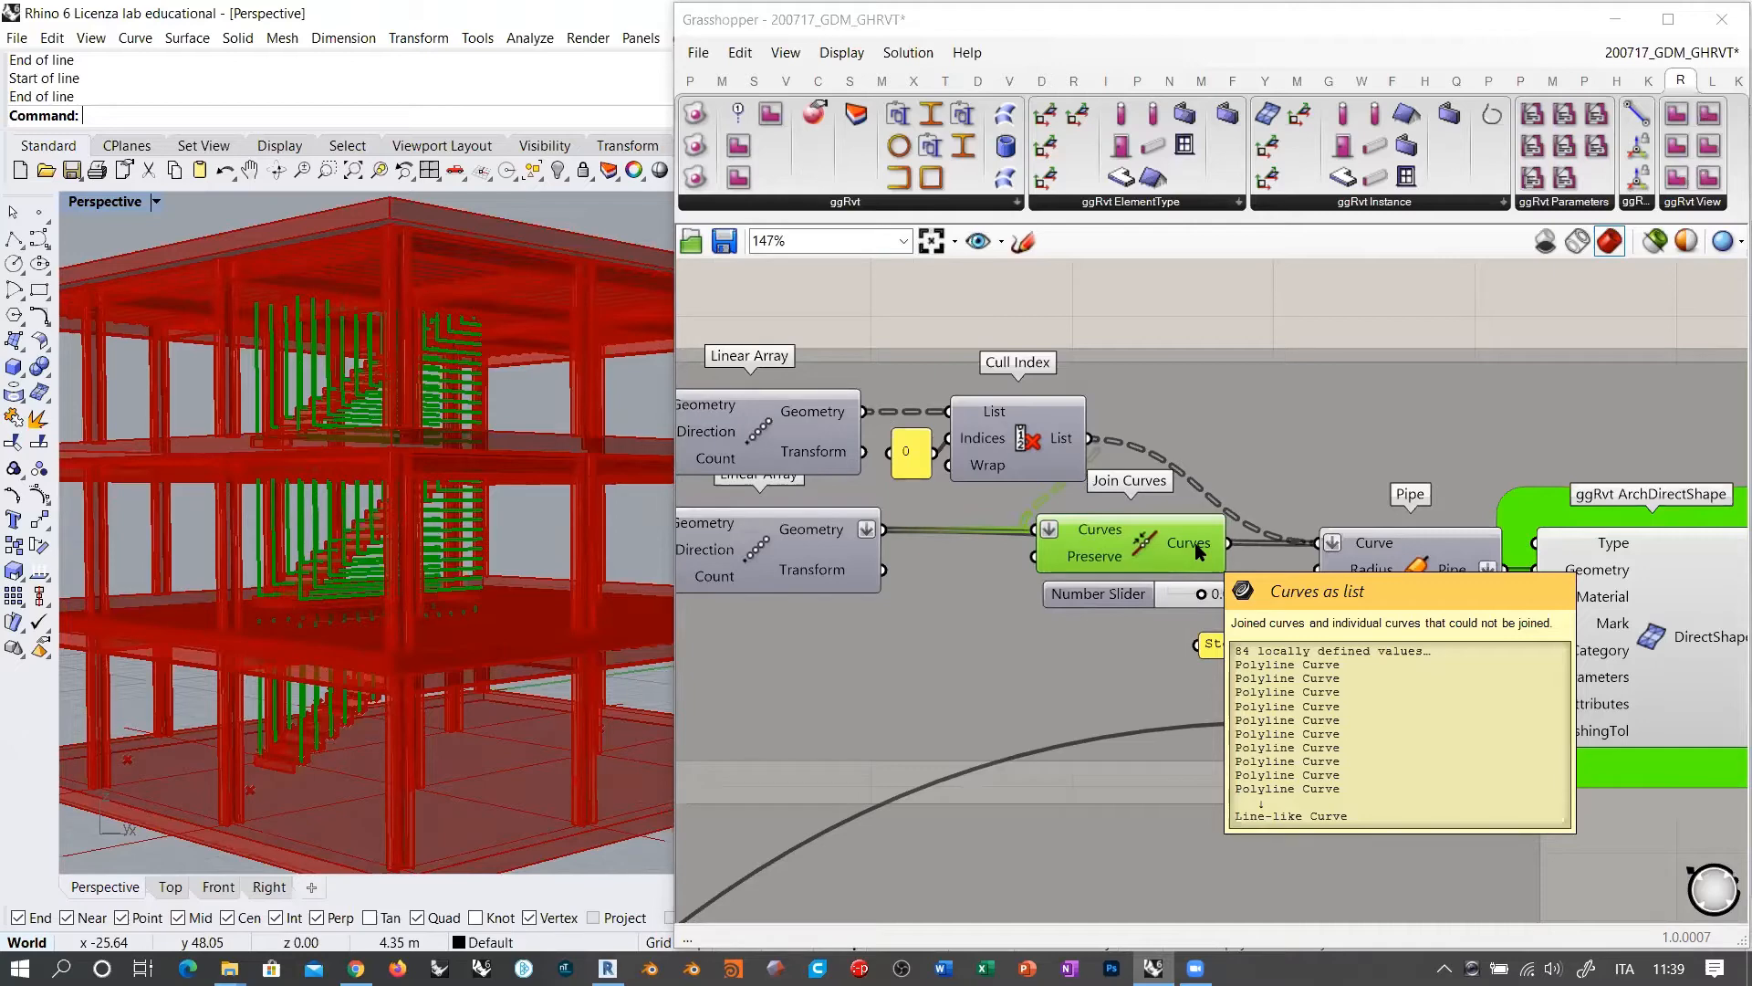
left_click_drag(1272, 600, 1182, 597)
Step: Show the Pipe component's preview with radius 0.02 and inspect the railing pipes close up on the stair
left_click(1417, 570)
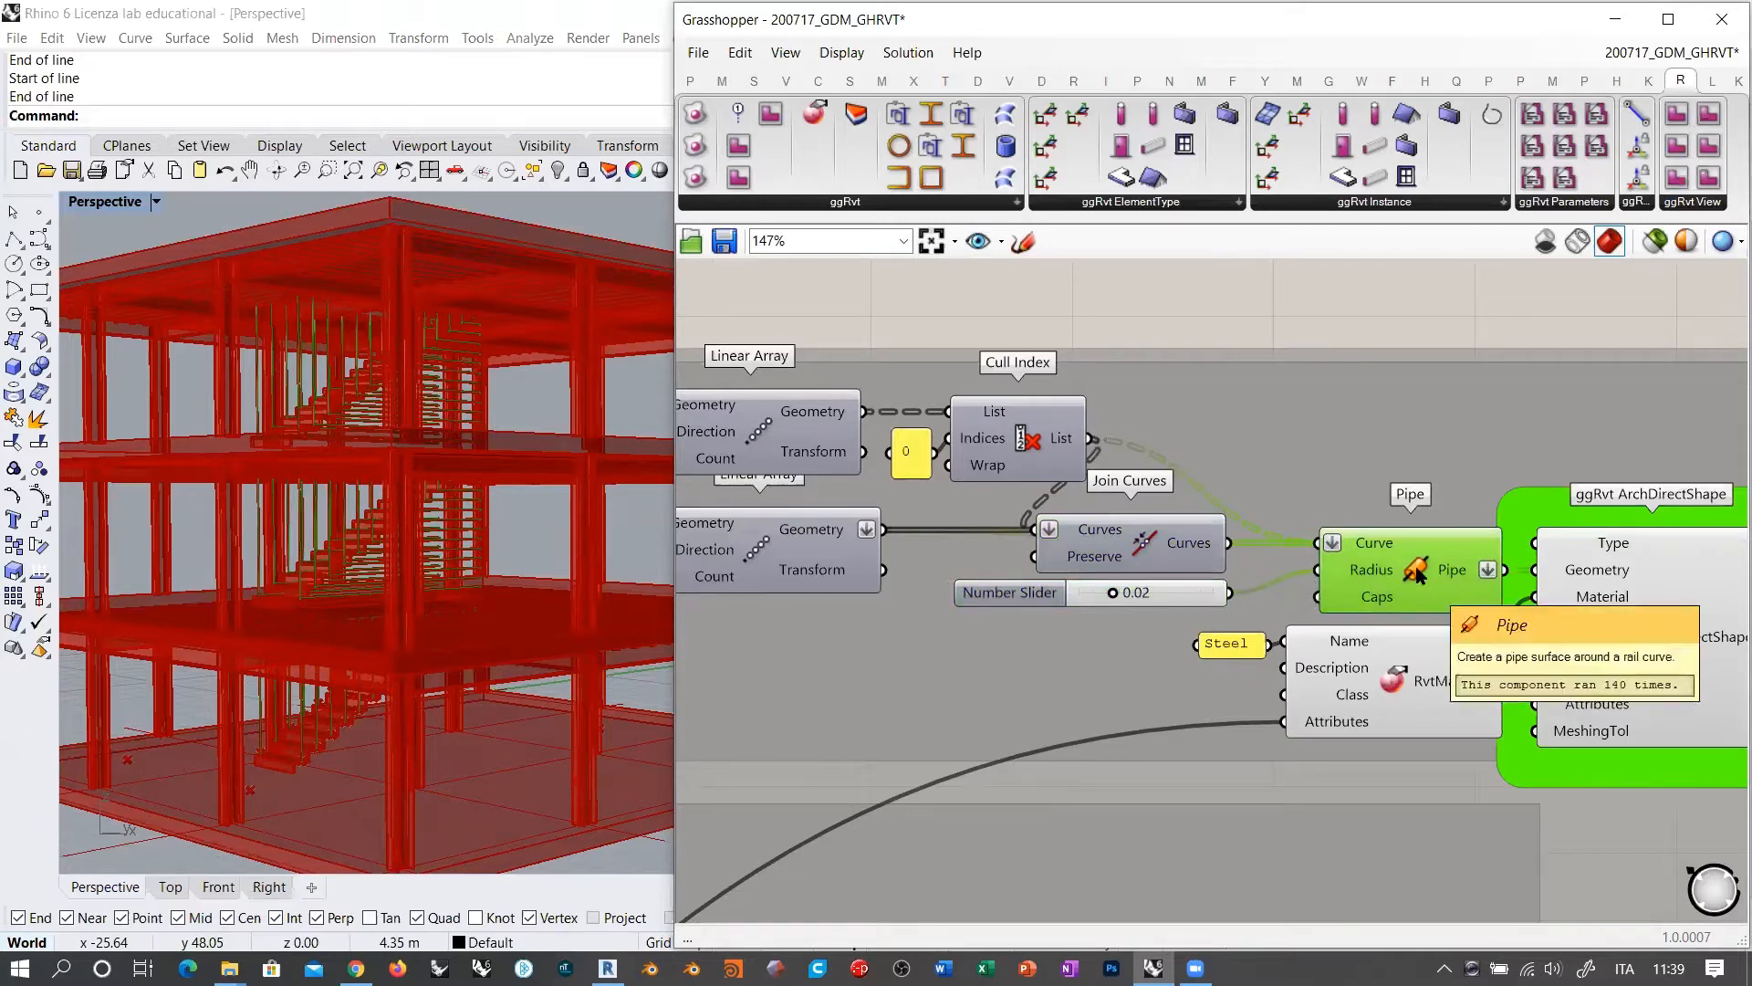
left_click(1131, 662)
right_click_drag(285, 479, 302, 288, "shift")
scroll(324, 425, "up", 8)
right_click_drag(297, 603, 441, 553, "shift")
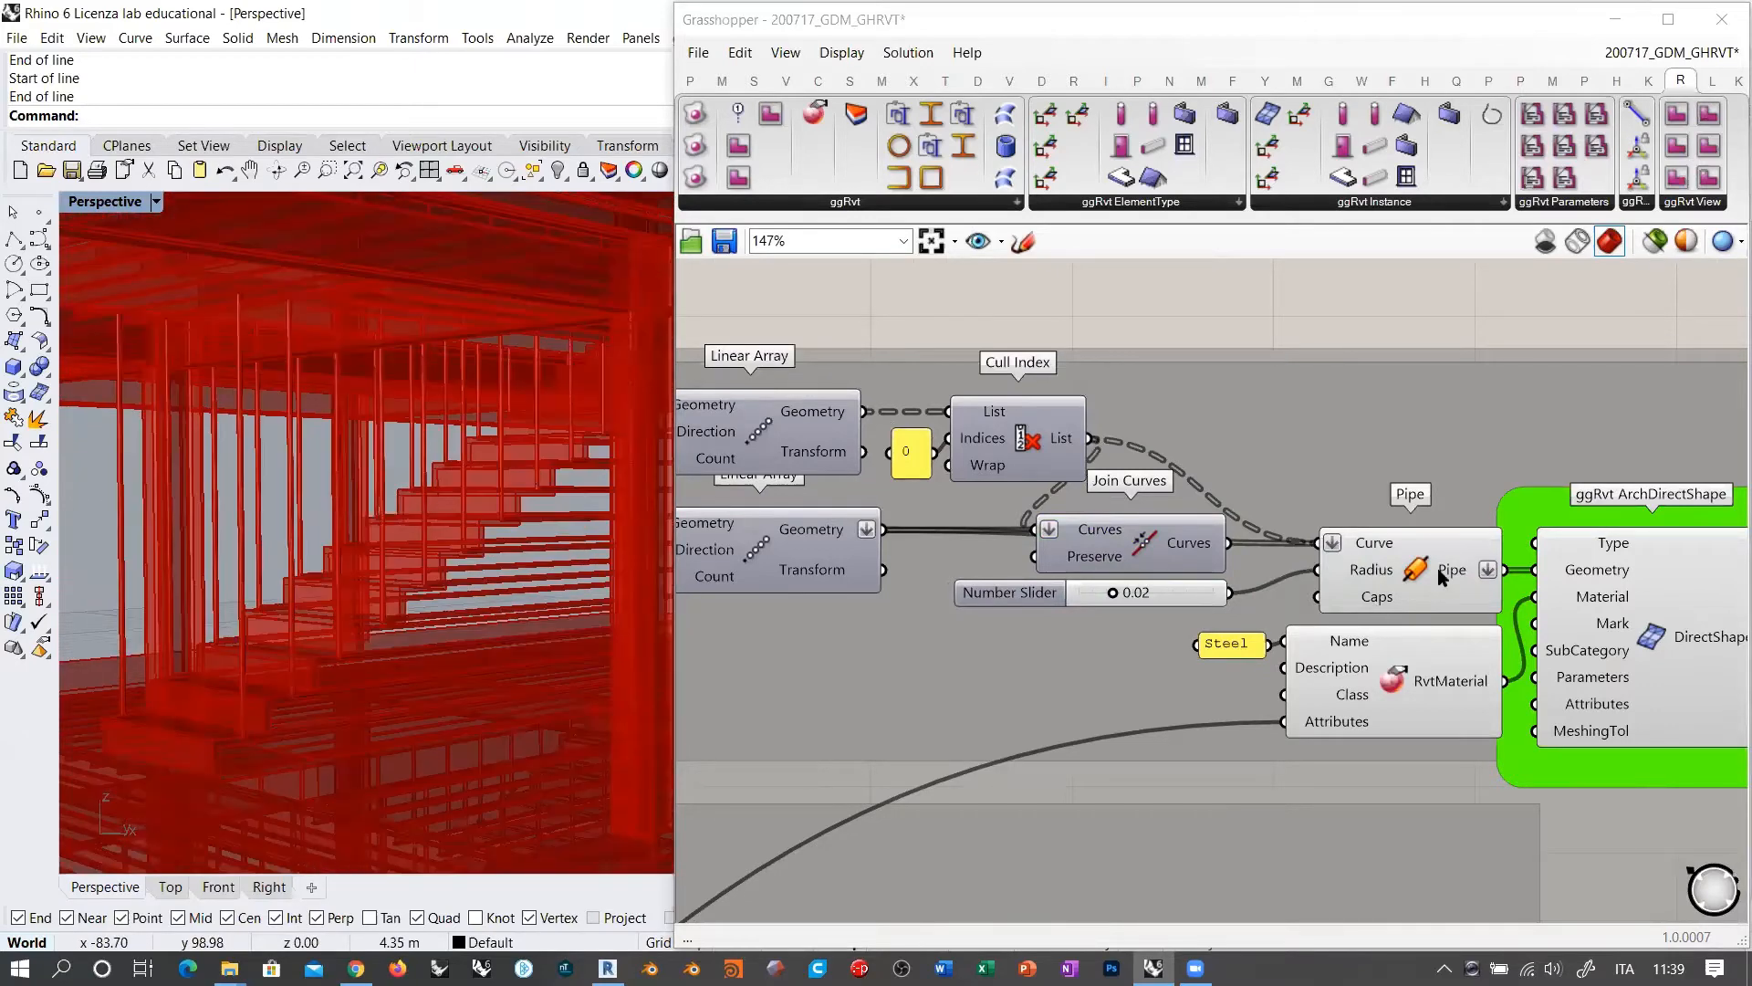
Step: Turn on the Profiler canvas widget and check the computation times of the Pipe and ggRvt ArchDirectShape components
left_click(842, 52)
mouse_move(950, 473)
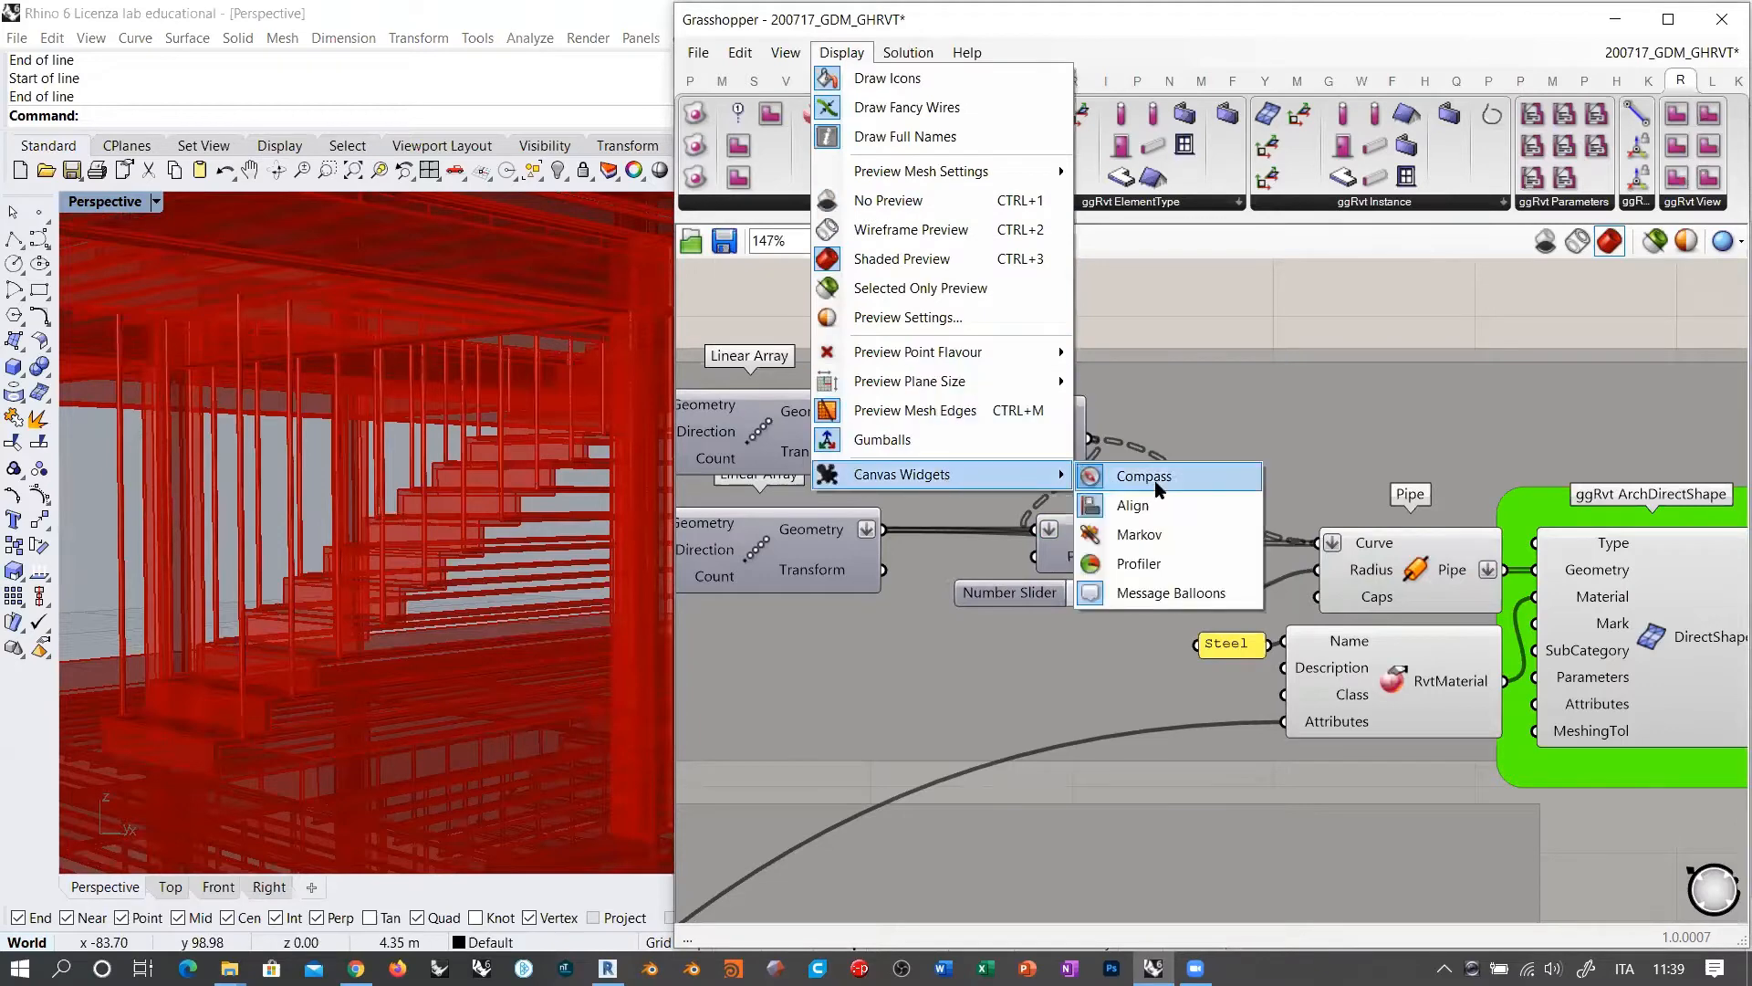
left_click(1138, 561)
scroll(1422, 631, "up", 4)
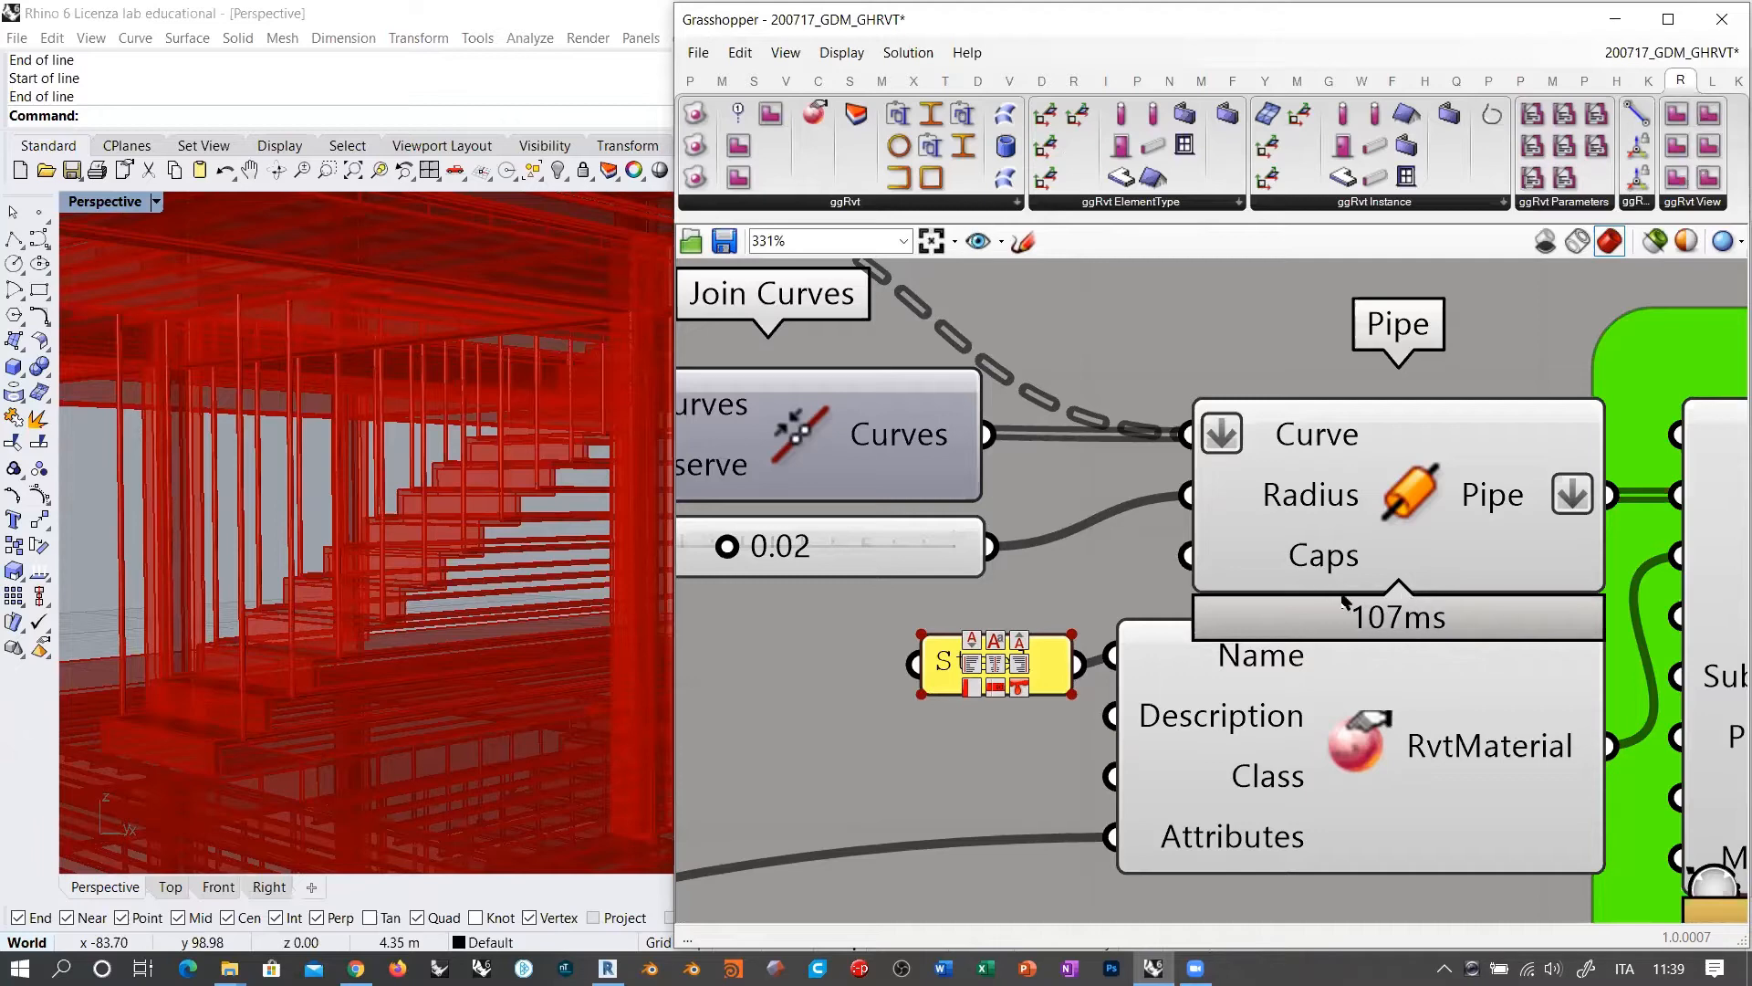
scroll(1186, 574, "down", 5)
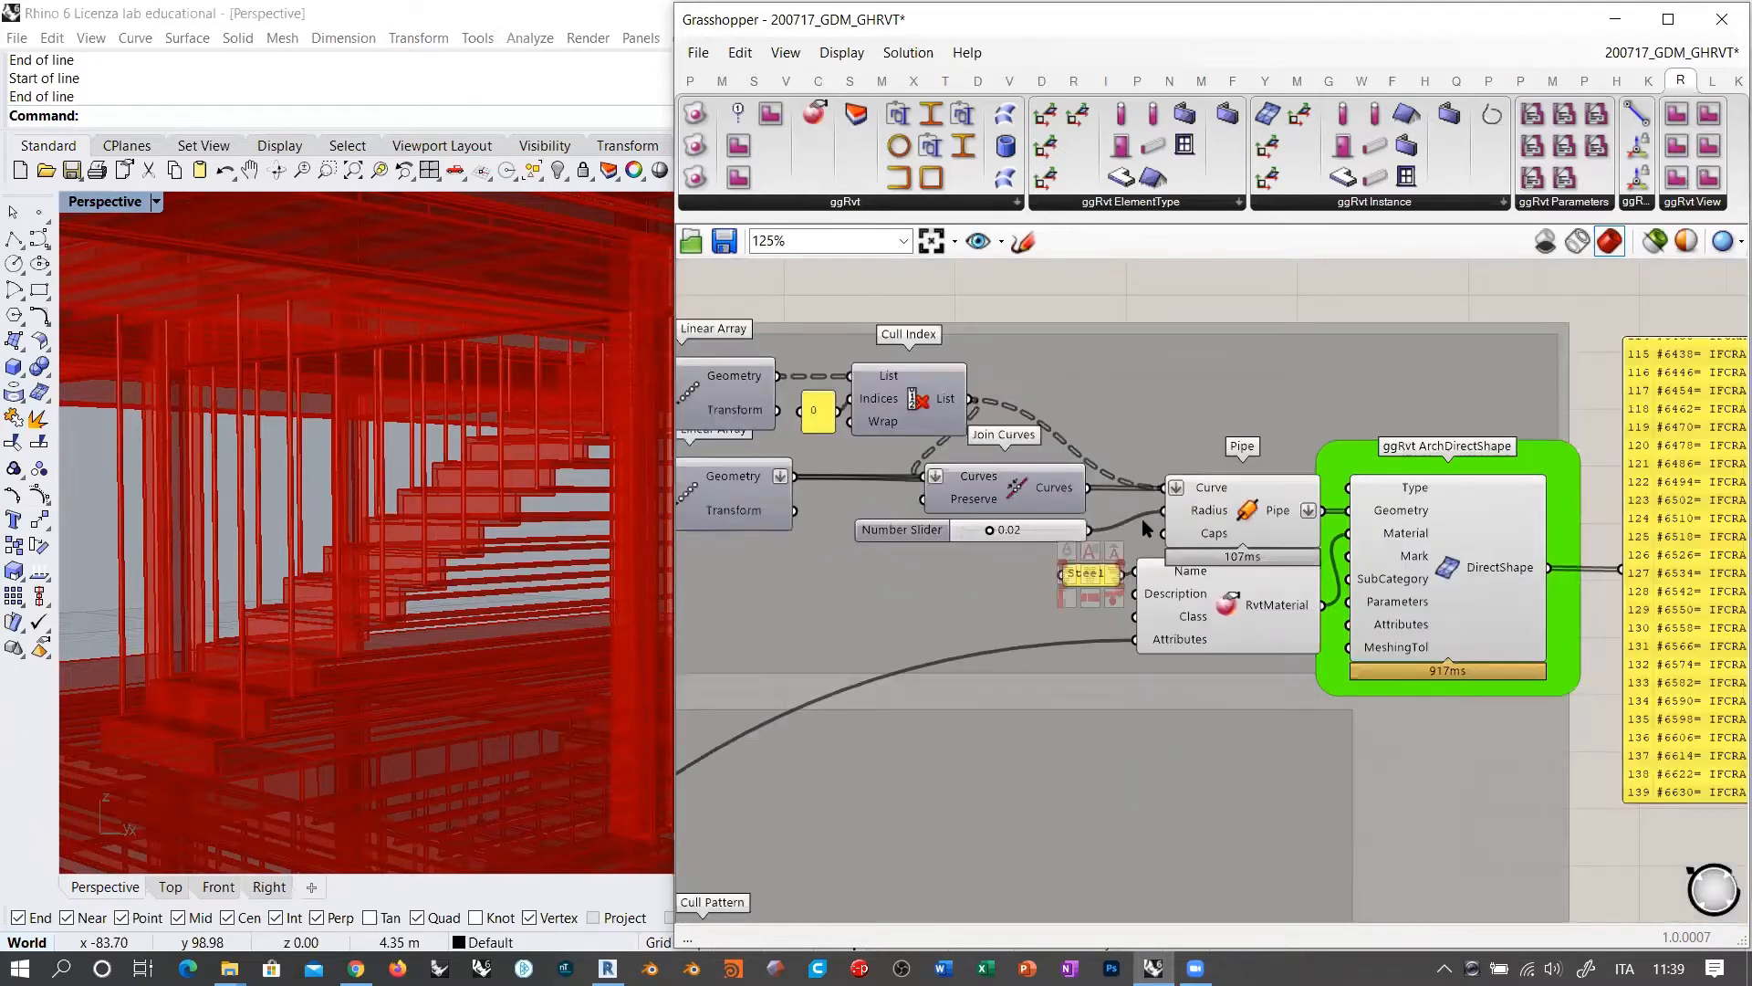
Step: Examine the piped railings on the stair and review the list of available ggRvt Instance components
left_click(1232, 520)
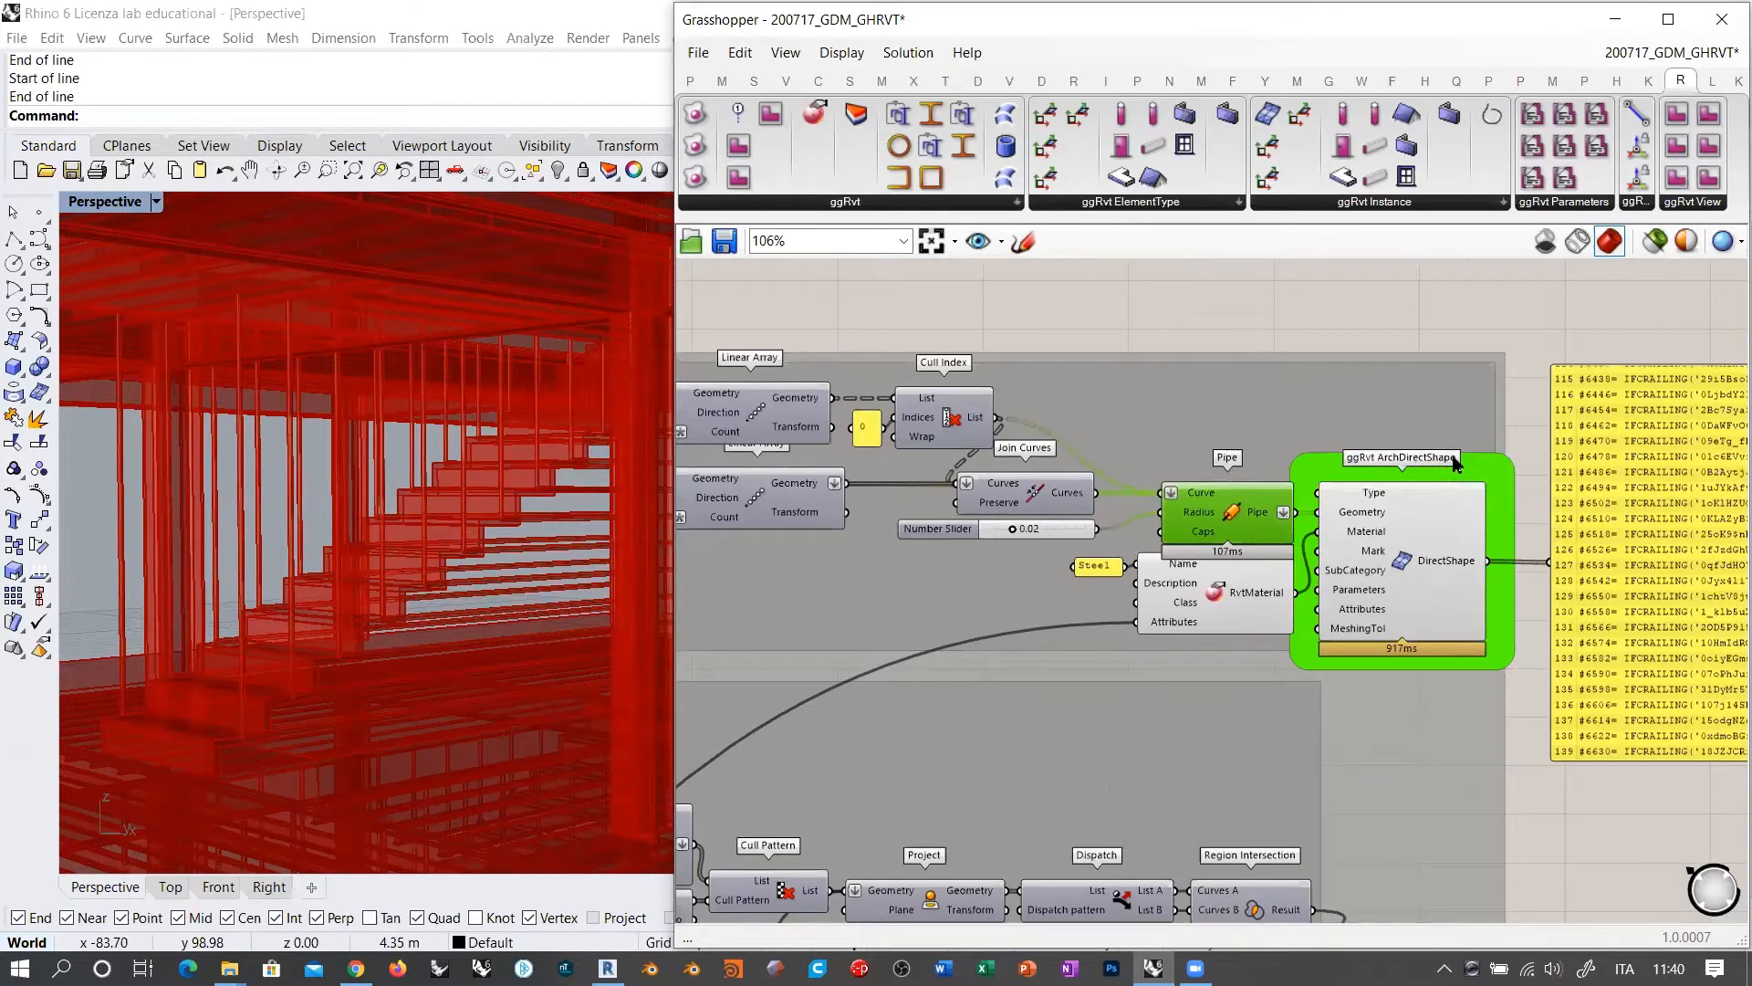
scroll(327, 535, "down", 3)
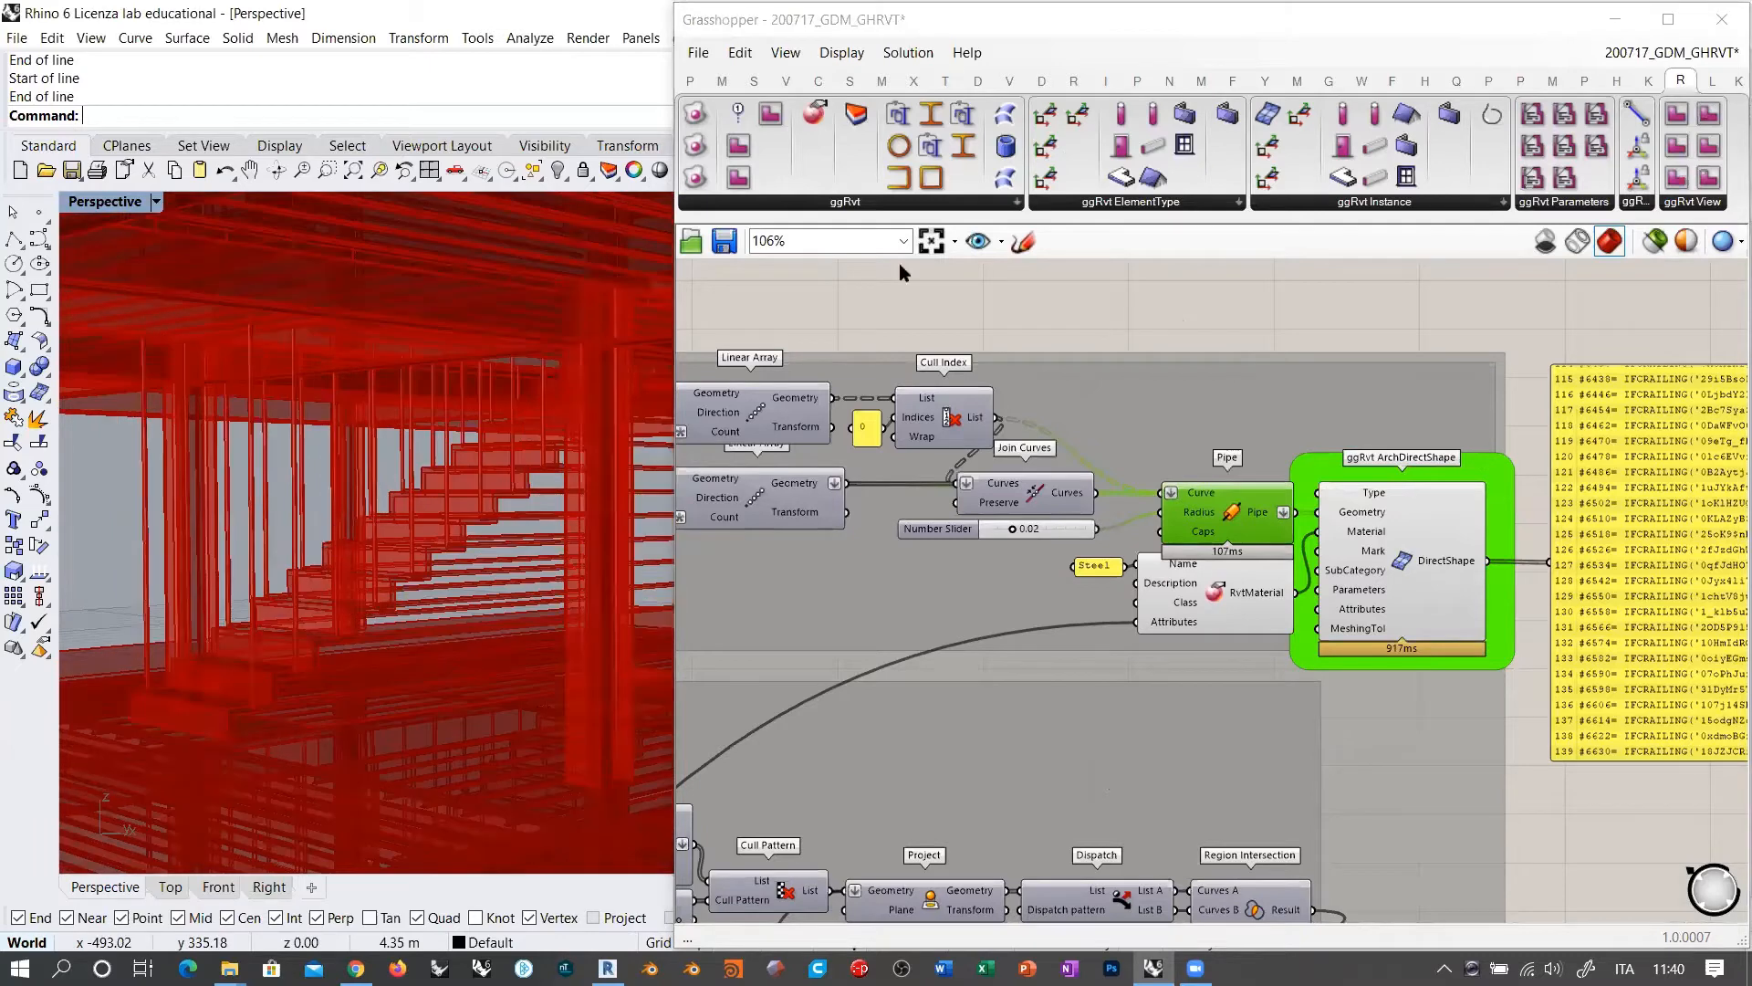
left_click(1332, 204)
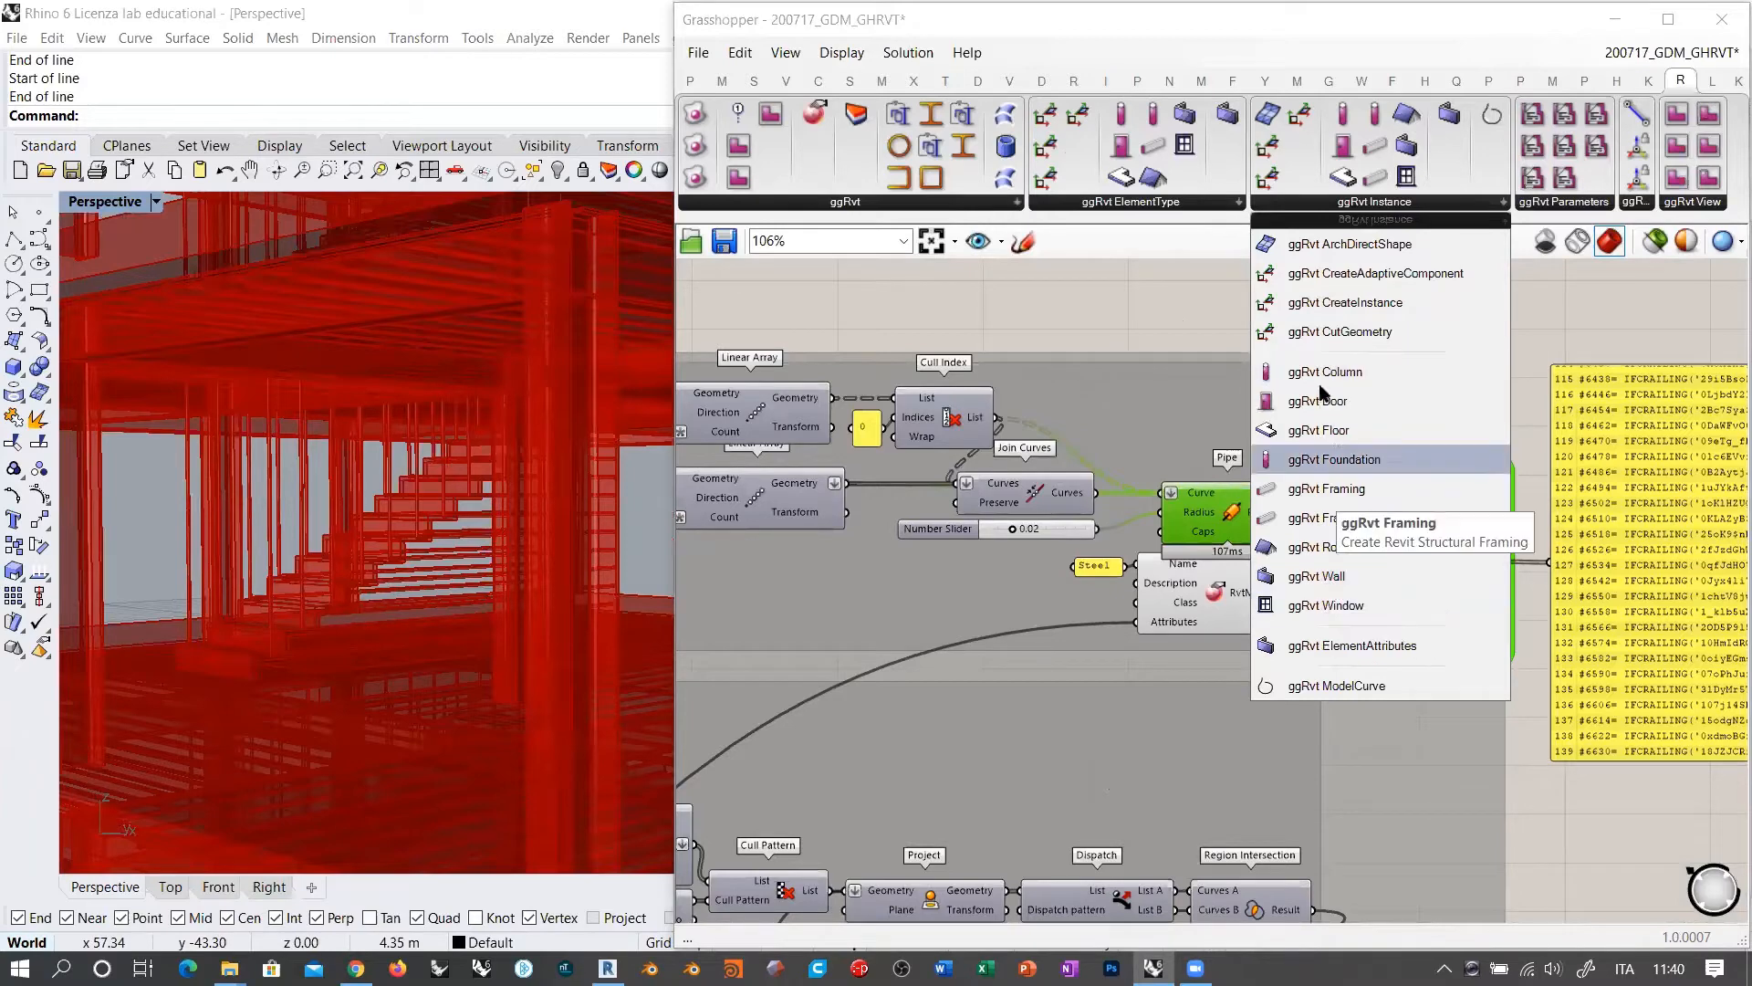
left_click(1163, 310)
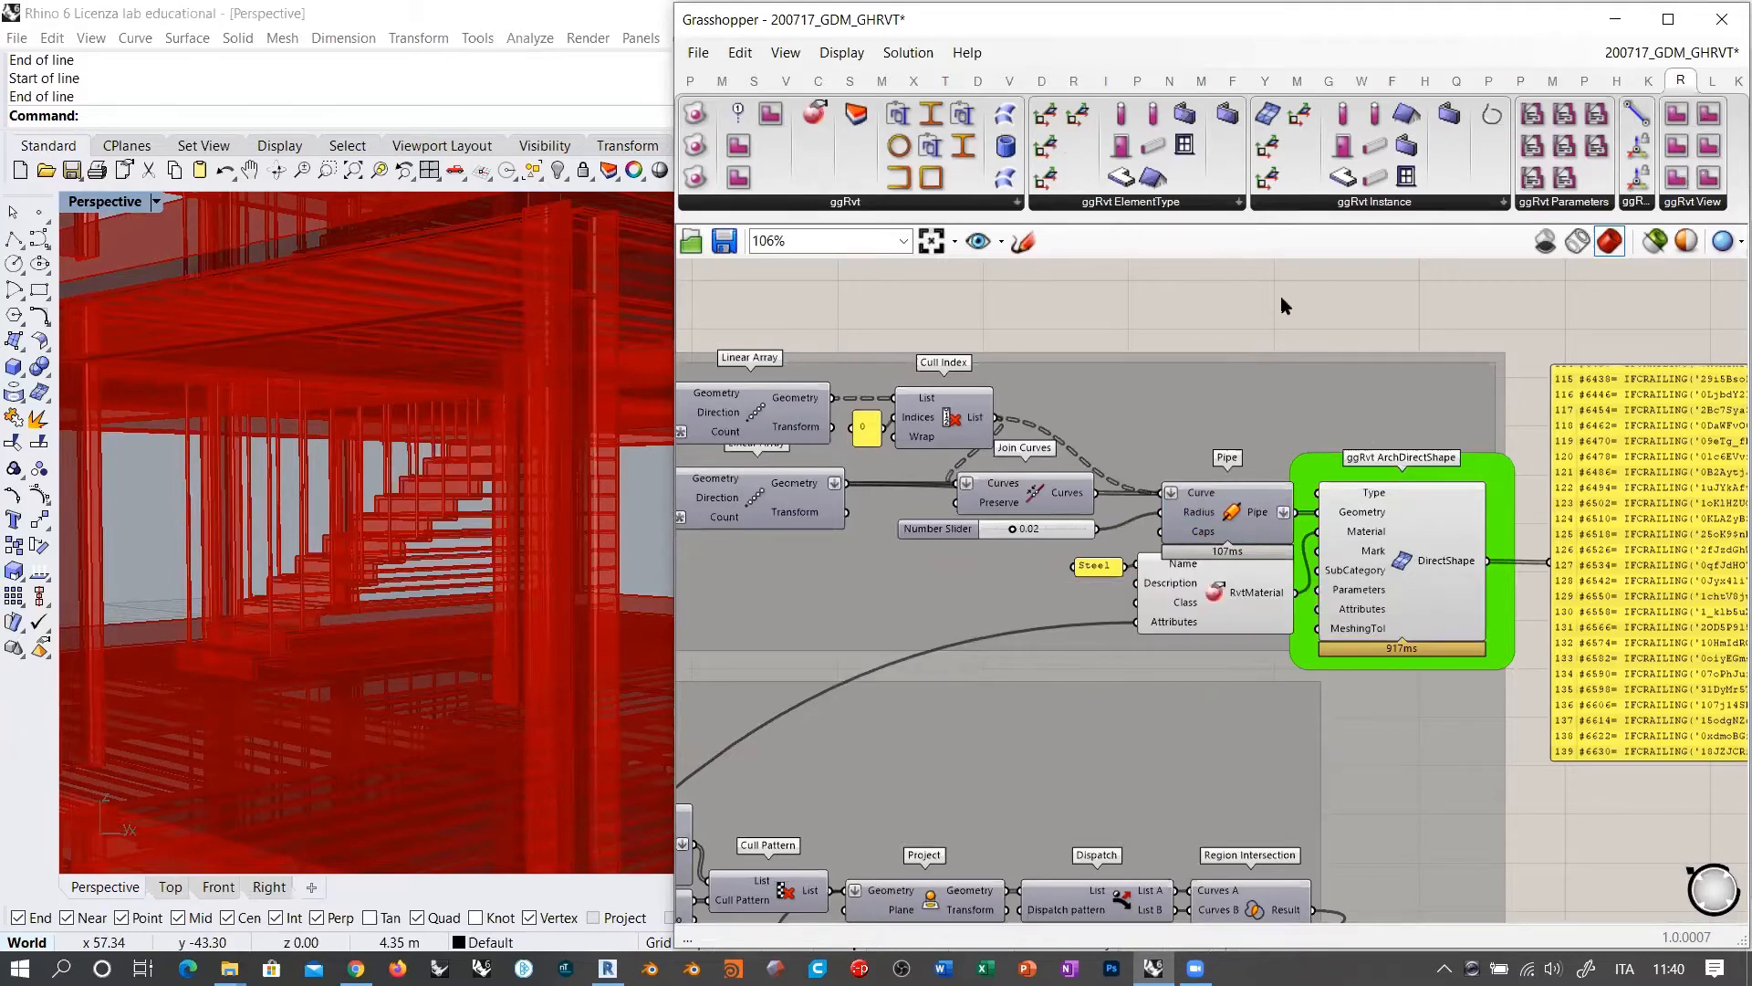
Step: Select the railings' ggRvt ArchDirectShape component and inspect its highlighted geometry across the building's storeys
left_click(1405, 560)
scroll(288, 579, "down", 6)
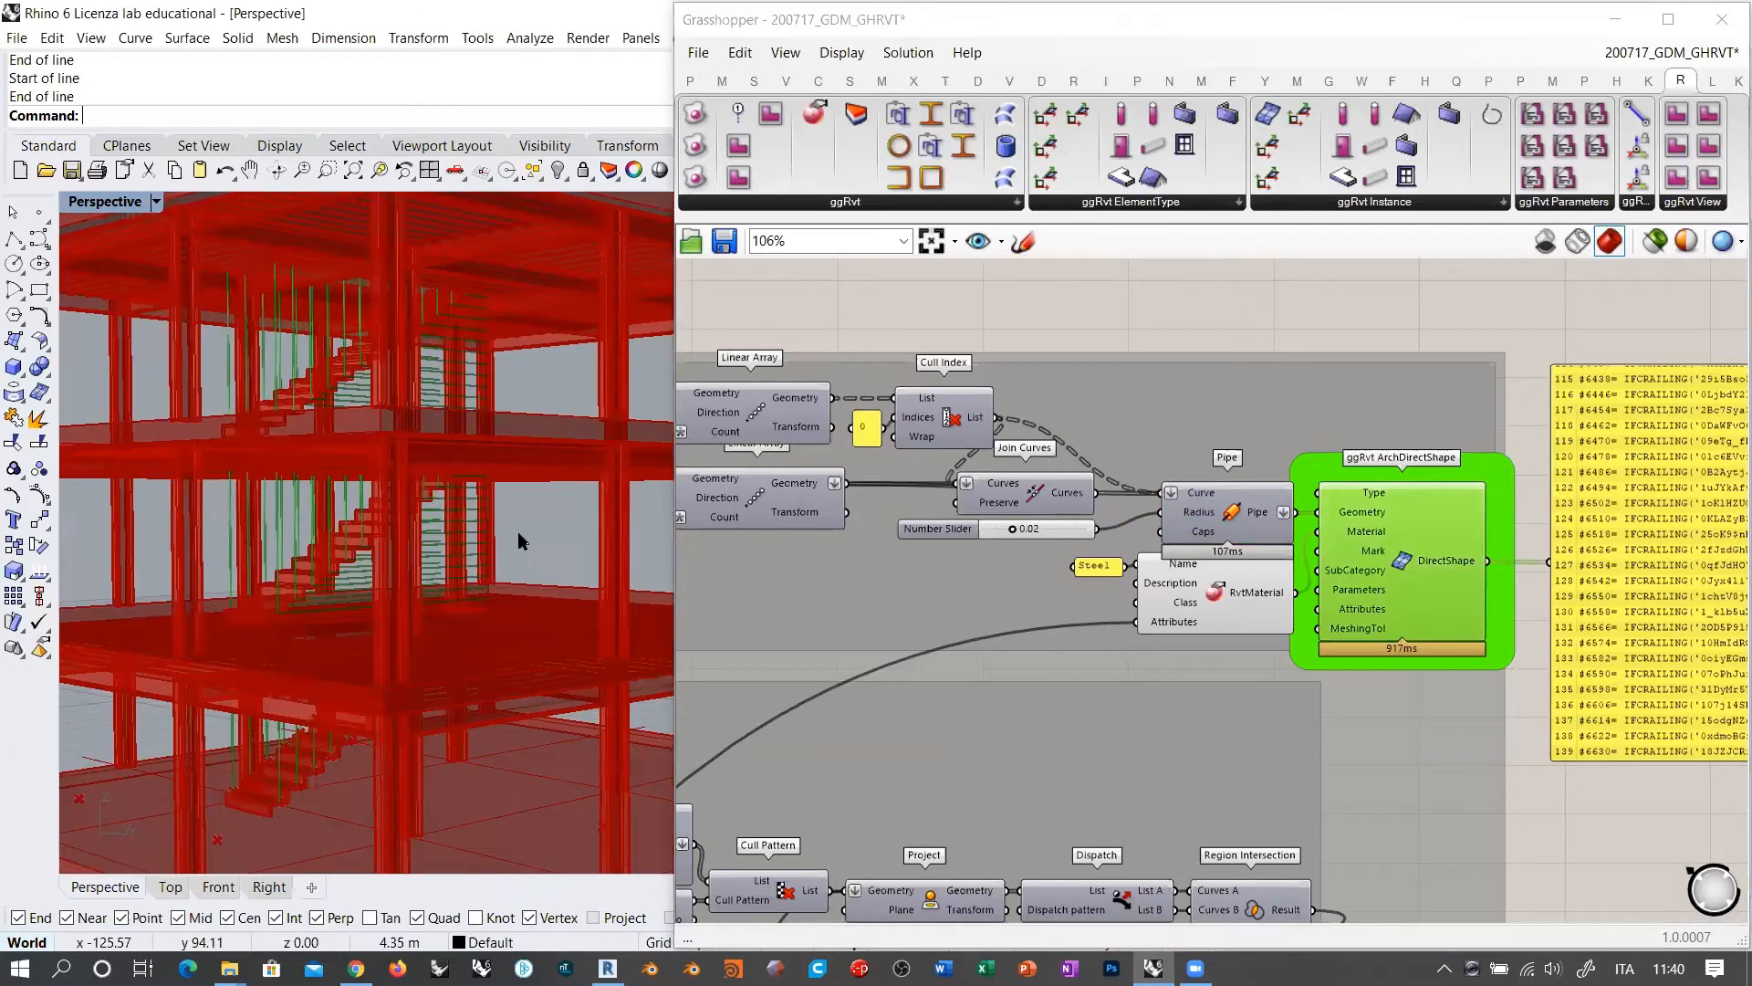
scroll(520, 542, "up", 3)
scroll(403, 478, "up", 3)
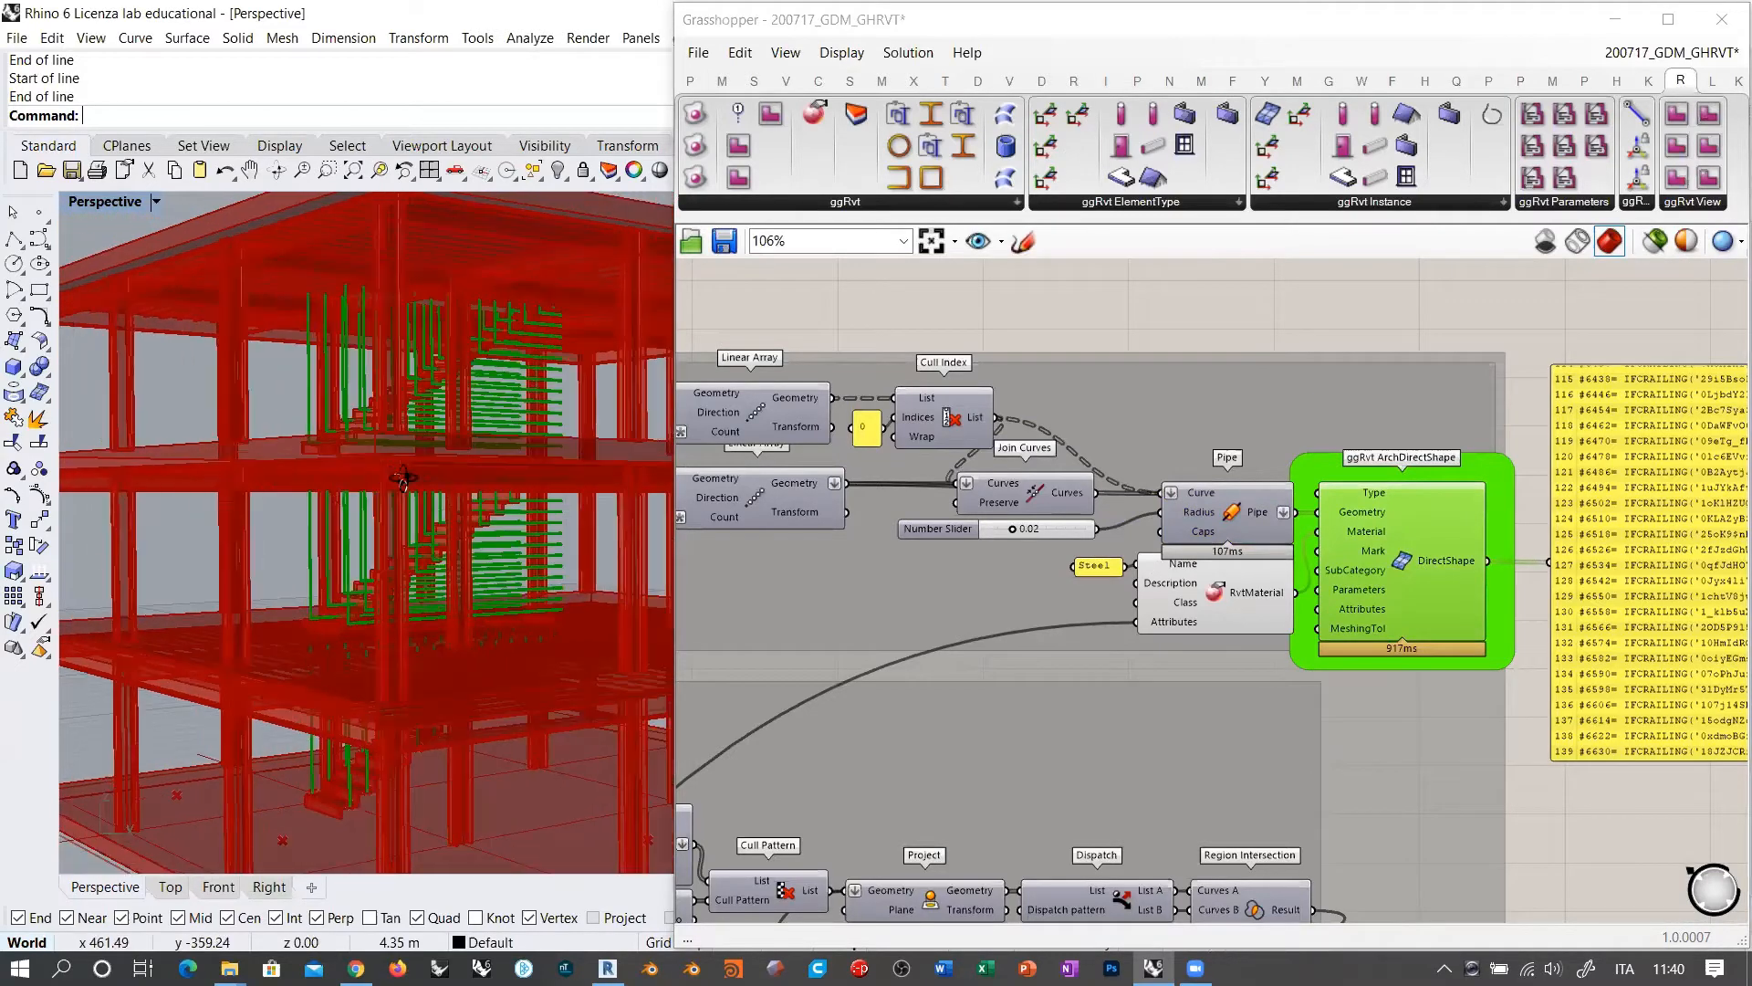
right_click_drag(402, 478, 480, 513)
scroll(478, 491, "down", 3)
scroll(478, 493, "up", 3)
scroll(459, 511, "down", 4)
Step: Hide the preview of the railings' ggRvt ArchDirectShape component
left_click(1411, 557)
key("ctrl+q")
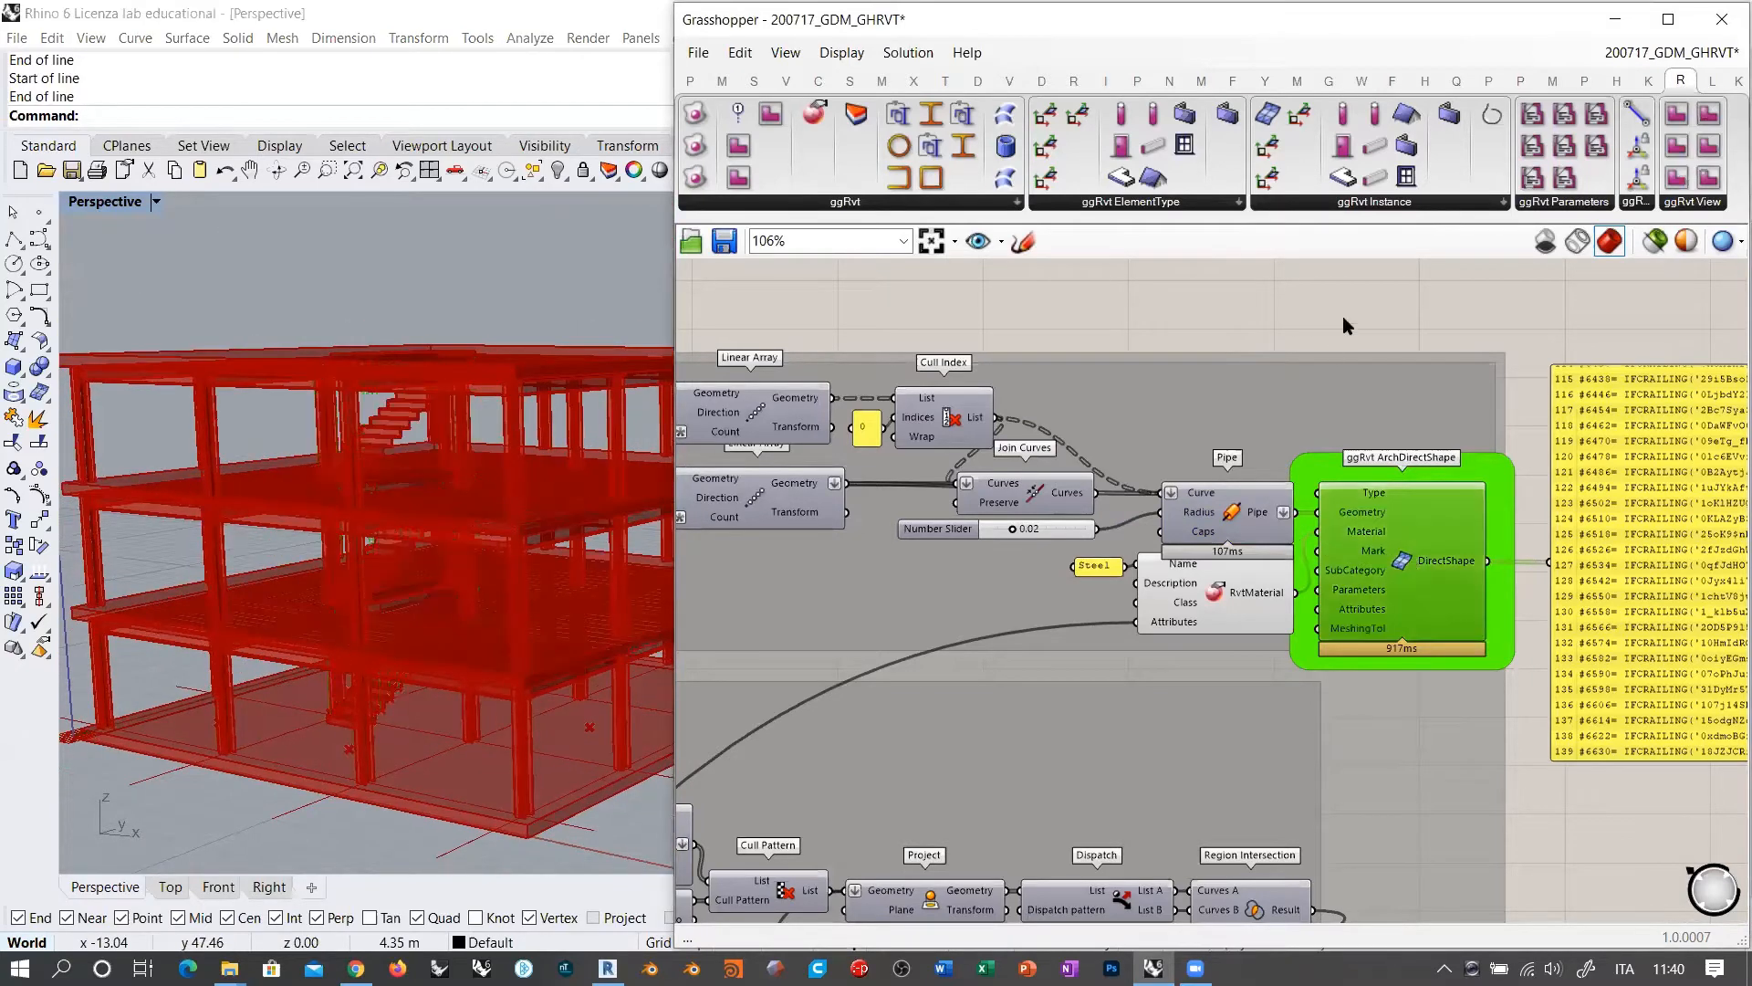
scroll(1423, 339, "down", 3)
left_click(1306, 529)
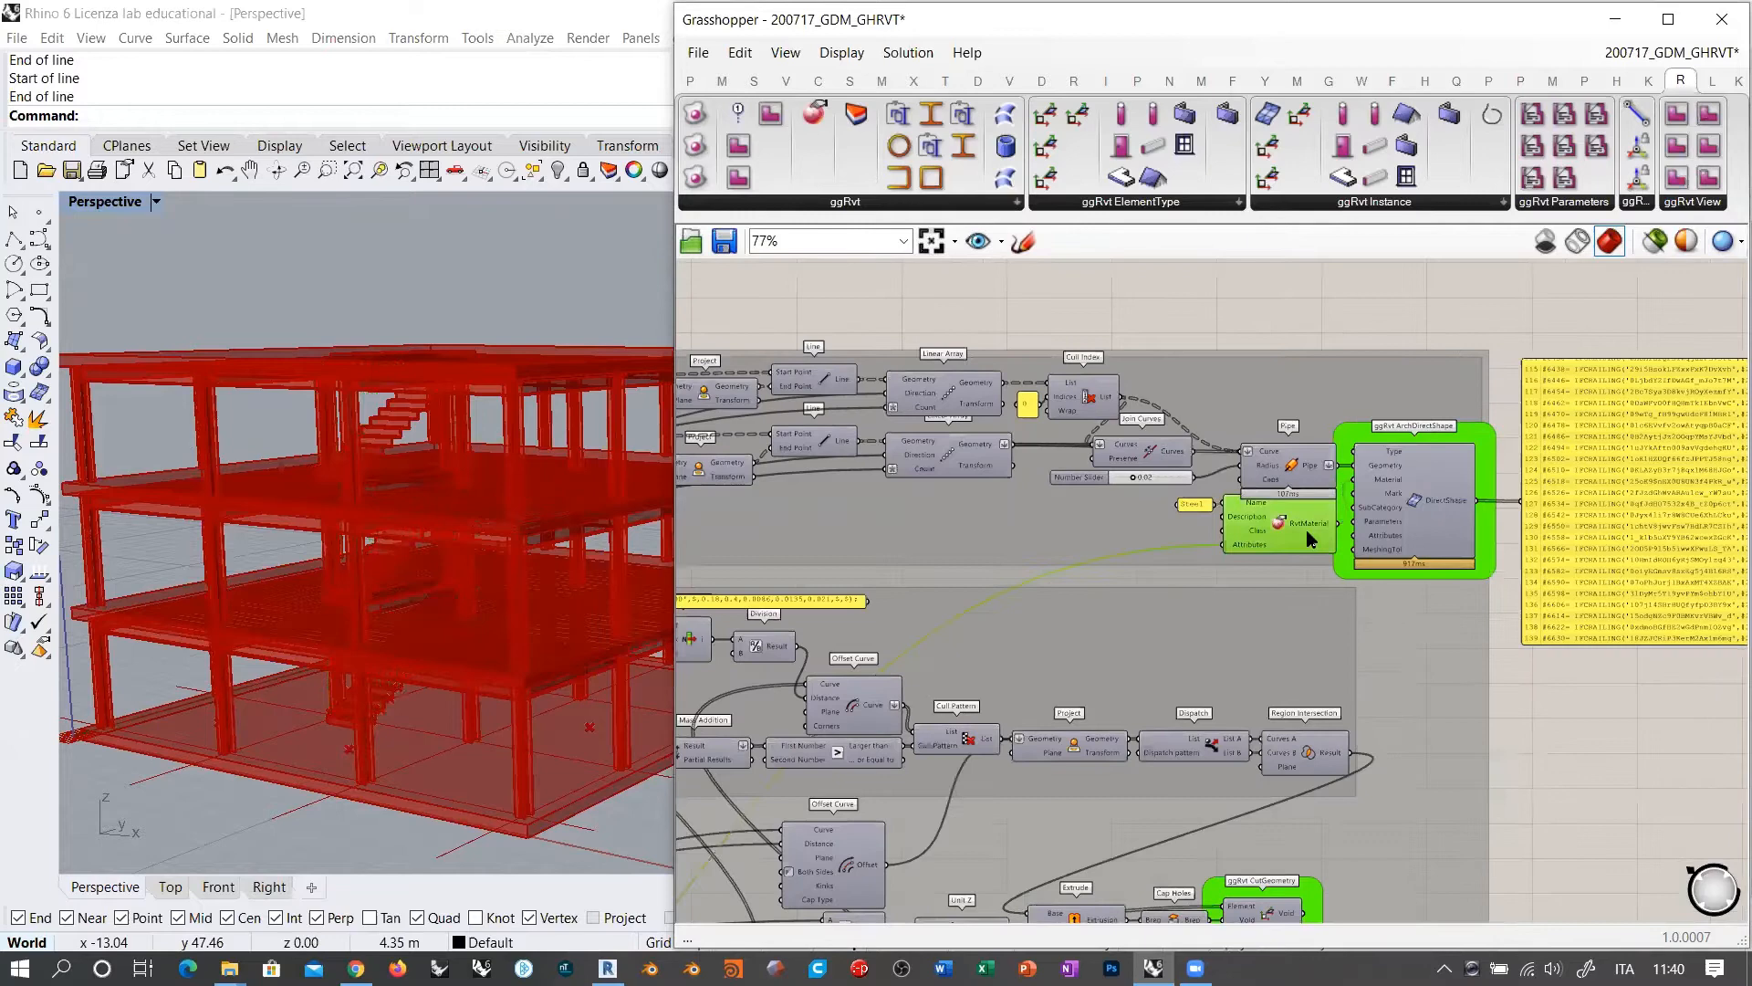
left_click(1415, 339)
Step: Switch the model to the Top view with wireframe preview and focus on the staircase
left_click(170, 886)
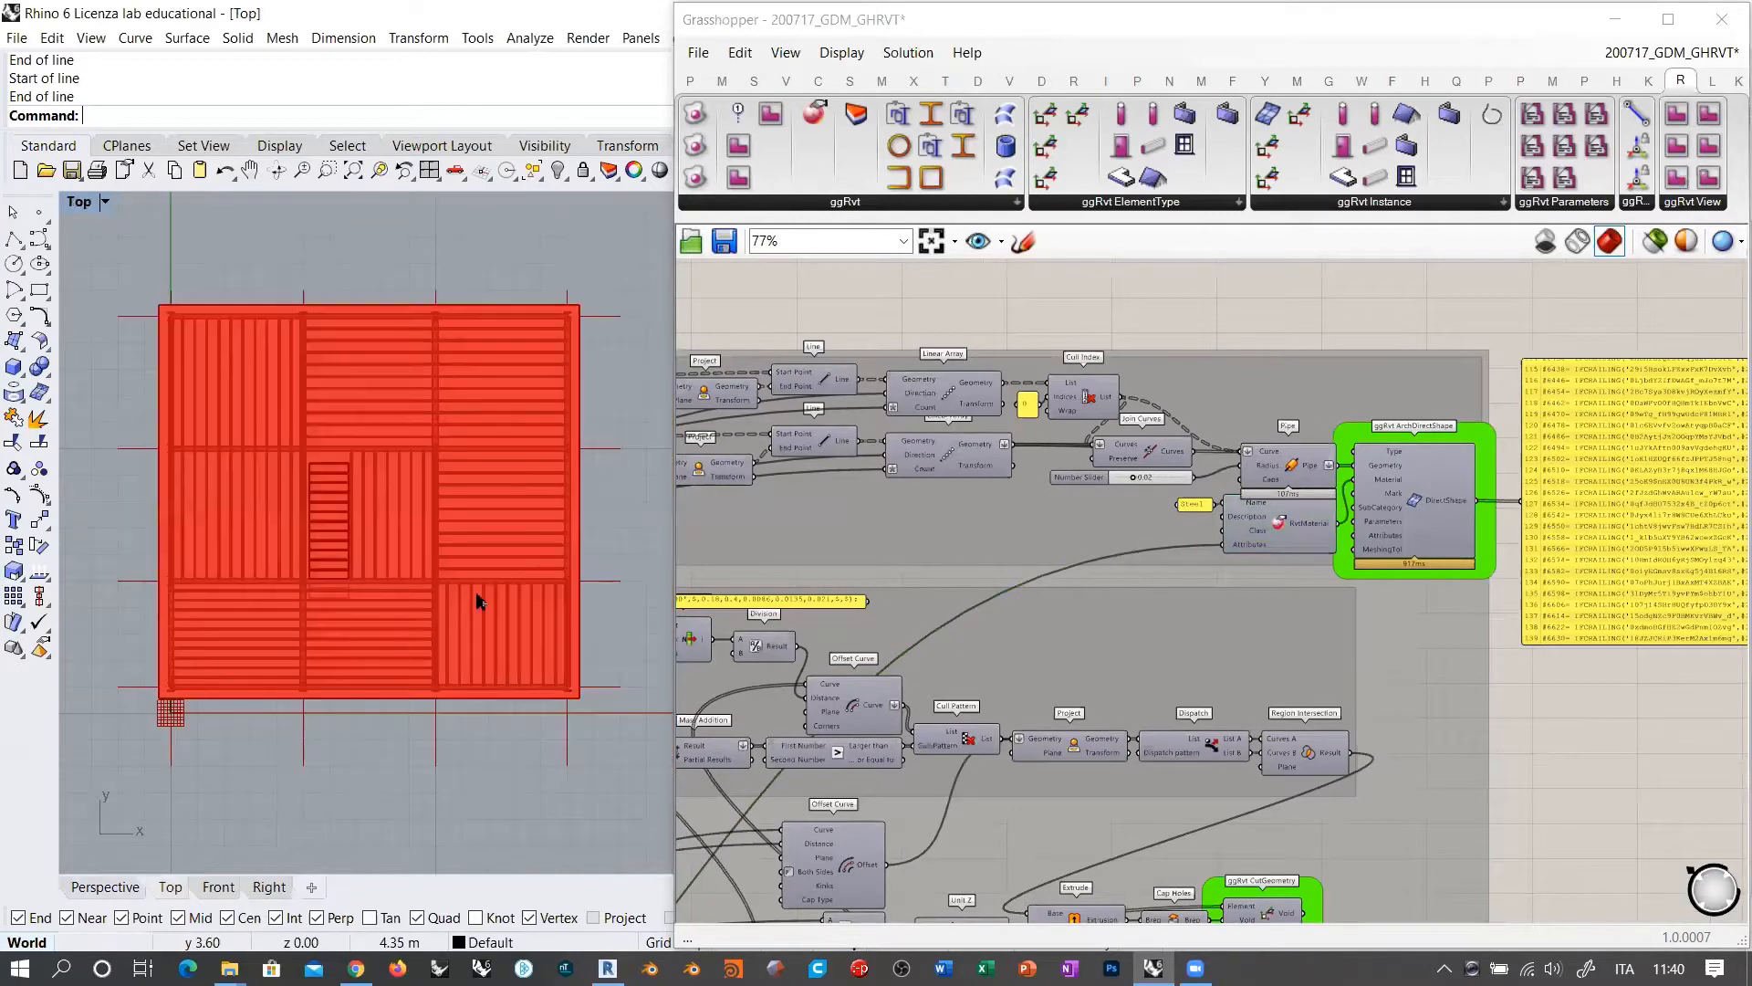
left_click(1577, 240)
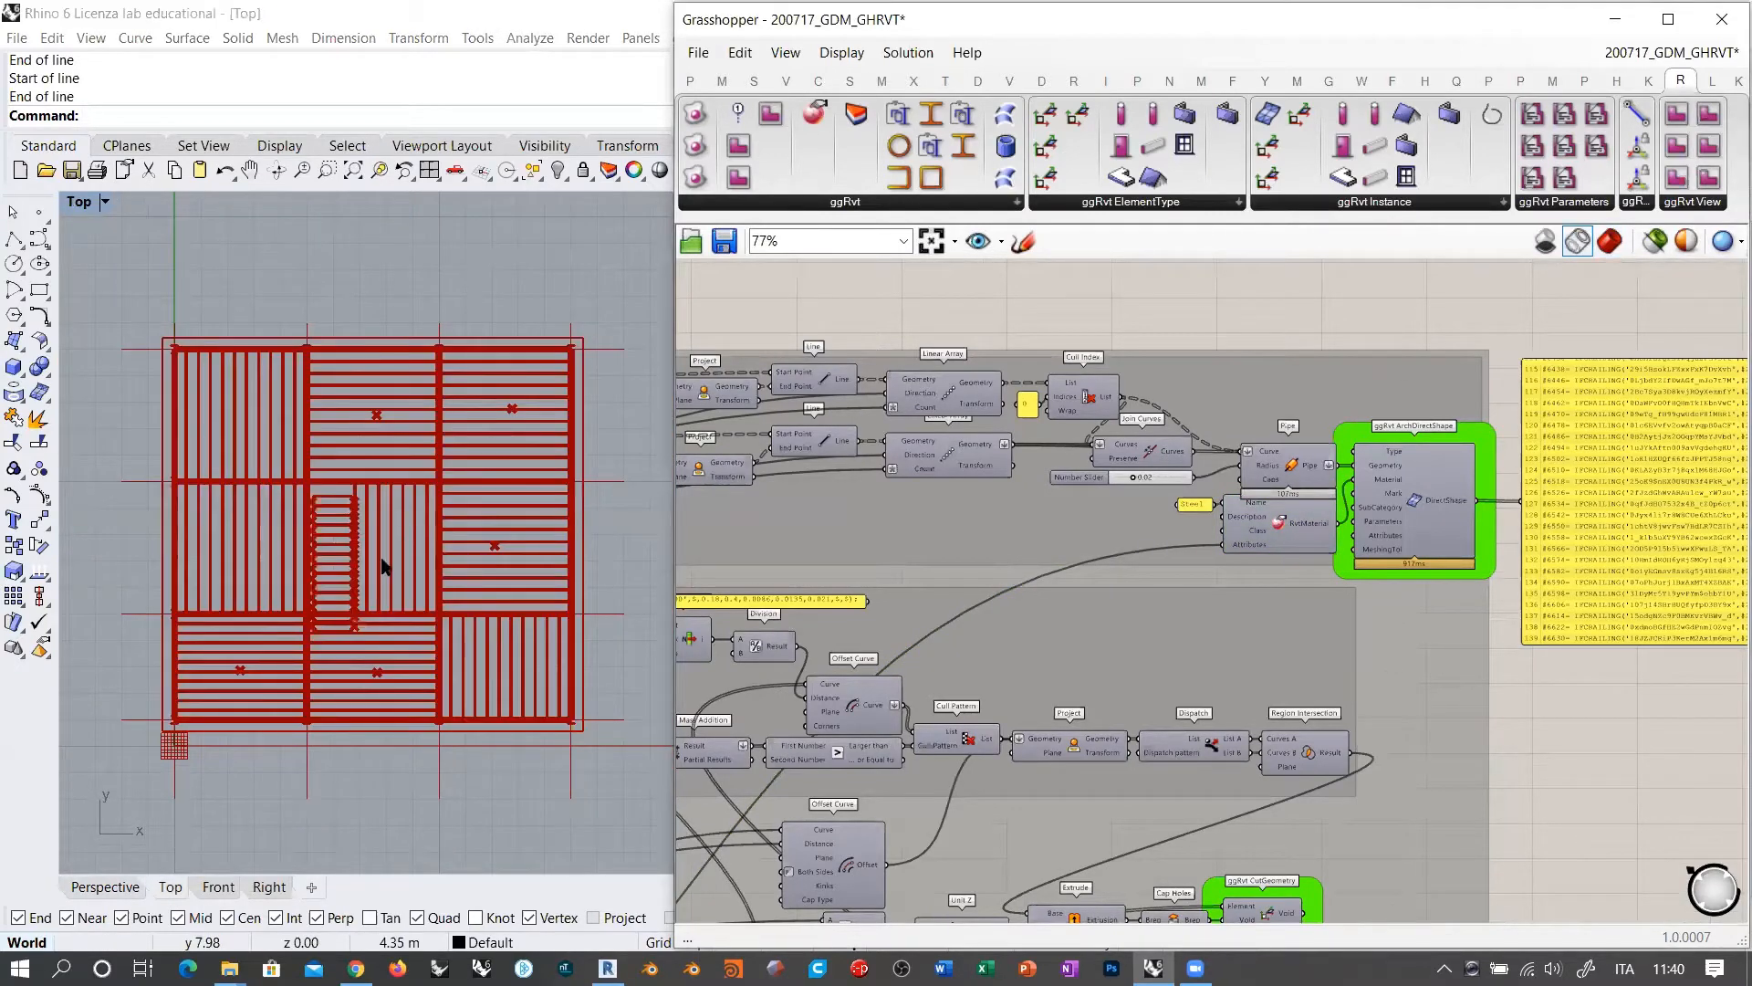
right_click_drag(338, 557, 343, 483)
scroll(343, 482, "up", 12)
Step: Hide the preview of the Move component in the railing group to remove its points beside the stair
right_click_drag(950, 534, 1317, 549)
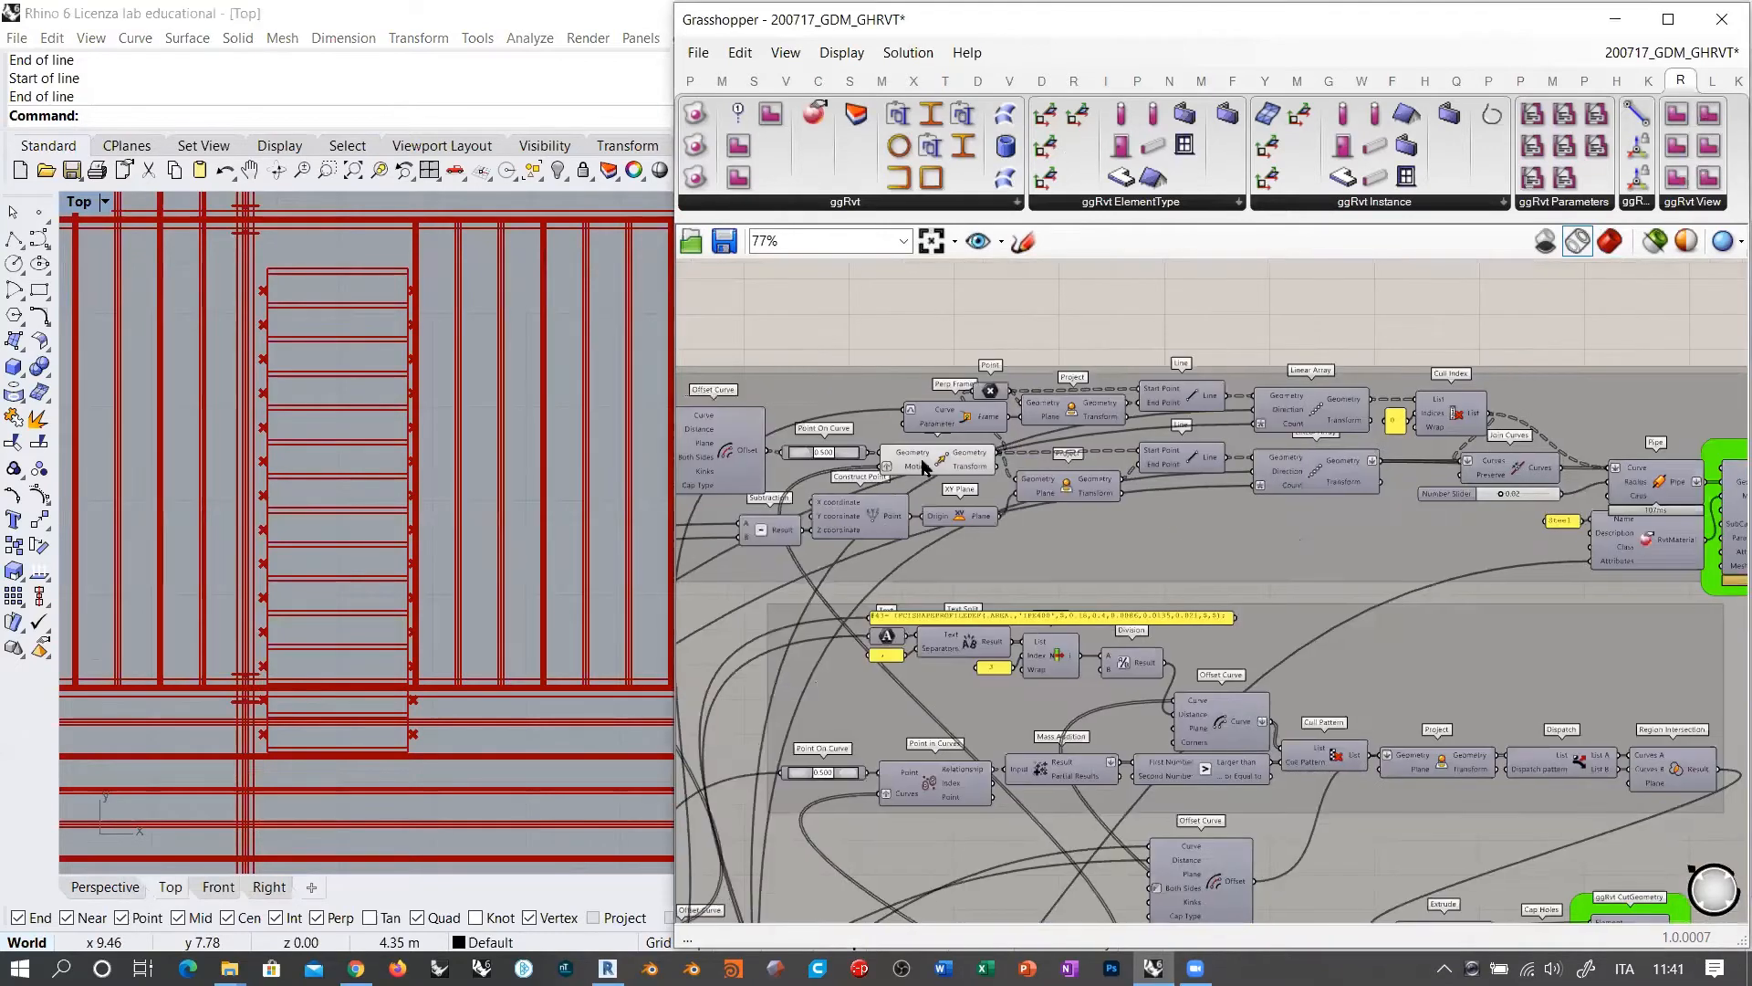
left_click(931, 461)
key("ctrl+q")
left_click(971, 309)
right_click_drag(370, 317, 328, 344)
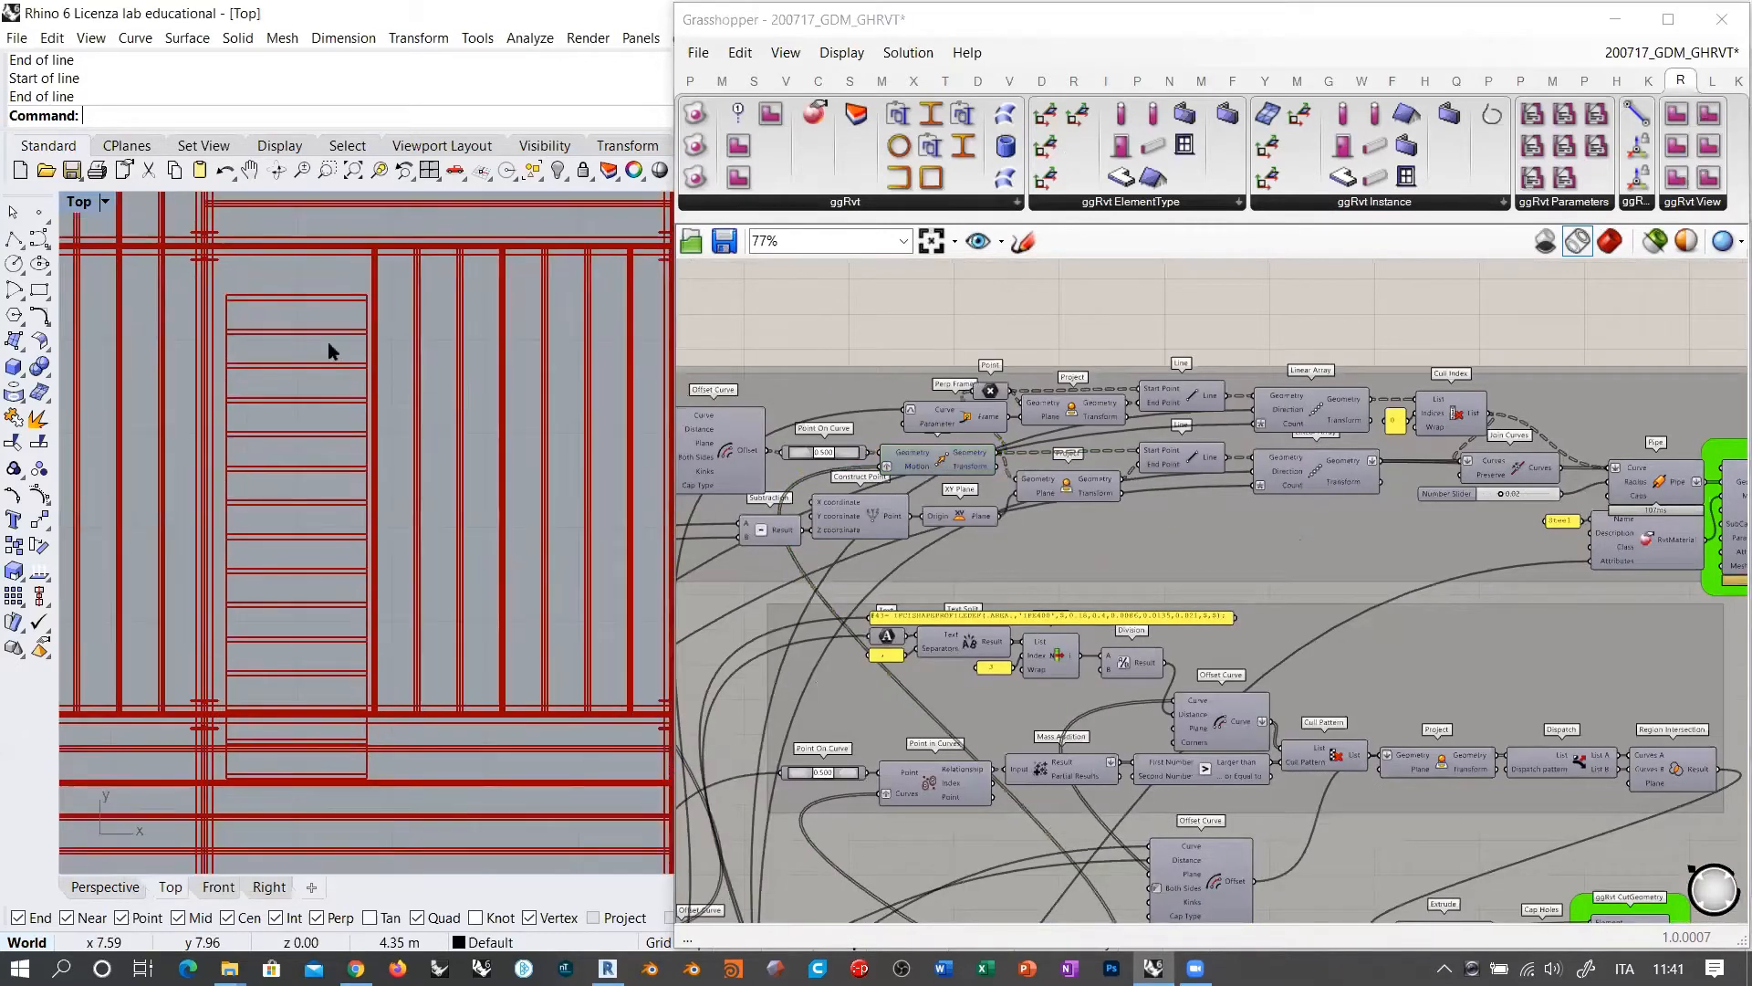
Step: Examine the beam layout in plan and locate the Point parameter feeding Point in Curves in the blue beams group
scroll(330, 352, "down", 3)
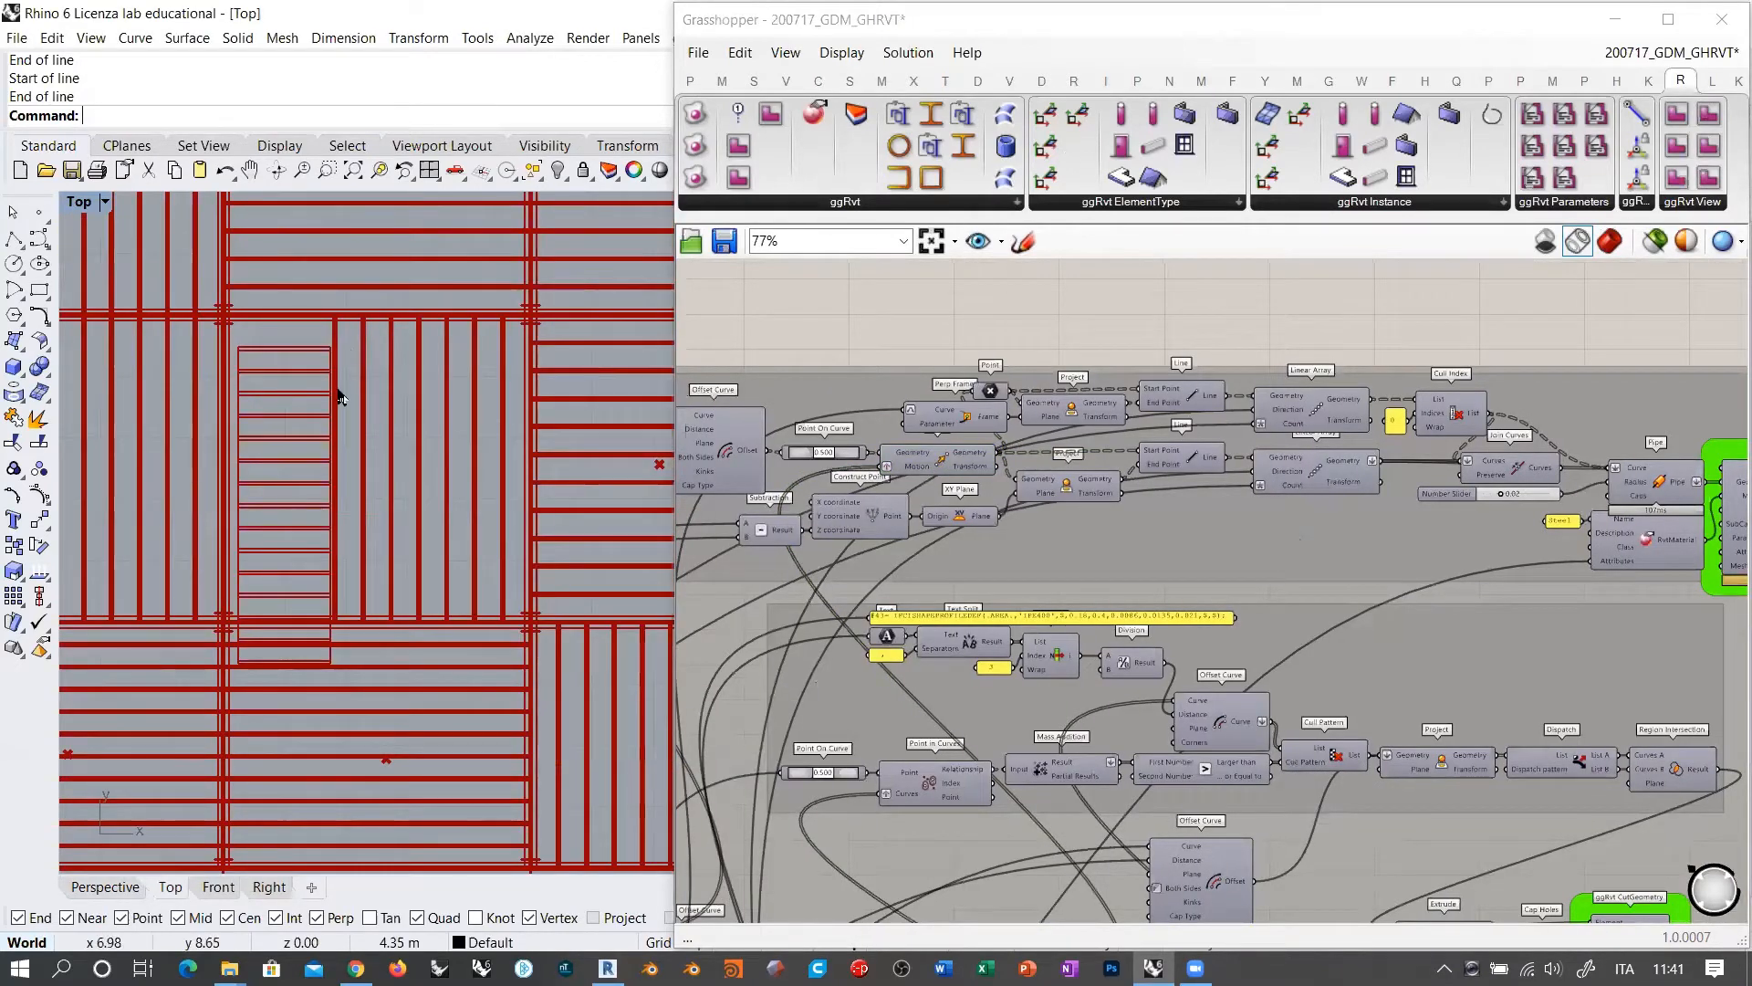
scroll(388, 497, "down", 5)
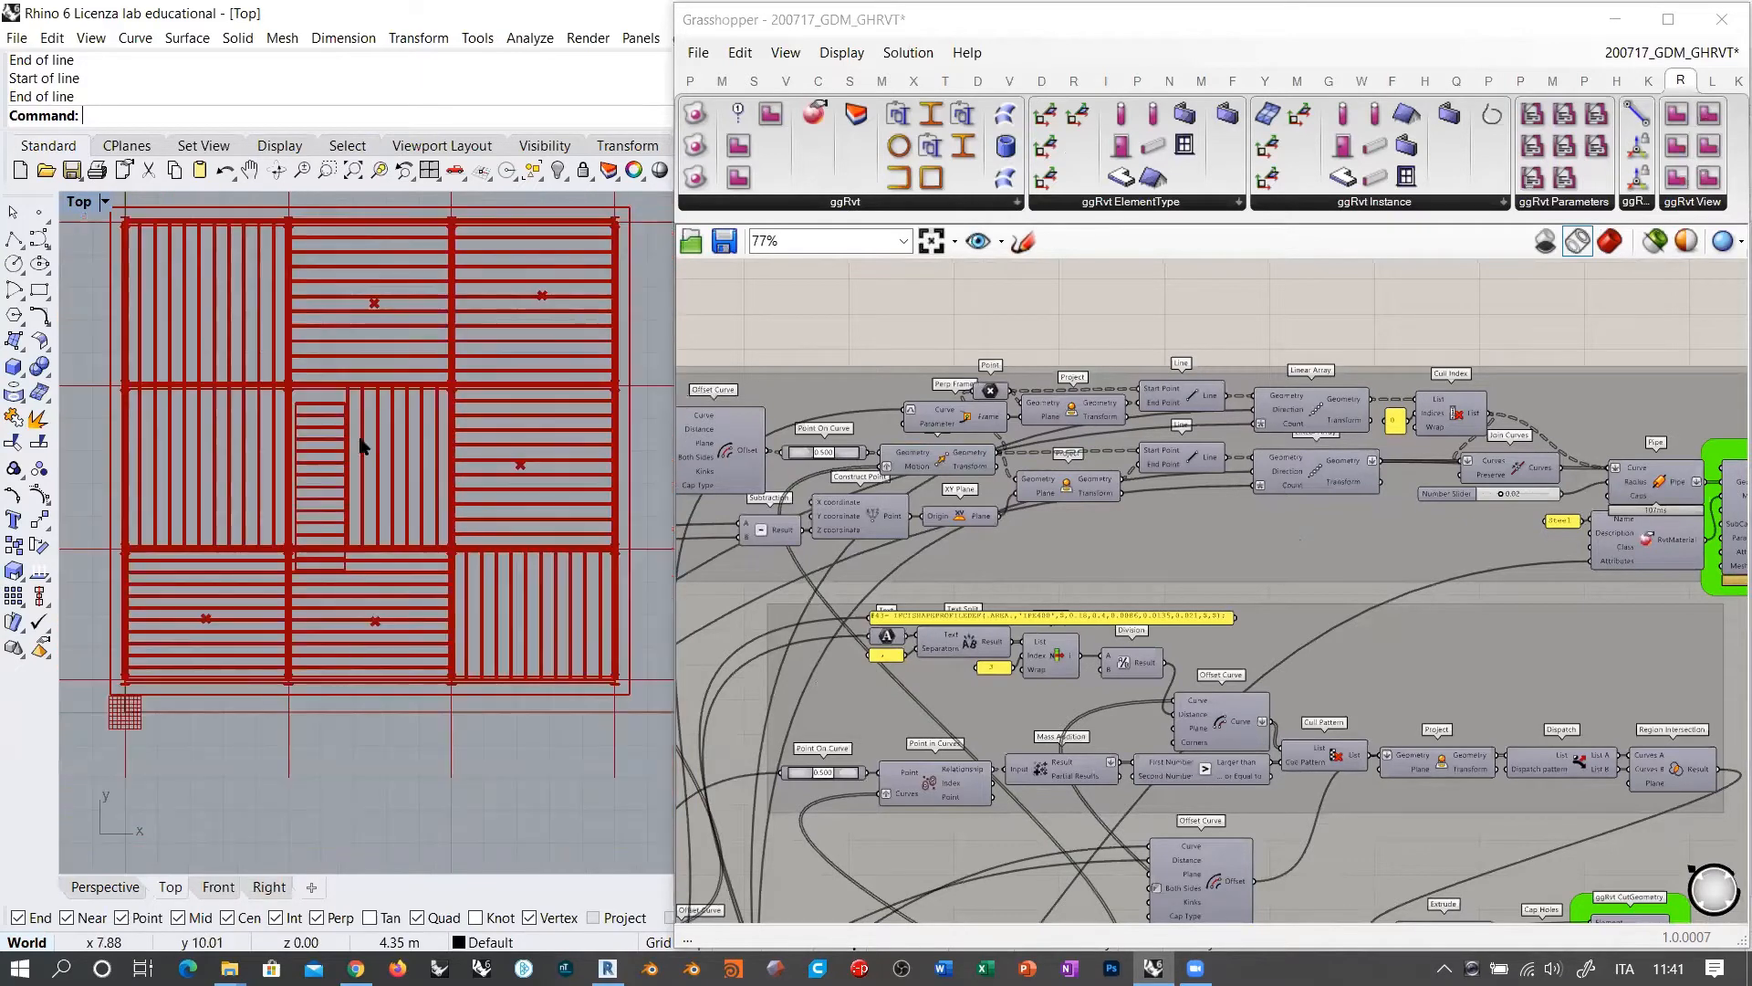
right_click_drag(324, 461, 317, 507)
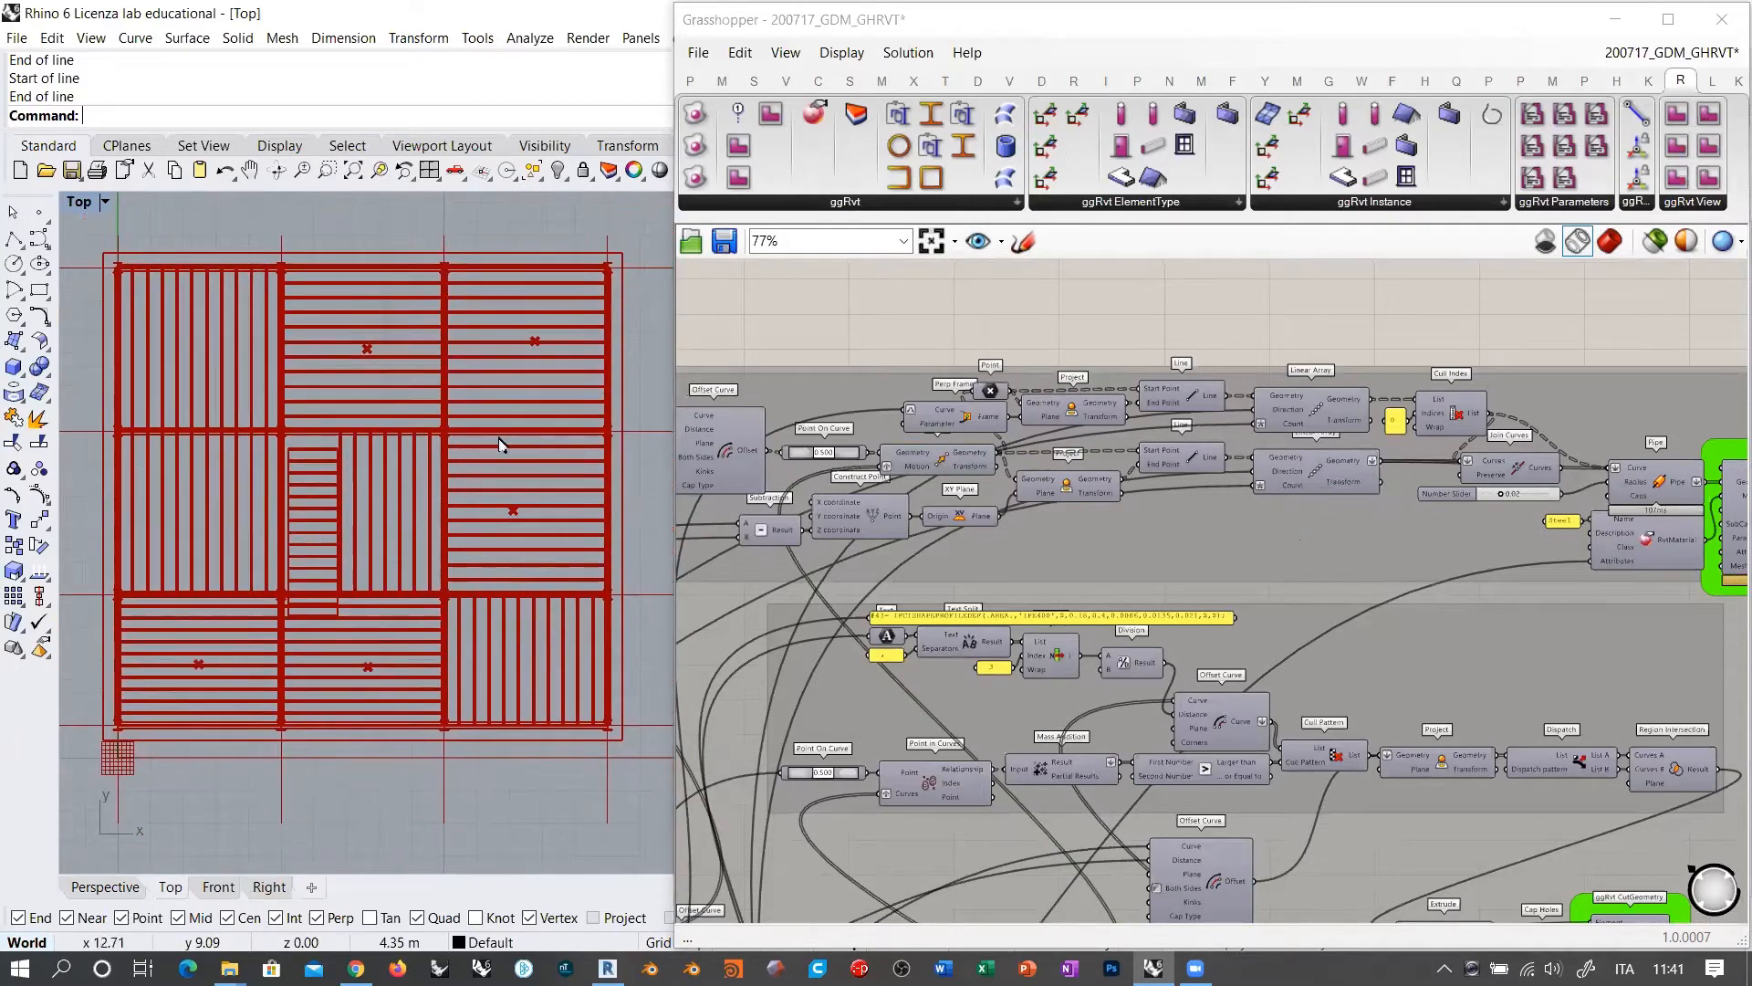
right_click_drag(438, 461, 457, 461)
right_click_drag(1178, 512, 1221, 458)
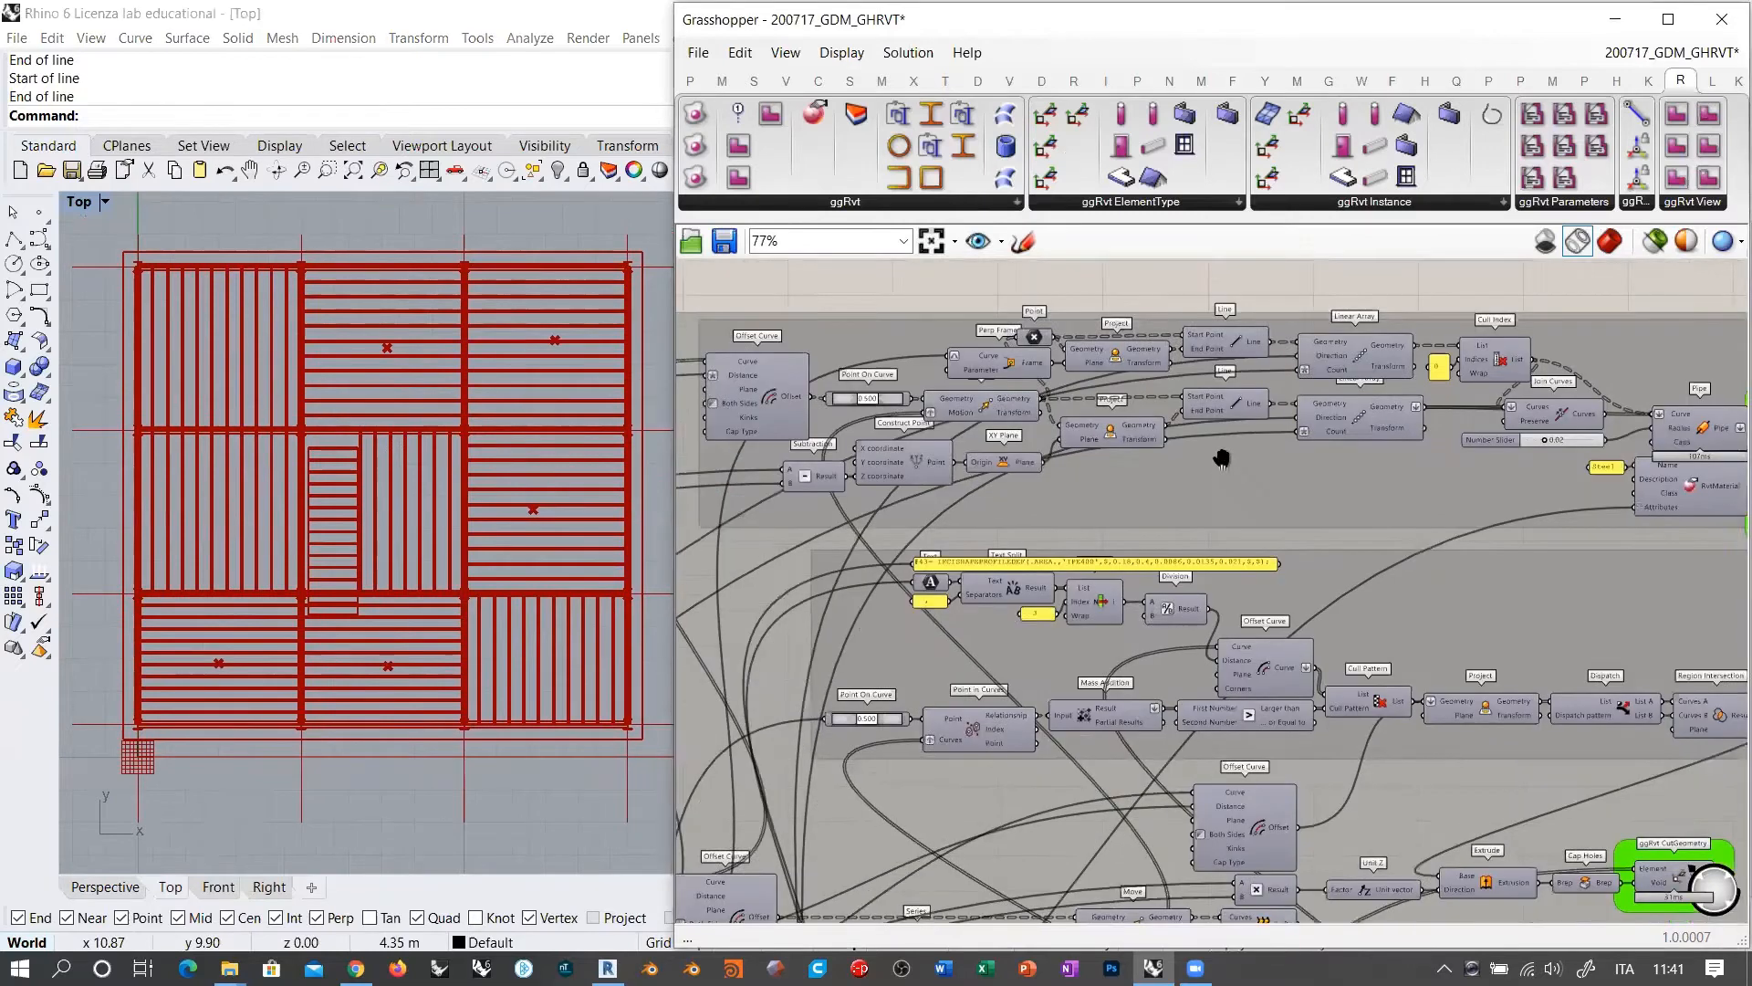
scroll(1104, 454, "down", 4)
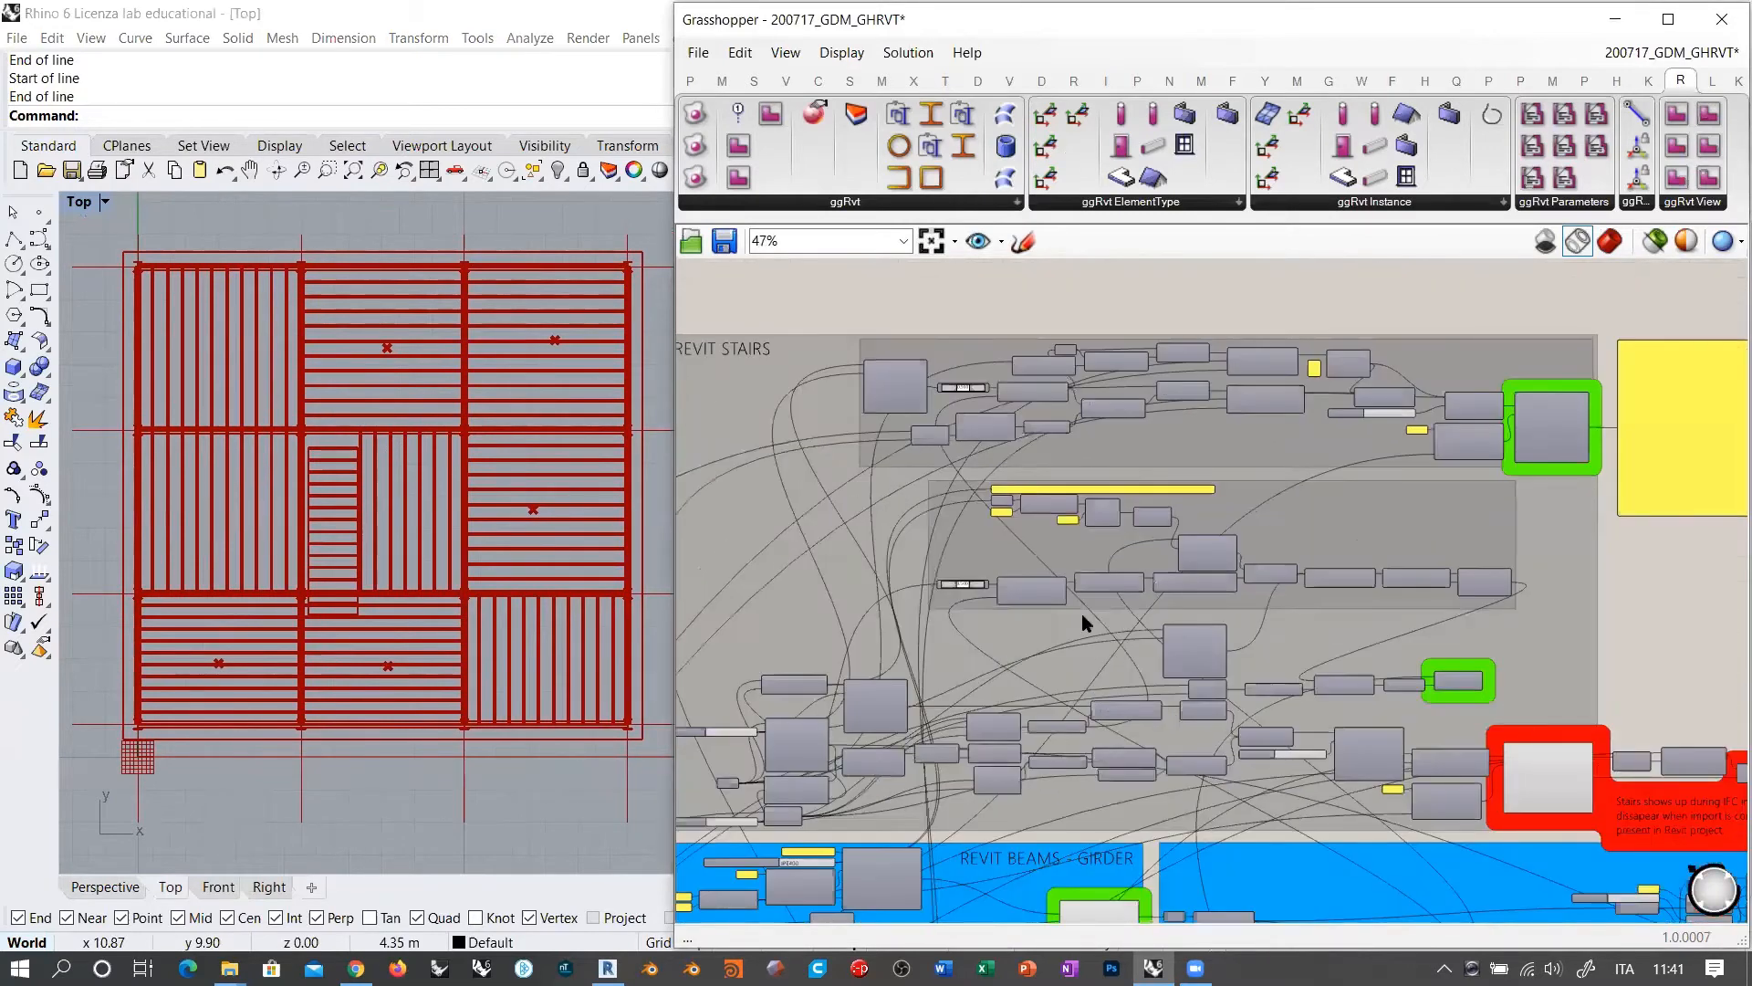
right_click_drag(1023, 616, 1089, 525)
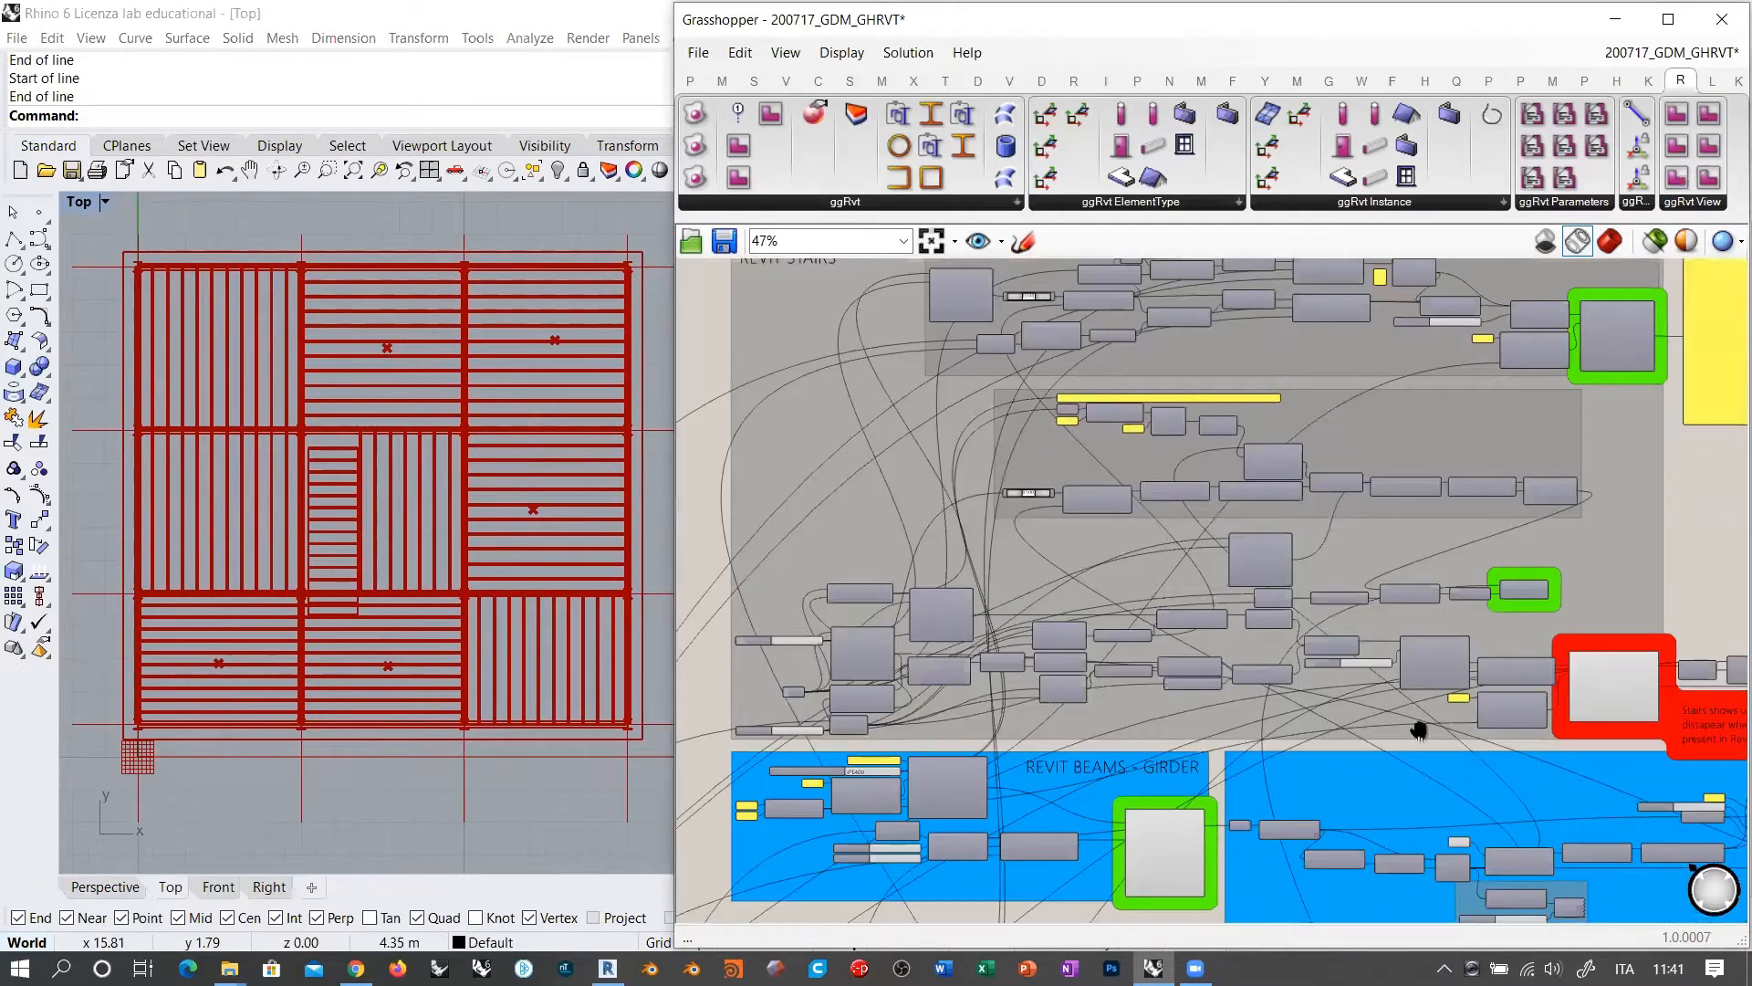
scroll(946, 633, "up", 6)
left_click(936, 493)
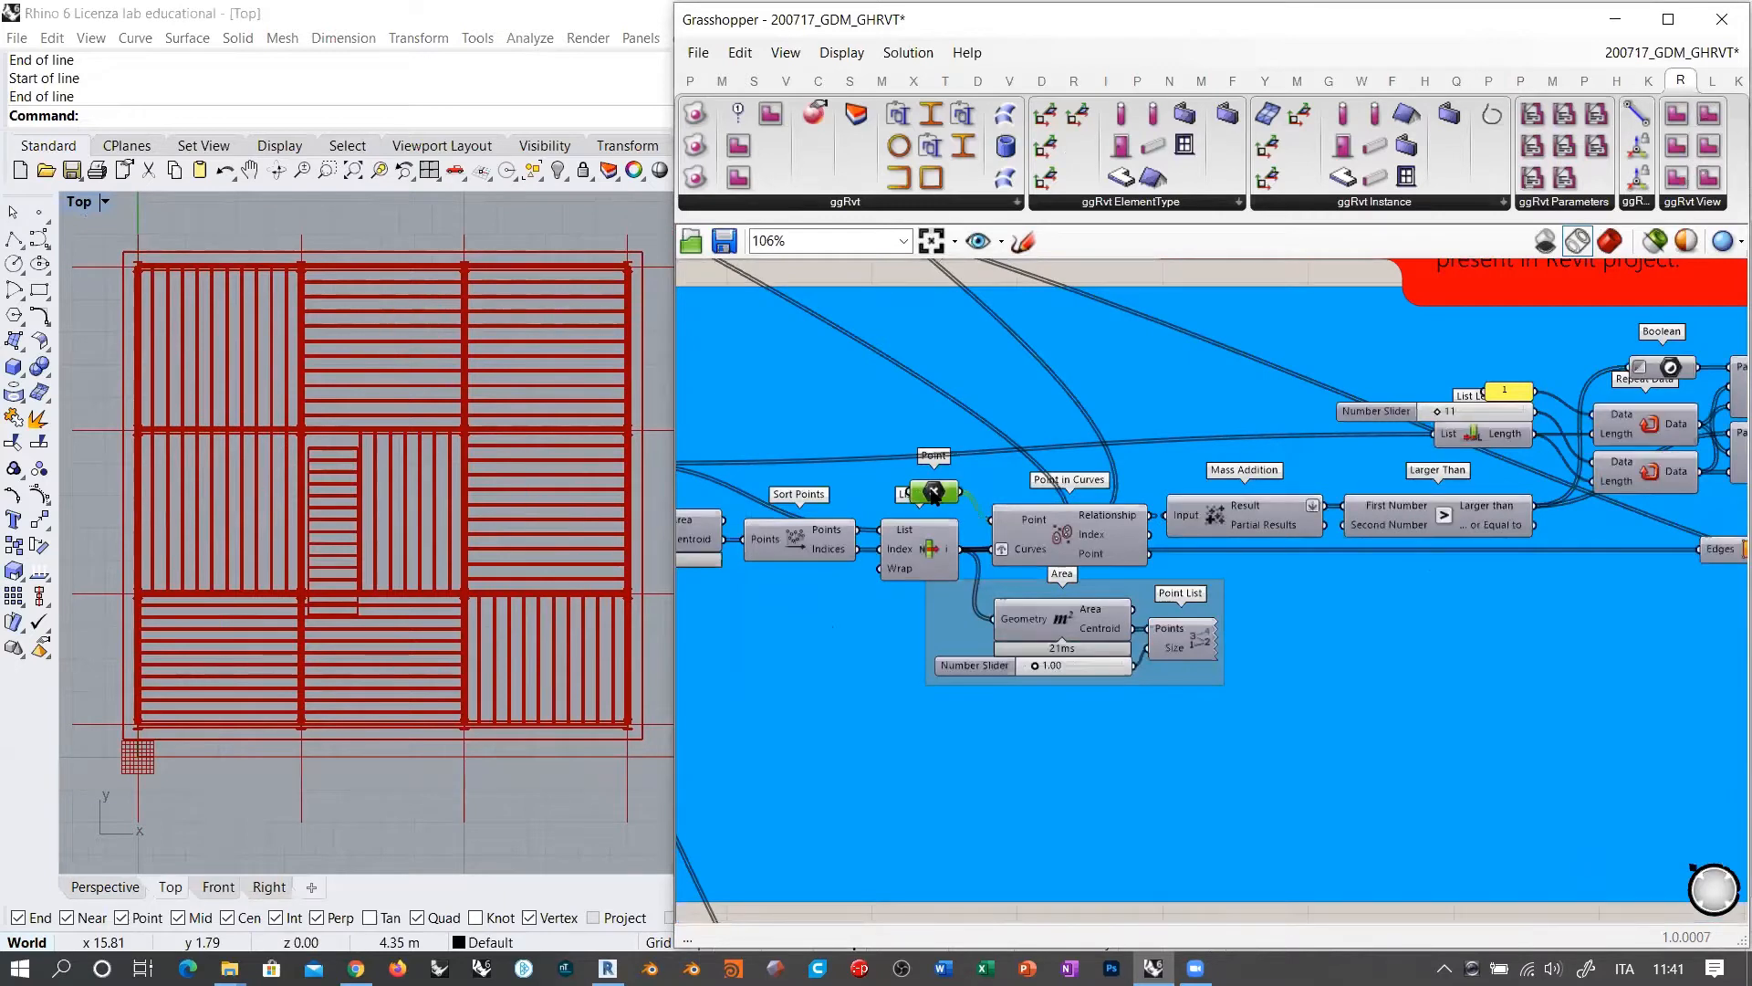
left_click(982, 516)
left_click(936, 495)
left_click(861, 481)
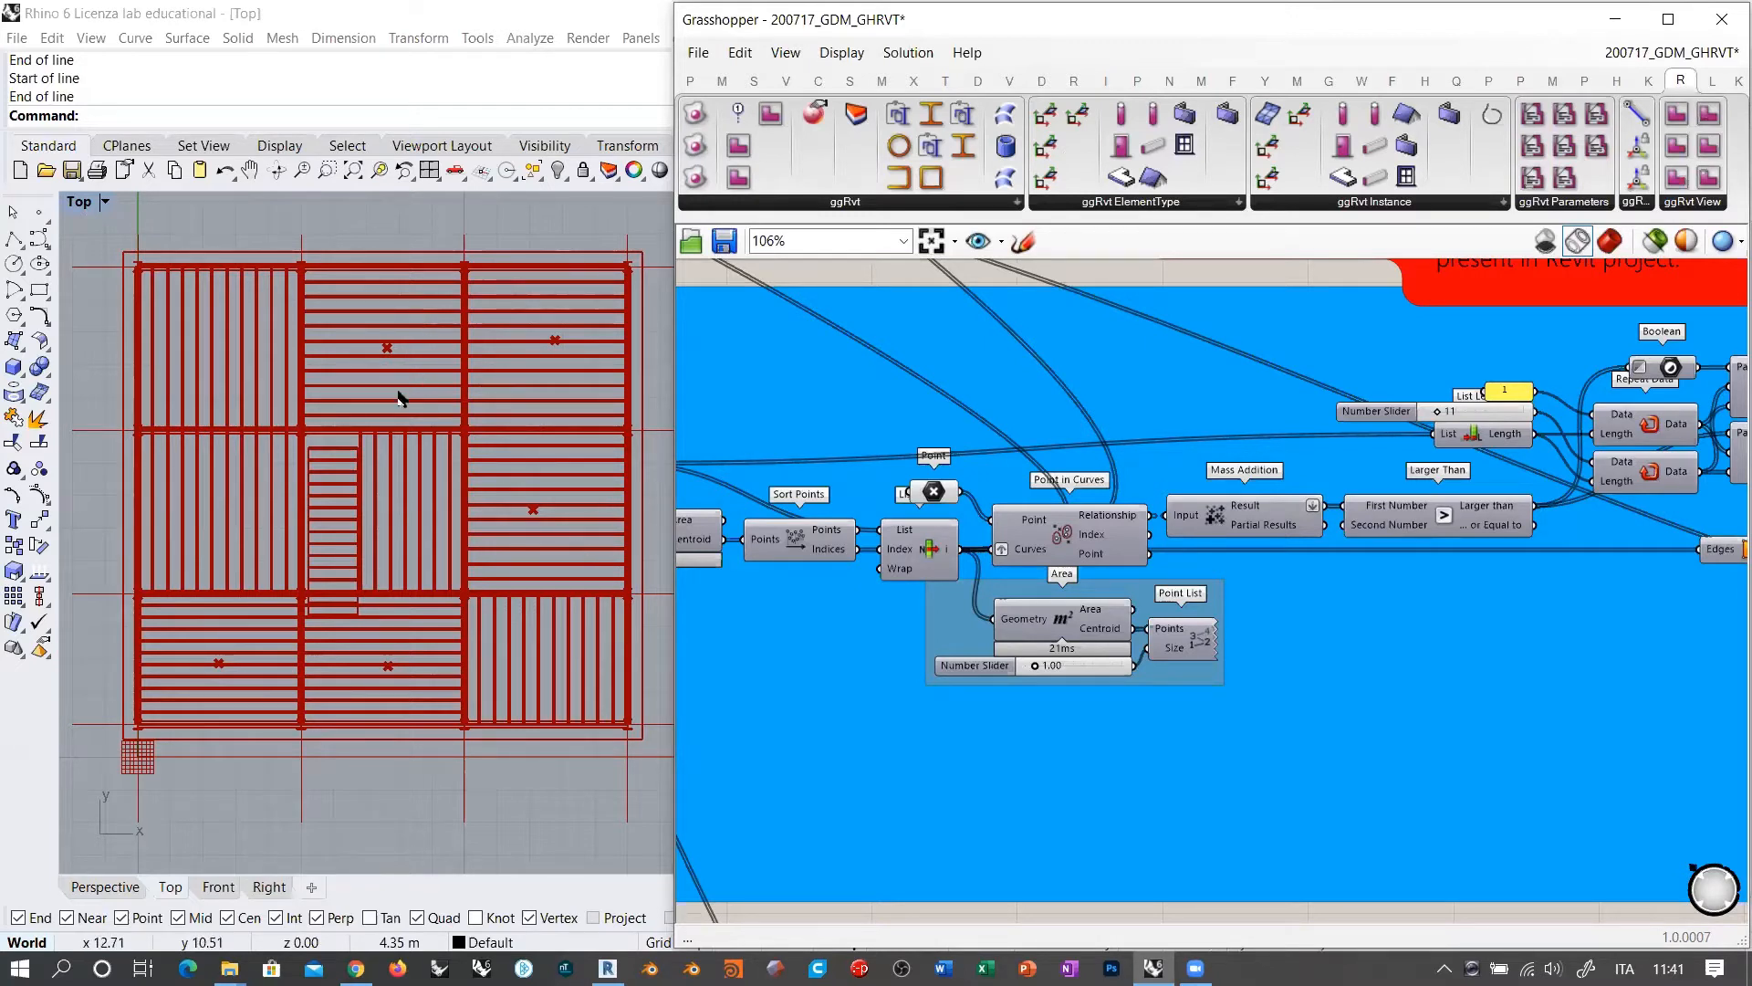
Step: Set six new points for the Point parameter, one each in the middle-left, lower-left, lower-centre, middle-right, upper-right and upper-centre bays
right_click(933, 494)
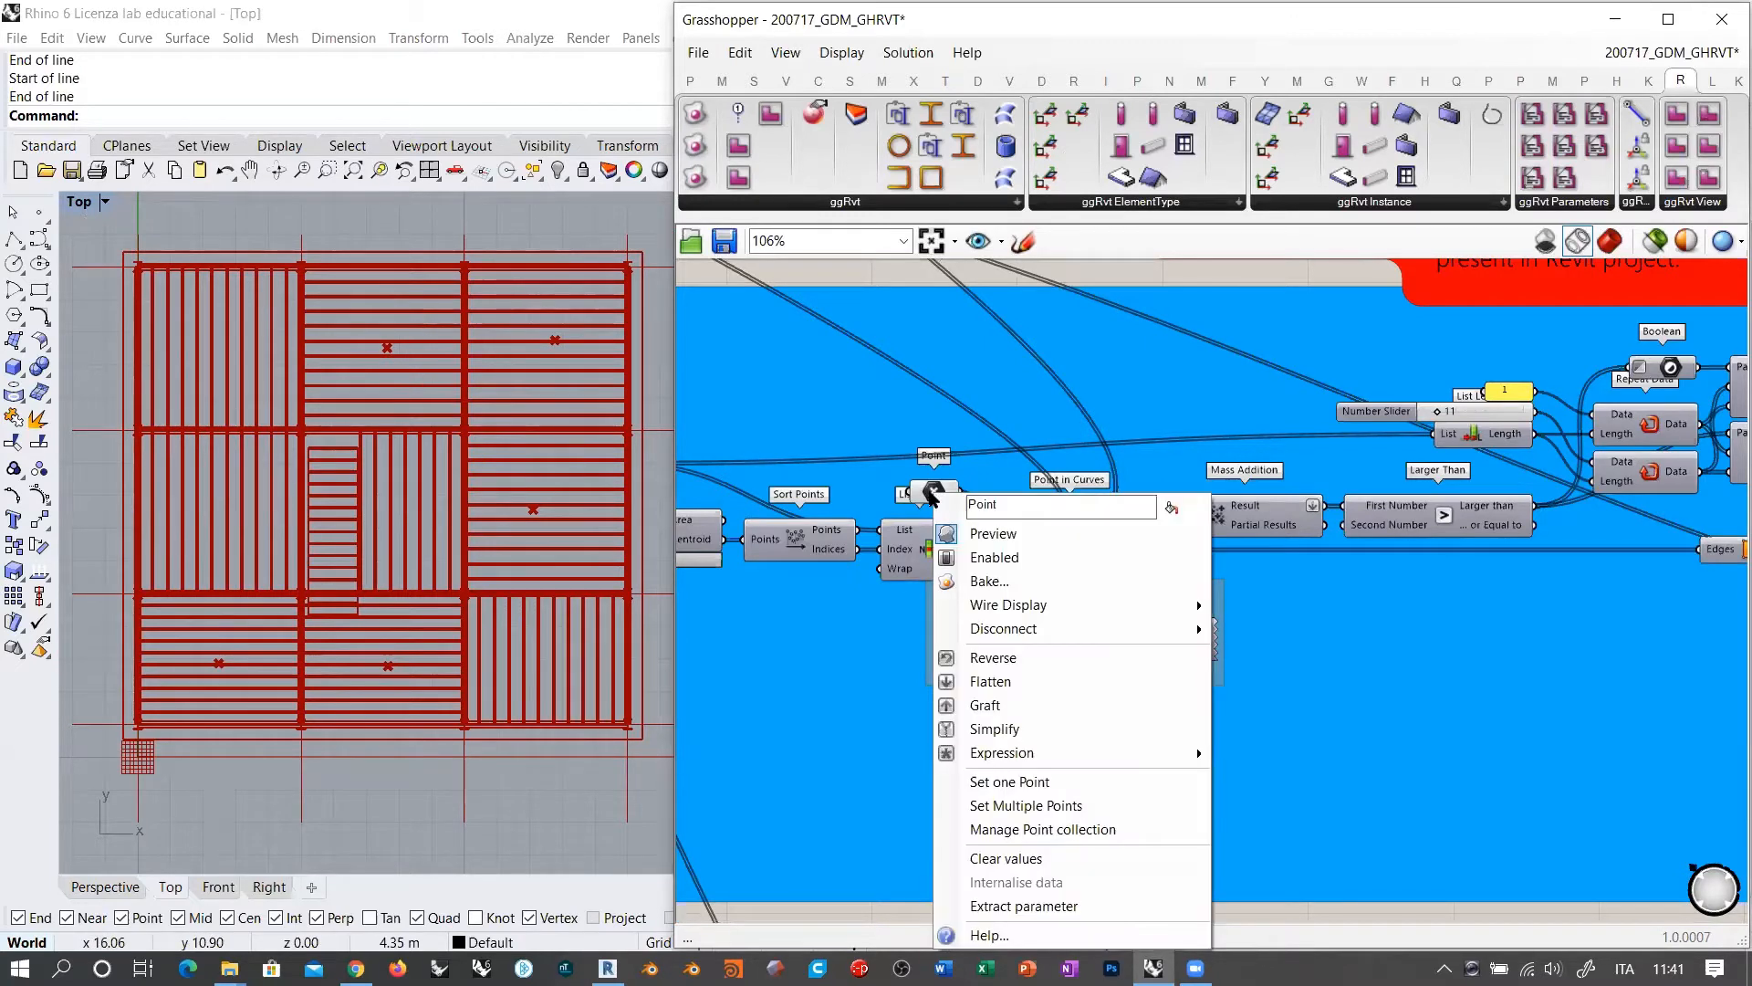
left_click(991, 808)
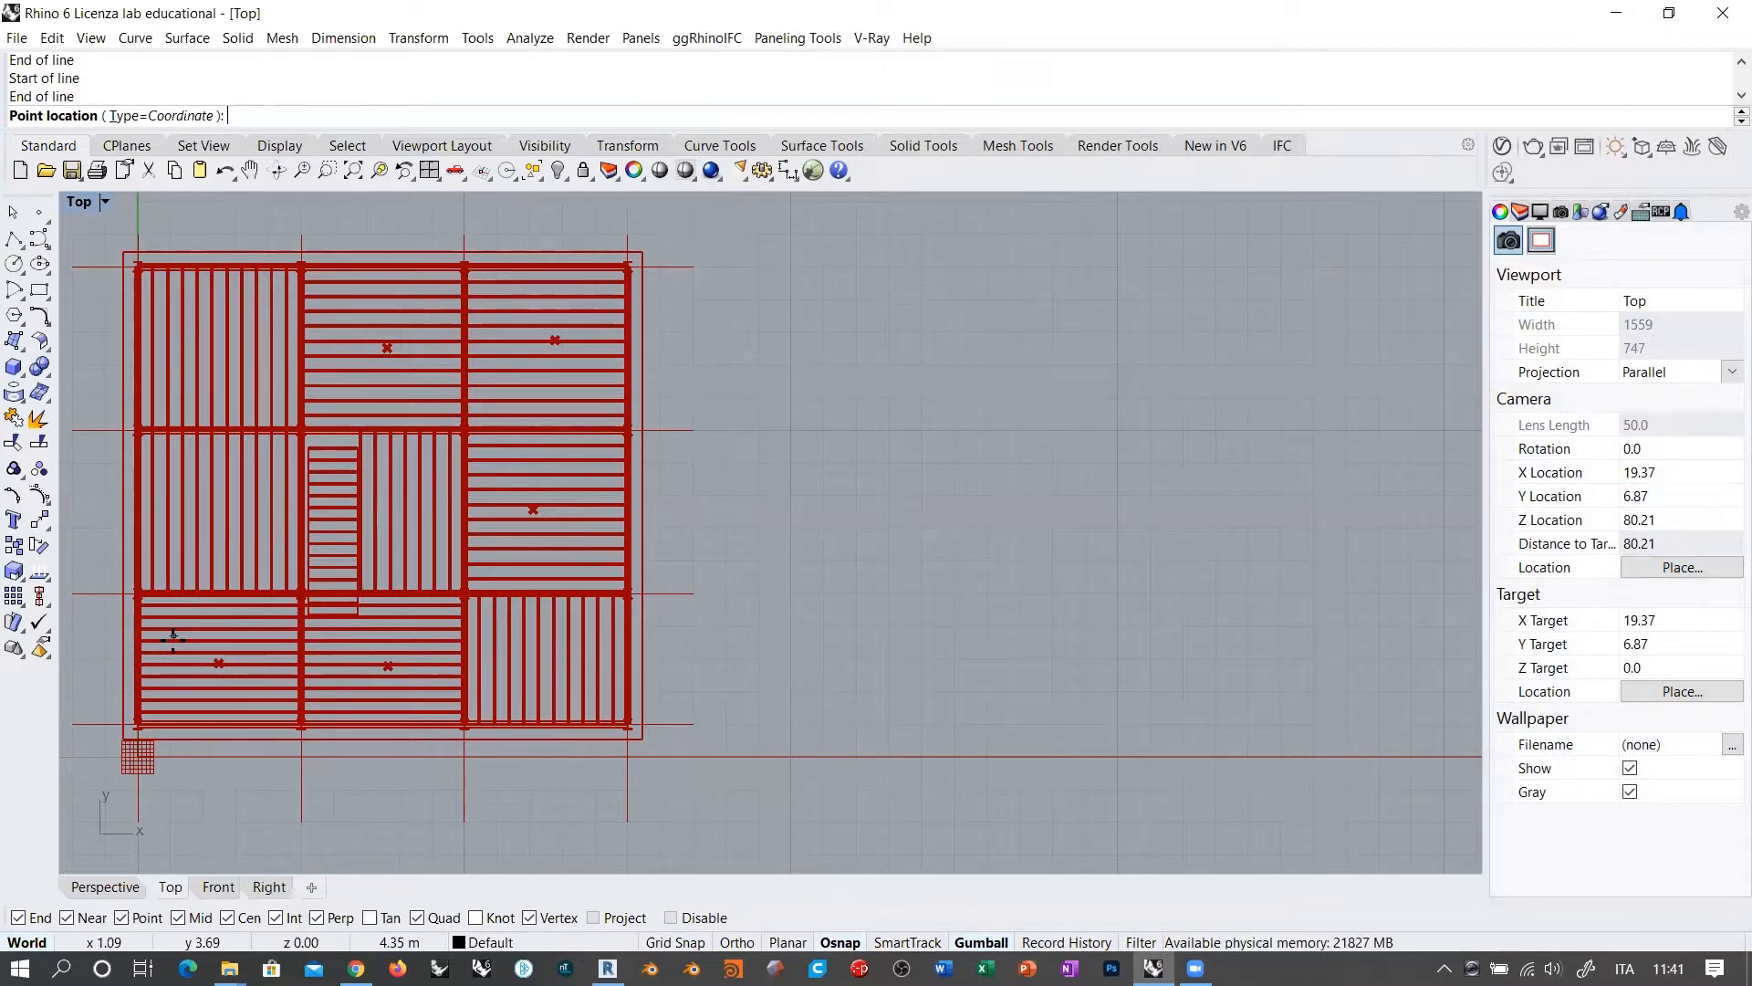
left_click(193, 487)
left_click(163, 636)
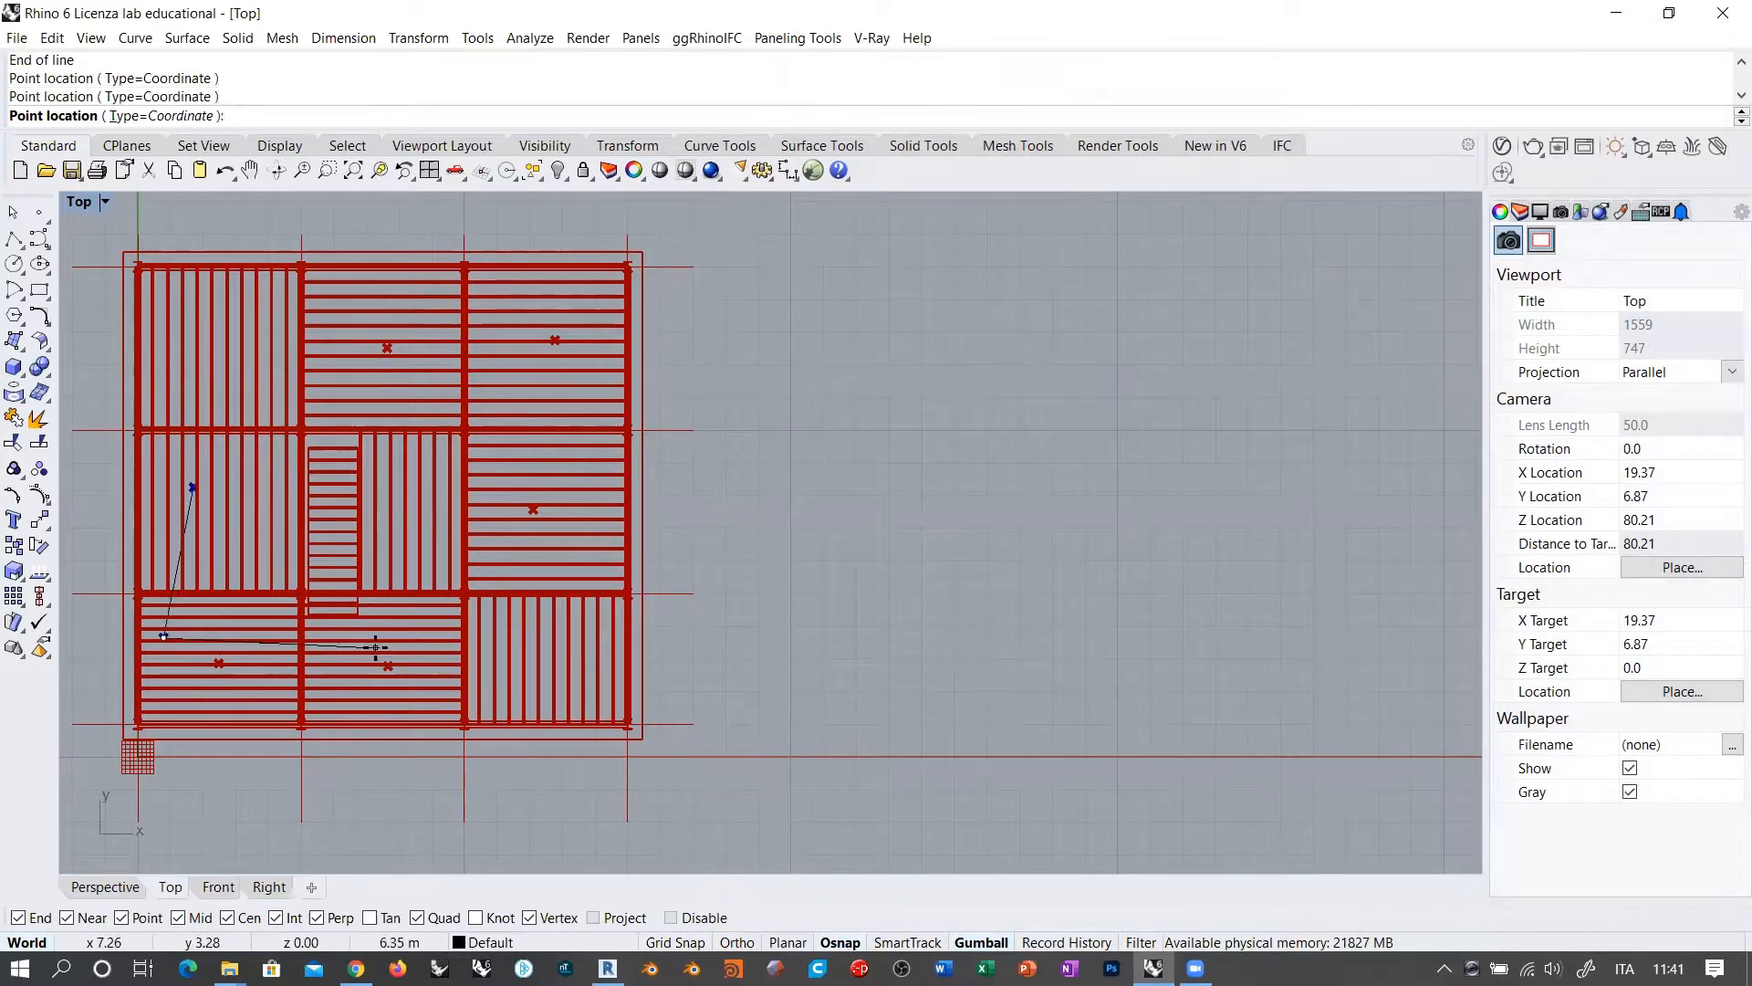
left_click(350, 655)
left_click(601, 467)
left_click(579, 368)
left_click(395, 337)
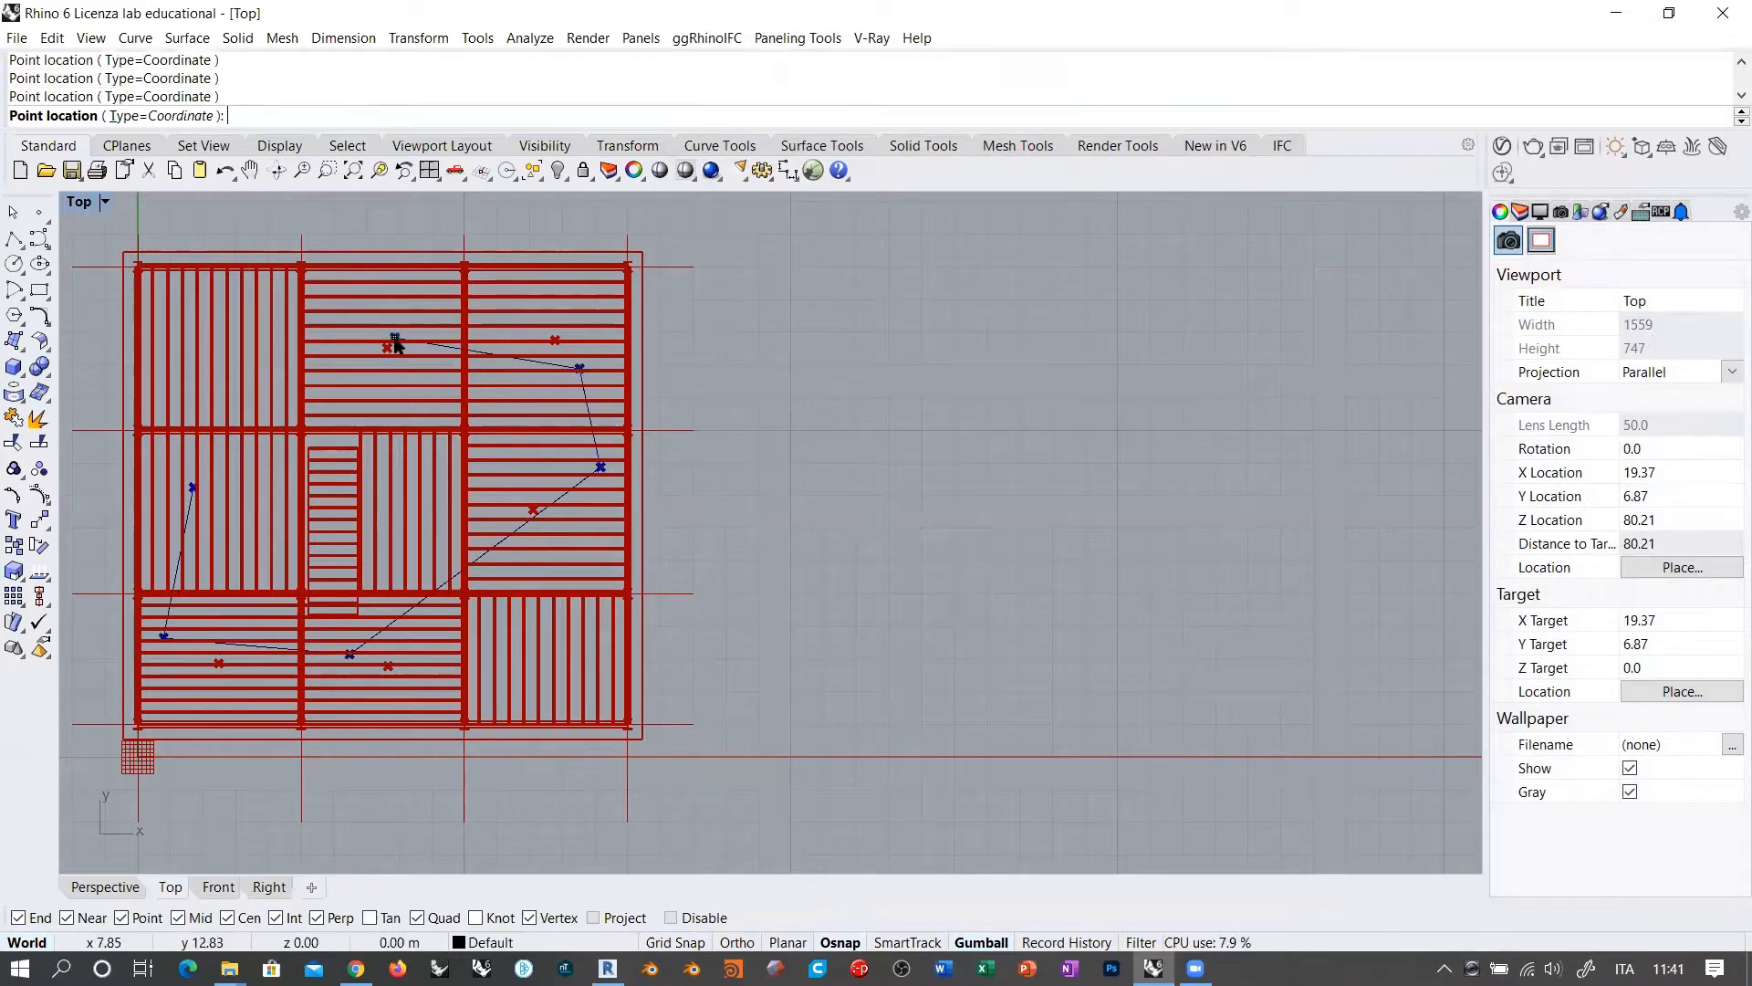
right_click(394, 338)
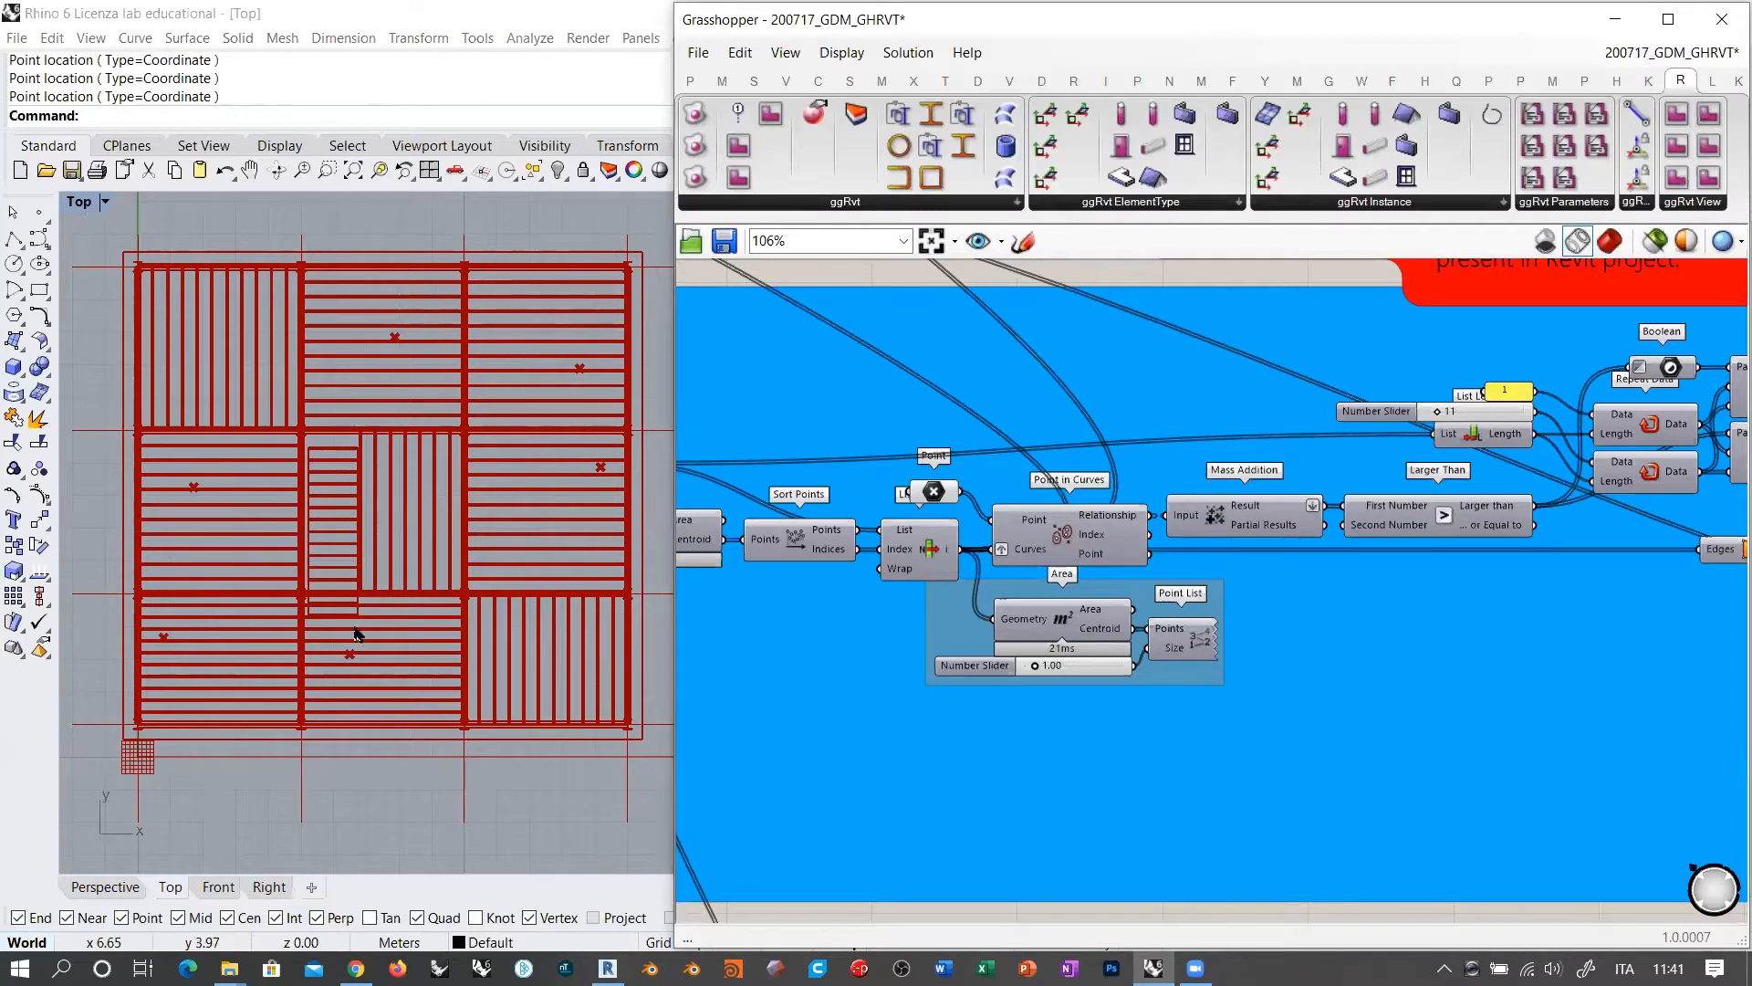
Step: Hide the Point parameter's preview and examine the beam directions around the stair in plan
left_click(932, 493)
scroll(915, 545, "down", 5)
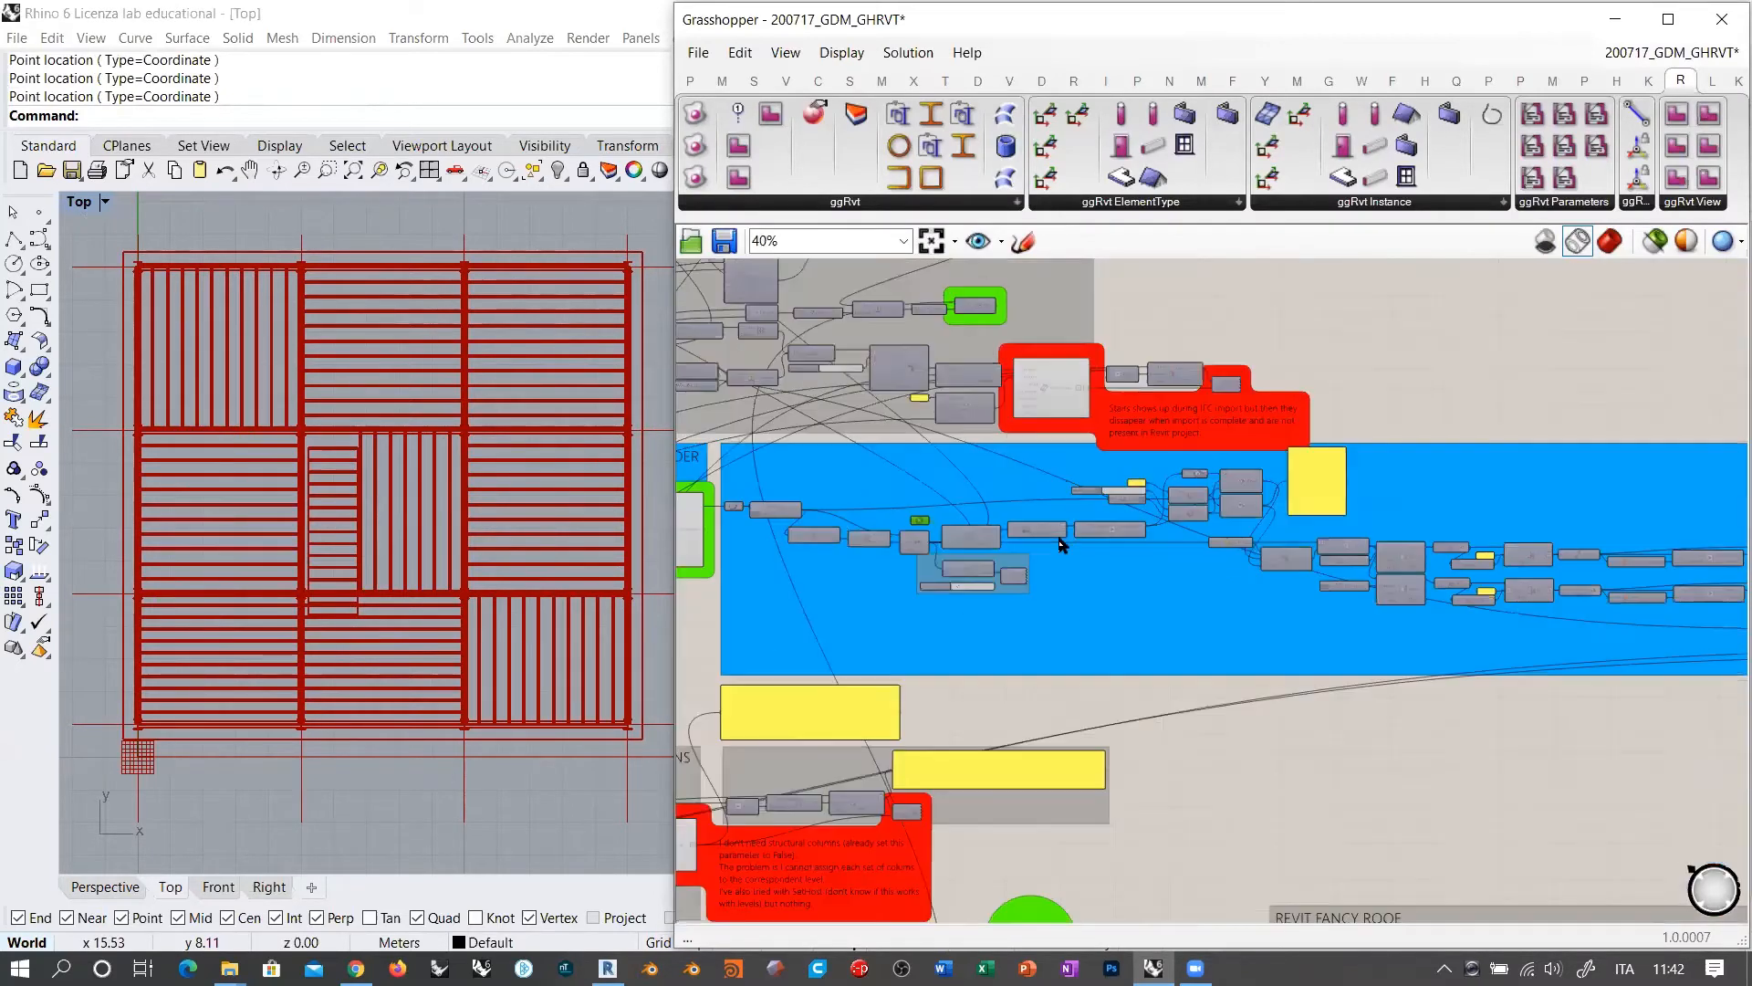
right_click_drag(370, 542, 362, 554)
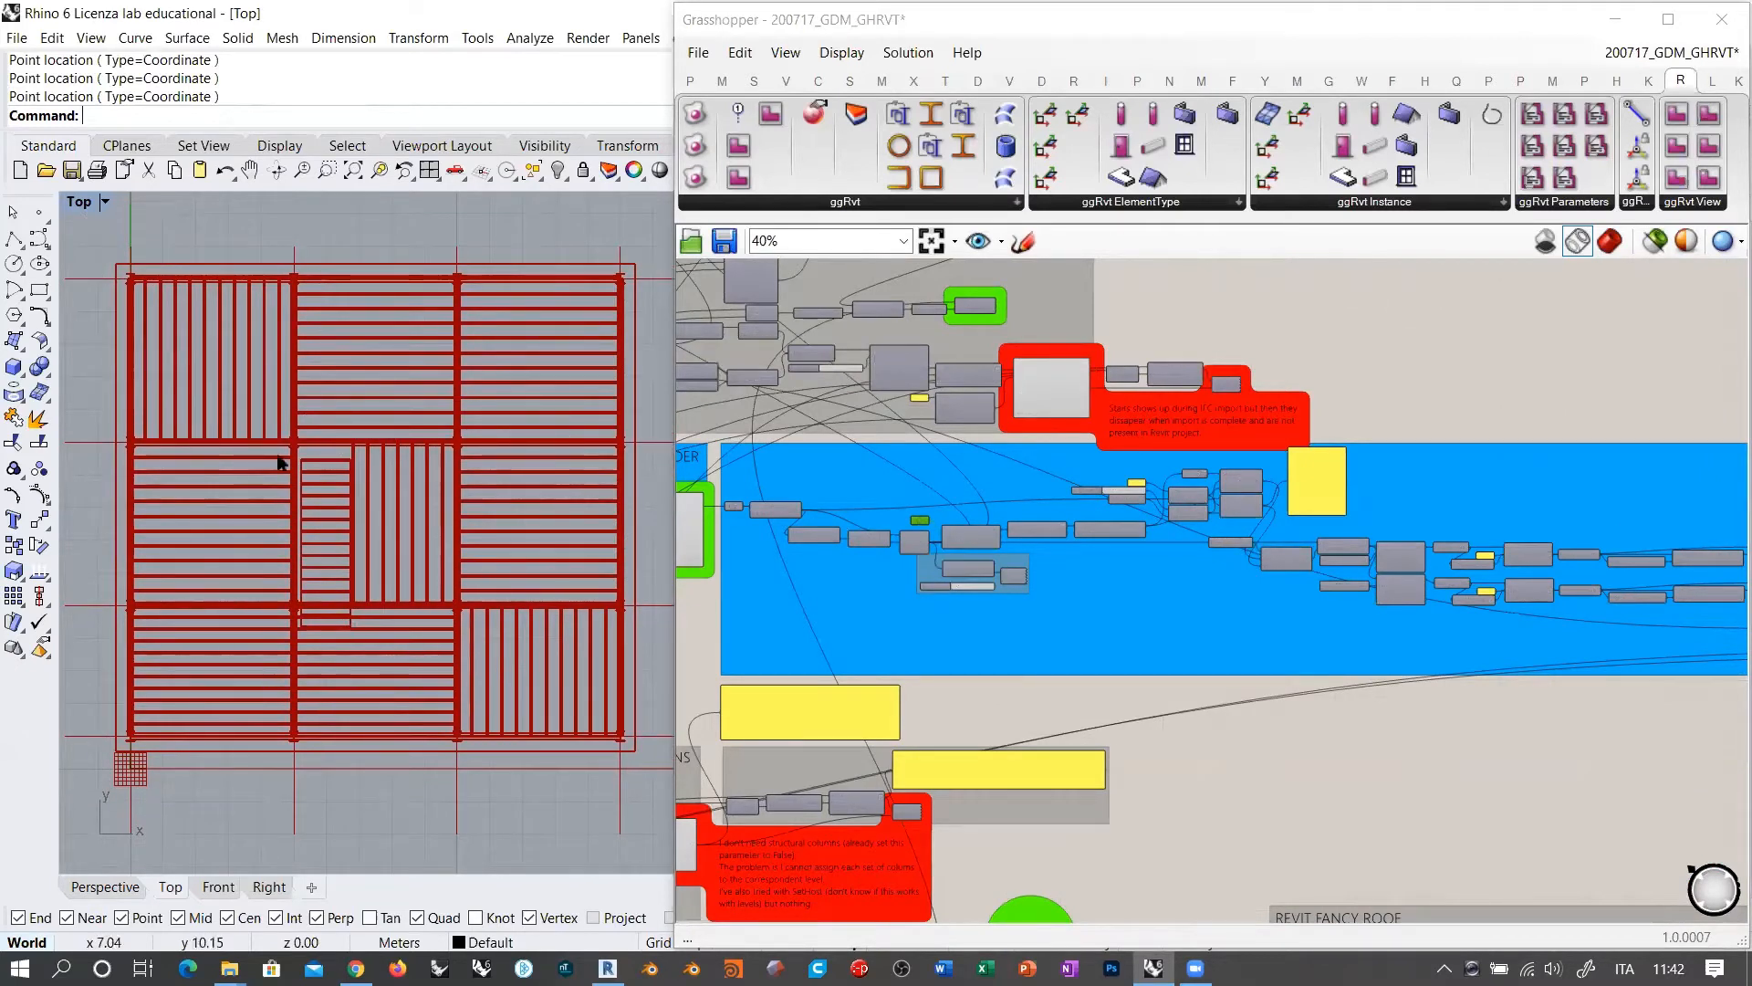
left_click(1383, 292)
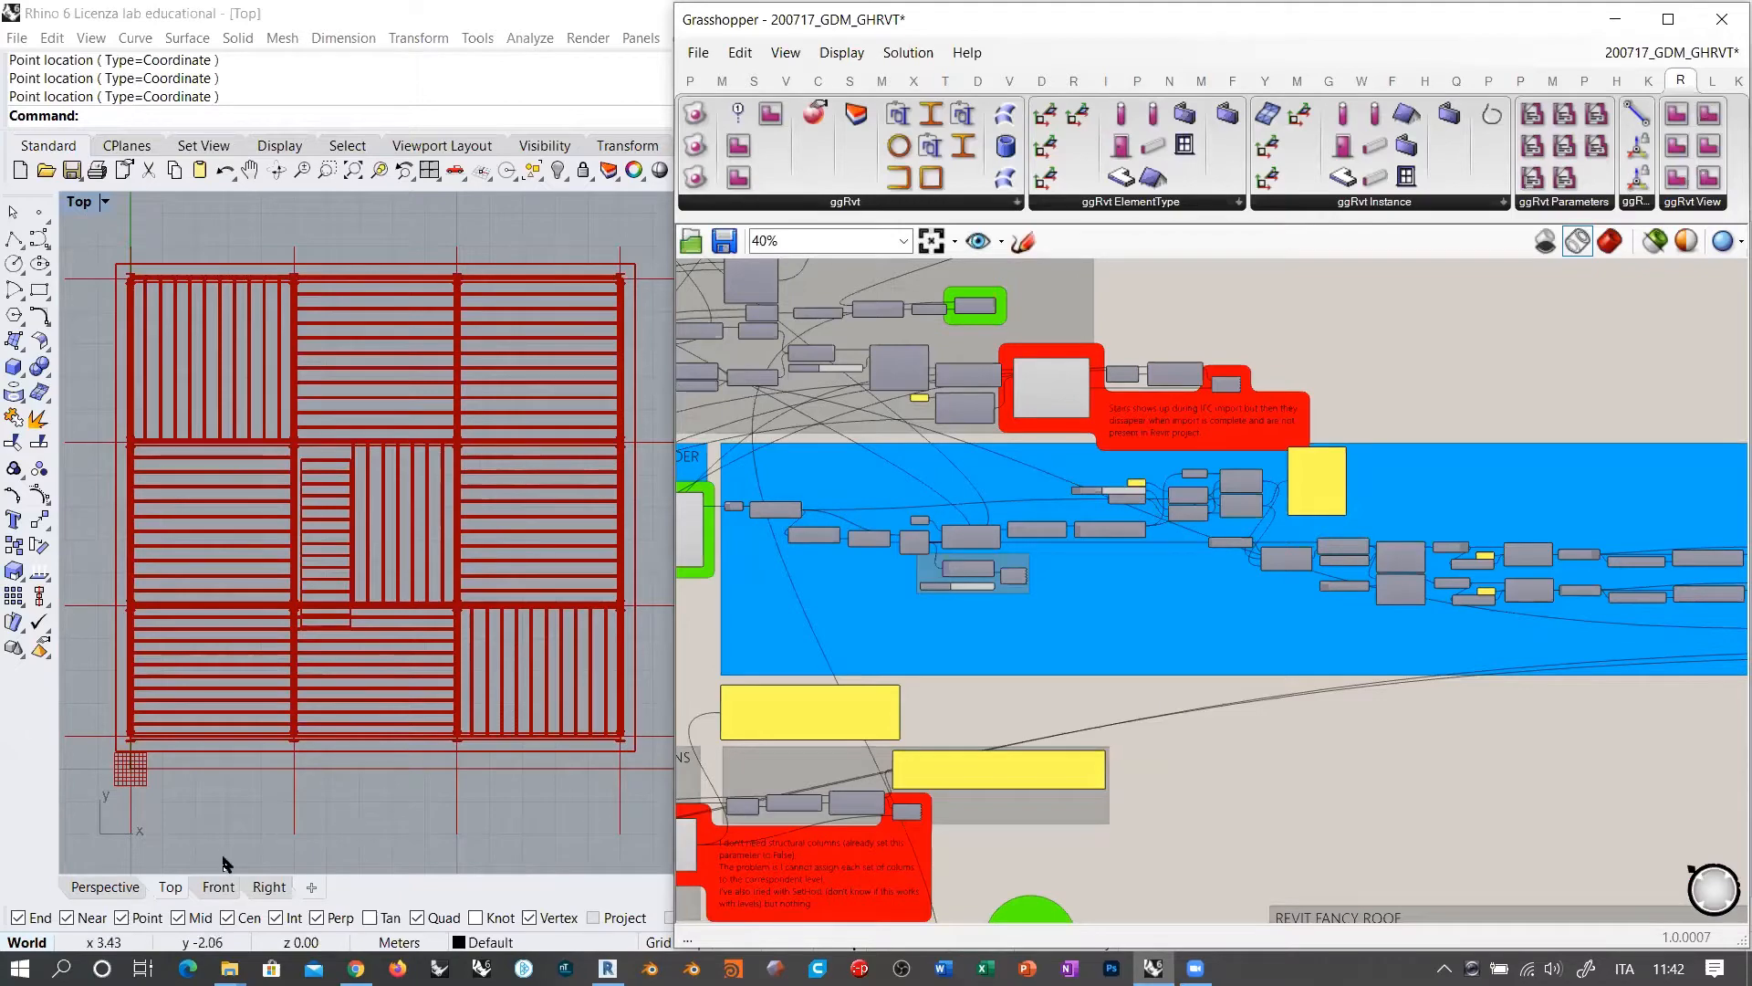
Step: Return to the Perspective view and show the preview of the railings' ggRvt ArchDirectShape component again
left_click(105, 886)
right_click_drag(474, 575, 480, 668)
scroll(1344, 352, "down", 4)
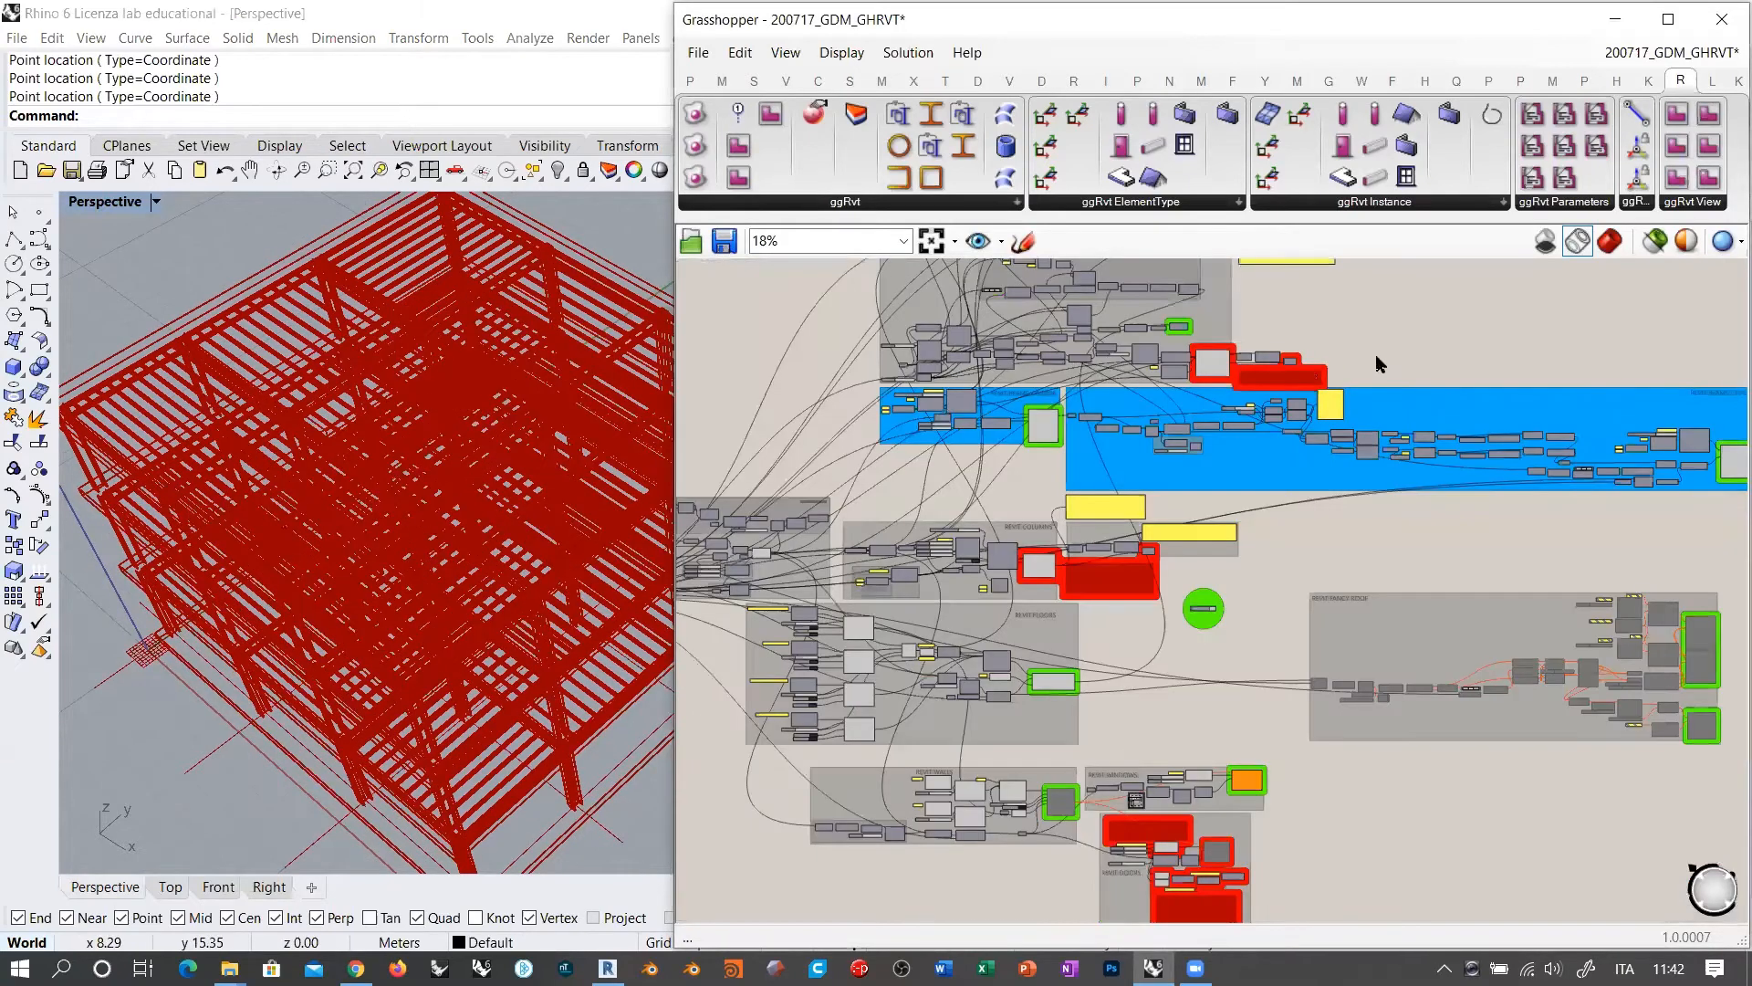
right_click_drag(1404, 357, 1304, 457)
left_click(1113, 334)
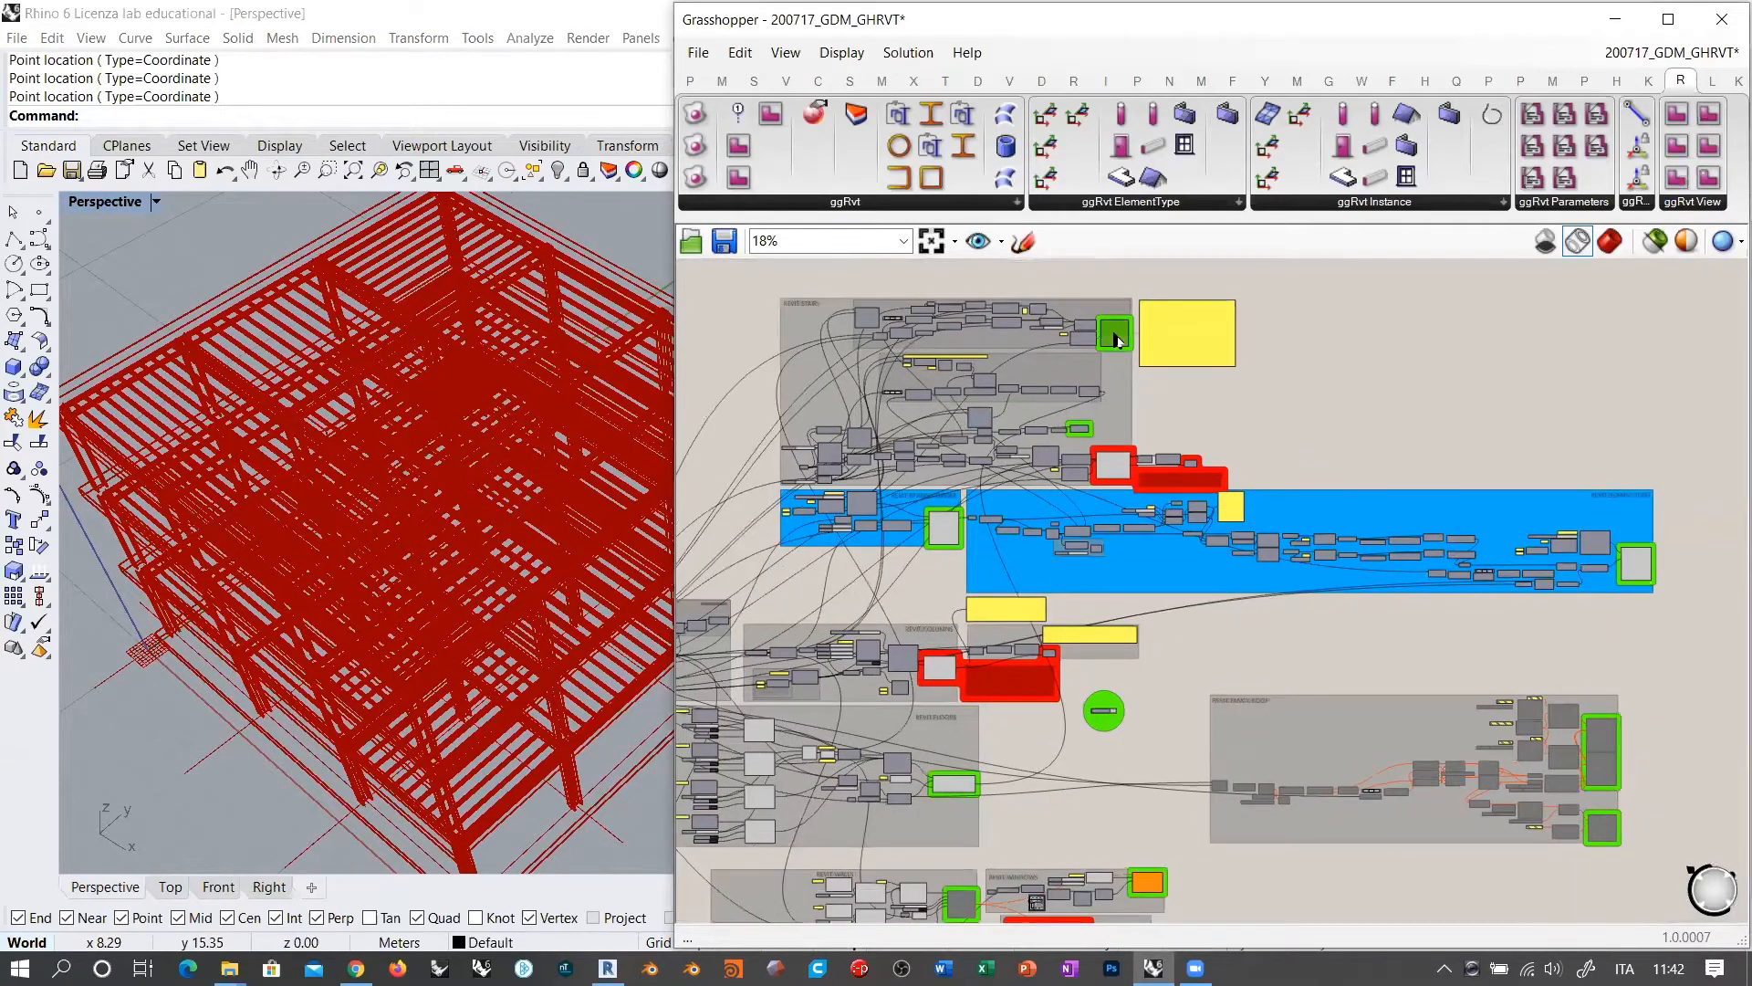
key("ctrl+q")
left_click(1296, 383)
Step: Highlight the geometry of the stair, beam, column and floor ggRvt export components in turn and examine it in the Perspective view
left_click(1119, 467)
left_click(1121, 467)
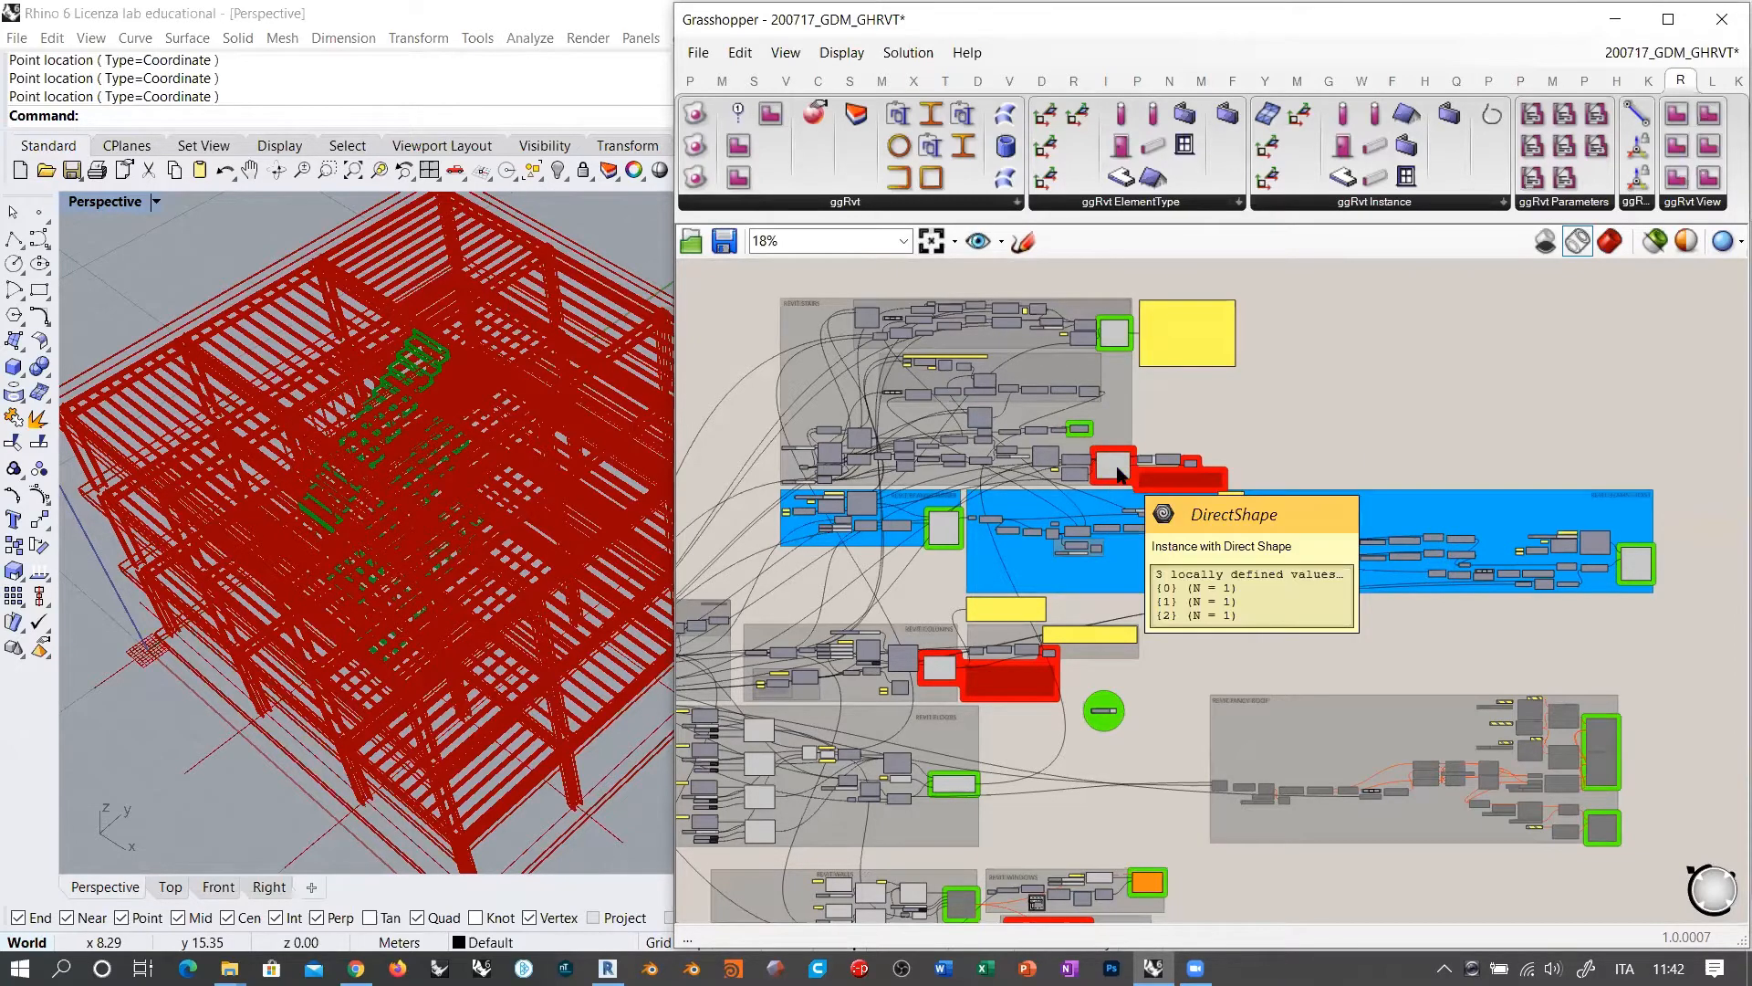
left_click(946, 529)
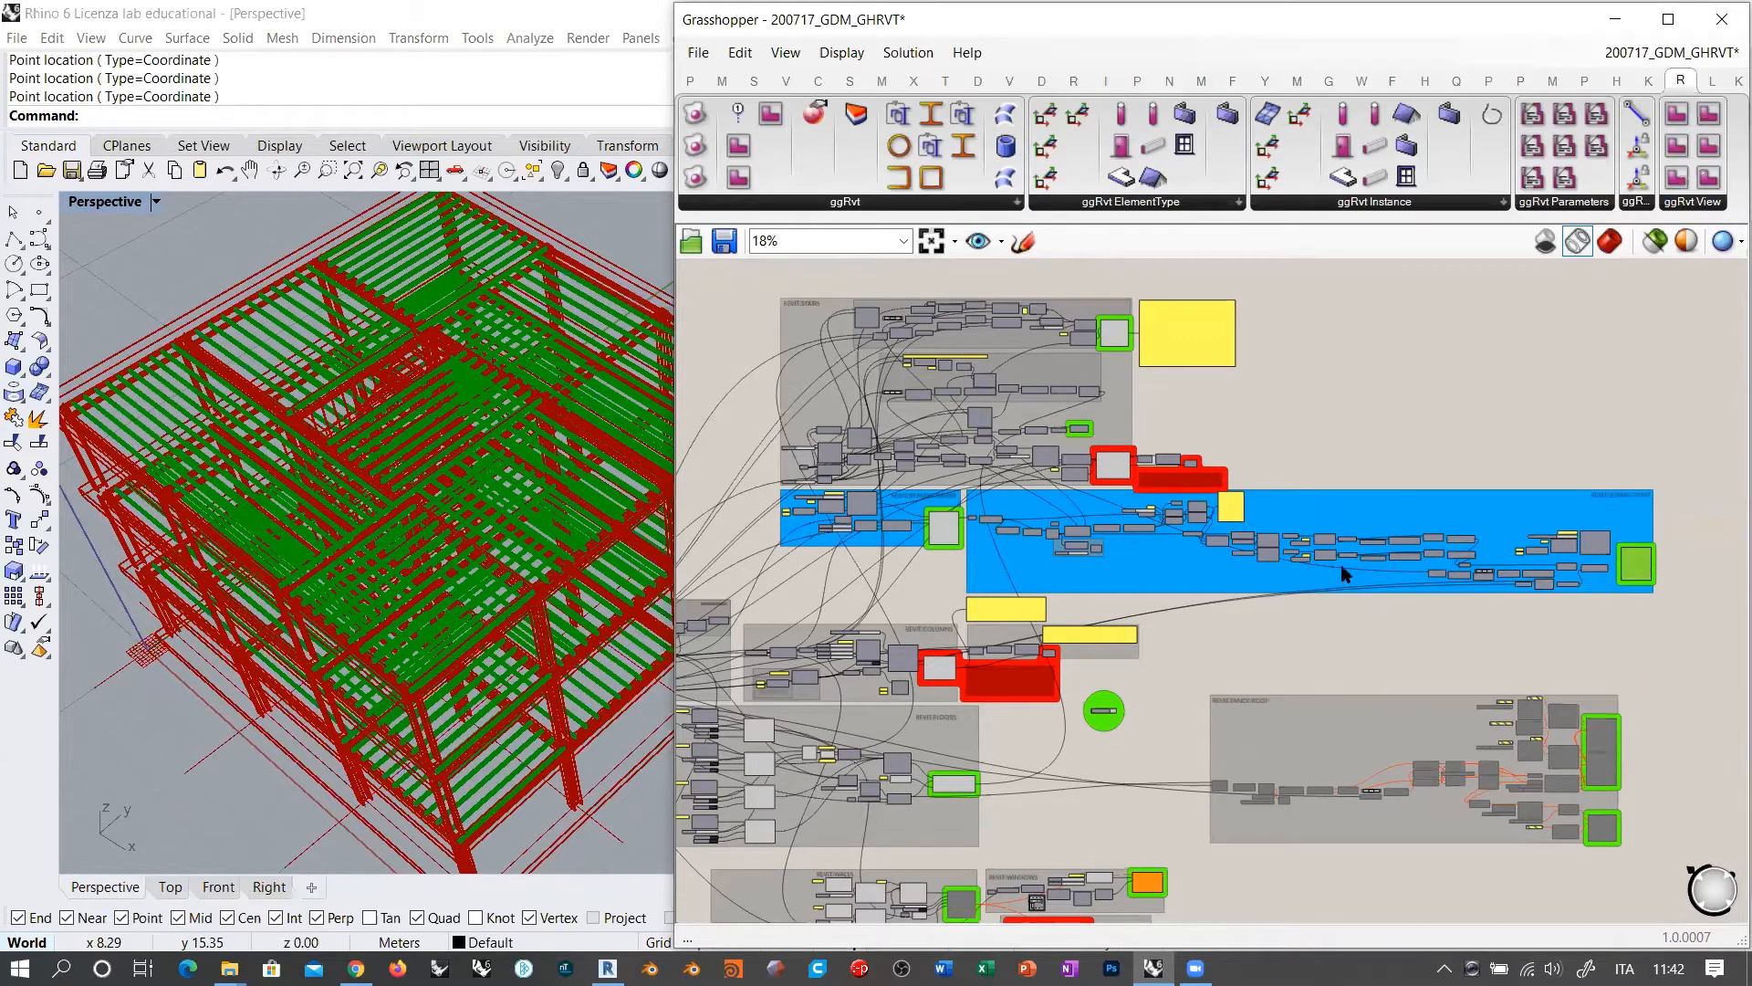
left_click(1223, 613)
right_click_drag(1223, 613, 1327, 379)
left_click(1042, 441)
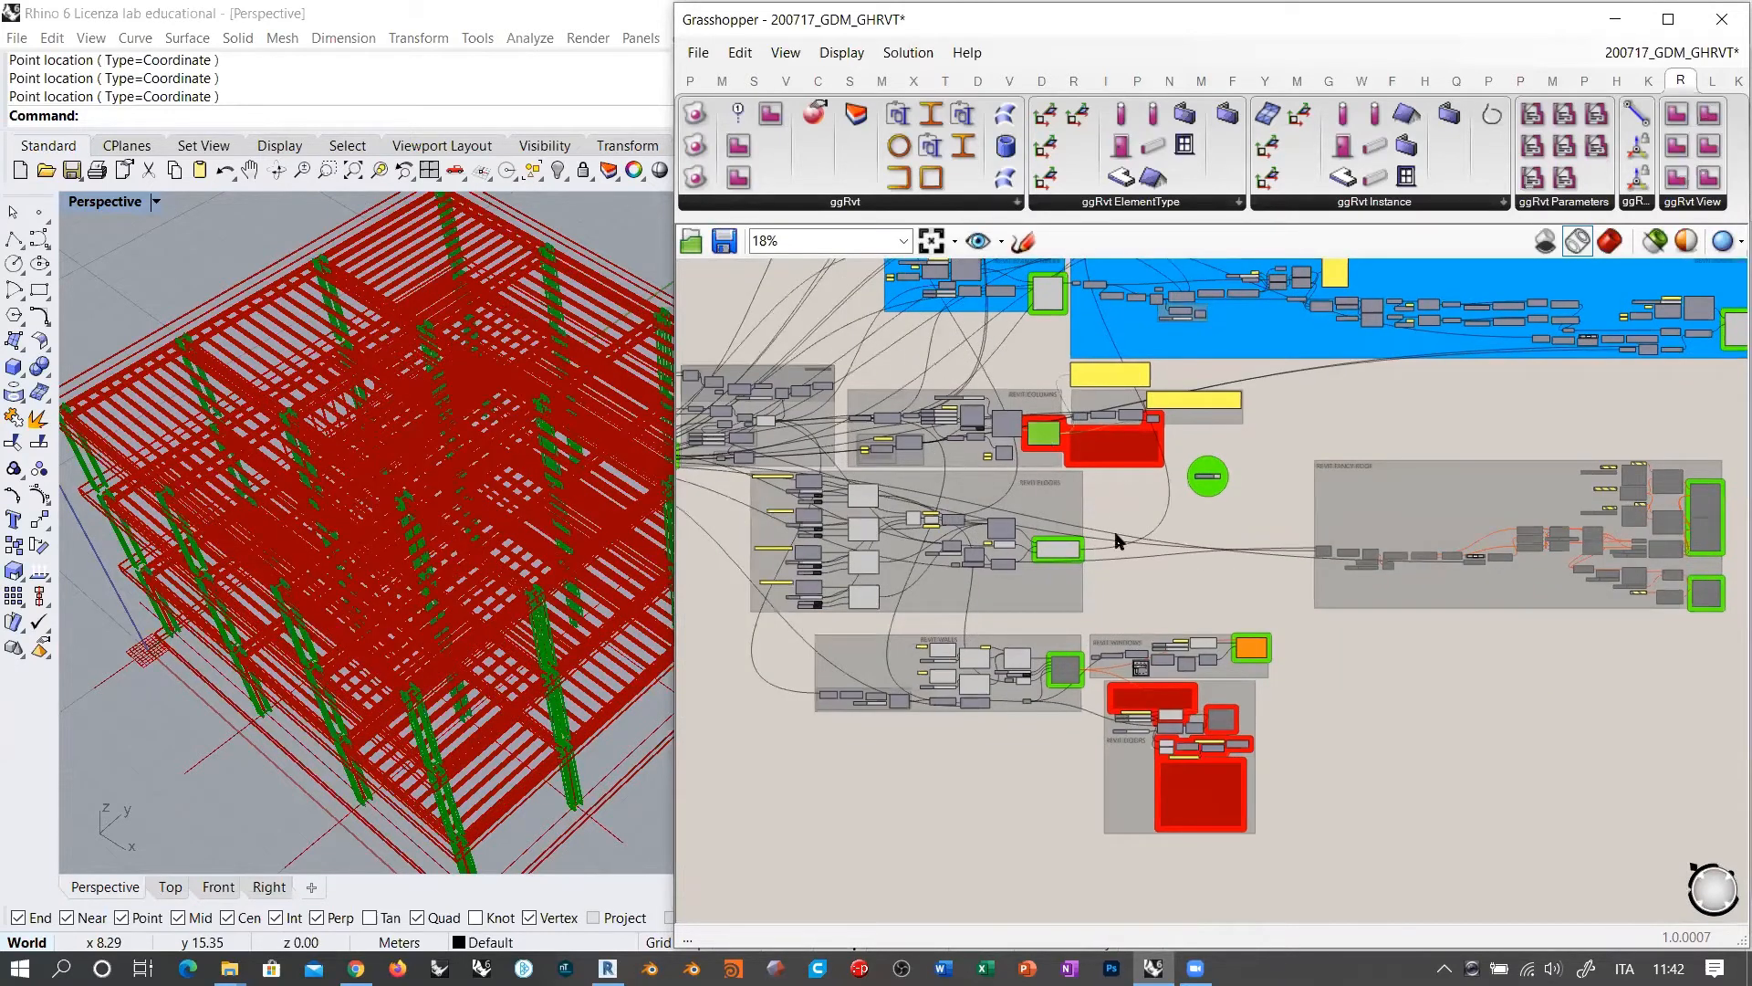
left_click(1056, 550)
right_click_drag(465, 644, 448, 498)
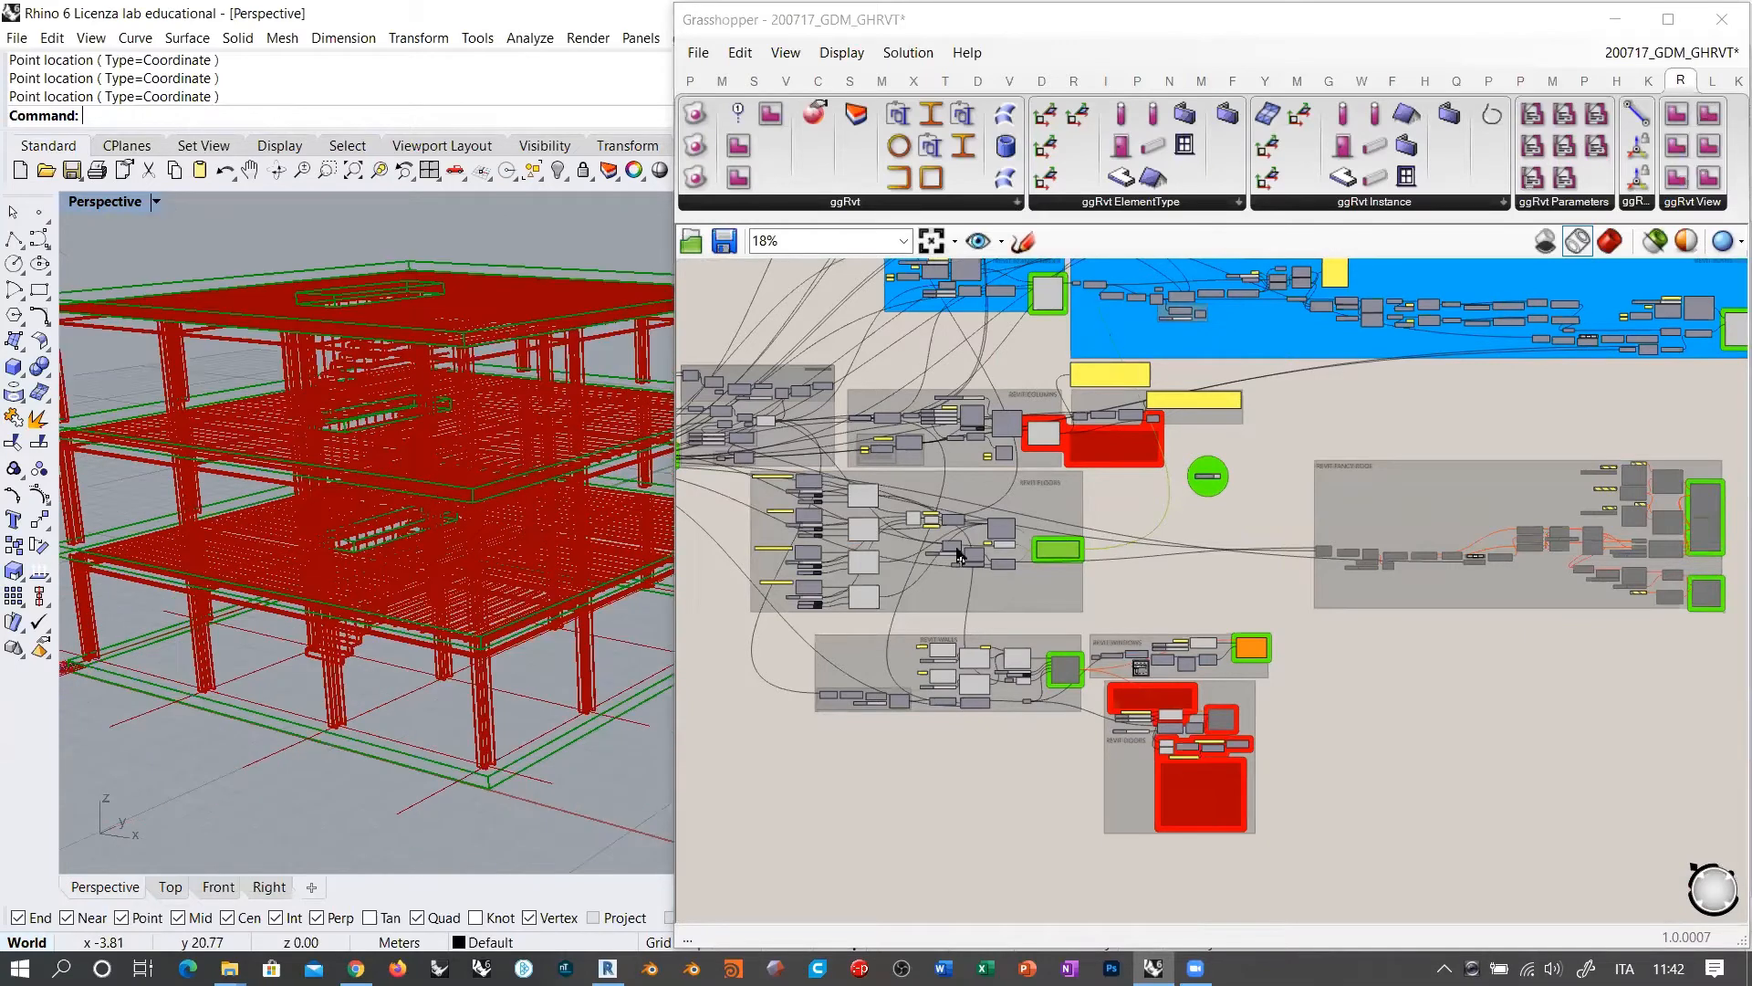
Step: Highlight the walls, windows and doors groups and the separate group beside them, and examine the whole building in Perspective
left_click(1181, 516)
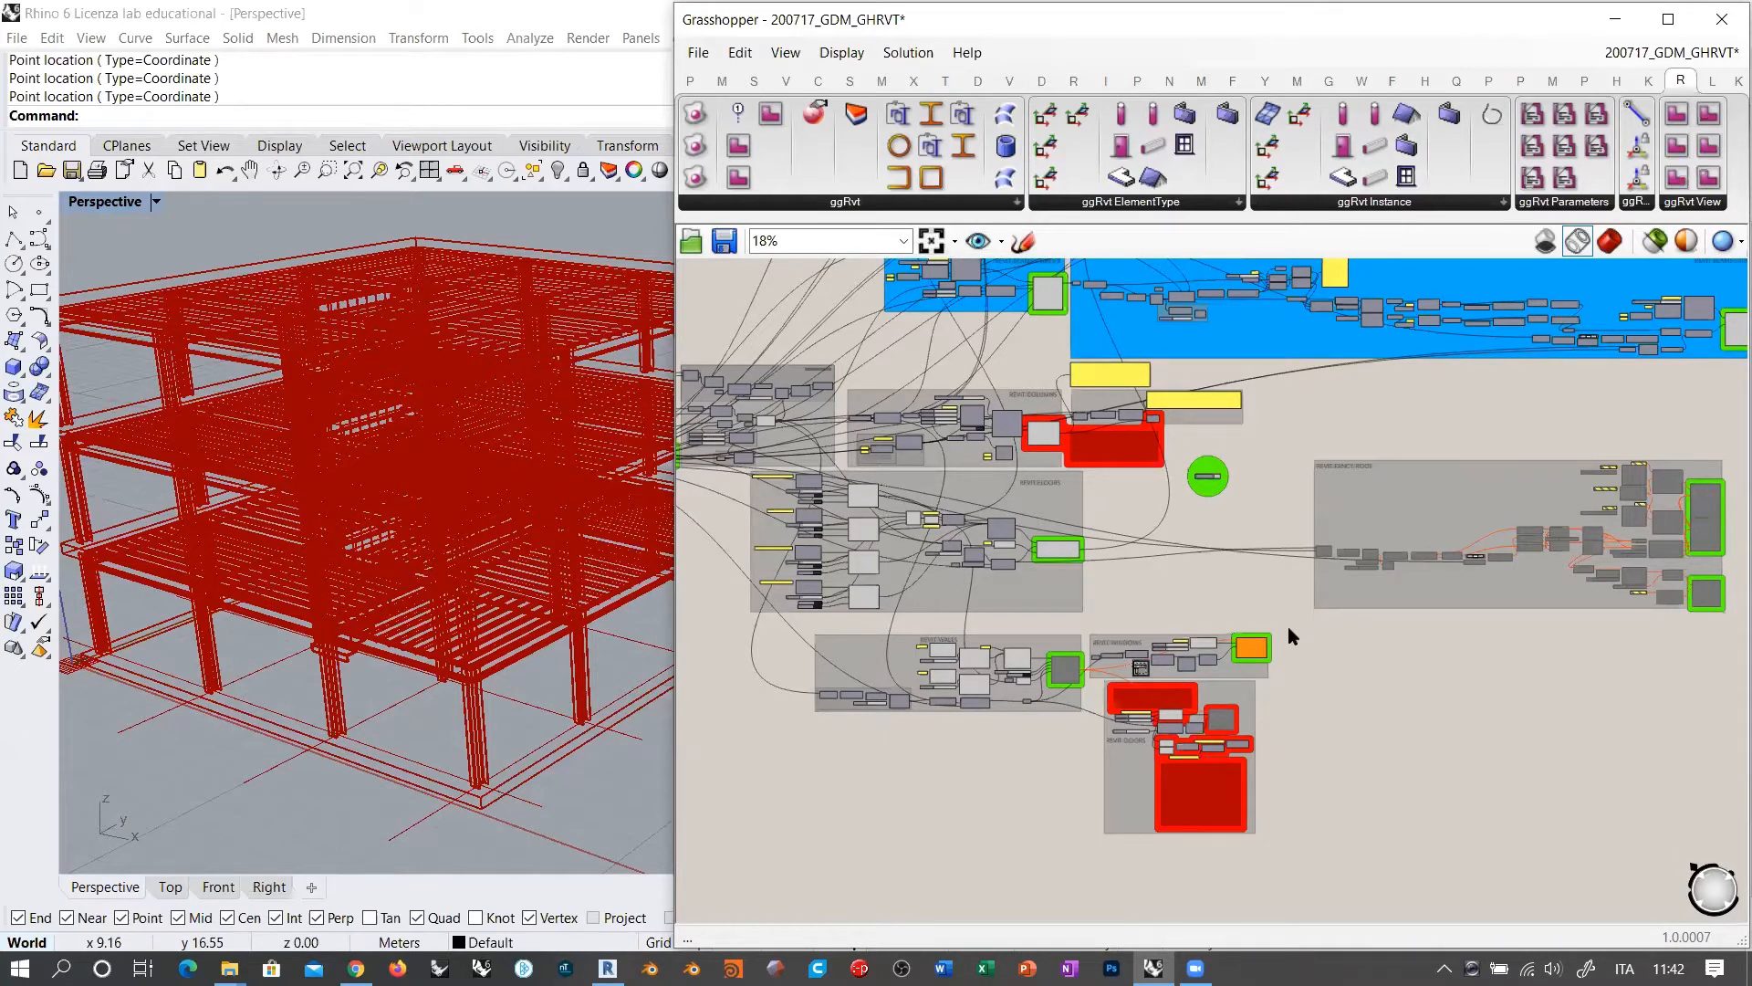
left_click_drag(1289, 627, 783, 835)
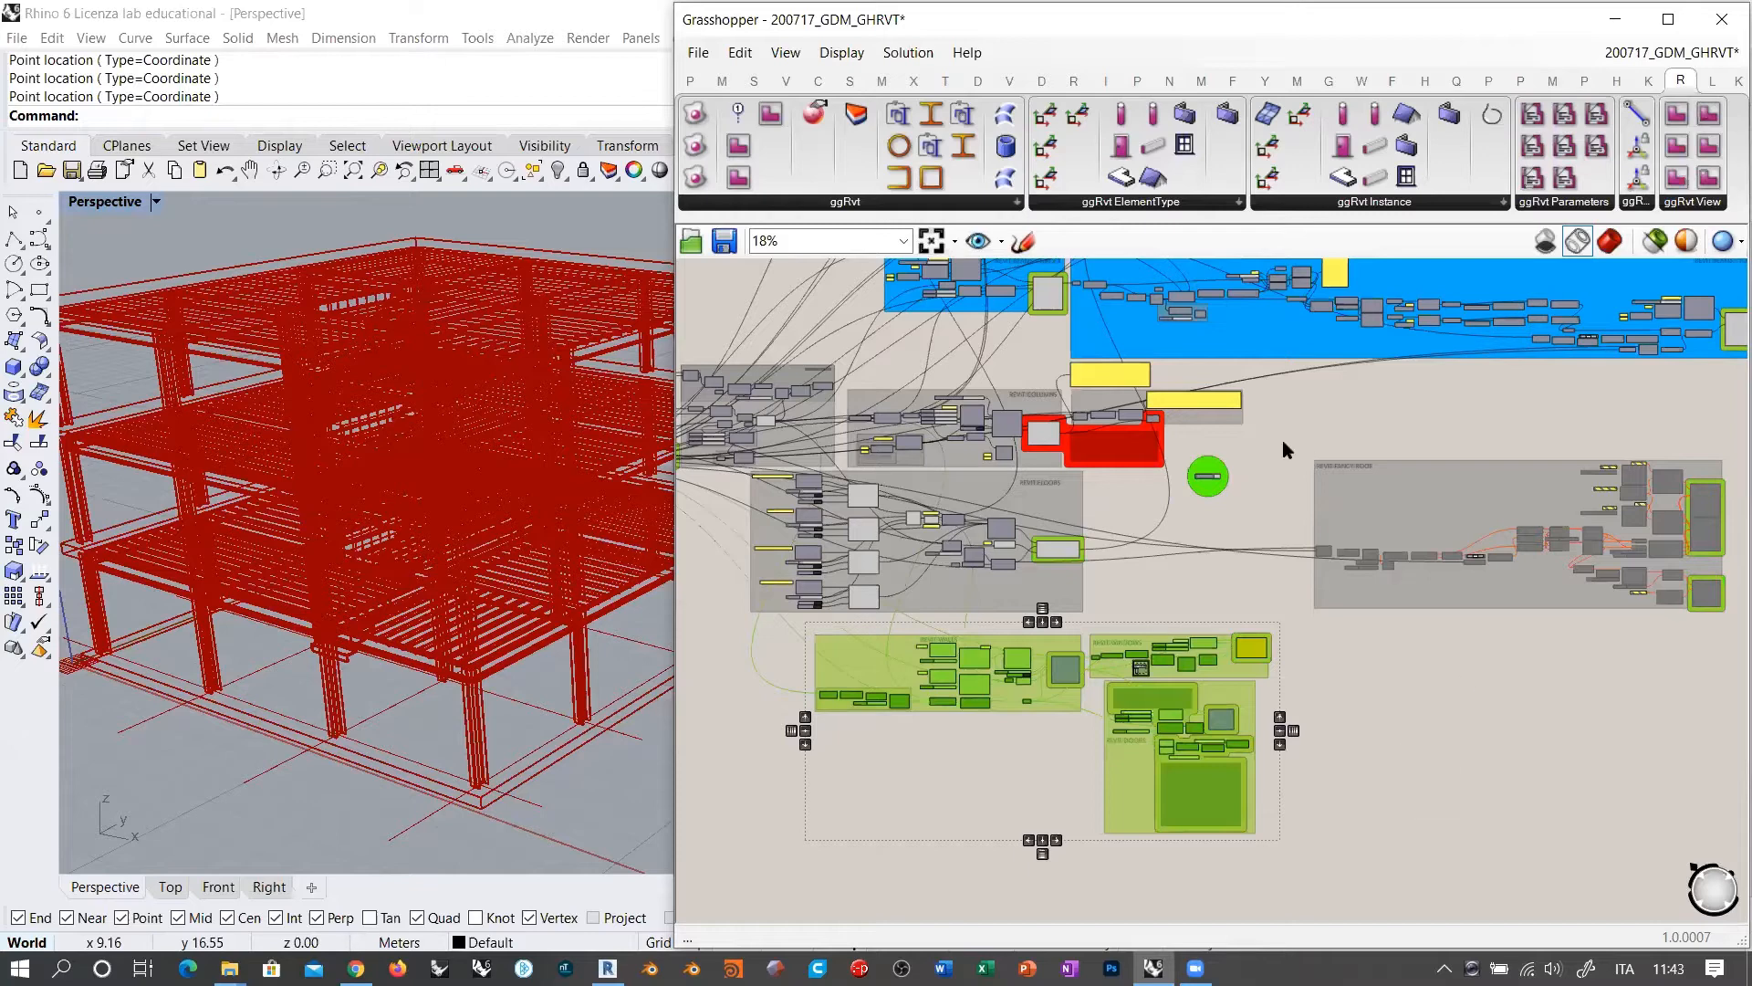
left_click_drag(1296, 440, 1734, 643)
left_click(1559, 677)
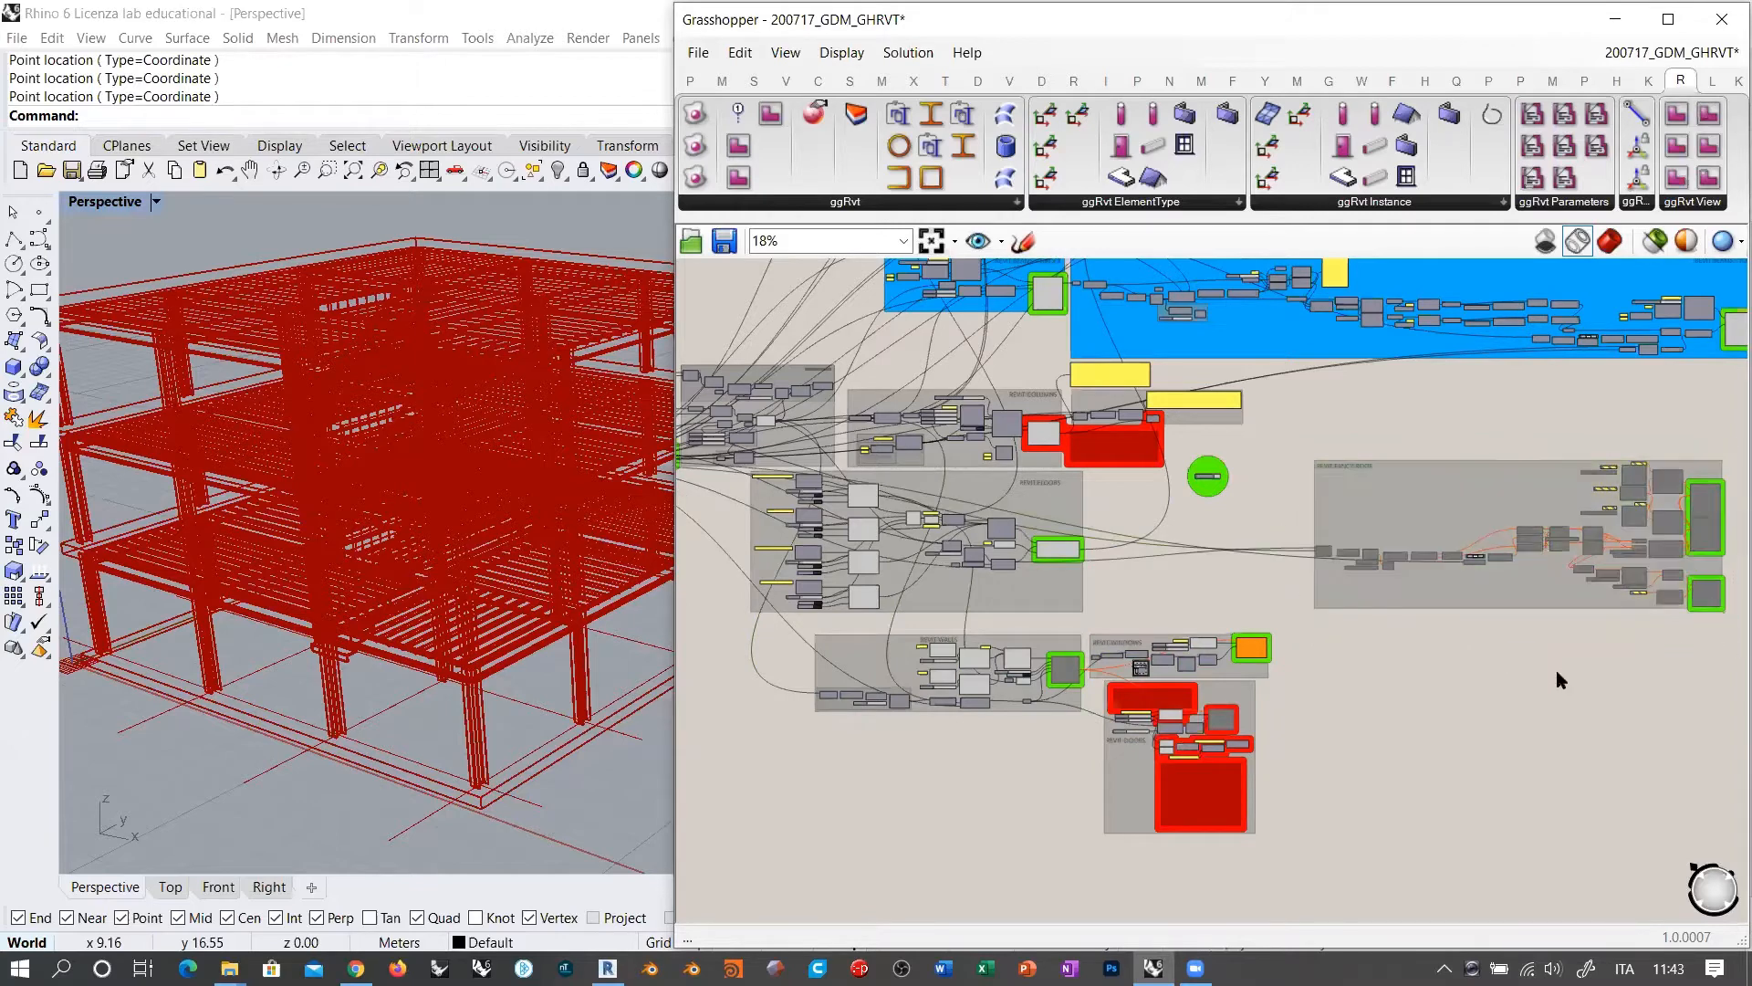
right_click_drag(571, 558, 430, 630)
right_click_drag(547, 332, 262, 305)
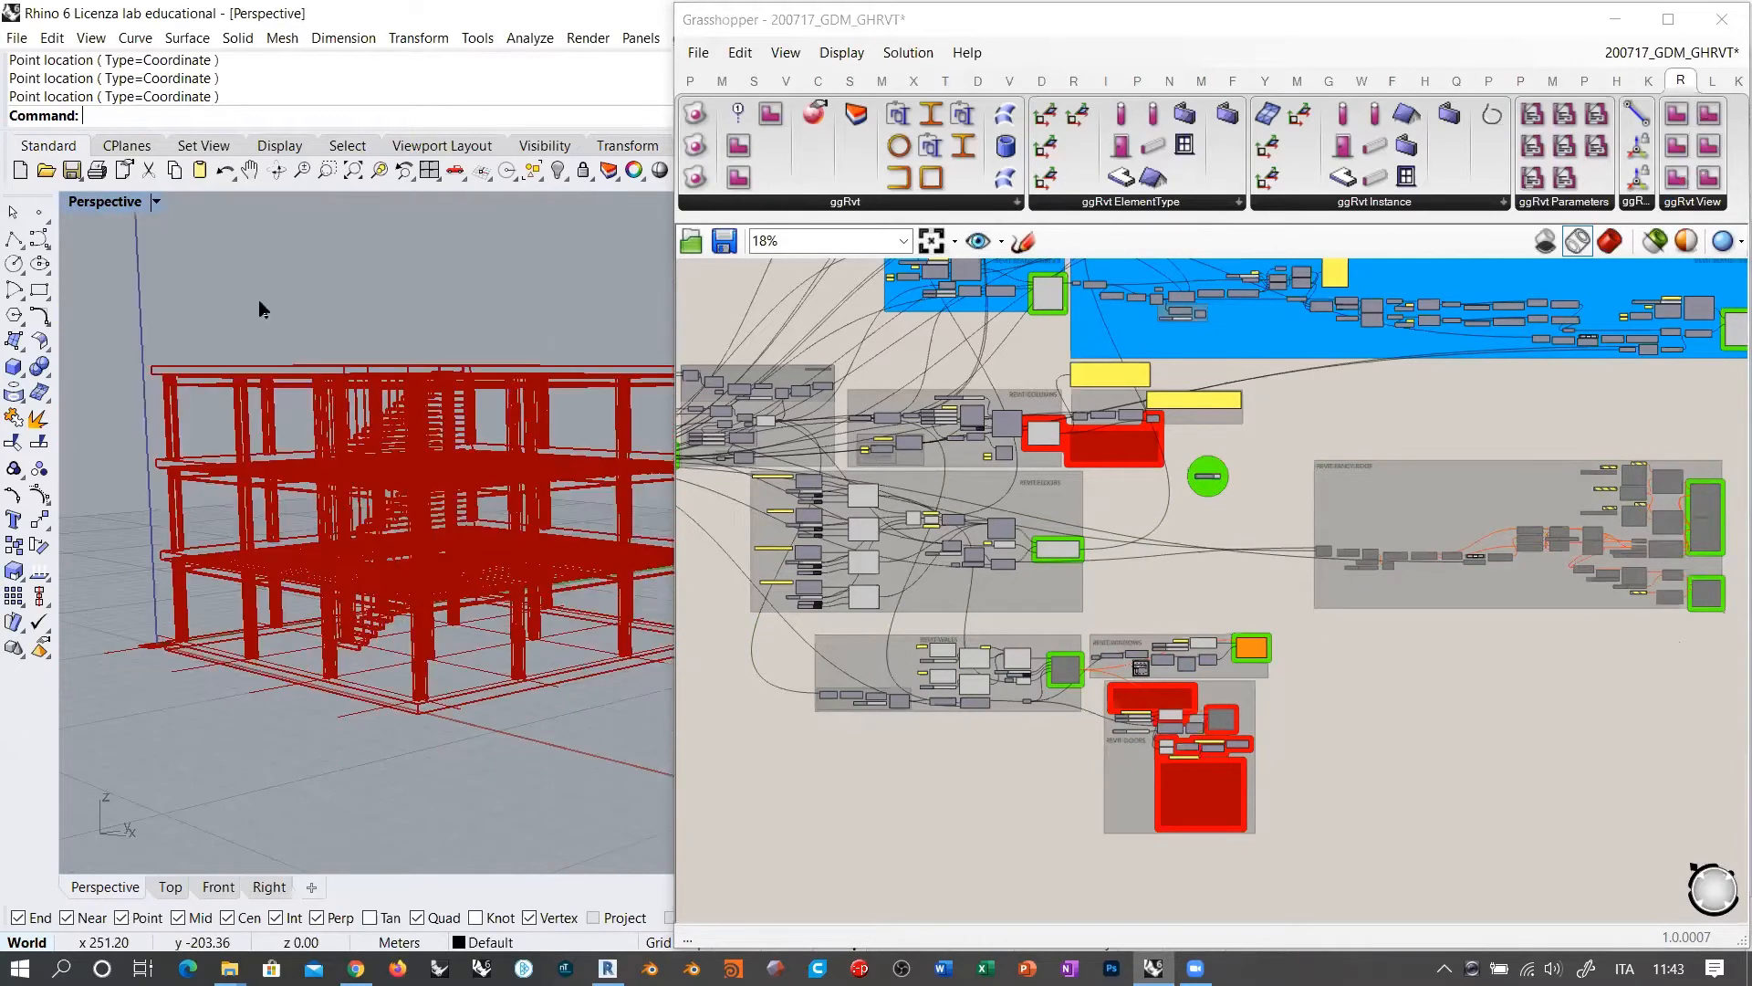
mouse_move(419, 457)
right_mouse_down()
mouse_move(429, 548)
mouse_move(436, 429)
right_mouse_up()
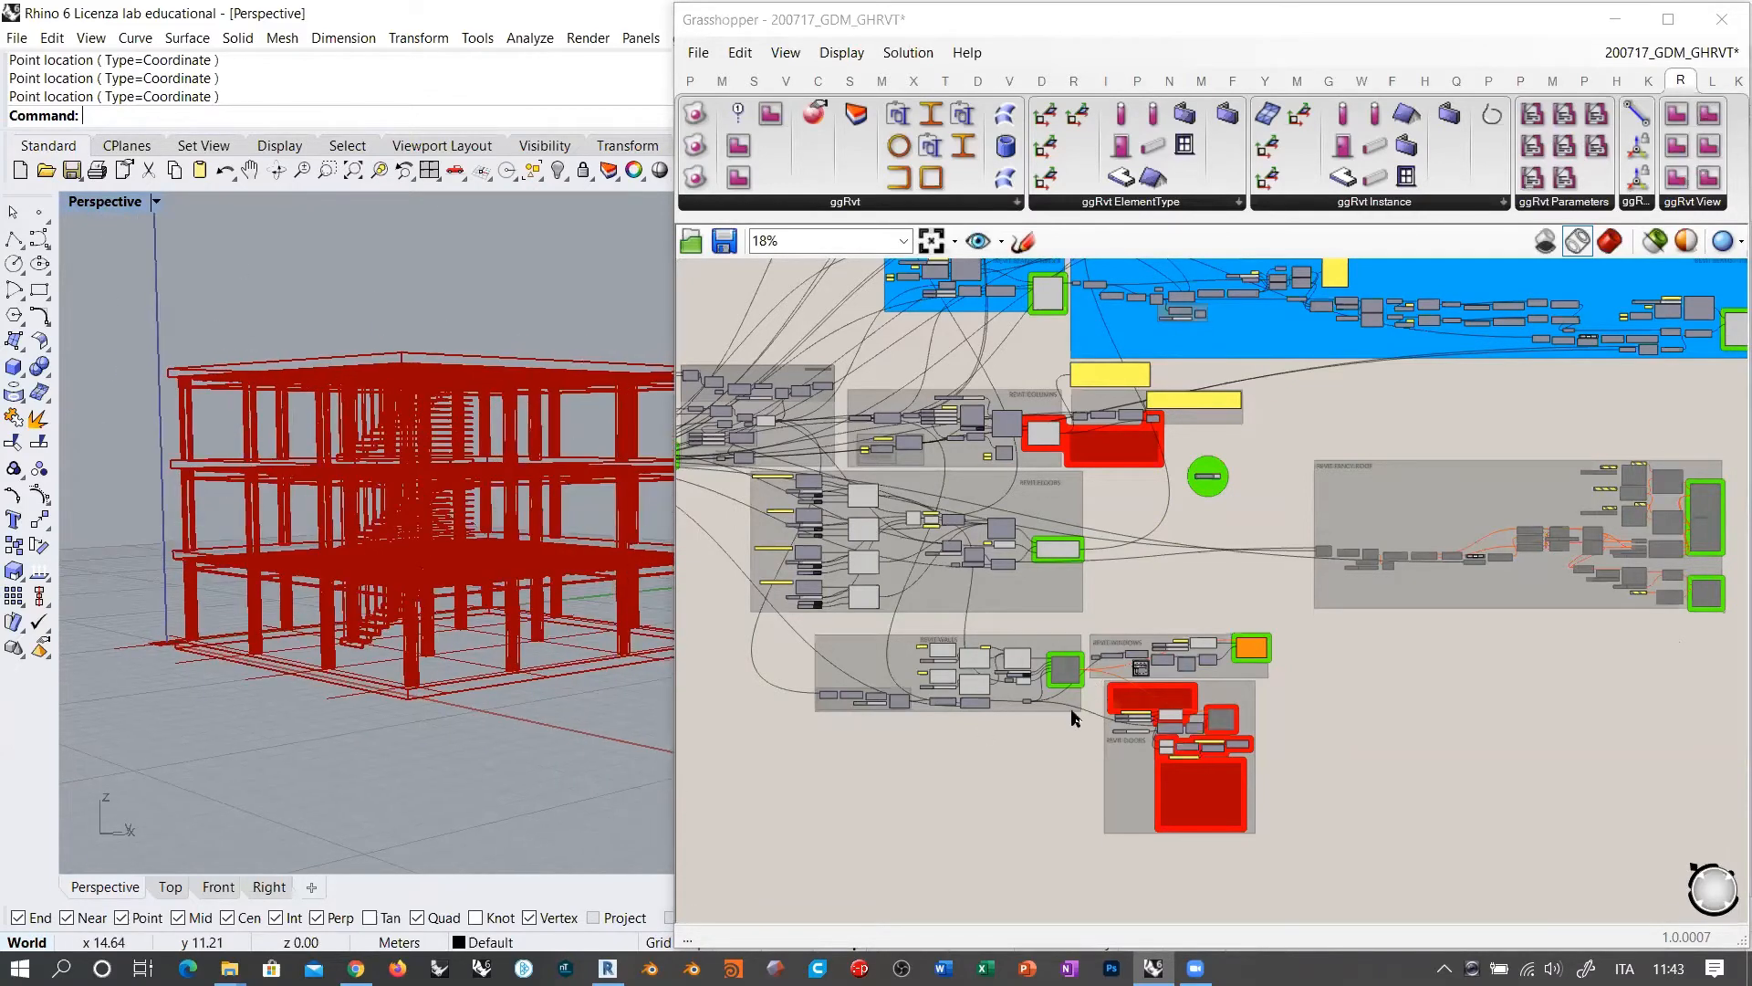
Step: Locate the ggRvt Wall component in the Revit Walls group and read the description of its PathOrPerimeter input
scroll(857, 687, "up", 5)
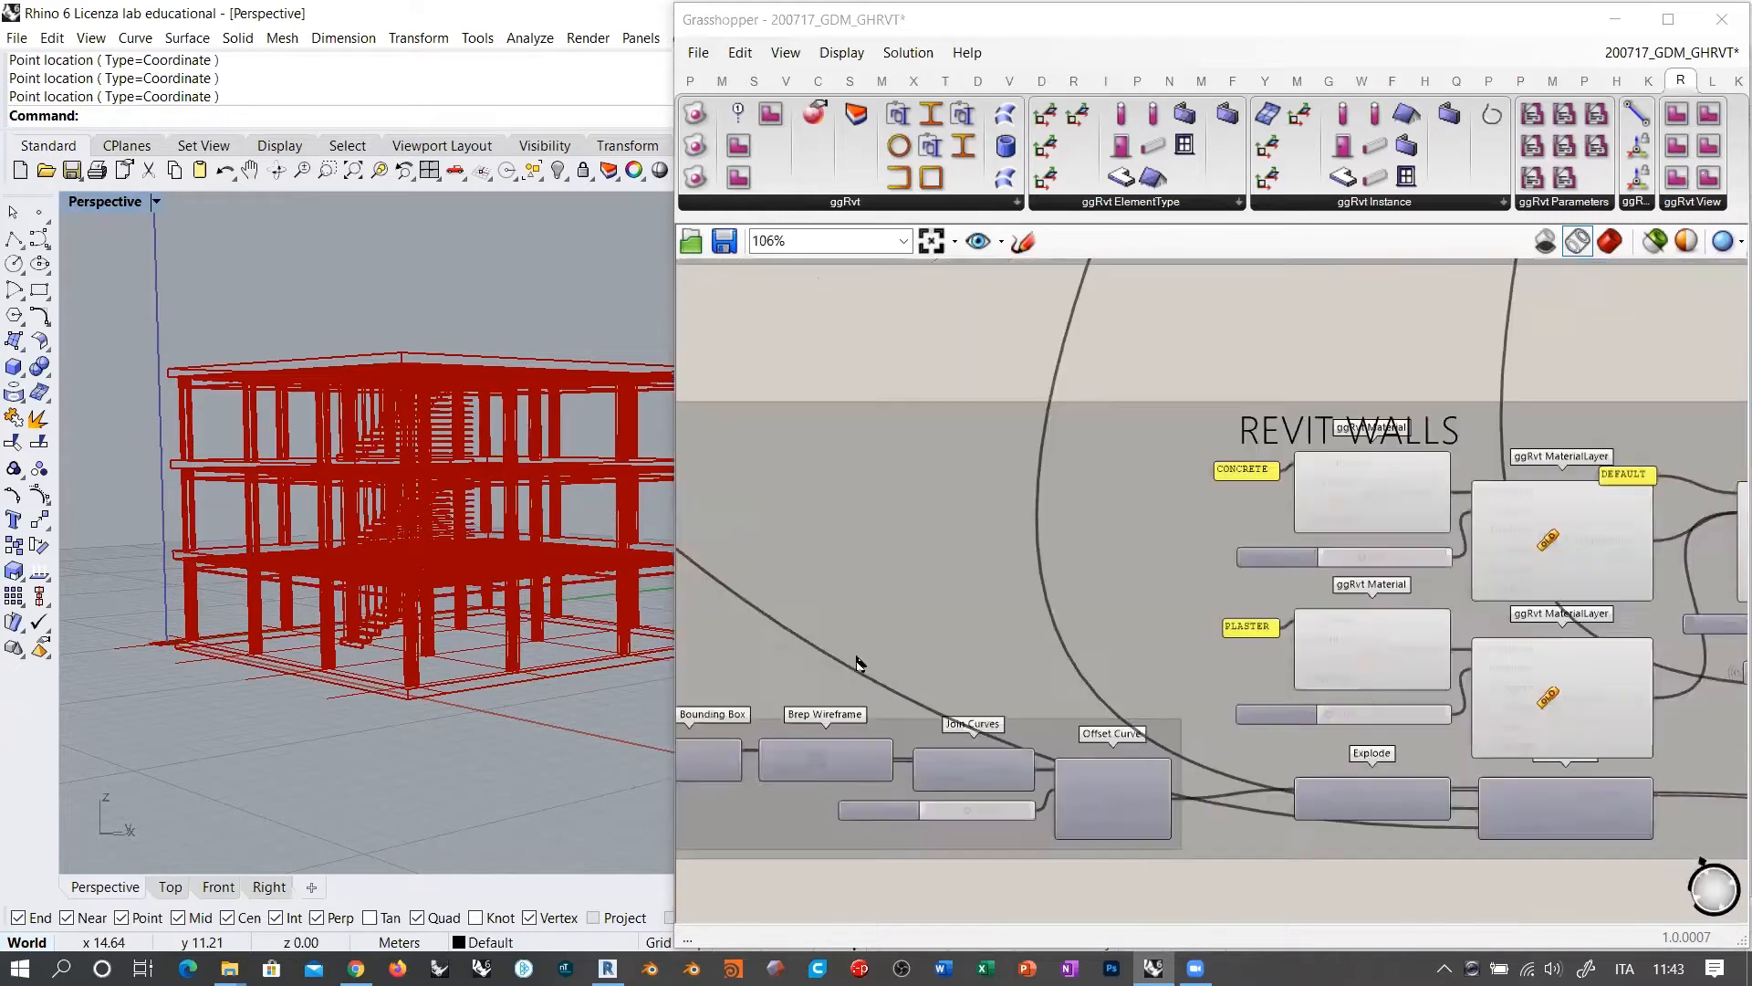
scroll(1065, 592, "down", 2)
right_click_drag(1688, 558, 1369, 575)
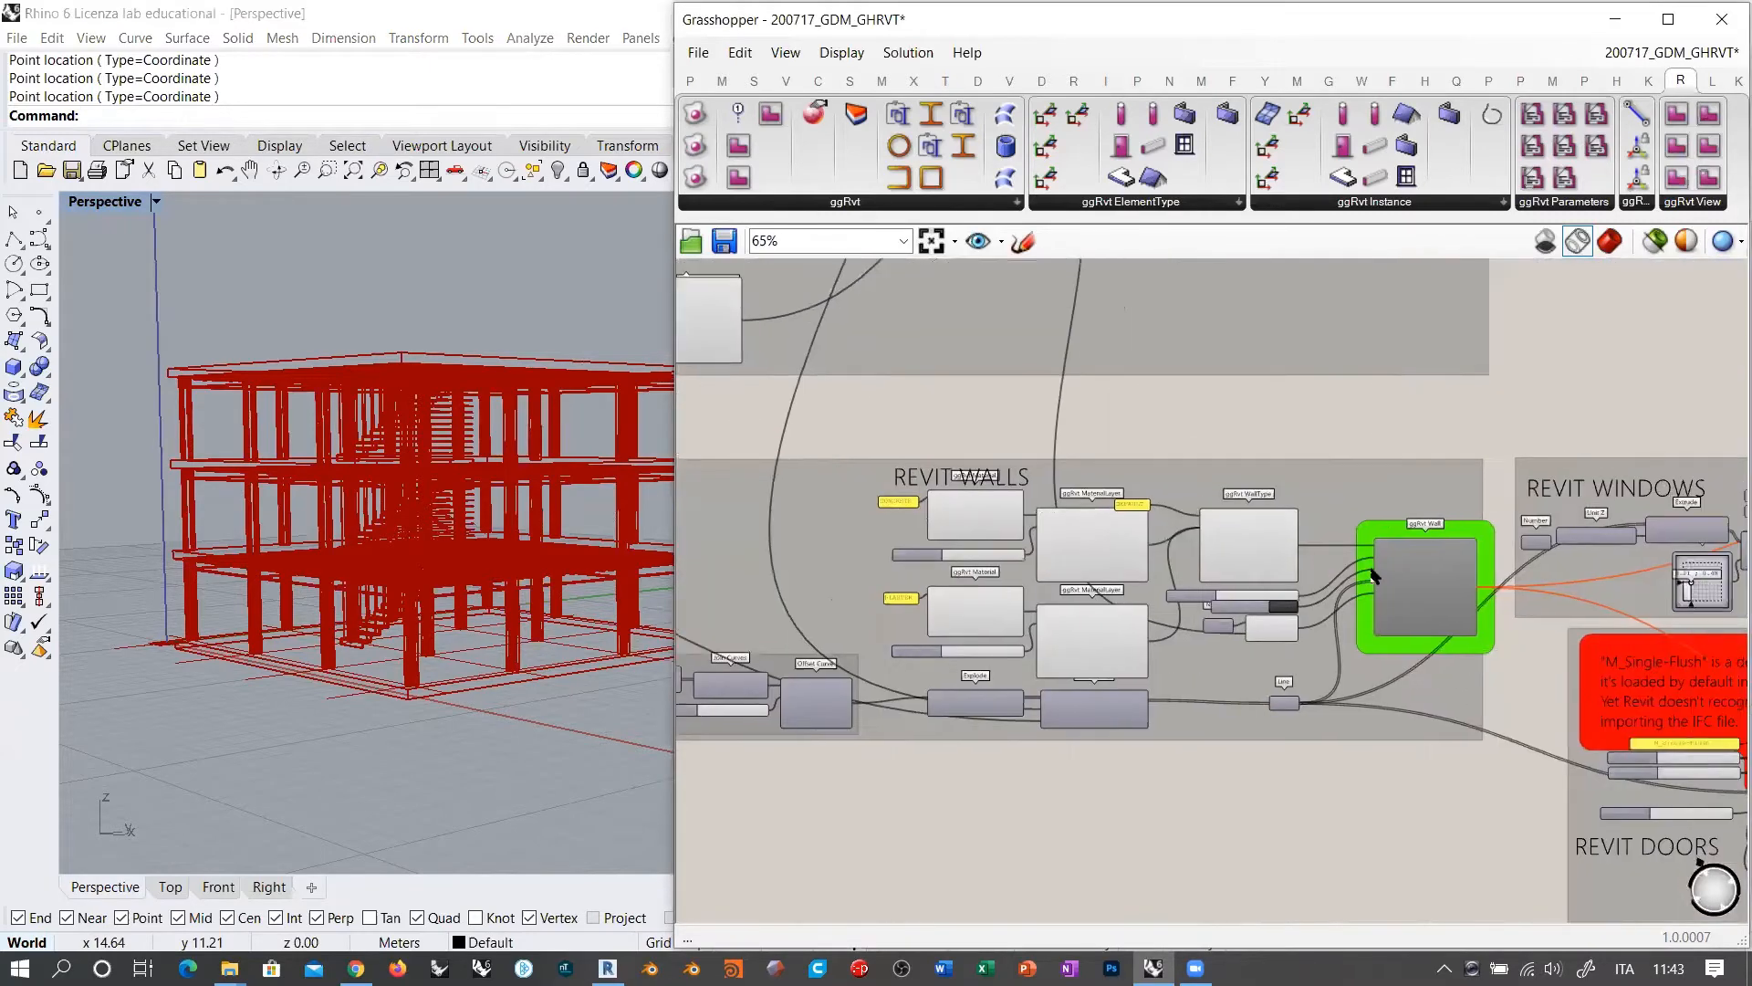
scroll(1367, 579, "up", 4)
right_click_drag(1495, 585, 1603, 587)
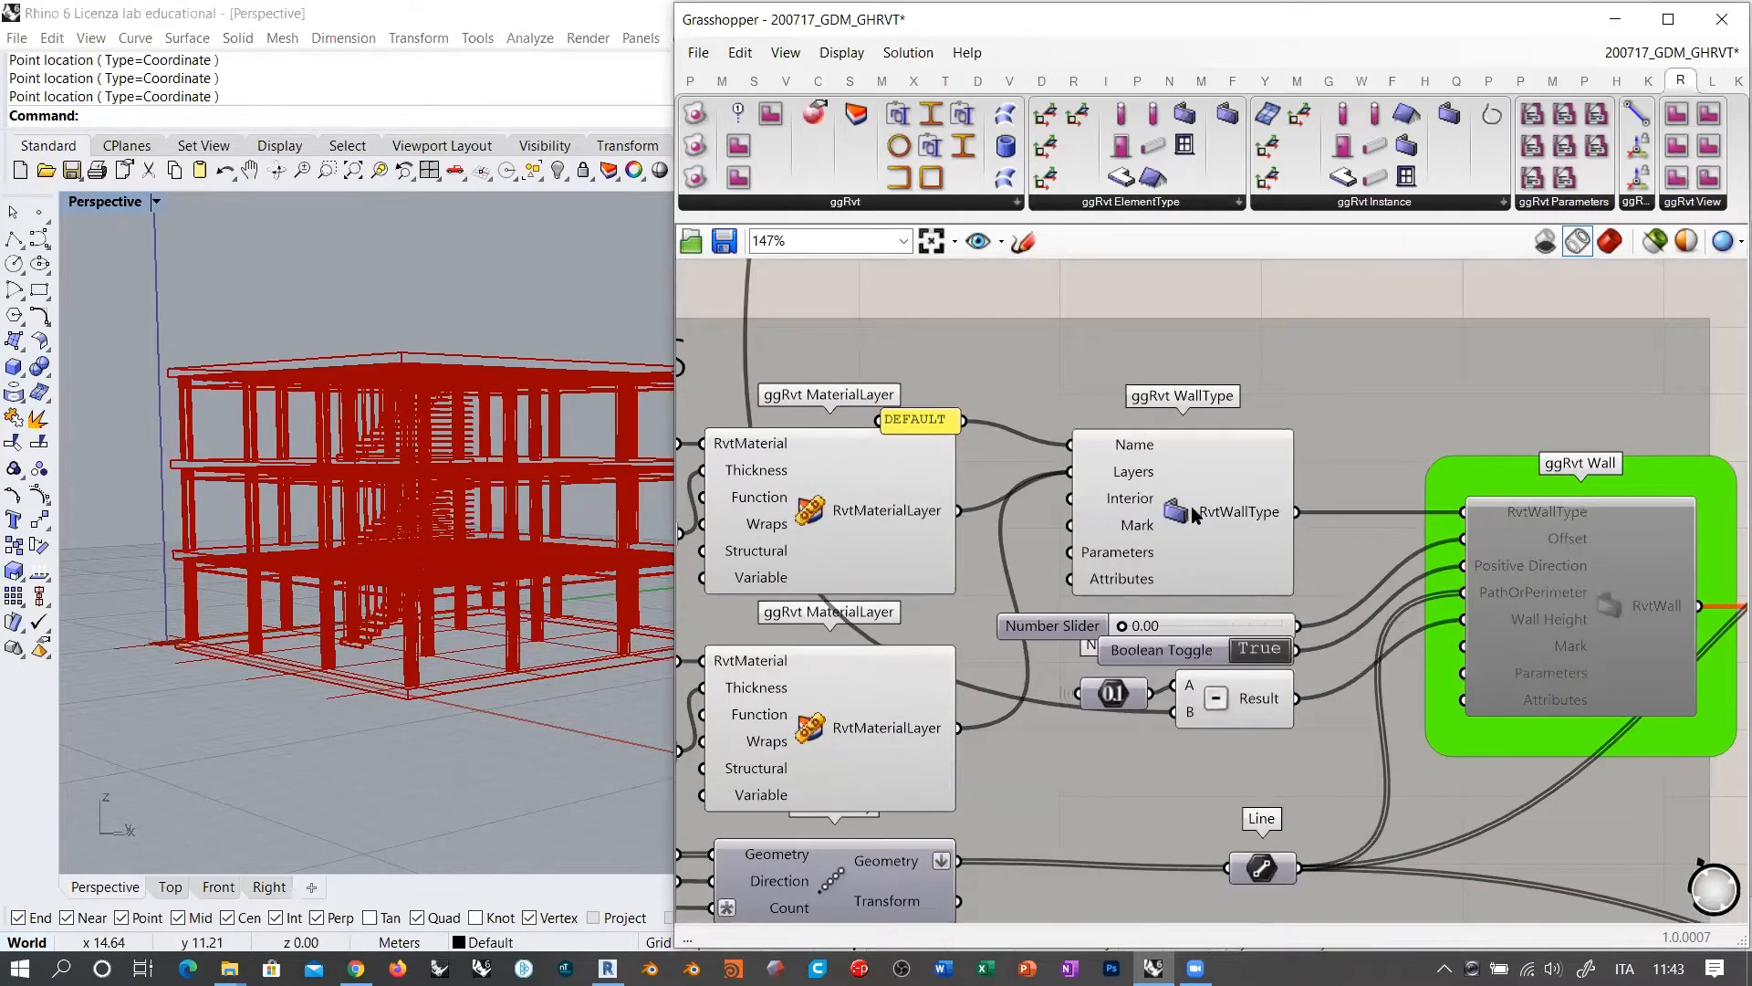
right_click_drag(1487, 623, 1318, 570)
scroll(1415, 501, "up", 2)
scroll(1416, 511, "up", 2)
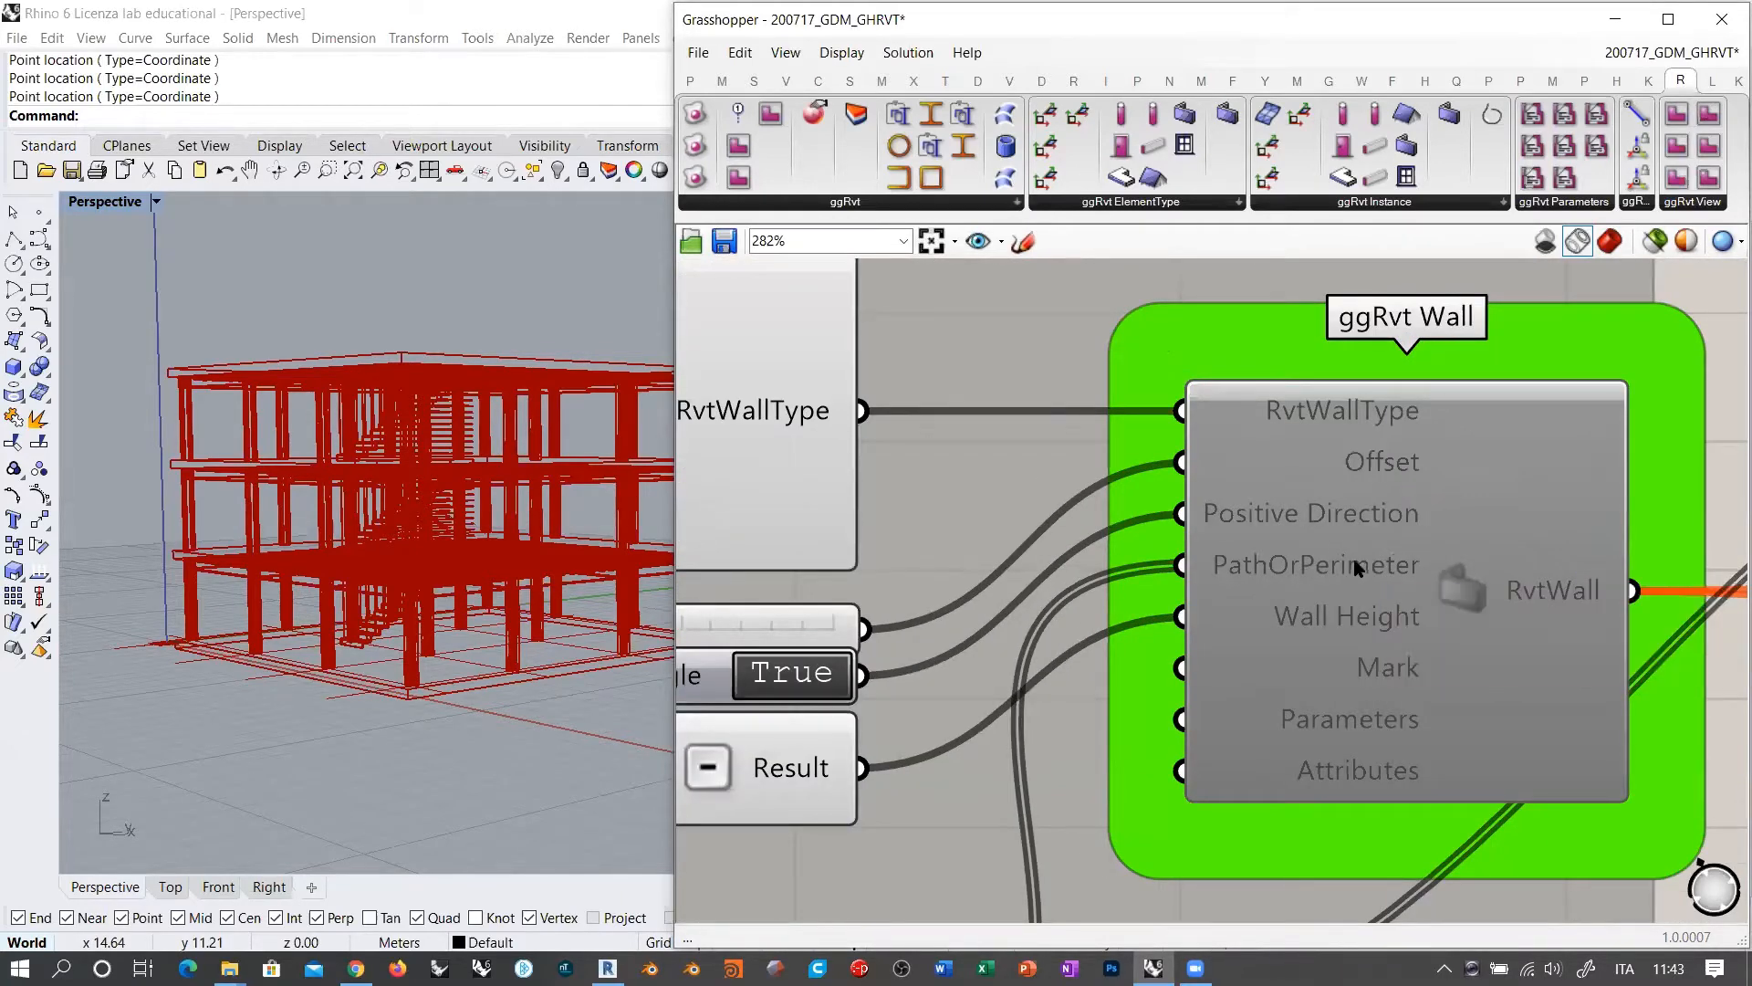
mouse_move(1358, 568)
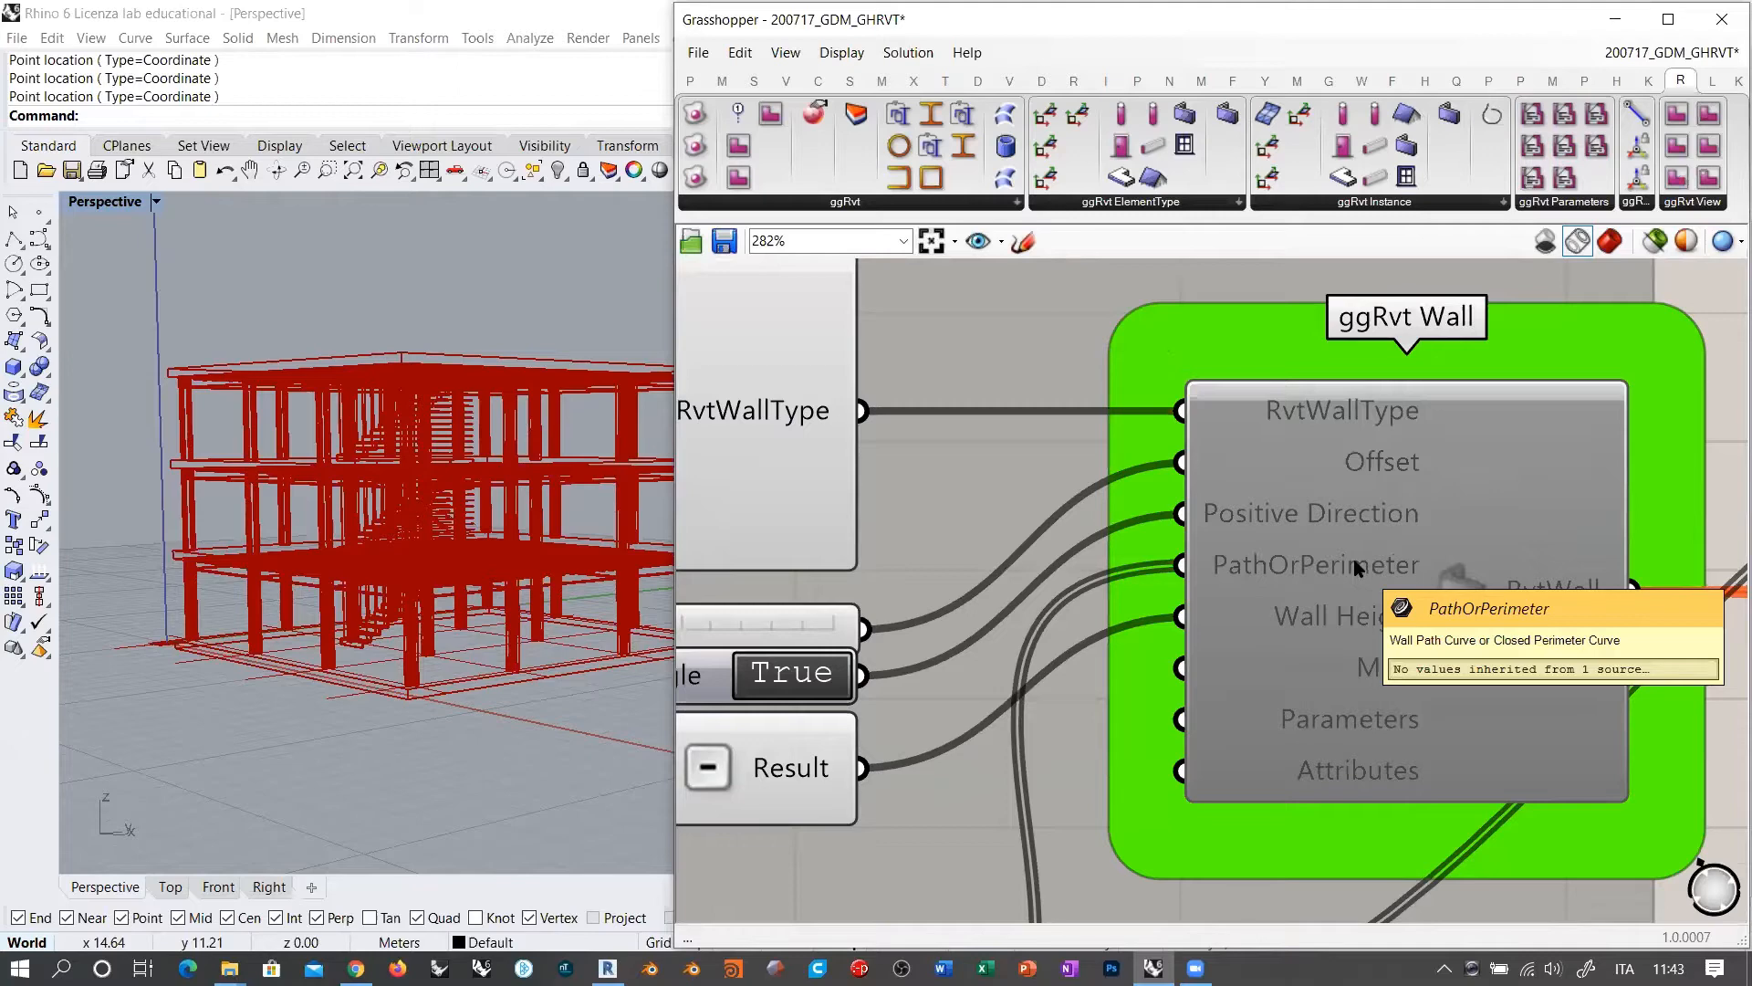
Step: Examine how the ggRvt Wall component connects to the Revit Windows and Revit Doors groups, and view the building again
scroll(1391, 498, "down", 4)
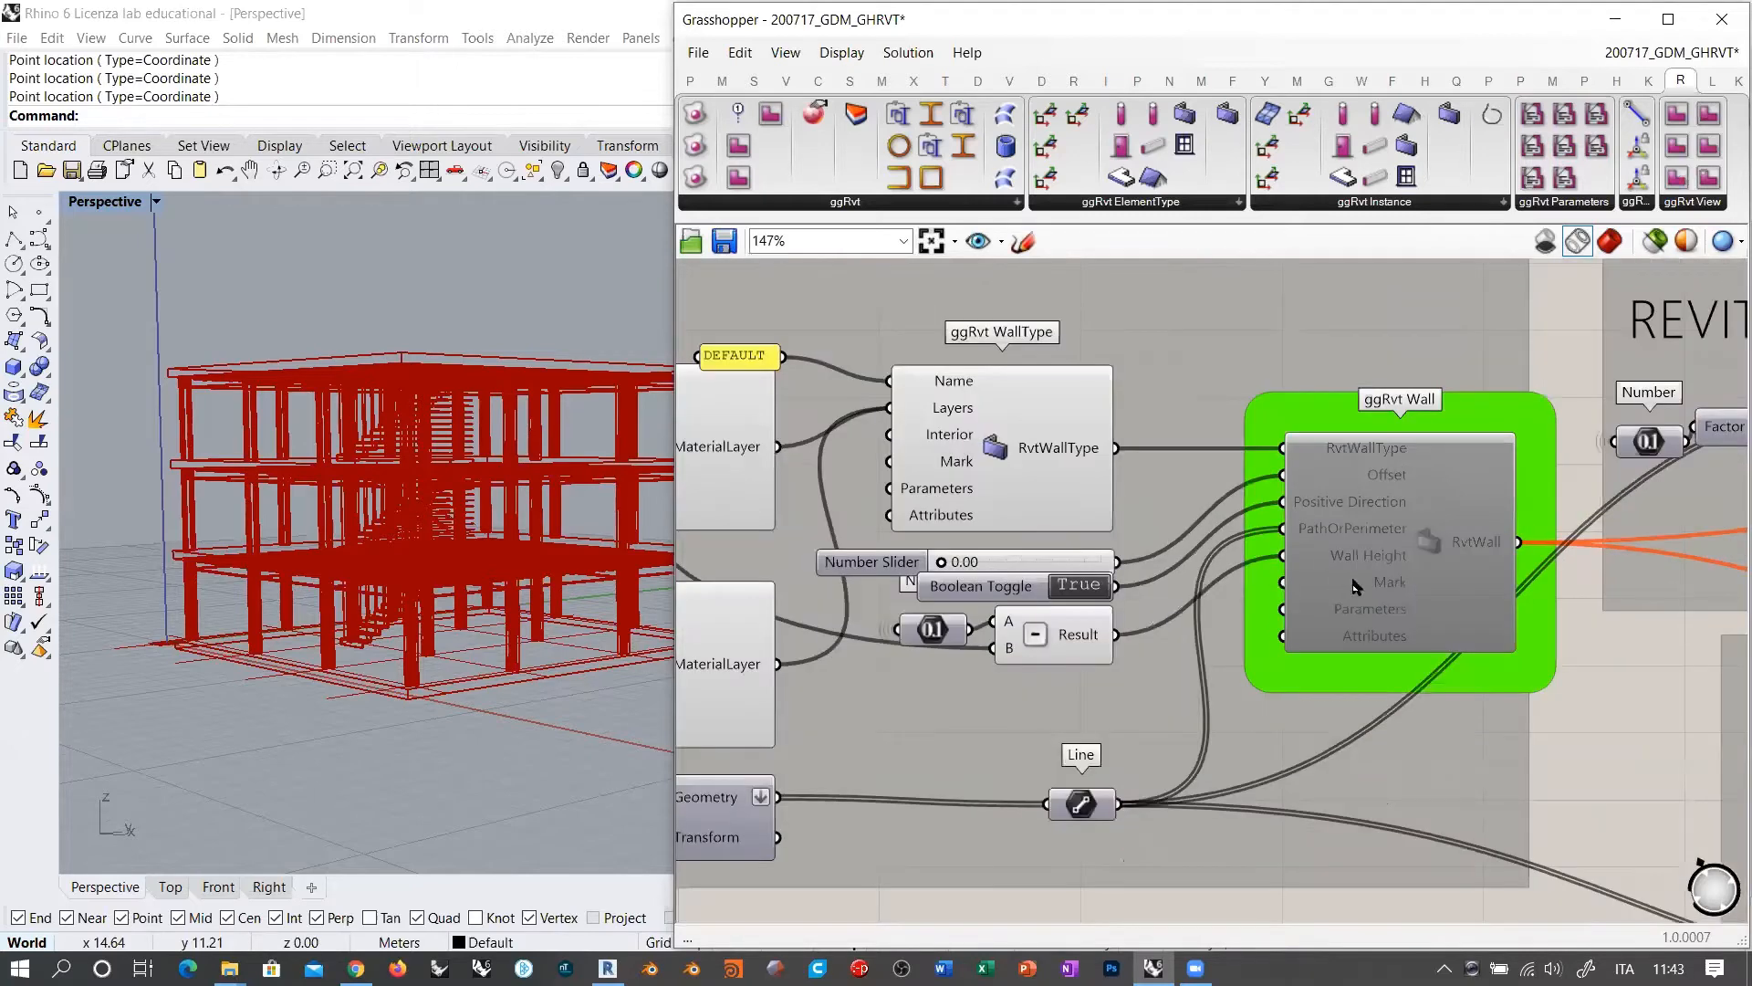
right_click_drag(1355, 579, 1292, 588)
scroll(1108, 513, "down", 5)
right_click_drag(1382, 545, 1343, 527)
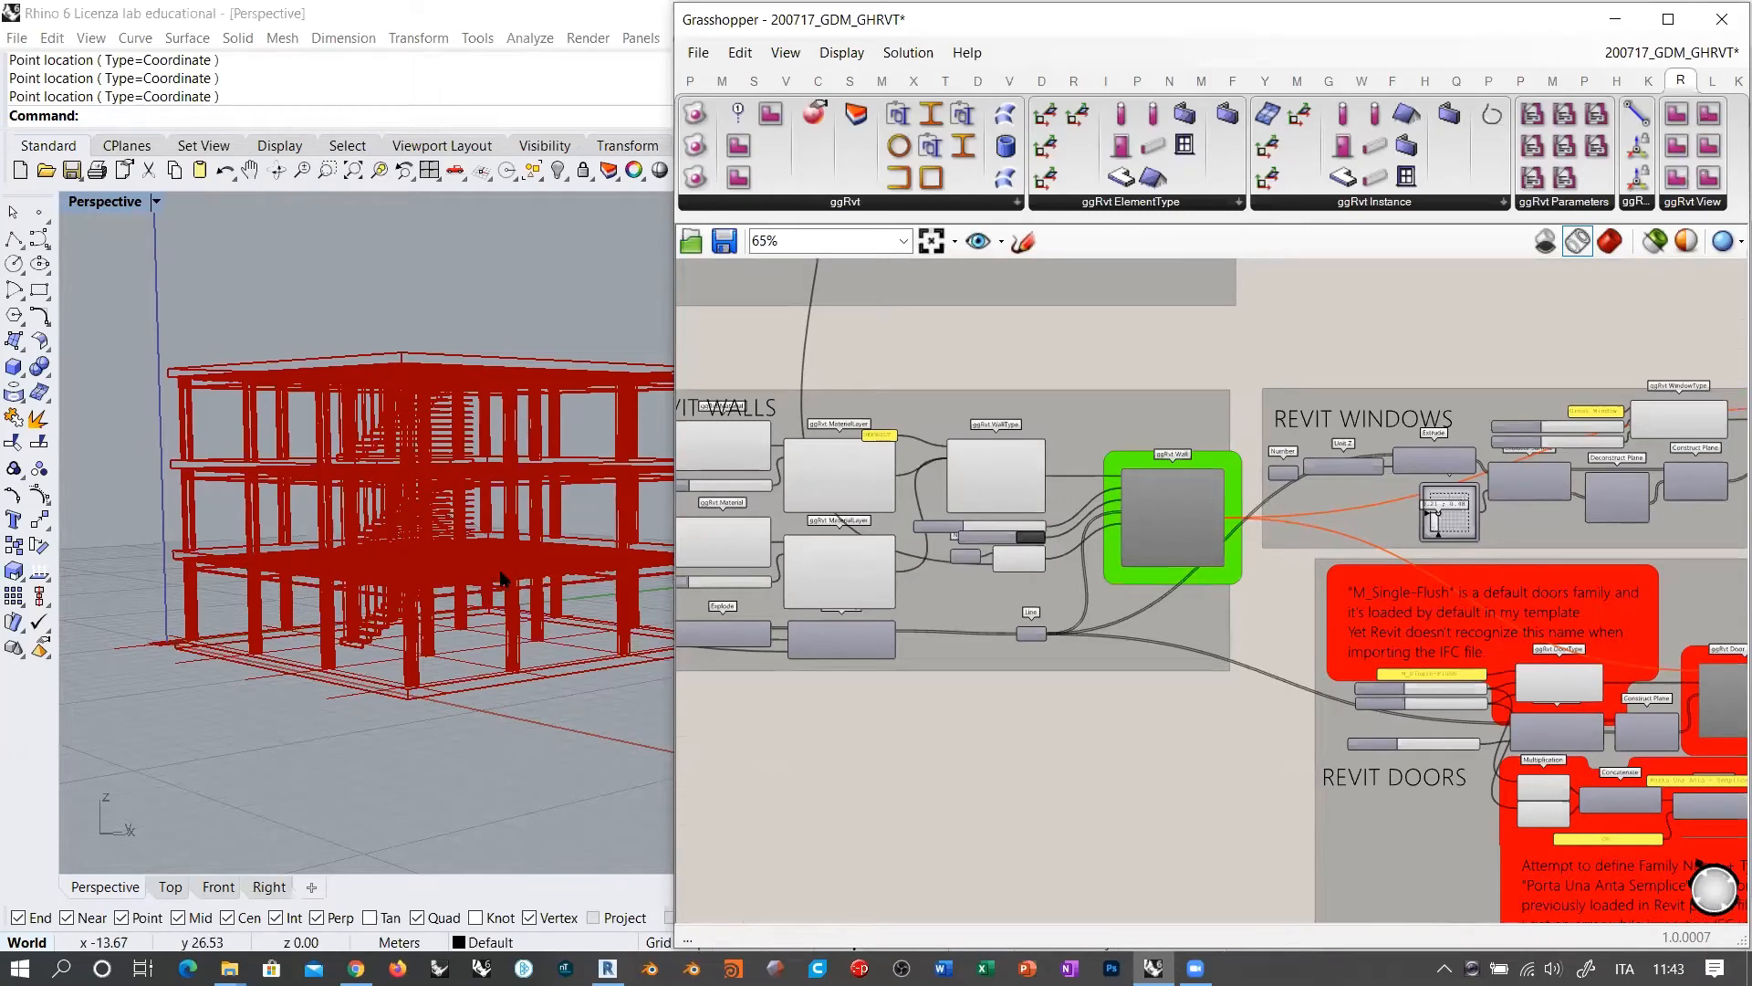
right_click_drag(523, 571, 474, 584)
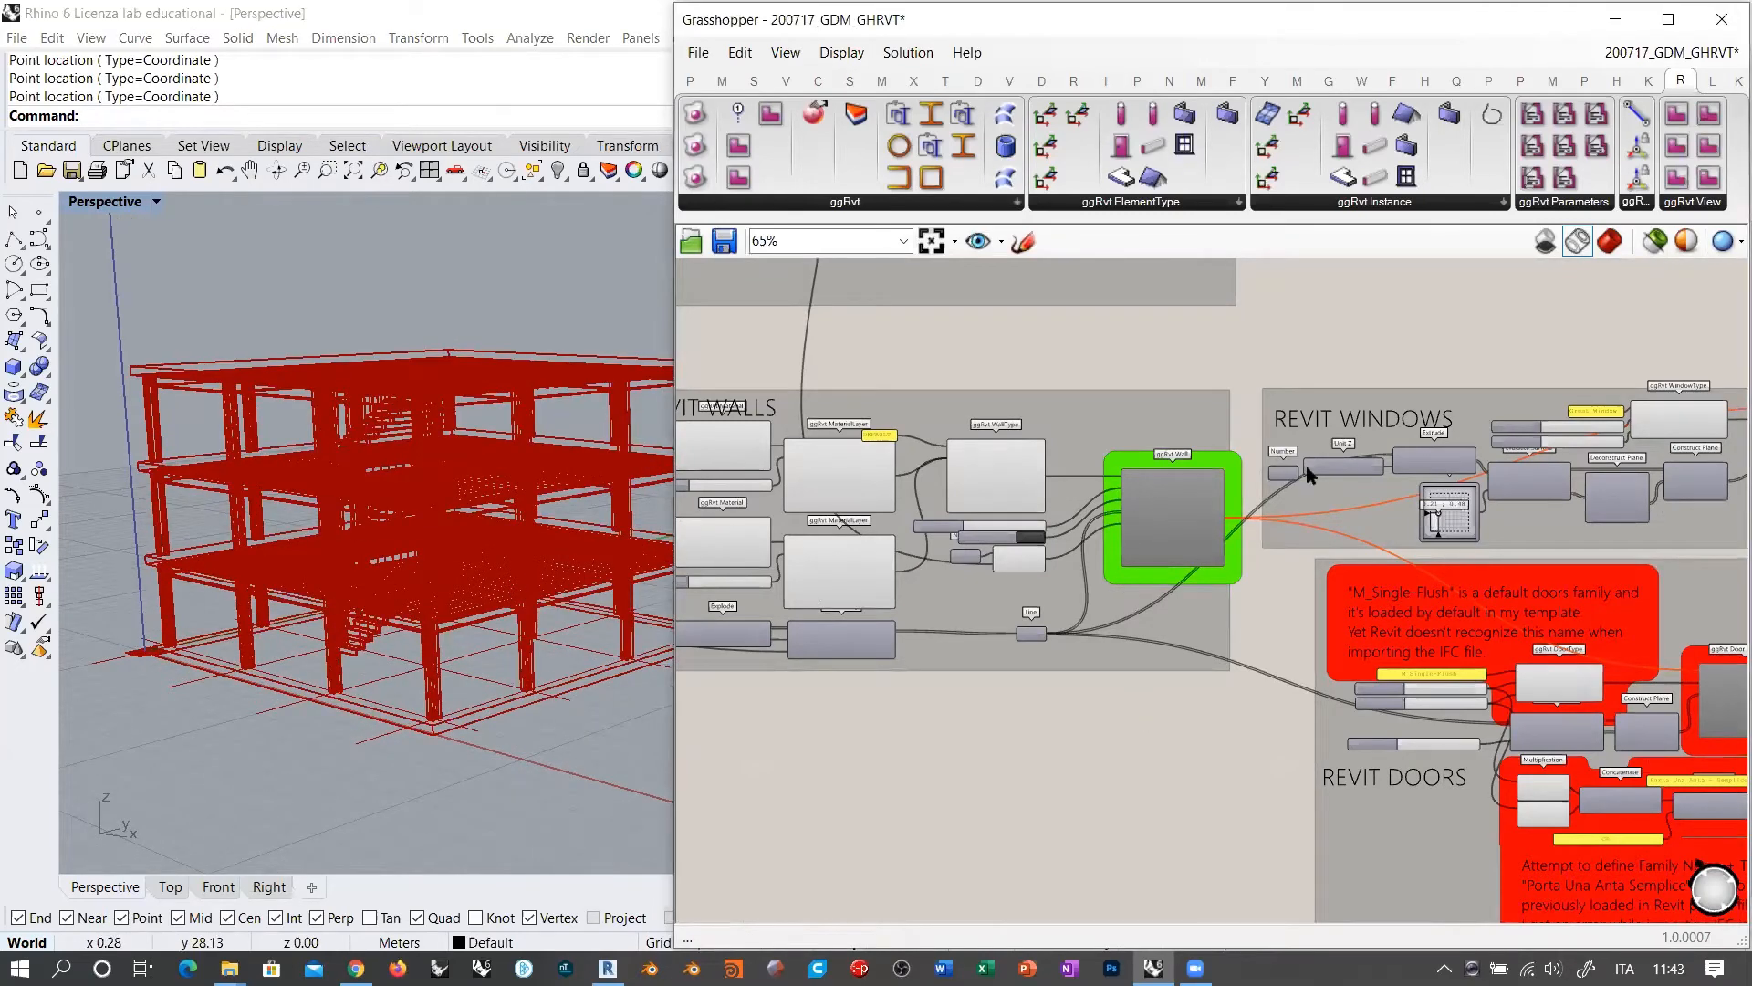
Step: Trace the wall's Bounding Box input upstream to the Line SDL and Flatten Tree components and examine their geometry at the columns
right_click_drag(822, 447, 1273, 418)
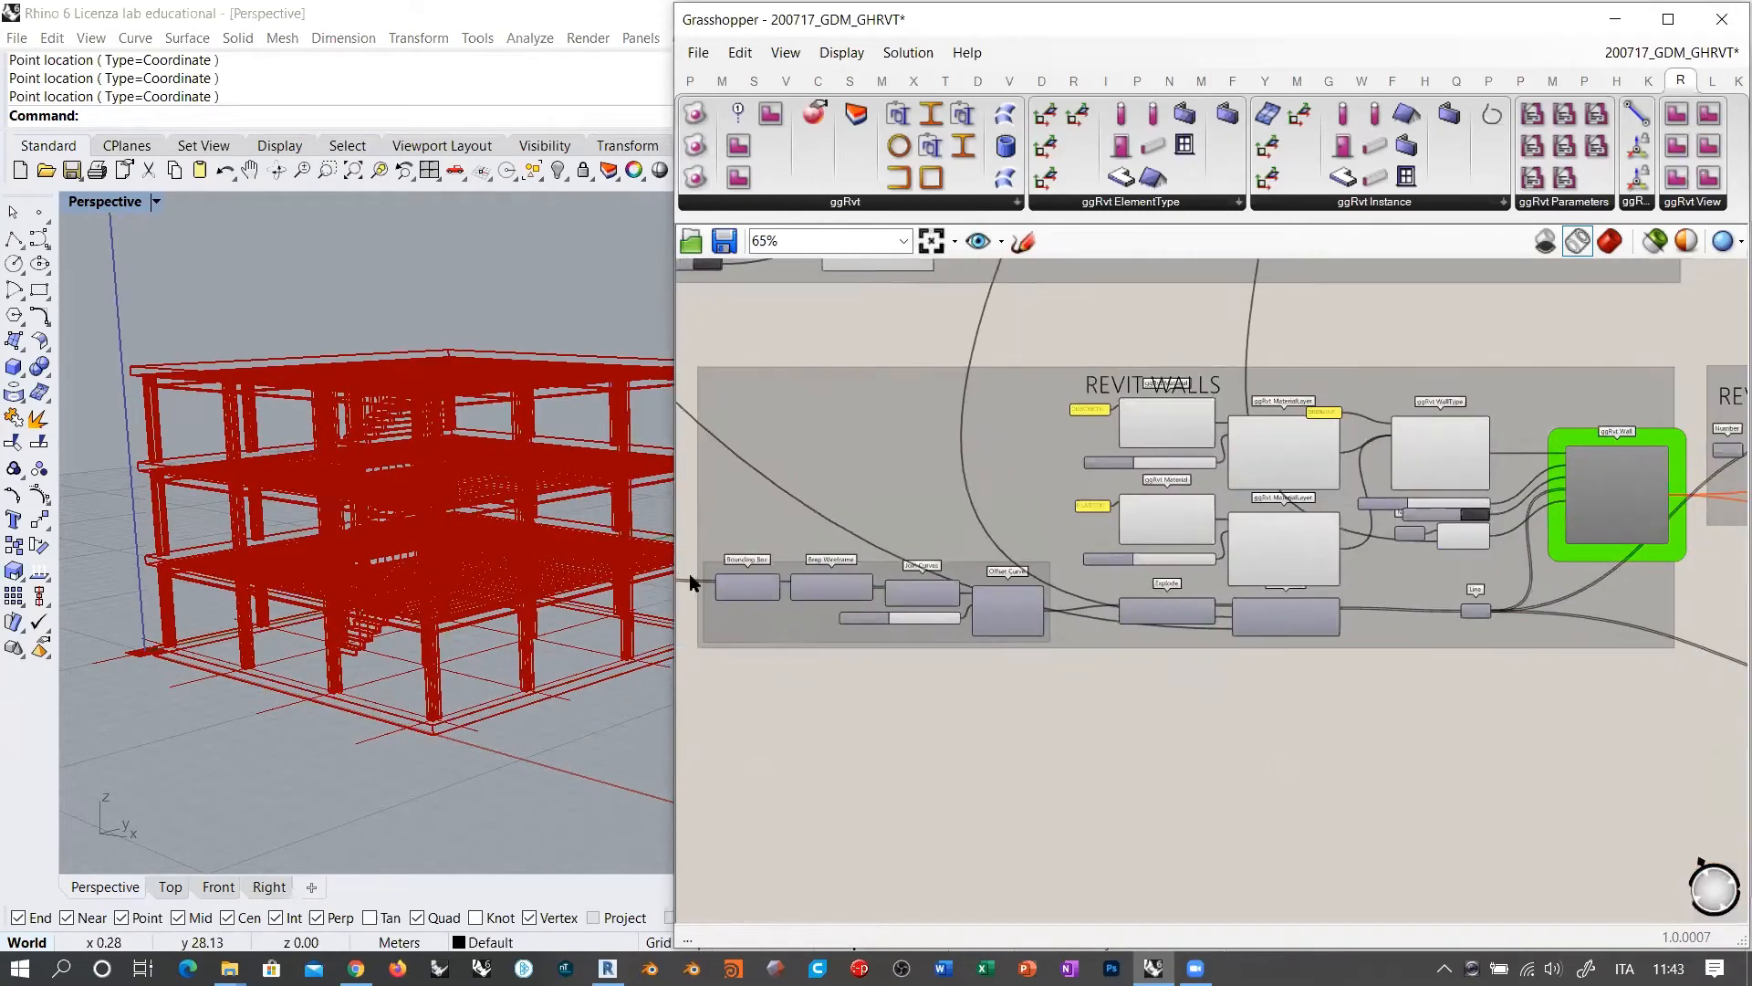
scroll(721, 595, "up", 3)
right_click_drag(724, 597, 931, 857)
scroll(1051, 687, "down", 7)
right_click_drag(916, 485, 954, 545)
scroll(980, 431, "up", 7)
left_click(973, 421)
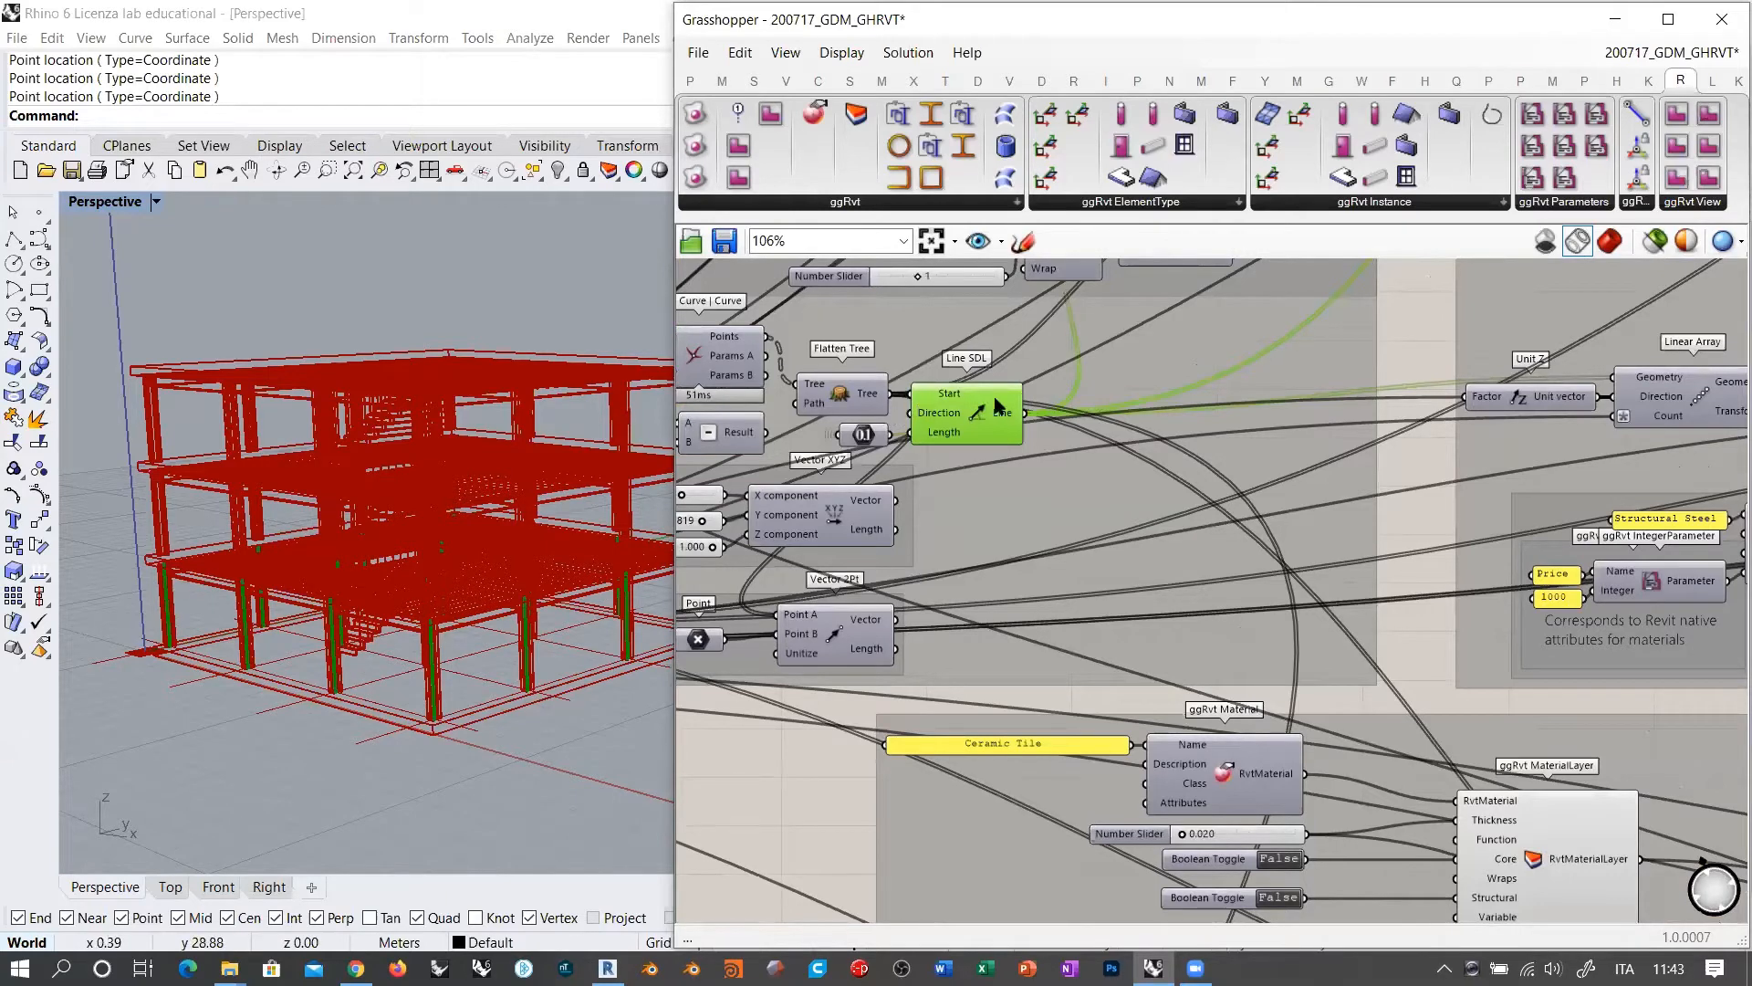
left_click(850, 396)
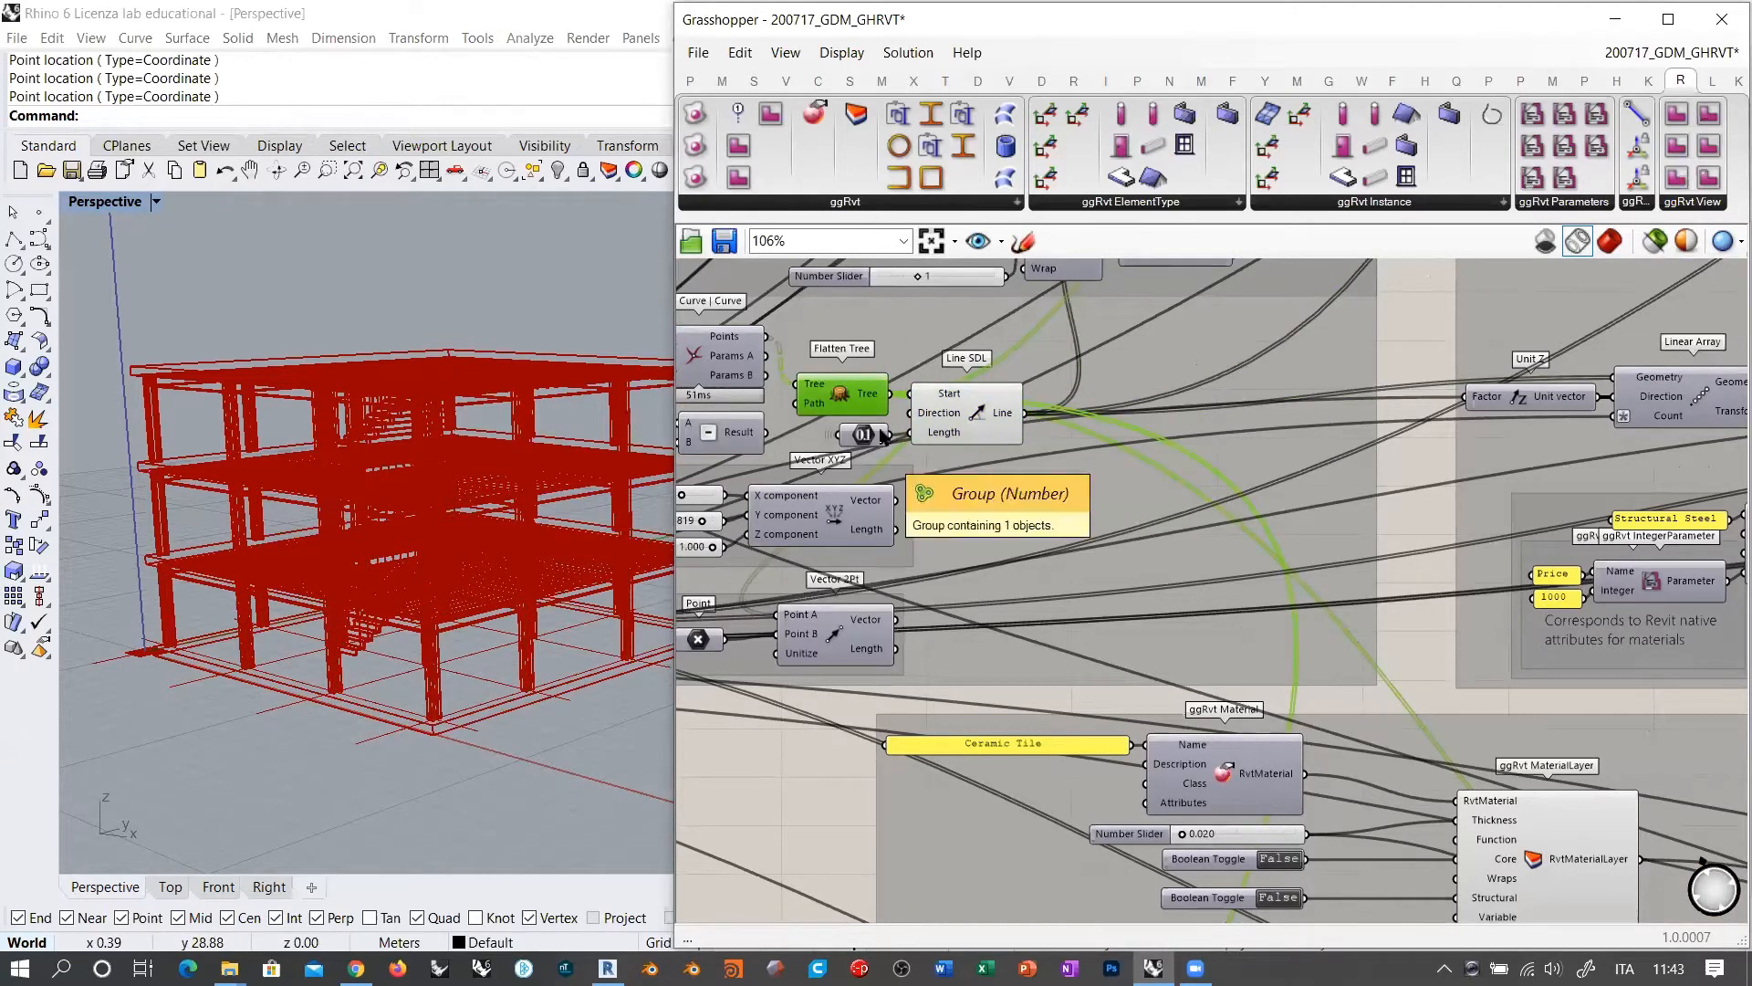
right_click_drag(372, 685, 542, 628)
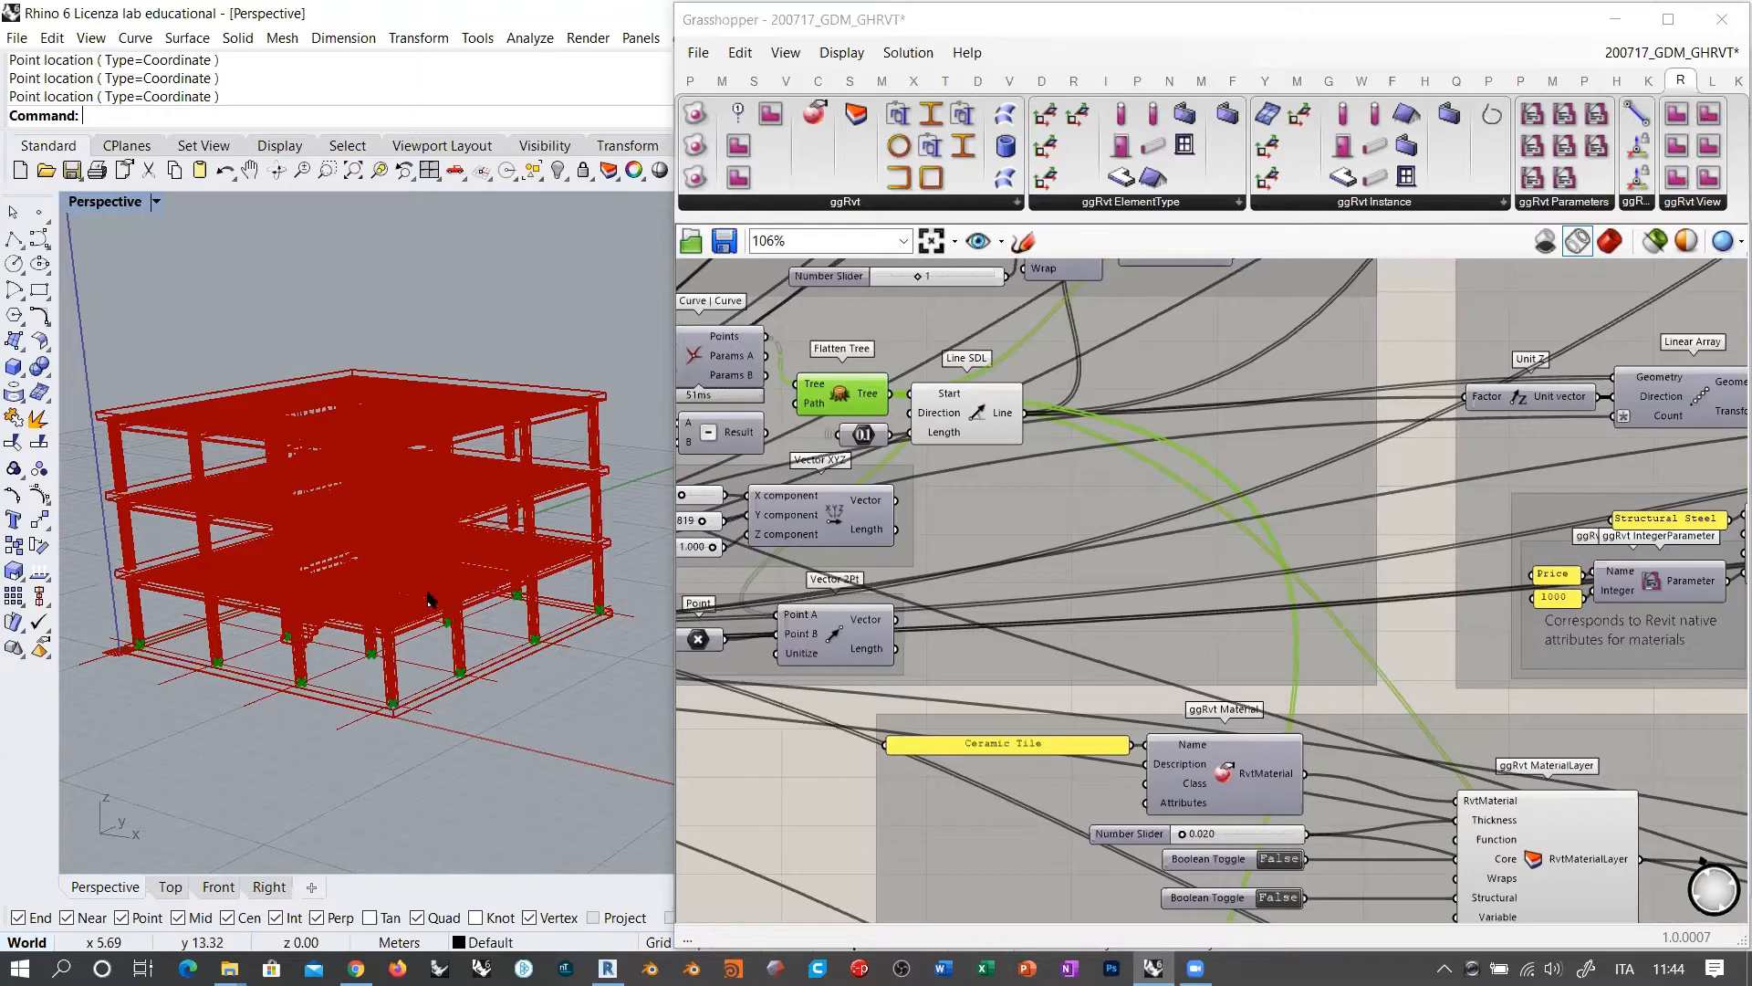
Step: Return to the Bounding Box component in the Revit Walls group and inspect it against the building's base
scroll(993, 512, "down", 8)
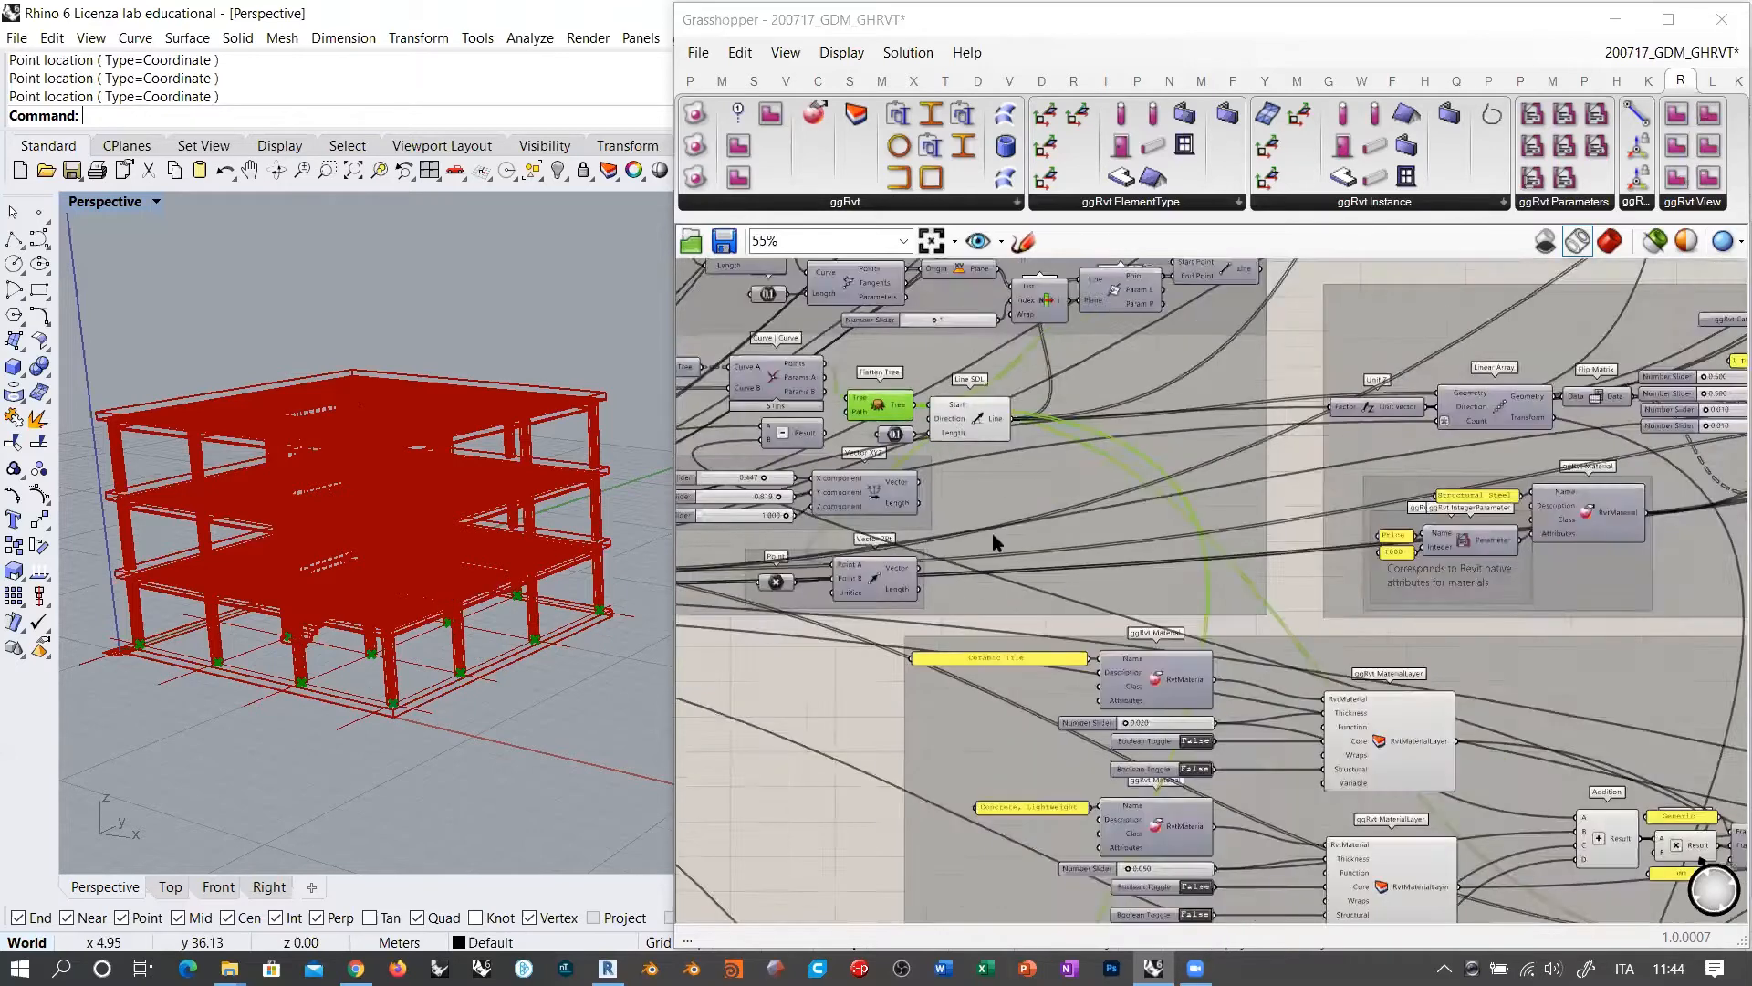
right_click_drag(1018, 662, 952, 370)
scroll(1008, 669, "up", 9)
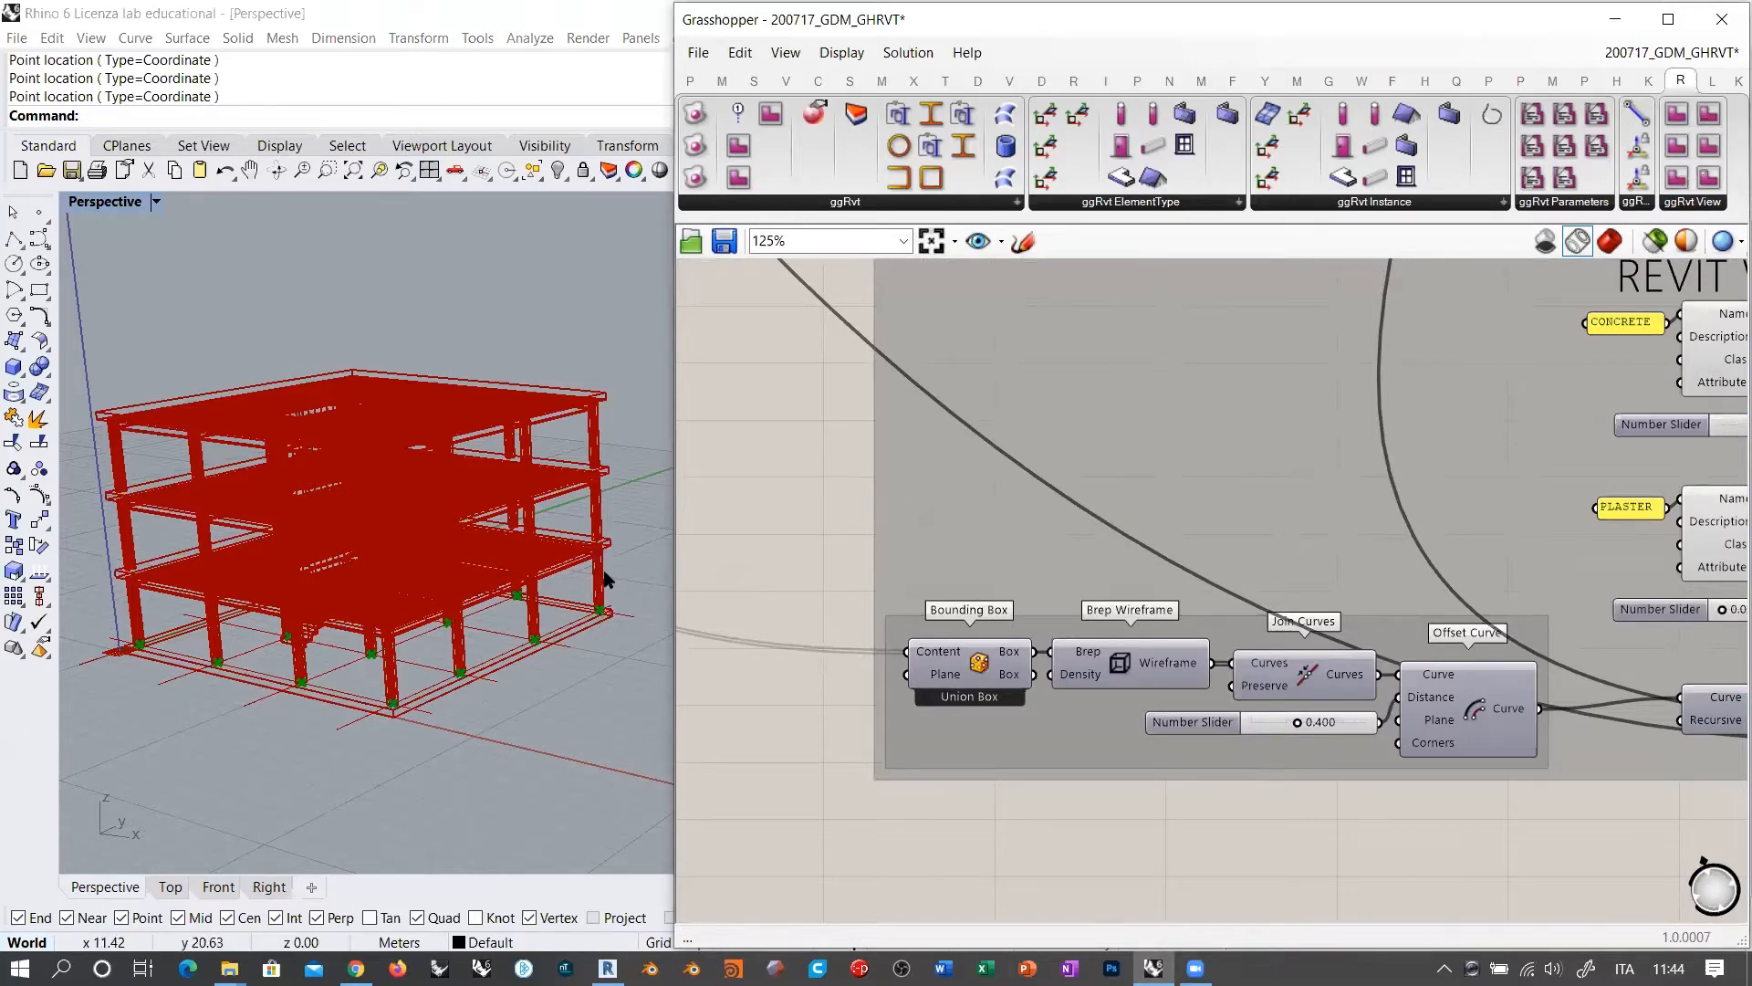
right_click_drag(522, 680, 517, 589)
left_click(982, 670)
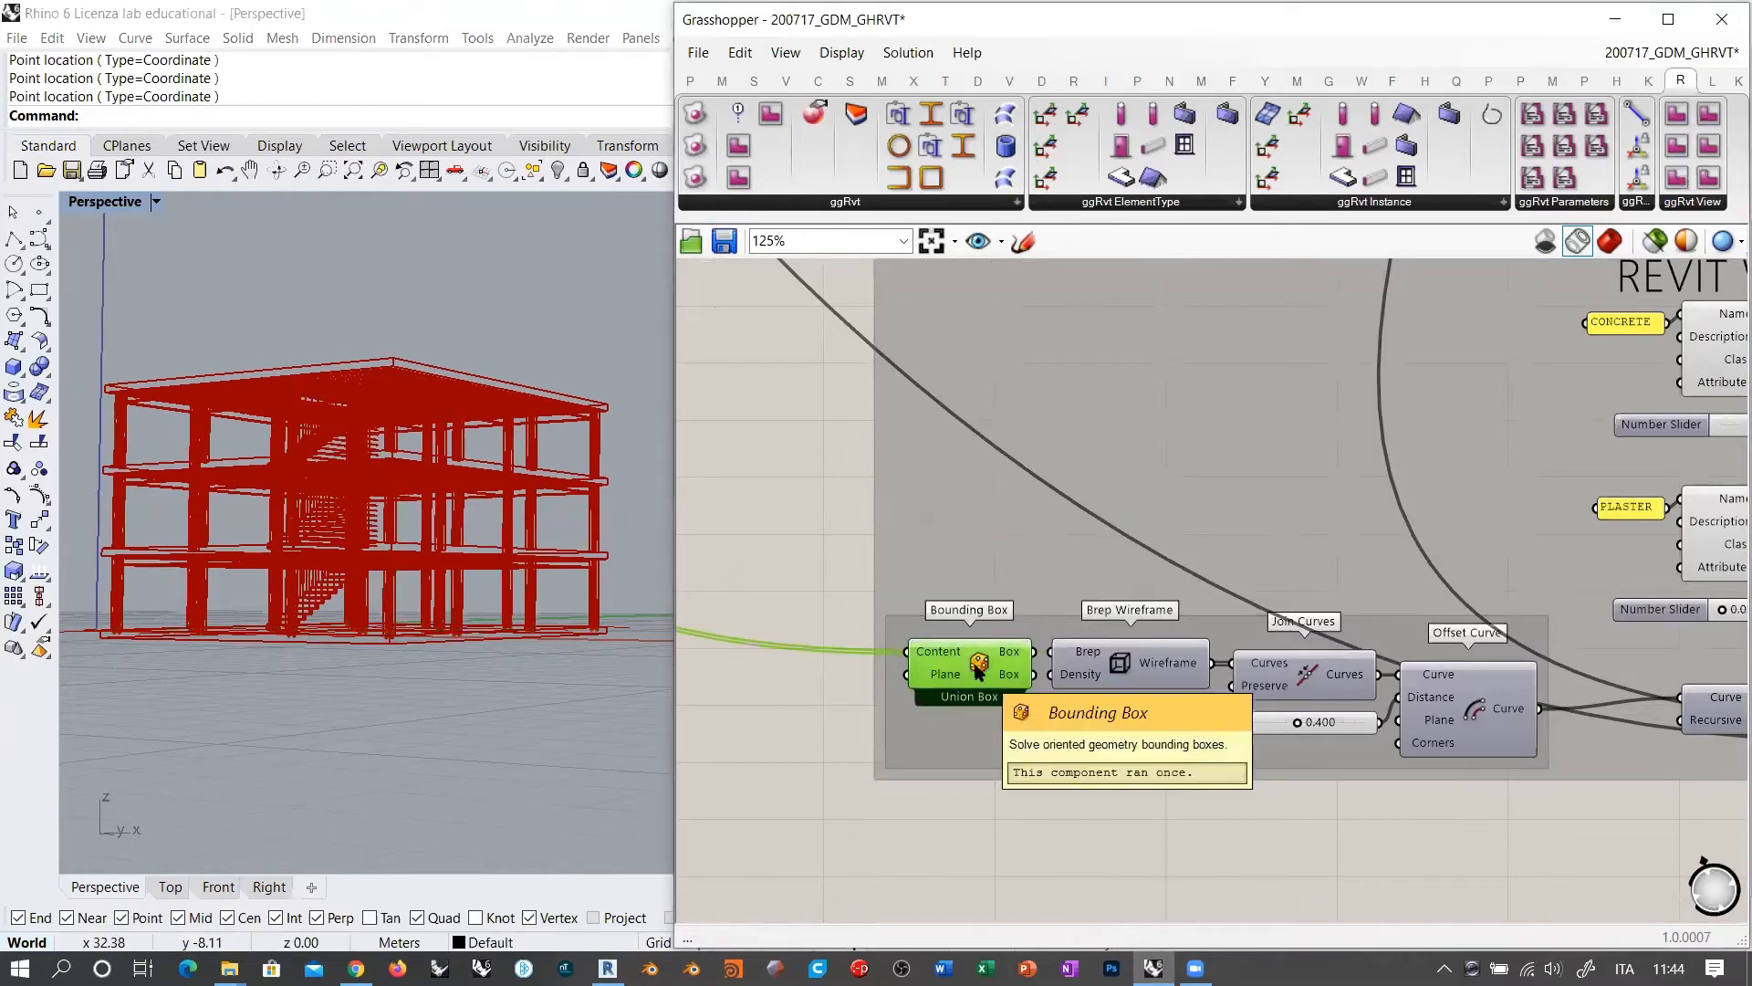
left_click(829, 682)
right_click_drag(419, 630, 416, 695)
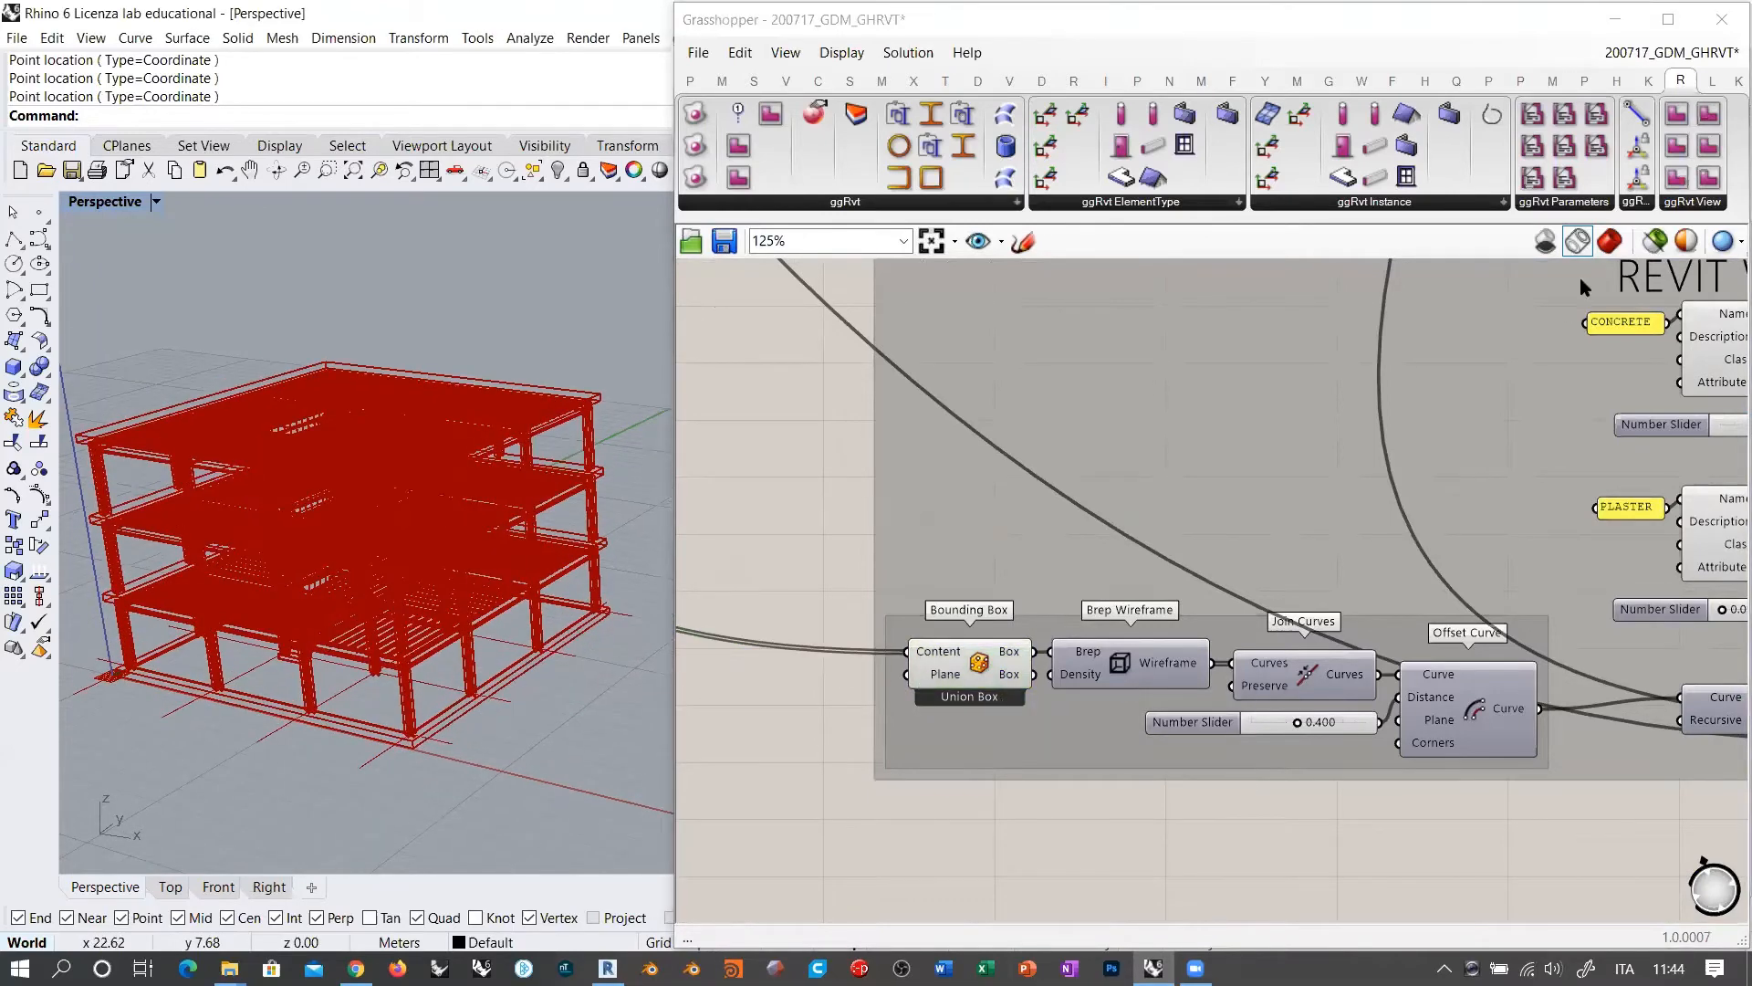
Step: Check the source components near the Column Axes group and come back to the walls' Bounding Box component
scroll(904, 413, "down", 5)
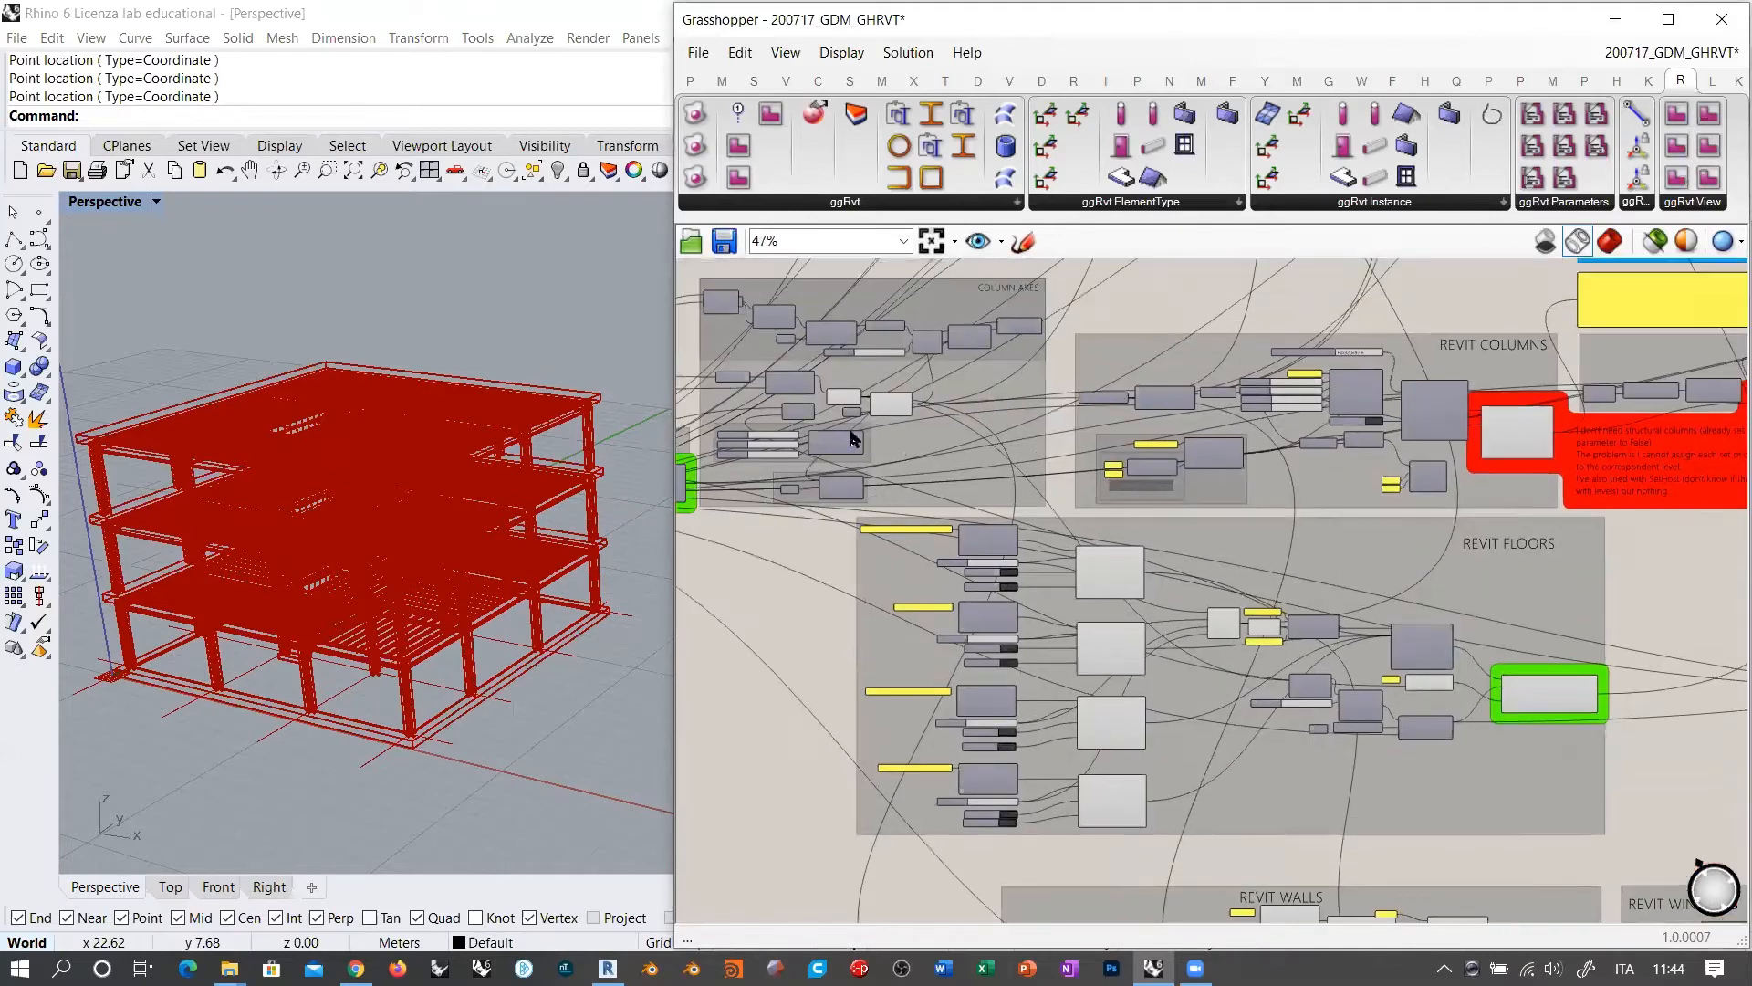
left_click(835, 361)
left_click(895, 375)
left_click(900, 424)
right_click_drag(936, 894, 937, 338)
scroll(1097, 697, "up", 5)
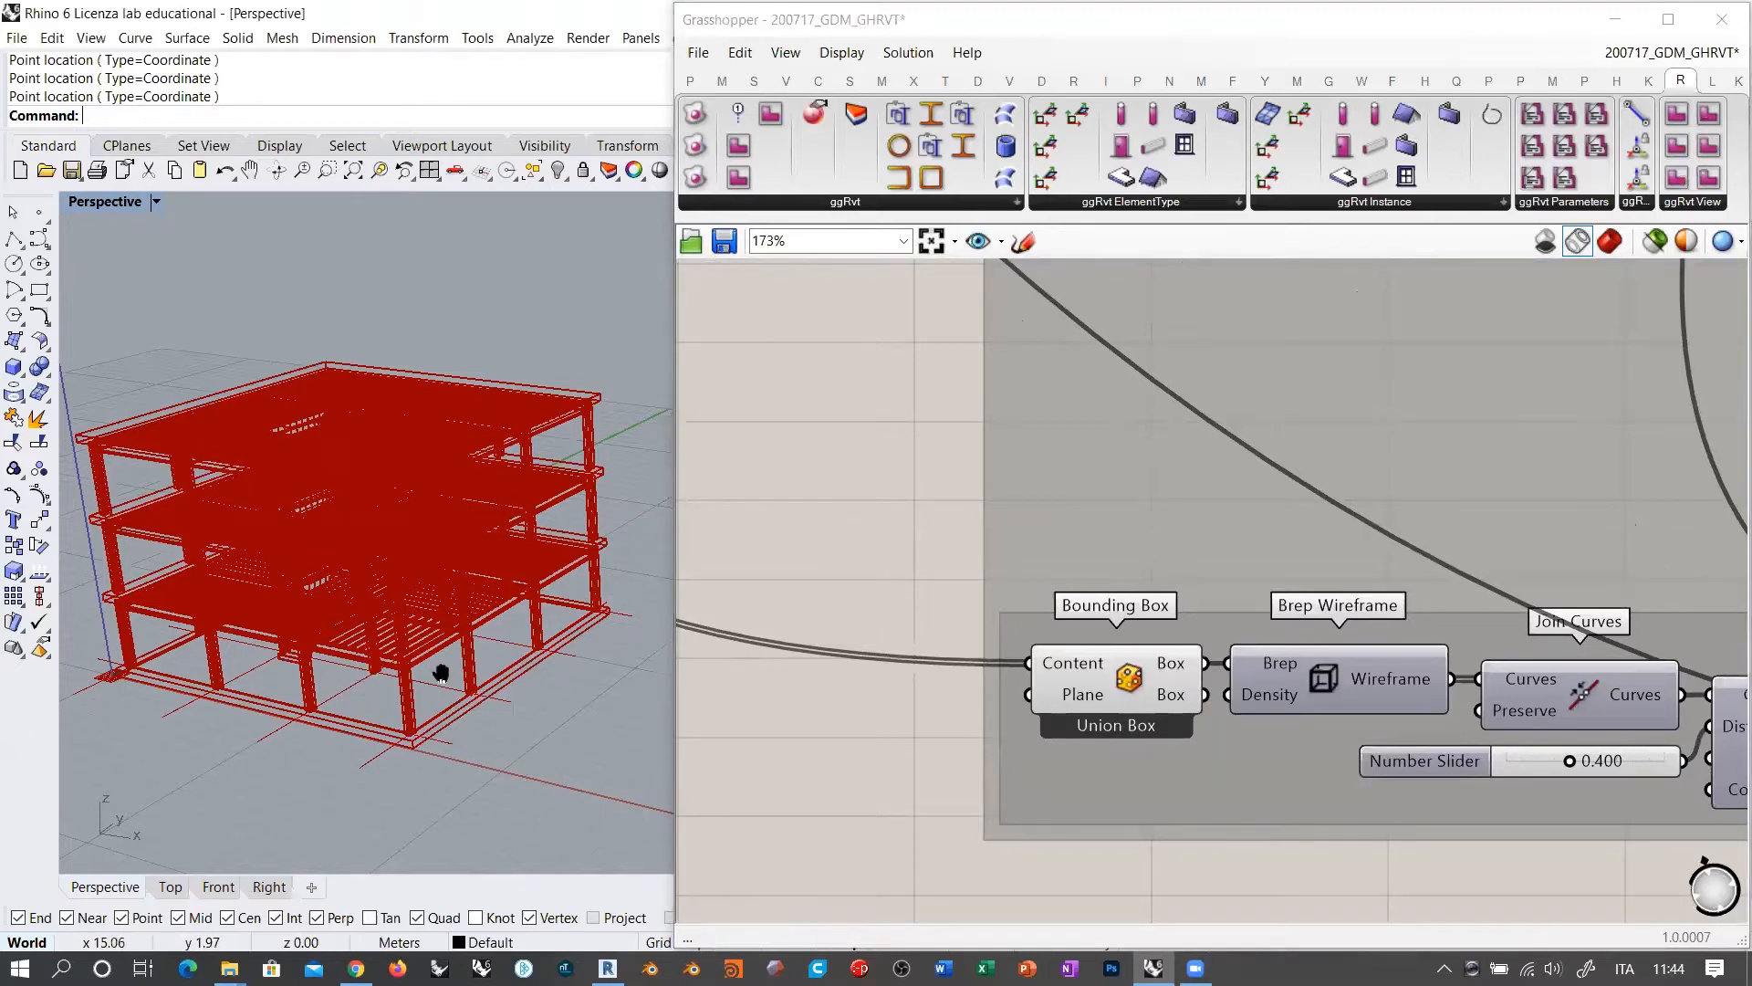
Step: Check the Bounding Box's Union Box option and examine its box around the column bases
scroll(407, 637, "up", 5)
right_click_drag(392, 641, 351, 608)
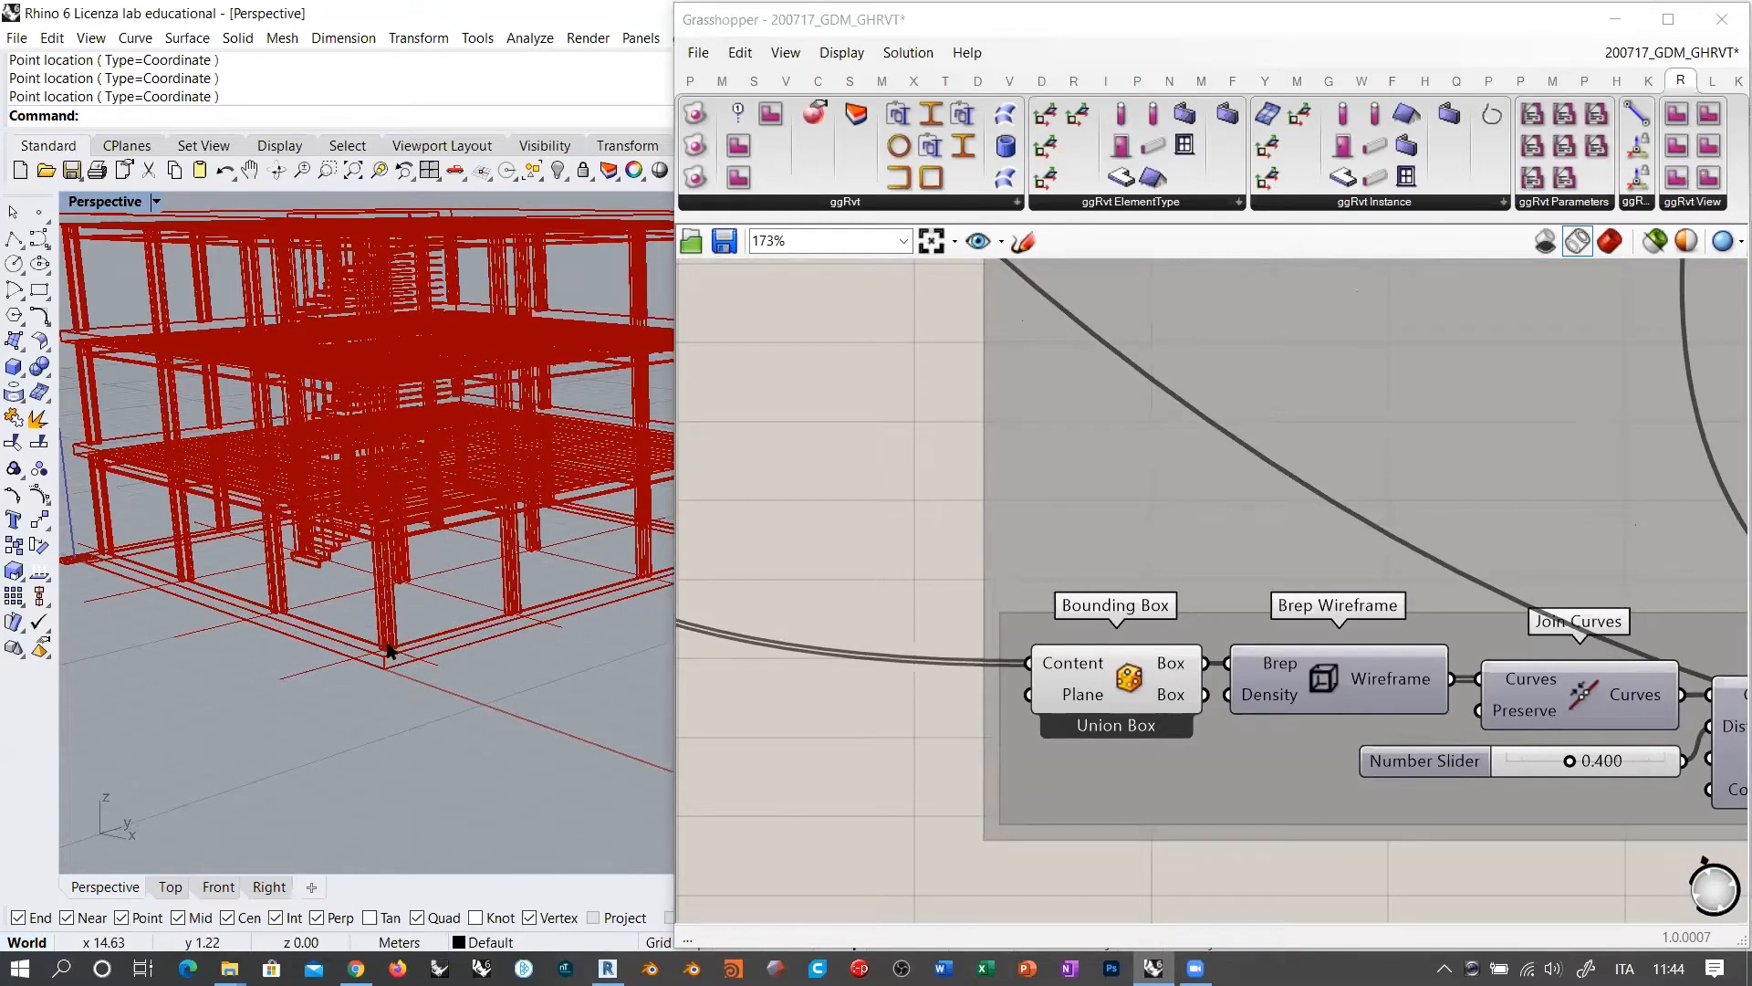
right_click(1128, 682)
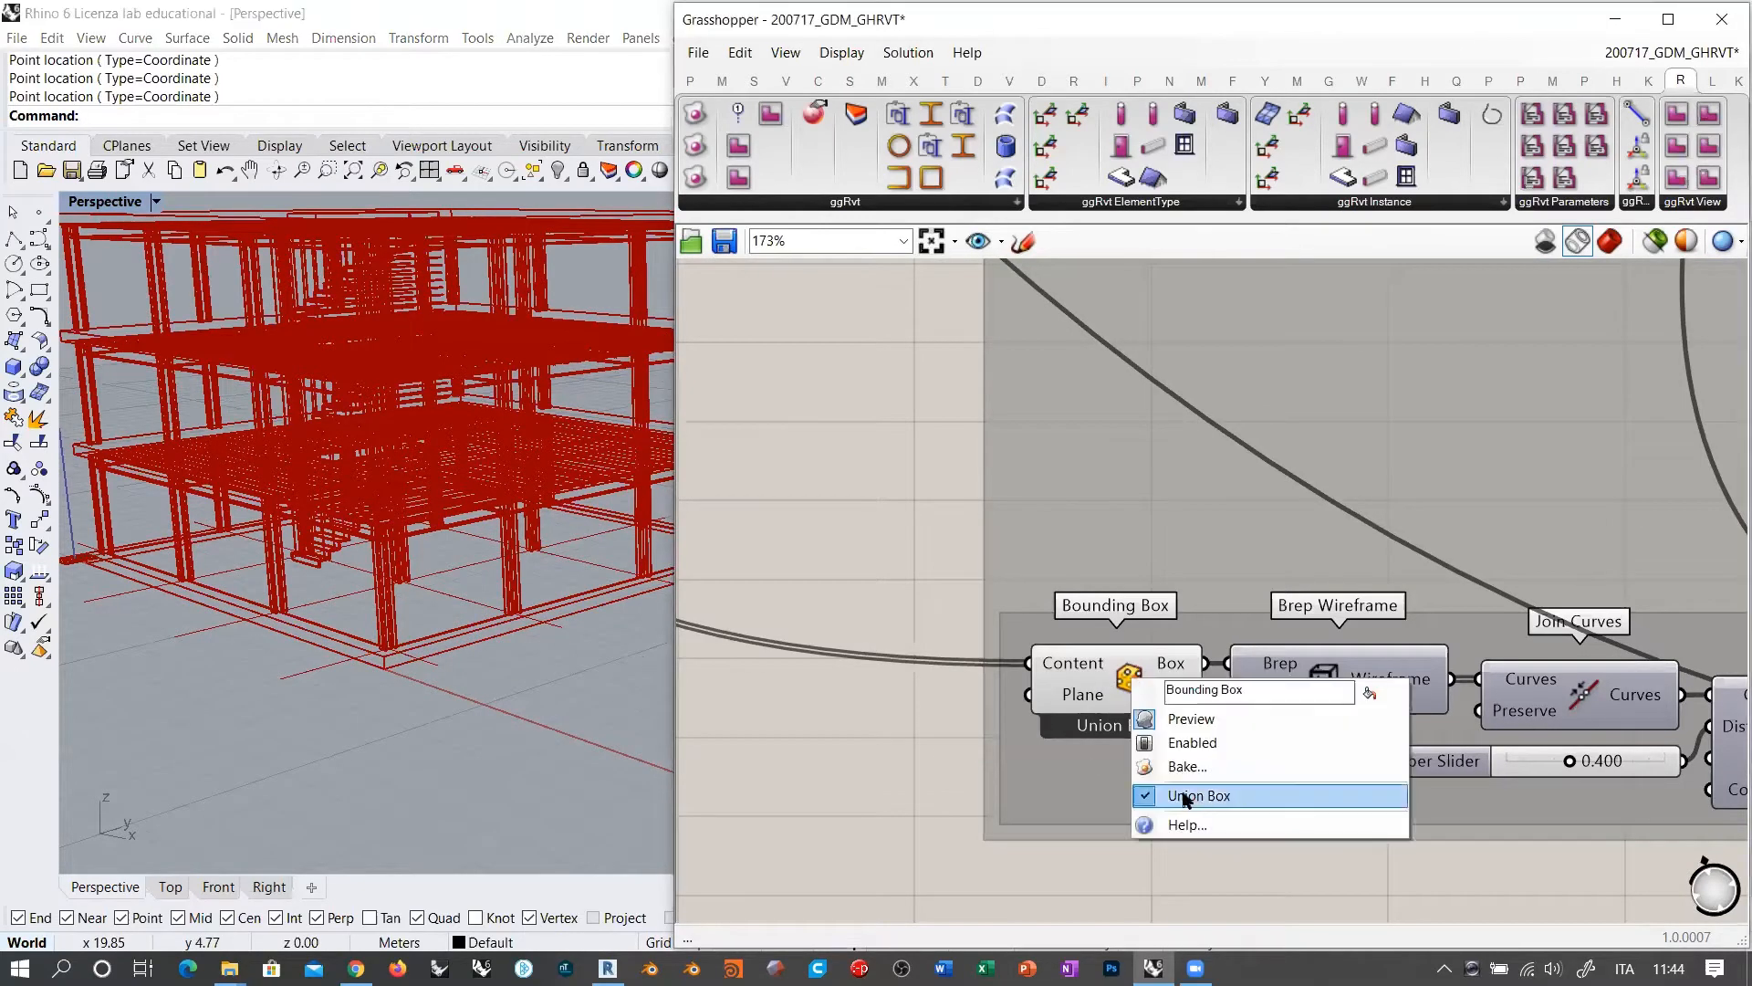
left_click(946, 705)
left_click(1109, 686)
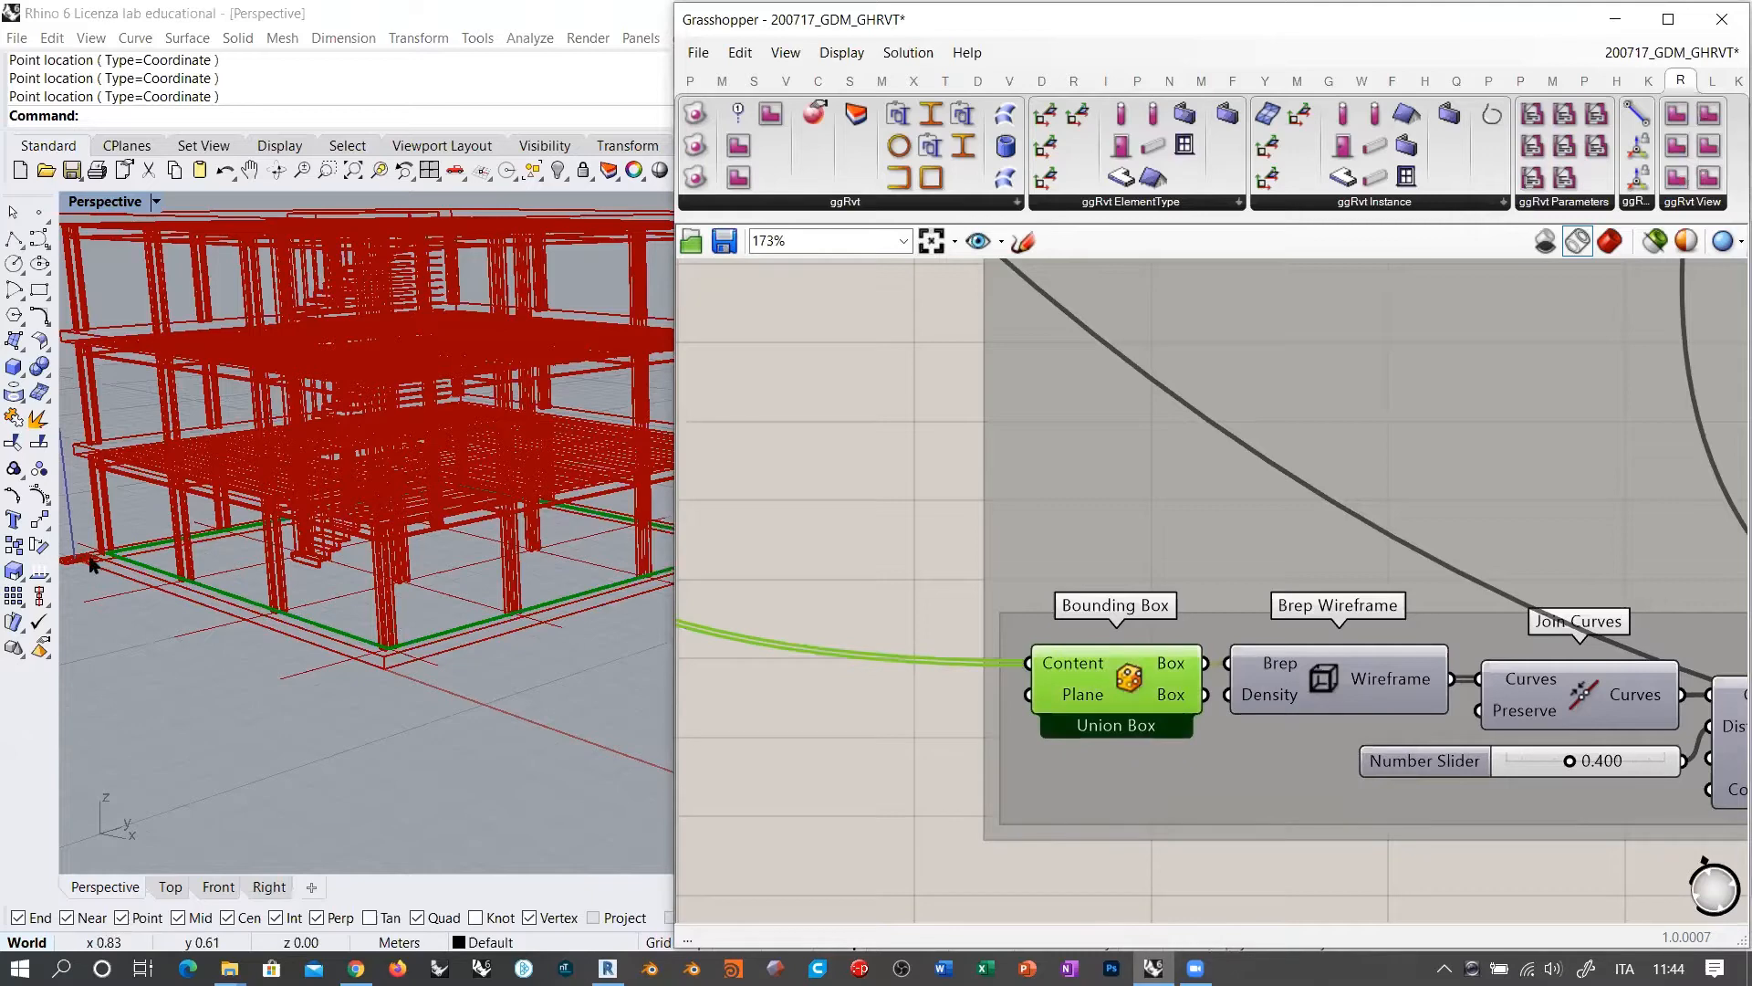
right_click_drag(525, 600, 413, 648)
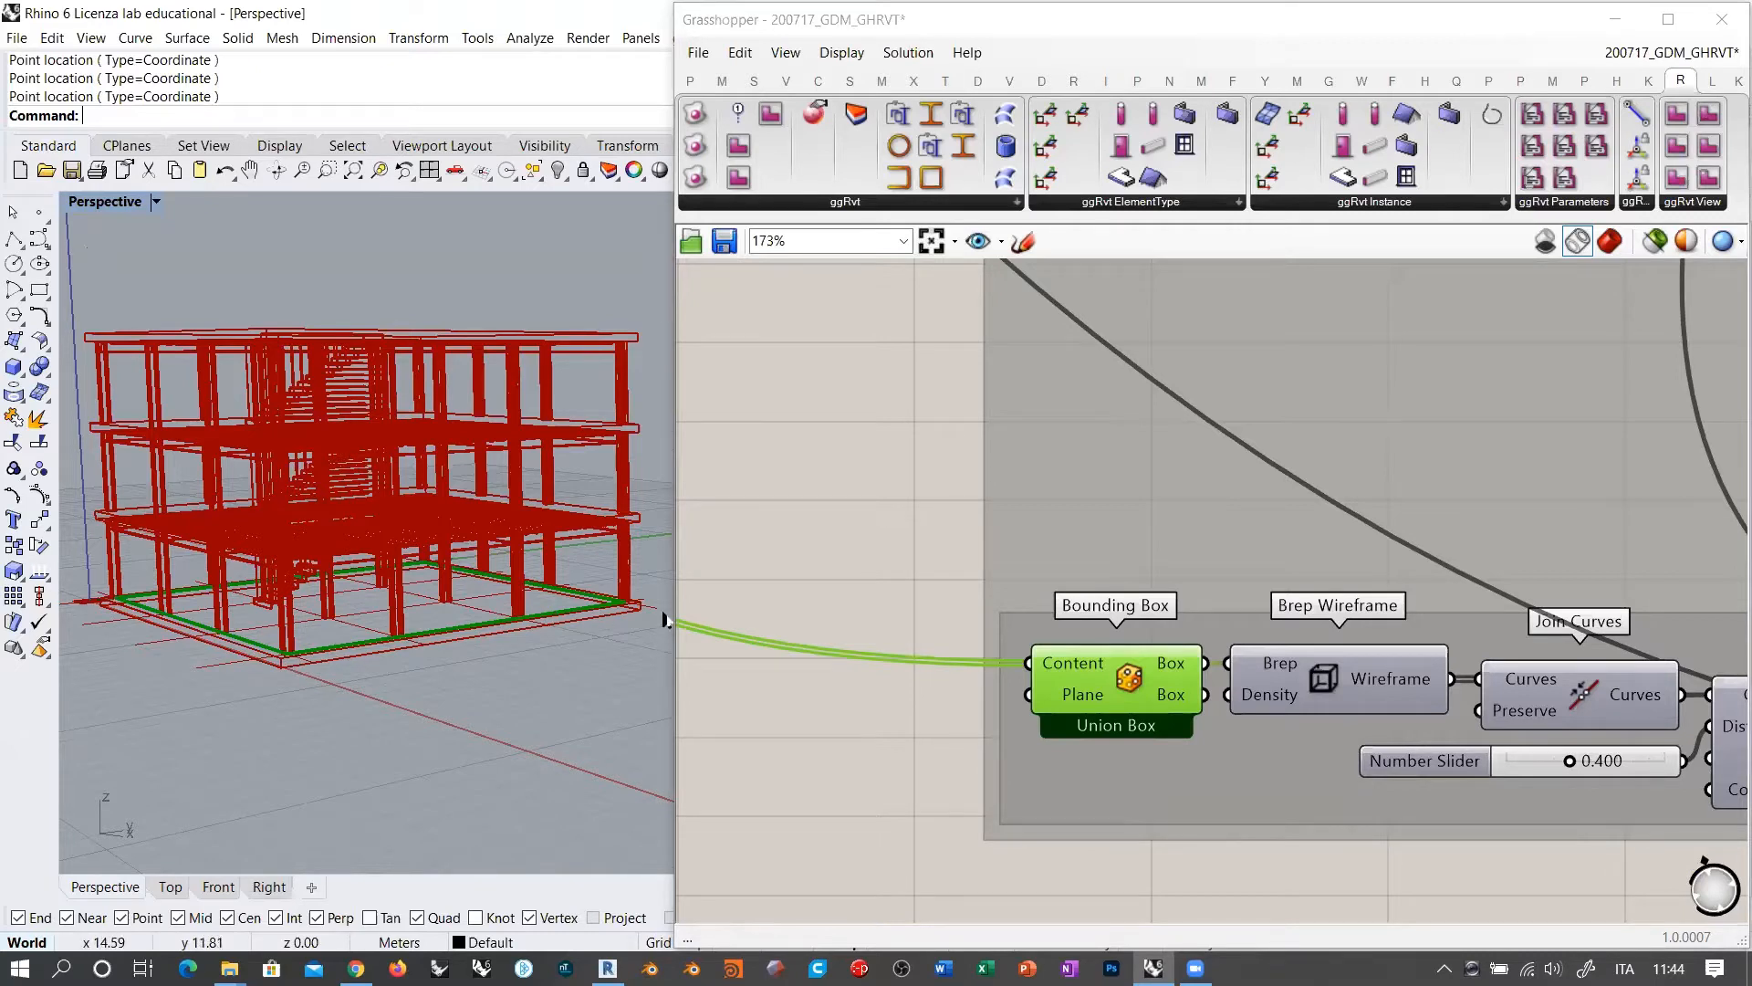
Step: Preview the Brep Wireframe and Join Curves results one after the other, hiding each preview again
left_click(1128, 685)
left_click(1333, 678)
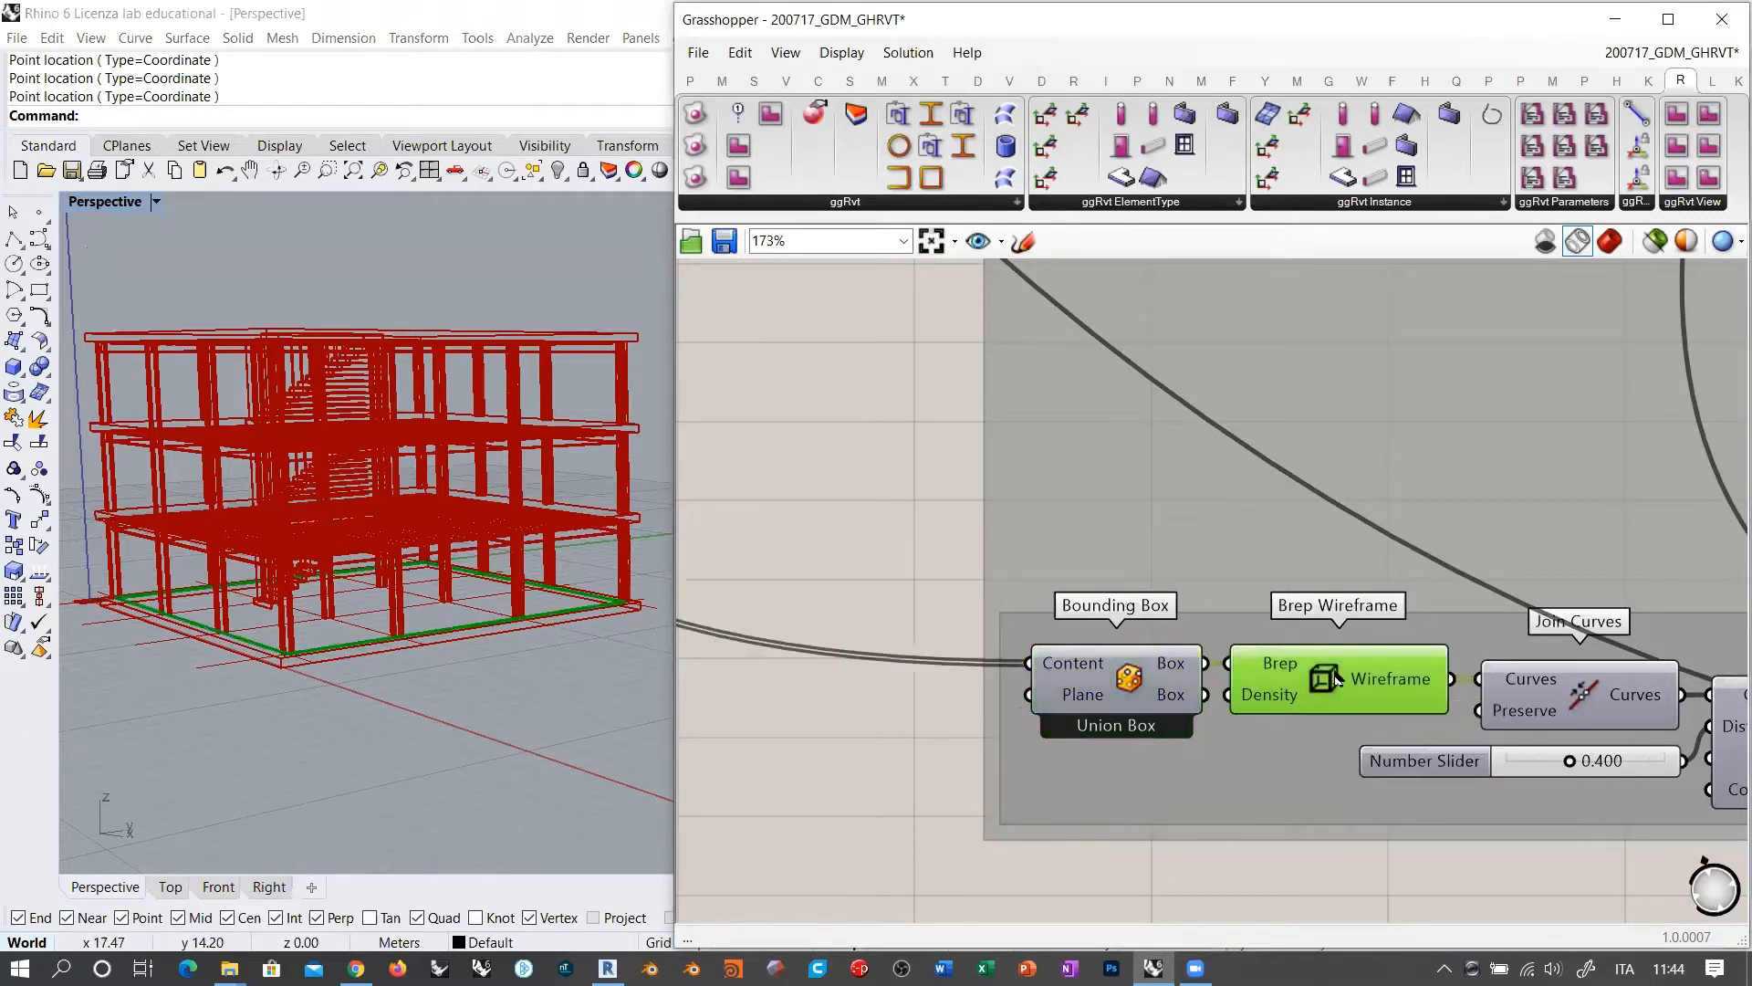
left_click(1327, 676)
left_click(1305, 684)
key("ctrl+q")
right_click_drag(1563, 705, 1037, 636)
left_click(1038, 636)
key("ctrl+q")
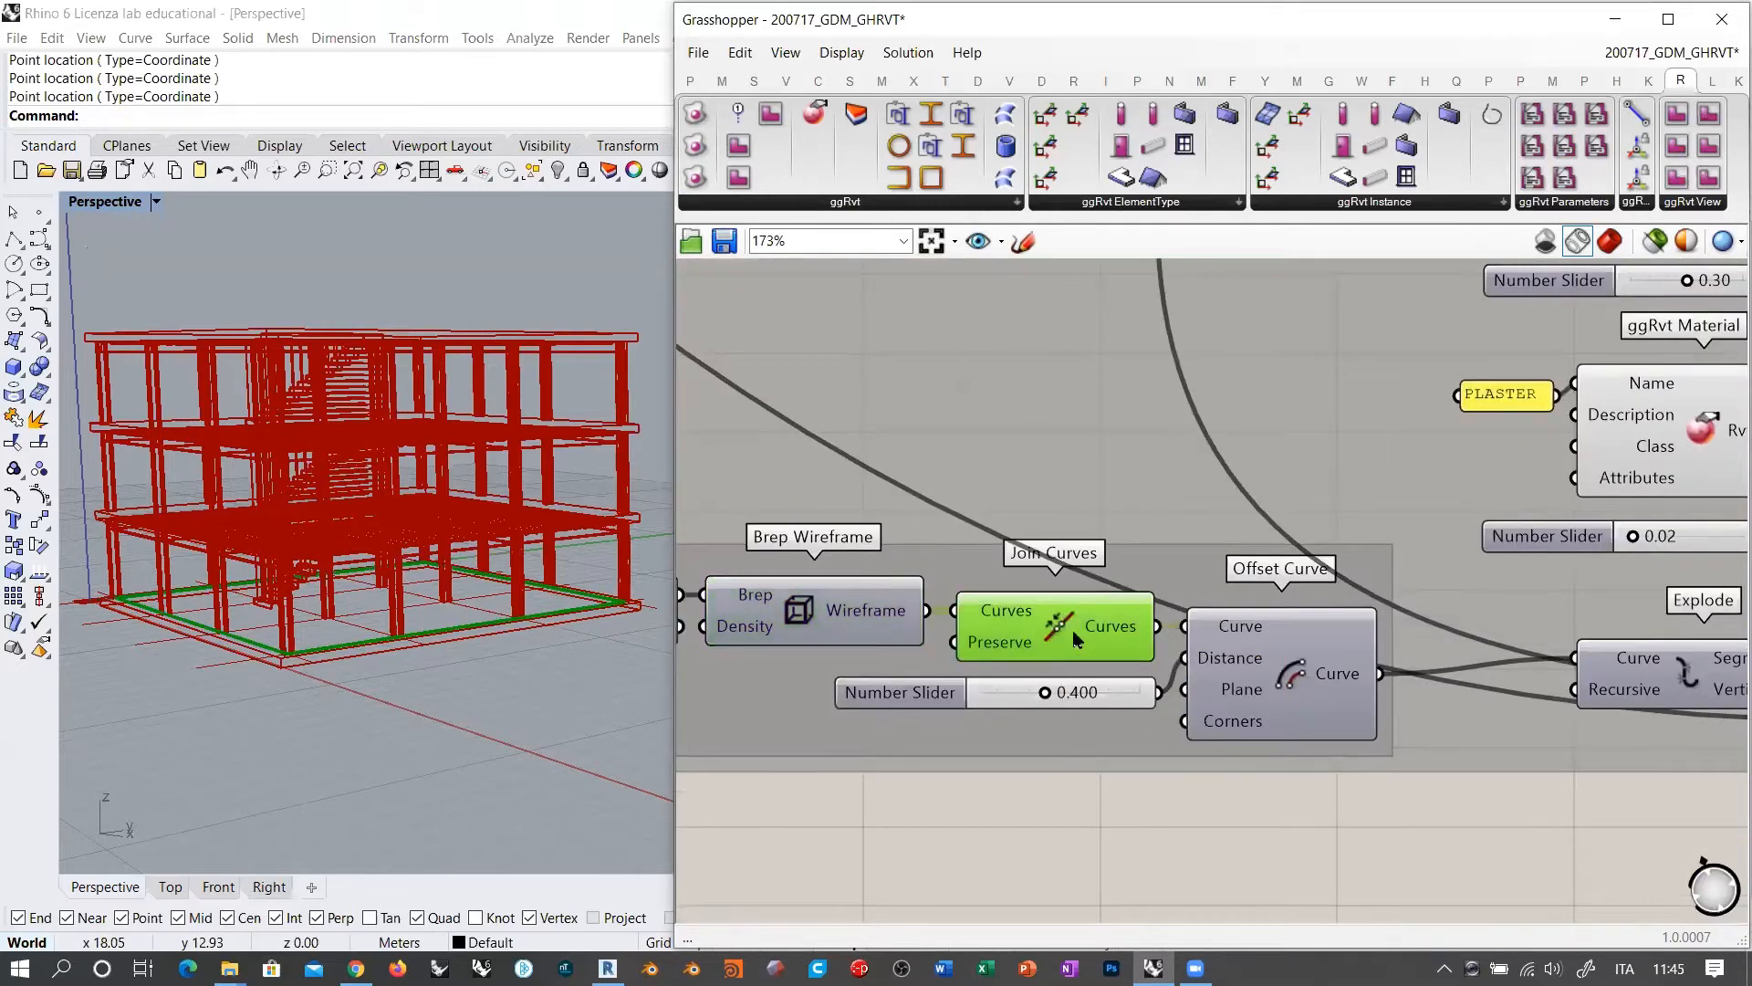
key("ctrl+q")
Step: Preview the Offset Curve component and examine its outline around the building's base corner and edges
left_click(1288, 669)
key("ctrl+q")
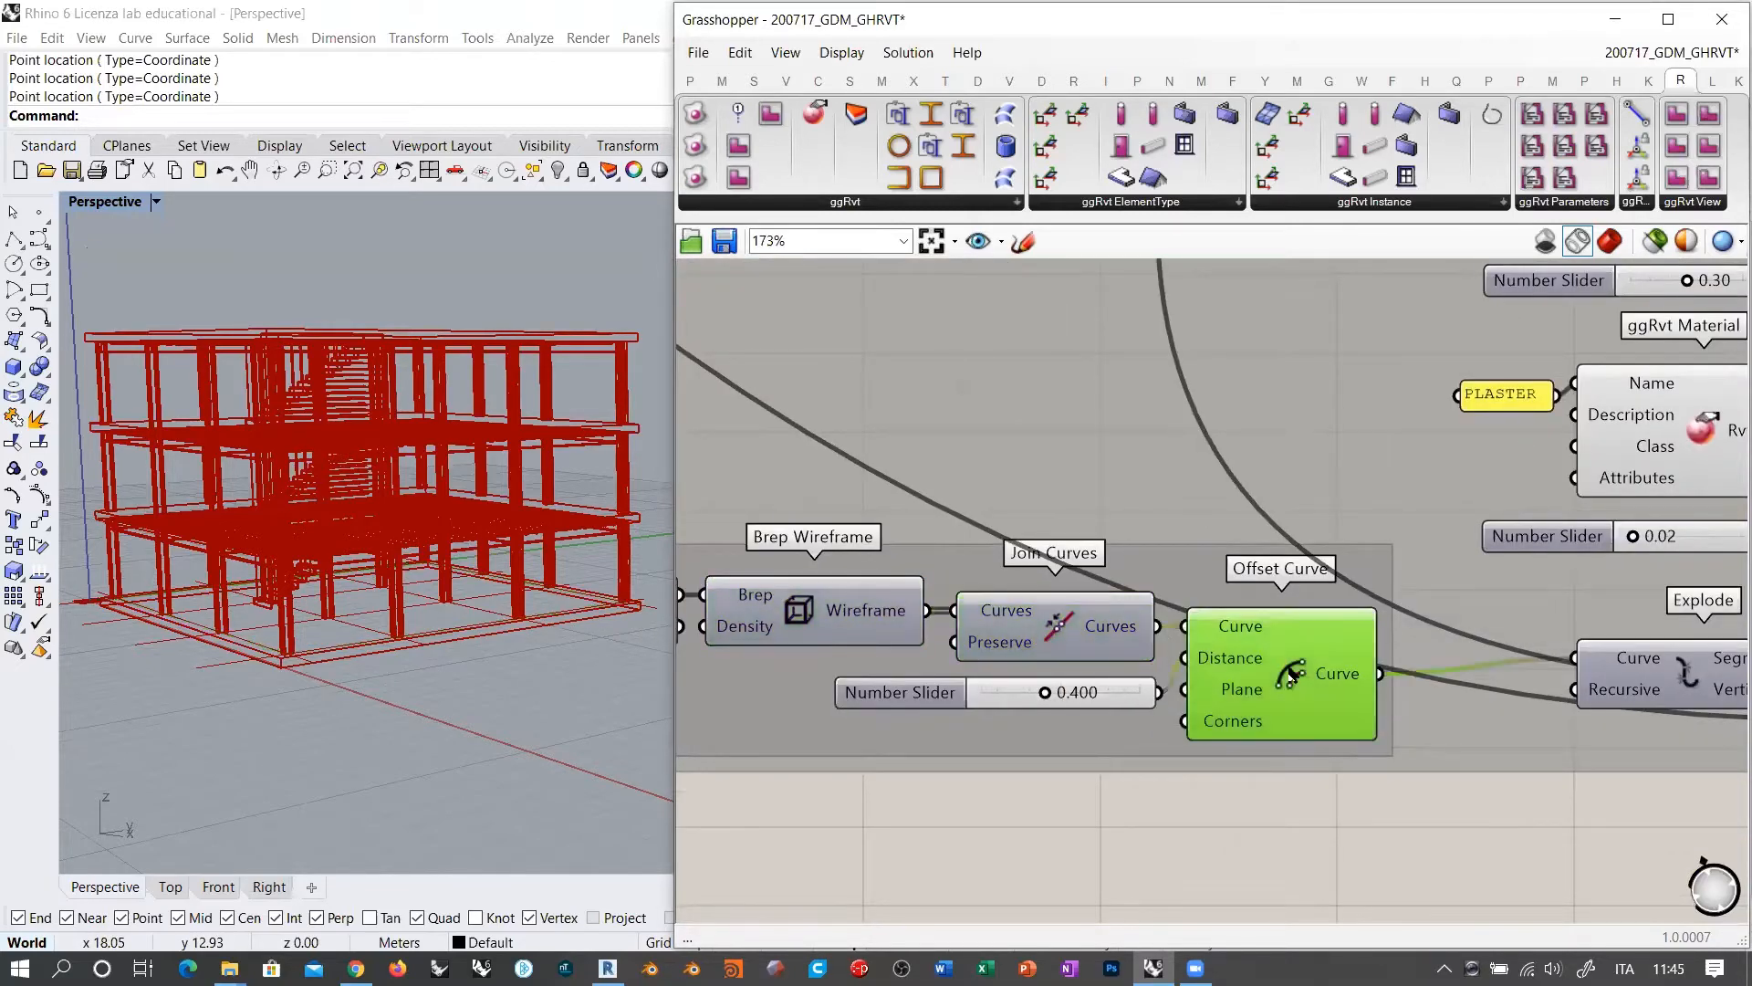
right_click_drag(390, 644, 493, 717)
scroll(392, 690, "up", 3)
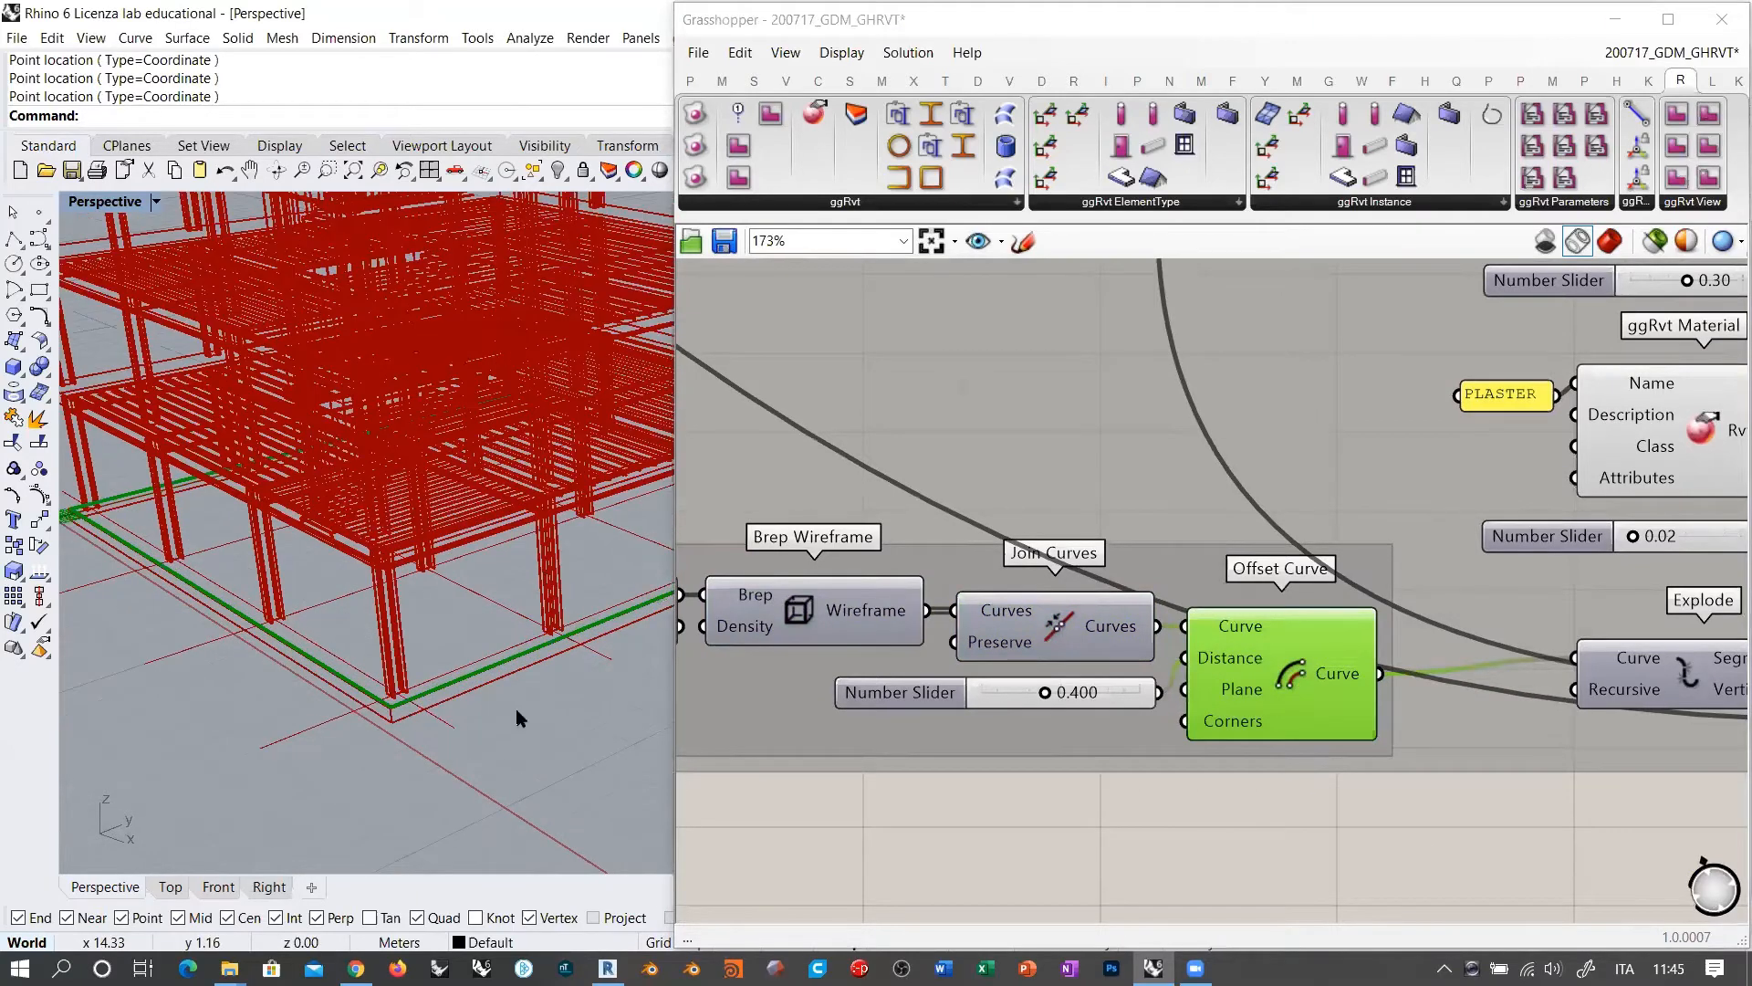
right_click_drag(419, 649, 365, 617)
right_click_drag(352, 689, 420, 643)
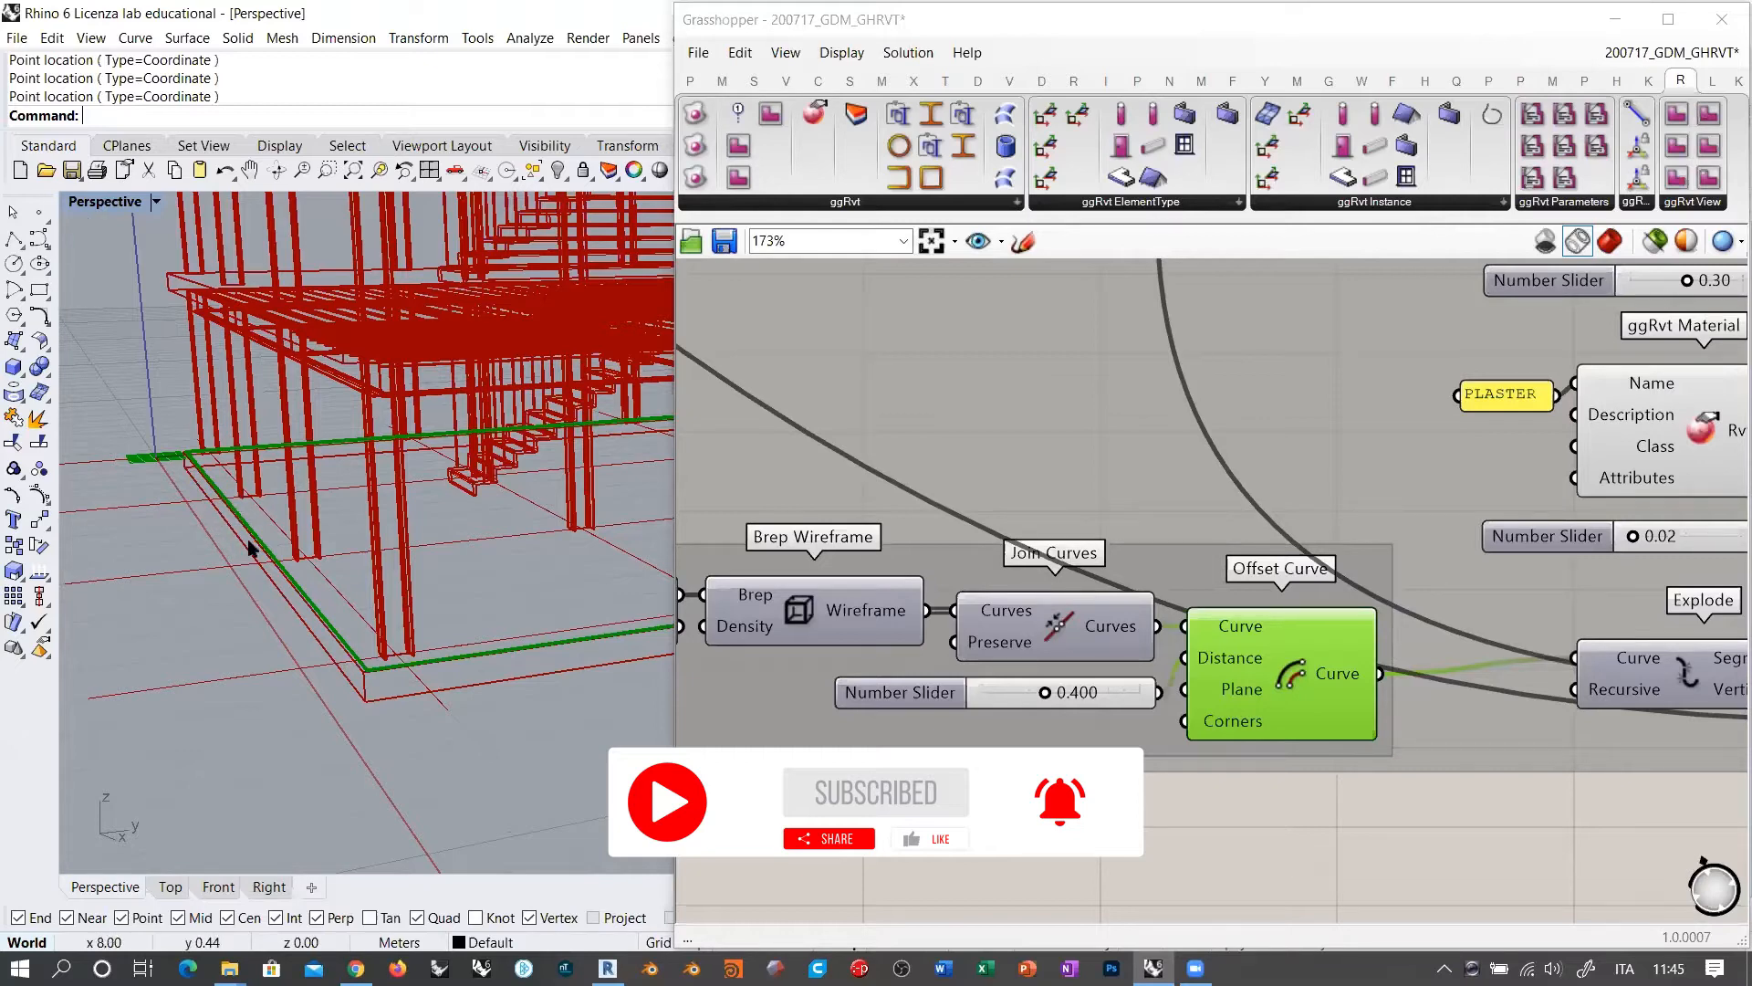
right_click_drag(411, 650, 475, 621)
left_click(1310, 760)
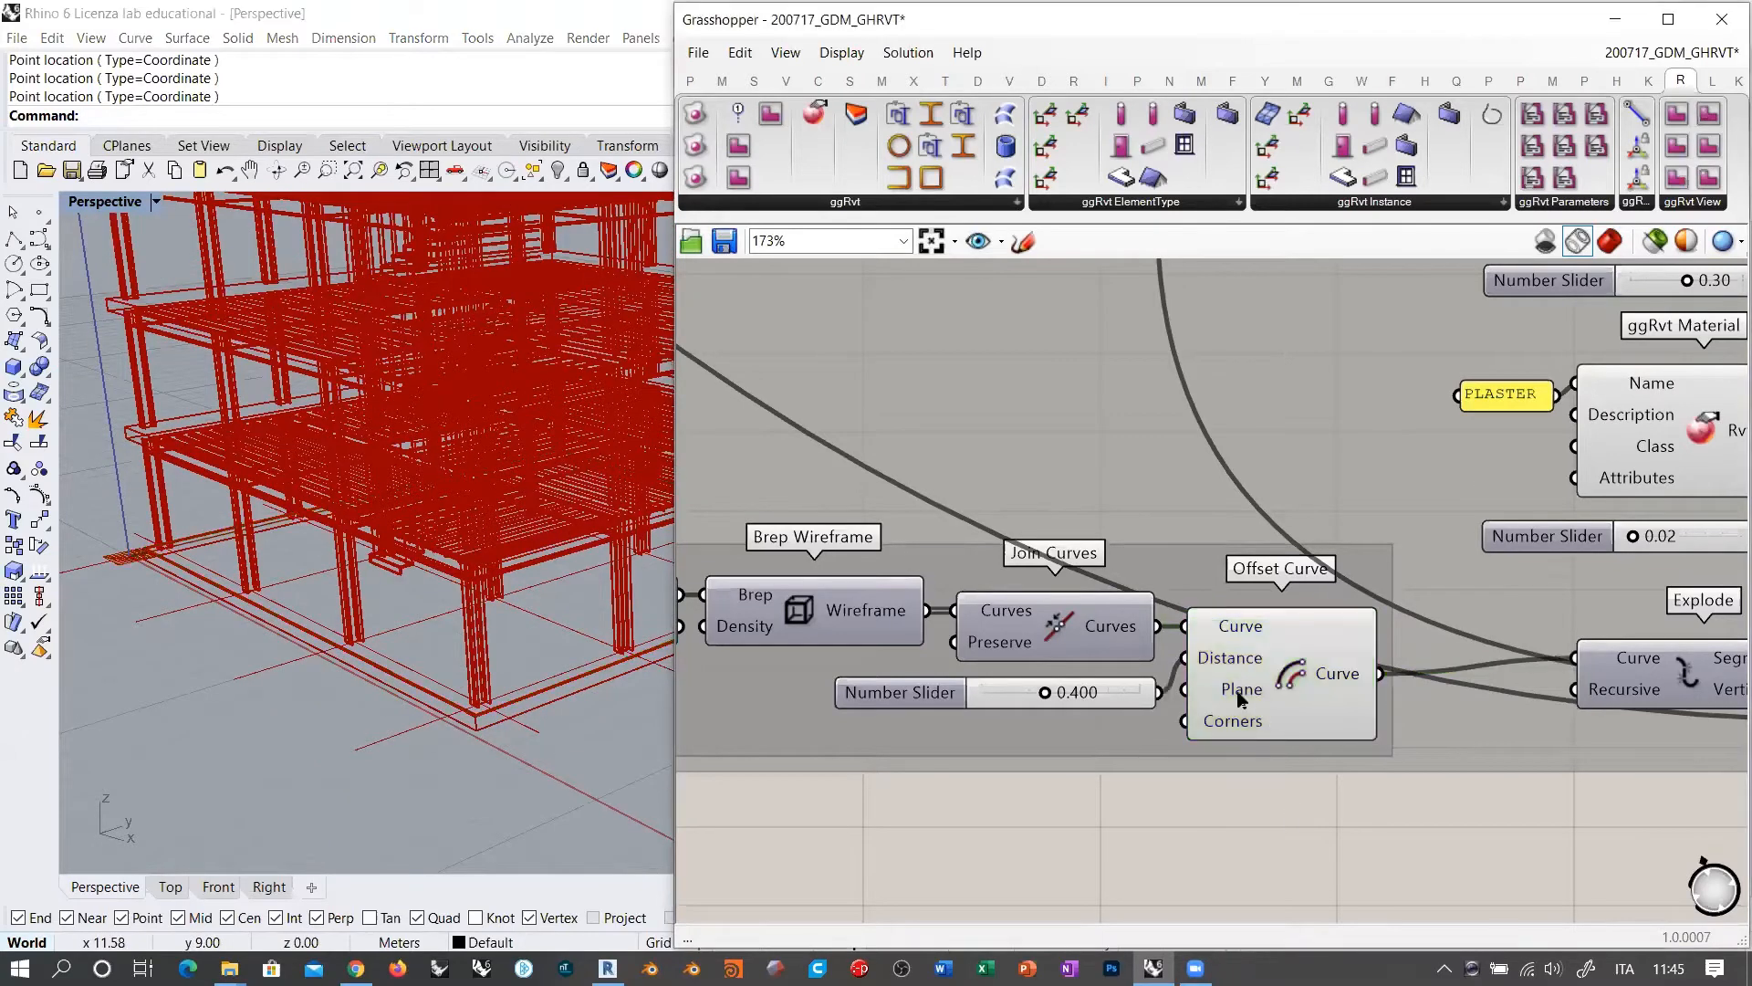
left_click(1278, 677)
left_click(1306, 758)
left_click(1307, 669)
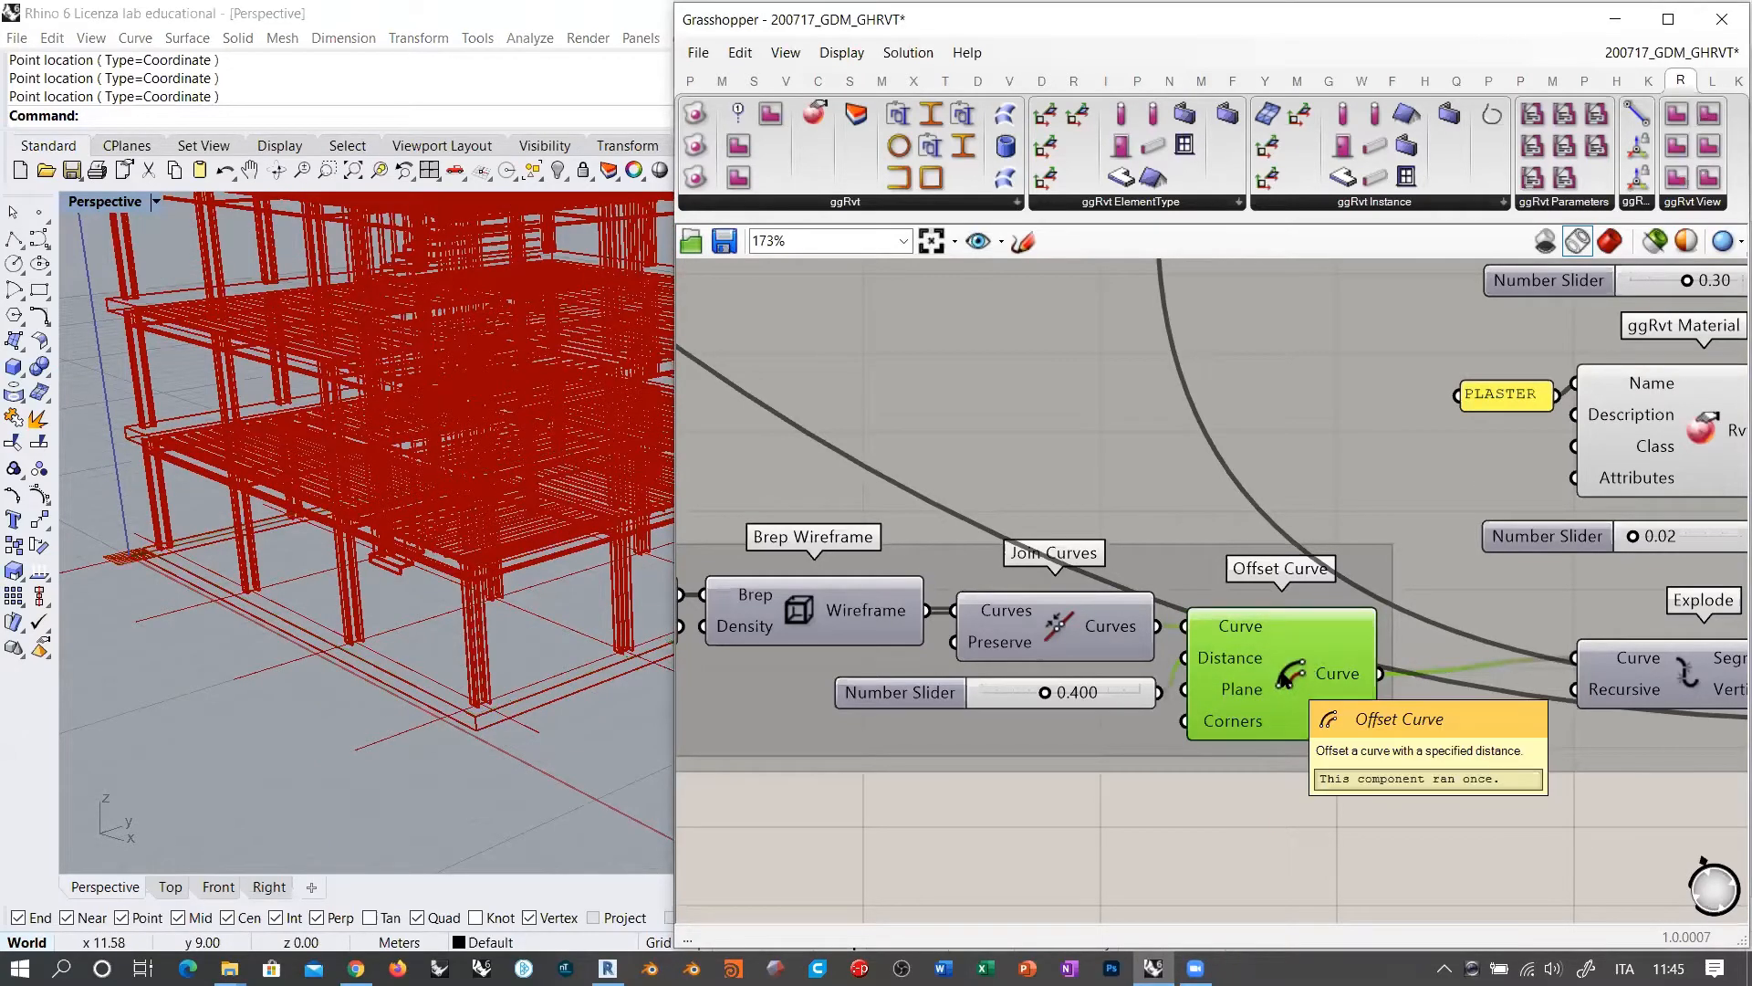
Step: Turn off the viewport preview of the Offset Curve component
right_click_drag(470, 598, 418, 605)
scroll(361, 657, "up", 5)
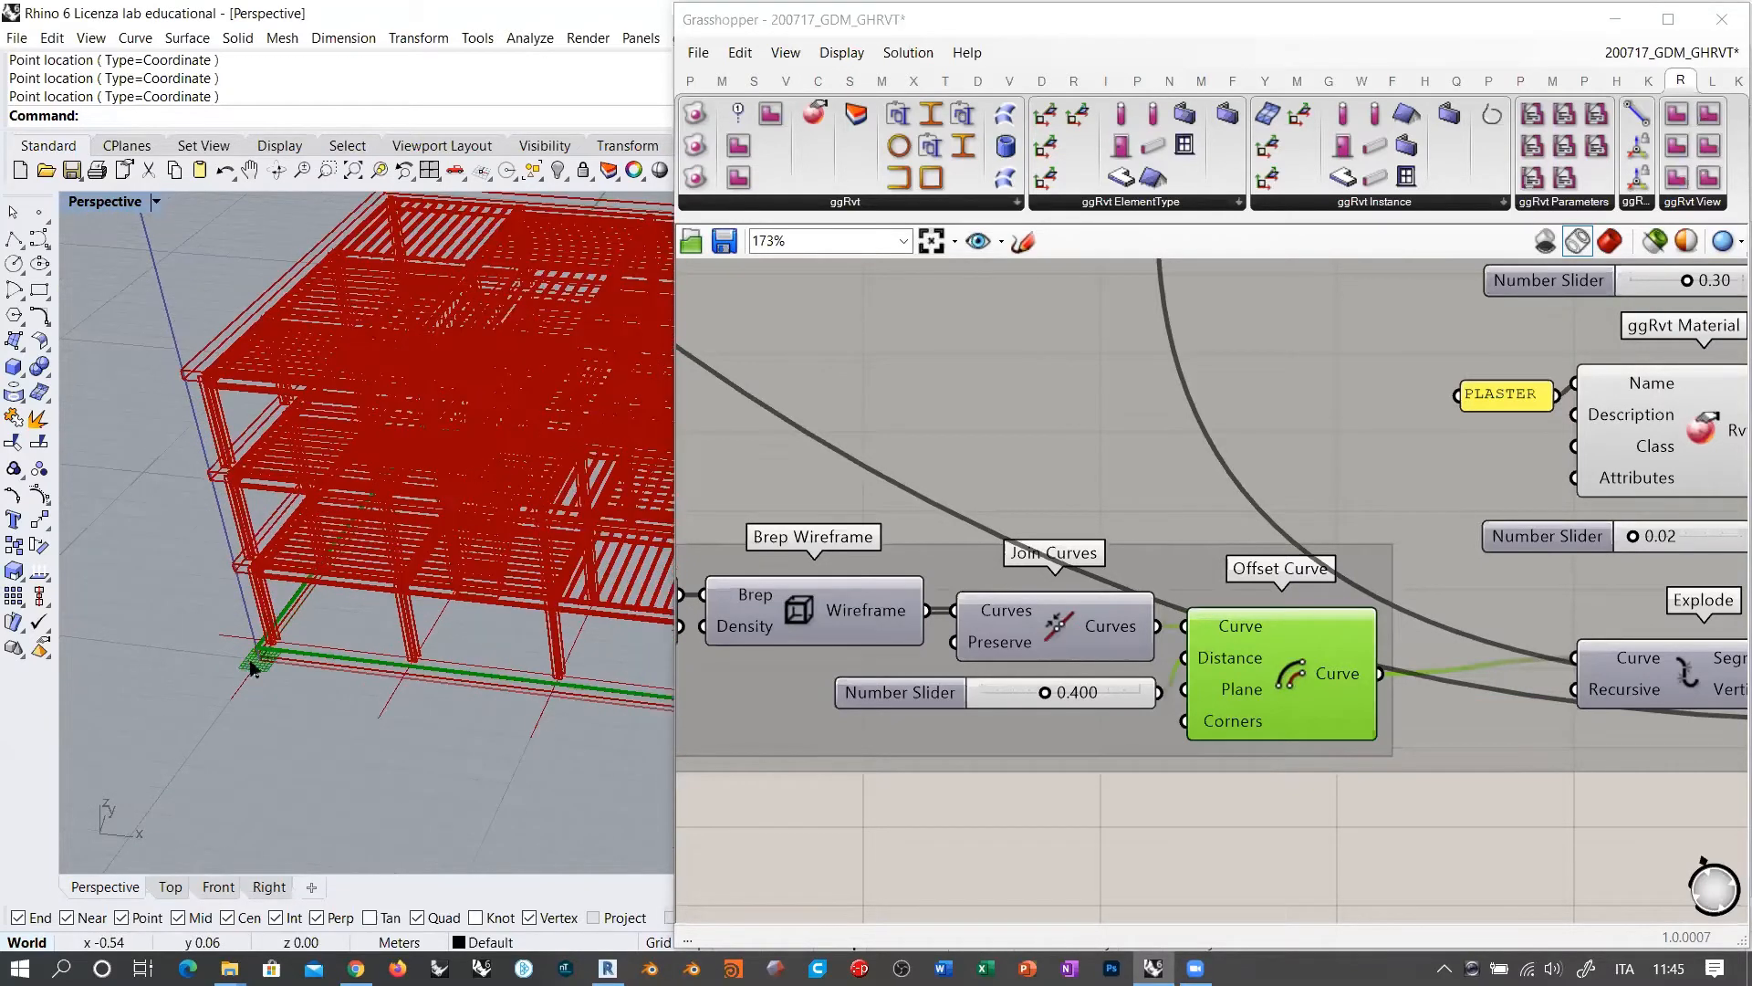
left_click(993, 835)
left_click(1285, 668)
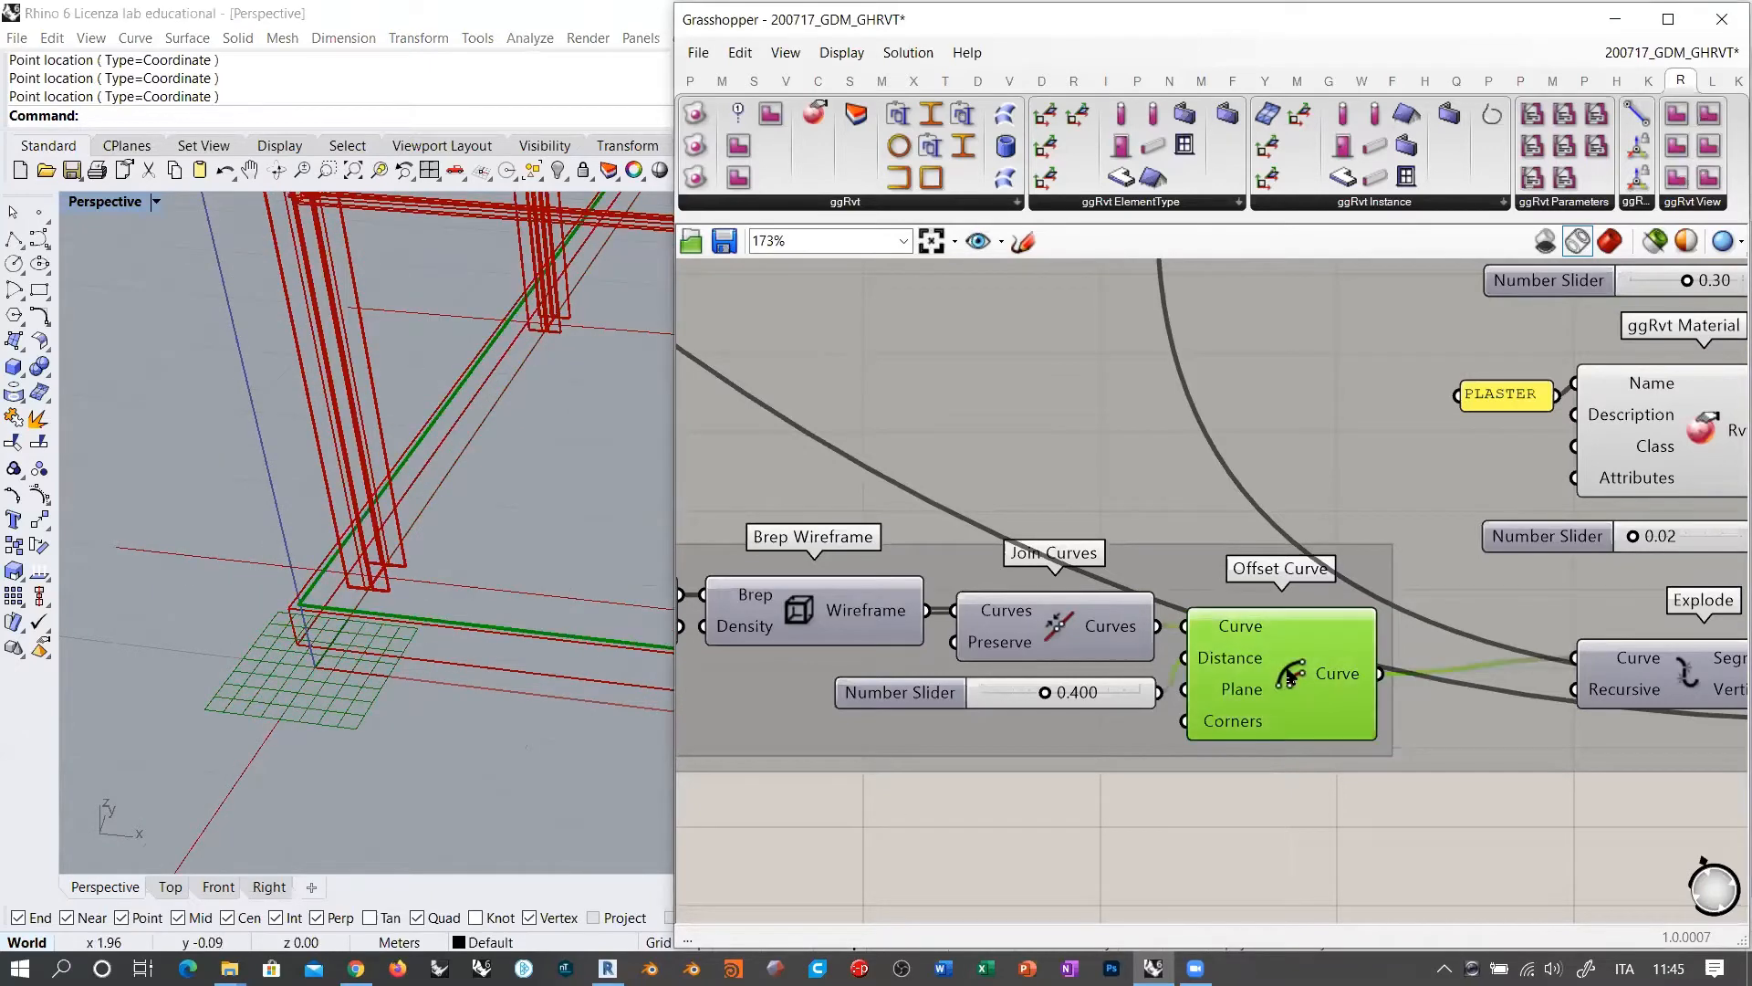
left_click(1300, 788)
left_click(1297, 676)
middle_click(1294, 673)
left_click(1358, 607)
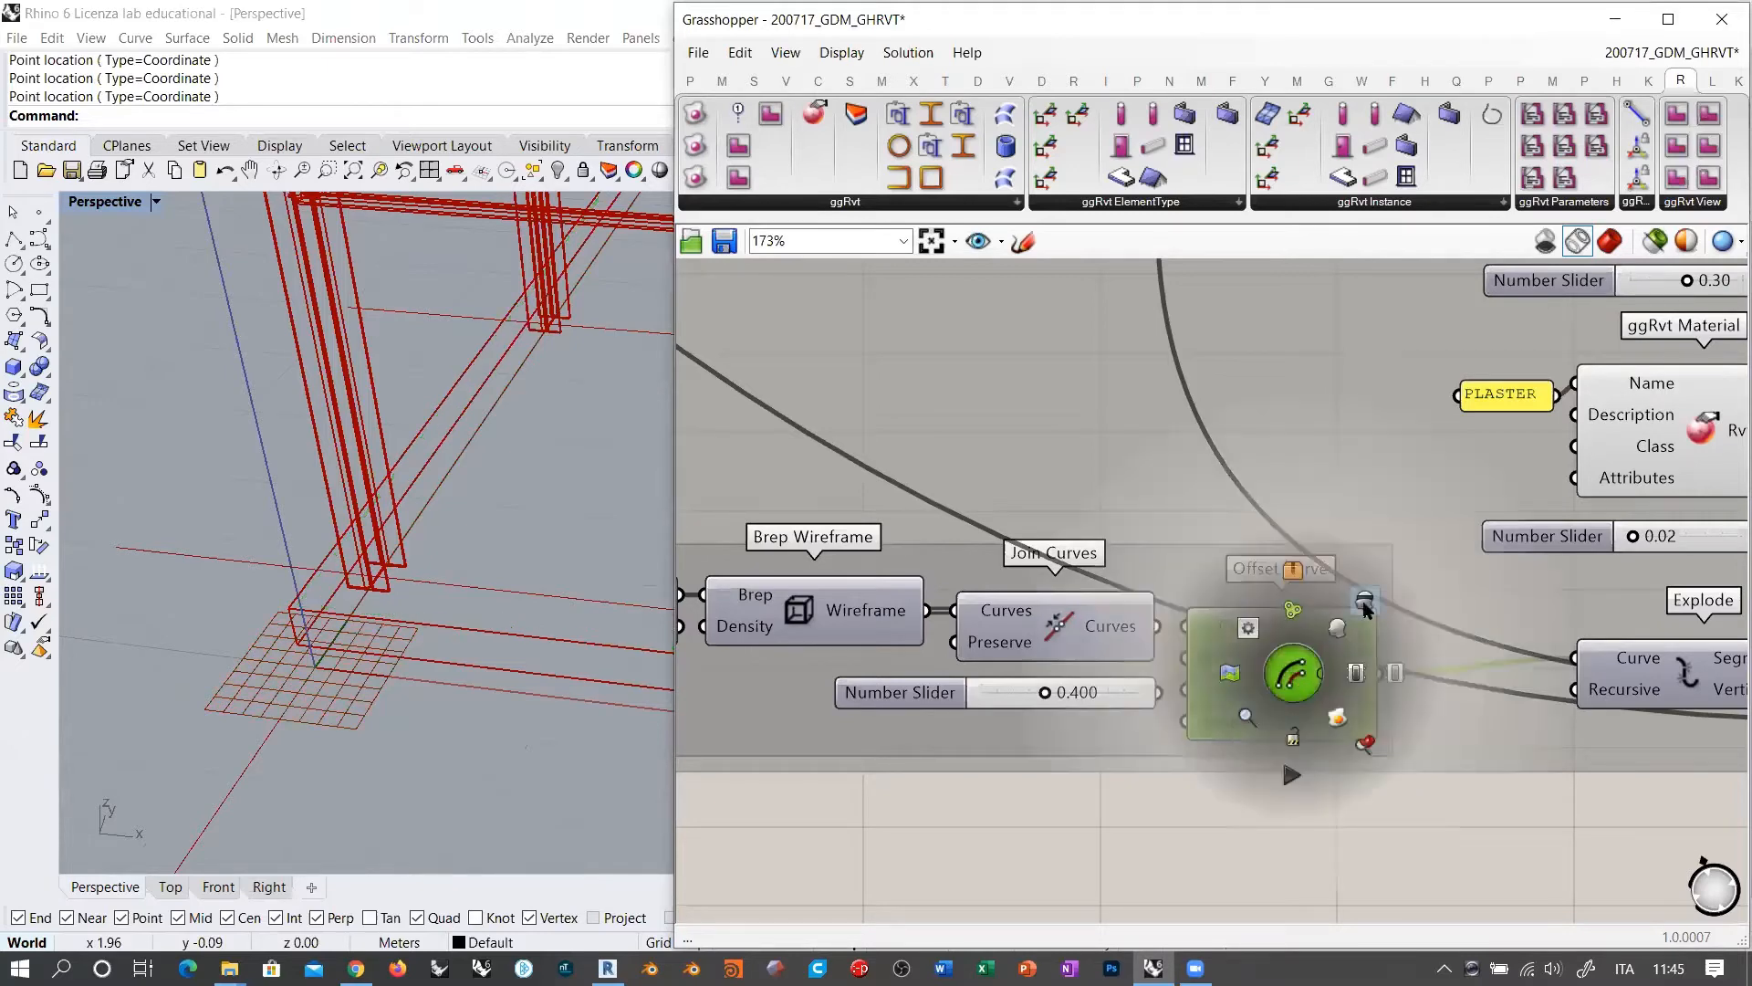
left_click(1229, 827)
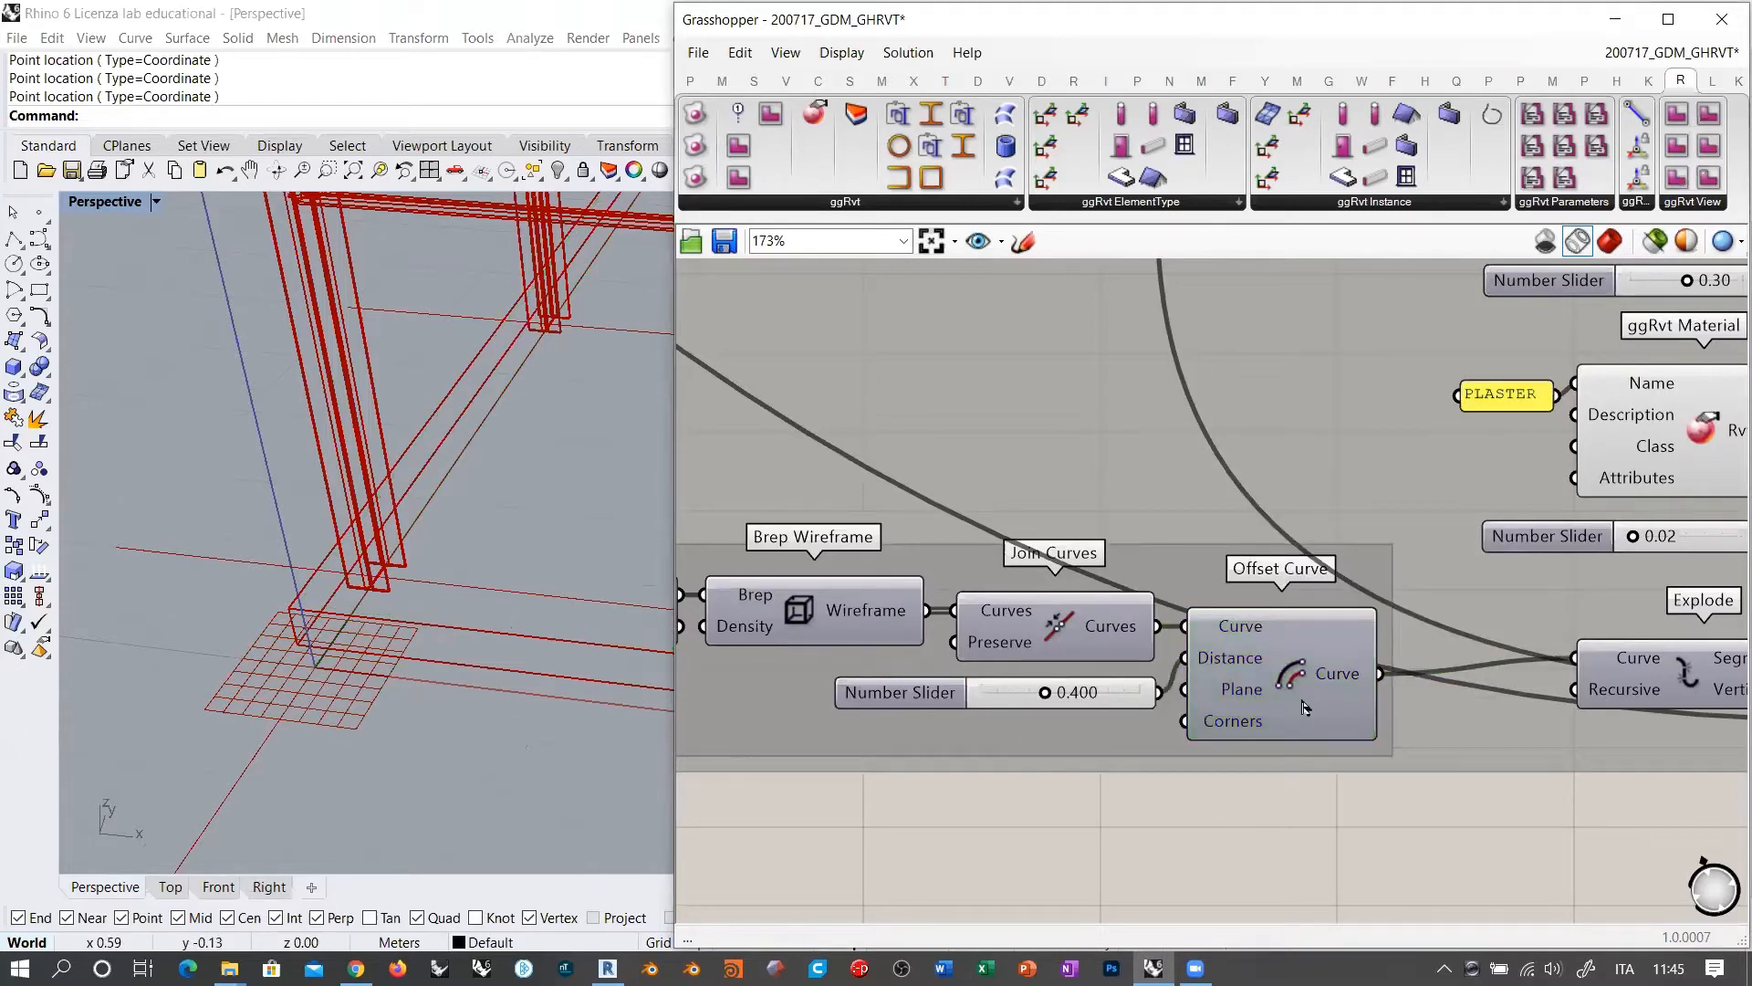
right_click_drag(1302, 704, 1212, 729)
scroll(1102, 719, "down", 4)
scroll(1173, 719, "down", 6)
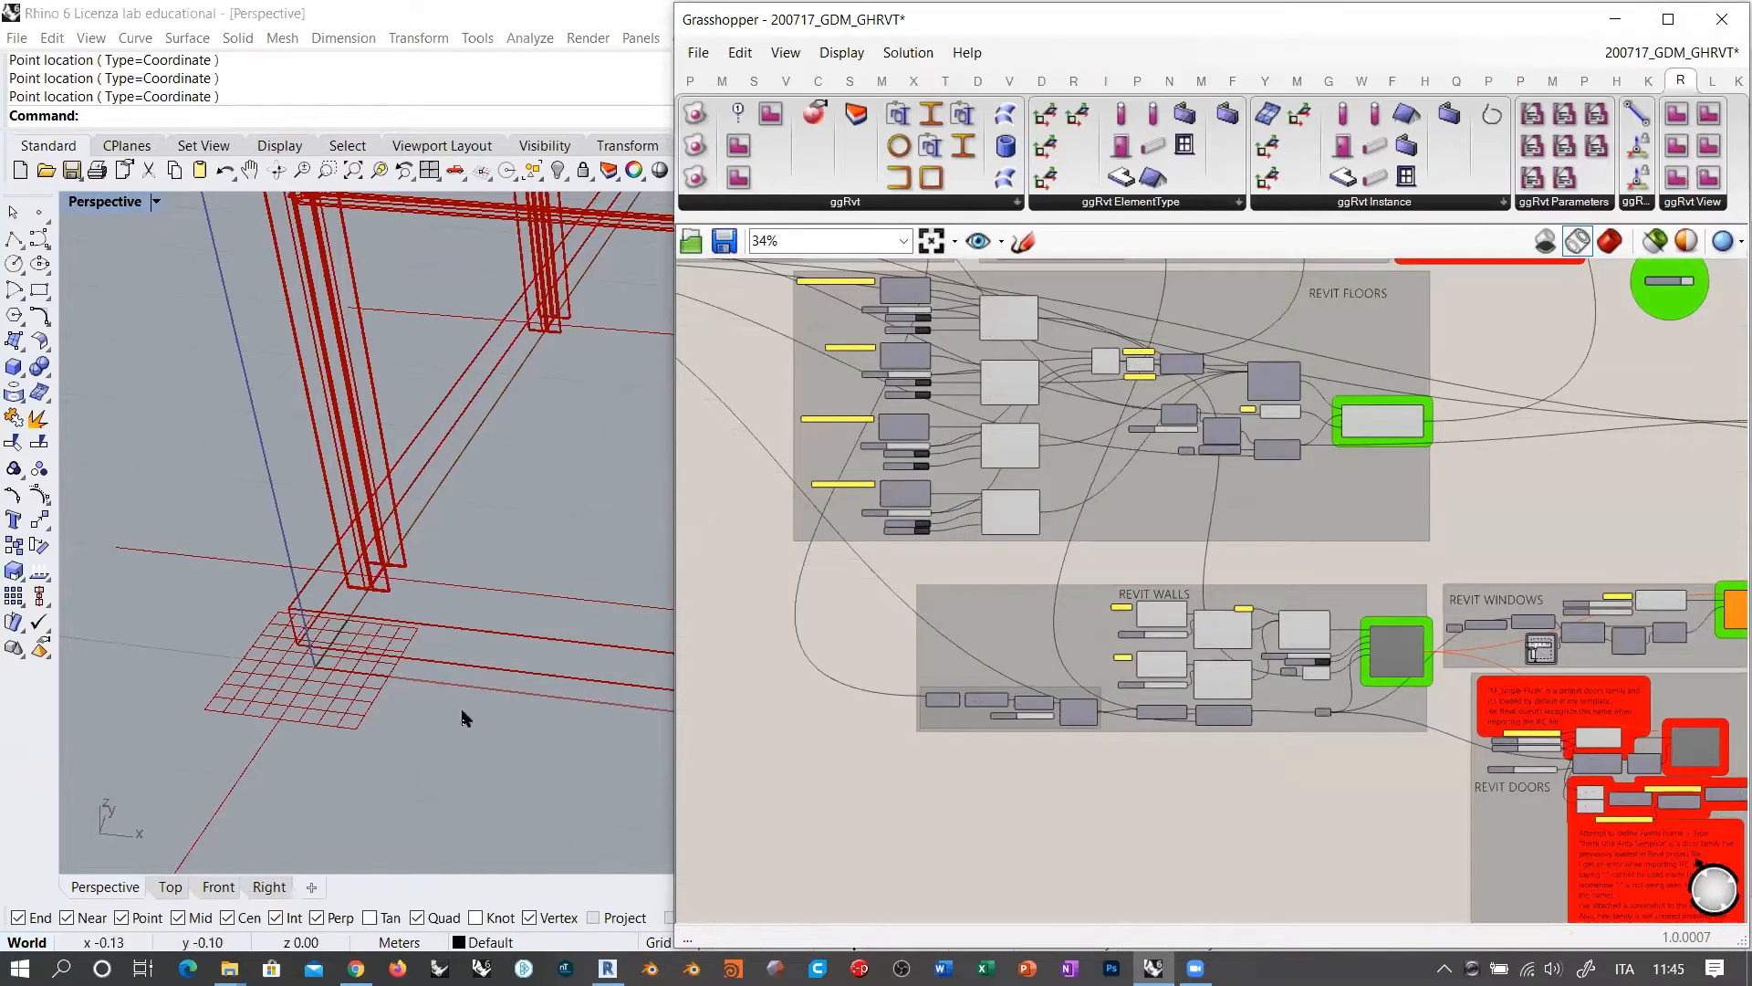
right_click_drag(1031, 742, 1104, 698)
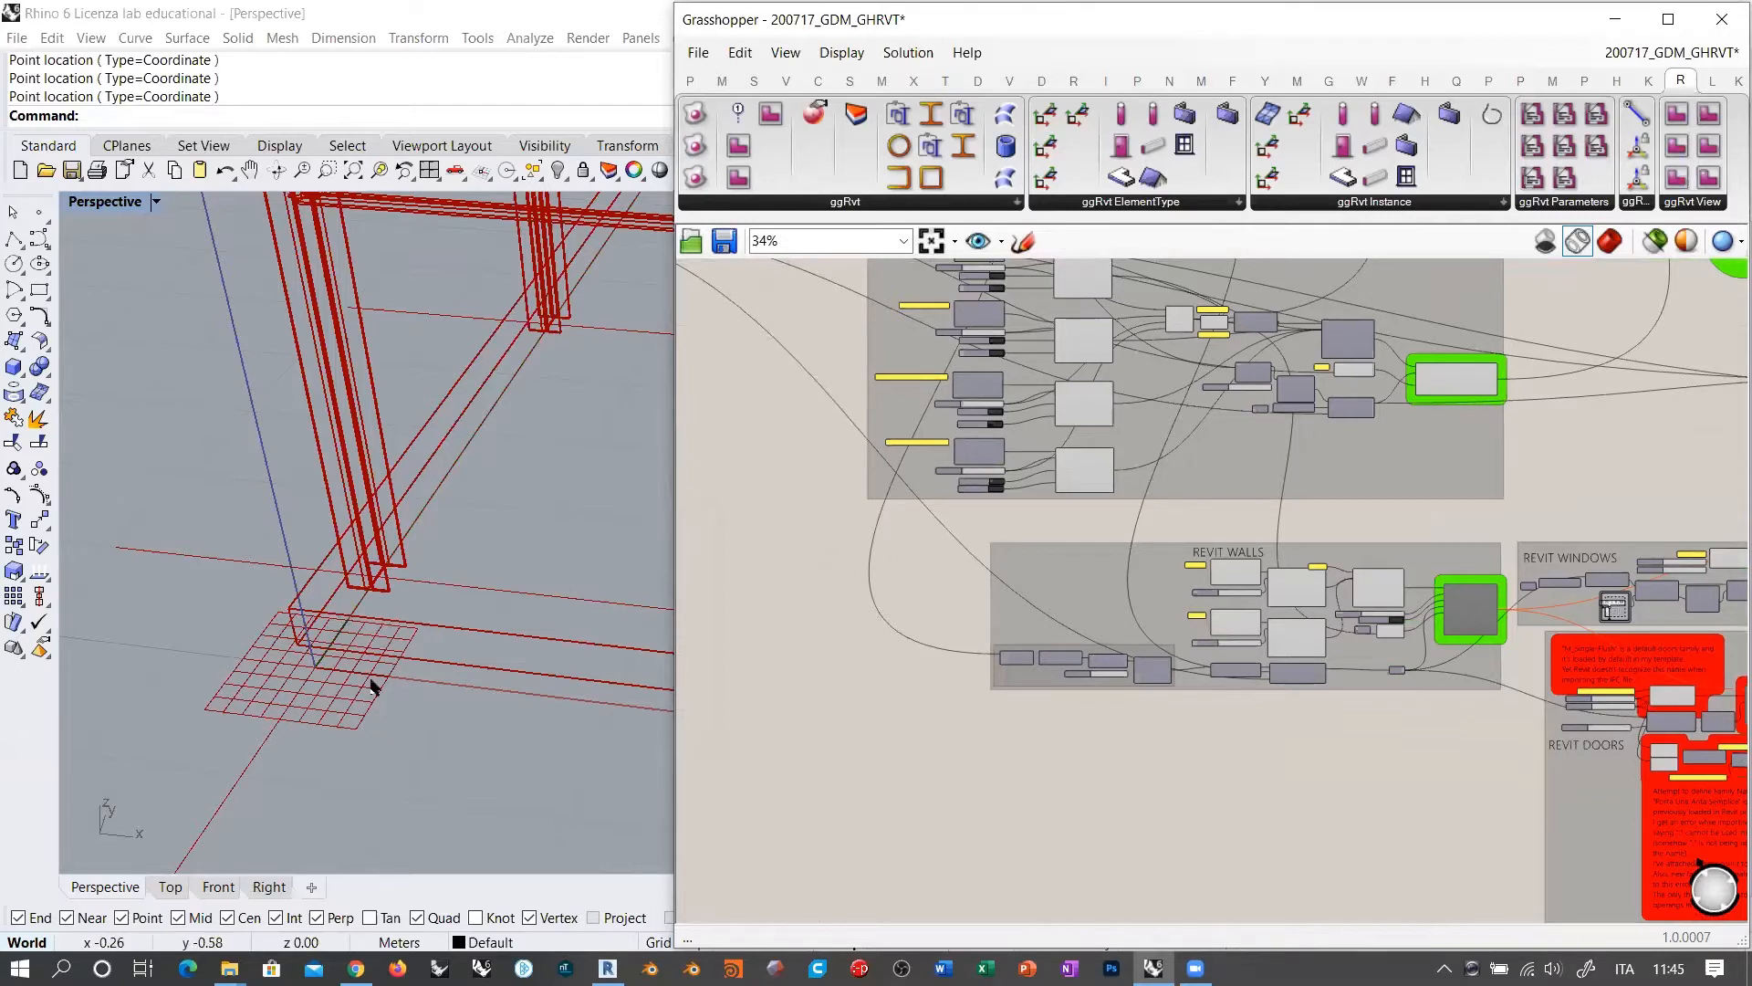
right_click_drag(1205, 763, 1084, 721)
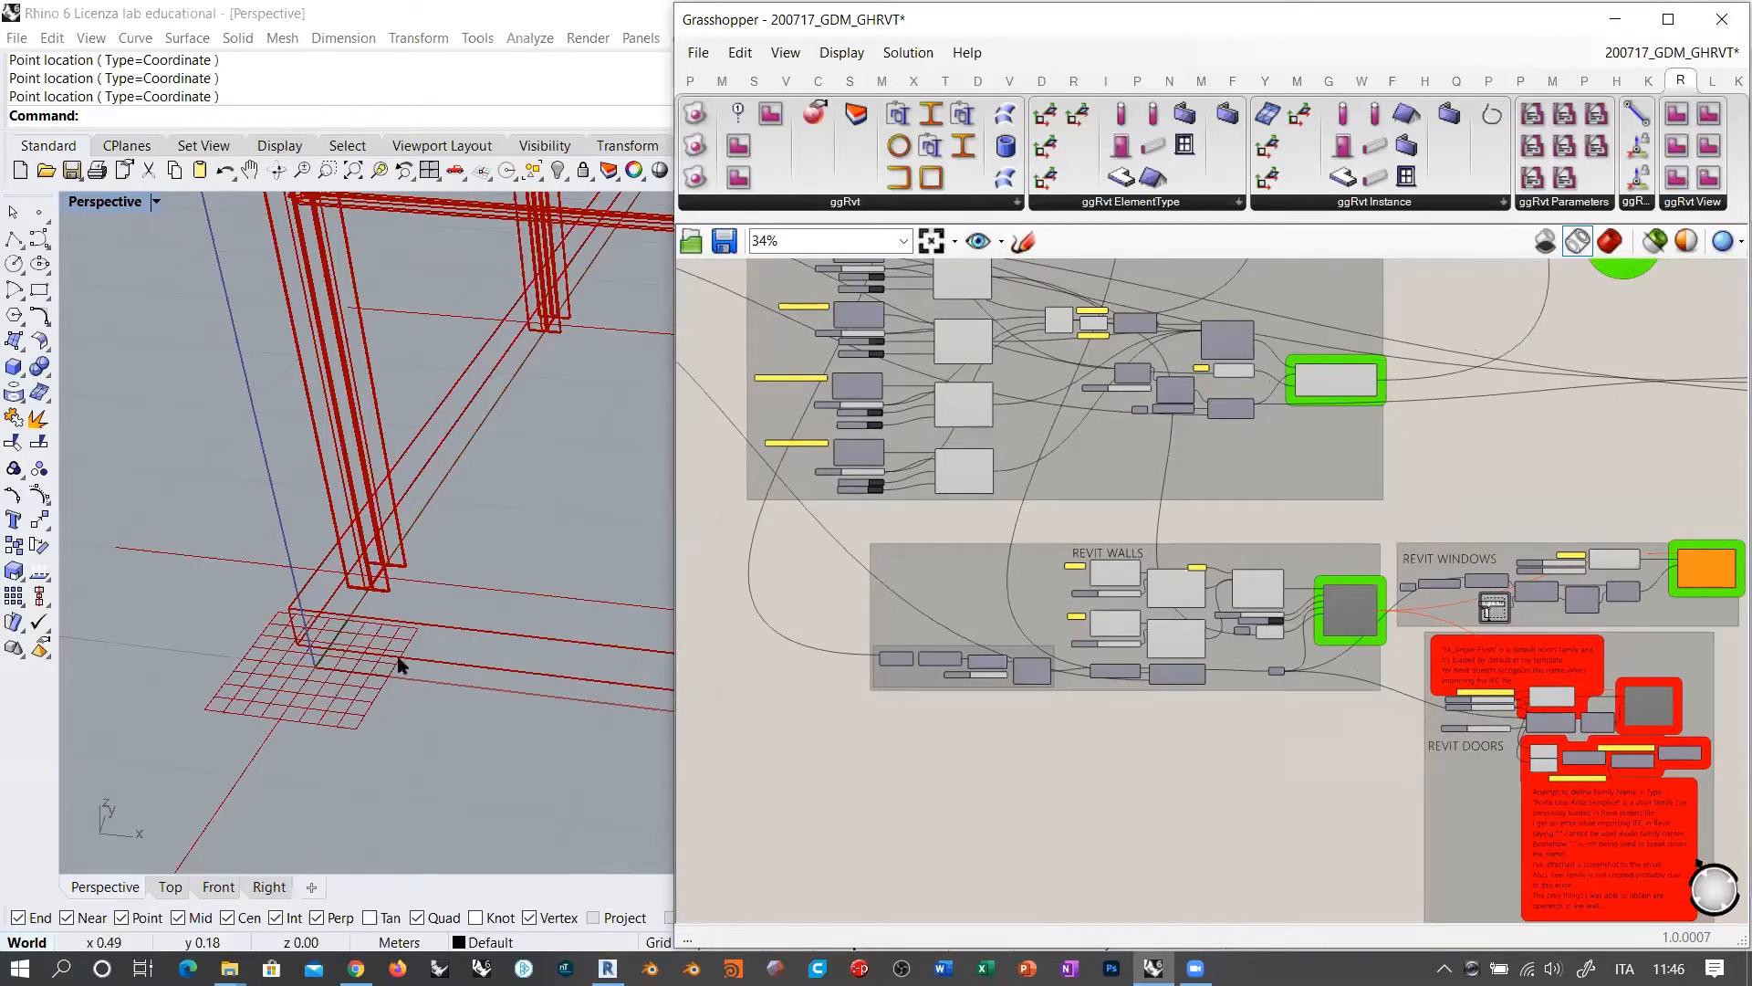
Step: Turn the preview of the Offset Curve component back on
scroll(1095, 721, "up", 8)
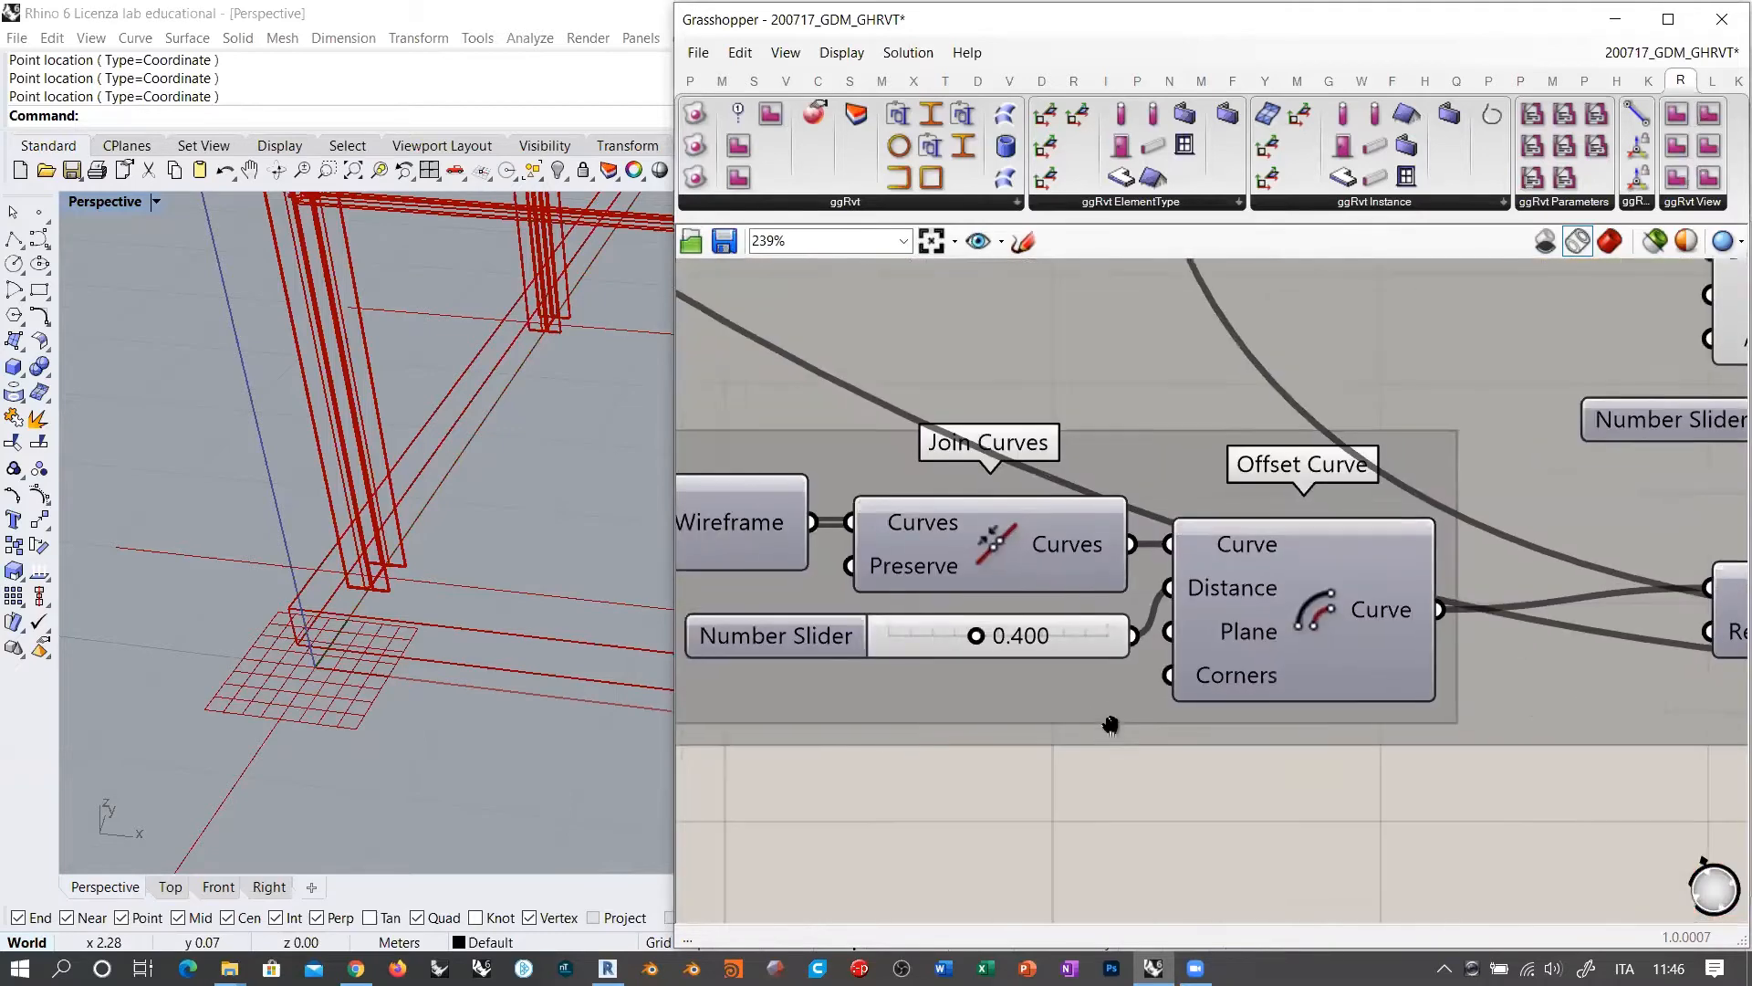
right_click_drag(1111, 726, 1130, 725)
left_click(1350, 626)
key("ctrl+q")
left_click(1265, 767)
Step: Extract the Offset Curve's Plane input as a separate parameter below the 0.400 slider, and shift that slider slightly upward
right_click(1259, 650)
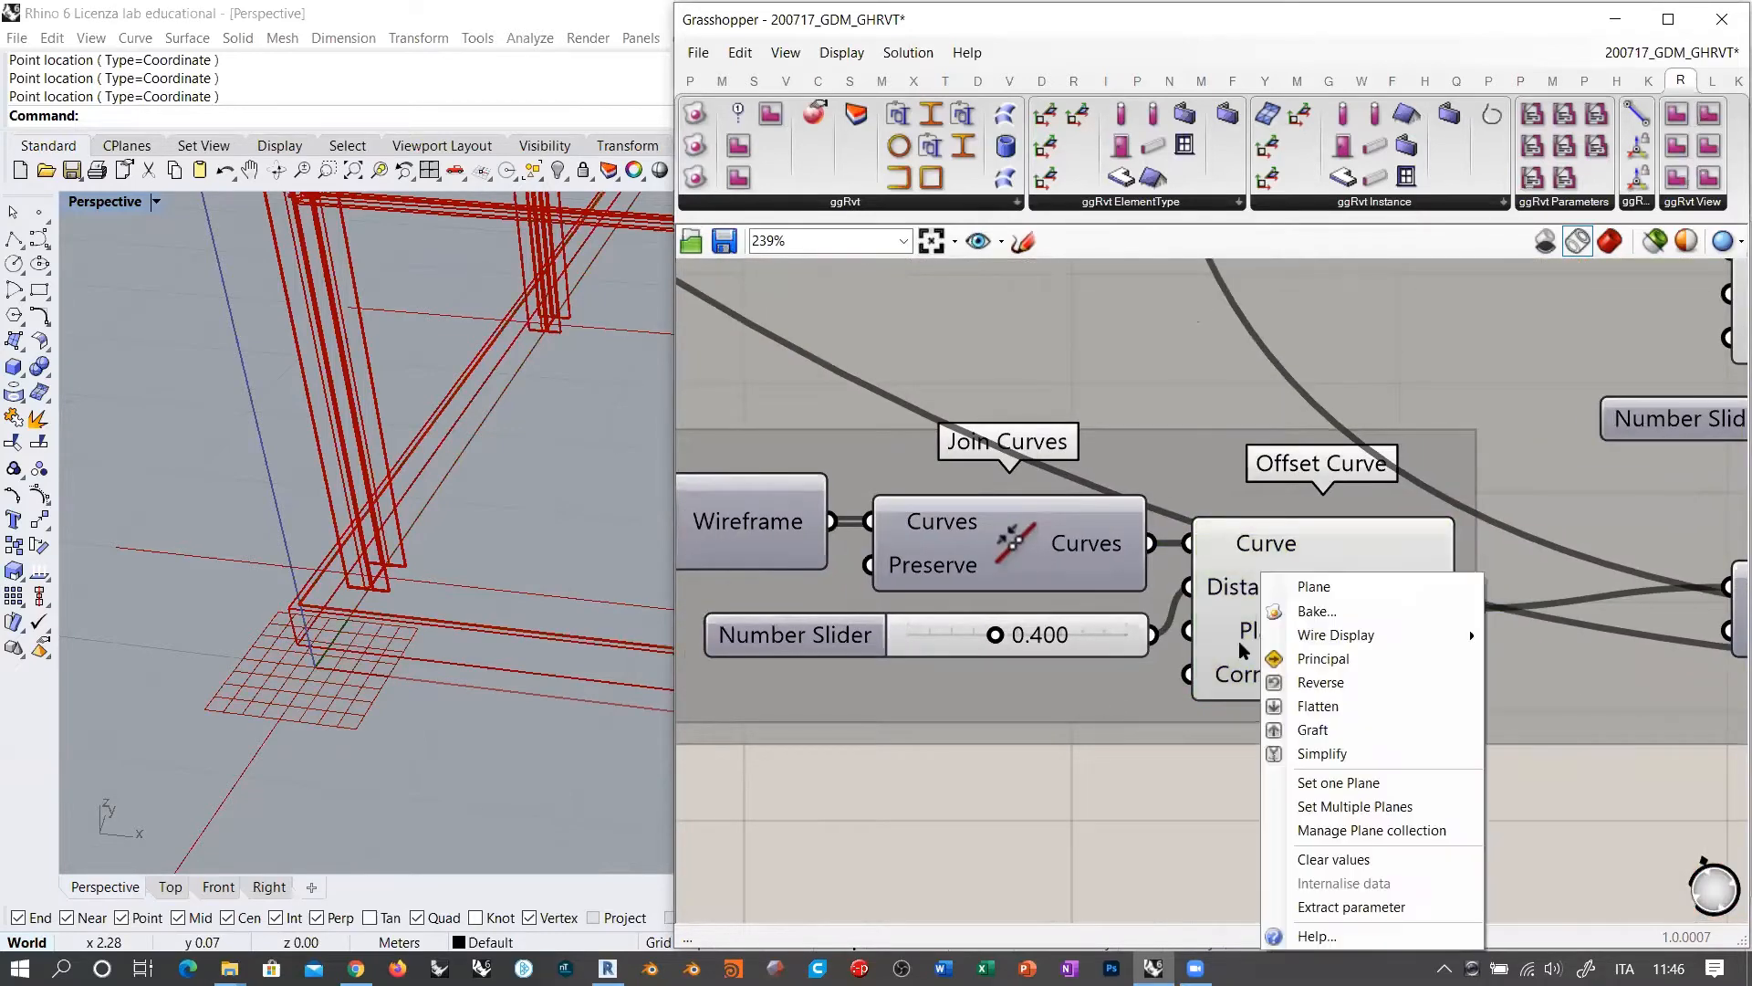
left_click(1350, 906)
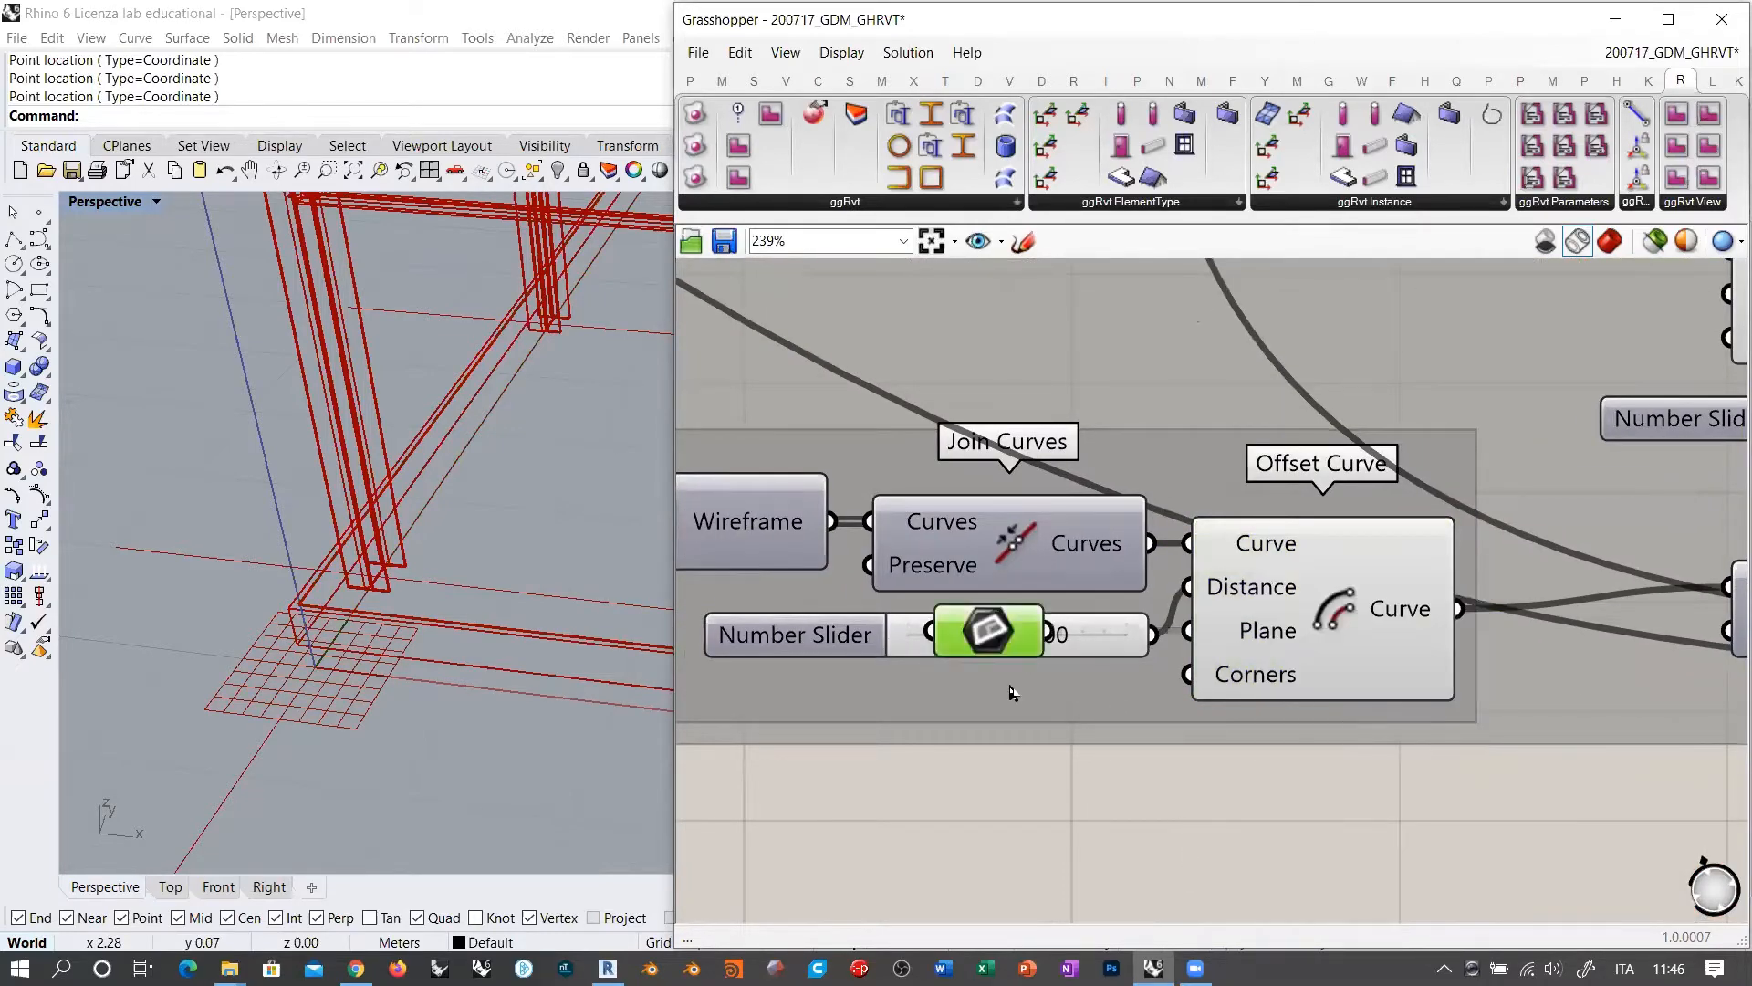
left_click_drag(997, 633, 1101, 691)
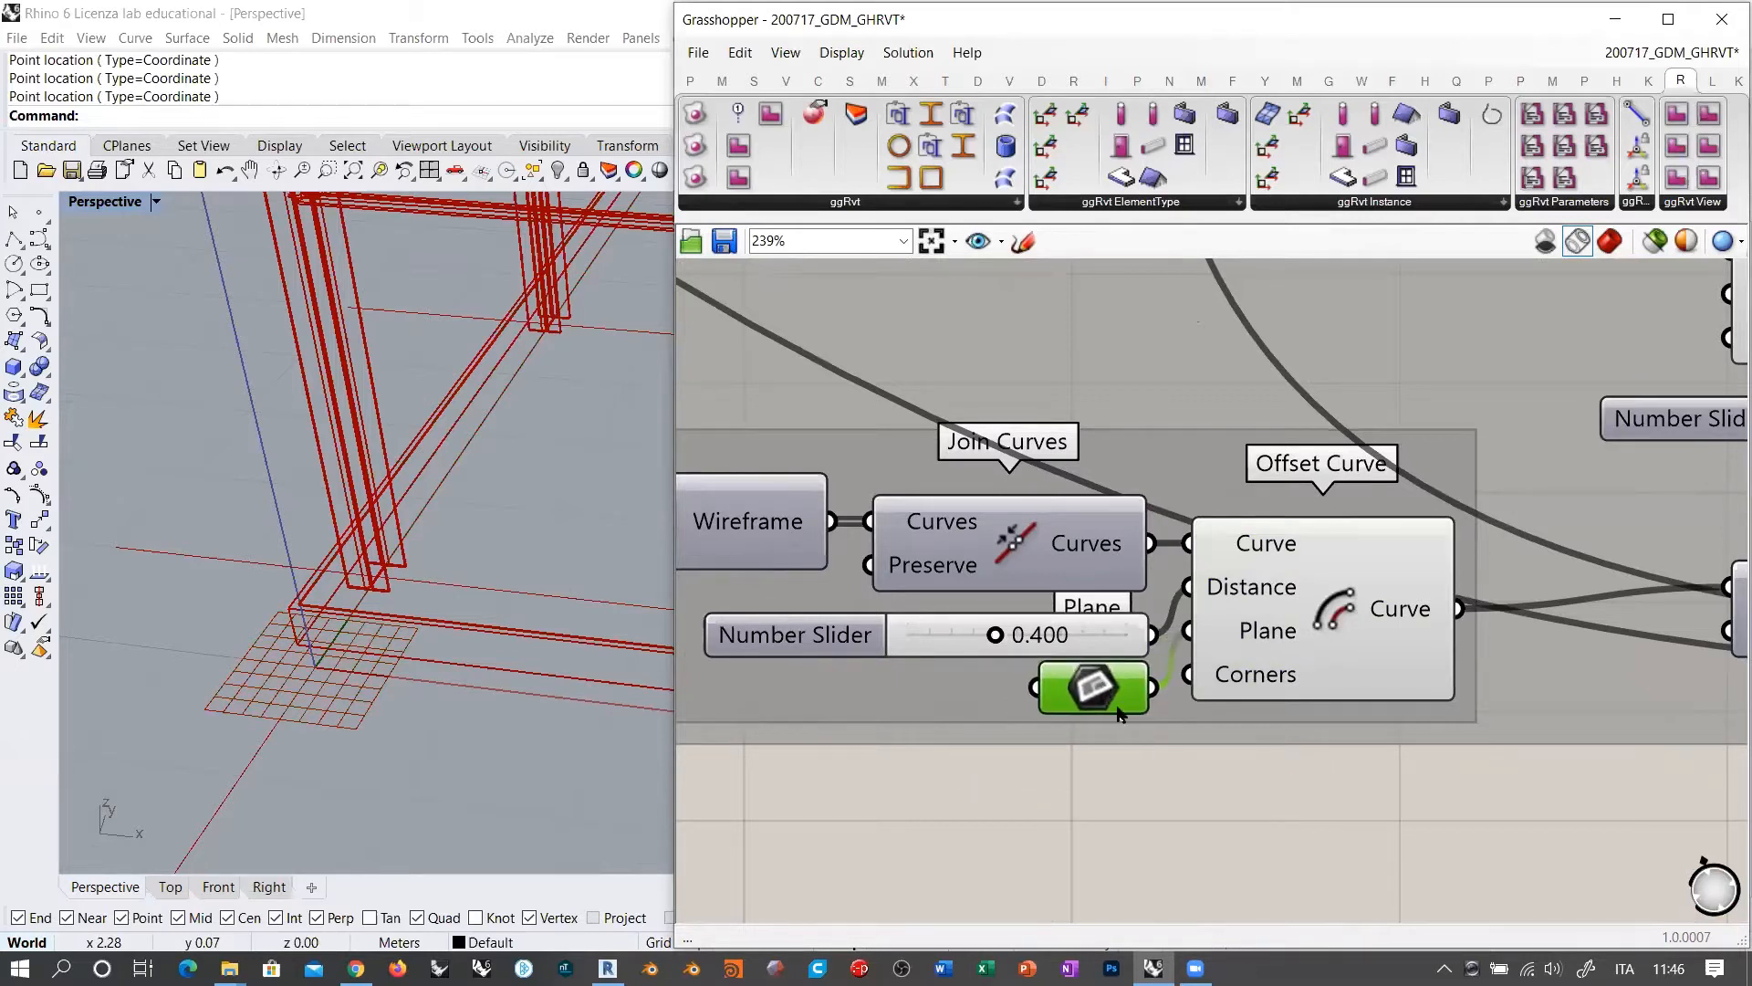
left_click(1369, 631)
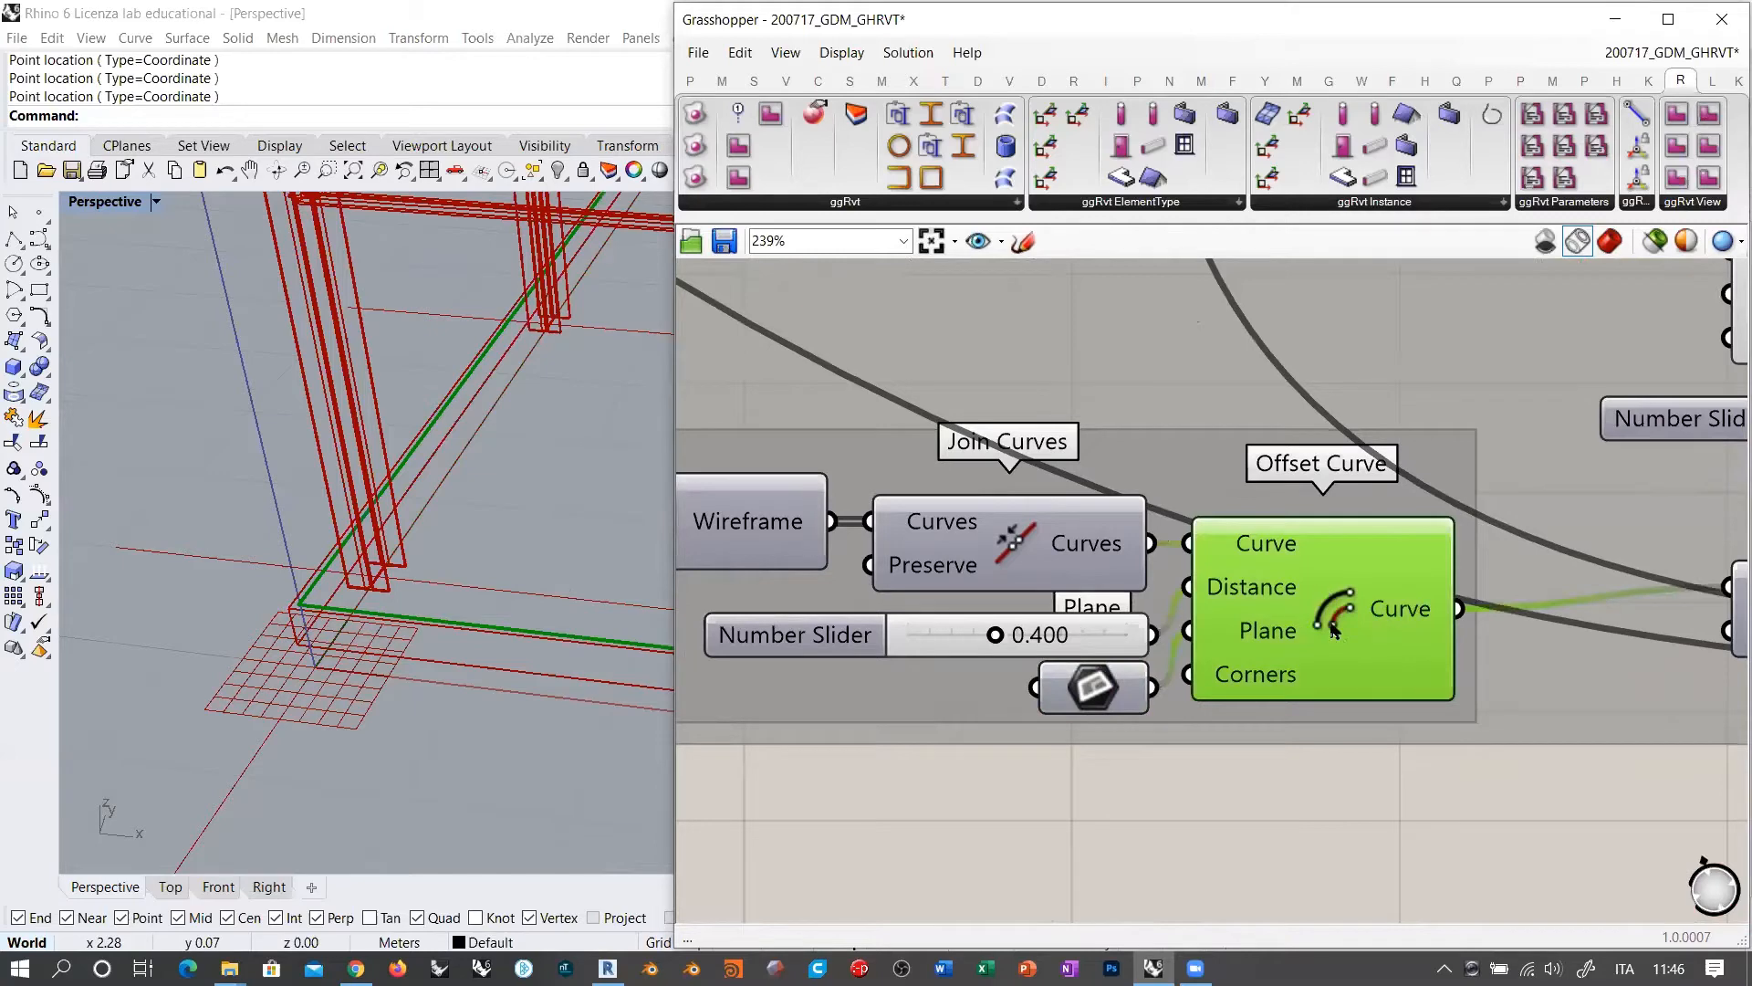
scroll(234, 604, "down", 5)
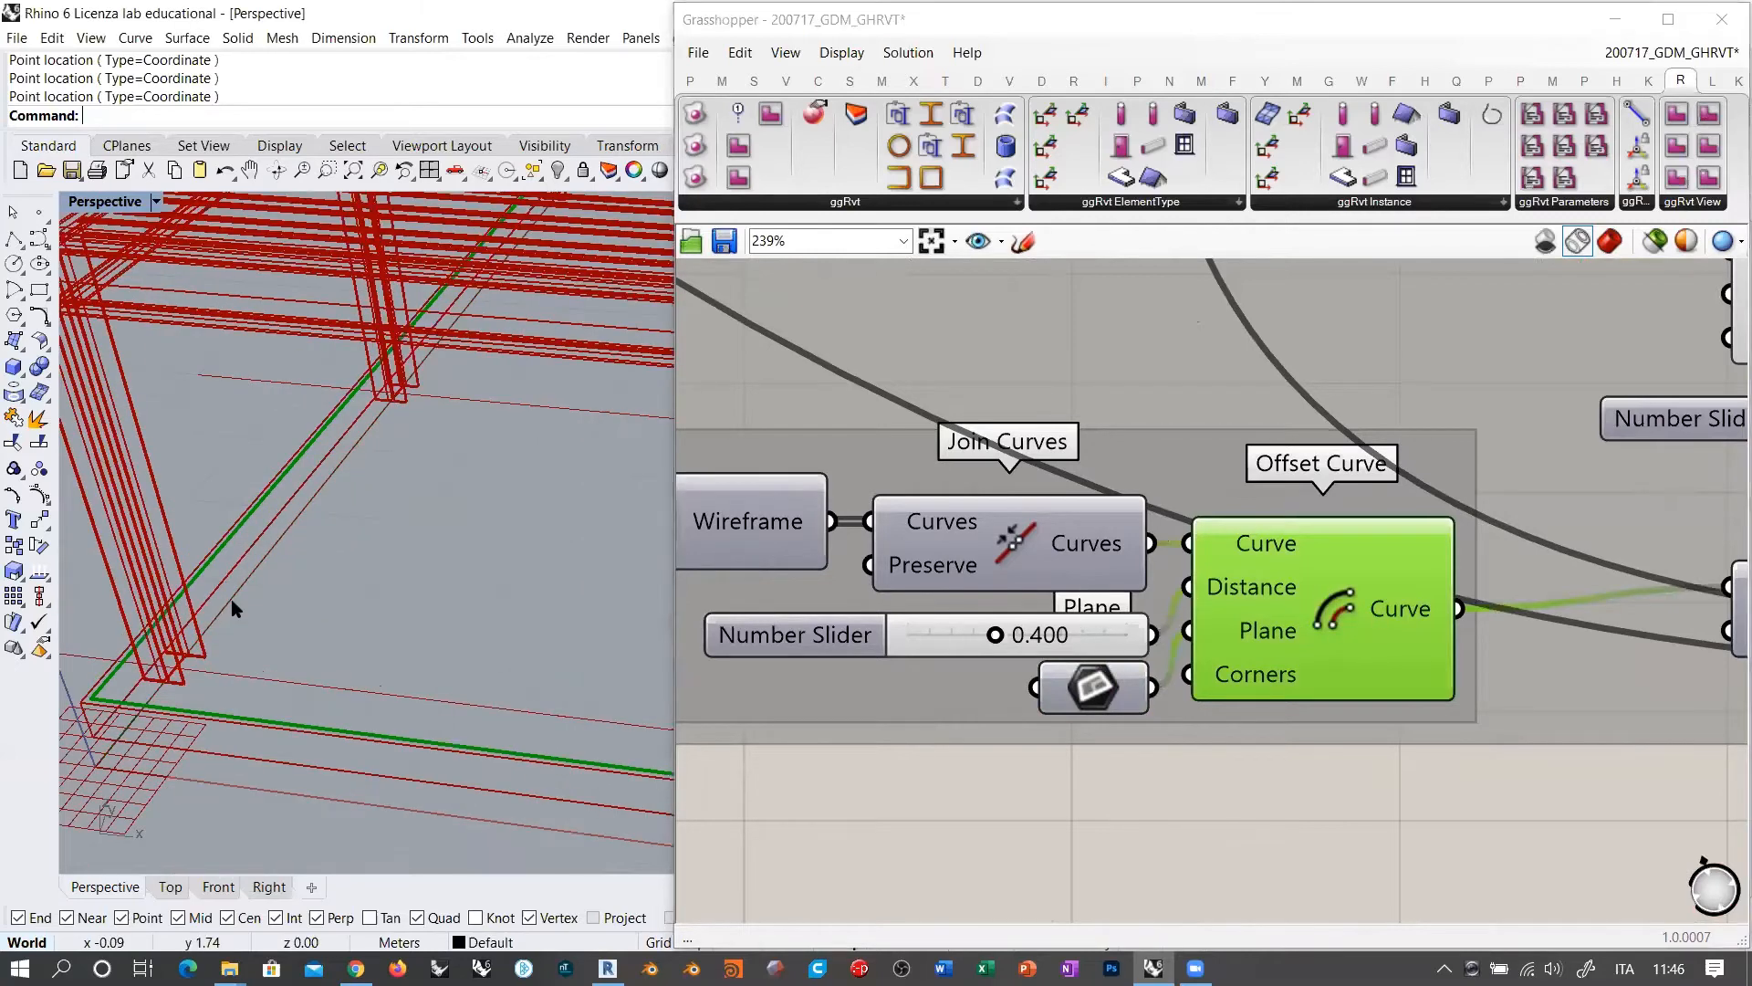
scroll(383, 599, "up", 2)
scroll(335, 470, "up", 2)
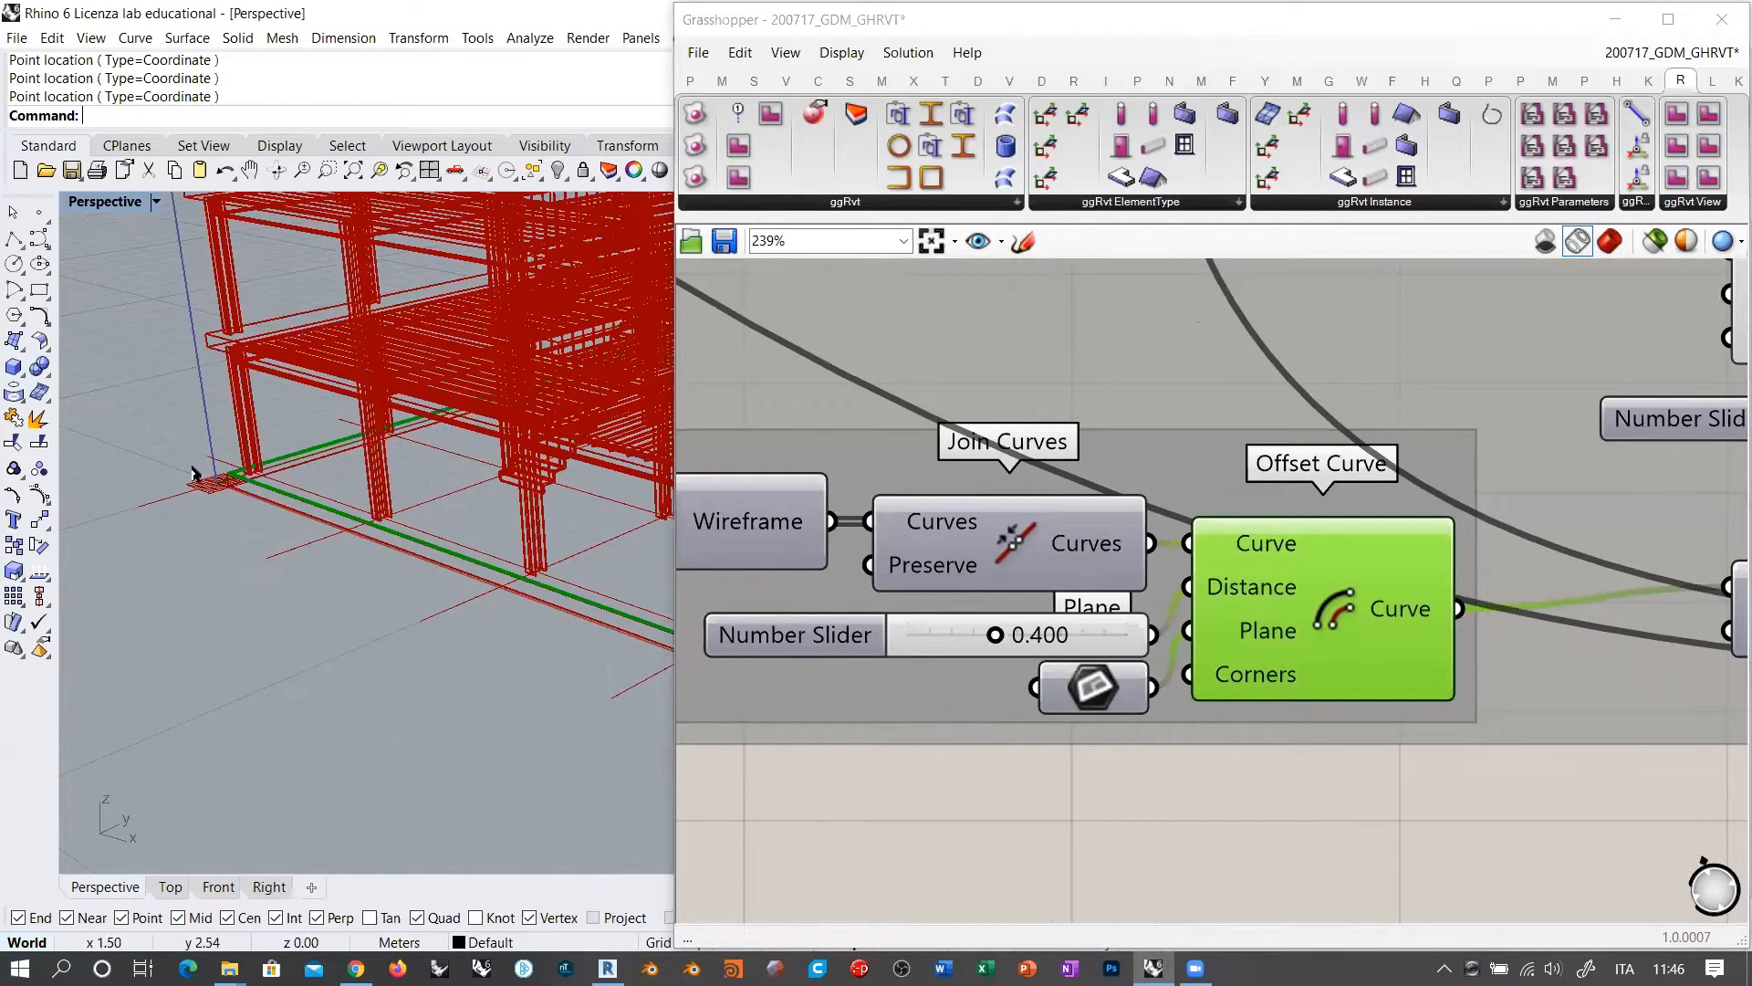
left_click_drag(1099, 642, 1099, 634)
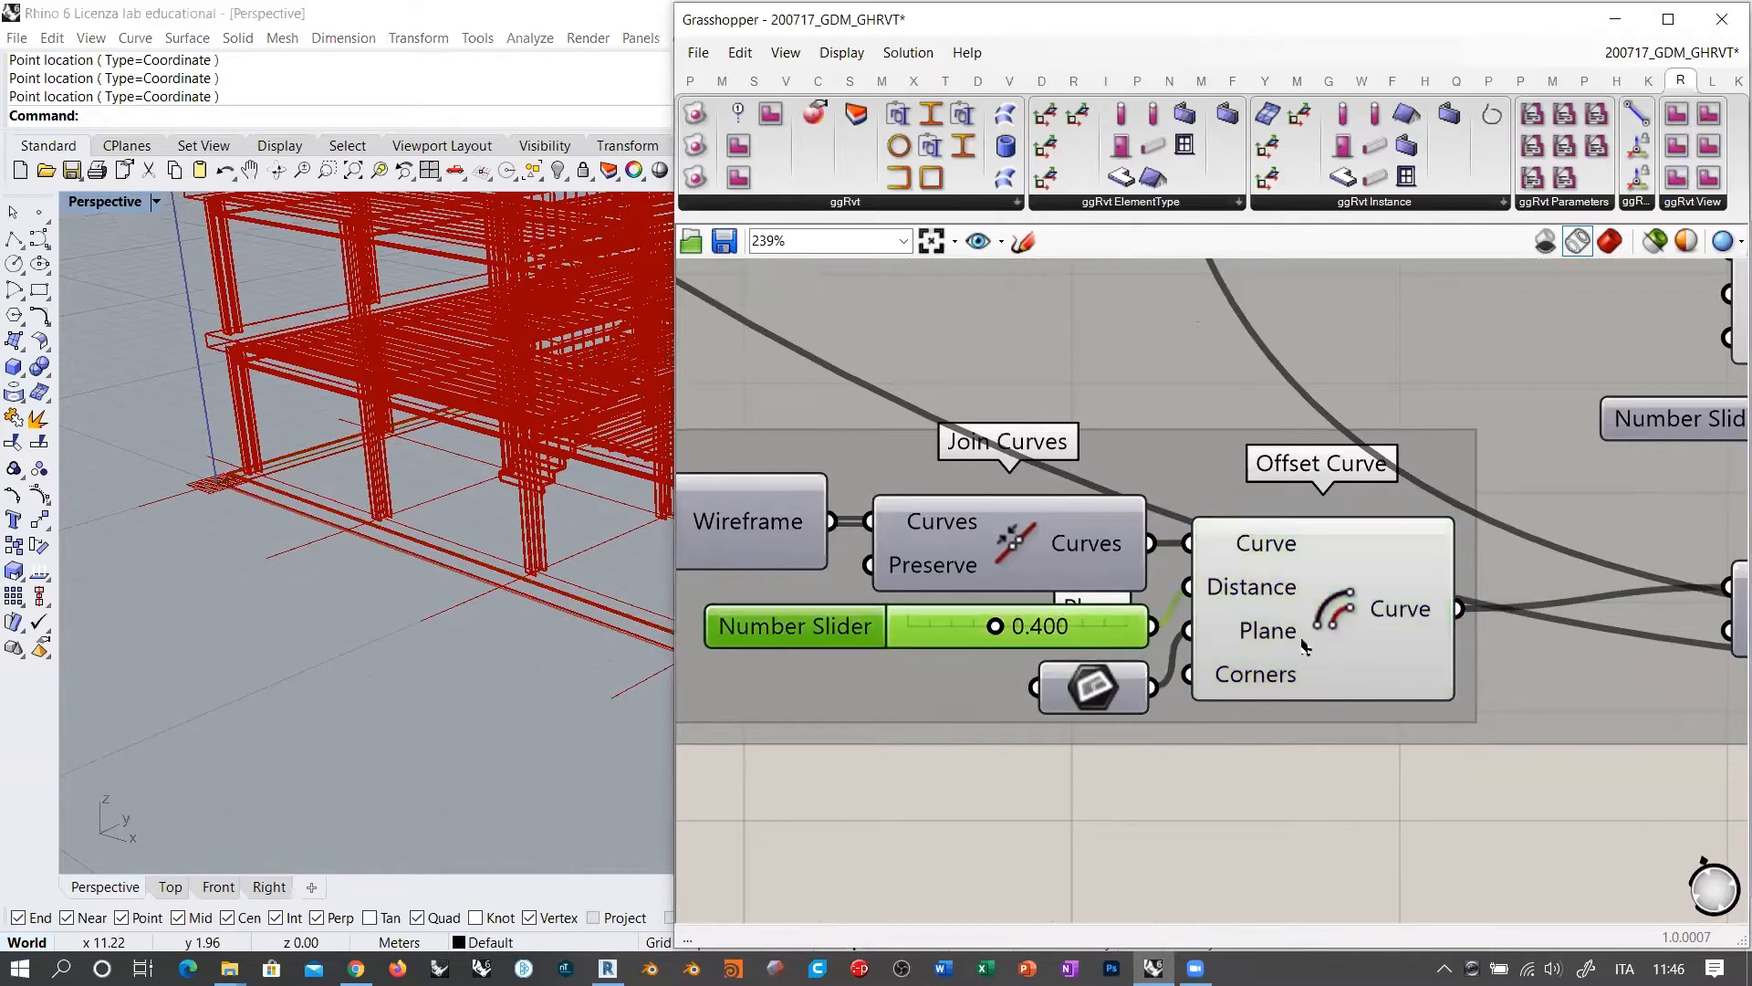
Step: Examine the wall path chain from Offset Curve through Explode and the array component to the Line parameter, comparing it with the building model
right_click_drag(1387, 647, 1070, 655)
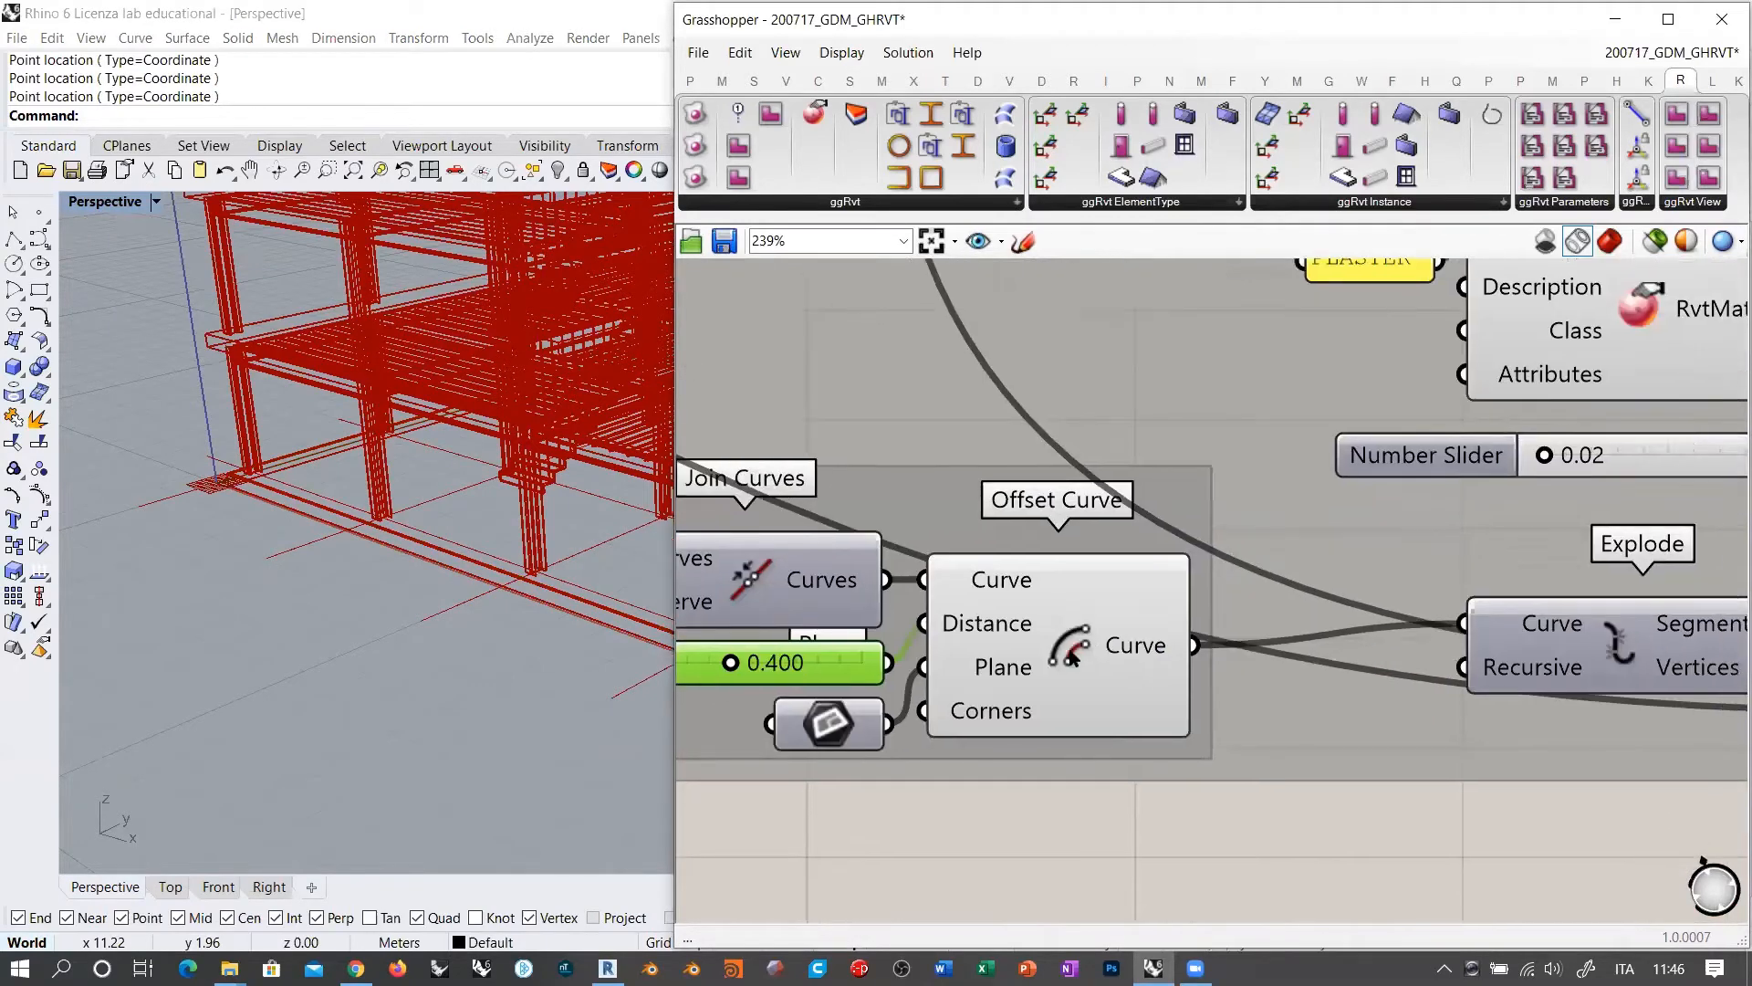
left_click(1073, 655)
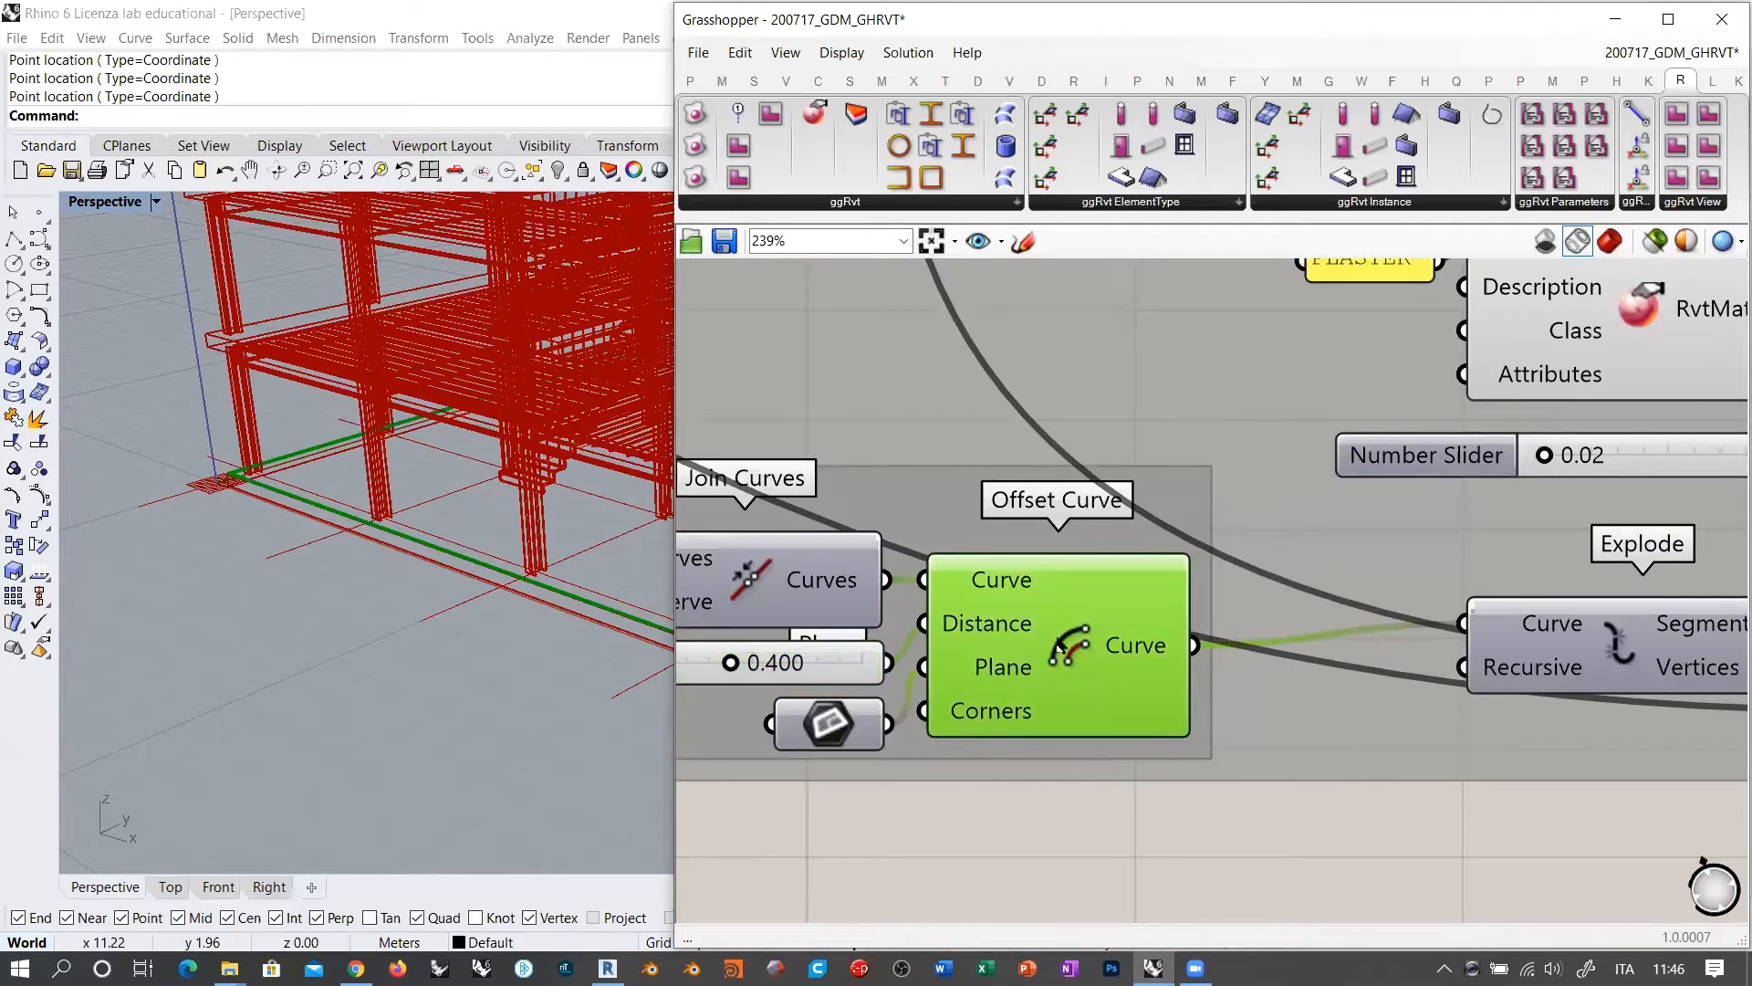
scroll(292, 628, "down", 6)
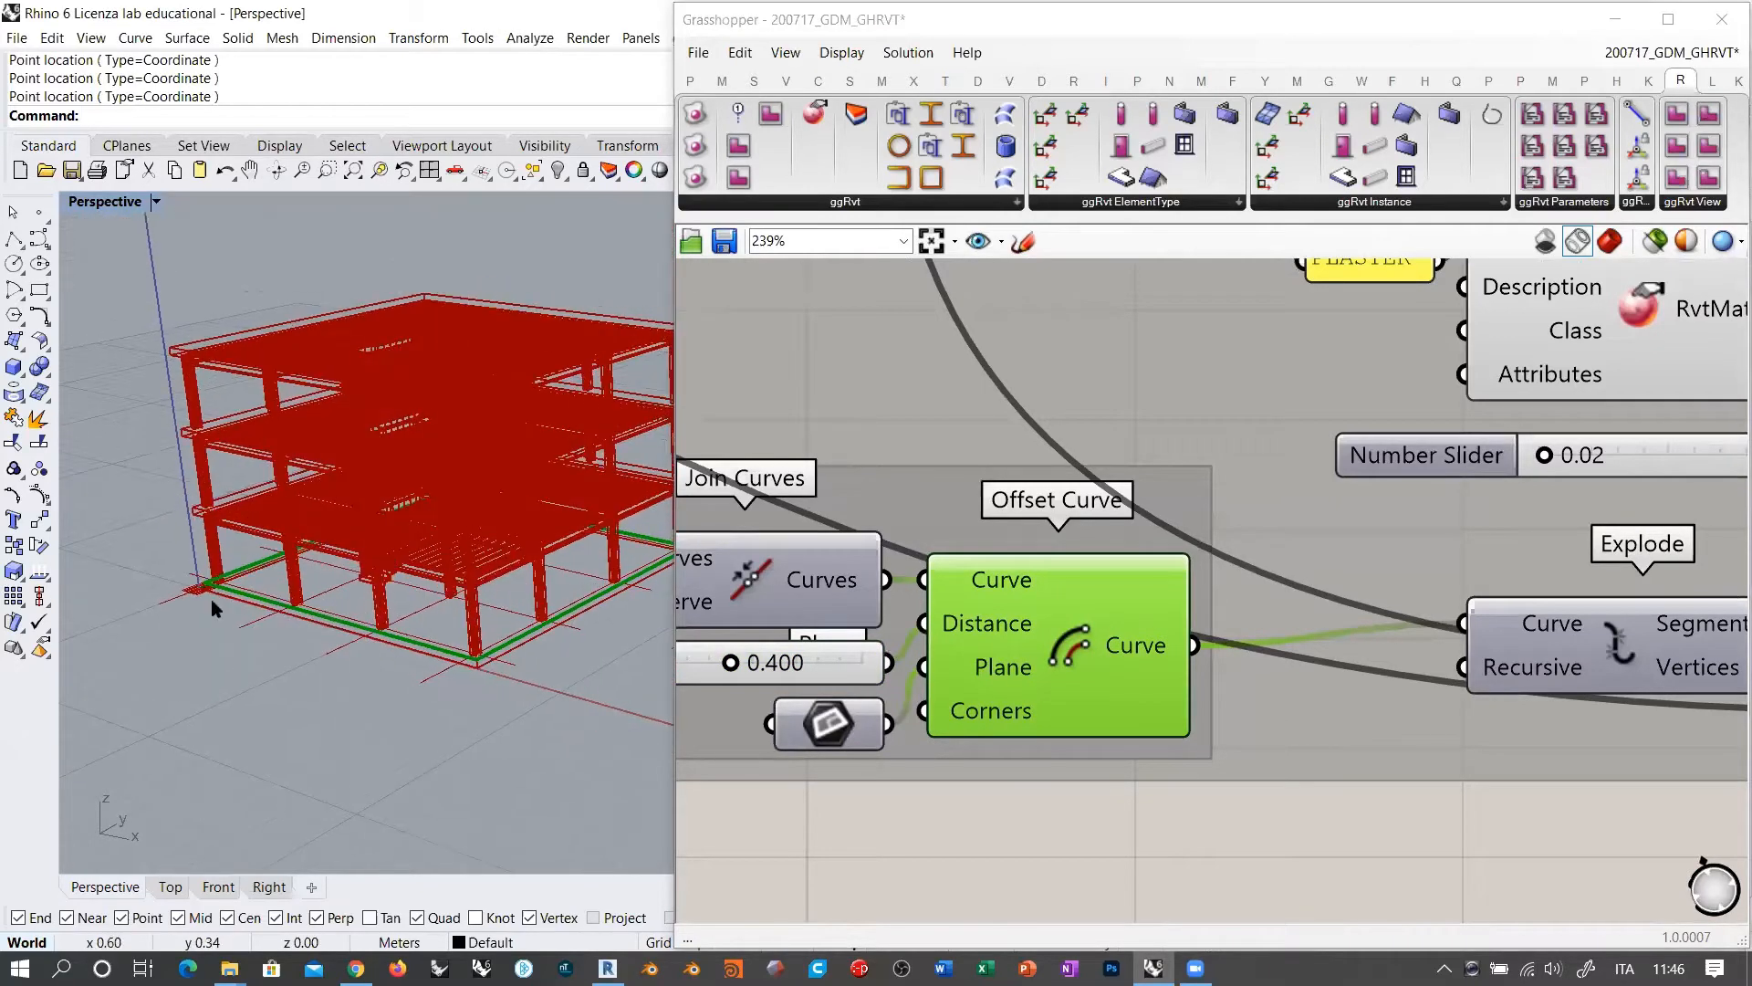
scroll(908, 657, "down", 3)
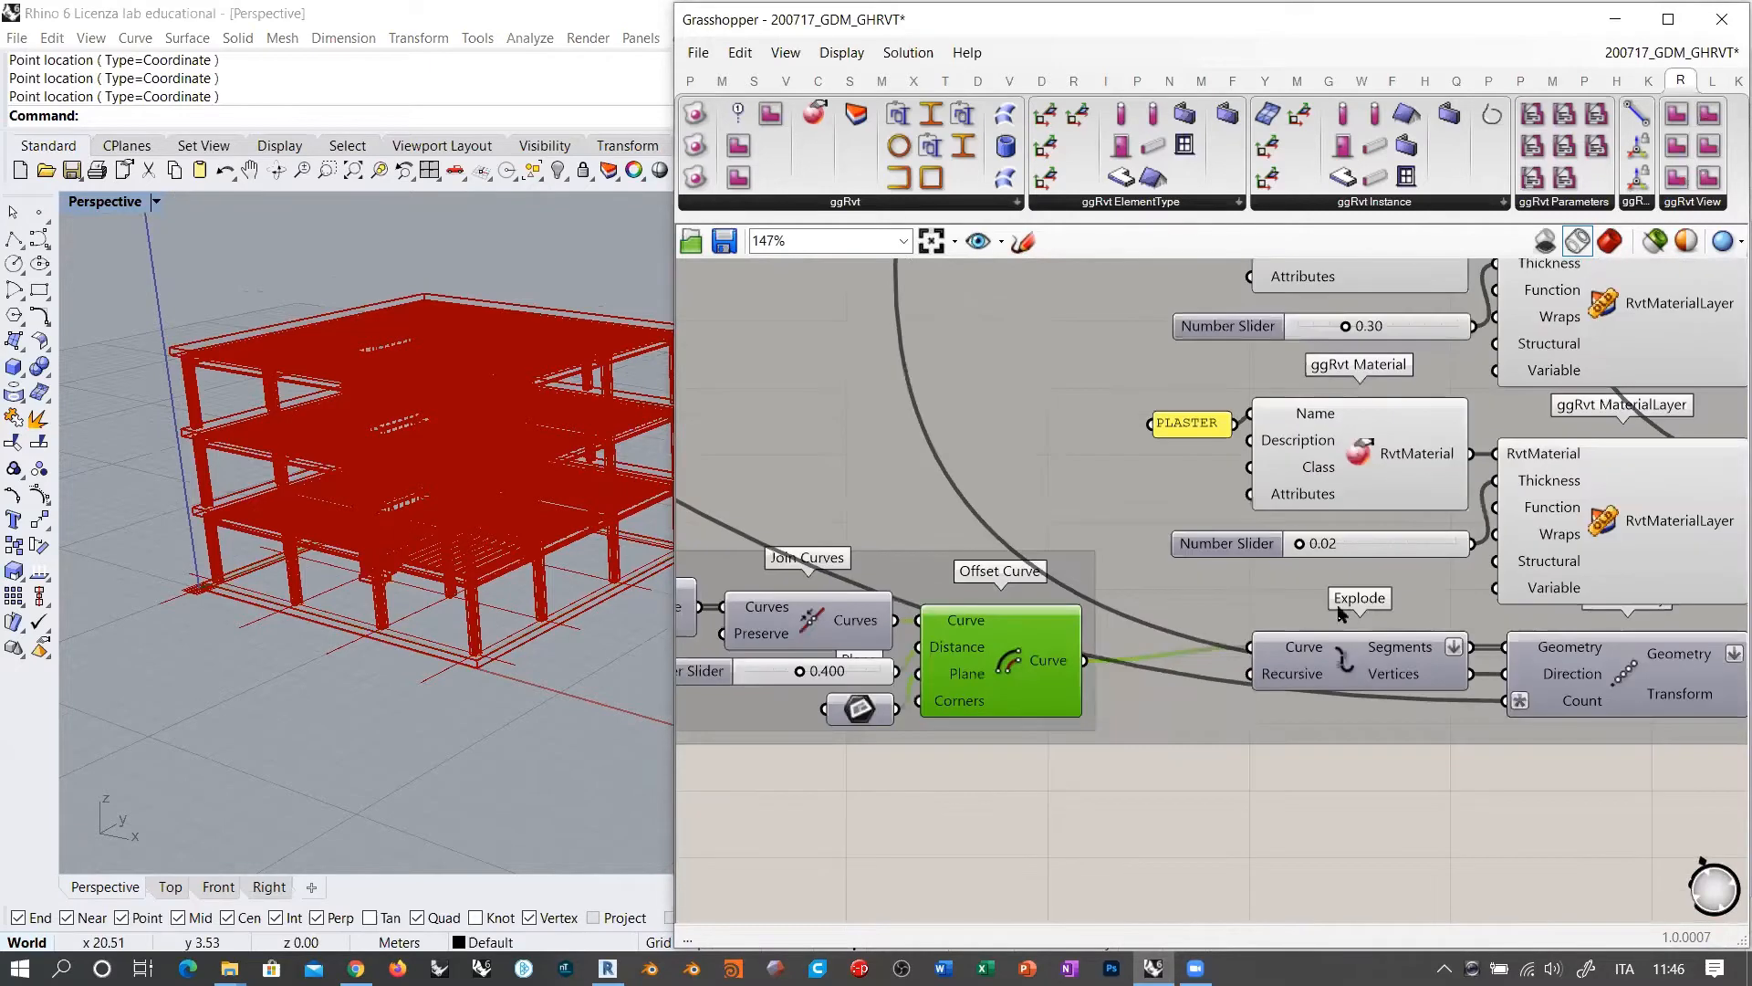
right_click_drag(1400, 588, 1274, 617)
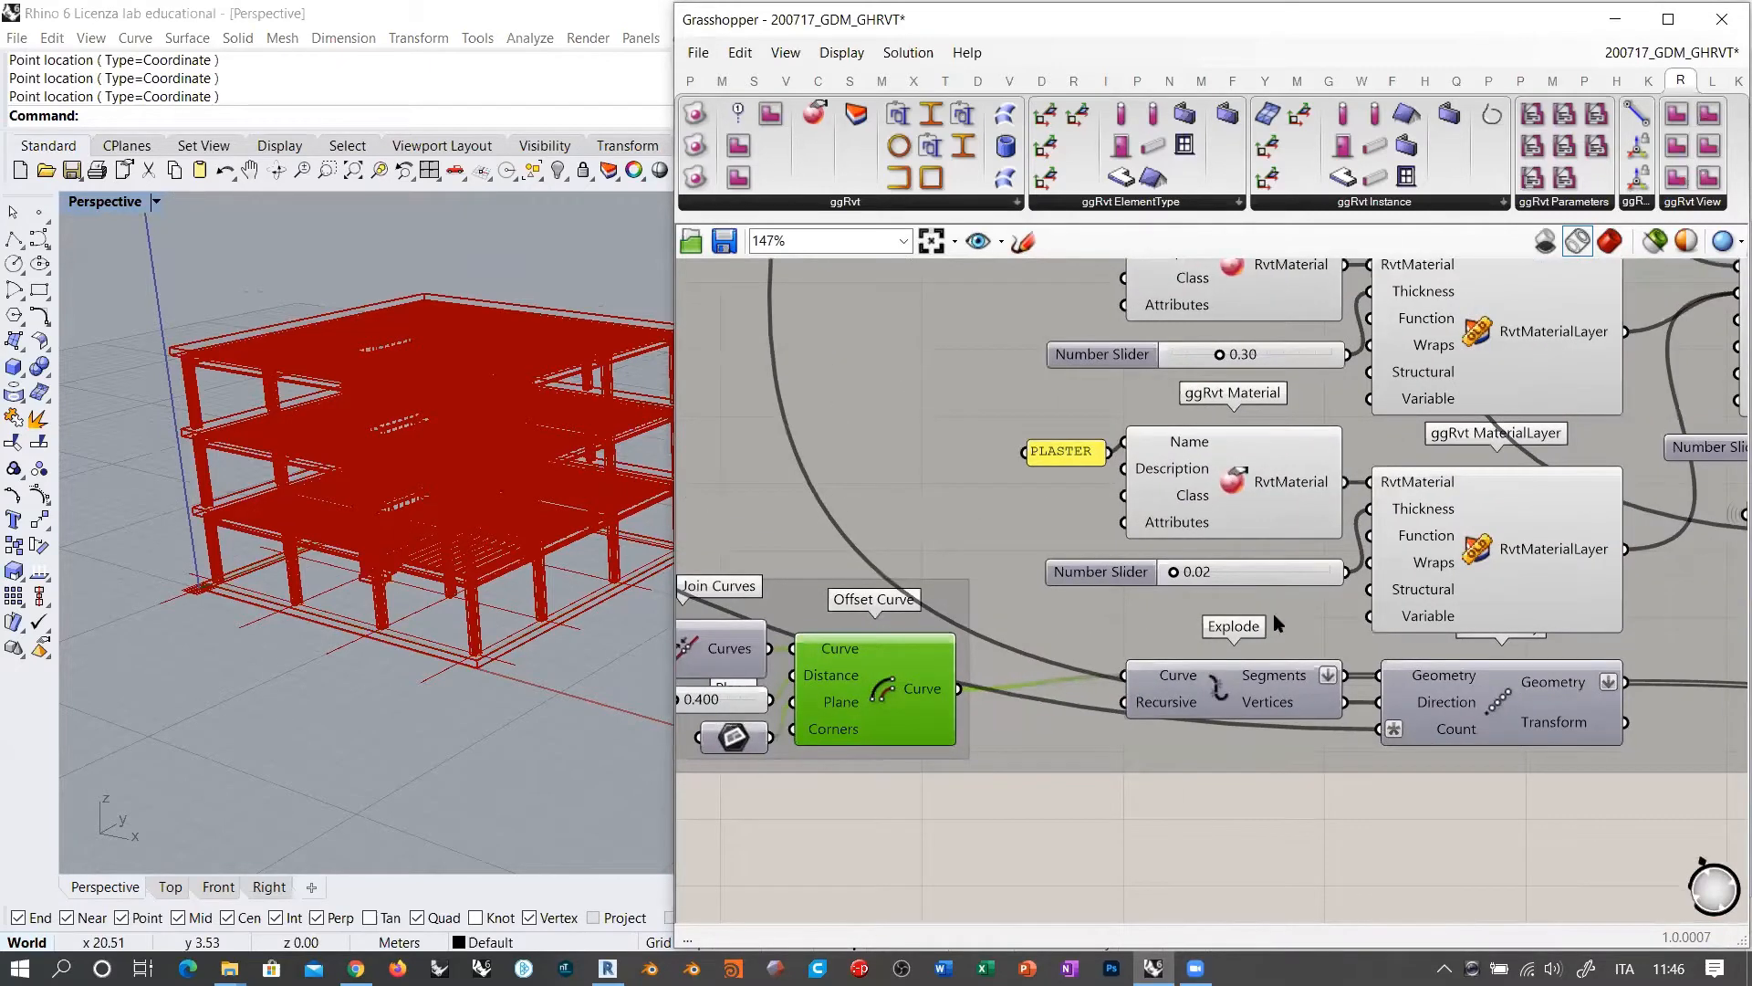
left_click(1221, 698)
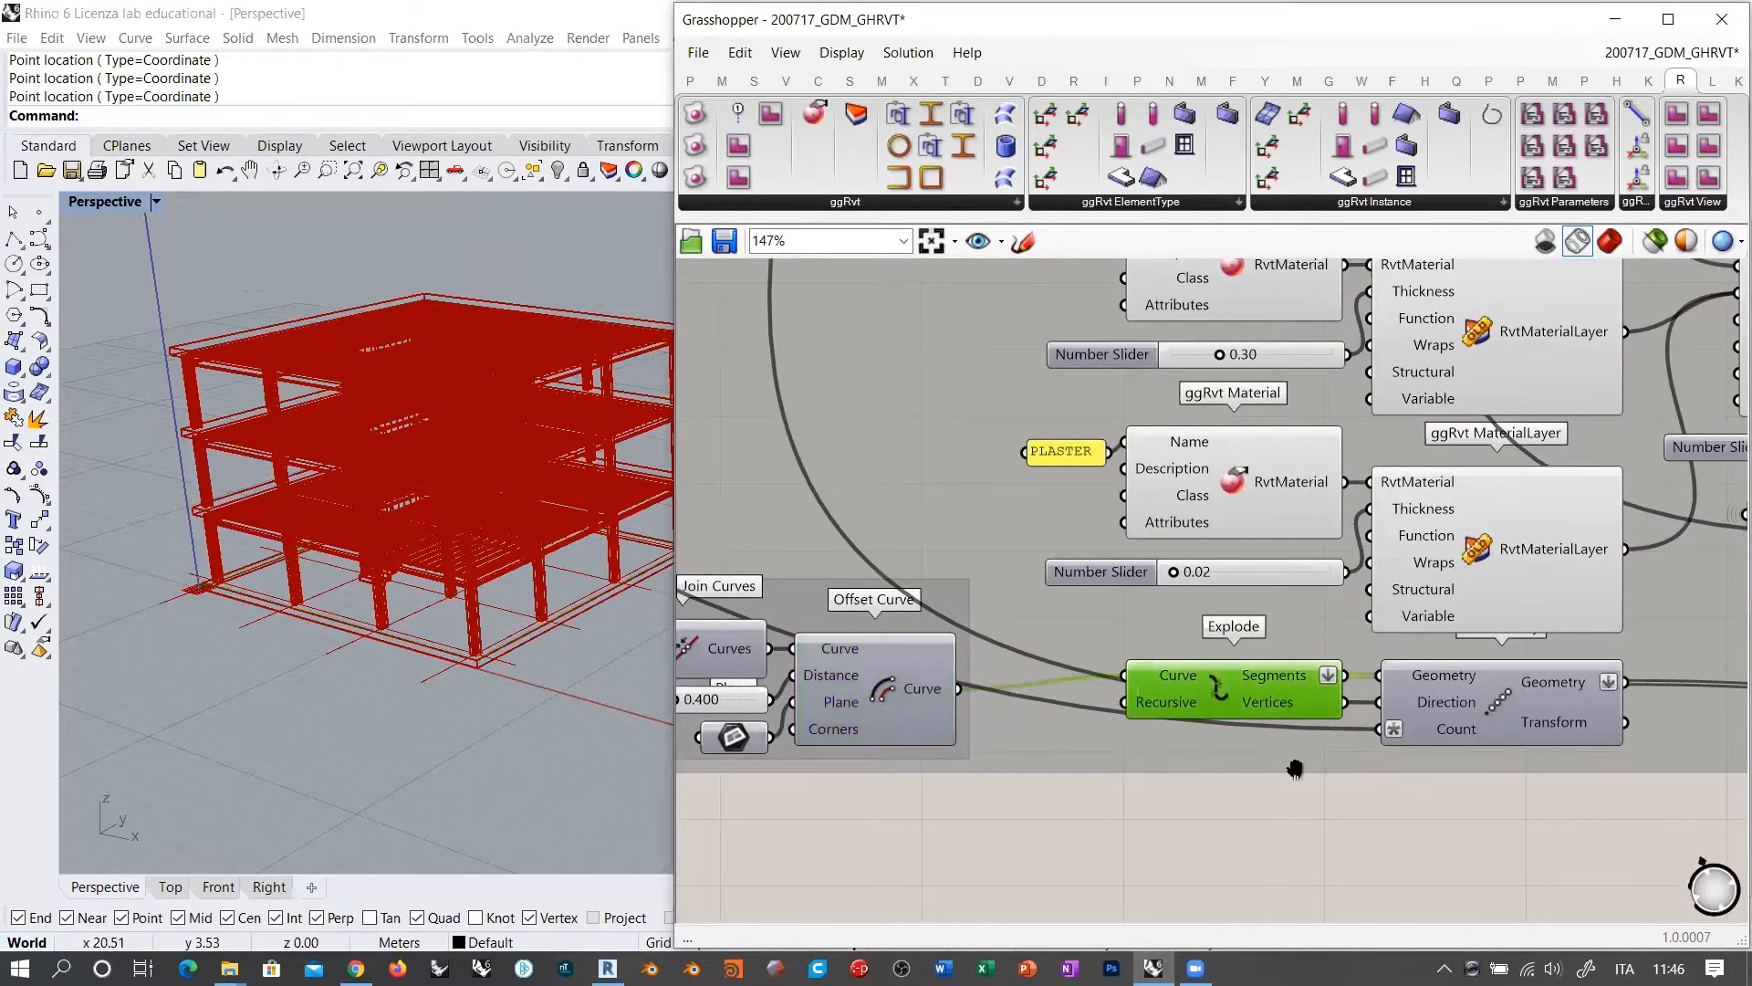
right_click_drag(1296, 770, 958, 792)
left_click(1166, 724)
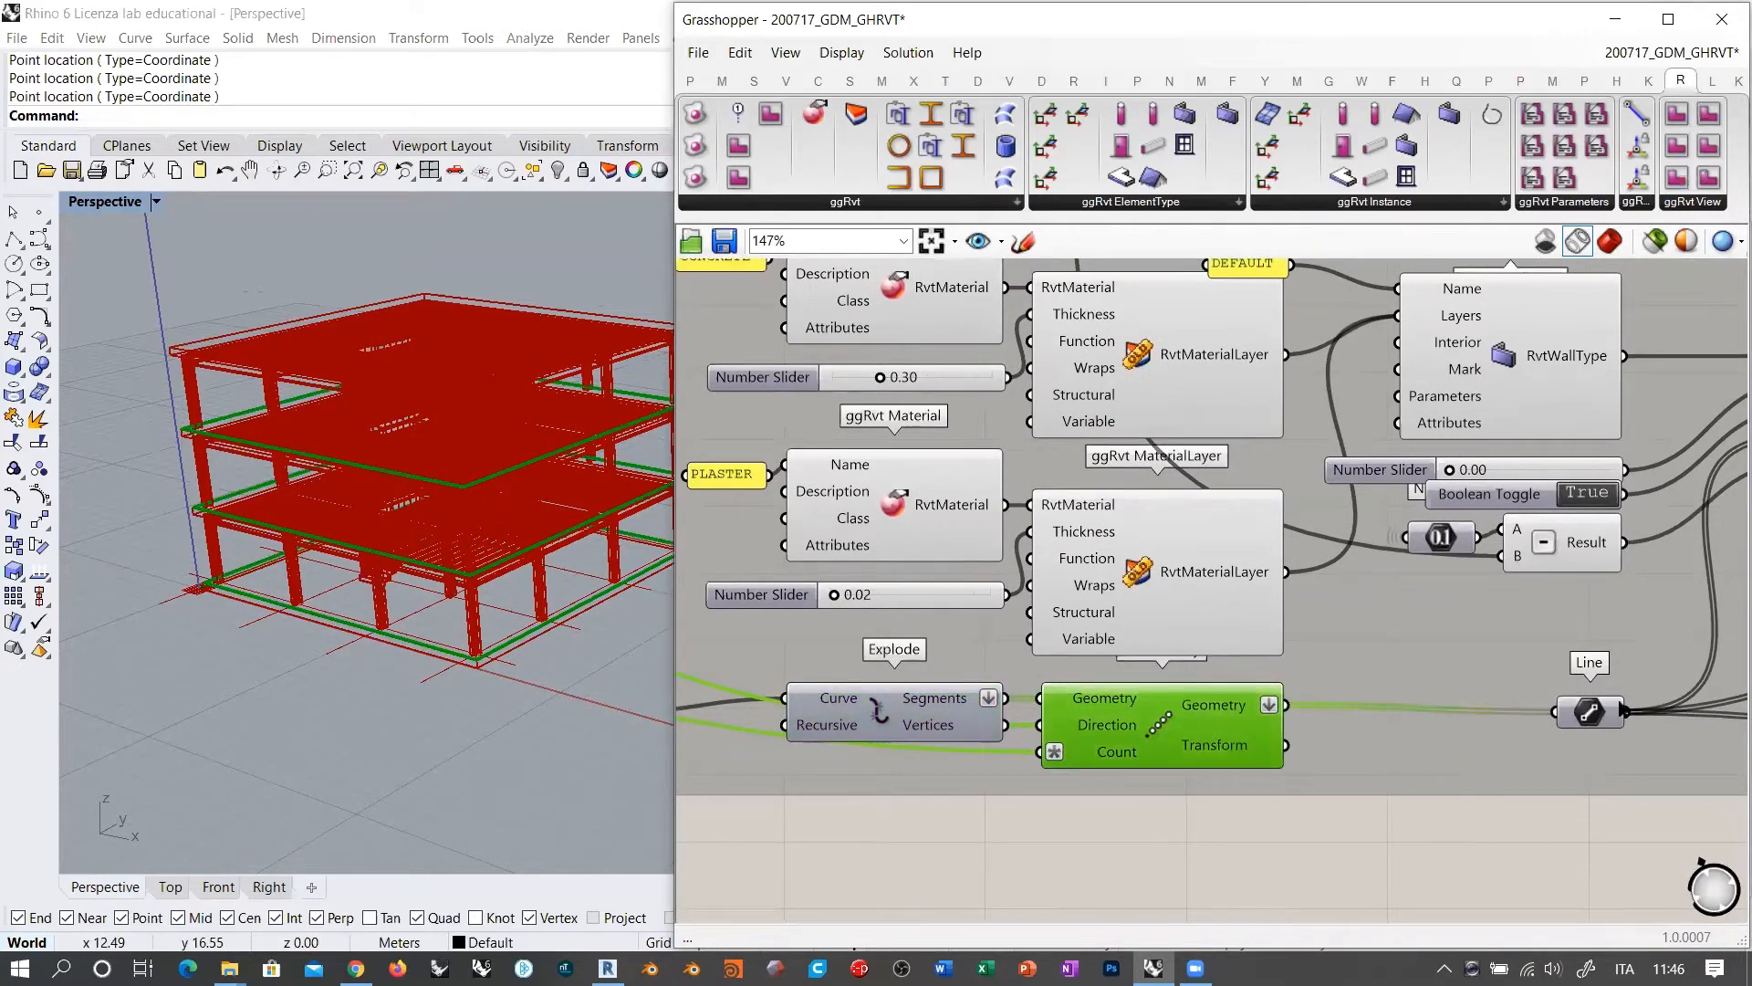
mouse_move(1600, 717)
left_mouse_down()
mouse_move(1566, 710)
mouse_move(1592, 710)
left_mouse_up()
right_click_drag(1553, 850, 1291, 846)
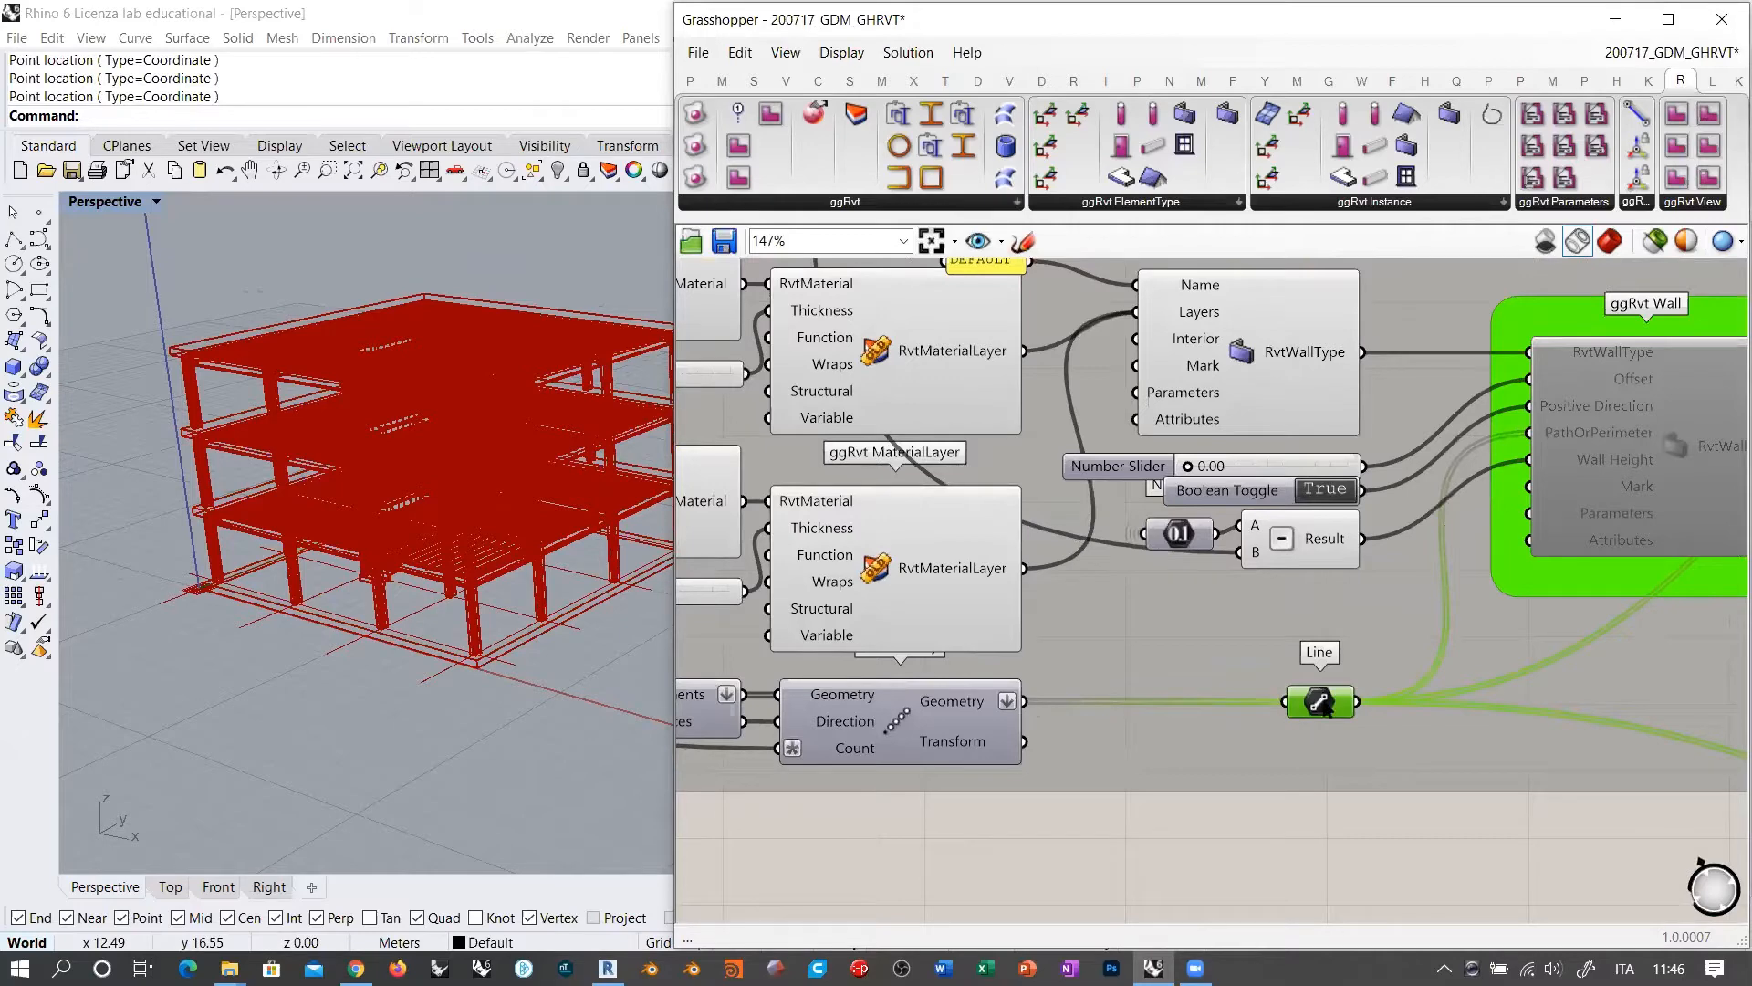
mouse_move(1358, 701)
left_mouse_down("ctrl+shift")
mouse_move(1010, 739)
mouse_move(1114, 736)
mouse_move(1163, 661)
mouse_move(1369, 684)
mouse_move(1223, 628)
mouse_move(1035, 697)
mouse_move(1357, 701)
left_mouse_up("ctrl+shift")
left_click(1367, 841)
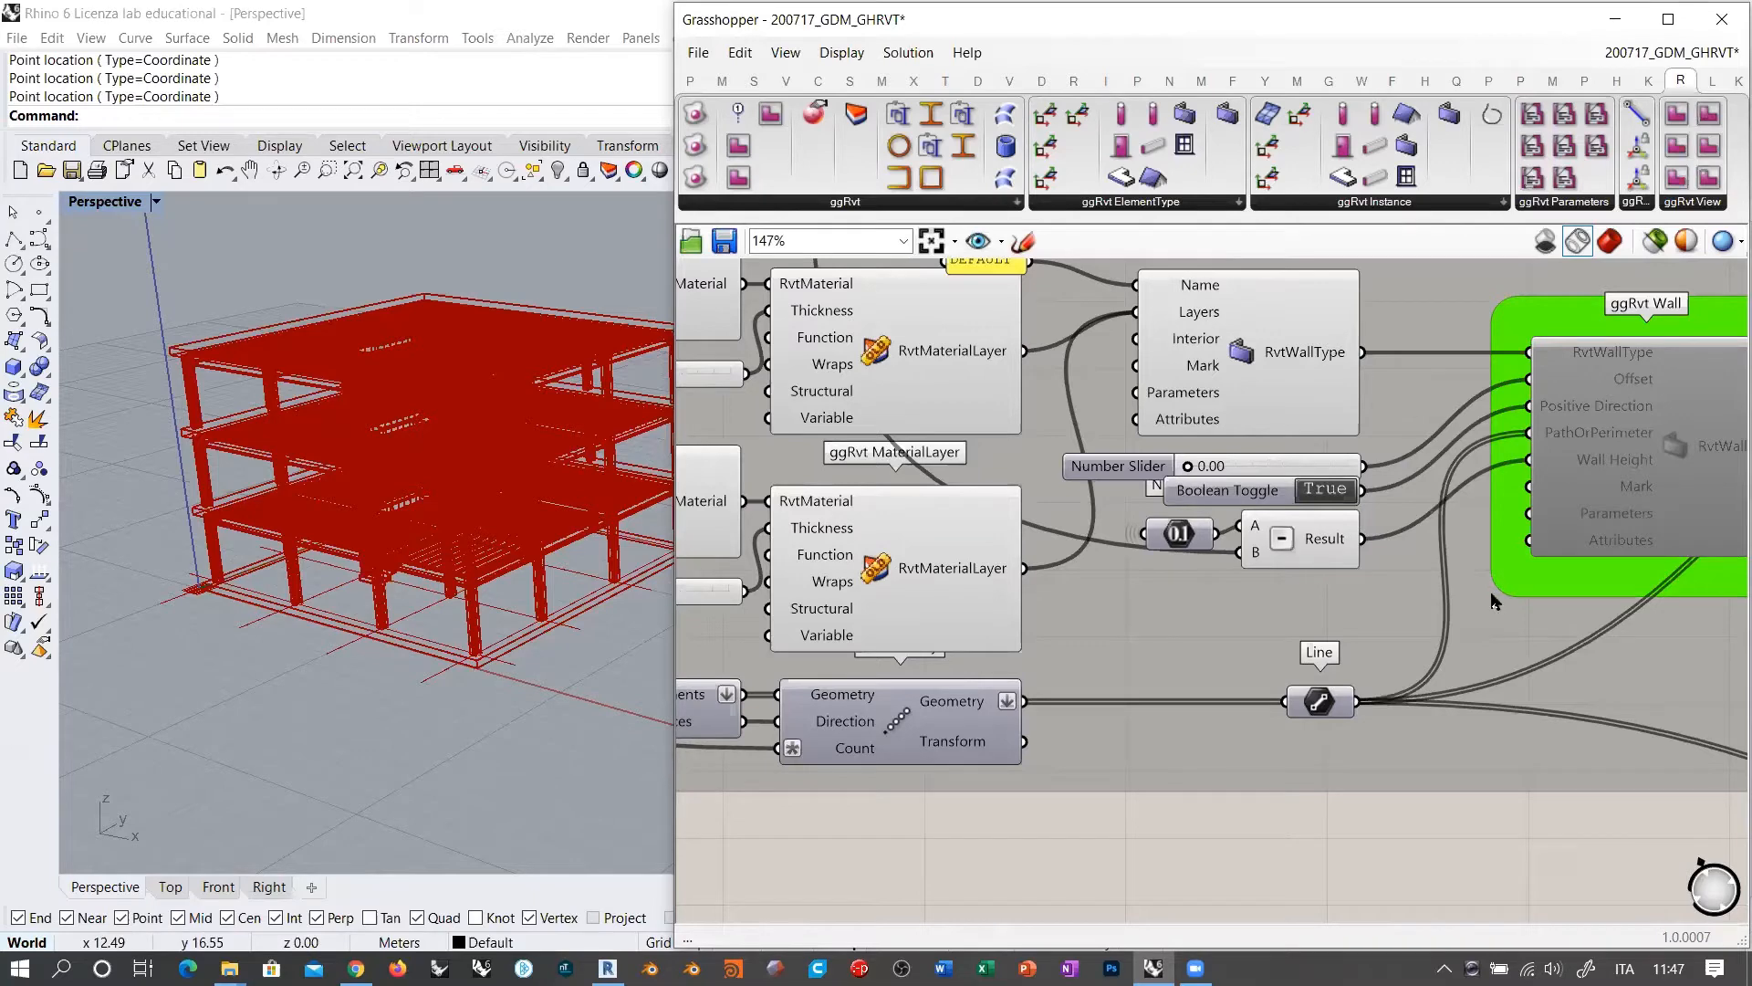
Step: Insert a relay into the wire between the array's Geometry output and the Line parameter, and delete it again
right_click_drag(1494, 600, 1373, 575)
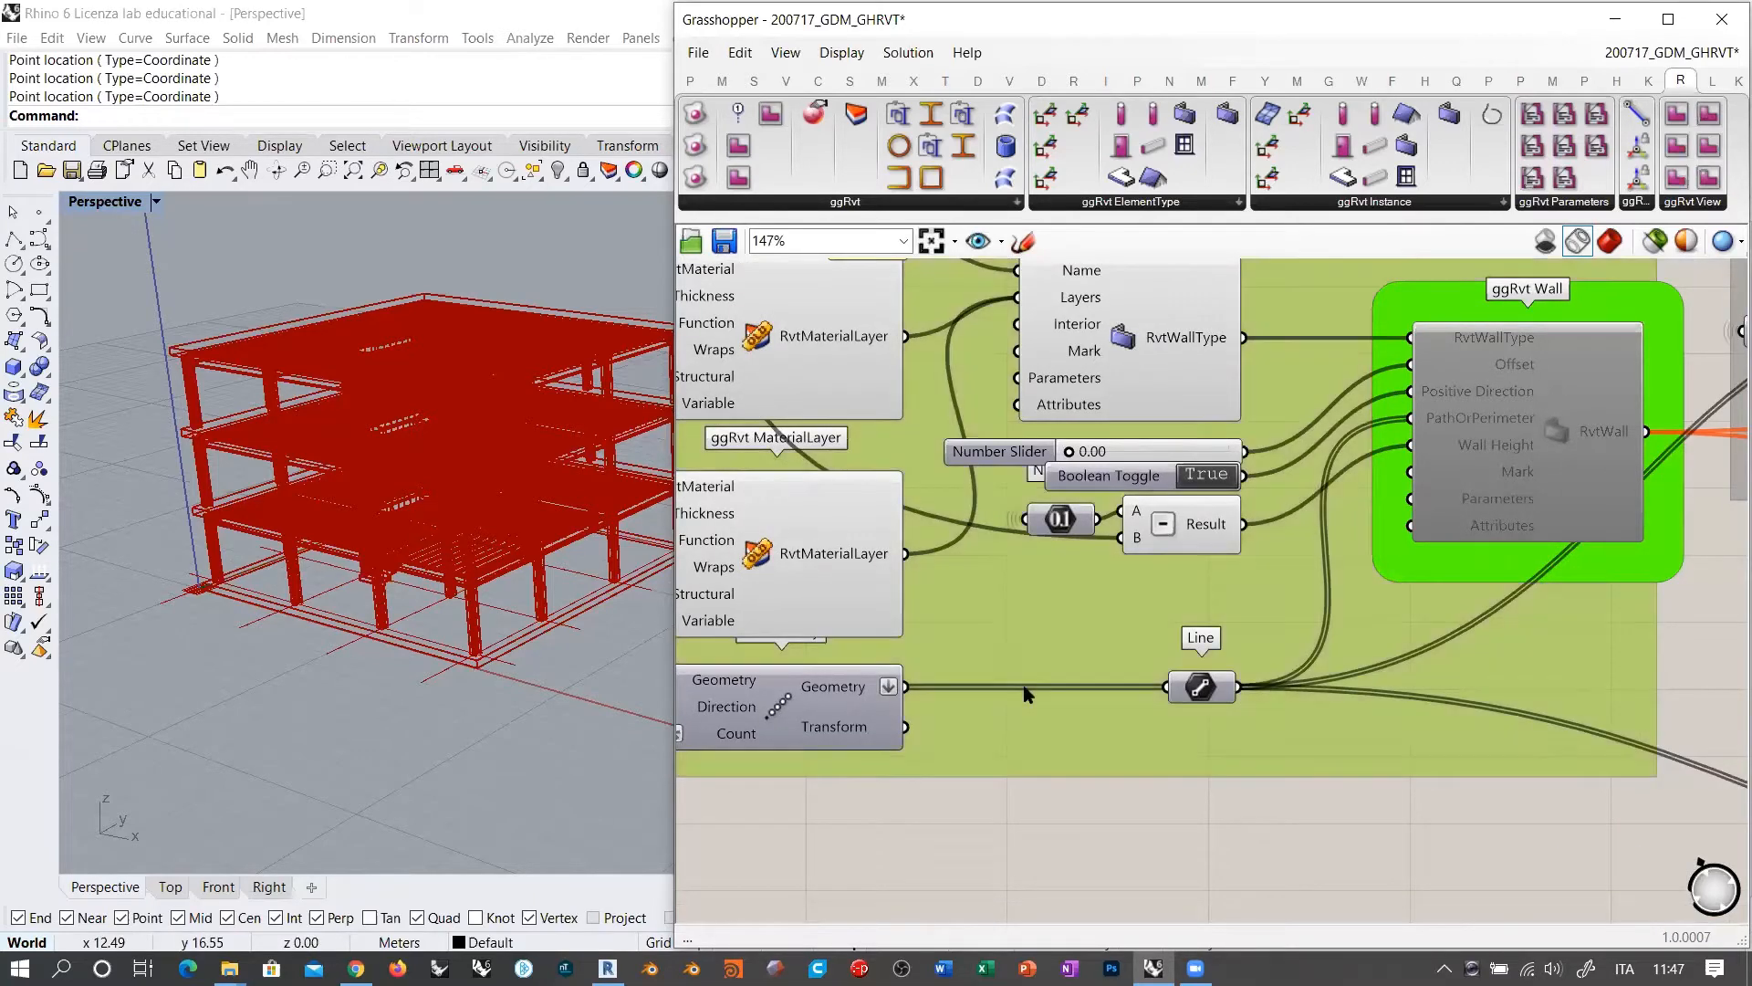
double_click(1025, 688)
left_click_drag(1036, 688, 1042, 721)
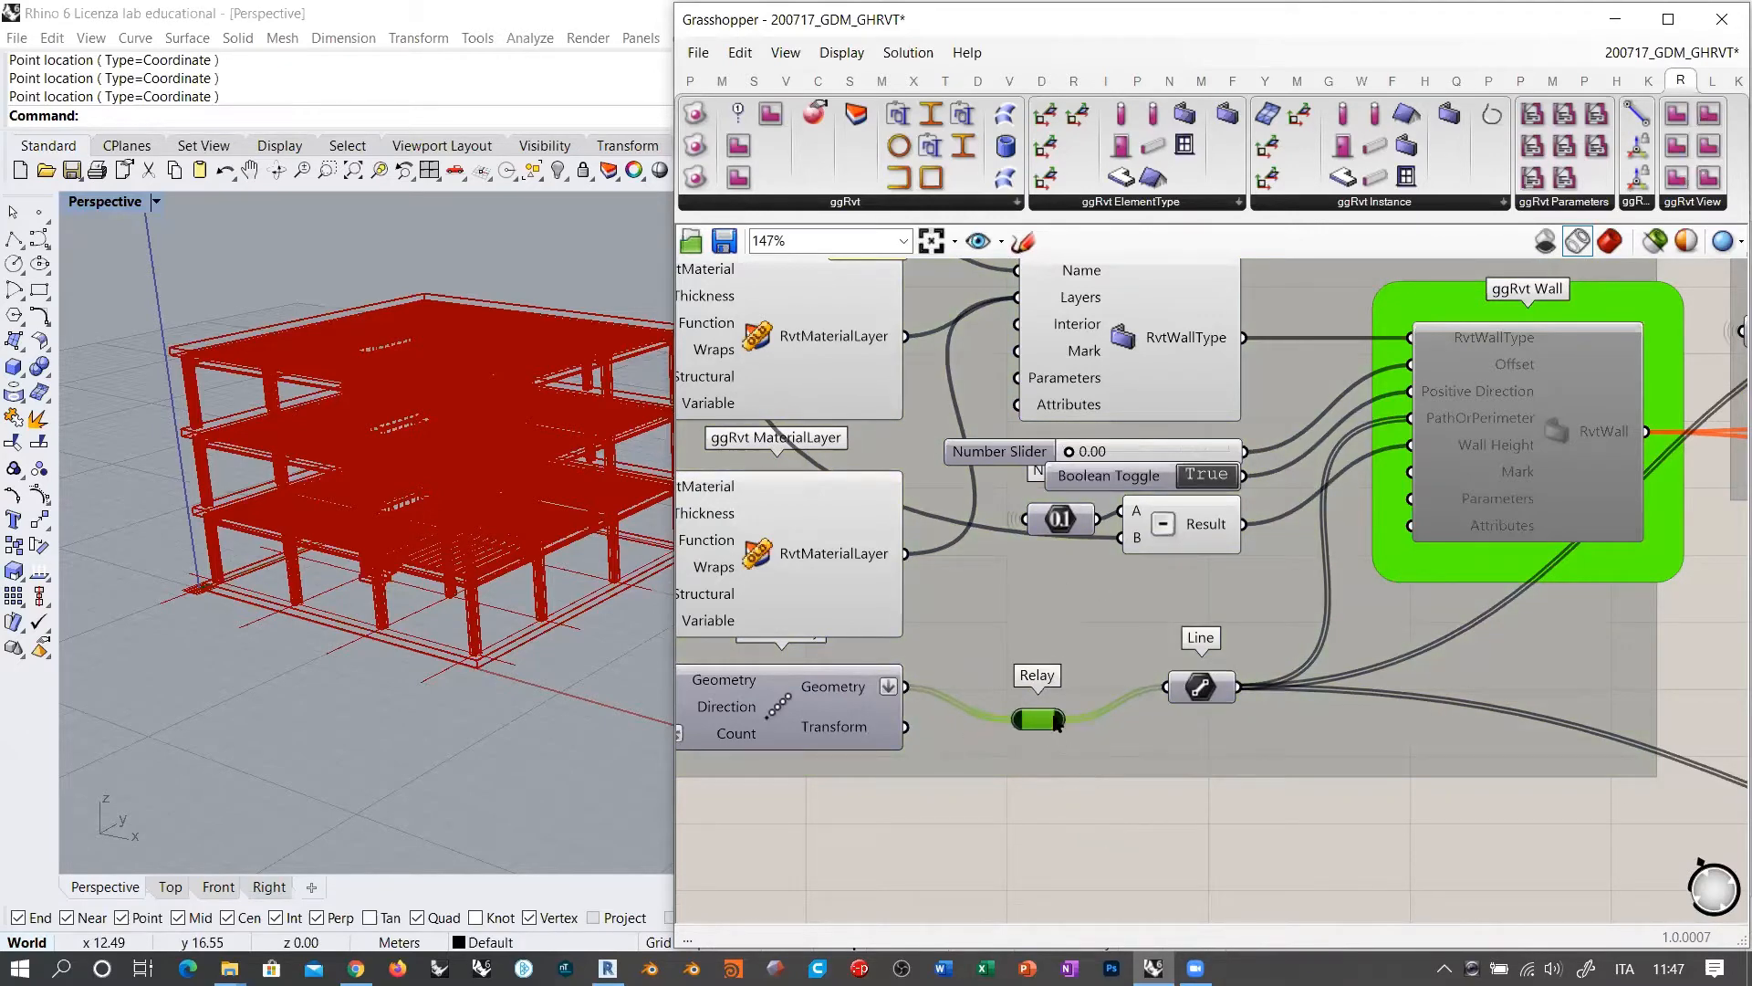
mouse_move(1058, 721)
left_mouse_down()
mouse_move(1146, 853)
mouse_move(1080, 712)
left_mouse_up()
key("Delete")
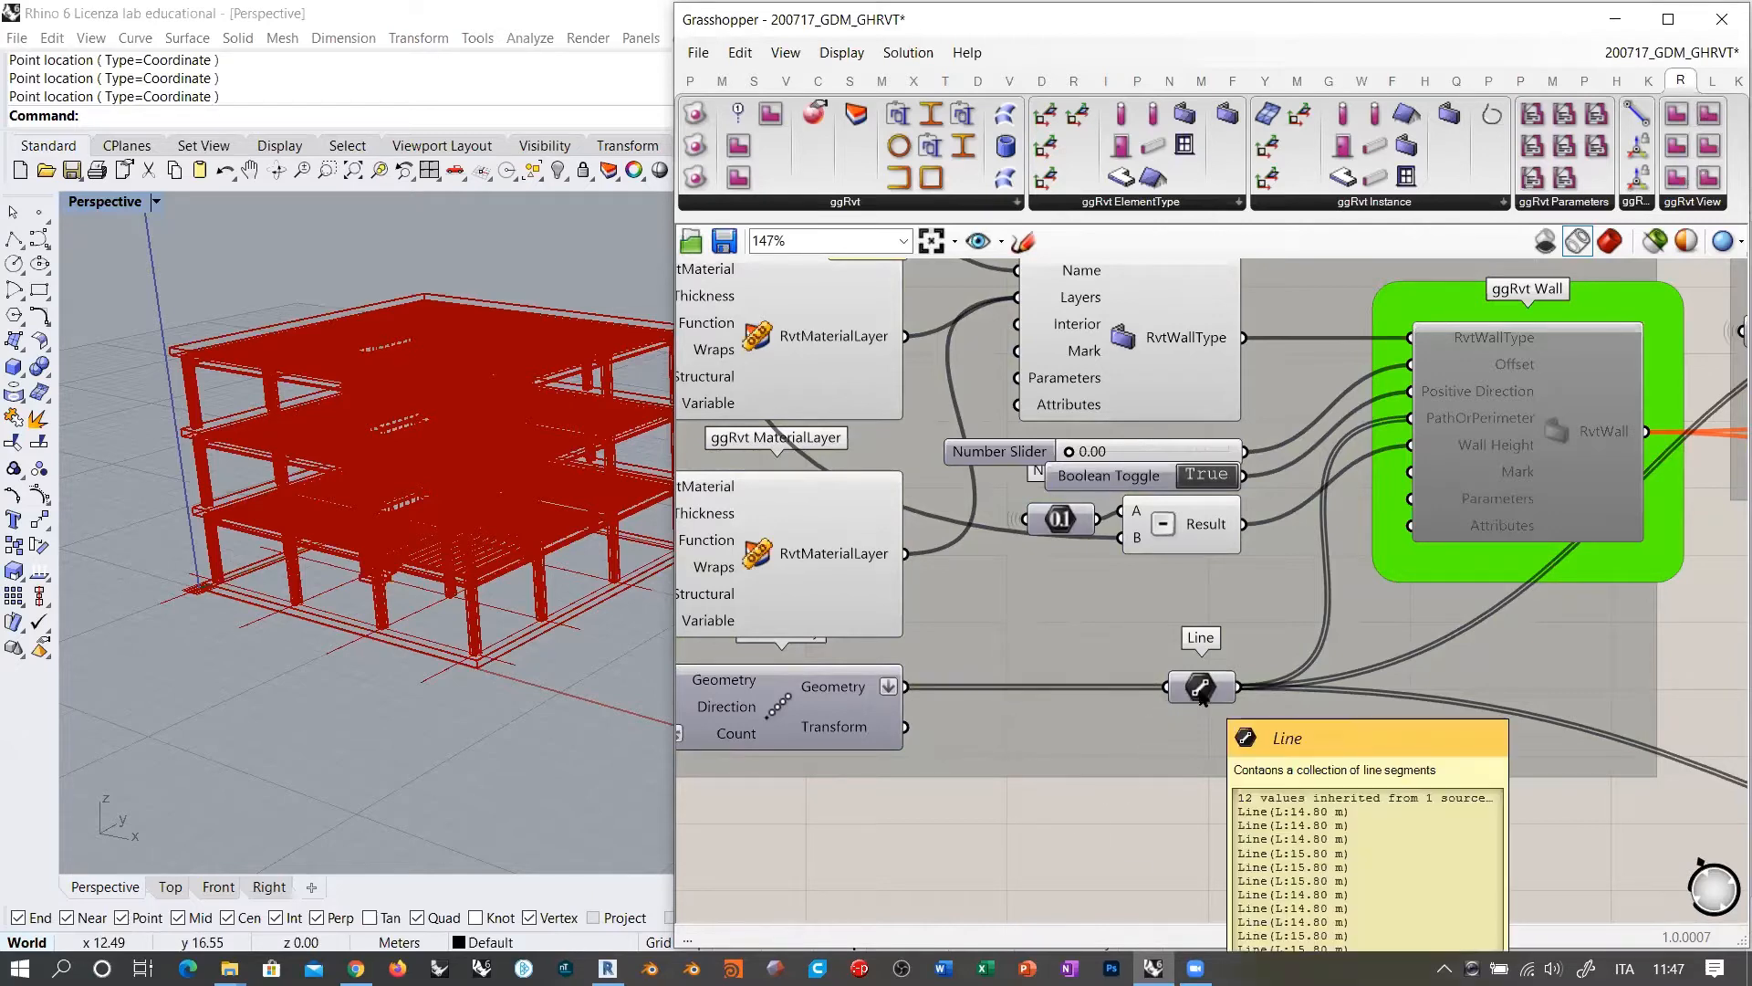
Step: Check the values in the Line parameter and enable the ggRvt Wall component
mouse_move(1203, 689)
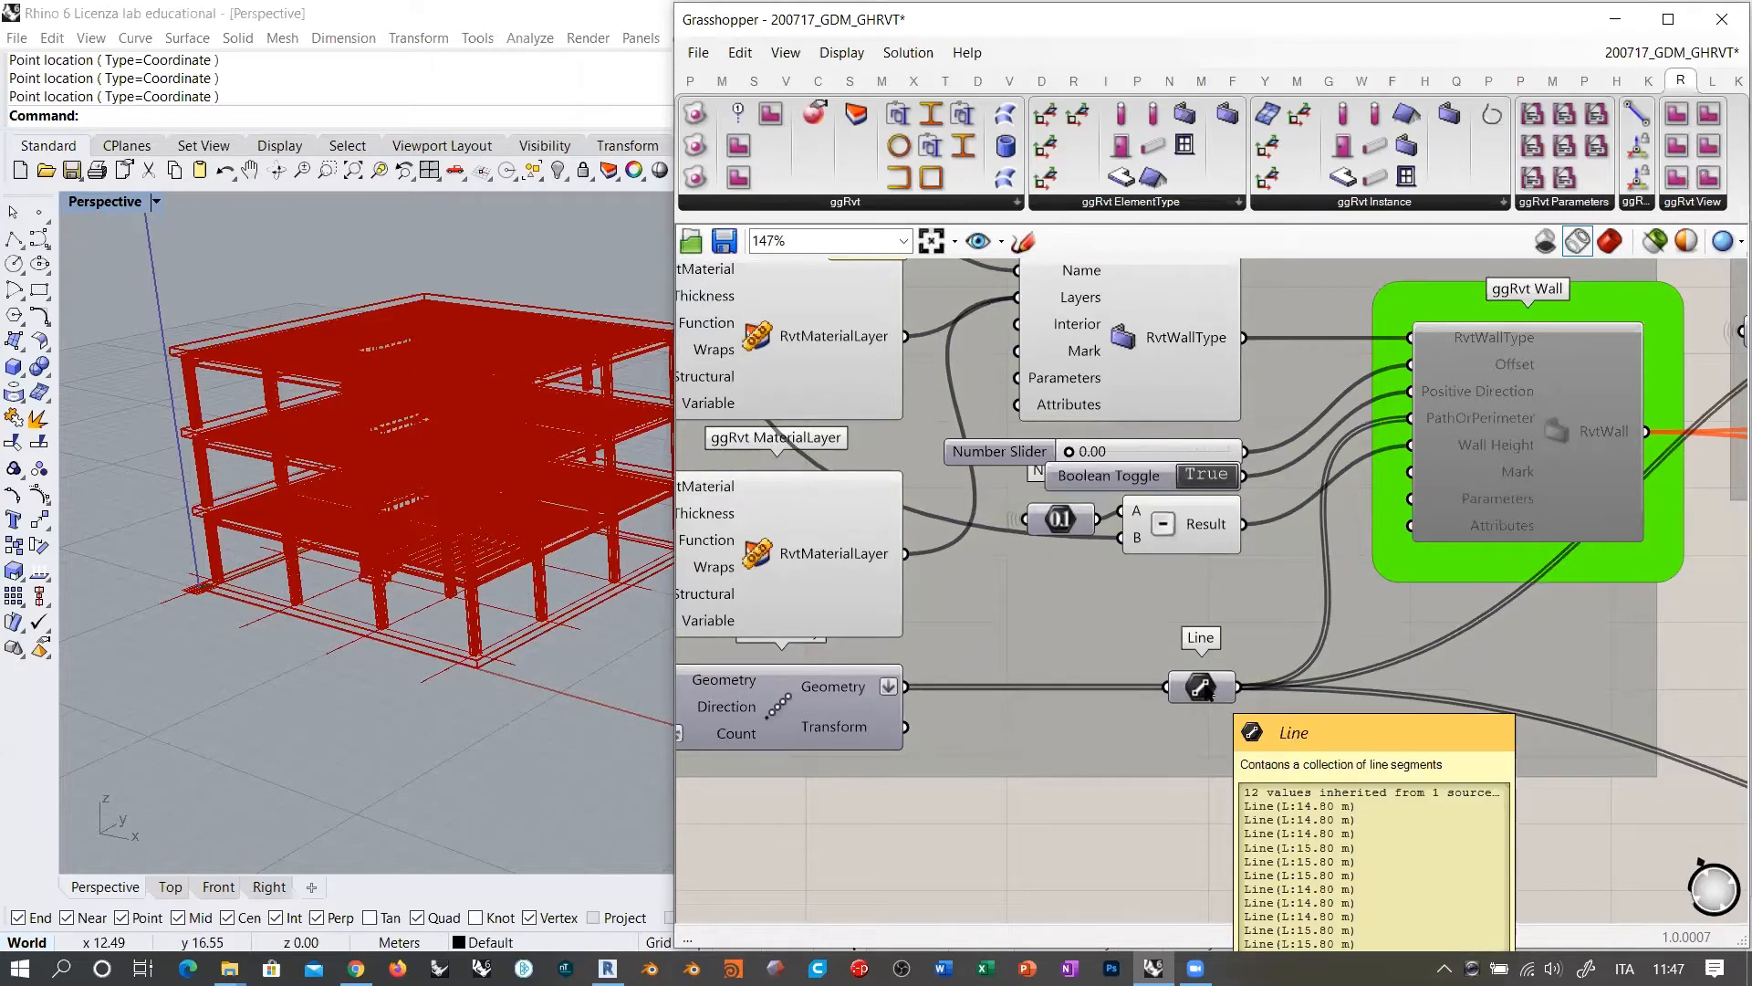
left_click(1568, 447)
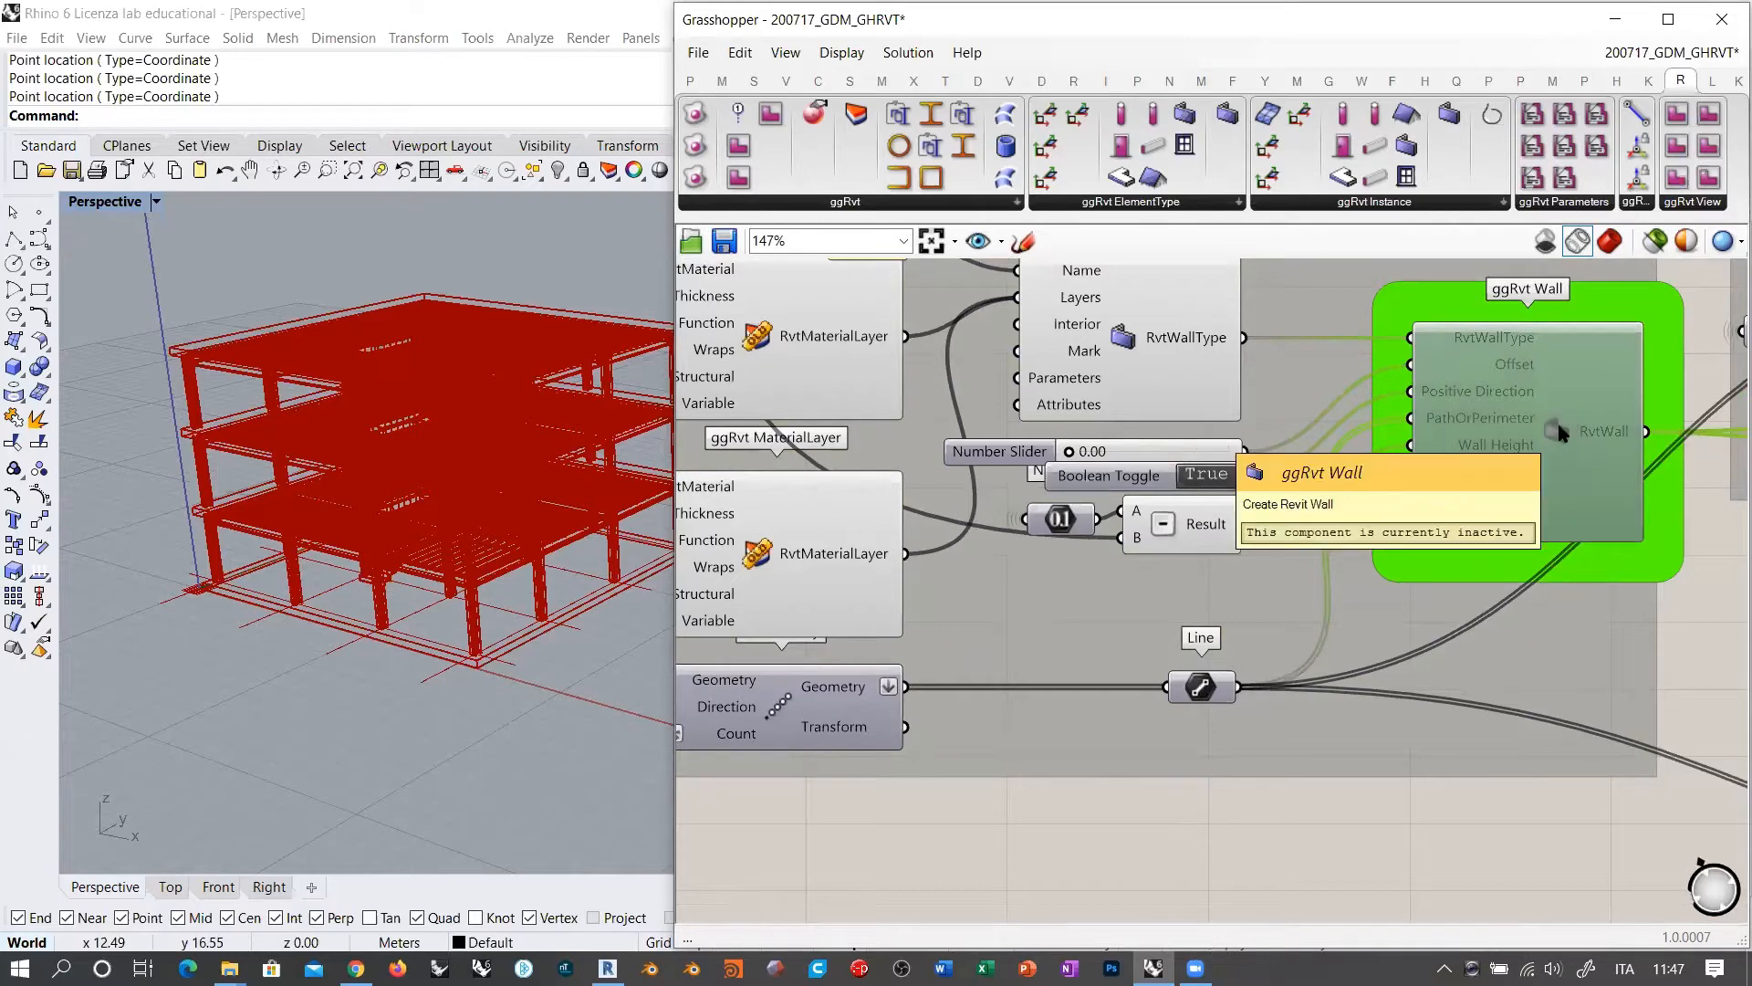
key("ctrl+e")
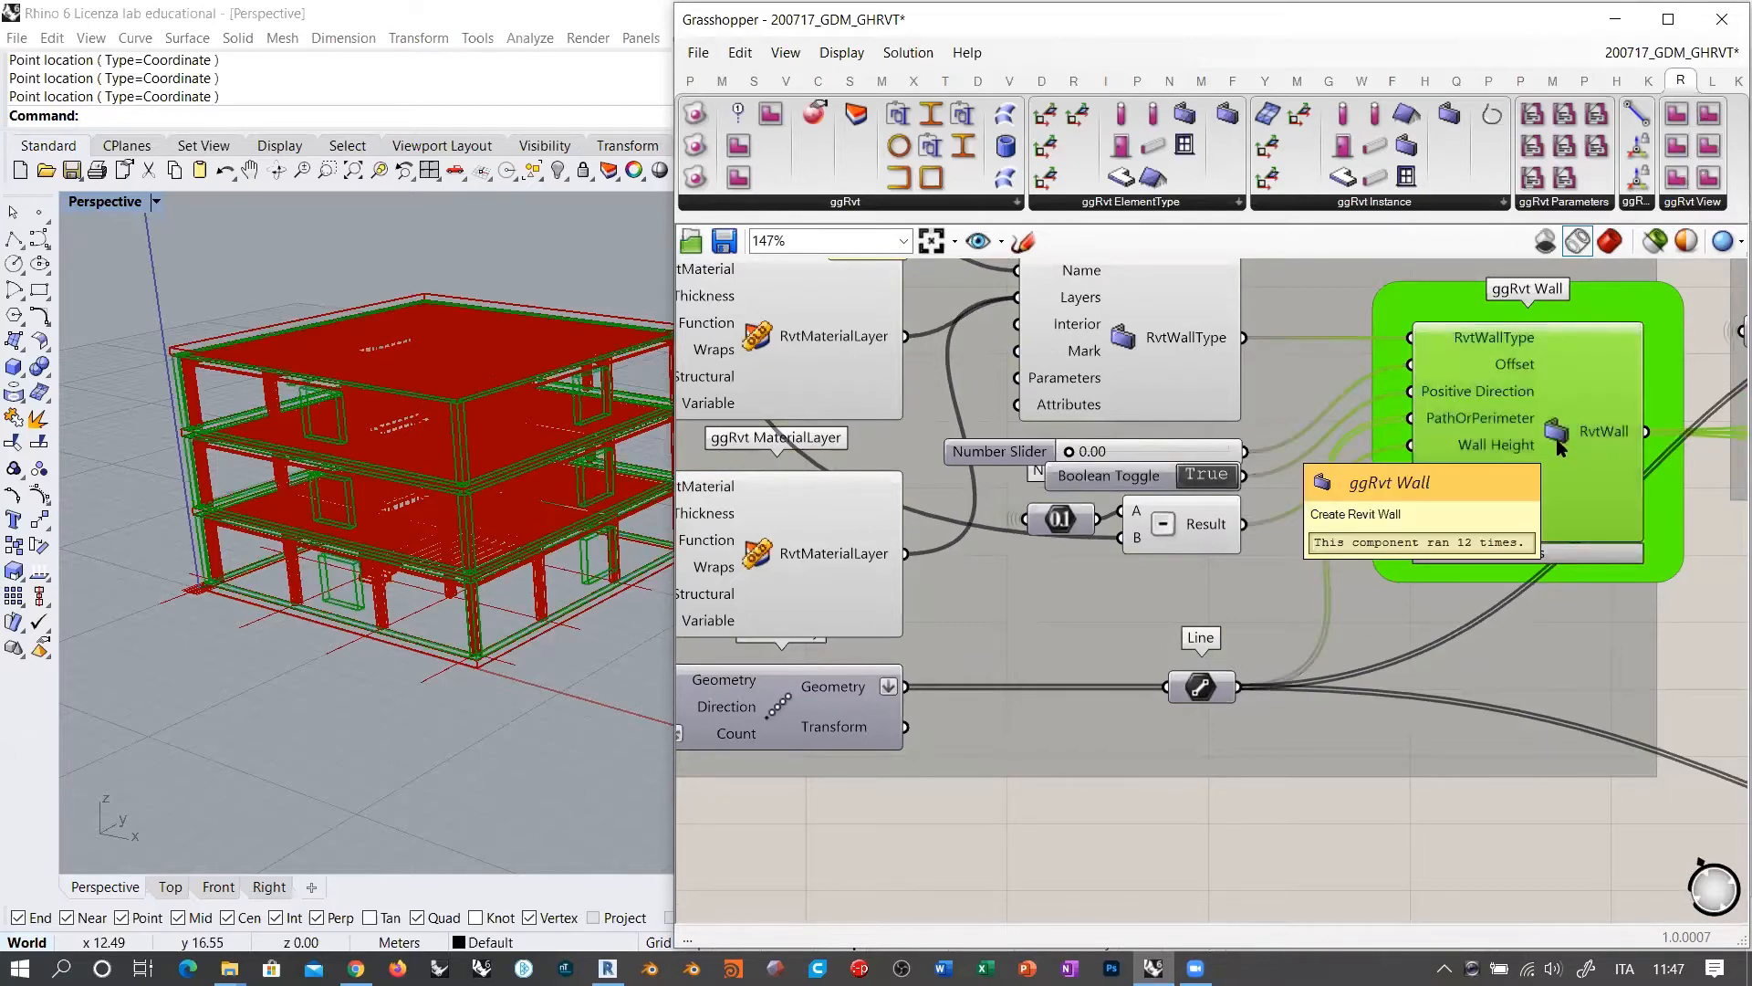
key("ctrl+d")
Step: Switch the Grasshopper preview to shaded and view the generated walls with their openings from a lower angle
mouse_move(467, 502)
right_mouse_down()
mouse_move(402, 575)
mouse_move(328, 575)
mouse_move(365, 561)
mouse_move(420, 571)
mouse_move(383, 598)
mouse_move(508, 605)
mouse_move(493, 474)
right_mouse_up()
left_click(1609, 240)
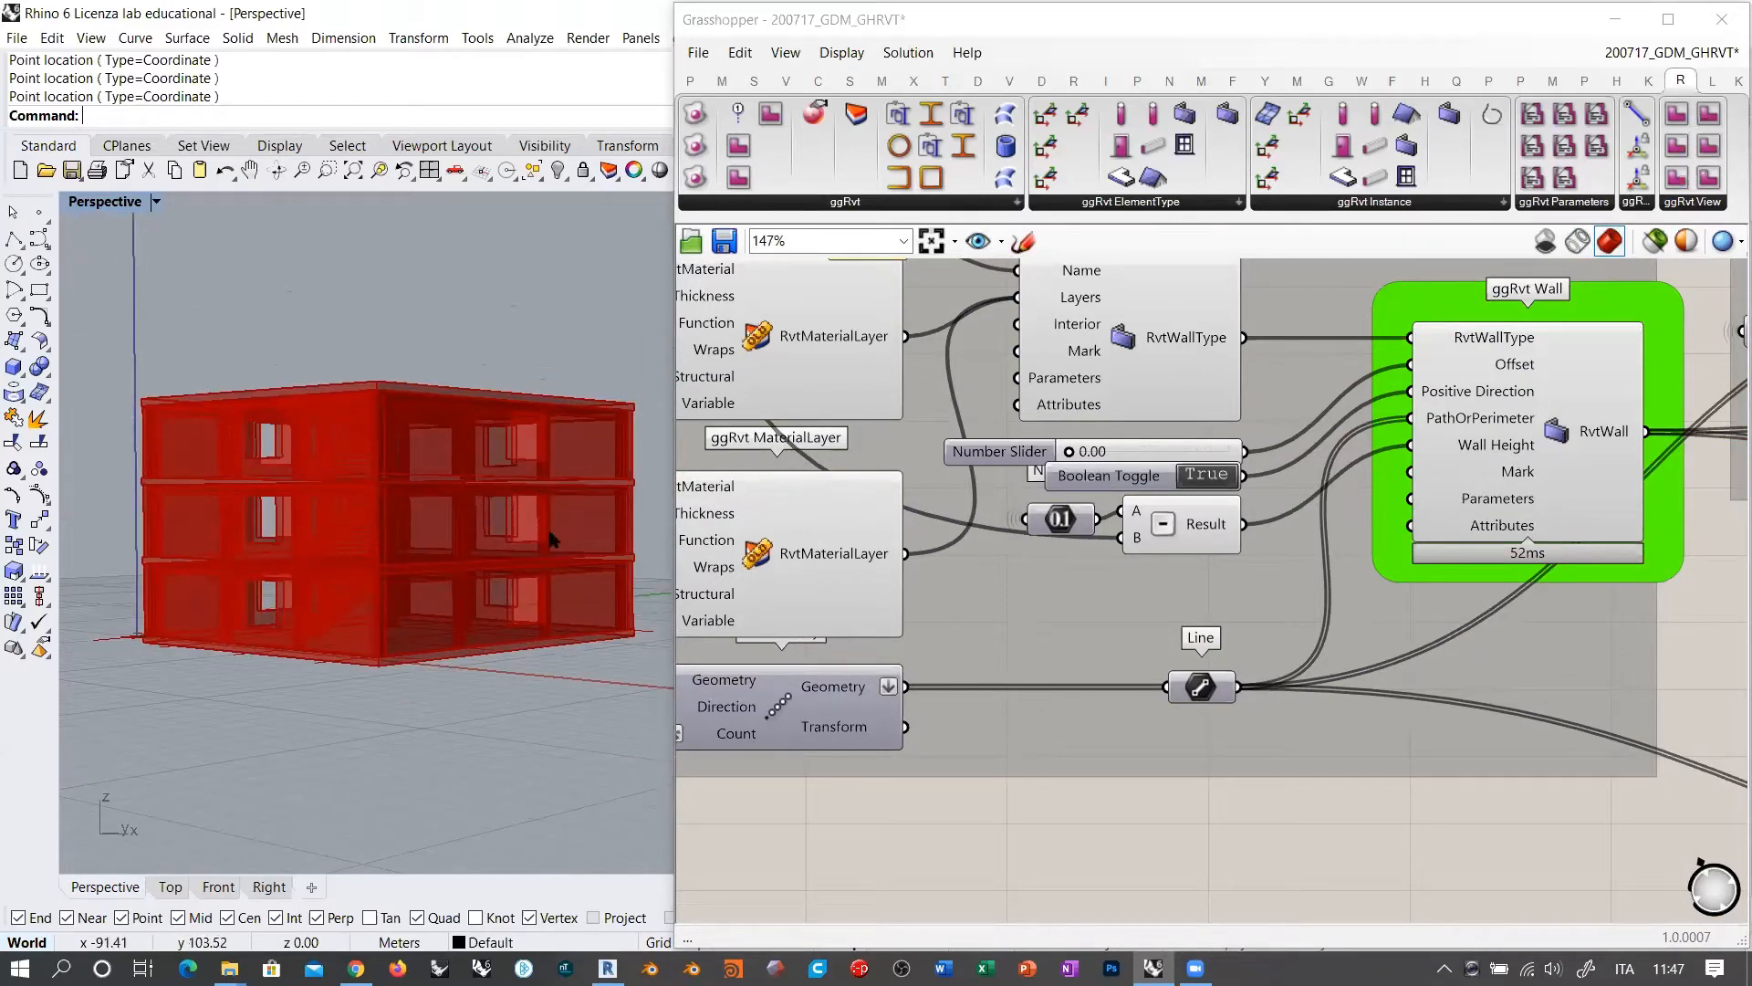
right_click_drag(456, 518, 413, 551)
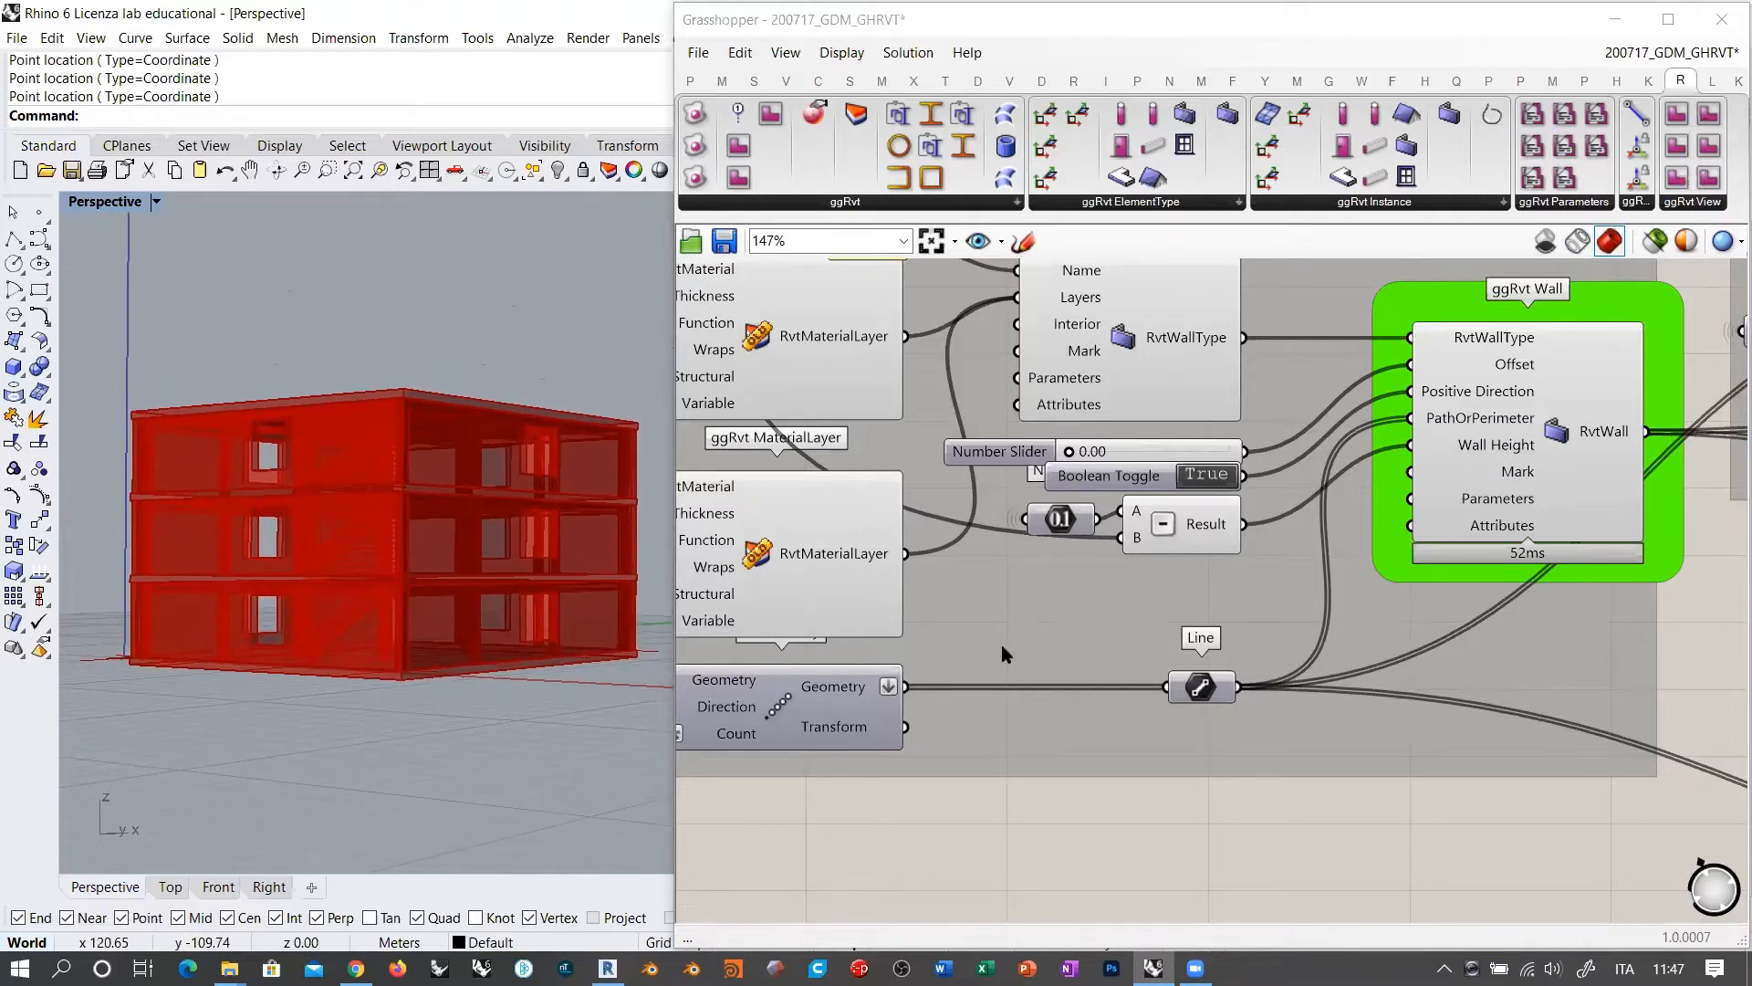
Step: Go past the ggRvt Wall component to the Revit Windows group and switch to the open Autodesk Revit project
right_click_drag(1411, 671, 879, 738)
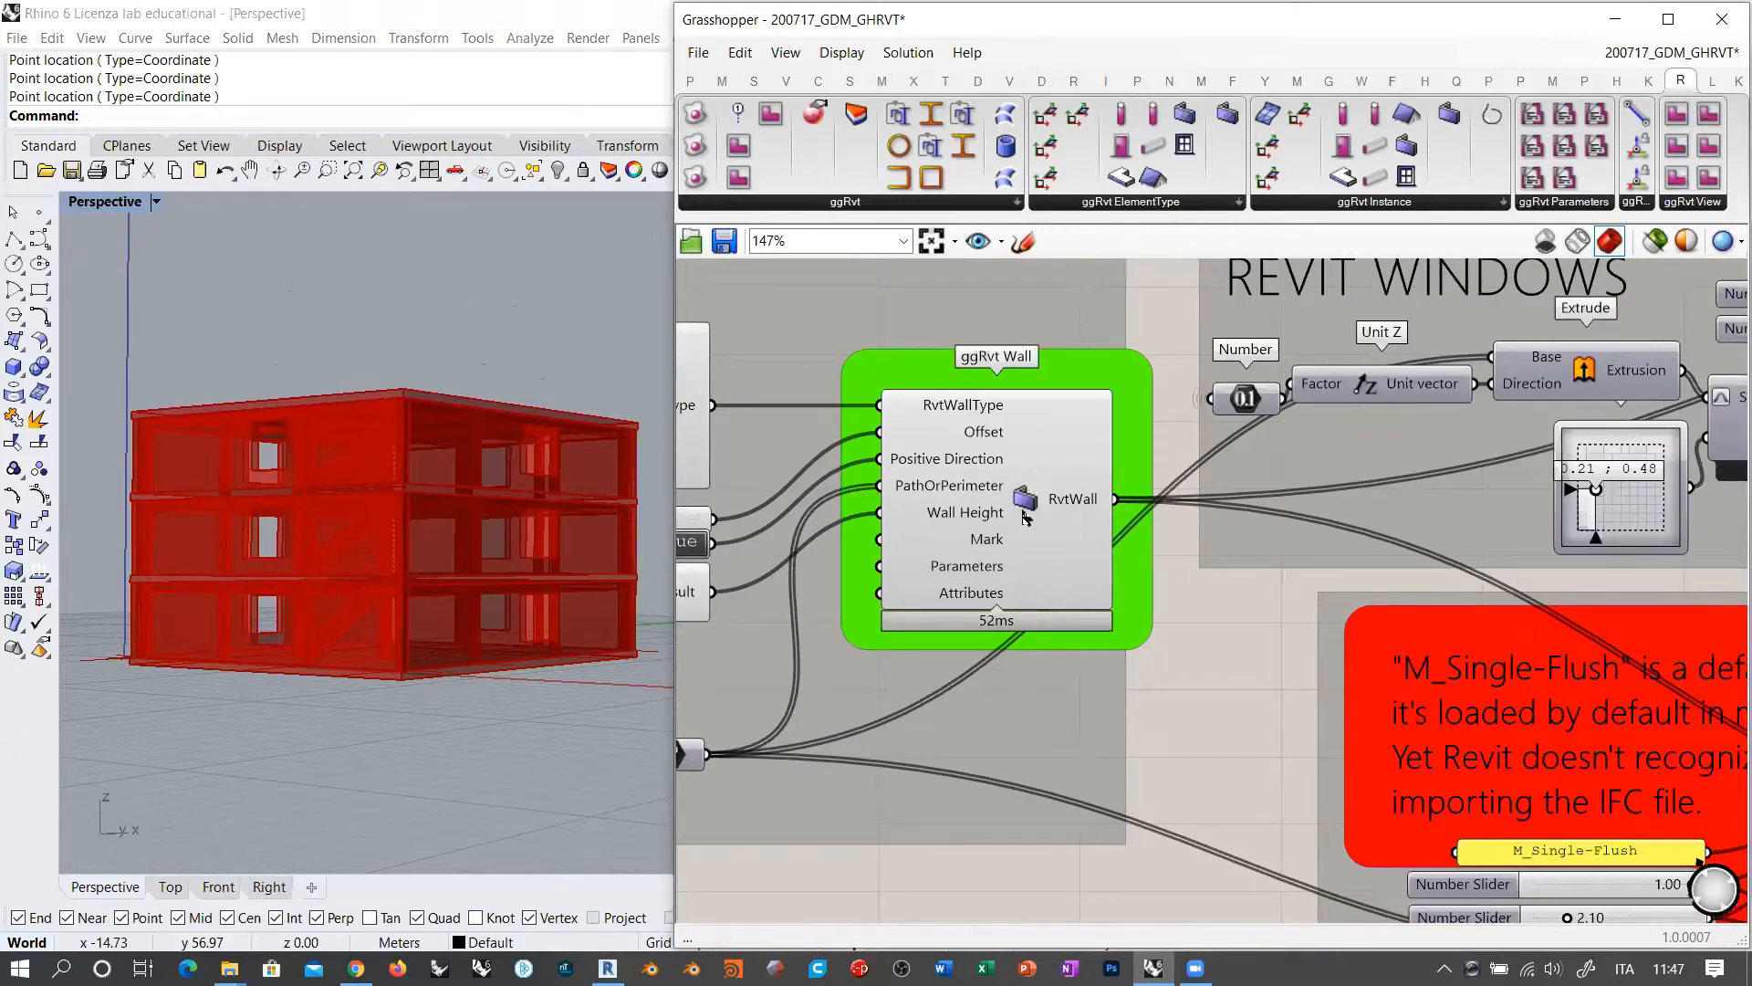
right_click_drag(1220, 550, 1045, 602)
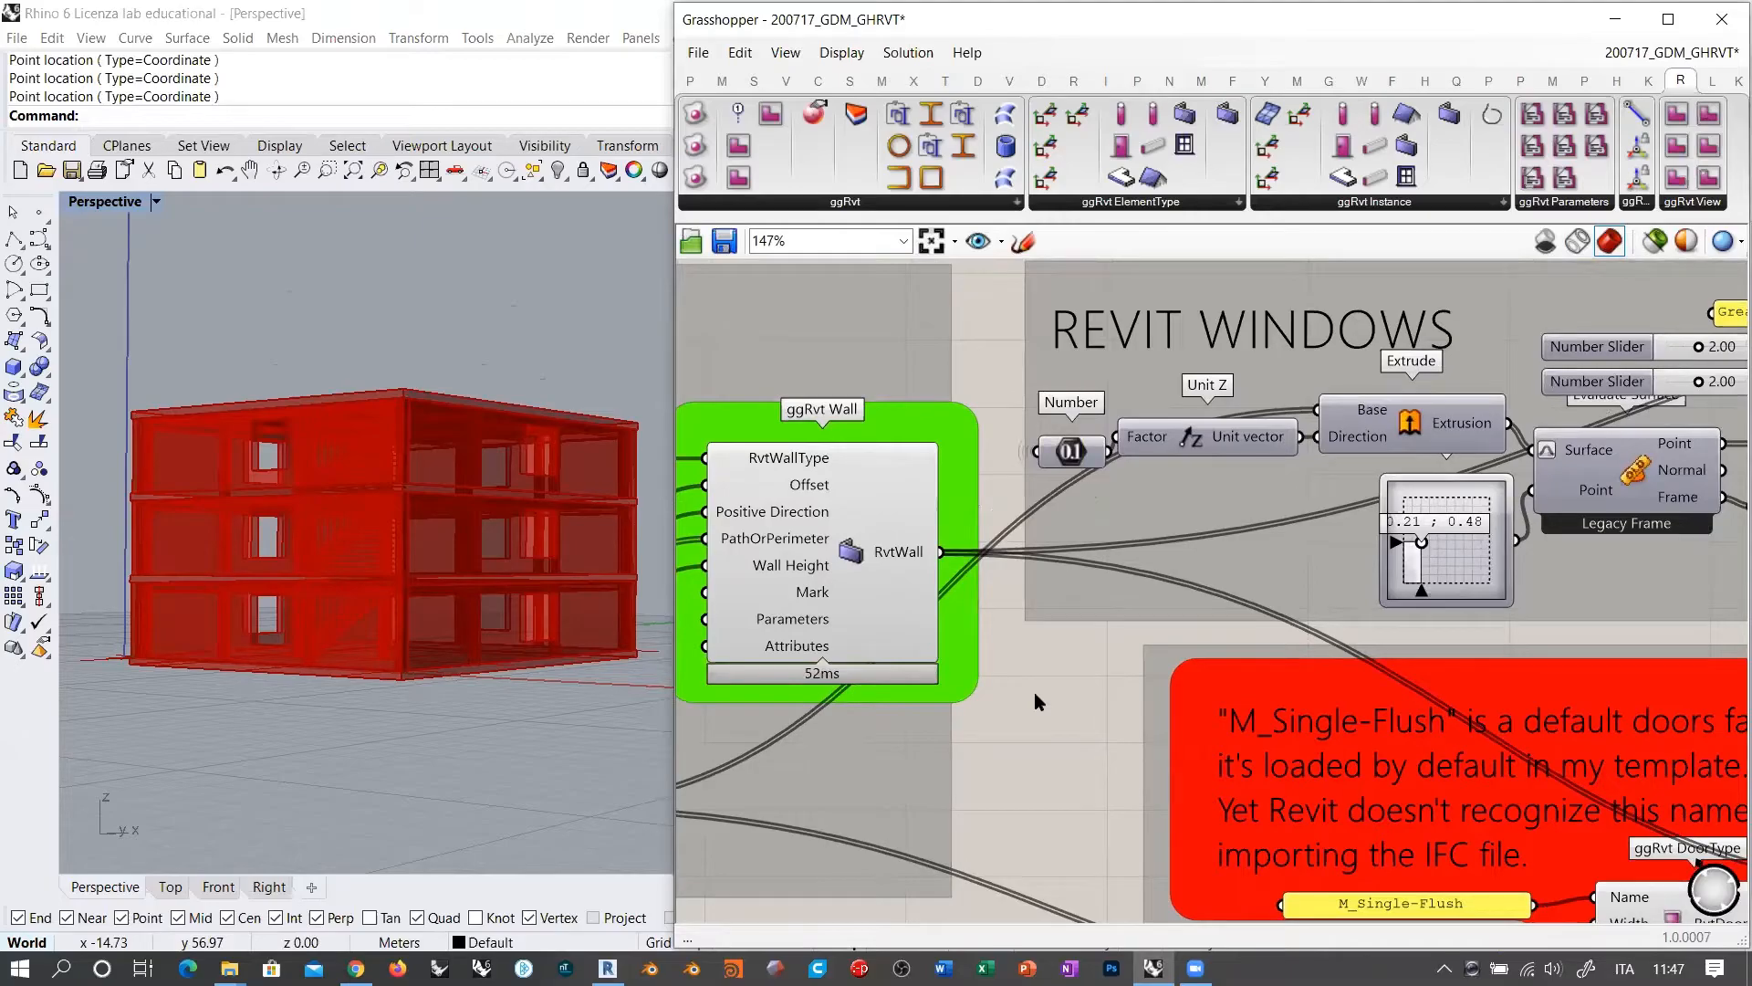
left_click(607, 968)
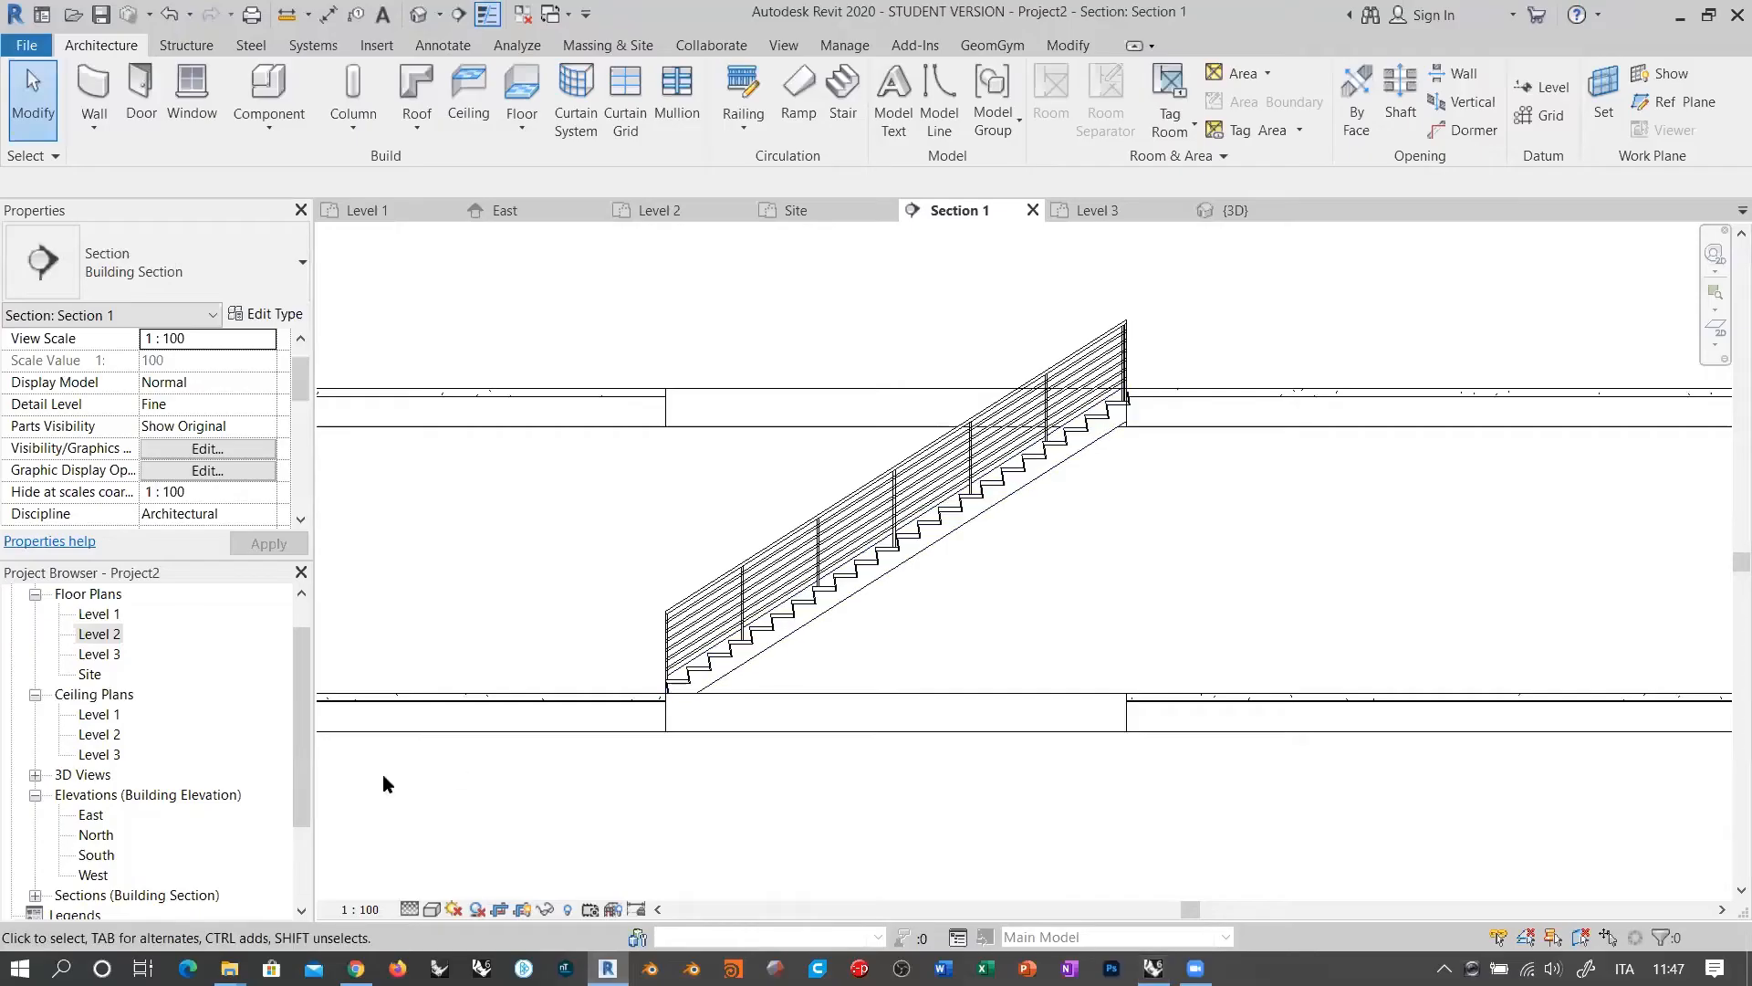
Step: Open the Level 2 floor plan without saving the project, and start the Window placement command before leaving it
double_click(102, 635)
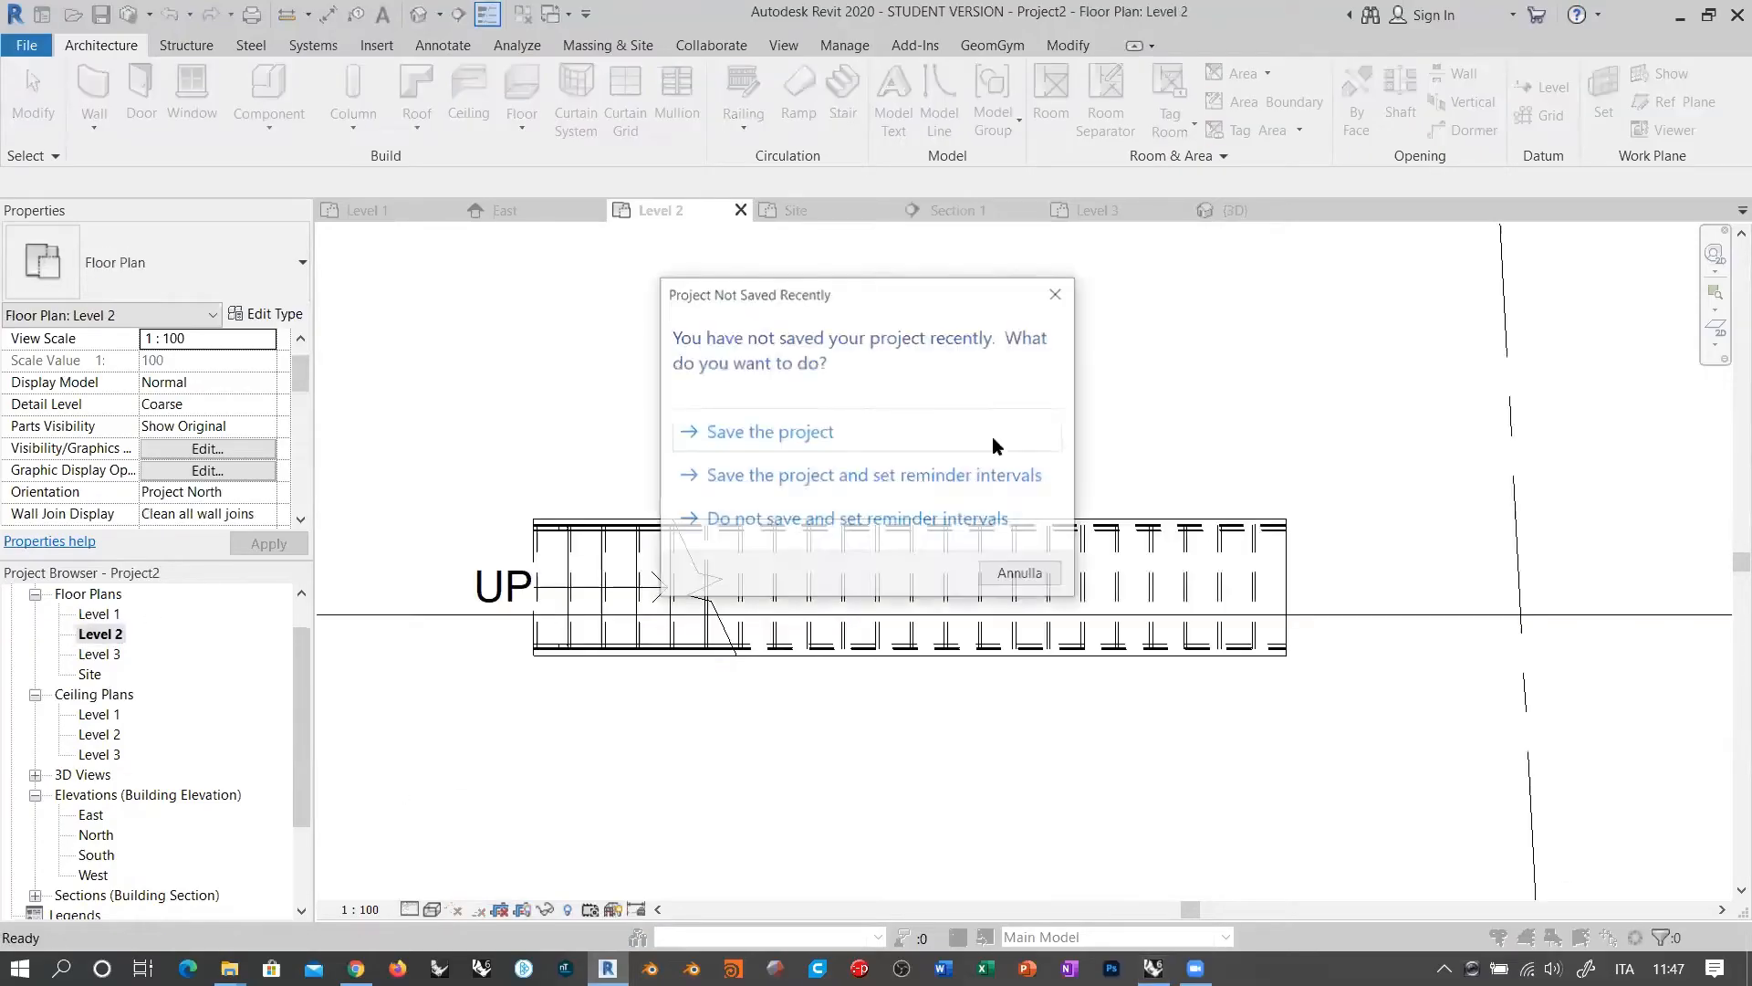
left_click(1013, 573)
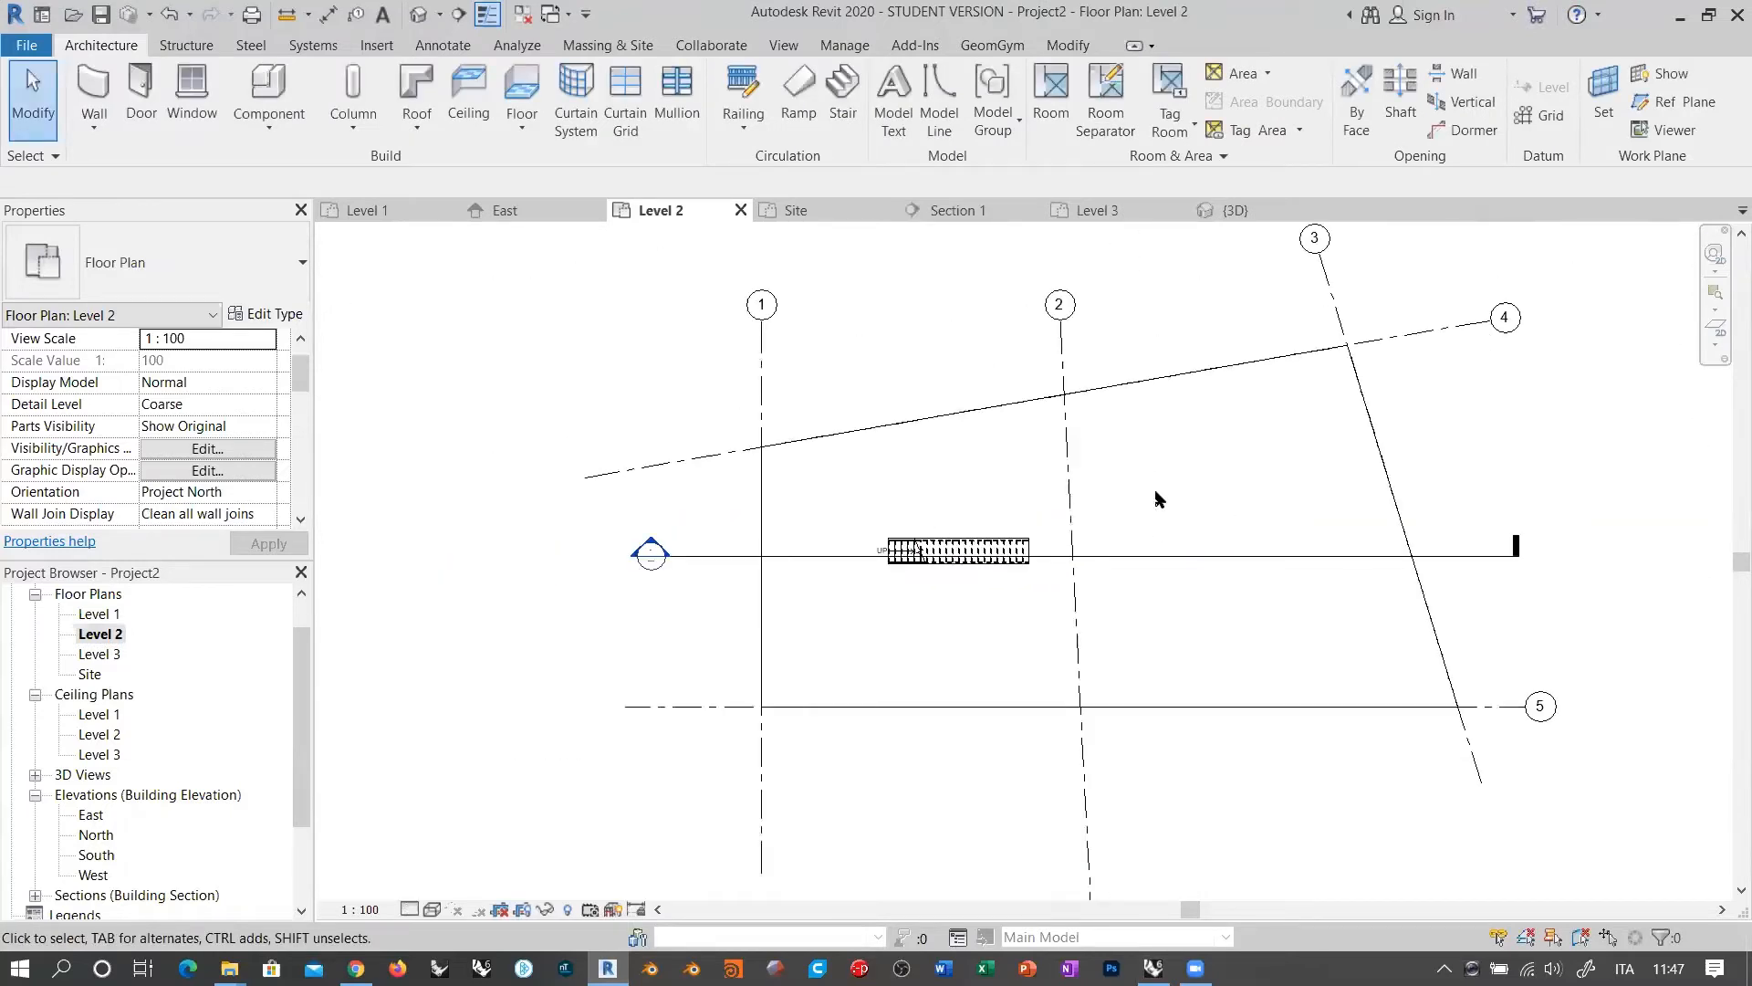
middle_click_drag(1240, 490, 1115, 476)
scroll(1105, 451, "up", 2)
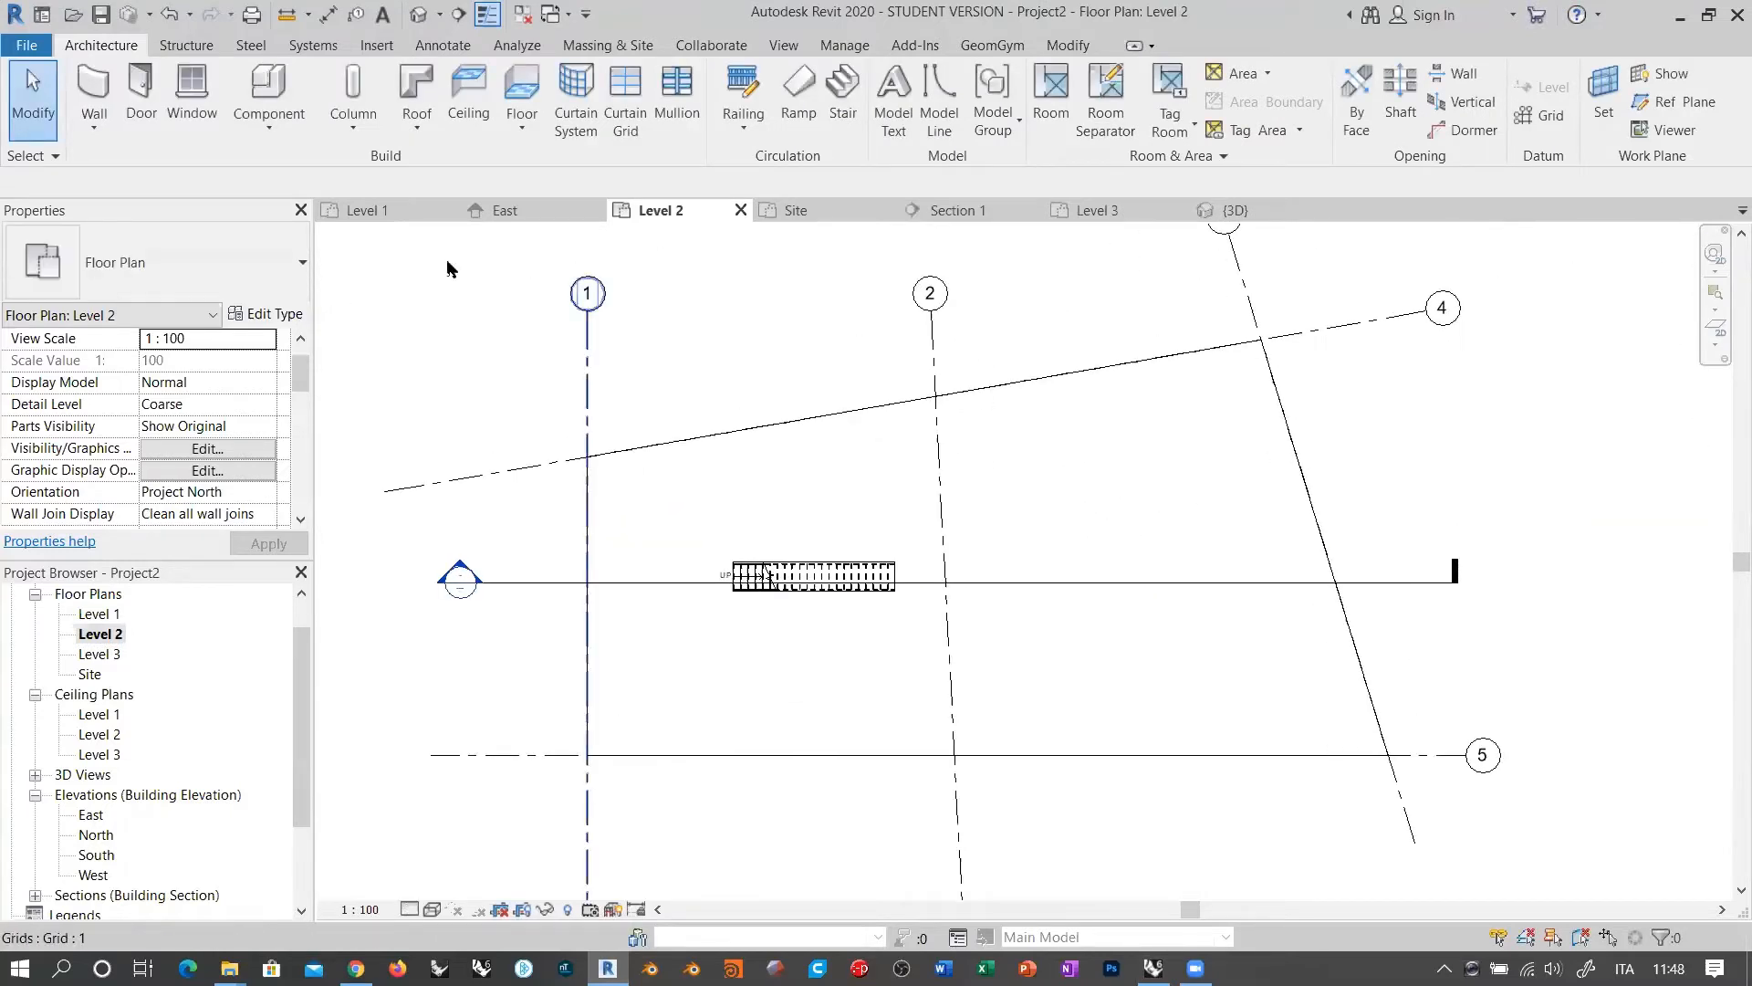
left_click(194, 96)
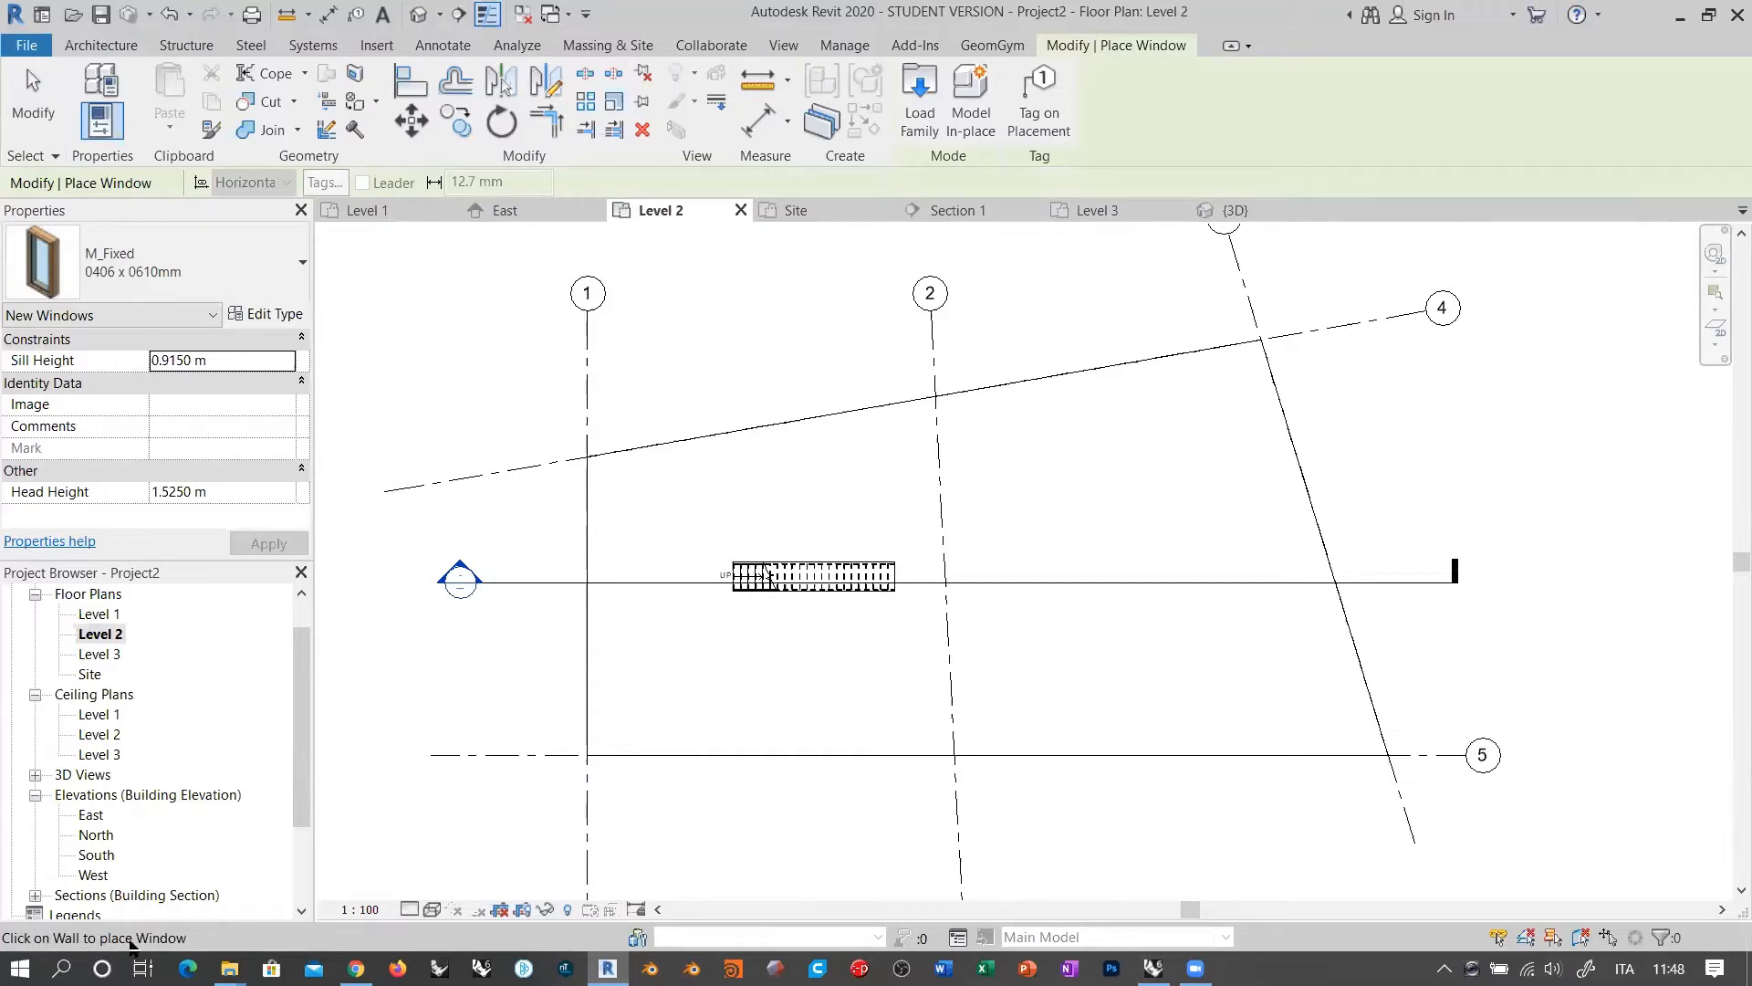
key("Escape")
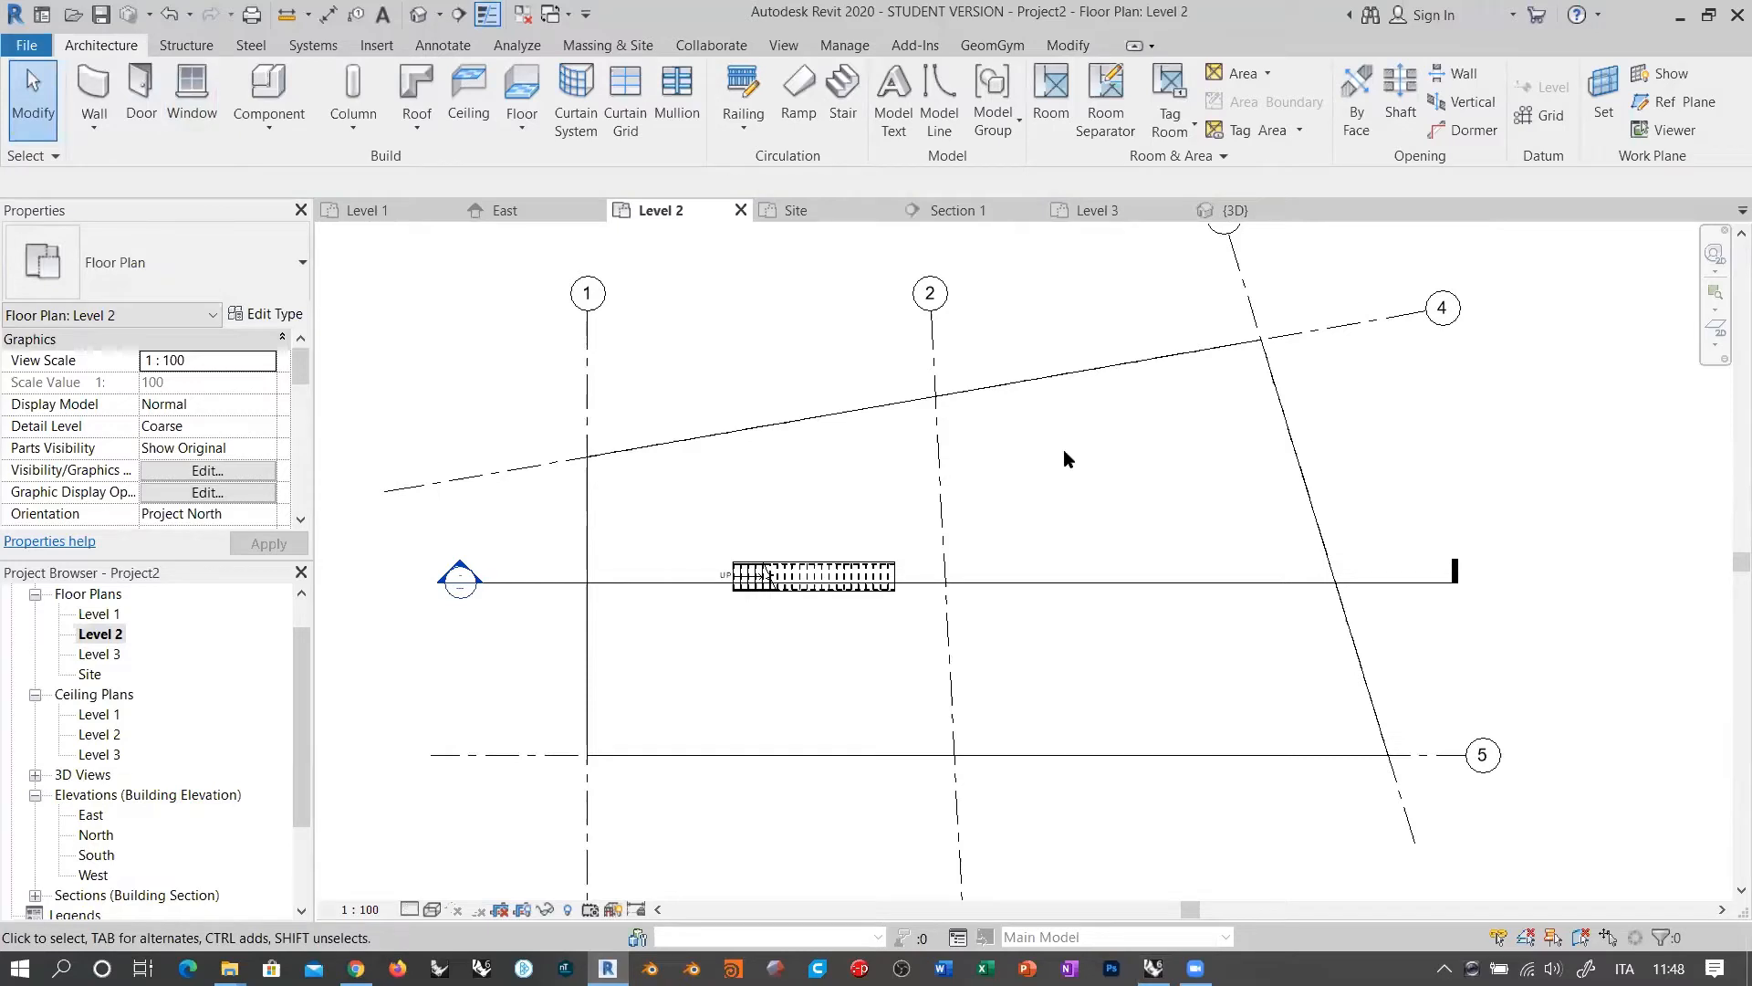
Step: Switch back to Rhino and Grasshopper and select the ggRvt Window component in the Revit Windows group
key("alt+Tab")
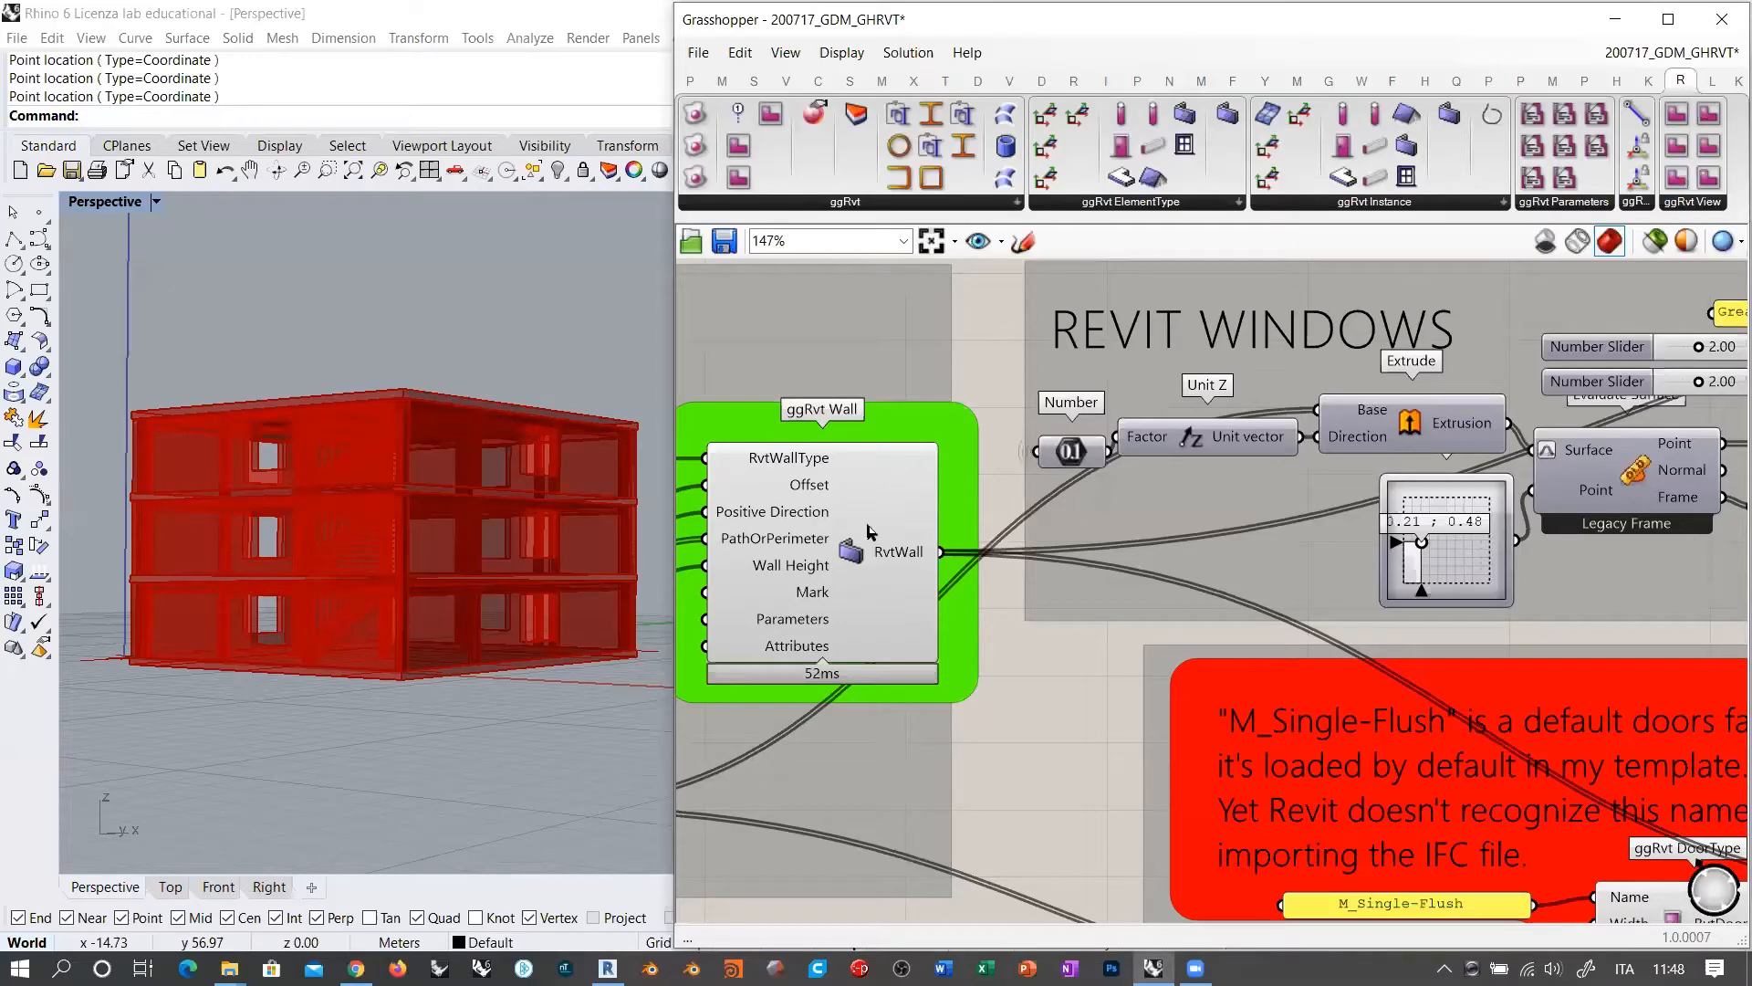
scroll(854, 554, "down", 6)
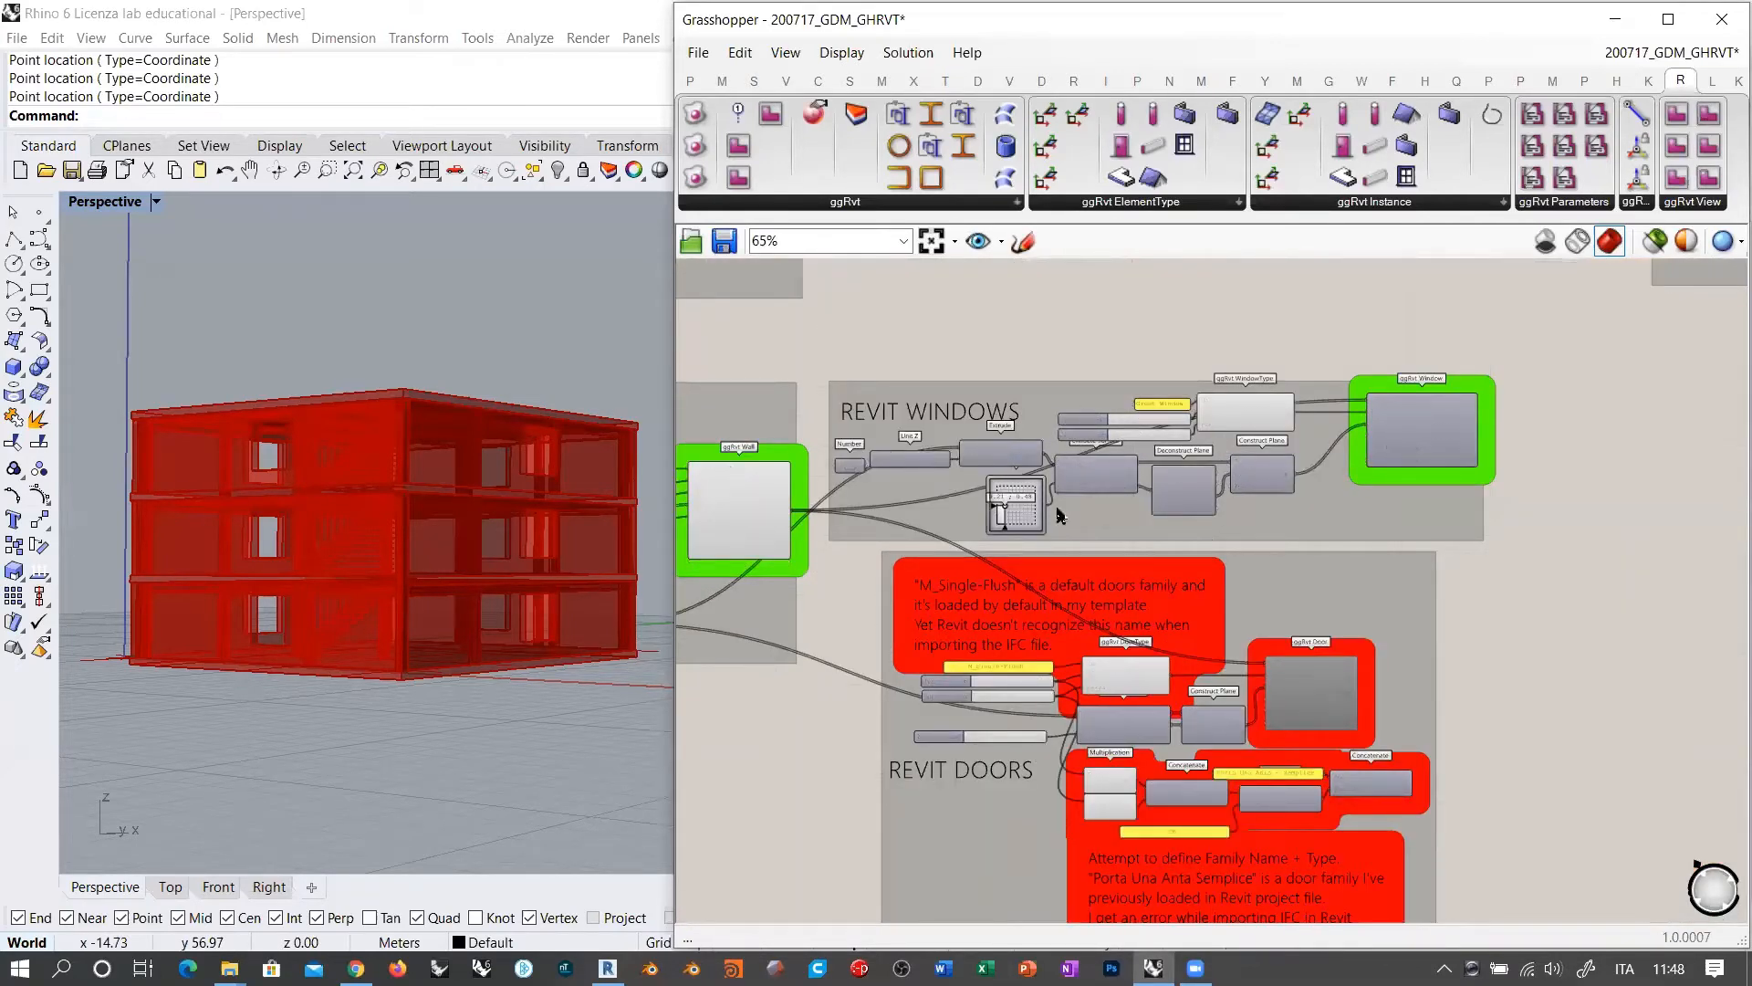
scroll(1300, 440, "up", 8)
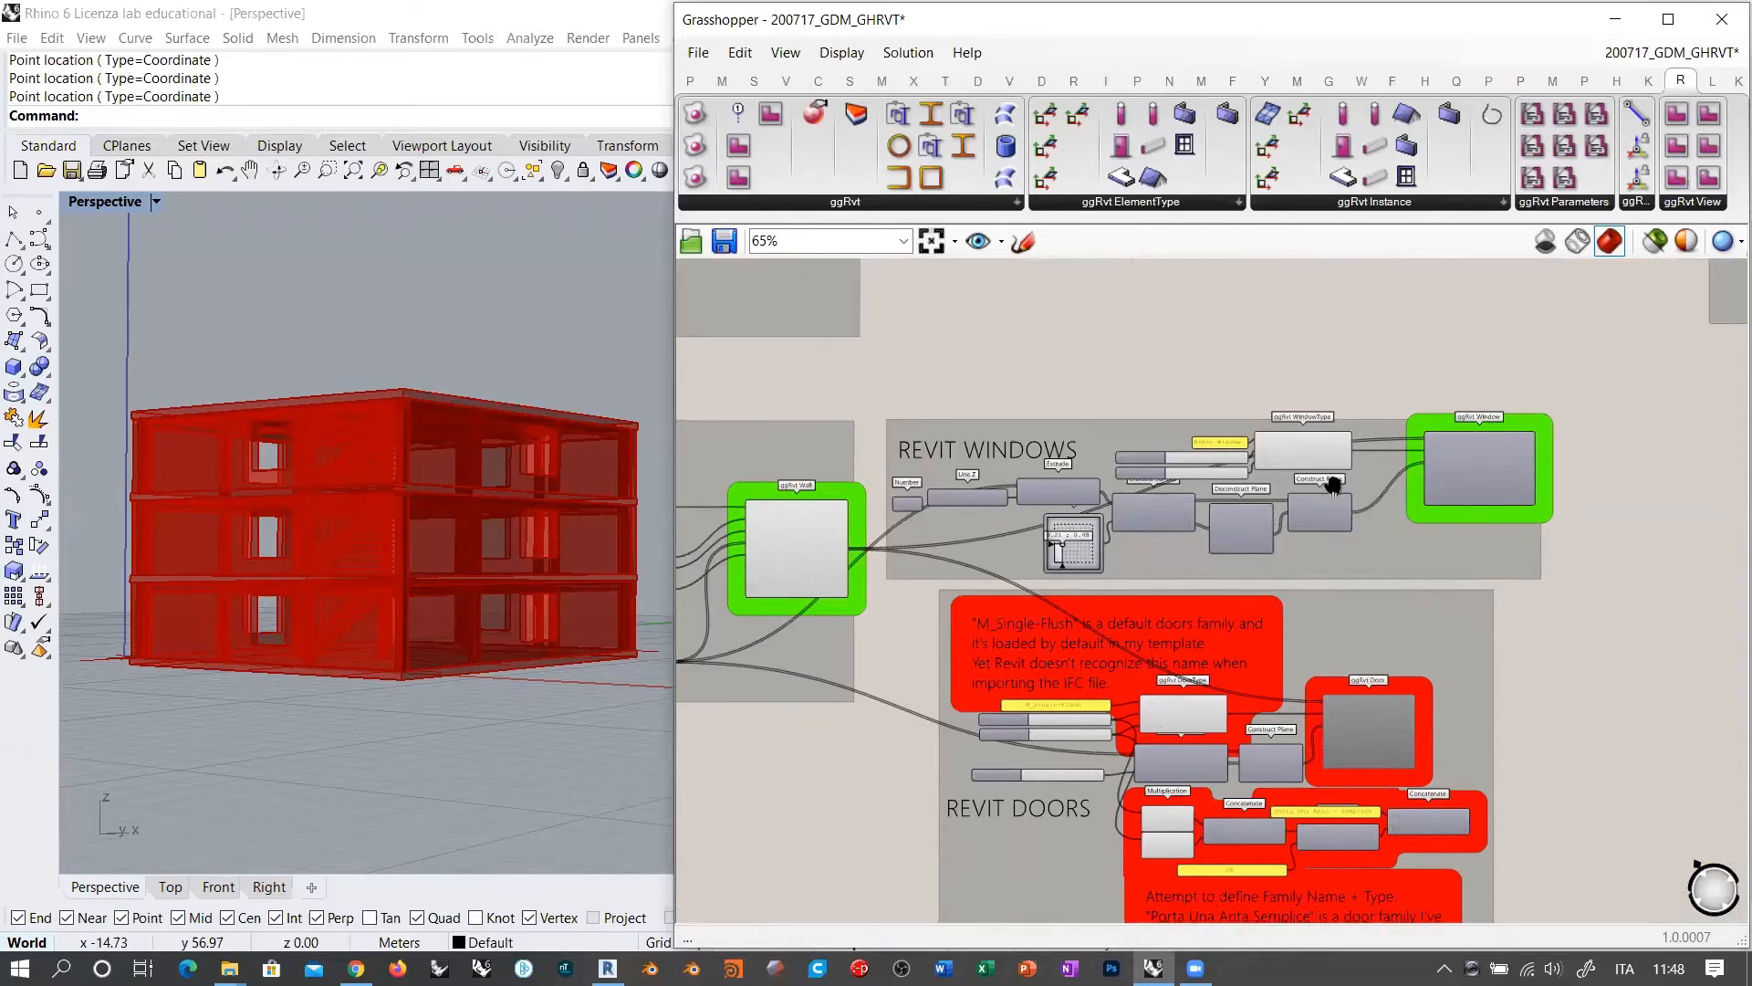
left_click(1406, 493)
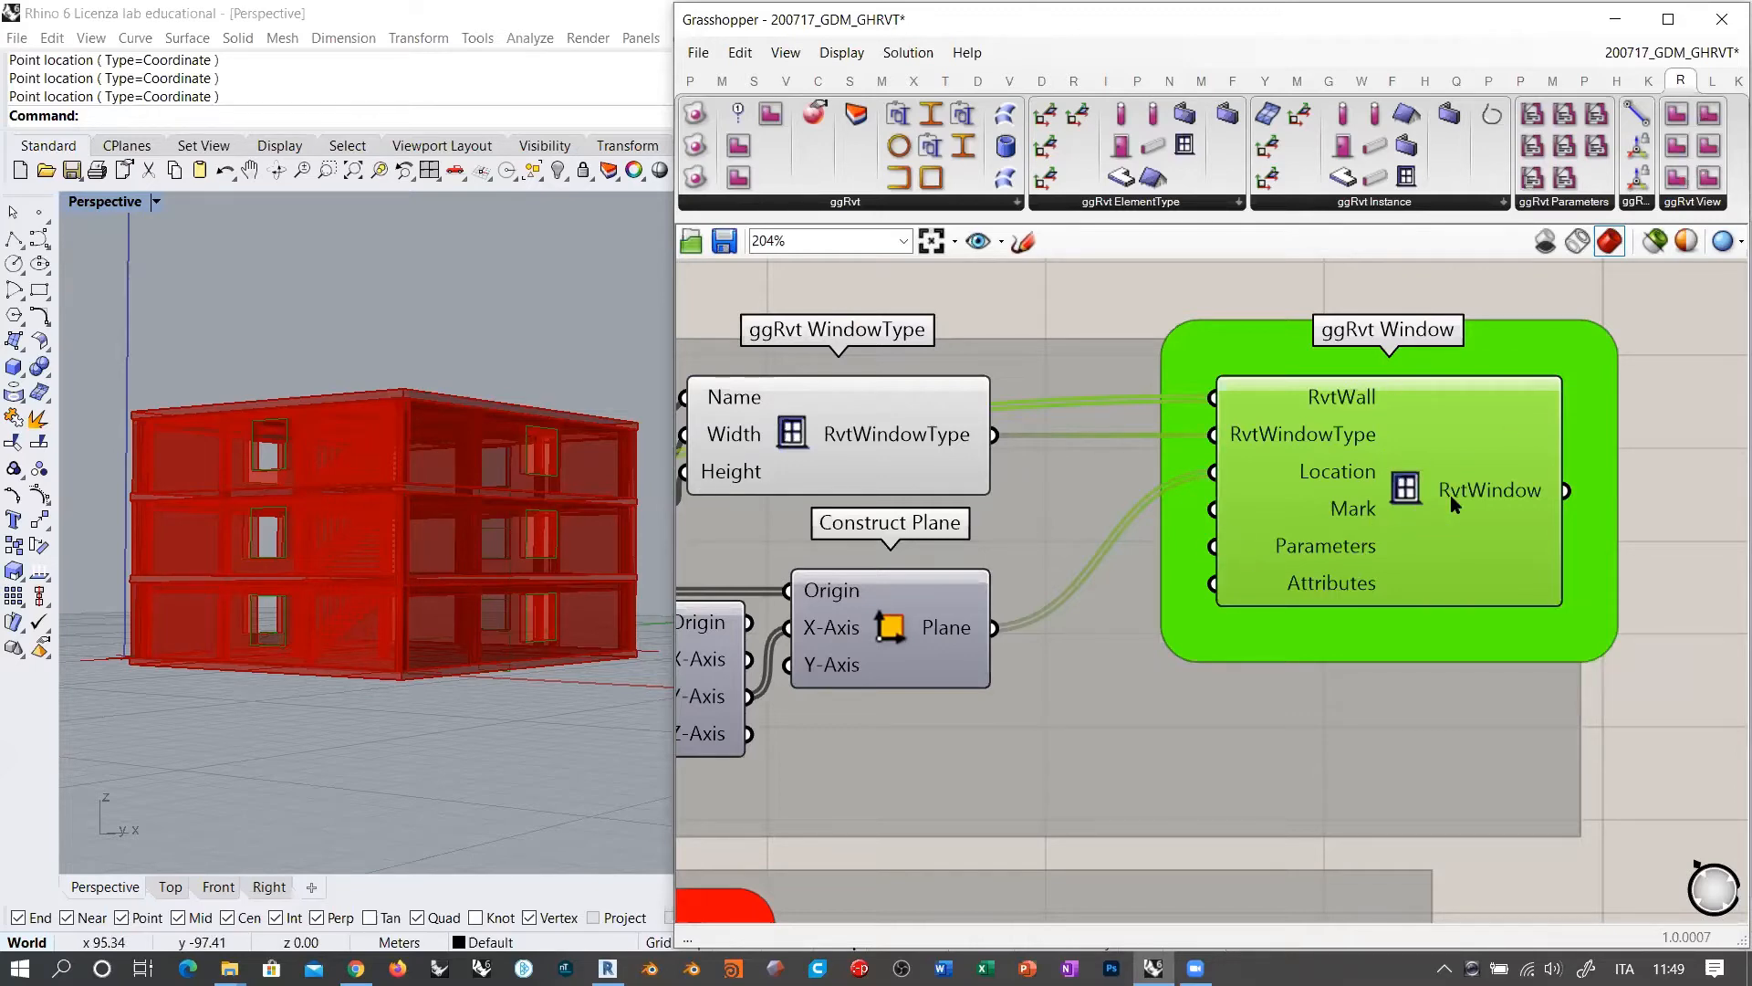
Step: Select the ggRvt Wall component and the ggRvt Window component in turn to compare their highlighted geometry in the Rhino model
scroll(1451, 502, "down", 5)
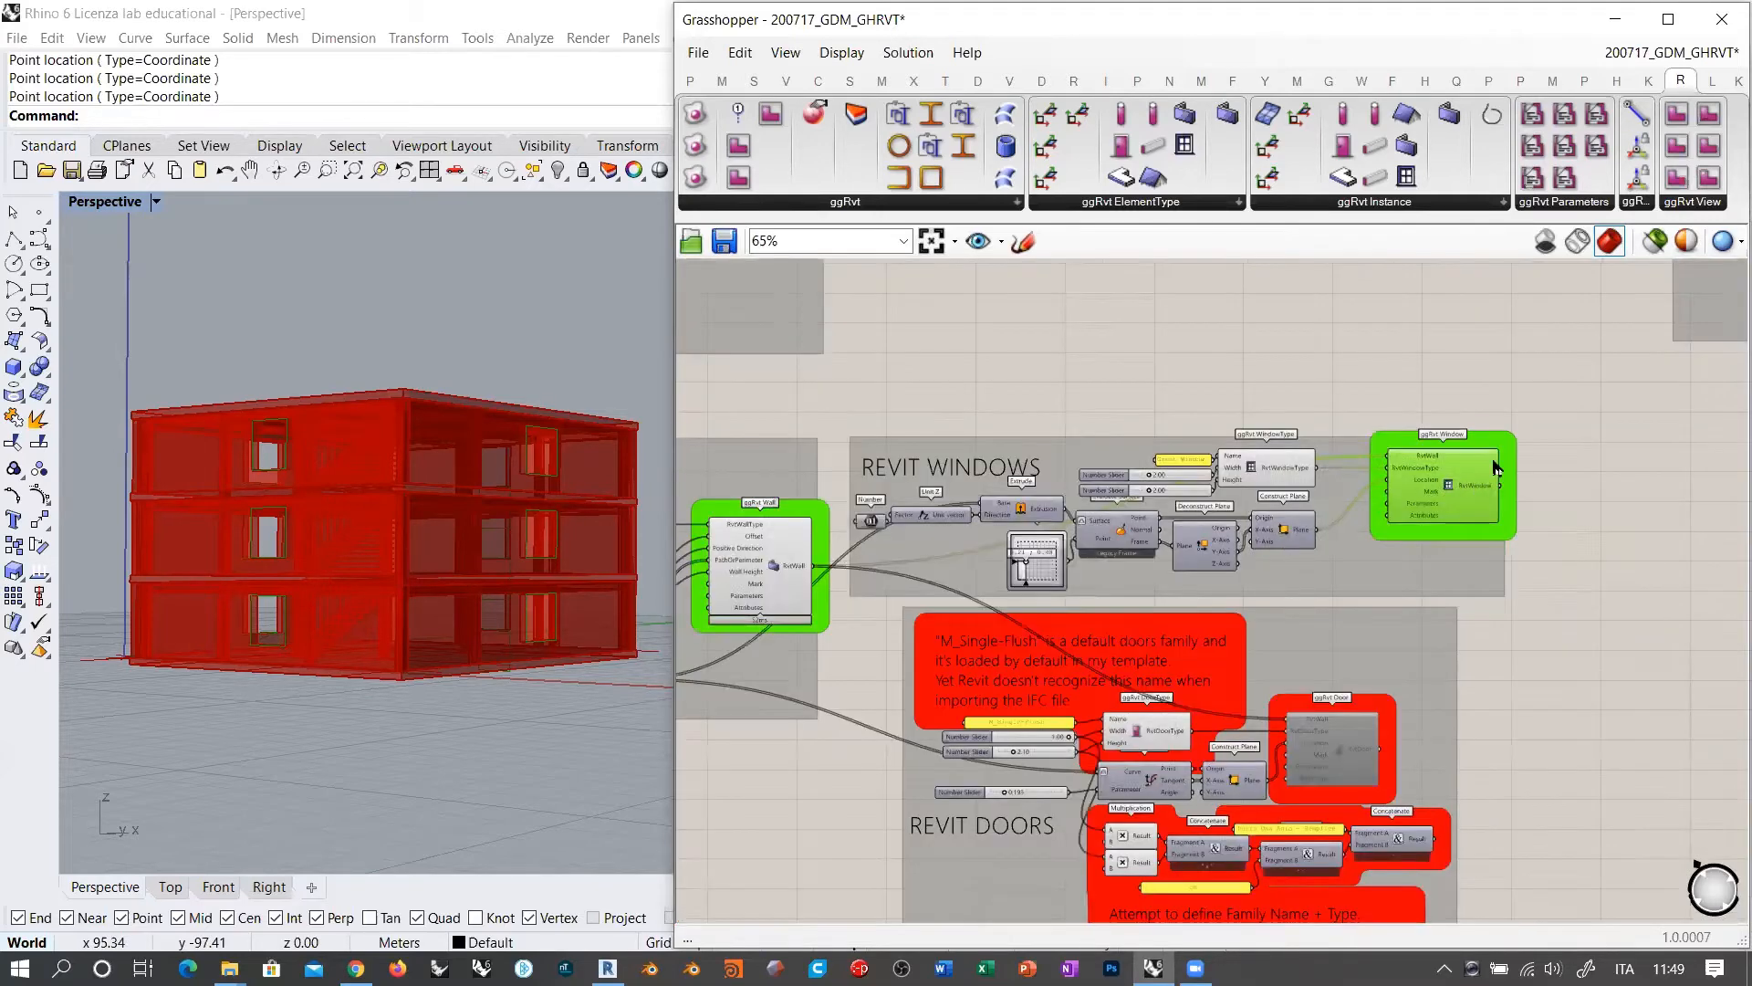
left_click(756, 568)
scroll(301, 425, "up", 6)
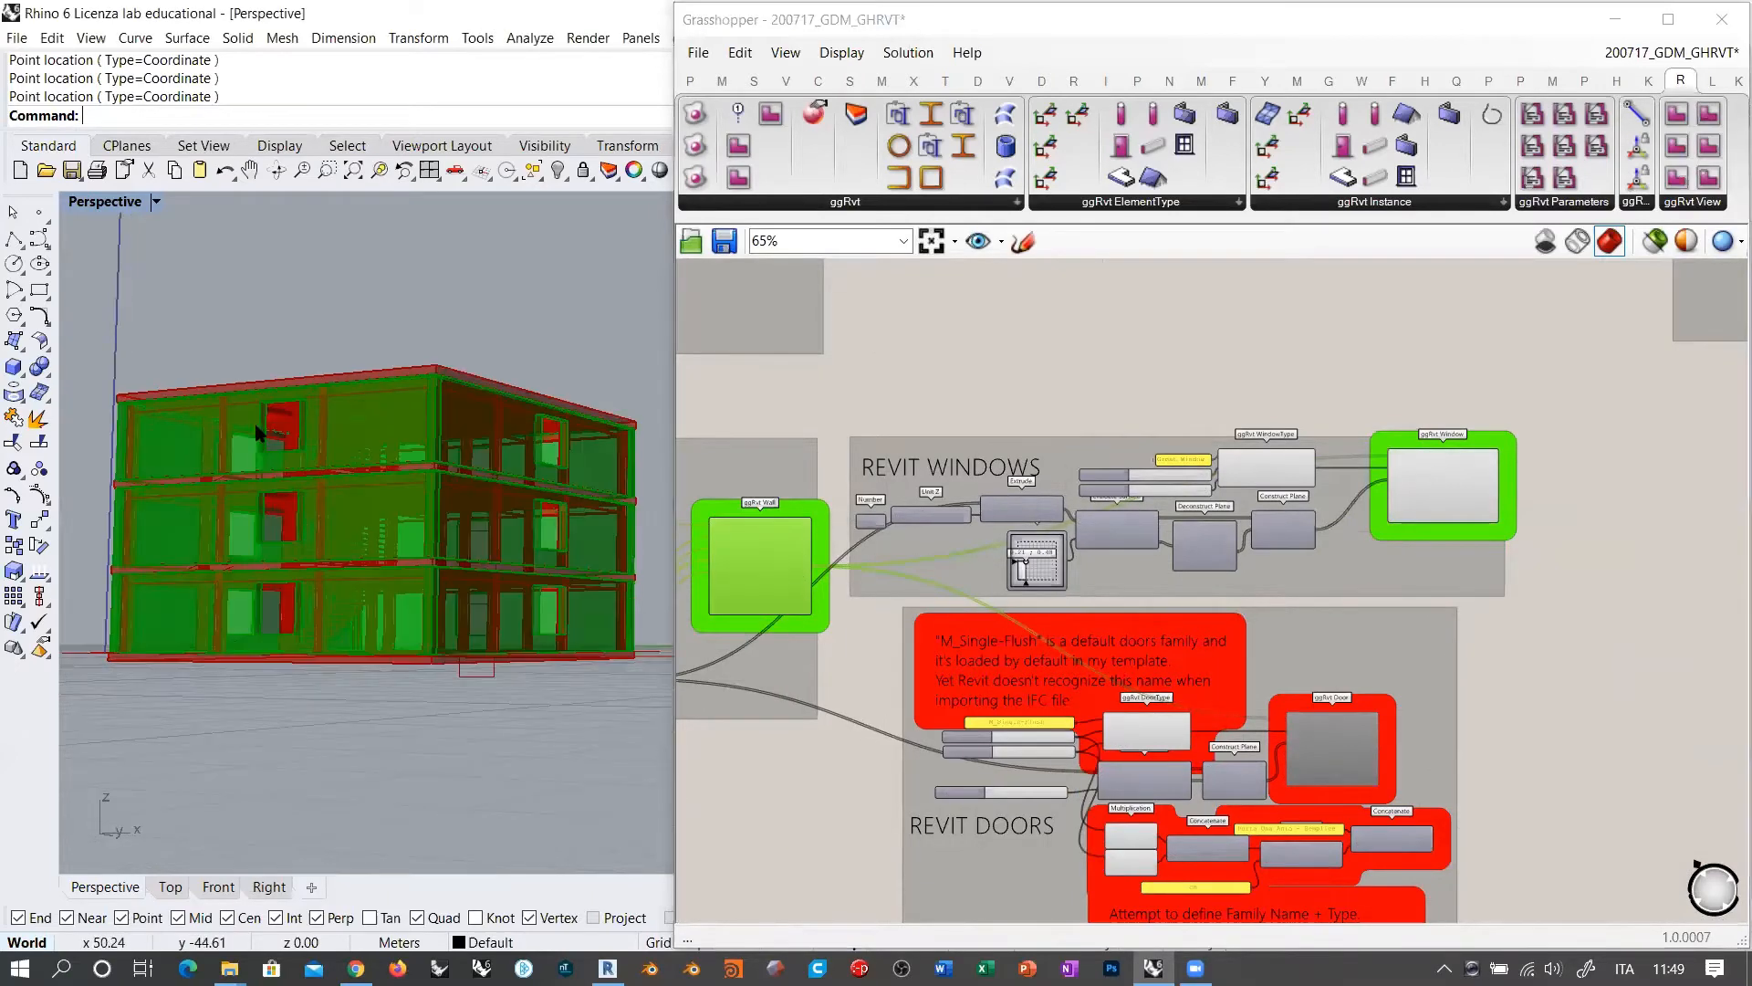
scroll(365, 474, "down", 4)
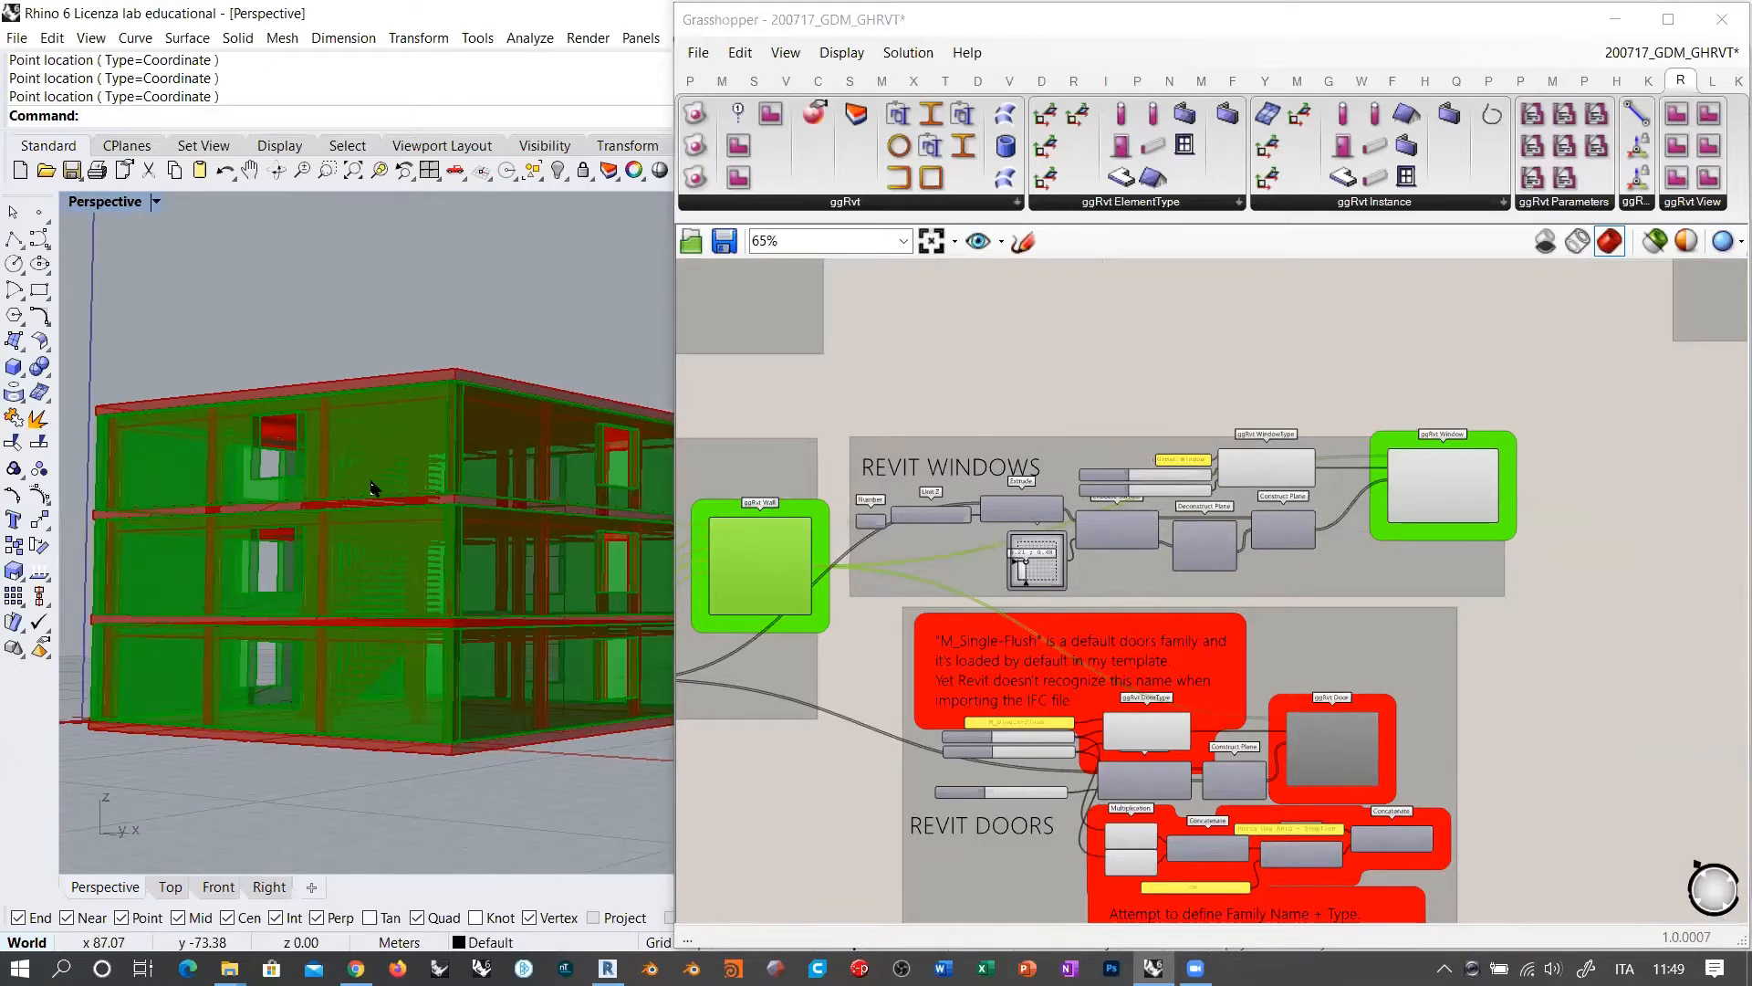
left_click(1444, 497)
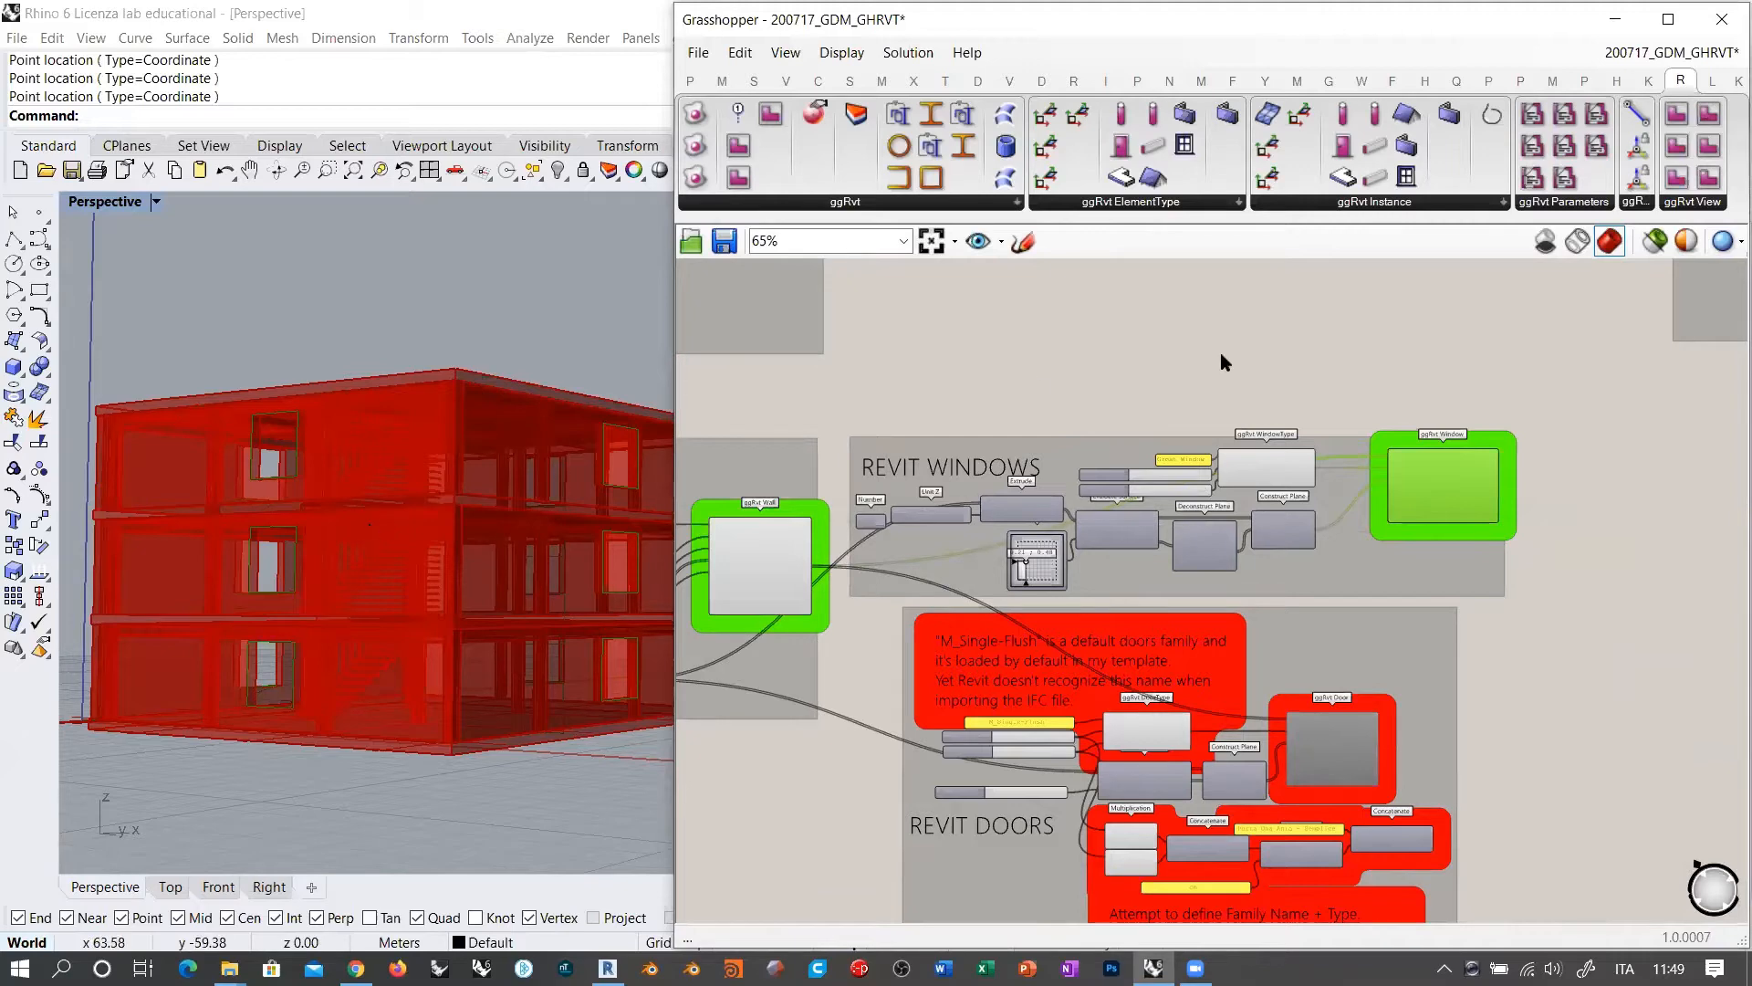
left_click(1280, 334)
scroll(995, 524, "up", 2)
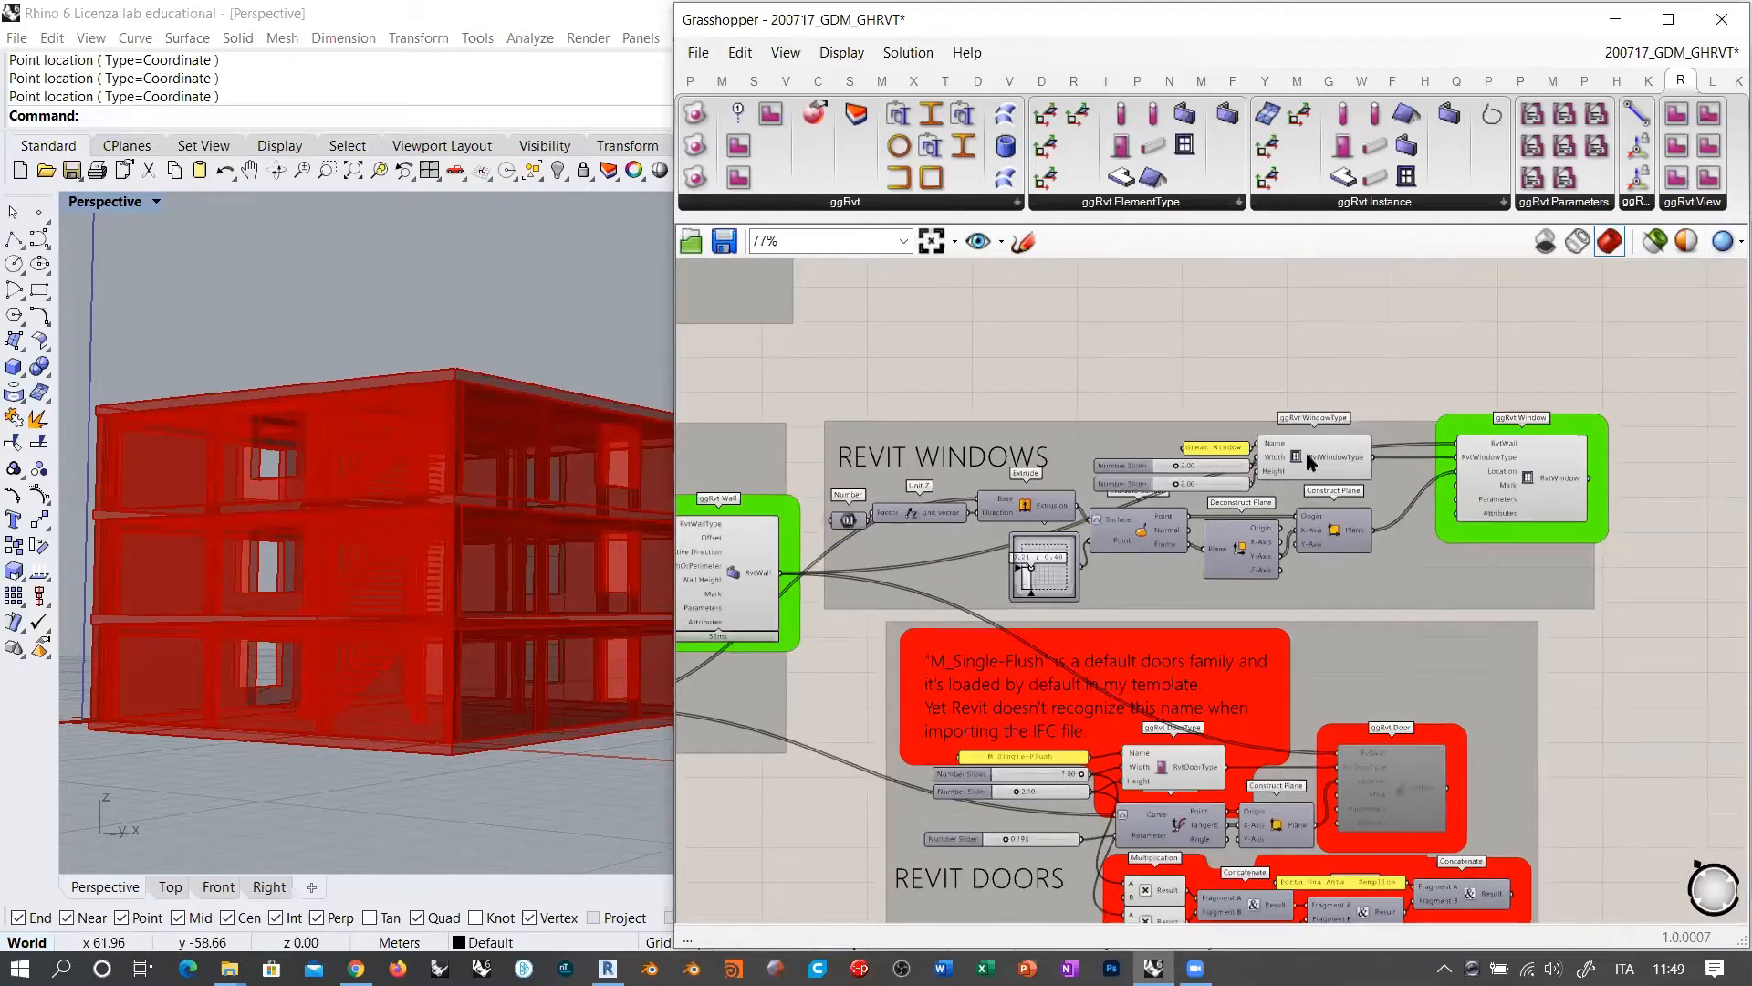
Step: Disable the ggRvt Window component and enable it again
left_click(1536, 487)
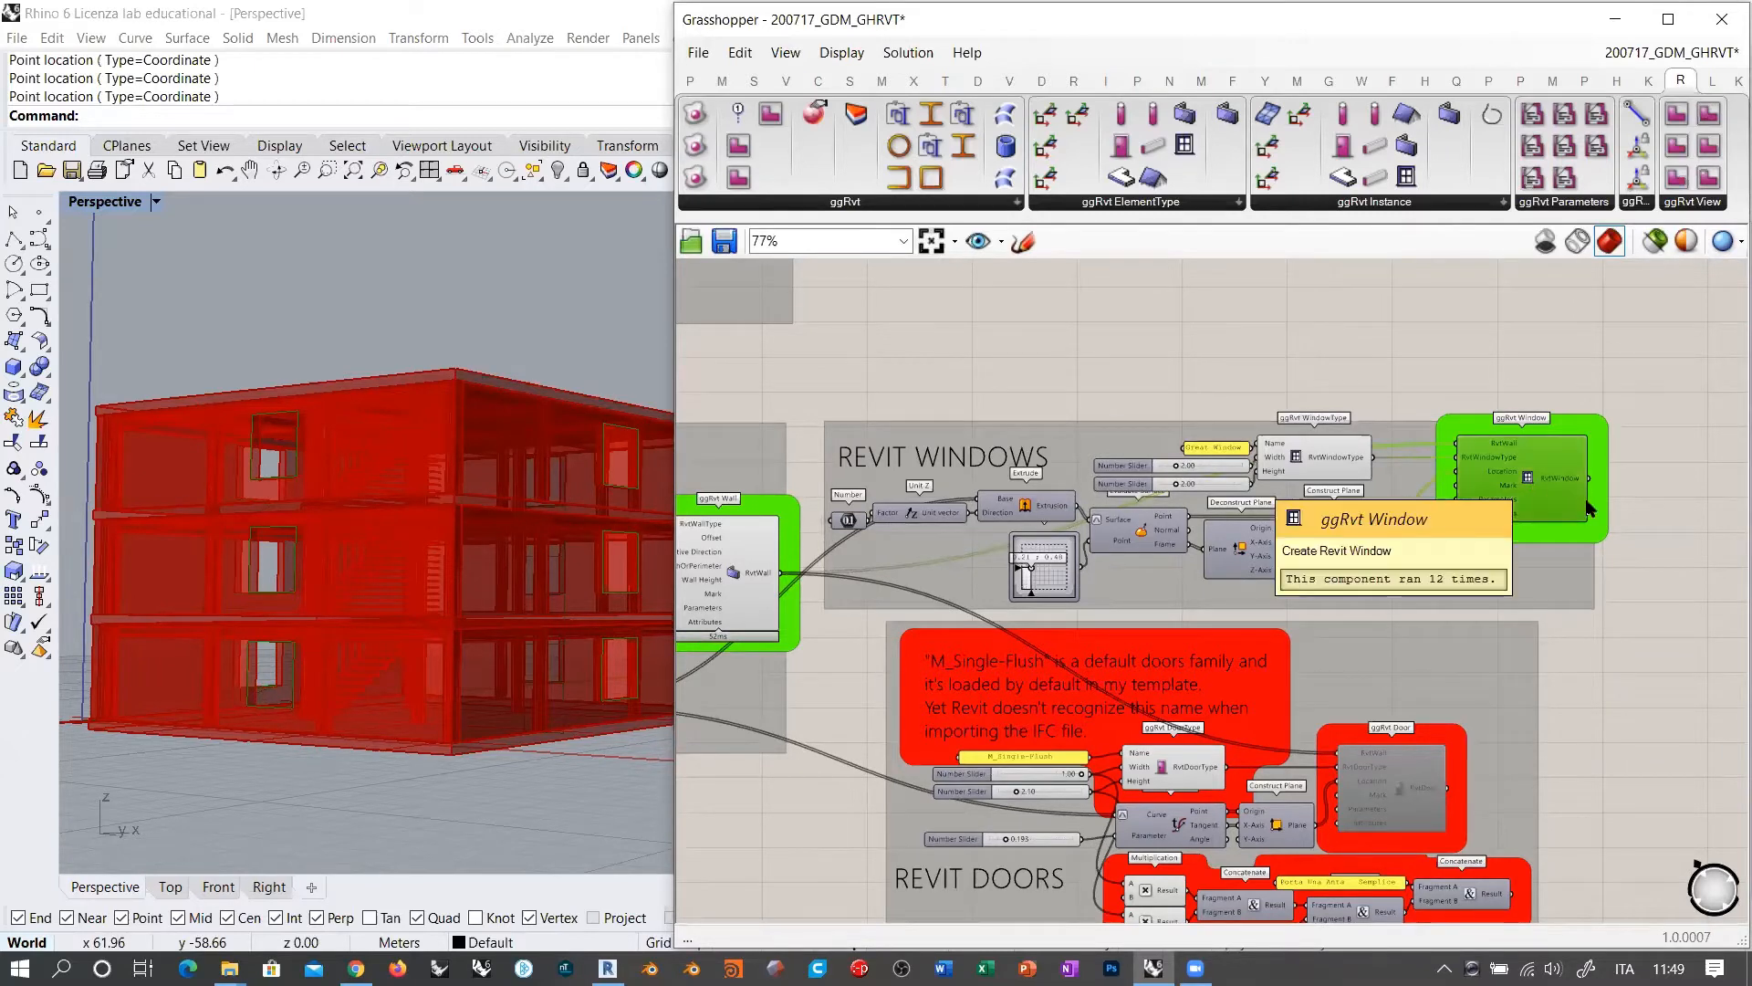
left_click(1657, 436)
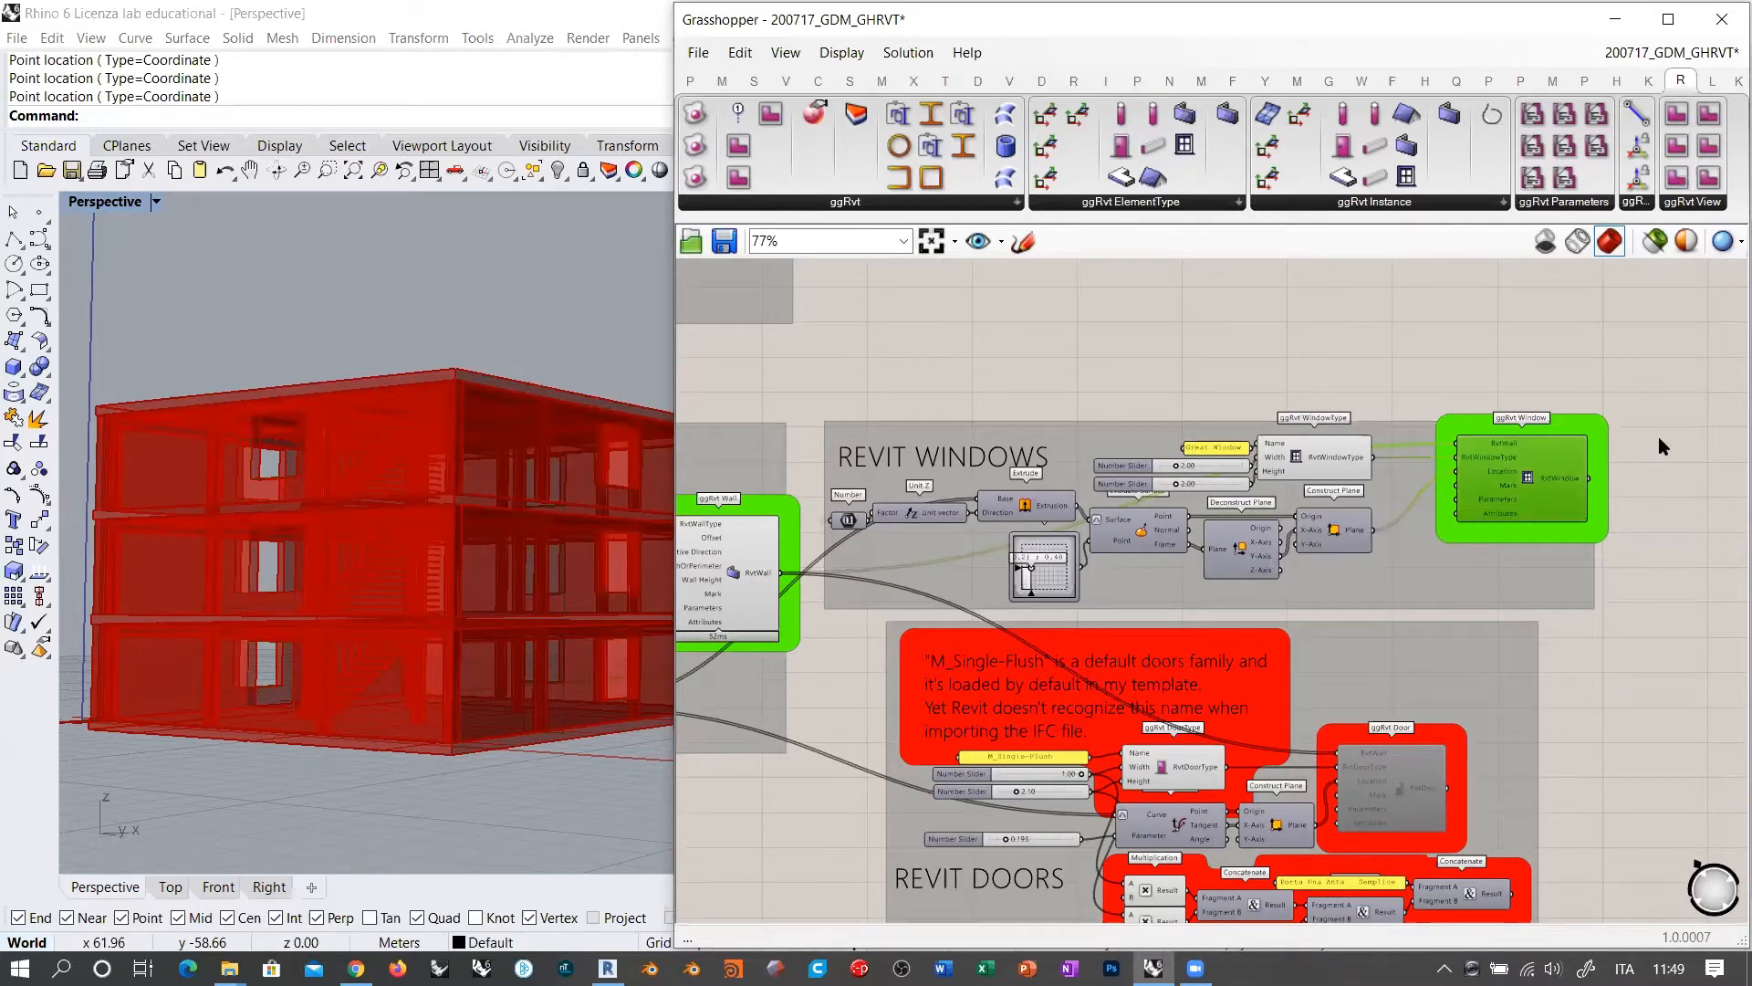
middle_click(1530, 485)
left_click(1631, 486)
left_click(1636, 532)
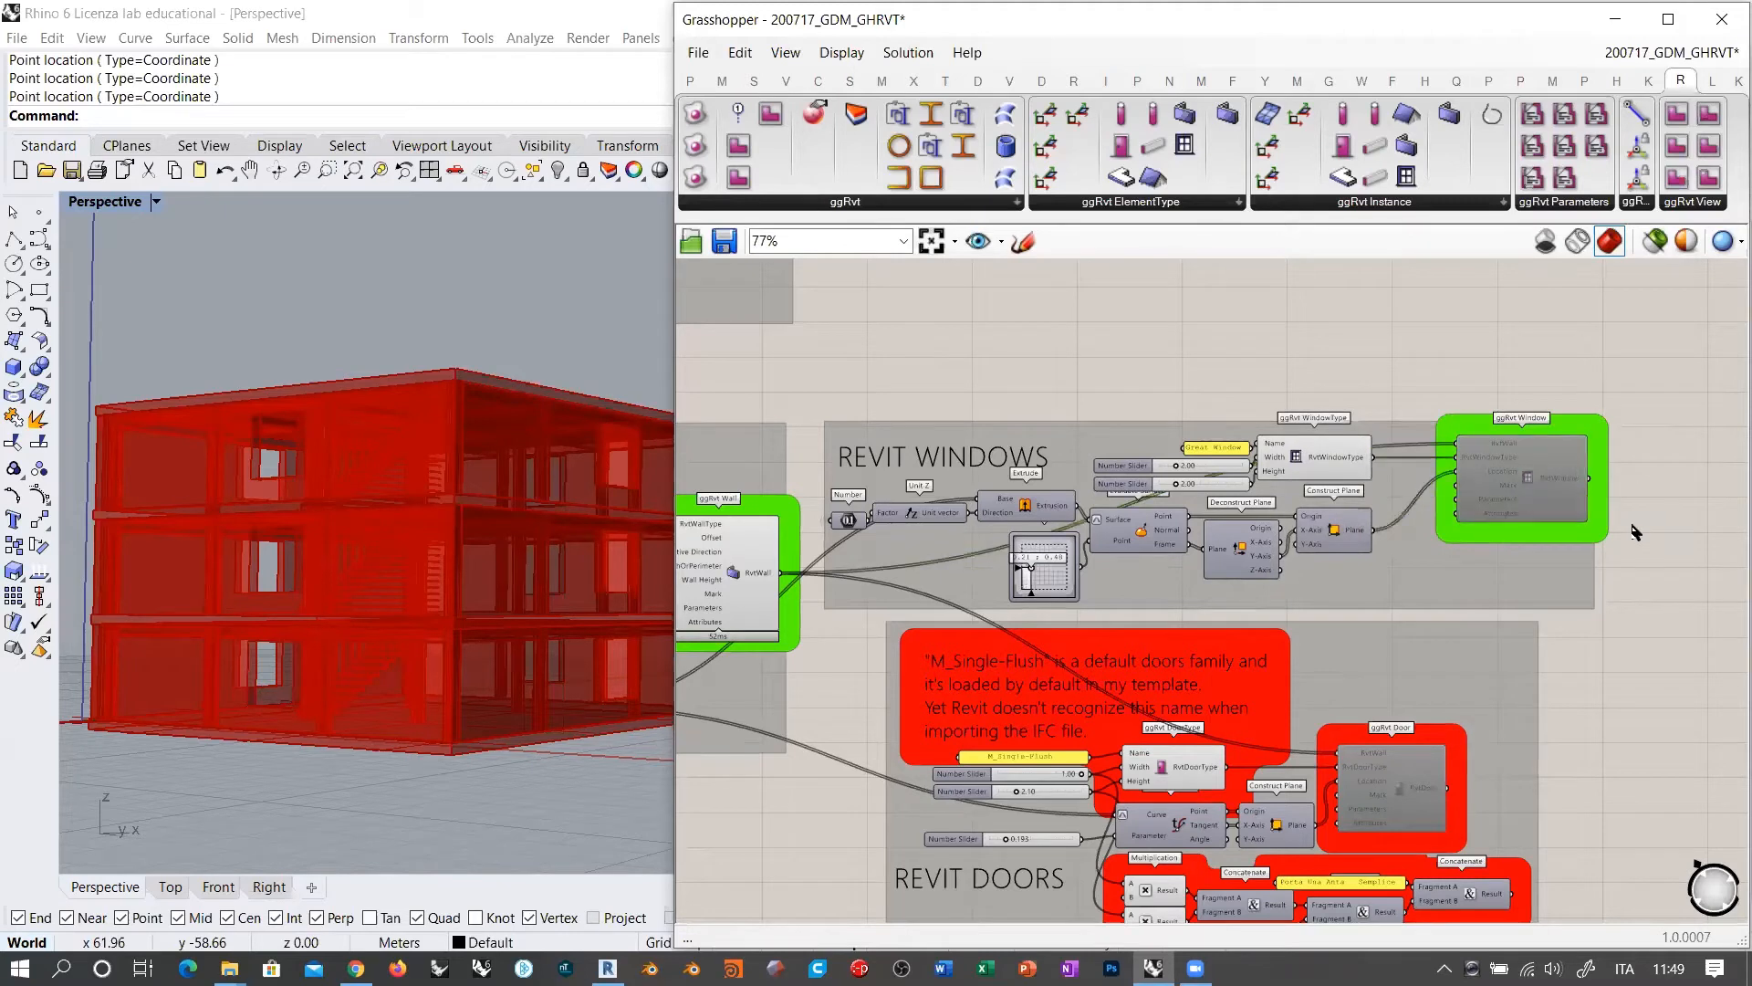
middle_click(1529, 481)
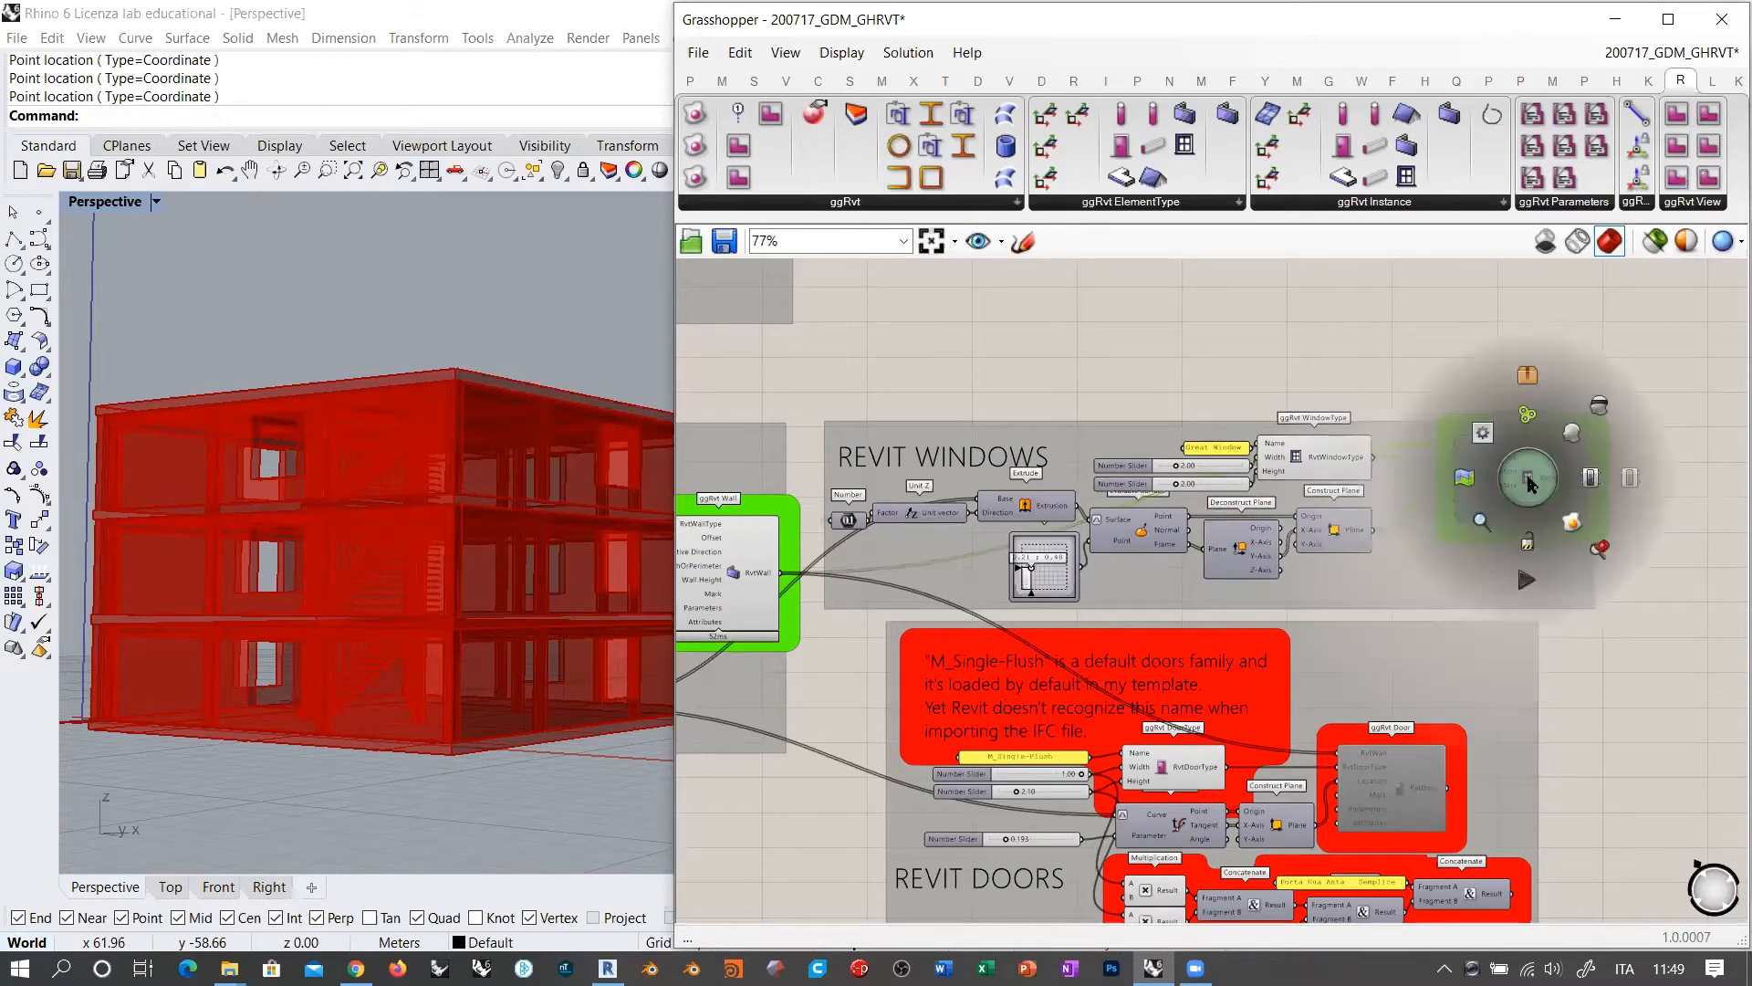
left_click(1640, 521)
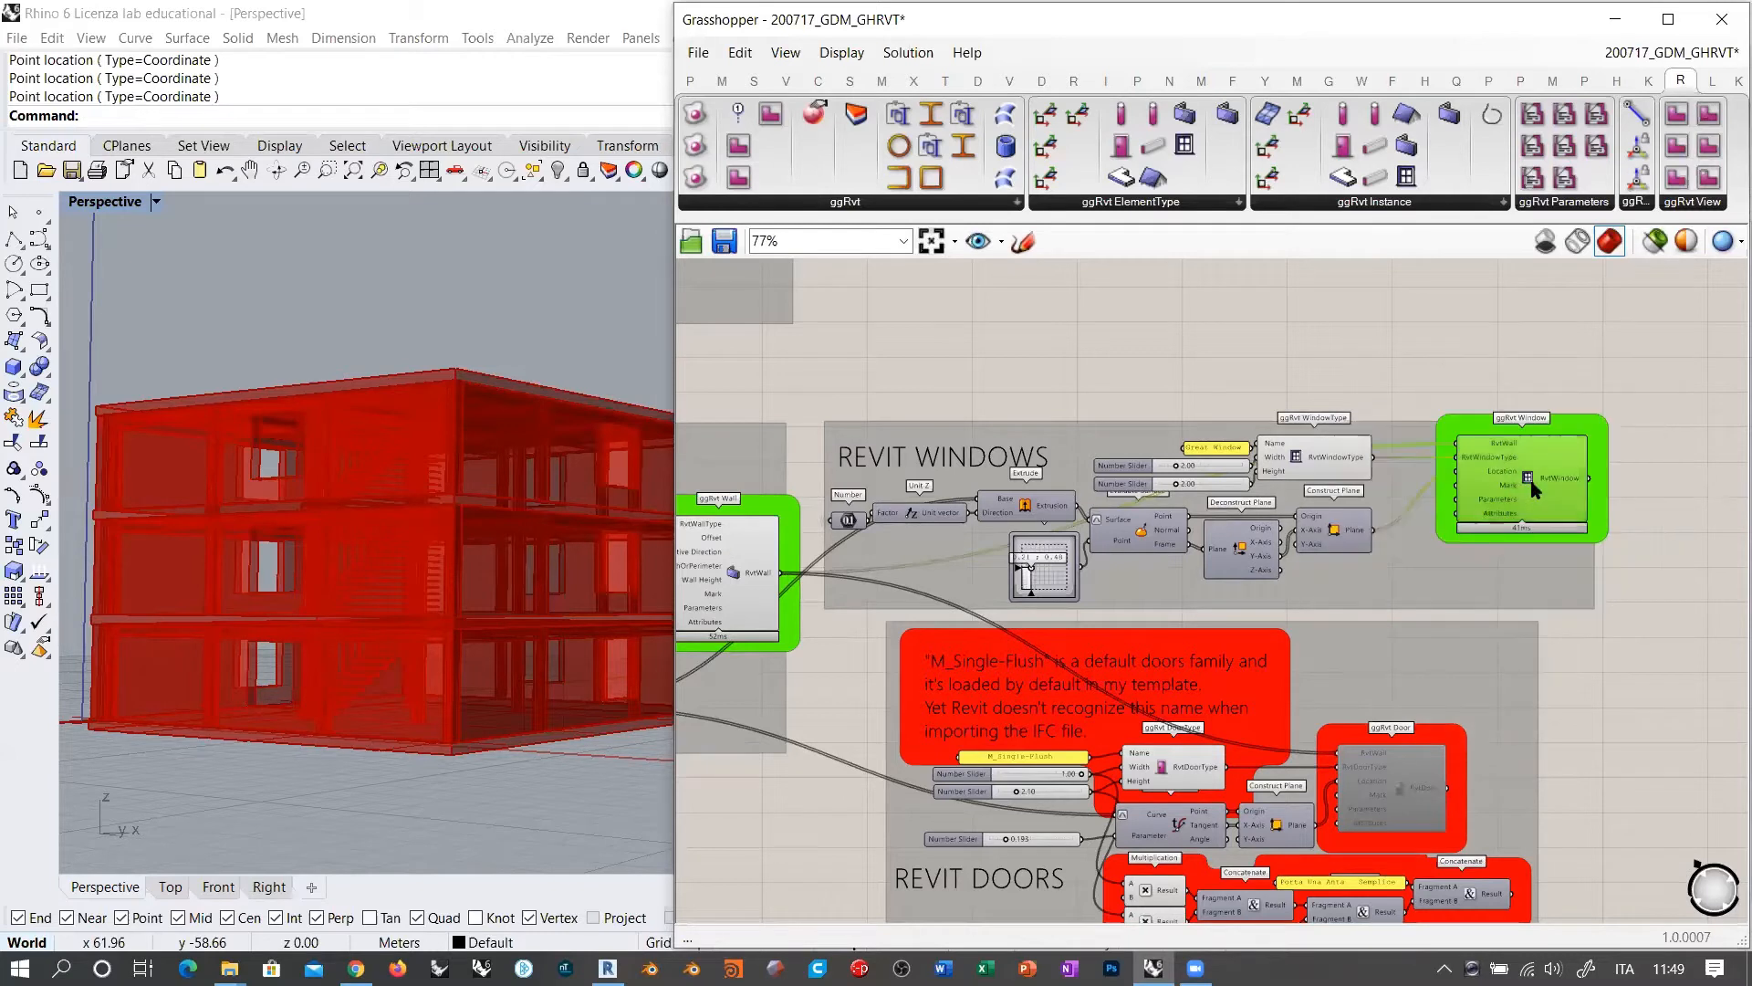
left_click(1464, 384)
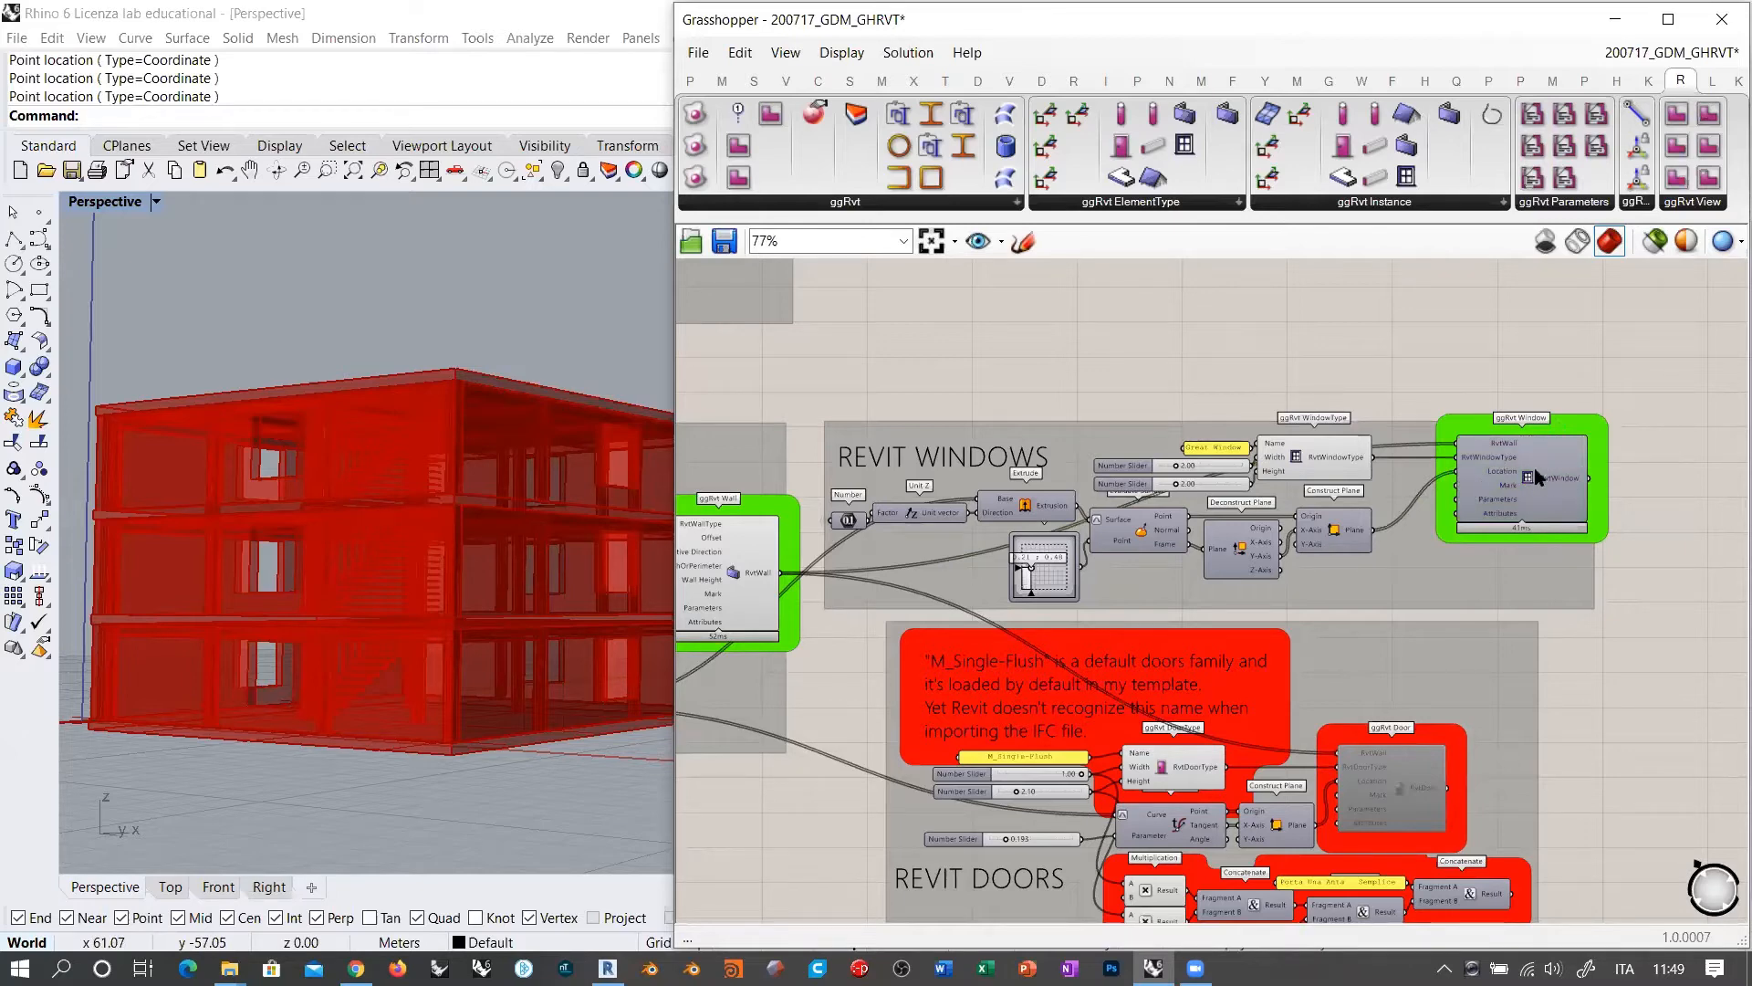
Step: Move the ggRvt WindowType and Construct Plane components closer to the ggRvt Window component
scroll(1538, 470, "up", 4)
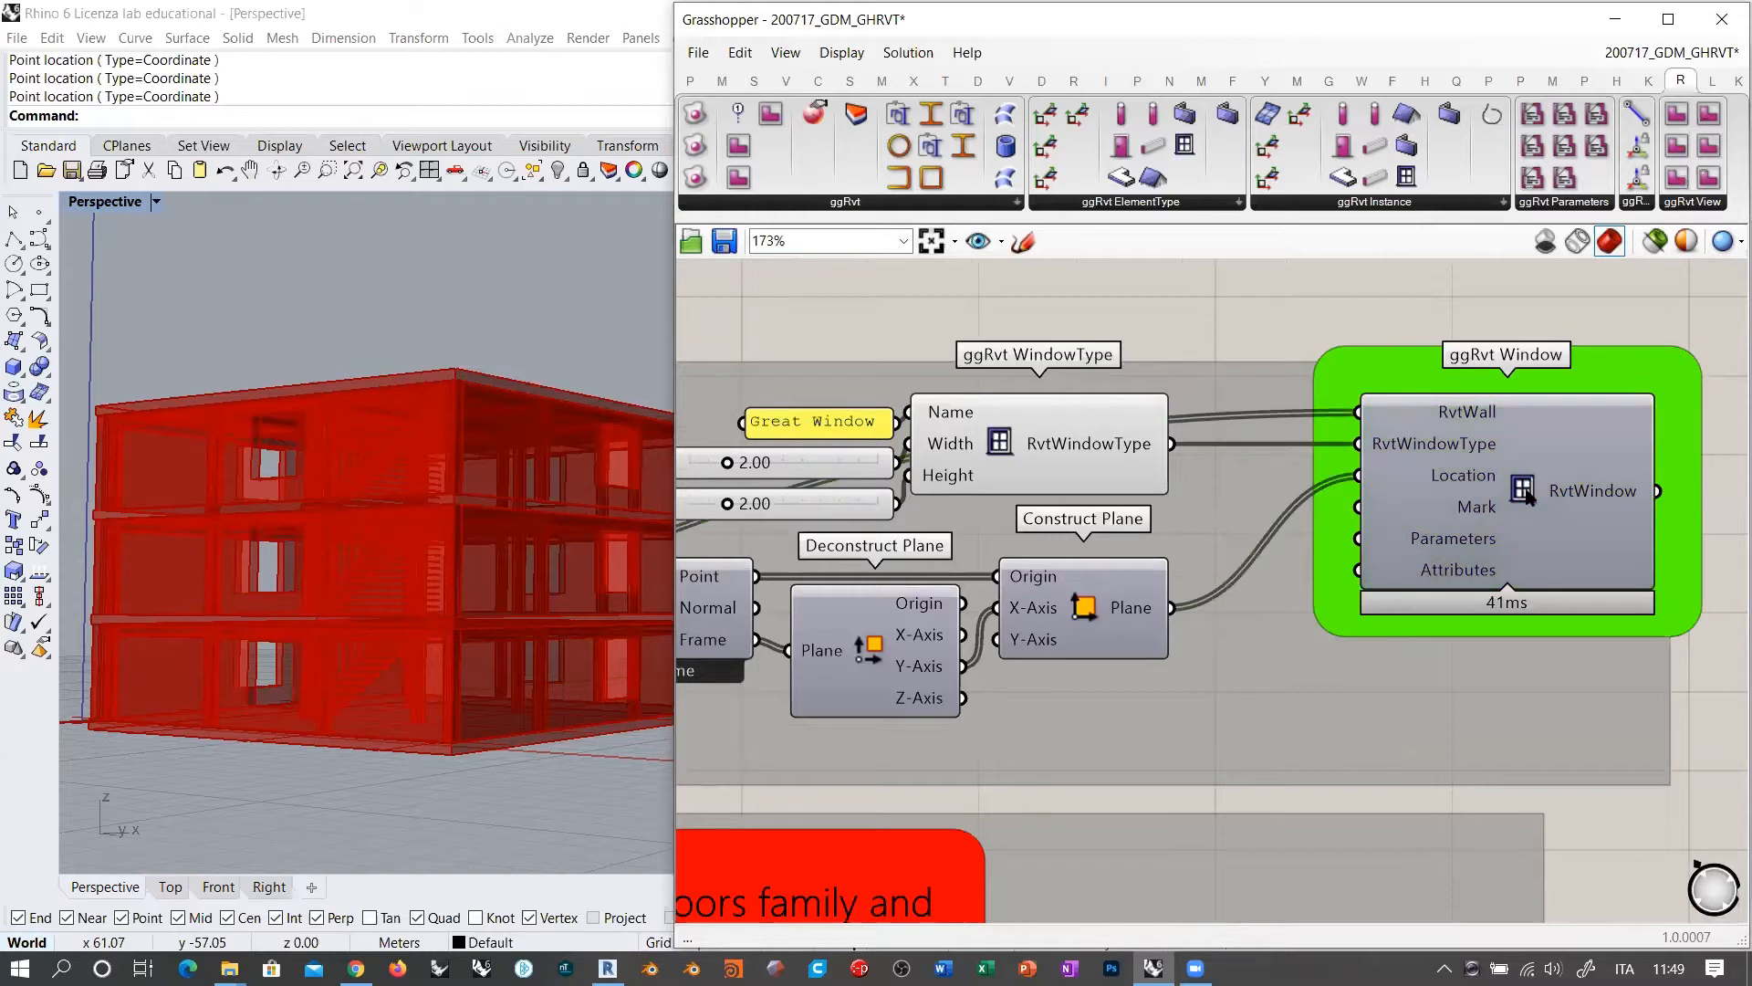
left_click_drag(1013, 447, 1095, 445)
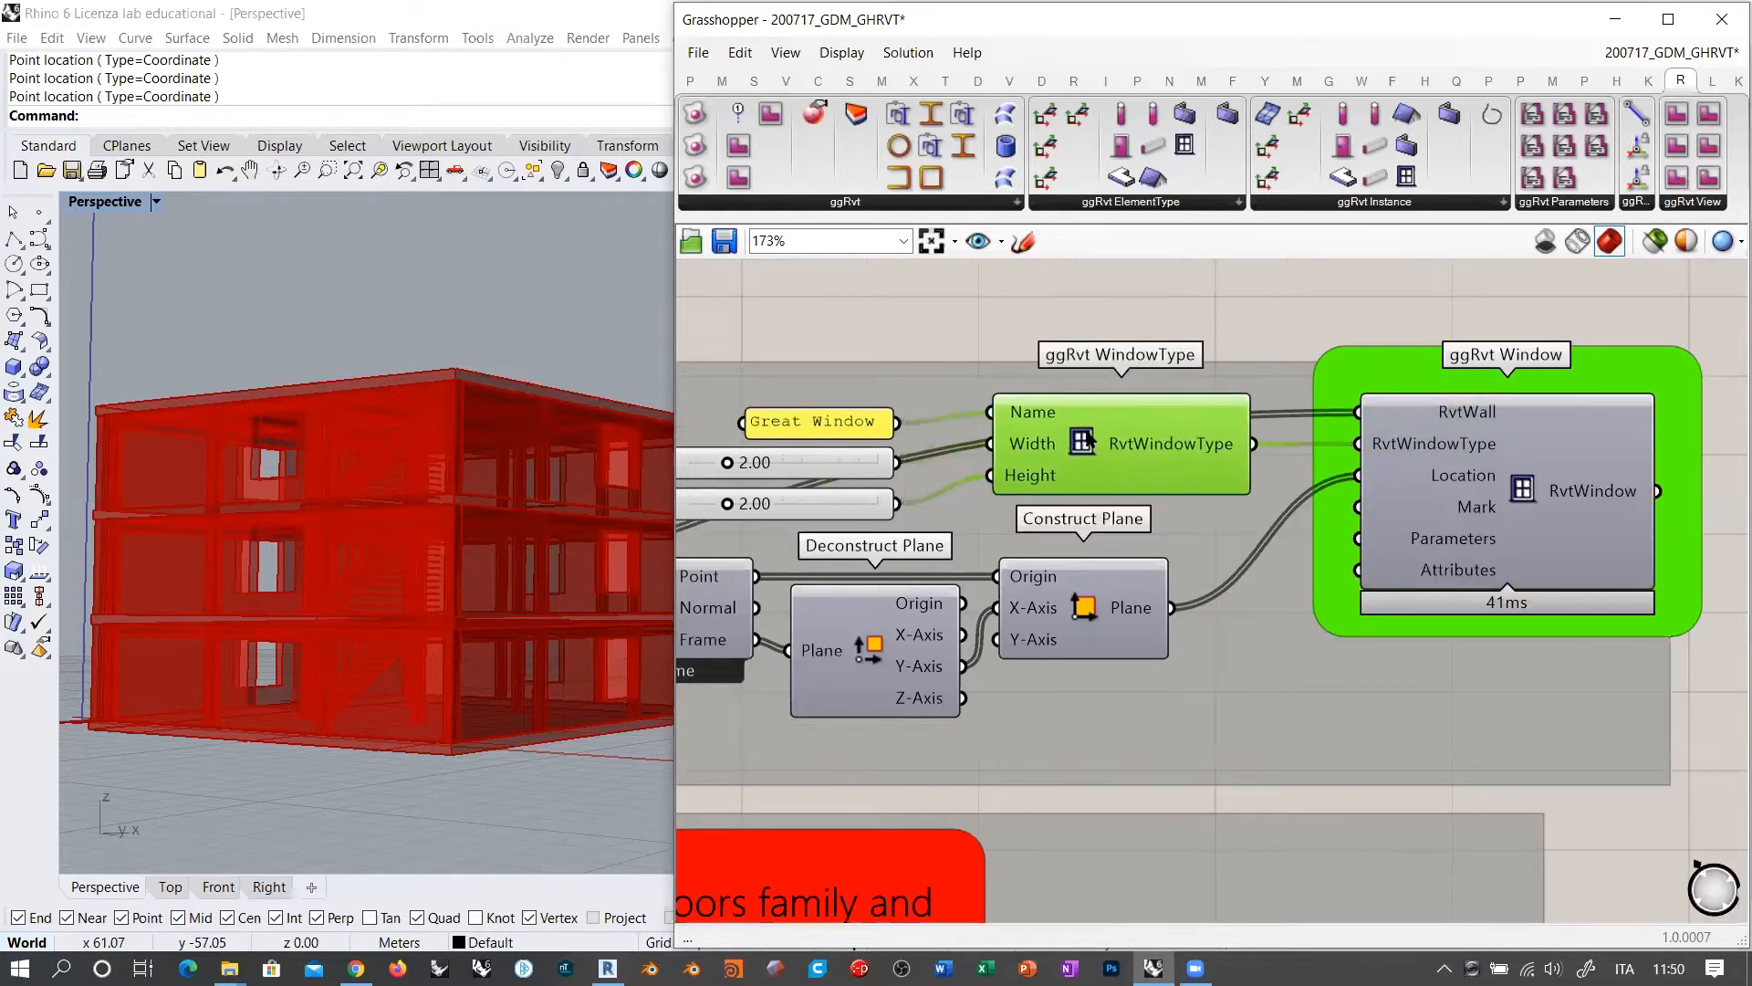
left_click_drag(1091, 583, 1169, 605)
left_click(1278, 303)
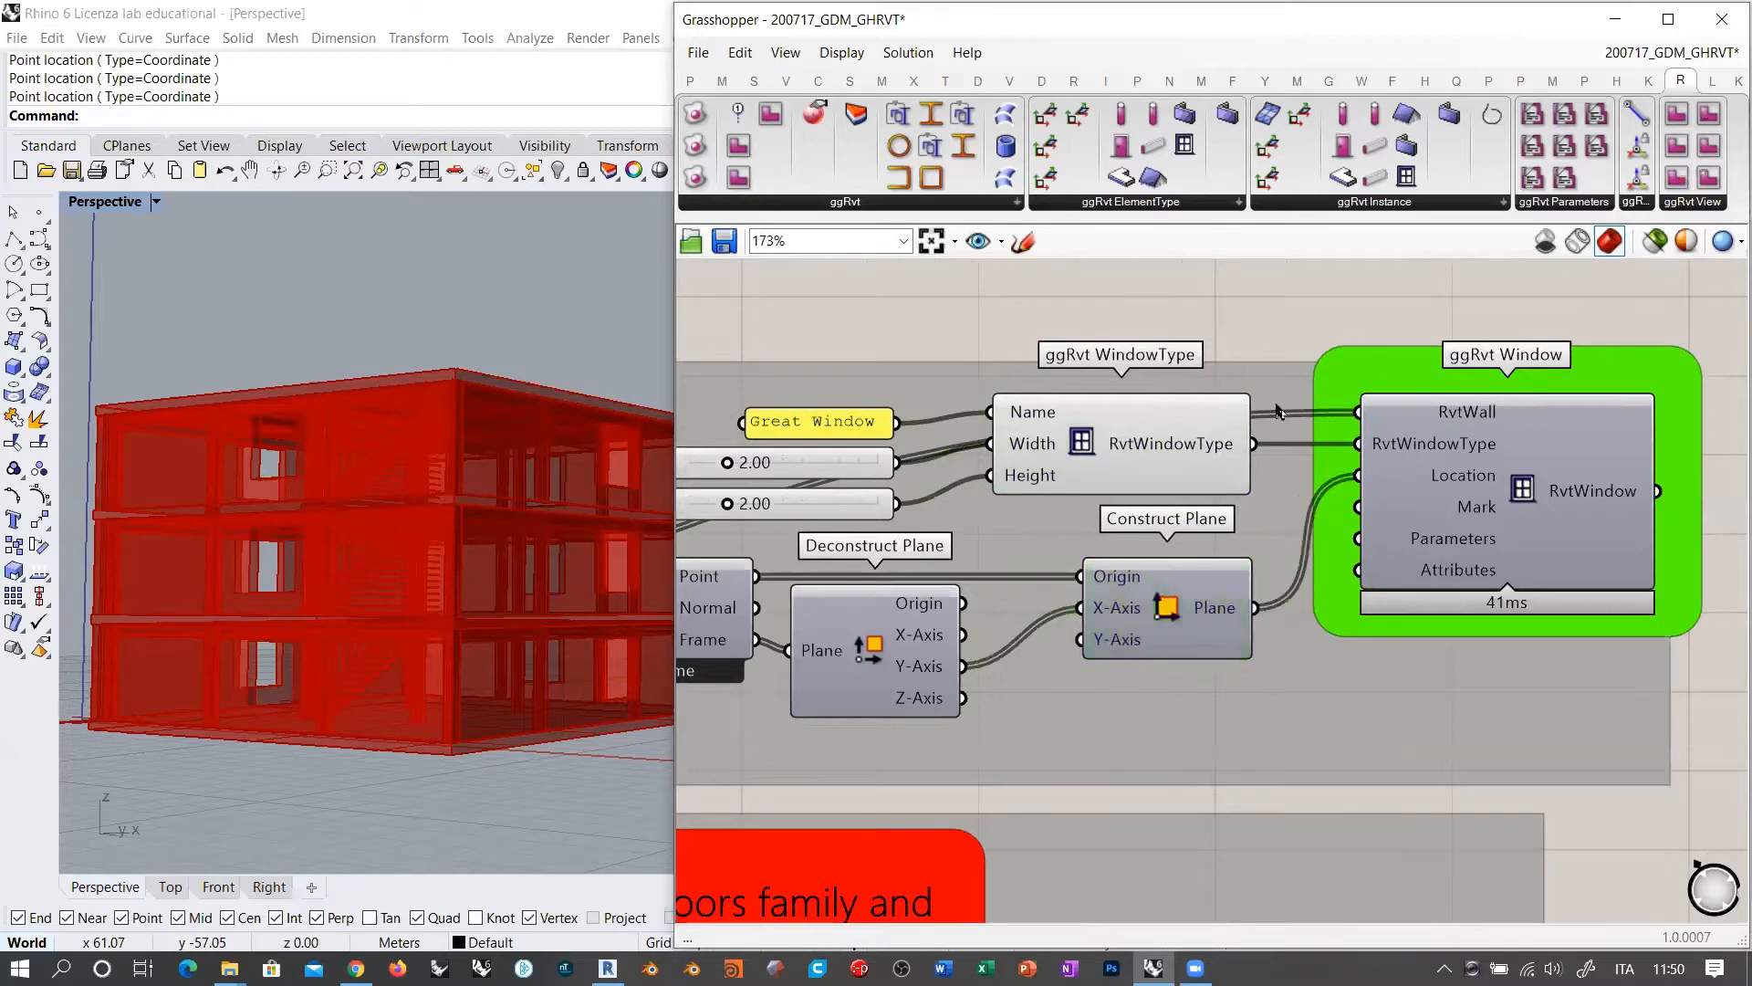
Step: Move the Great Window panel and the Height slider next to the ggRvt WindowType inputs, aligned with the Width slider
right_click_drag(1043, 454, 1299, 468)
left_click_drag(1075, 438, 1112, 431)
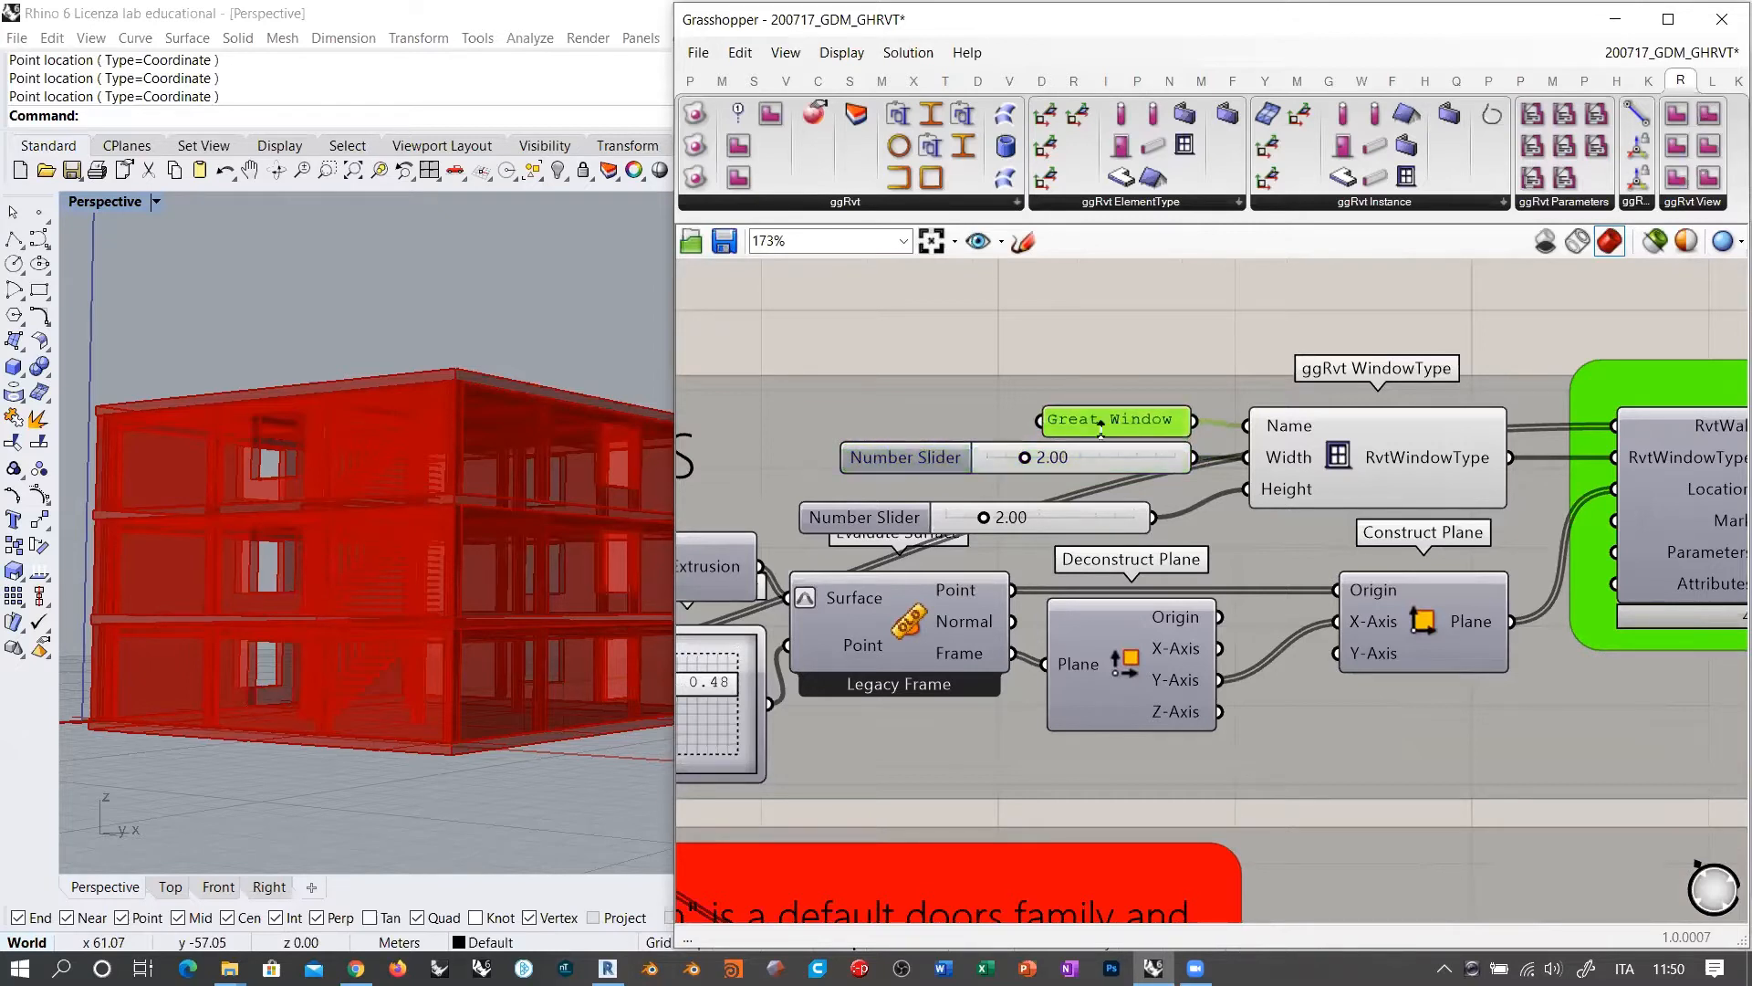
left_click_drag(1104, 516, 1144, 495)
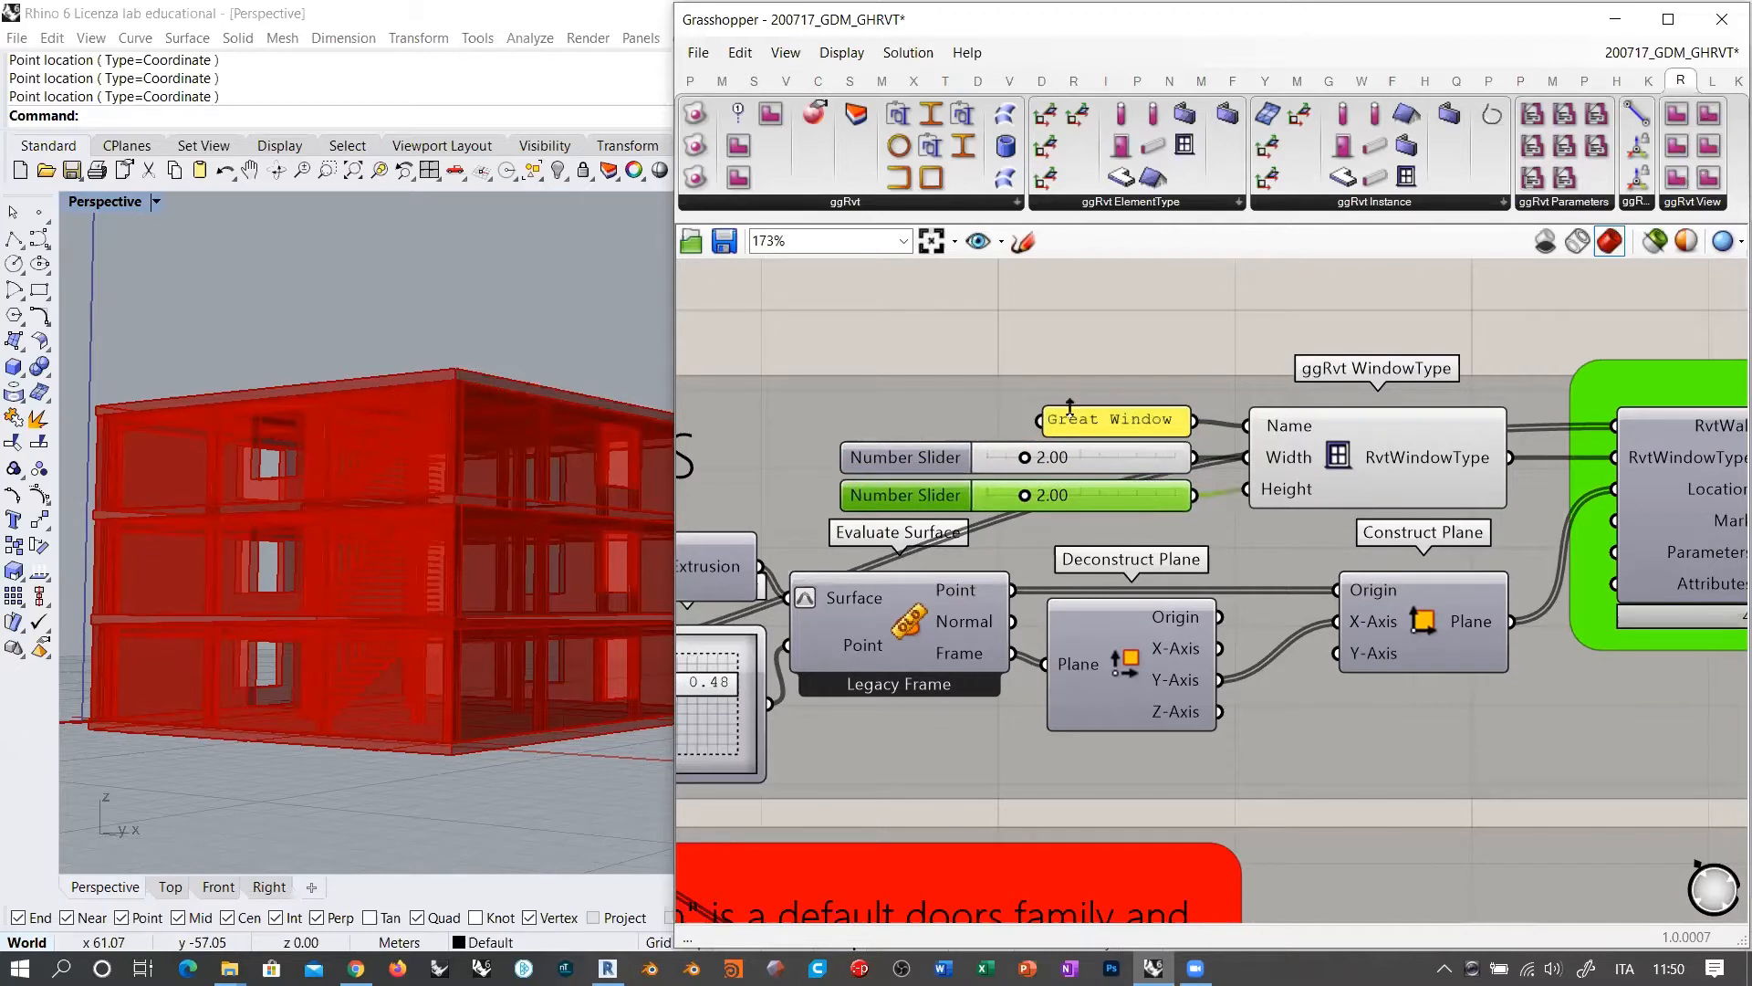
left_click(1102, 334)
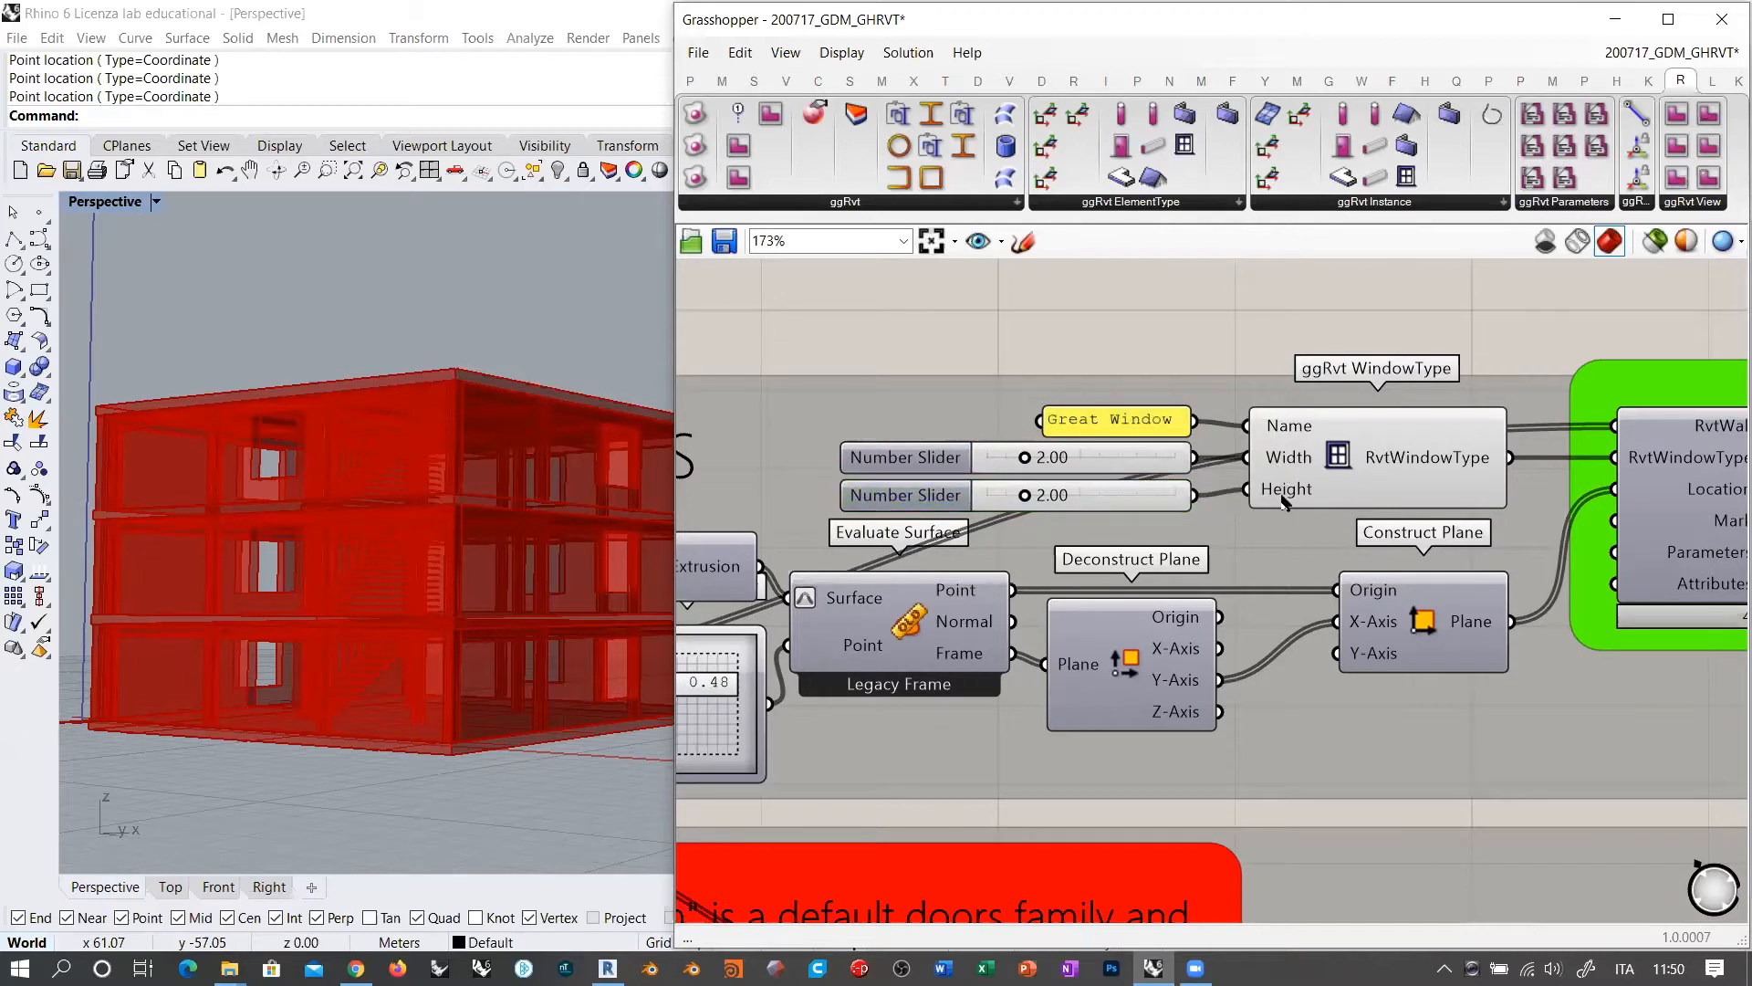
Step: View the generated building with its window openings from the side and from above in the Perspective view
mouse_move(1353, 462)
right_click_drag(320, 555, 489, 501)
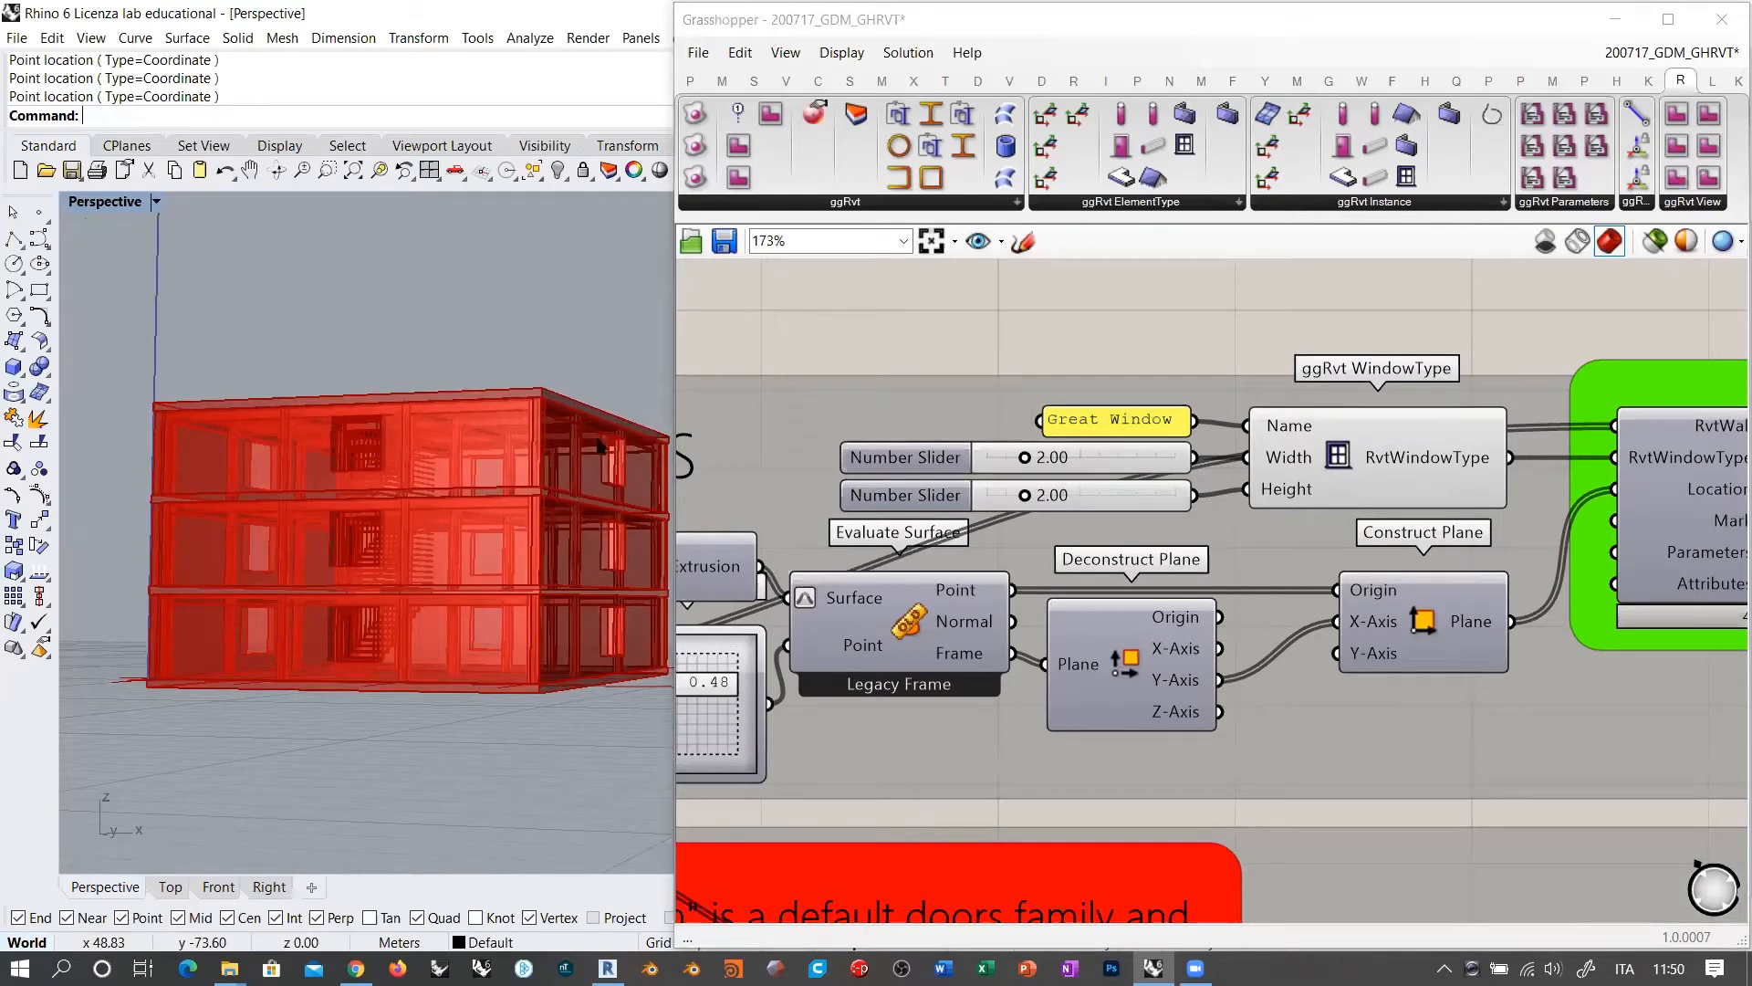
right_click_drag(475, 527, 562, 616)
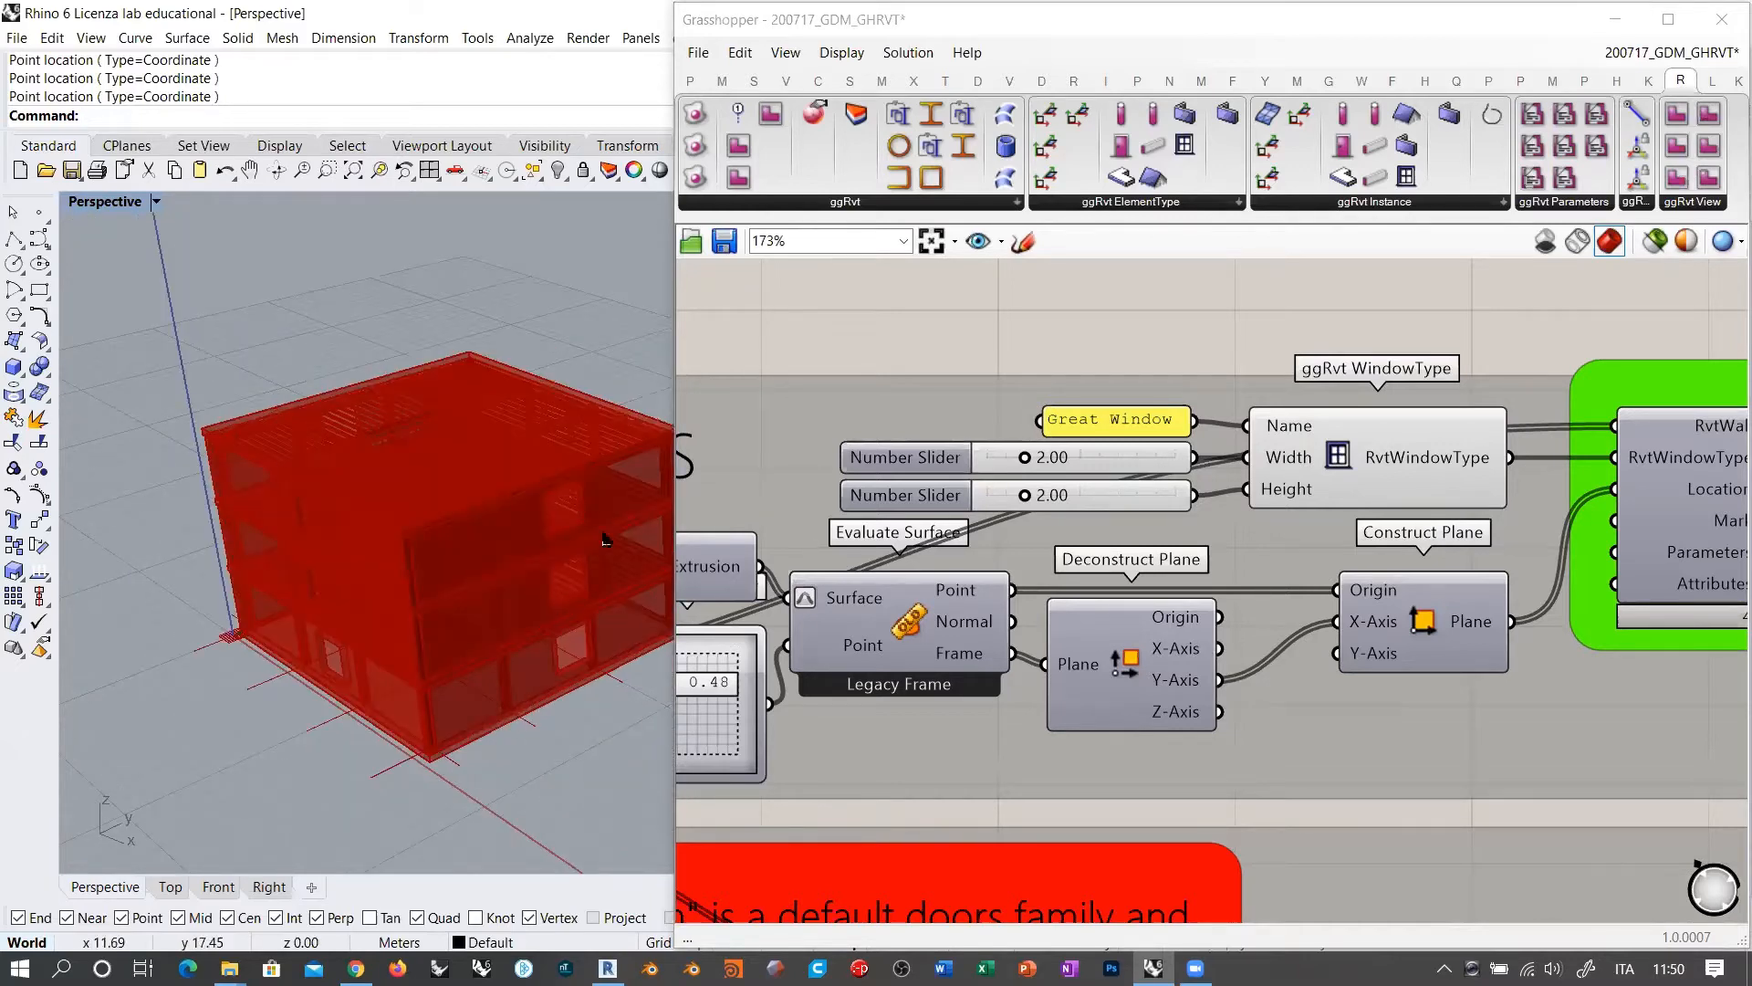
mouse_move(562, 513)
right_mouse_down()
mouse_move(559, 563)
mouse_move(558, 521)
right_mouse_up()
Step: Select the Extrude and ggRvt Wall components in turn to compare the extruded surfaces with the walls in the Rhino model
right_click_drag(1139, 702, 1509, 681)
left_click_drag(856, 578, 851, 561)
left_click(1258, 544)
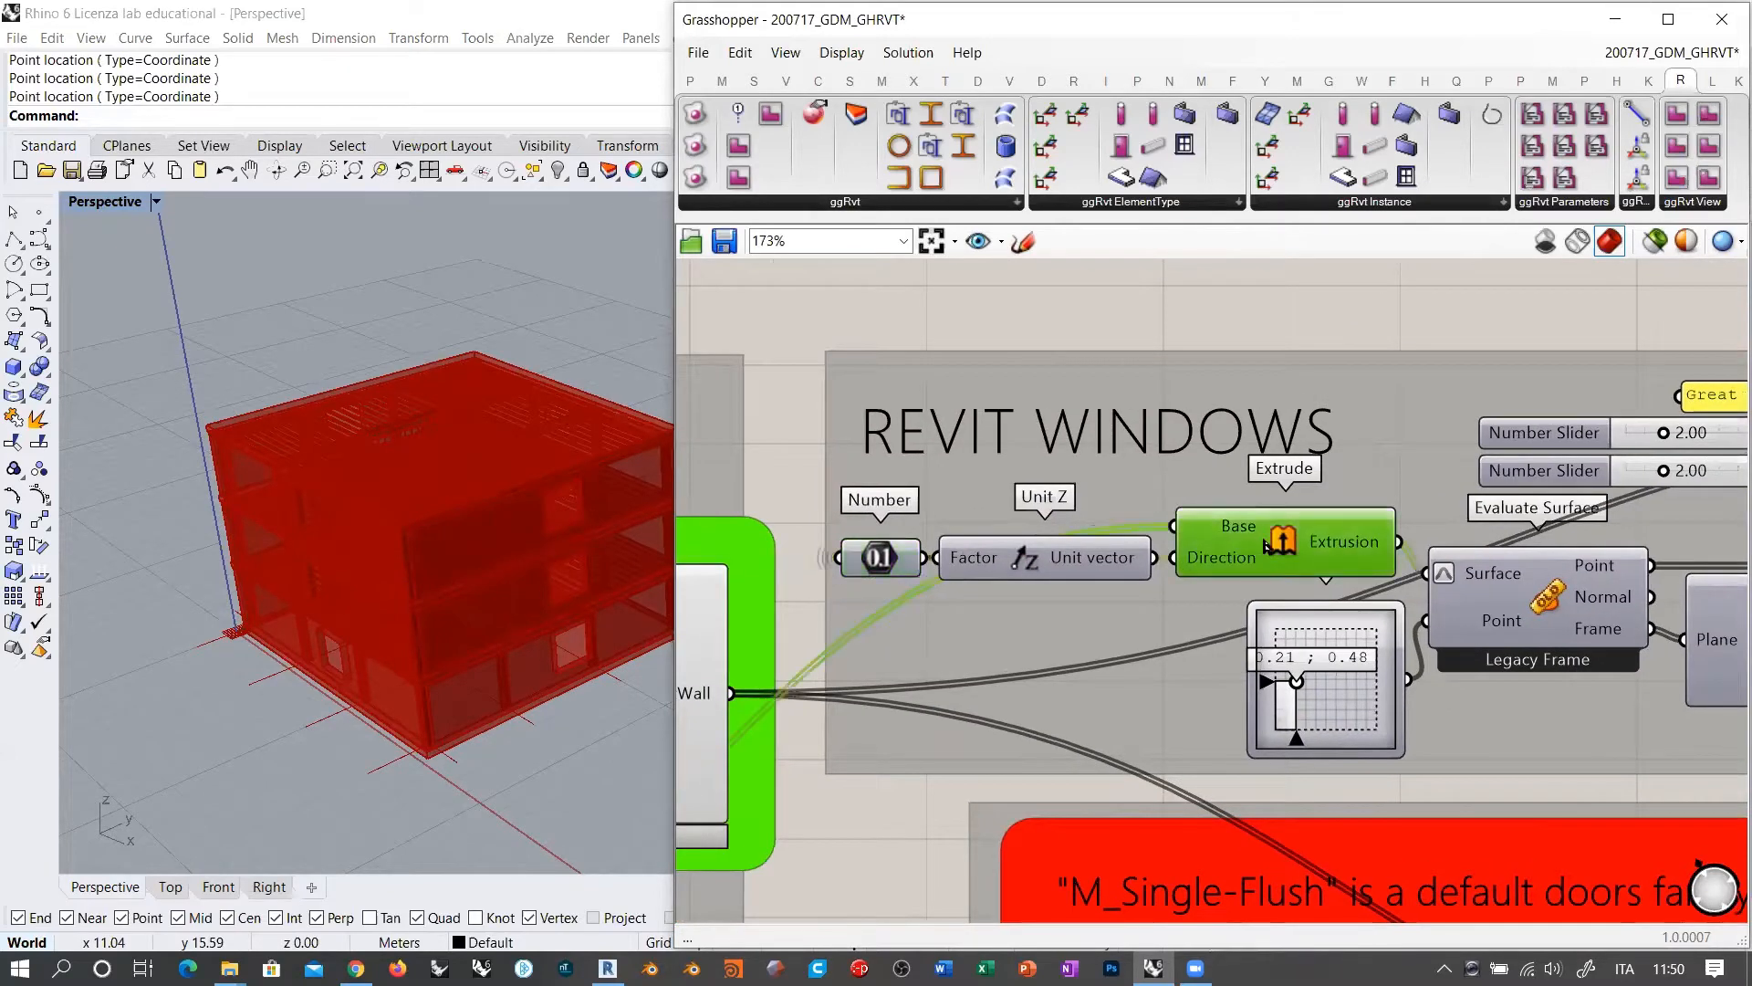
scroll(1150, 548, "down", 4)
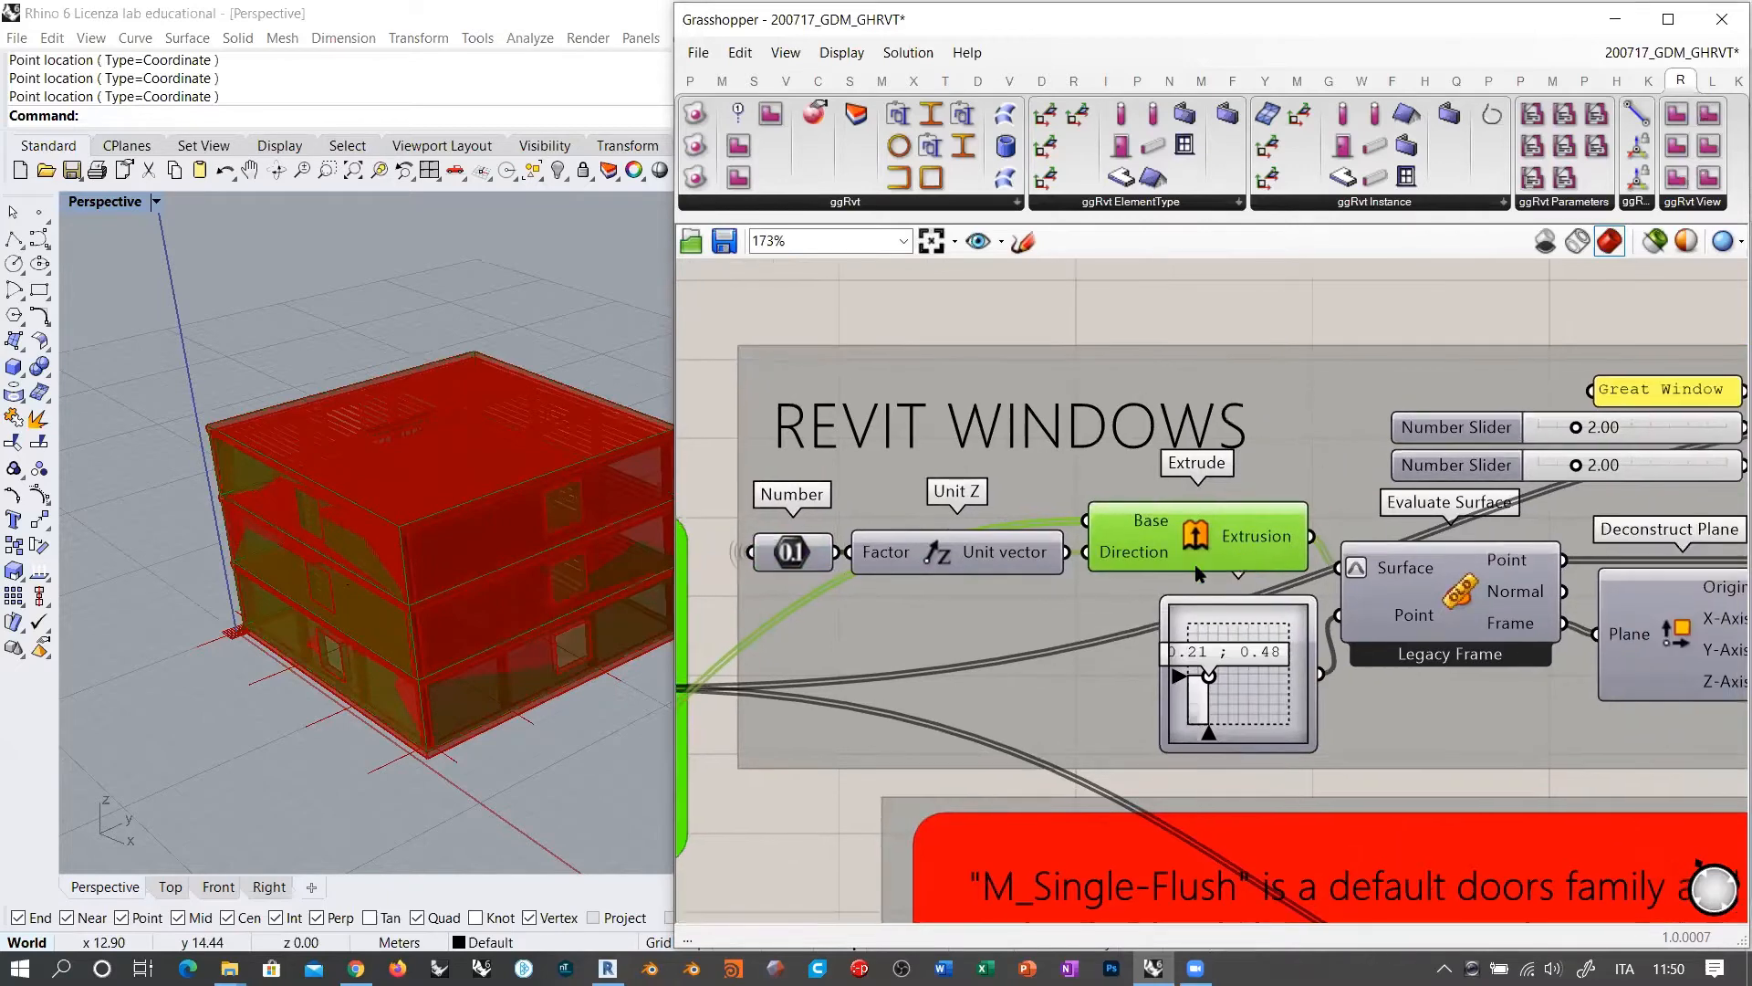
left_click(881, 630)
scroll(497, 506, "up", 6)
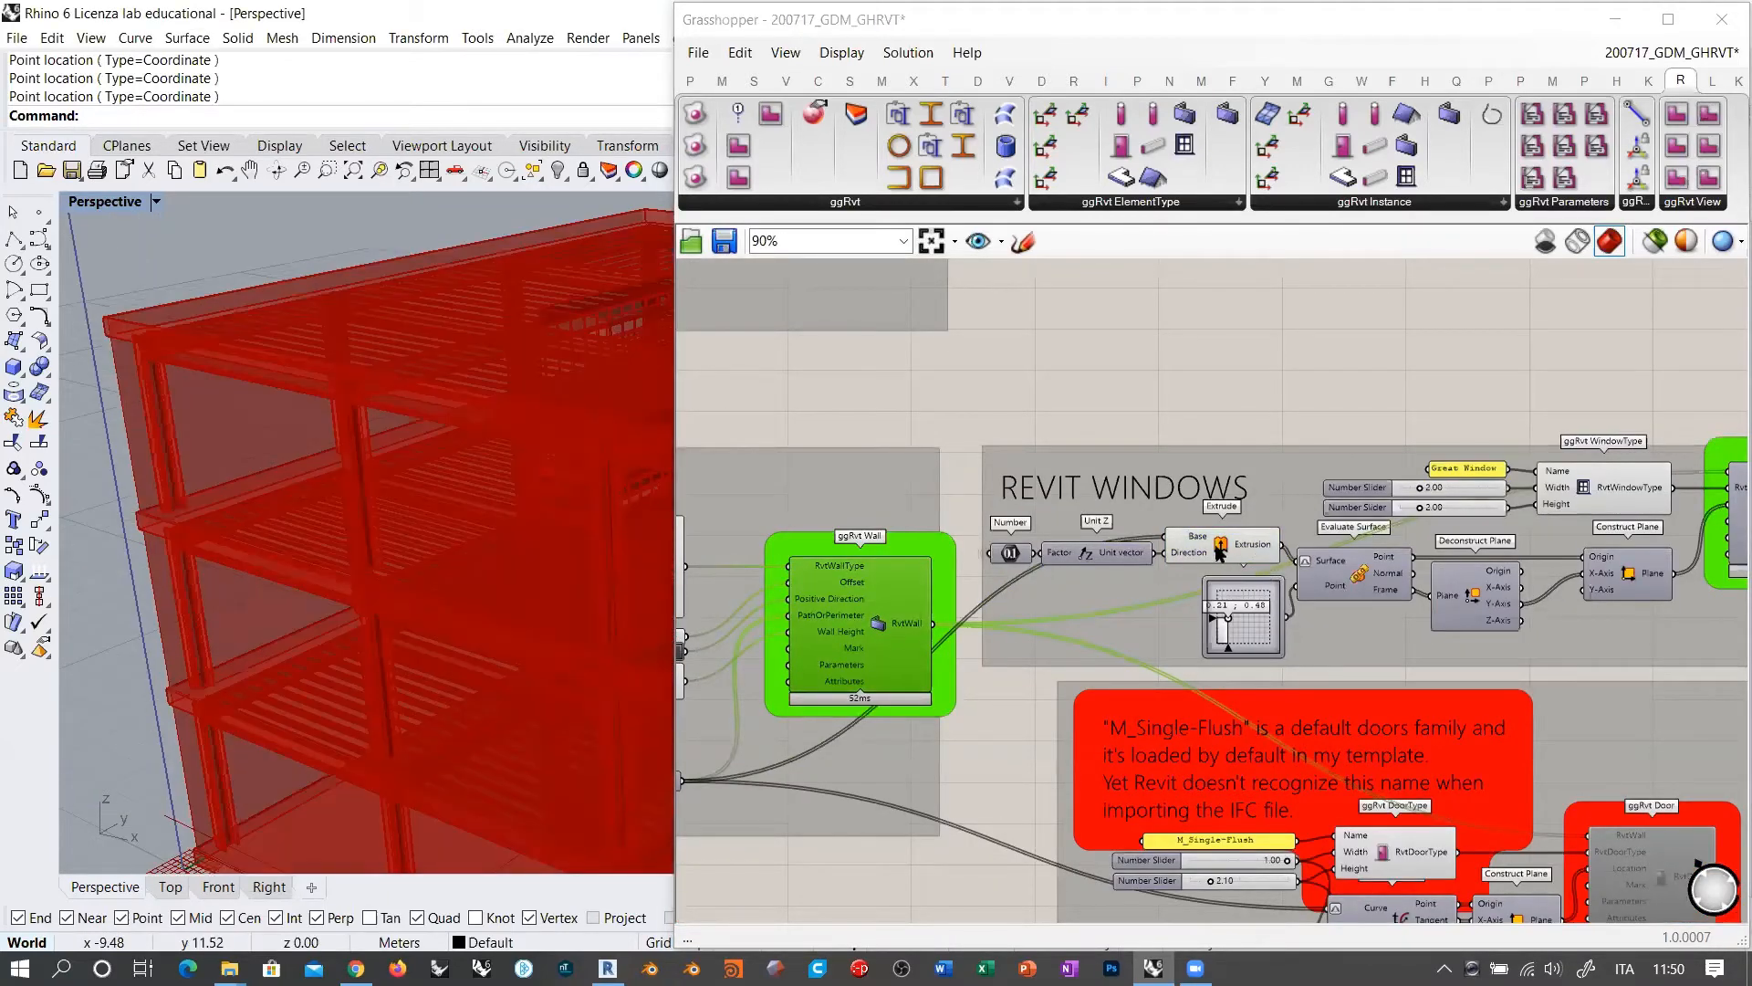
left_click(1221, 552)
right_click_drag(221, 461, 172, 473)
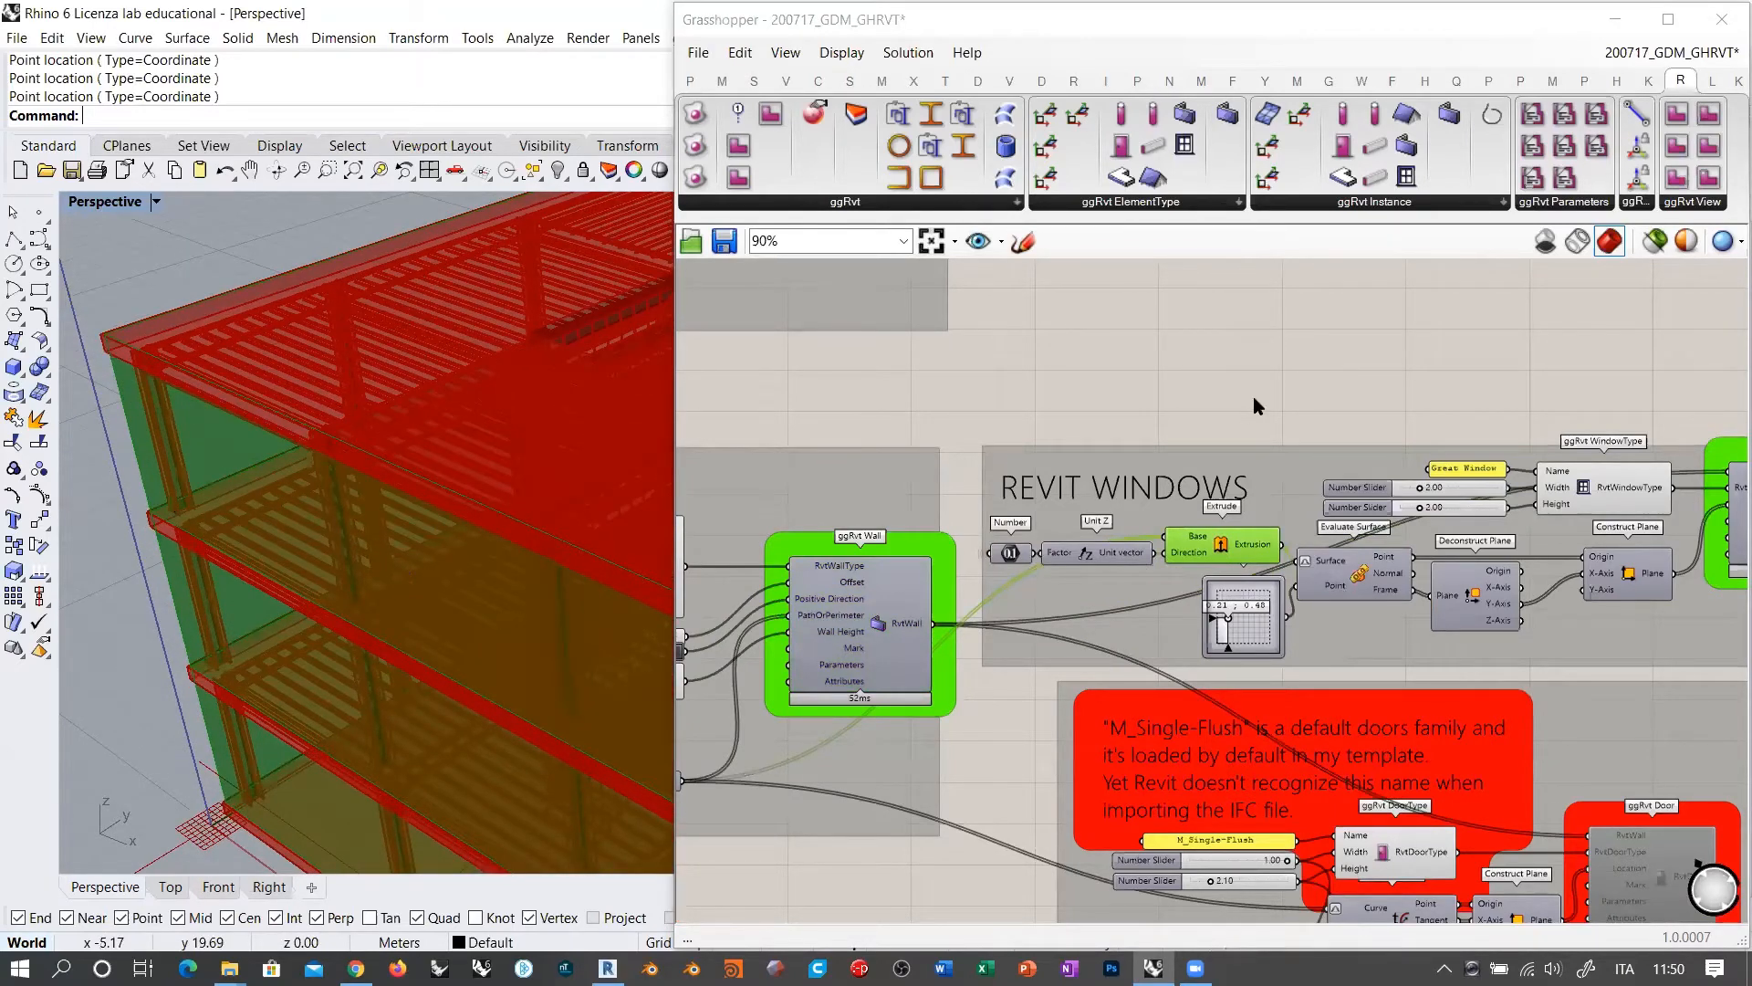
Step: Select the Evaluate Surface component and examine its frames on the building's facades in the Perspective view
right_click_drag(1314, 501, 1199, 435)
scroll(1209, 472, "up", 5)
left_click(1306, 573)
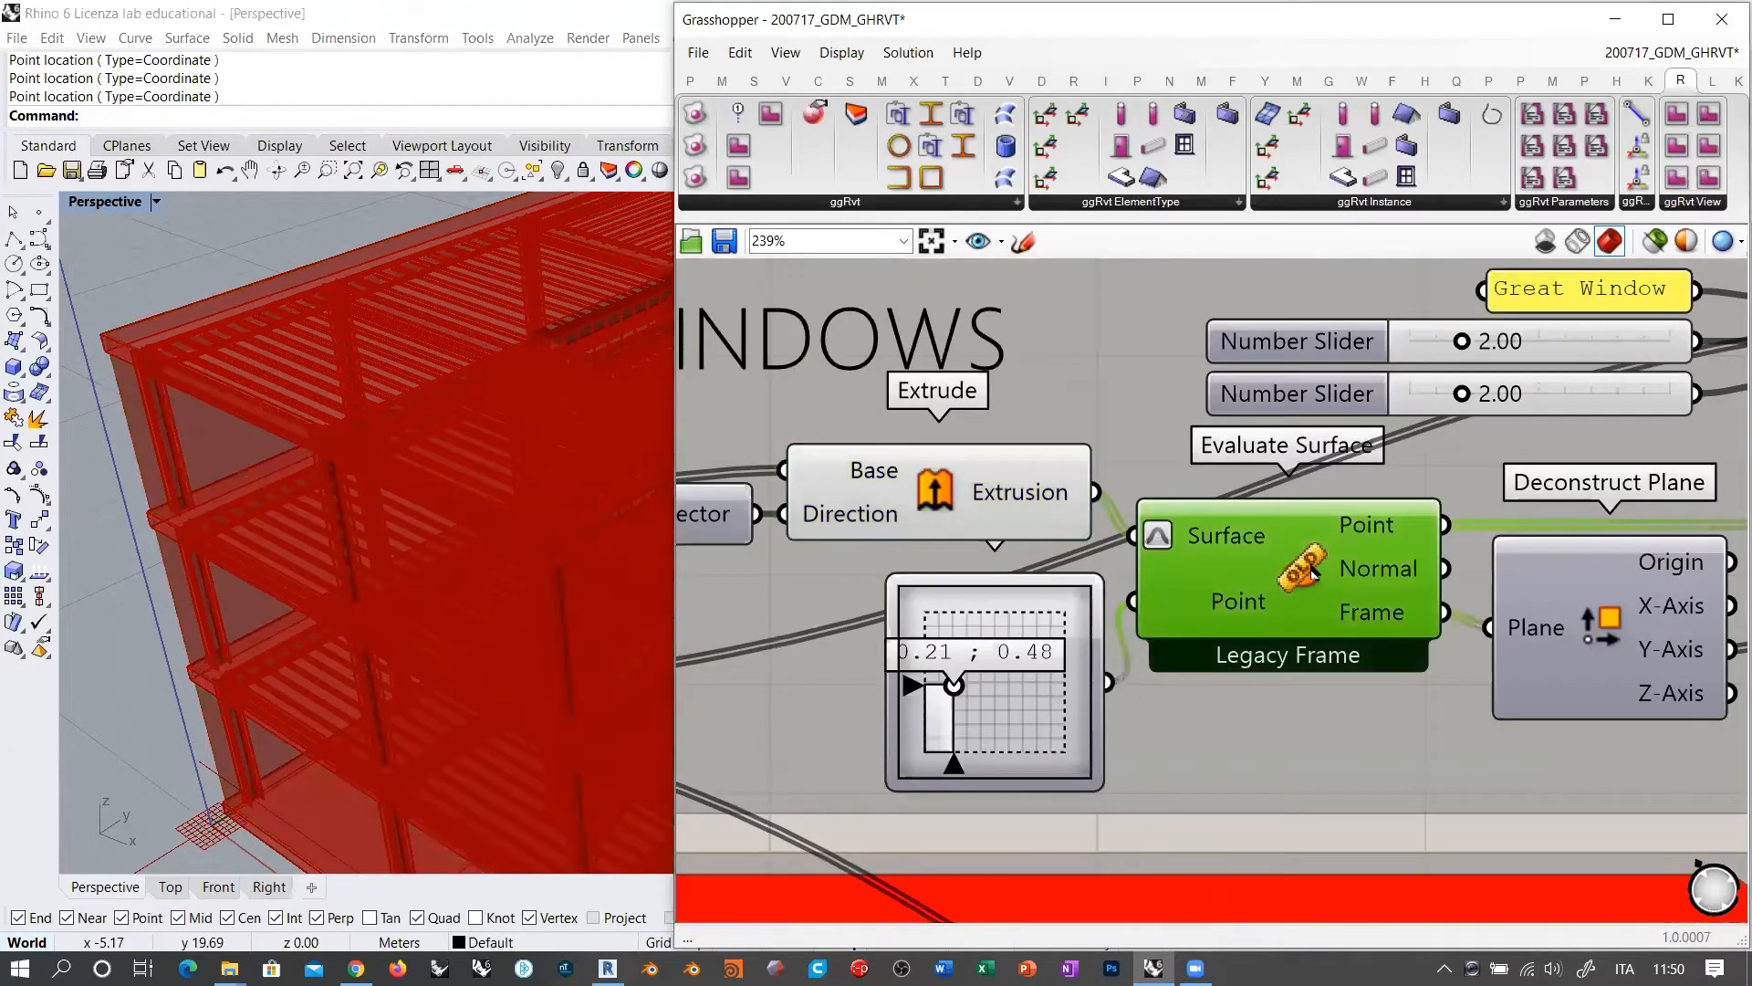
right_click_drag(365, 493, 438, 476)
scroll(438, 476, "down", 2)
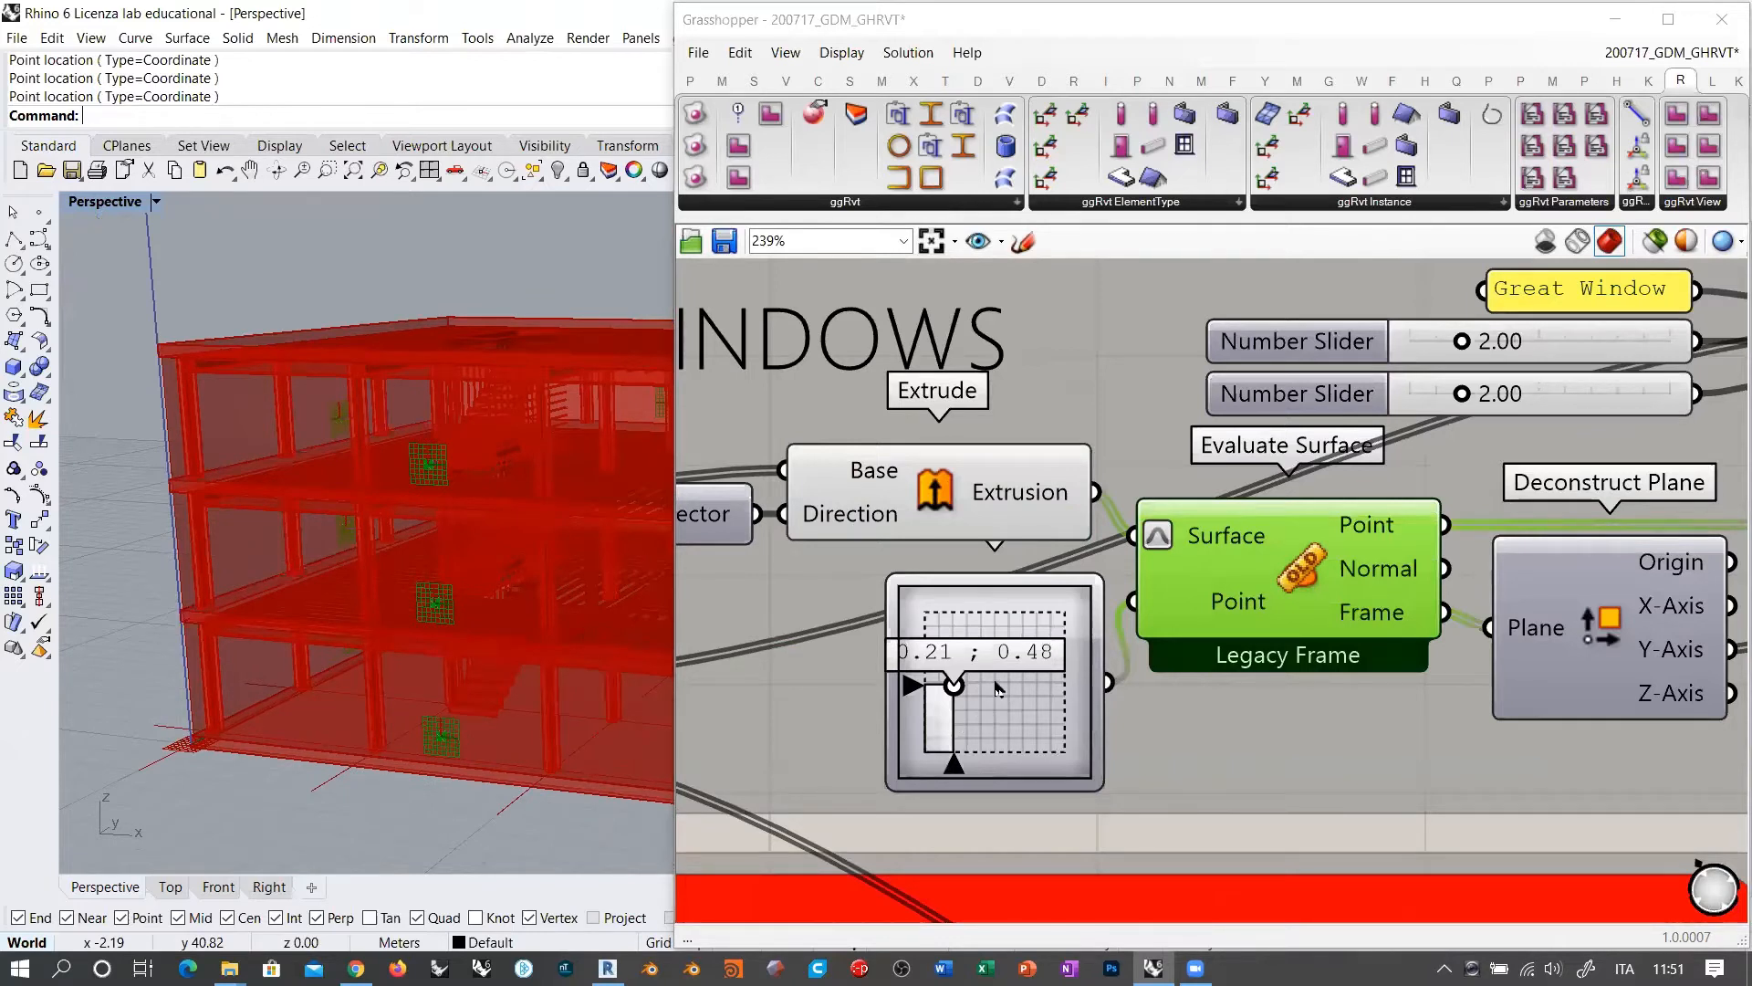
Step: Check the Reparameterize option on the Evaluate Surface component's Surface input and nudge the two-dimensional slider slightly away from that component
right_click(1201, 546)
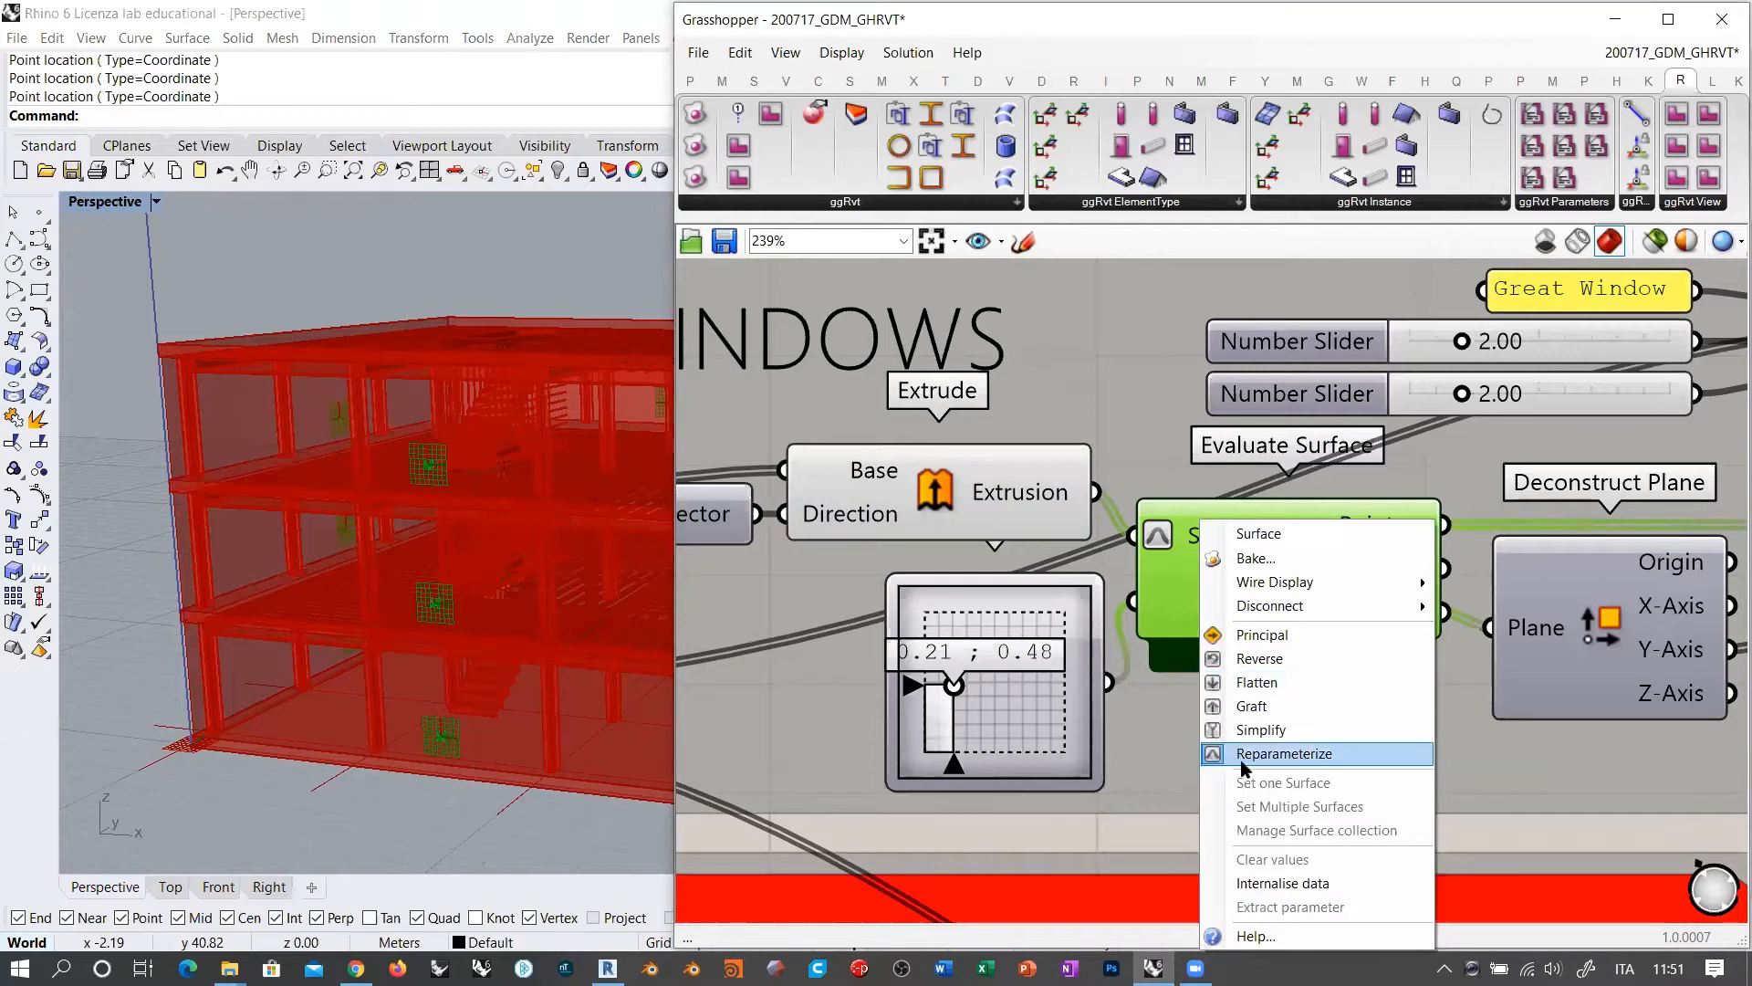
left_click_drag(1055, 616, 1040, 612)
left_click(1115, 612)
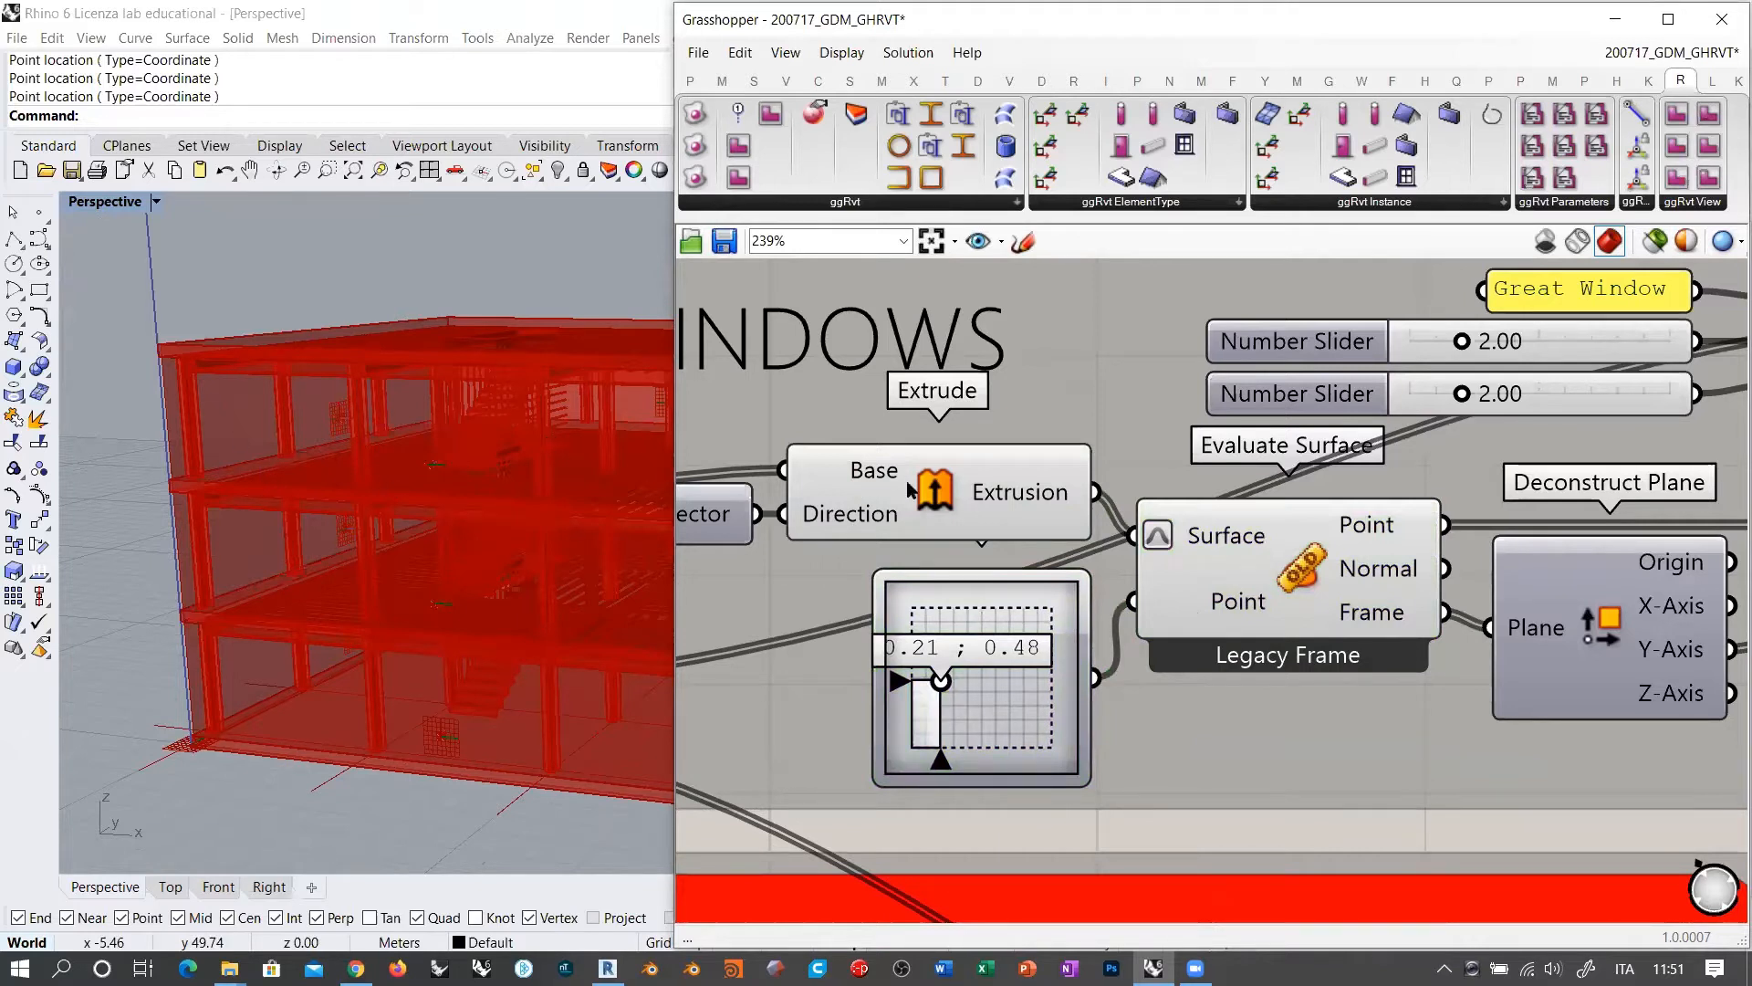
mouse_move(881, 476)
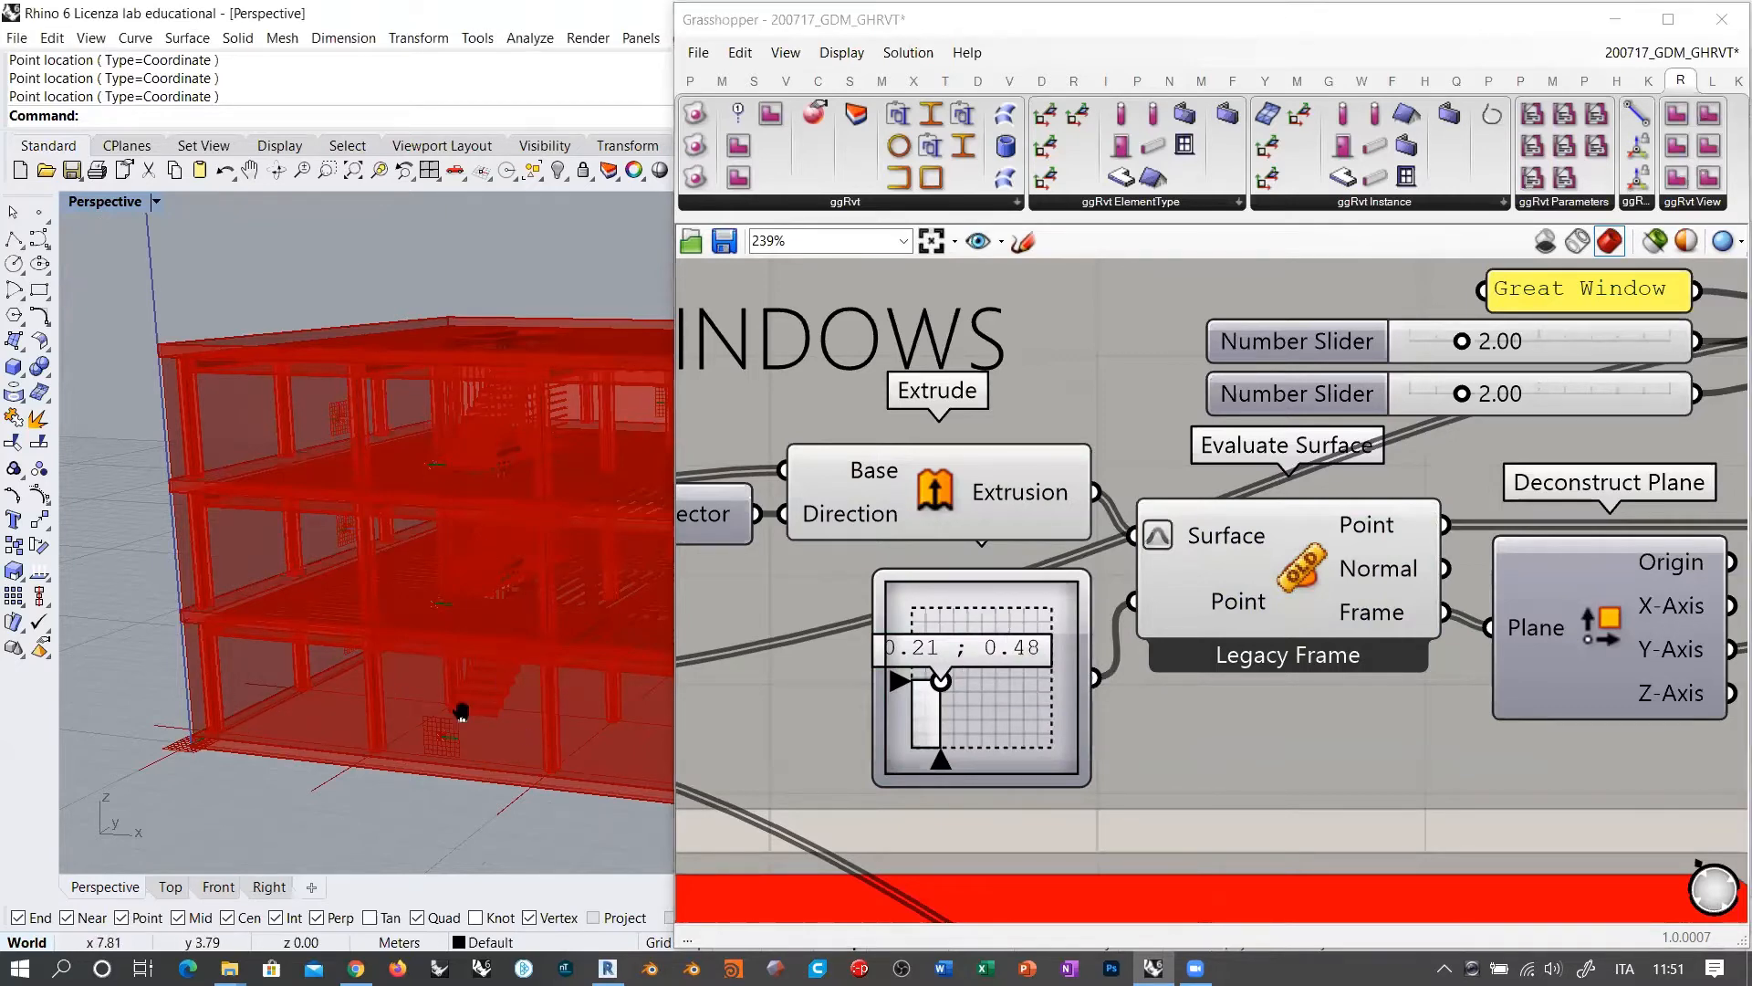
Step: Select the ggRvt Window component and compare its outlines on the facade with the Evaluate Surface inputs
right_click_drag(457, 712, 361, 645)
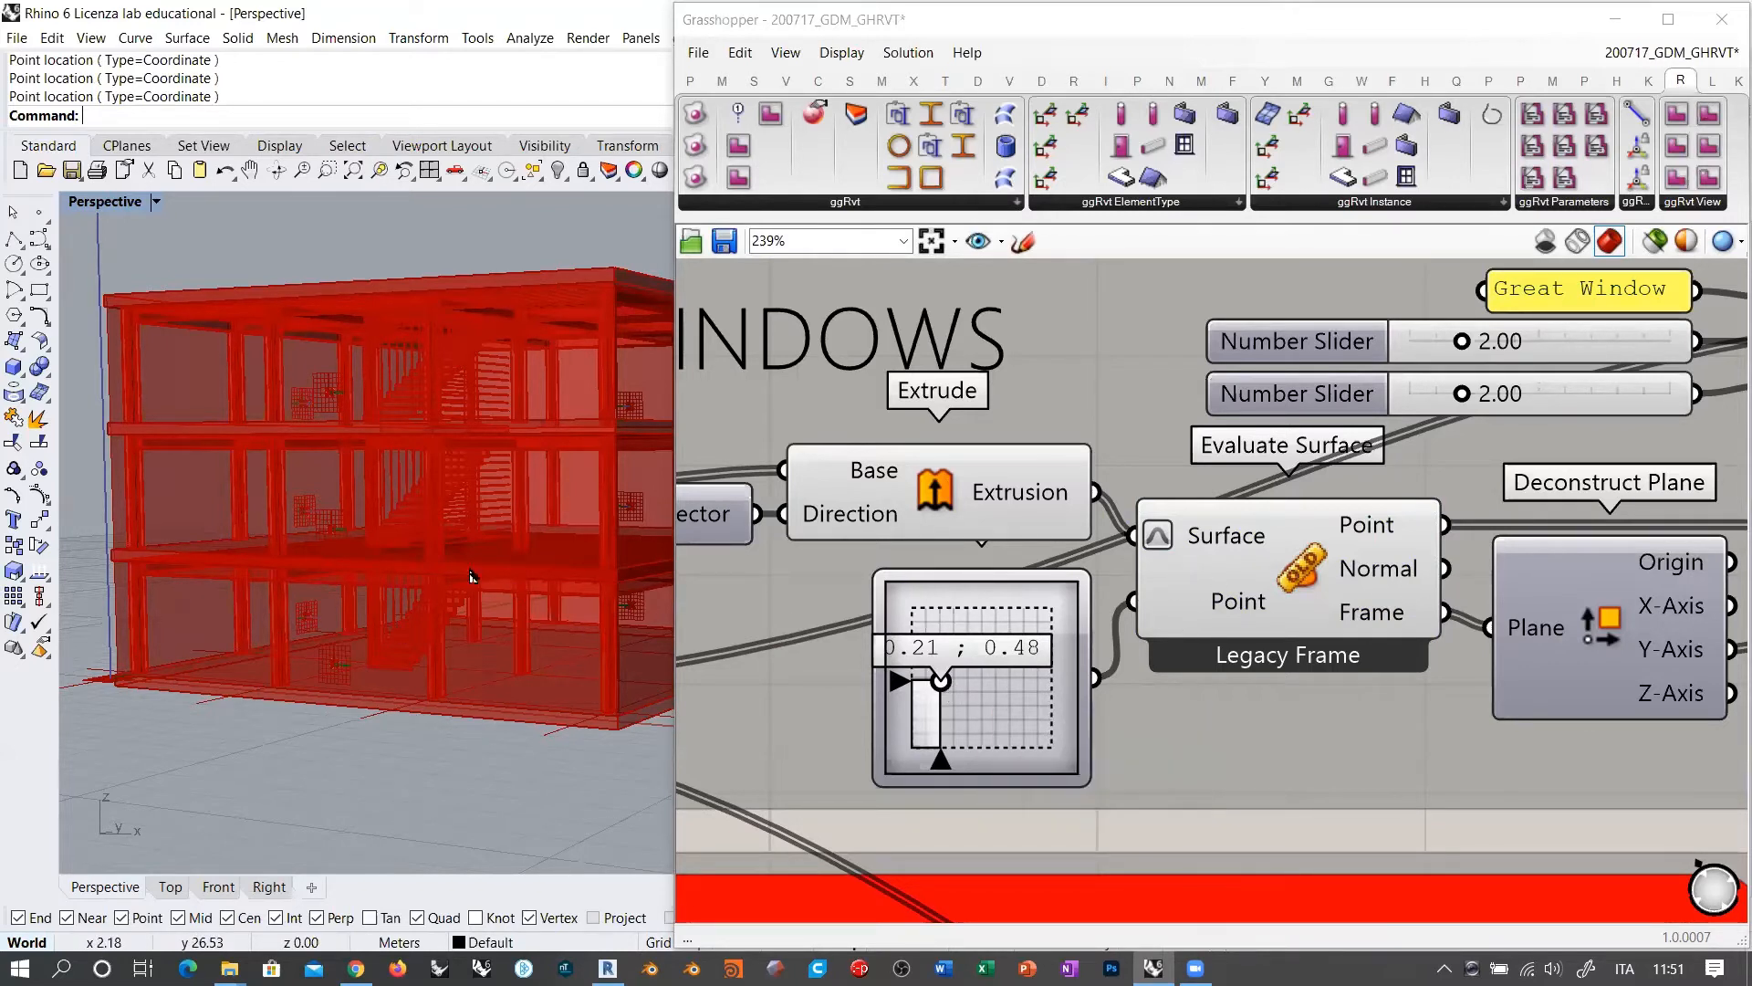
scroll(360, 551, "up", 1)
scroll(387, 563, "down", 5)
right_click_drag(387, 563, 416, 621)
right_click_drag(1557, 497, 1176, 558)
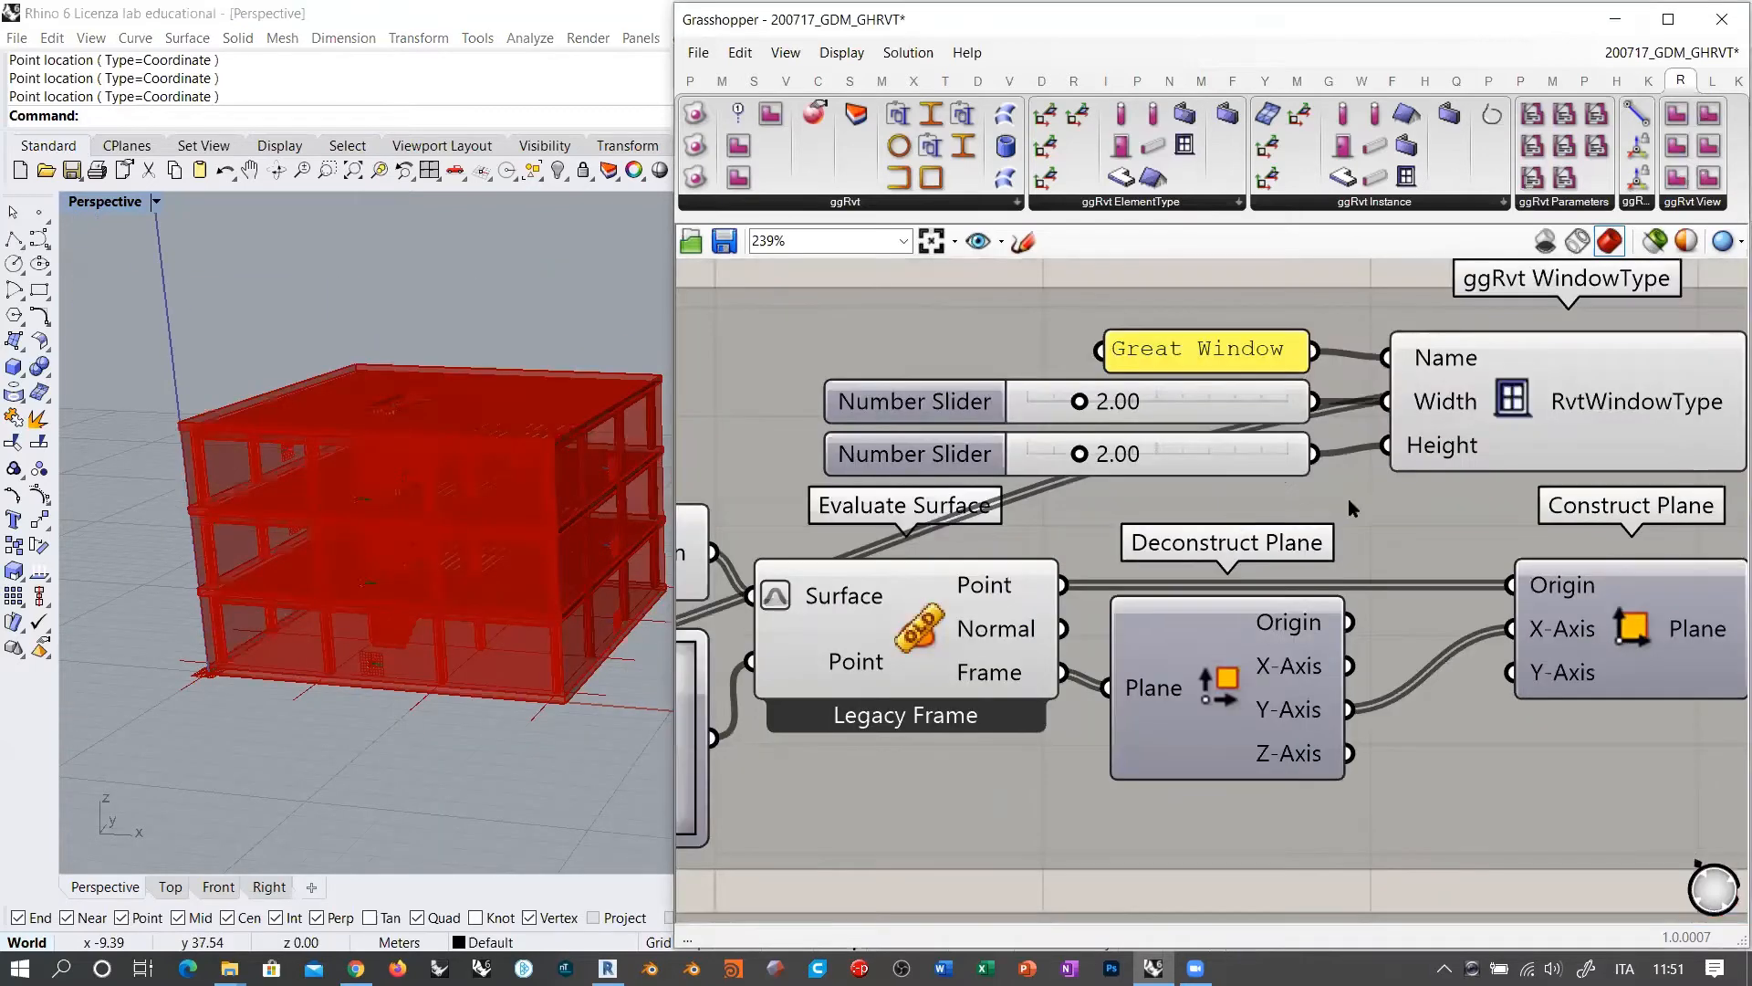
scroll(1350, 505, "down", 3)
scroll(449, 584, "up", 5)
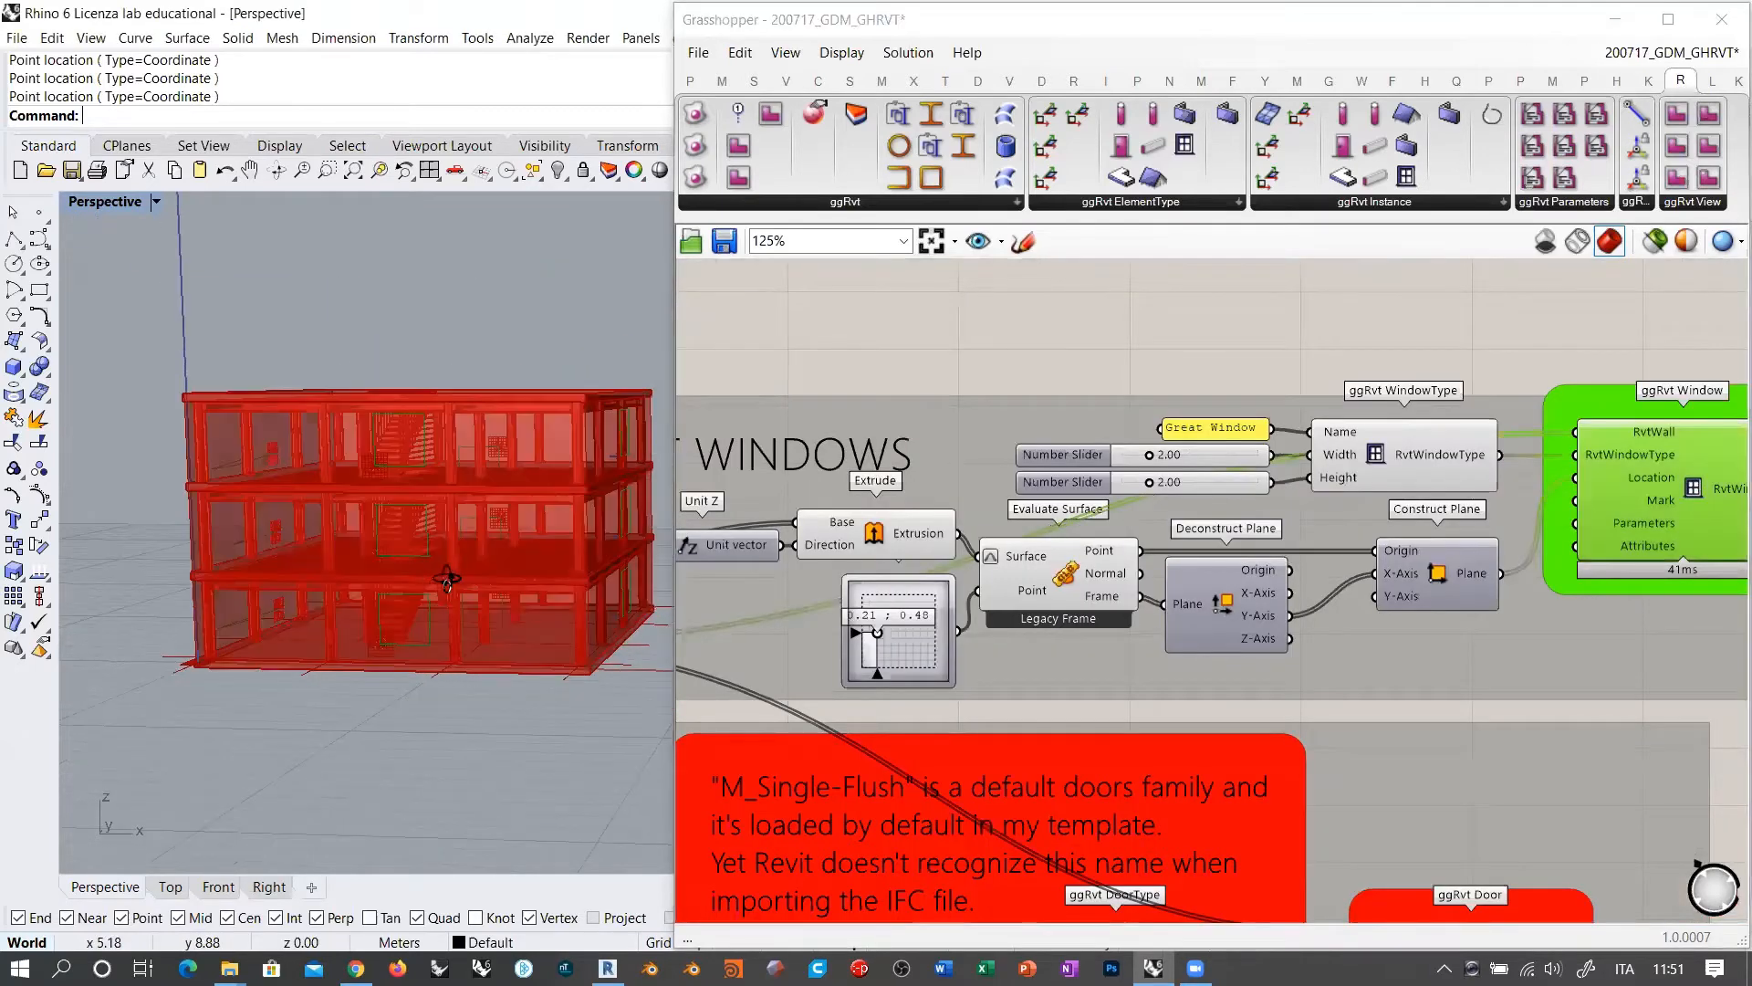
scroll(890, 641, "up", 2)
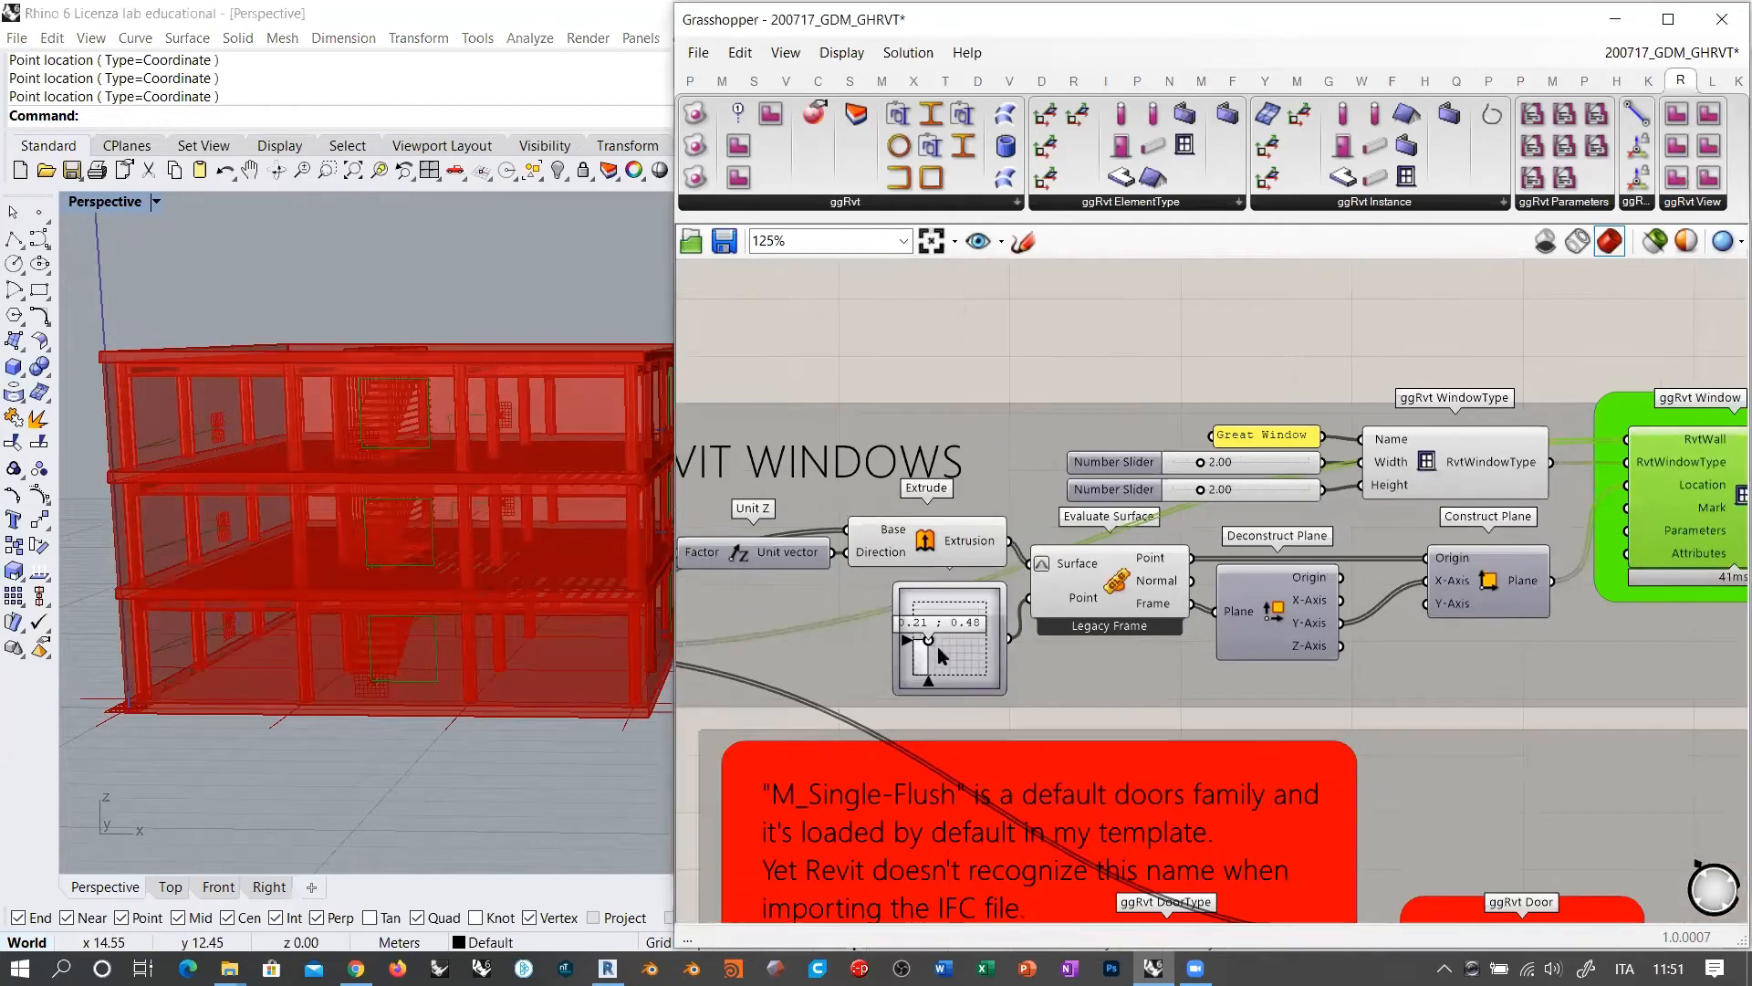
scroll(957, 648, "up", 3)
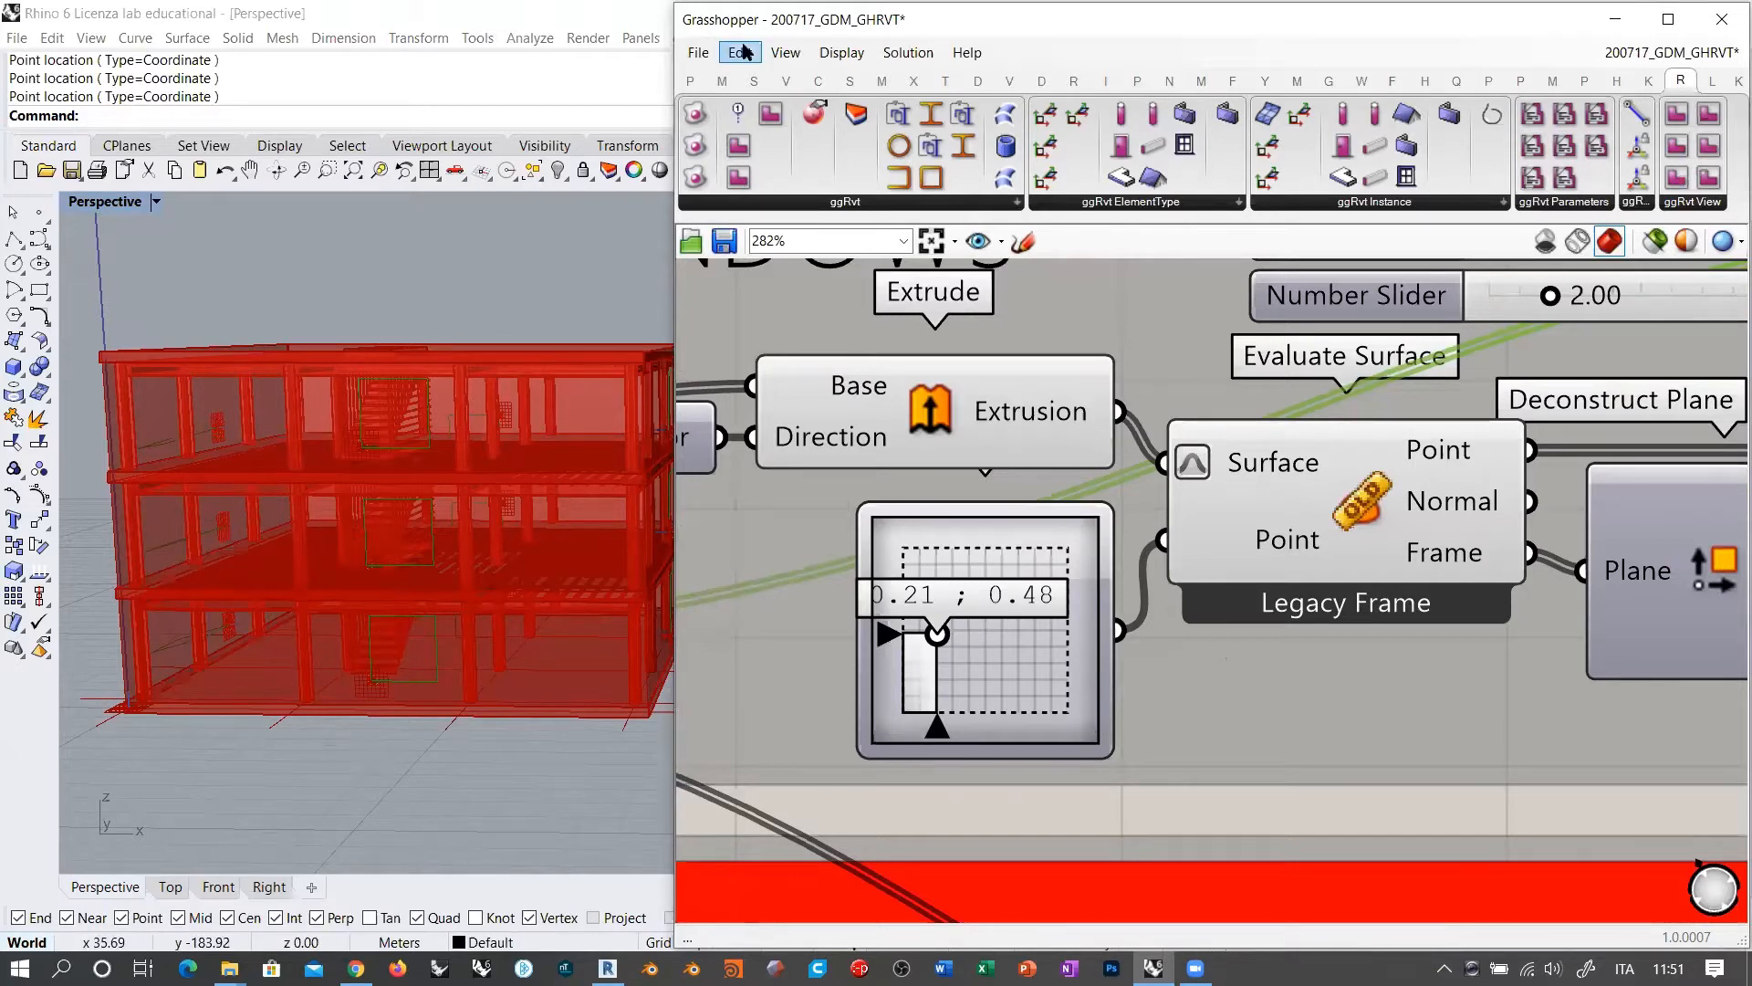
Step: Annotate the facade's base and its U and V directions on screen, and circle the Evaluate Surface component's Point output
mouse_move(125, 709)
left_mouse_down()
mouse_move(624, 712)
mouse_move(625, 593)
mouse_move(606, 564)
left_mouse_up()
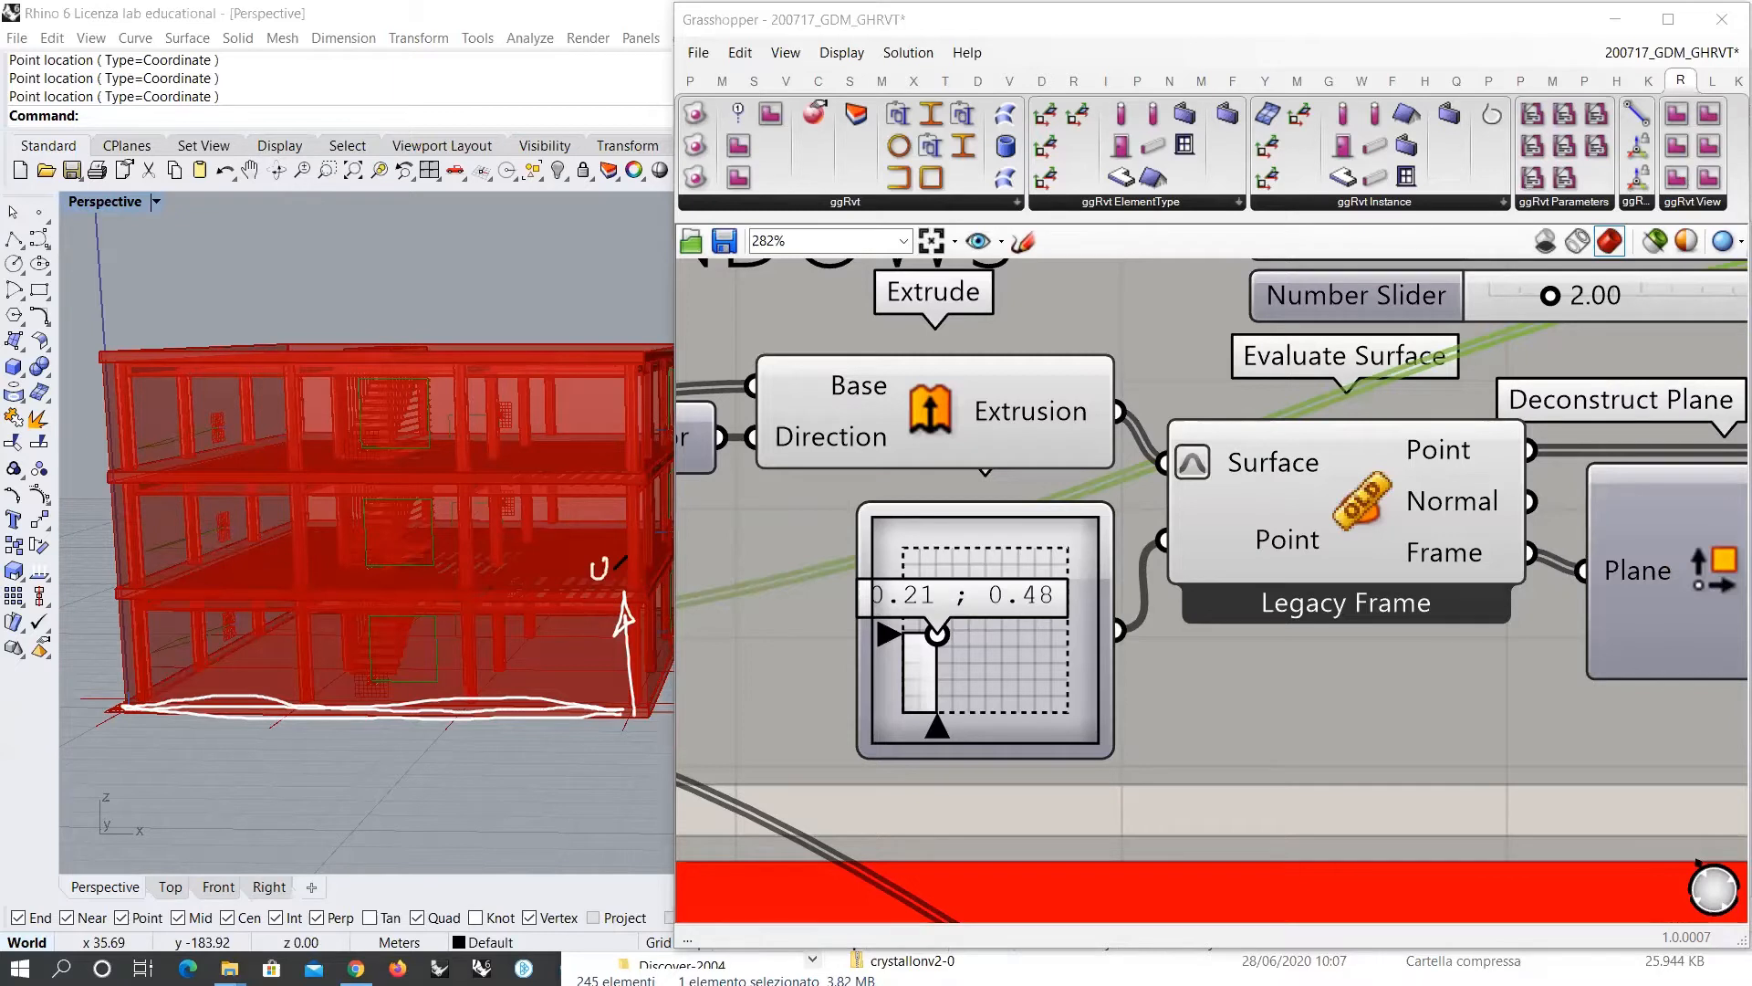
mouse_move(633, 734)
left_mouse_down()
mouse_move(529, 736)
mouse_move(563, 761)
left_mouse_up()
mouse_move(1420, 399)
left_mouse_down()
mouse_move(1314, 388)
mouse_move(1511, 443)
mouse_move(1502, 392)
mouse_move(1410, 480)
mouse_move(1452, 418)
left_mouse_up()
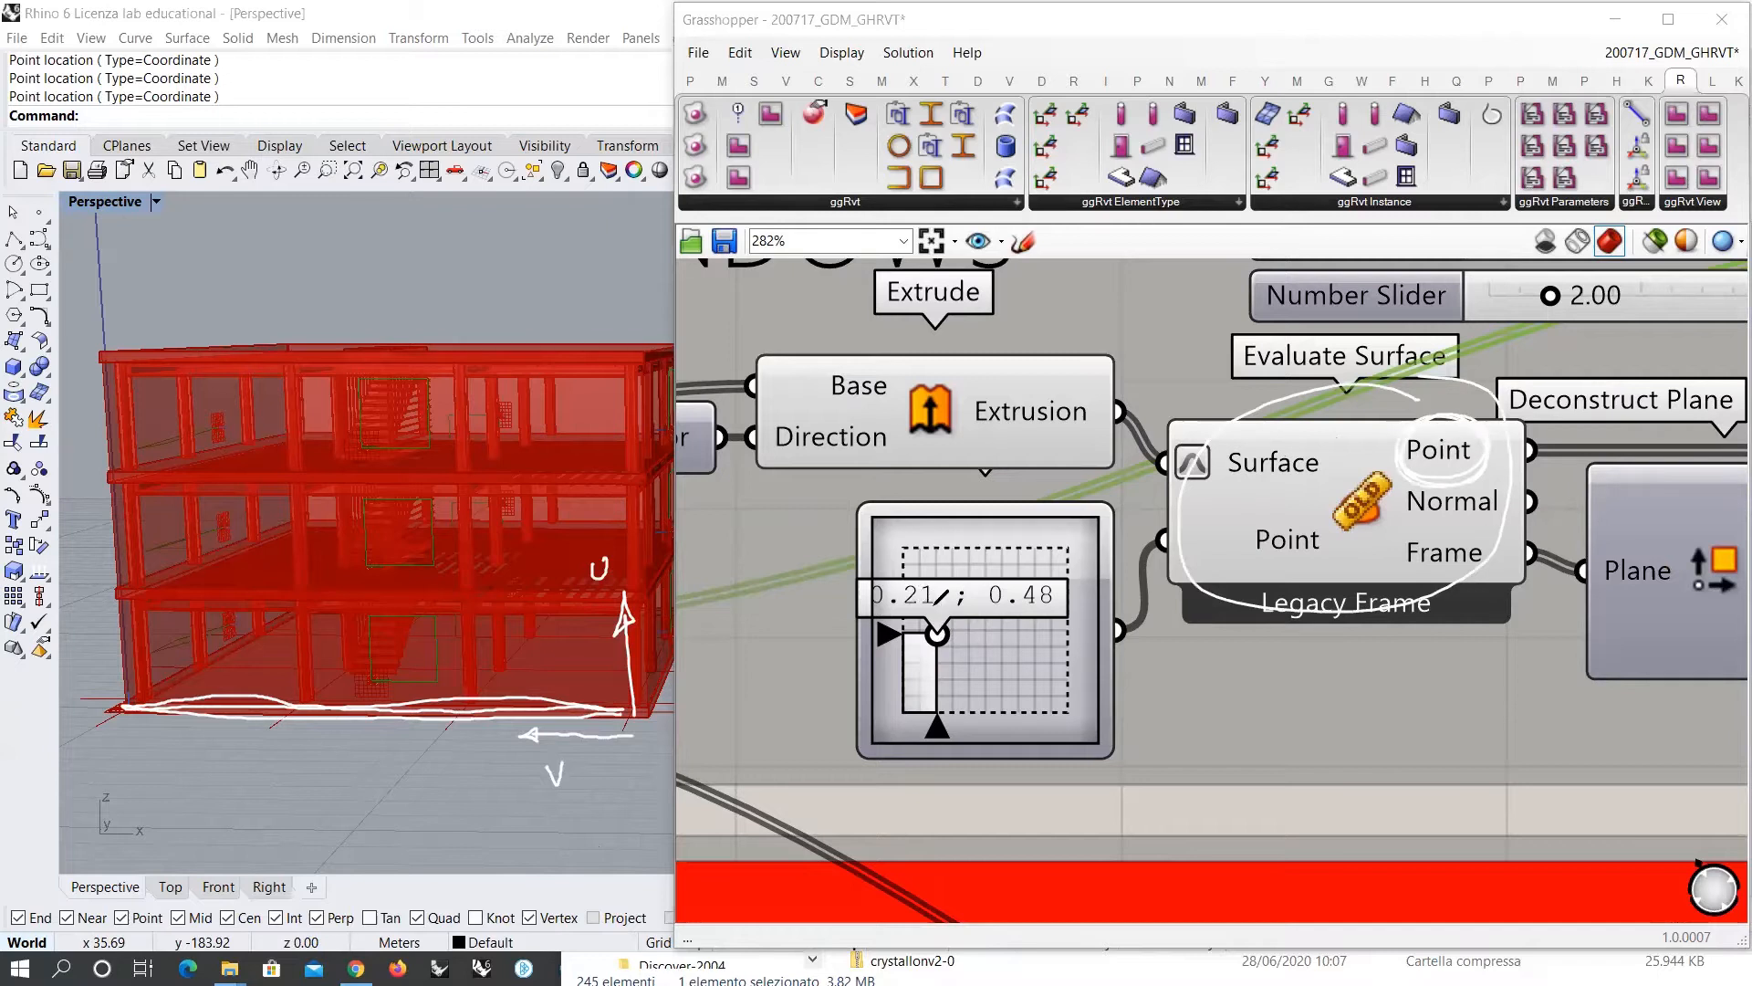
Step: Mark the ground-floor height and window position on the facade, circle the slider's 0.21 and 0.48 coordinates, and clear all annotations
left_click_drag(636, 714, 649, 609)
left_click_drag(603, 707, 649, 705)
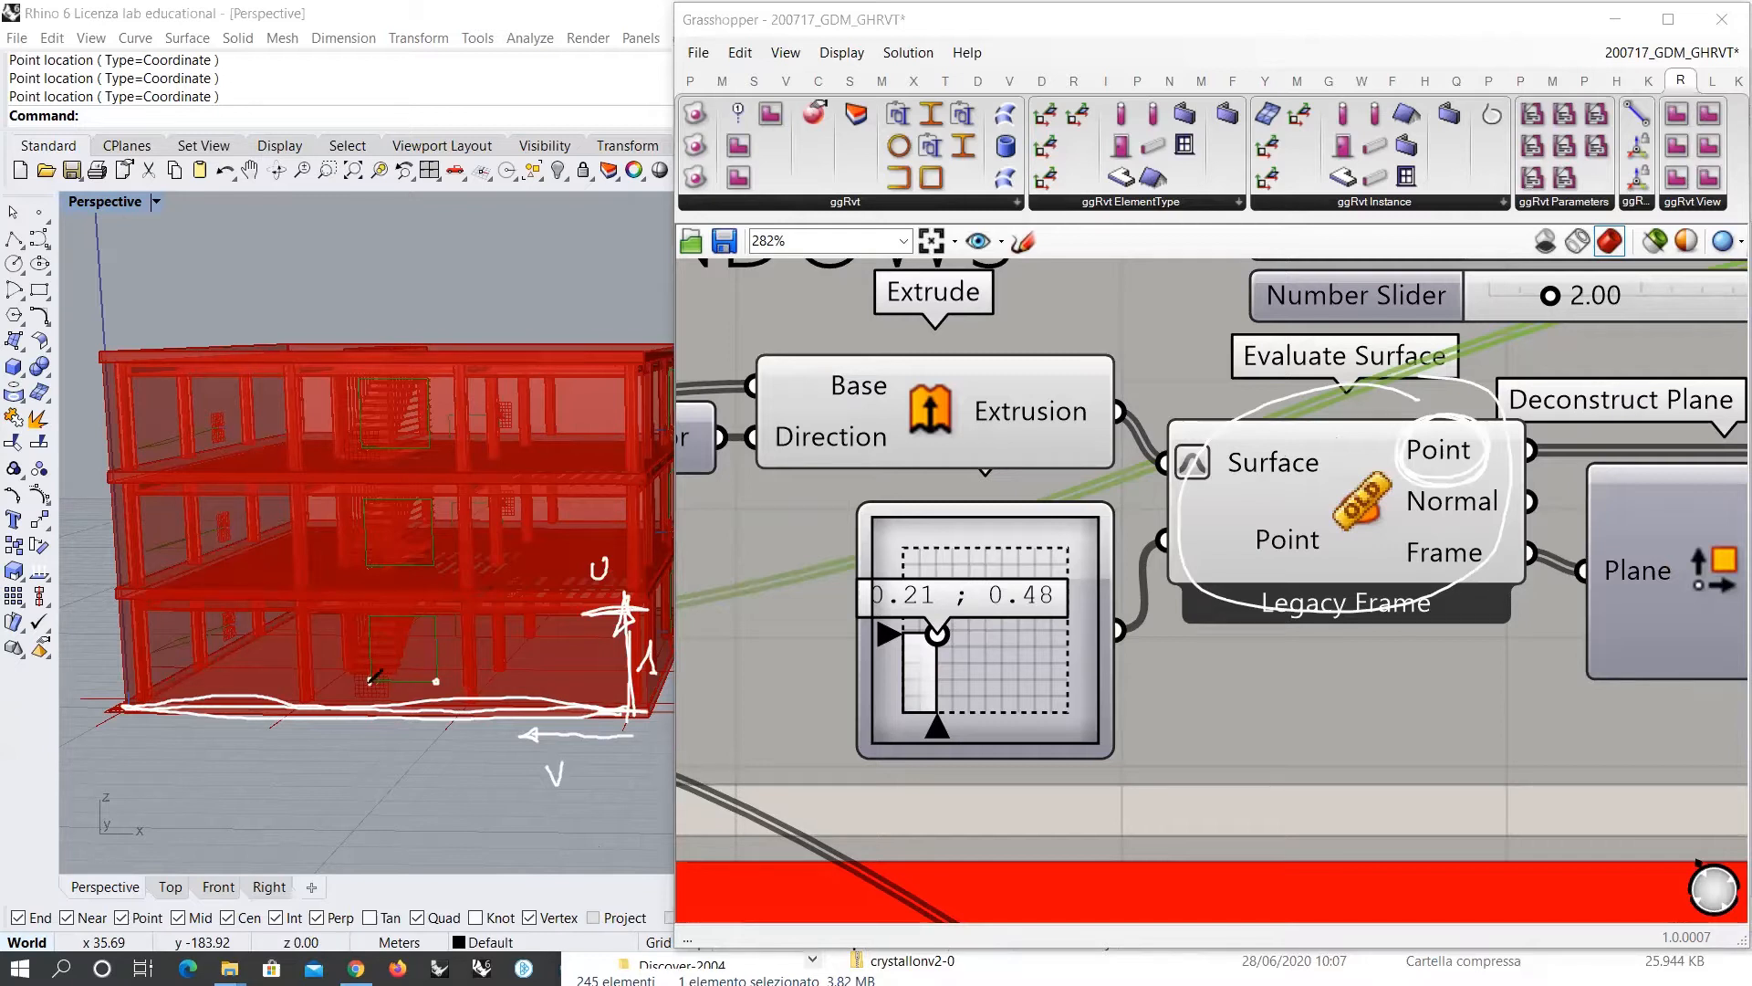
left_click_drag(382, 682, 362, 683)
left_click_drag(370, 595, 370, 701)
left_click_drag(1030, 573, 1045, 575)
left_click_drag(378, 321, 406, 780)
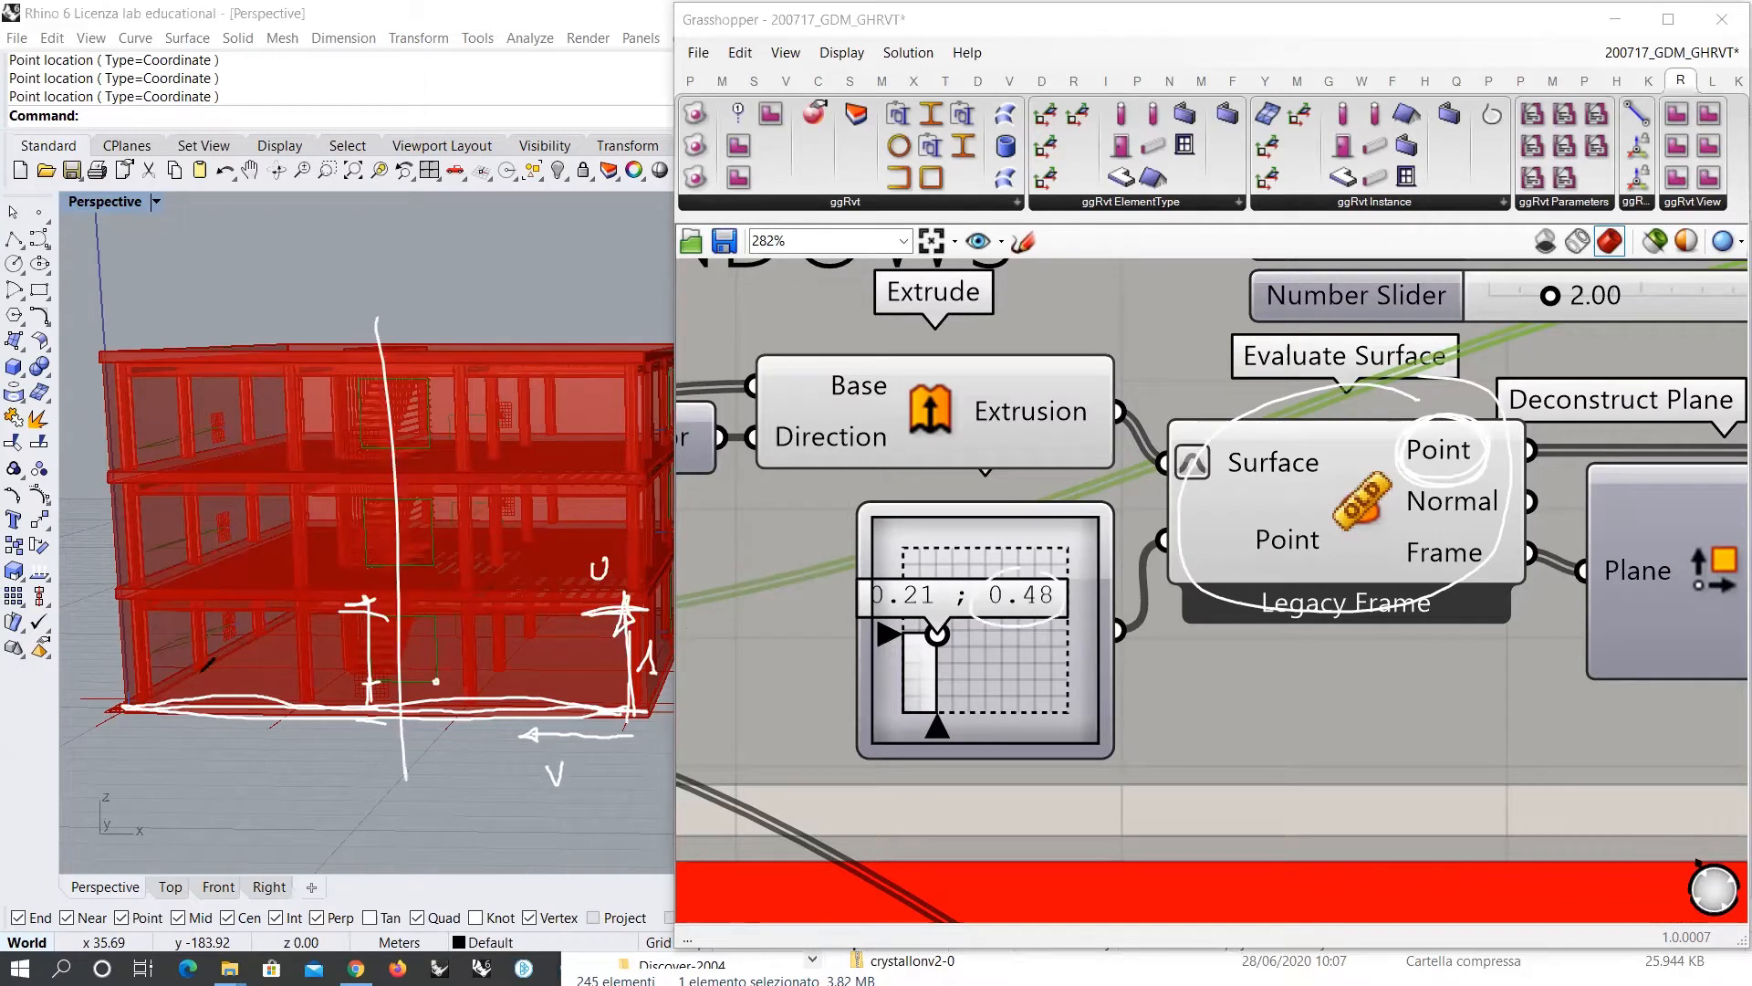
left_click_drag(191, 669, 633, 678)
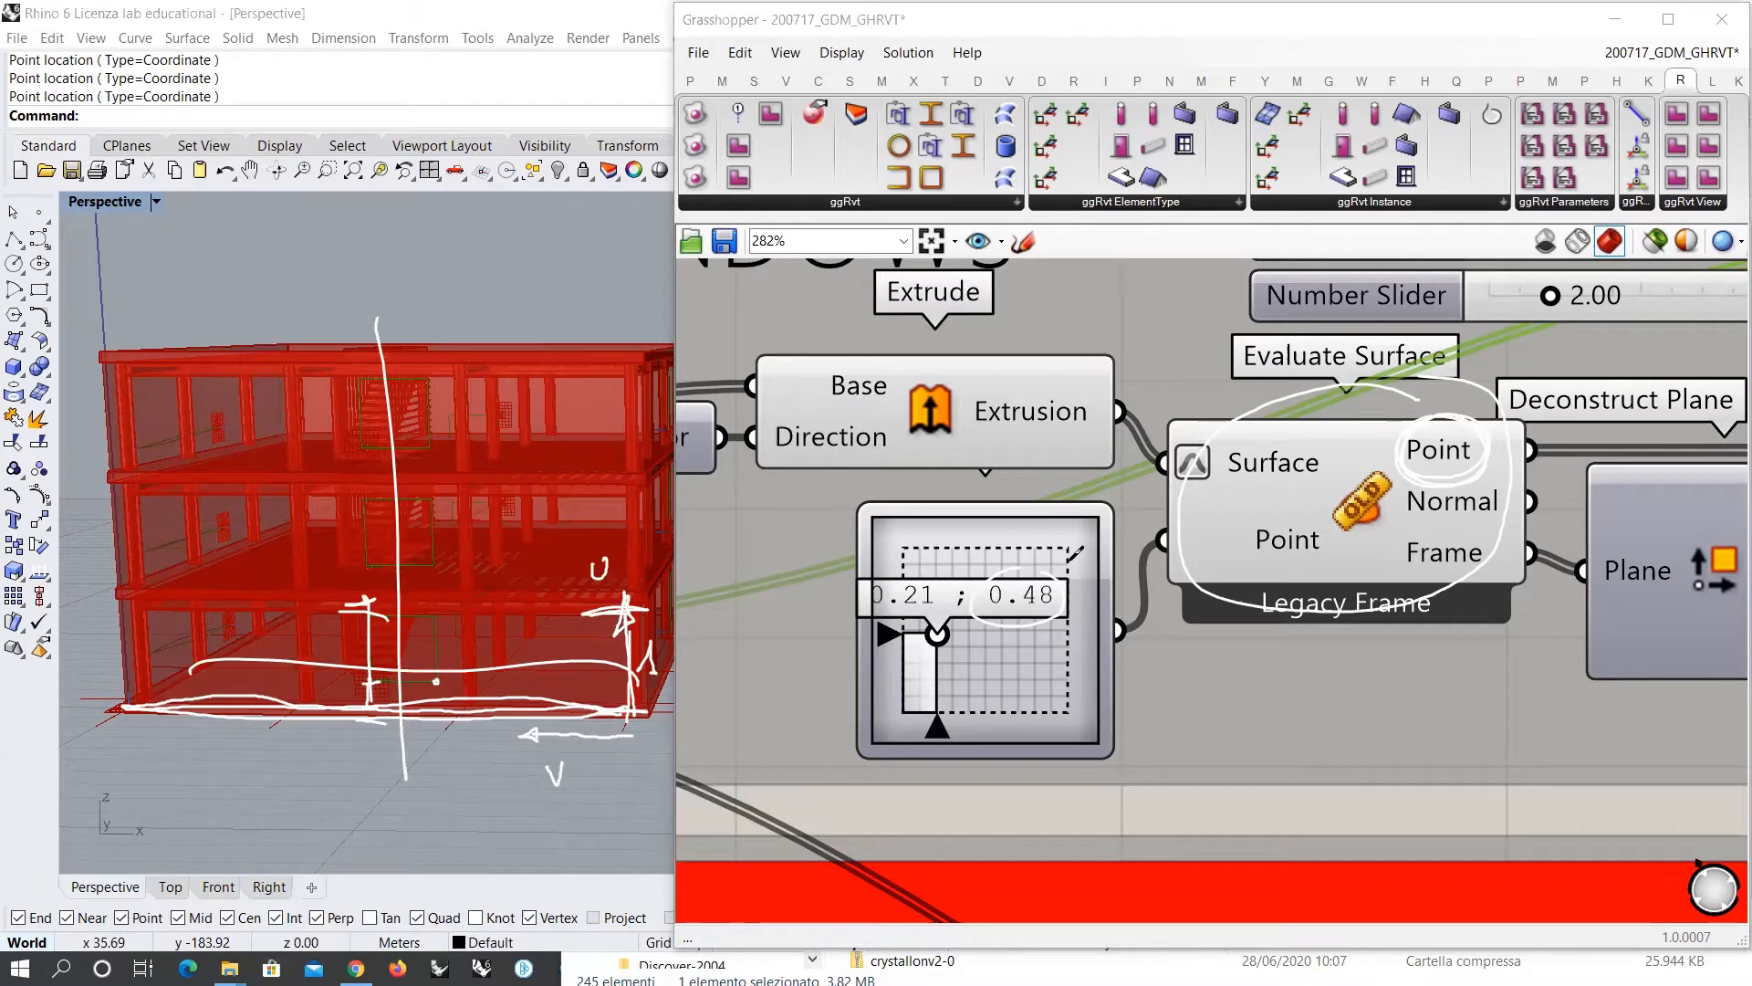
left_click_drag(1076, 553, 1081, 598)
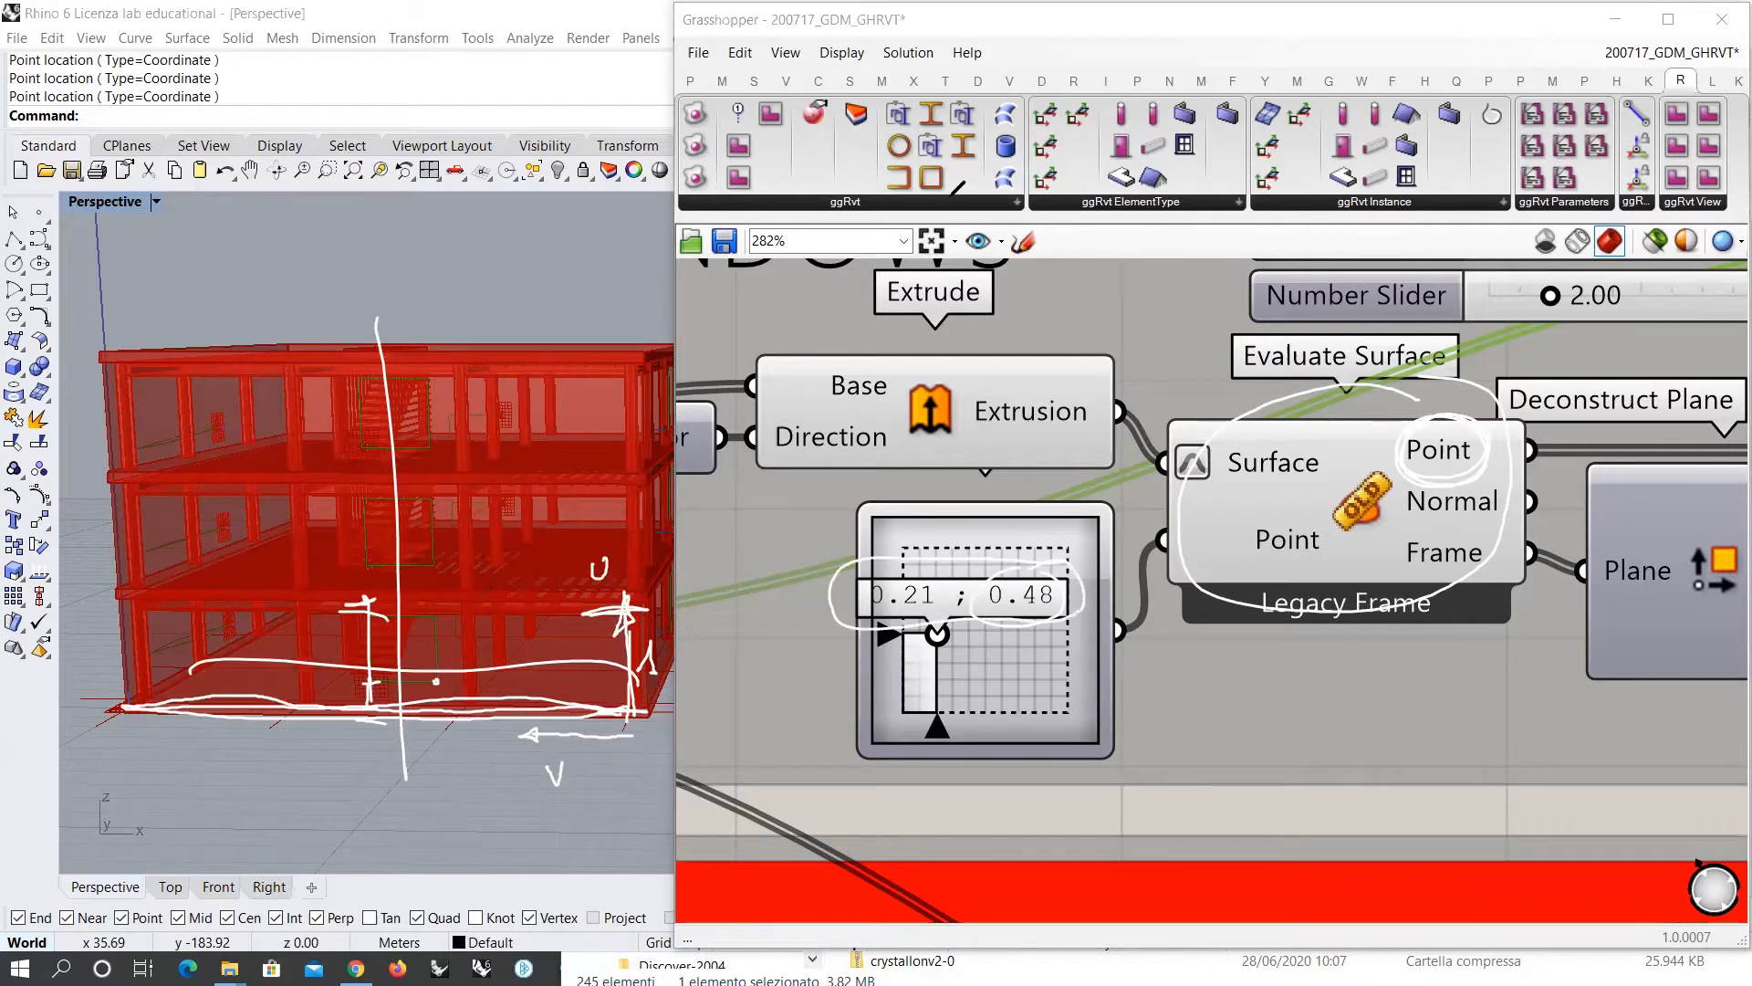
key("Escape")
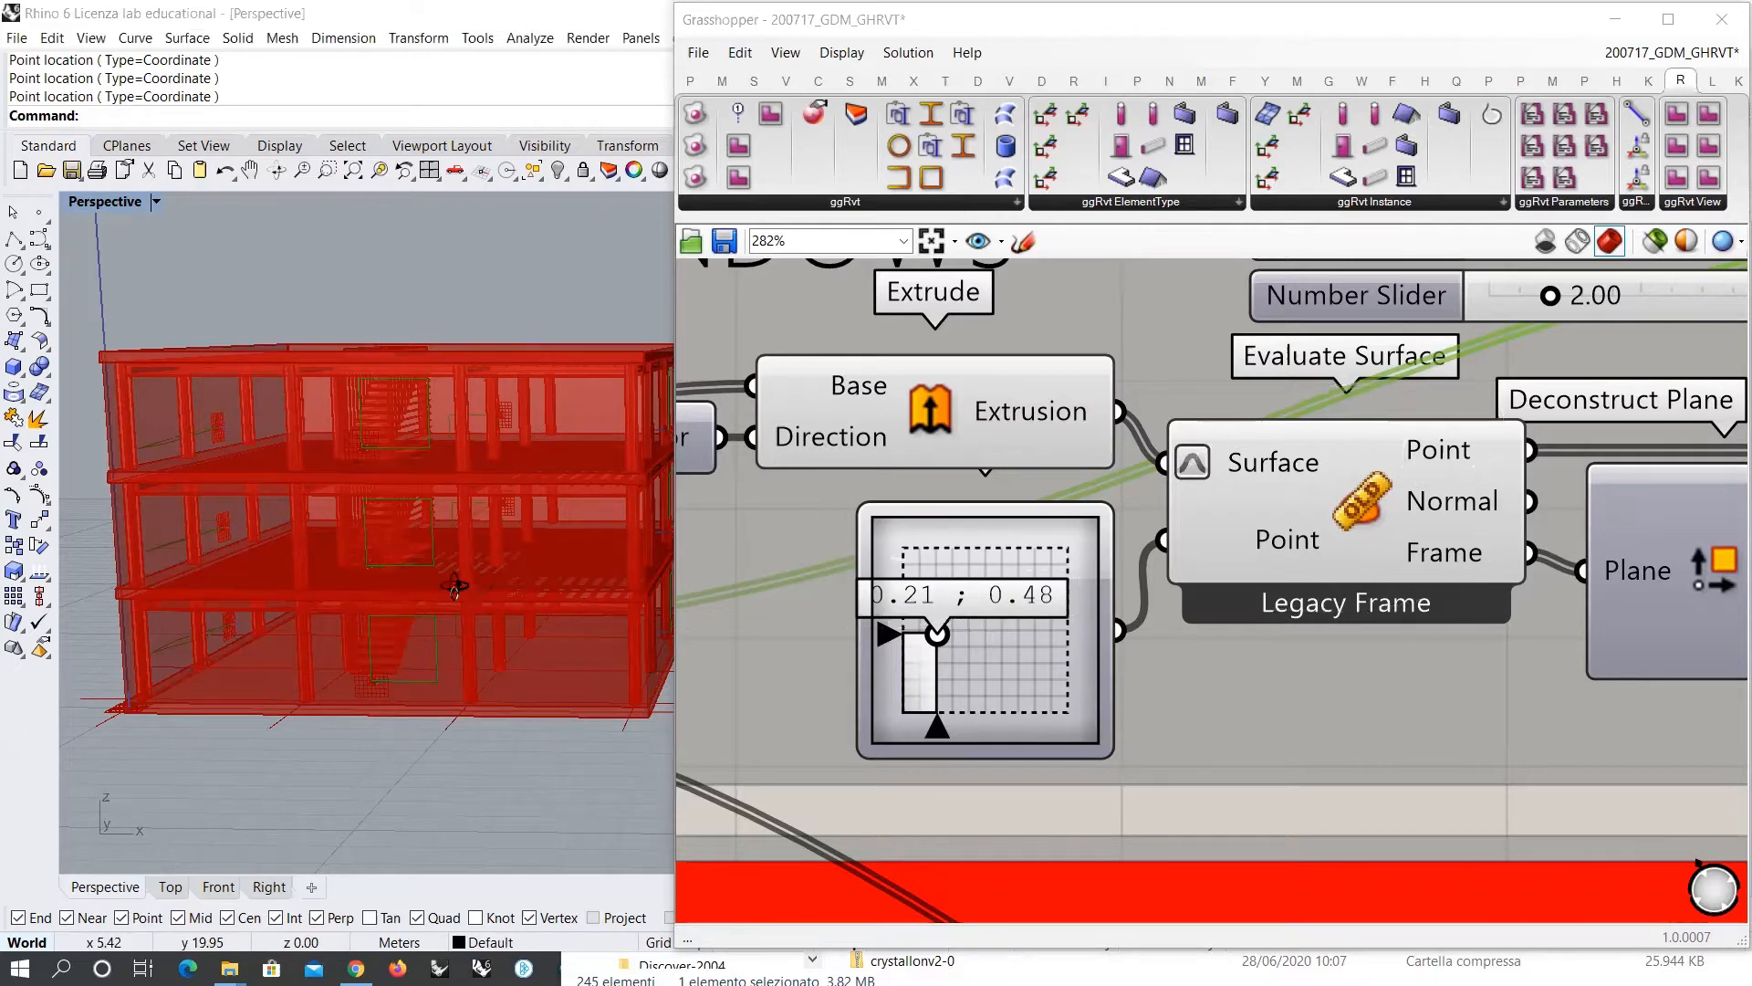
Step: Examine the window outlines on all sides of the building in the Perspective view
right_click_drag(450, 579, 402, 626)
right_click_drag(227, 622, 489, 551)
right_click_drag(679, 497, 132, 622)
scroll(419, 612, "up", 8)
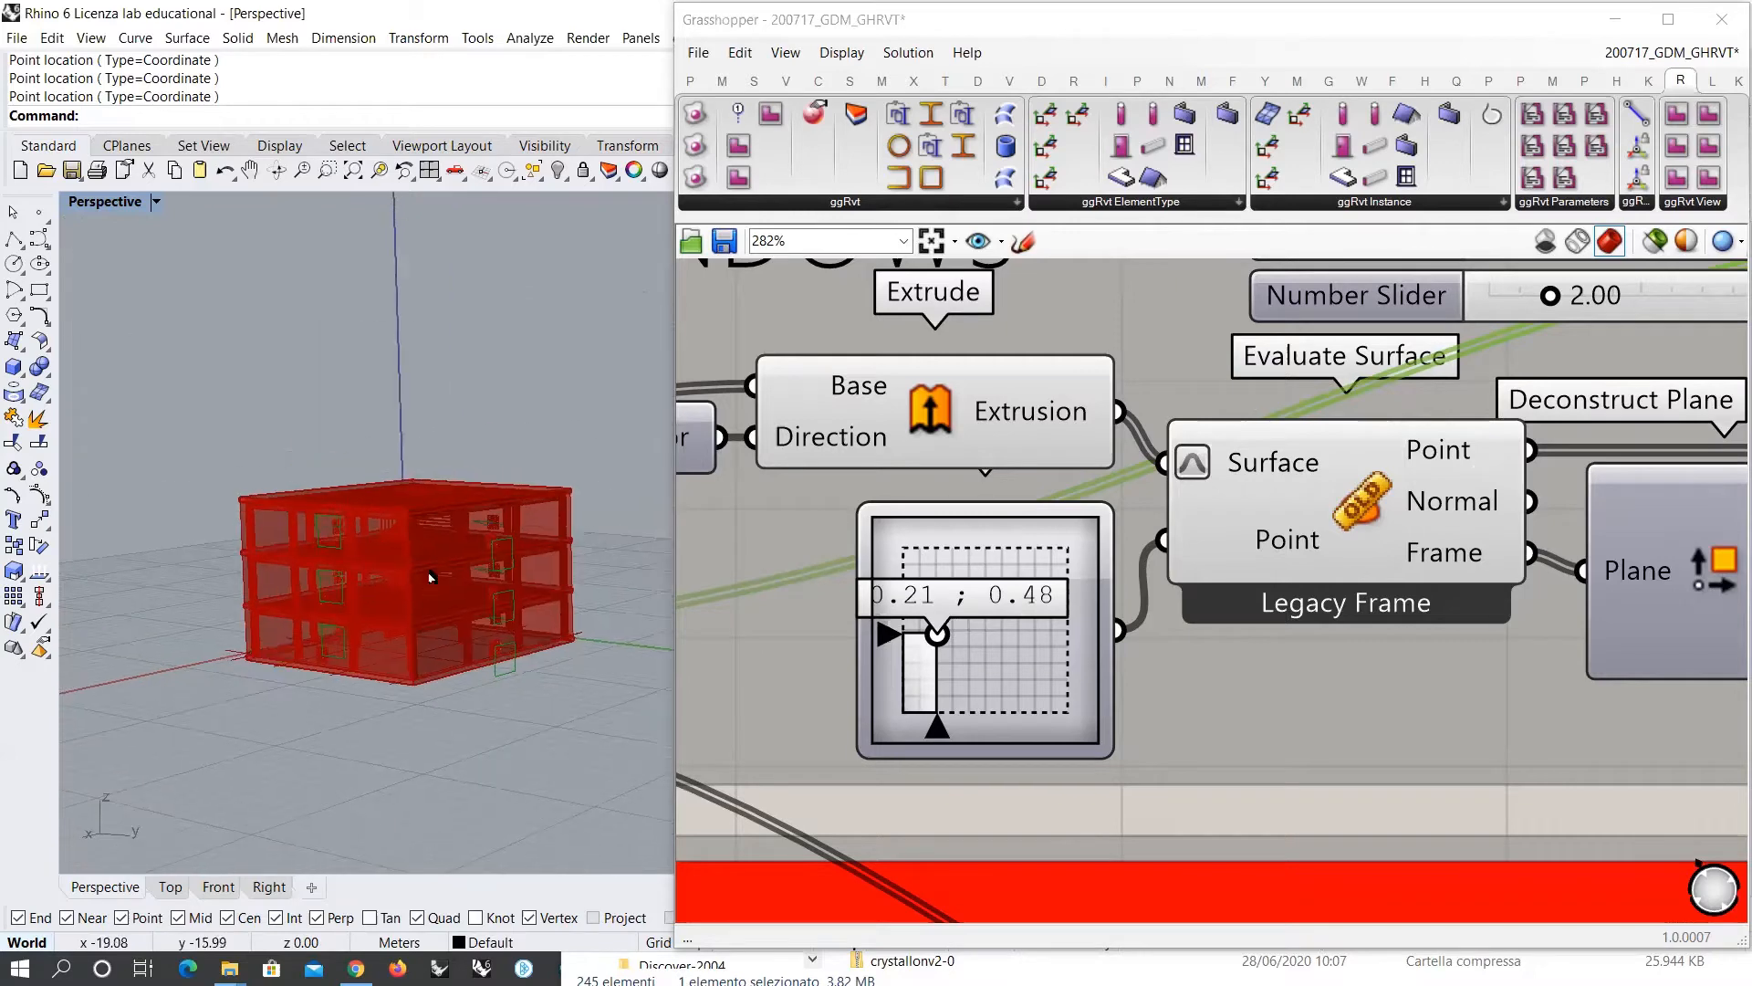
right_click_drag(418, 616, 376, 637)
scroll(389, 636, "down", 4)
right_click_drag(376, 637, 313, 672, "shift")
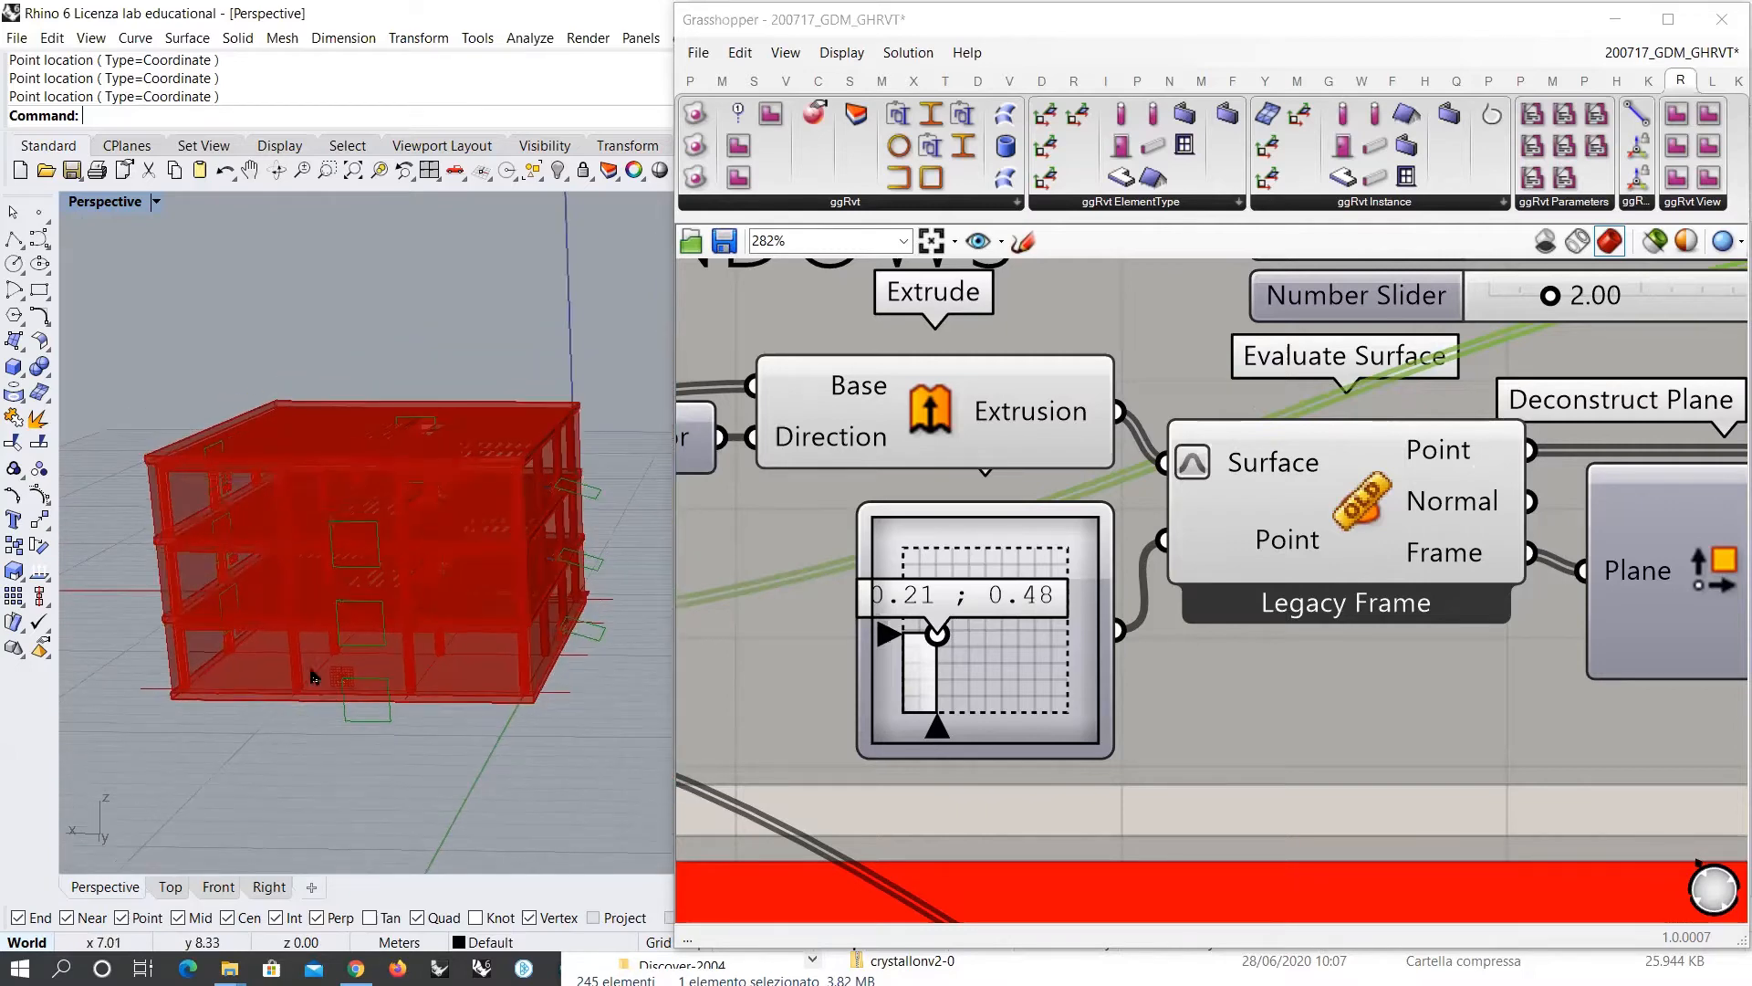
scroll(411, 575, "up", 1)
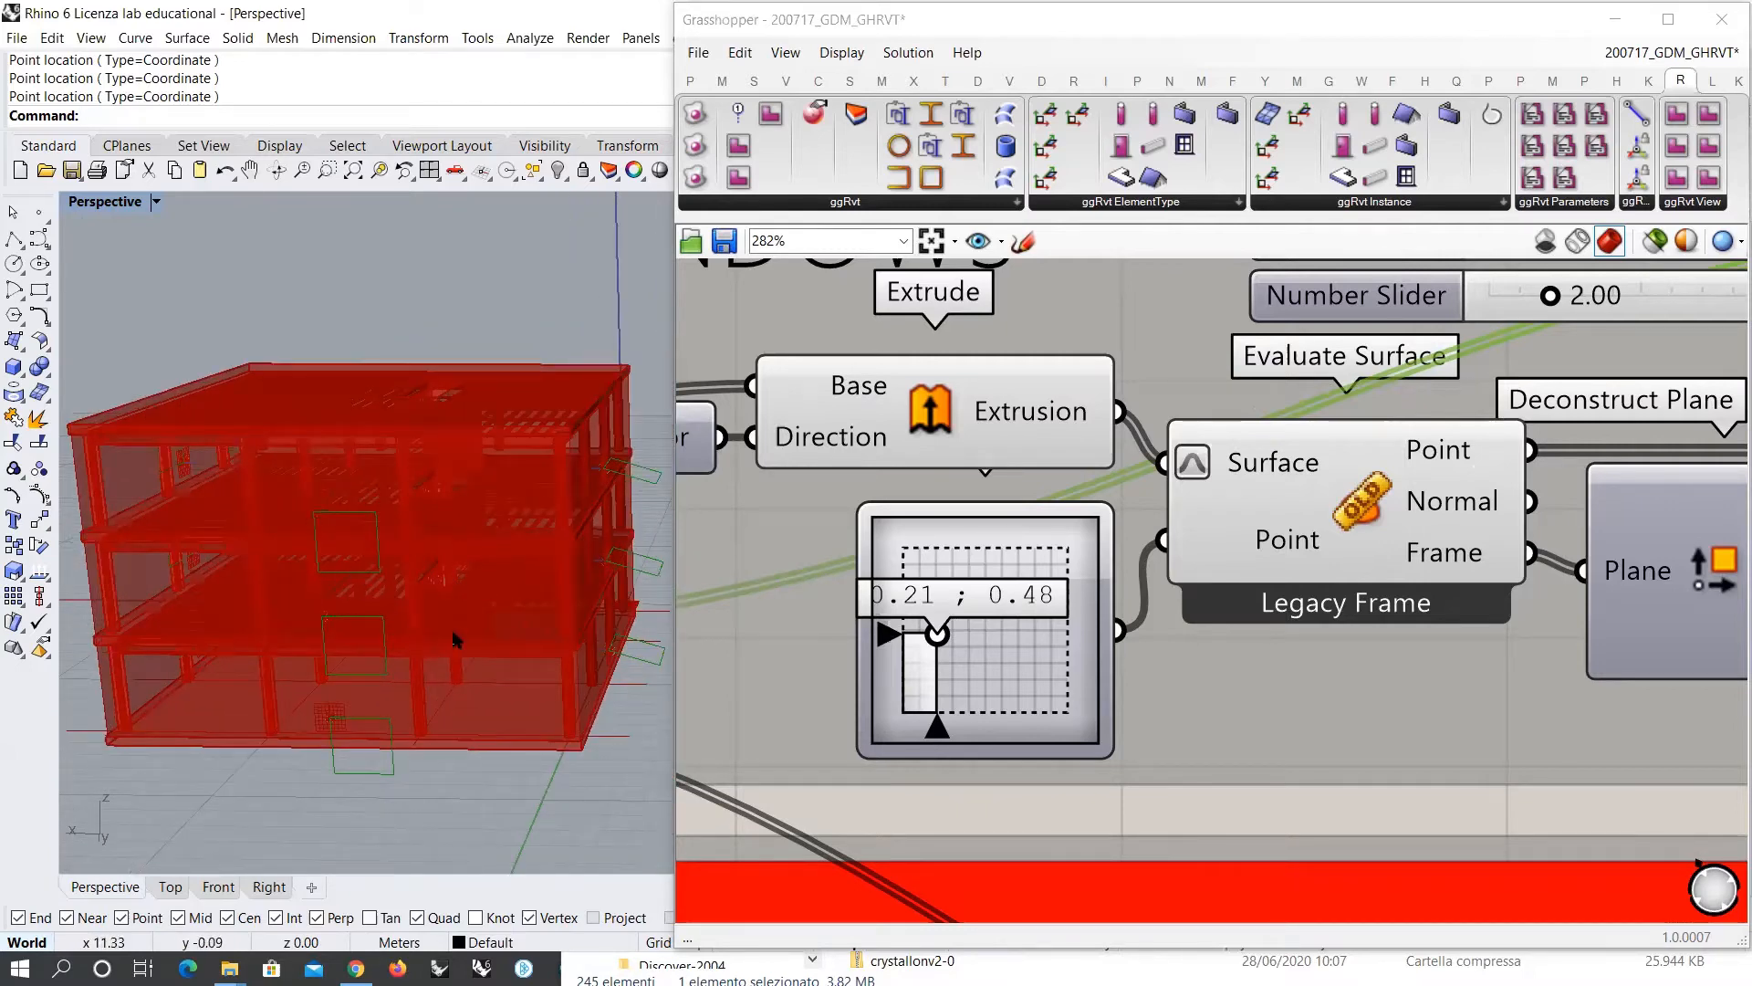
right_click_drag(456, 638, 238, 638)
scroll(417, 610, "down", 2)
mouse_move(419, 610)
right_mouse_down()
mouse_move(510, 554)
mouse_move(530, 626)
mouse_move(512, 651)
mouse_move(463, 615)
mouse_move(465, 634)
mouse_move(403, 638)
mouse_move(429, 624)
right_mouse_up()
Step: Select the ggRvt Window and ggRvt Wall components in turn to inspect the walls and their window openings up close
scroll(1022, 420, "down", 5)
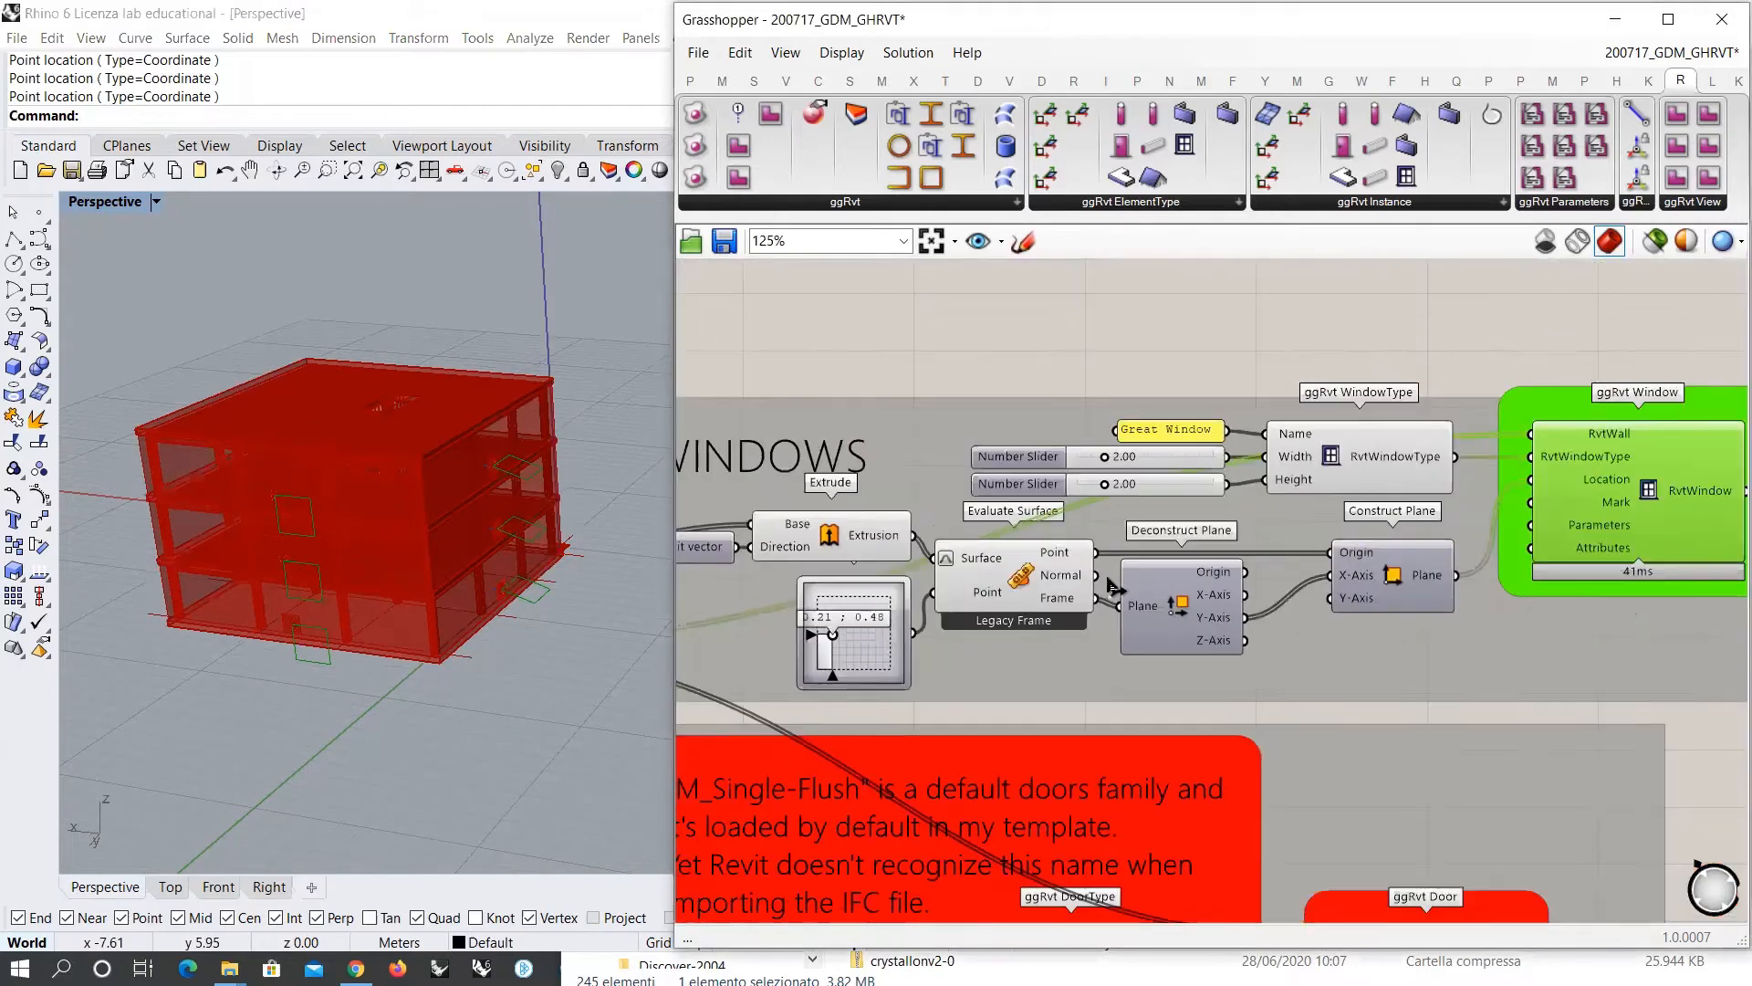
left_click(1648, 484)
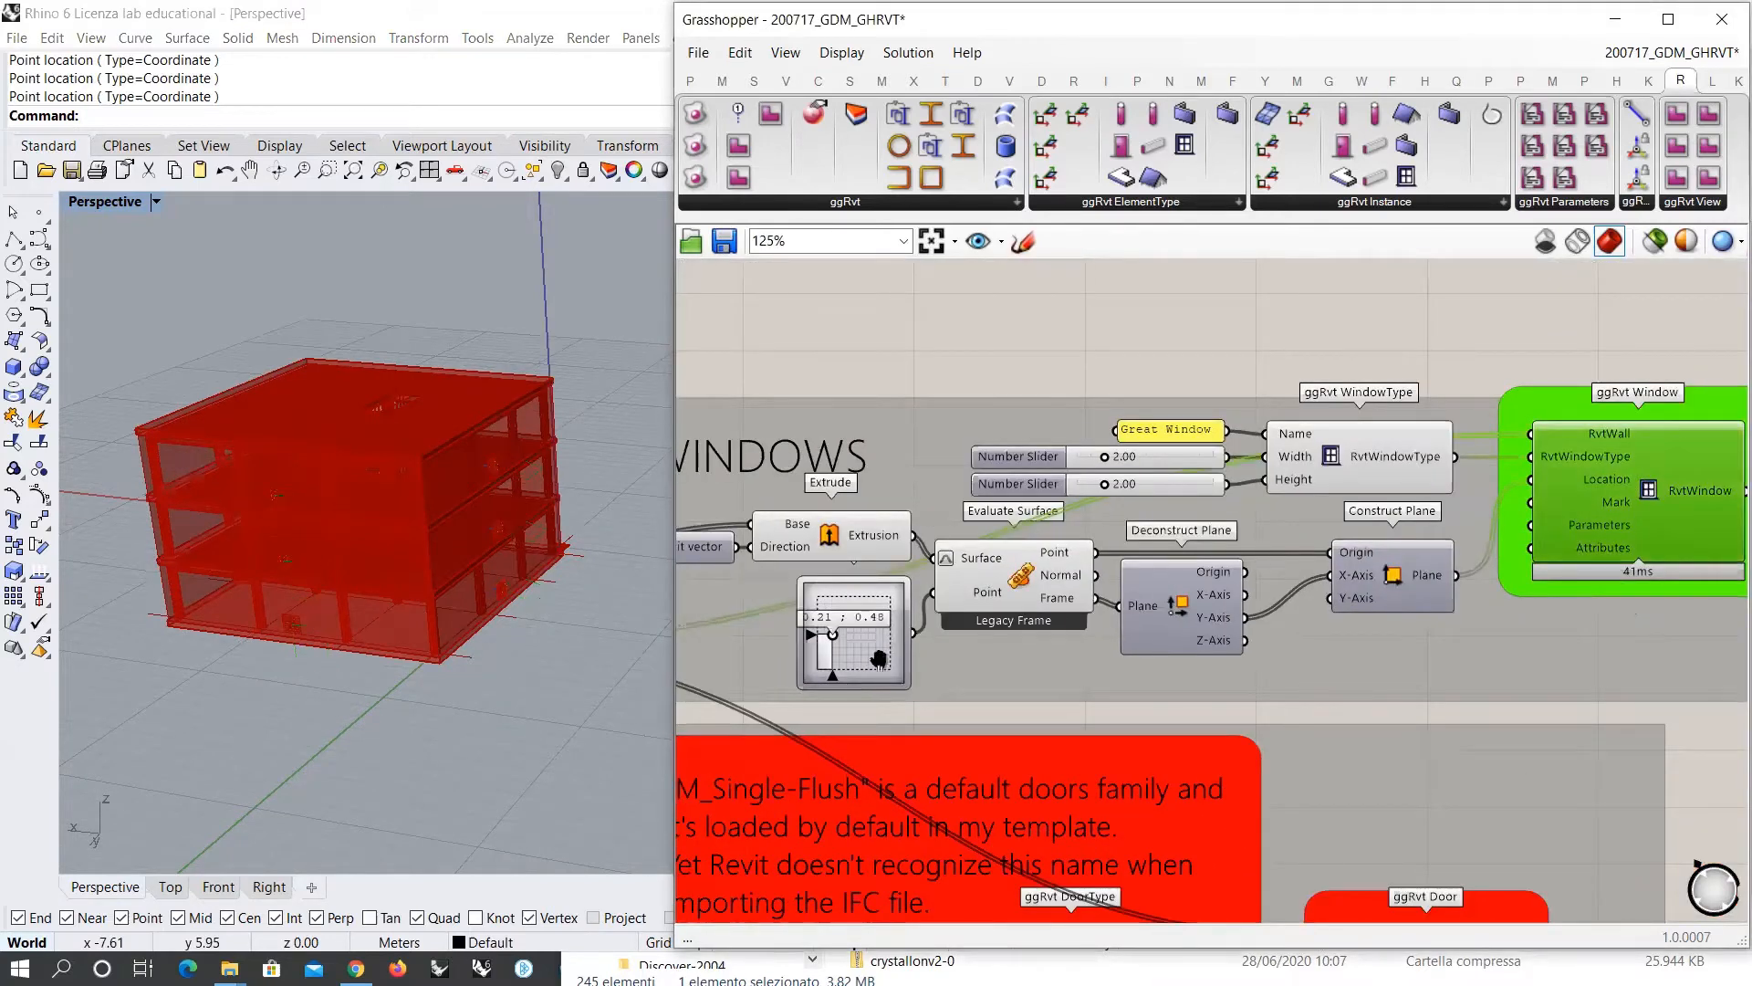
right_click_drag(878, 659, 1409, 598)
left_click(885, 585)
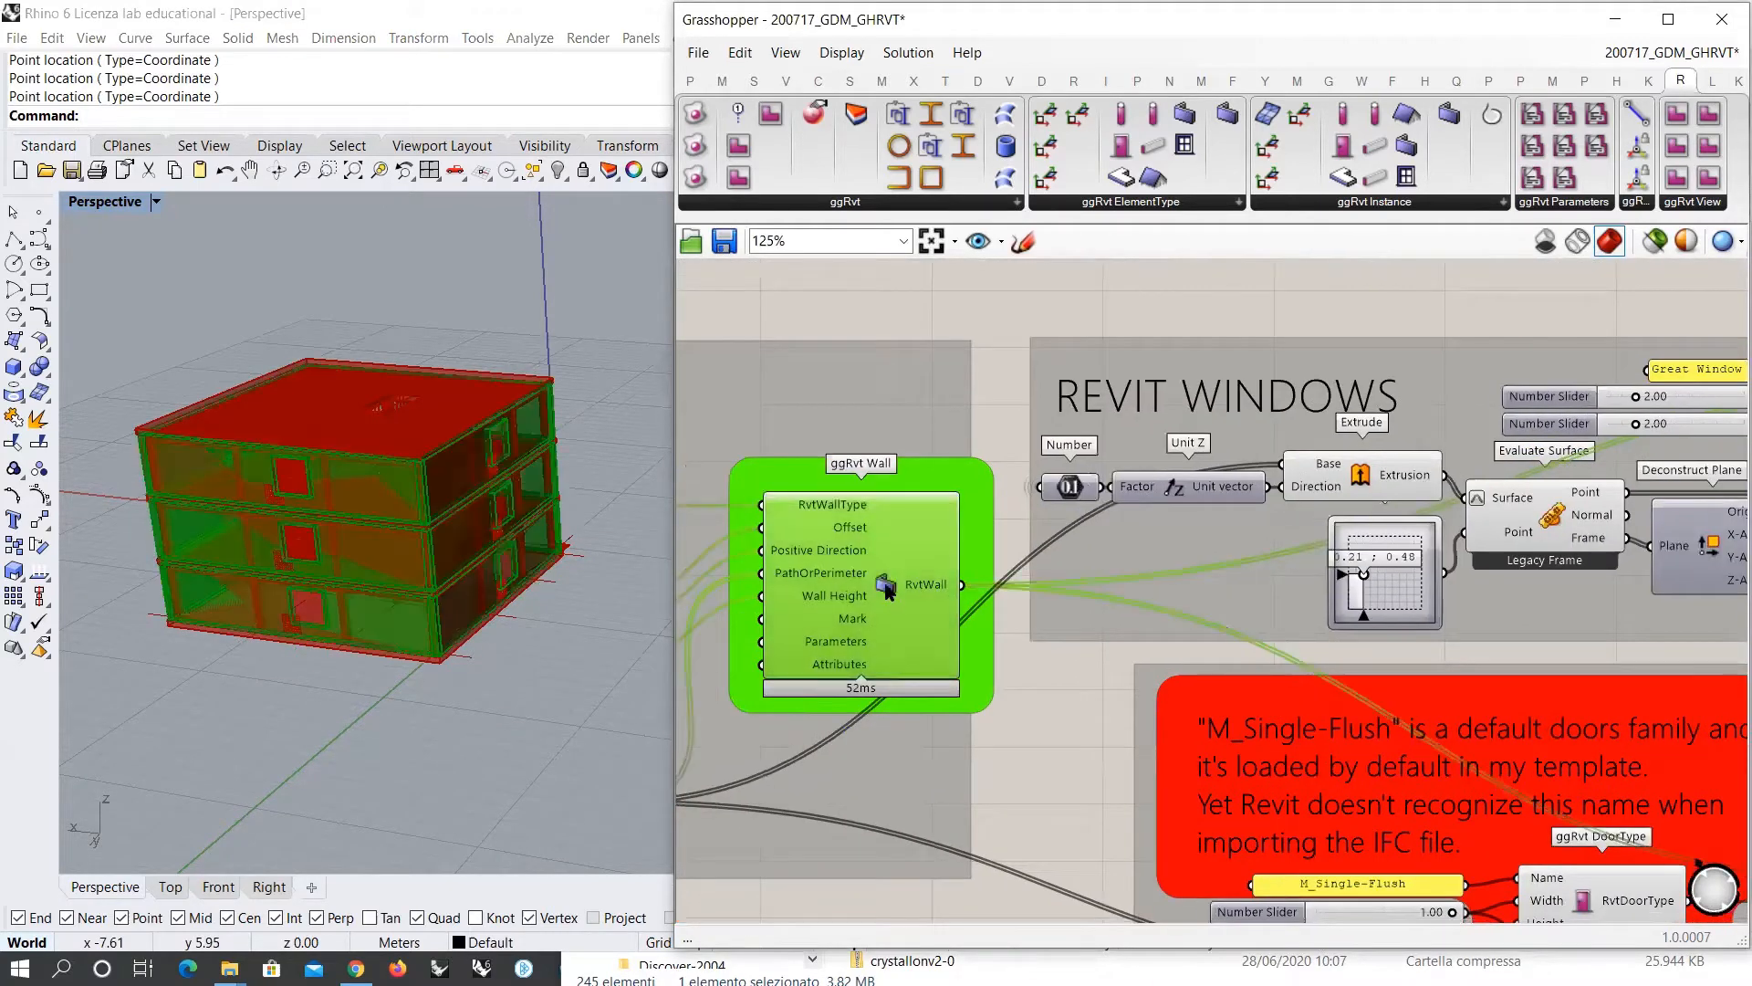
right_click_drag(476, 546, 436, 493)
scroll(509, 649, "up", 3)
right_click_drag(509, 649, 437, 648)
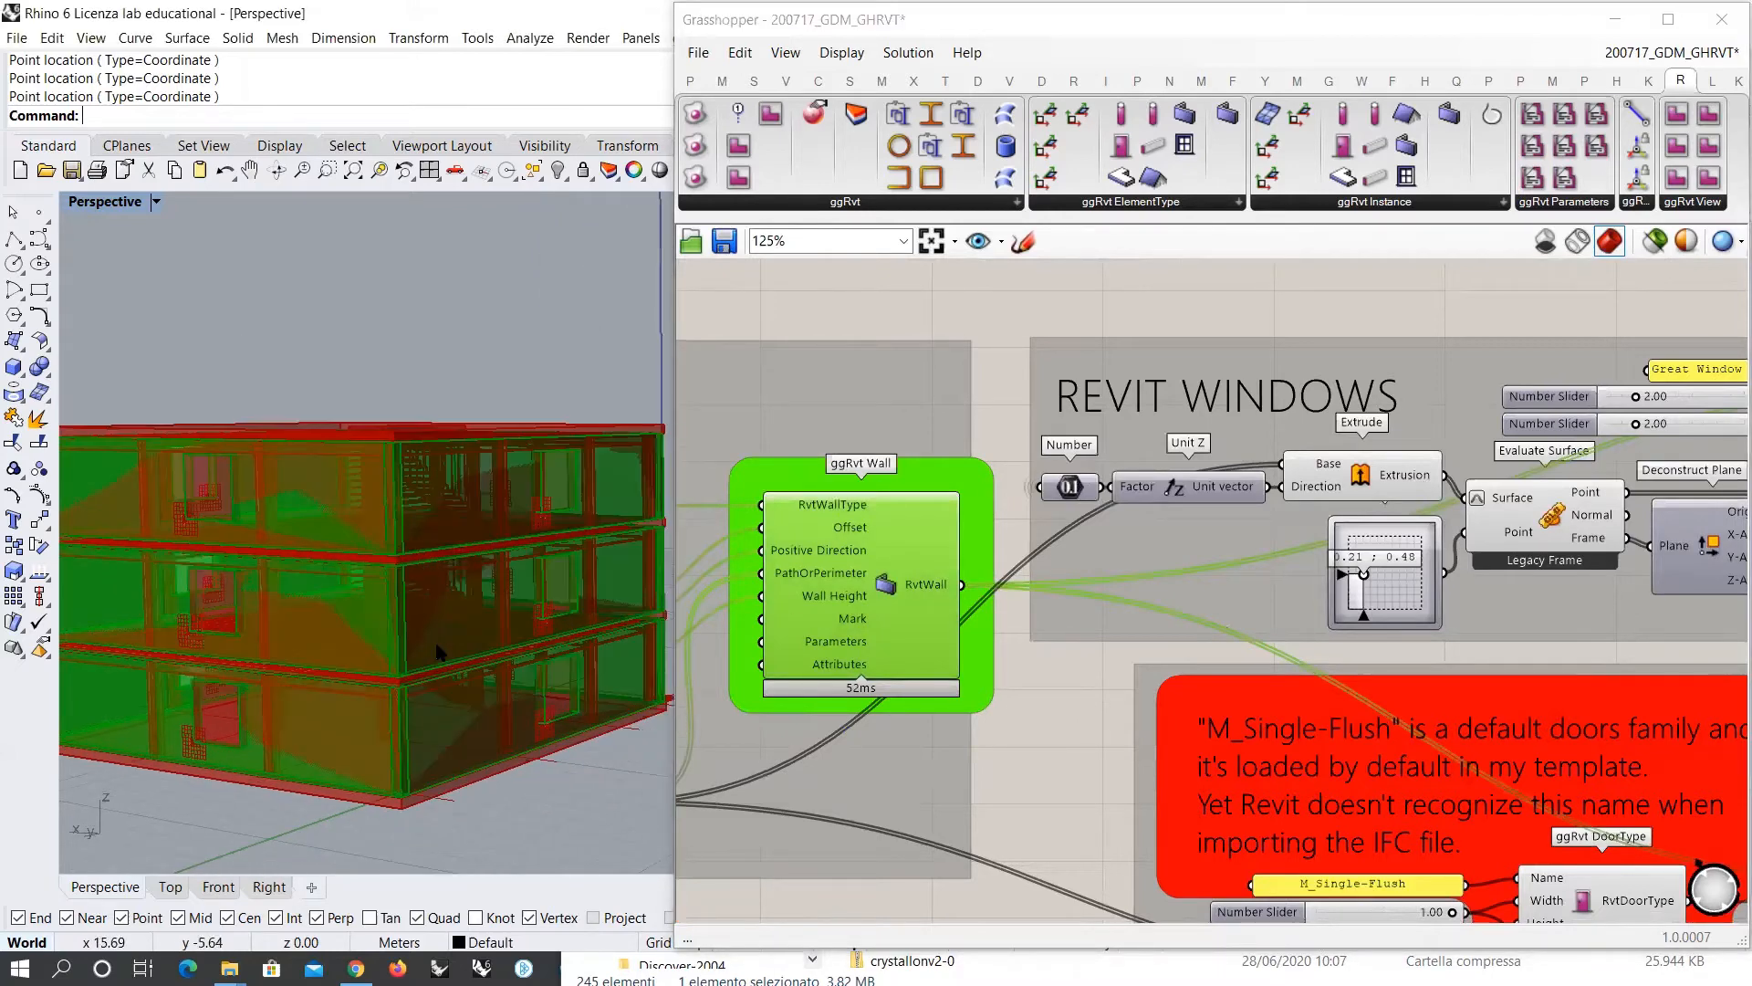
Step: Select the Extrude and Evaluate Surface components in turn to compare the surface frames with the window openings
left_click(1038, 733)
right_click_drag(407, 709, 416, 668)
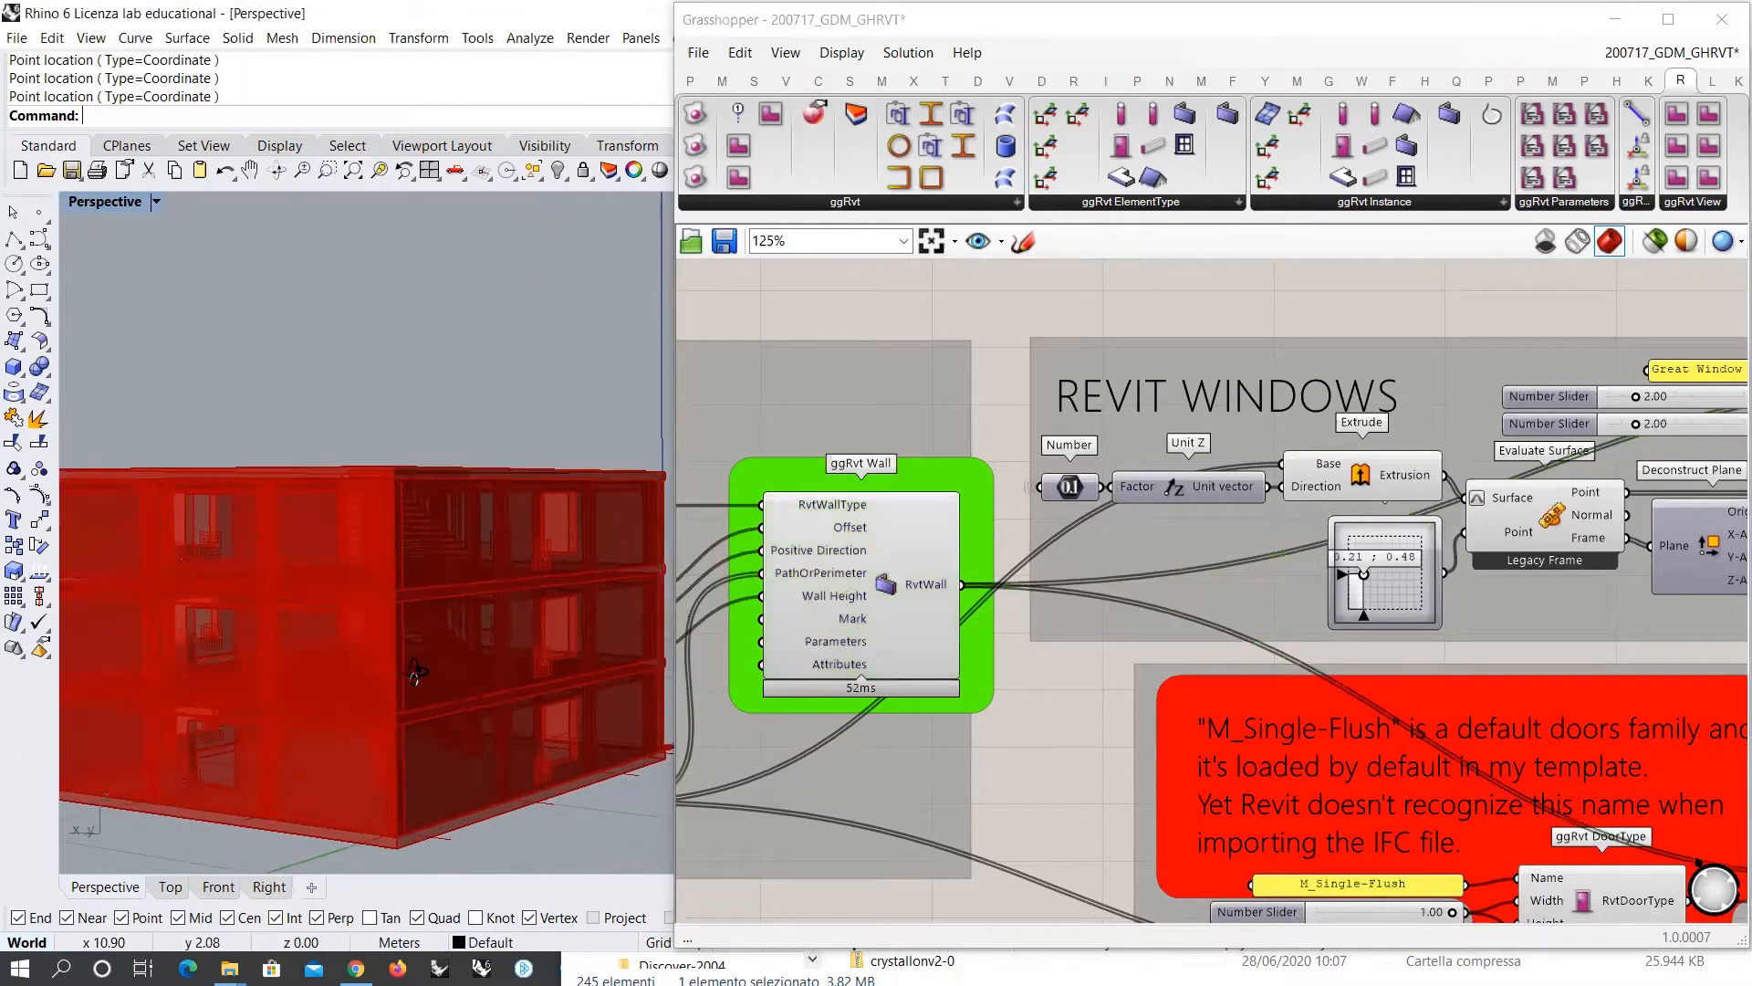
left_click(1367, 494)
left_click(1559, 517)
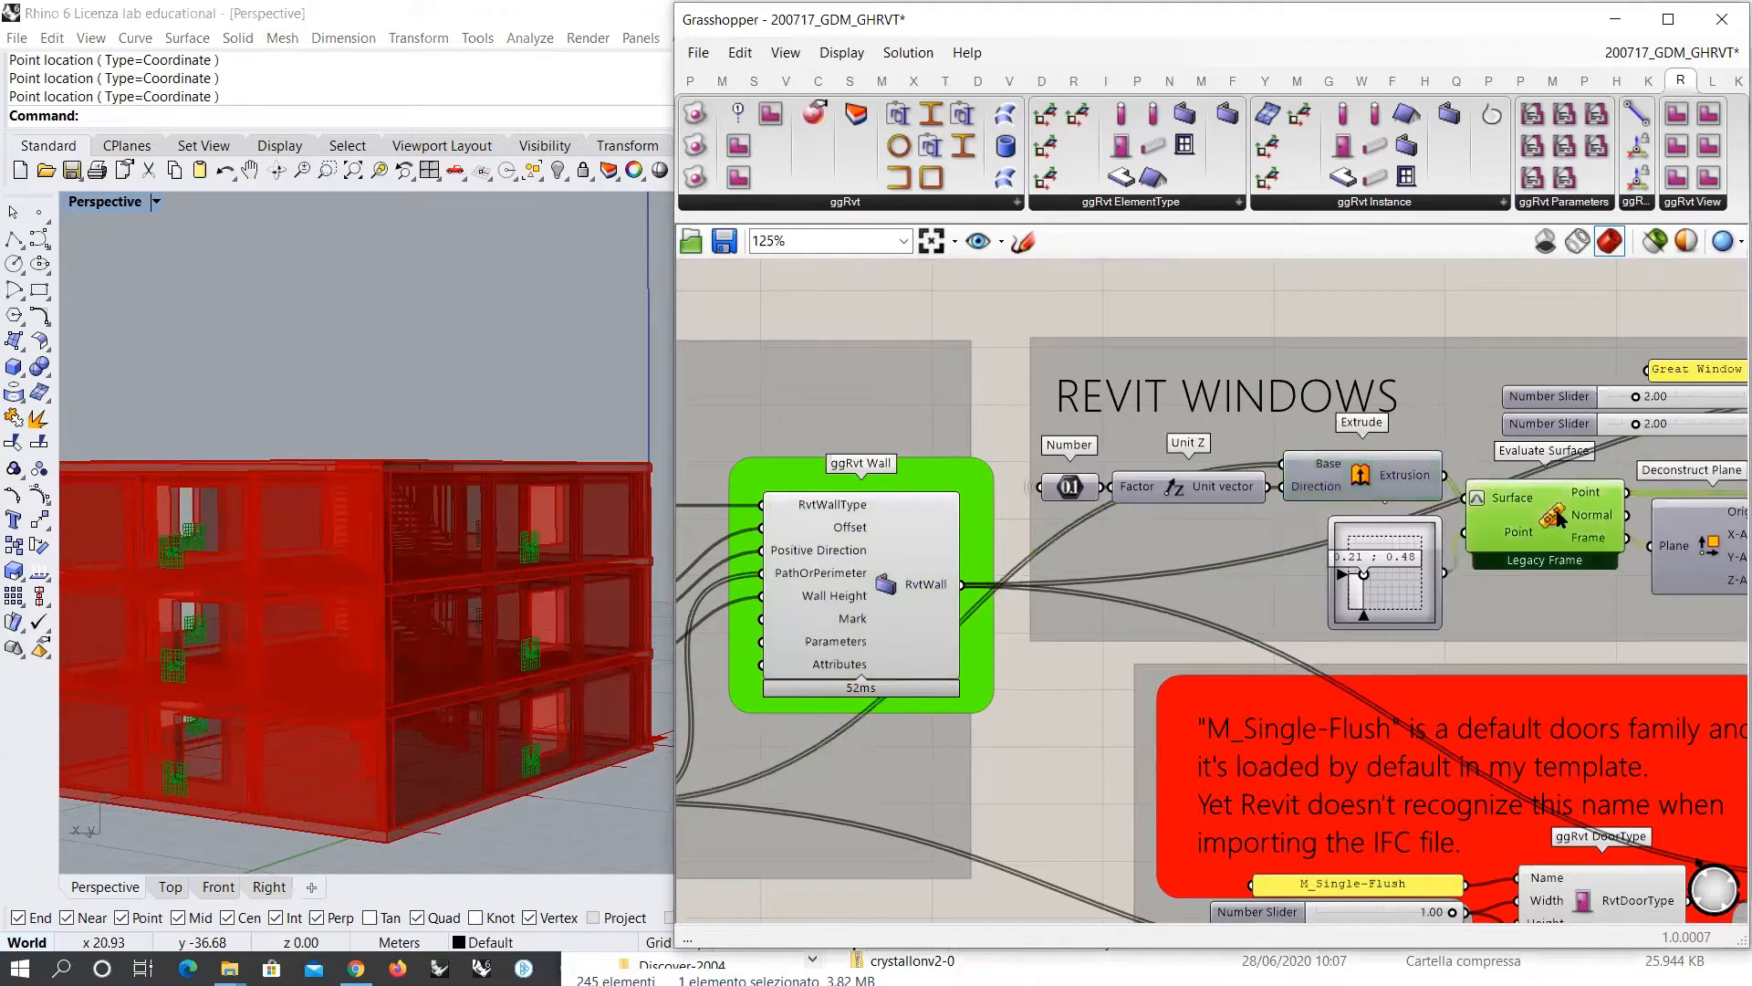
right_click_drag(520, 614, 406, 524)
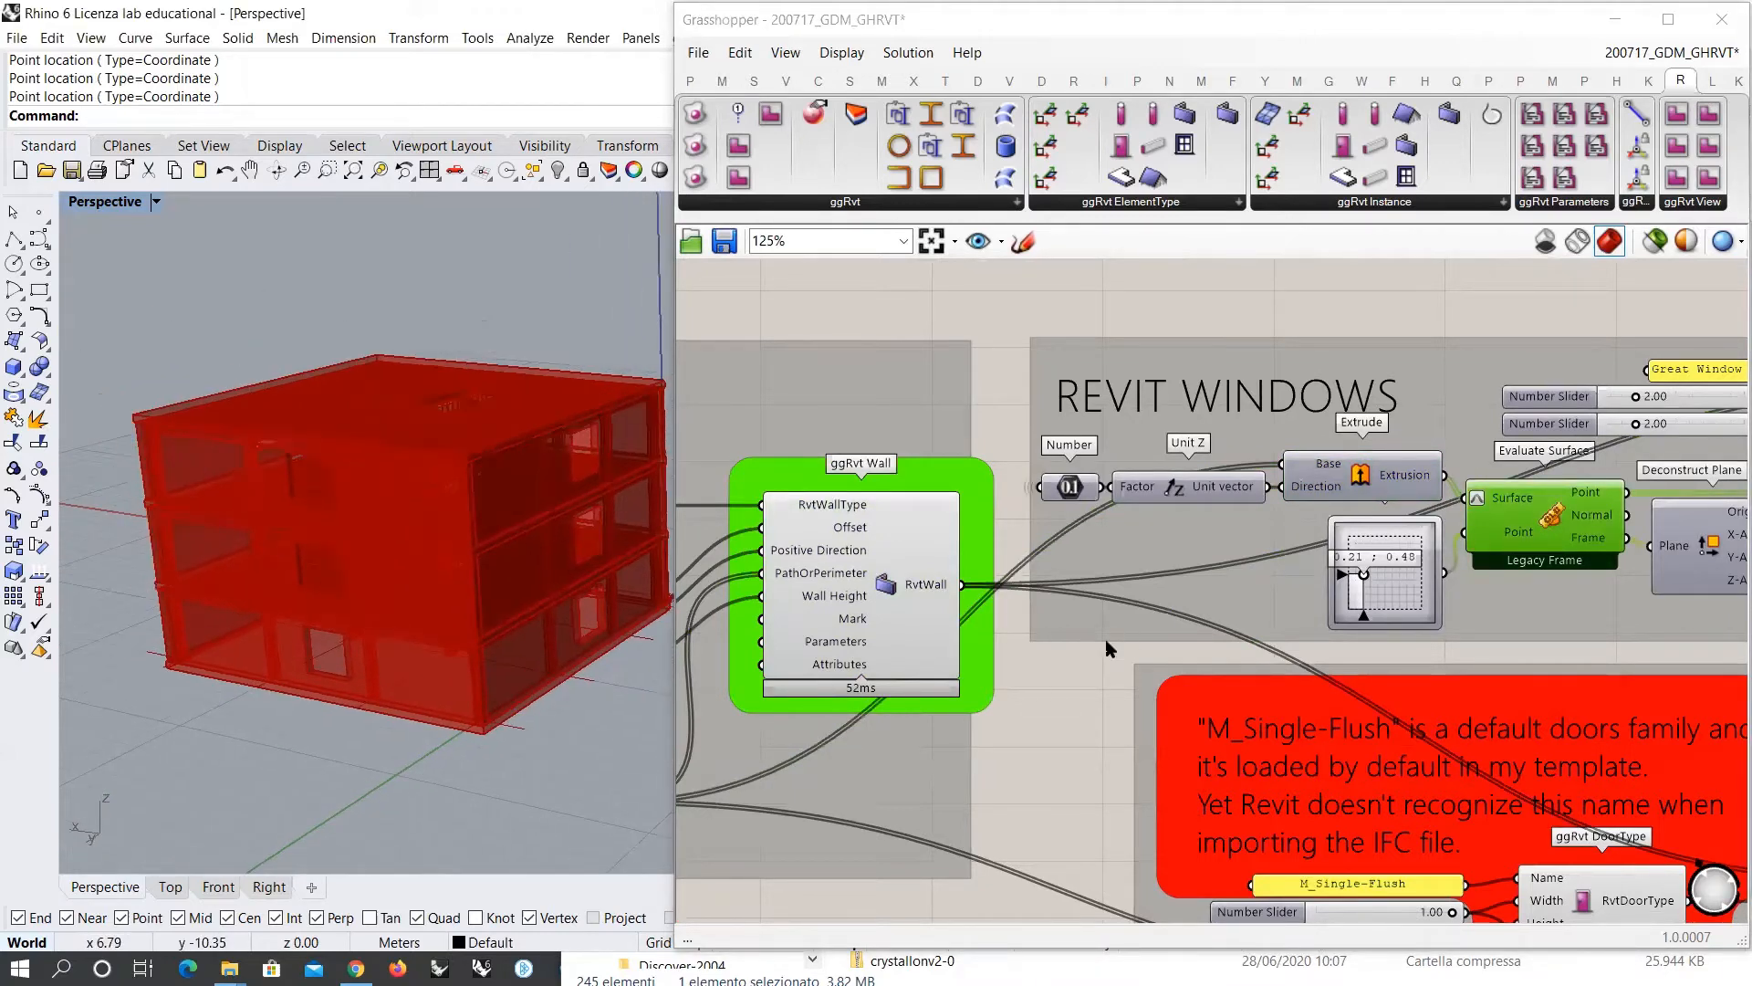
Step: Select the ggRvt Window component and view the building's window openings from the side
scroll(1109, 648, "down", 3)
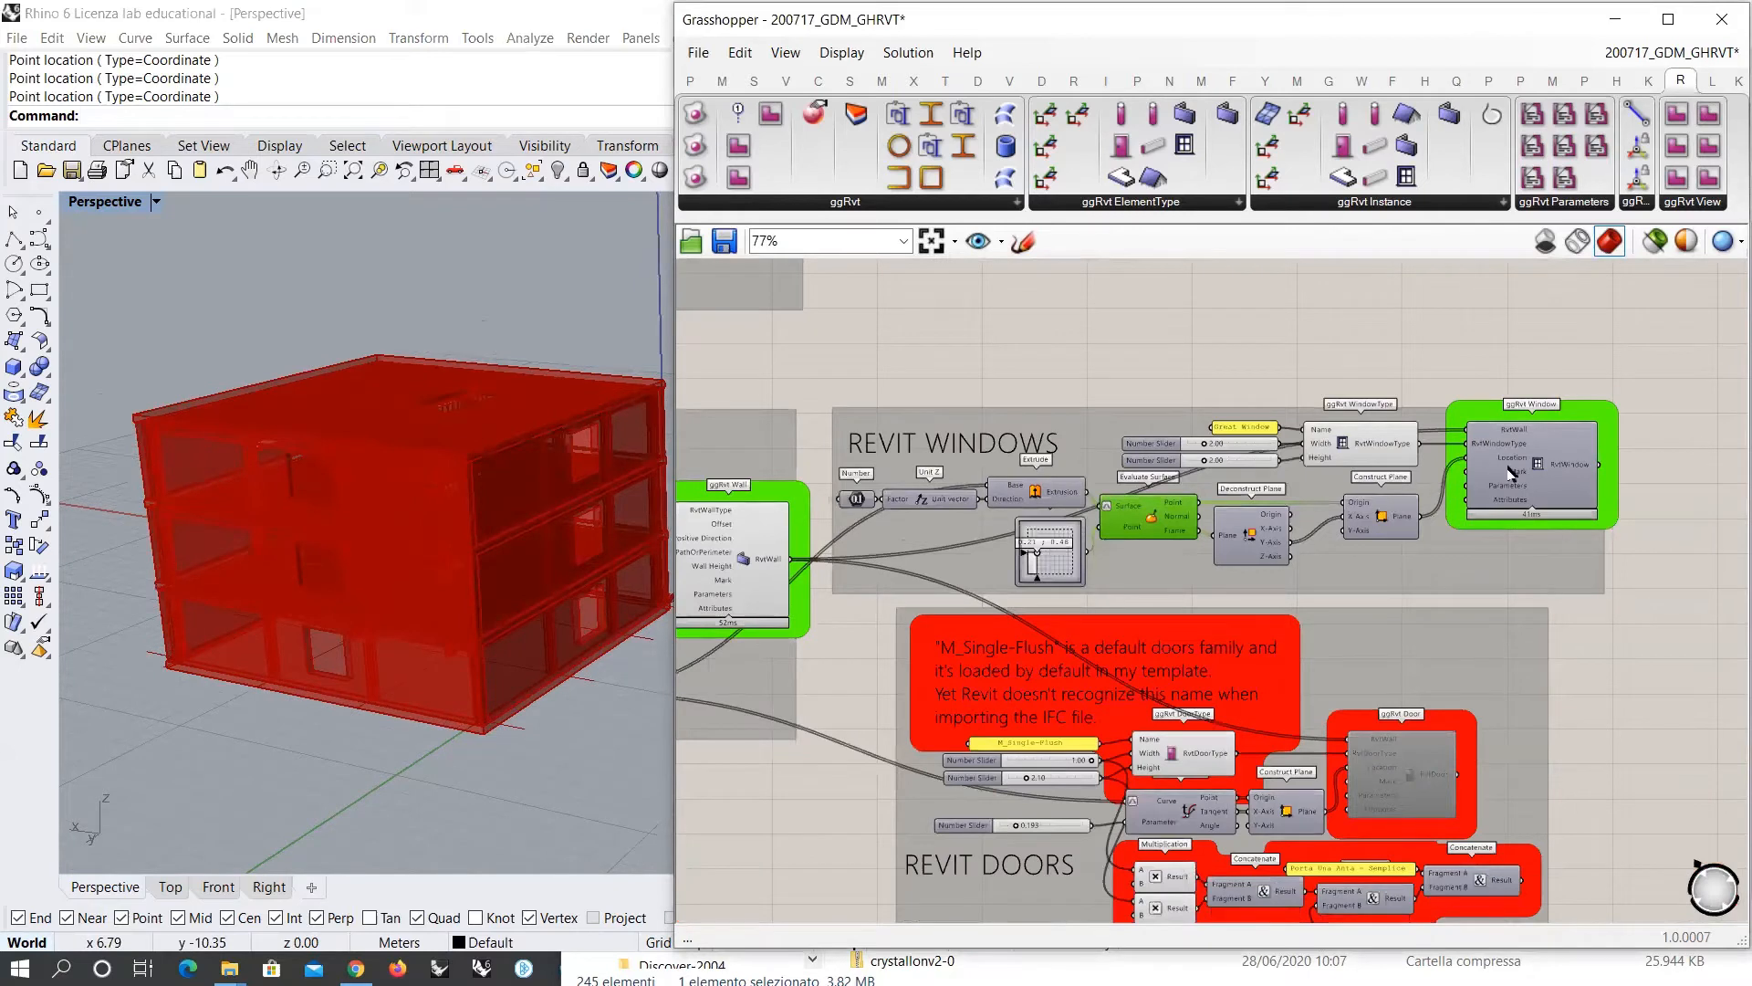
left_click(1540, 466)
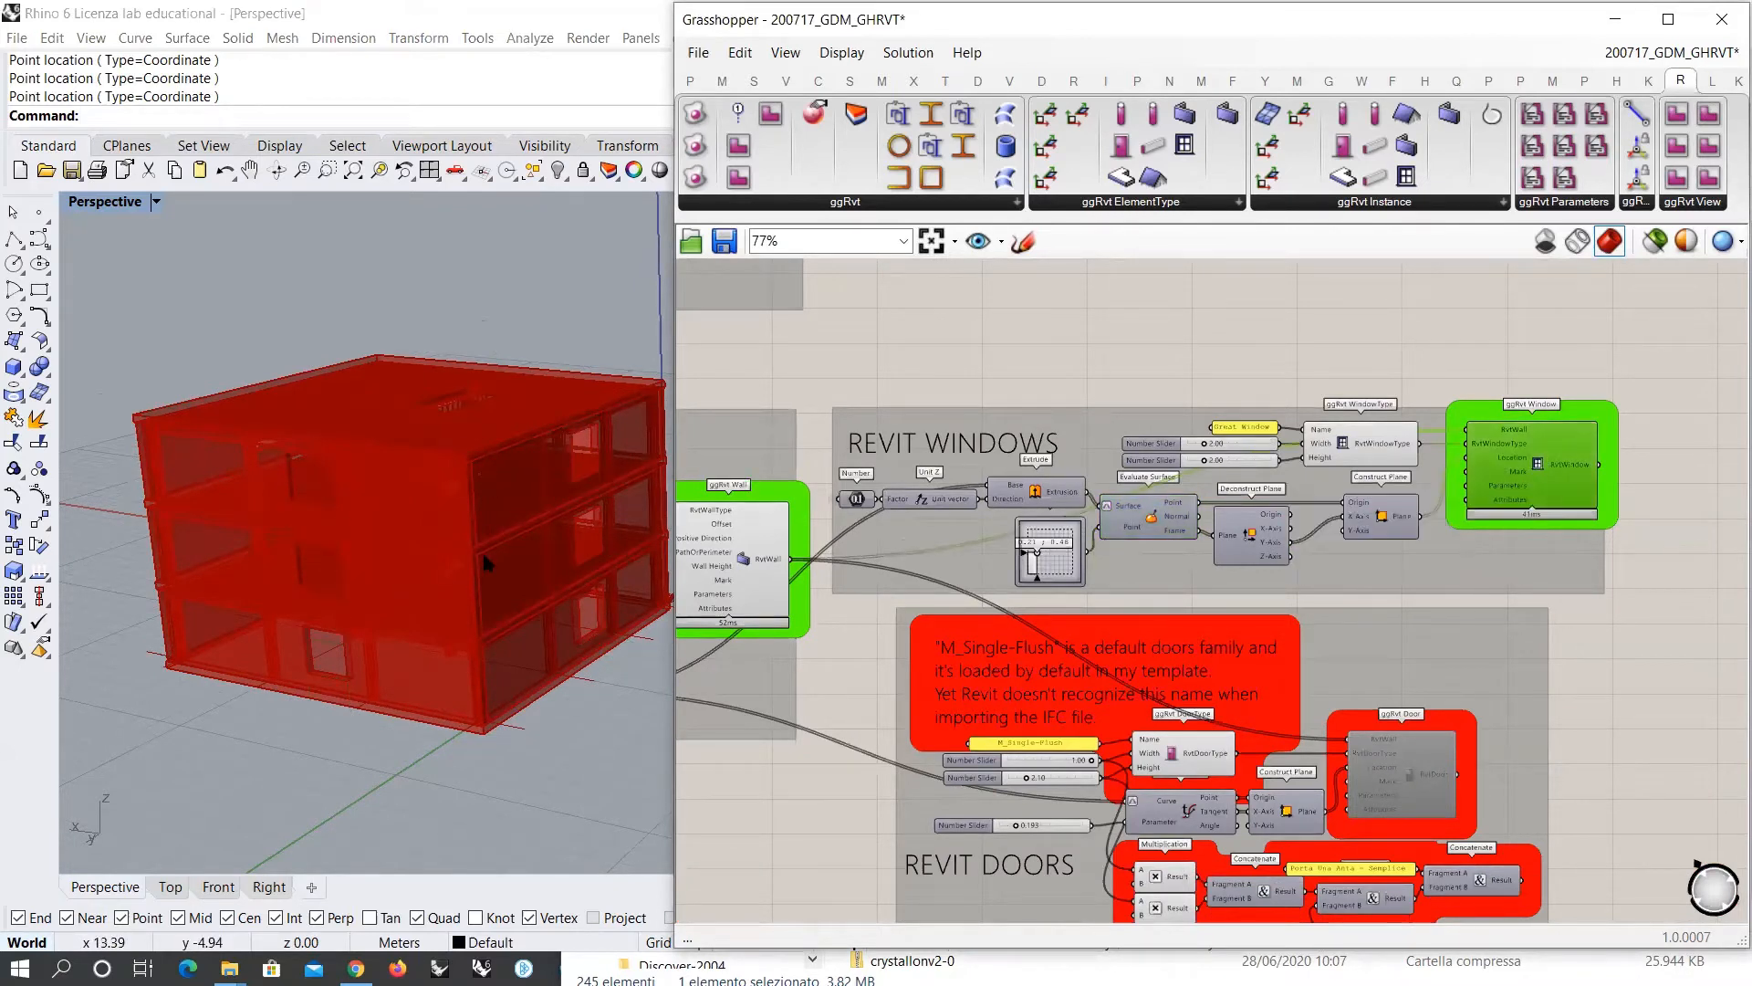
right_click_drag(584, 484, 436, 580)
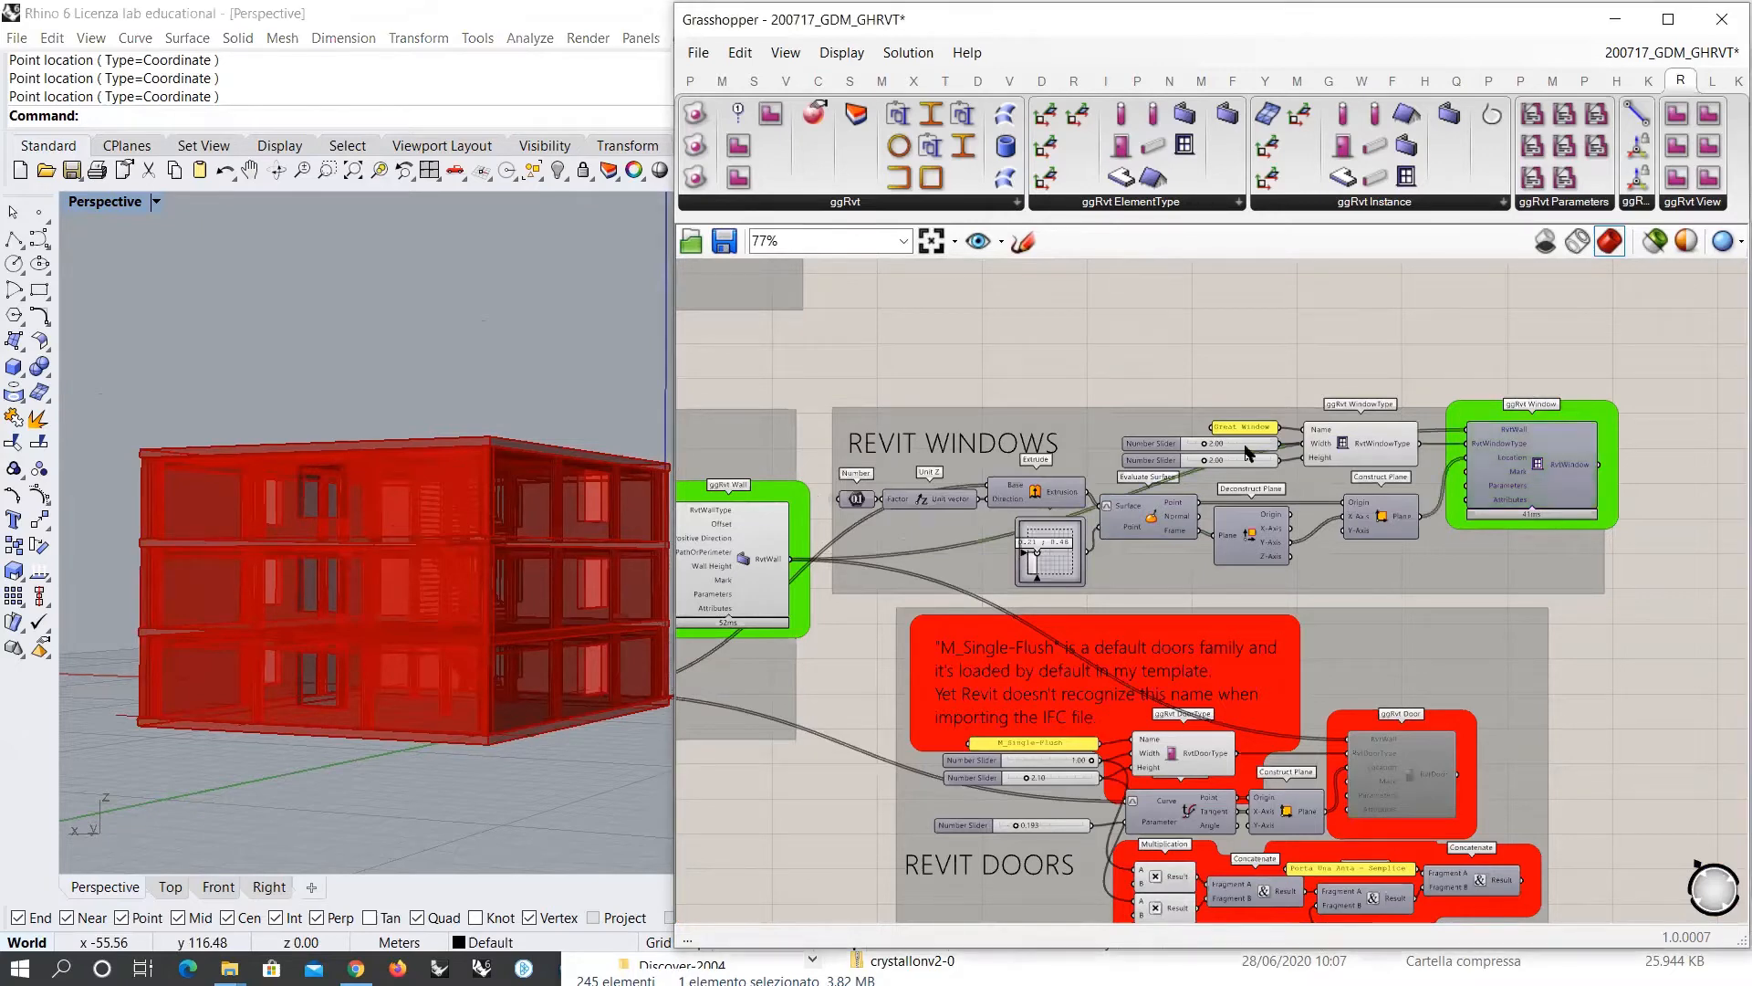
Step: Select the Deconstruct Plane and Evaluate Surface components in turn to examine the frame orientation on the walls
scroll(1341, 561, "up", 5)
right_click_drag(1459, 510, 1416, 532)
left_click(1057, 513)
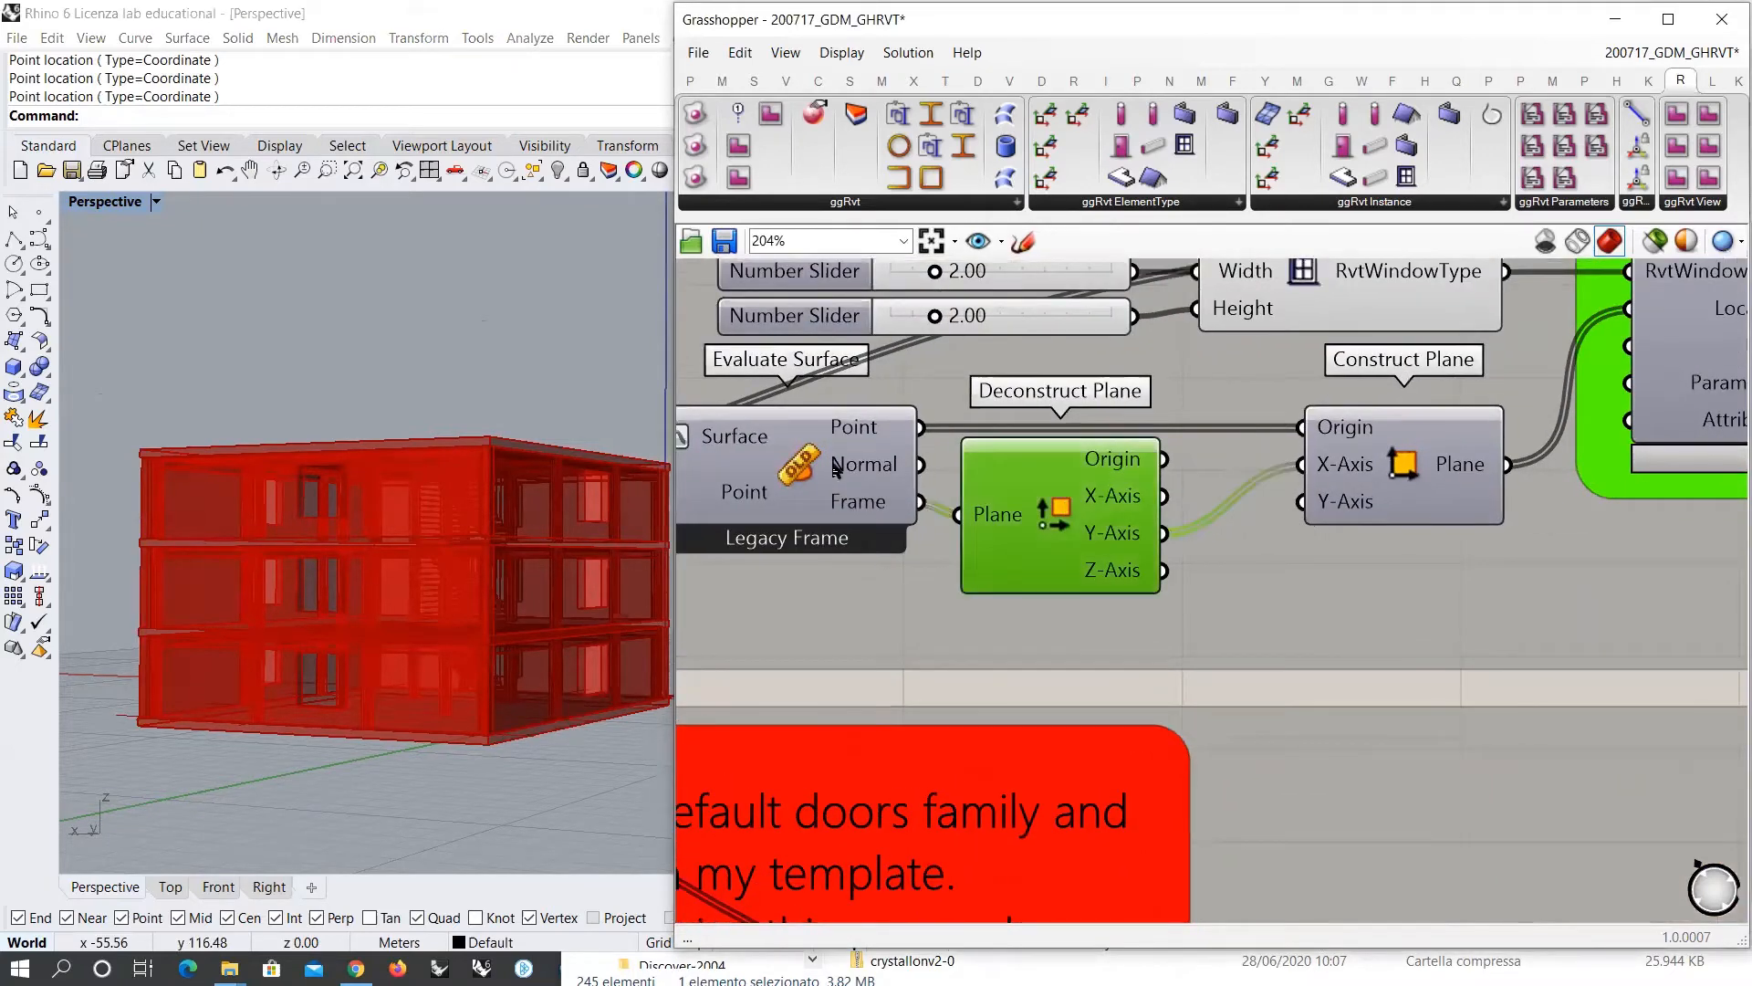
left_click(836, 470)
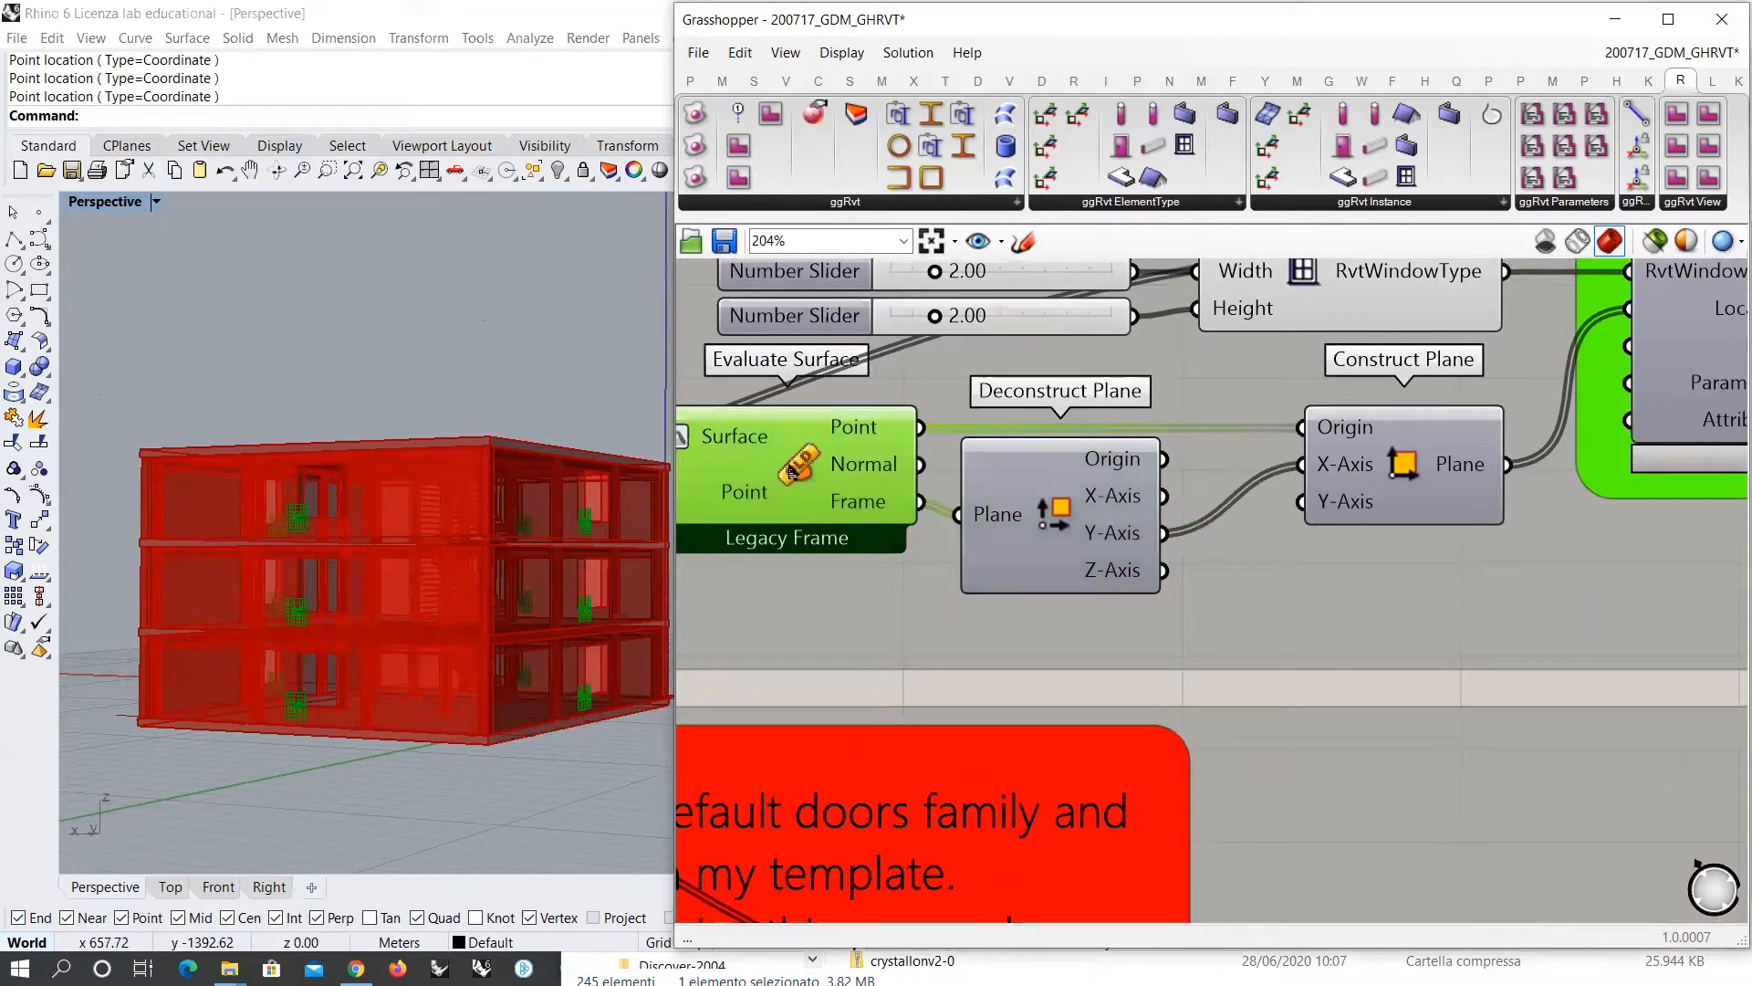
Step: Move the Construct Plane component closer to Deconstruct Plane and inspect its planes on the building from several angles
left_click_drag(1415, 479, 1366, 479)
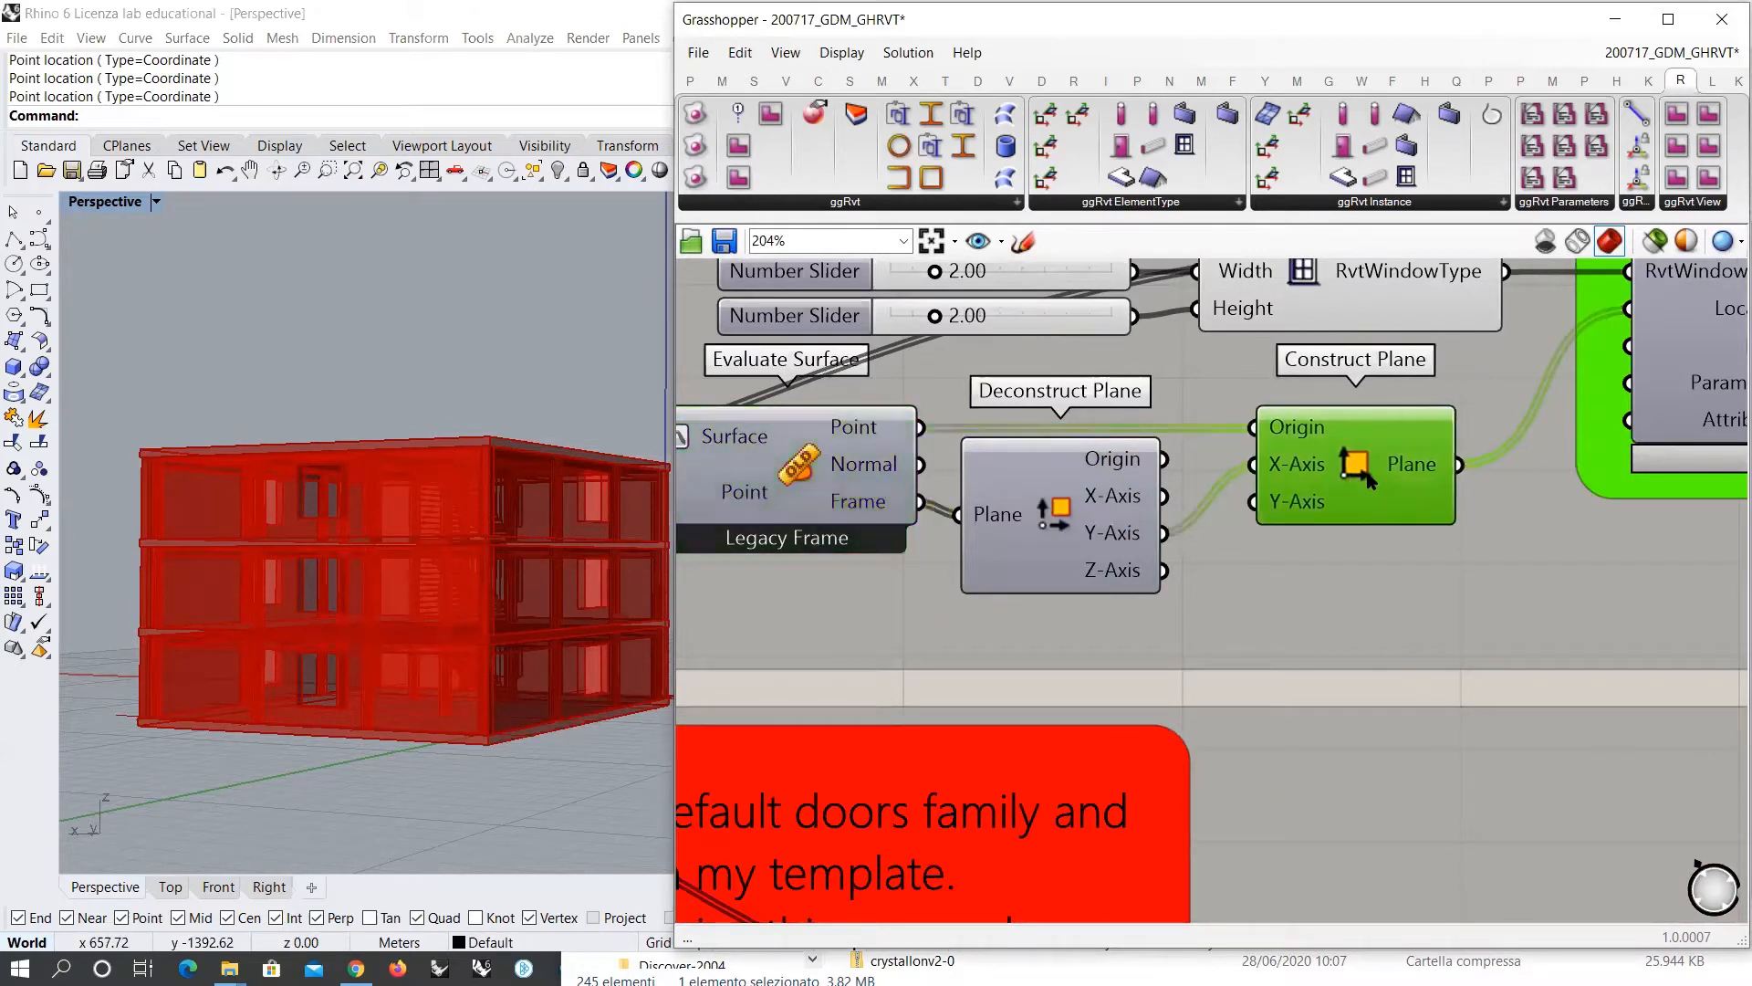
right_click_drag(444, 536, 445, 558)
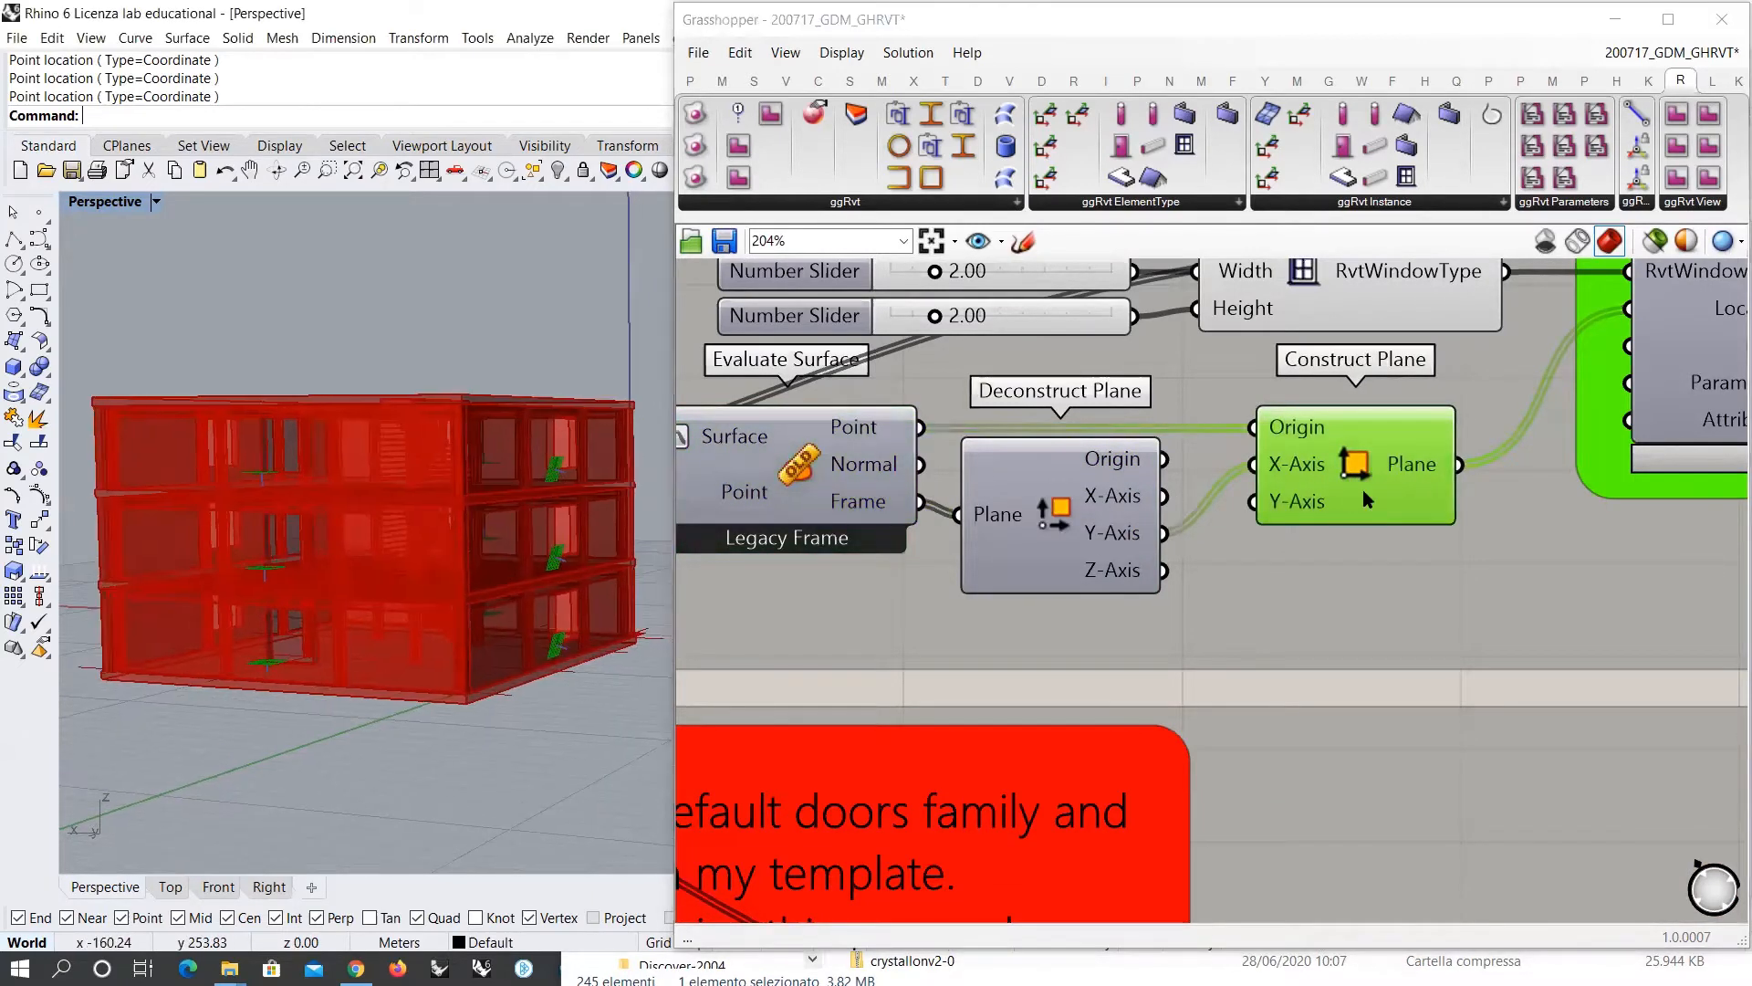
right_click_drag(1396, 463, 1405, 502)
right_click_drag(451, 531, 422, 704)
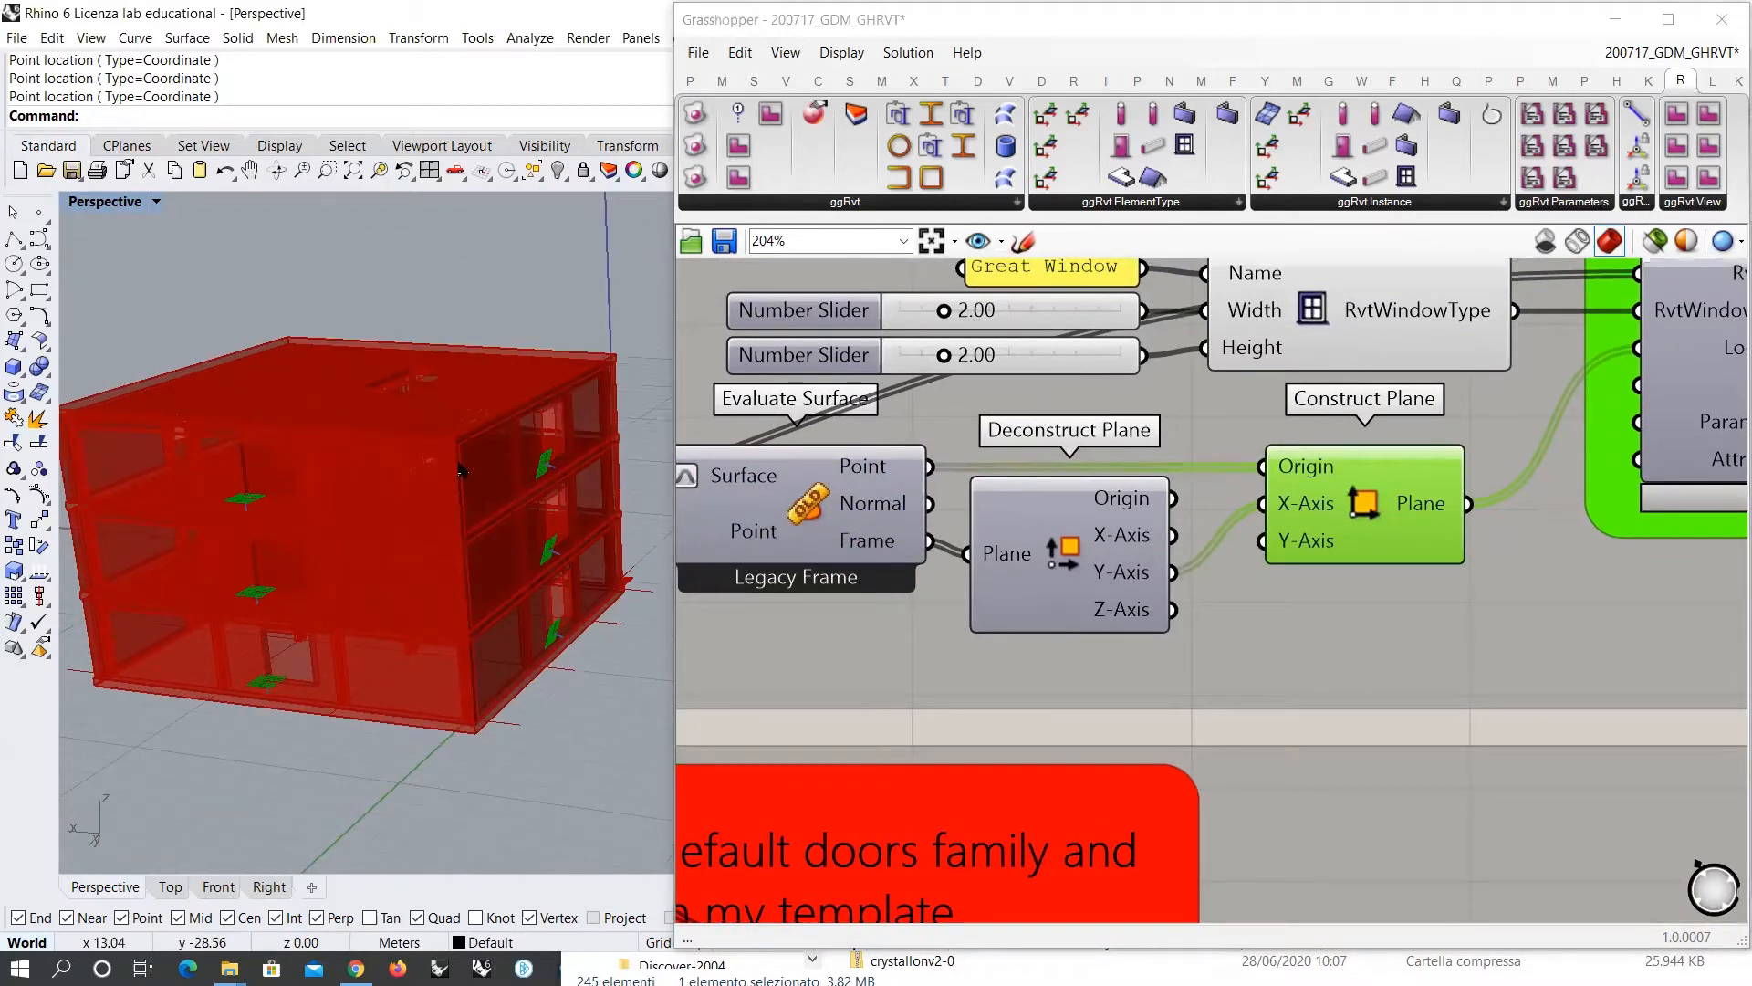
Step: Examine how the Construct Plane output feeds the Location input of ggRvt Window and view its planes on the building
right_click_drag(1451, 502, 1208, 524)
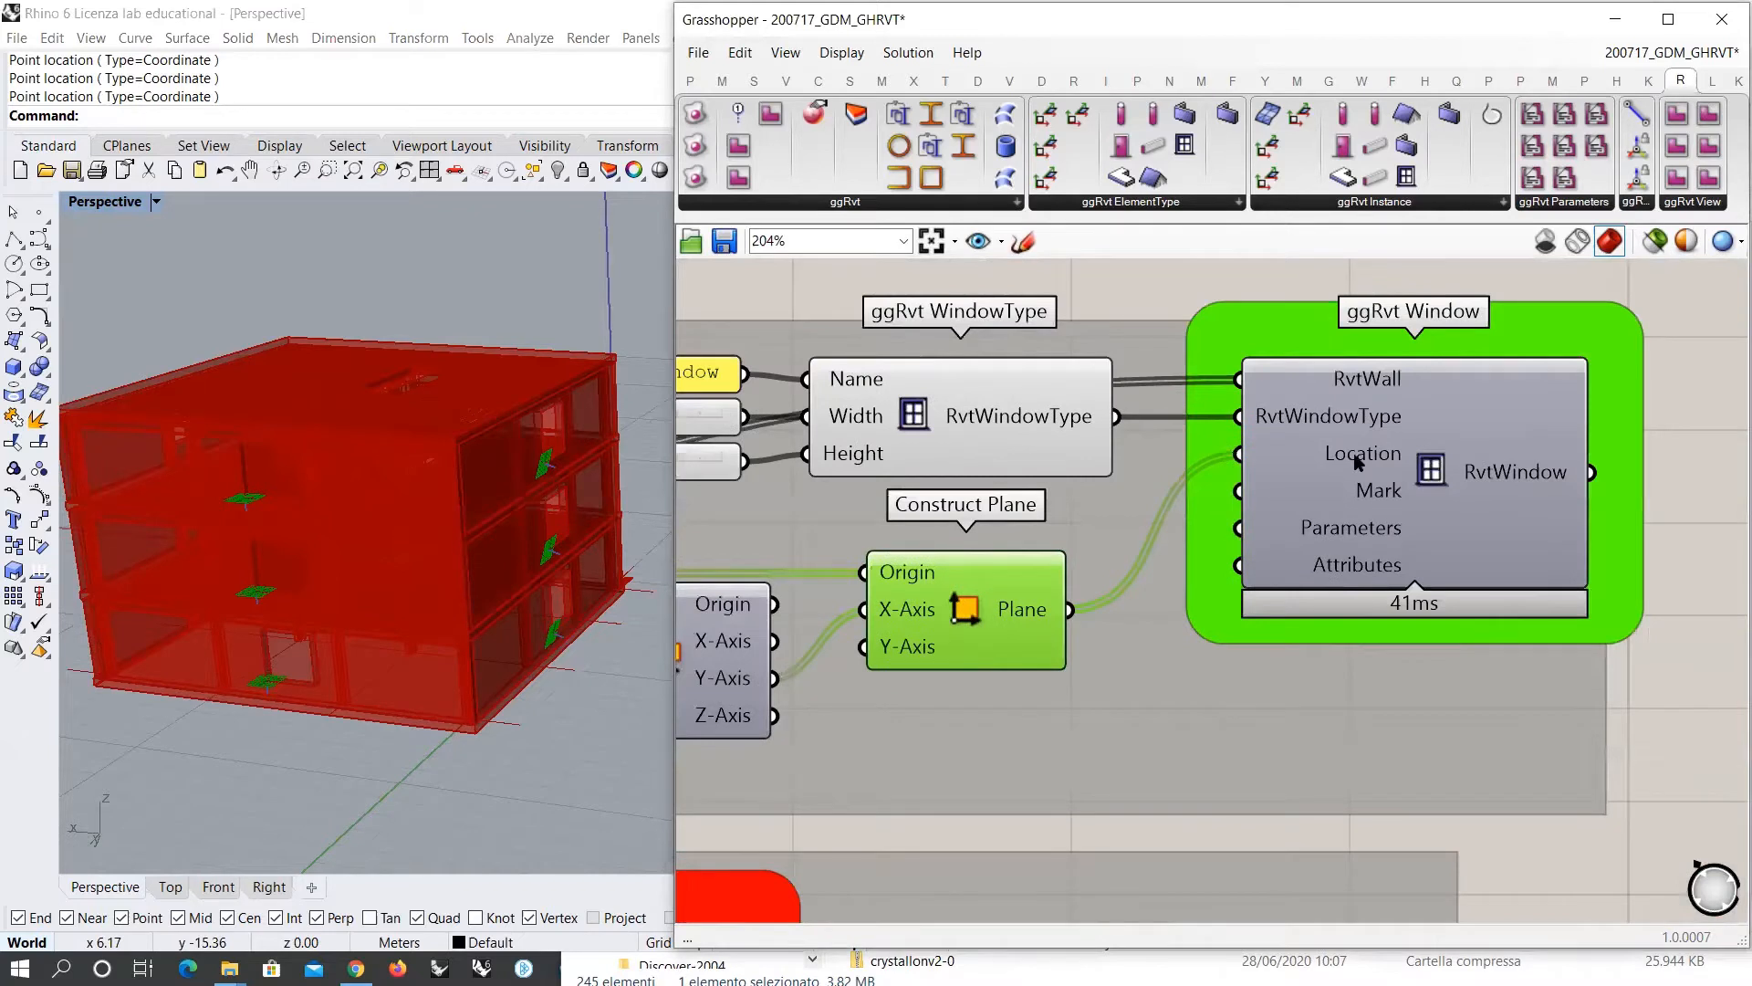
mouse_move(1357, 463)
right_click_drag(943, 617, 1104, 600)
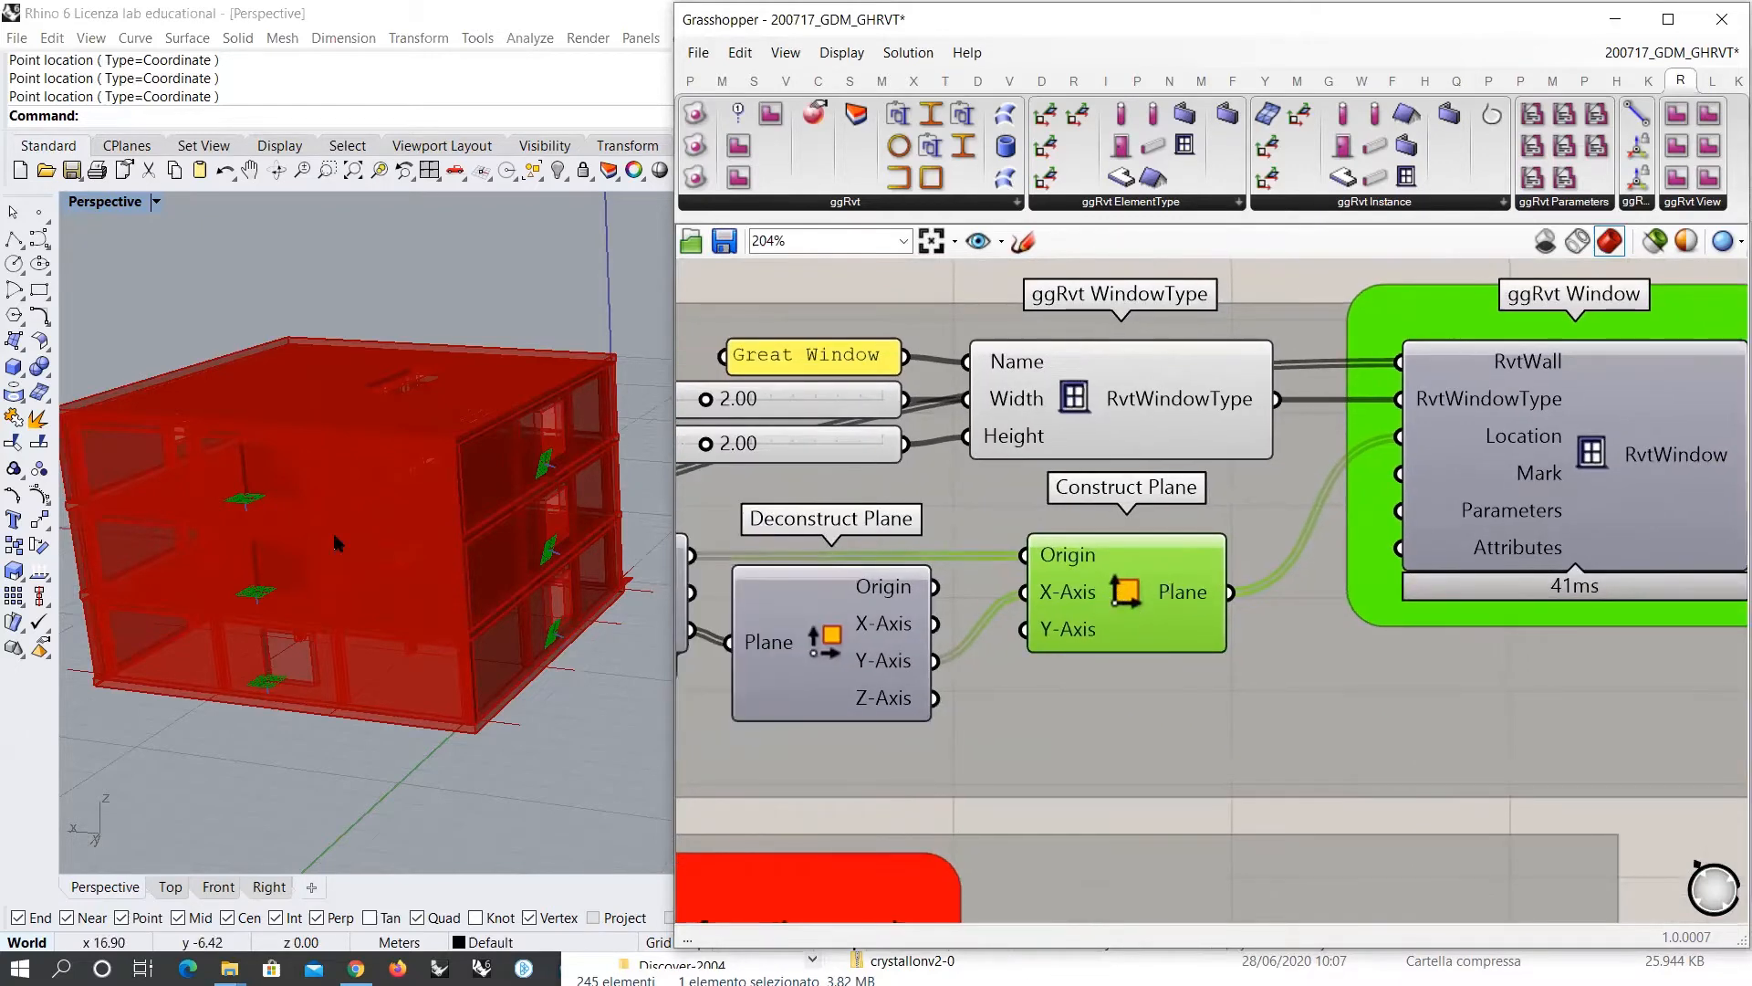
left_click(351, 591)
right_click_drag(351, 591, 383, 594, "shift")
Step: Hide the Construct Plane preview and select Evaluate Surface to highlight its frames on the walls
left_click(1115, 591)
key("ctrl+q")
right_click_drag(1150, 600, 1477, 585)
left_click(897, 575)
right_click_drag(315, 567, 329, 539)
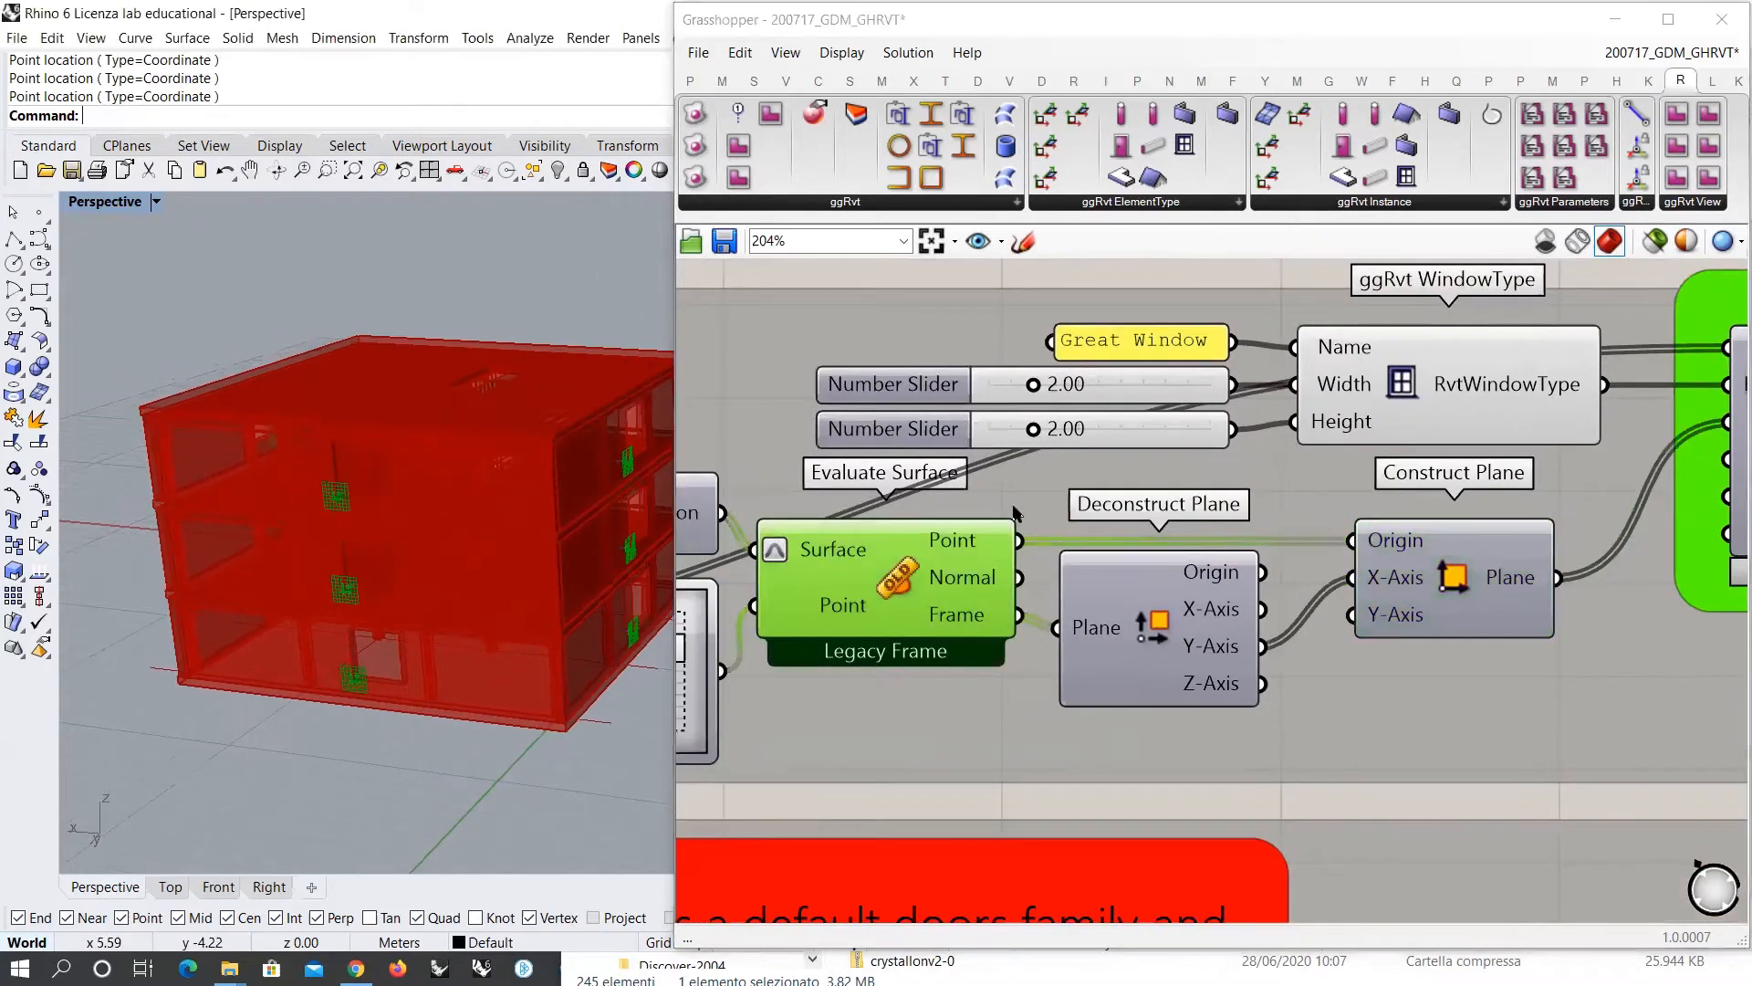
Step: Switch the Grasshopper preview to wireframe and hide the preview of the ggRvt Wall component
left_click(1577, 241)
scroll(399, 595, "up", 5)
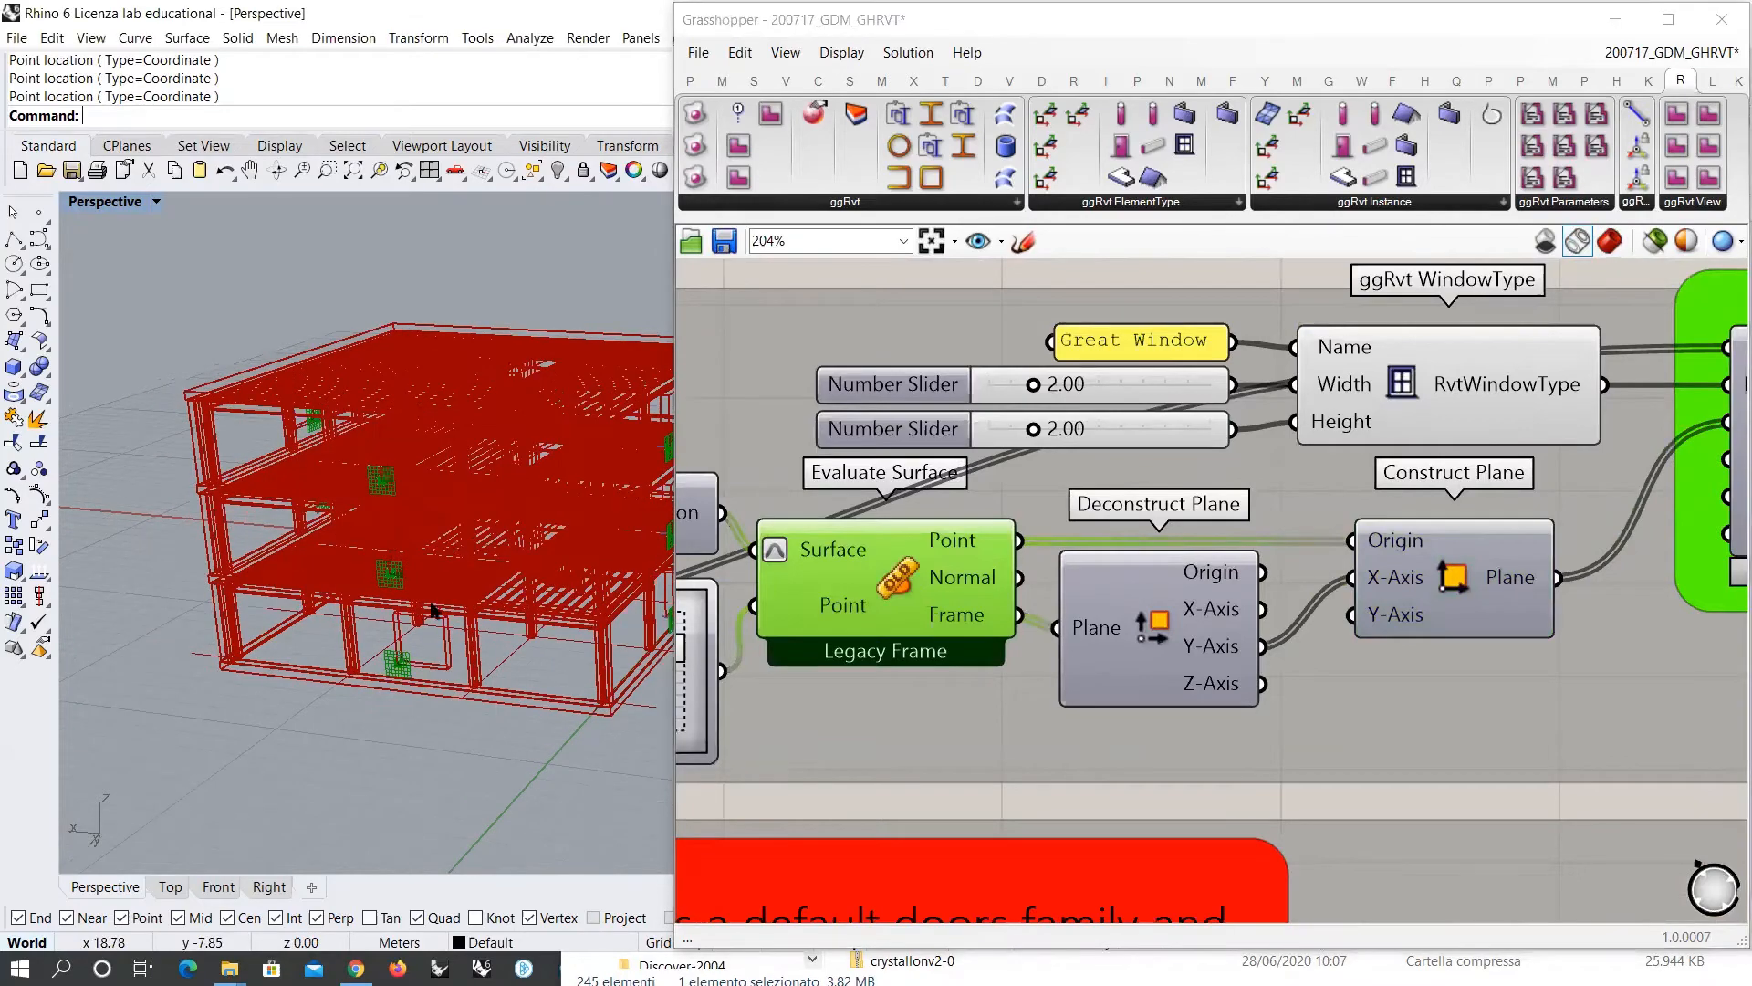
scroll(399, 594, "up", 5)
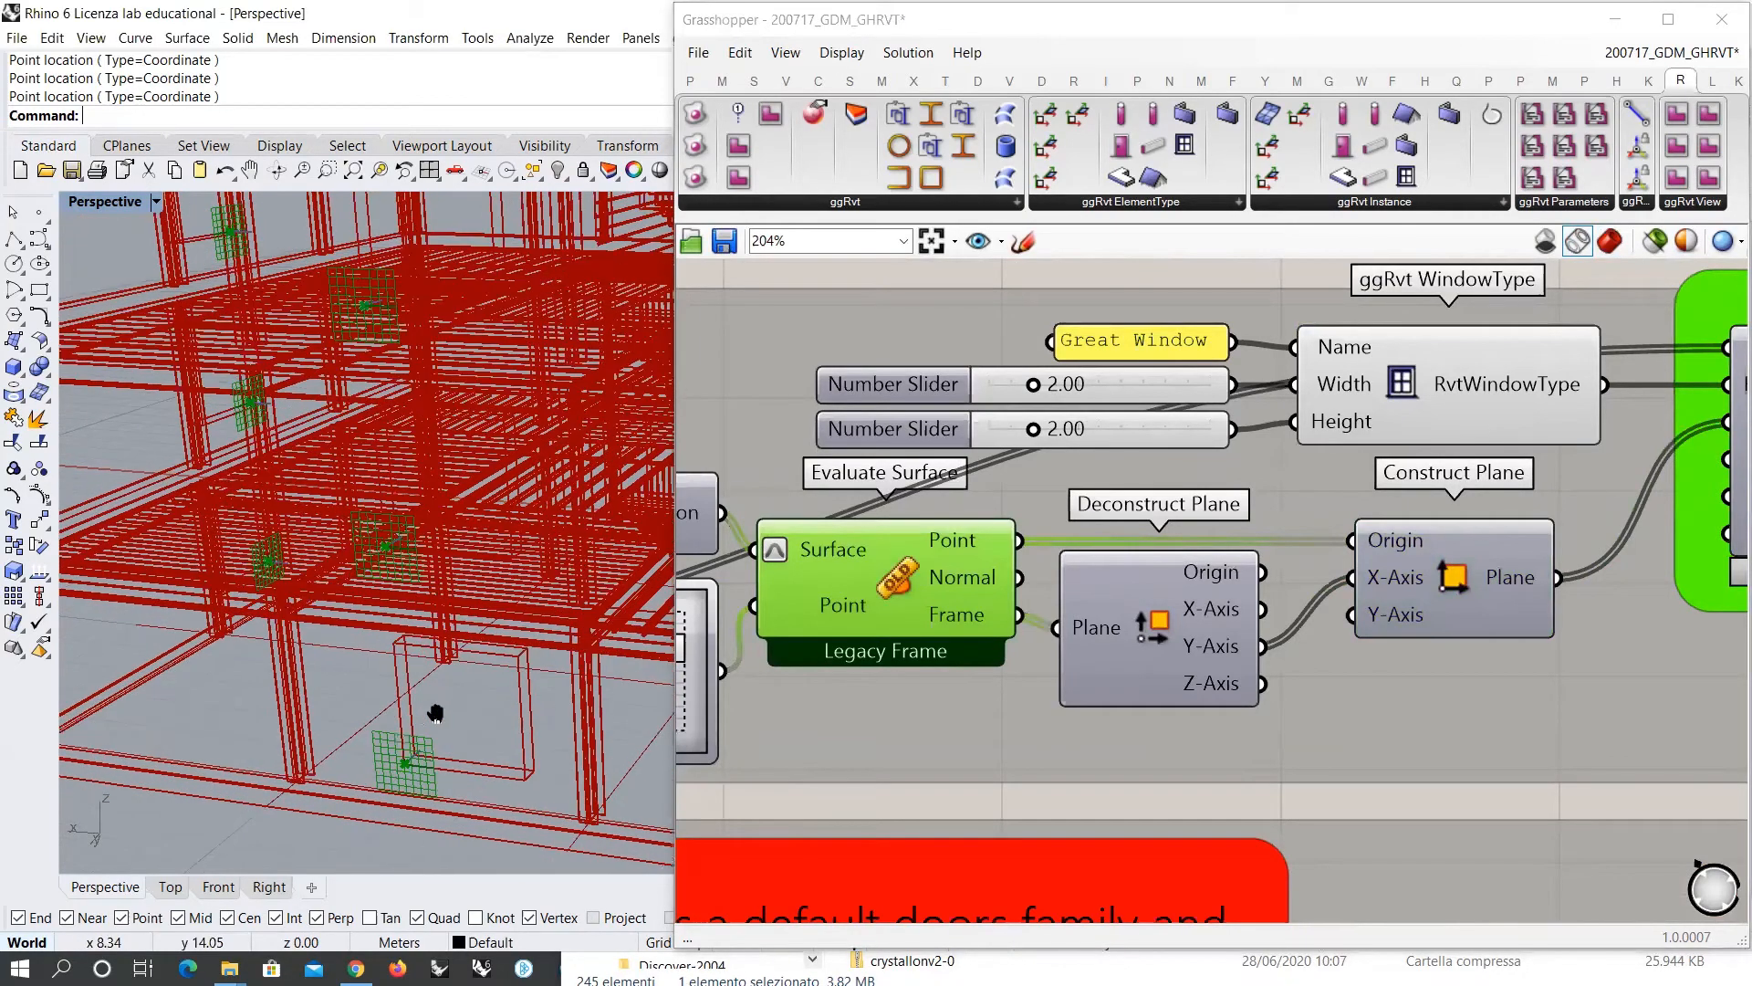
scroll(1355, 545, "down", 5)
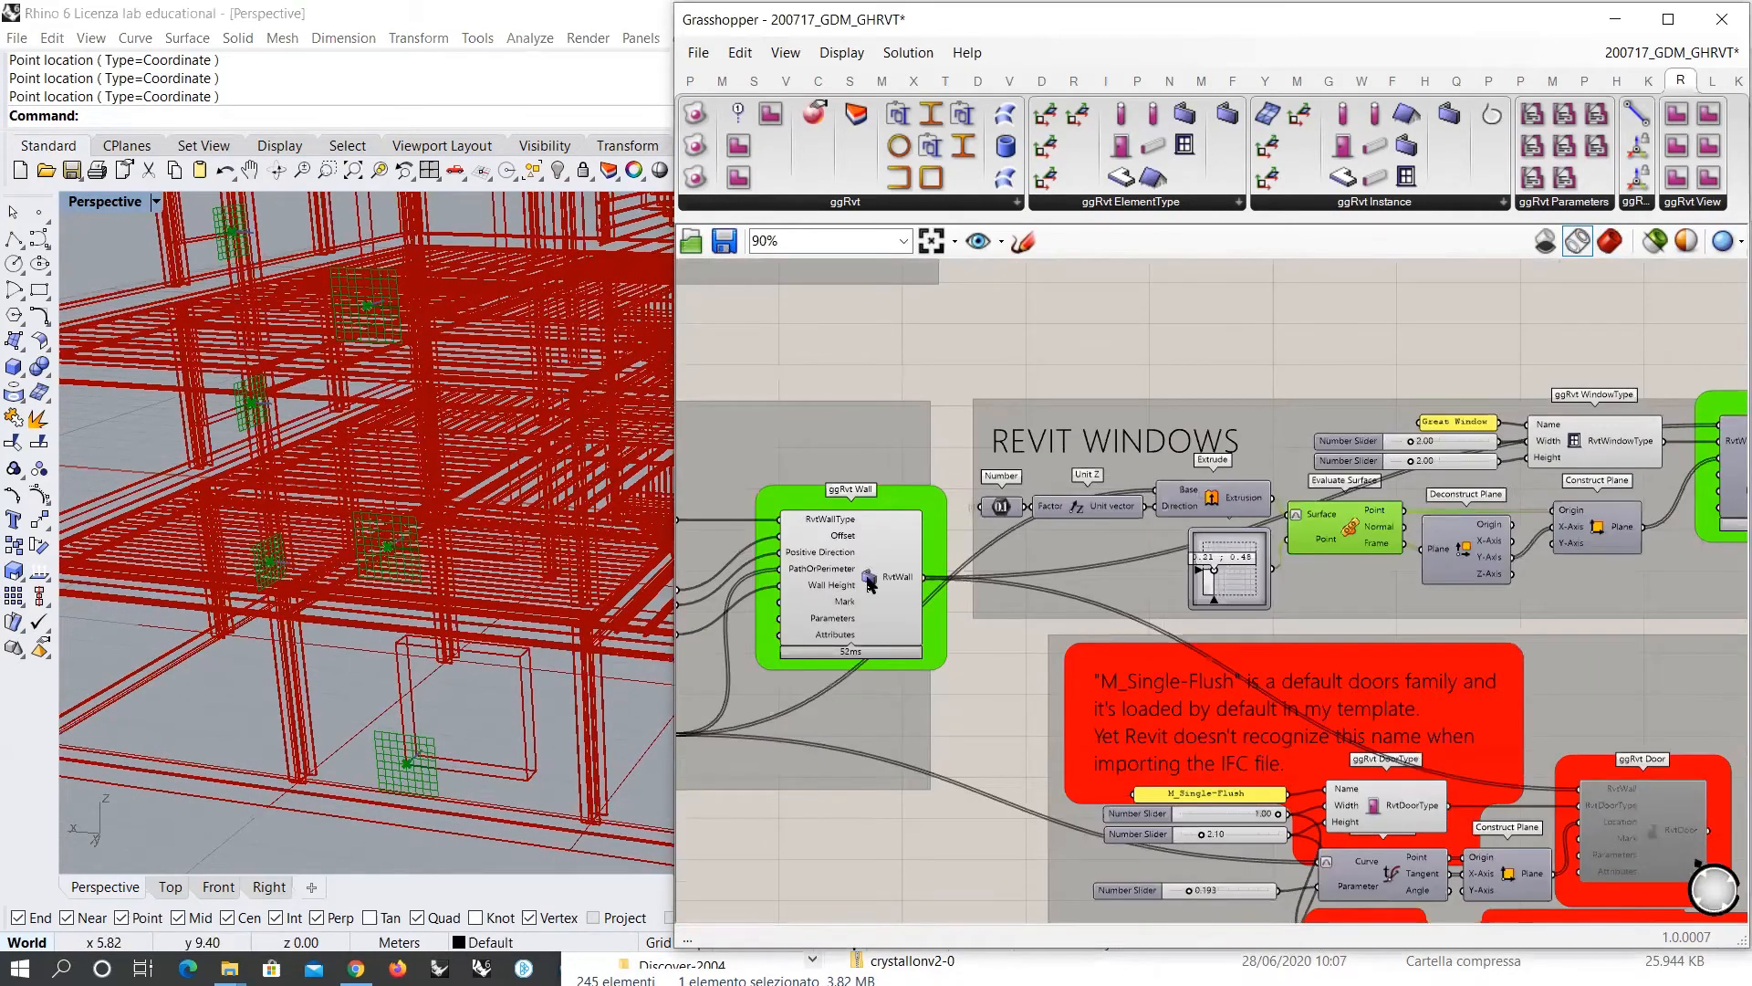
scroll(936, 691, "down", 5)
scroll(512, 696, "up", 2)
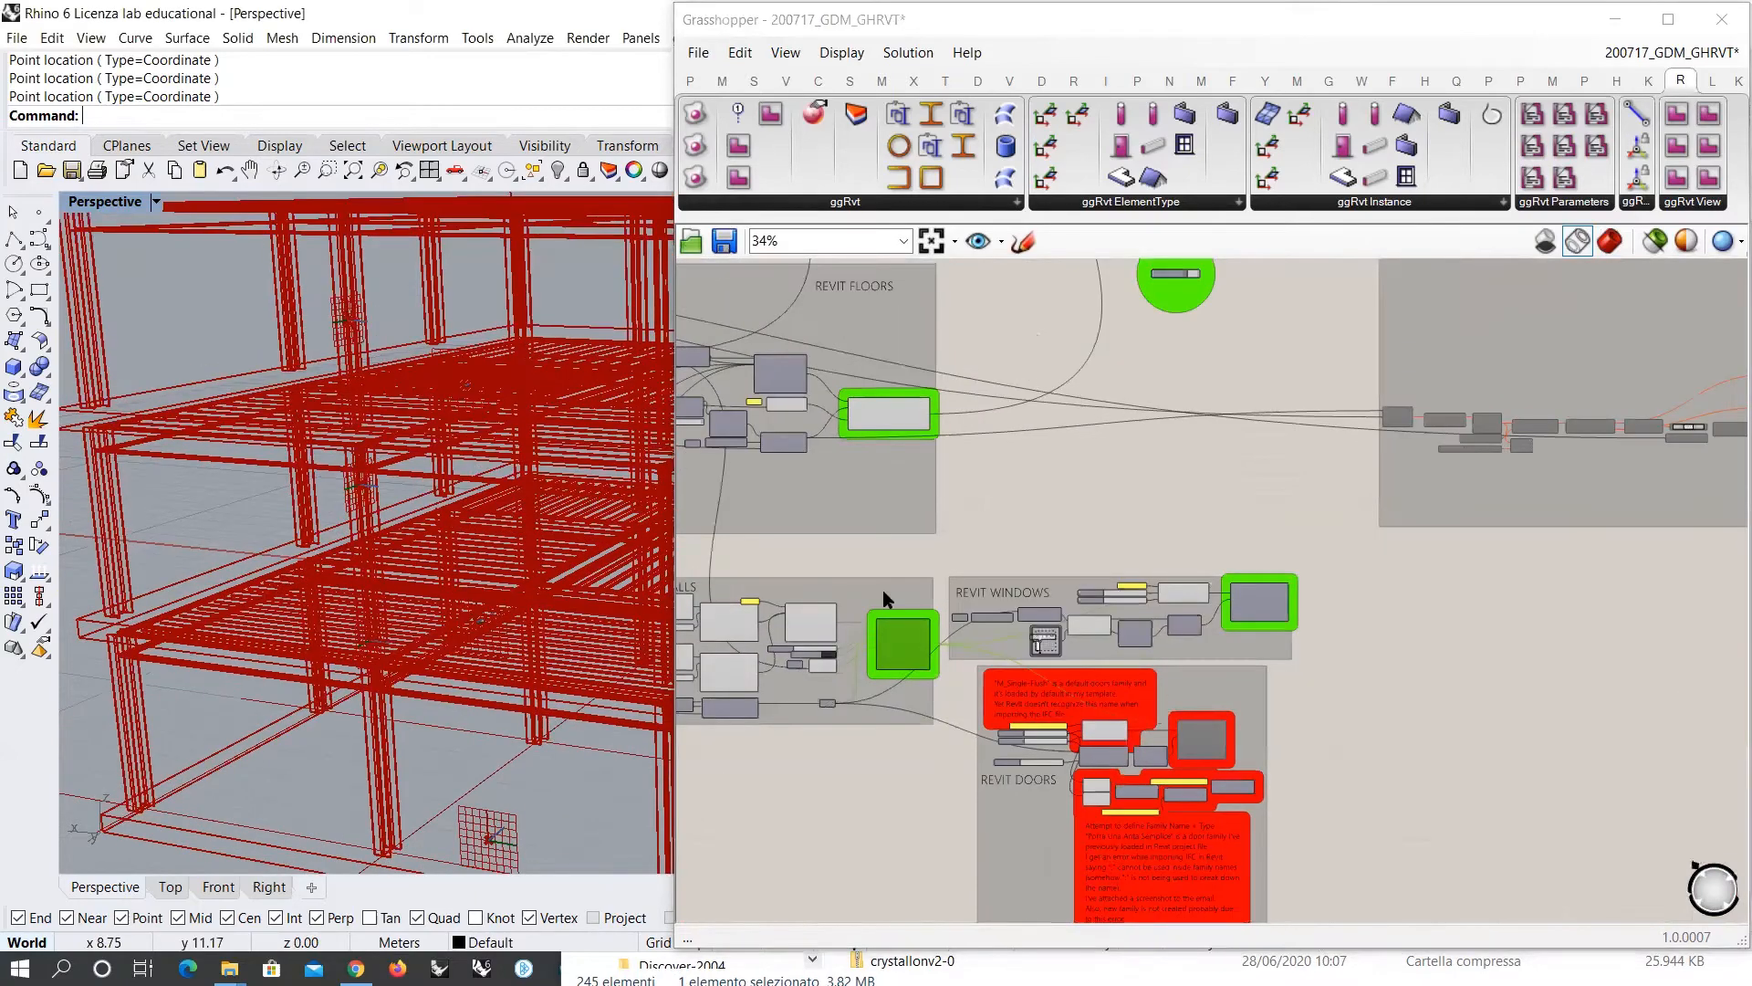
scroll(1049, 665, "down", 5)
Step: Hide the previews of the green-framed output components in the two blue groups and view the window frames among the columns
left_click(942, 517)
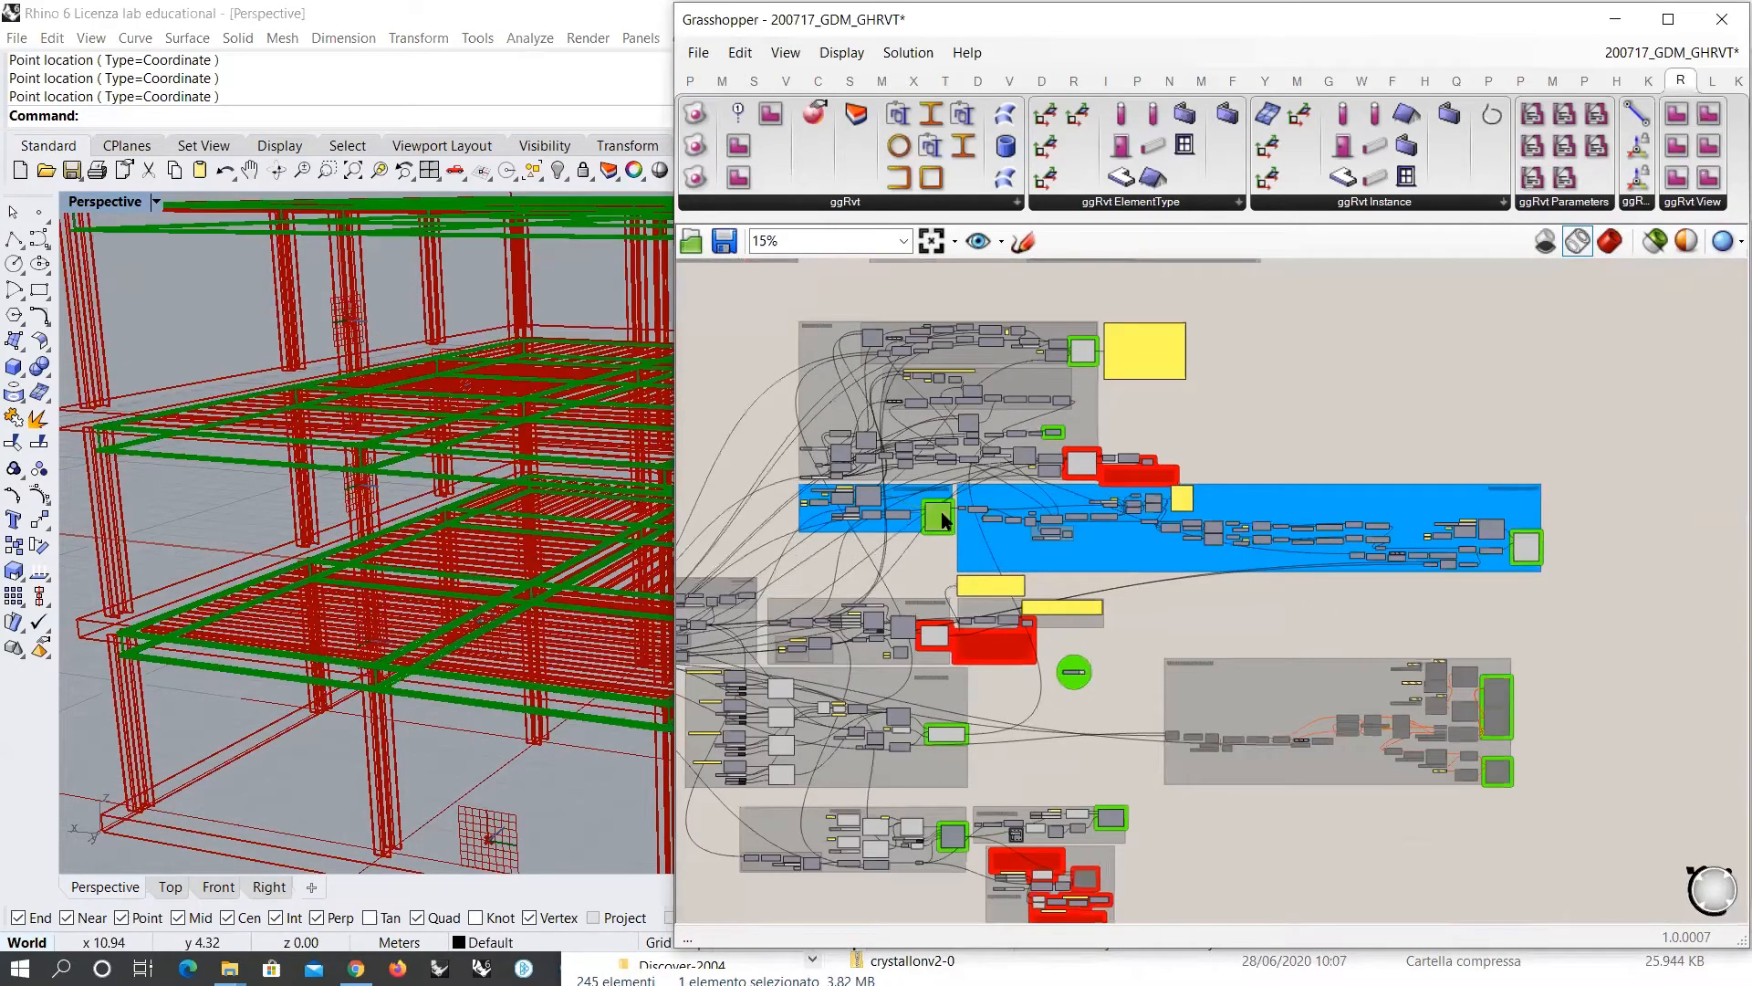
left_click(1534, 547, "shift")
key("ctrl+q")
left_click(1631, 539)
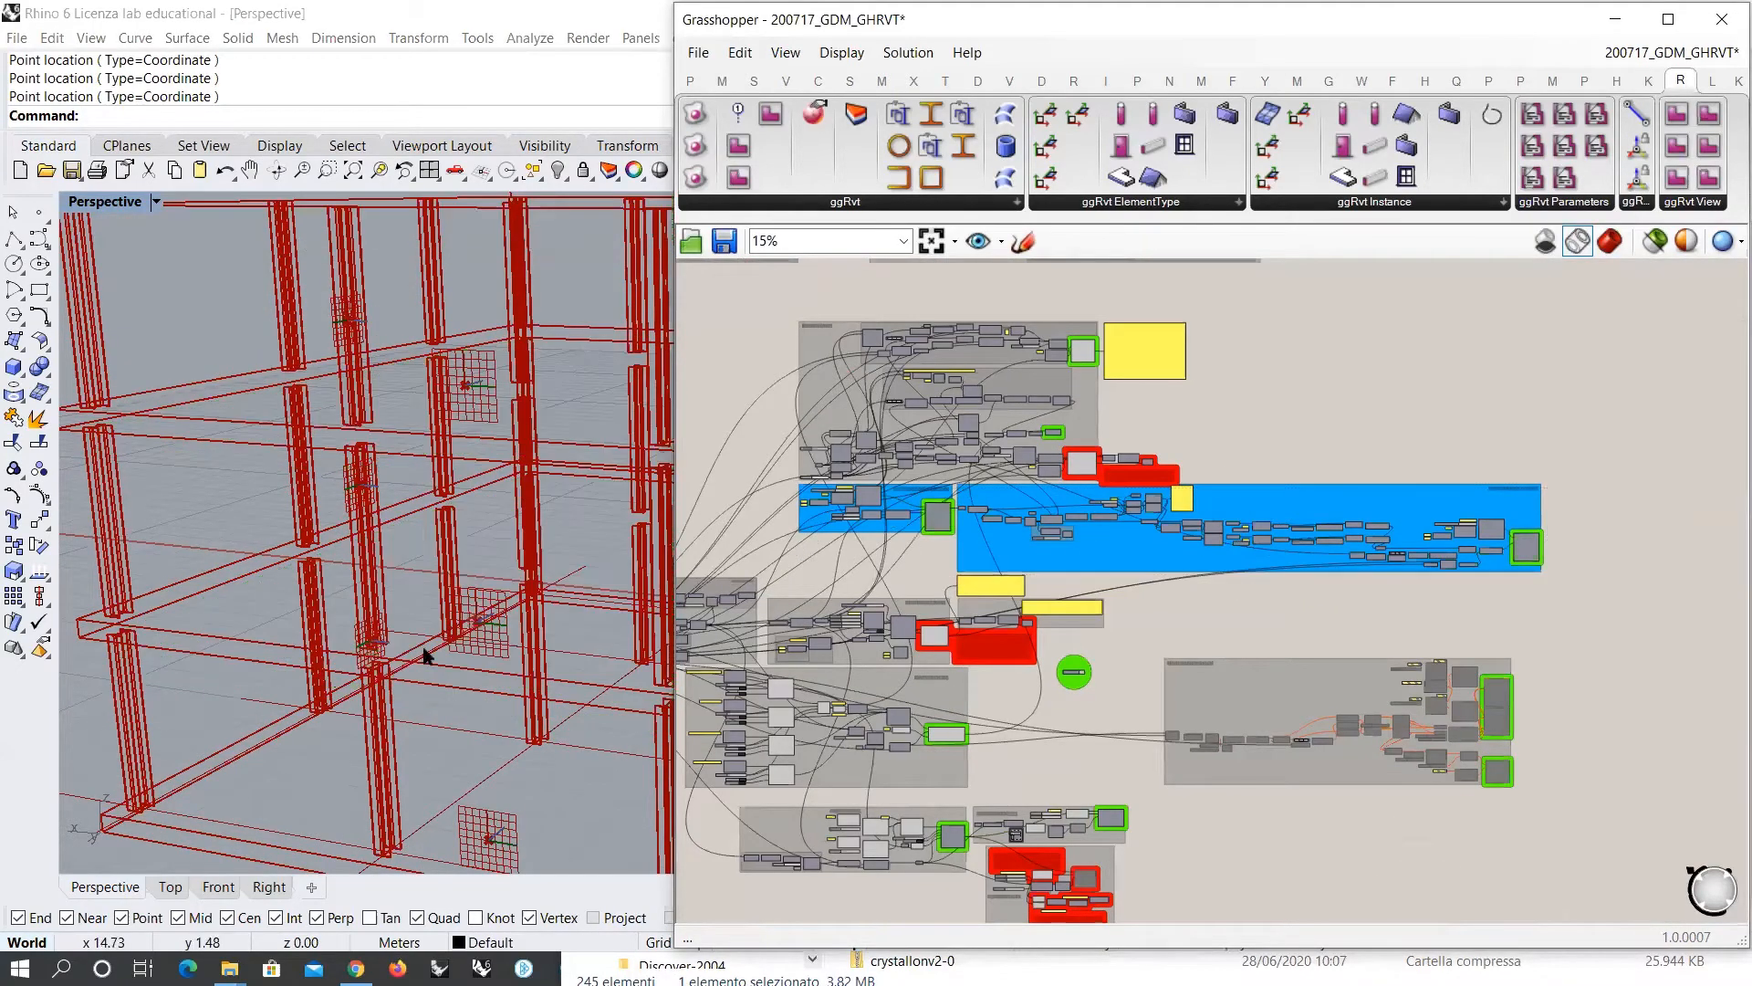
right_click_drag(426, 654, 370, 436)
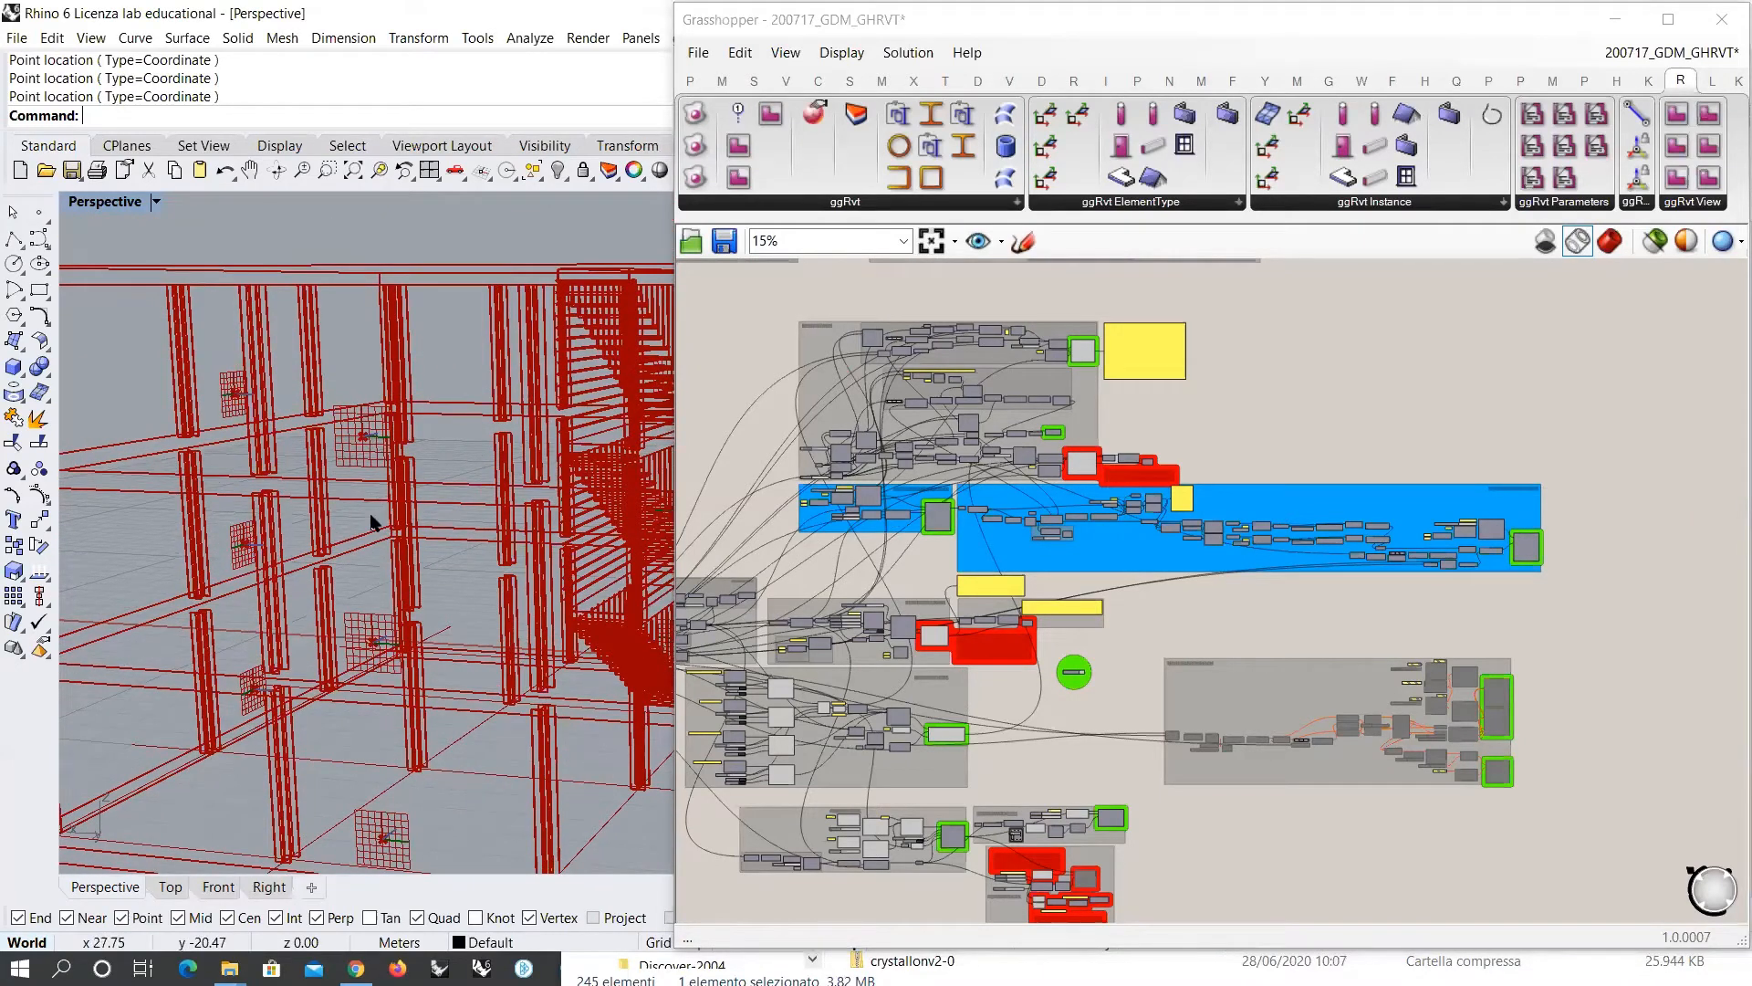
right_click_drag(374, 522, 375, 669)
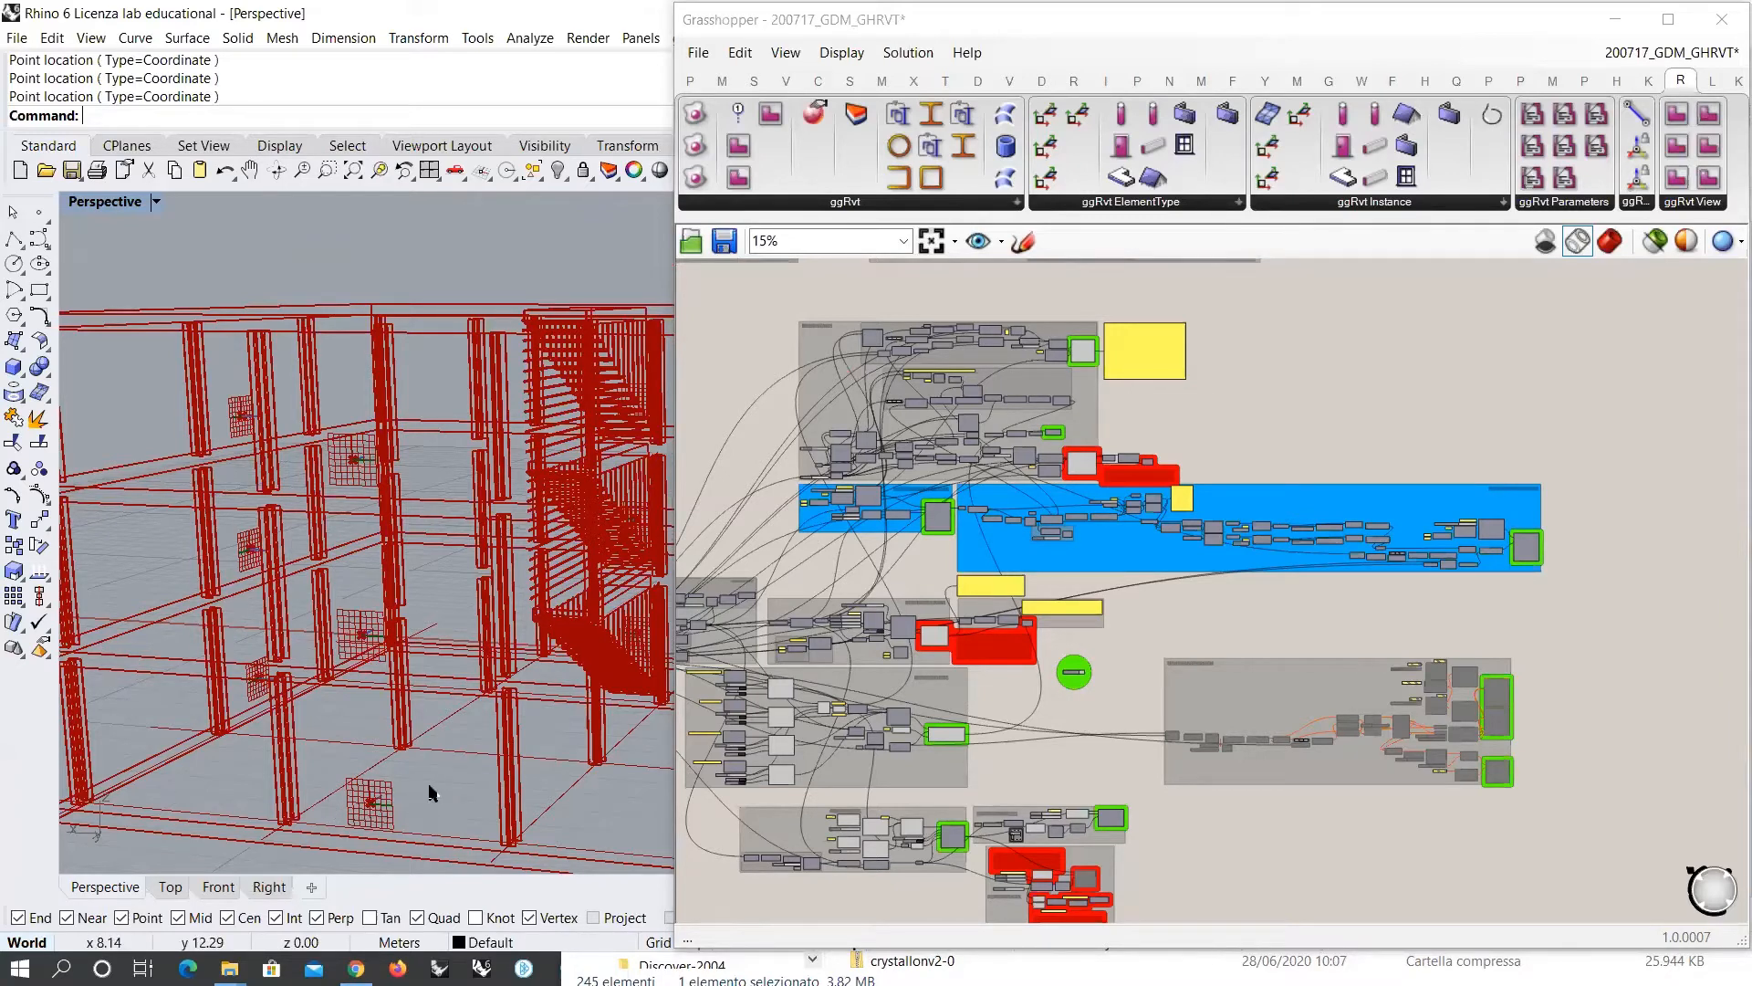
Step: Select Evaluate Surface and Deconstruct Plane in turn, and show the Construct Plane preview to compare the plane orientations
scroll(1216, 807, "up", 10)
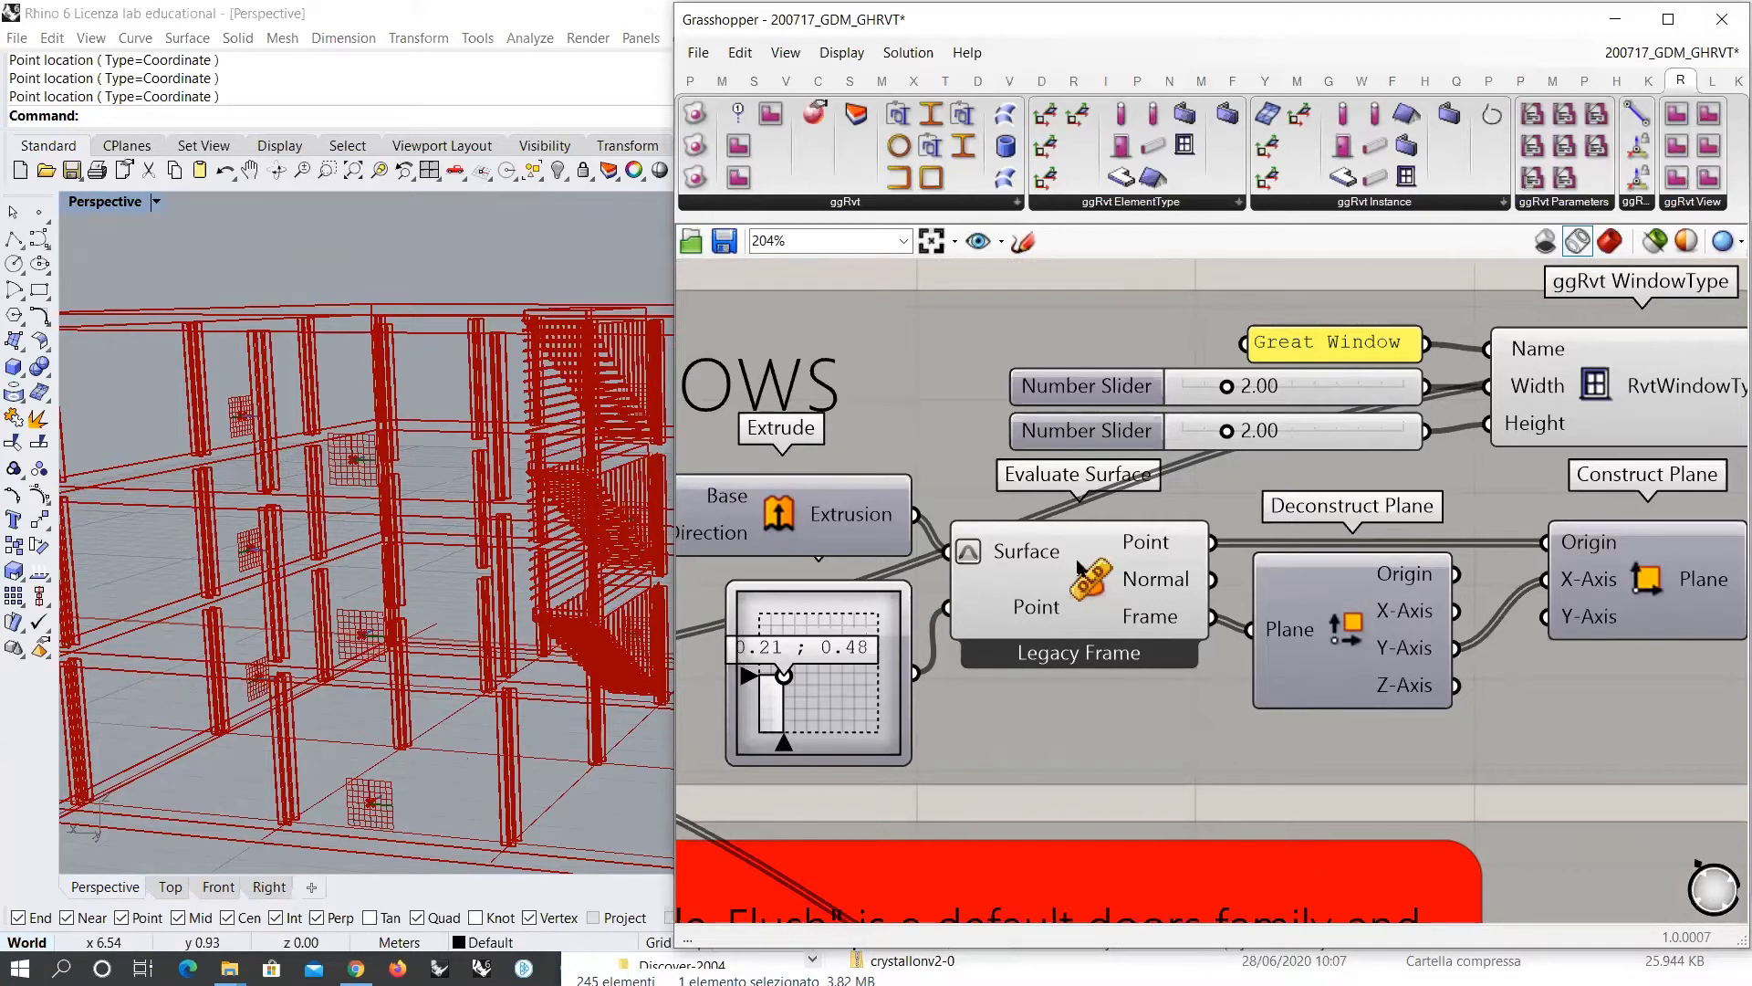
left_click(1093, 593)
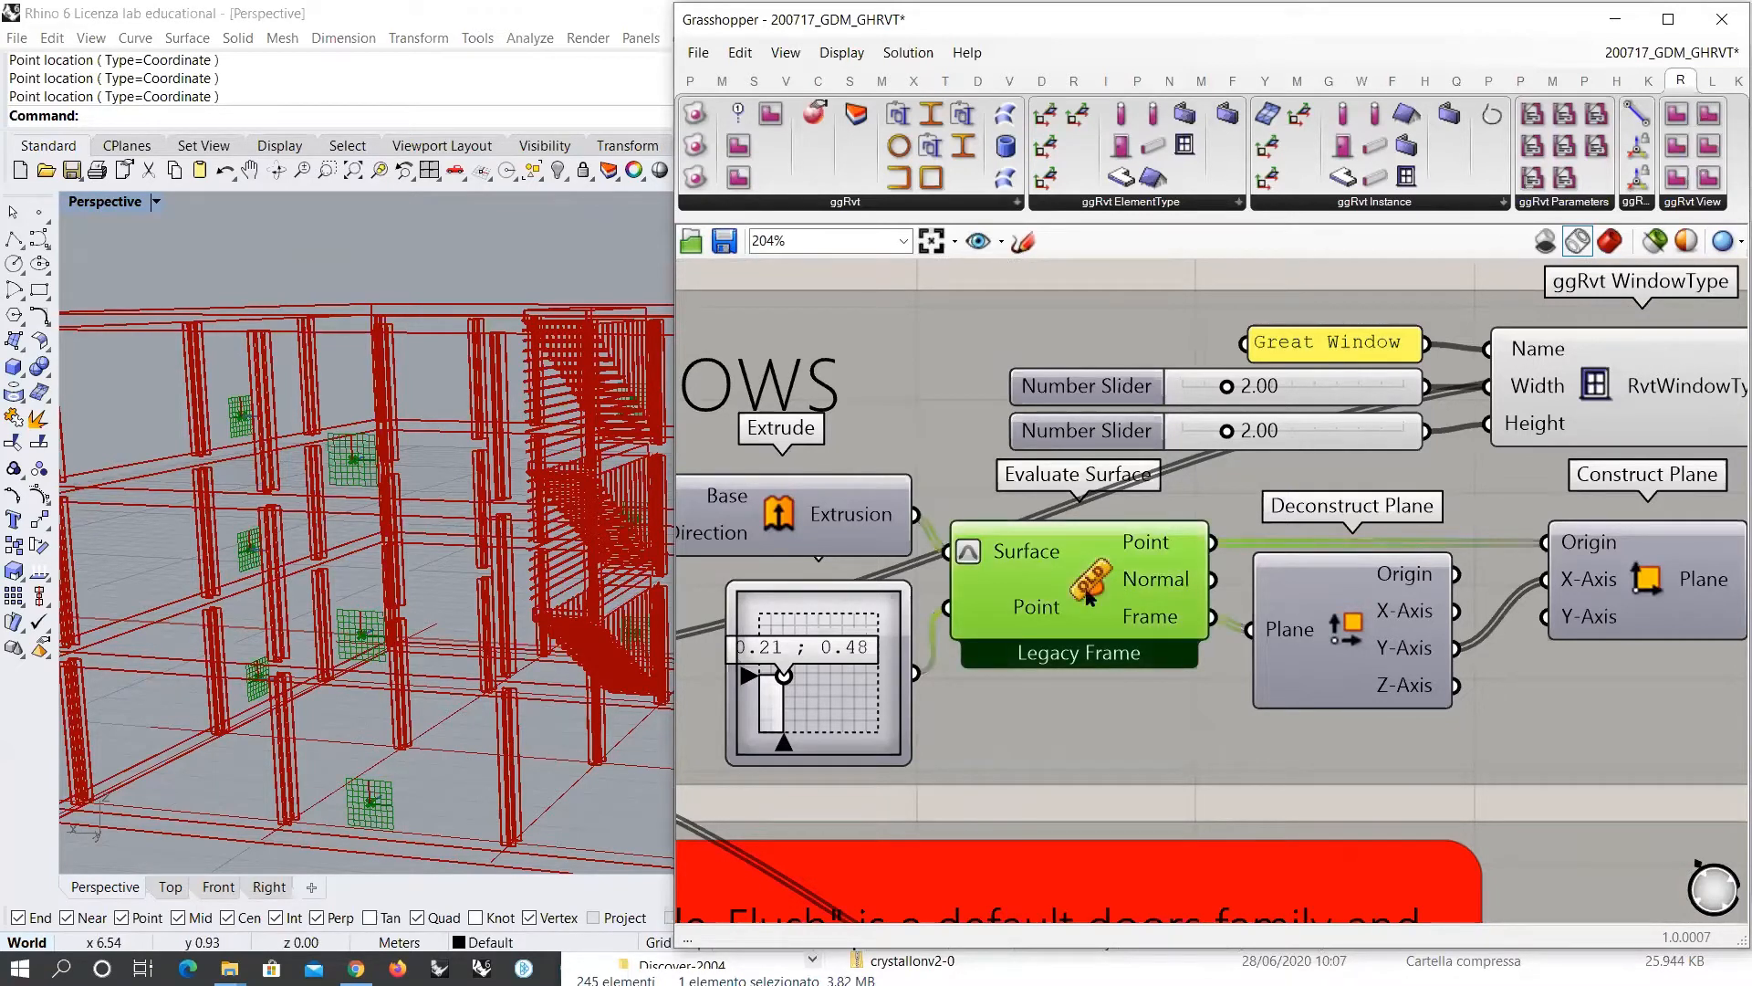
left_click(1350, 639)
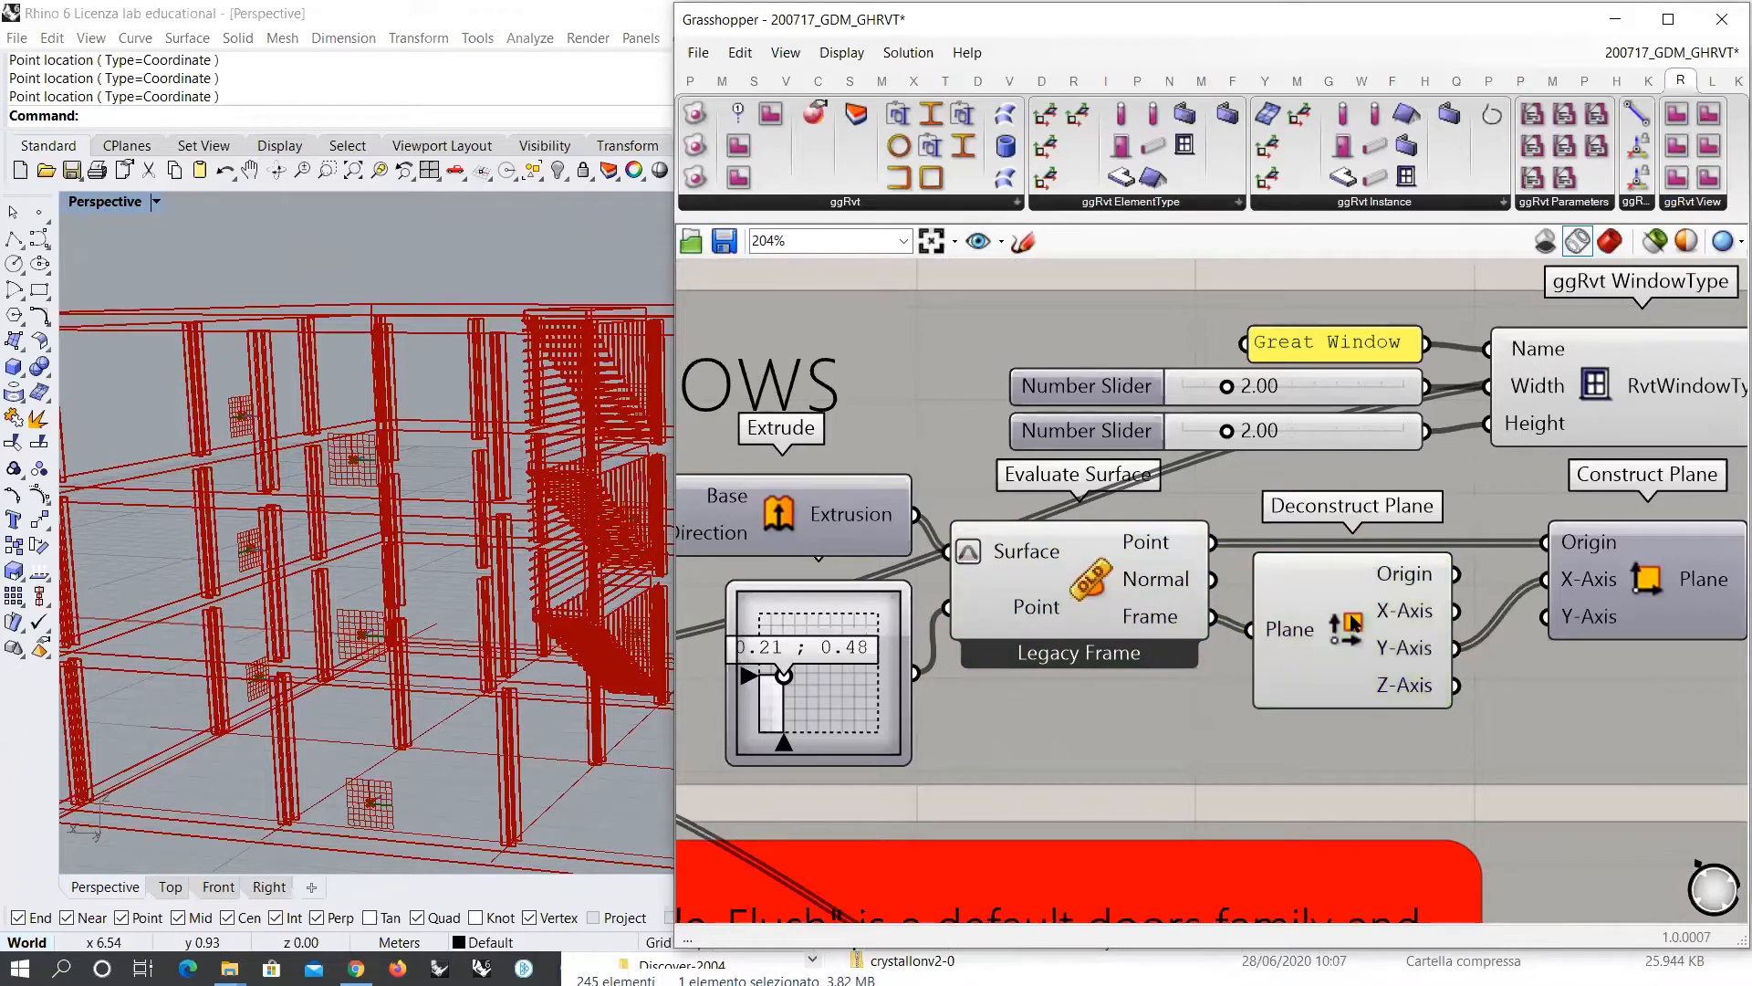
right_click_drag(1353, 624, 1185, 630)
left_click(1180, 636)
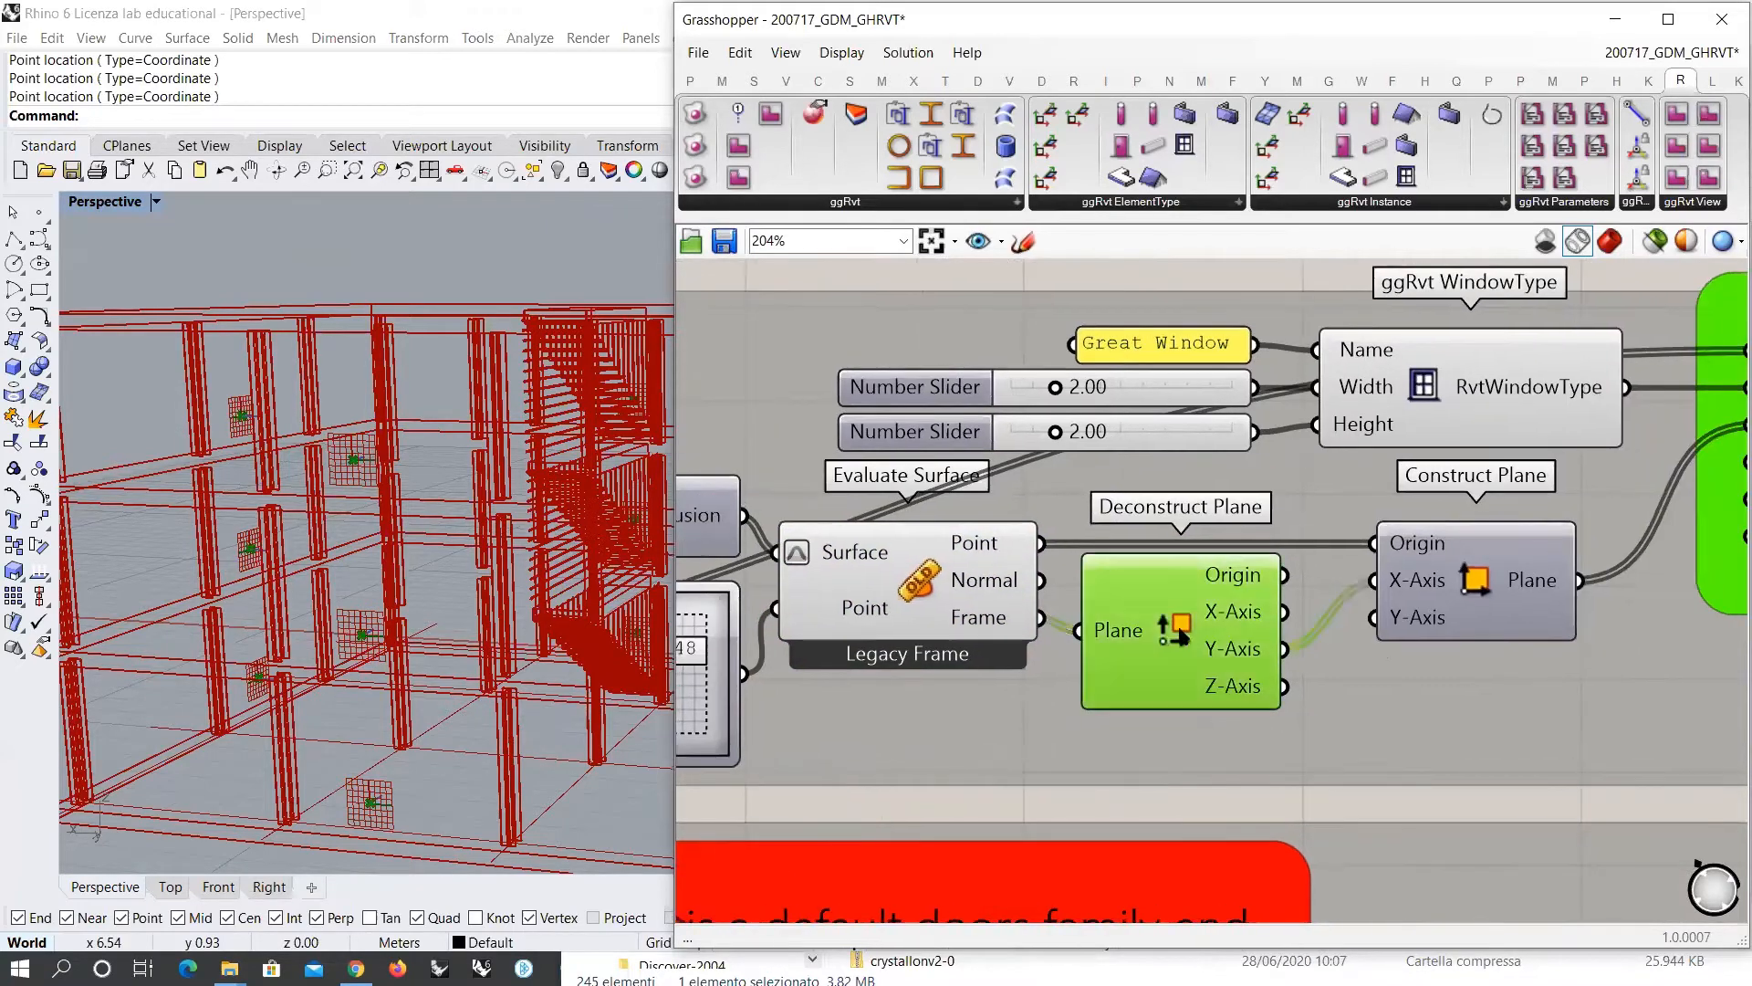
left_click(1489, 584)
key("ctrl+q")
left_click(1351, 513)
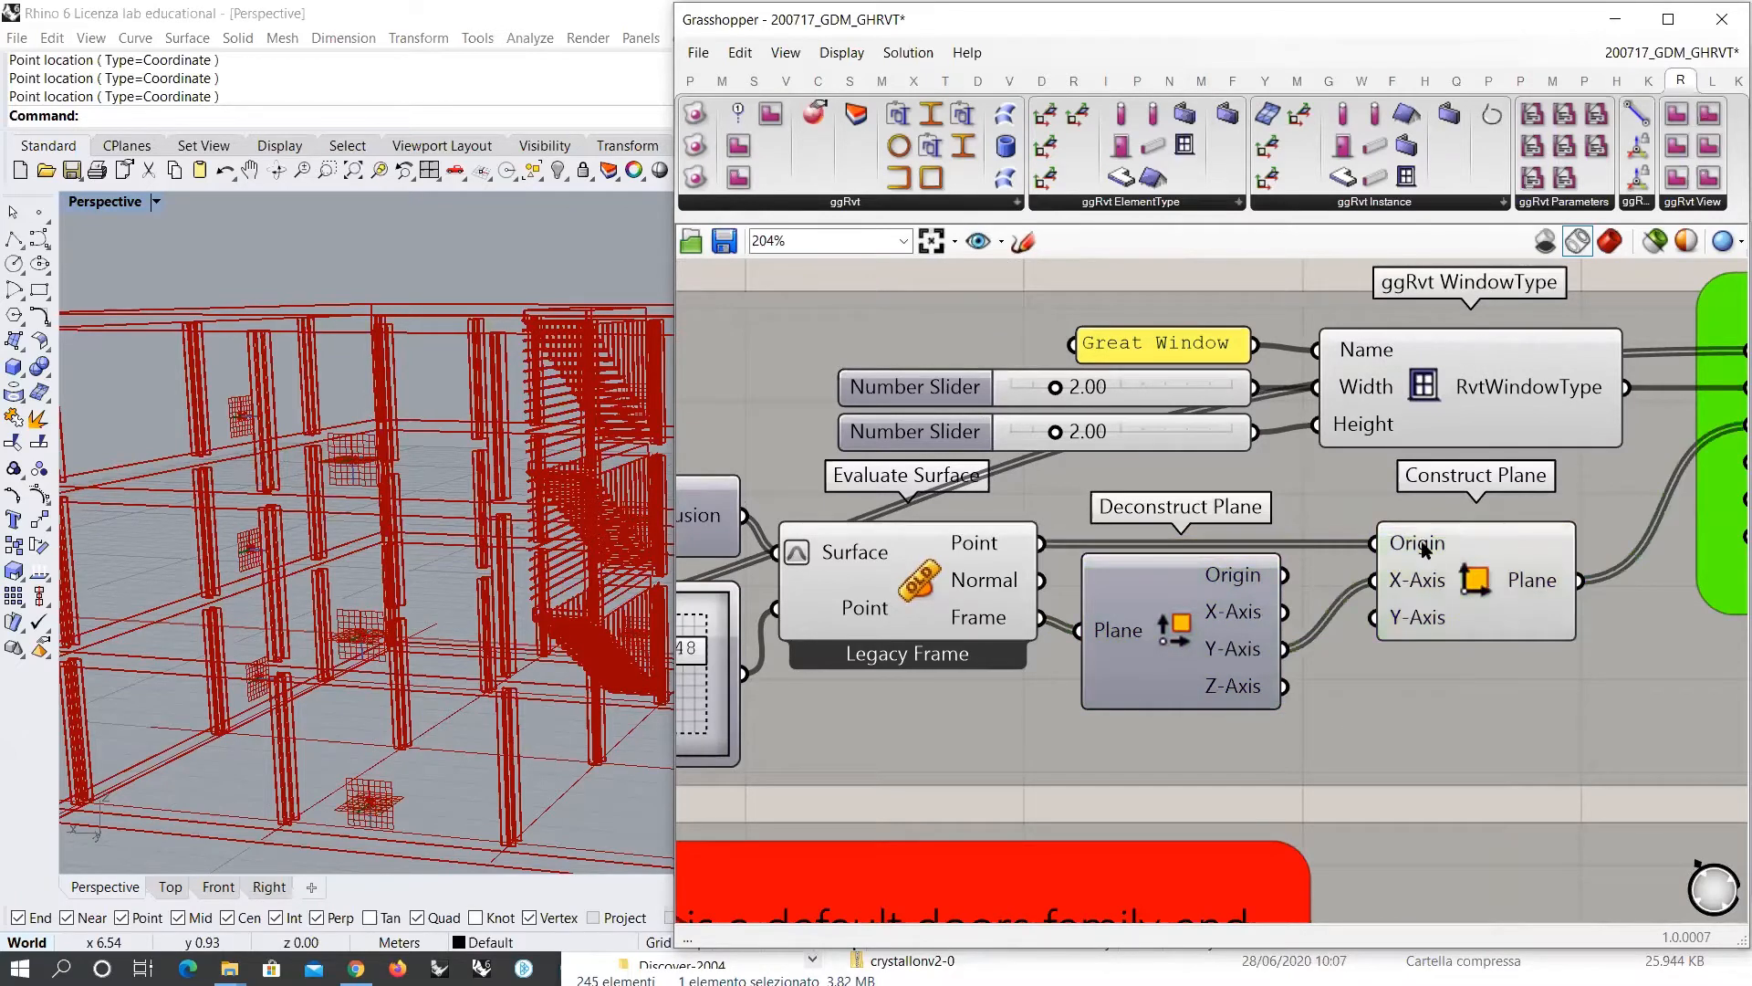
Step: Inspect the Origin, X-Axis and Y-Axis inputs of Construct Plane and hide its preview to view the surface frames closely
mouse_move(1425, 549)
left_click(1474, 586)
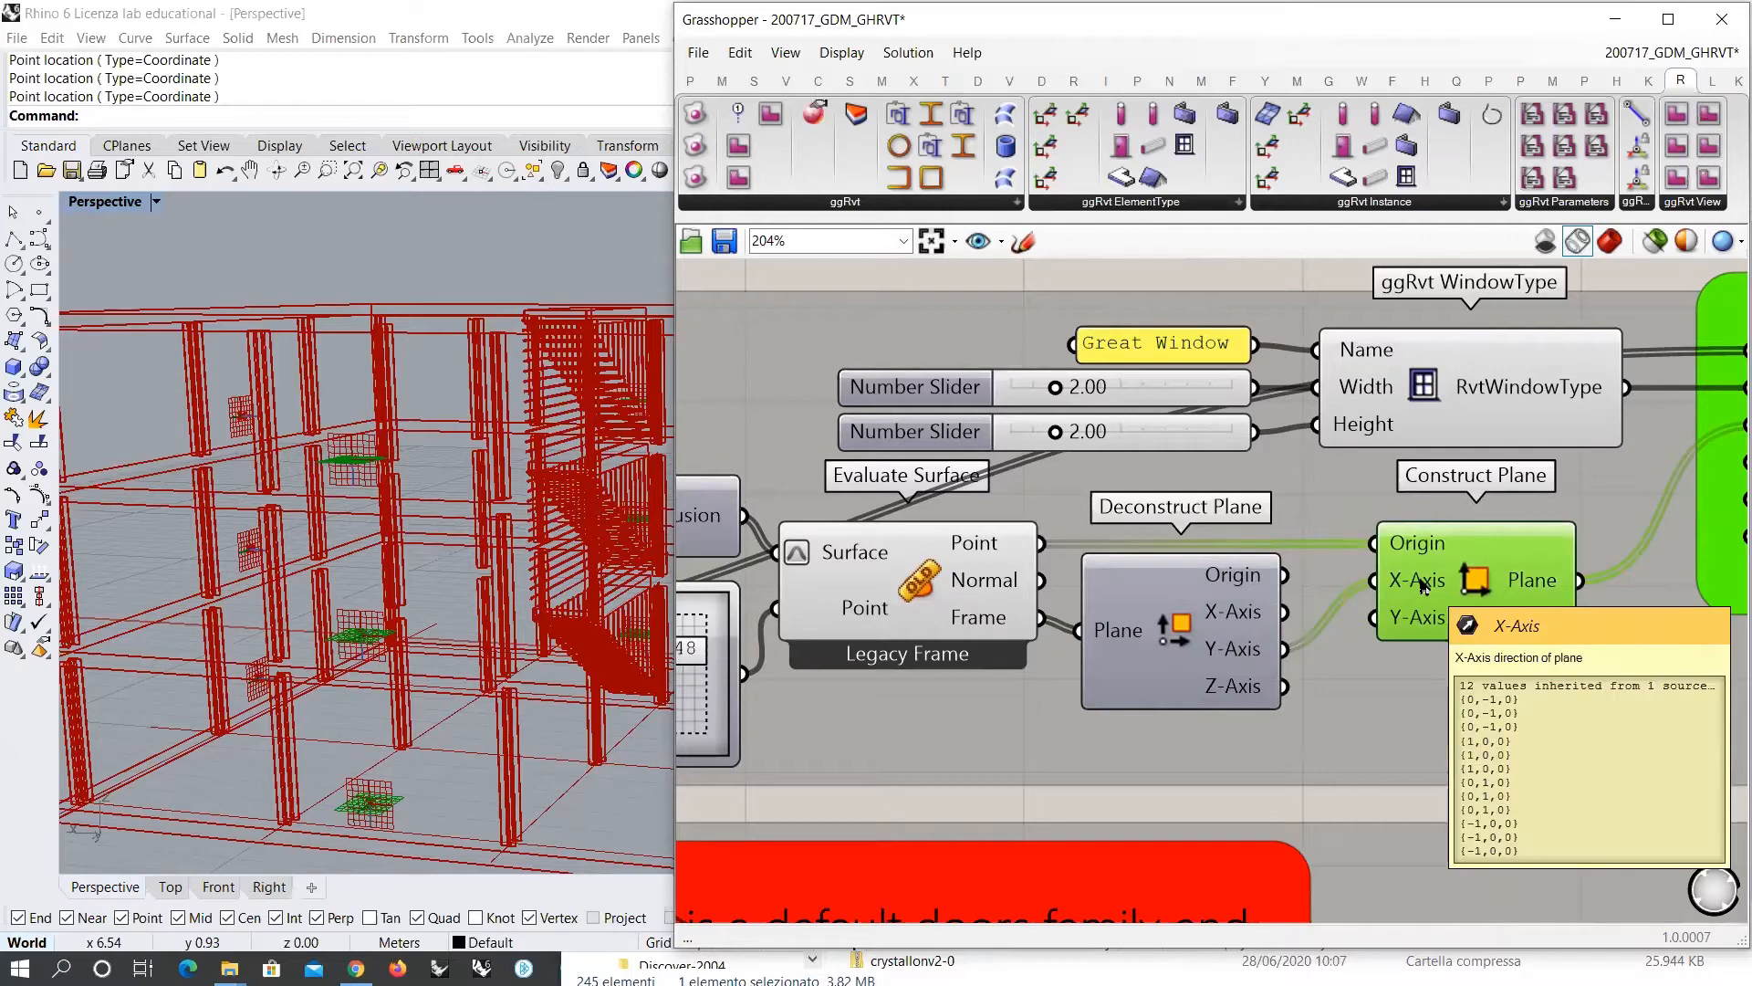
key("ctrl+q")
scroll(381, 770, "up", 5)
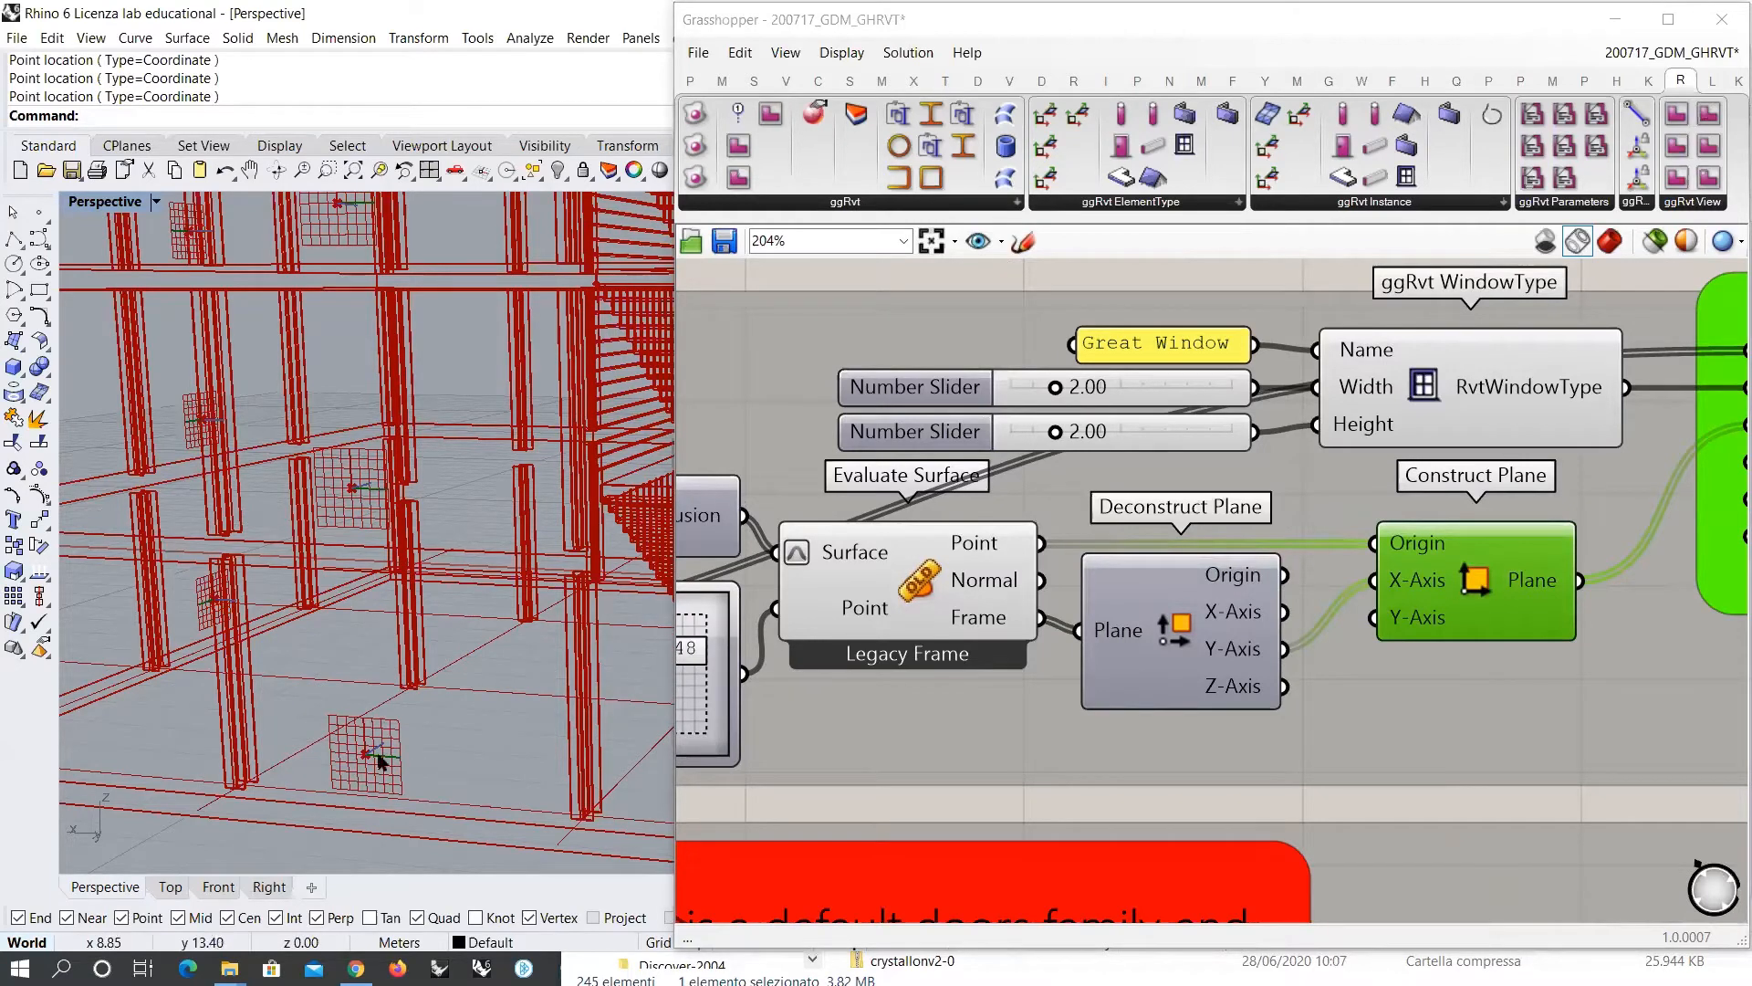
scroll(350, 763, "down", 5)
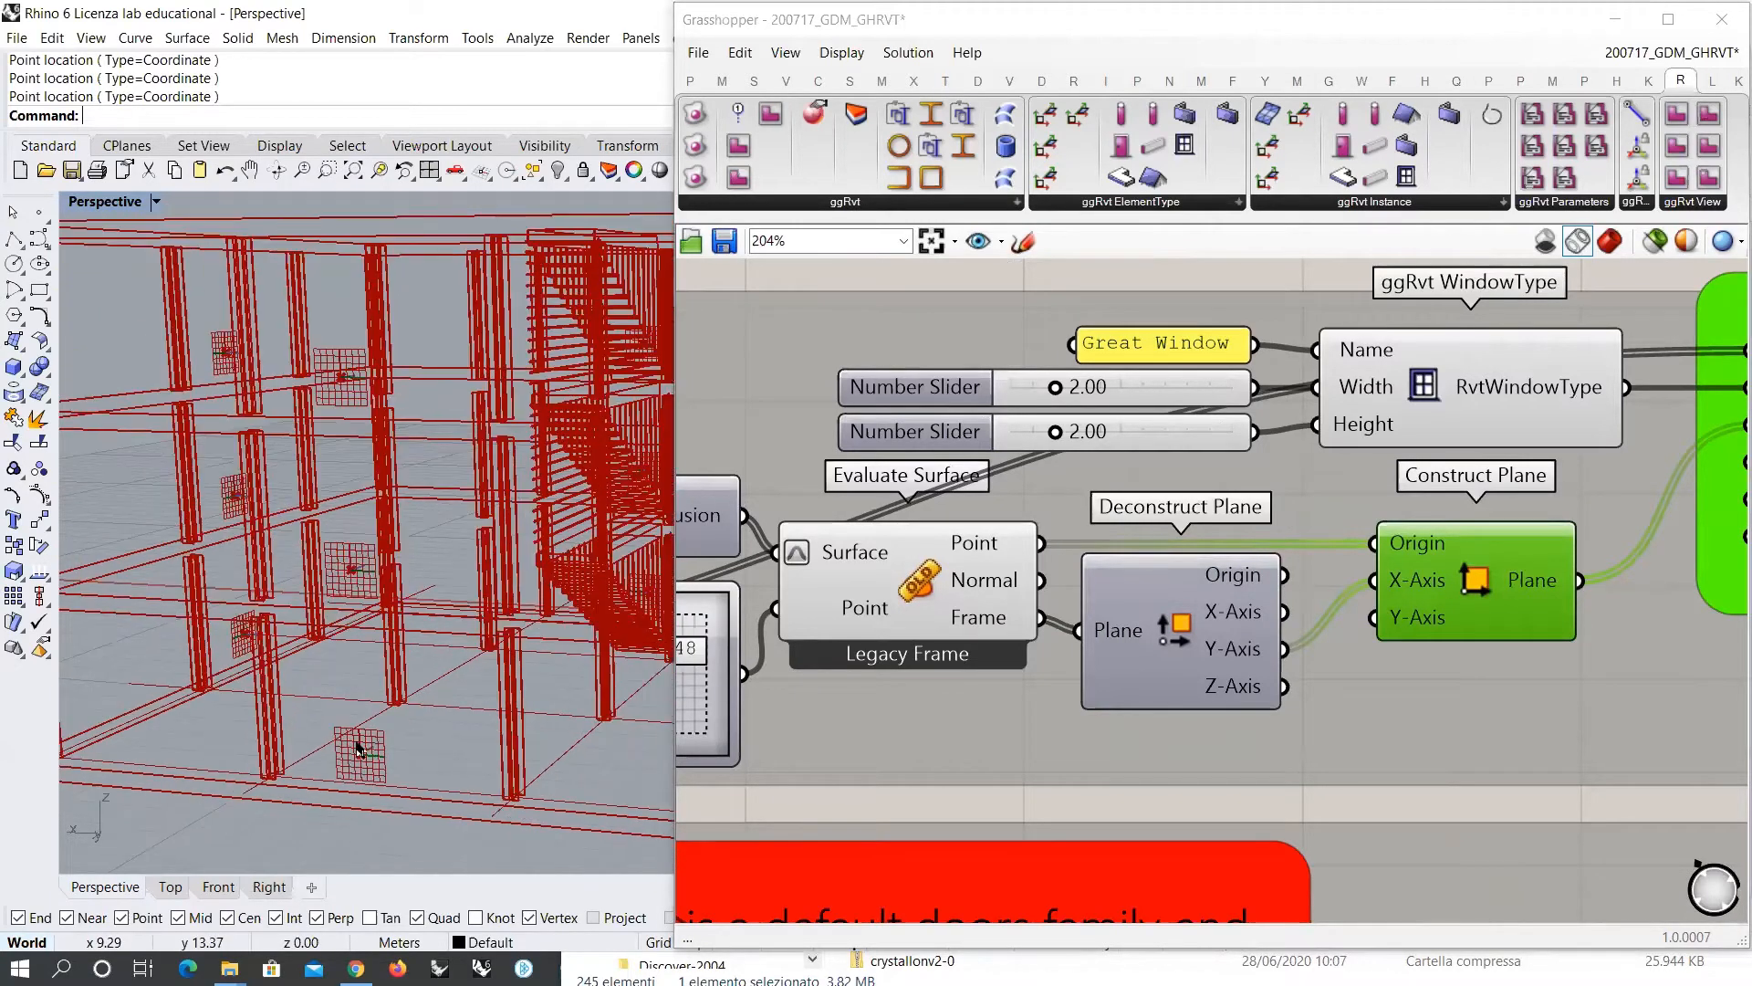
mouse_move(1412, 623)
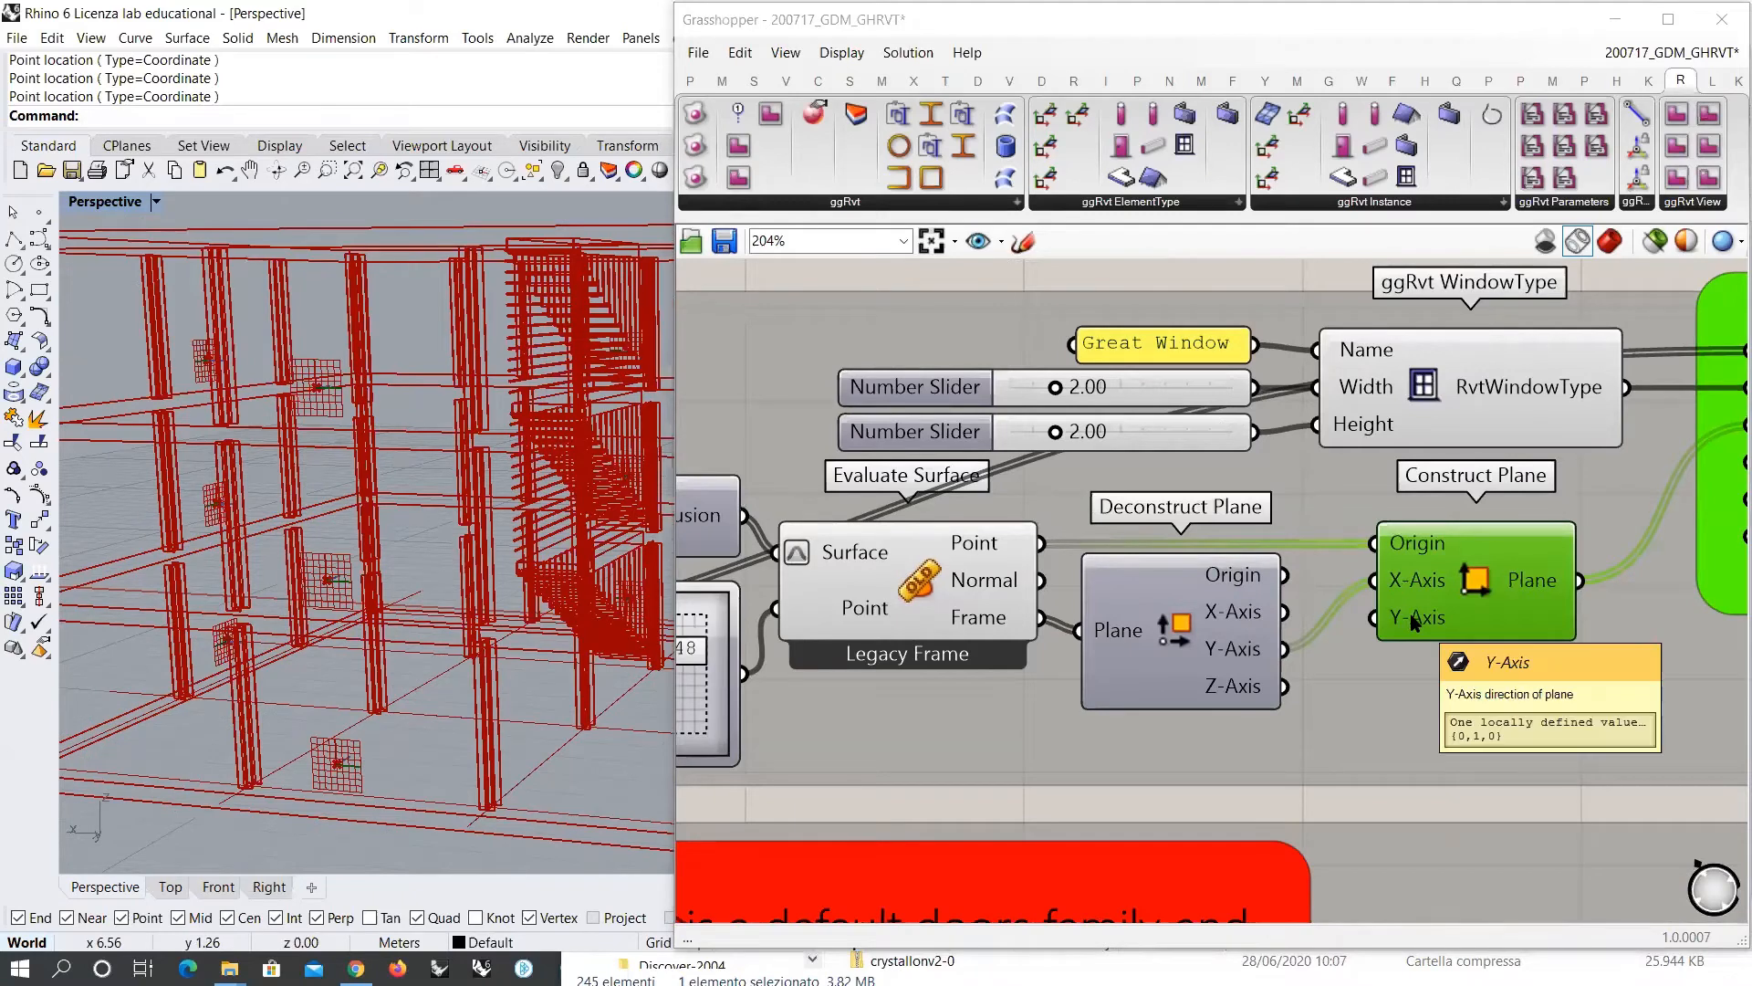
Step: Select Deconstruct Plane and Evaluate Surface in turn and examine the frames on the other sides of the building
left_click(1203, 625)
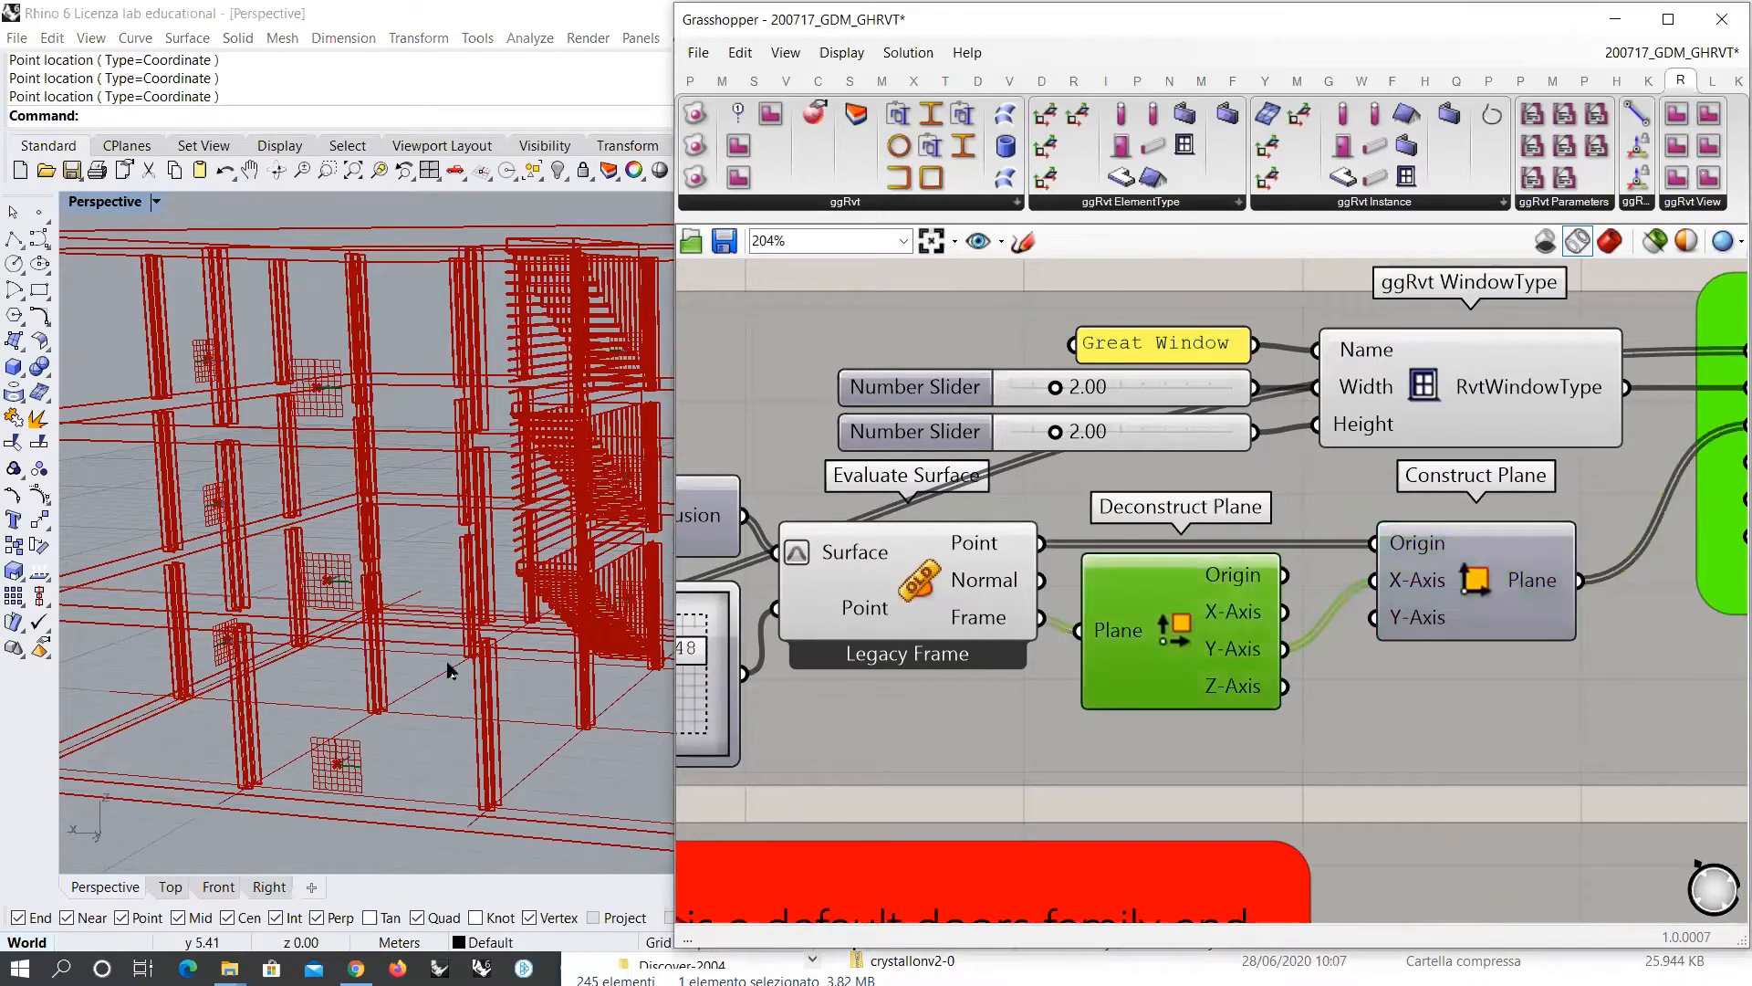
mouse_move(438, 658)
right_mouse_down()
mouse_move(454, 652)
mouse_move(420, 614)
mouse_move(493, 615)
mouse_move(426, 627)
right_mouse_up()
scroll(493, 615, "down", 5)
scroll(566, 732, "up", 6)
right_click_drag(504, 747, 416, 584)
scroll(501, 696, "down", 3)
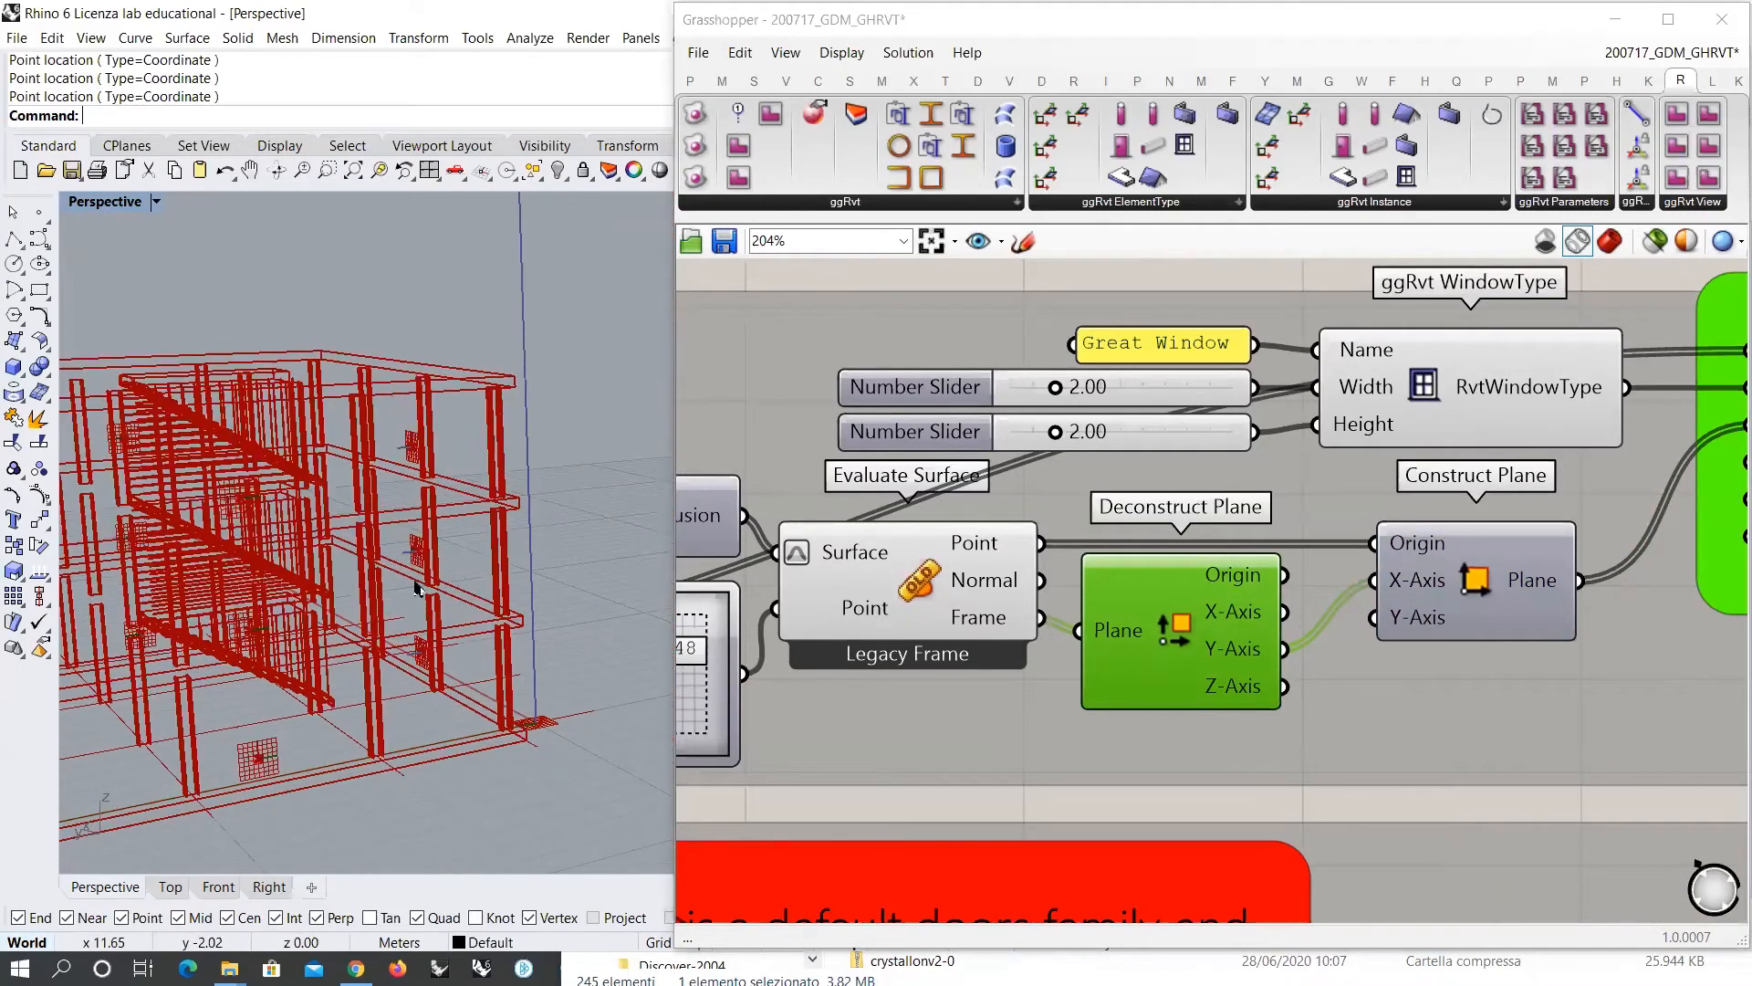
scroll(416, 587, "up", 4)
left_click(917, 580)
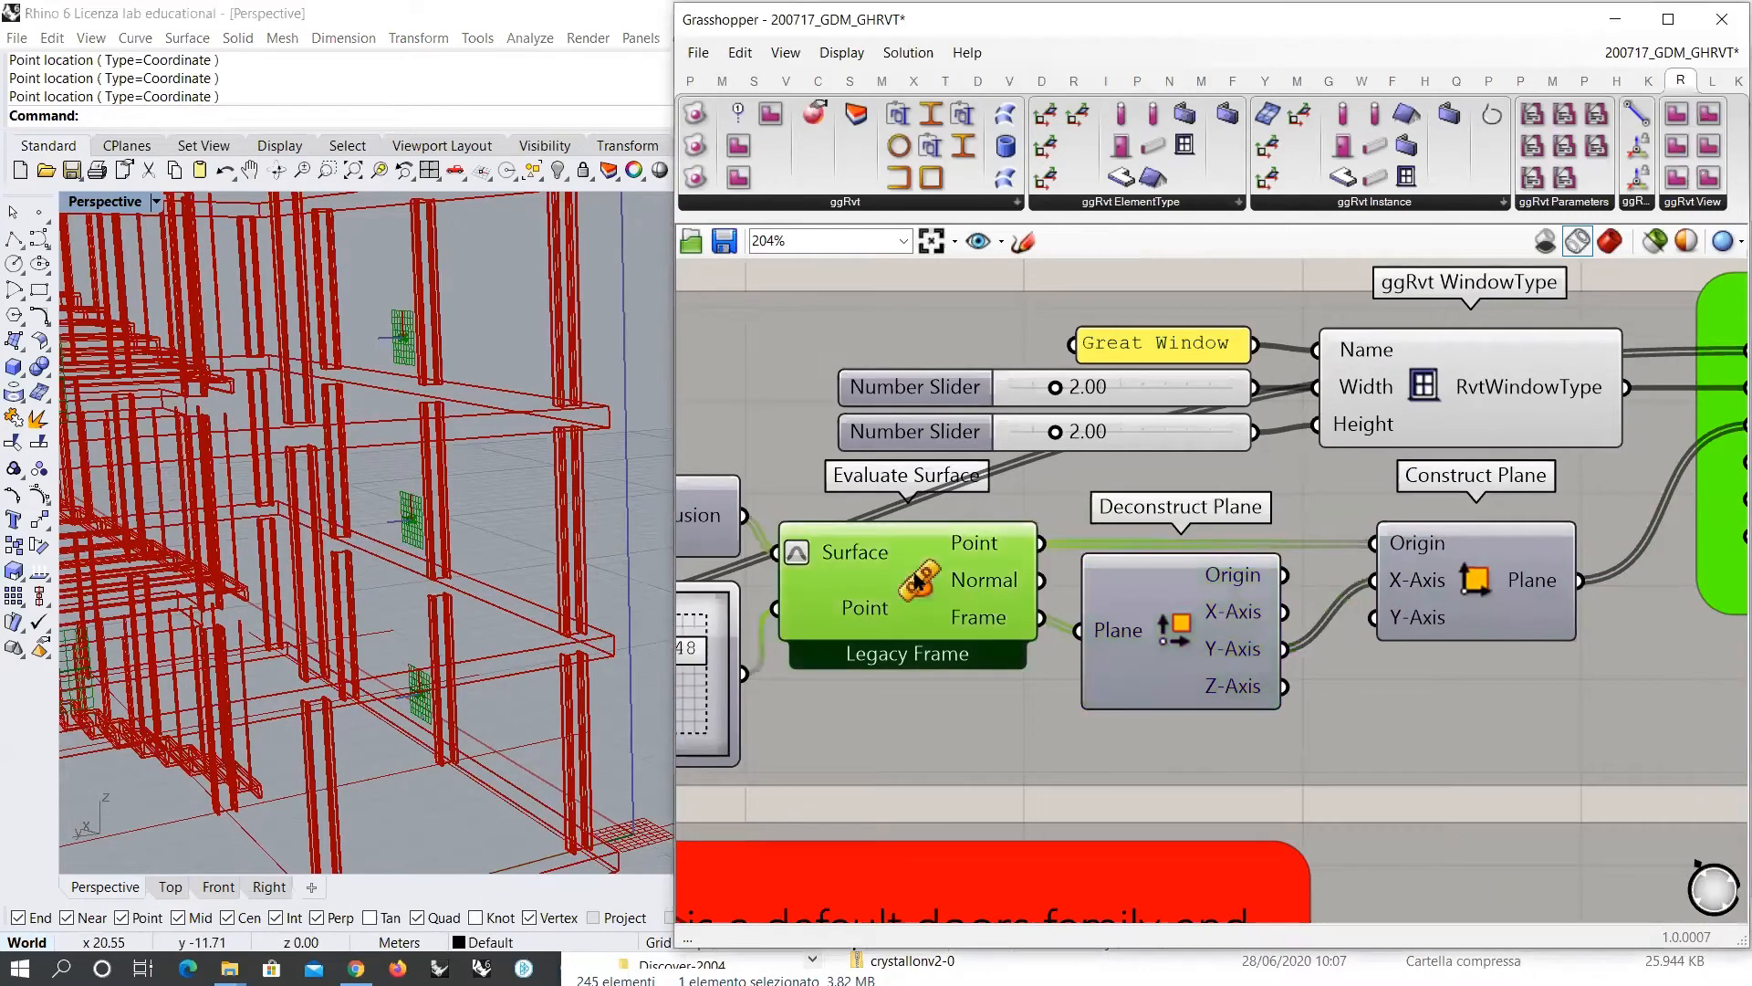
left_click(917, 581)
scroll(559, 591, "down", 3)
right_click_drag(557, 592, 472, 572)
scroll(481, 578, "down", 2)
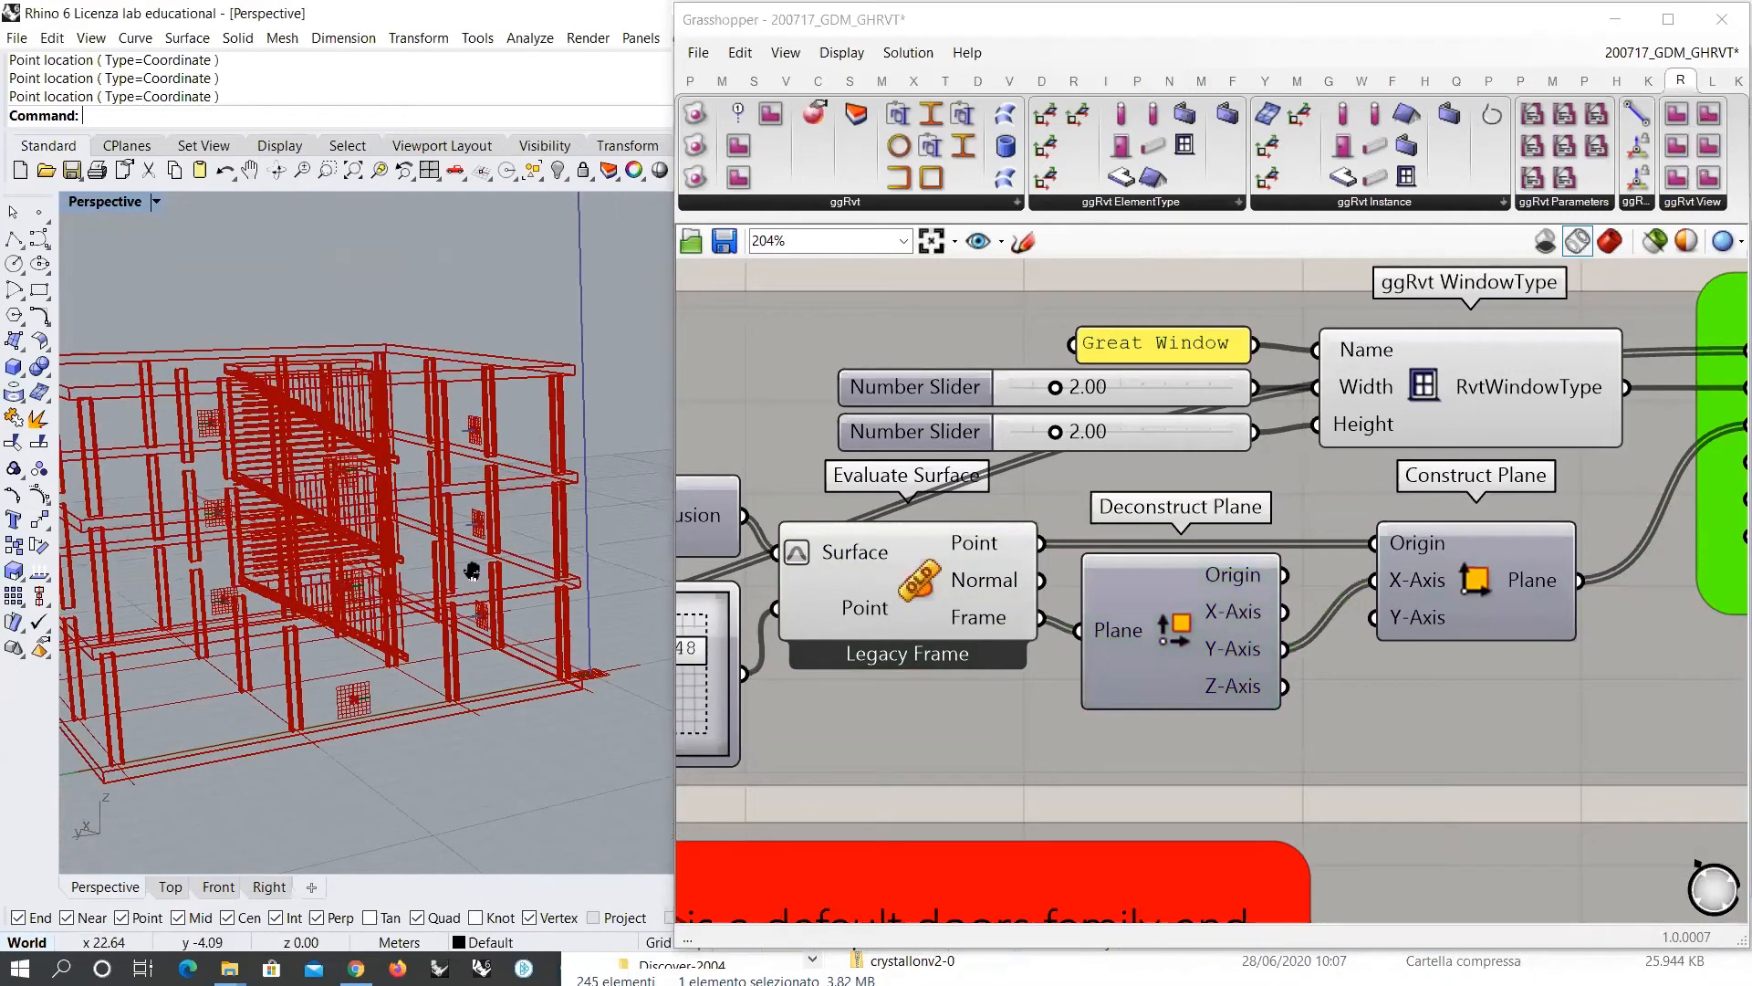
Step: Connect the X-Axis output of Deconstruct Plane to the Y-Axis input of Construct Plane and inspect the planes on the building
left_click_drag(1284, 611, 1380, 622)
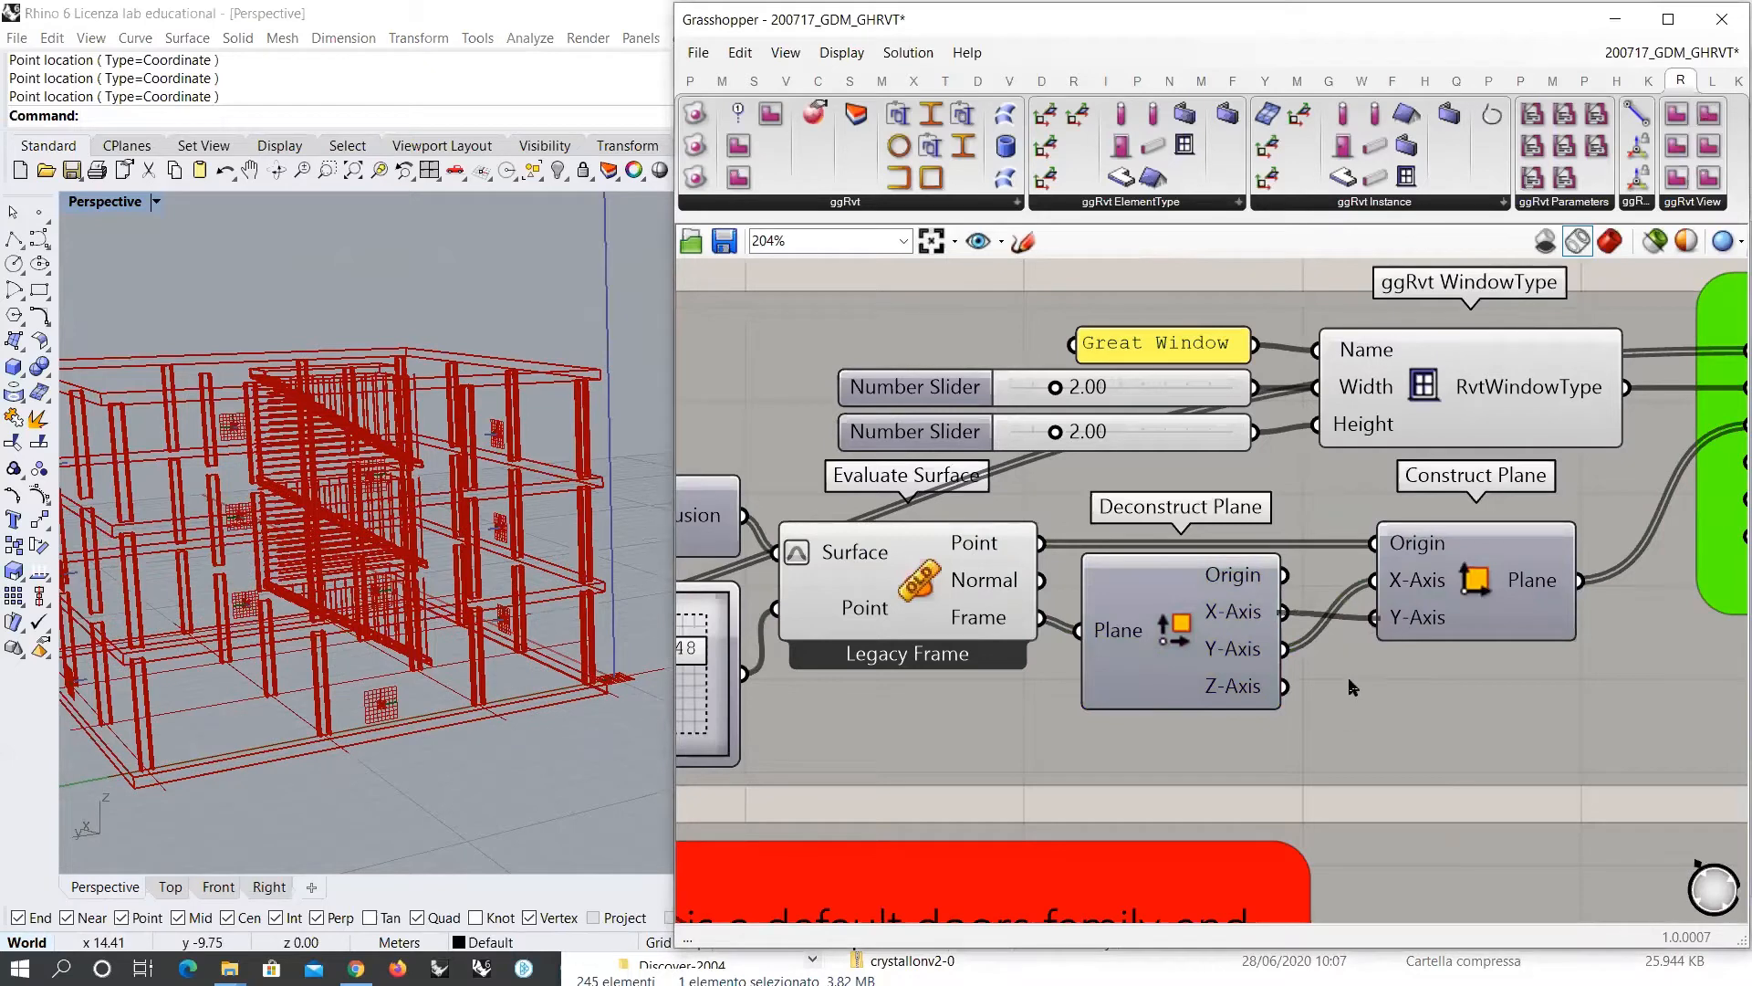
left_click(1466, 589)
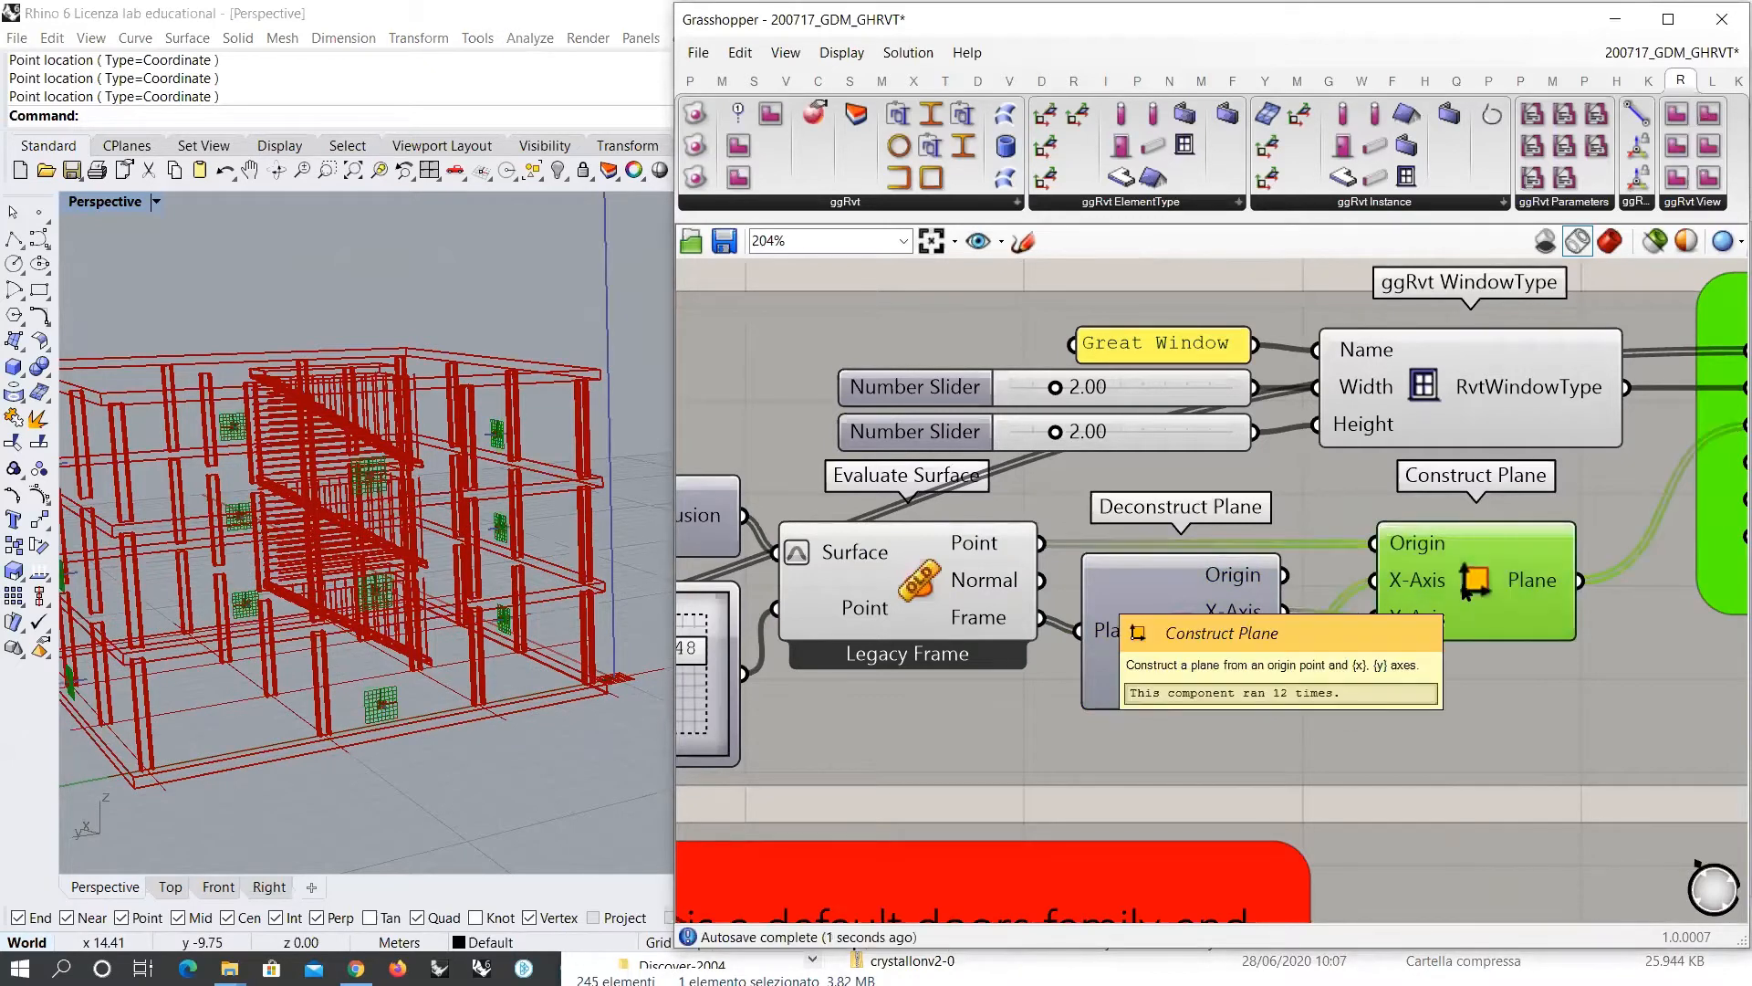
mouse_move(406, 667)
right_mouse_down()
mouse_move(442, 647)
mouse_move(401, 655)
right_mouse_up()
scroll(442, 648, "down", 5)
scroll(438, 655, "up", 5)
Step: Hide the previews of the Evaluate Surface and Construct Plane components
left_click(909, 589)
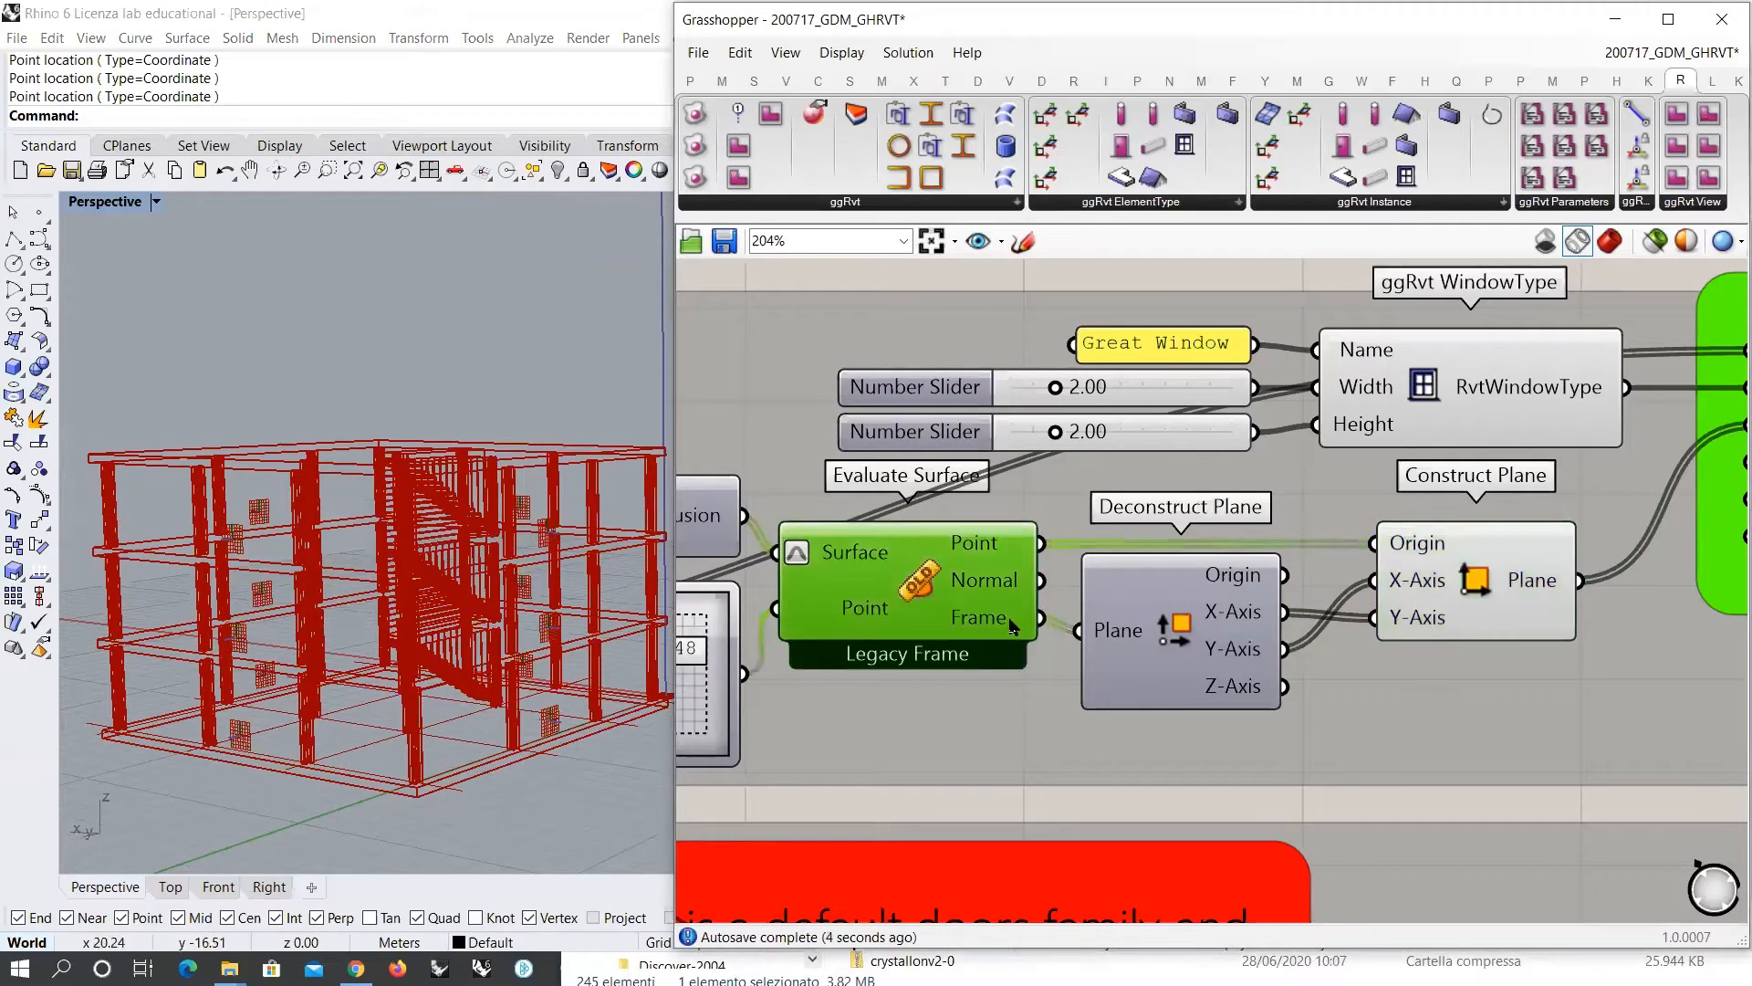
right_click_drag(1396, 591, 1112, 650)
left_click_drag(1190, 642, 1195, 636)
key("ctrl+q")
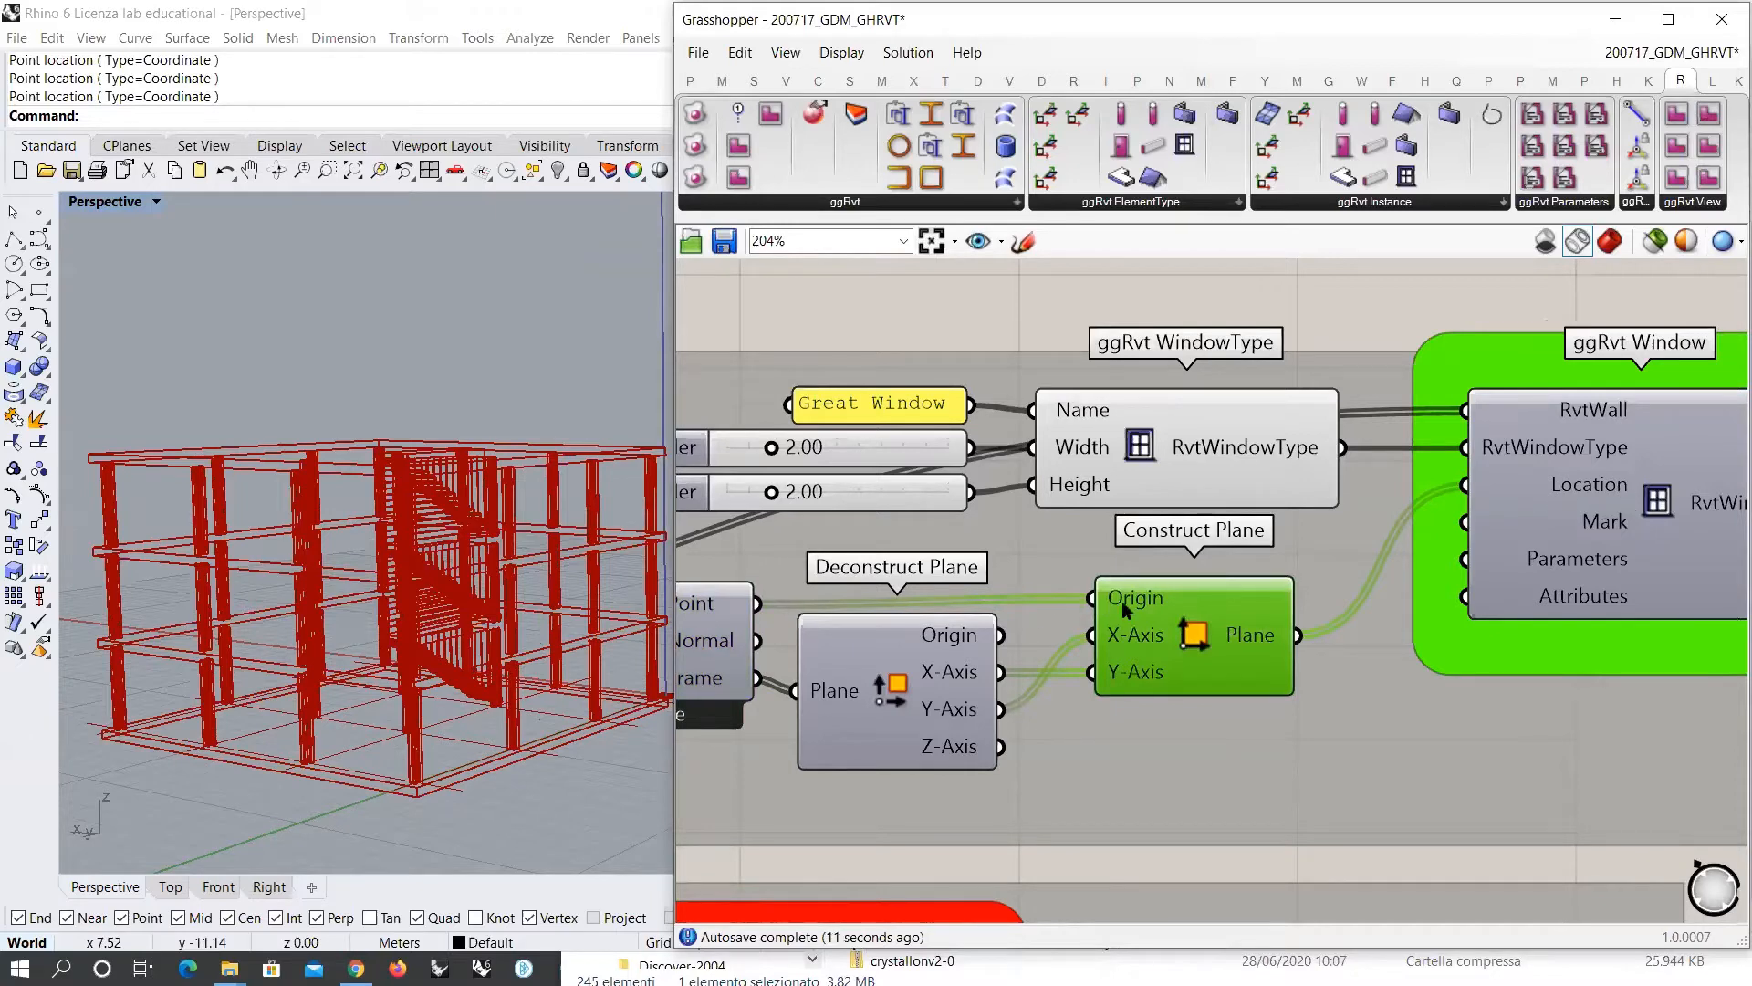
Step: Show the ggRvt Window preview and examine the orientation of the window outlines around the building
left_click(1638, 495)
key("ctrl+q")
left_click(1470, 730)
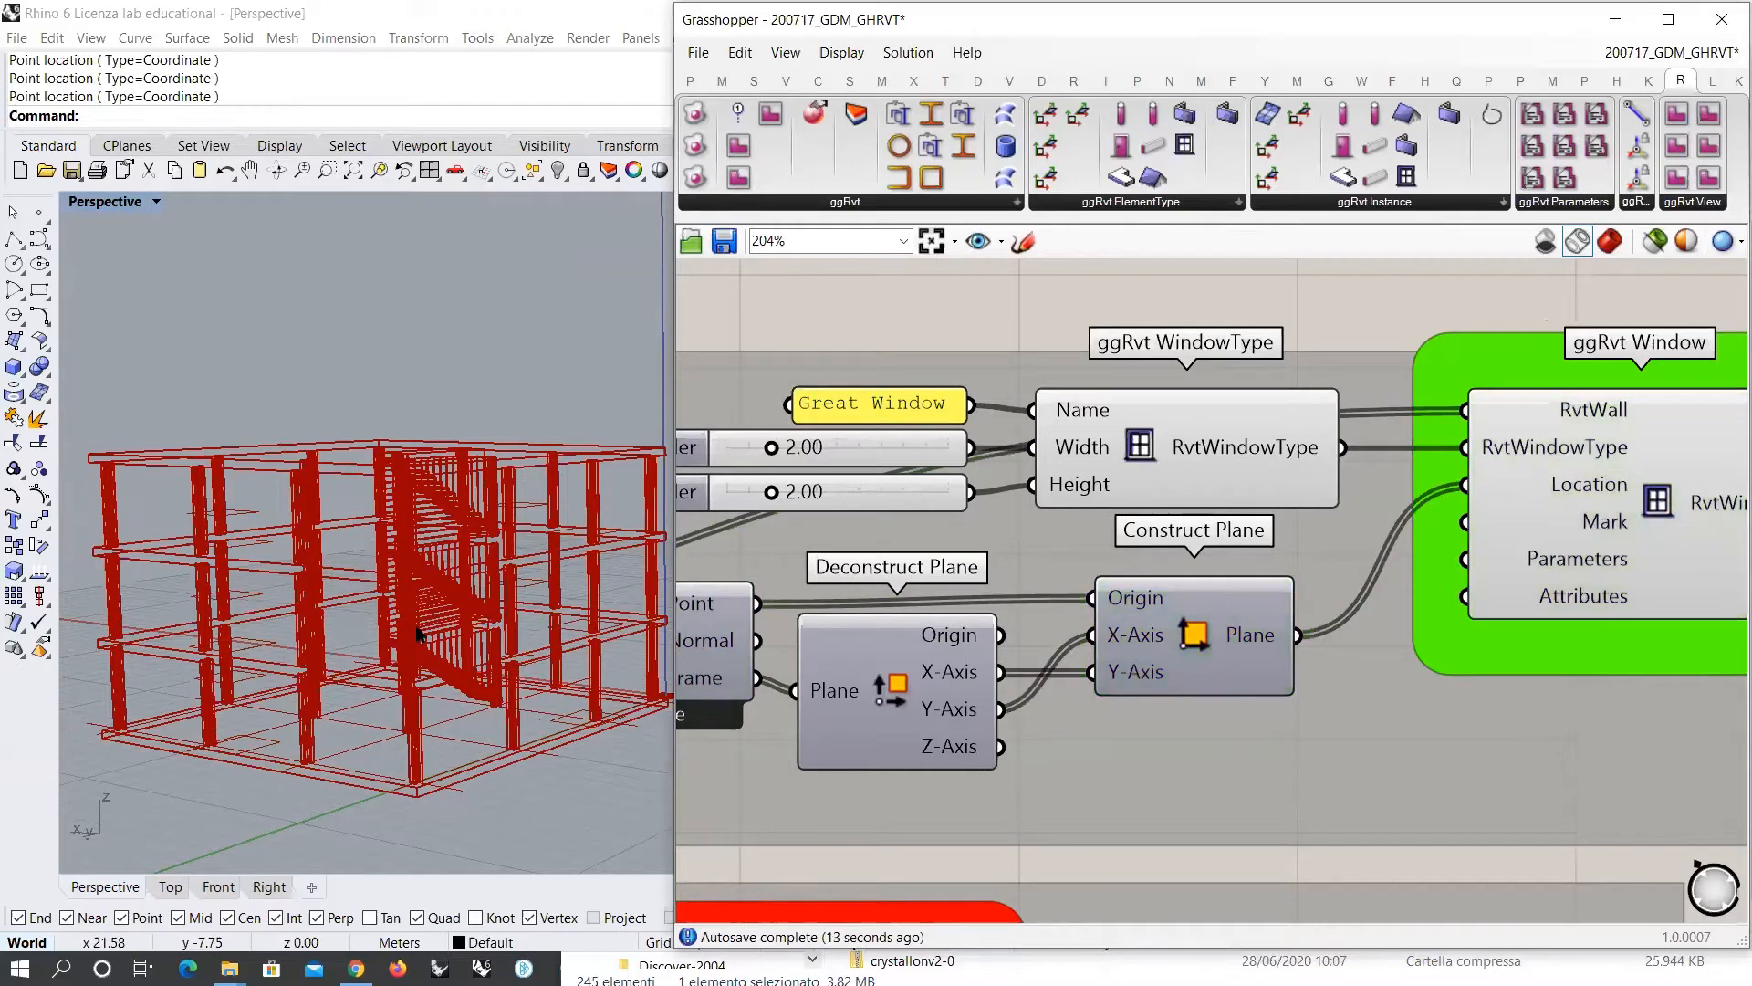
right_click_drag(419, 632, 515, 644)
scroll(514, 650, "down", 5)
right_click_drag(563, 609, 452, 625)
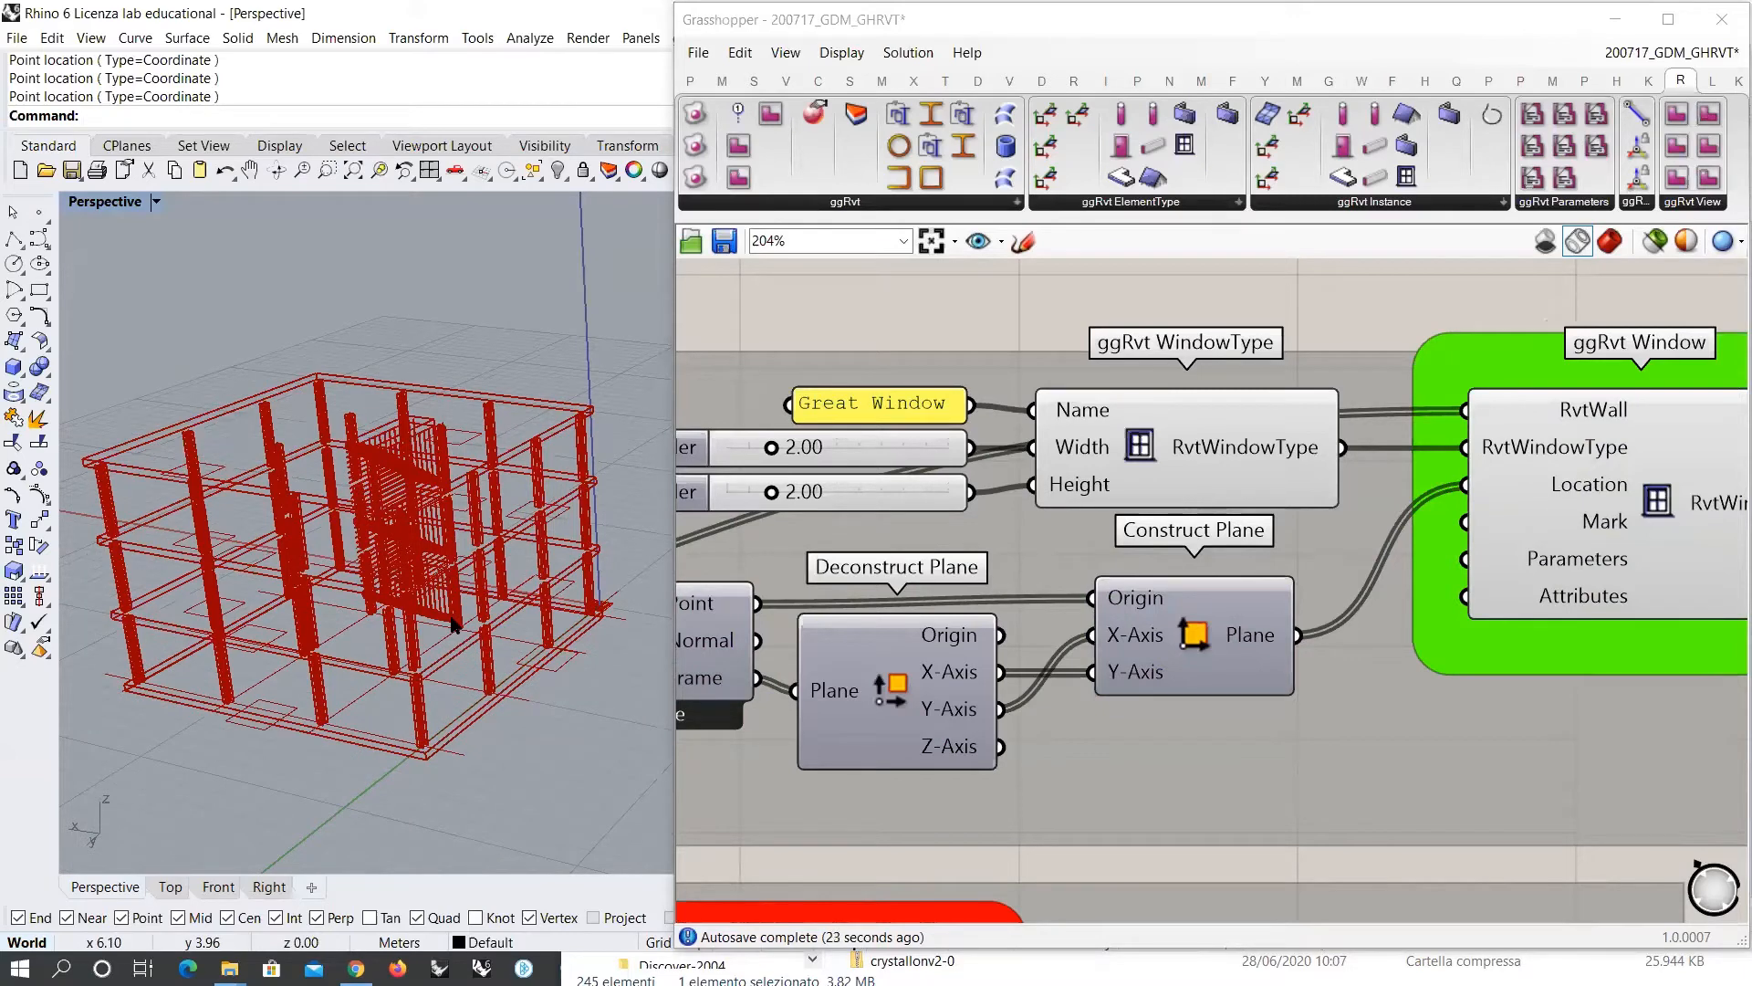
right_click(1610, 549)
left_click(1616, 486)
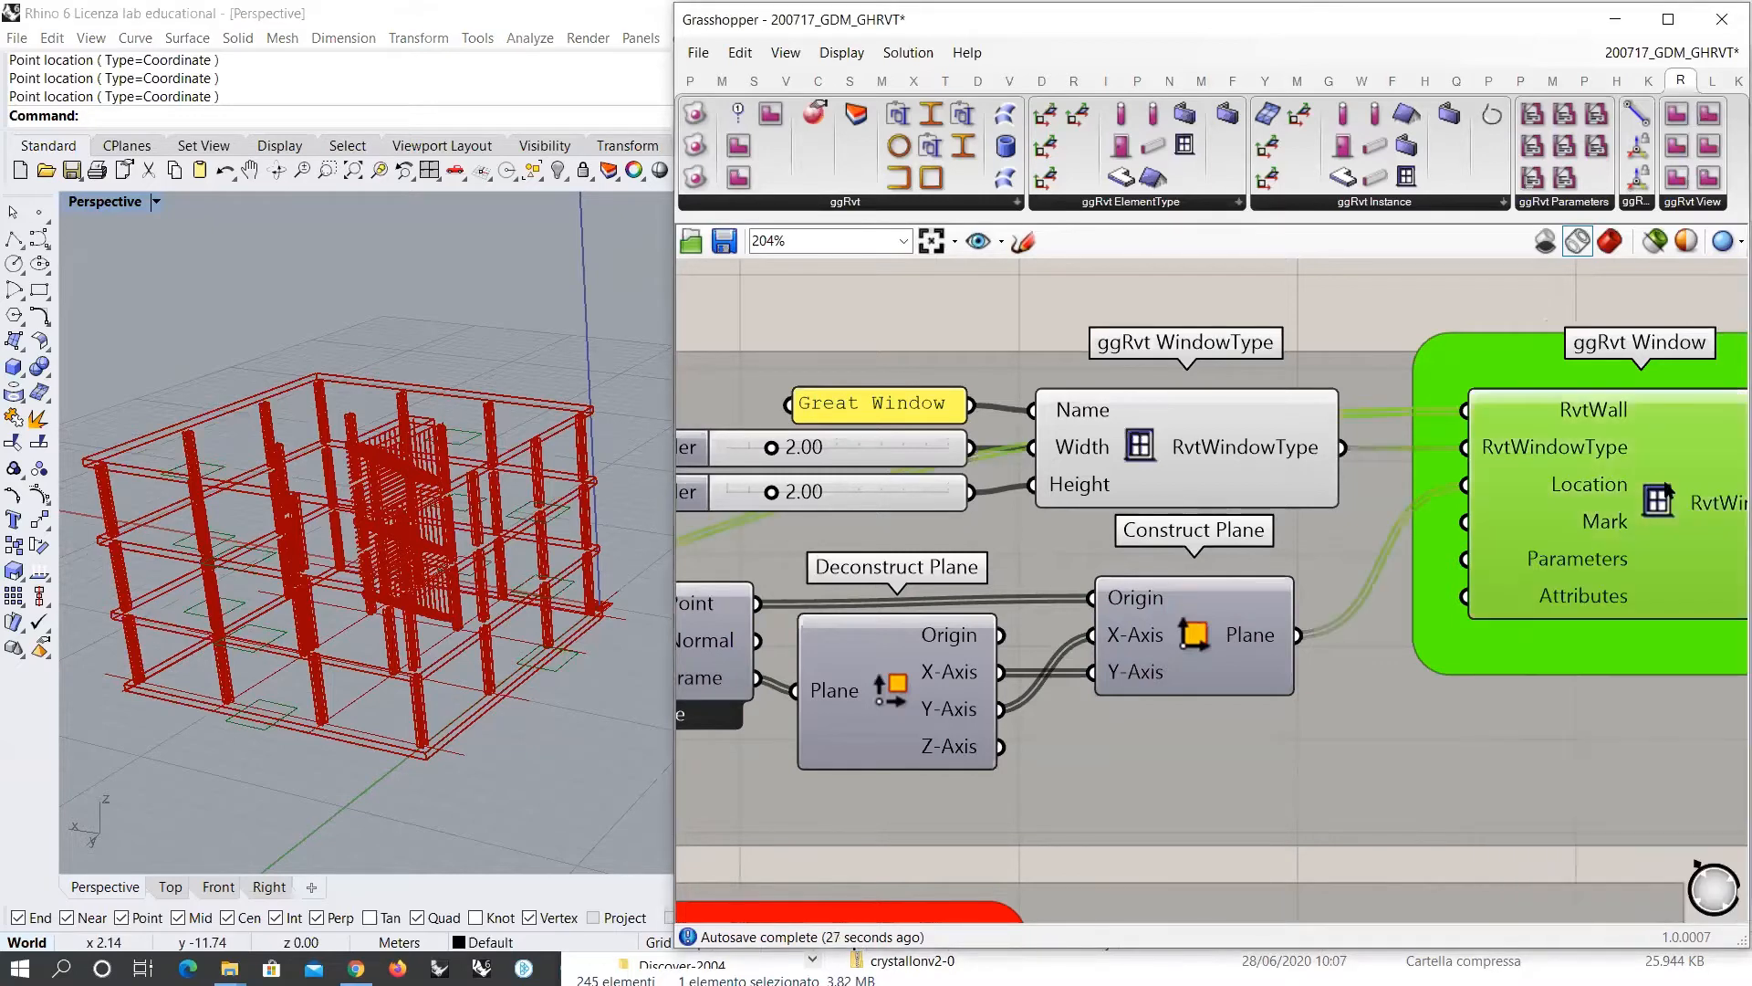
Step: Show the ggRvt Wall preview and view the window openings in the walls from several angles
scroll(1663, 486, "down", 5)
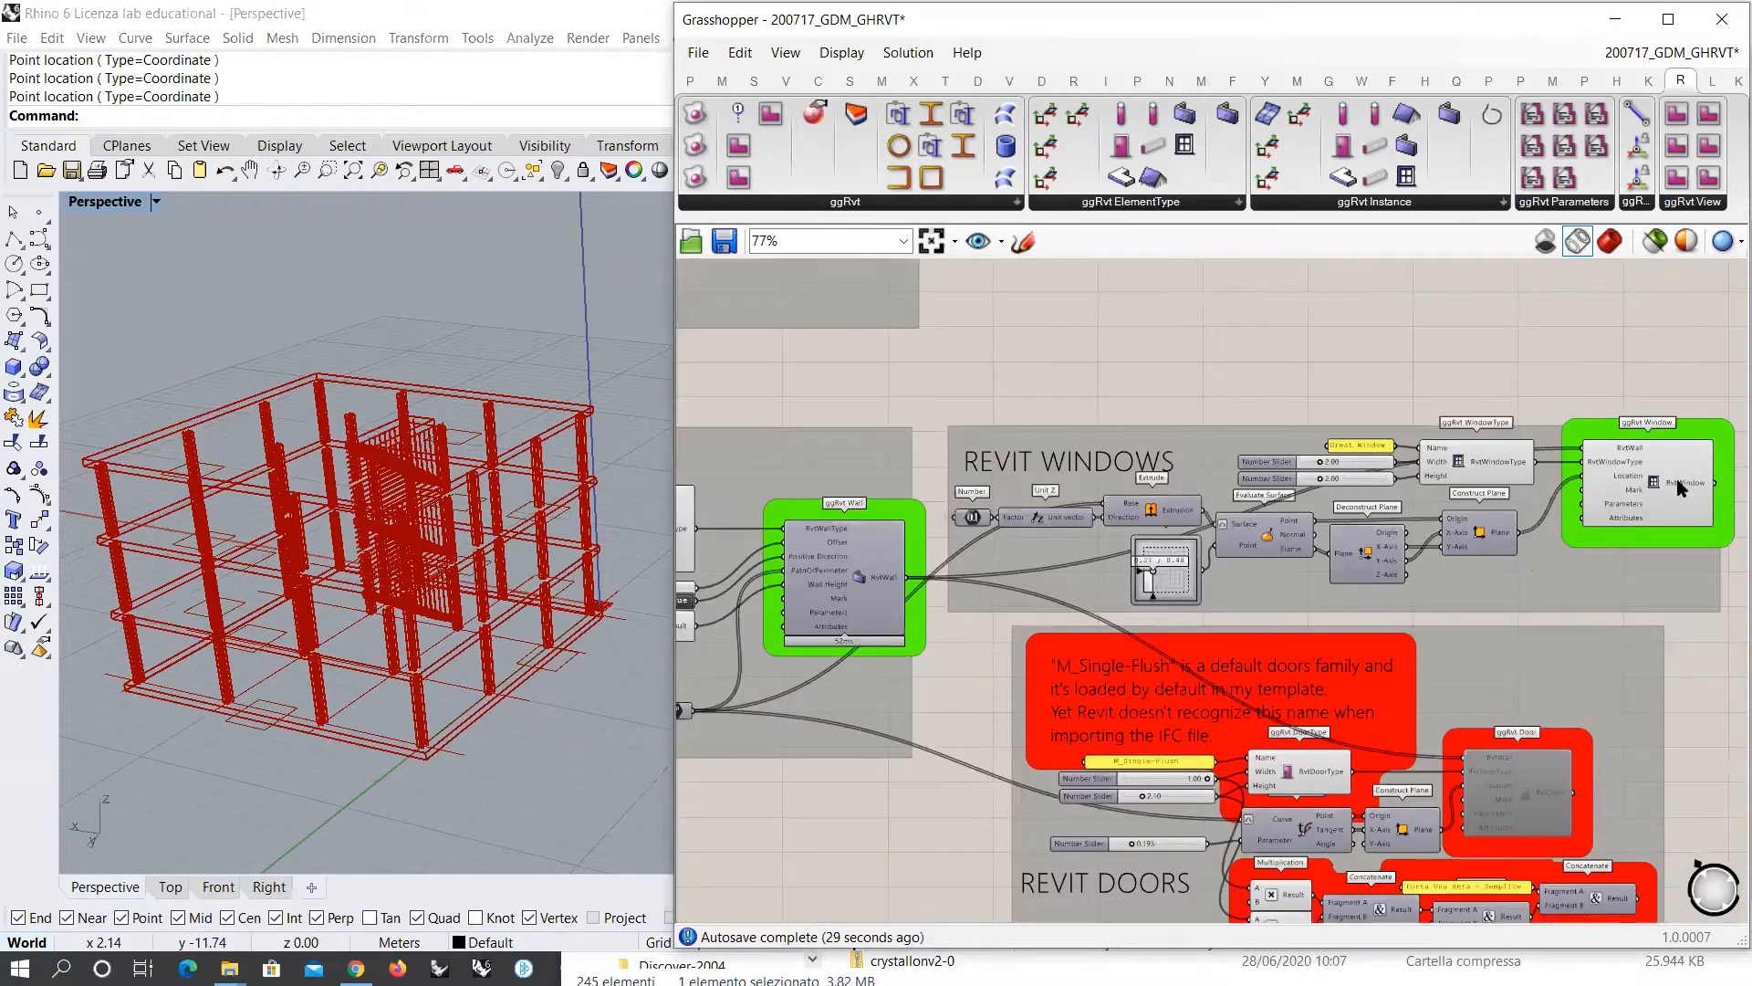
left_click(860, 587)
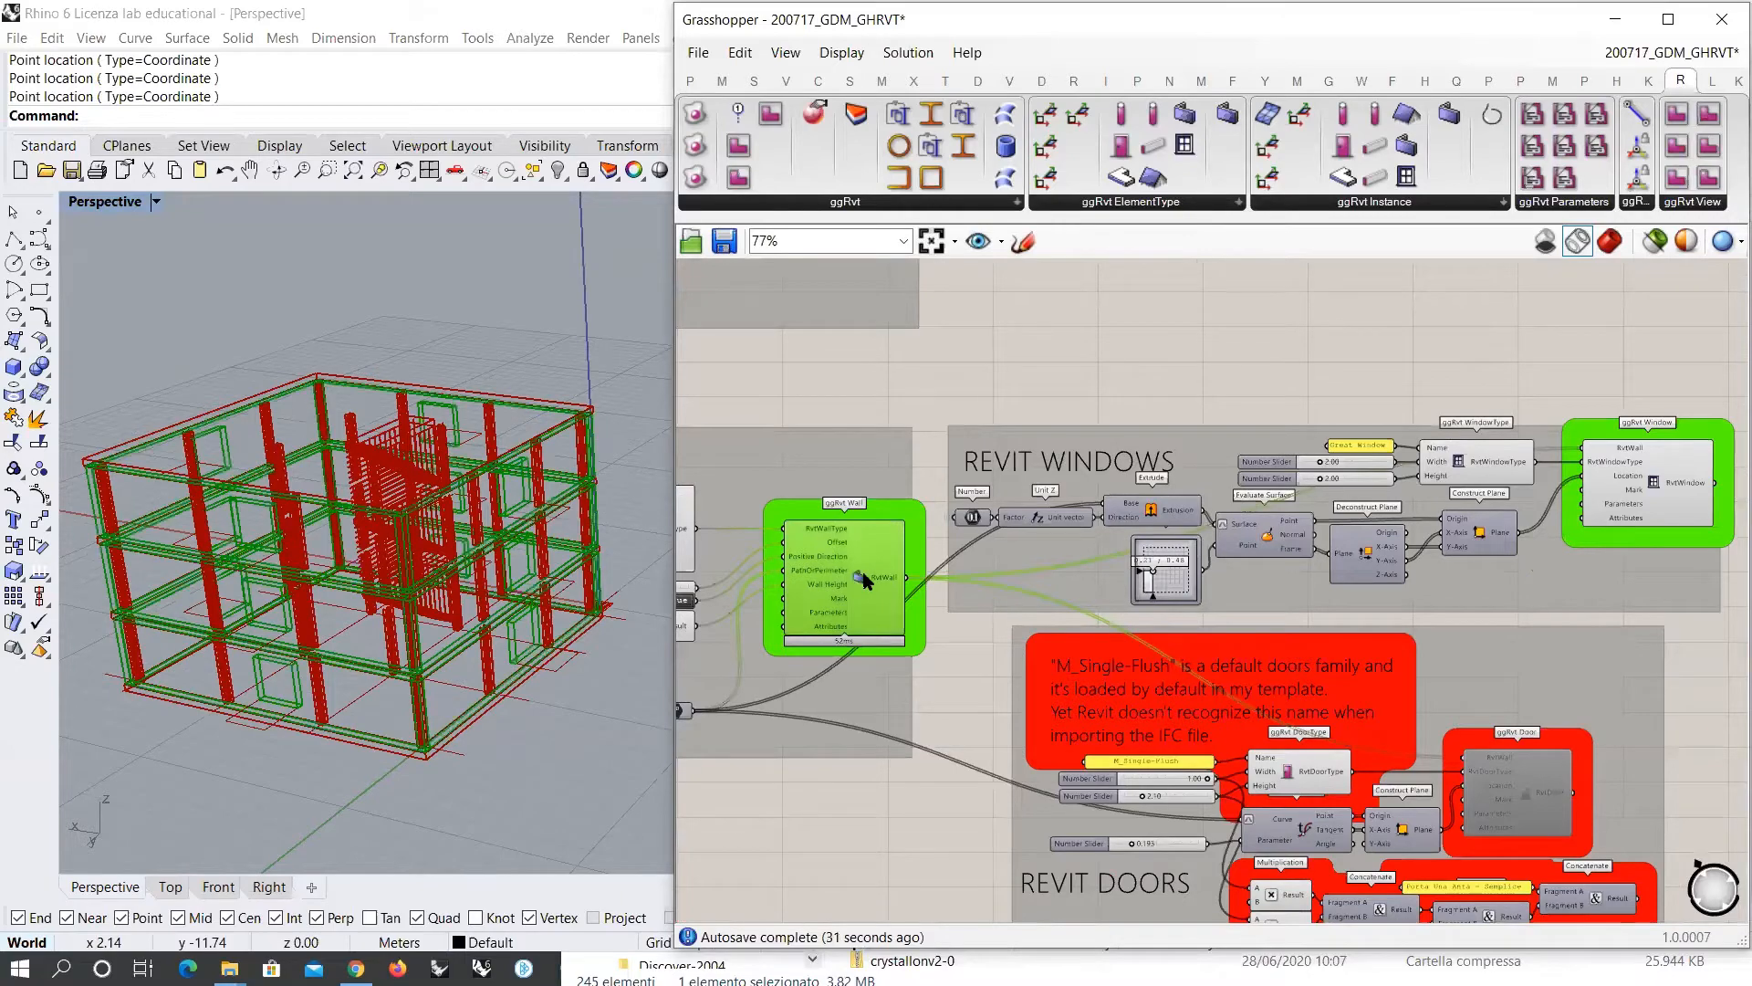
left_click(741, 595)
right_click_drag(457, 613, 301, 630)
right_click_drag(478, 675, 474, 563)
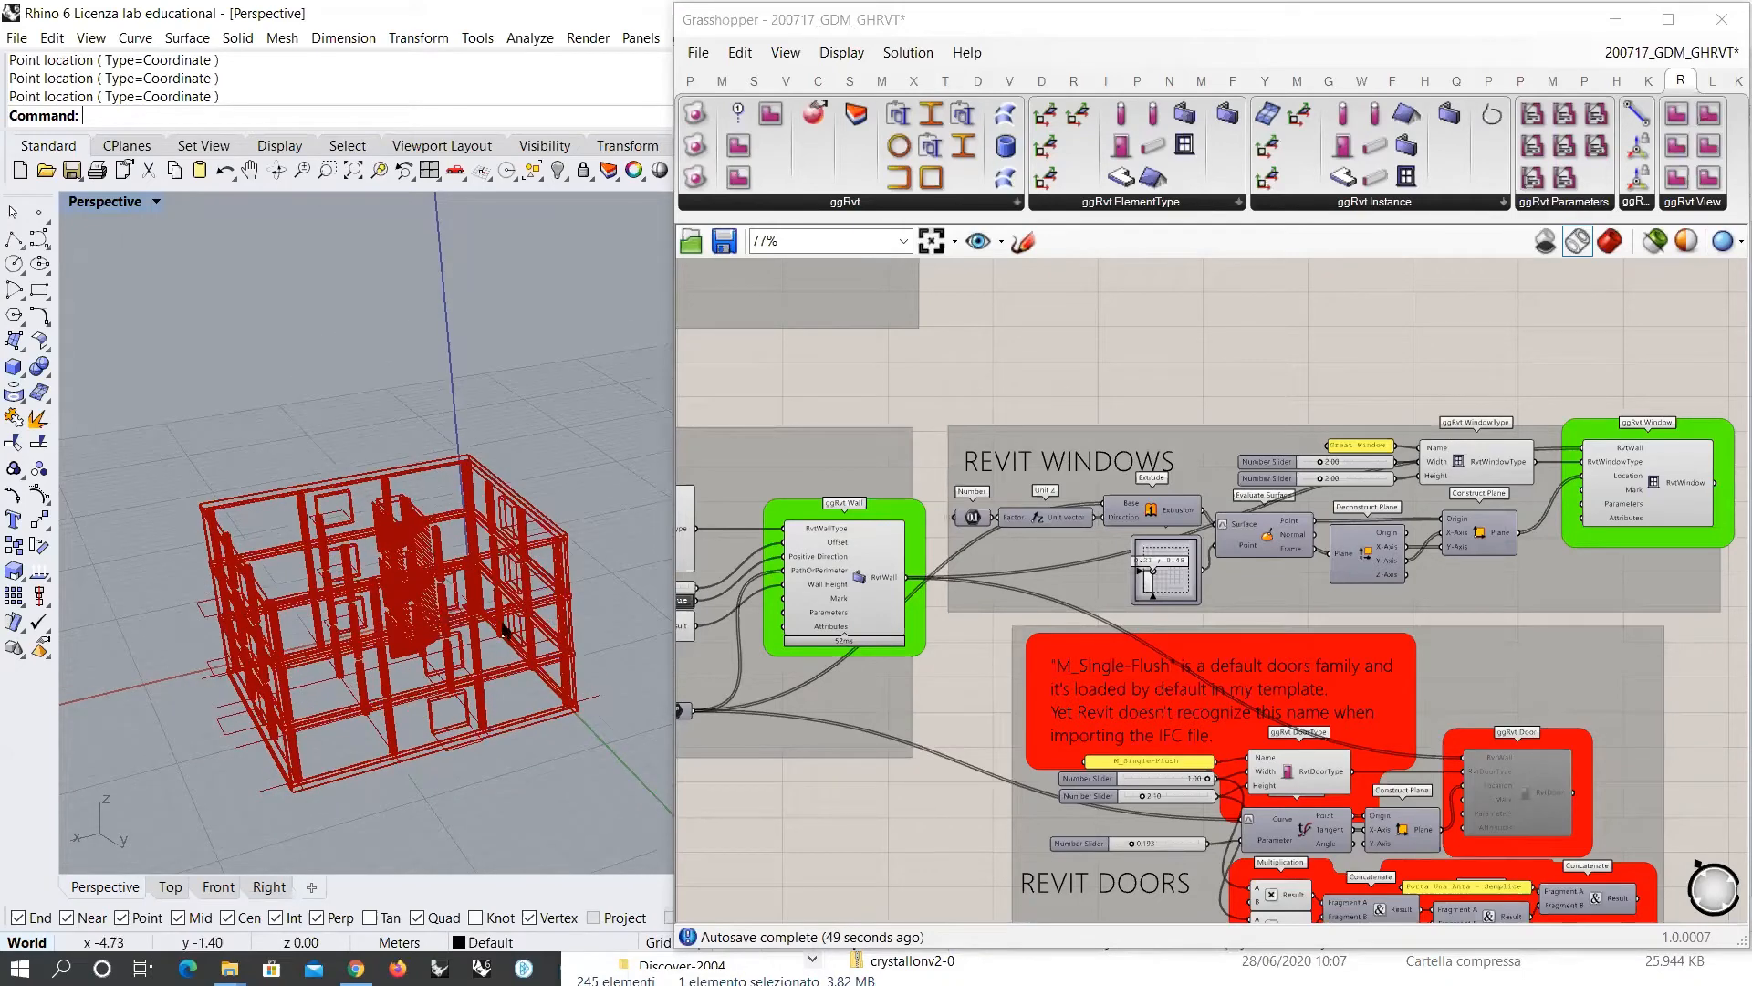
right_click_drag(324, 710, 575, 666)
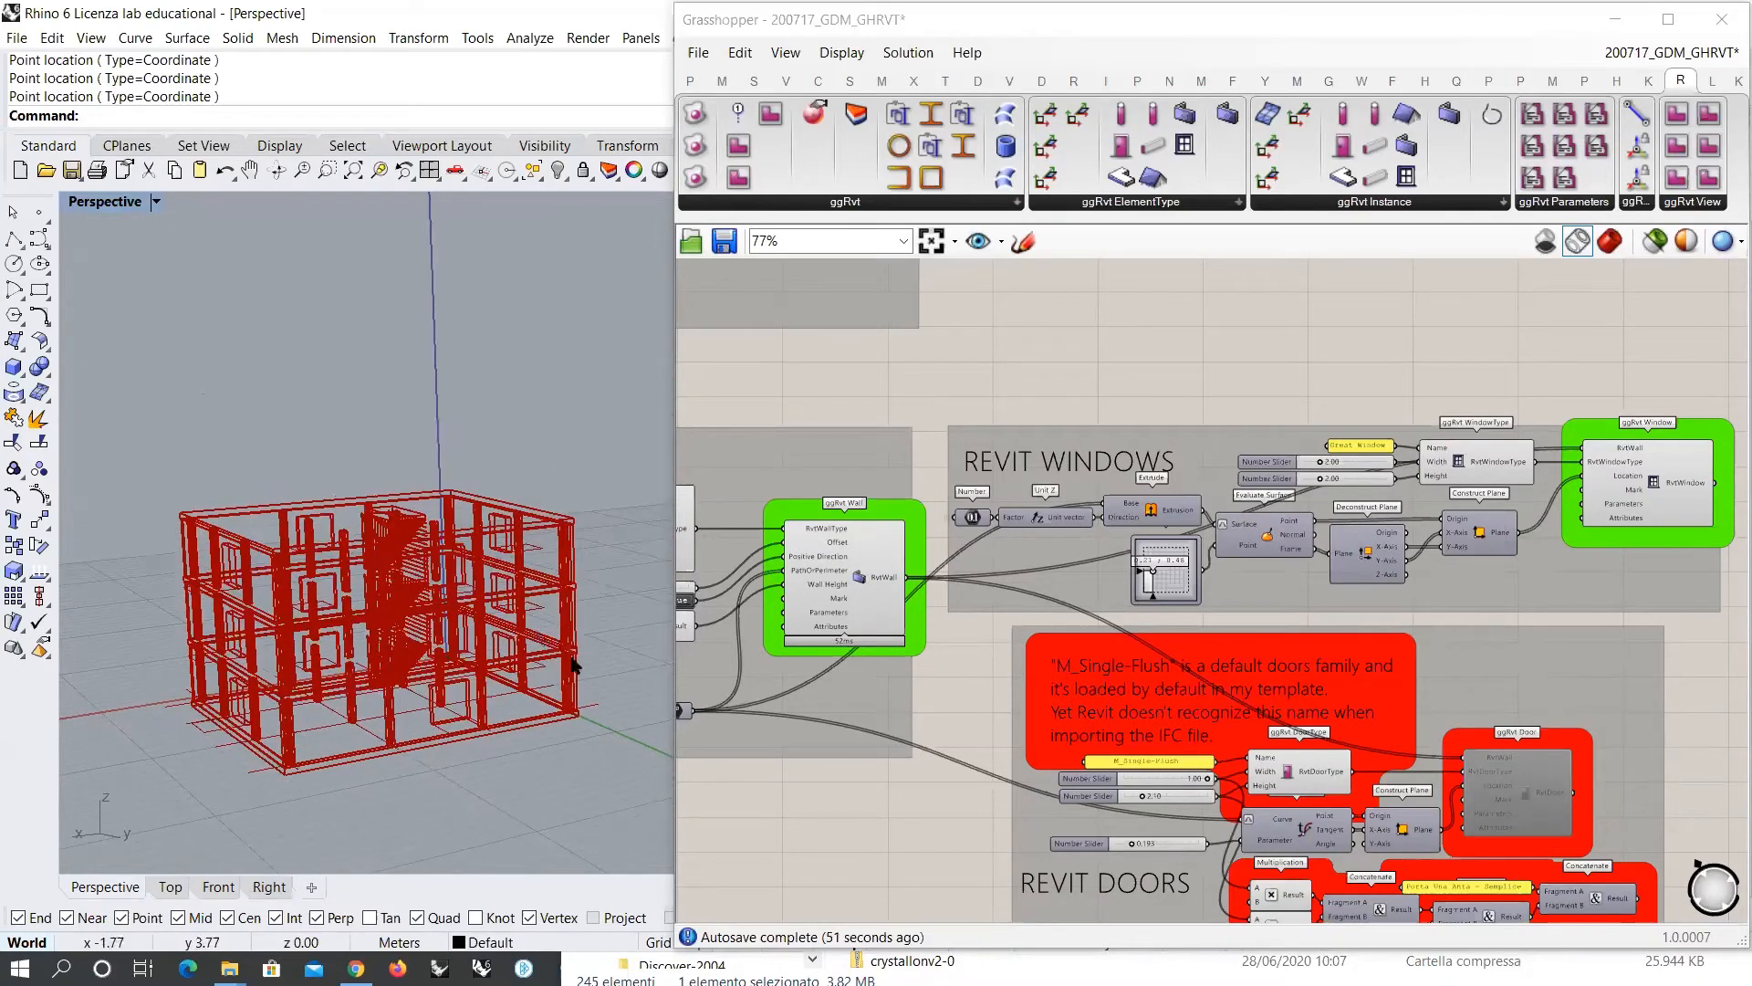
Step: Hide the ggRvt Window preview and display the remaining Grasshopper geometry as a shaded preview
left_click(1635, 464)
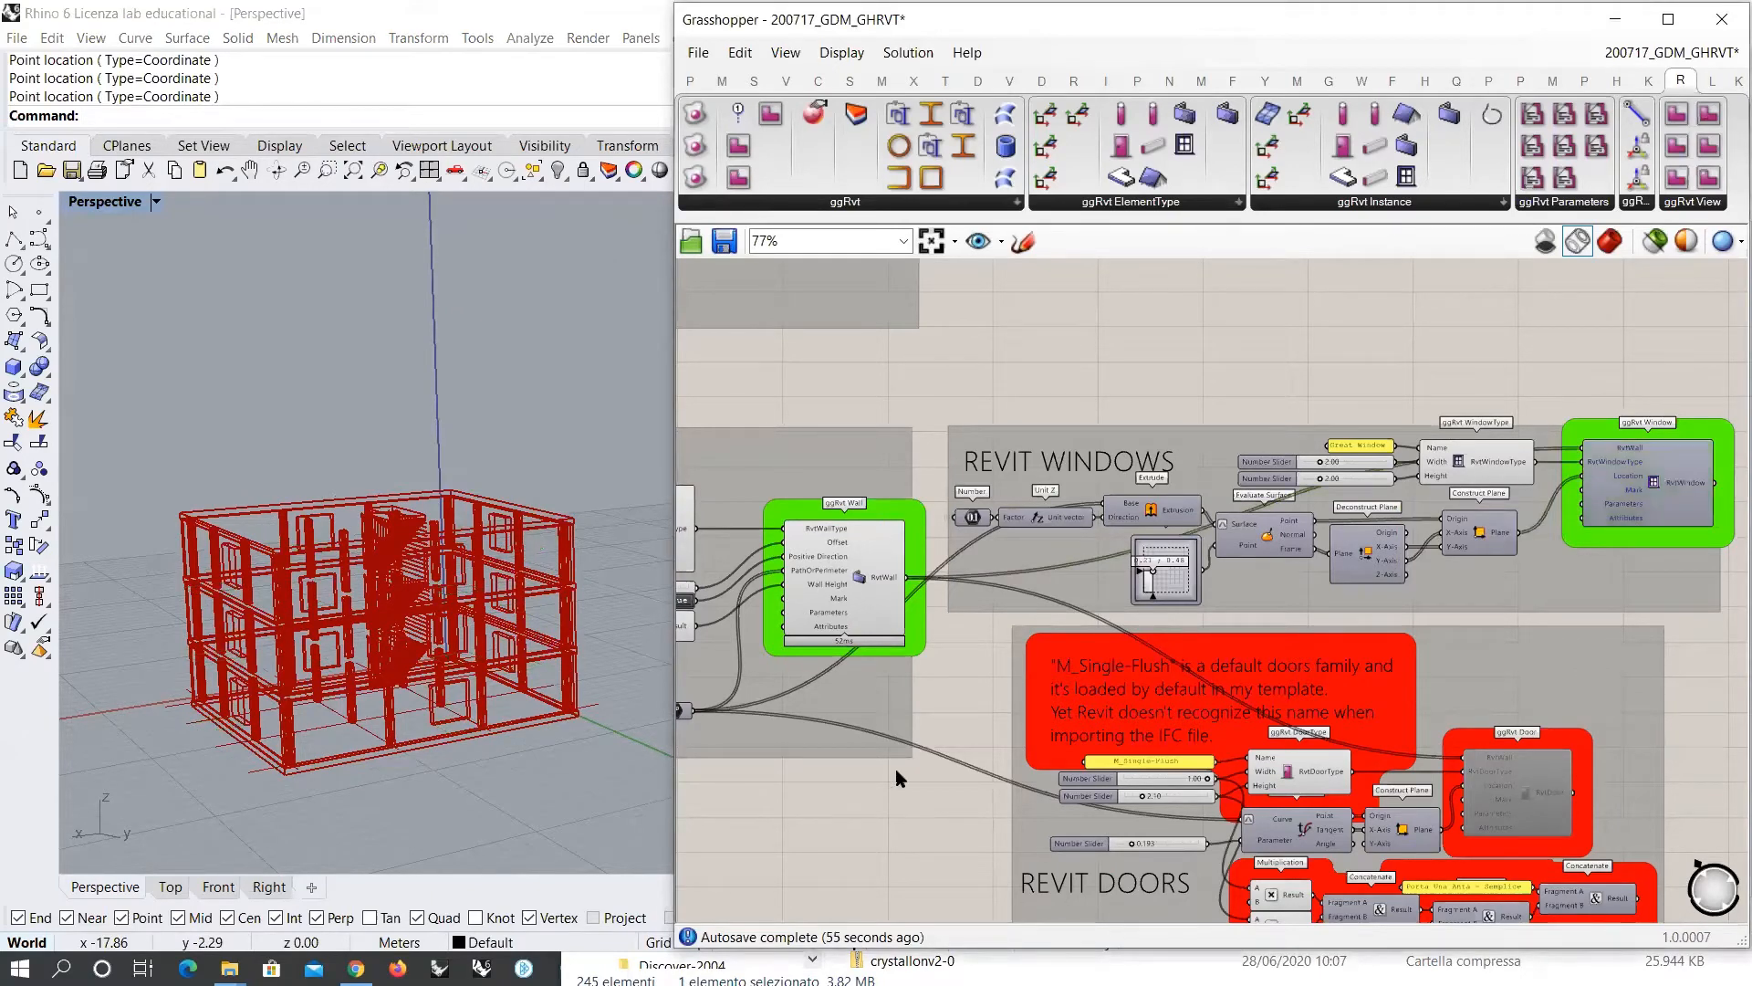
left_click(1610, 240)
mouse_move(365, 575)
right_mouse_down()
mouse_move(493, 552)
mouse_move(354, 542)
mouse_move(356, 563)
mouse_move(405, 551)
mouse_move(456, 501)
right_mouse_up()
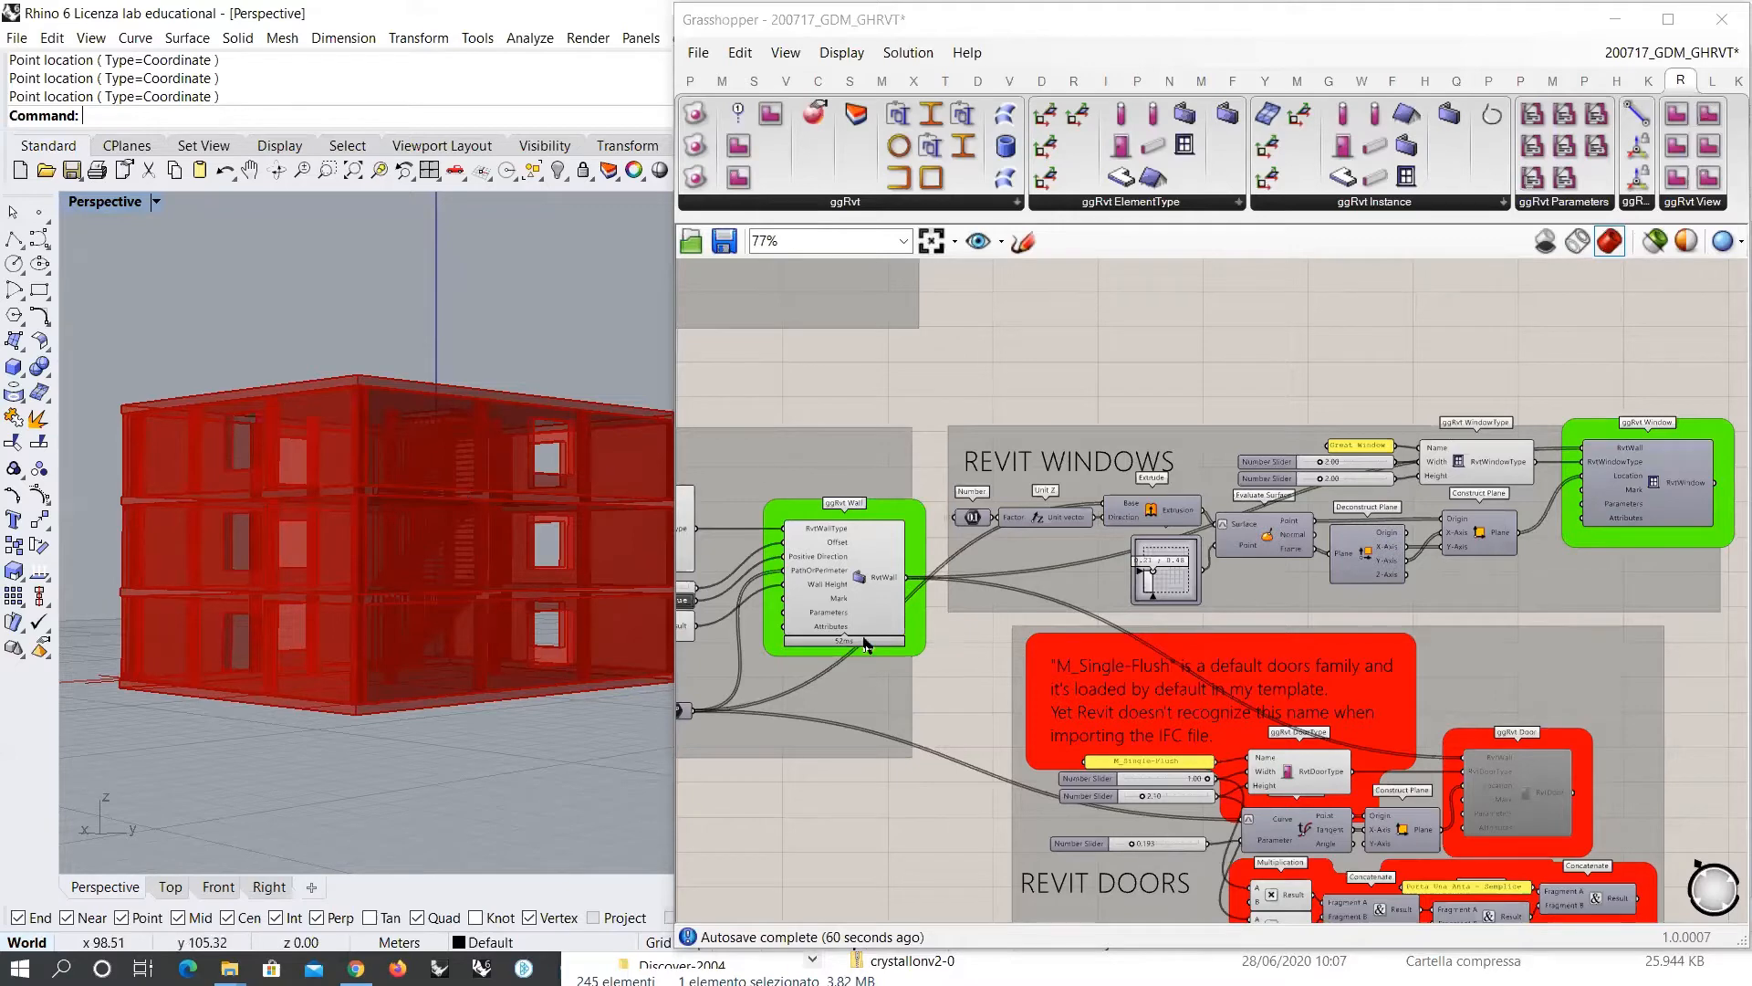
Step: Enable the ggRvt Door component in the REVIT DOORS group and view the door outlines on the building
right_click_drag(1433, 693, 1298, 484)
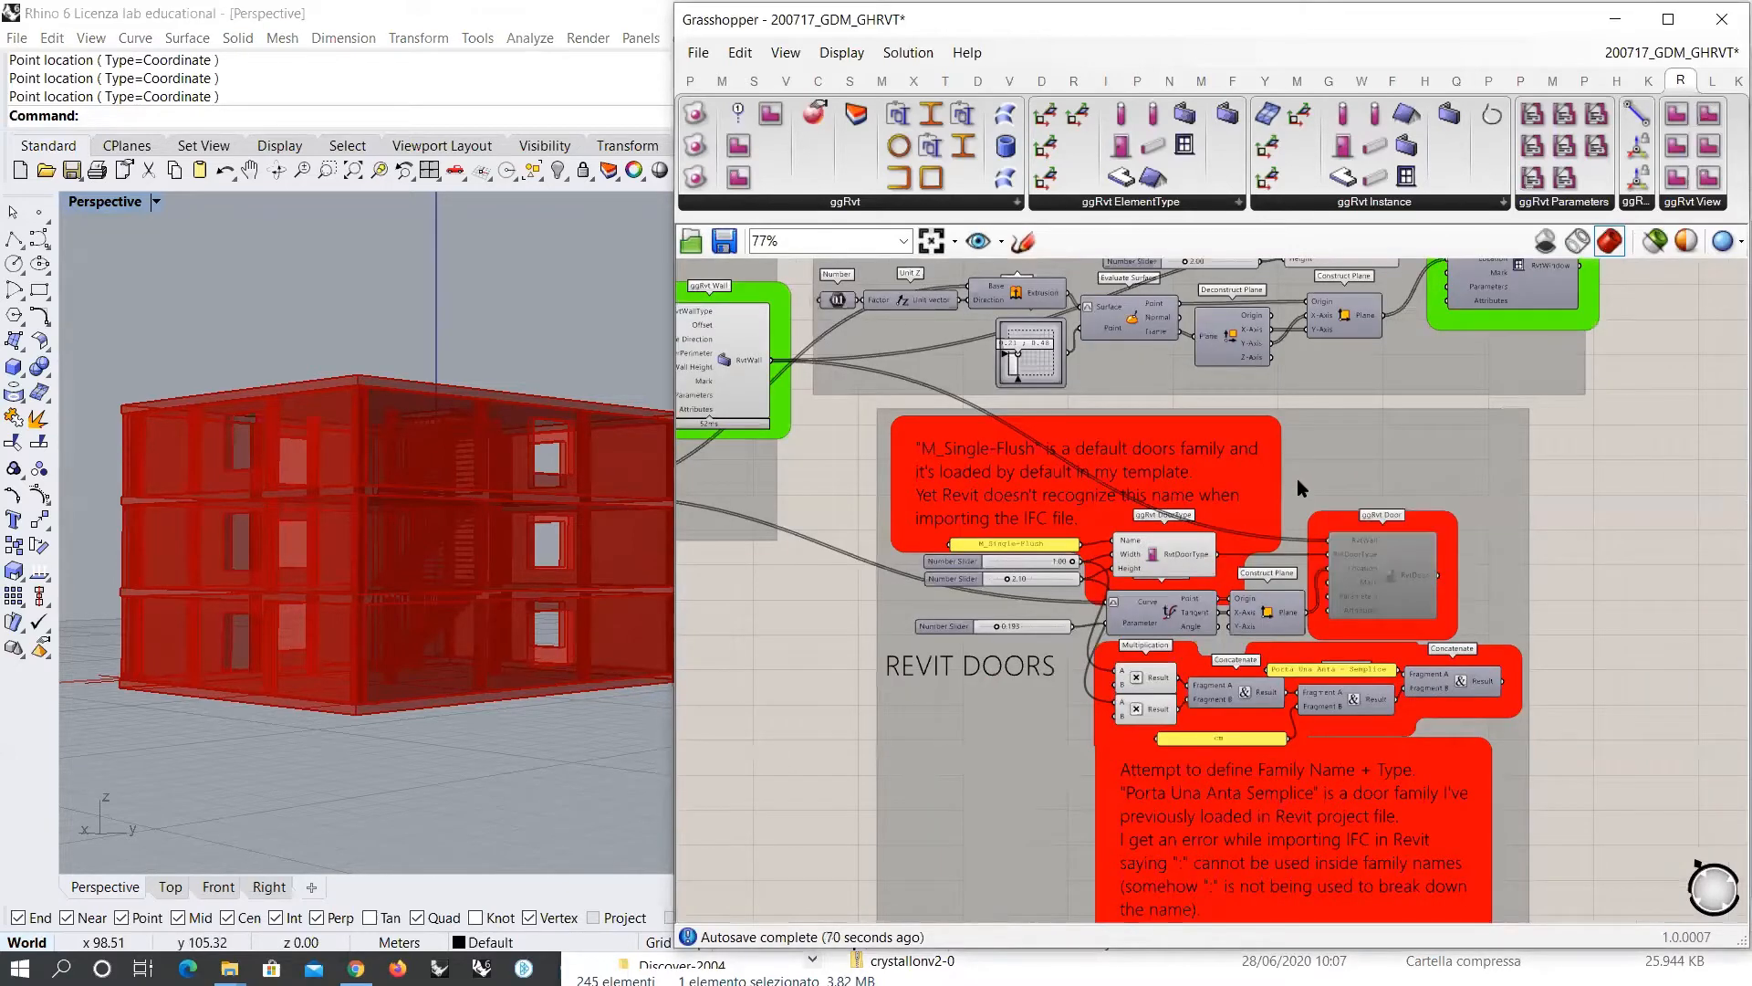
right_click_drag(1324, 574, 1337, 470)
left_click(1405, 481)
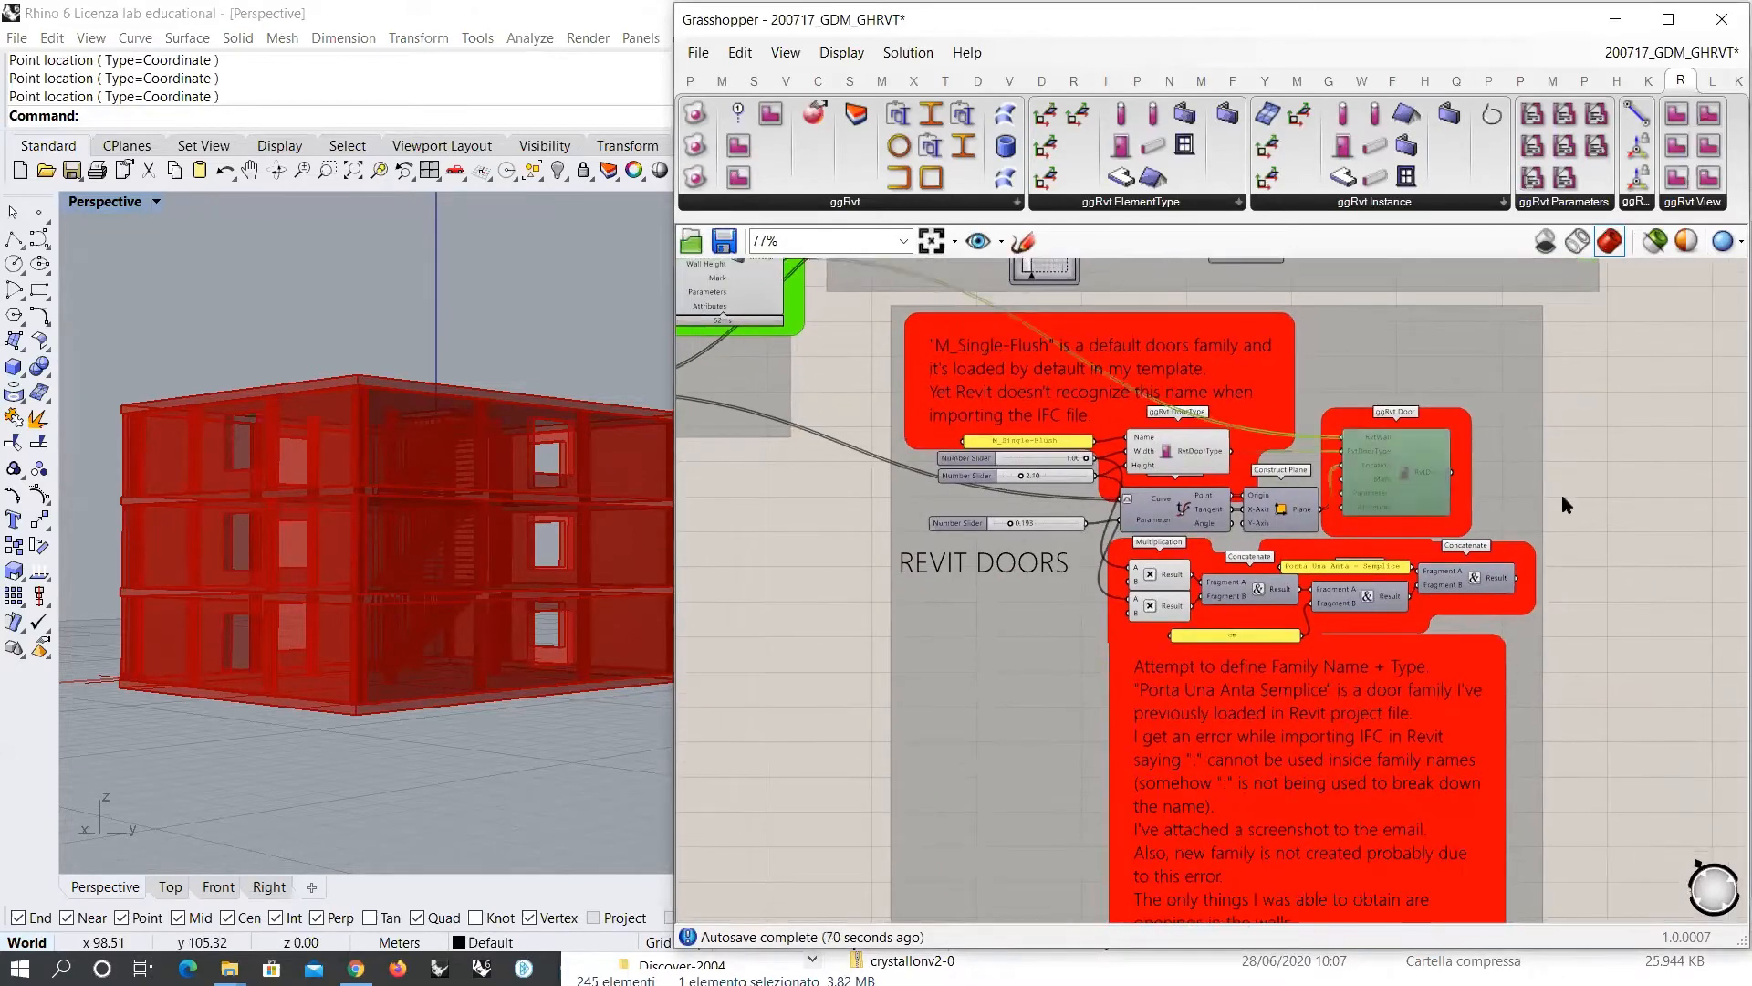
key("ctrl+e")
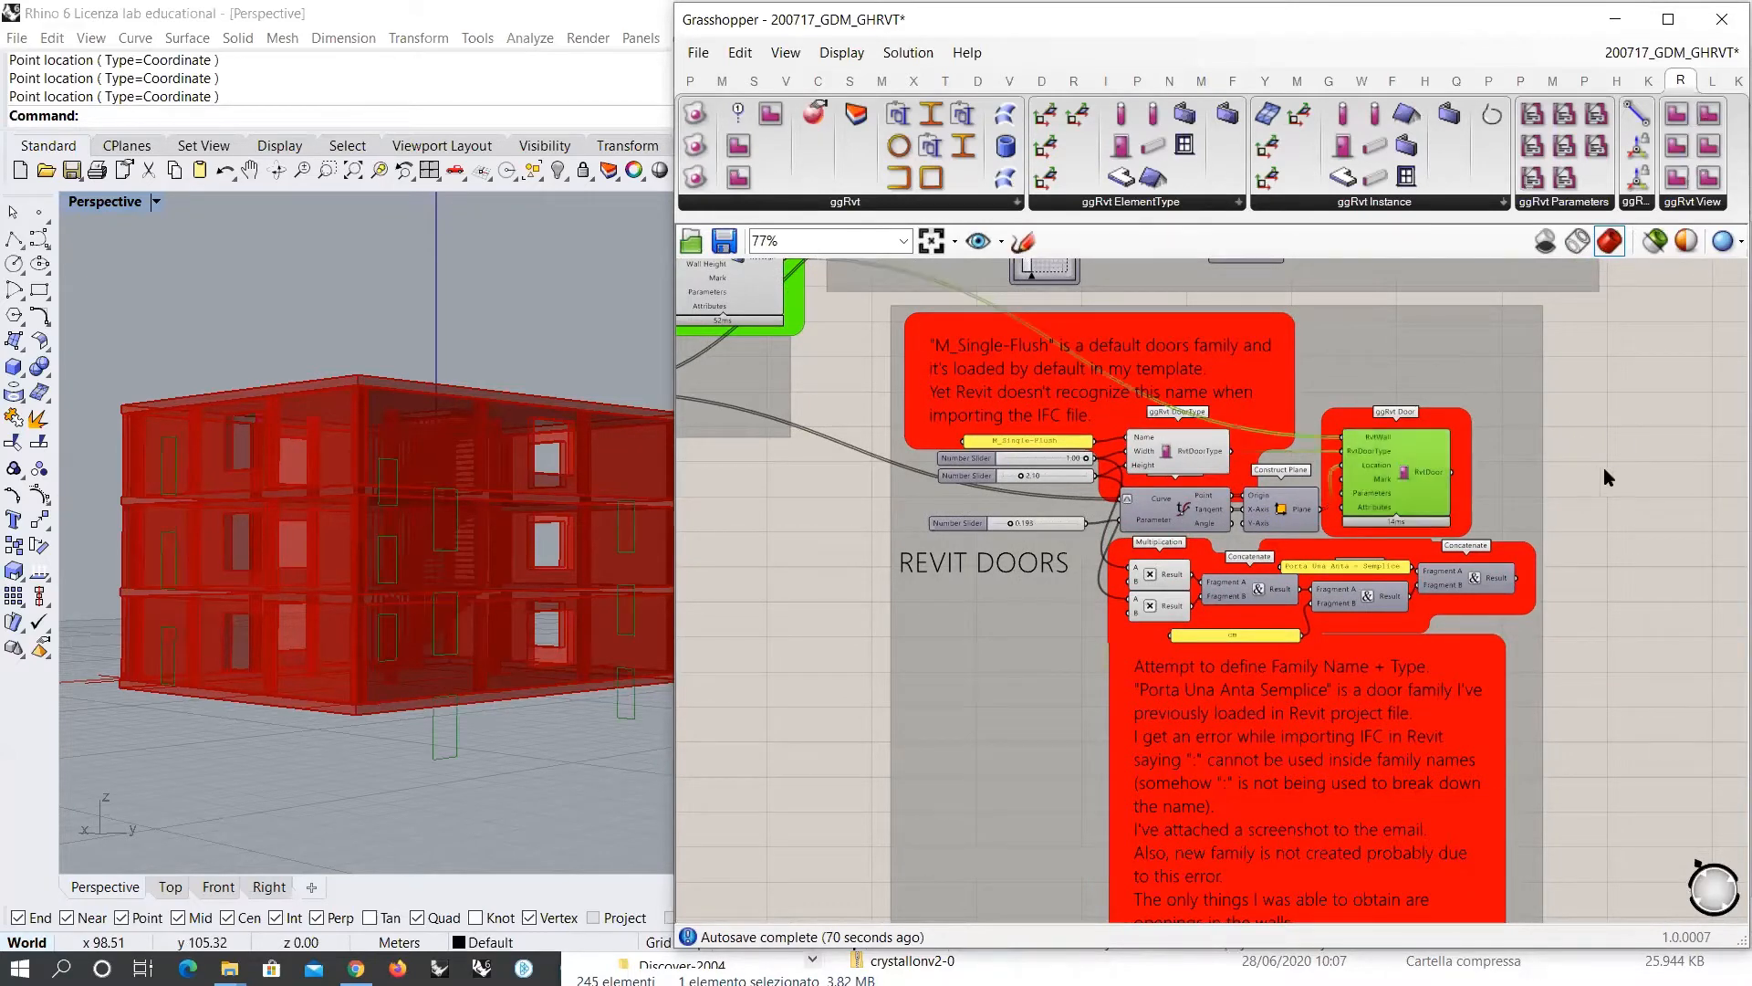
left_click(1608, 475)
right_click_drag(586, 548, 634, 545)
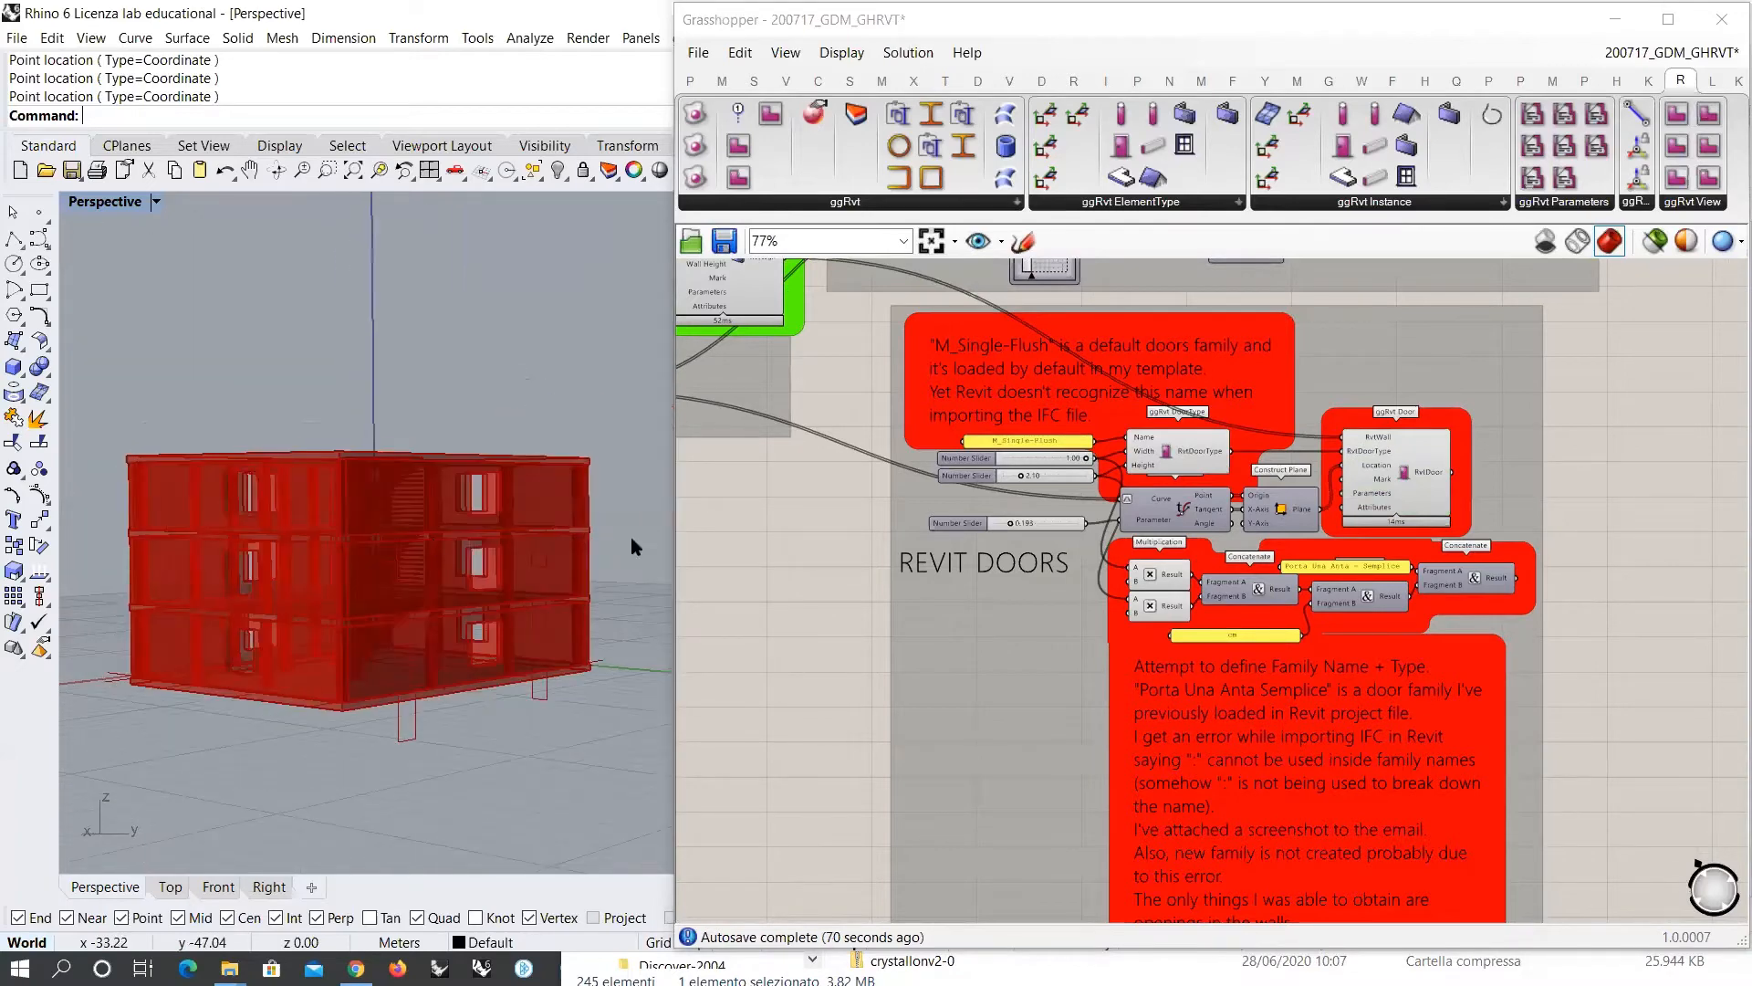
Step: Highlight the ggRvt Wall geometry in the model and recompute the solution to update the door openings in the walls
right_click_drag(909, 559, 1270, 679)
left_click(1104, 387)
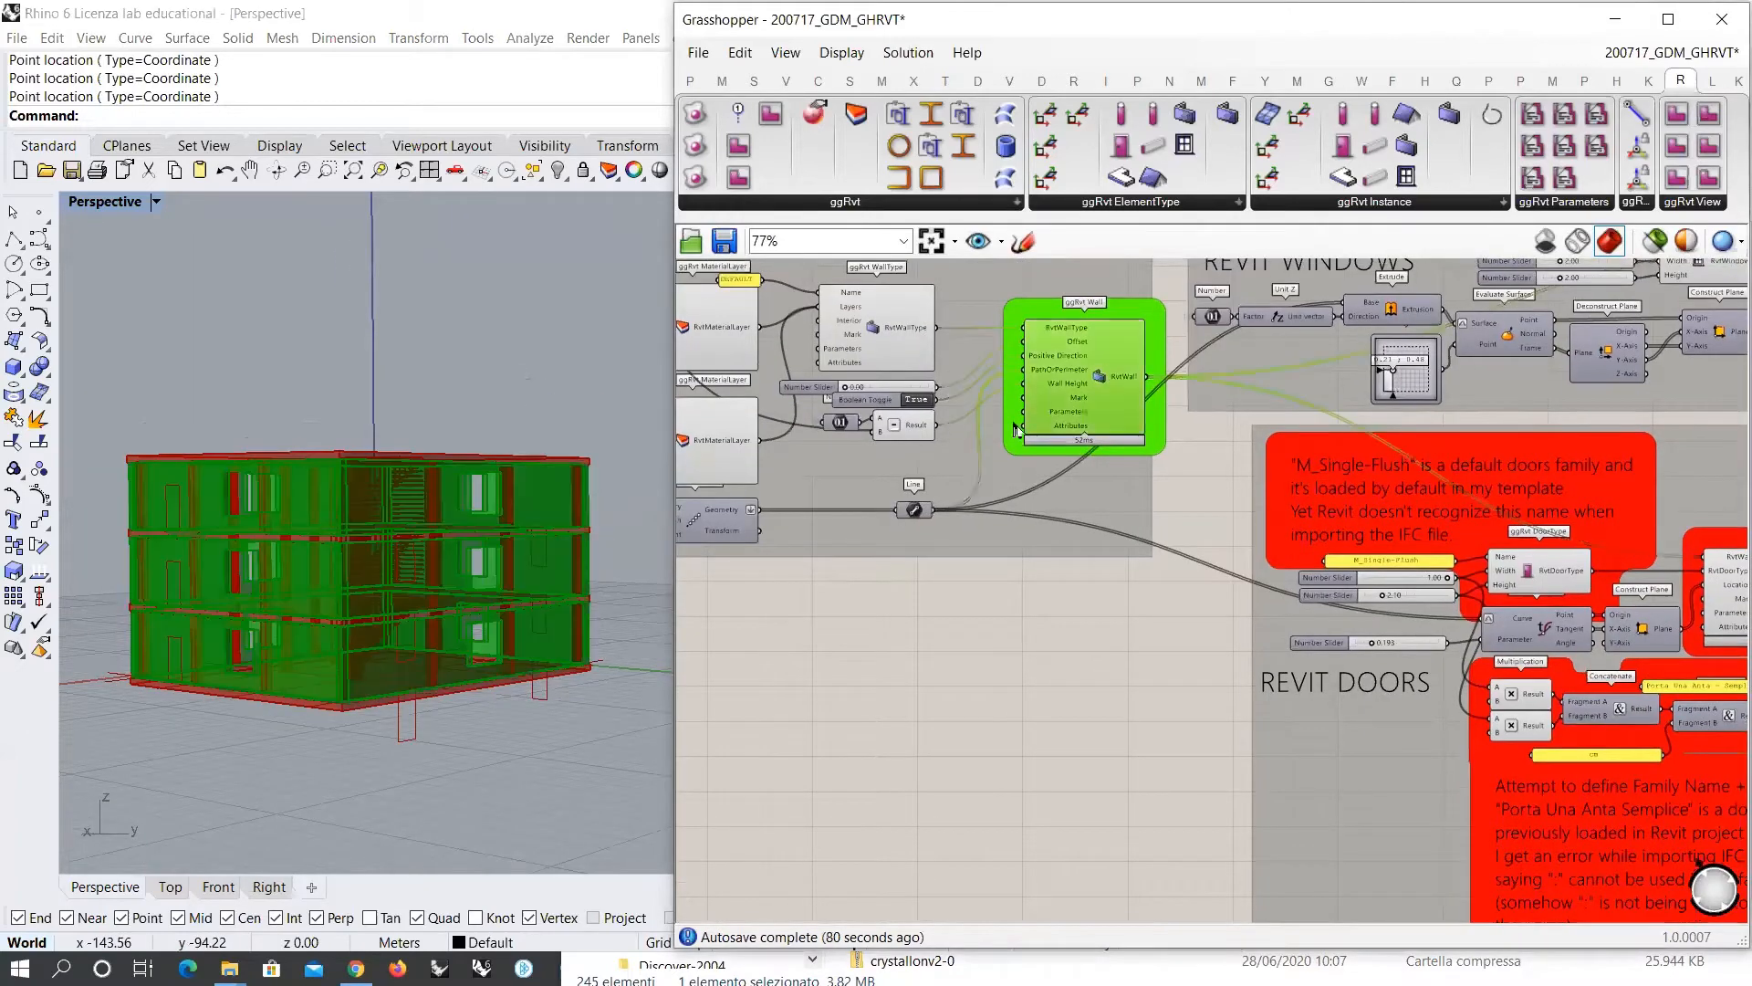
right_click_drag(447, 584, 516, 548)
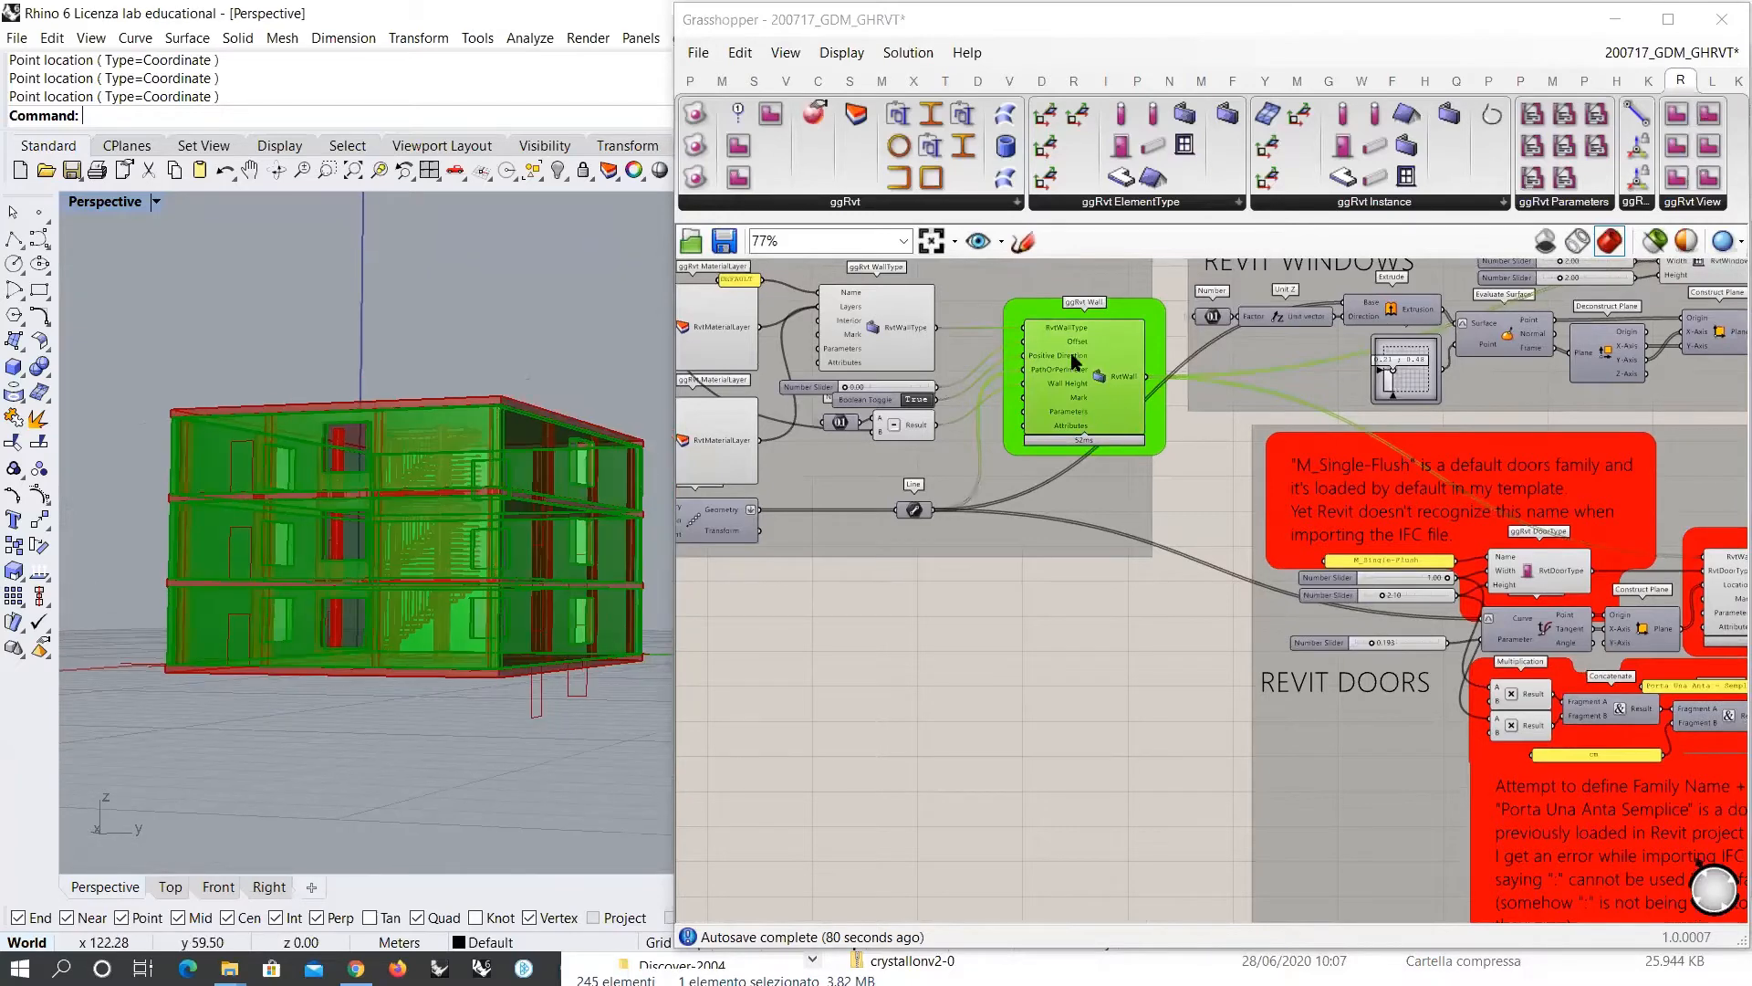
left_click(1088, 714)
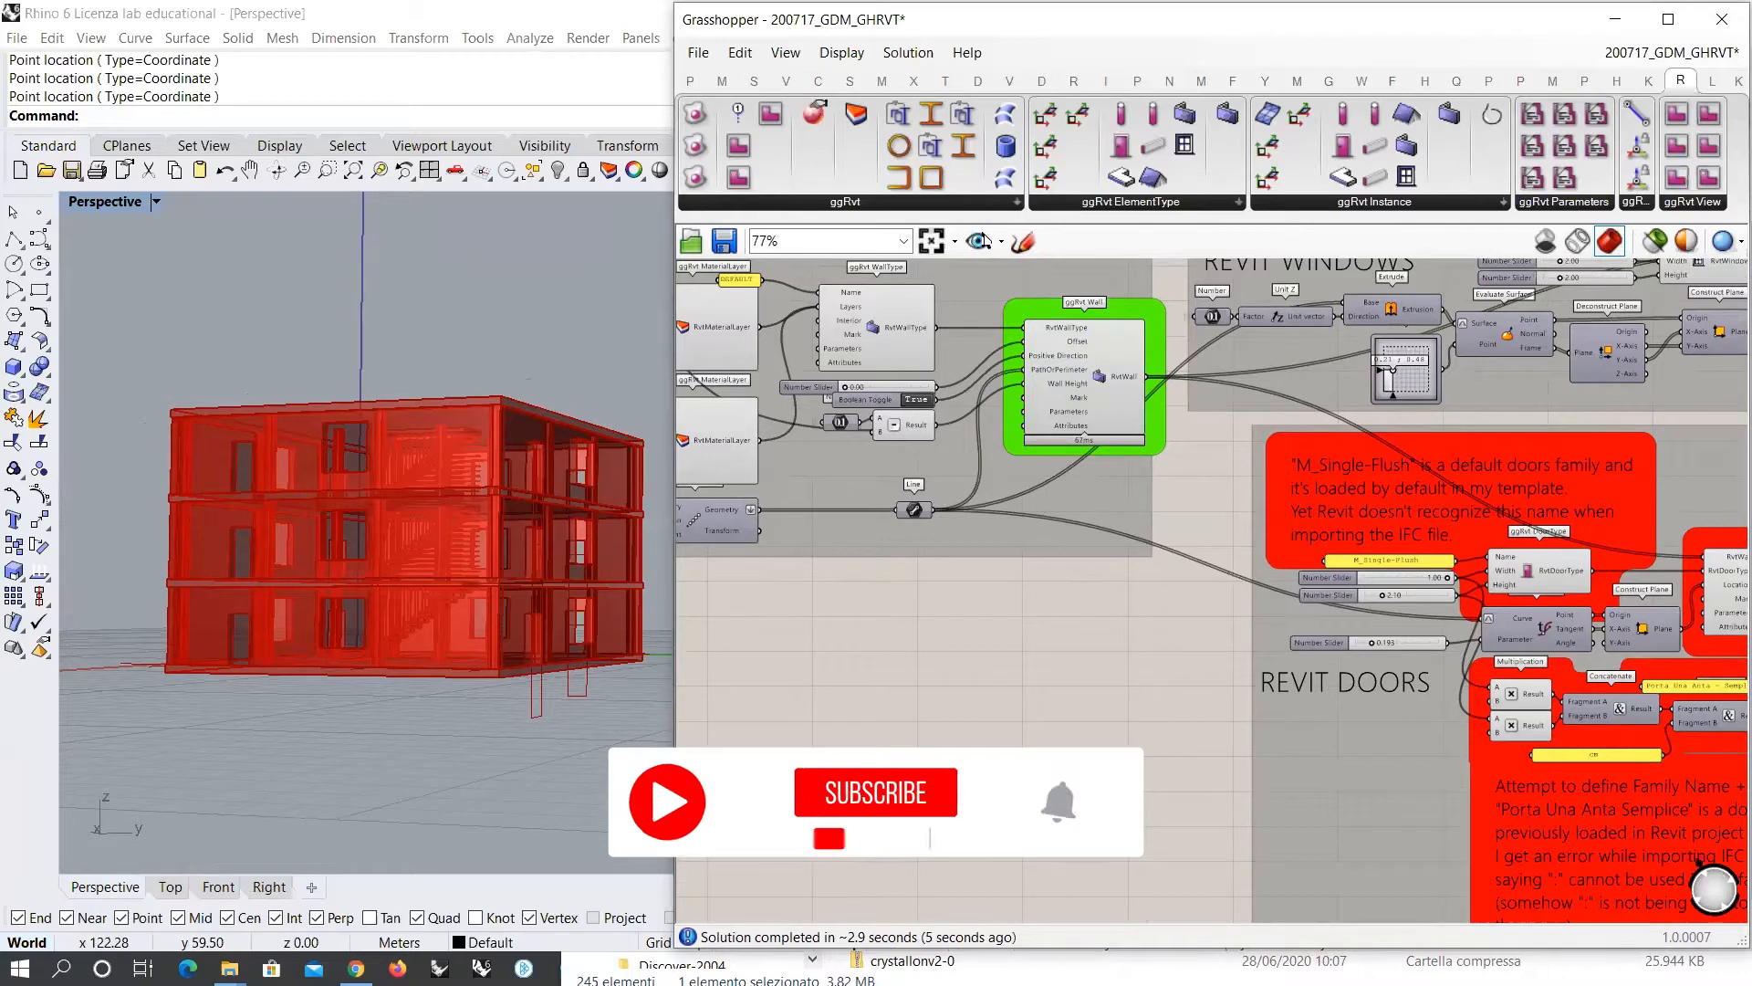
left_click(908, 52)
left_click(881, 60)
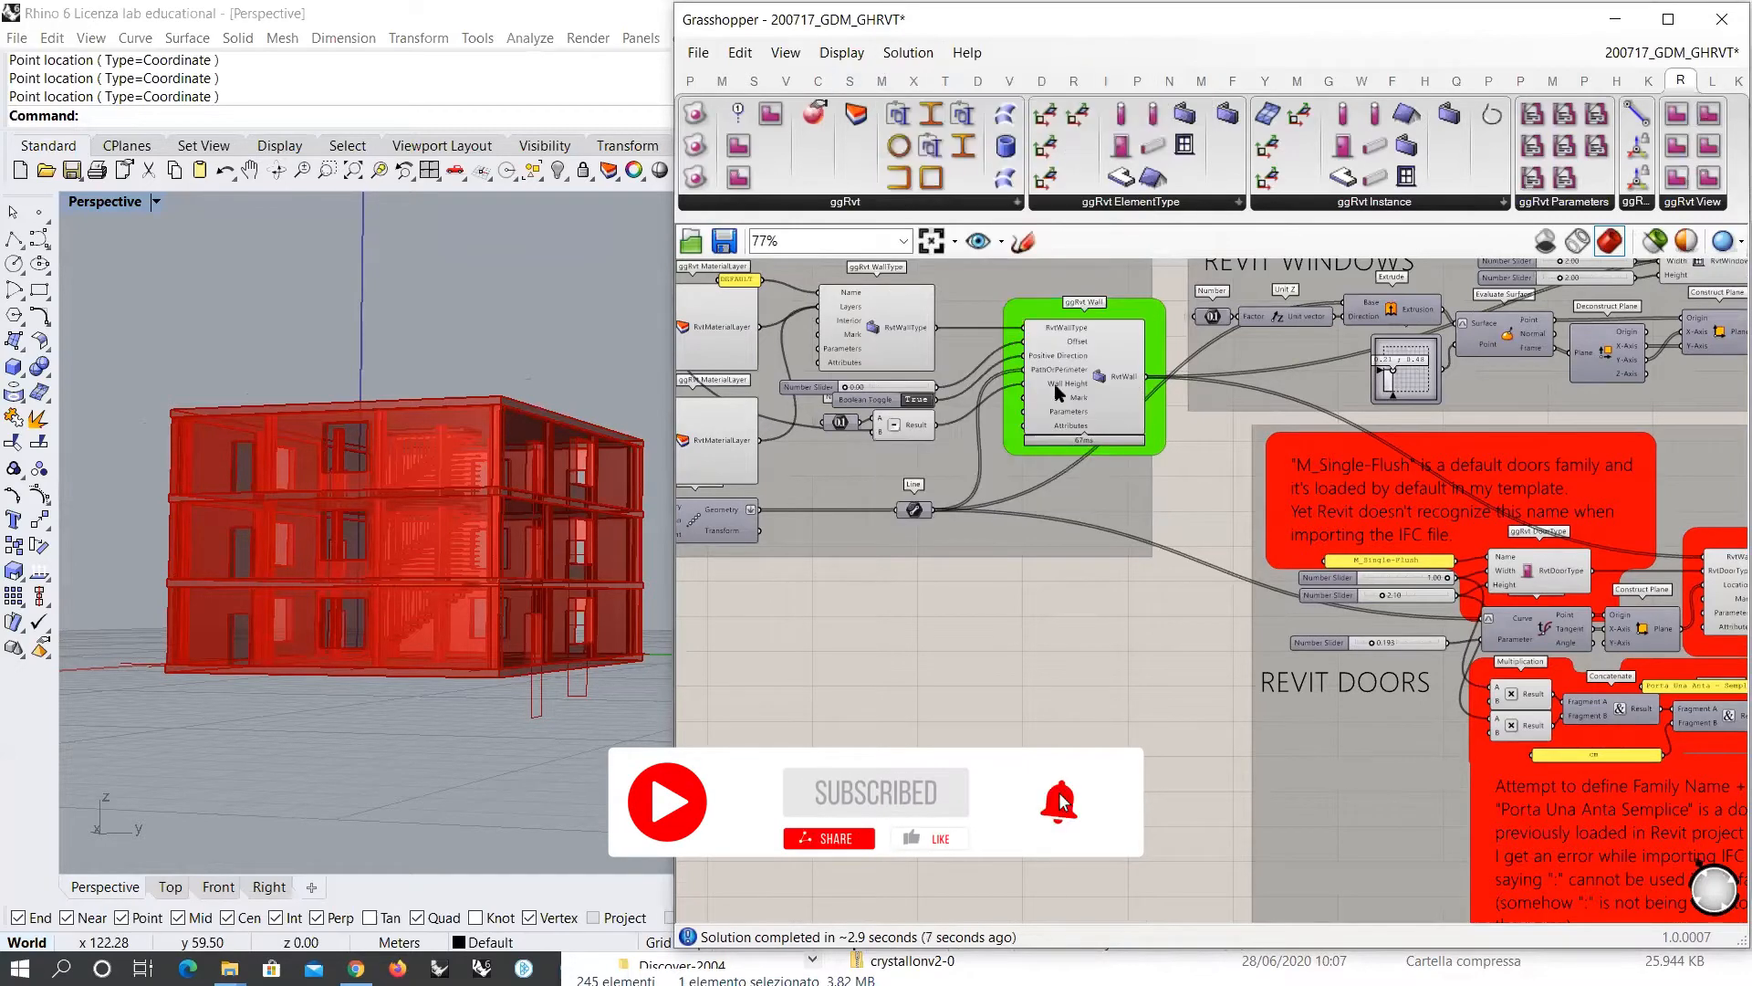
Step: Examine the ggRvt Door component and the placement of the doors and openings around the building from several angles
right_click_drag(1086, 367, 851, 420)
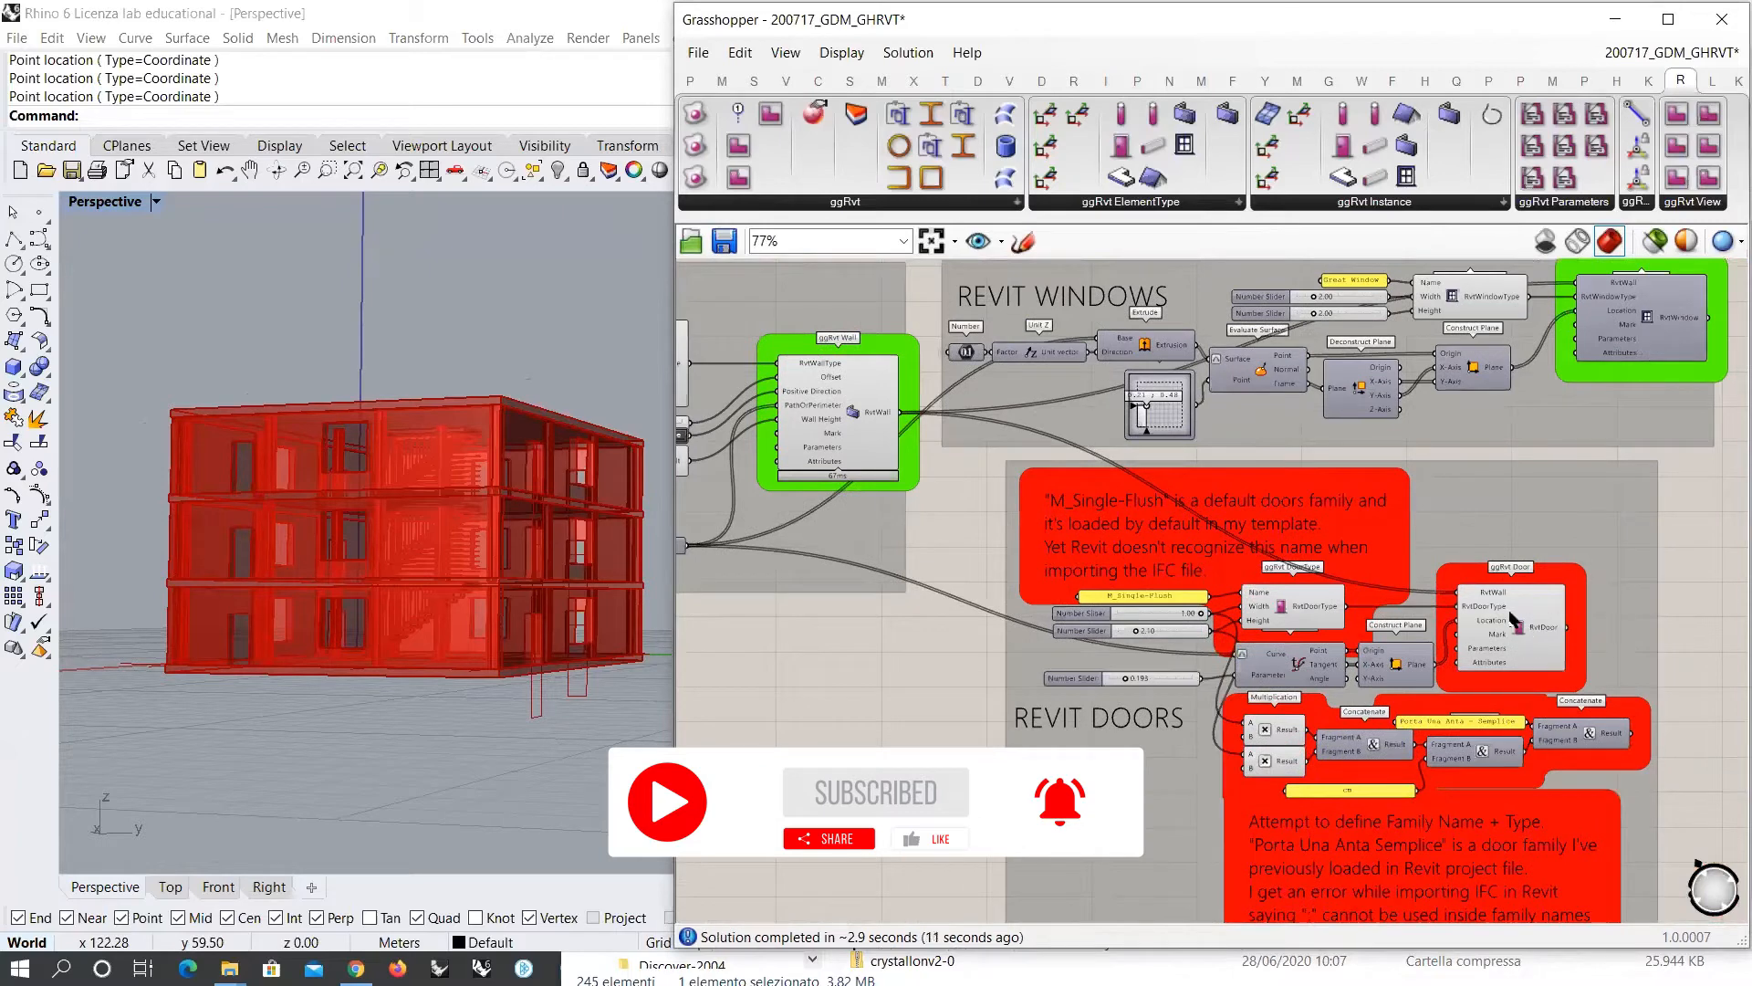
left_click_drag(1566, 627, 1686, 598)
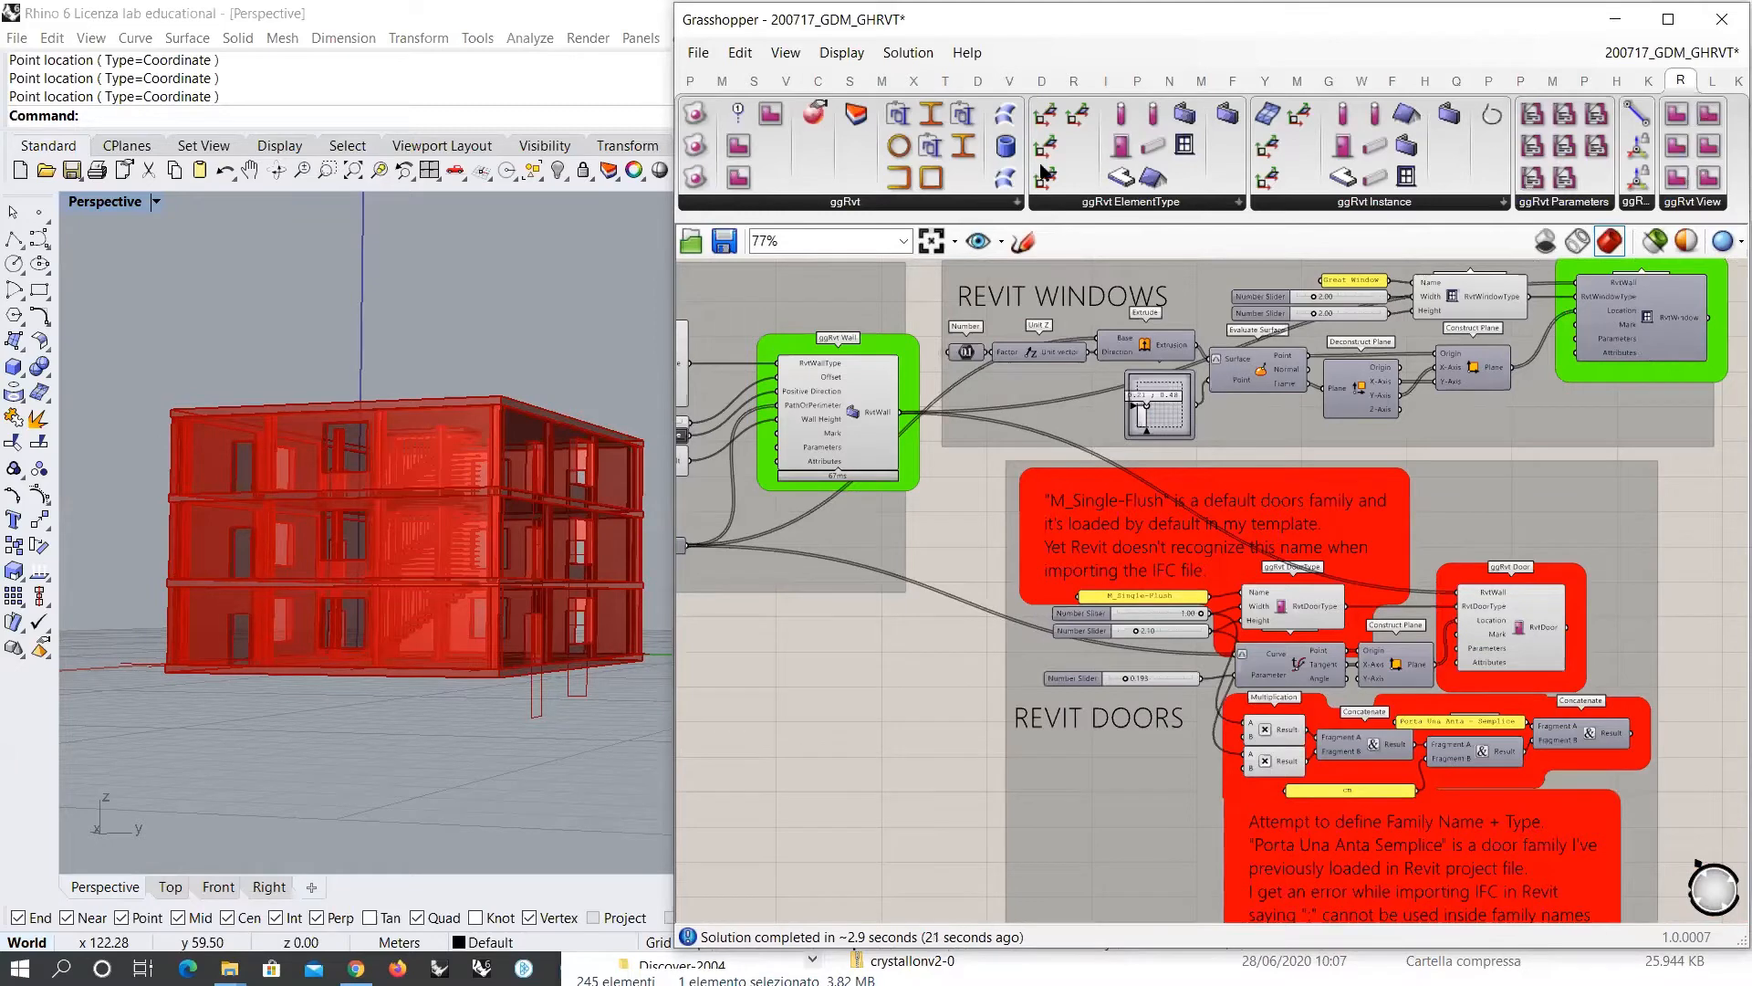
right_click_drag(538, 584, 406, 698)
scroll(356, 633, "up", 5)
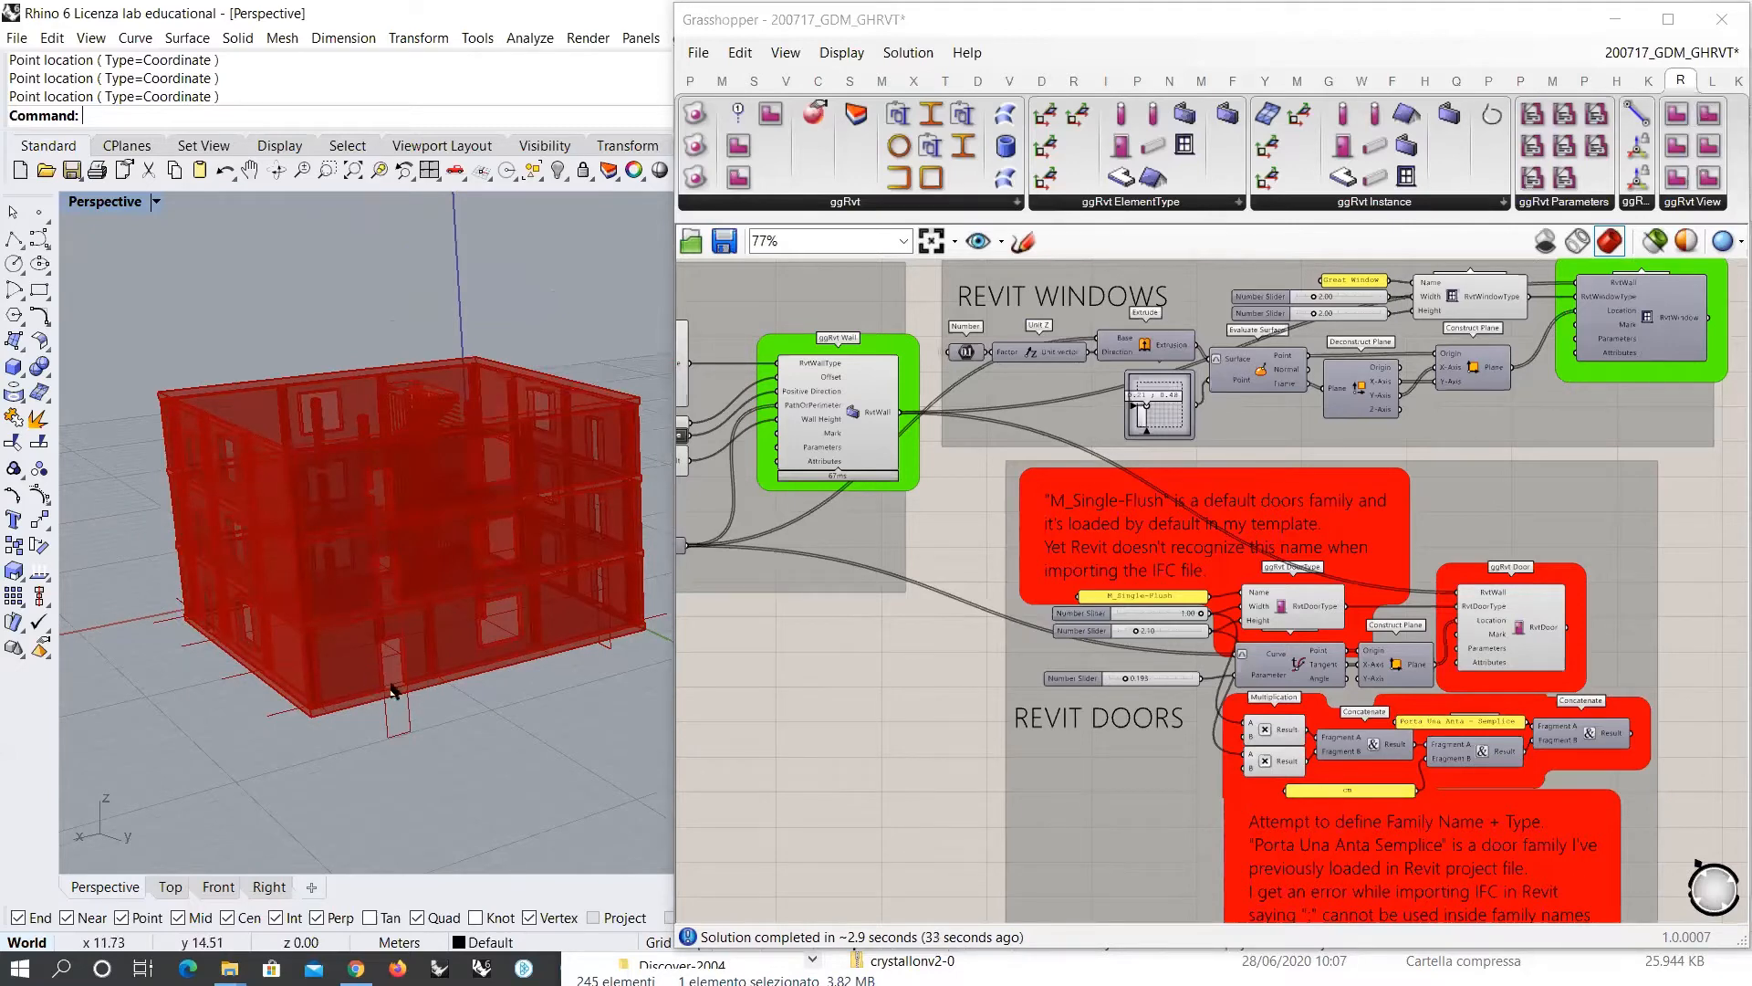
right_click_drag(444, 587, 476, 501)
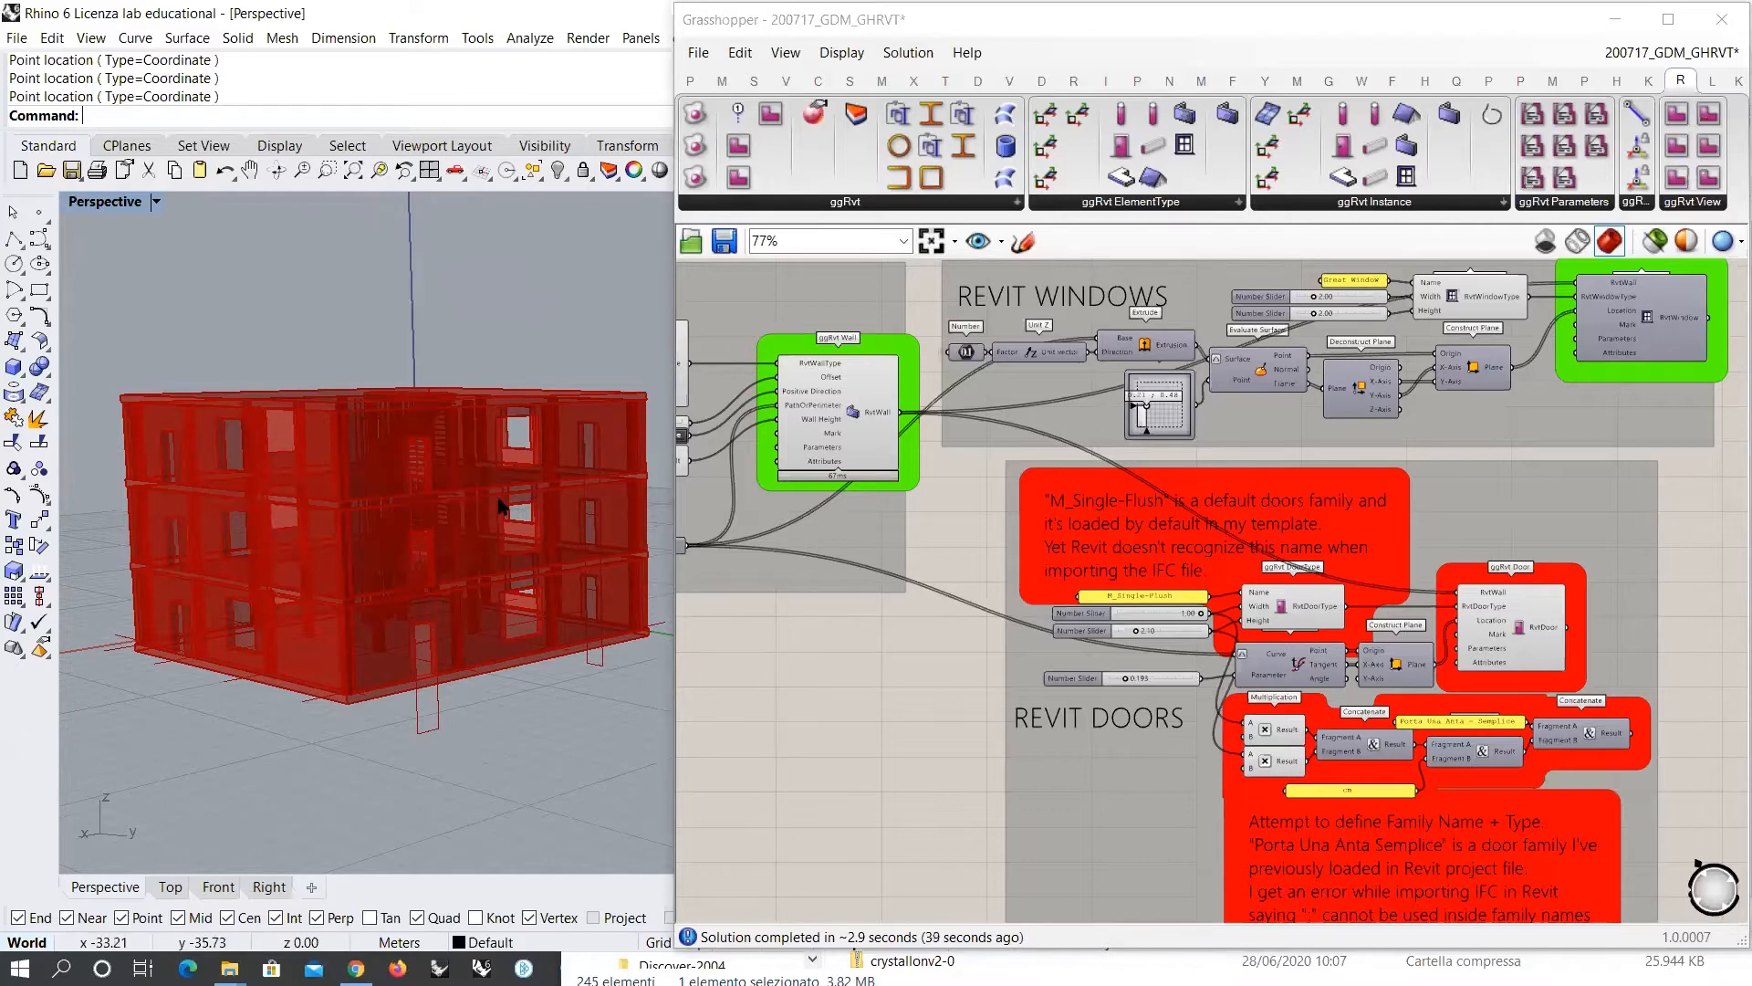
right_click_drag(443, 513, 405, 631)
right_click_drag(442, 555, 481, 584)
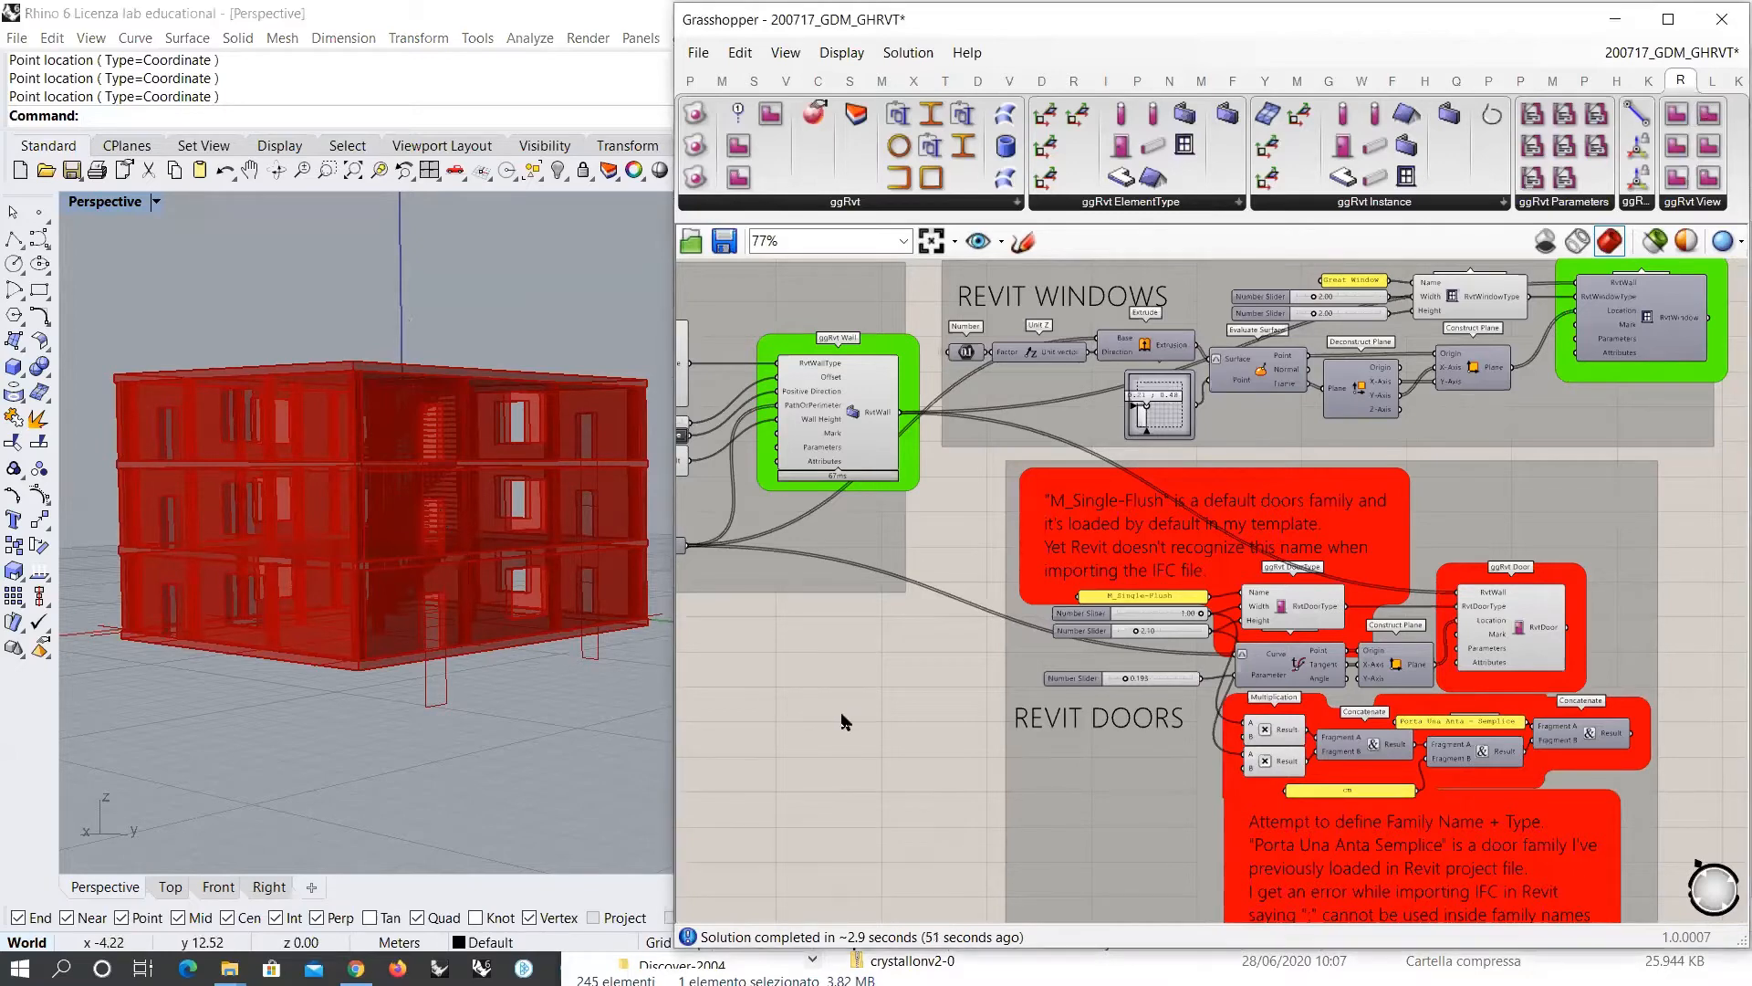
scroll(841, 716, "down", 5)
right_click_drag(522, 591, 534, 594)
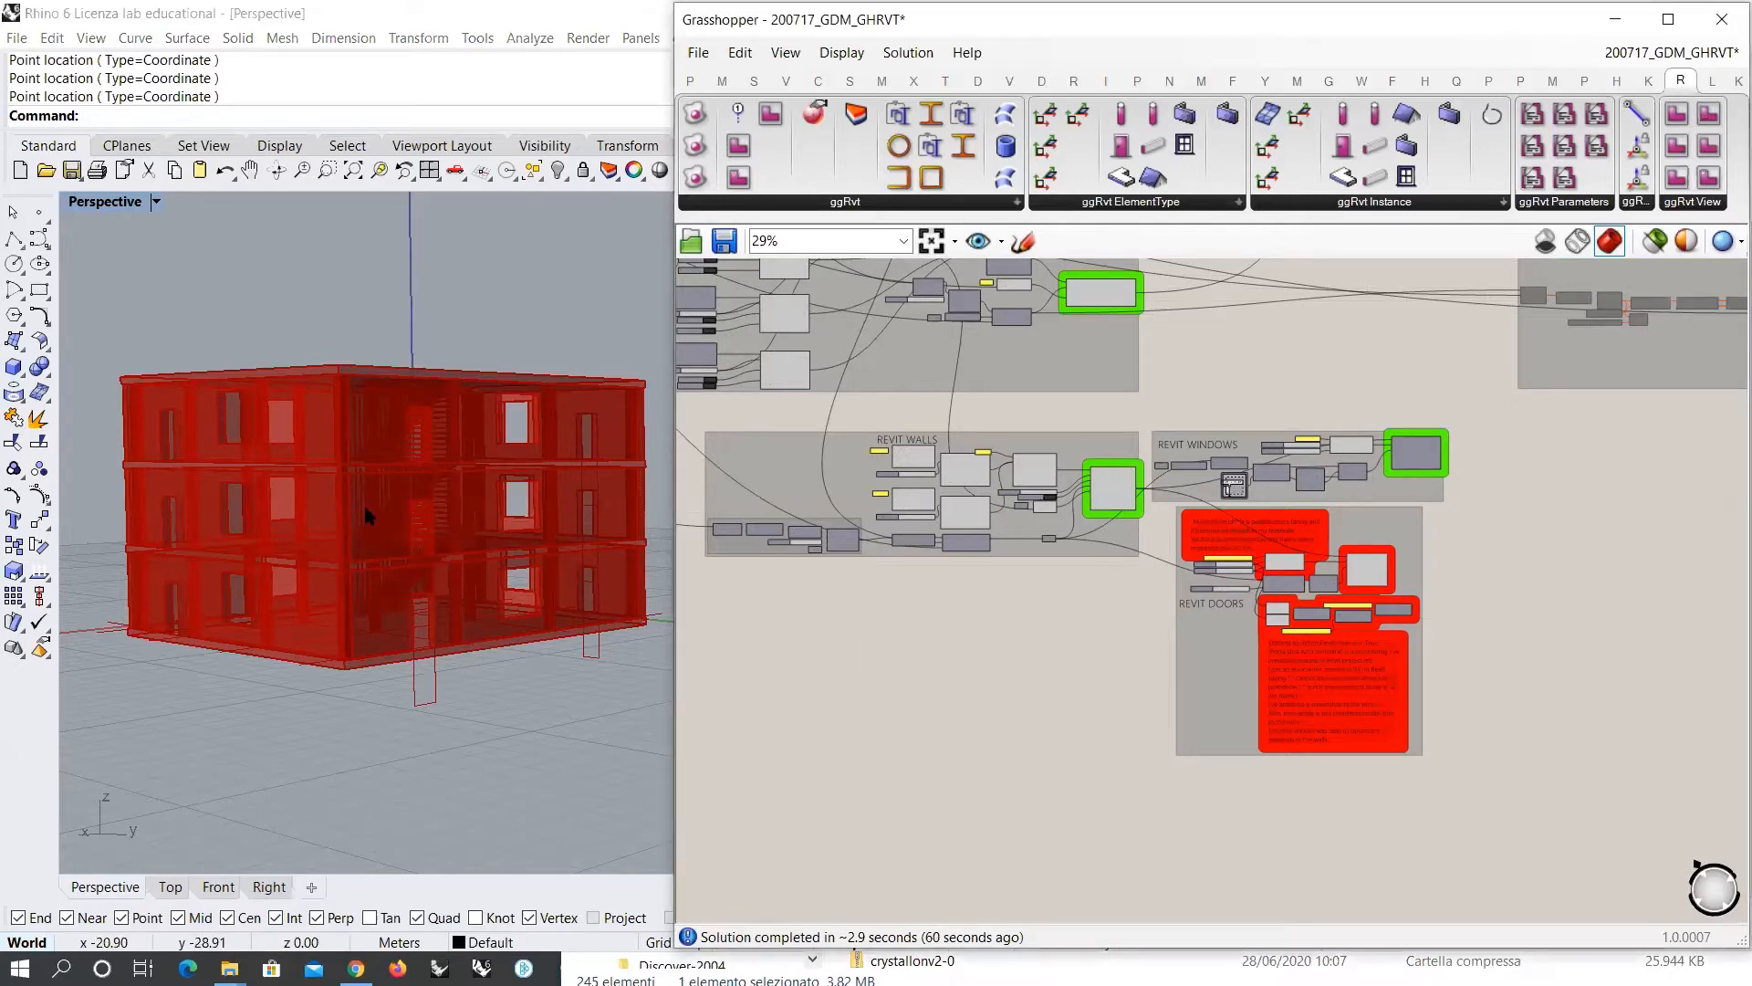
right_click_drag(365, 516, 382, 577)
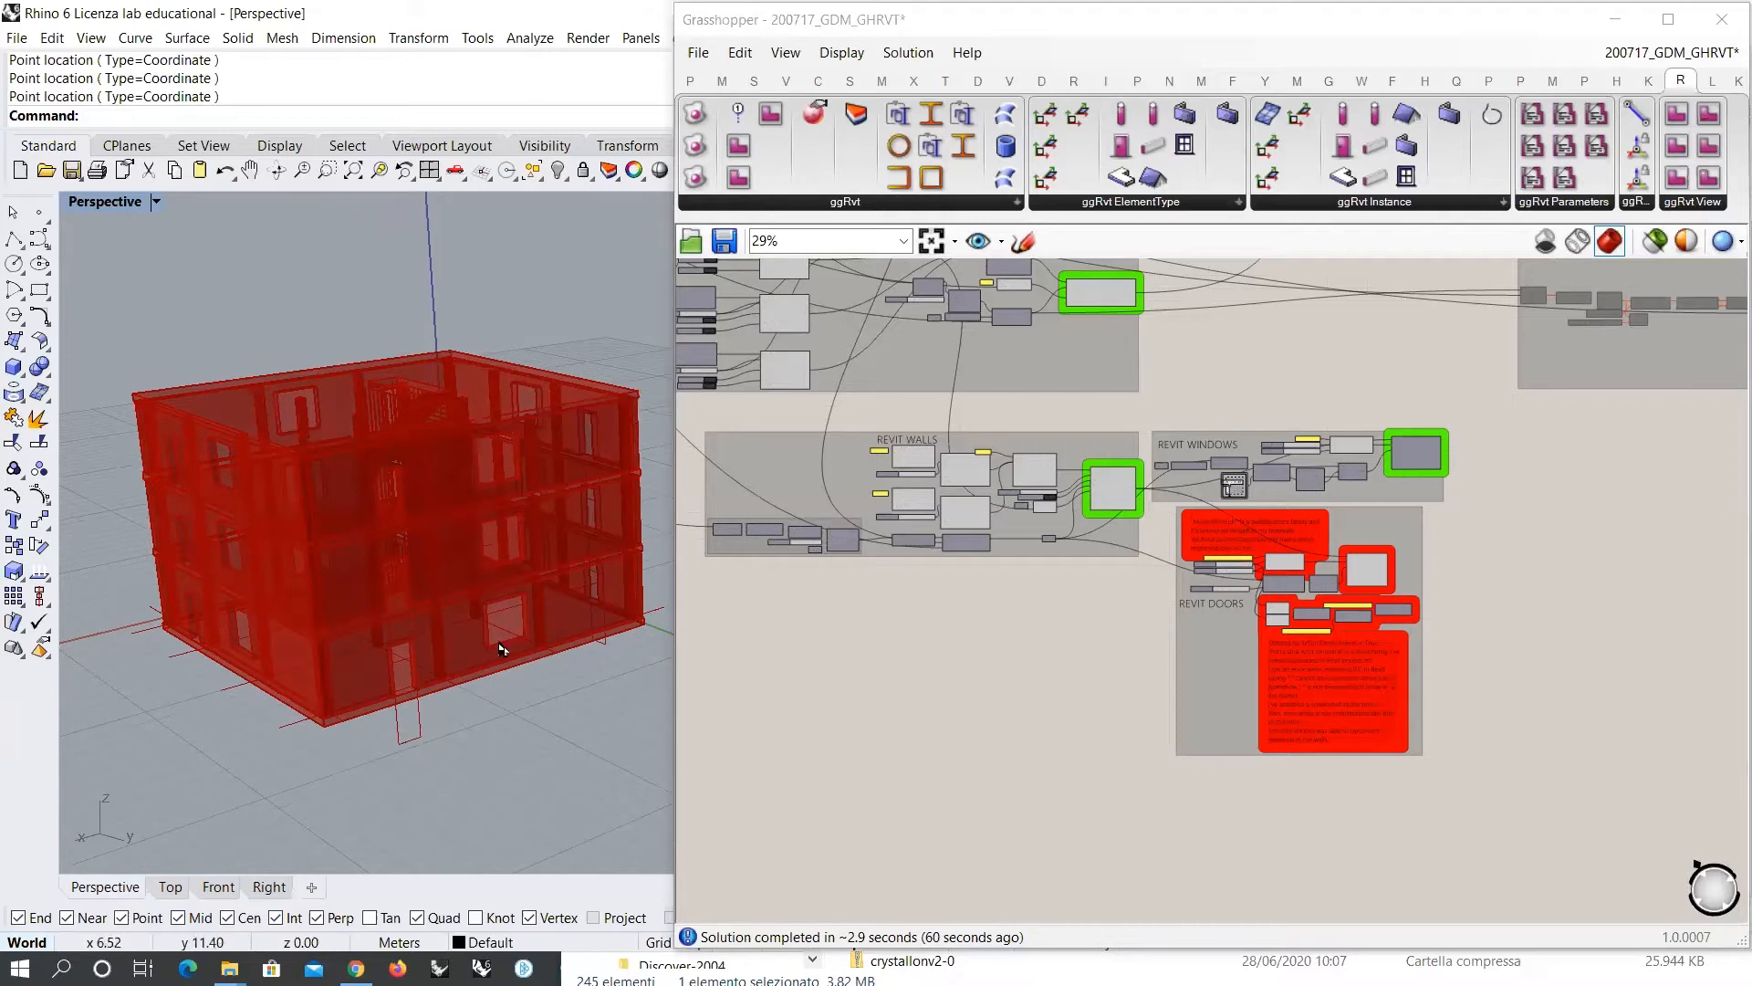
mouse_move(508, 626)
right_mouse_down()
mouse_move(539, 618)
mouse_move(528, 599)
right_mouse_up()
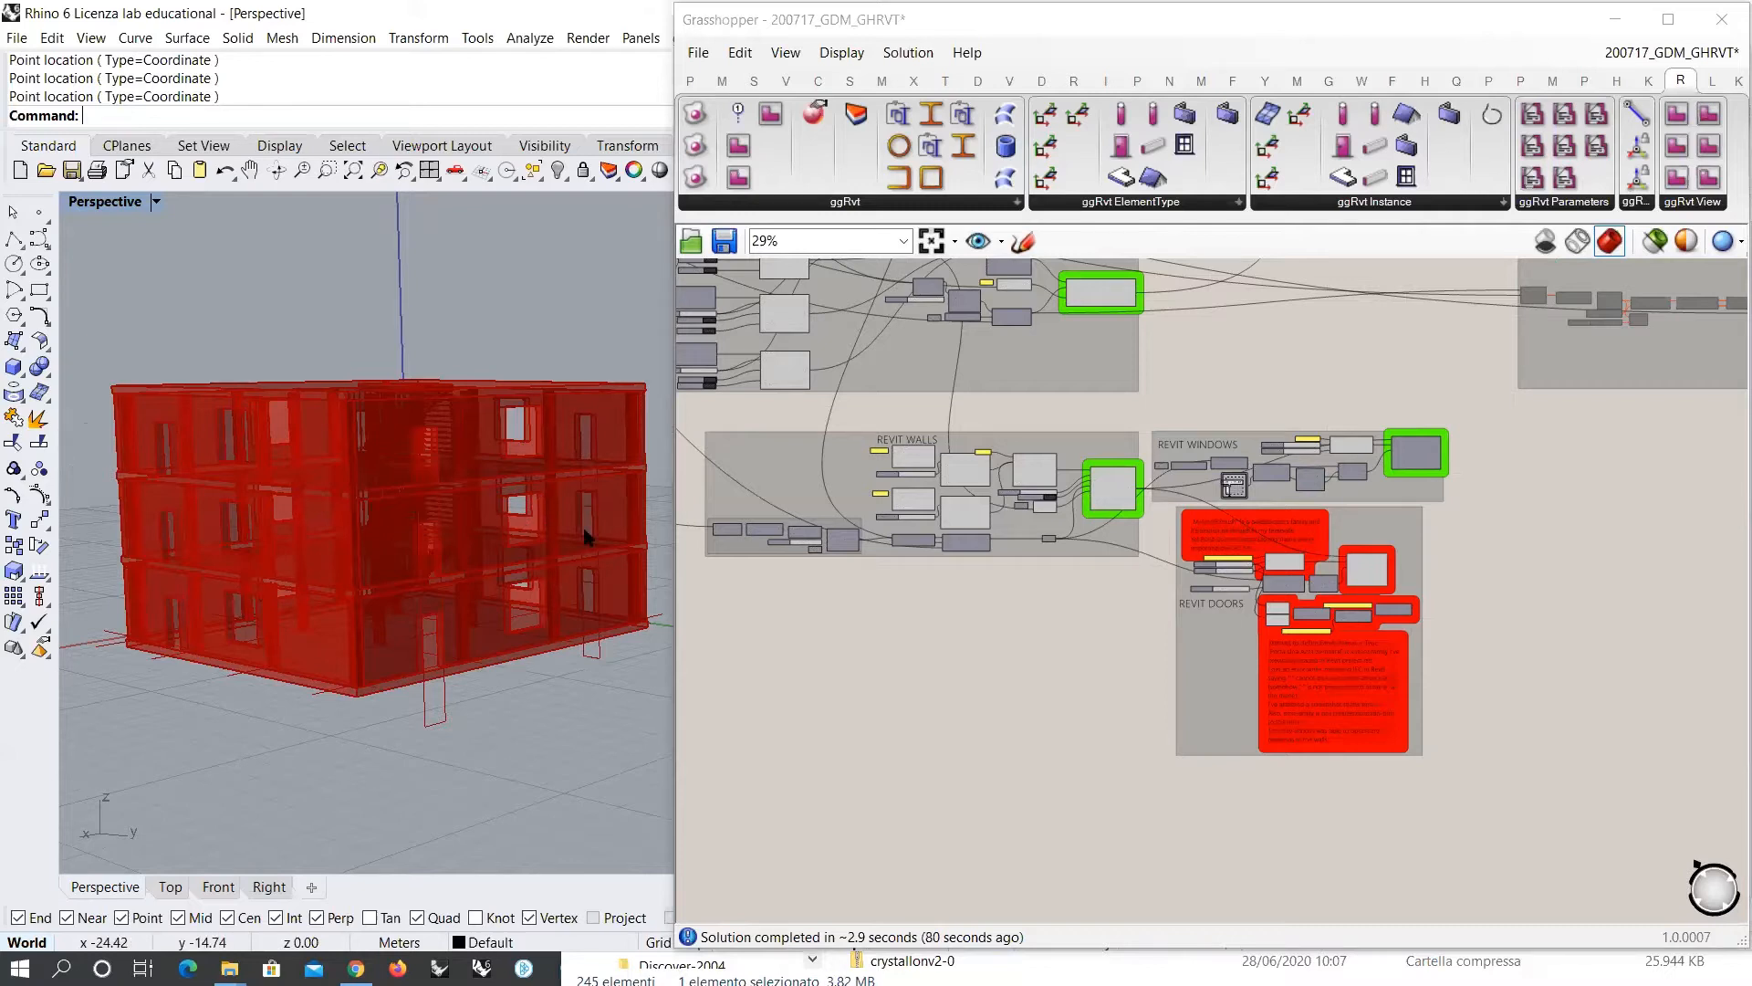
Step: Examine the REVIT DOORS inputs and read the description of the Name input on ggRvt DoorType
left_click(1017, 663)
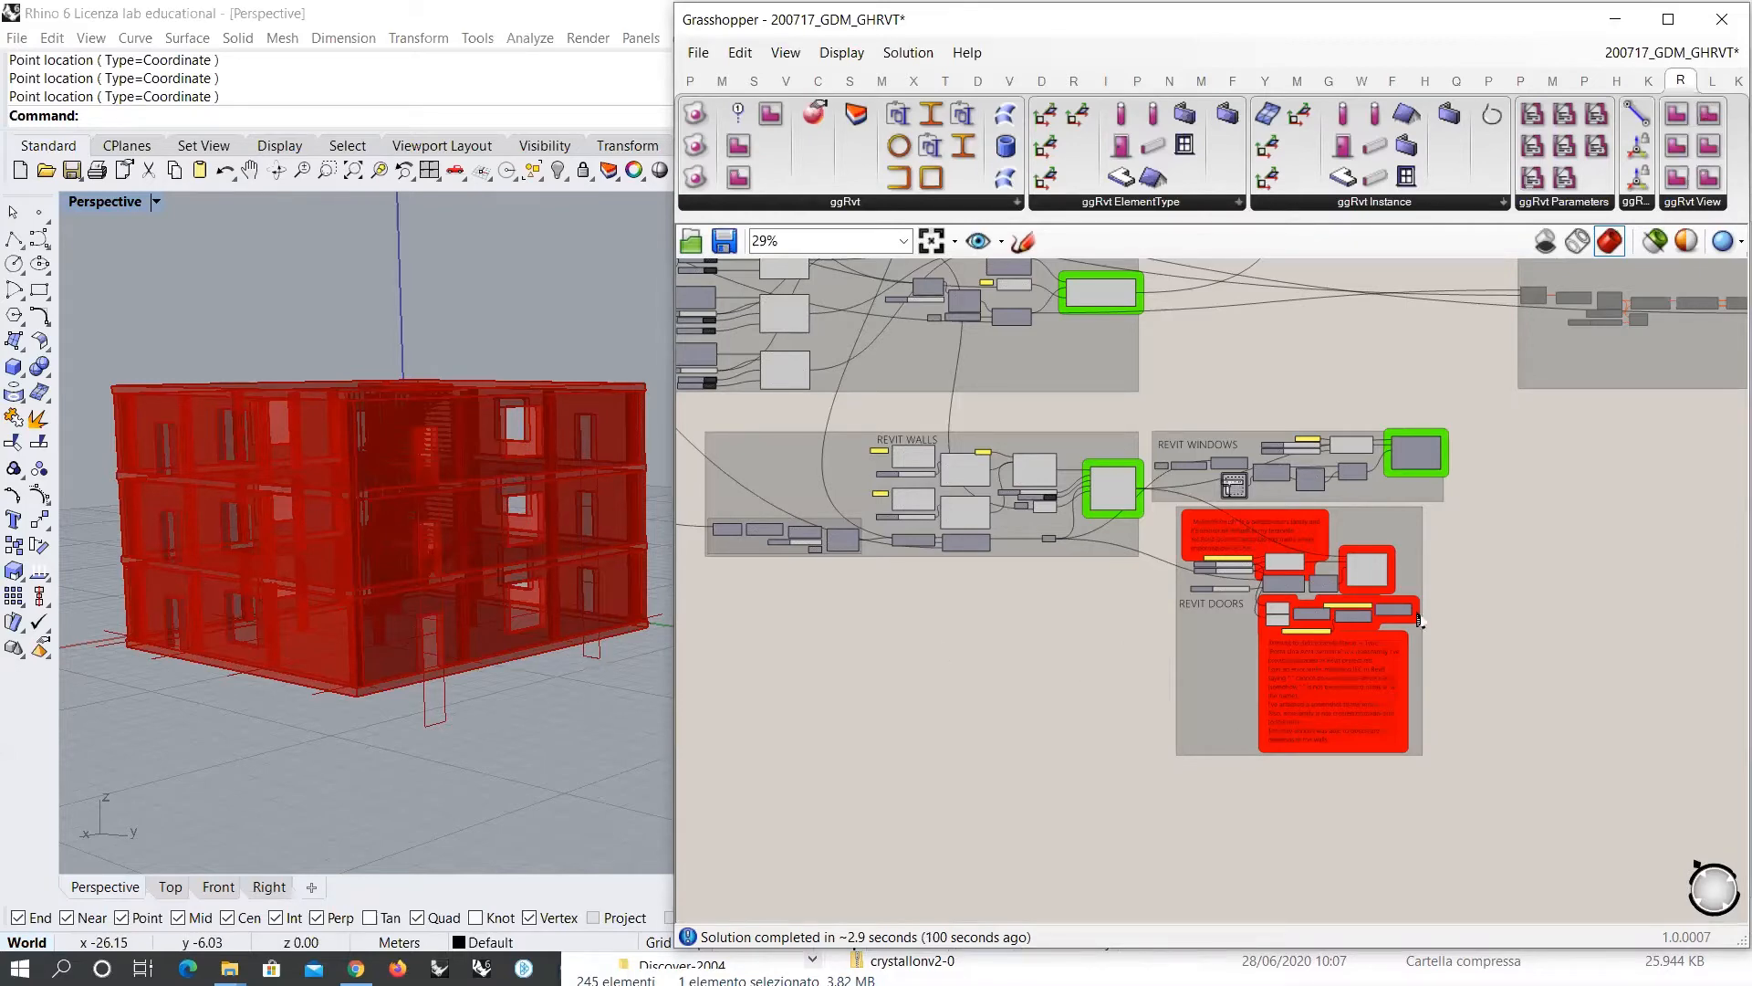
scroll(1268, 554, "up", 6)
scroll(1131, 615, "up", 4)
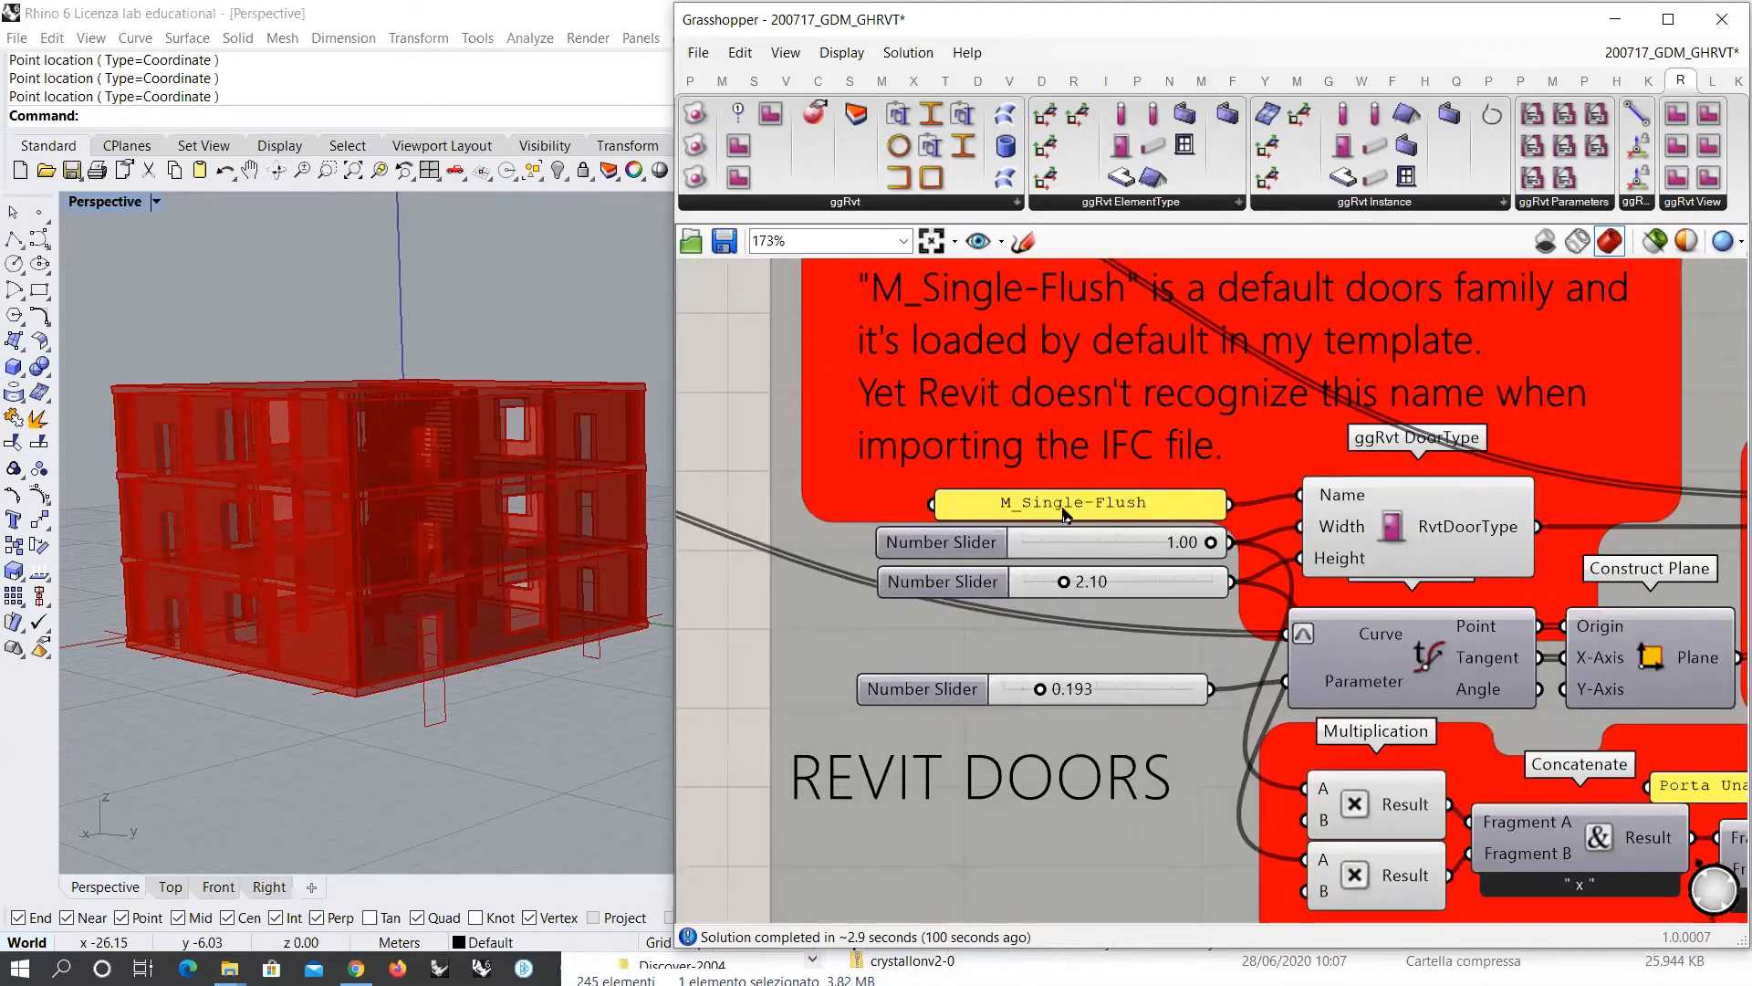
scroll(1024, 557, "down", 4)
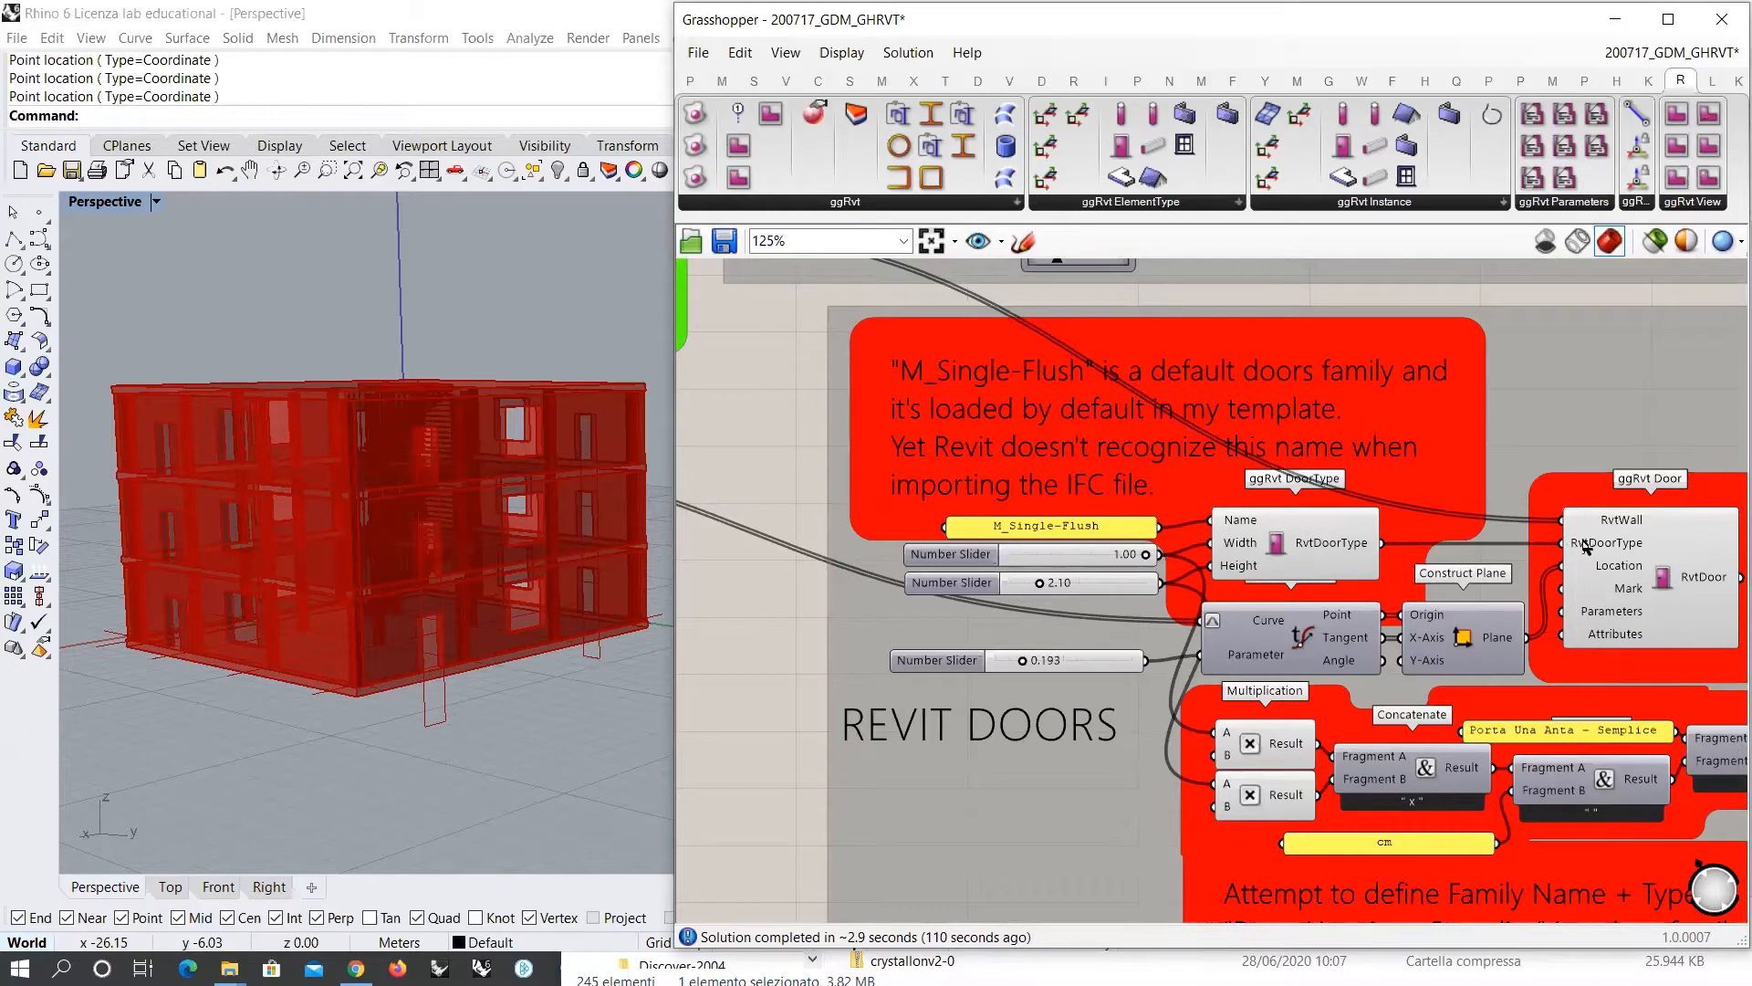
mouse_move(1244, 526)
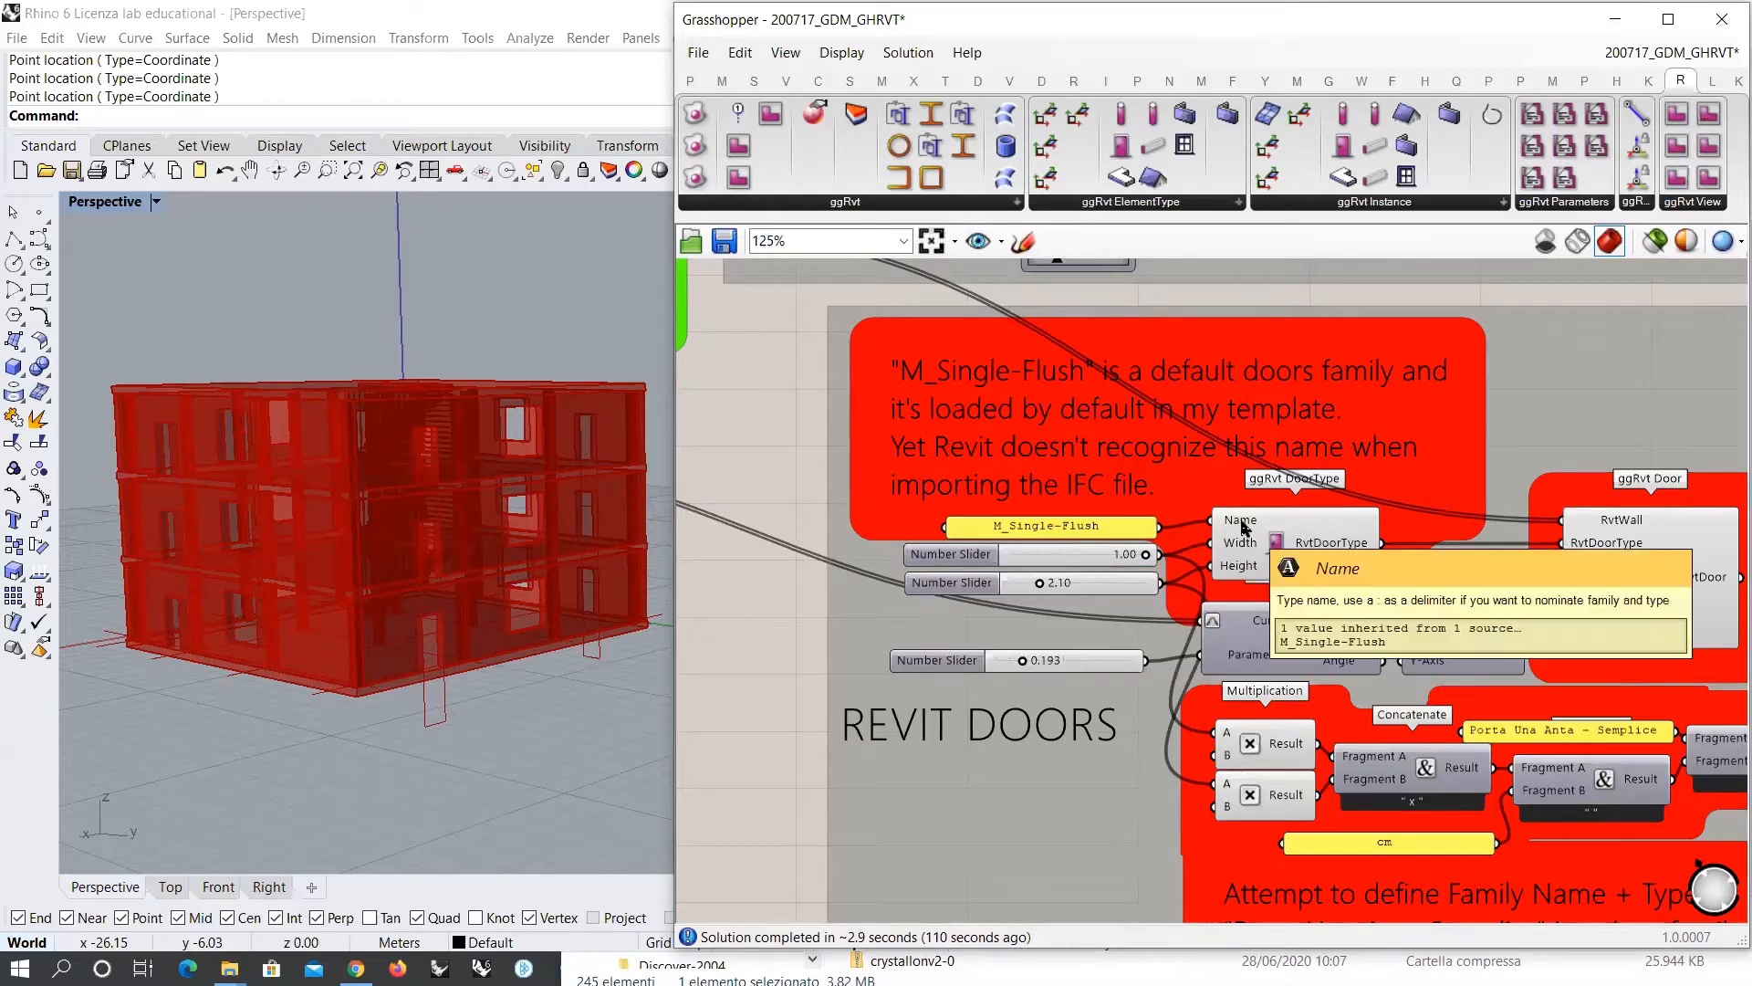
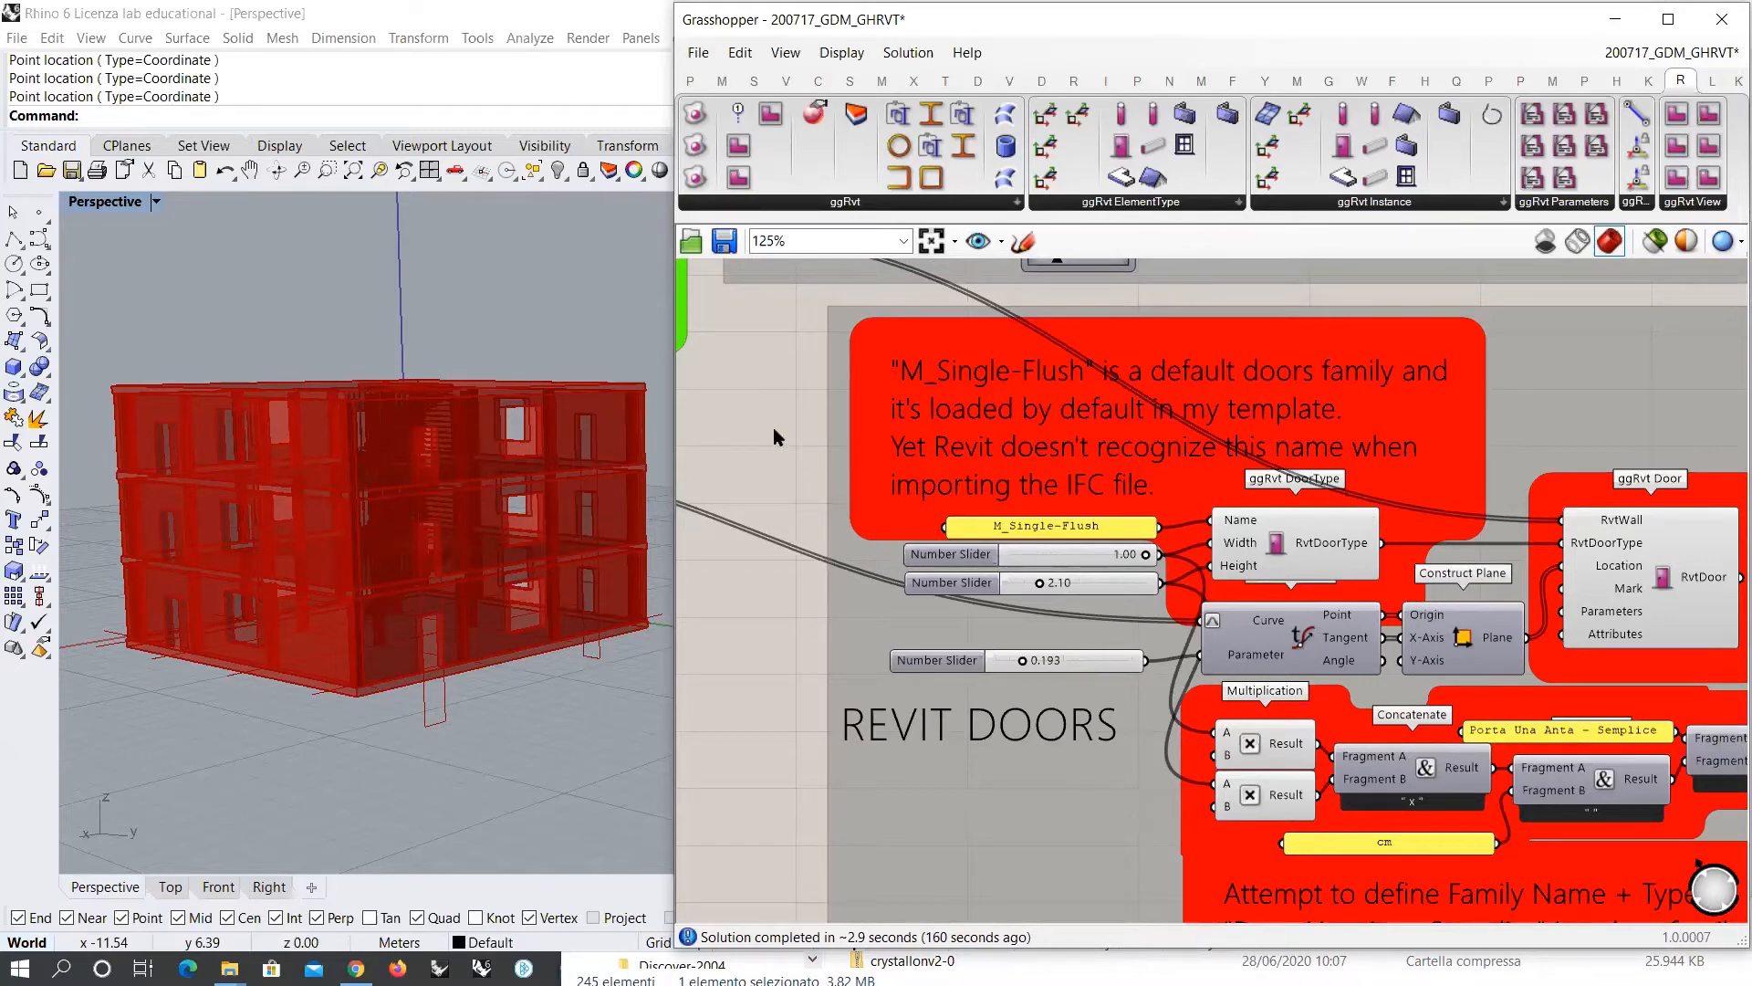
Step: Change the text of the panel feeding the ggRvt DoorType Name input to "GF door"
mouse_move(486, 493)
right_mouse_down()
mouse_move(475, 575)
mouse_move(518, 502)
right_mouse_up()
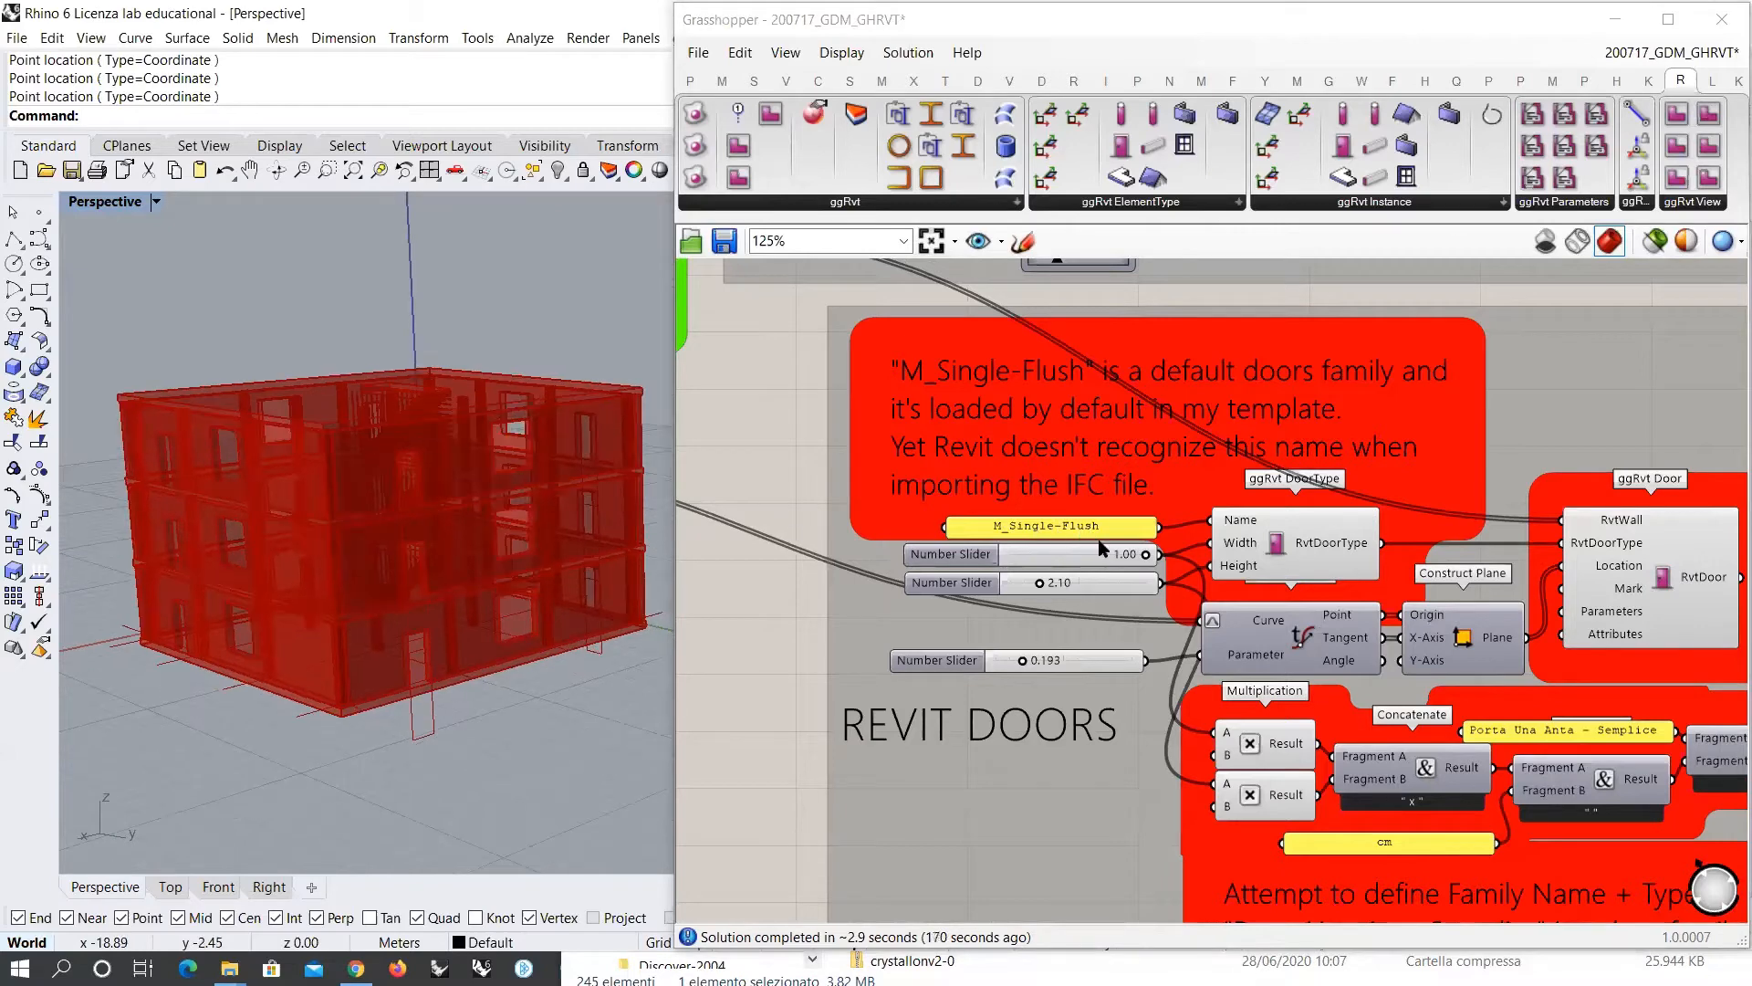
scroll(1073, 539, "up", 4)
scroll(1073, 540, "down", 4)
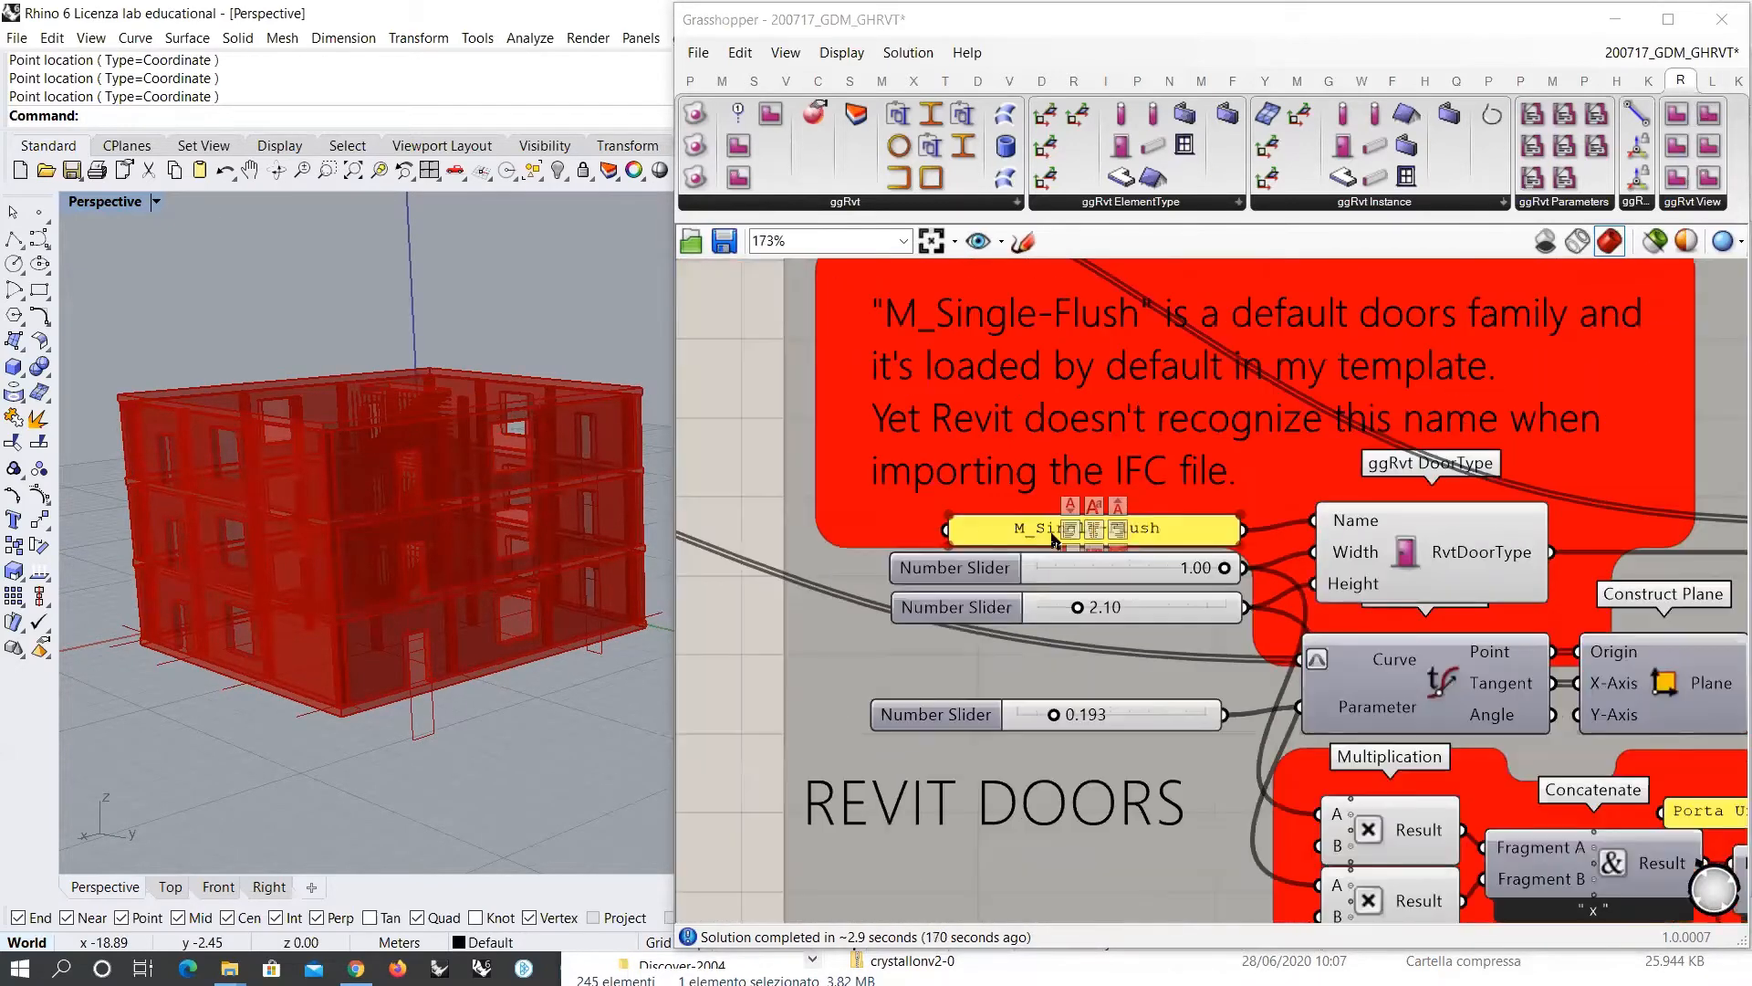
double_click(1095, 533)
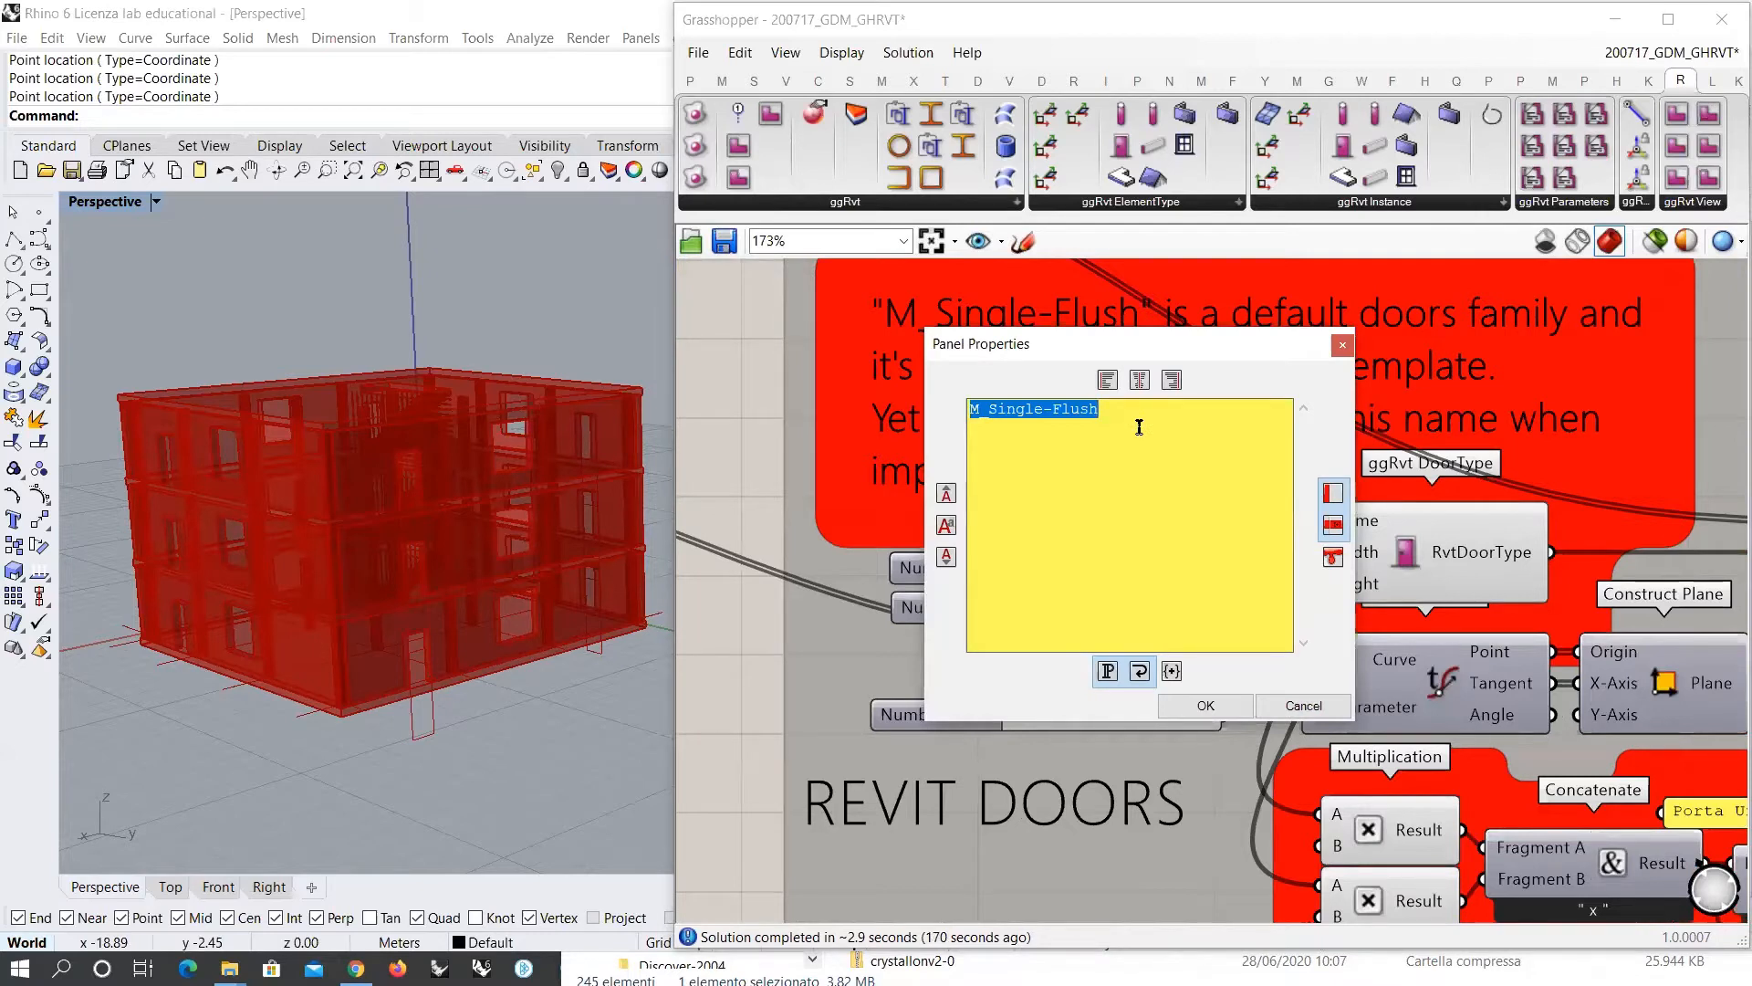
type("GF door")
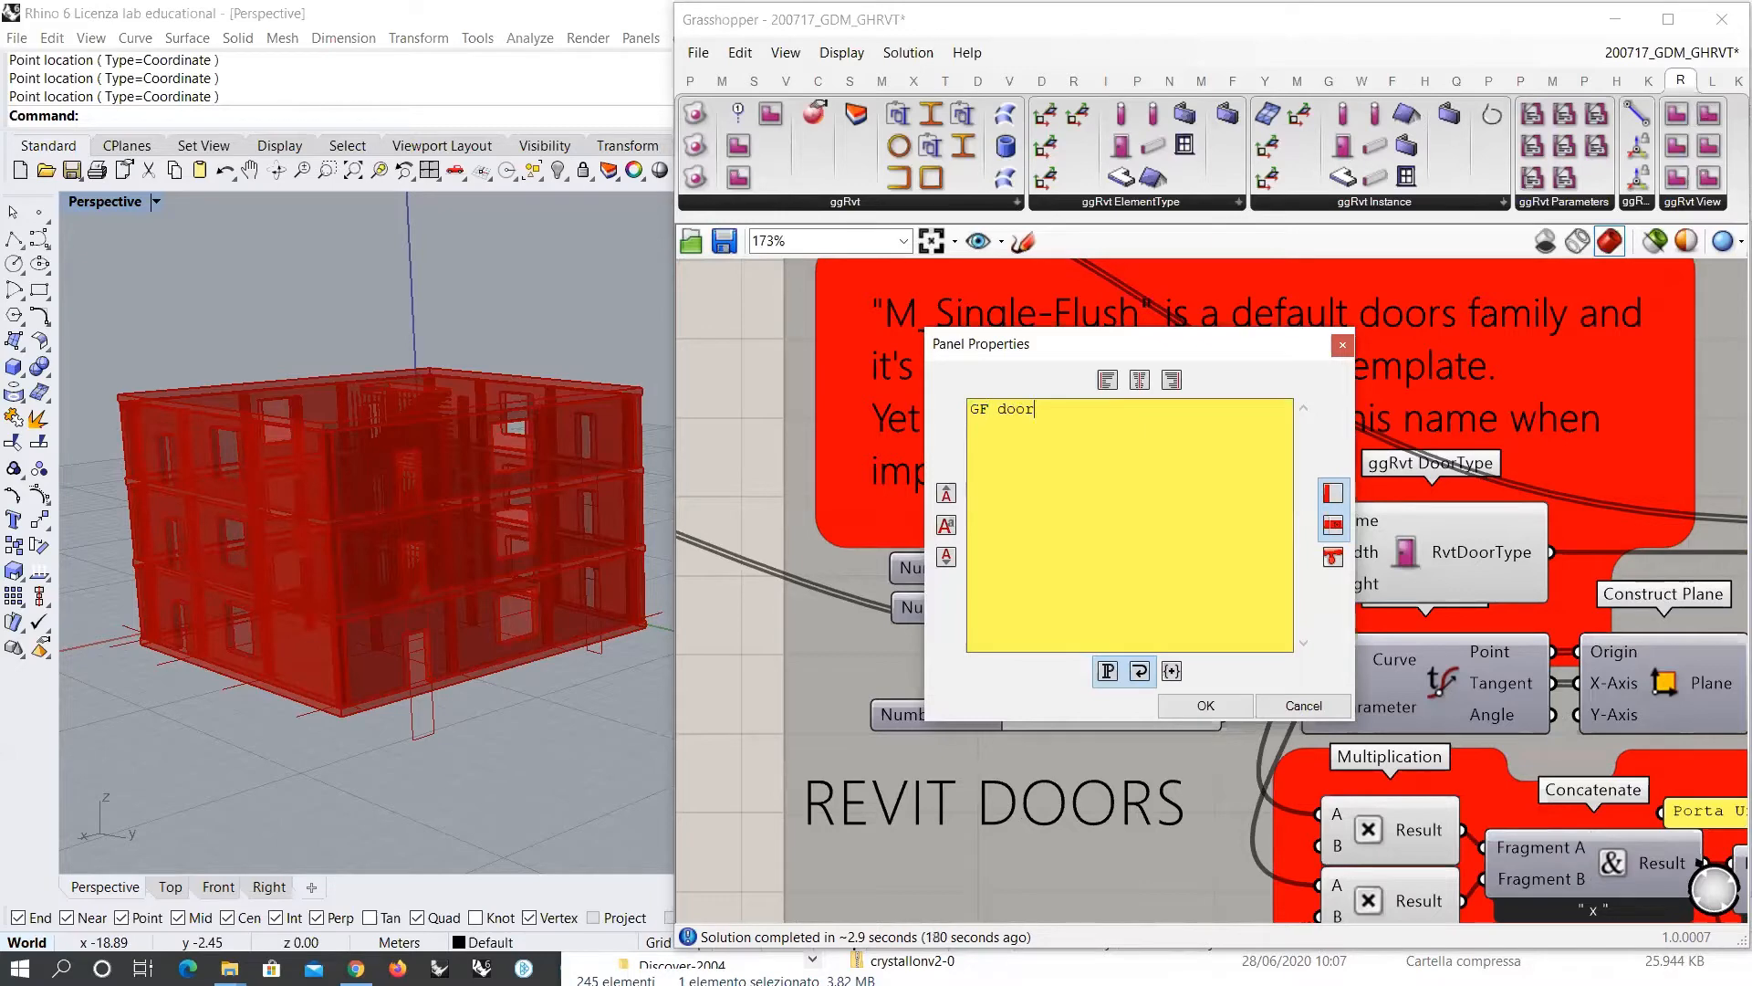
left_click(1223, 710)
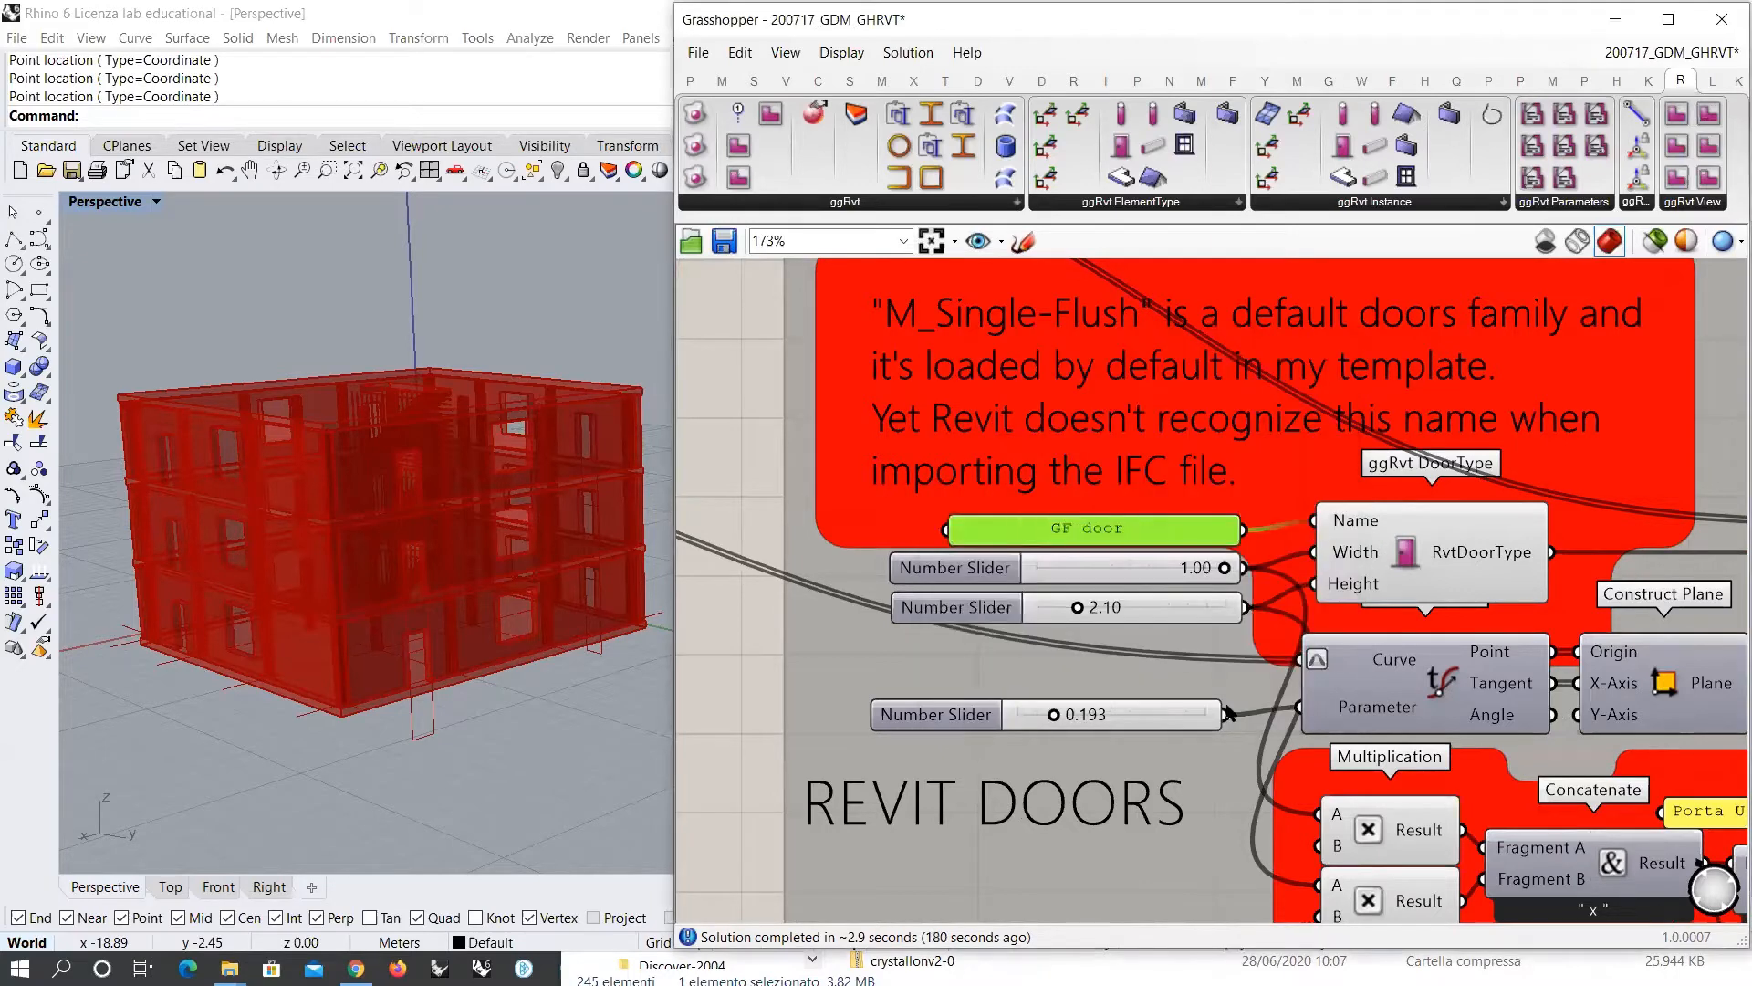
left_click(726, 458)
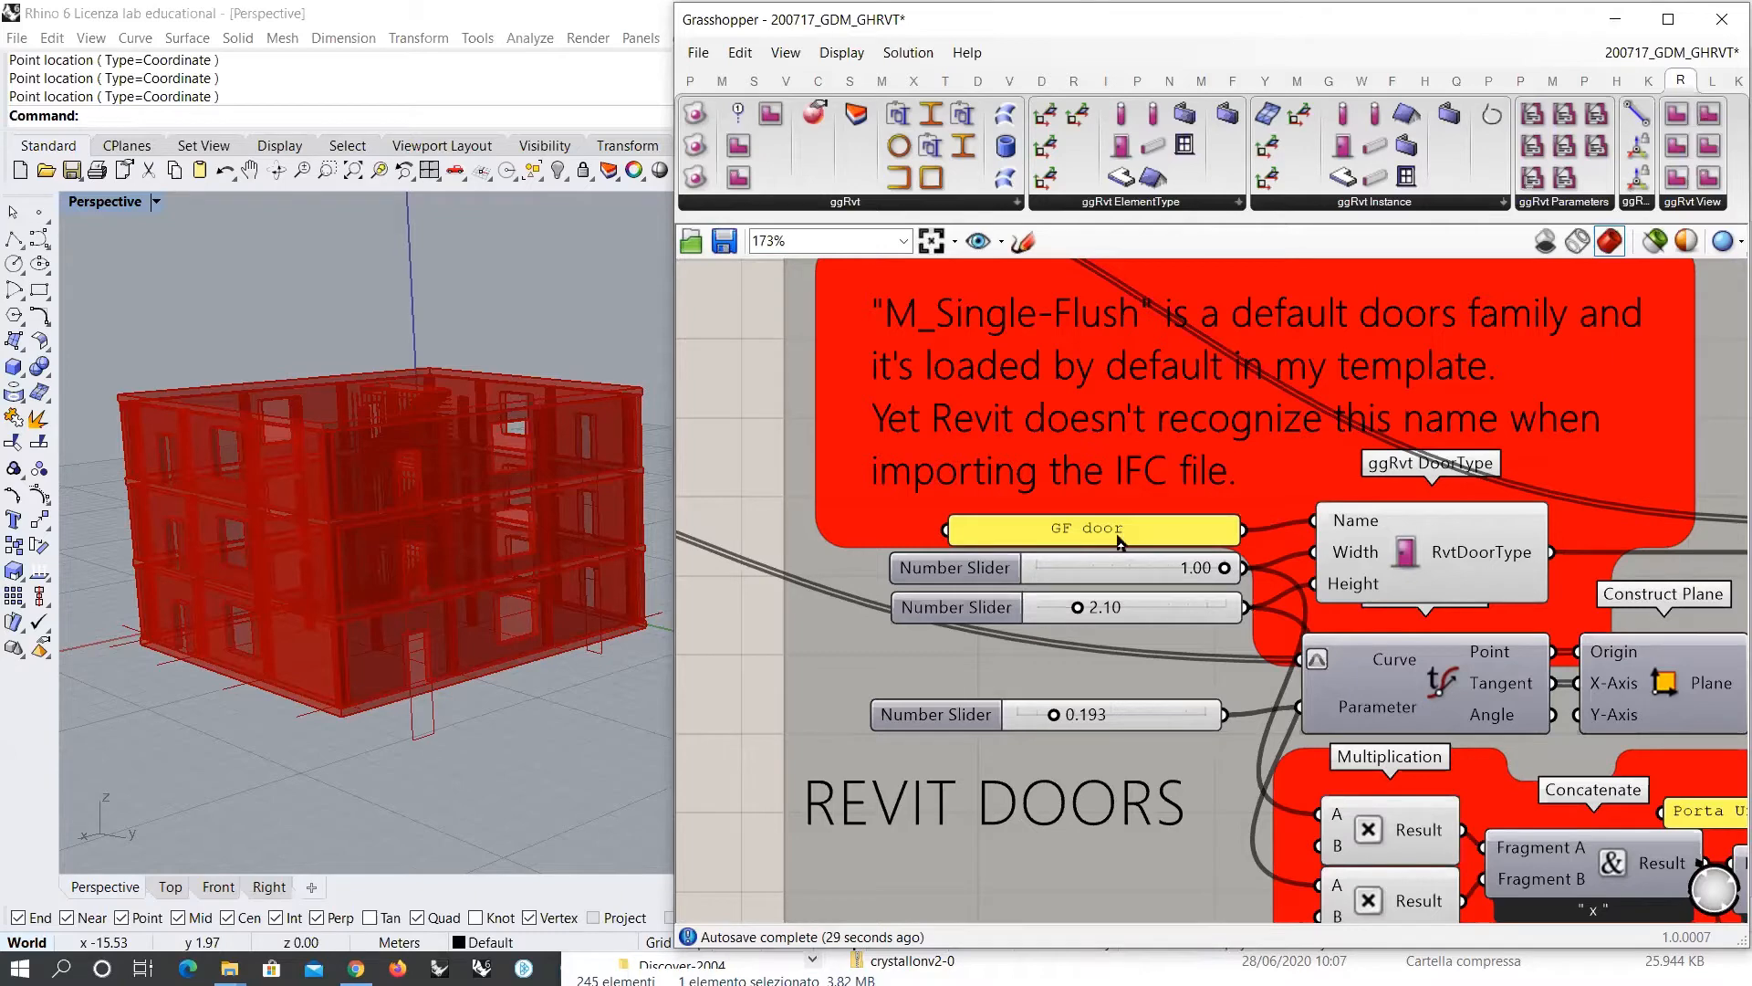
Step: Undo the text change in the panel that supplies the door type name
scroll(1080, 544, "down", 3)
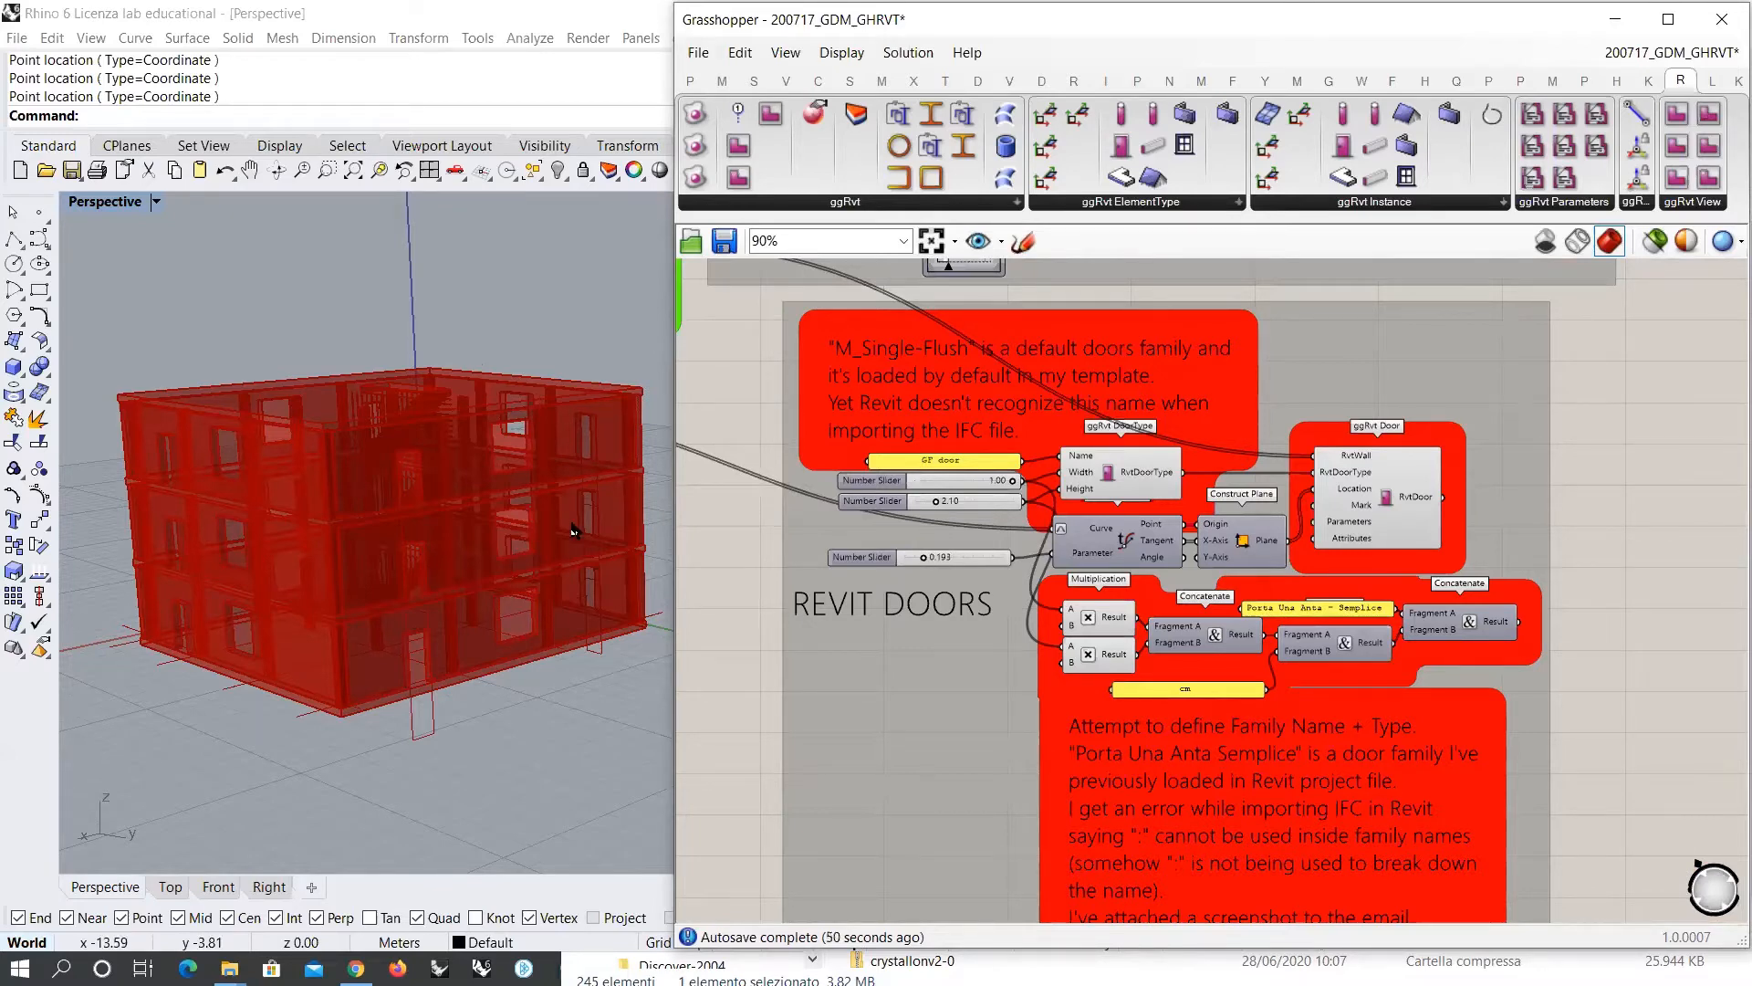
scroll(918, 464, "up", 5)
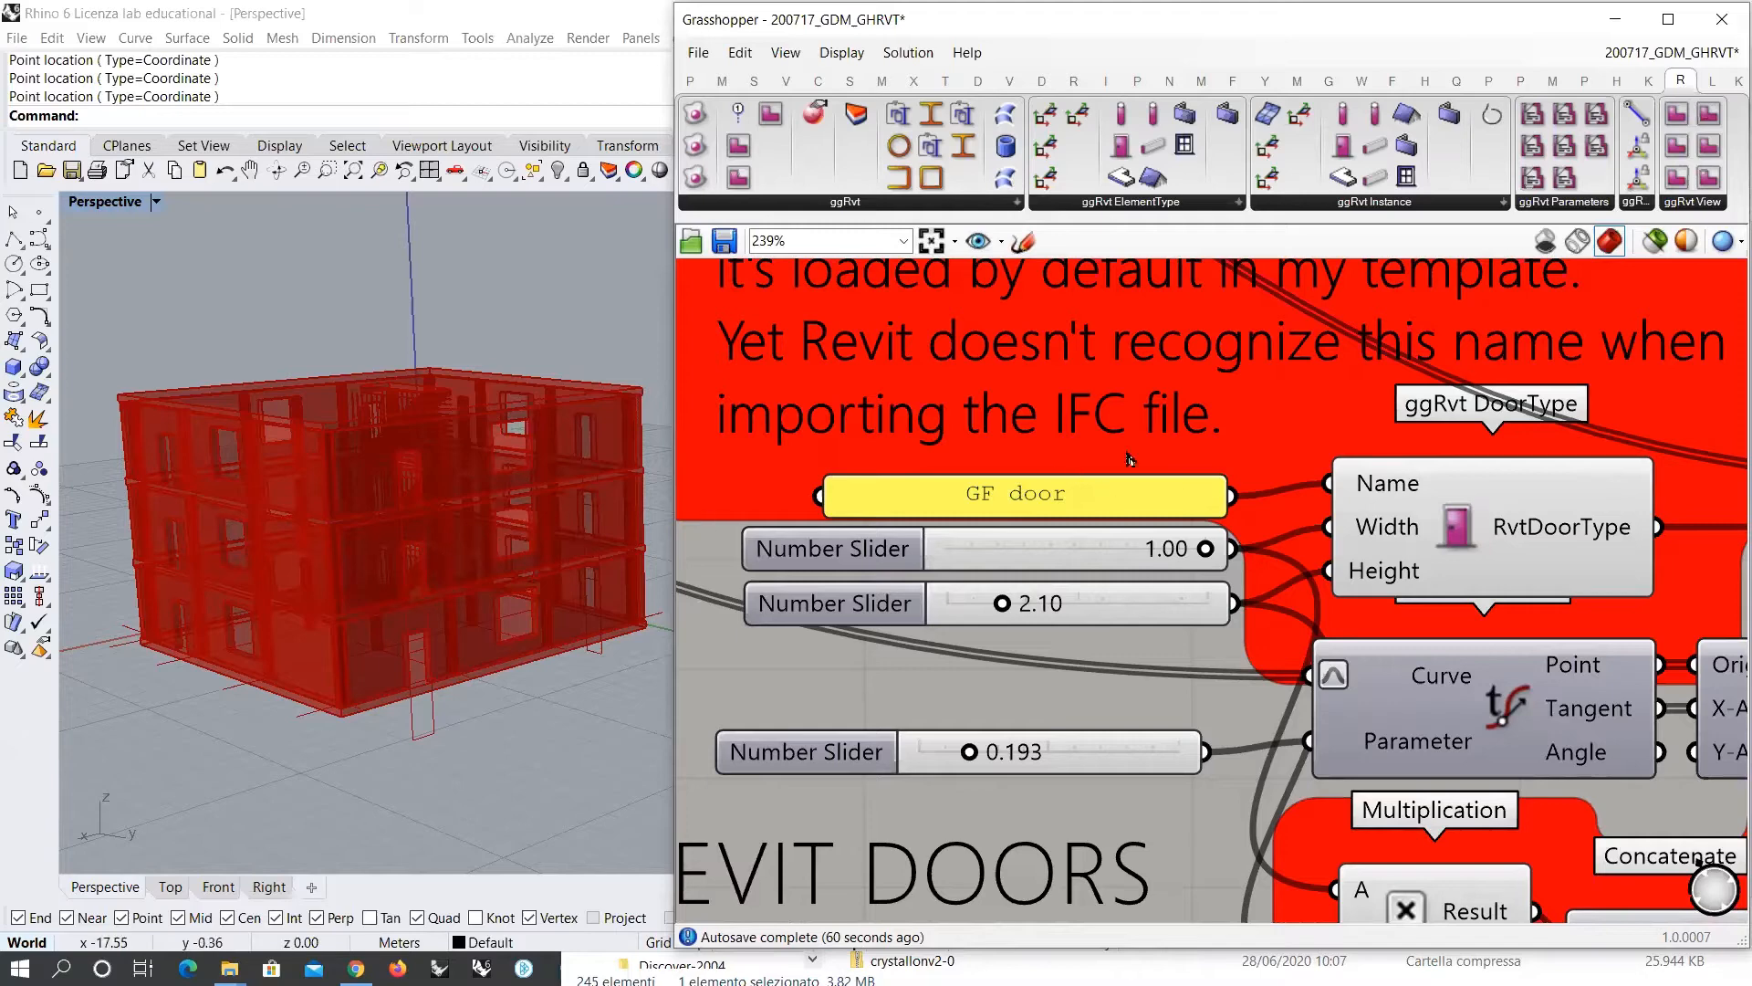
scroll(1037, 545, "down", 3)
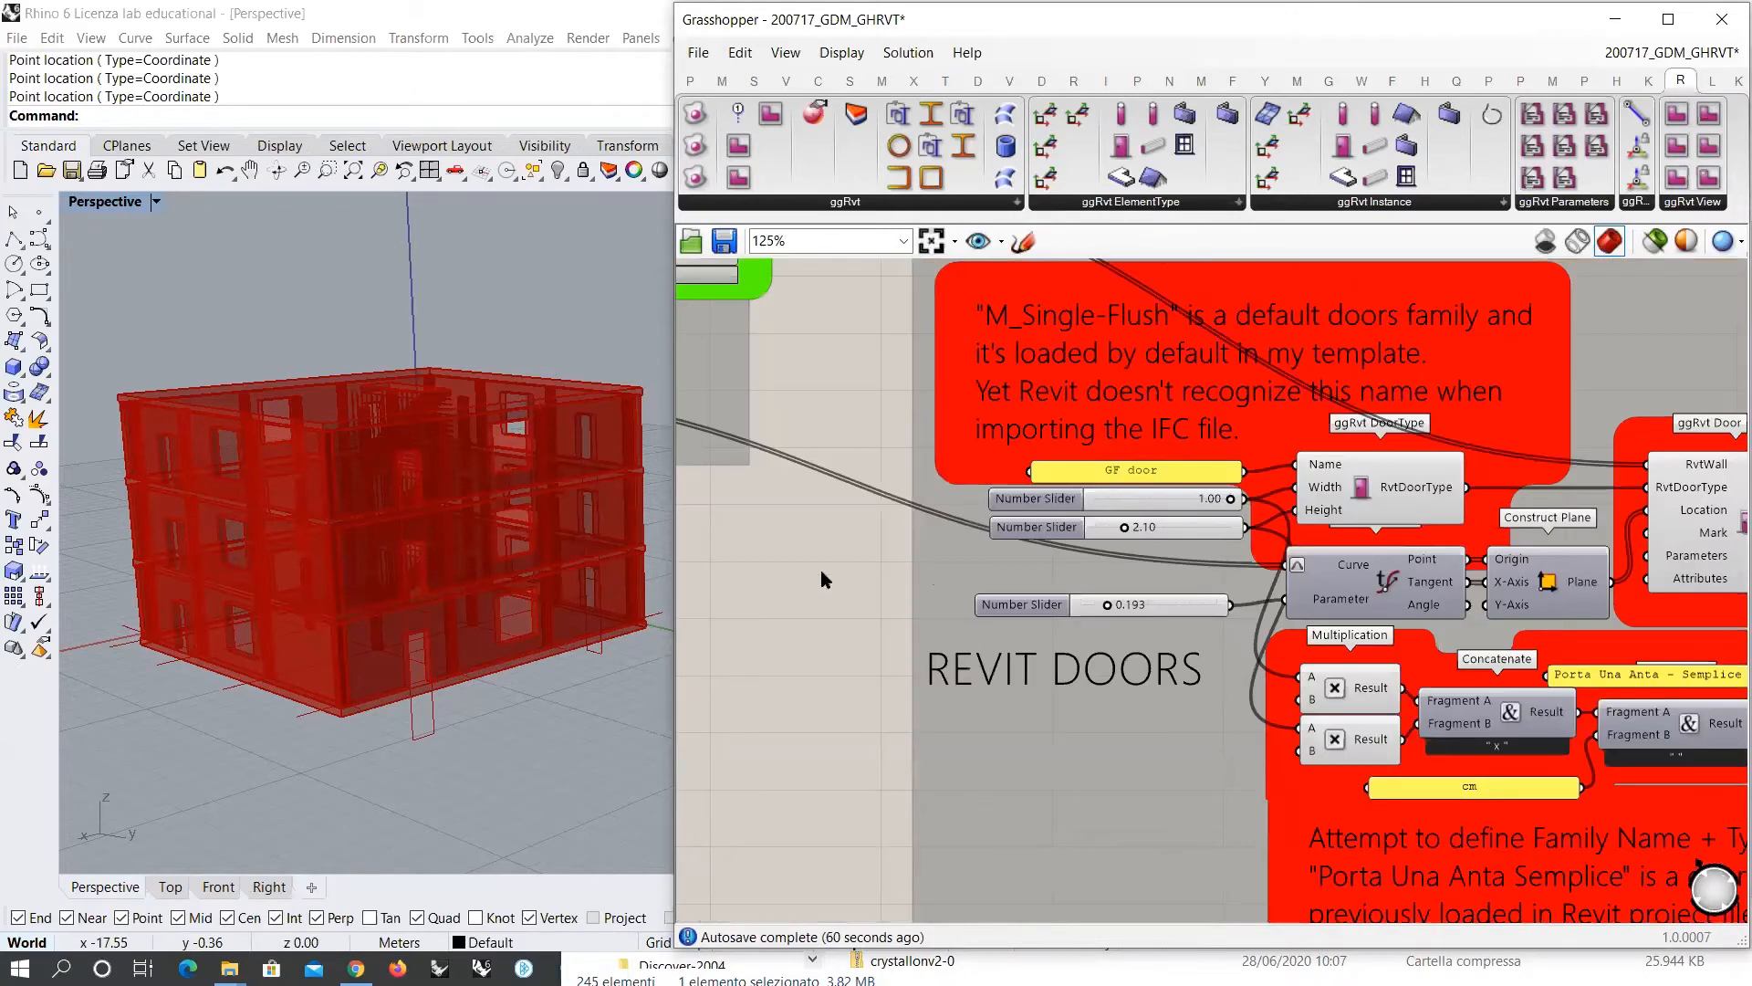
key("ctrl+z")
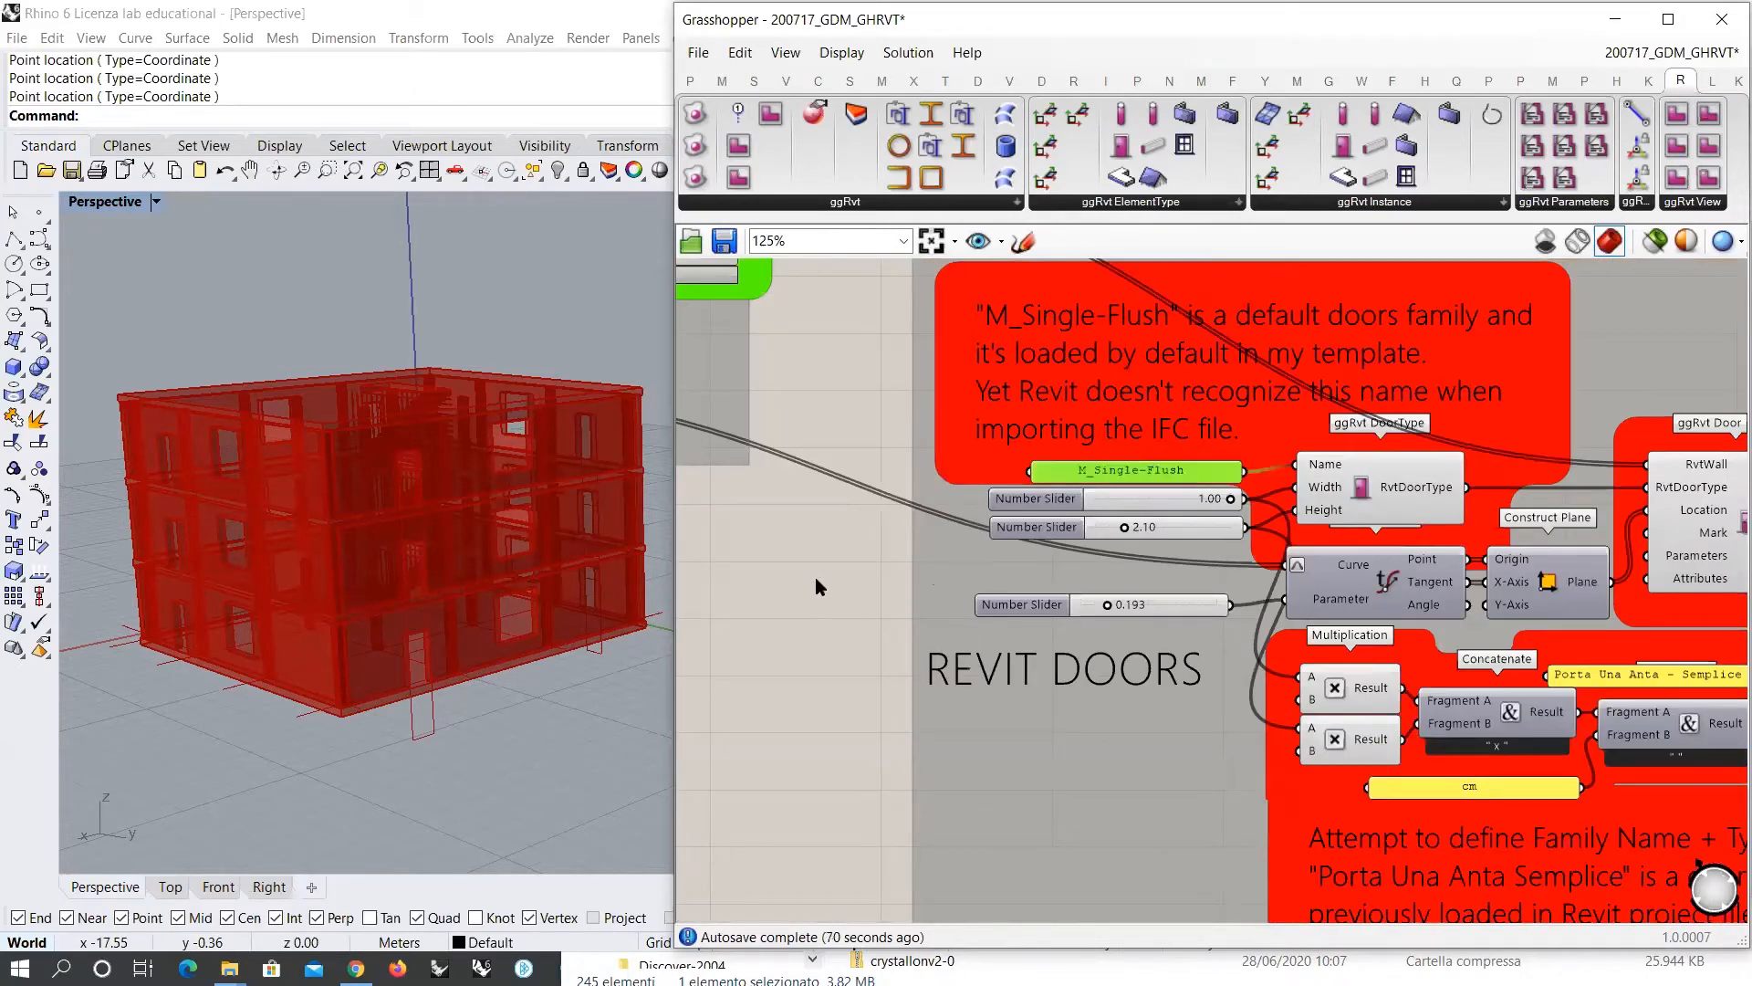
left_click(814, 577)
right_click_drag(471, 592, 429, 603)
scroll(862, 524, "down", 5)
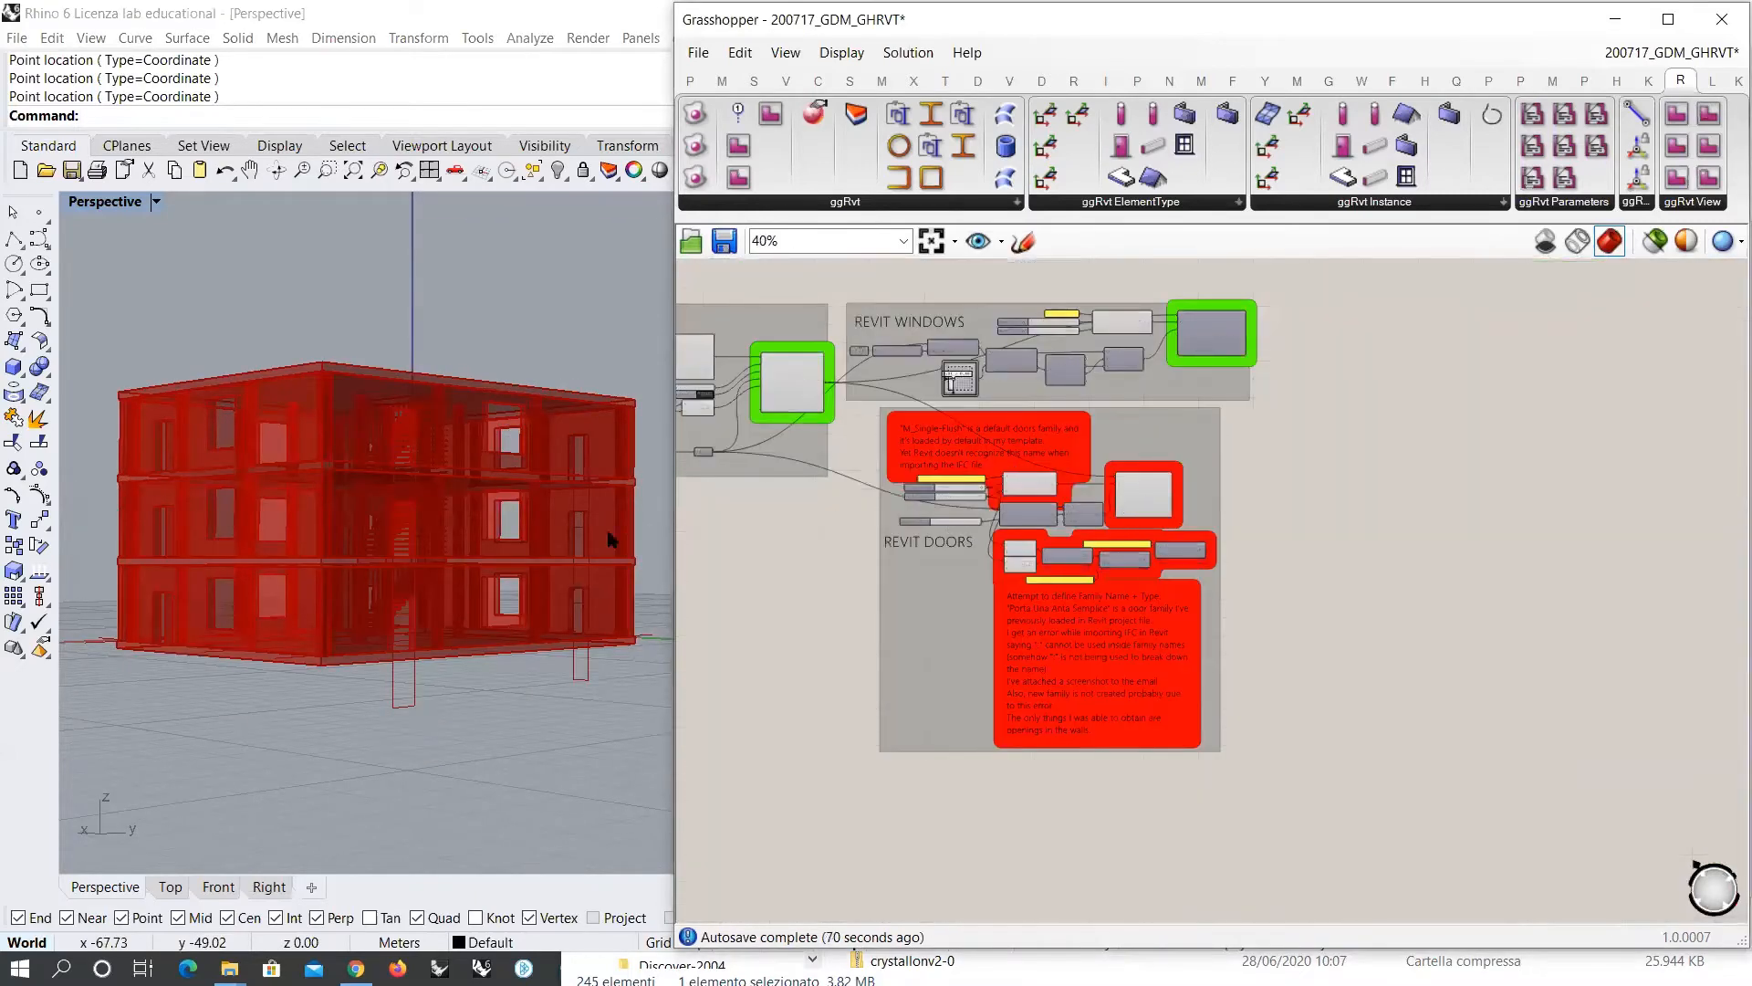
right_click_drag(584, 530, 511, 557)
scroll(1049, 547, "up", 5)
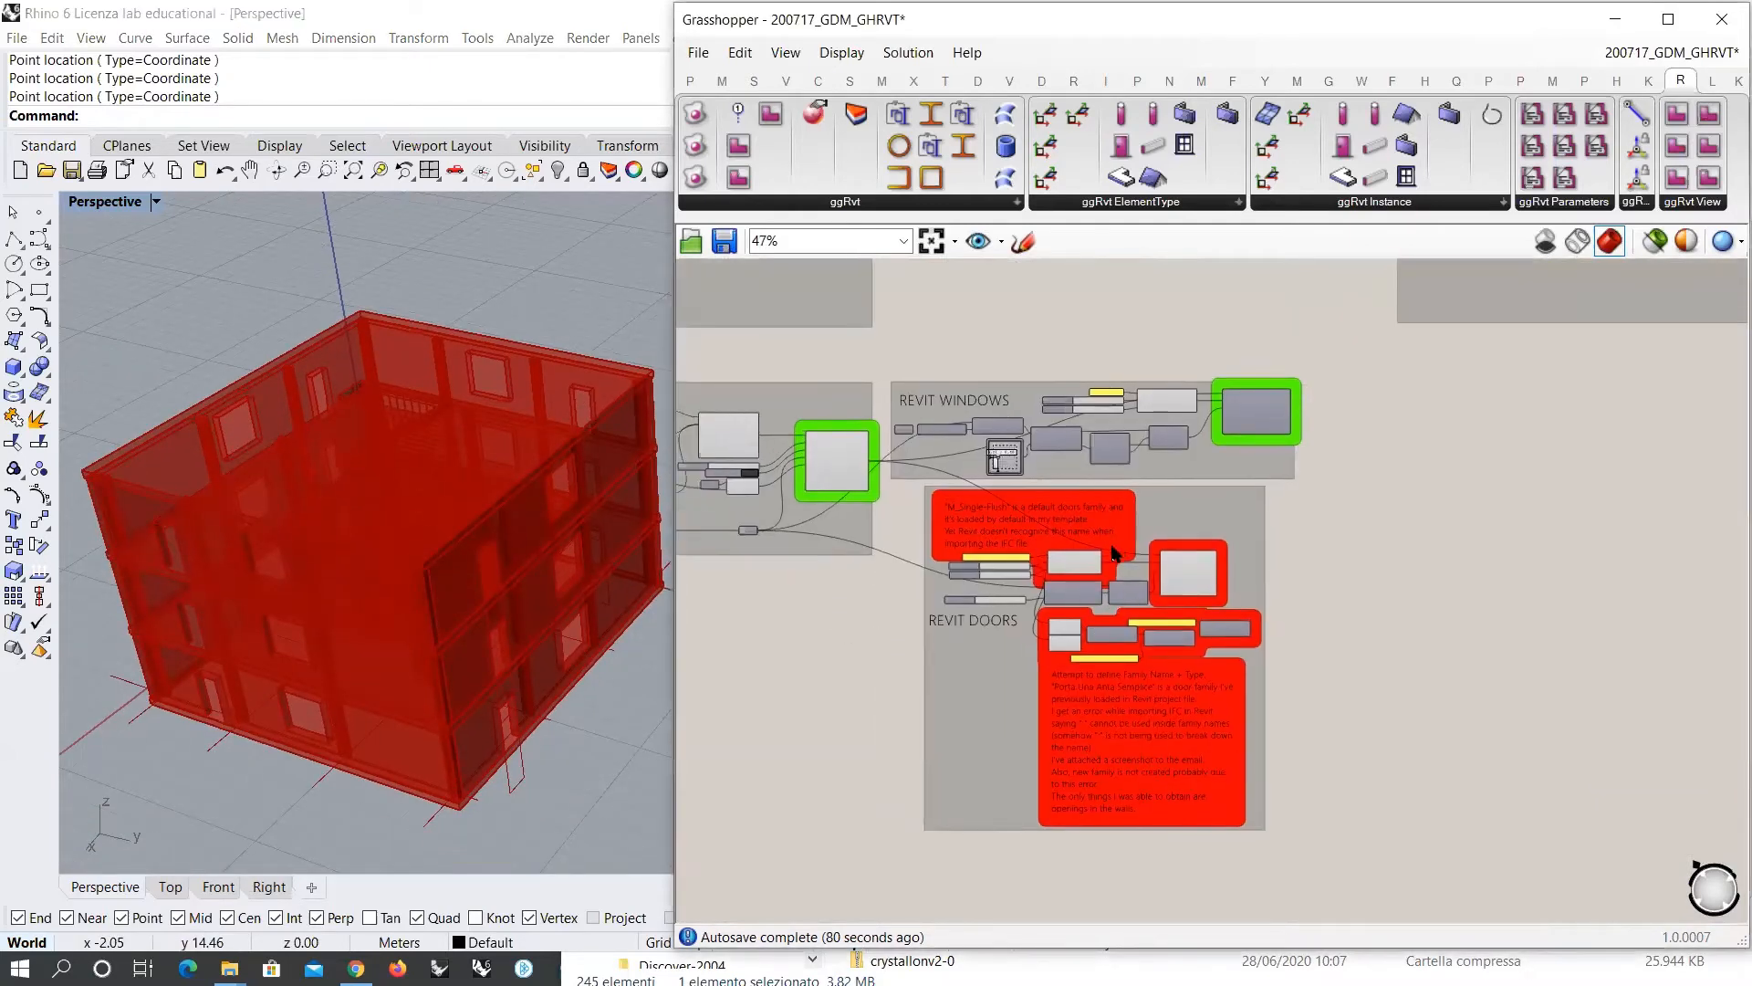
Step: Move the slider feeding the door curve's Parameter input so it lines up below the door width and height sliders
right_click_drag(1223, 561, 1360, 483)
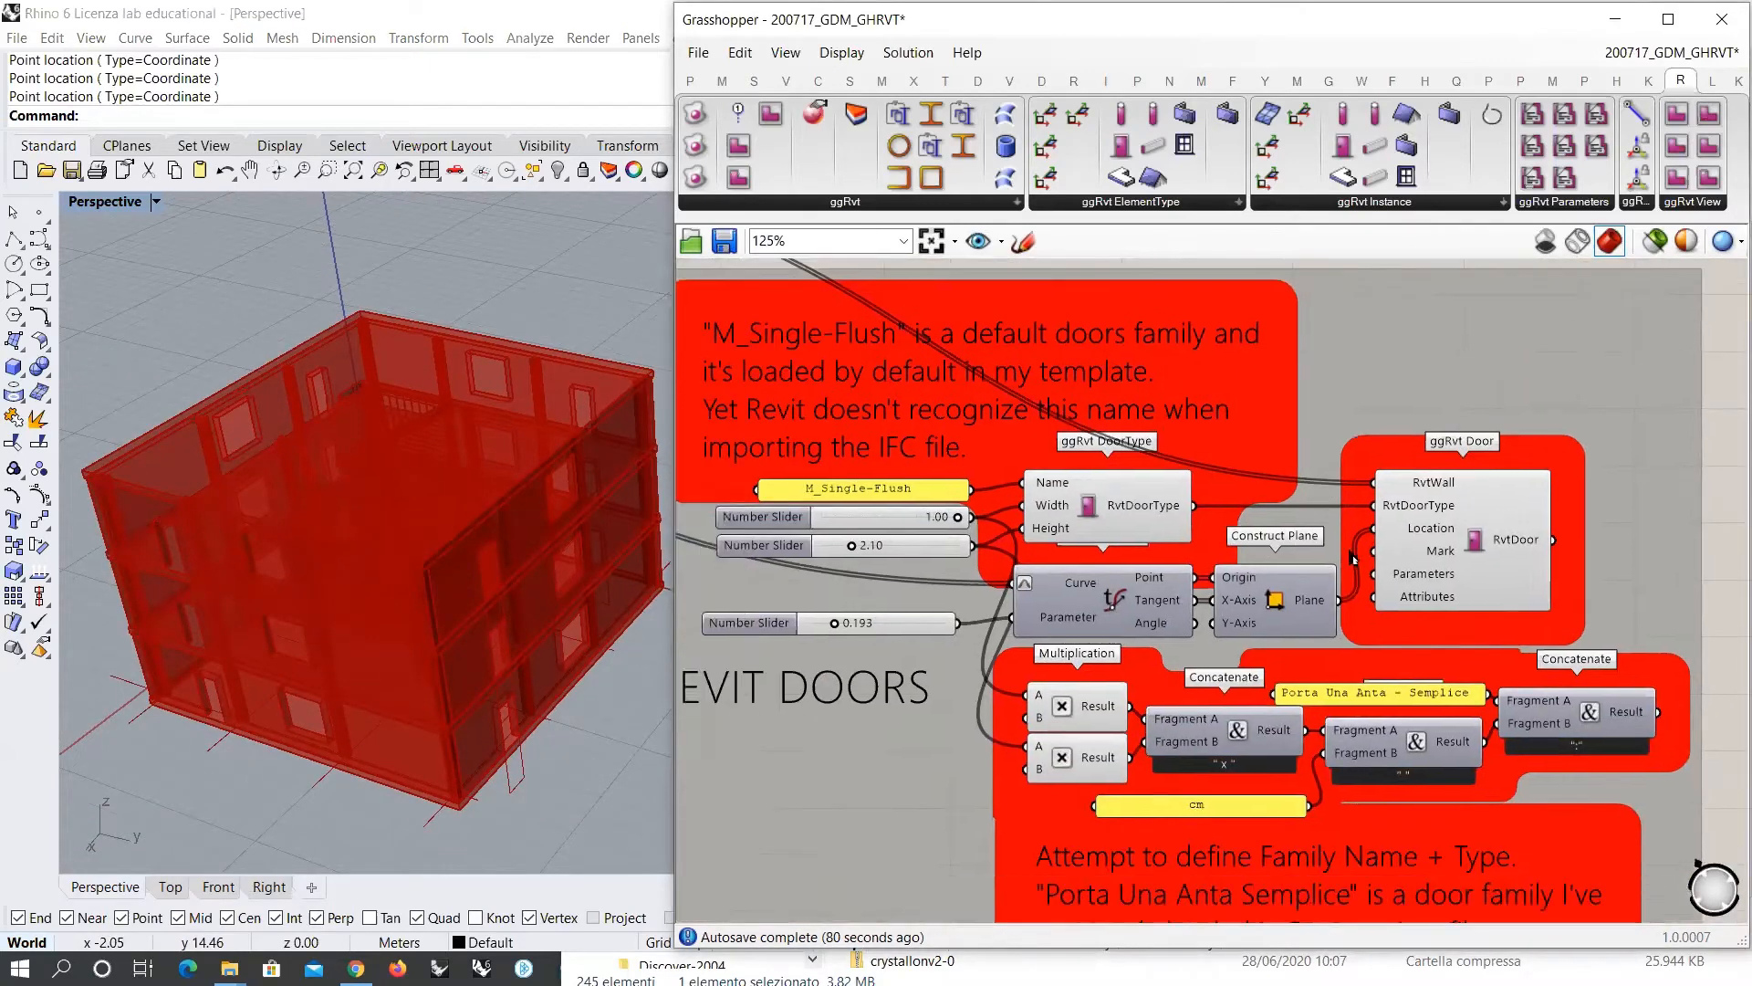
right_click_drag(456, 565, 493, 575)
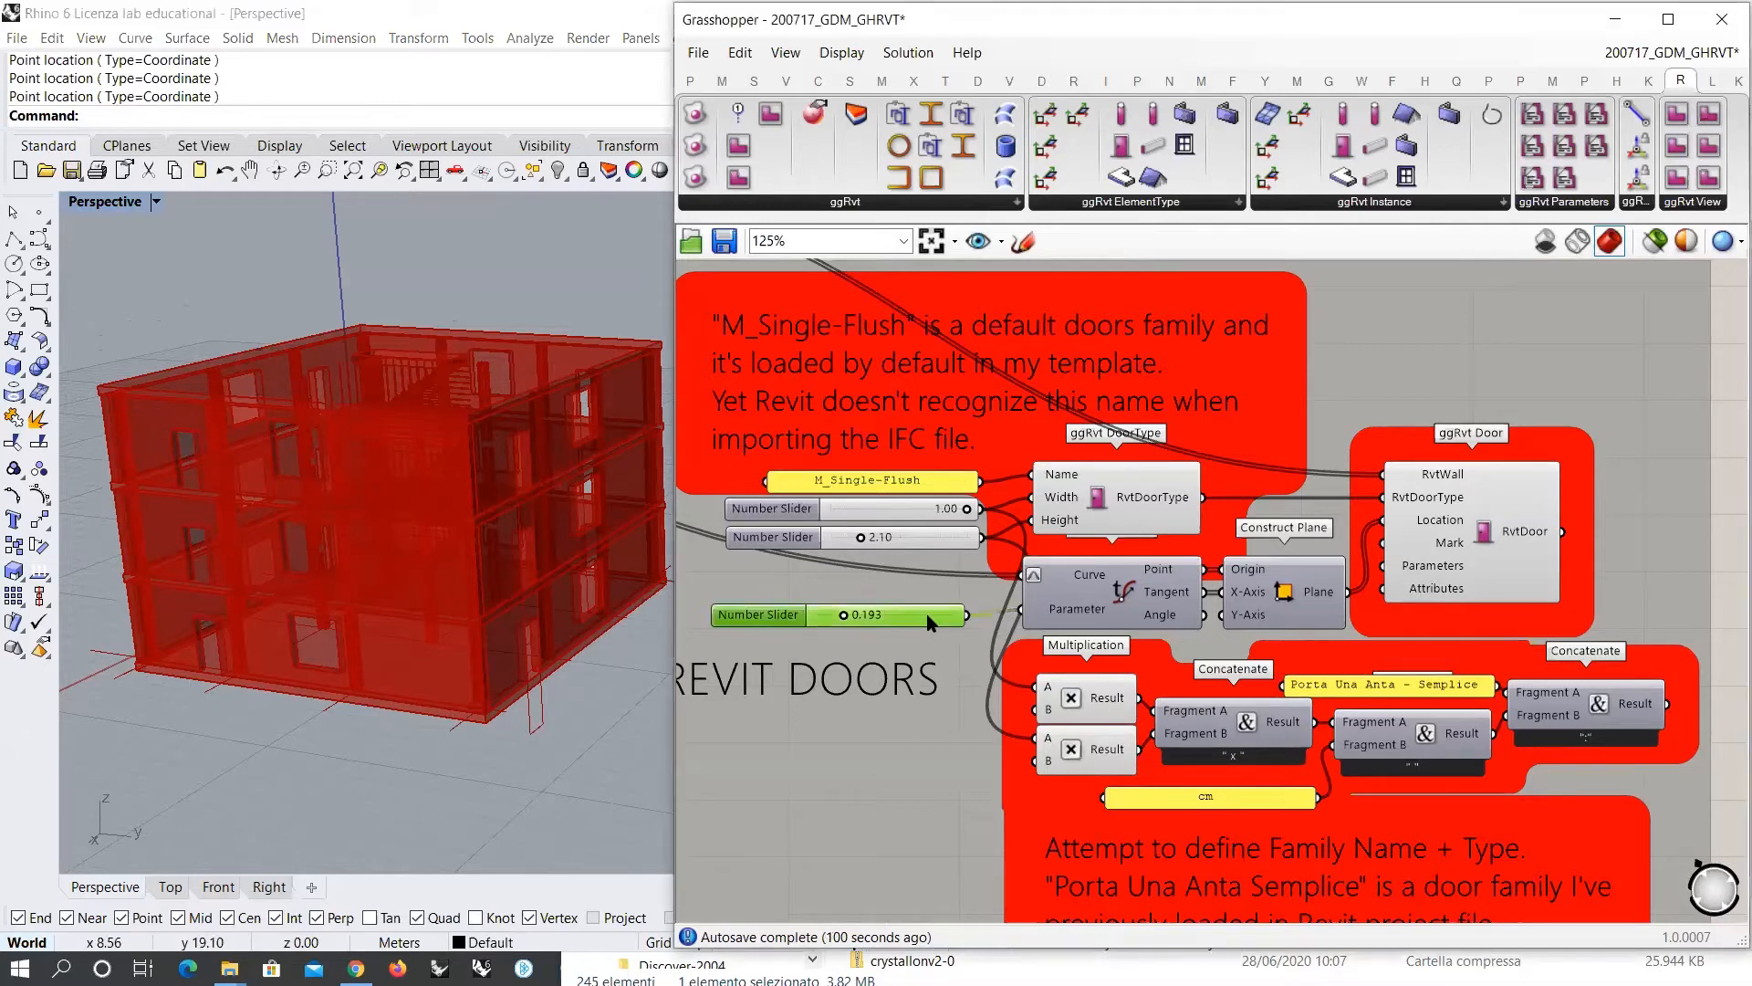
left_click_drag(914, 620, 931, 615)
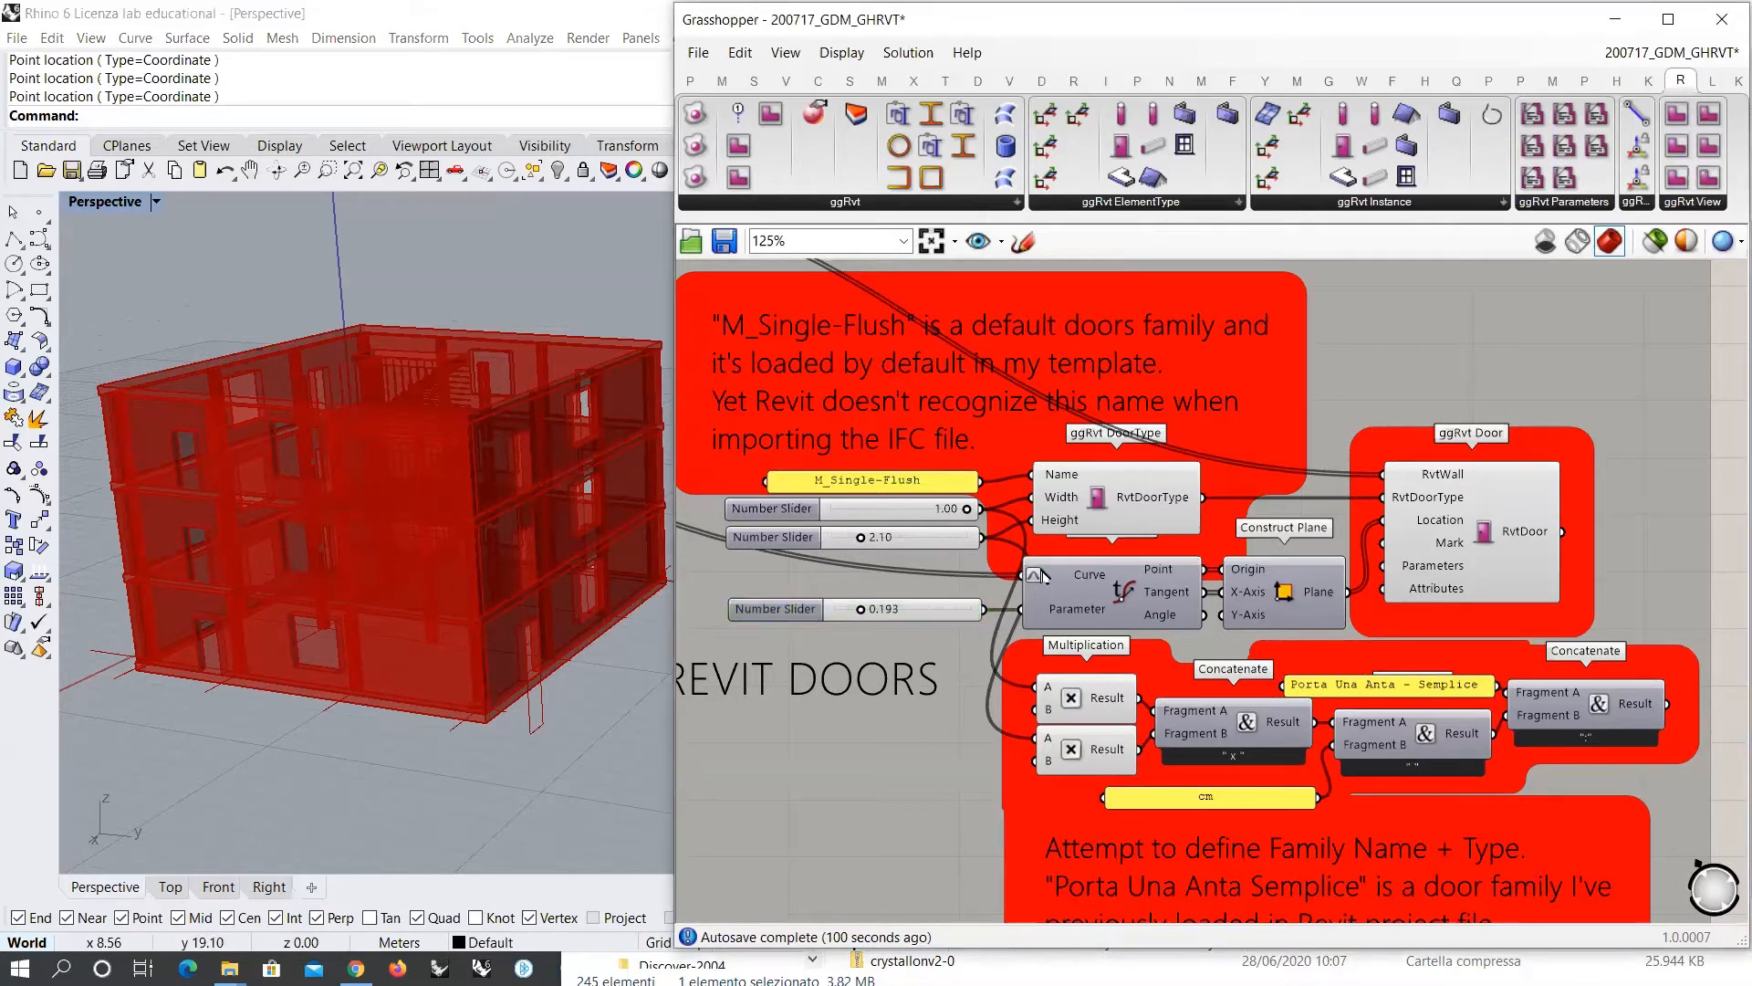
Step: Examine the evaluated curve points and the Construct Plane origins, comparing the two components' previews on the building
left_click(1128, 591)
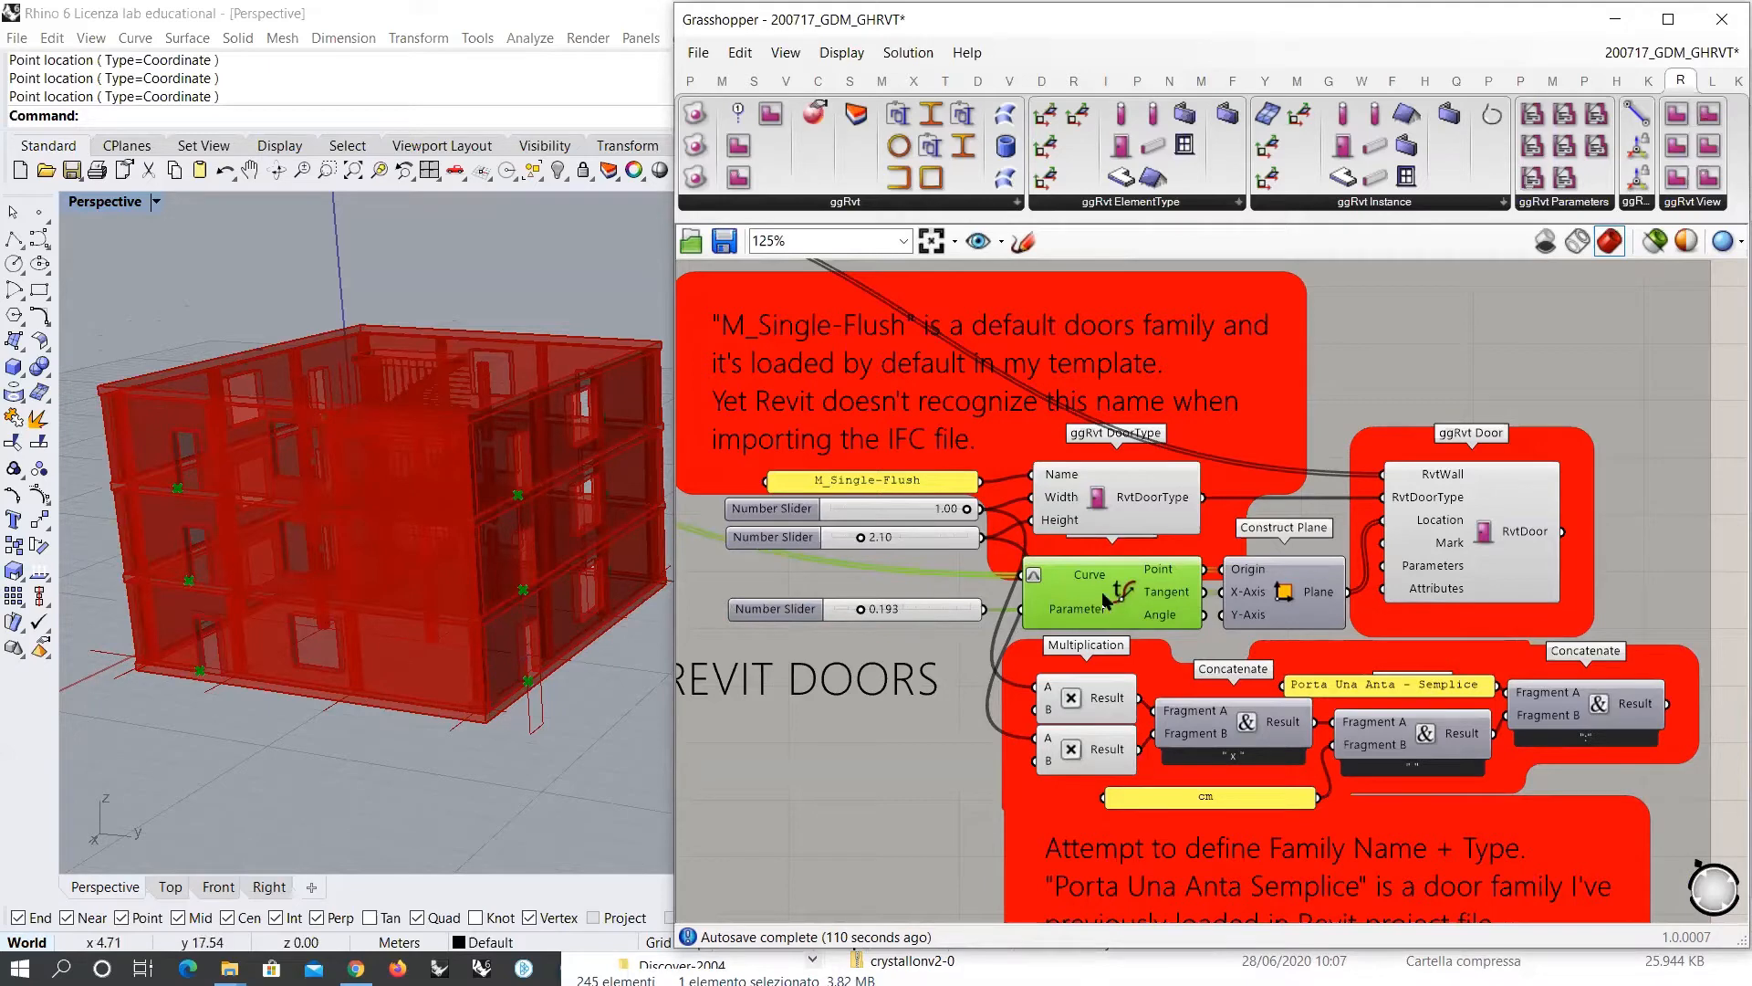
scroll(1122, 593, "up", 3)
scroll(1086, 616, "up", 2)
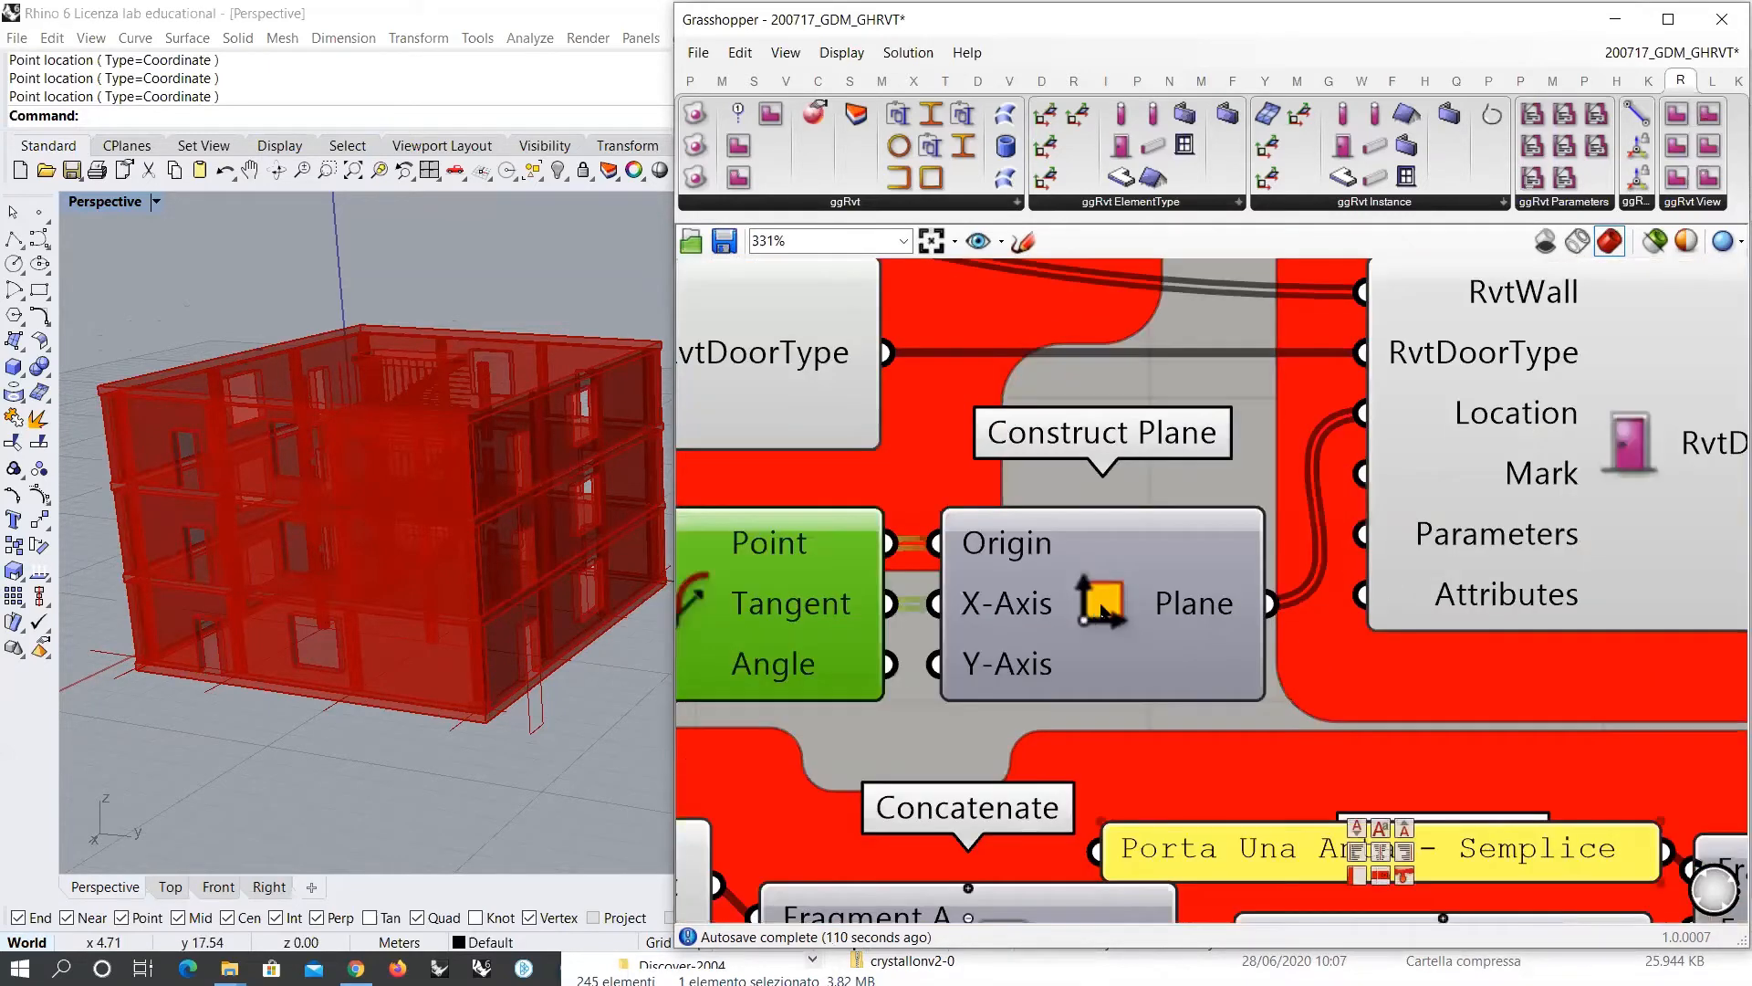
left_click(1099, 601)
mouse_move(1004, 553)
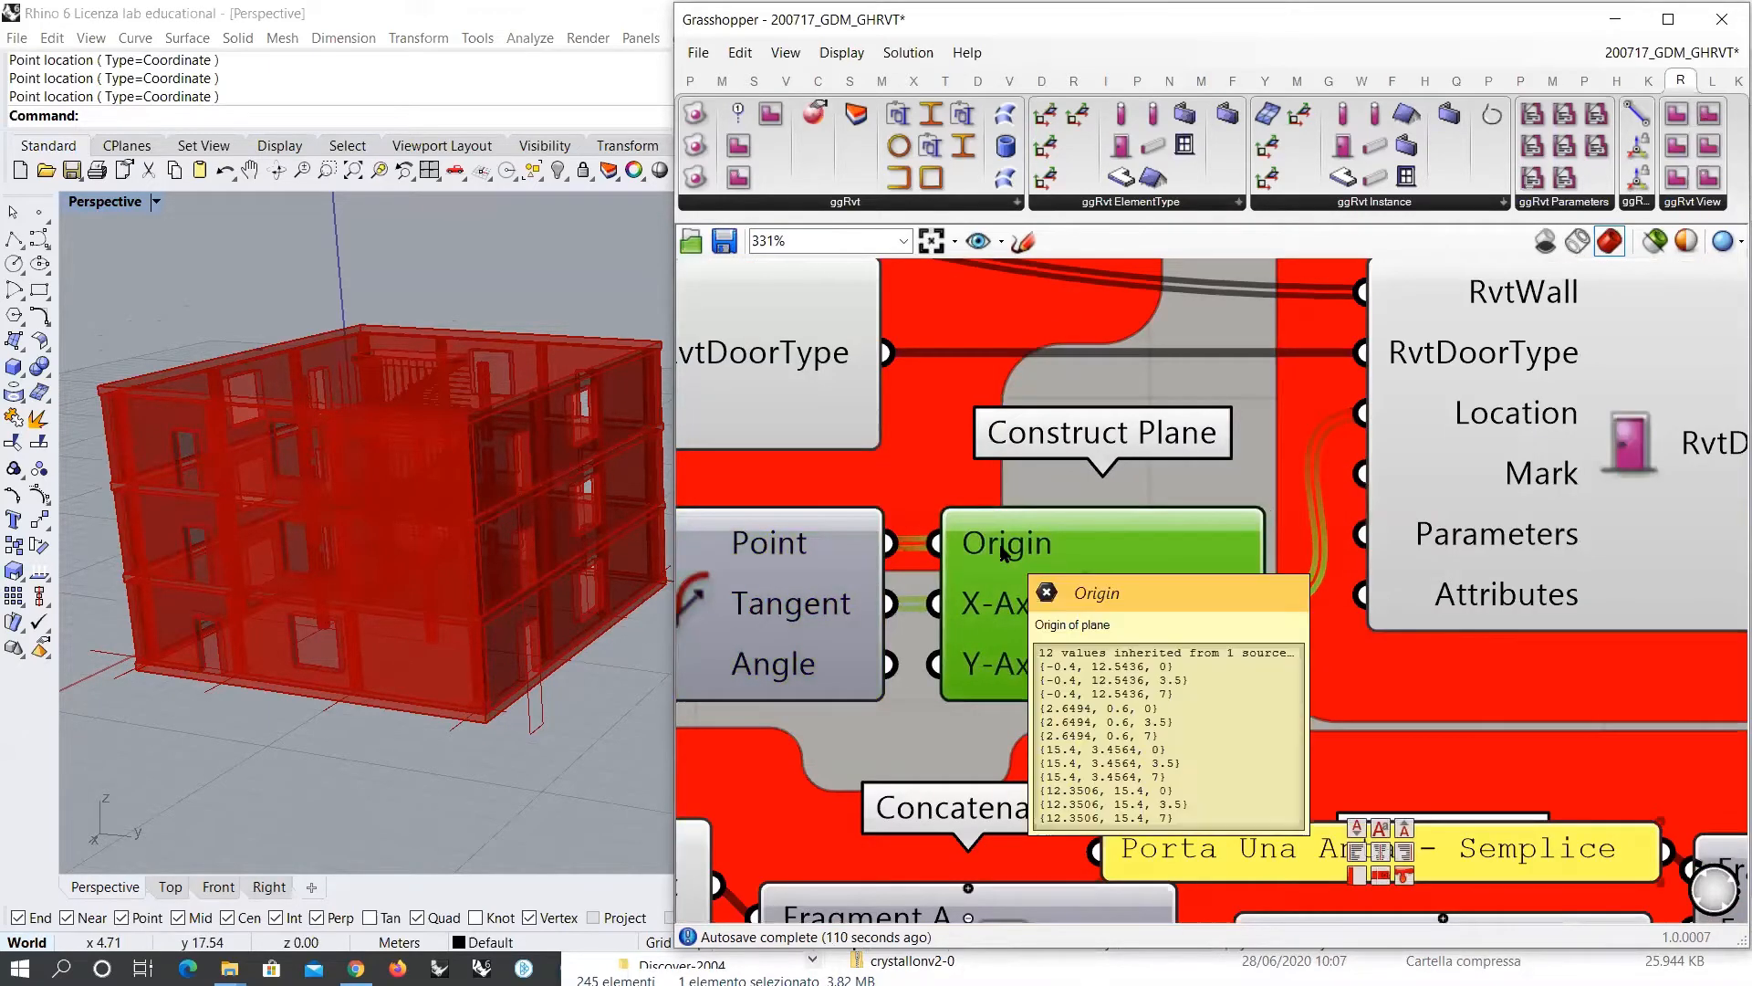
left_click(783, 609)
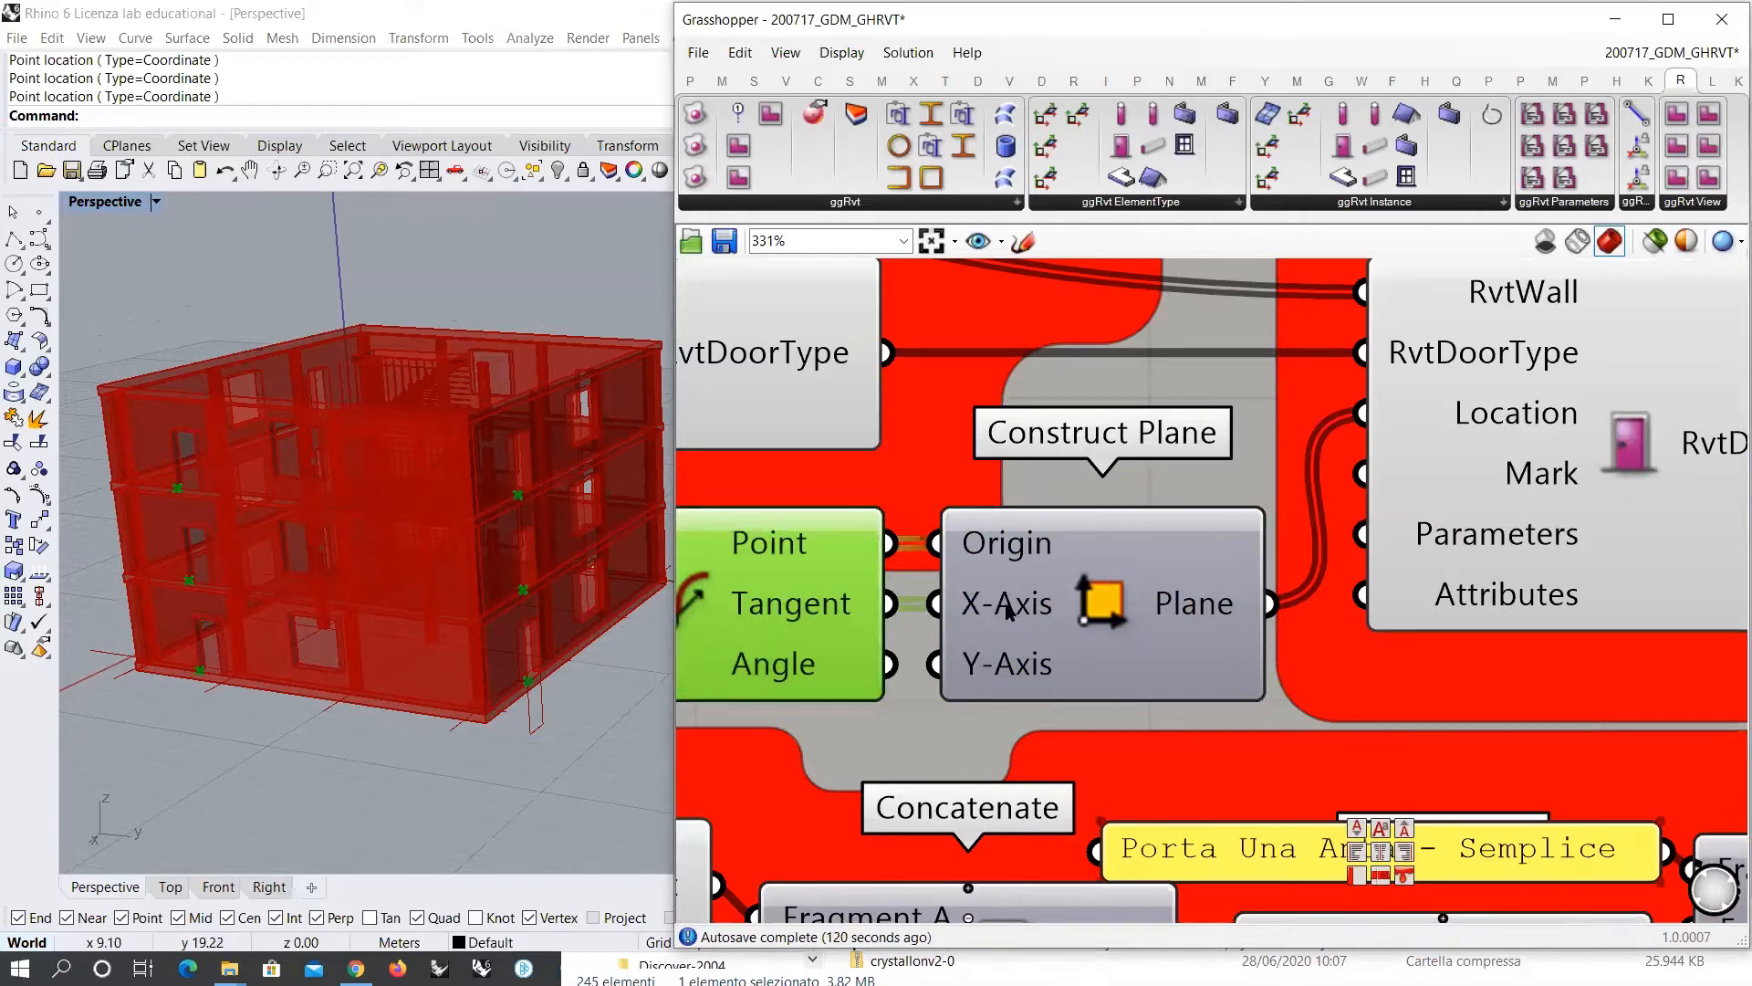
left_click(1104, 618)
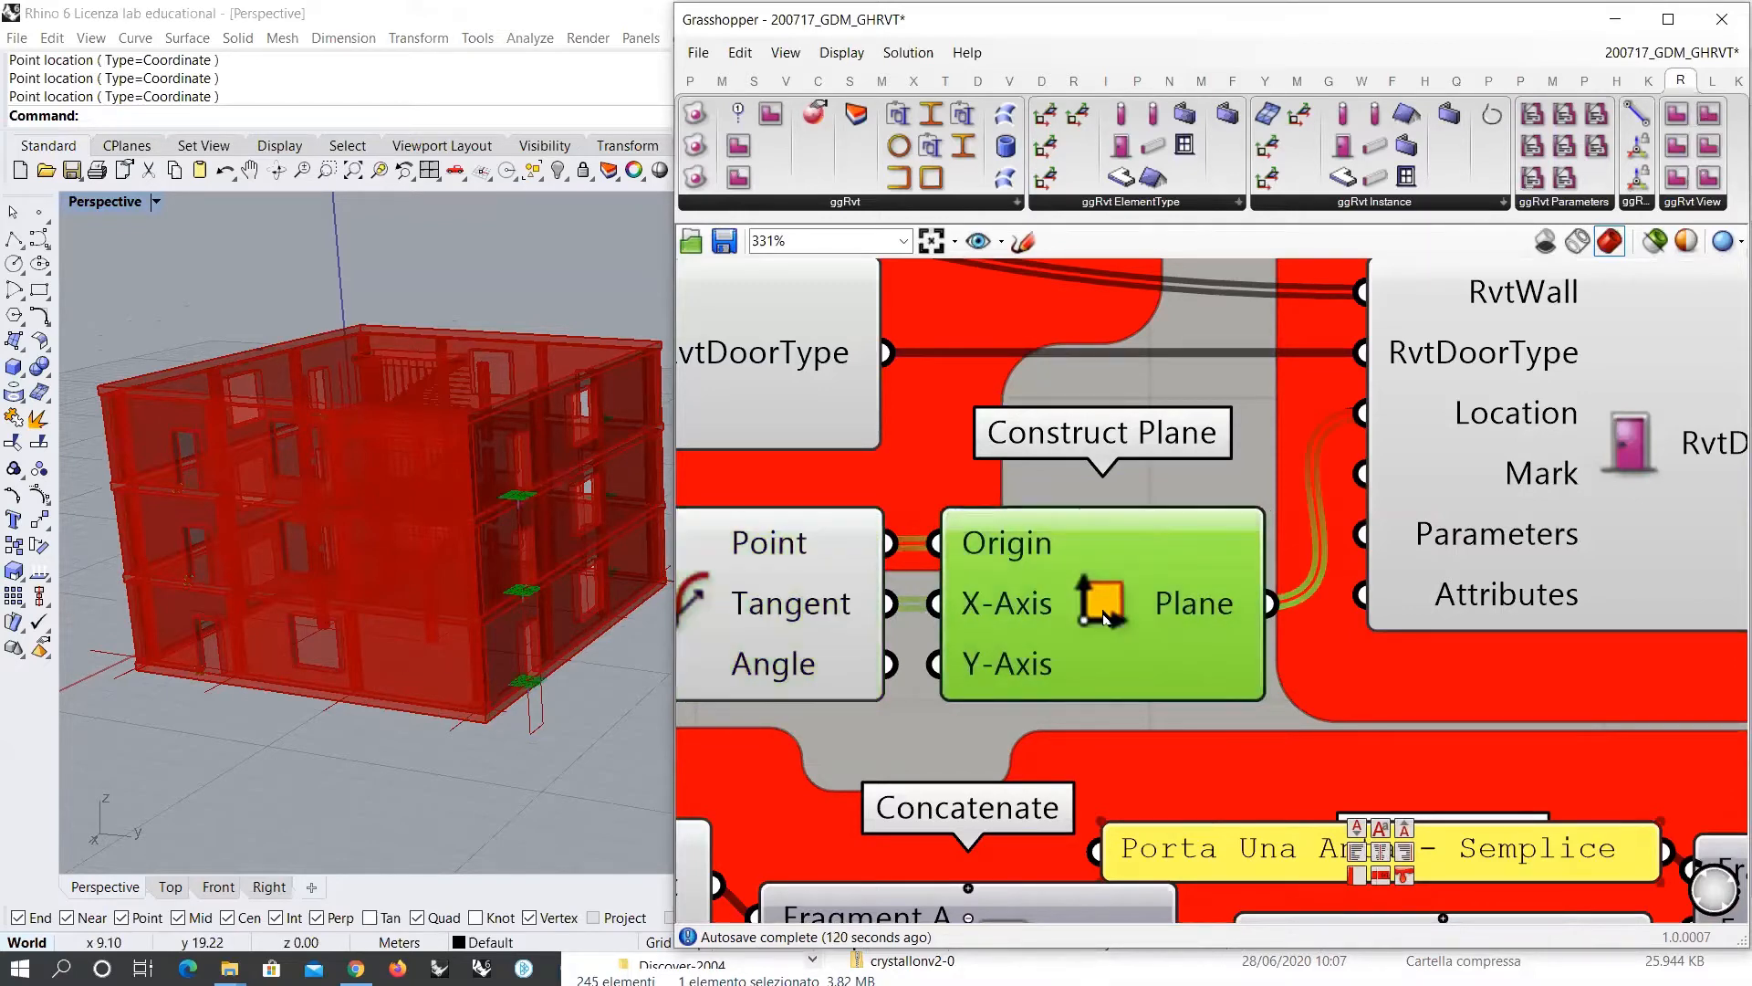
right_click_drag(556, 627, 548, 674)
left_click(792, 609)
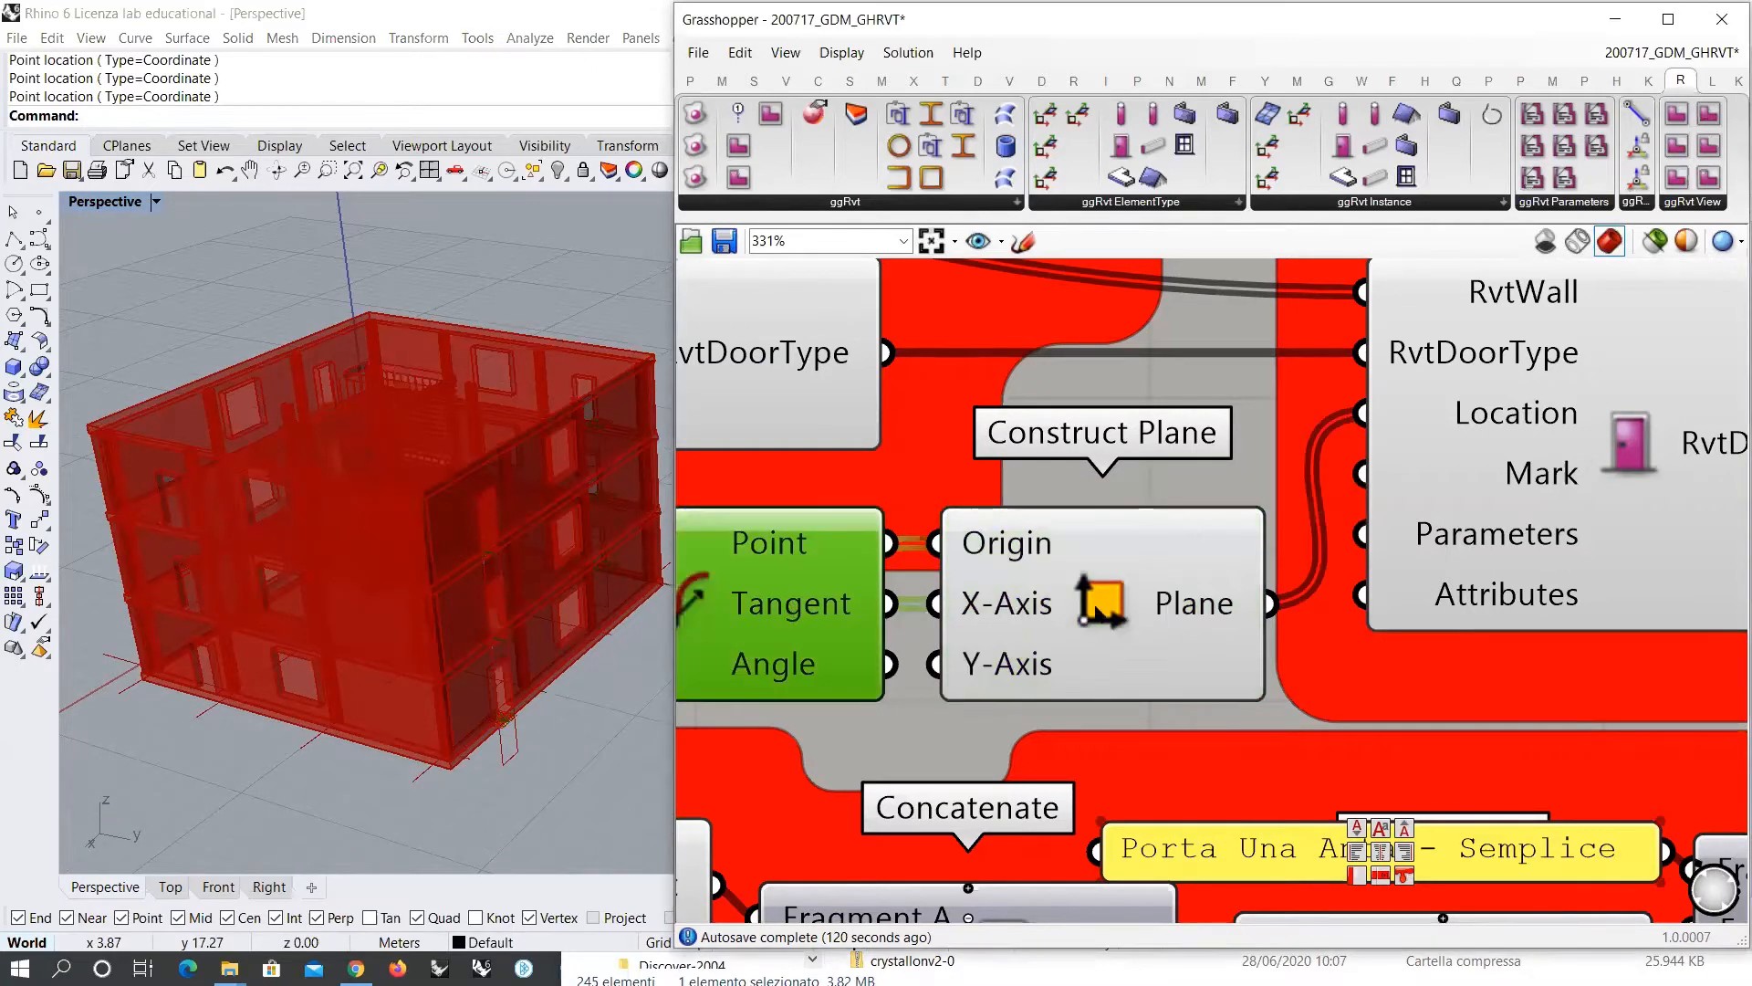
left_click(1097, 609)
Step: Read the Location input of ggRvt Door and the Plane output of Construct Plane, and compare the door setup with the window definition
scroll(1056, 614, "down", 2)
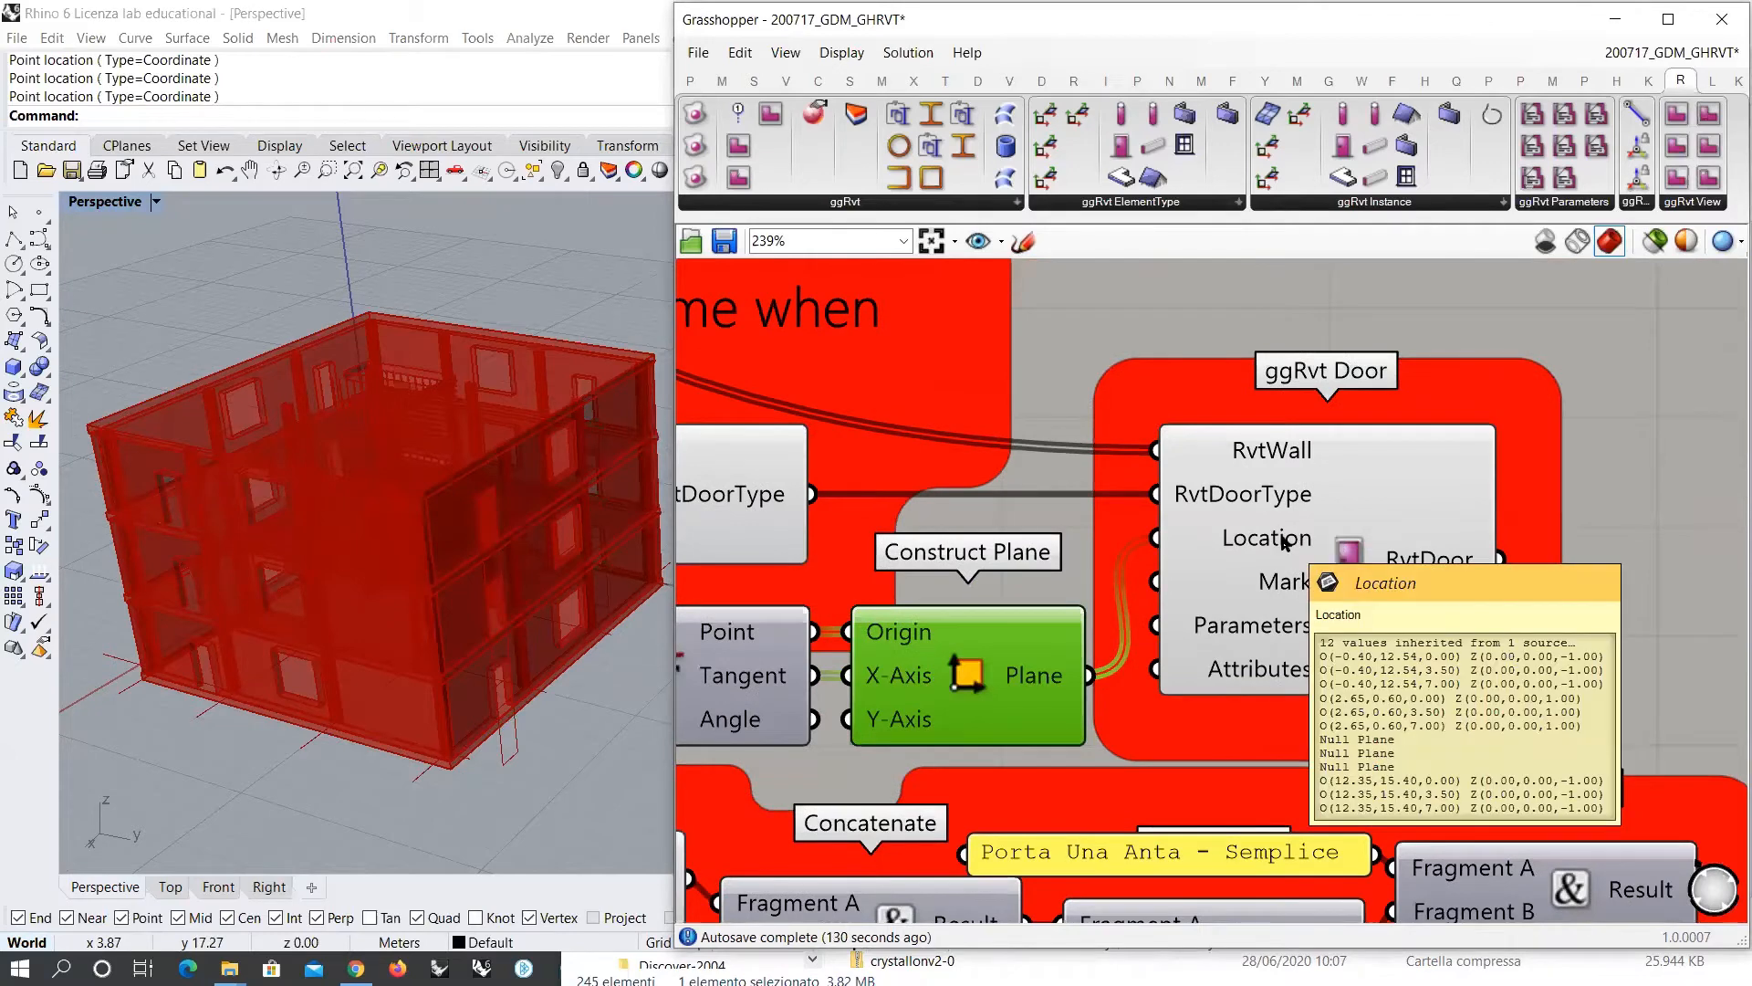
scroll(1573, 544, "down", 7)
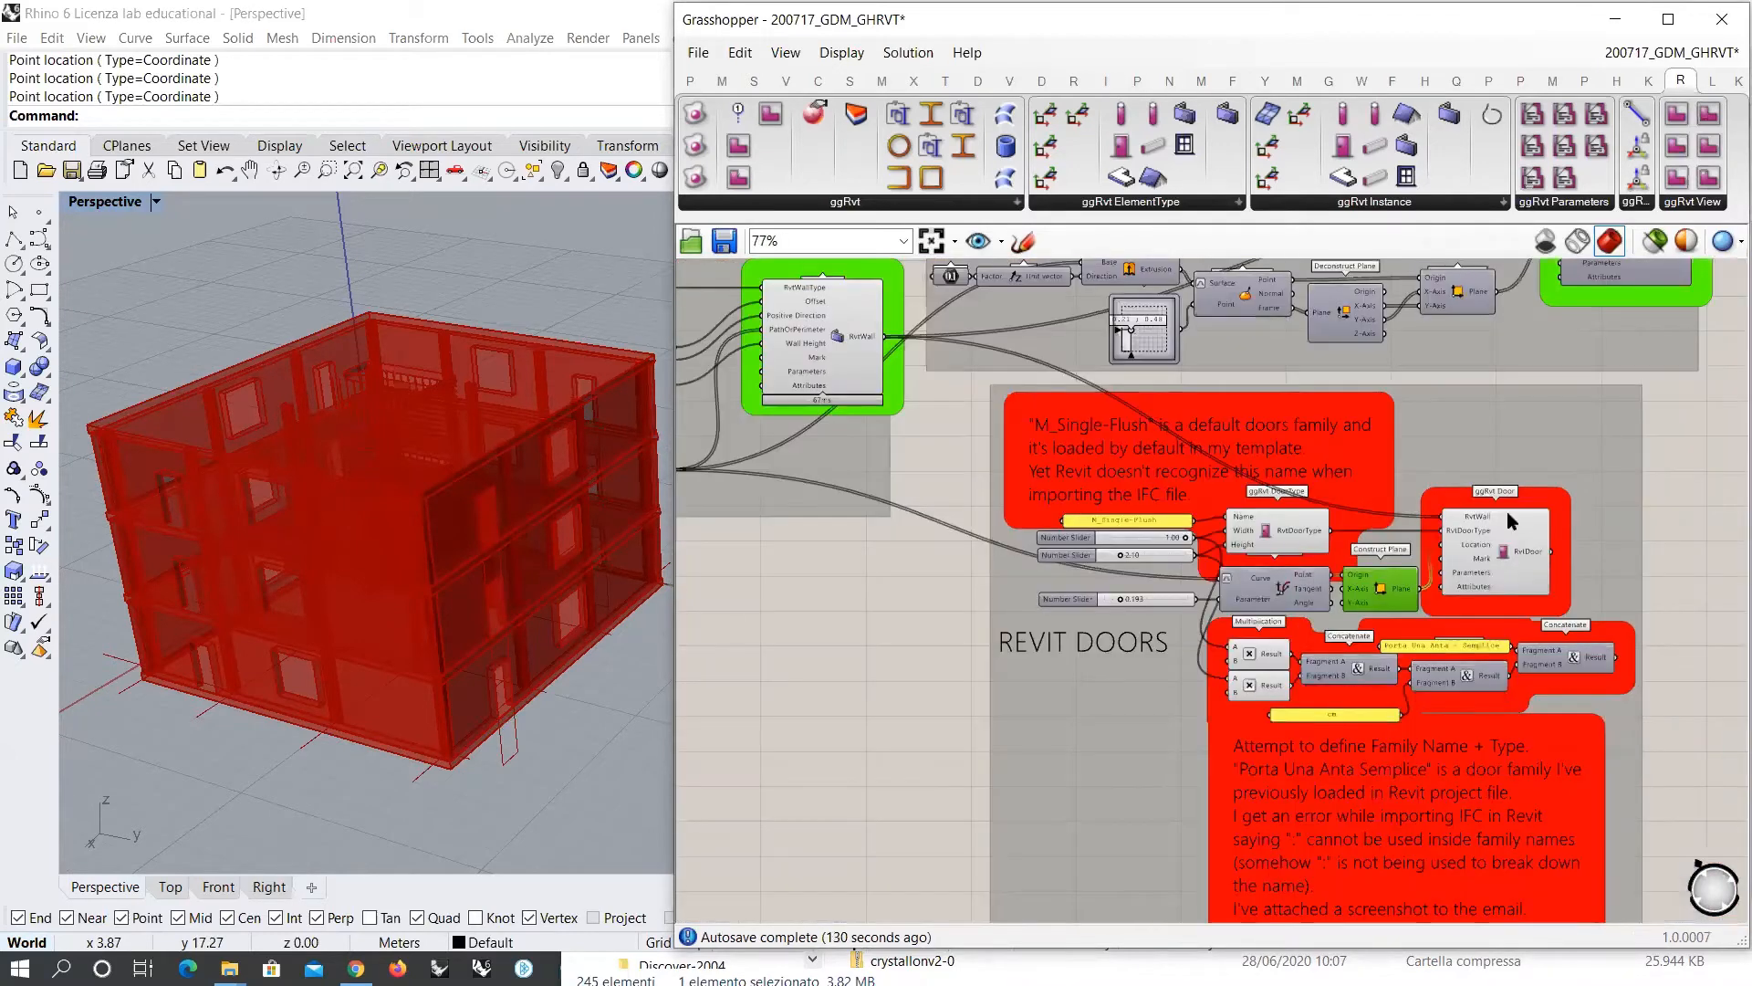
right_click_drag(1460, 533, 1422, 698)
scroll(1506, 402, "up", 2)
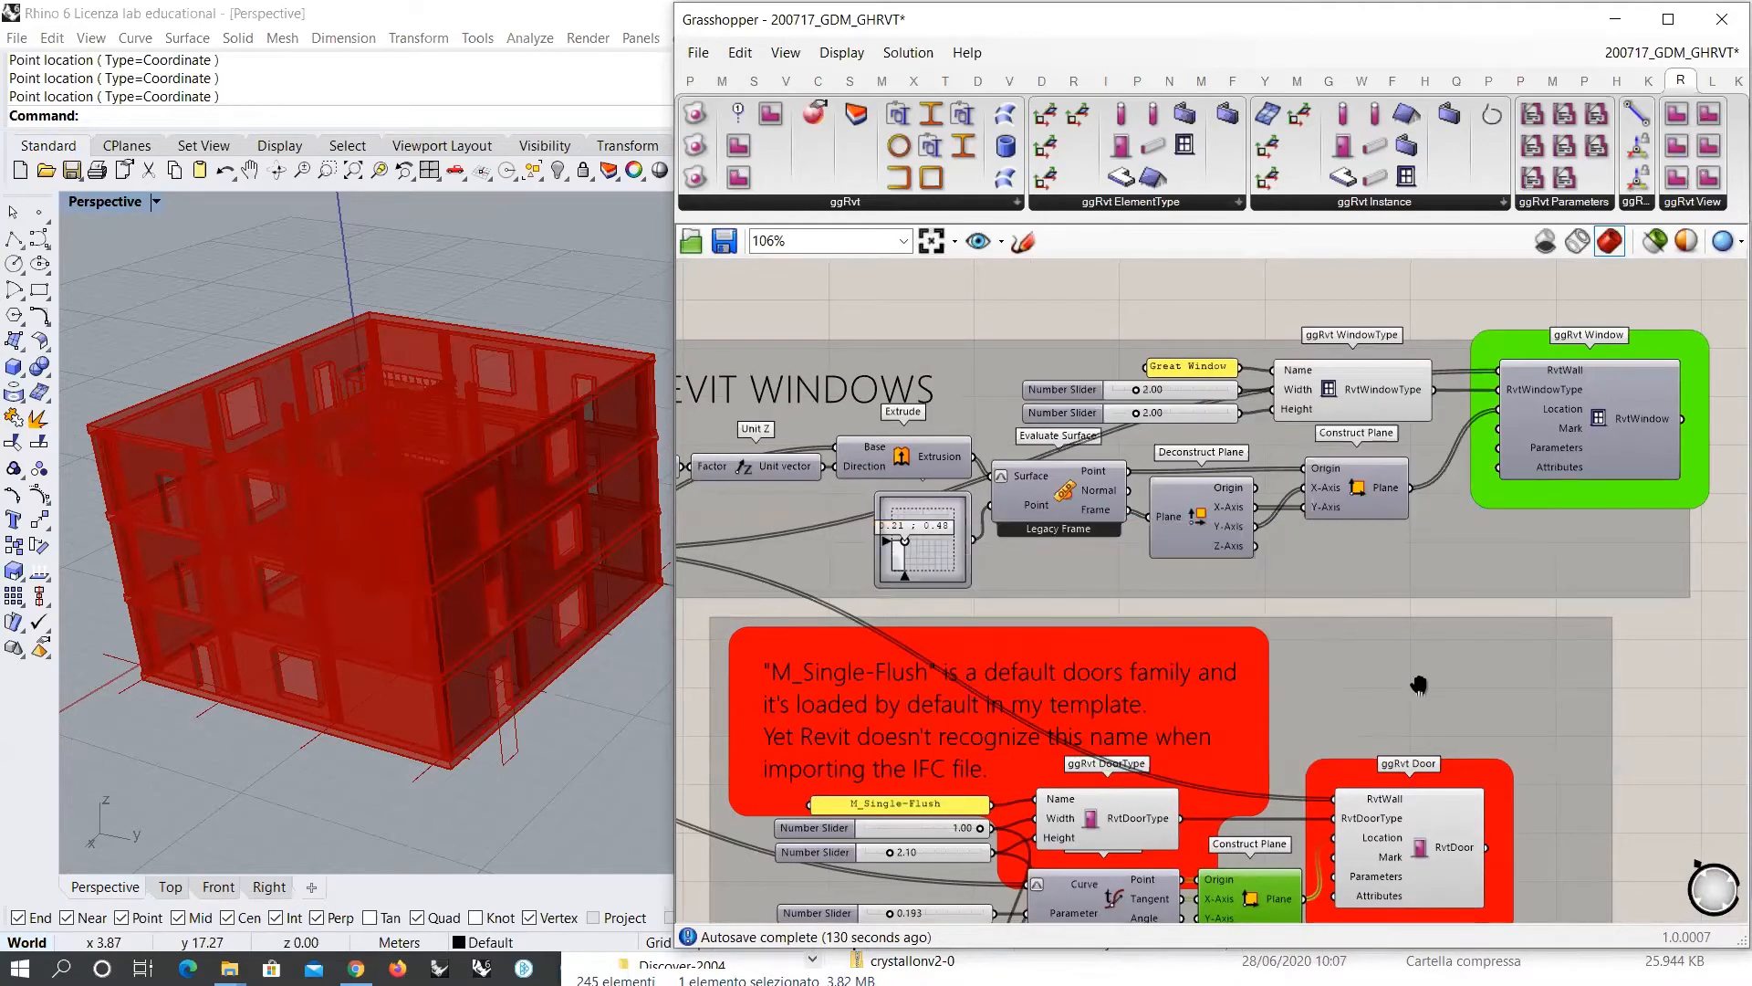
right_click_drag(1374, 859, 1460, 646)
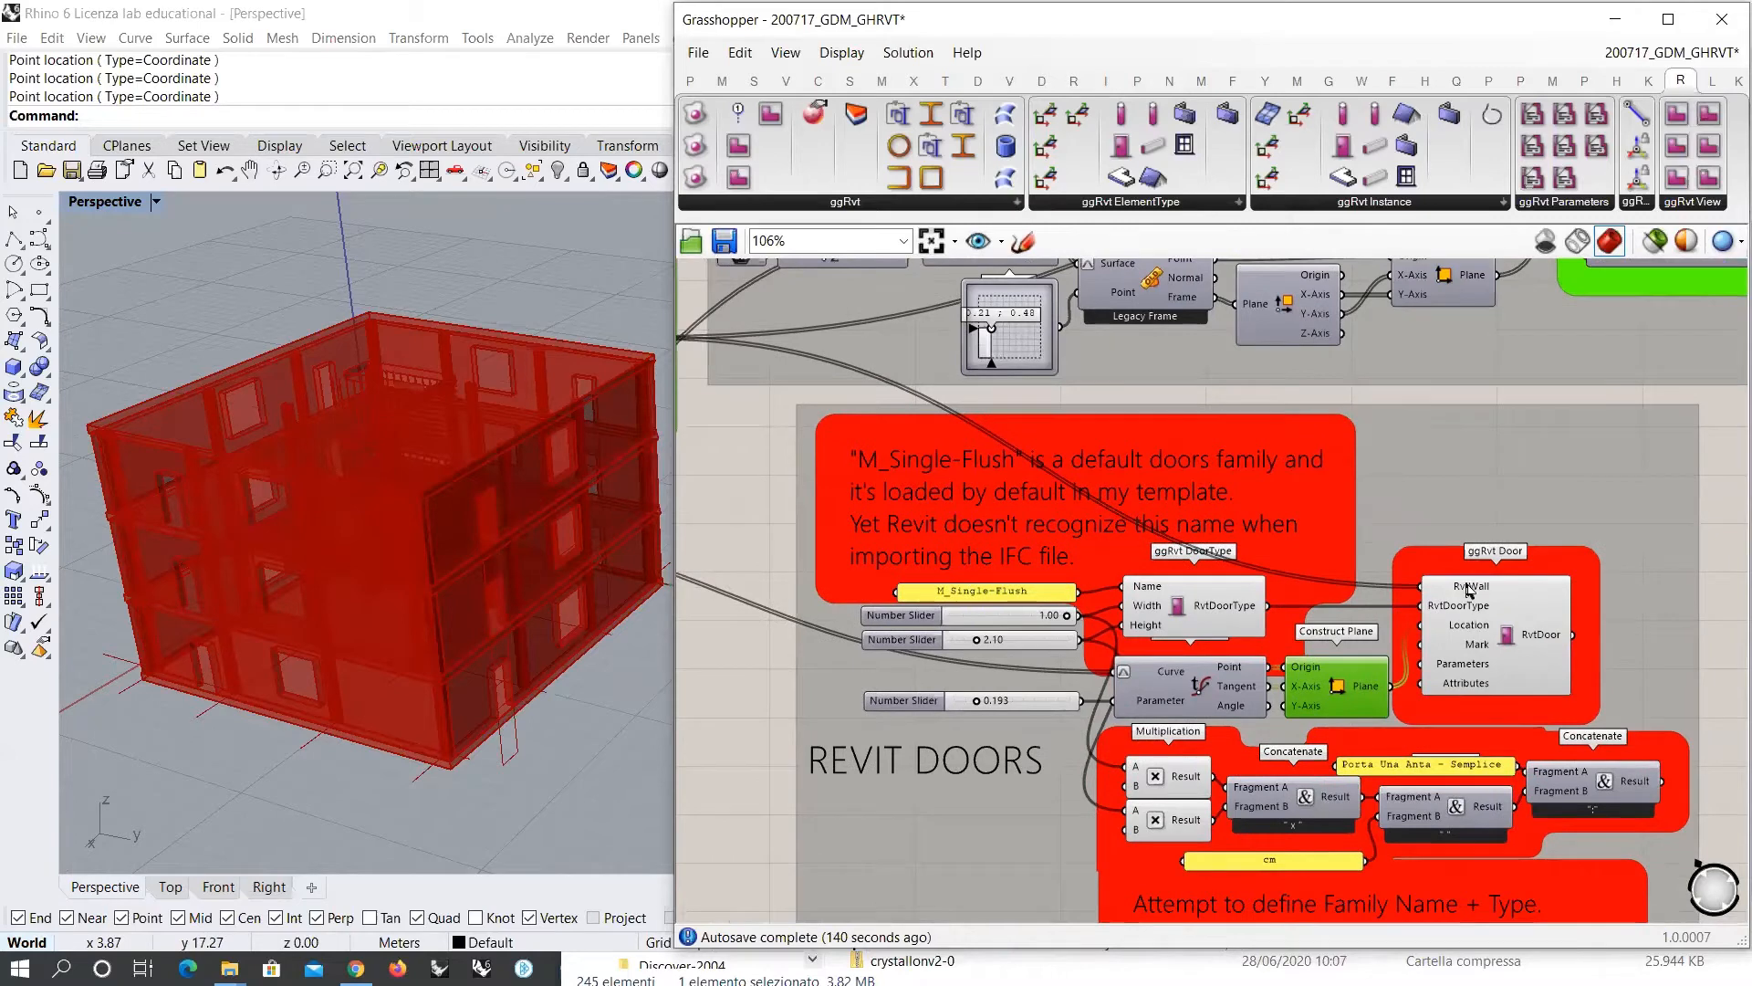
mouse_move(1470, 593)
mouse_move(1471, 629)
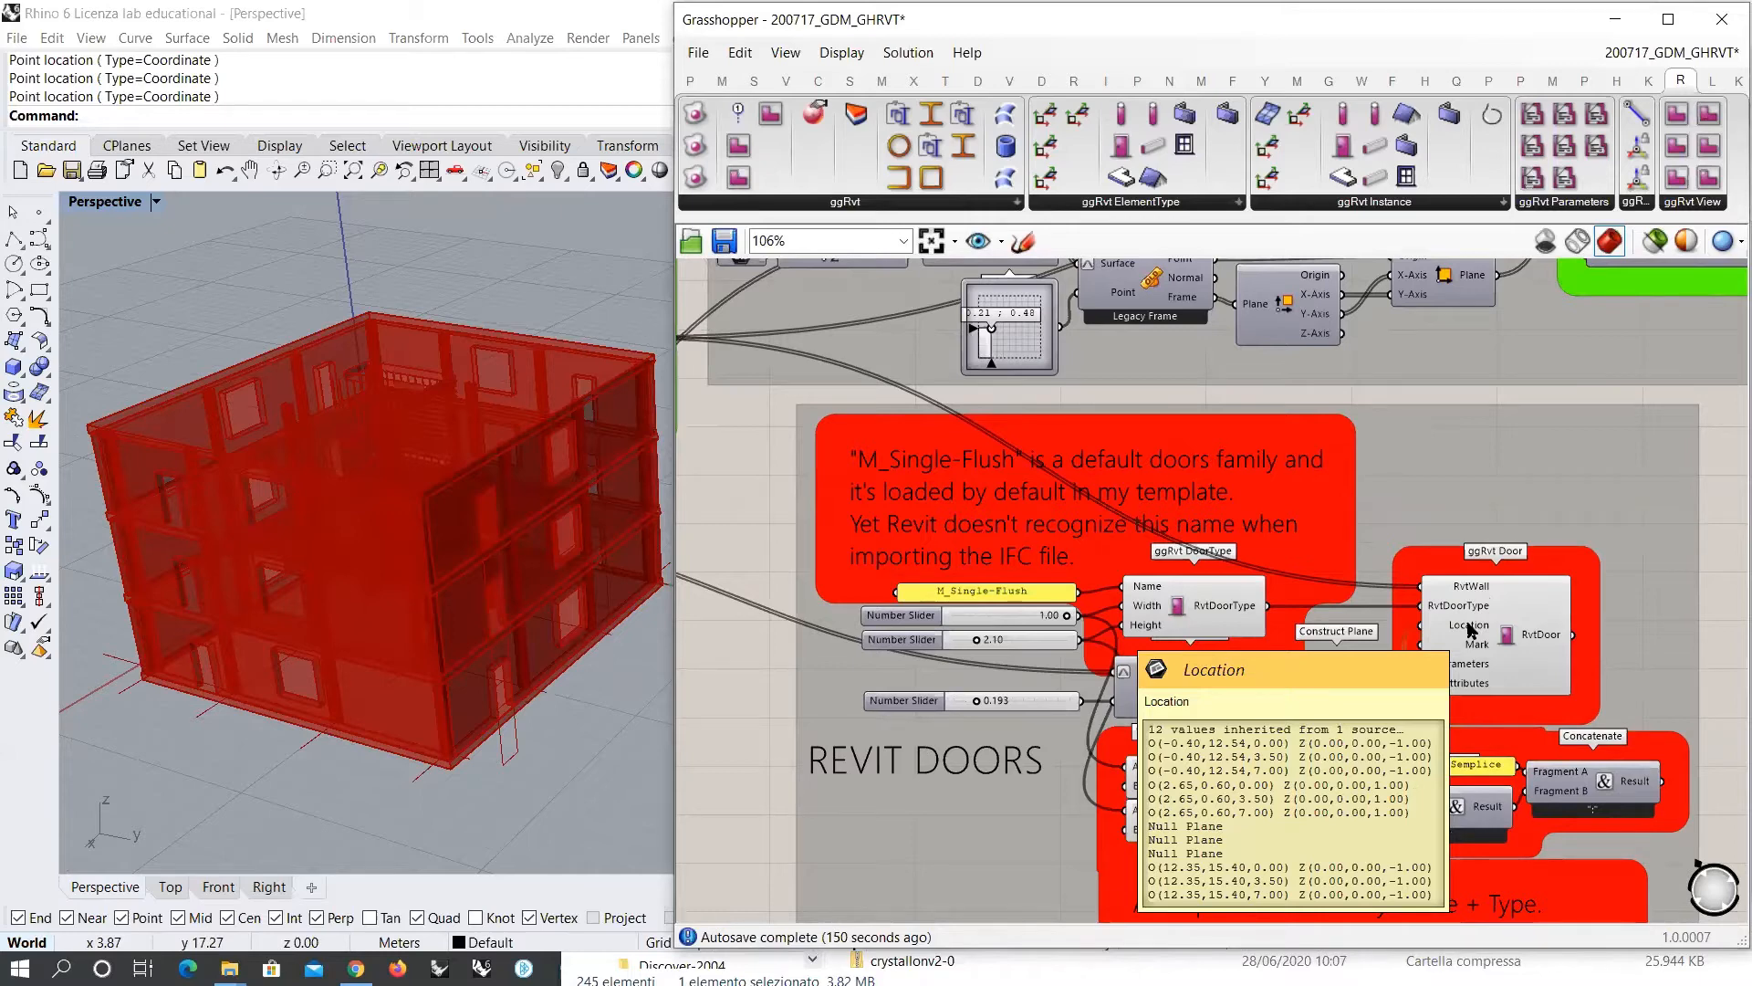
scroll(1337, 644, "up", 4)
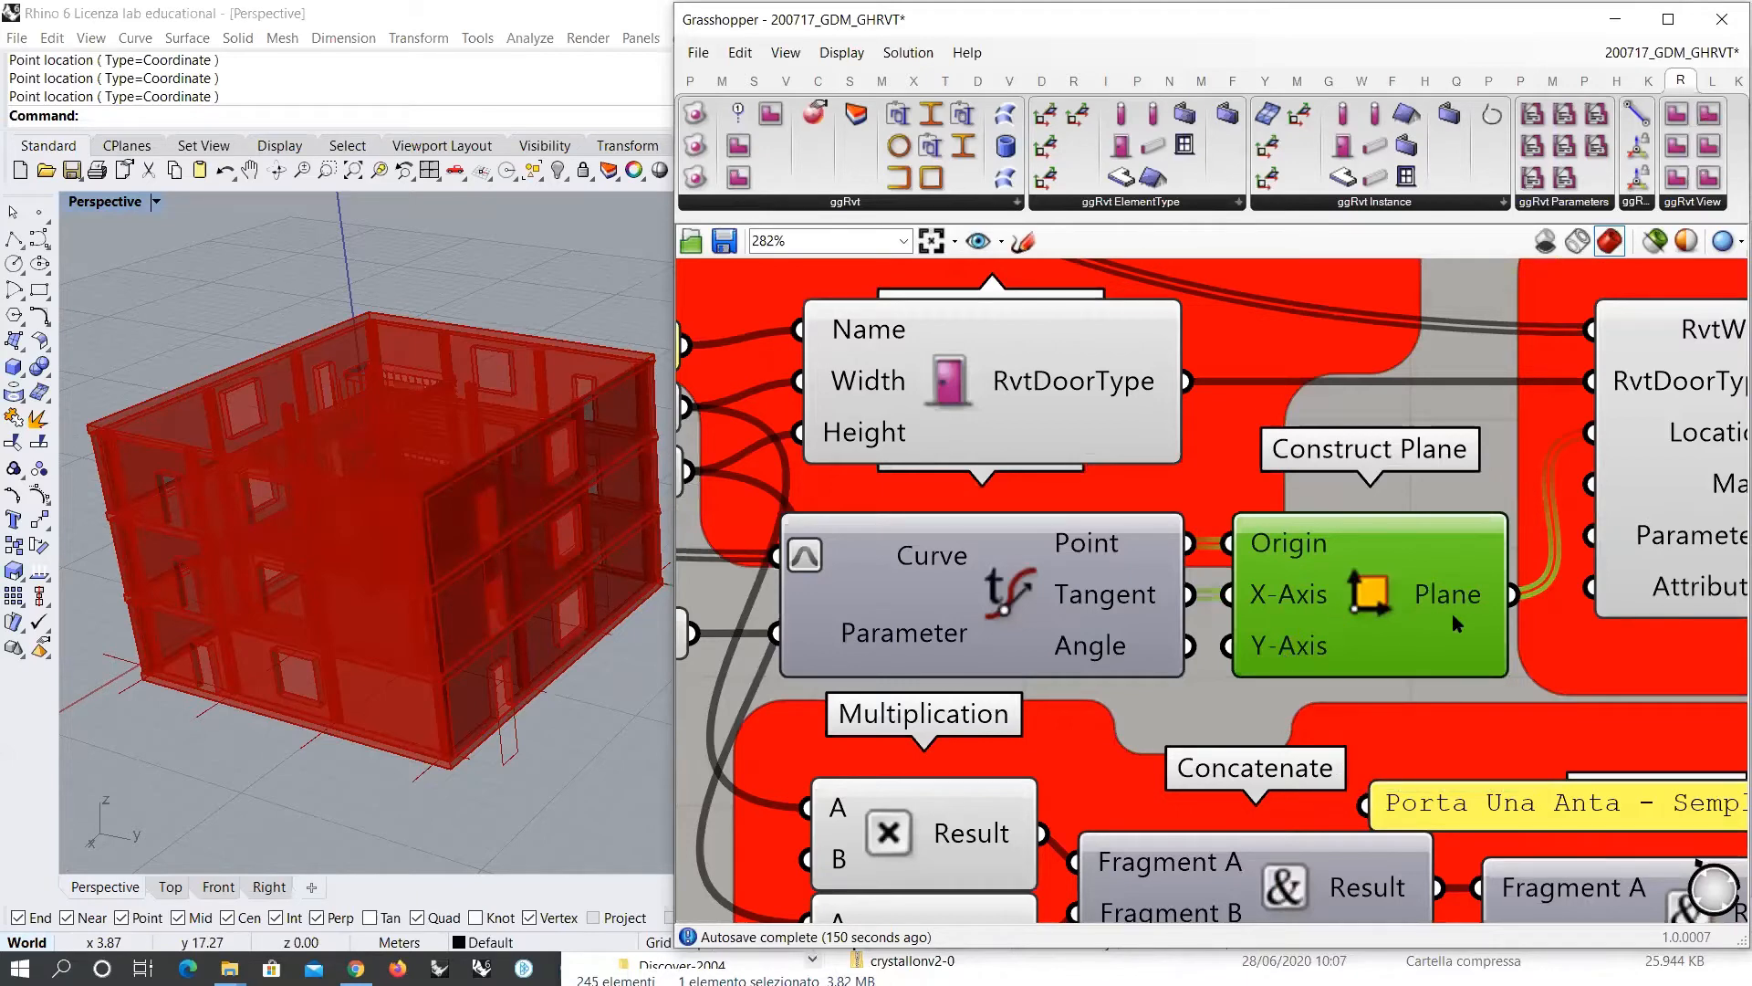
right_click_drag(1453, 605, 1306, 624)
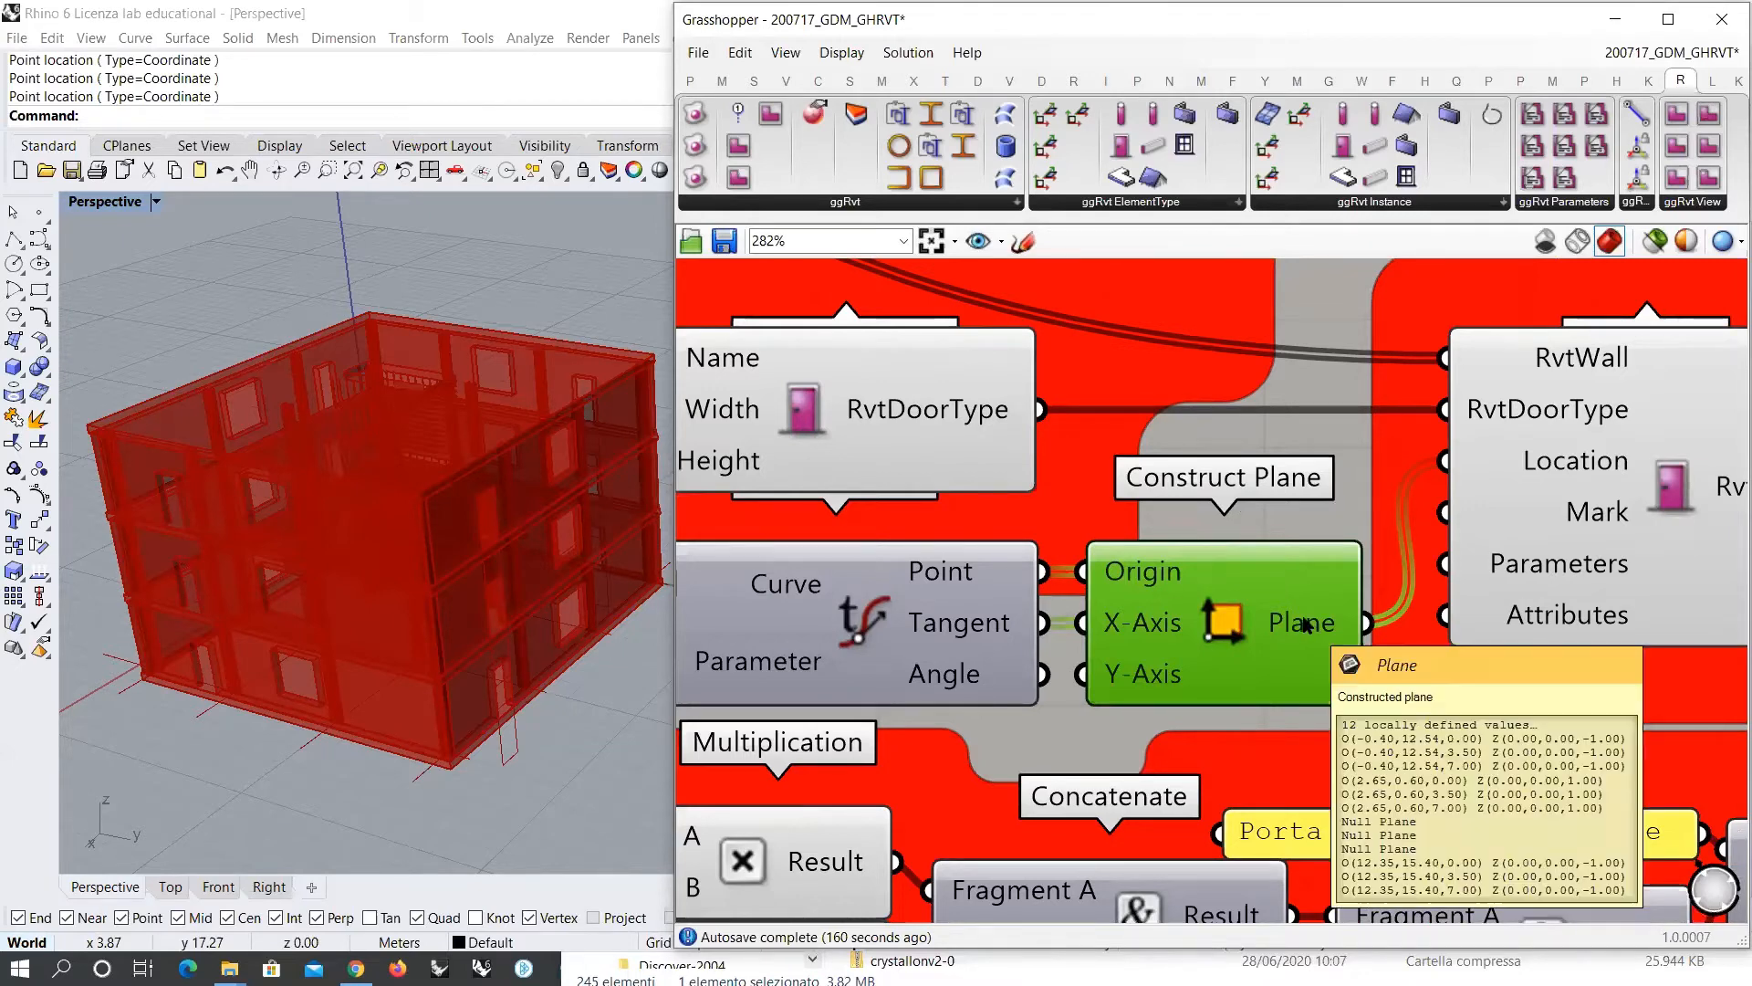
mouse_move(1294, 630)
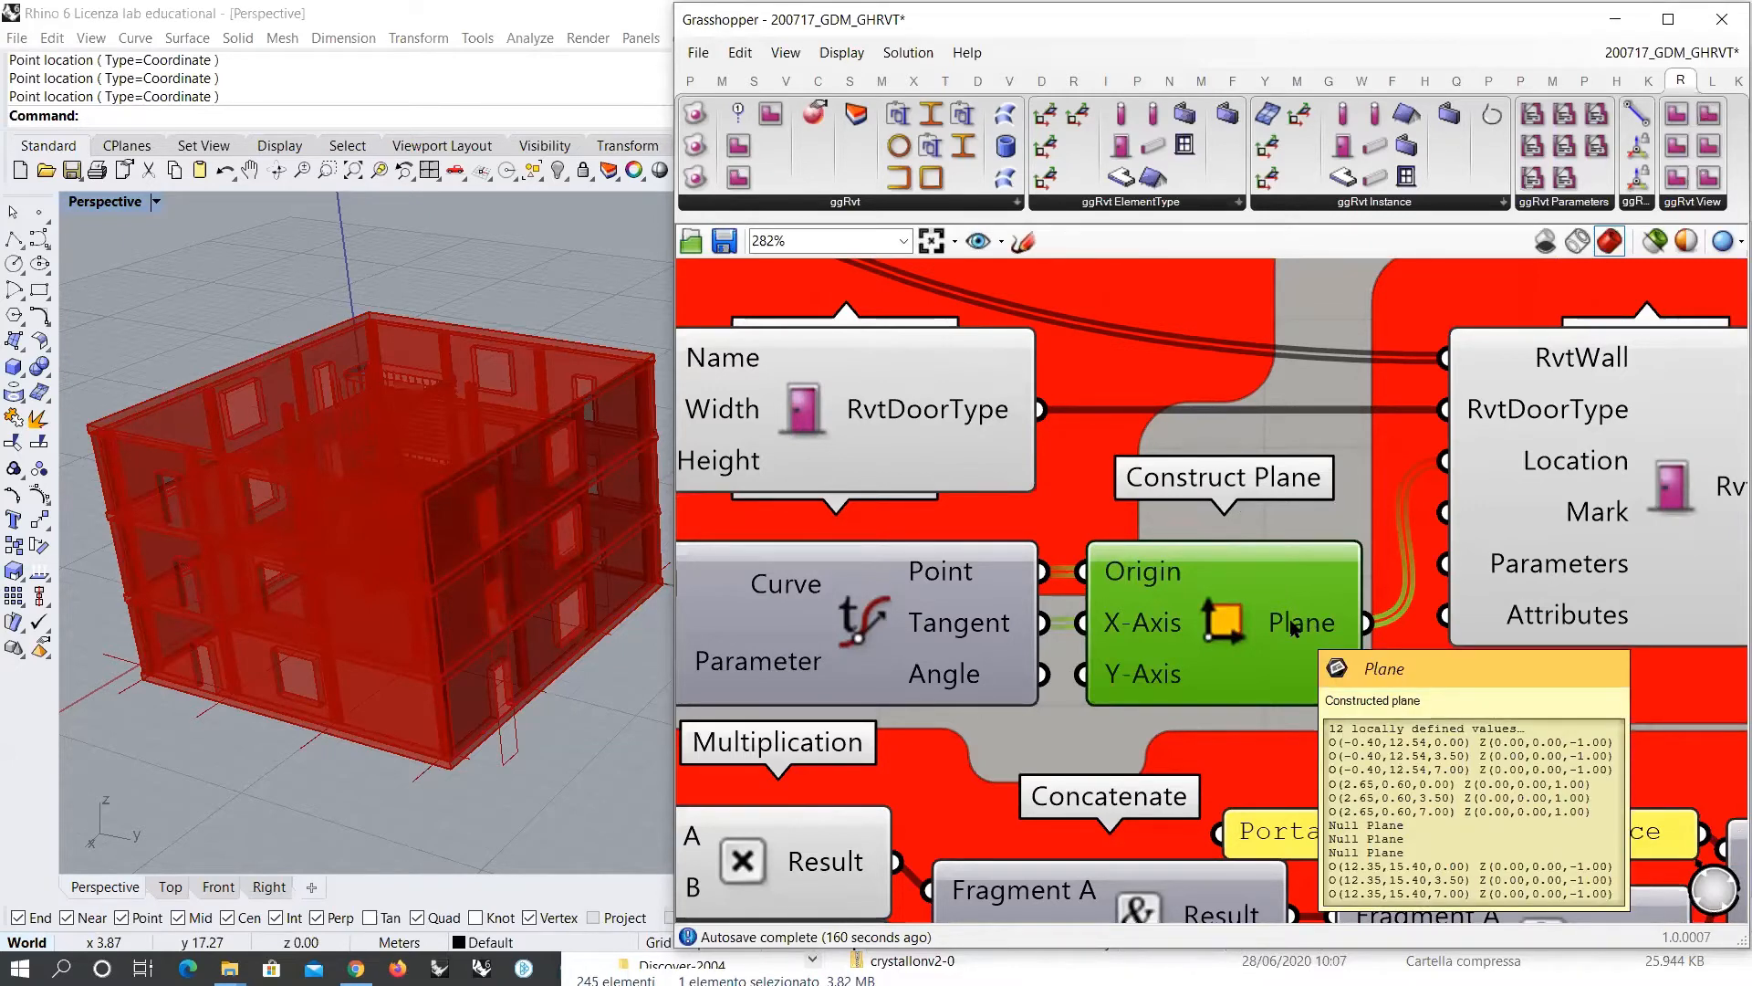
Step: Turn on the Construct Plane preview and examine the door planes around the building from above and close up at the ground floor
key("ctrl+q")
right_click_drag(430, 553, 422, 678)
scroll(400, 664, "down", 5)
right_click_drag(422, 678, 485, 528, "shift")
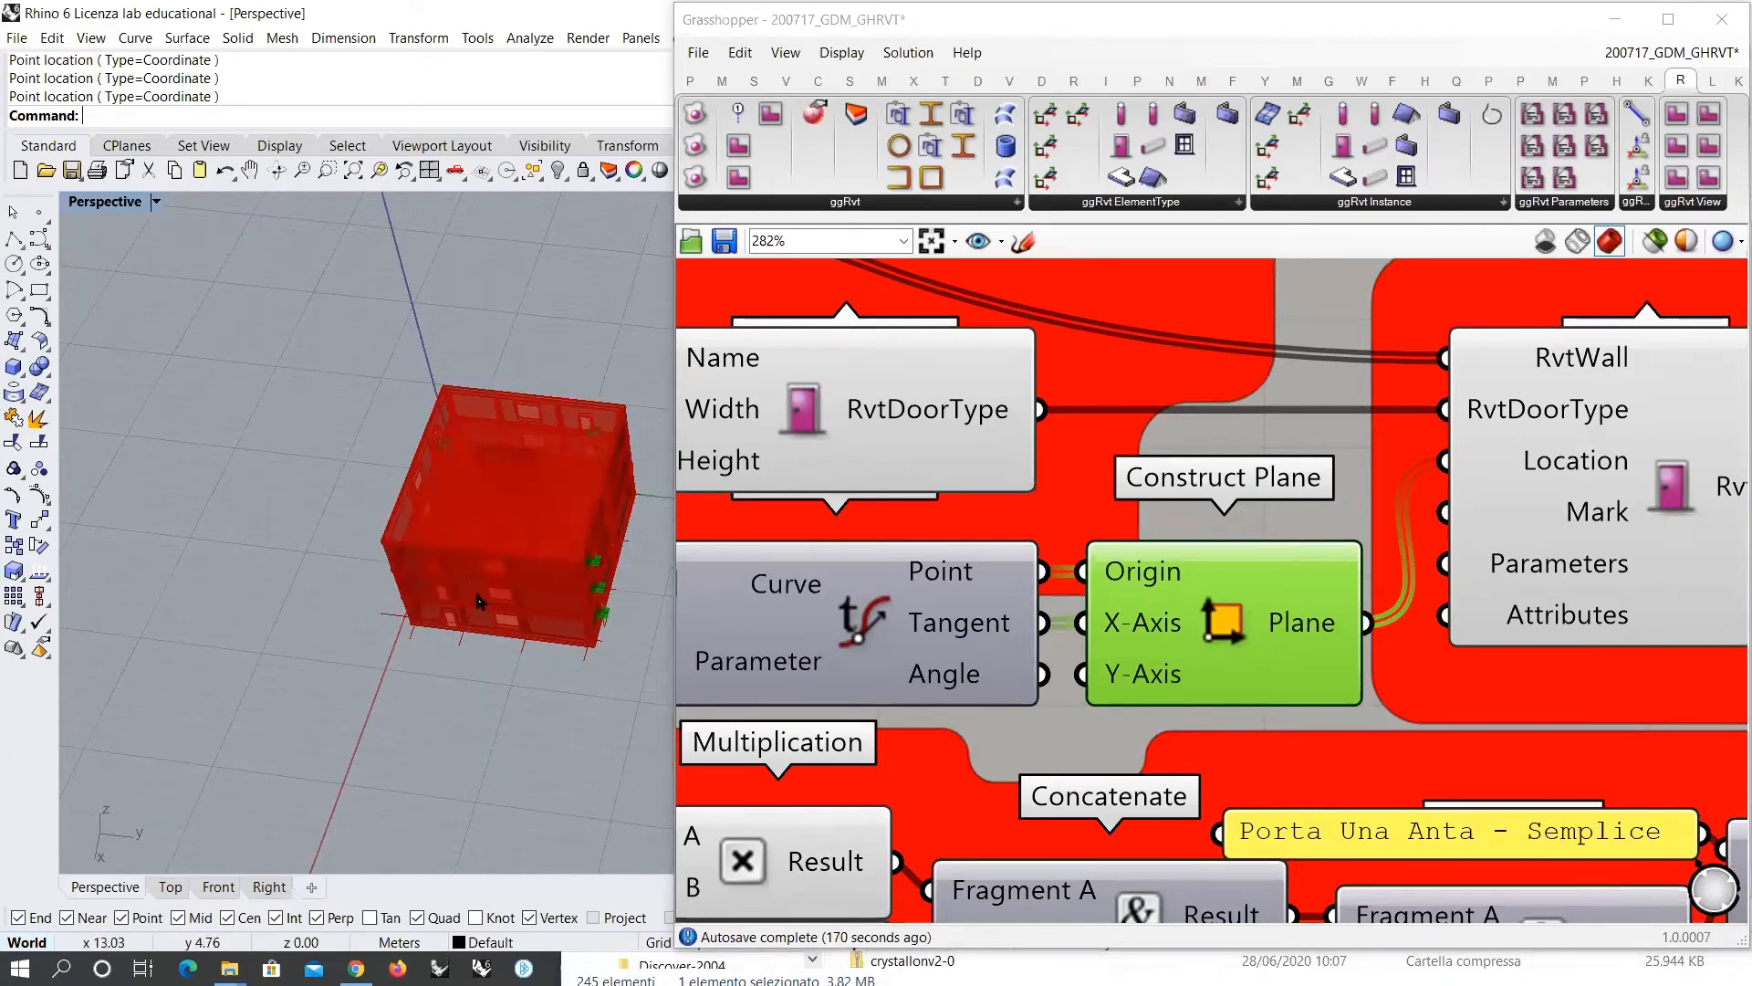
right_click_drag(478, 601, 447, 626)
scroll(441, 626, "up", 4)
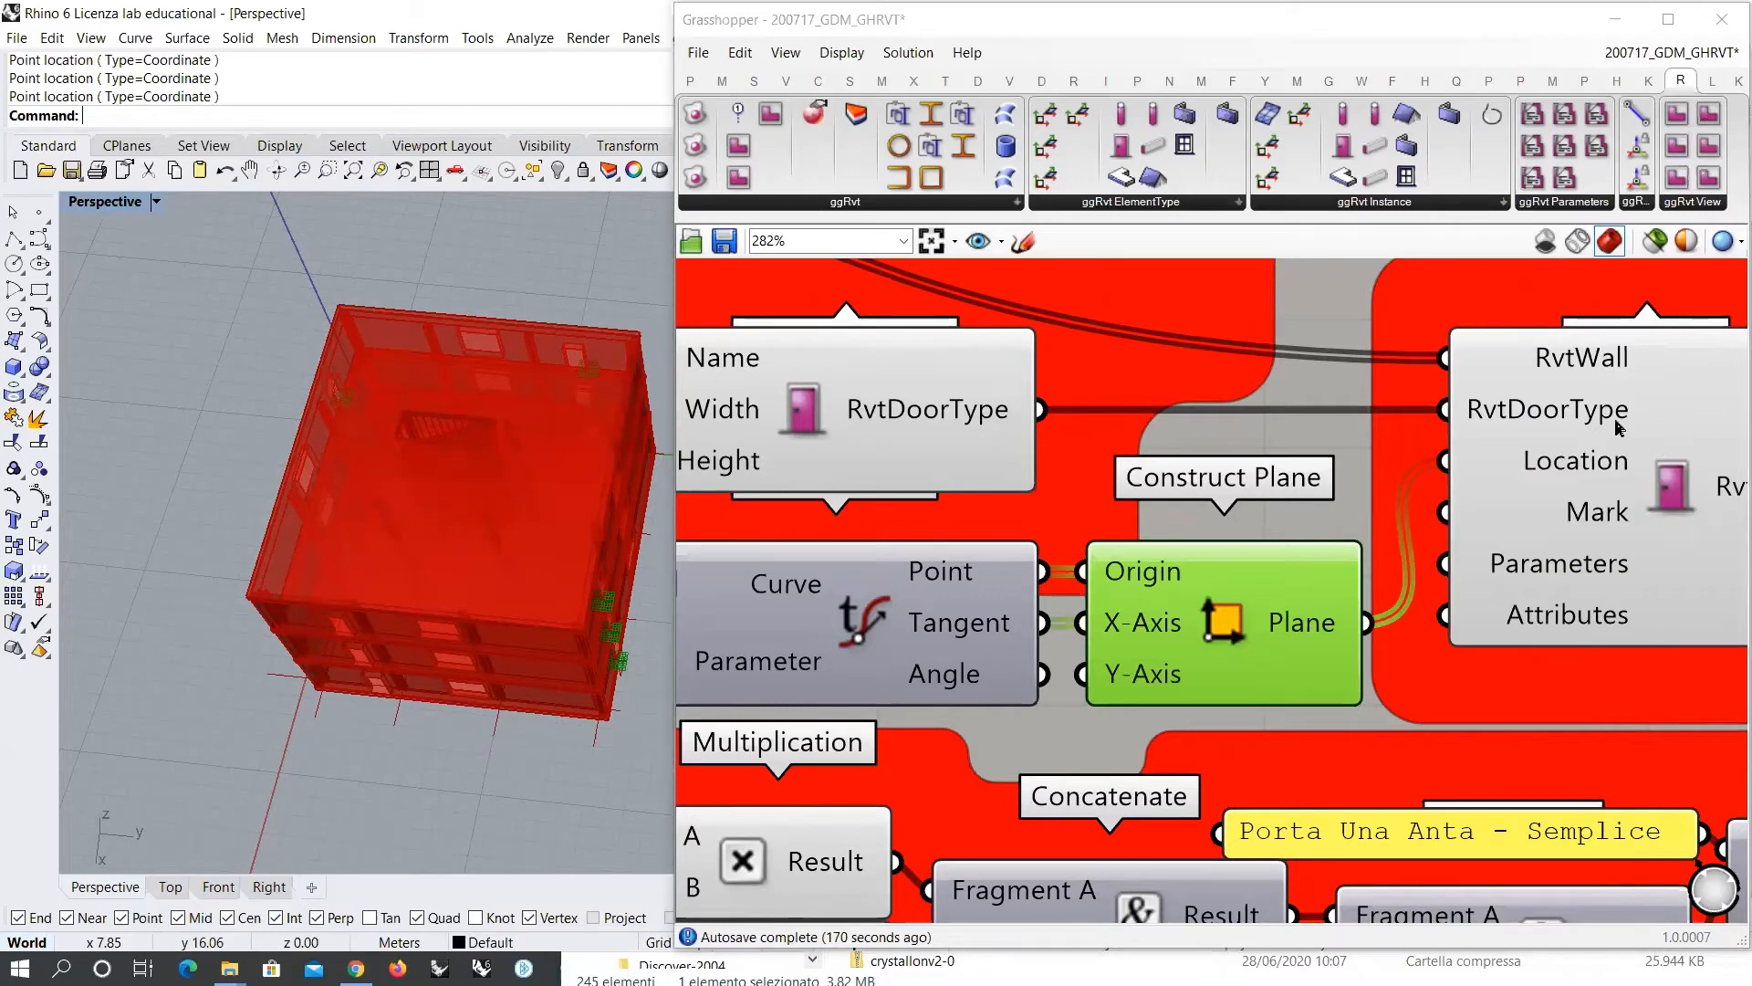
right_click_drag(415, 705, 346, 442)
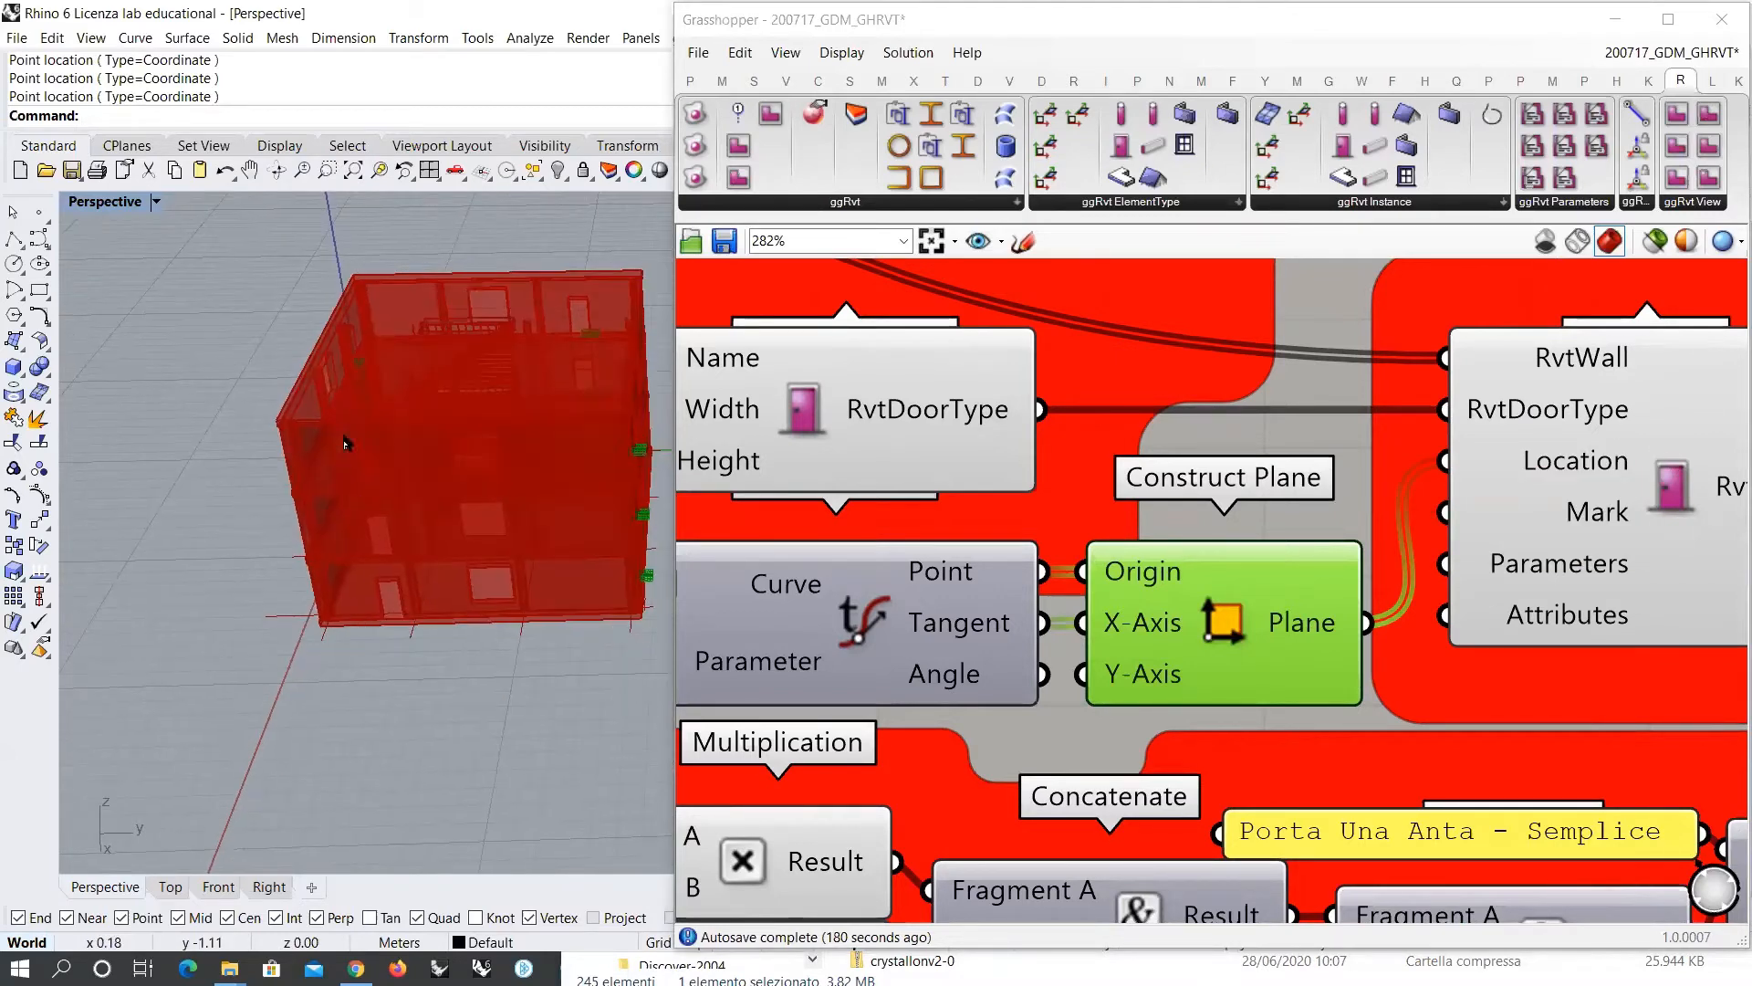
scroll(381, 512, "up", 4)
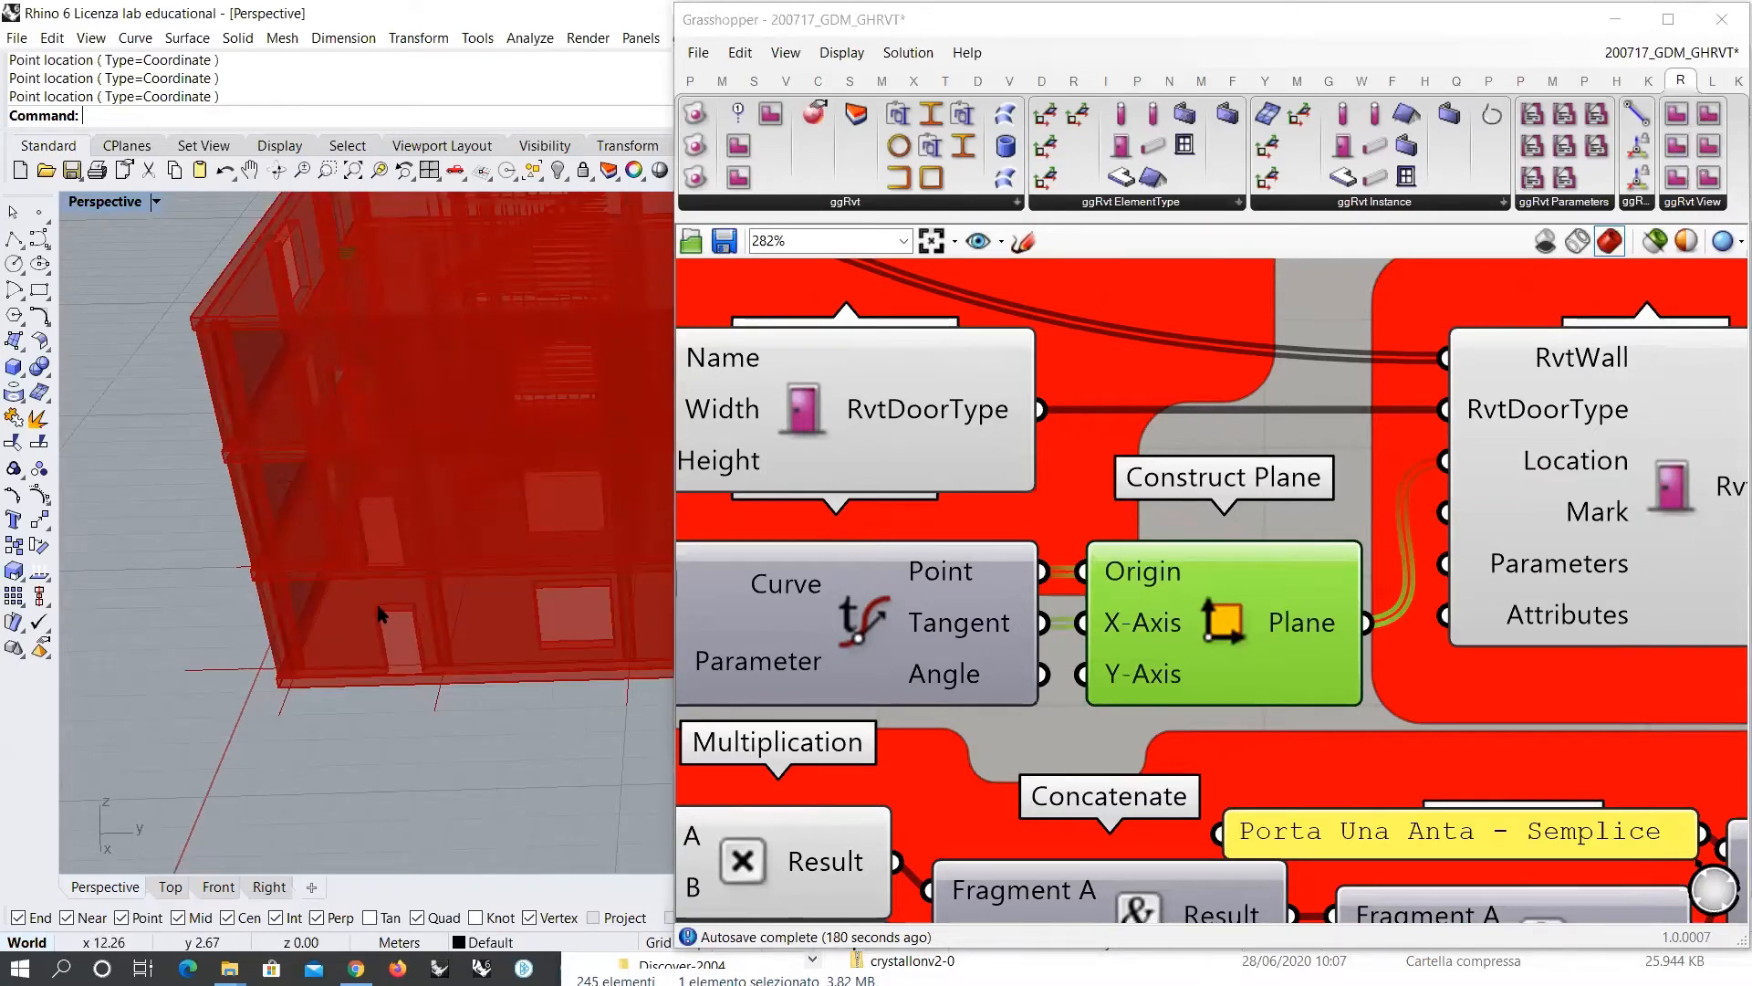
right_click_drag(384, 648, 381, 679)
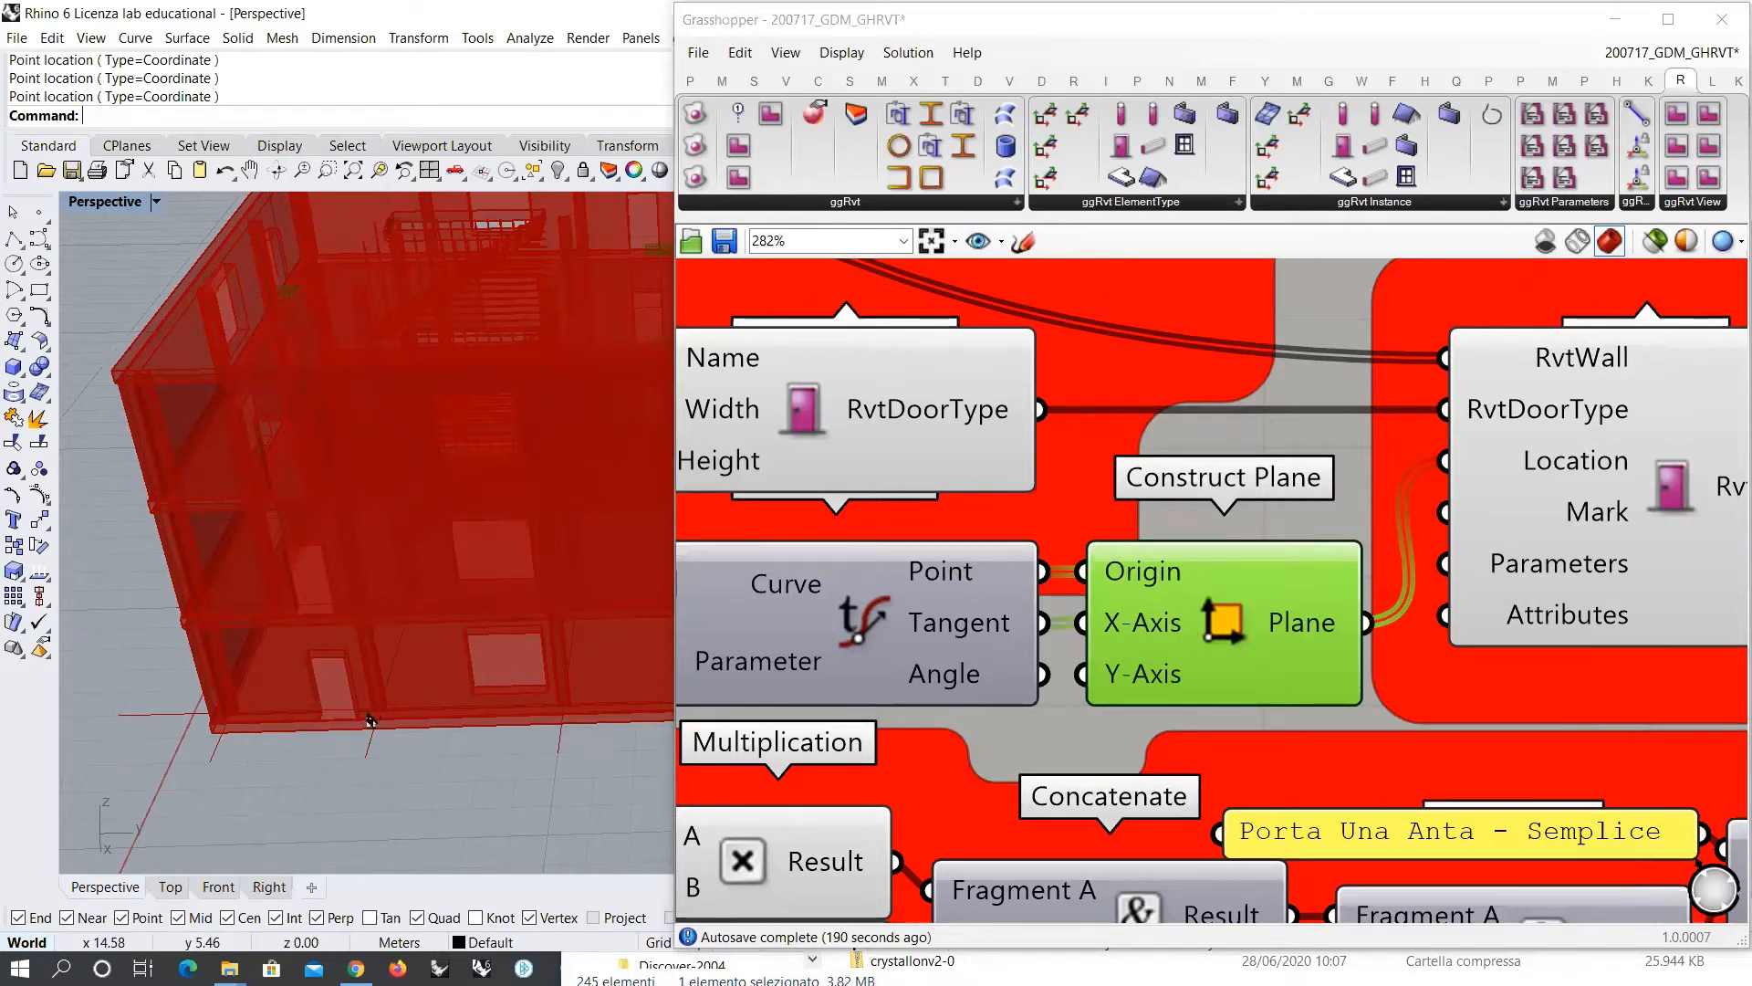
scroll(361, 729, "down", 6)
right_click_drag(313, 720, 320, 743)
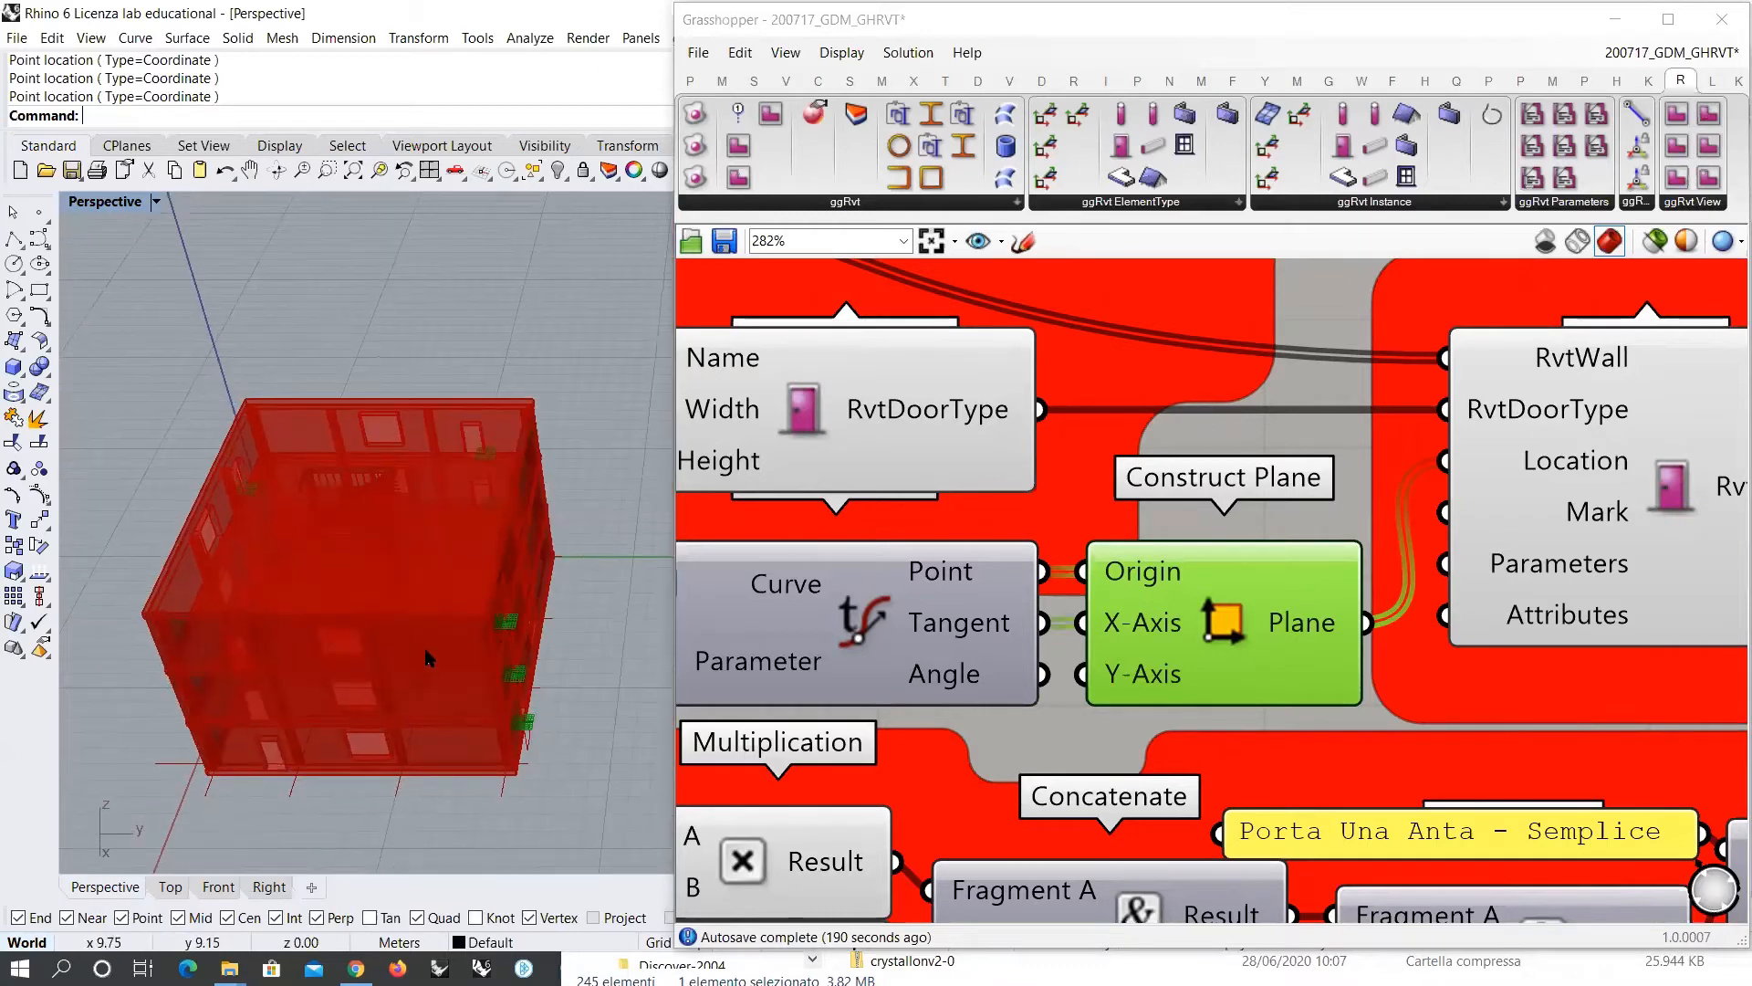
Step: Read the ggRvt Door Location values again and check the door openings on the different sides of the building
mouse_move(1570, 468)
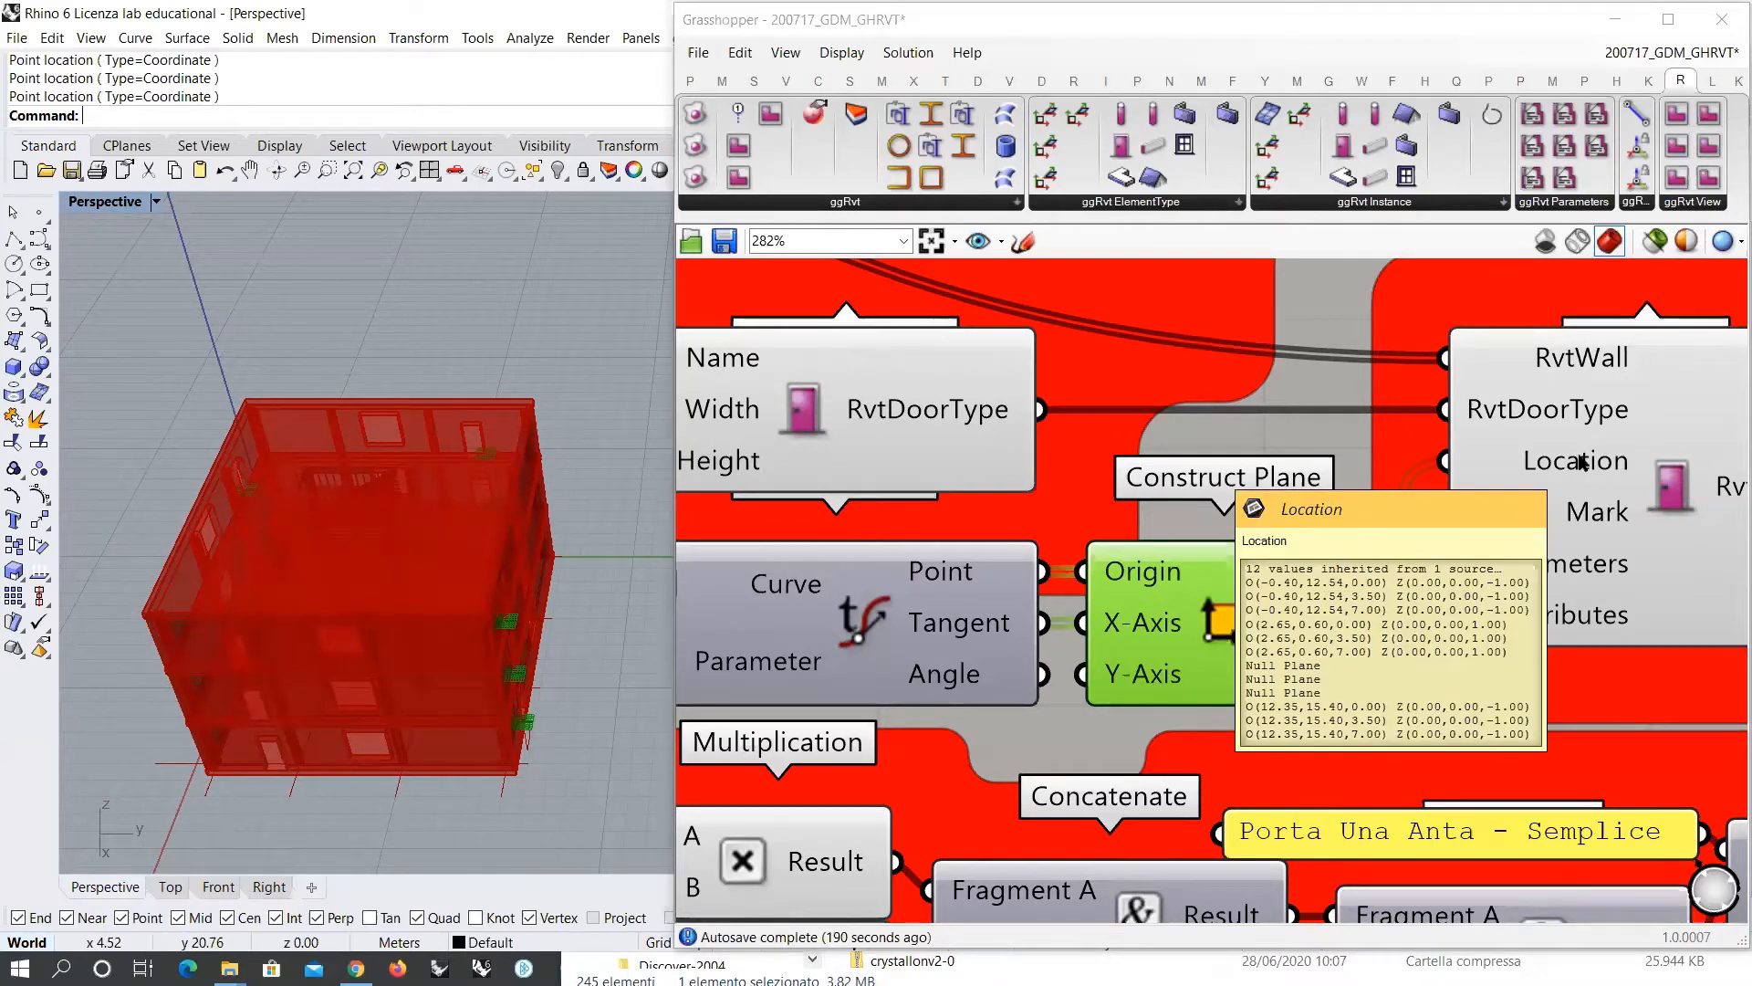
scroll(1260, 629, "down", 3)
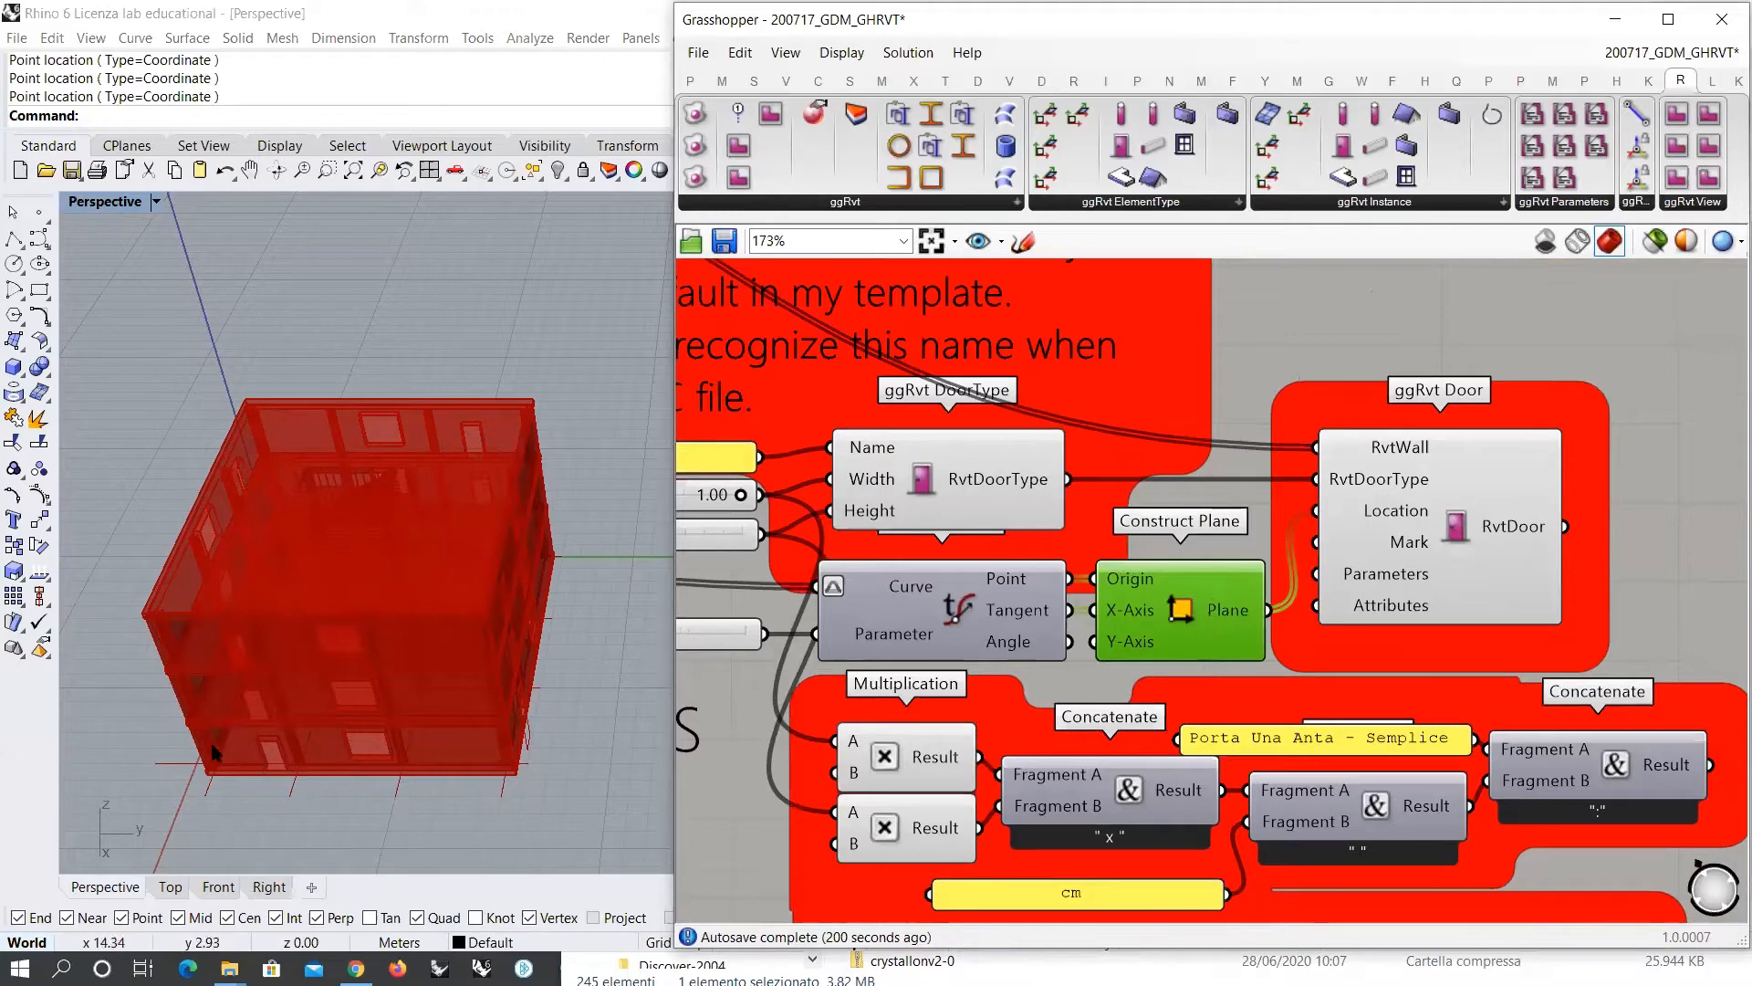
right_click_drag(502, 719, 225, 653)
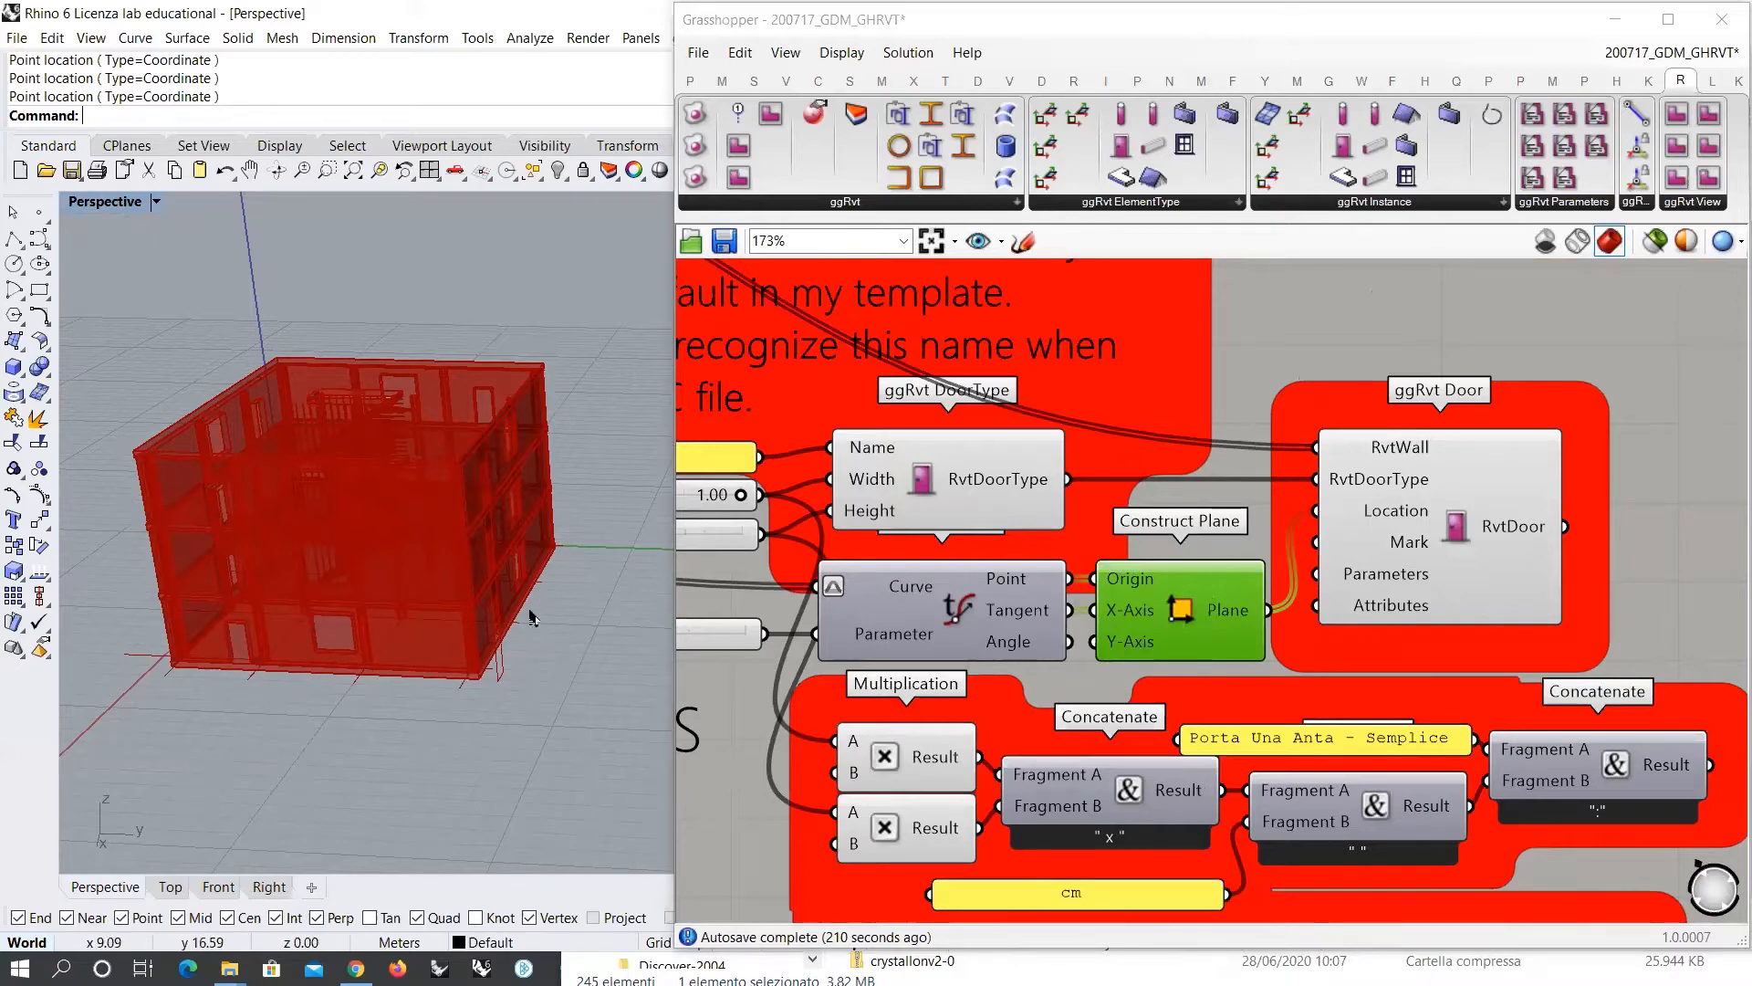
right_click_drag(483, 511, 411, 552)
scroll(1473, 580, "down", 3)
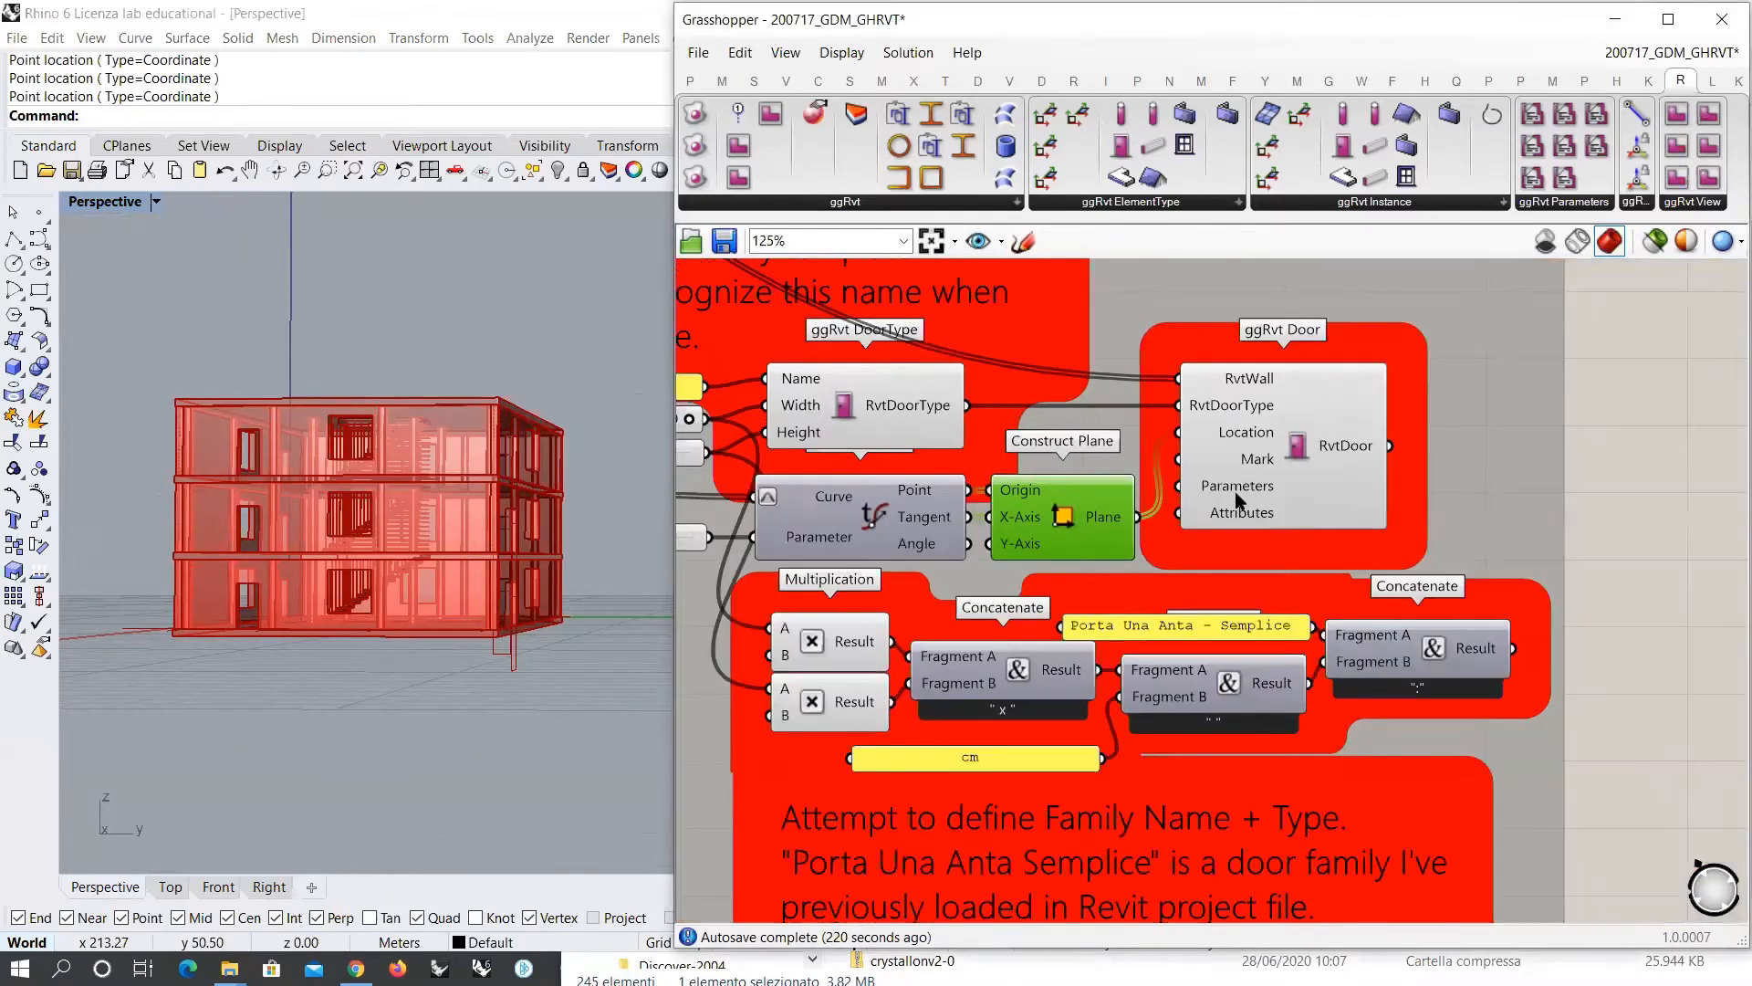
scroll(1437, 427, "down", 2)
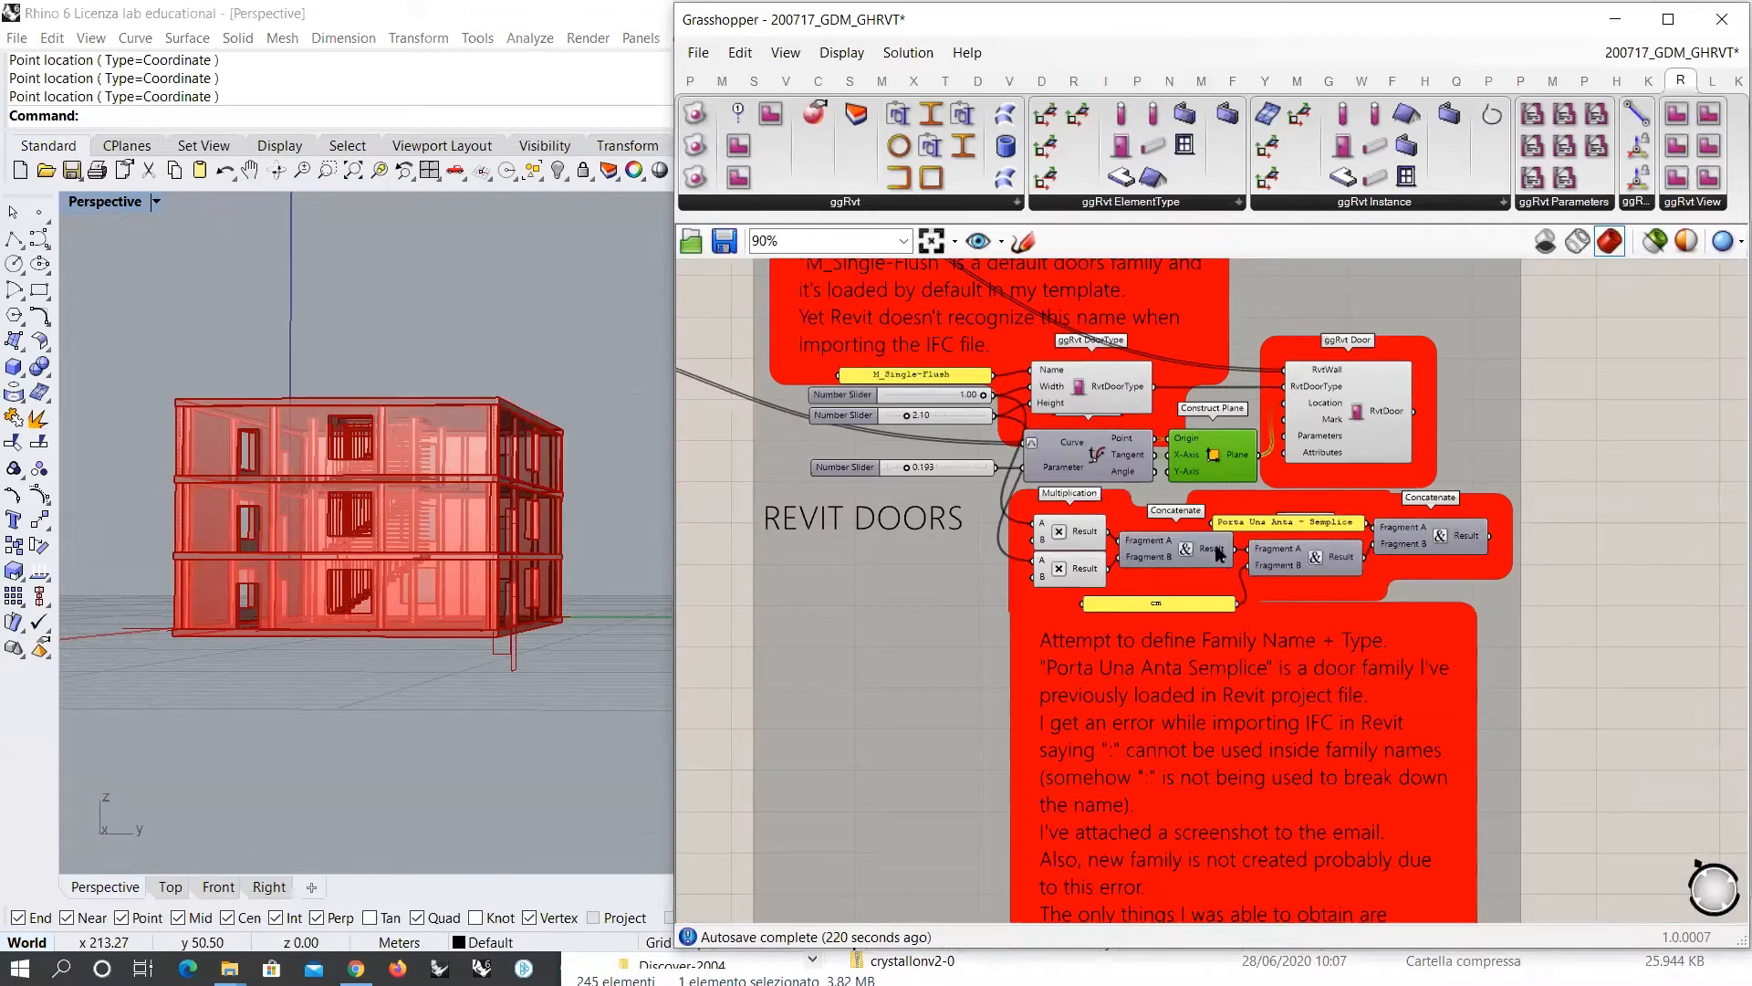
mouse_move(459, 498)
right_mouse_down()
mouse_move(462, 521)
mouse_move(497, 475)
mouse_move(429, 502)
mouse_move(461, 474)
right_mouse_up()
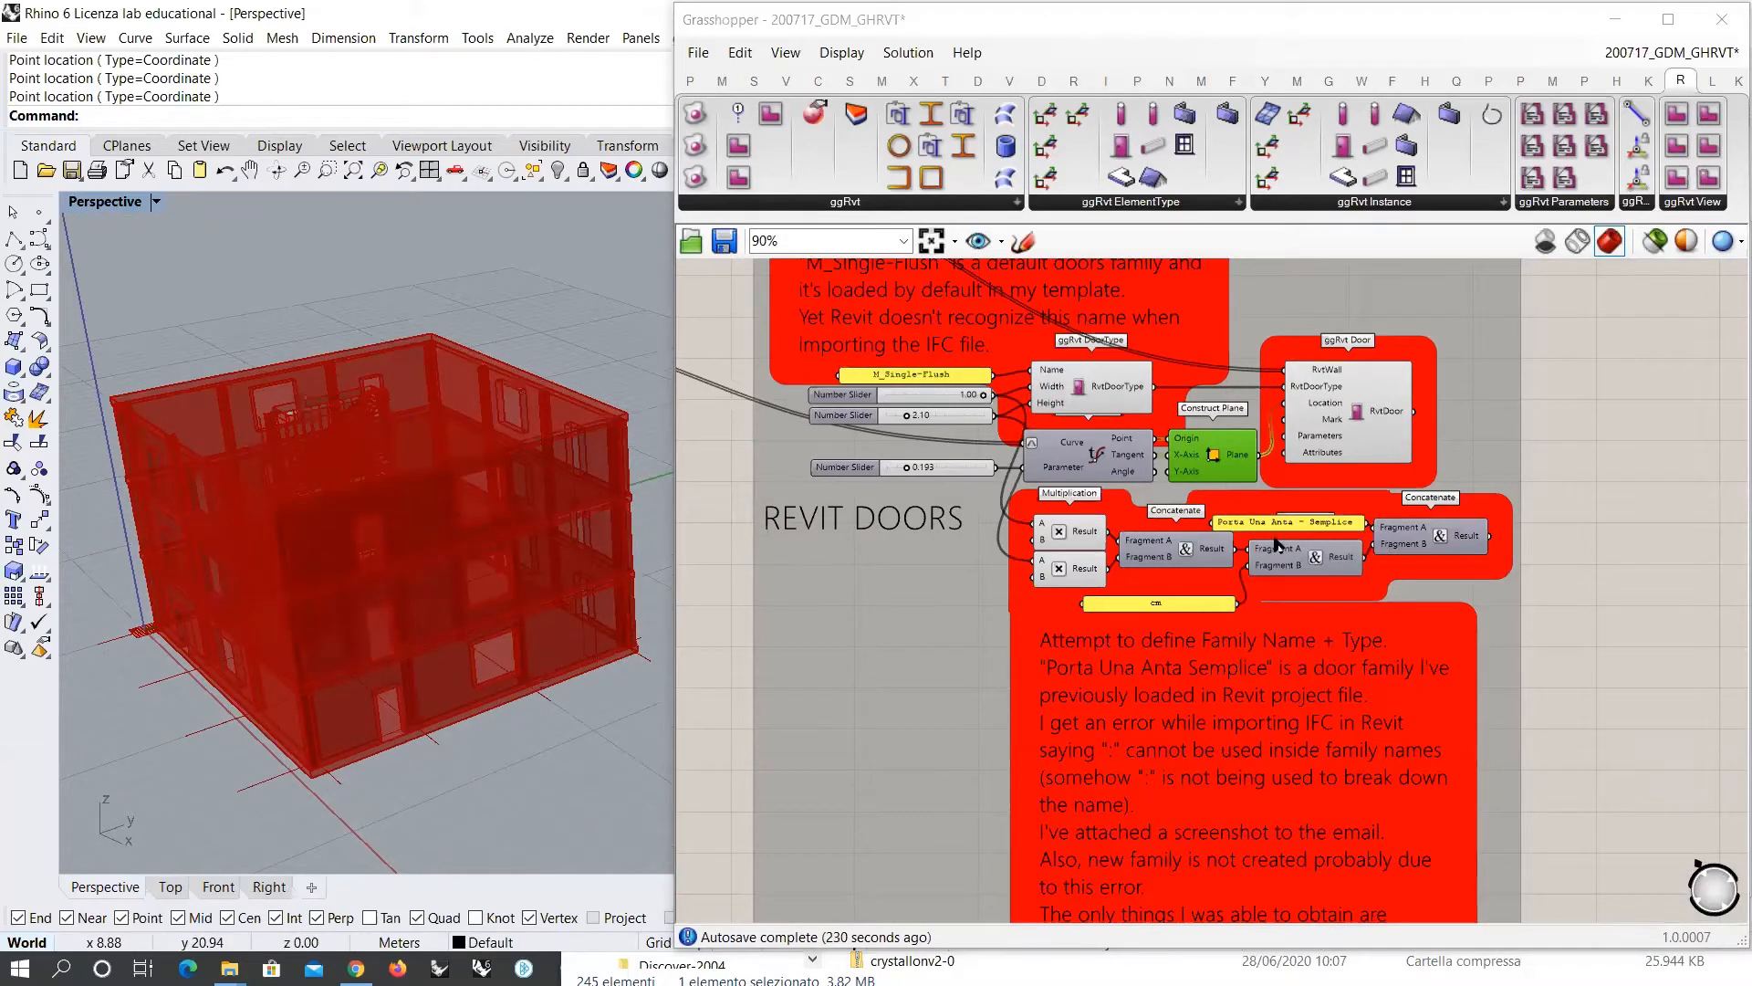
Step: Review how the wall, window and door groups connect, then examine the building model and the overall layout of the definition
scroll(1300, 540, "down", 3)
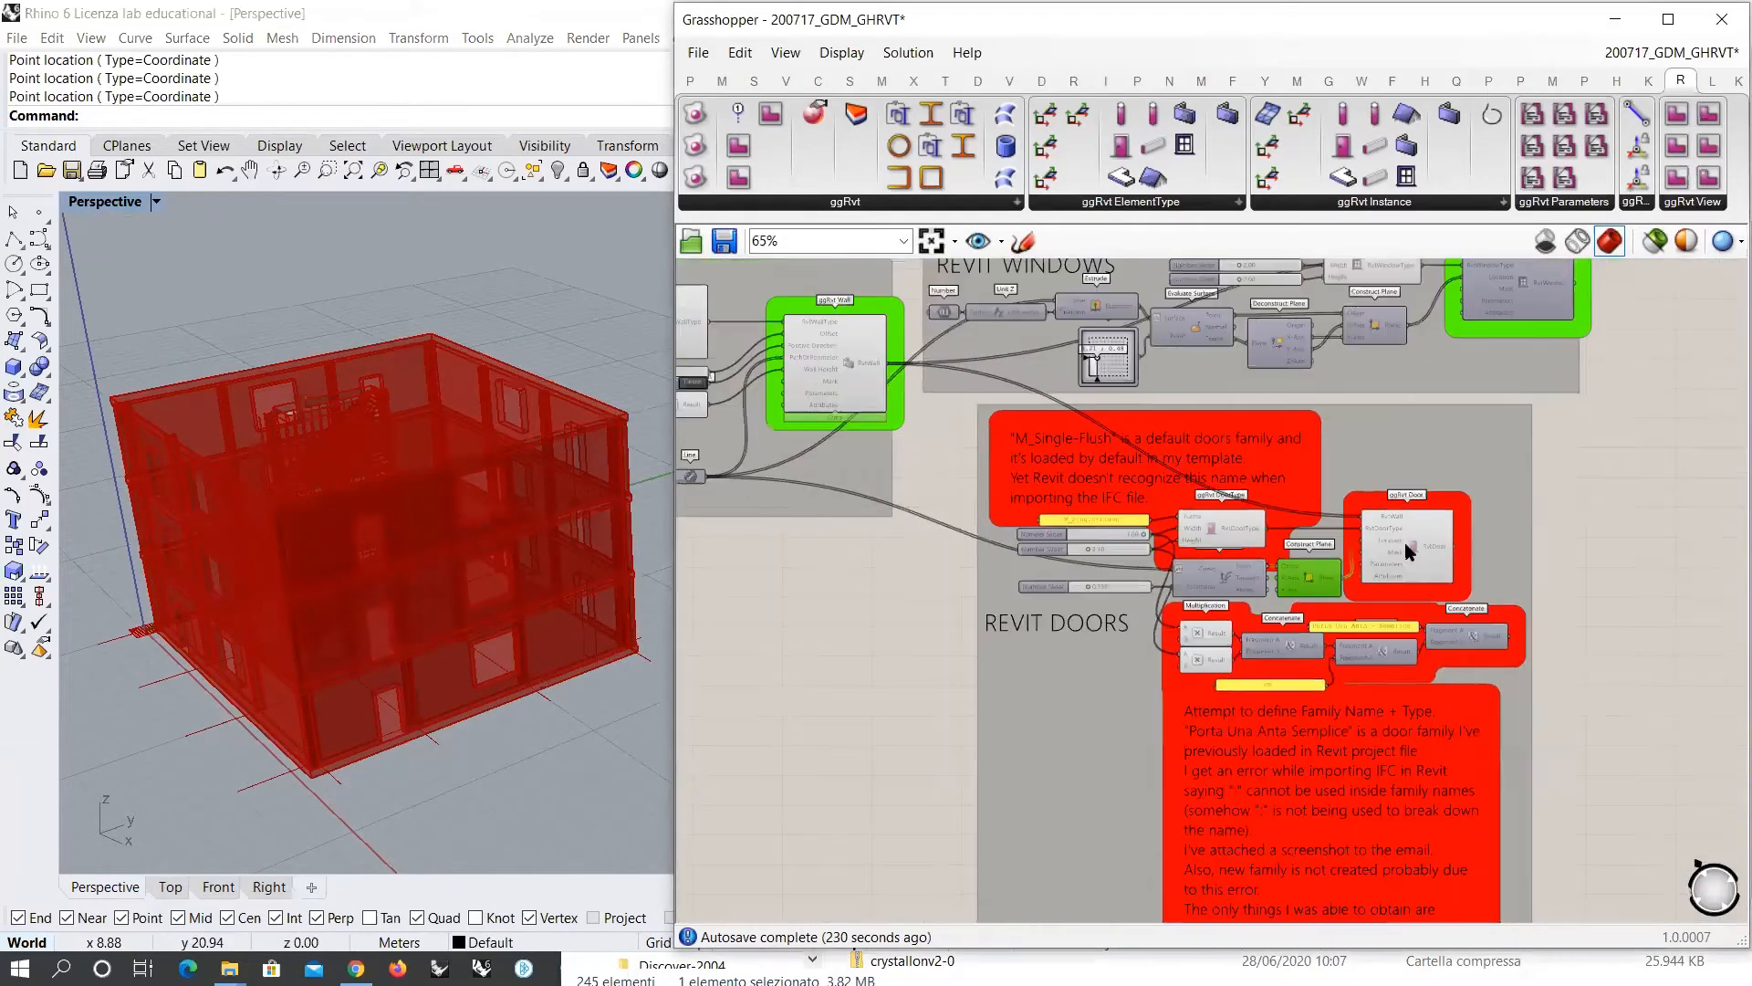
right_click_drag(885, 500, 999, 590)
right_click_drag(438, 547, 483, 539)
scroll(934, 686, "down", 3)
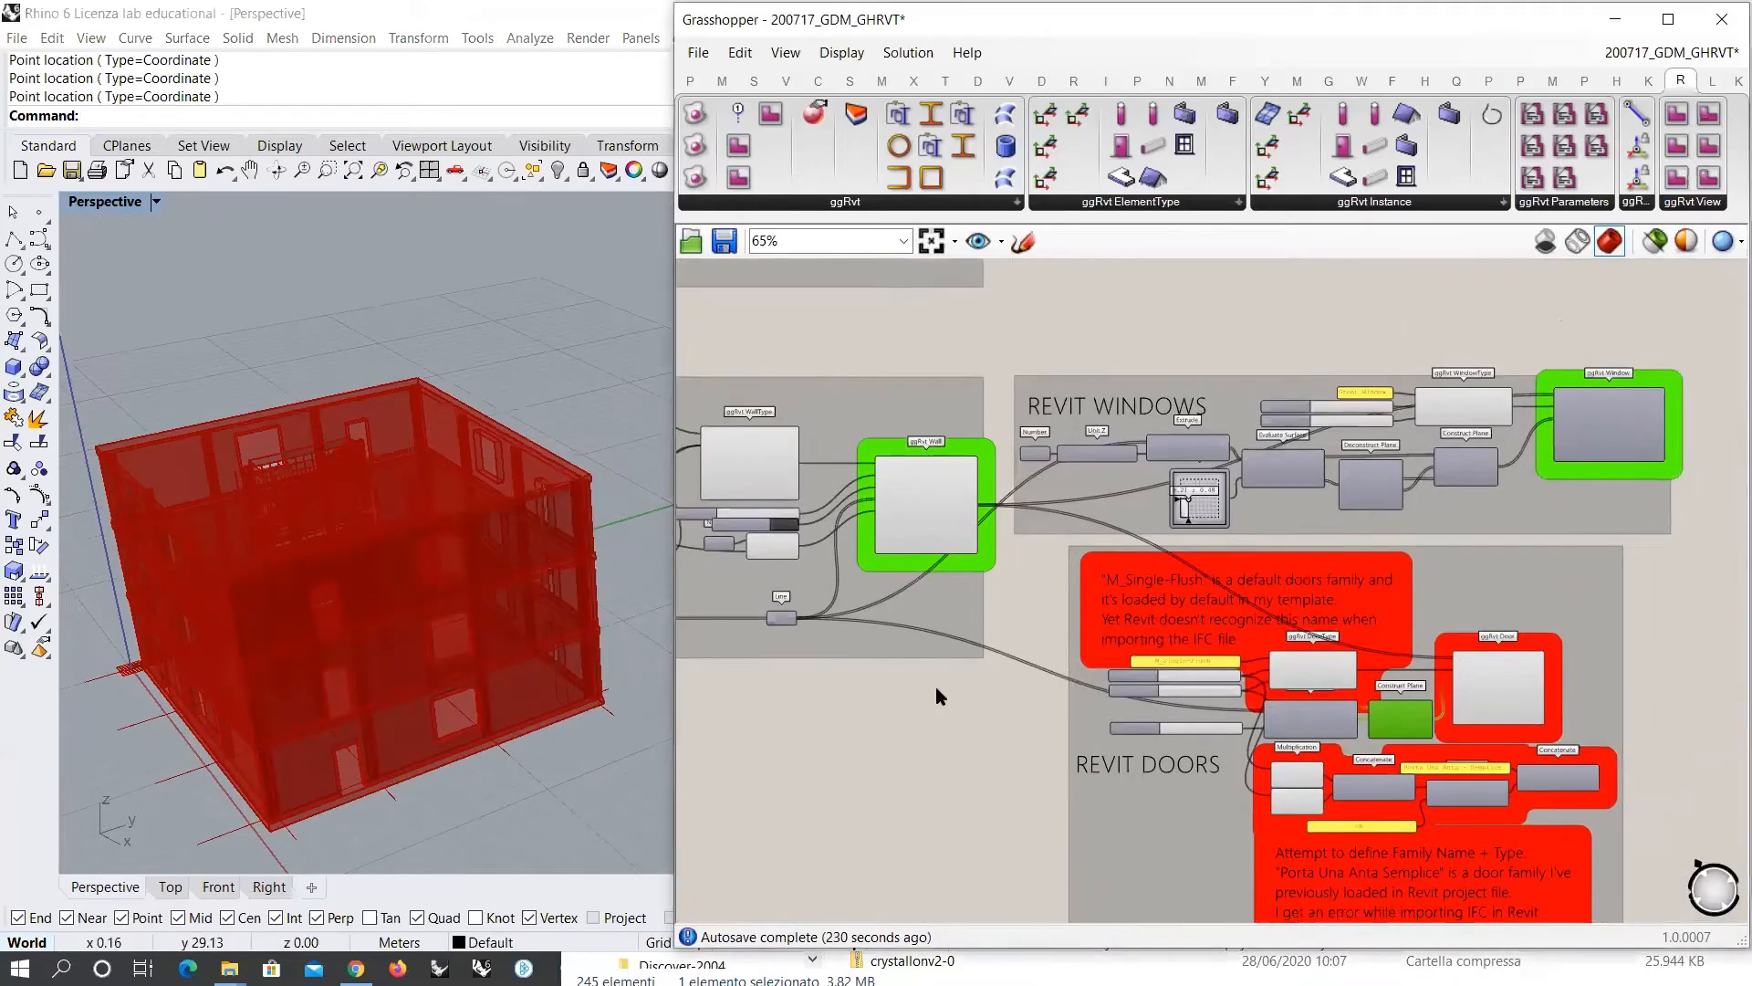
scroll(1325, 529, "up", 3)
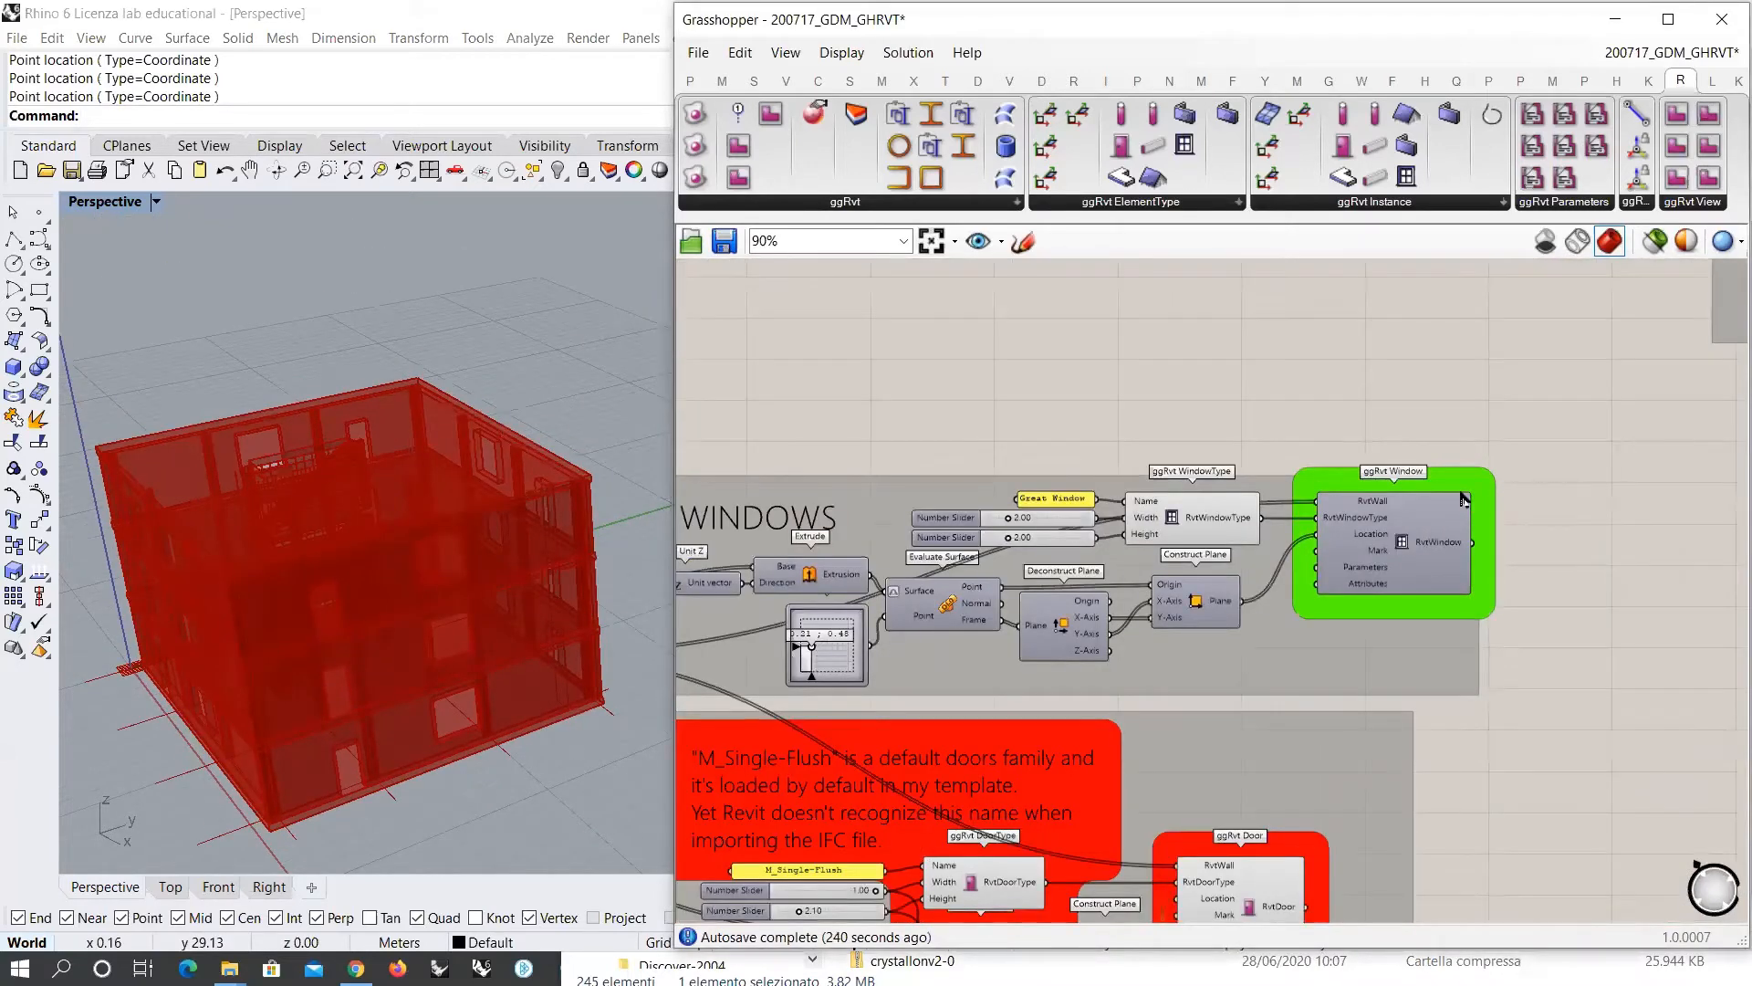
scroll(1464, 497, "down", 3)
right_click_drag(501, 704, 438, 591)
scroll(1146, 632, "down", 5)
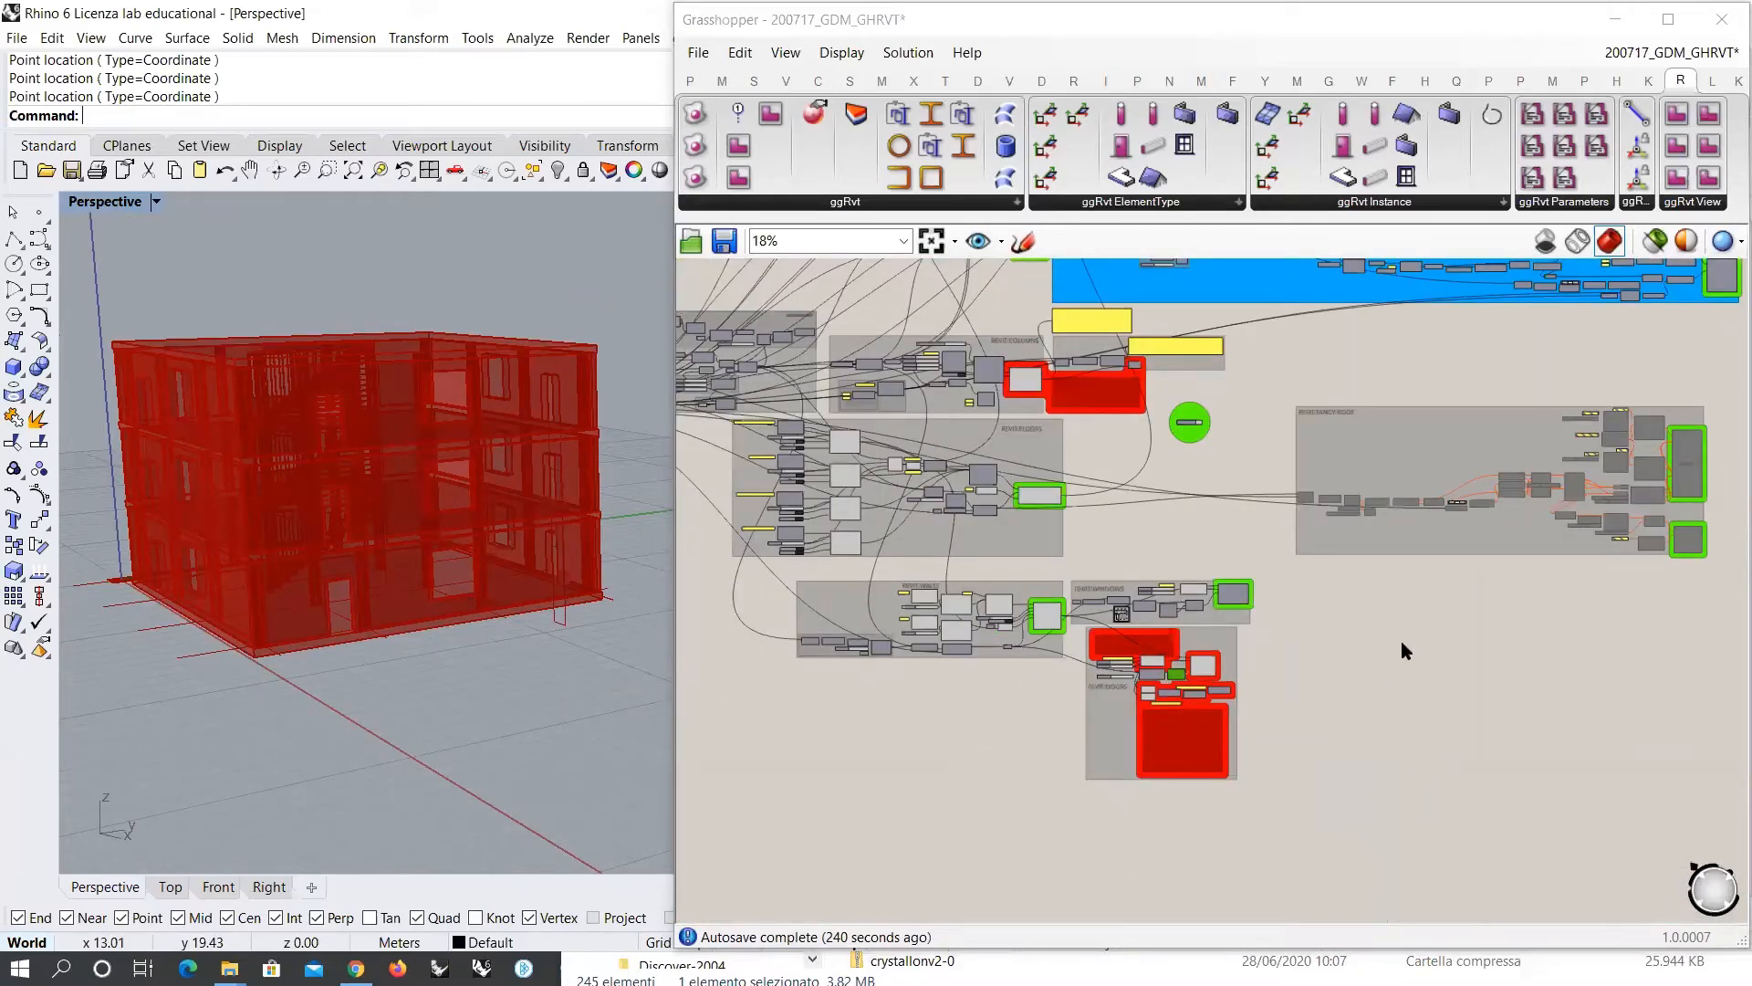
mouse_move(501, 536)
right_mouse_down()
mouse_move(477, 548)
mouse_move(445, 643)
mouse_move(476, 551)
right_mouse_up()
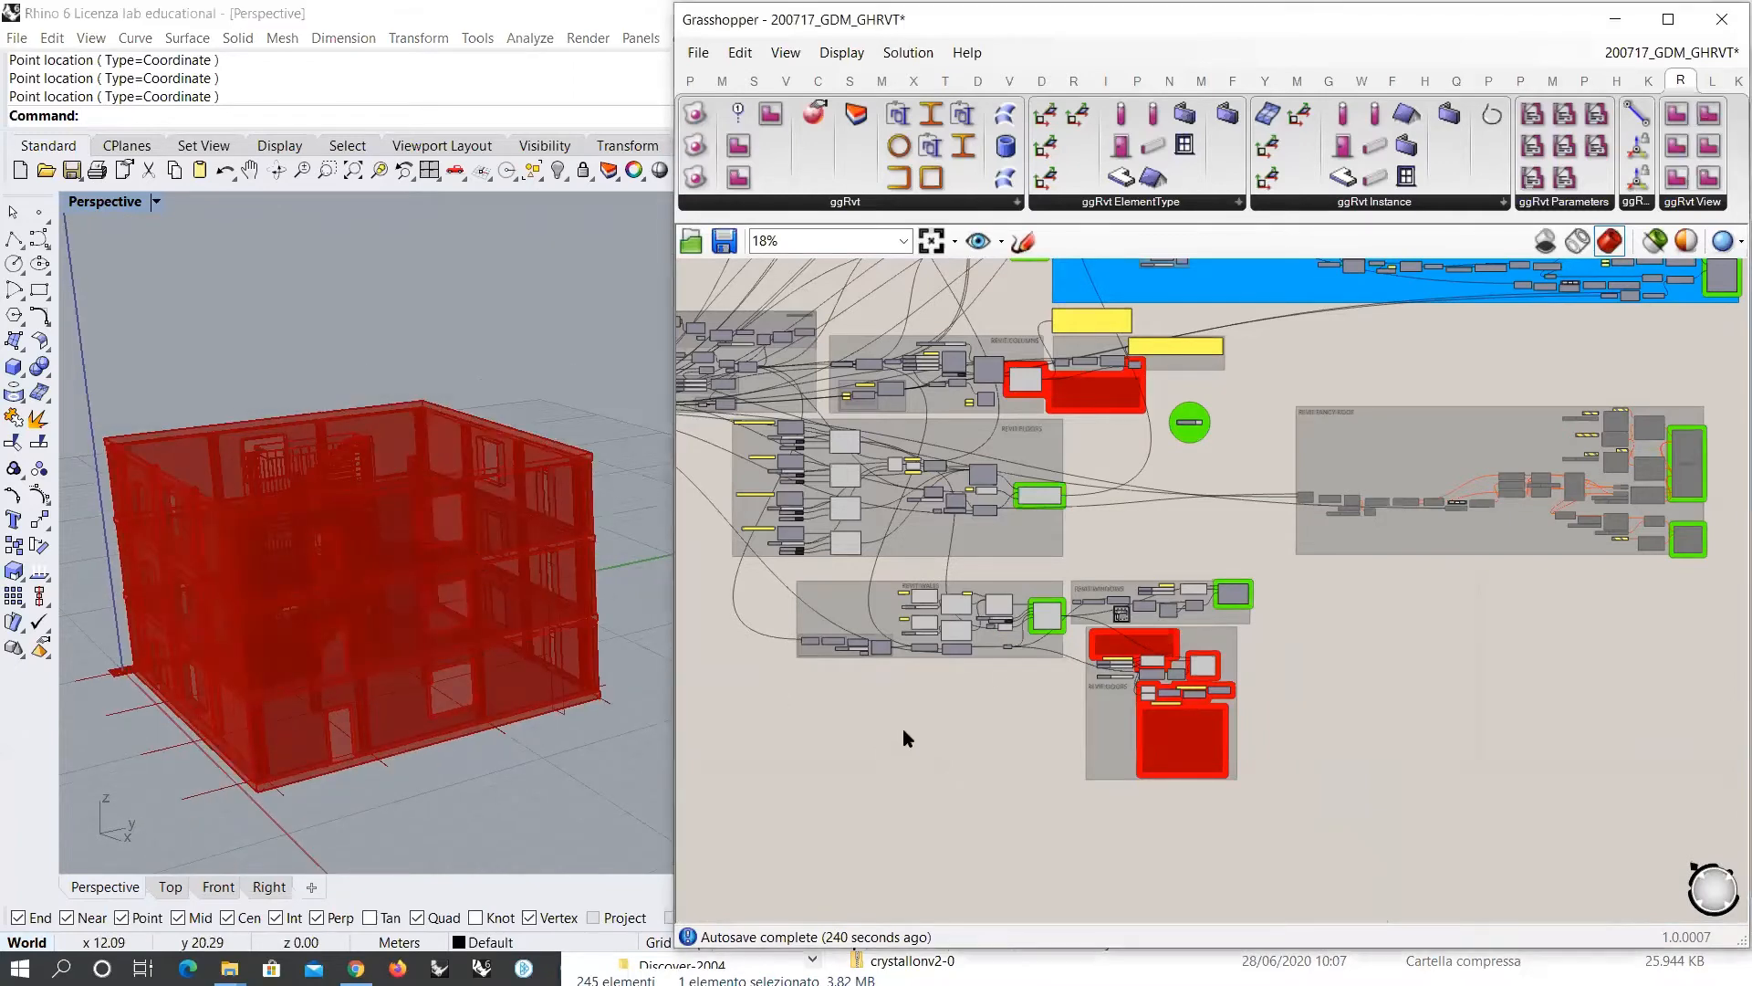
scroll(1022, 623, "down", 3)
scroll(1294, 675, "up", 2)
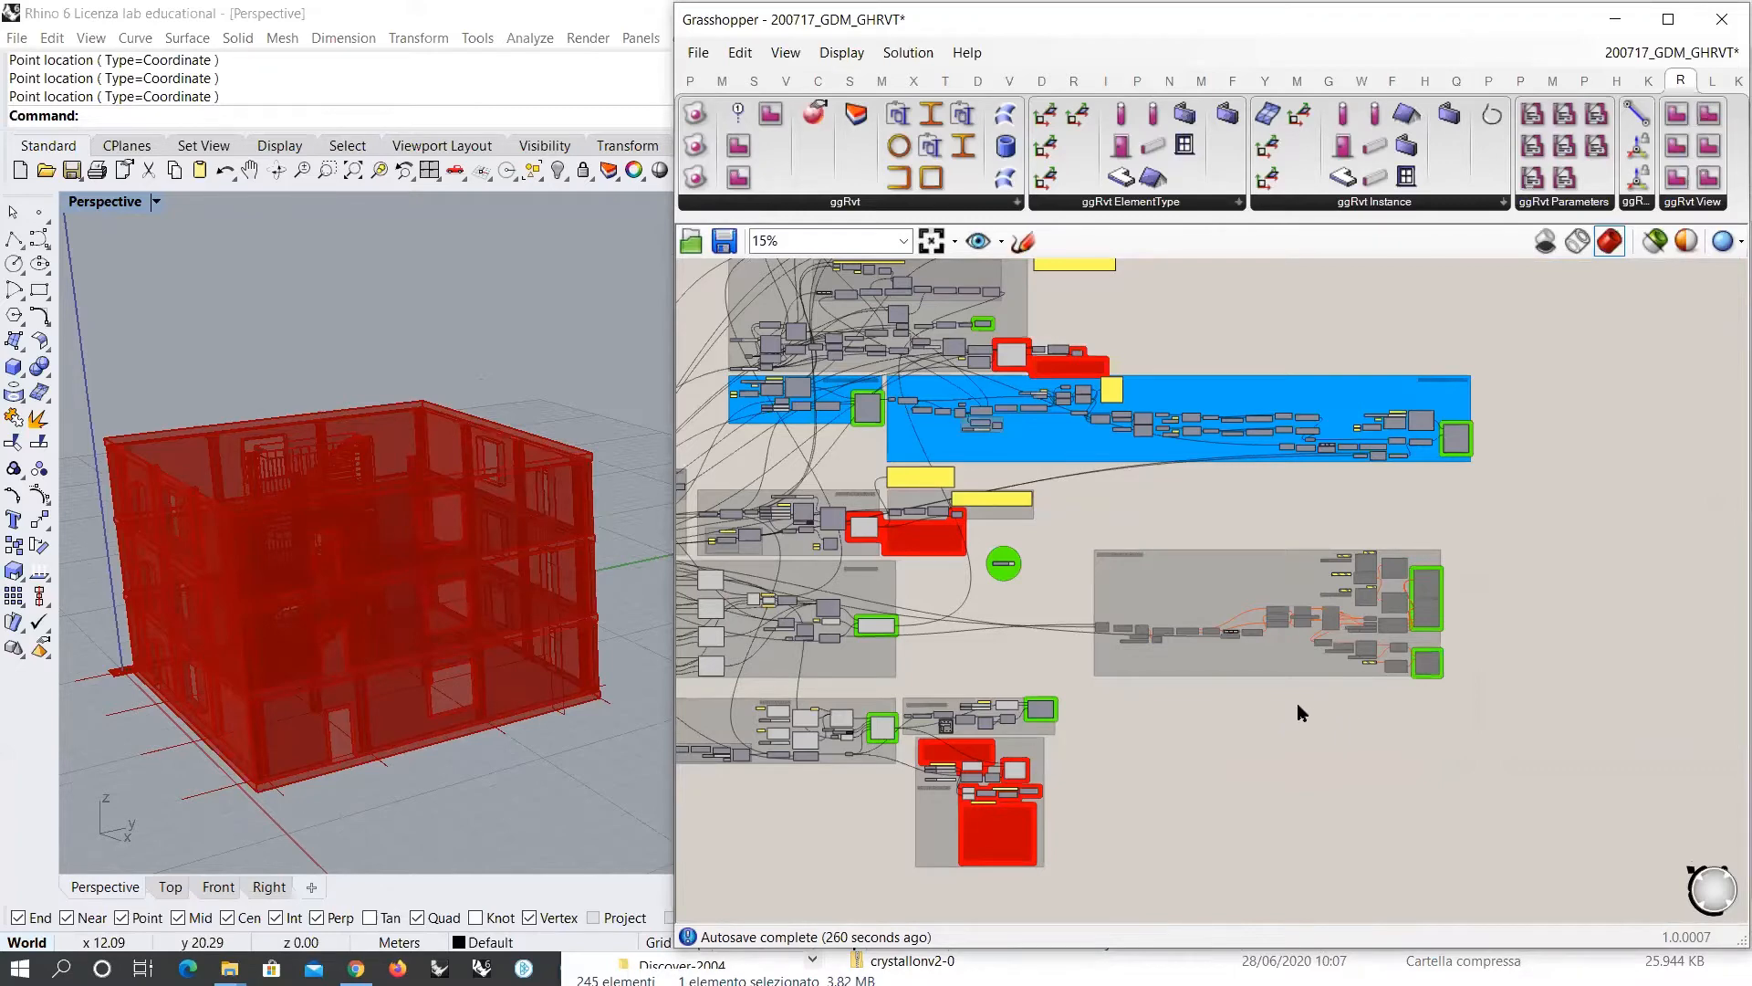
Step: Turn on the preview of the two green-framed components at the ends of the blue groups
right_click_drag(1110, 579, 1306, 630)
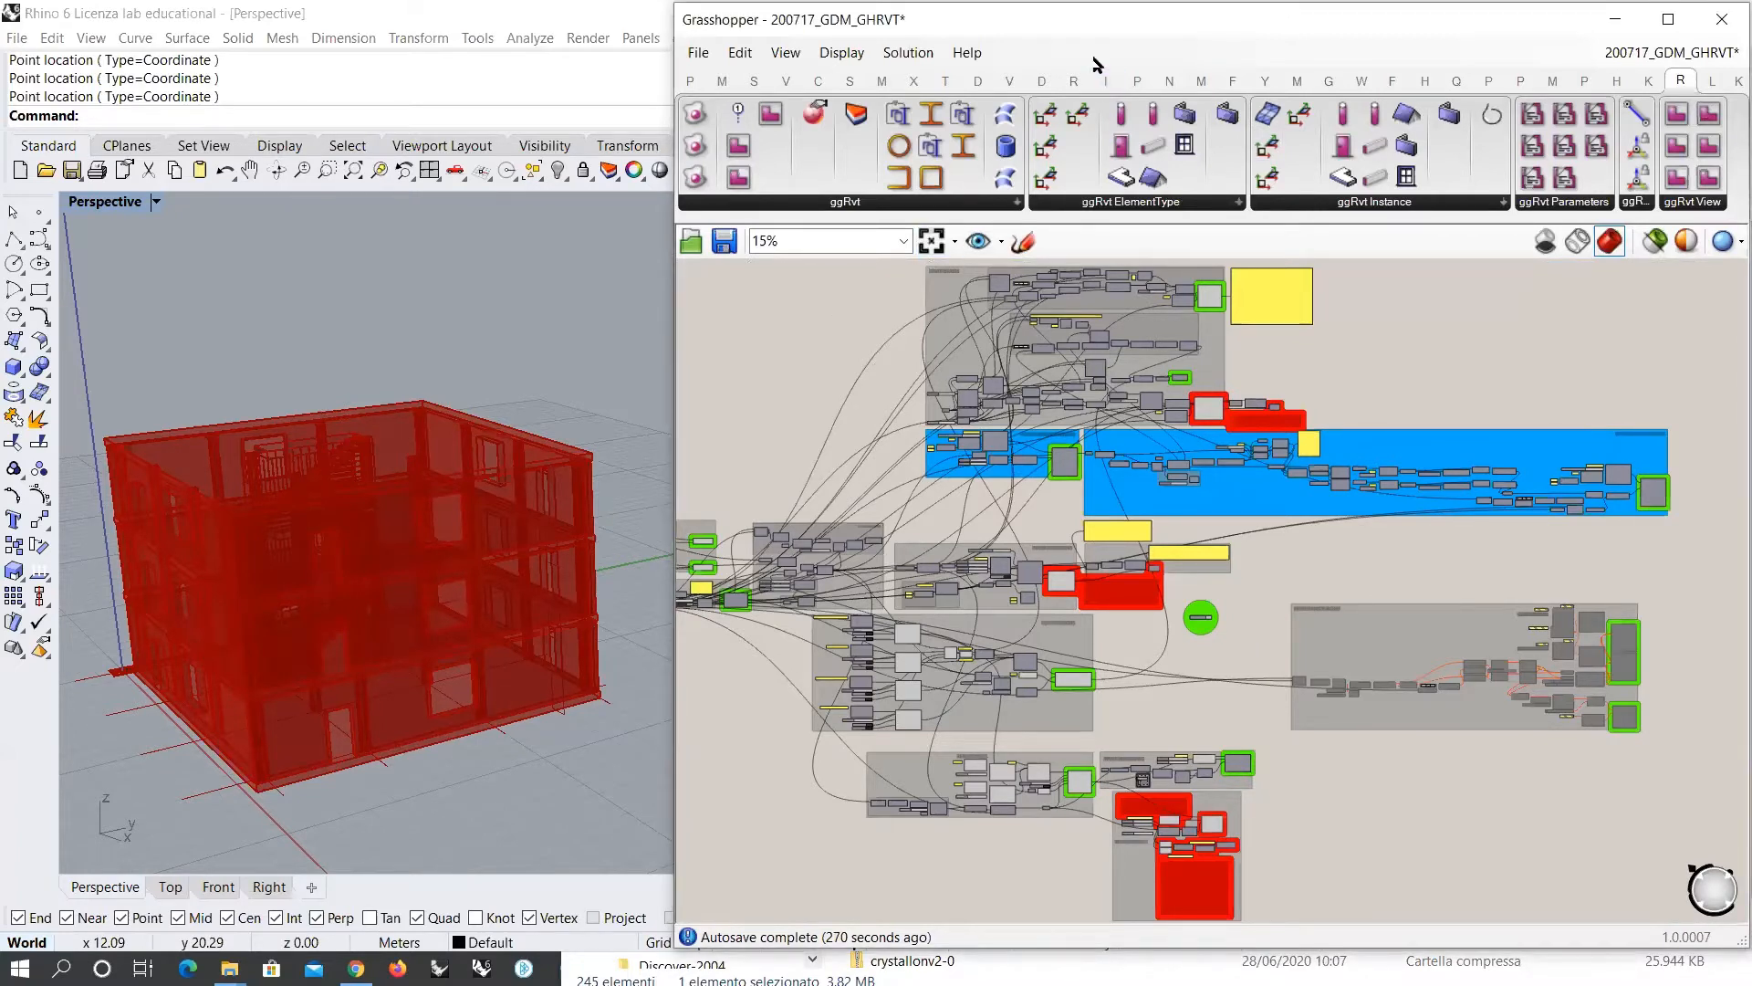
left_click_drag(1095, 3, 1095, 28)
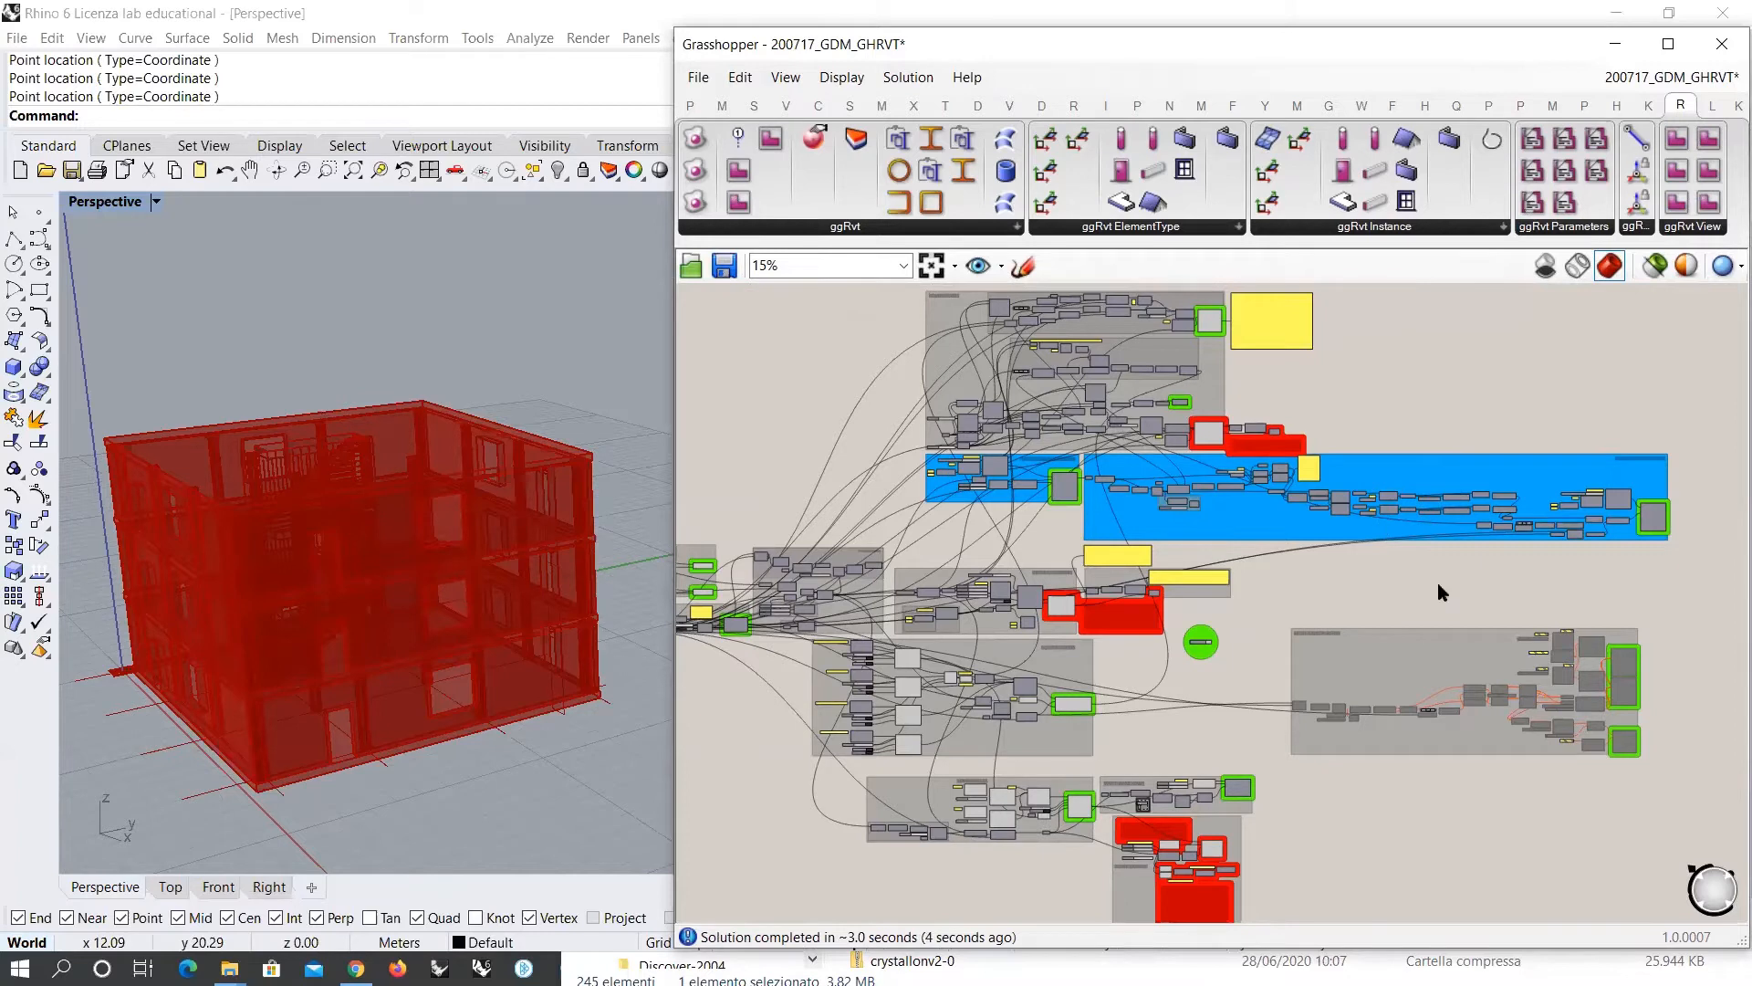
left_click(1064, 487)
left_click(1061, 493)
left_click(1653, 518, "shift")
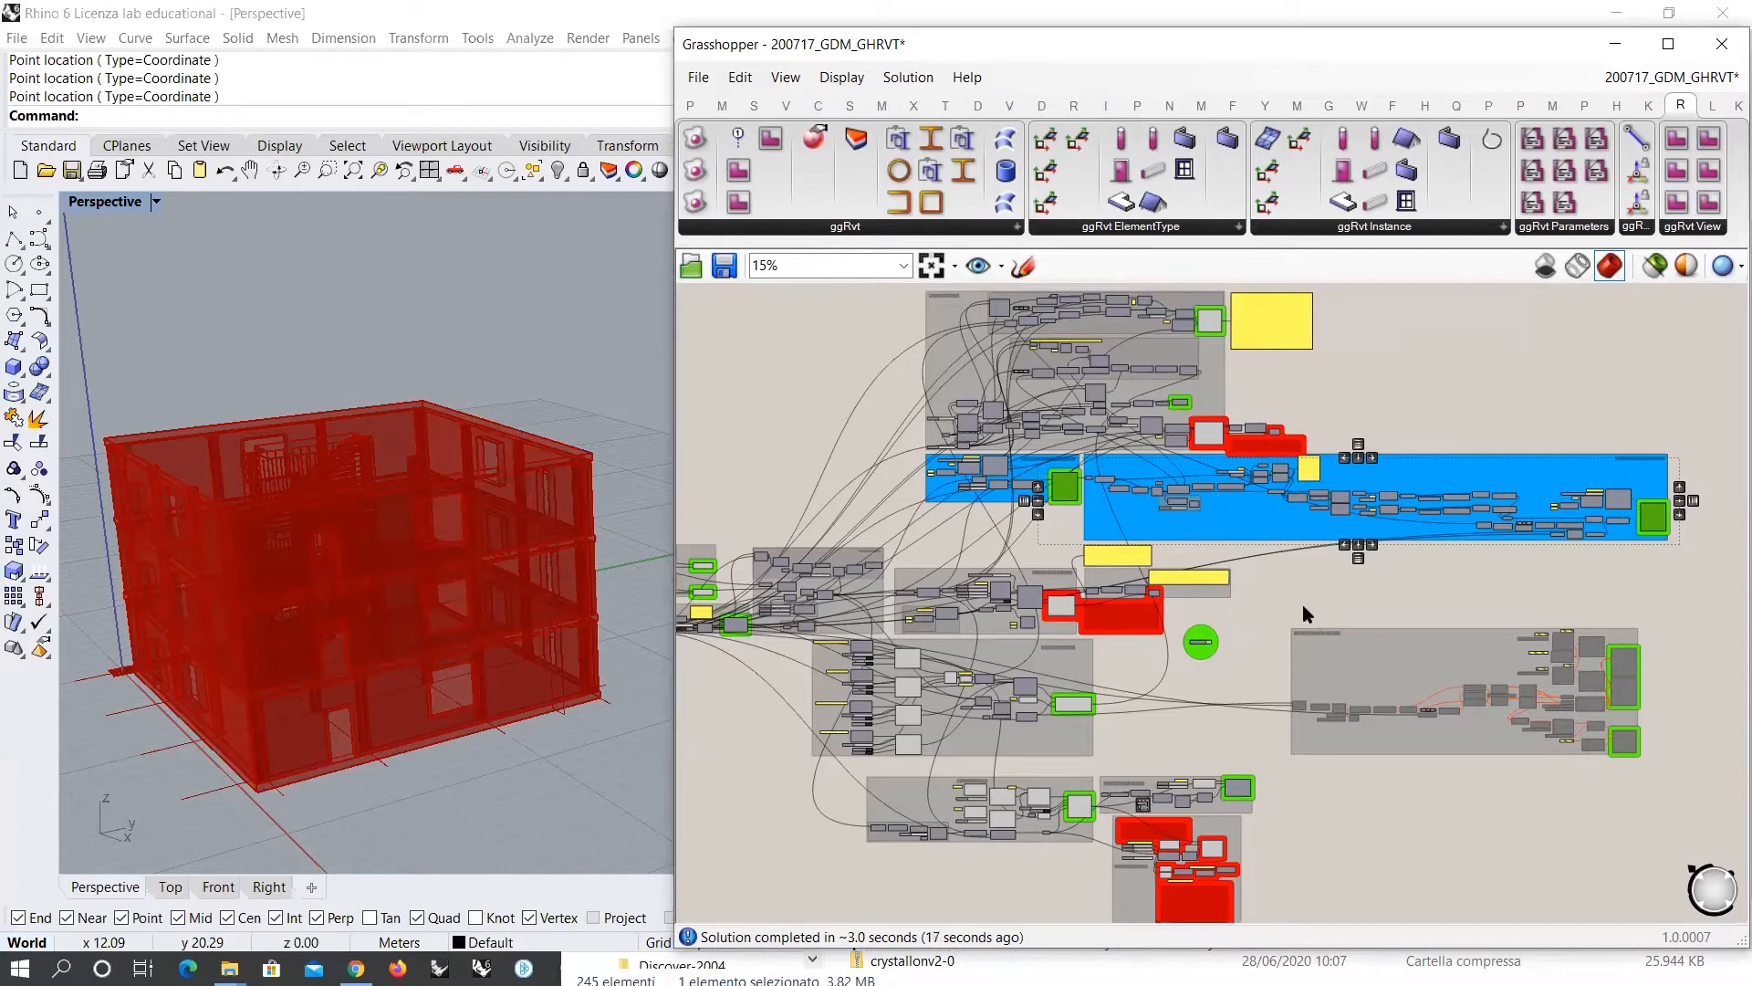
key("ctrl+q")
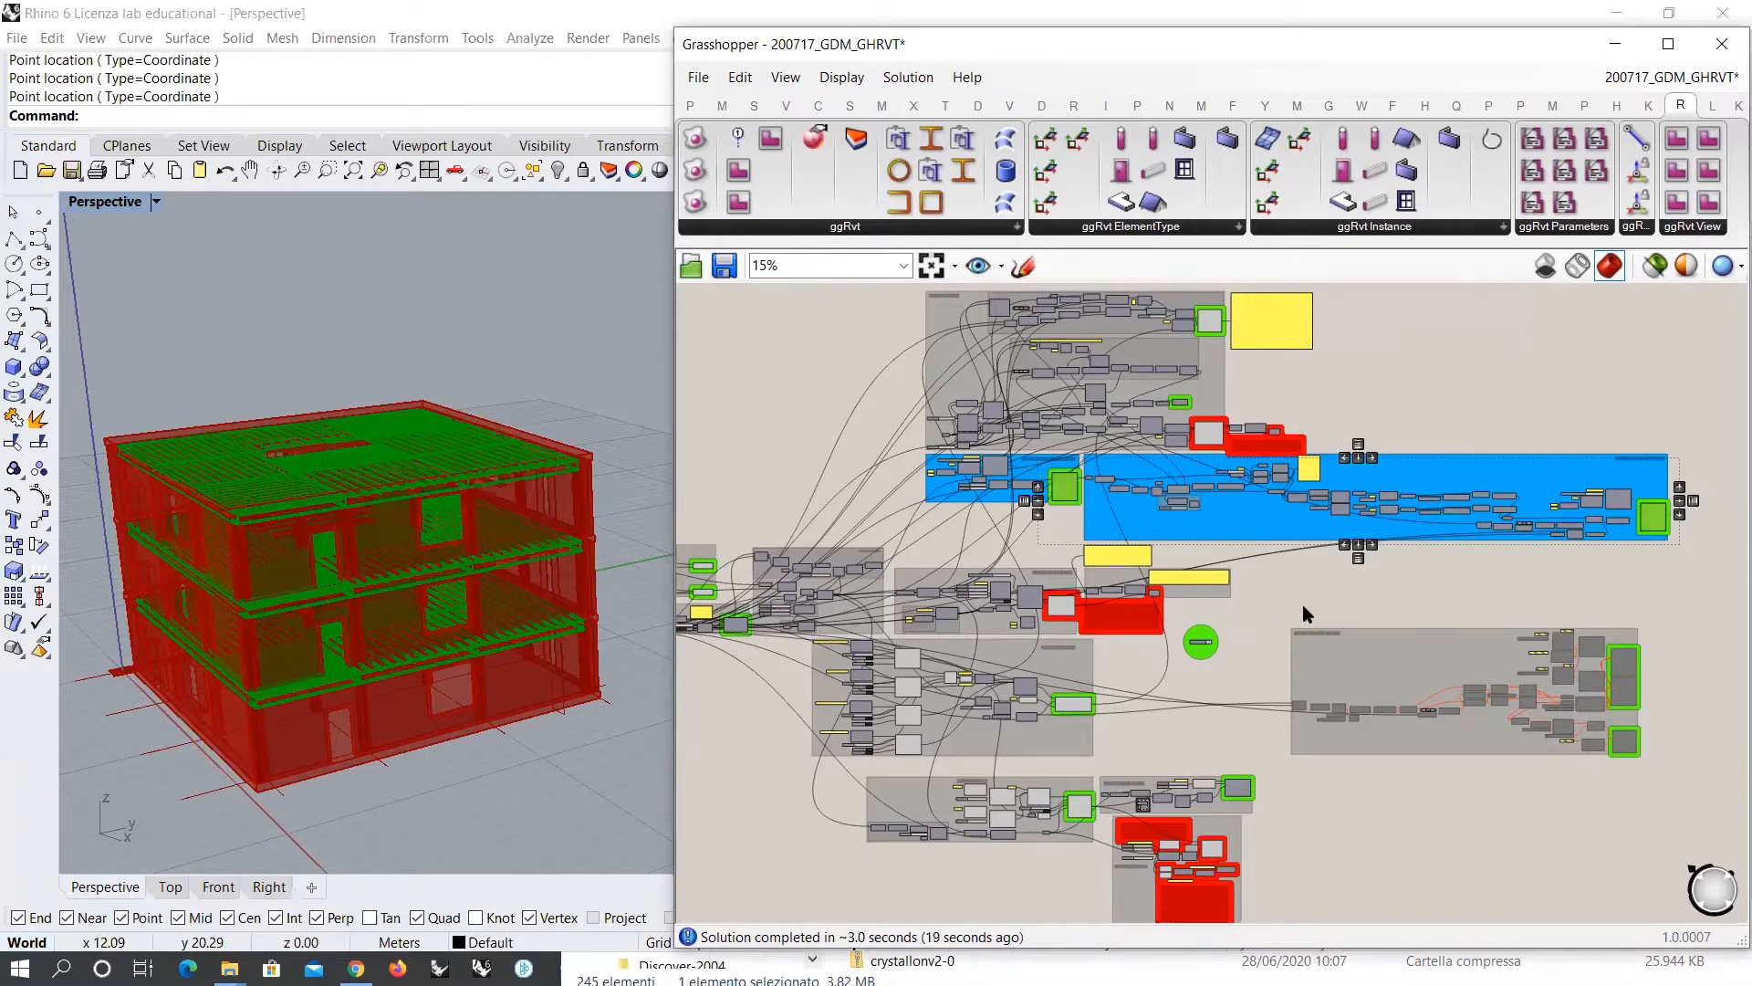
left_click(1301, 604)
Step: Hide and show again the preview of the component ending the long blue group to see which building elements it produces
left_click(1646, 518)
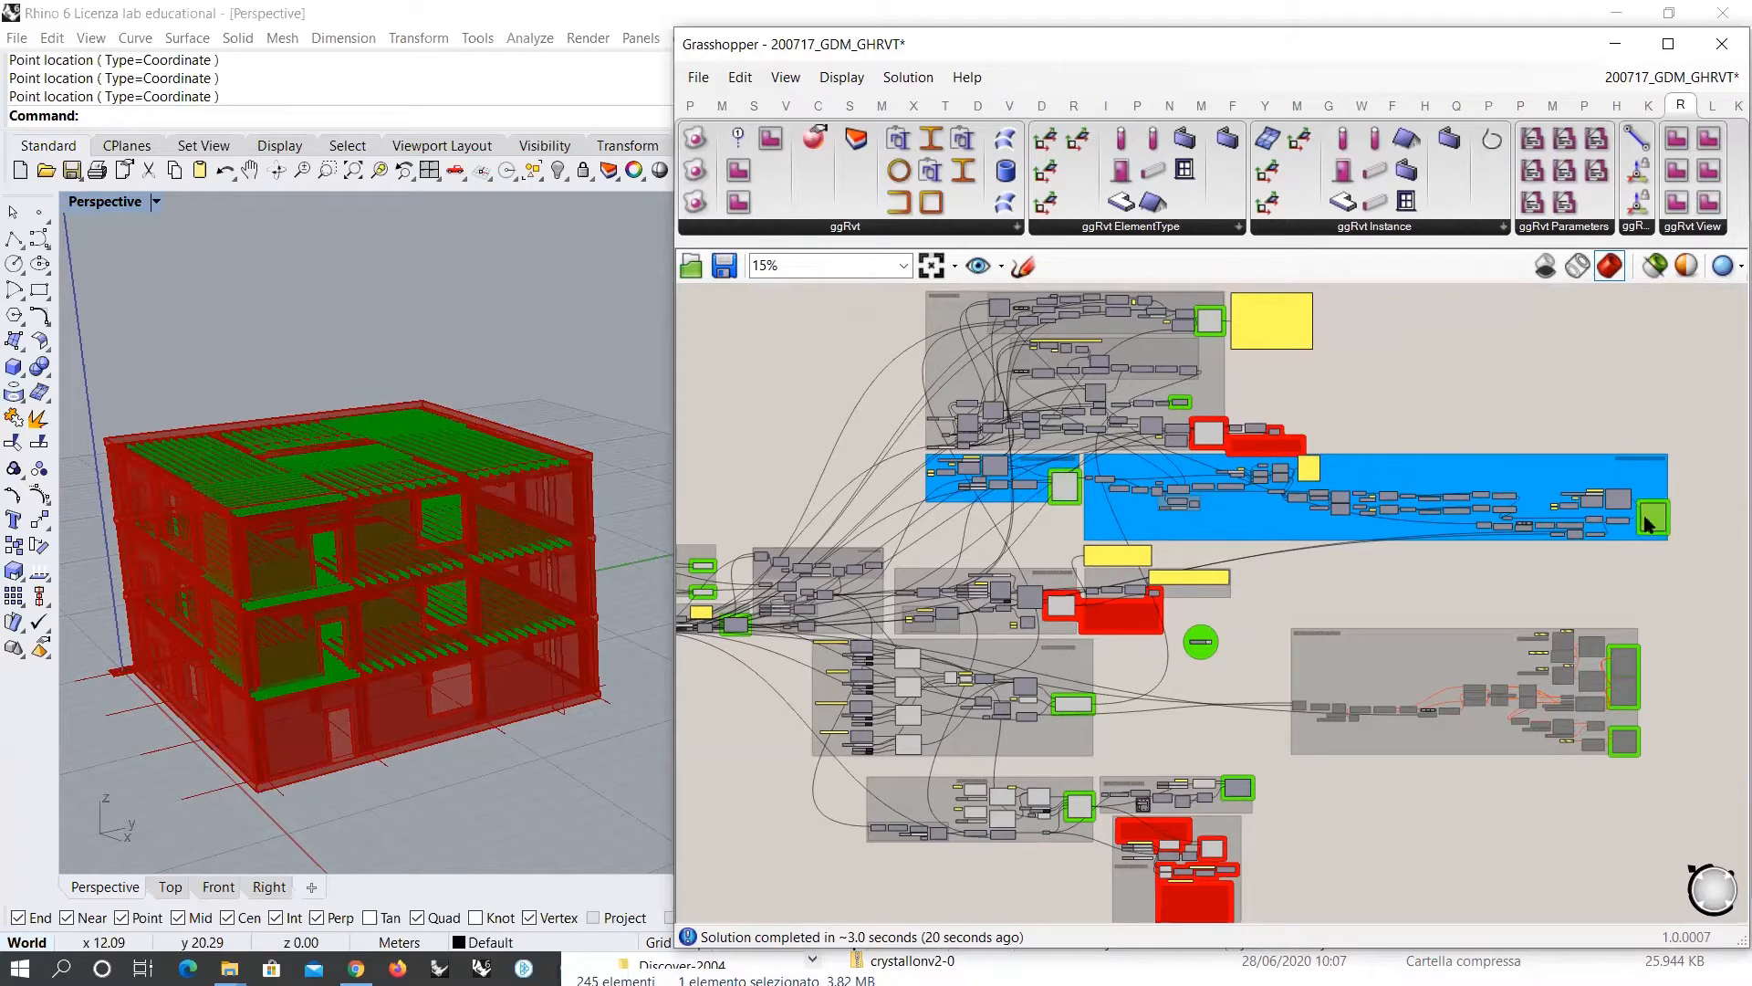
left_click(1699, 647)
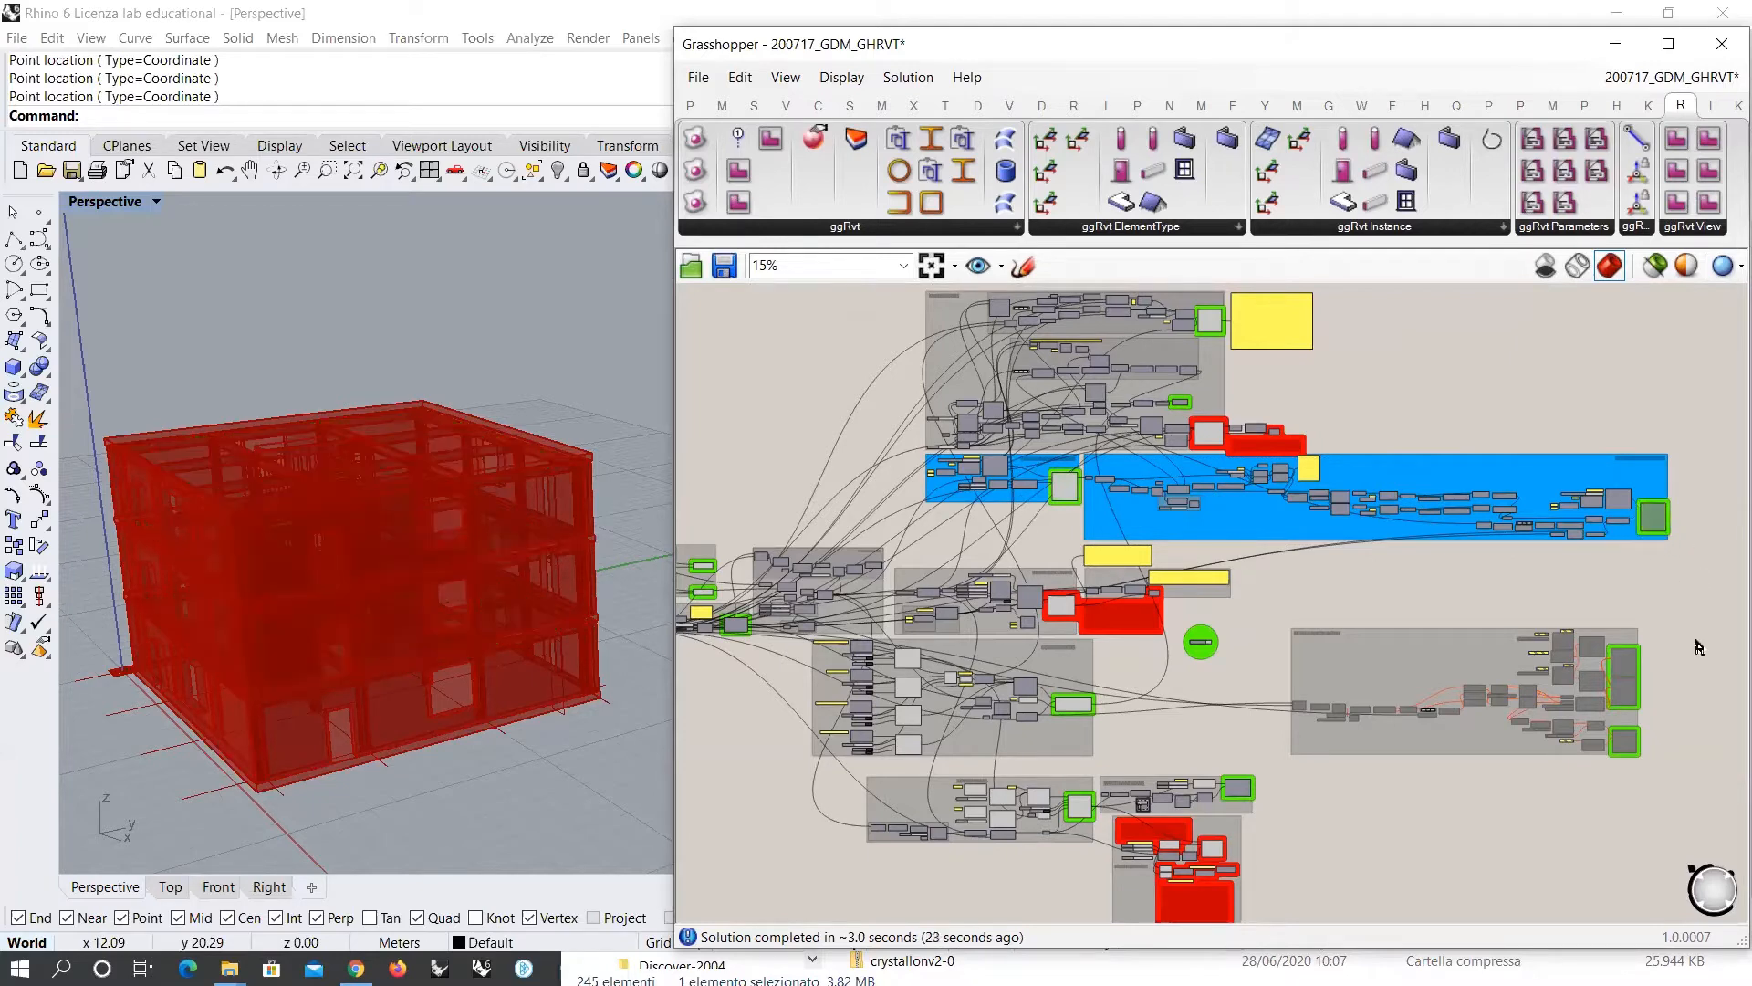
left_click(1654, 524)
key("ctrl+q")
left_click(1665, 599)
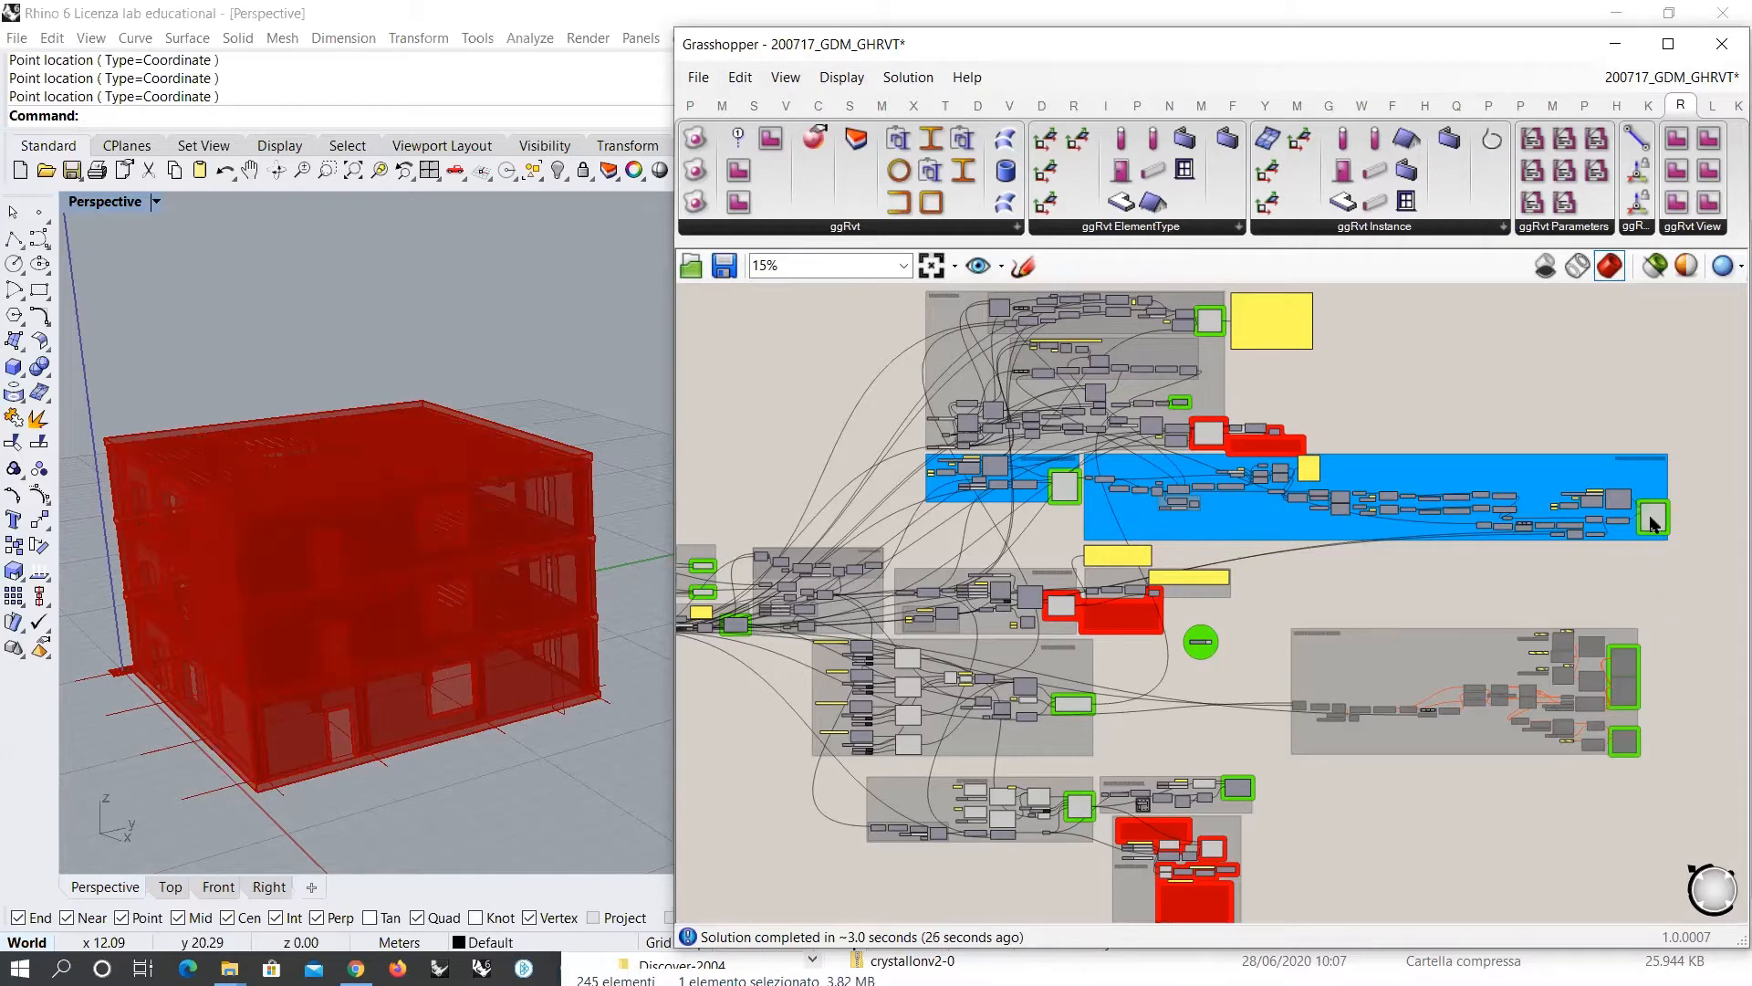
Step: Examine the previewed building model from outside and close up at the interior staircase and columns
mouse_move(1653, 522)
right_click_drag(270, 587, 352, 617)
scroll(398, 455, "up", 6)
right_click_drag(397, 455, 412, 555)
scroll(381, 447, "down", 5)
scroll(407, 586, "up", 6)
scroll(407, 587, "up", 4)
scroll(412, 552, "up", 4)
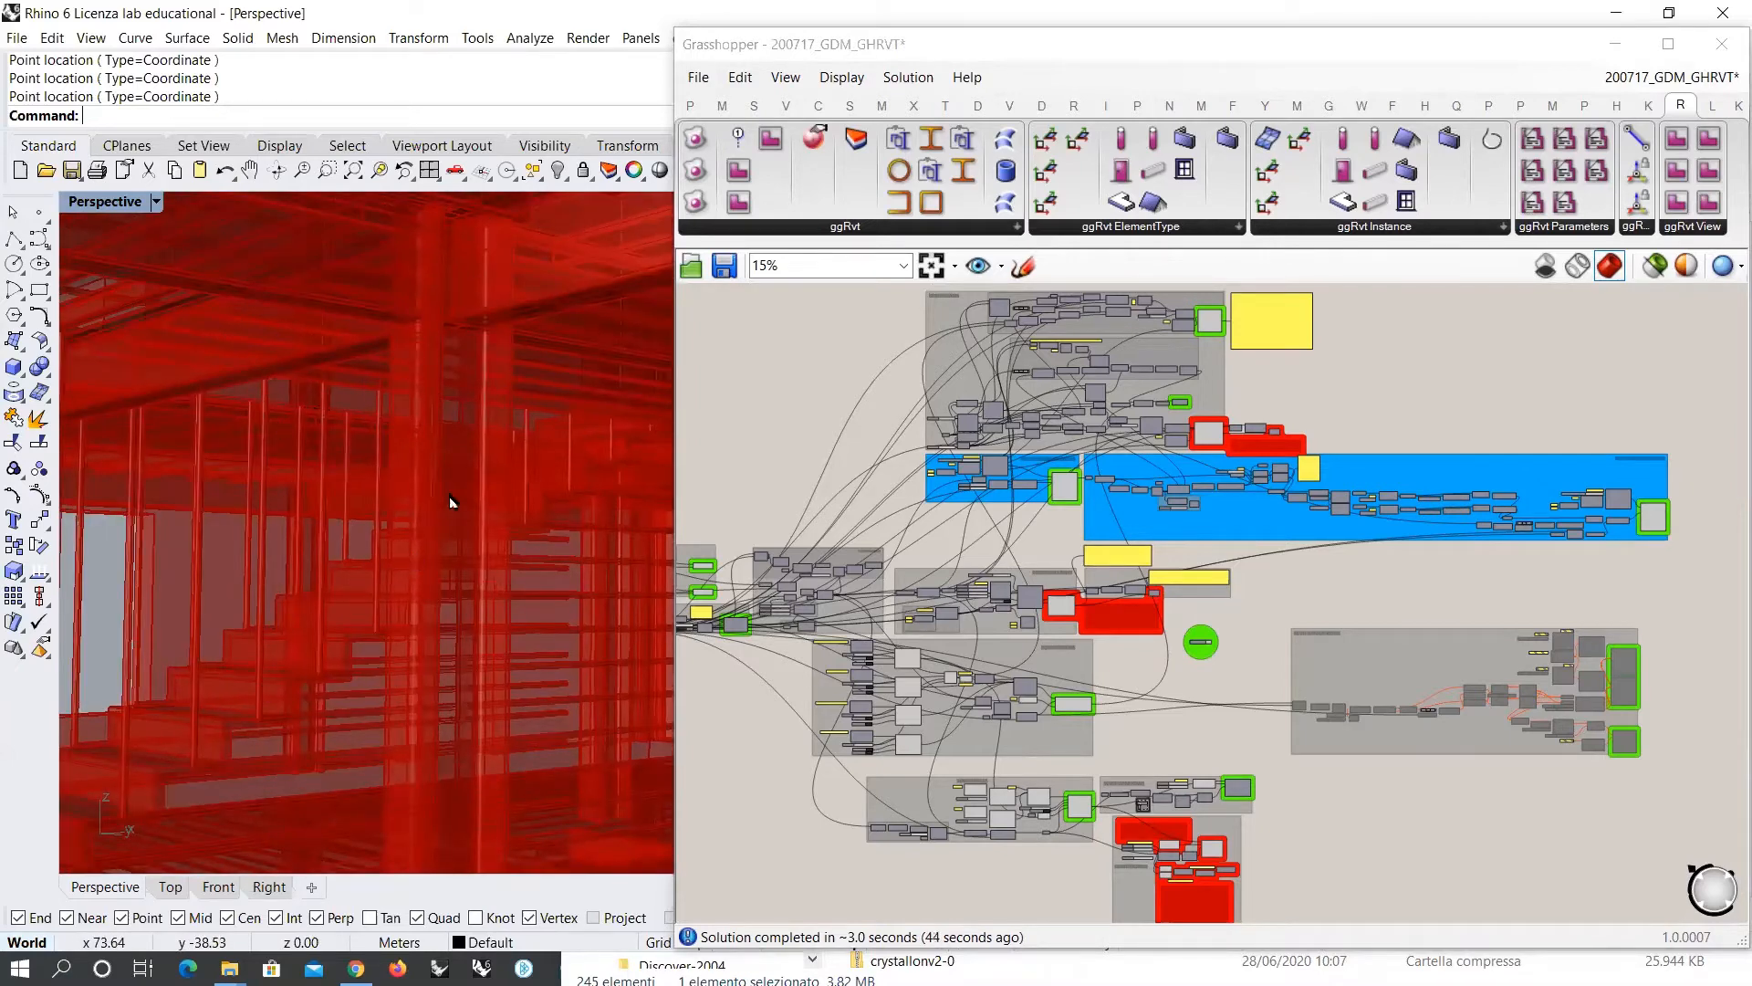
scroll(419, 566, "down", 8)
right_click_drag(418, 566, 391, 606)
scroll(364, 536, "up", 5)
scroll(401, 530, "down", 5)
scroll(256, 572, "up", 5)
right_click_drag(257, 556, 479, 579)
scroll(320, 602, "down", 5)
Step: Review the green-framed ggRvt components across the definition, from the column axes to the windows, doors and the ggRvt BaketoFile component
left_click(1386, 379)
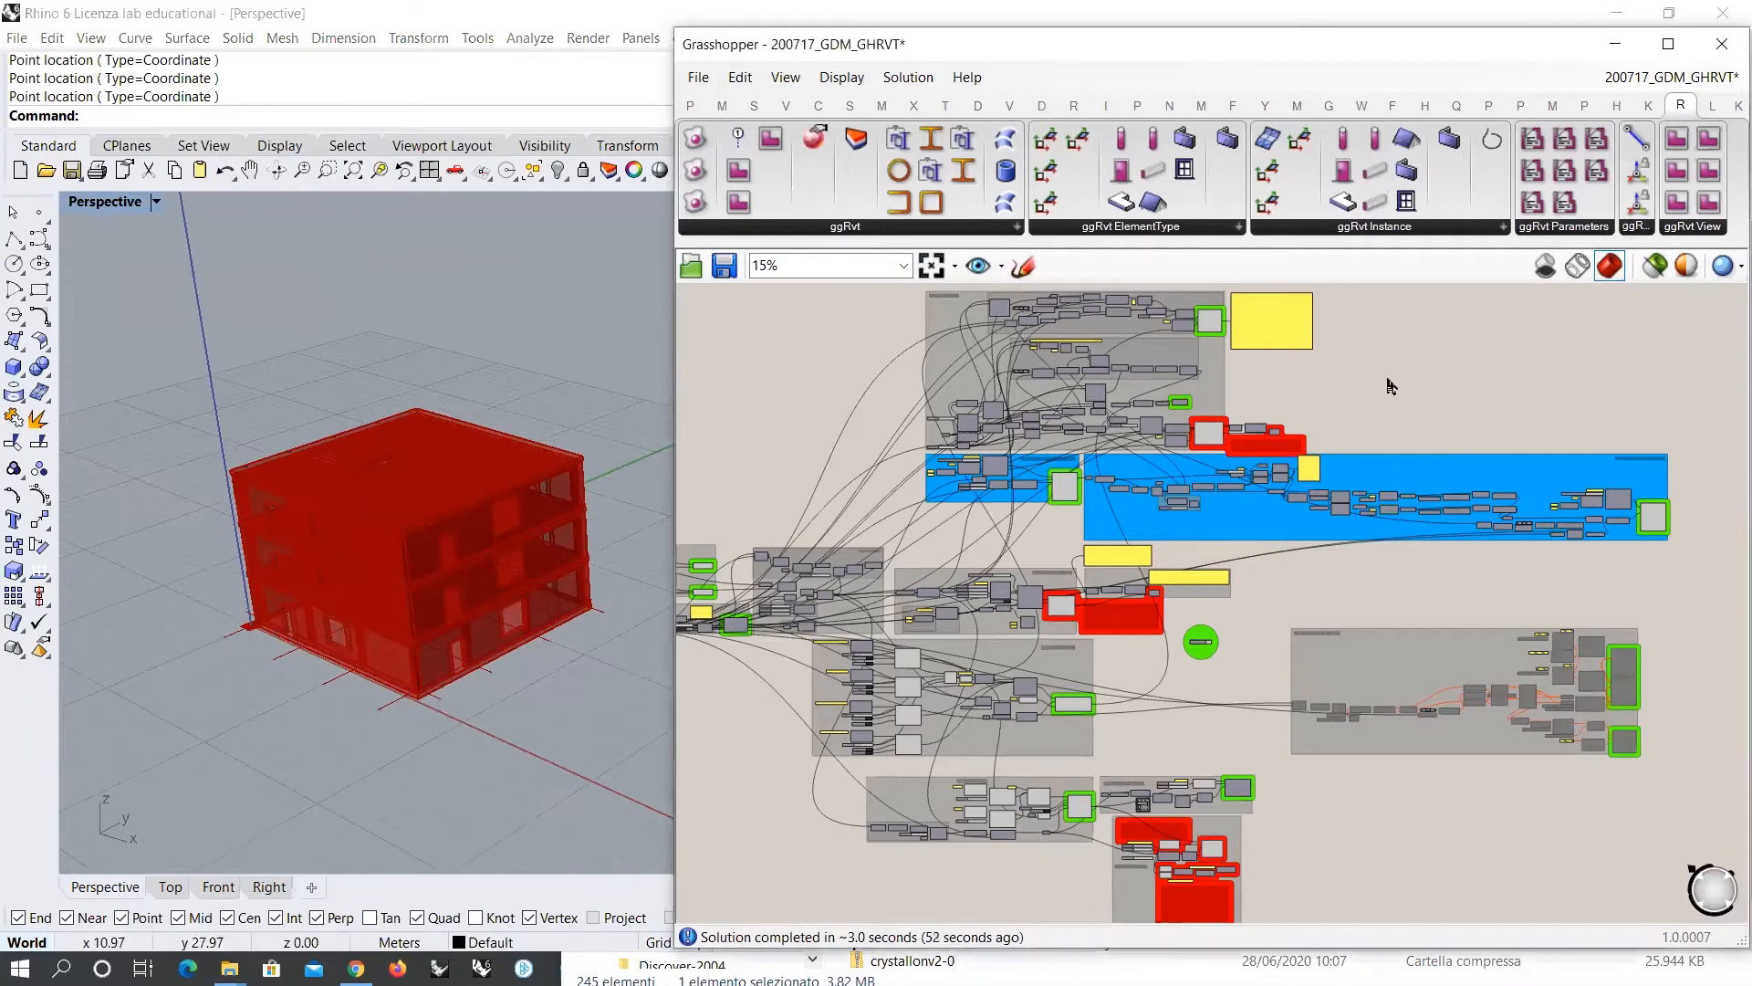
scroll(835, 591, "up", 5)
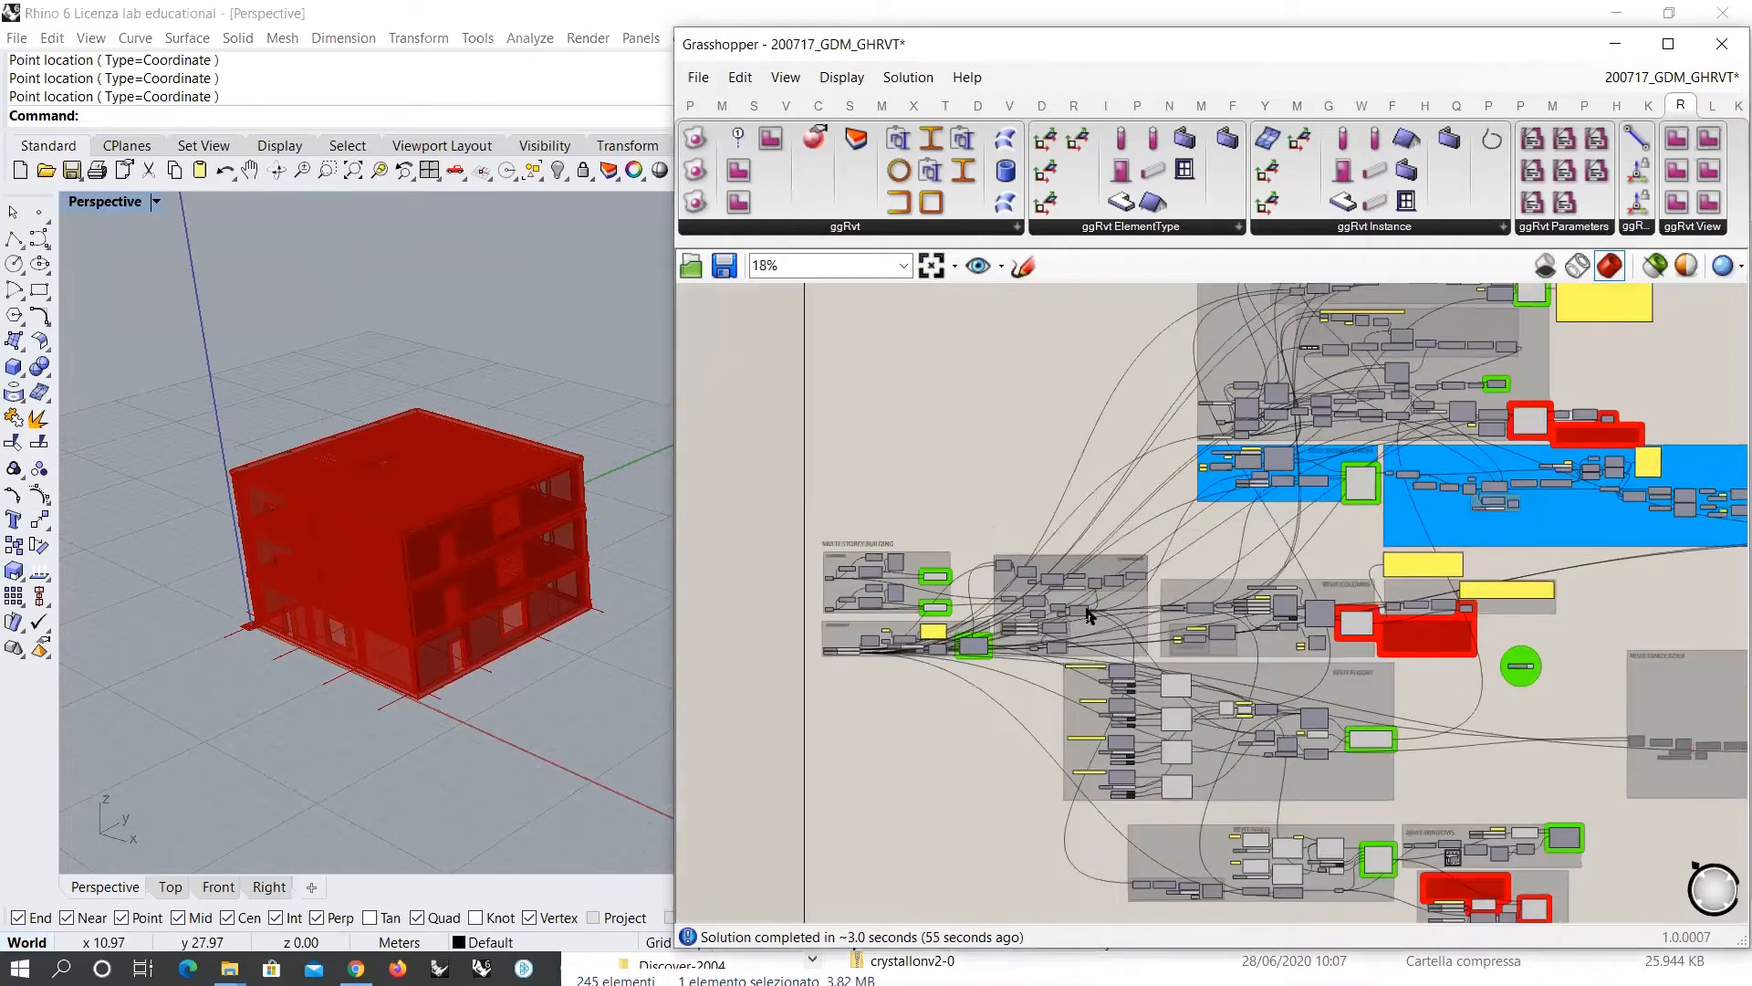
scroll(1223, 393, "down", 2)
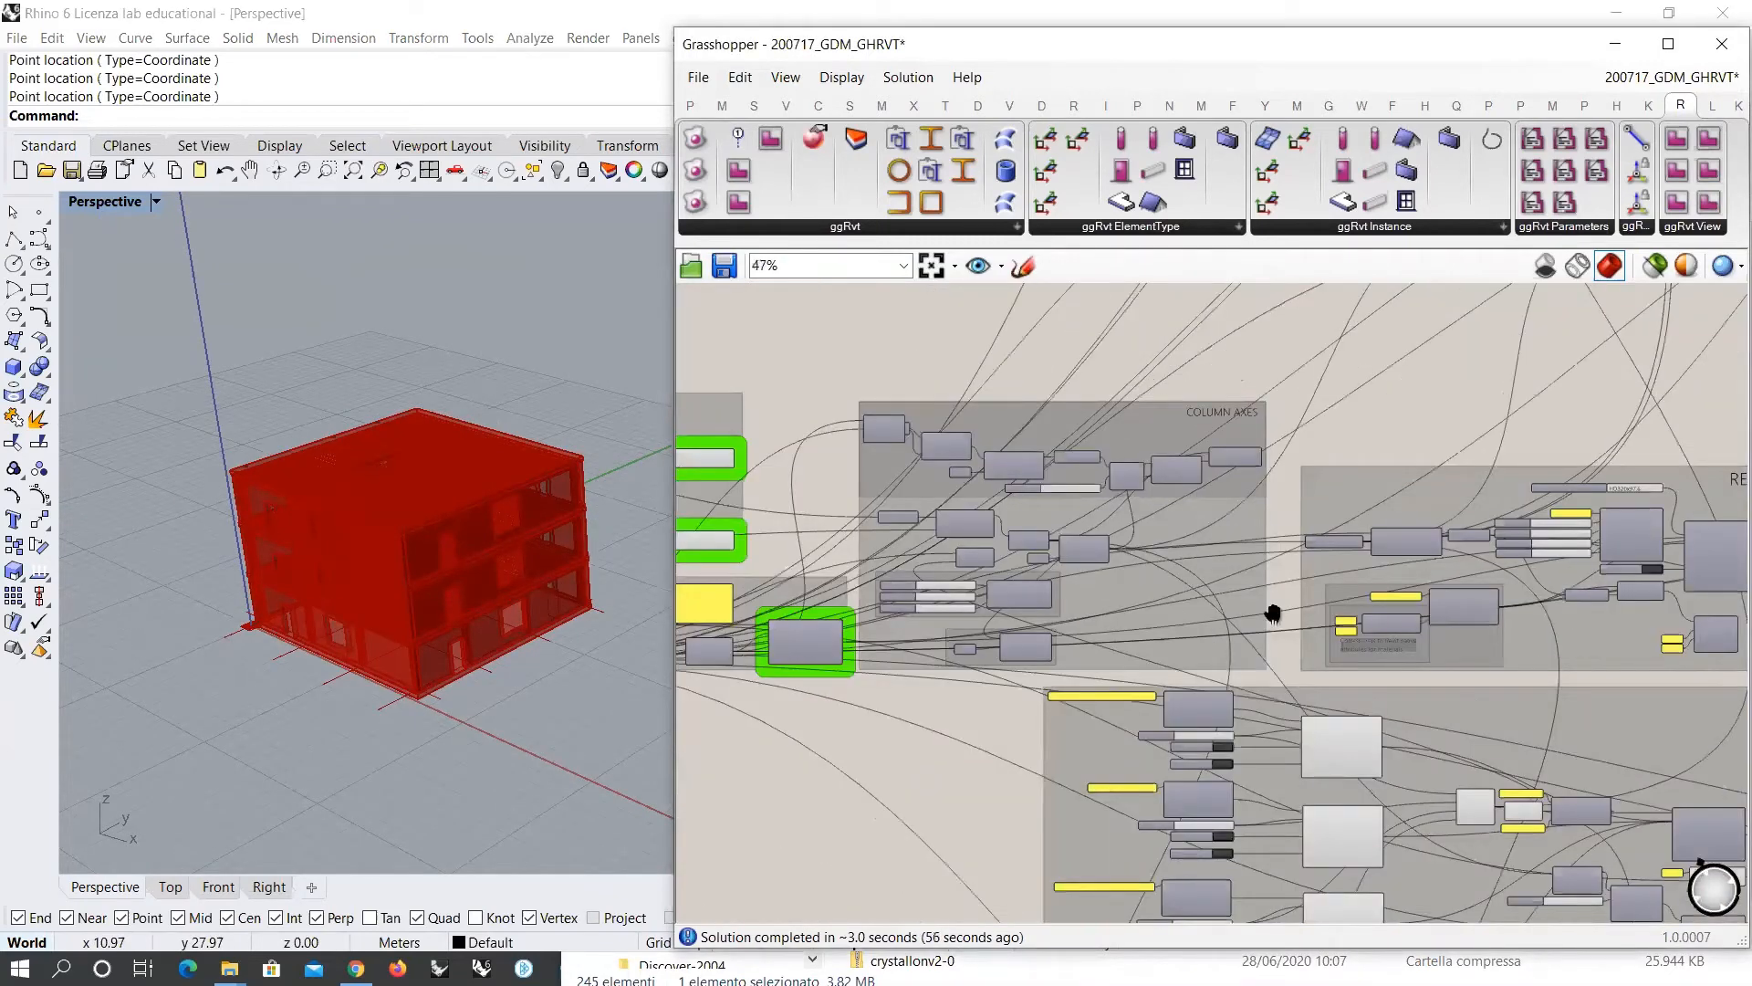
scroll(1271, 614, "down", 3)
right_click_drag(1132, 598, 1129, 687)
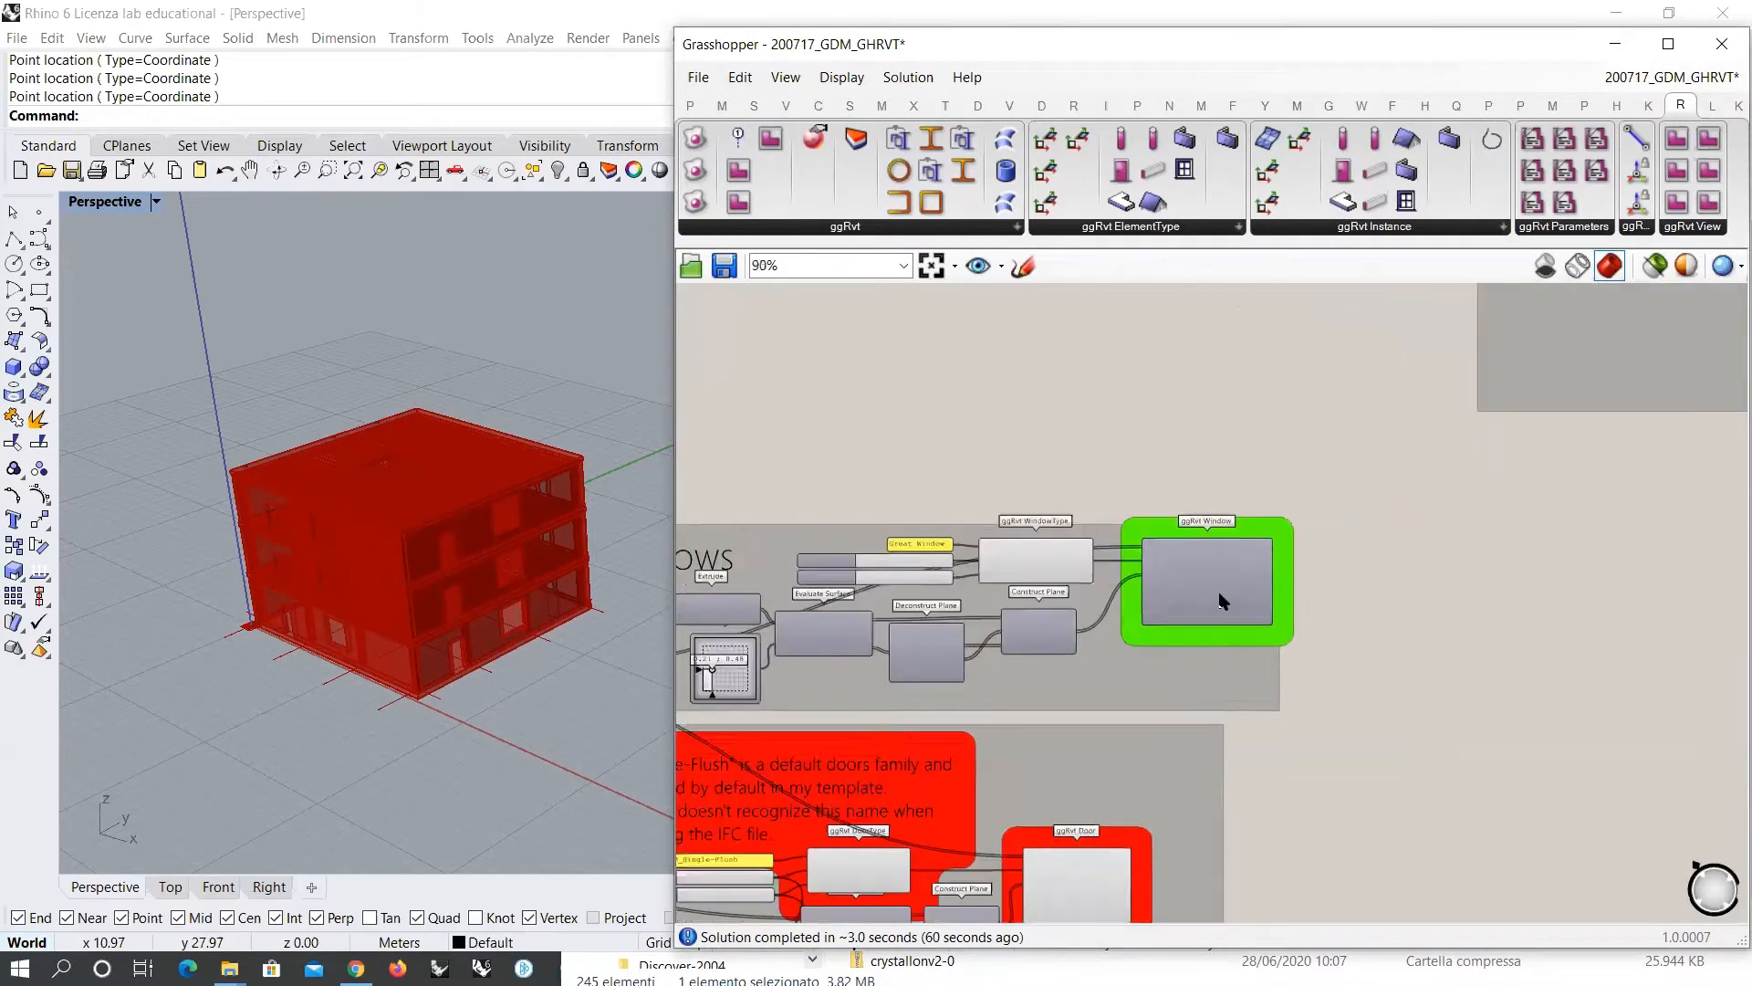
scroll(1194, 588, "up", 4)
scroll(1228, 527, "down", 3)
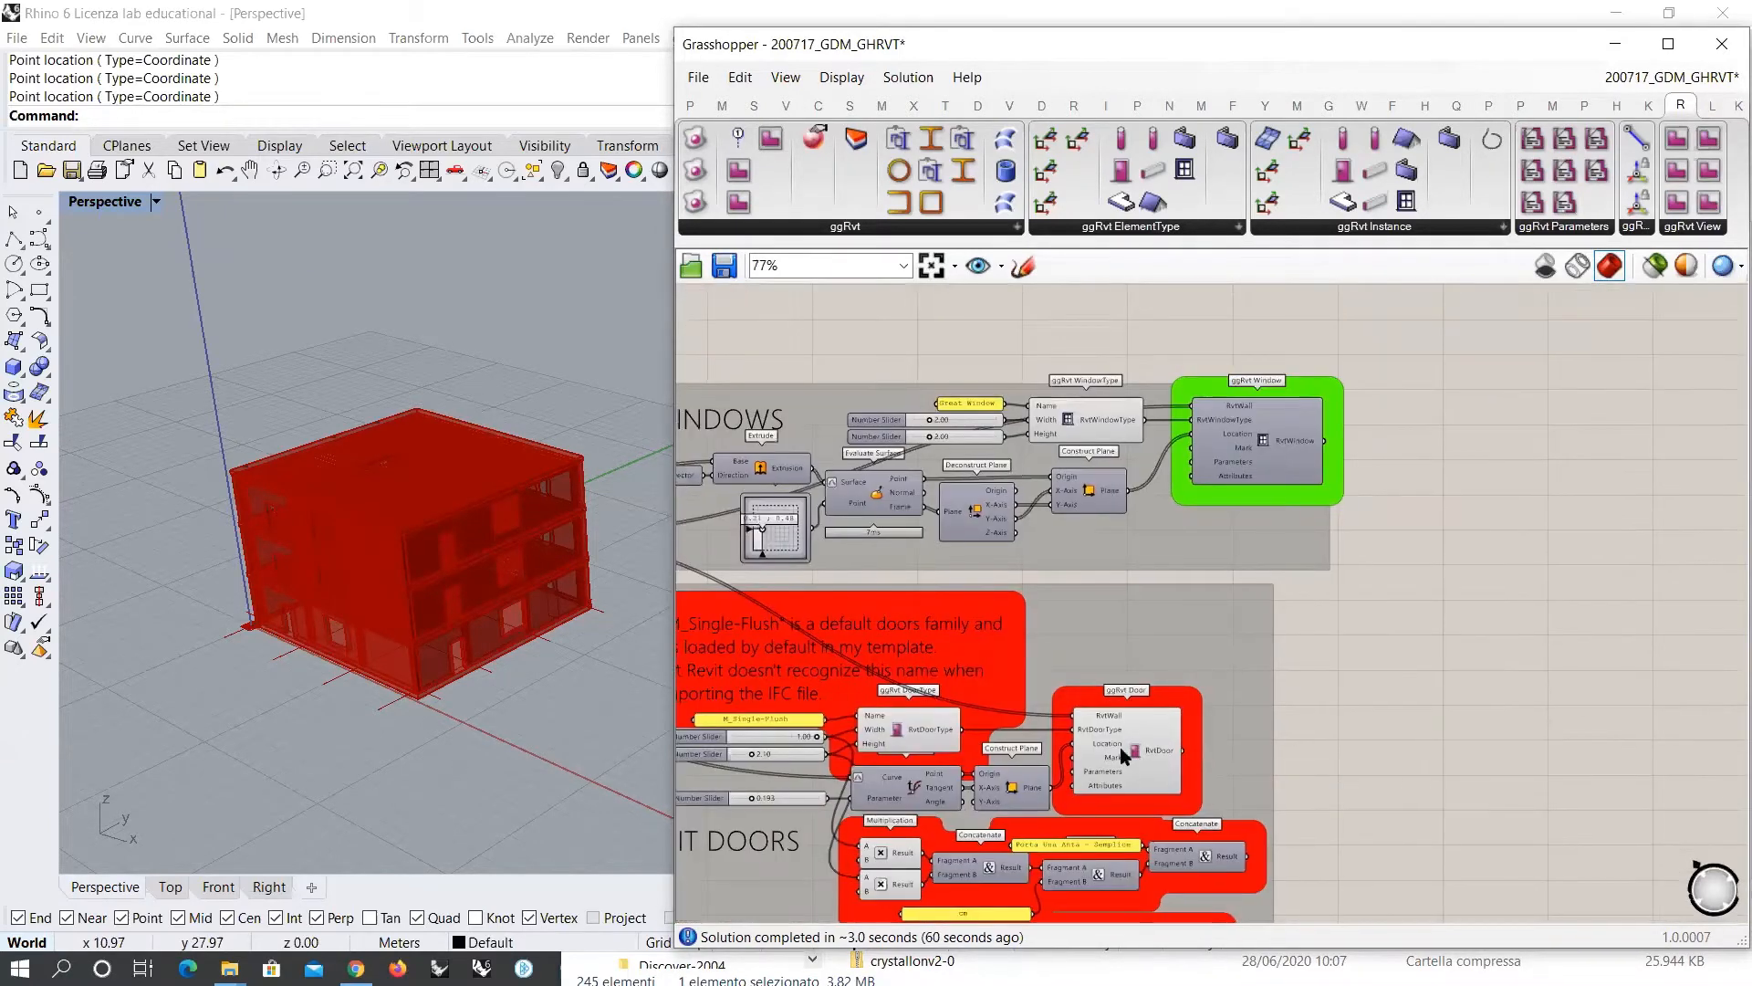
right_click_drag(1141, 606, 1459, 612)
scroll(1451, 610, "down", 2)
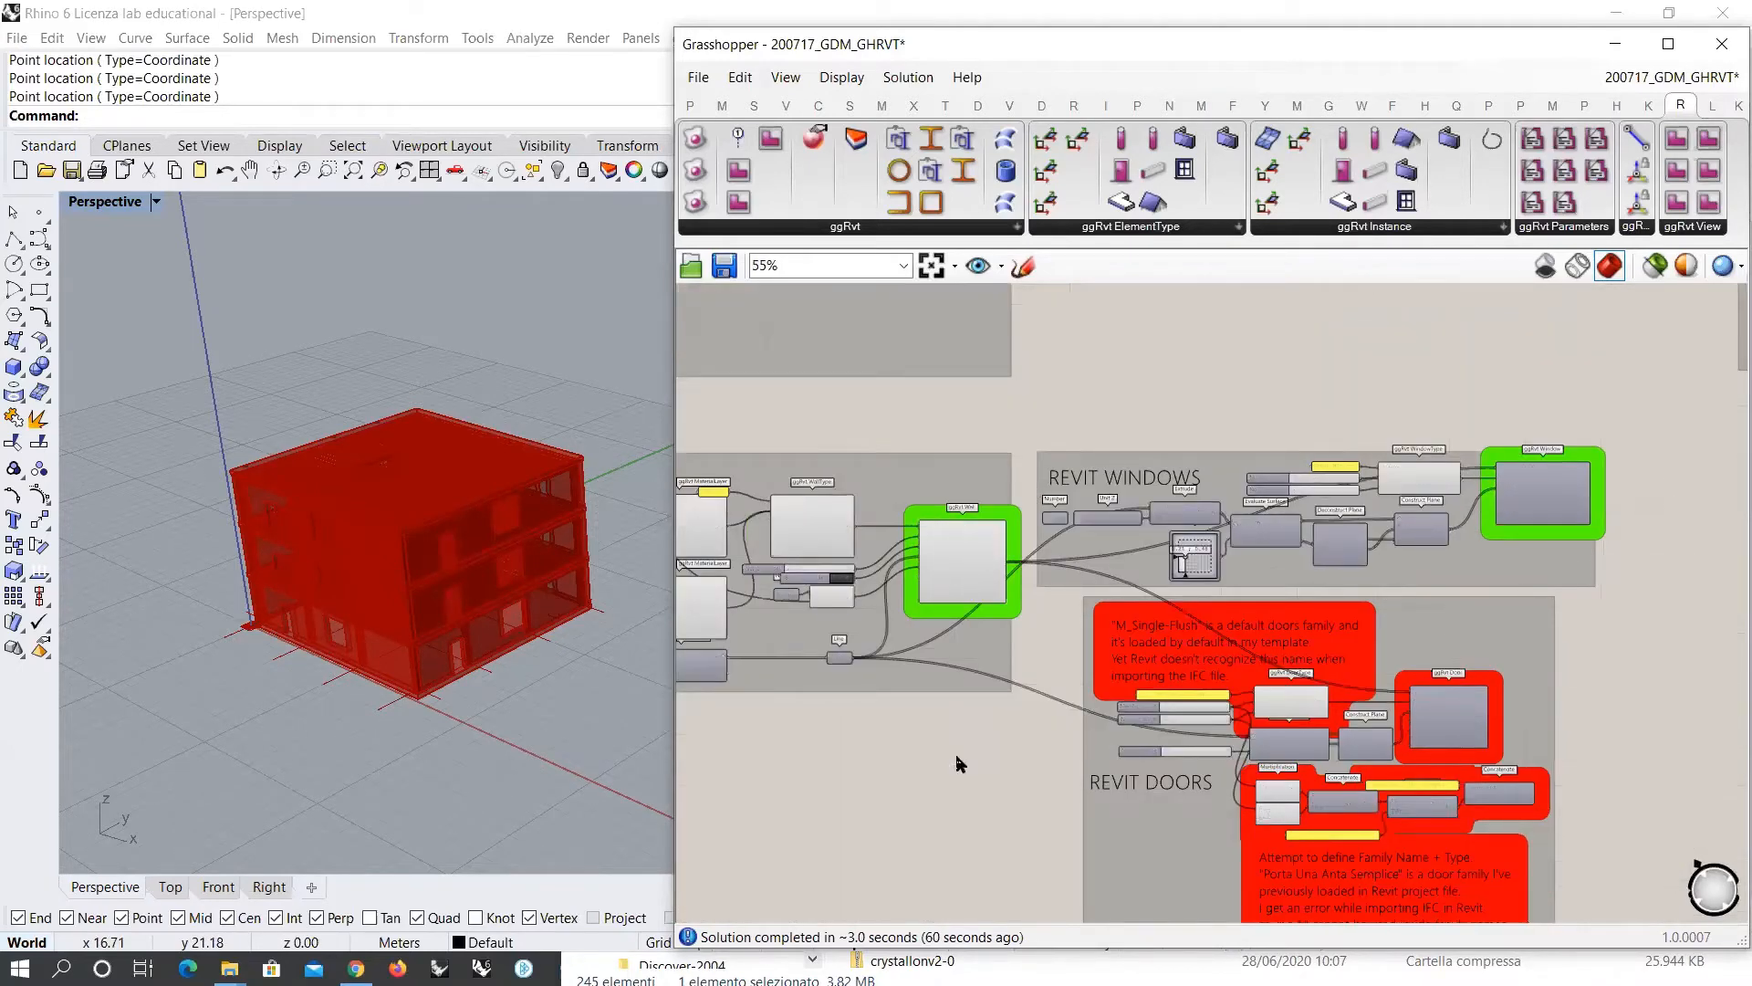
right_click_drag(1300, 354, 1082, 665)
right_click_drag(1164, 584, 1079, 716)
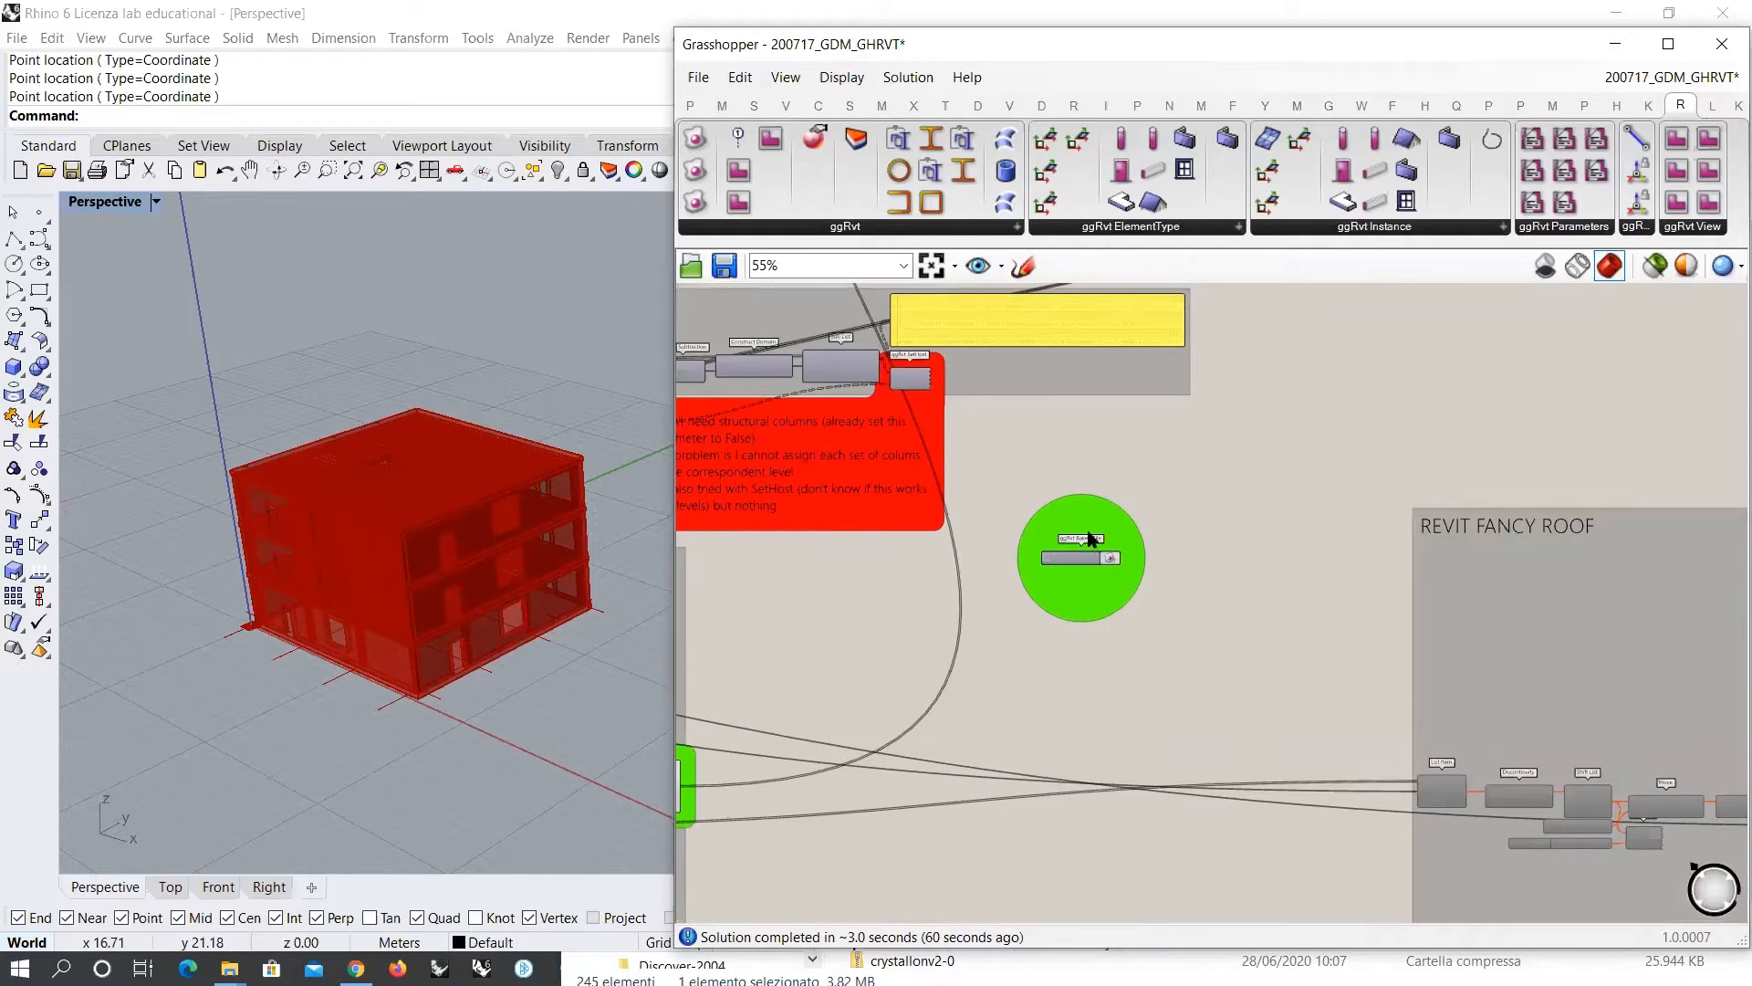
scroll(1350, 586, "up", 5)
scroll(1262, 719, "up", 2)
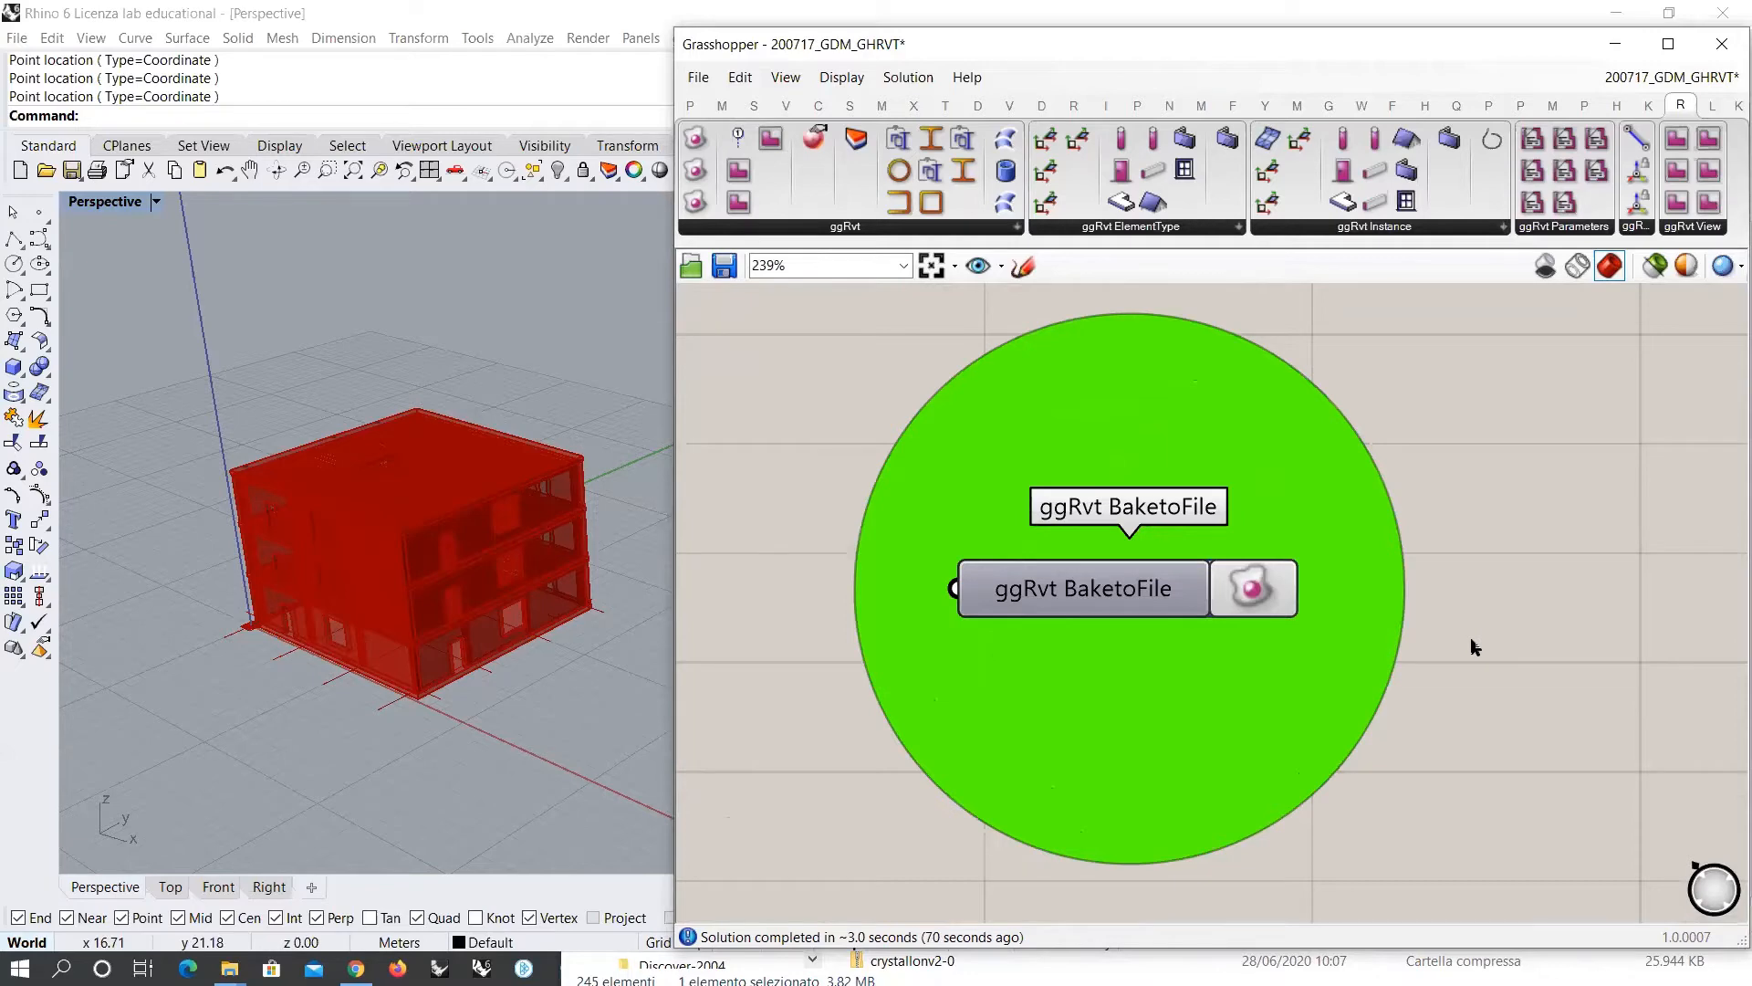
scroll(1178, 638, "down", 12)
right_click_drag(1241, 597, 1405, 692)
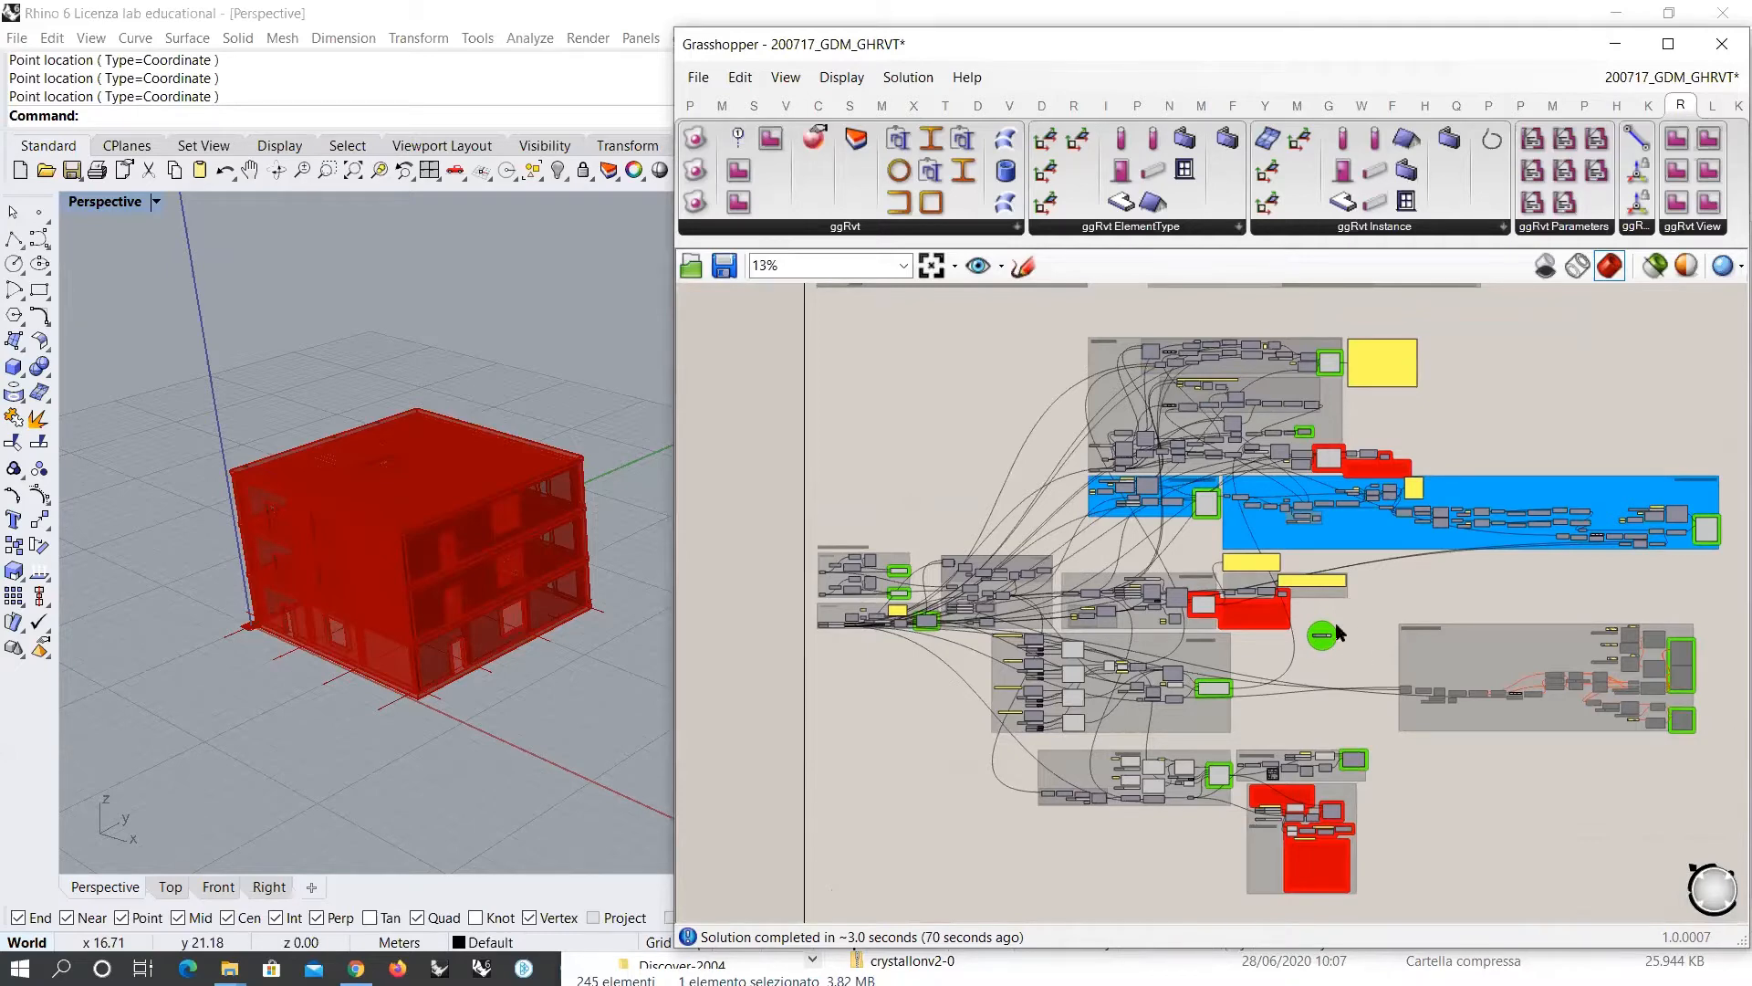
Step: Focus on the ggRvt BaketoFile component and save the Grasshopper definition under its existing name
scroll(1327, 642, "up", 9)
scroll(1413, 652, "up", 3)
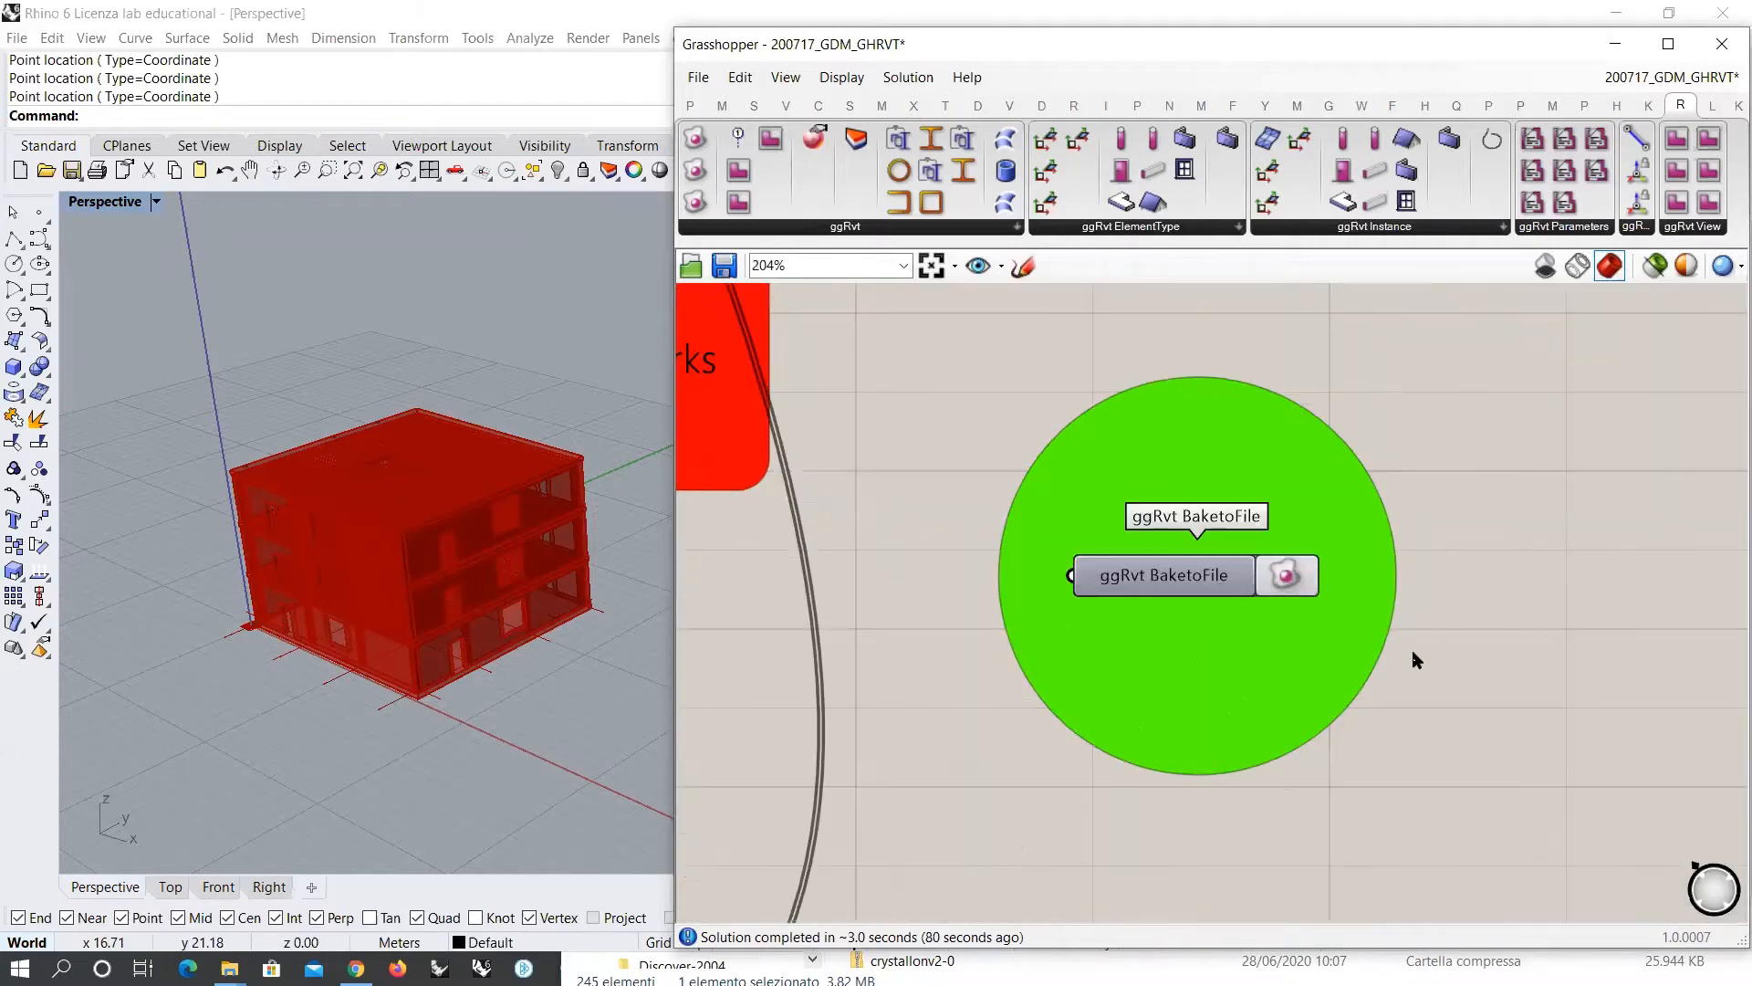
right_click_drag(1453, 599, 1444, 628)
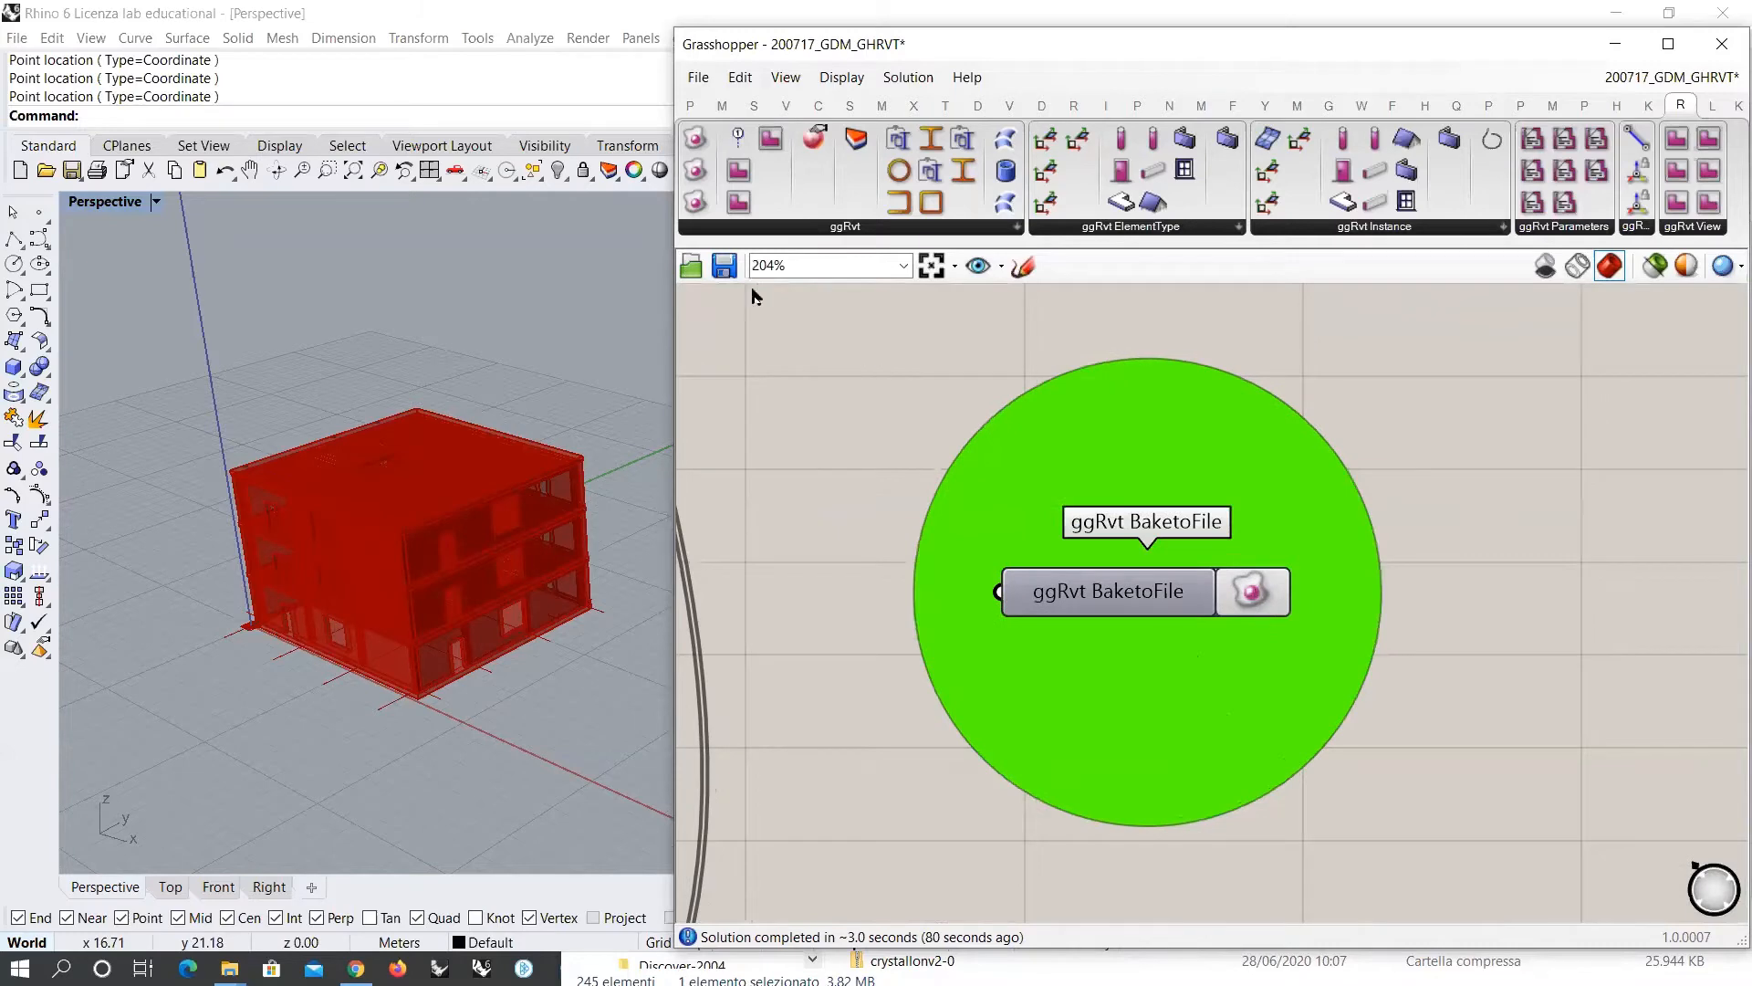
key("ctrl+s")
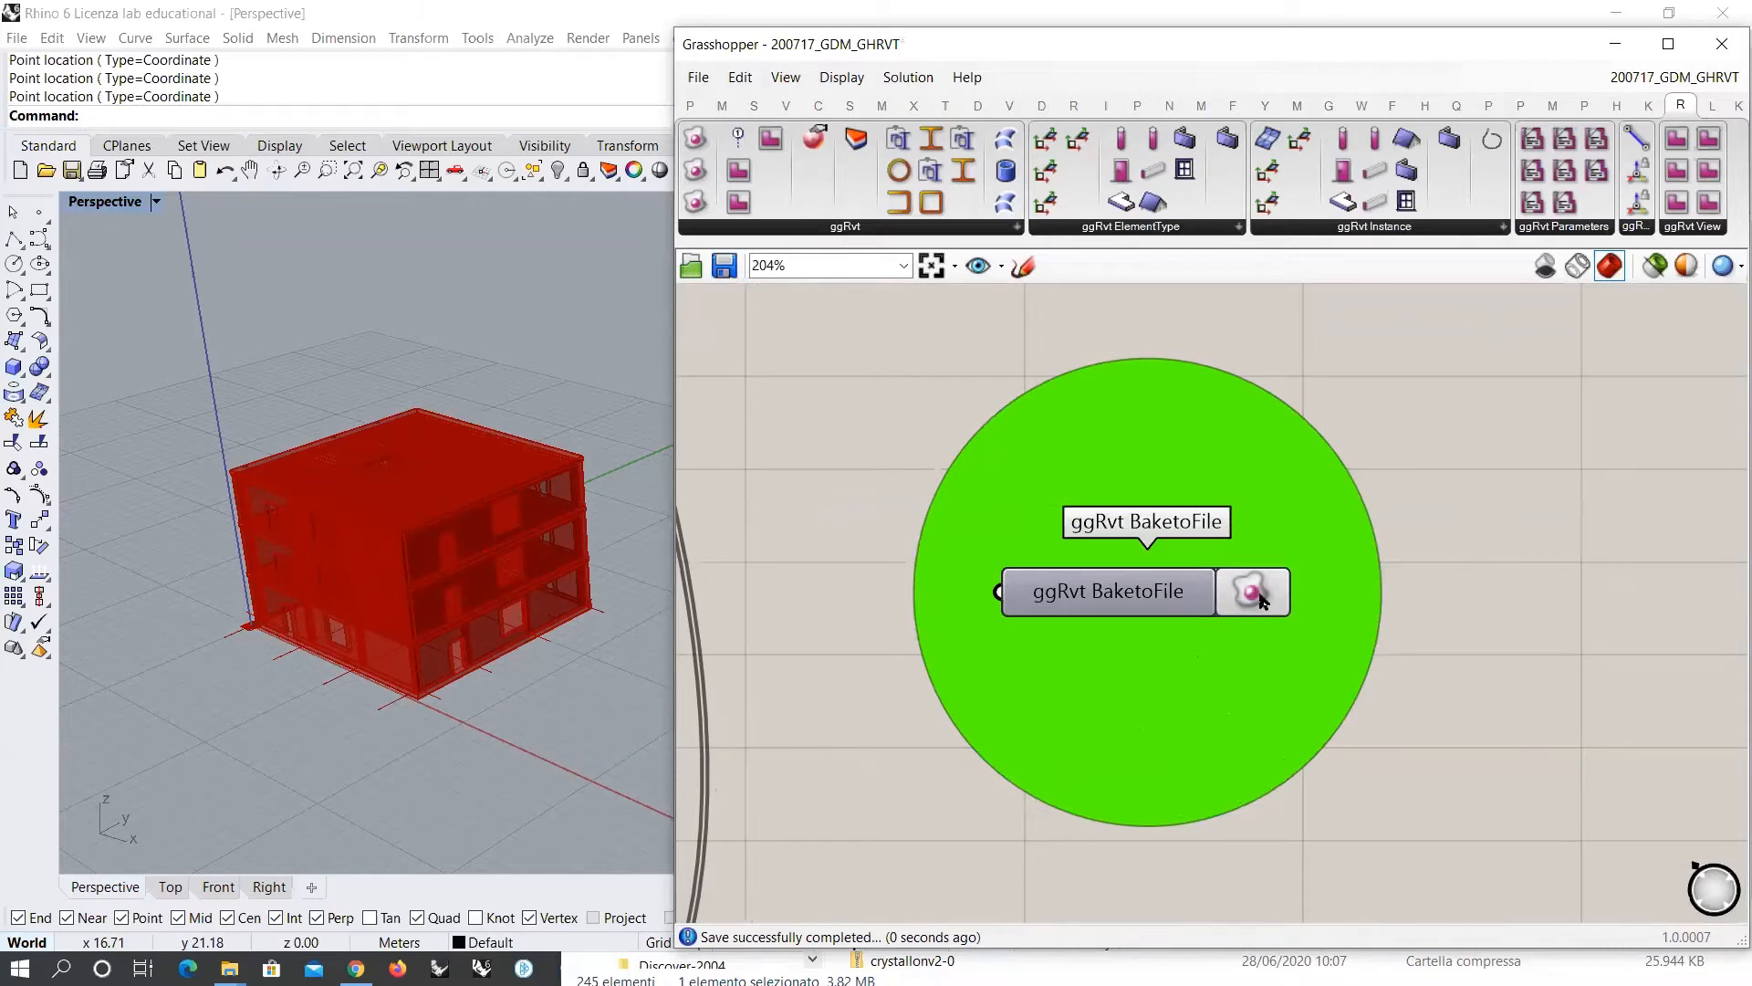
Step: Bake the ggRvt elements to an IFC file named 200718_GDM_GHRVT_msbuilding in the 200717_GHRVT folder
left_click(1252, 599)
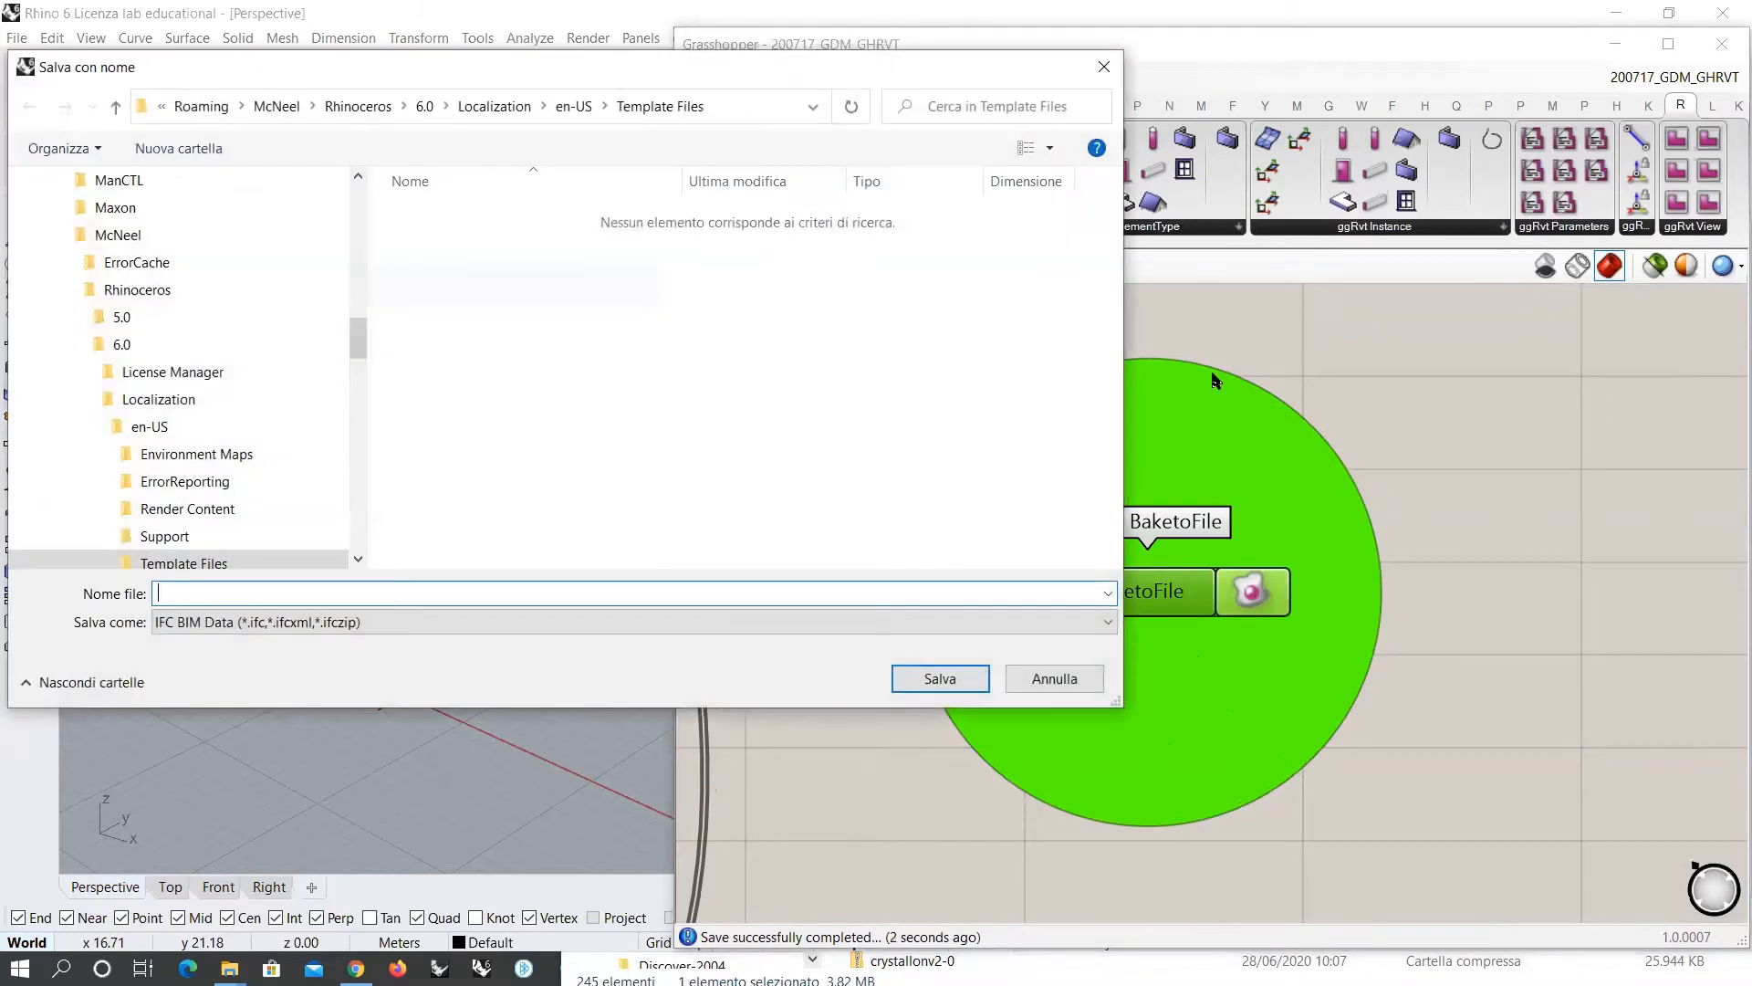
left_click_drag(361, 341, 361, 182)
left_click(137, 374)
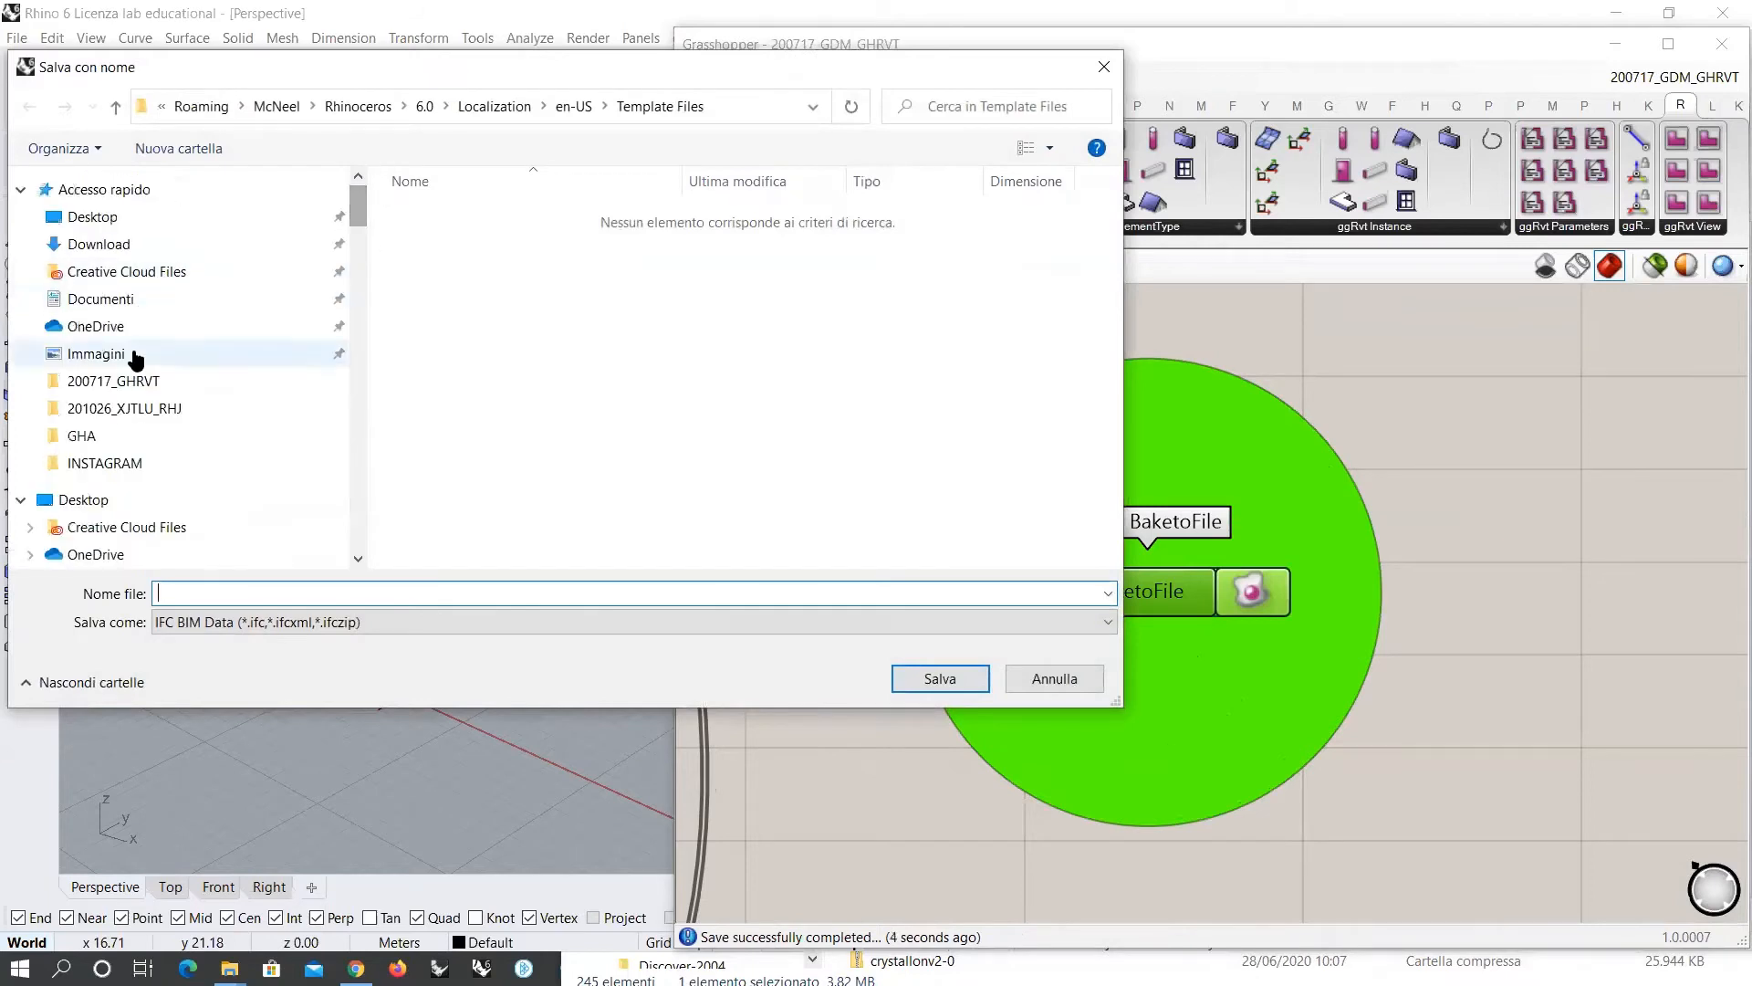
left_click(220, 600)
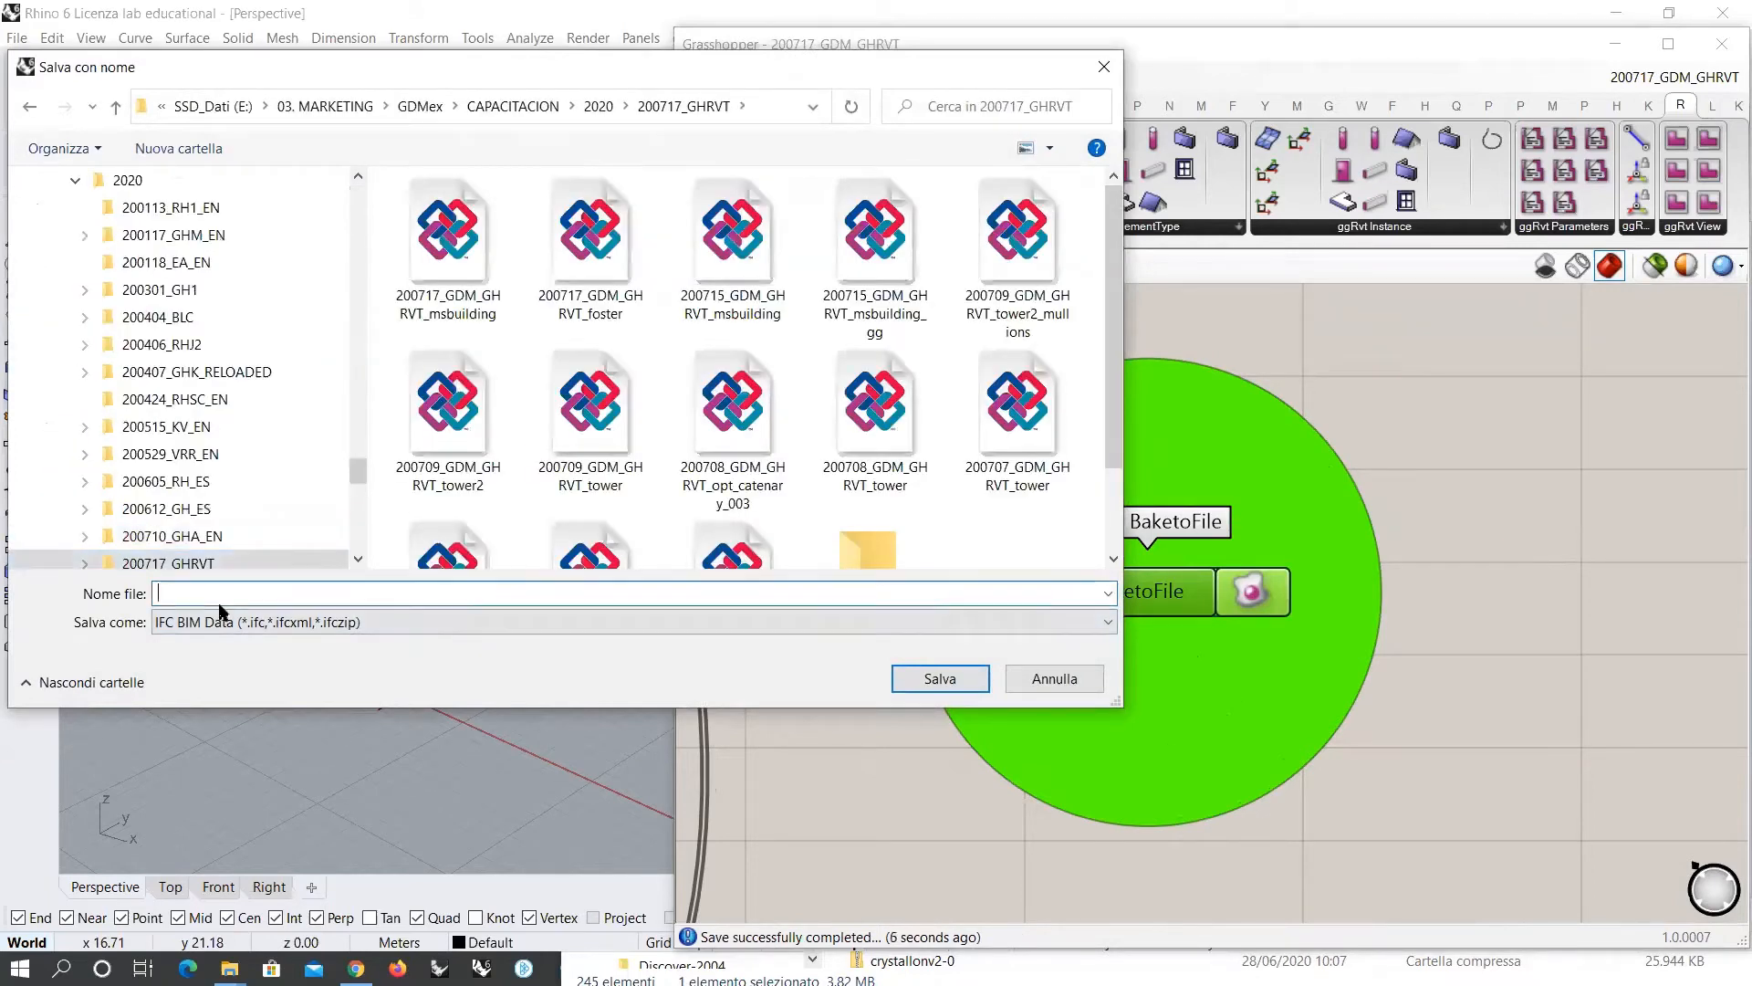
left_click(431, 264)
left_click(199, 596)
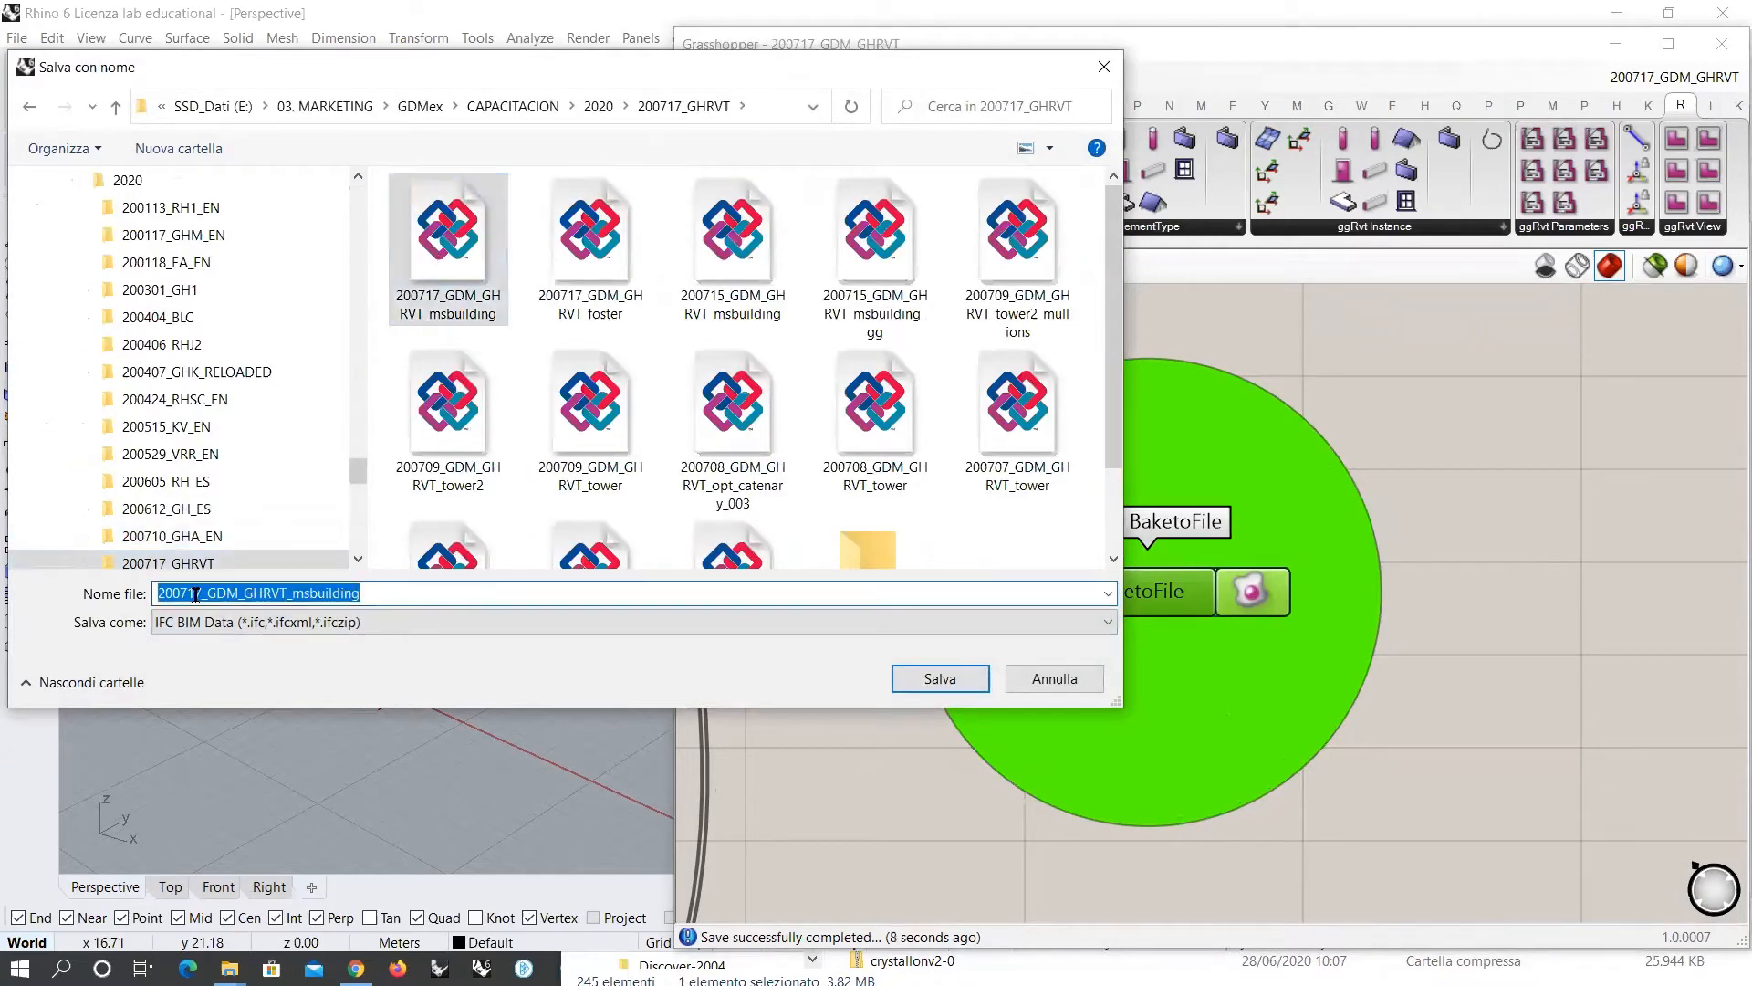
left_click(199, 596)
type("8")
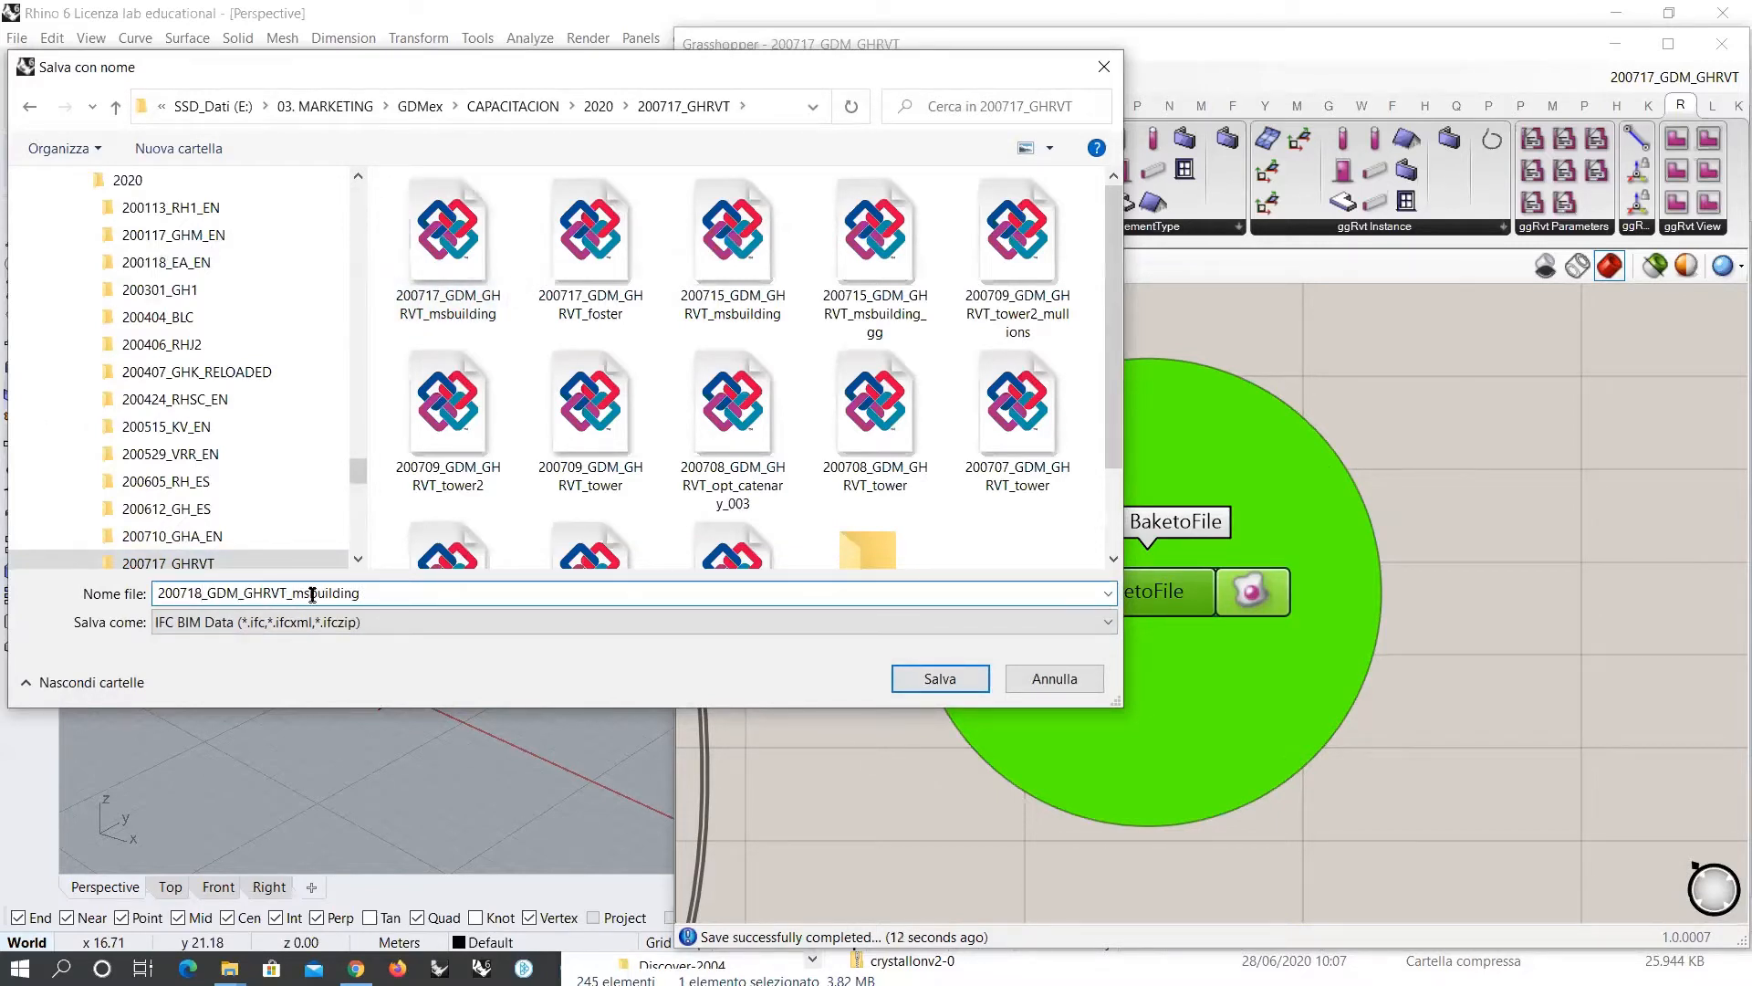
left_click(938, 685)
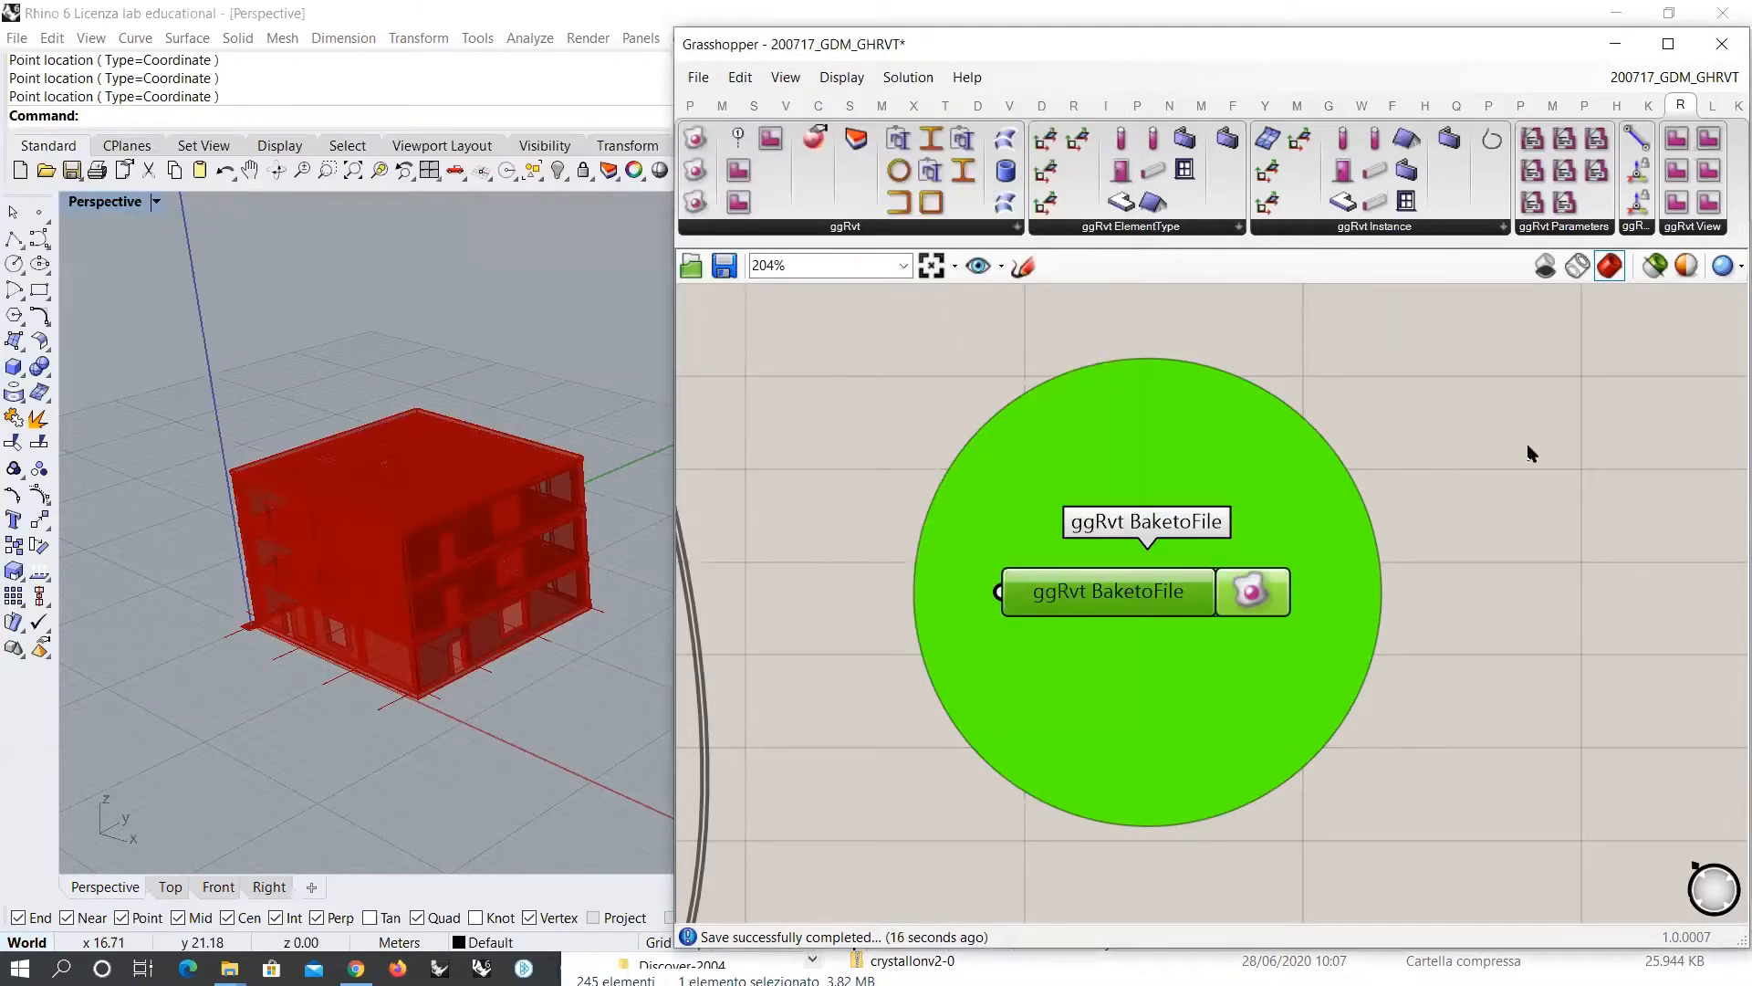
left_click(1420, 370)
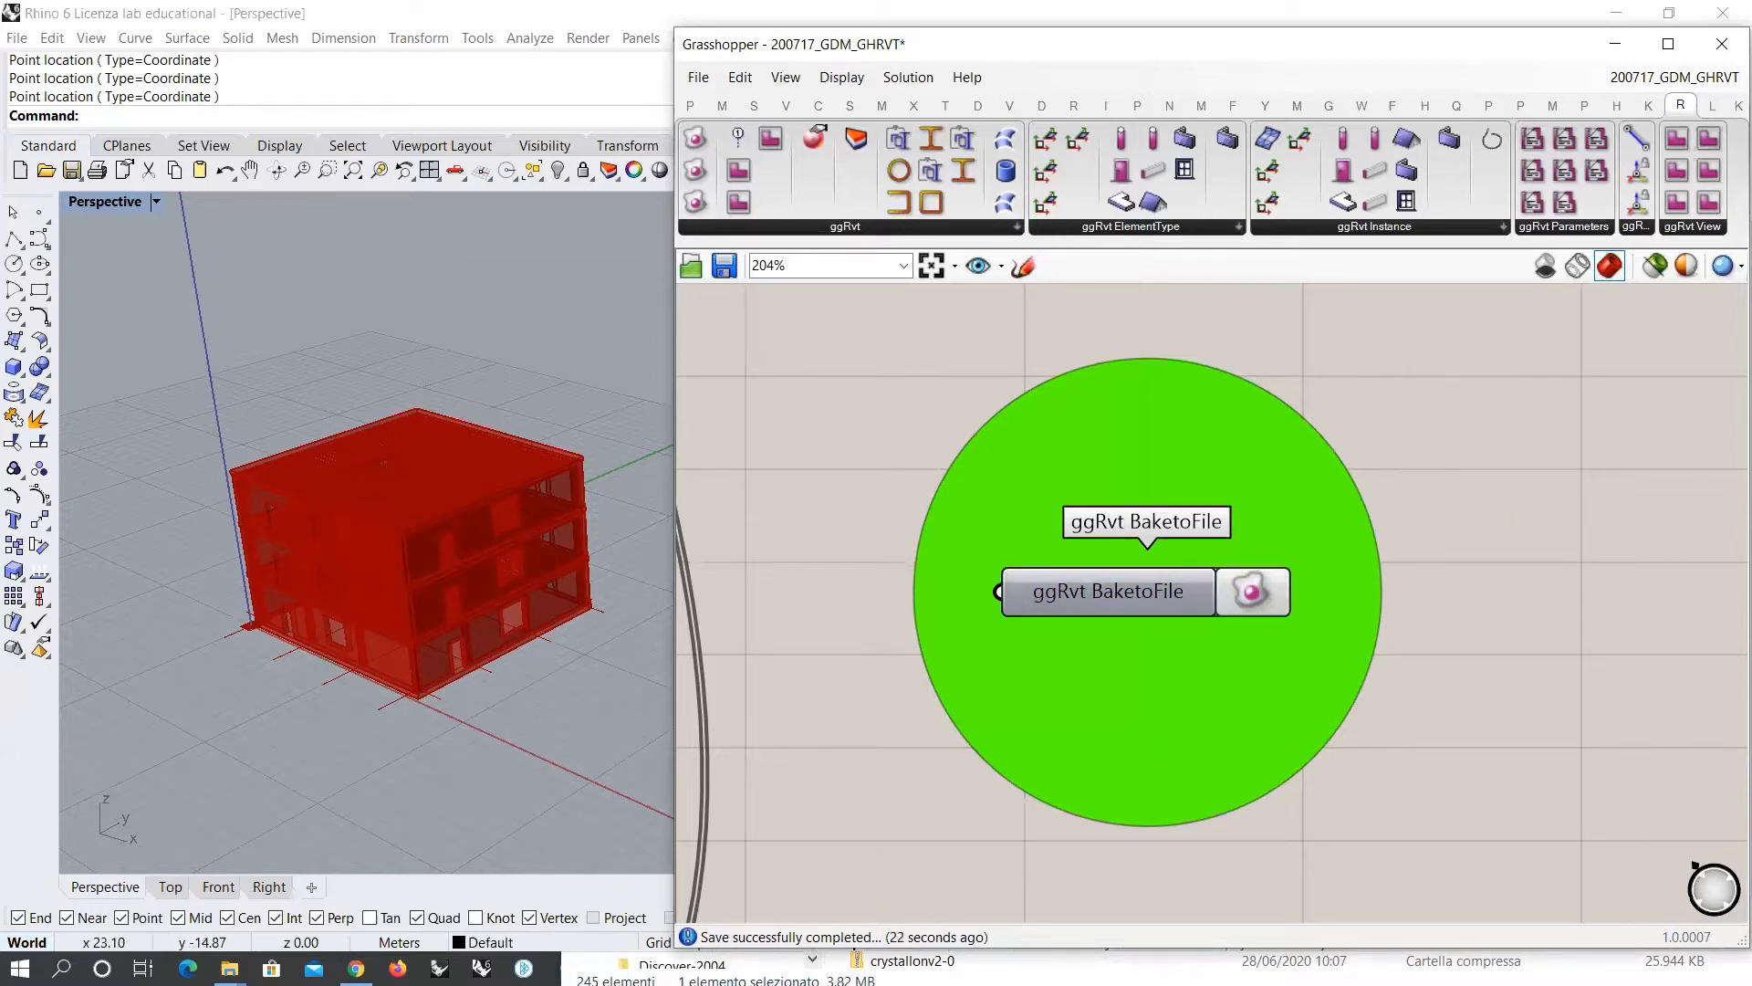
Step: Switch to File Explorer, open the 200718_GDM_GHRVT_msbuilding IFC file with Notepad++ and decline the editor's update
left_click(229, 969)
left_click(171, 890)
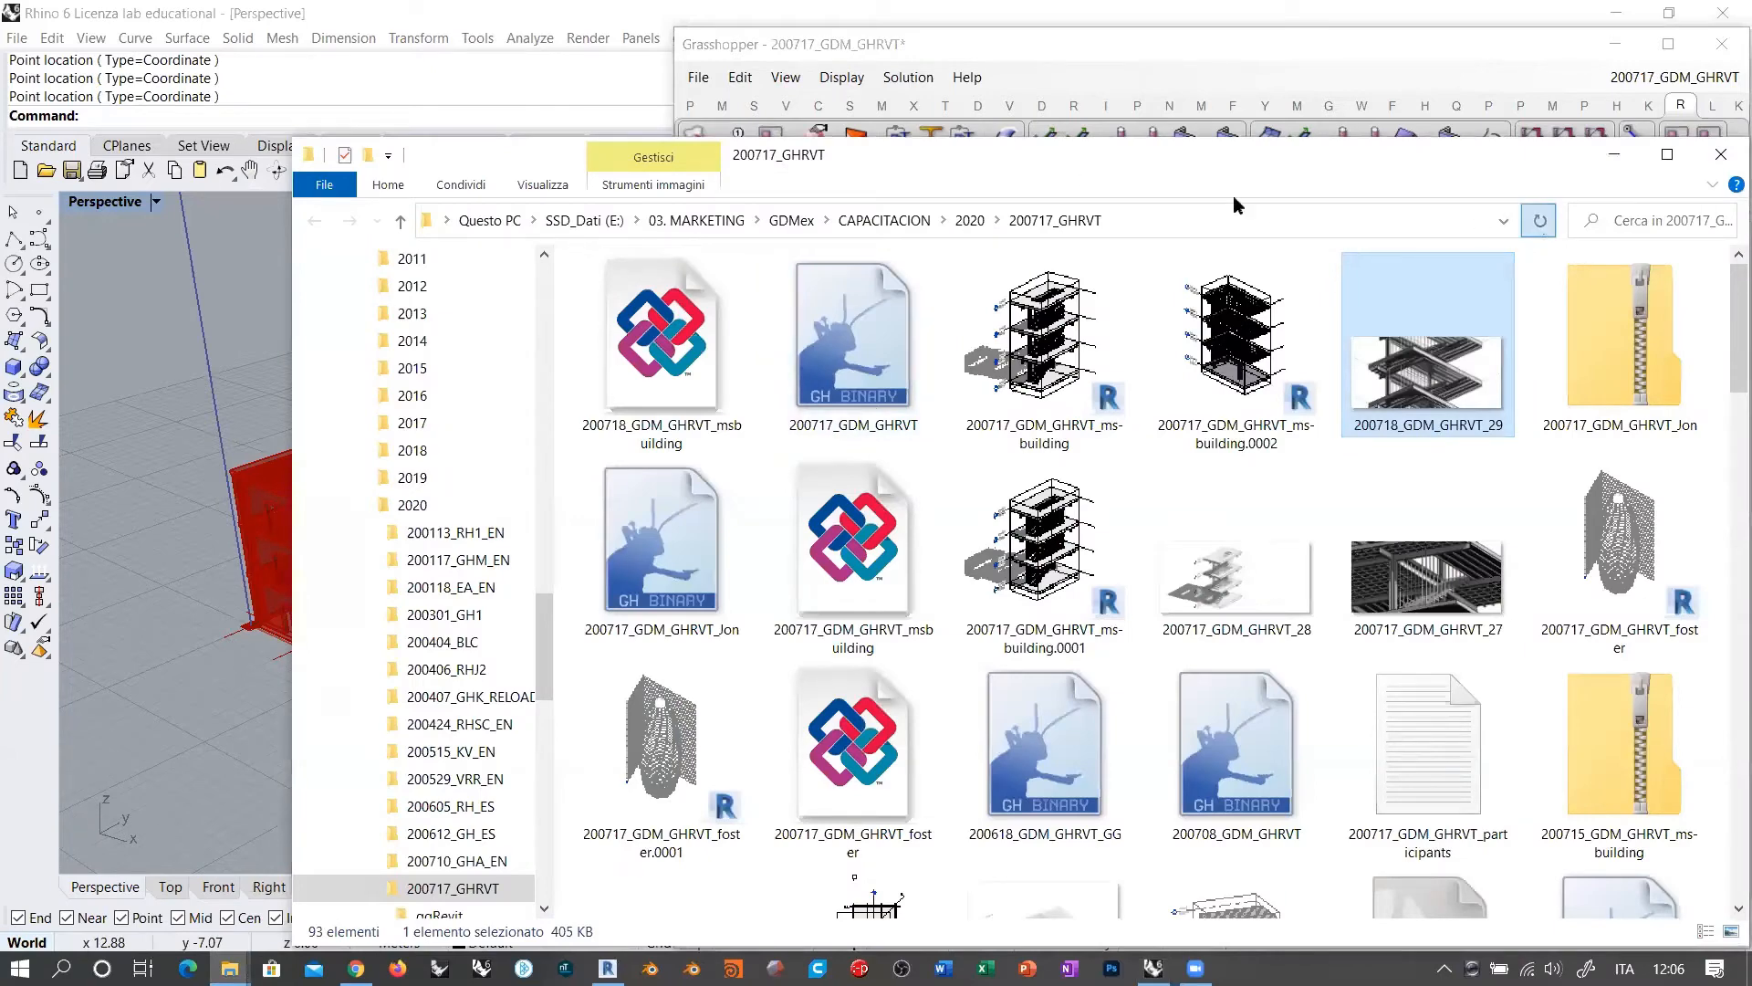
left_click(692, 361)
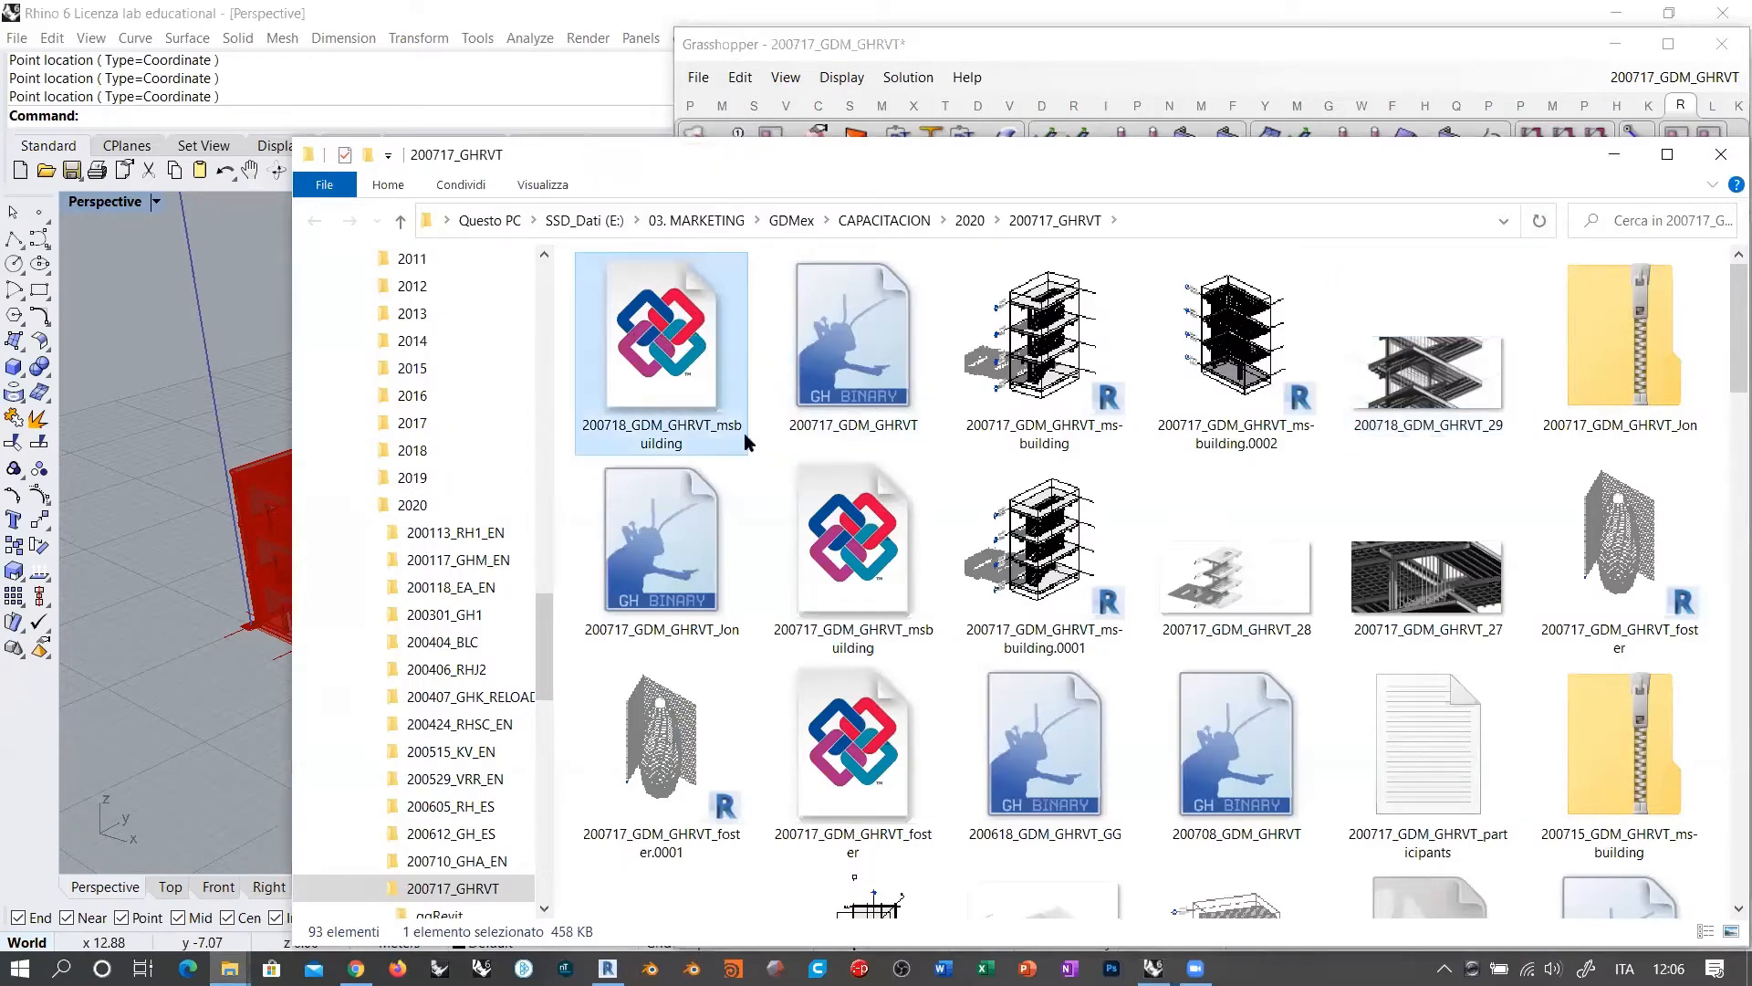
right_click(667, 334)
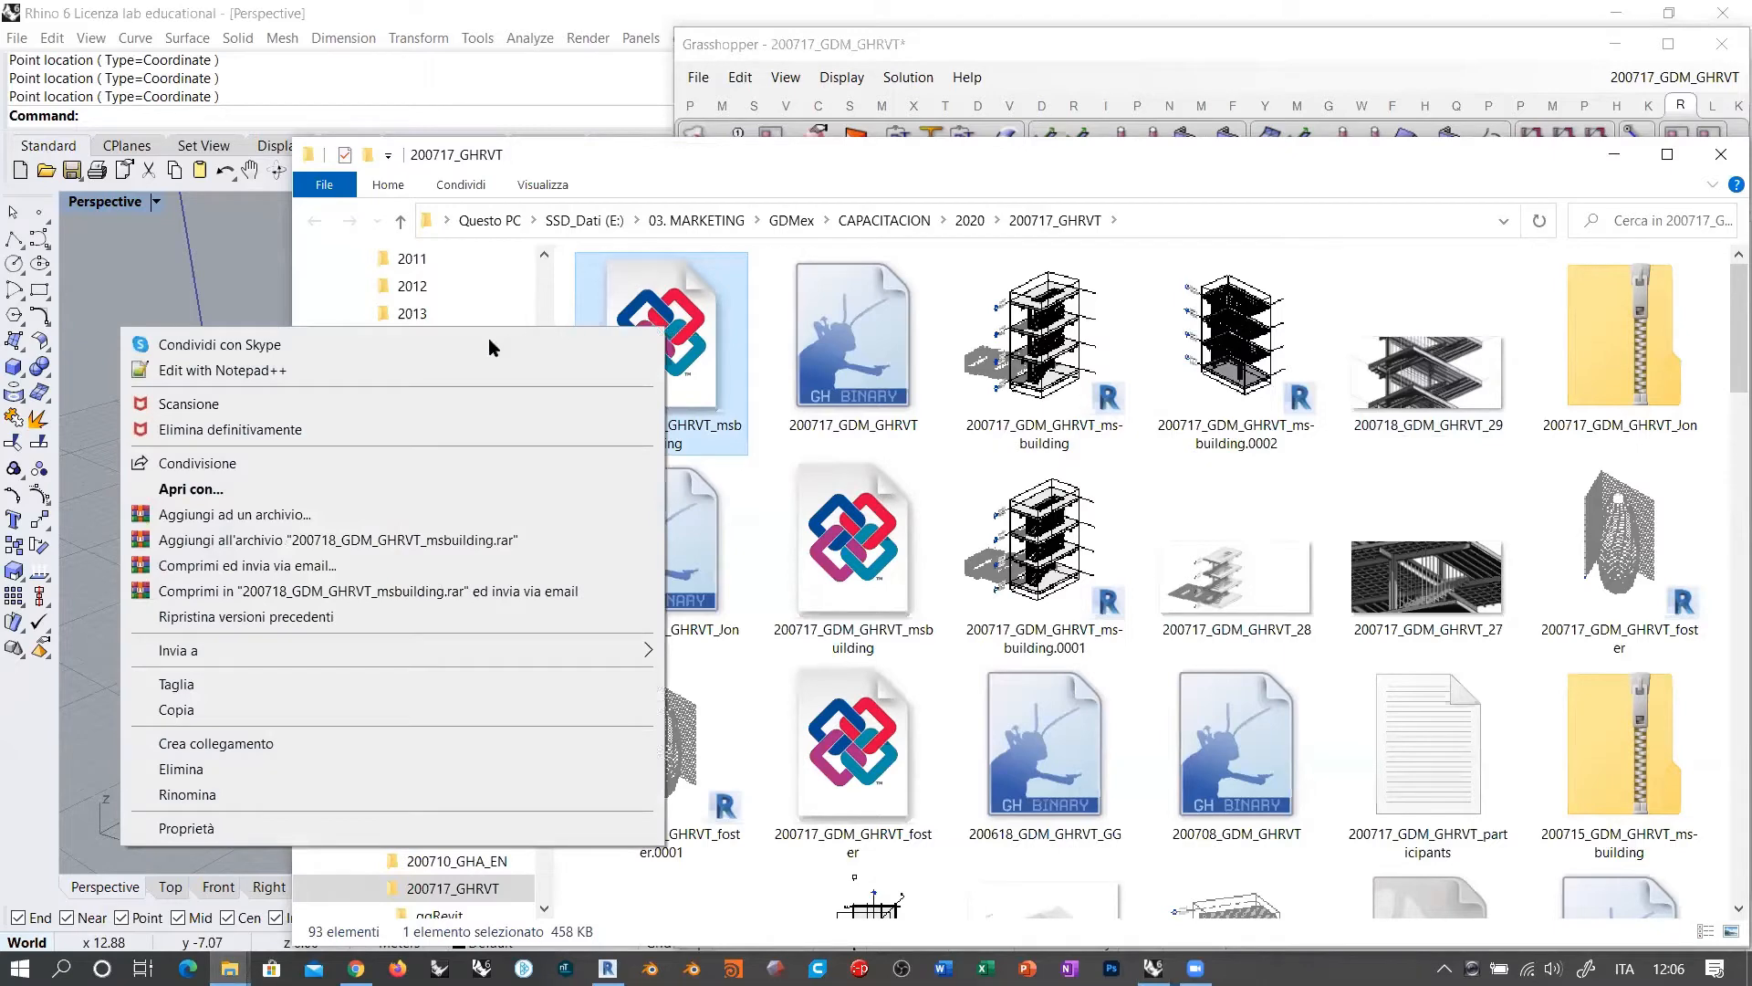
left_click(233, 369)
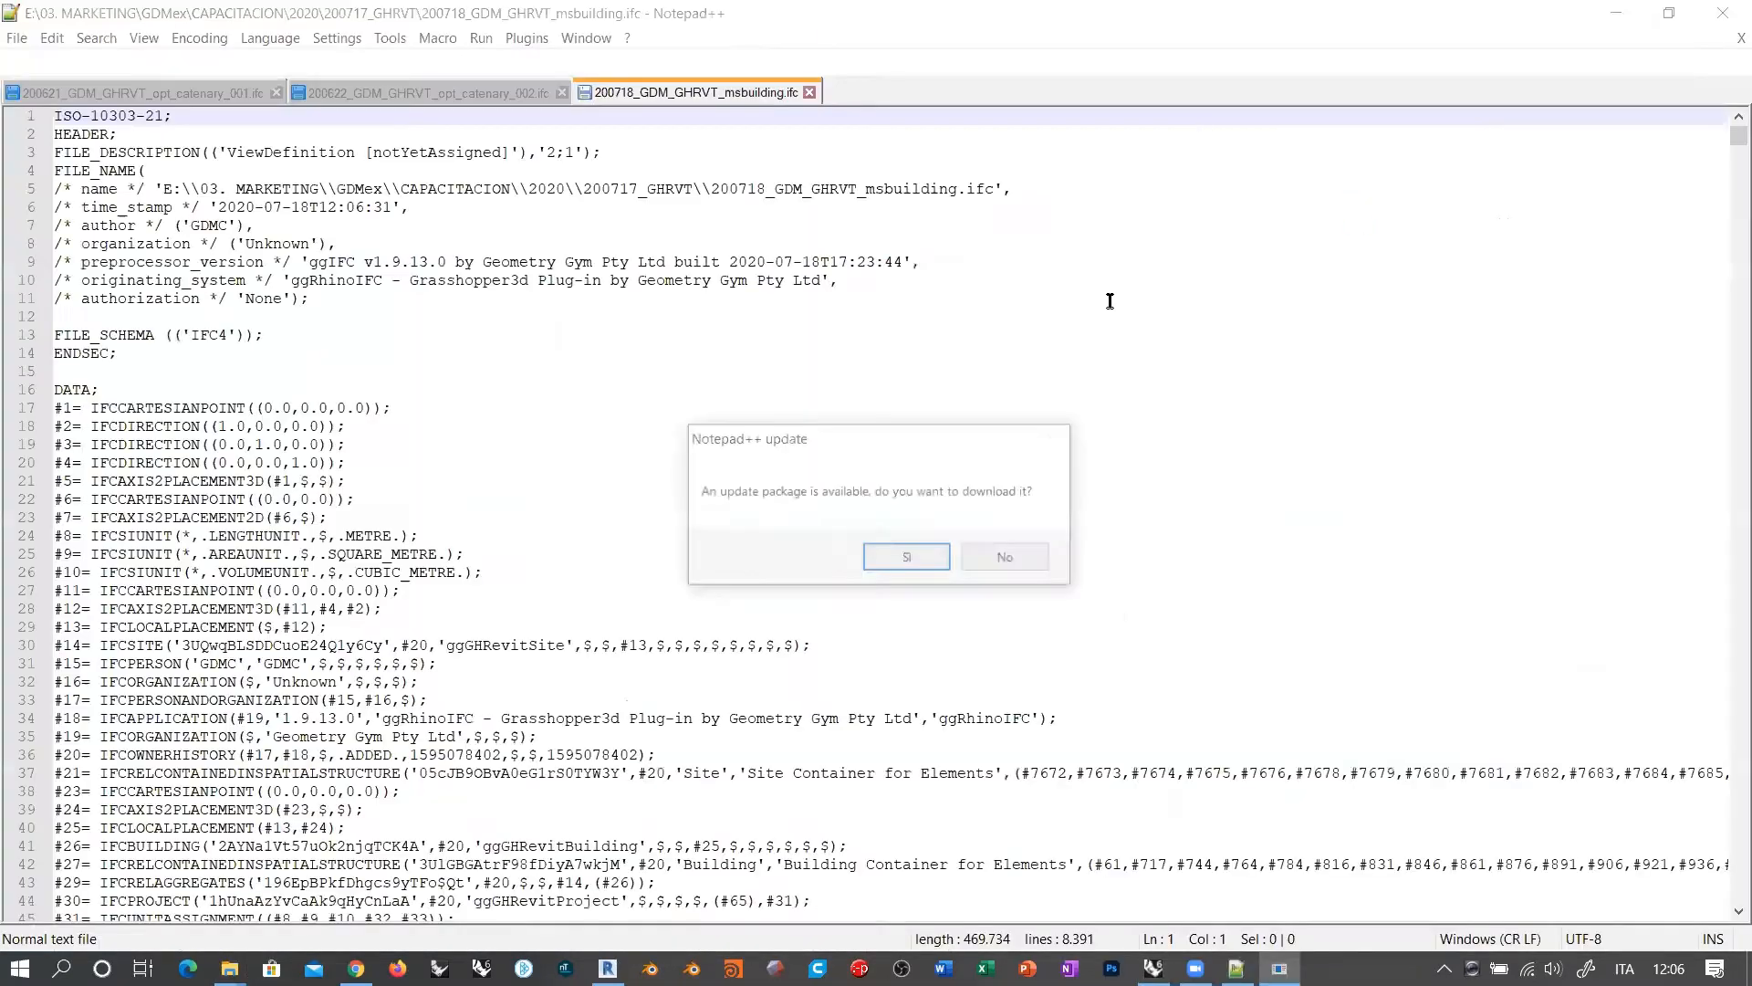
left_click(1004, 556)
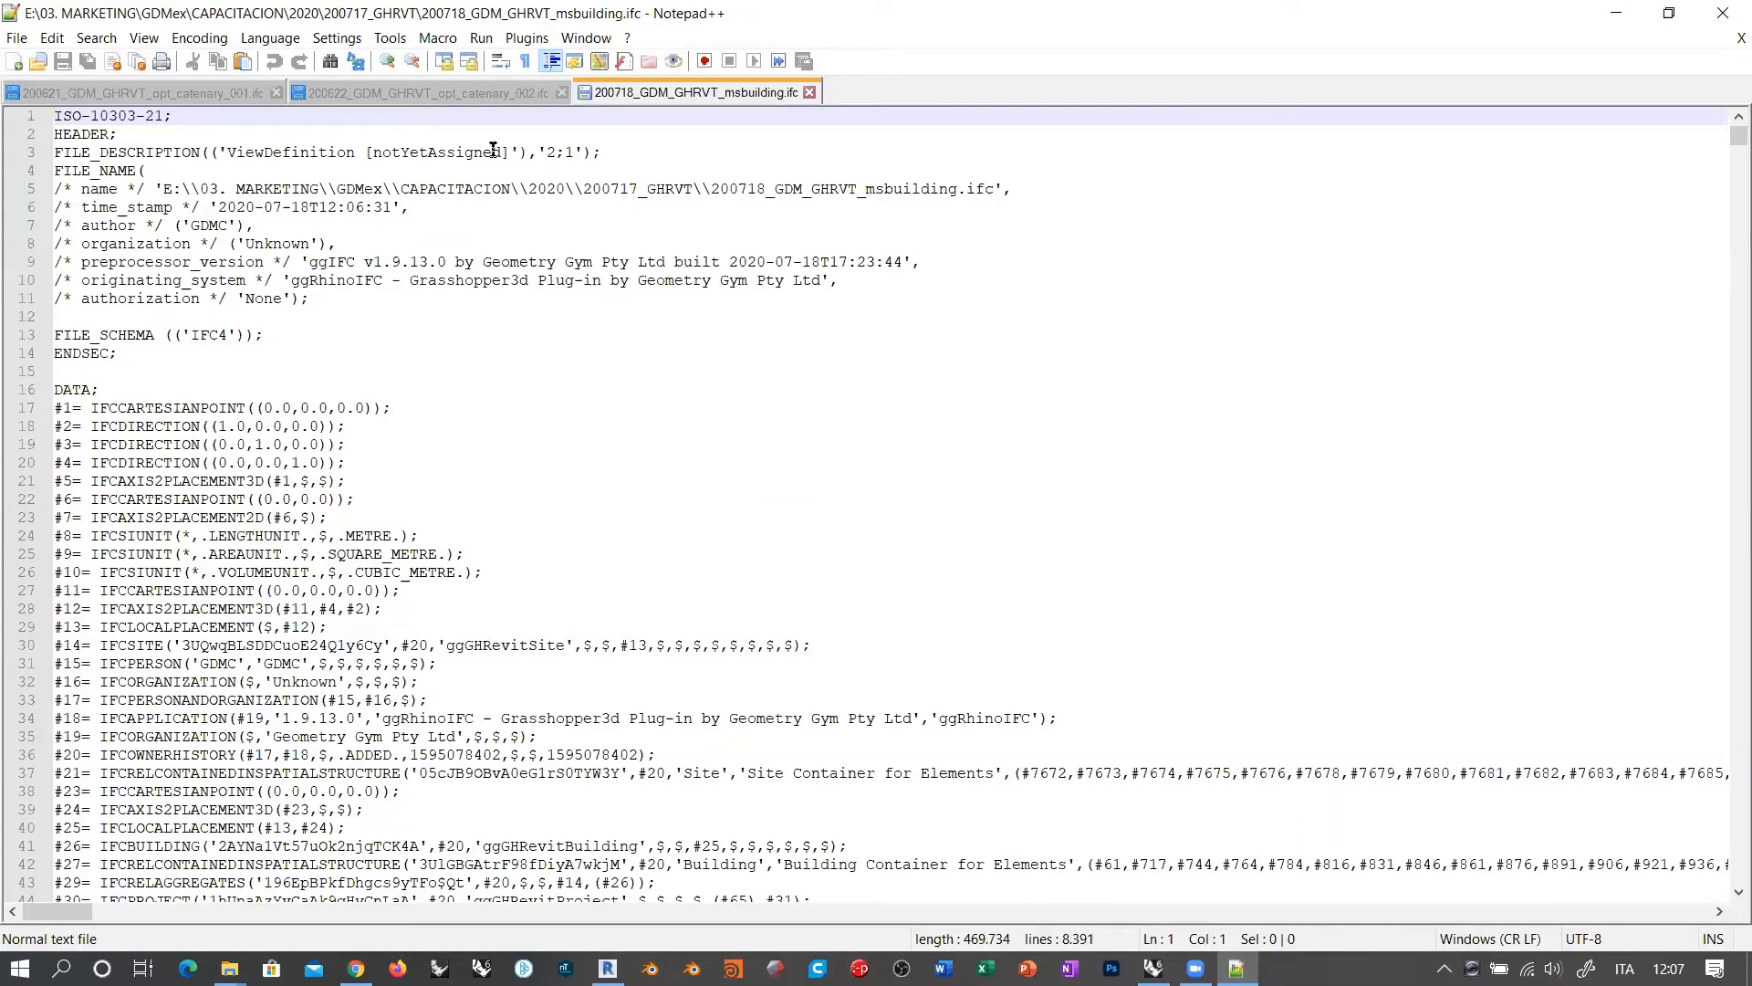
Step: Close 200621_GDM_GHRVT_opt_catenary_001.ifc and skim the header and data lines of 200718_GDM_GHRVT_msbuilding.ifc
left_click(202, 93)
left_click(277, 93)
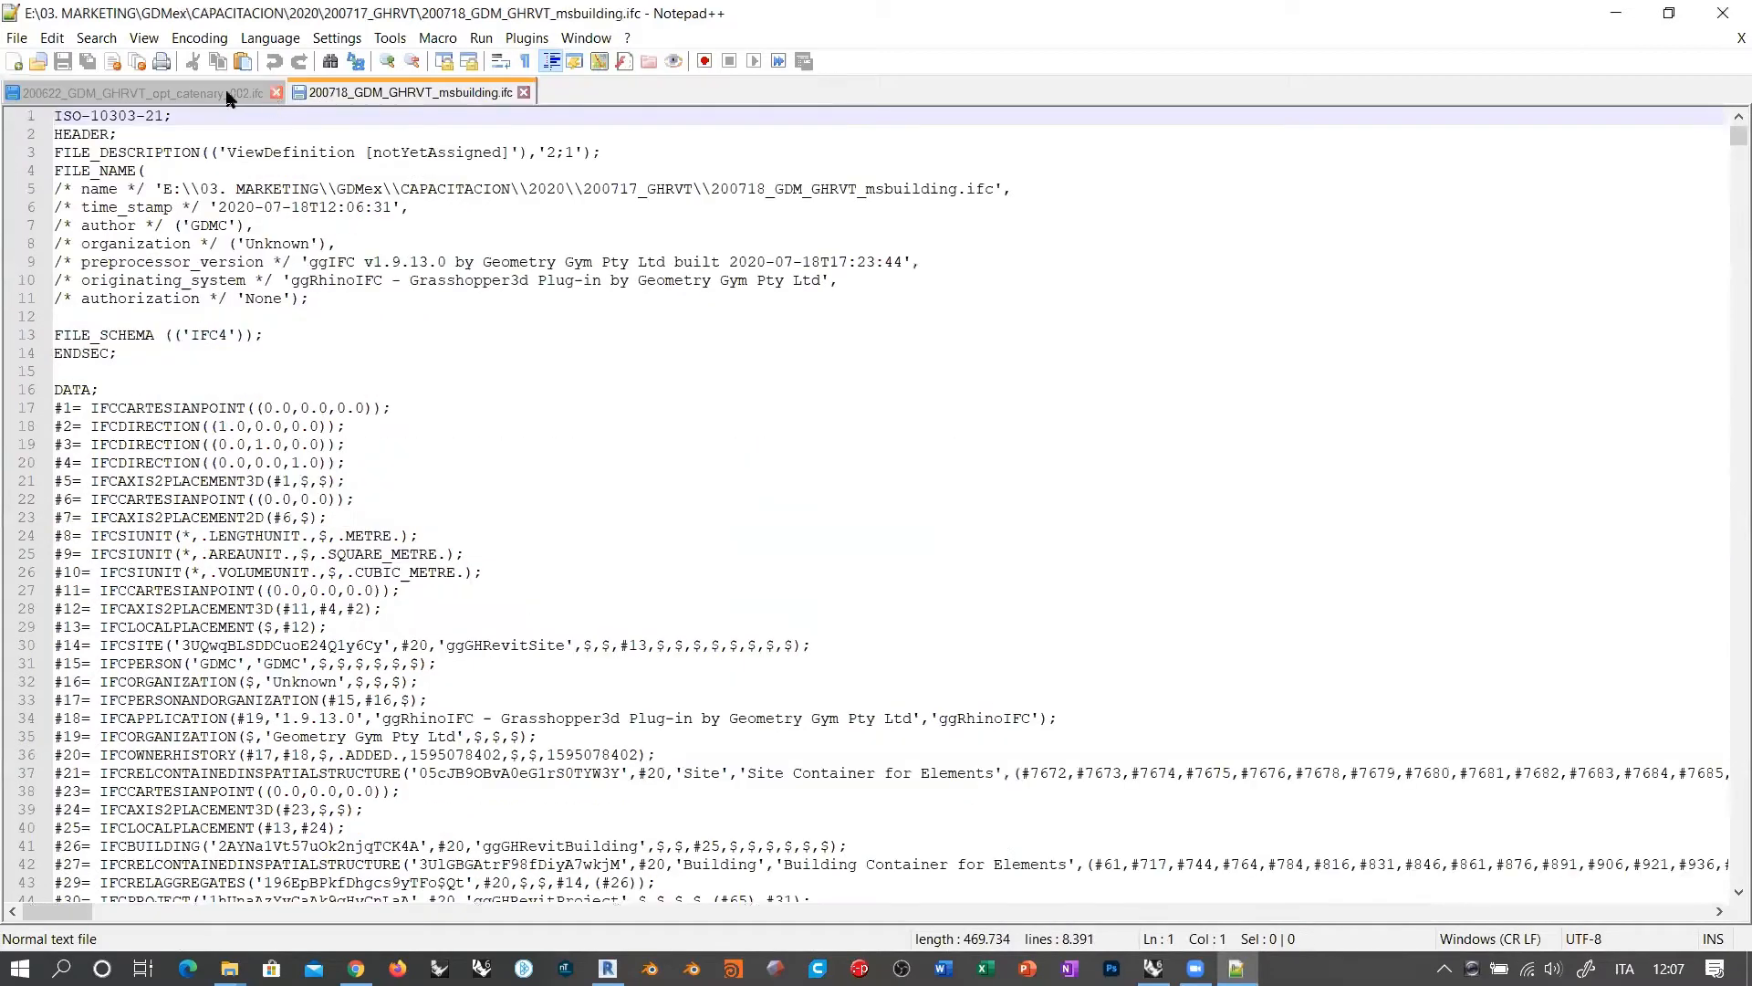
scroll(347, 434, "down", 15)
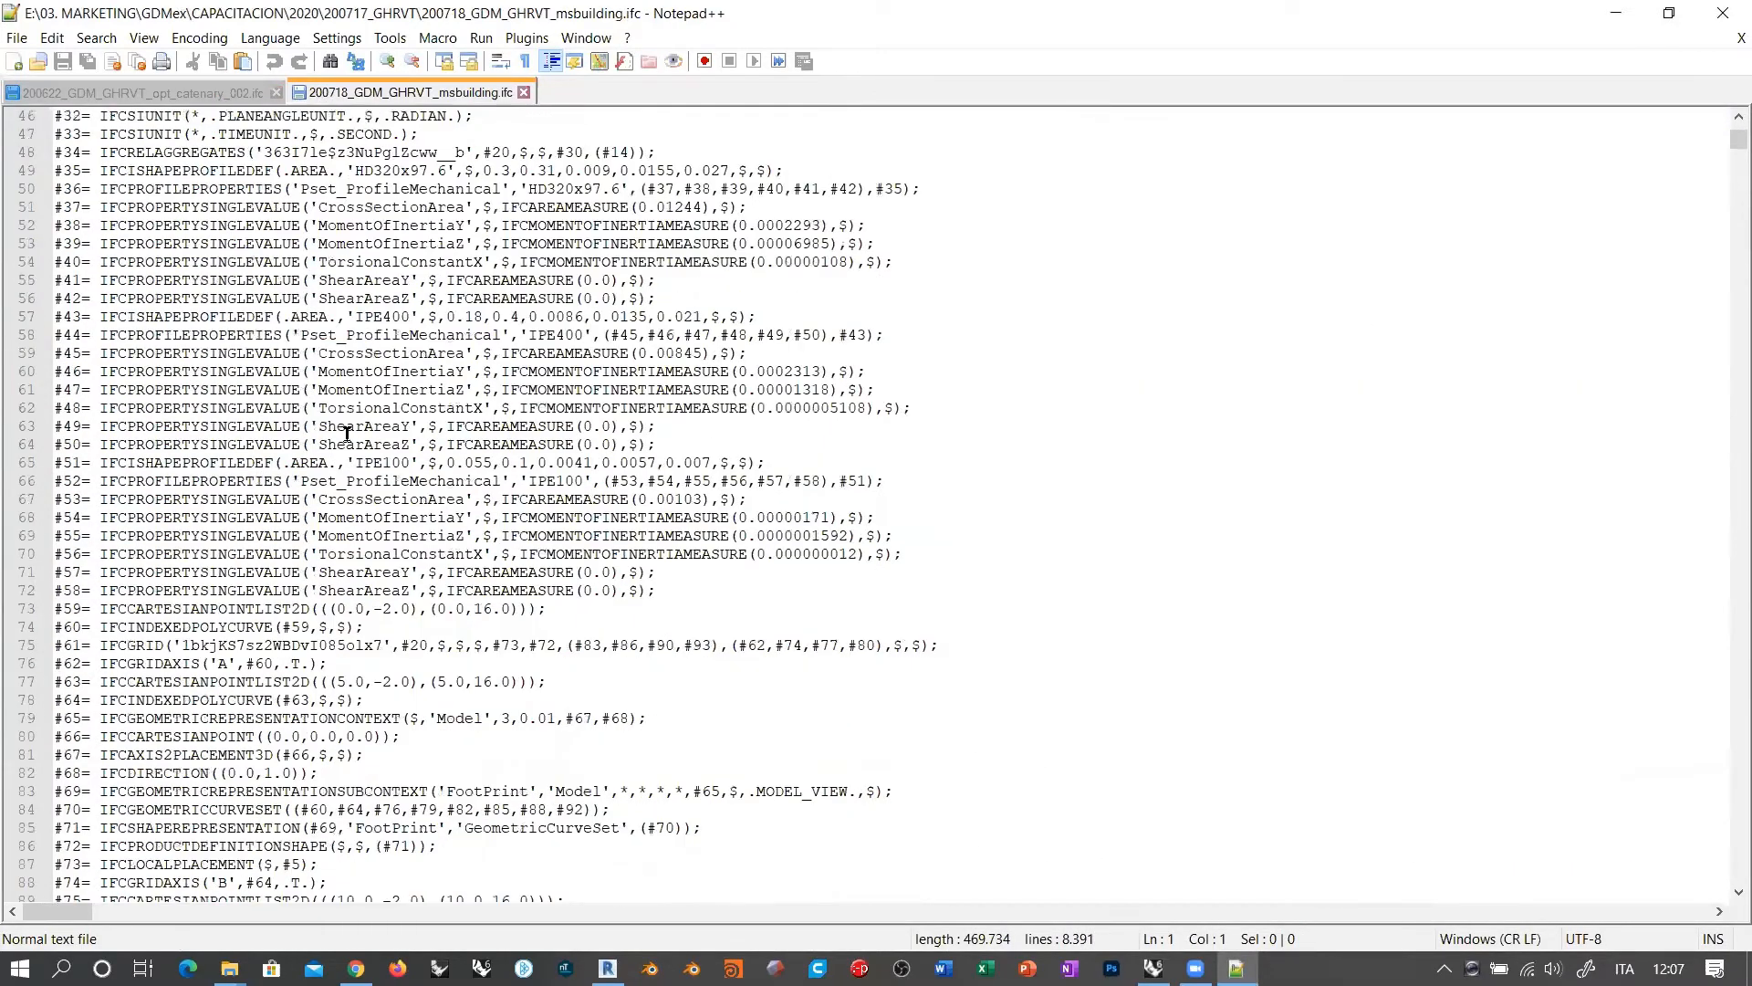
scroll(347, 433, "up", 15)
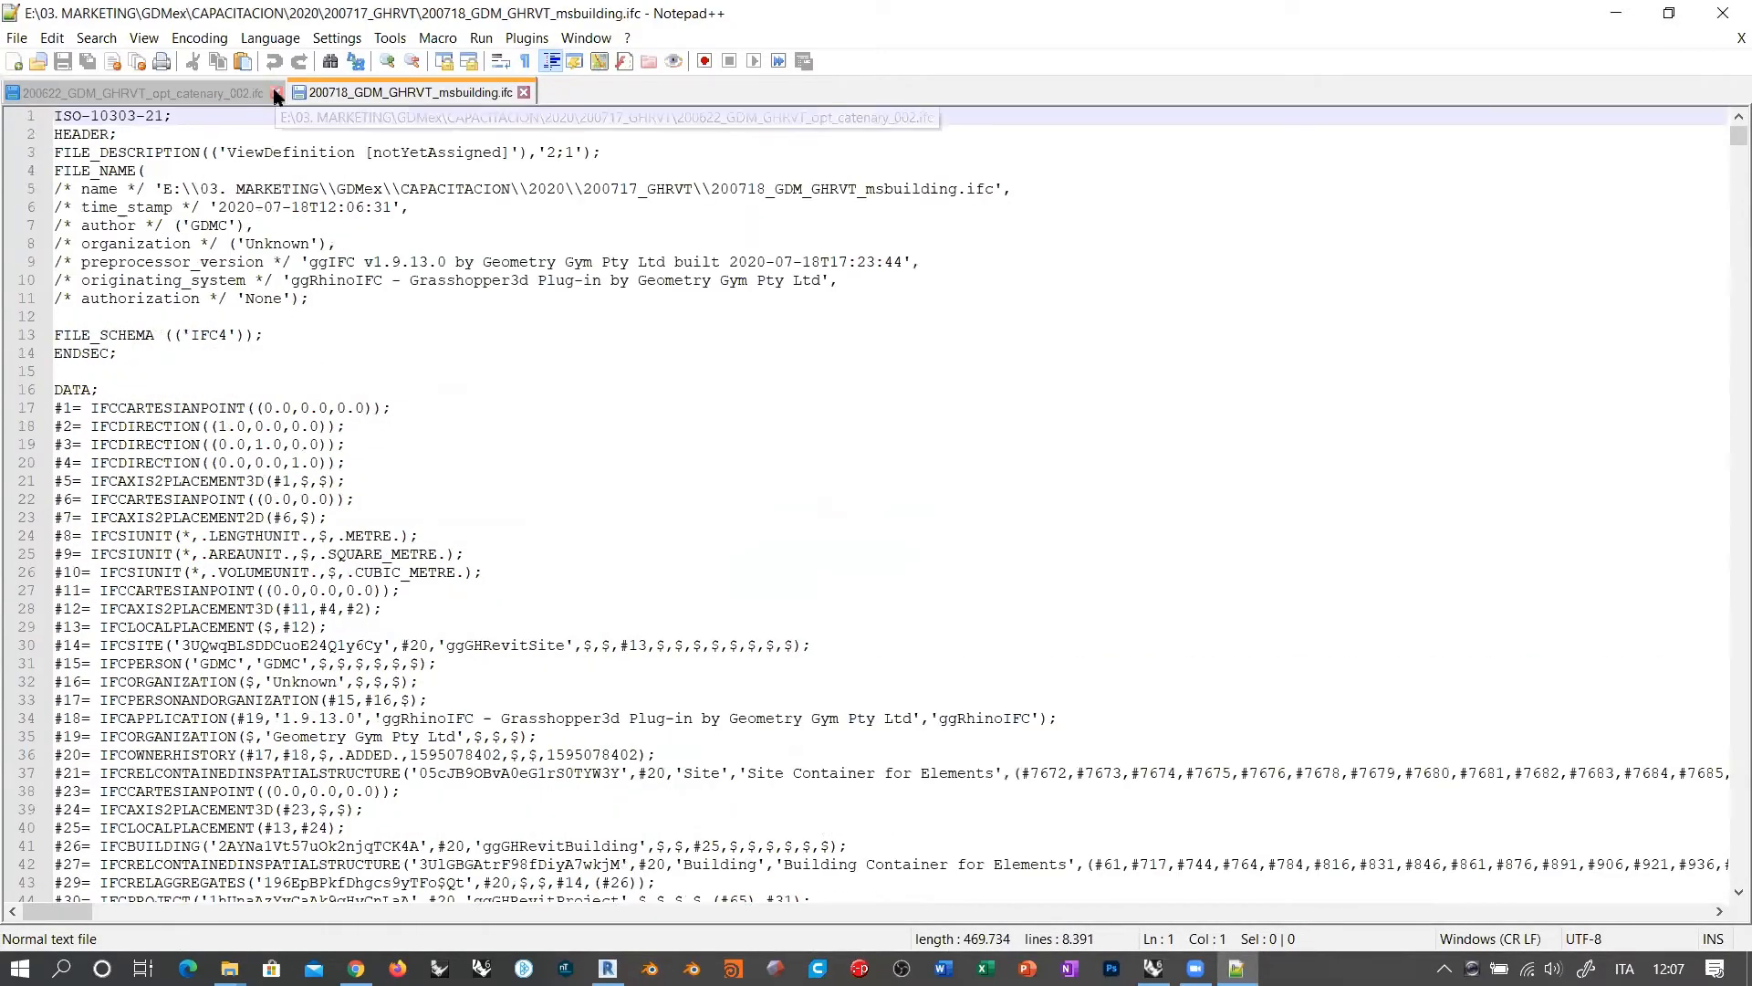
Step: Close 200622_GDM_GHRVT_opt_catenary_002.ifc and skim the header and first data lines of 200718_GDM_GHRVT_msbuilding.ifc
left_click(276, 93)
left_click(403, 318)
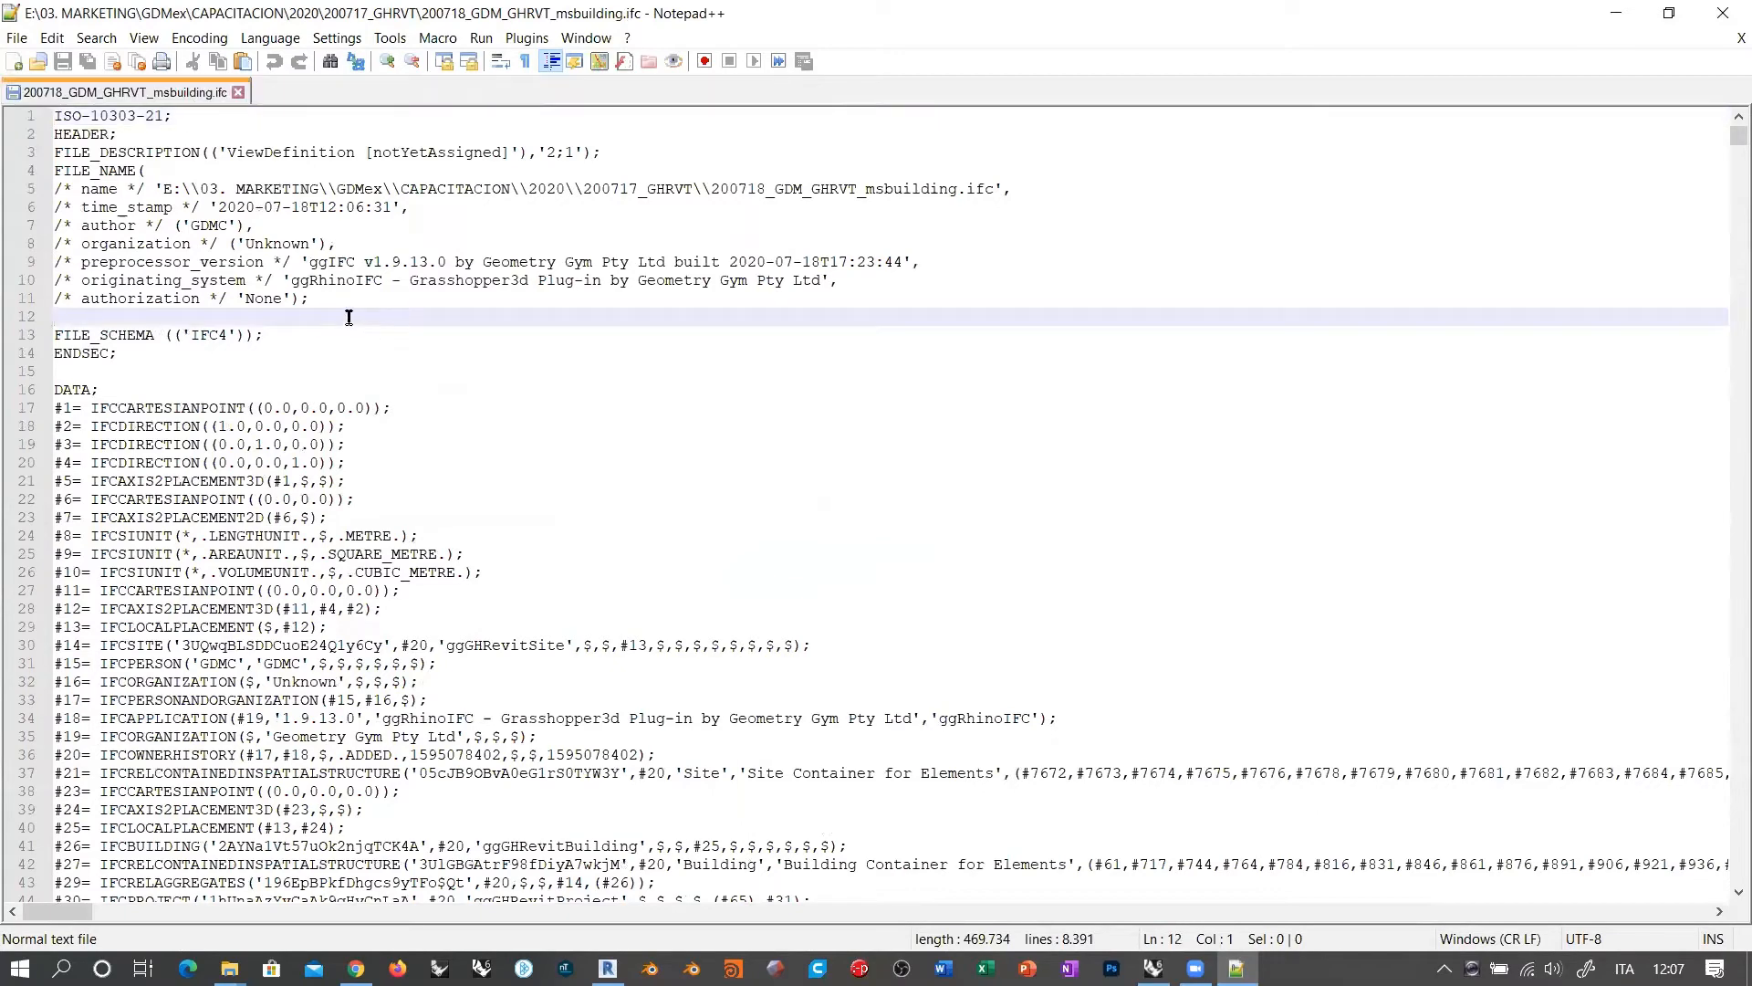
scroll(474, 456, "down", 6)
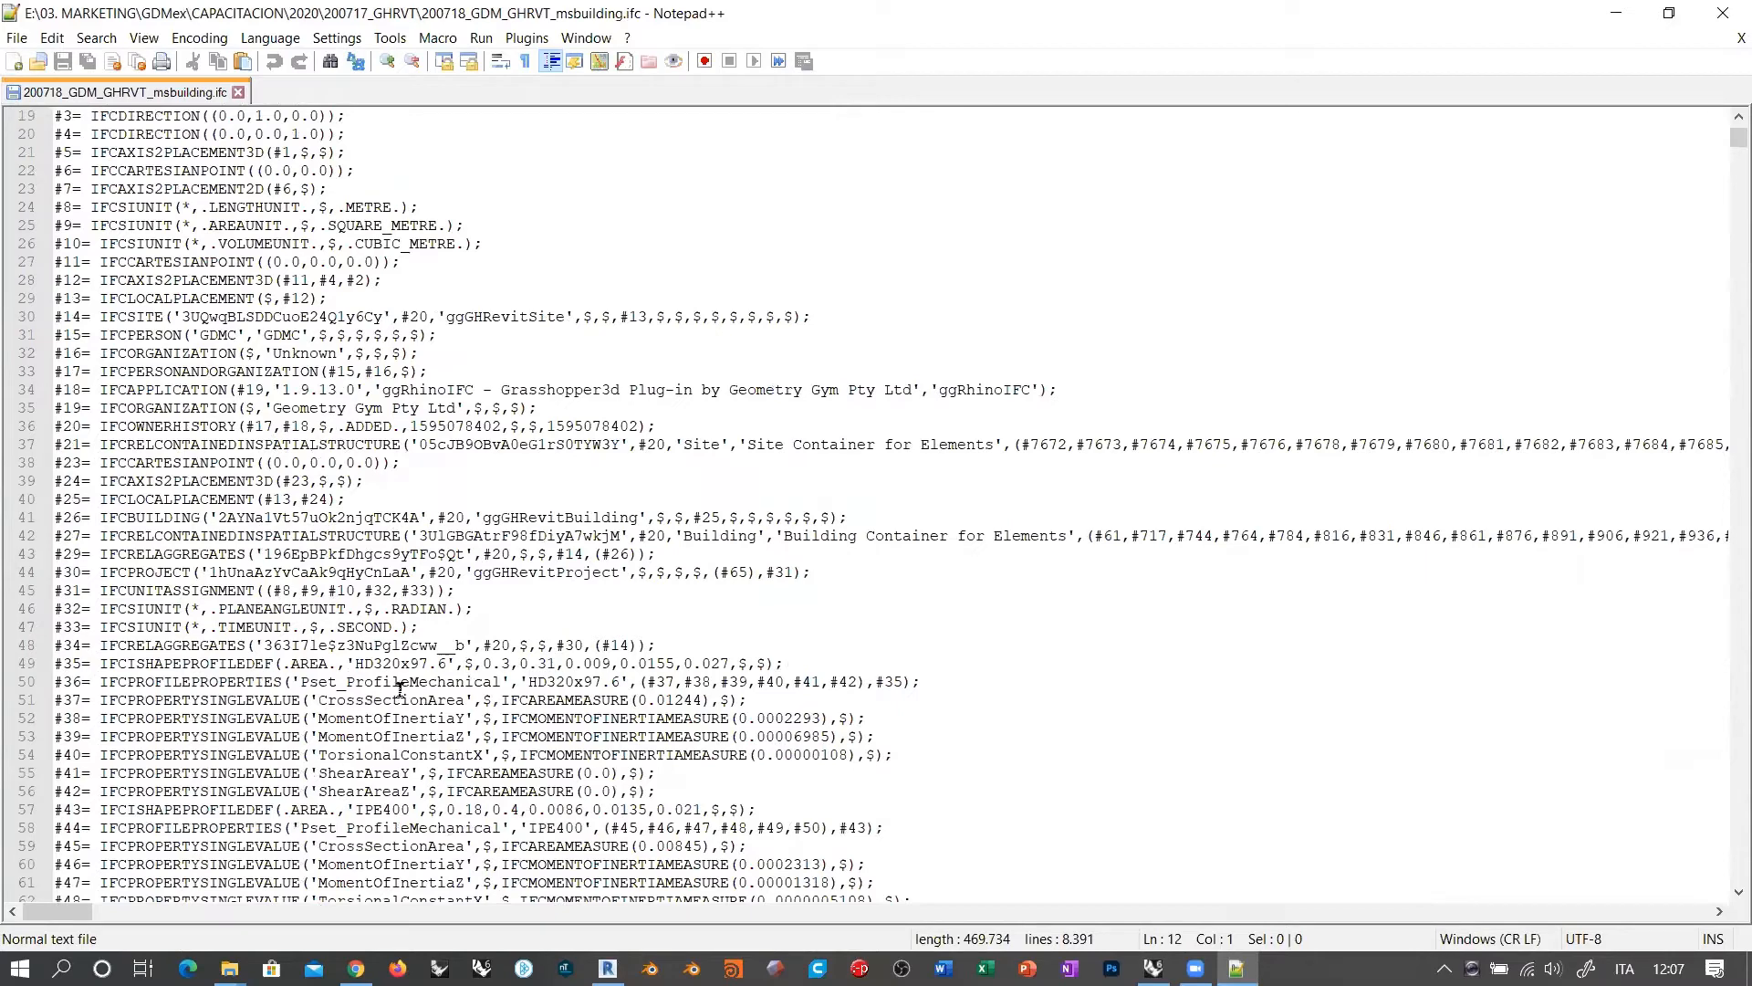
scroll(448, 417, "up", 6)
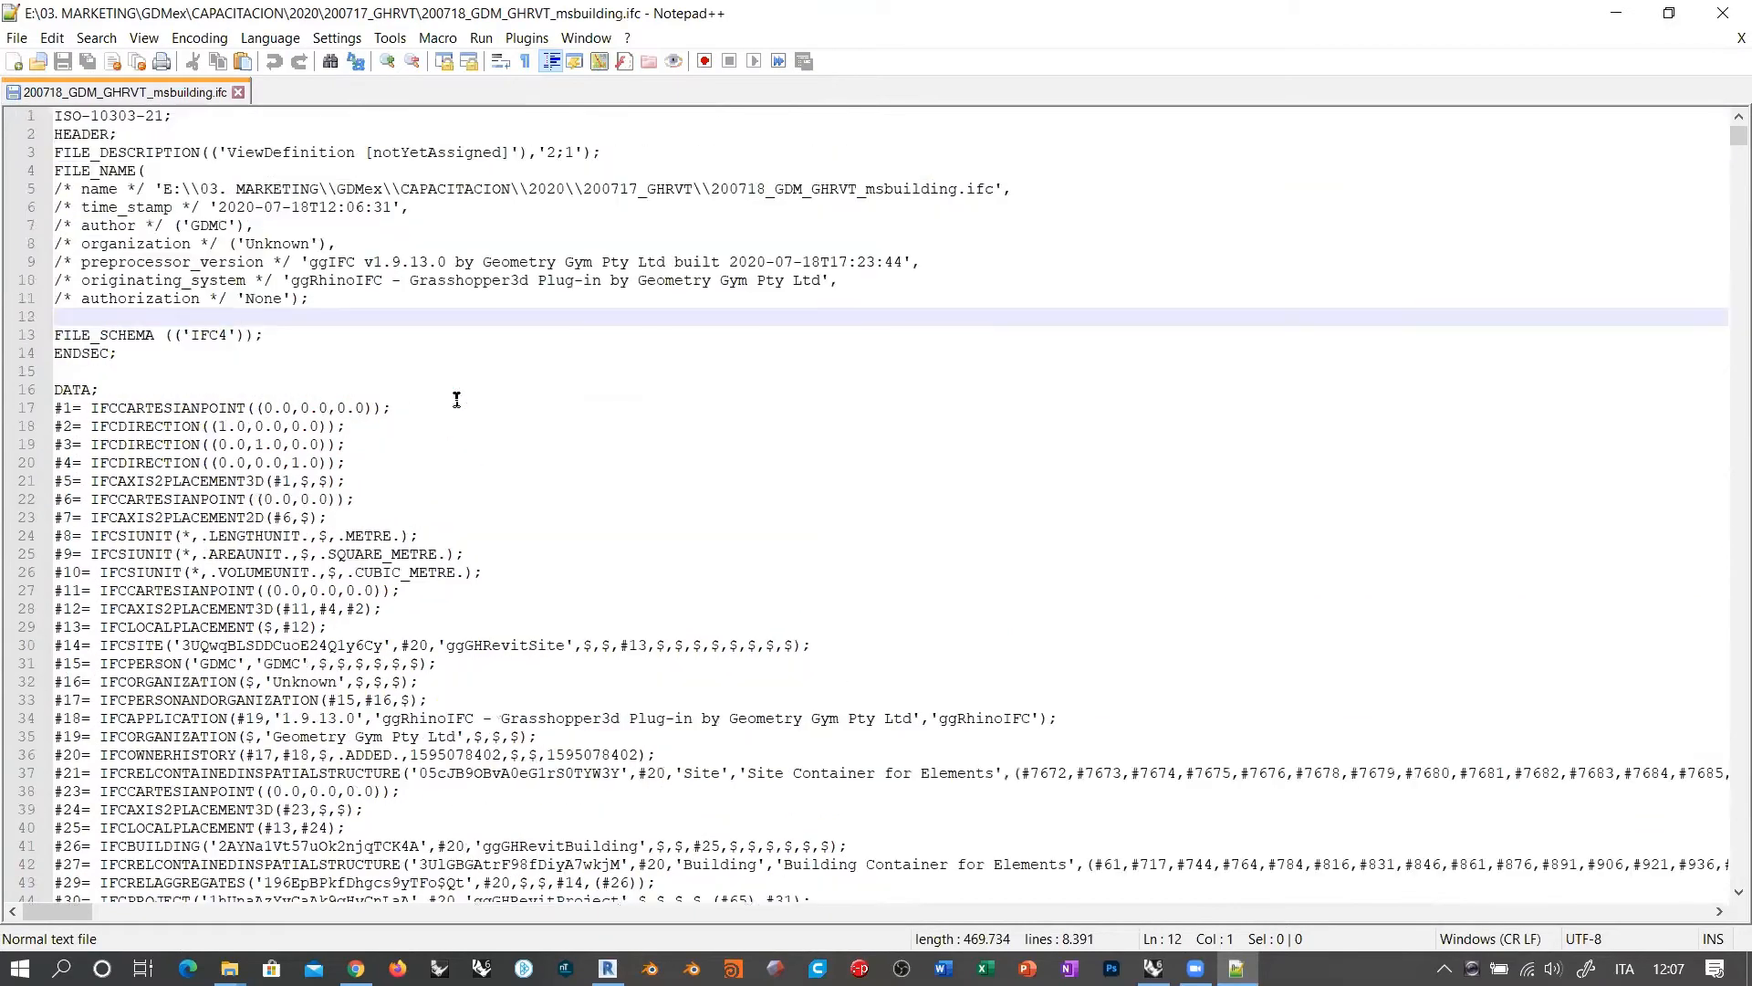
left_click(329, 373)
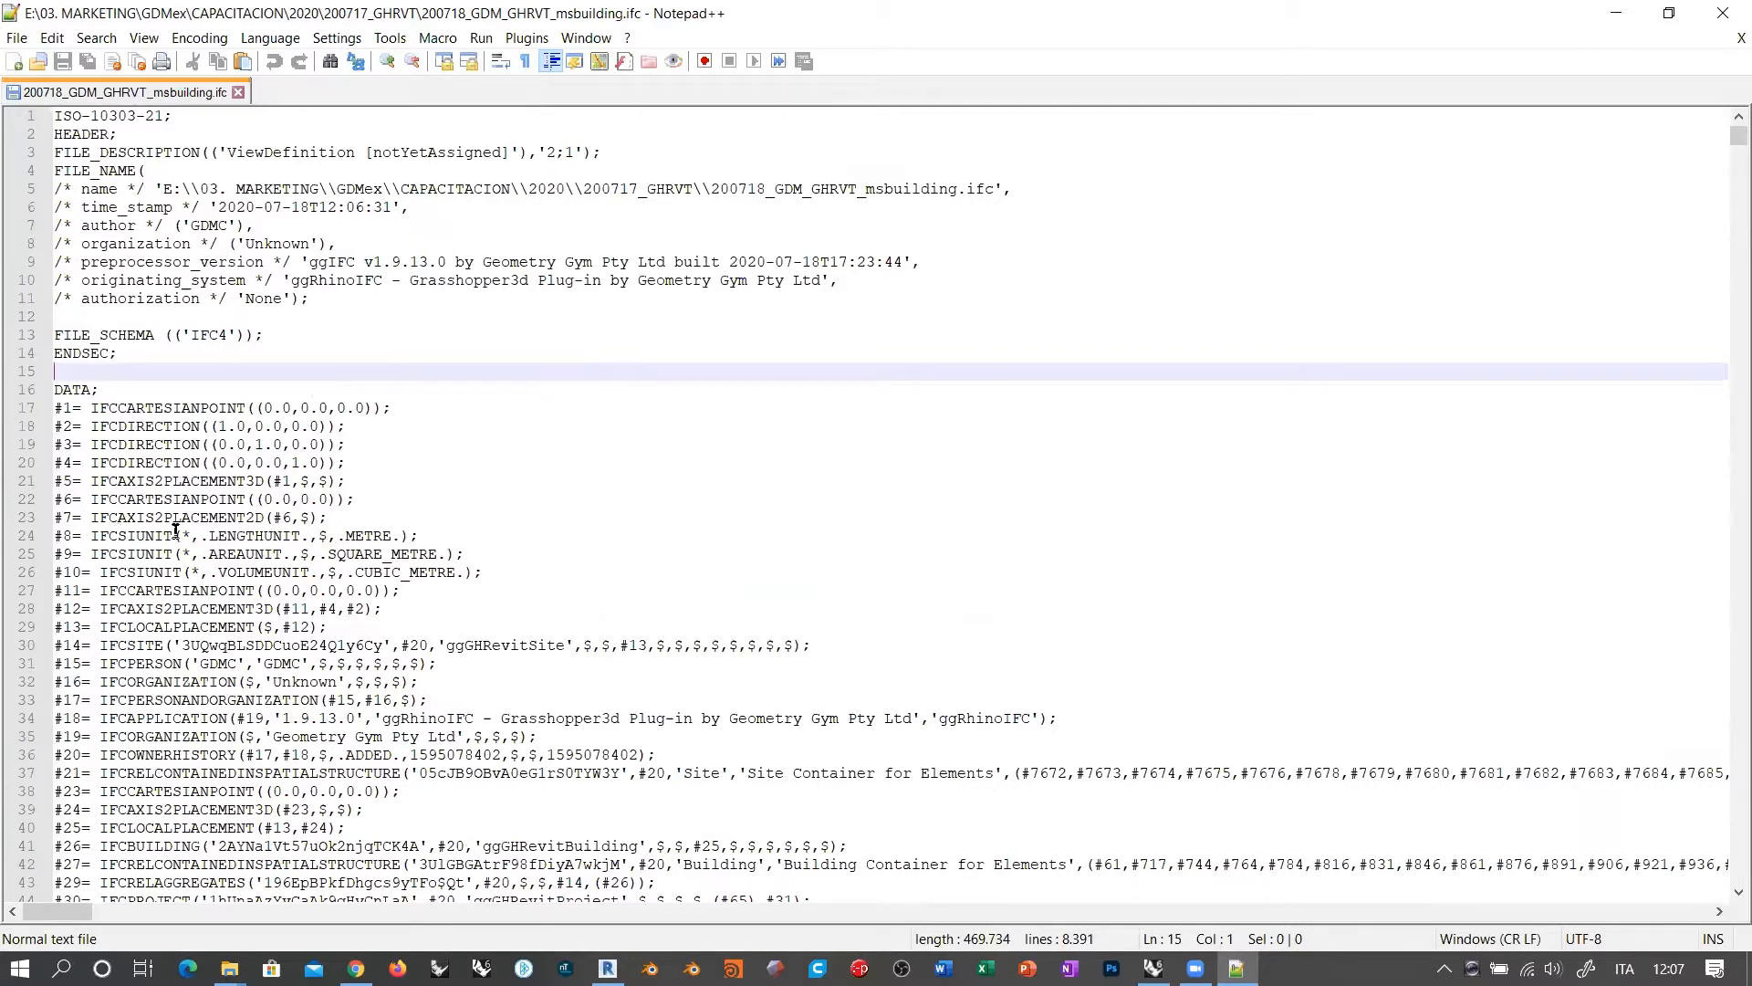
Step: Highlight the IFCSIUNIT lines #8 to #10 defining length, area and volume units, and skim the surrounding header and data lines
double_click(345, 534)
left_click(480, 556)
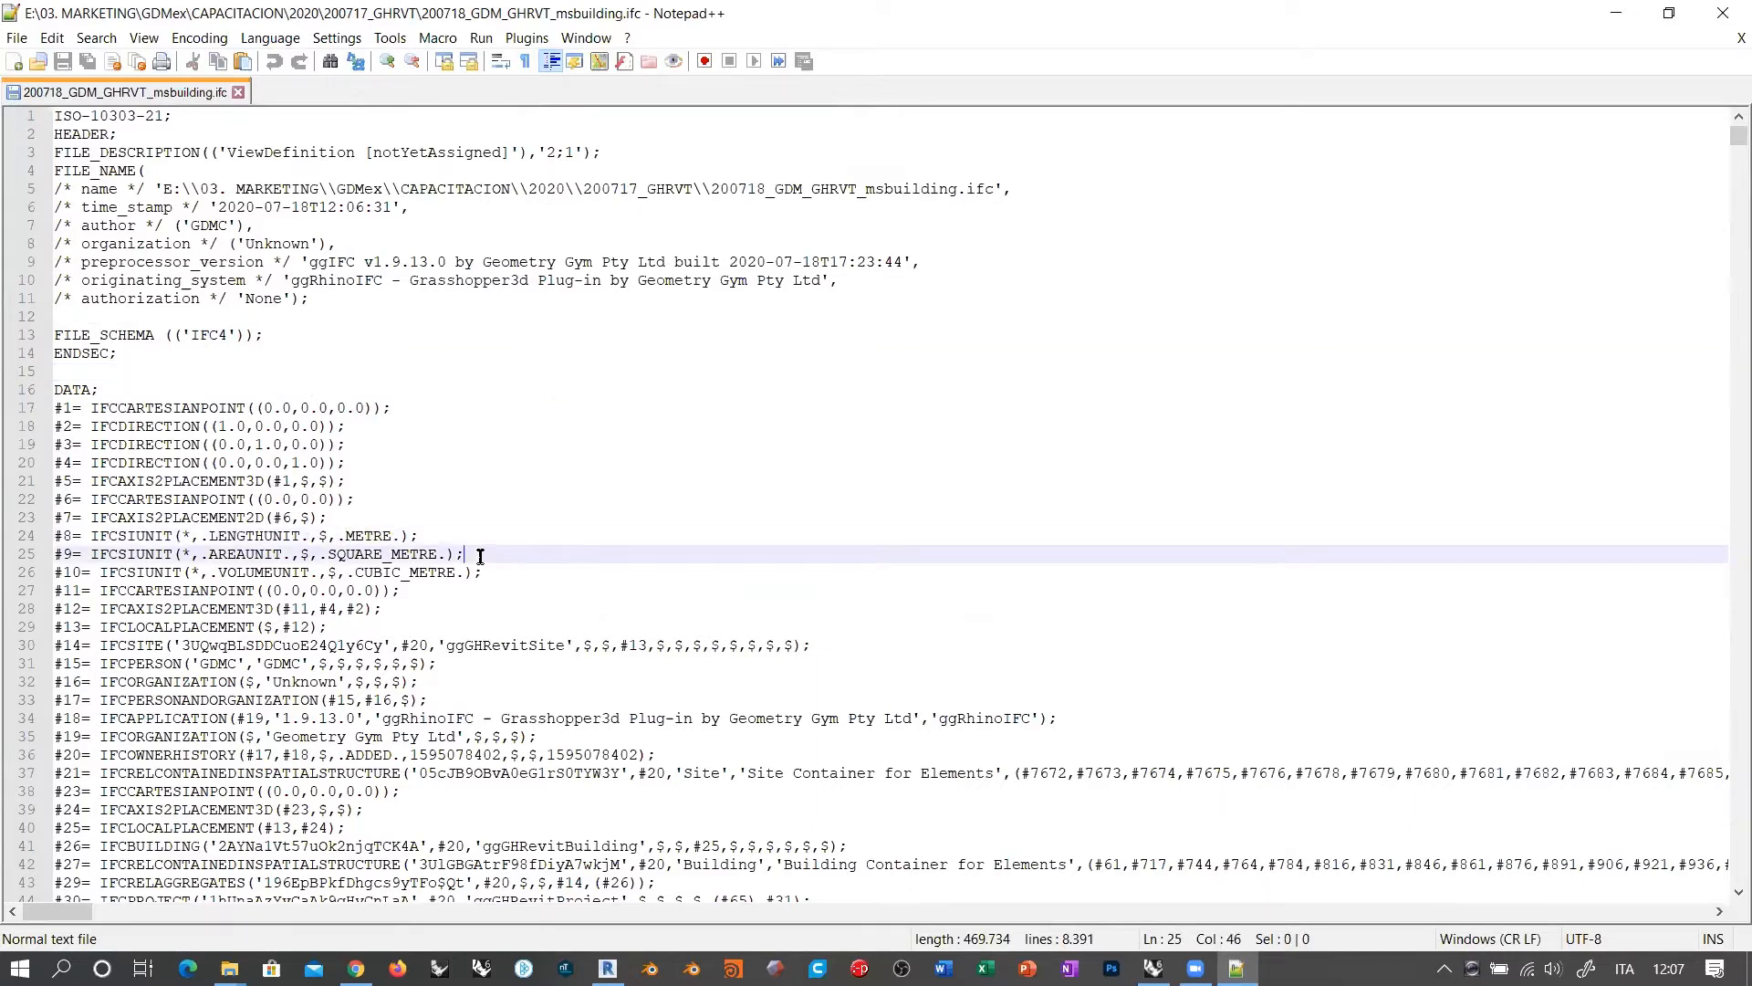
left_click_drag(492, 576, 57, 537)
left_click(442, 516)
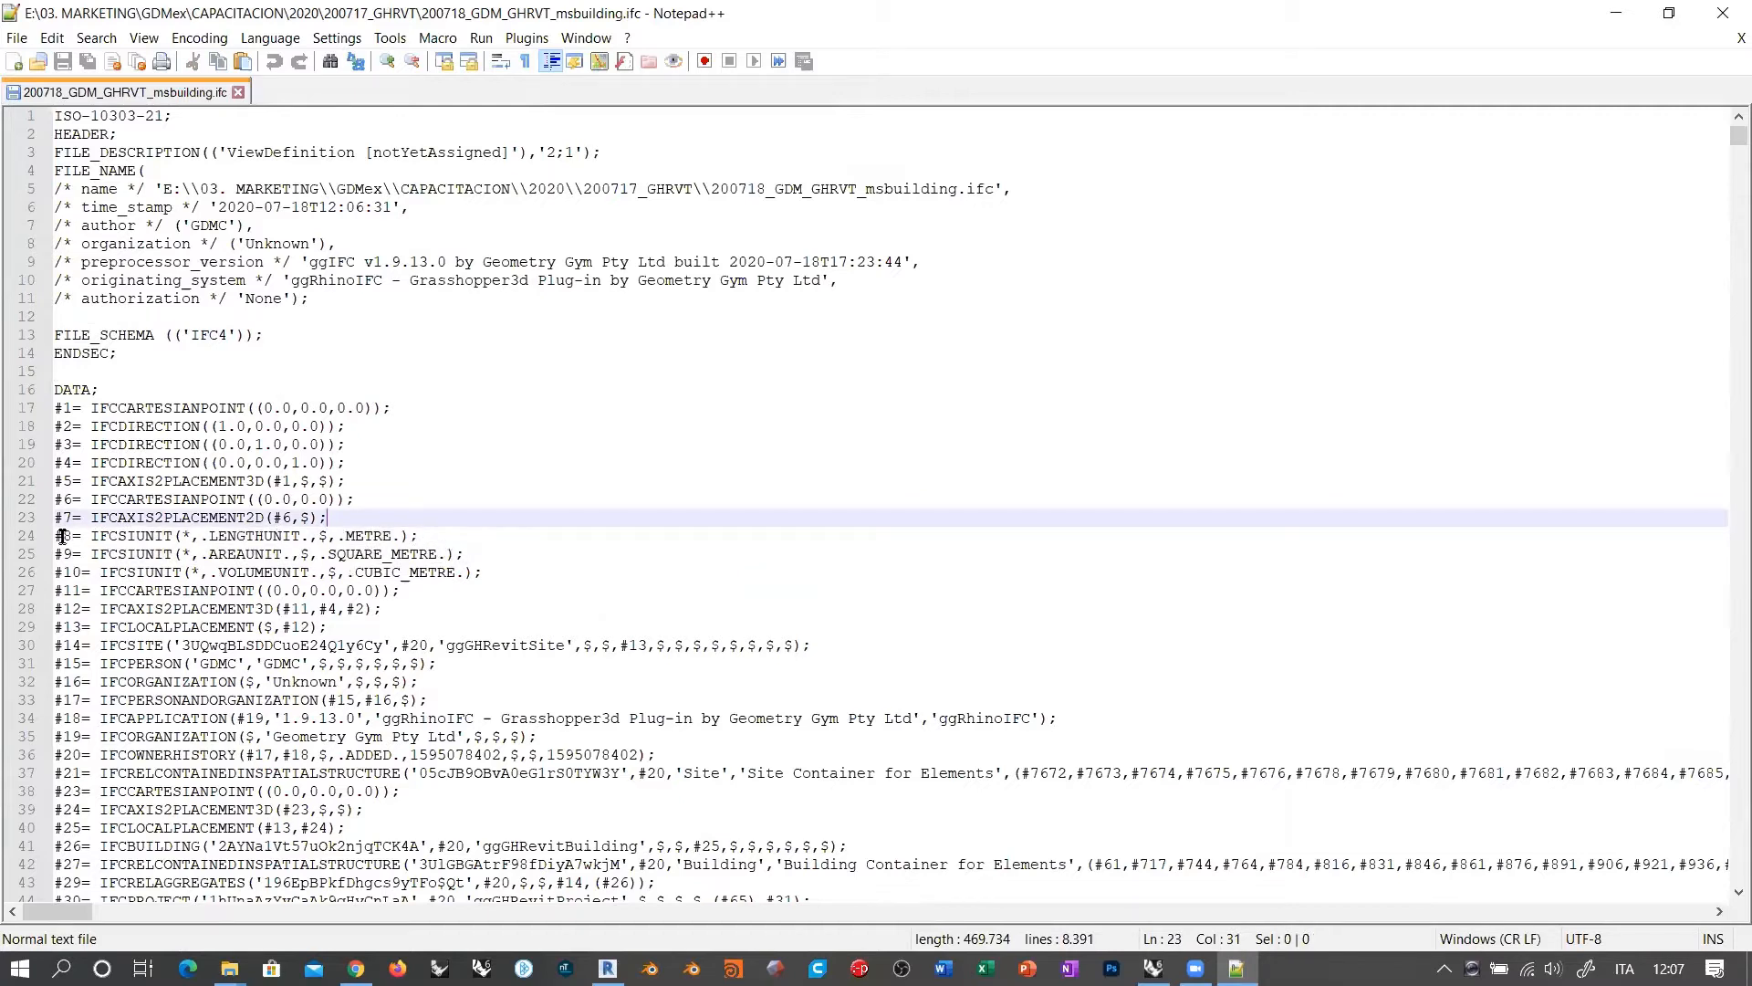
left_click_drag(57, 537, 436, 563)
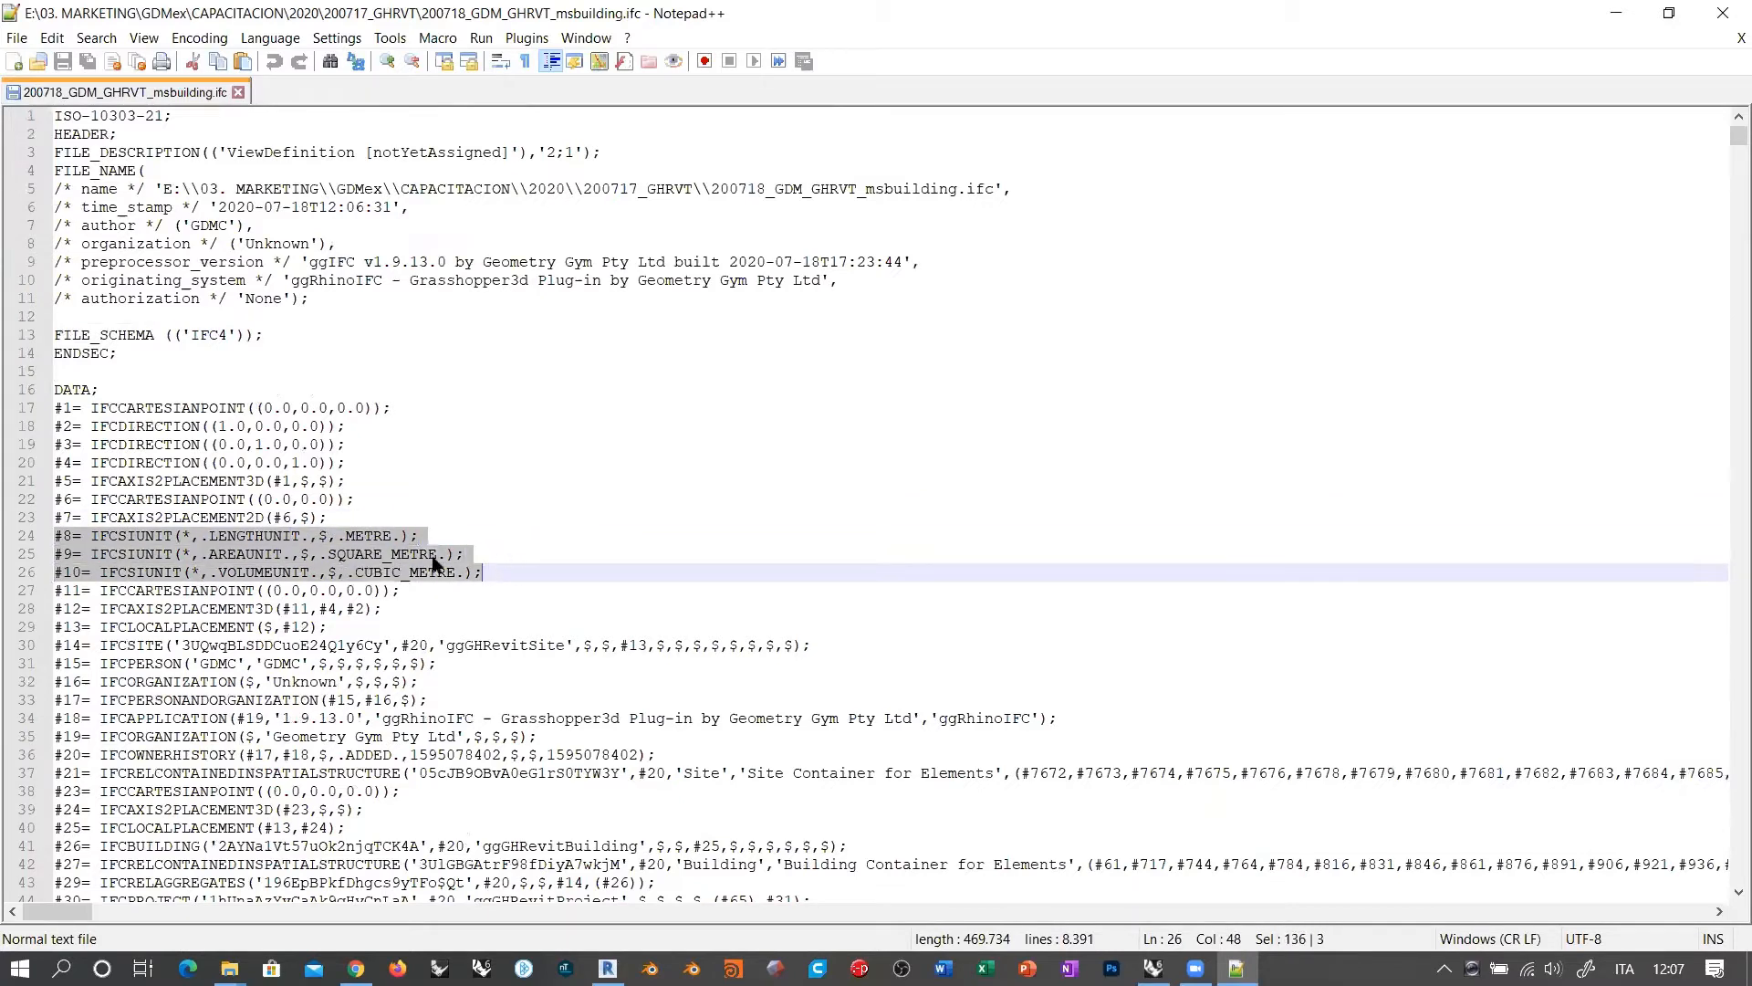
left_click(526, 572)
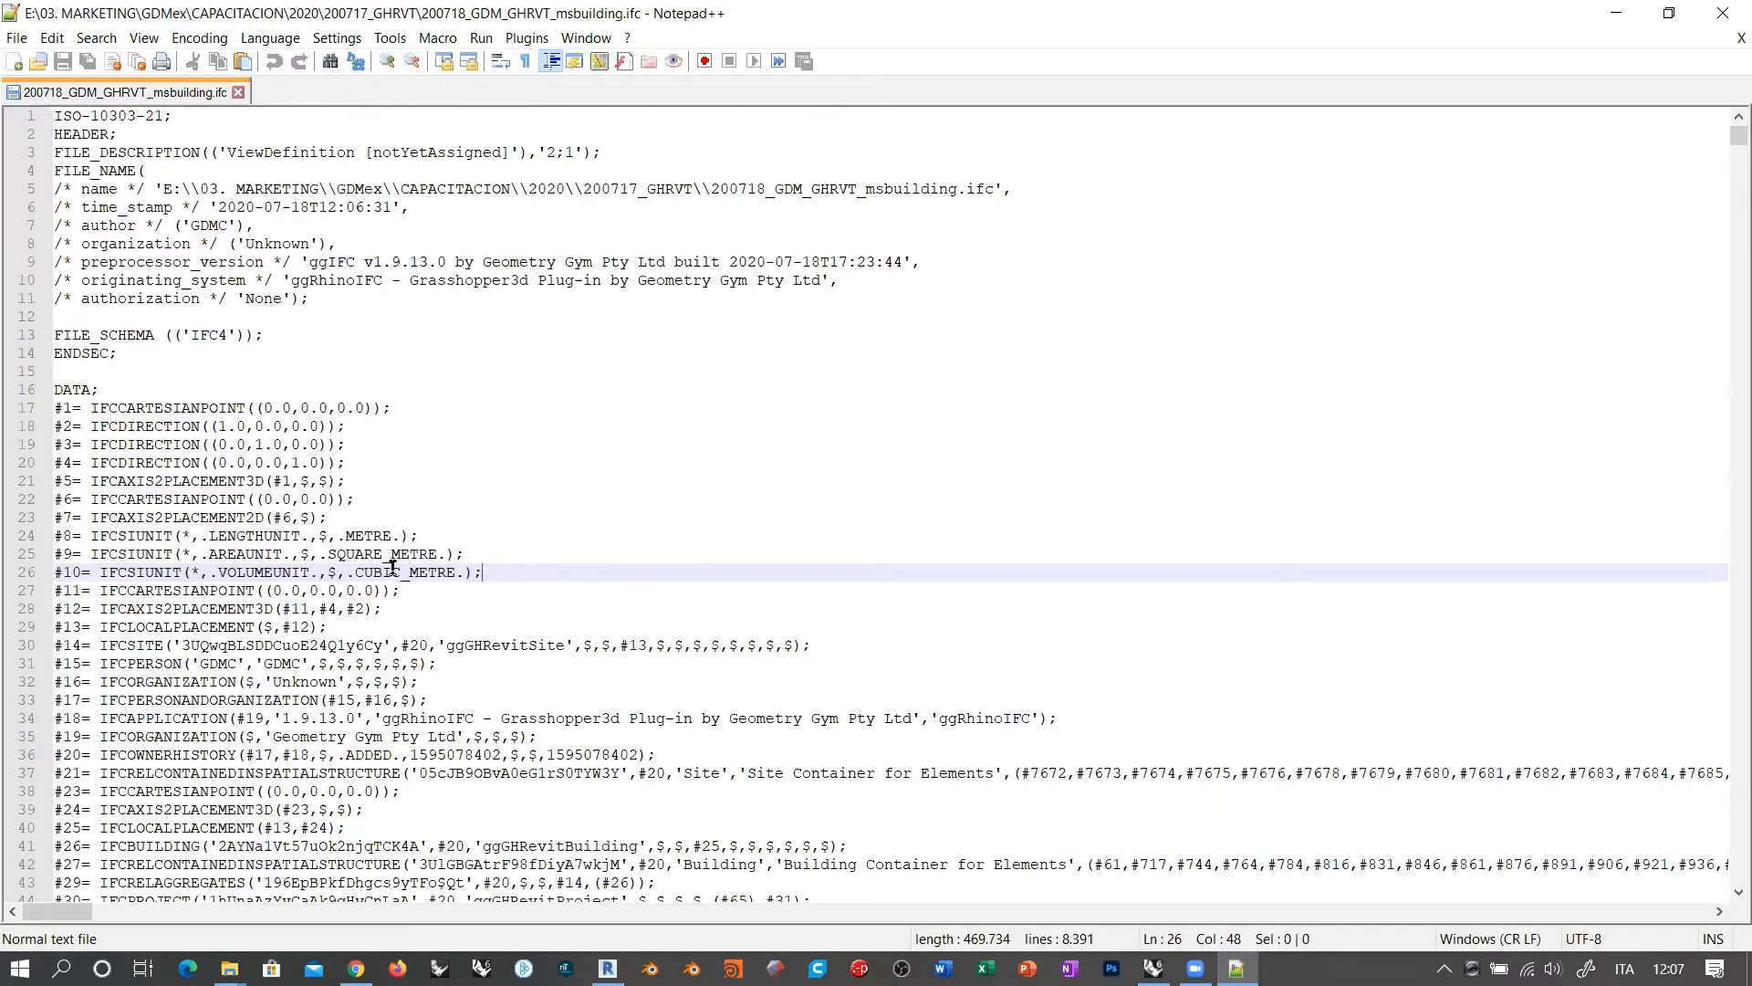
scroll(469, 544, "down", 16)
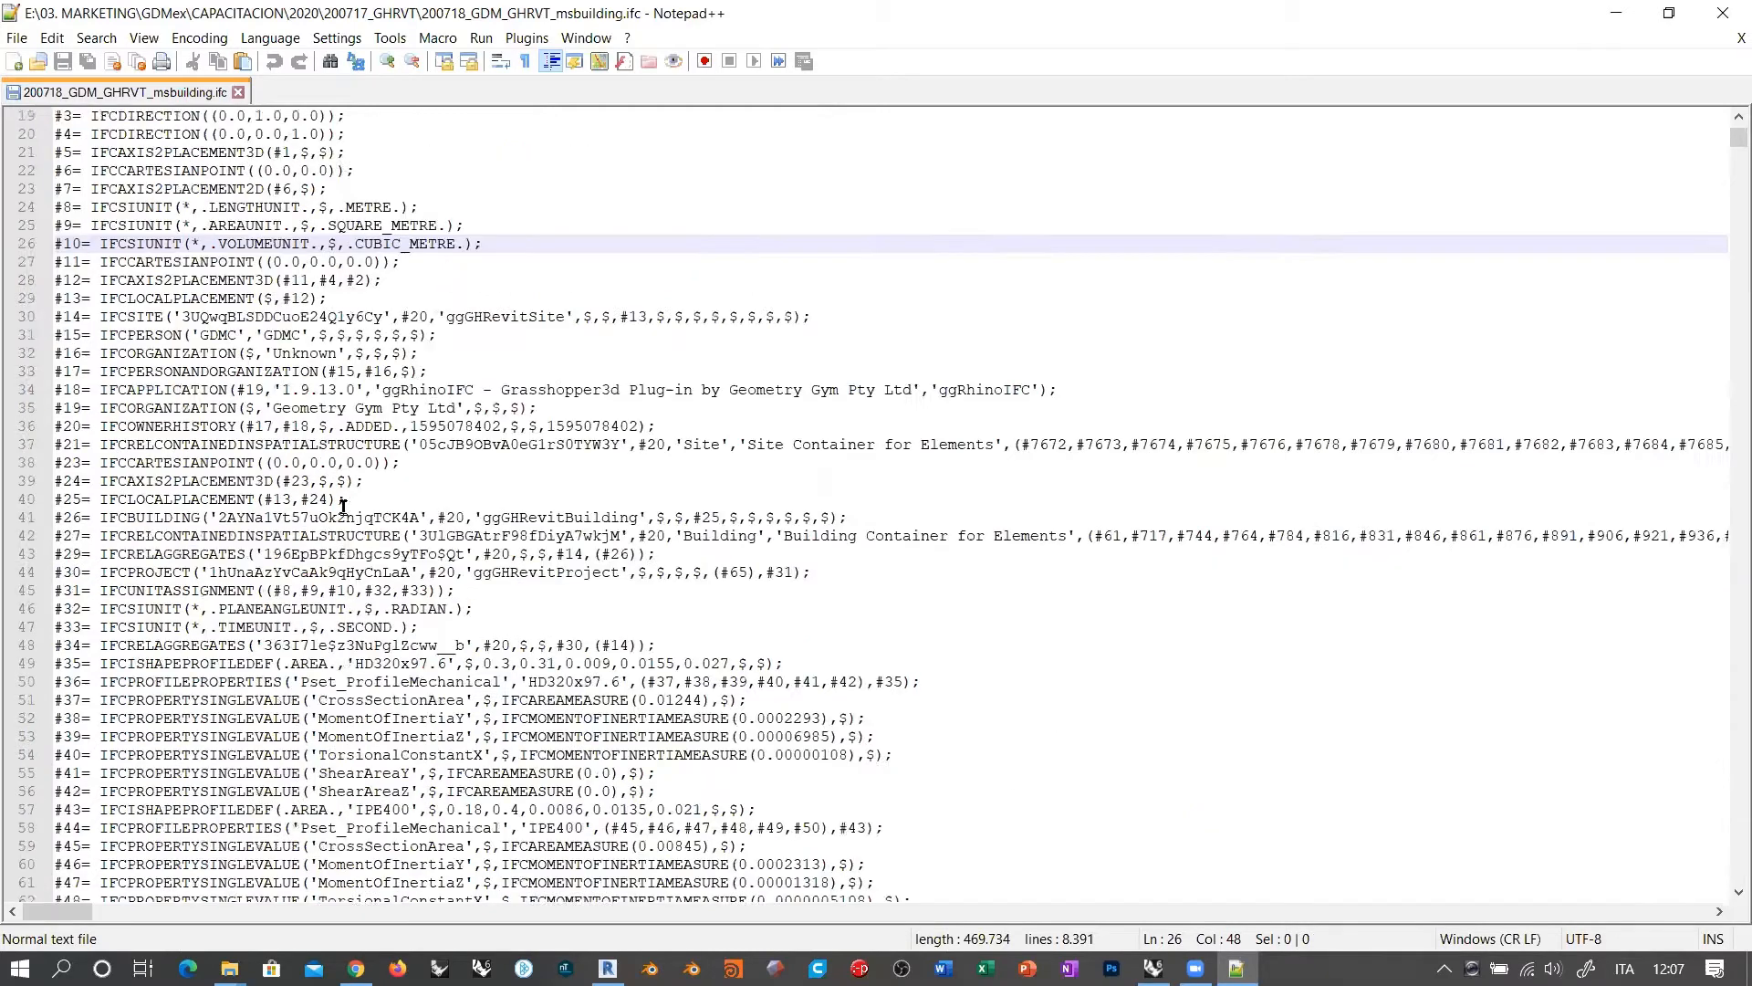
scroll(438, 508, "up", 16)
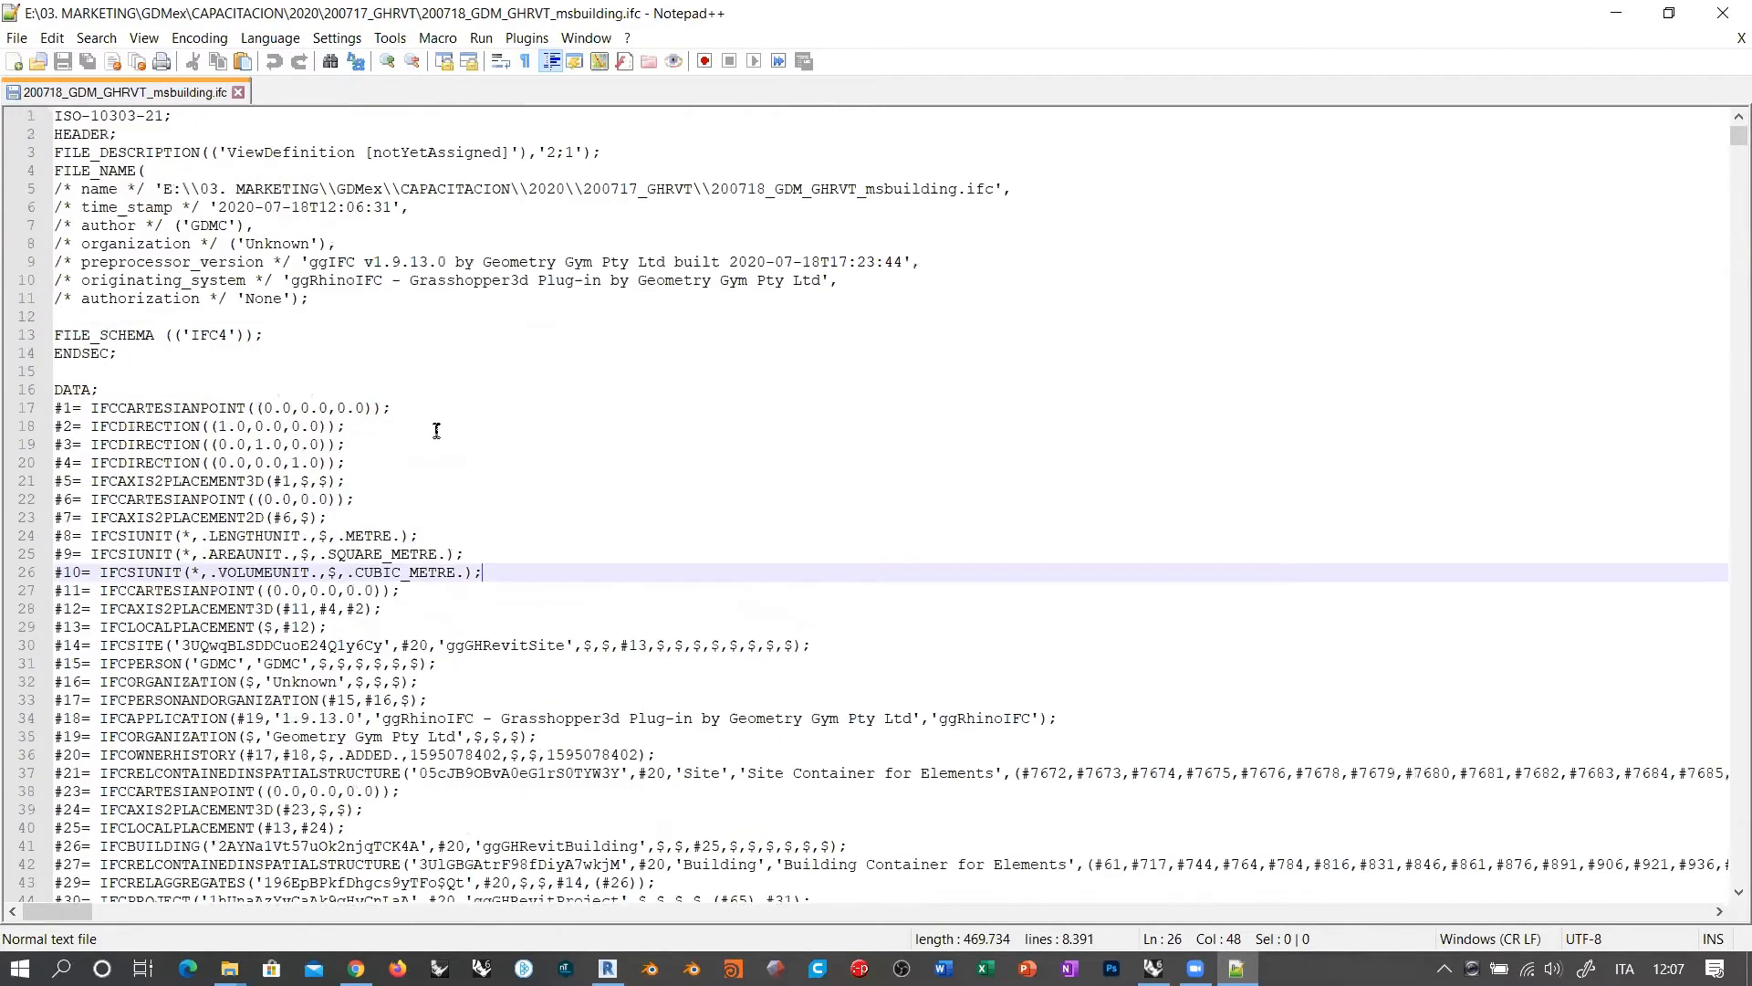
left_click(57, 115)
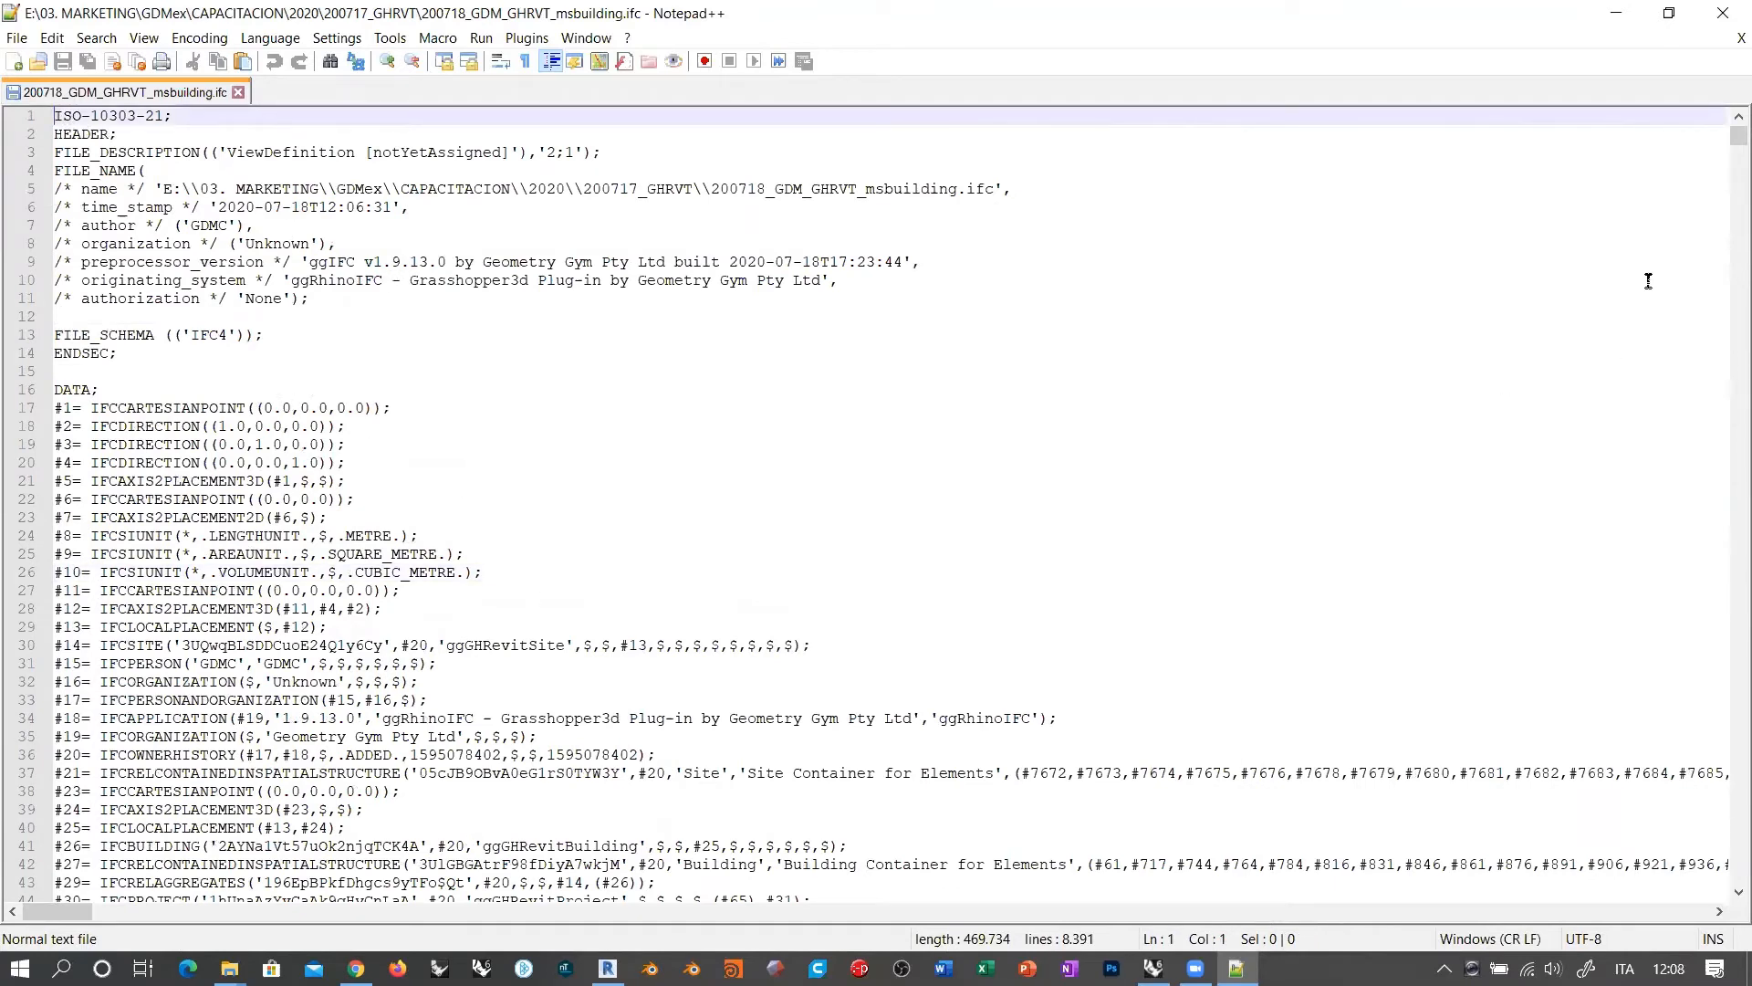
mouse_move(1734, 137)
left_mouse_down()
mouse_move(1713, 708)
mouse_move(1725, 922)
mouse_move(1725, 128)
left_mouse_up()
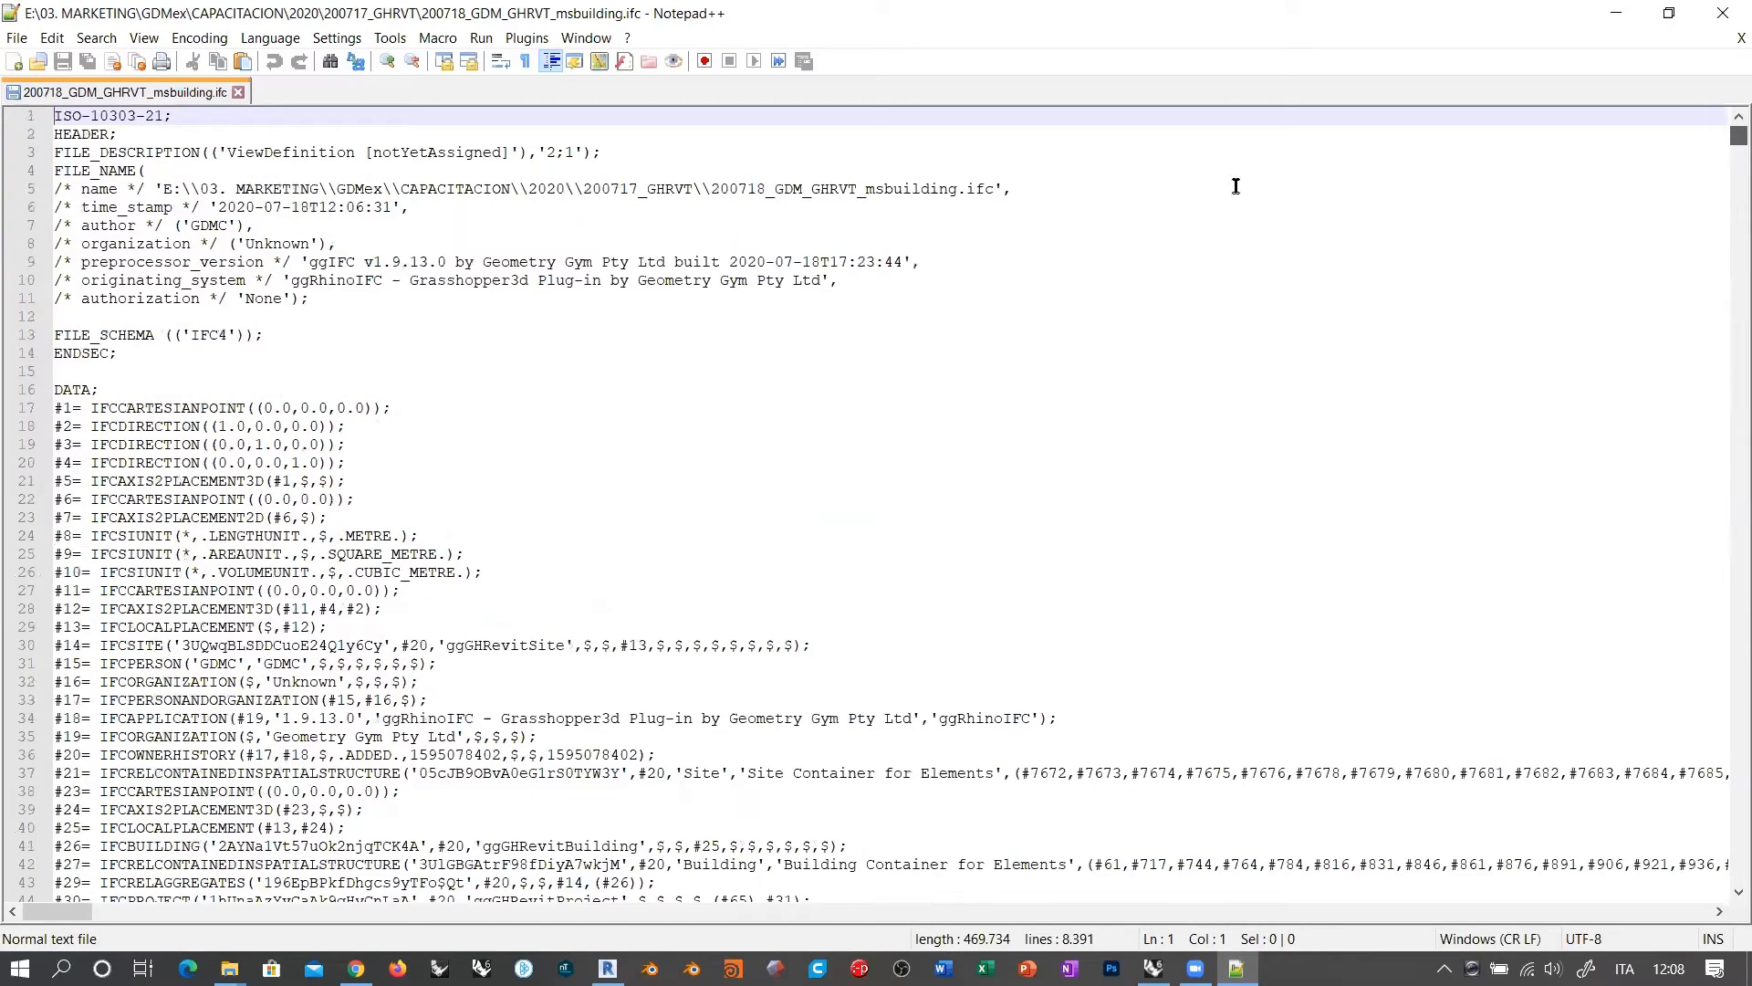
Step: Close 200718_GDM_GHRVT_msbuilding.ifc, quit Notepad++ and clear the file selection in File Explorer
left_click(239, 93)
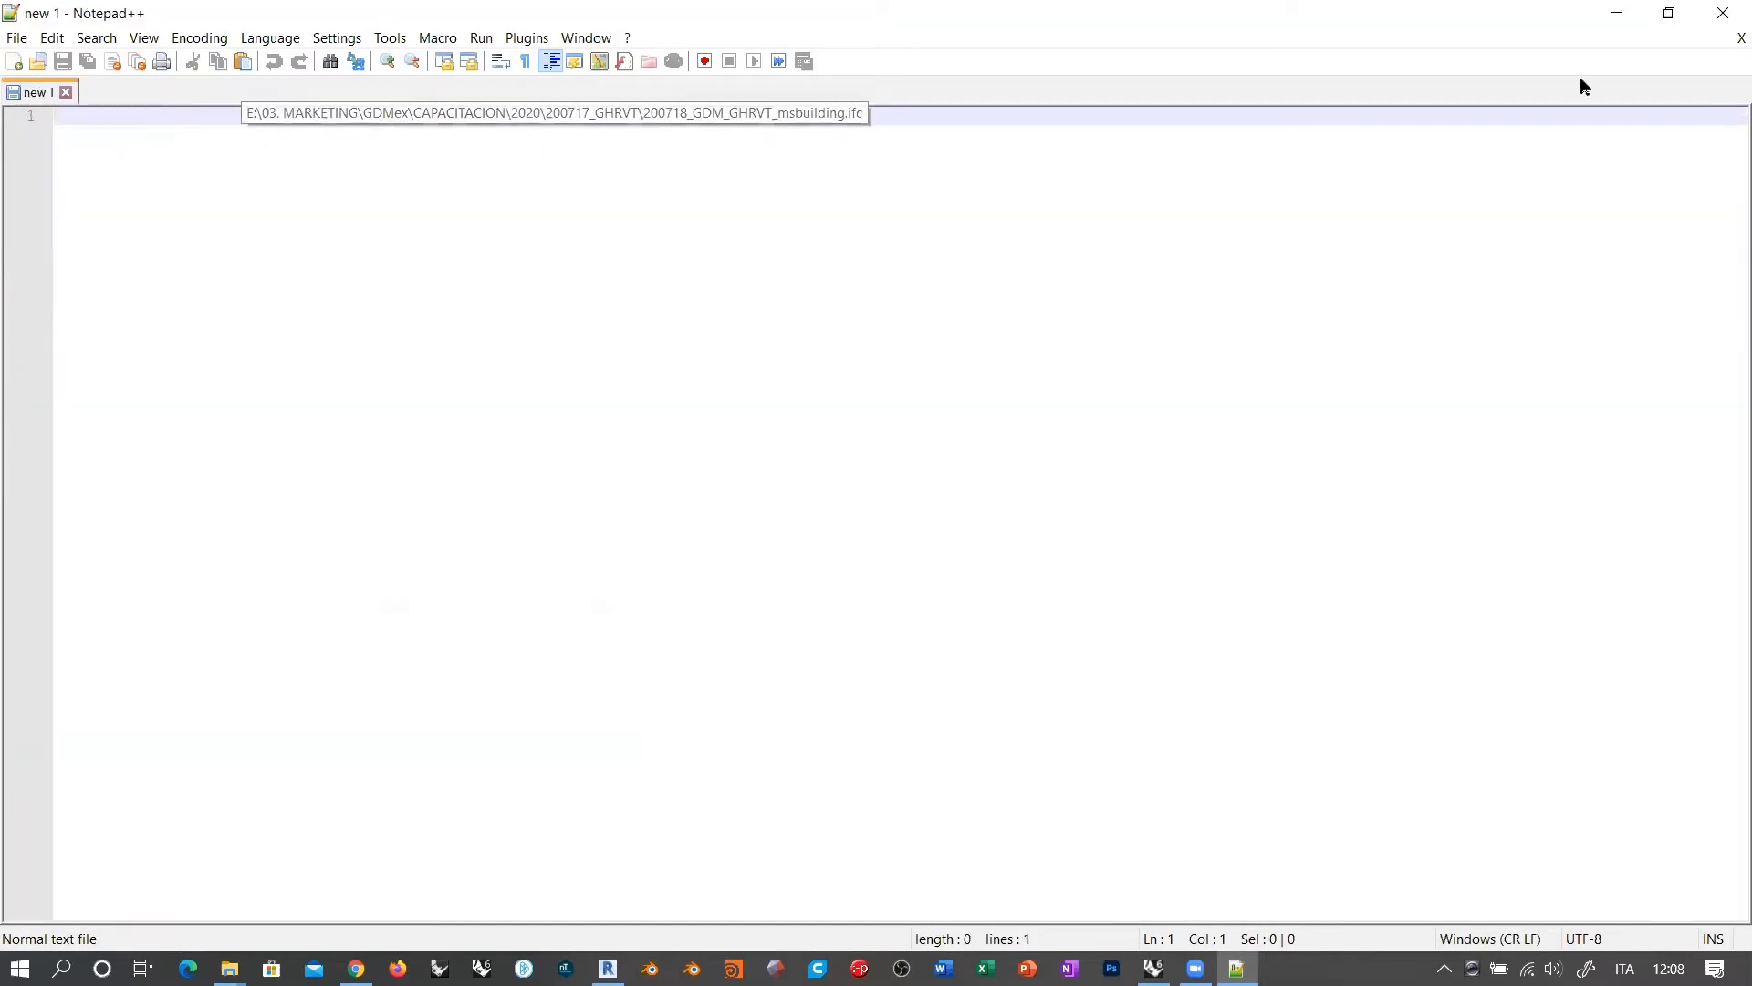
left_click(1723, 13)
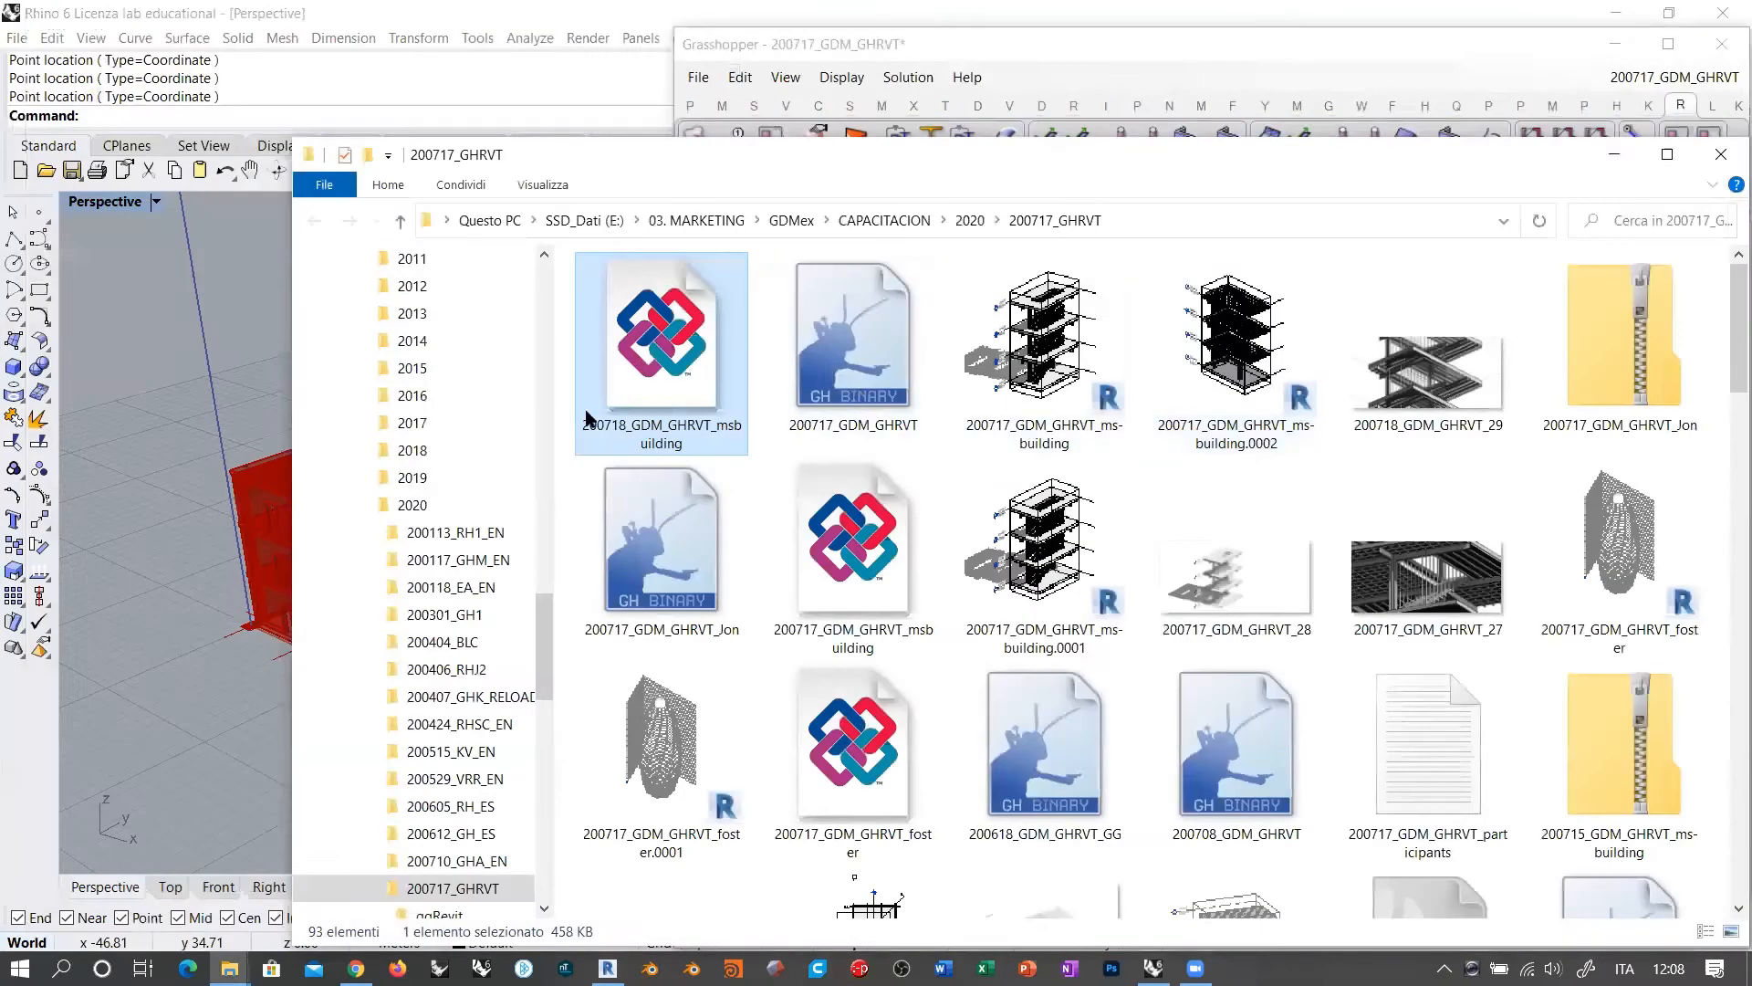
left_click(570, 391)
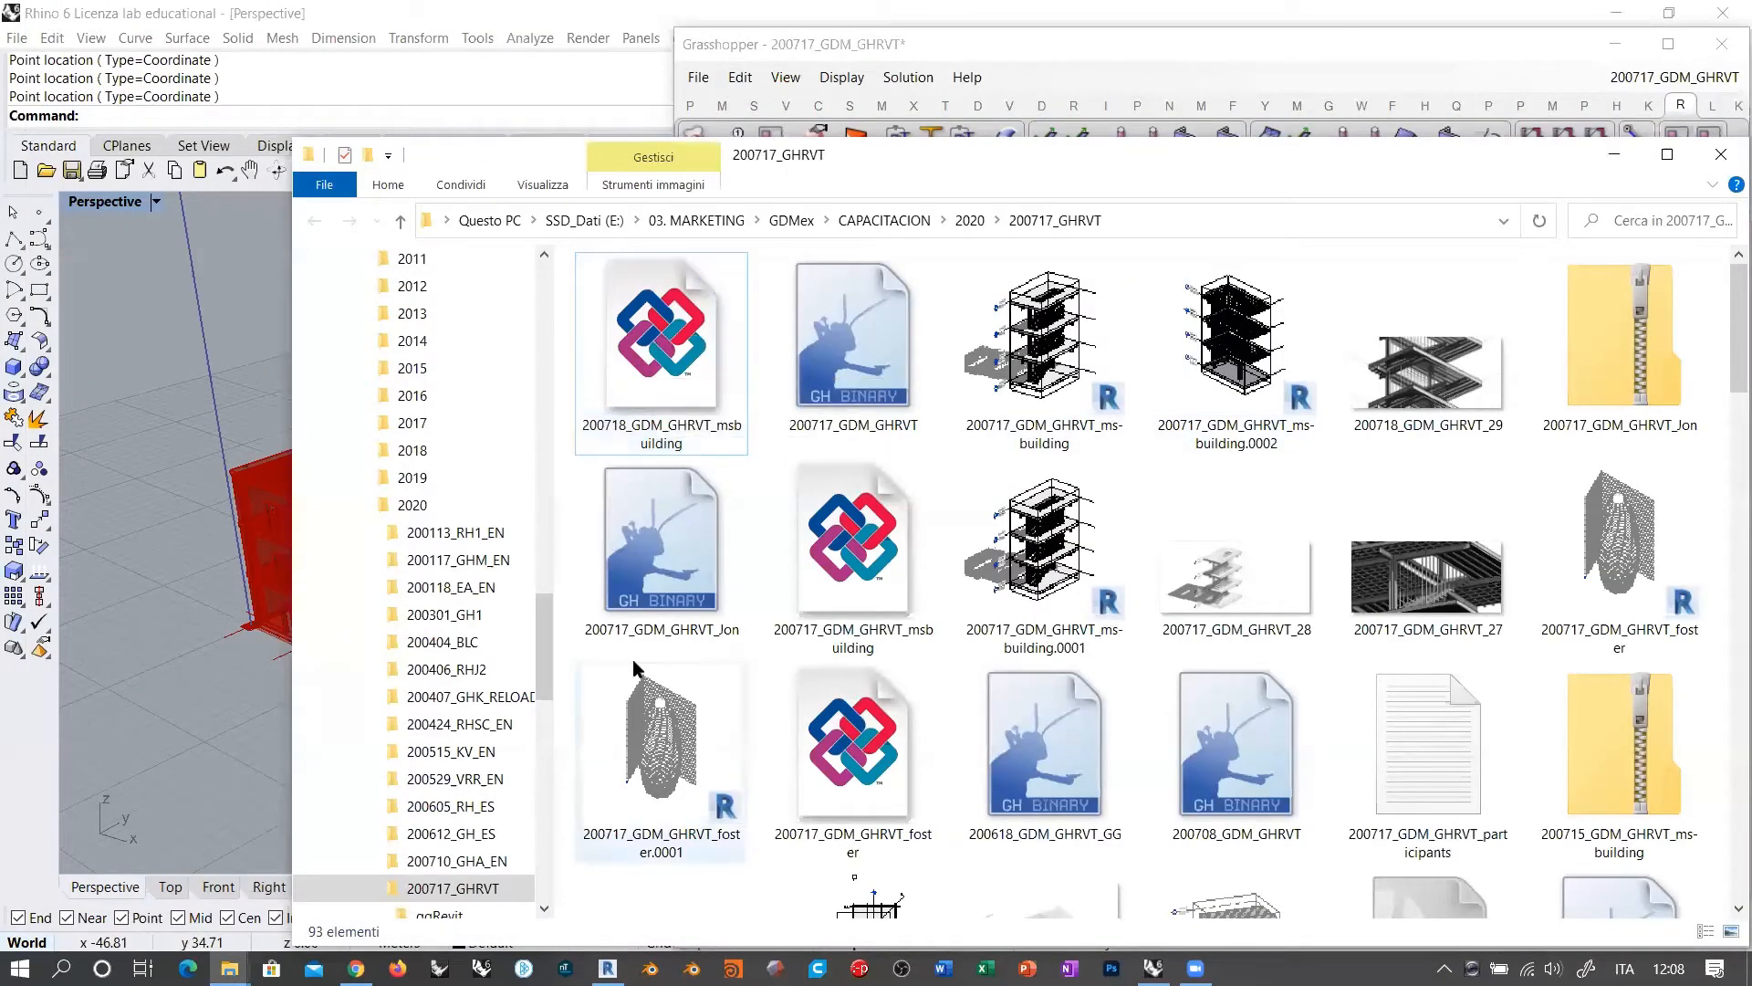
Step: Switch to Revit and close all open views of Project2 without saving the project
left_click(606, 968)
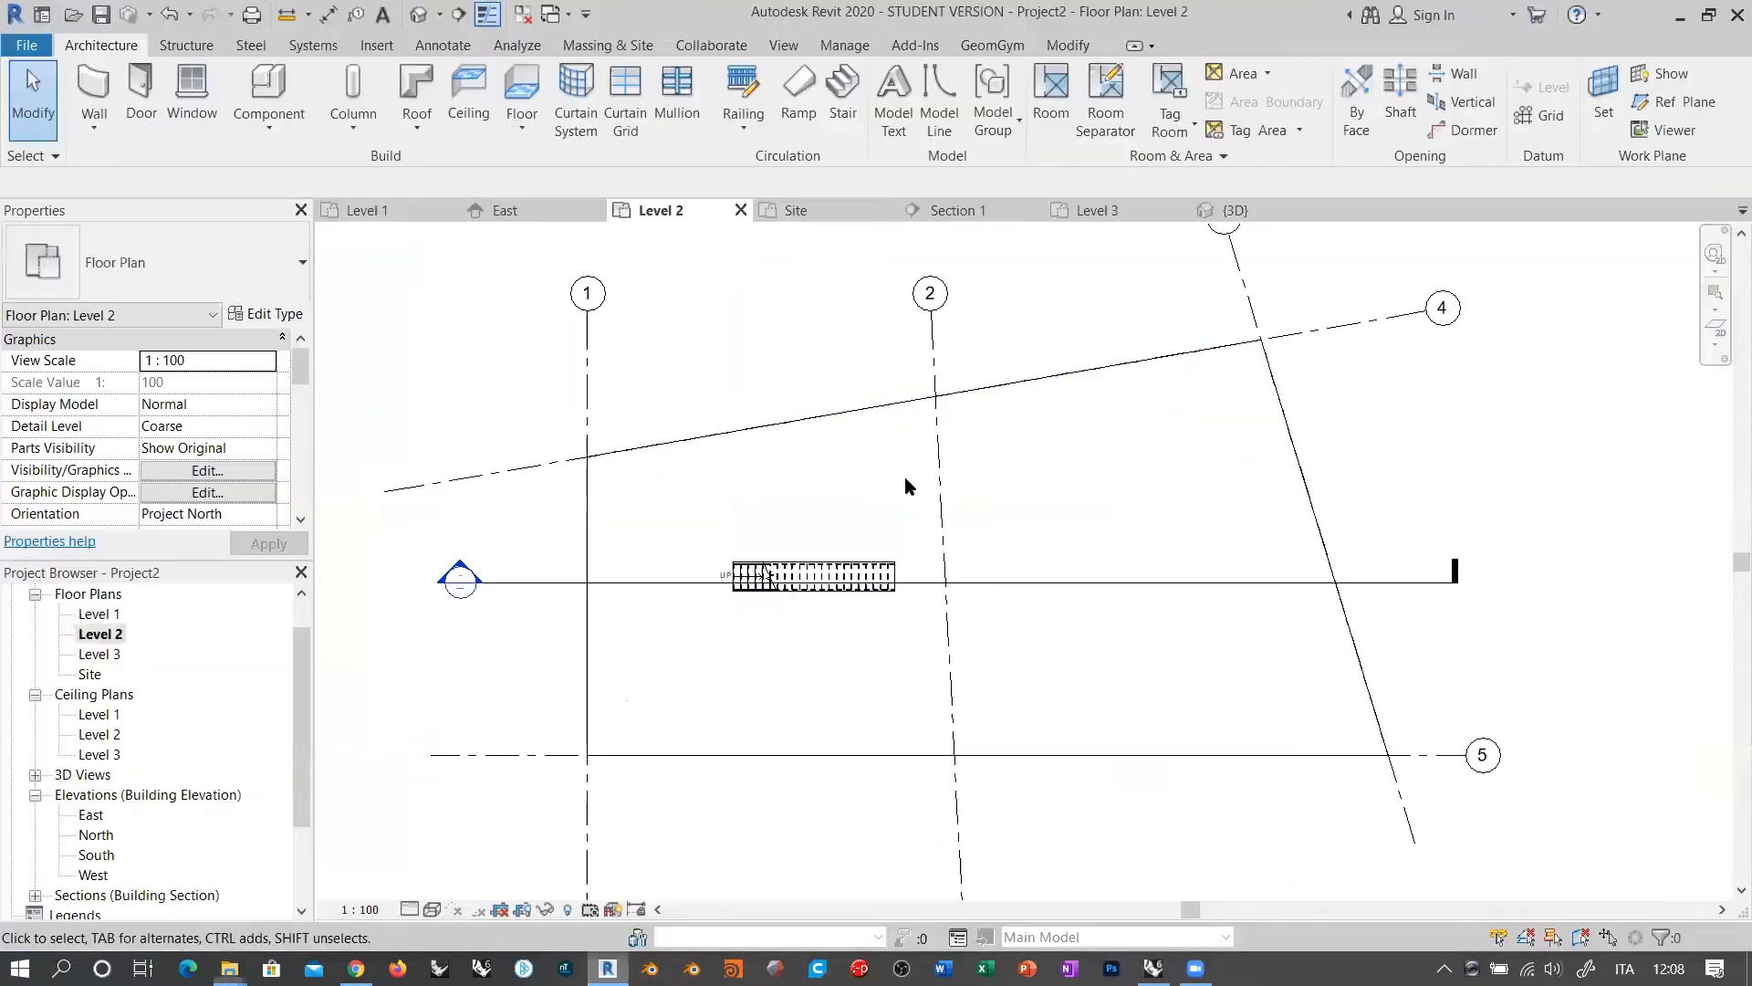
left_click(448, 211)
left_click(448, 210)
left_click(448, 211)
left_click(448, 211)
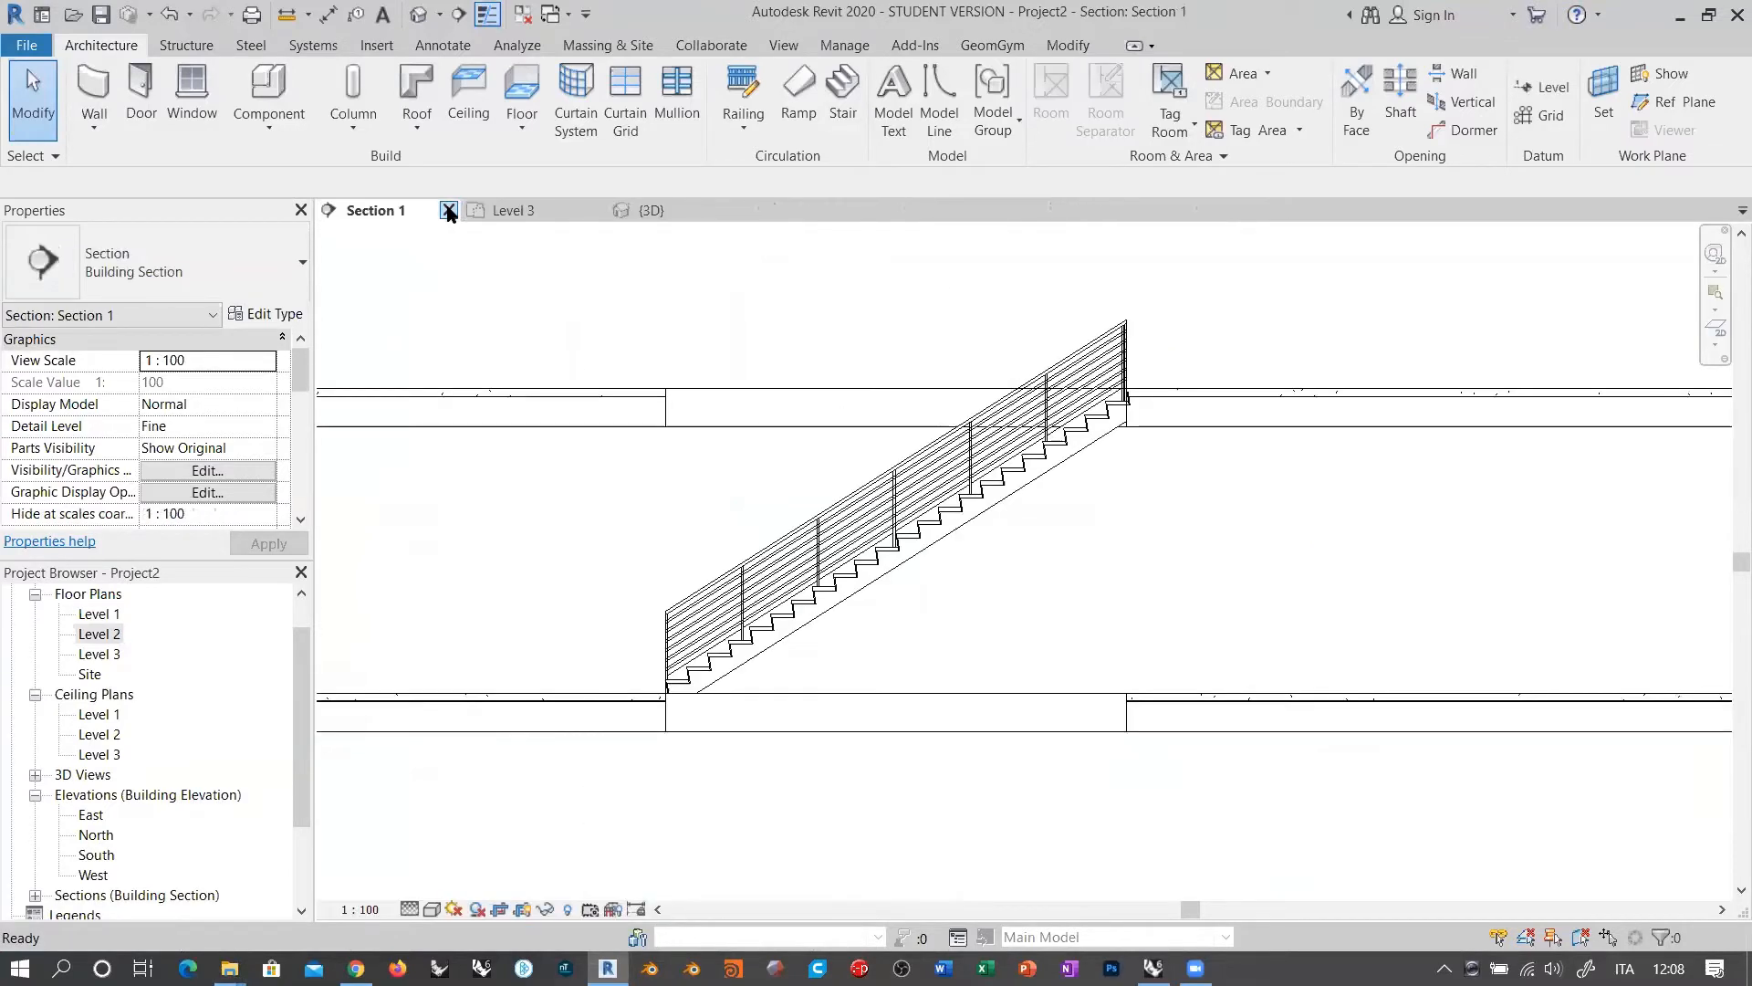
left_click(448, 210)
left_click(448, 211)
left_click(448, 211)
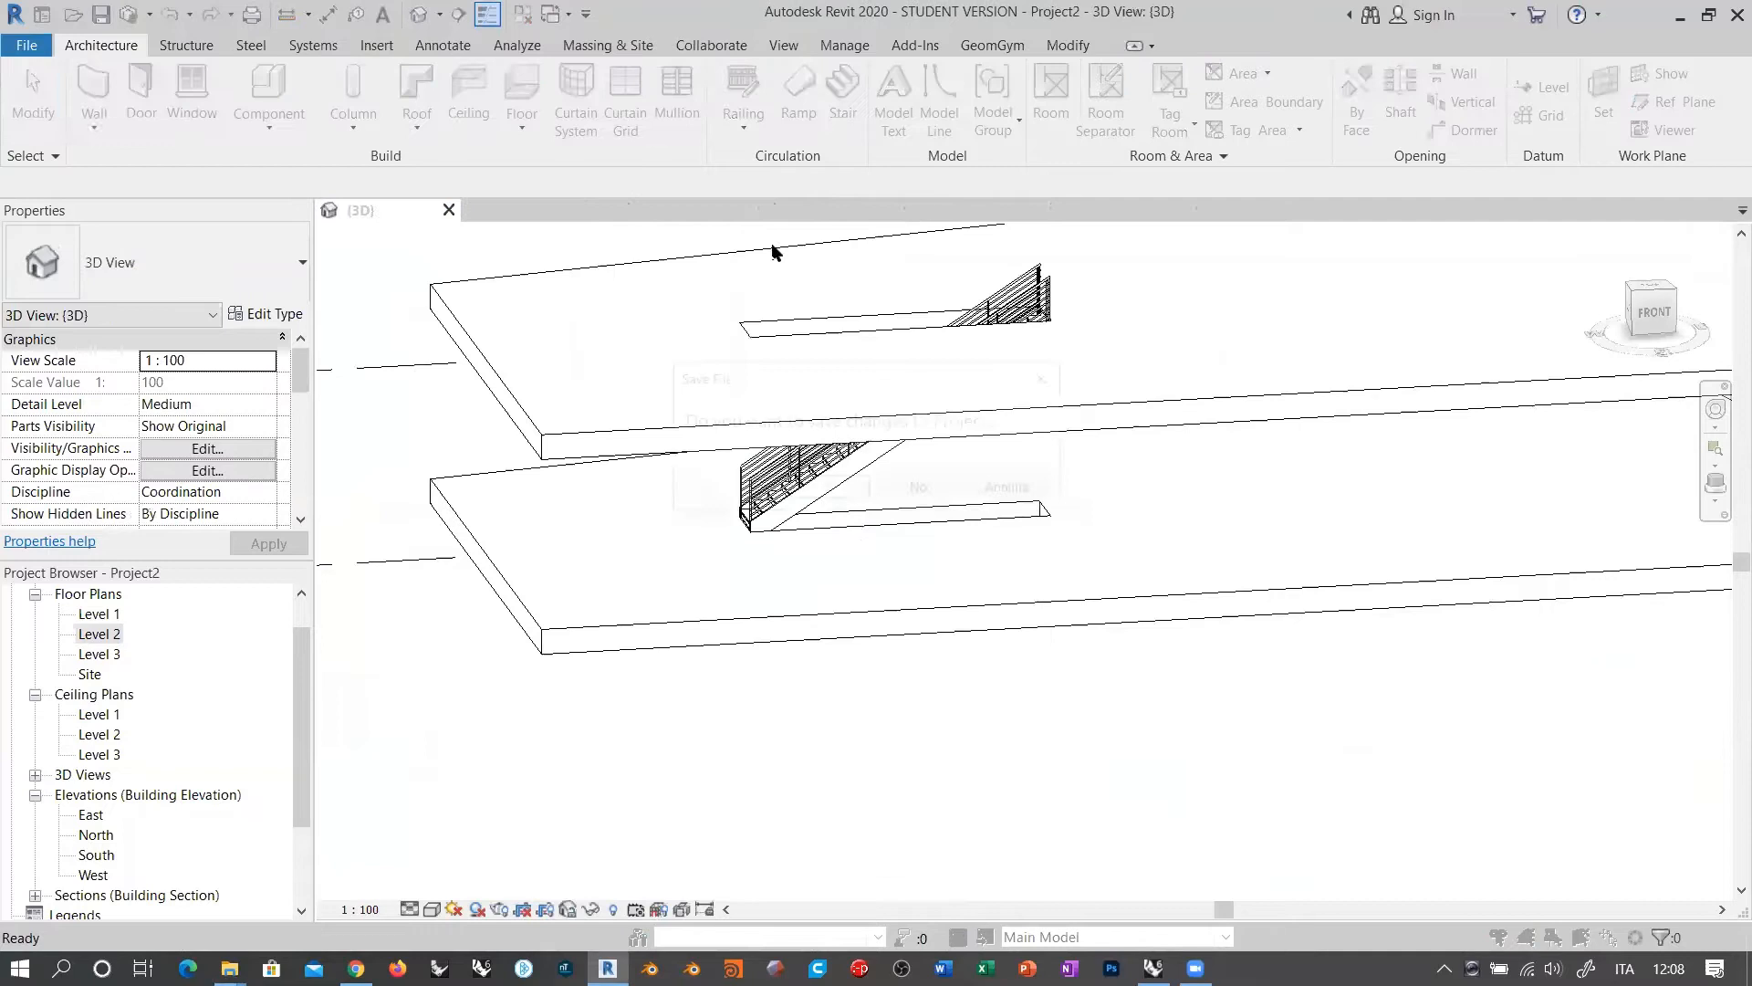
left_click(917, 489)
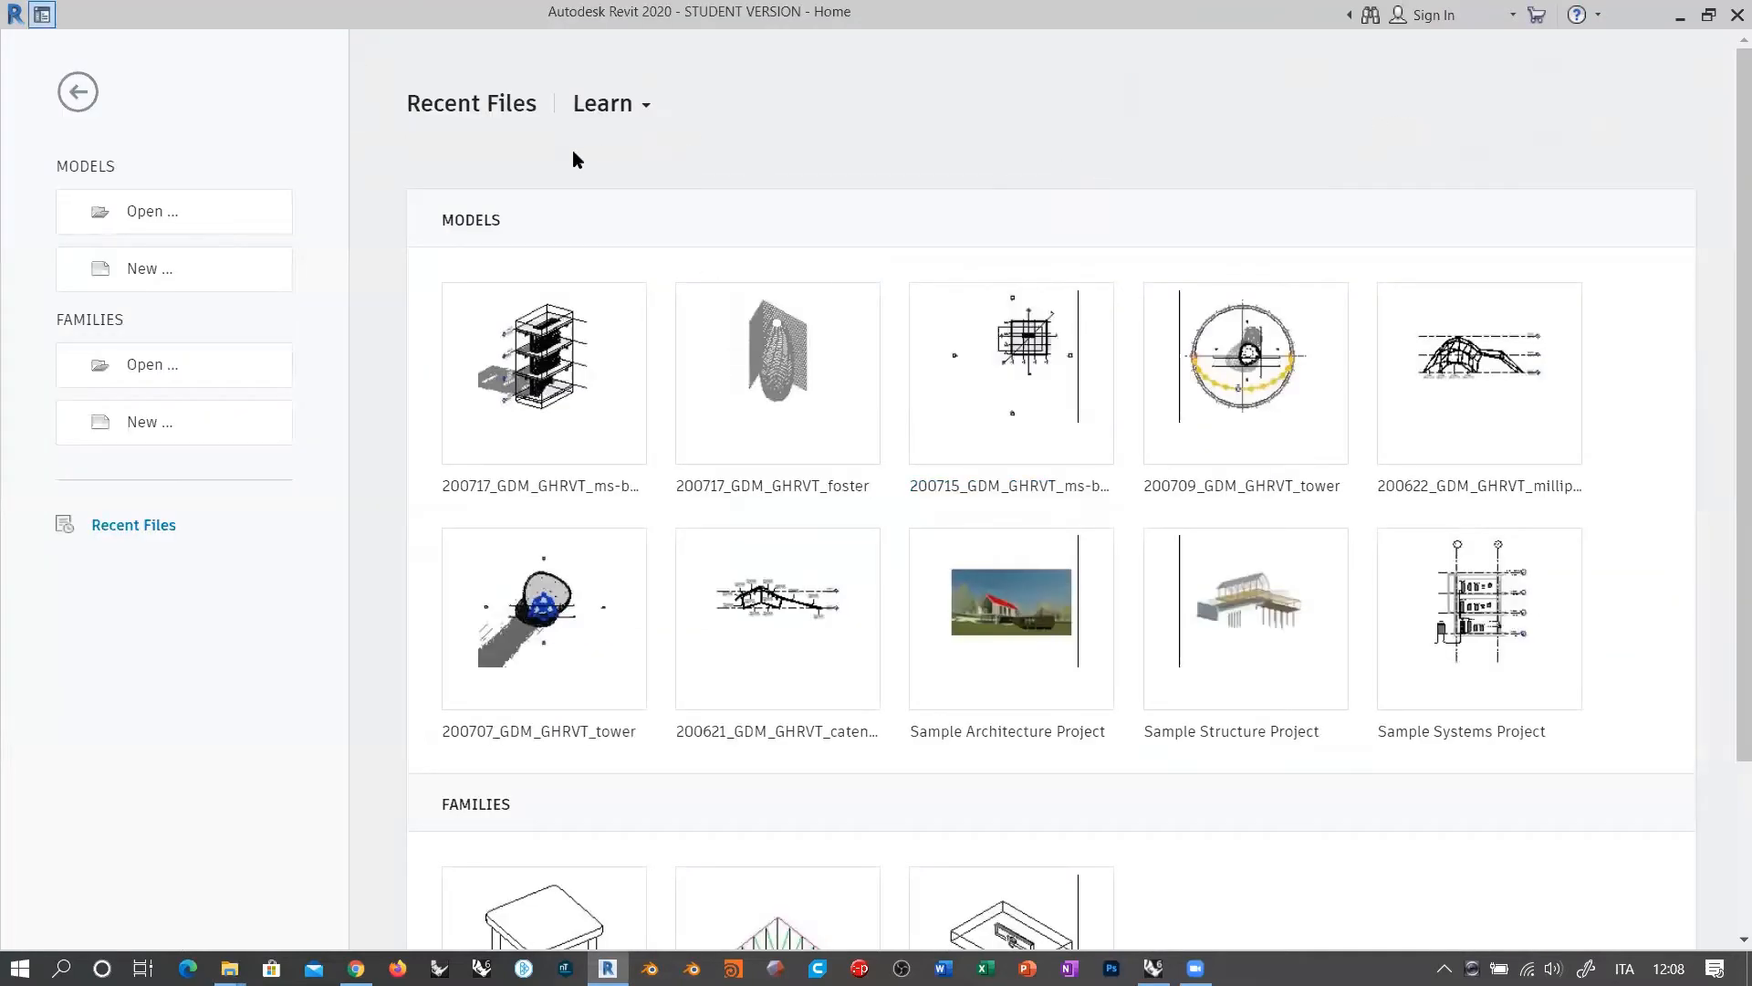
Step: Start a new project and load the 200621_GDM_Arch_Template_Meters.rte template from the US Metric folder
left_click(157, 269)
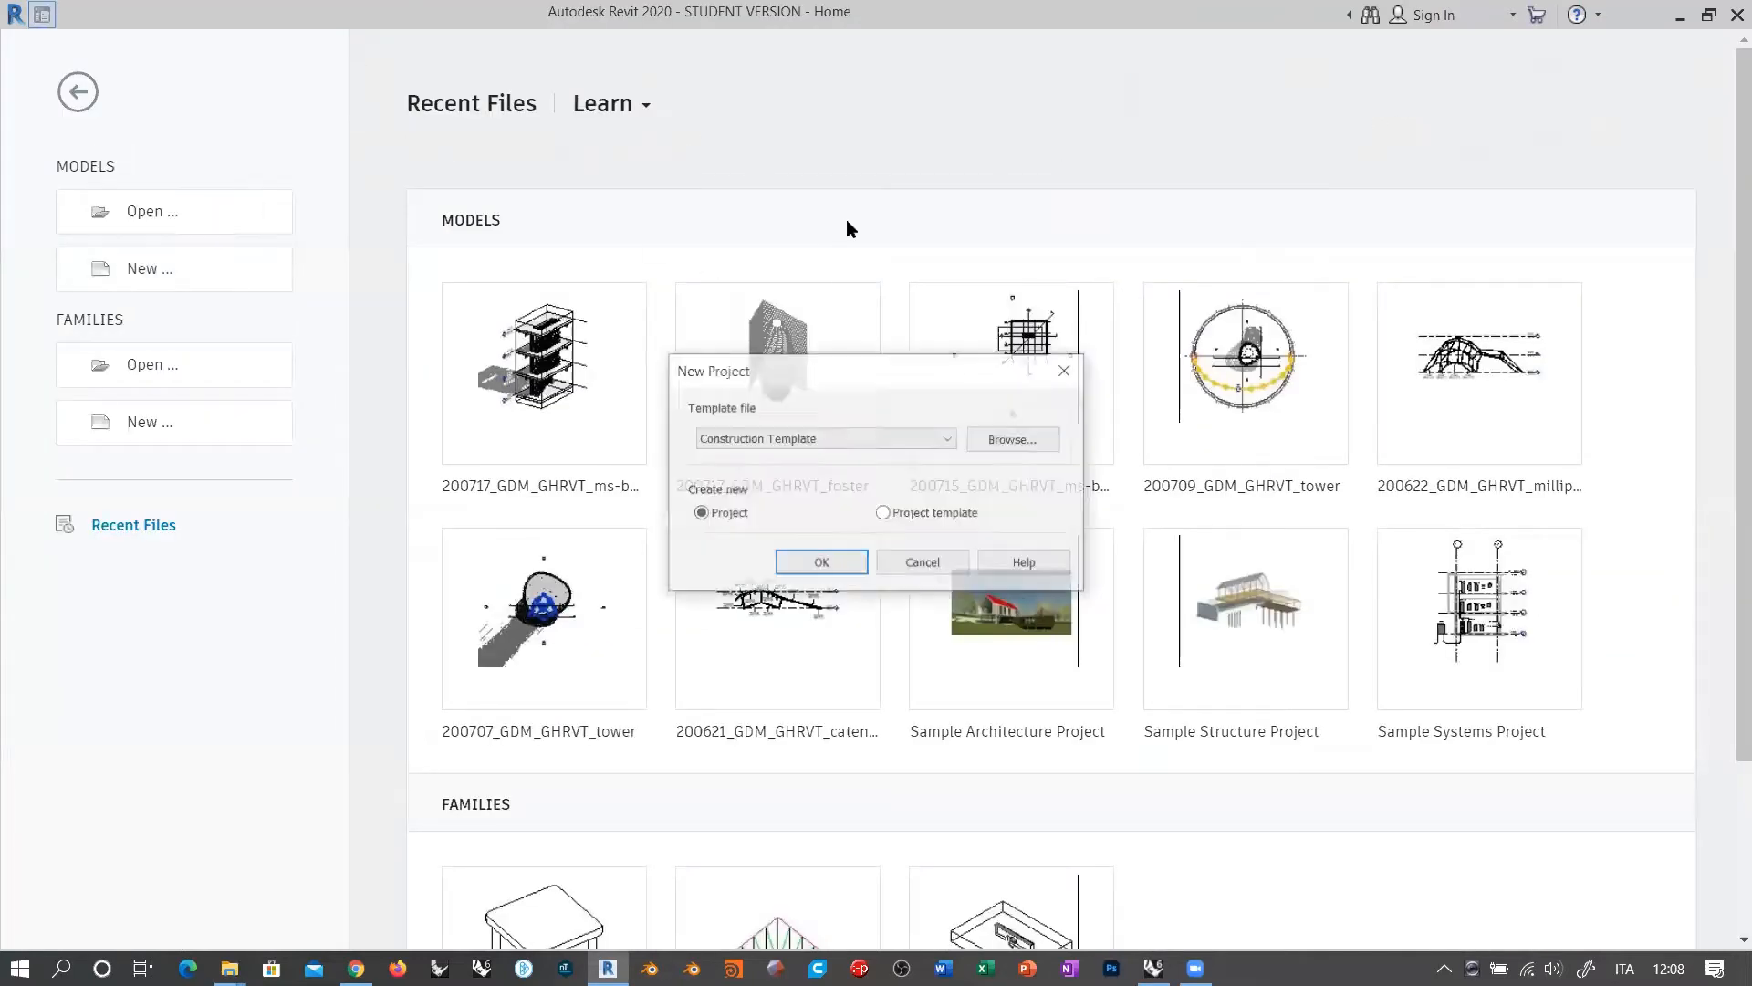
left_click_drag(896, 375, 302, 116)
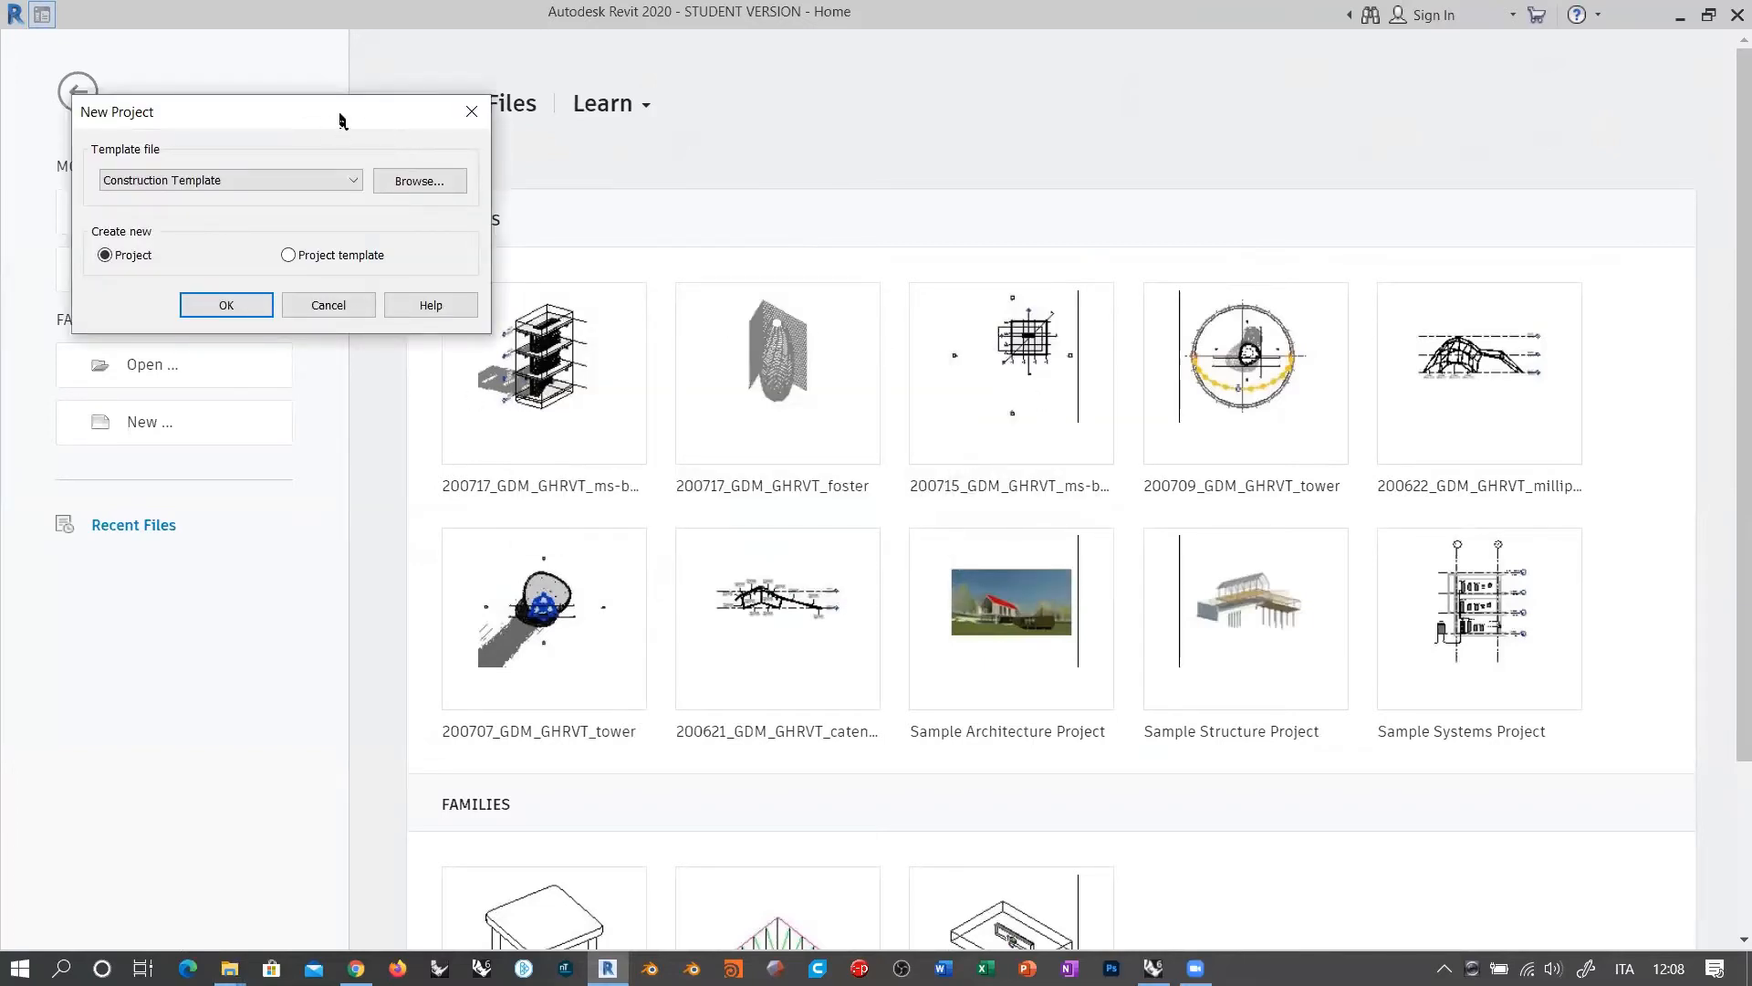
left_click_drag(339, 114, 815, 251)
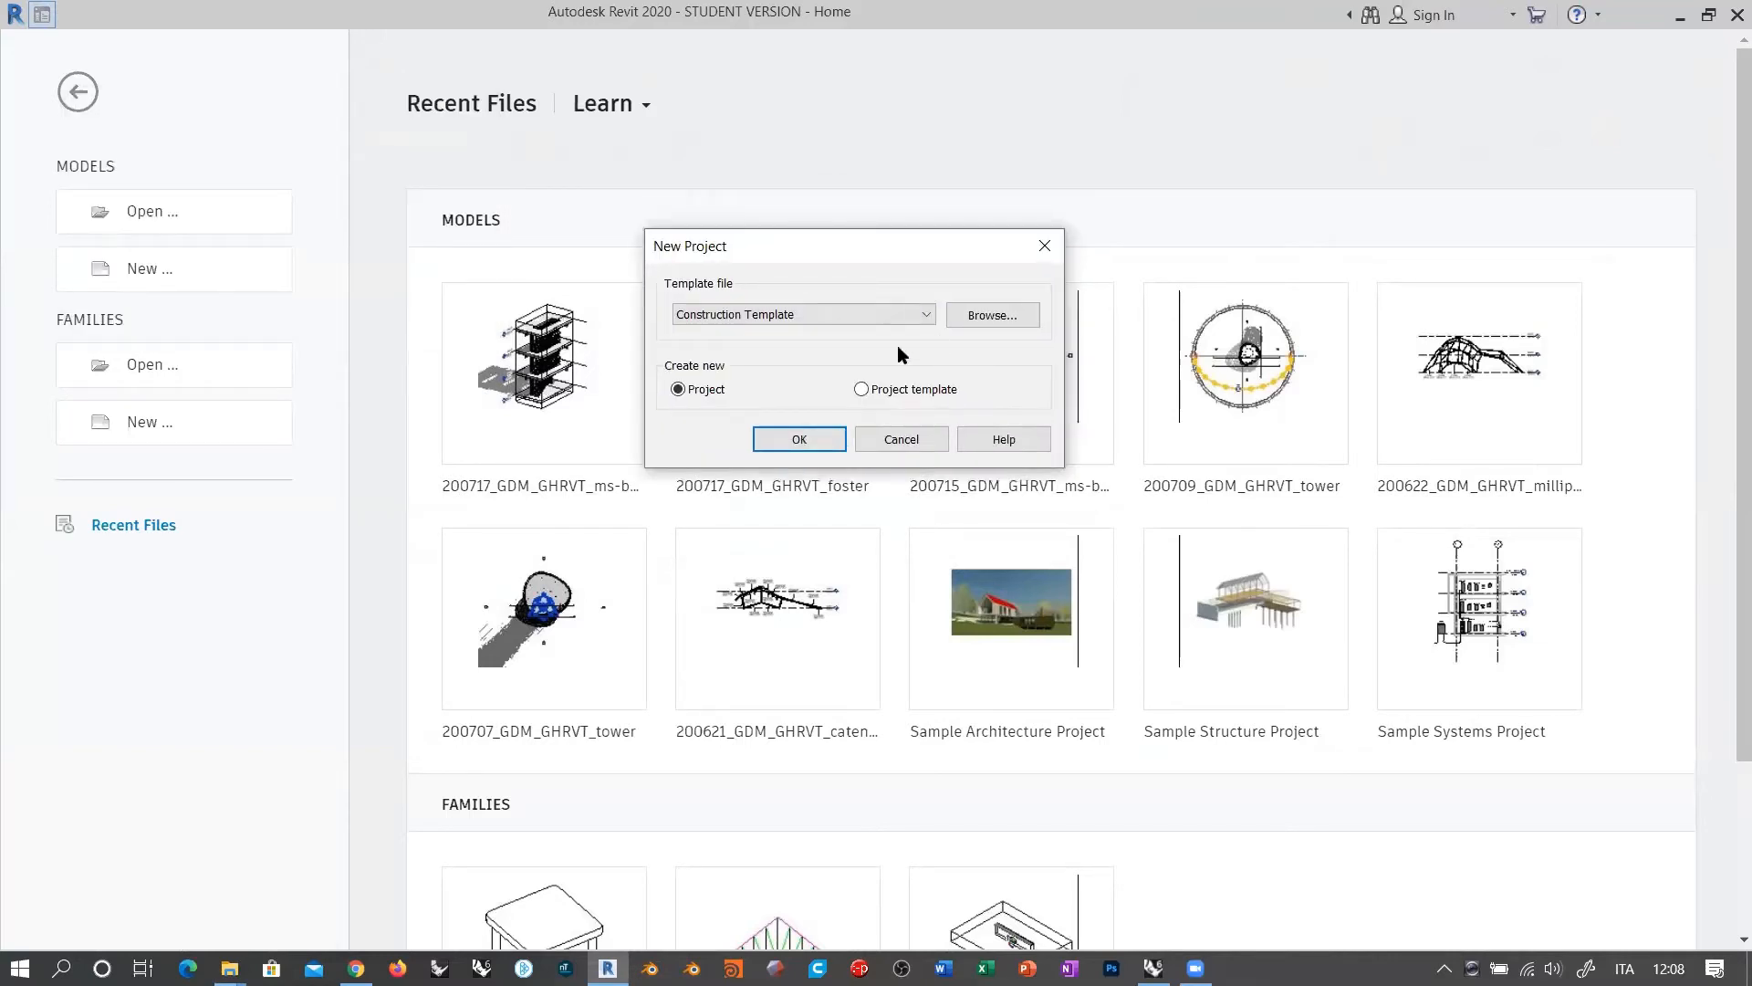
left_click(1013, 315)
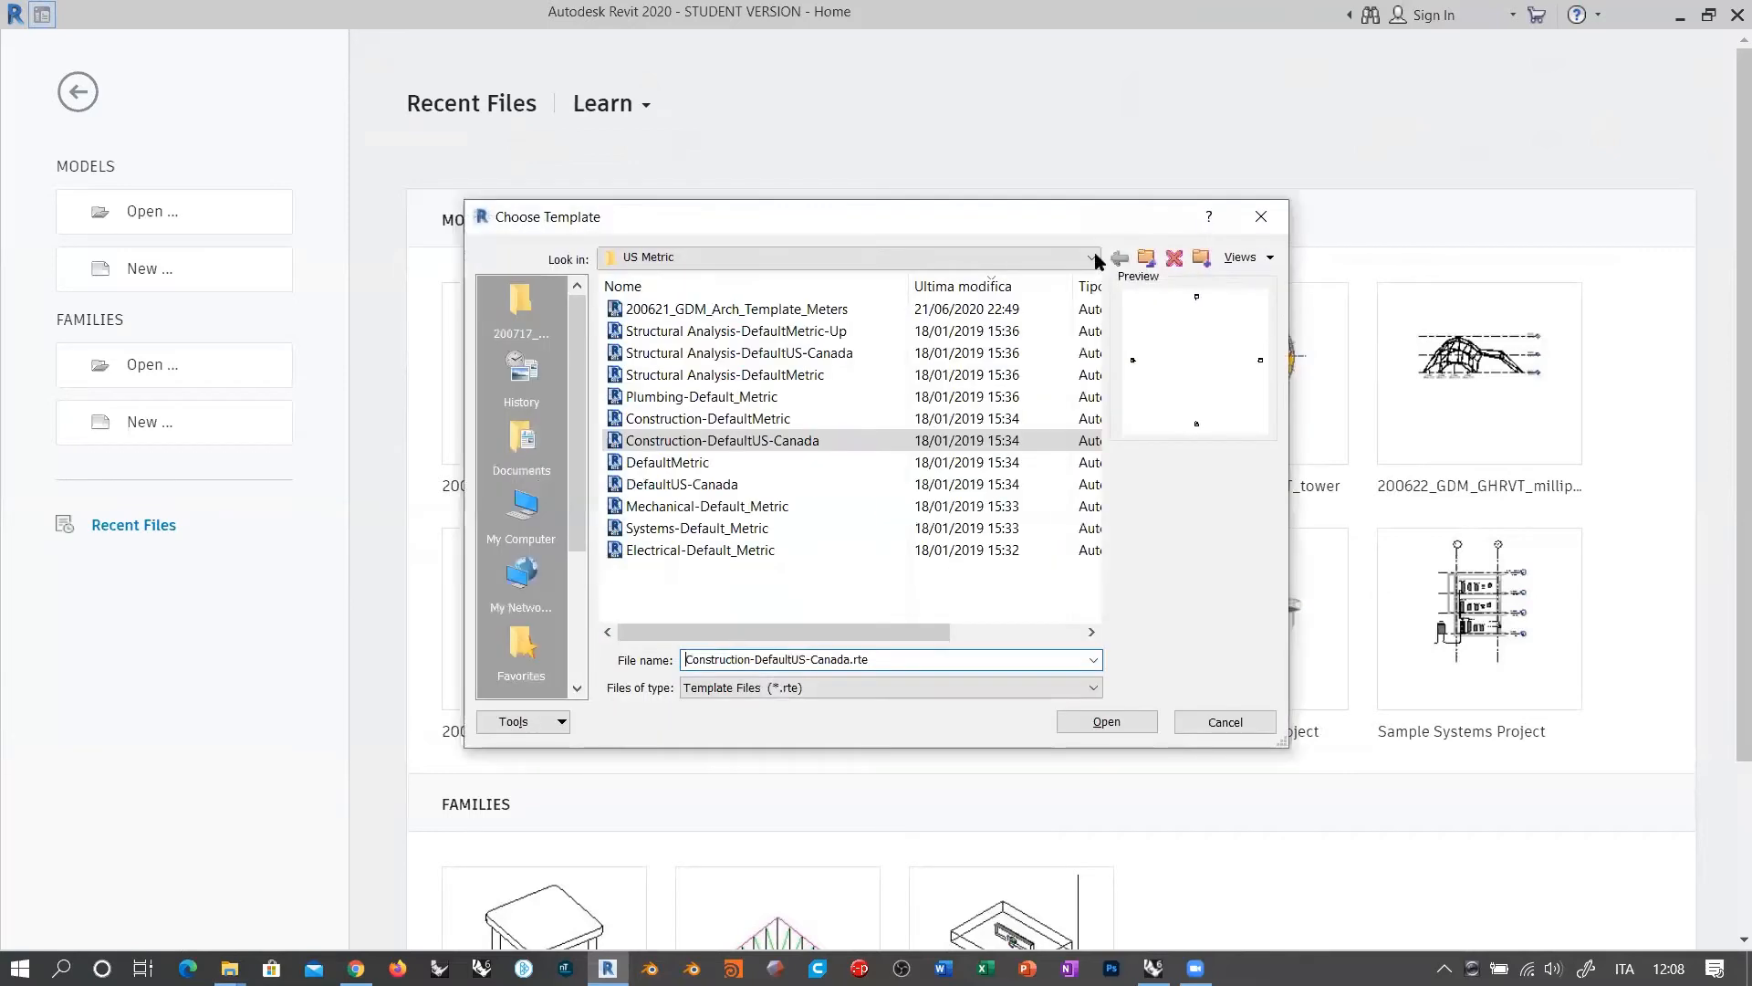
left_click(785, 308)
left_click(1107, 721)
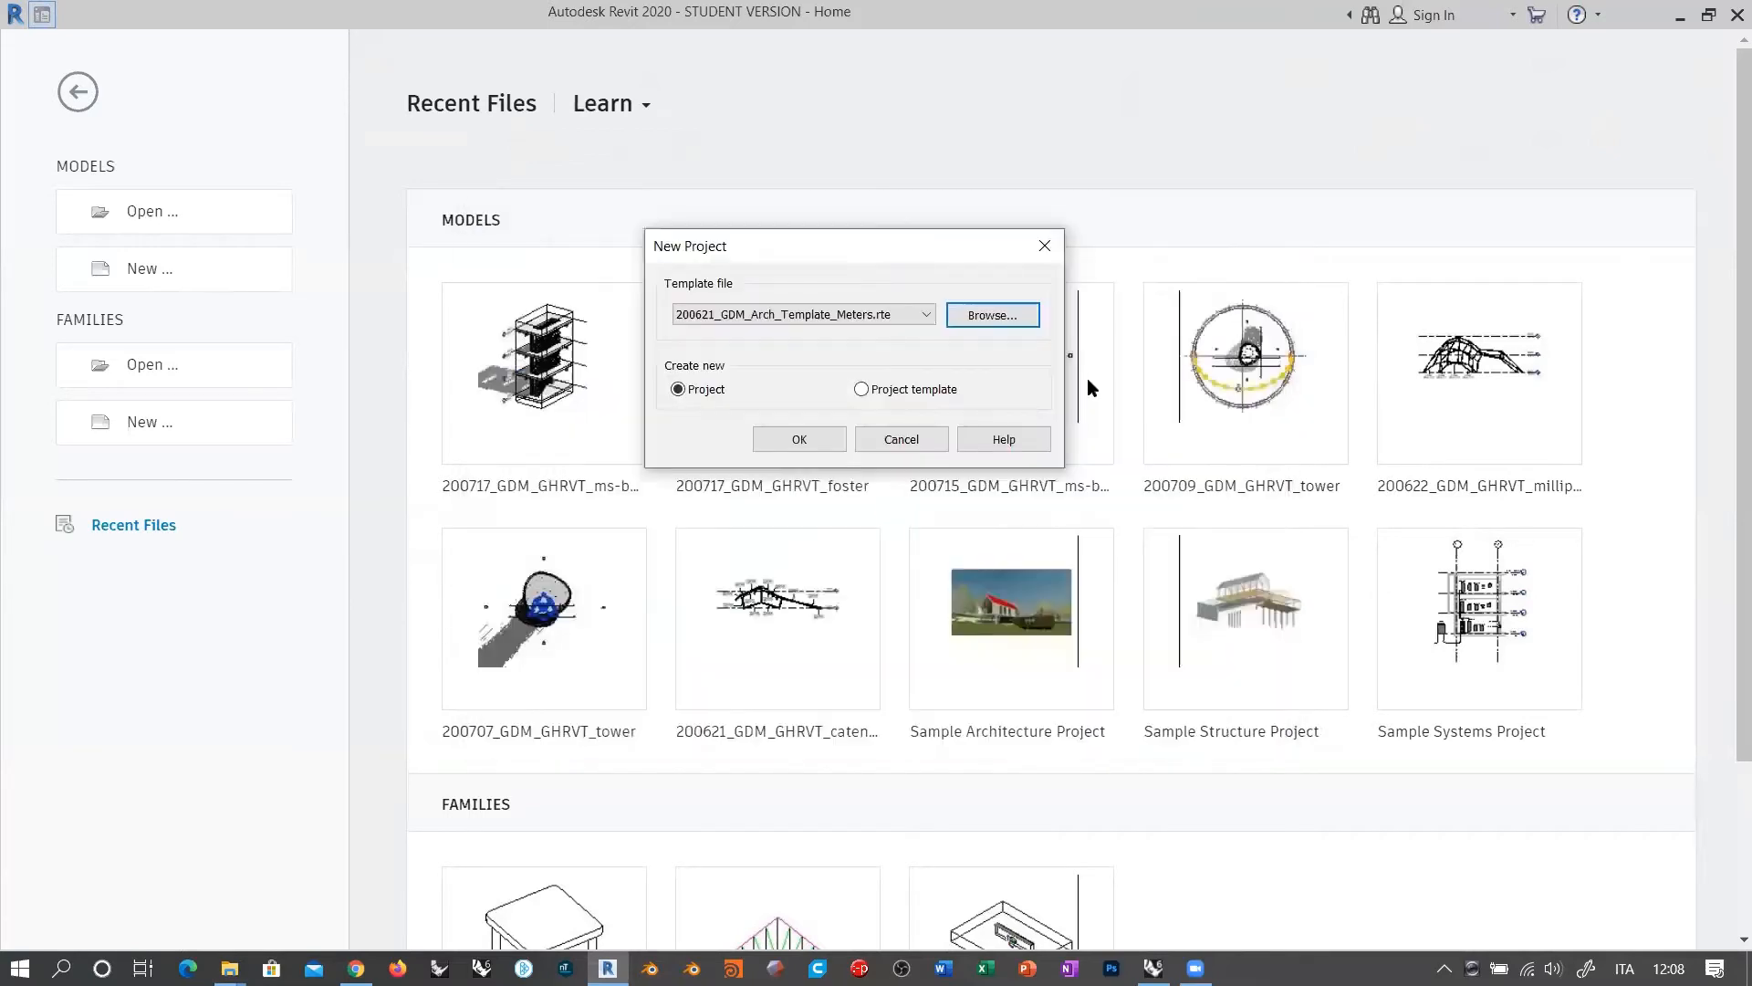
Step: Switch the template file to Architectural Template and create the new project
left_click(894, 312)
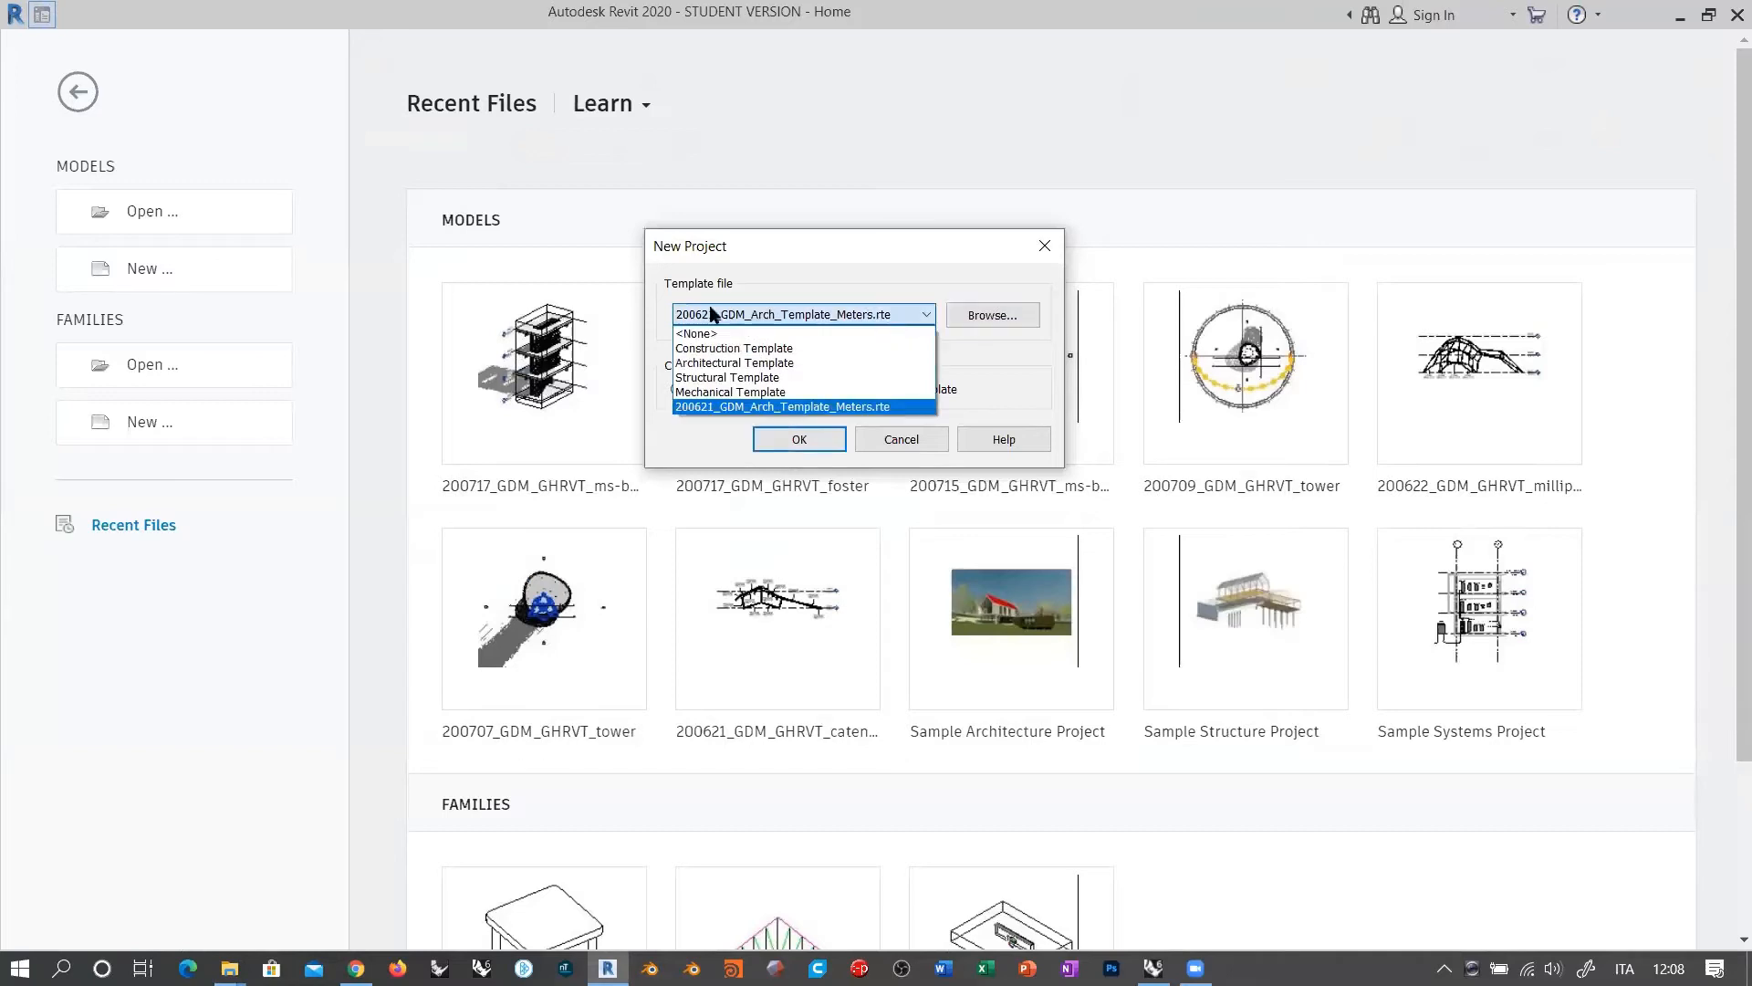
left_click(805, 345)
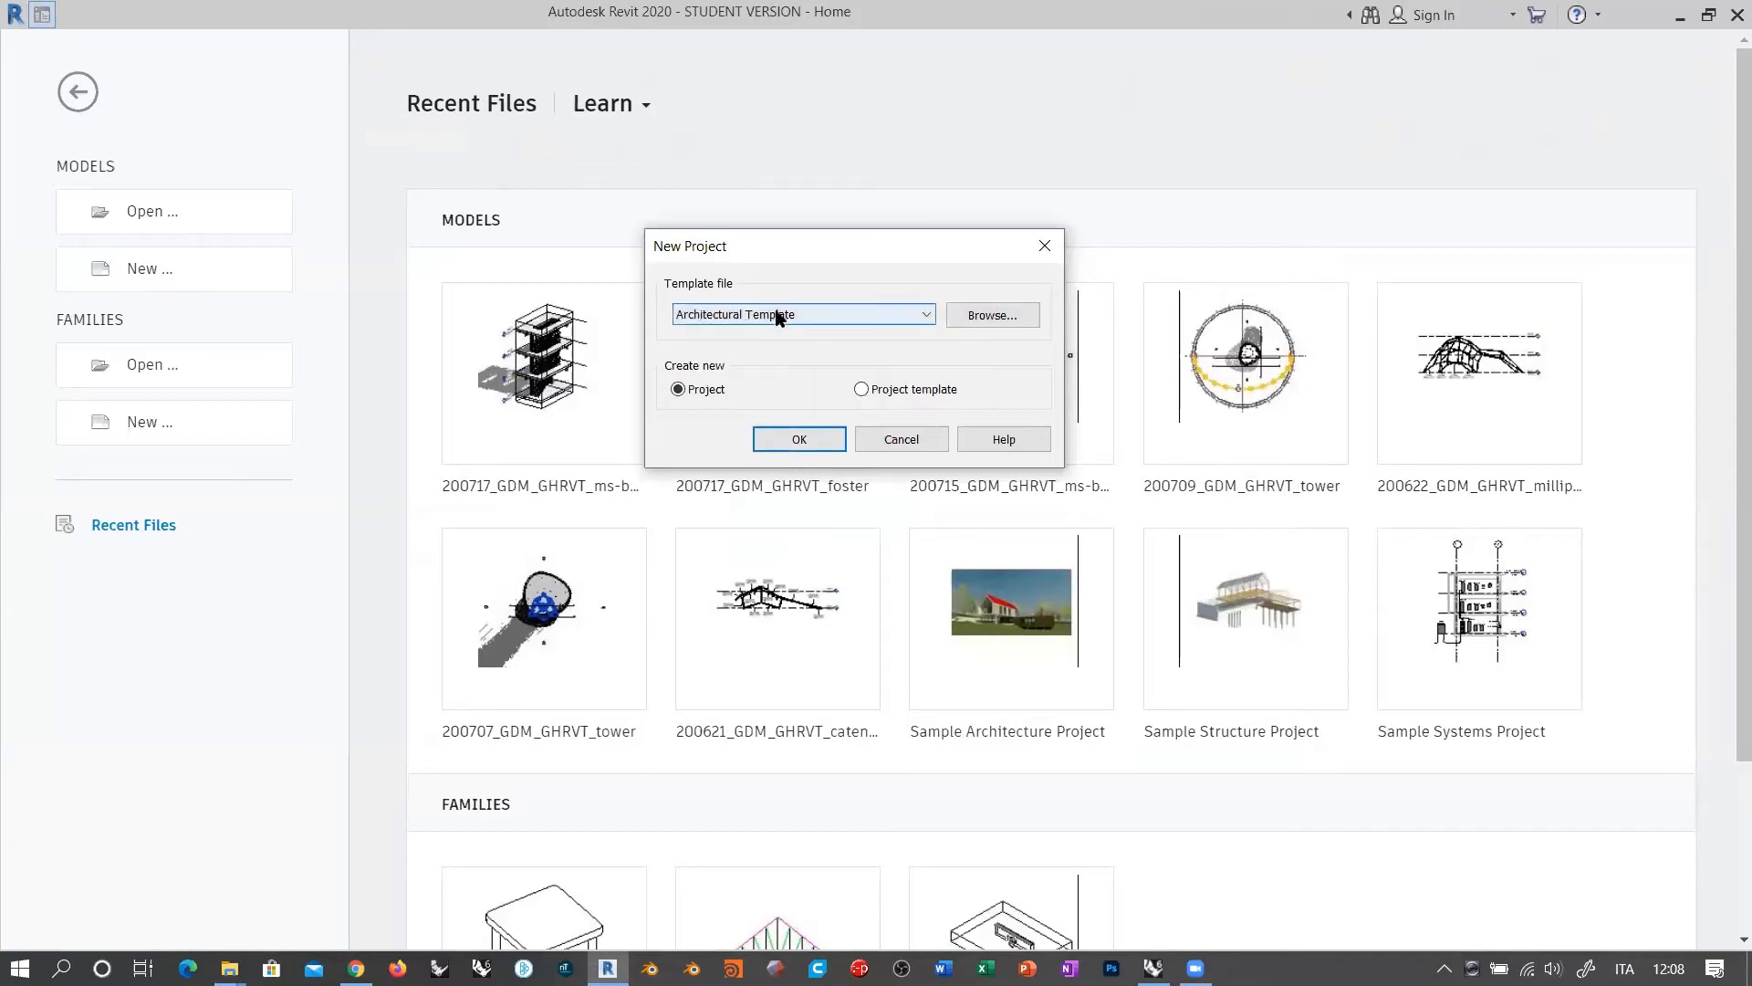
left_click(774, 314)
left_click(776, 314)
left_click(807, 439)
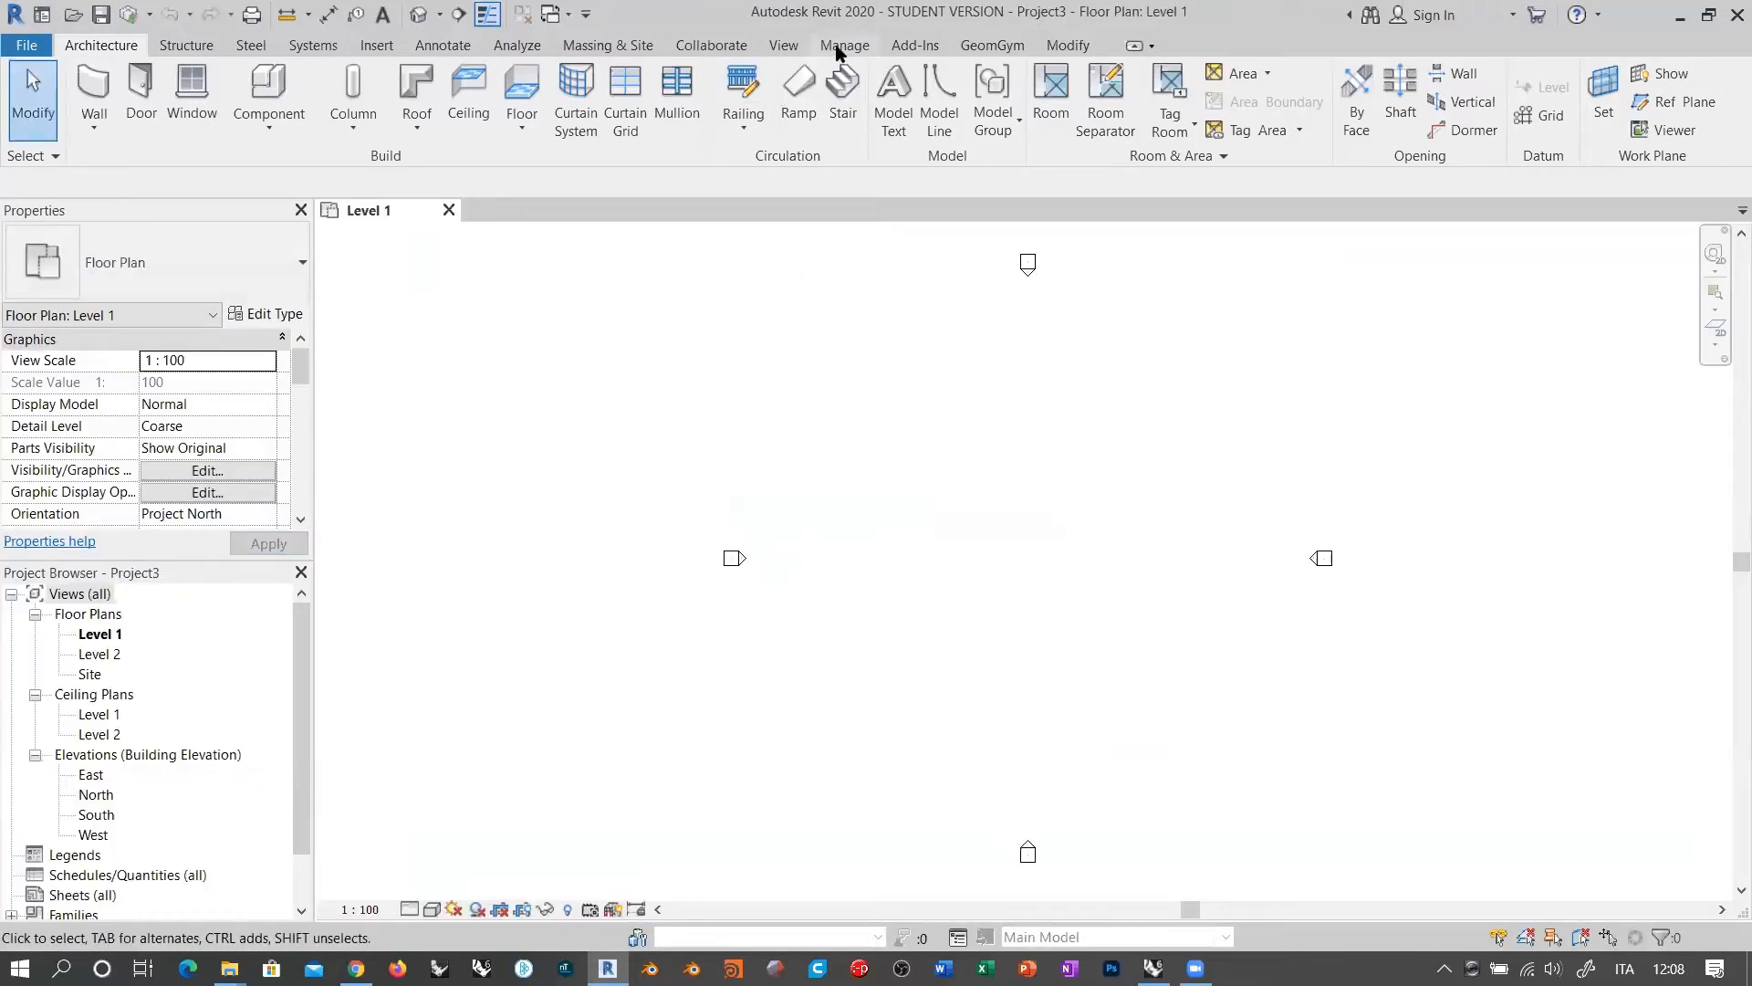
Step: Open the Project Units of the new project and examine the Length format
left_click(841, 46)
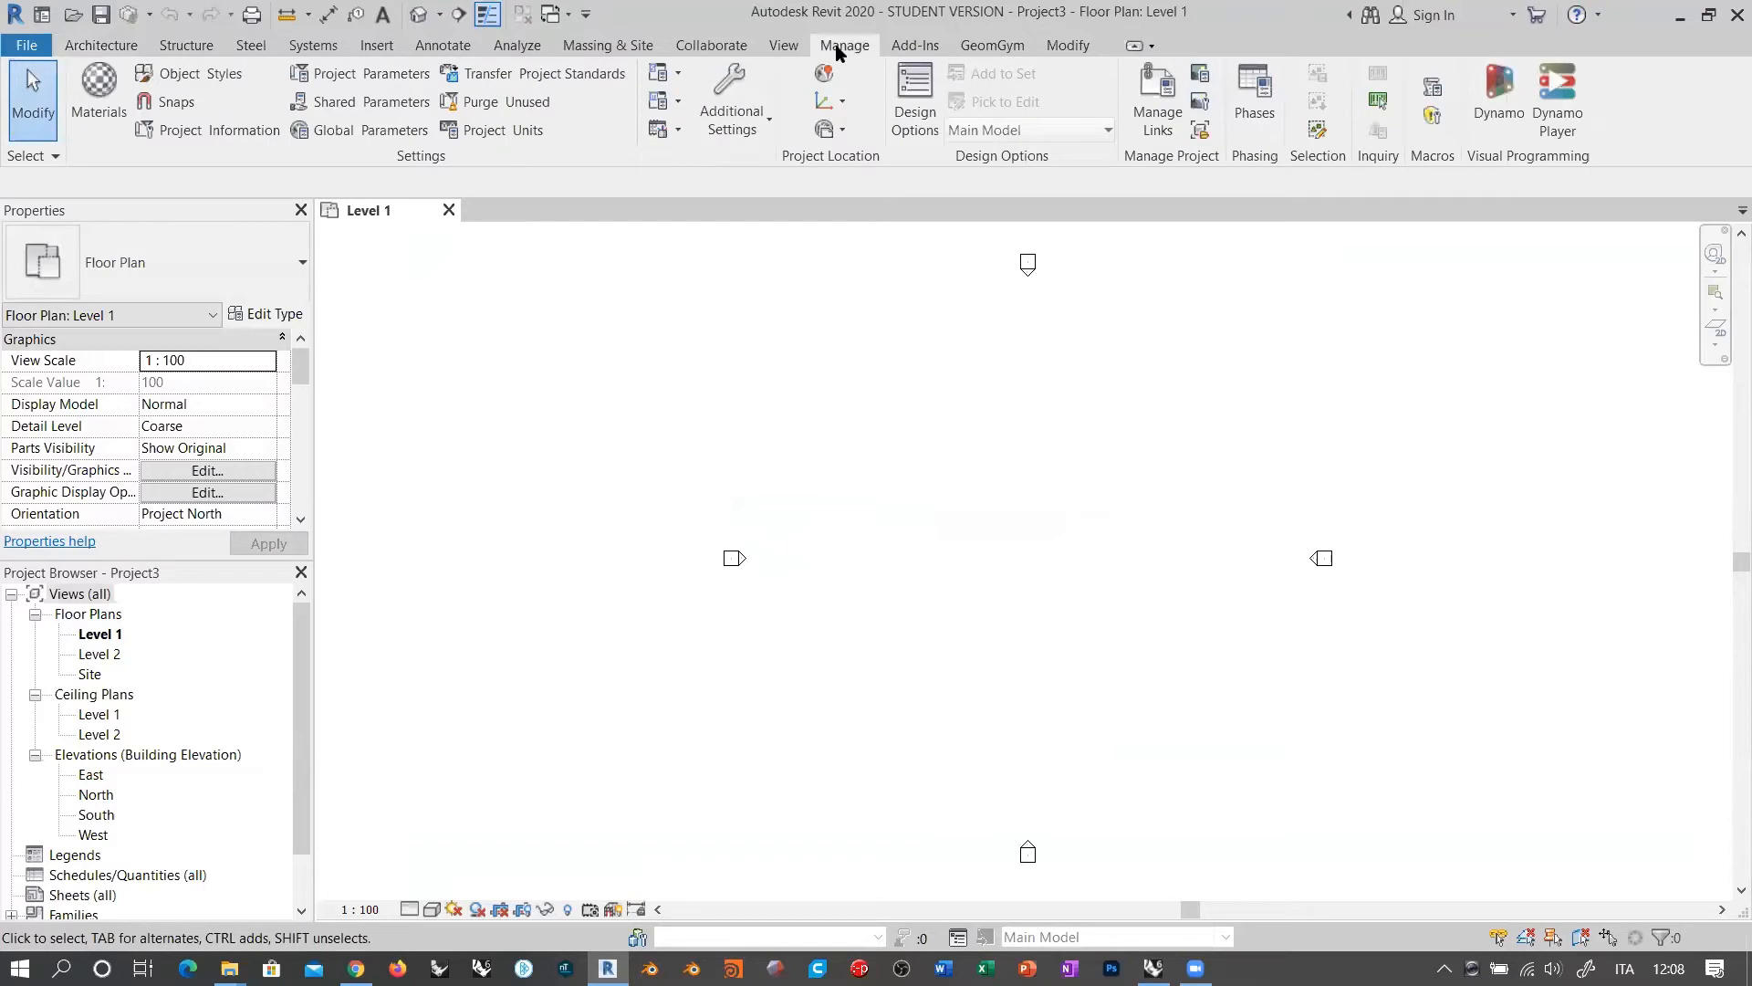
left_click(497, 134)
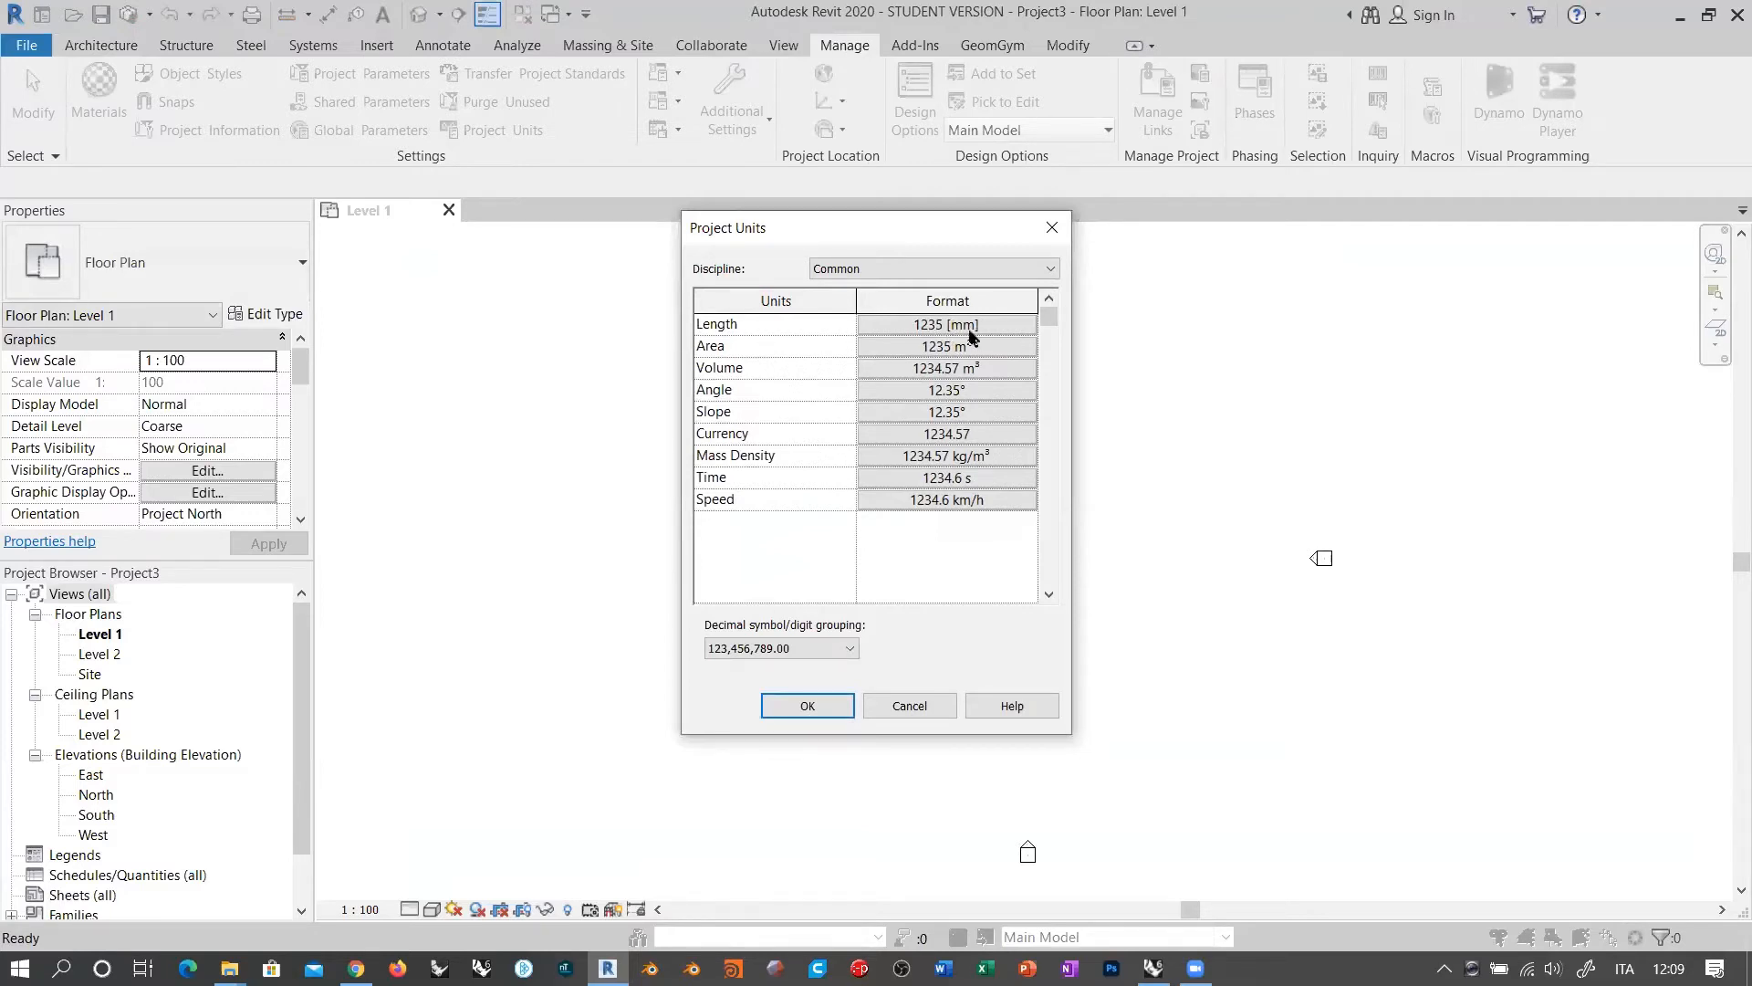
left_click_drag(885, 233, 615, 221)
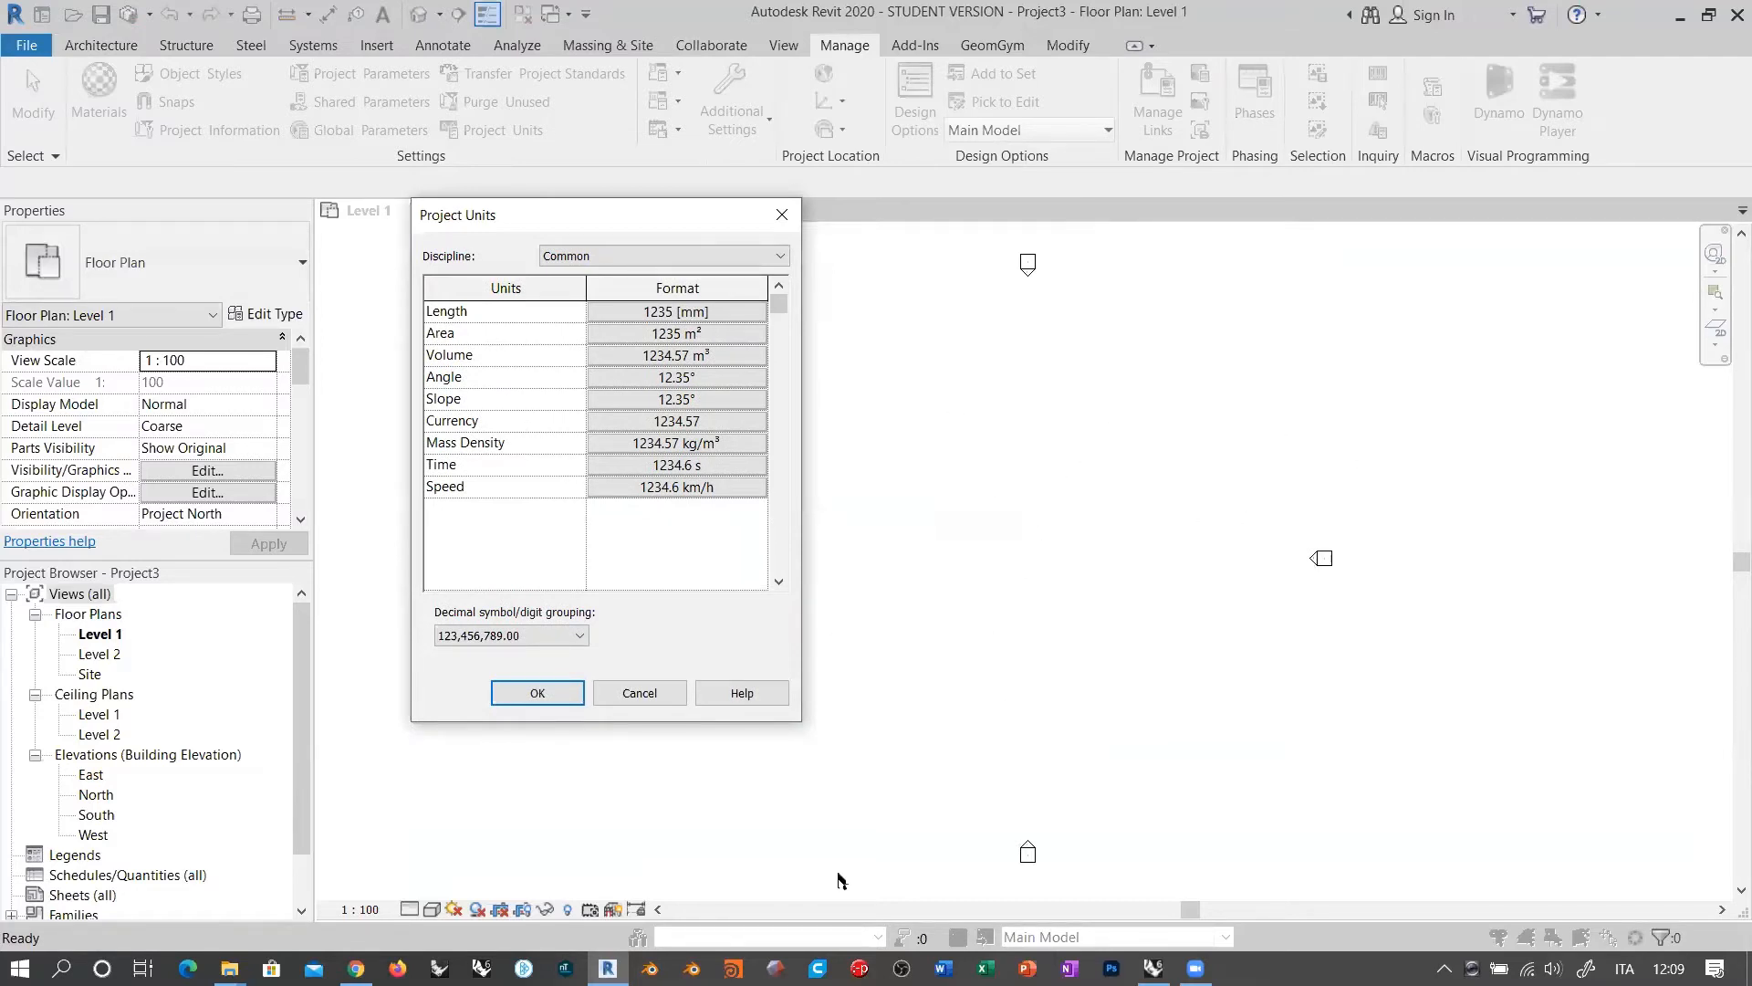
Step: Switch to Rhino and examine the building model and its document units for comparison
left_click(1153, 967)
right_click_drag(388, 756, 497, 737)
scroll(442, 636, "down", 5)
right_click_drag(519, 664, 546, 812)
scroll(544, 799, "up", 4)
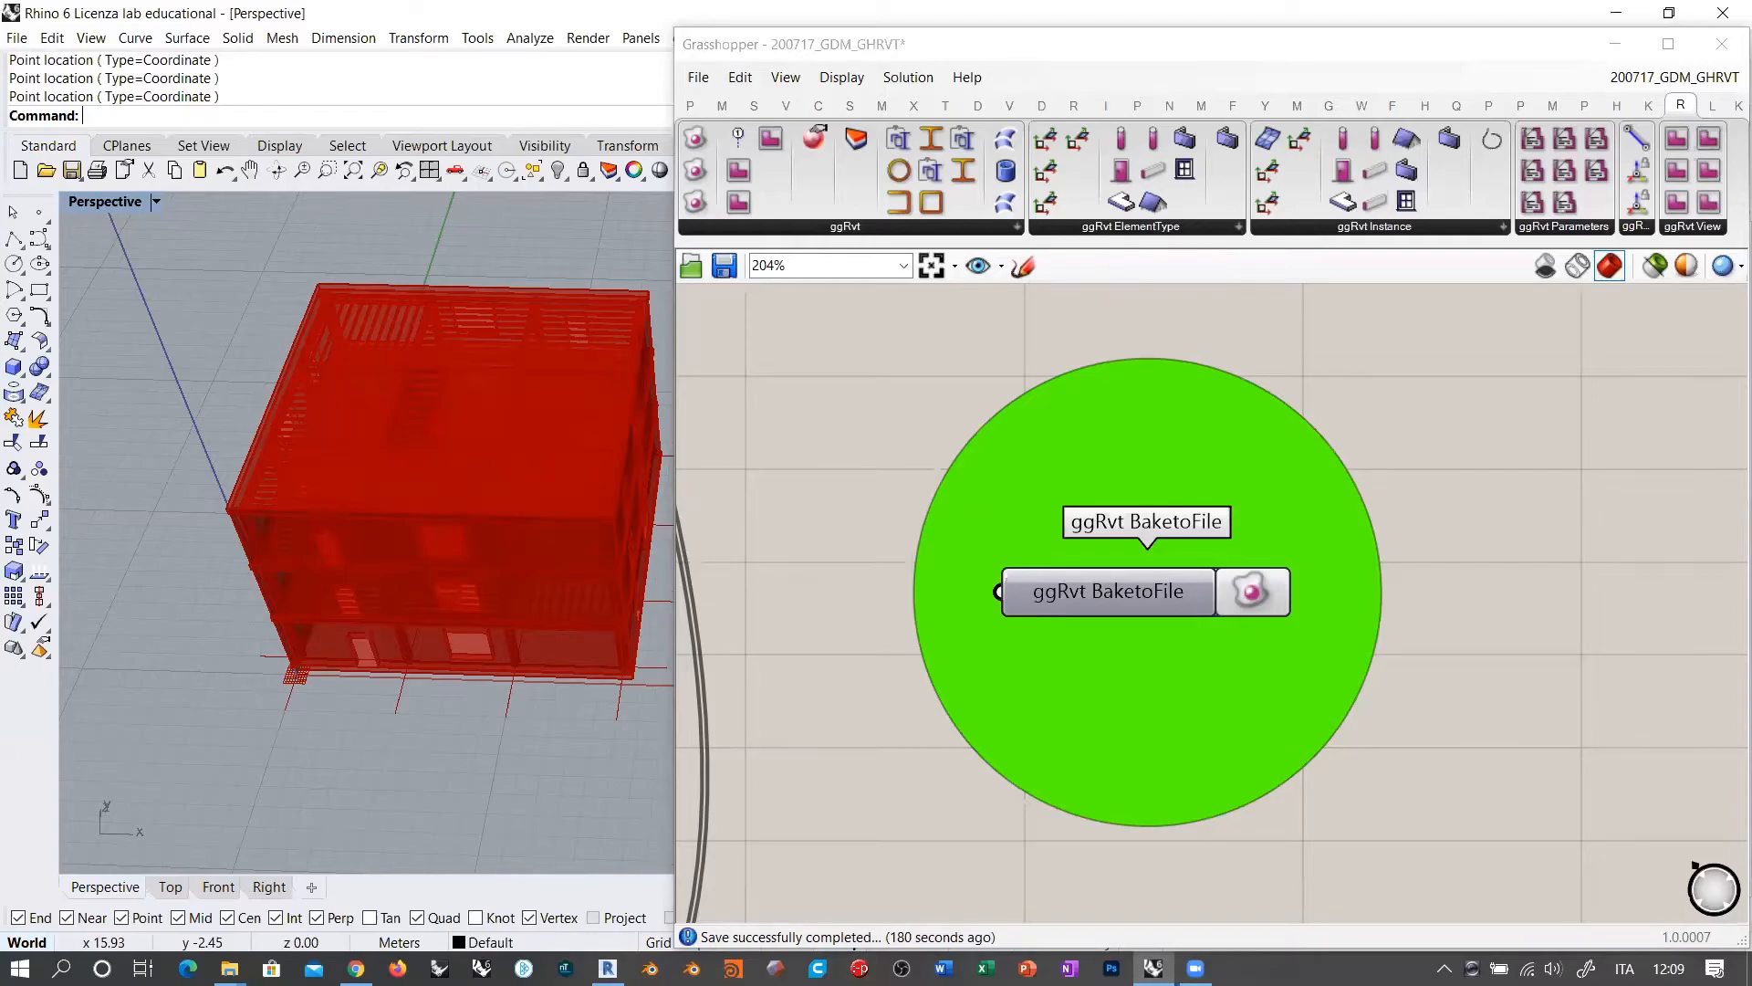
Step: Switch back to Revit, cancel the Project Units changes and close the project made from the Architectural Template
left_click(607, 968)
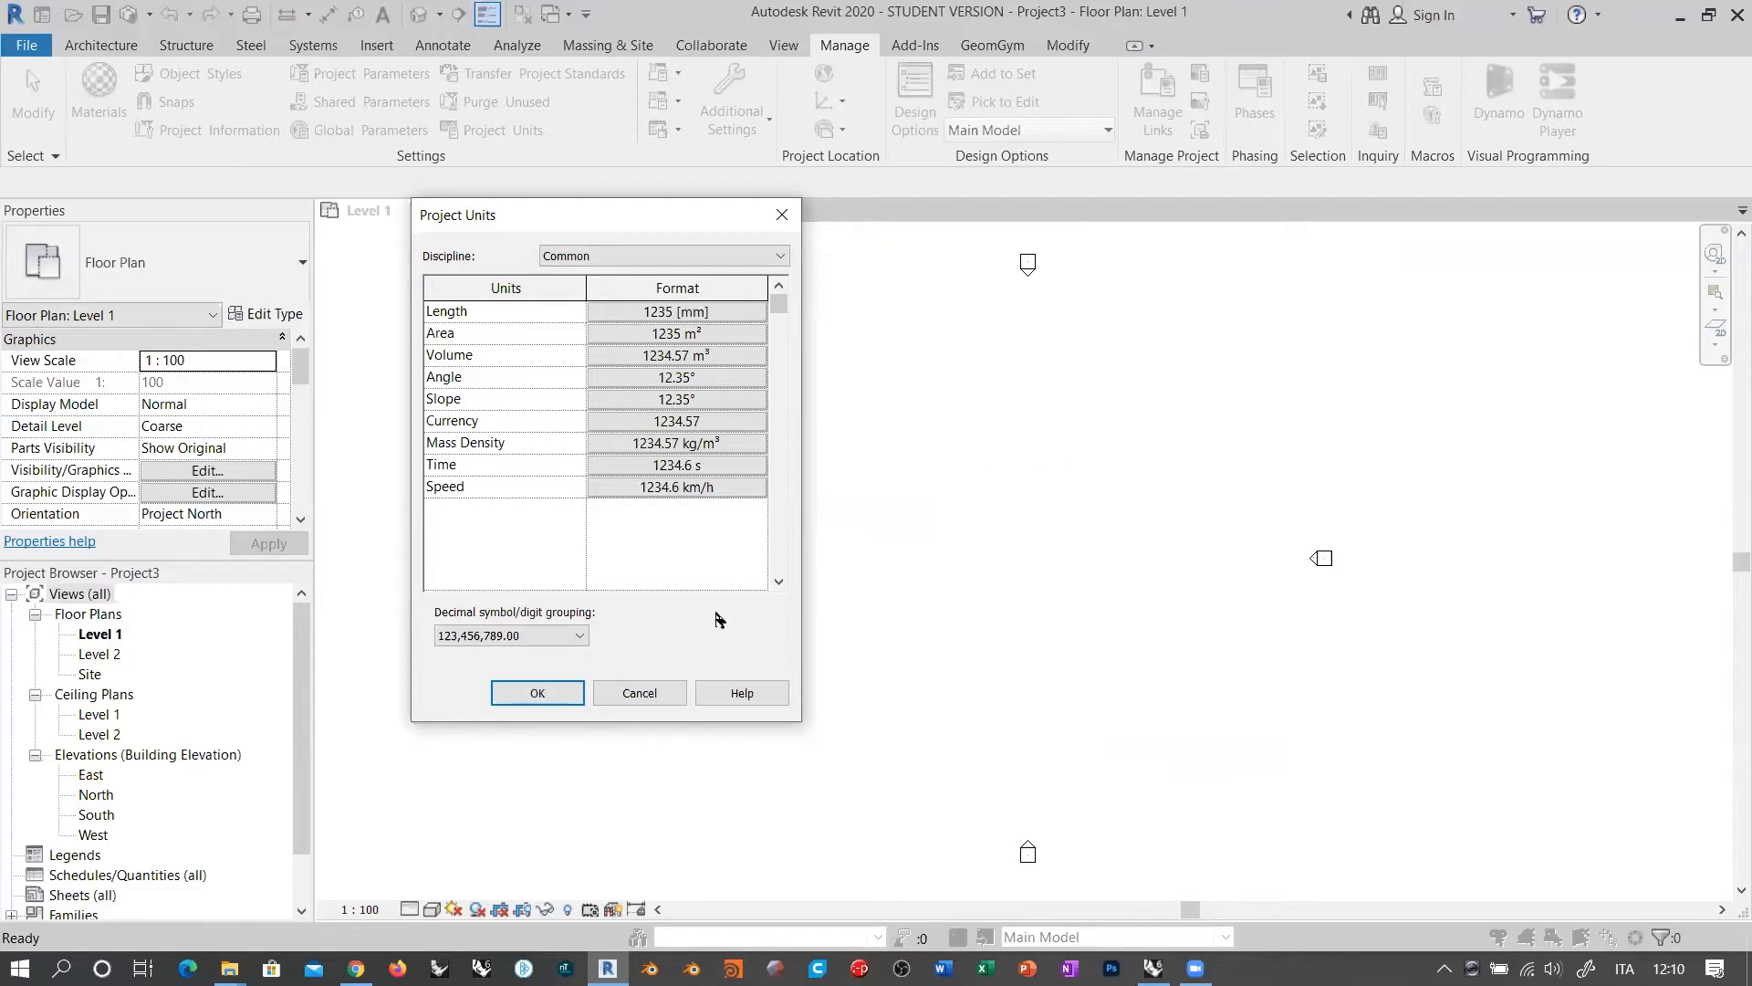
left_click(653, 694)
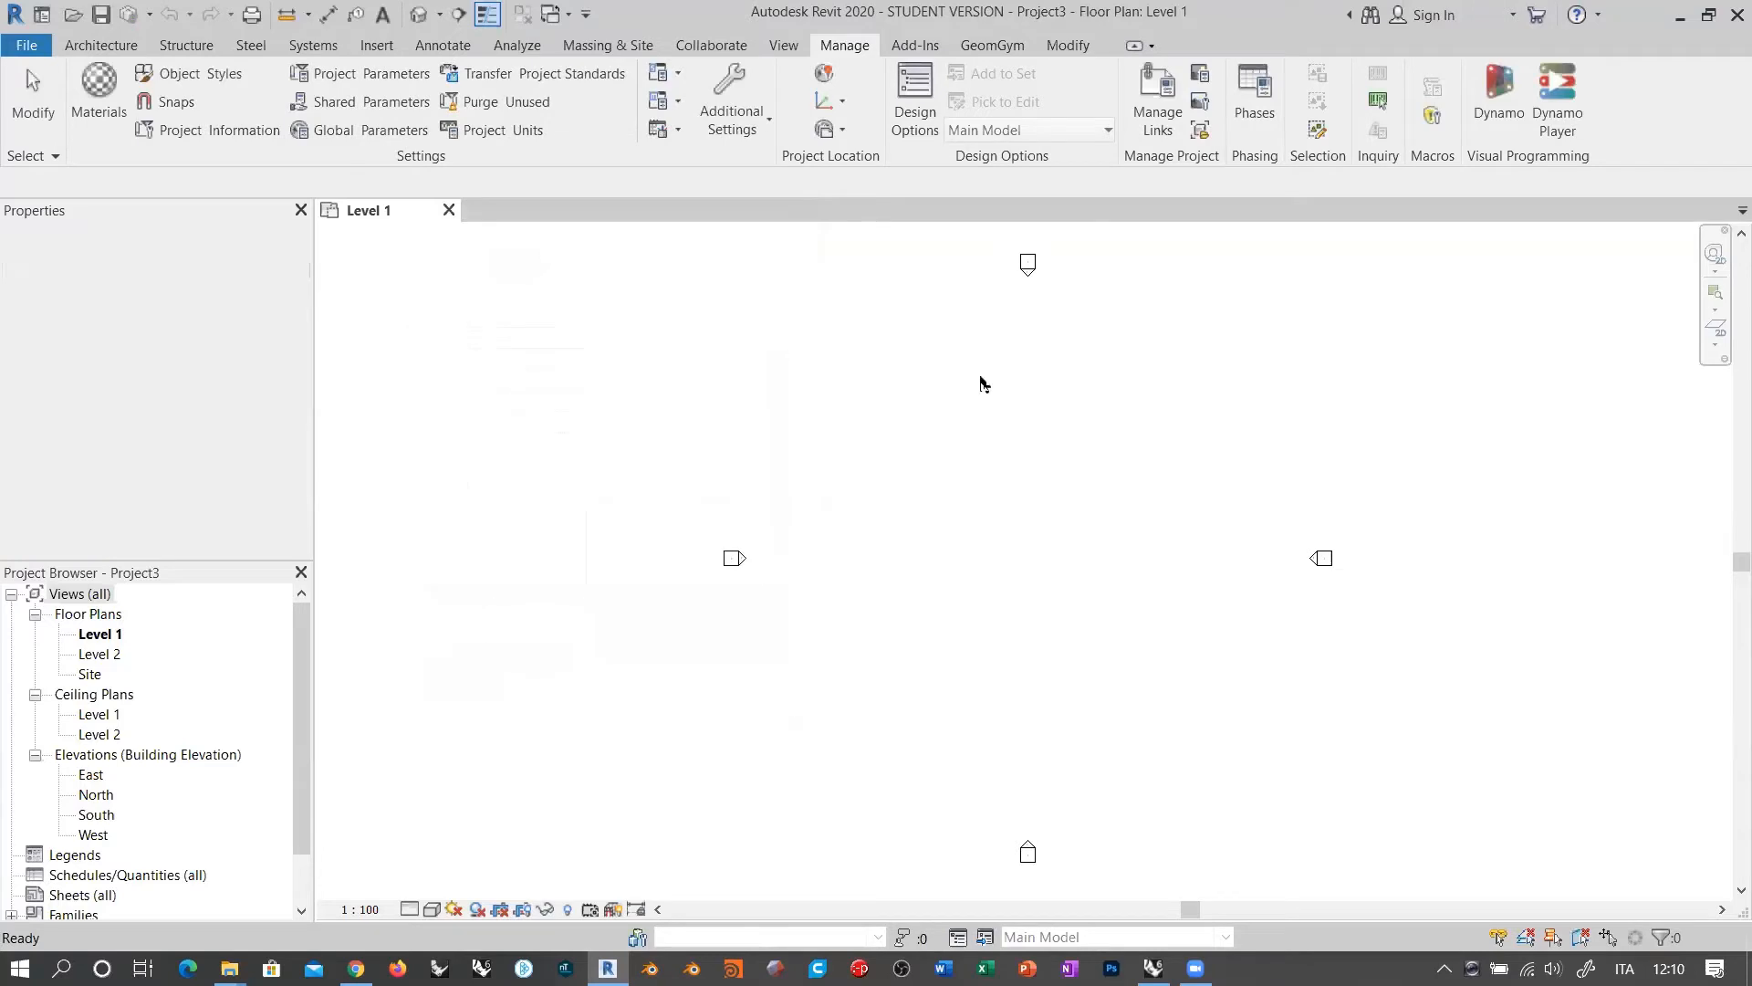
left_click(449, 211)
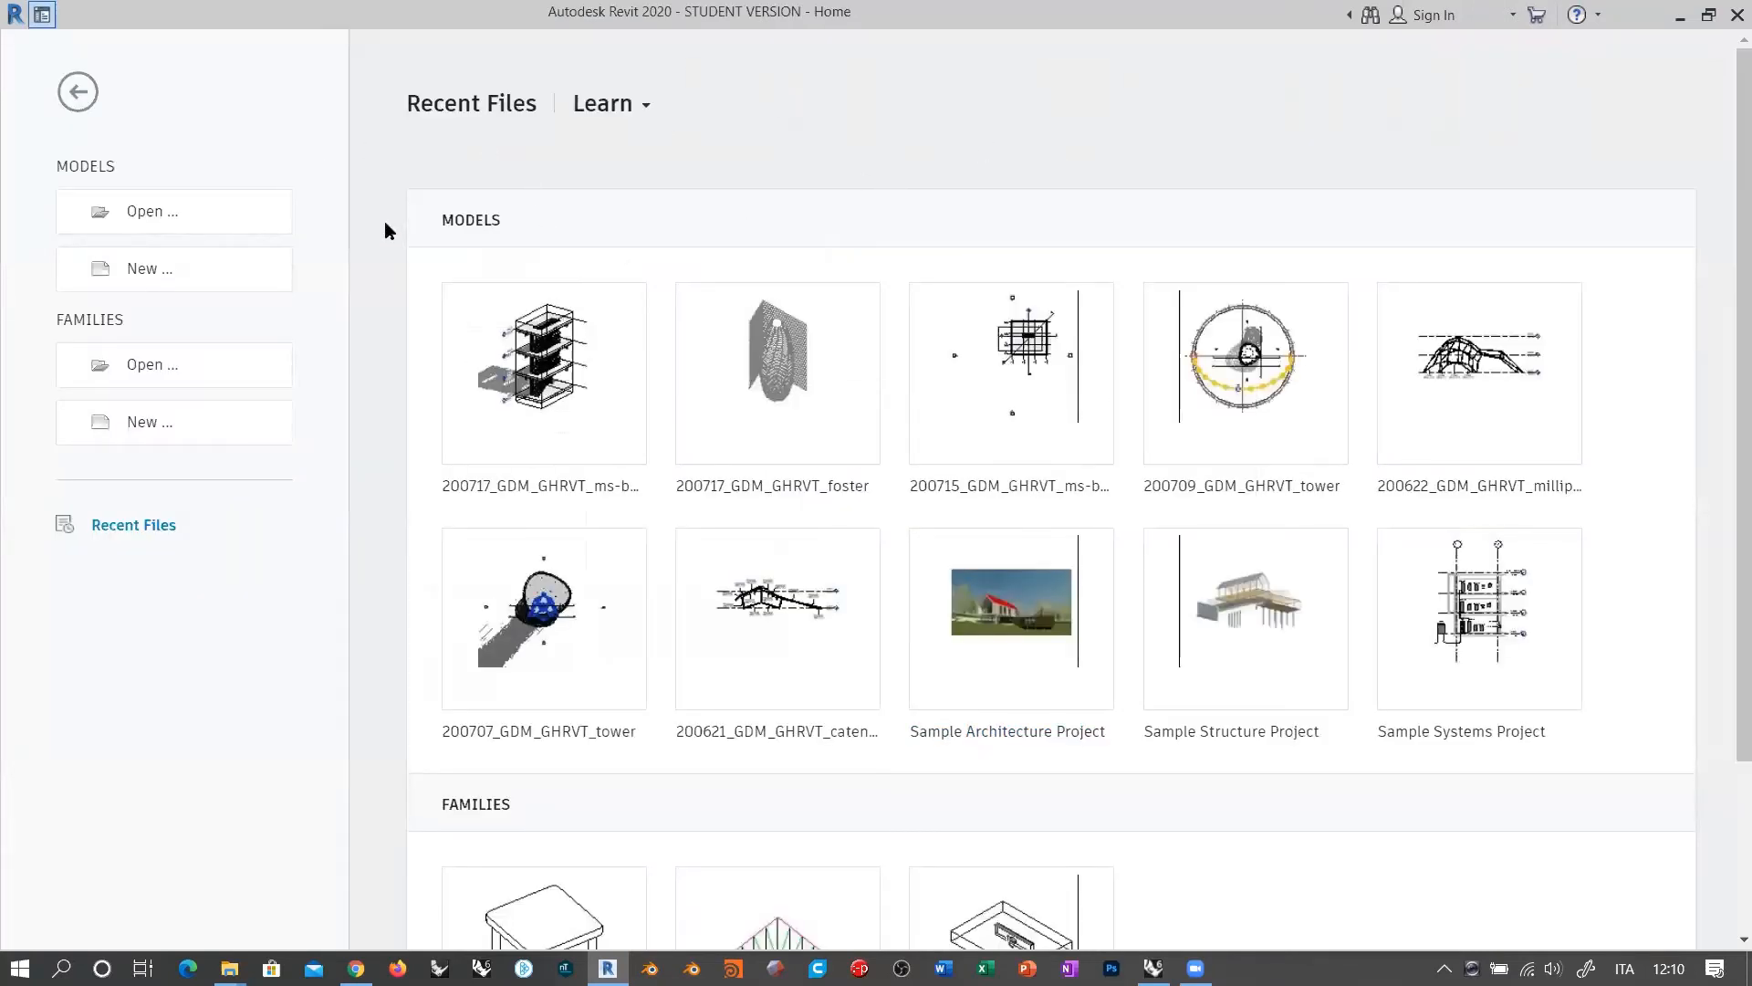
Step: Create a new project from the template file 200621_GDM_Arch_Template_Meters.rte in the US Metric folder
left_click(164, 272)
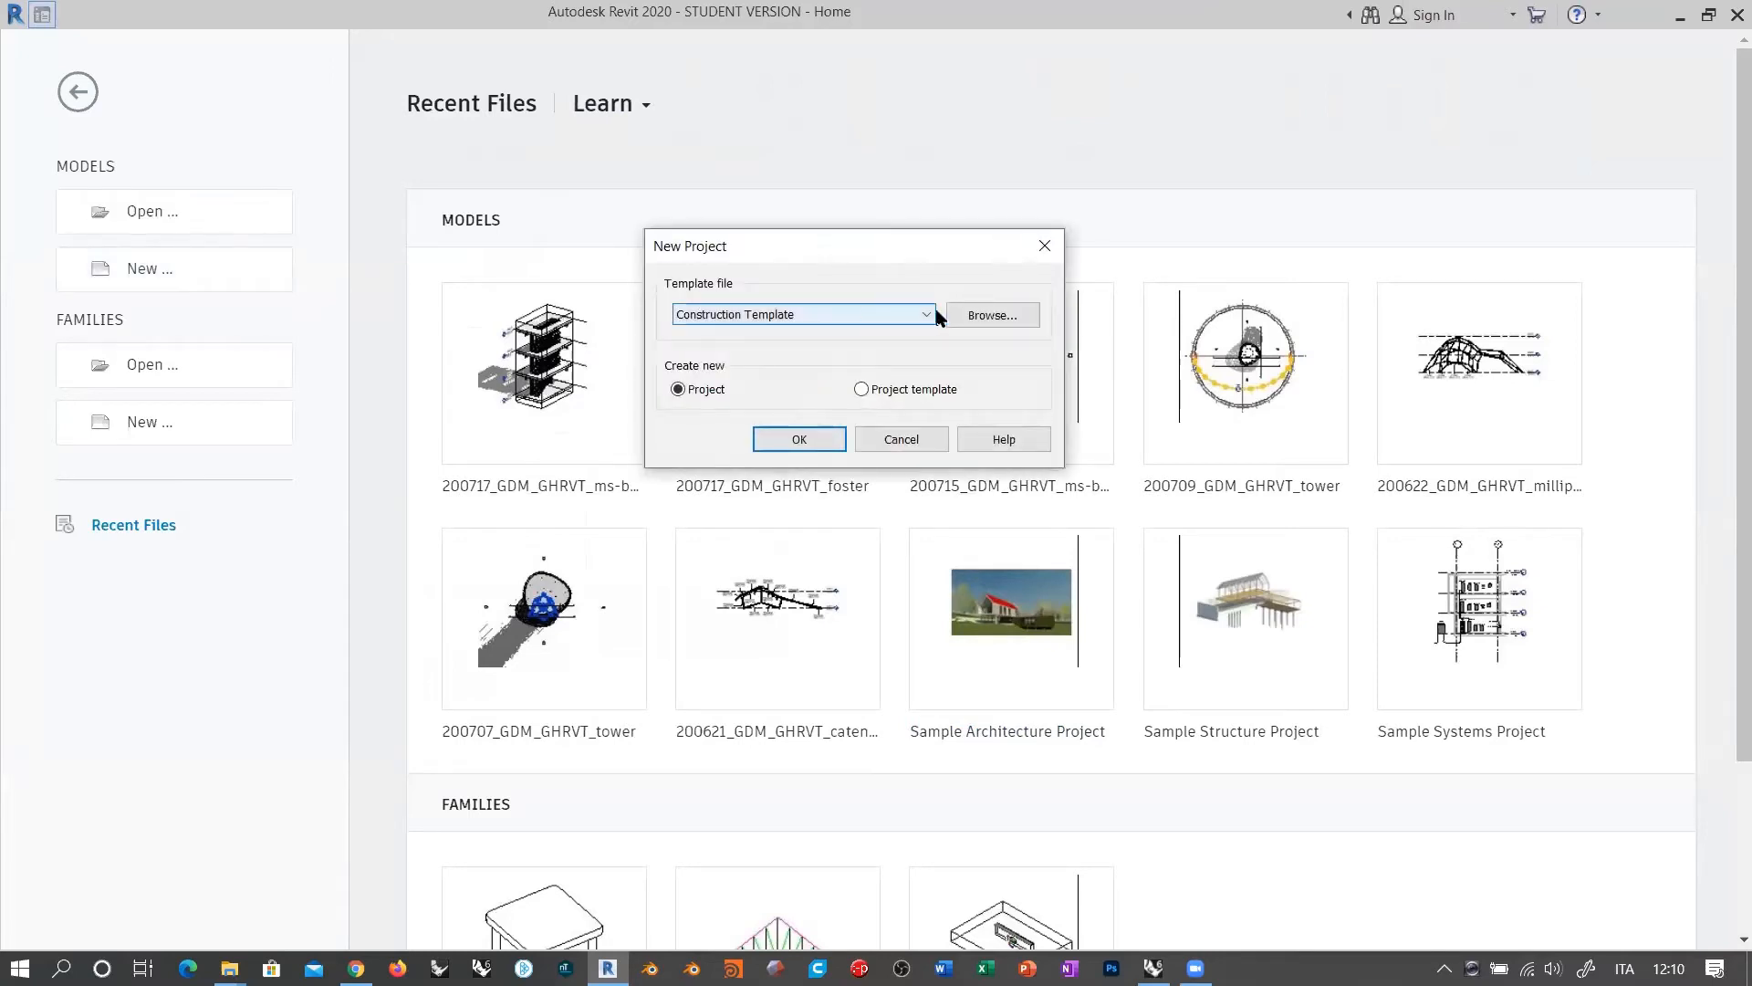
left_click(977, 315)
left_click(765, 313)
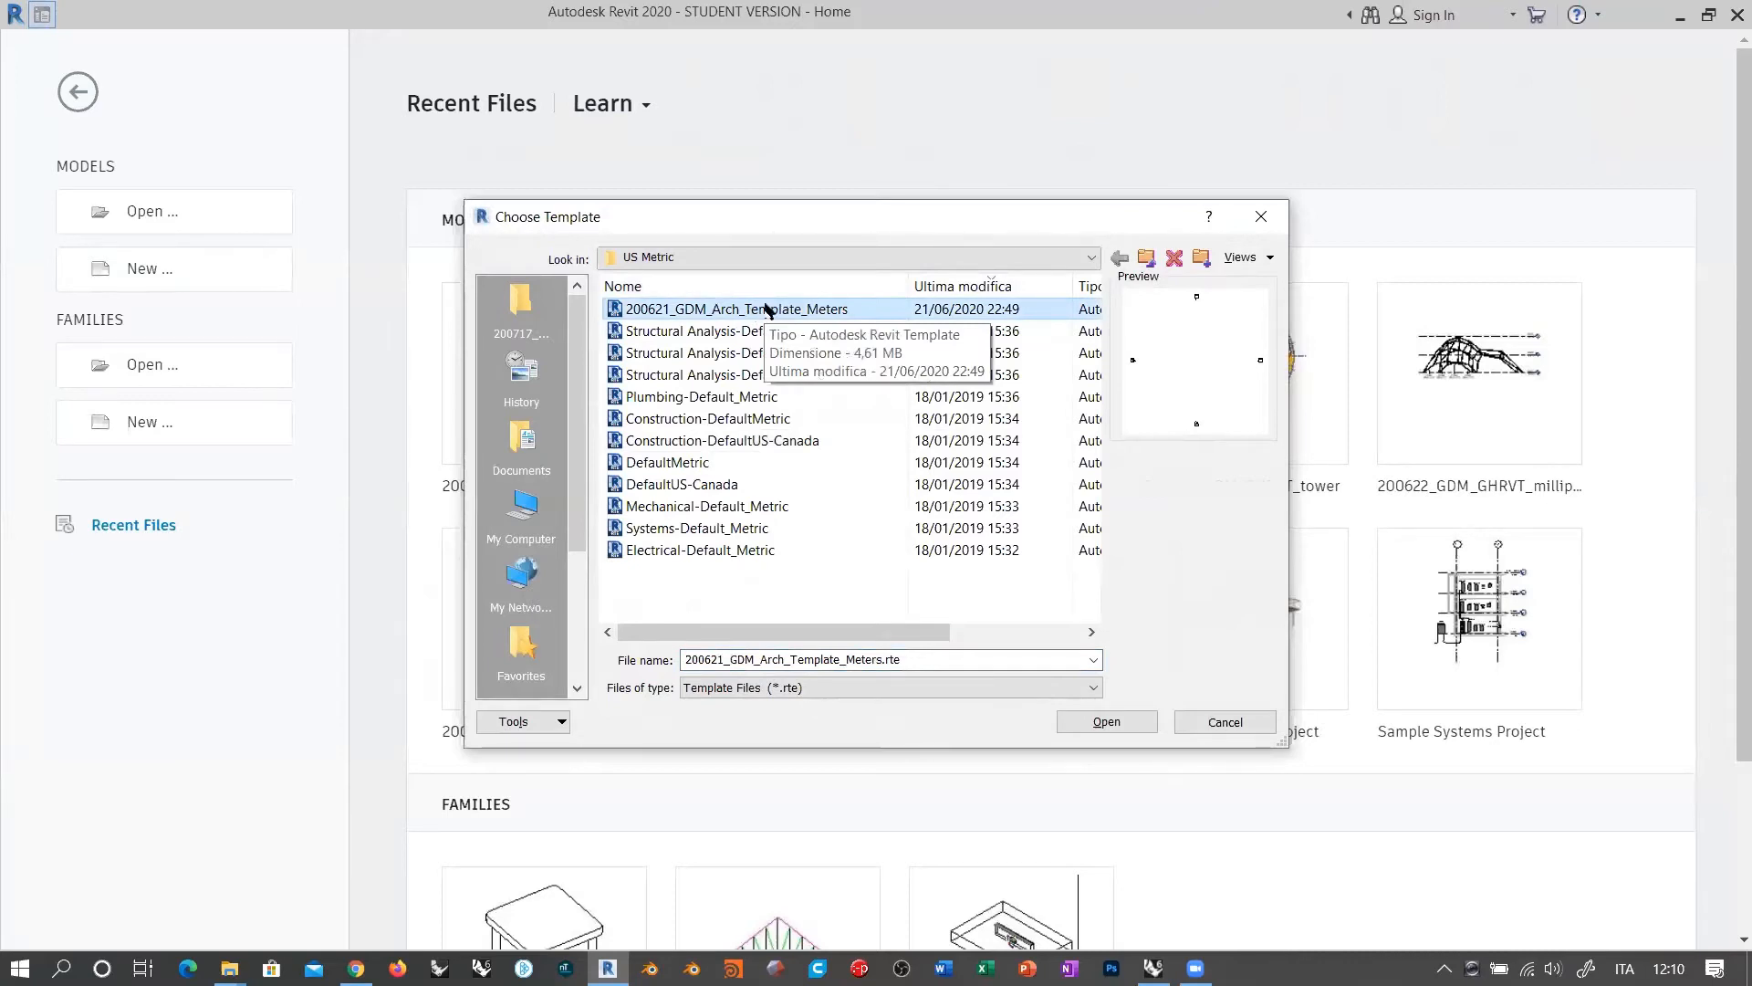
left_click(1106, 722)
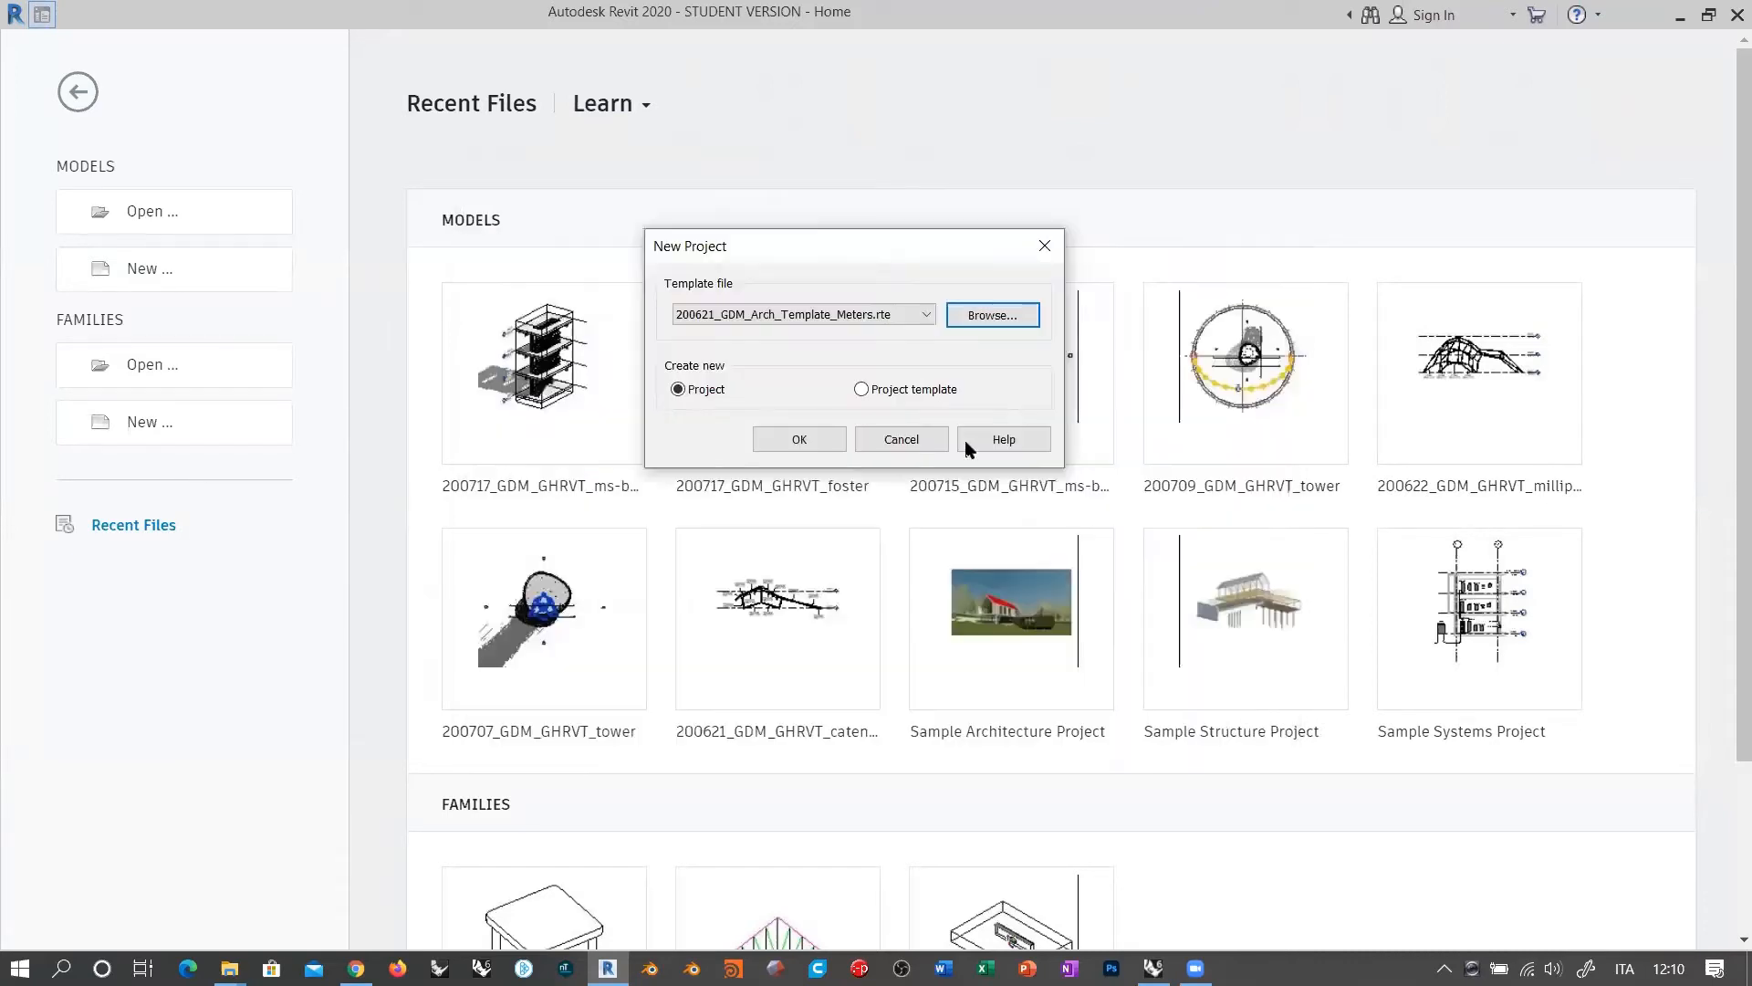
left_click(794, 438)
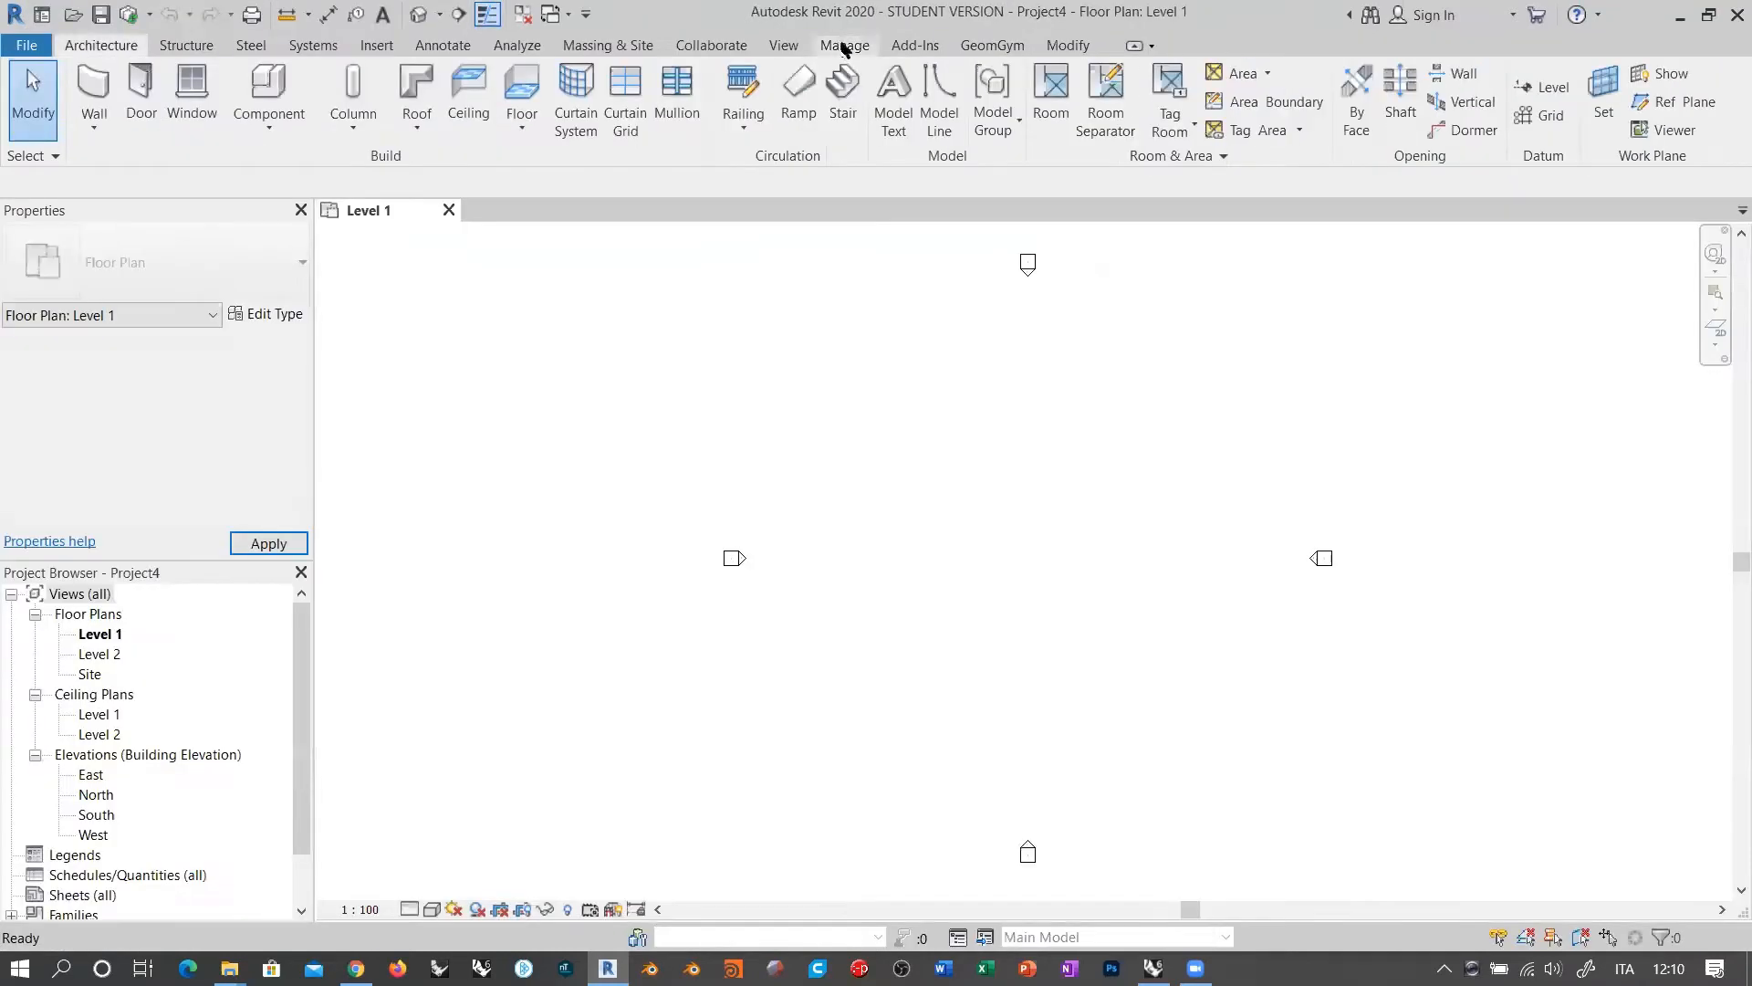
Step: Examine the Length format and its available units in the Project Units, then cancel without changing anything
left_click(832, 45)
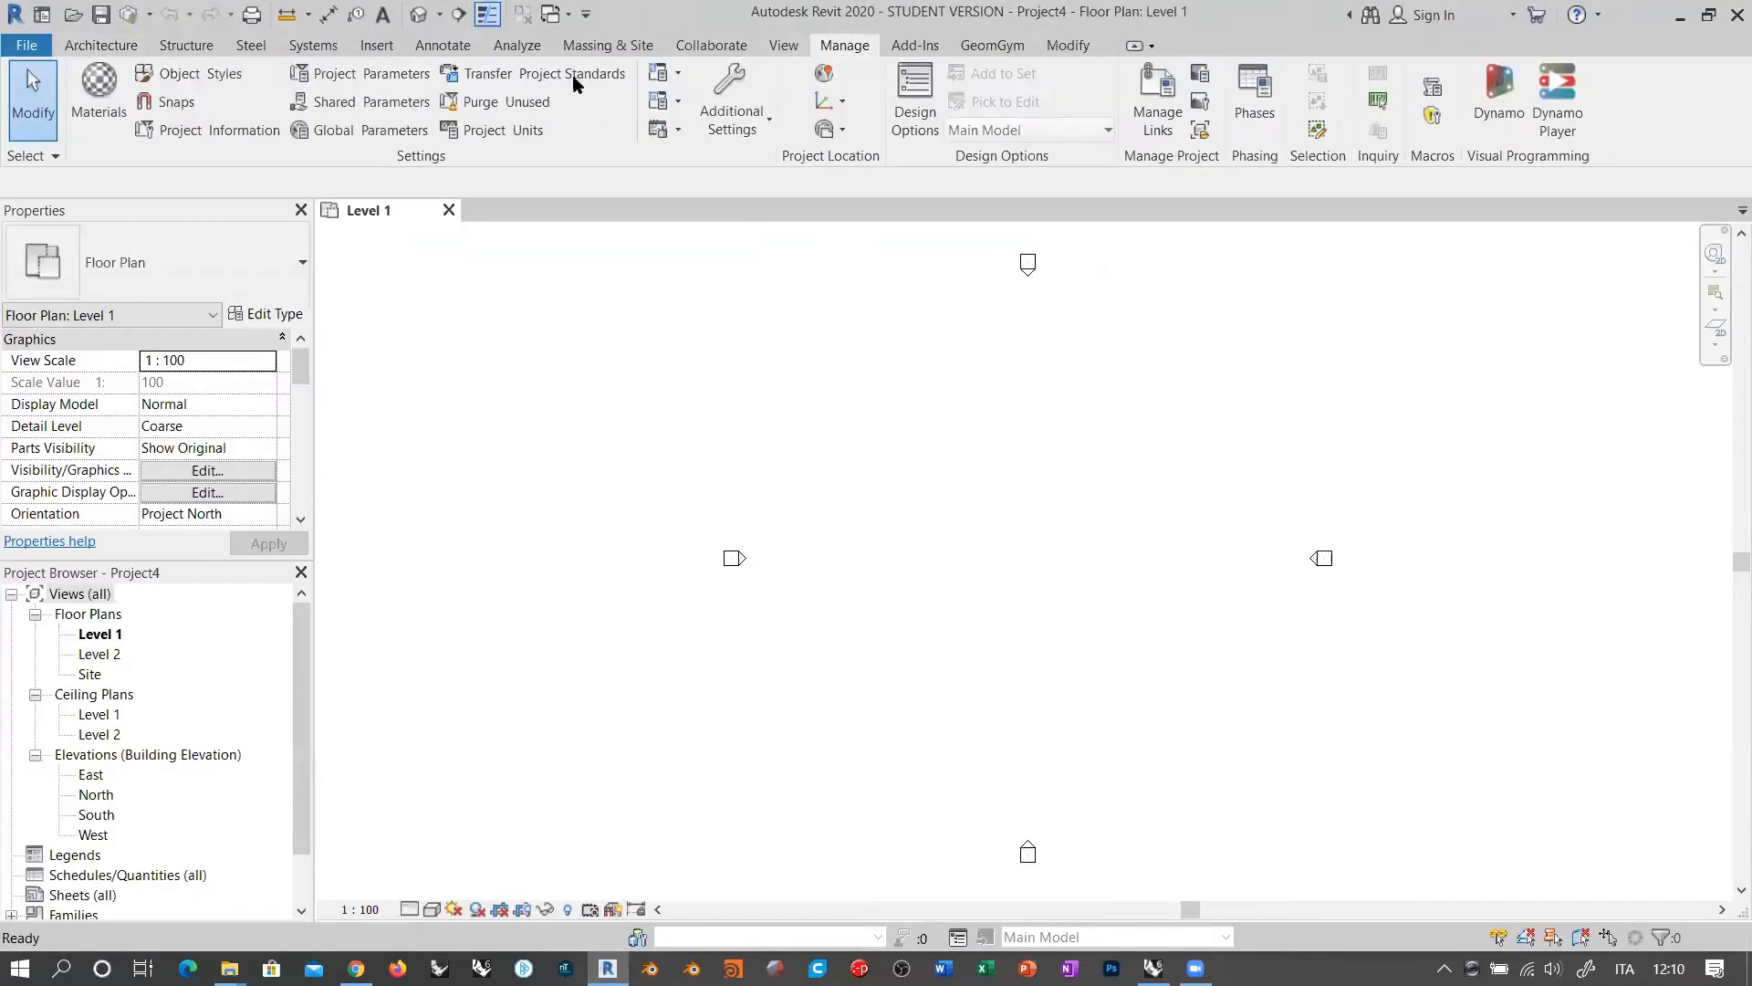
left_click(490, 132)
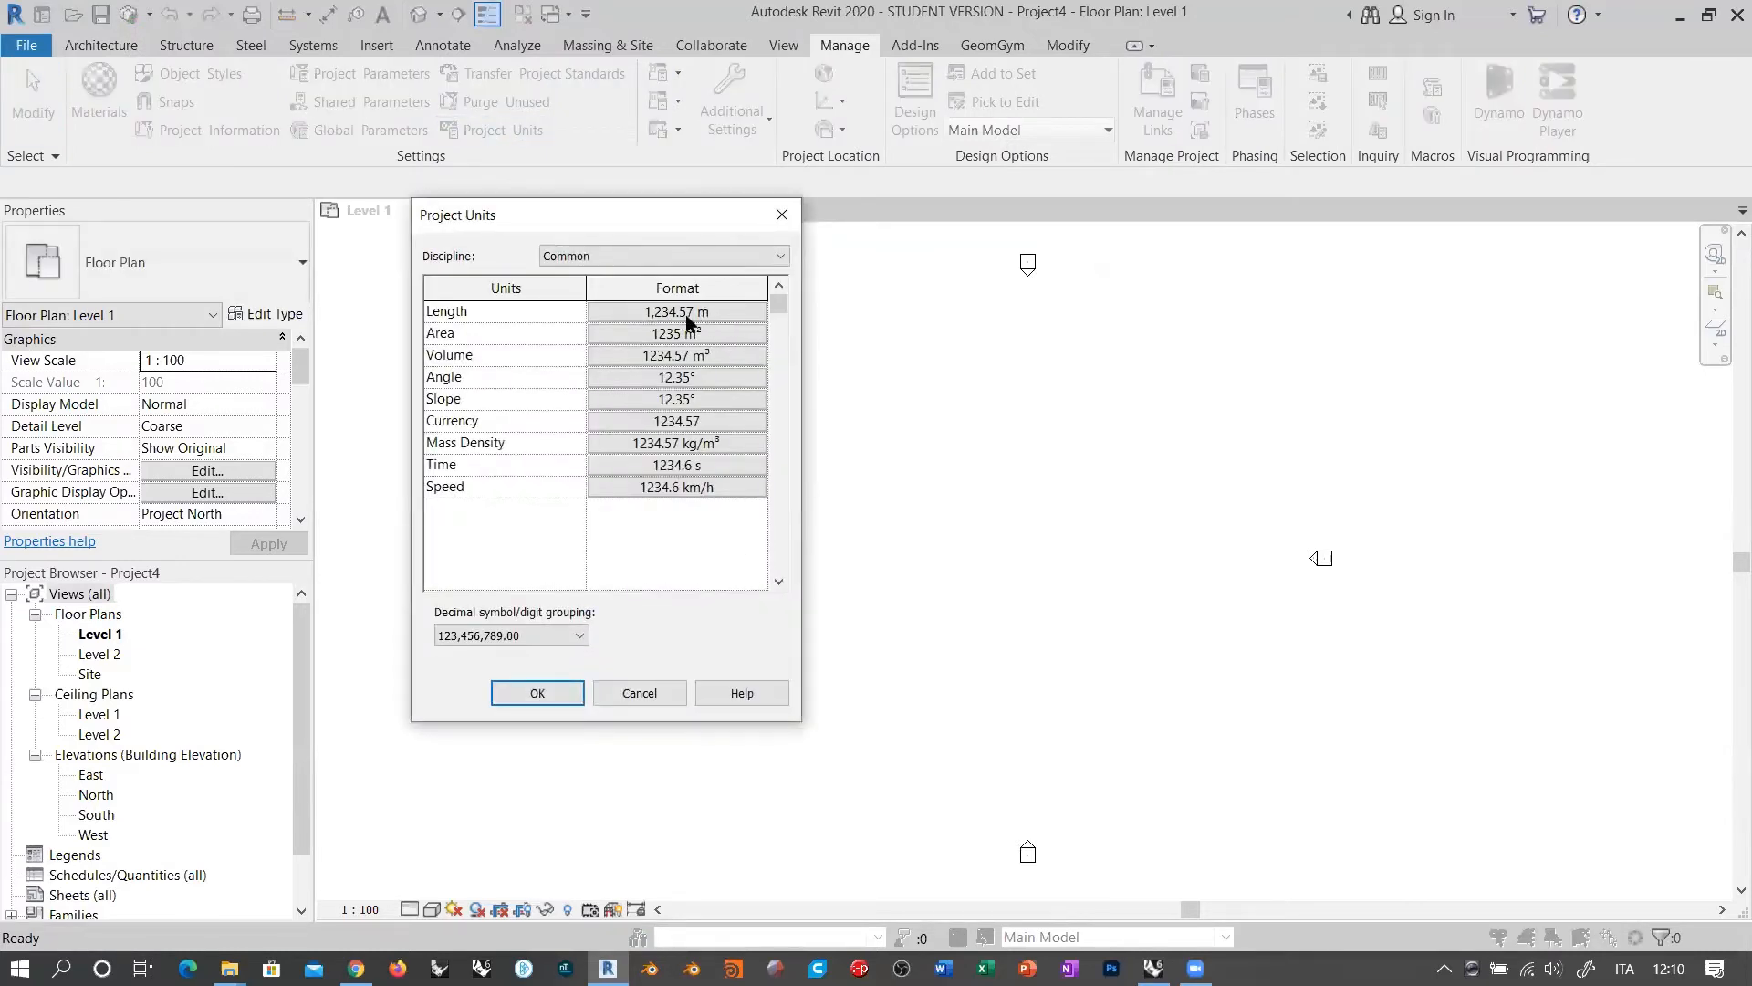
left_click_drag(700, 214, 820, 277)
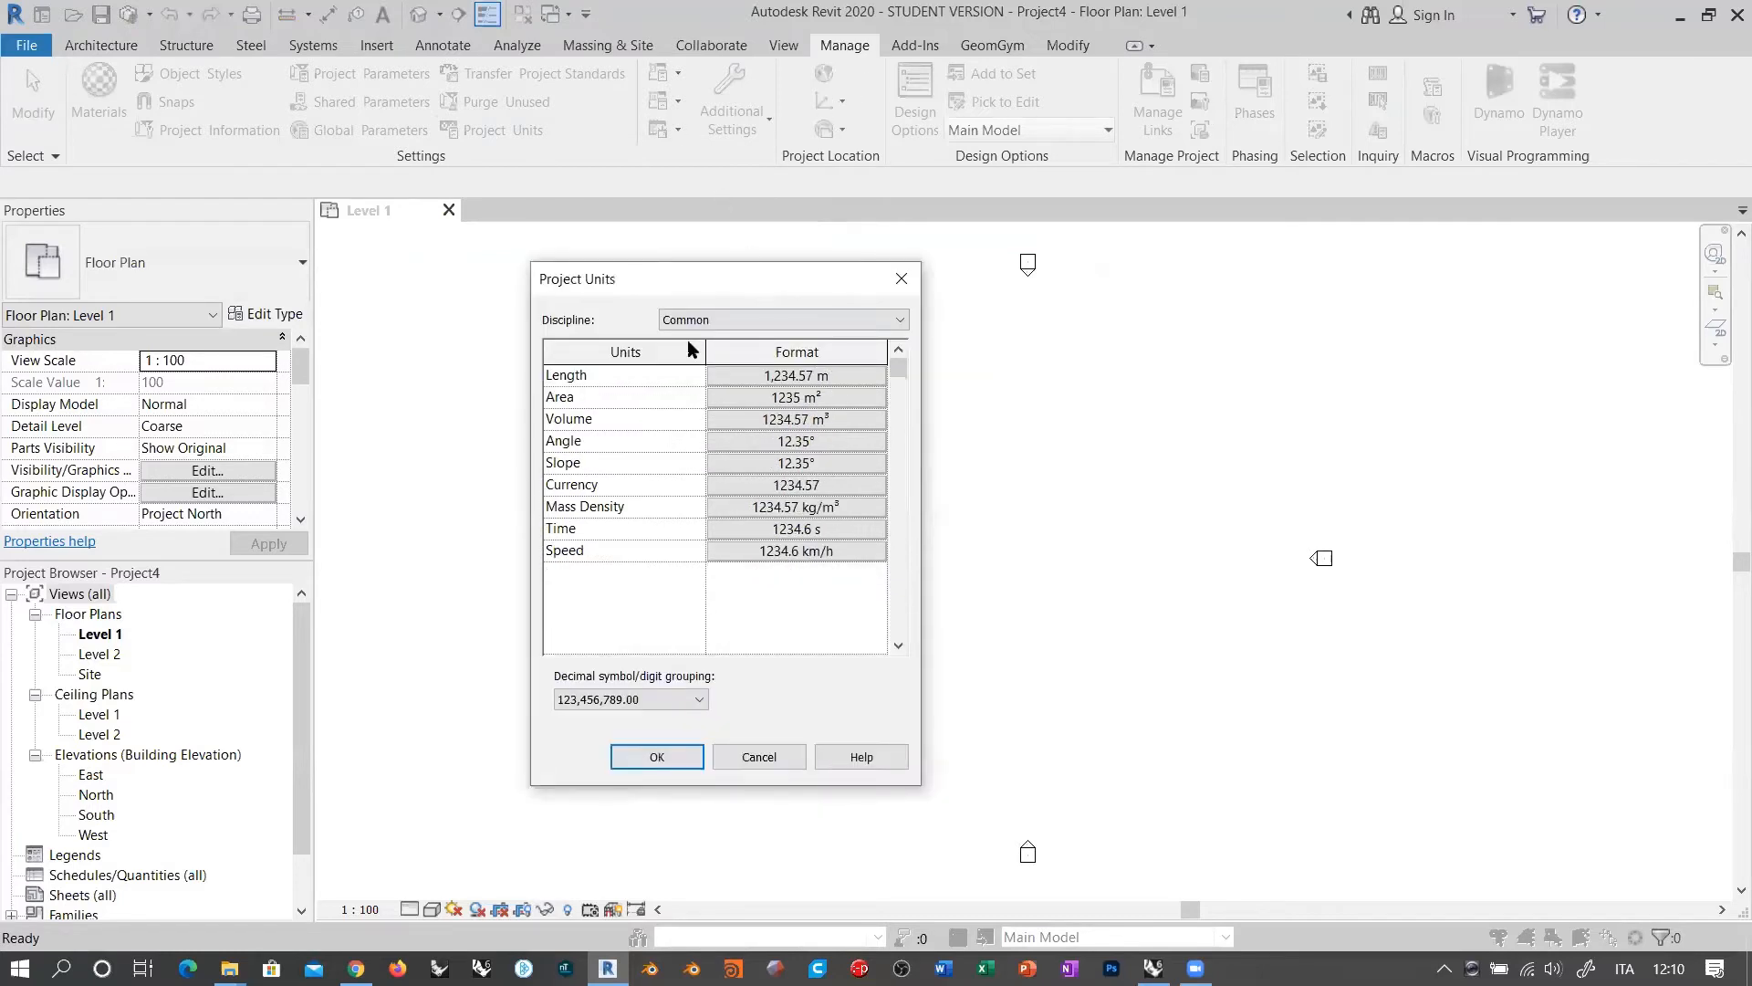
left_click(791, 380)
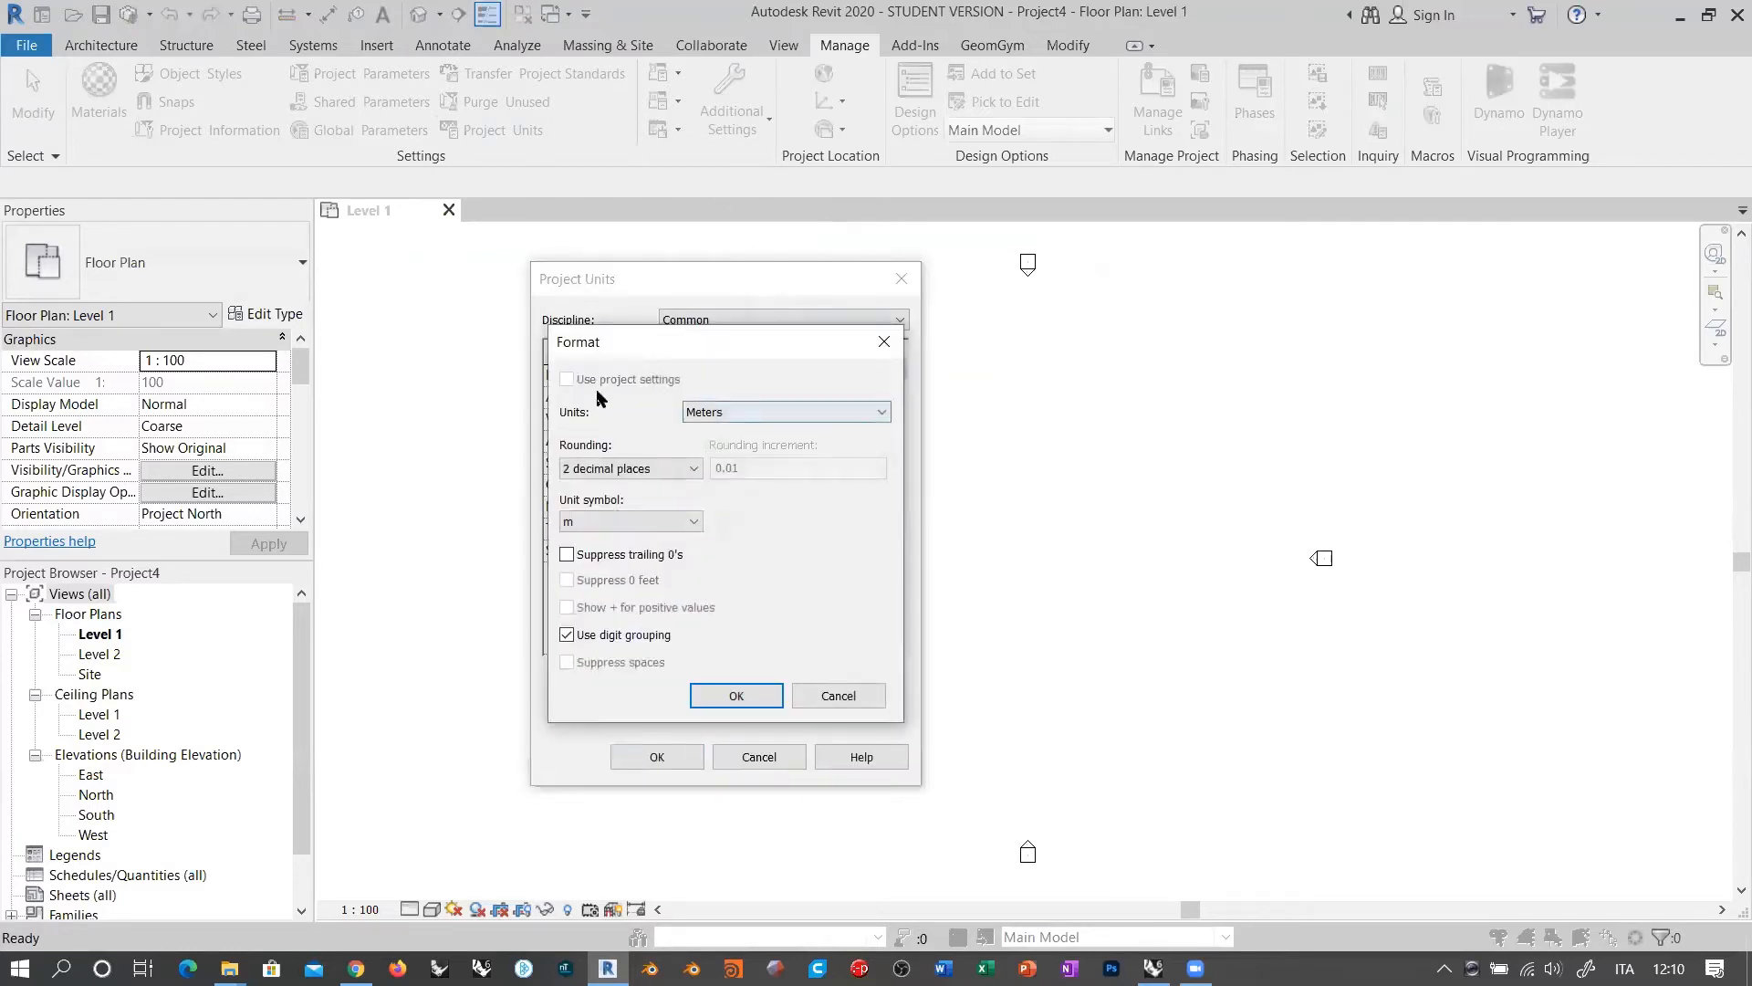
left_click(720, 416)
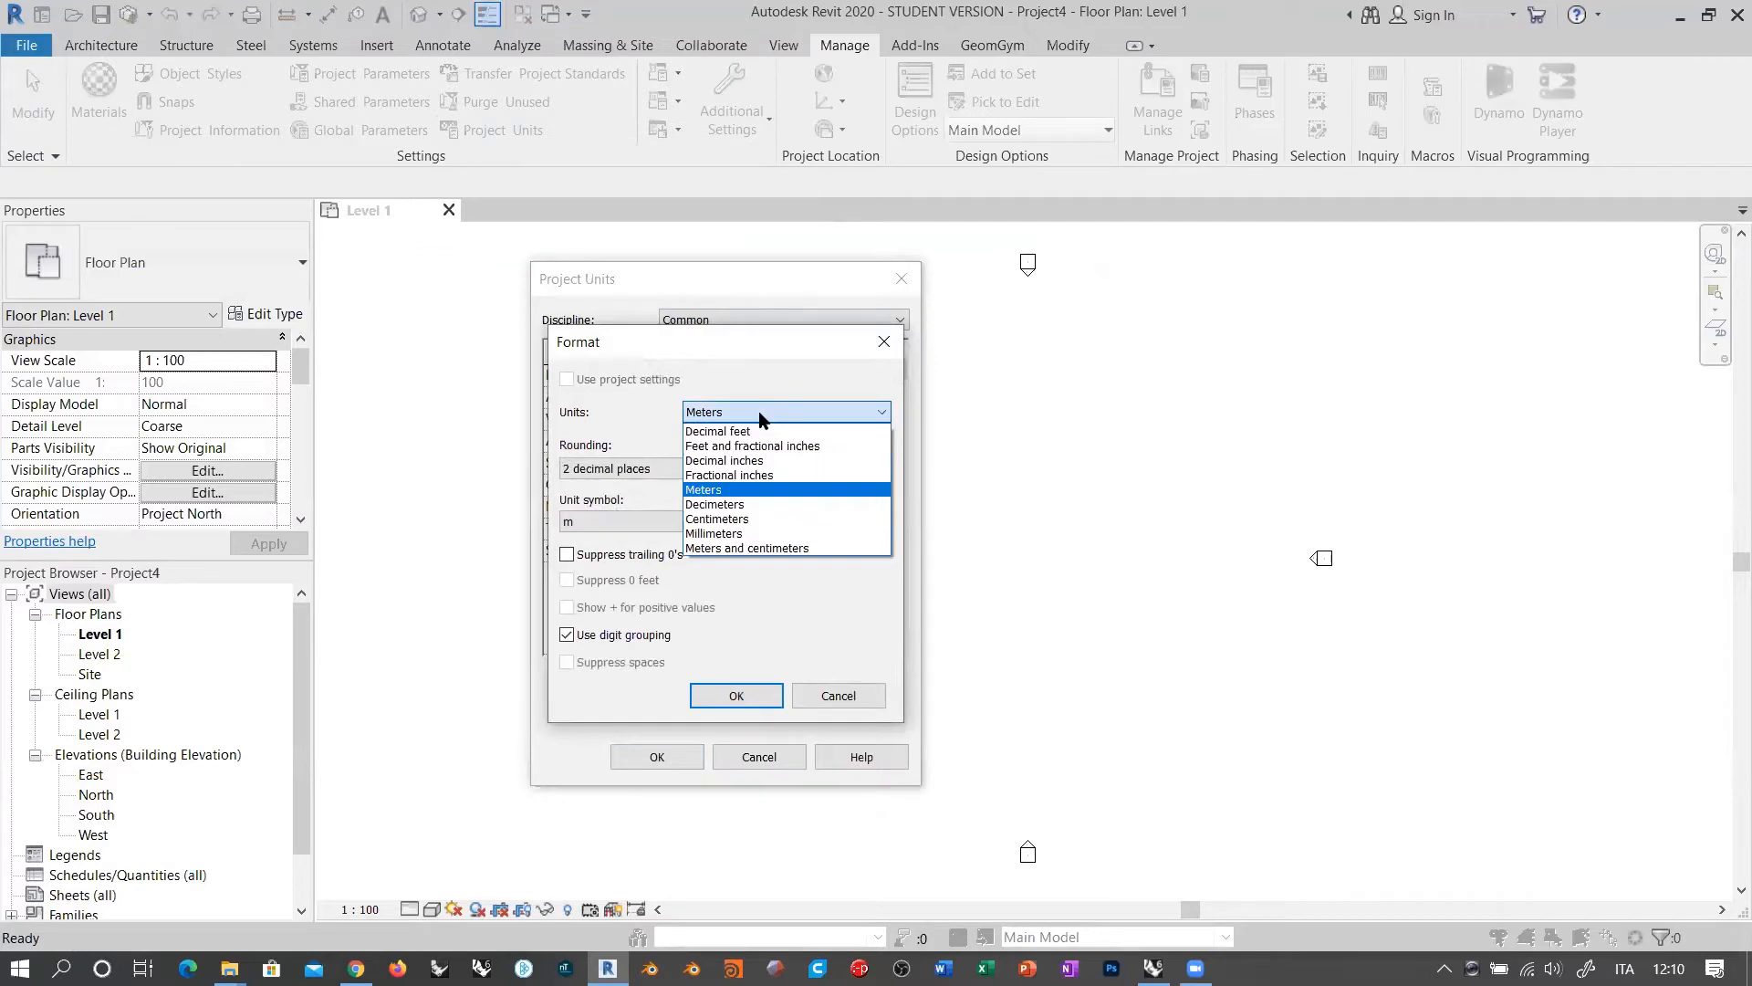
left_click(760, 419)
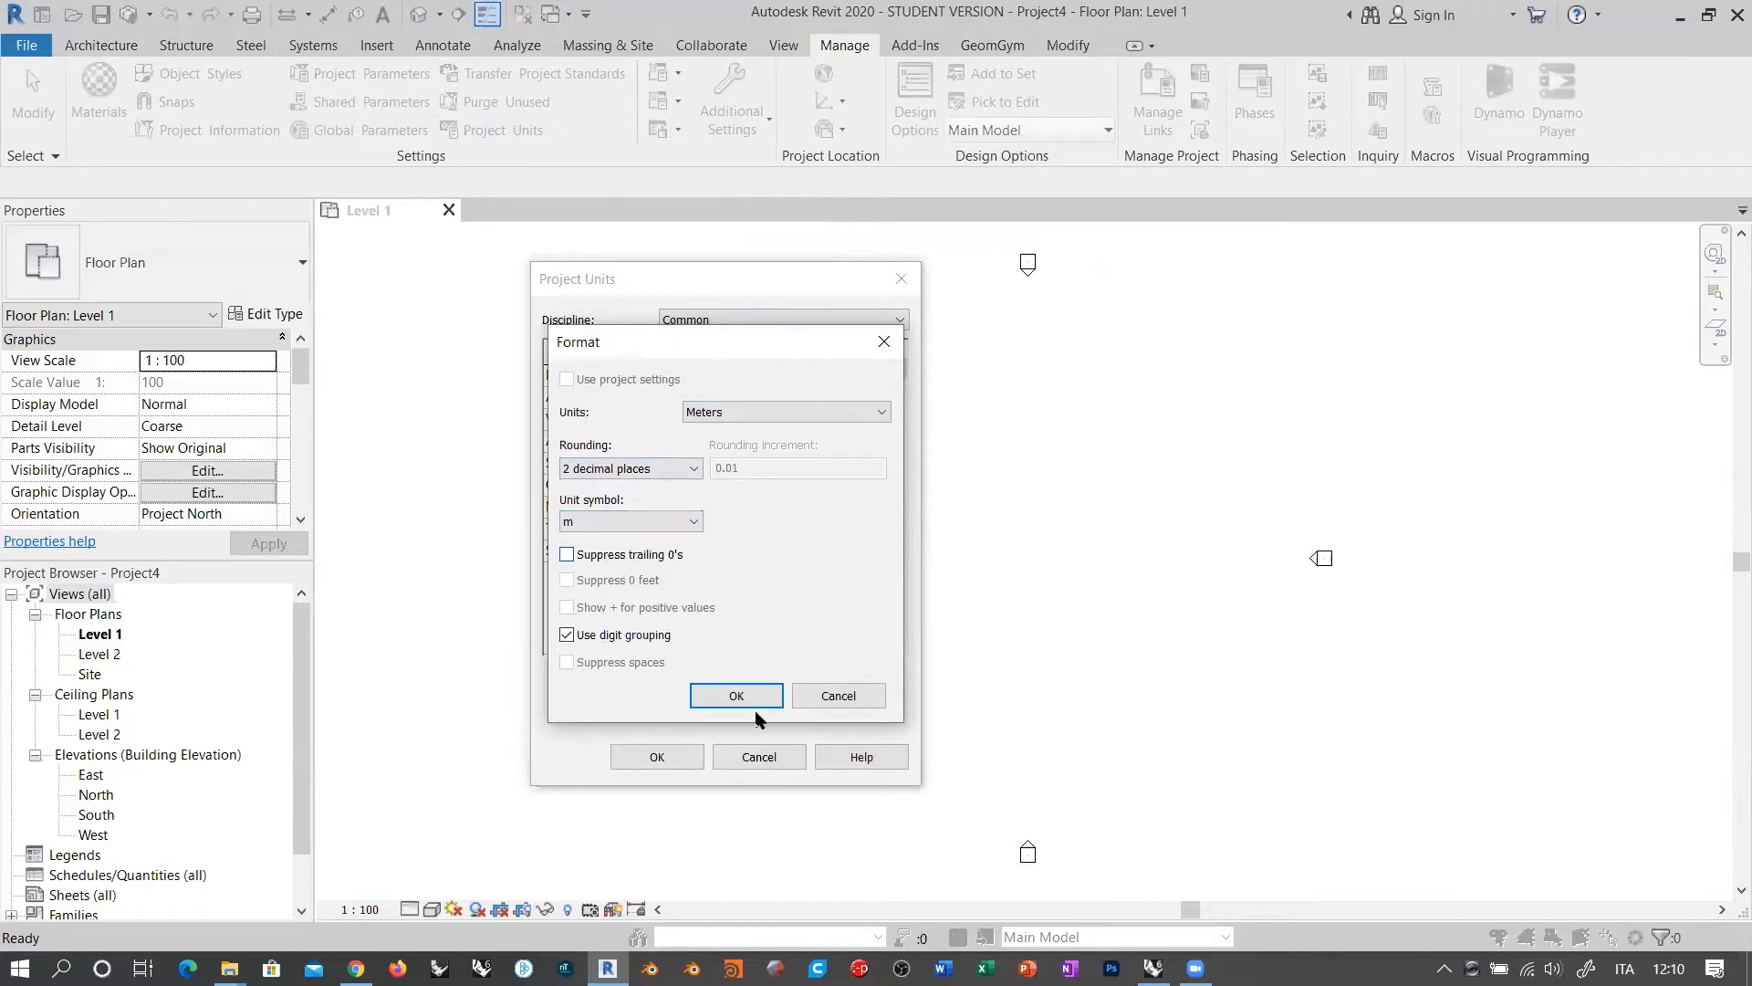
left_click(838, 695)
left_click(776, 749)
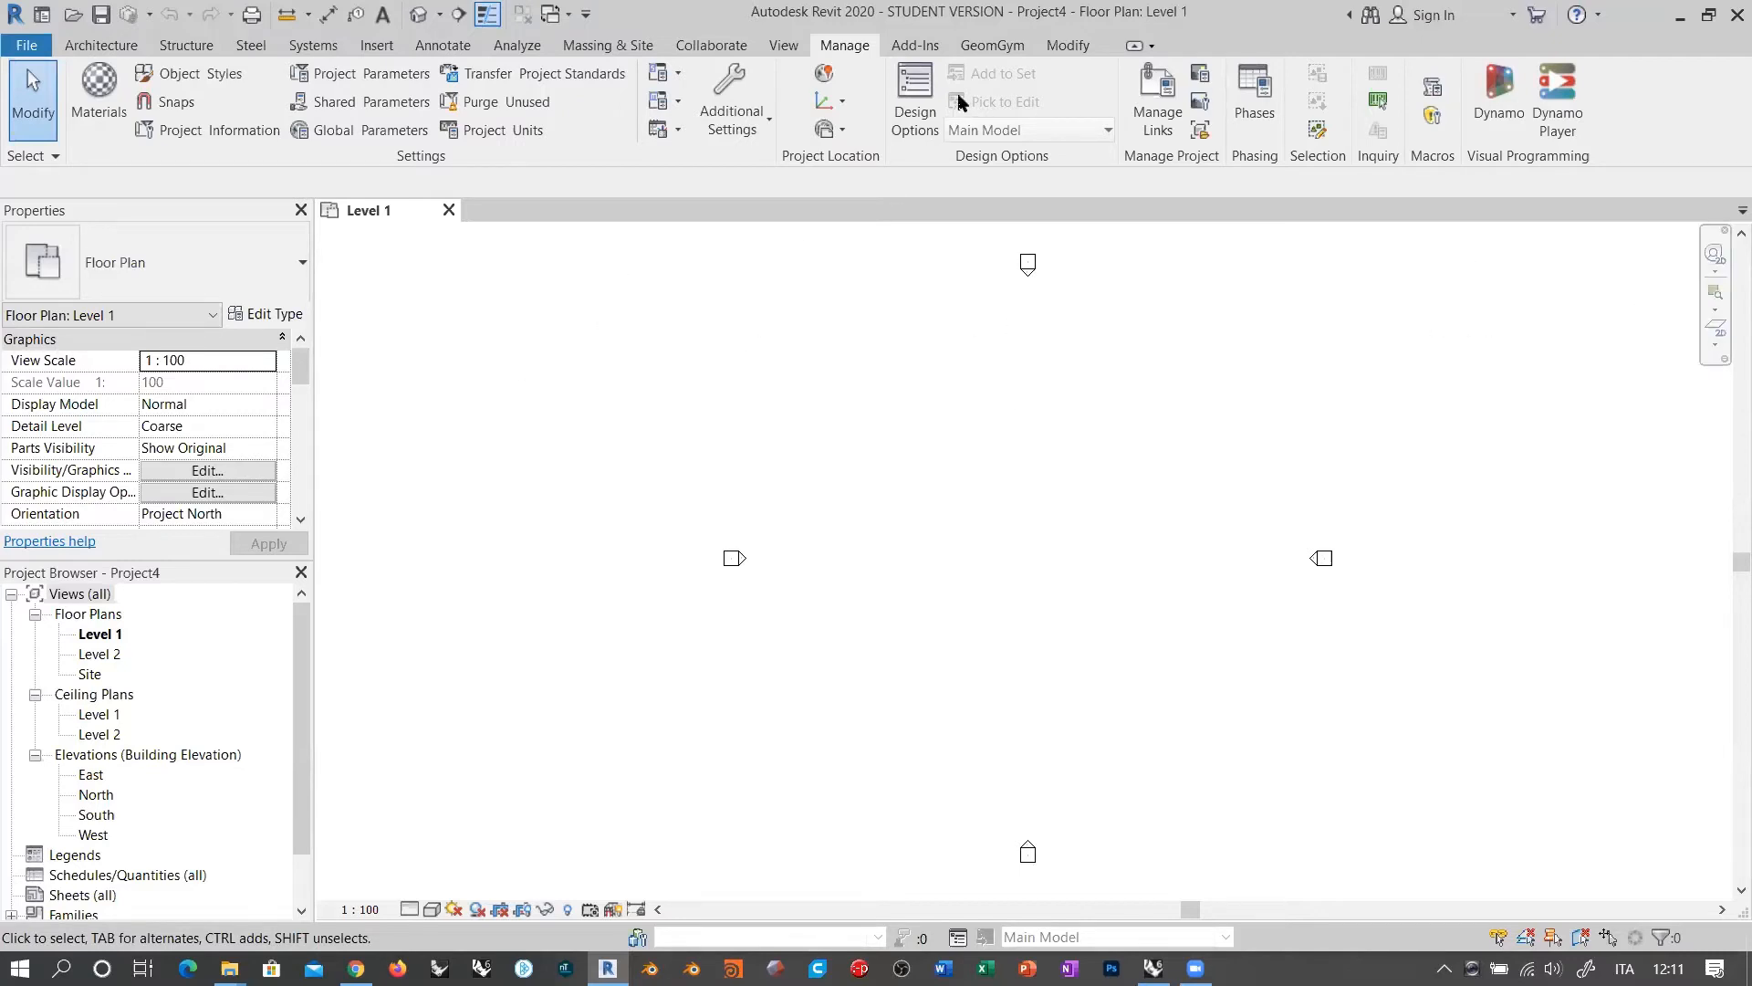
Step: Import the IFC file 200718_GDM_GHRVT_msbuilding with the GeomGym add-in, keeping the default import settings
left_click(1009, 49)
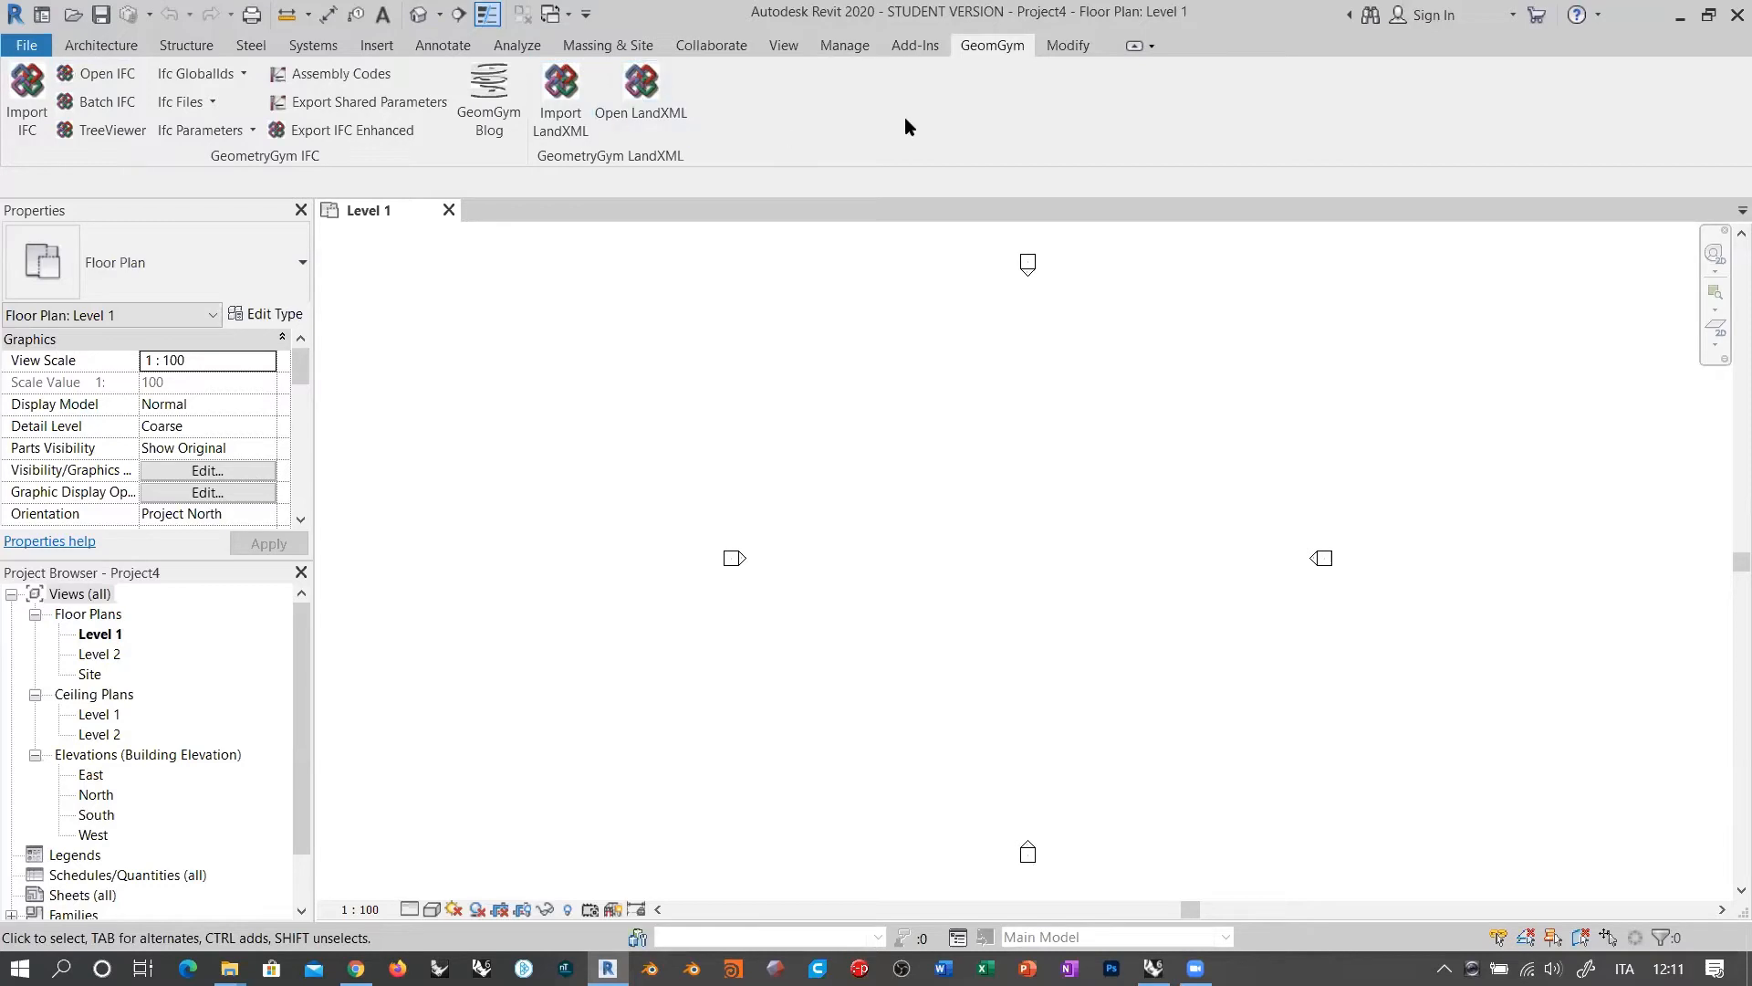
left_click(181, 104)
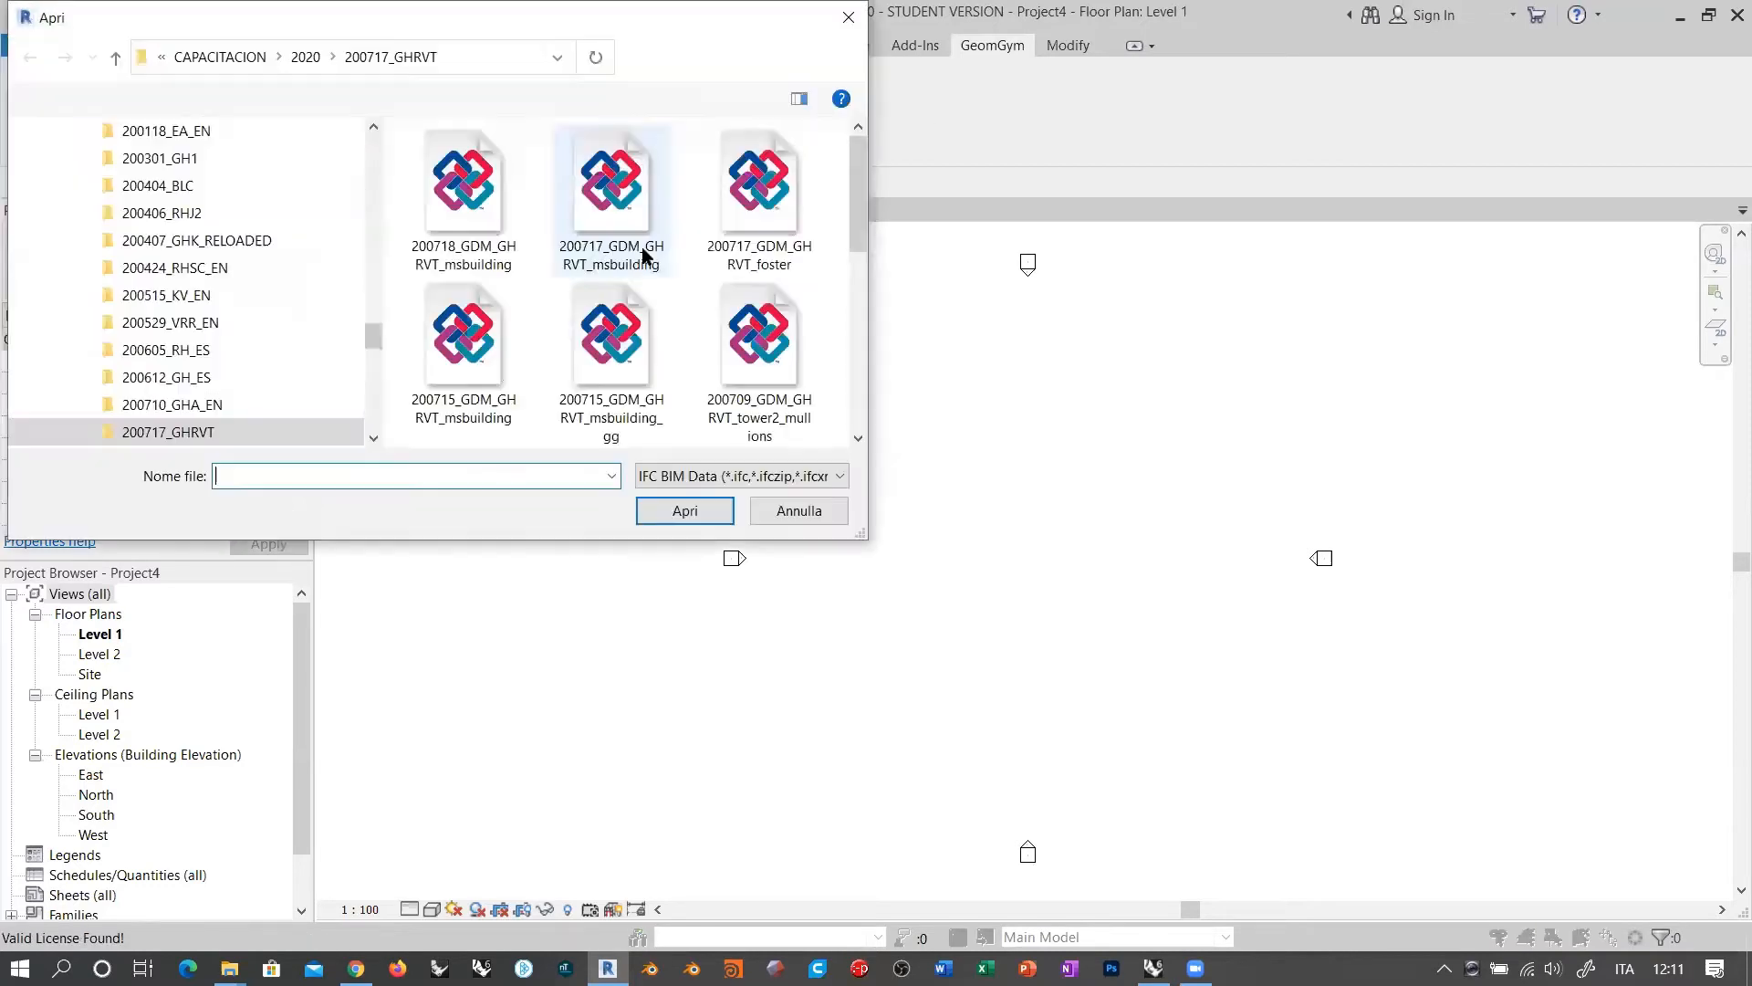
left_click(470, 202)
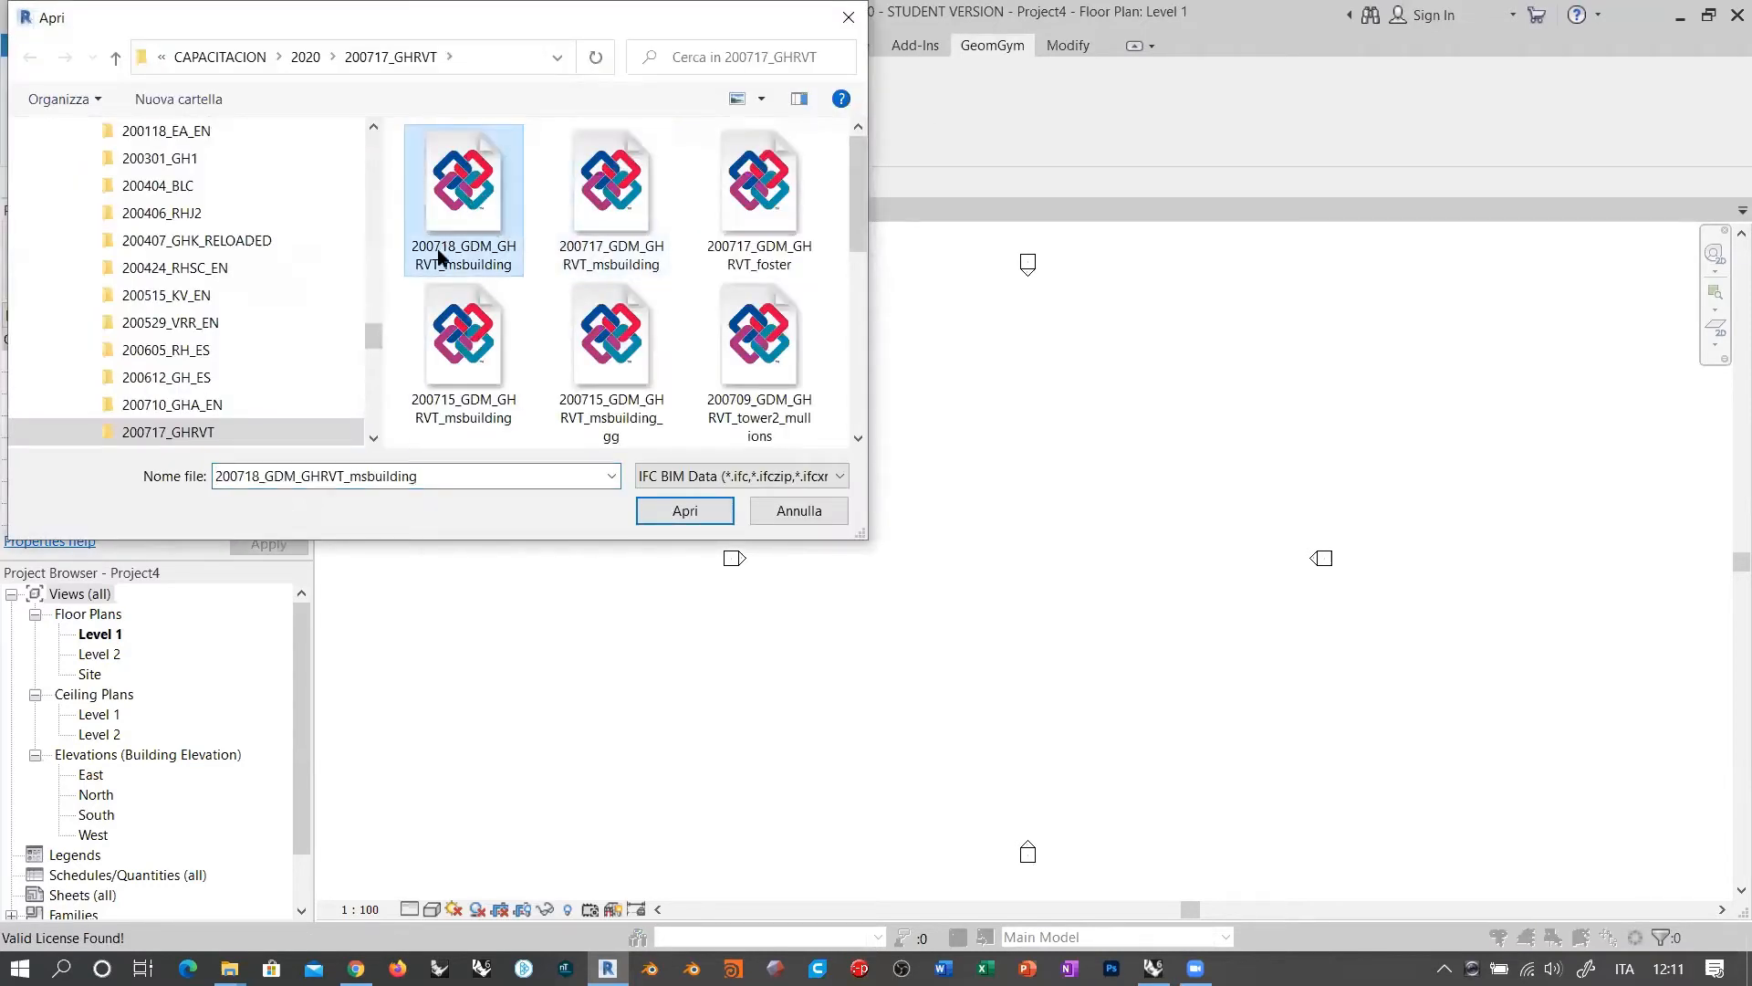
left_click(696, 509)
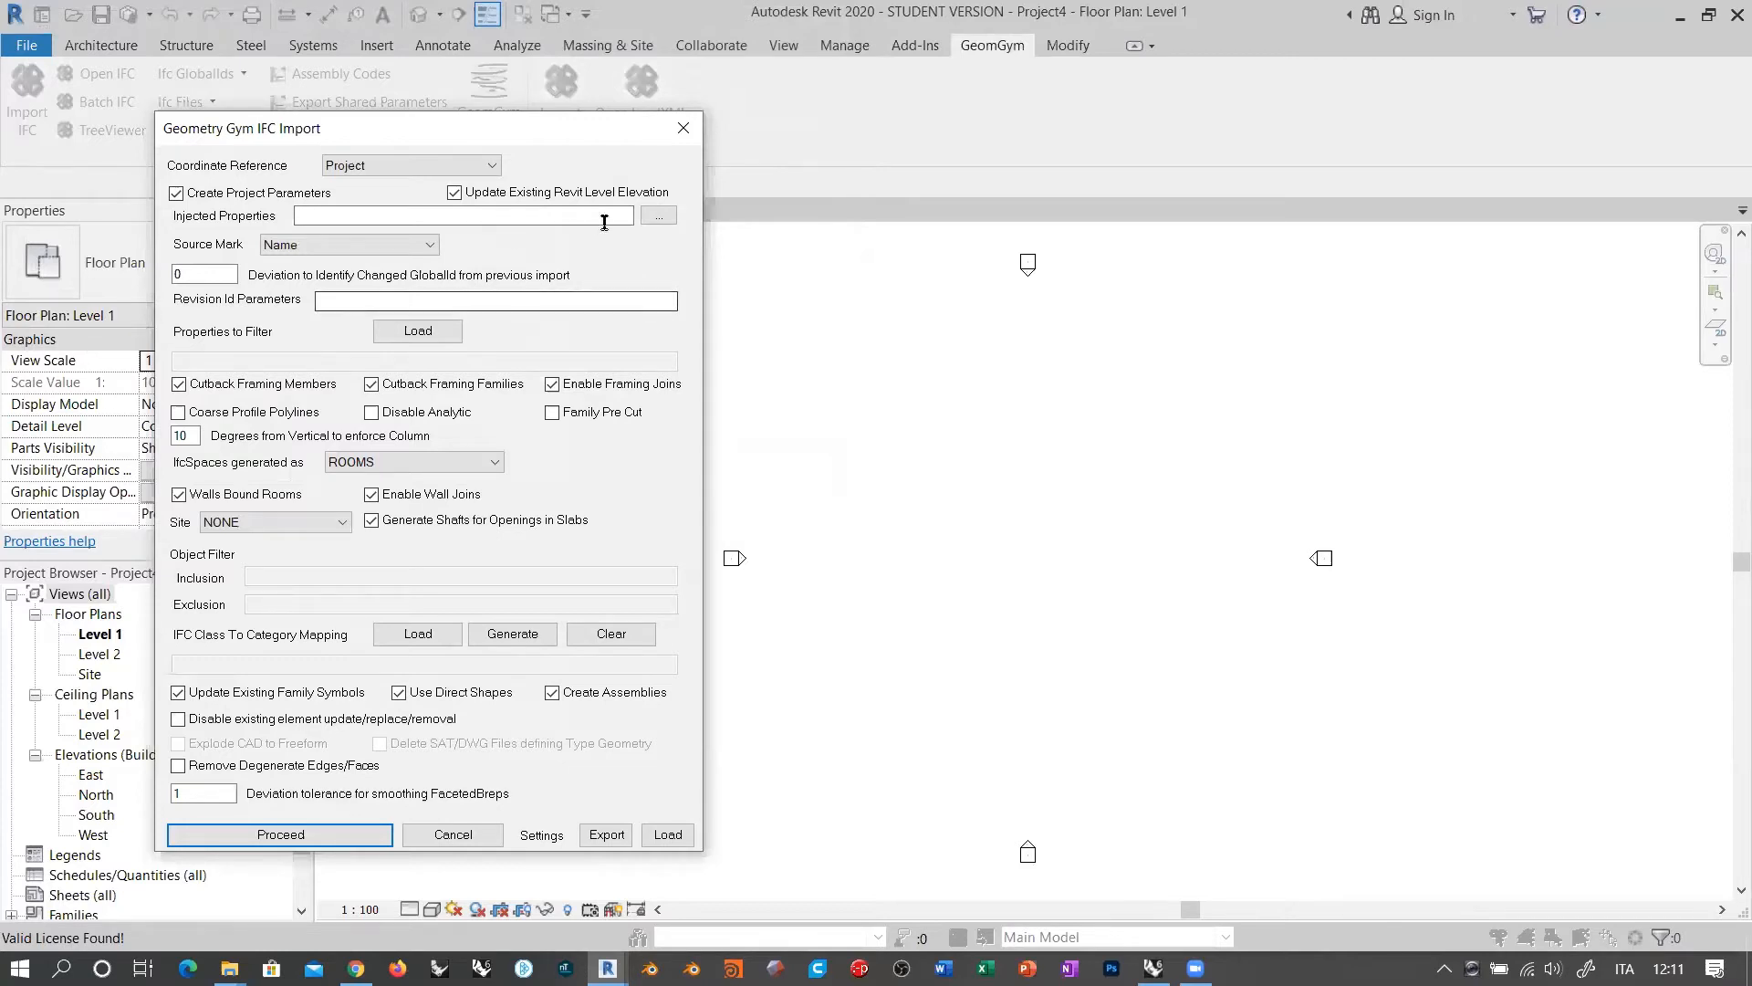
left_click_drag(528, 135, 463, 88)
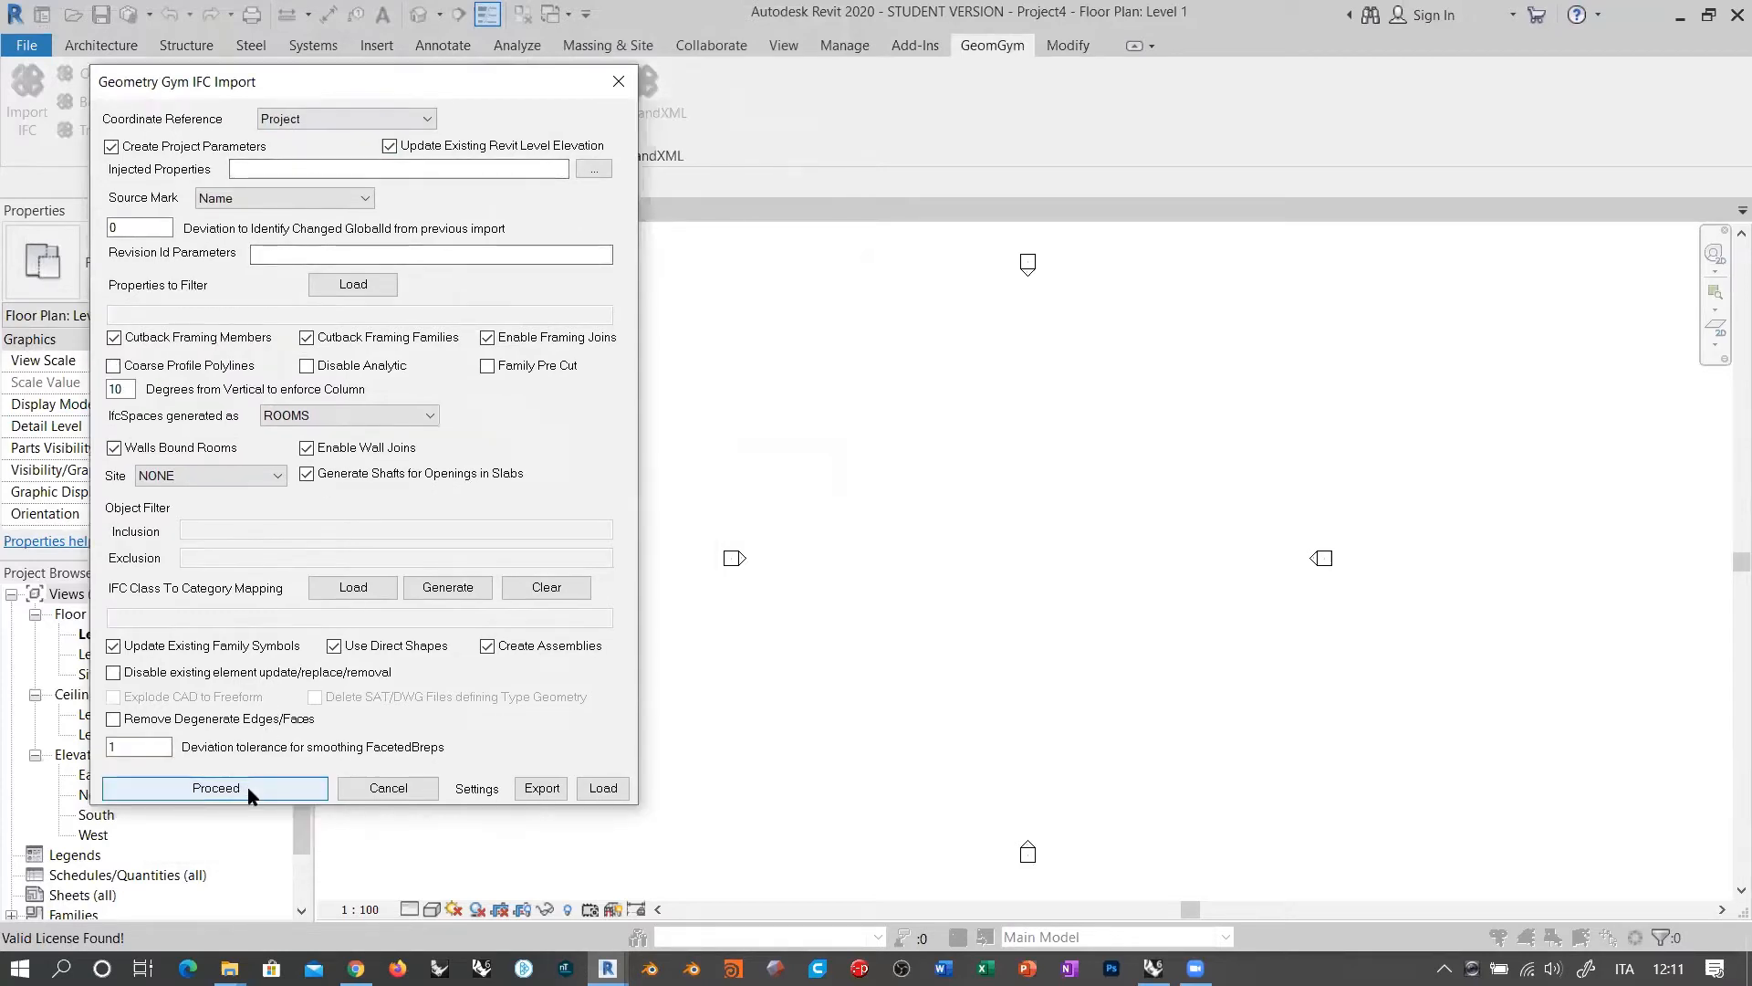
left_click(219, 789)
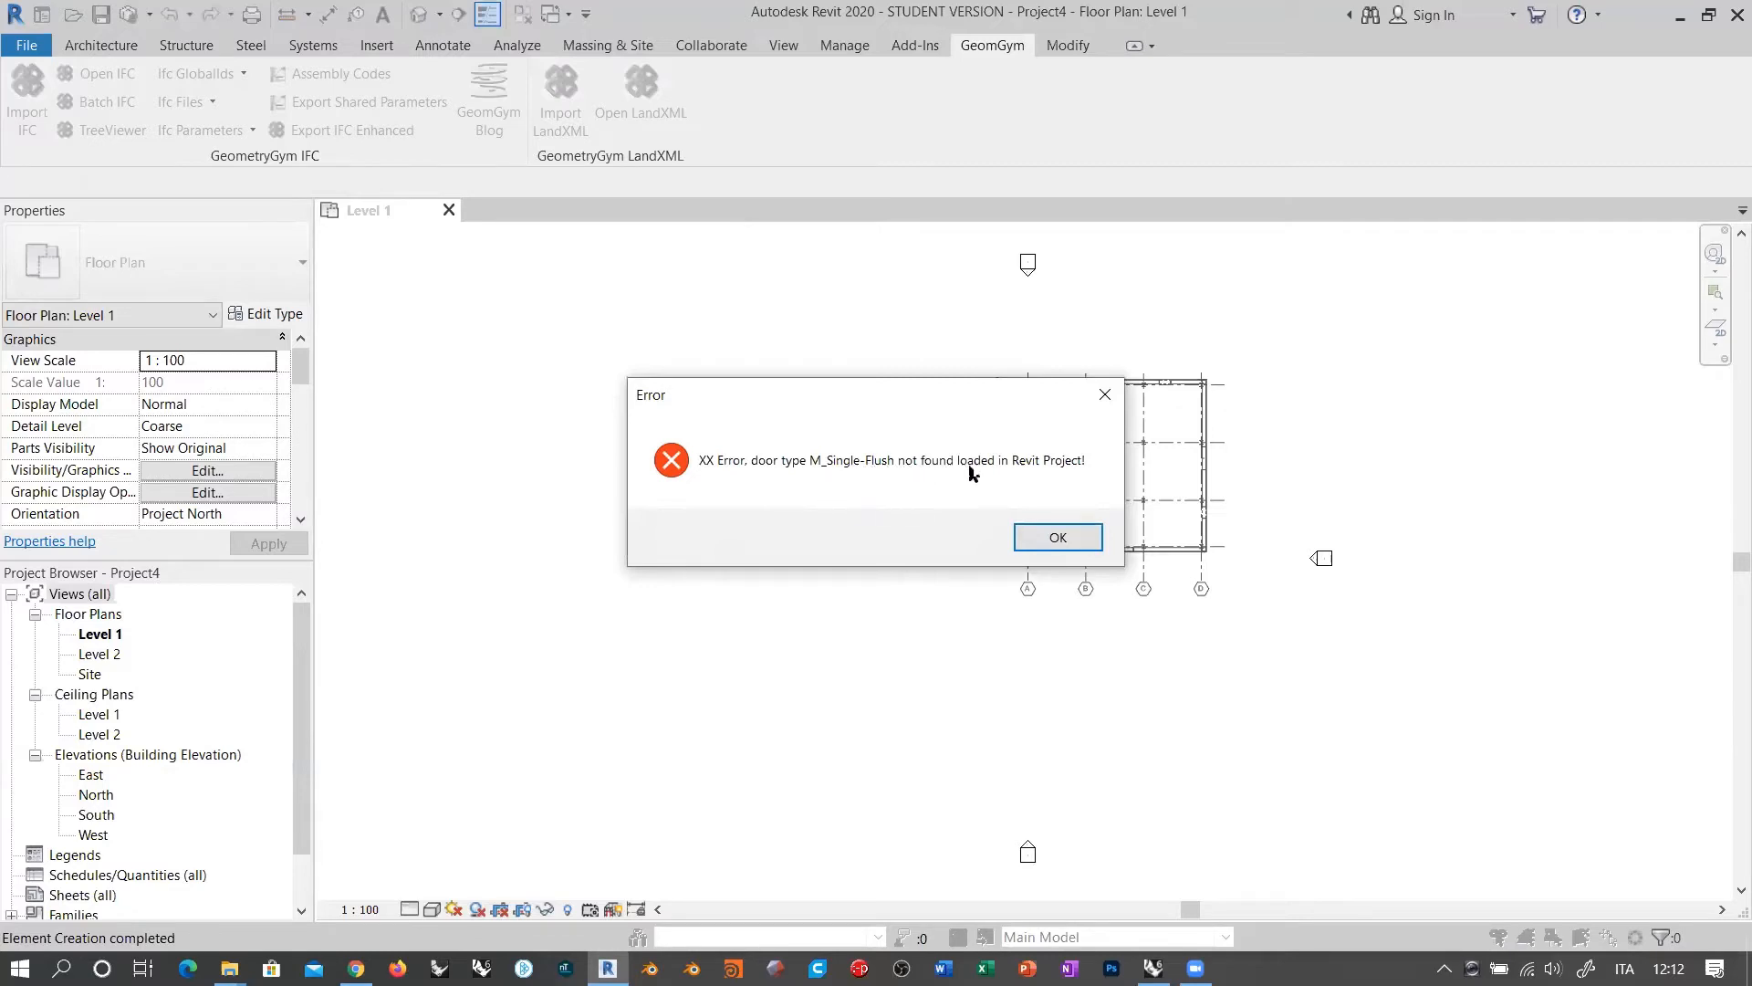
left_click(1063, 538)
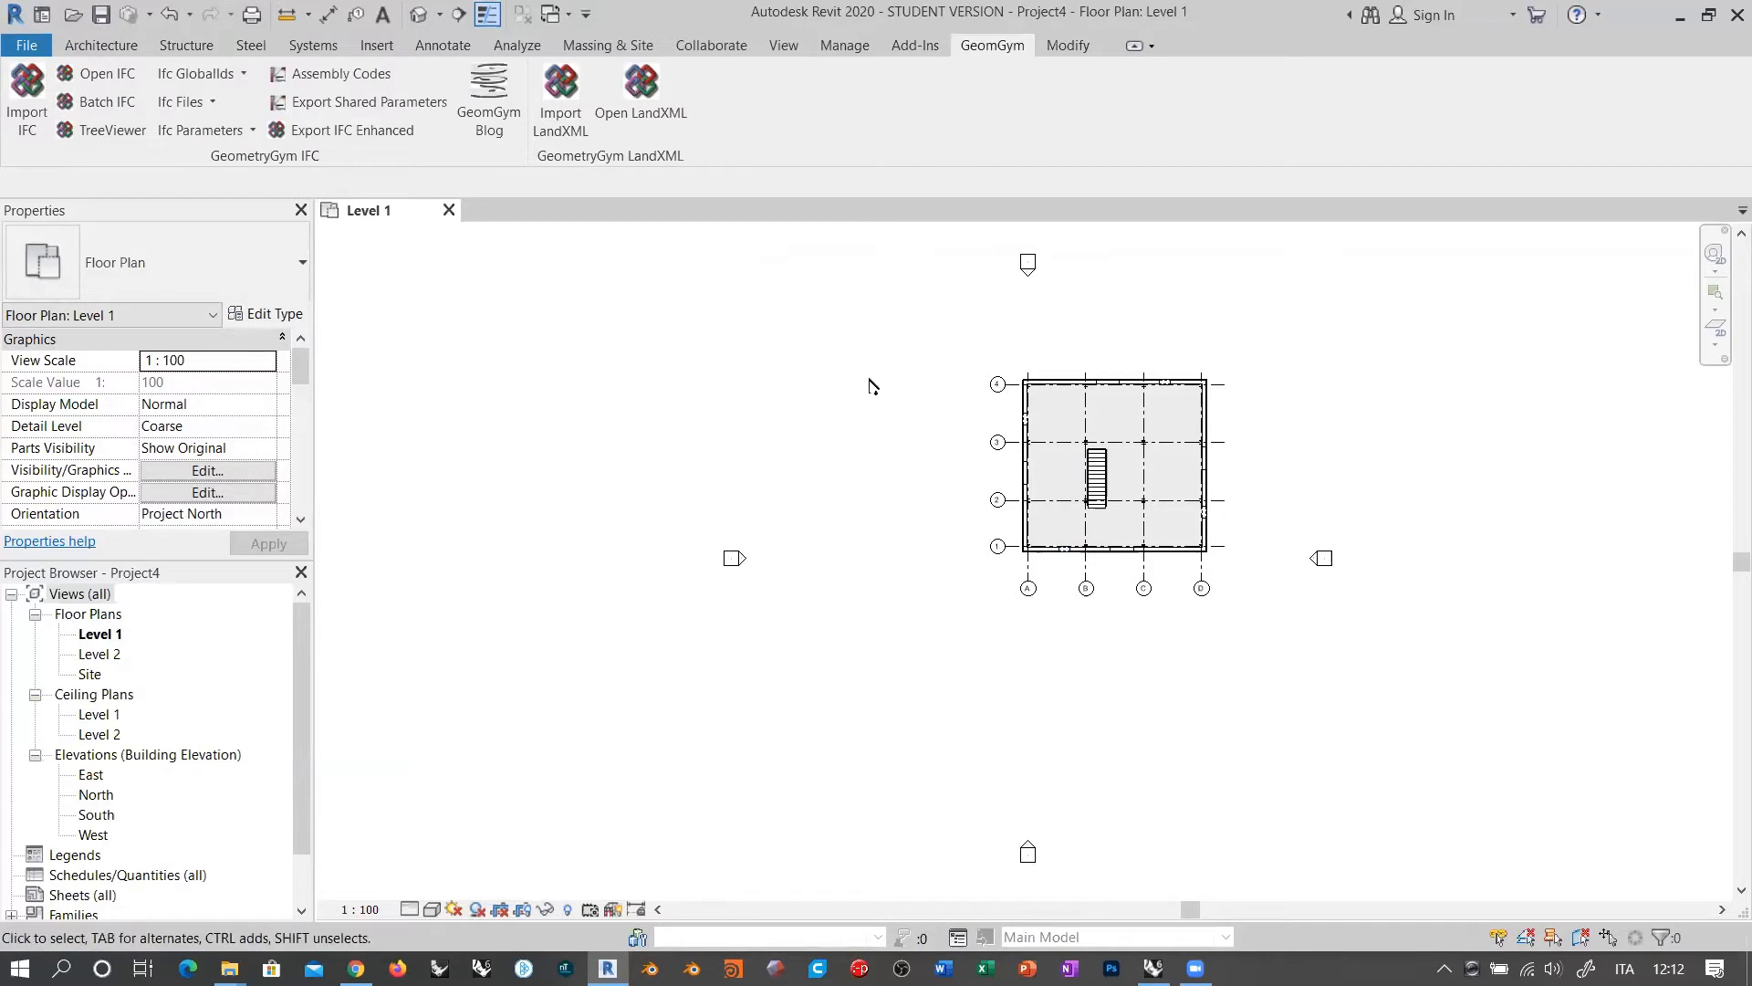
Step: Start the Door tool to check which door families and types are loaded, and leave it without placing a door
left_click(99, 46)
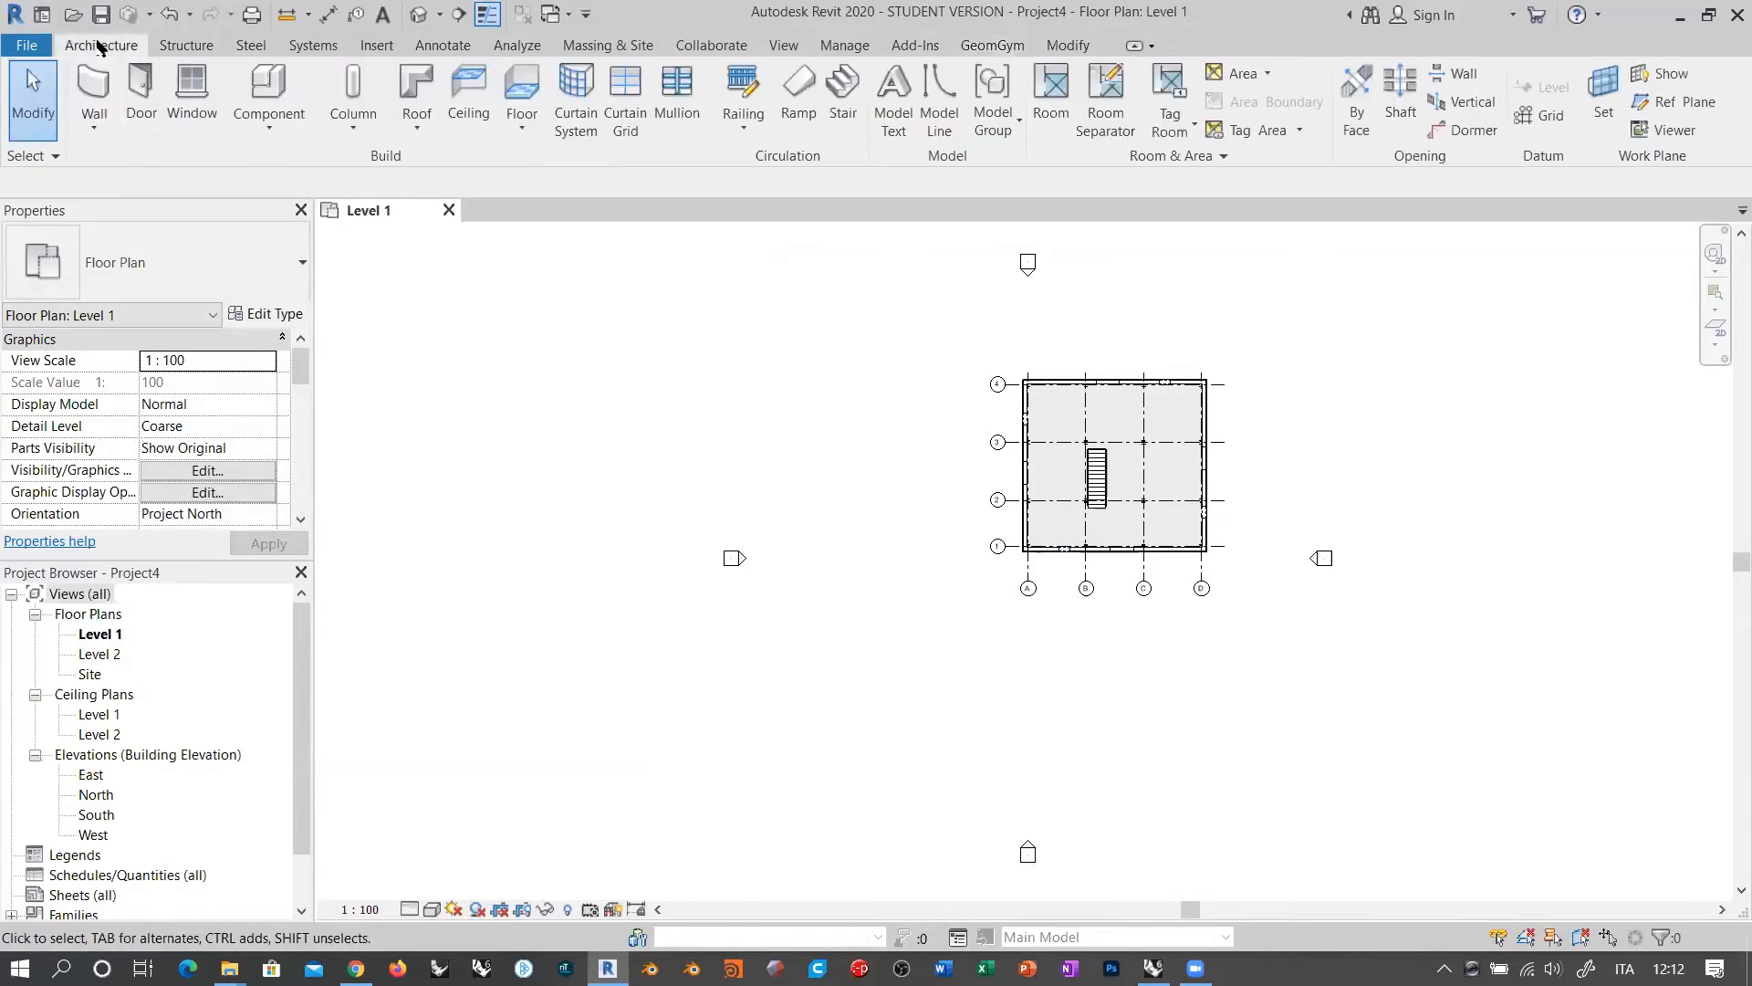
left_click(139, 88)
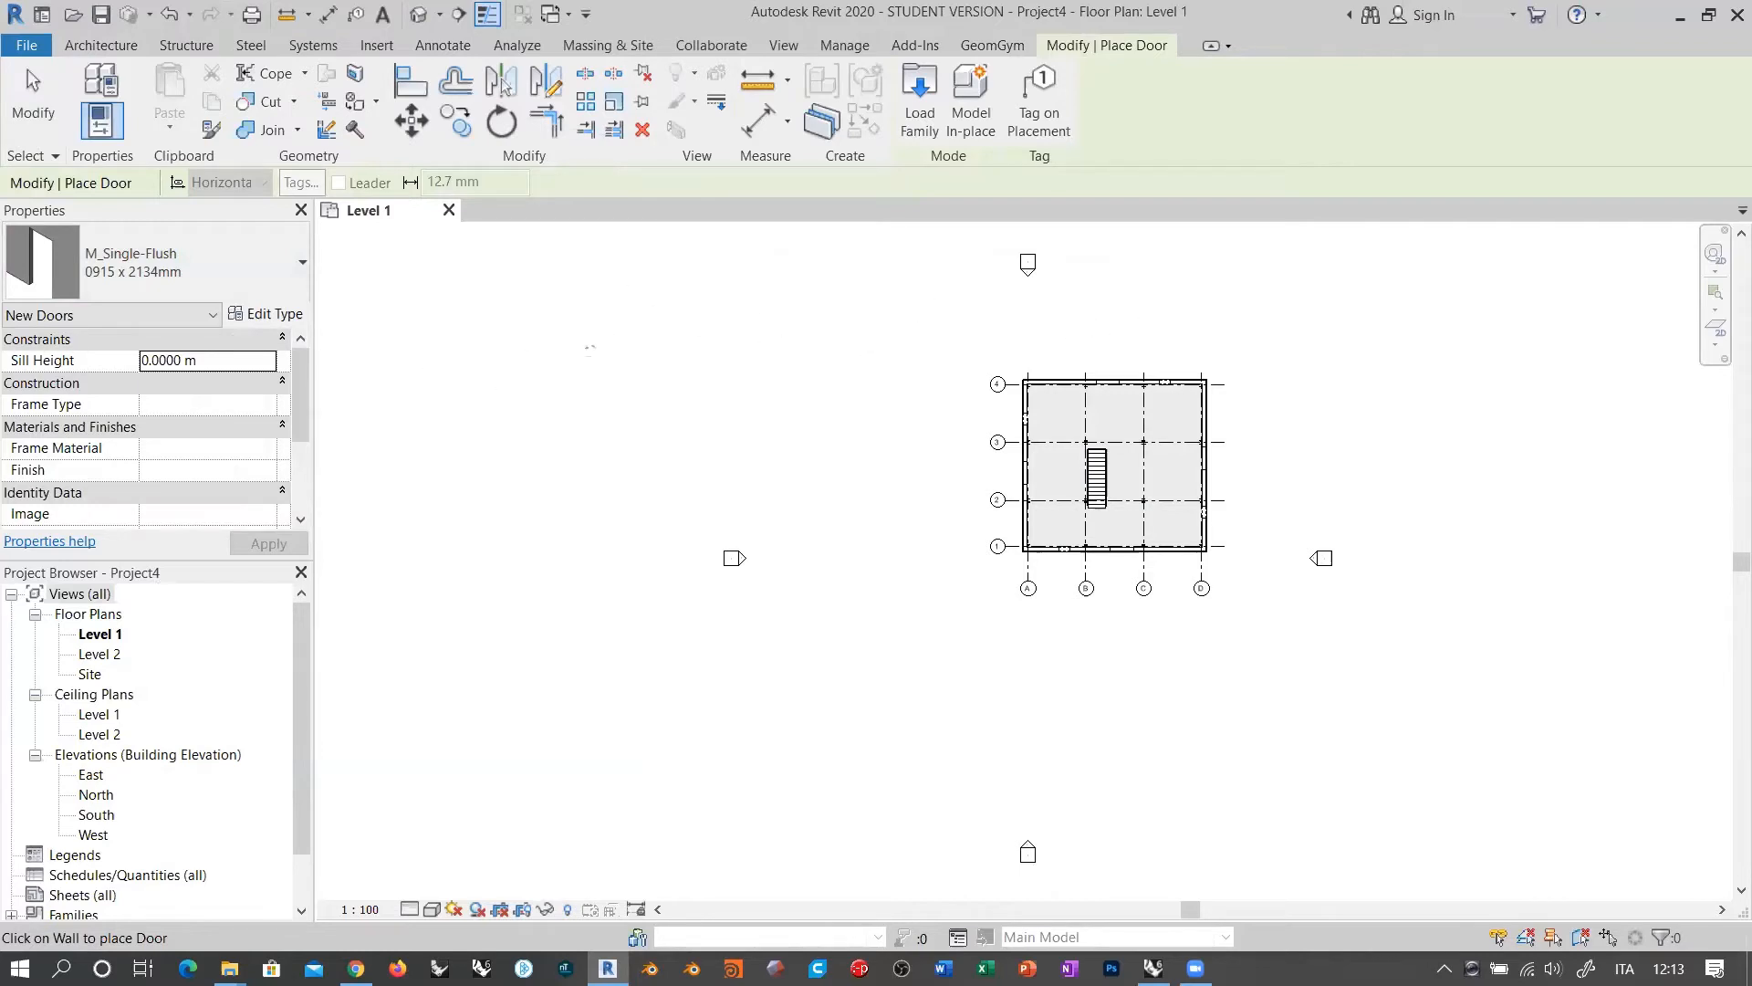
left_click(272, 269)
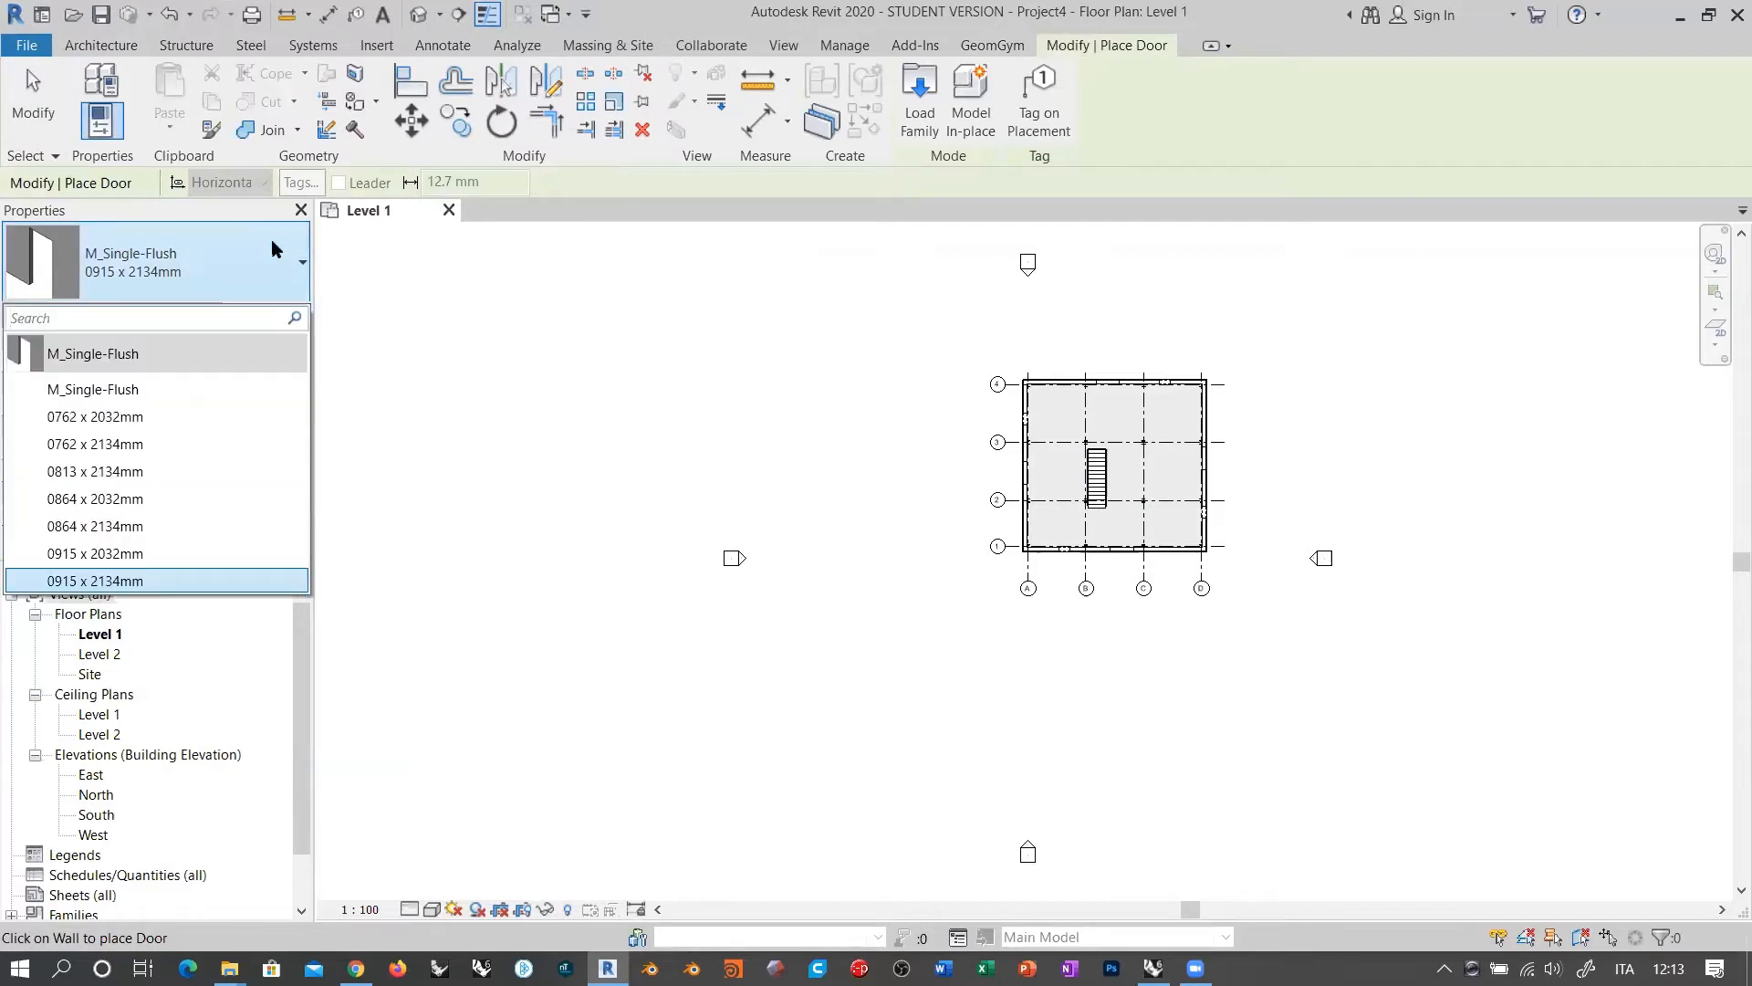
left_click(272, 248)
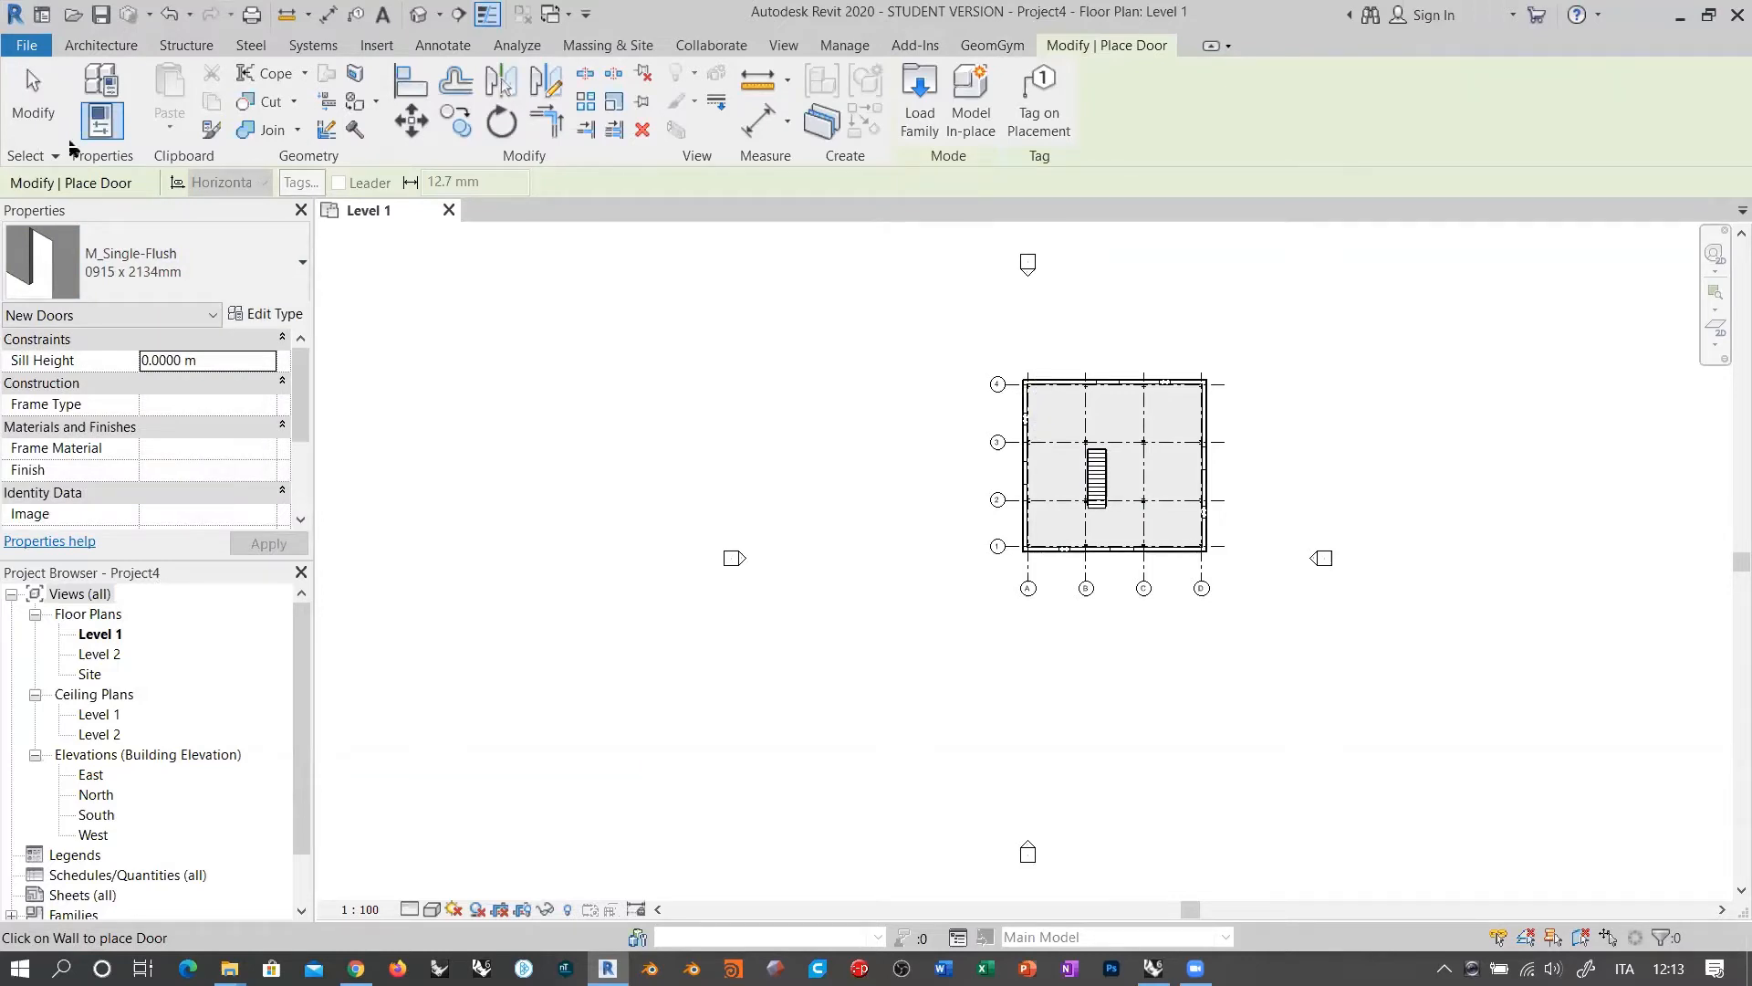
left_click(33, 96)
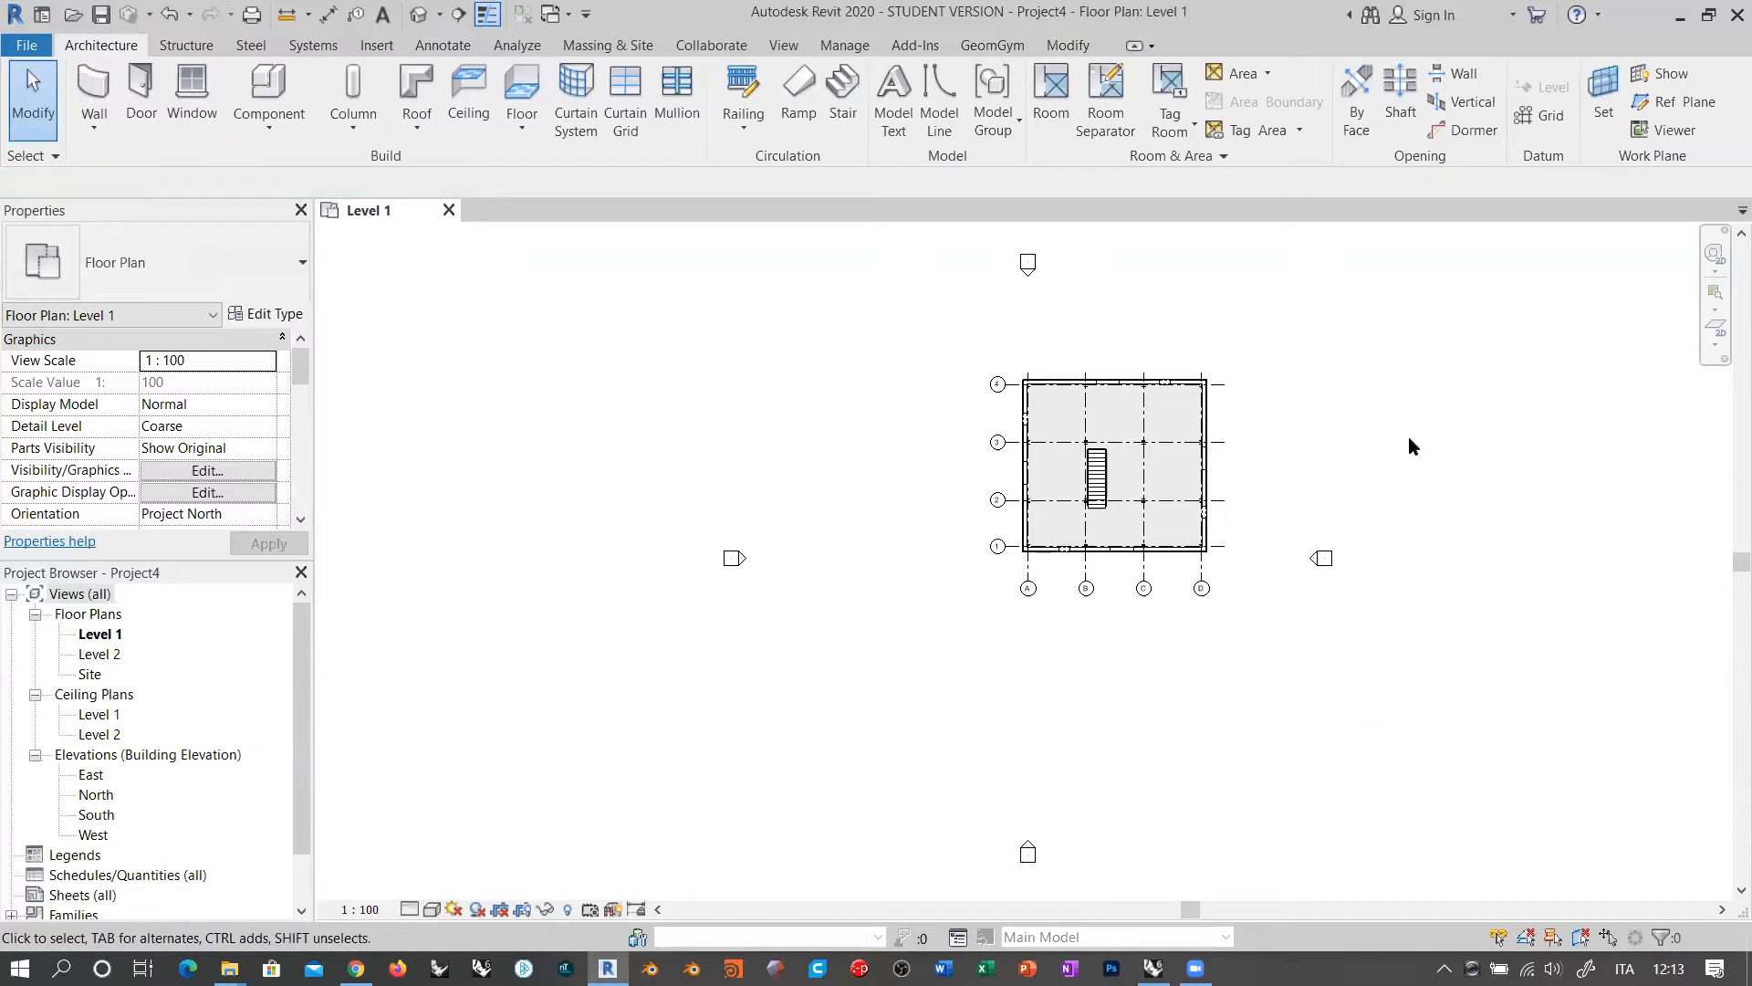
Step: Inspect the imported building in the Level 1 floor plan and select its floor to check the floor type
scroll(1141, 465, "up", 4)
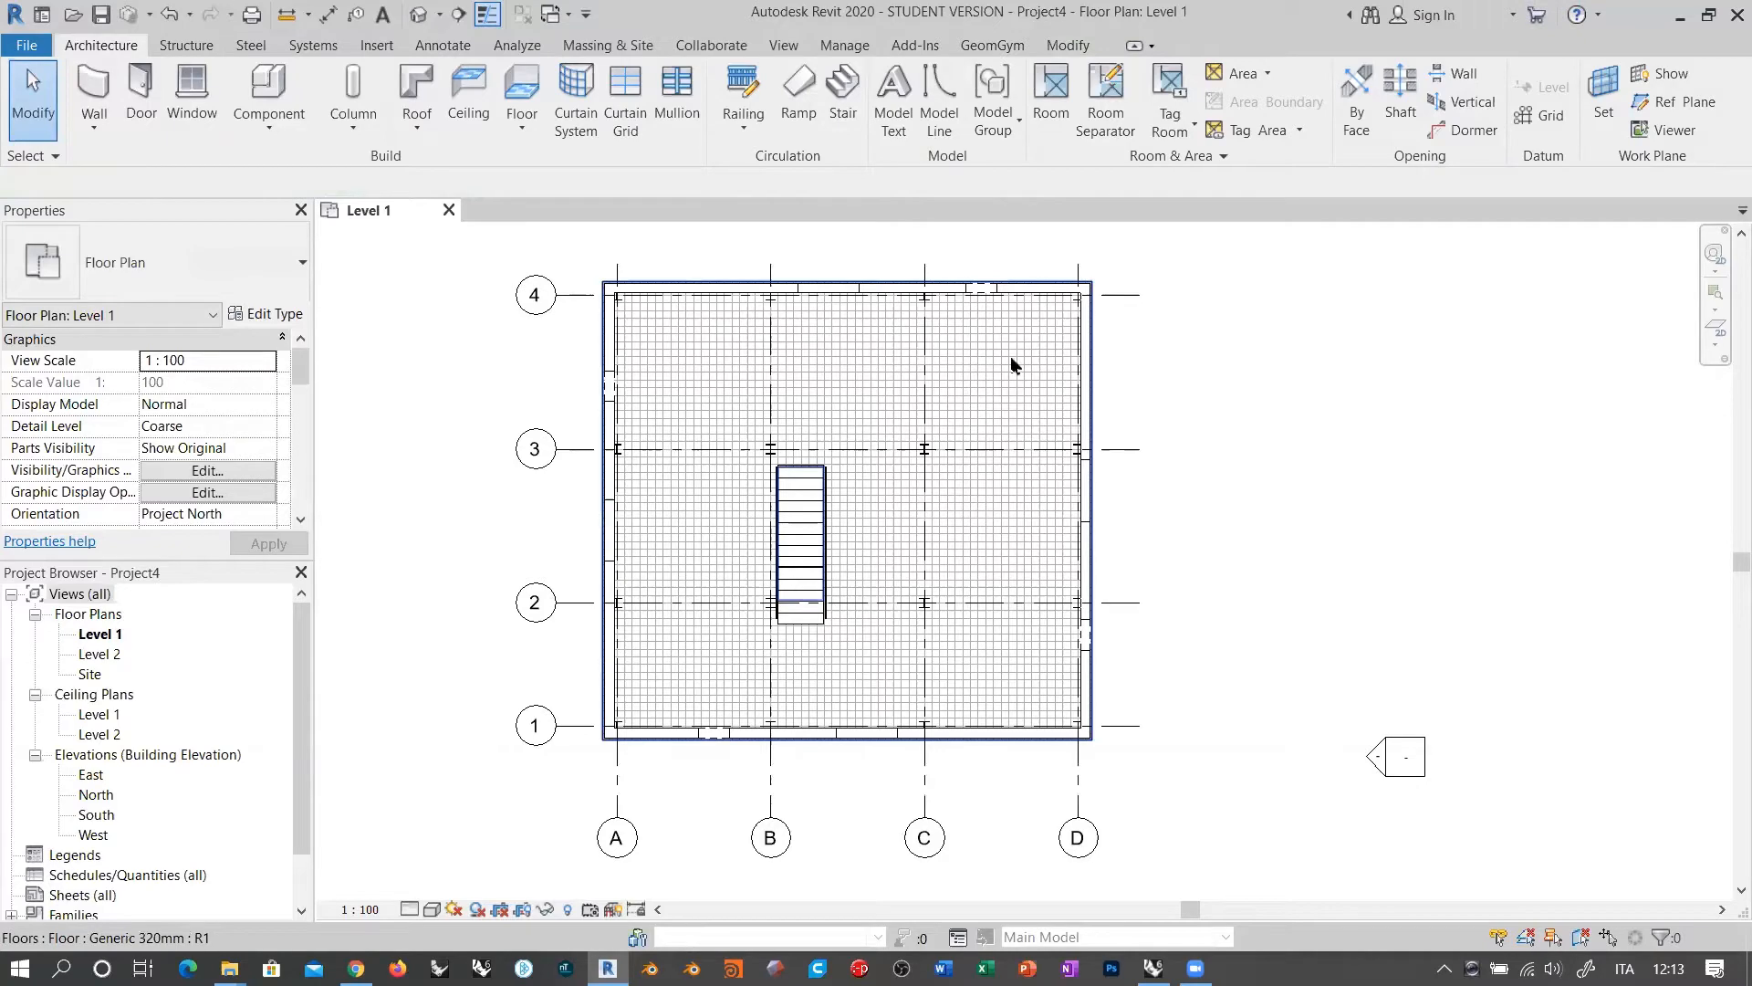
scroll(1013, 365, "up", 4)
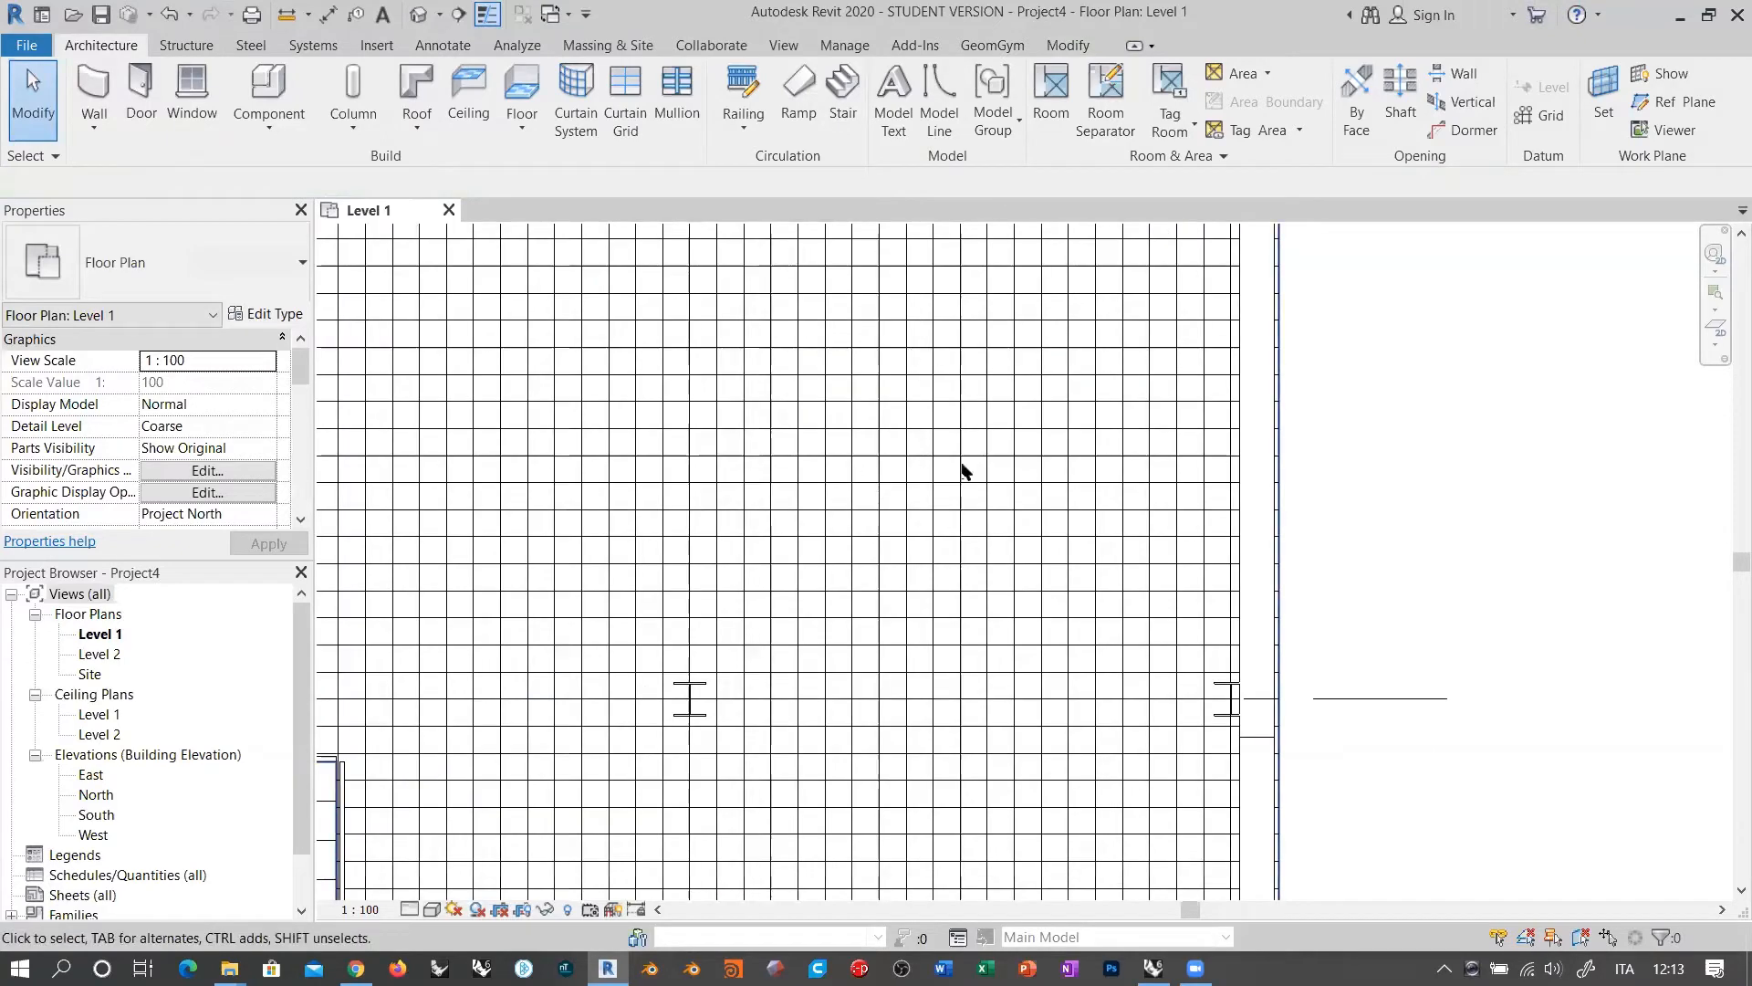
scroll(995, 451, "down", 4)
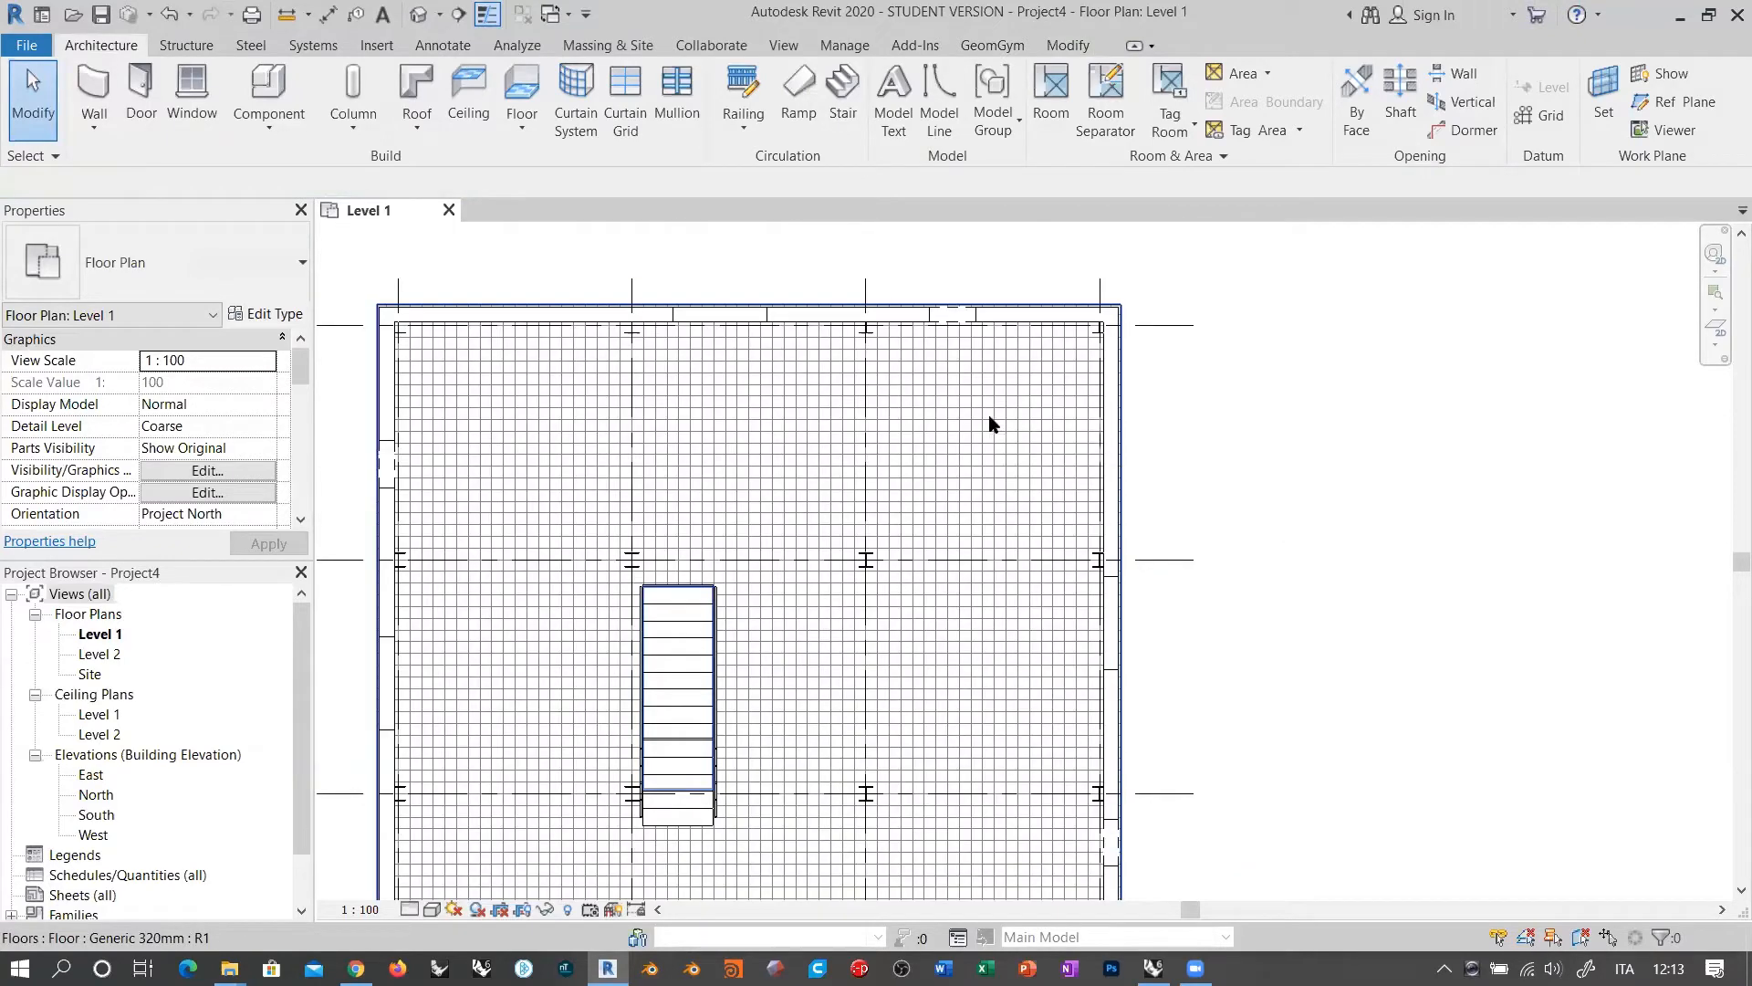
scroll(991, 423, "down", 2)
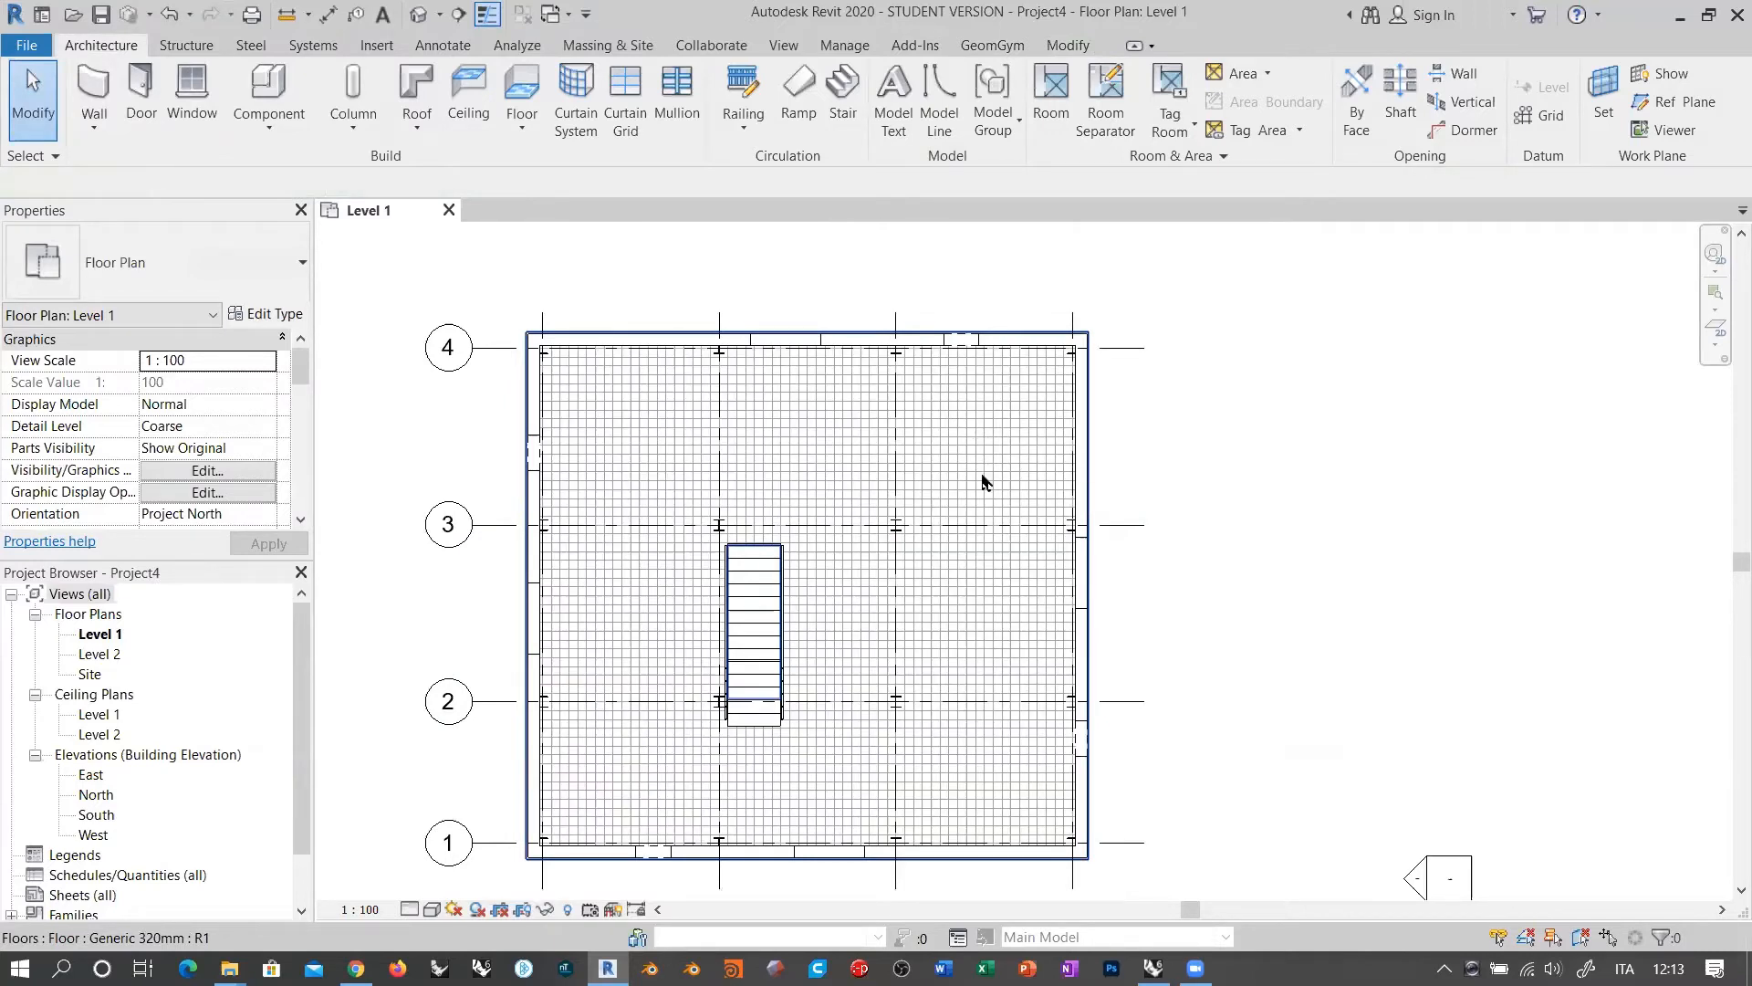
middle_click_drag(1027, 476, 1087, 443)
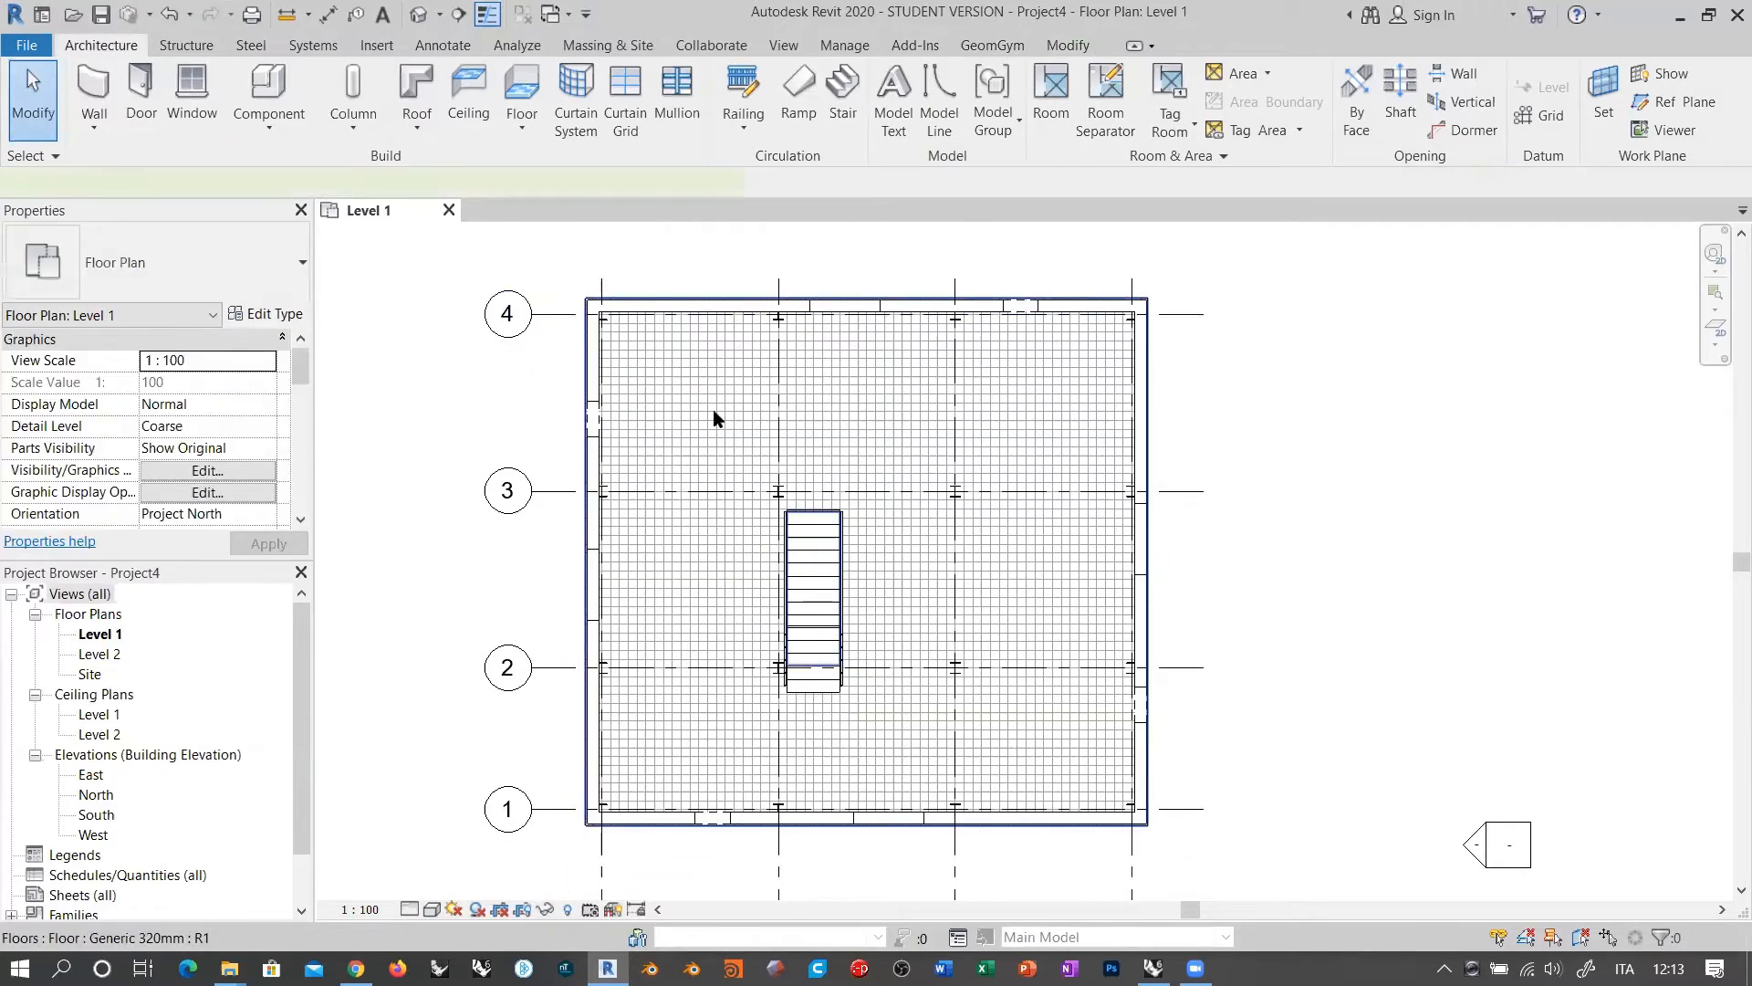
left_click(715, 418)
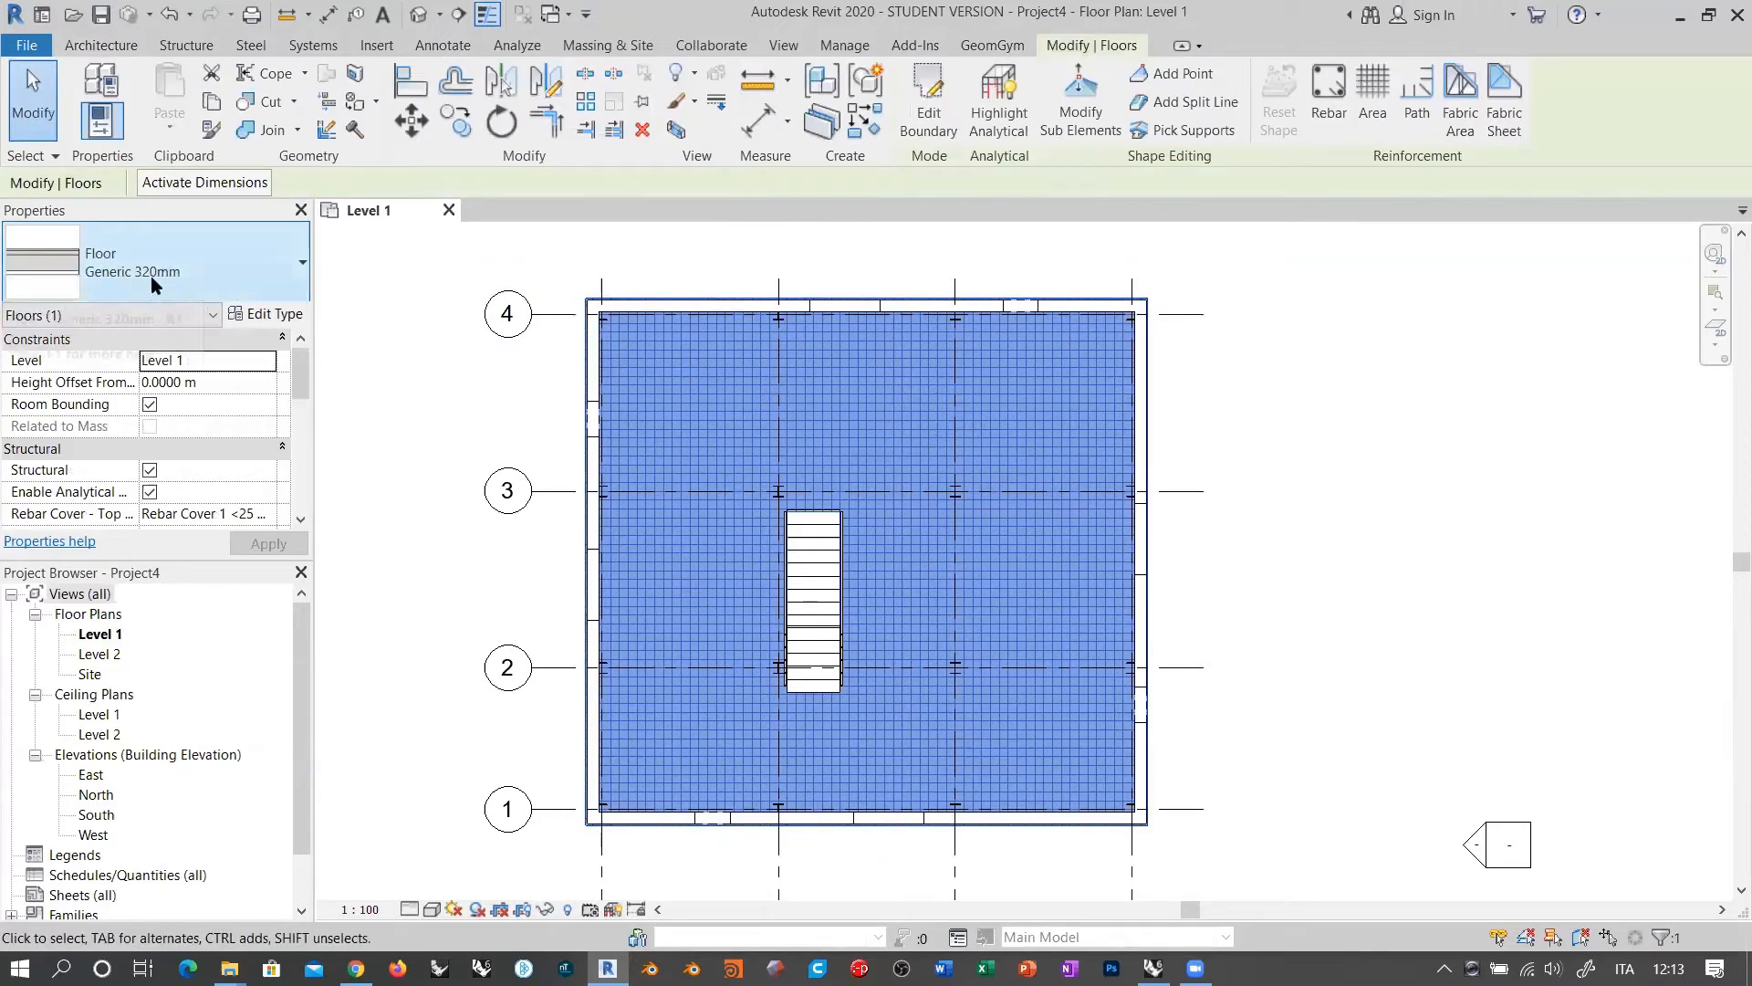
Step: Switch to Grasshopper in Rhino and examine the Name input of the ggRvt FloorType component and the Concatenate that feeds it
left_click(1154, 967)
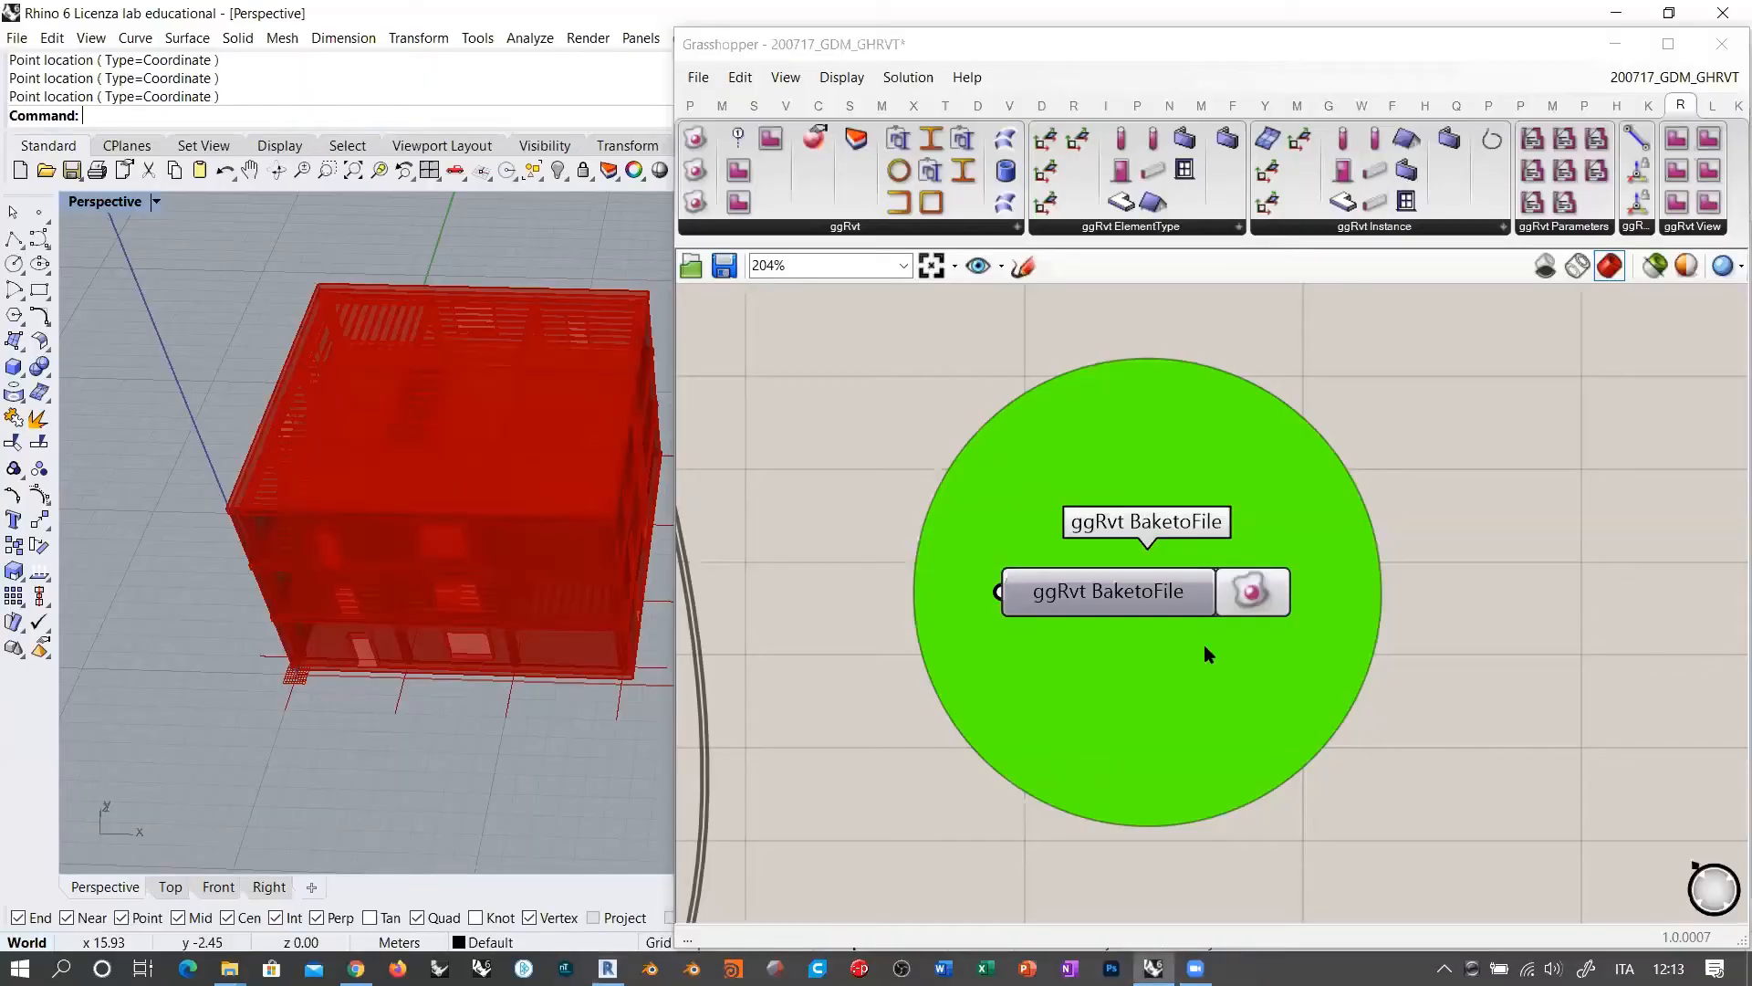
scroll(1365, 573, "down", 10)
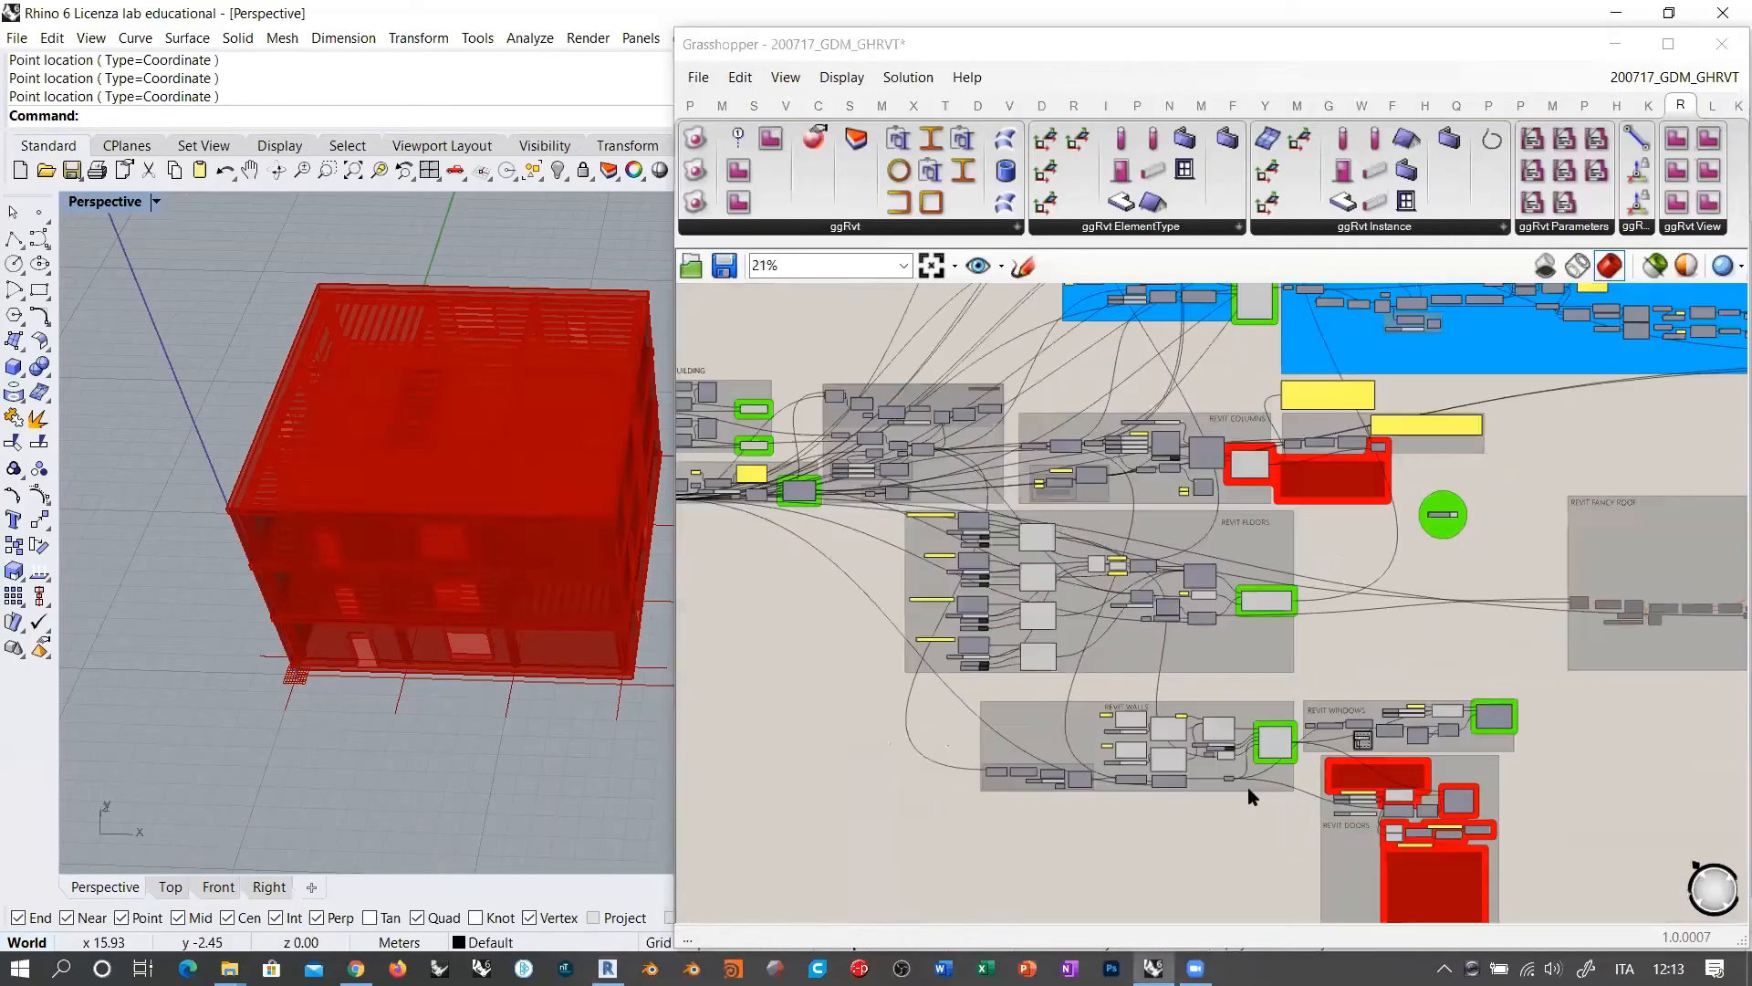
scroll(1203, 758, "up", 5)
right_click_drag(1360, 539, 1300, 736)
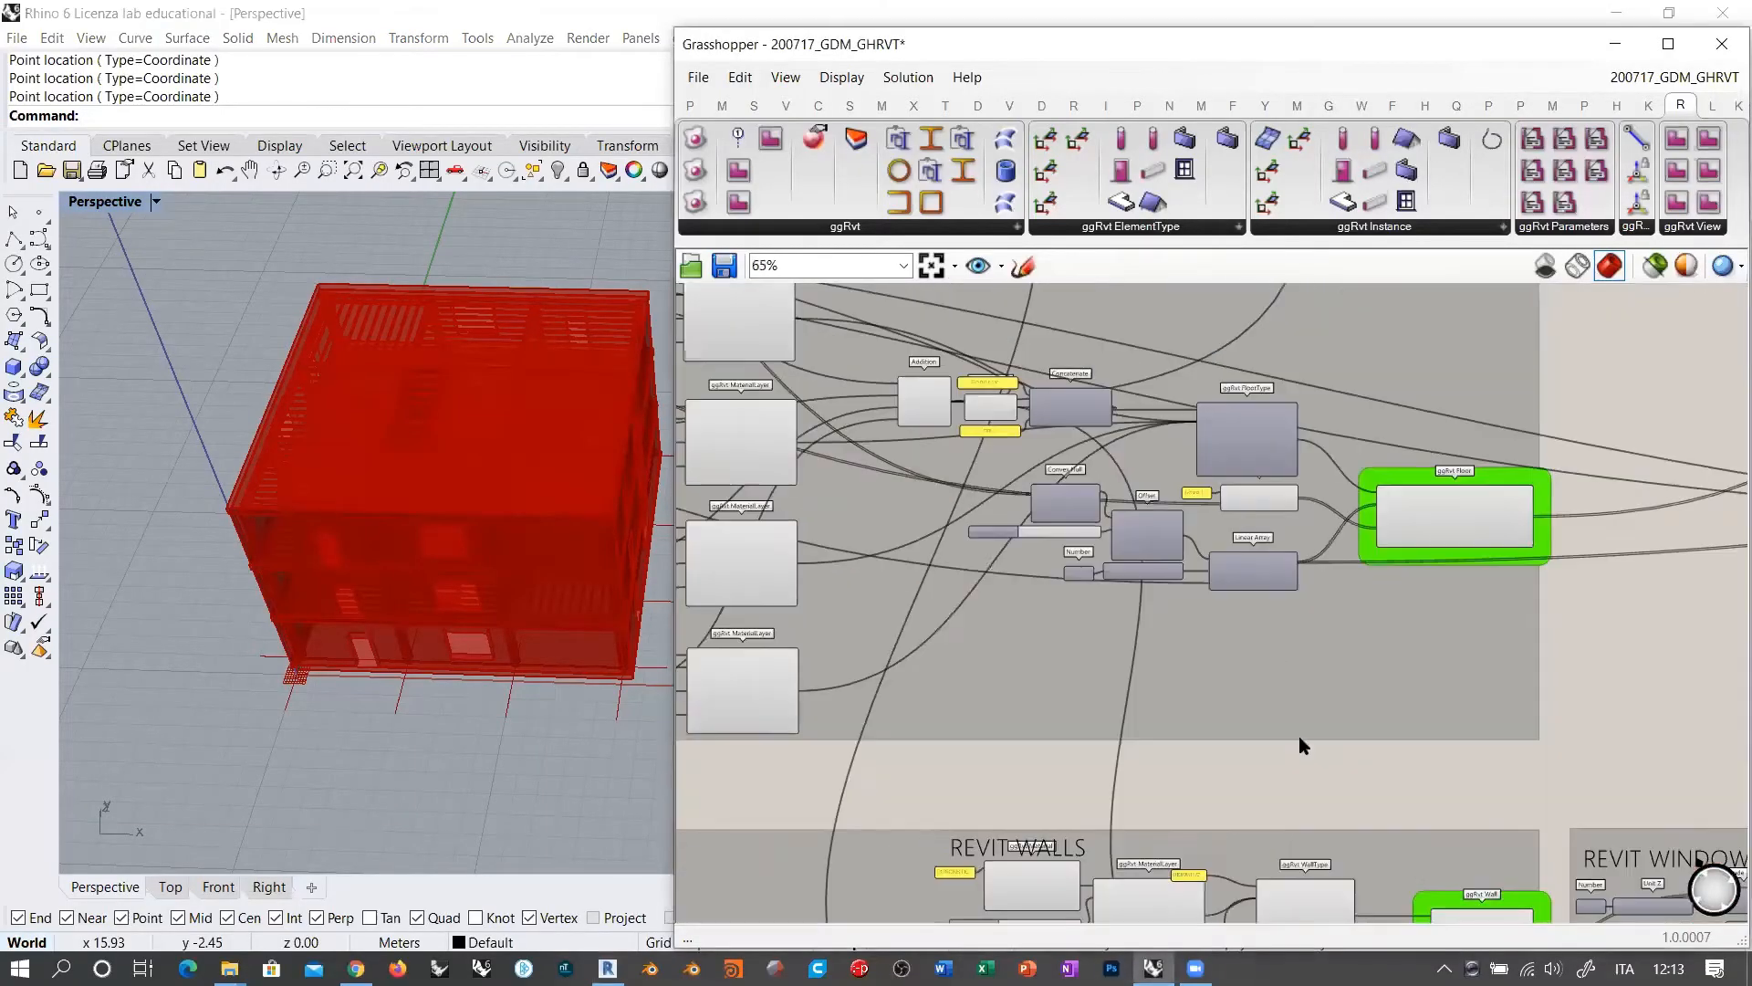
right_click_drag(983, 599, 1213, 599)
scroll(1279, 548, "up", 5)
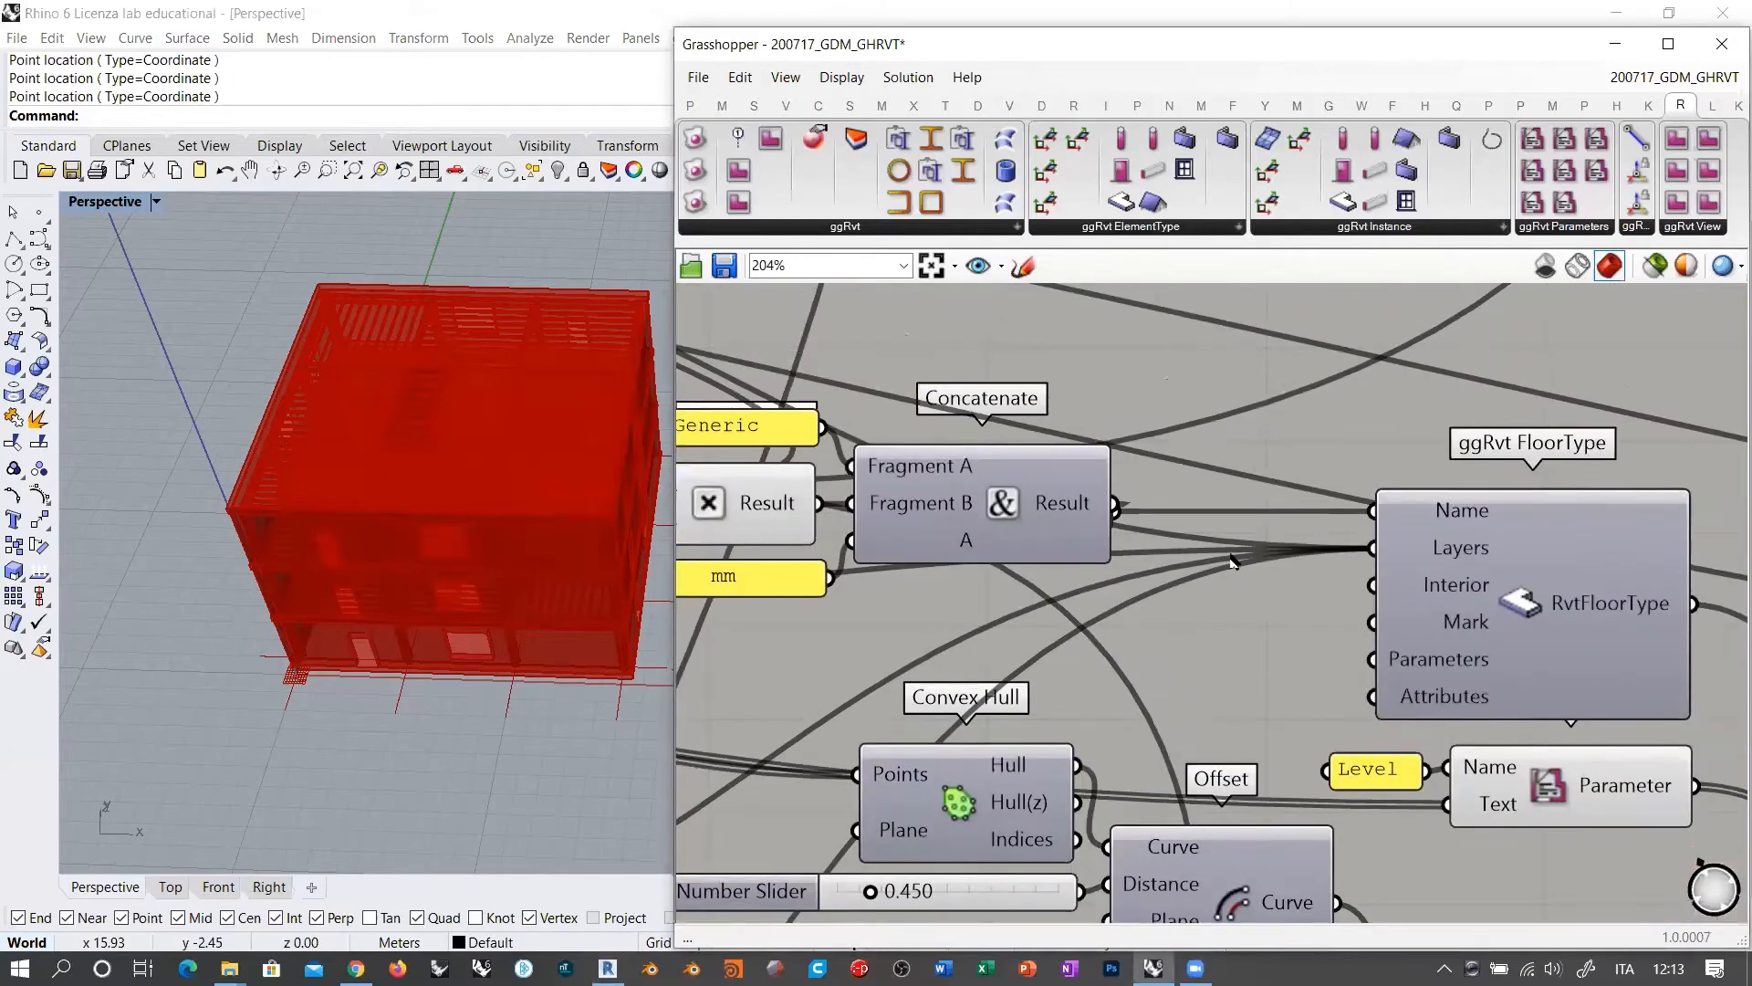
mouse_move(1442, 539)
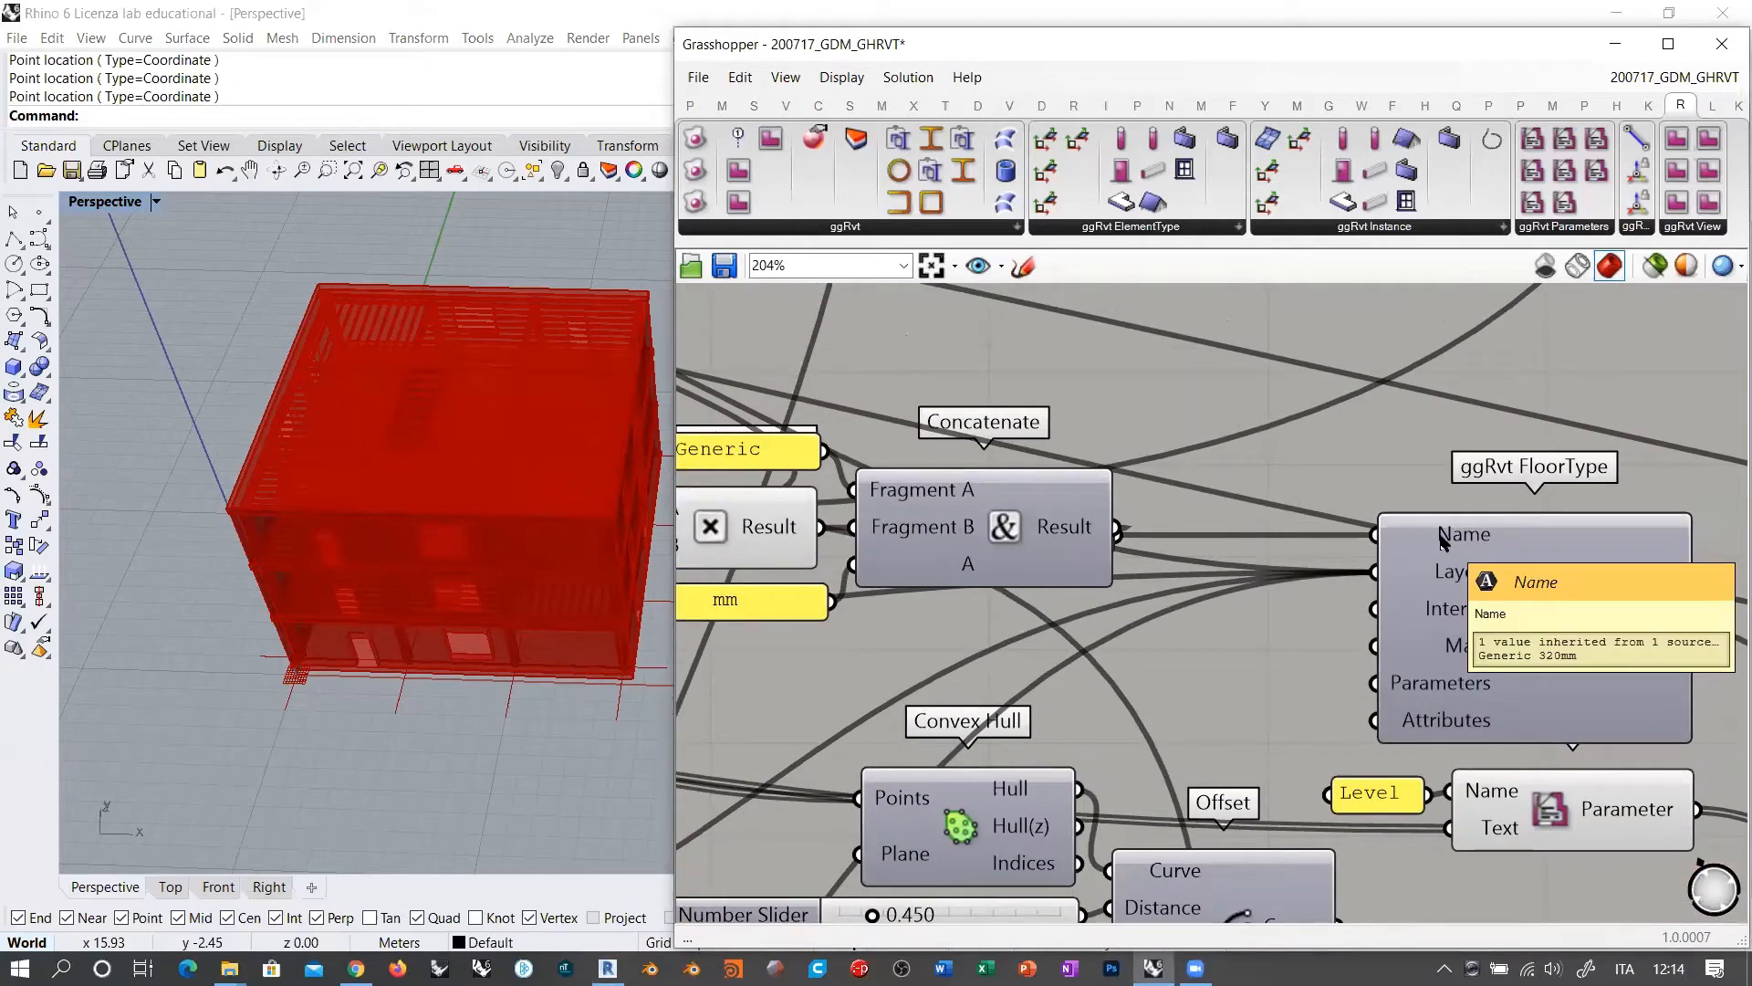
Step: Switch to Revit and show the selected floor's type properties with the section preview of its layers
scroll(1360, 511, "down", 6)
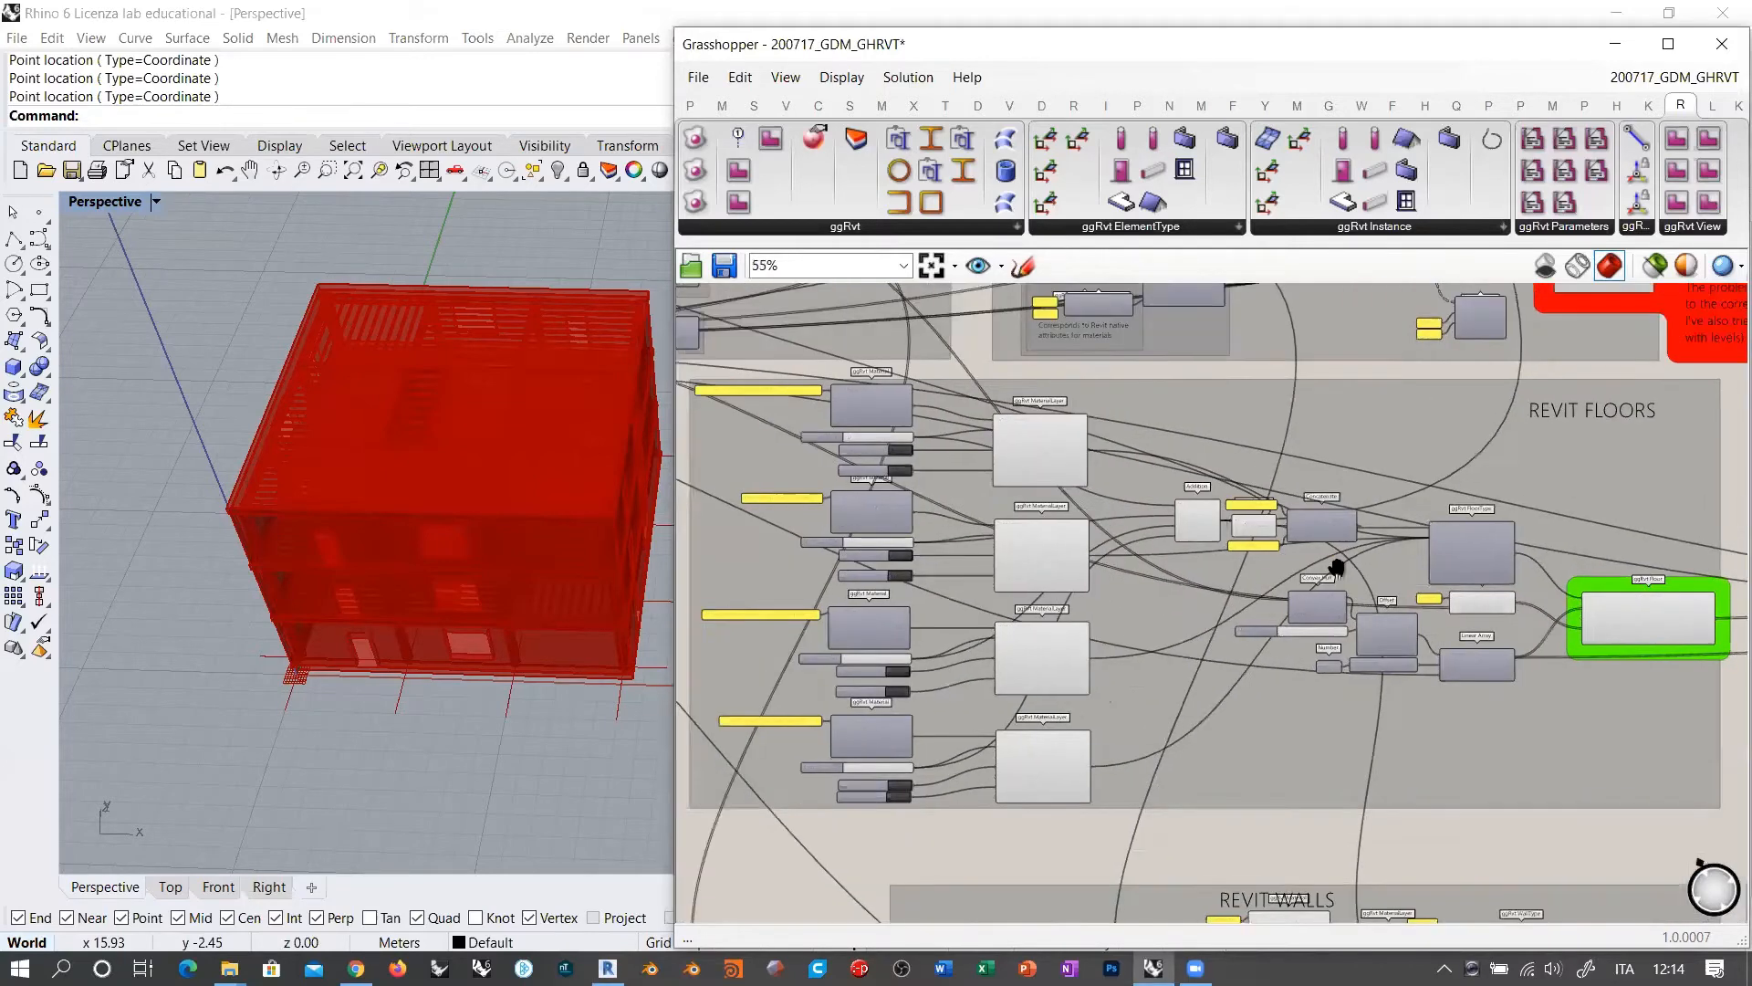
scroll(1335, 568, "up", 5)
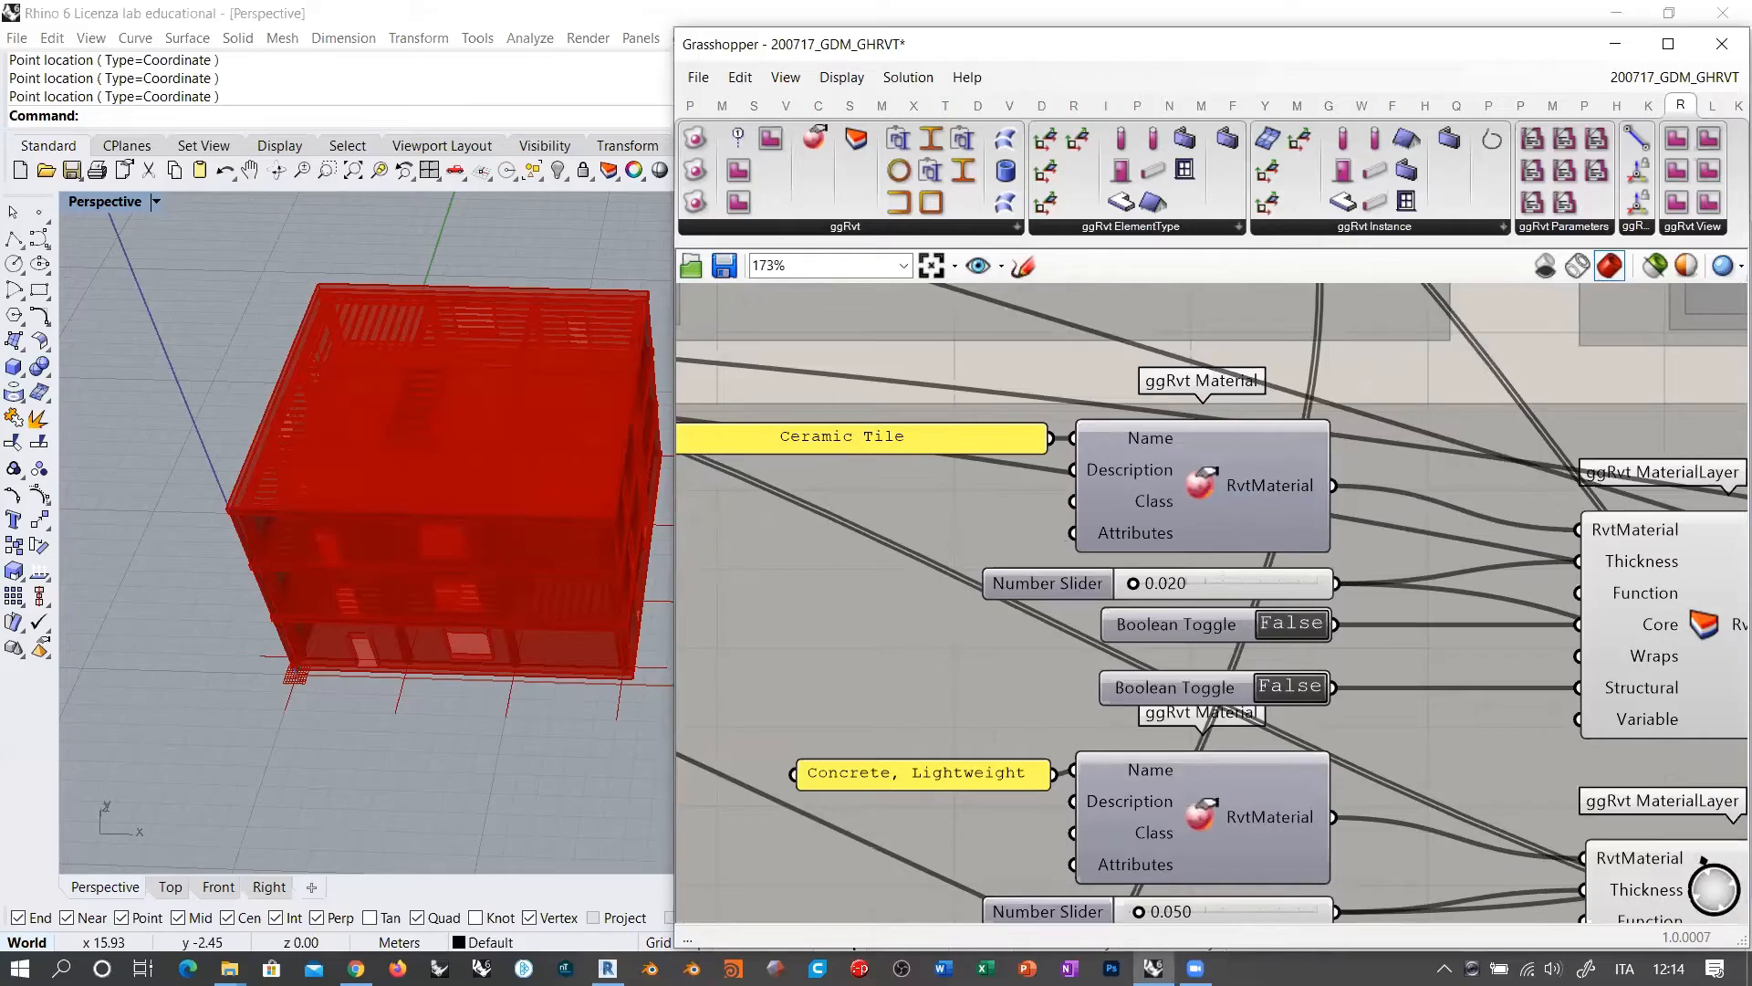
left_click(607, 967)
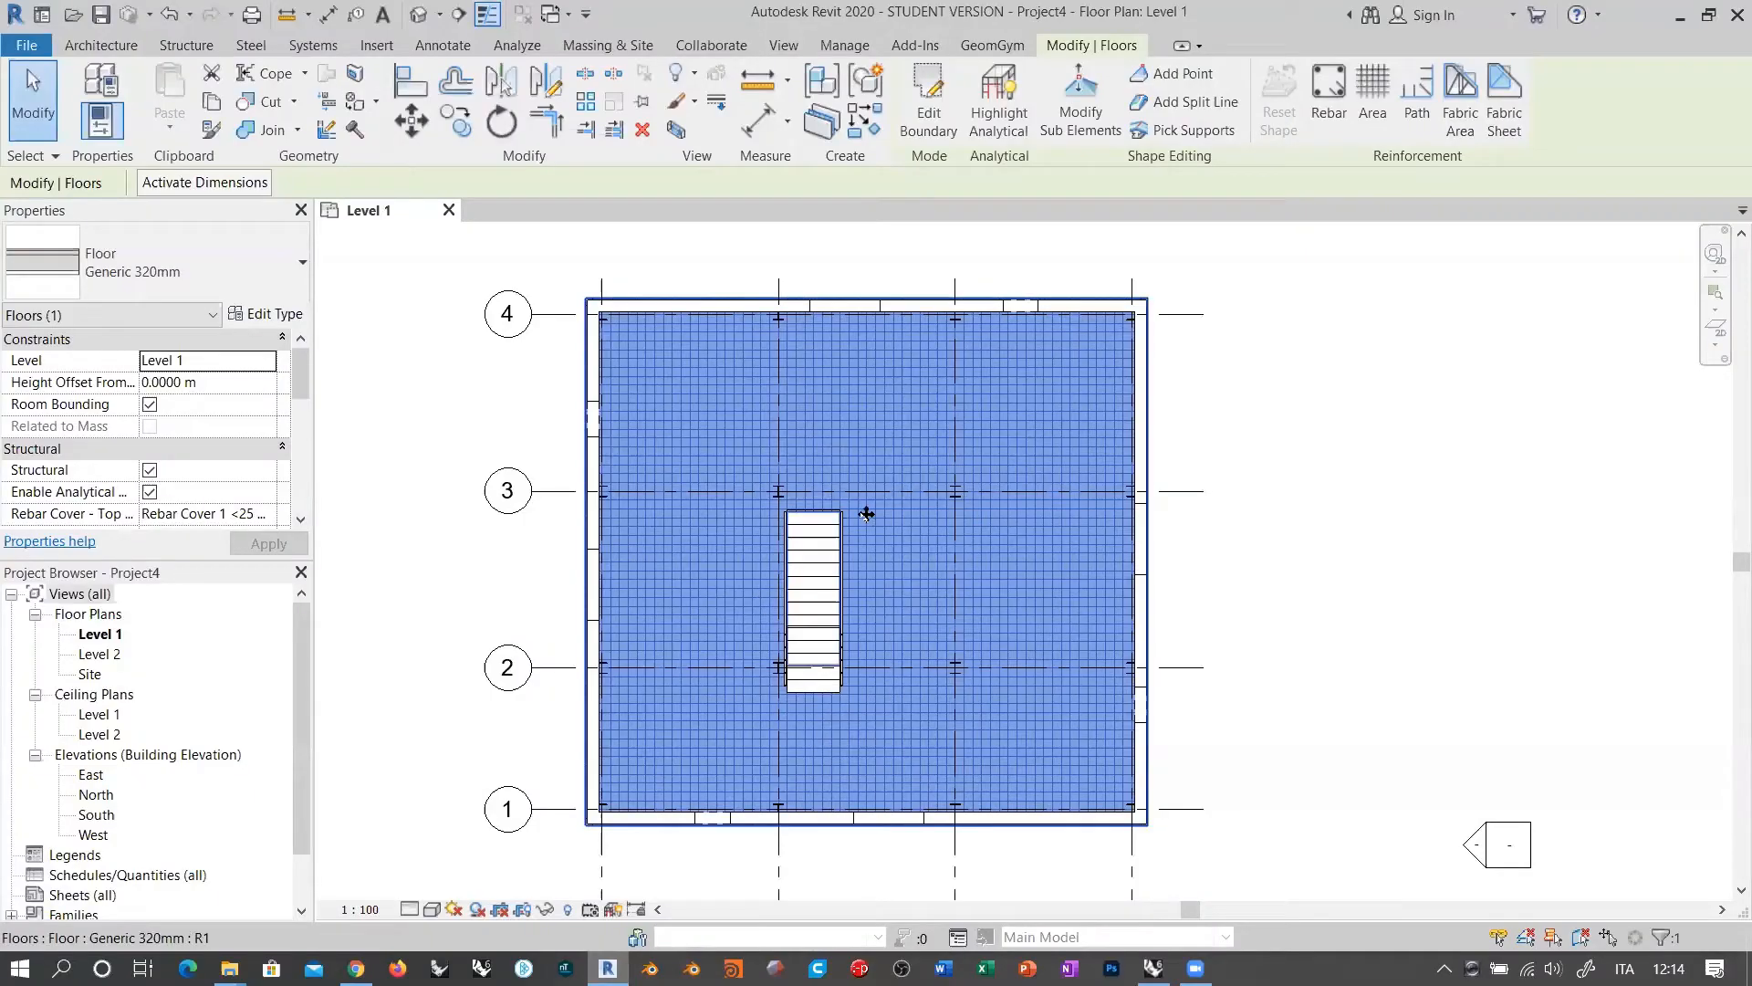
left_click(247, 315)
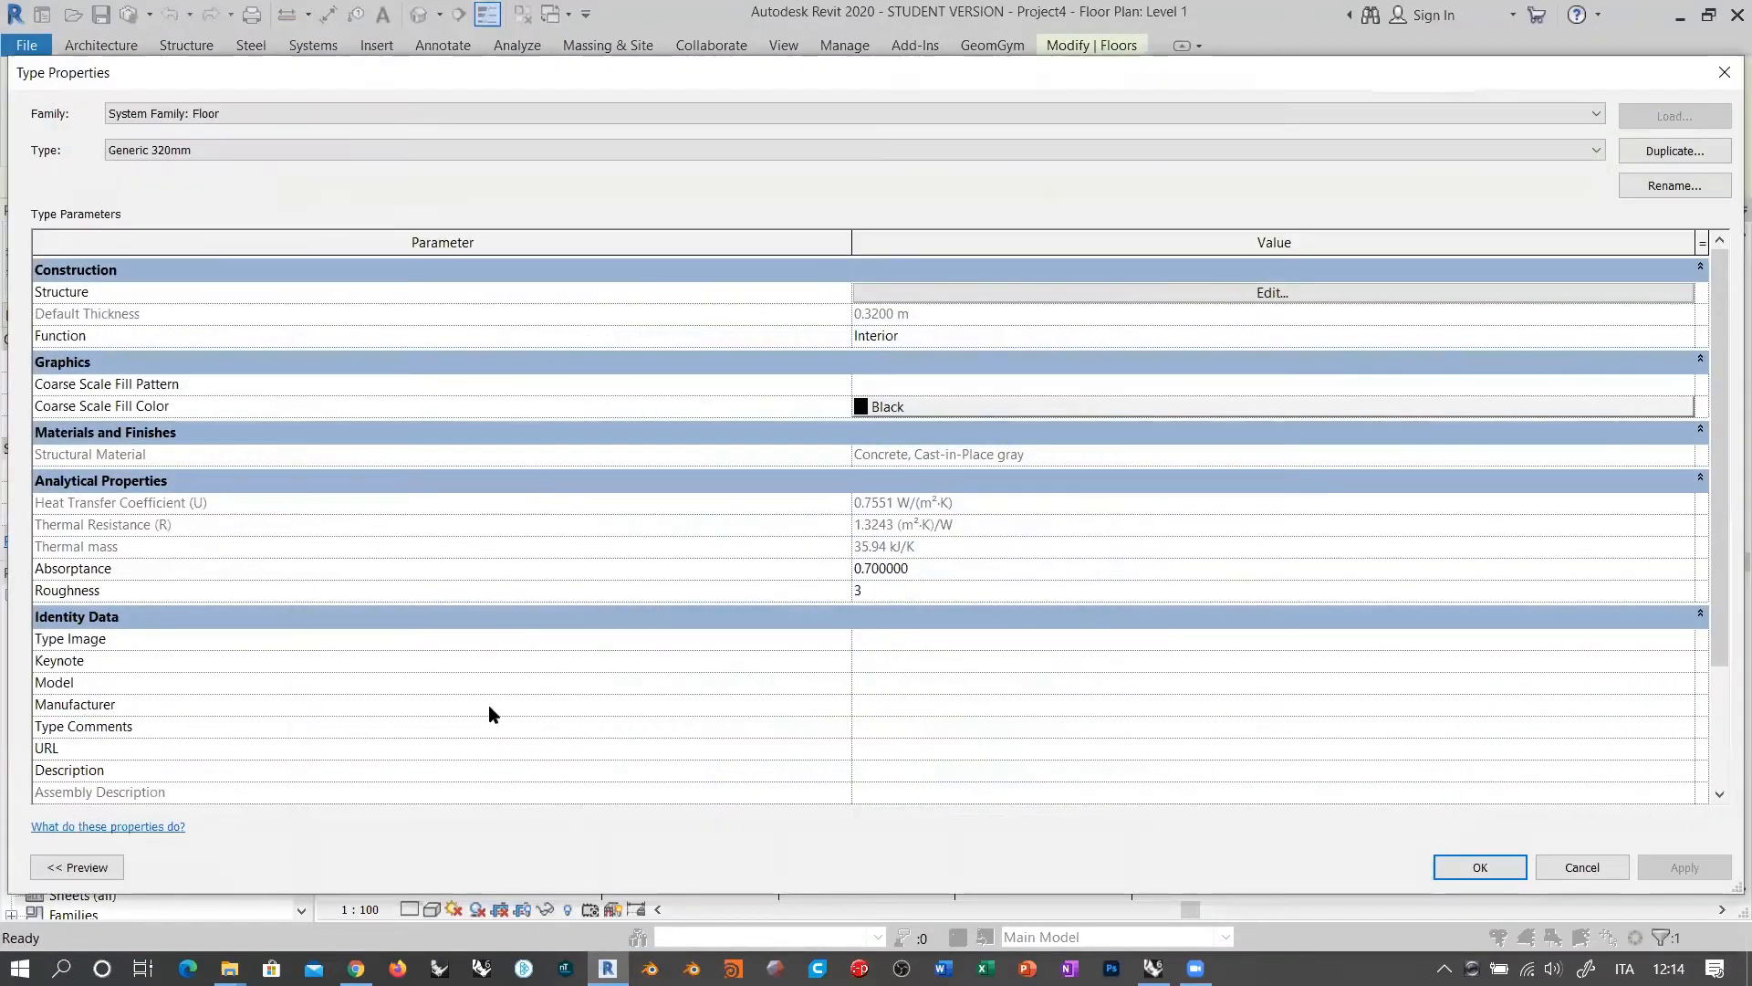
left_click(91, 869)
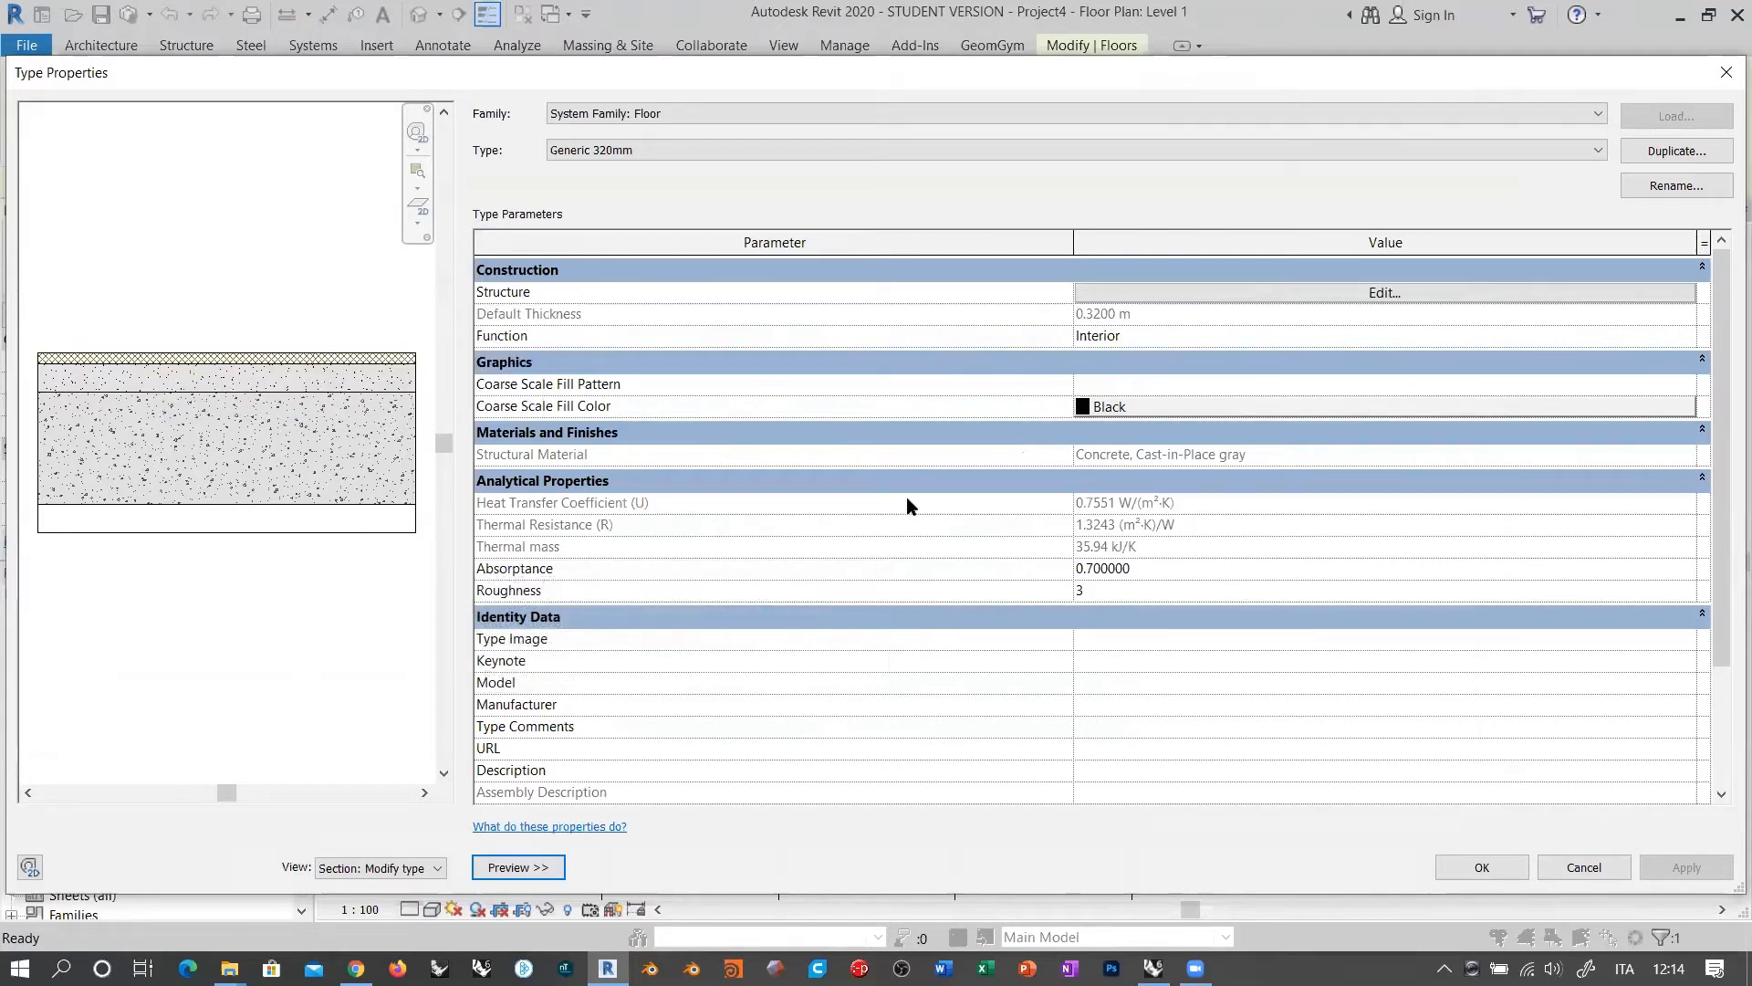
mouse_move(907, 501)
Step: Switch to Grasshopper and examine the material and material layer components in the Revit floors group
left_click(1154, 966)
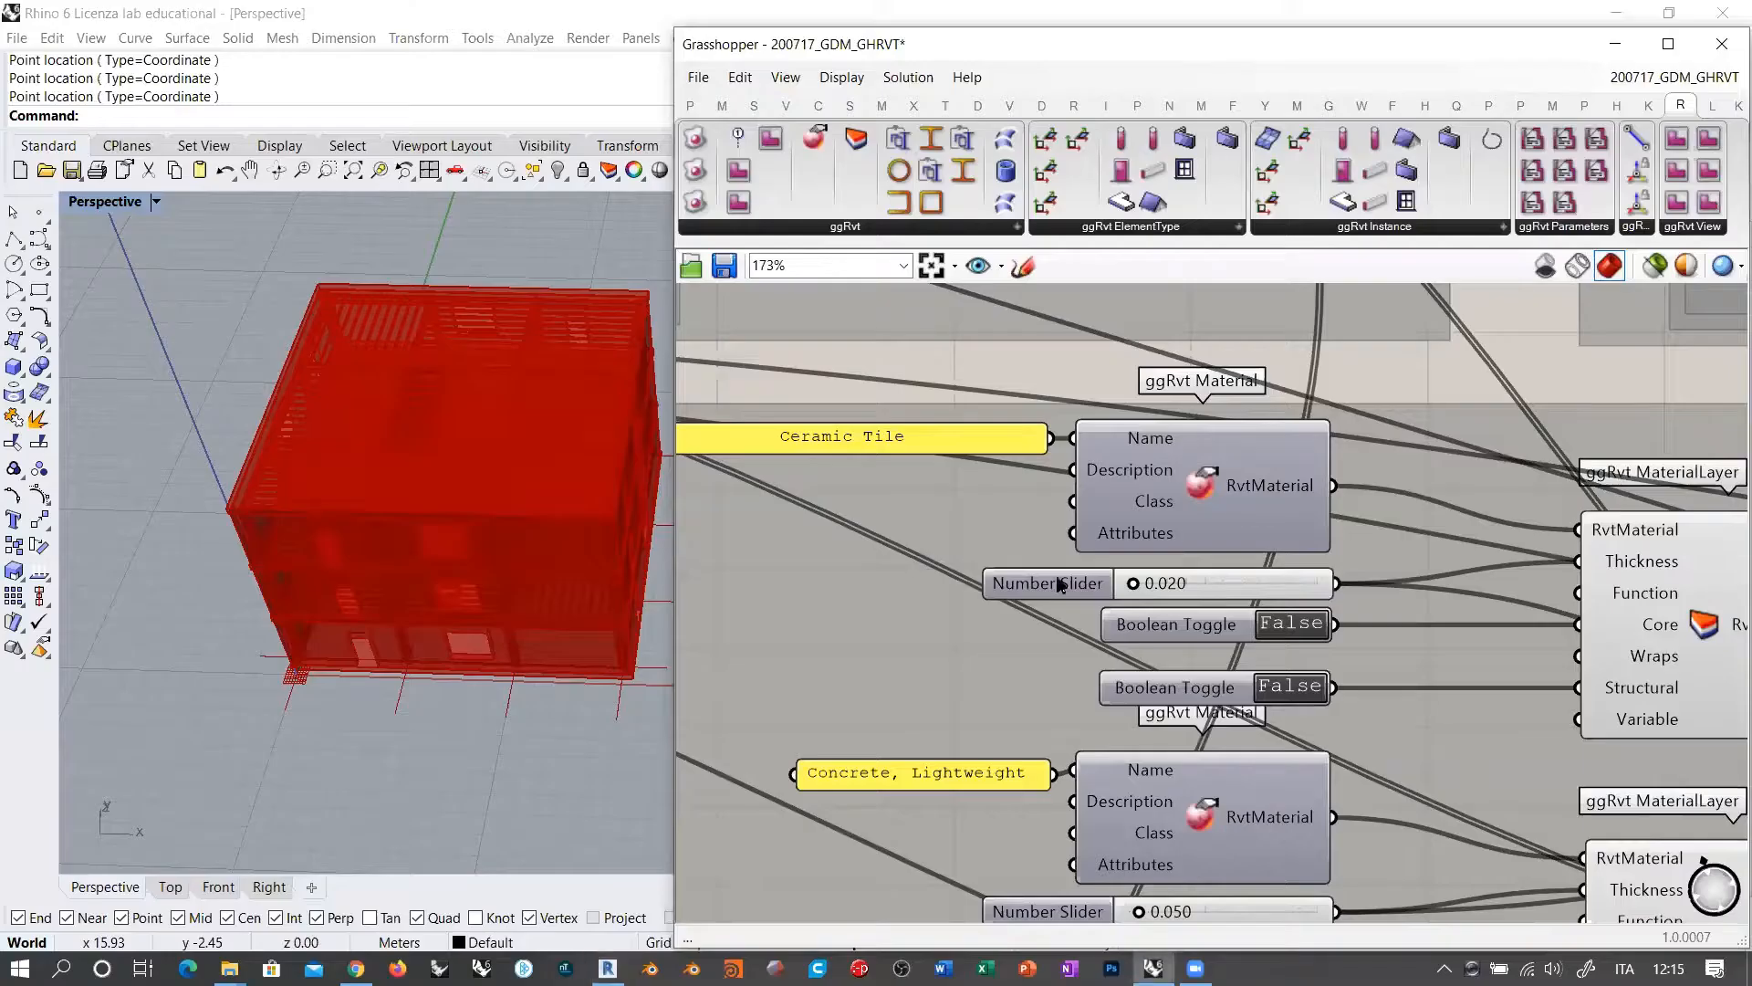
right_click_drag(835, 550, 987, 505)
scroll(988, 506, "down", 4)
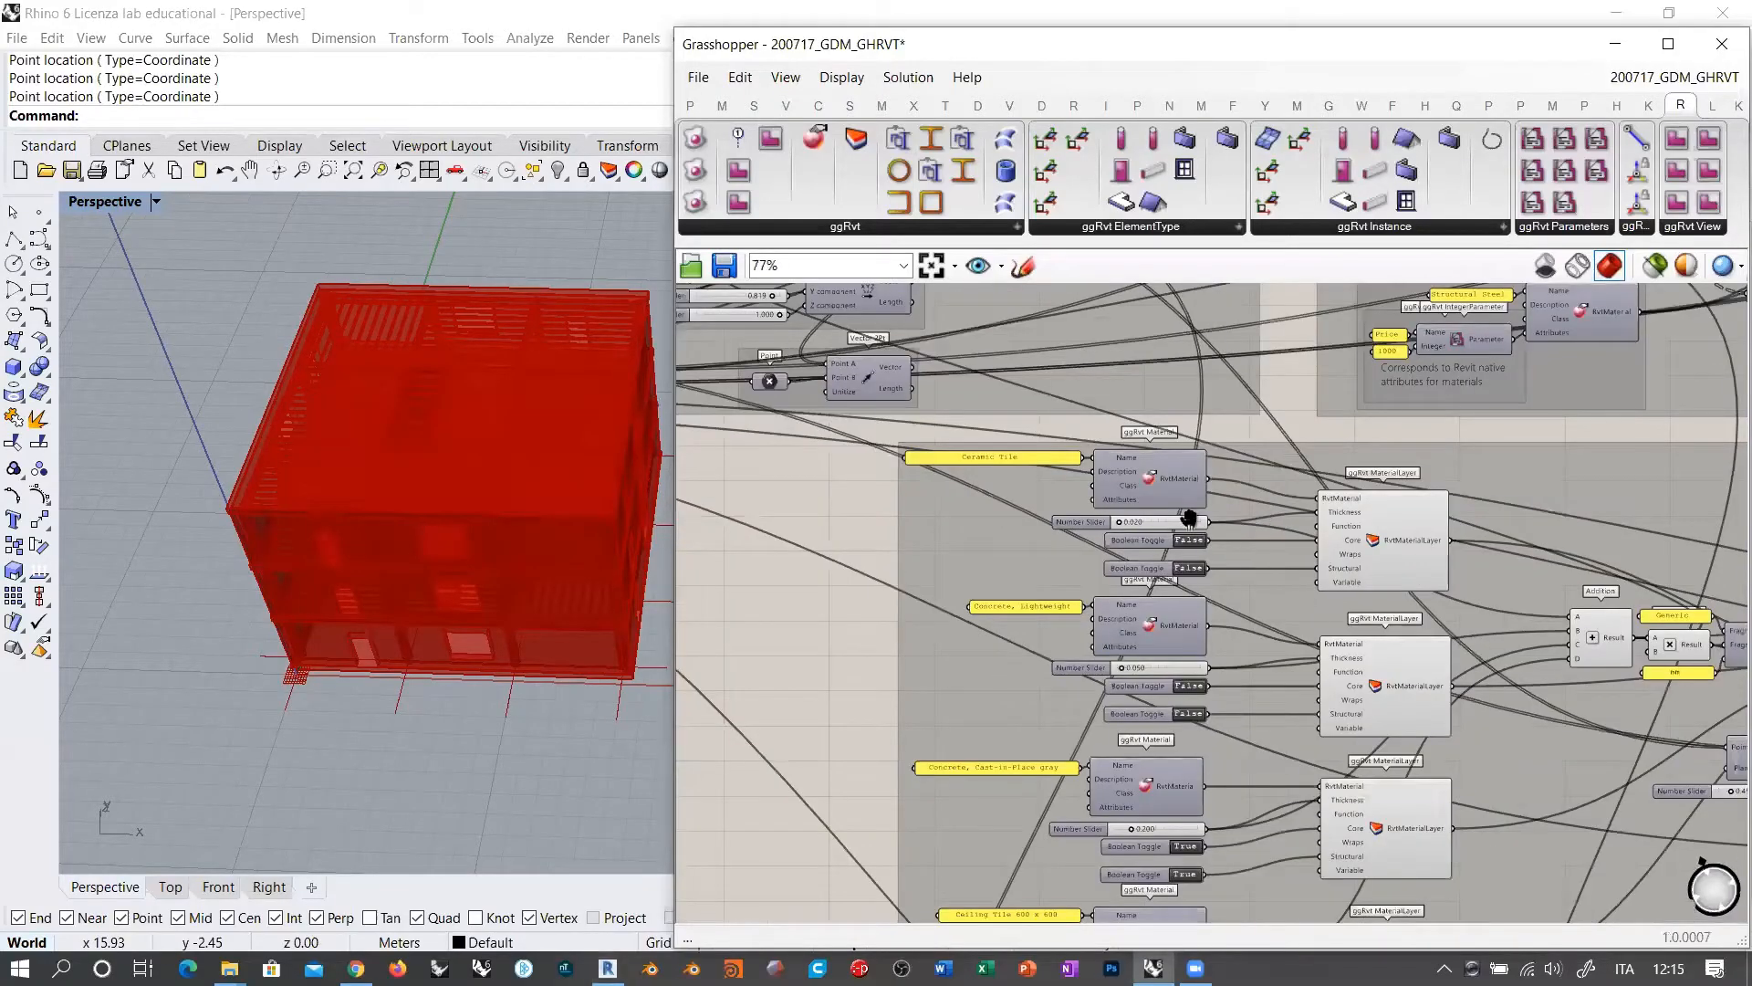
right_click_drag(1302, 498, 1155, 416)
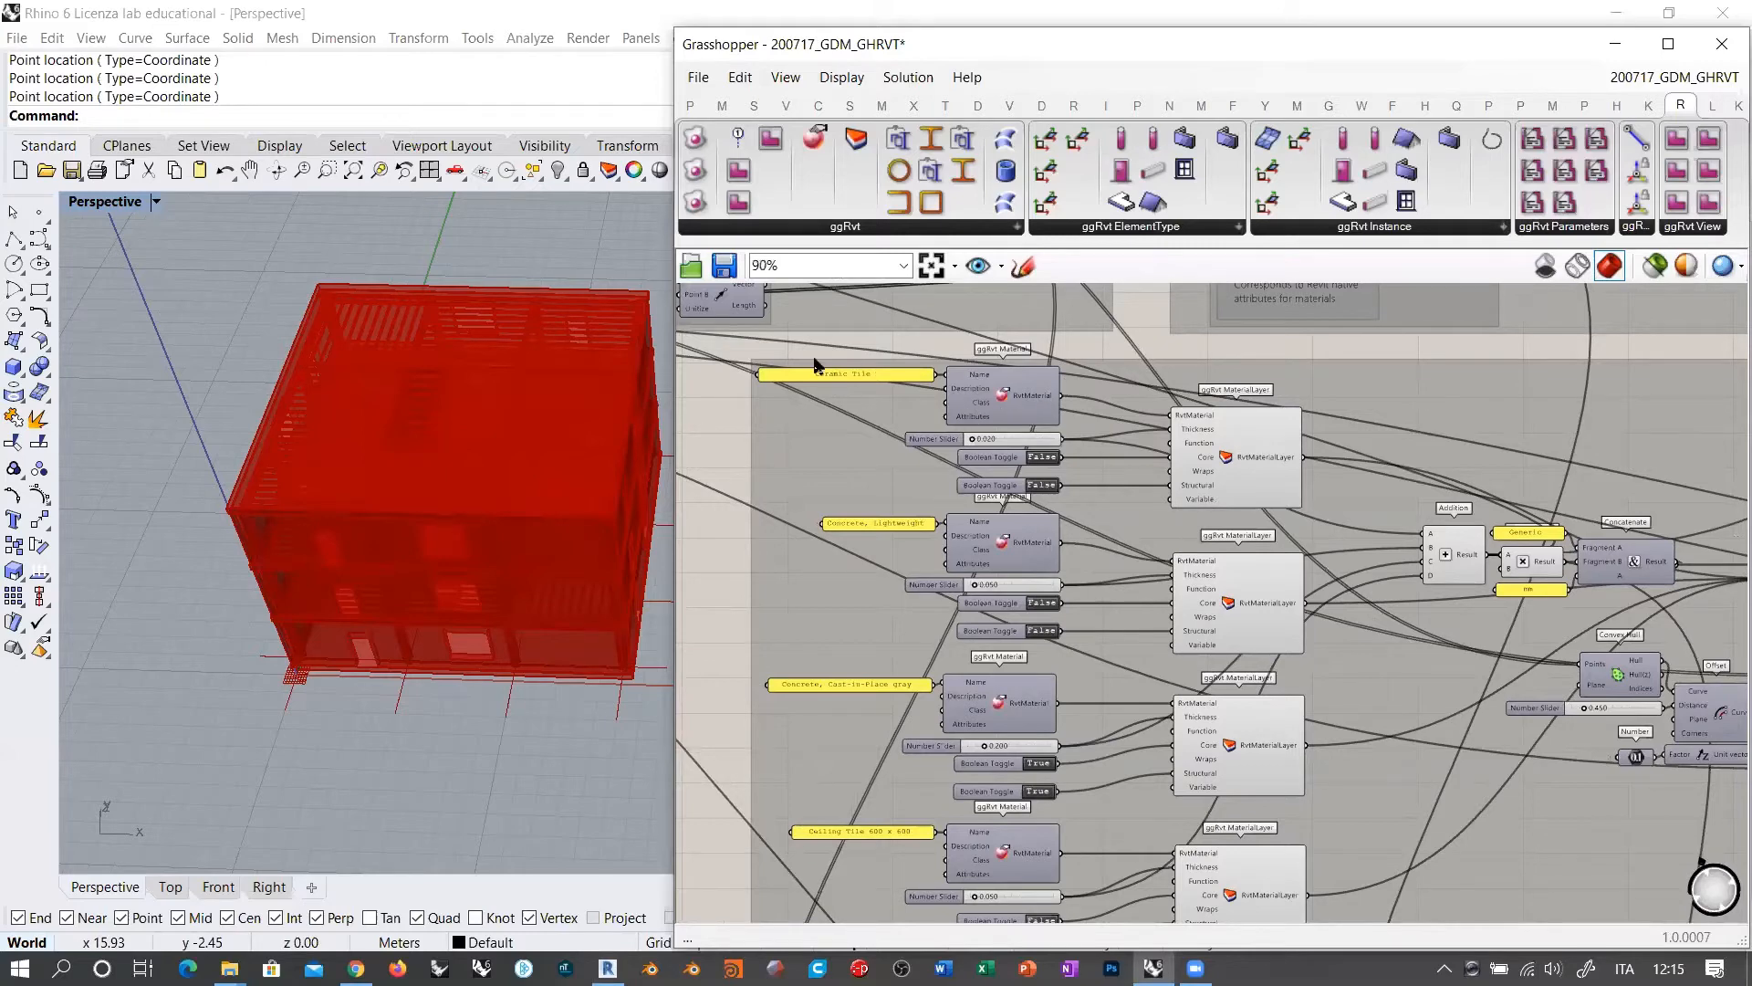
scroll(831, 367, "up", 5)
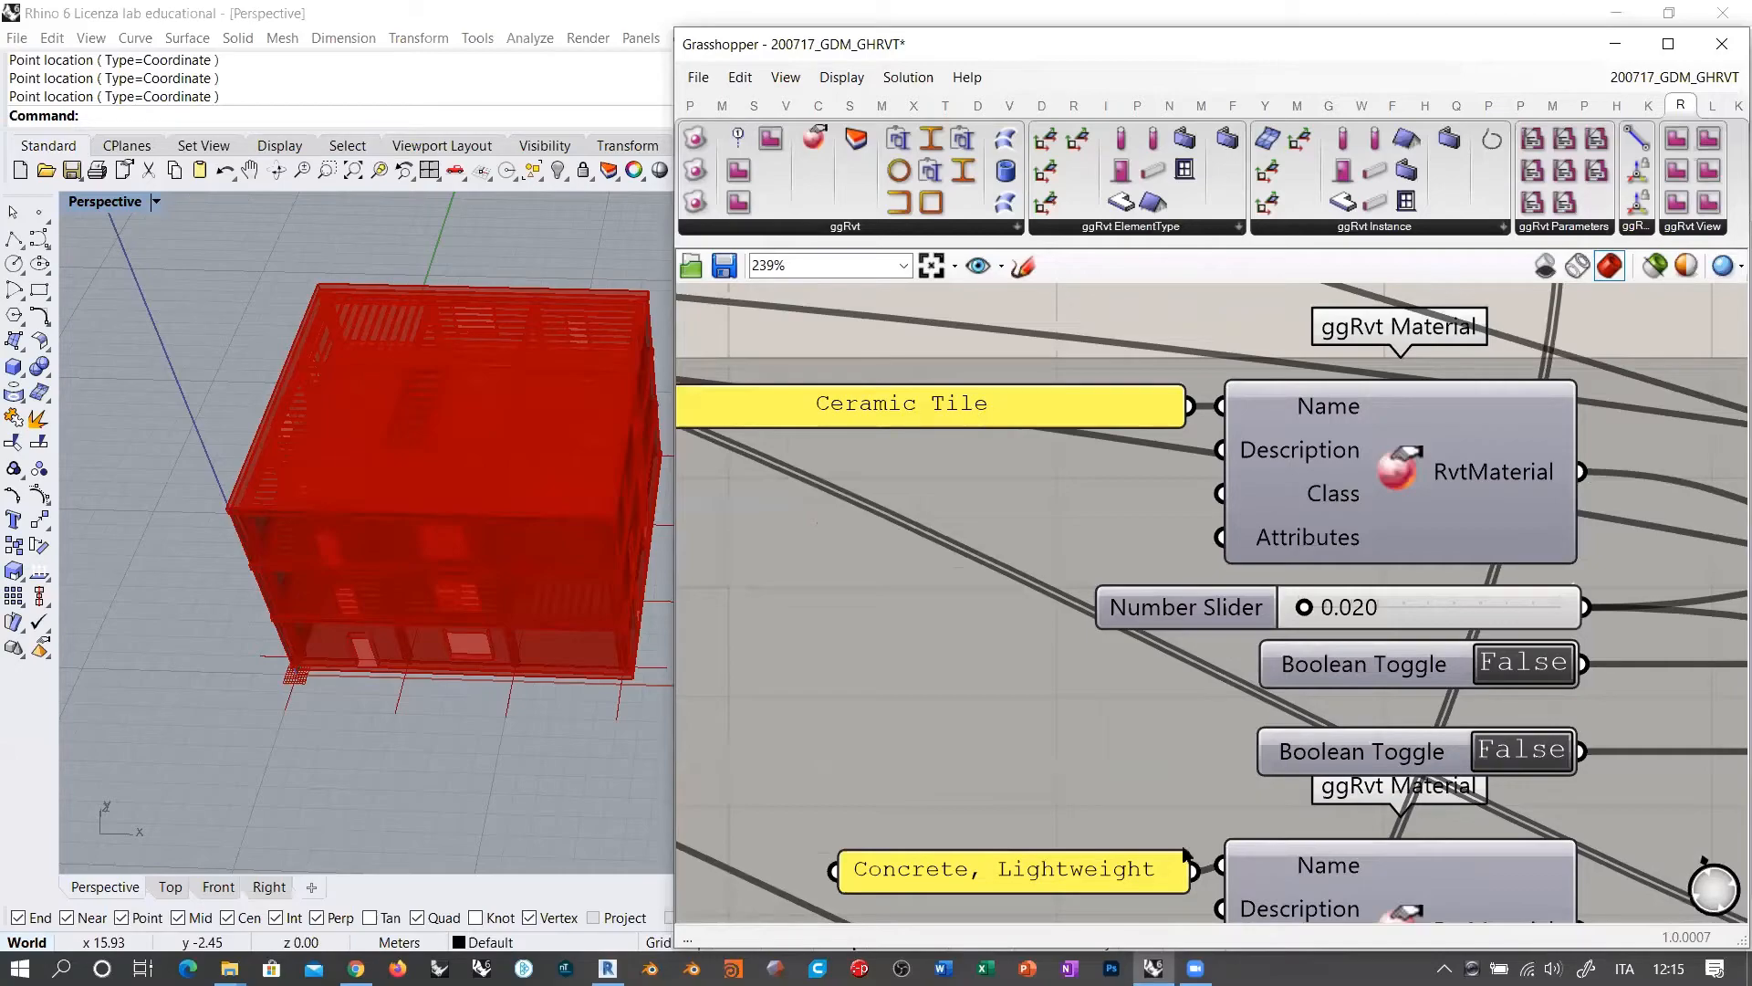
Step: Switch to Revit and review the layer structure of the Generic 320mm floor type
left_click(607, 967)
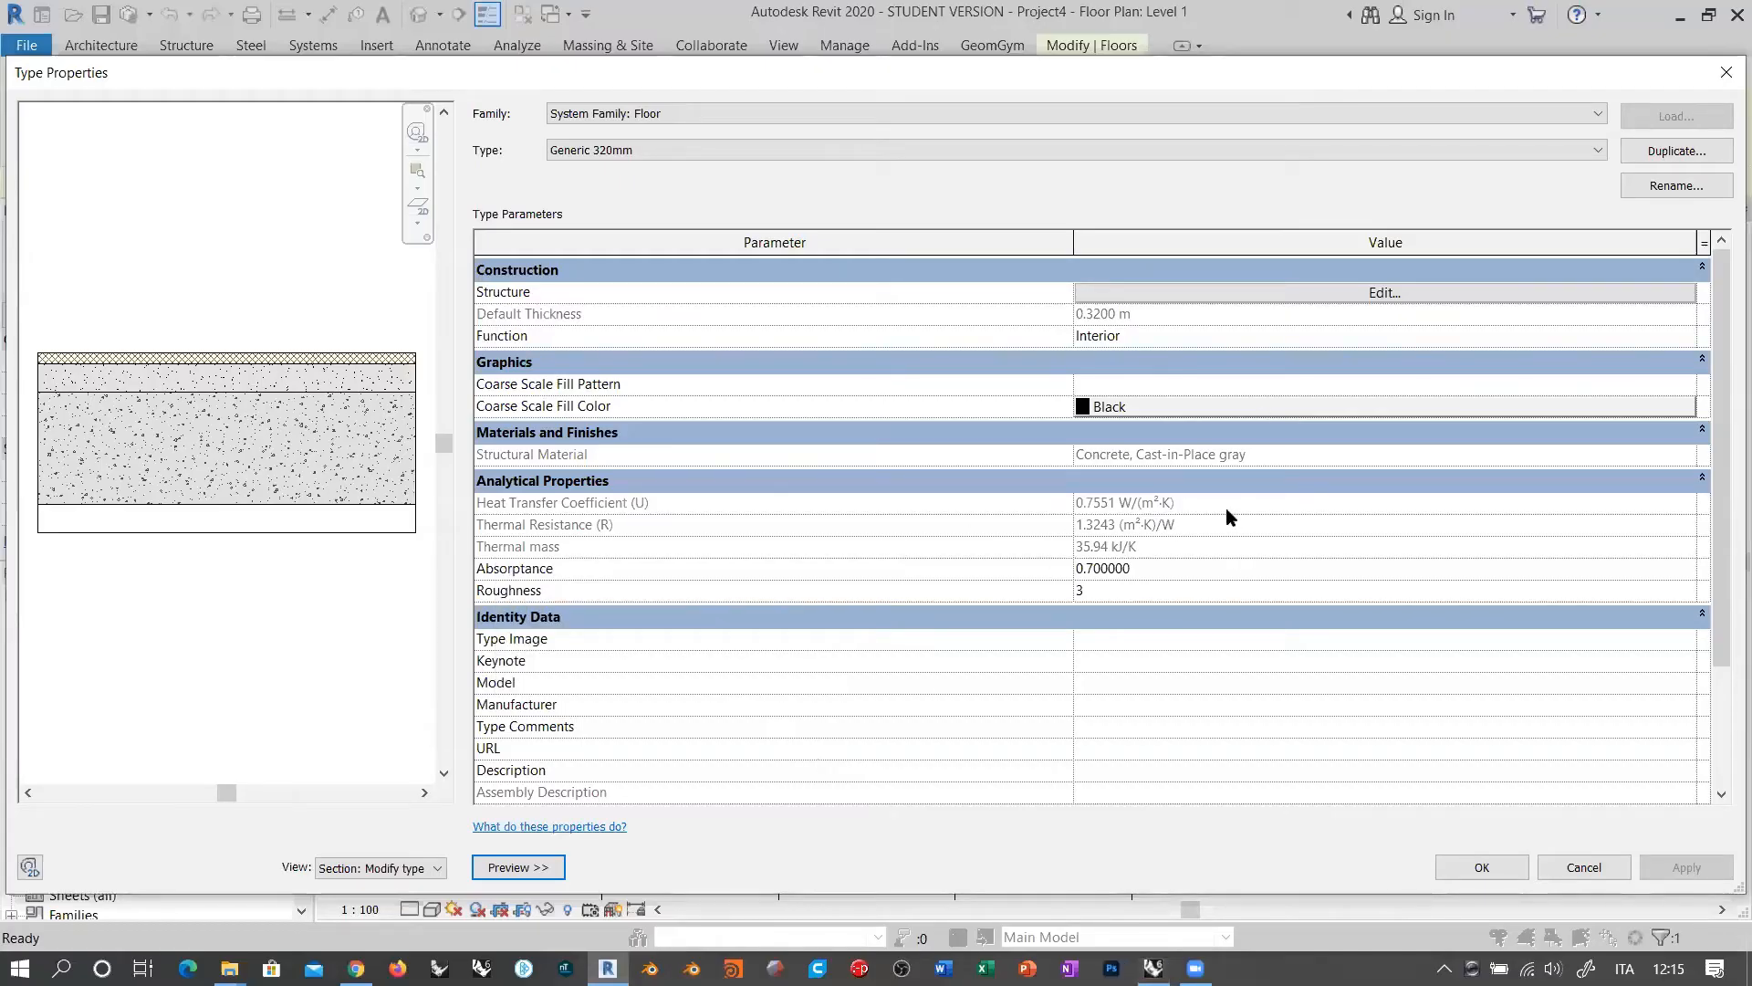
scroll(1223, 510, "down", 2)
scroll(1221, 507, "up", 2)
left_click(1126, 292)
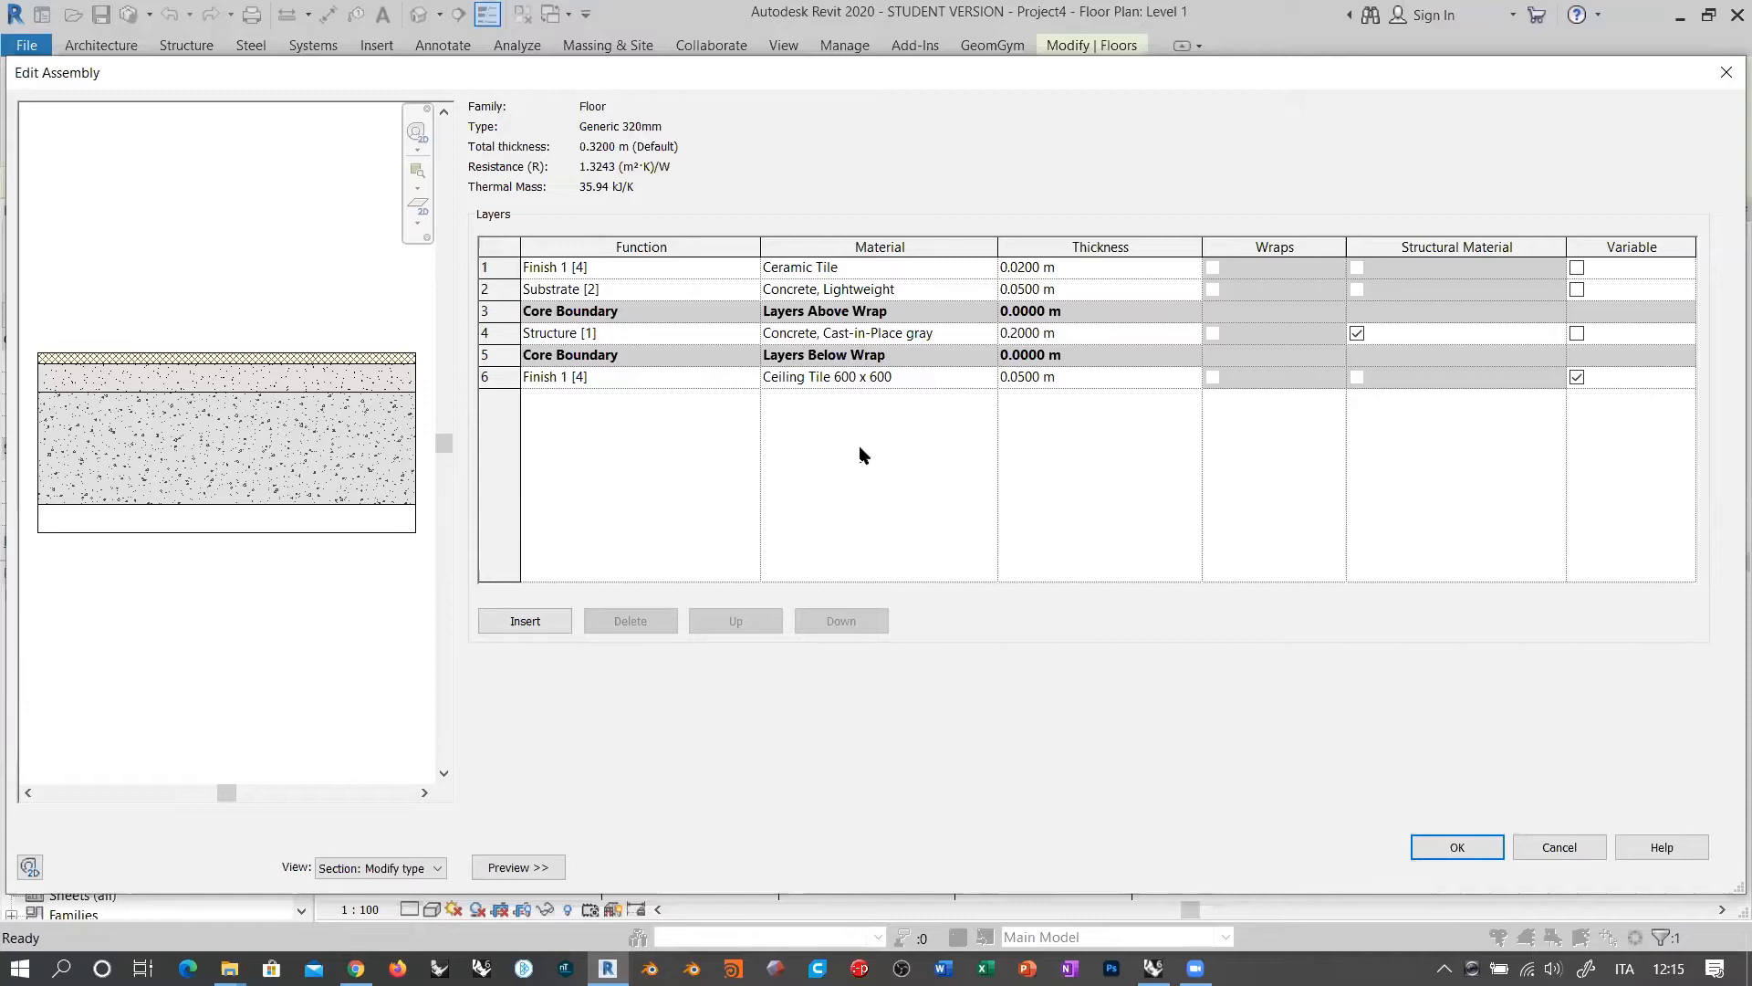
left_click(1556, 846)
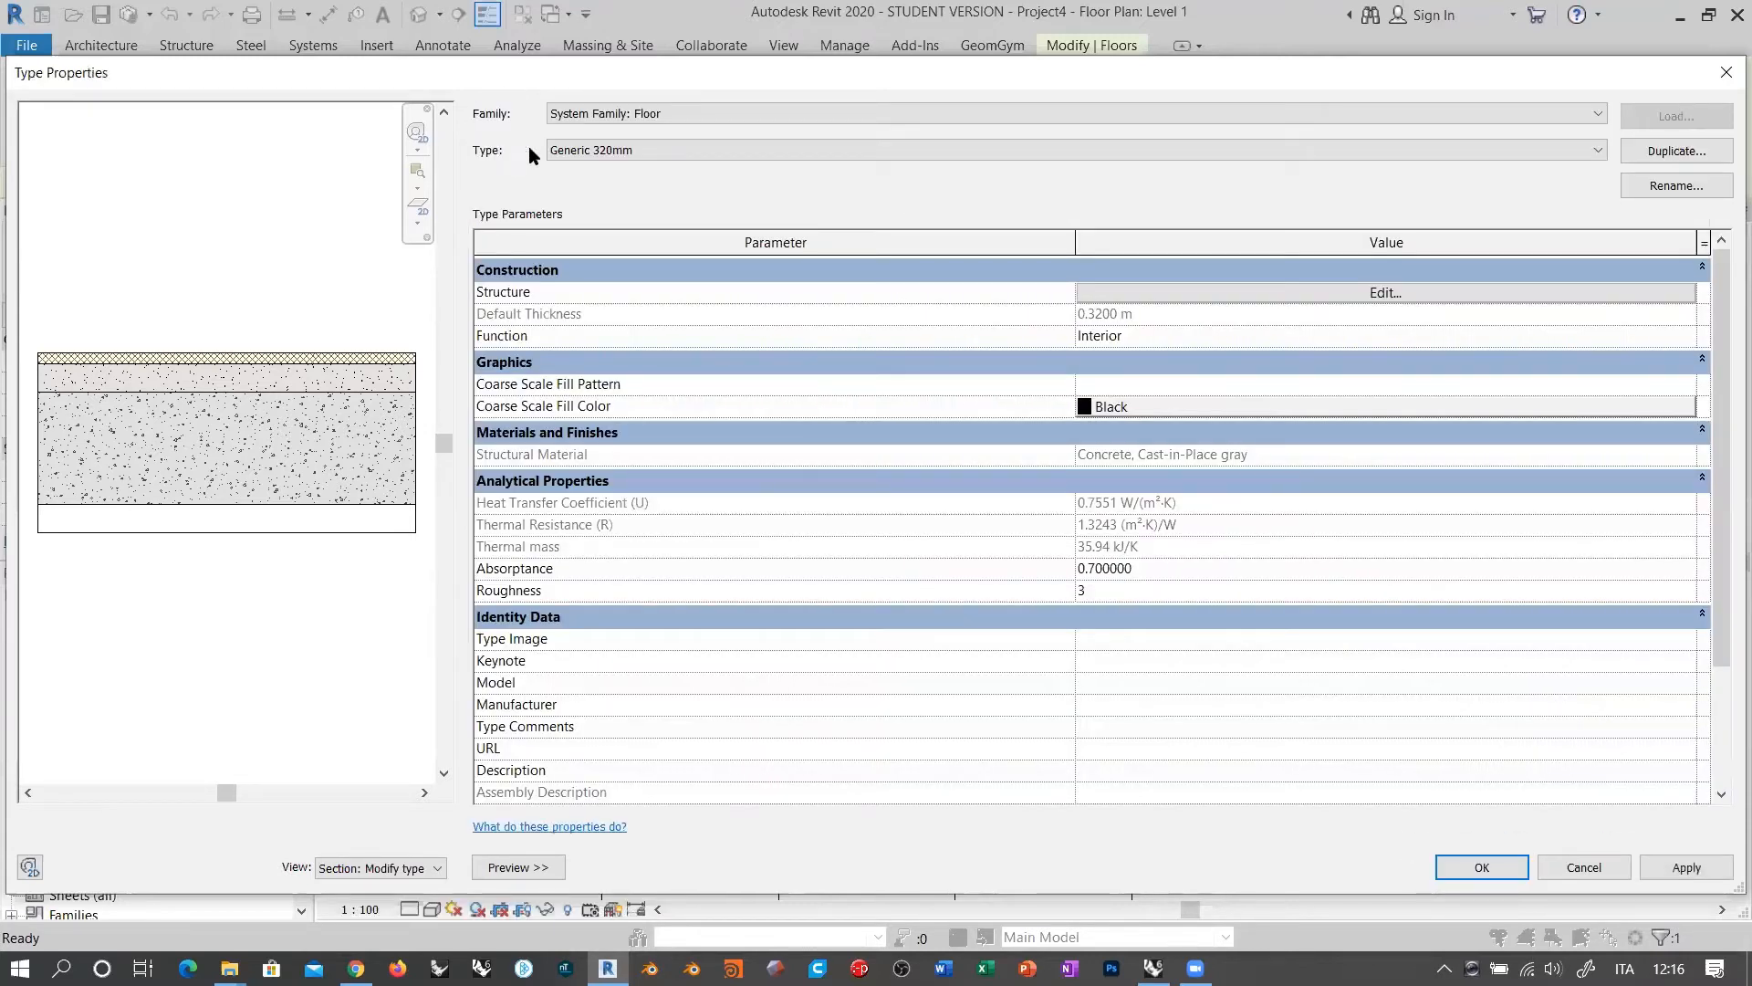
left_click(1134, 294)
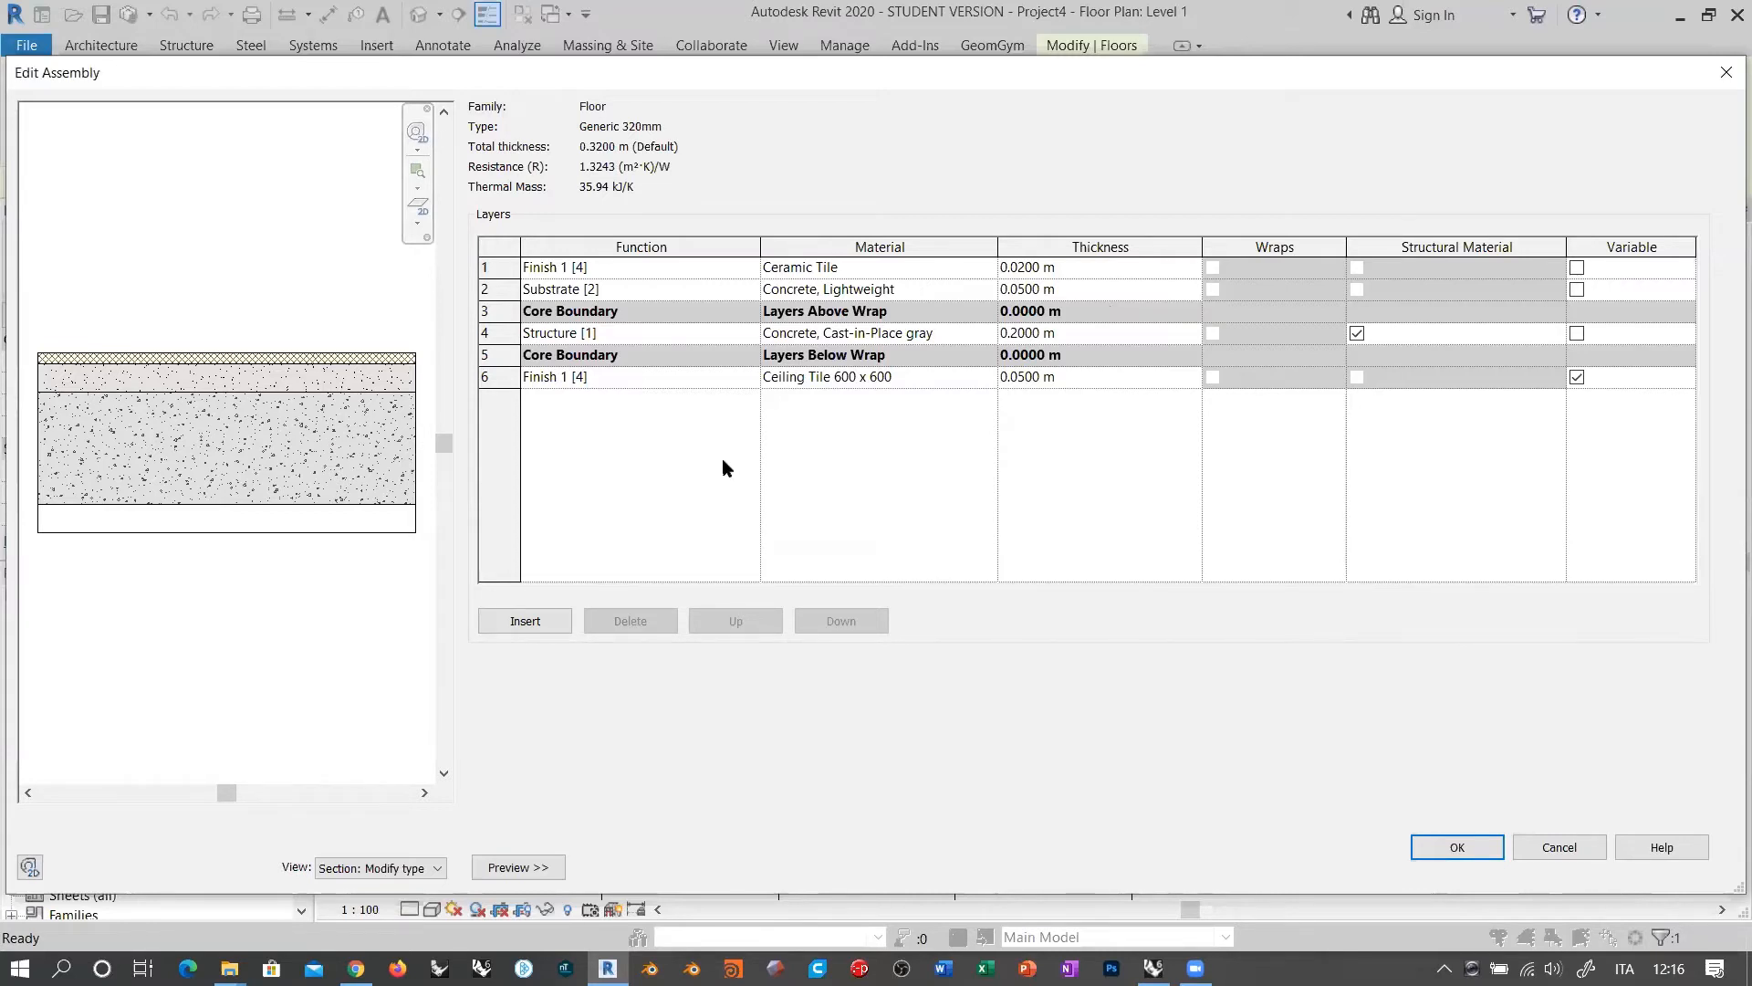
left_click(1550, 847)
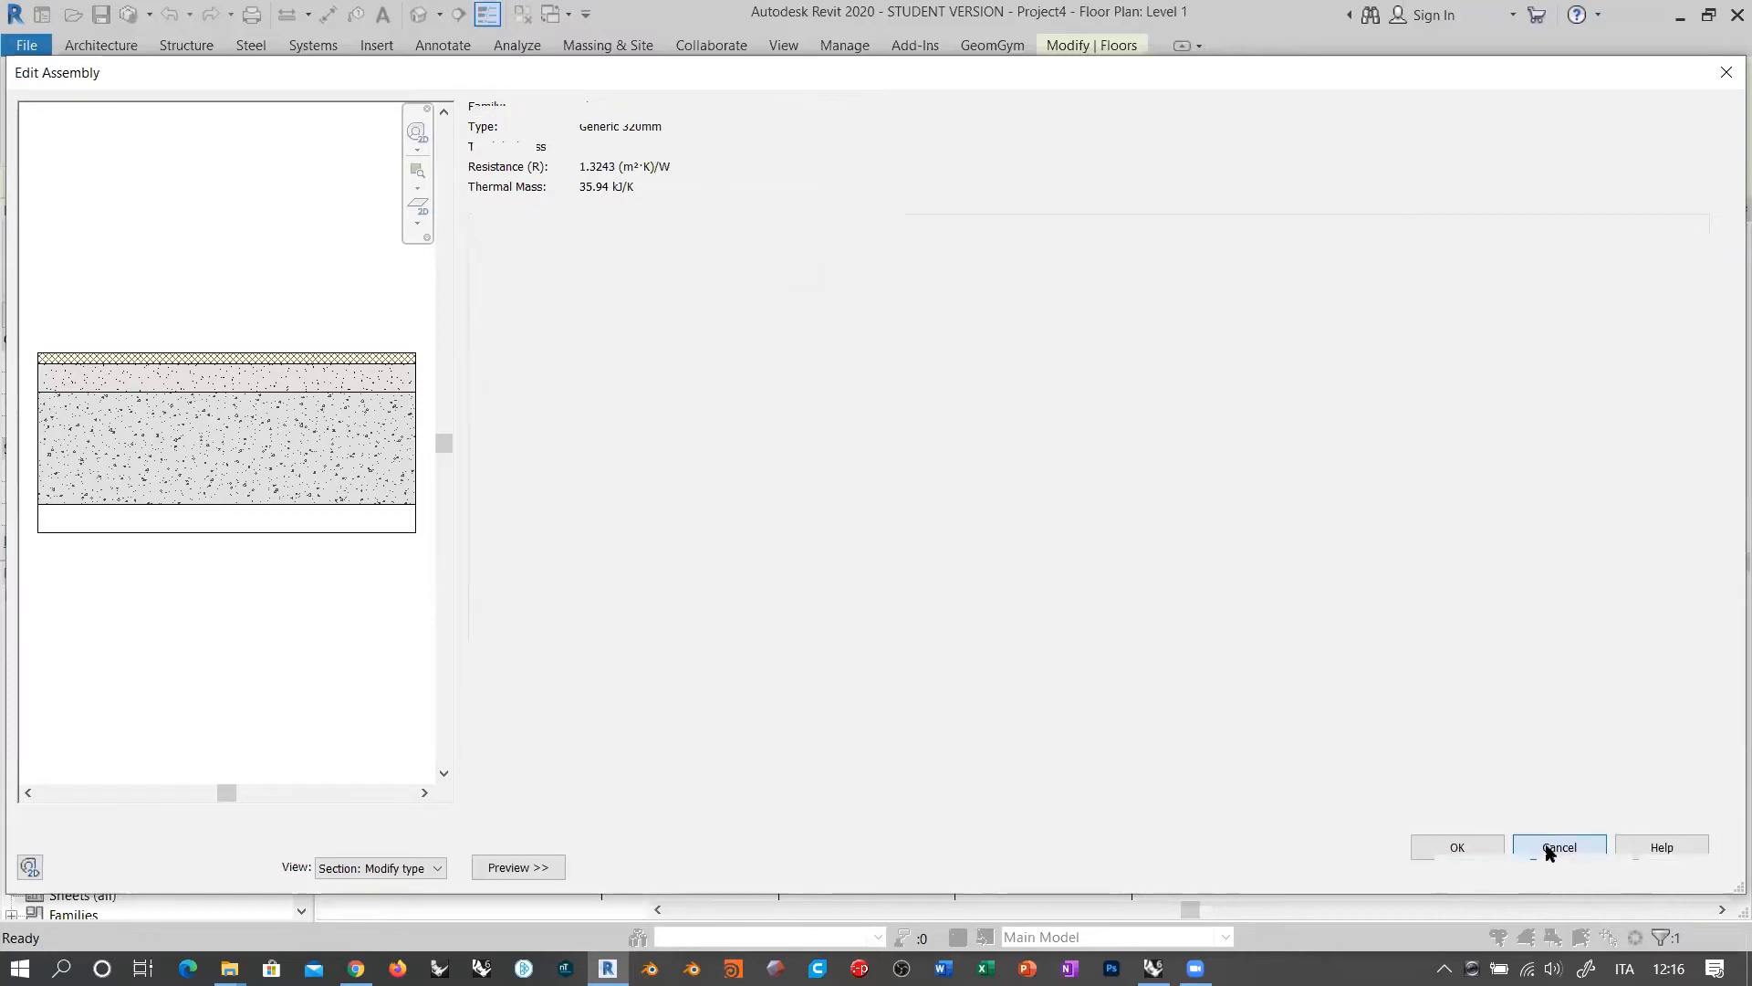
key("Escape")
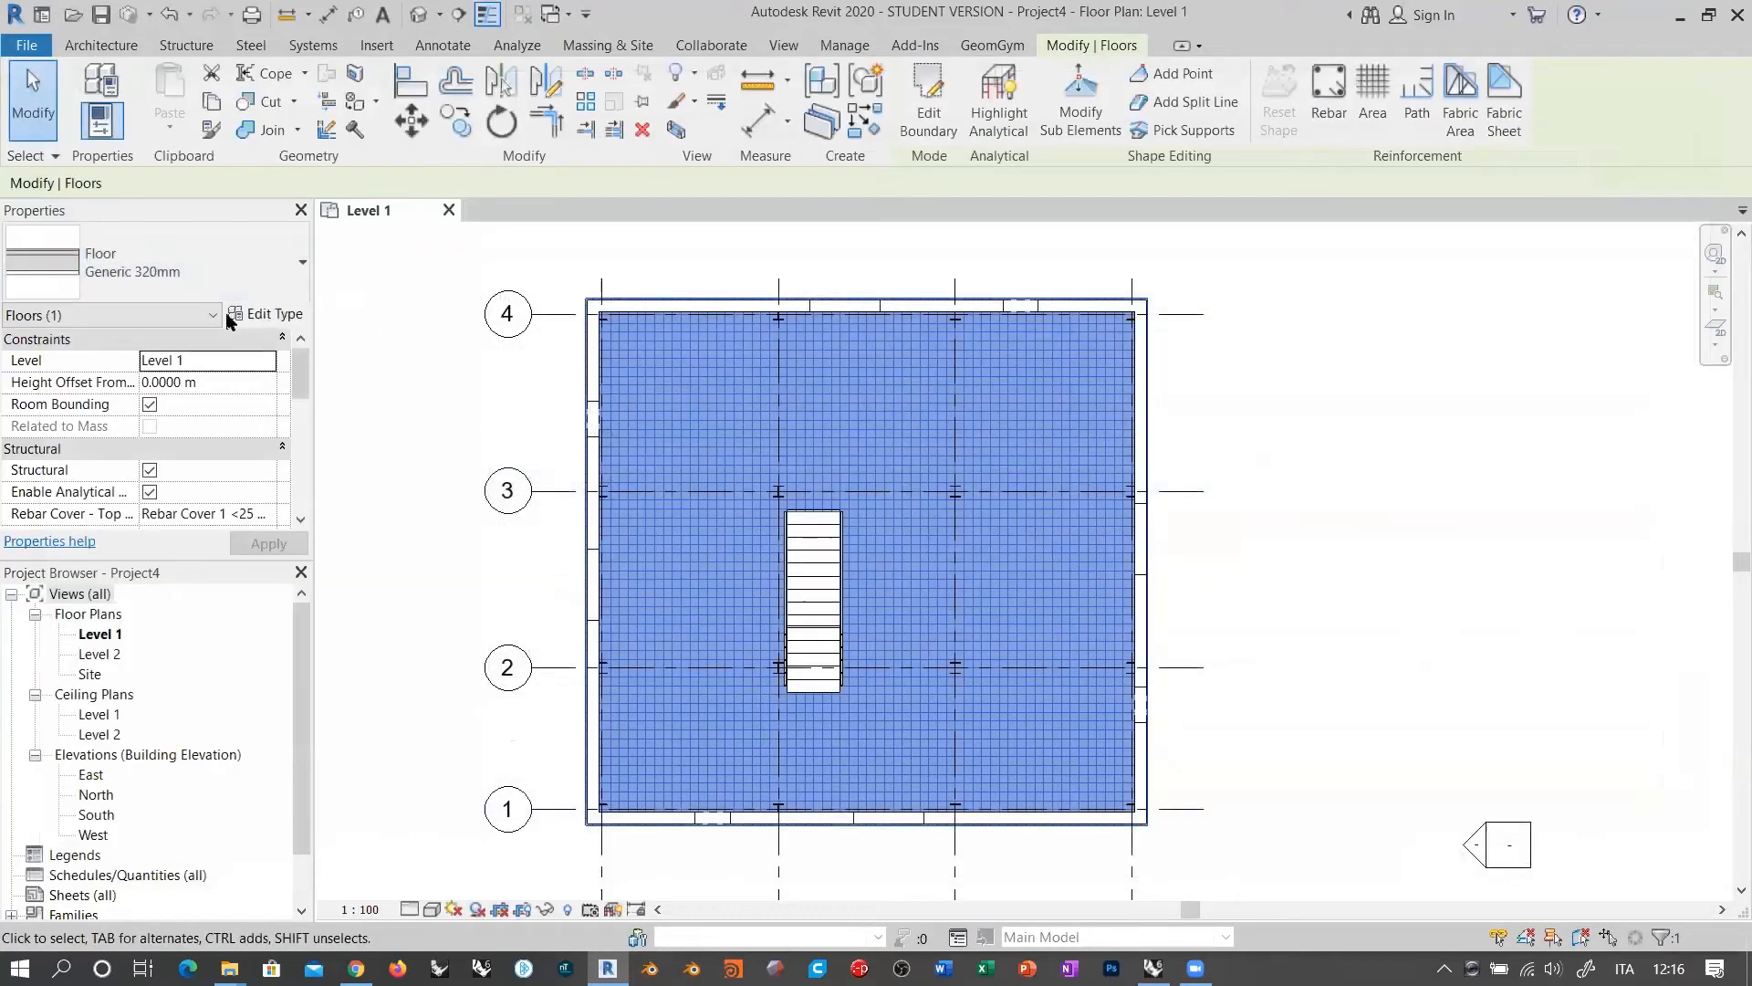
Step: Inspect the graphics settings of the Ceramic Tile material used in the floor type's first layer
left_click(260, 315)
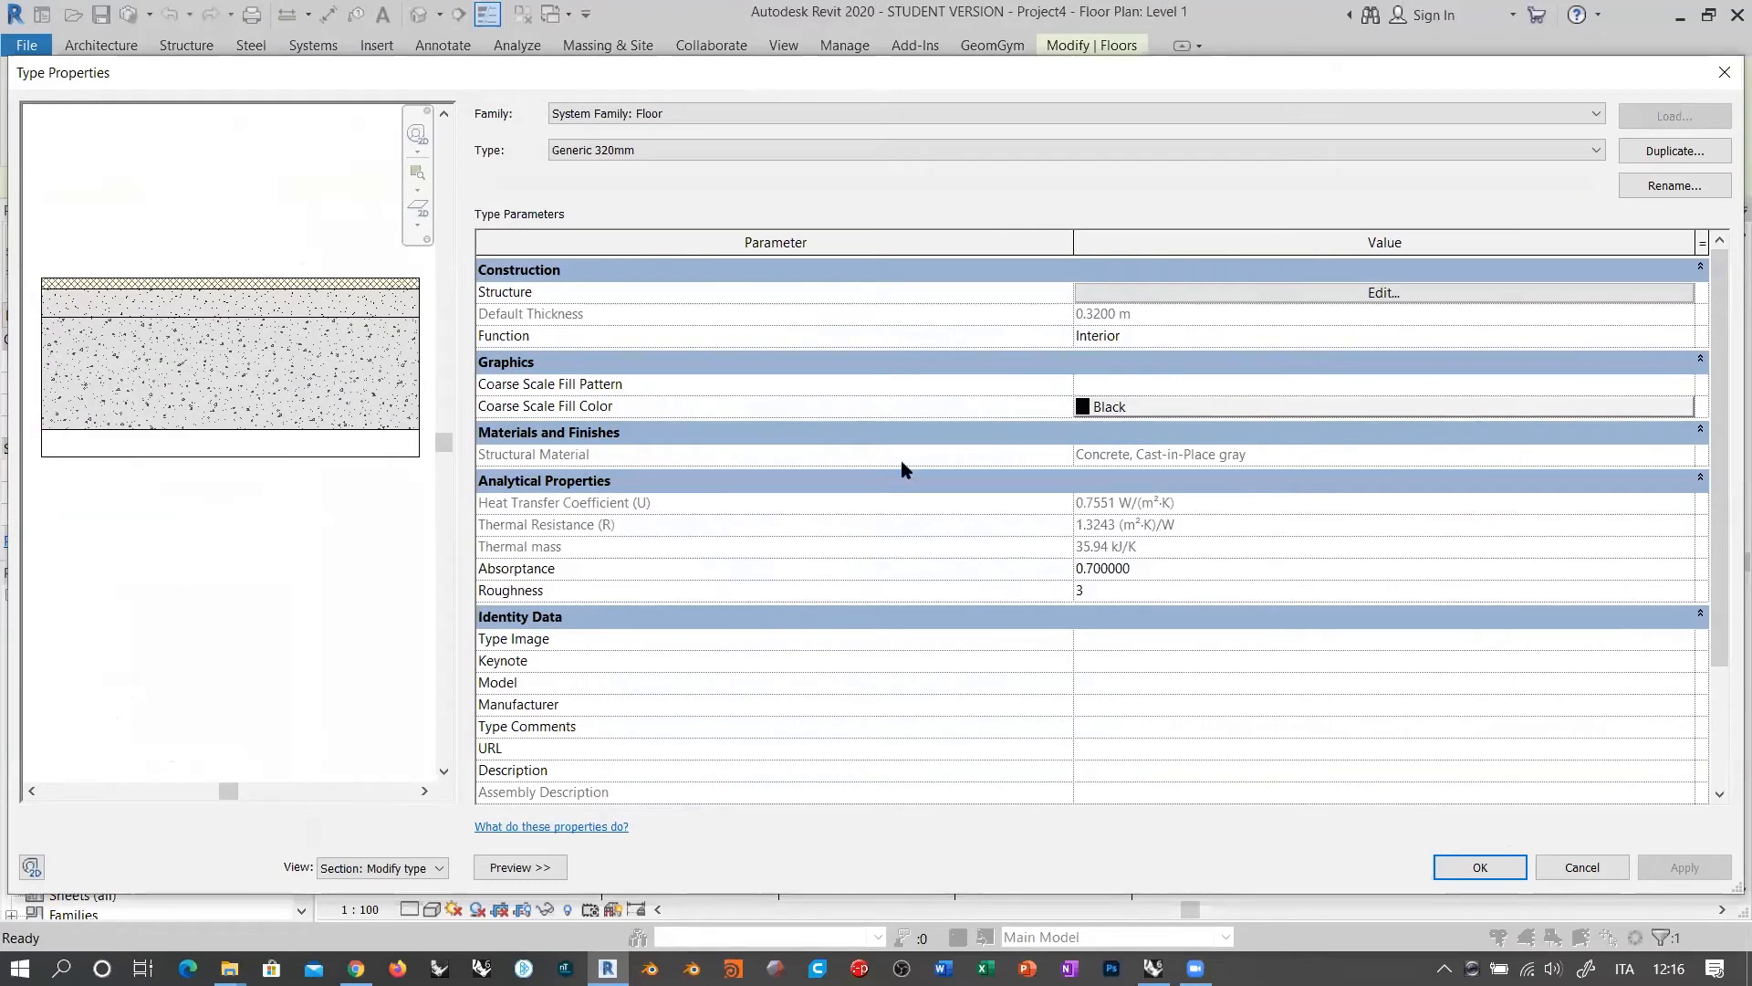
left_click(1137, 294)
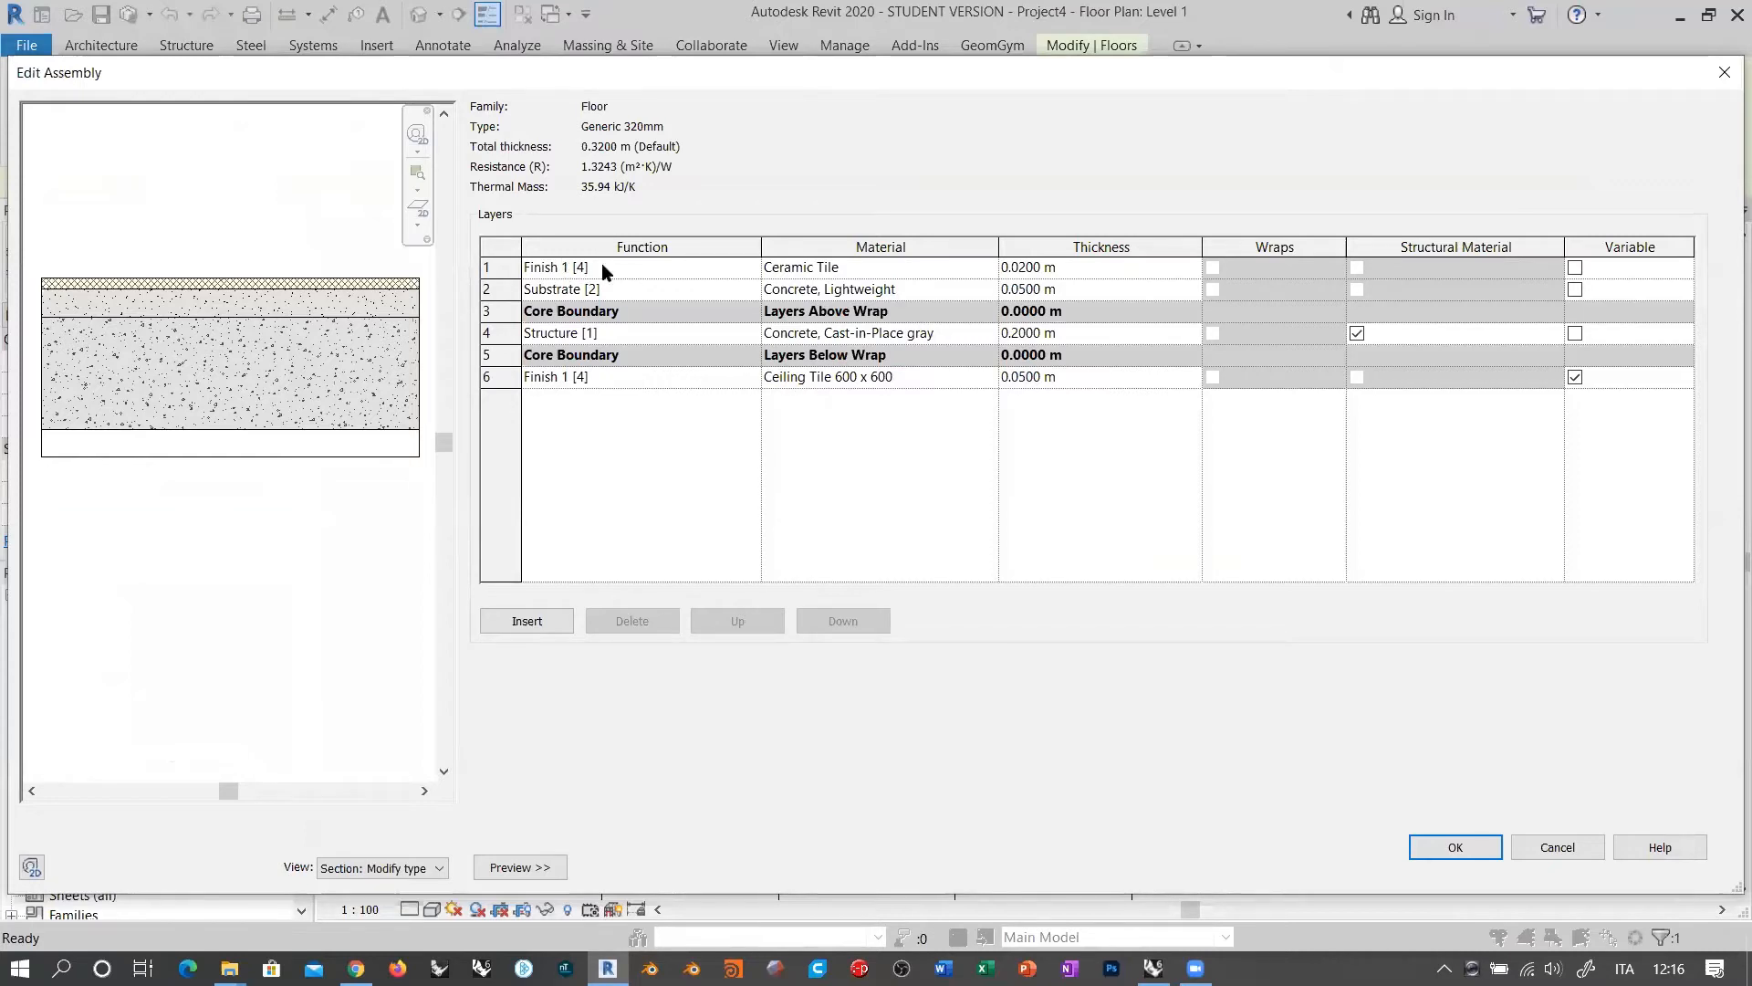
left_click(984, 267)
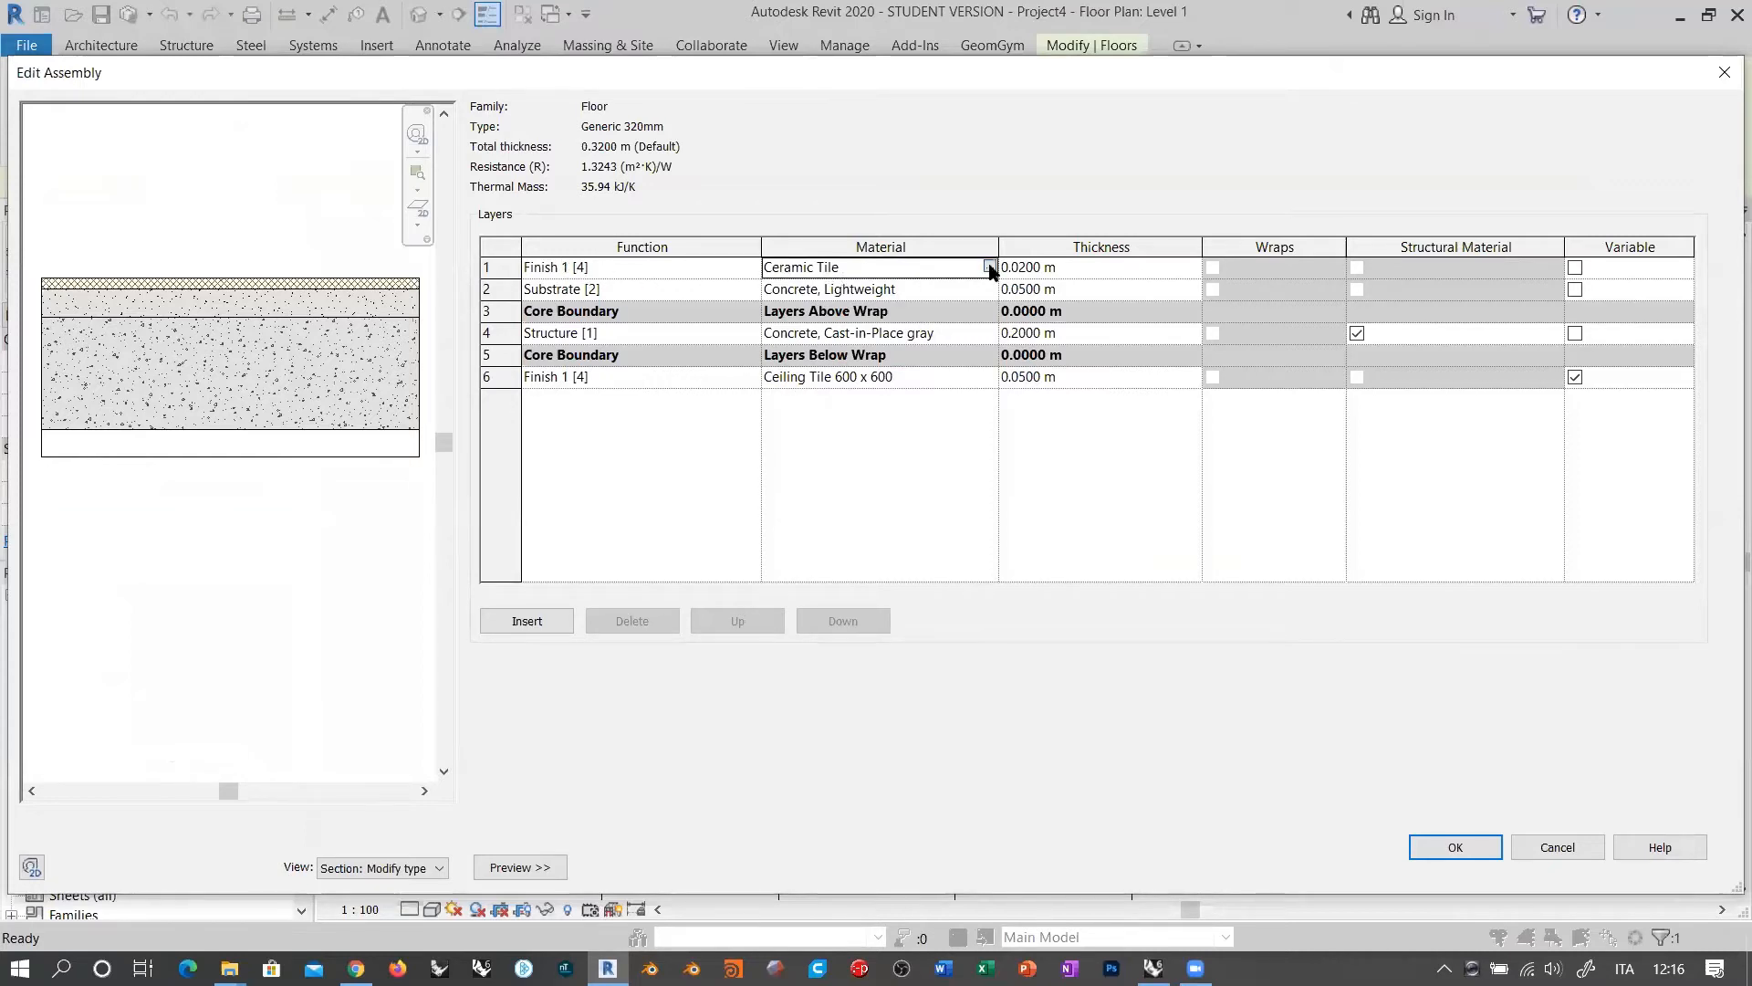
left_click(990, 267)
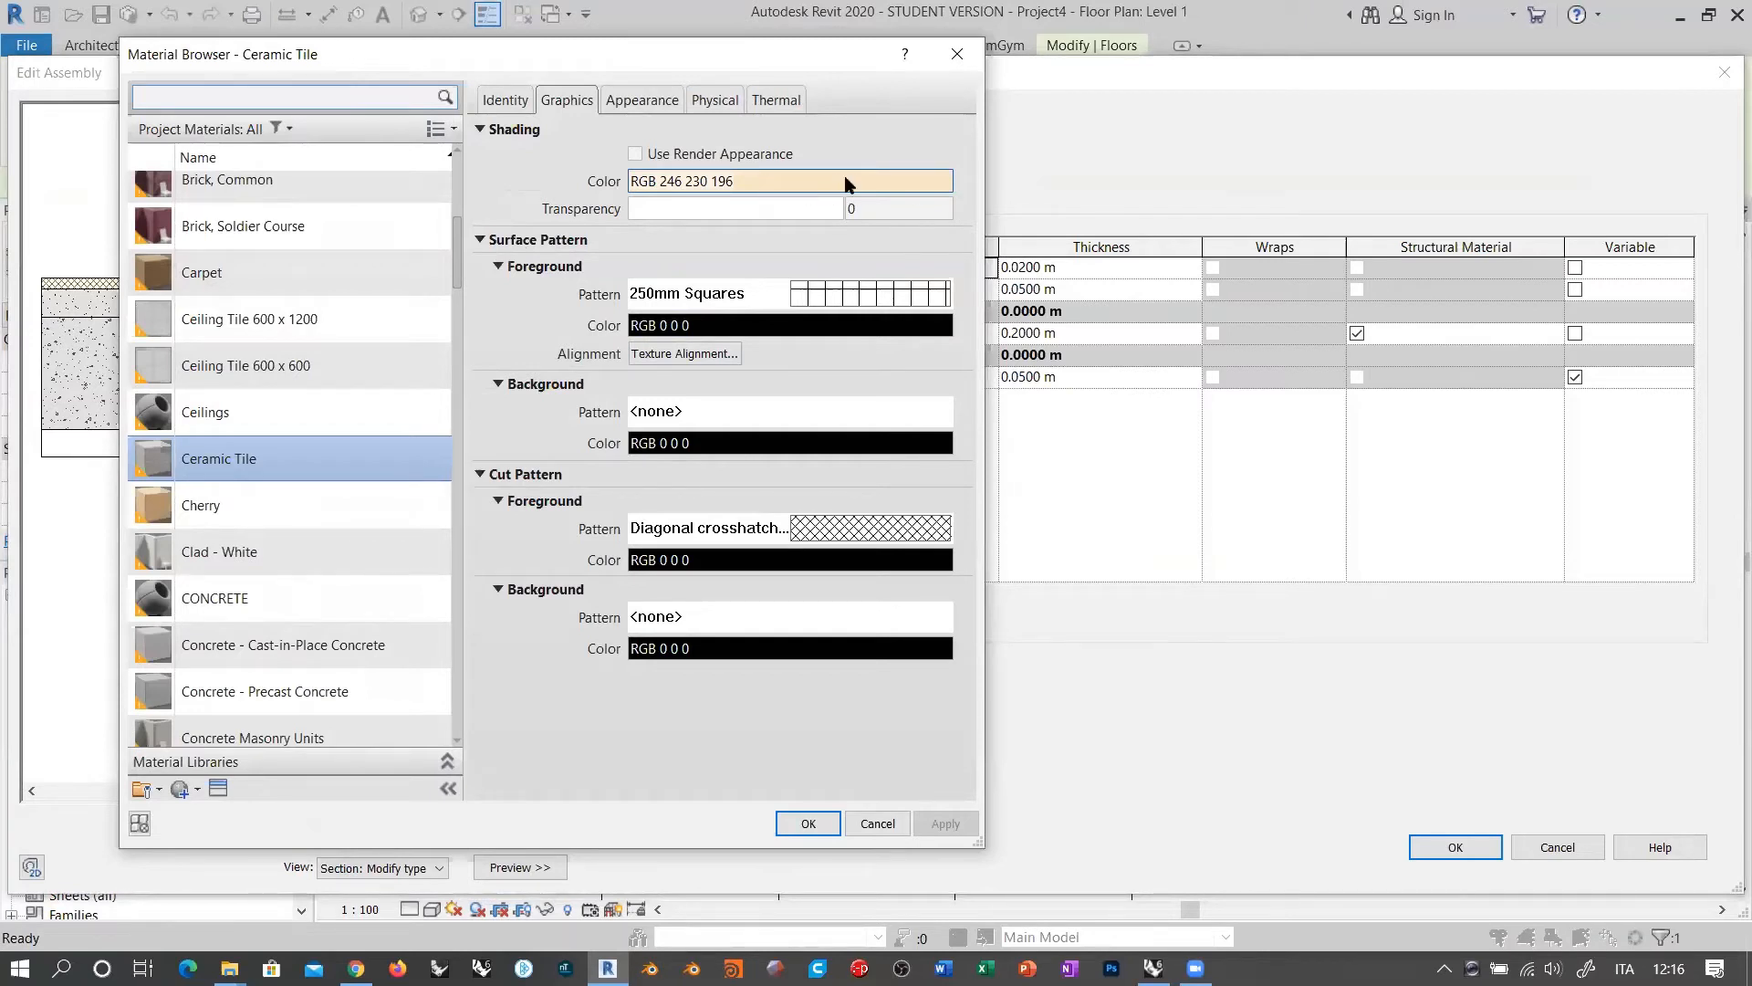
left_click(871, 824)
left_click(1572, 847)
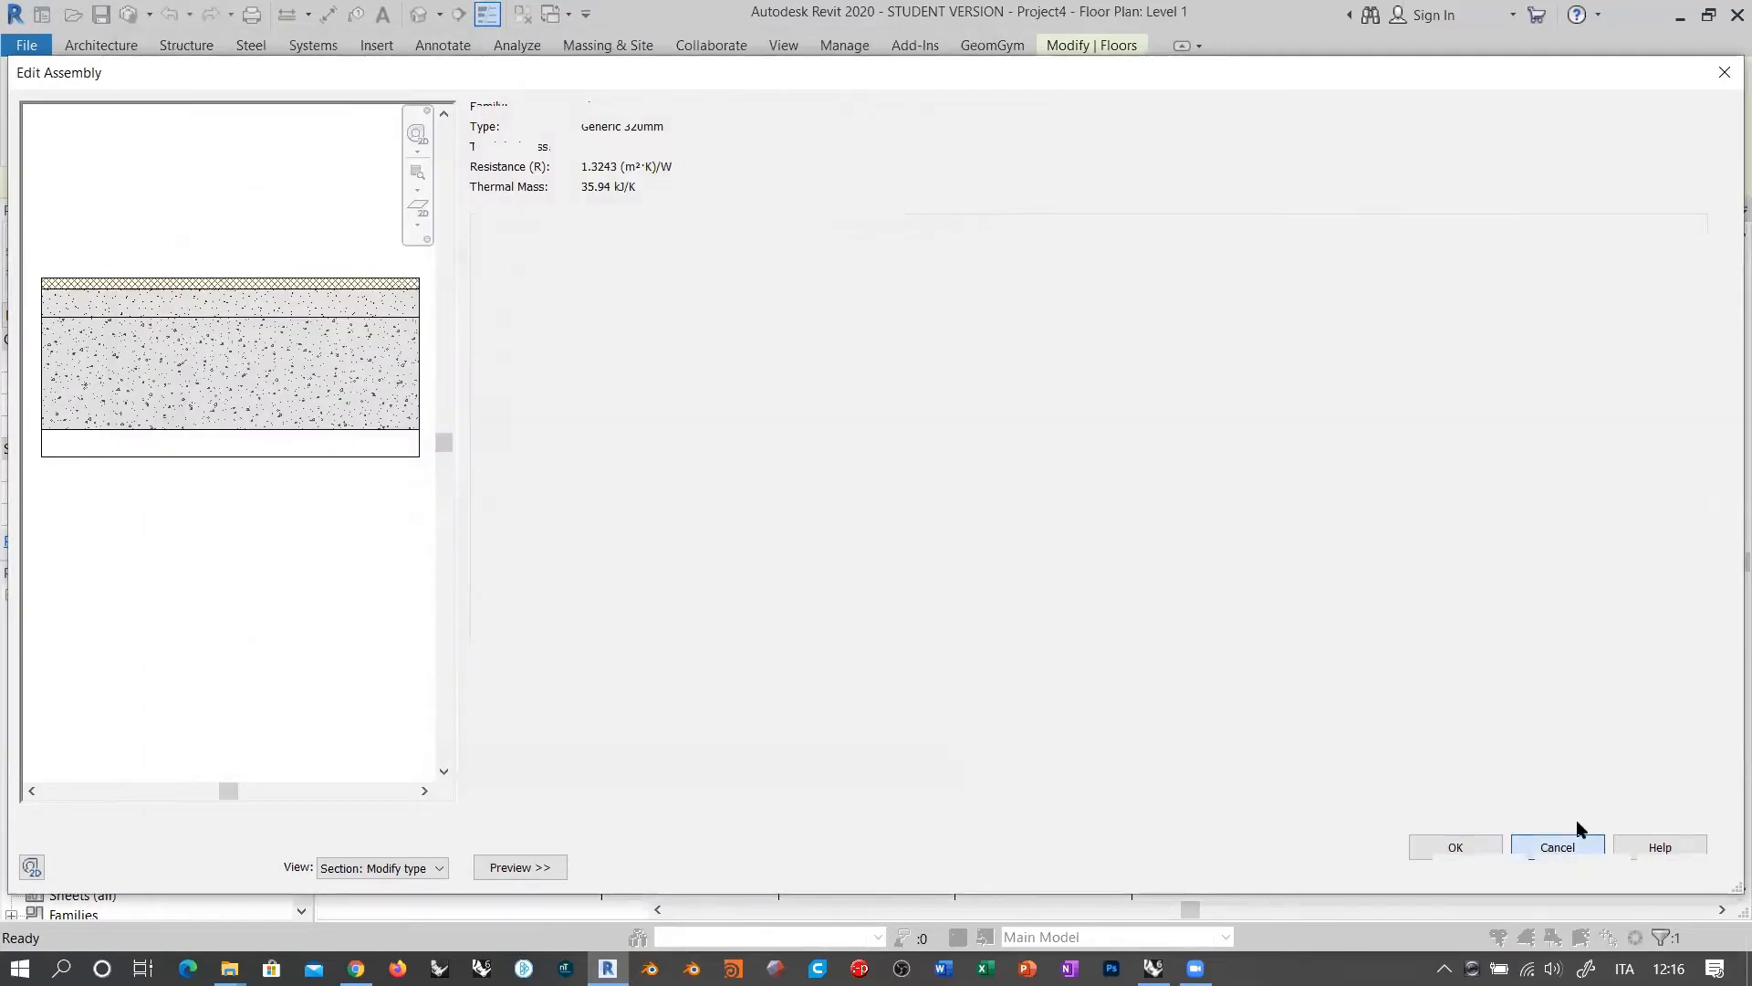
left_click(1559, 862)
key("Escape")
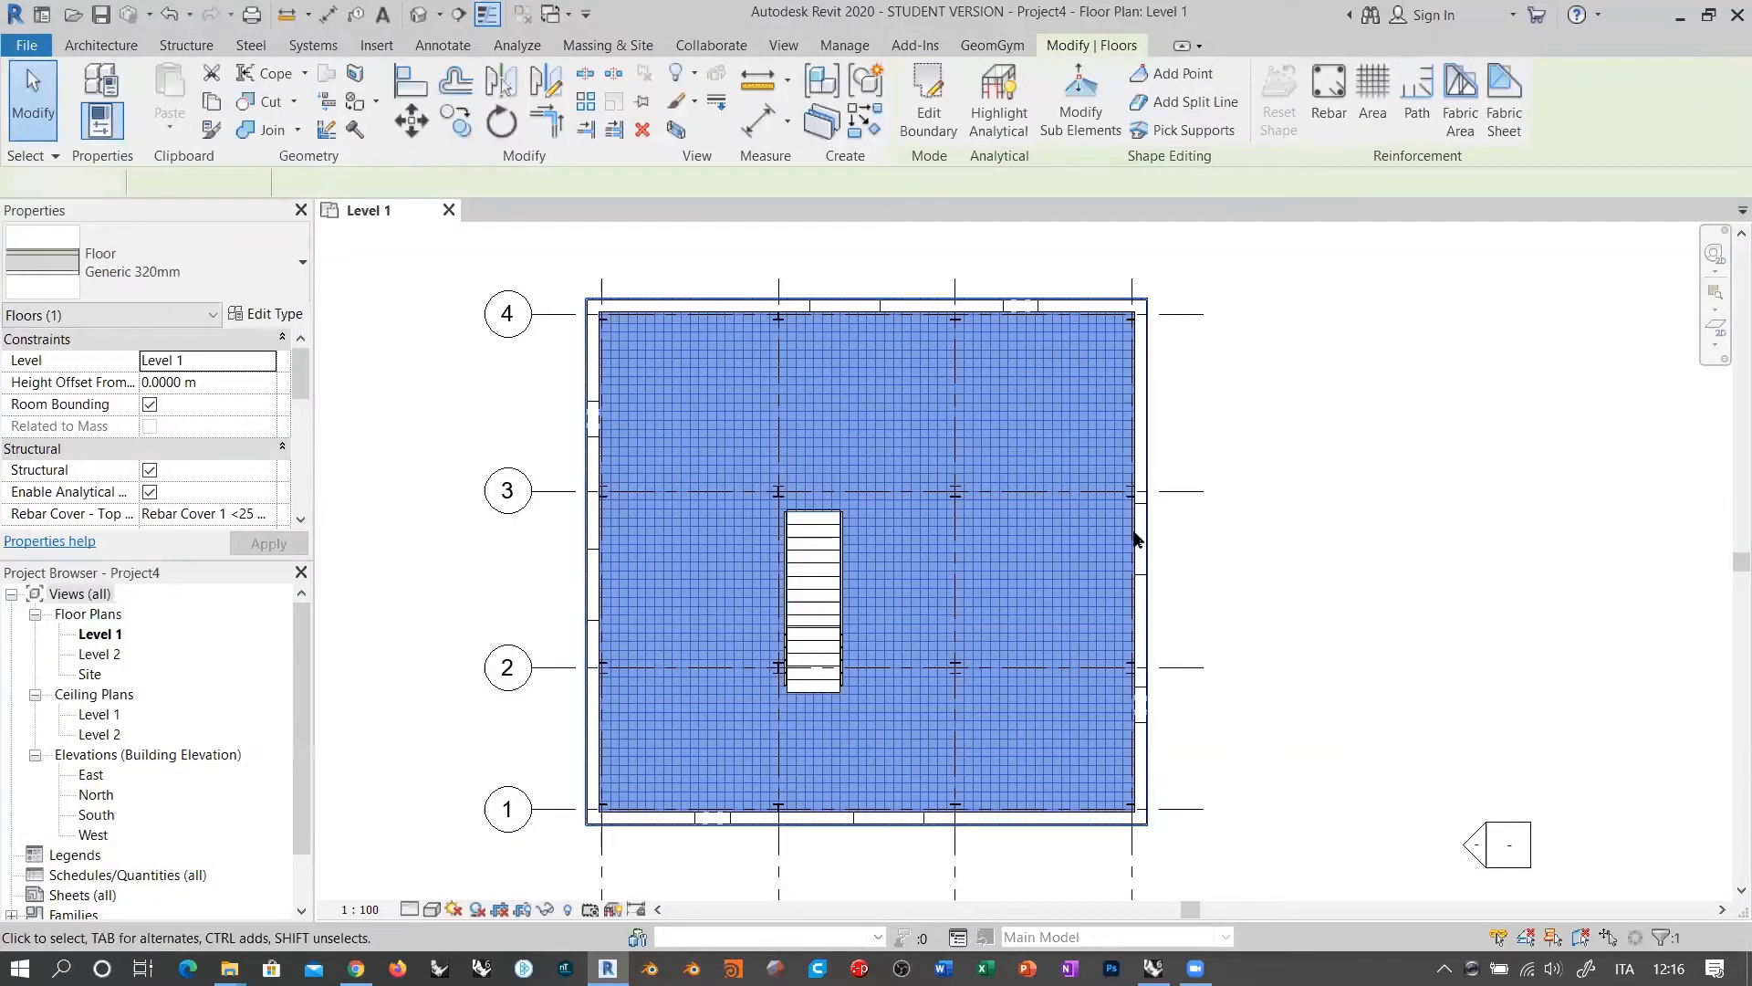
Step: Set the visual style of the Level 1 floor plan to Shaded
left_click(432, 910)
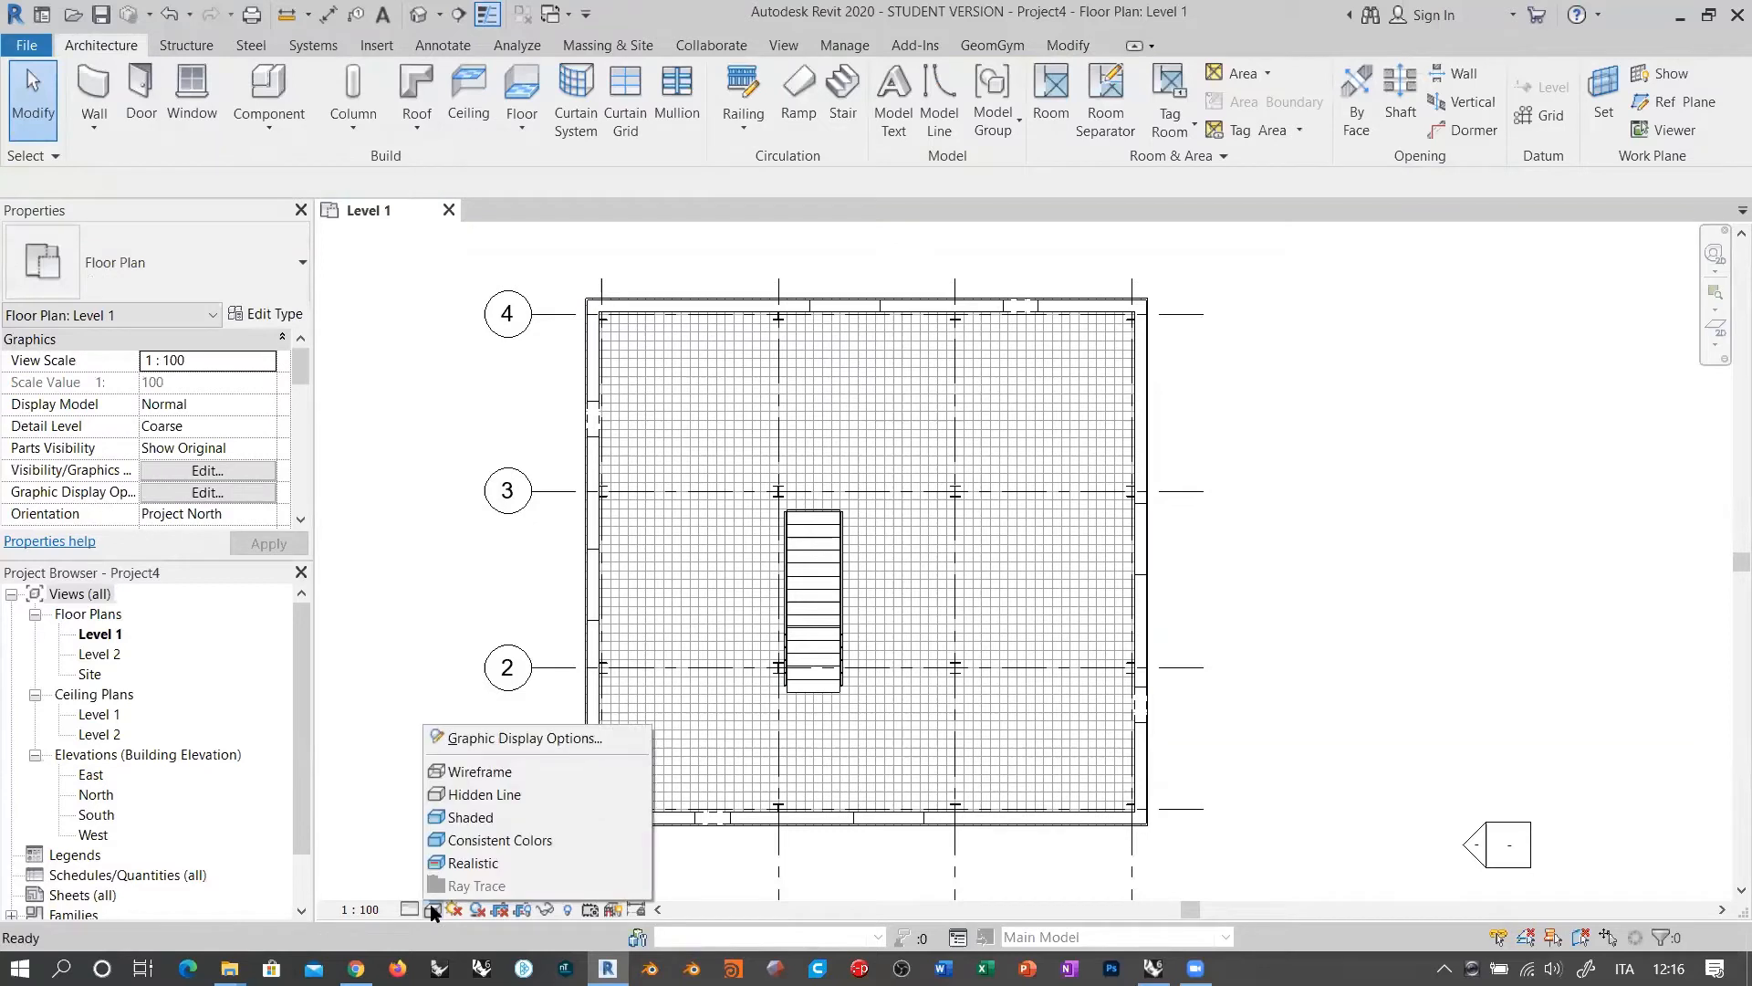
left_click(461, 817)
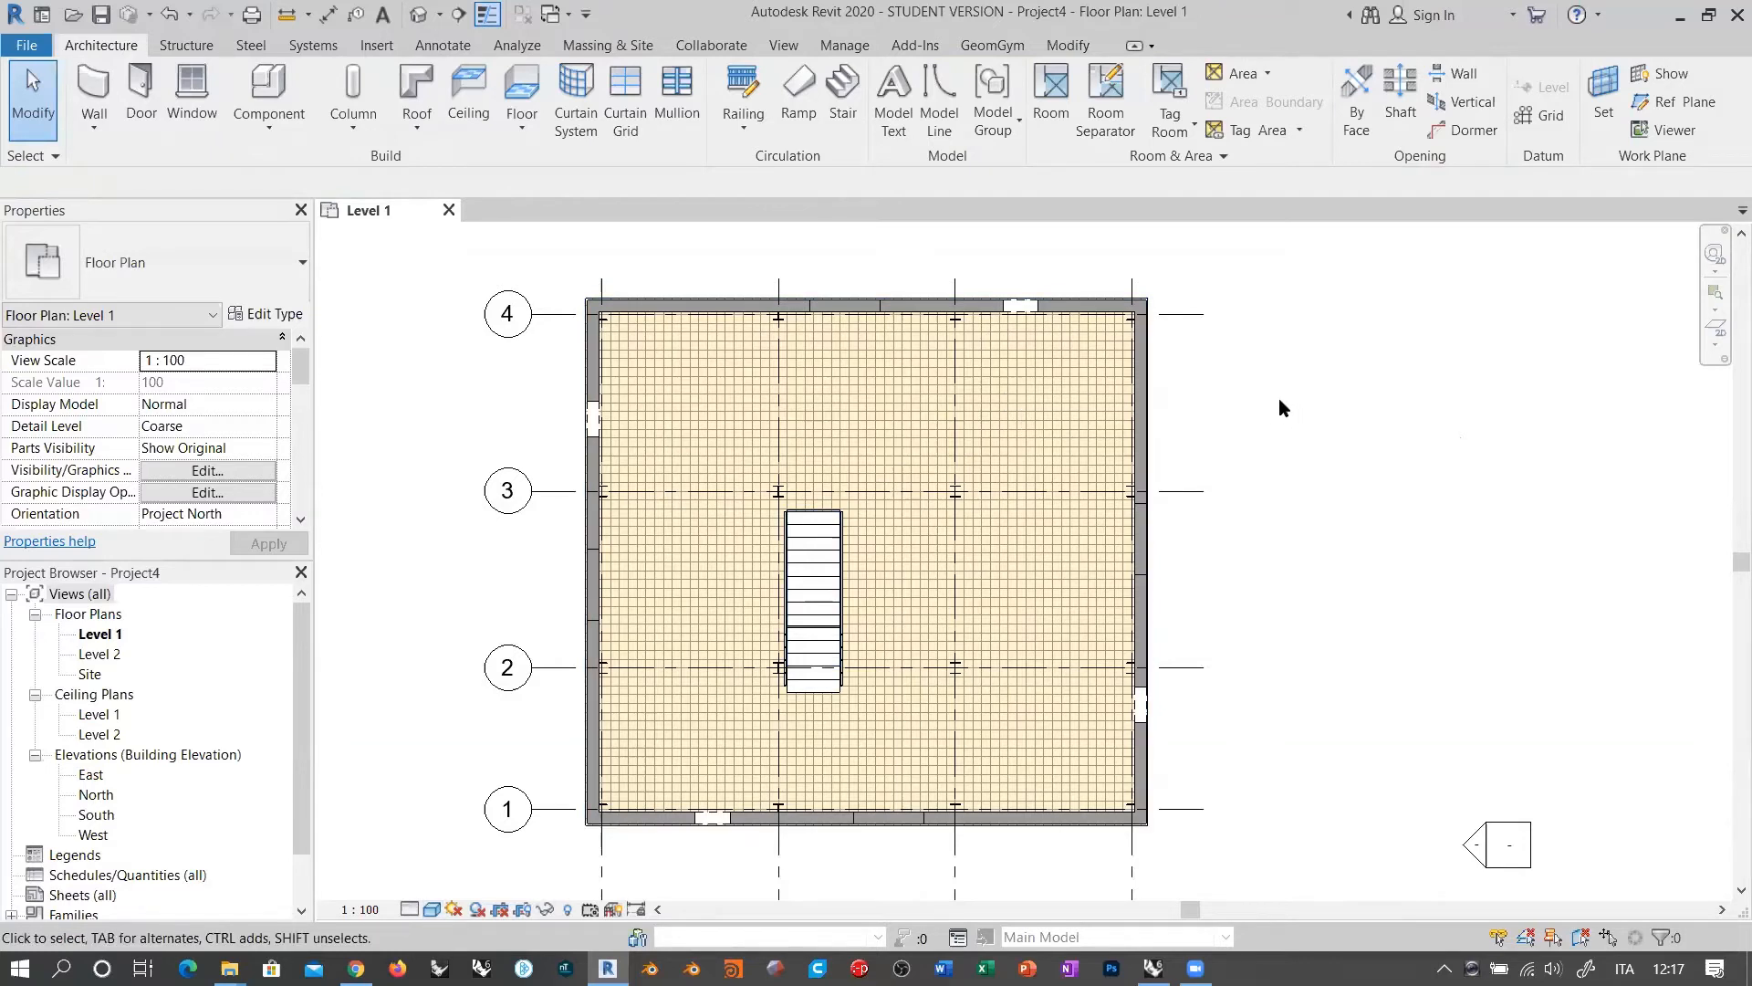
scroll(1092, 423, "down", 2)
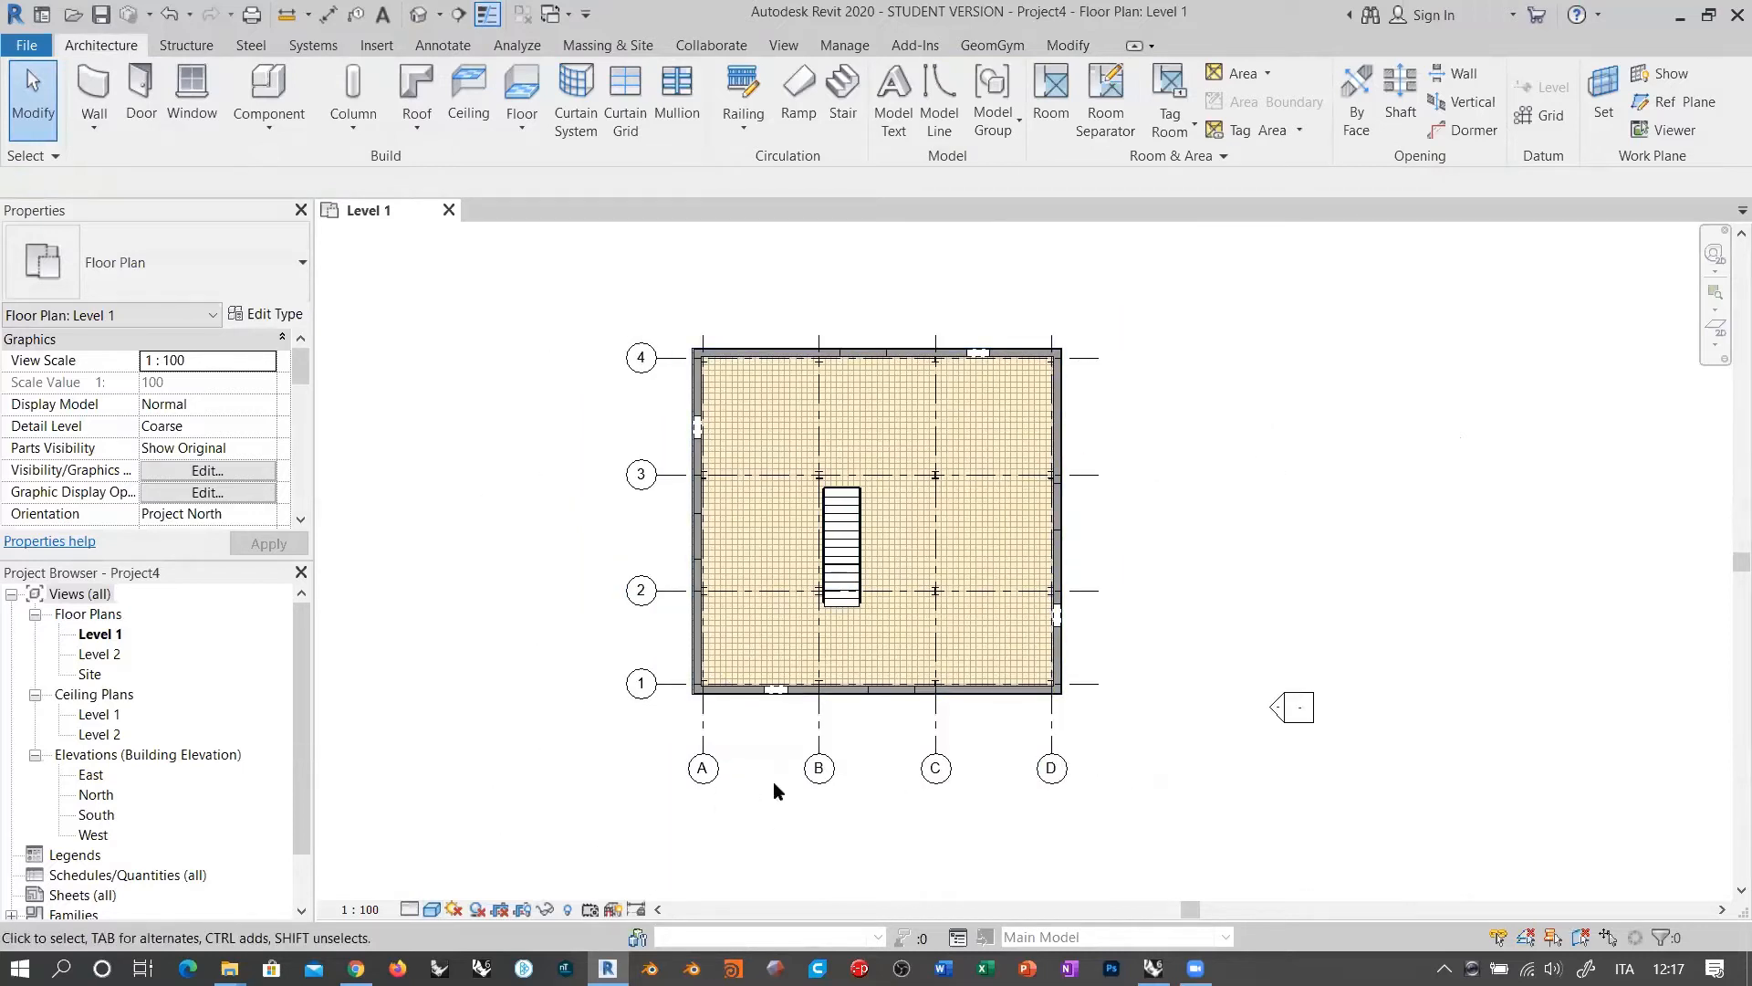
Step: Move the aligned bubble ends of grids A to D slightly closer to the building's lower wall
scroll(774, 790, "up", 2)
left_click(666, 759)
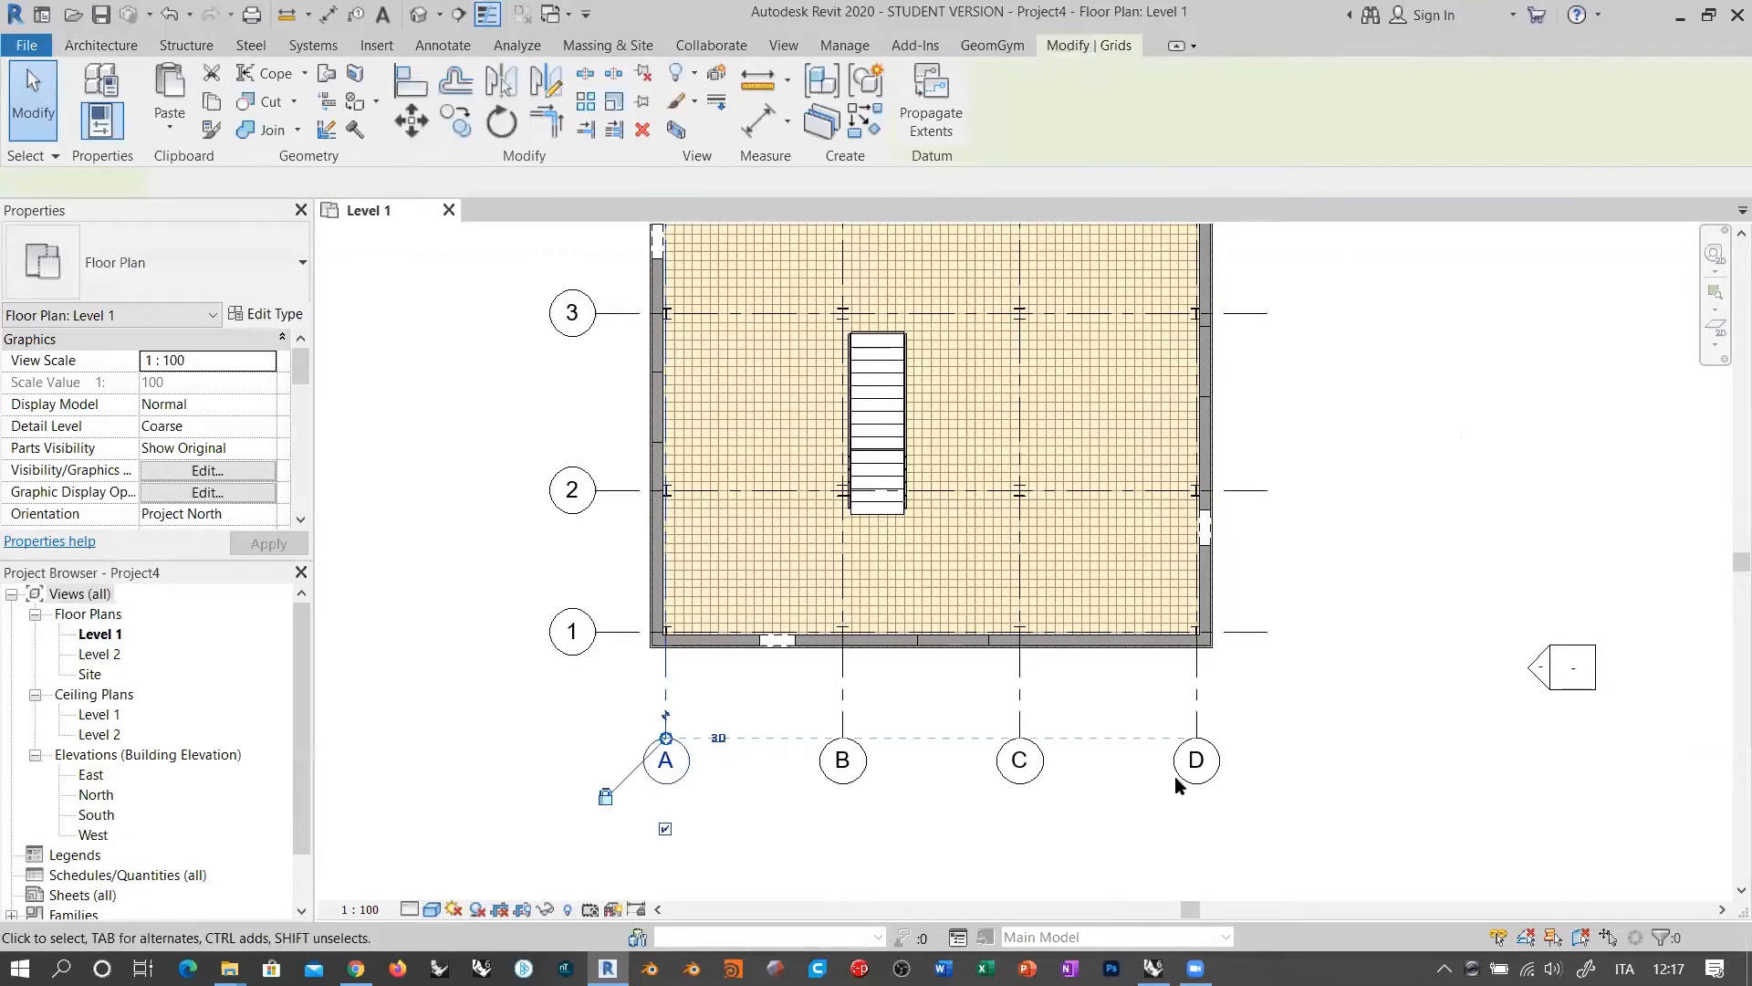
left_click_drag(666, 703, 667, 712)
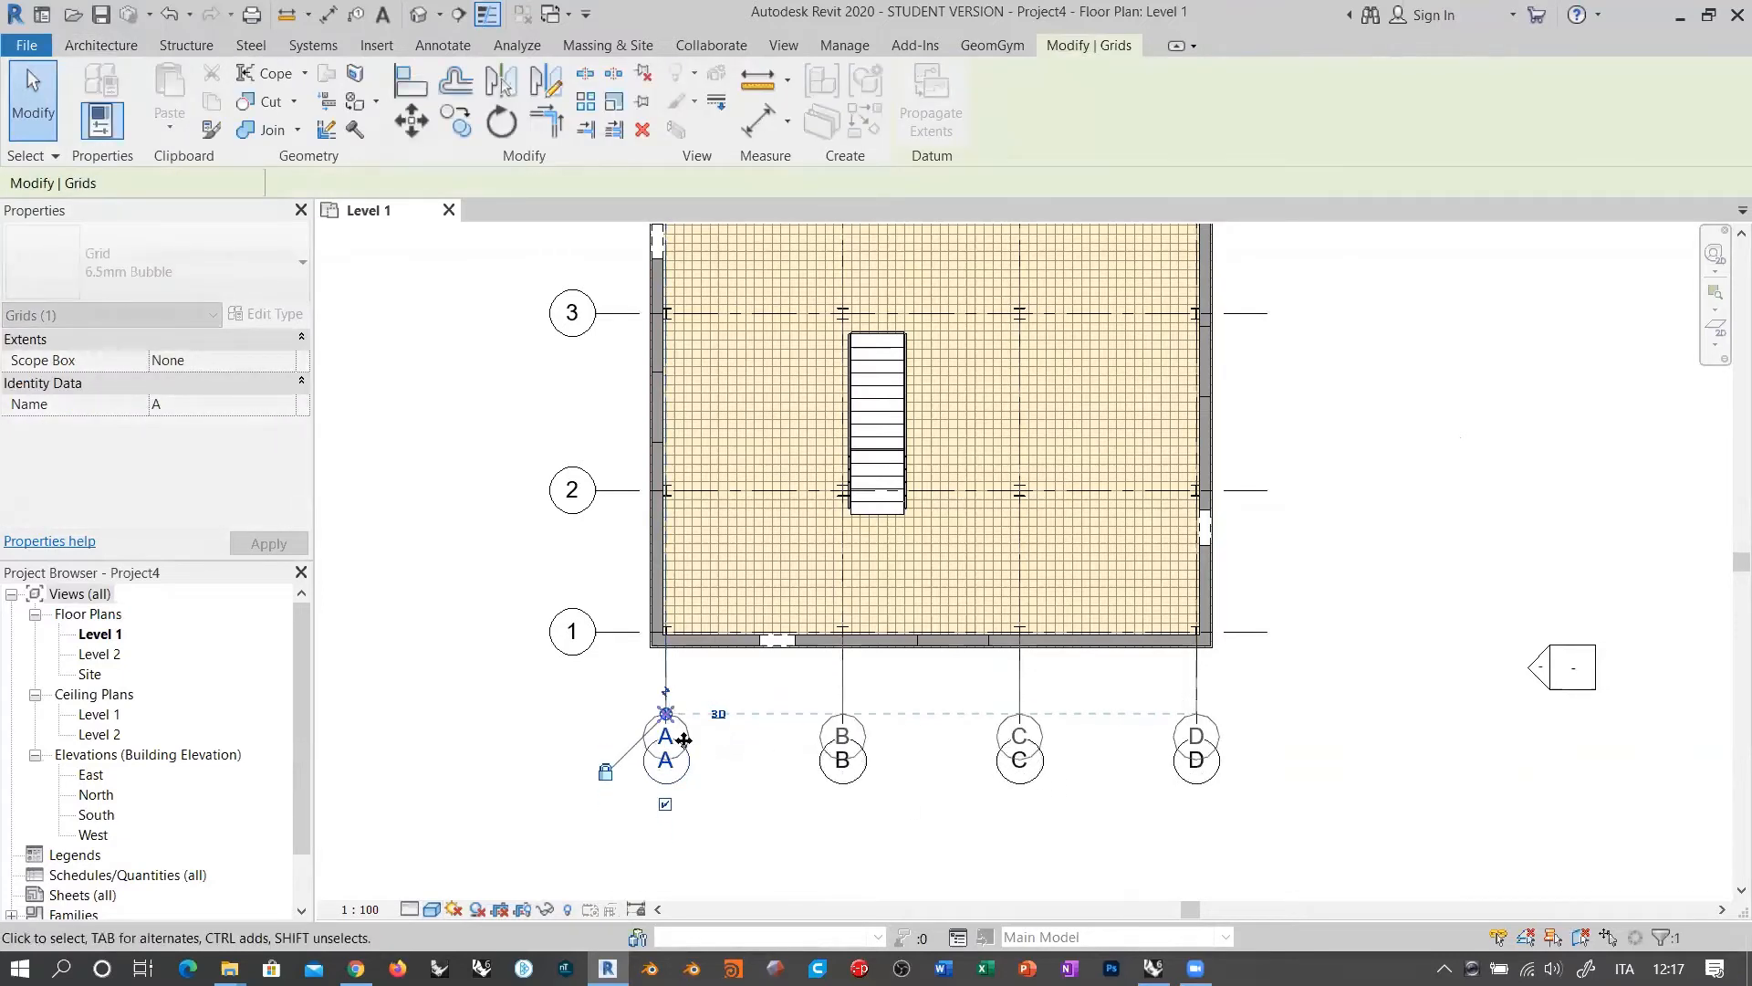
scroll(652, 699, "down", 1)
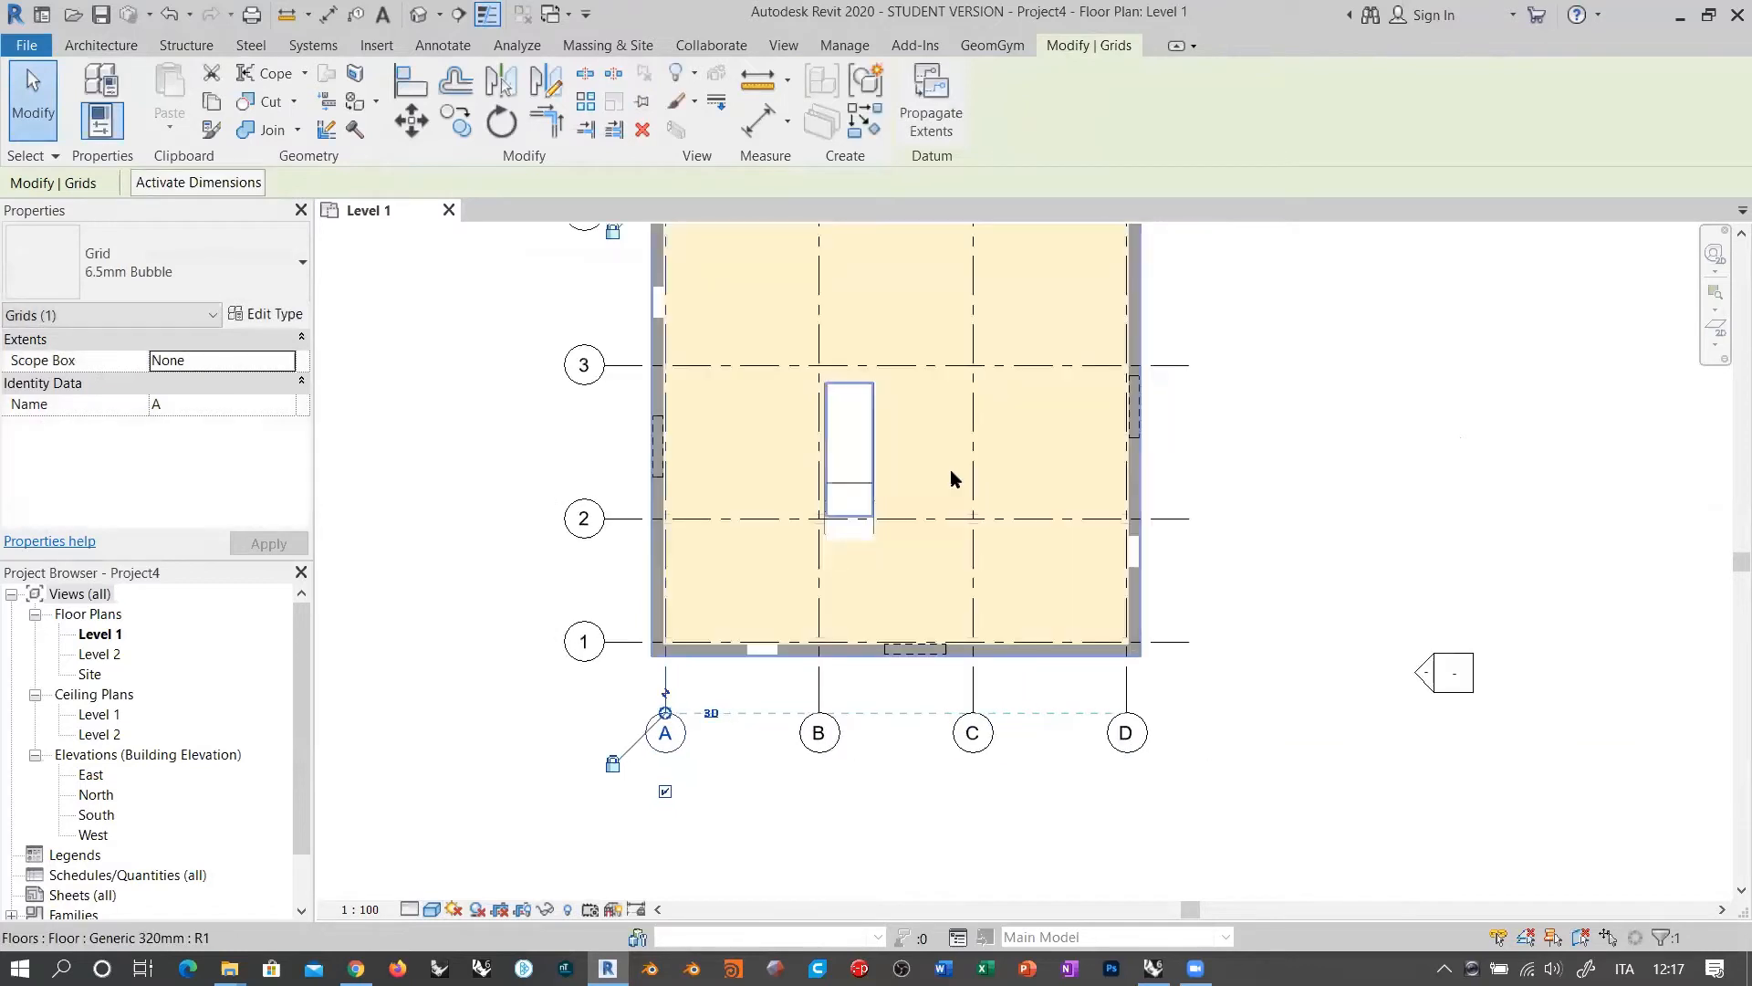
scroll(868, 701, "down", 1)
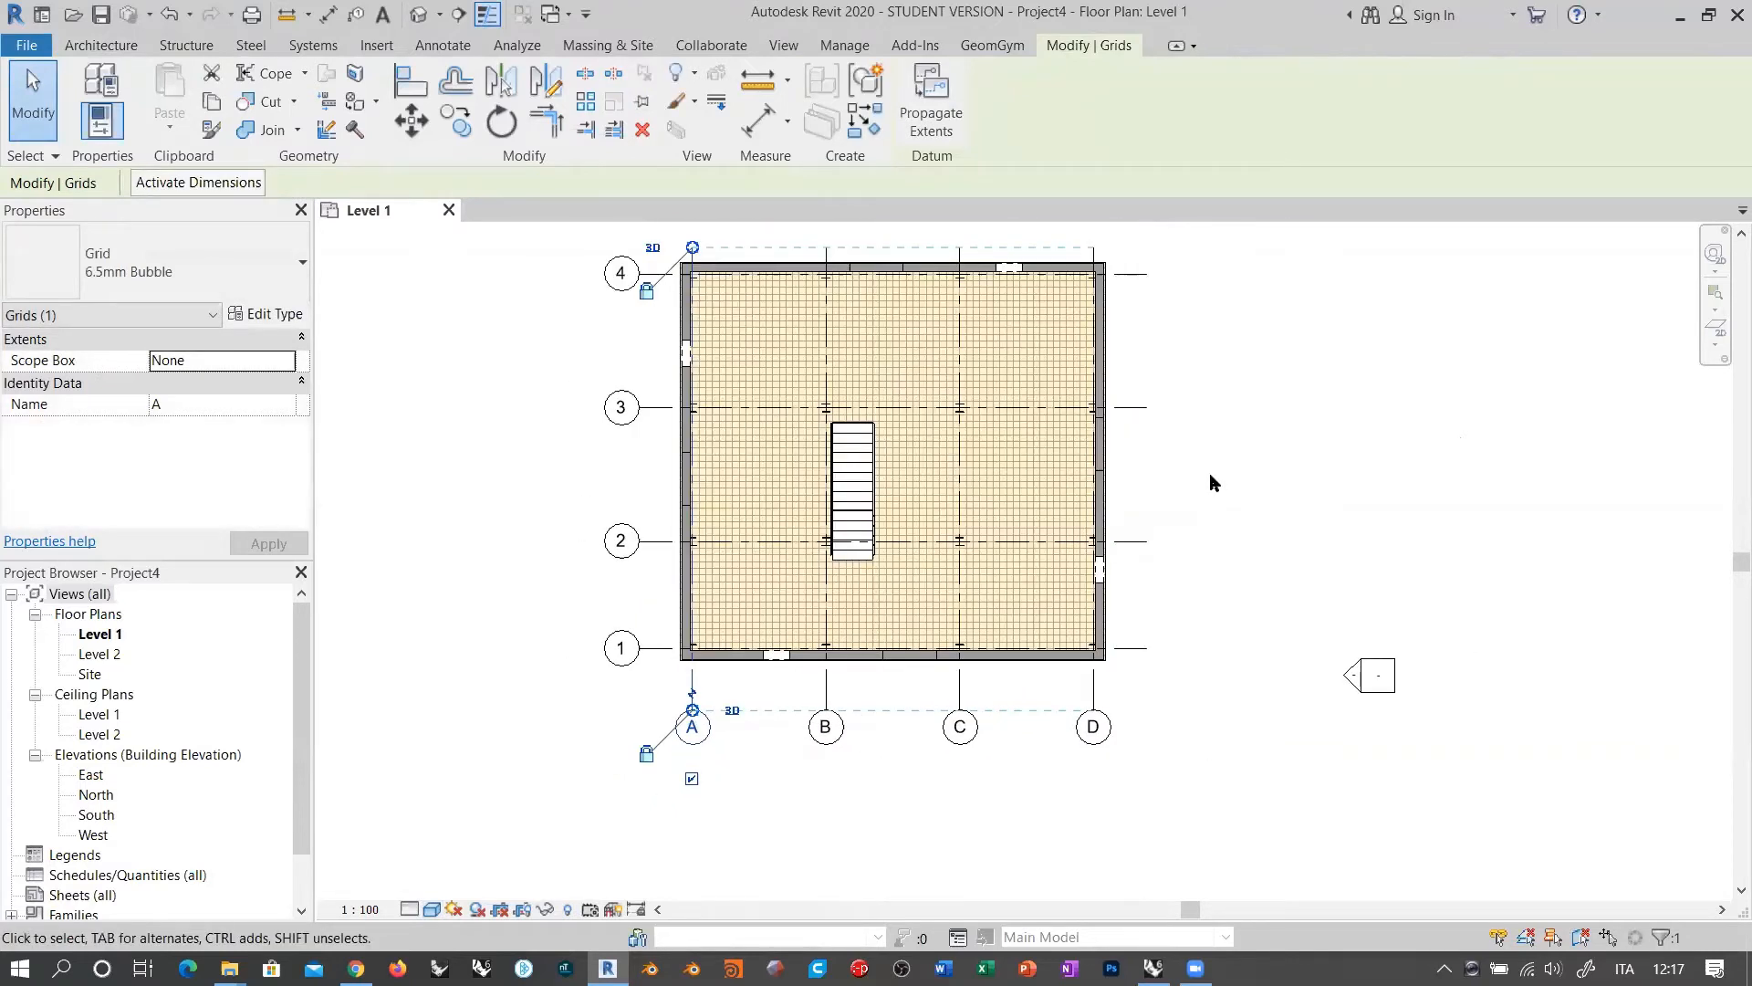
middle_click_drag(1153, 347, 1151, 378)
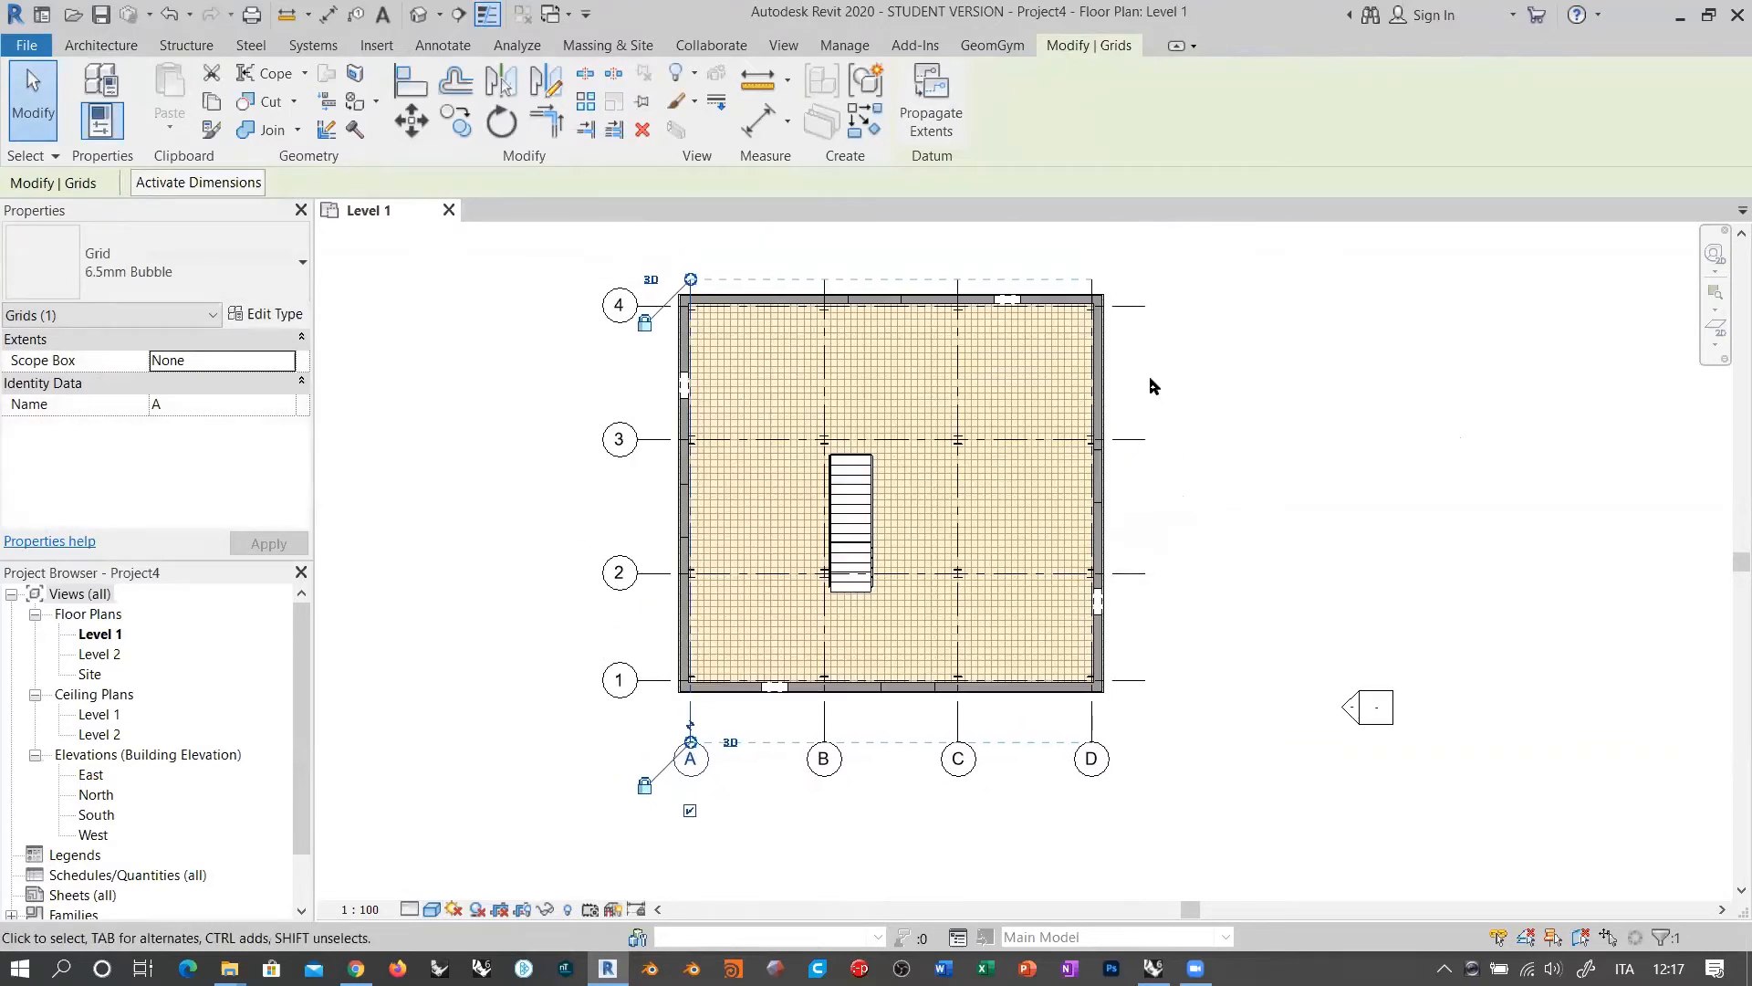
left_click(1135, 309)
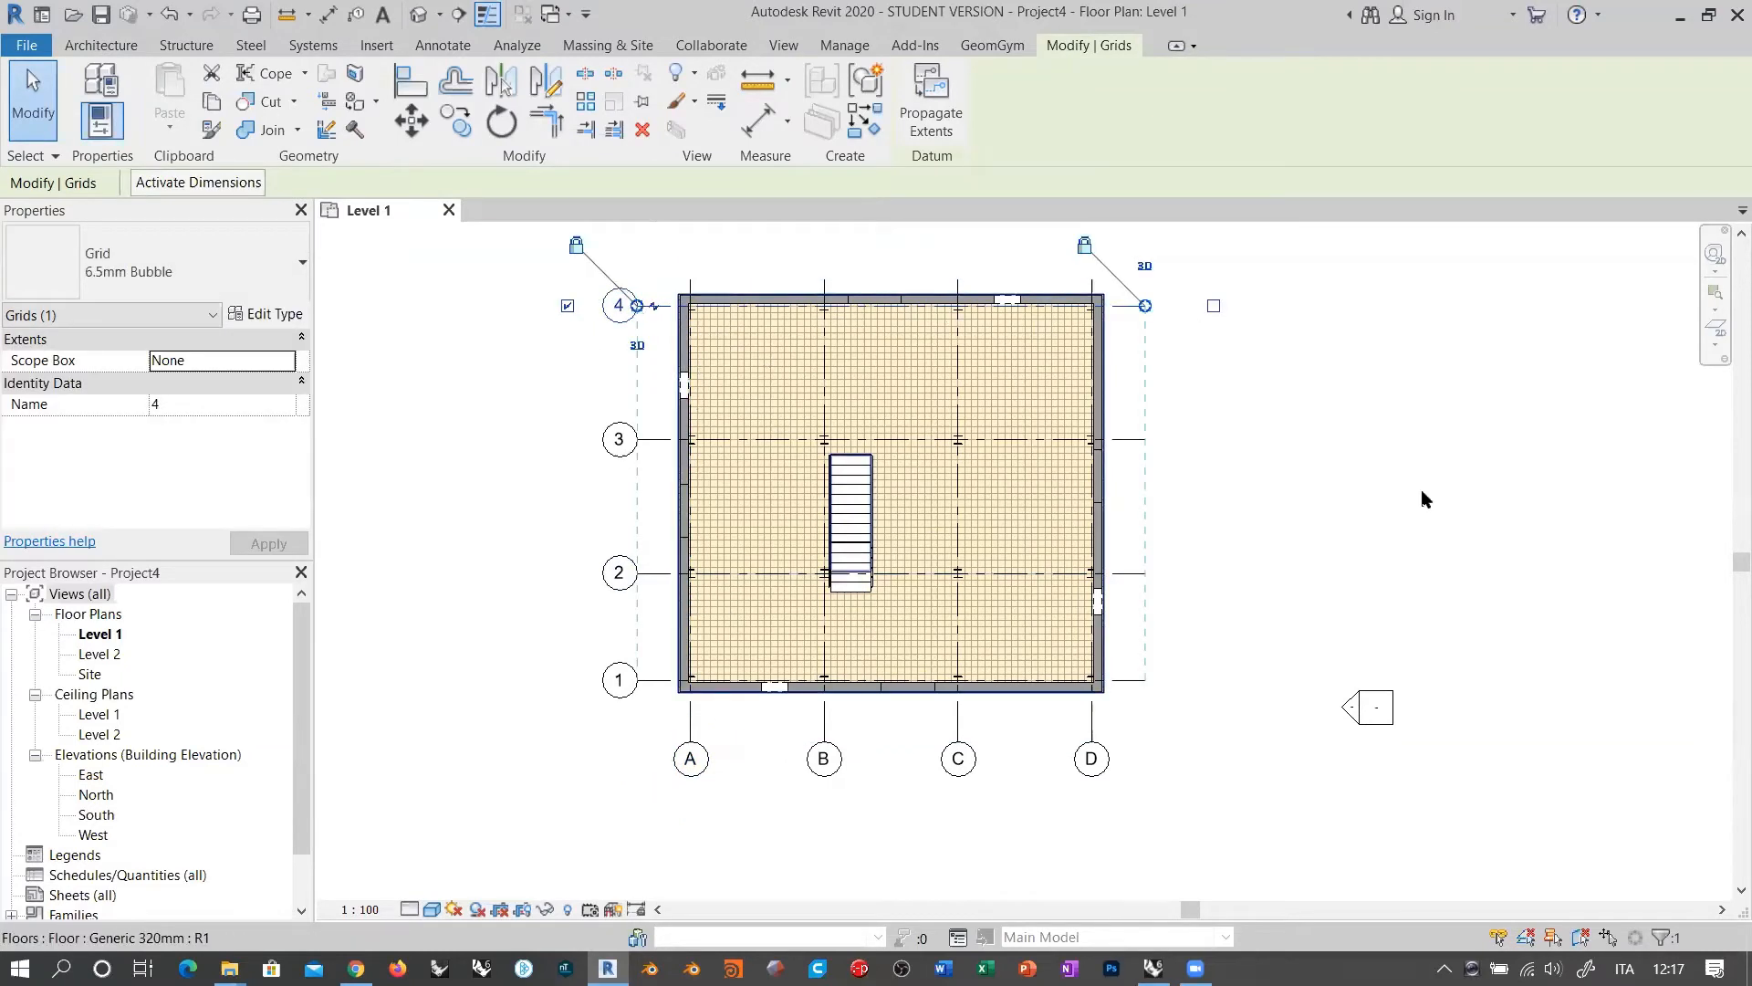
left_click(1338, 490)
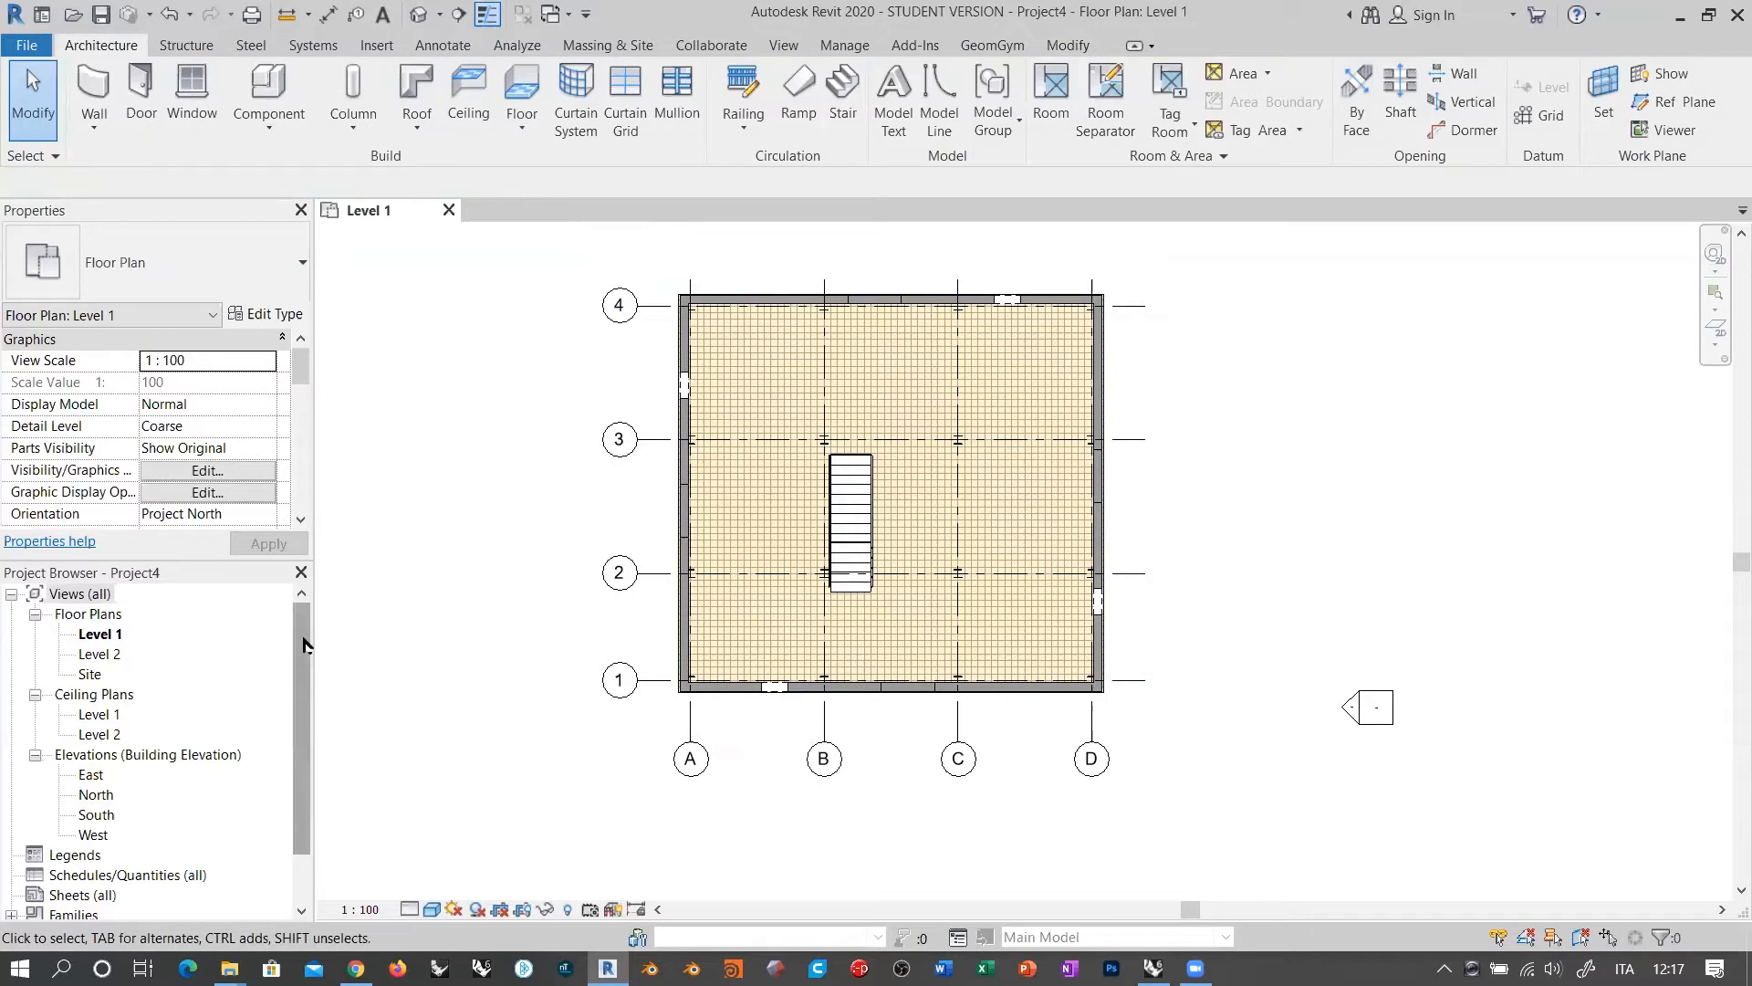
Step: Open the South building elevation and bring the whole facade with its level markers into view
left_click_drag(308, 650, 309, 694)
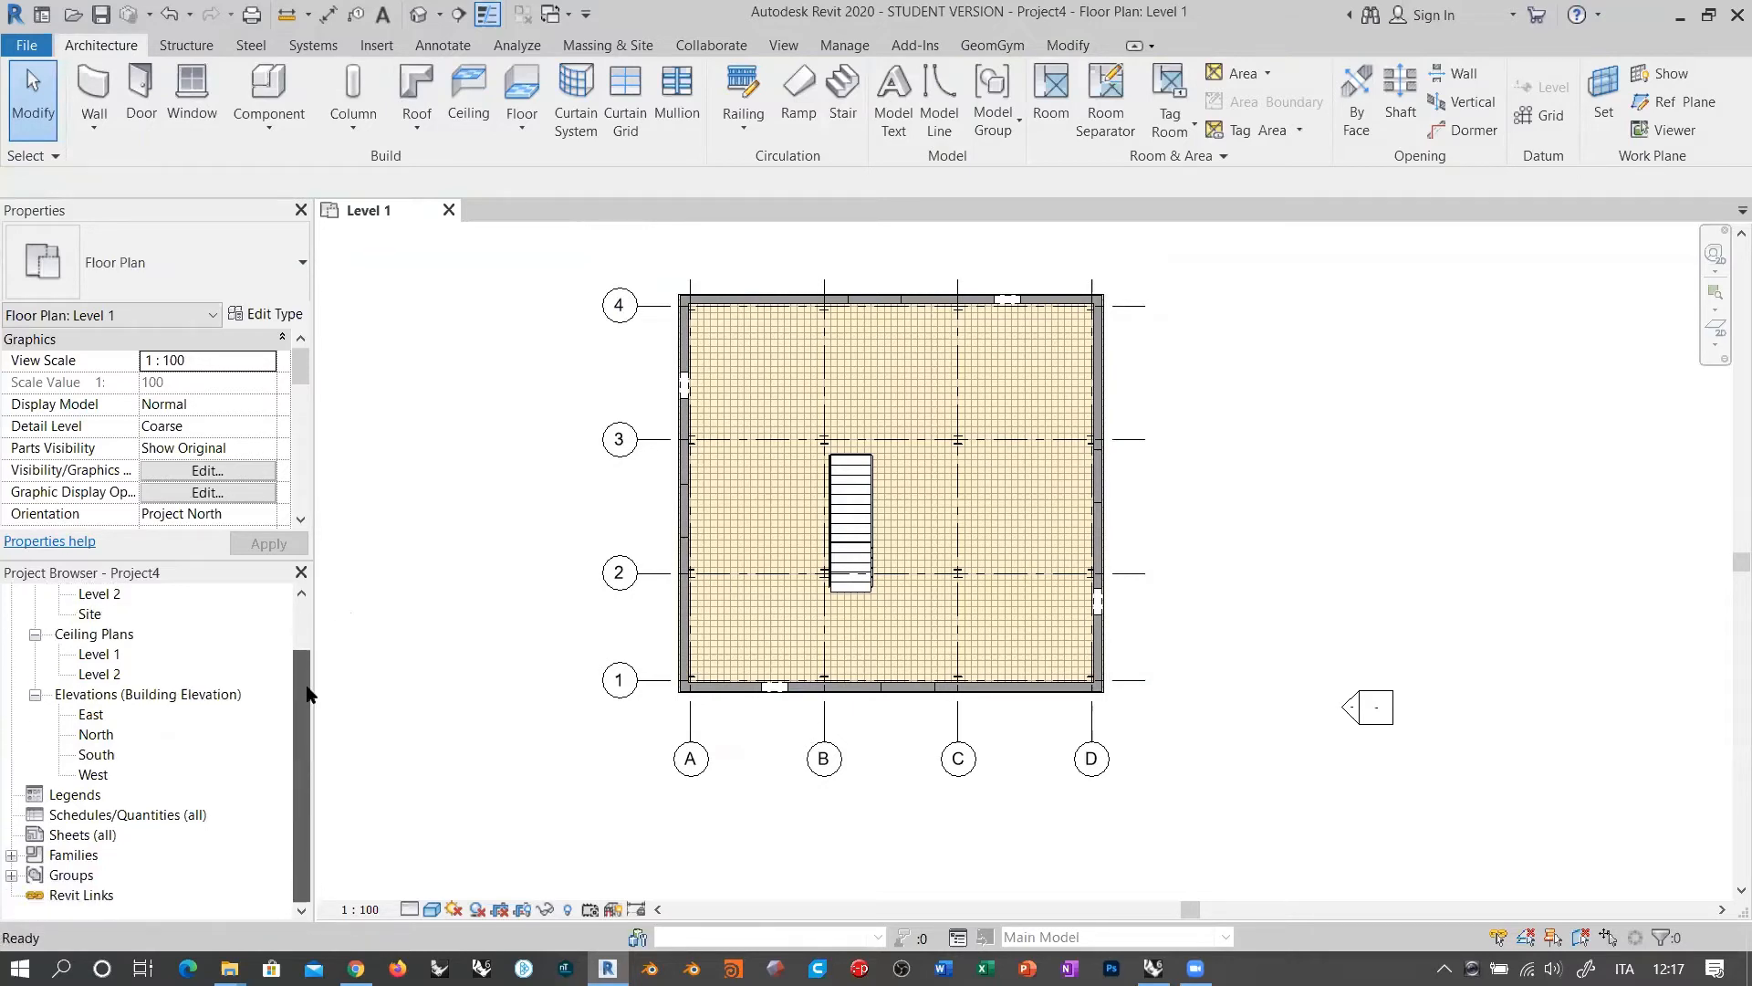
scroll(694, 534, "down", 1)
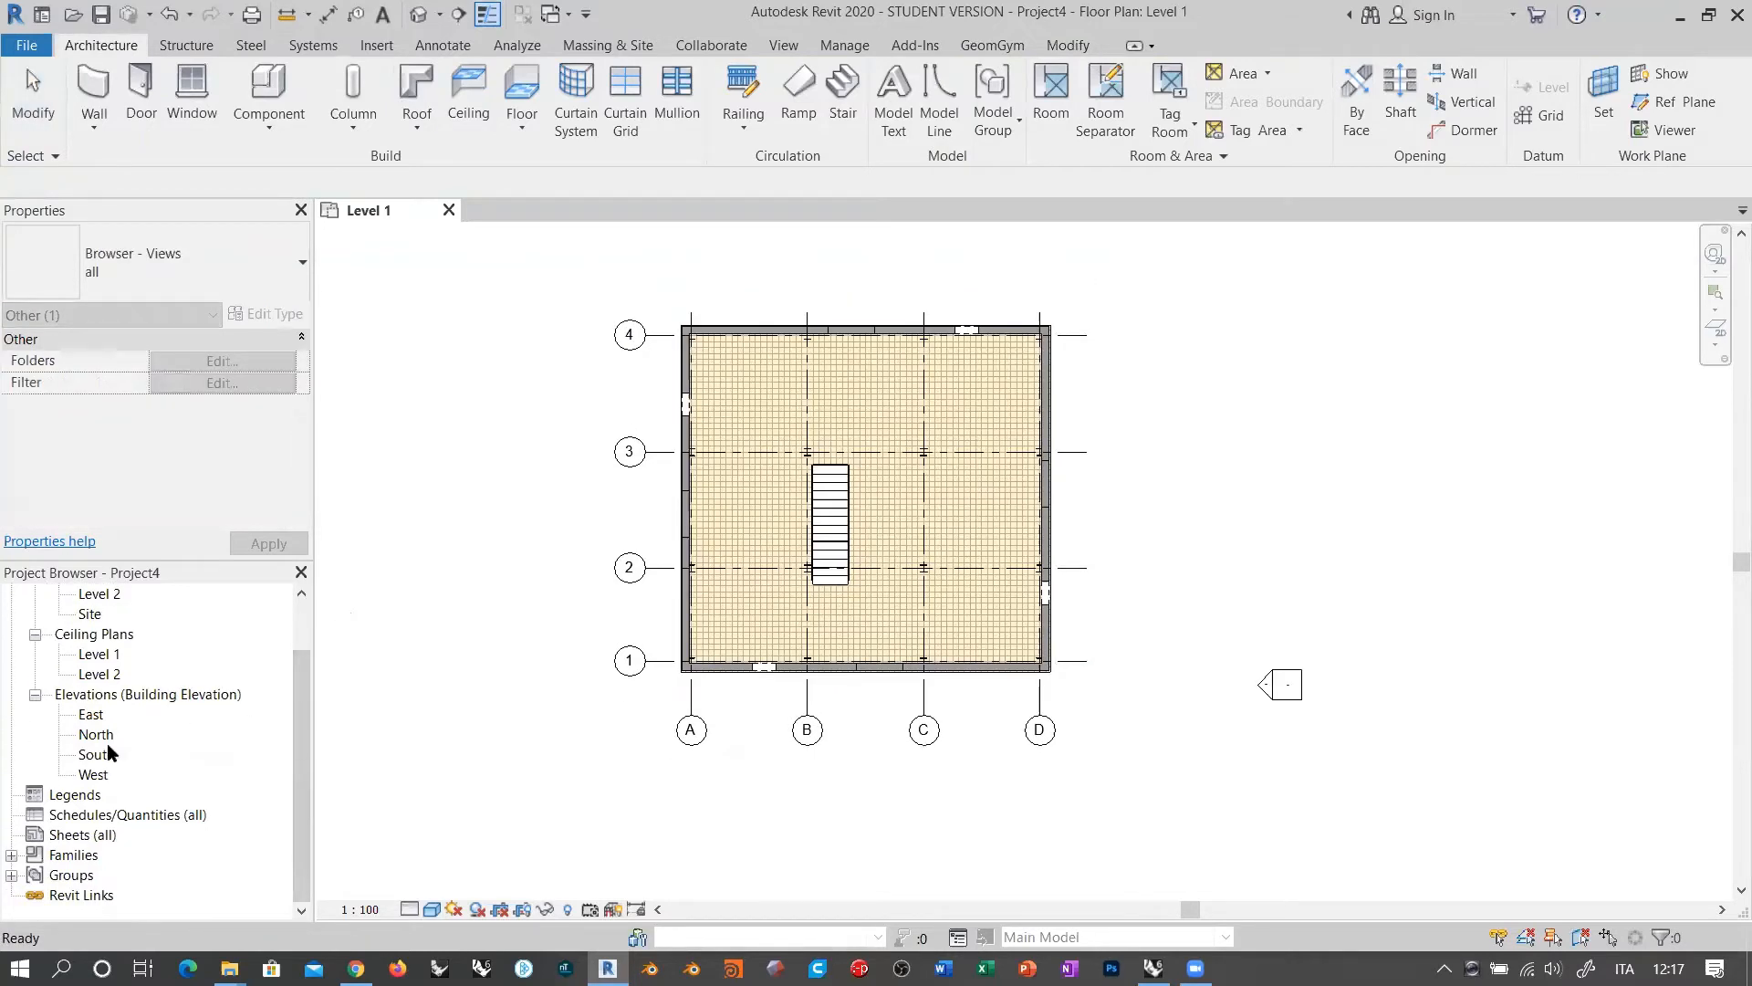
double_click(99, 754)
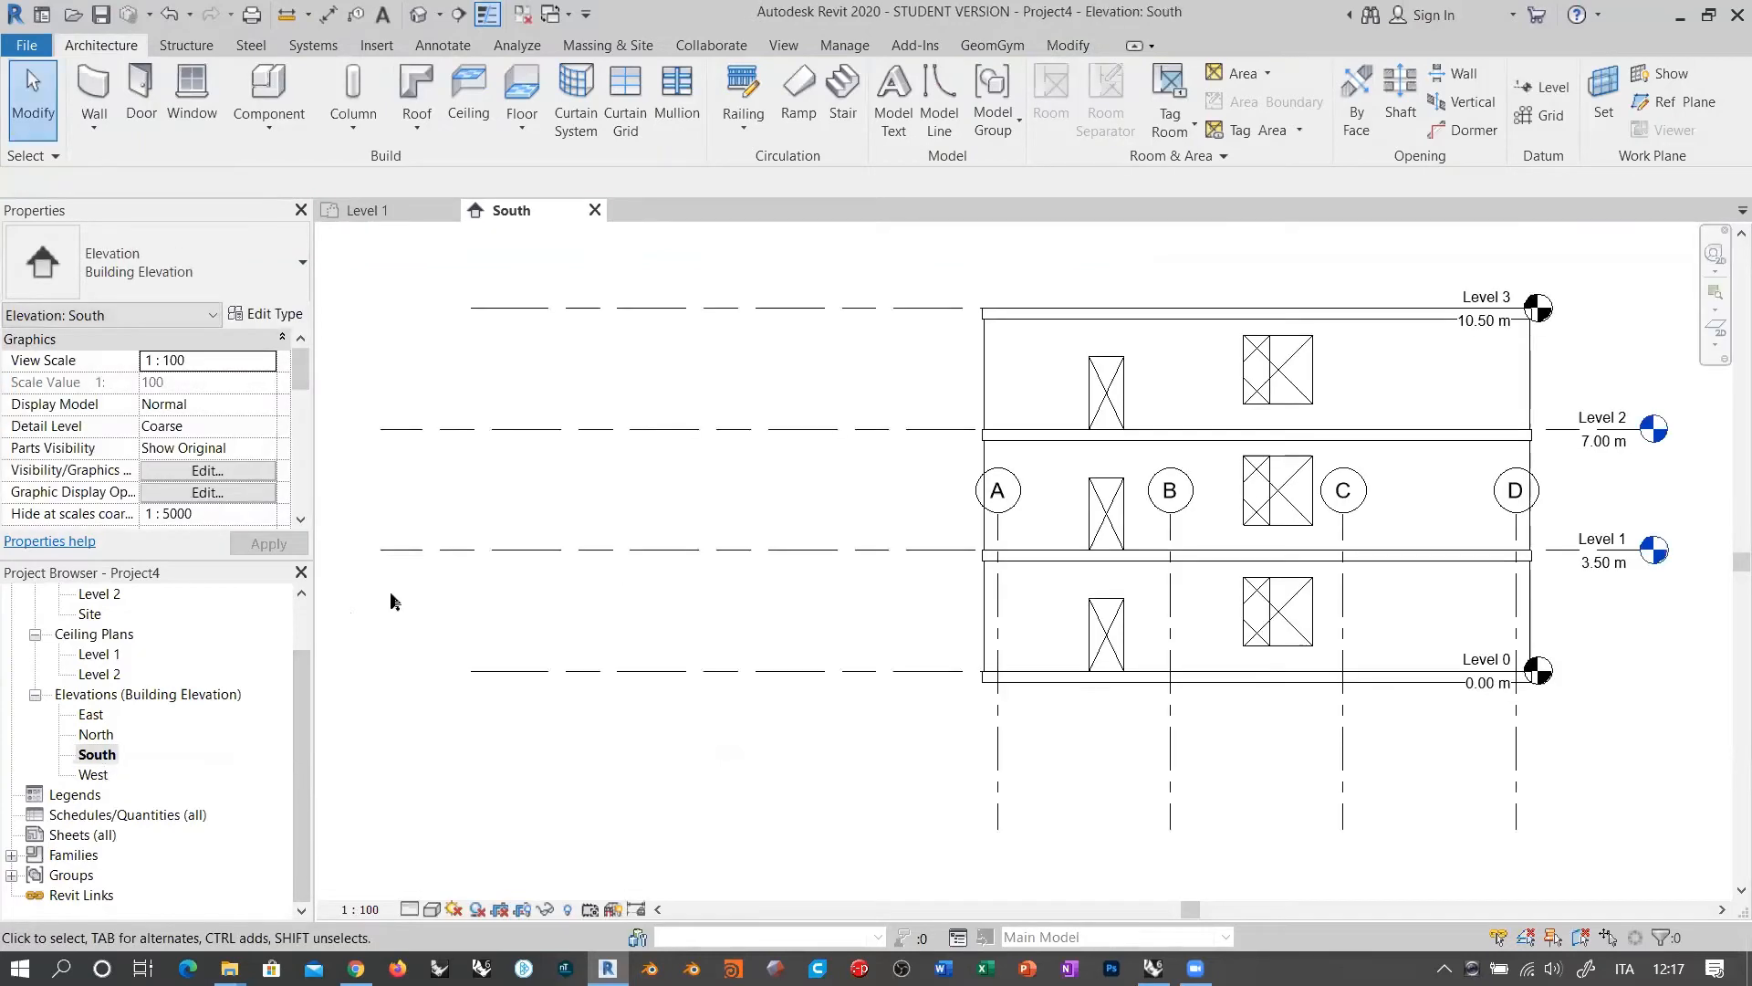
middle_click_drag(853, 467, 695, 506)
scroll(696, 506, "down", 1)
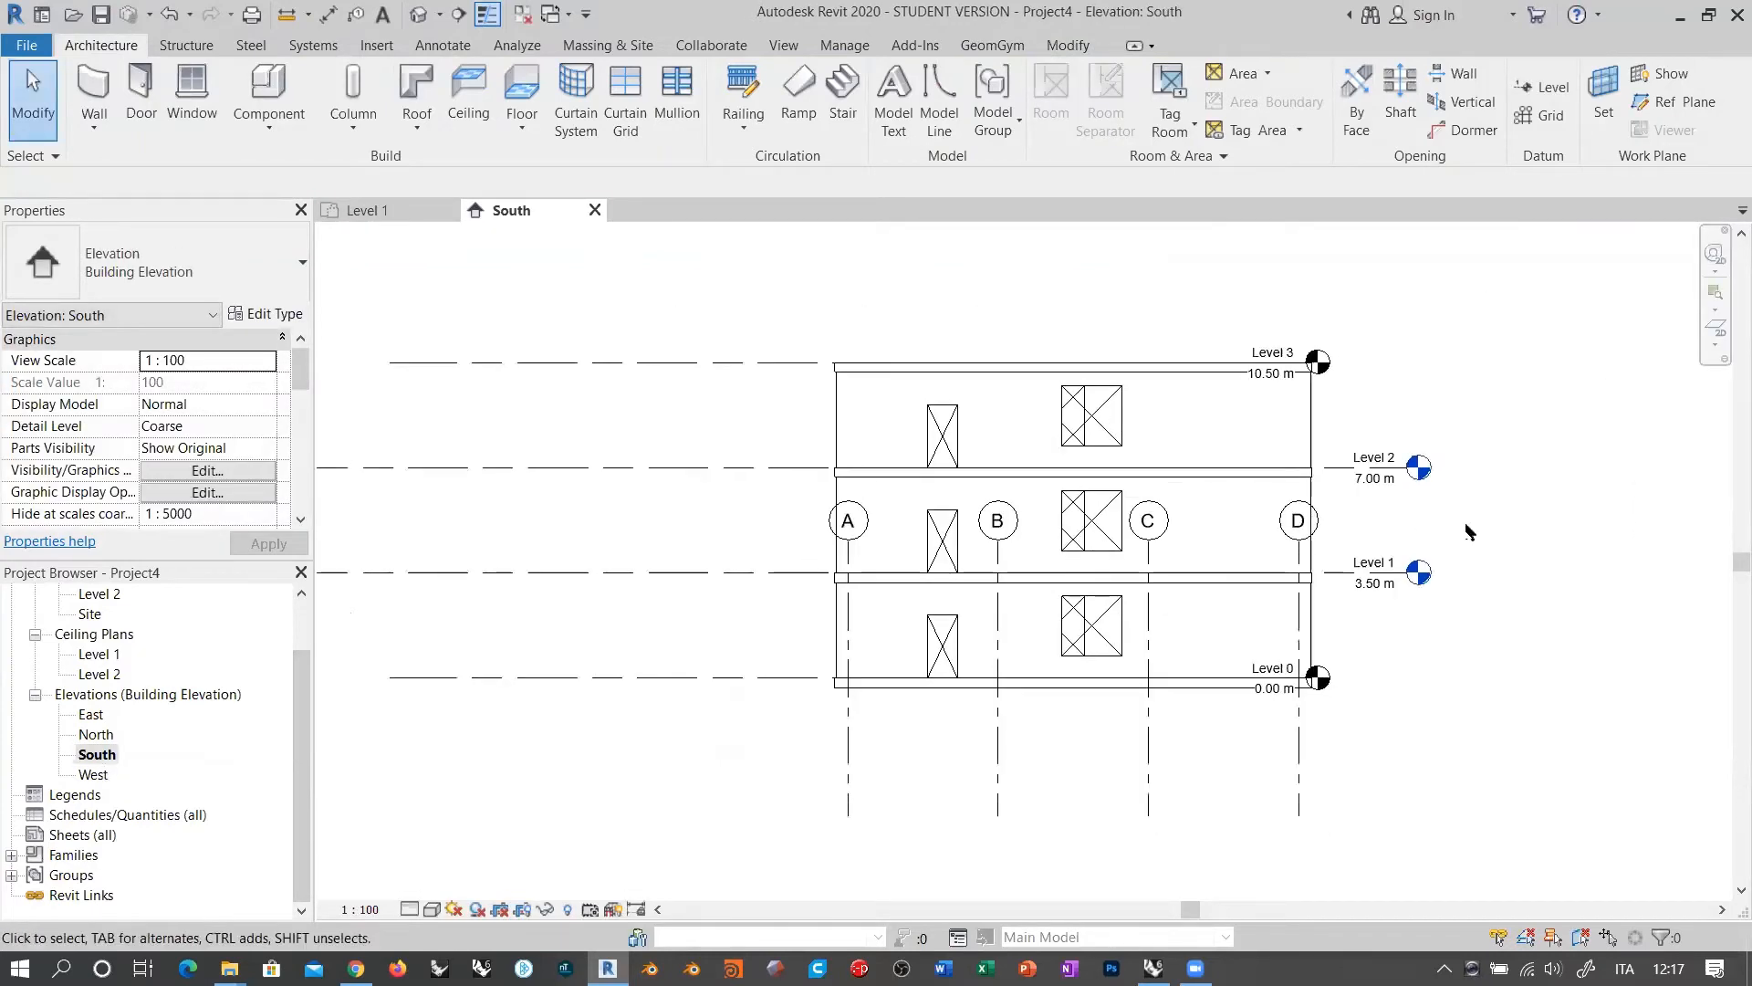
Step: Align both ends of the Level 3 and Level 0 lines with Levels 1 and 2, and shorten all four tails toward the building
scroll(1471, 529, "up", 2)
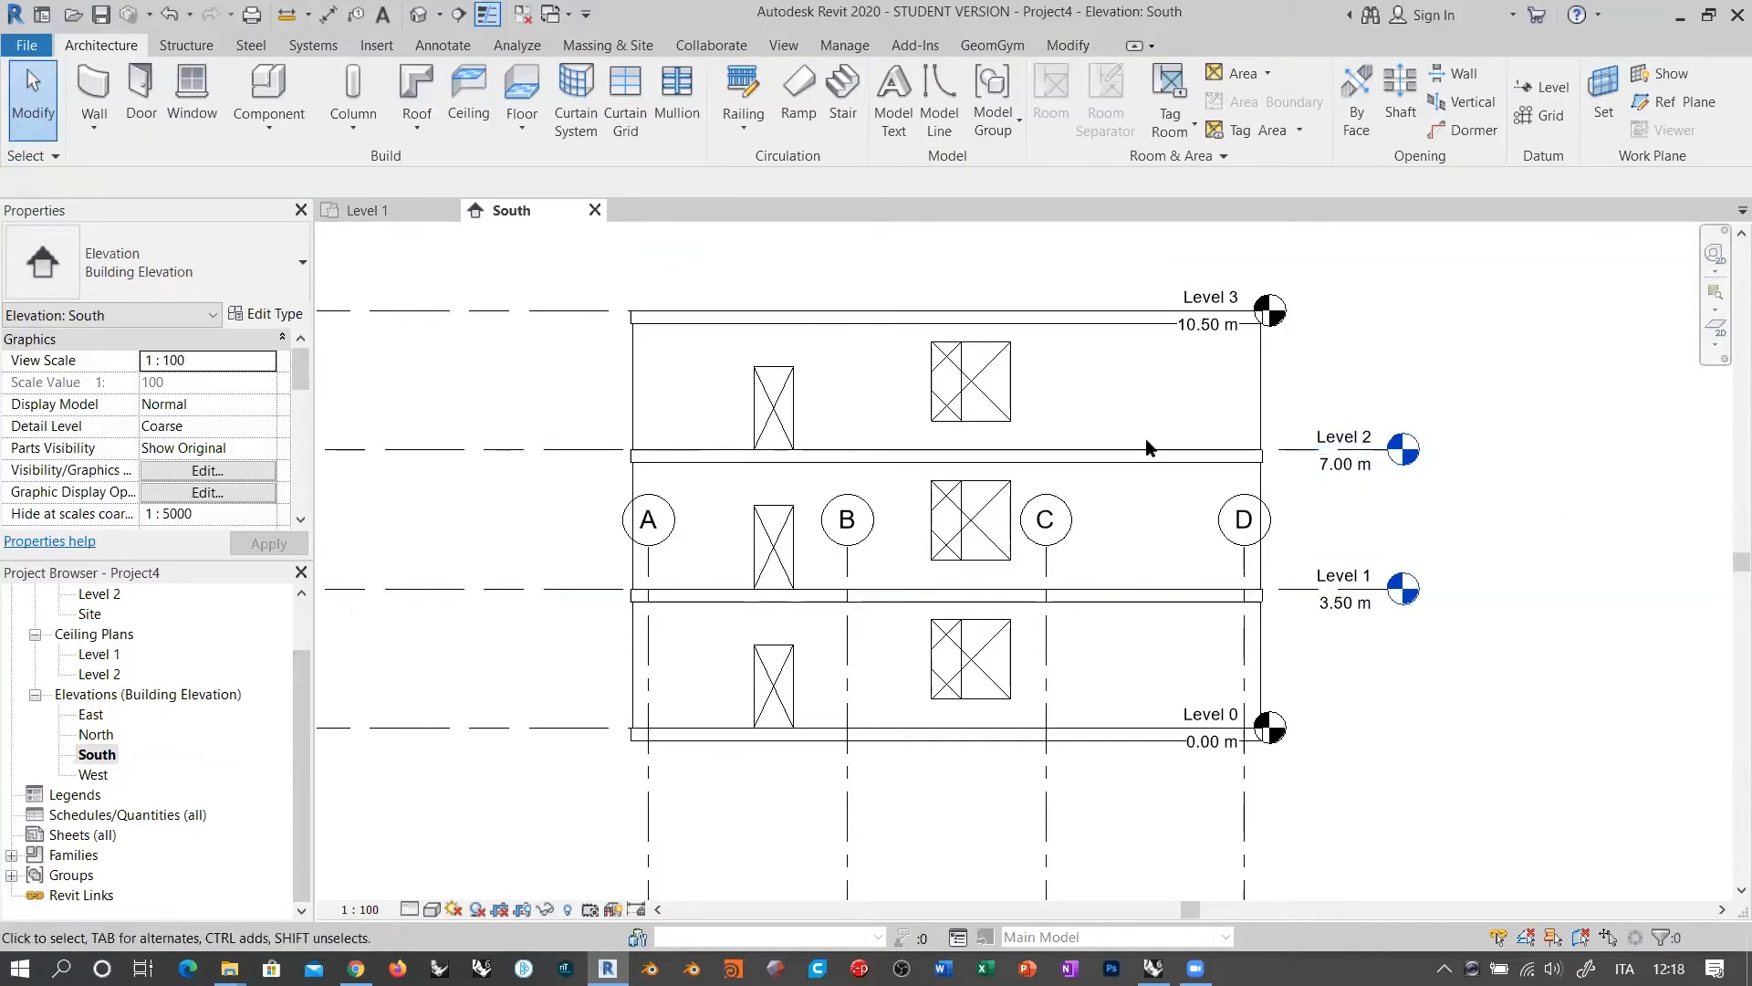
scroll(197, 648, "up", 1)
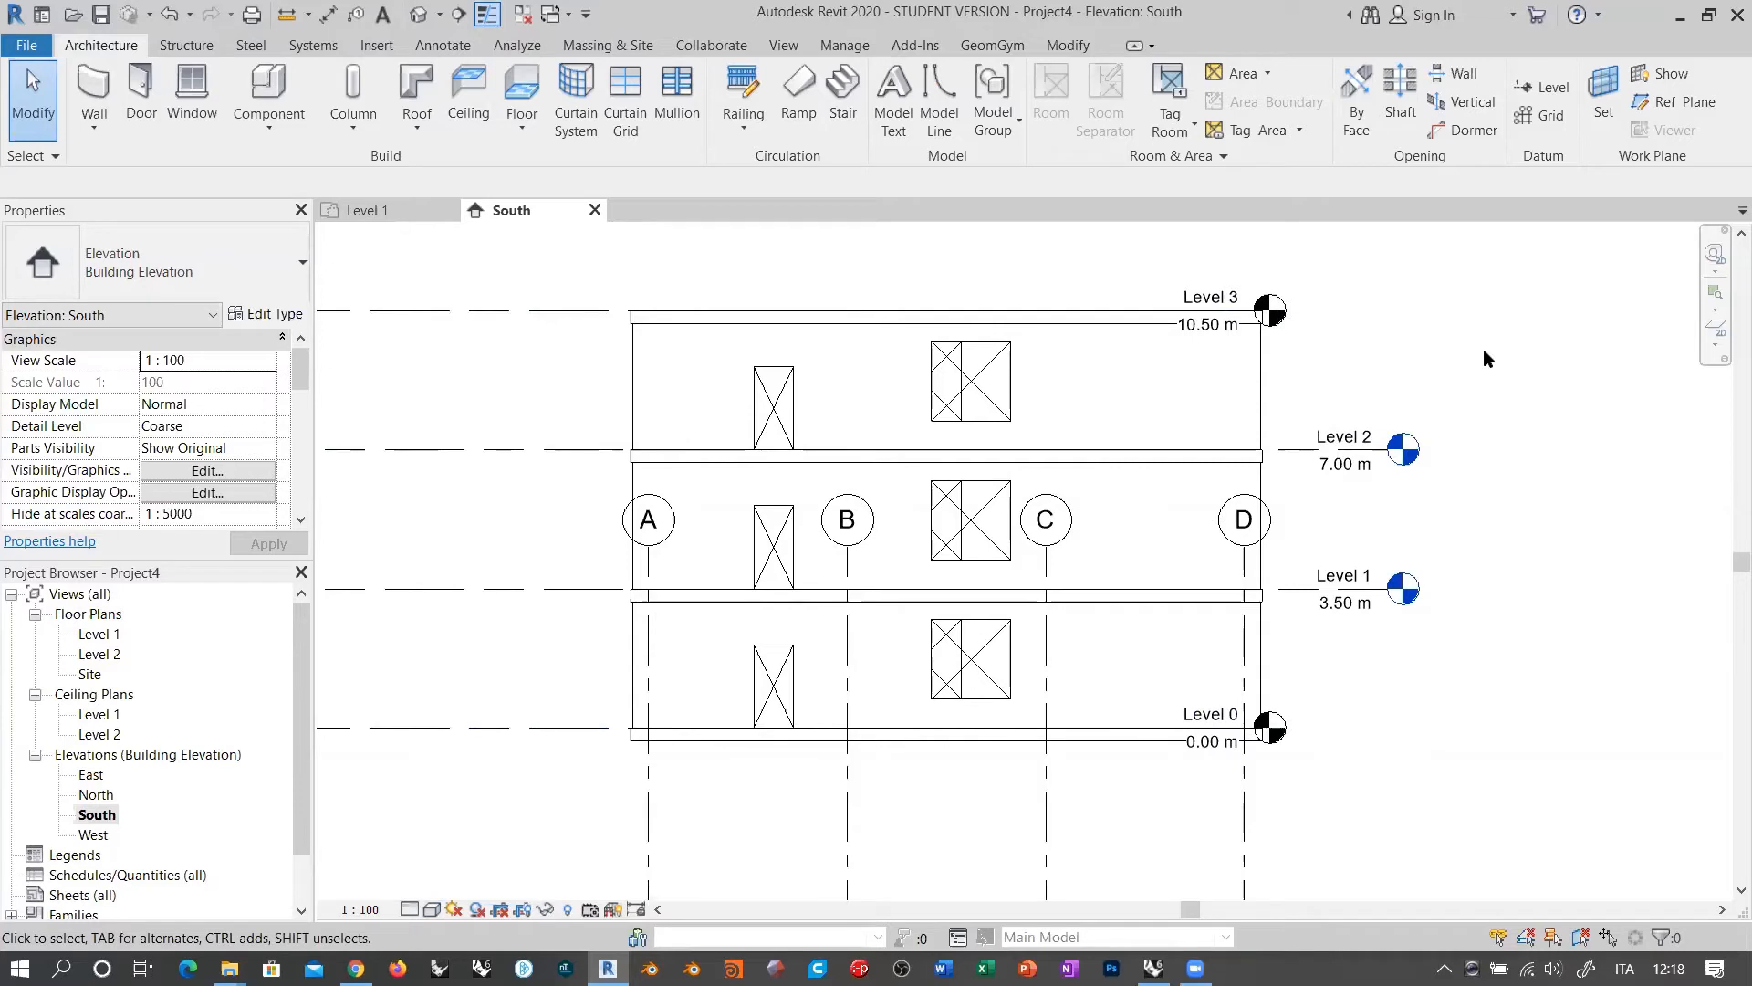
scroll(1095, 420, "down", 2)
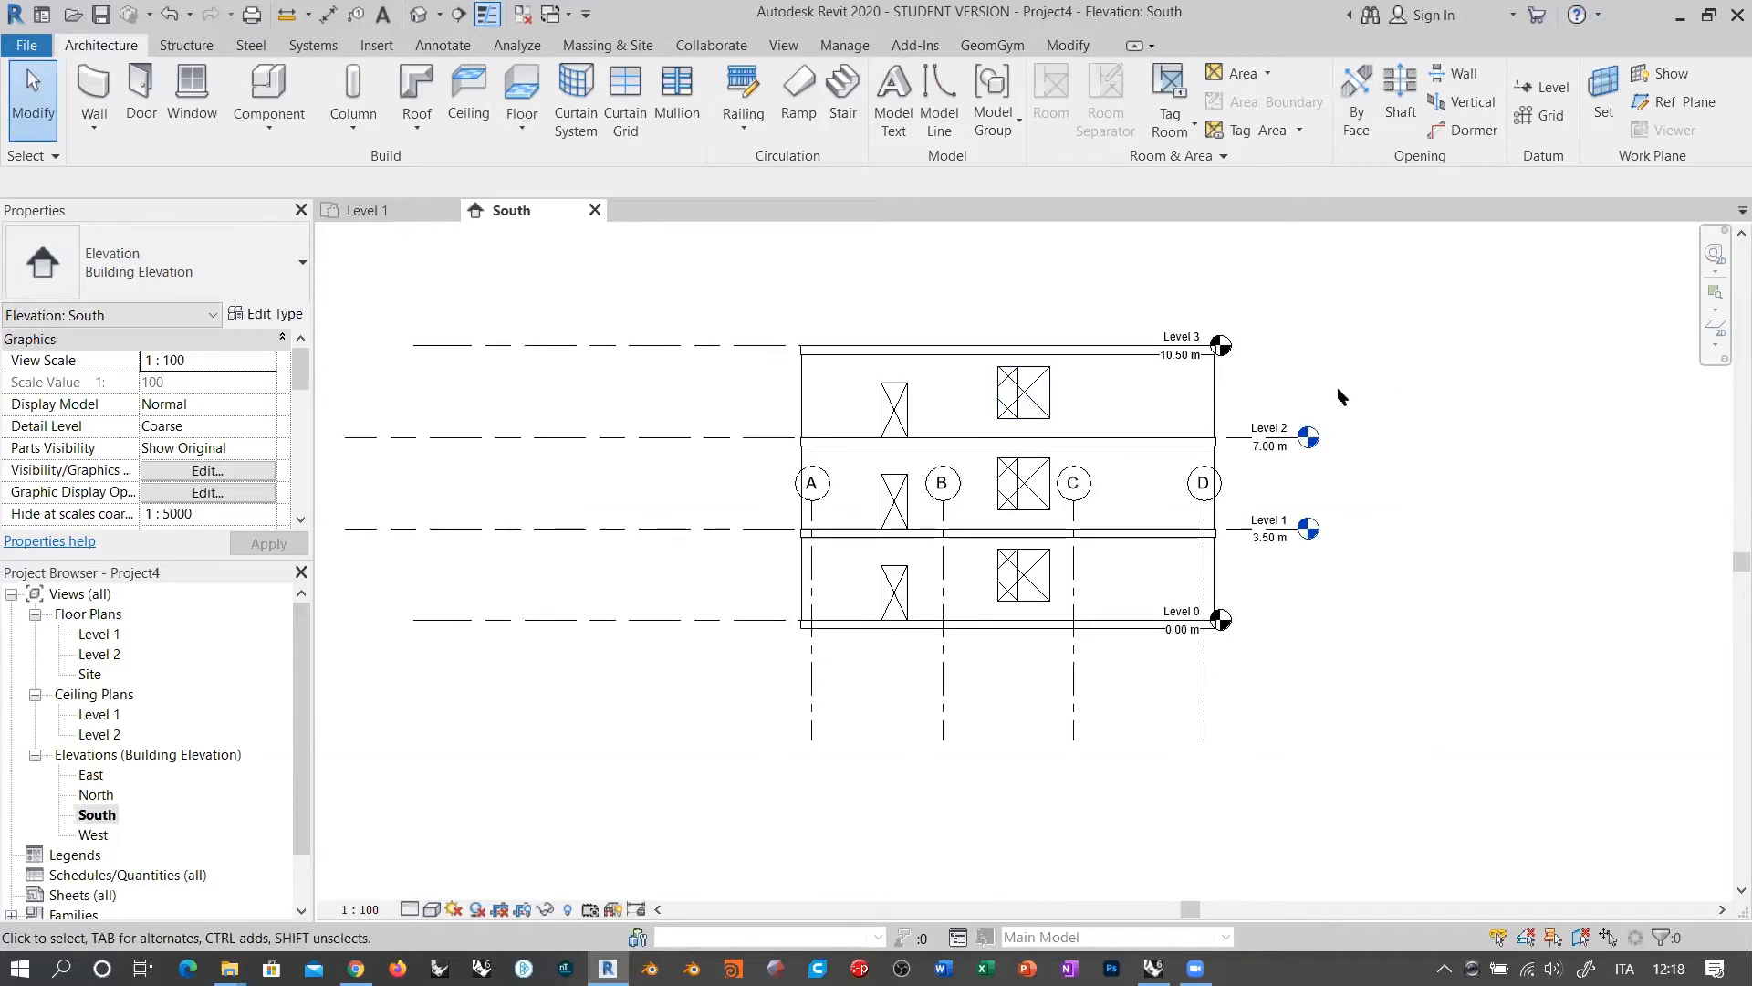
mouse_move(1342, 392)
middle_mouse_down()
mouse_move(1378, 394)
mouse_move(1387, 422)
middle_mouse_up()
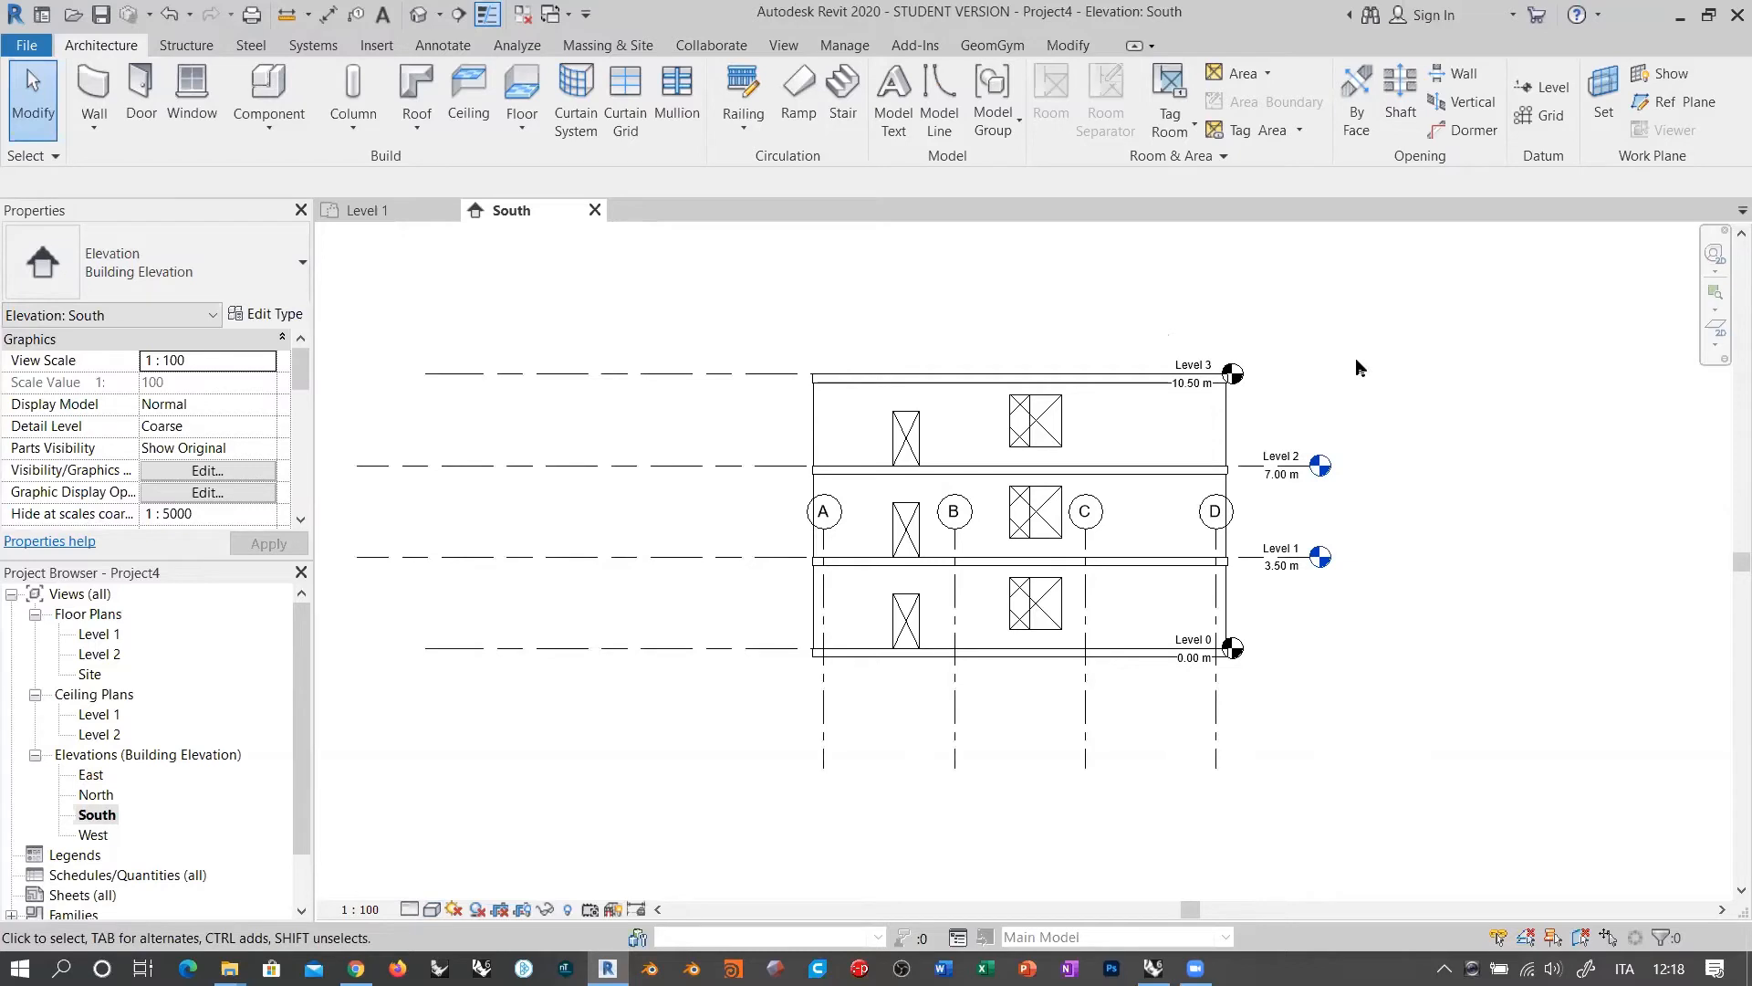
left_click(1239, 380)
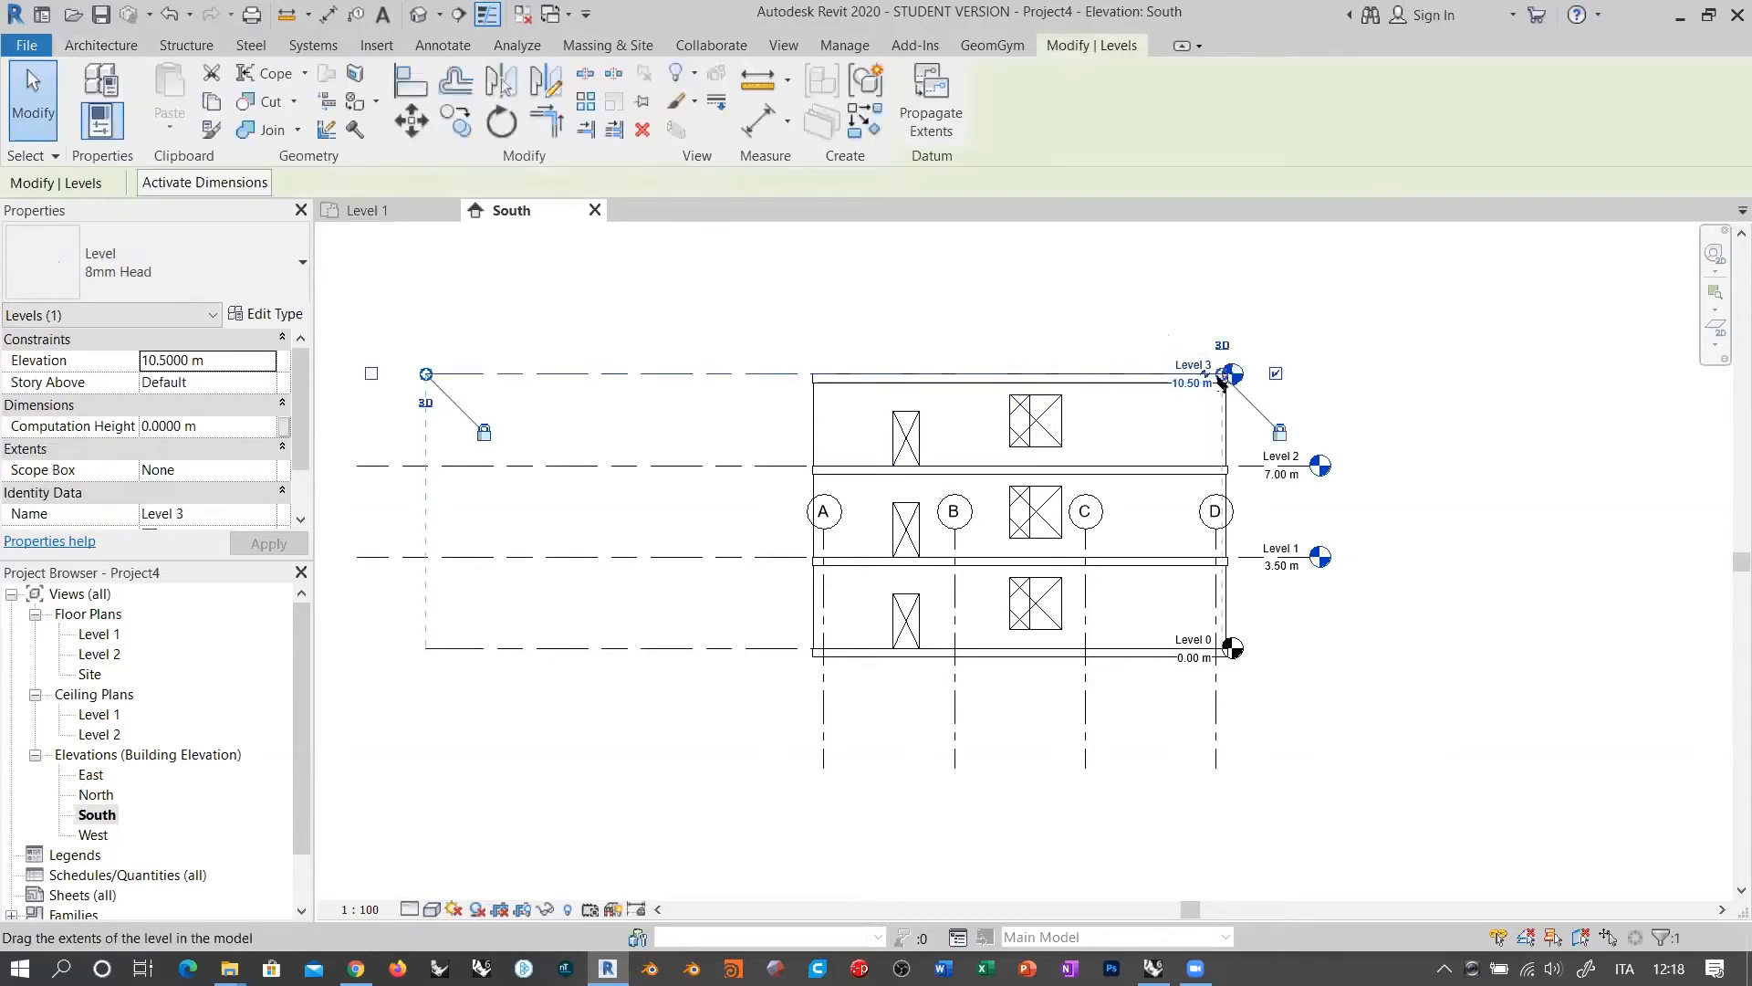
left_click_drag(1221, 375, 1310, 374)
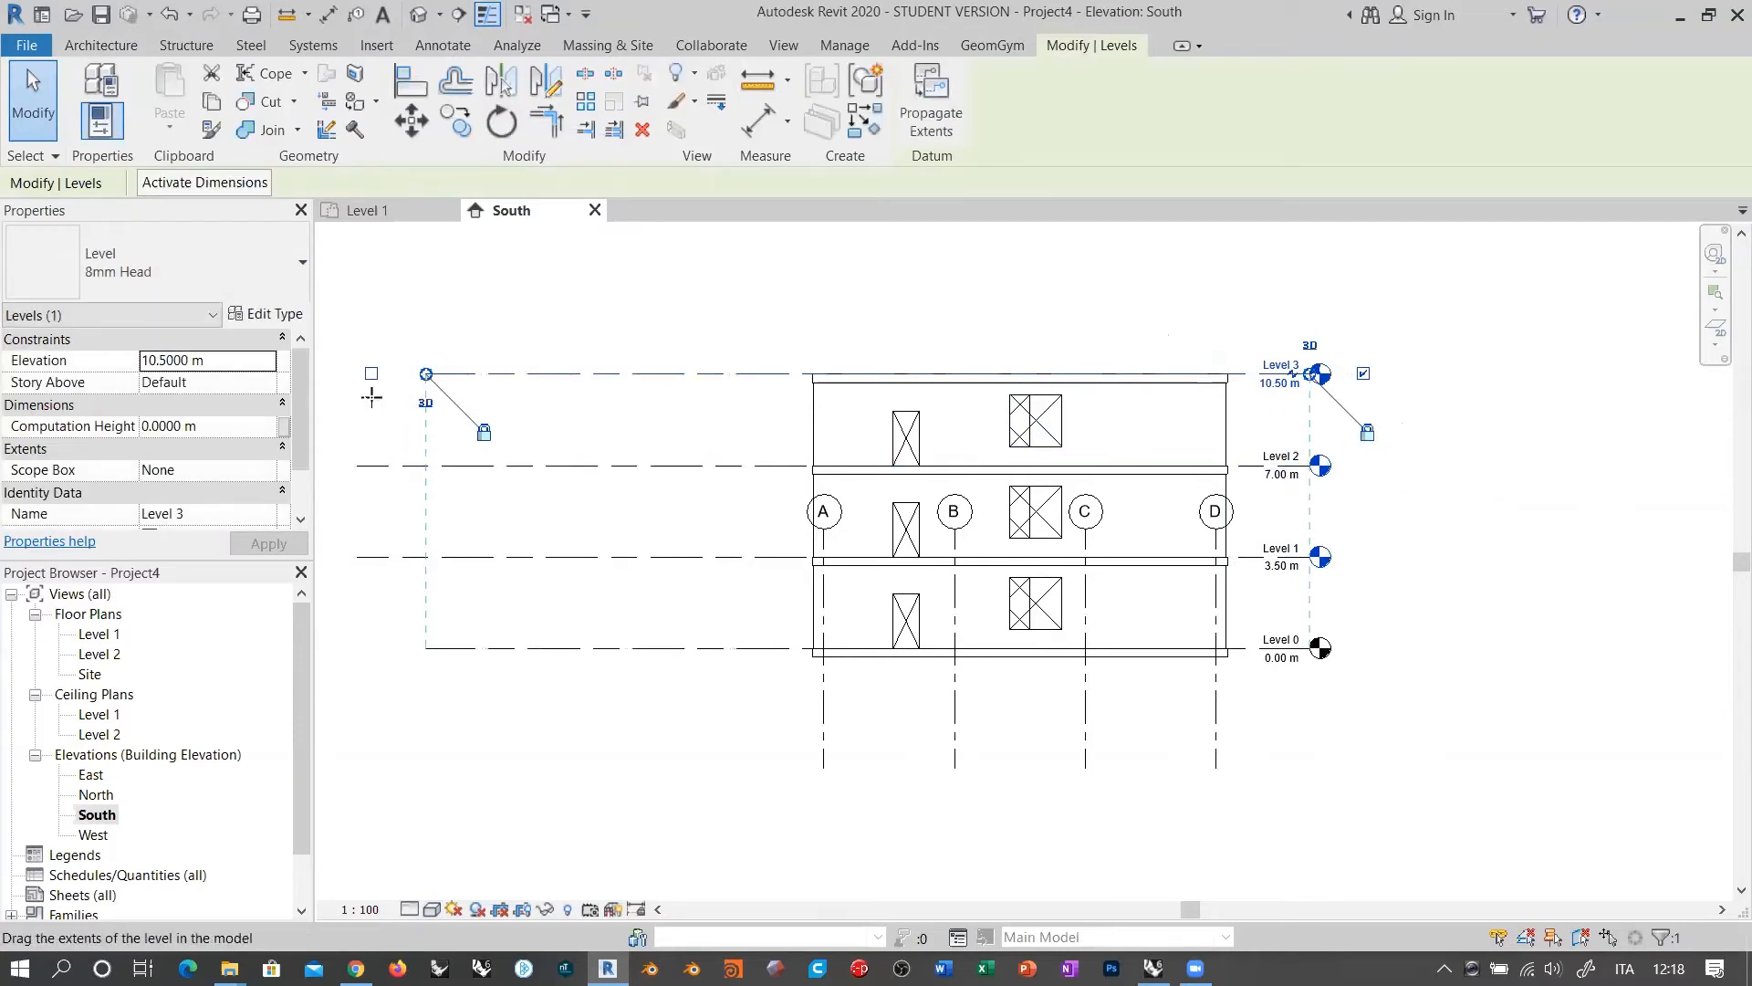
left_click_drag(372, 395, 357, 393)
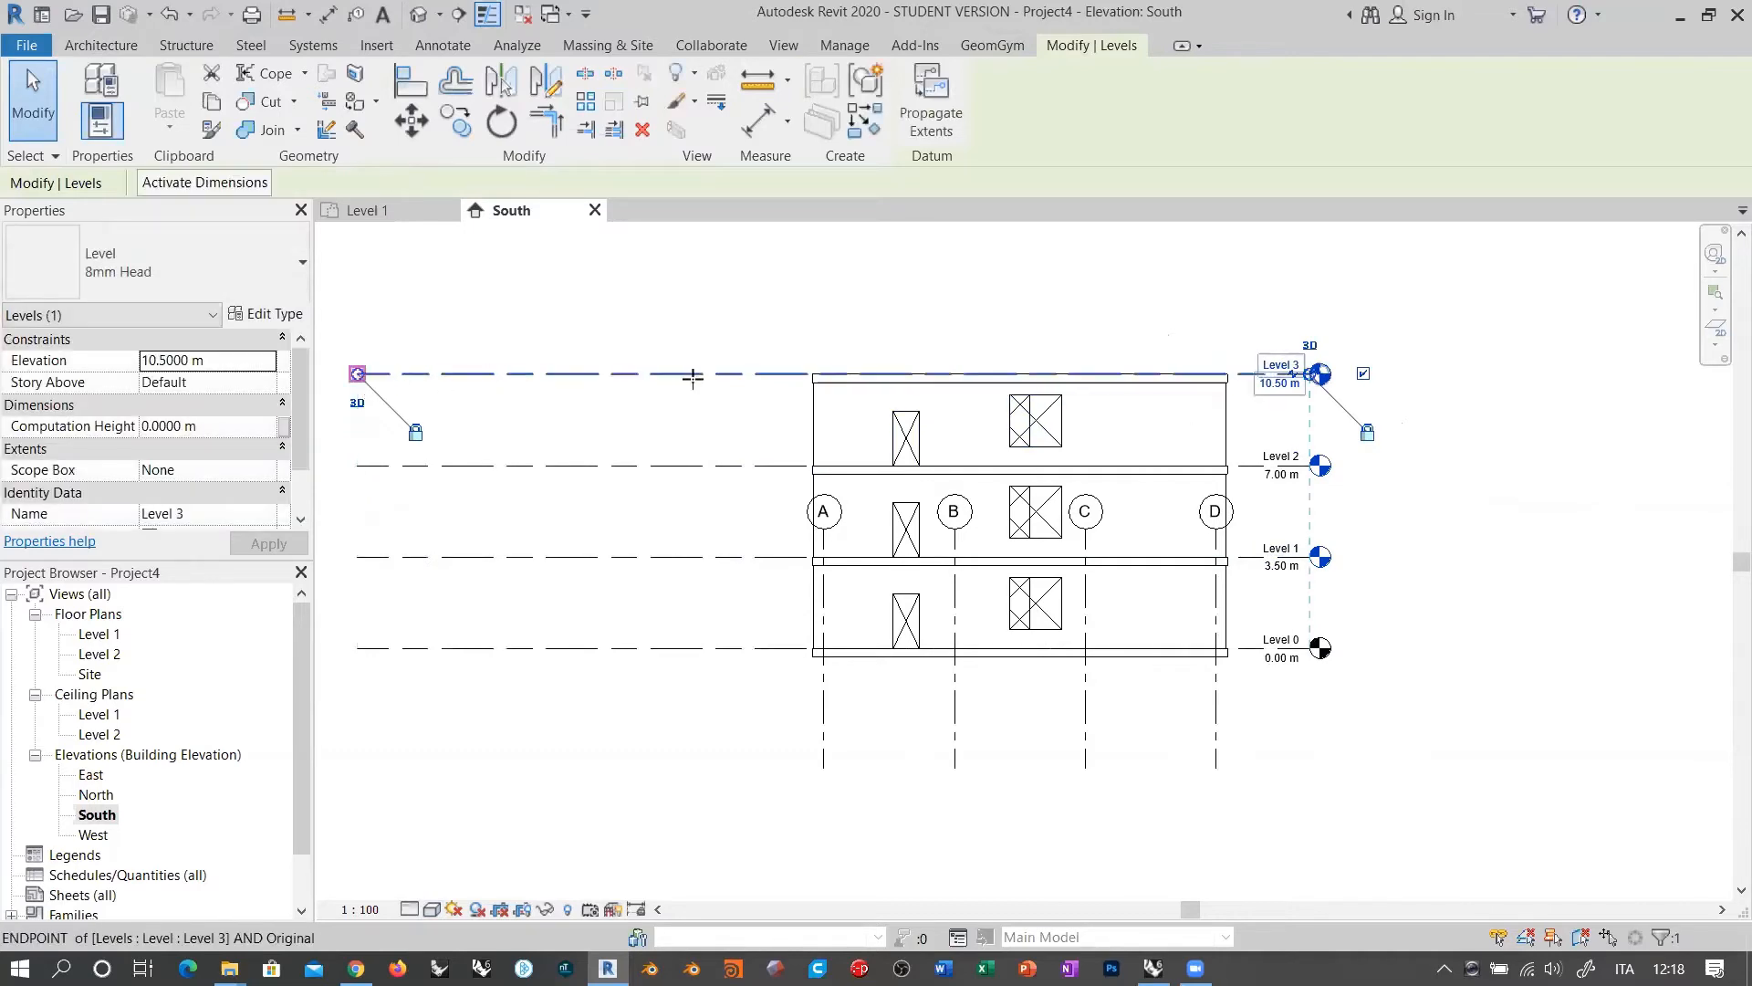
left_click_drag(692, 378, 723, 378)
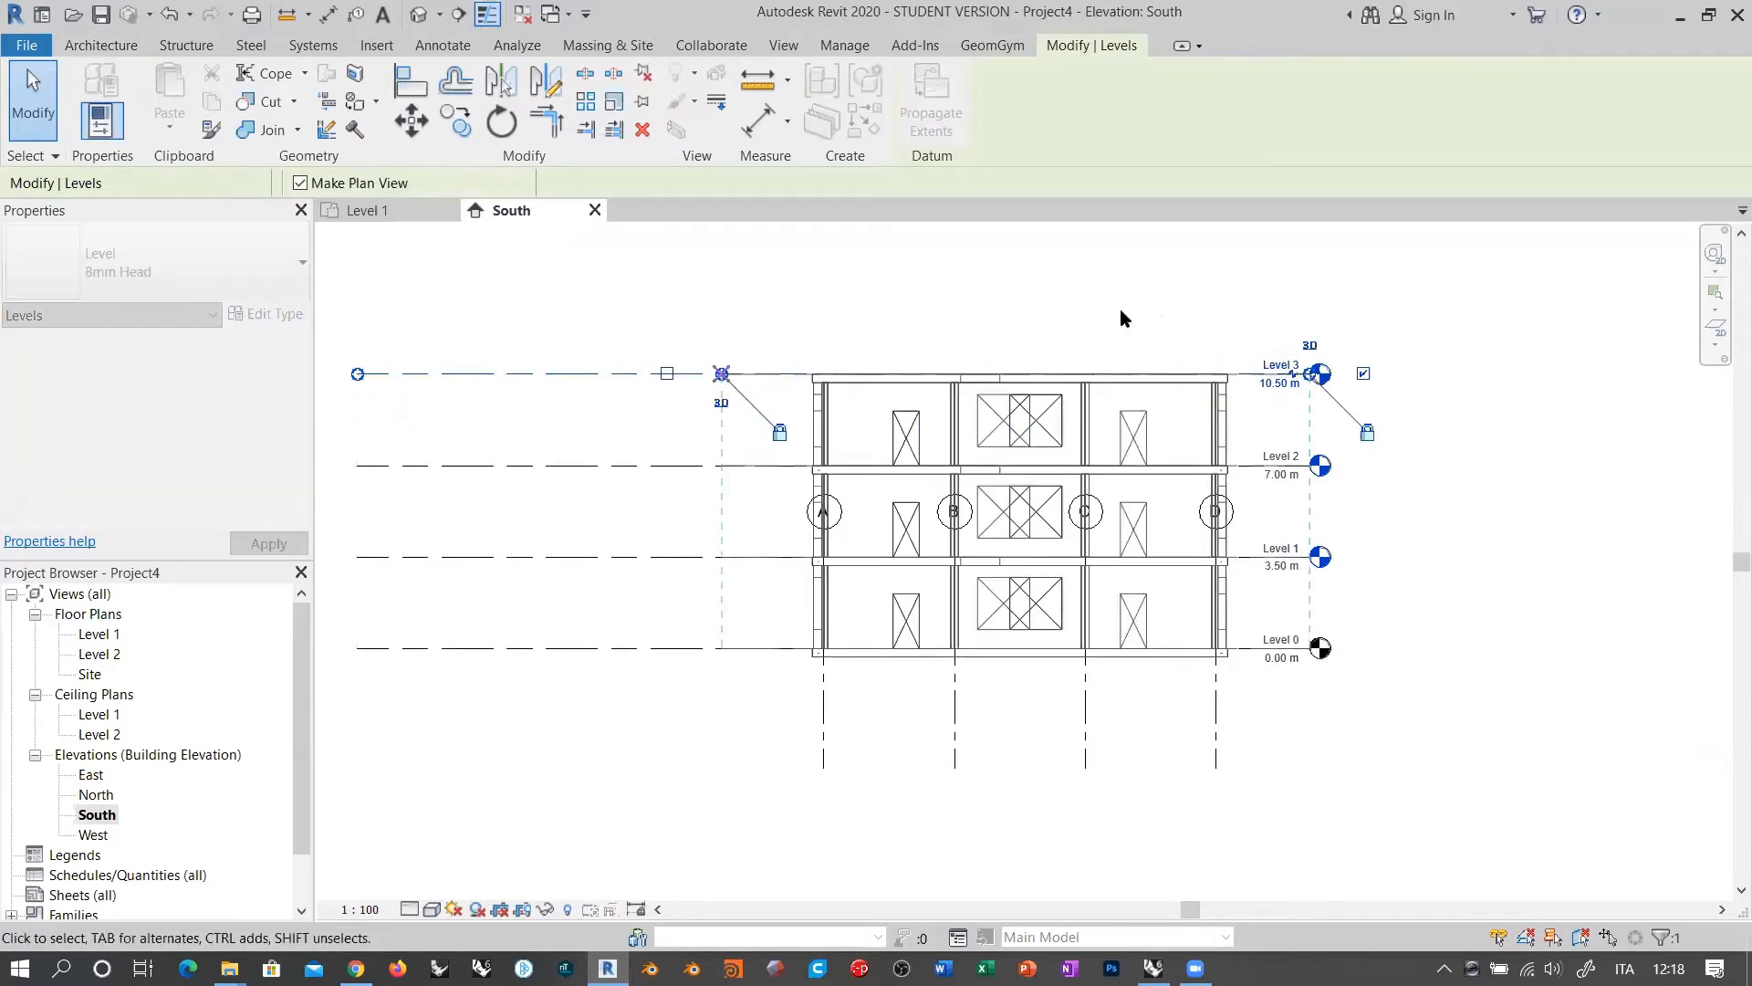
Step: Shorten the lower ends of grids A to D below Level 0 and raise their aligned bubbles above Level 3
left_click(826, 723)
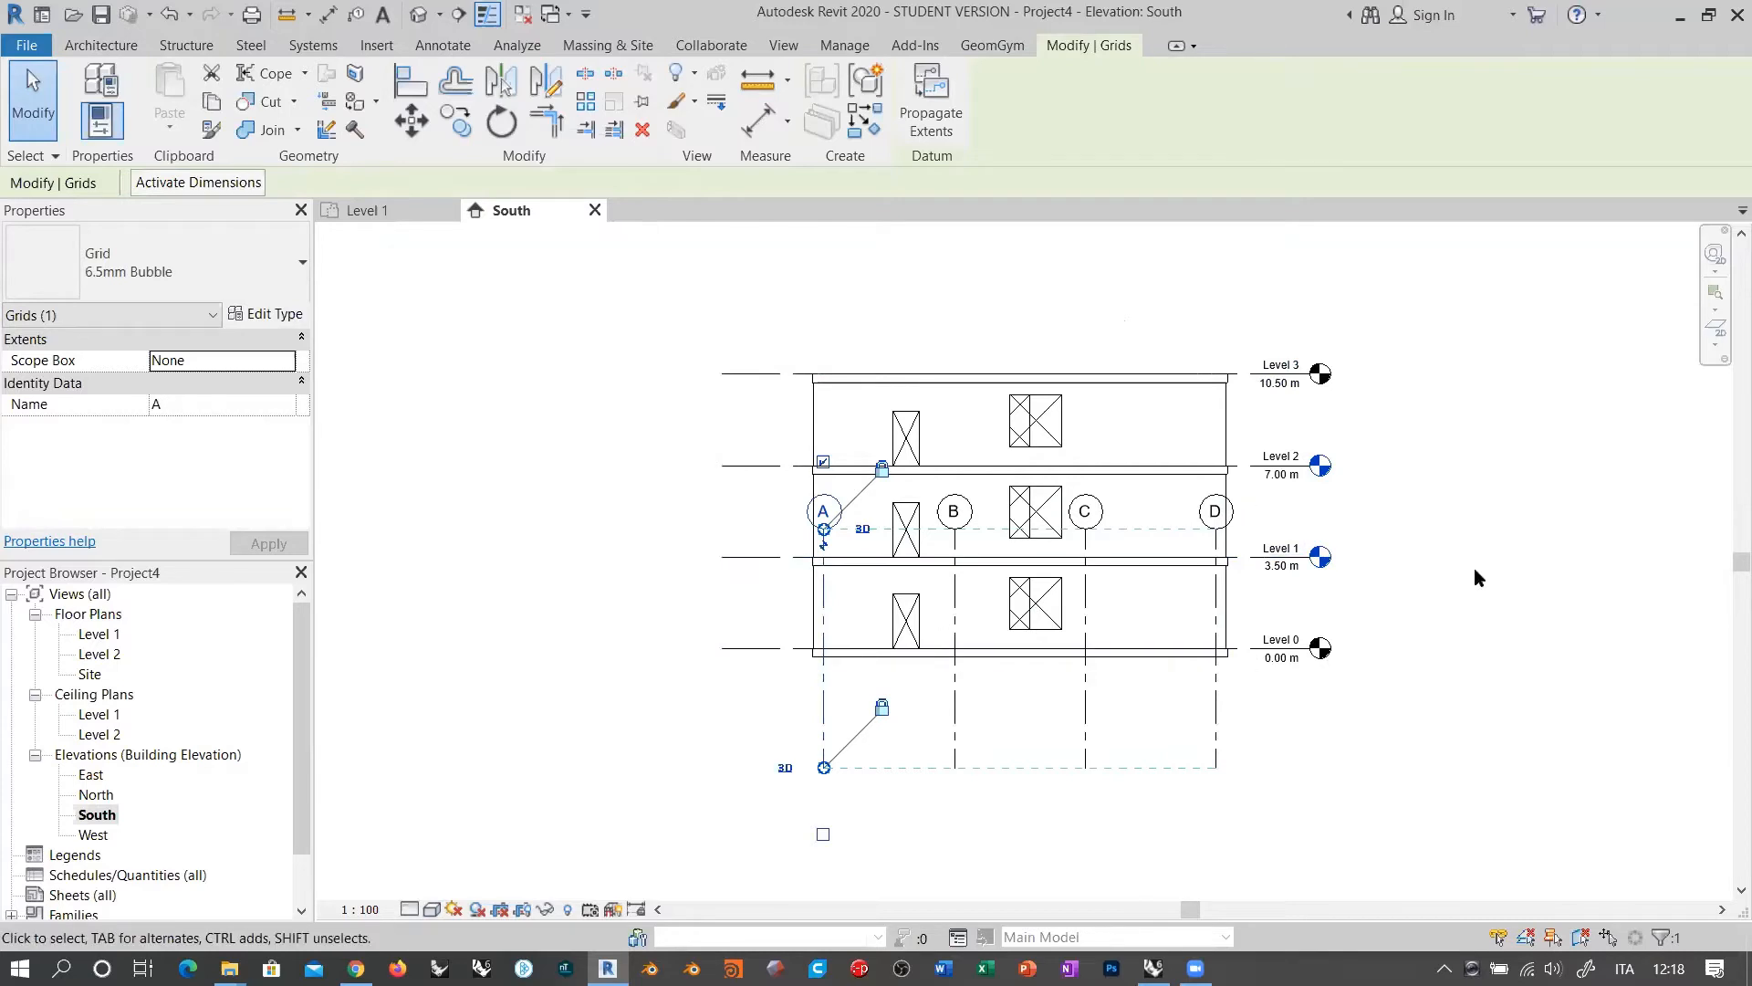
scroll(1179, 598, "up", 2)
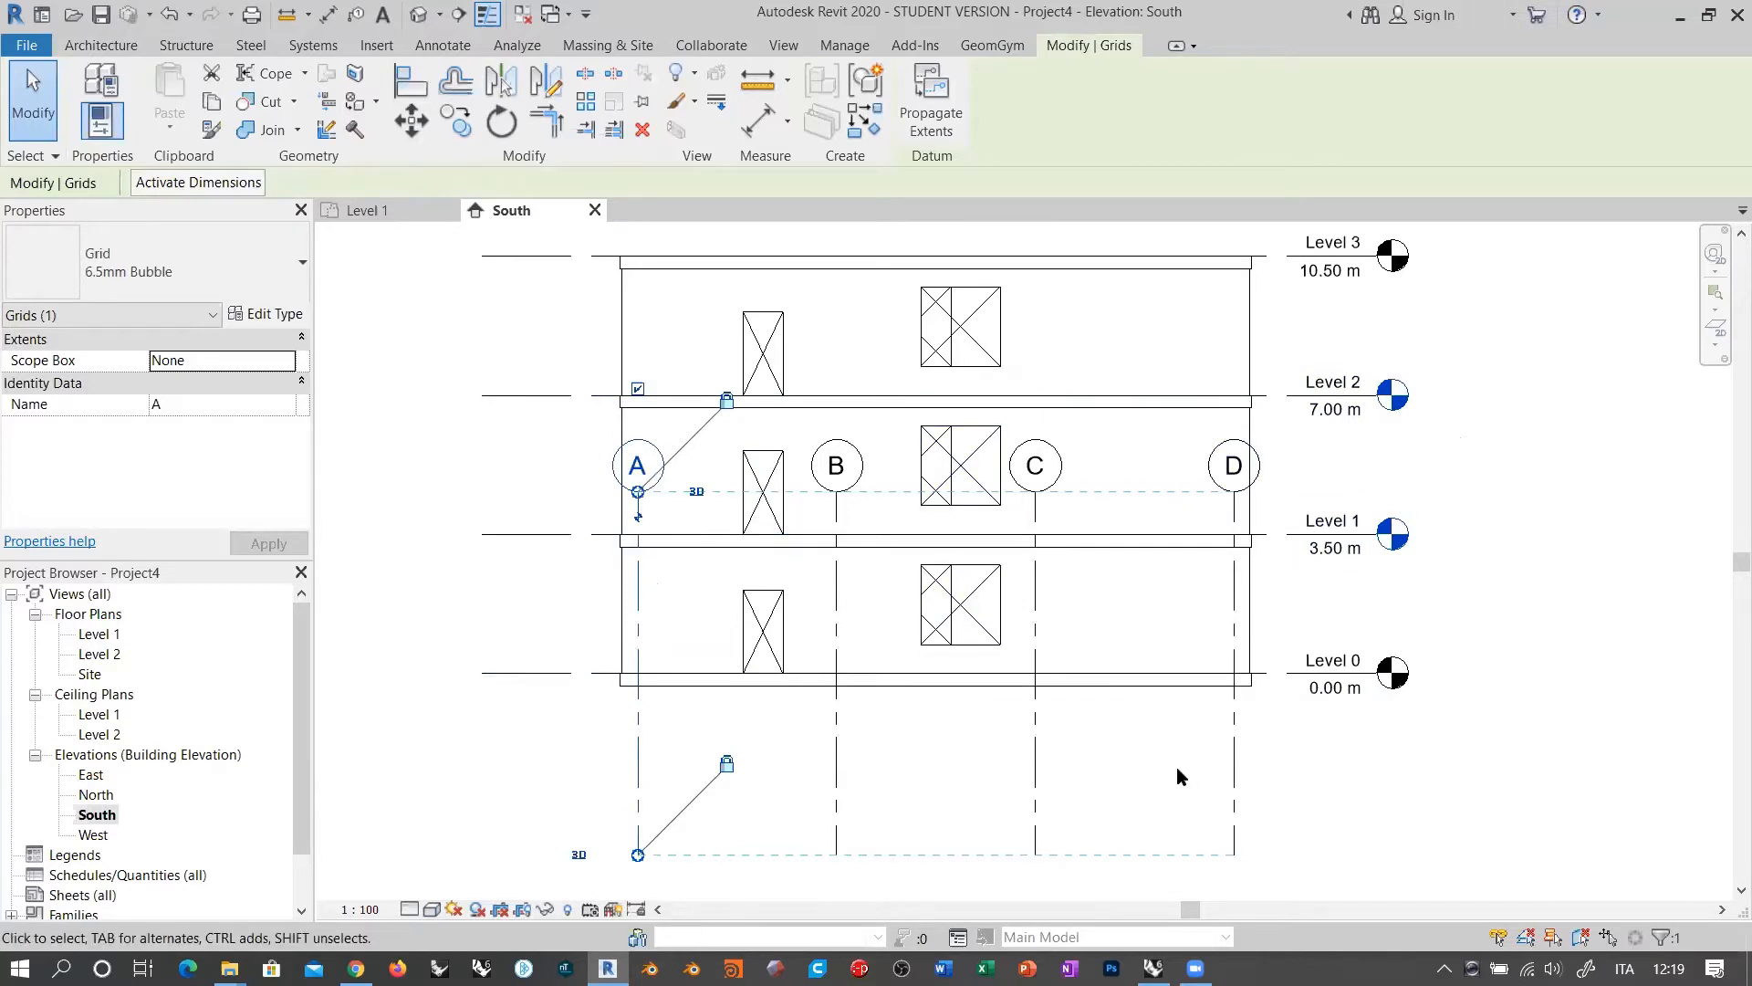
scroll(981, 767, "down", 2)
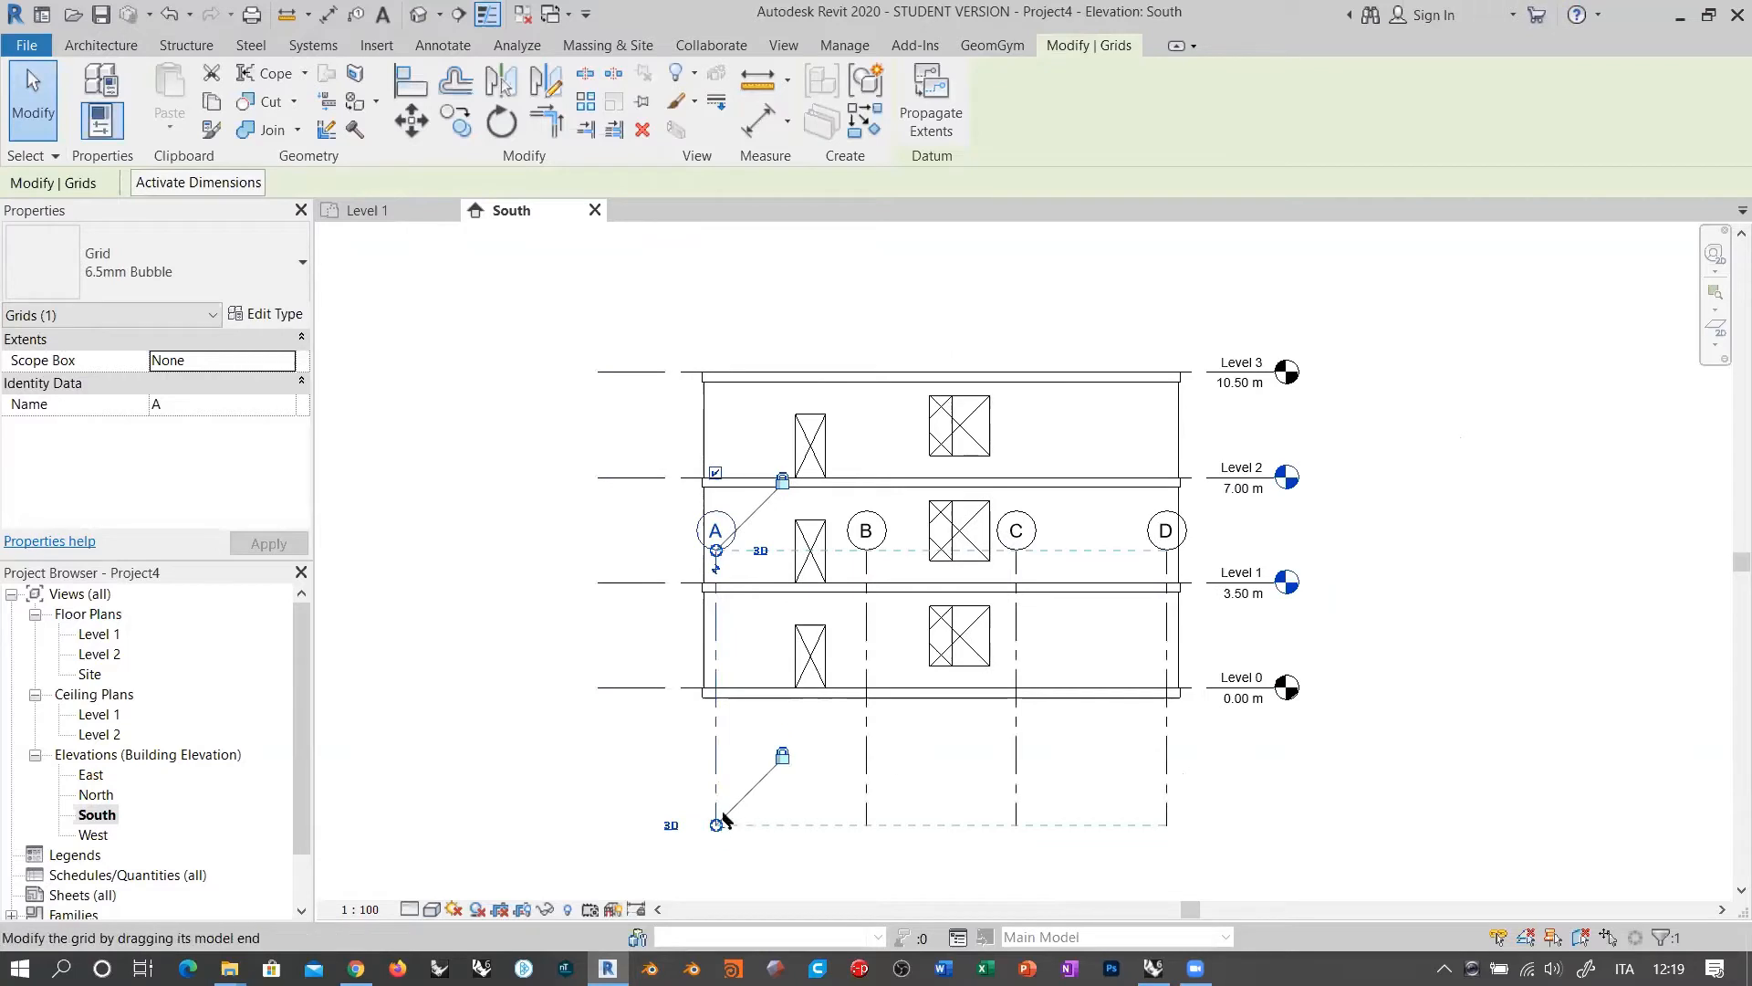
left_click_drag(721, 818, 715, 754)
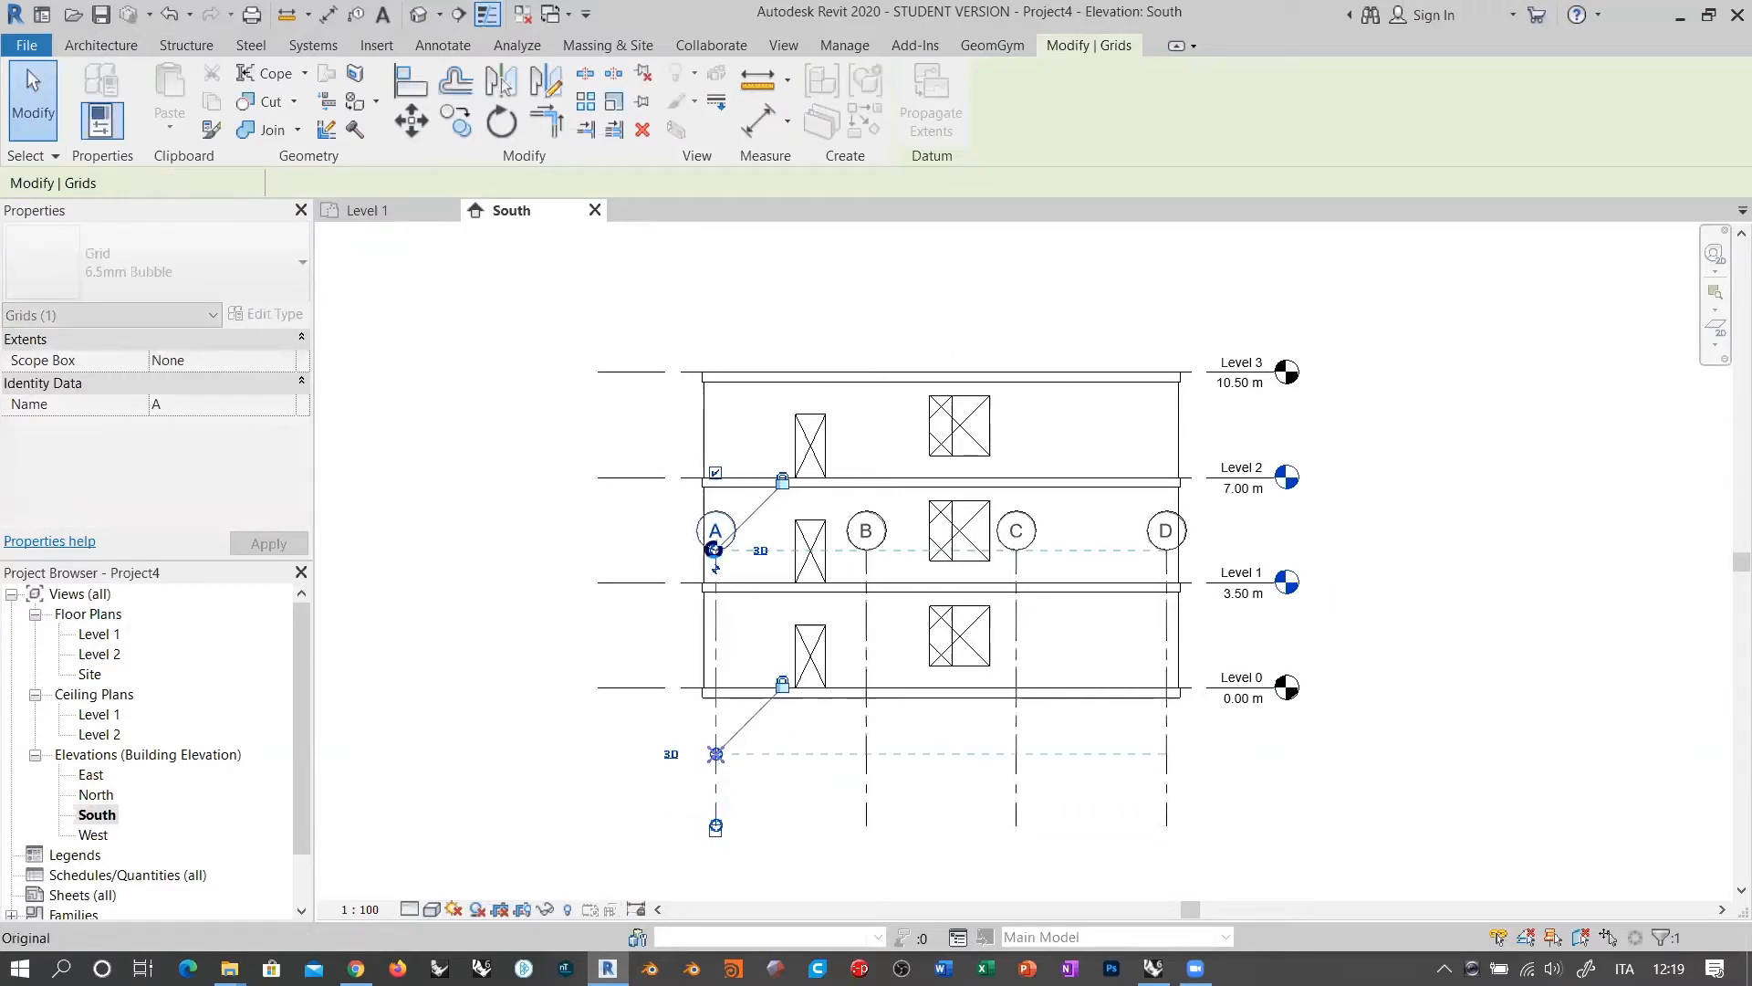
left_click_drag(716, 551, 712, 303)
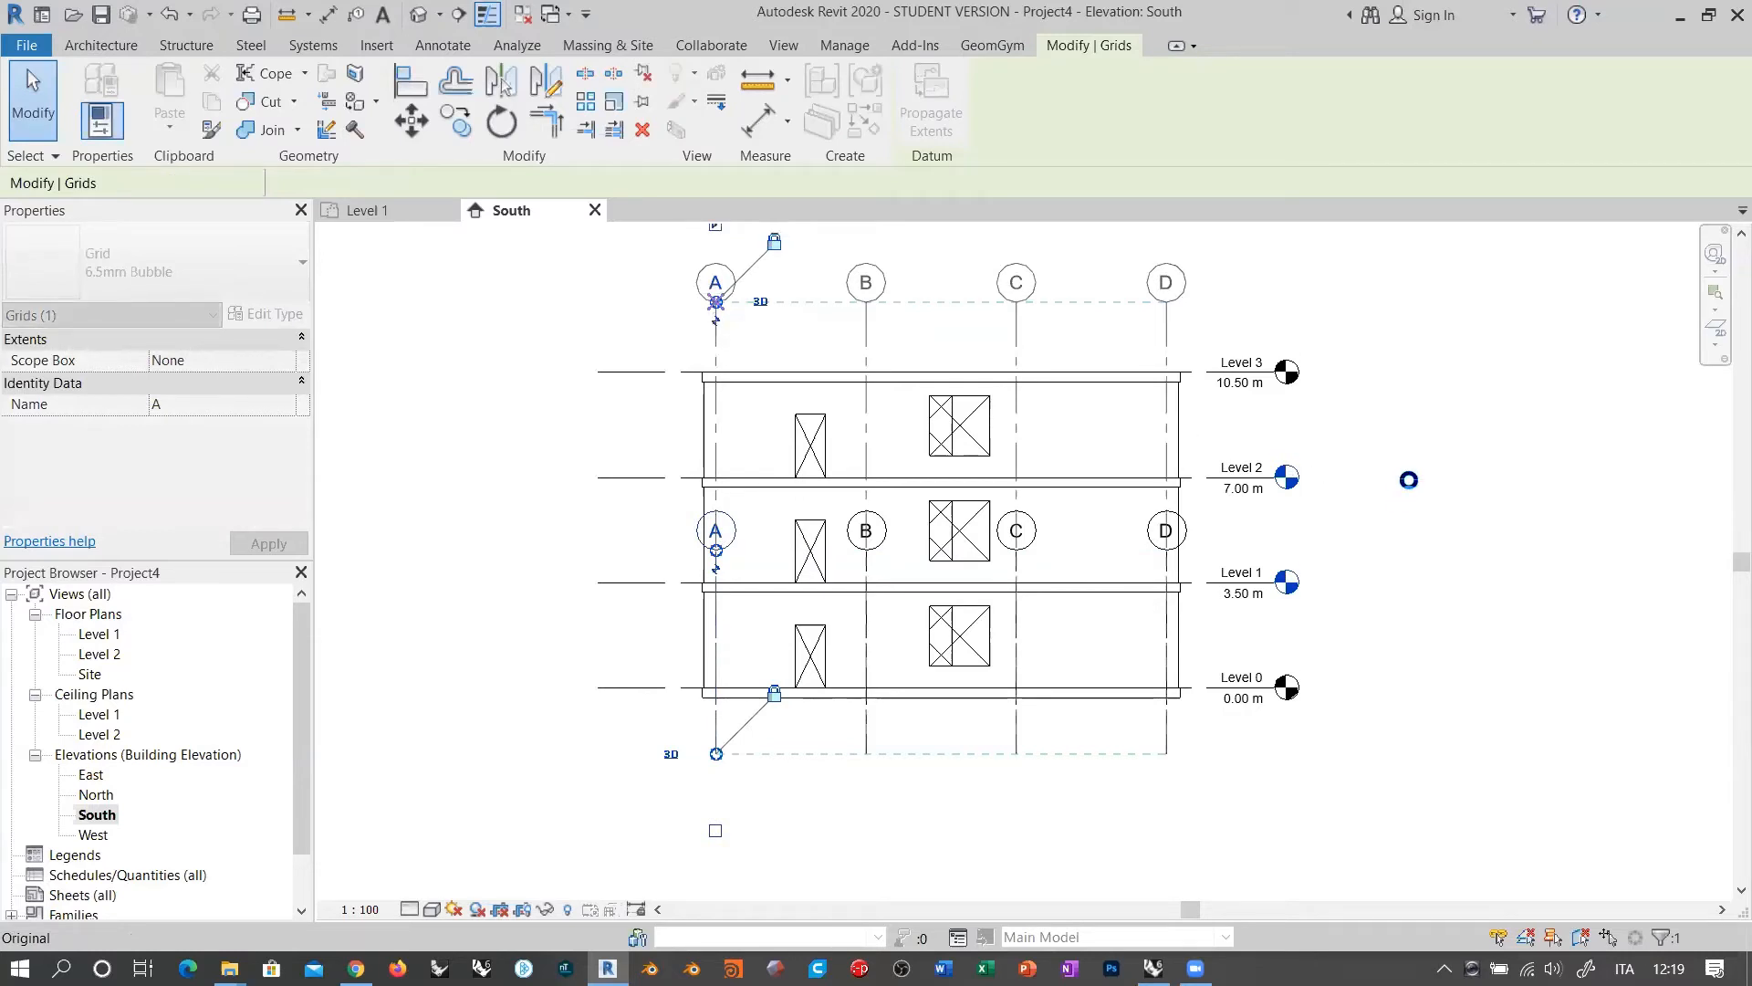
left_click(517, 331)
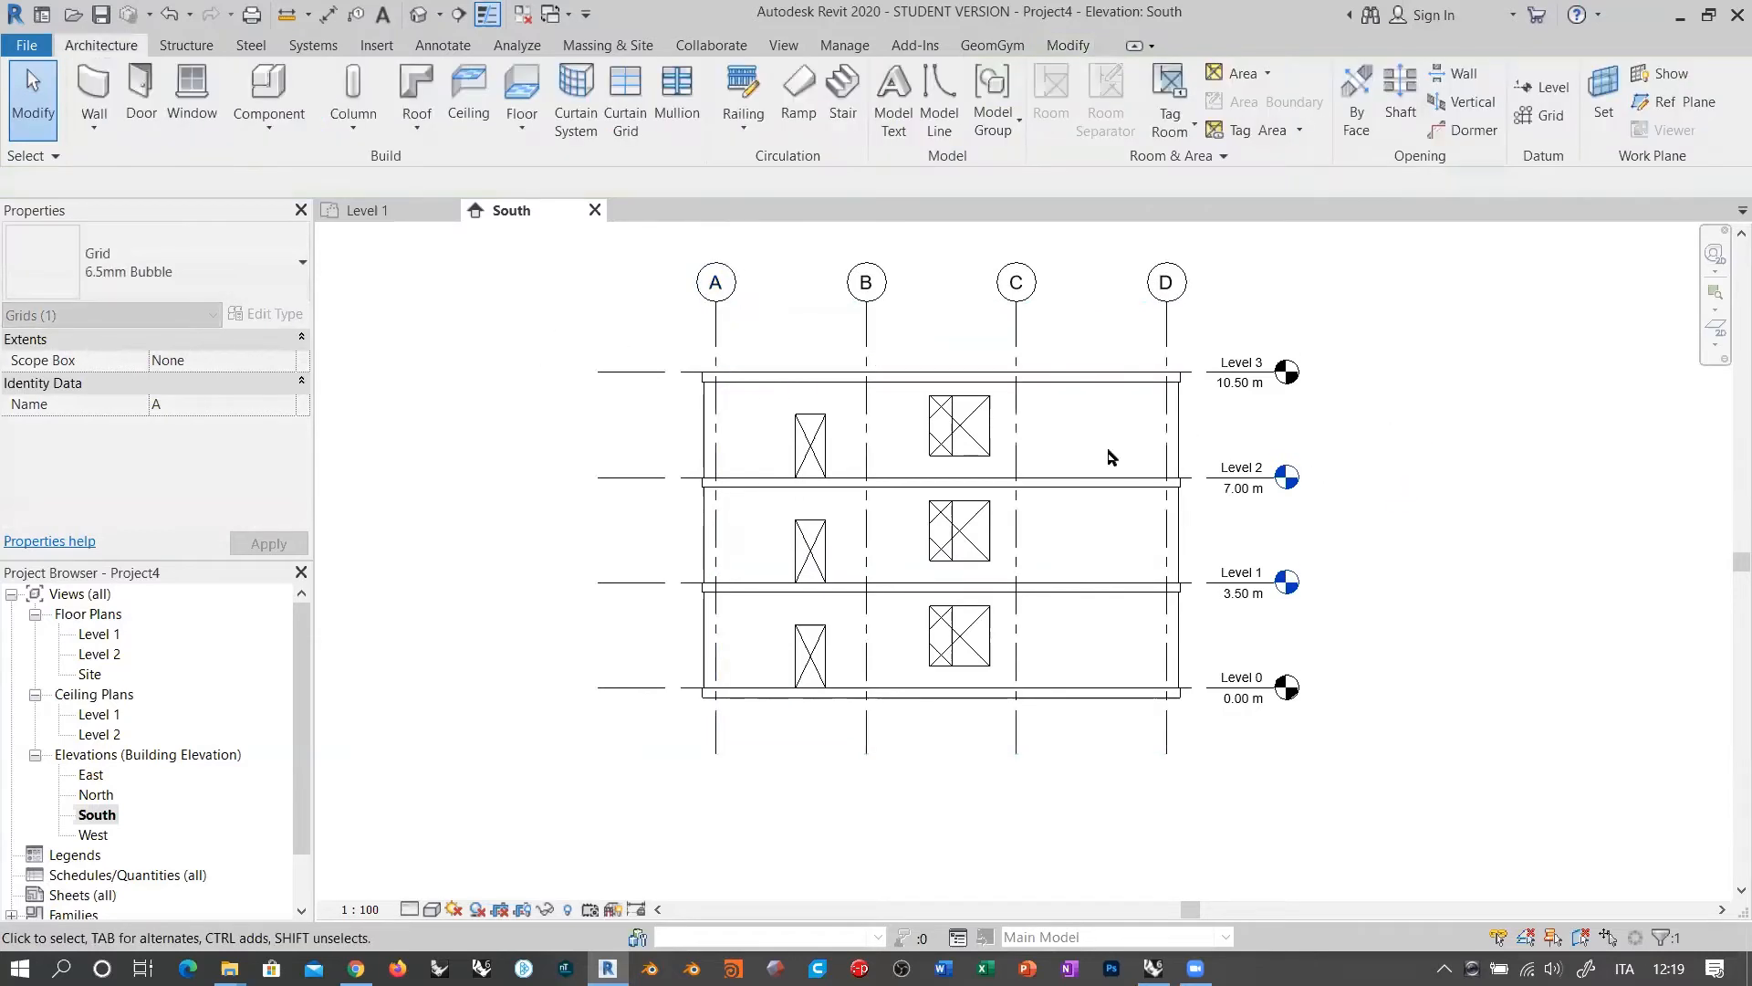
middle_click_drag(1420, 479, 1434, 496)
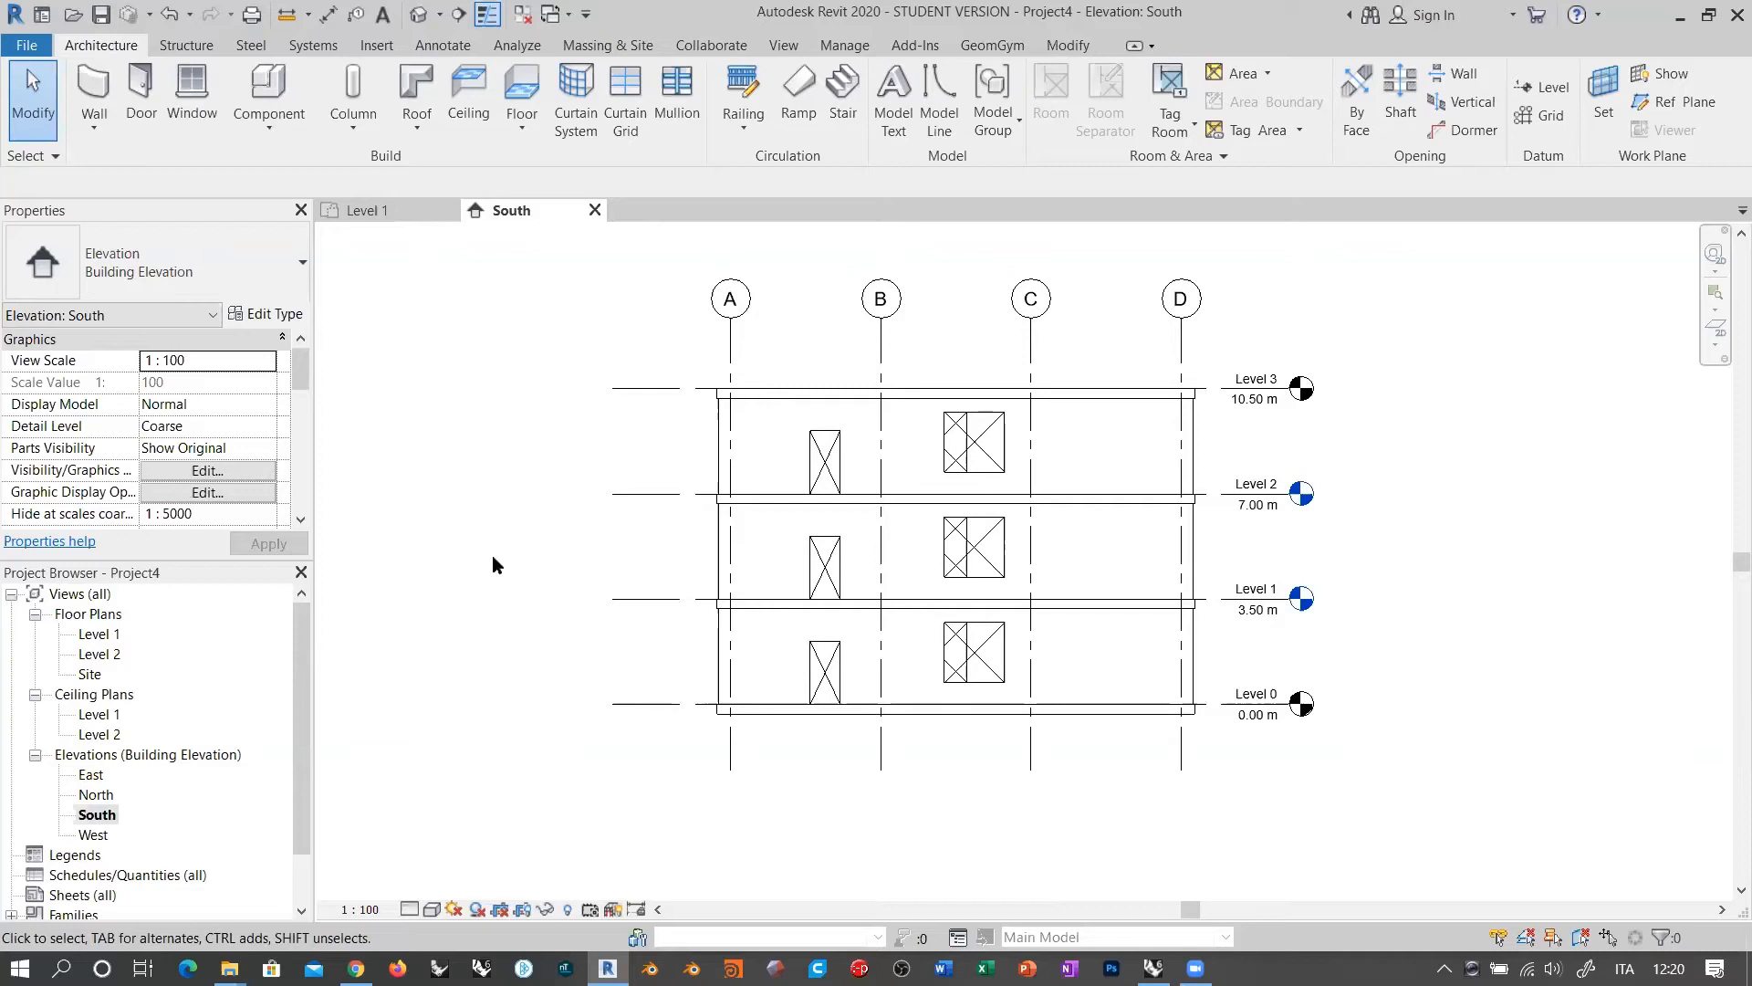
middle_click_drag(531, 548, 527, 604)
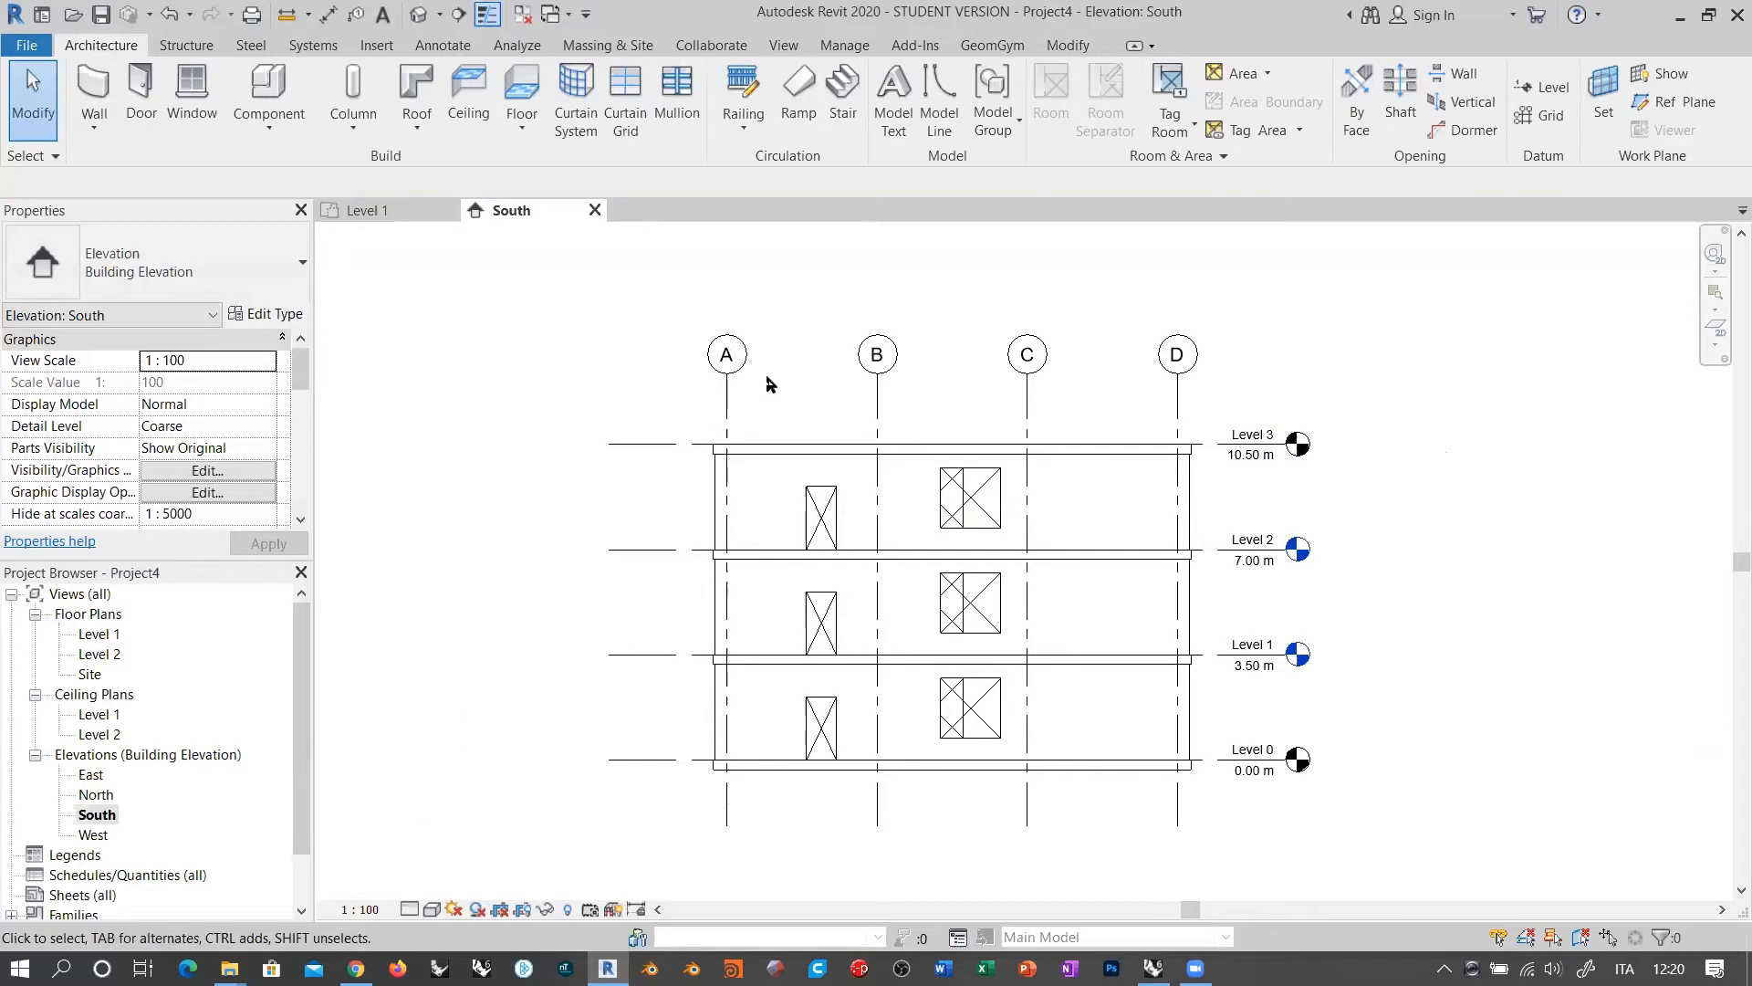
Step: Create floor plan views for Level 0 and Level 3 without duplicating existing views, and close the Level 3 plan
left_click(783, 45)
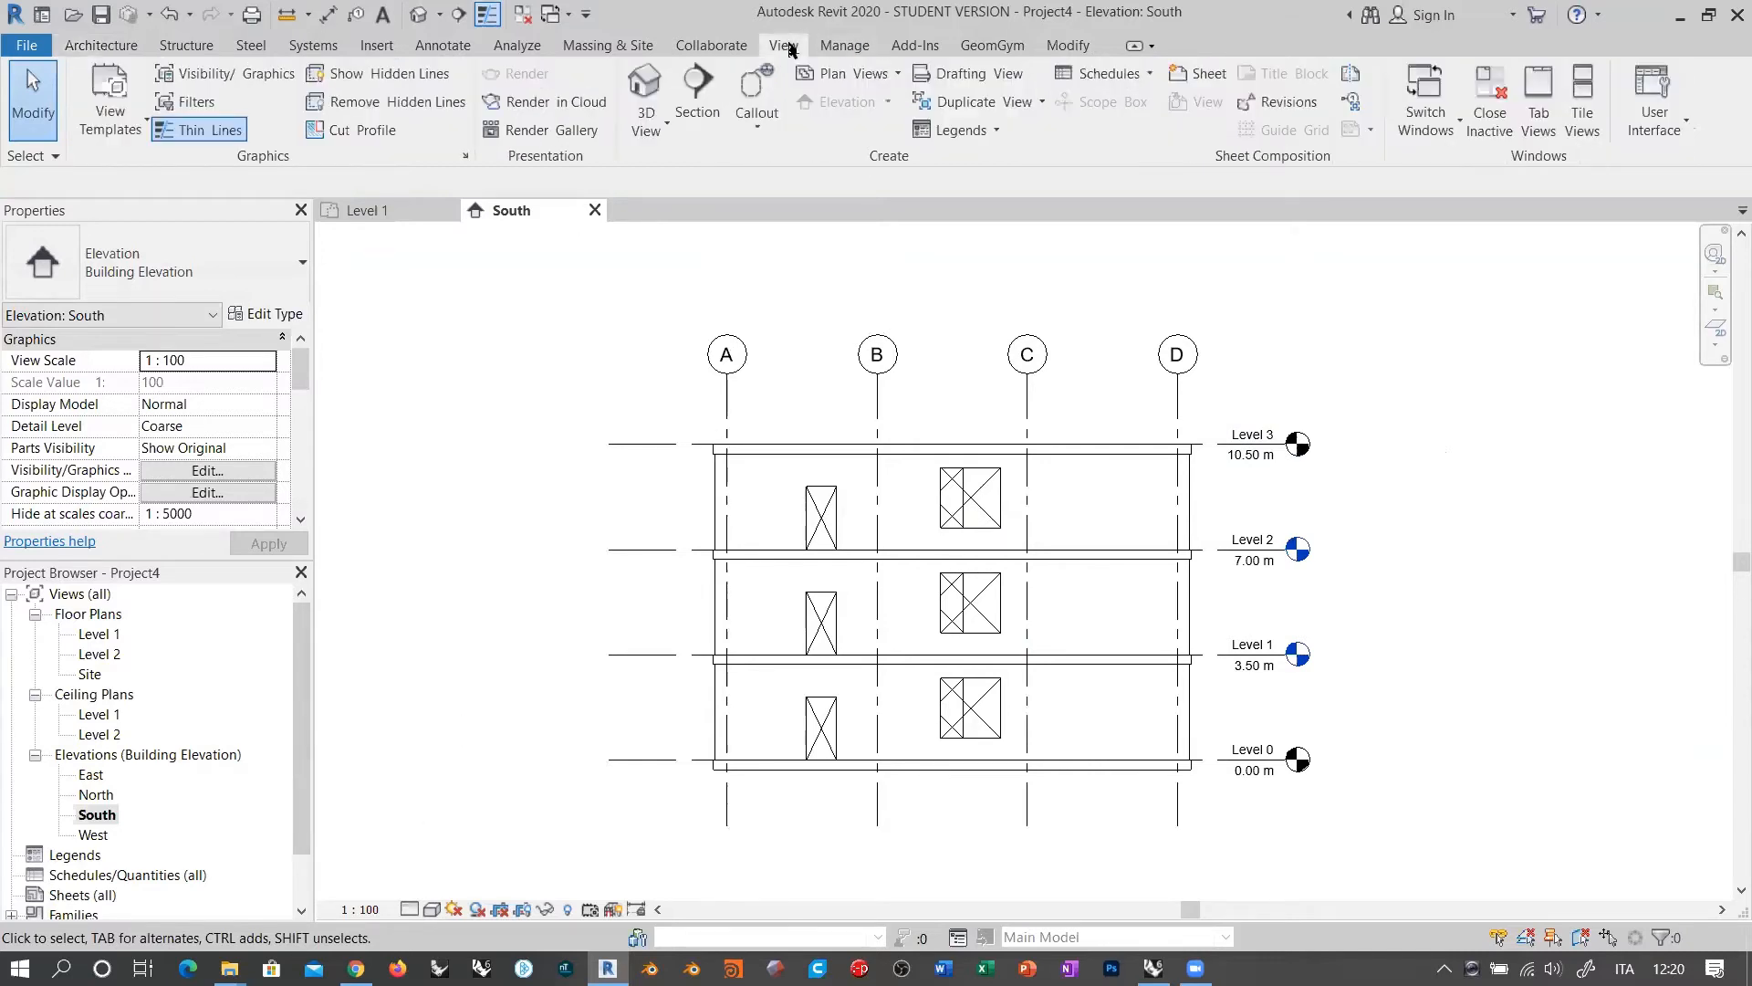
left_click(851, 80)
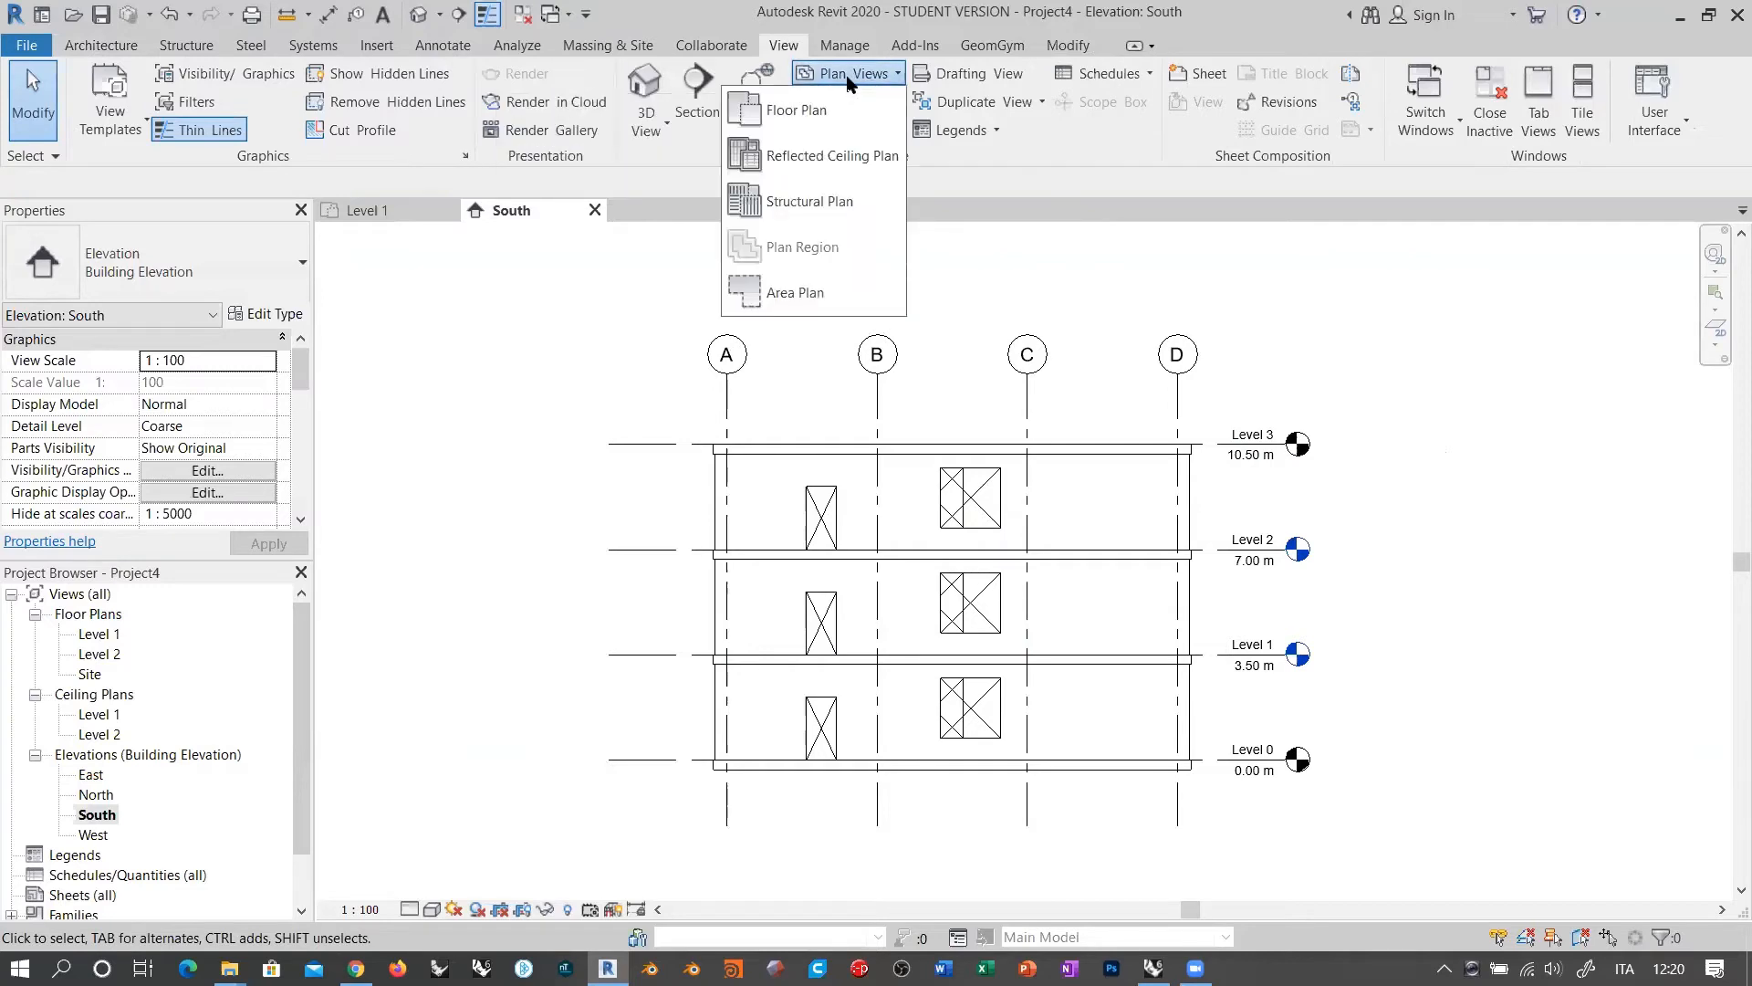
left_click(801, 110)
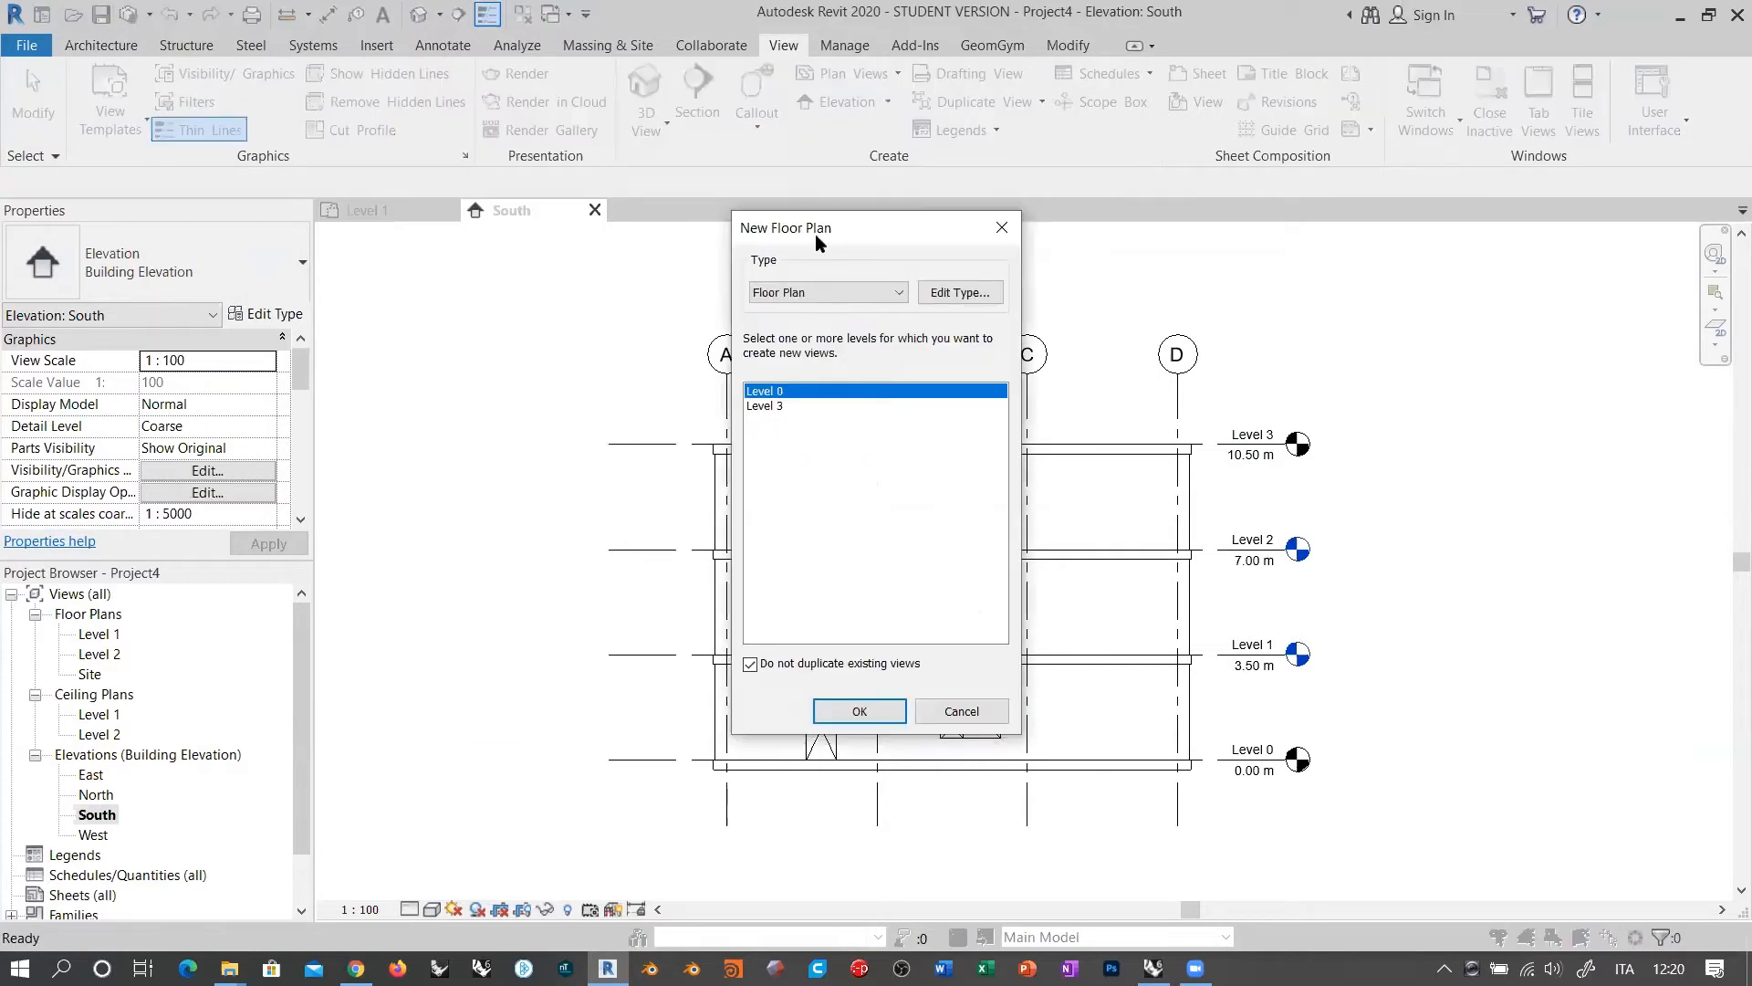
left_click_drag(814, 234, 563, 223)
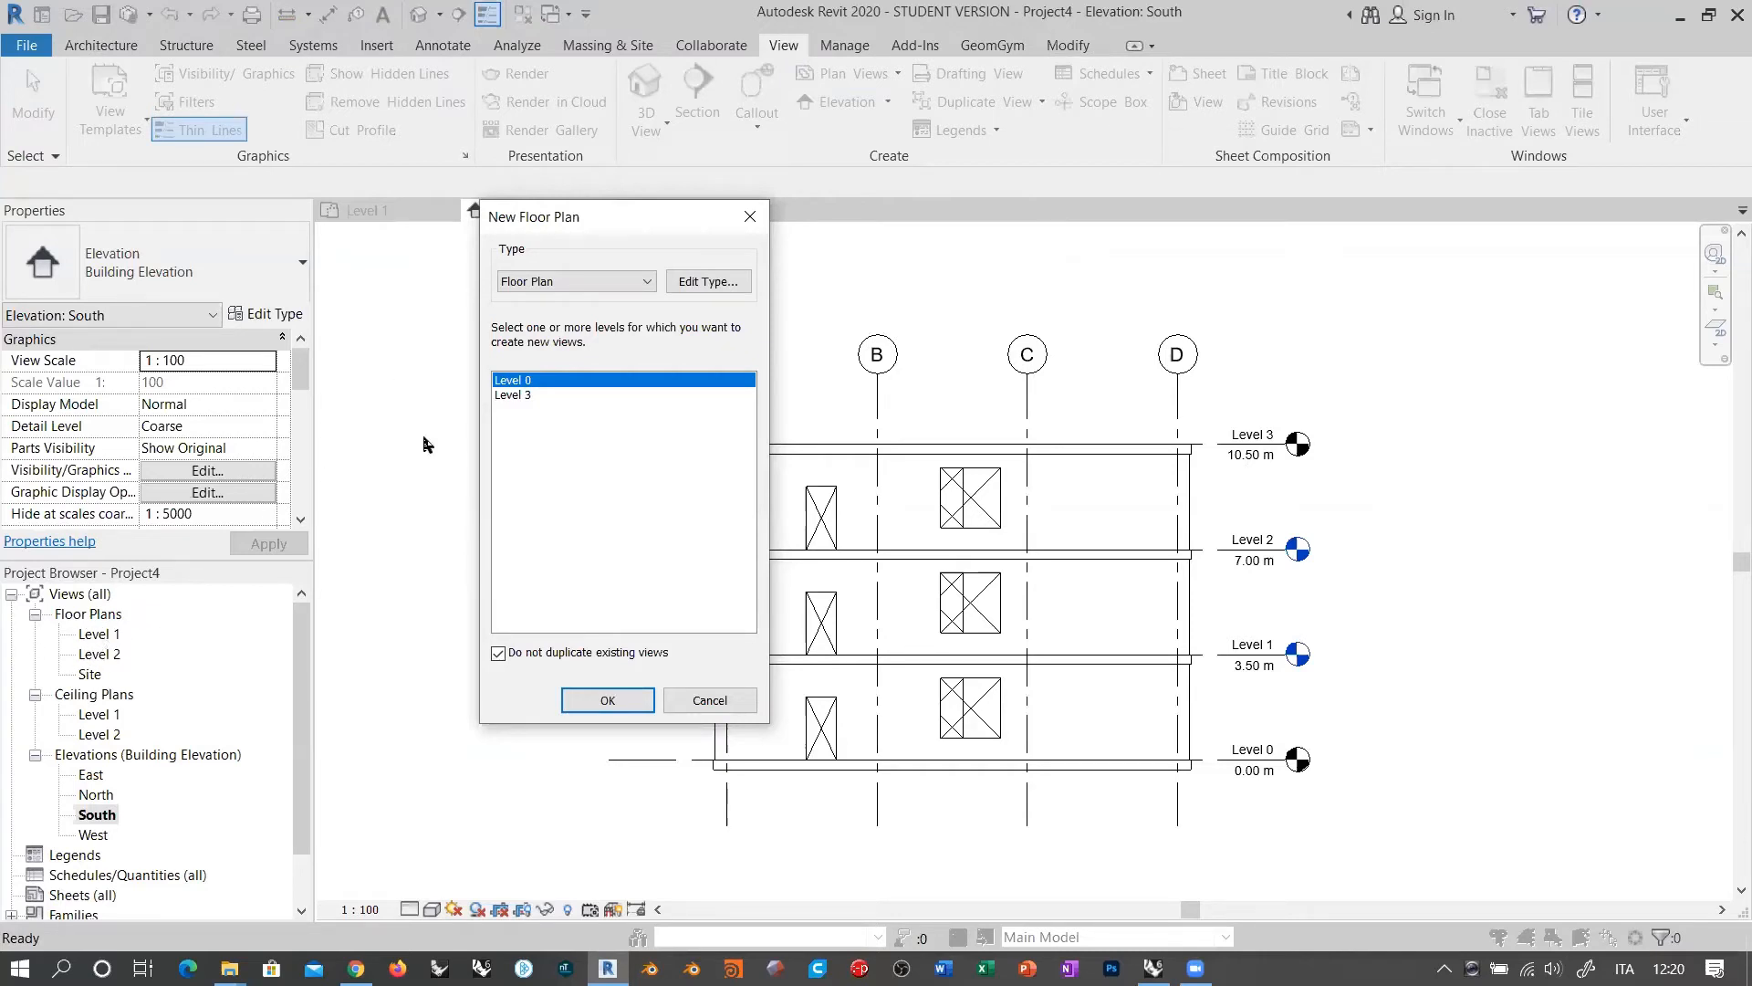
left_click(513, 395, "ctrl")
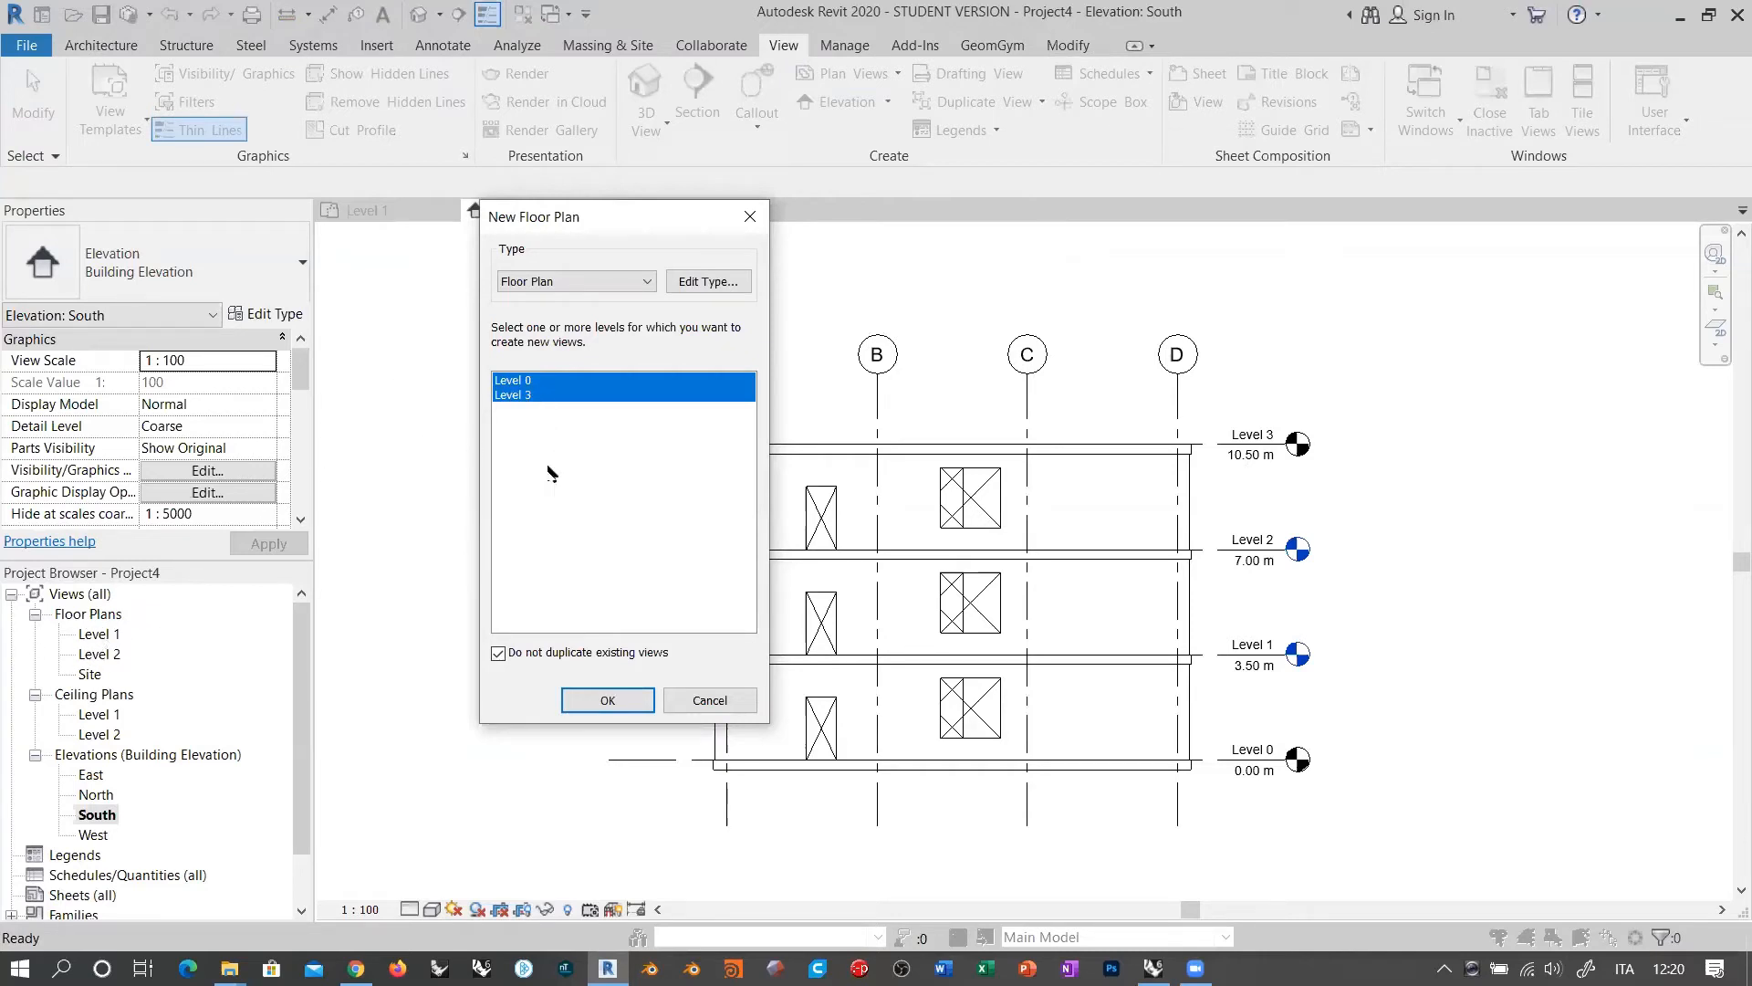
left_click(531, 397)
left_click(529, 380)
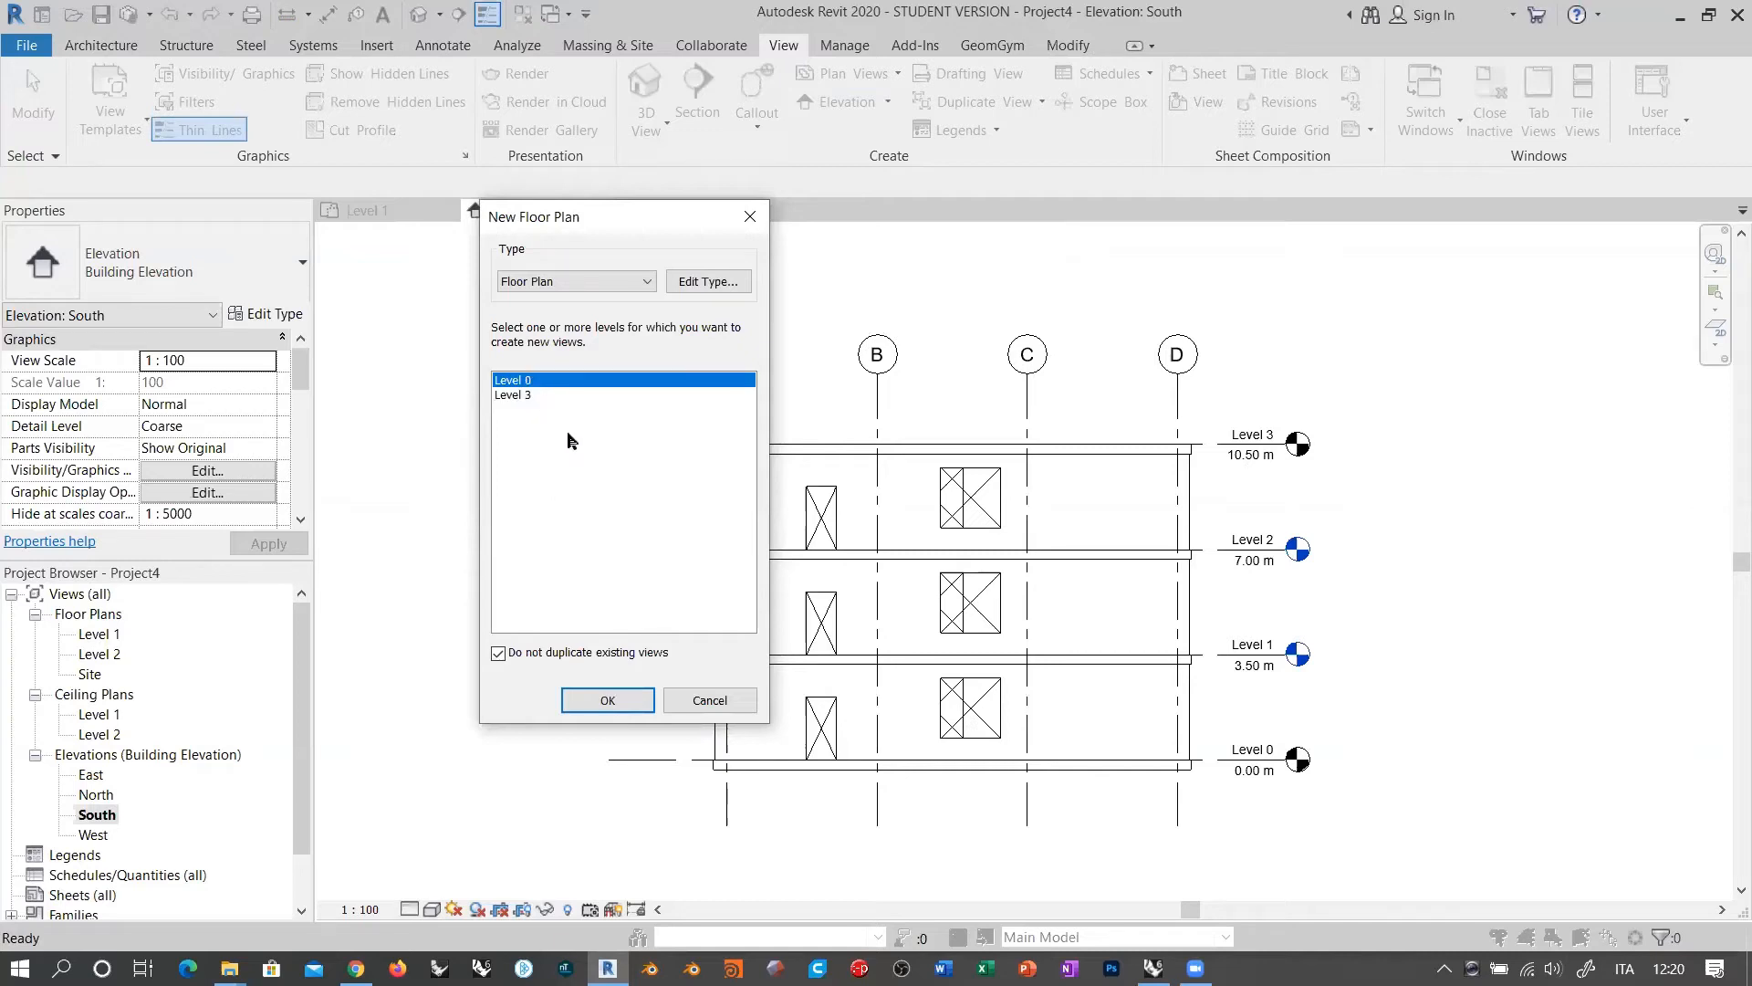
left_click(527, 395, "ctrl")
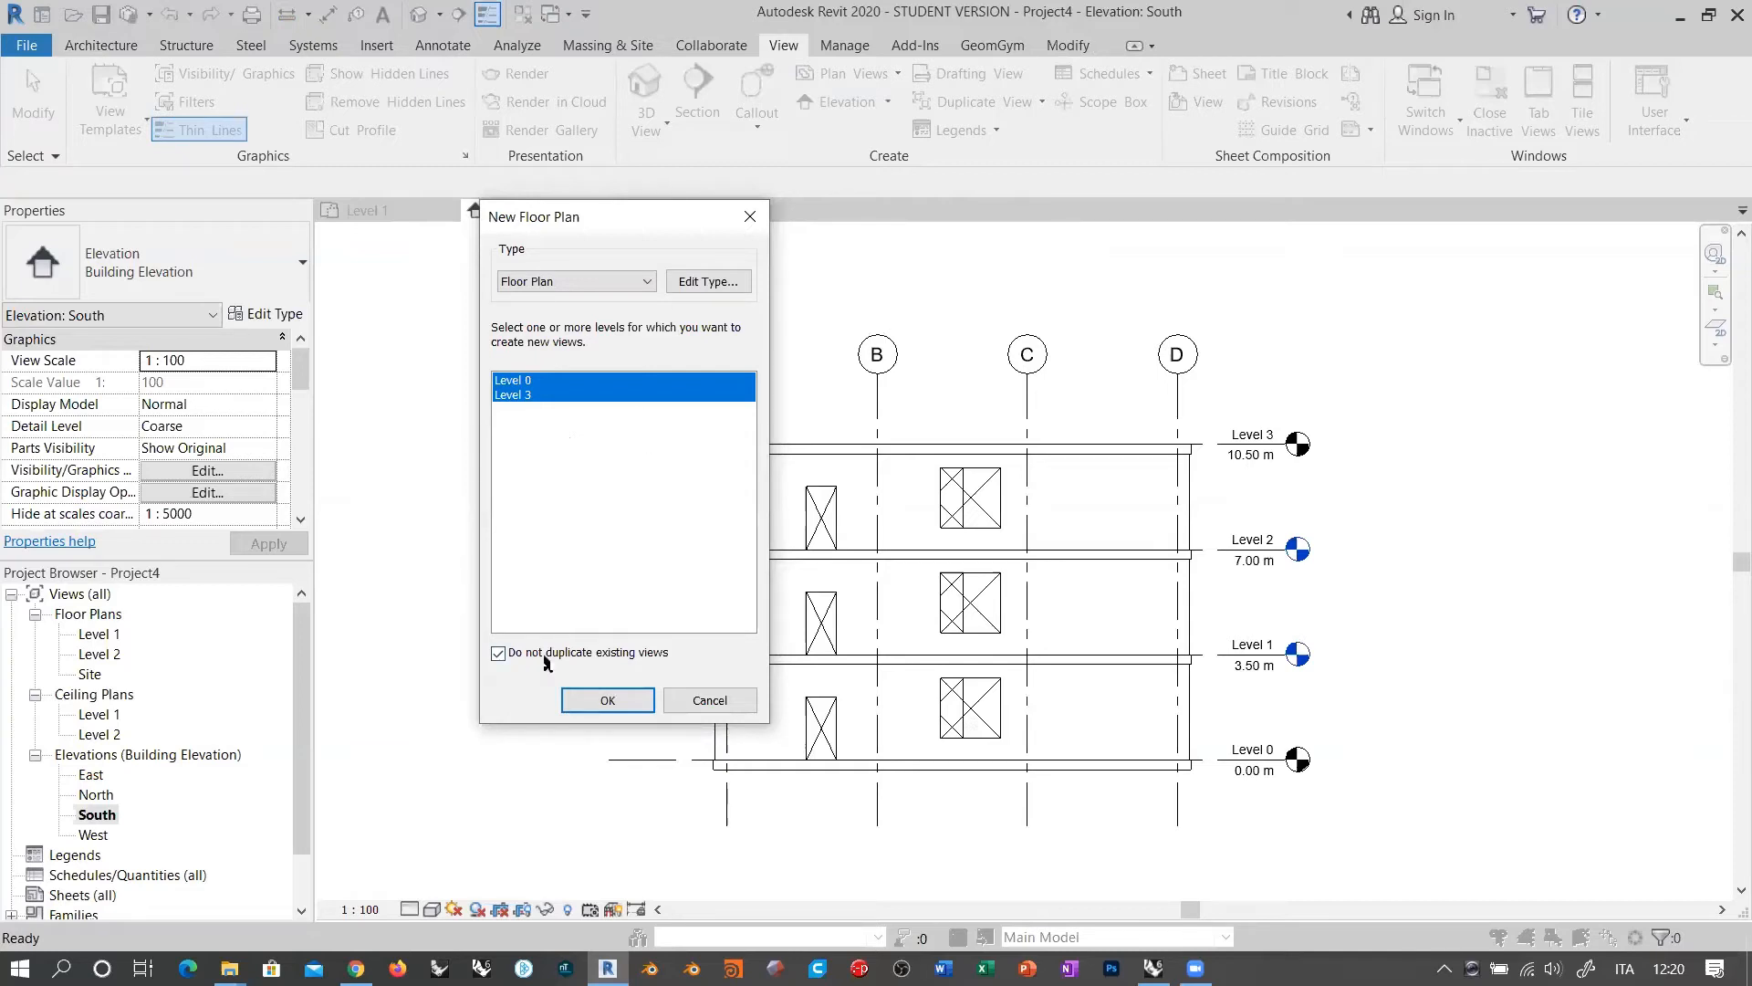
left_click(632, 655)
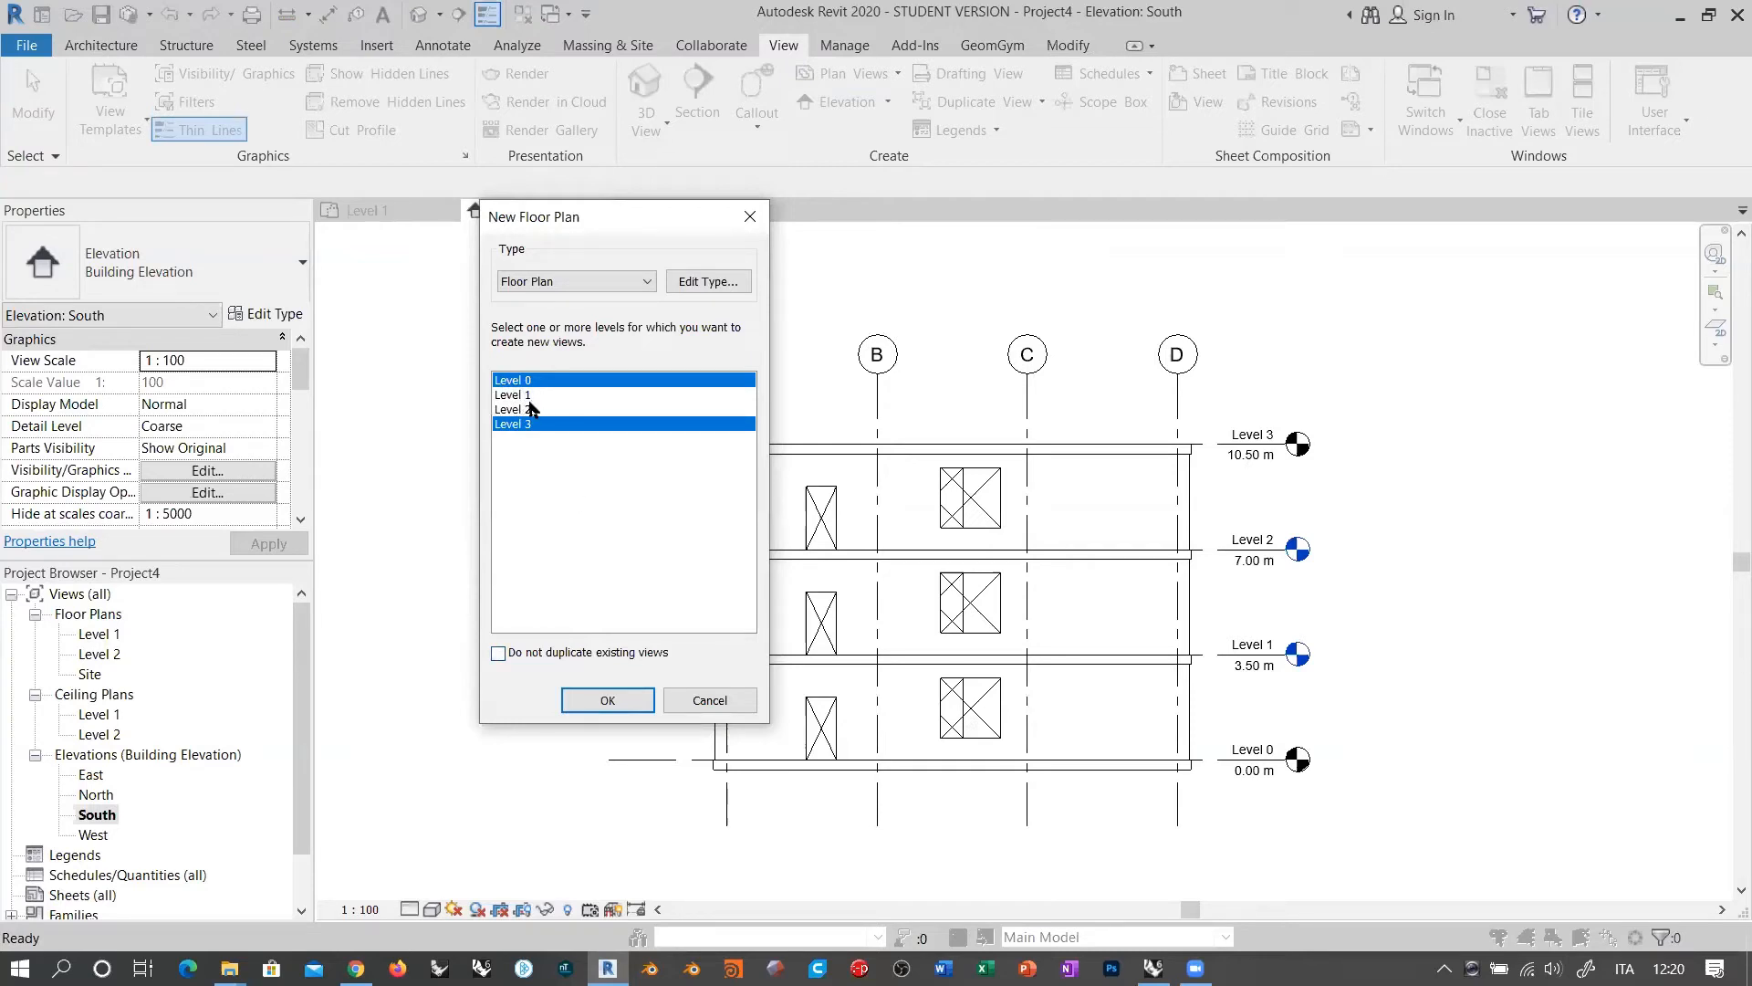
left_click(522, 654)
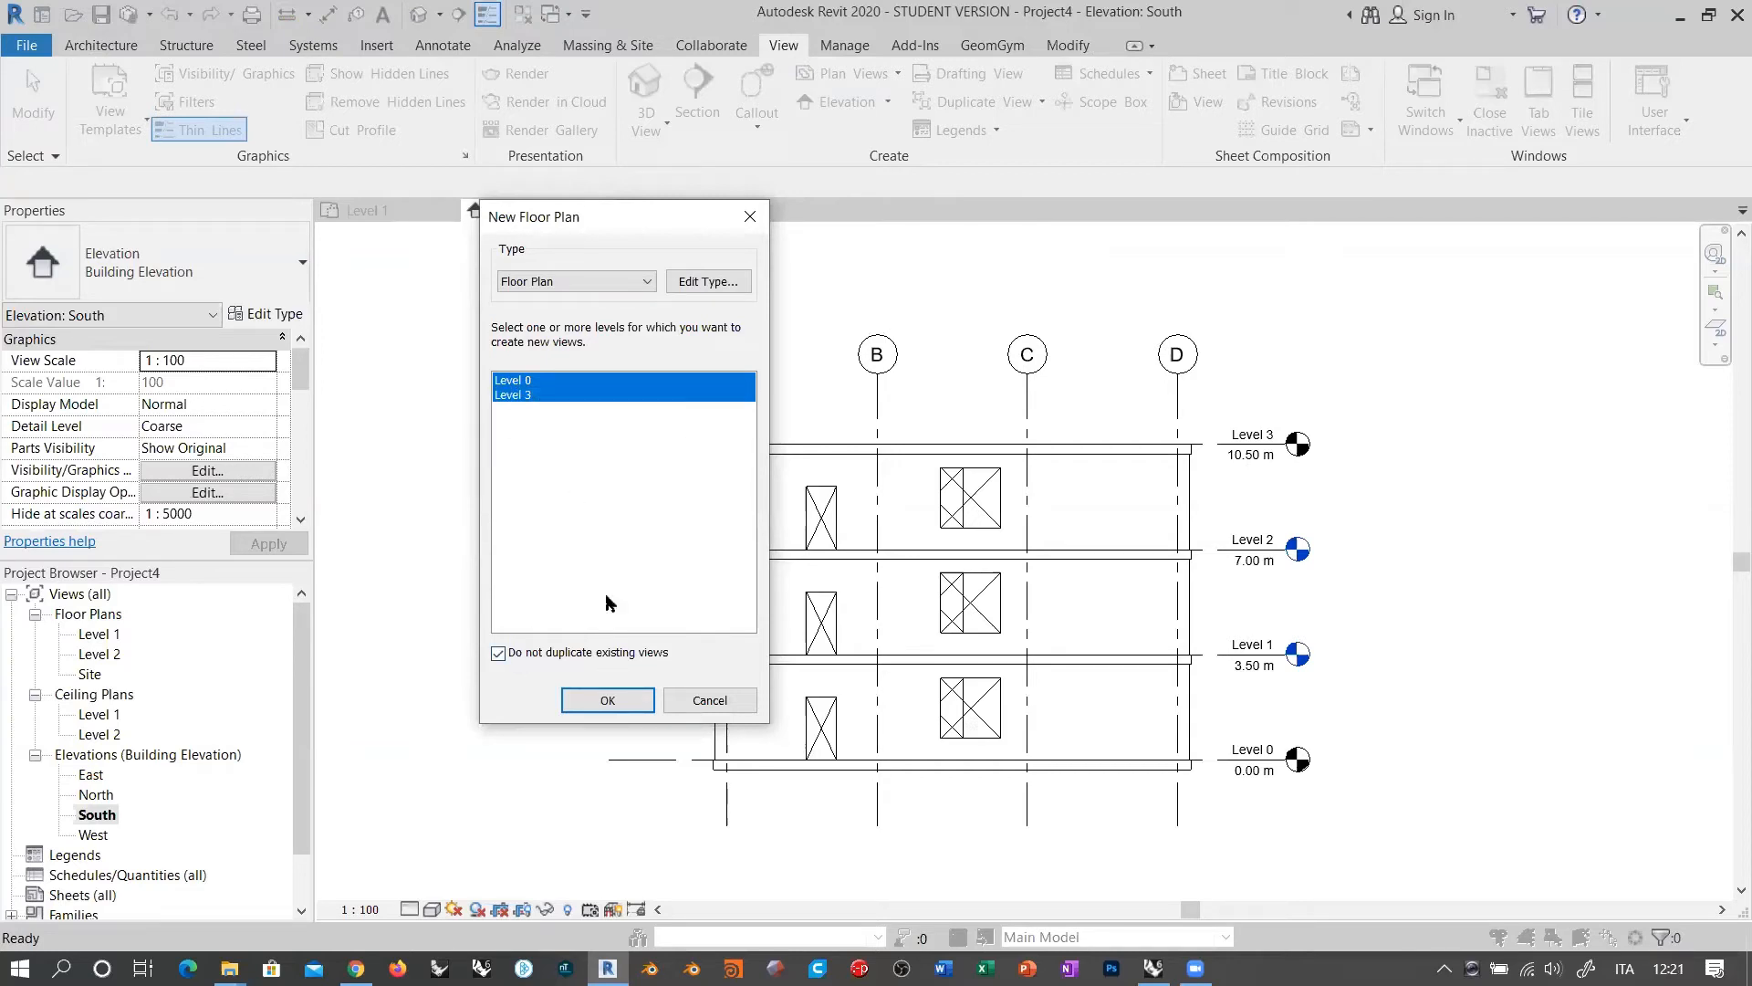
left_click(605, 700)
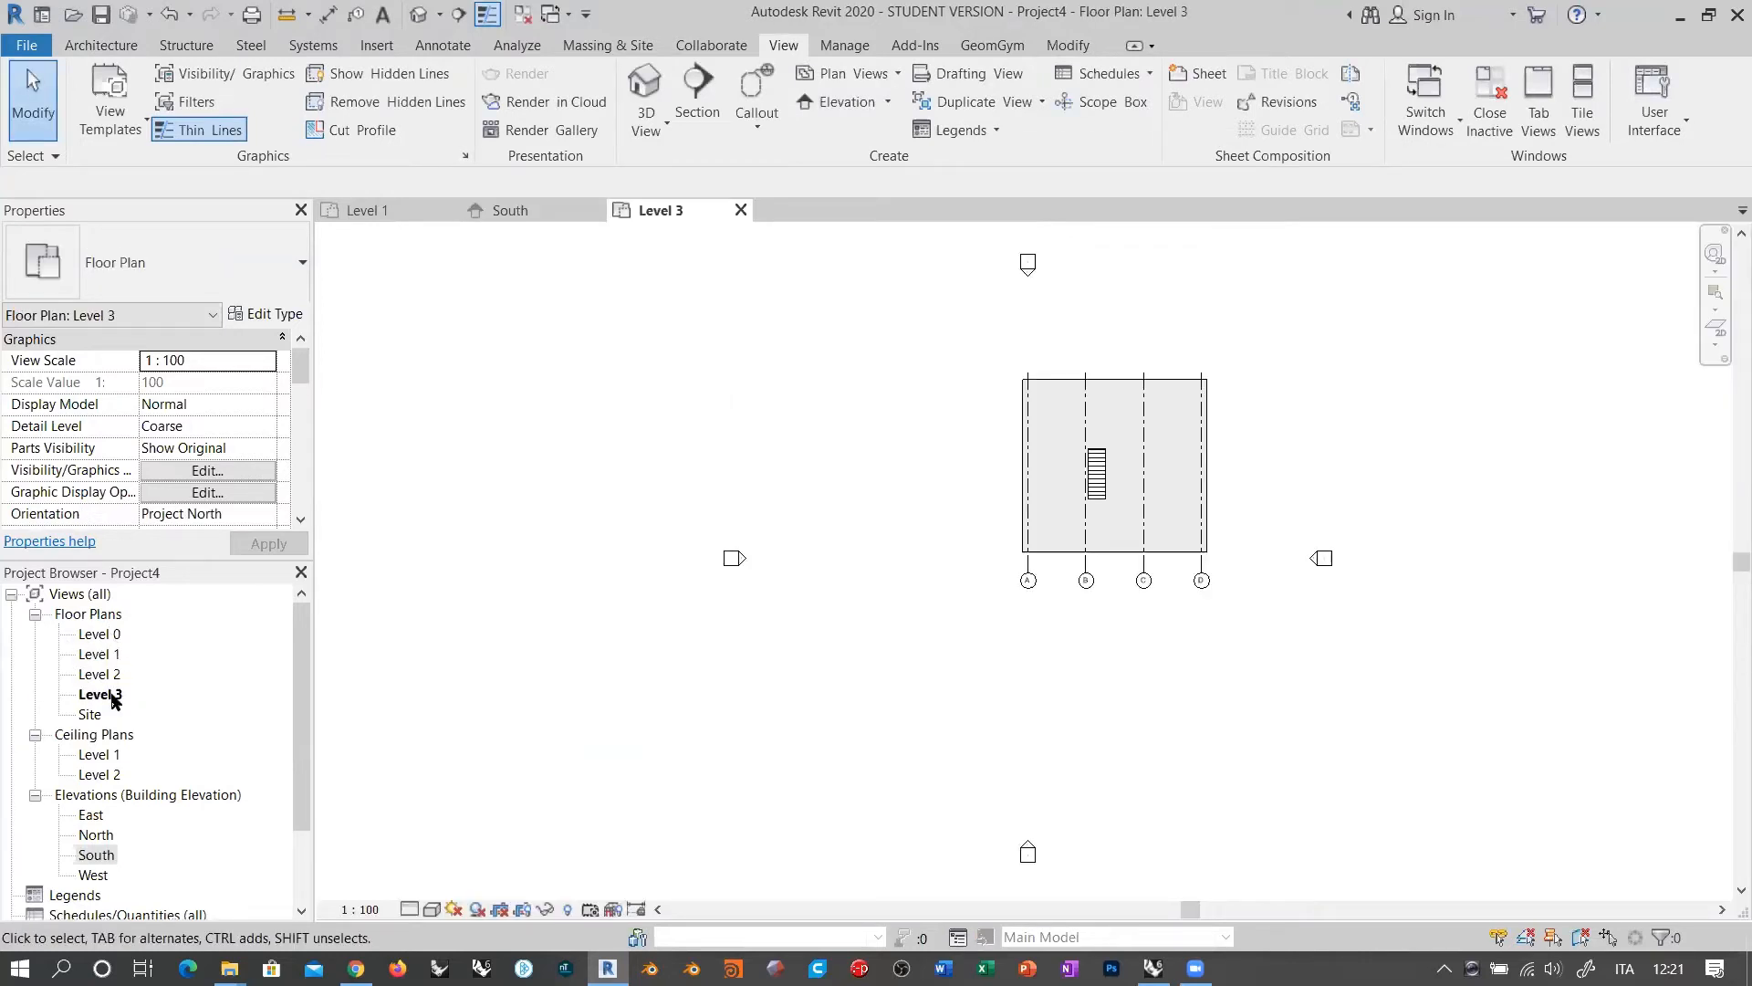
left_click(741, 210)
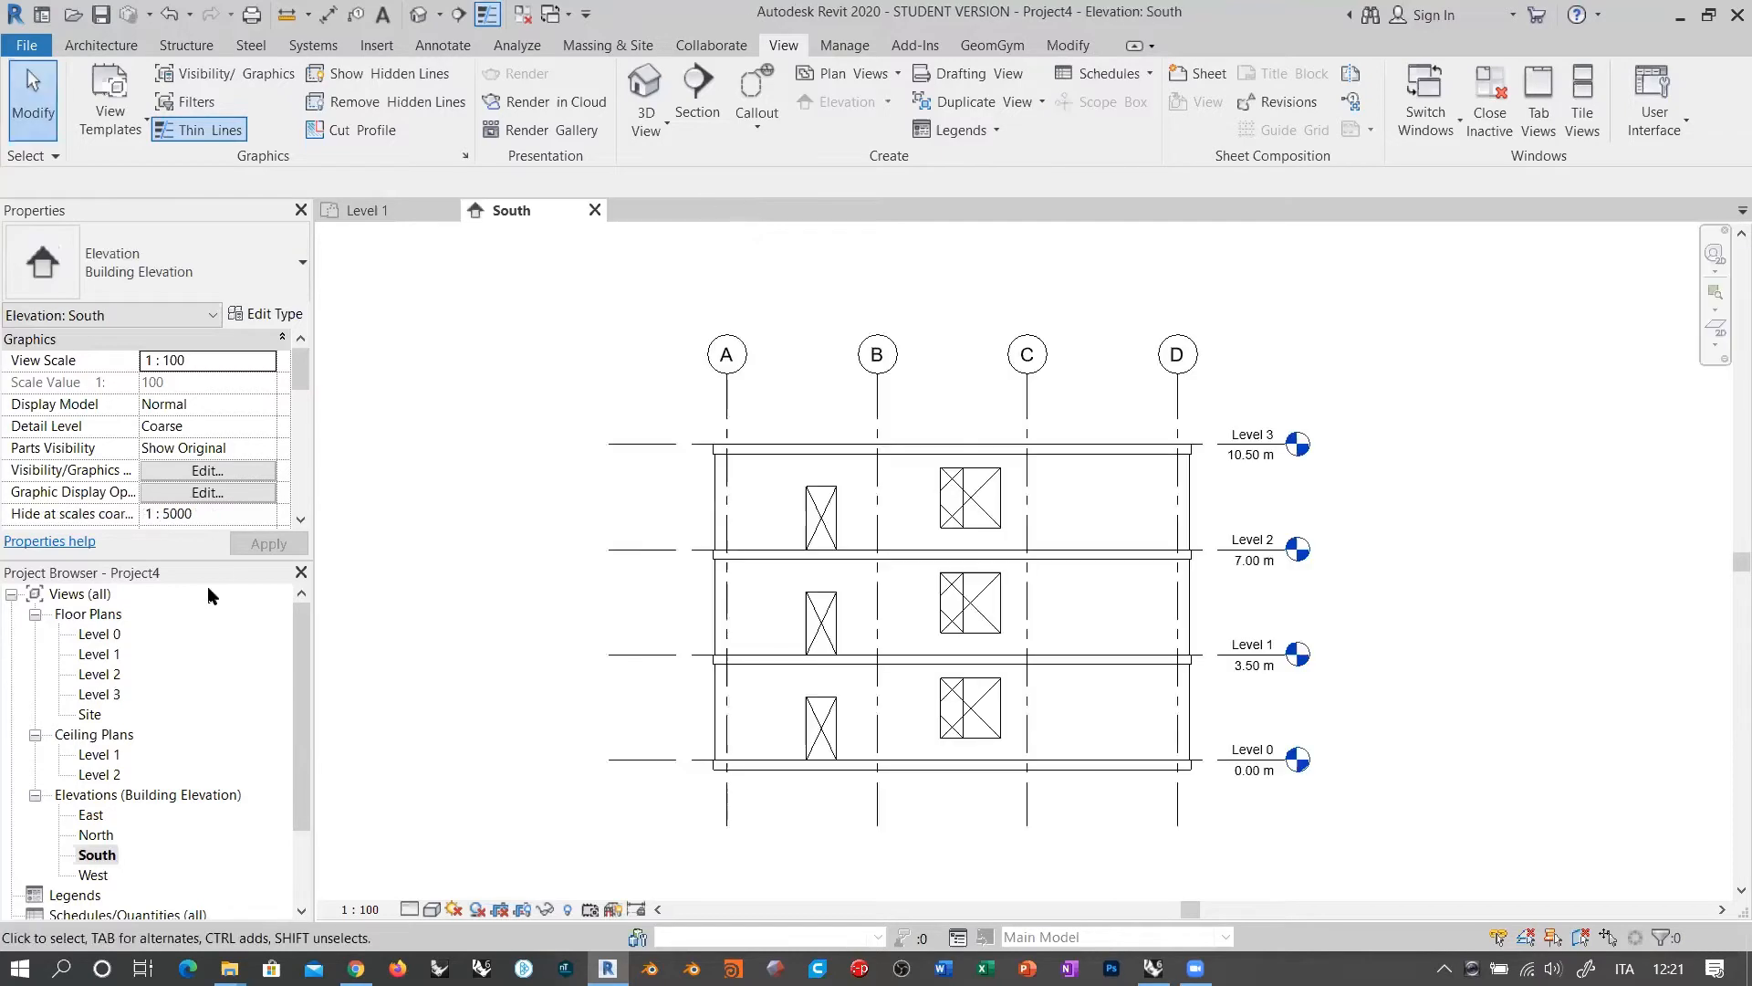
Step: Open the Level 0 floor plan to examine its floor, grids and stair, and close it again
left_click(100, 635)
double_click(102, 635)
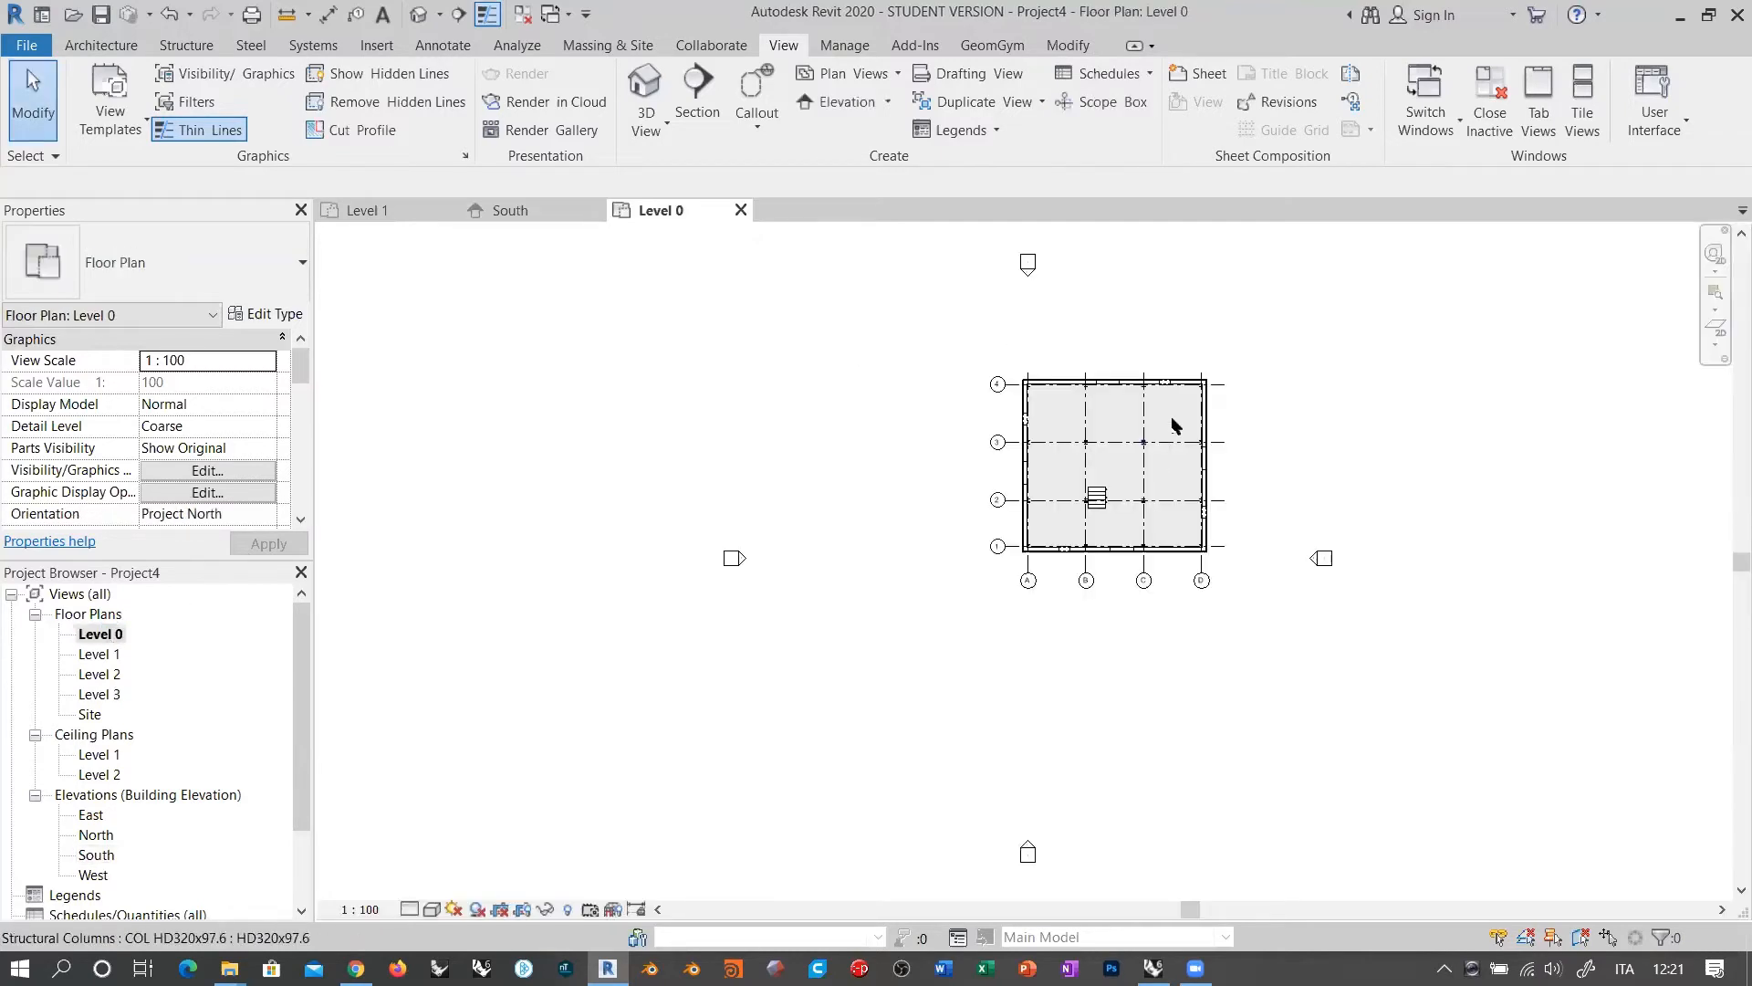
scroll(1174, 491, "up", 4)
middle_click_drag(473, 484, 435, 504)
scroll(583, 524, "down", 1)
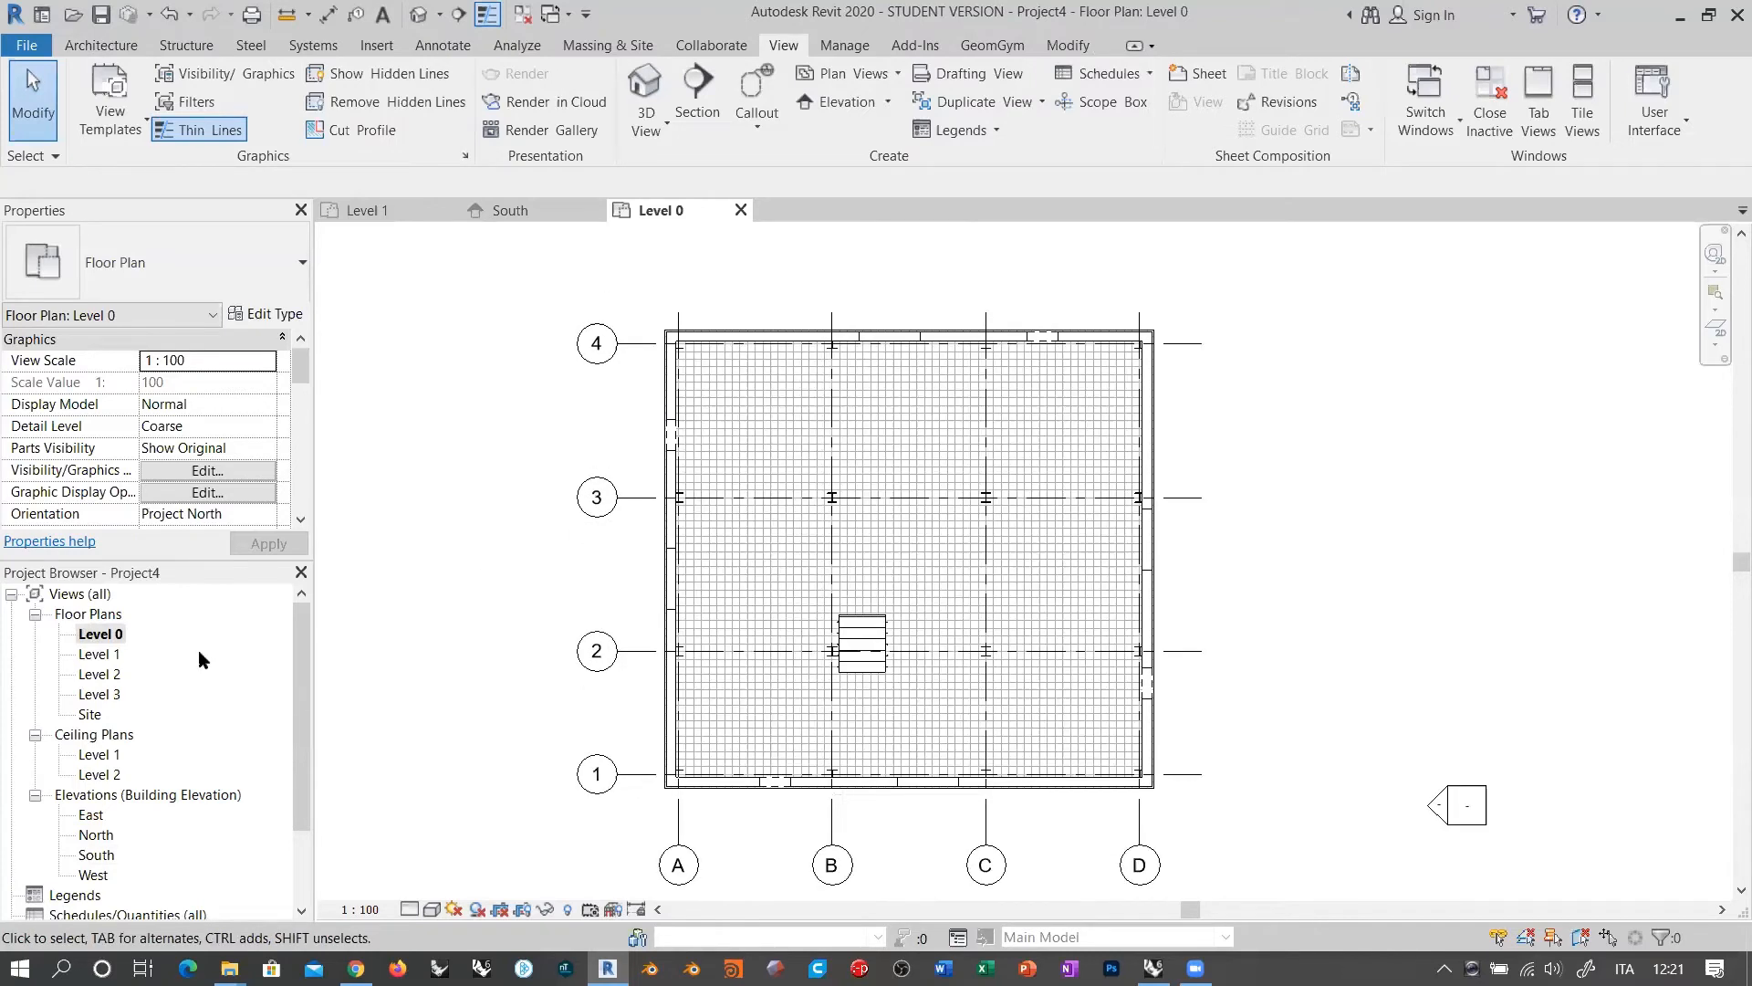
left_click(740, 210)
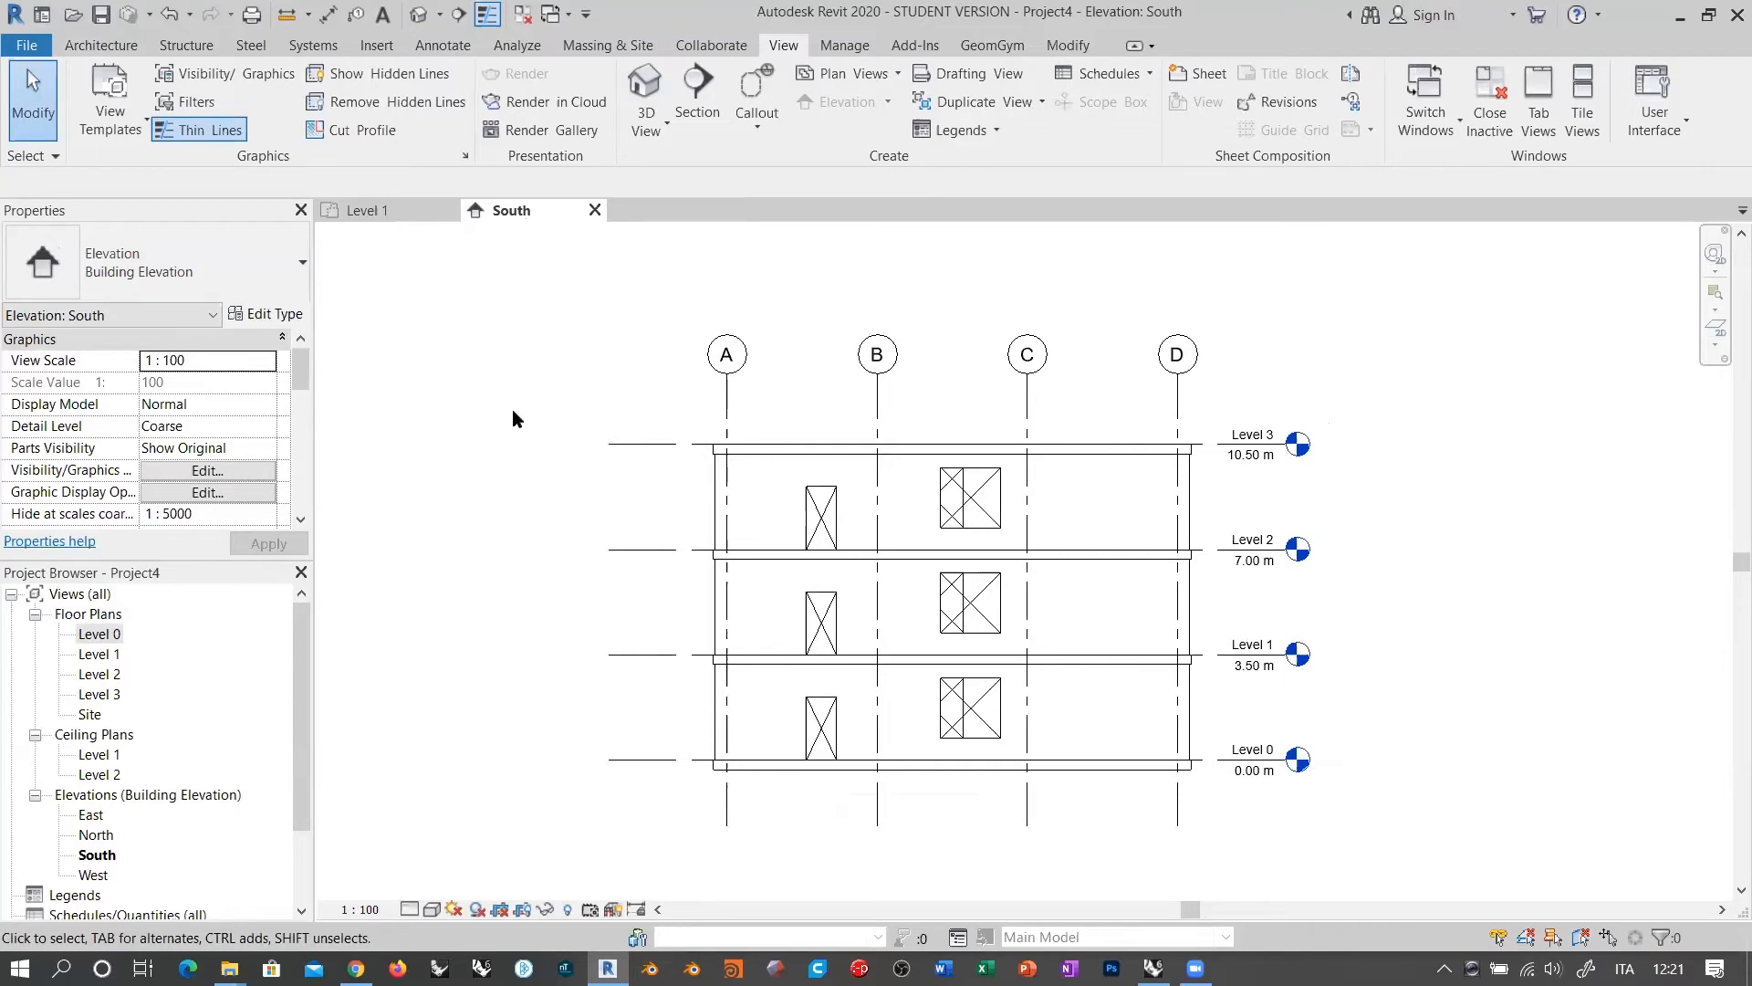
Step: Examine the floor, grids and stair in the Level 1 floor plan, looking closely at the stair's treads and opening
left_click(394, 213)
middle_click_drag(865, 459, 888, 482)
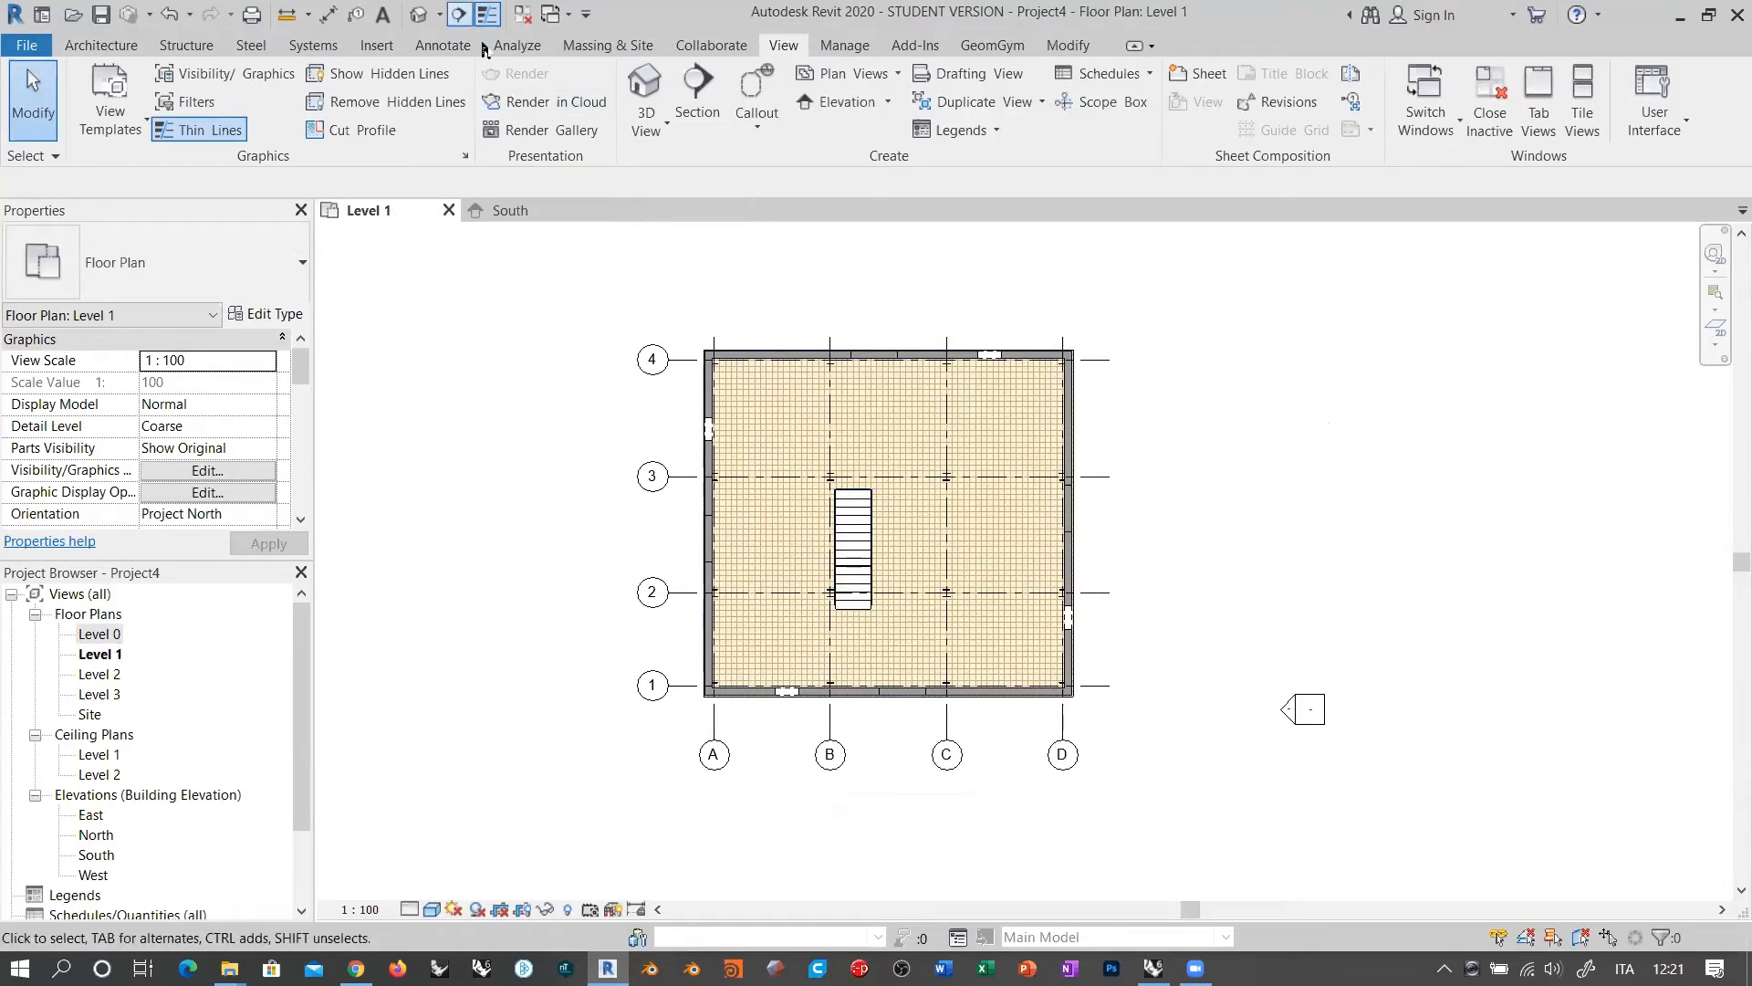
left_click(697, 96)
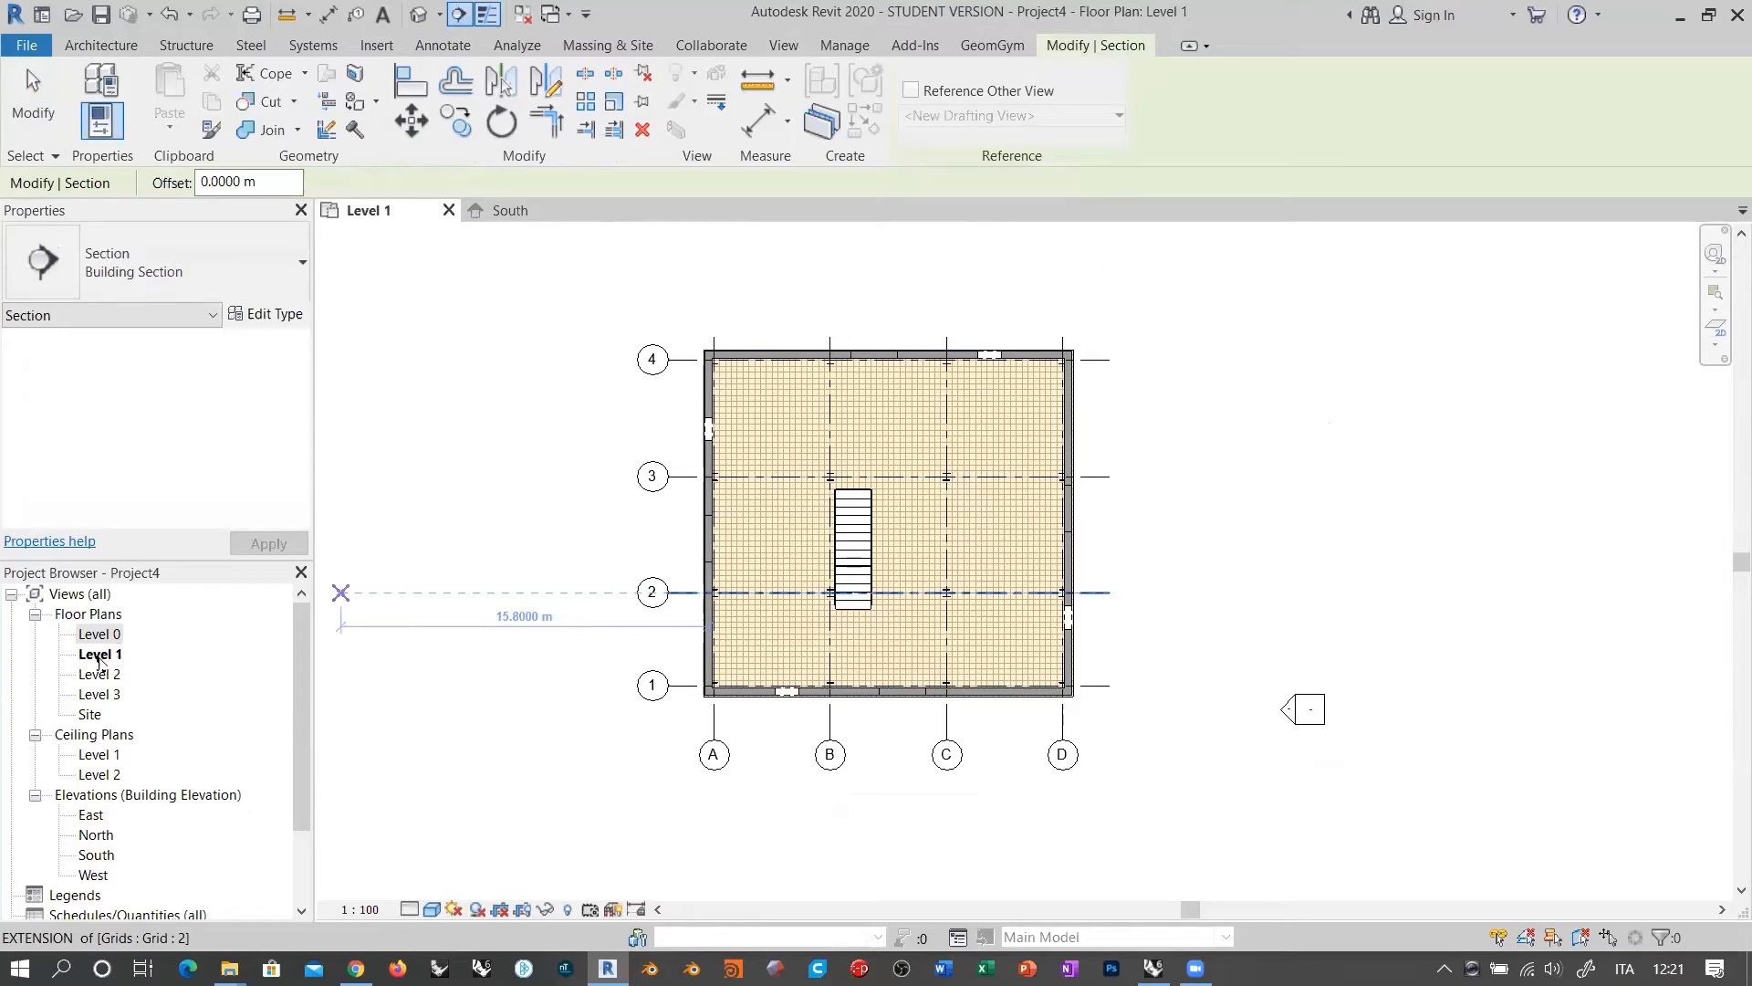
left_click(33, 128)
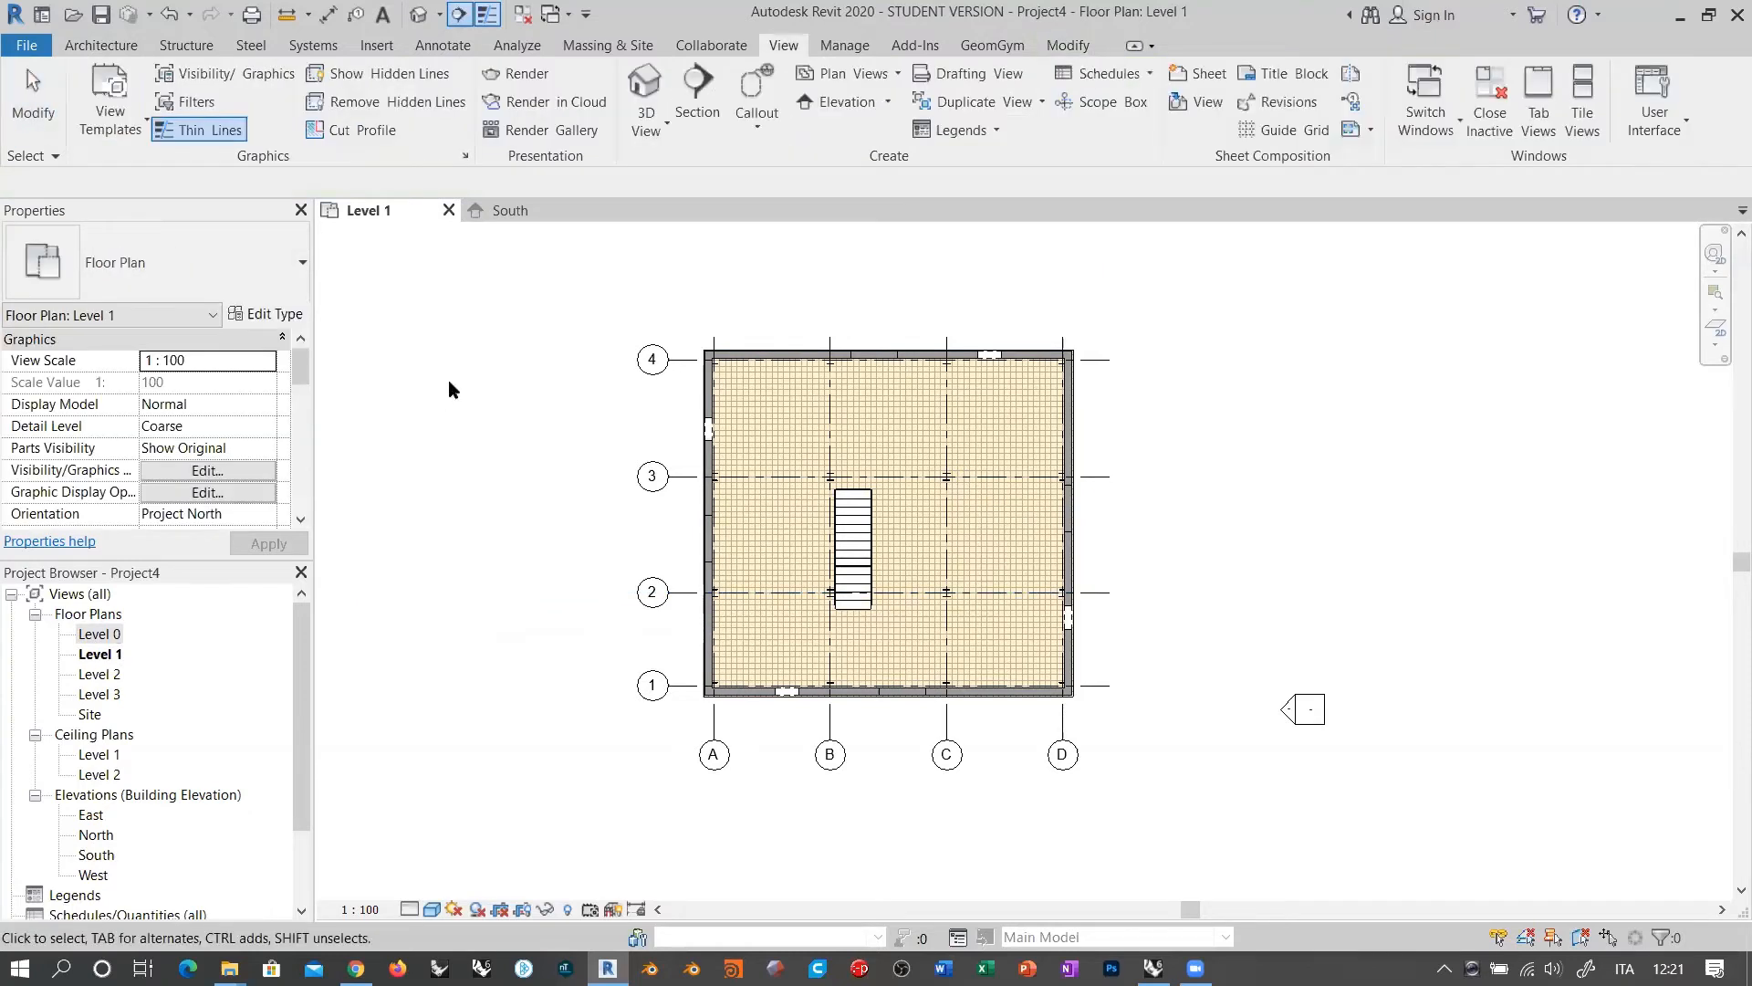
left_click(99, 654)
scroll(867, 584, "up", 5)
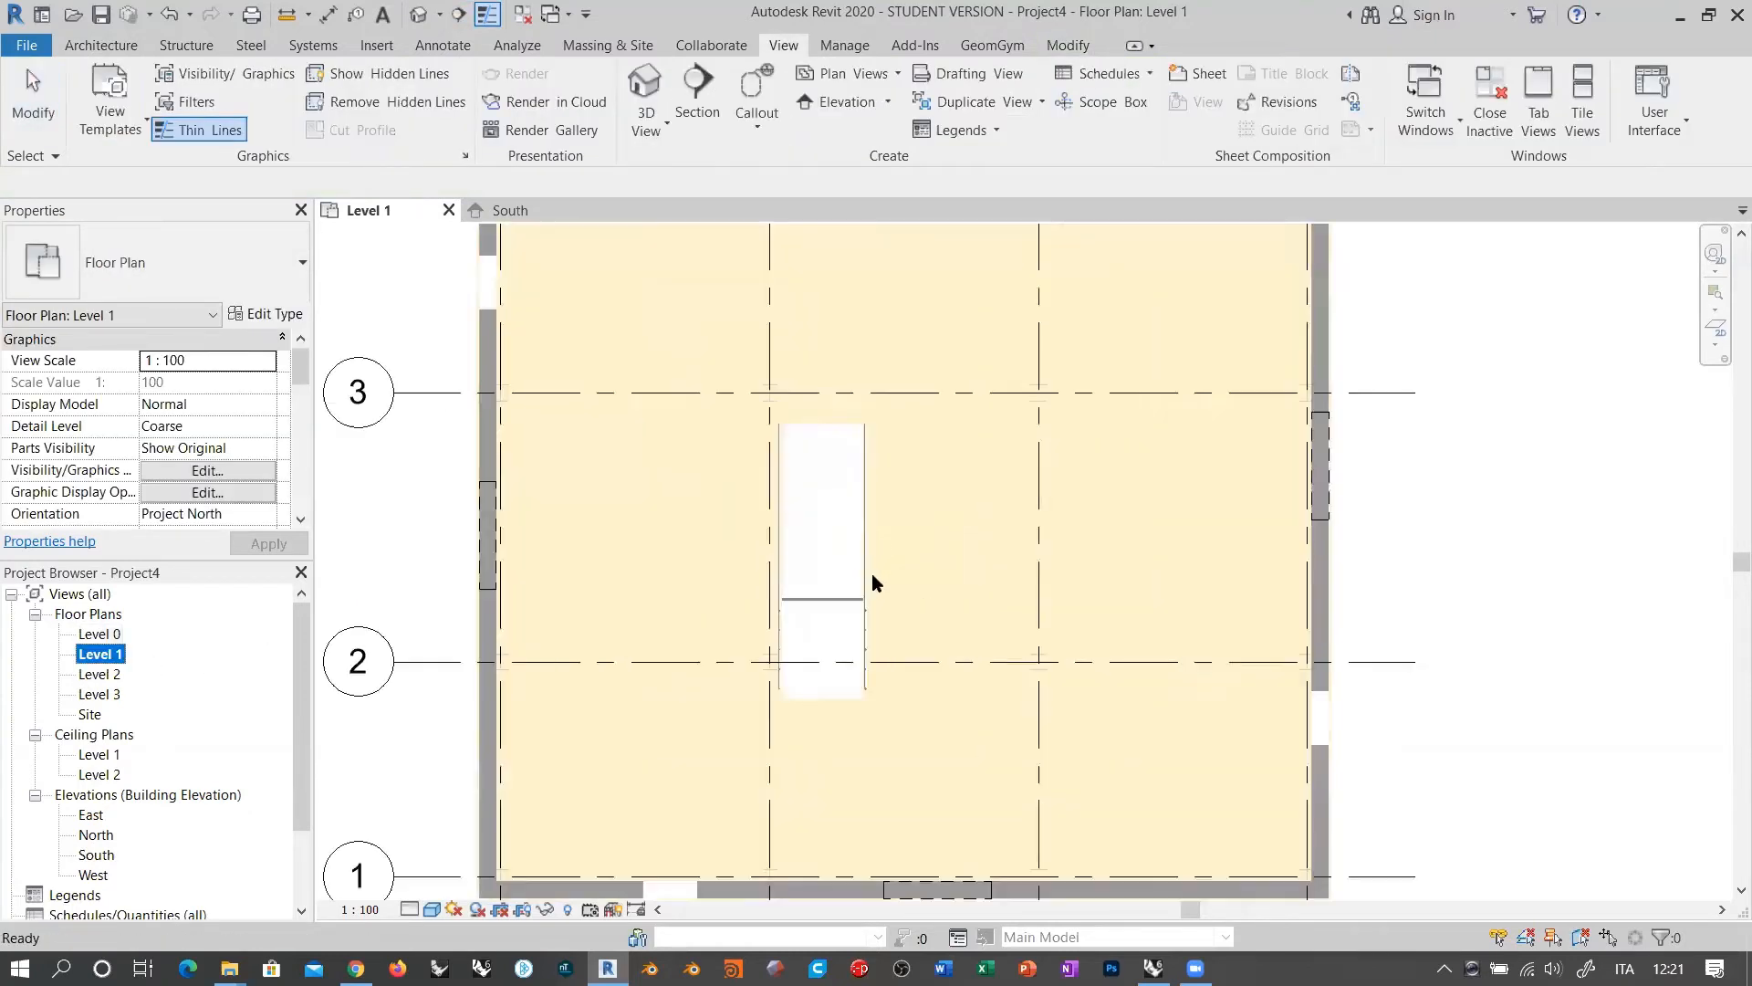
scroll(867, 634, "up", 2)
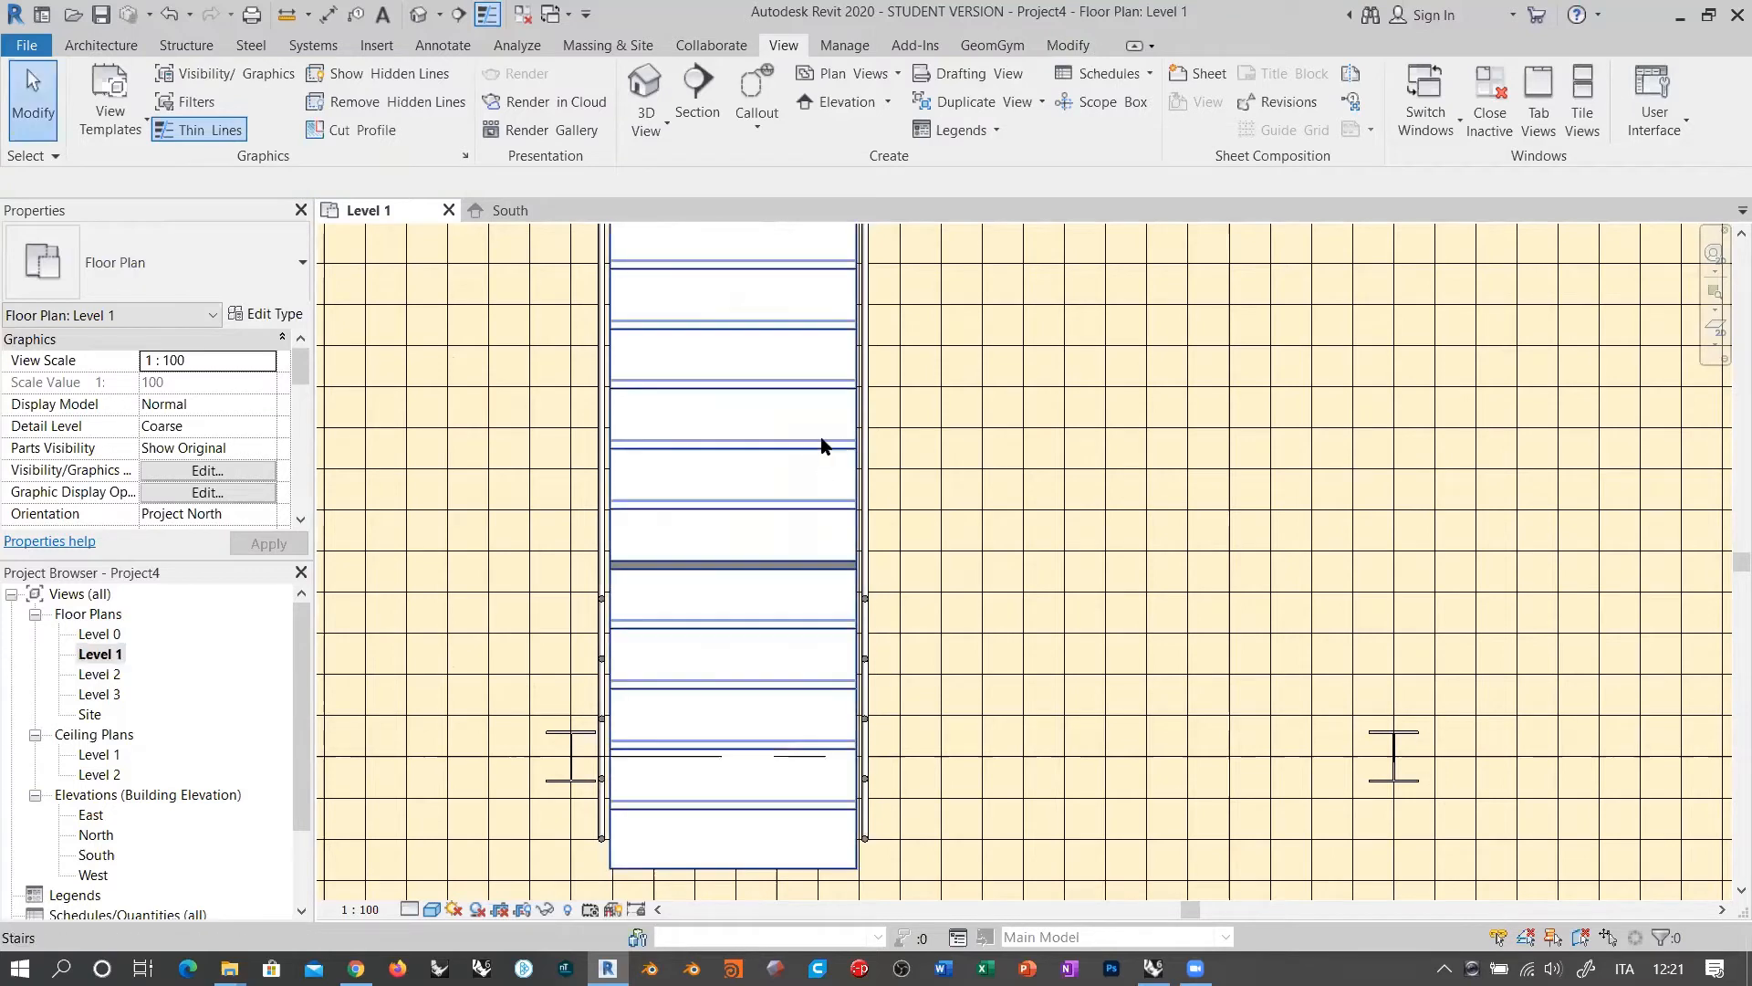
middle_click_drag(821, 442, 873, 696)
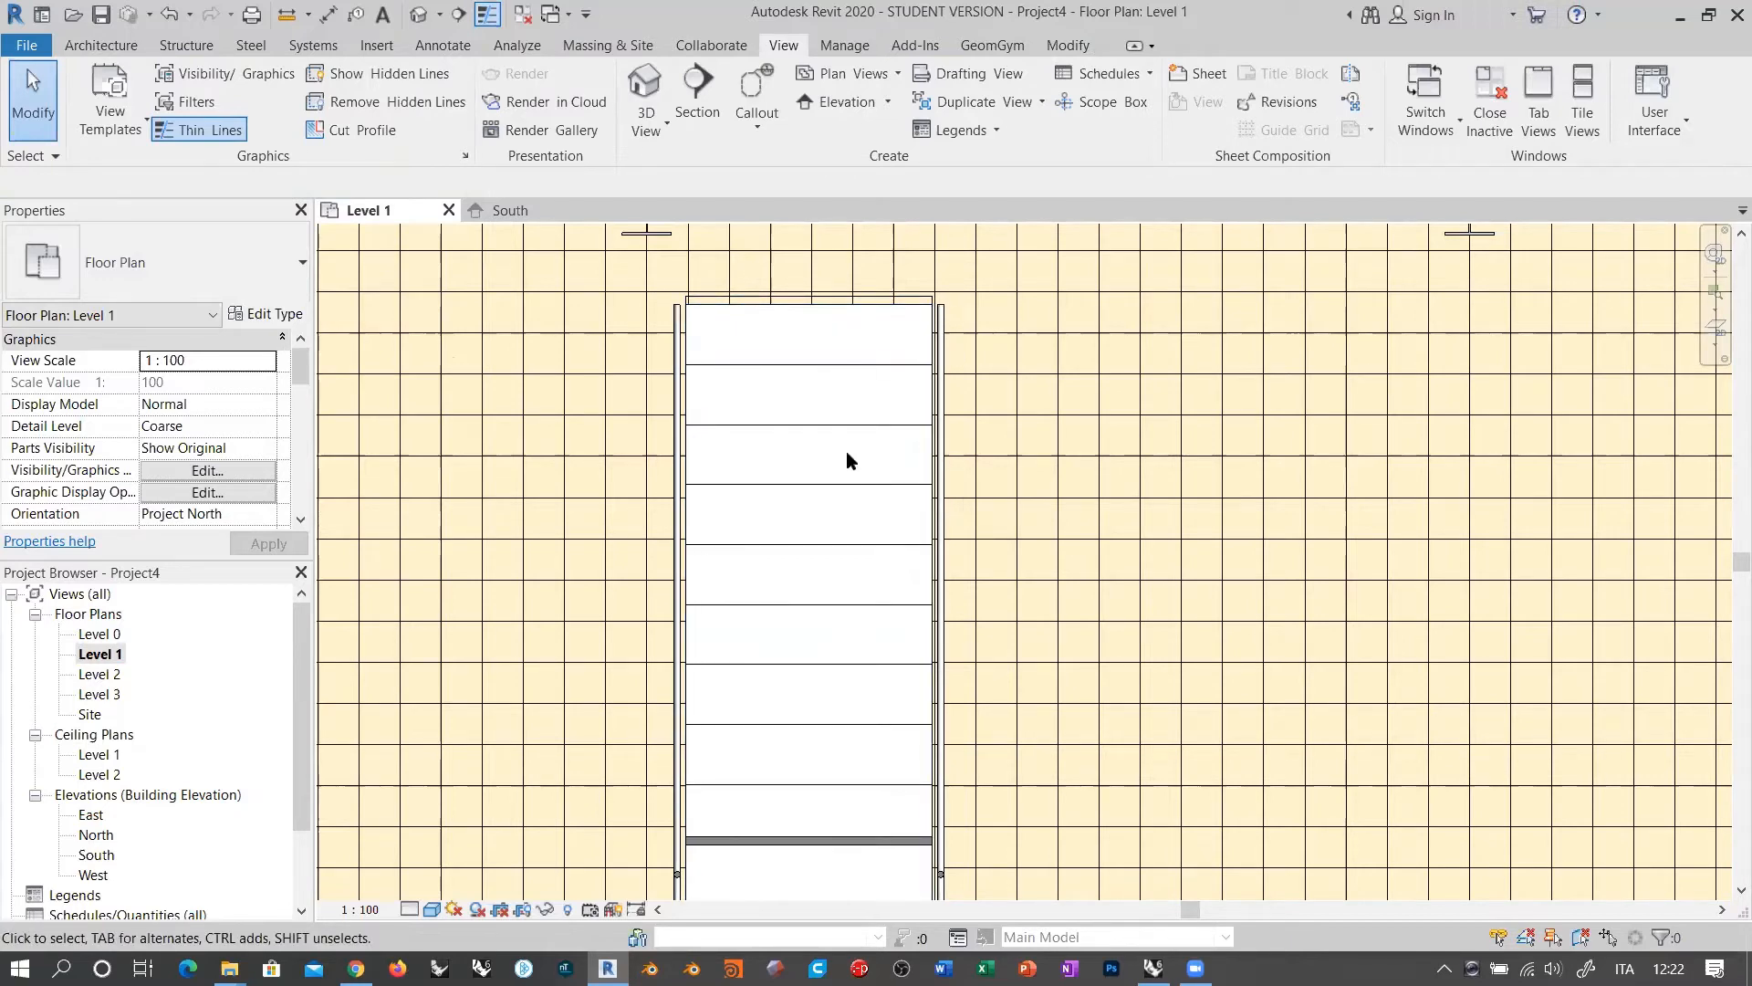
scroll(846, 451, "down", 2)
scroll(833, 488, "down", 1)
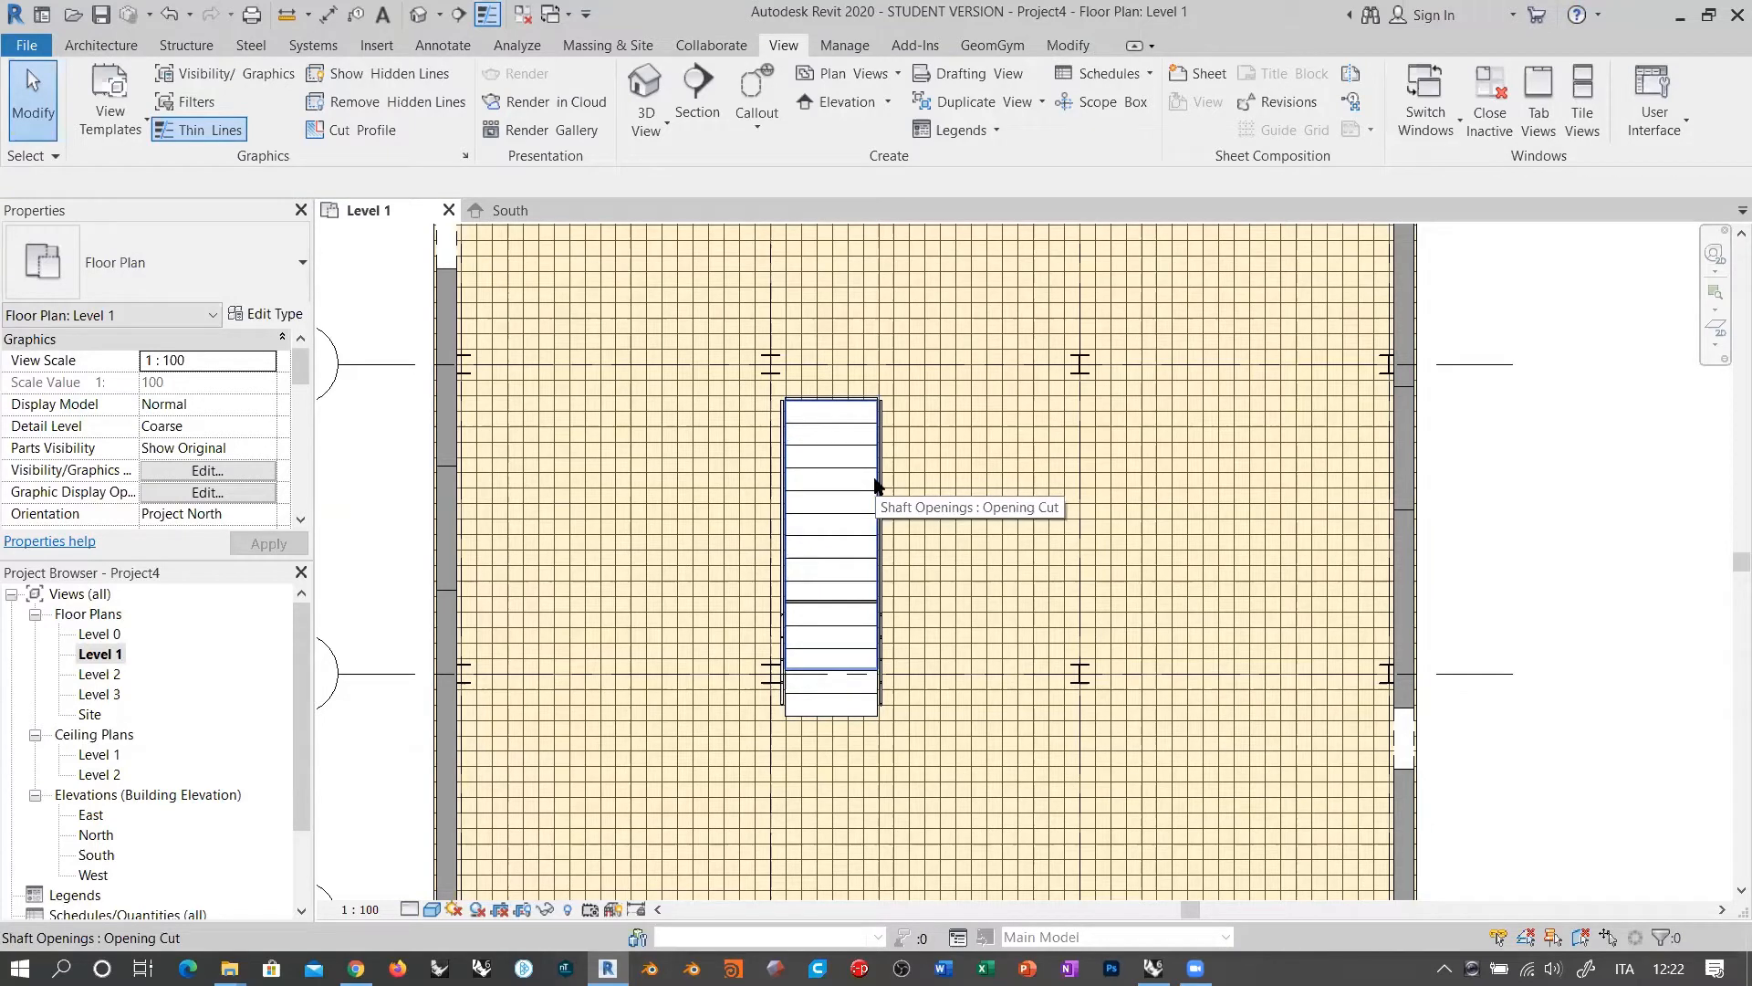
Step: Inspect the stair shaft opening's base and top constraints, selecting it in the Level 1 plan and in the 3D view
left_click(876, 485)
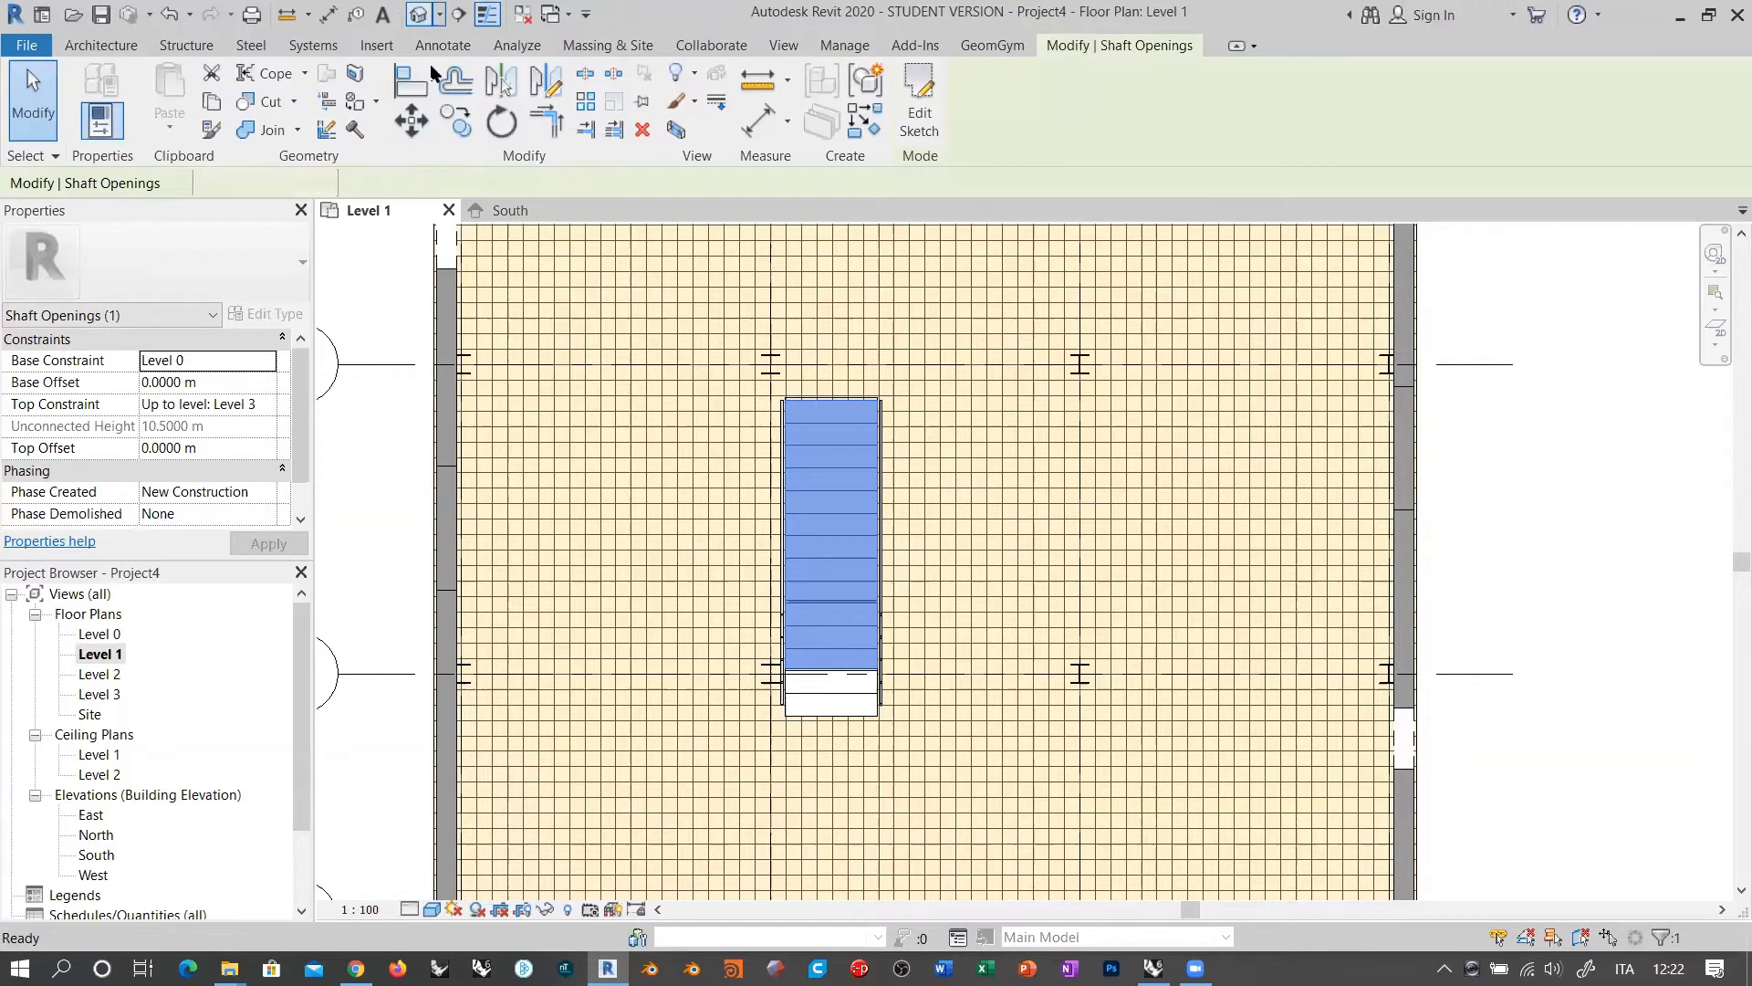
left_click(418, 15)
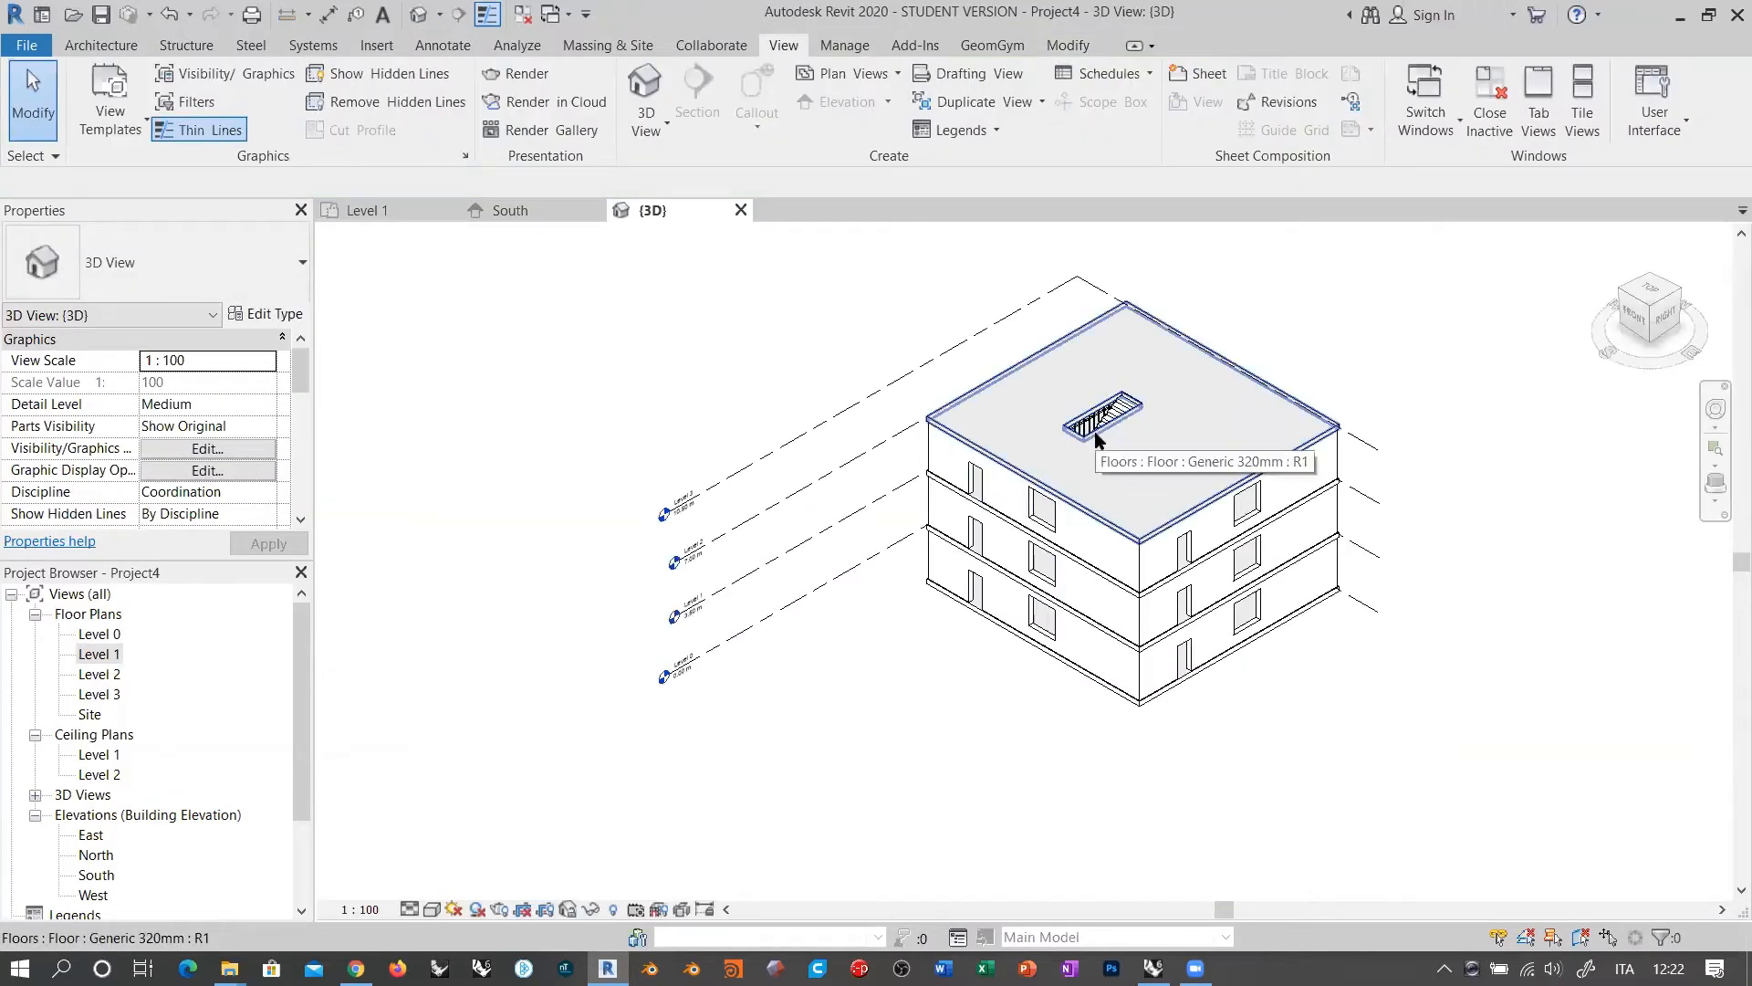
mouse_move(300, 363)
left_mouse_down()
mouse_move(304, 382)
mouse_move(307, 360)
left_mouse_up()
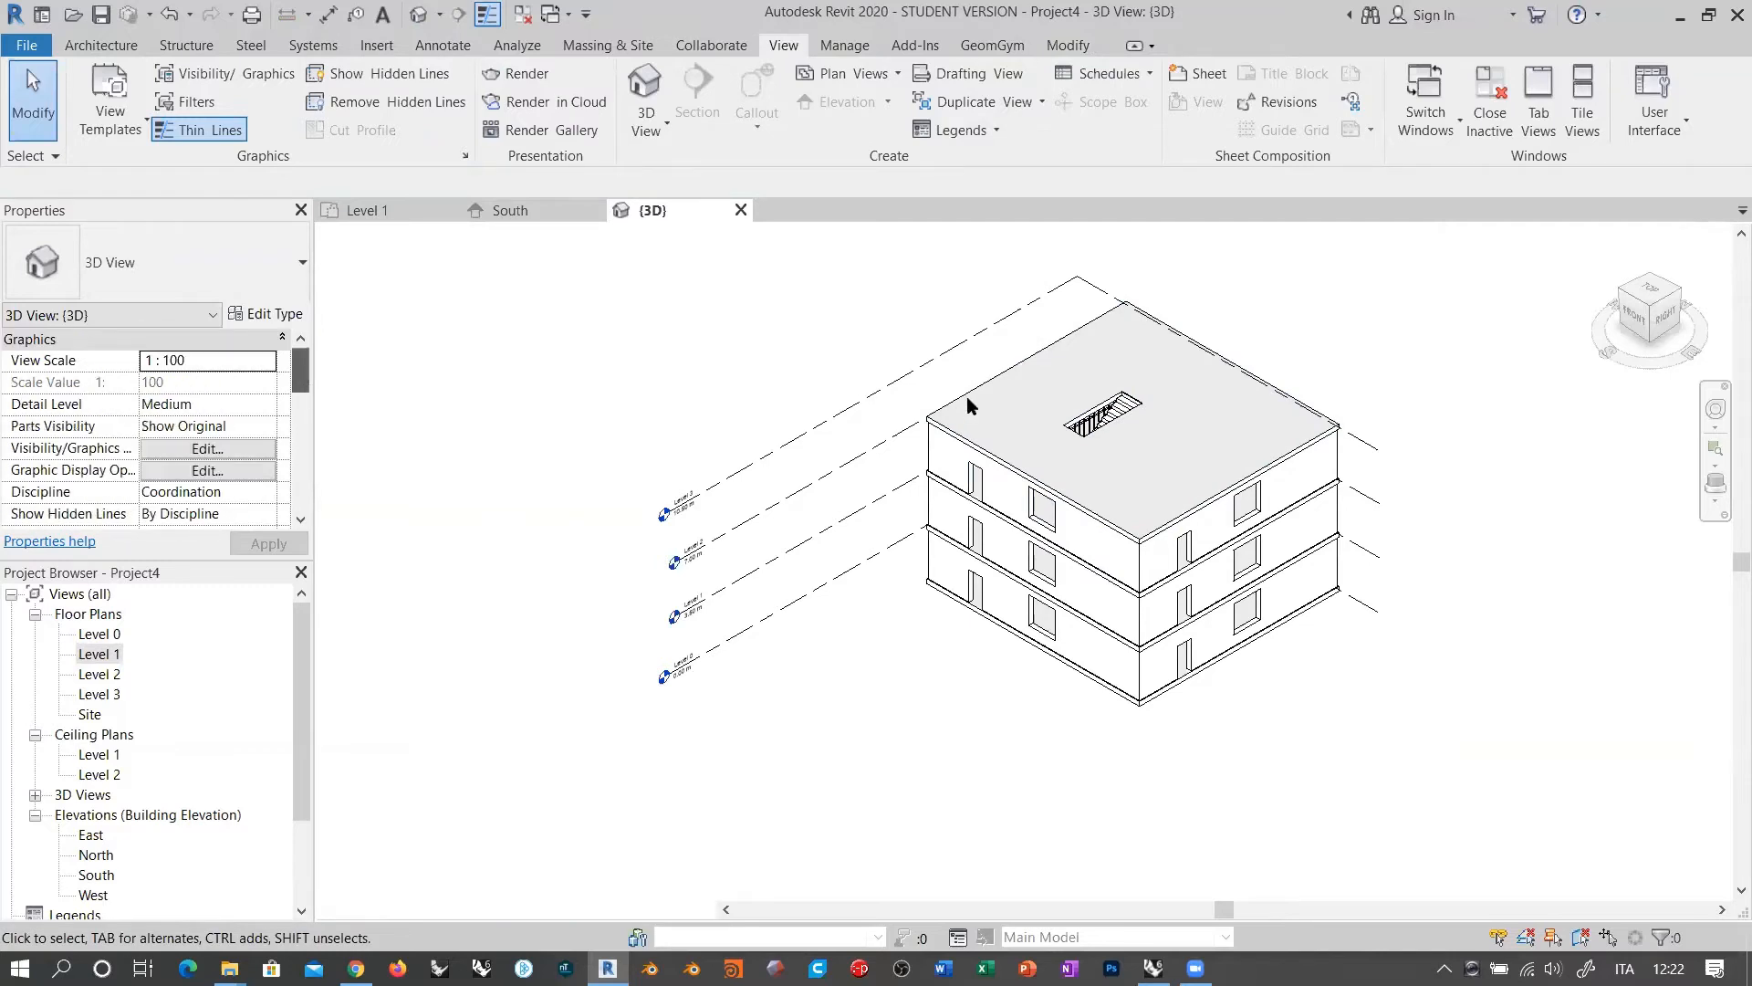
left_click(1091, 422)
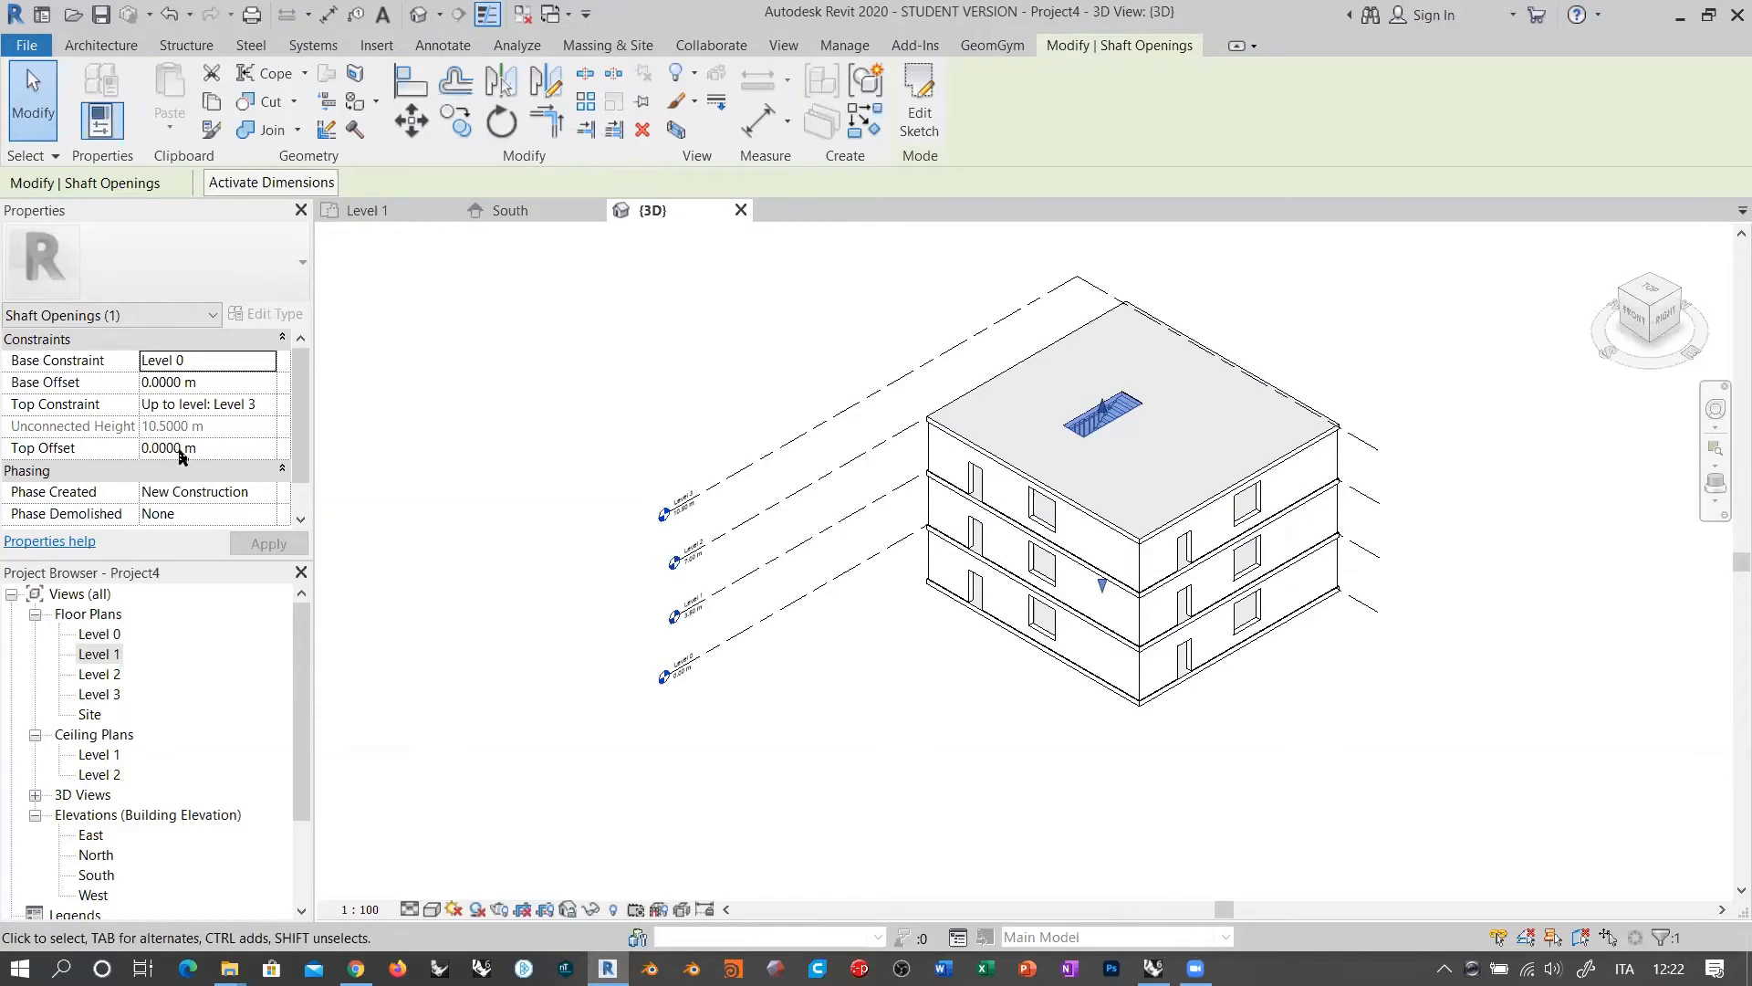
left_click(1387, 350)
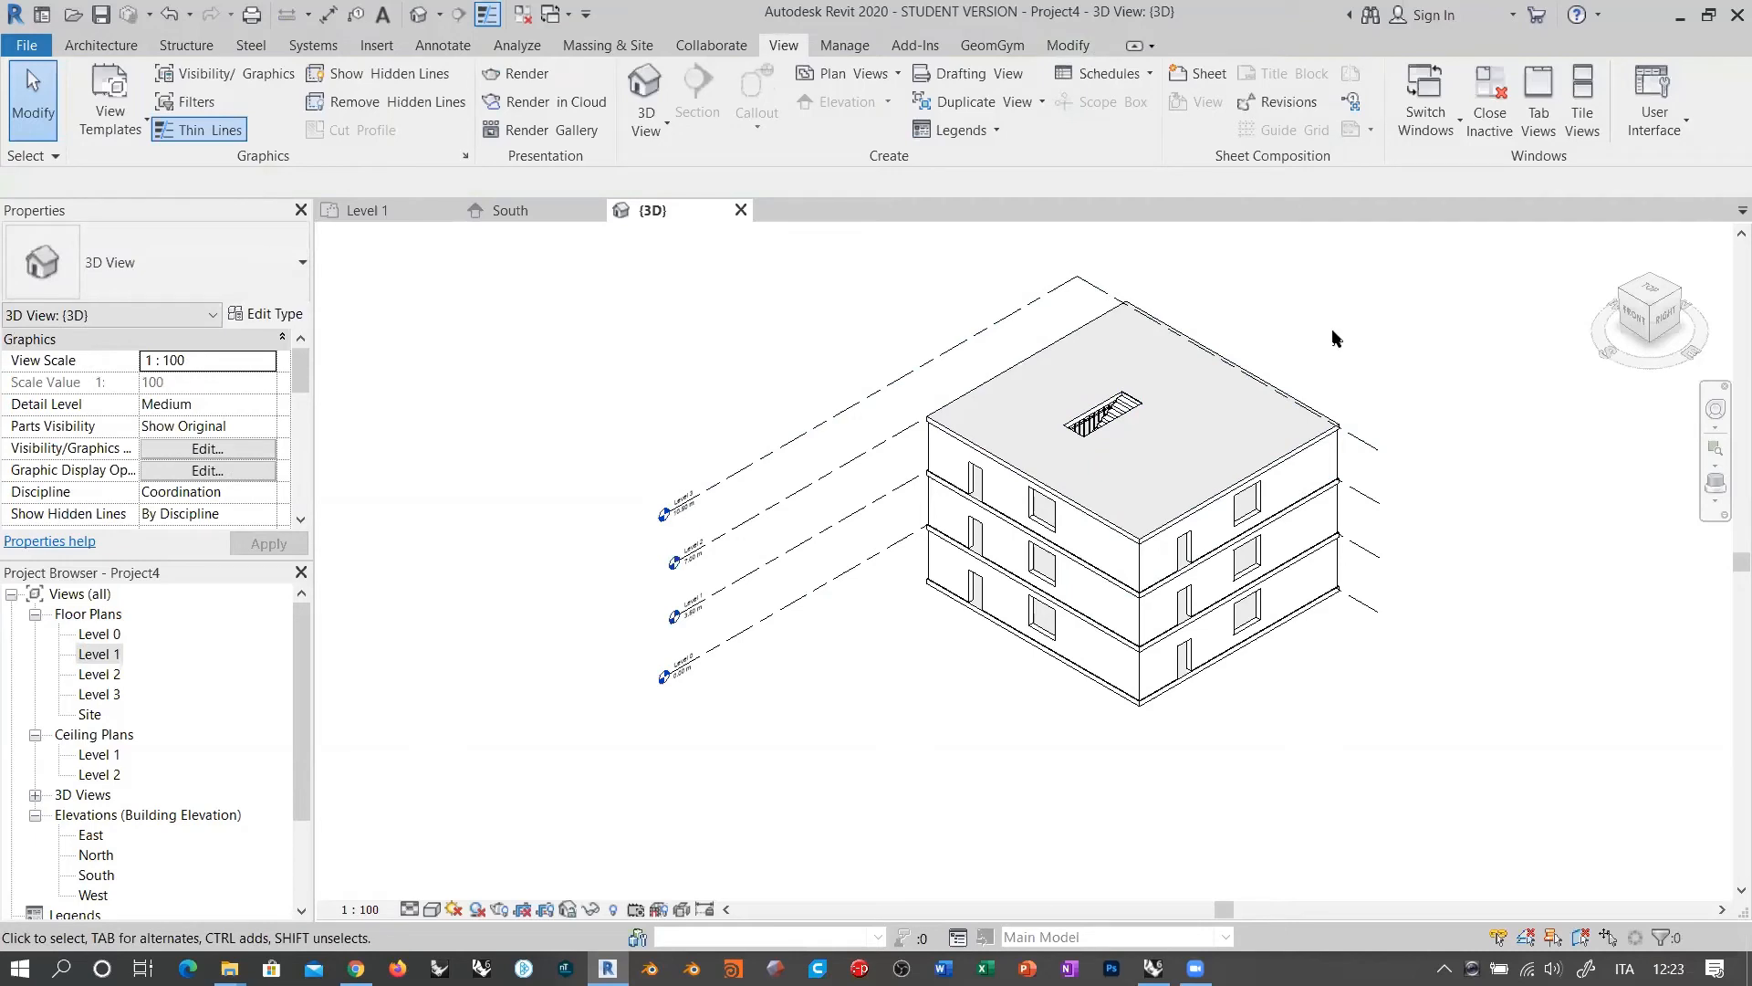
scroll(1332, 338, "up", 1)
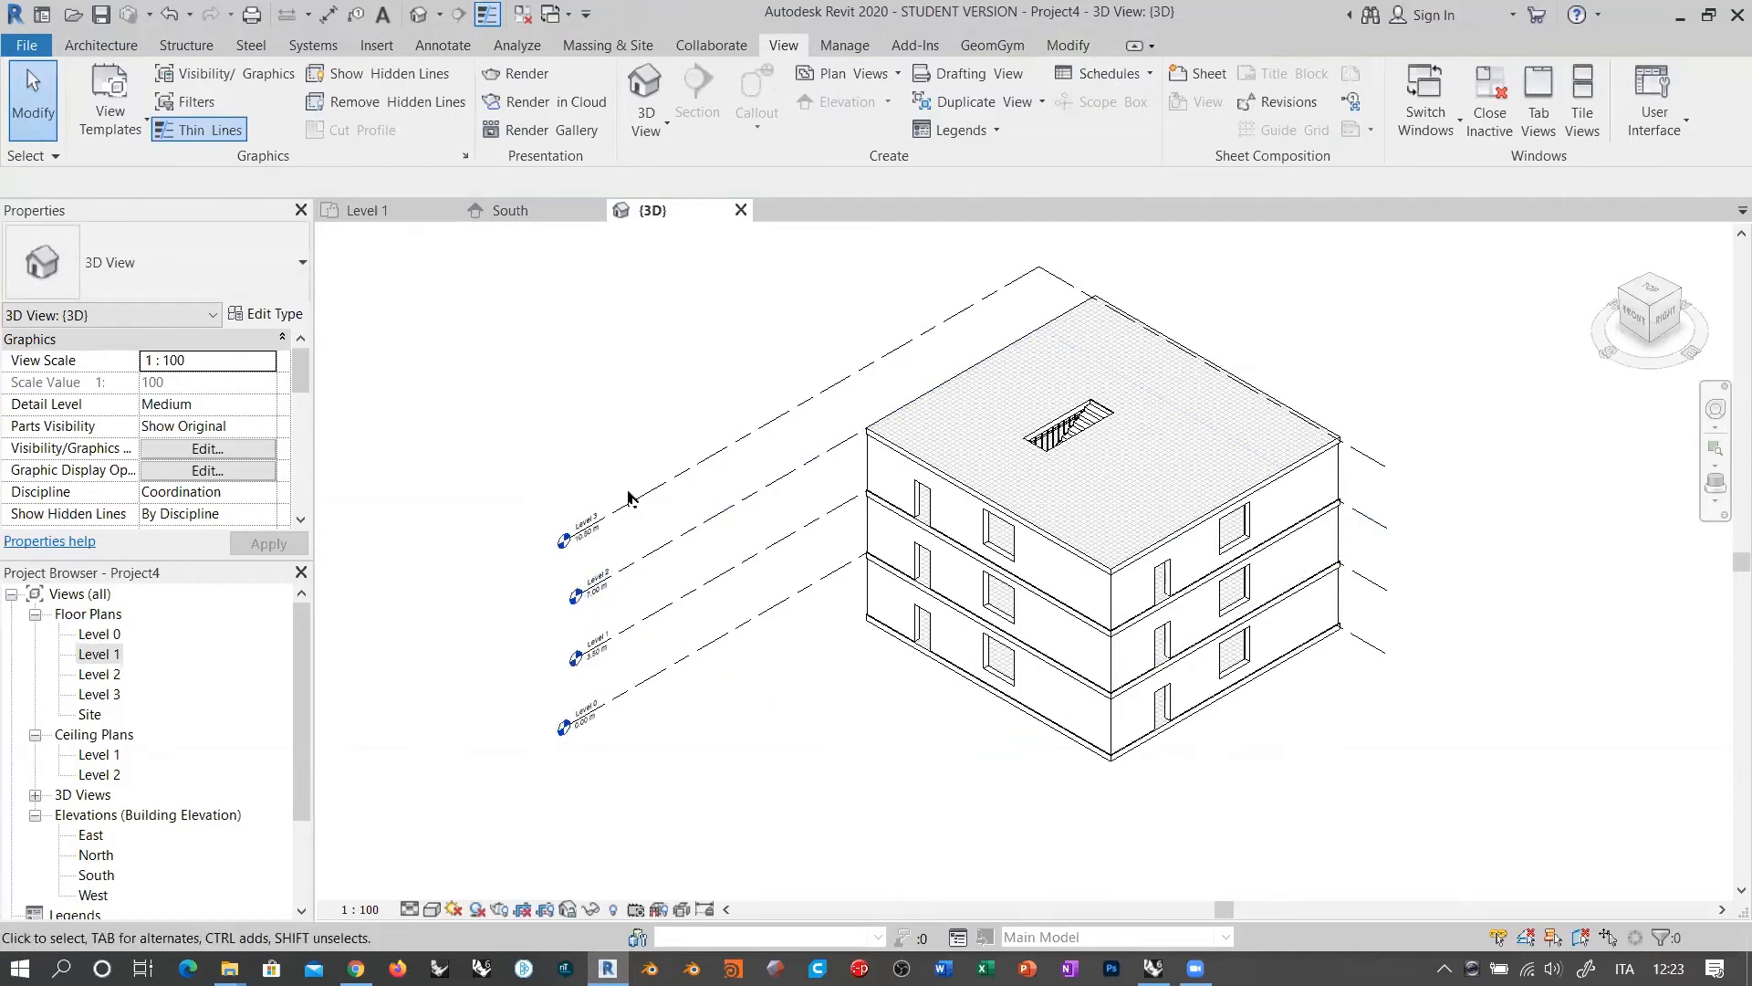
scroll(863, 577, "down", 2)
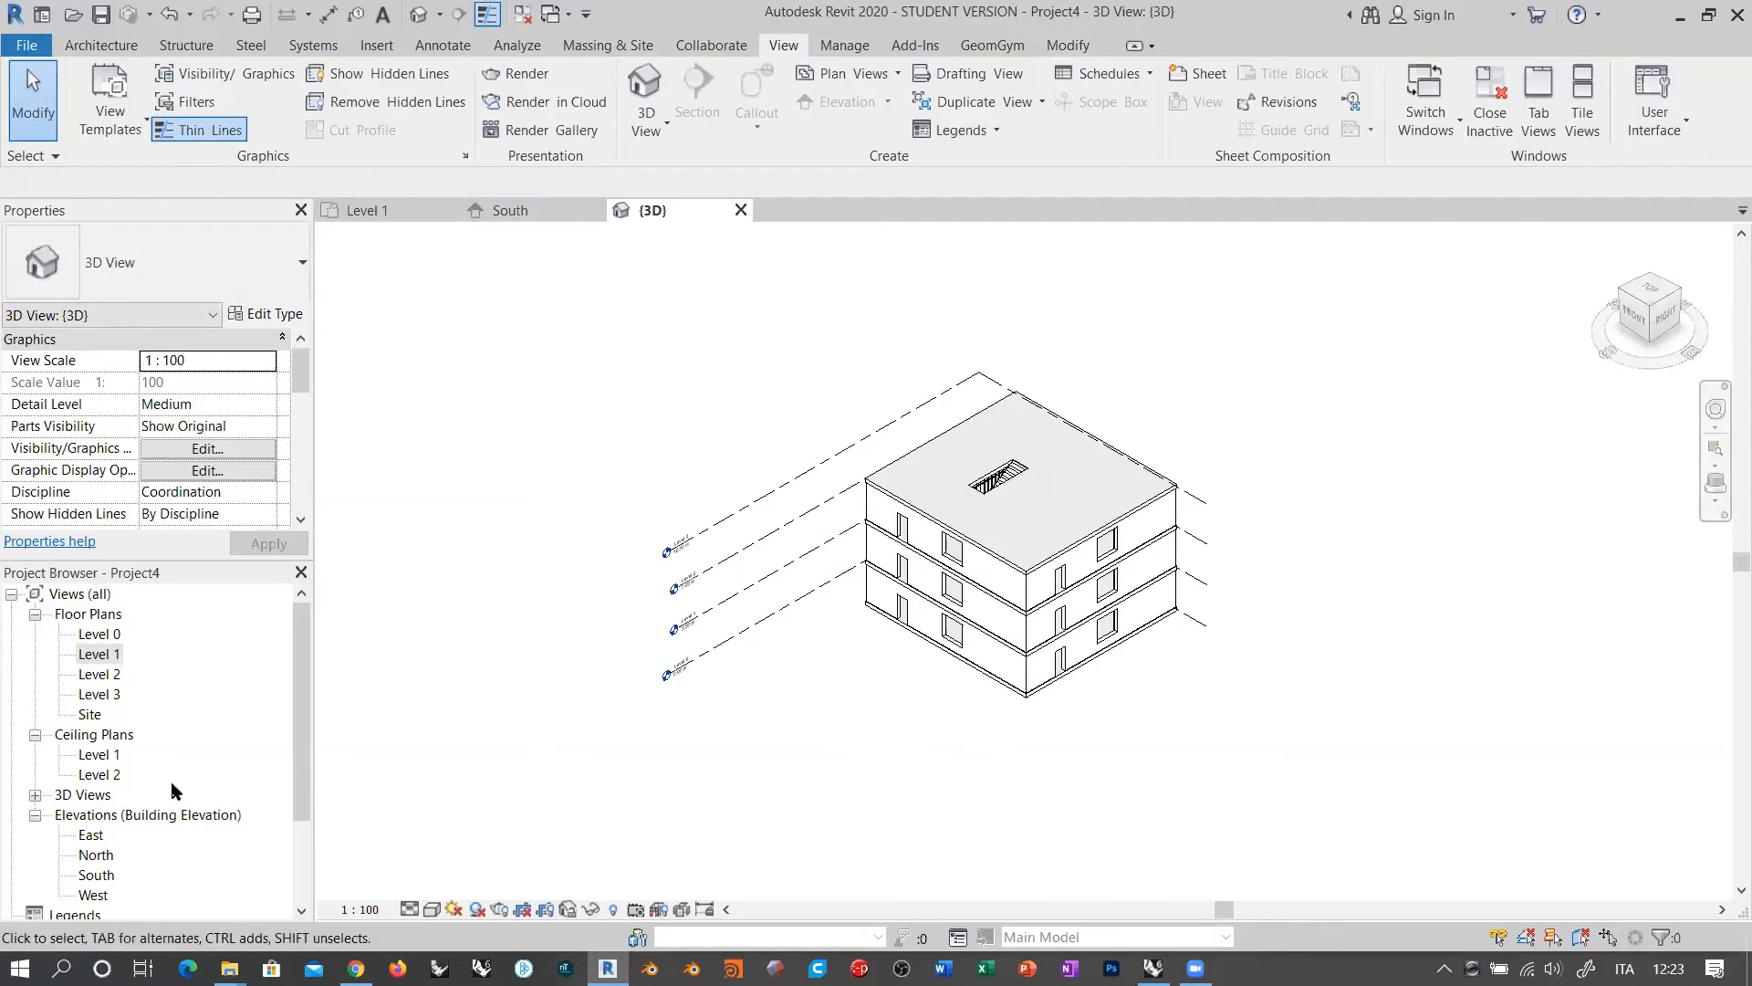
Step: In the East elevation, move the Level 3 and Level 0 heads outside the building and shorten their tails toward it
double_click(96, 876)
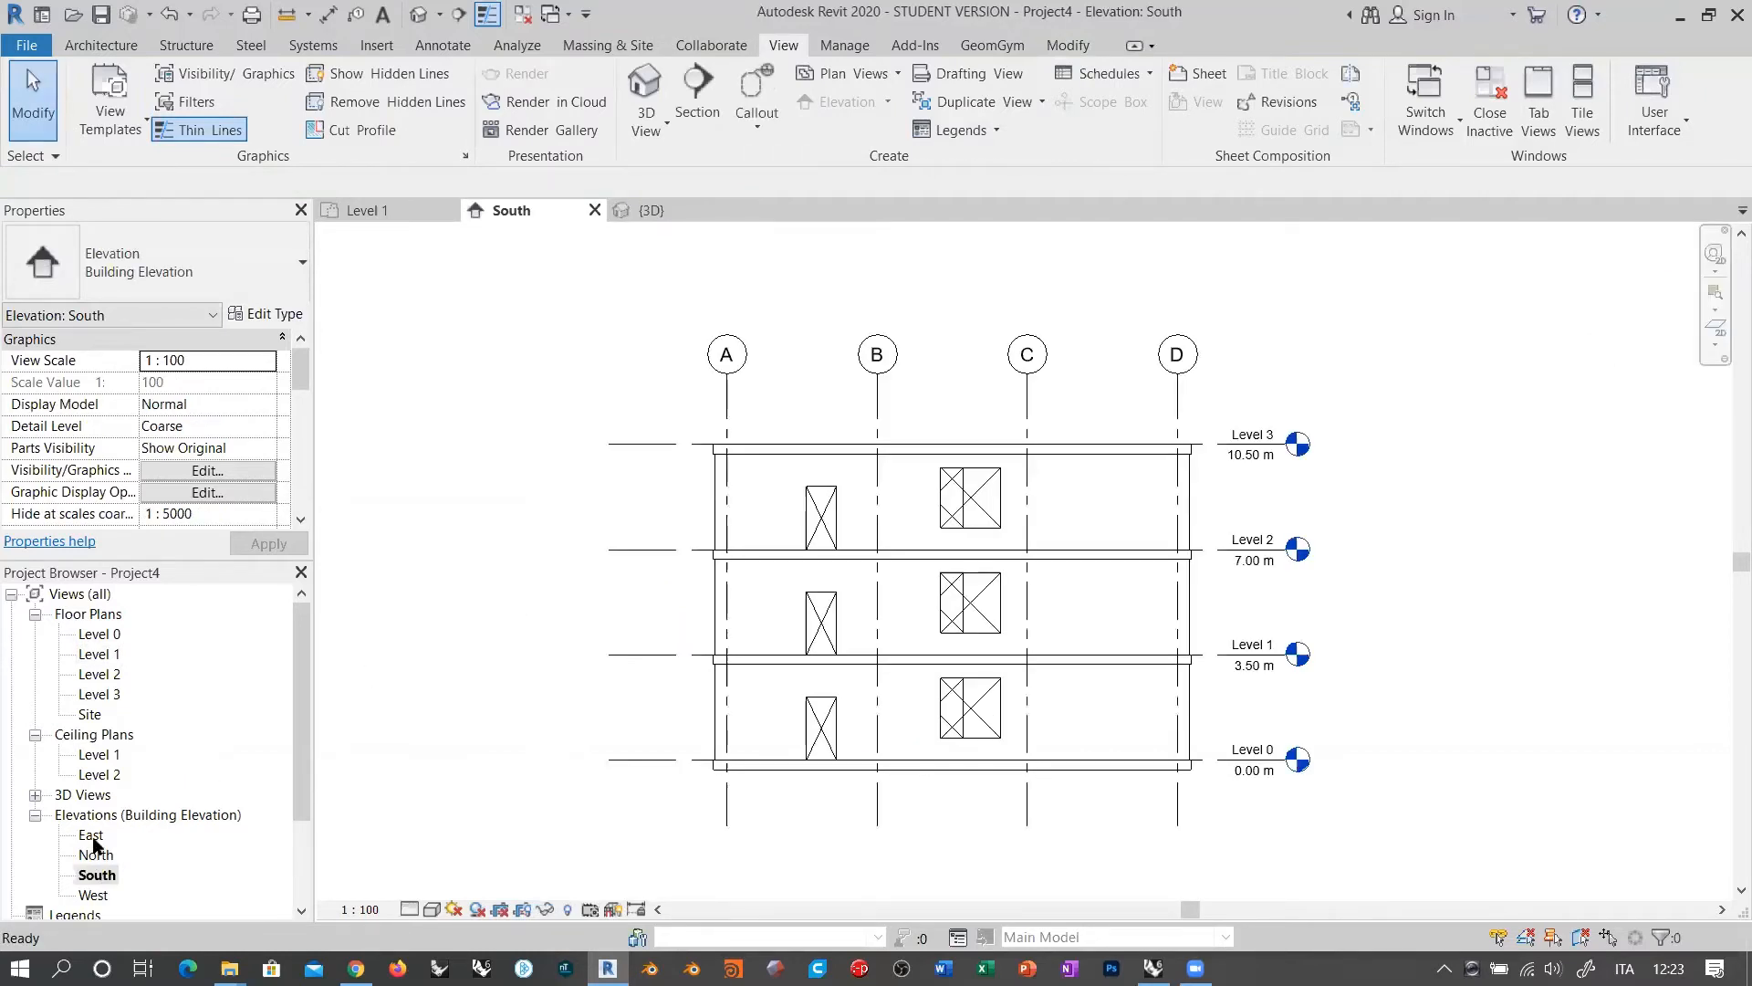
double_click(92, 836)
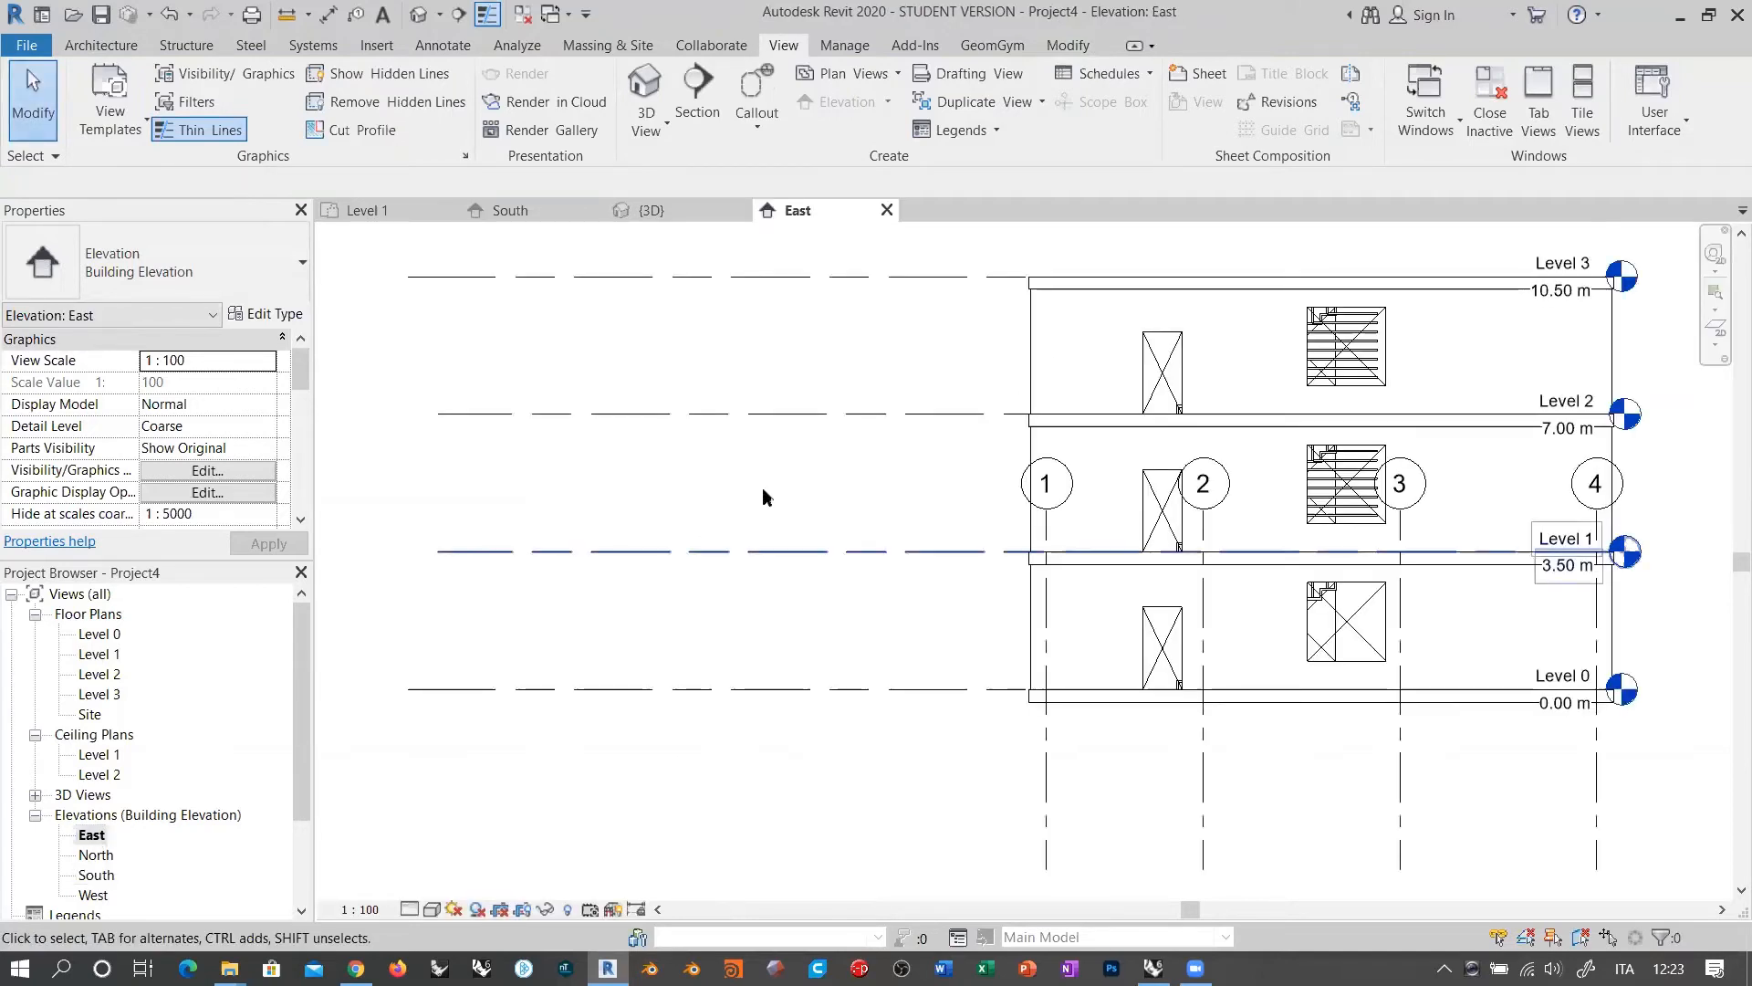
scroll(787, 508, "down", 2)
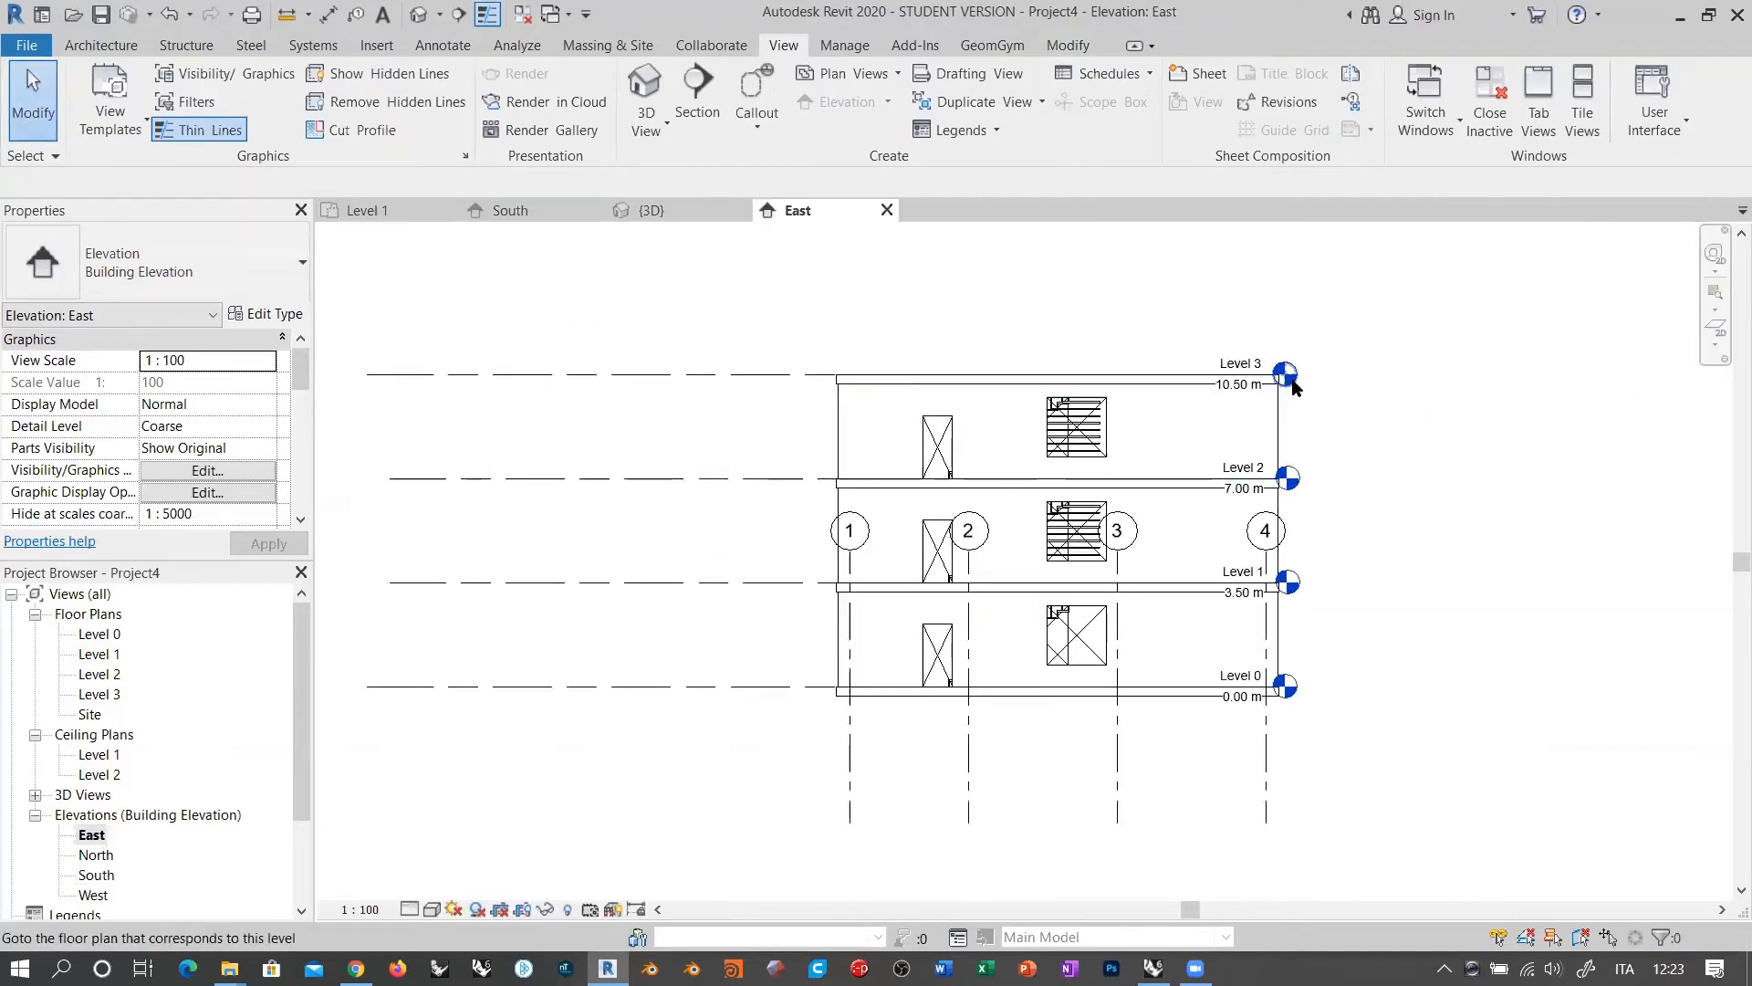
left_click(1271, 392)
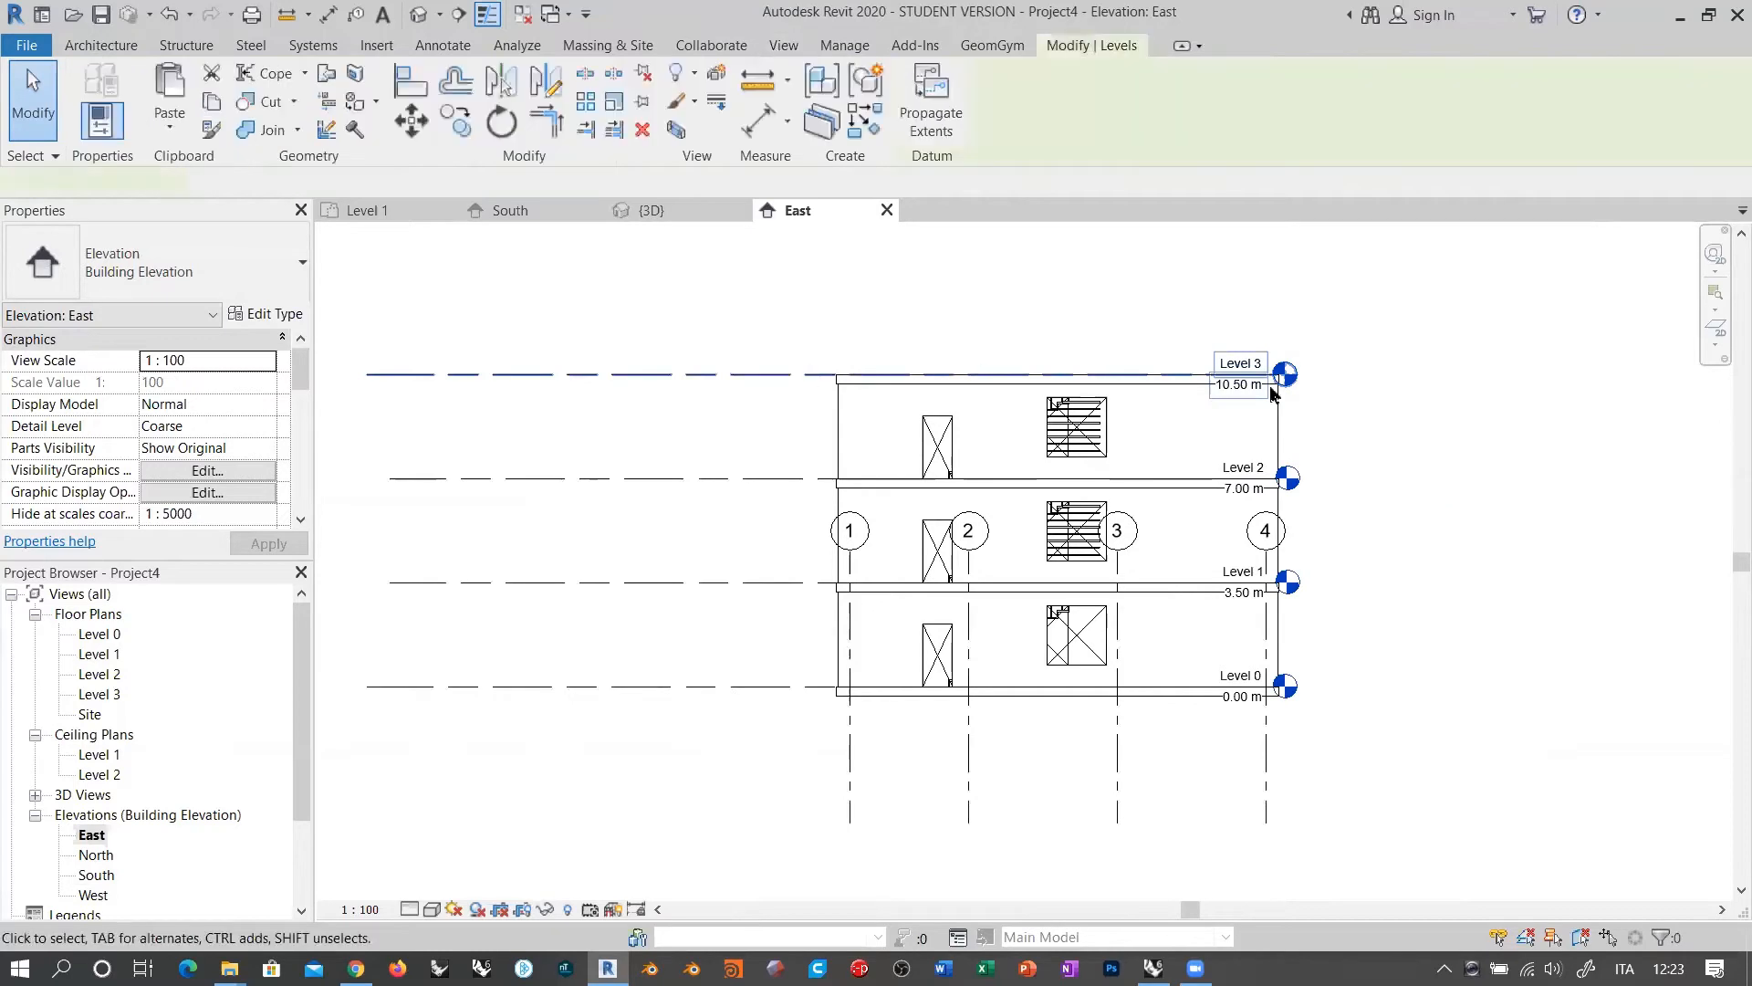
left_click_drag(1273, 374, 1349, 351)
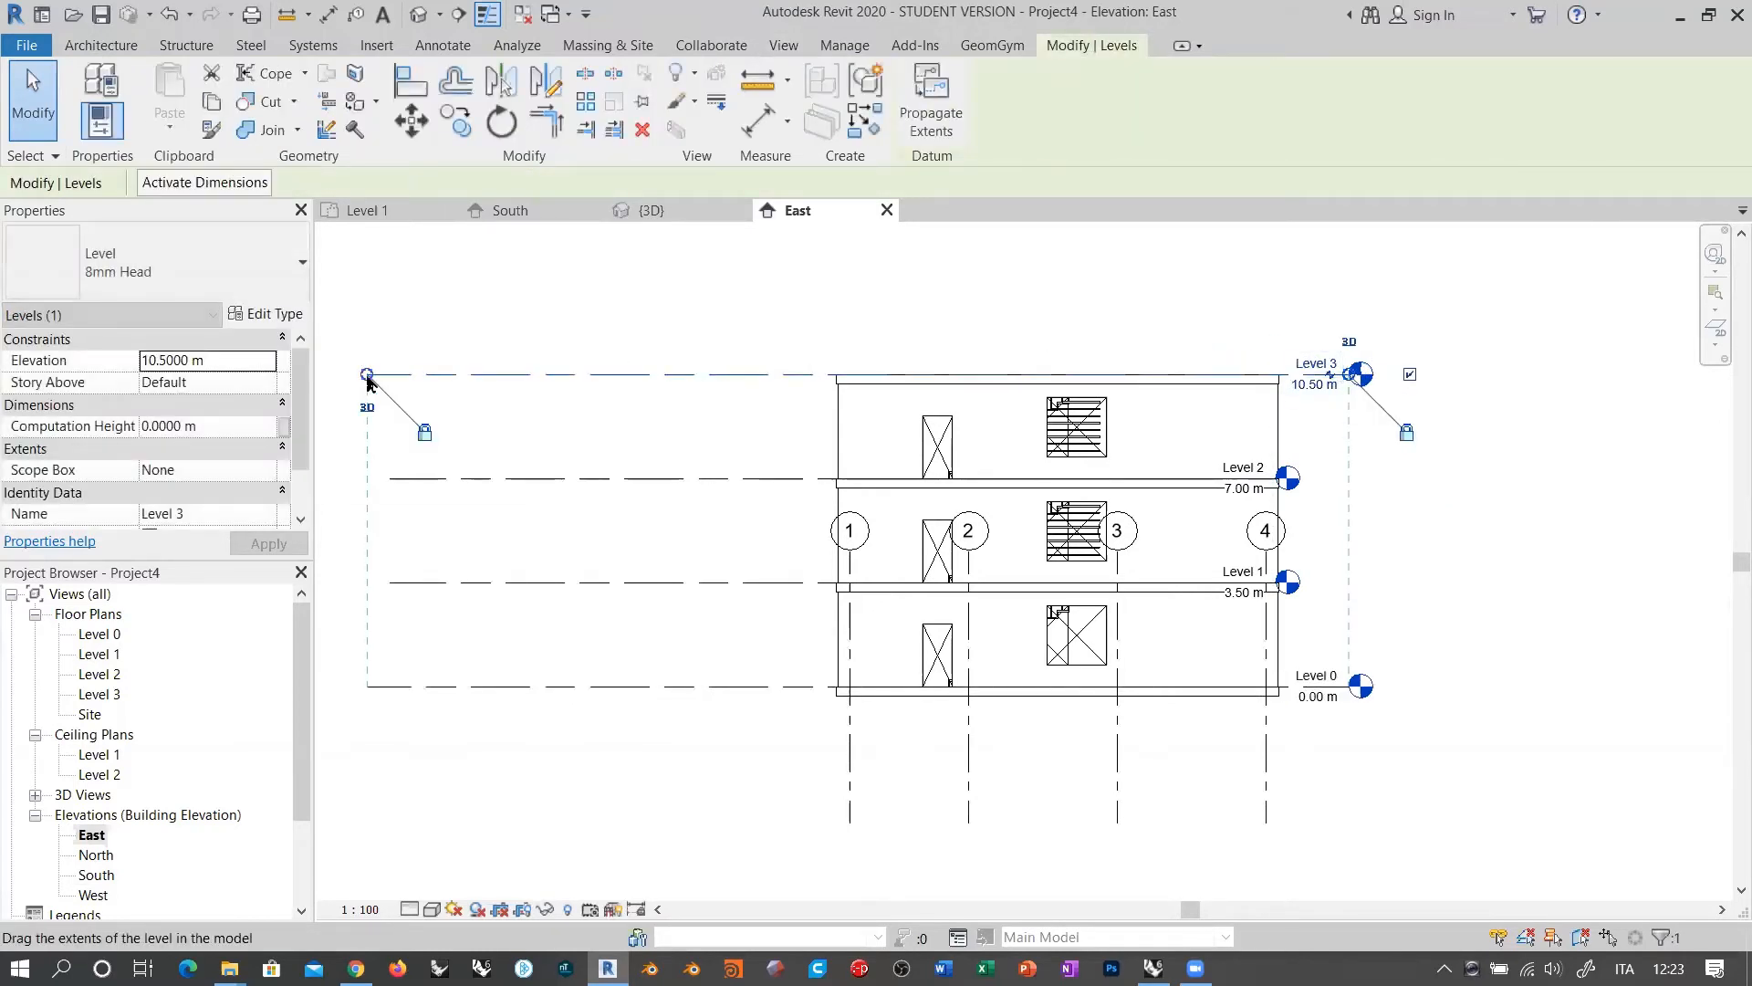
left_click_drag(685, 381, 763, 374)
Step: Raise the aligned bubbles of grids 1 to 4 above Level 3 and shorten their lower ends toward Level 0
left_click(854, 551)
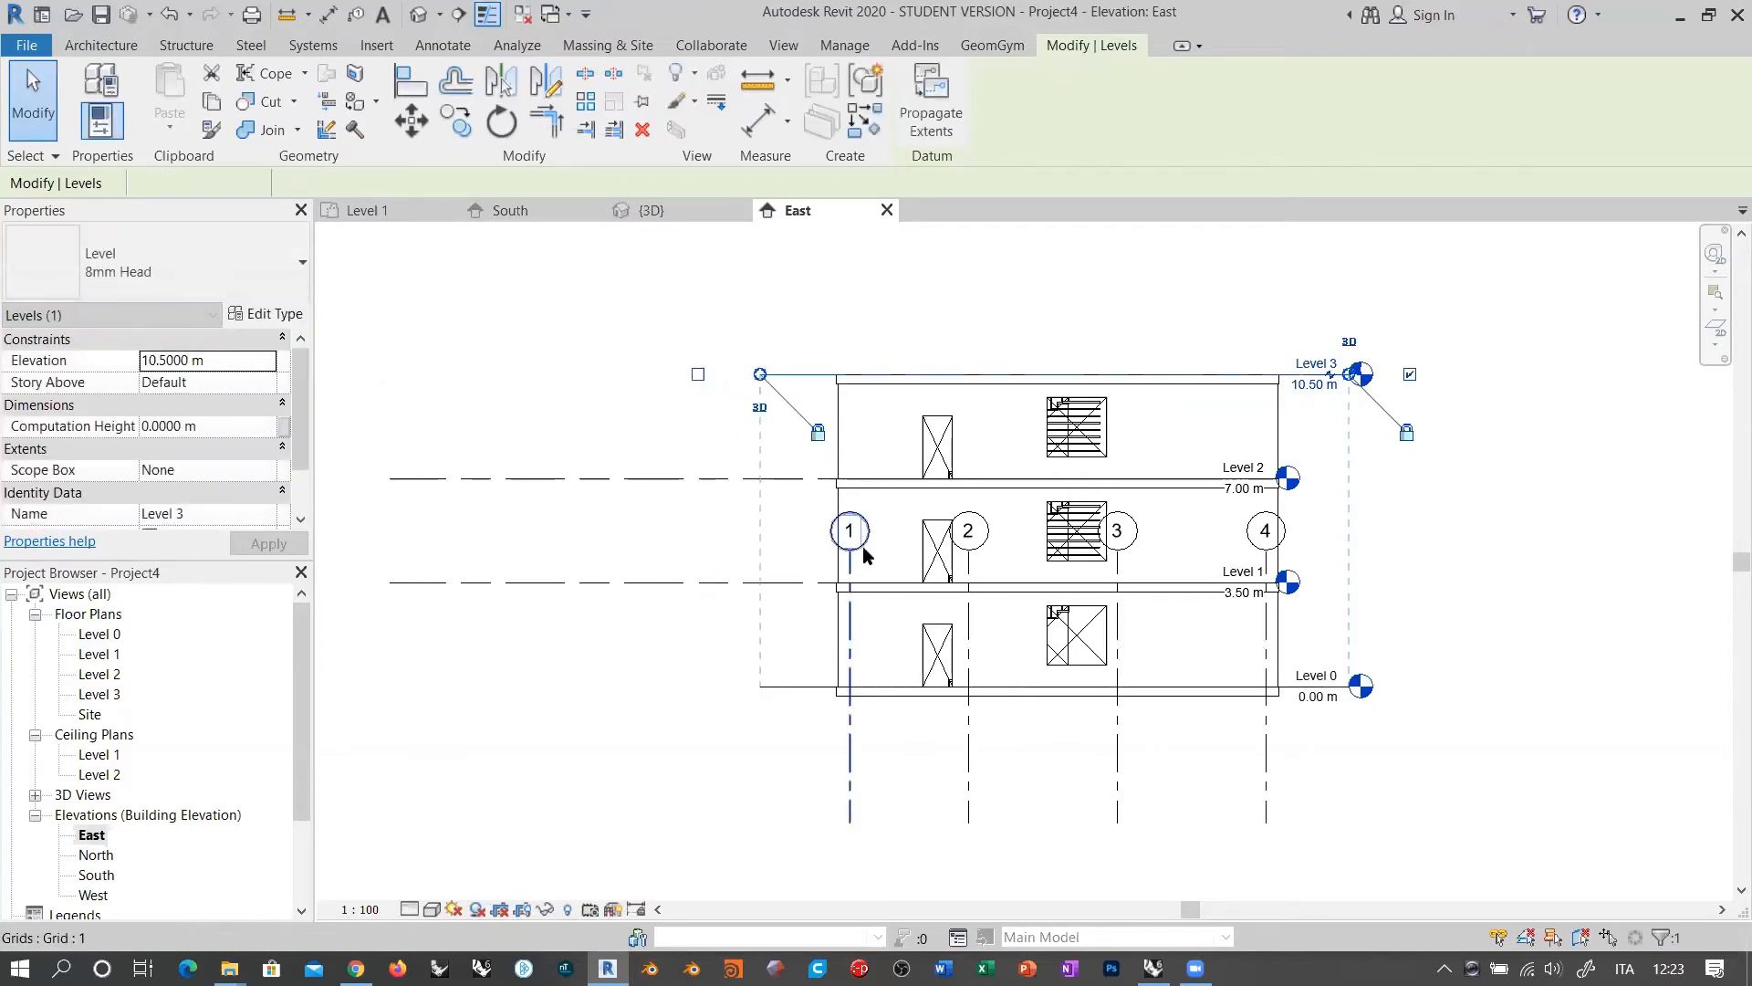
left_click_drag(855, 552, 848, 311)
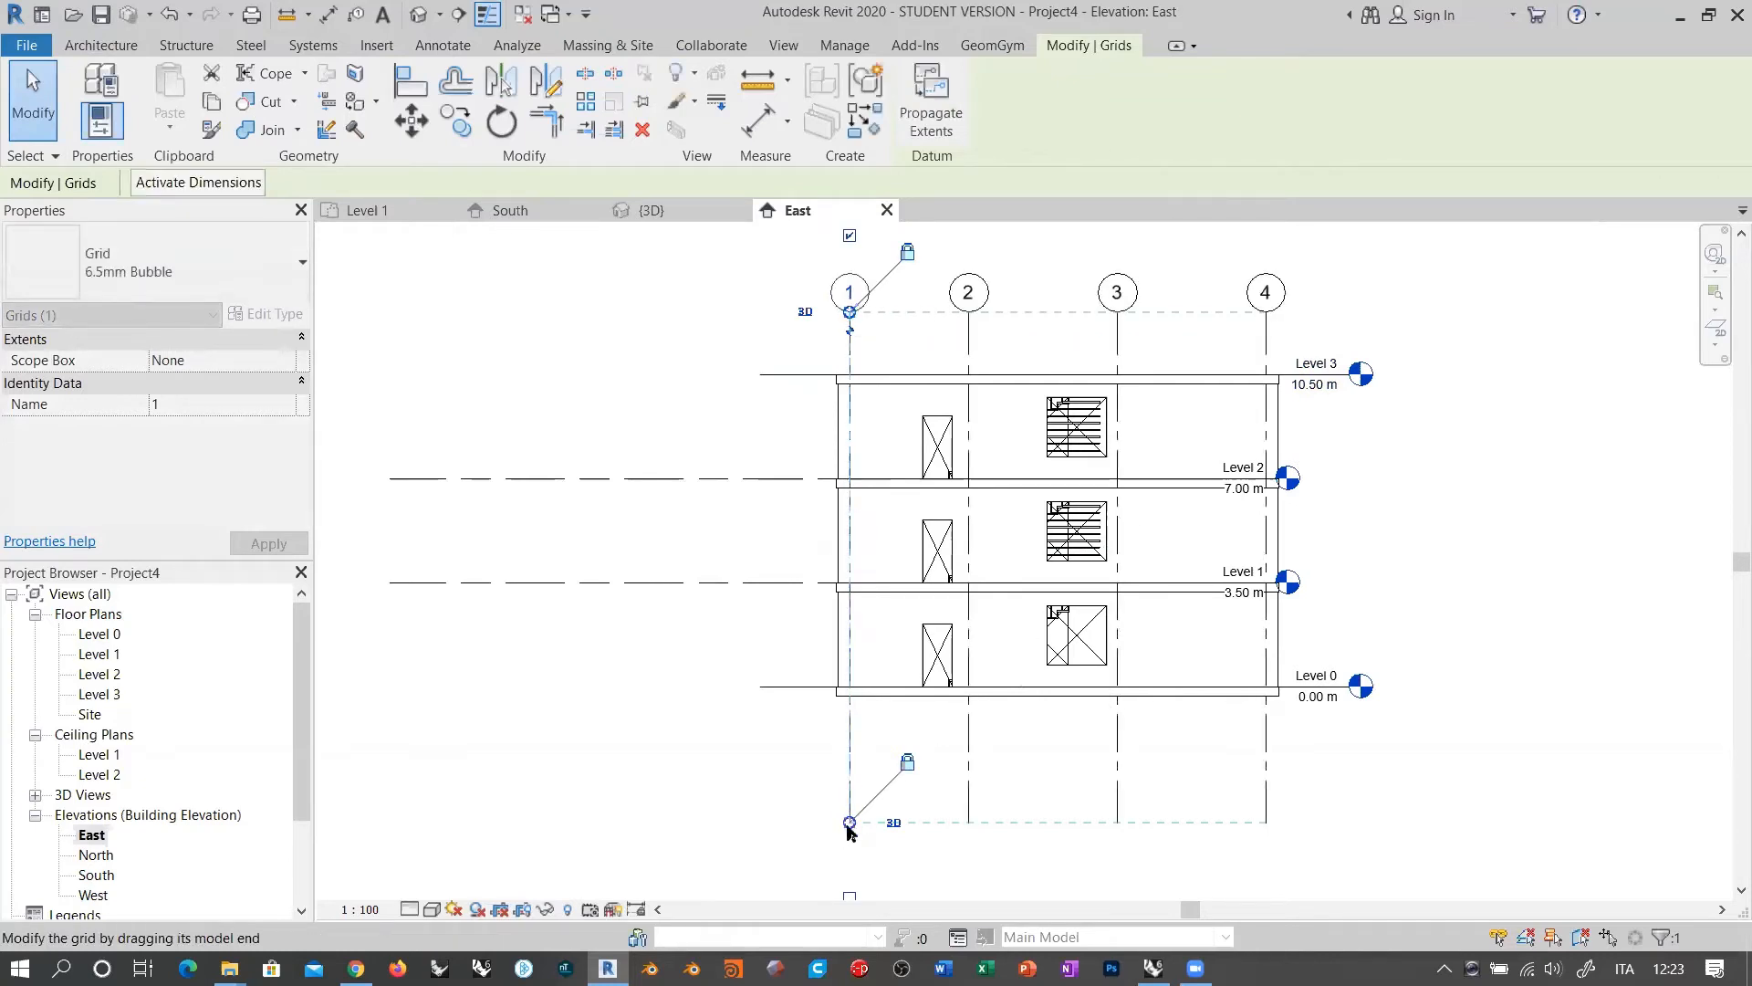
left_click_drag(849, 823, 849, 762)
left_click(671, 692)
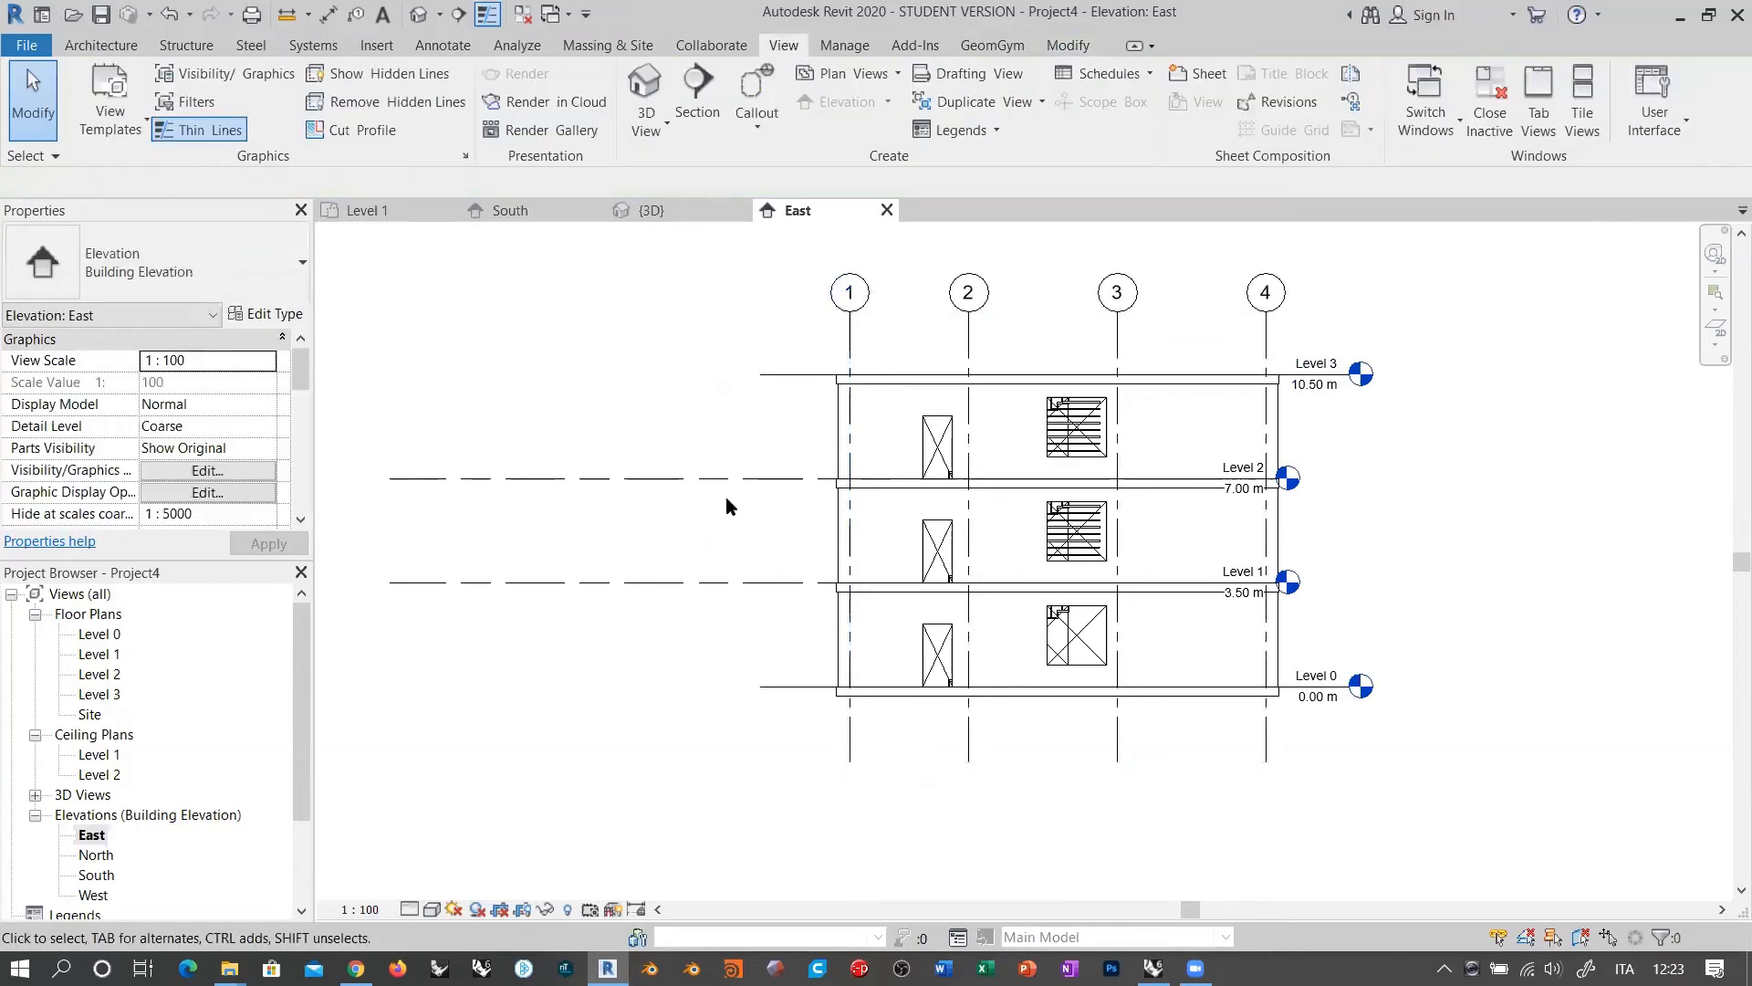
Step: Align the Level 3 and Level 0 tails with those of Levels 1 and 2, and shorten all four toward the building
left_click(771, 376)
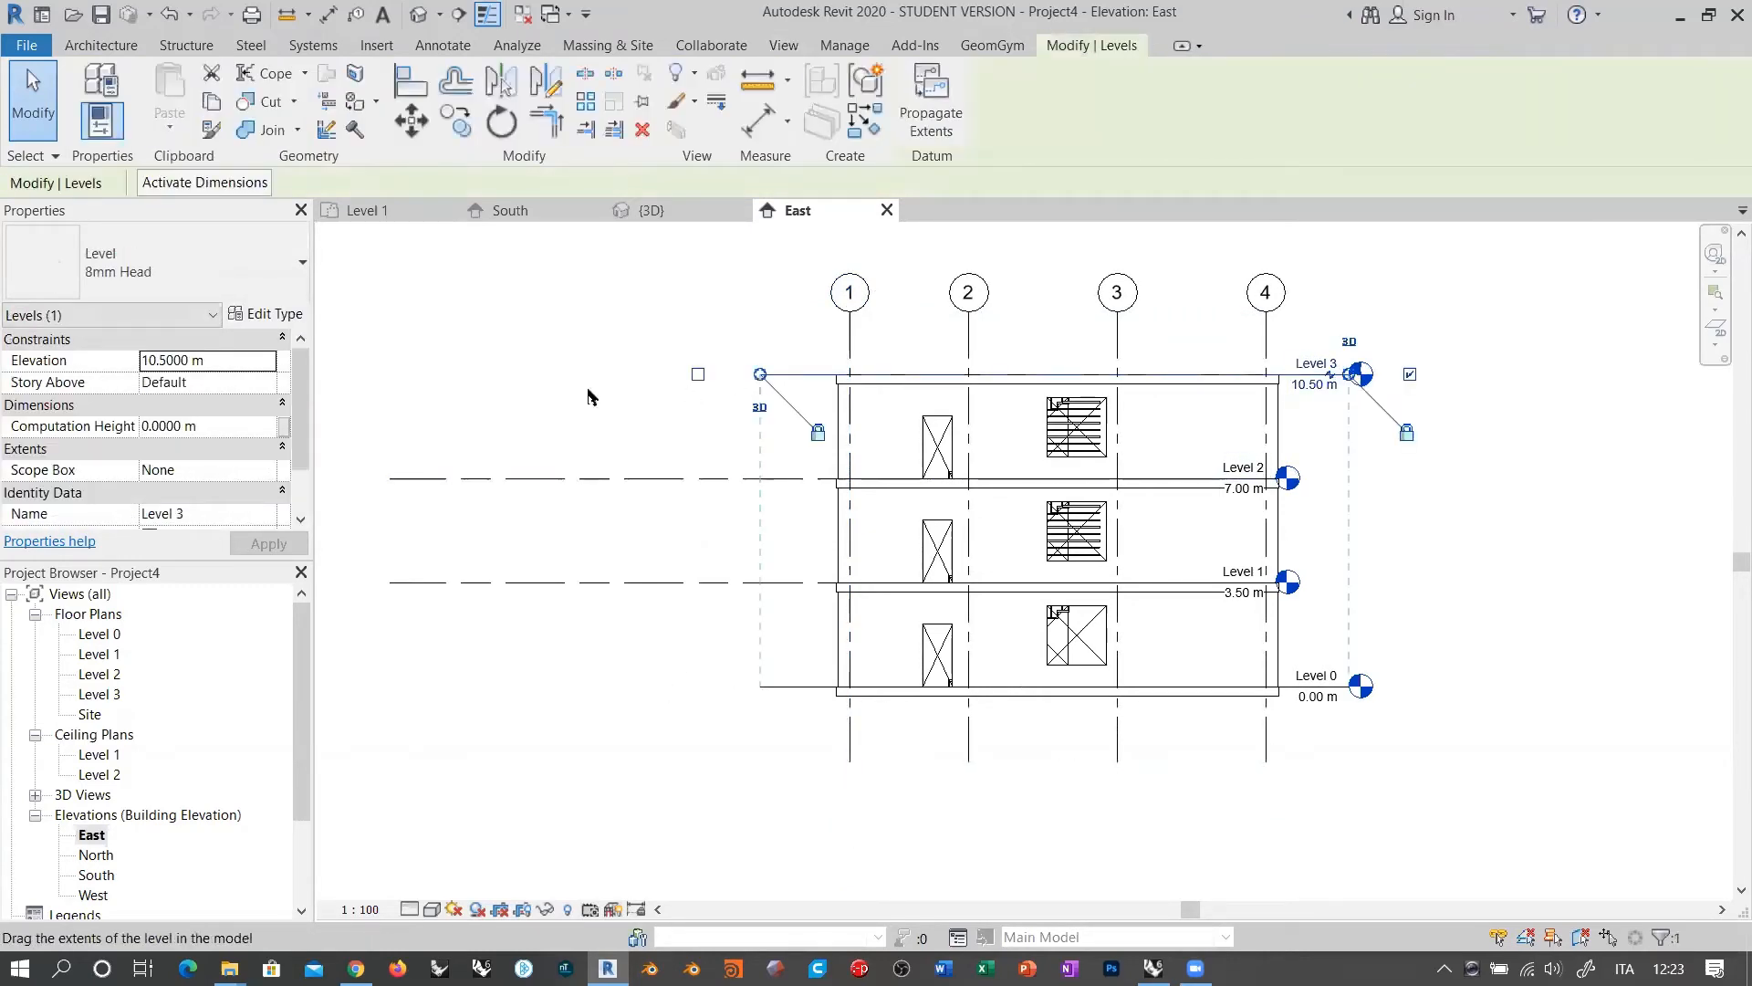
left_click_drag(589, 397, 390, 393)
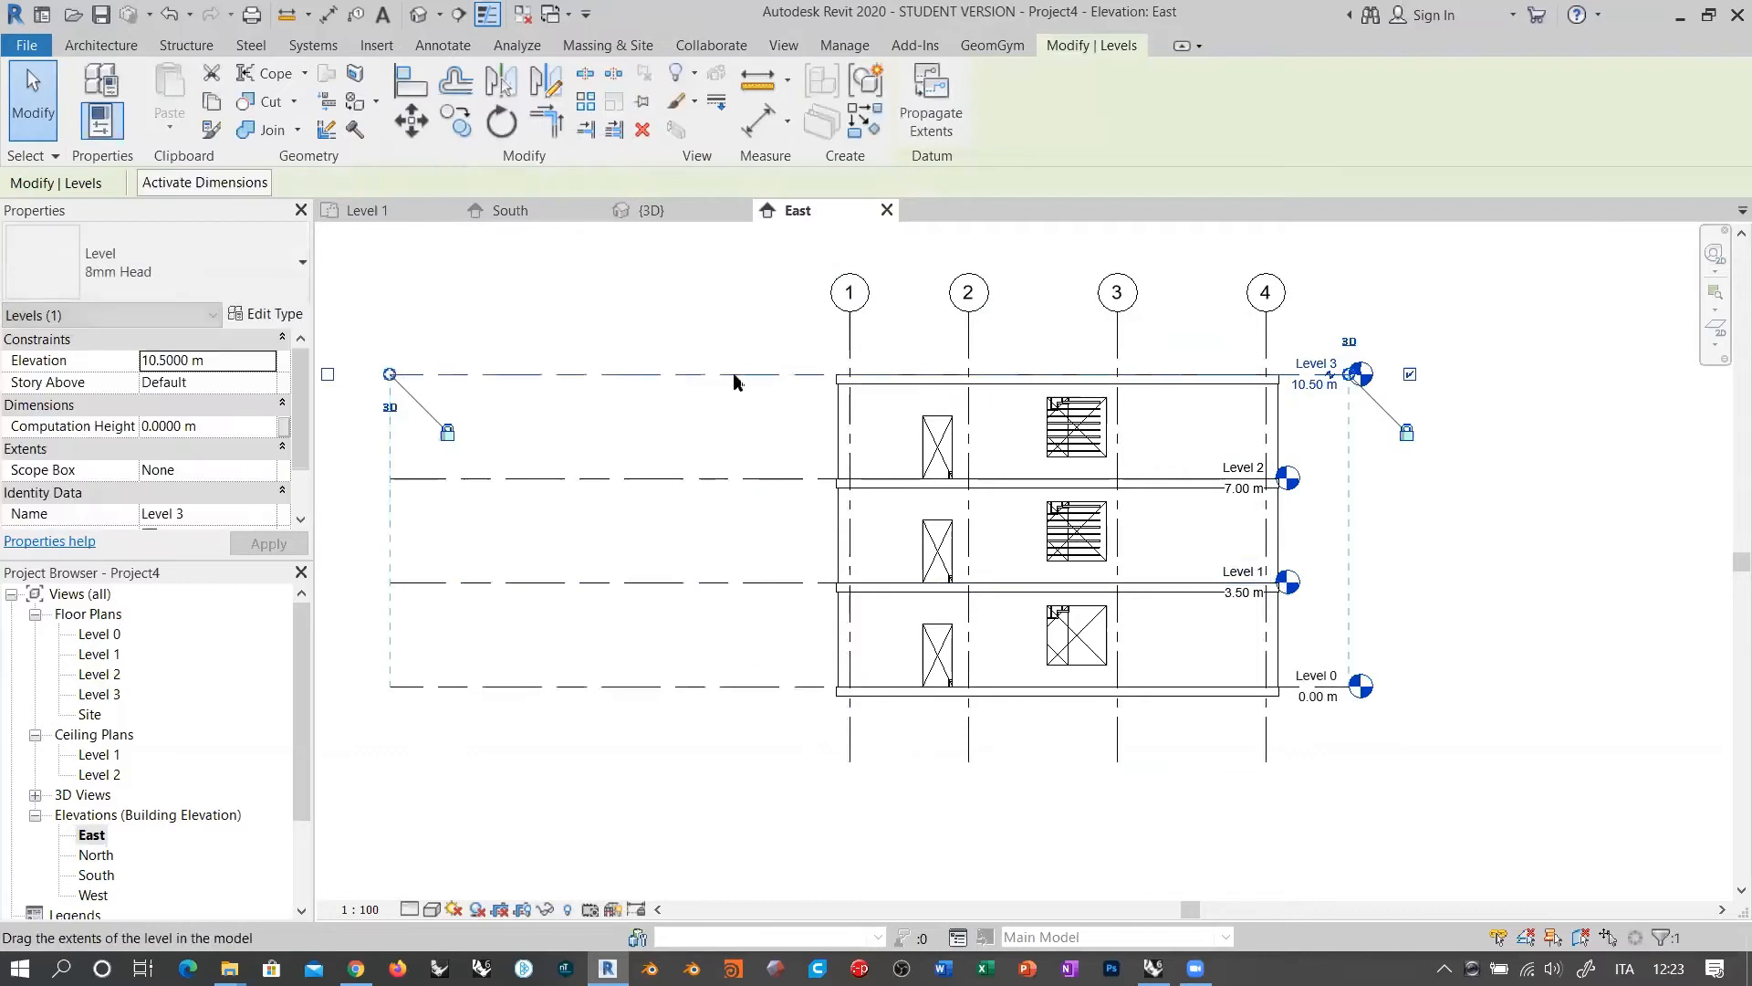
left_click_drag(734, 376, 633, 309)
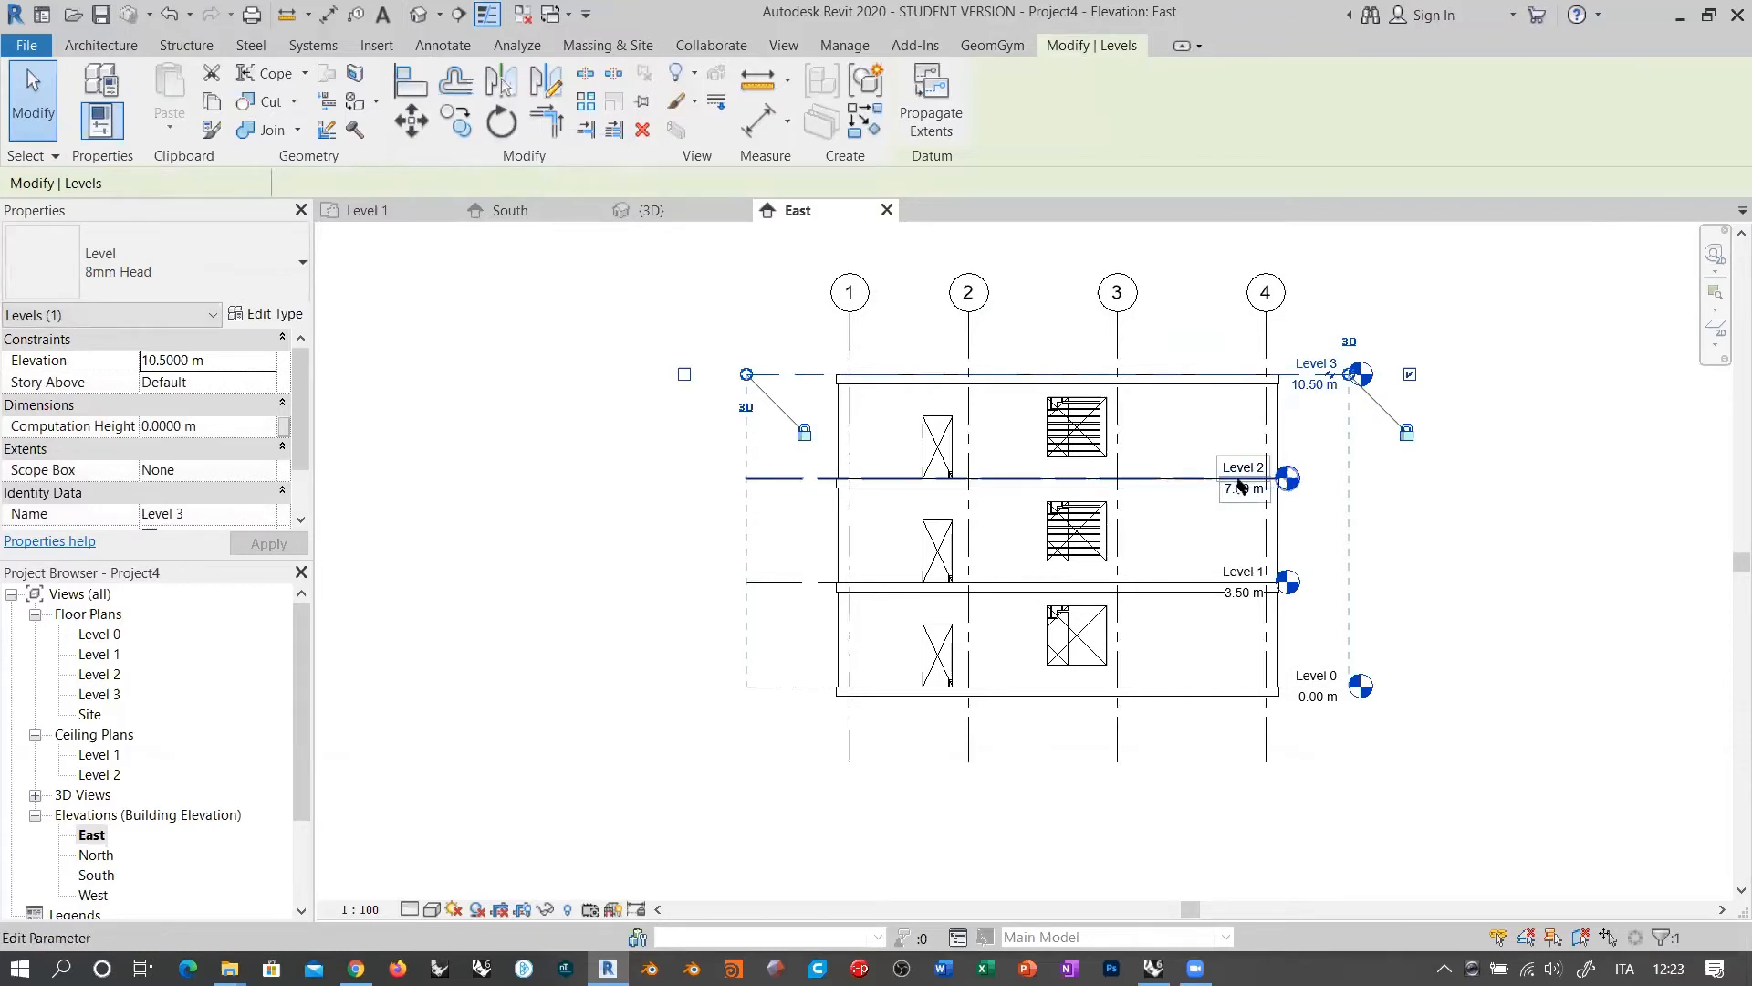
Step: Move the Level 2 and Level 1 heads outside the building, in line with the Level 3 and Level 0 heads
left_click(1174, 480)
left_click_drag(1276, 481, 1359, 478)
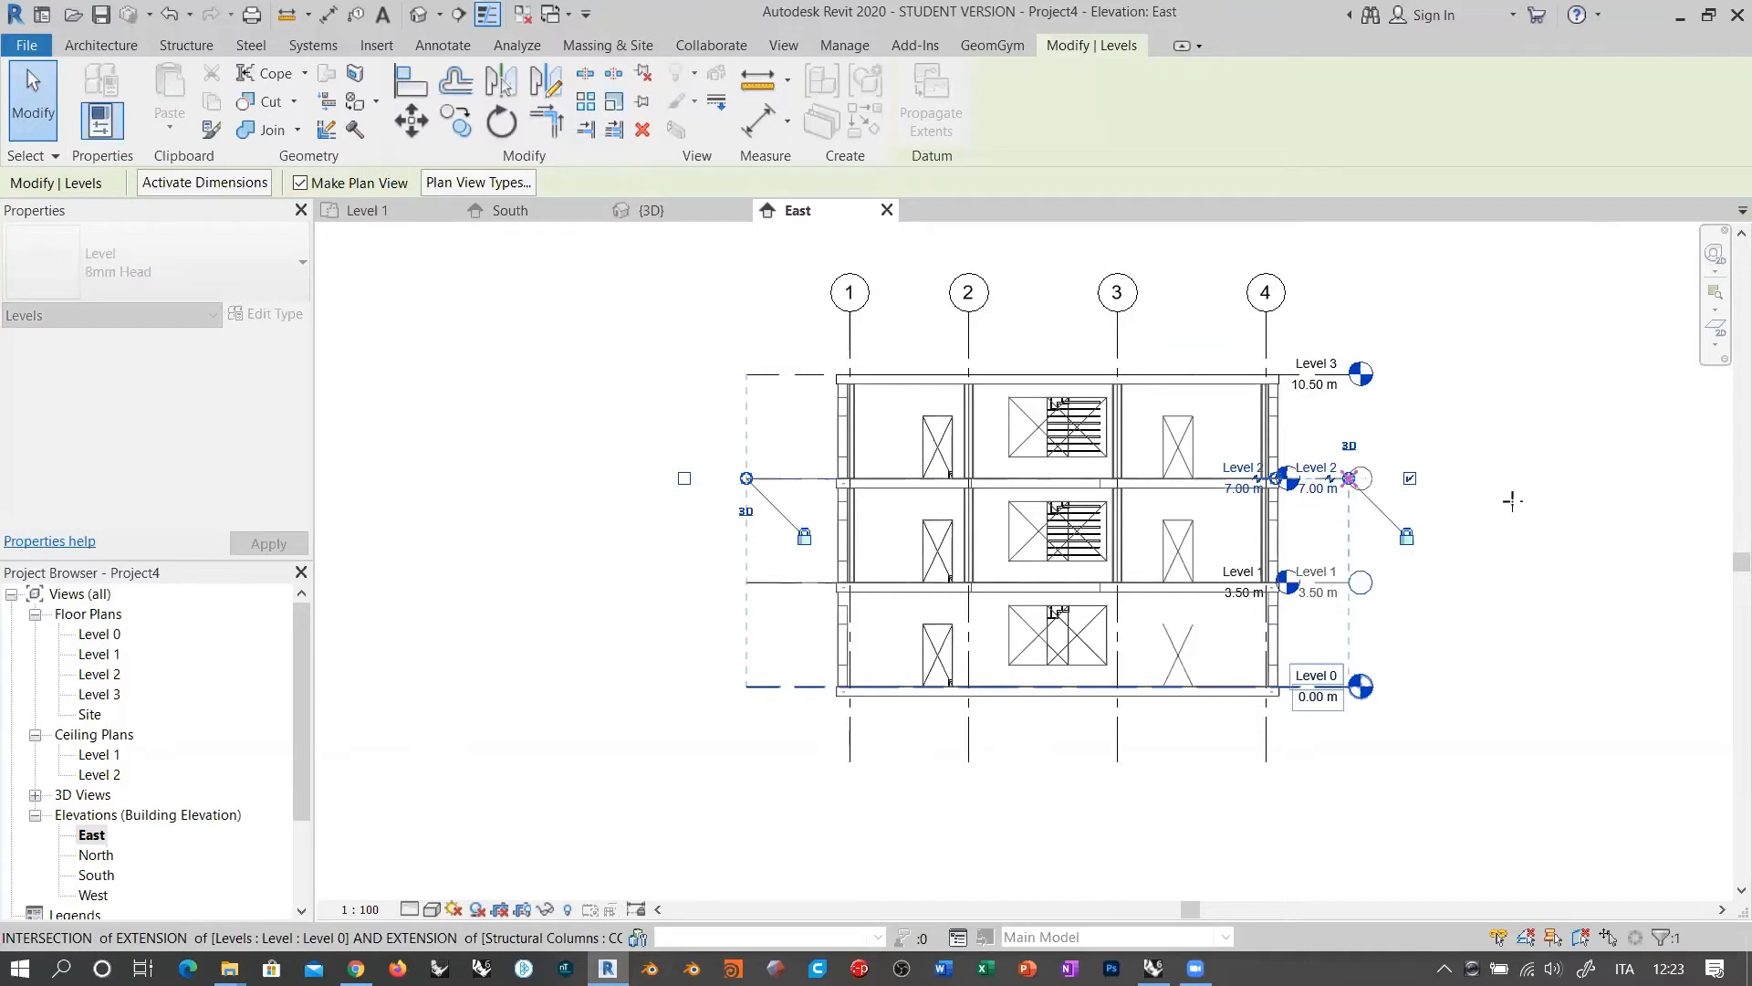
left_click(1513, 454)
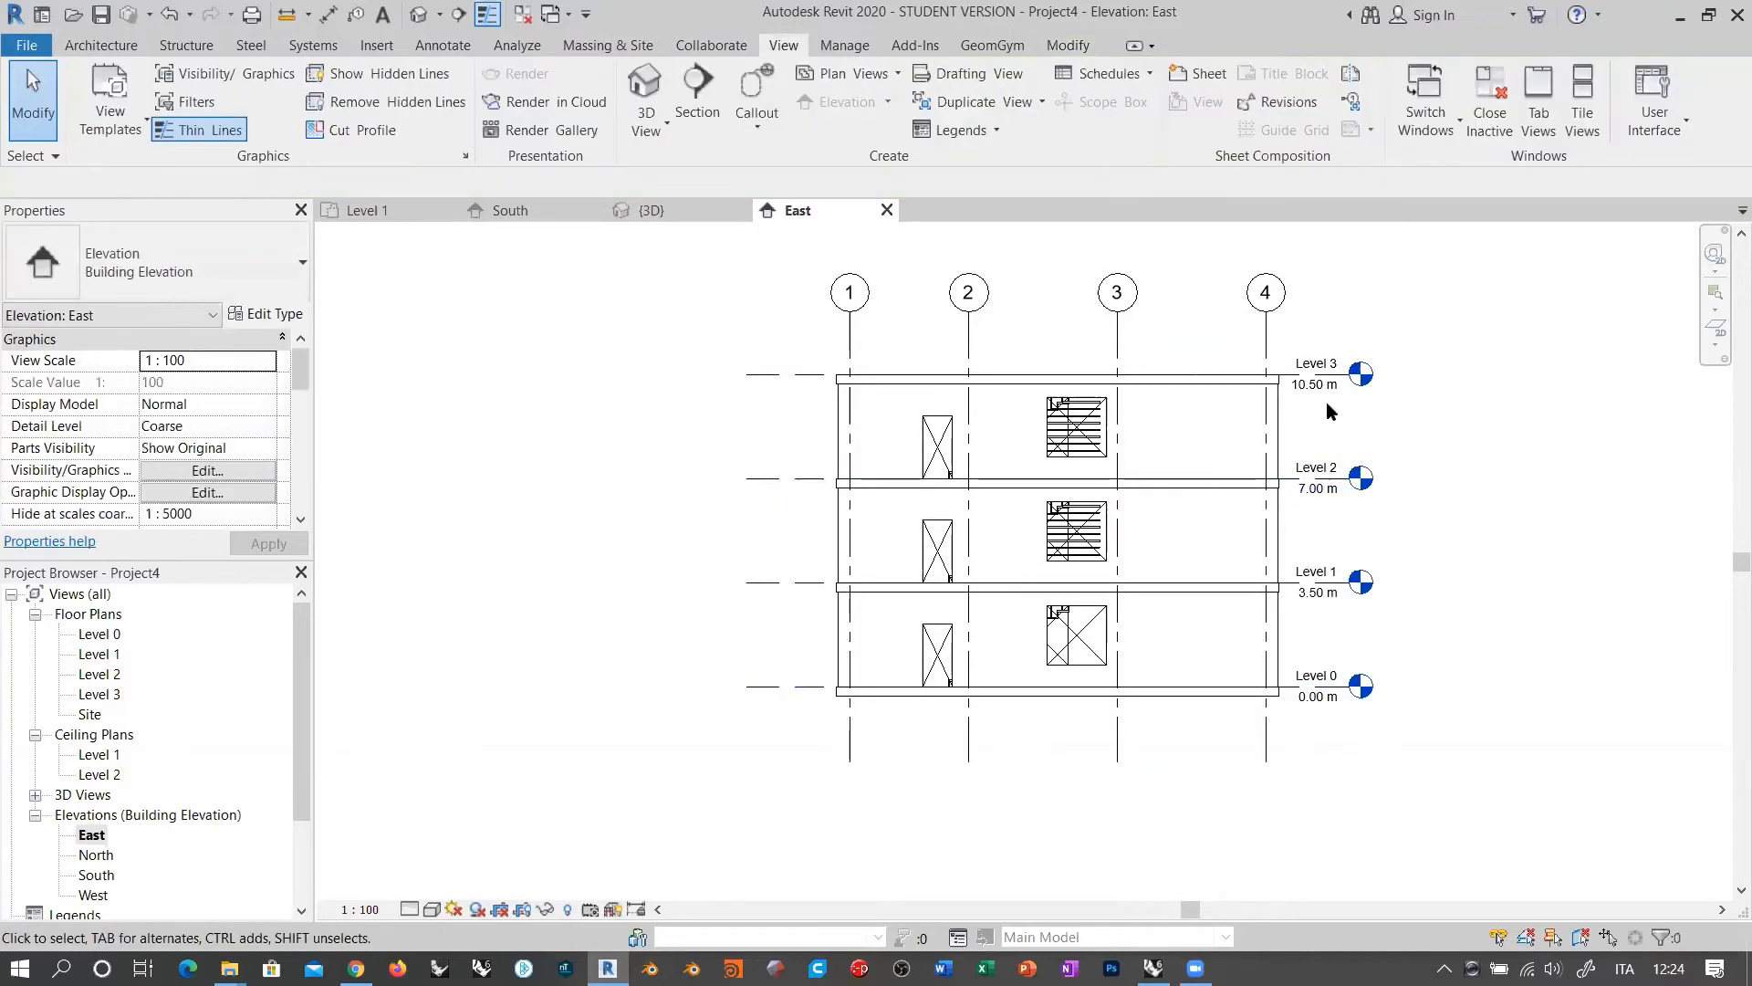
Step: Check the arrangement of levels and grids in the West, South and North elevations
double_click(94, 896)
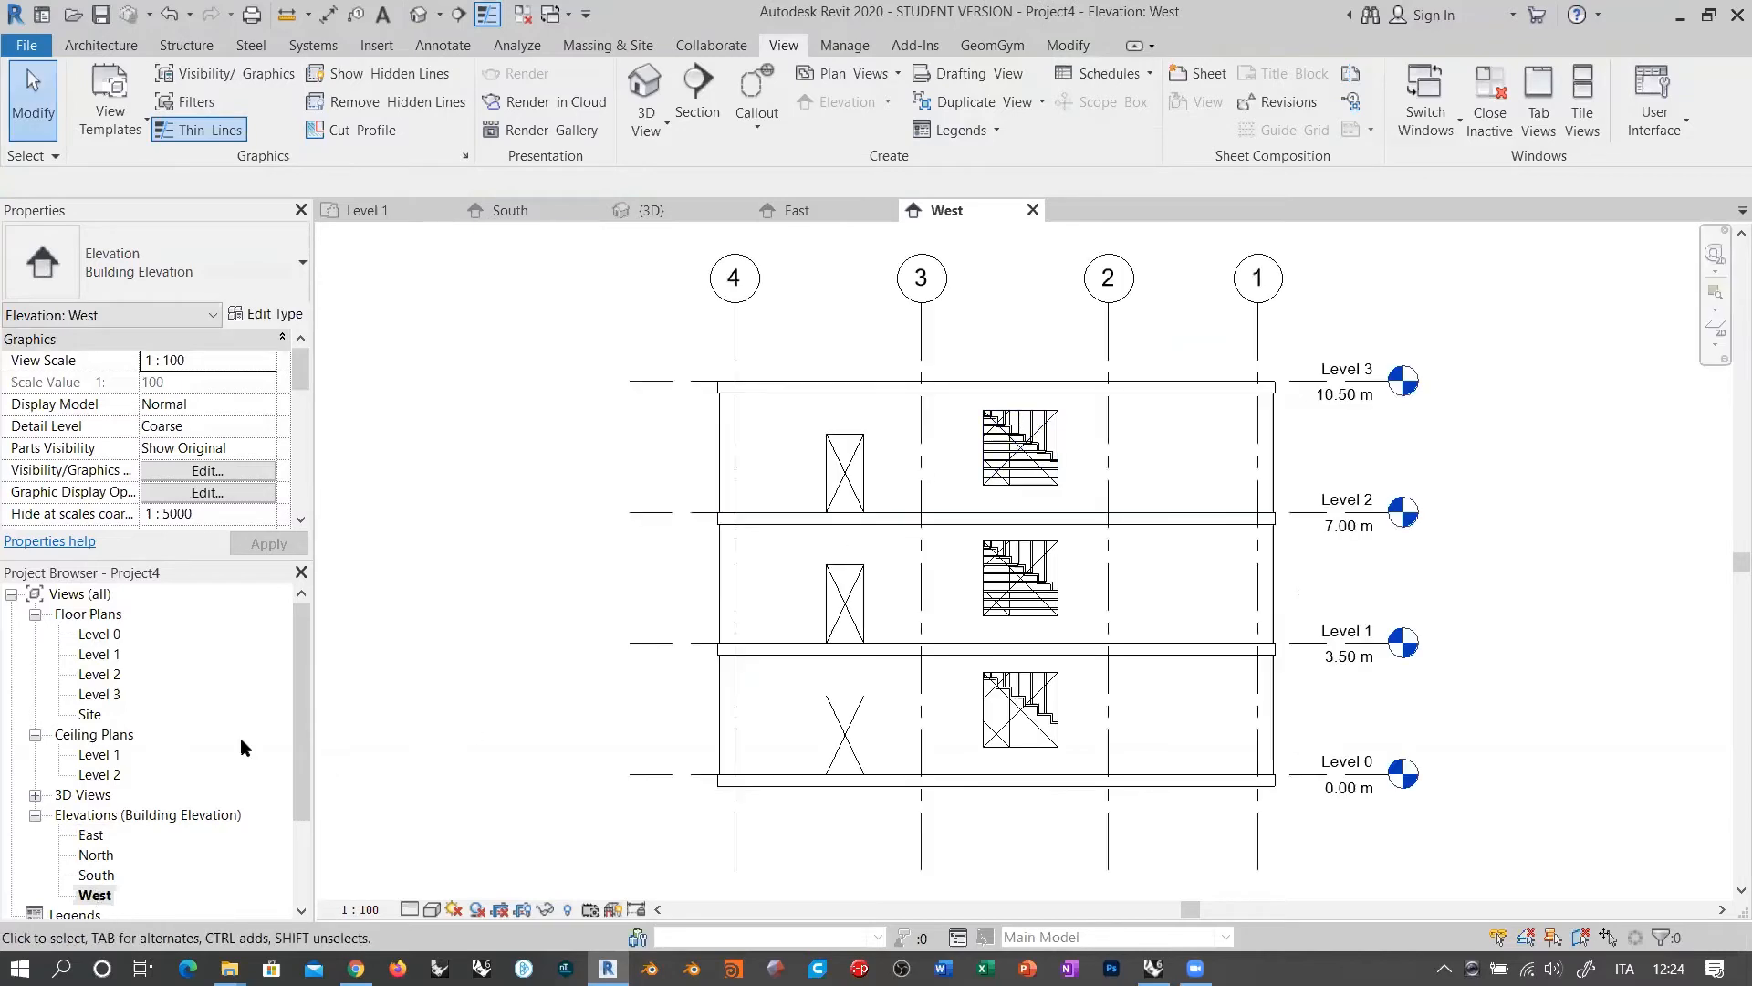
double_click(96, 875)
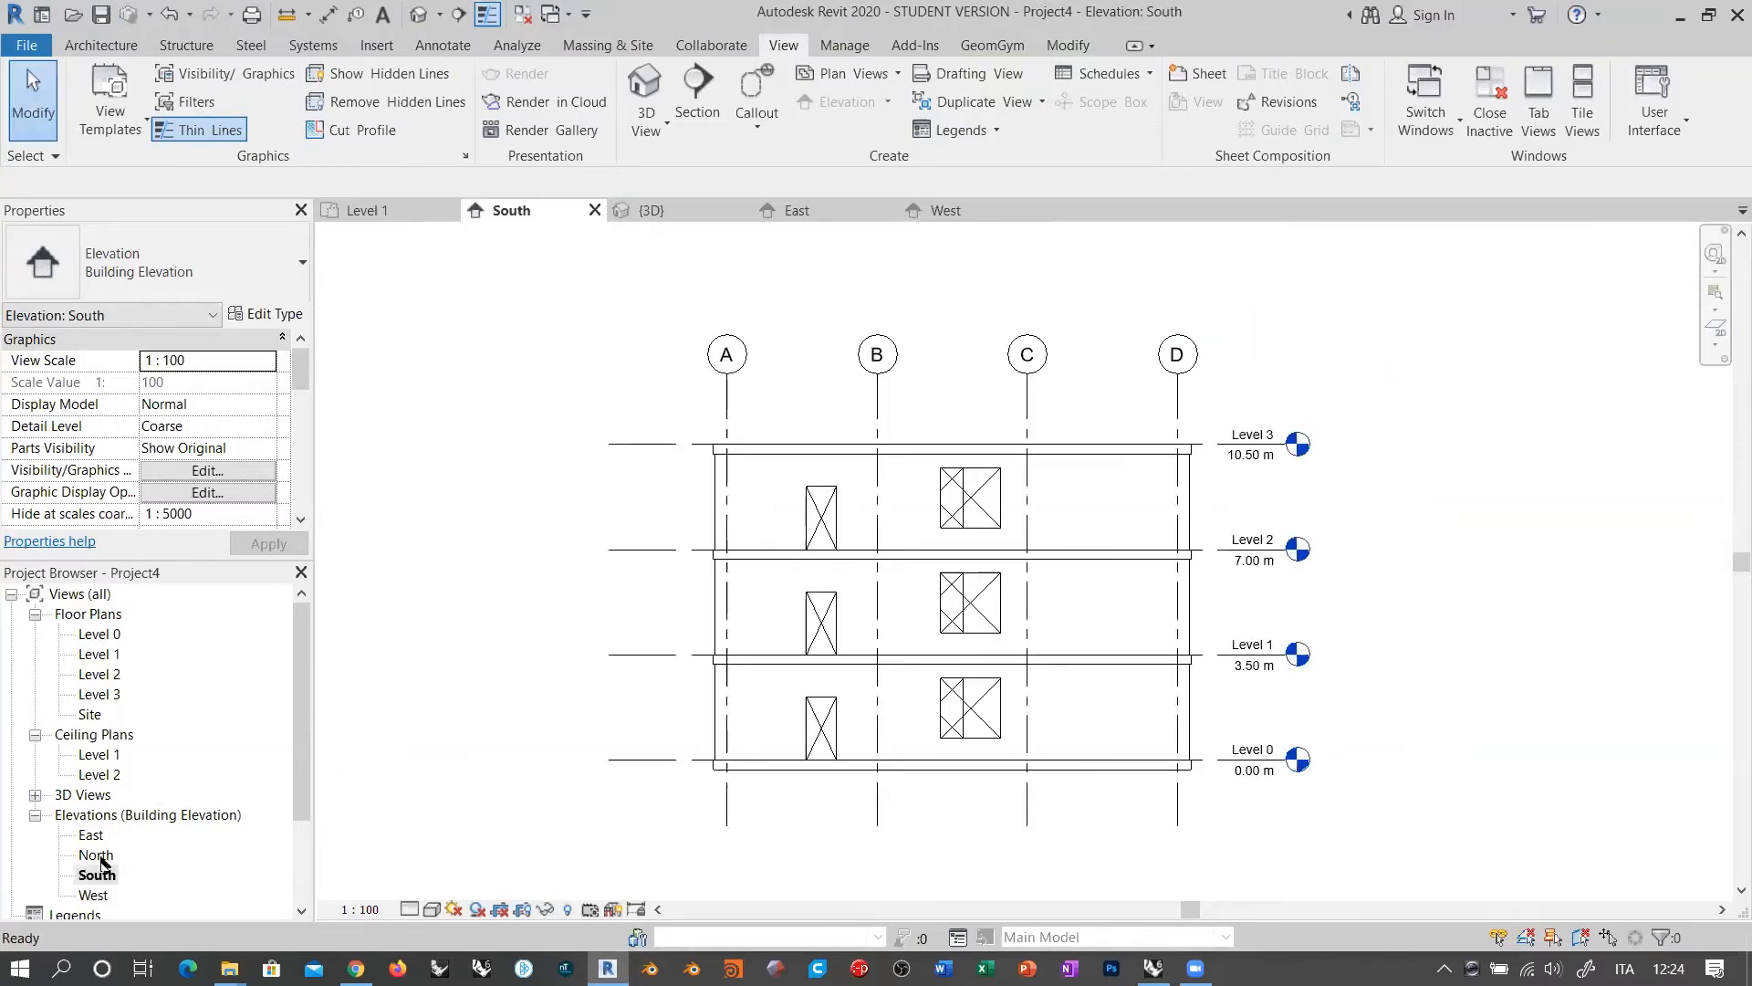
left_click(101, 857)
double_click(101, 856)
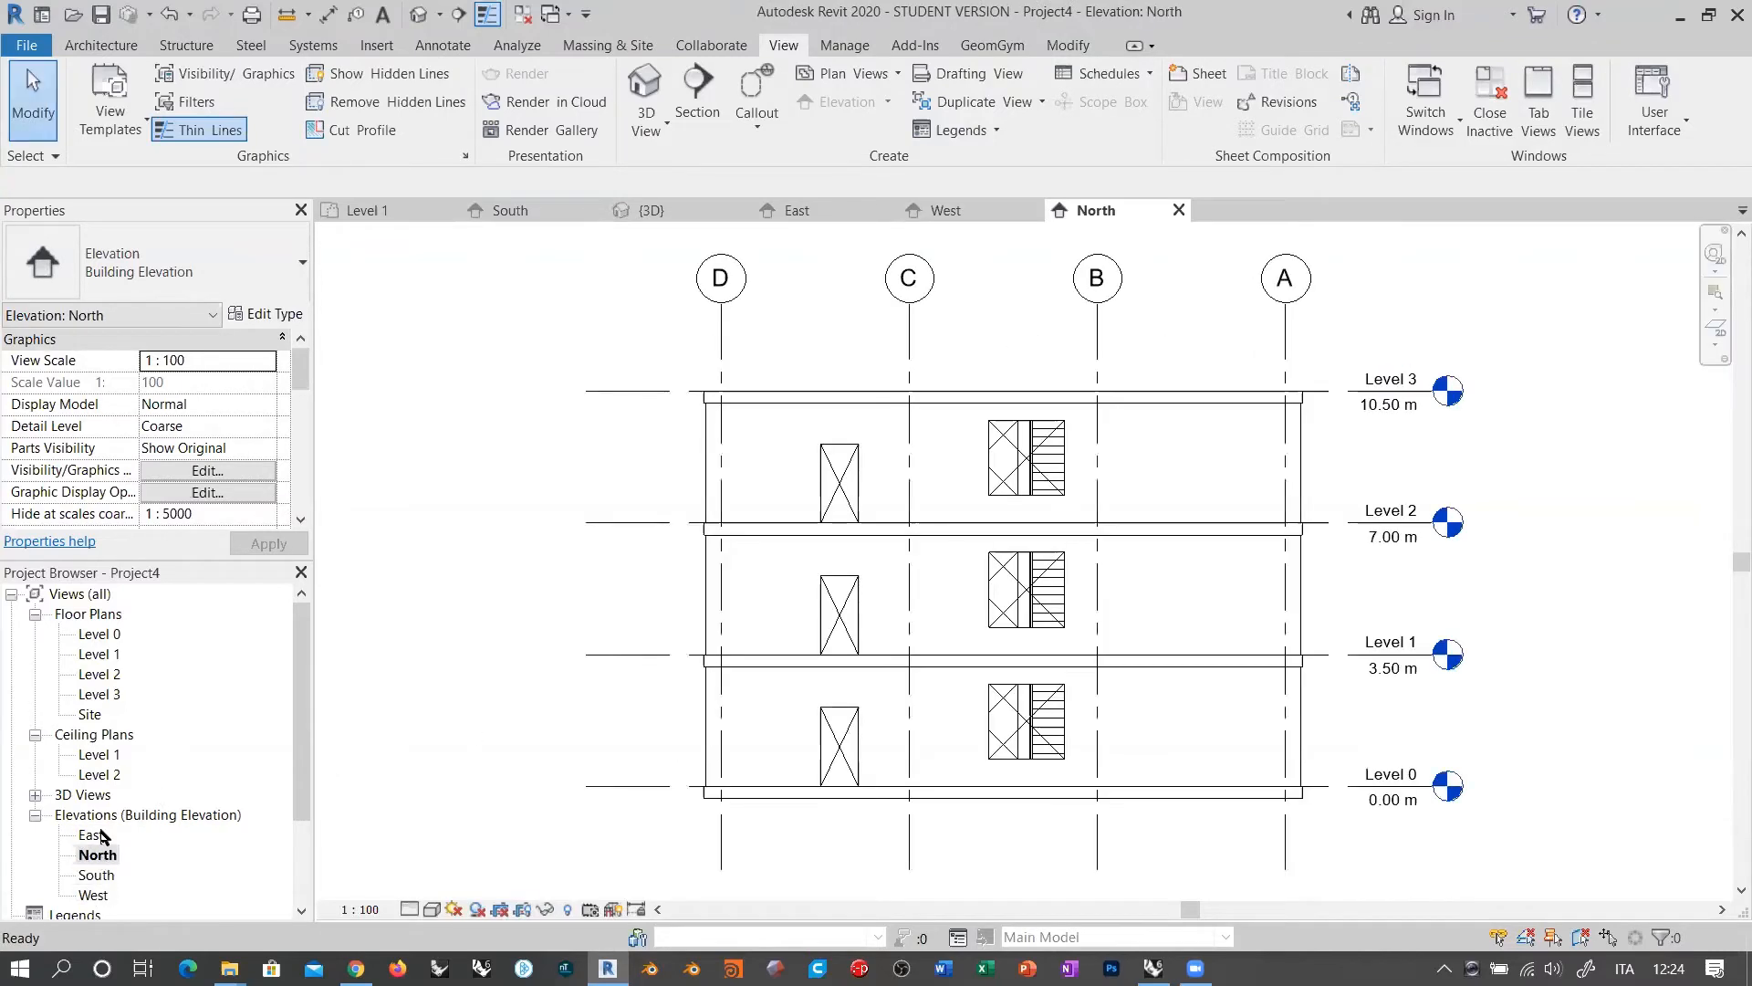
Step: Close the North, West, East and South elevation views and return to the 3D view of the building
left_click(1178, 210)
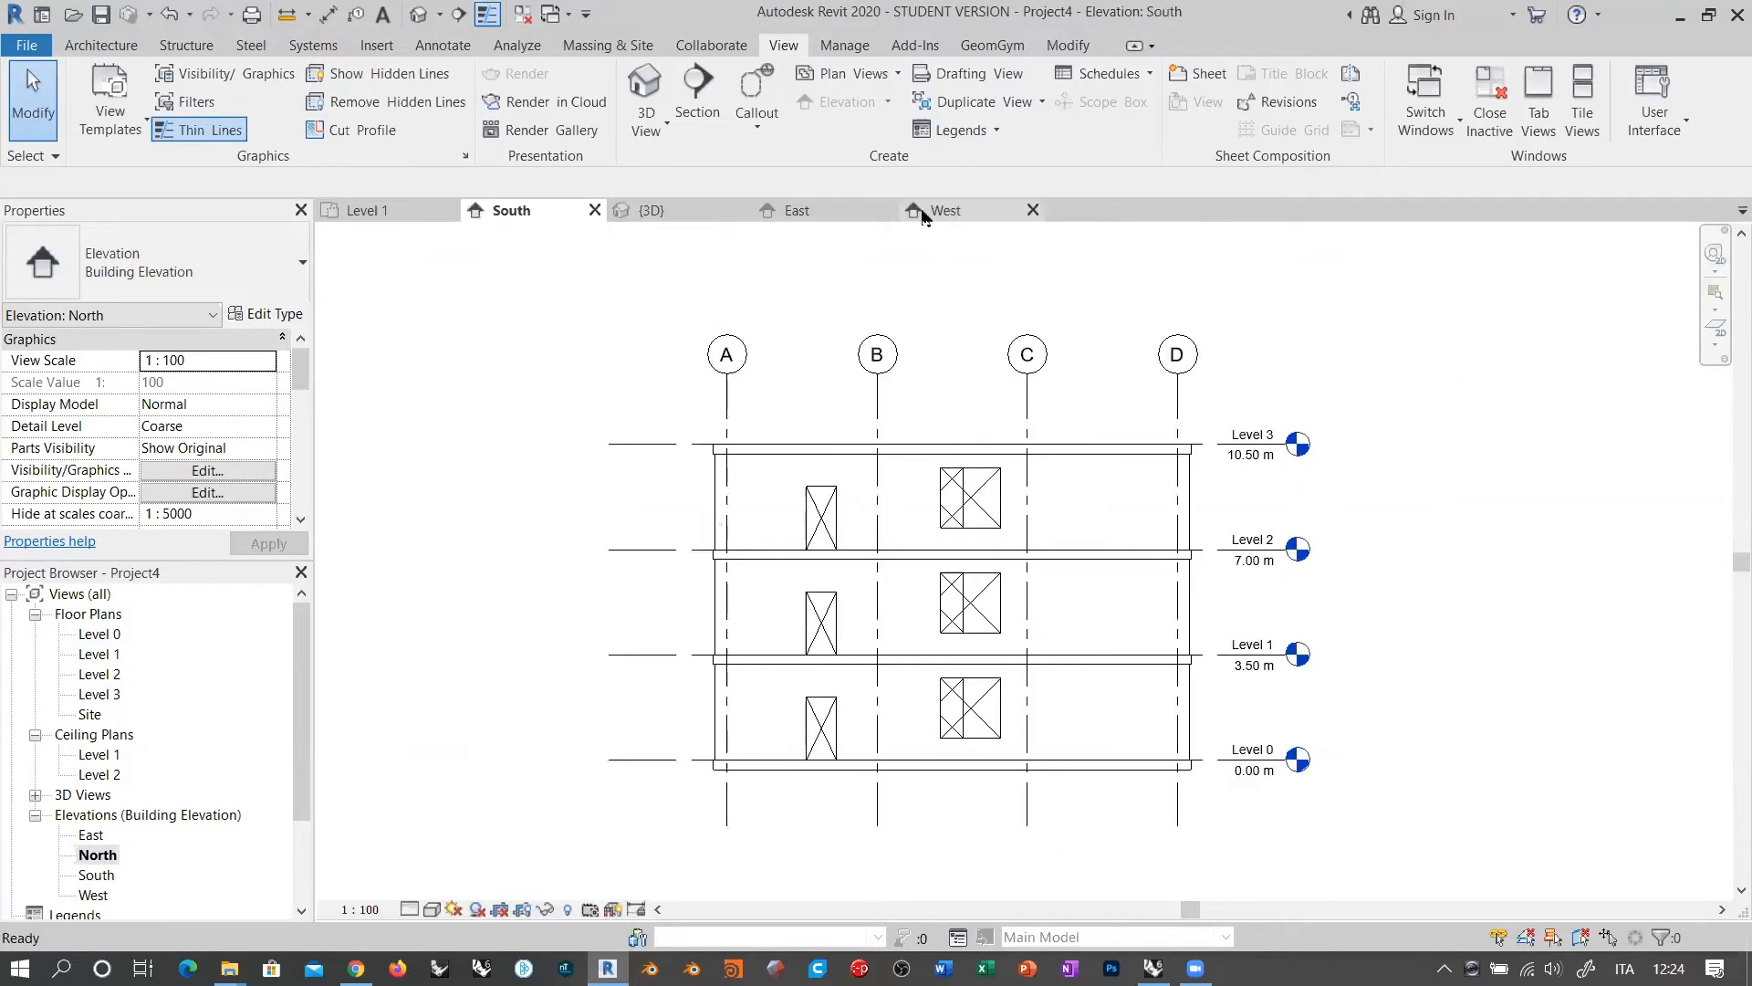
left_click(1034, 211)
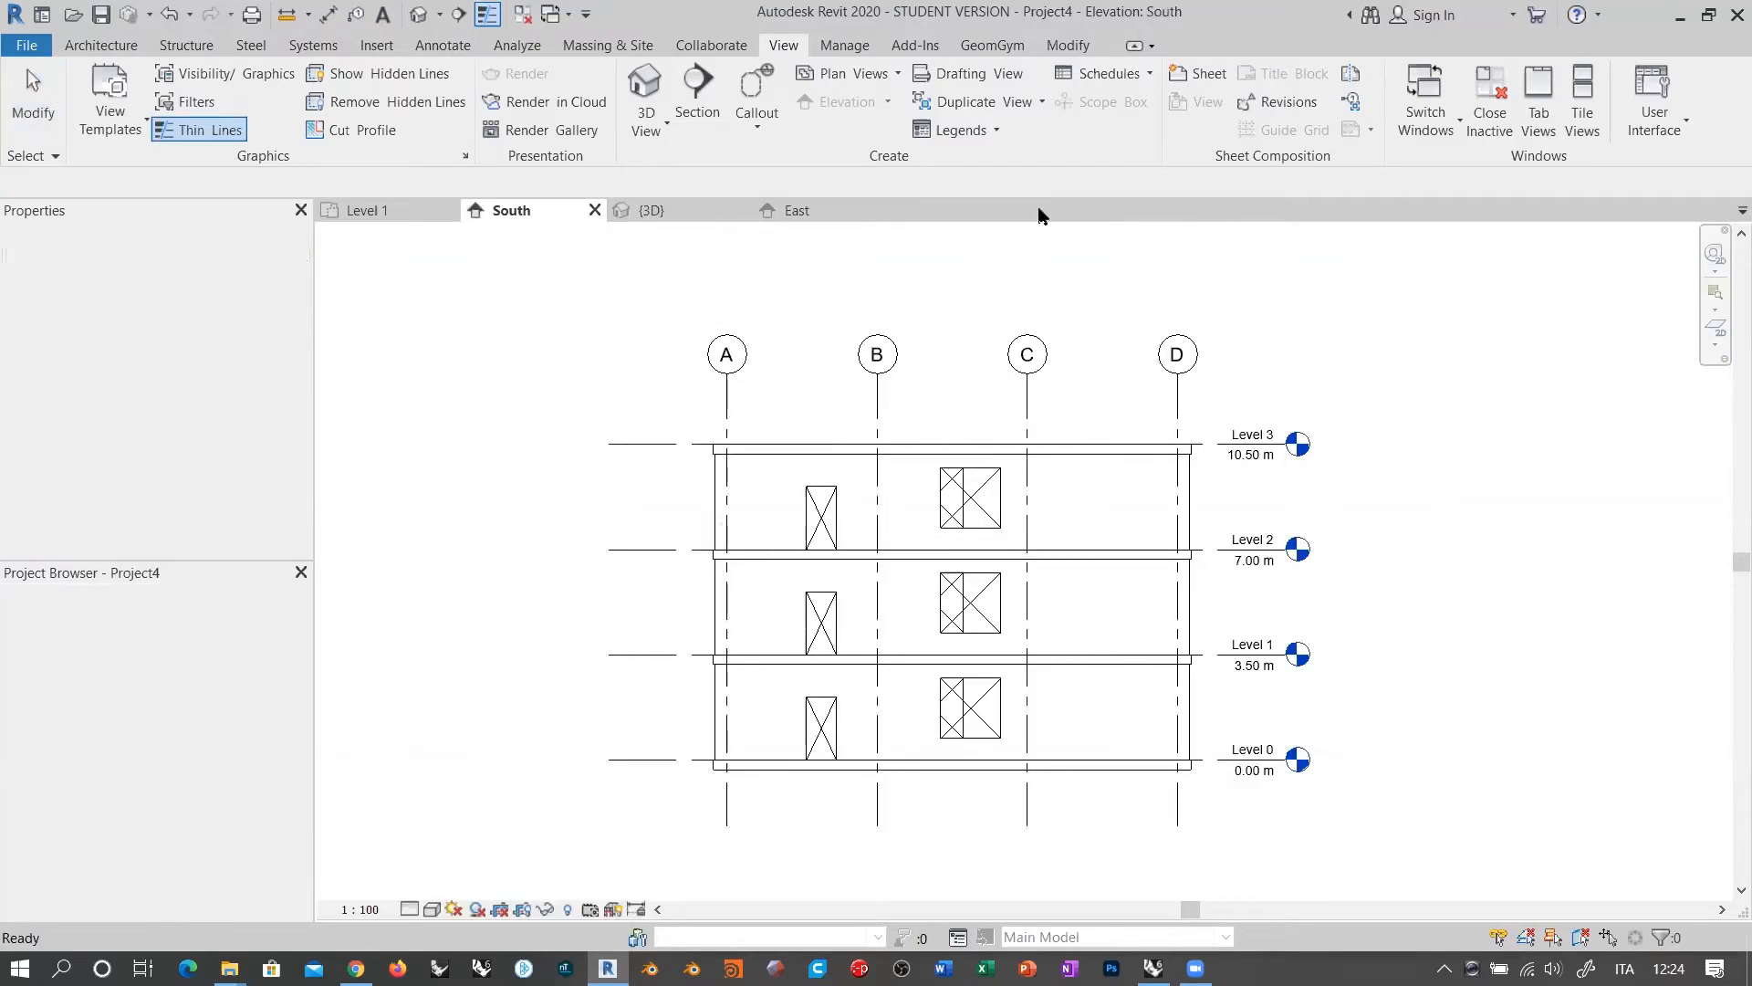
left_click(887, 210)
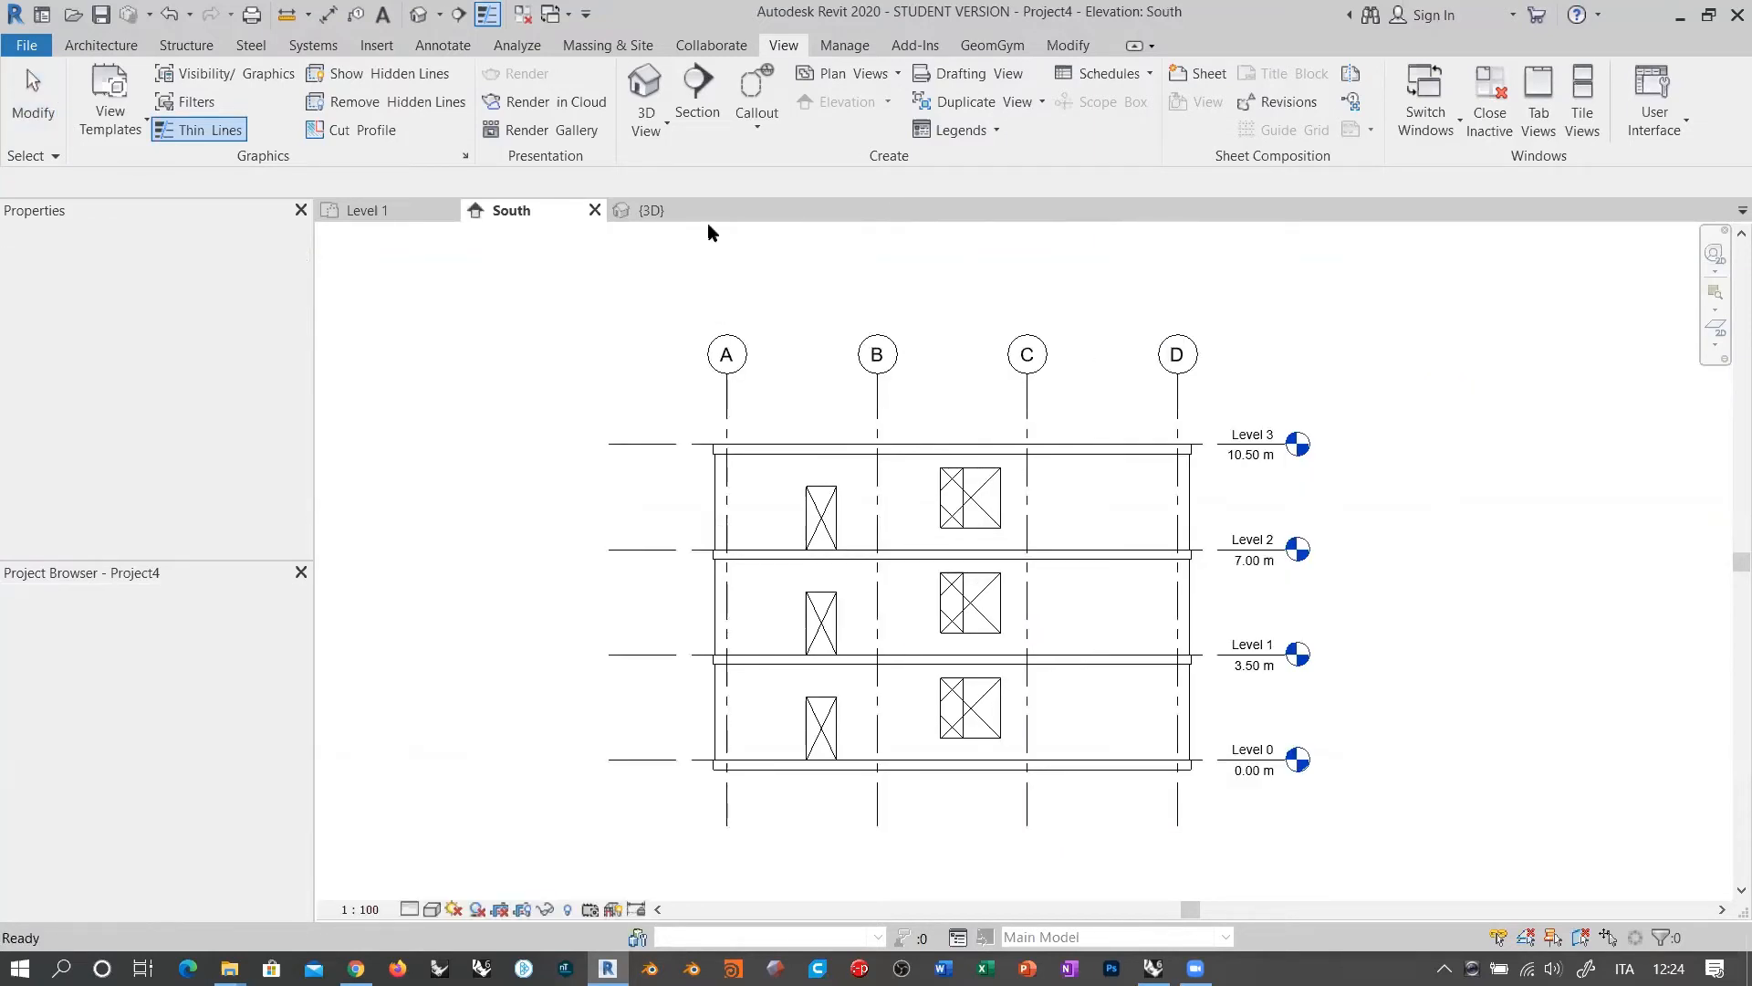
left_click(594, 210)
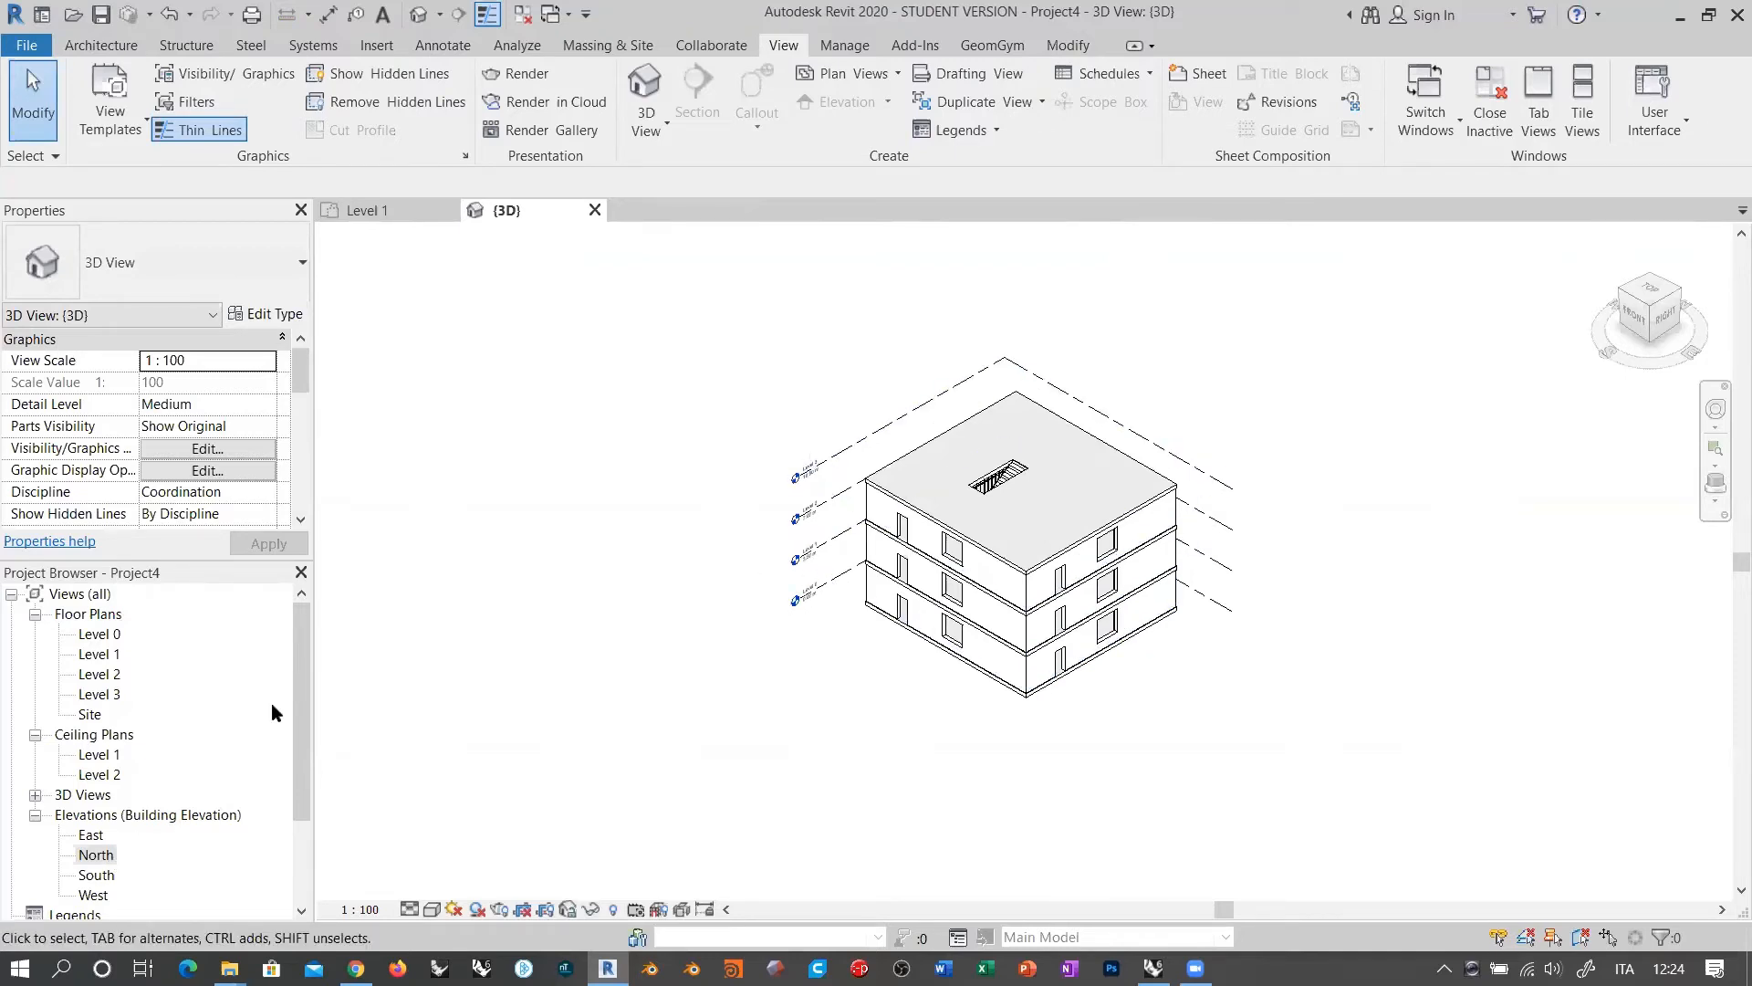
scroll(1100, 534, "up", 4)
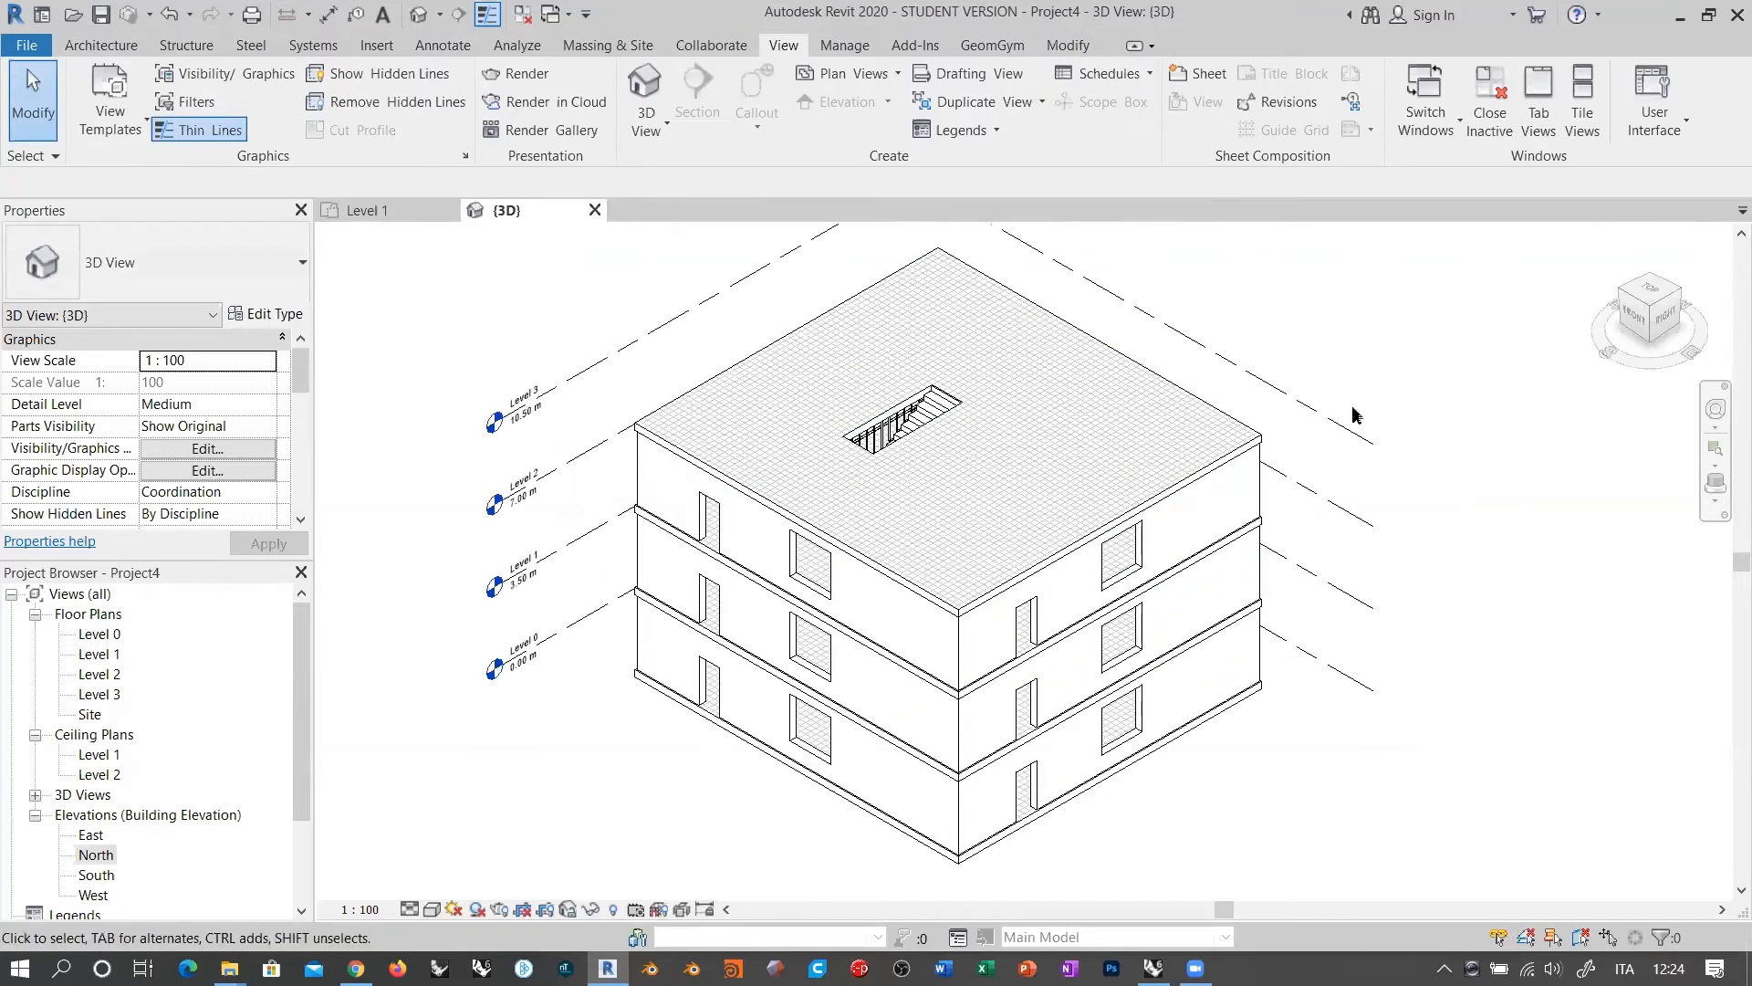
Step: Open the Level 0 floor plan, followed by the Level 1 floor plan with the whole building in view
scroll(1420, 533, "down", 1)
scroll(1102, 431, "up", 1)
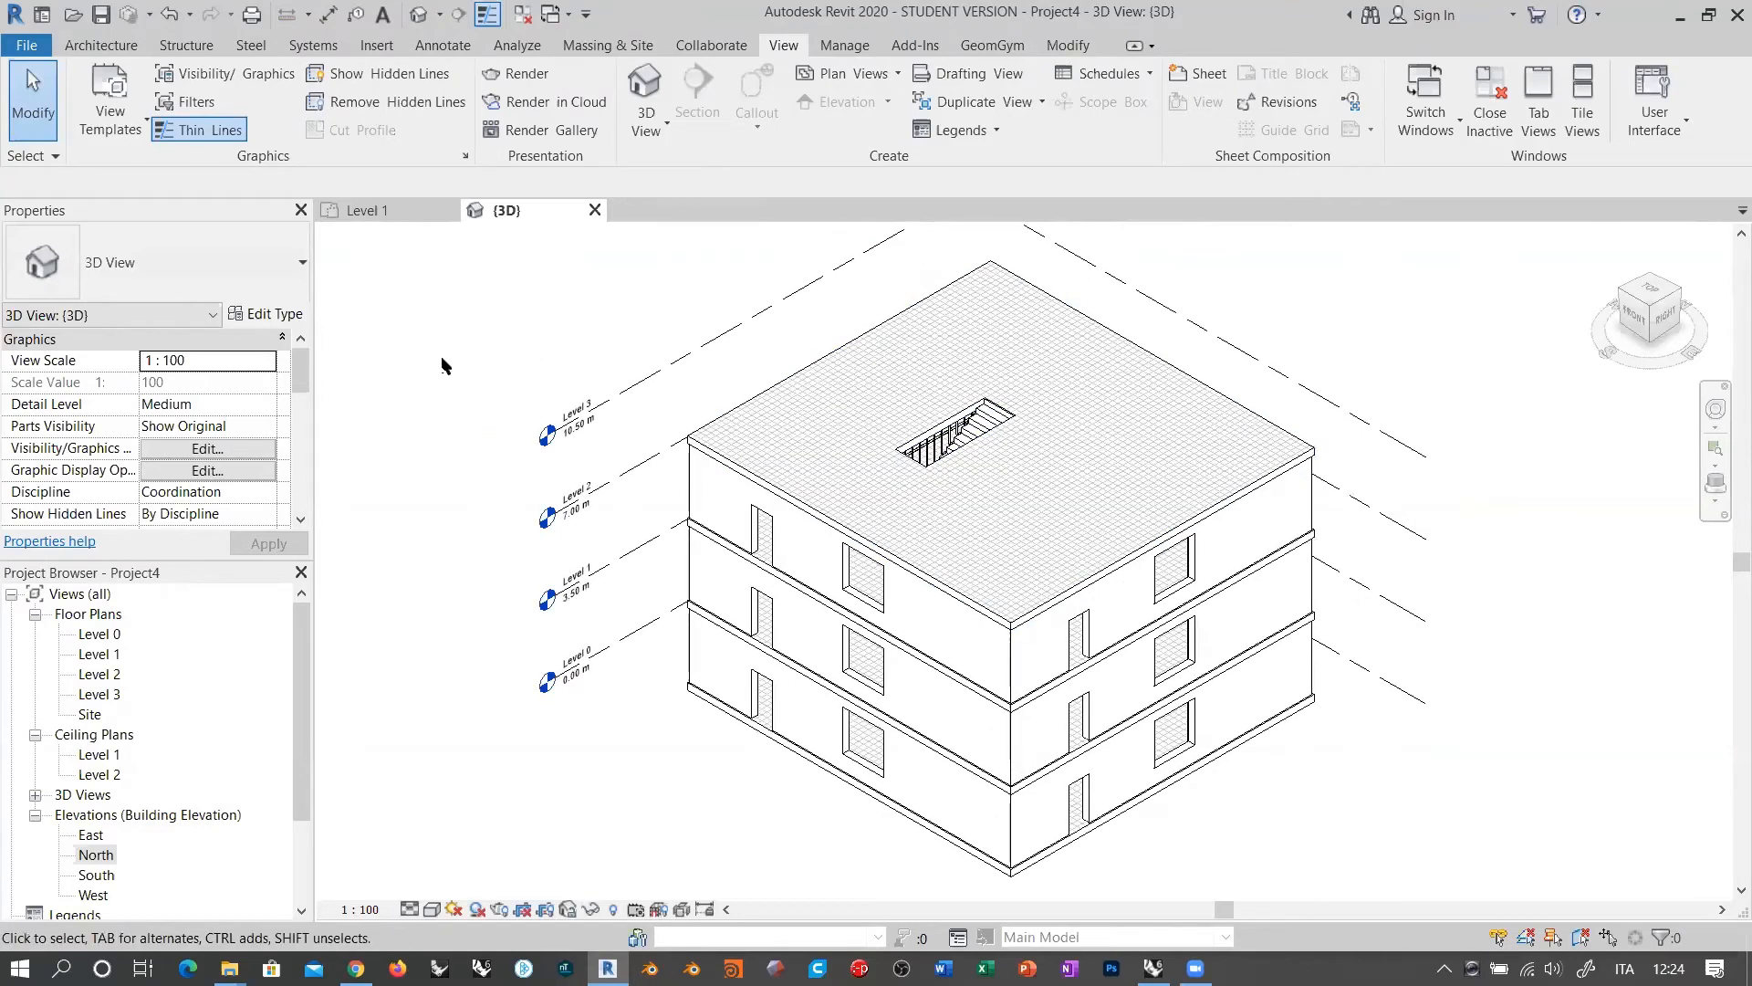
double_click(113, 636)
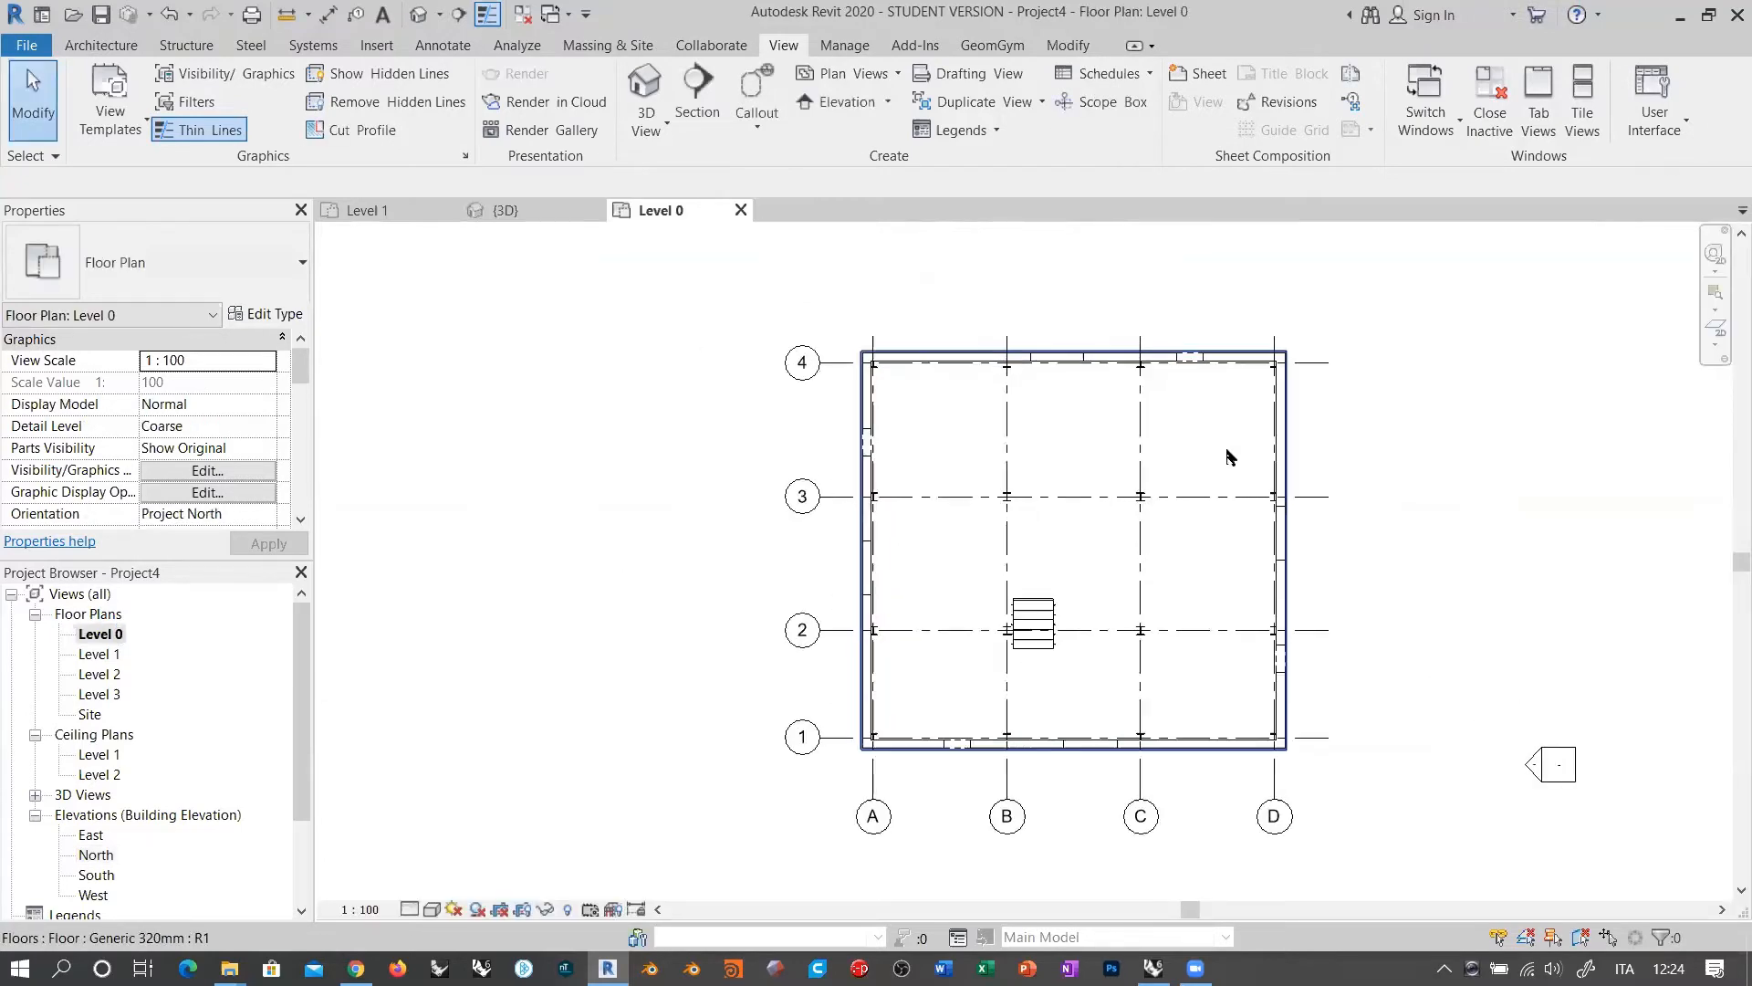
double_click(99, 655)
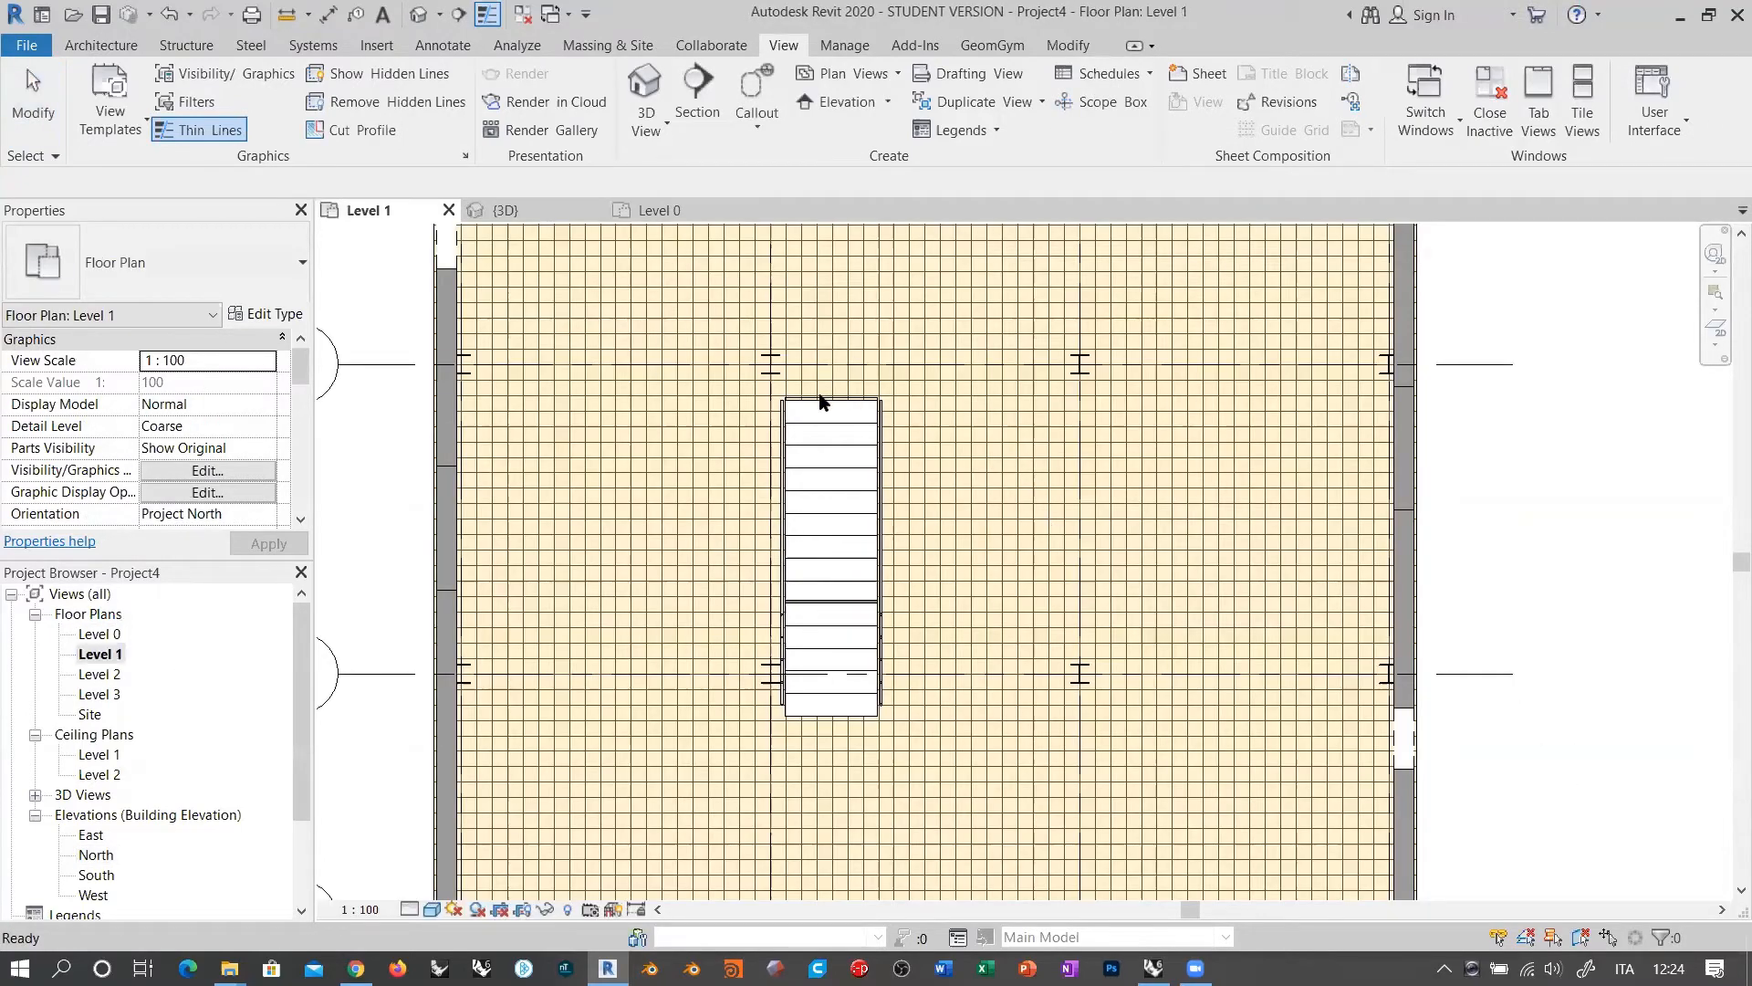
scroll(840, 548, "down", 5)
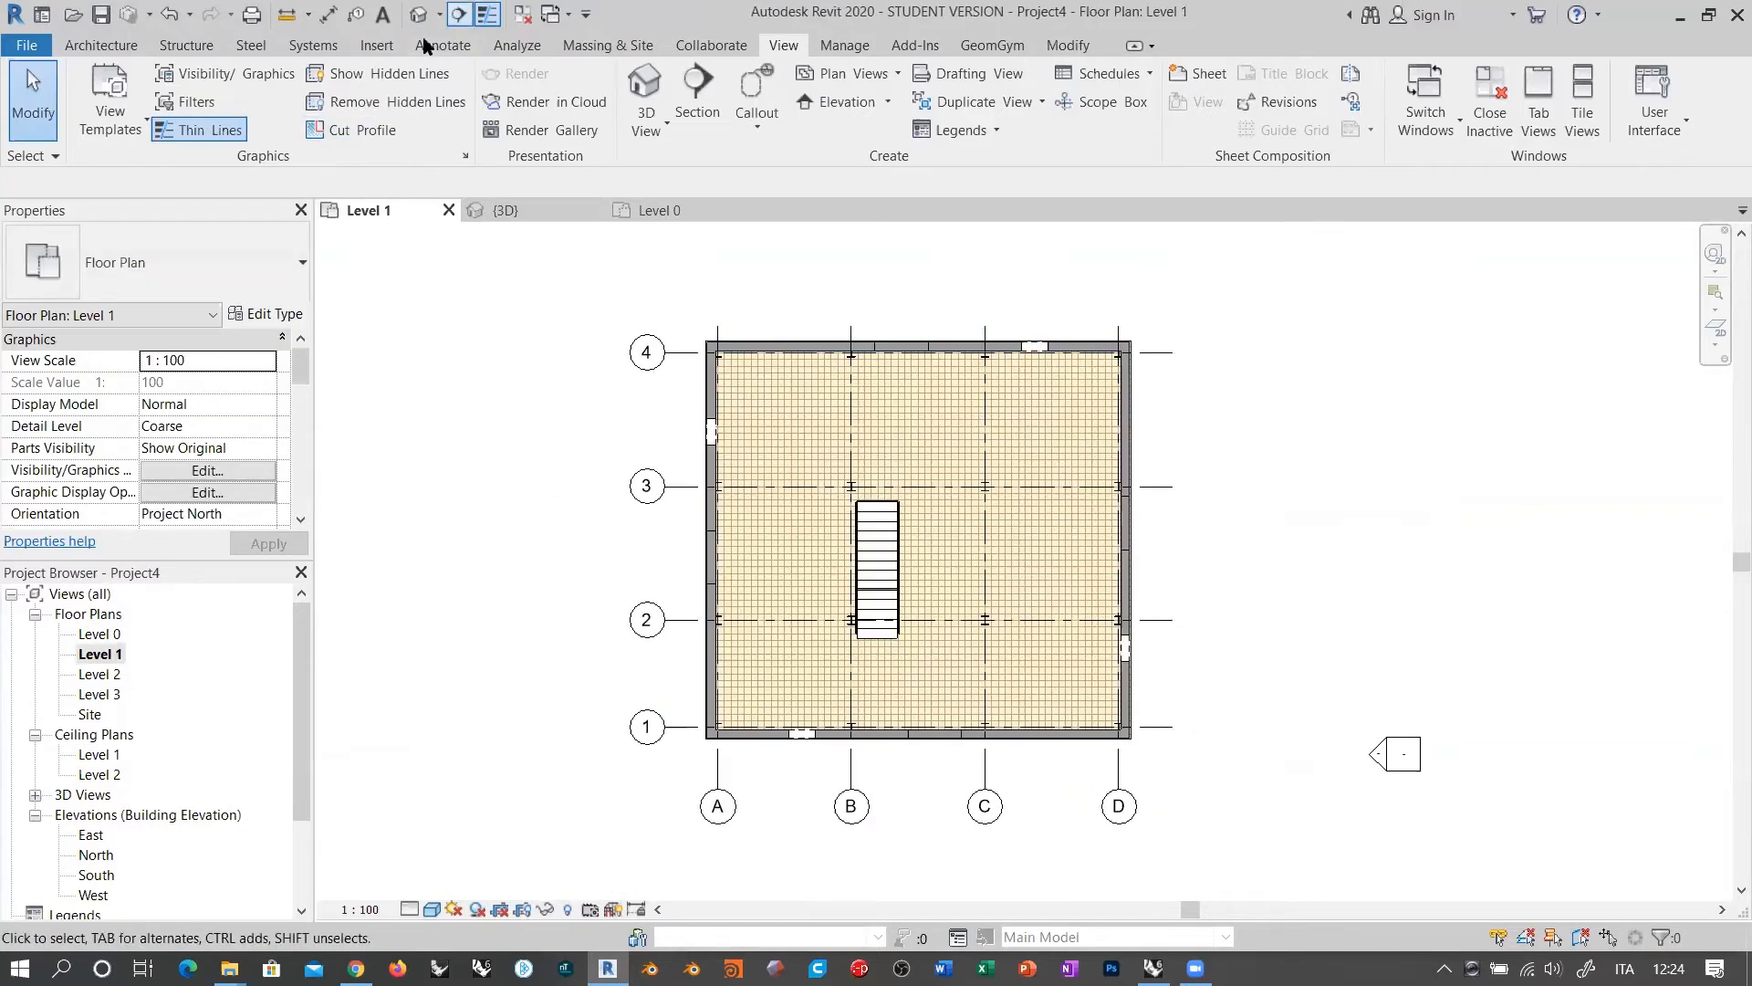
Step: Draw a section line lengthwise through the stairs in the Level 1 plan, from below grid 1 to beyond grid 4
left_click(458, 14)
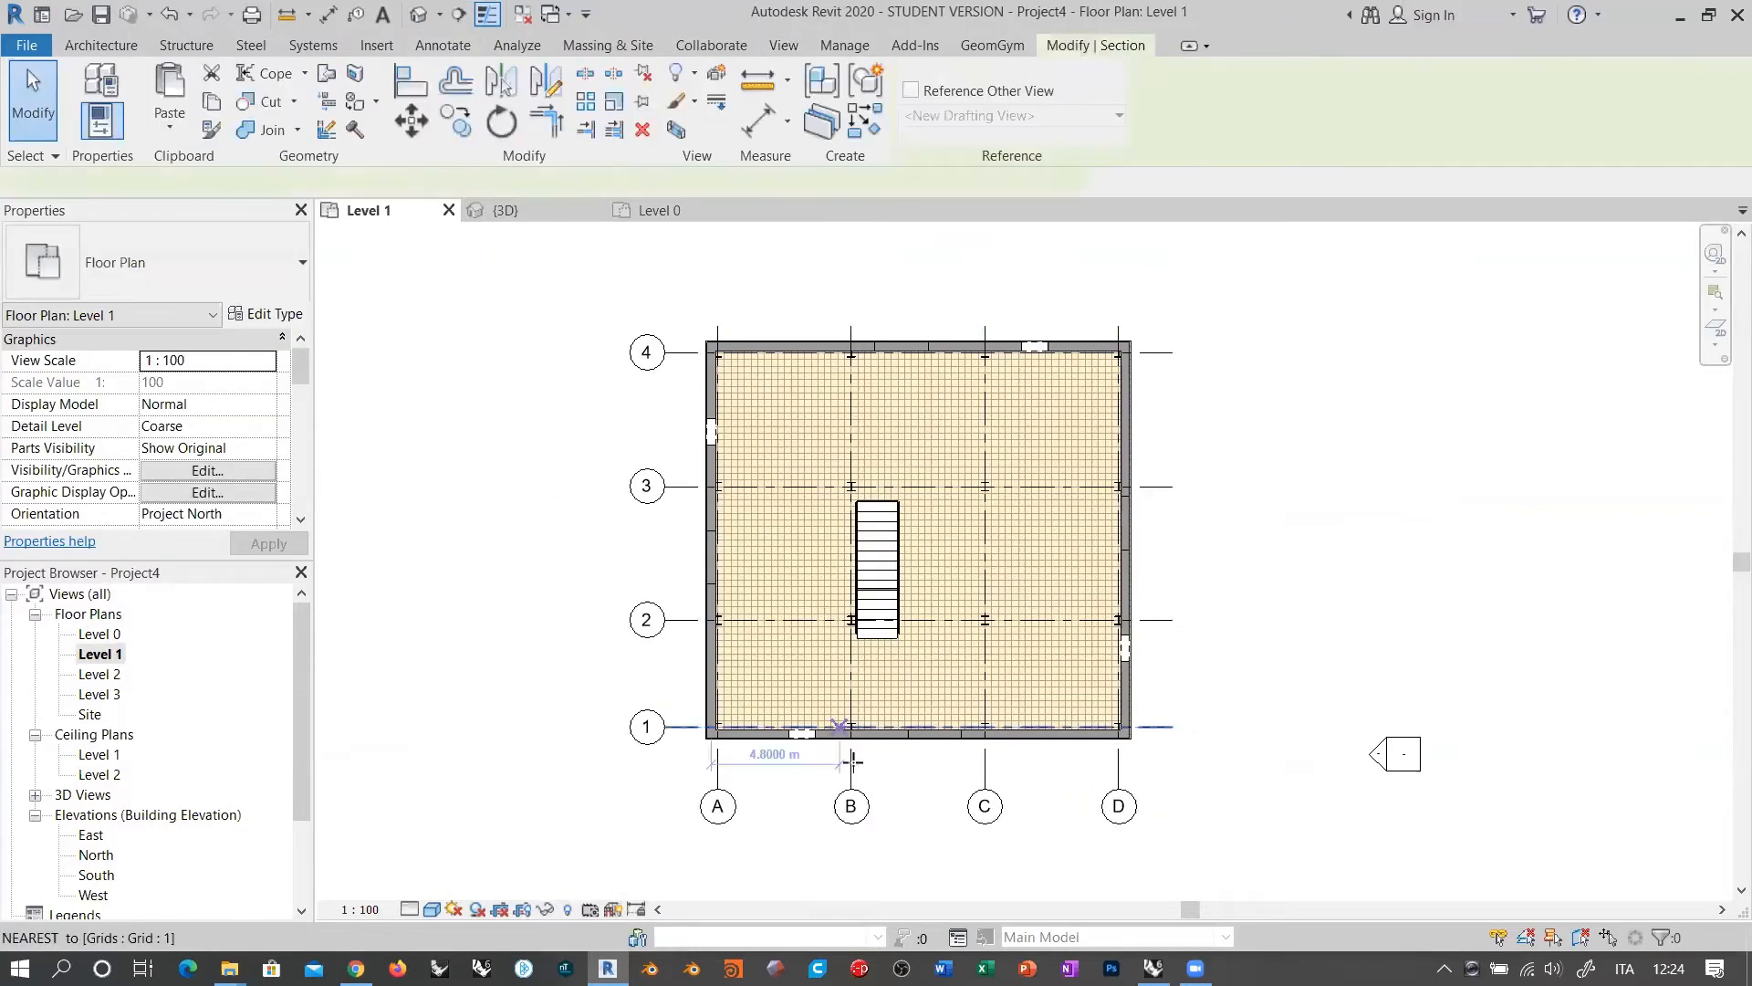
left_click(877, 849)
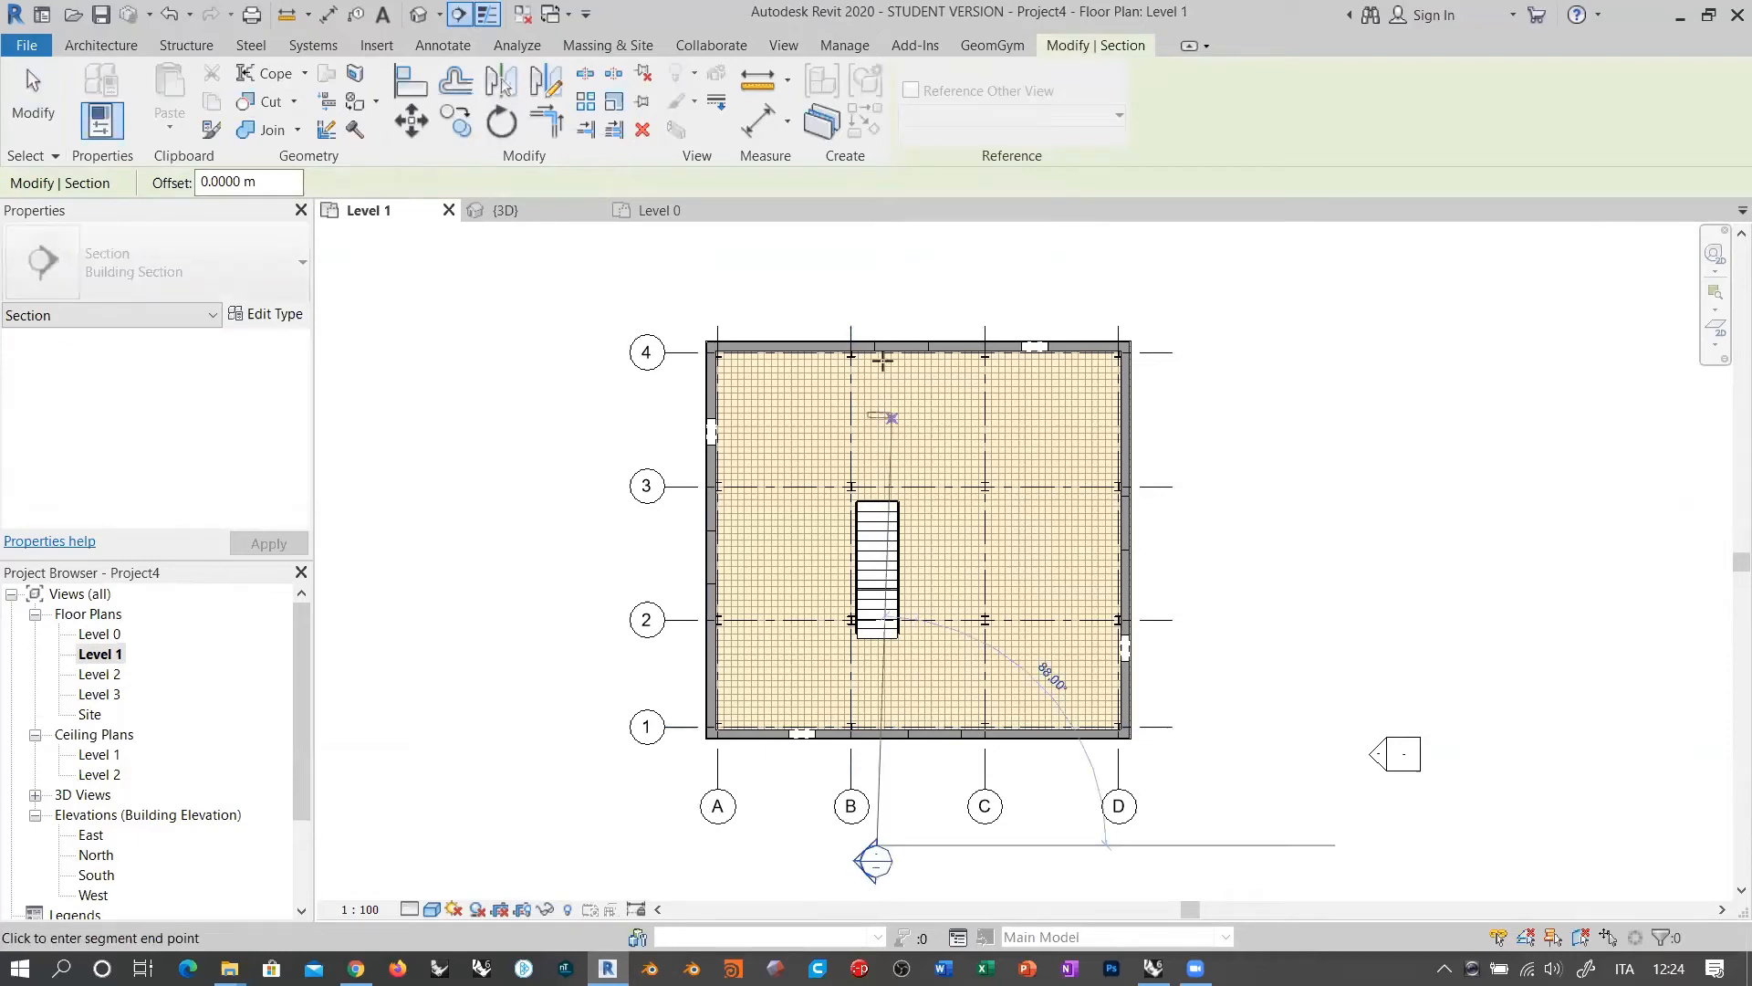
left_click(877, 280)
key("Escape")
key("Escape")
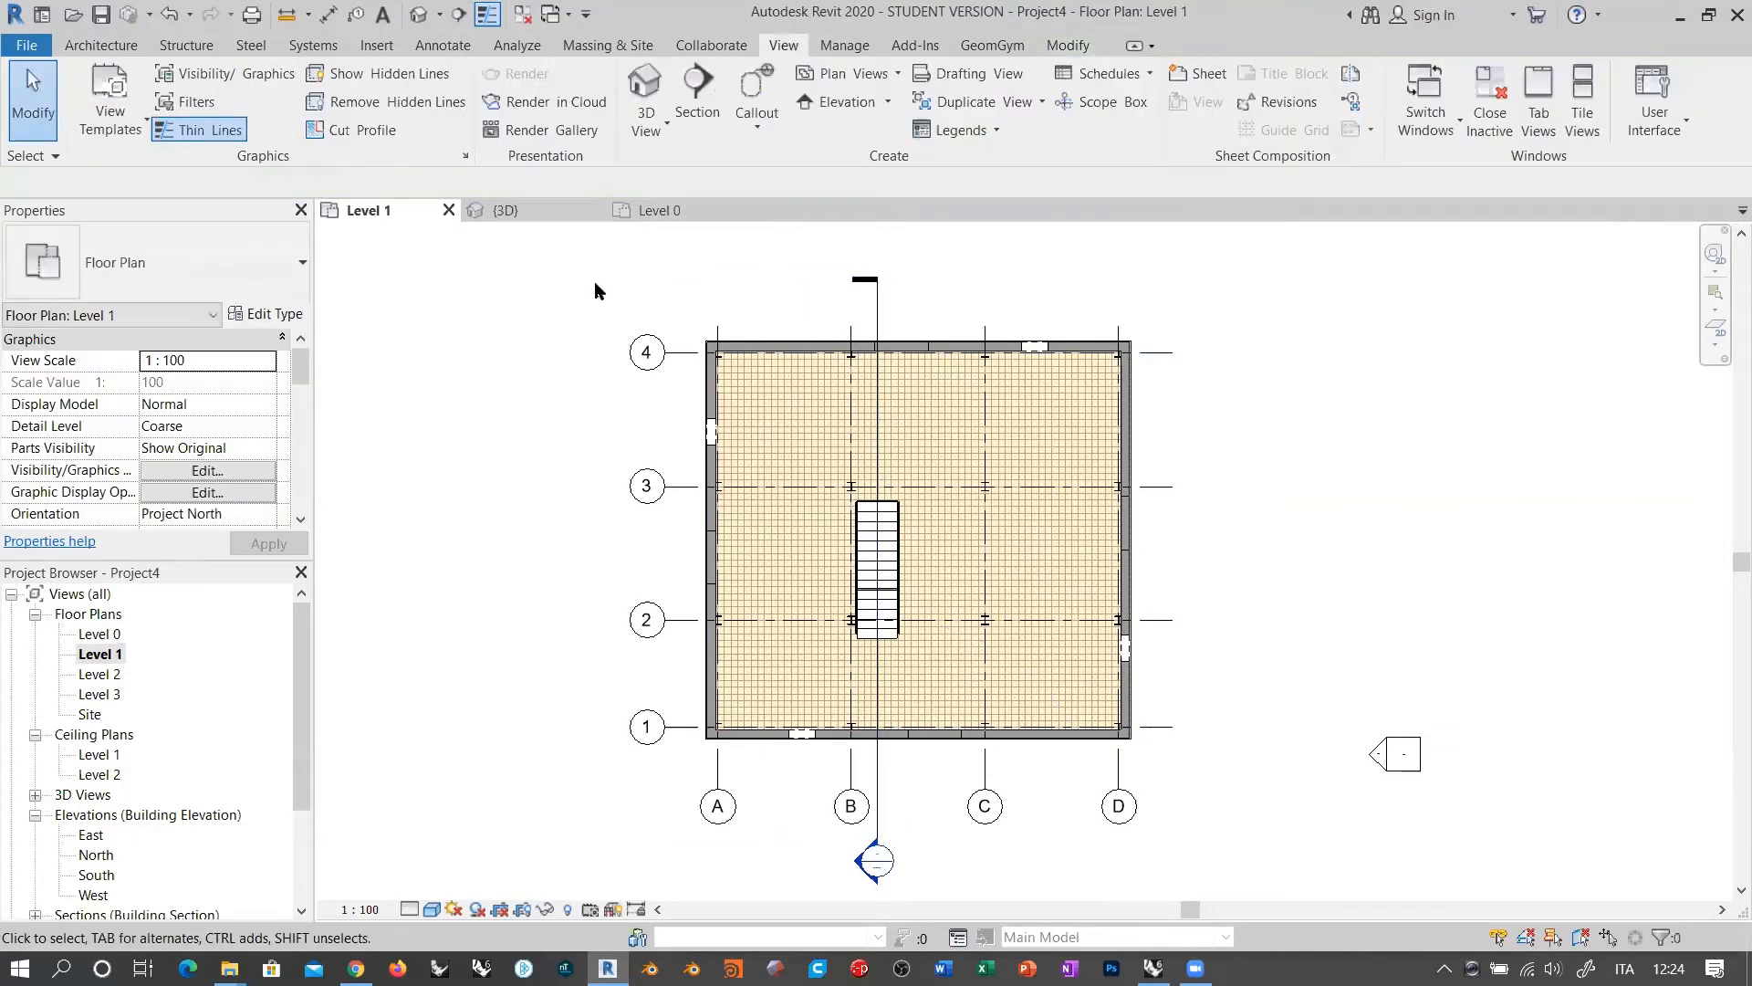
Step: Open the view of the new section and examine the stairs, floors and shaft opening
double_click(874, 862)
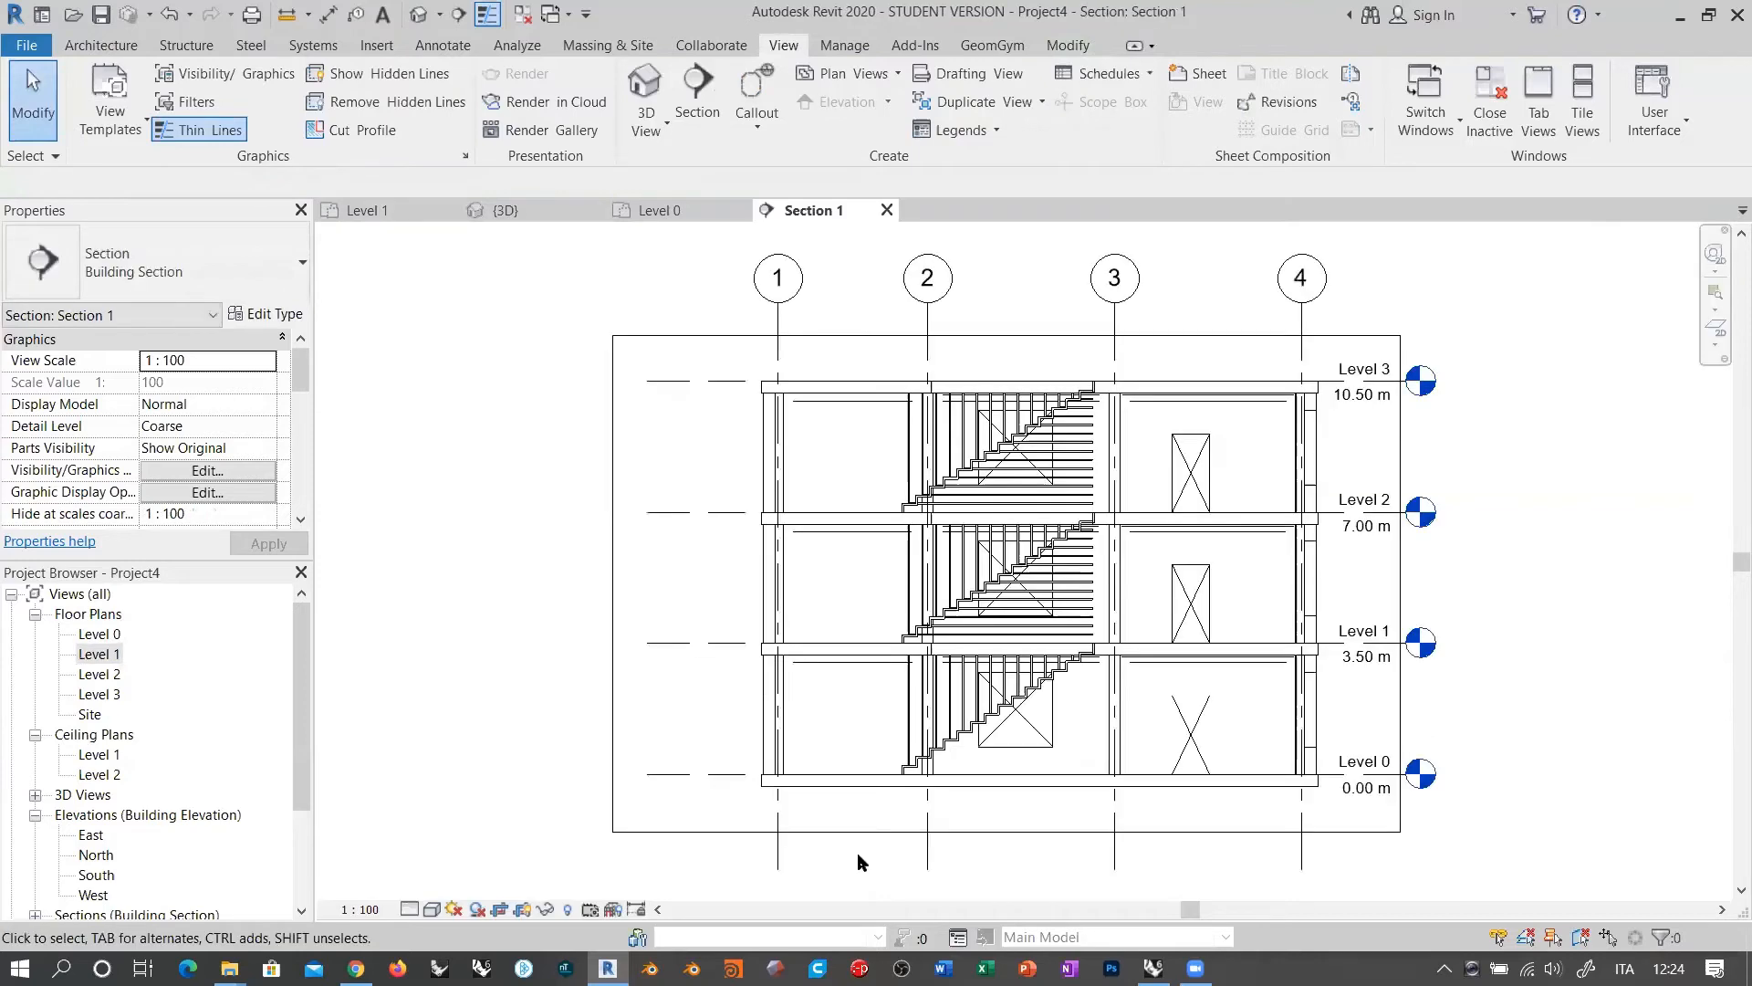
scroll(1422, 568, "up", 1)
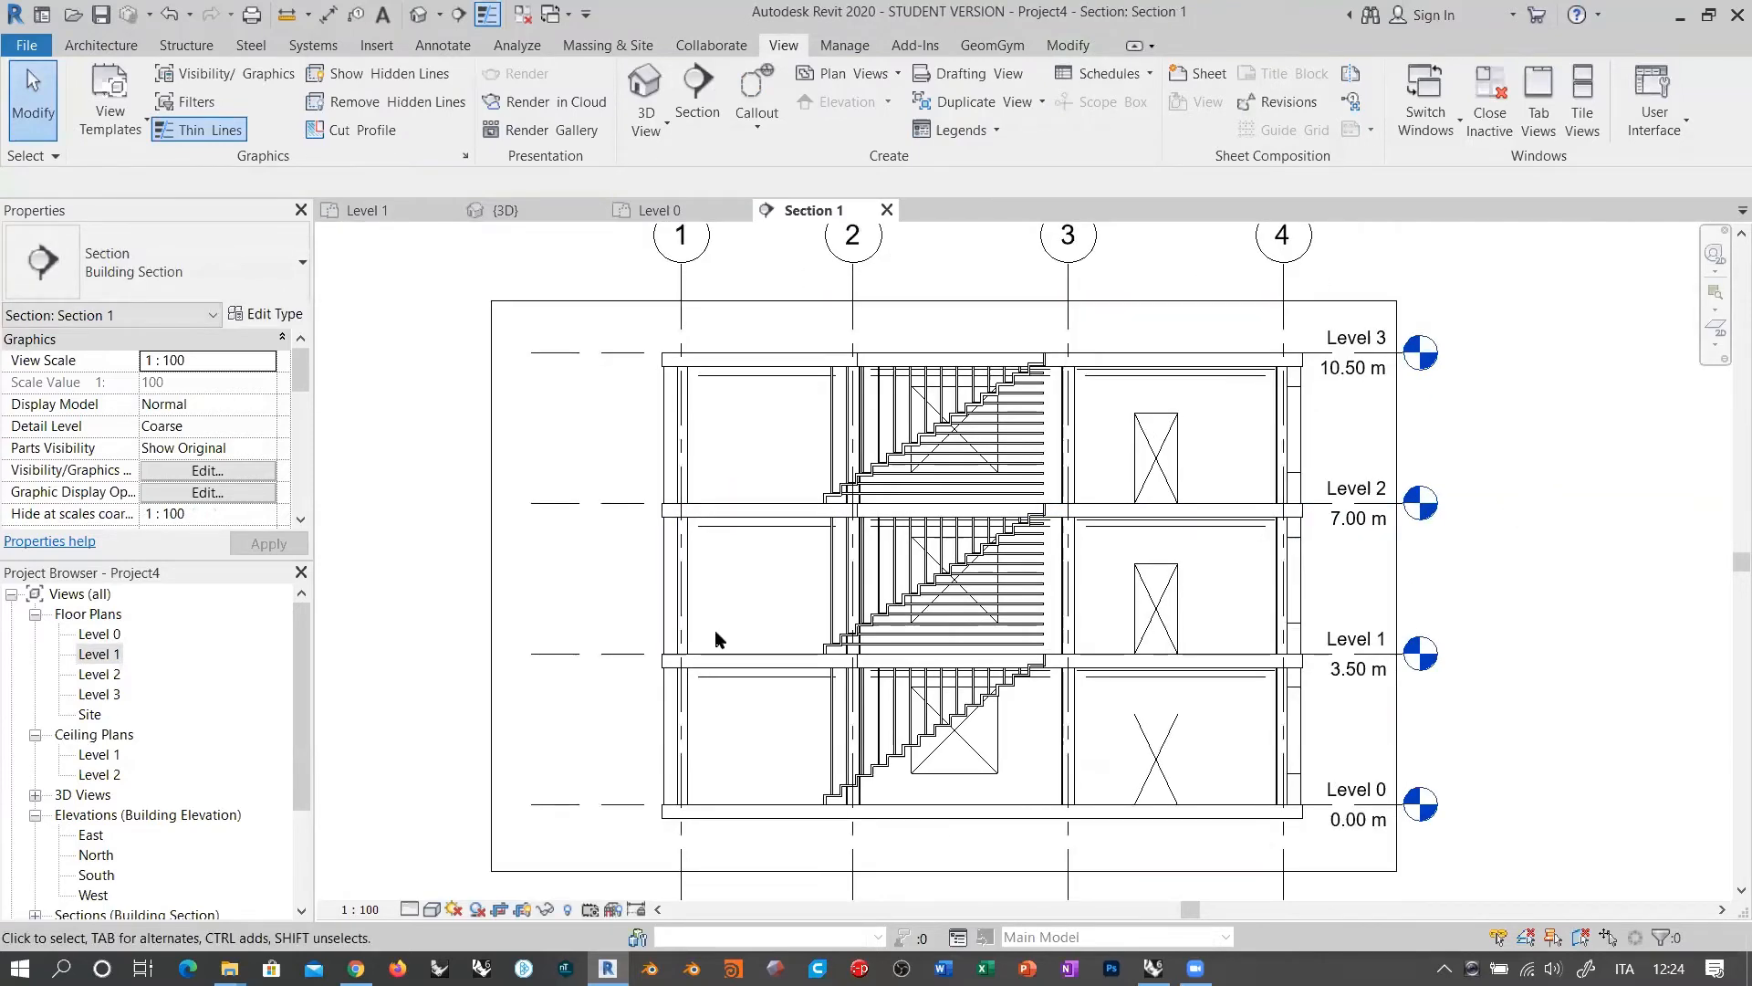
scroll(861, 380, "up", 2)
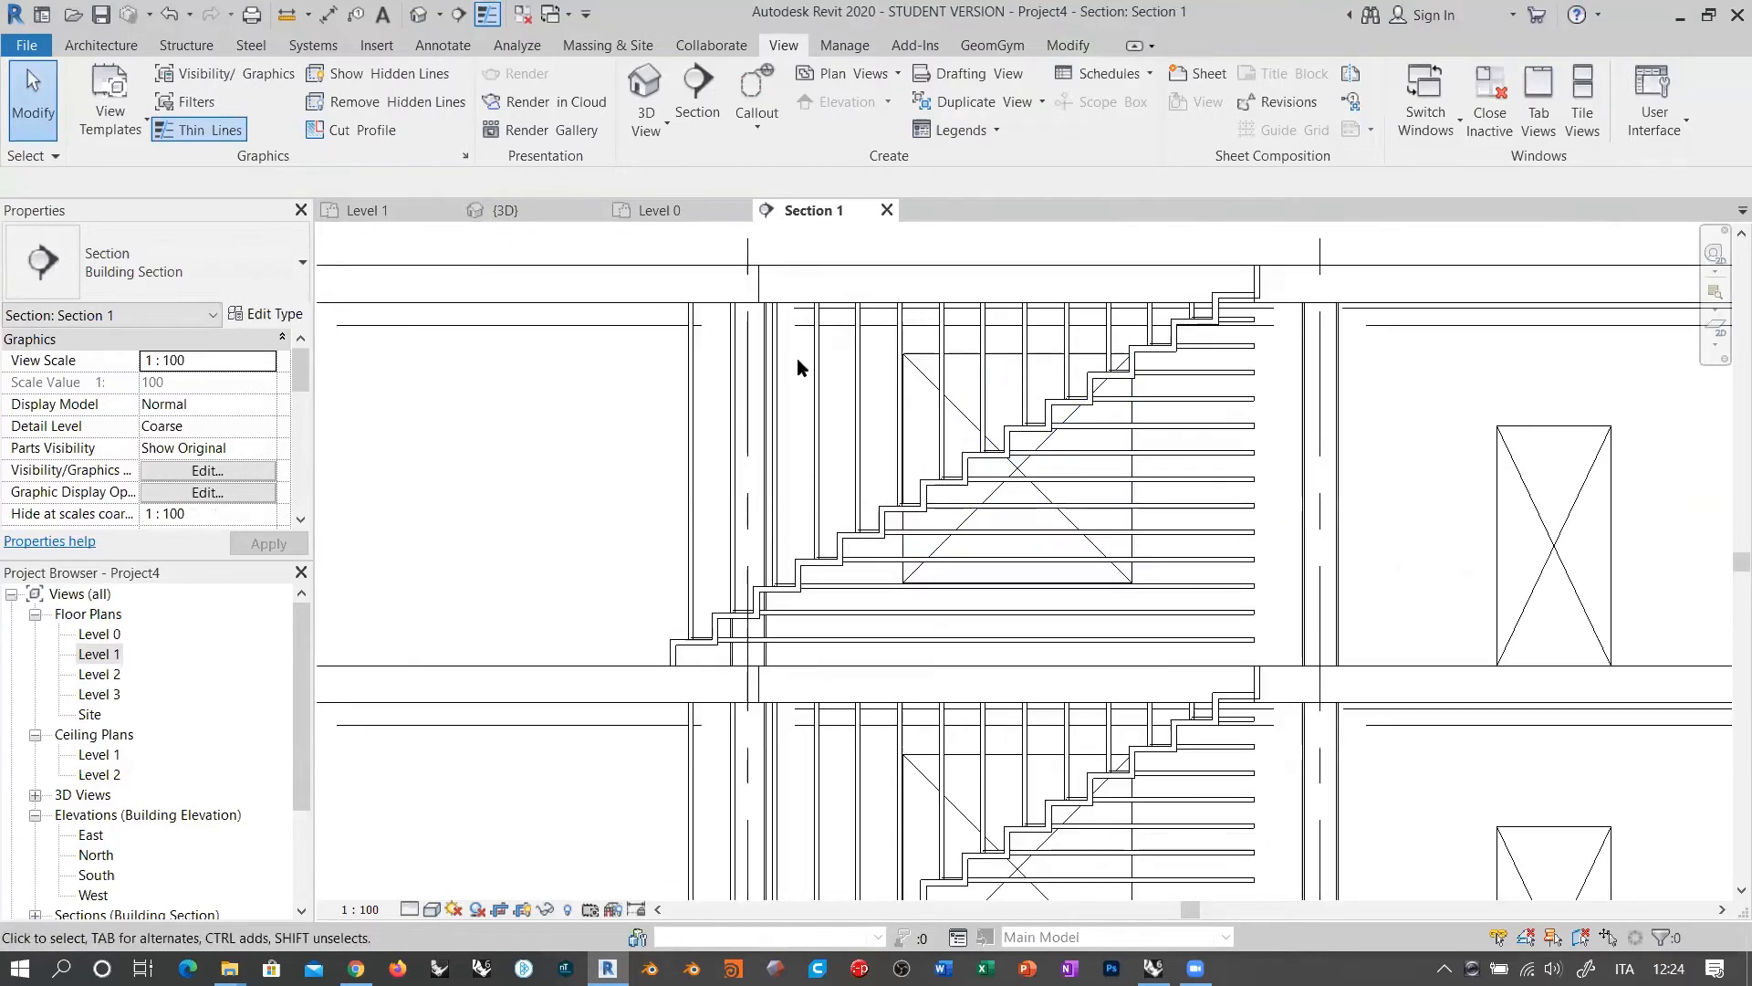
scroll(857, 379, "down", 2)
scroll(1139, 481, "down", 3)
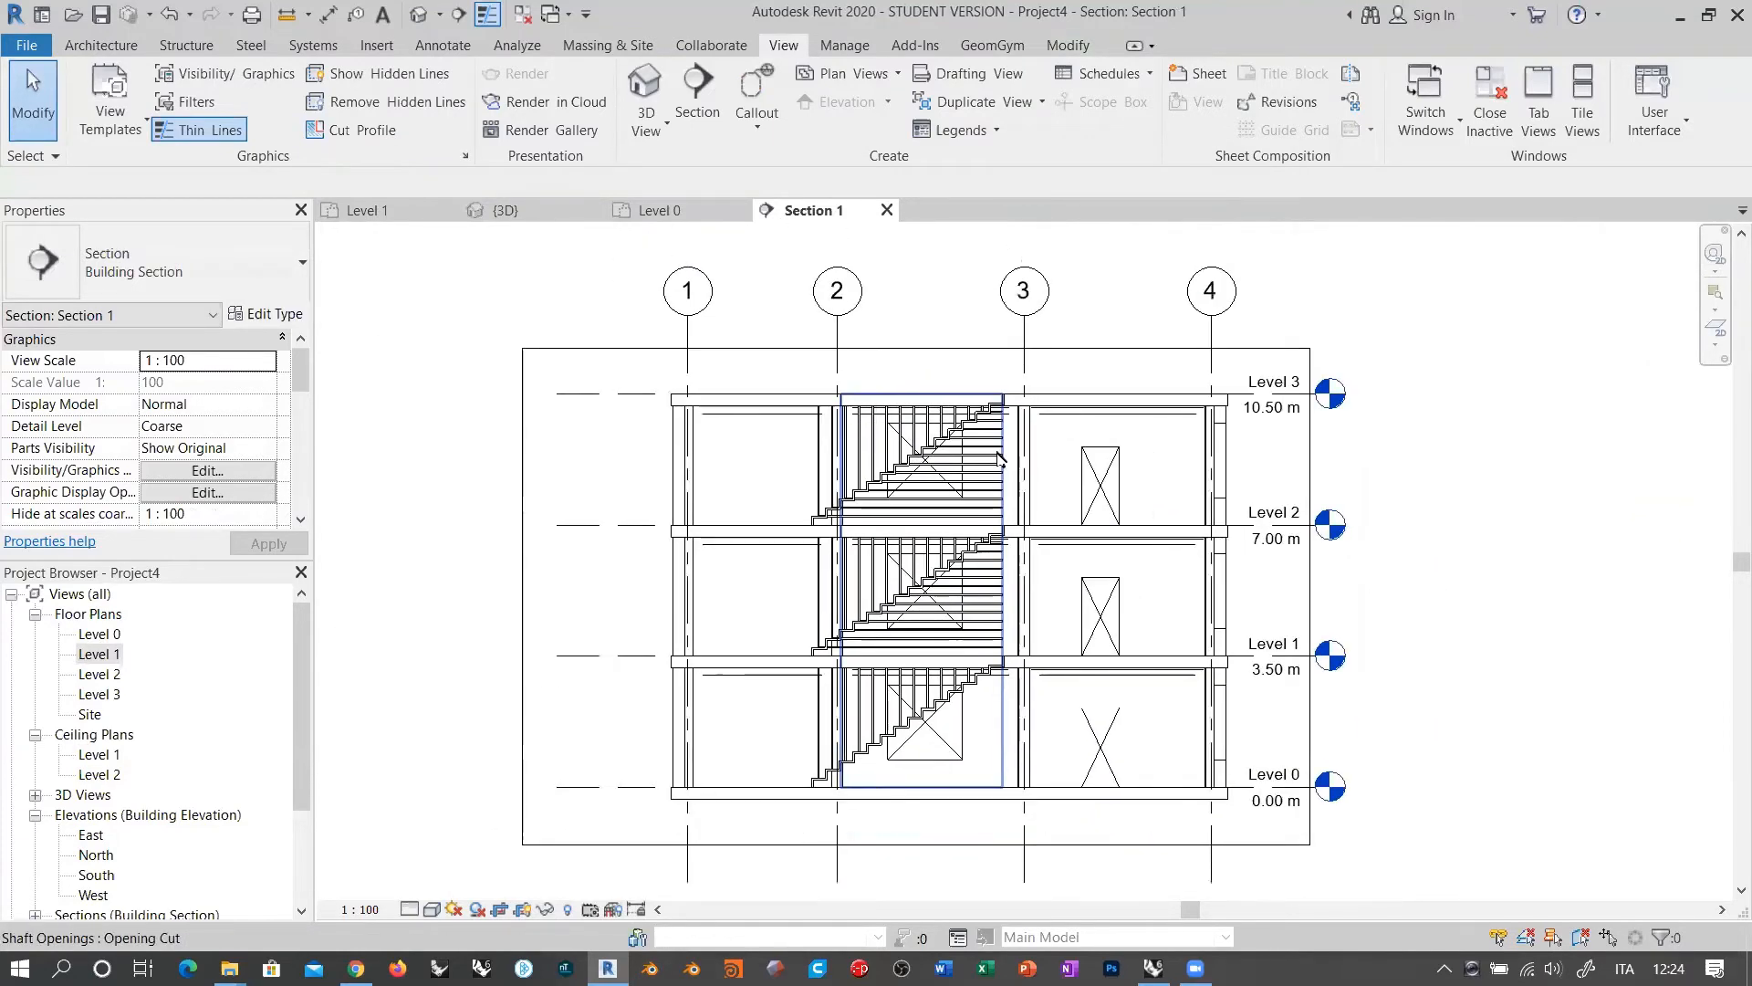
Step: Enlarge the section's crop region on all four sides to enclose the level heads, grid bubbles and grid line ends
left_click(1269, 474)
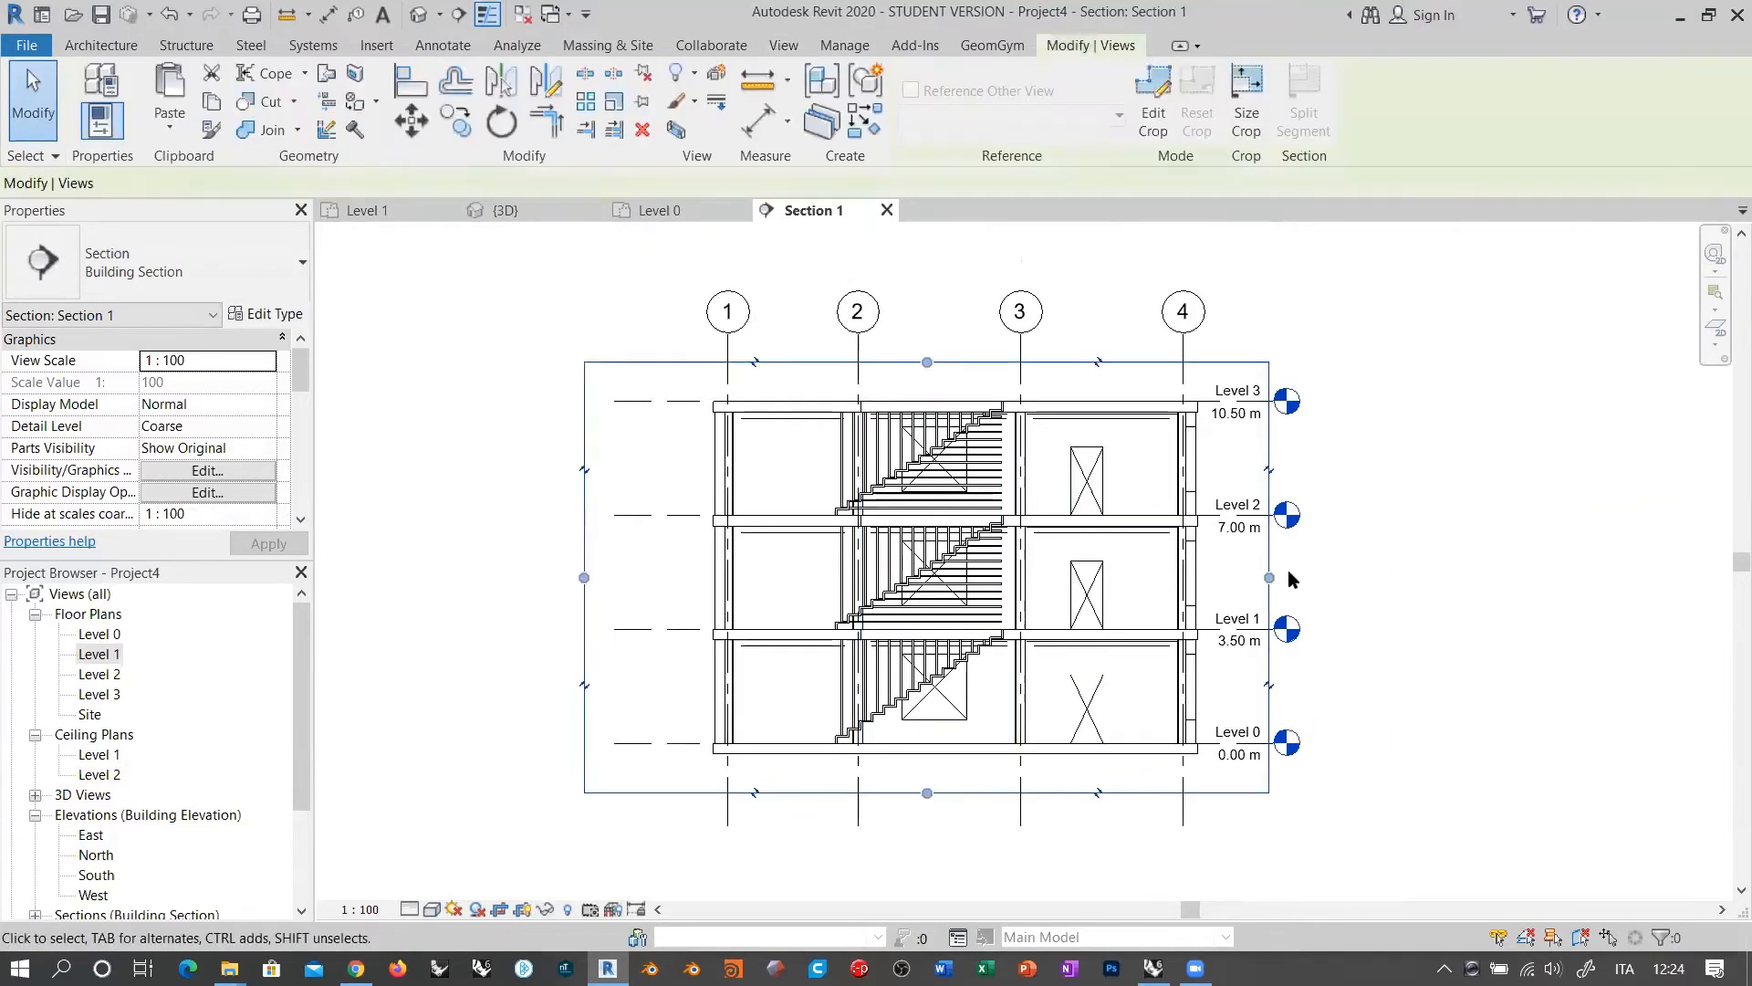
left_click_drag(1277, 577, 1372, 577)
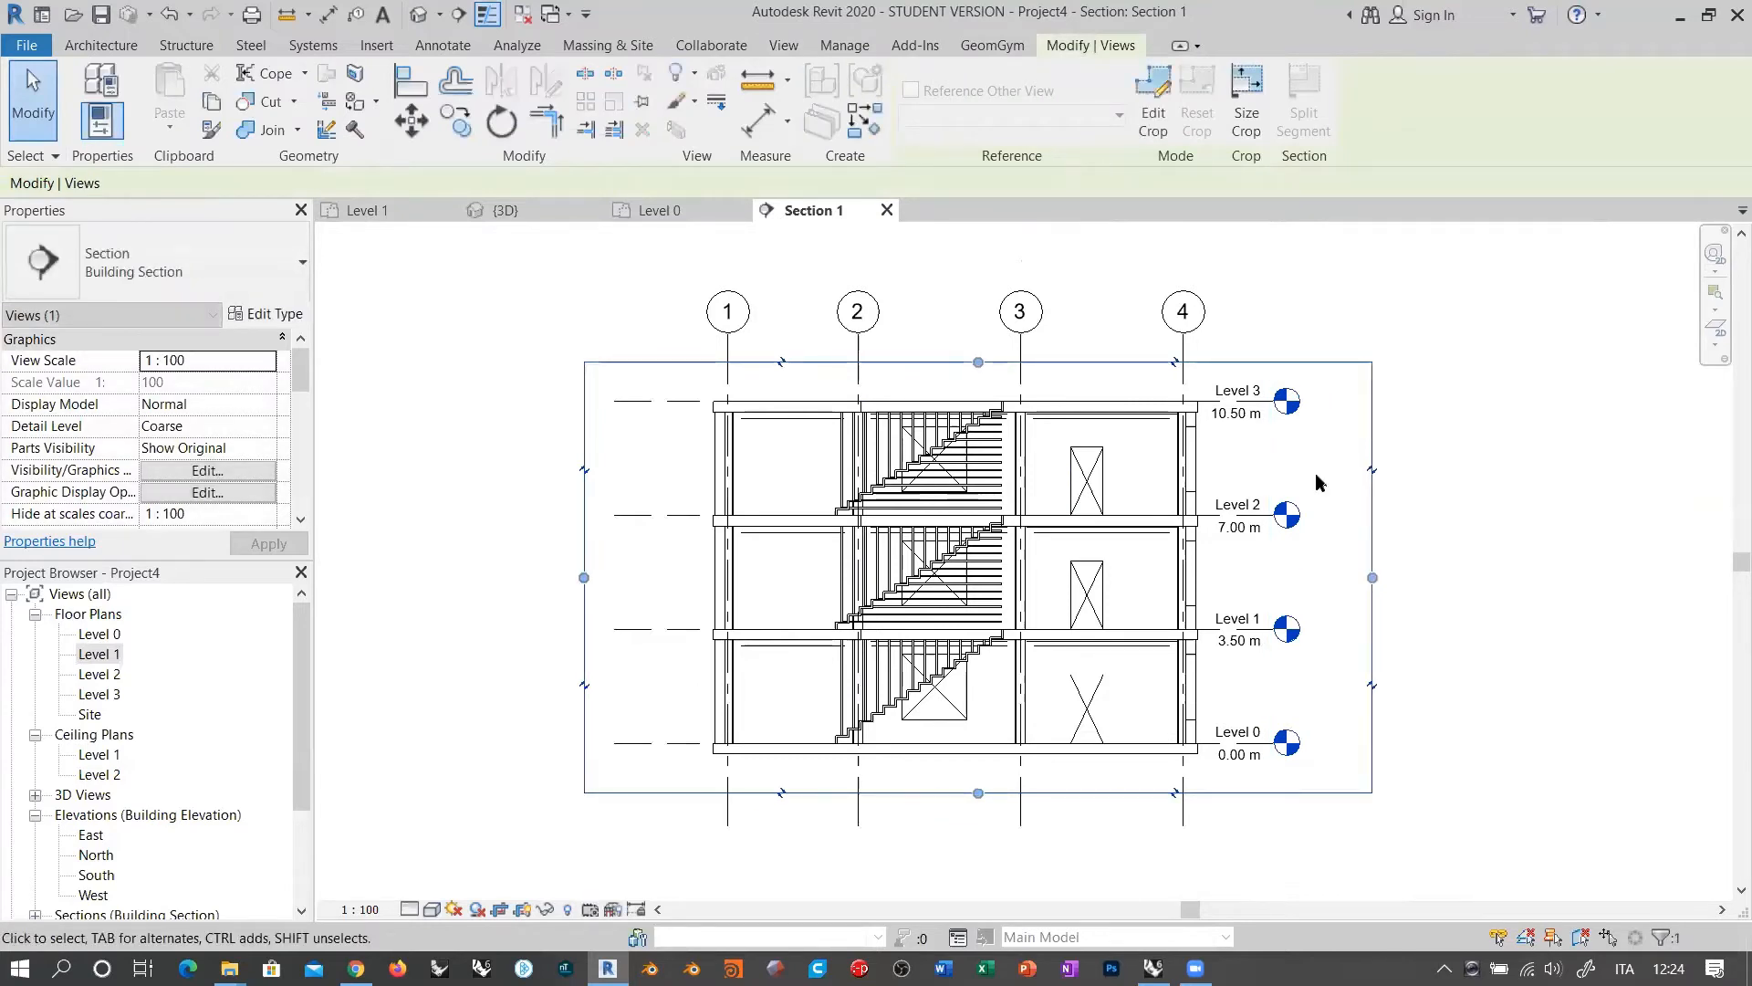
left_click_drag(585, 580, 559, 579)
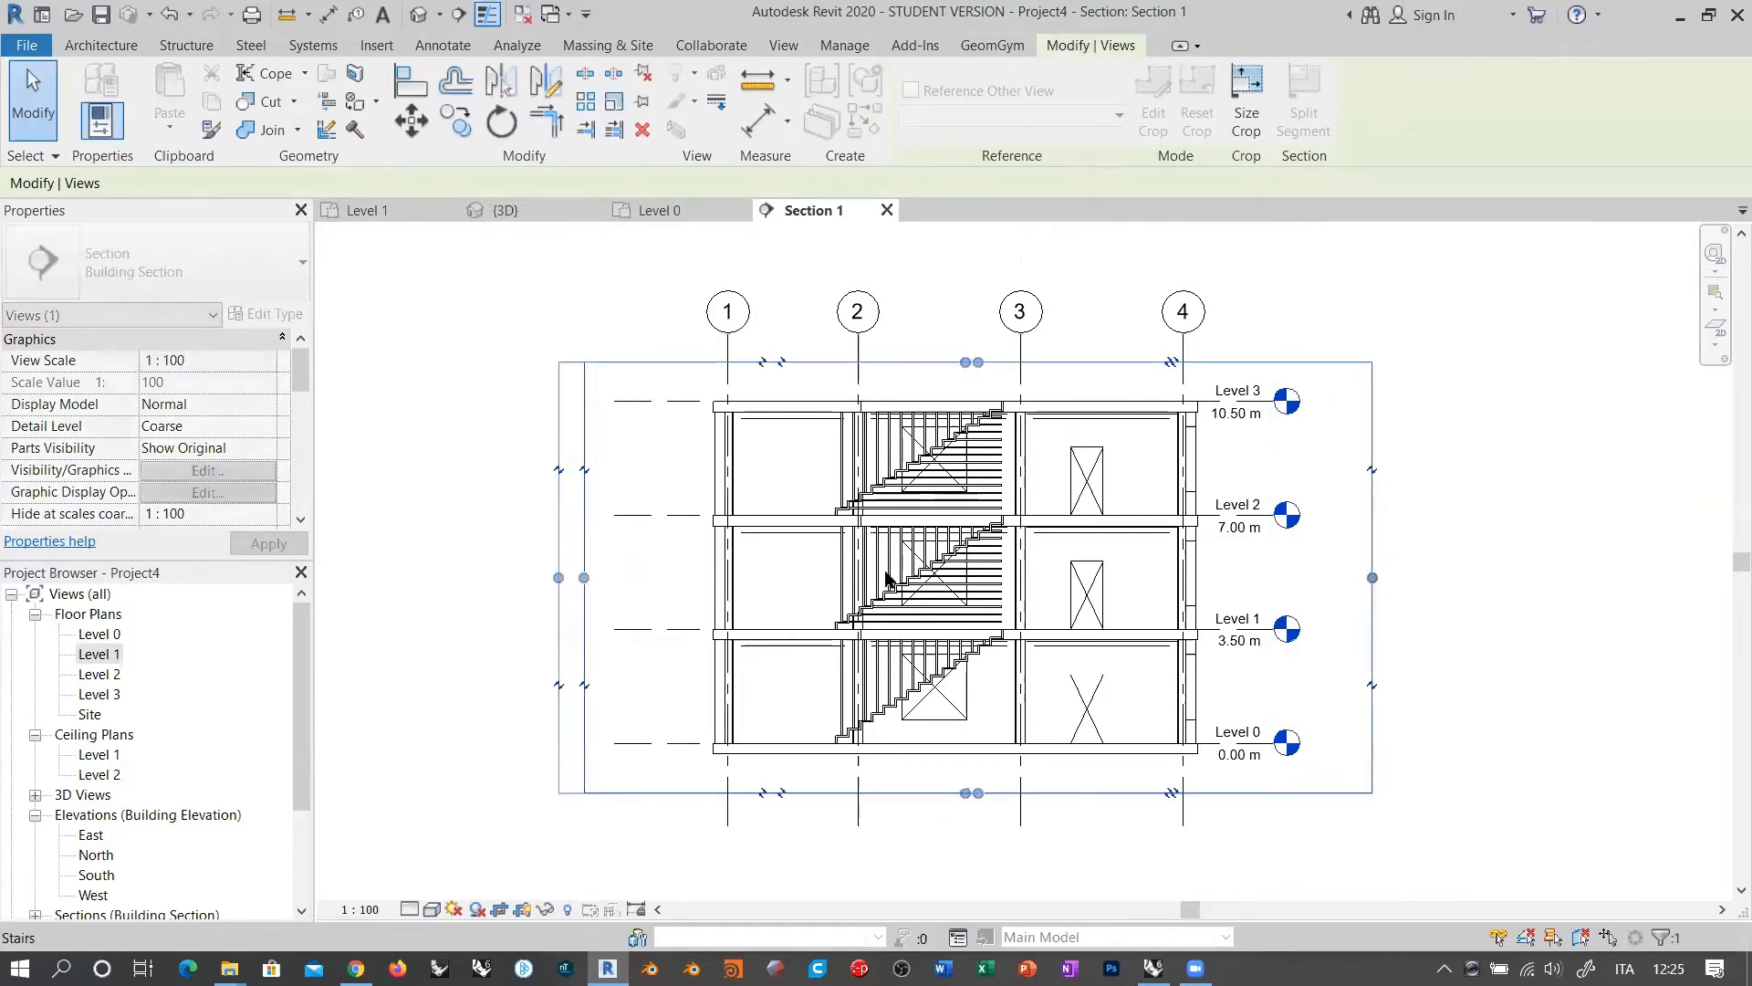
scroll(837, 497, "down", 1)
middle_click_drag(945, 384, 946, 470)
left_click_drag(946, 470, 949, 378)
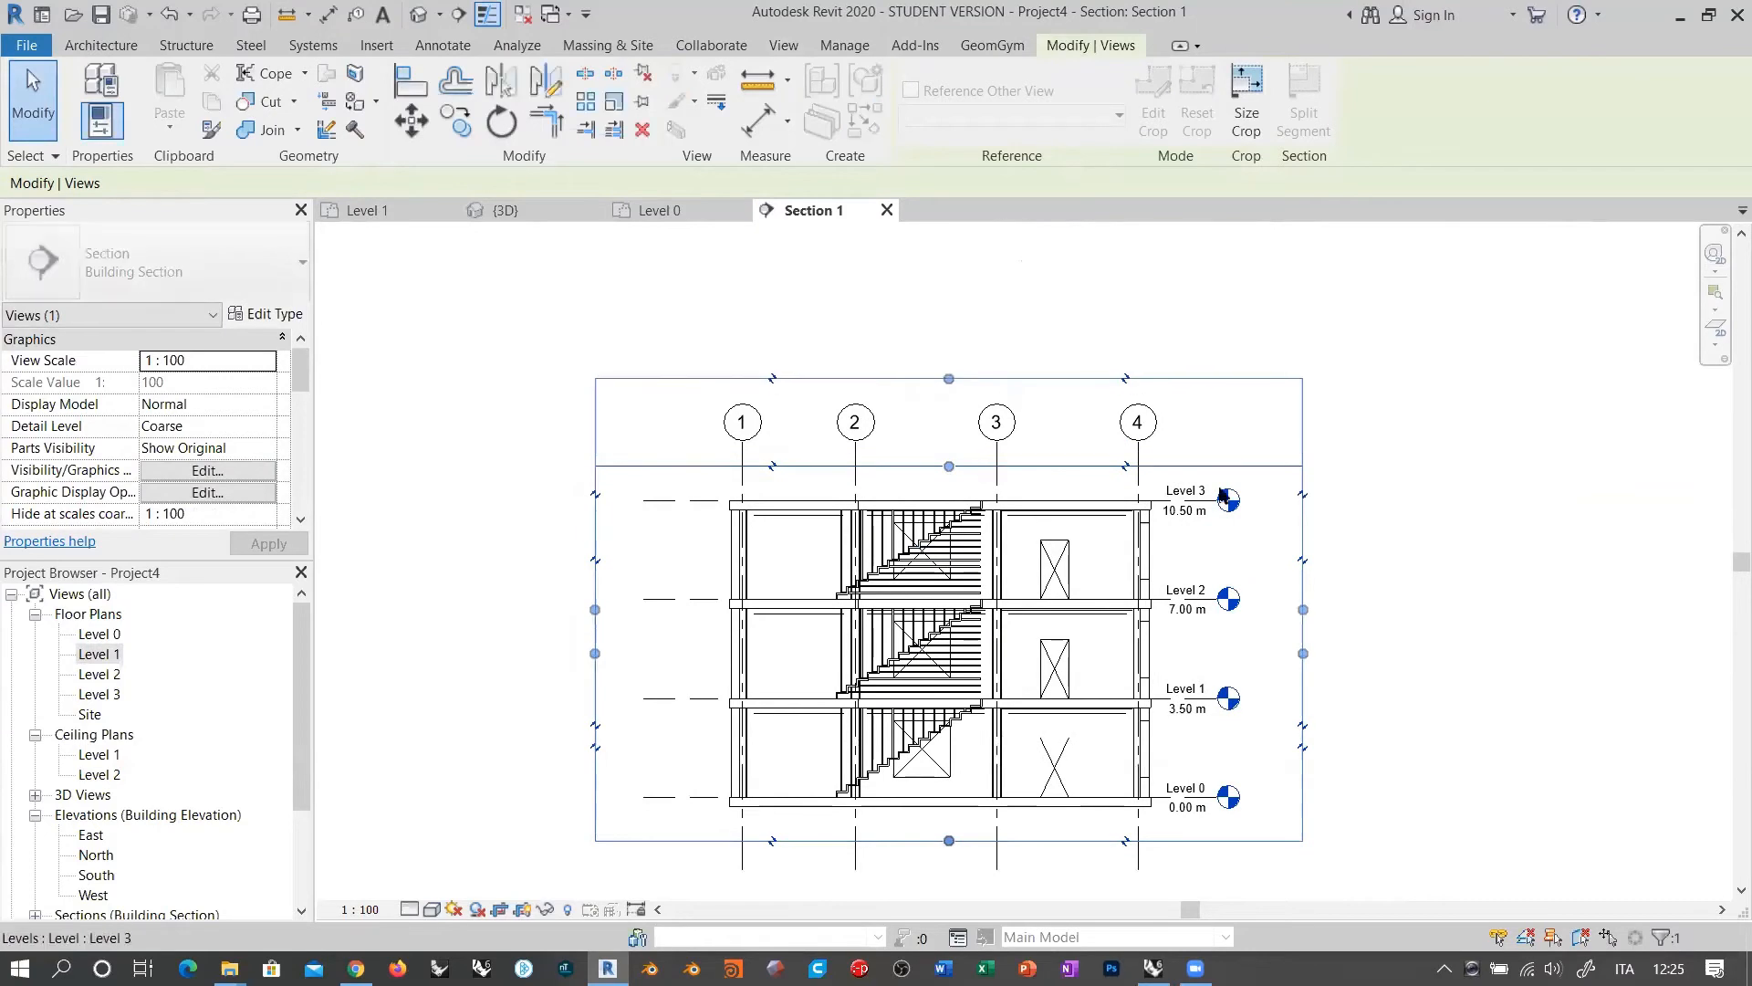
middle_click_drag(922, 748, 918, 634)
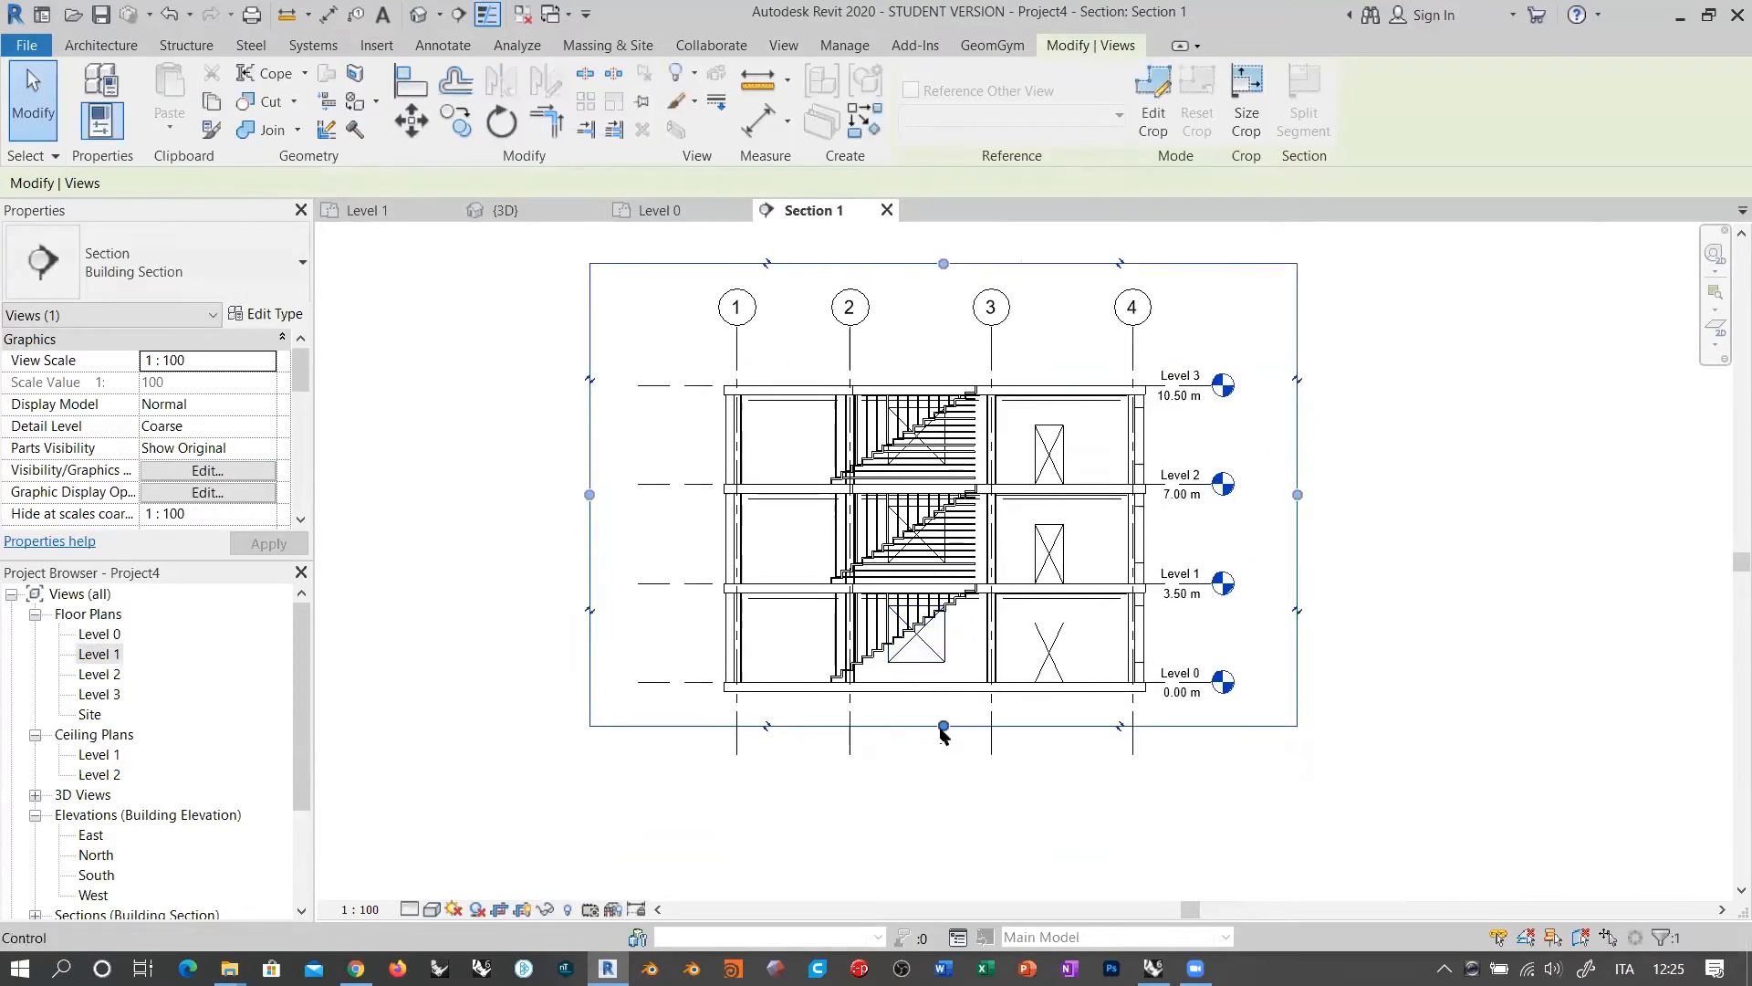
left_click_drag(944, 726, 943, 773)
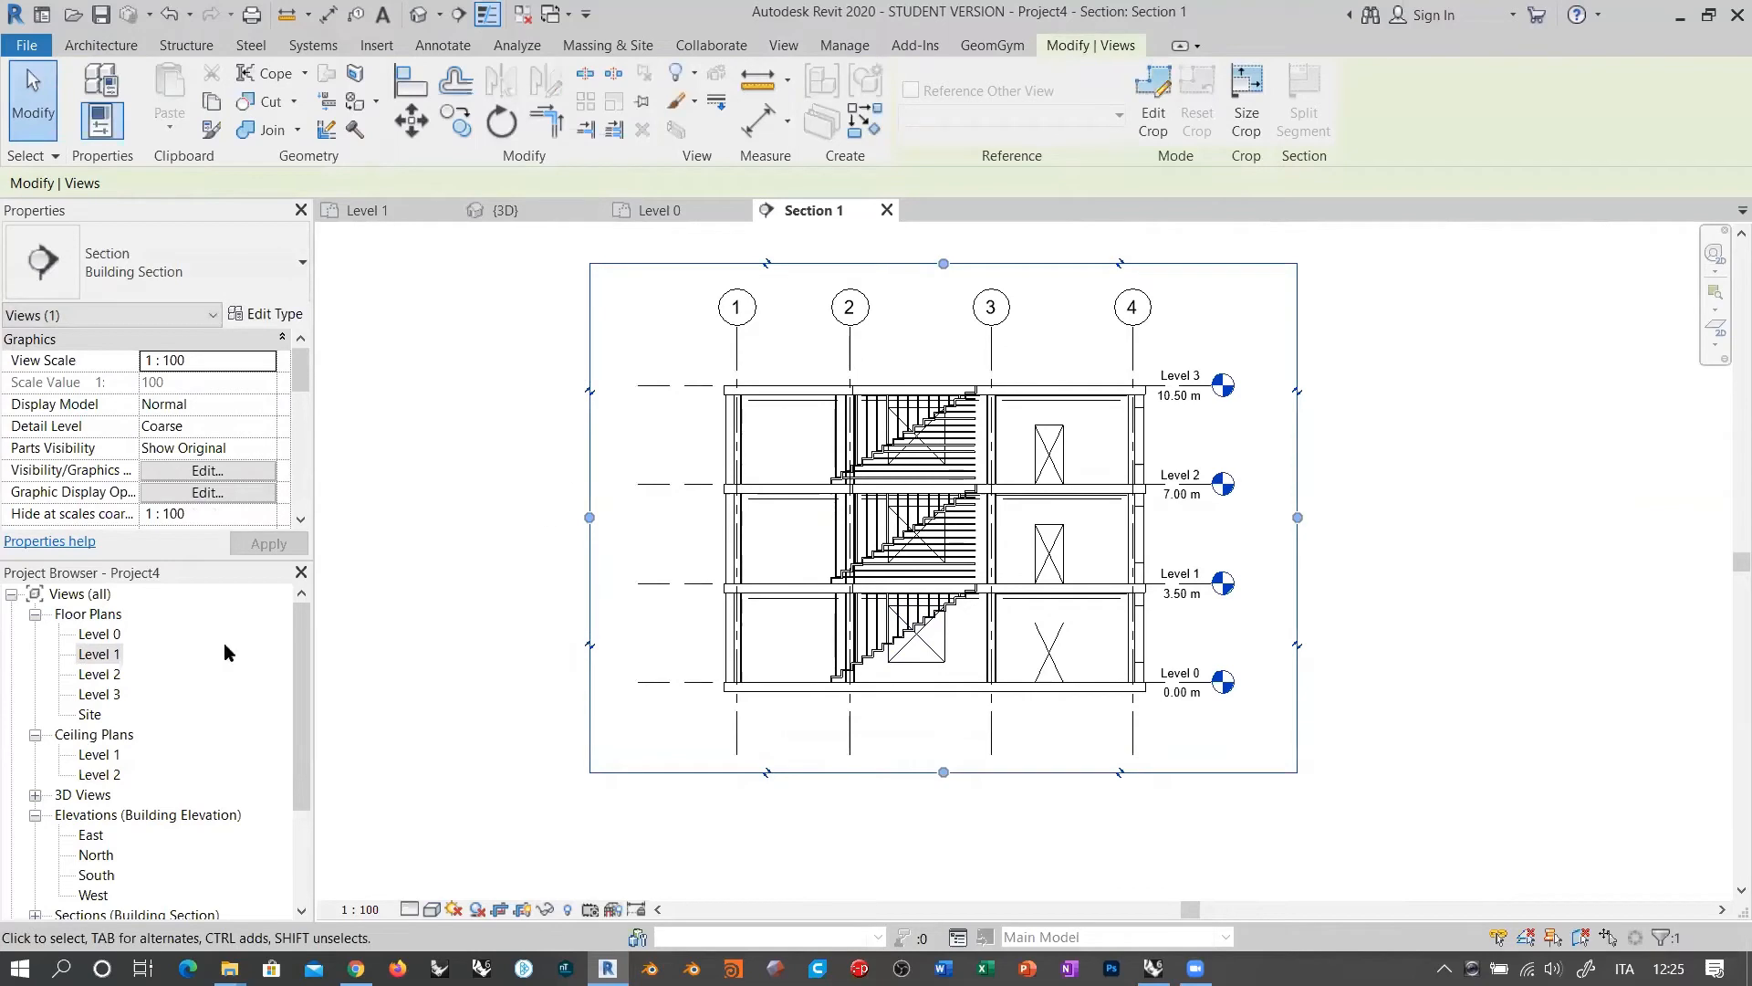
Step: Return to the Level 1 plan and inspect the section line with its extents and view direction
double_click(106, 654)
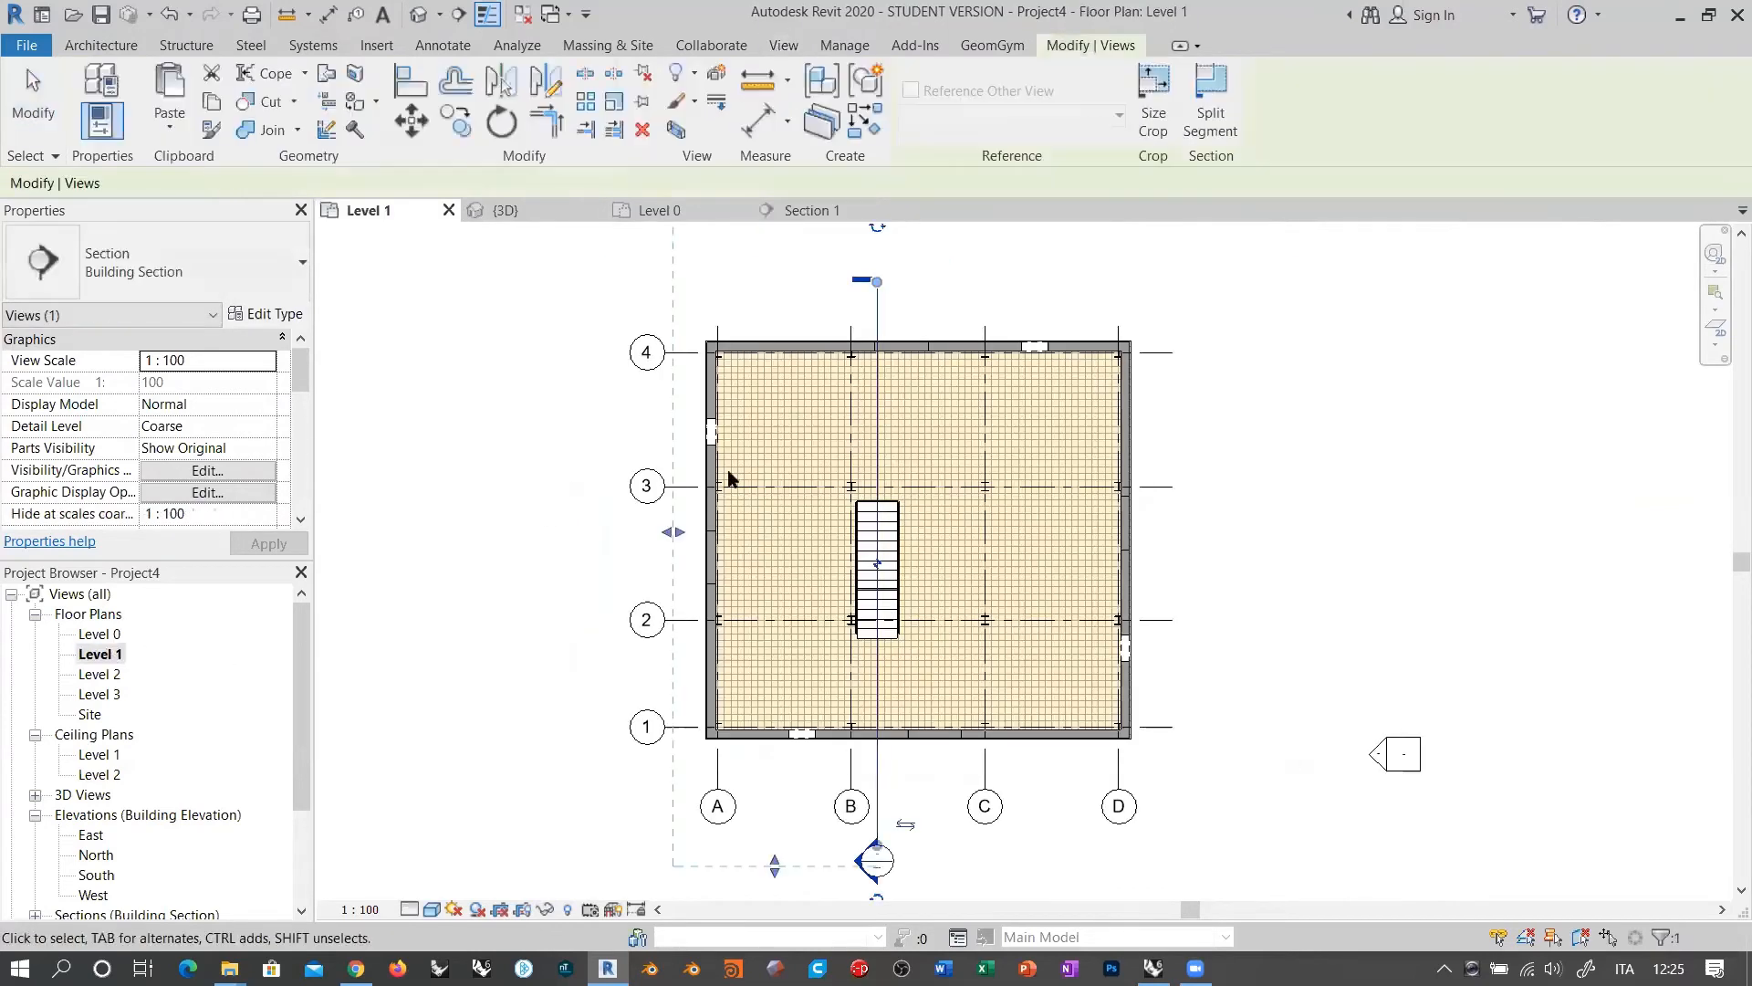
scroll(938, 322, "down", 1)
middle_click_drag(975, 301, 973, 326)
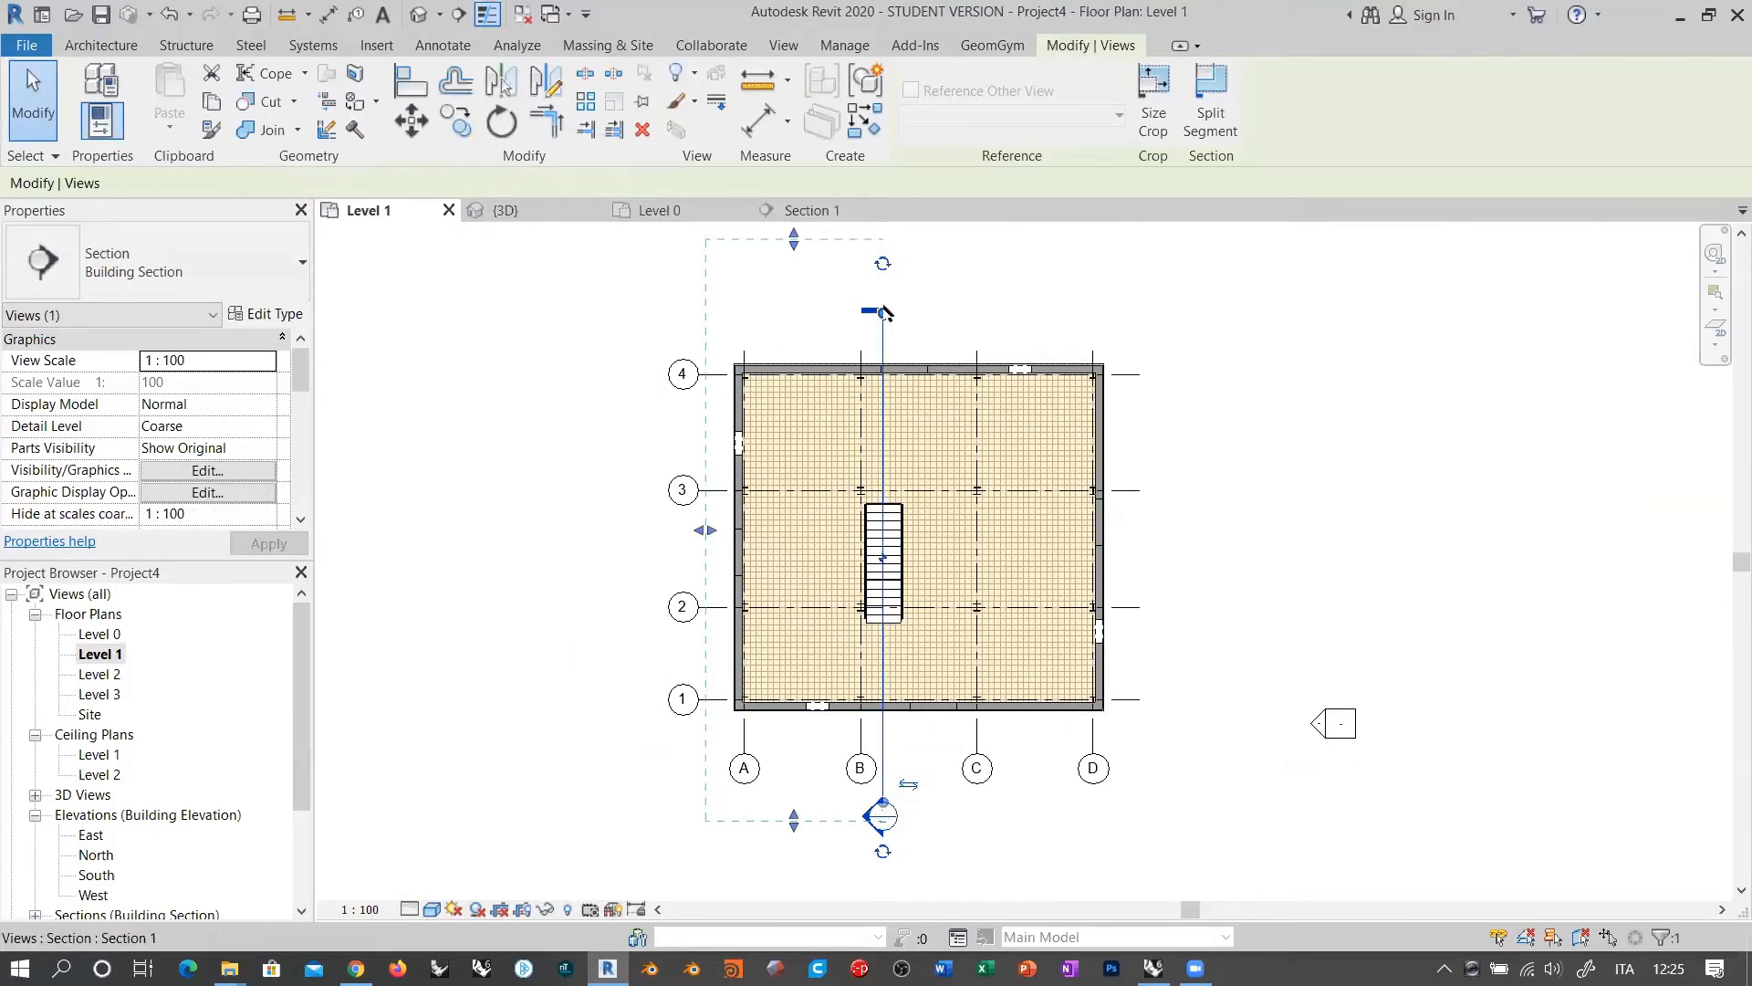
left_click(1176, 818)
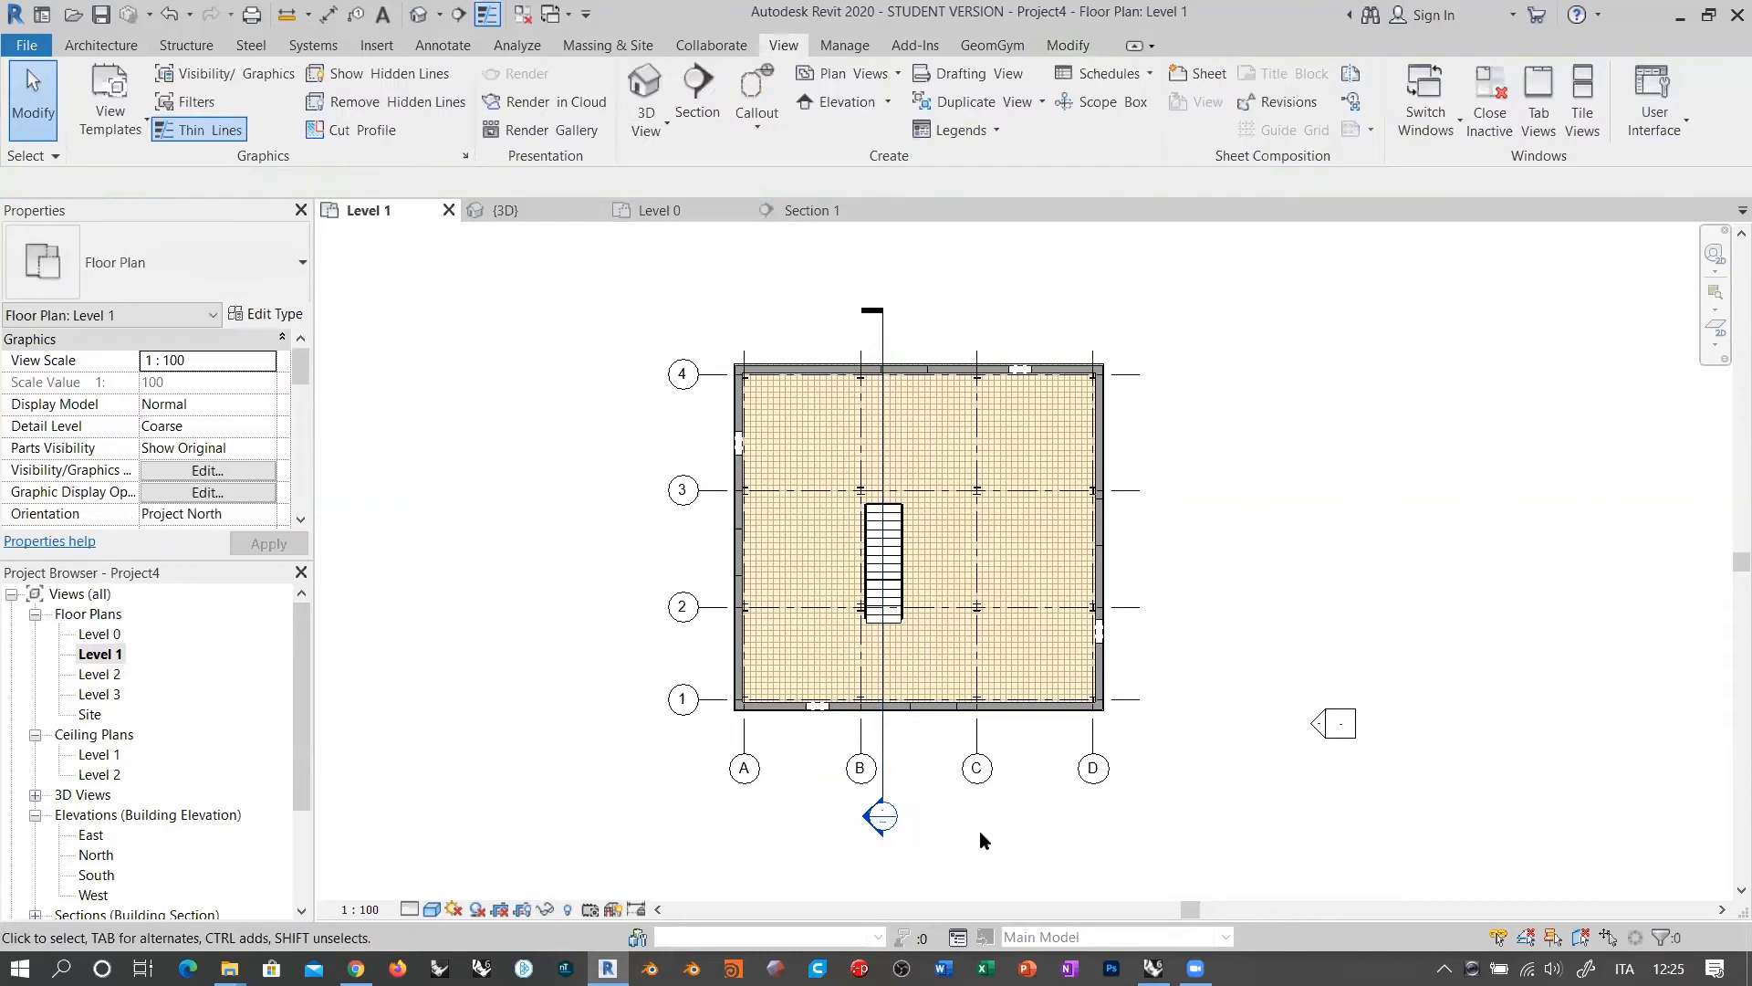
left_click(883, 348)
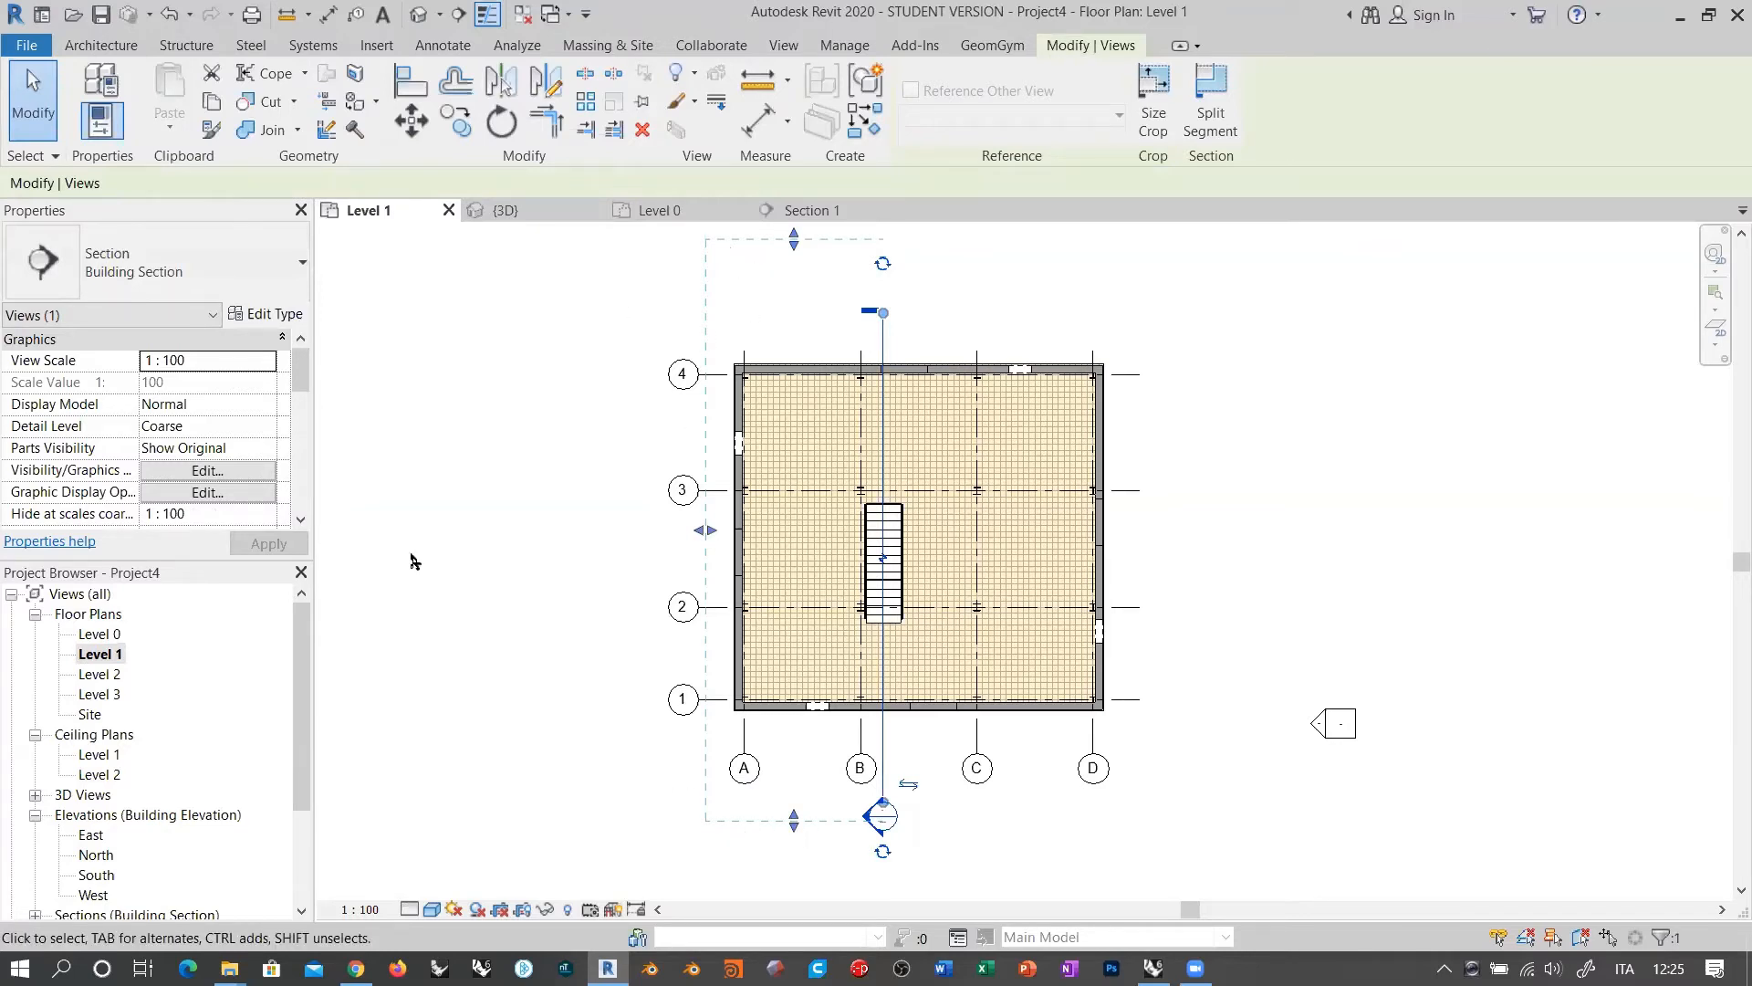
scroll(73, 774, "down", 1)
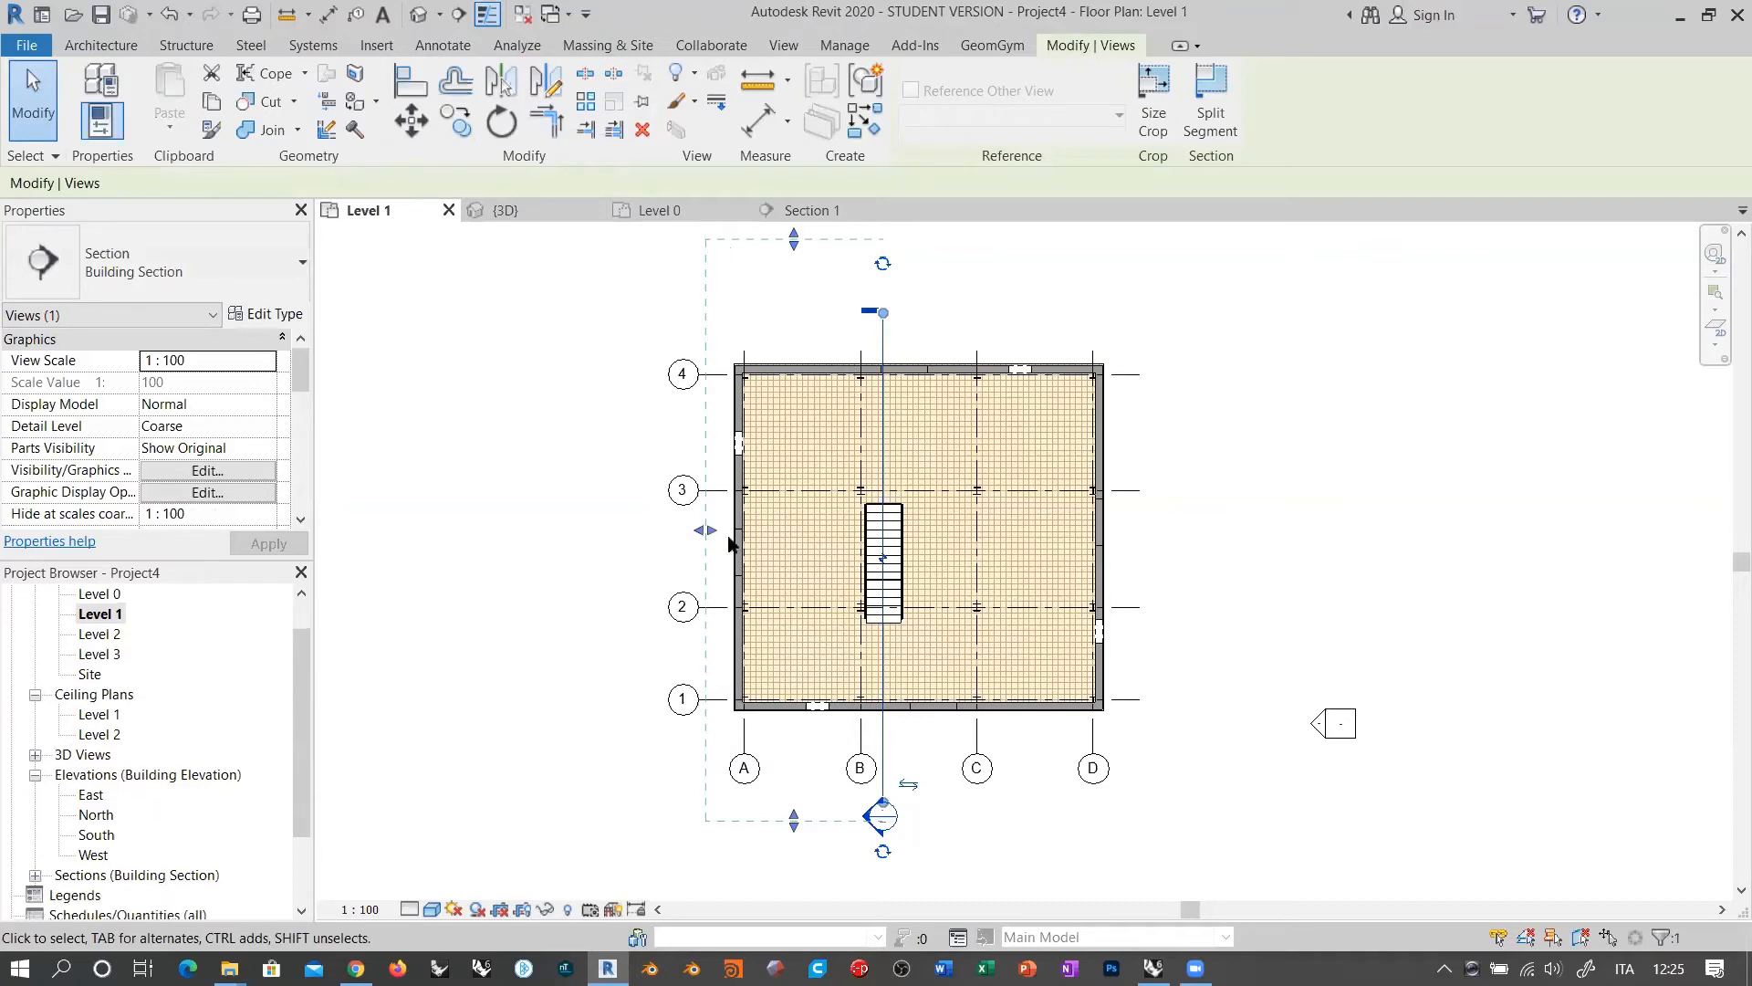
Step: Expand the building sections in the project's view list and reopen Section 1, leaving its crop region deselected
left_click(37, 877)
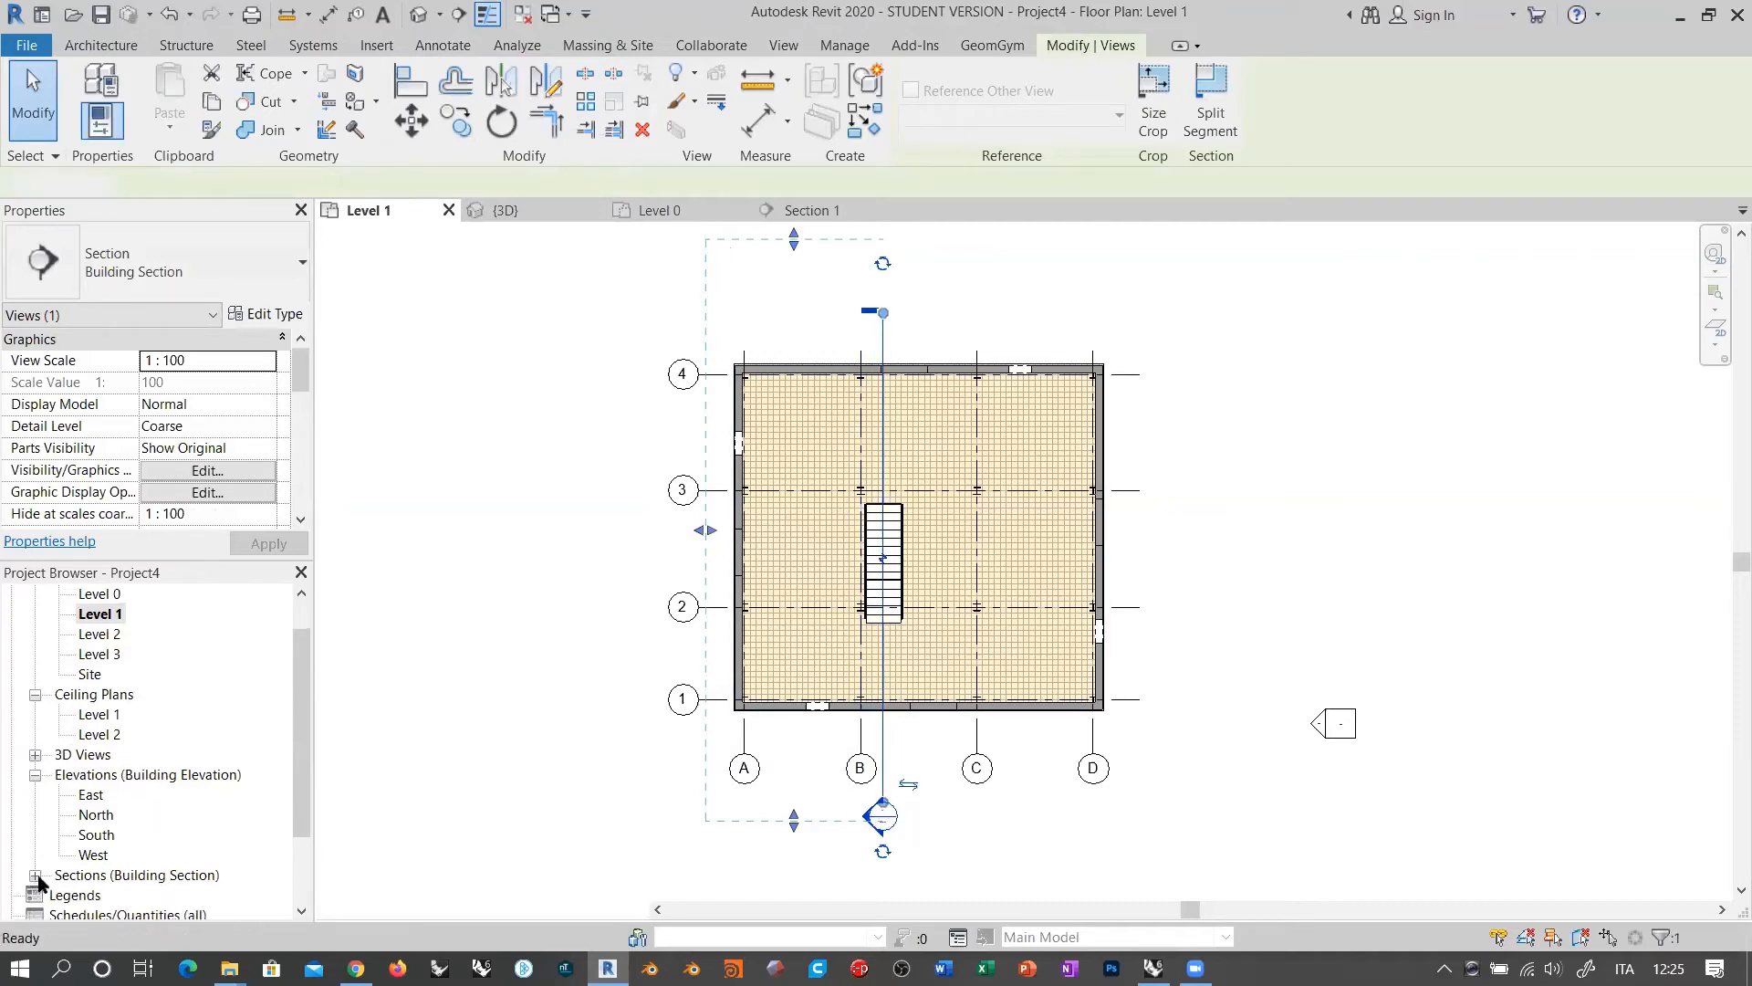
scroll(102, 772, "down", 1)
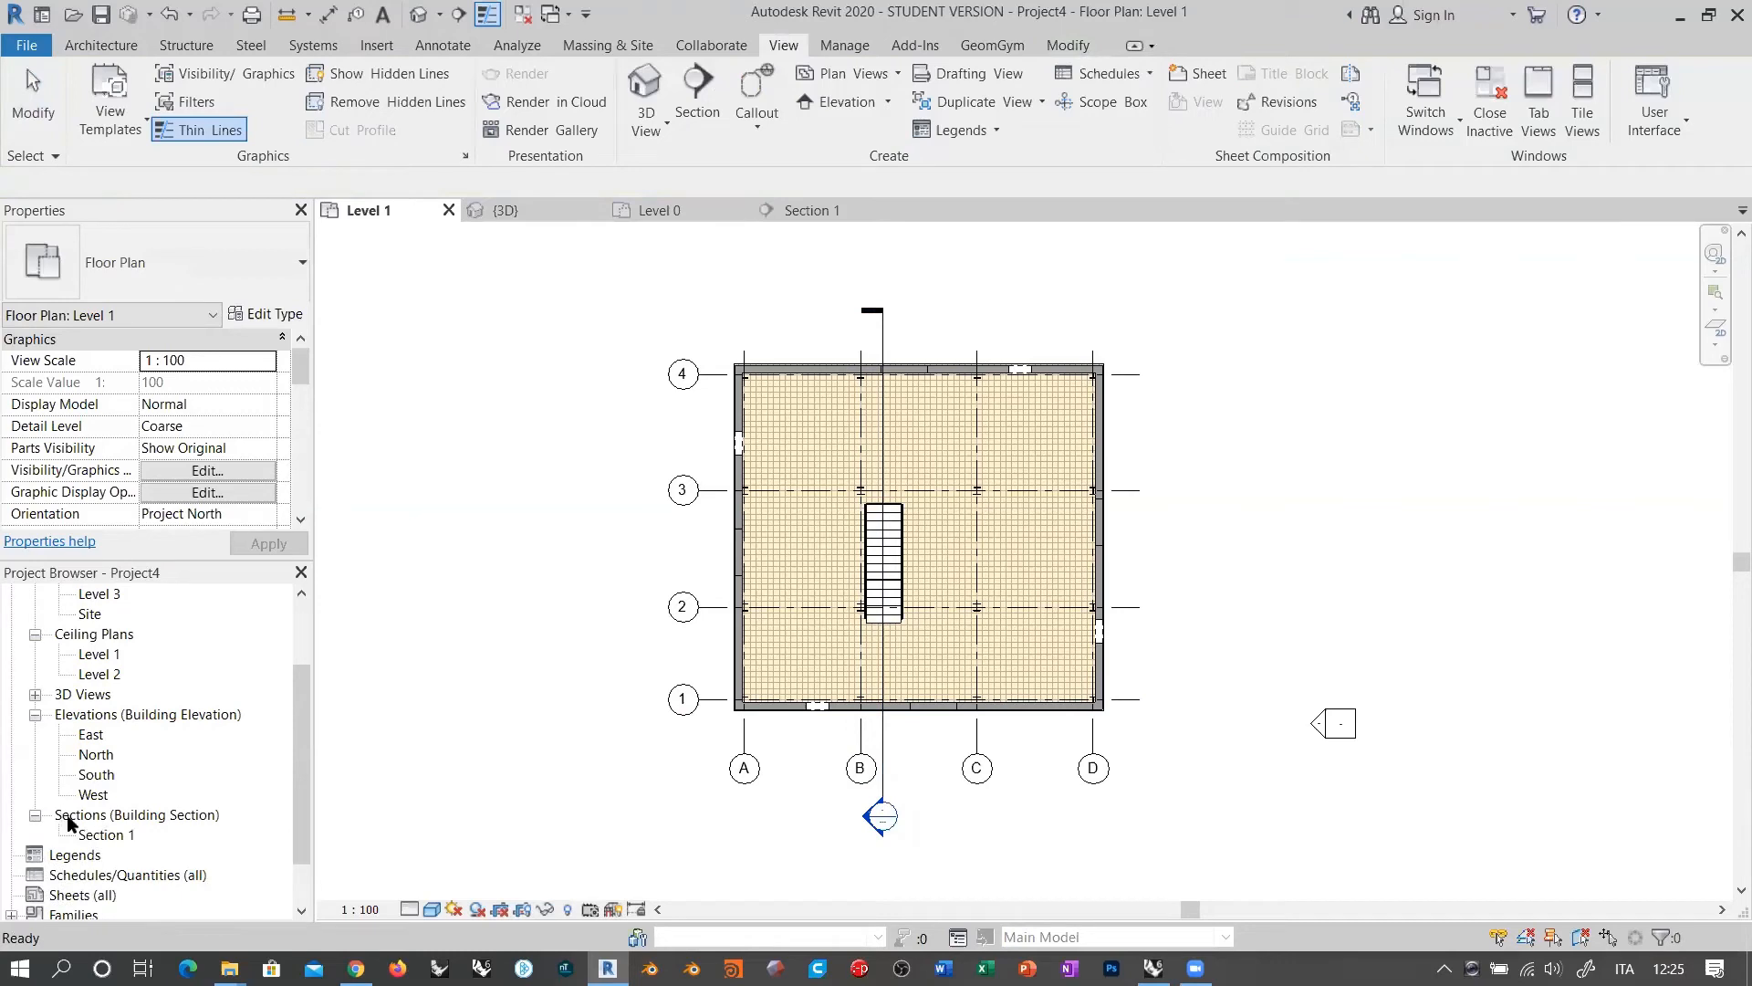
double_click(111, 837)
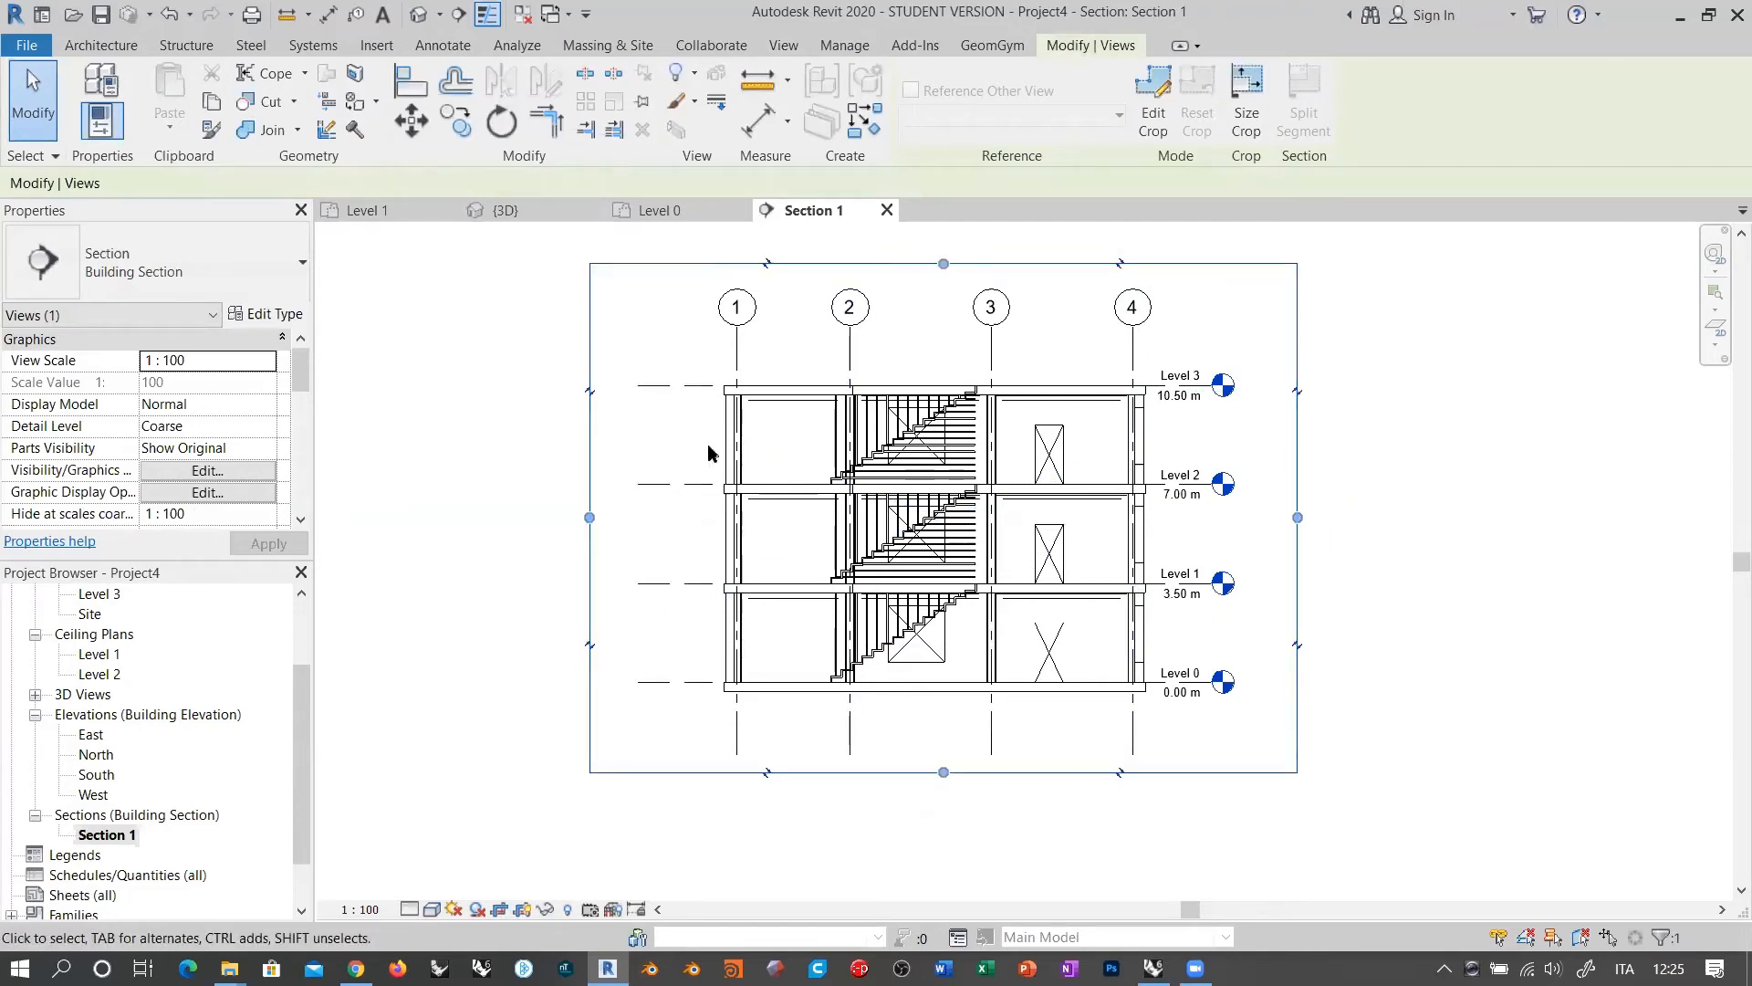
left_click(1265, 341)
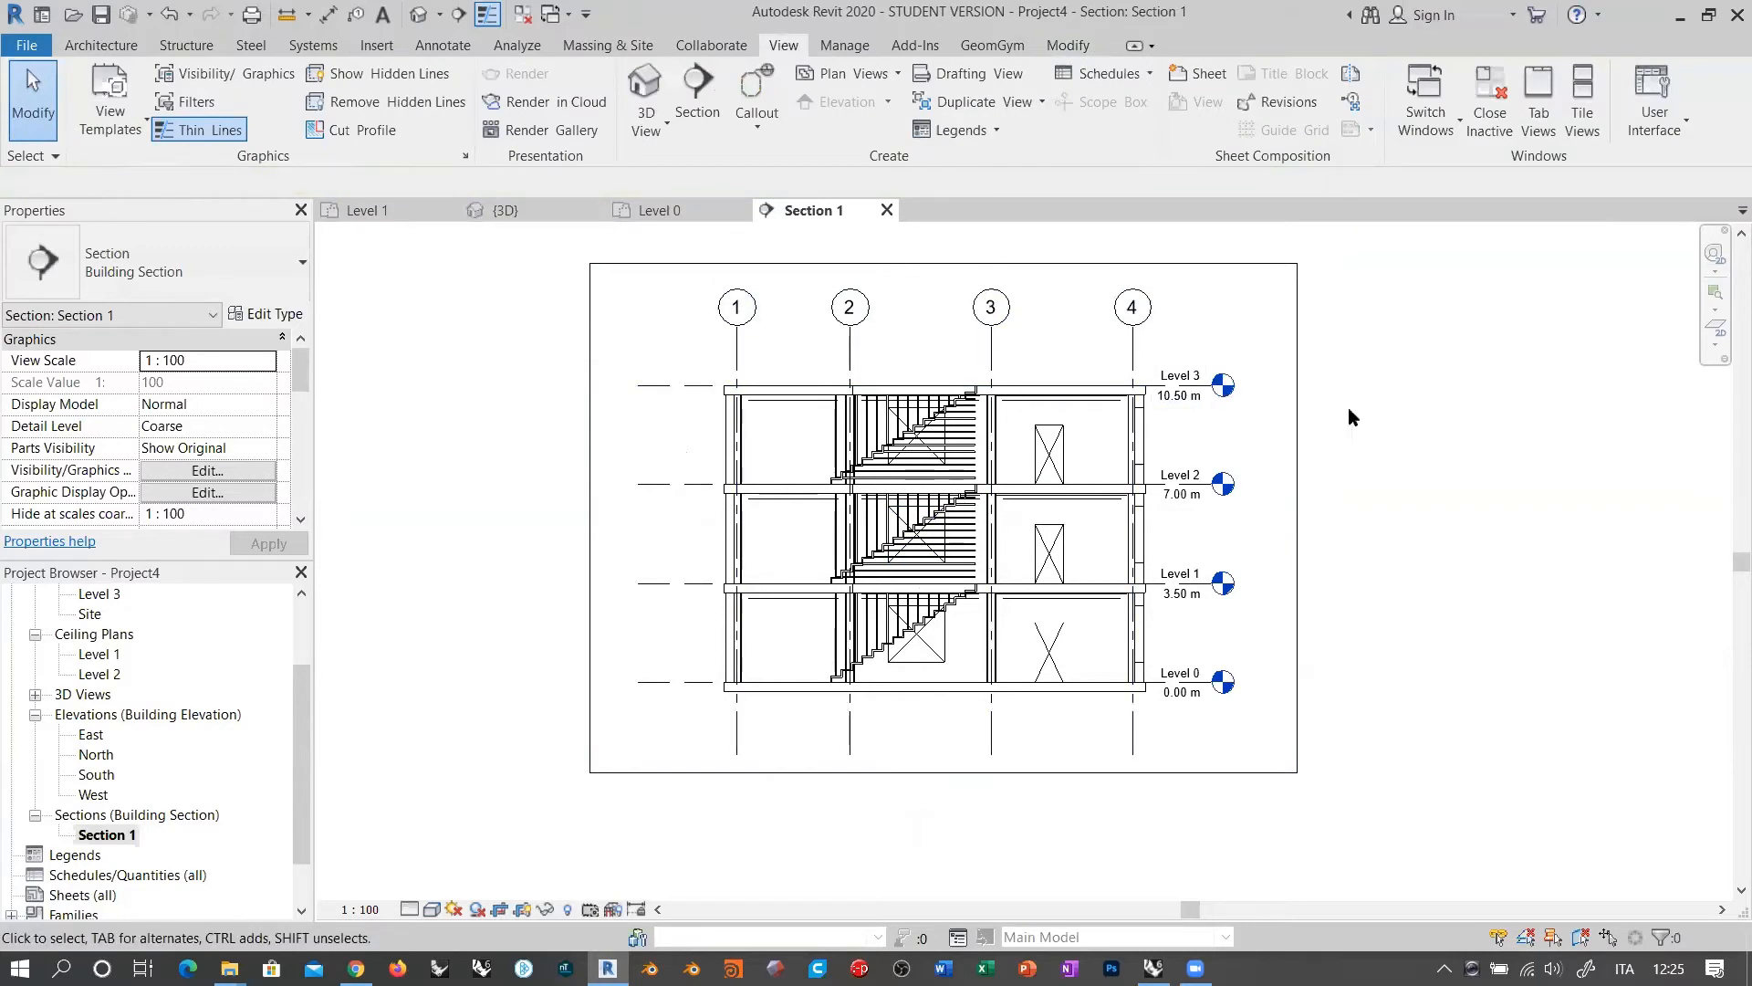
Step: Apply the Coarse detail level to the Section 1 view
scroll(1354, 350, "up", 1)
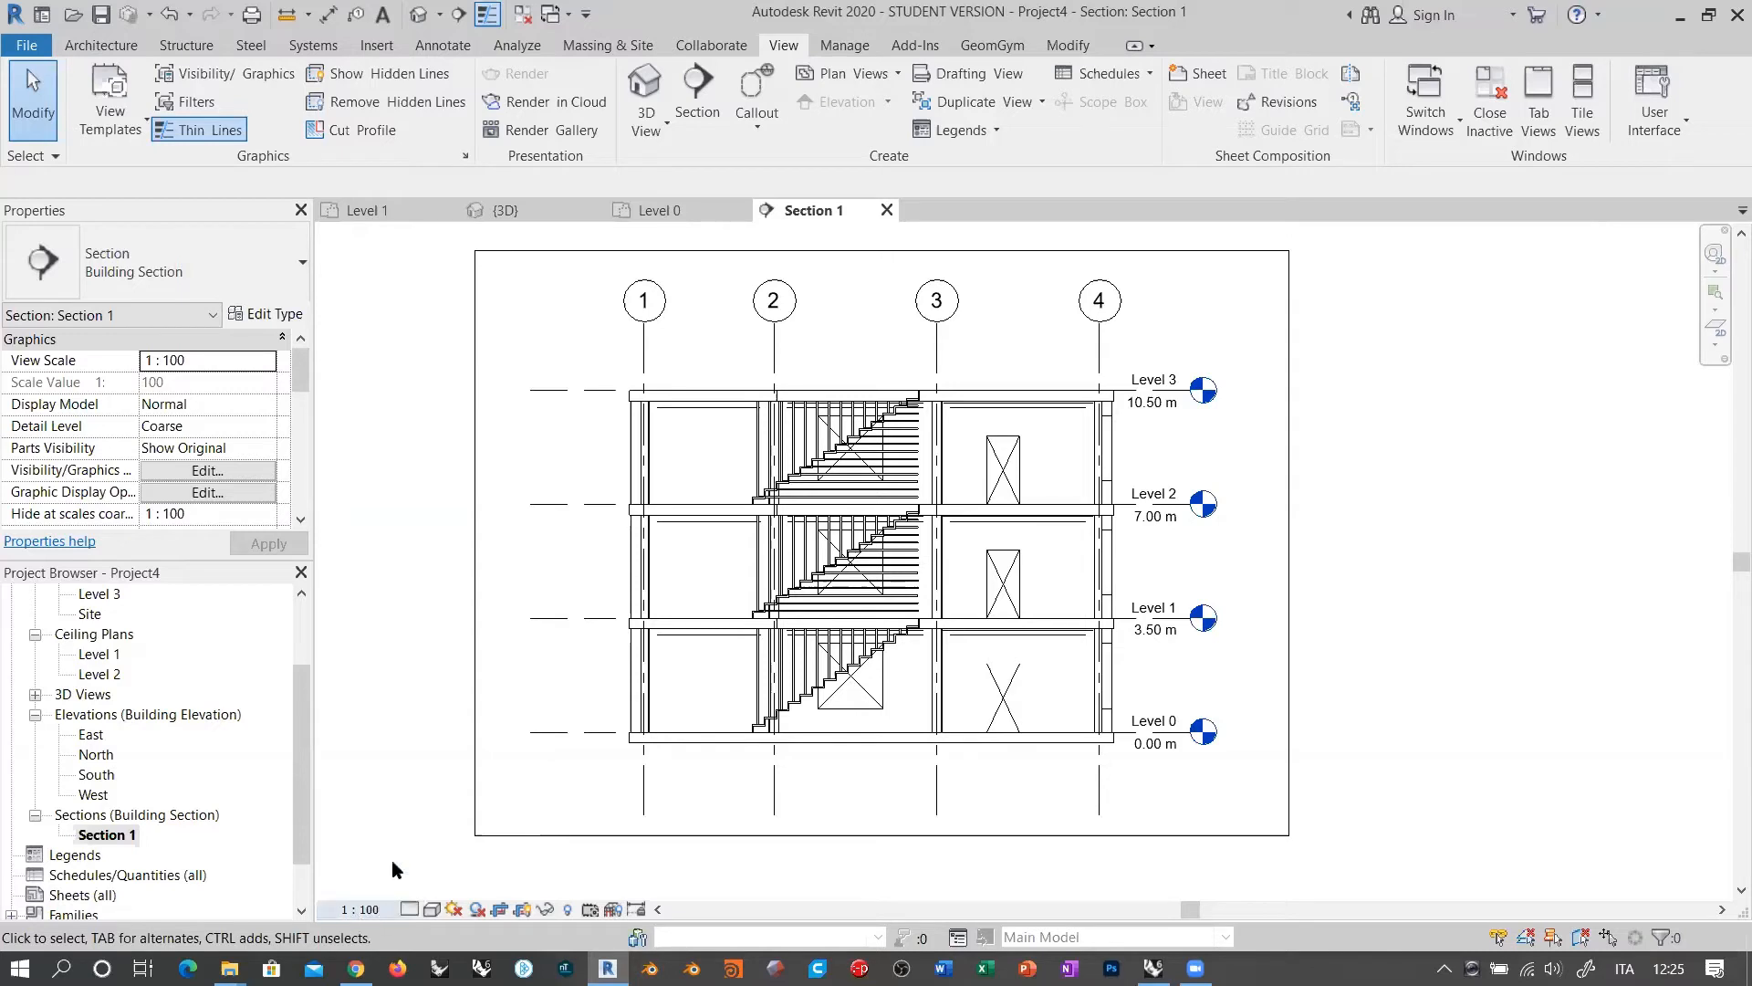
left_click(407, 908)
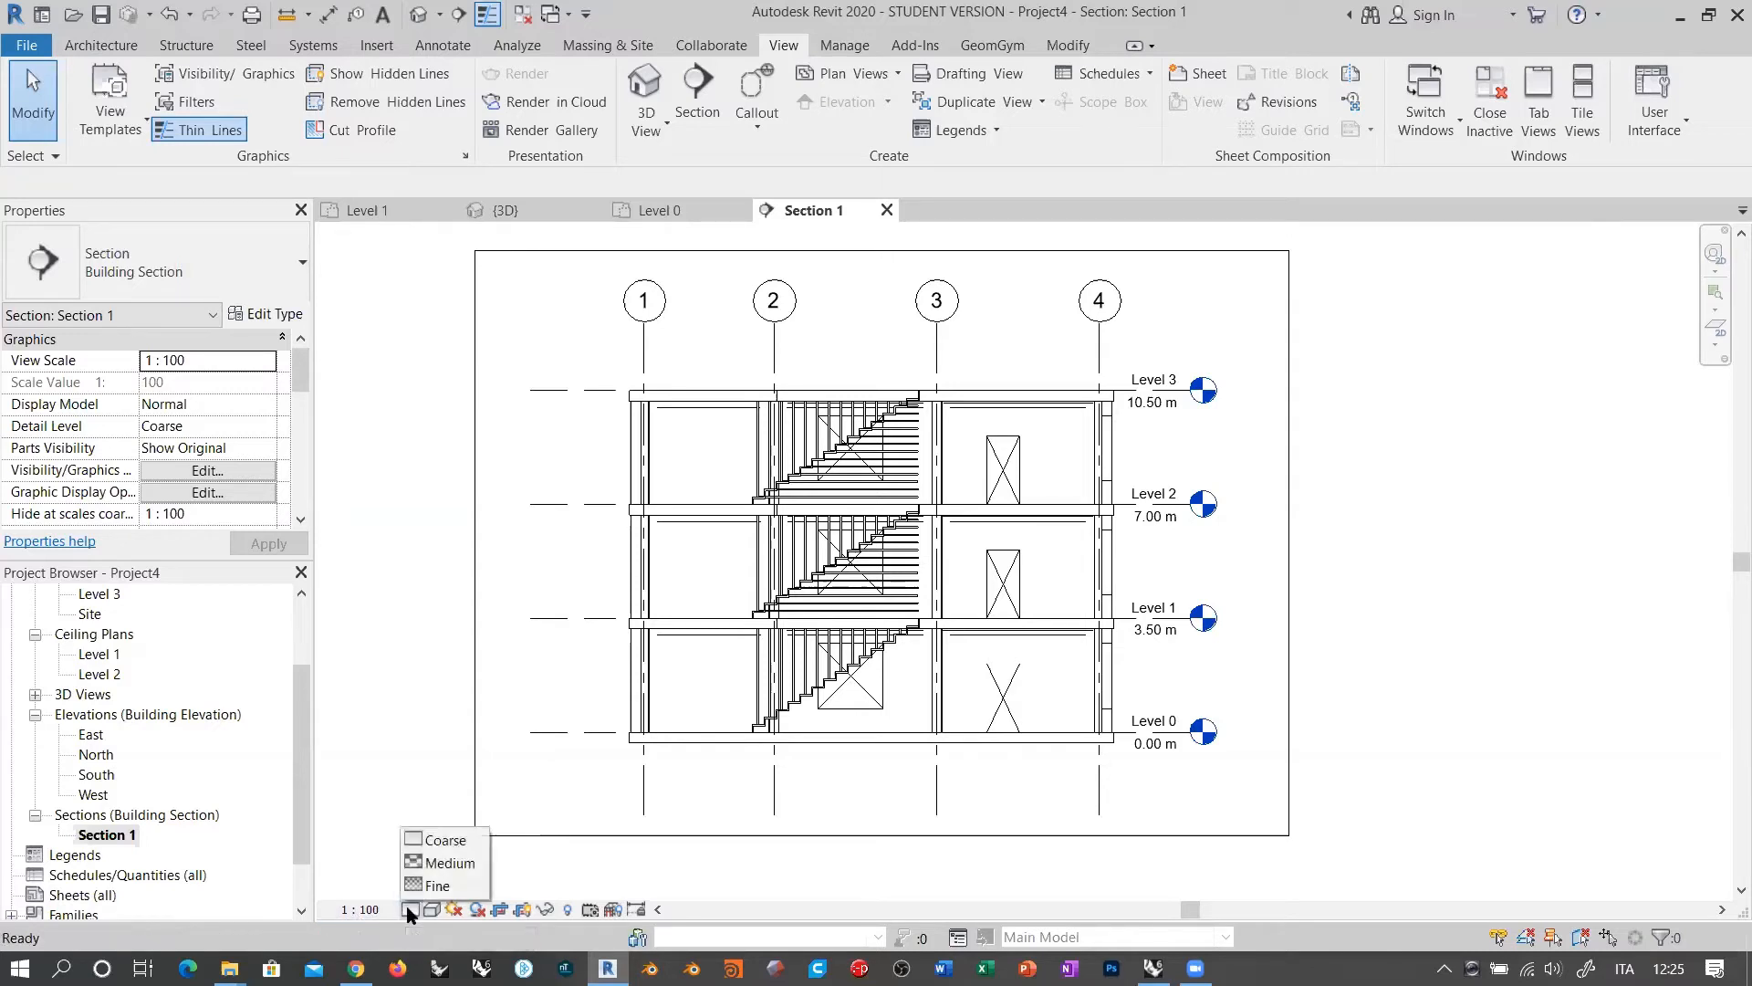
left_click(416, 844)
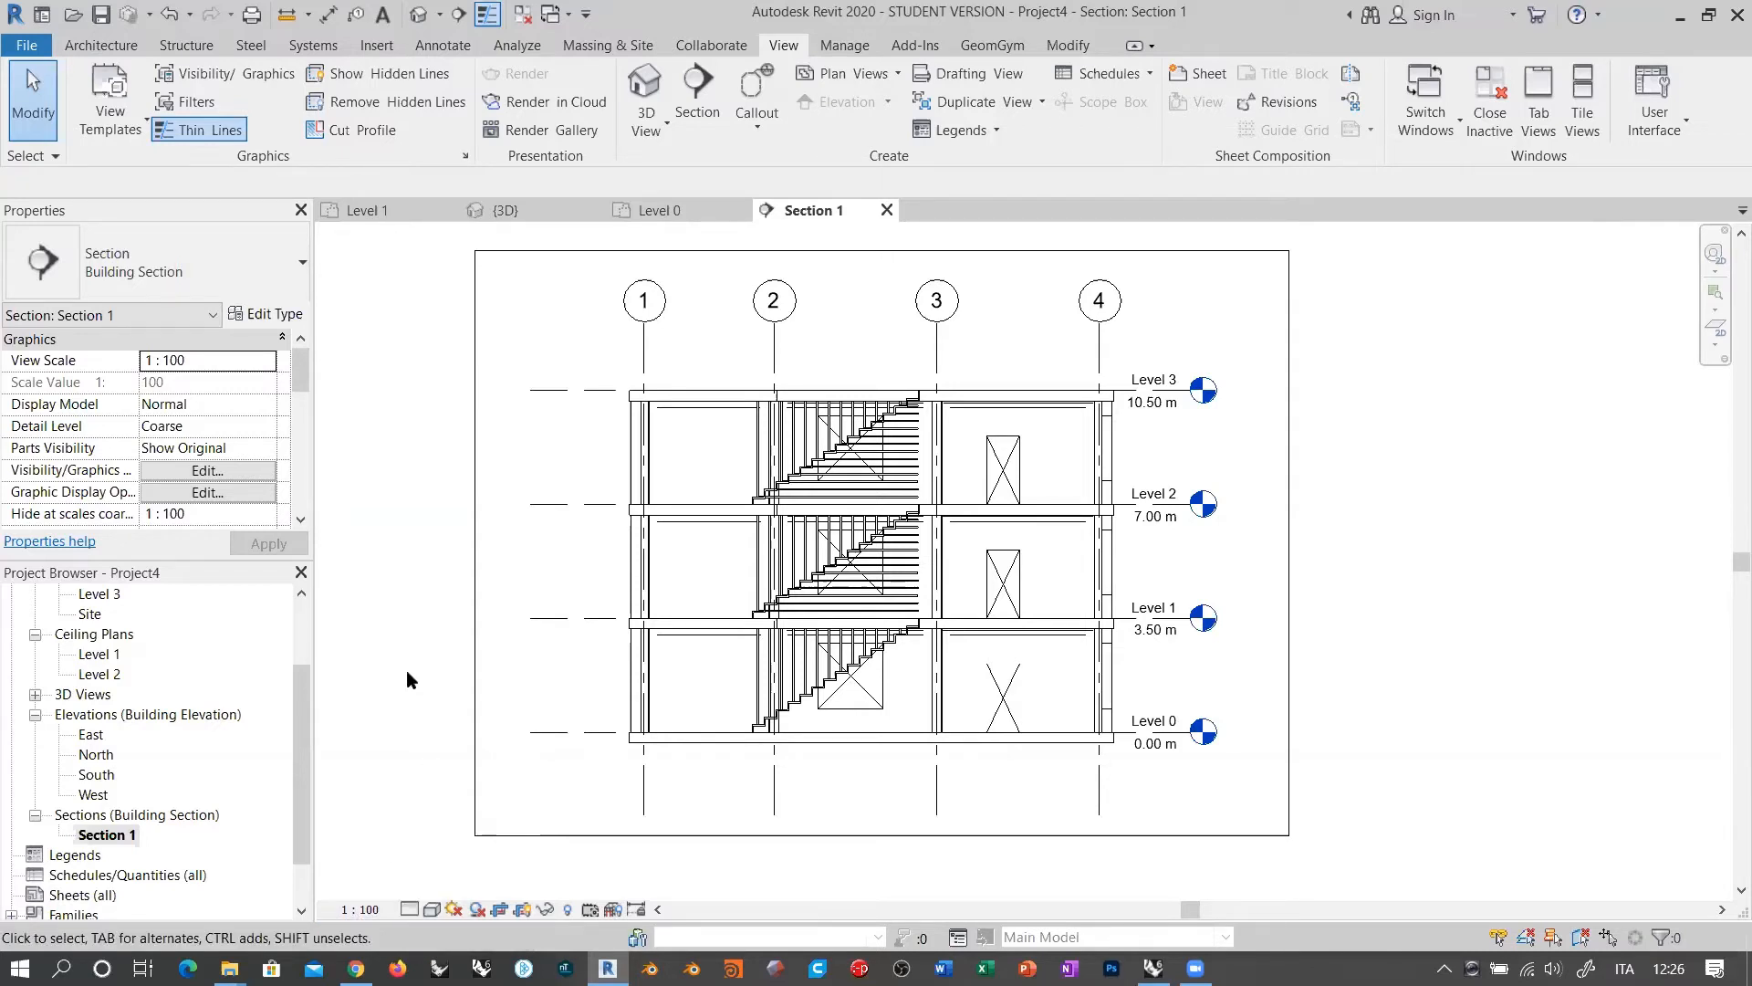
left_click(407, 908)
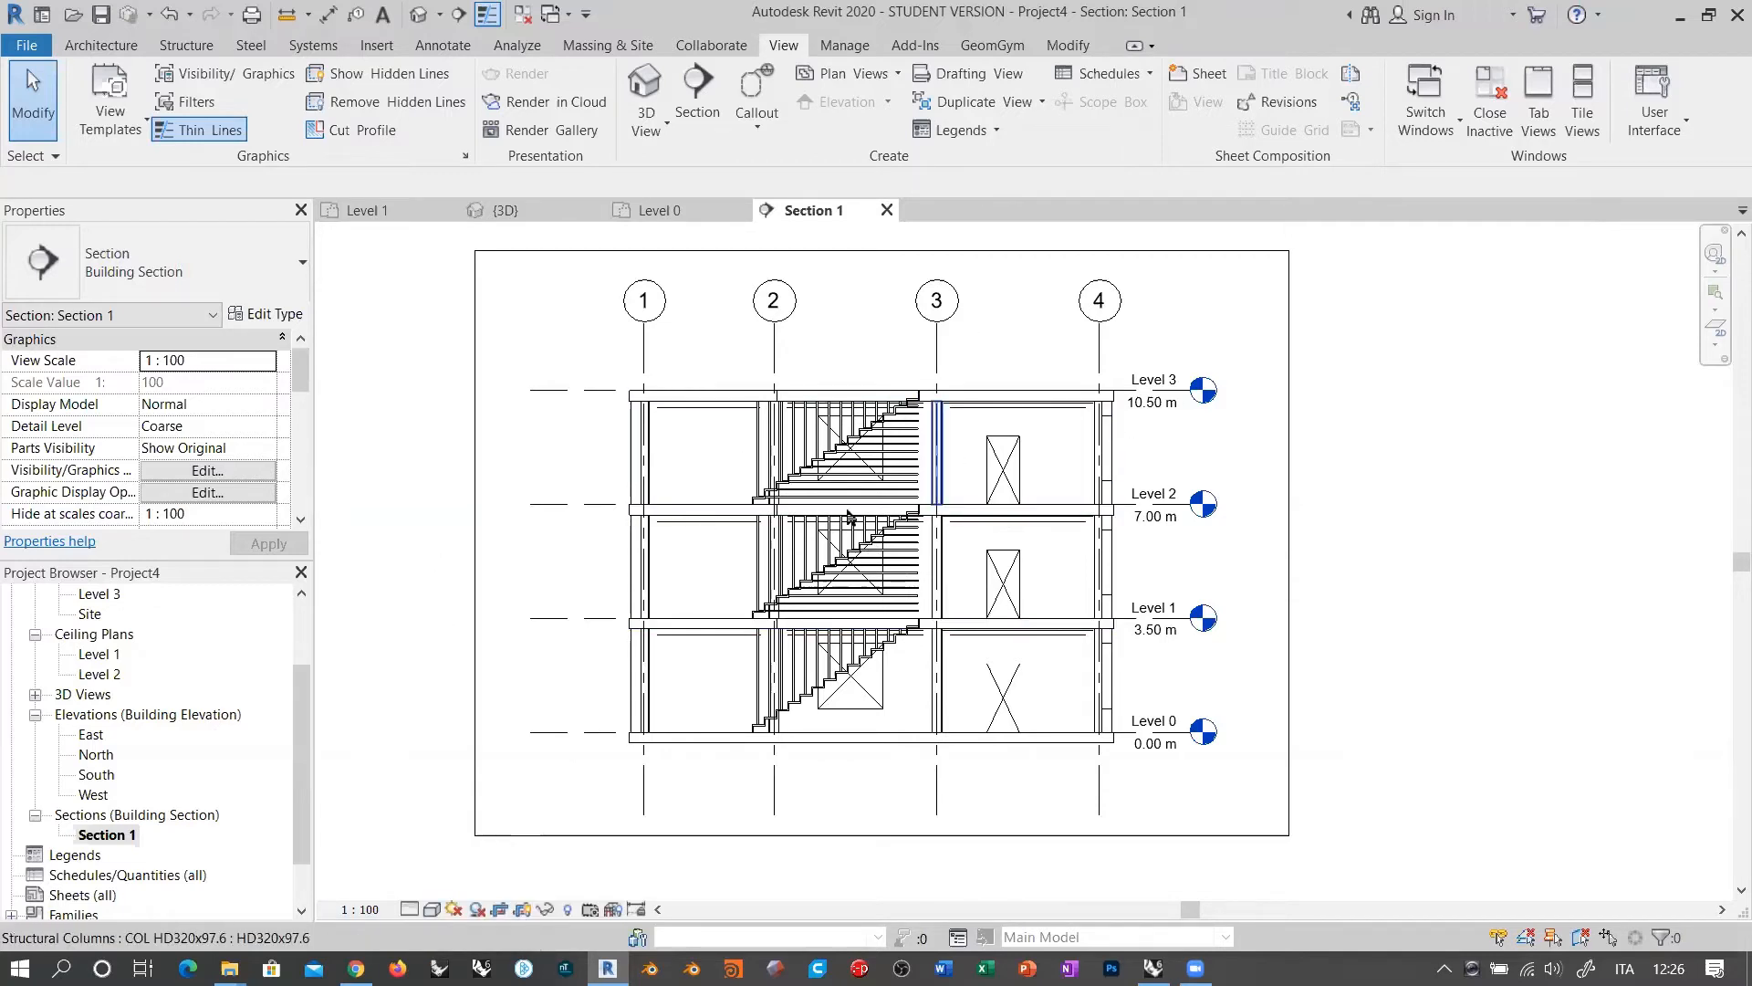
Step: Set the Section 1 view's detail level to Fine while inspecting the Level 3 floor beside the stairs
scroll(1031, 408, "up", 5)
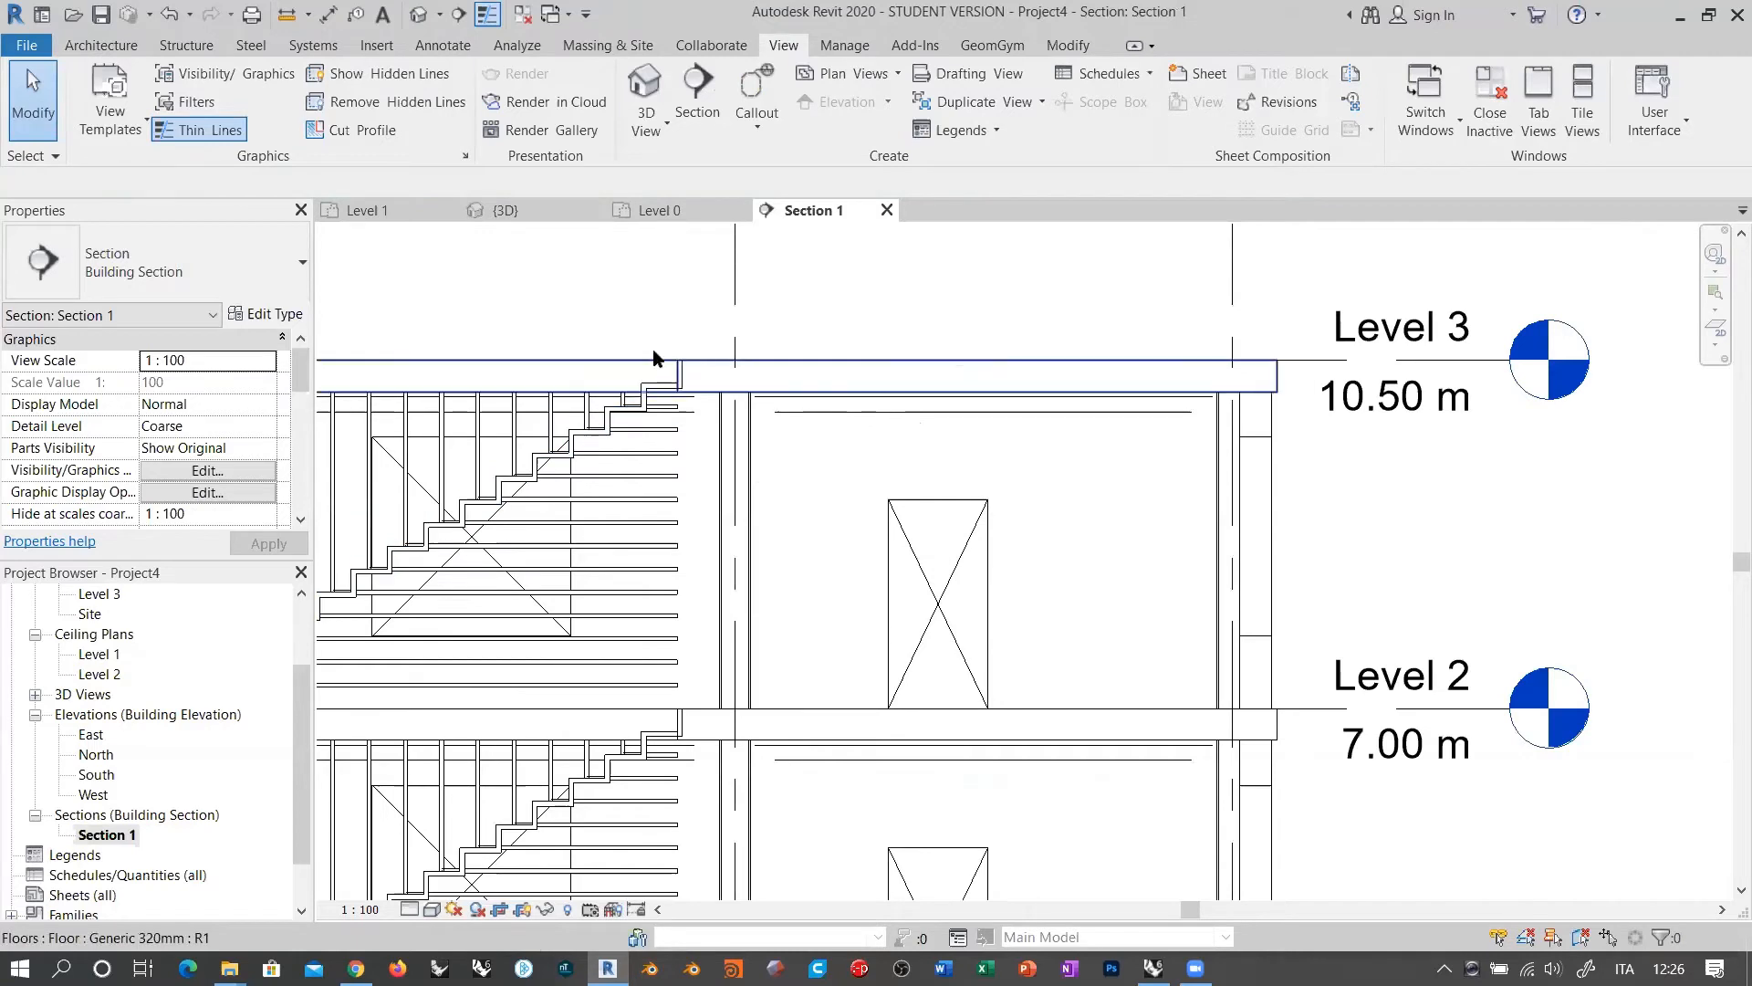
scroll(703, 374, "up", 3)
scroll(794, 384, "up", 2)
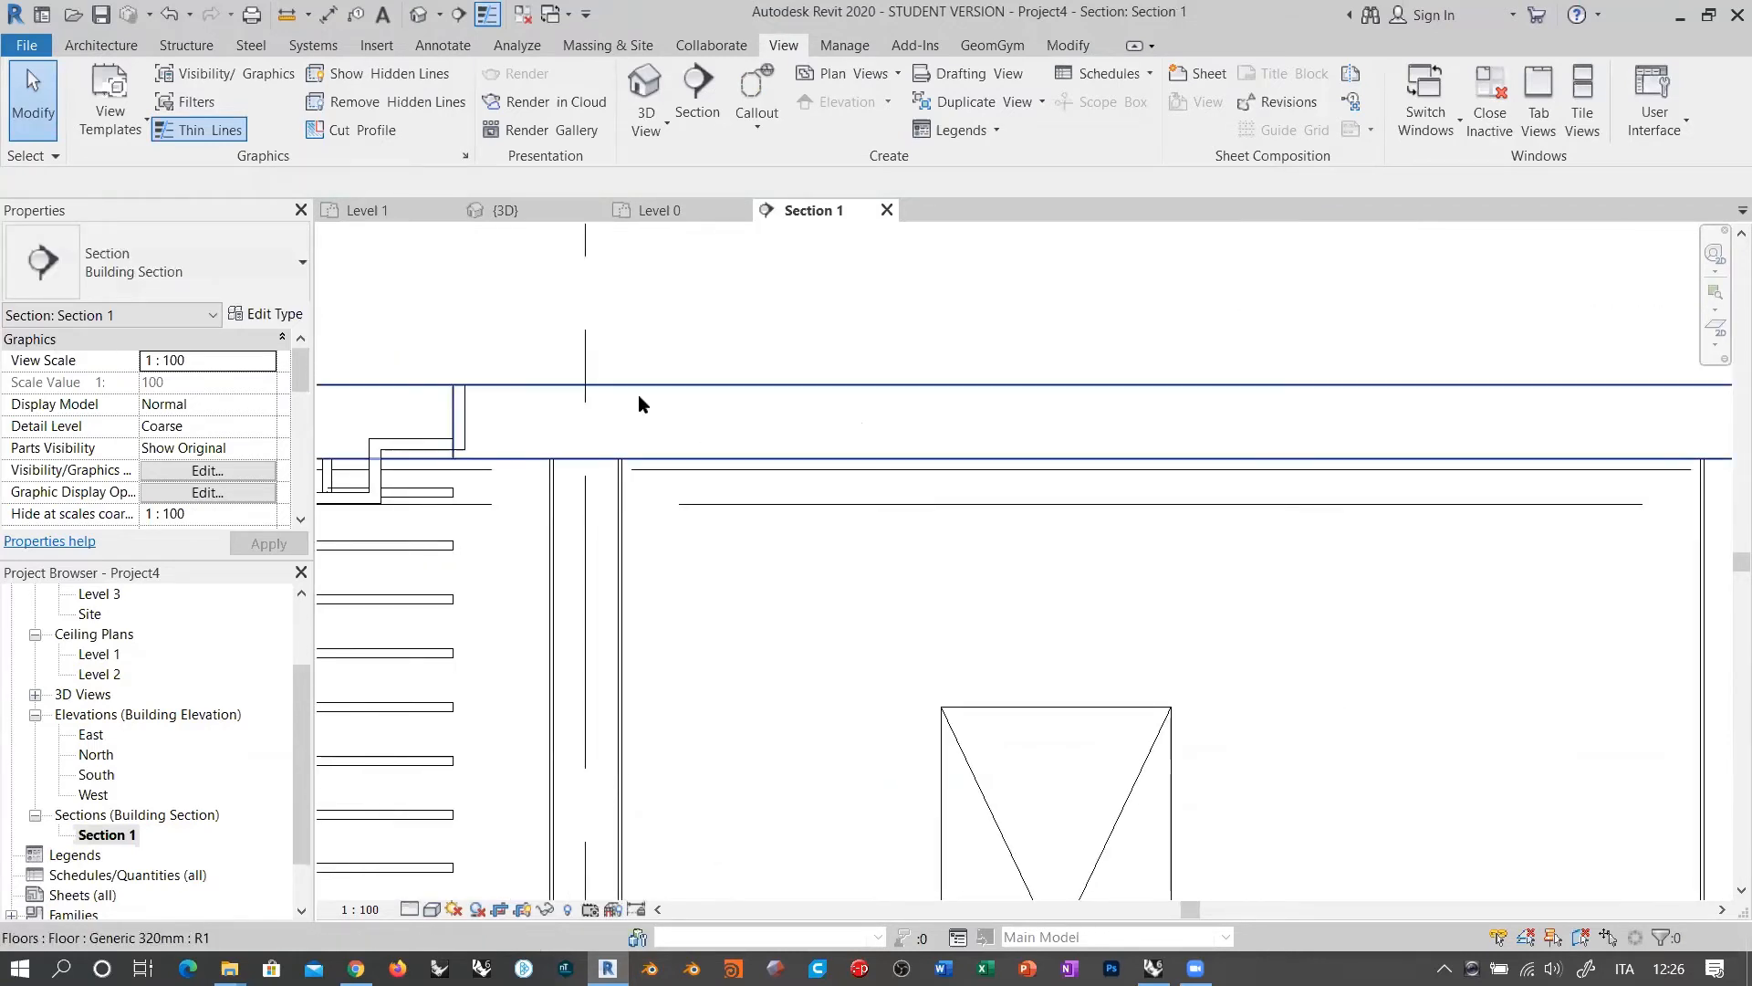
scroll(757, 415, "down", 1)
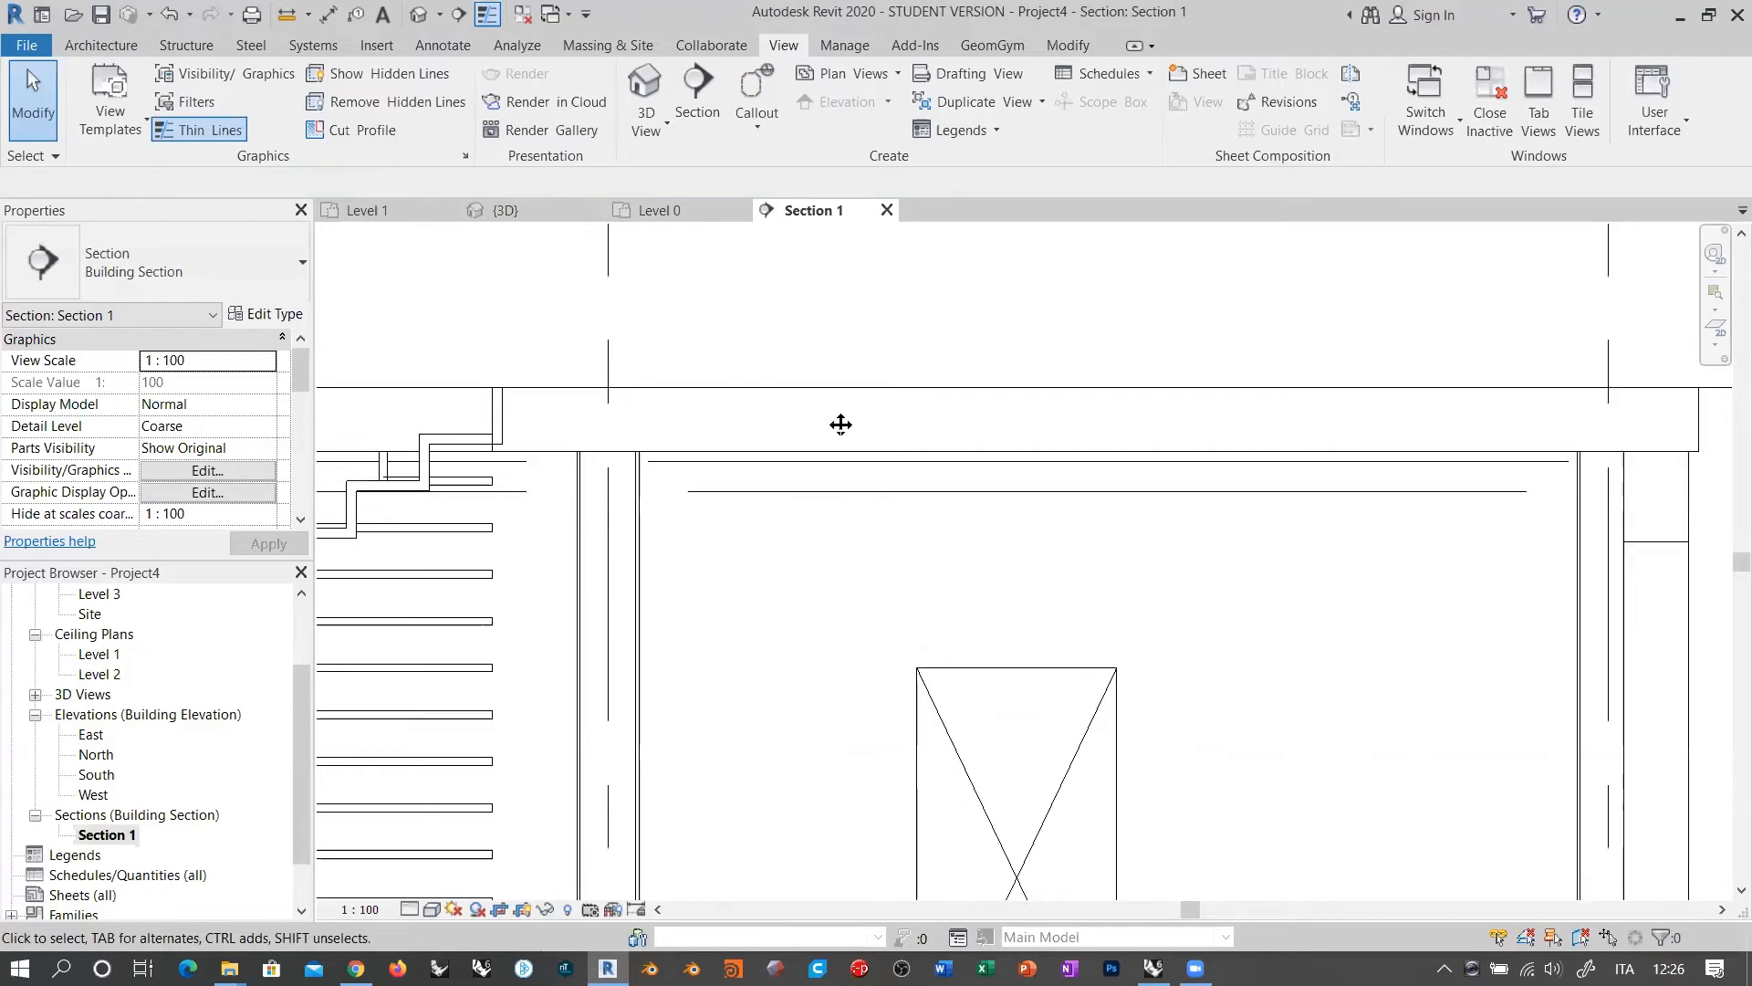
middle_click_drag(841, 423, 816, 376)
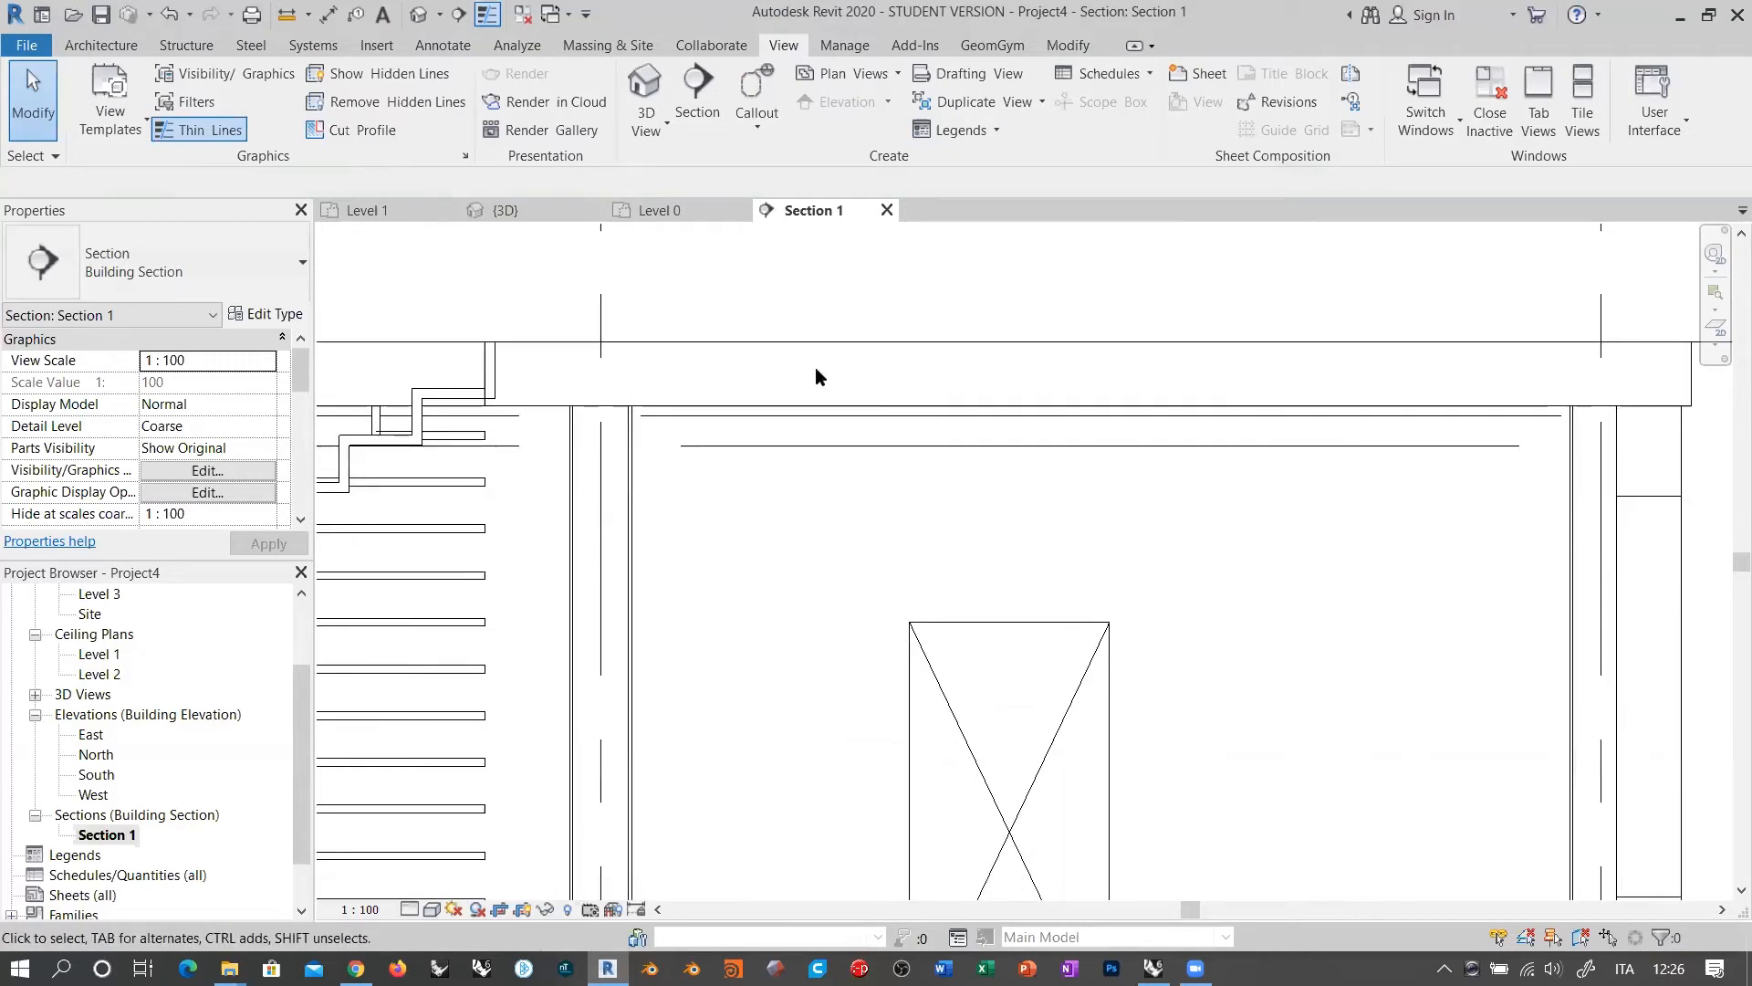
left_click(410, 907)
left_click(433, 885)
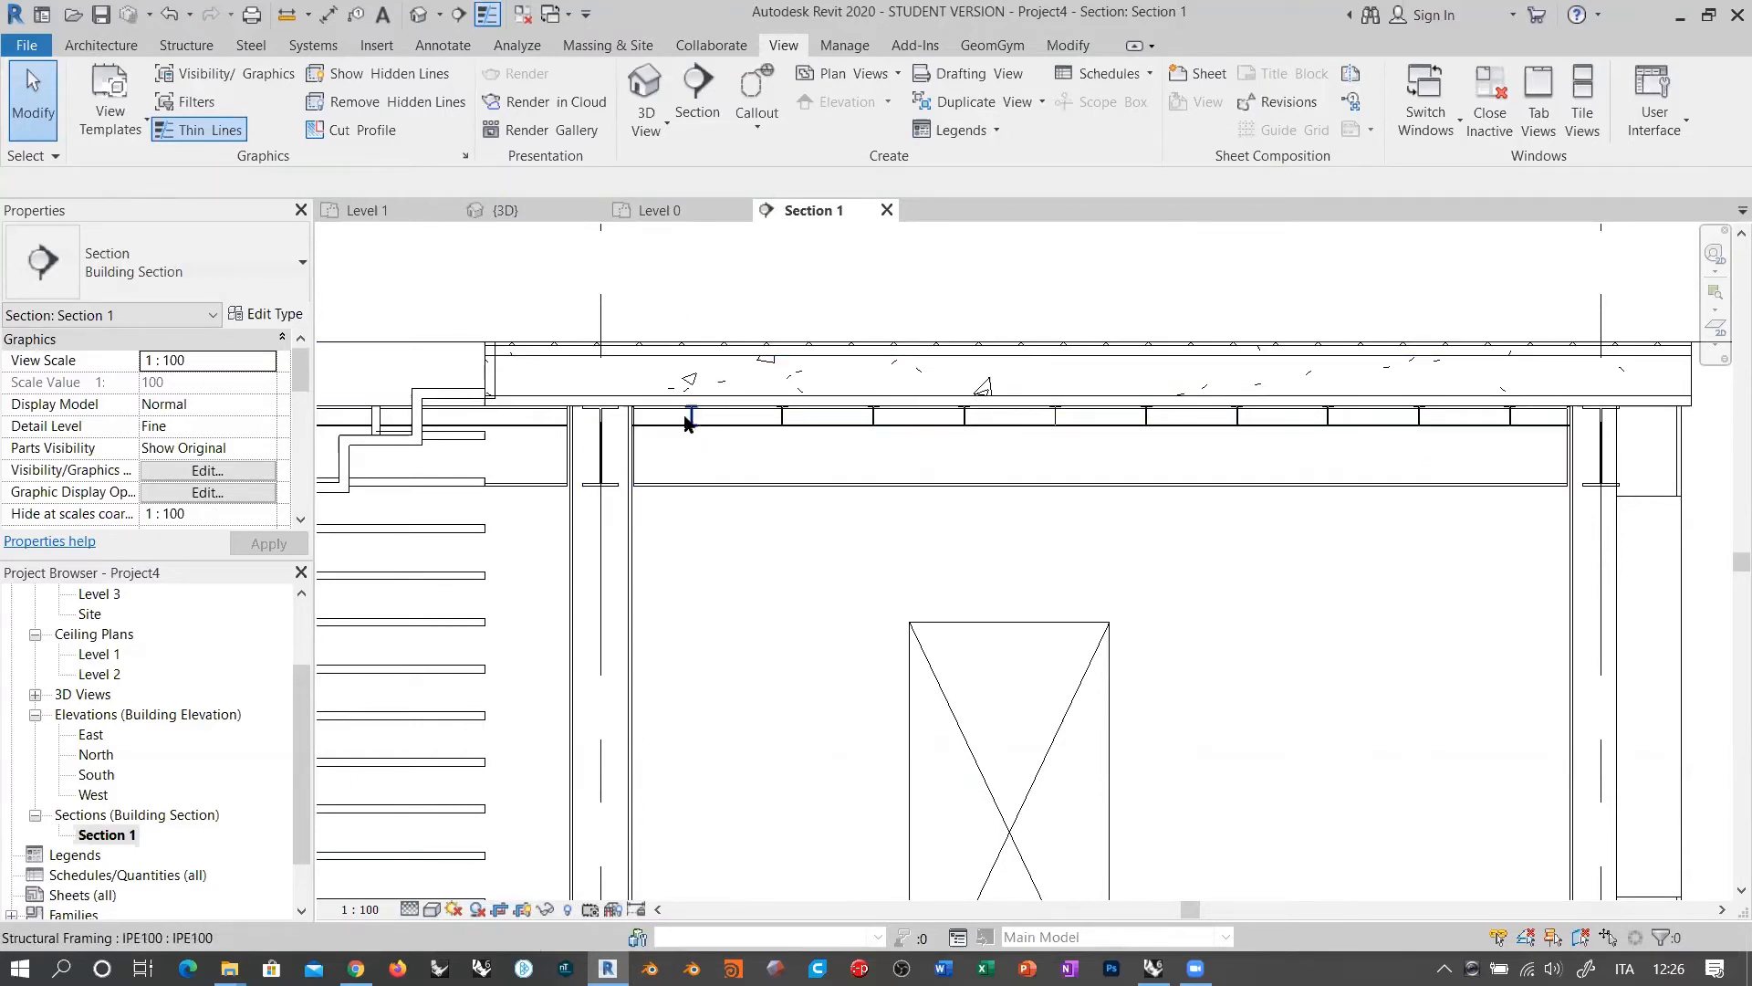
Step: Examine the floor layers, supporting beams, stair connection at Level 3 and shaft opening edge in Section 1
scroll(750, 303, "up", 4)
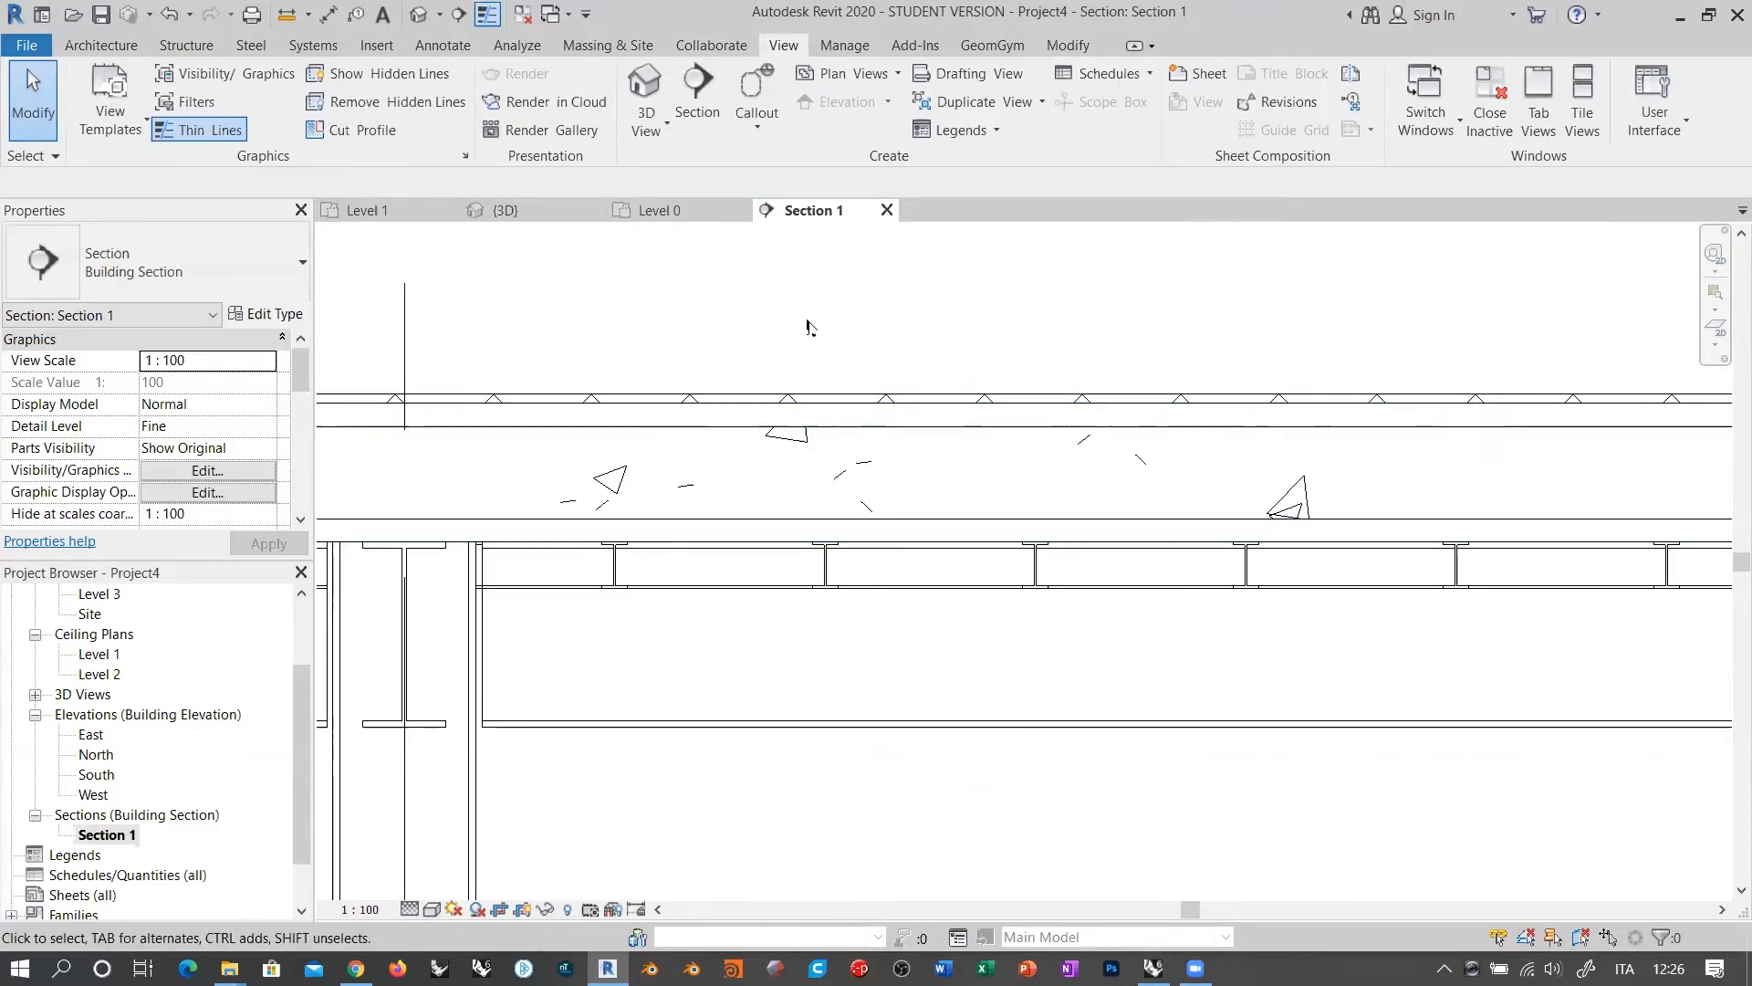
scroll(825, 314, "down", 4)
scroll(986, 360, "down", 2)
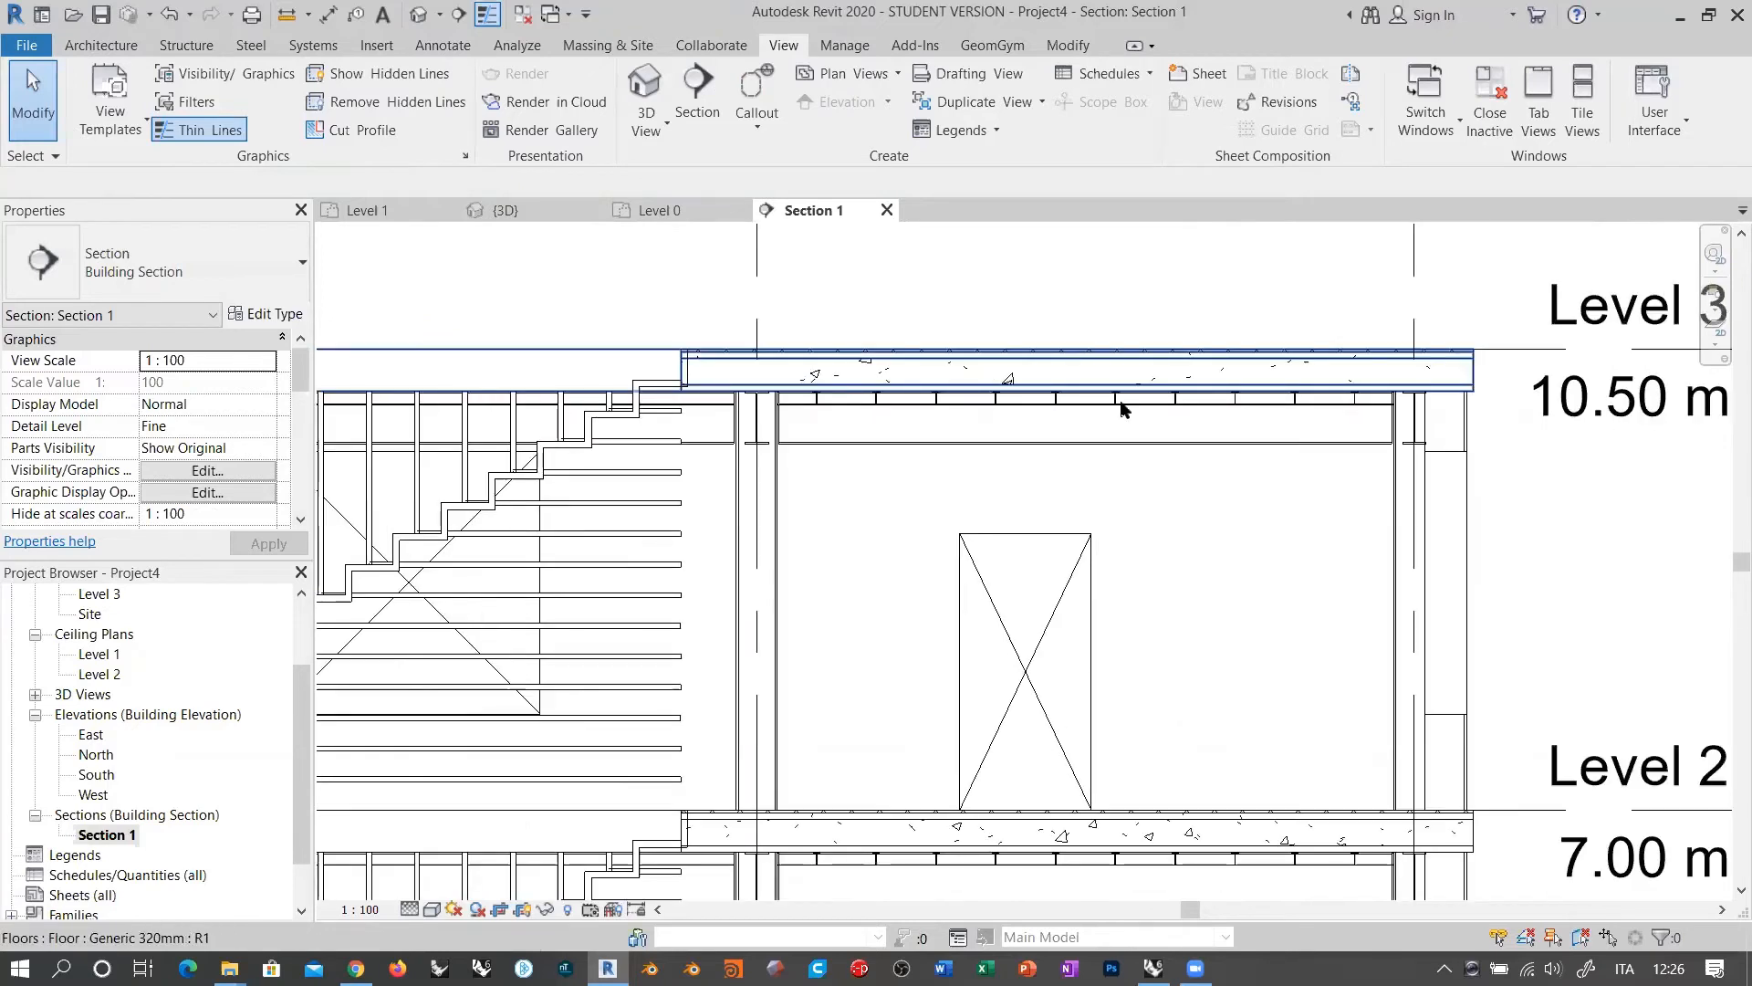
scroll(626, 353, "up", 5)
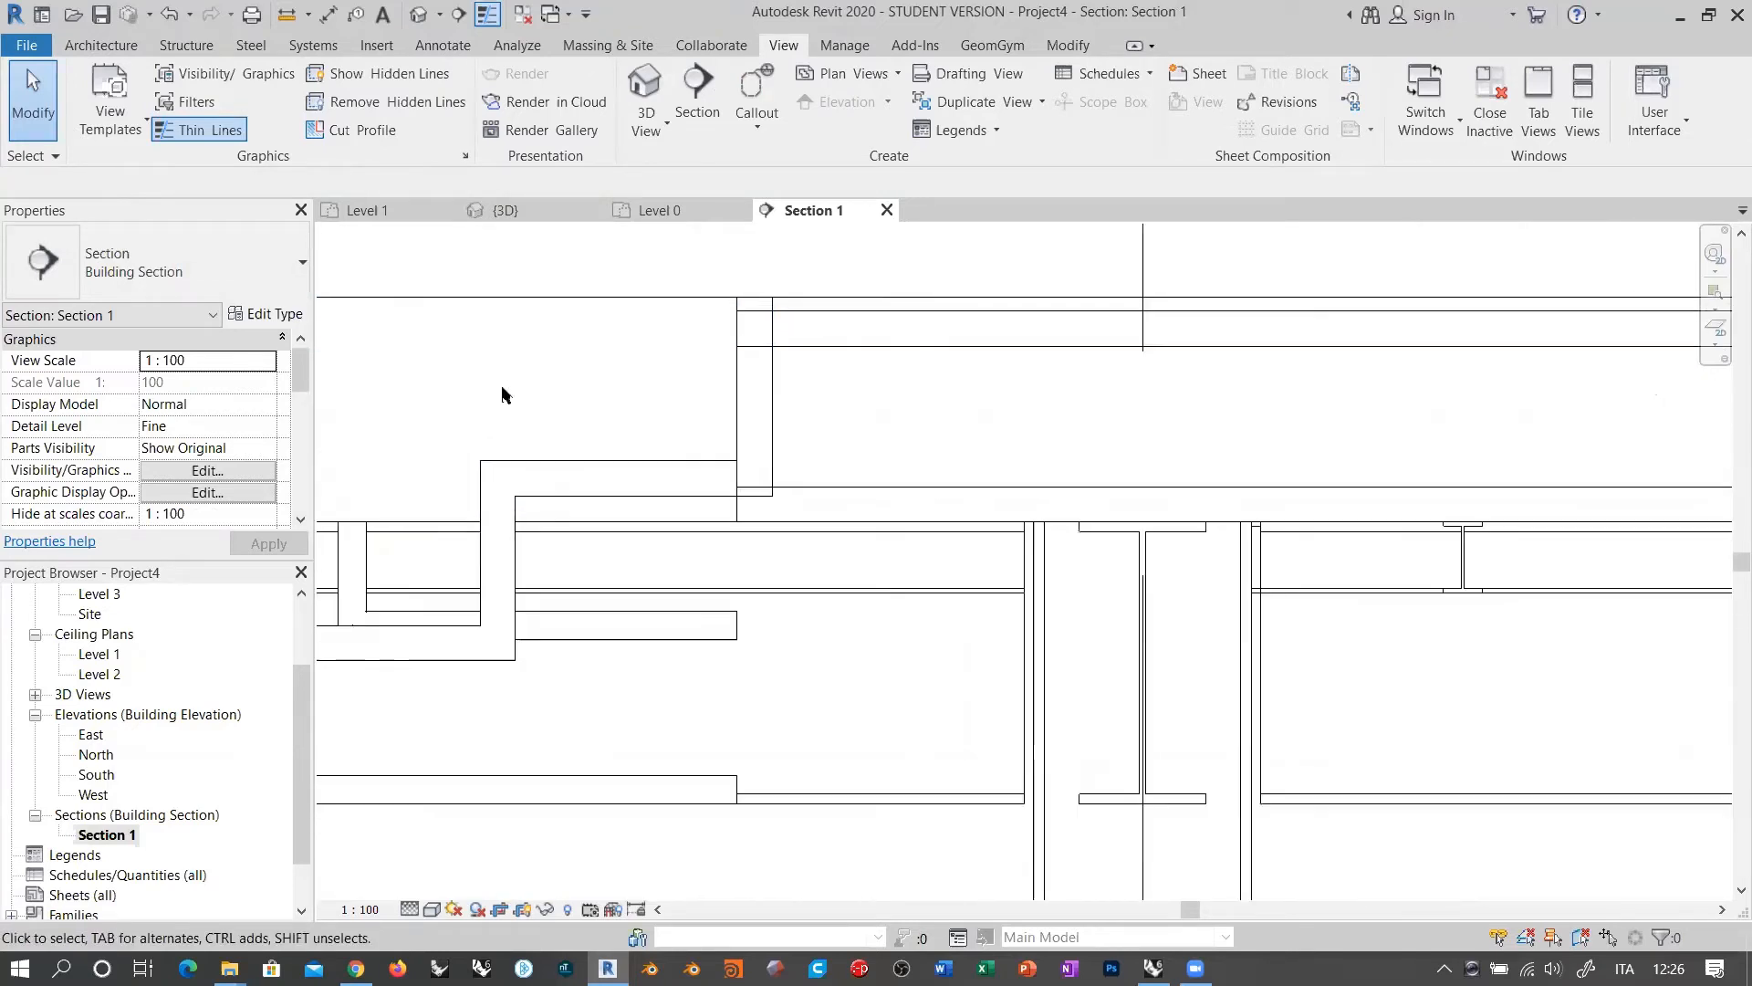
middle_click_drag(544, 388, 688, 438)
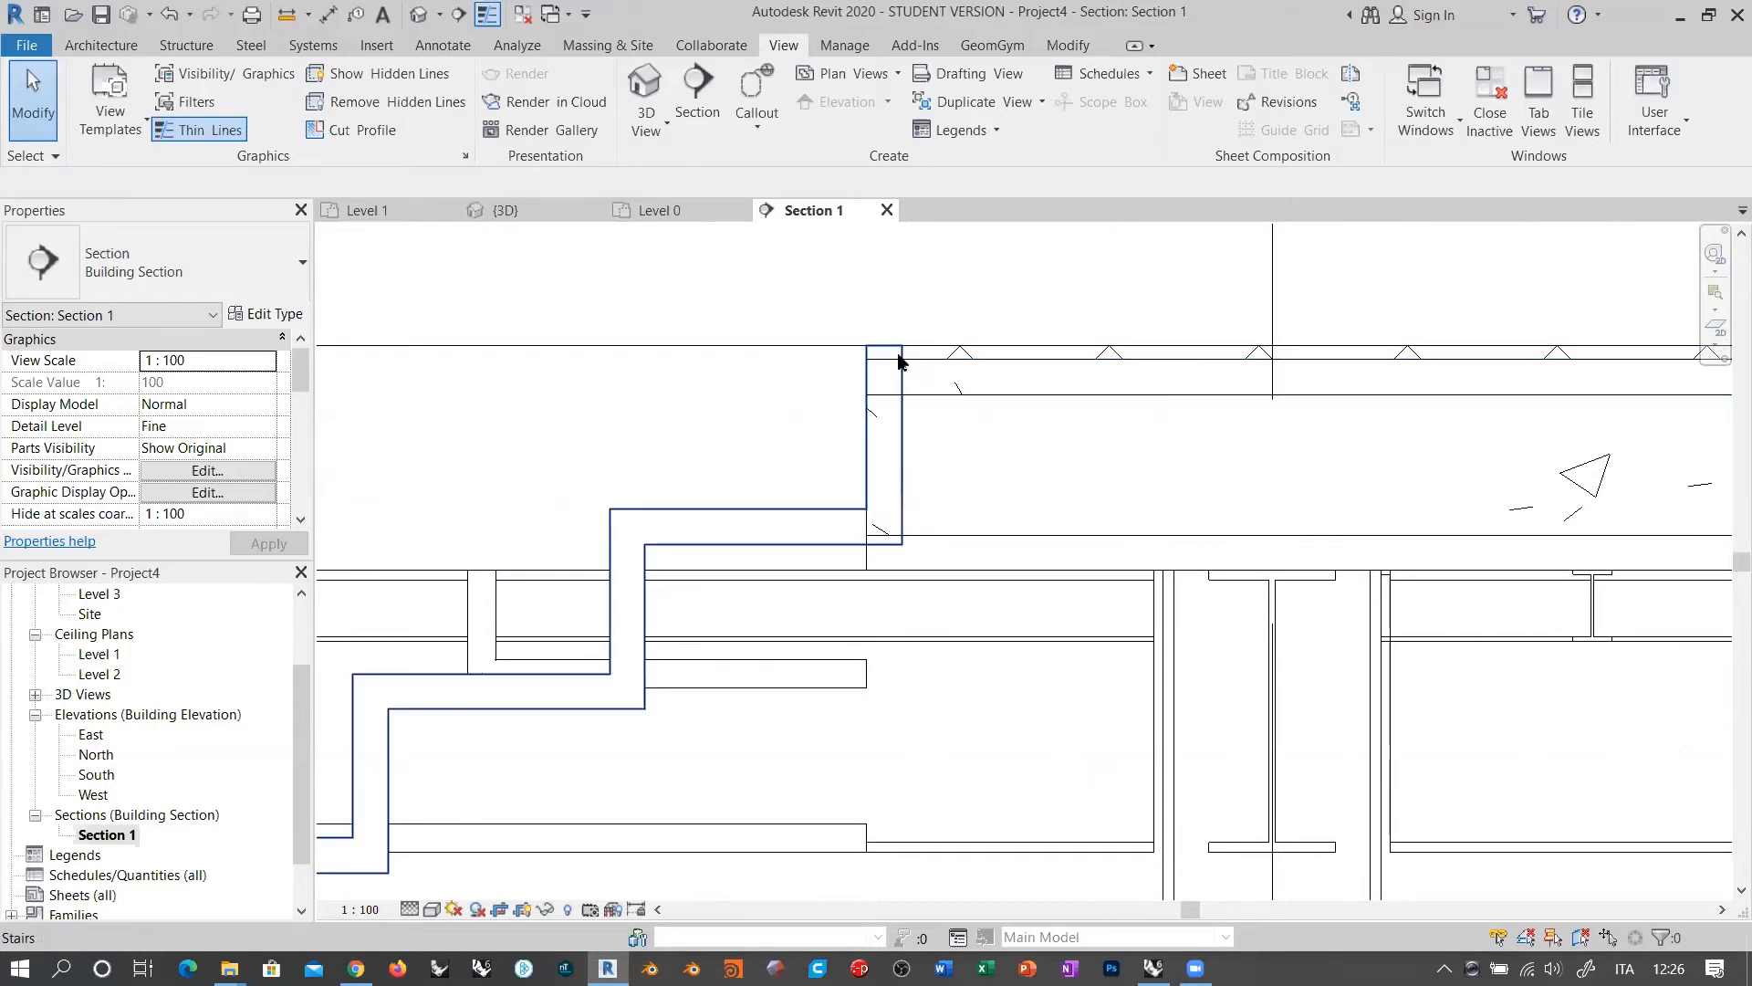
scroll(1112, 461, "down", 3)
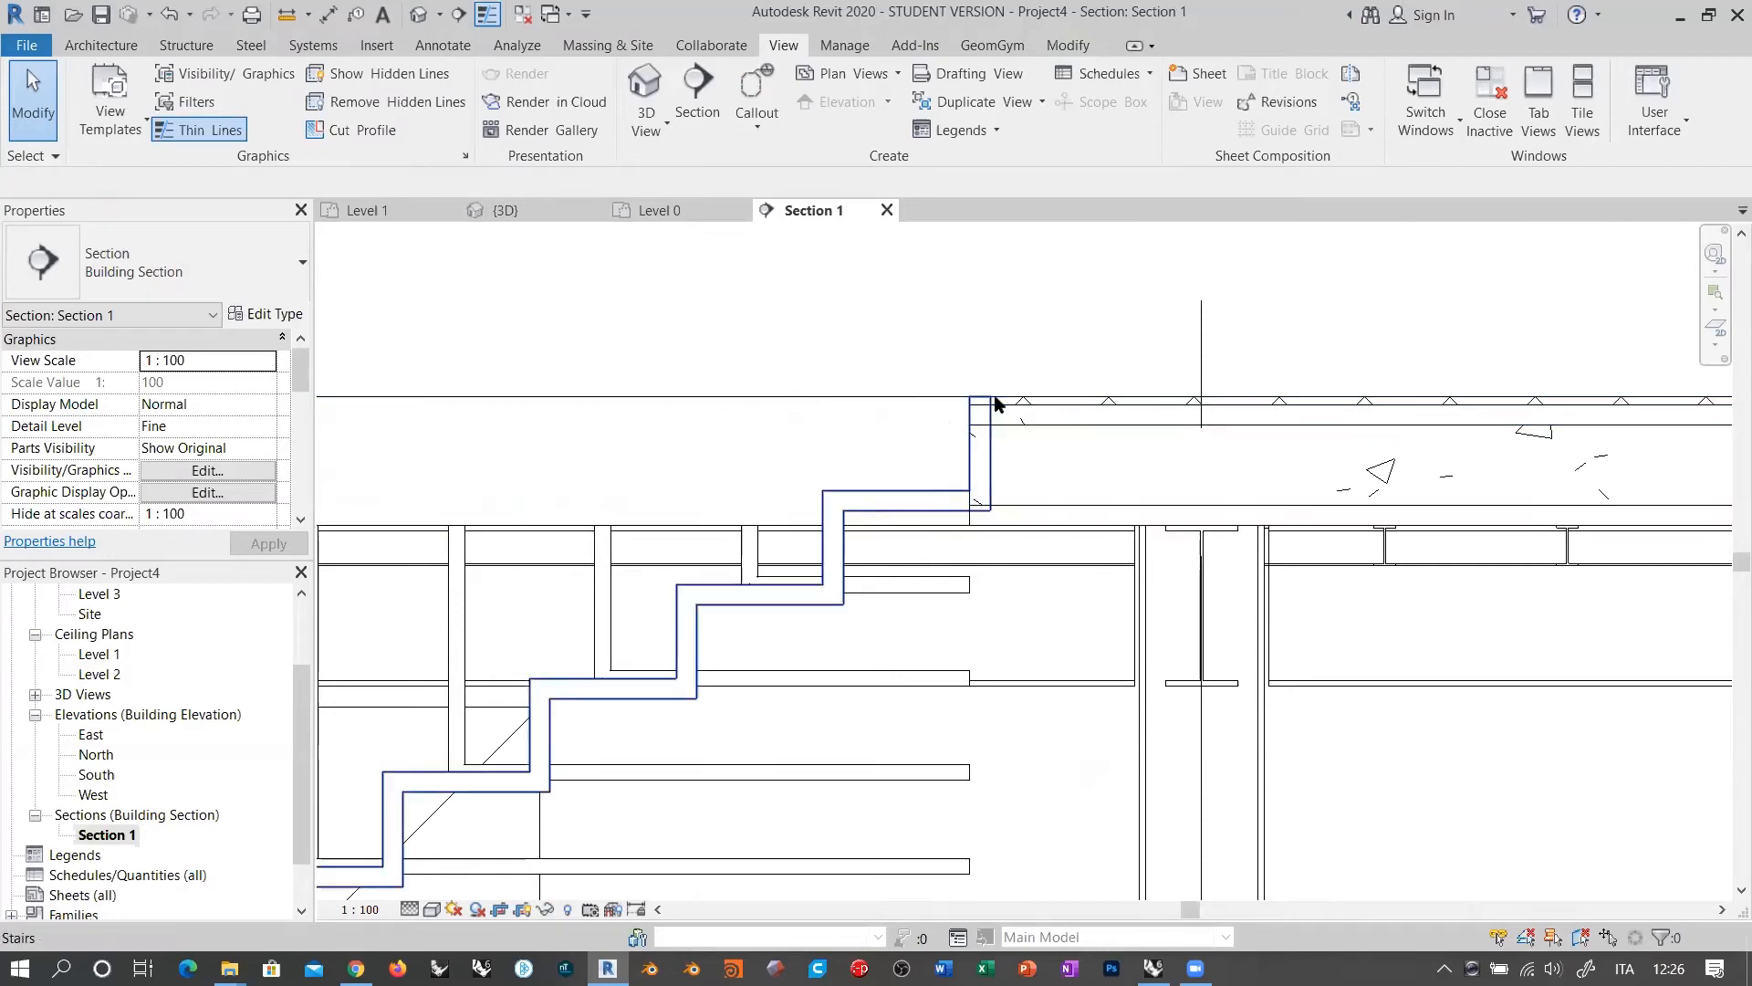
scroll(1006, 453, "down", 5)
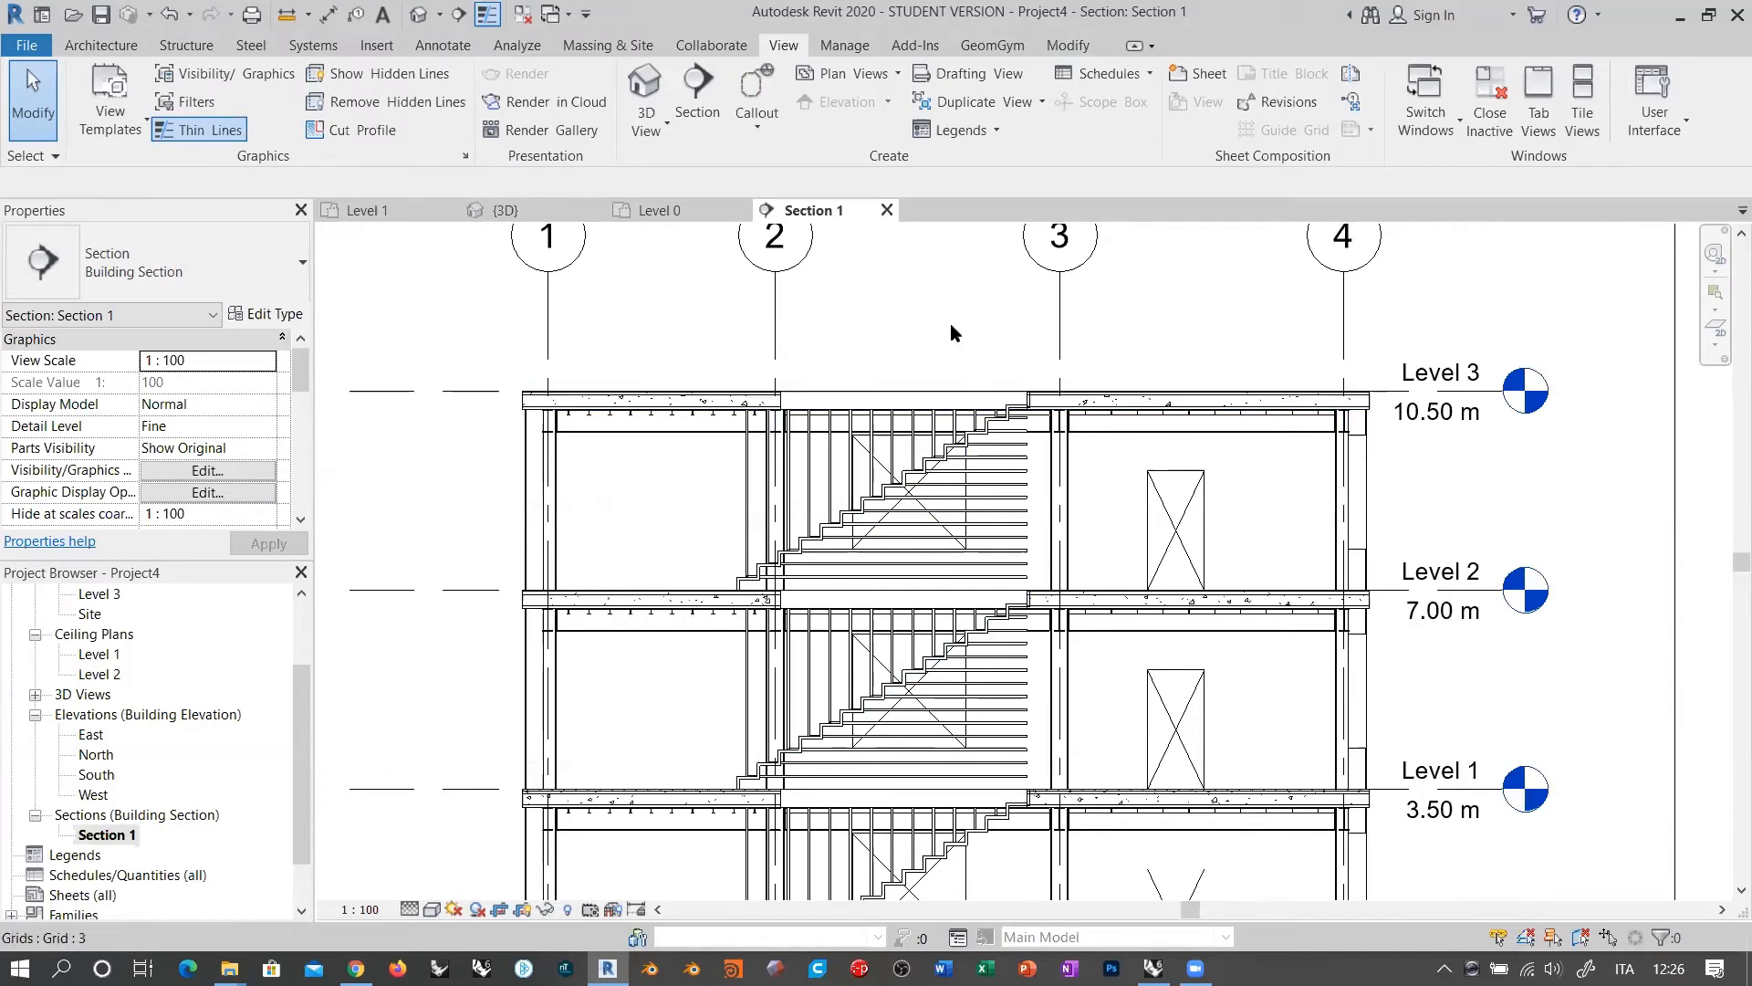
scroll(973, 367, "up", 5)
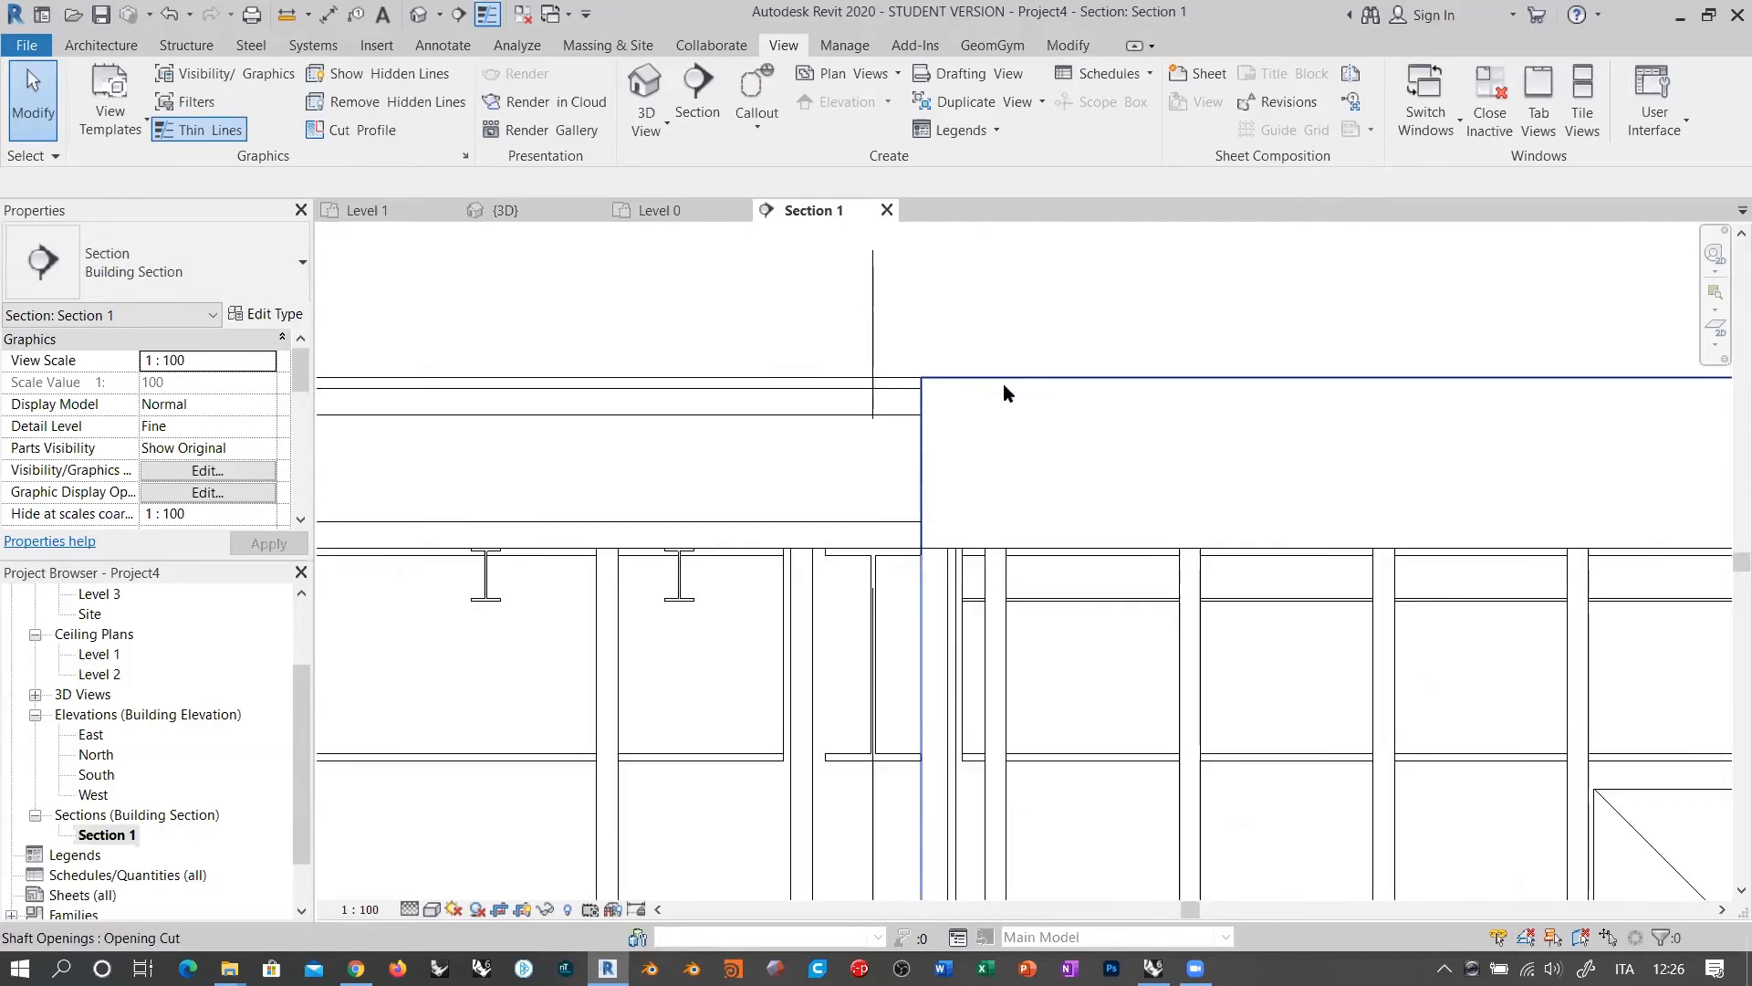
scroll(1004, 393, "up", 2)
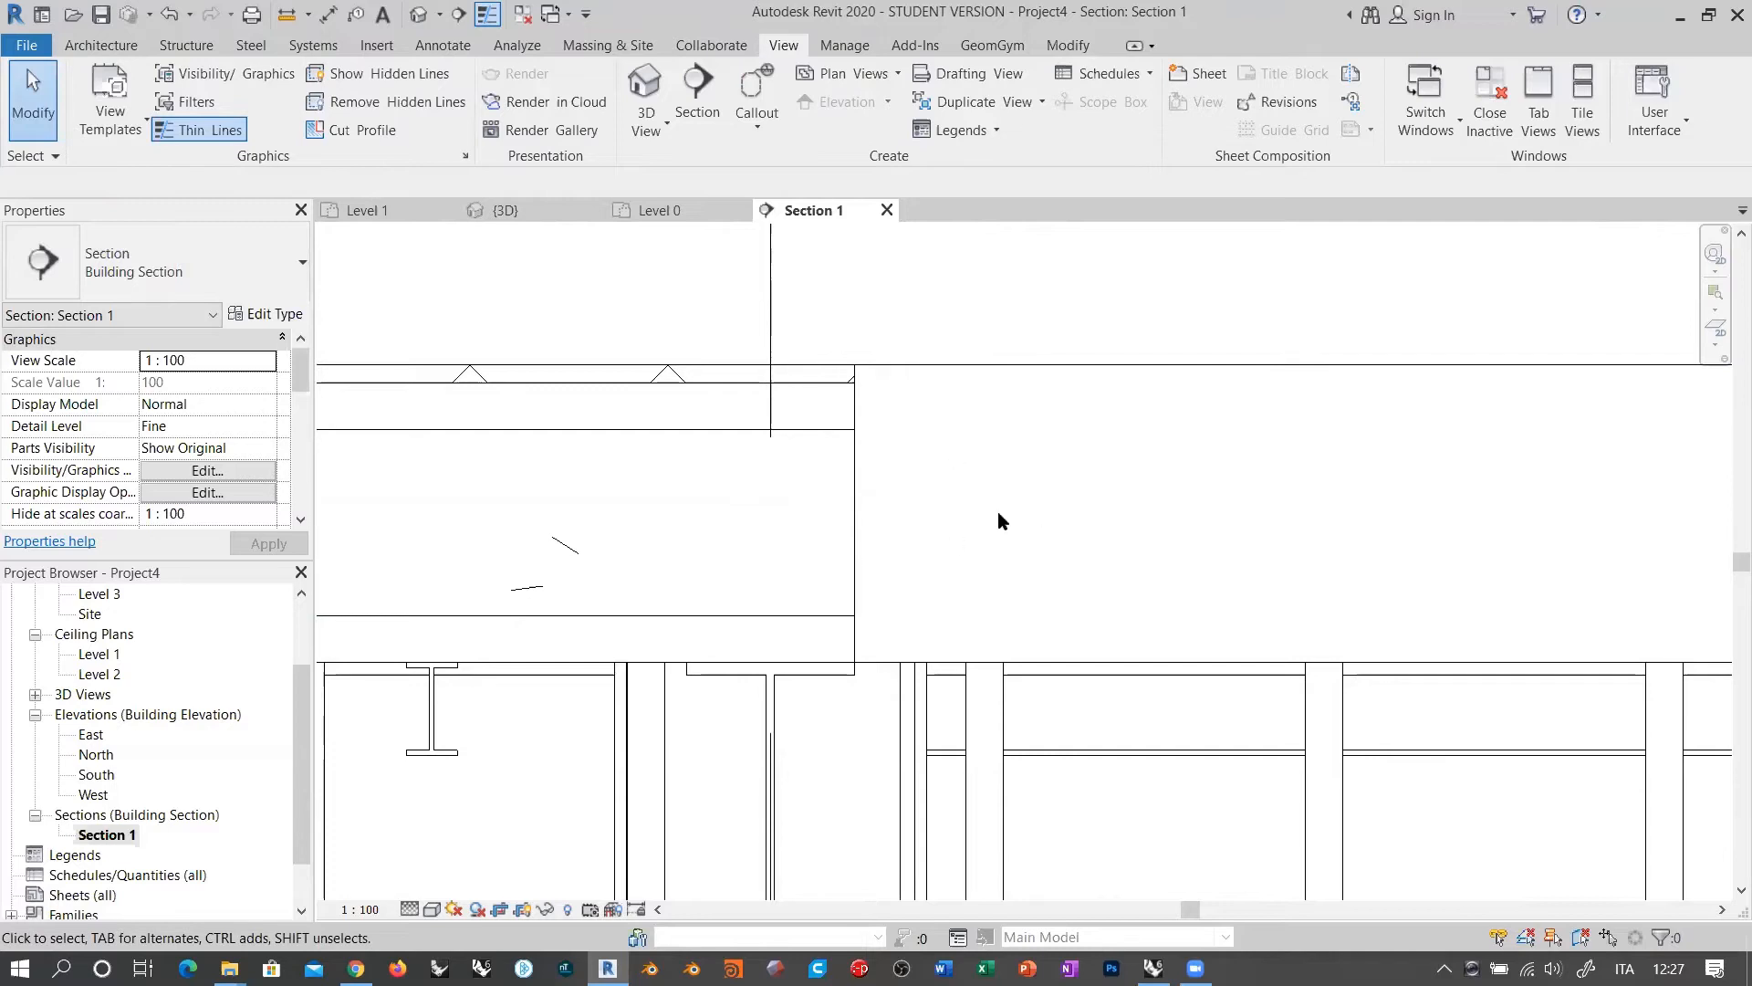
scroll(922, 455, "down", 5)
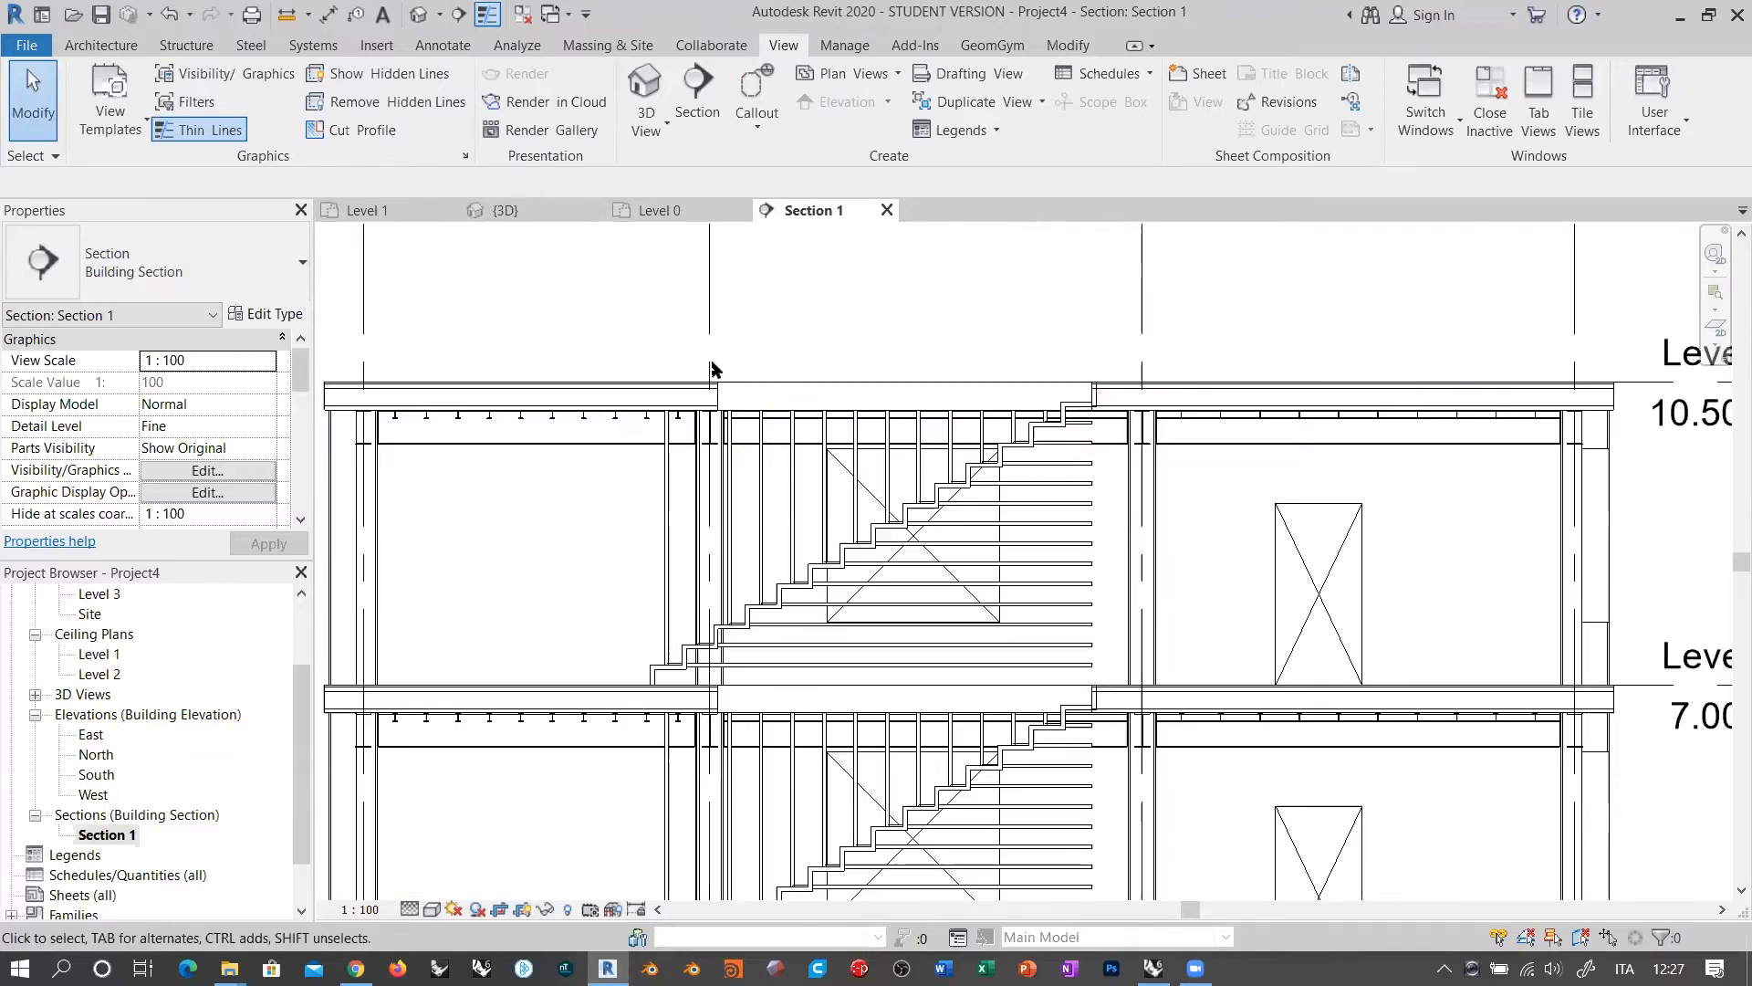
scroll(867, 290, "down", 3)
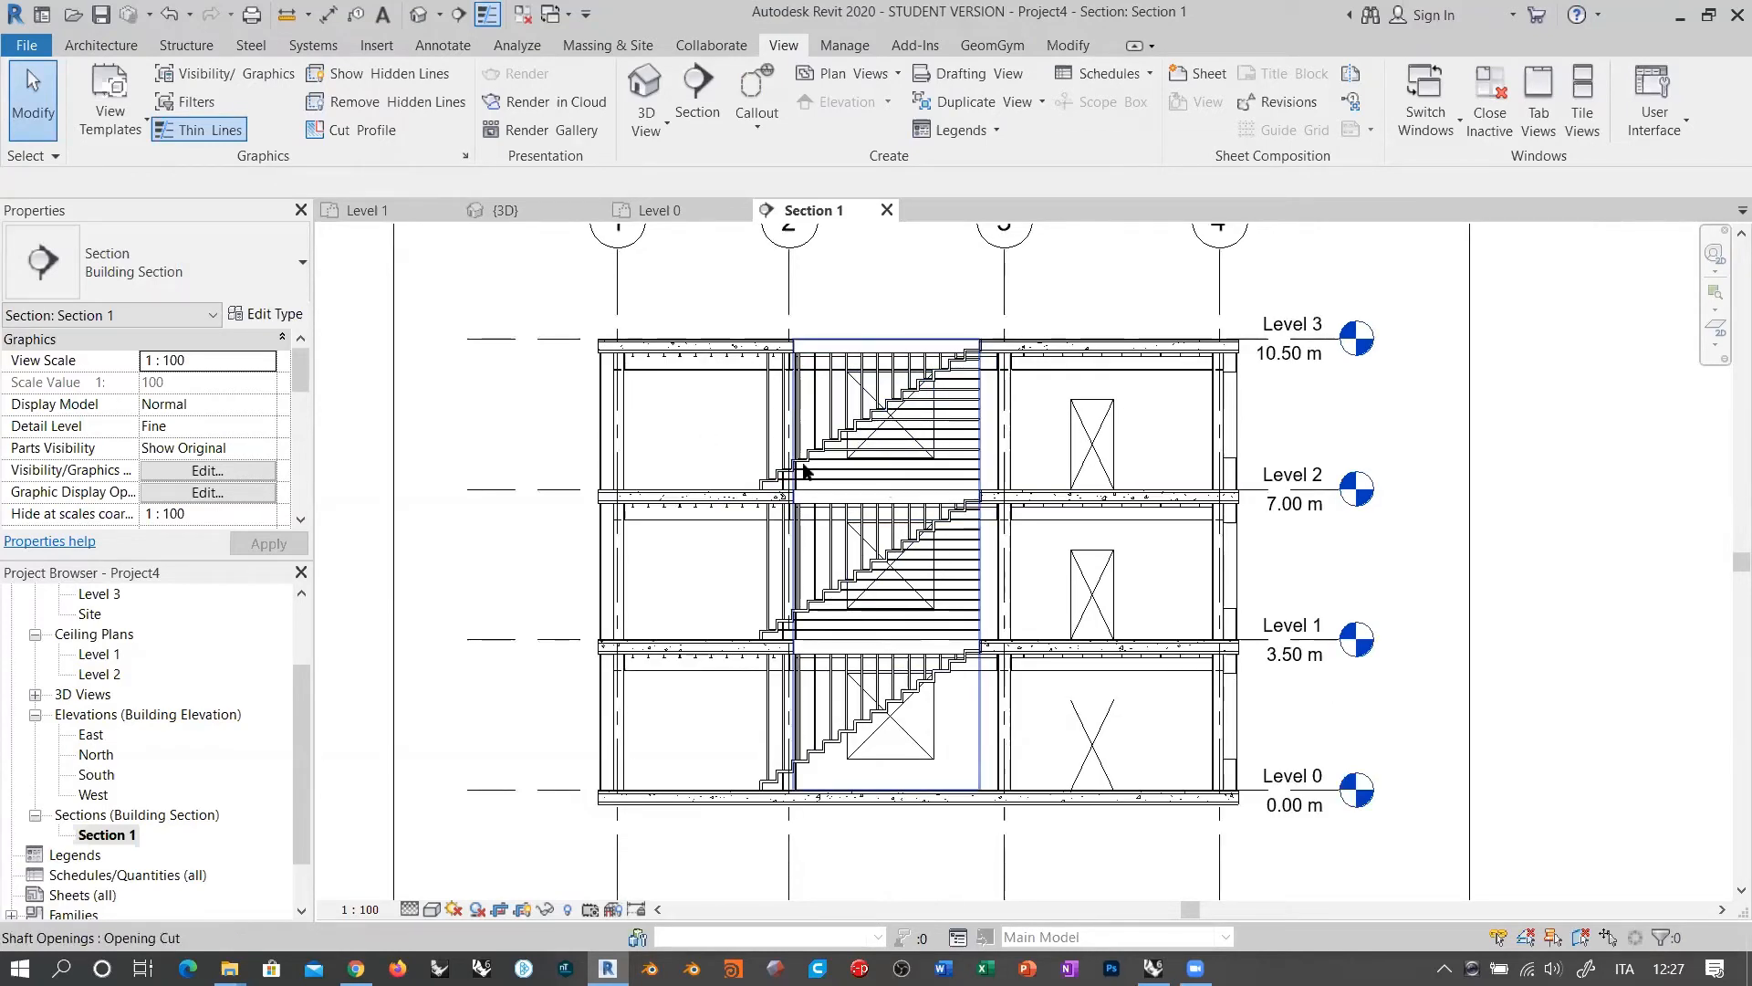
Step: Set the Section 1 view's visual style to Shaded
scroll(741, 618, "up", 1)
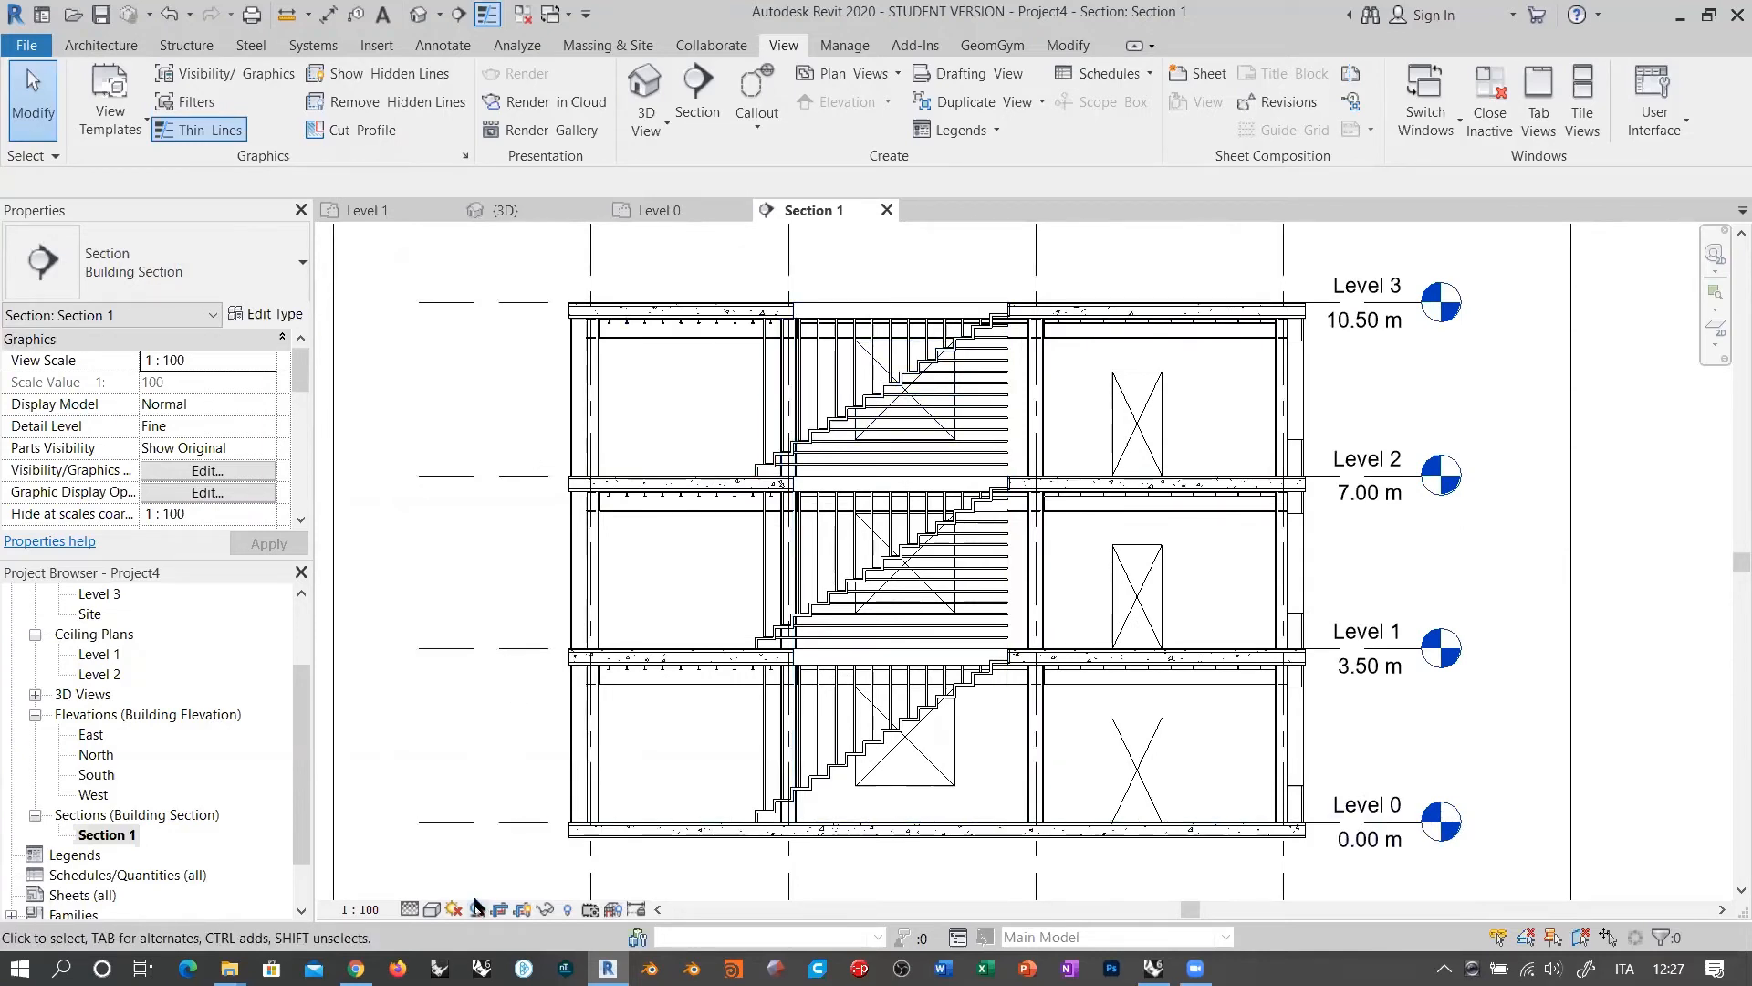
left_click(431, 909)
left_click(456, 815)
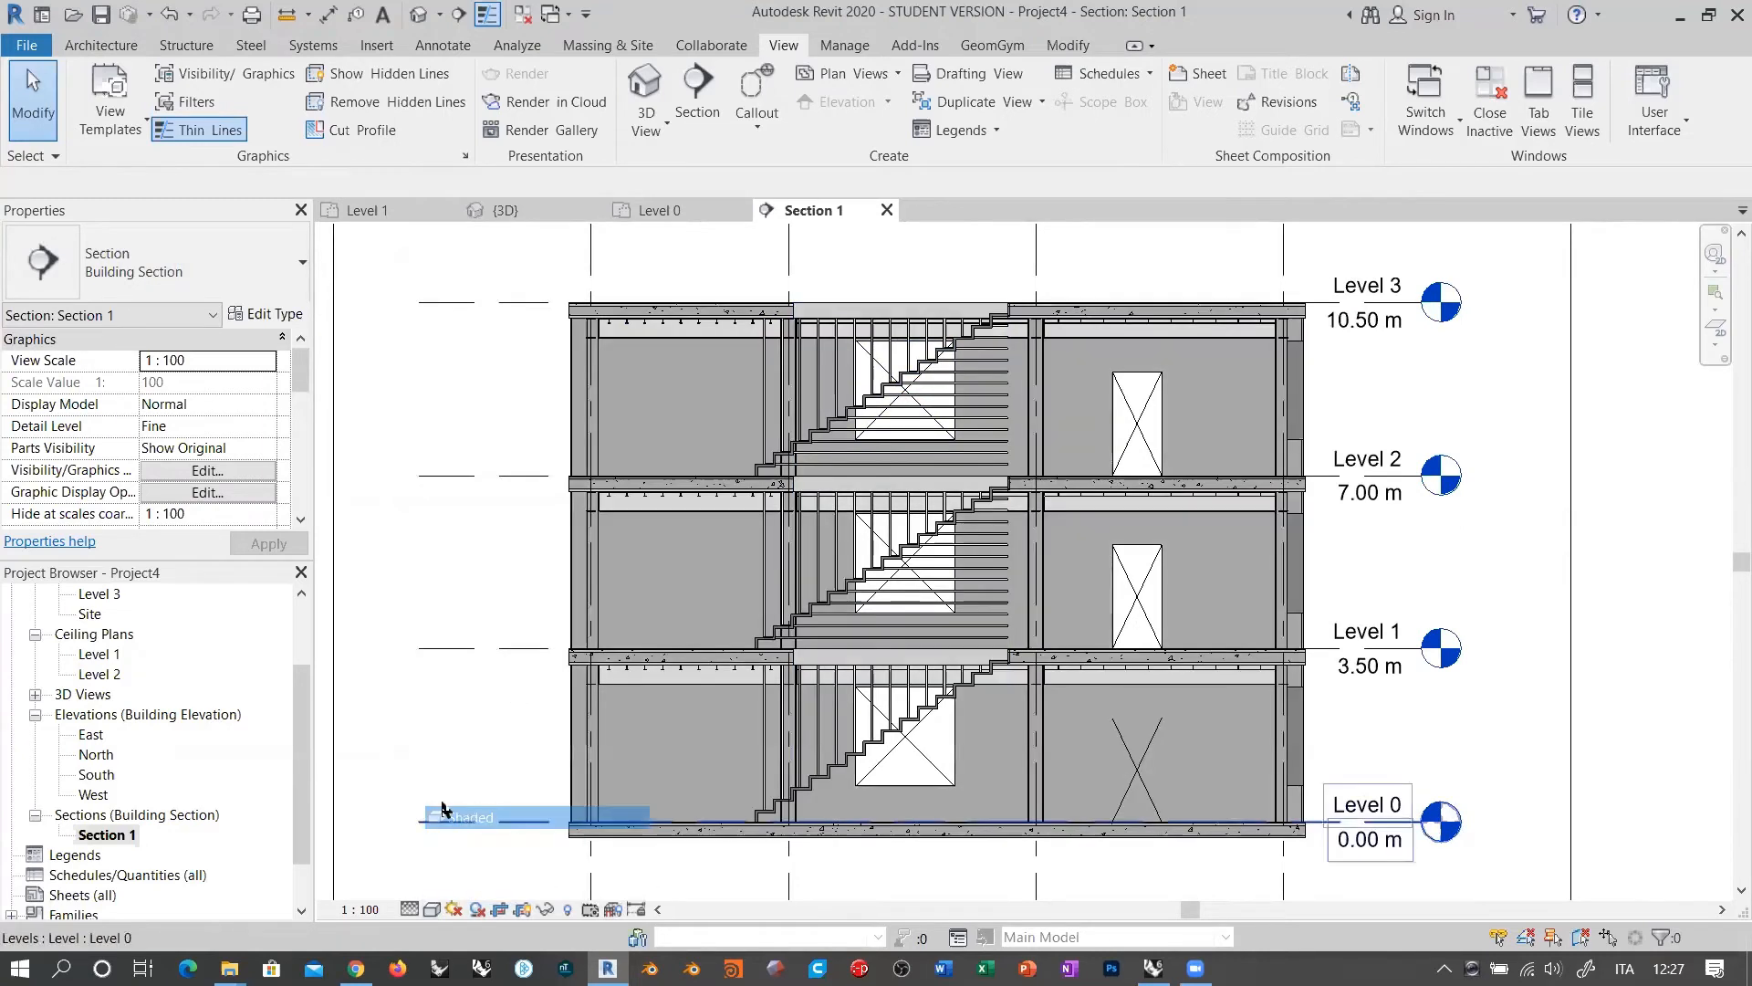
Step: Turn off Thin Lines to show the real line weights of the cut floors, beams and stairs in Section 1
scroll(1223, 296, "up", 7)
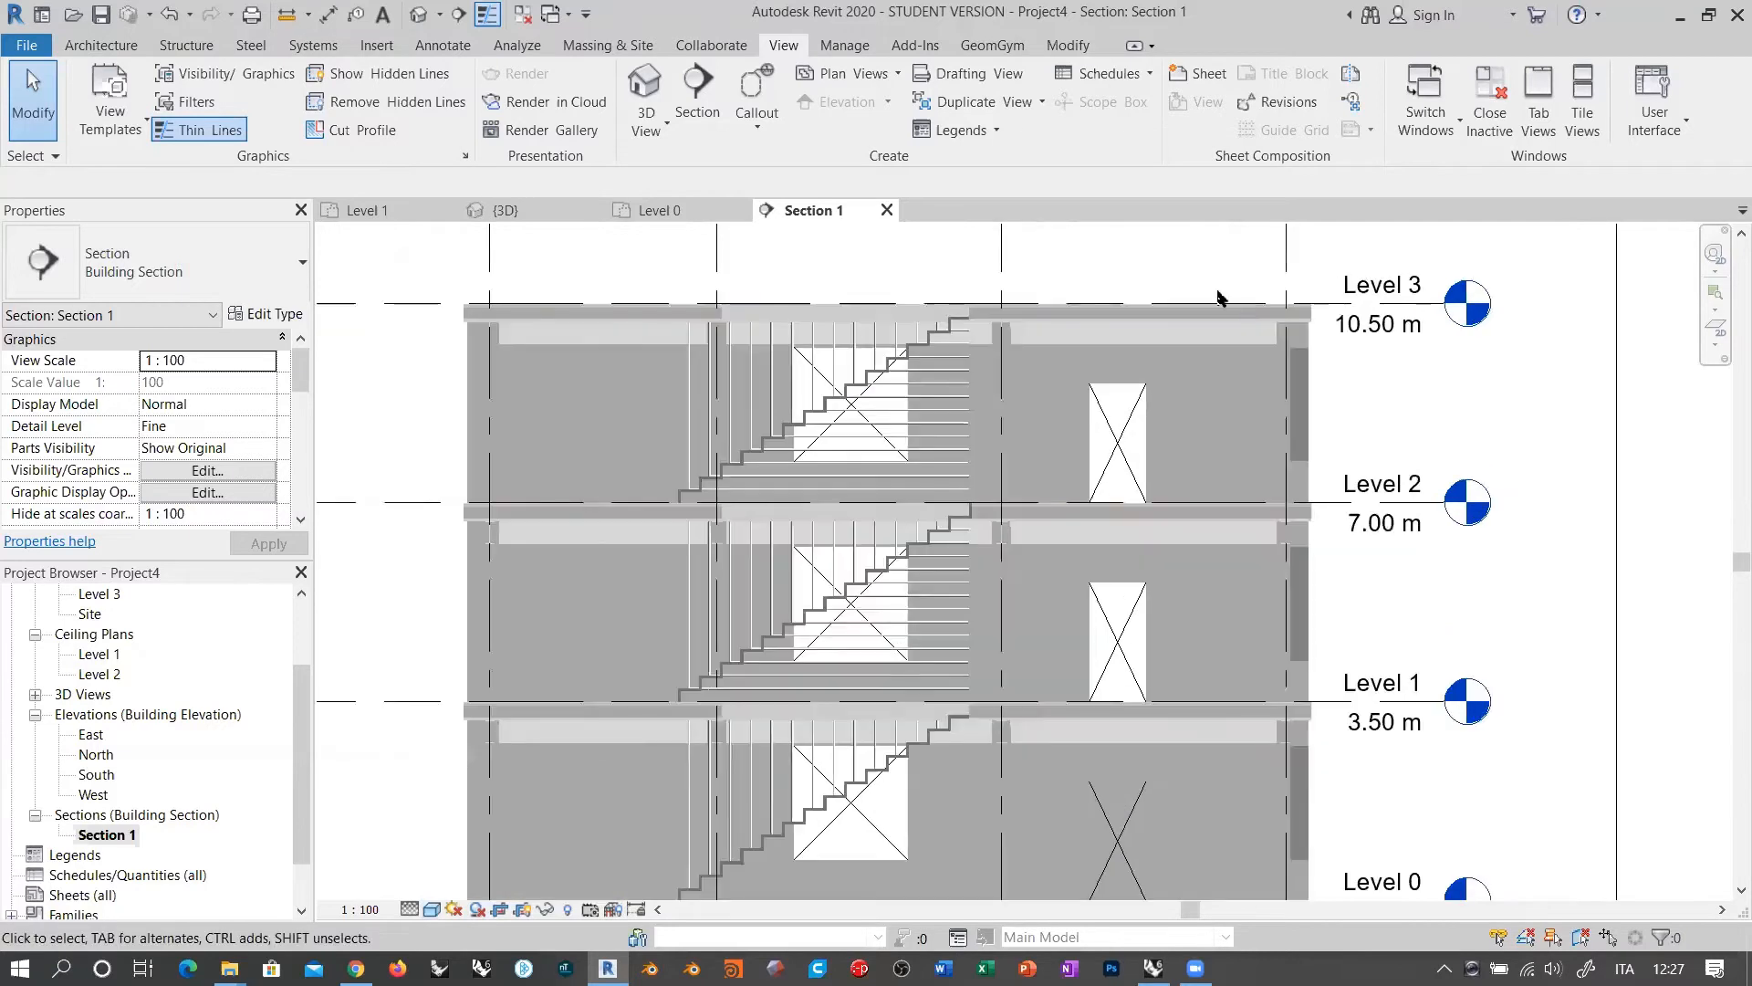
middle_click_drag(579, 282, 1283, 310)
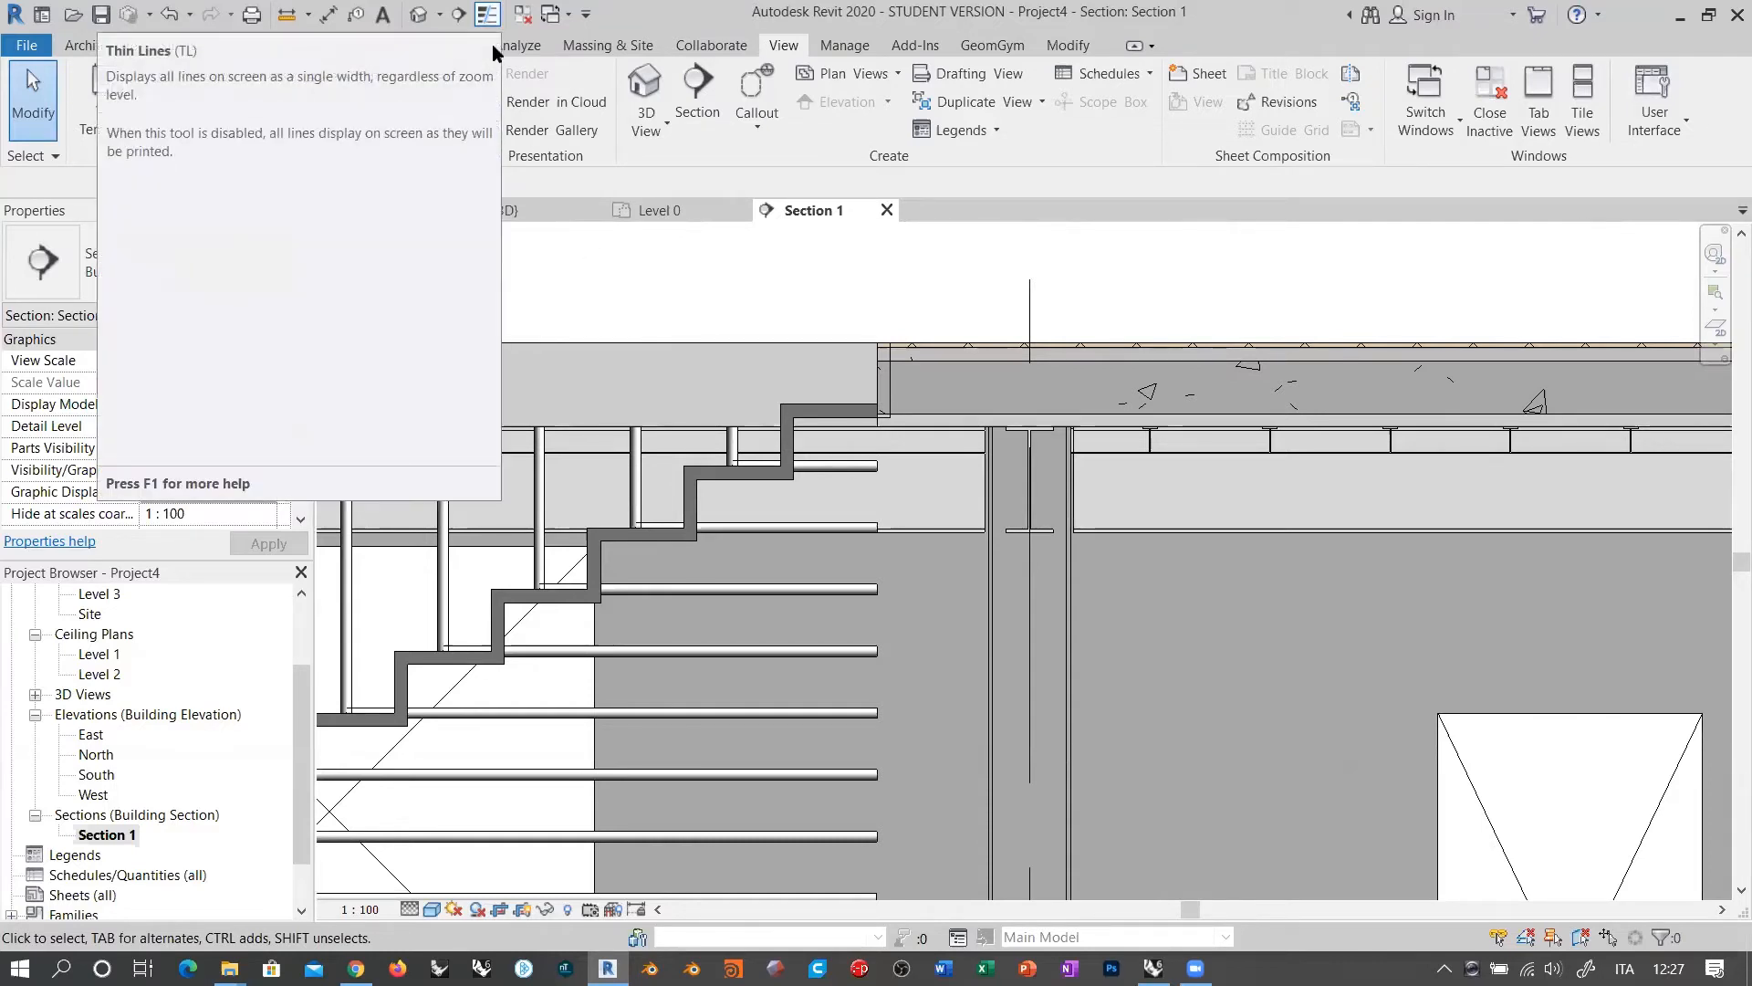
left_click(488, 15)
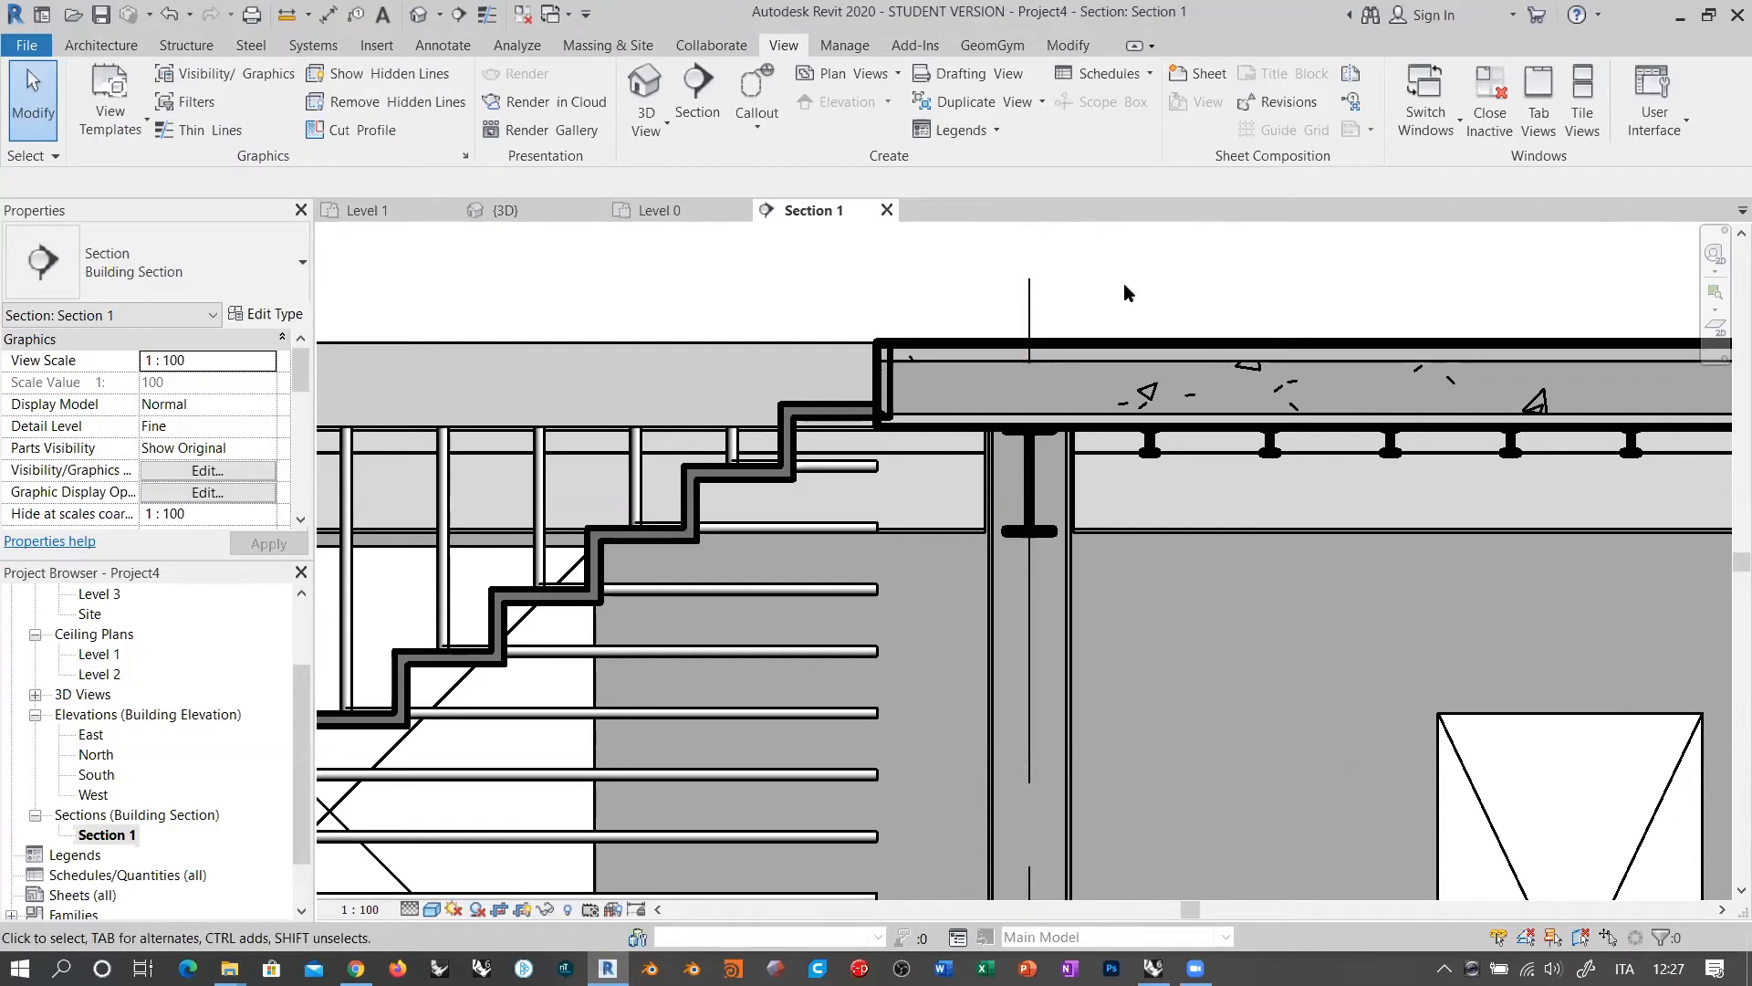
scroll(1124, 281, "down", 3)
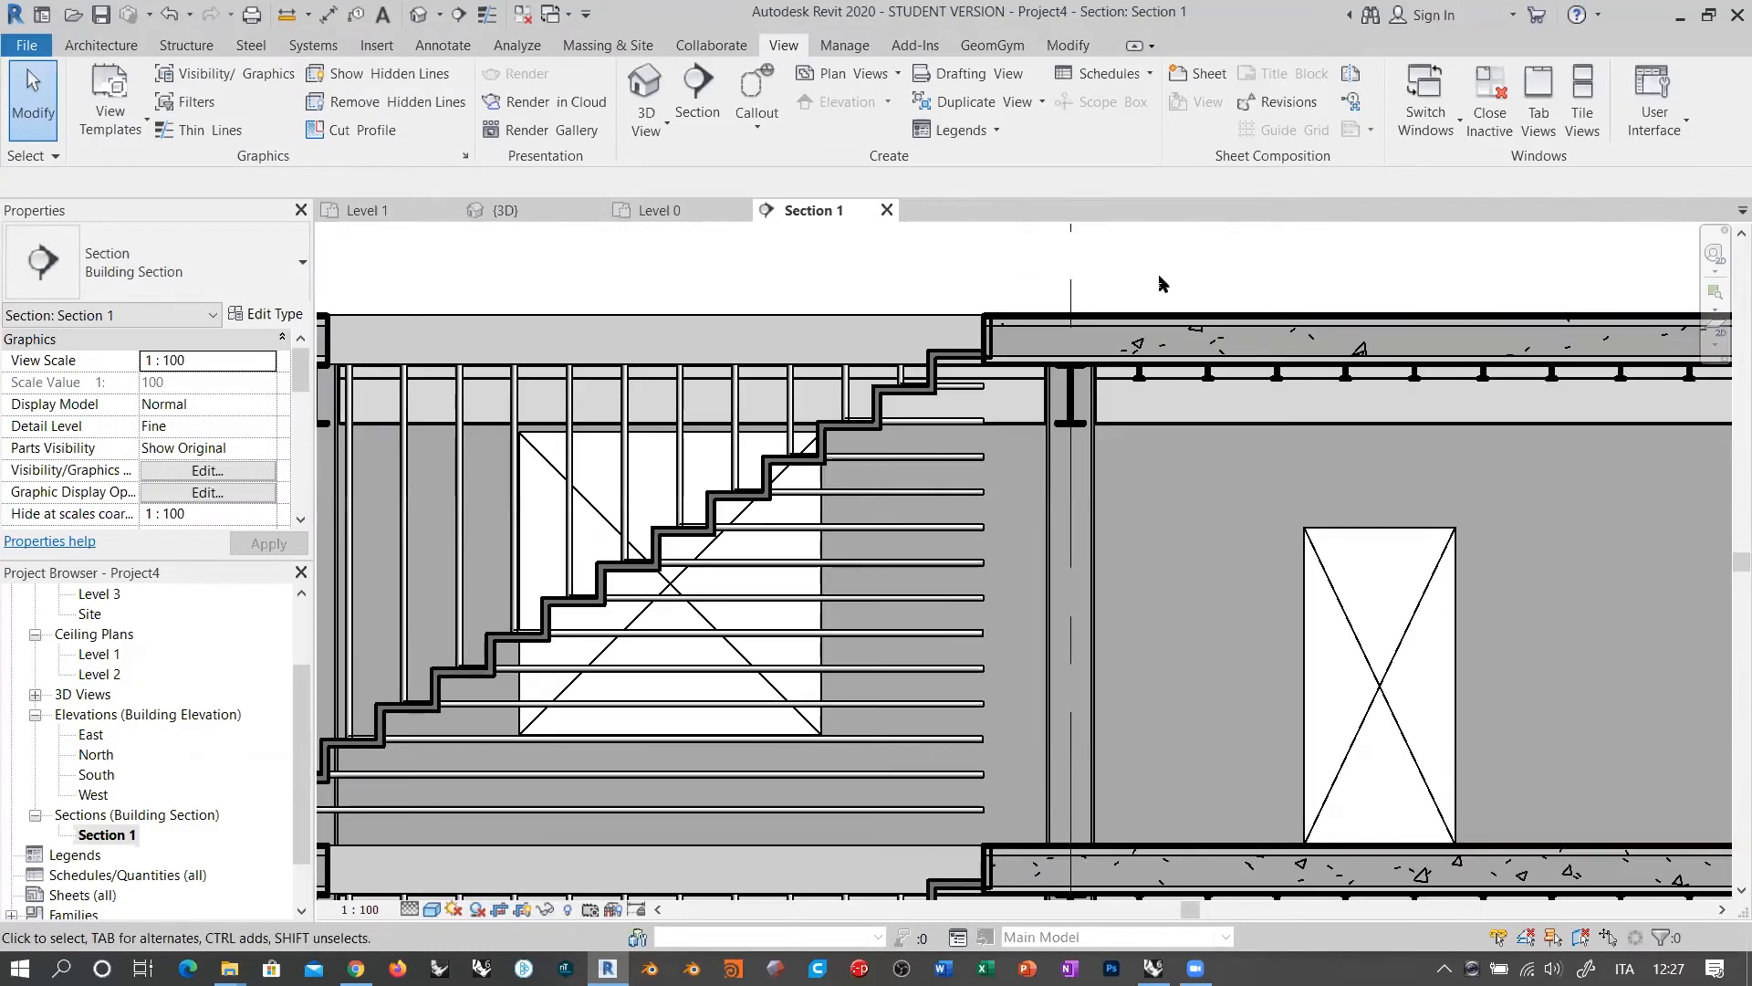
scroll(1164, 284, "down", 5)
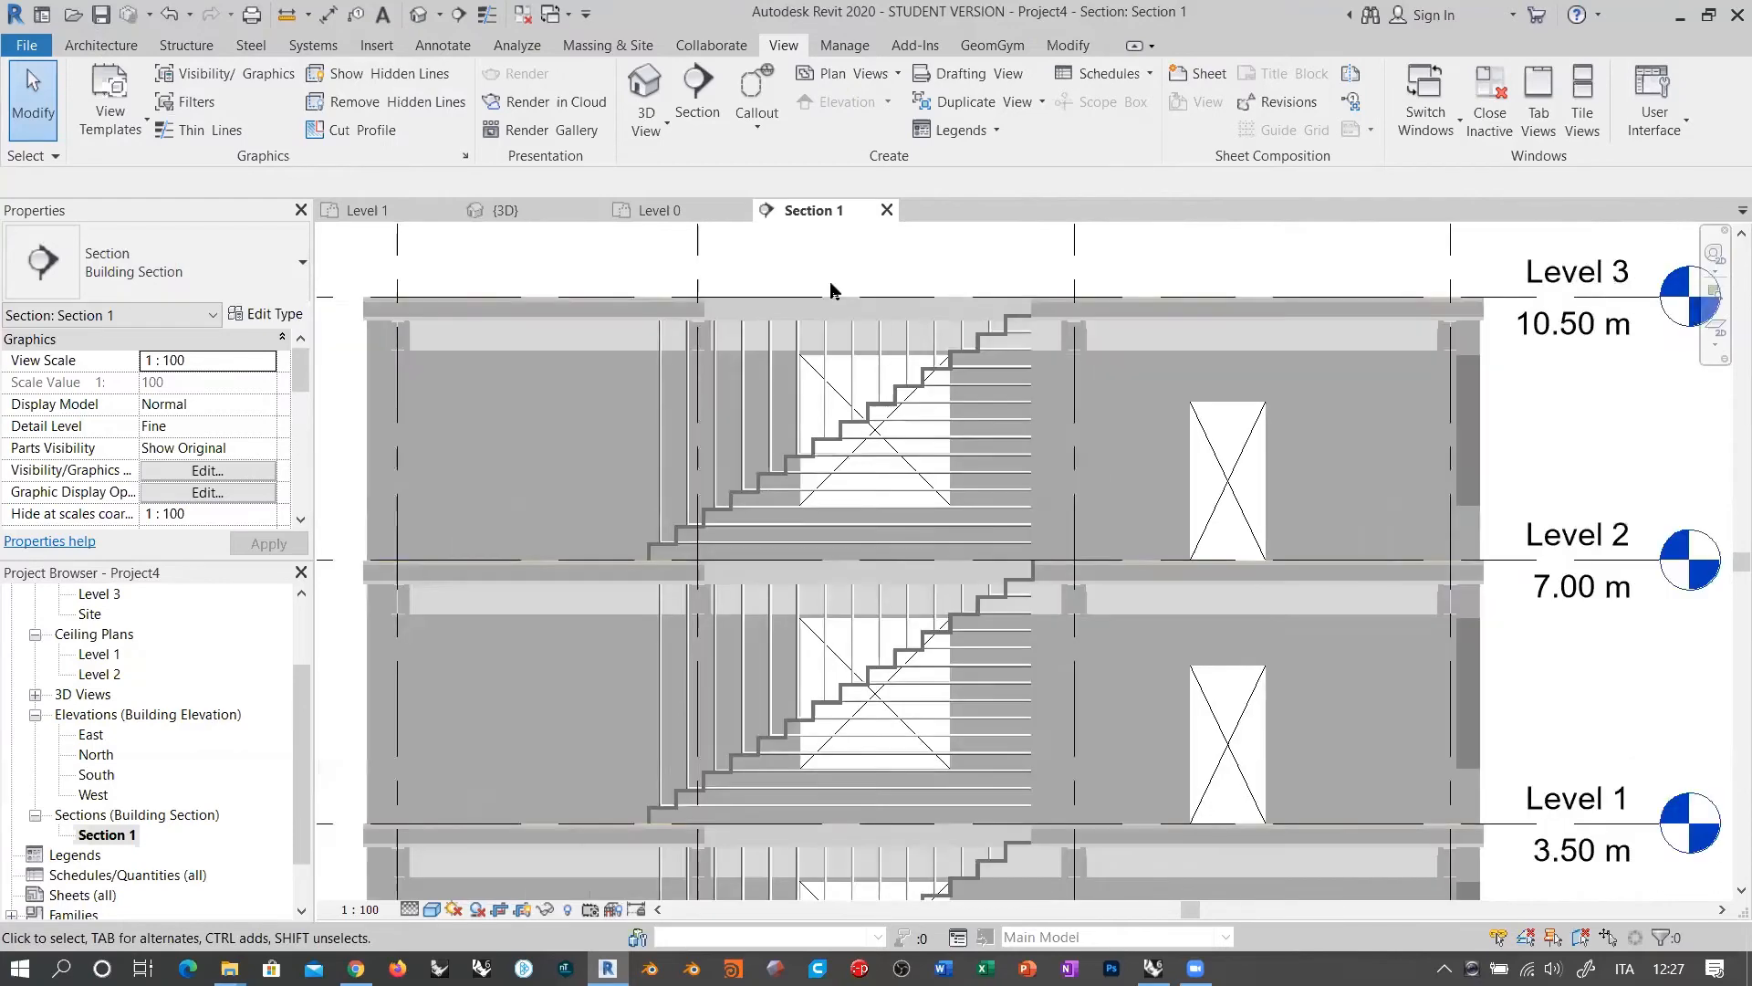
middle_click_drag(1325, 559, 1326, 520)
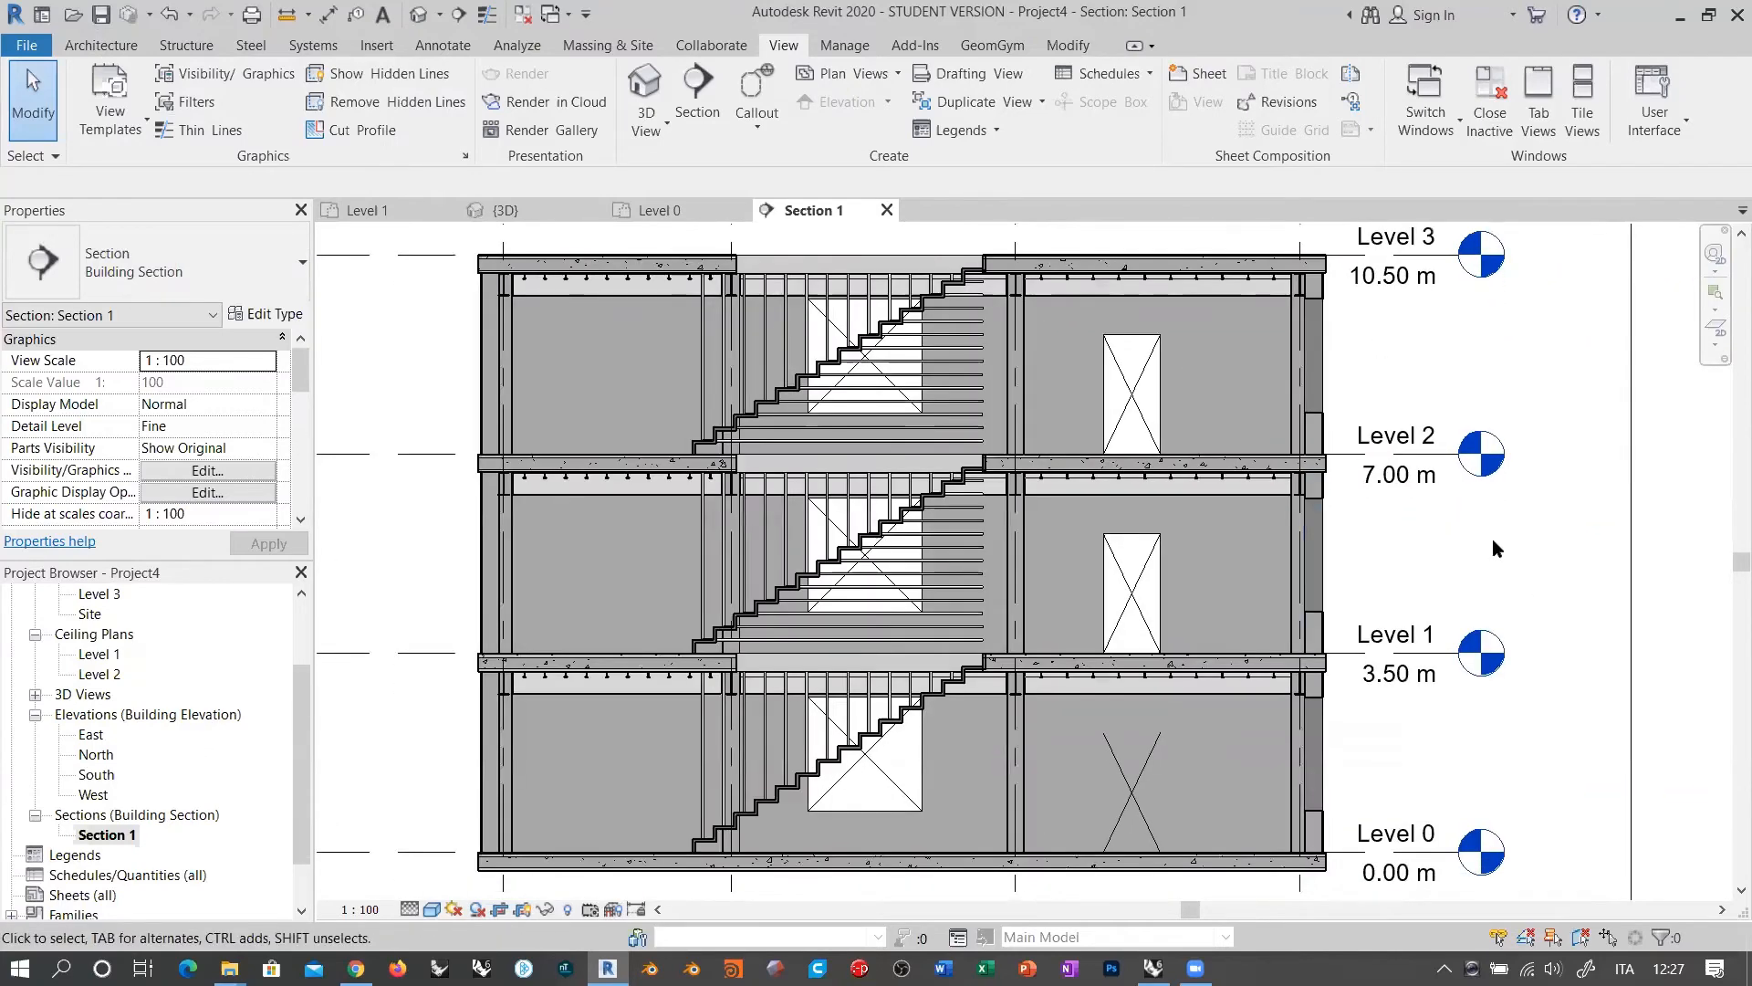
Step: Turn on shadows in the Section 1 view
middle_click_drag(1495, 549, 1508, 550)
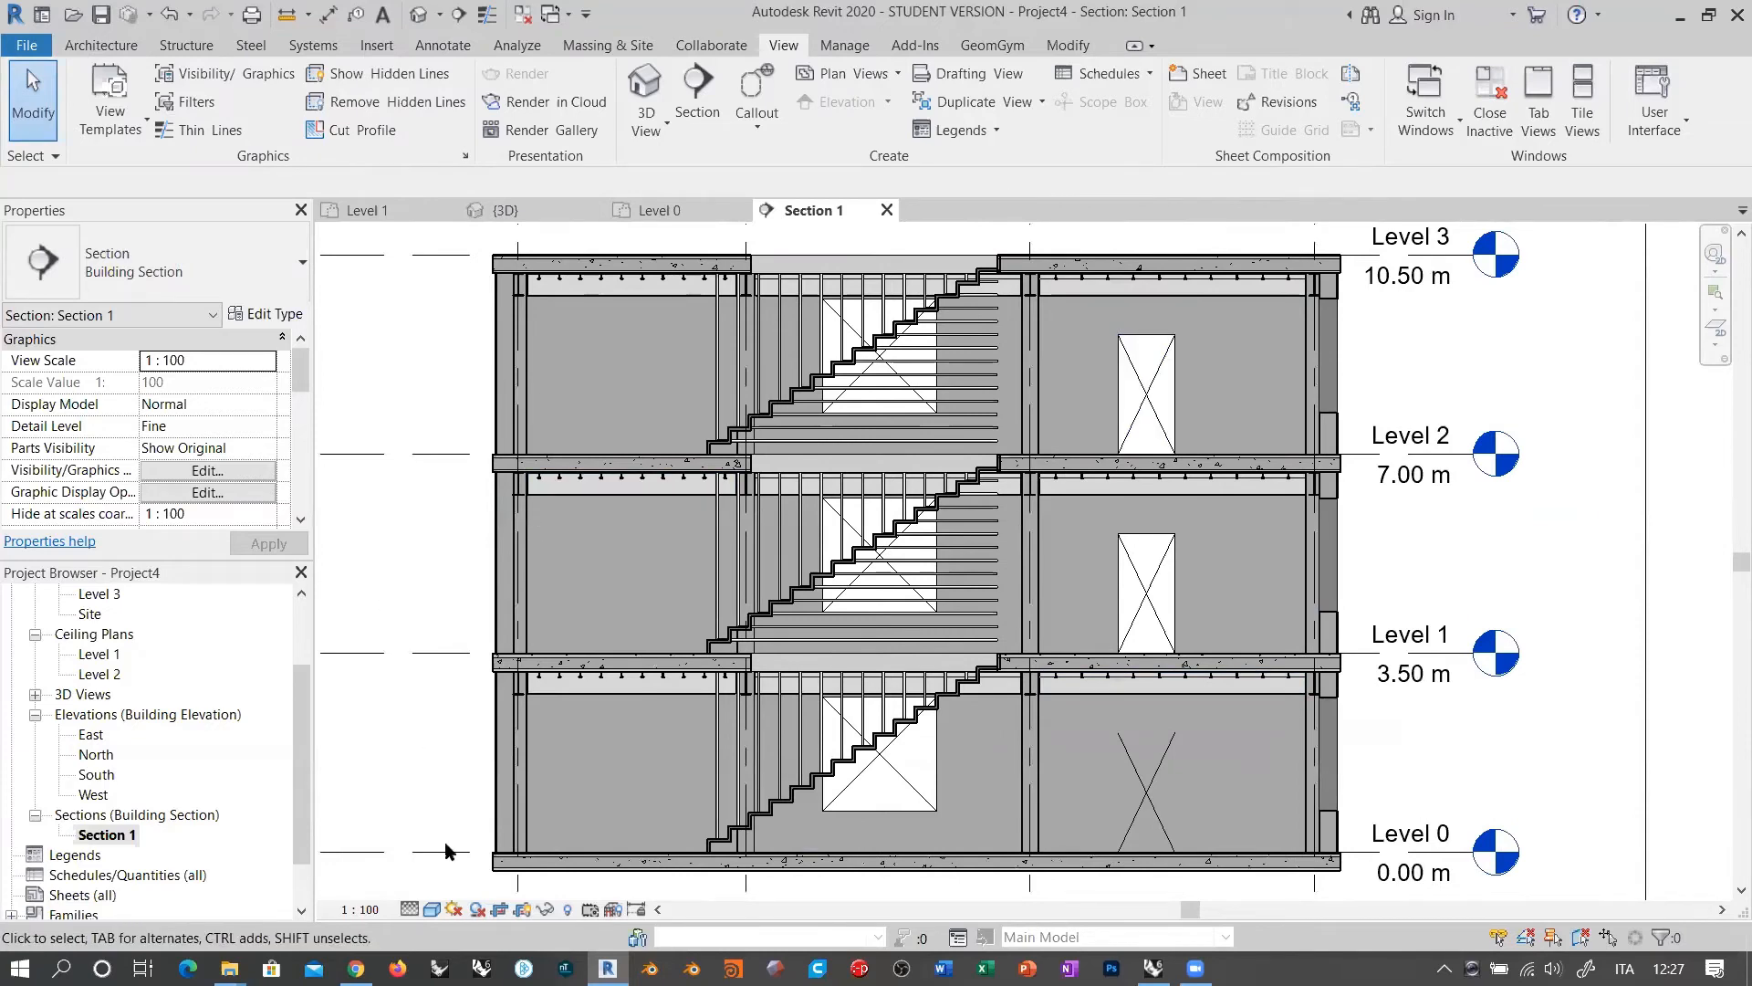
left_click(475, 909)
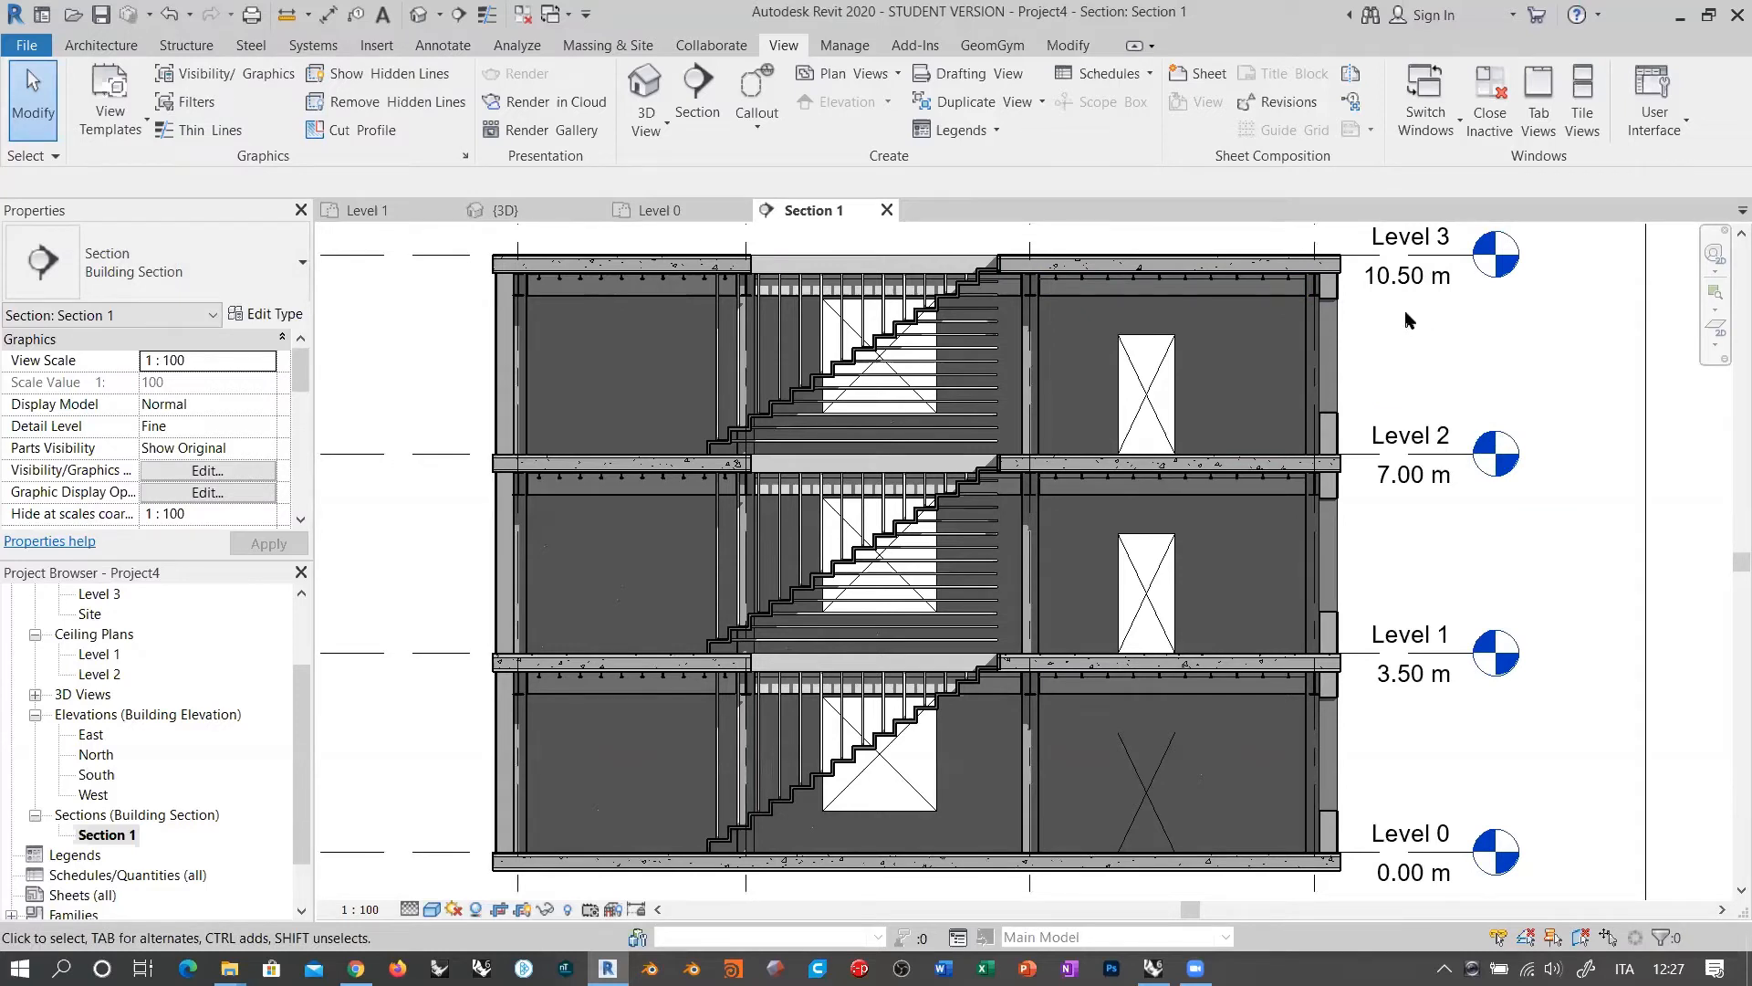
scroll(1015, 628, "down", 1)
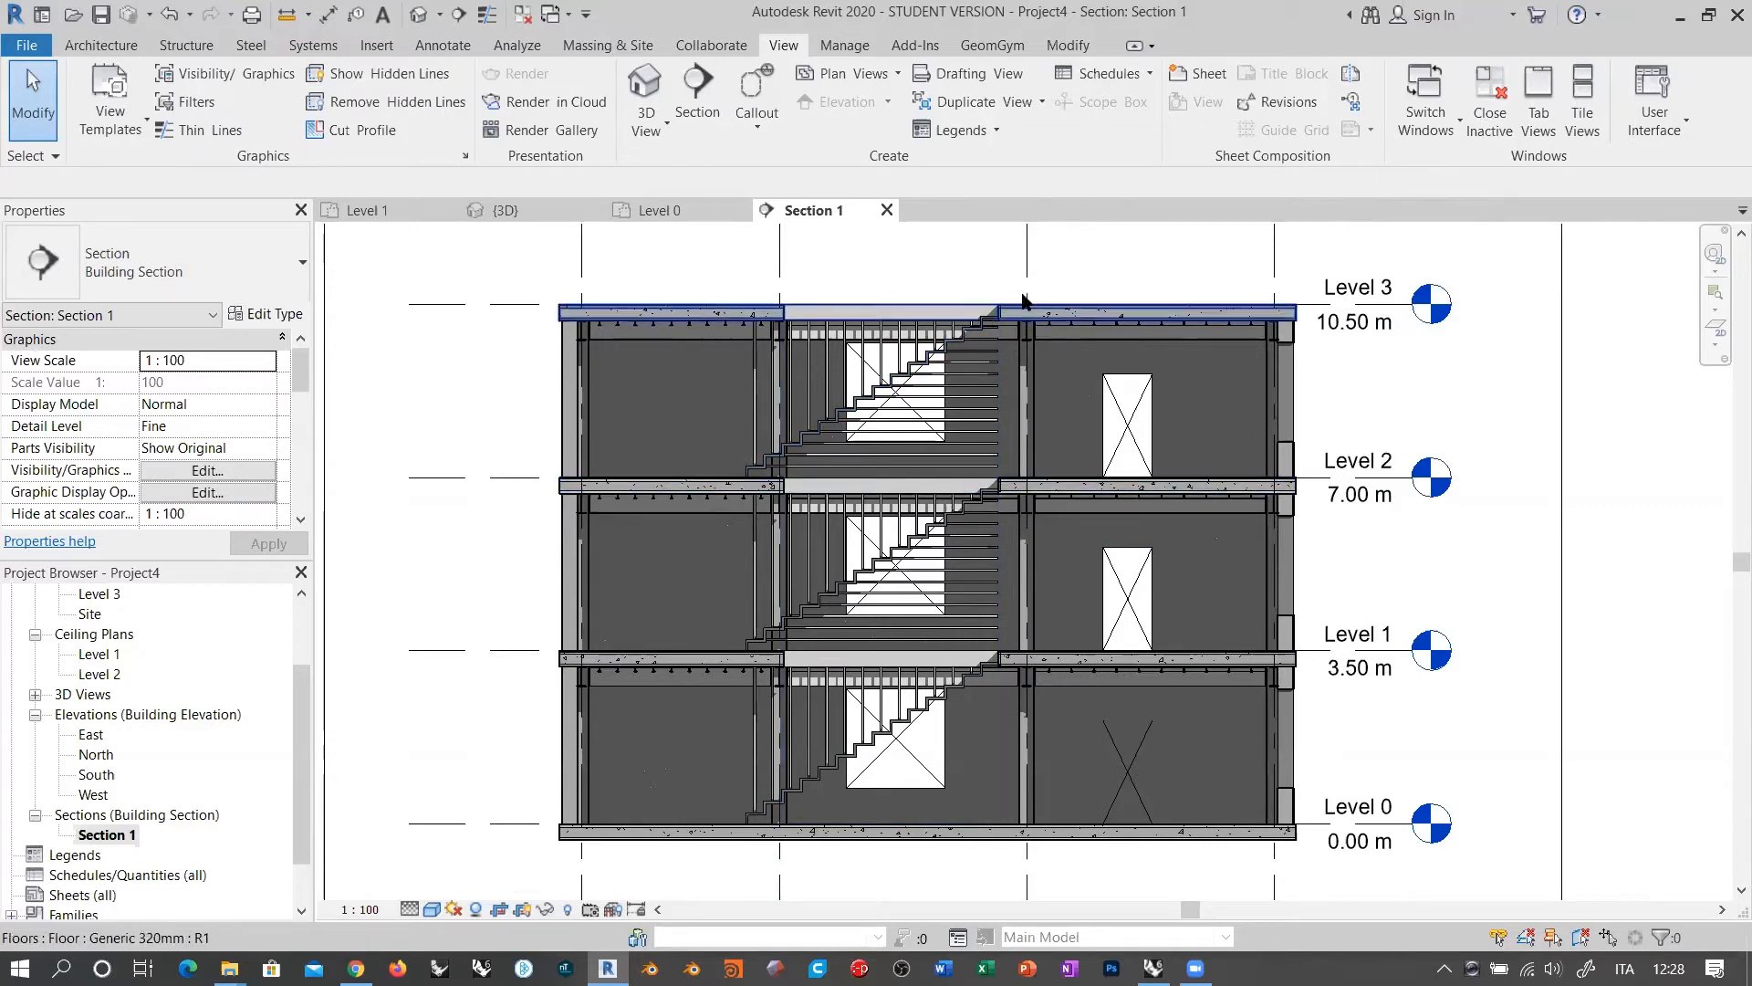
Step: Compare the Sunlight from Top Right and Sunlight from Top Left presets in the sun settings, leaving without applying either
left_click(453, 910)
left_click(493, 831)
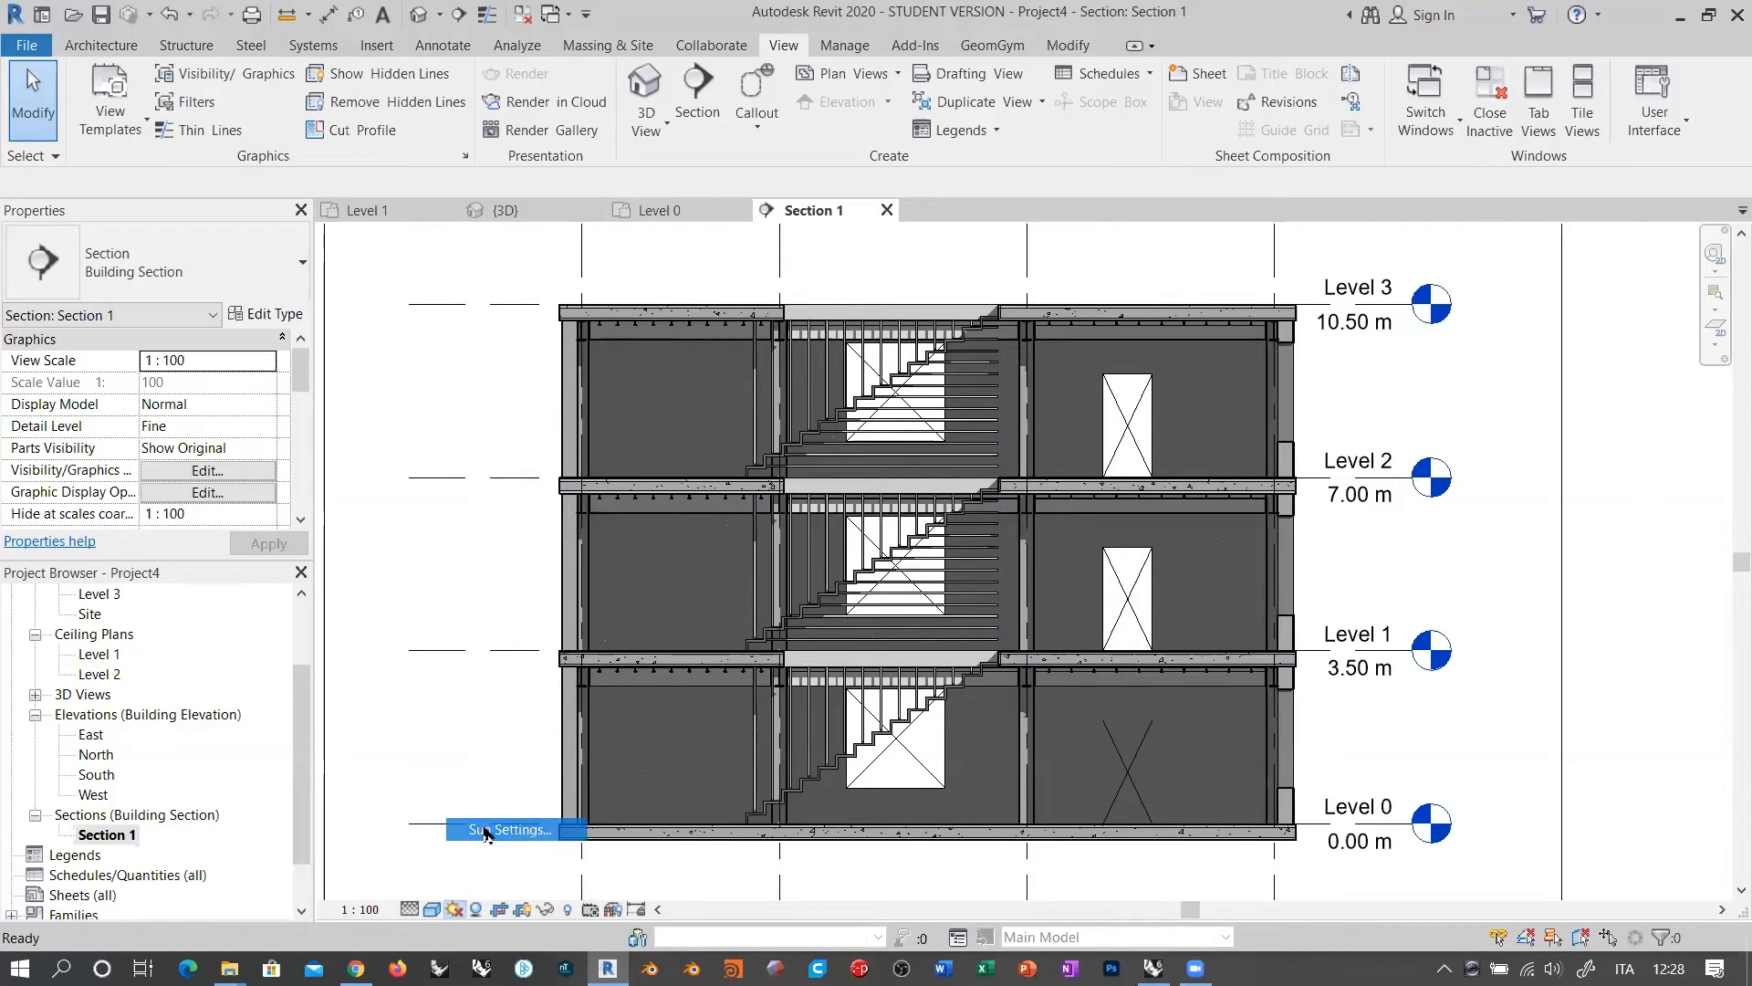
left_click_drag(841, 312, 199, 213)
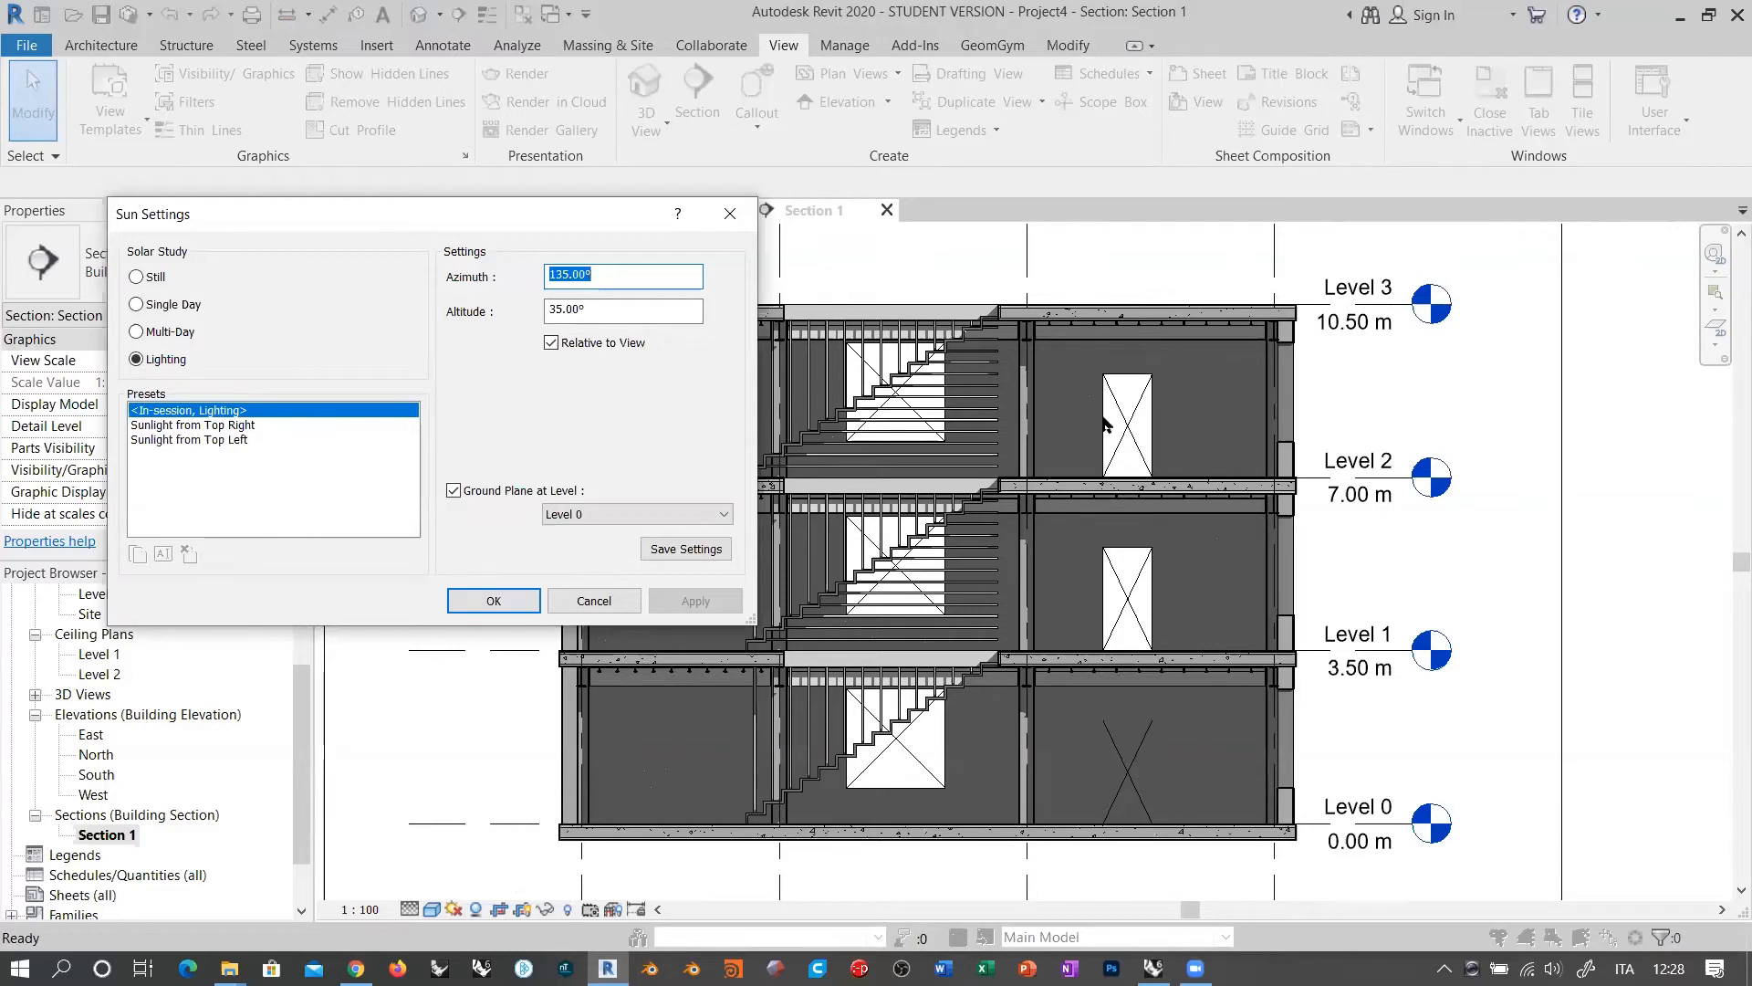
left_click(214, 426)
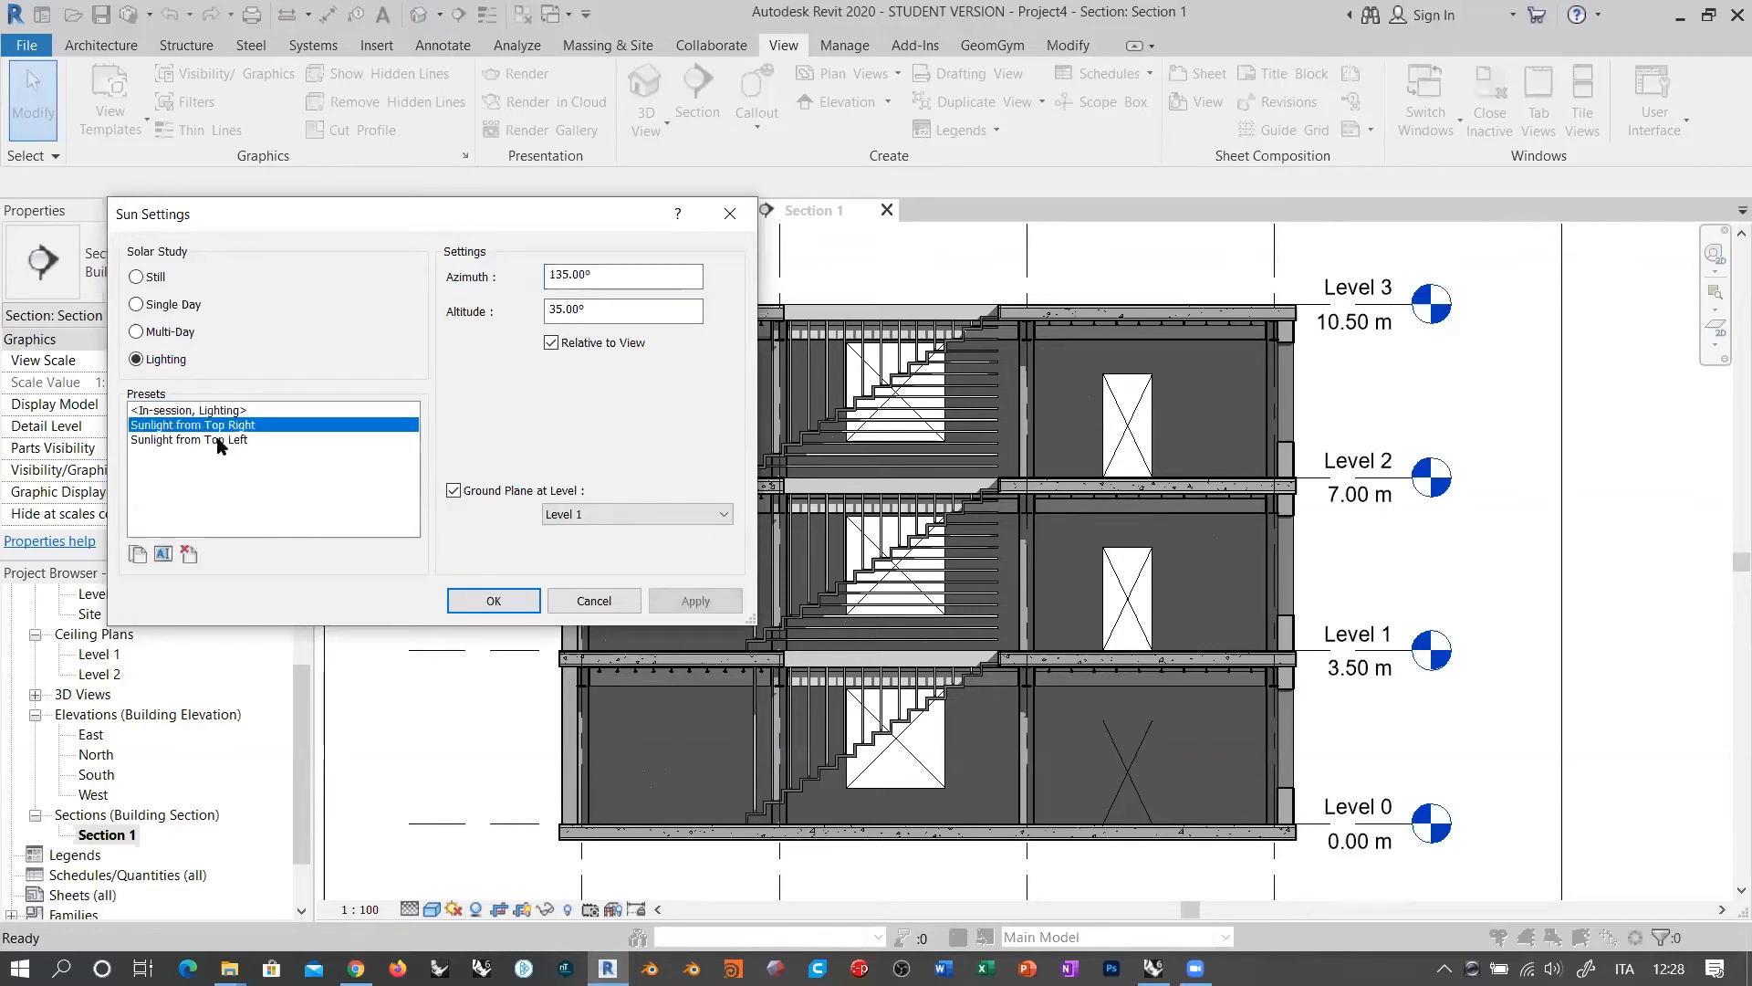
left_click(216, 439)
left_click(218, 426)
left_click(217, 439)
left_click(217, 424)
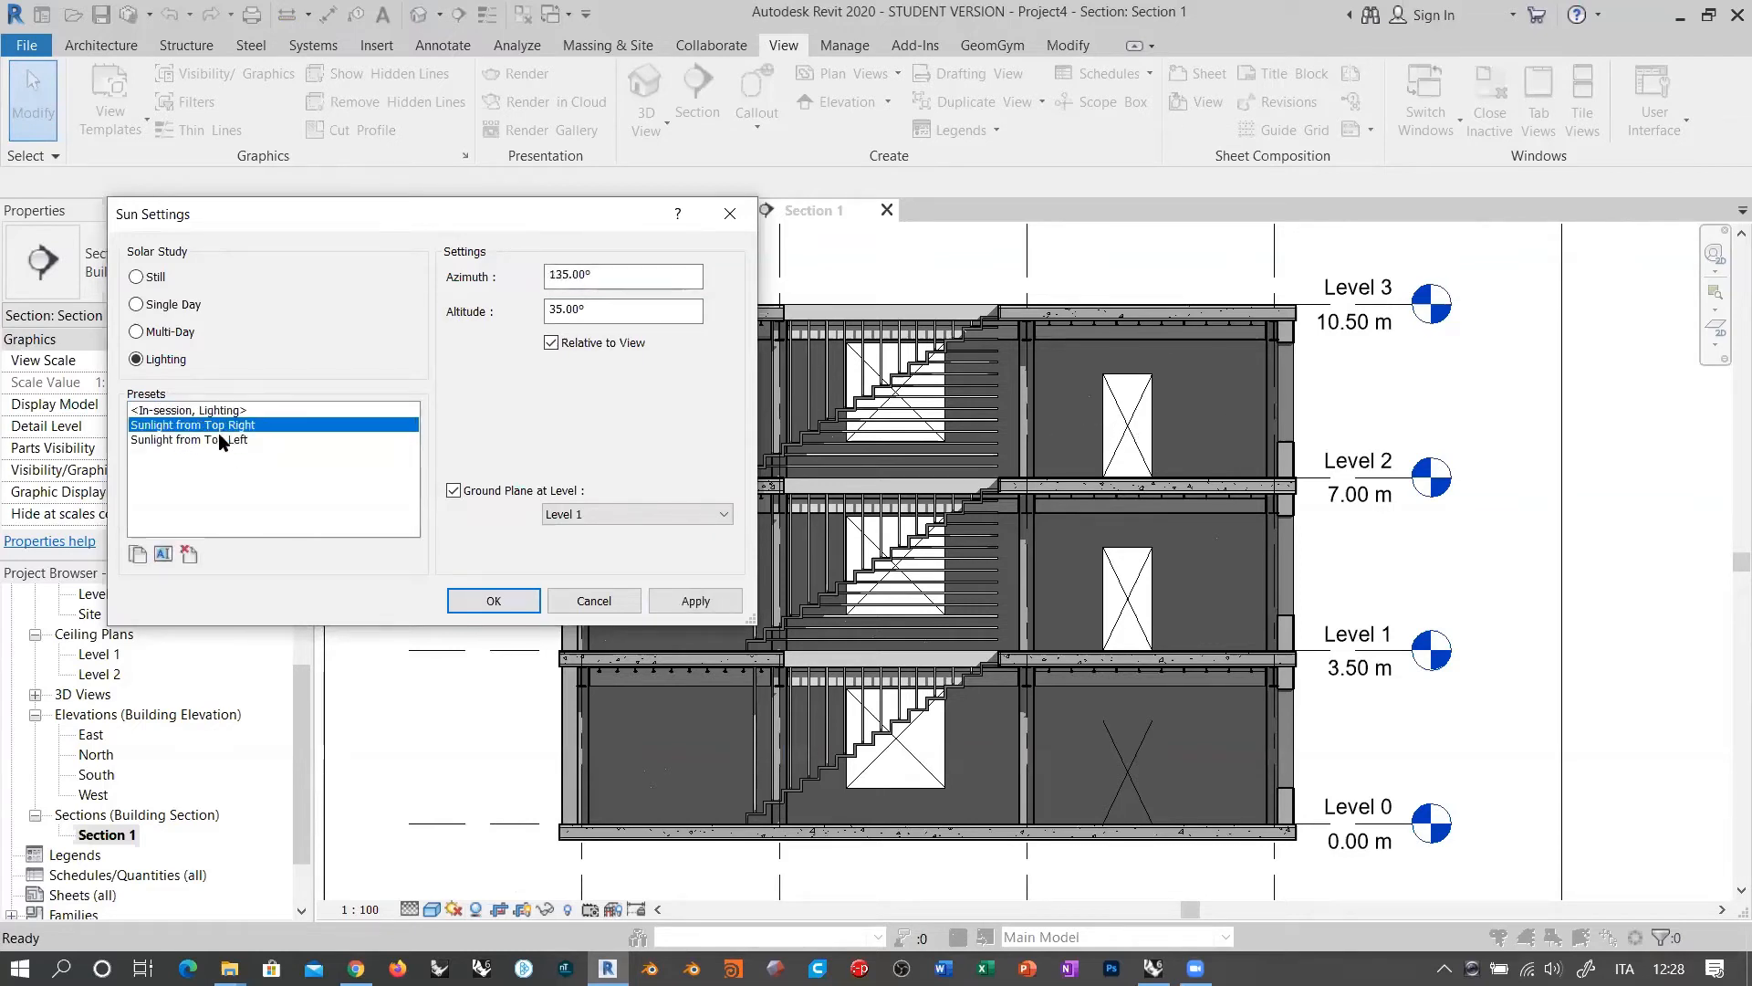
left_click(219, 441)
left_click(219, 427)
left_click(219, 439)
left_click(221, 429)
left_click(221, 440)
left_click(224, 428)
left_click(617, 601)
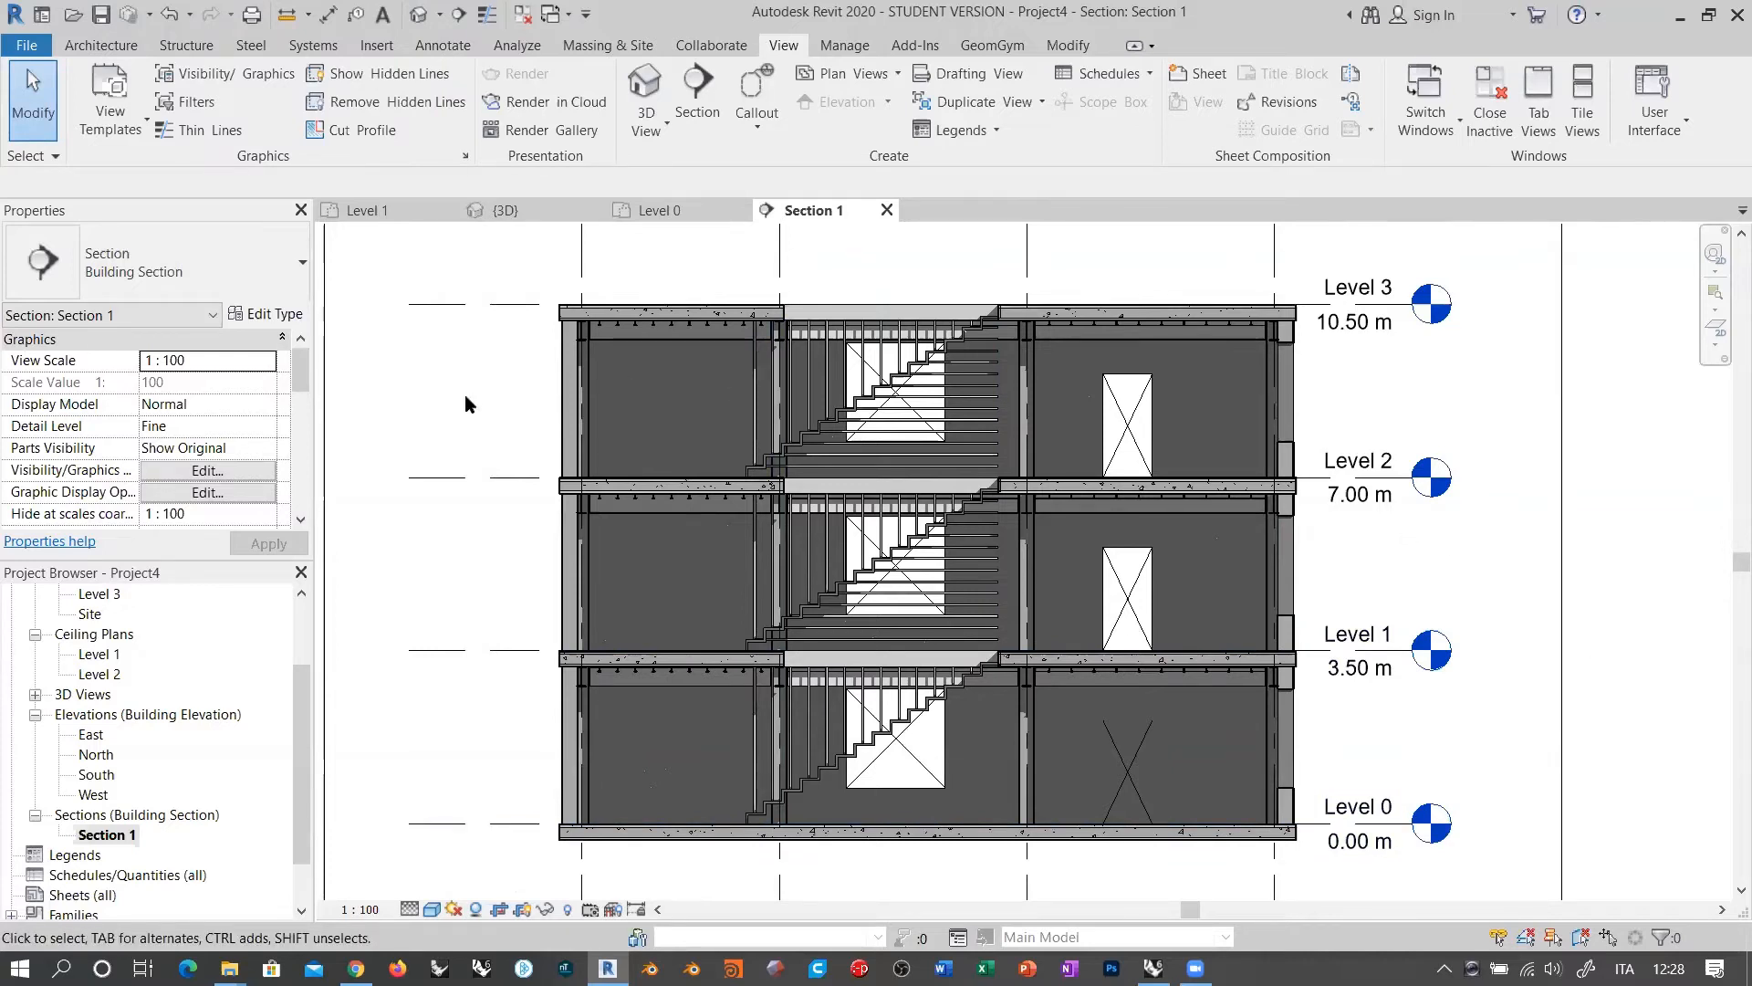
Step: Switch to Grasshopper and examine the Revit Floors group, including the floor type, slab perimeter and level inputs of ggRvt Floor
left_click(1153, 970)
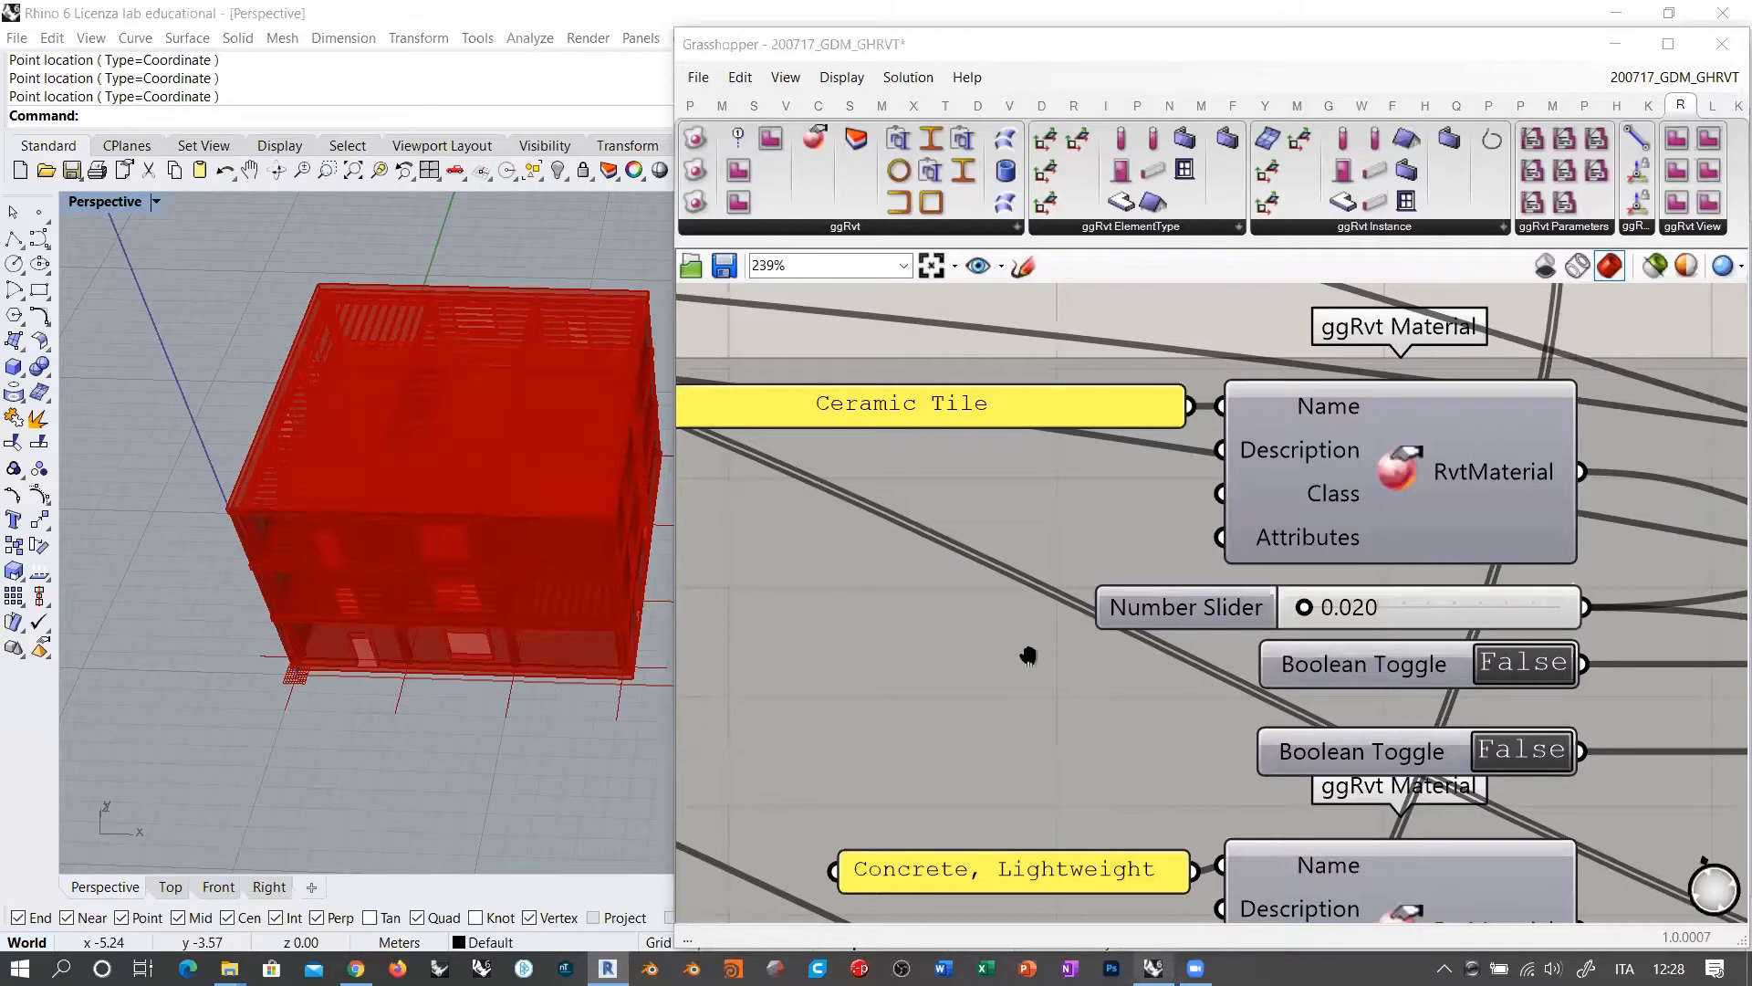
scroll(1187, 654, "down", 10)
scroll(1238, 592, "up", 10)
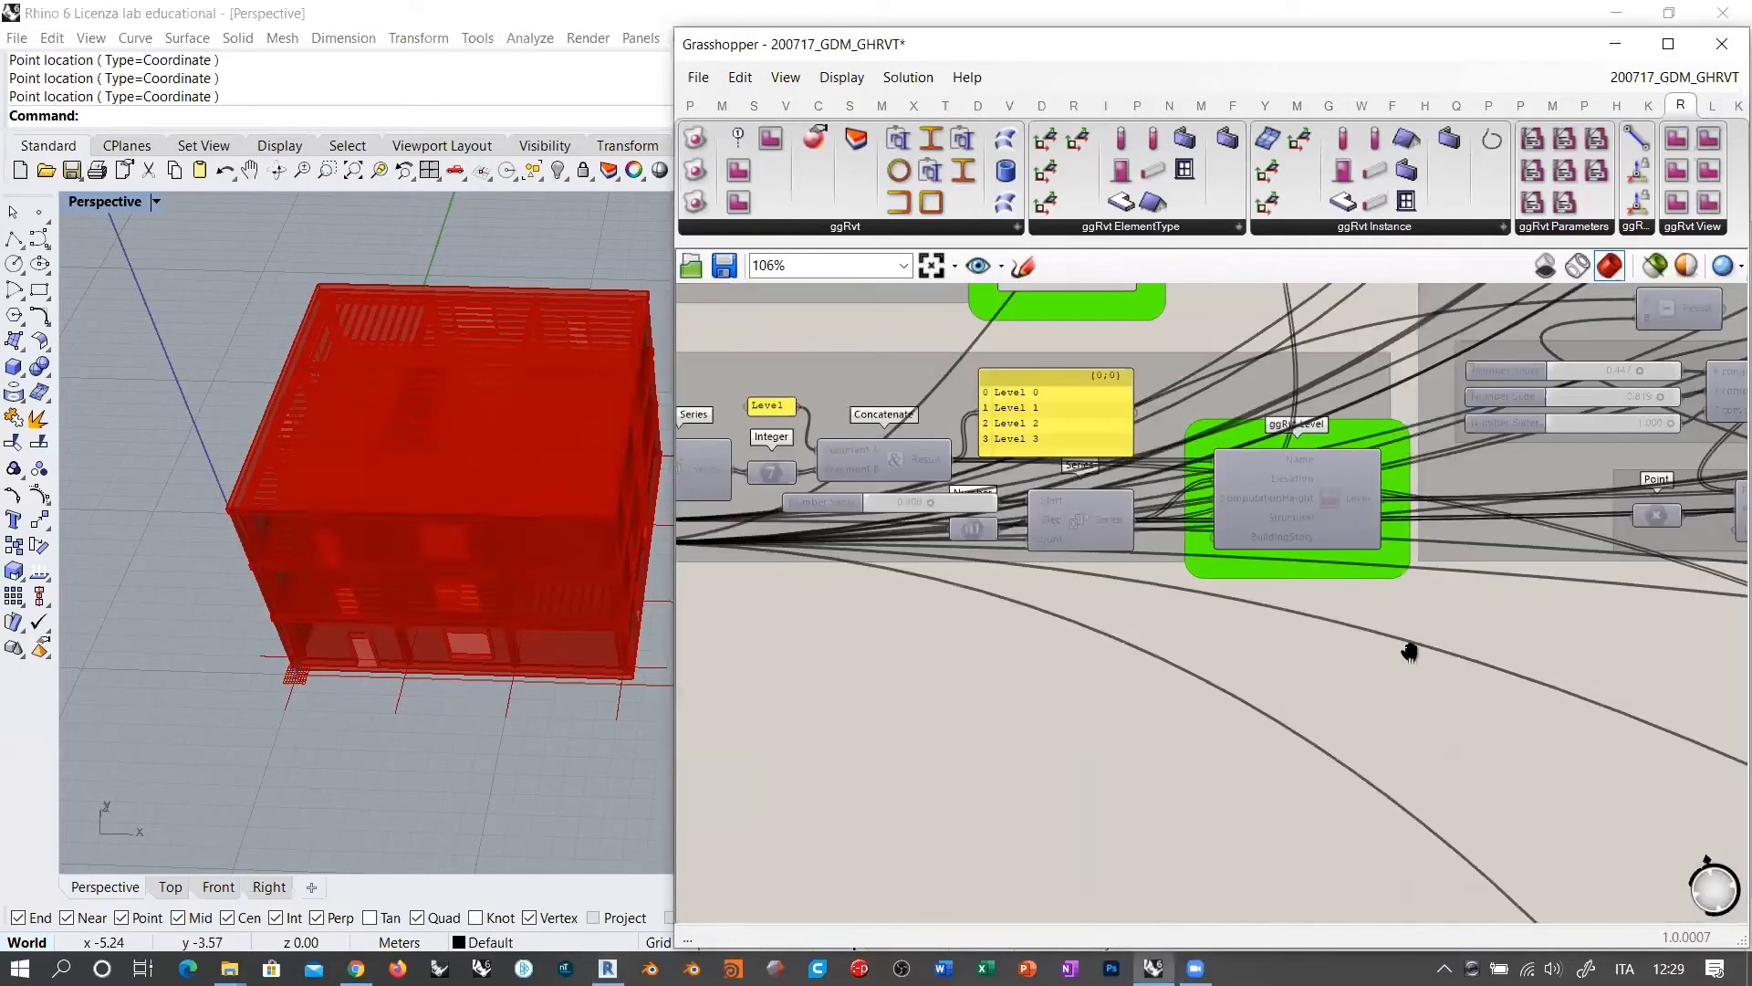
right_click_drag(1411, 653, 951, 603)
scroll(1020, 552, "down", 2)
right_click_drag(1471, 683, 1135, 650)
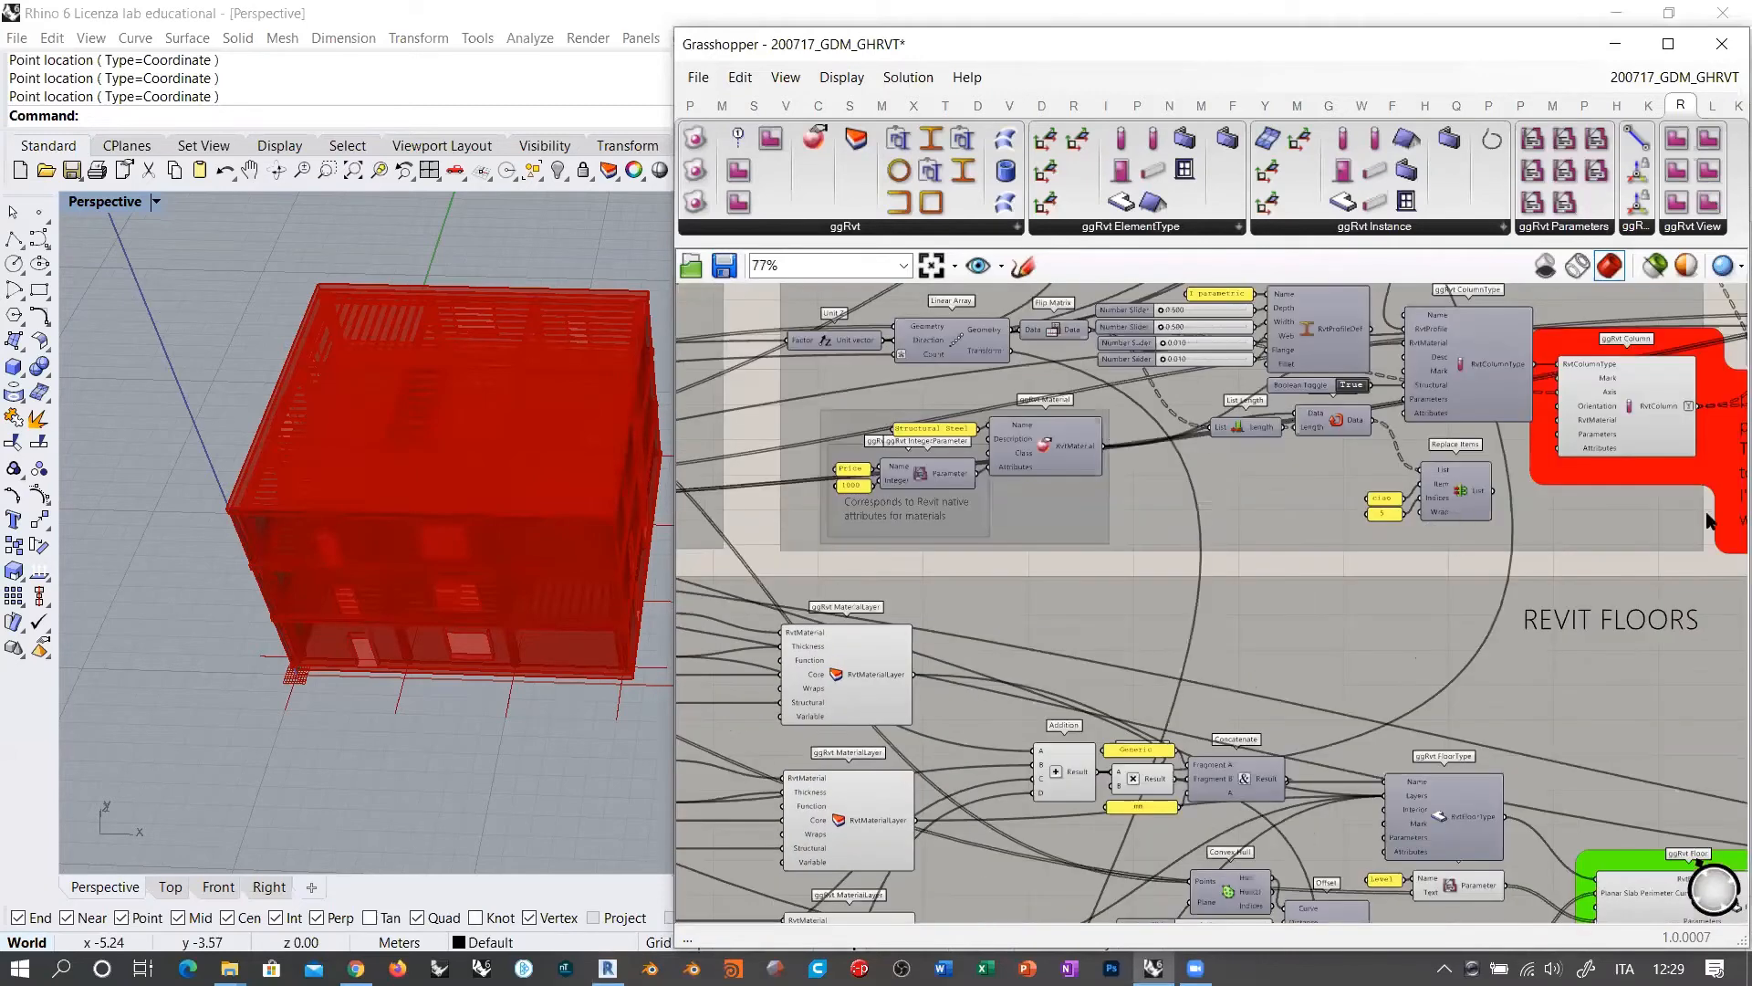
right_click_drag(1435, 704, 1334, 414)
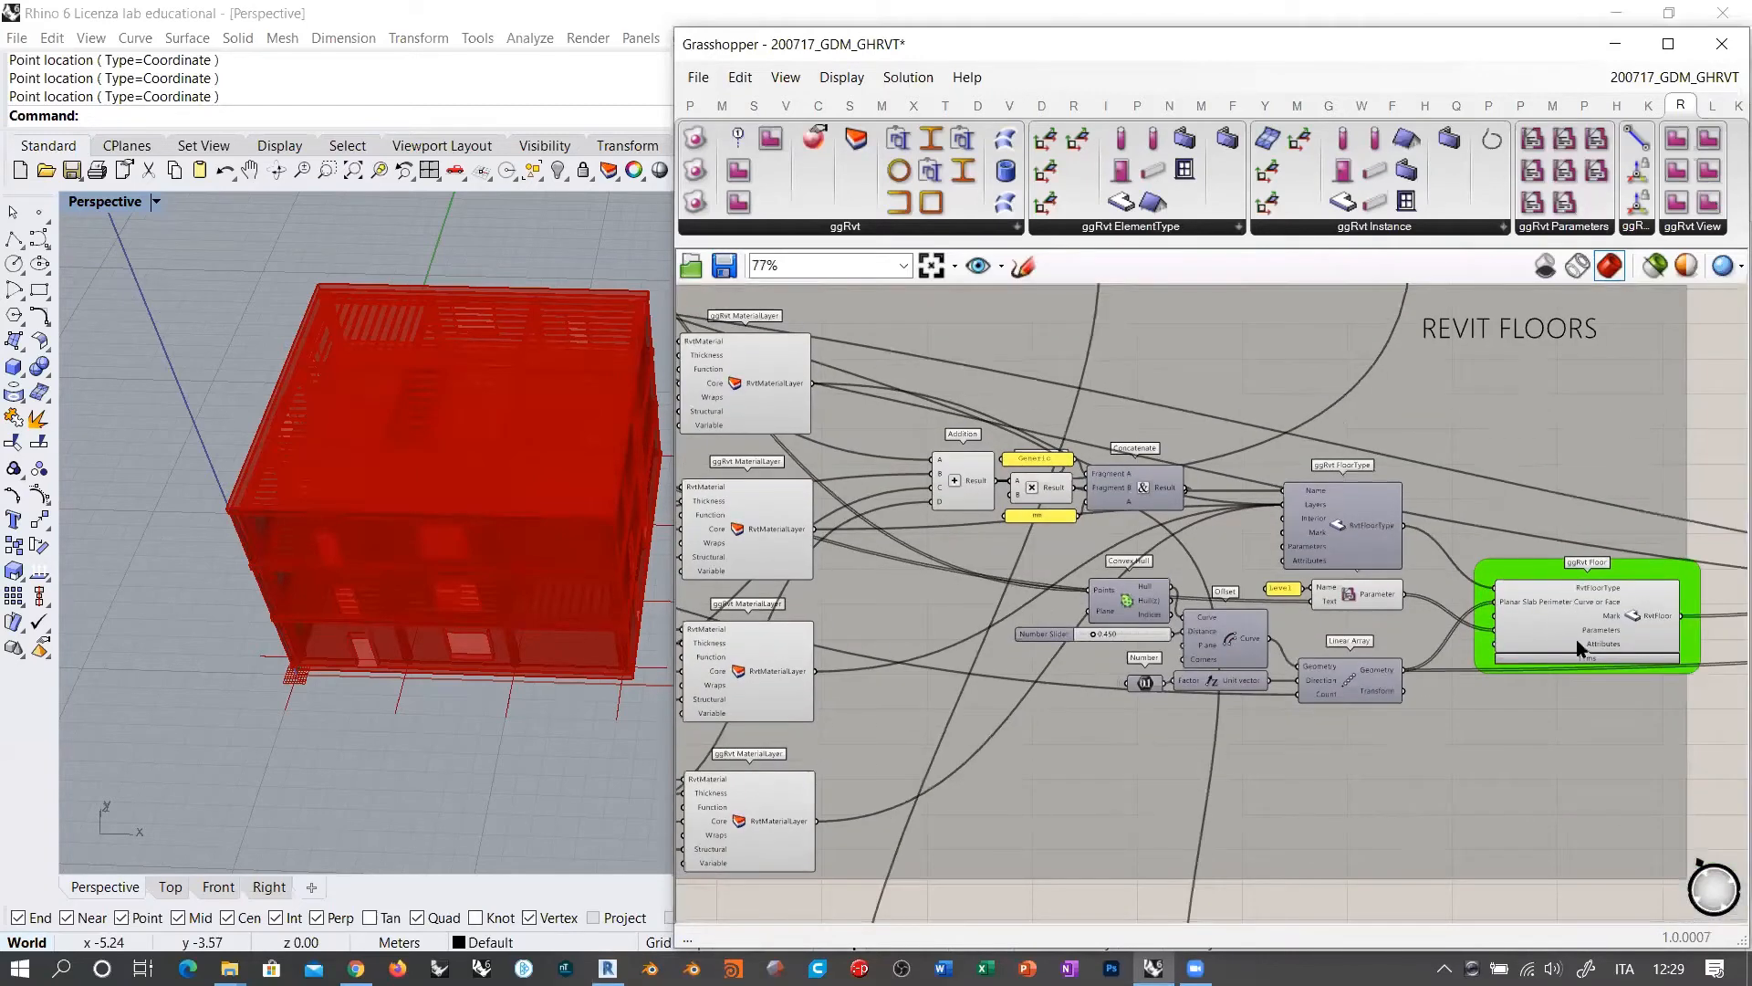
scroll(1599, 598, "up", 3)
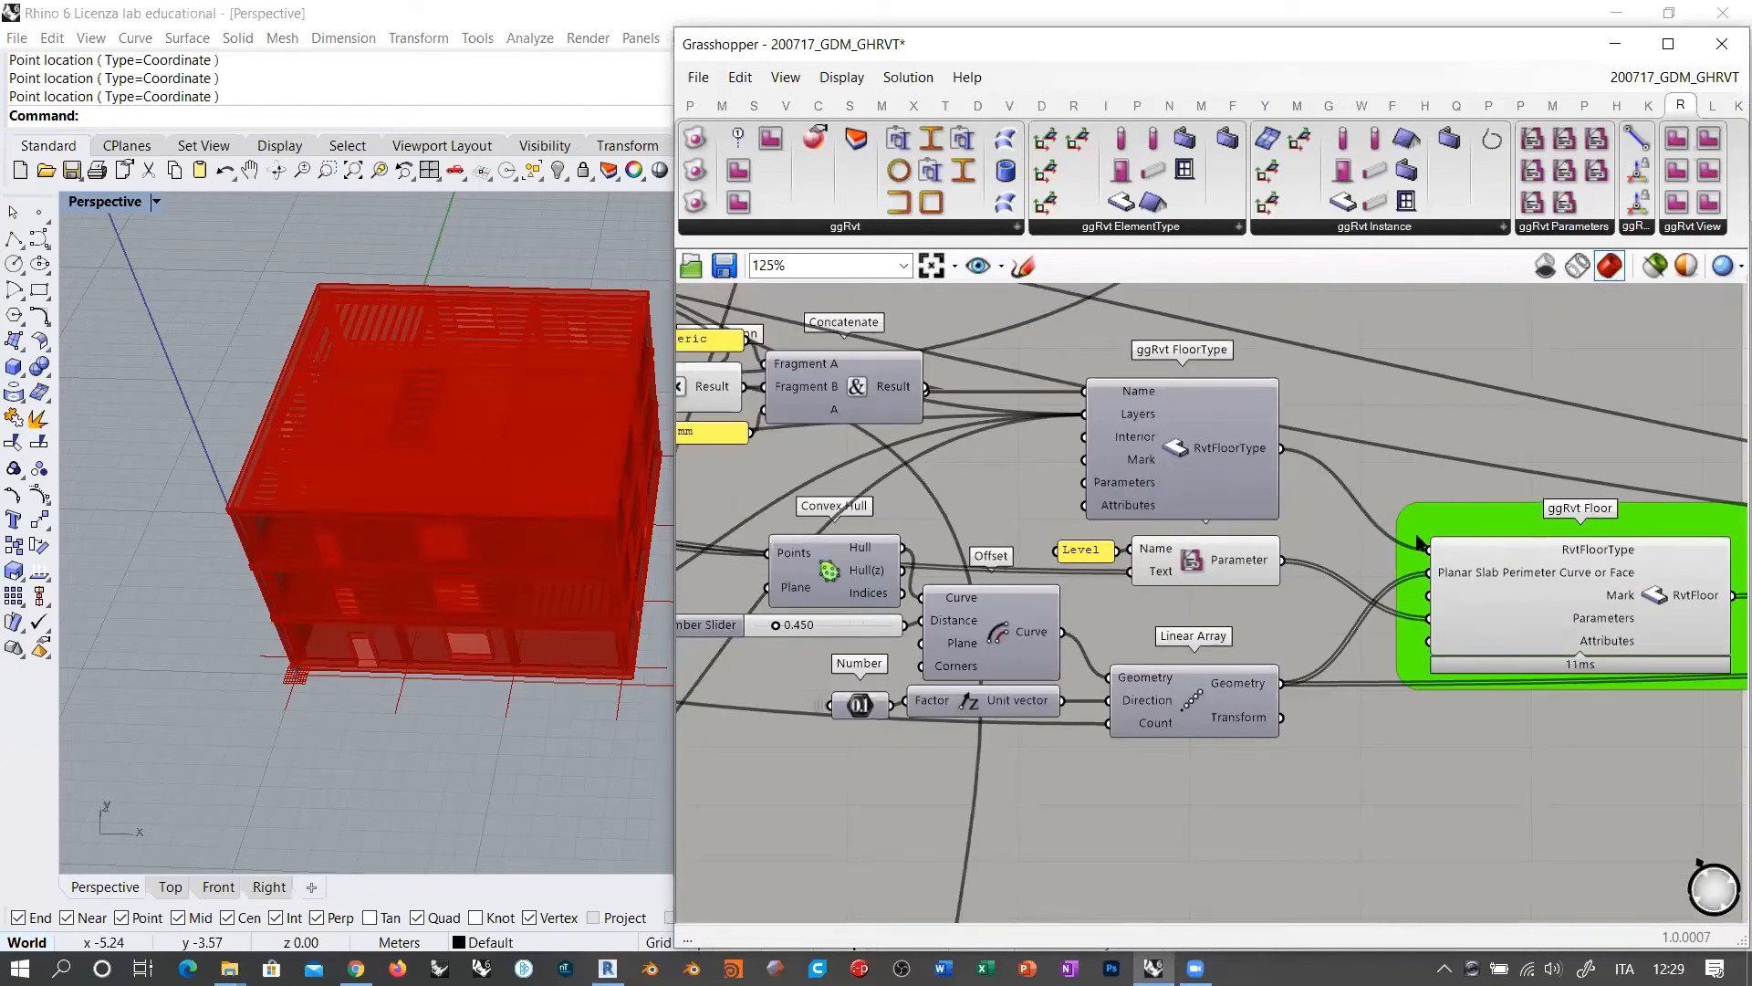
Step: Examine the level names and elevation Series feeding the ggRvt Level component, then switch back to Revit's Section 1 view
scroll(1435, 582, "down", 8)
scroll(1136, 522, "up", 5)
scroll(1068, 531, "down", 5)
scroll(911, 479, "up", 9)
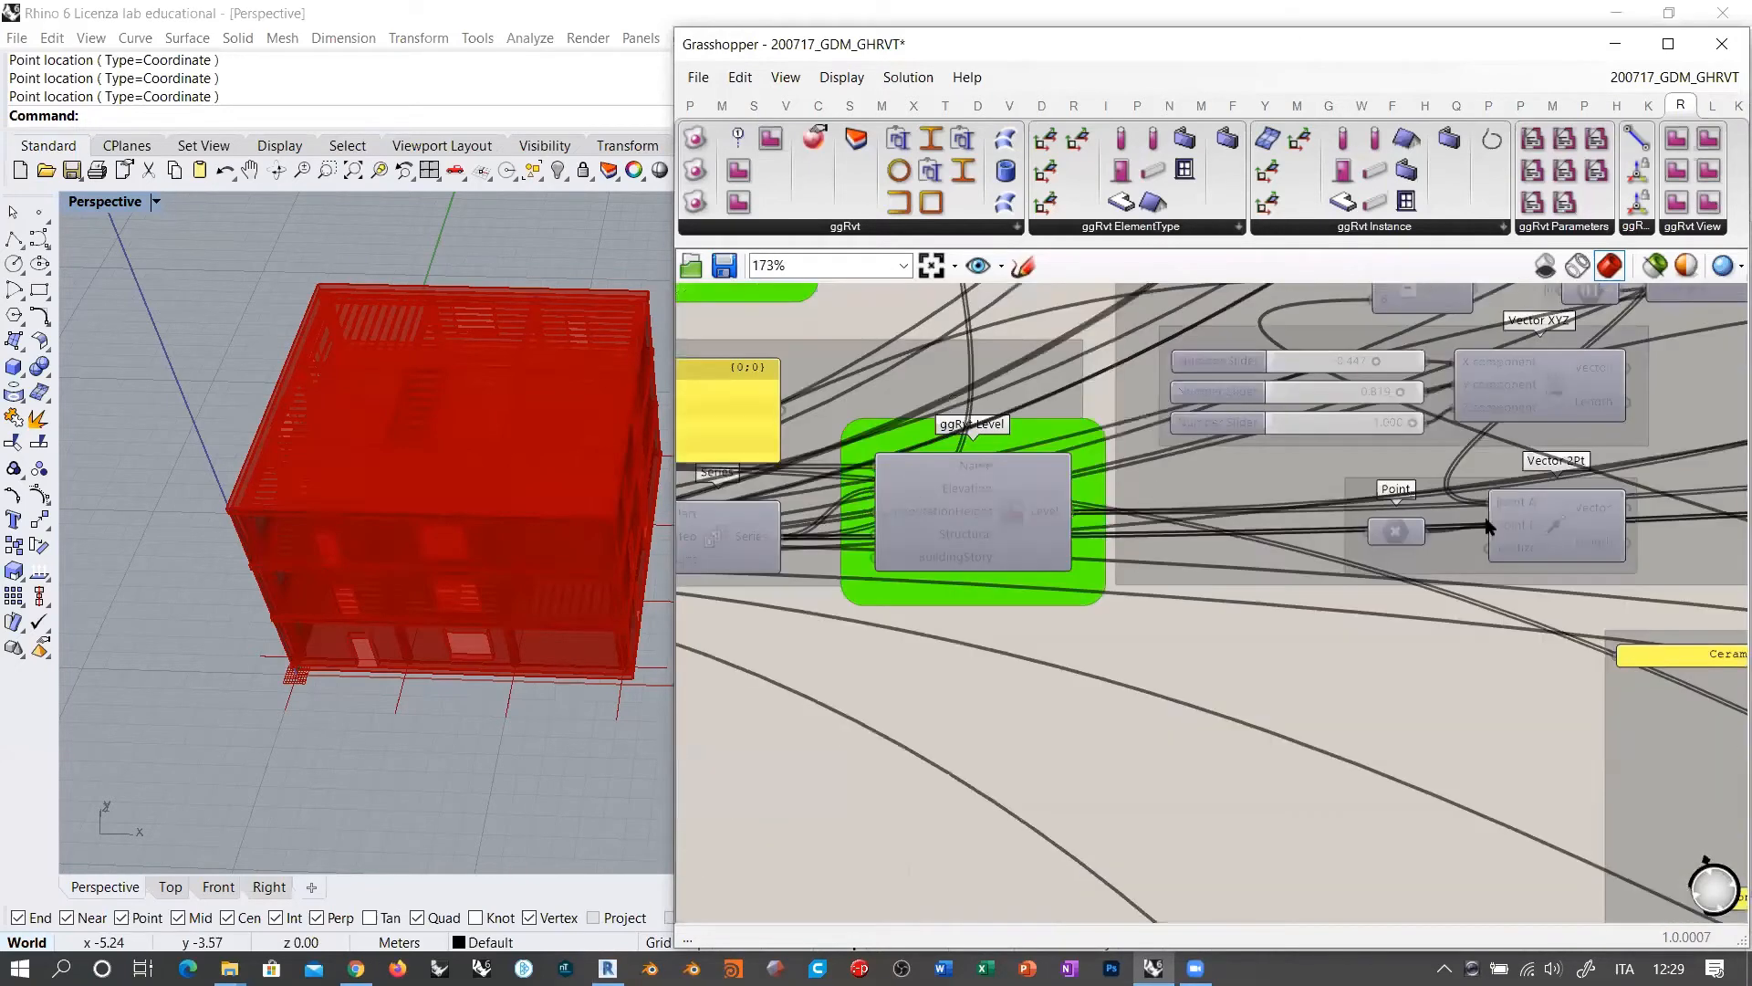
scroll(1442, 529, "down", 4)
scroll(1022, 524, "up", 7)
right_click_drag(1026, 533, 1152, 538)
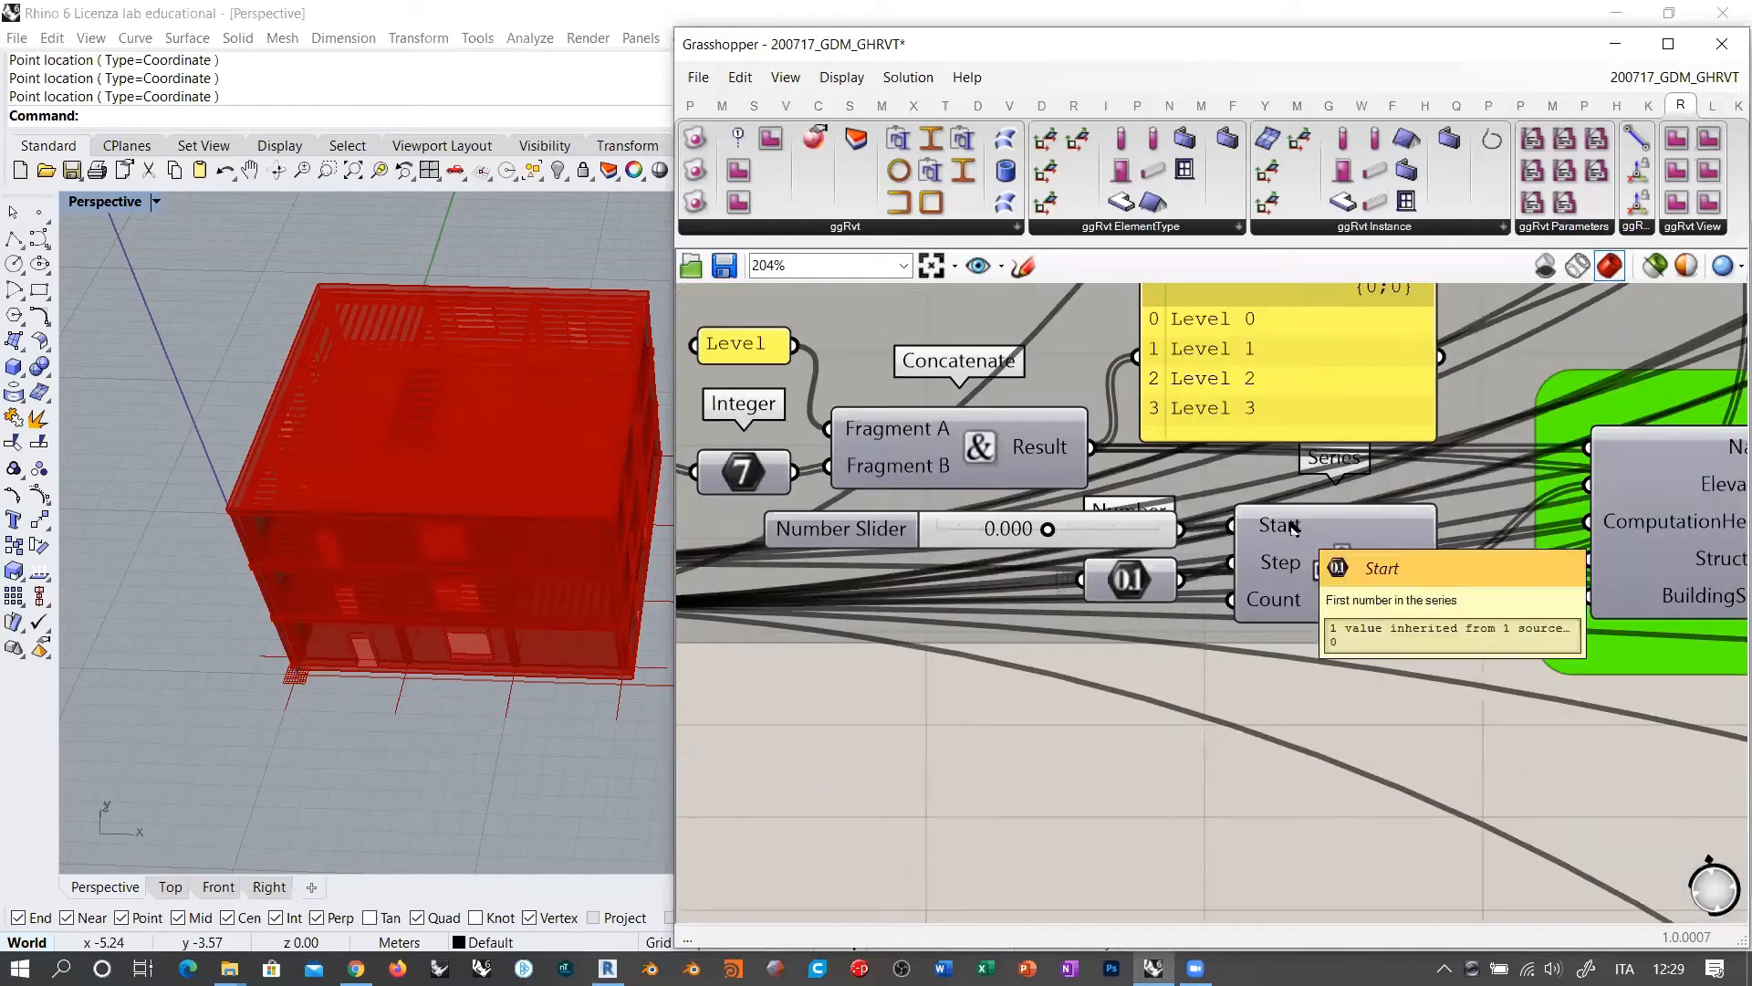
right_click_drag(1309, 529, 1117, 545)
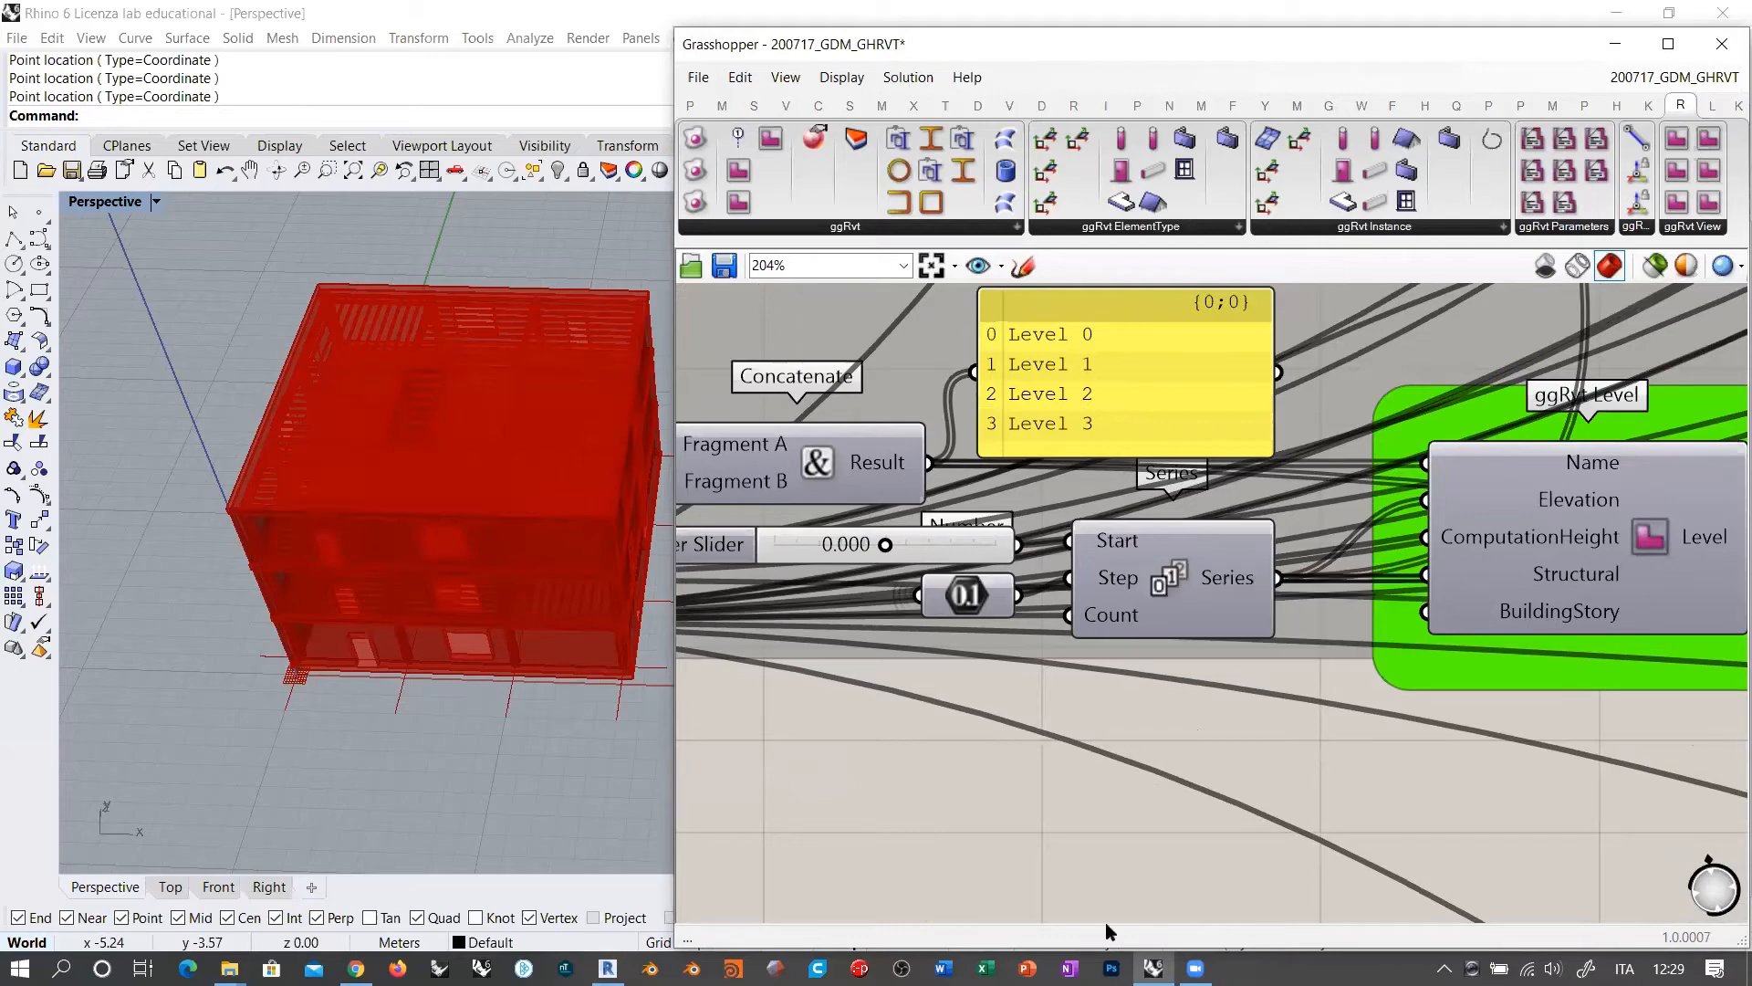
left_click(608, 968)
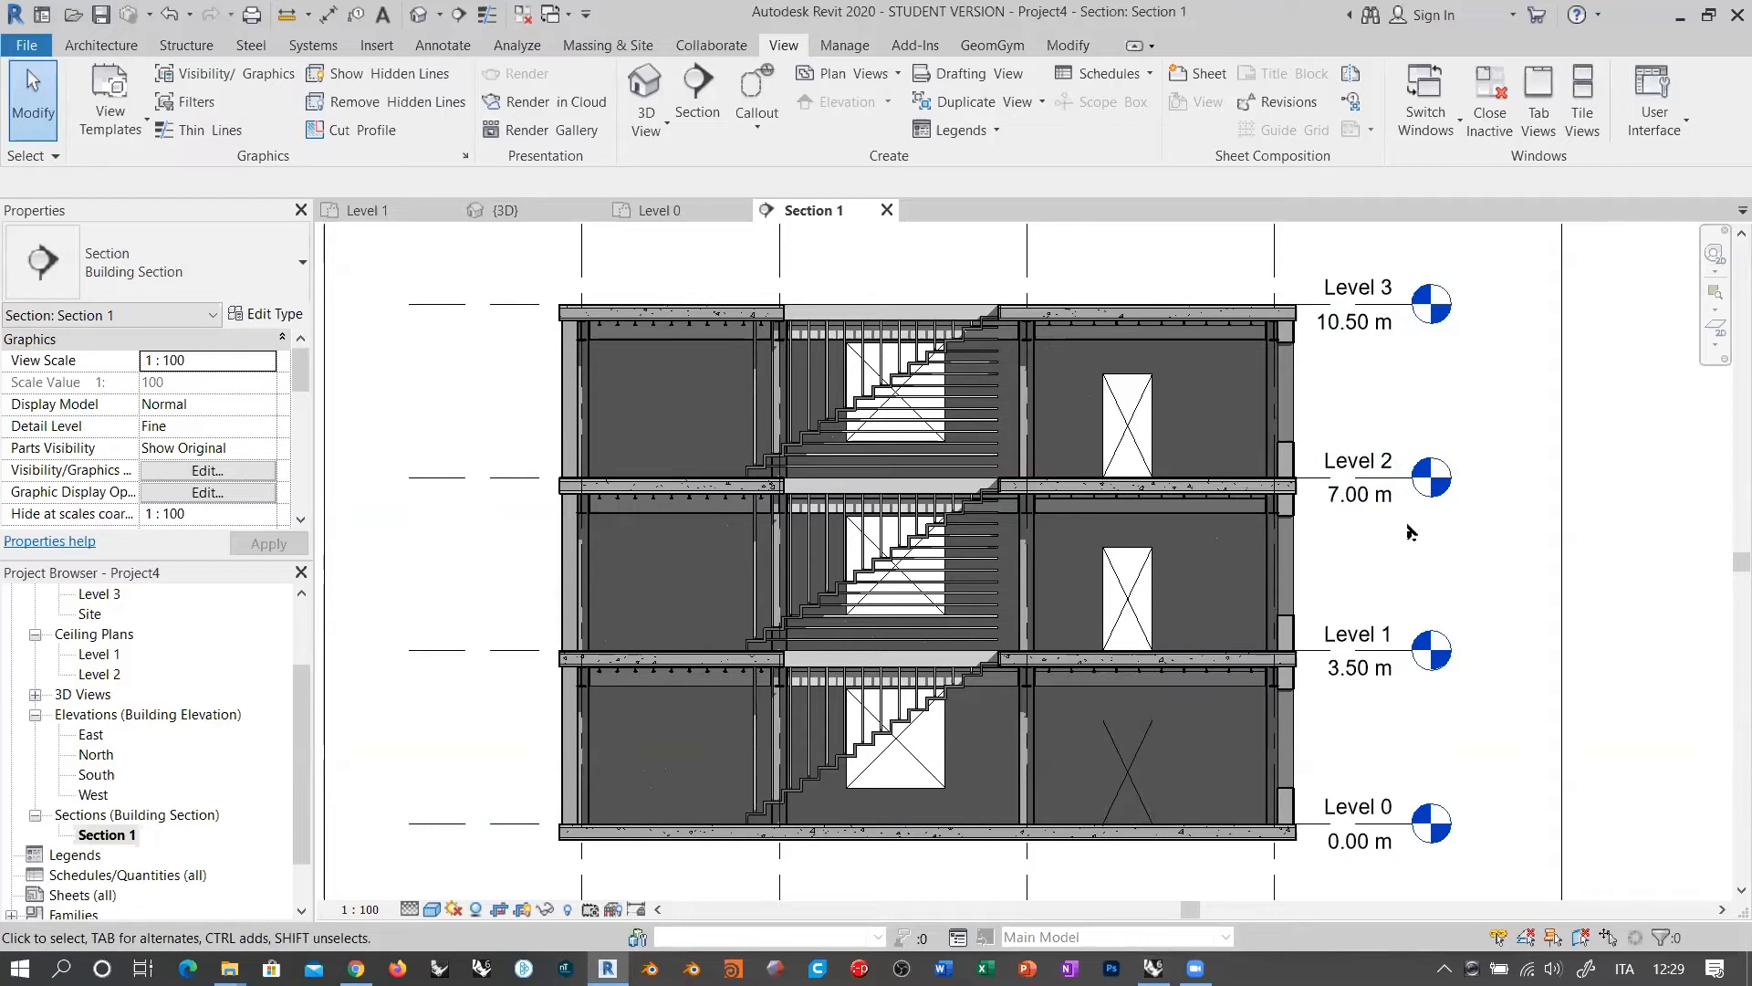
Step: Open the Level 0 floor plan from the project views, followed by the Level 1 floor plan
scroll(1064, 496, "down", 2)
middle_click_drag(1387, 452, 1375, 488)
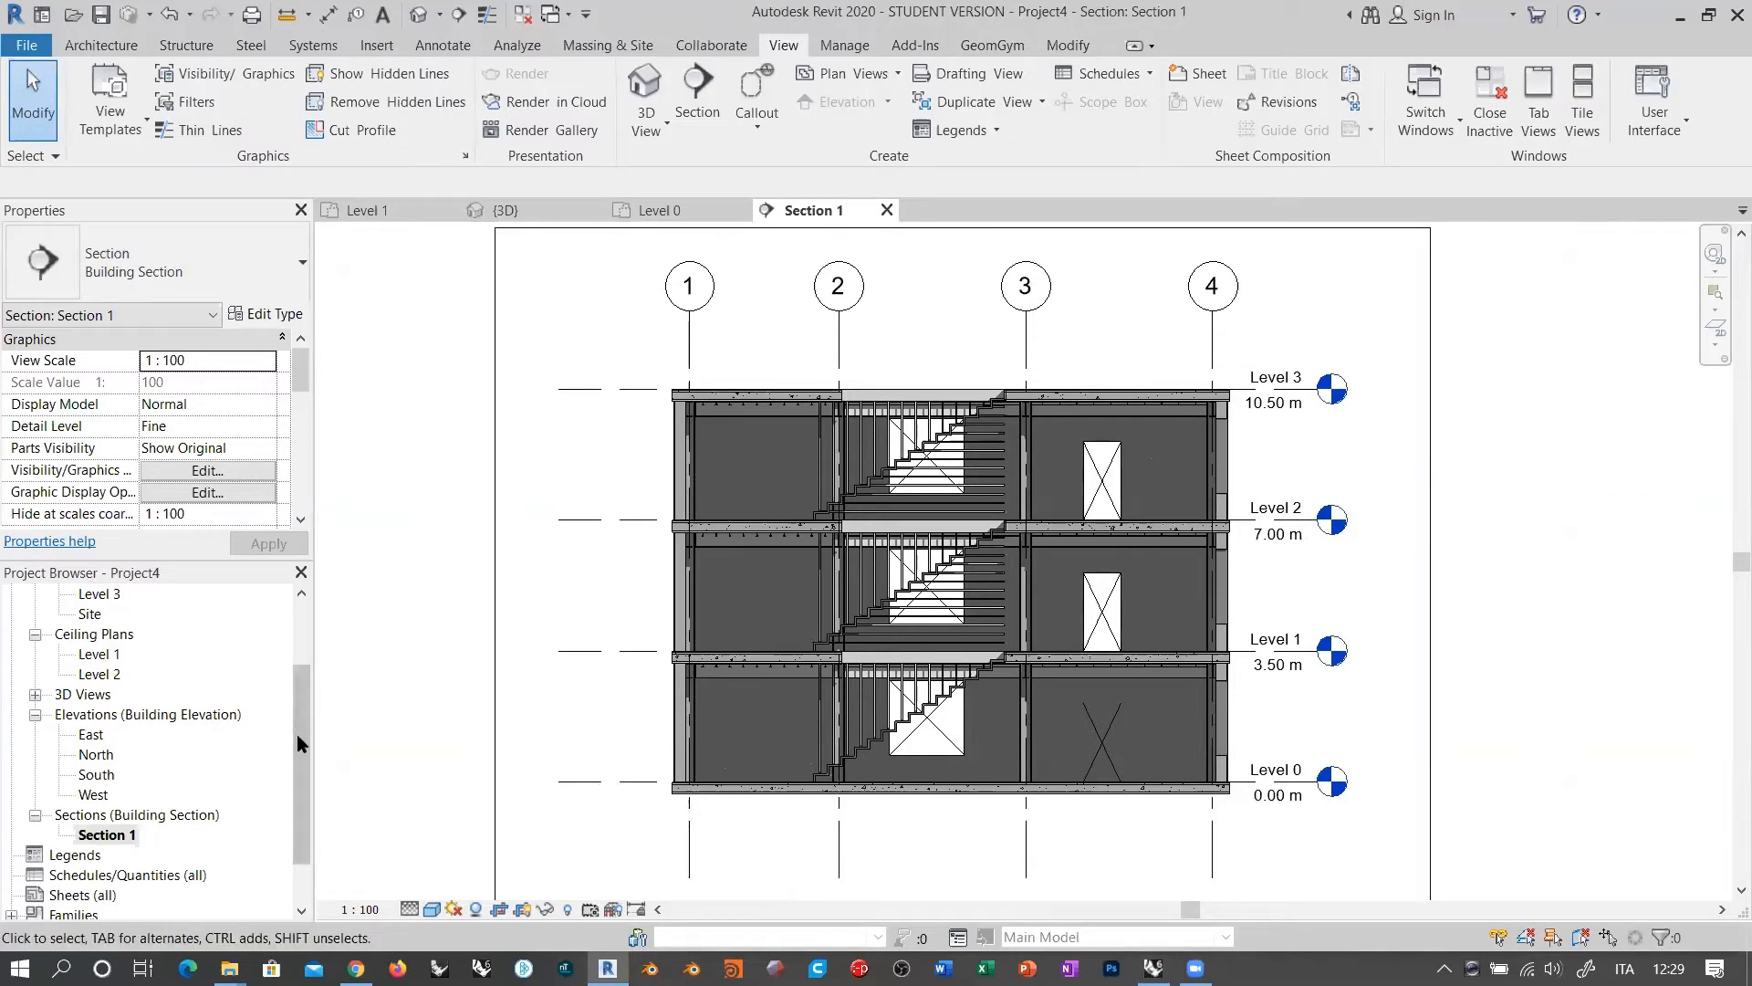
scroll(308, 639, "up", 2)
double_click(92, 633)
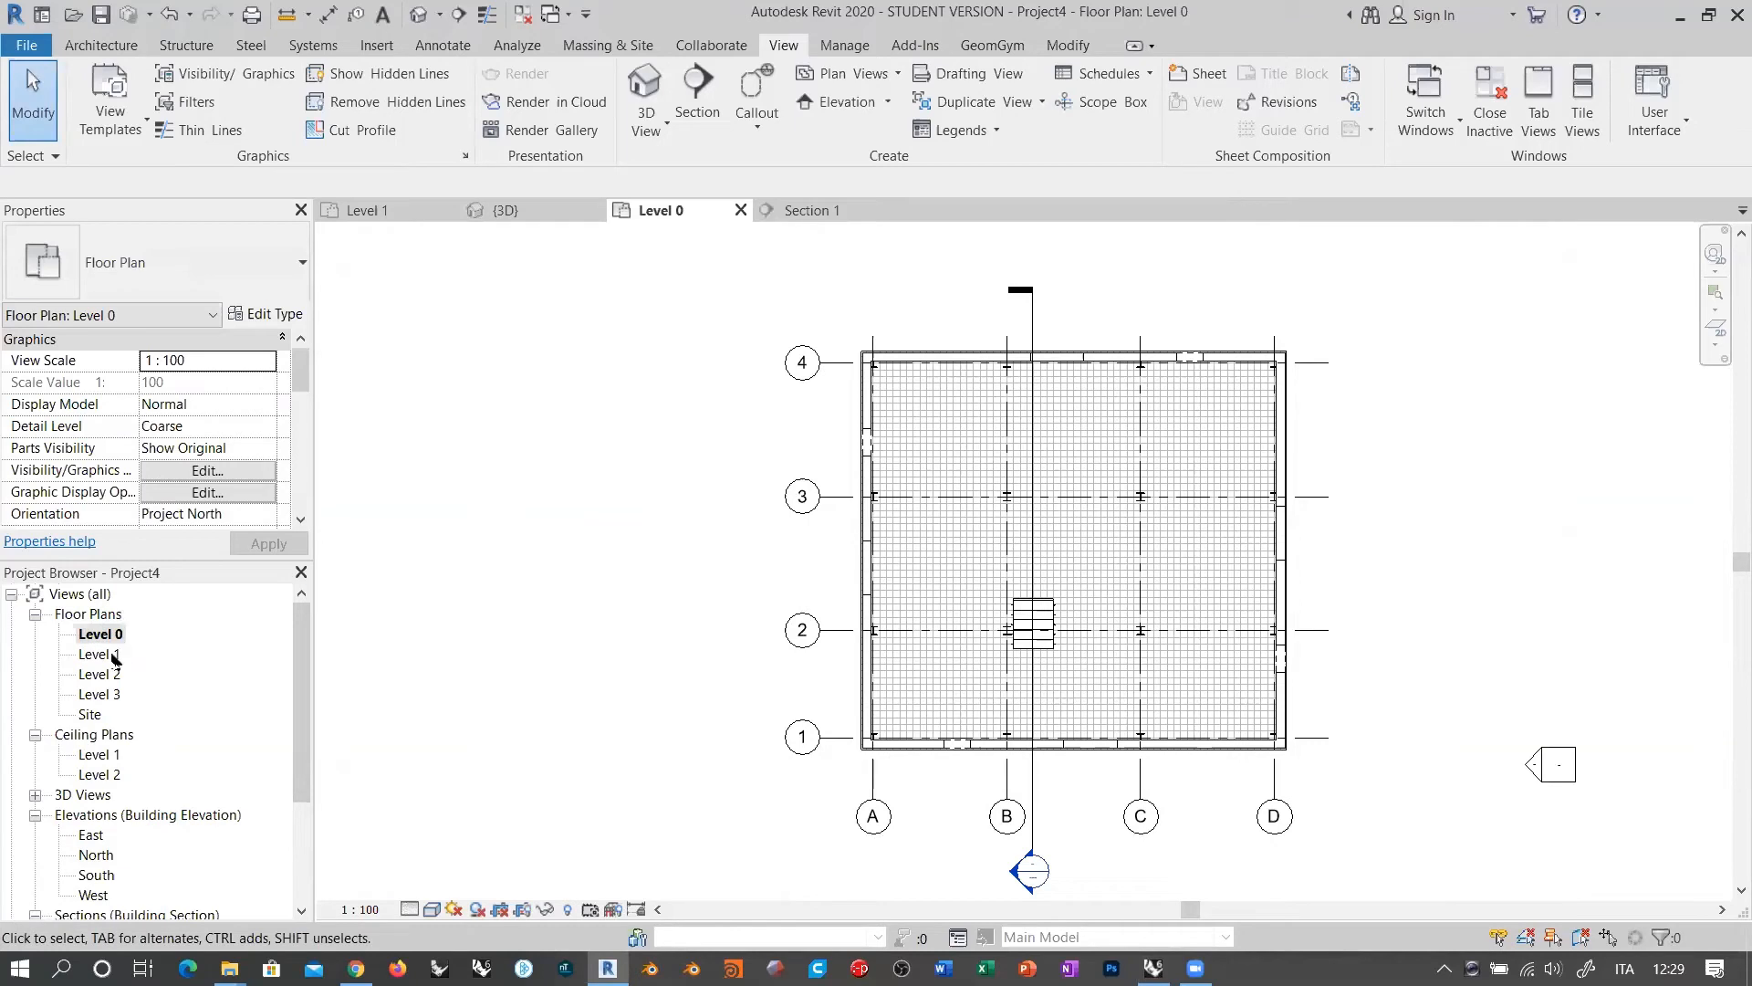
double_click(108, 654)
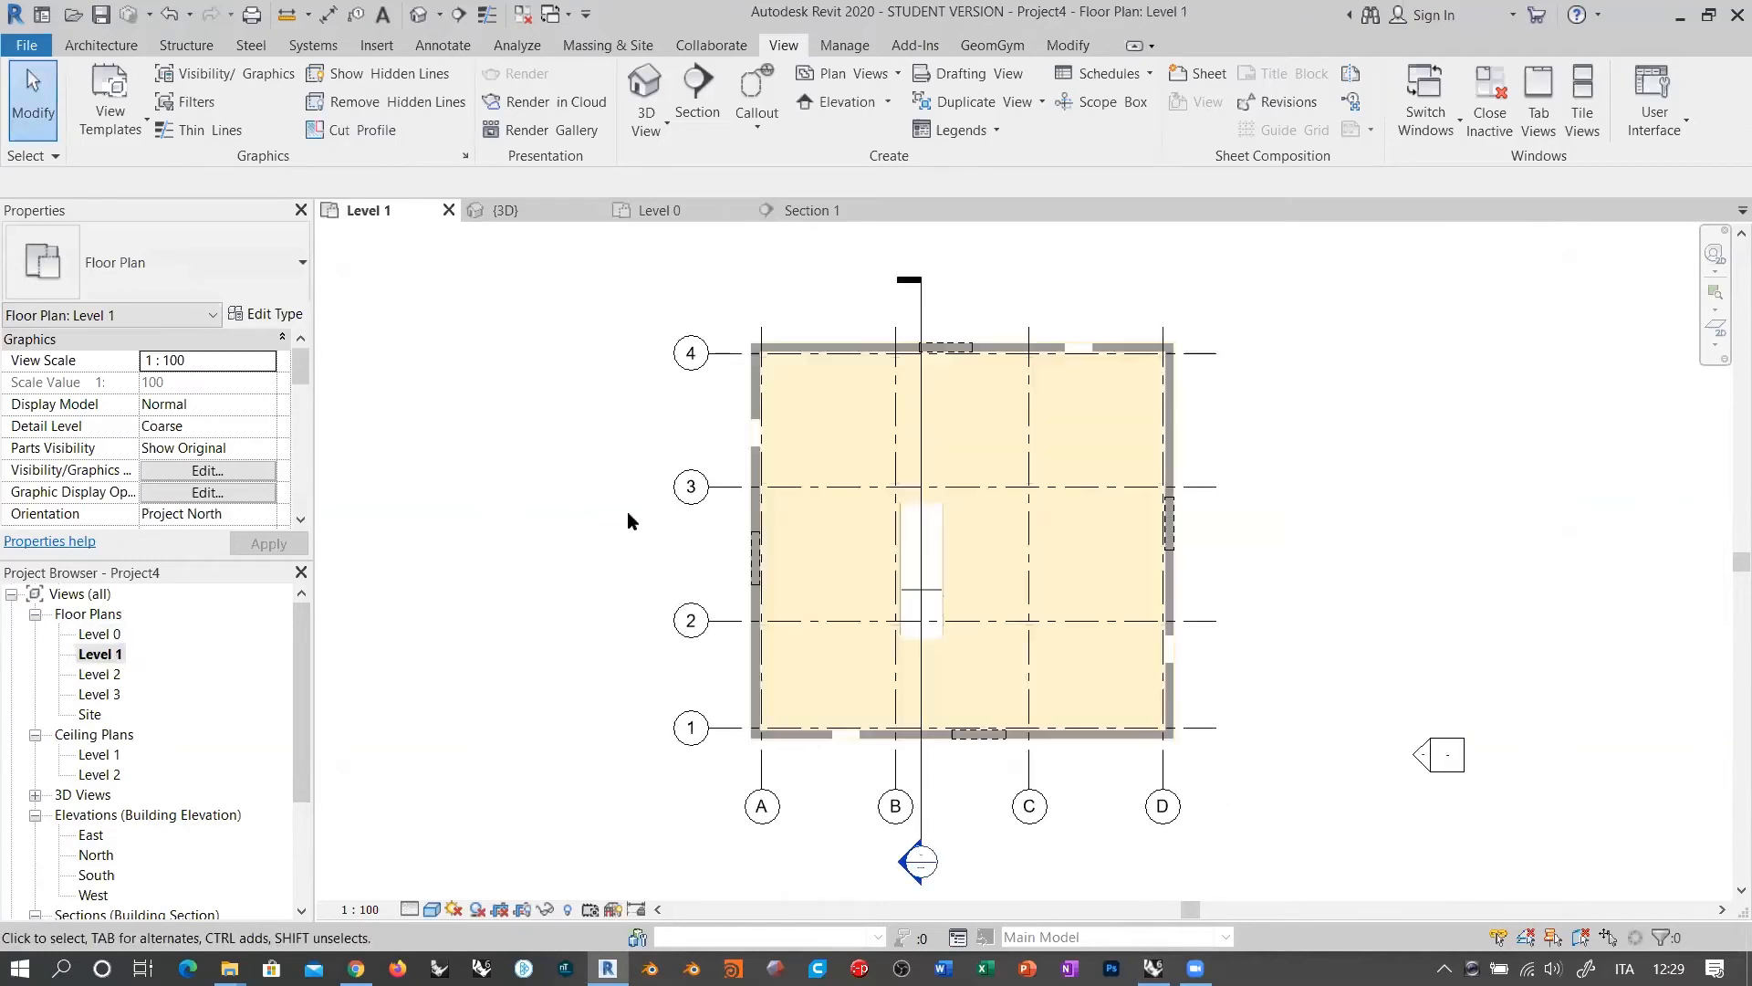
Step: Set the detail level of the Level 1 floor plan to Fine
scroll(627, 516, "up", 1)
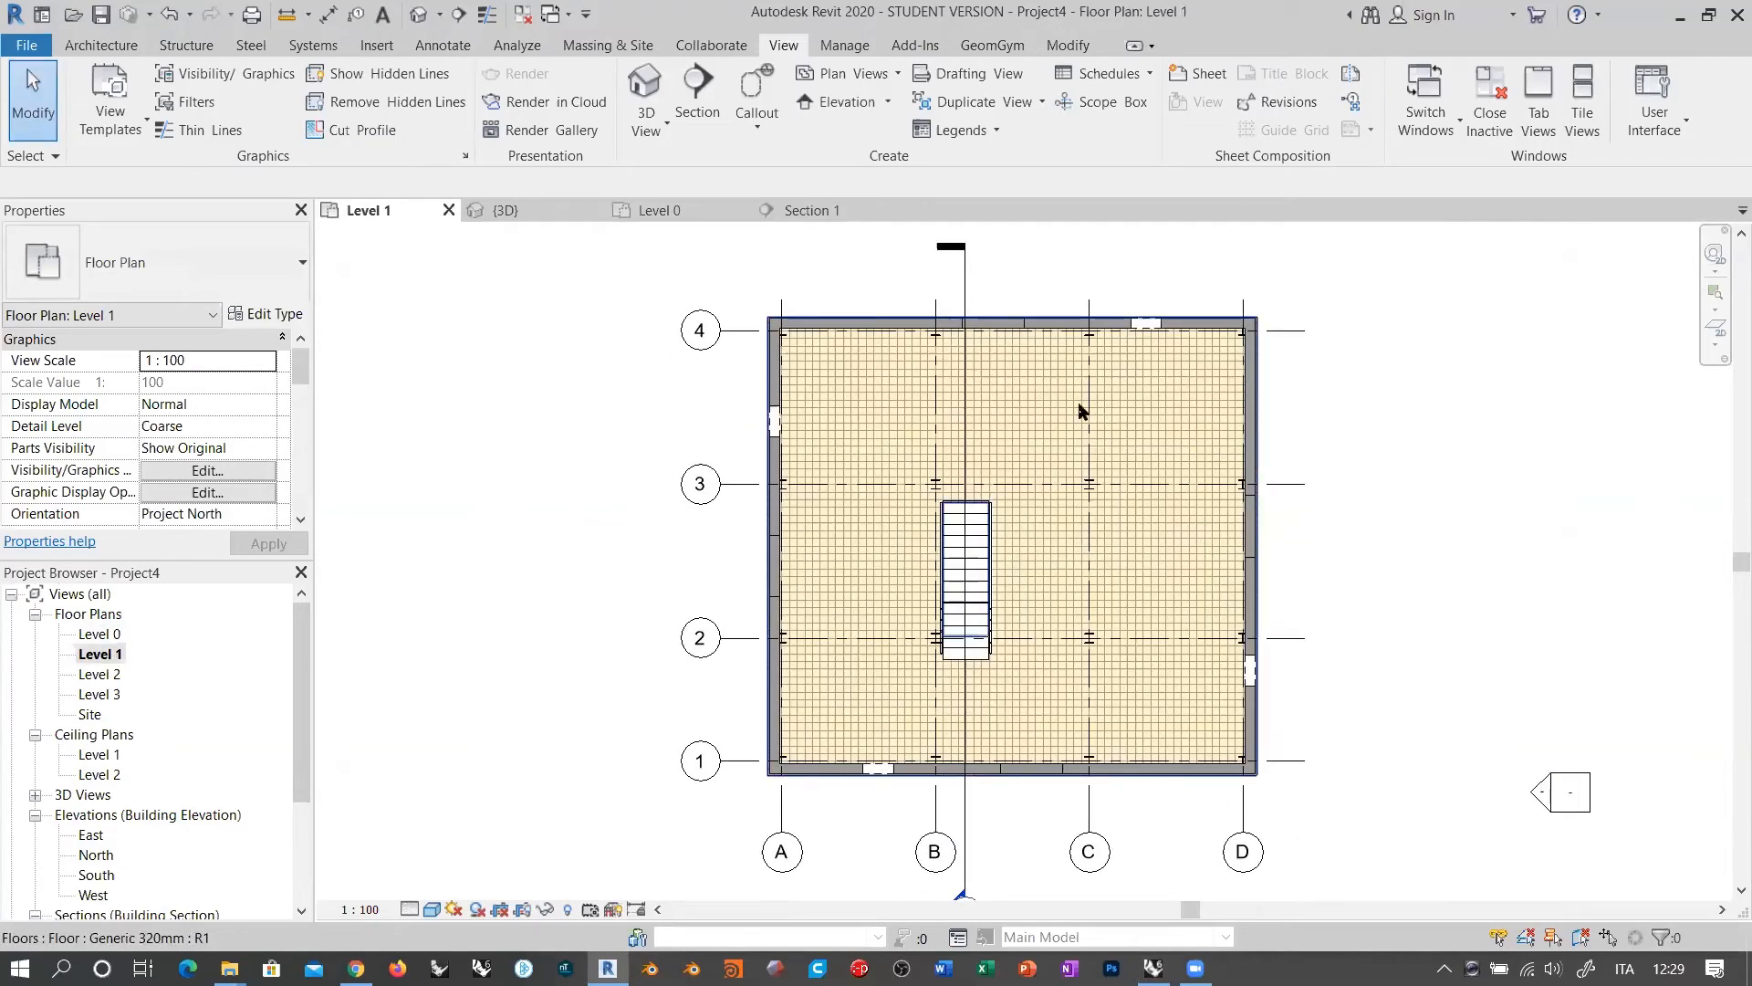
middle_click_drag(687, 454, 654, 446)
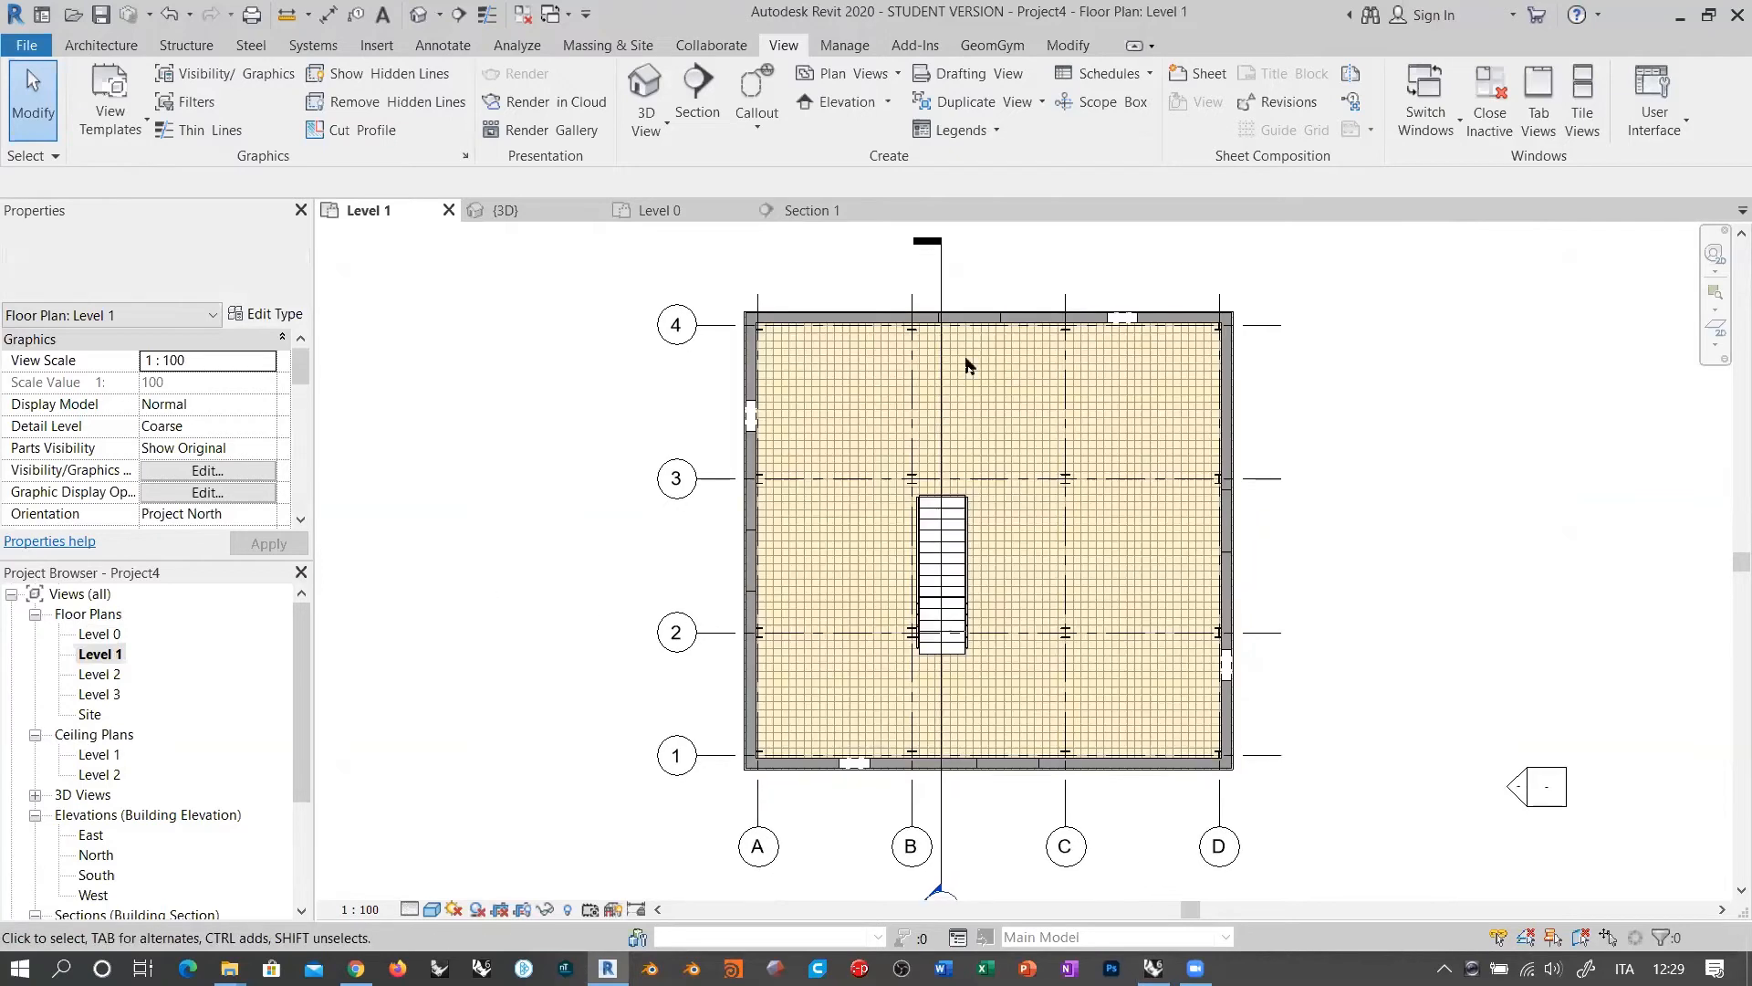
left_click(409, 909)
left_click(407, 886)
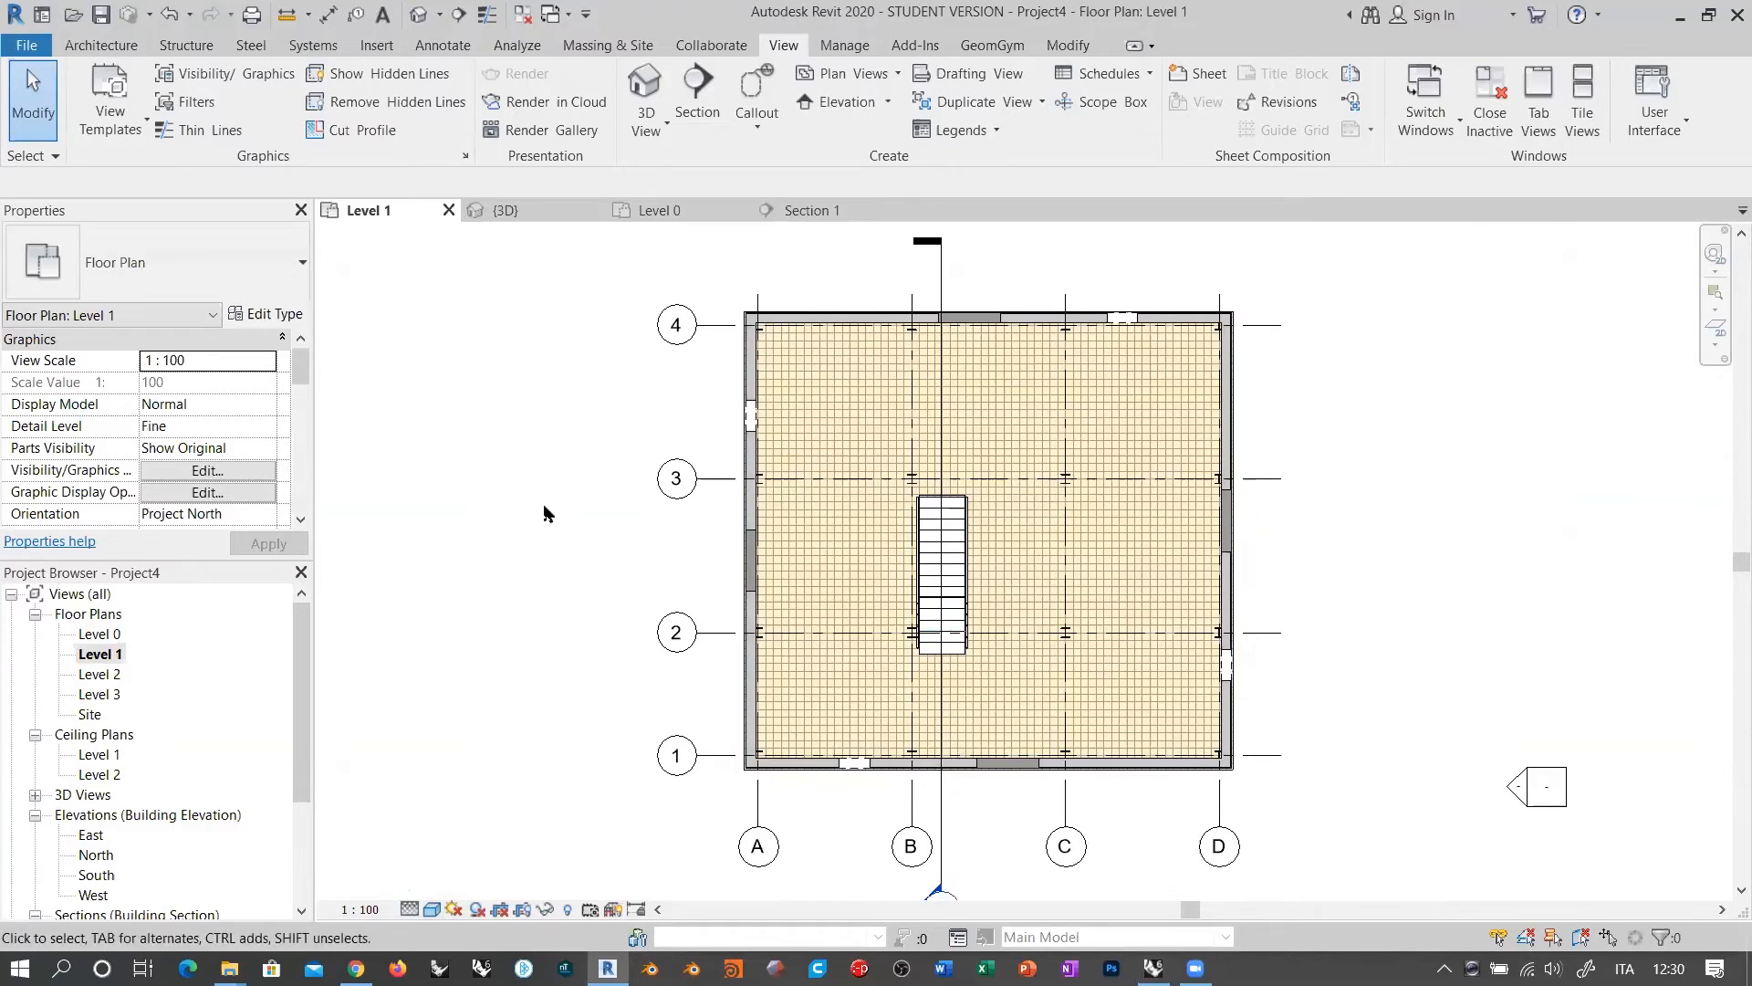
Step: Examine the exterior wall corner near grid 4 in the Level 1 plan for its layer lines
scroll(704, 313, "up", 10)
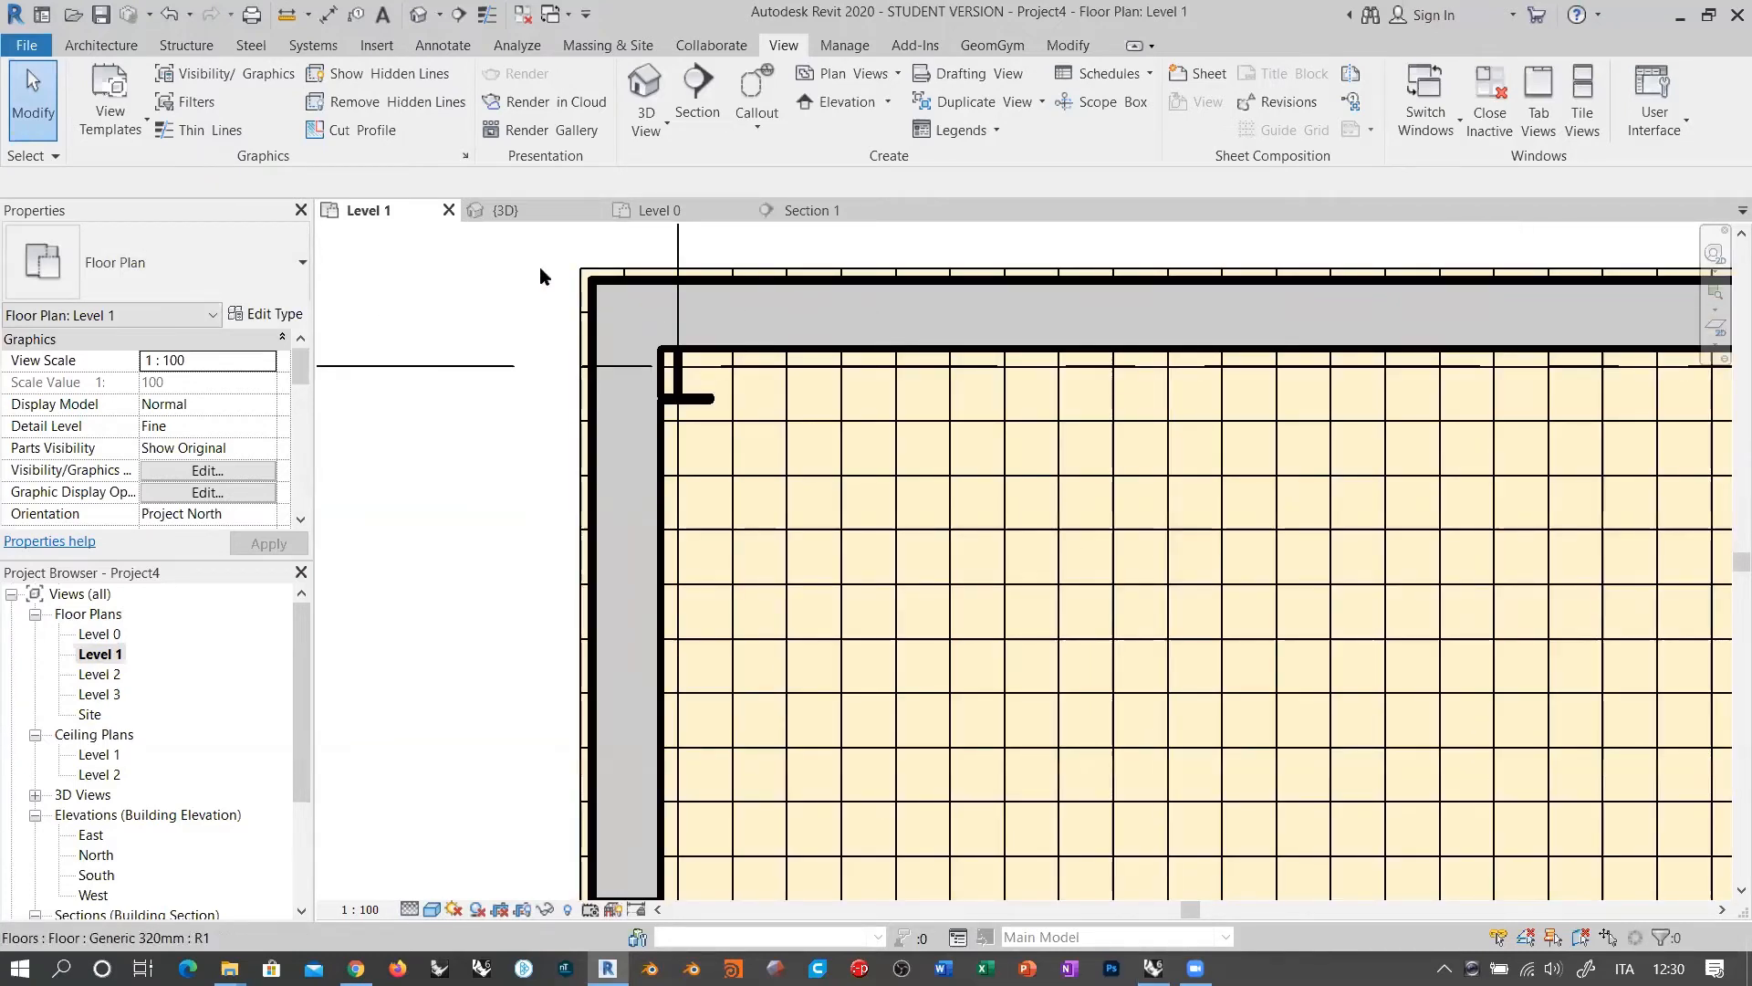
scroll(548, 365, "down", 2)
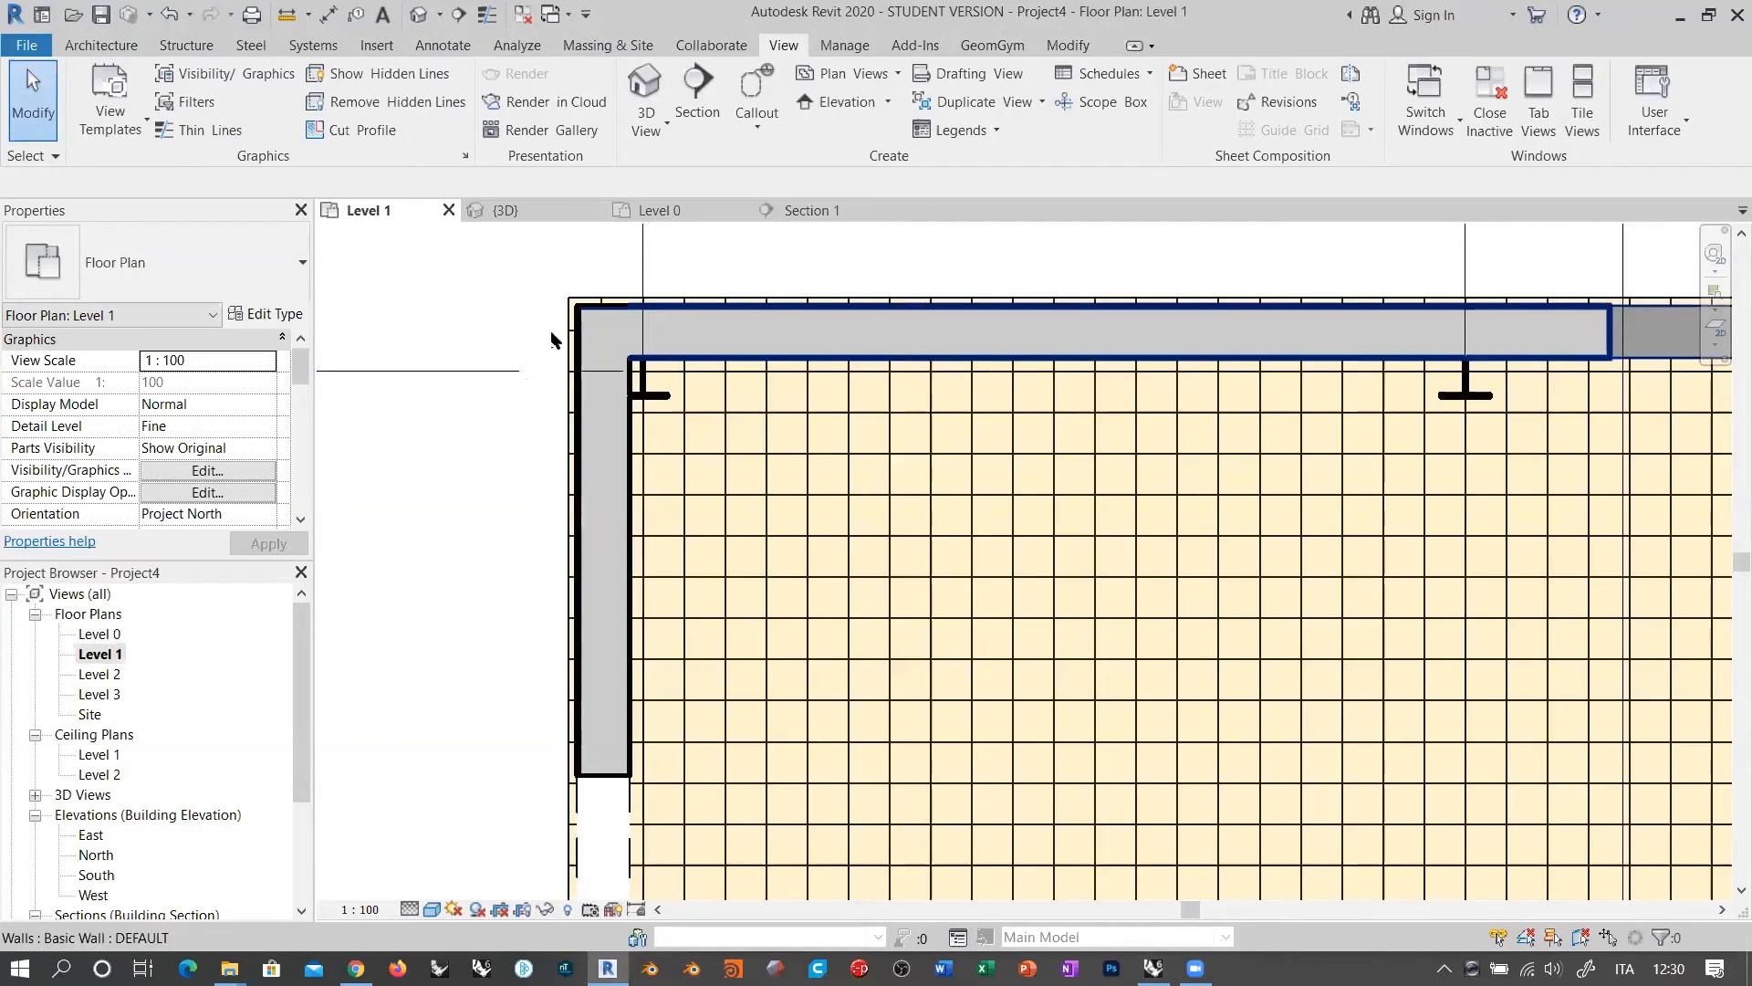
scroll(548, 450, "down", 2)
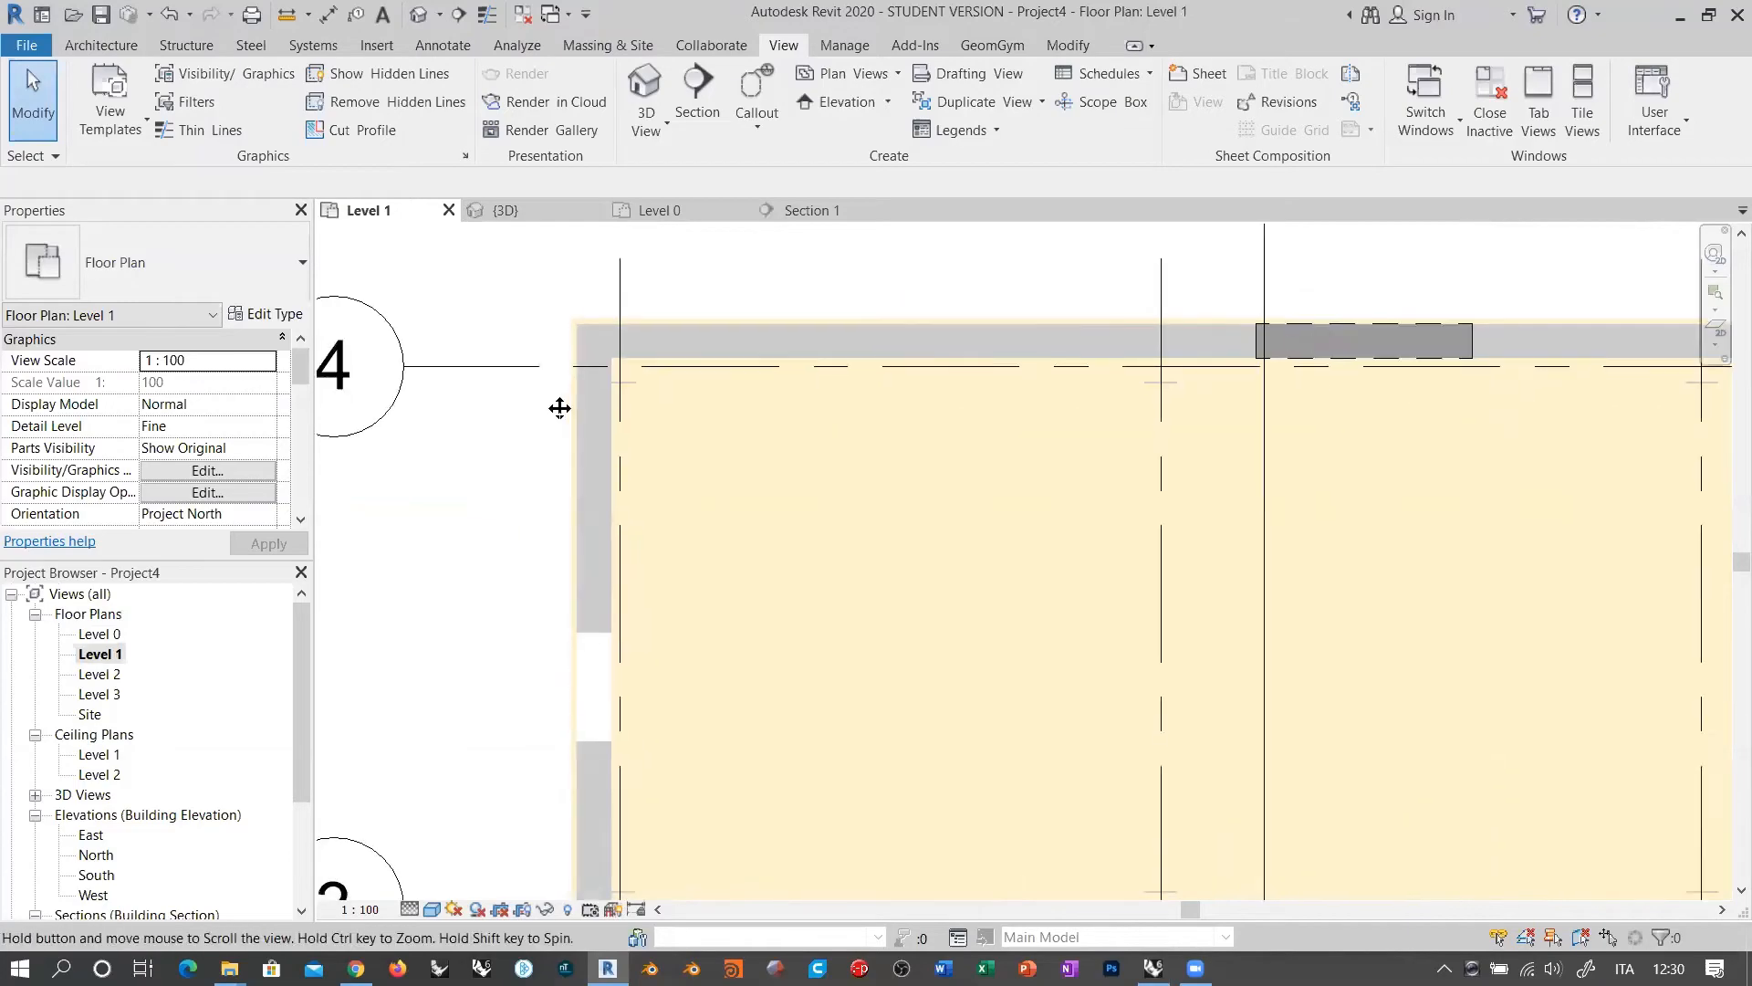
middle_click_drag(560, 407, 560, 325)
Step: Switch to Grasshopper and examine the Revit Walls group, including the concrete and plaster material layers feeding ggRvt WallType
key("alt+Tab")
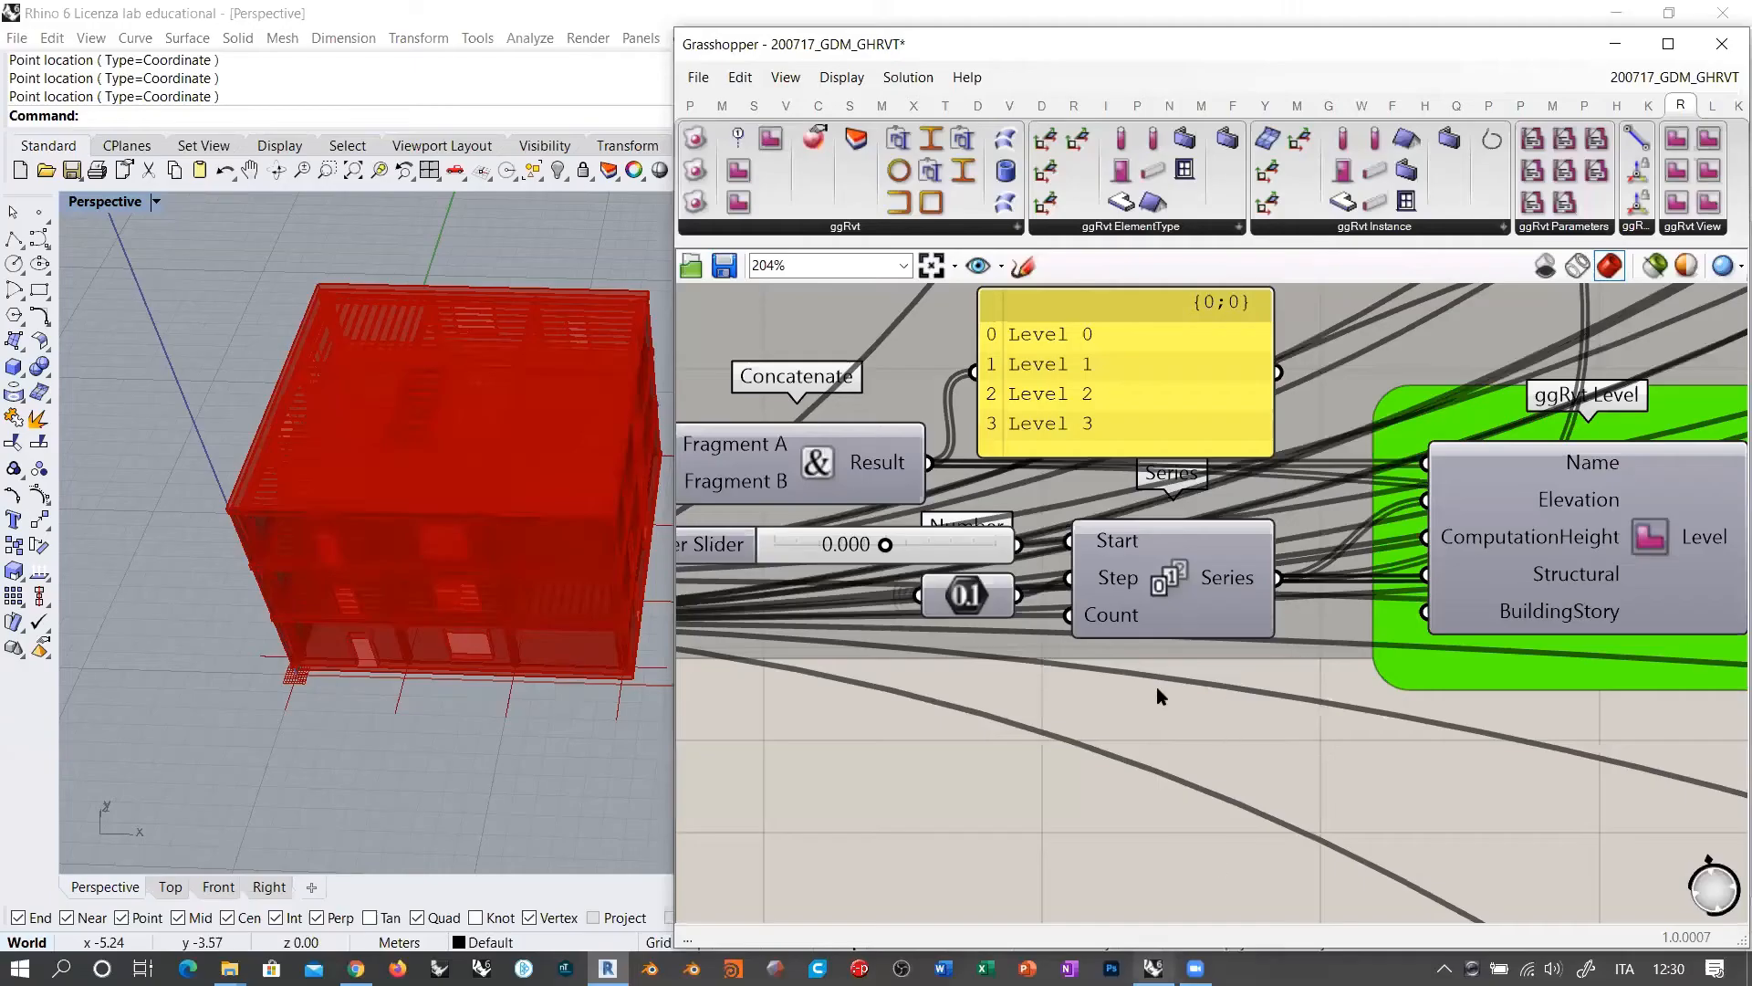
scroll(1334, 761, "down", 3)
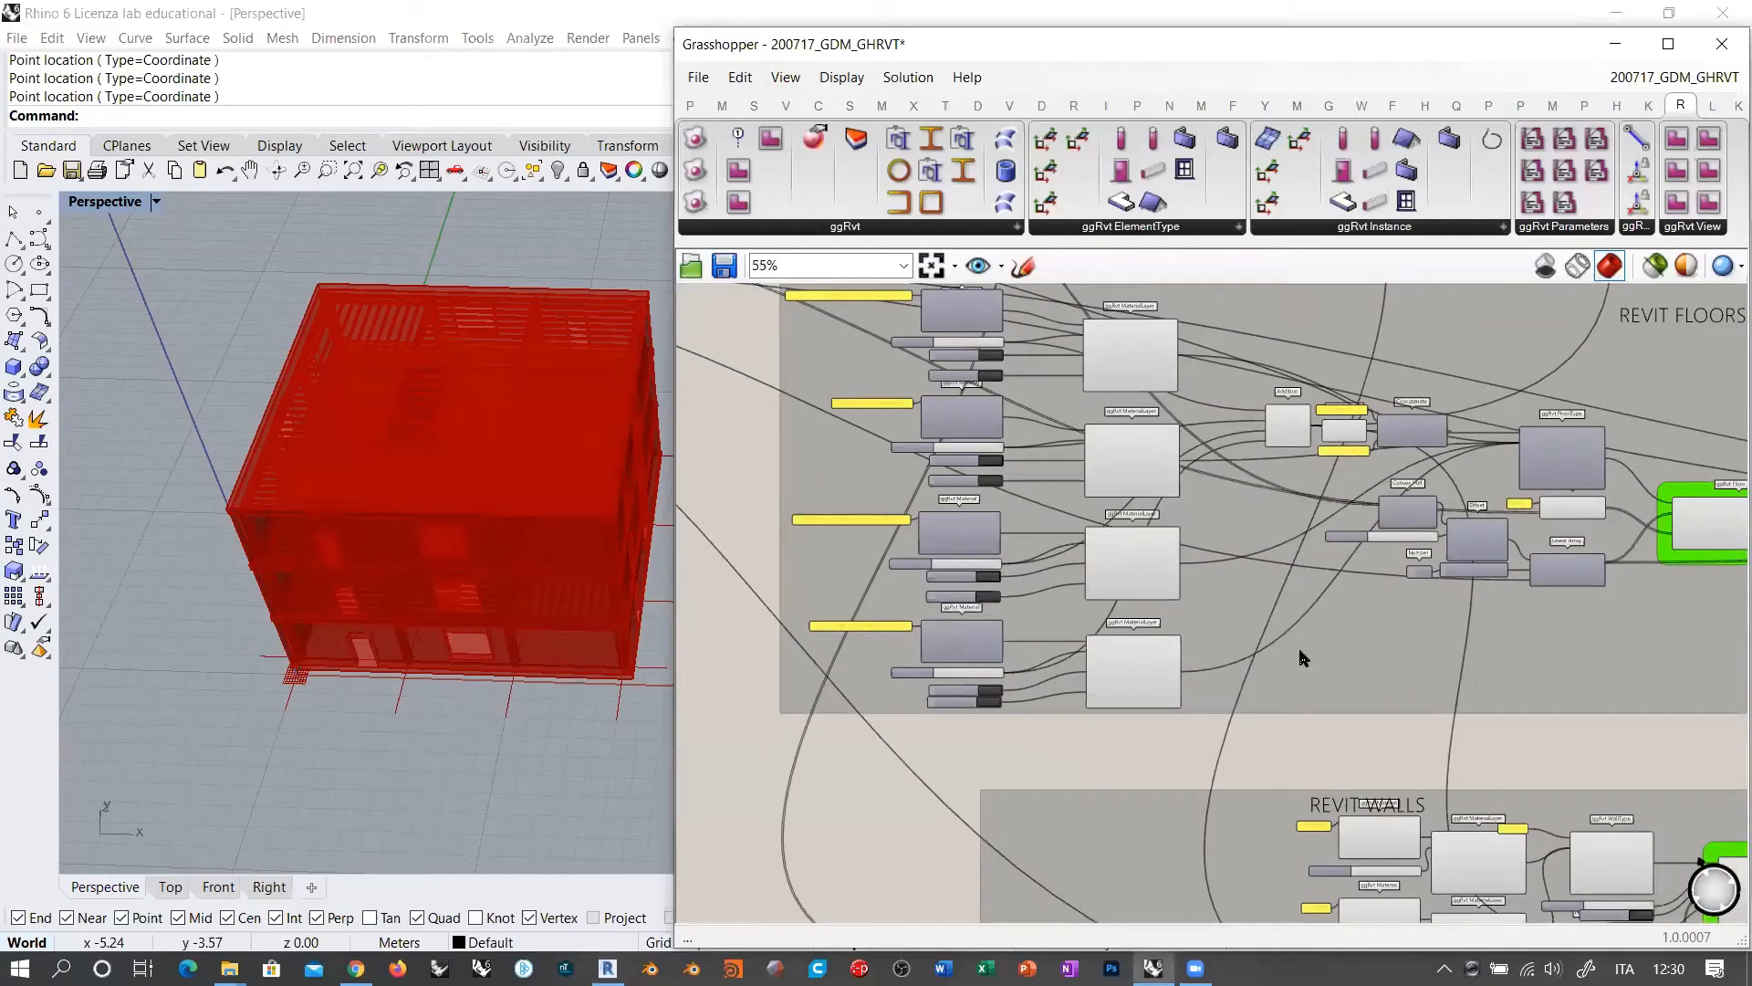
scroll(1440, 575, "up", 4)
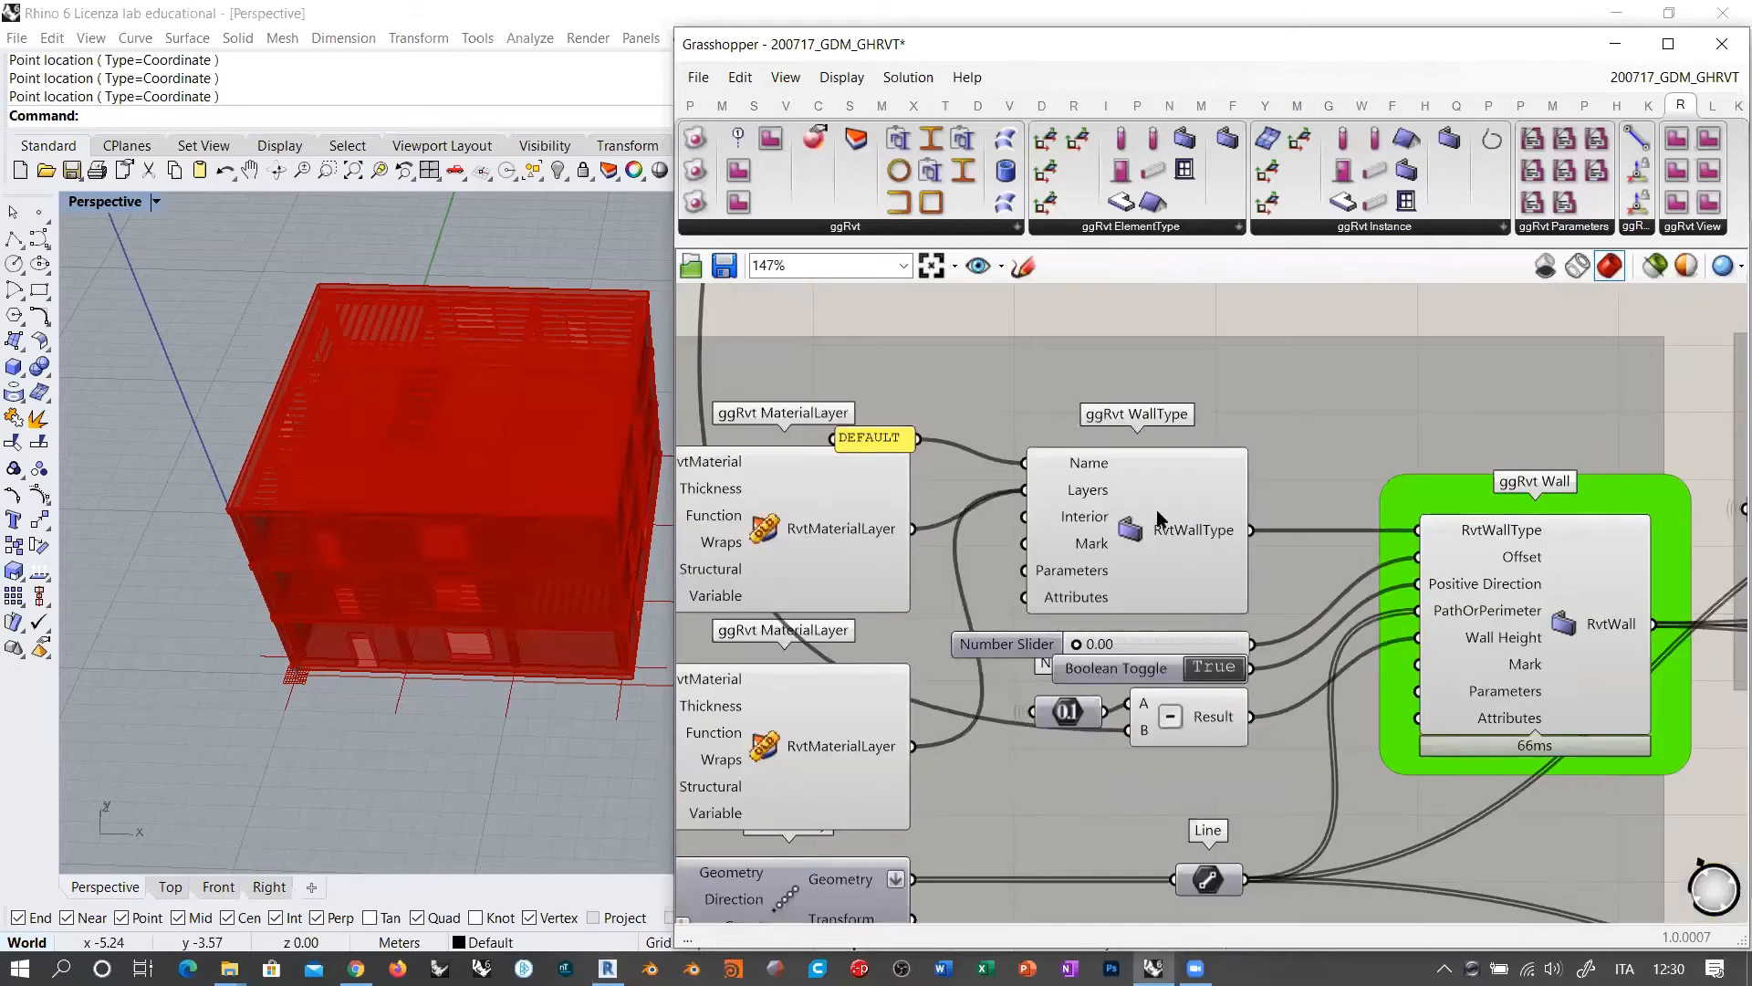
right_click_drag(1277, 543, 1404, 536)
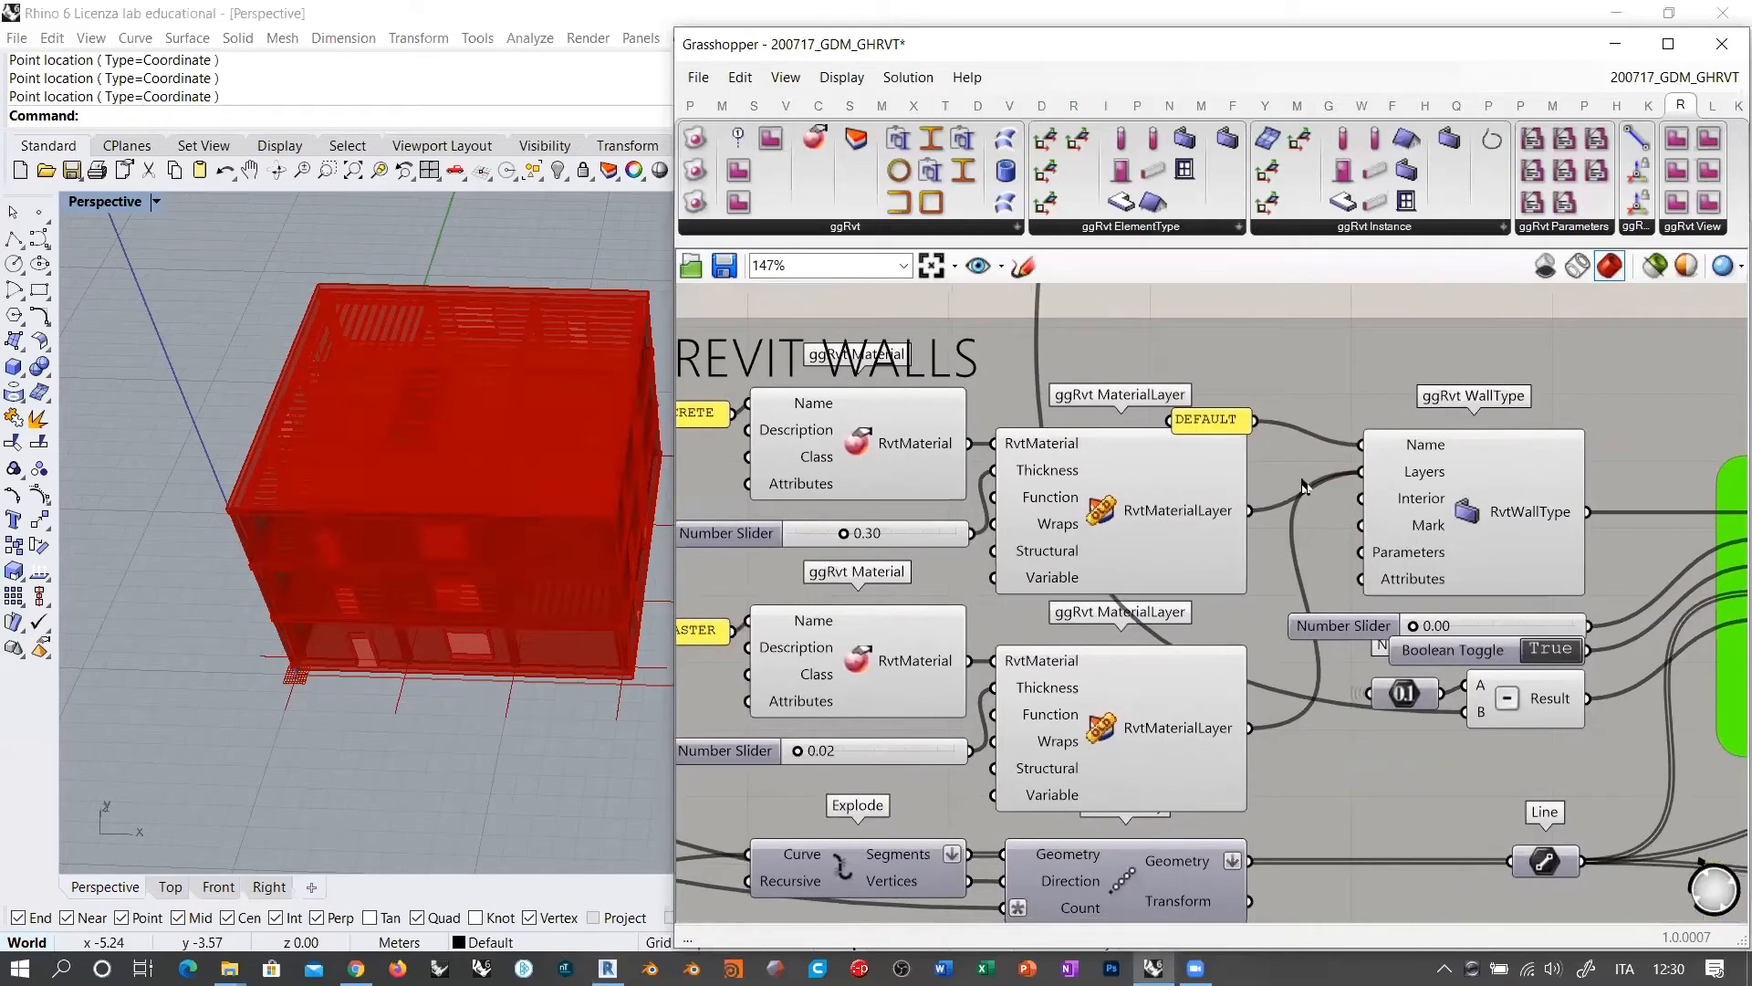
right_click_drag(1188, 497, 1275, 487)
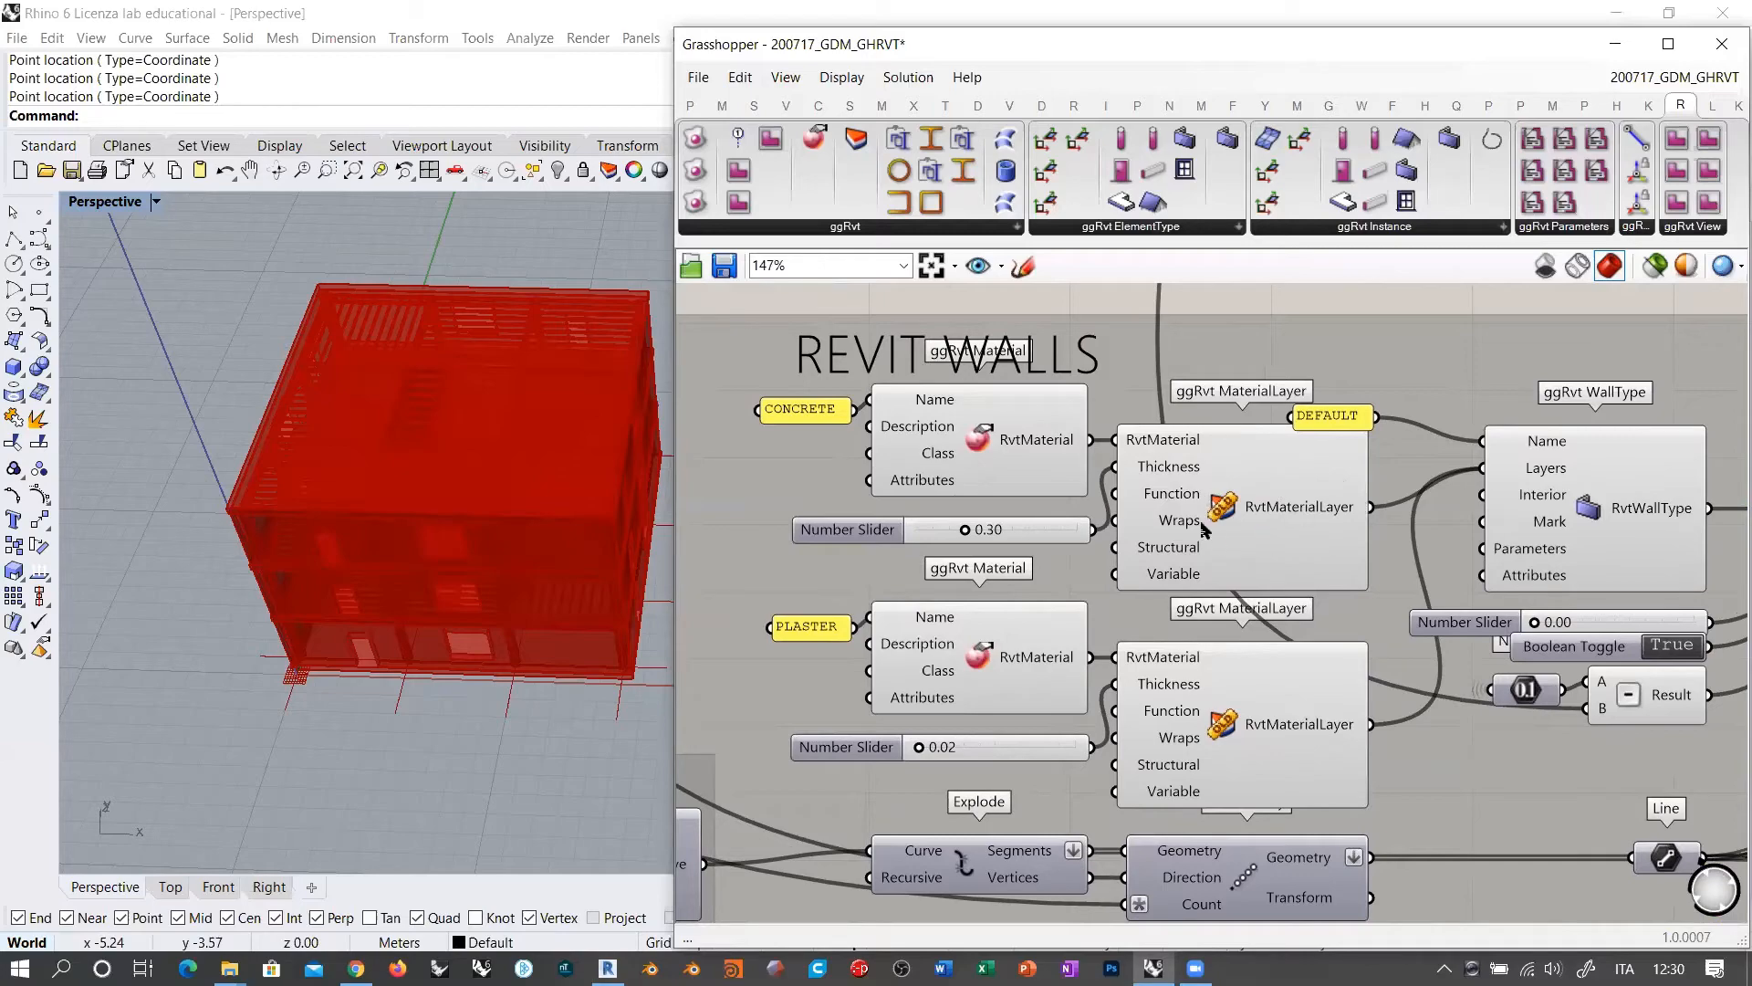
Step: Switch back to Revit and inspect the exterior wall along grid 4 at its corner, leaving it deselected
left_click(608, 968)
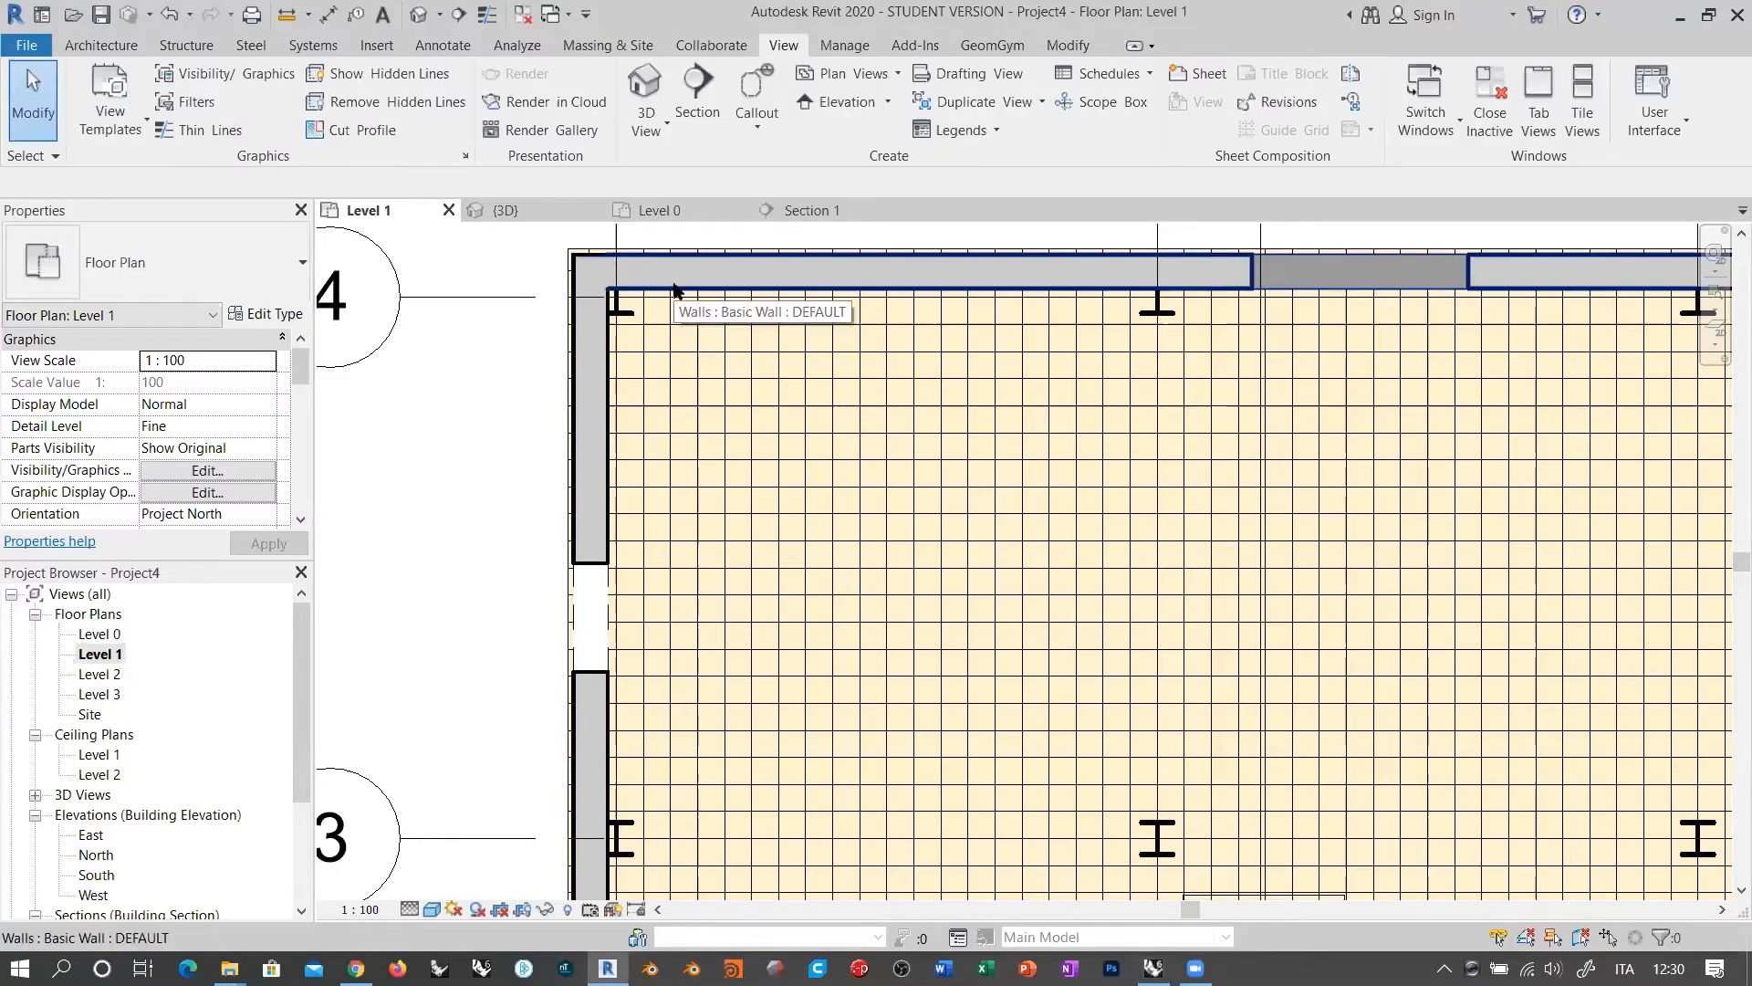
scroll(584, 260, "up", 5)
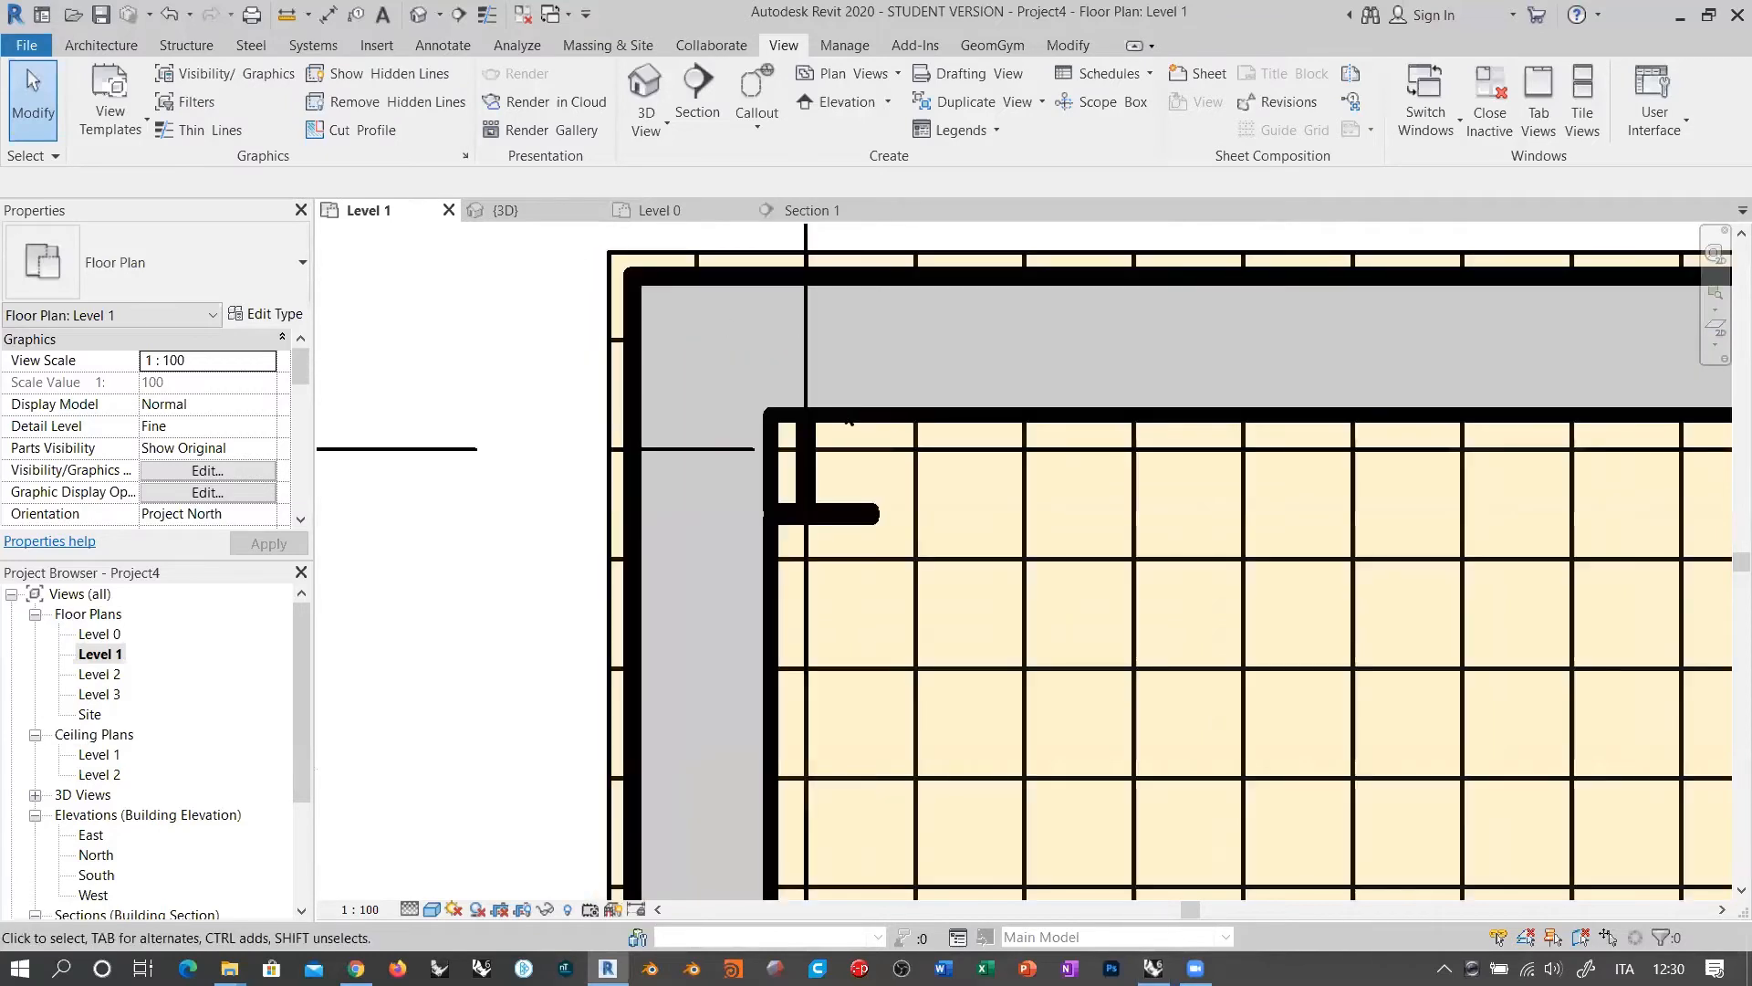
left_click(872, 292)
left_click(968, 291)
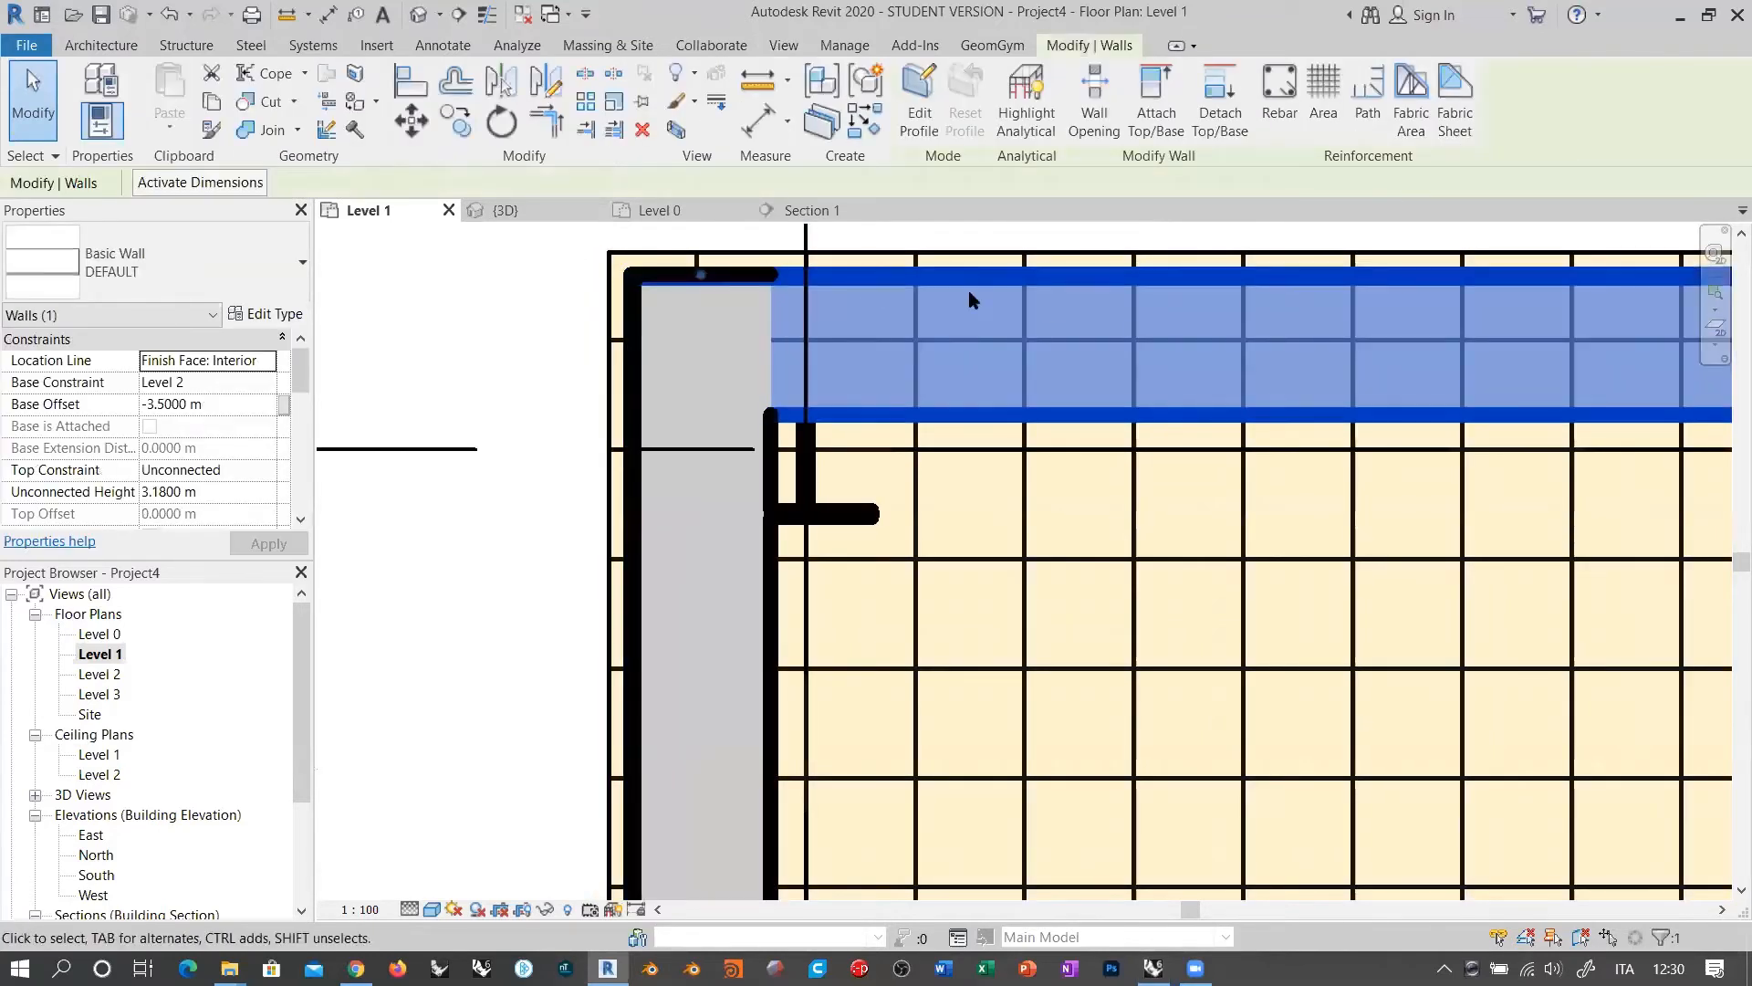
left_click(516, 292)
scroll(626, 461, "down", 2)
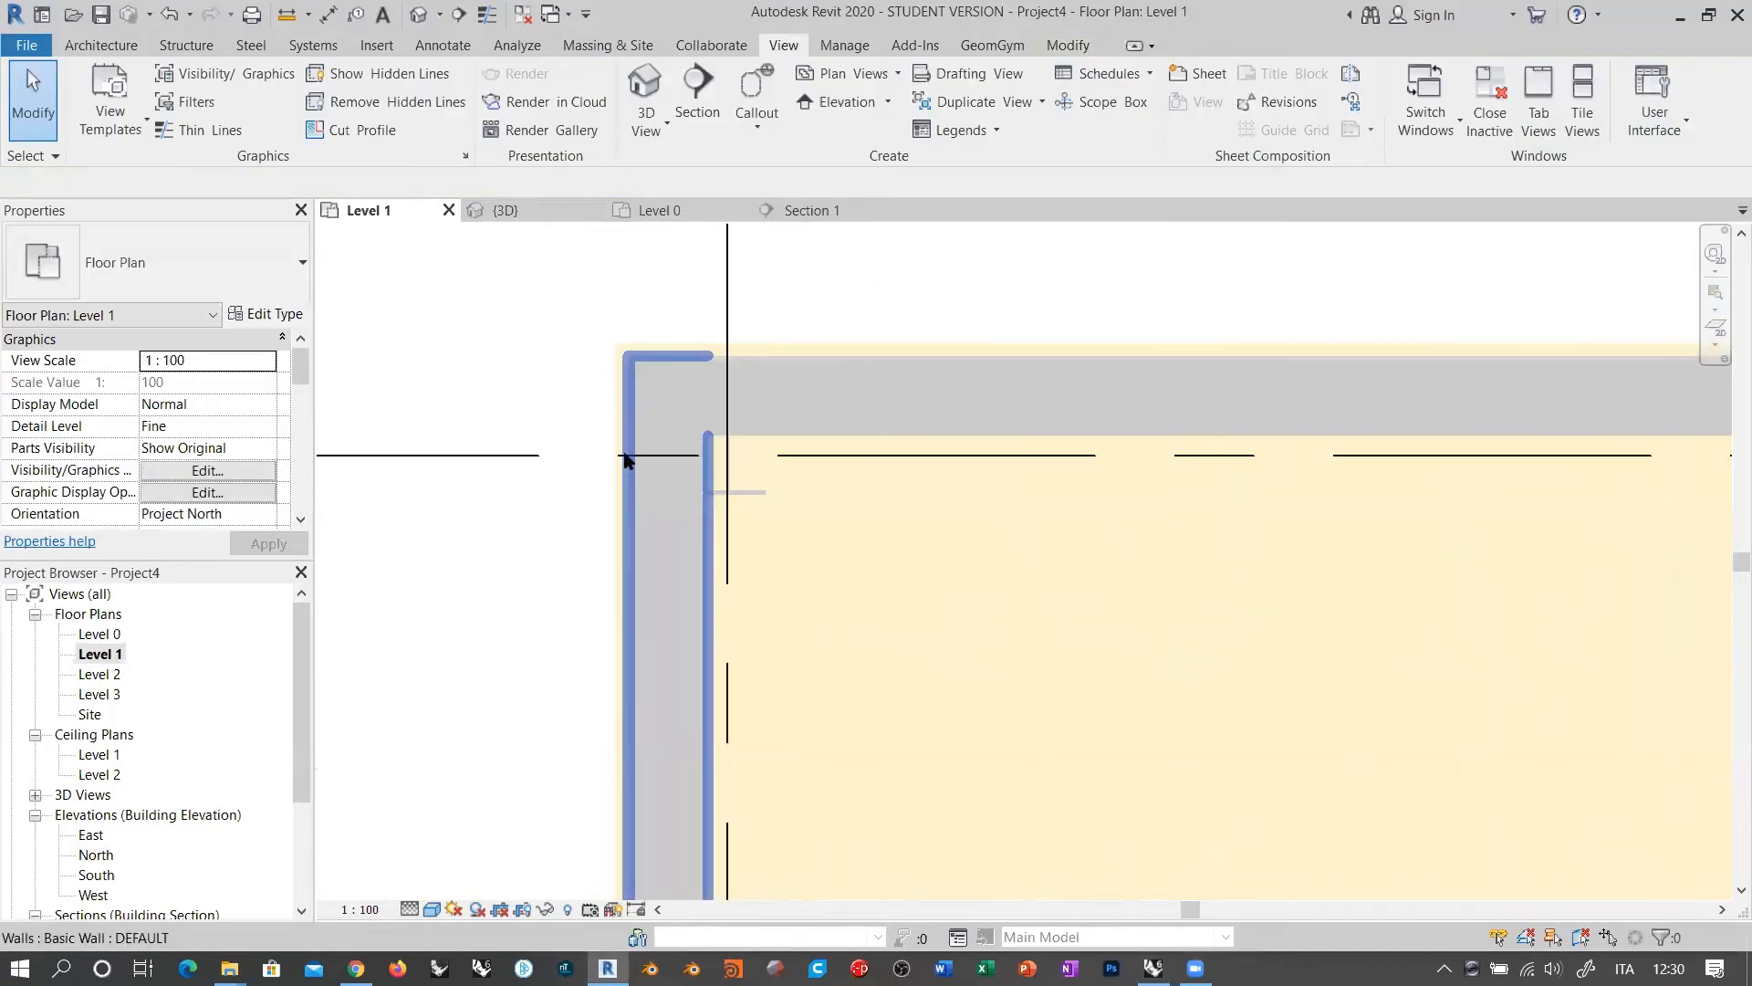
Step: Open the Section 1 view and examine the junction between the exterior wall and the floor slab
left_click(791, 212)
scroll(666, 511, "up", 5)
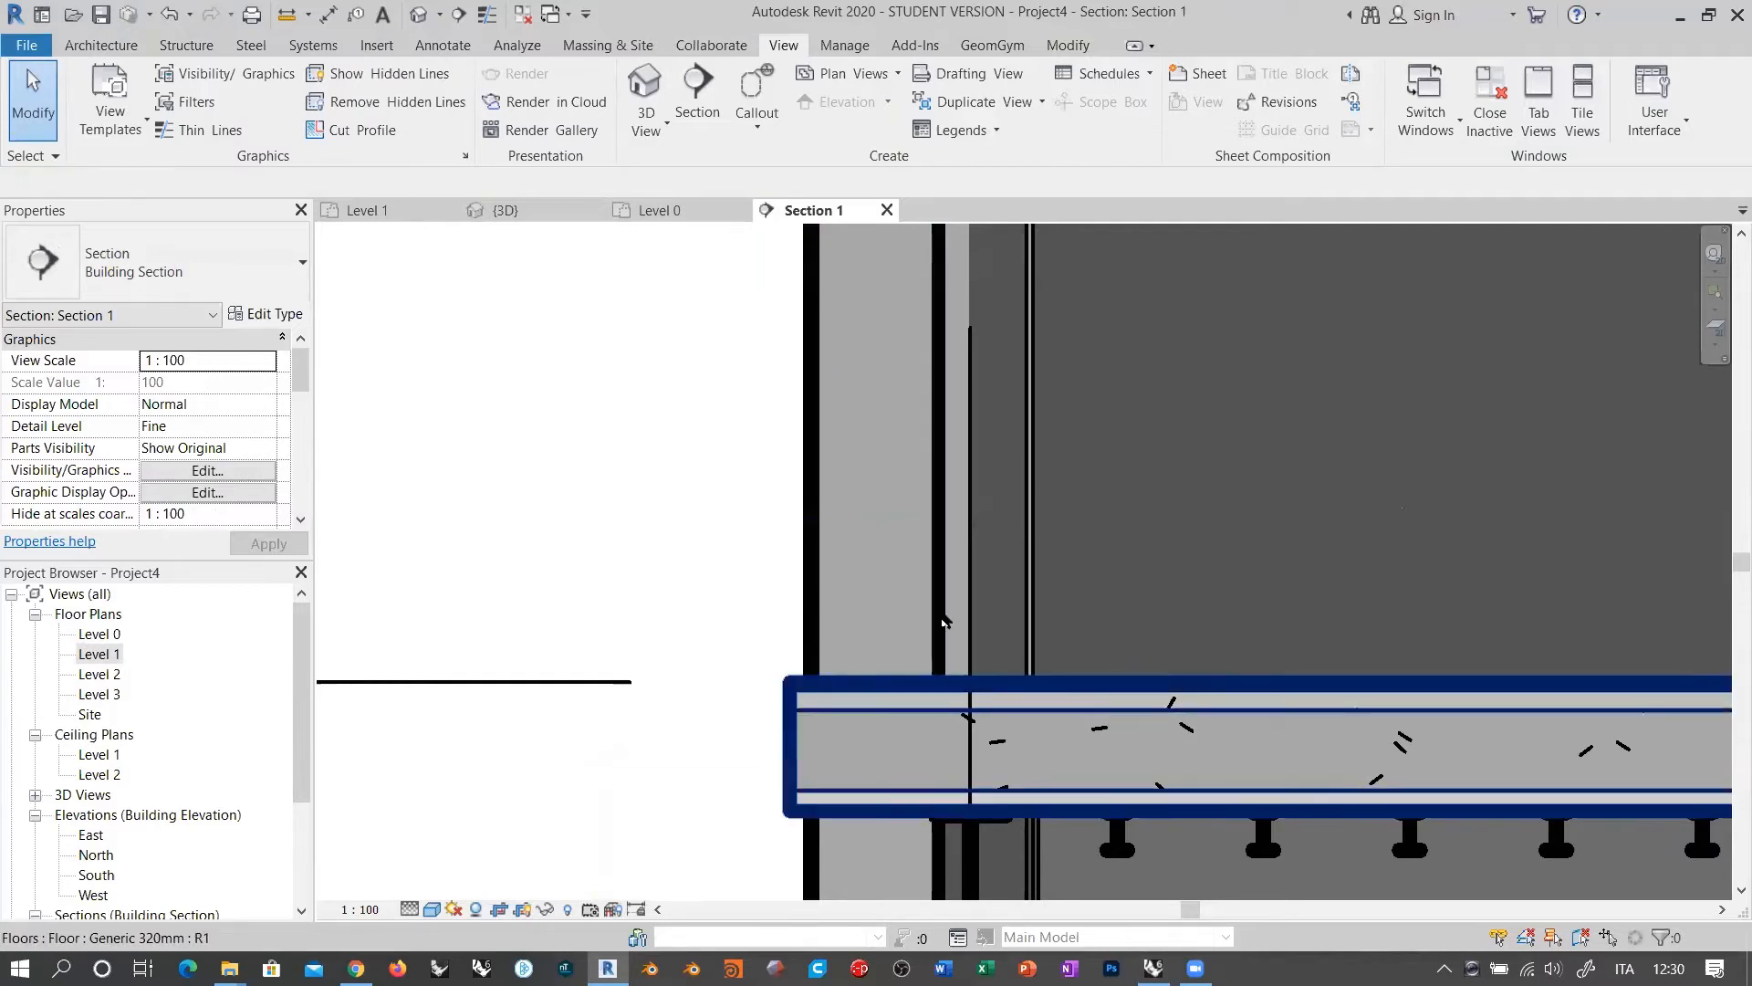
scroll(880, 614, "down", 5)
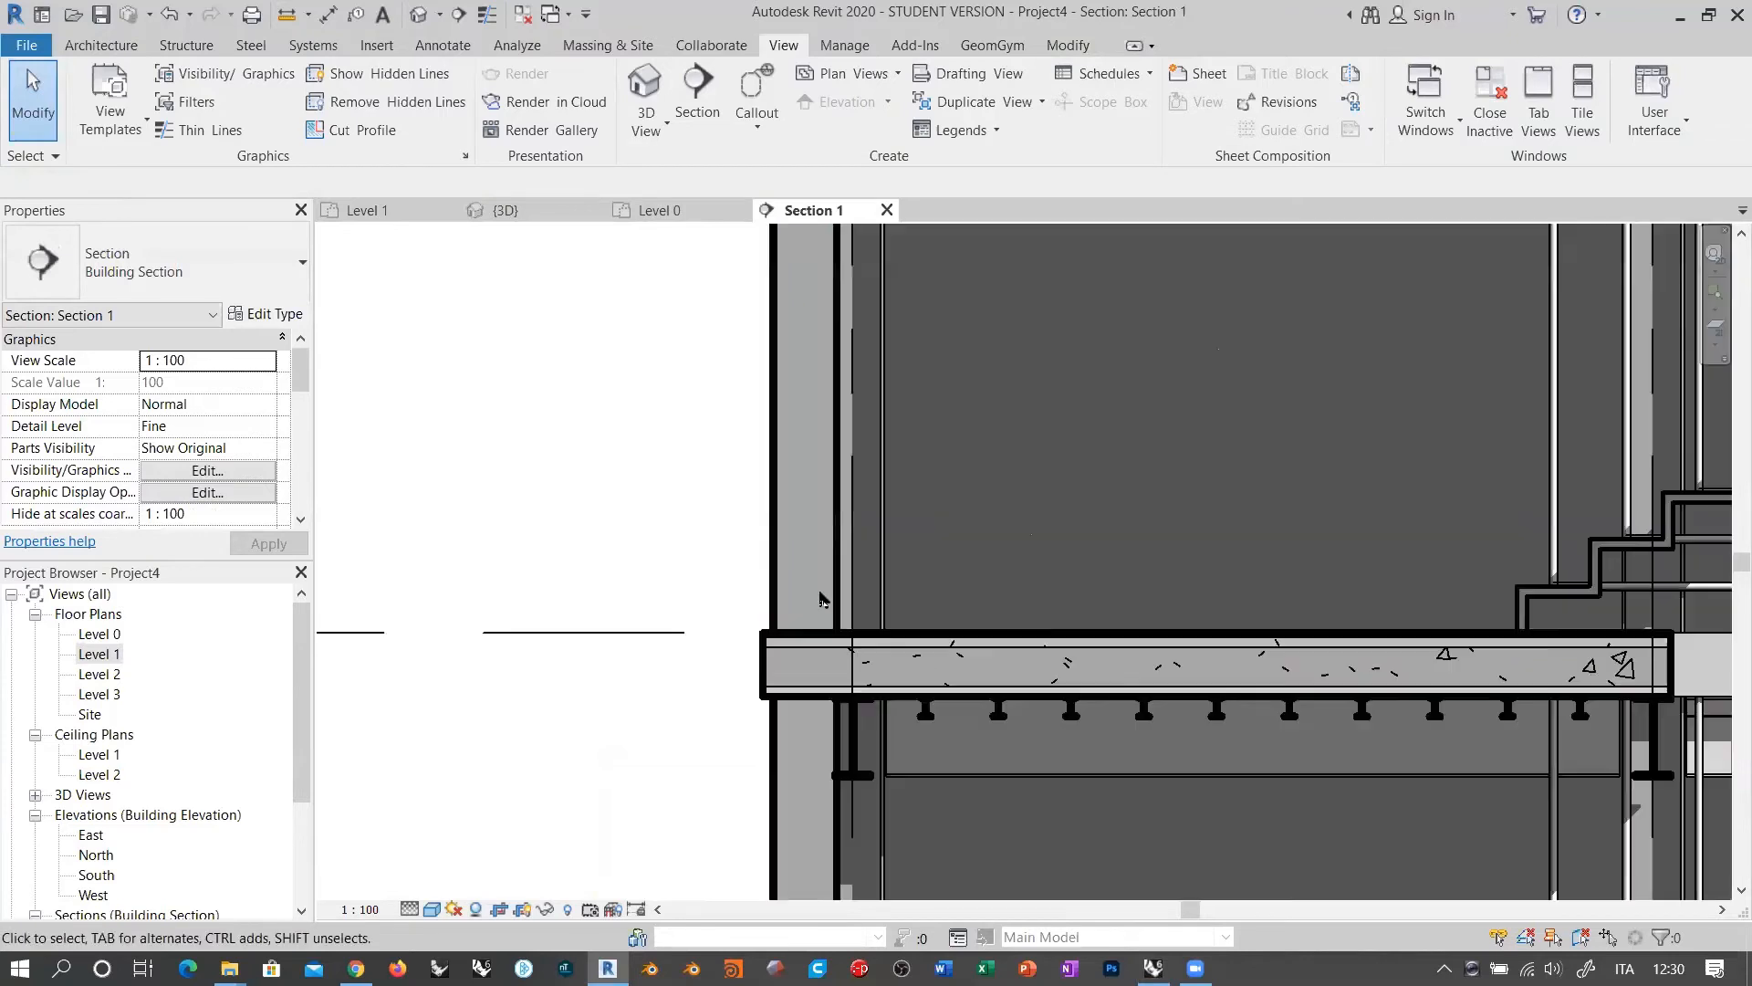
scroll(677, 510, "down", 3)
scroll(1168, 566, "up", 1)
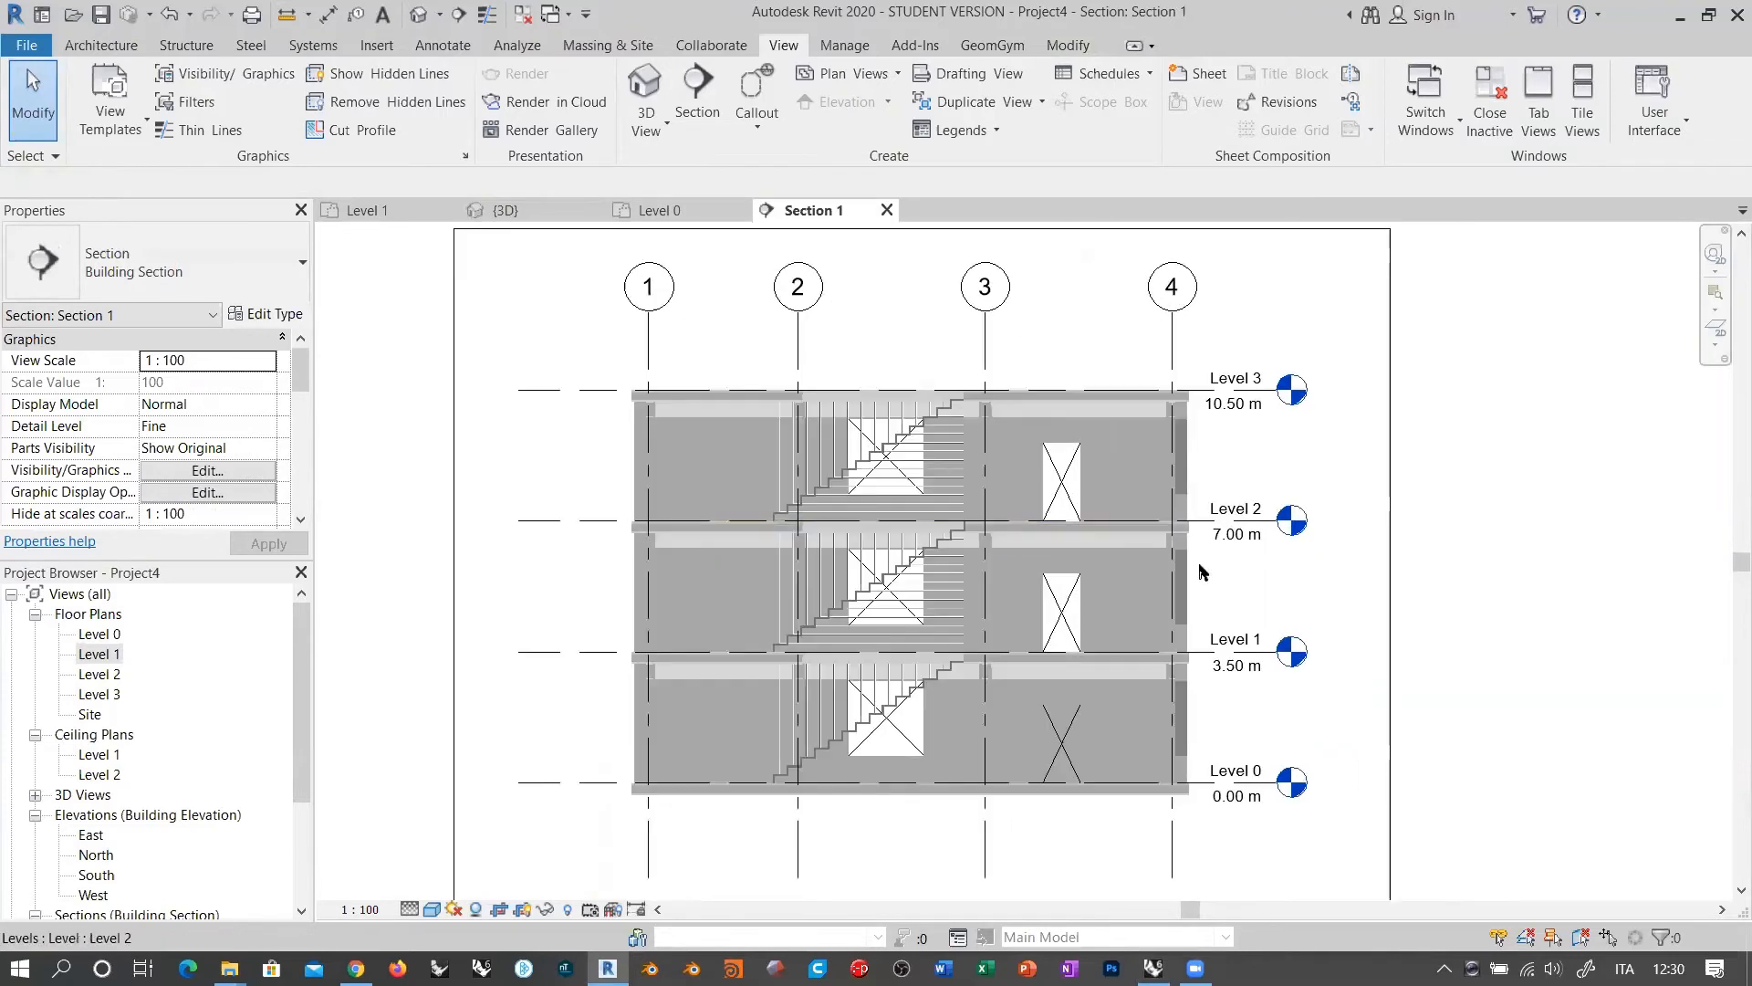
middle_click_drag(590, 478, 606, 474)
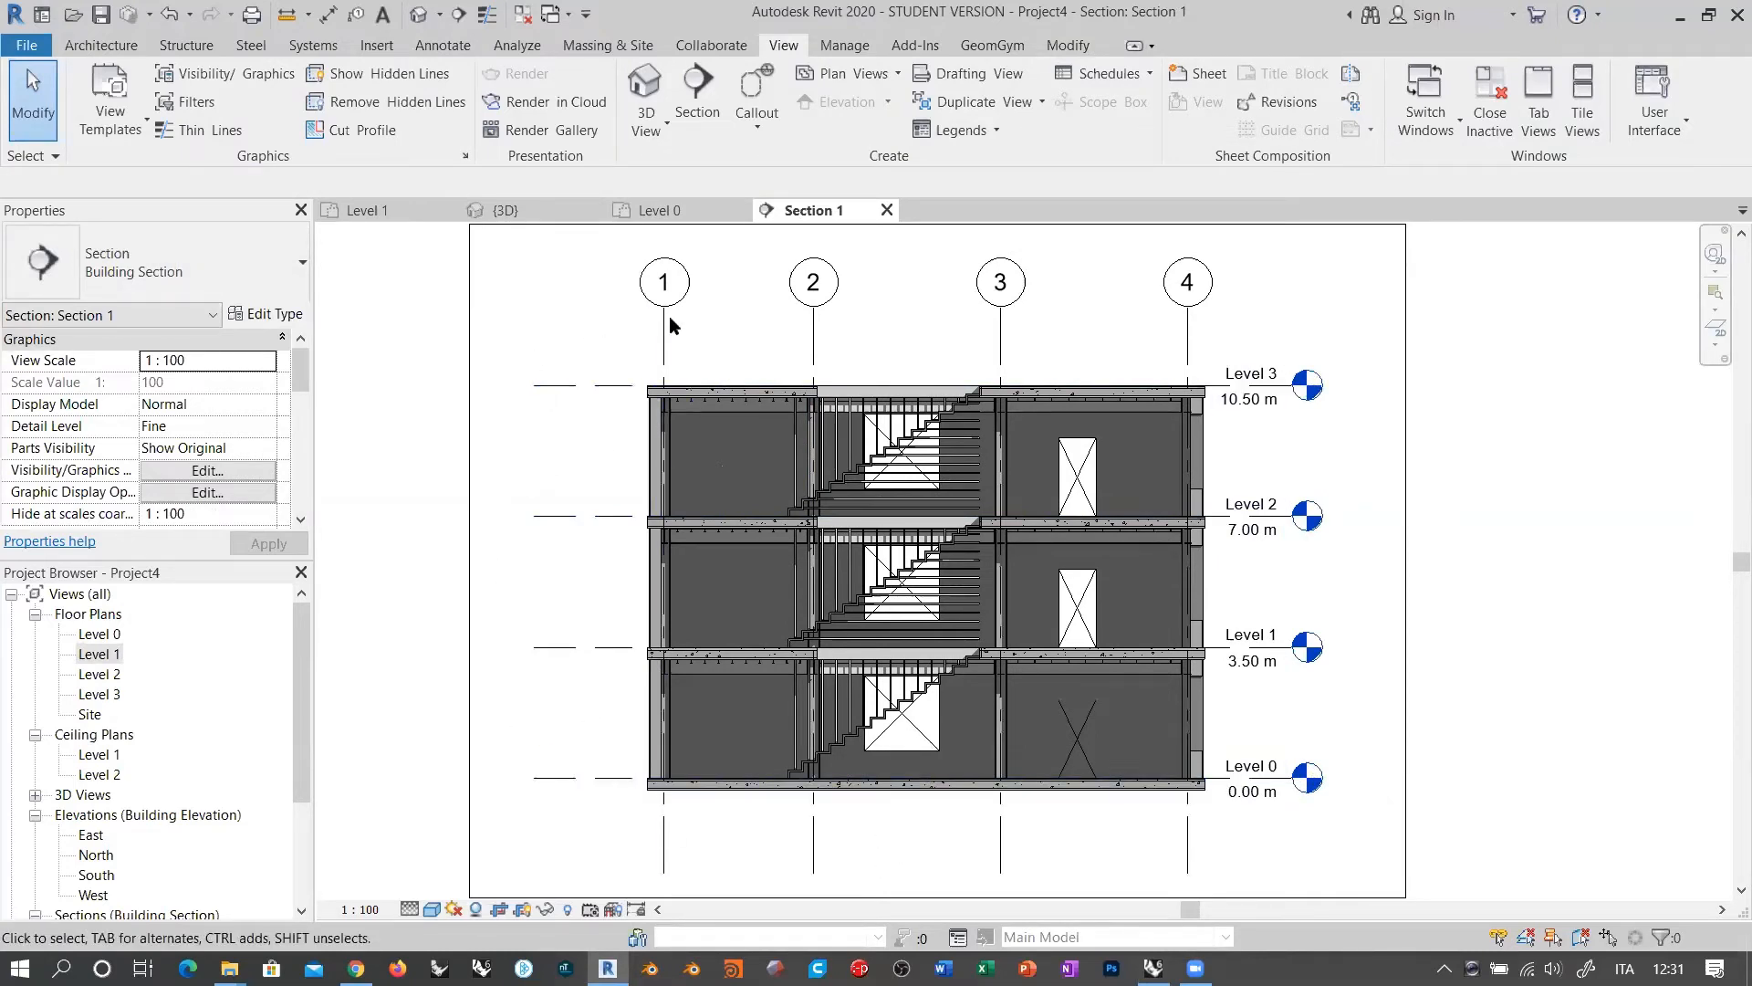
Step: Open the Level 0 plan and inspect the type properties and section preview of the wall along grid 4
left_click(626, 209)
left_click(904, 358)
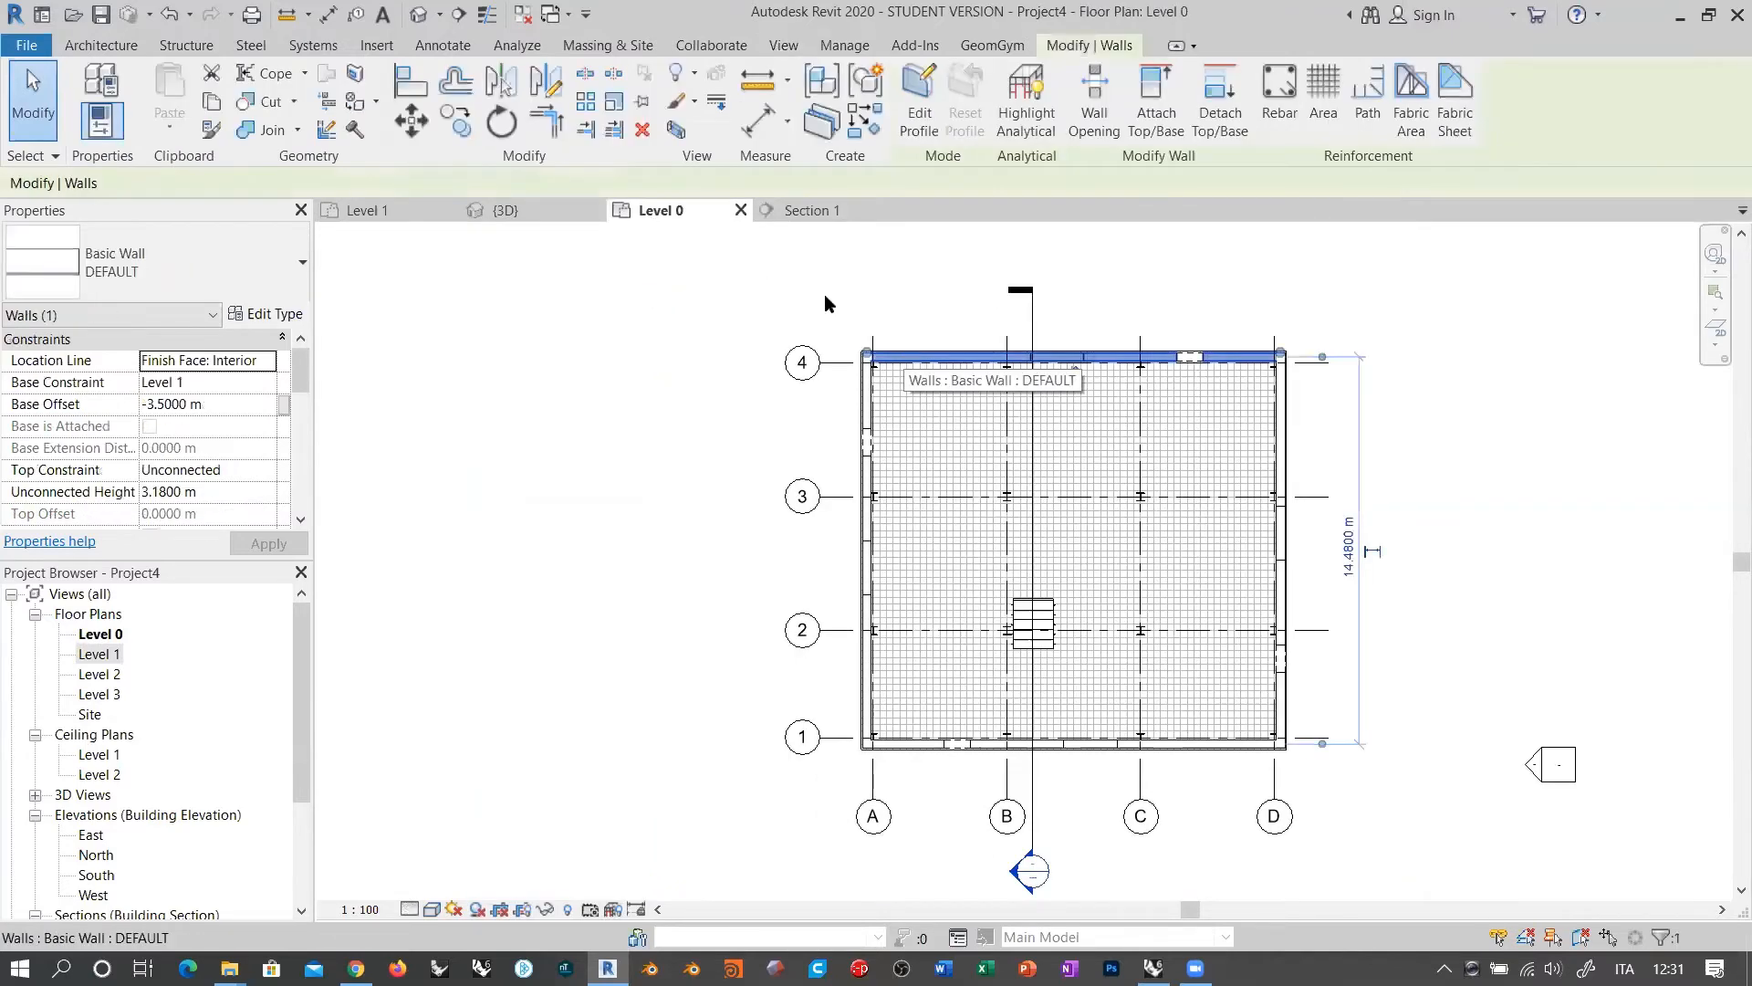
left_click(278, 314)
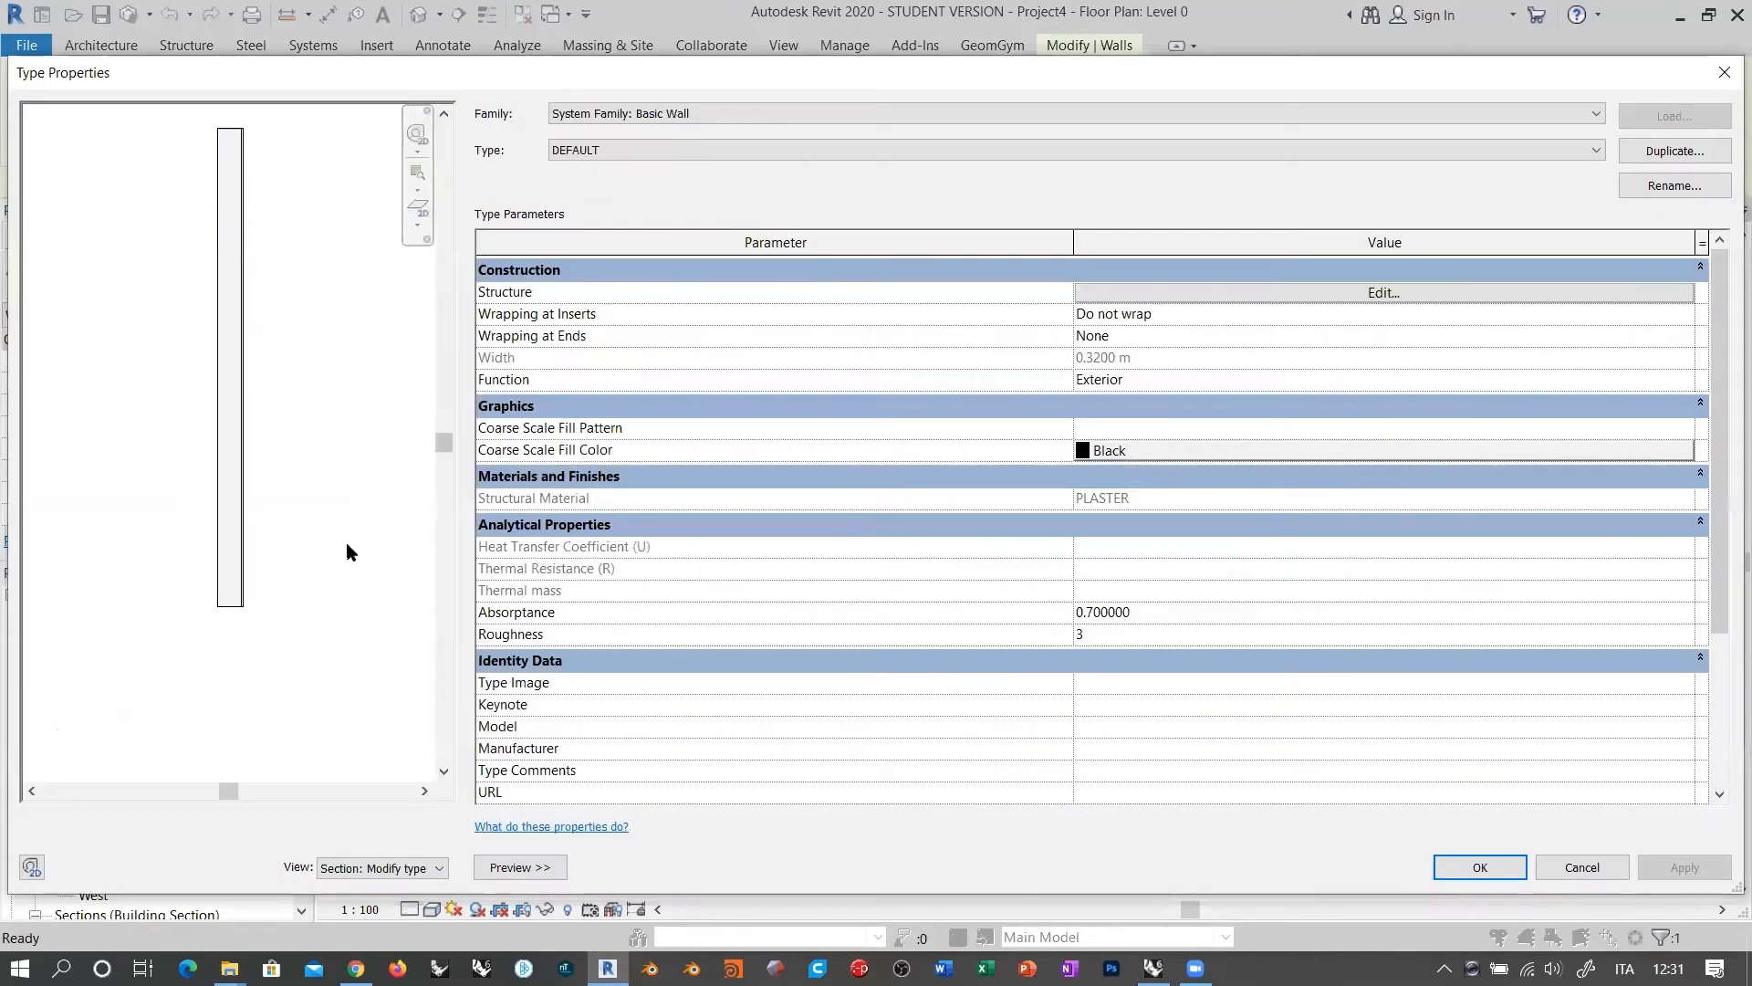
scroll(260, 597, "up", 5)
scroll(238, 630, "down", 1)
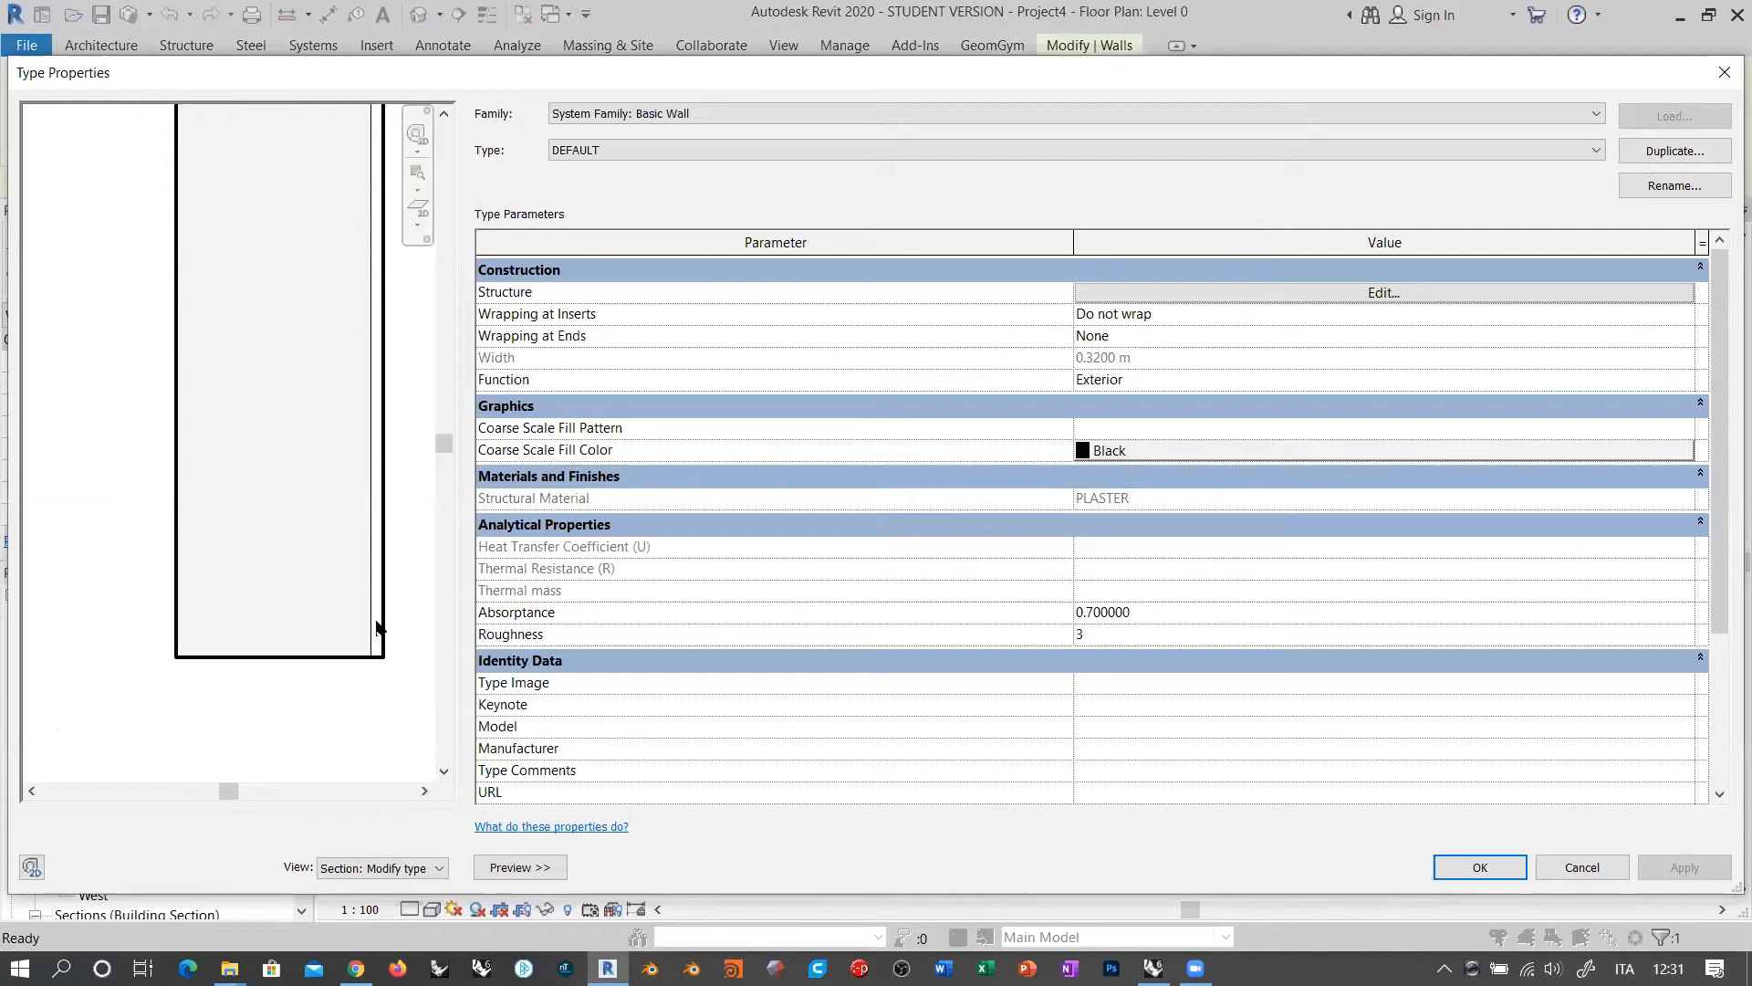
Step: Review the layers in the wall type's structure, leave both dialogs without changes and clear the wall selection
left_click(1191, 292)
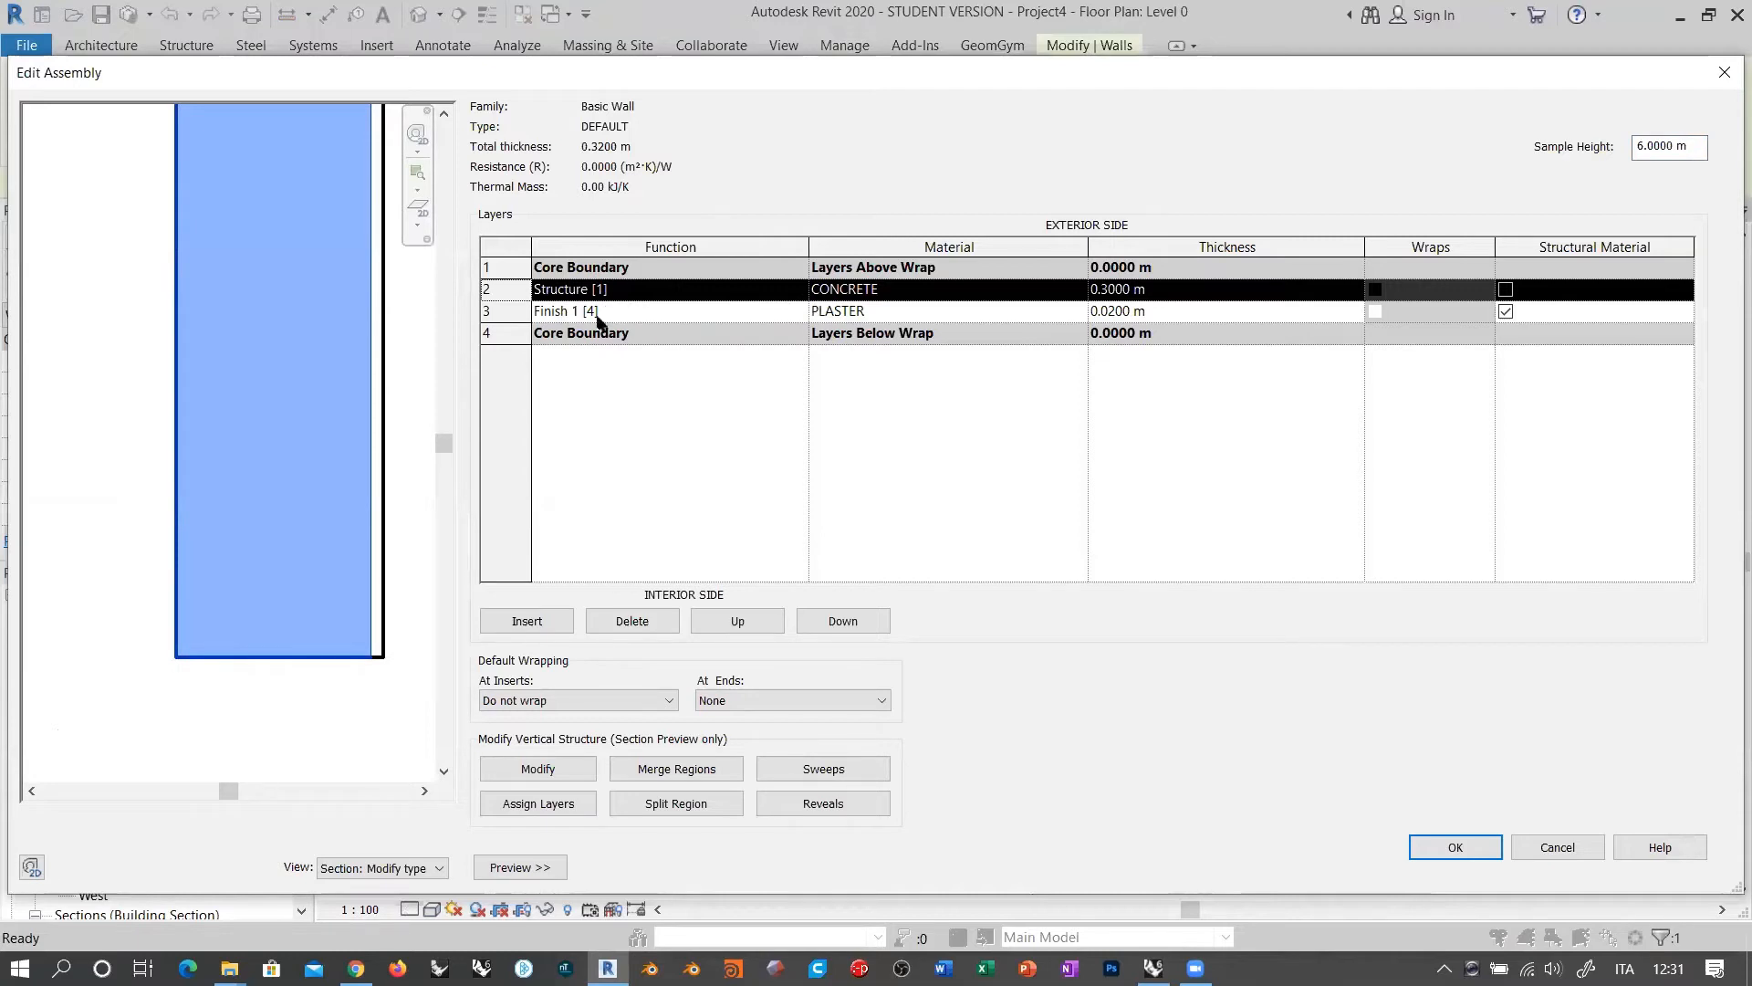
left_click(1555, 848)
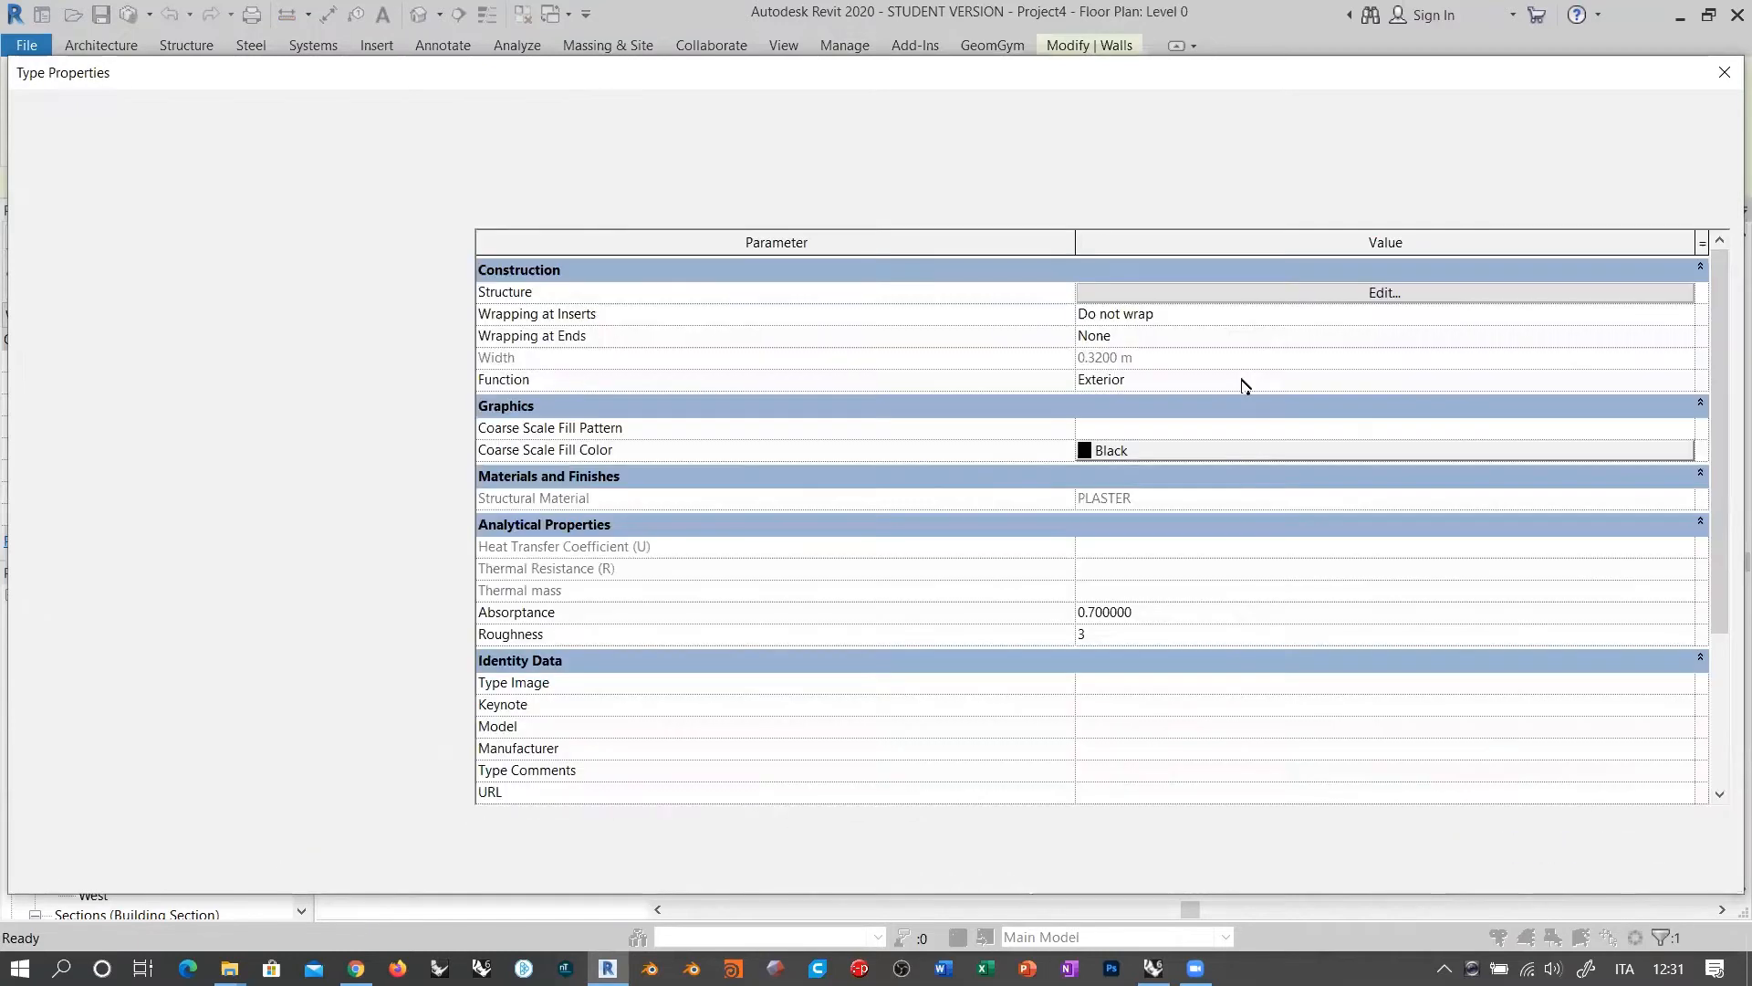
left_click(1582, 869)
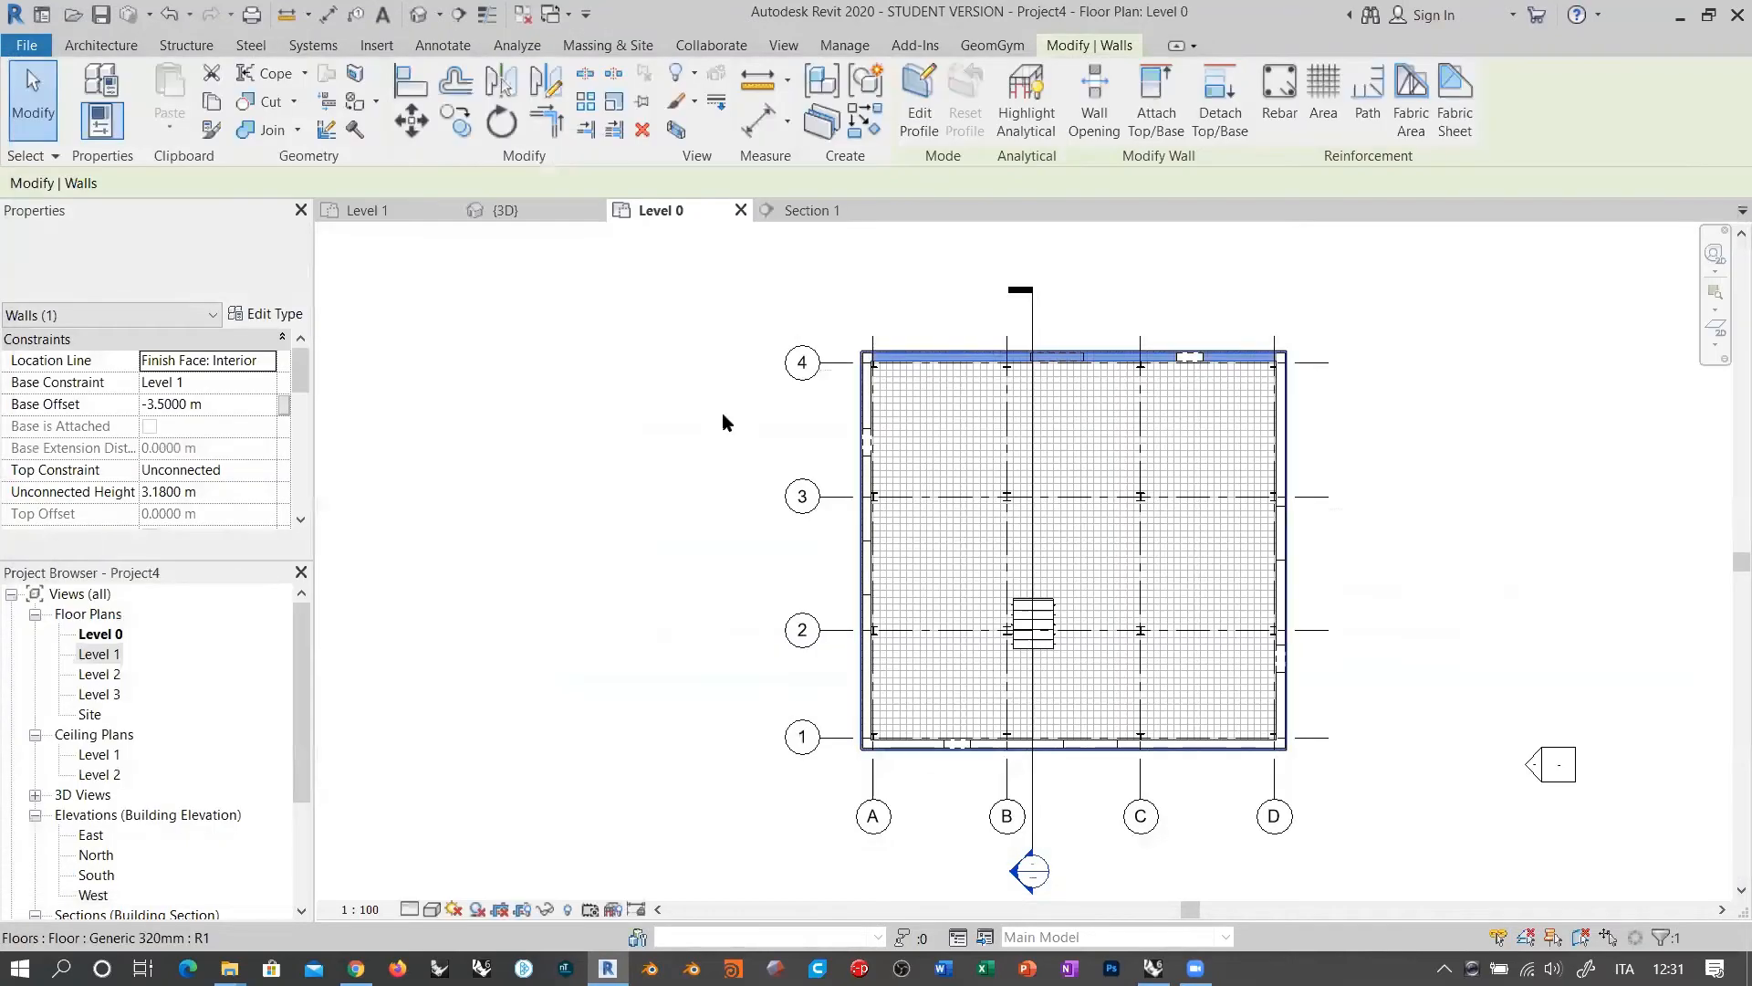
scroll(1302, 499, "up", 1)
left_click(1311, 498)
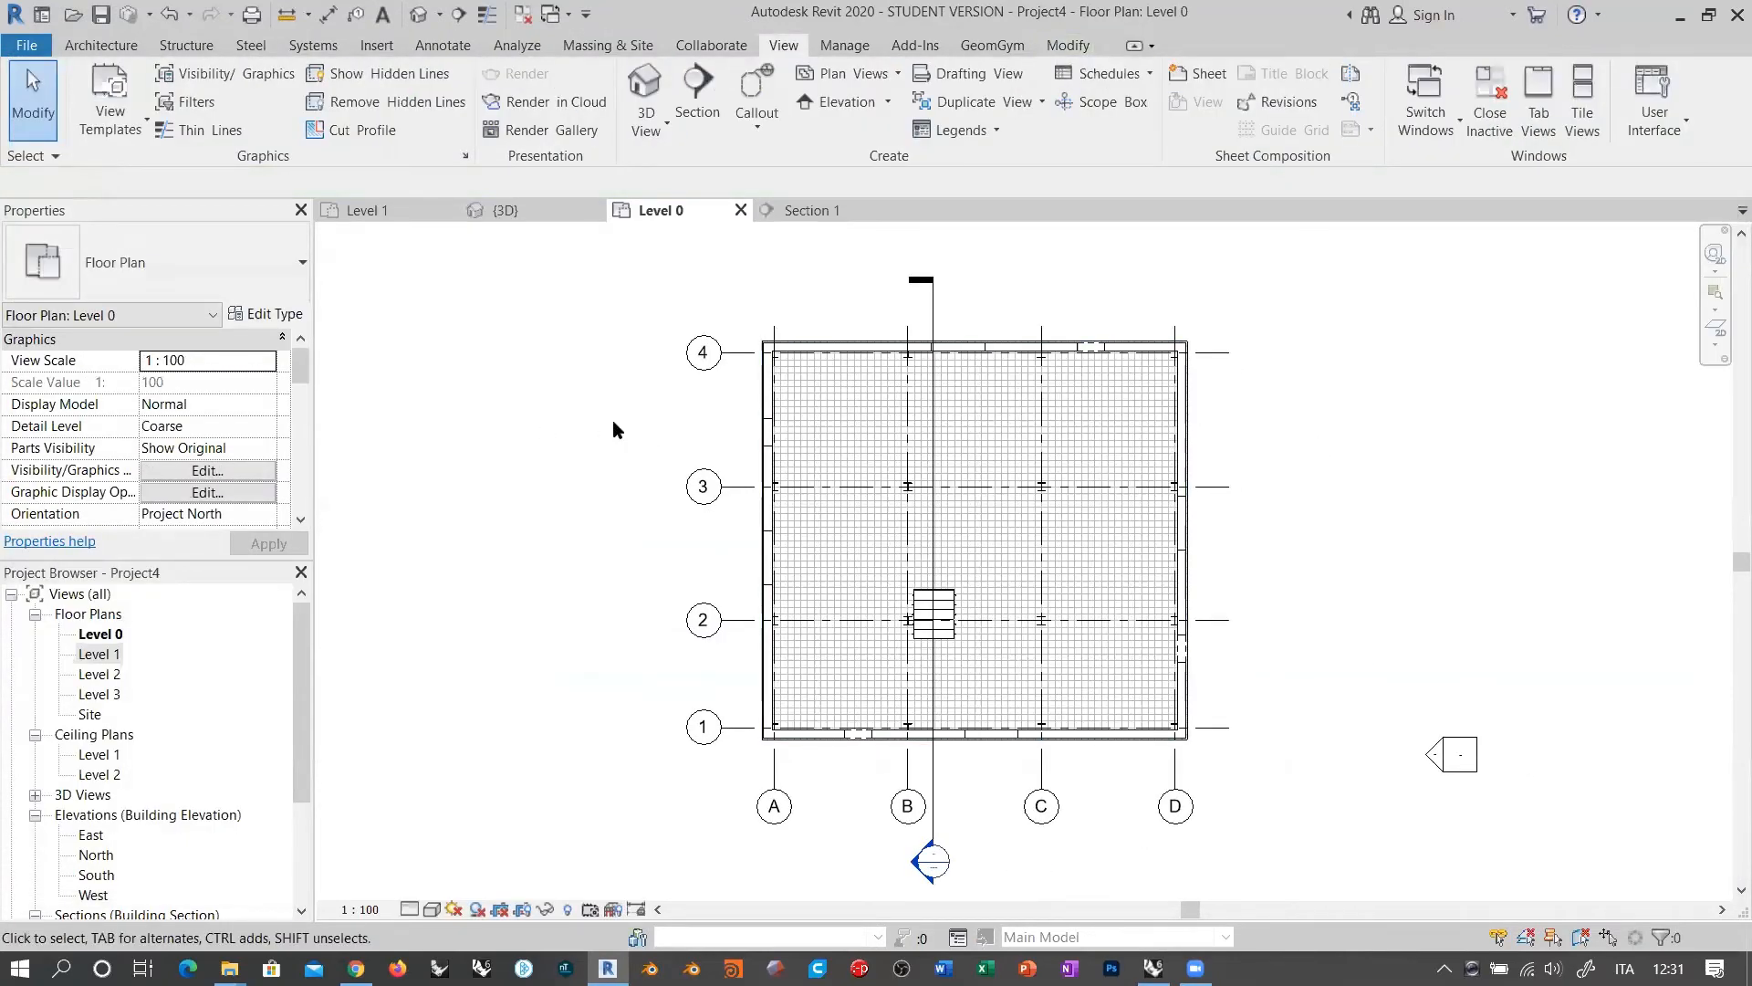
Step: Return to the Level 1 floor plan and set its view scale to 1 : 20
double_click(95, 655)
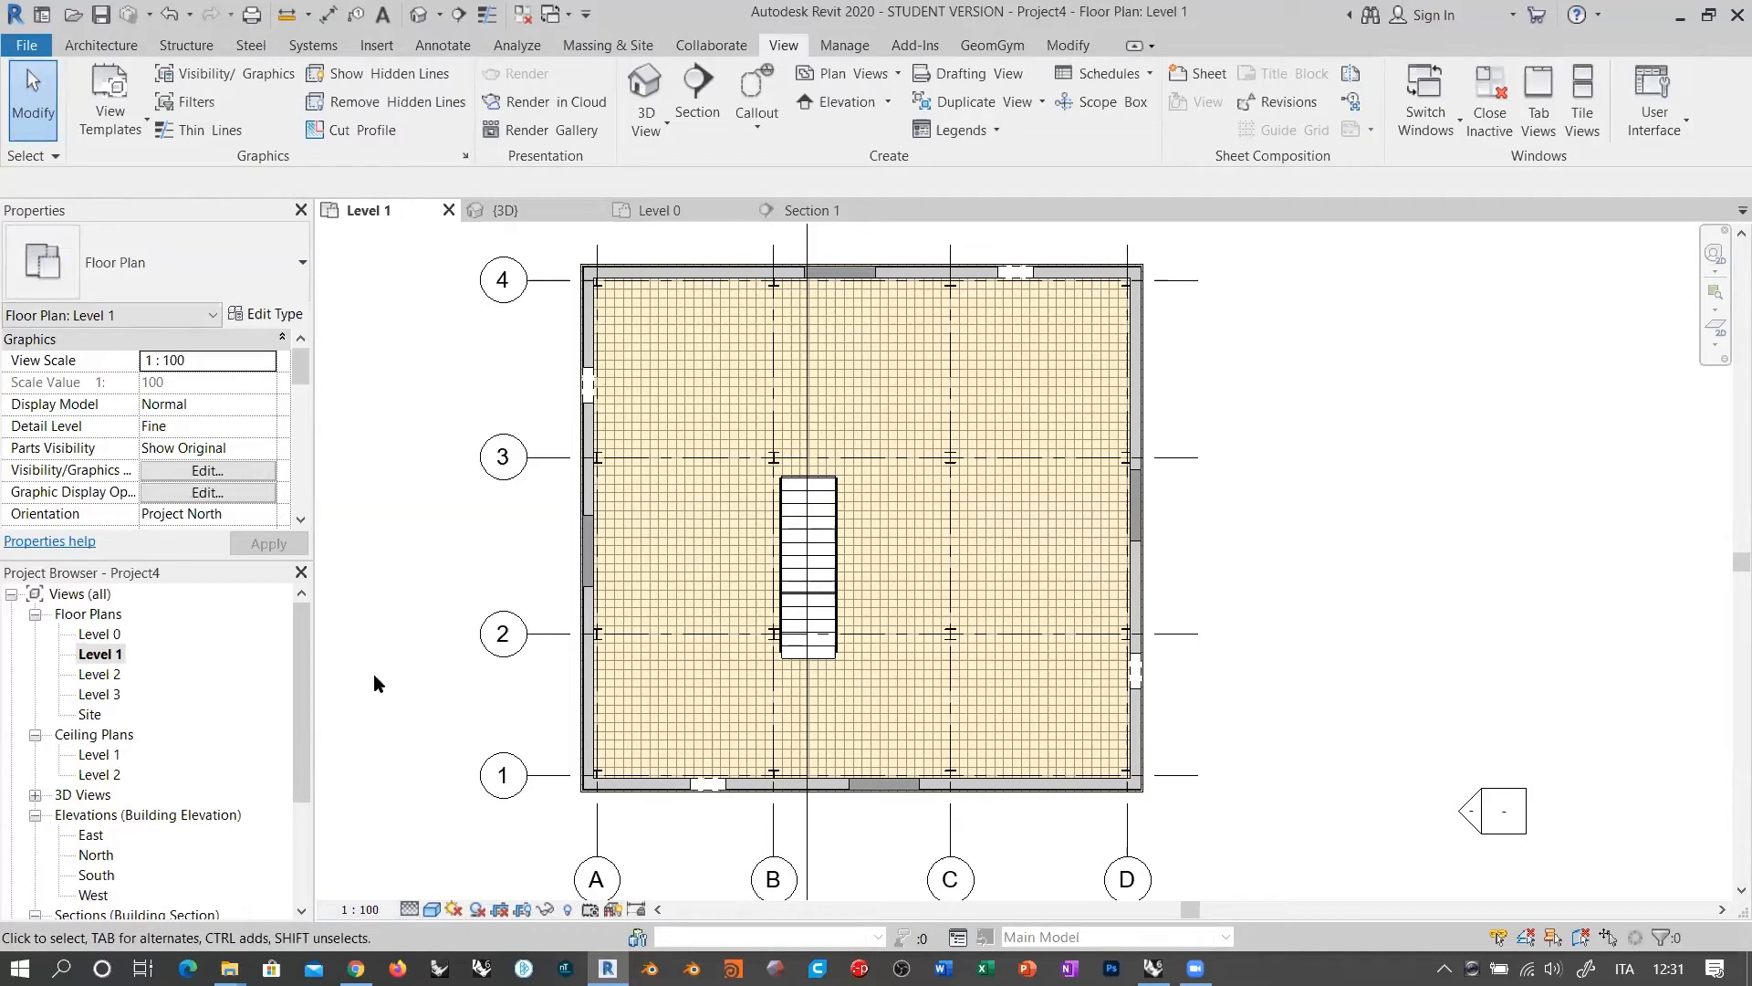
left_click(360, 909)
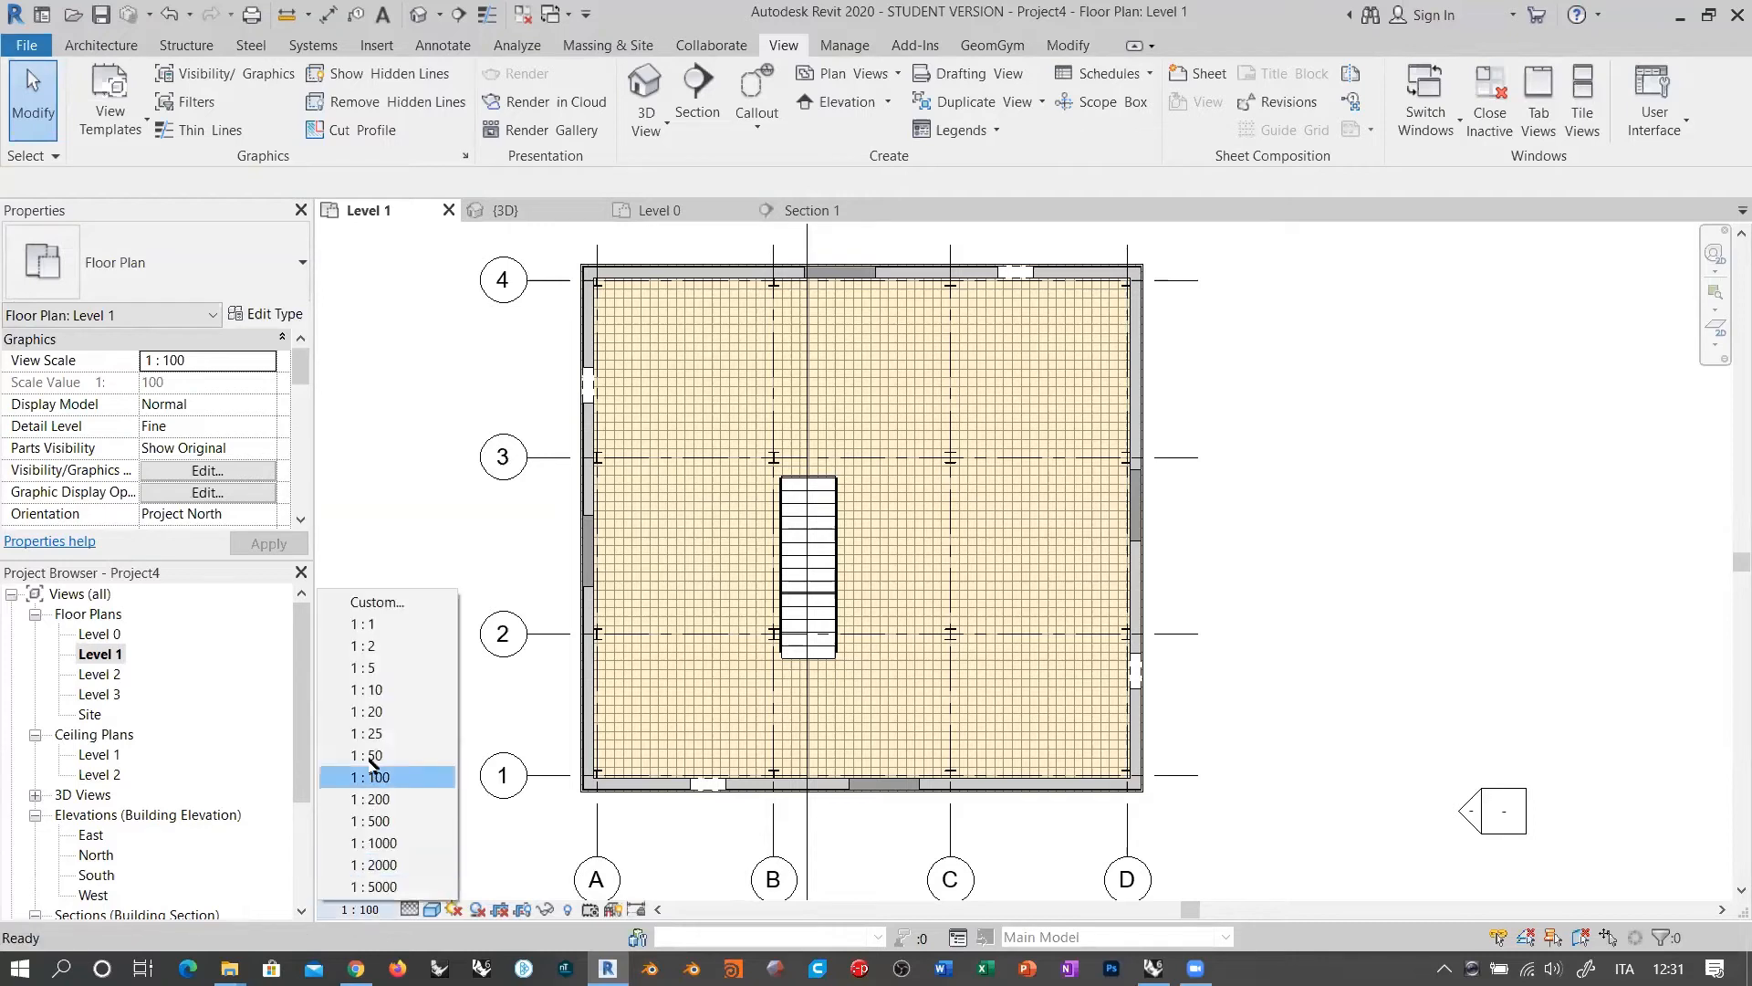
left_click(380, 712)
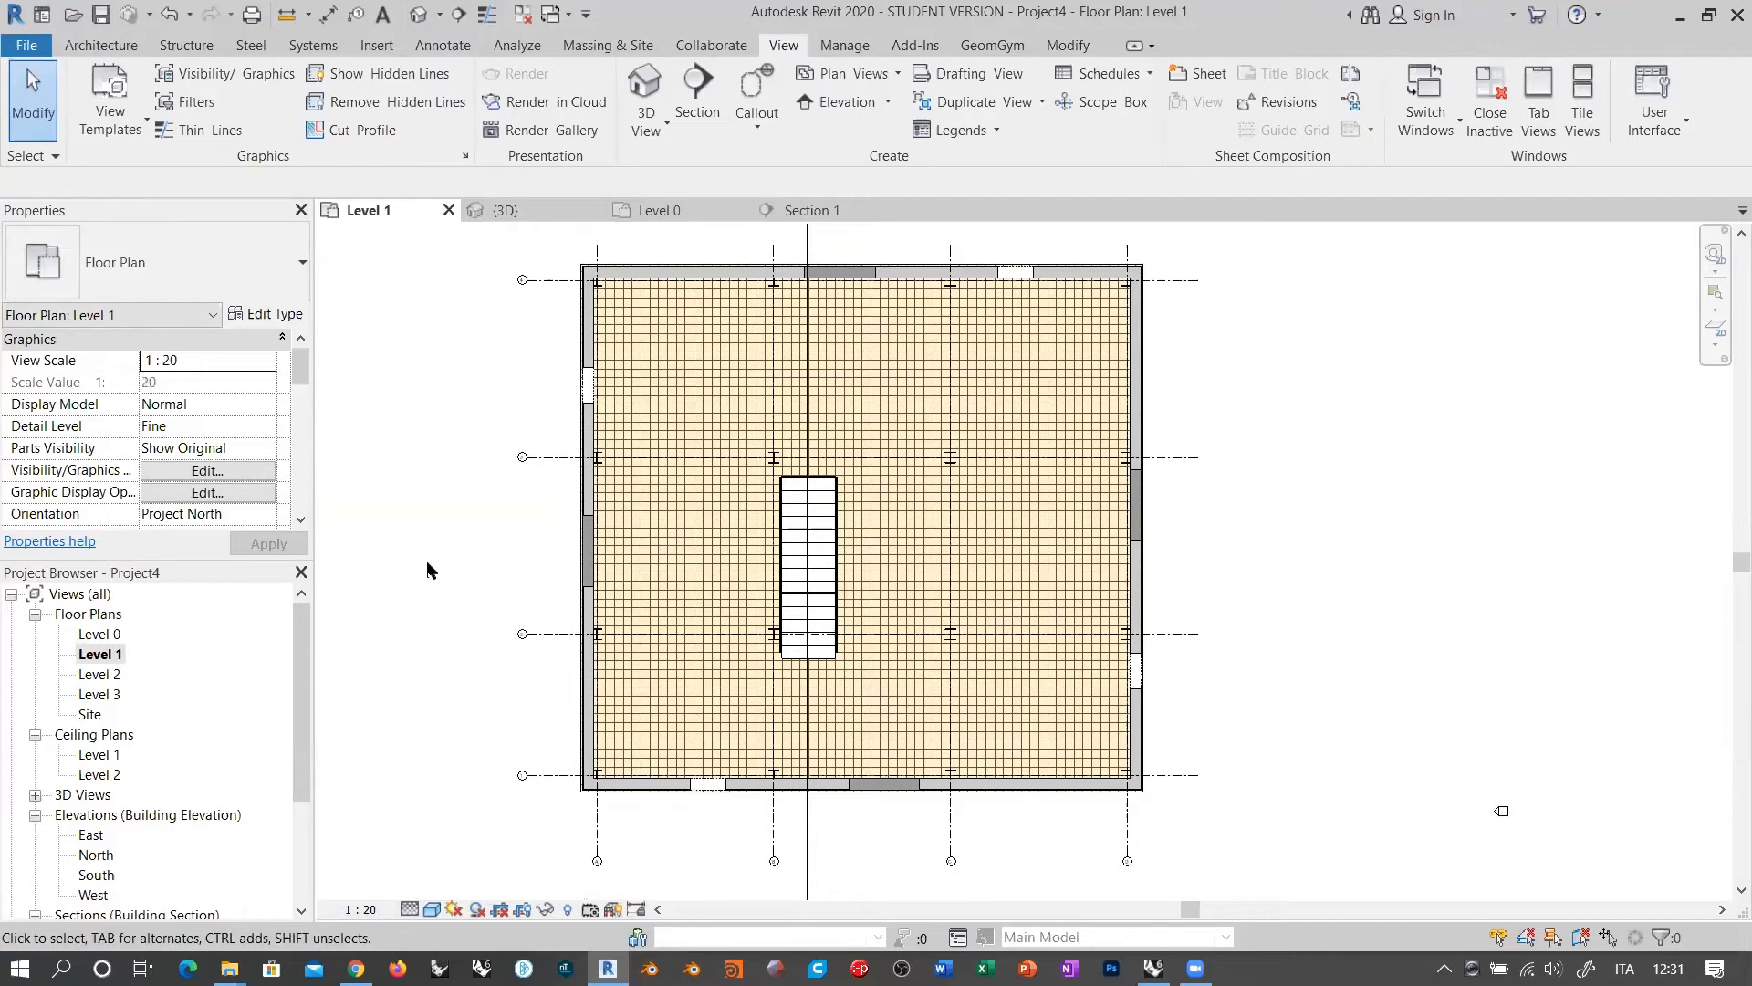
Step: Examine the wall layers at the corner near grid 1 and the grid bubble sizes in the rescaled Level 1 plan
scroll(536, 800, "up", 10)
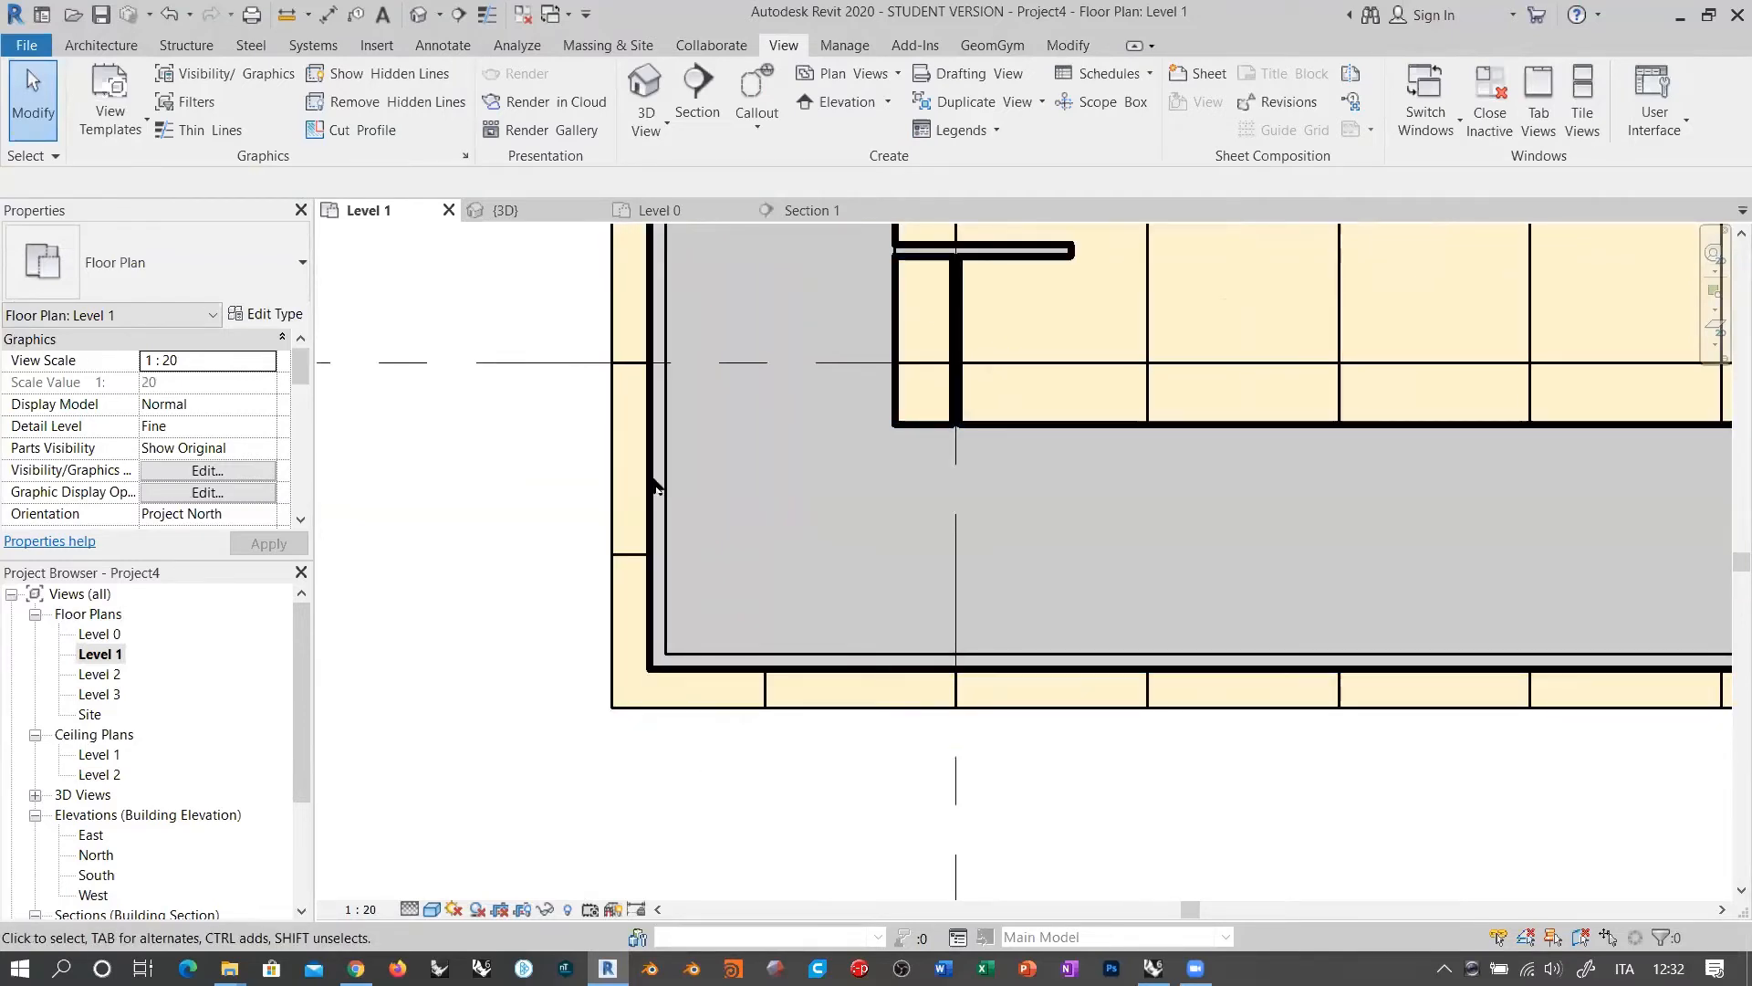
middle_click_drag(672, 488, 1040, 520)
scroll(1041, 520, "down", 4)
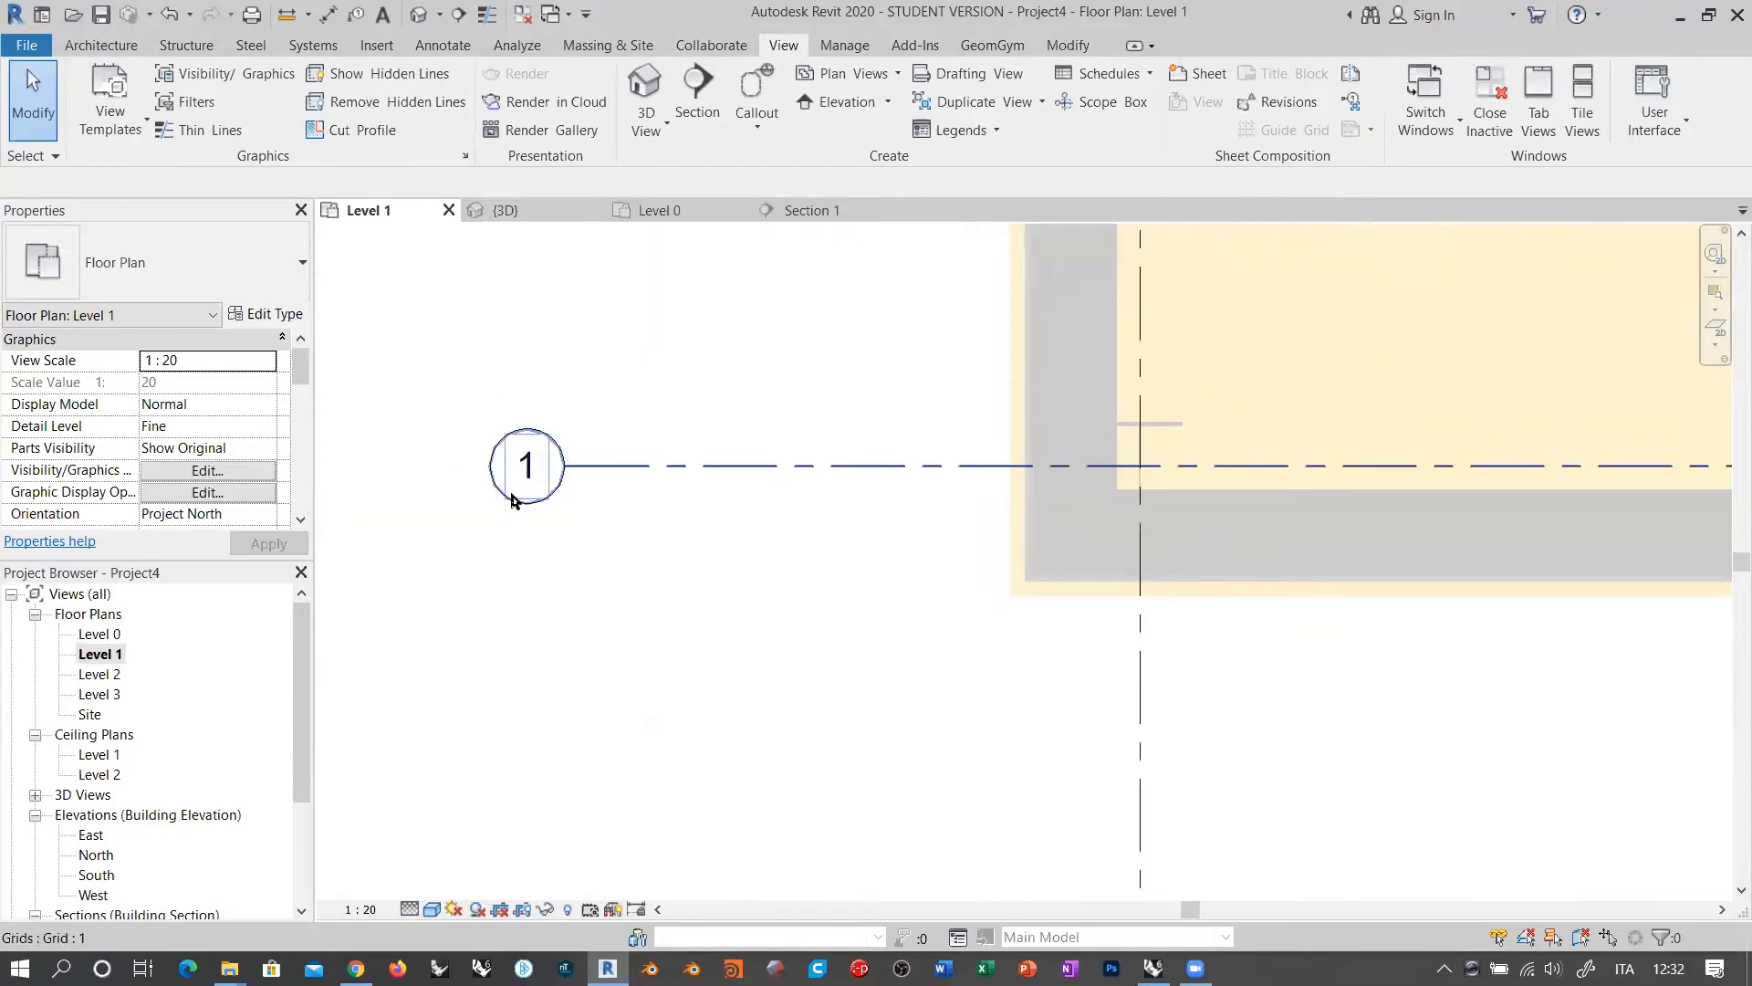
scroll(638, 626, "down", 5)
middle_click_drag(649, 688, 618, 777)
scroll(617, 776, "down", 1)
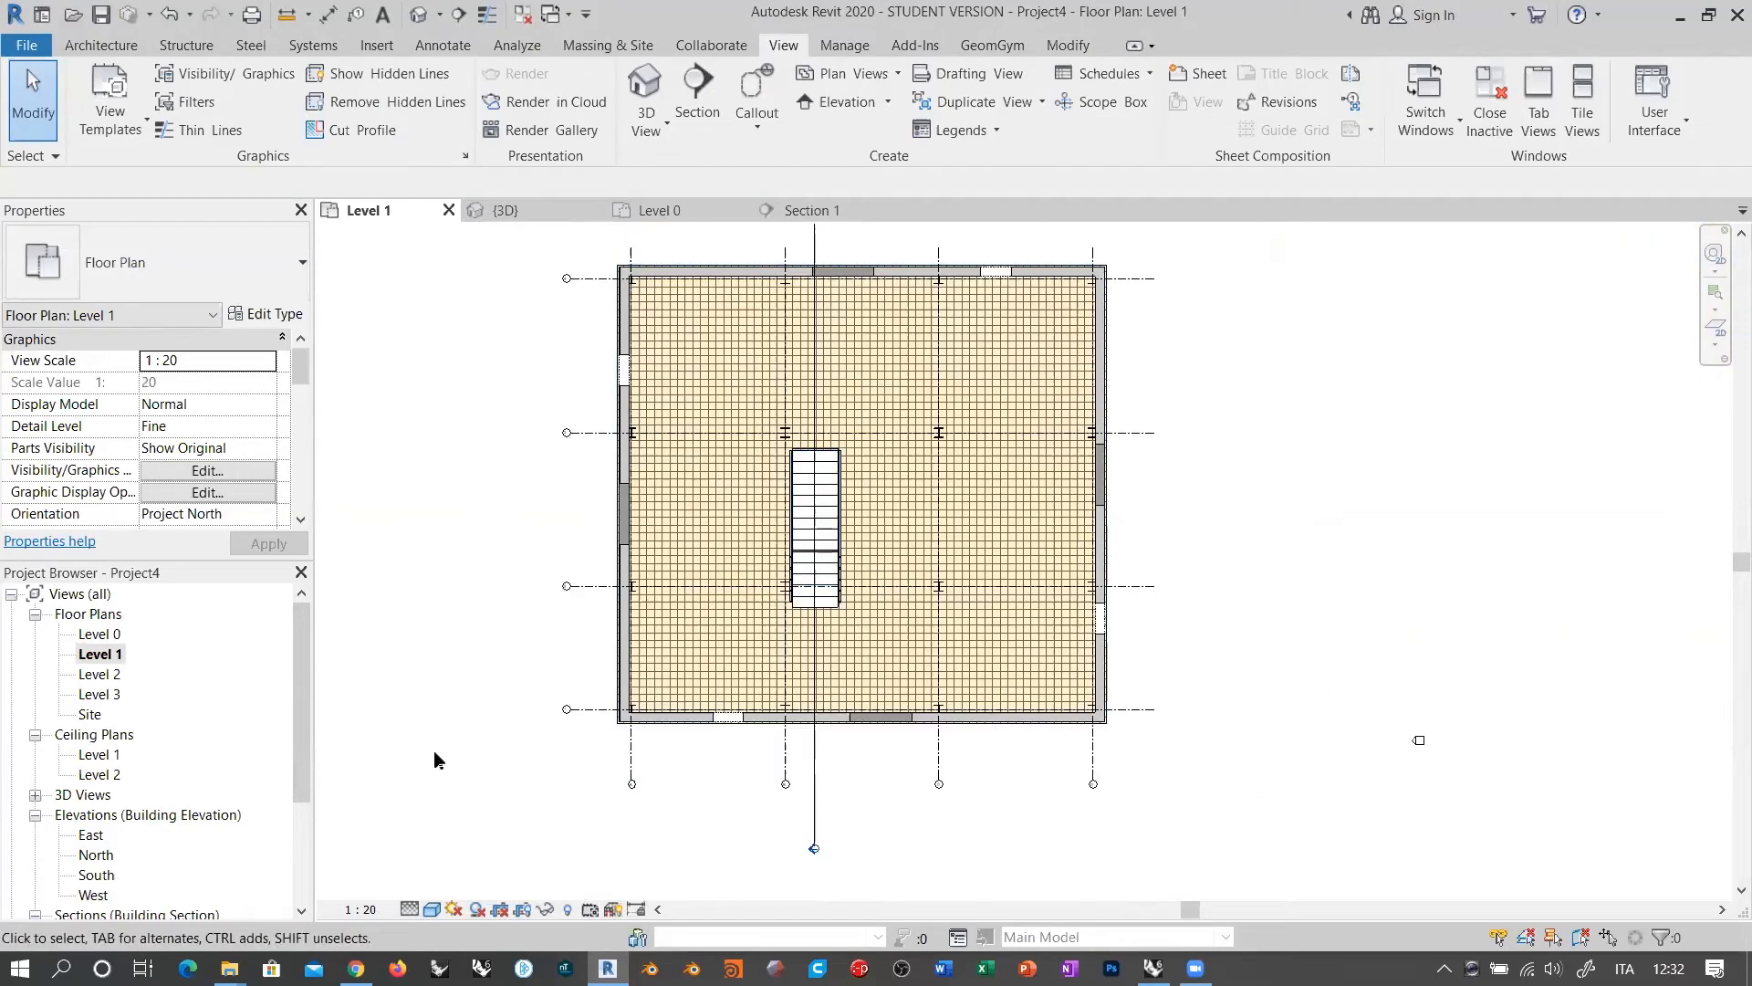
Step: Set the Level 1 plan's view scale to 1 : 100 and turn its shadows on
left_click(371, 906)
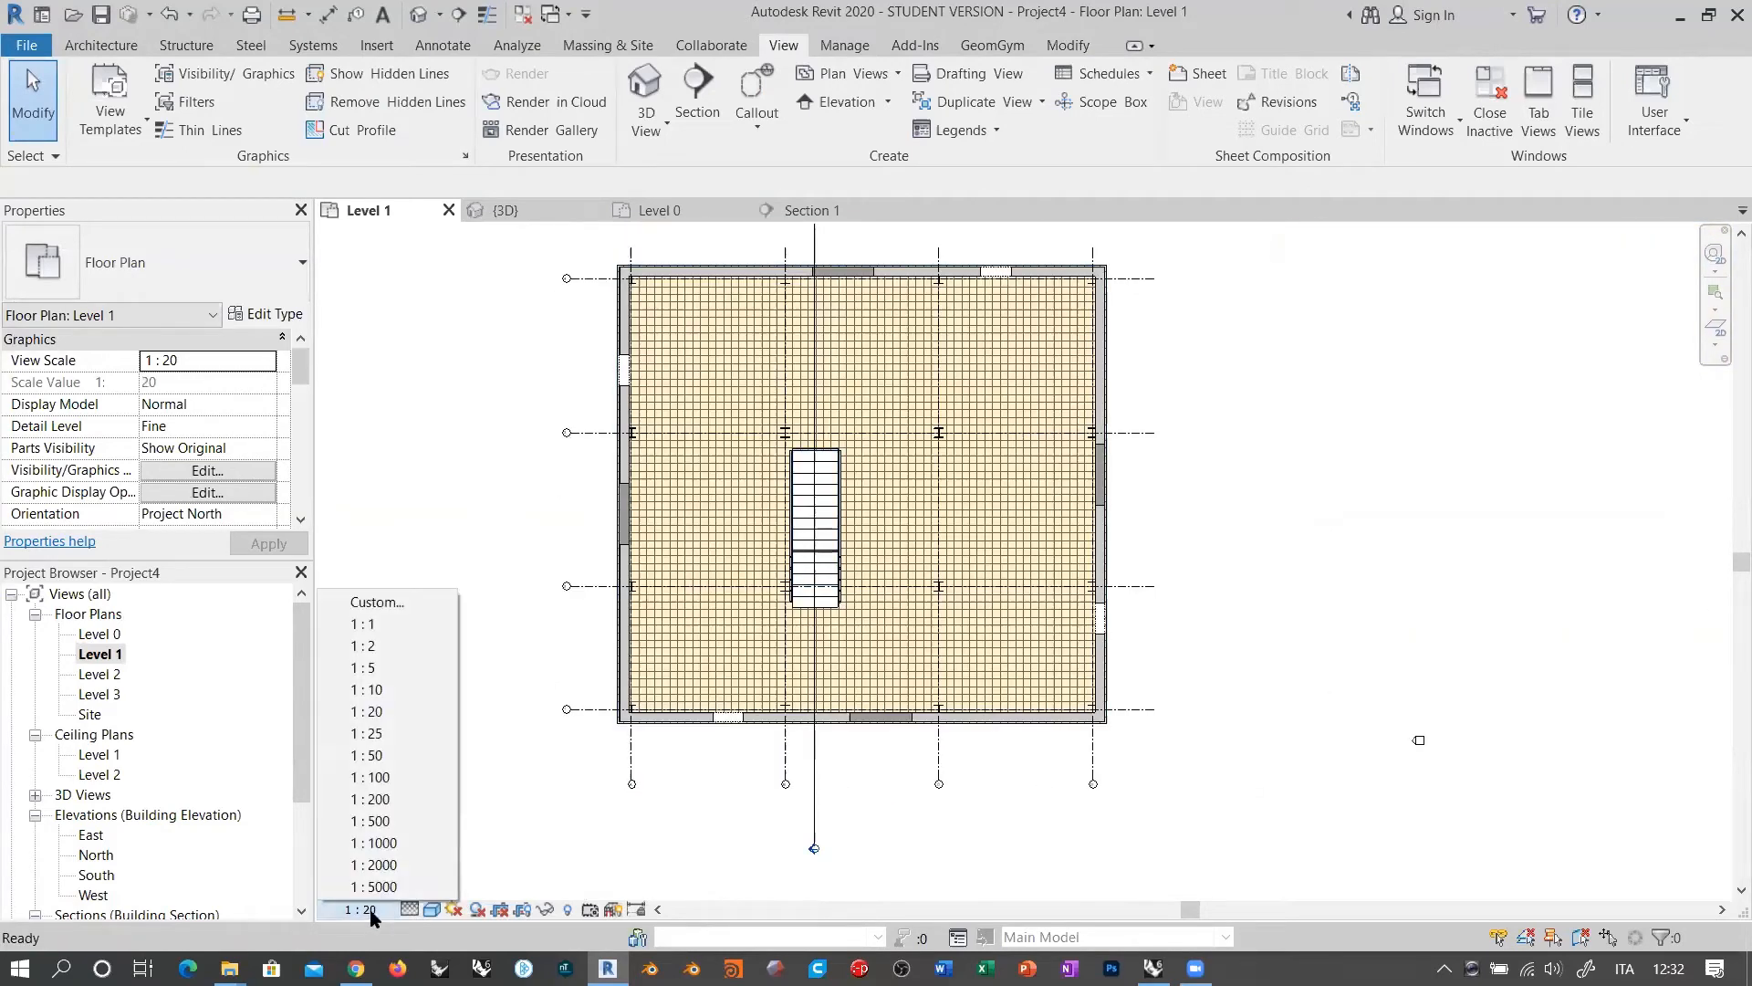
left_click(389, 780)
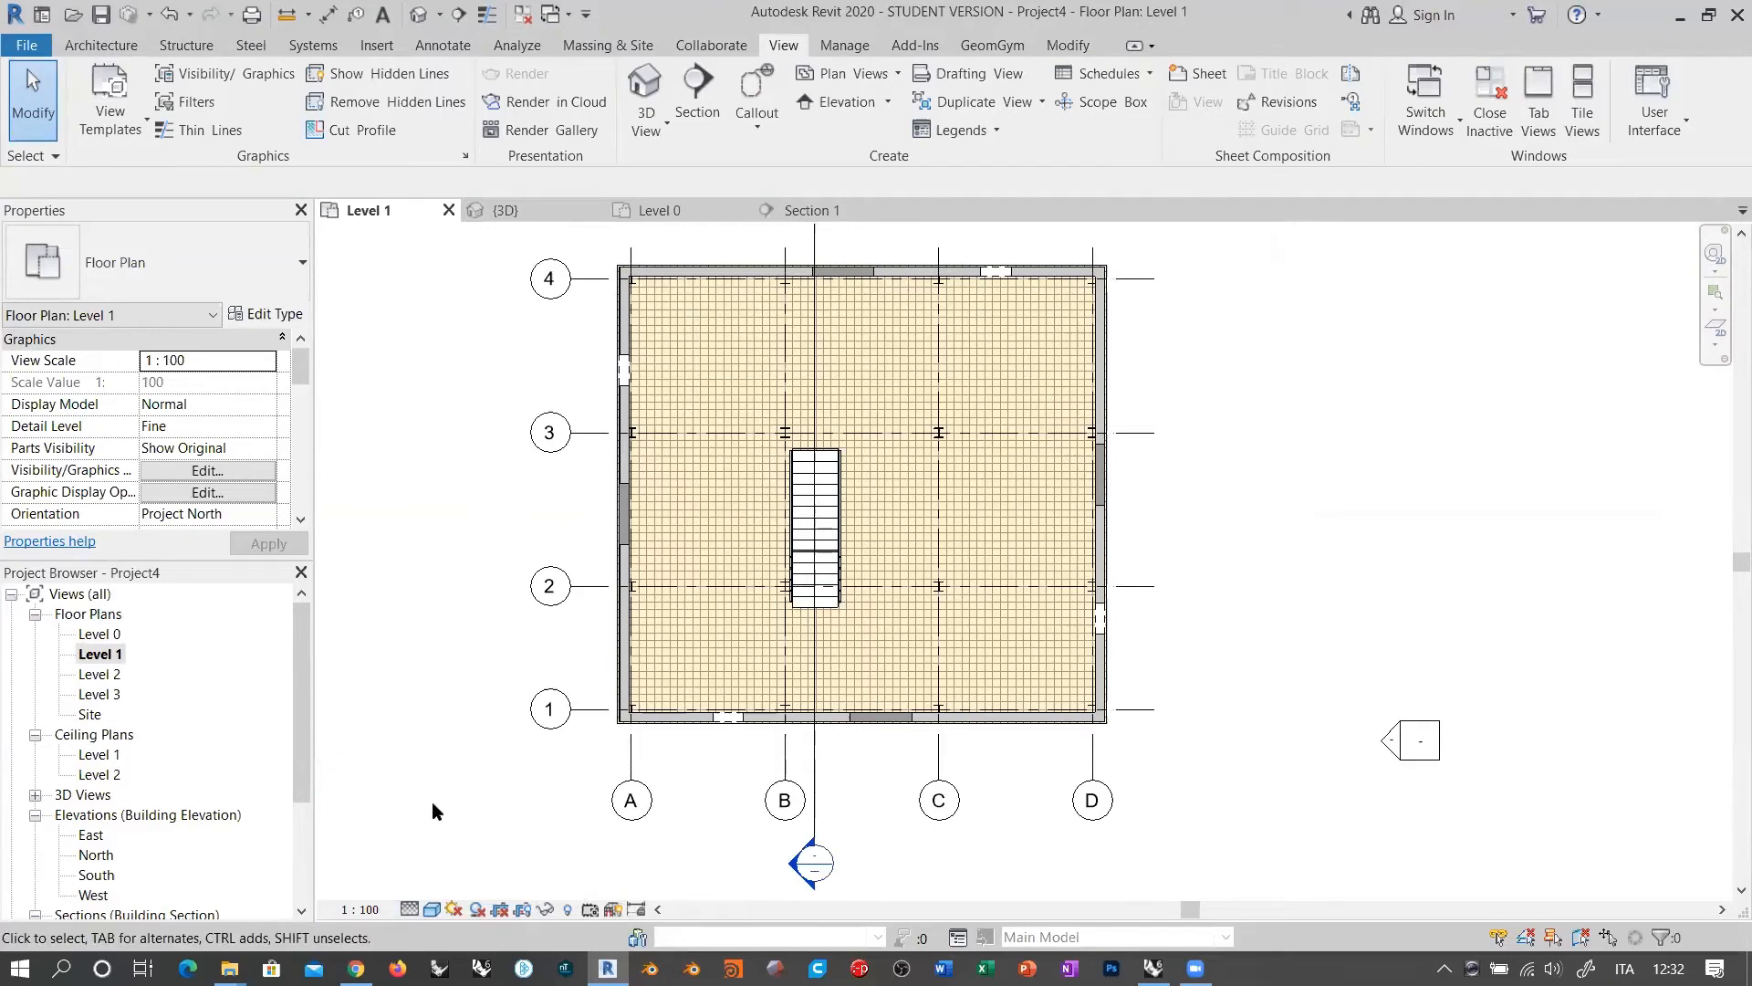
left_click(478, 910)
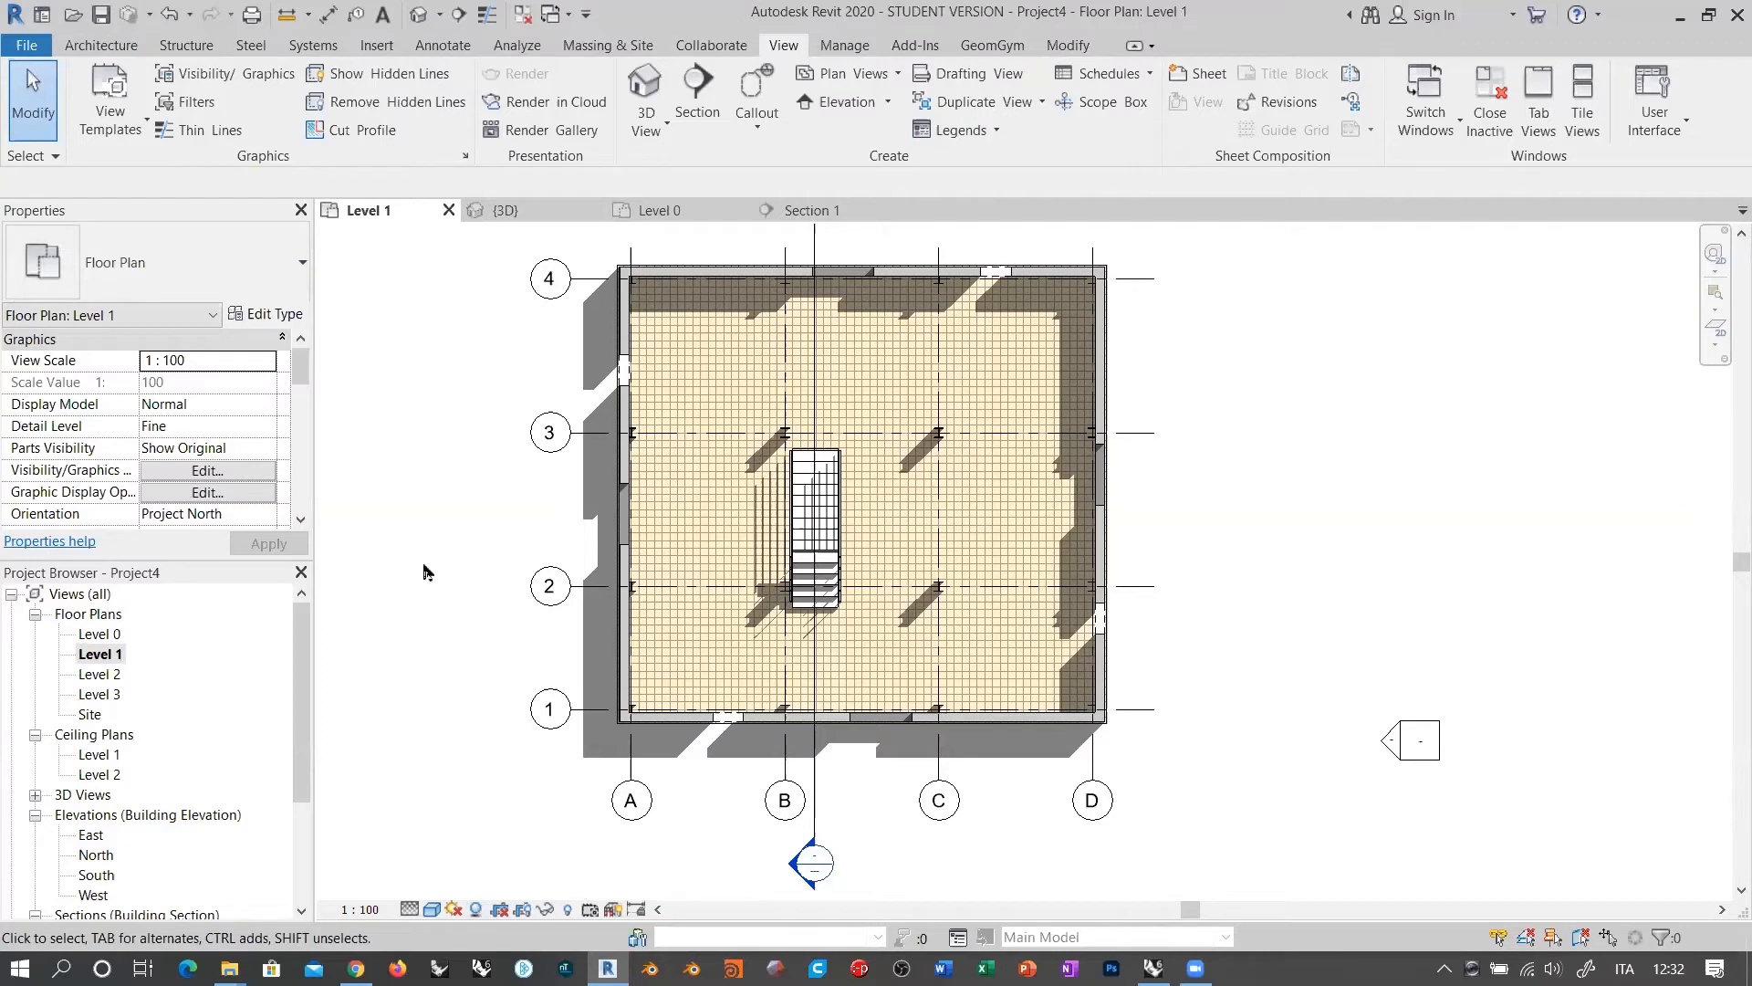
Step: Examine the shadows around the stair, columns and exterior walls in the Level 1 plan
middle_click_drag(438, 613, 453, 627)
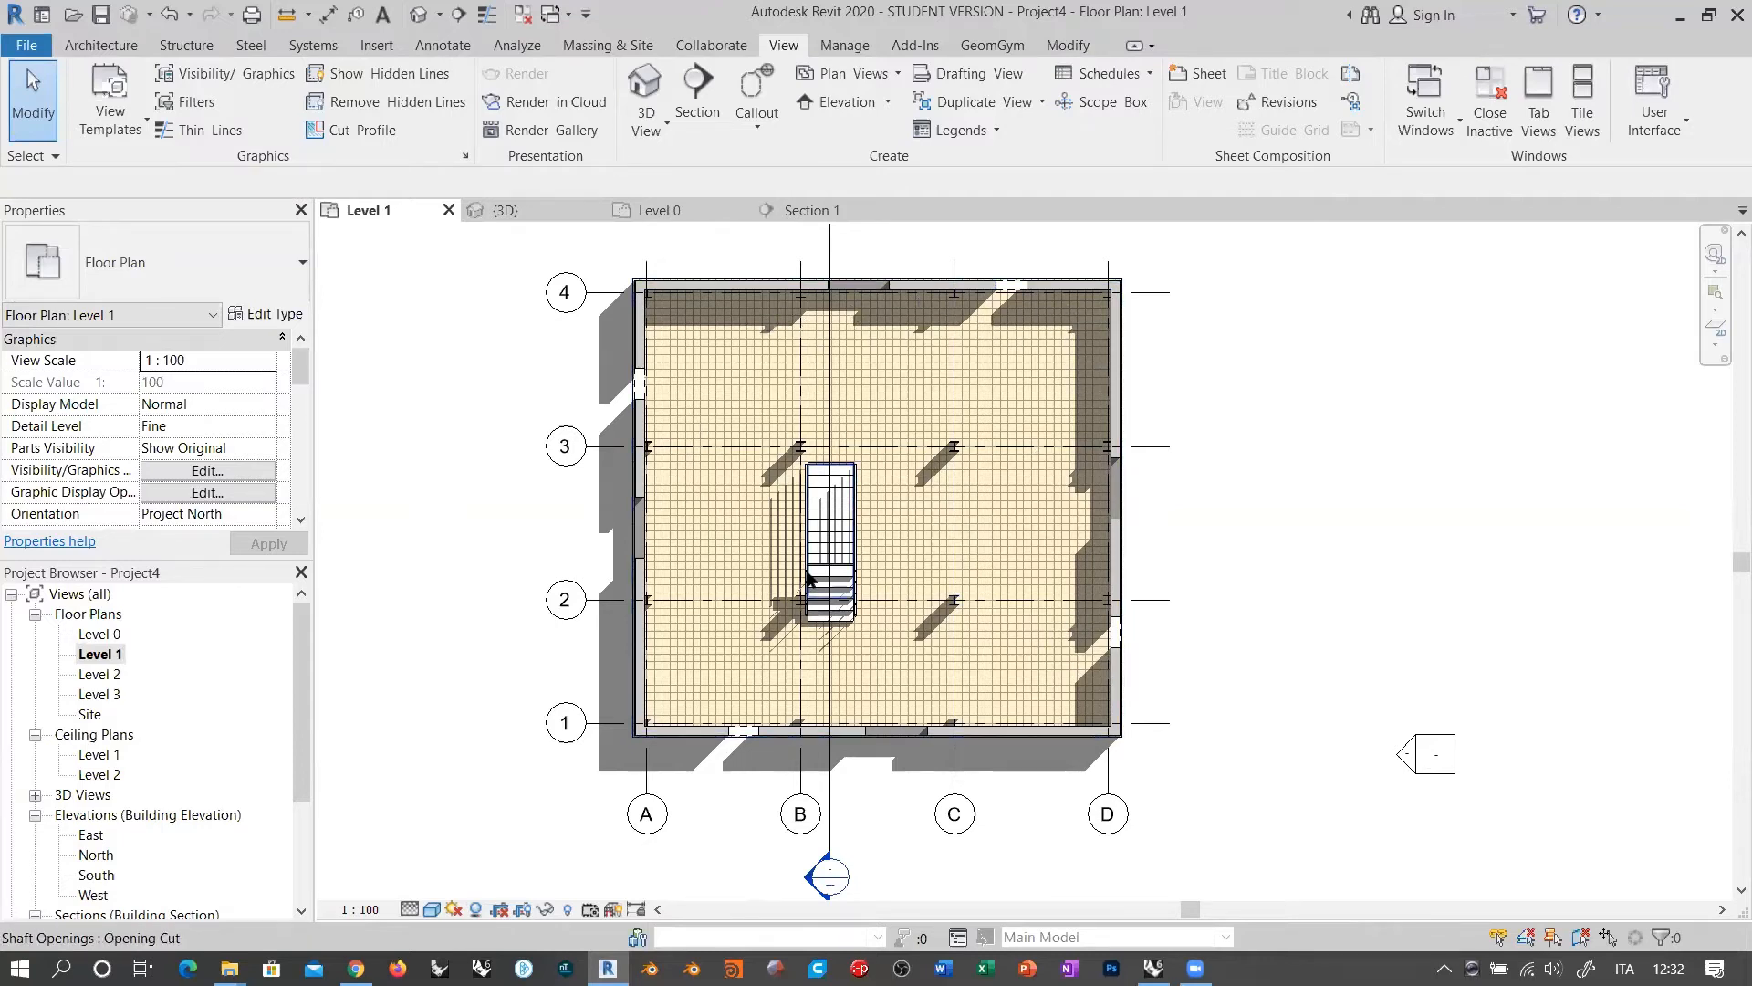
scroll(808, 589, "up", 4)
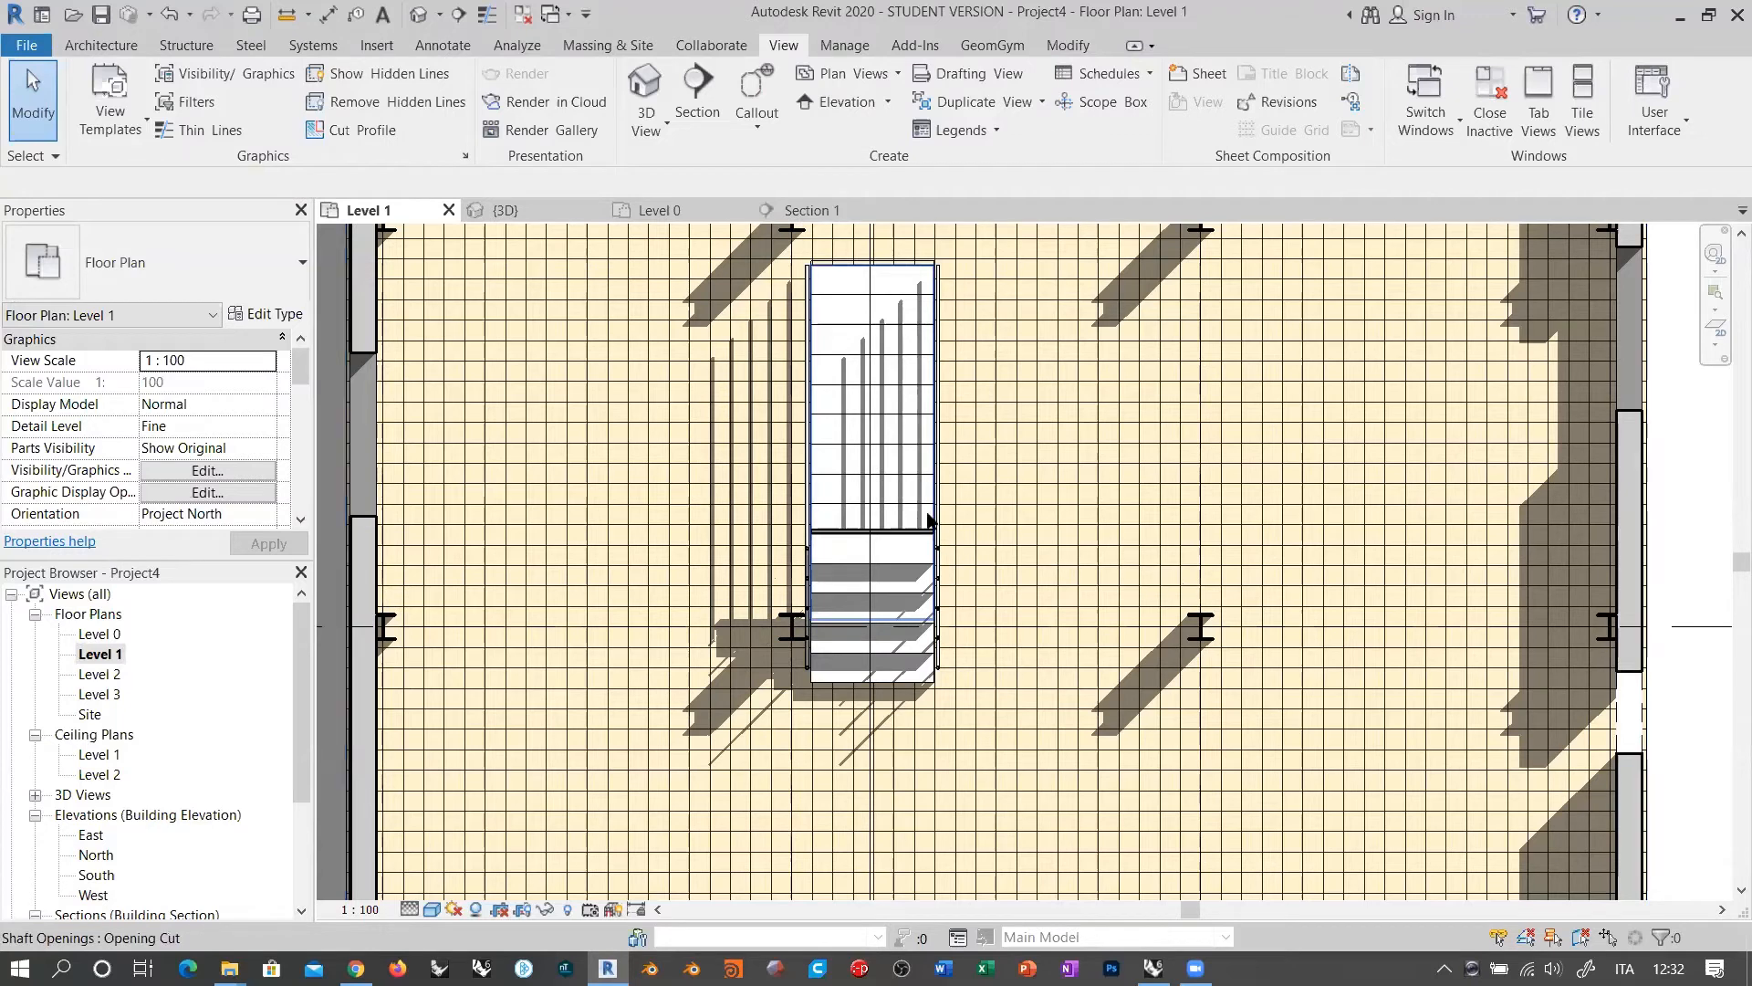
scroll(927, 511, "down", 3)
scroll(1278, 489, "up", 5)
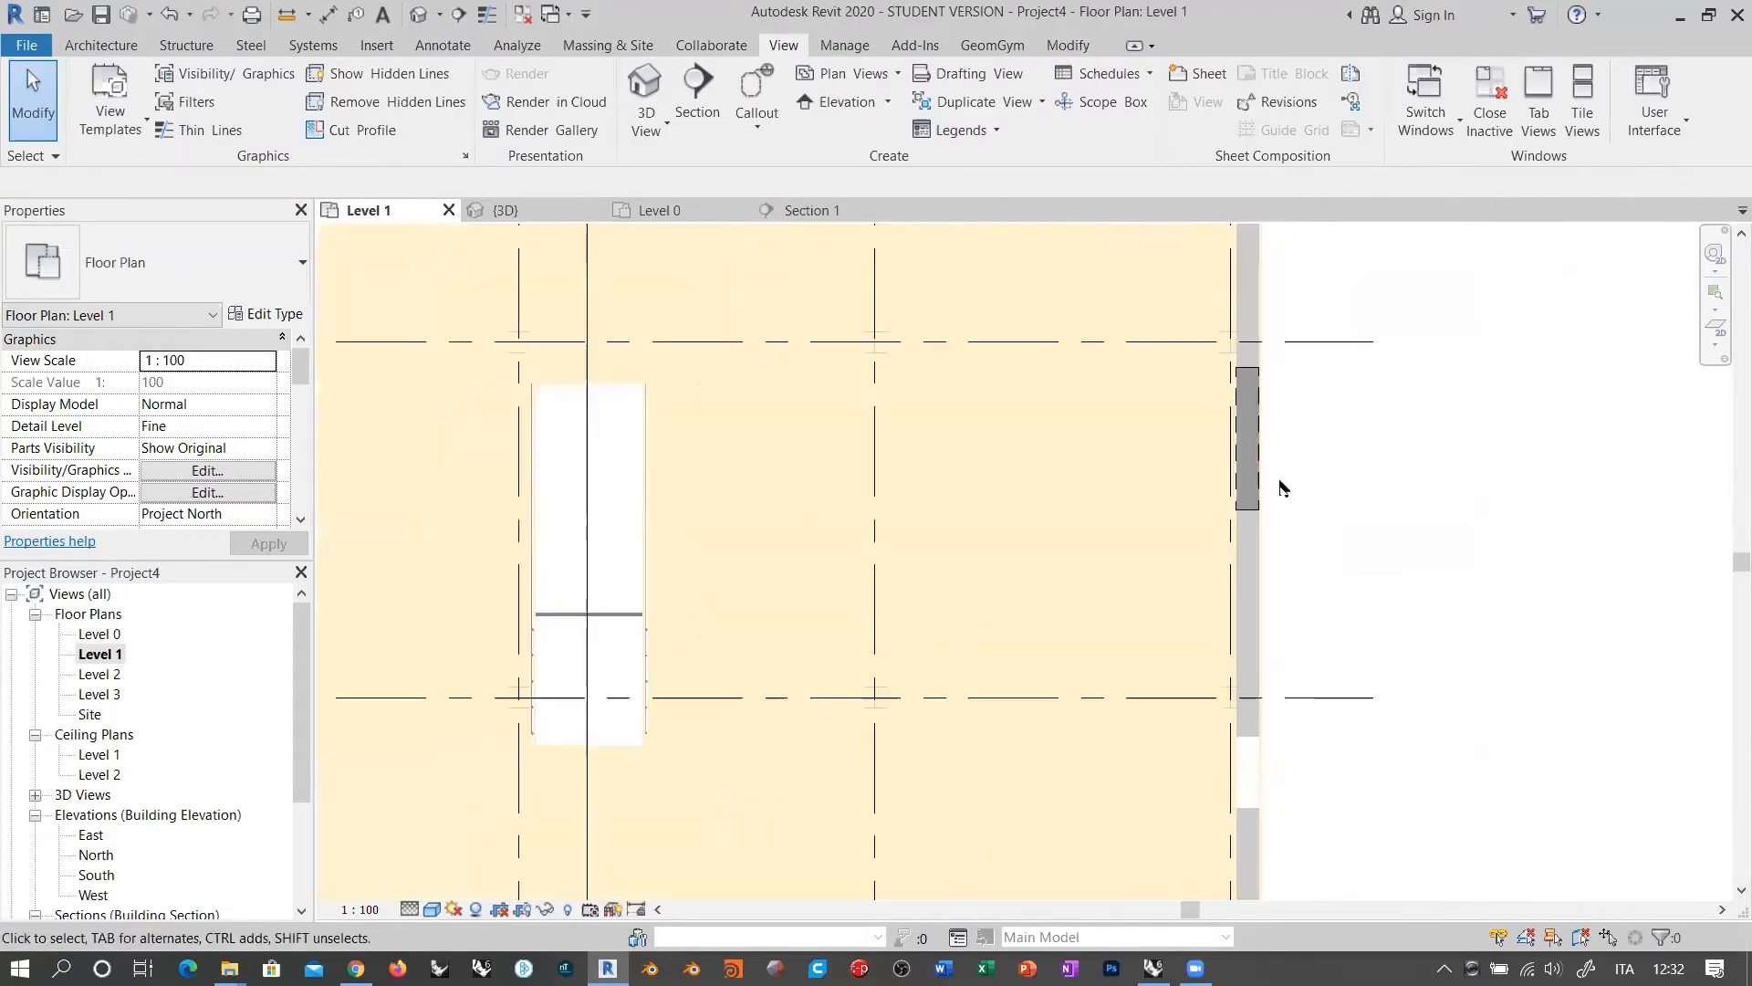
scroll(1273, 461, "down", 2)
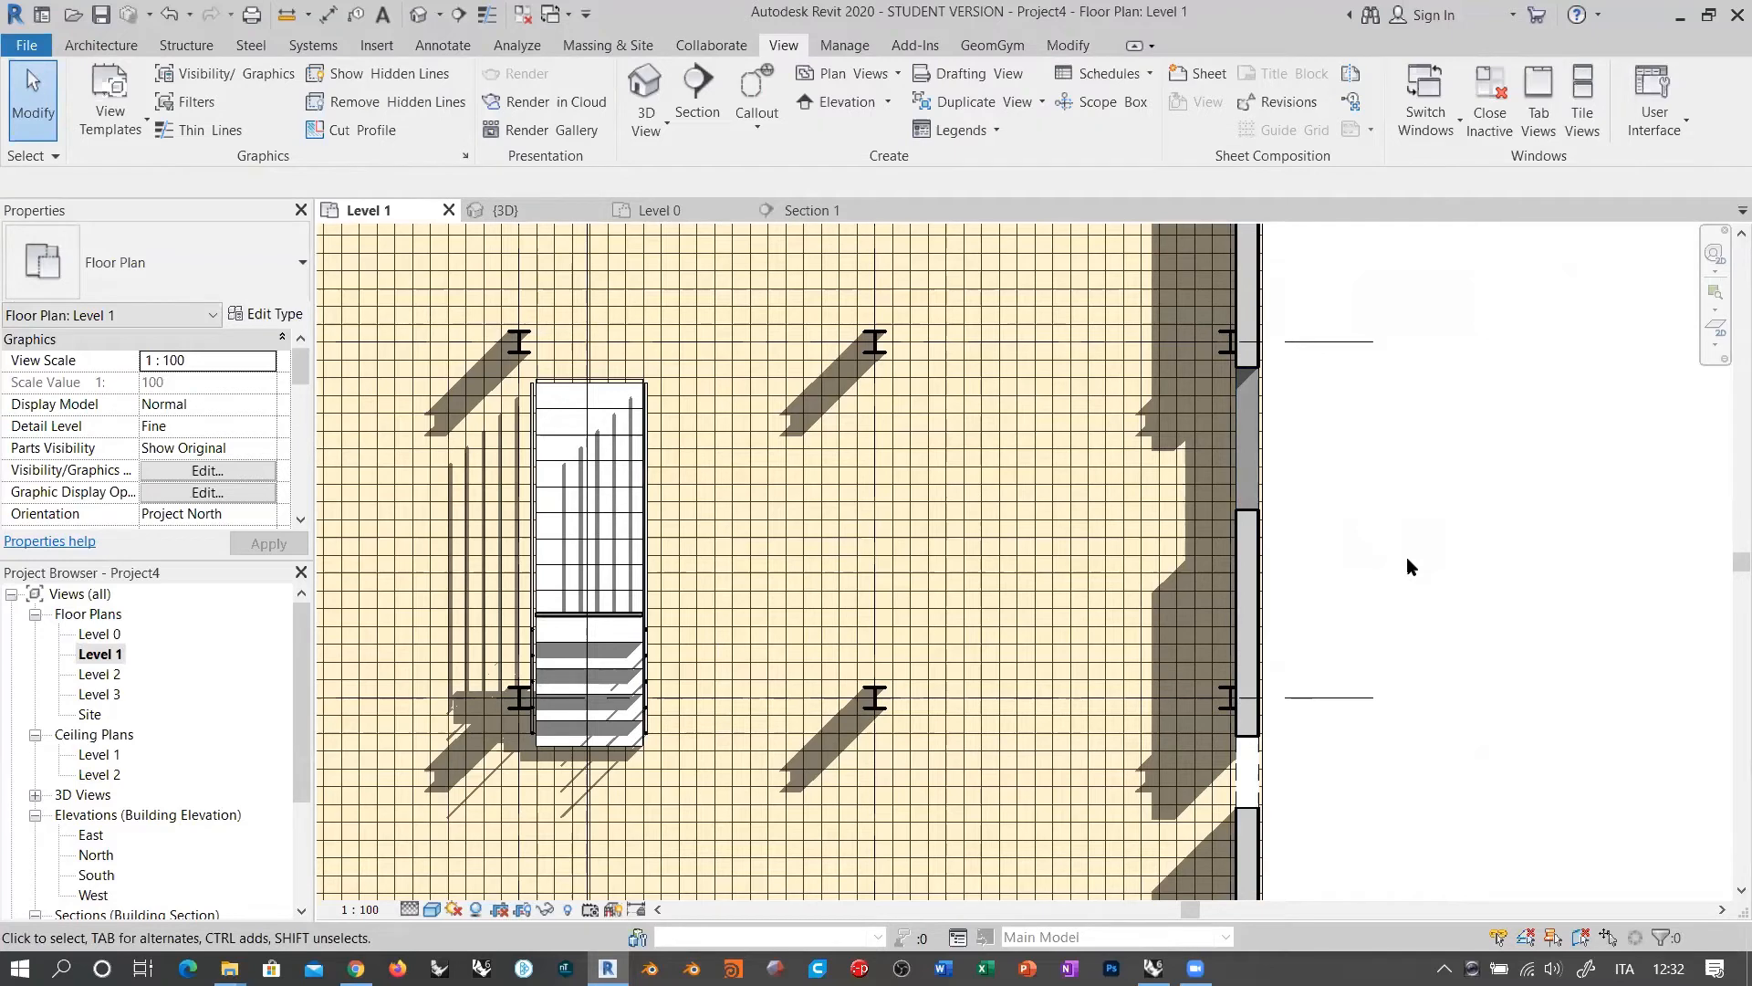
scroll(1316, 555, "down", 5)
scroll(1342, 484, "down", 1)
middle_click_drag(1342, 484, 1311, 525)
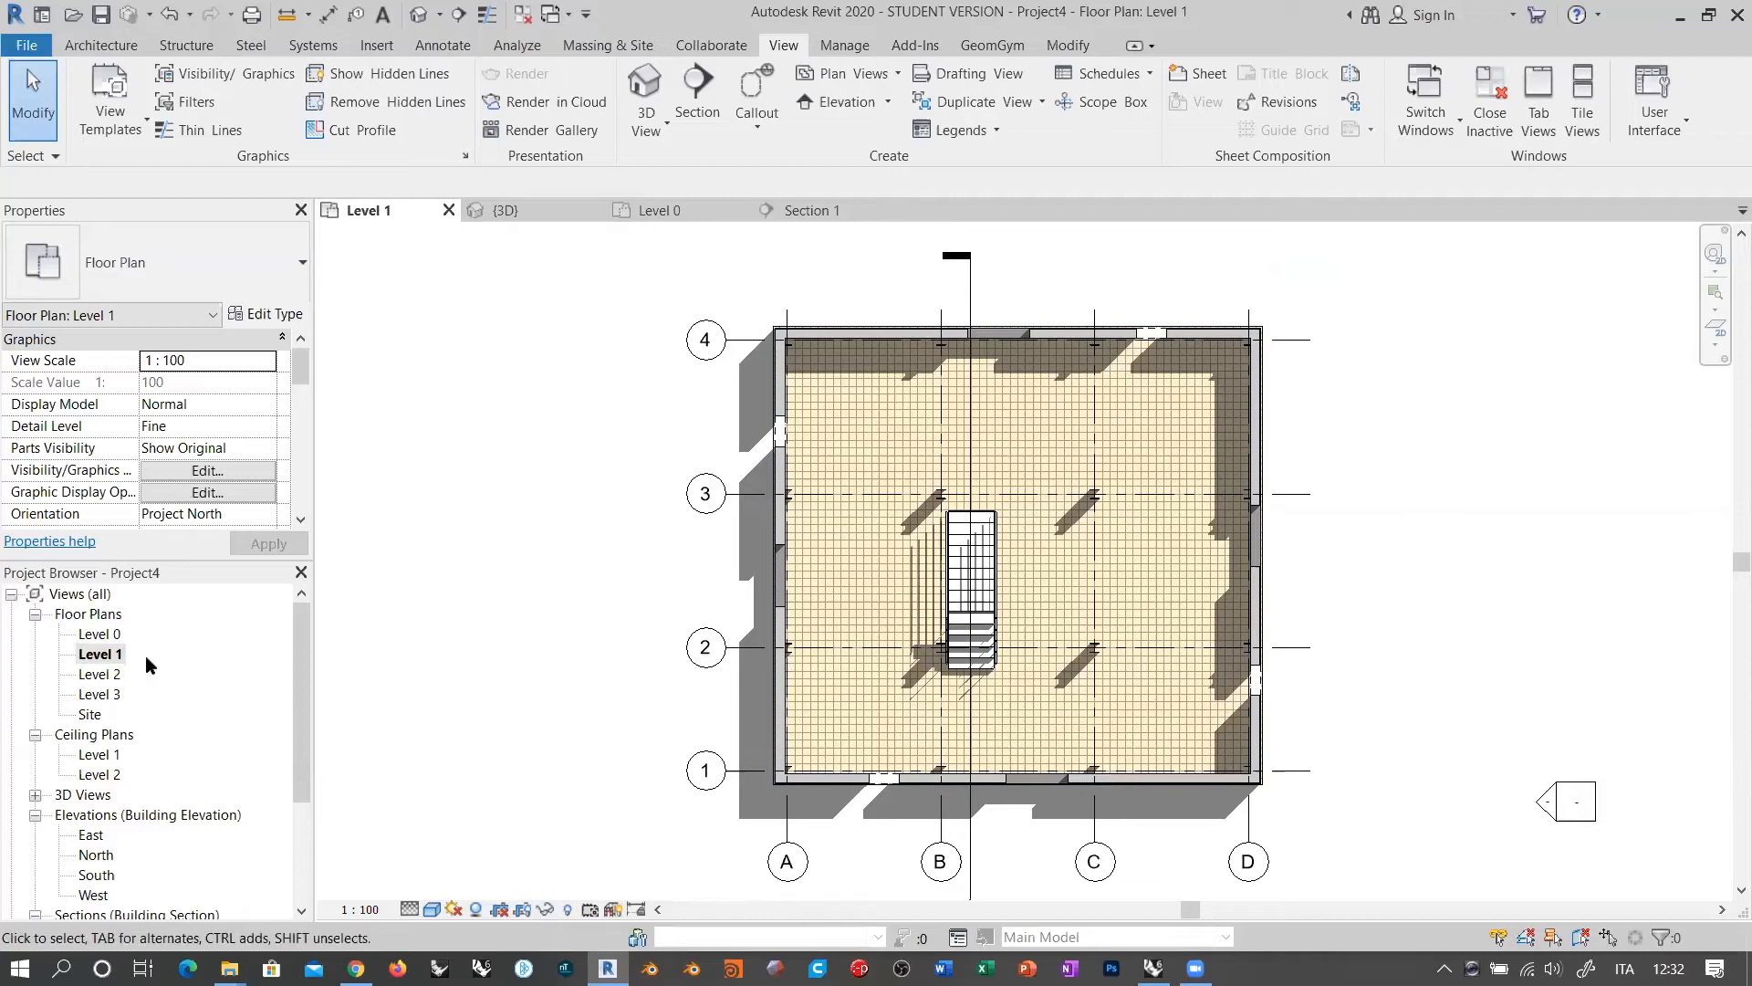
Step: Delete the door in the wall along grid 4 and all other M_Single-Flush doors visible in the Level 1 plan
left_click(1146, 345)
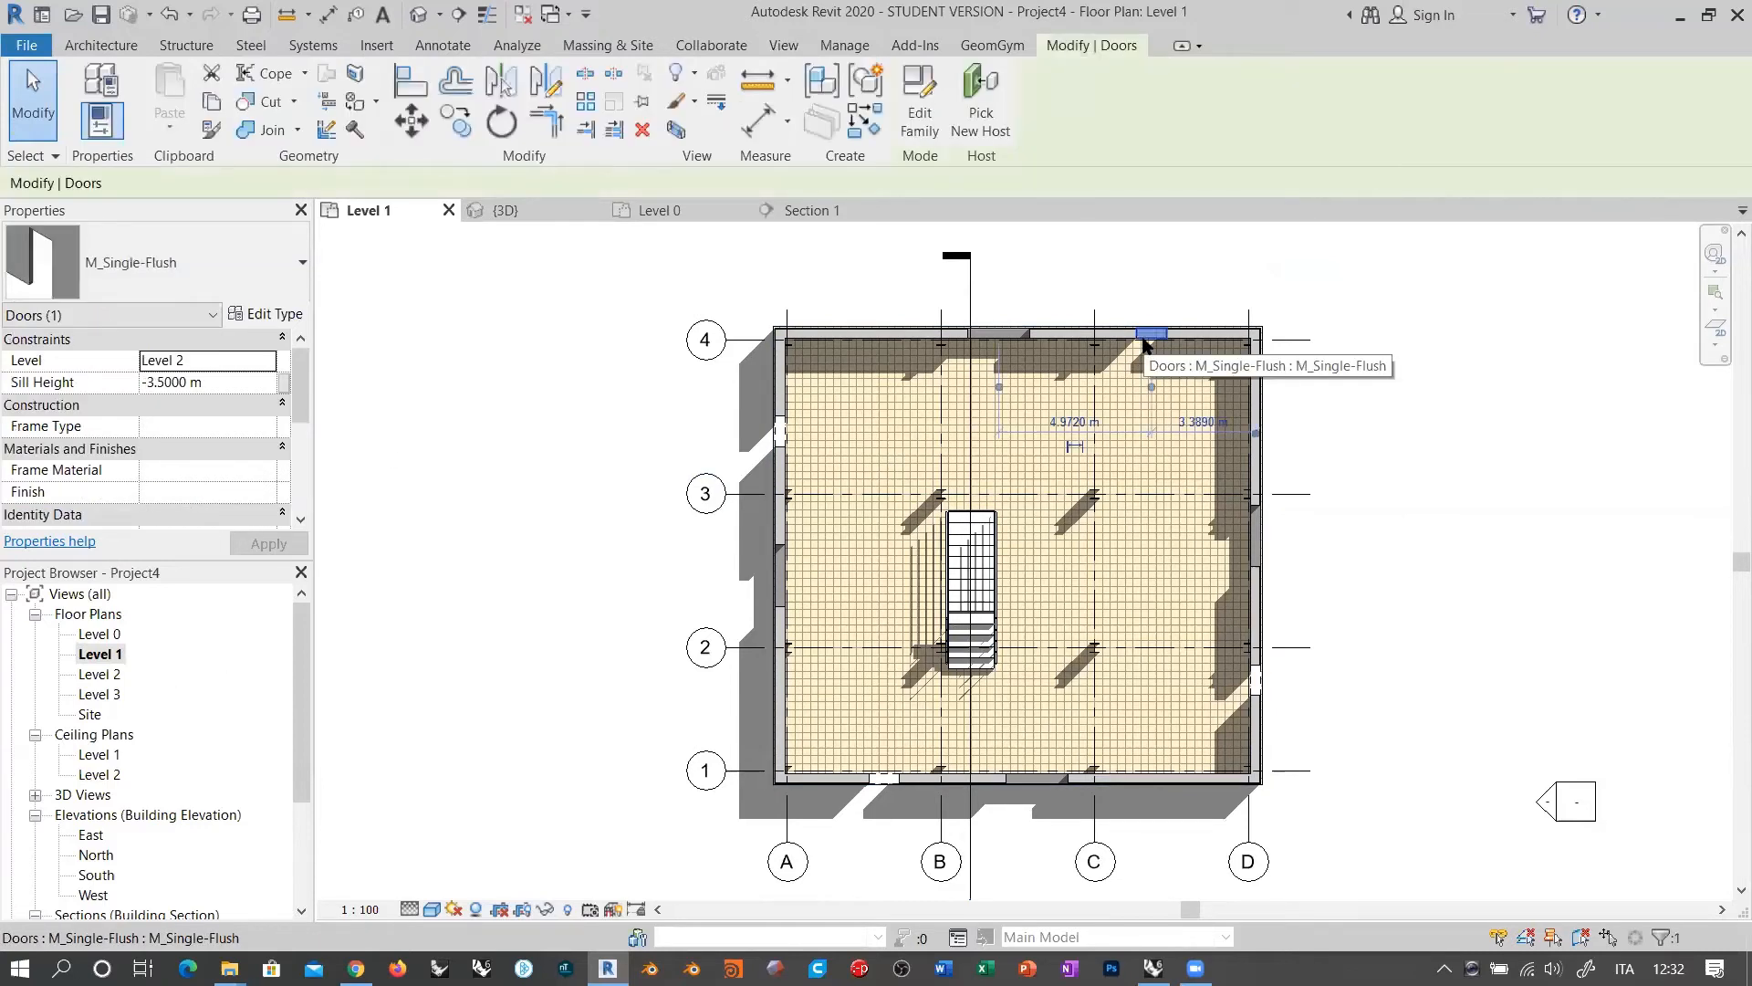
key("Escape")
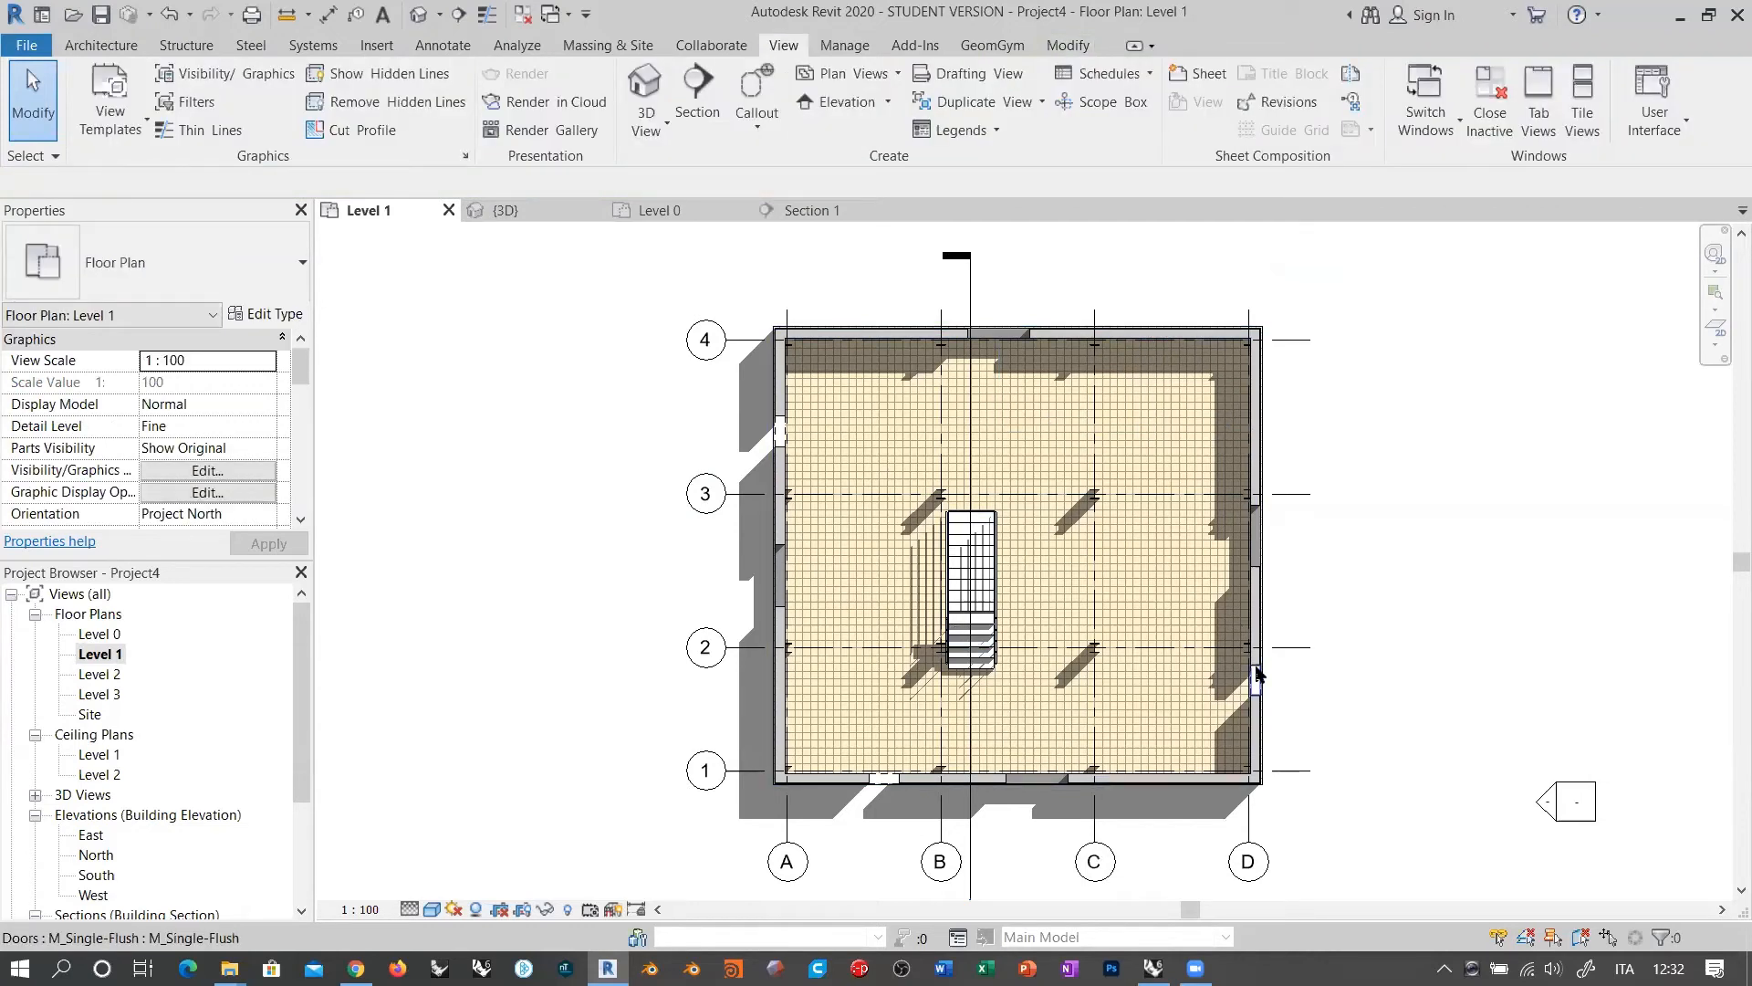
left_click(1257, 673)
right_click(1258, 672)
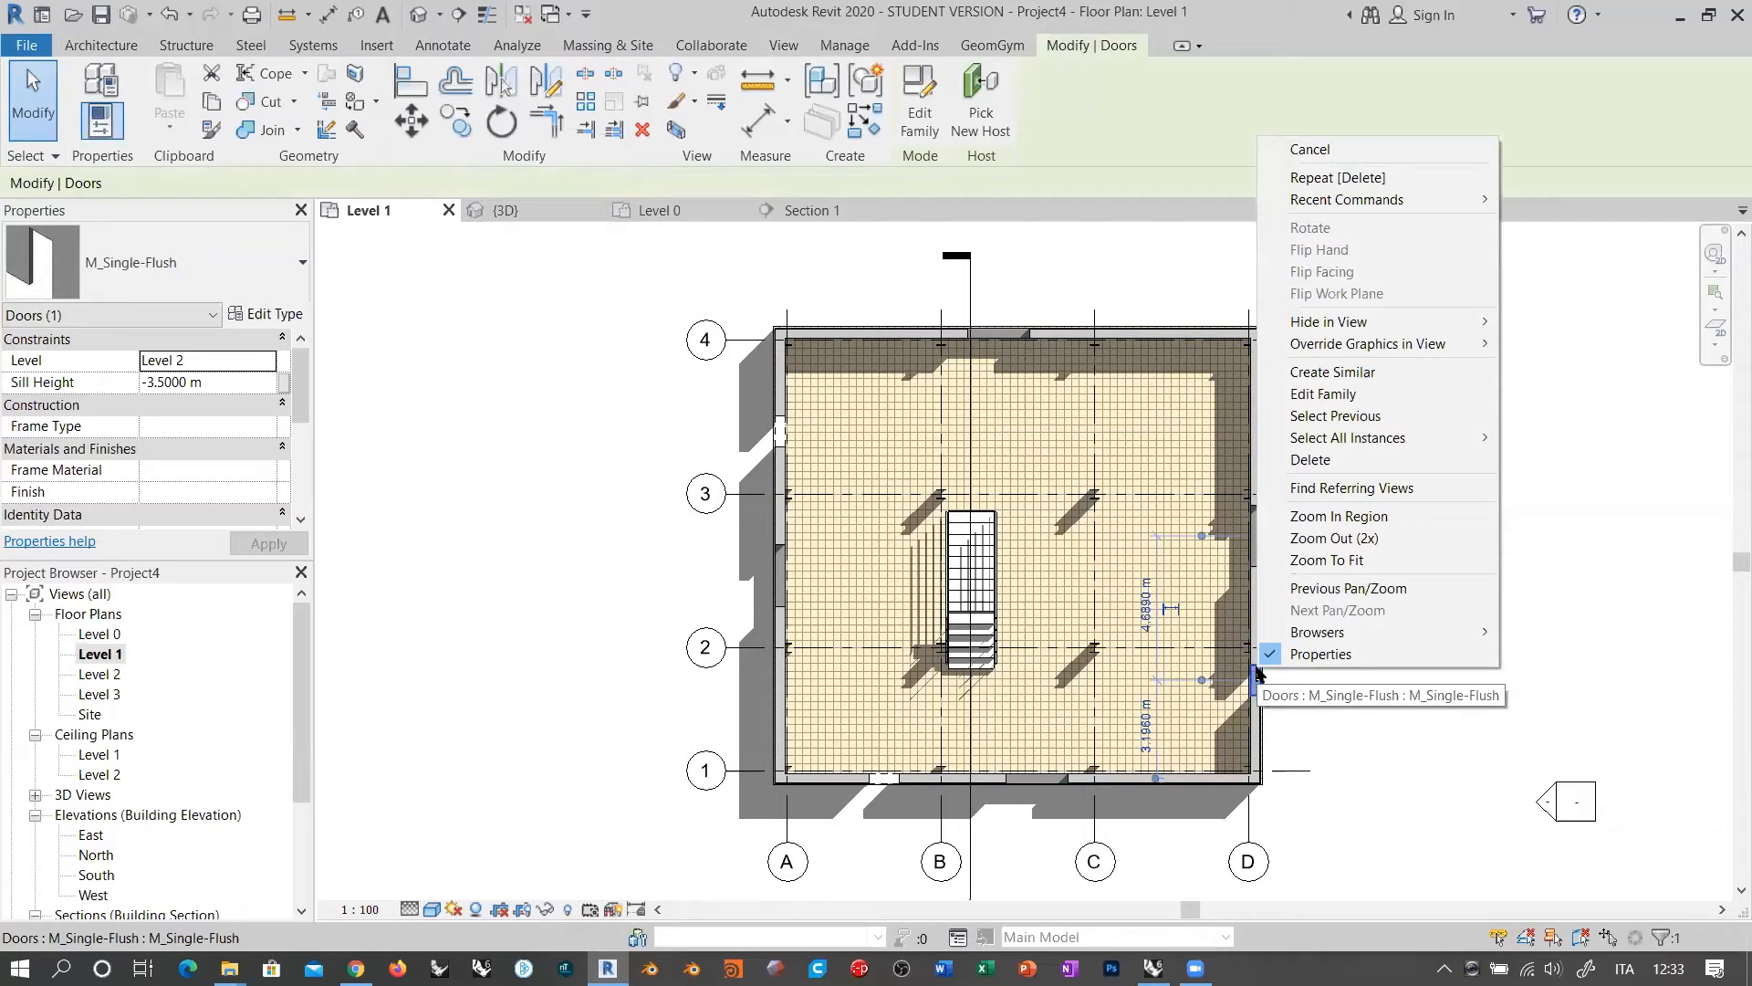
mouse_move(1315, 442)
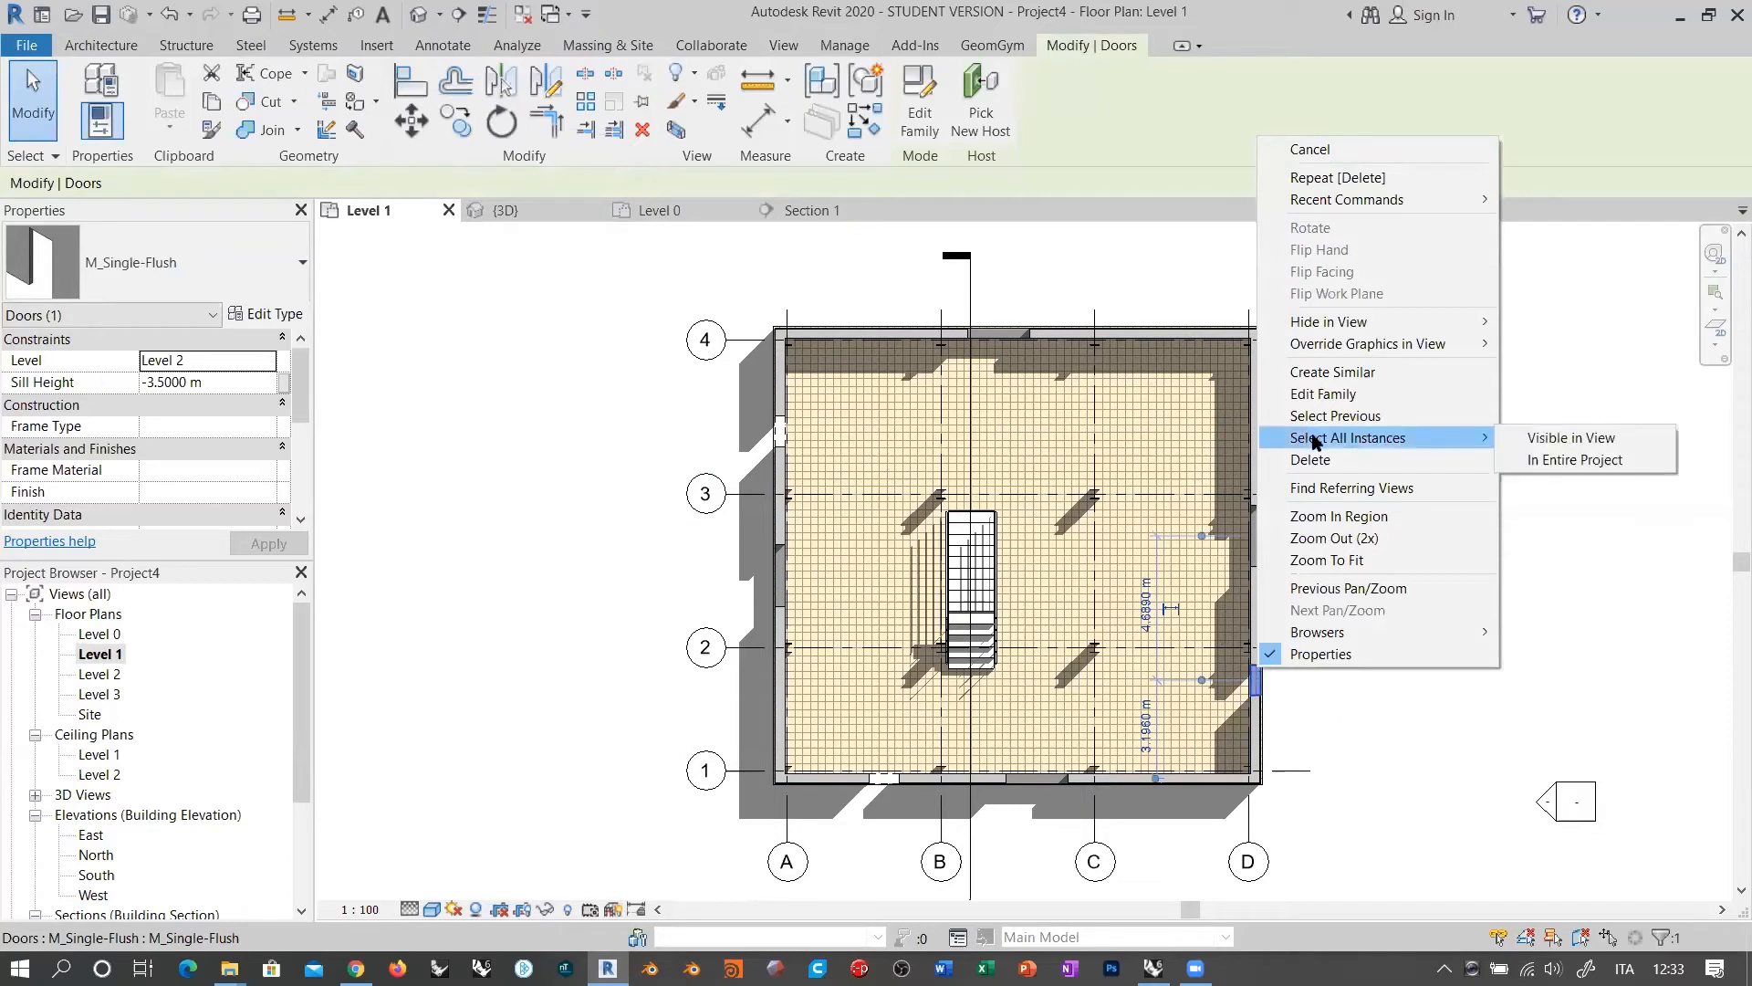
left_click(1543, 441)
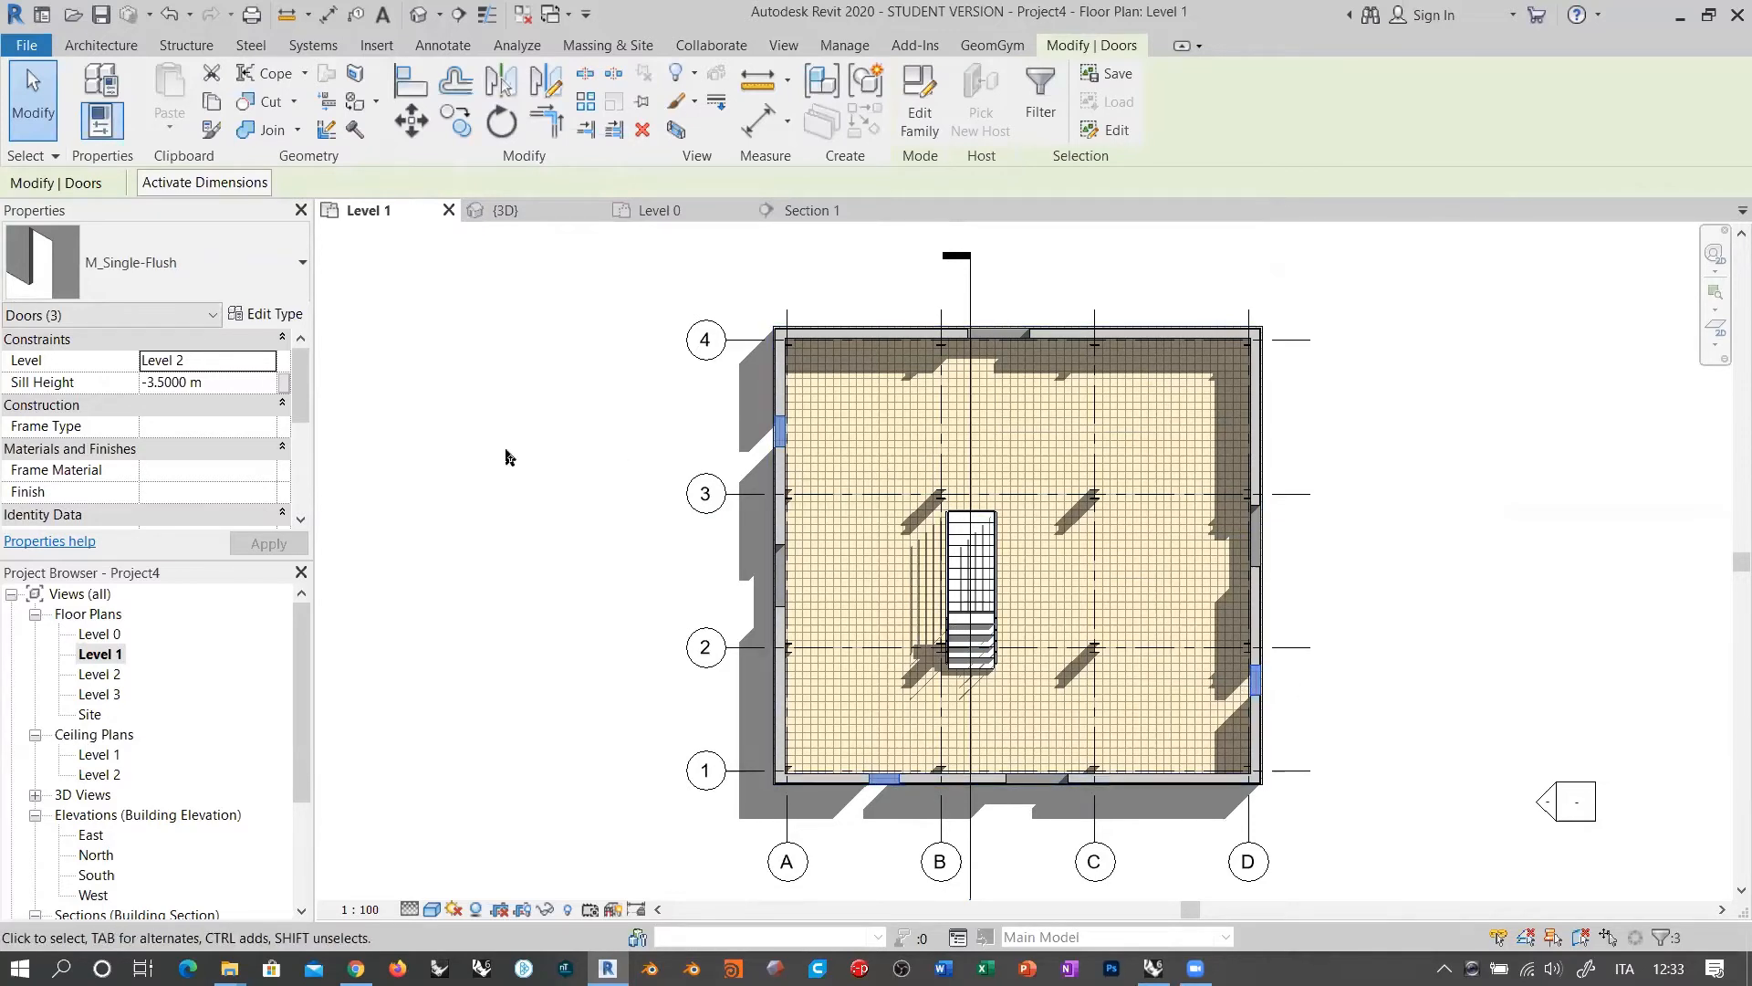
key("Delete")
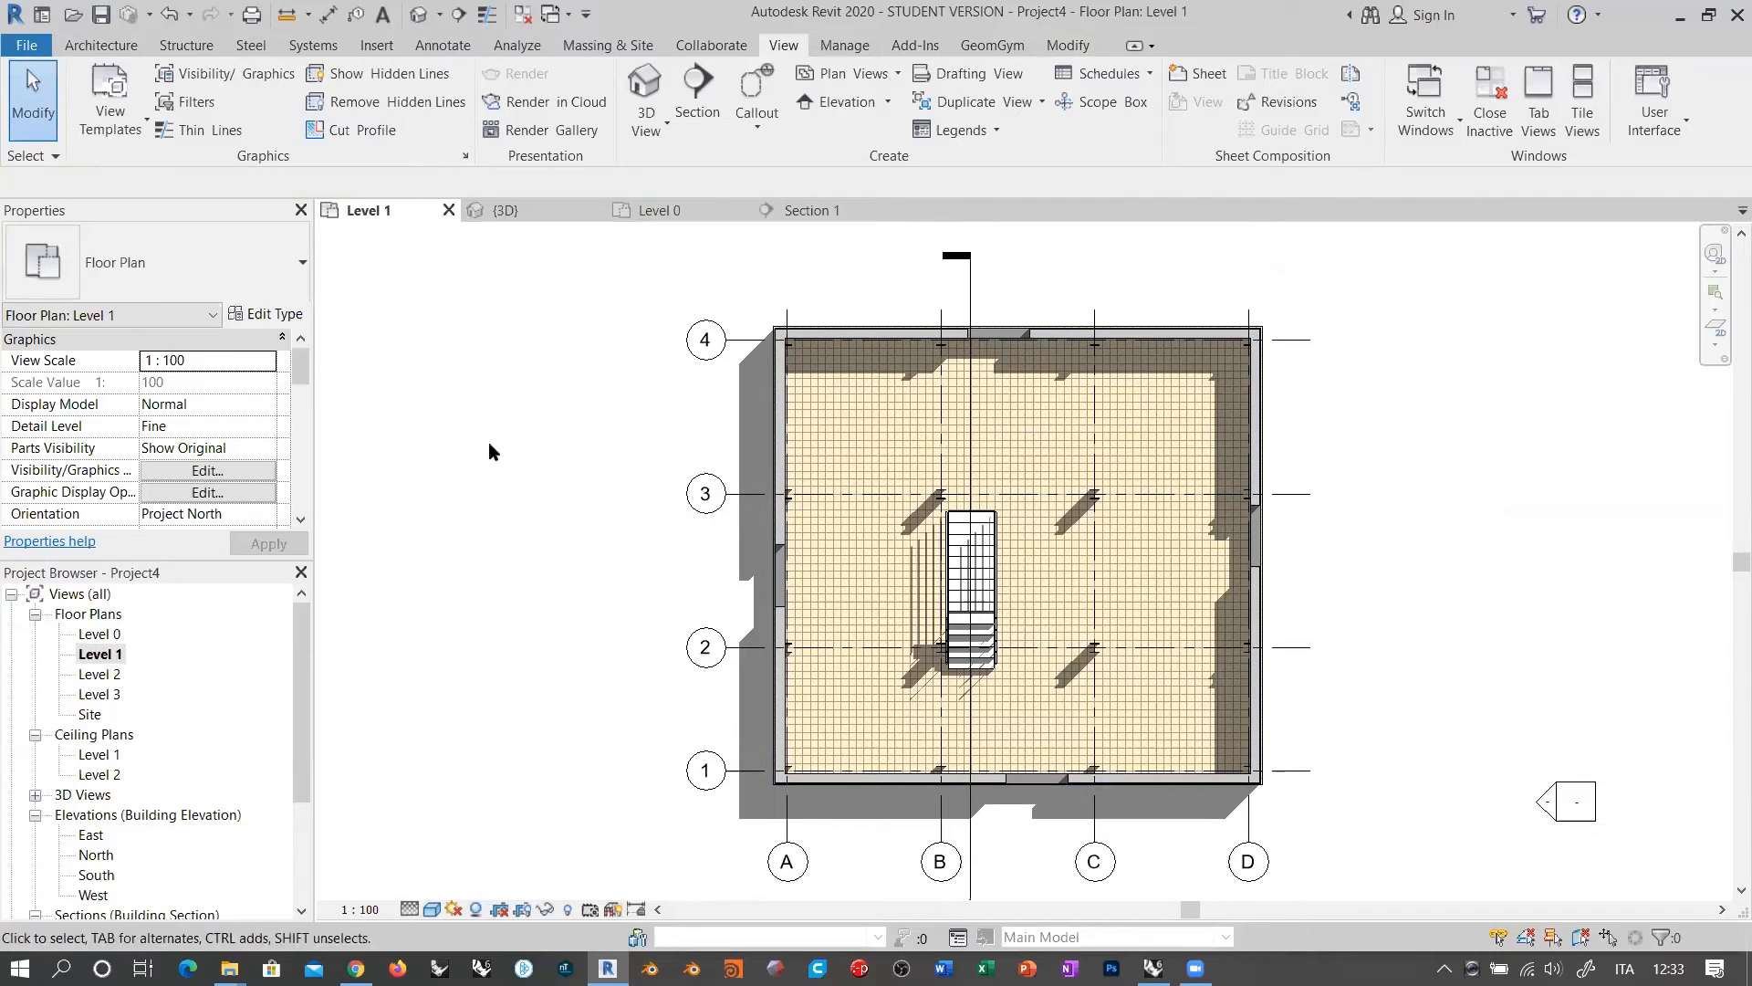
Step: Open the Level 2 floor plan and delete all M_Single-Flush doors visible in that view
double_click(101, 675)
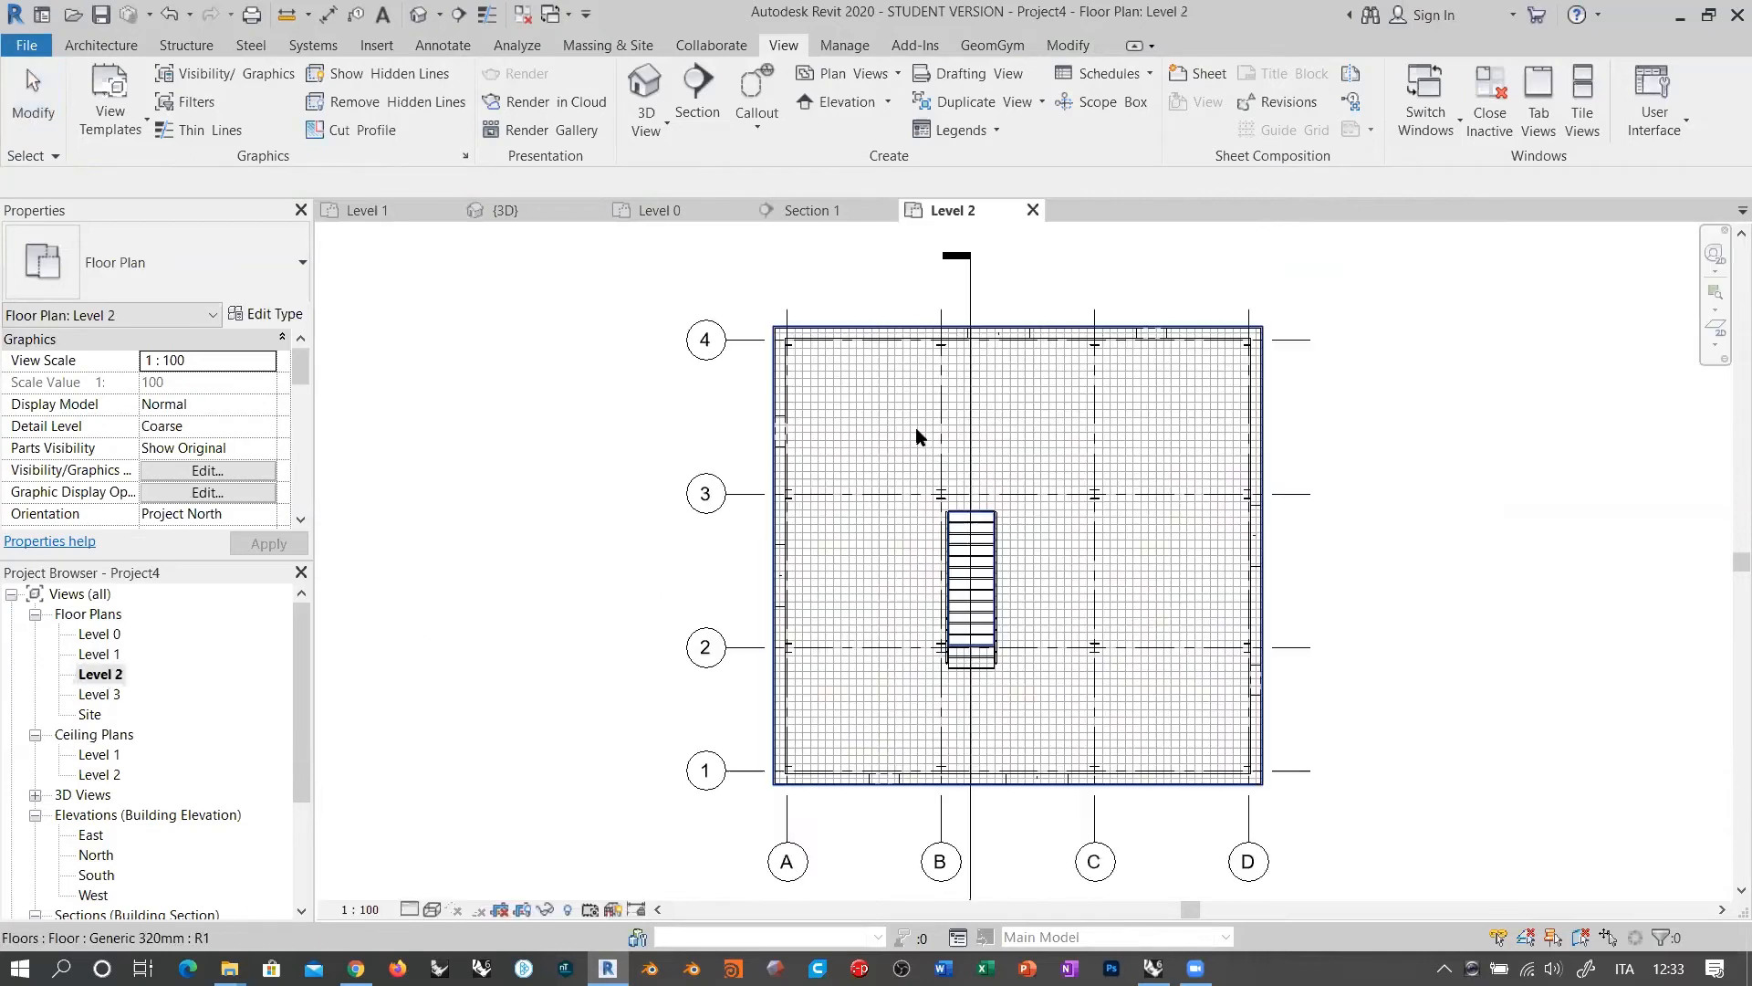
left_click(1152, 334)
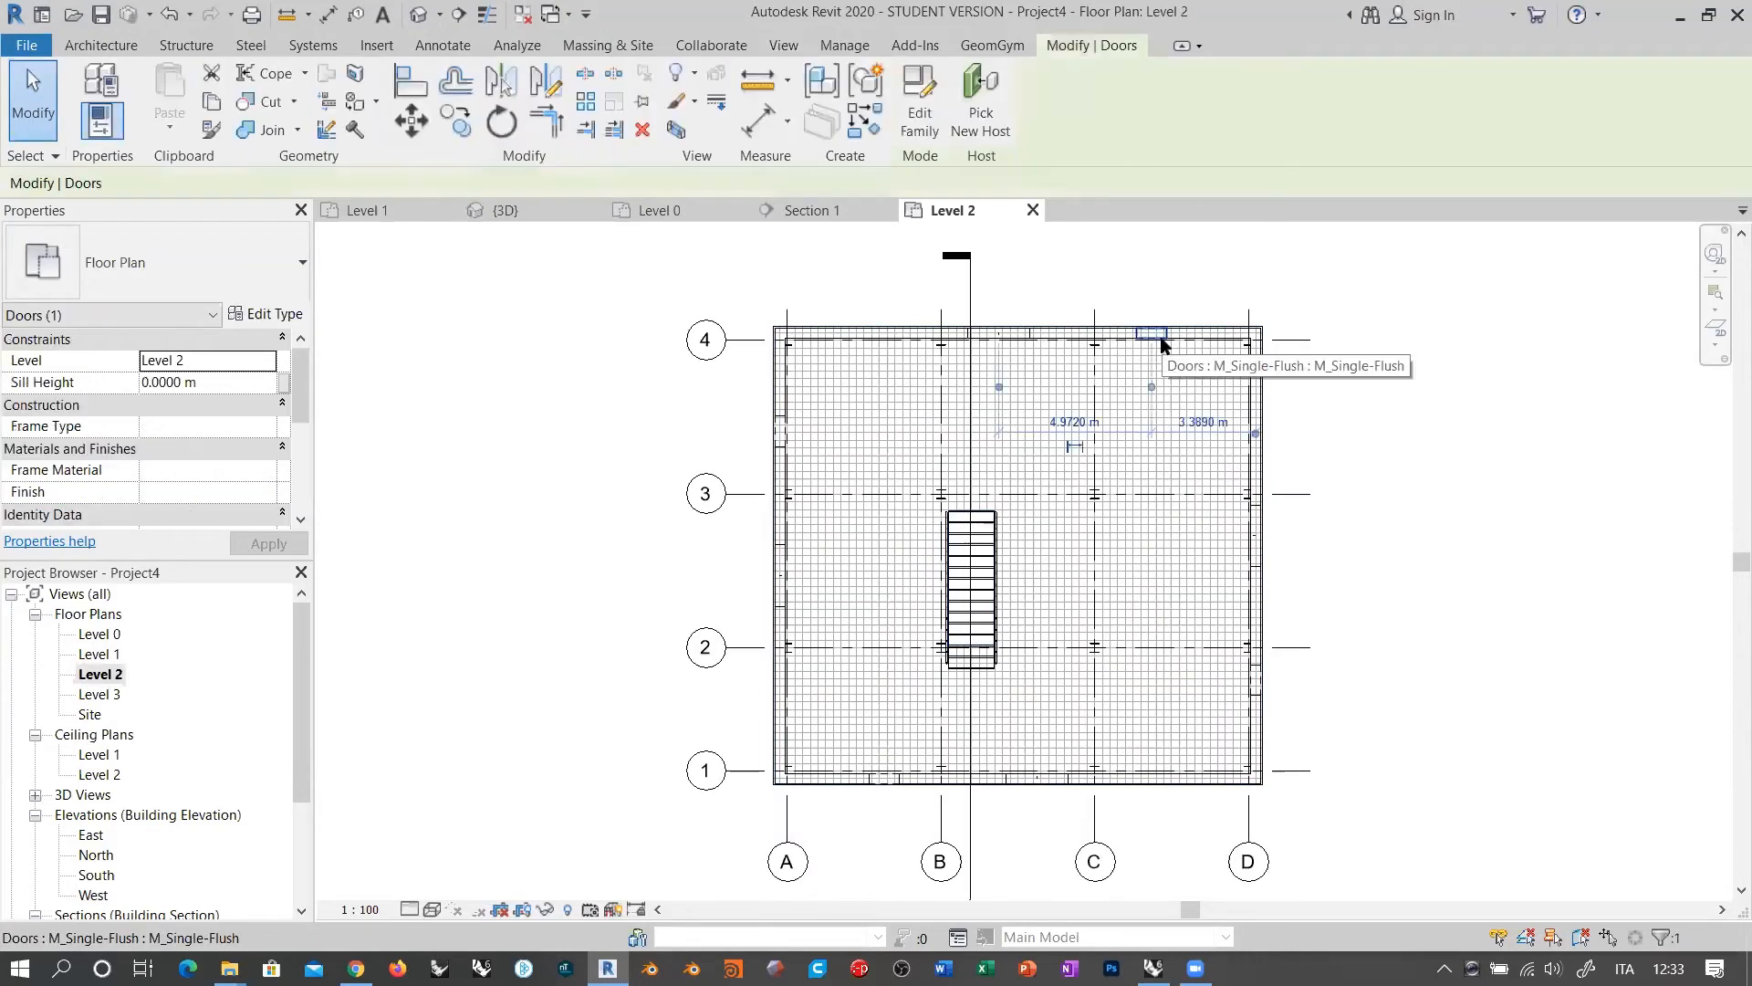
right_click(1162, 338)
mouse_move(1324, 640)
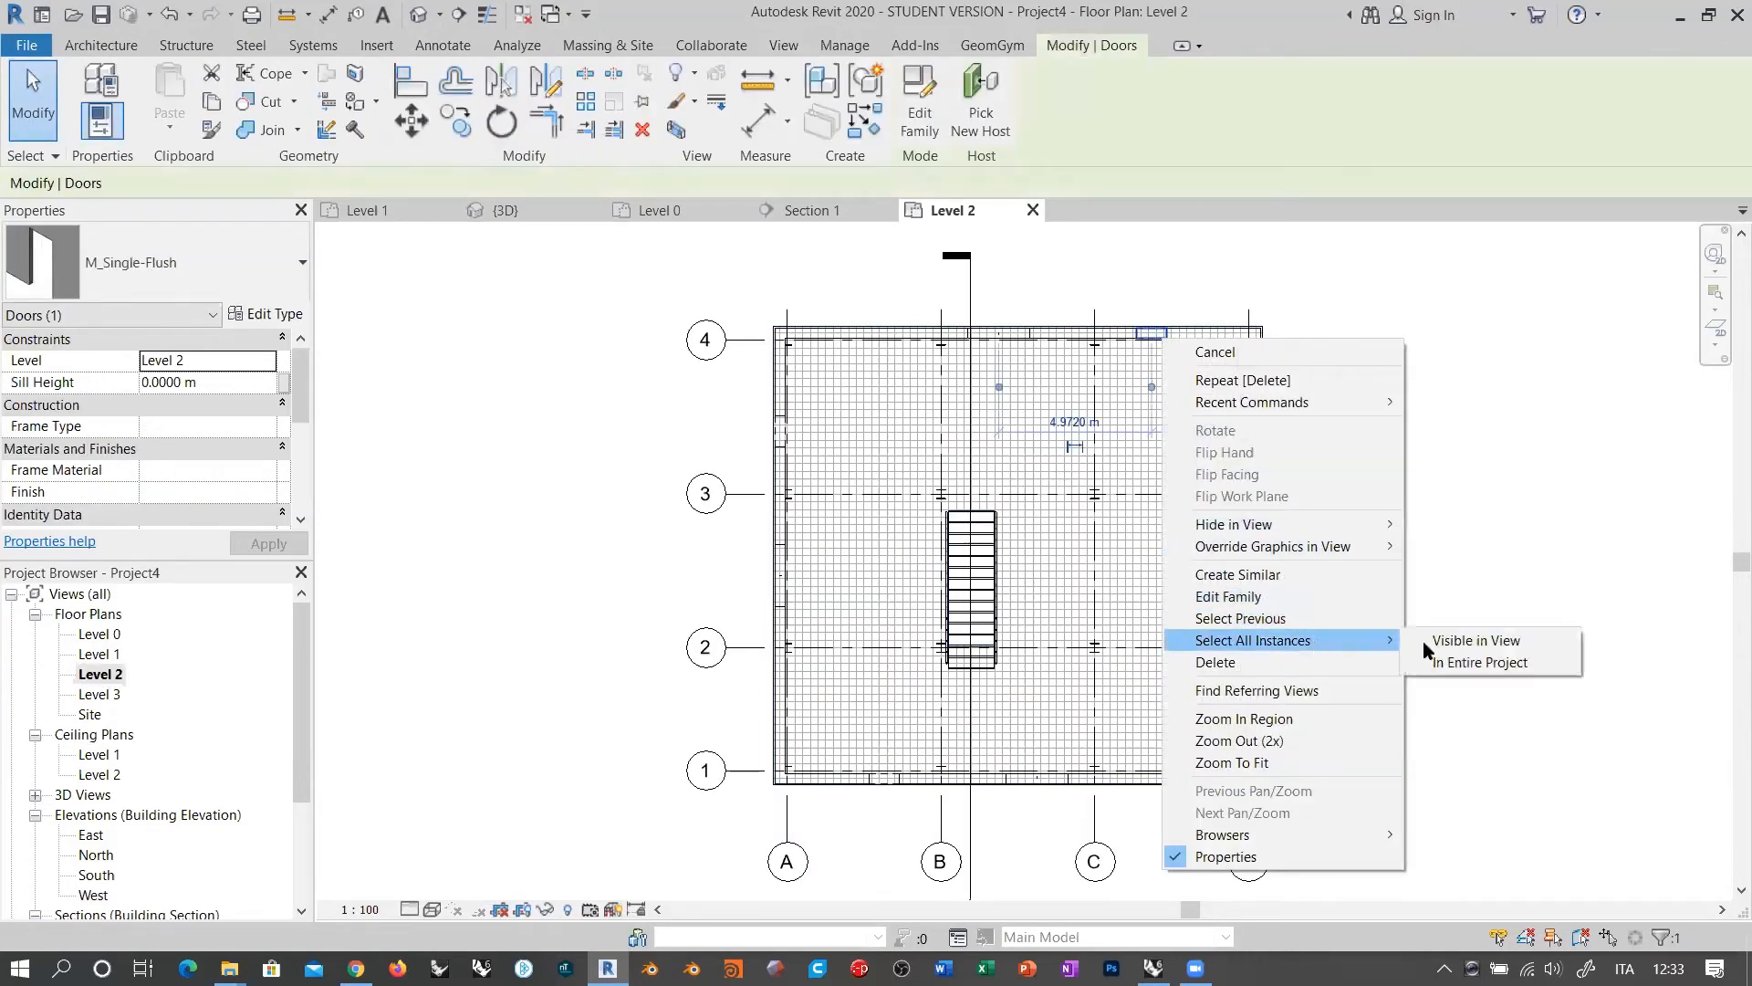
left_click(1515, 639)
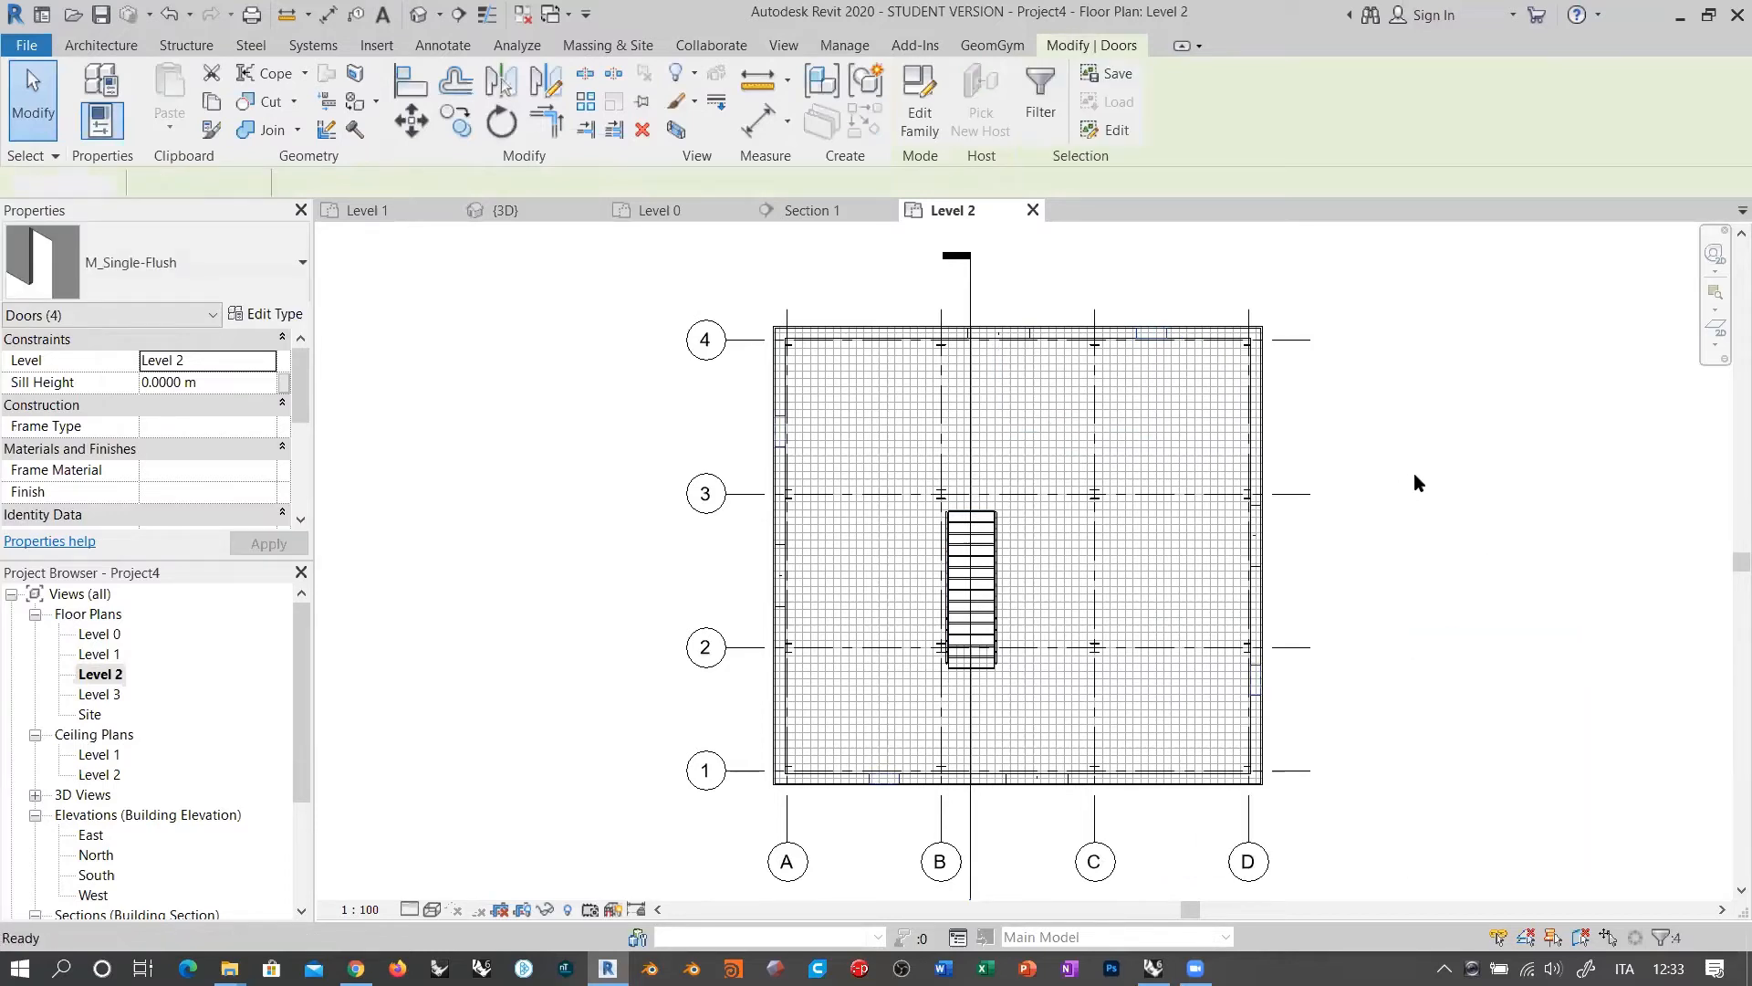
left_click(1378, 367)
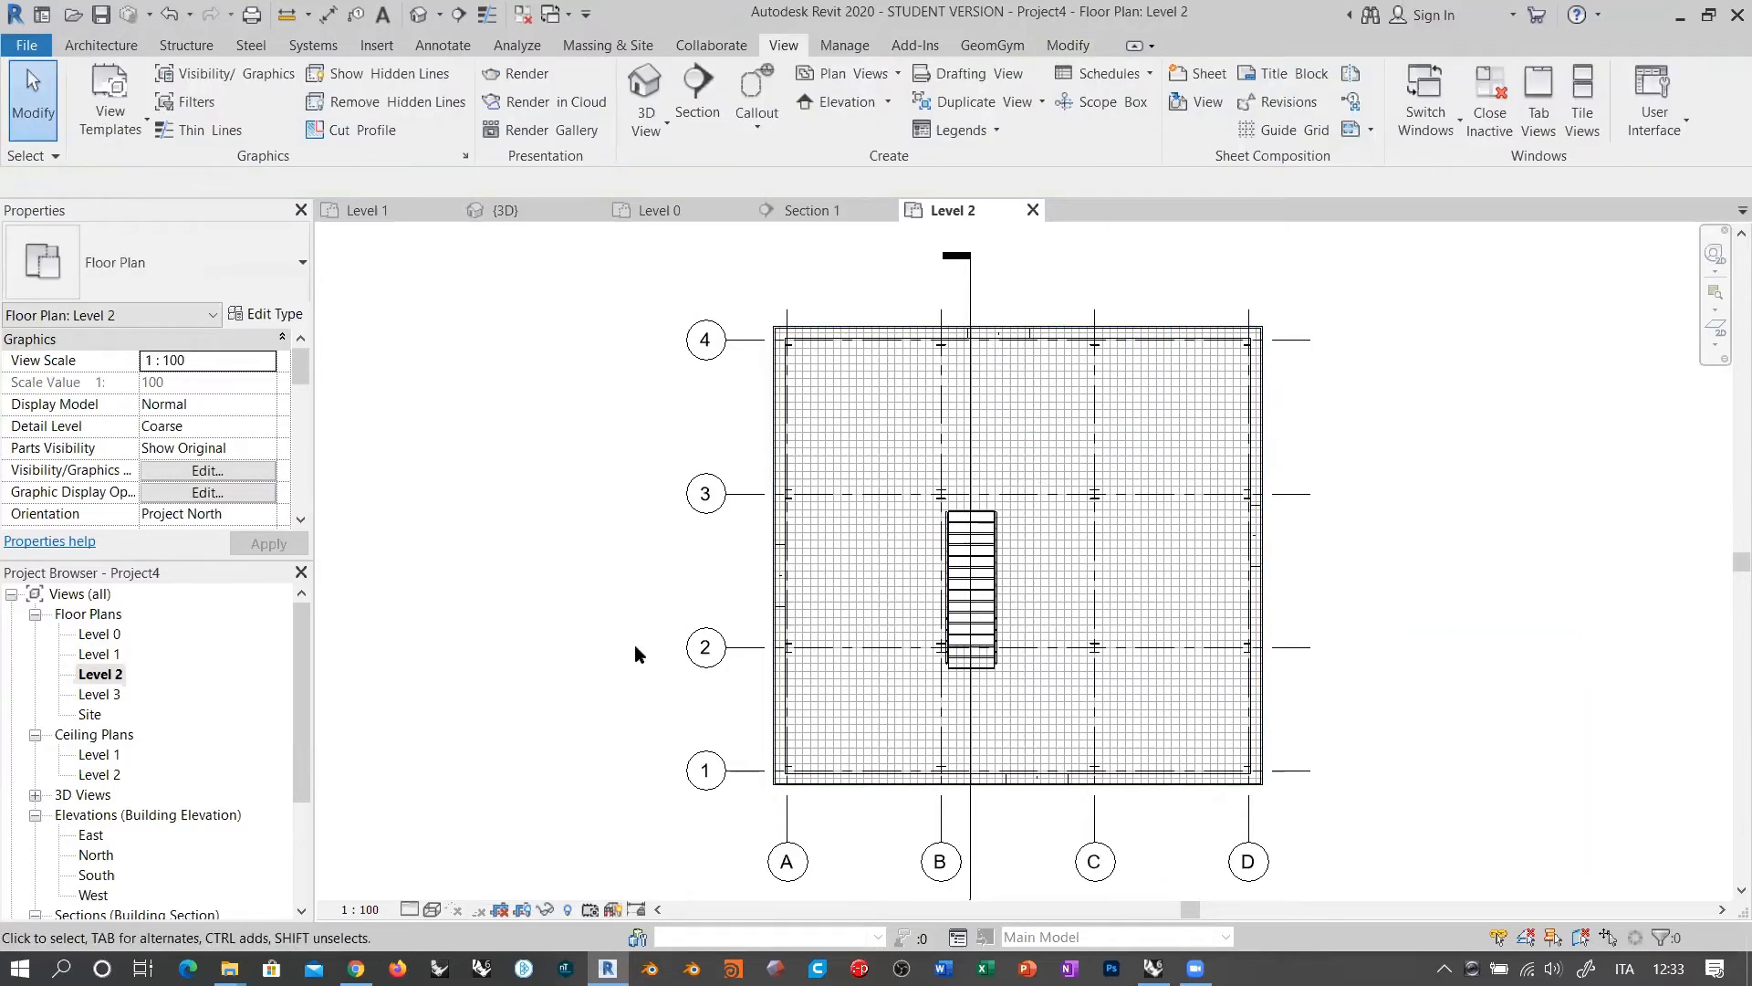
Step: Check the Level 3 floor plan, and inspect the doors on the building's facades in the 3D view
double_click(100, 695)
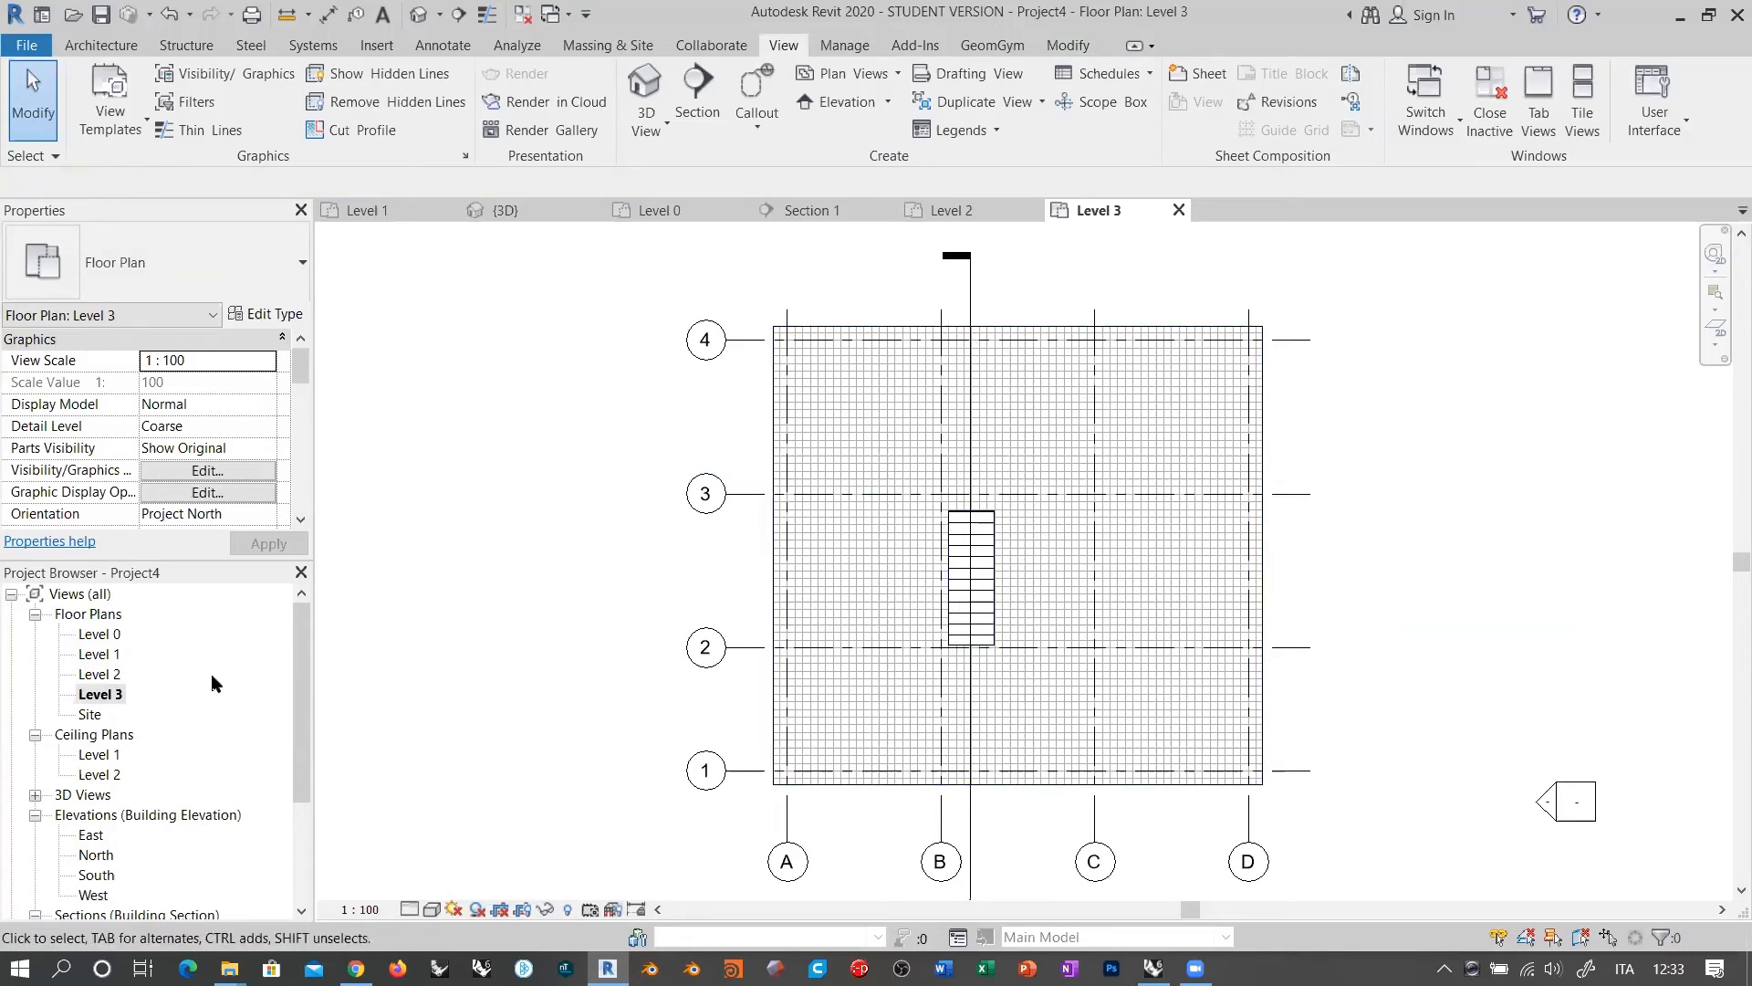
left_click(530, 212)
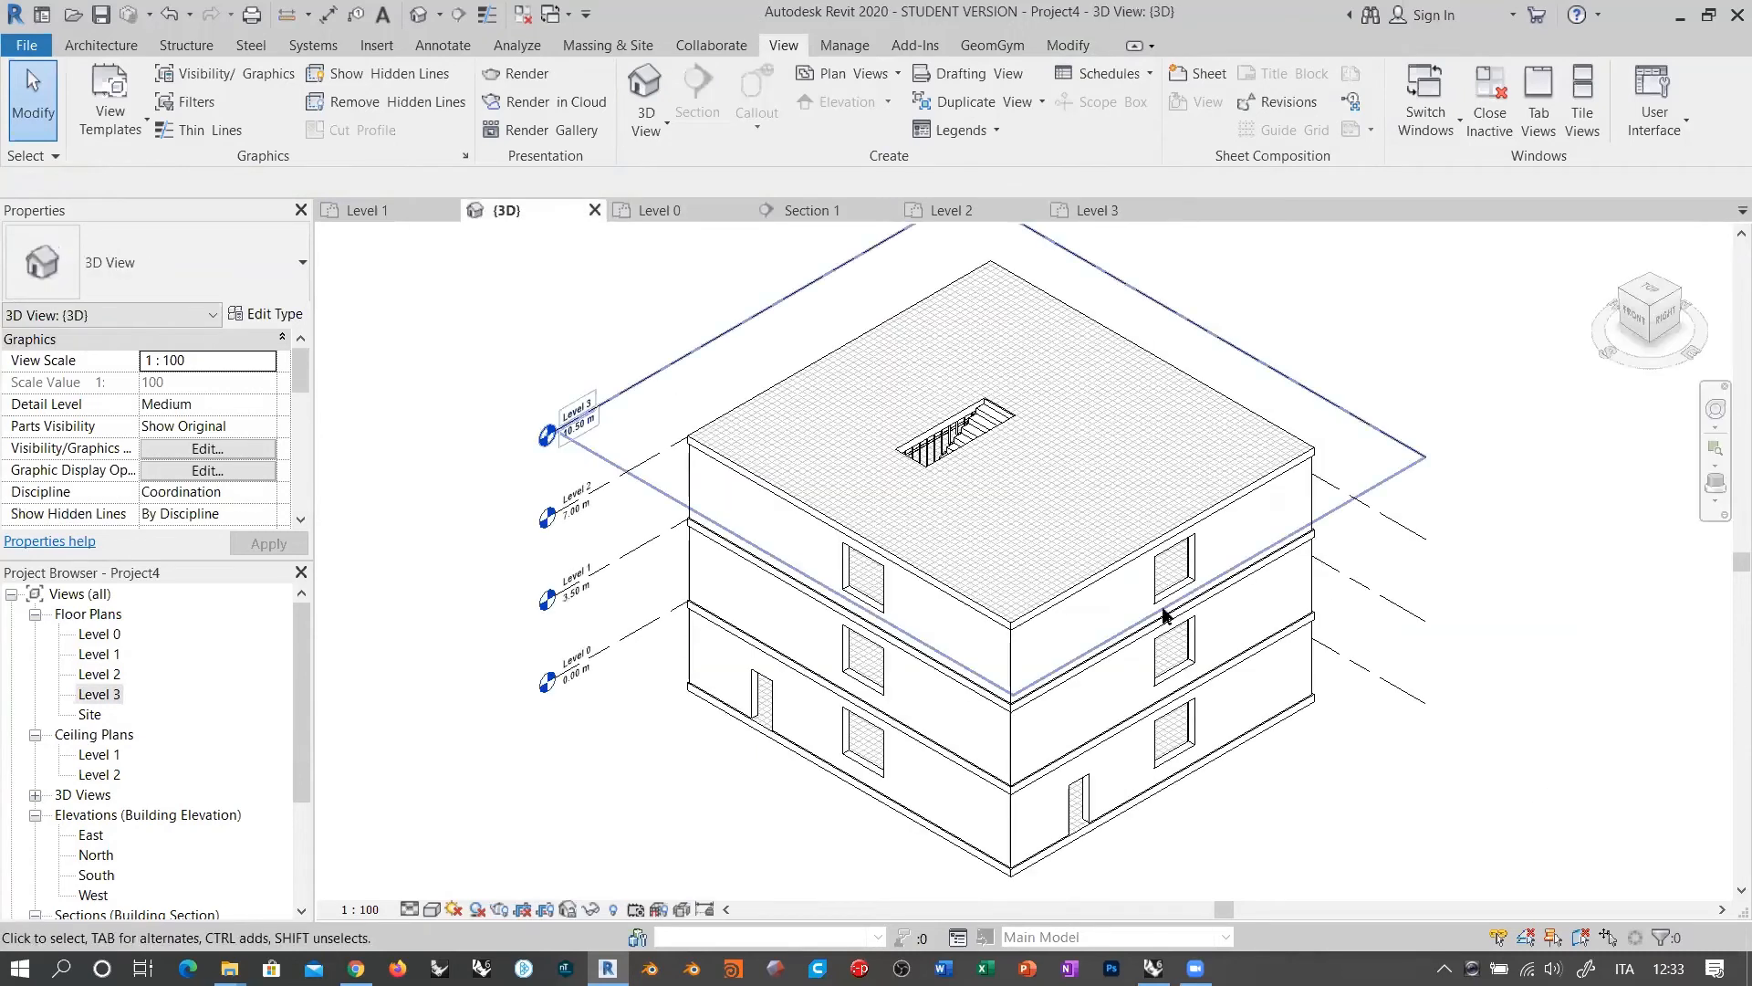
middle_click_drag(885, 665, 855, 535, "shift")
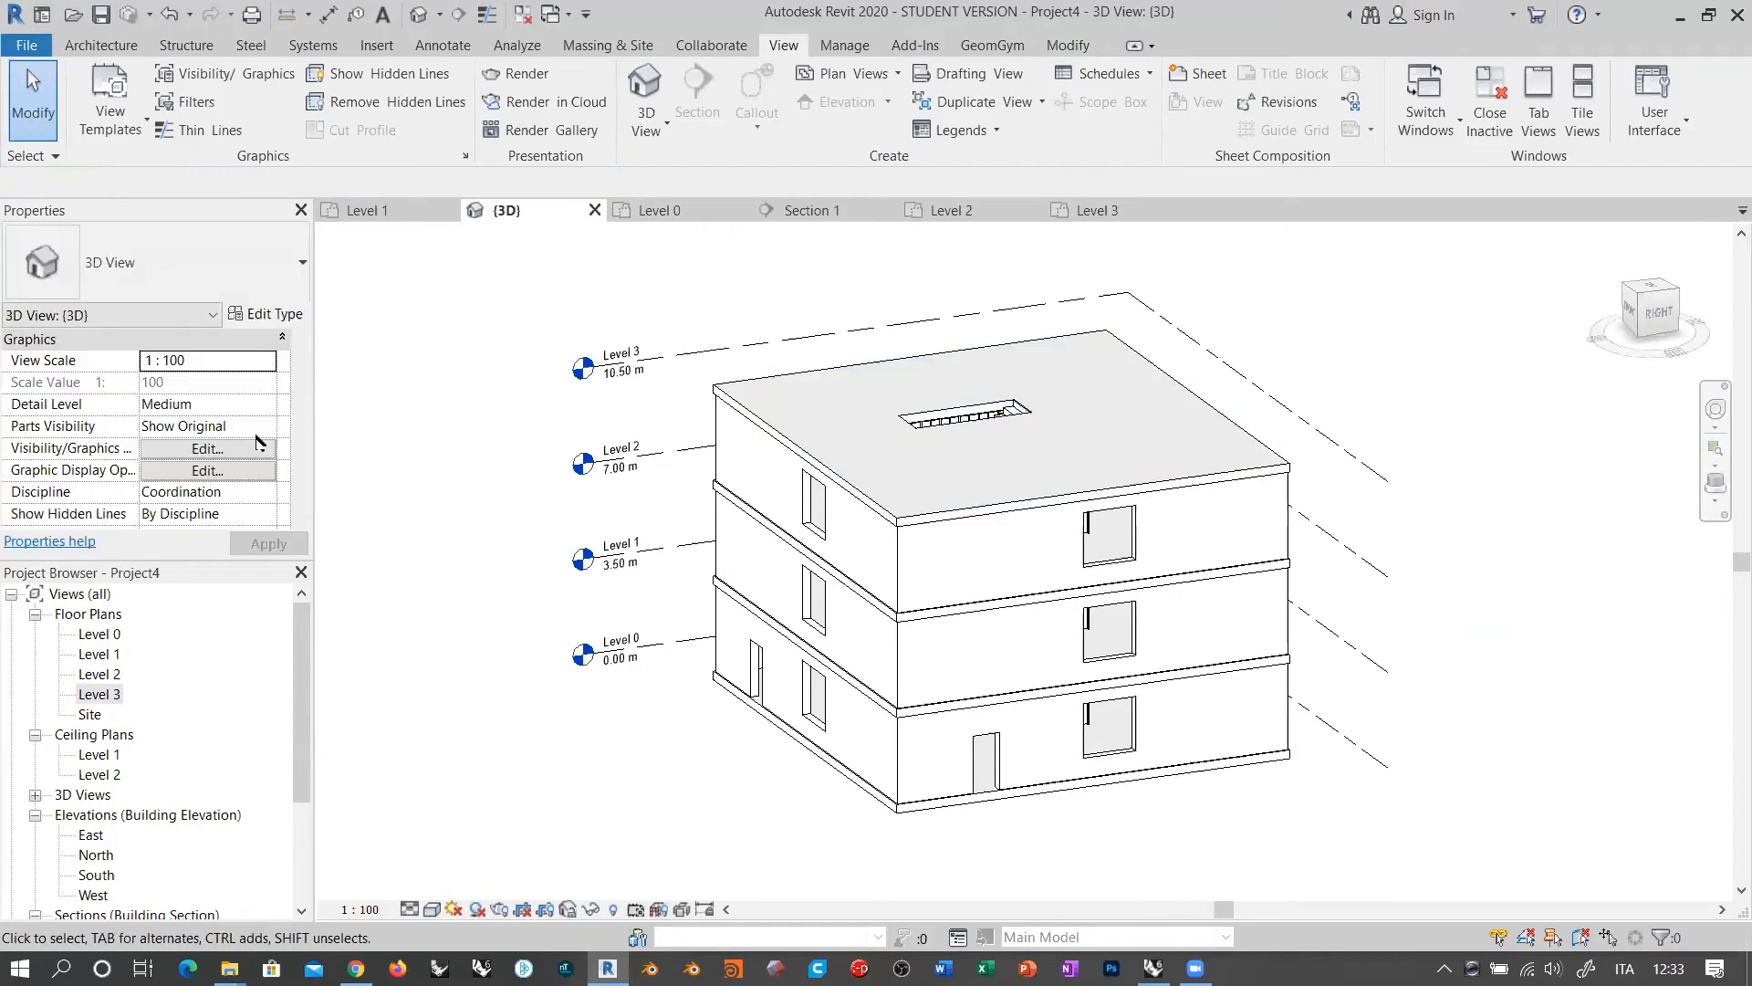
Step: Return to the Level 1 floor plan and turn its shadows off
double_click(108, 657)
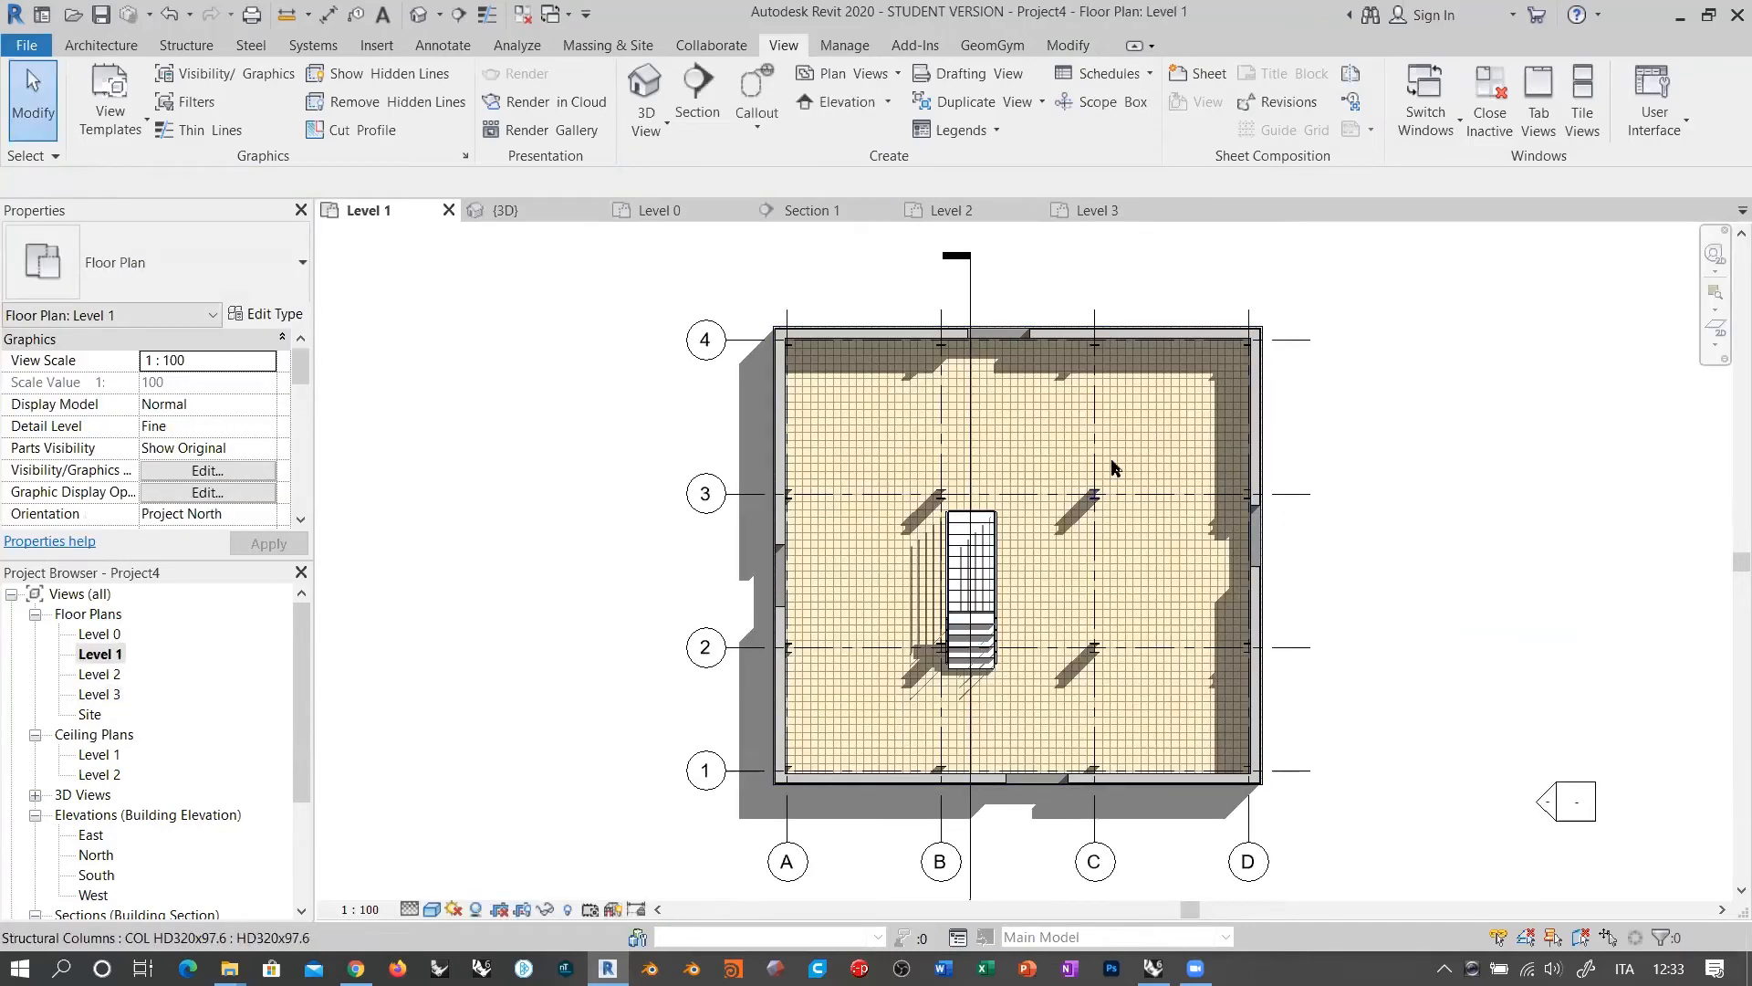
left_click(475, 909)
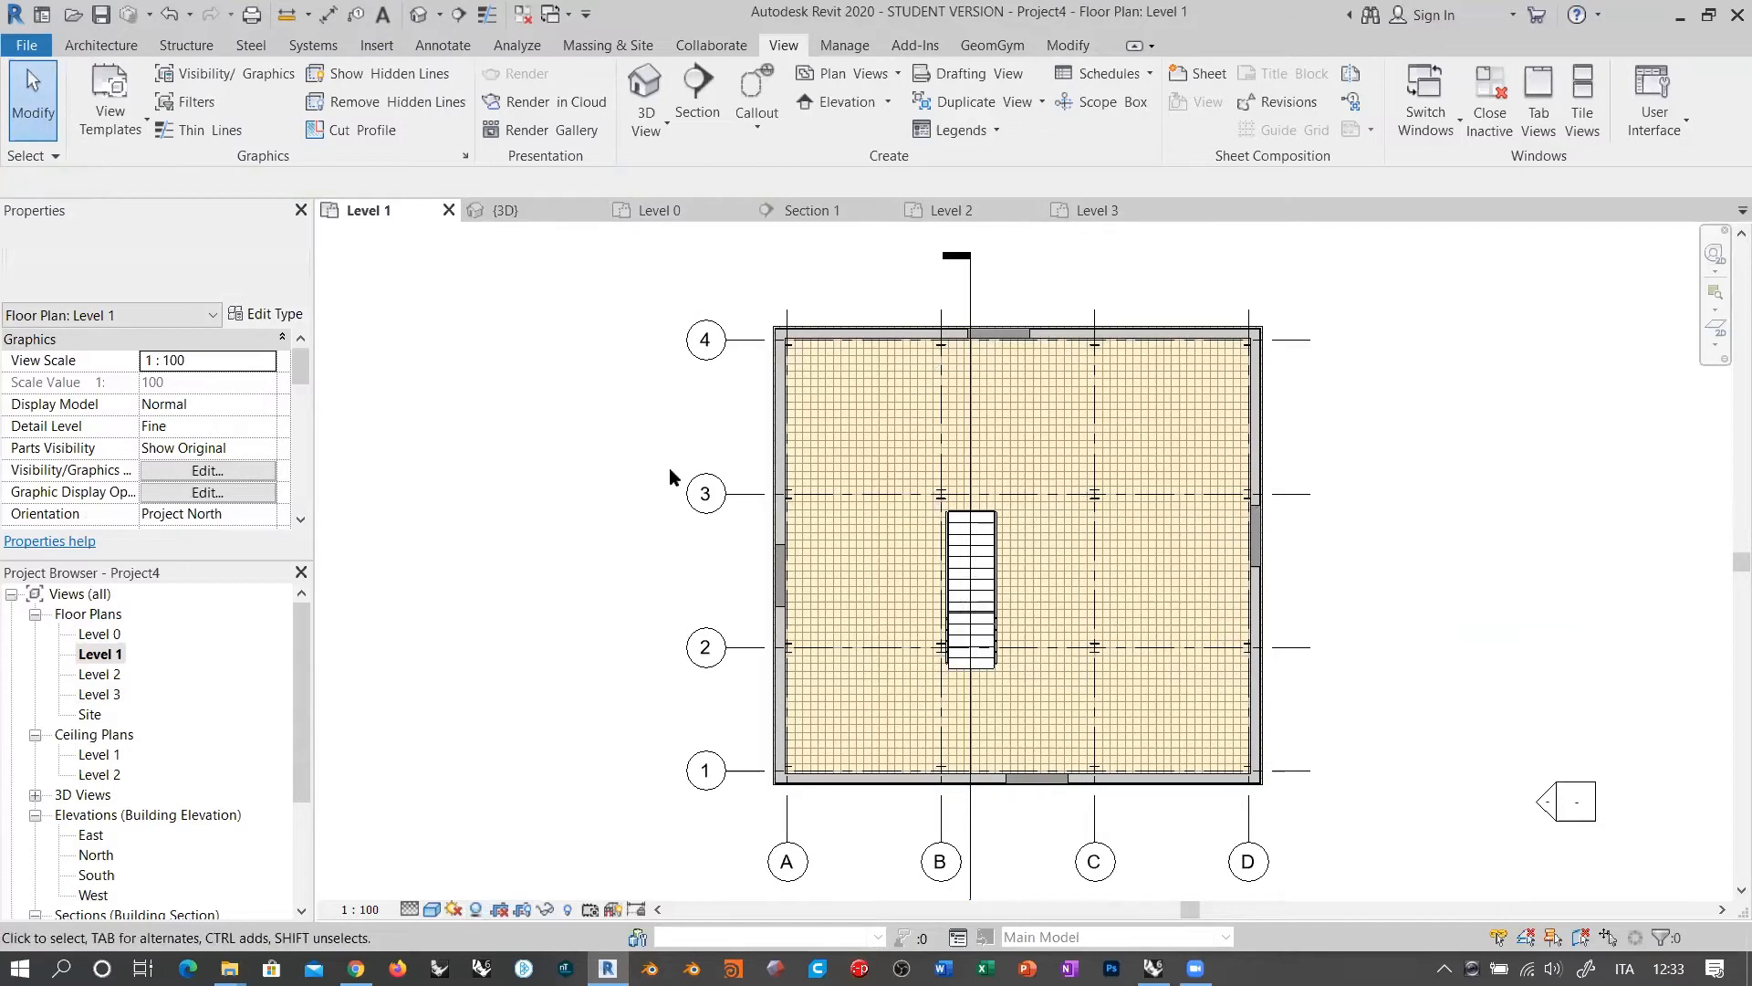
scroll(1383, 528, "up", 1)
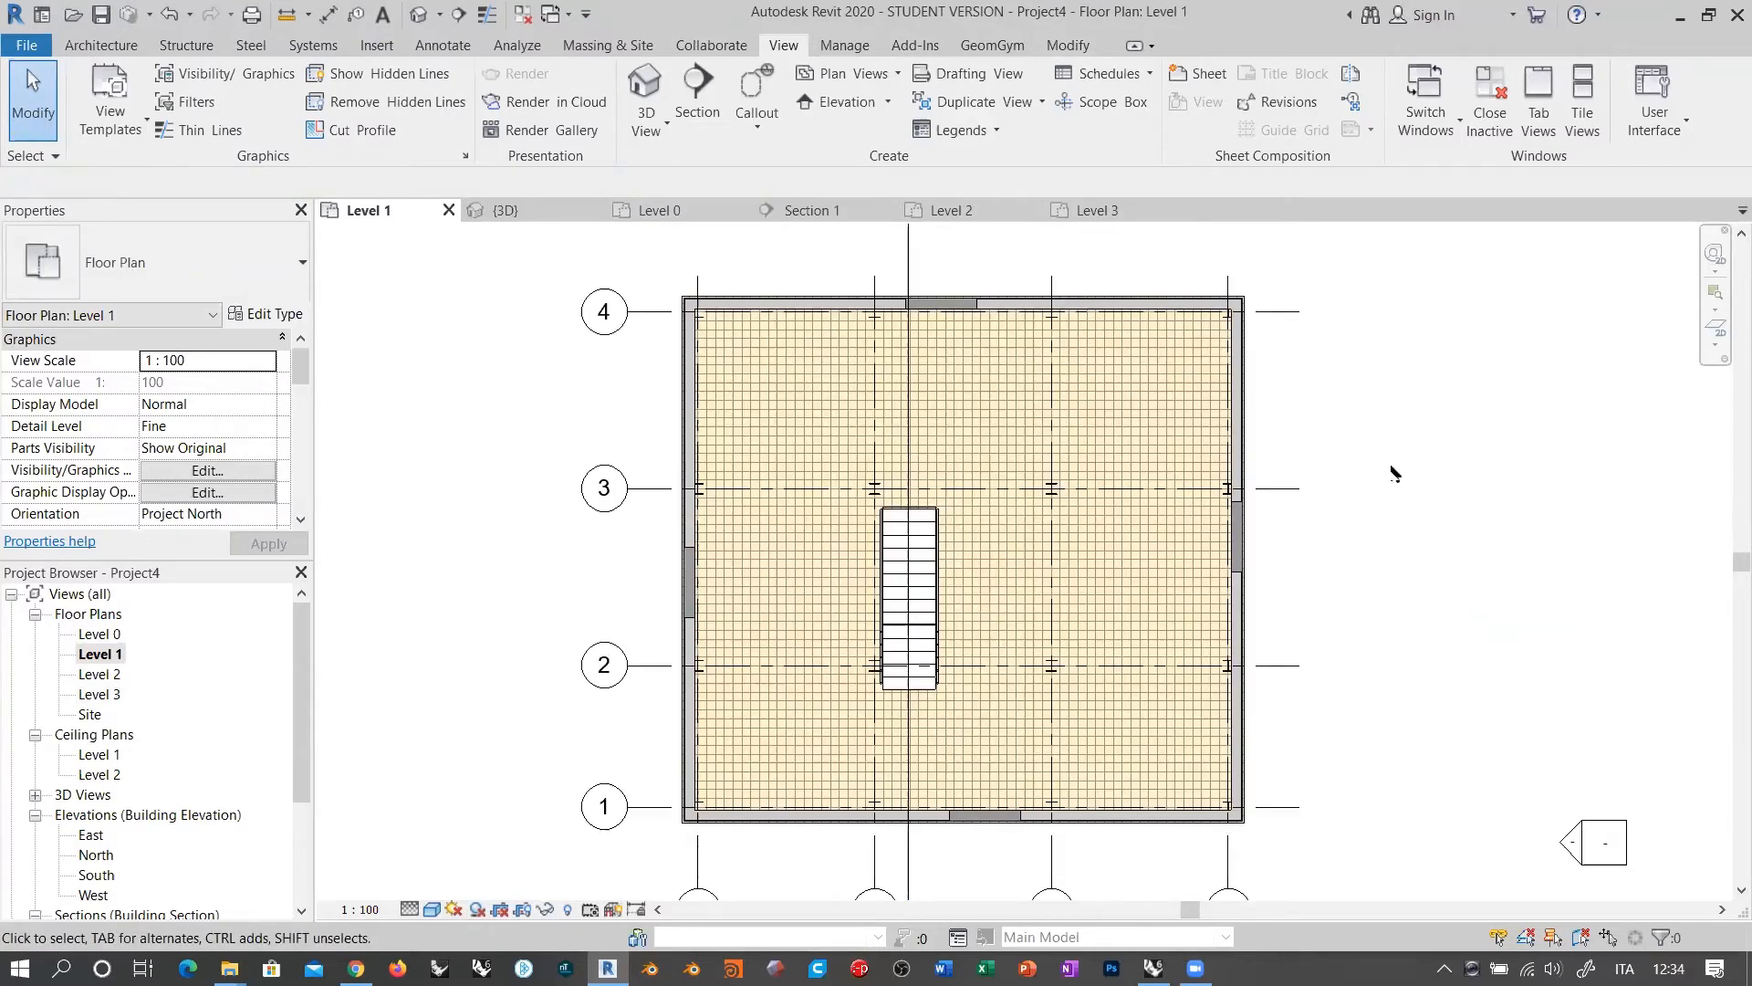
Step: Change all Great Window instances in the entire project to the M_Window-Casement-Double type 1400 x 1800mm
left_click(974, 307)
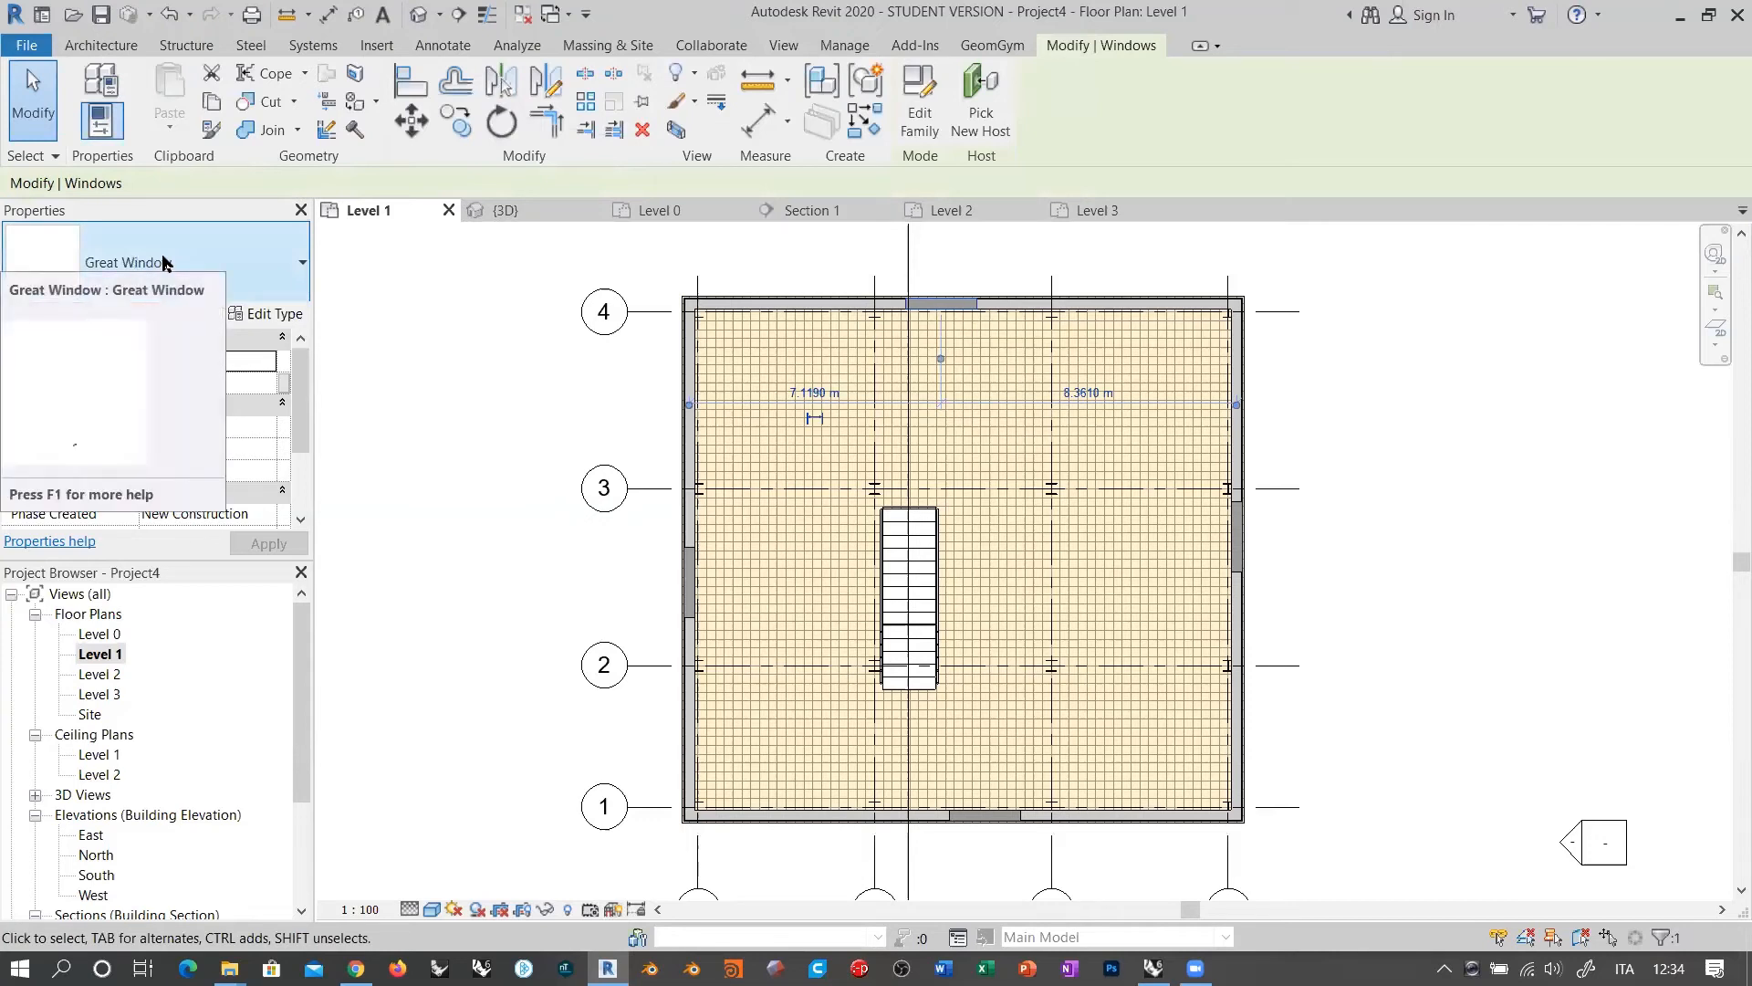
right_click(964, 302)
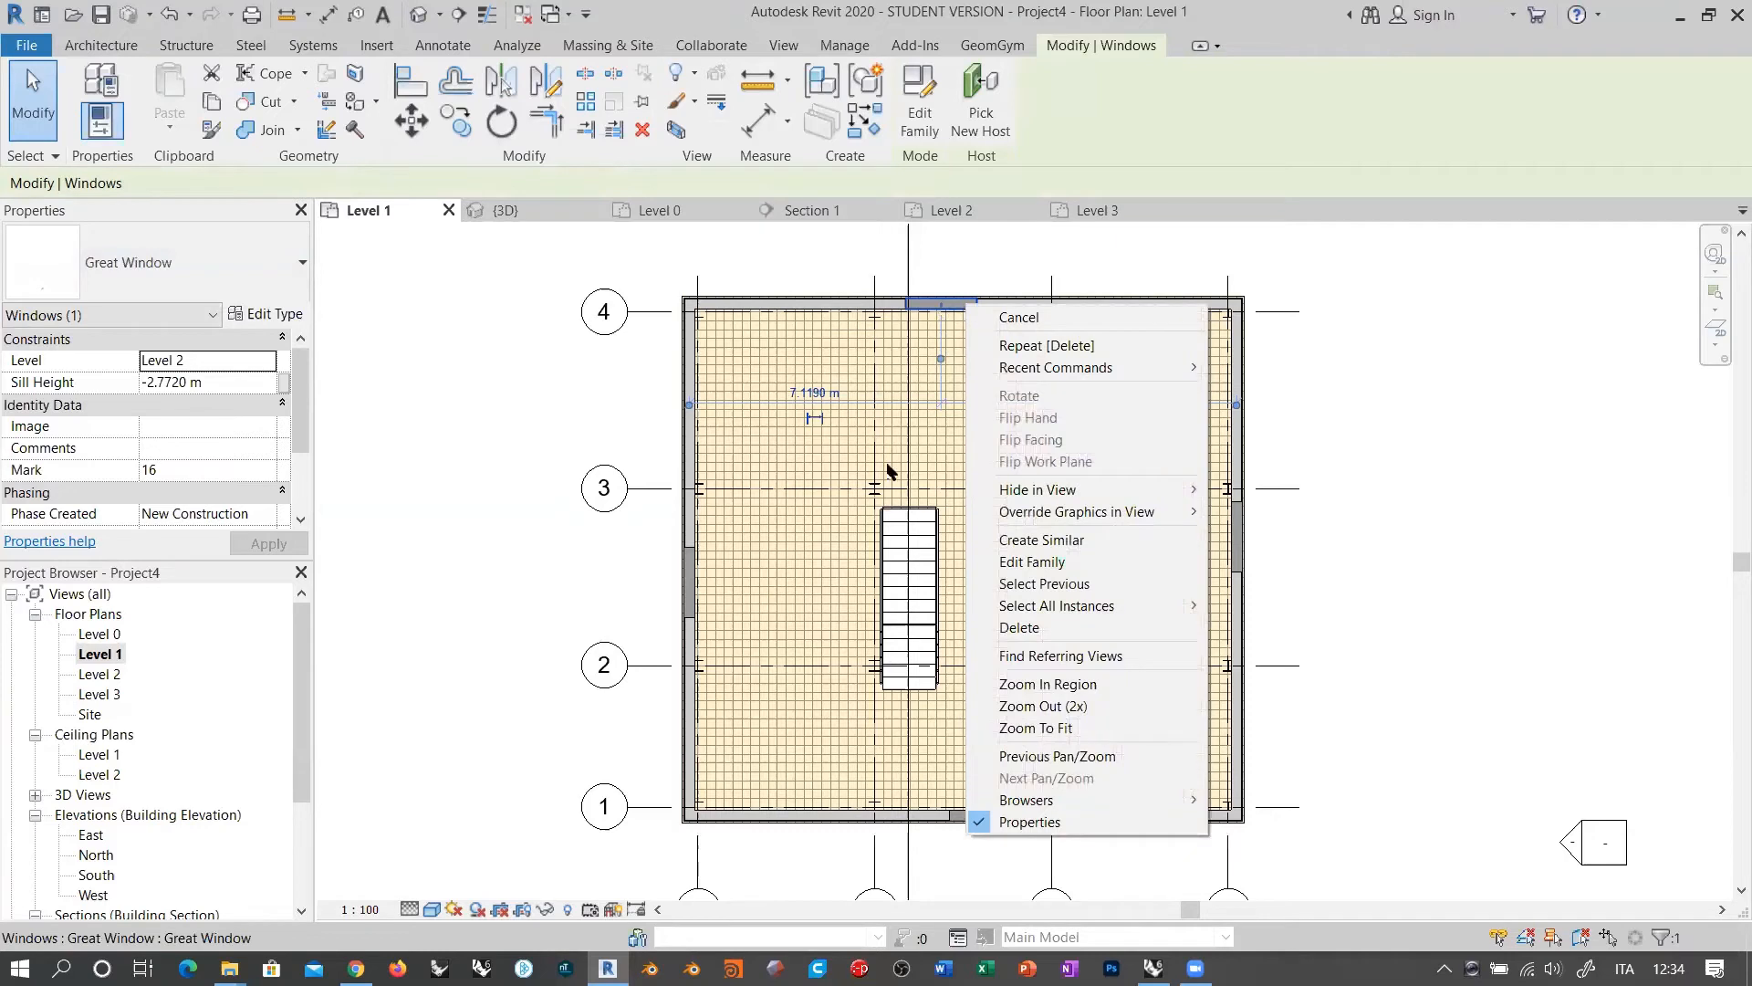
mouse_move(1049, 607)
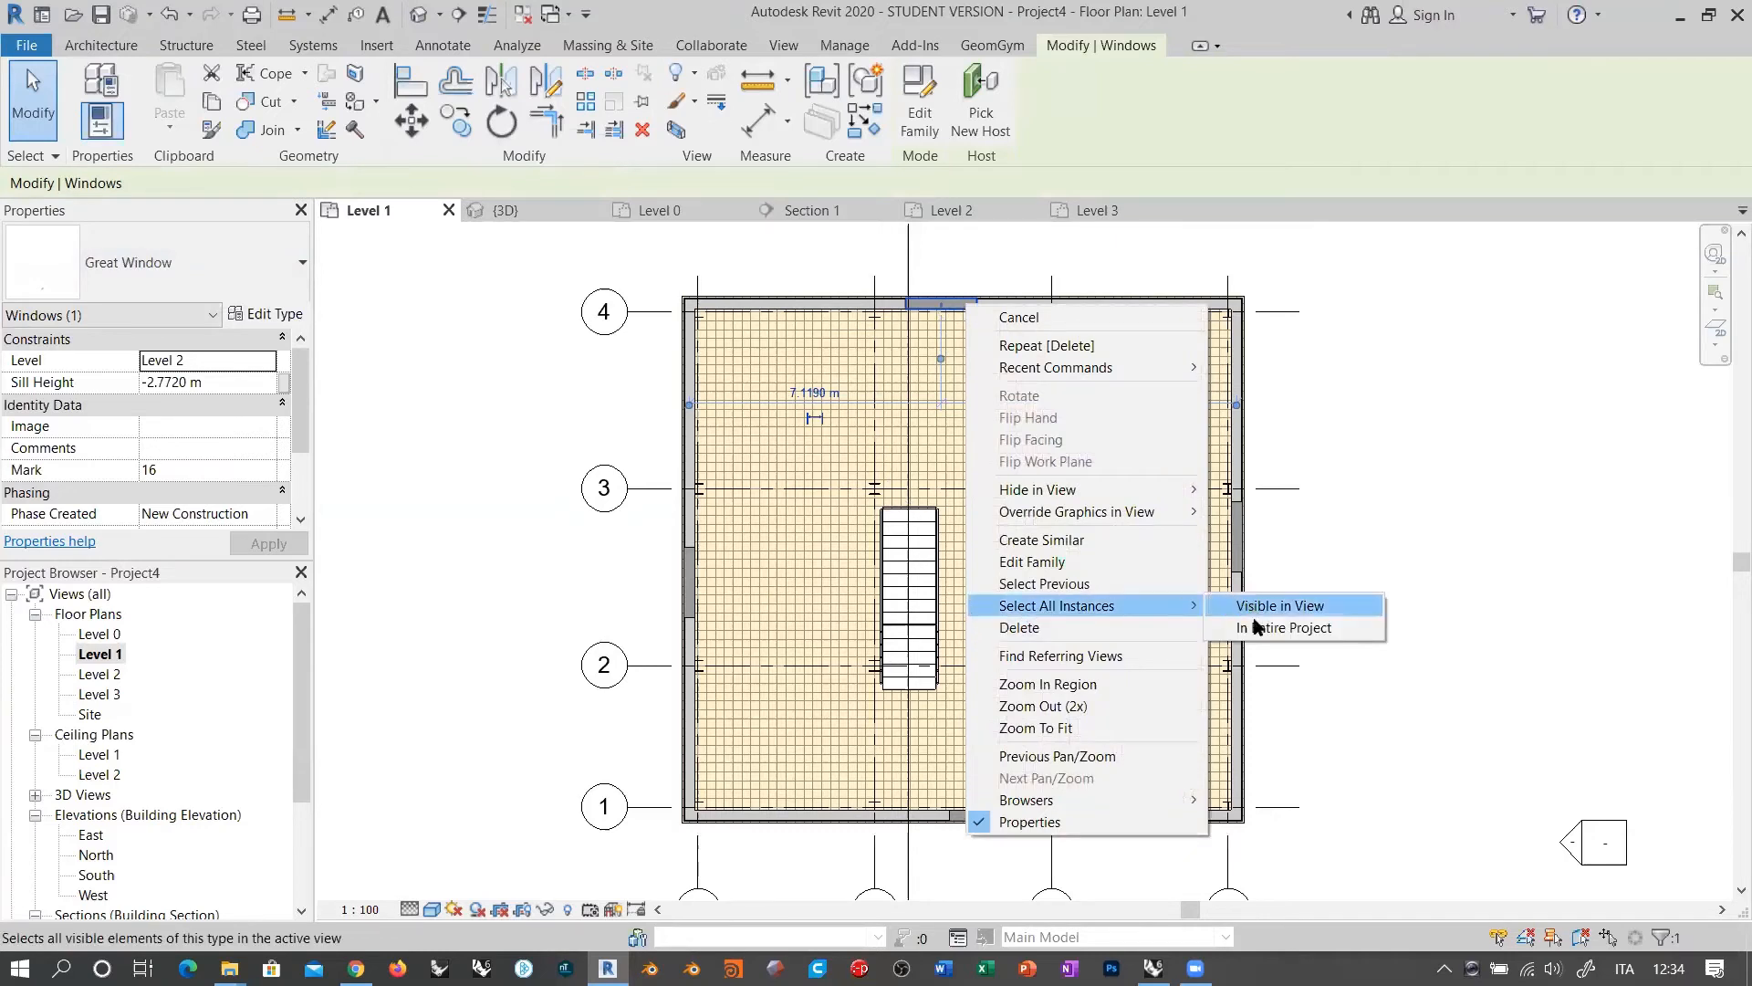
left_click(1262, 630)
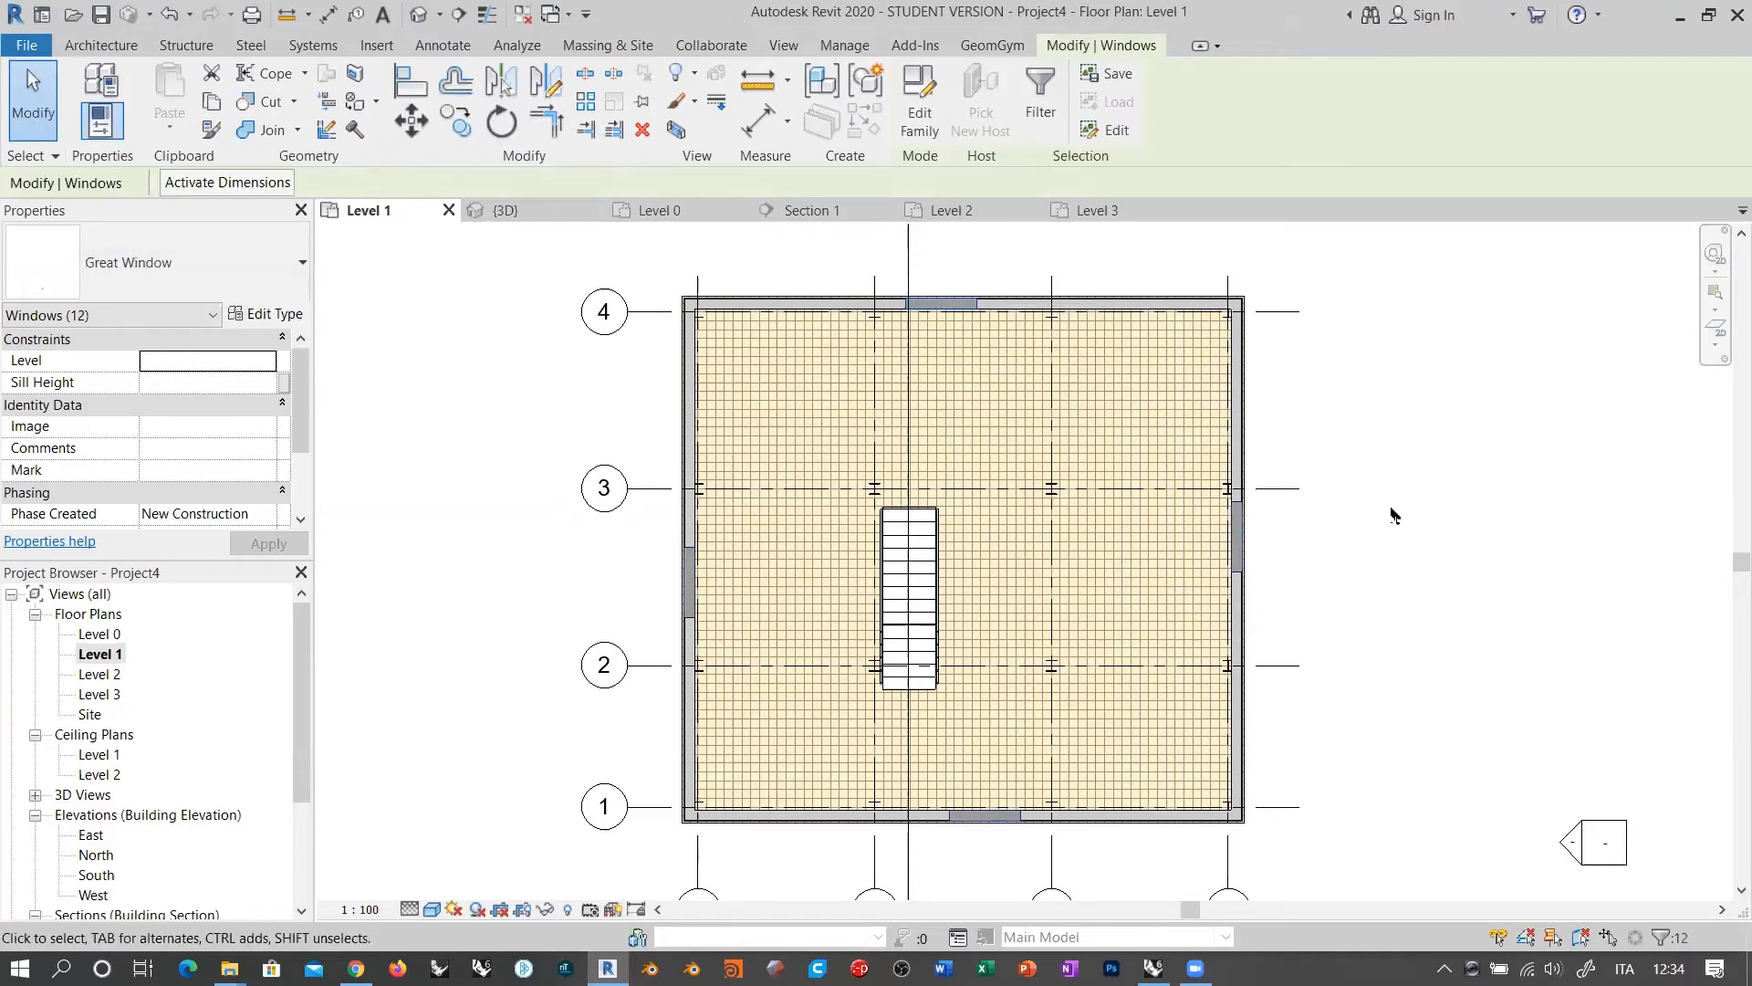
left_click(272, 290)
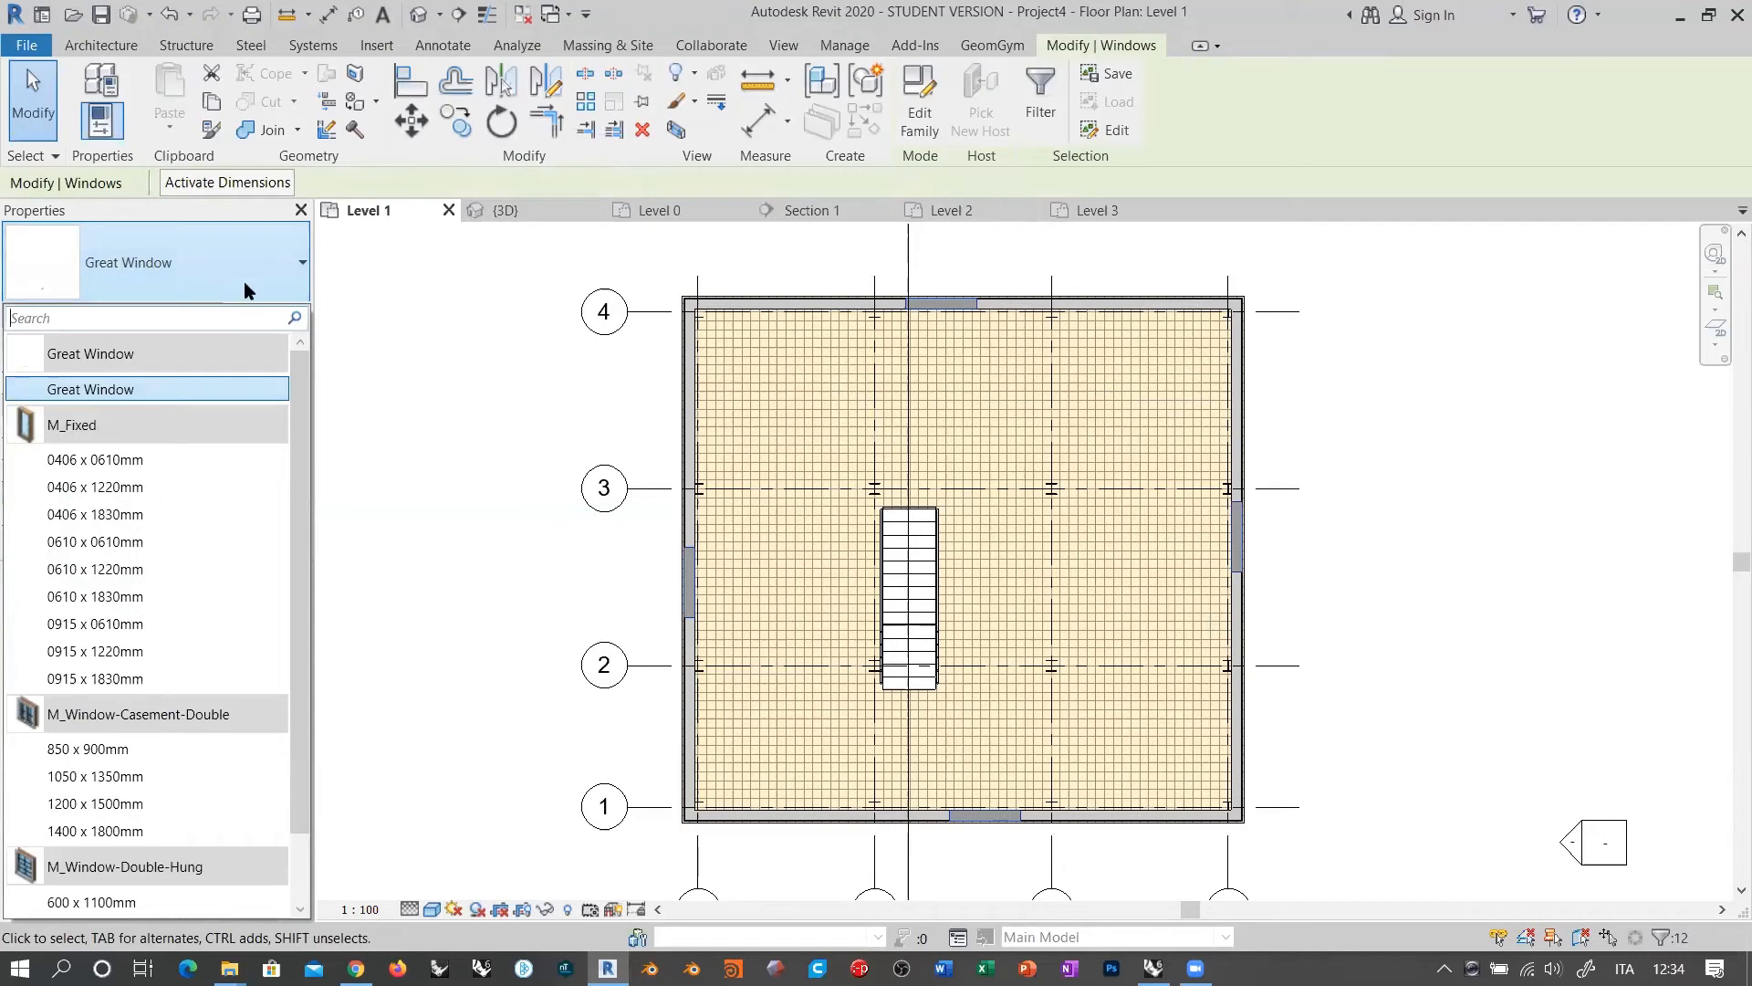
scroll(306, 557, "down", 1)
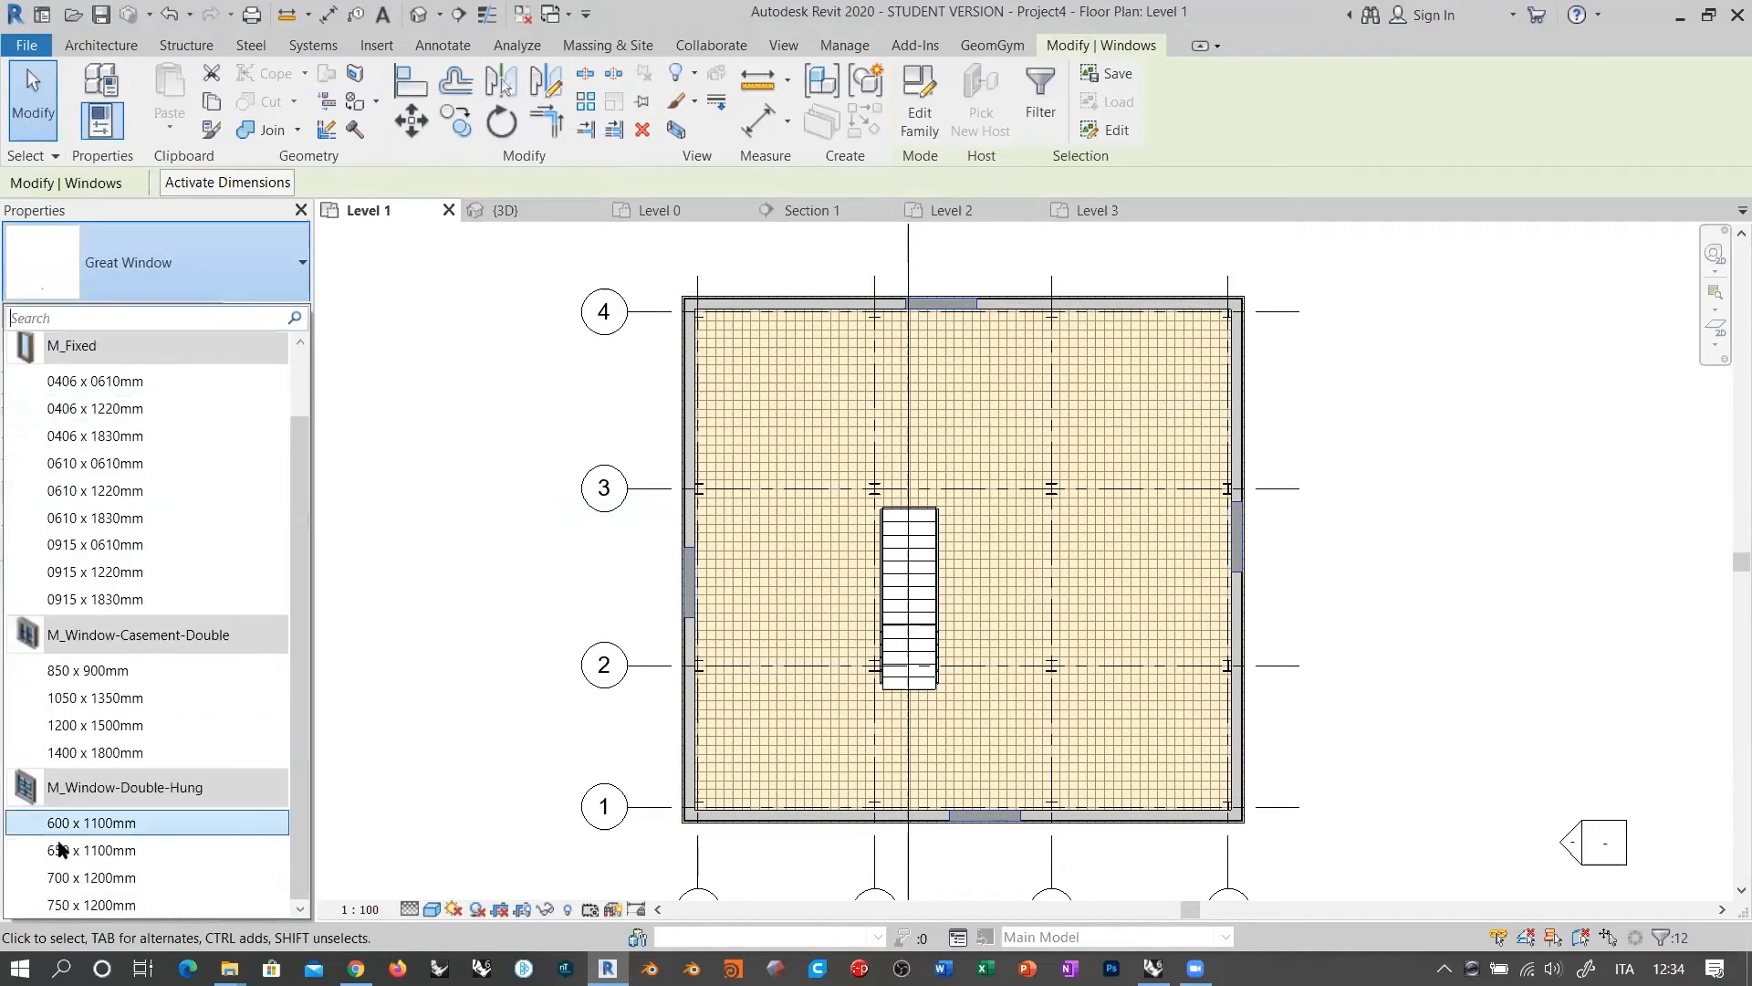
mouse_move(101, 760)
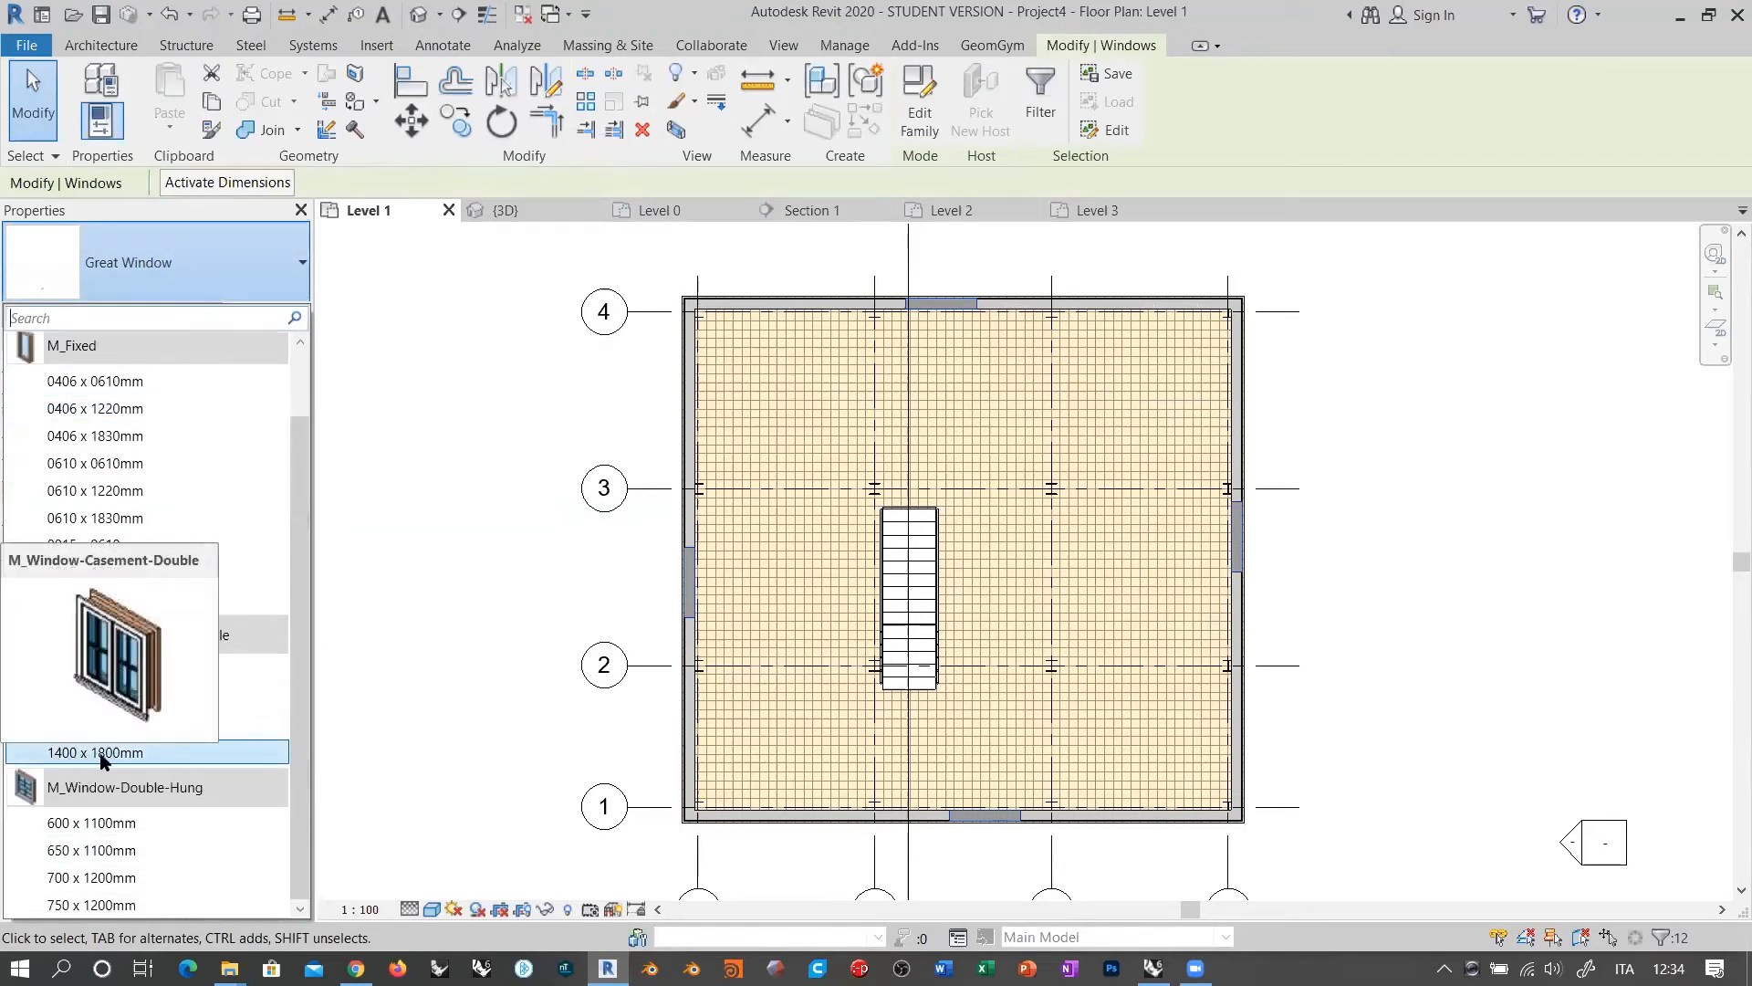
left_click(69, 754)
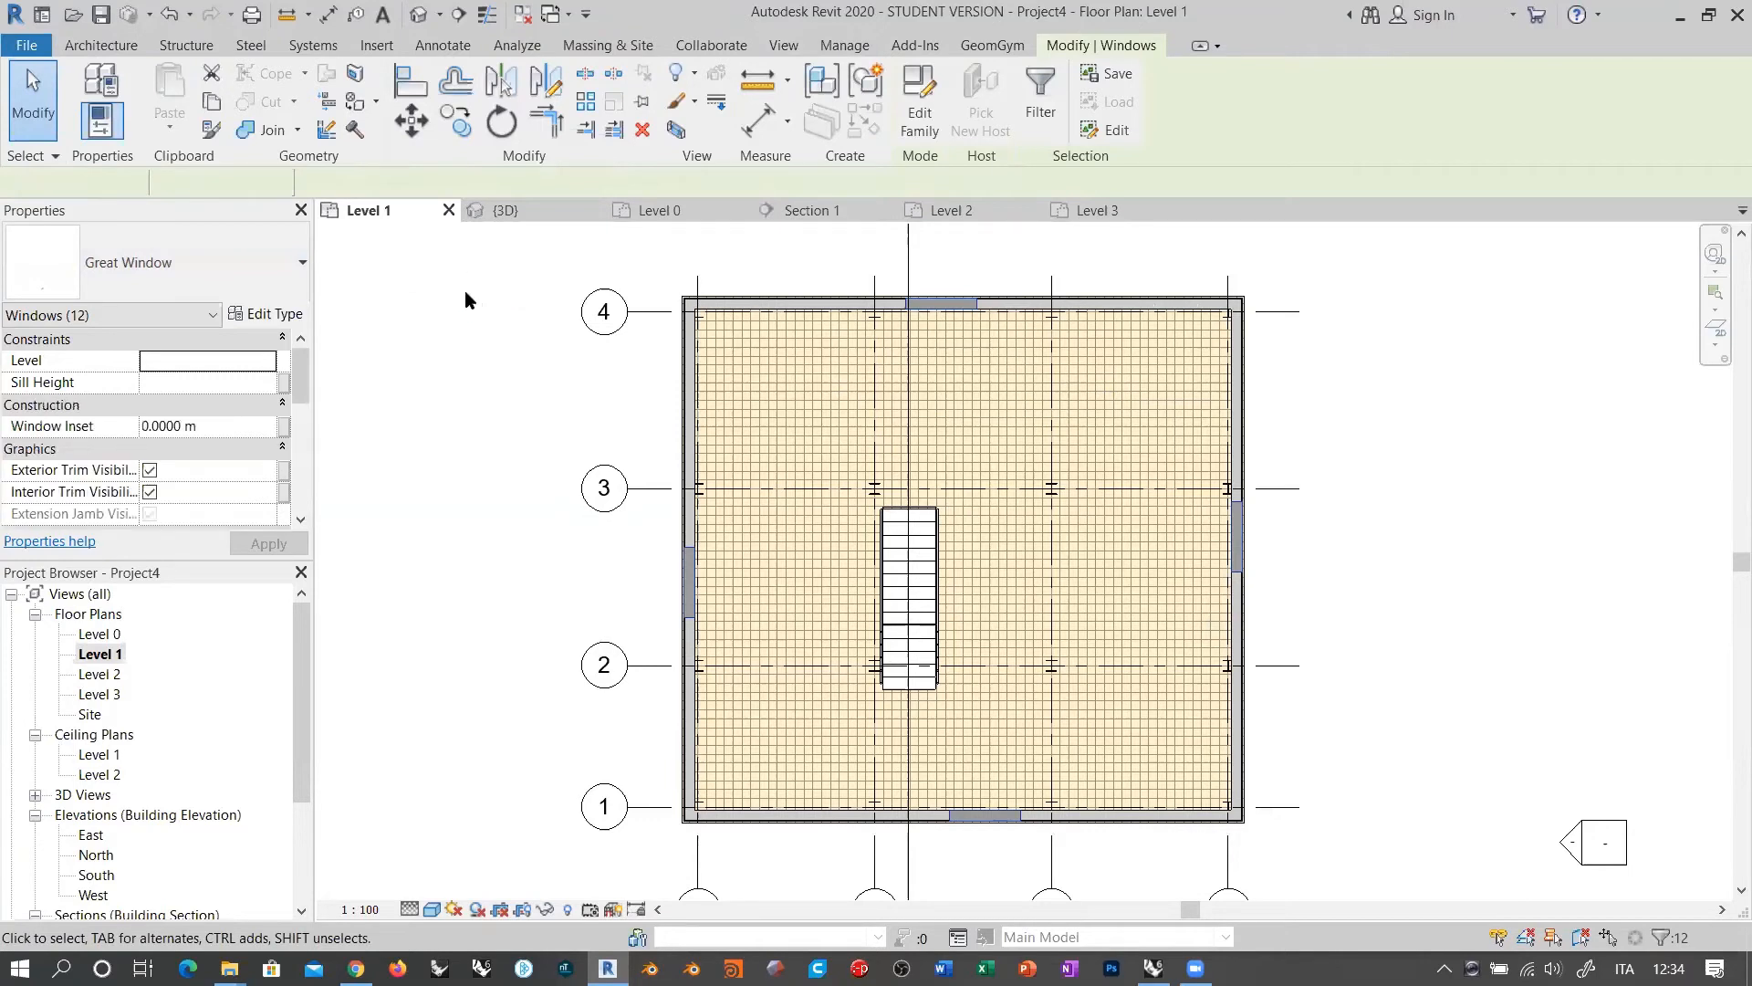
left_click(464, 350)
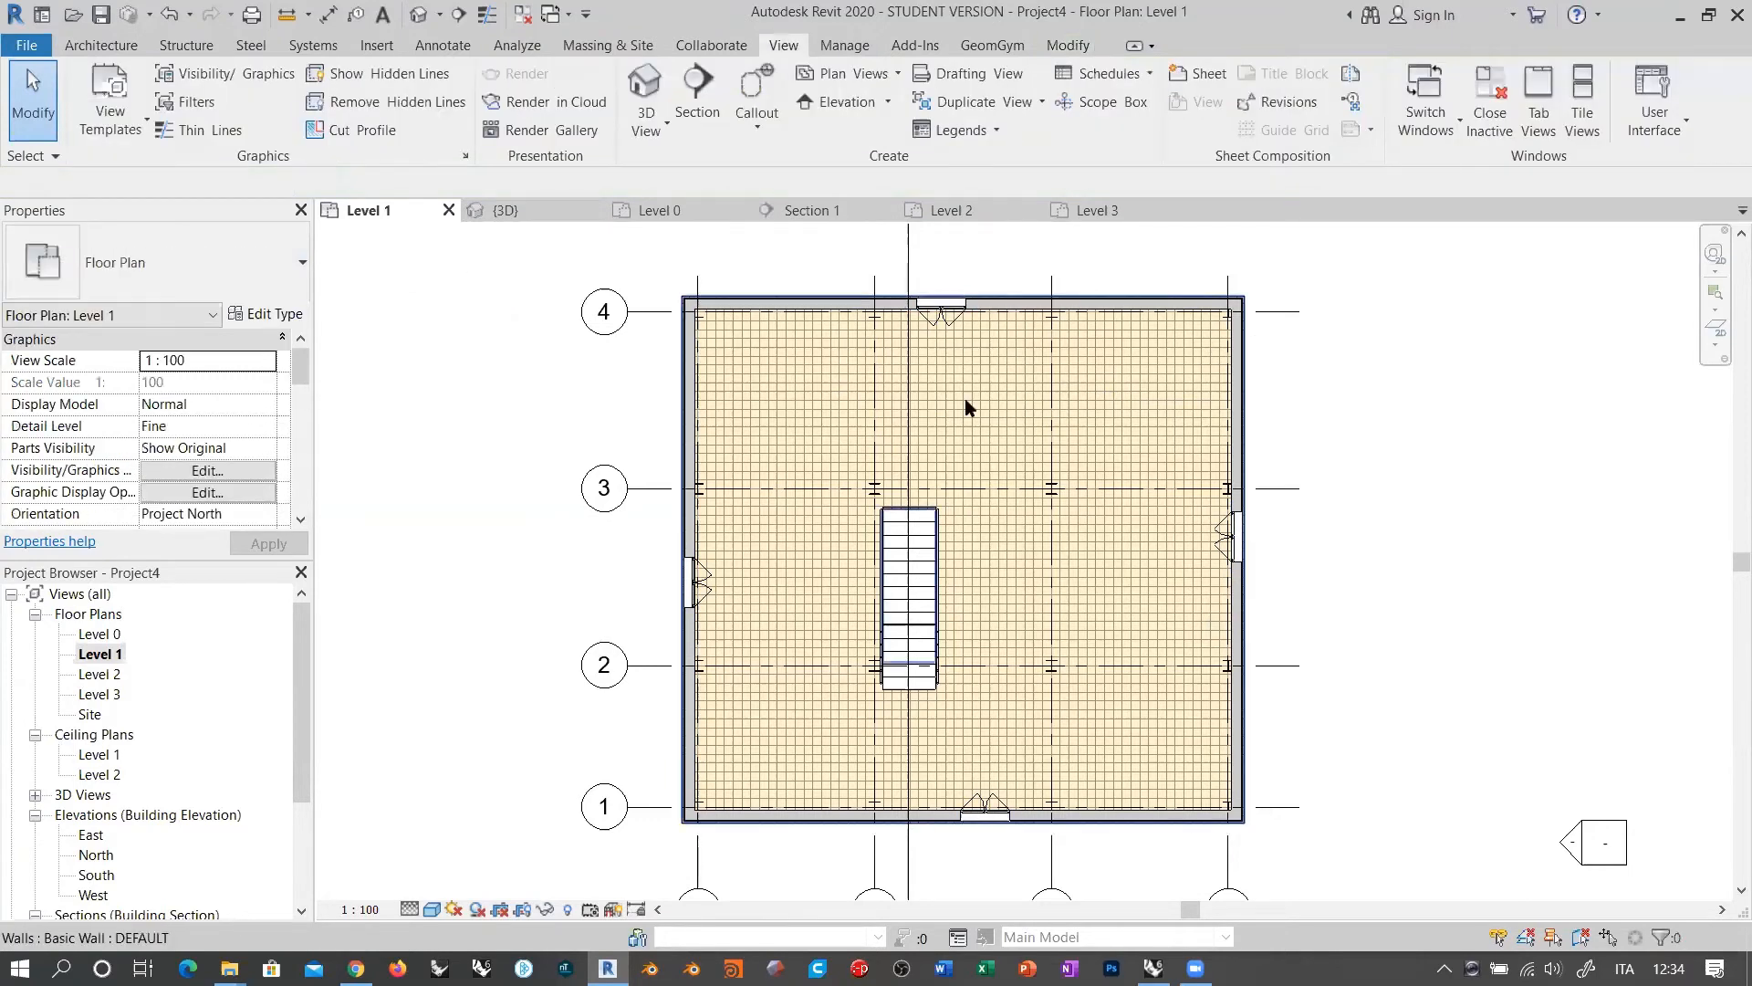
scroll(1232, 552, "up", 1)
scroll(1232, 552, "down", 1)
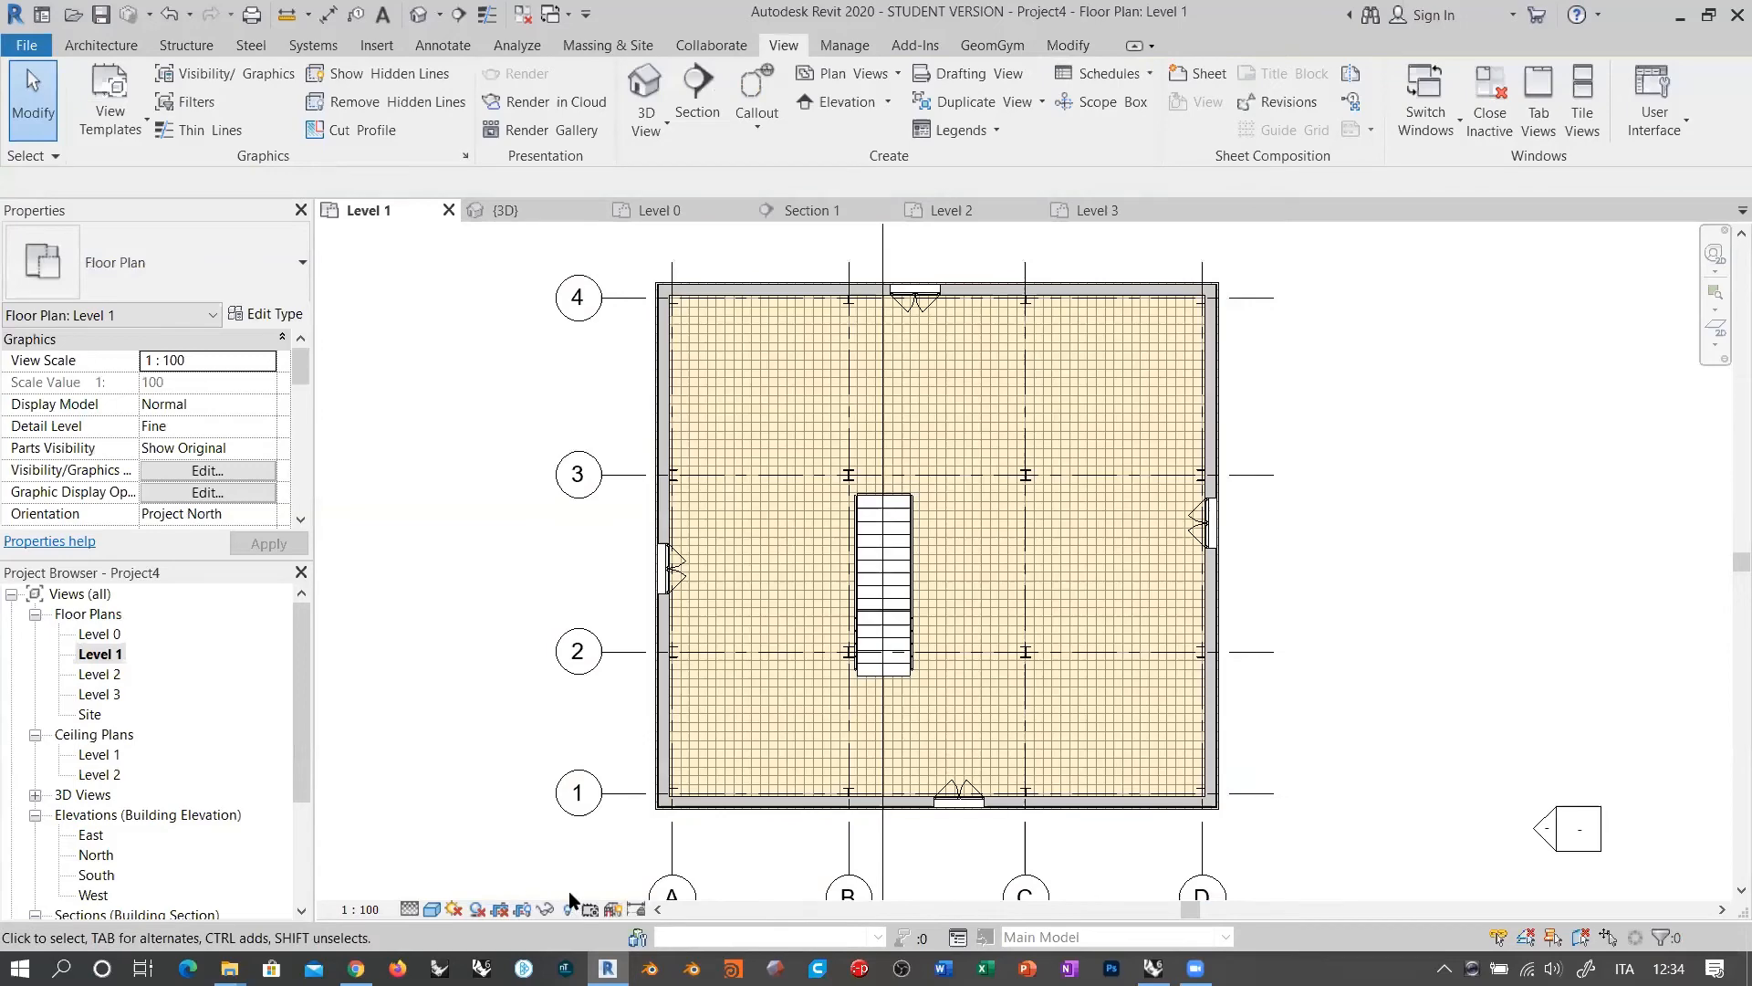
Step: Inspect the replaced casement windows on the building's facades in the 3D view
left_click(544, 210)
scroll(1114, 588, "up", 5)
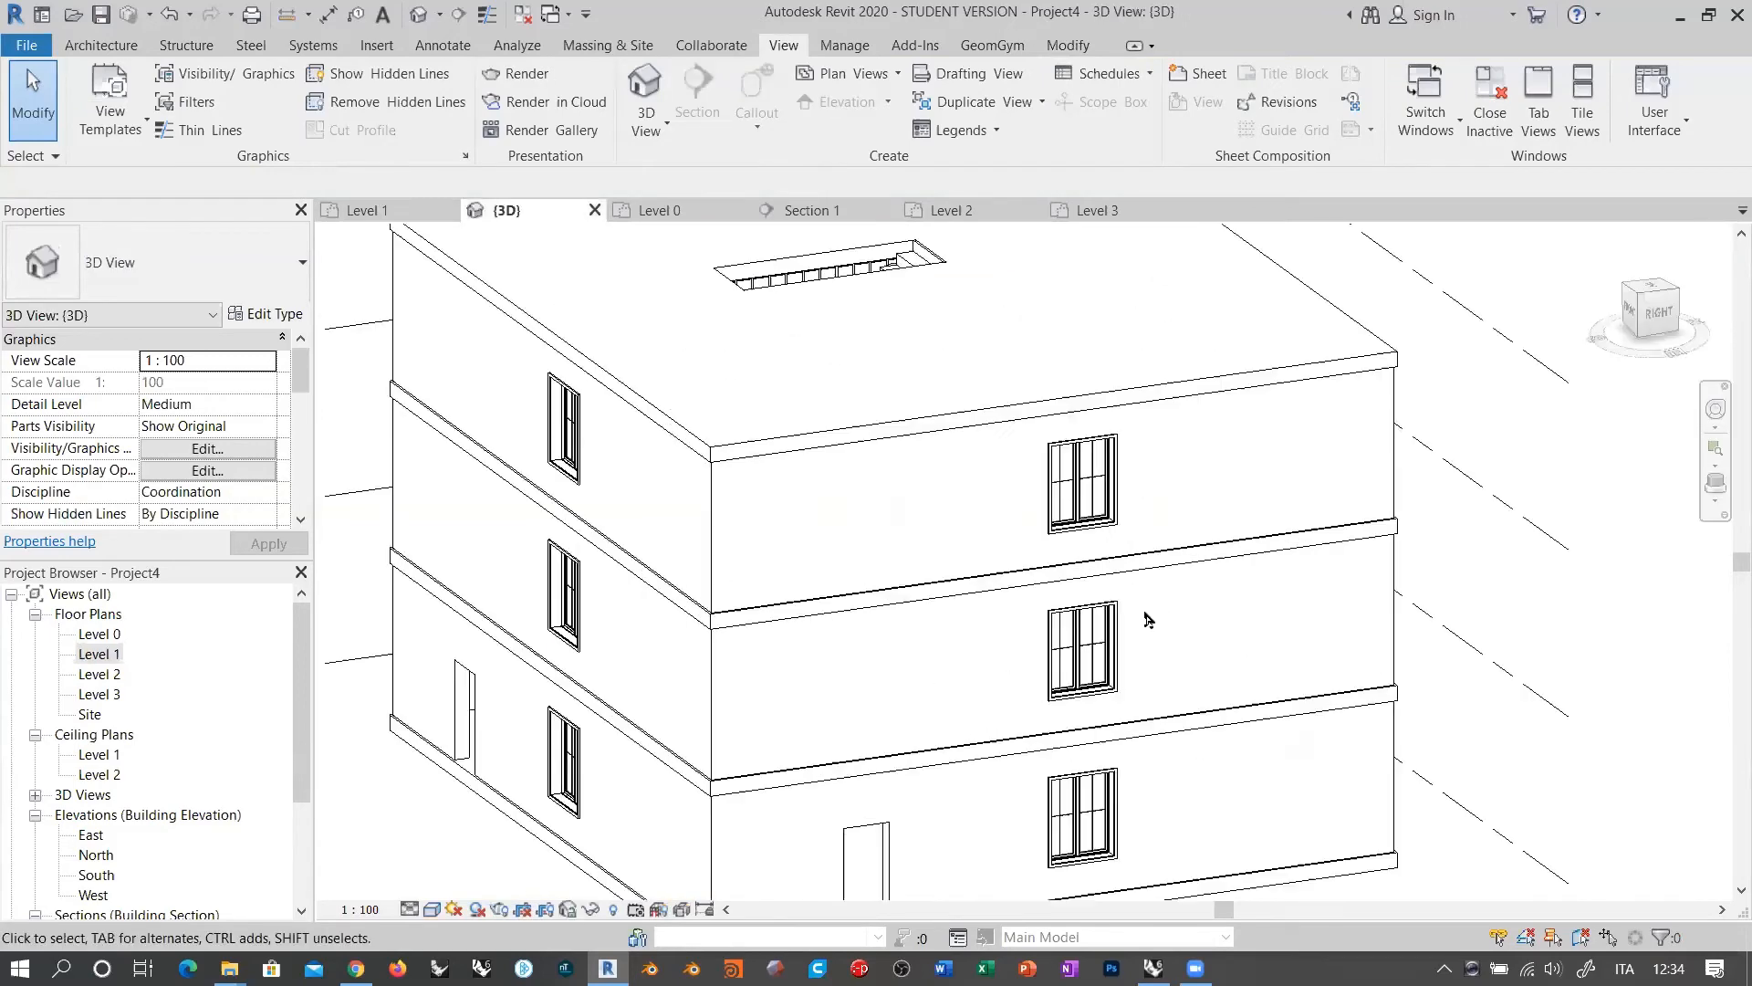
scroll(1114, 589, "up", 2)
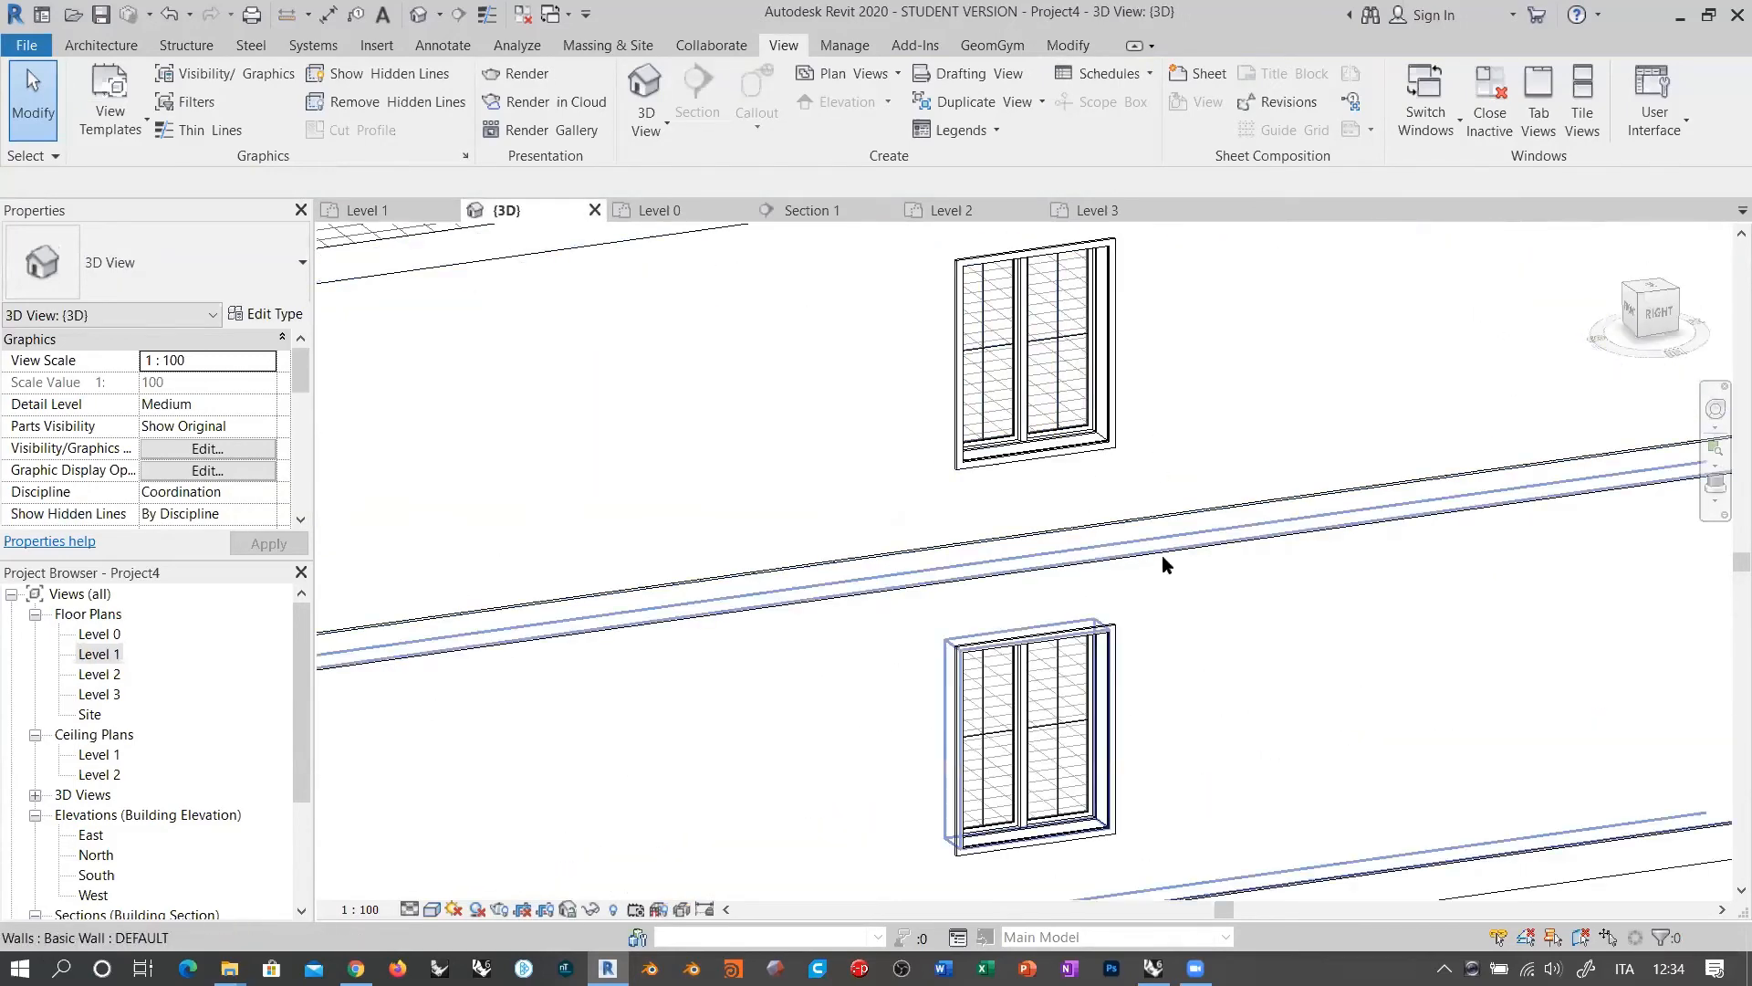
scroll(1263, 539, "down", 2)
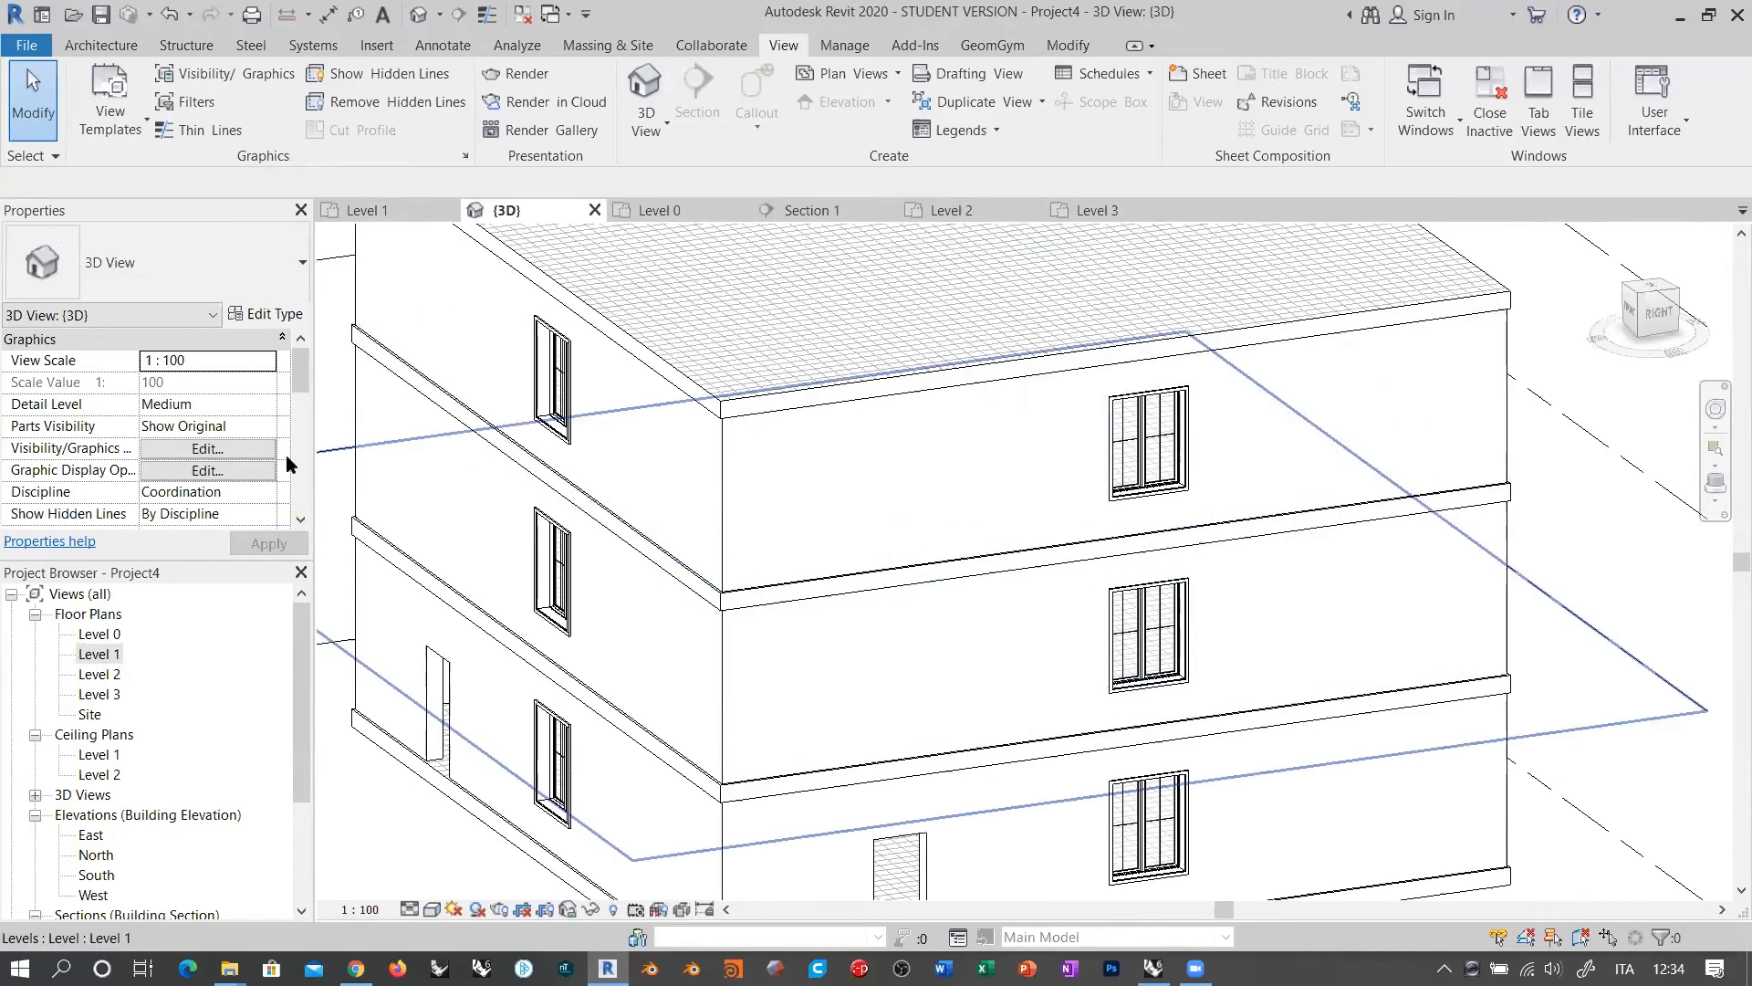
scroll(922, 481, "down", 3)
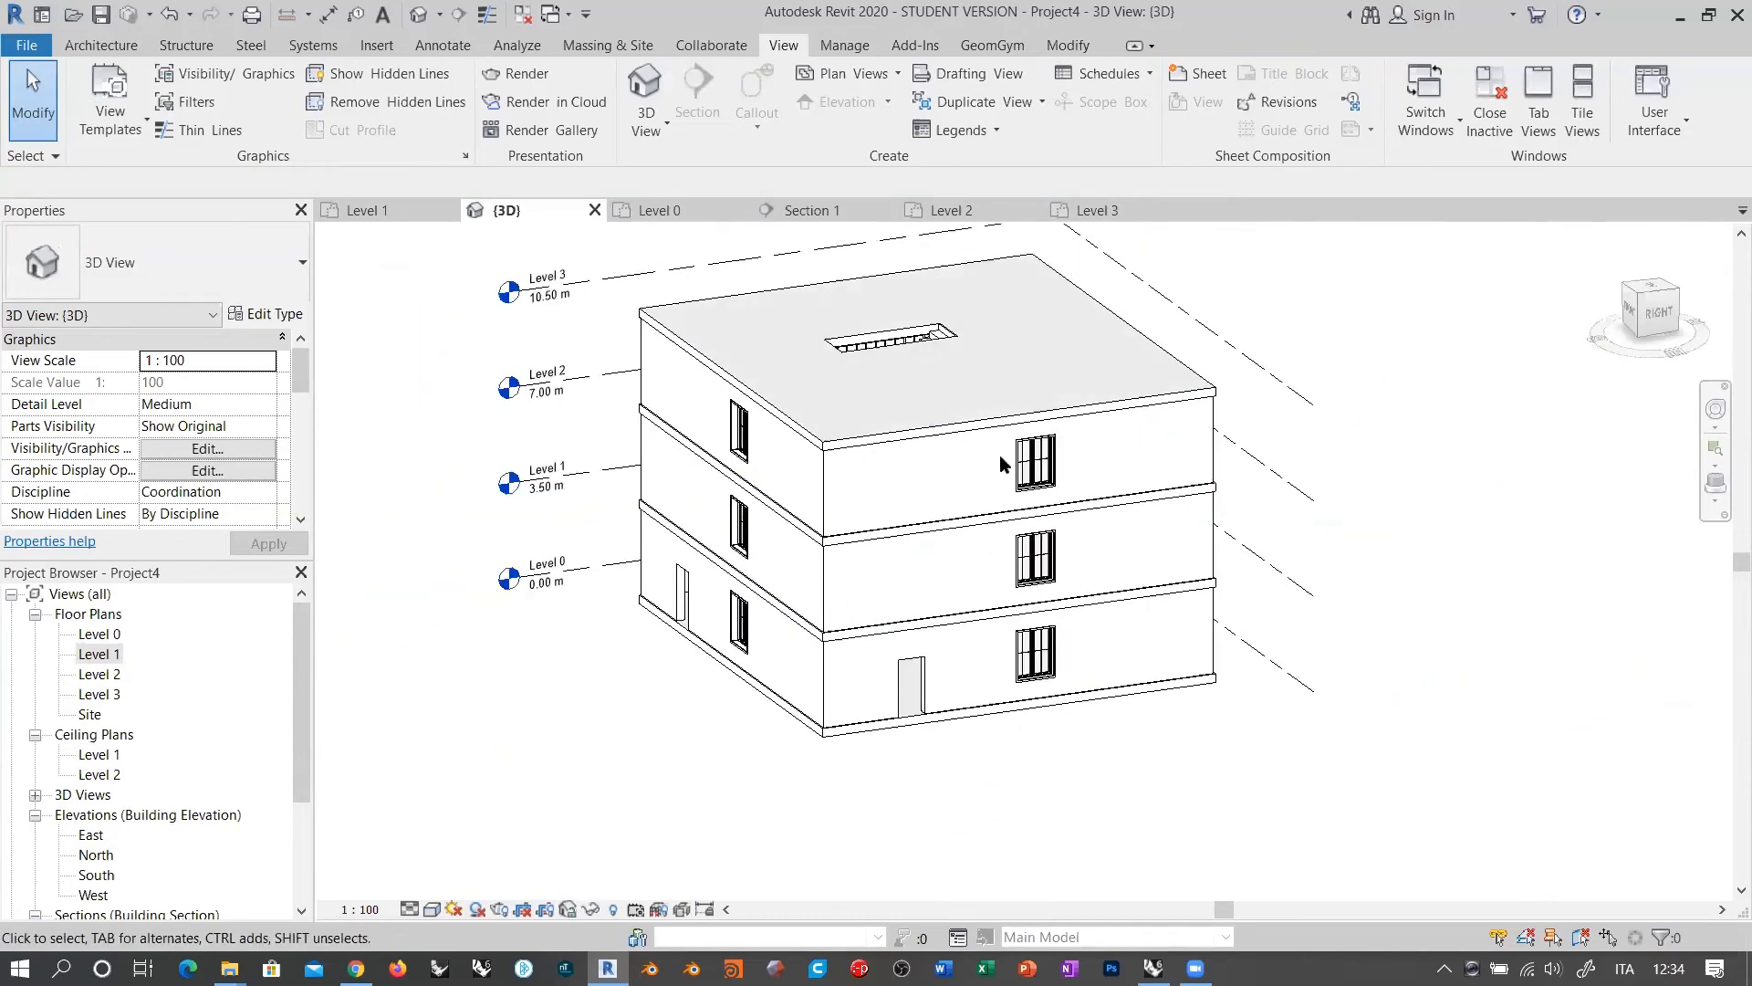
scroll(988, 285, "up", 1)
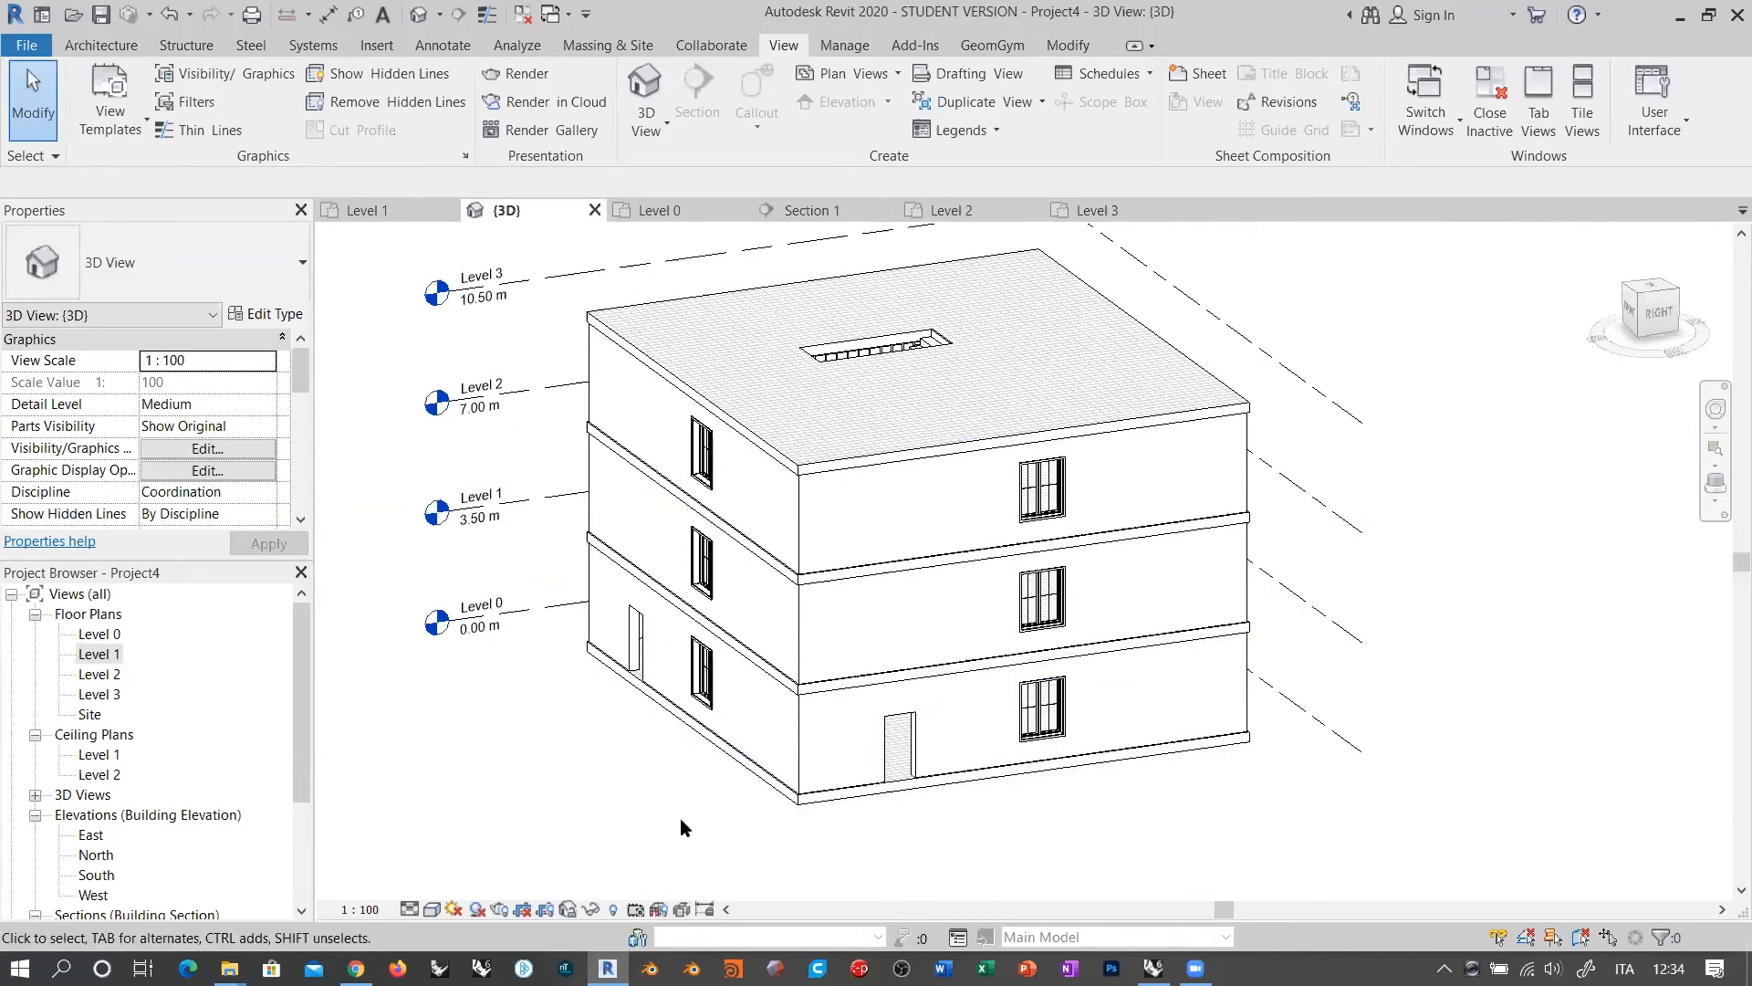
scroll(940, 834, "down", 1)
scroll(919, 429, "up", 1)
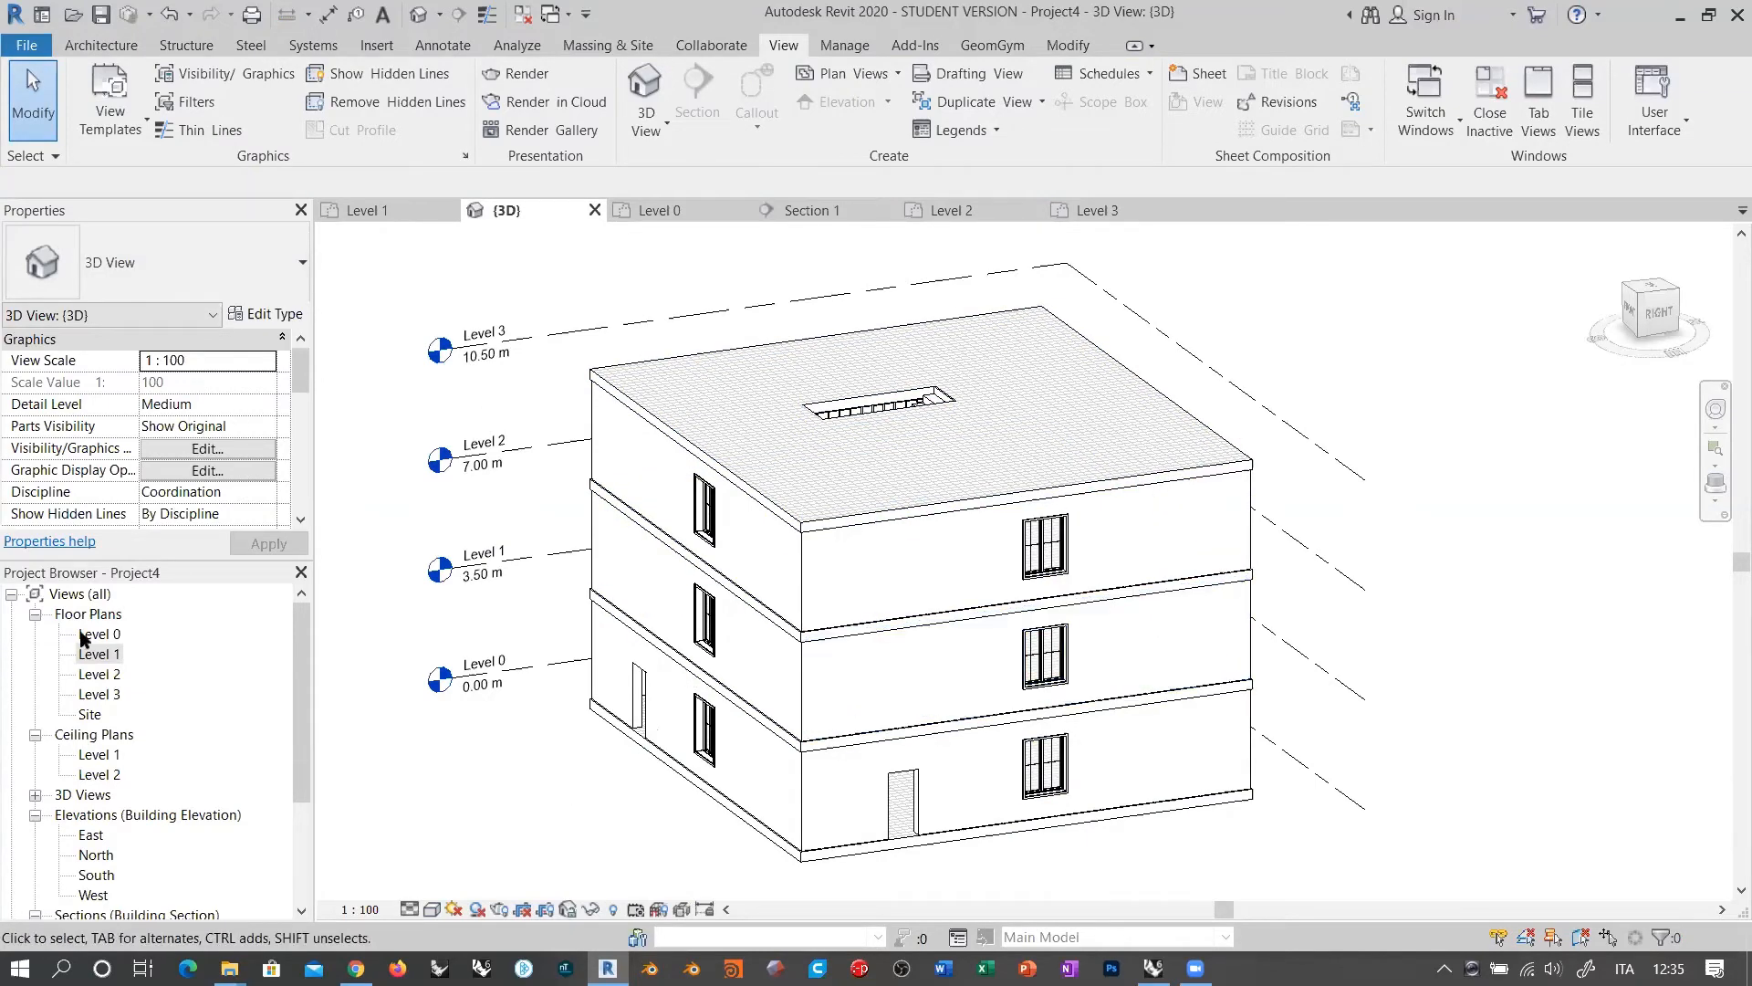
Step: On the Level 1 plan, create a section across the whole building just below grid 3, cutting the stair and the east window, and open it
double_click(94, 654)
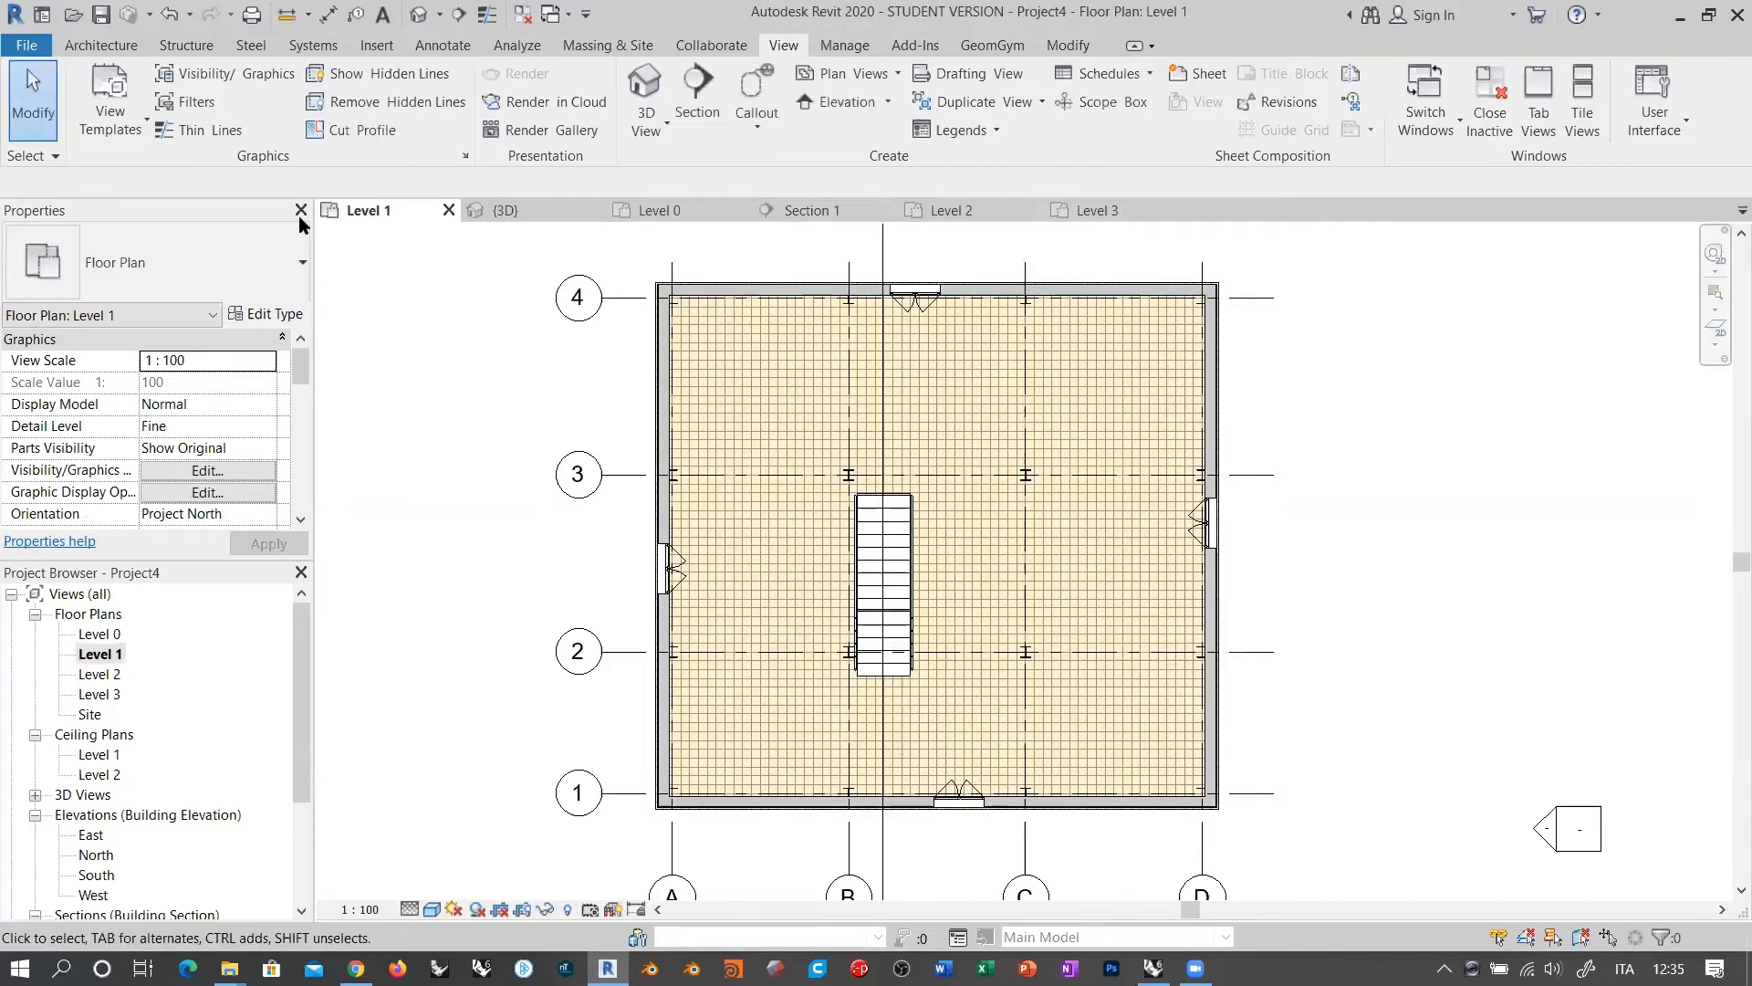
left_click(458, 14)
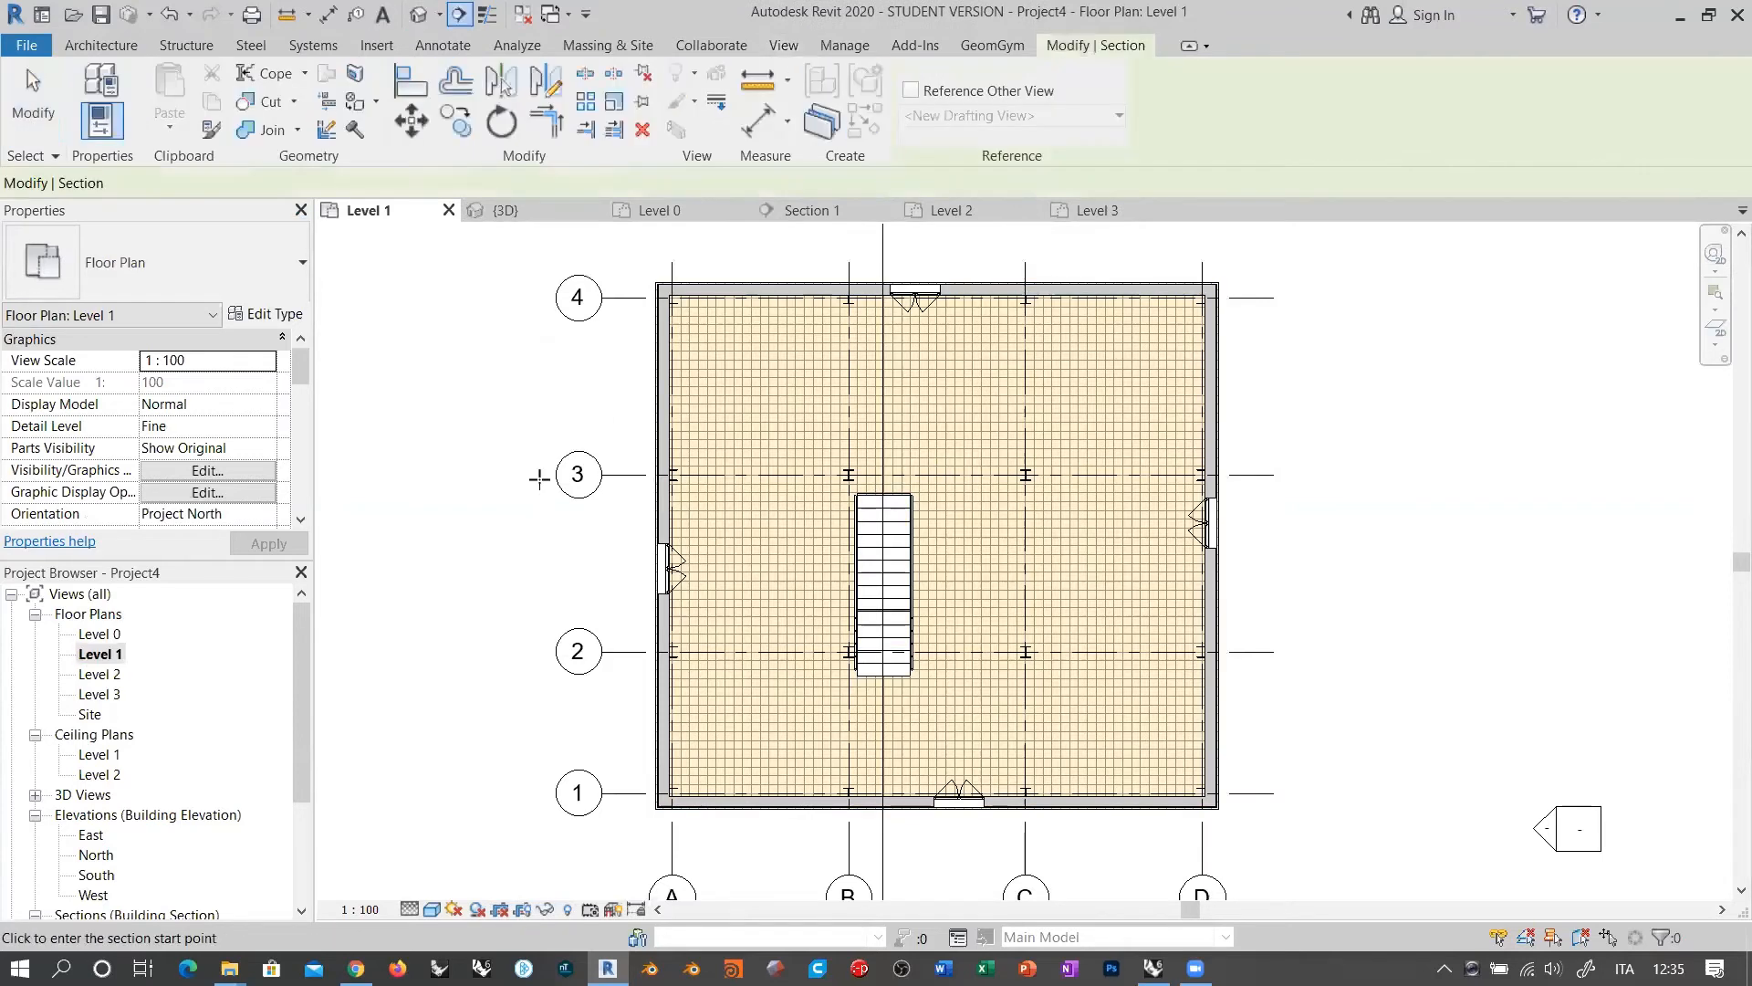
left_click(544, 518)
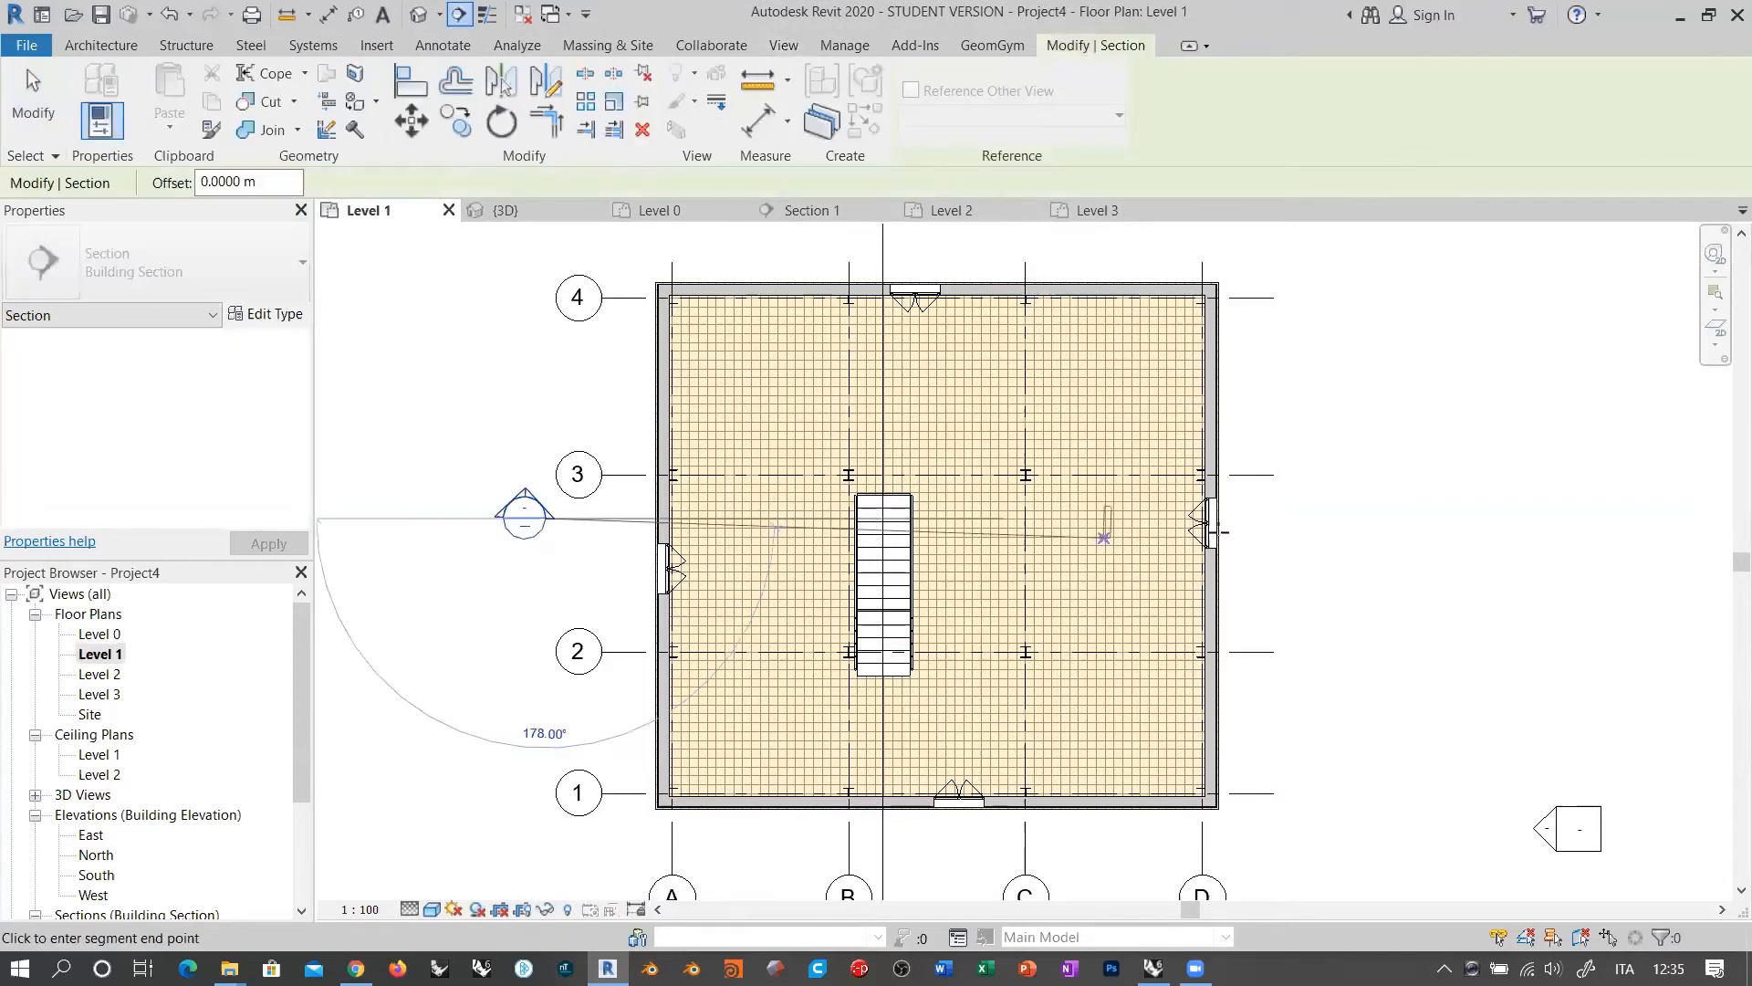
left_click(1280, 518)
key("Escape")
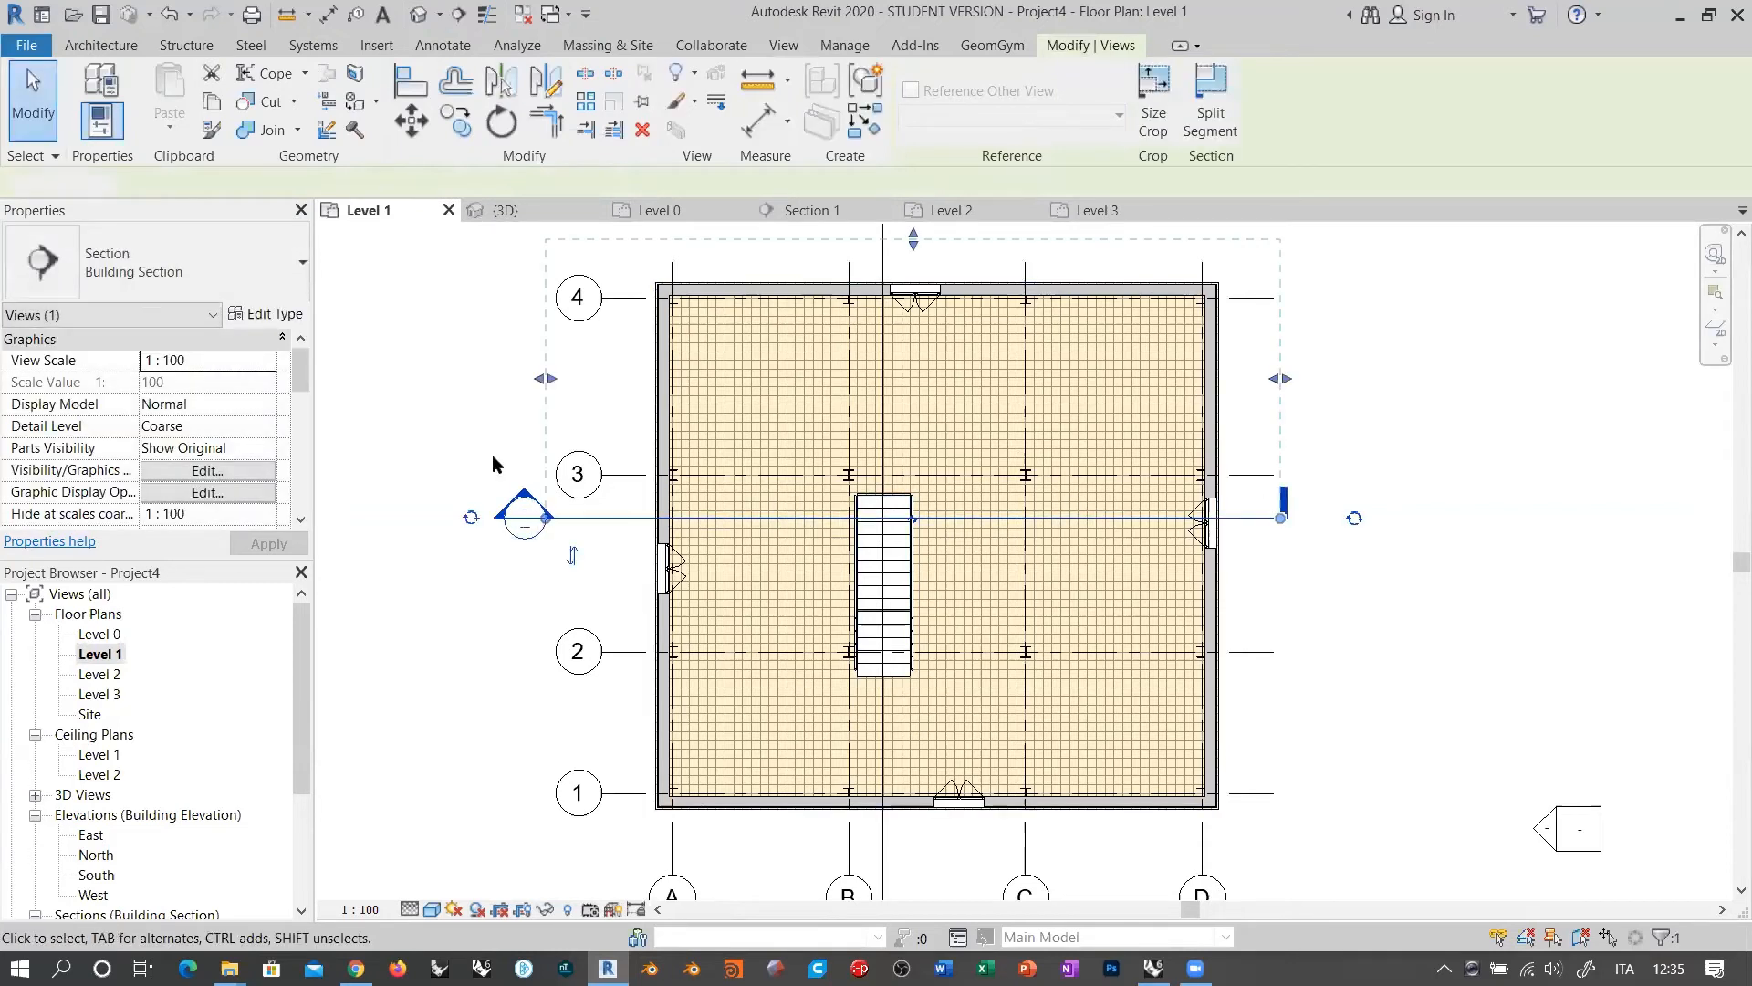
left_click(497, 462)
double_click(527, 500)
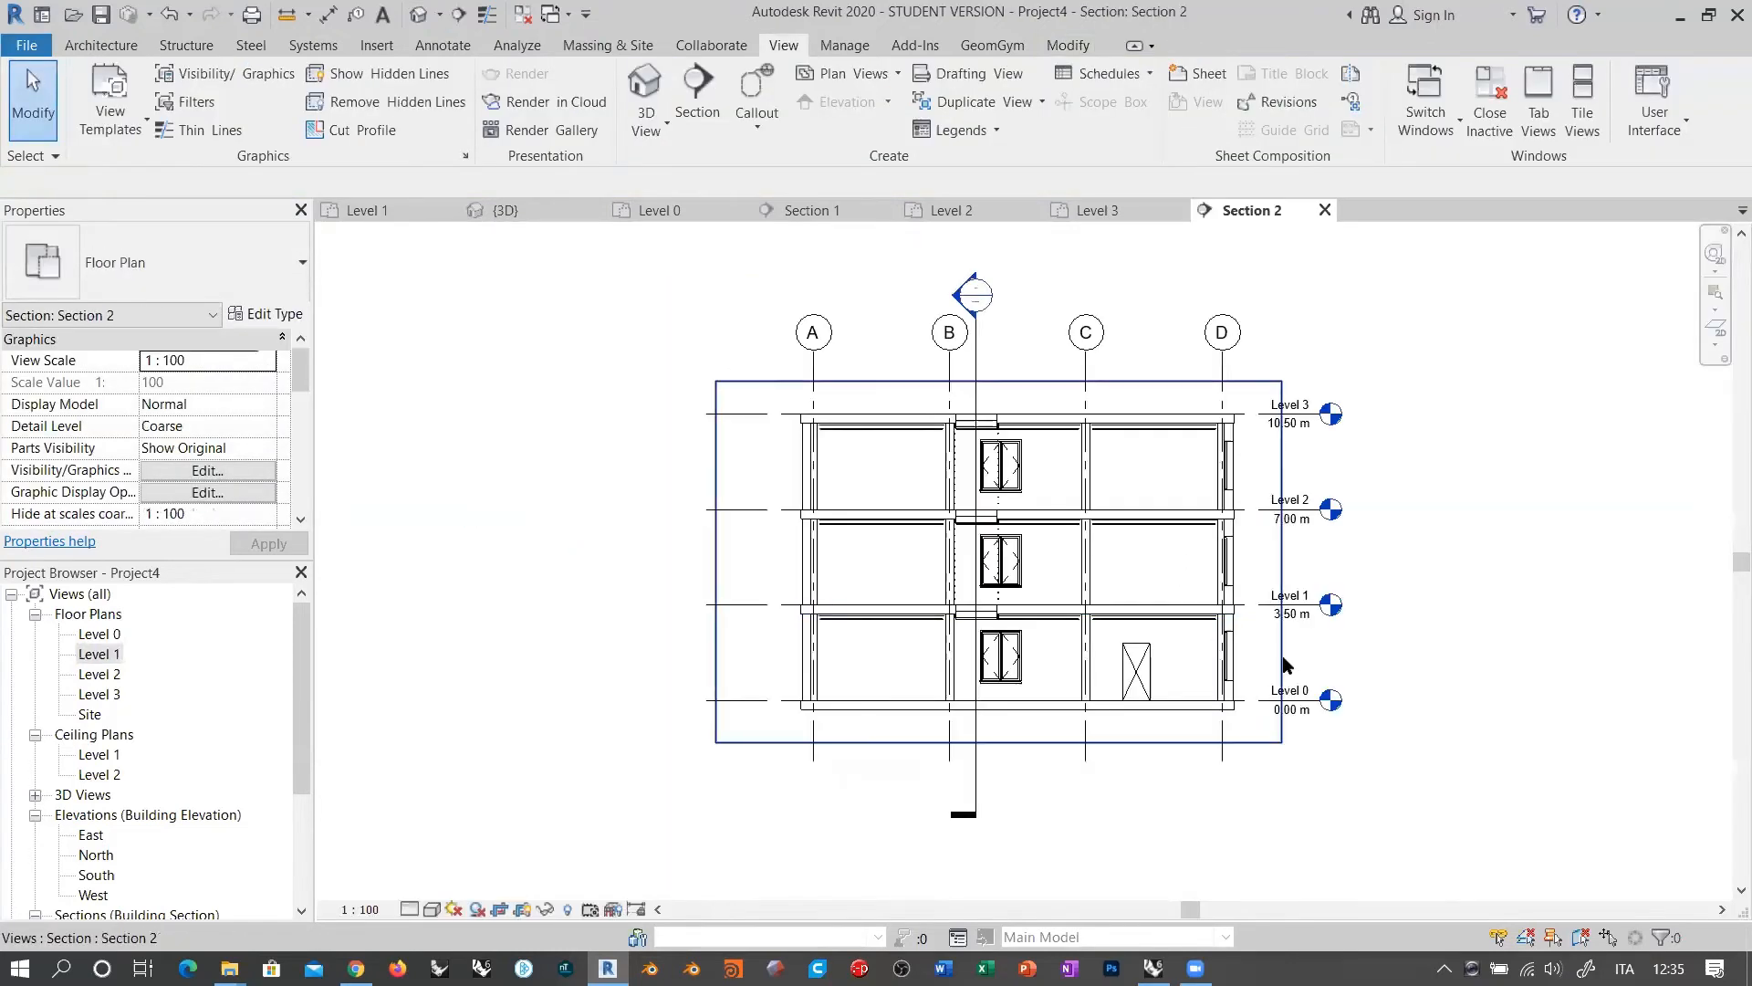
Step: Set the new section view to Fine detail level, Shaded visual style and a scale of 1:20
scroll(1168, 493, "up", 8)
scroll(1033, 414, "down", 2)
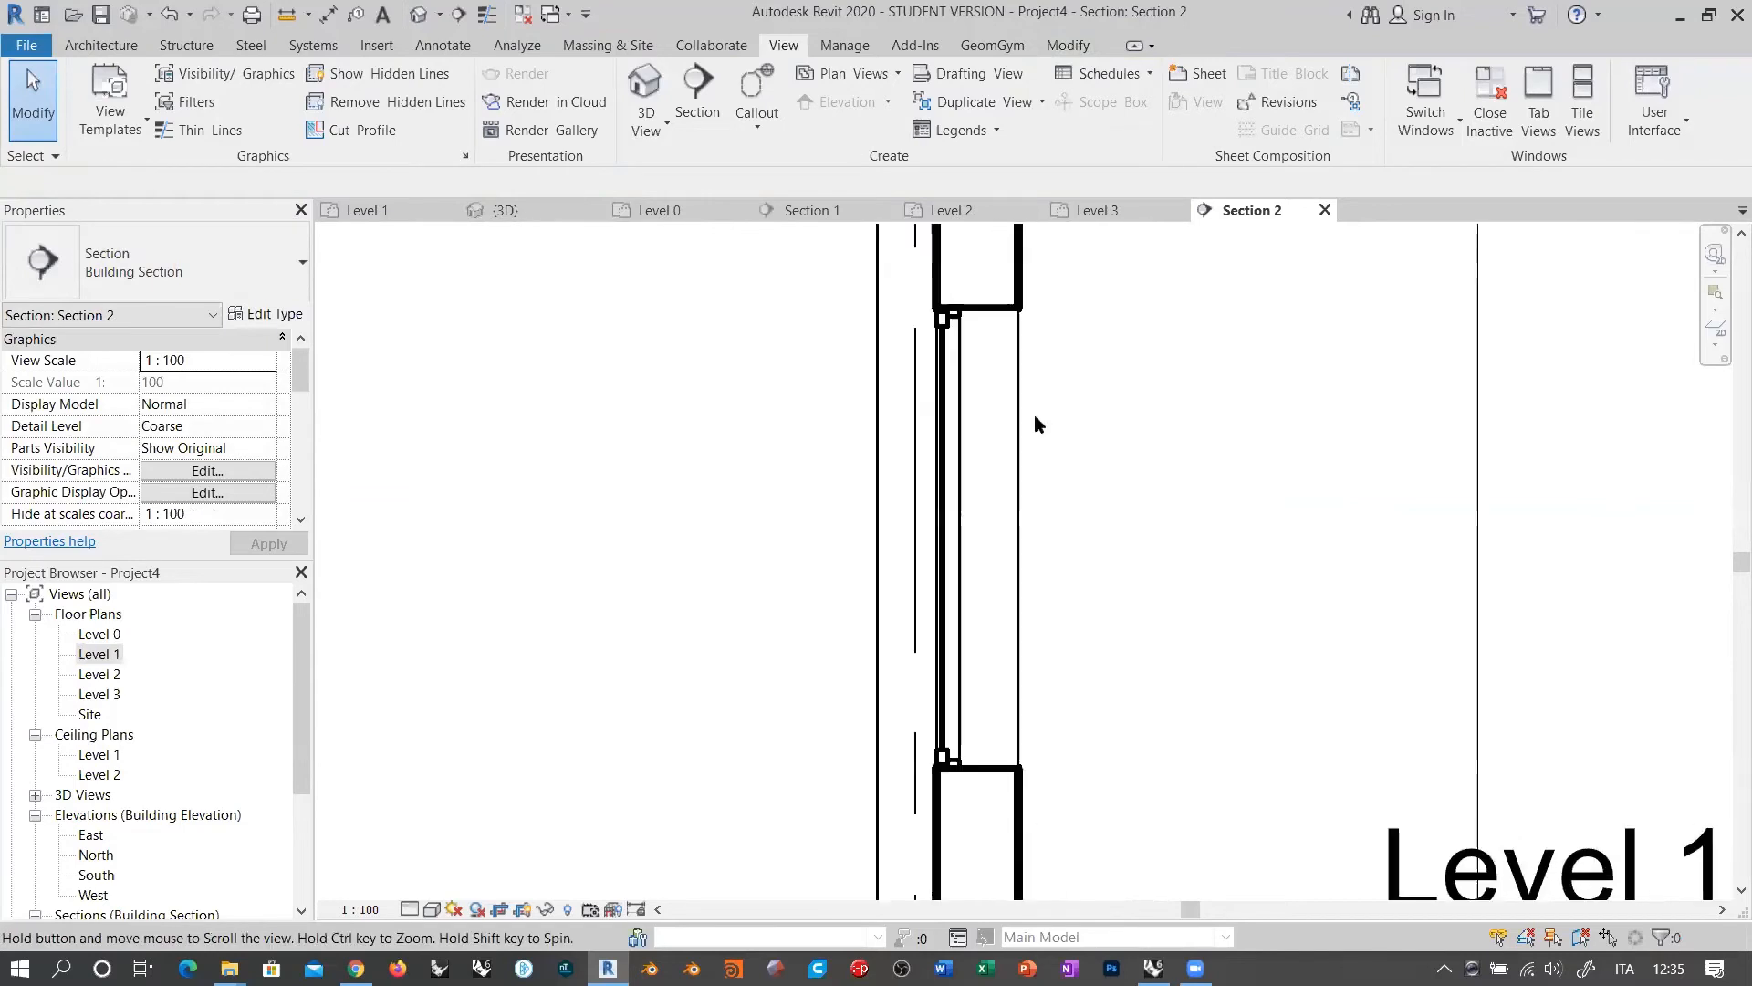
scroll(1041, 654, "up", 3)
scroll(1041, 653, "down", 1)
left_click(412, 909)
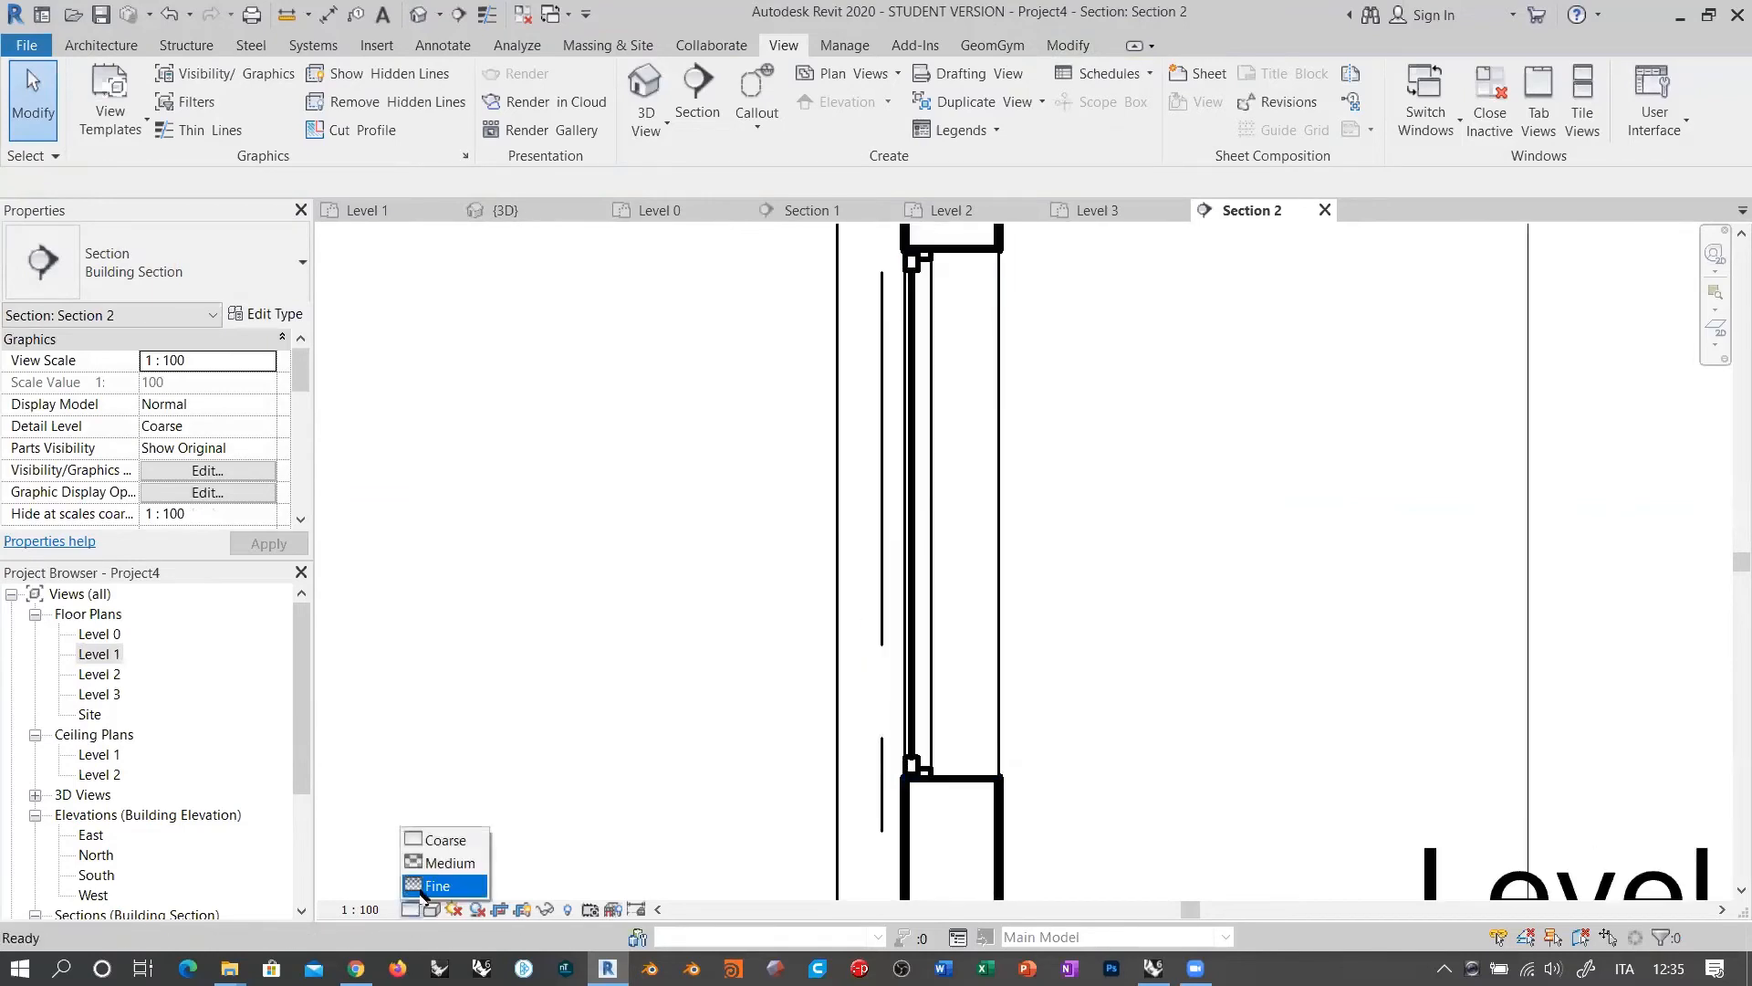
left_click(424, 884)
left_click(431, 909)
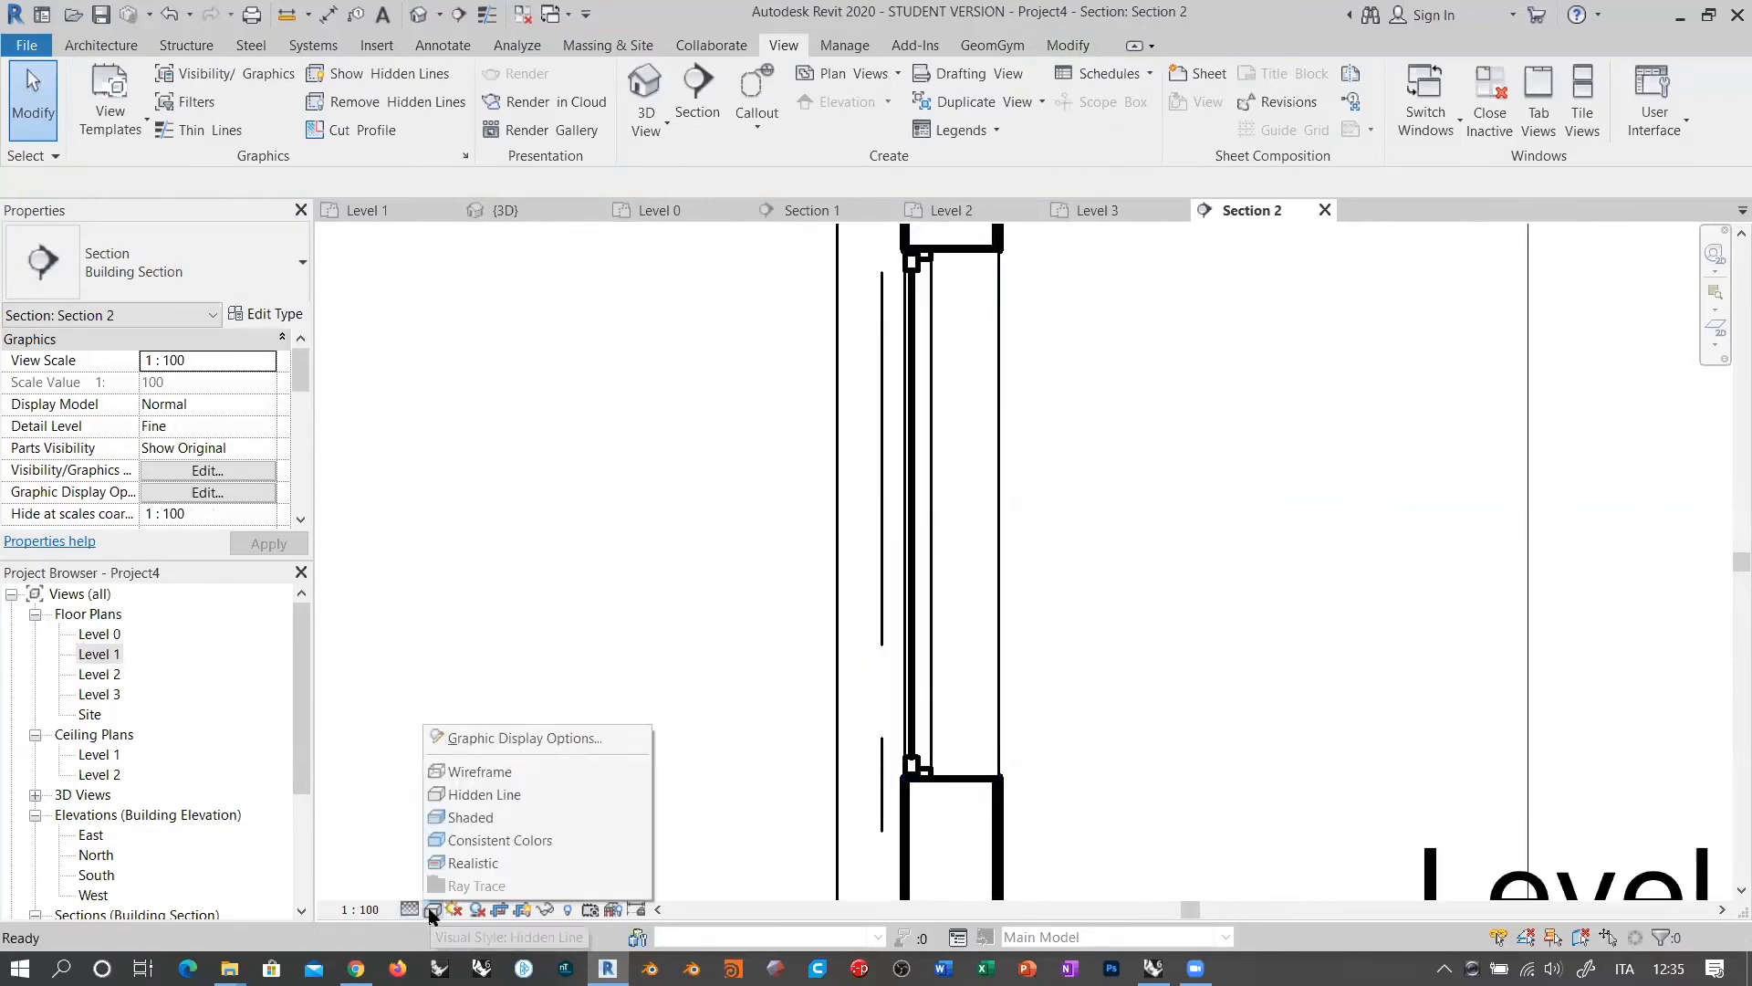
left_click(451, 815)
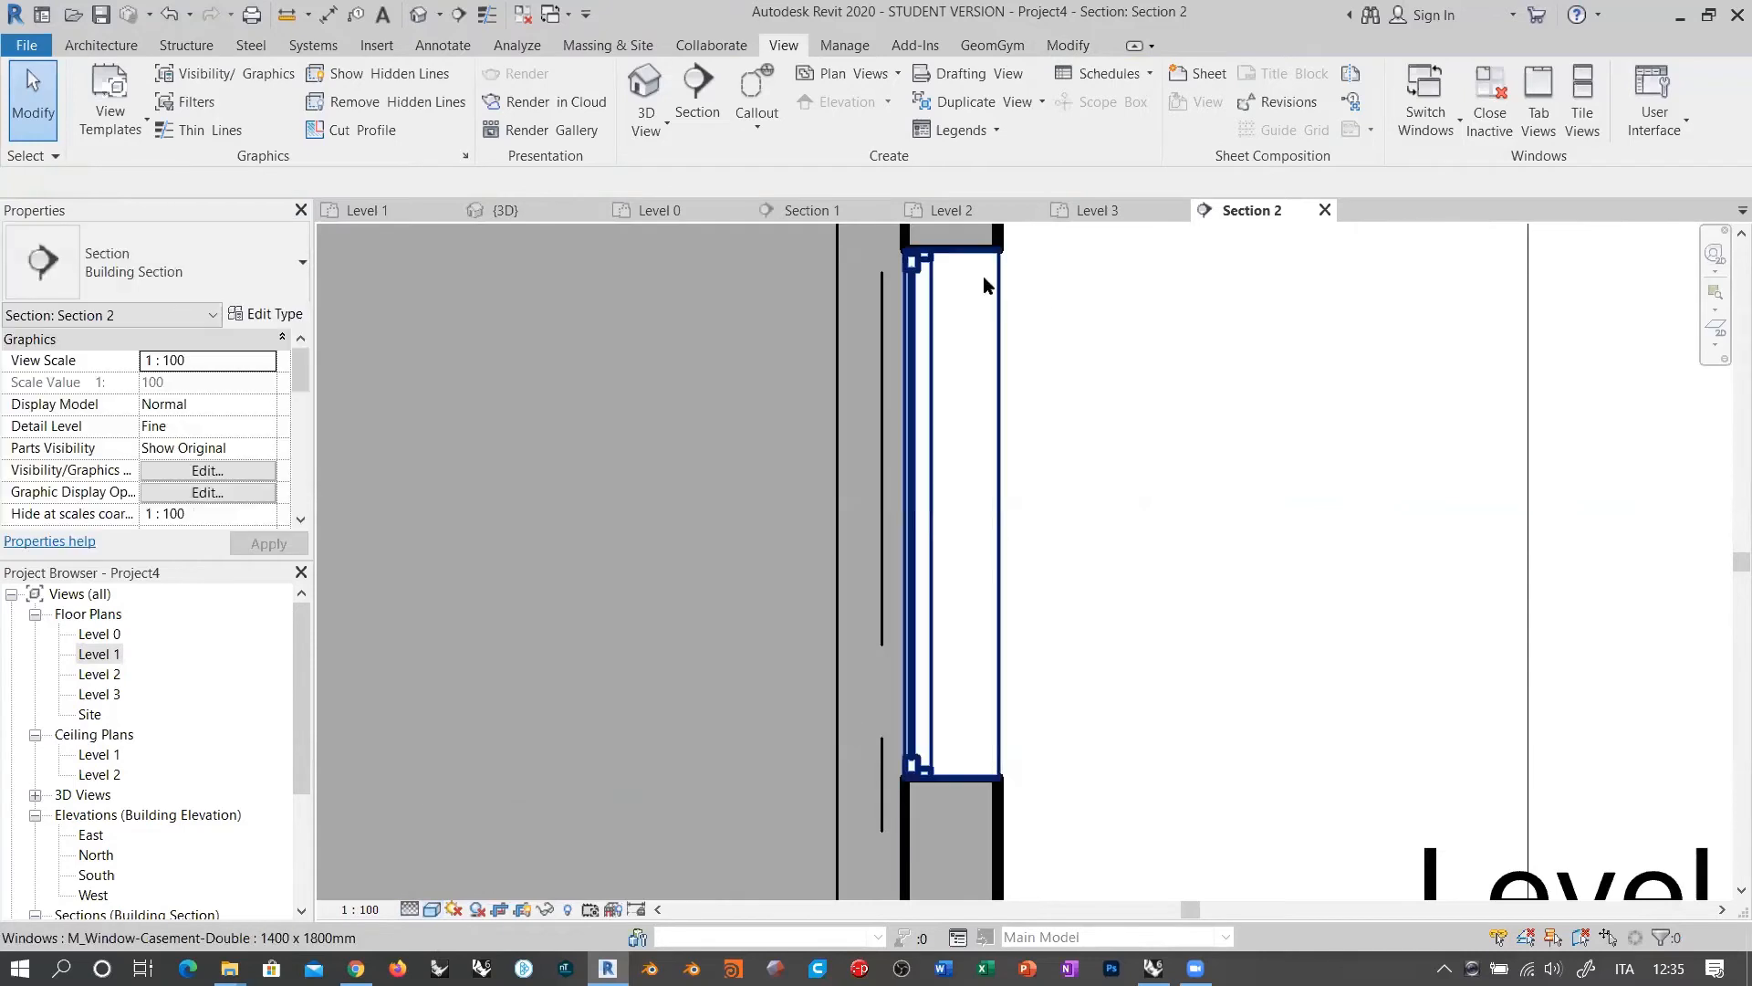
left_click(358, 909)
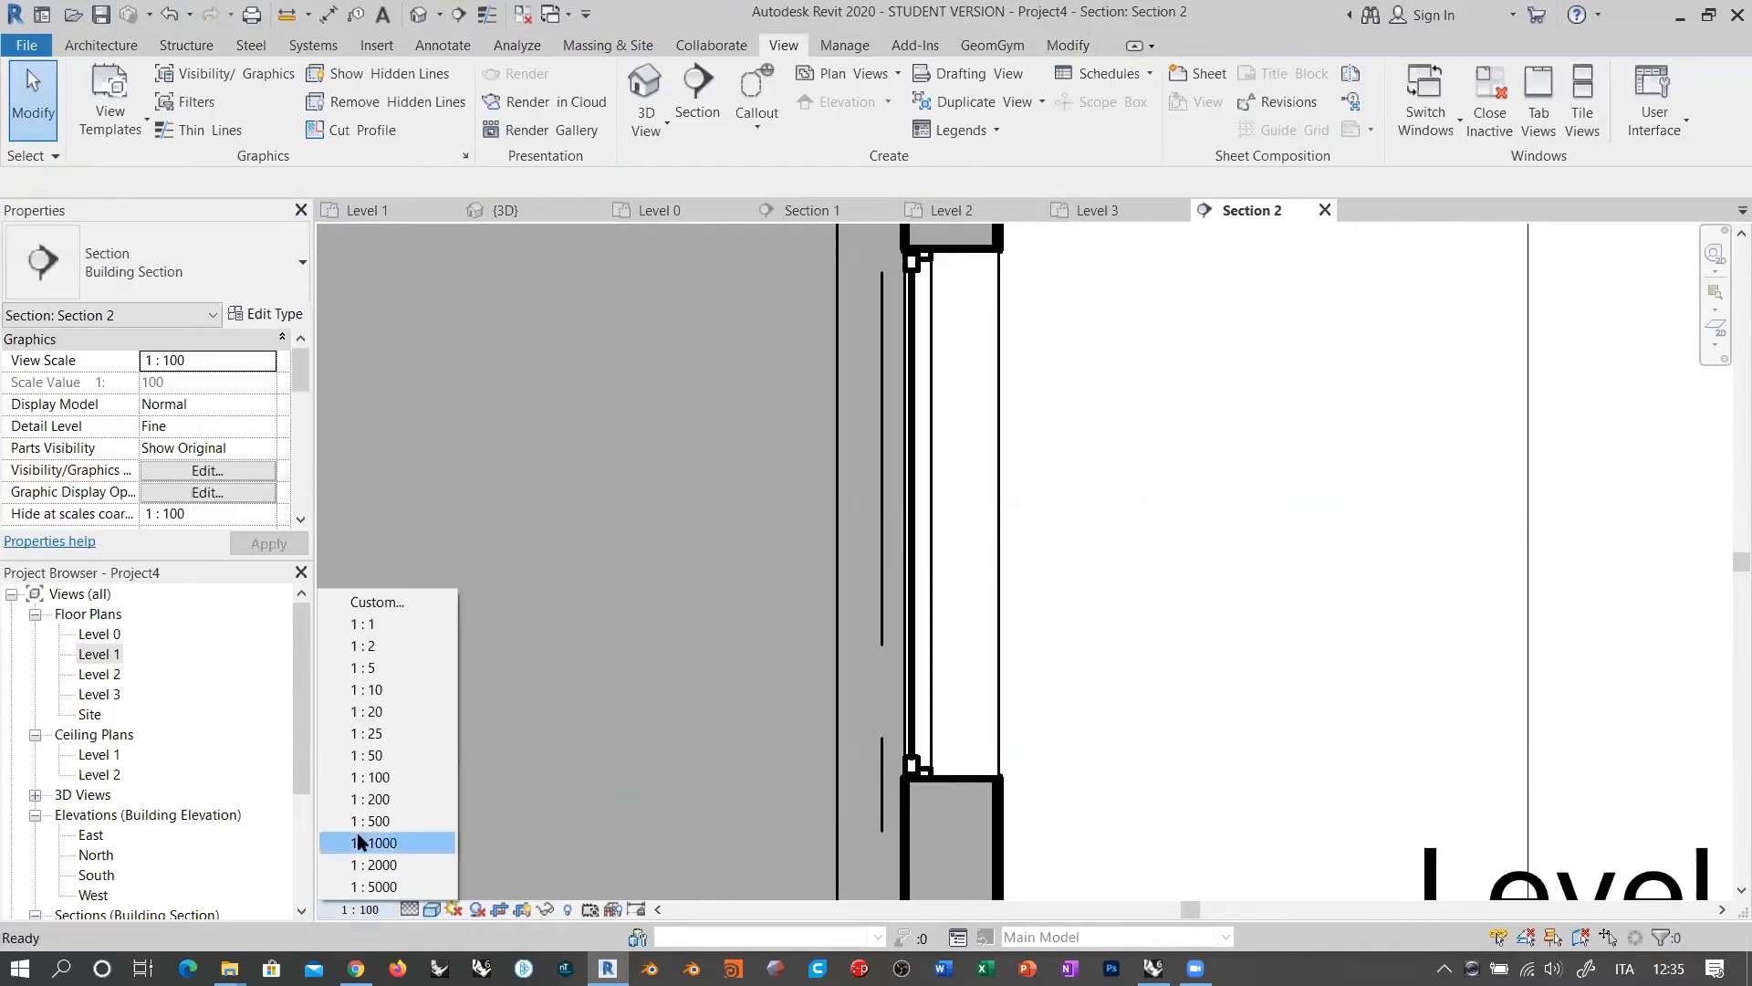
left_click(382, 715)
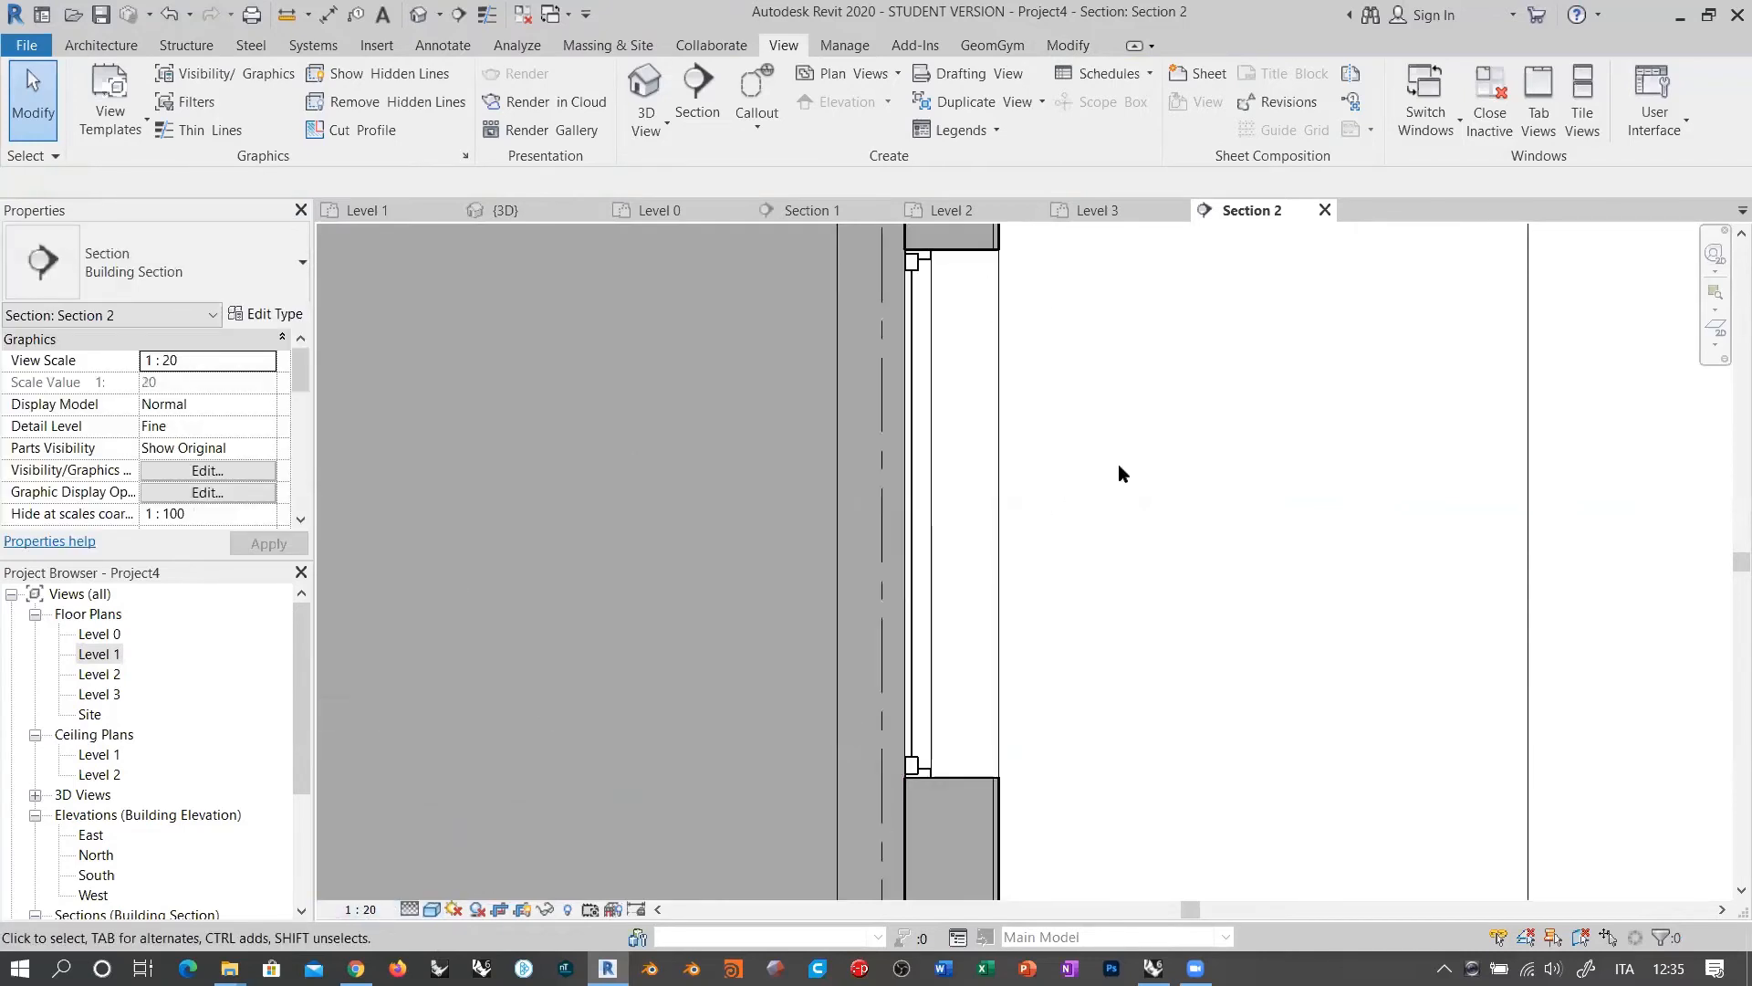
Step: Examine how the window frame sits in the cut wall, and review the whole building in the section
middle_click_drag(1103, 433, 1095, 637)
scroll(971, 454, "up", 5)
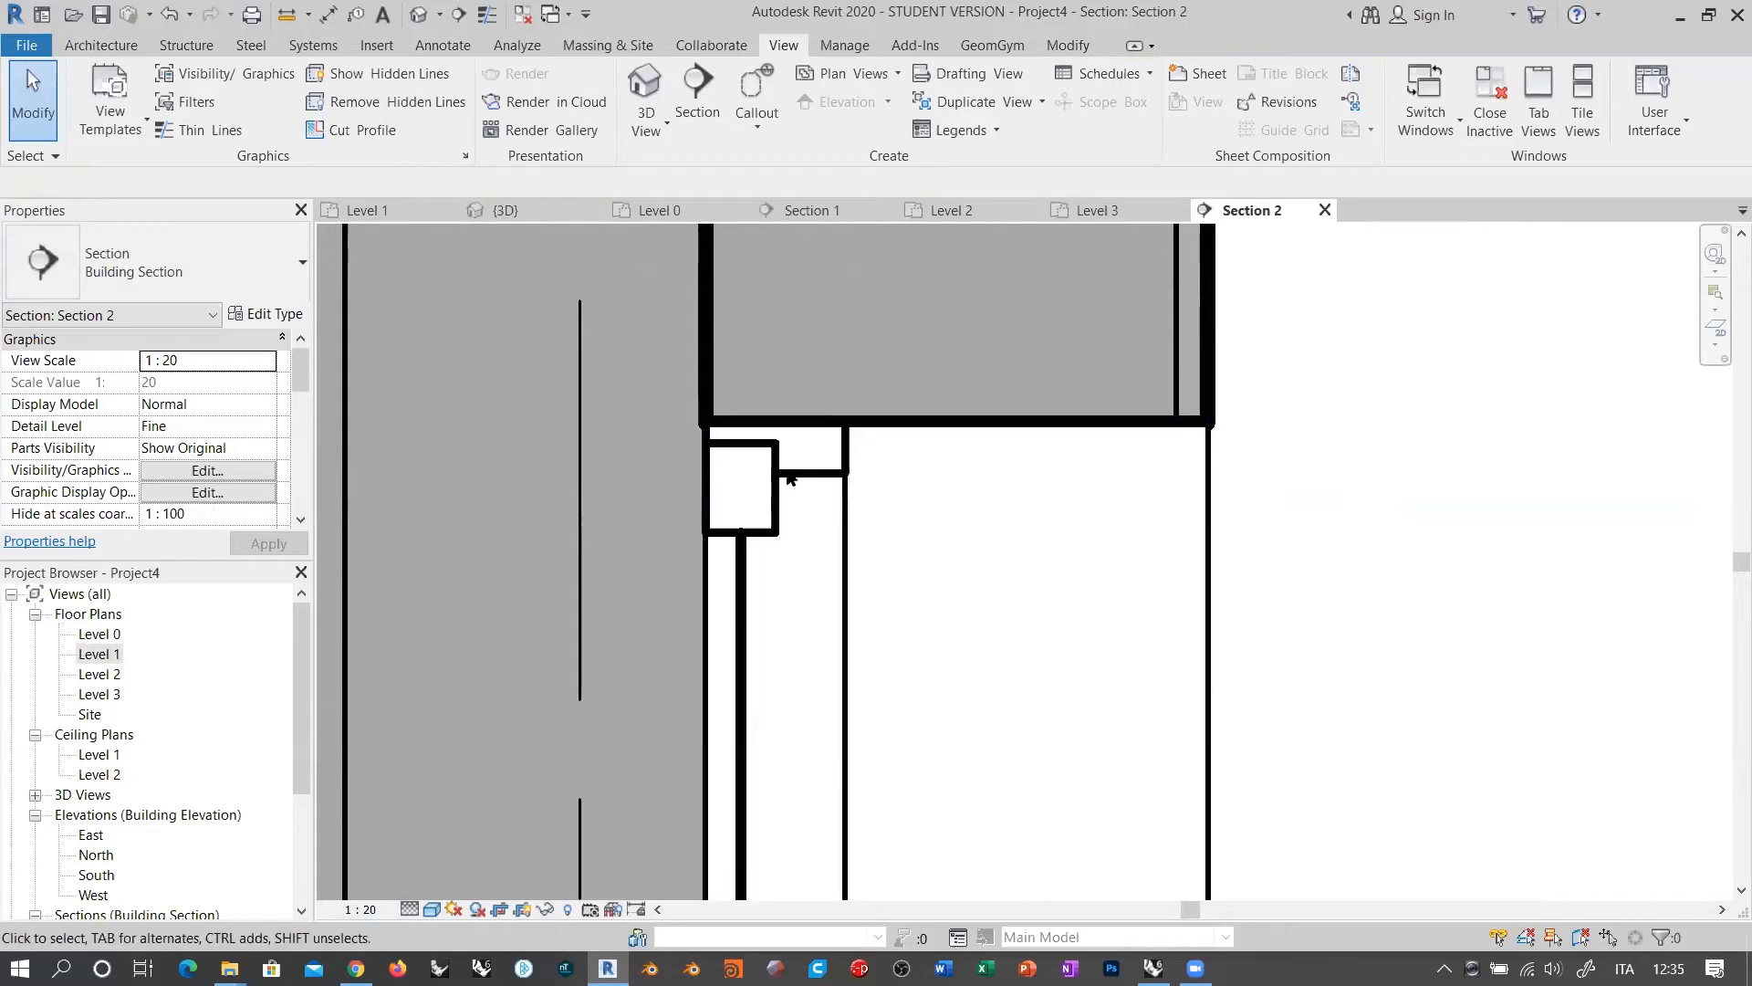
scroll(890, 431, "down", 3)
scroll(890, 431, "down", 4)
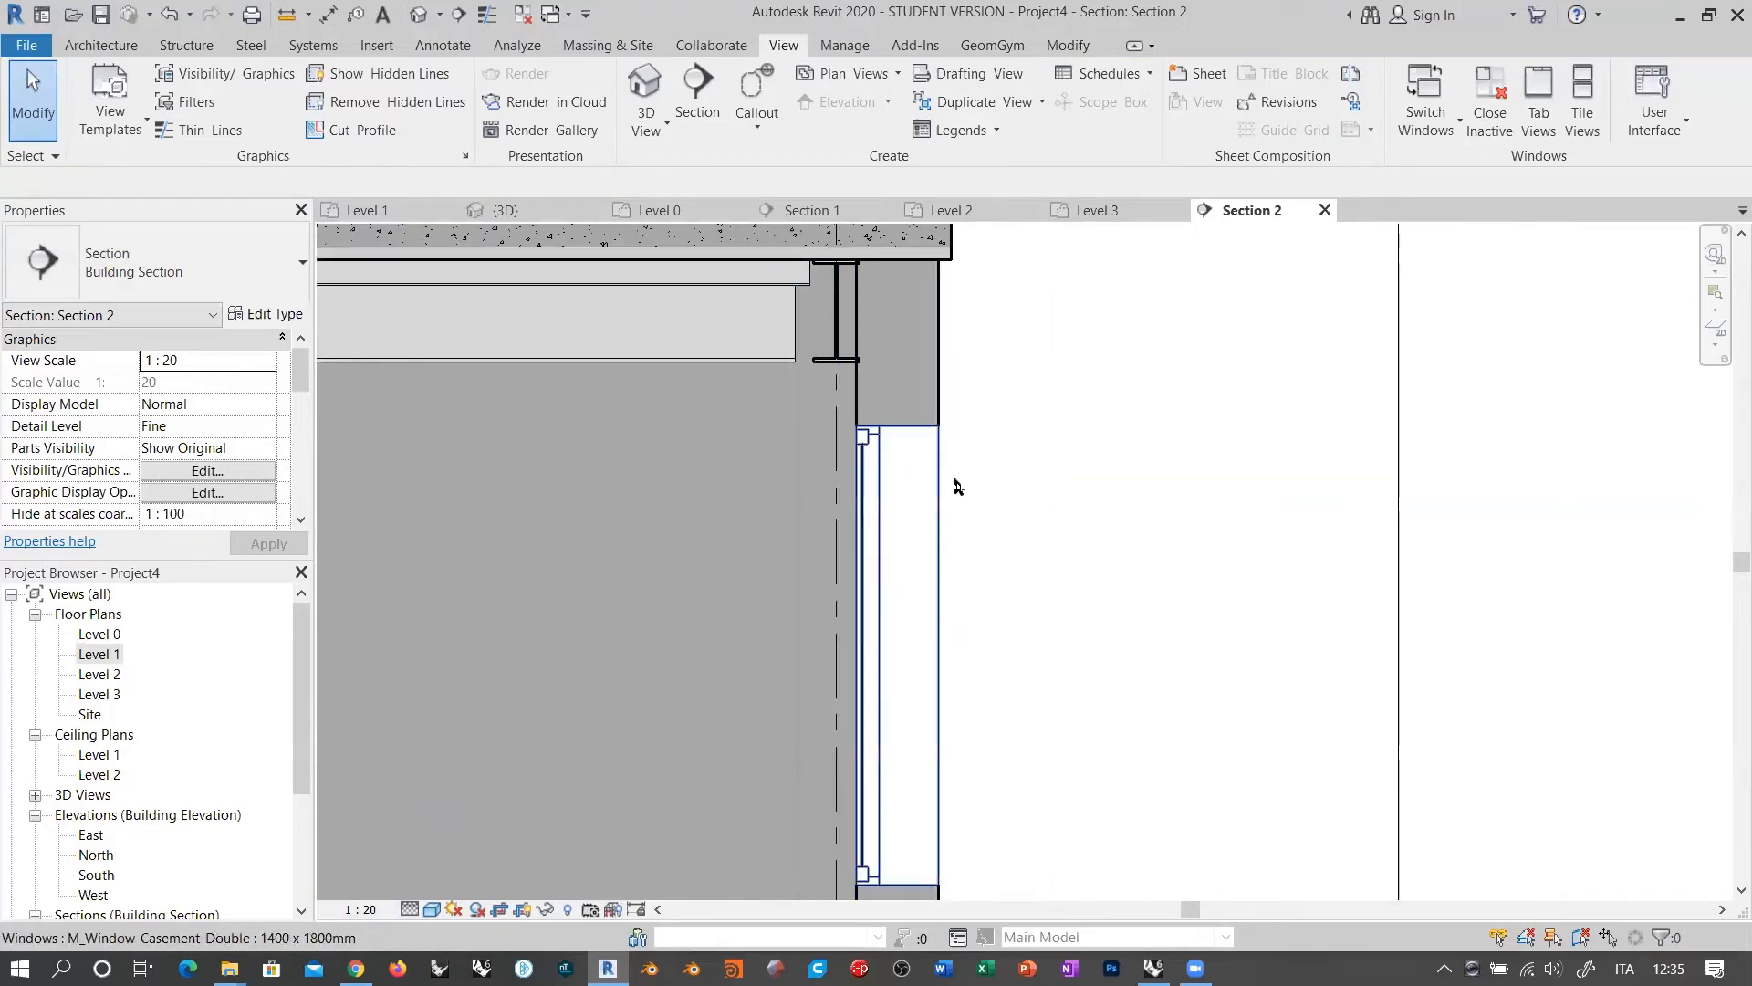
middle_click_drag(949, 538, 1006, 690)
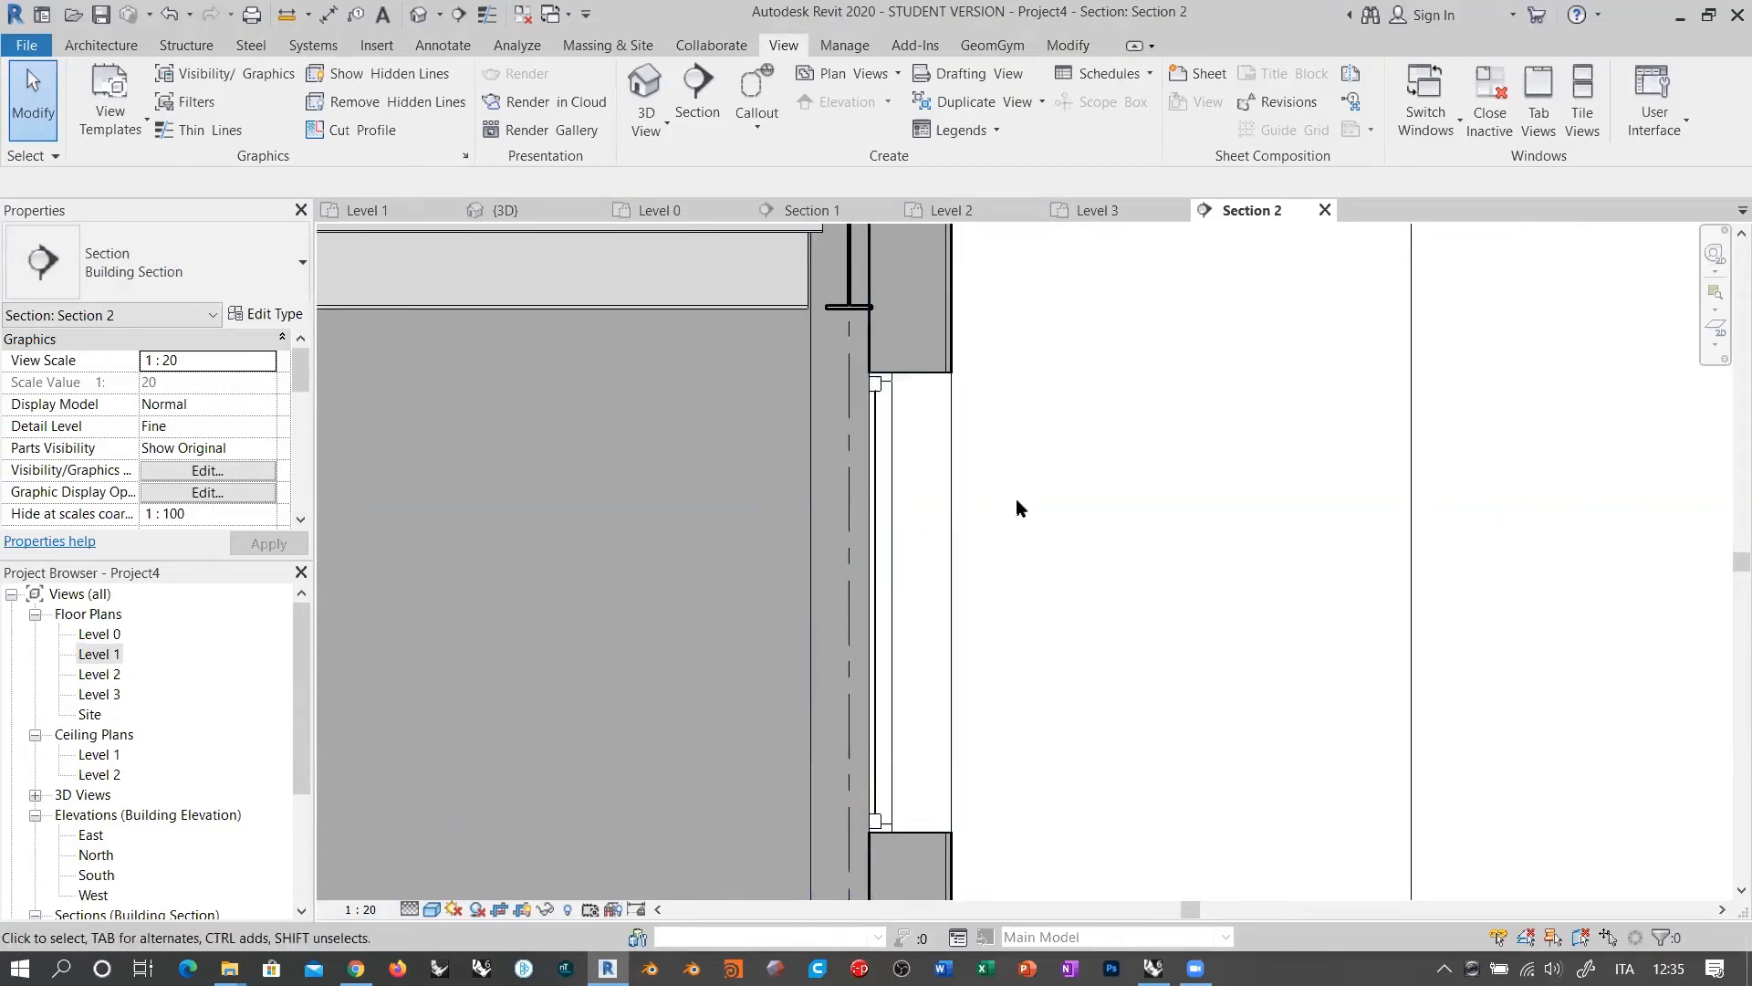
scroll(1049, 495, "down", 1)
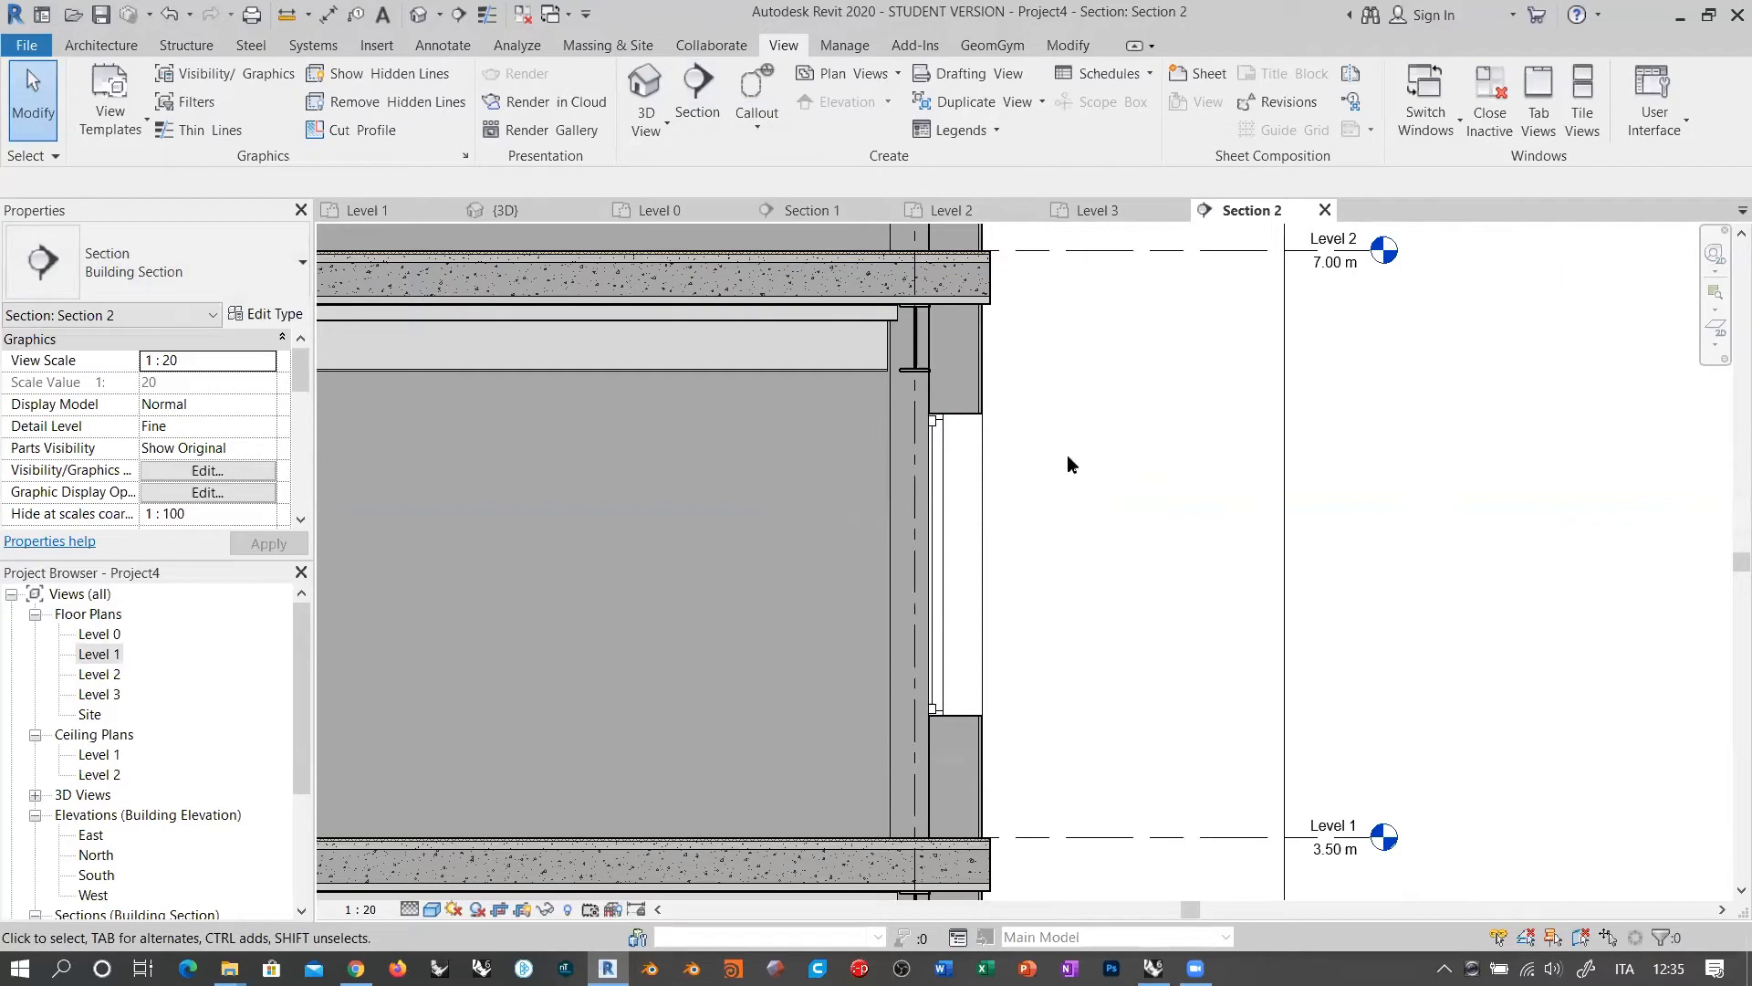
scroll(1131, 482, "down", 4)
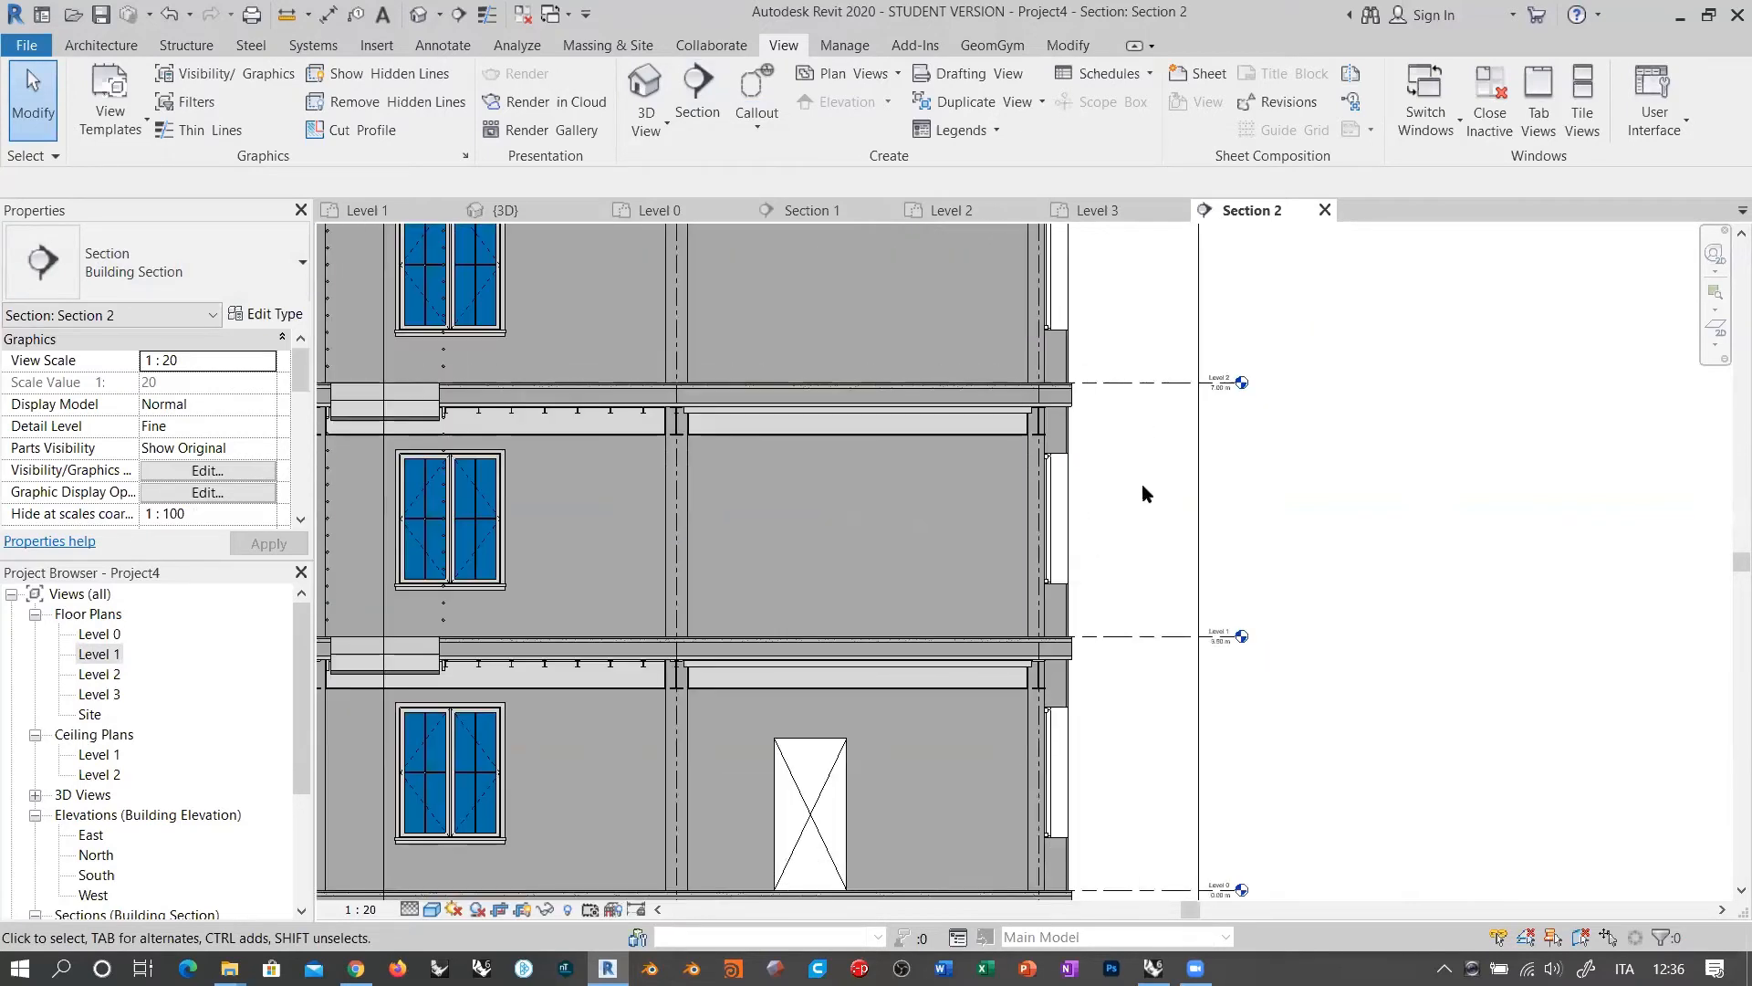
scroll(1179, 524, "down", 4)
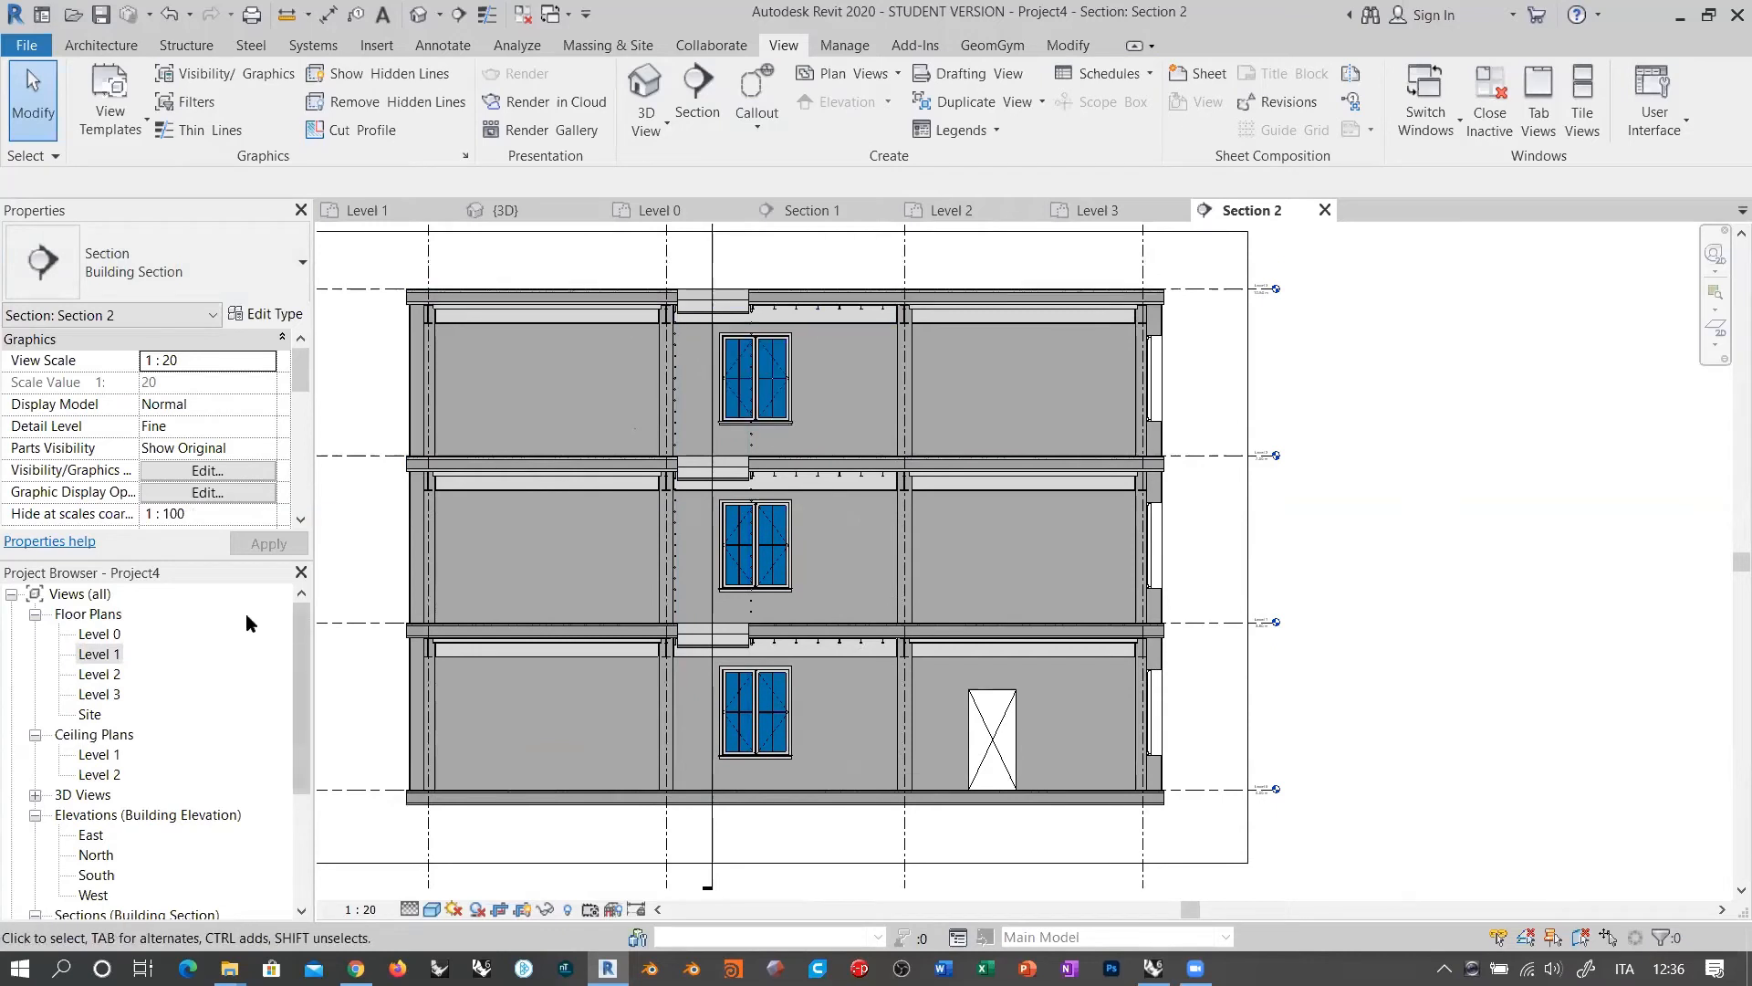
Step: Return to the Level 1 floor plan and enlarge the view's properties area
double_click(95, 654)
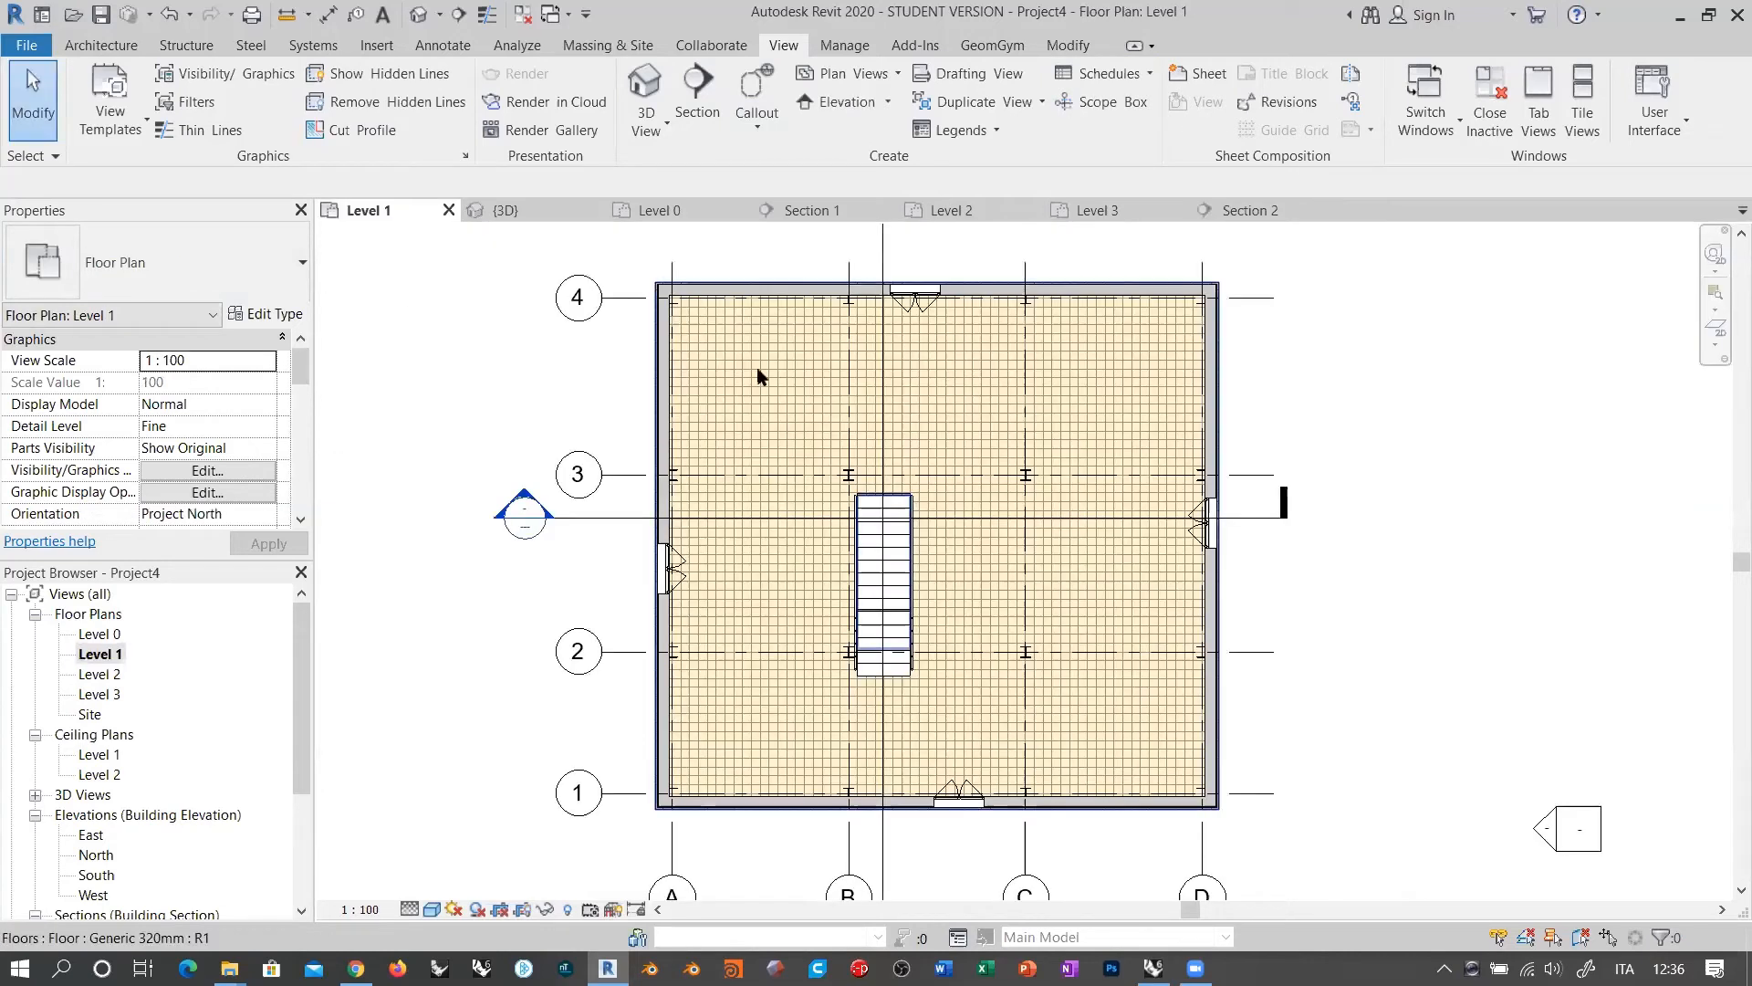
scroll(523, 388, "down", 1)
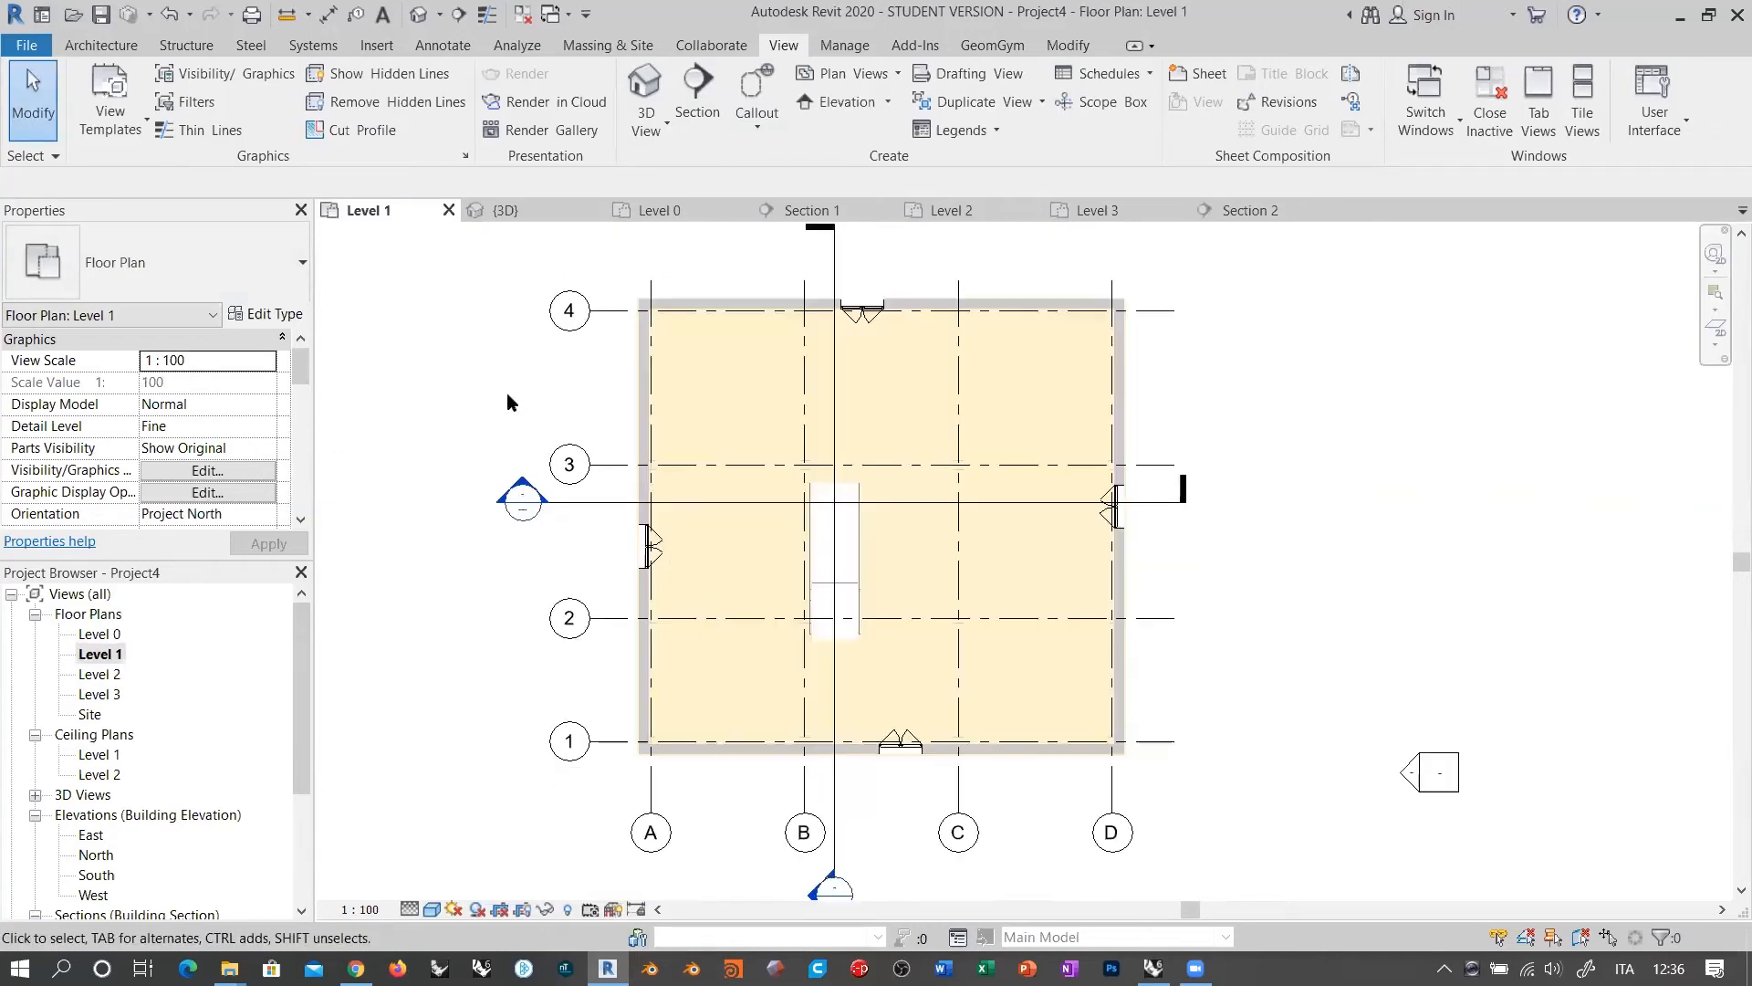
scroll(520, 402, "down", 1)
middle_click_drag(534, 407, 548, 414)
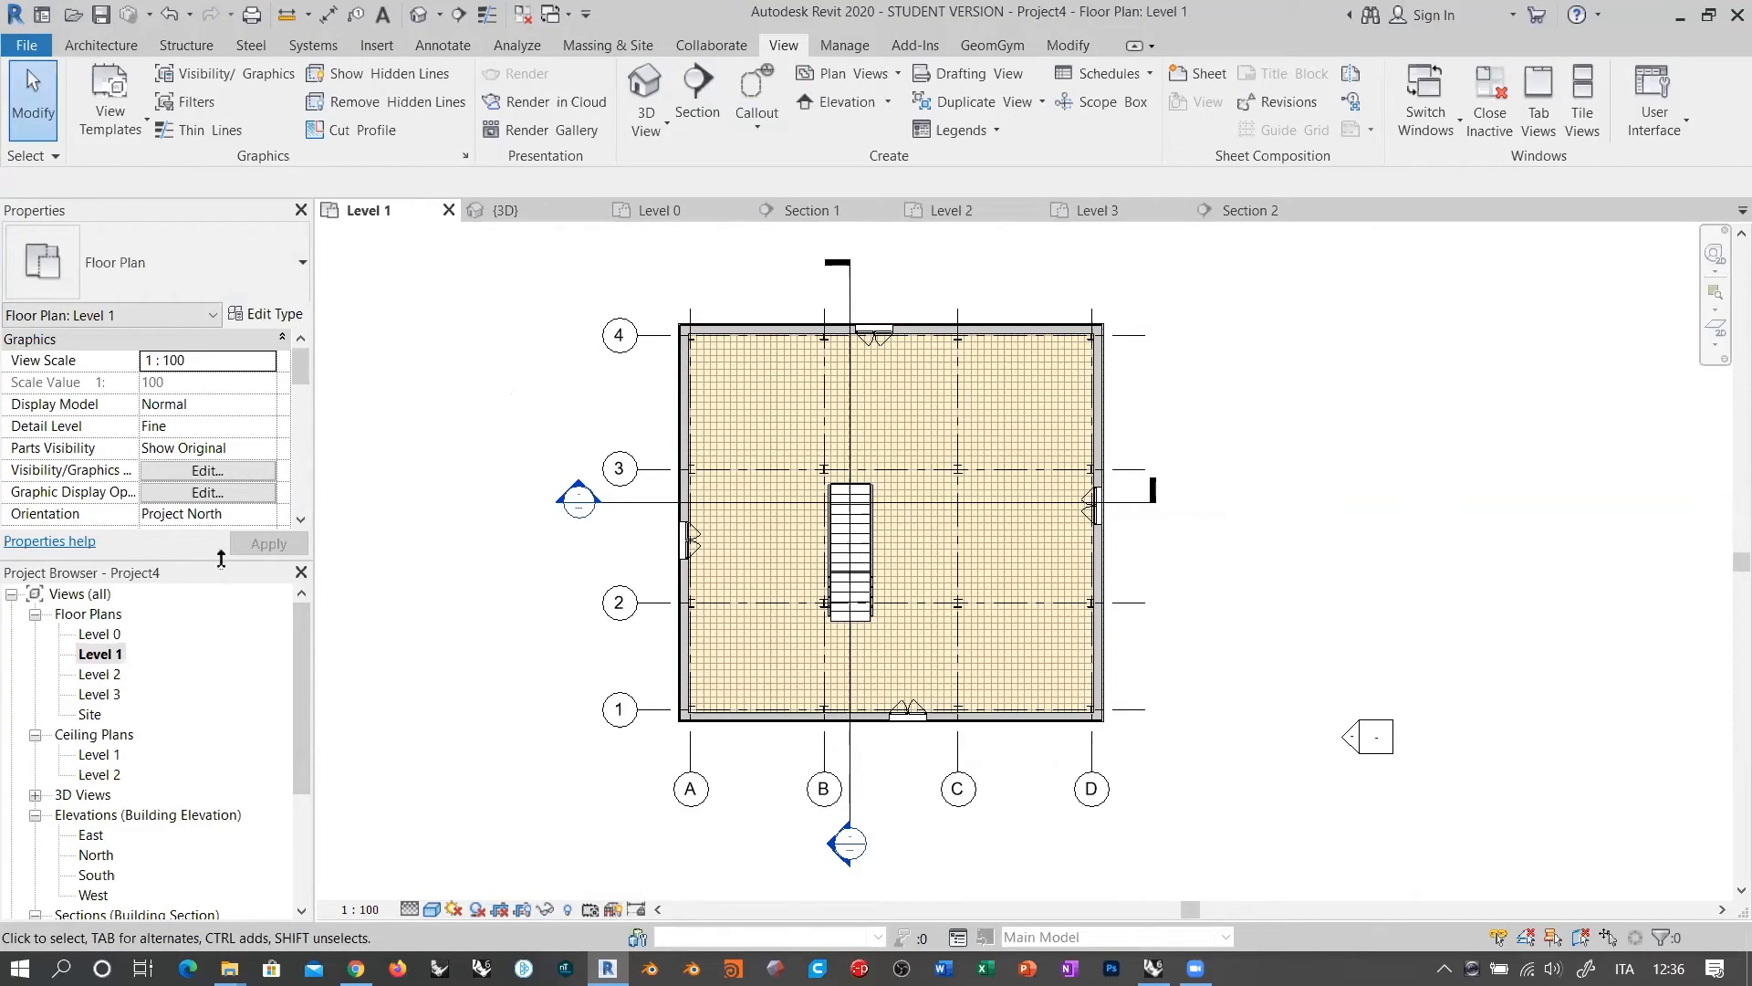
left_click_drag(221, 560, 91, 645)
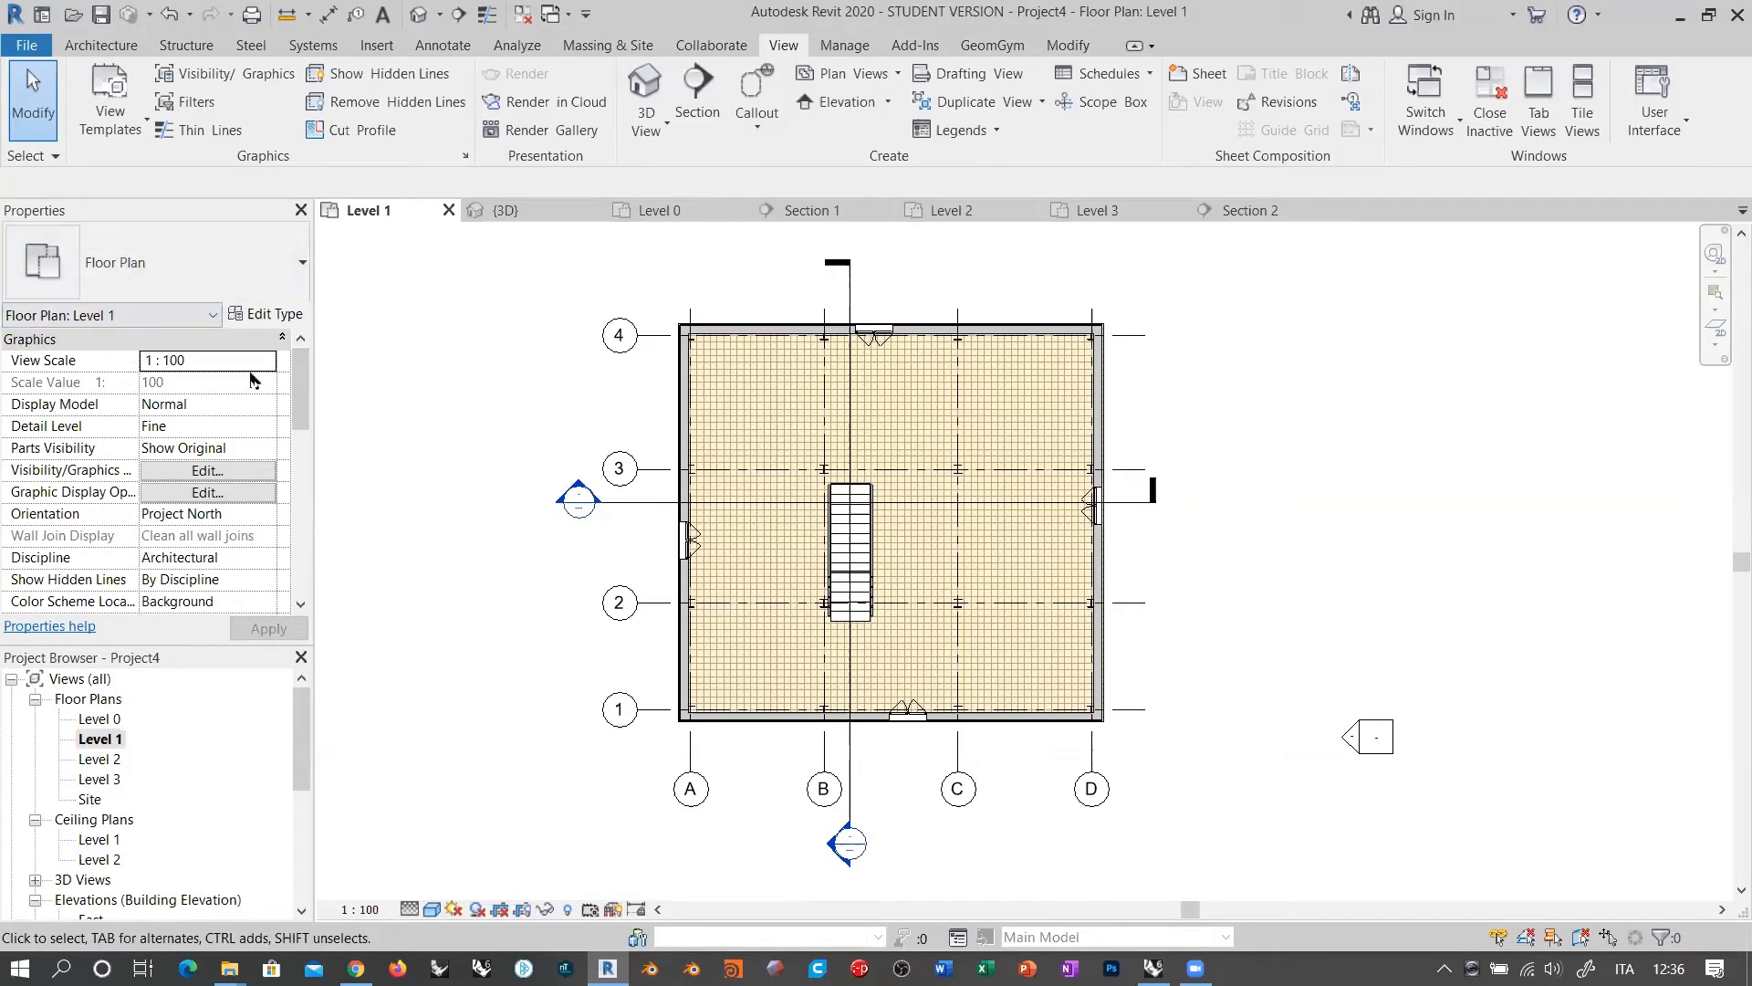
Step: Assign the Architectural Plan view template to the Level 1 floor plan
left_click_drag(302, 382, 301, 540)
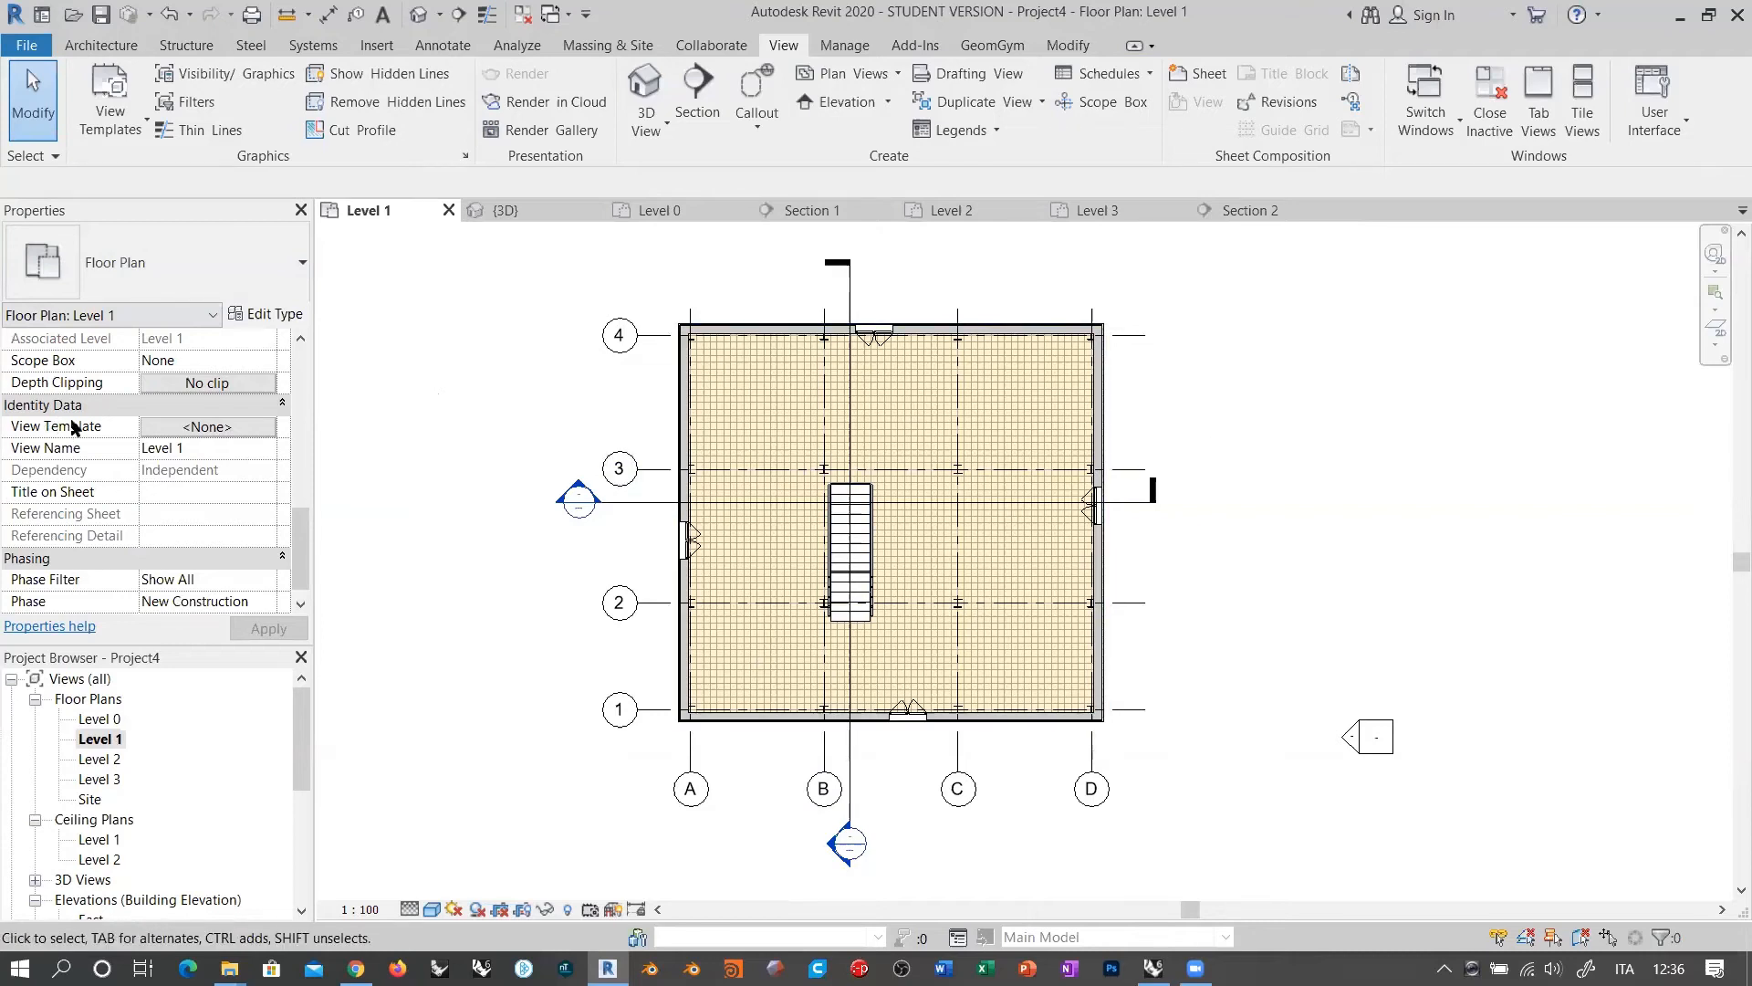
left_click(211, 429)
left_click(173, 340)
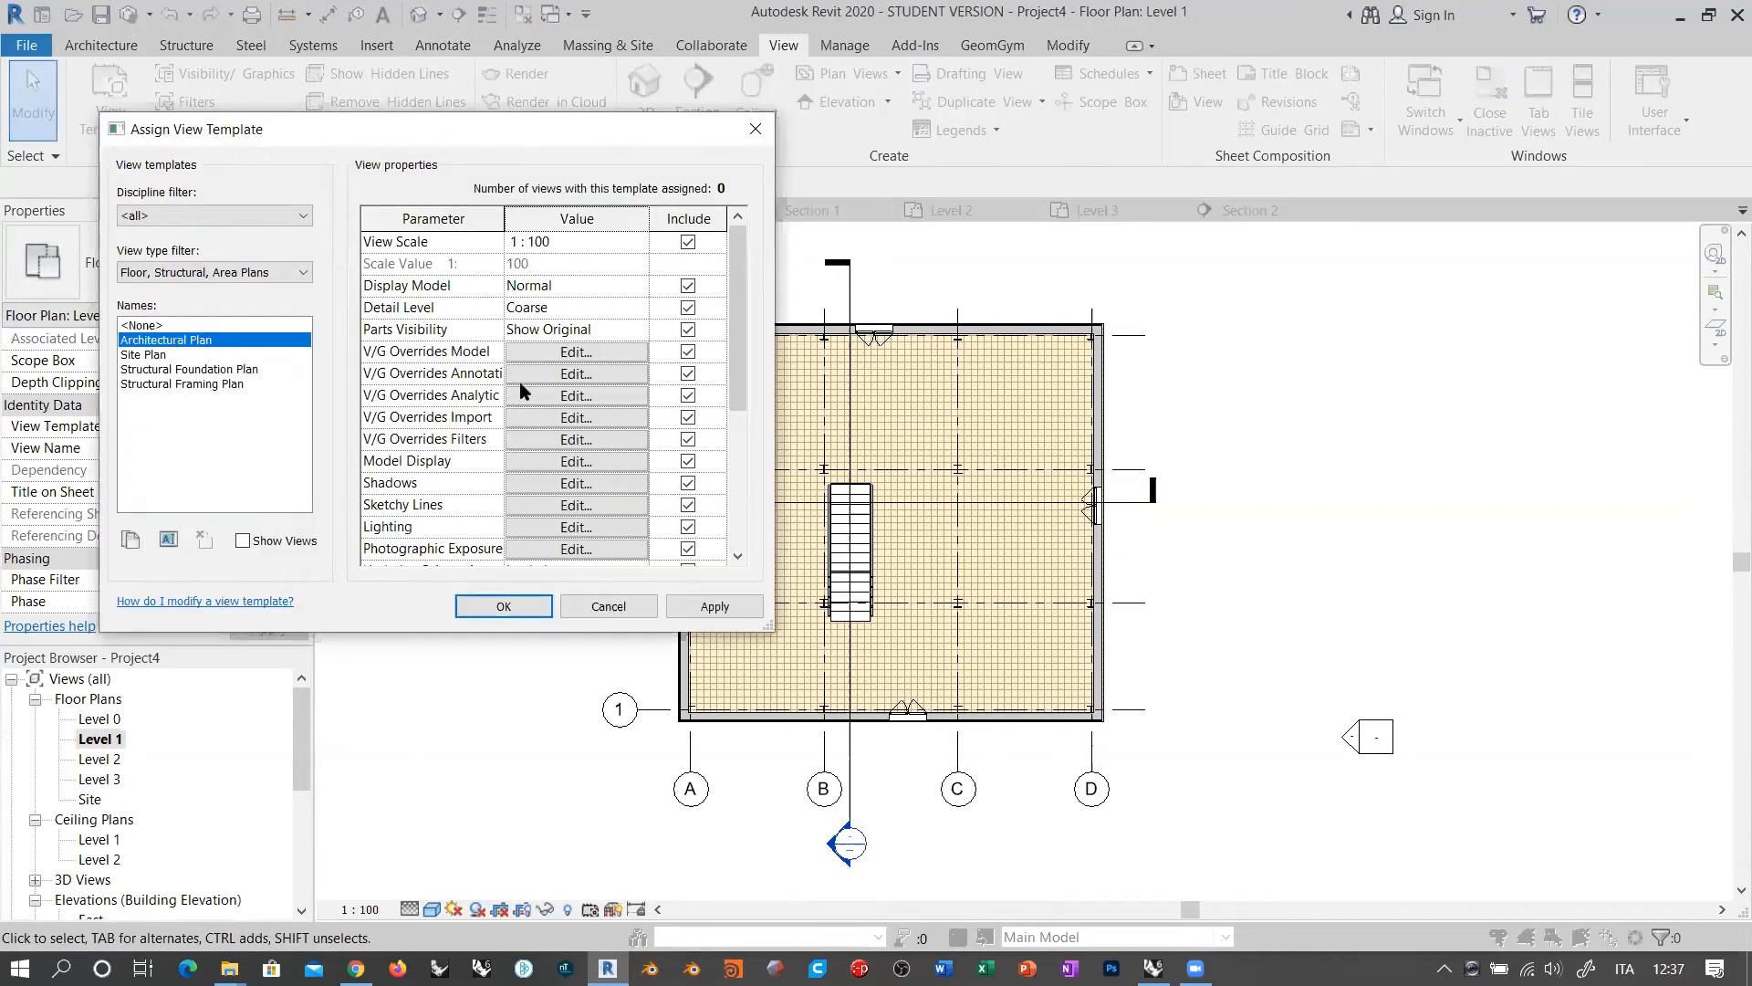
left_click_drag(741, 274, 764, 235)
left_click(703, 612)
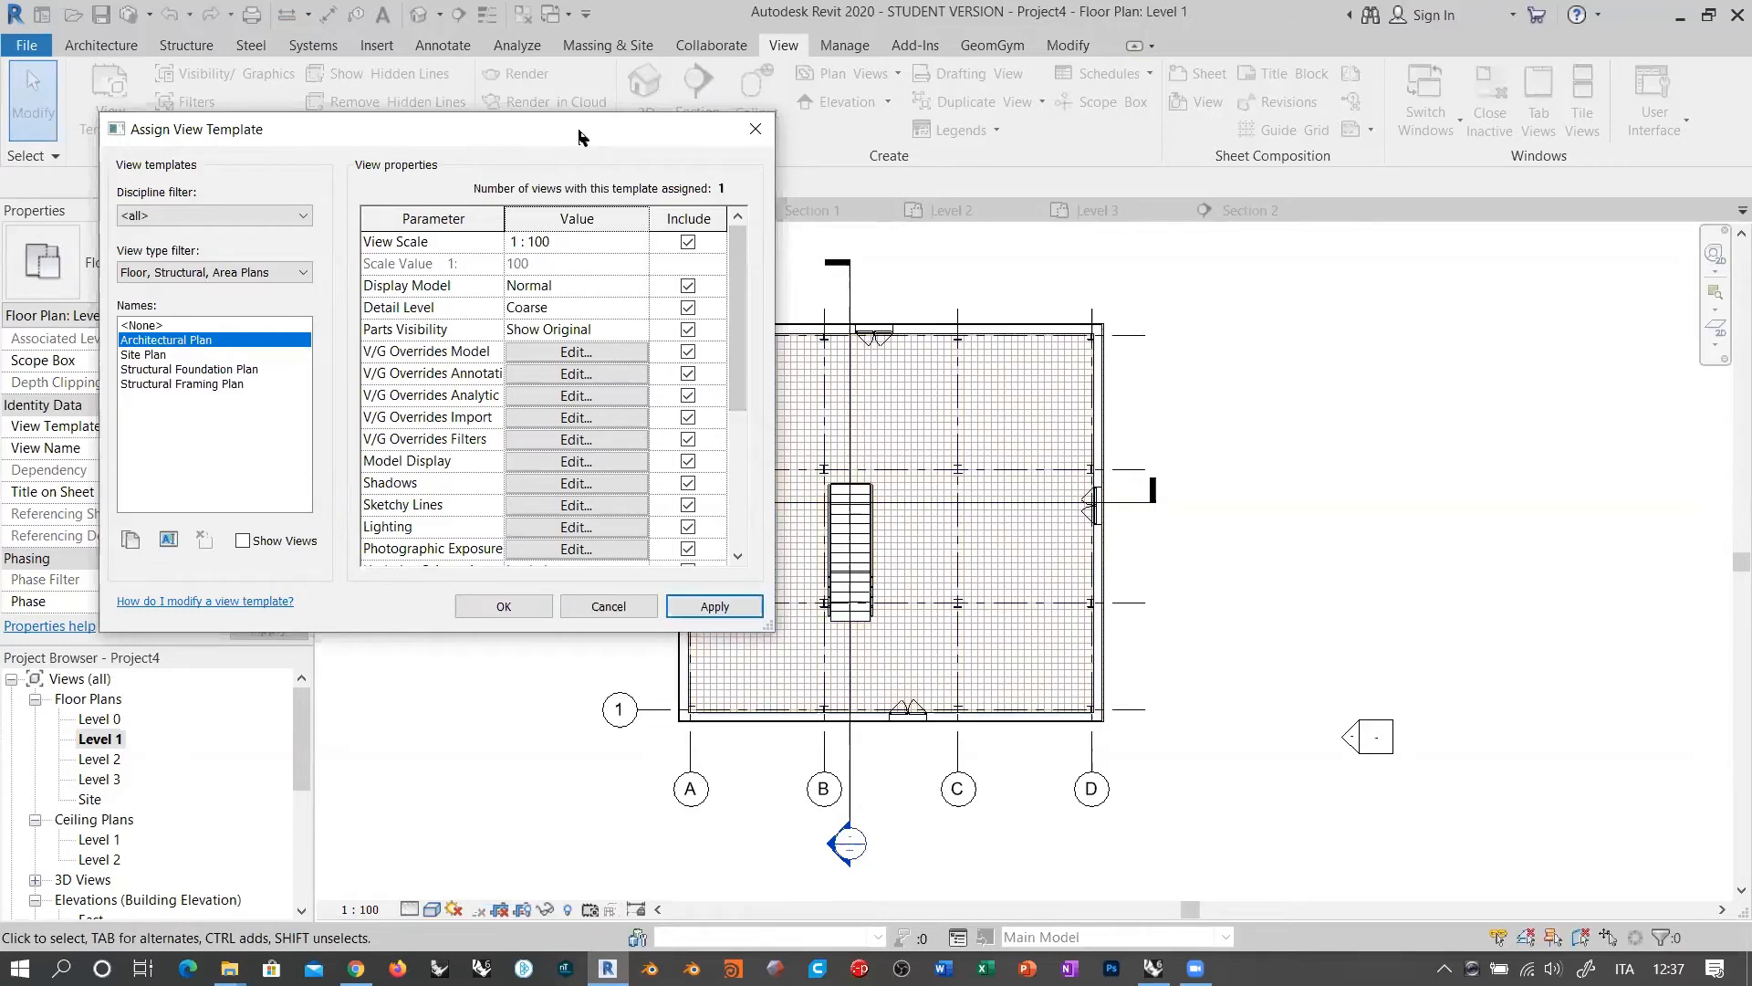
left_click_drag(579, 135, 480, 132)
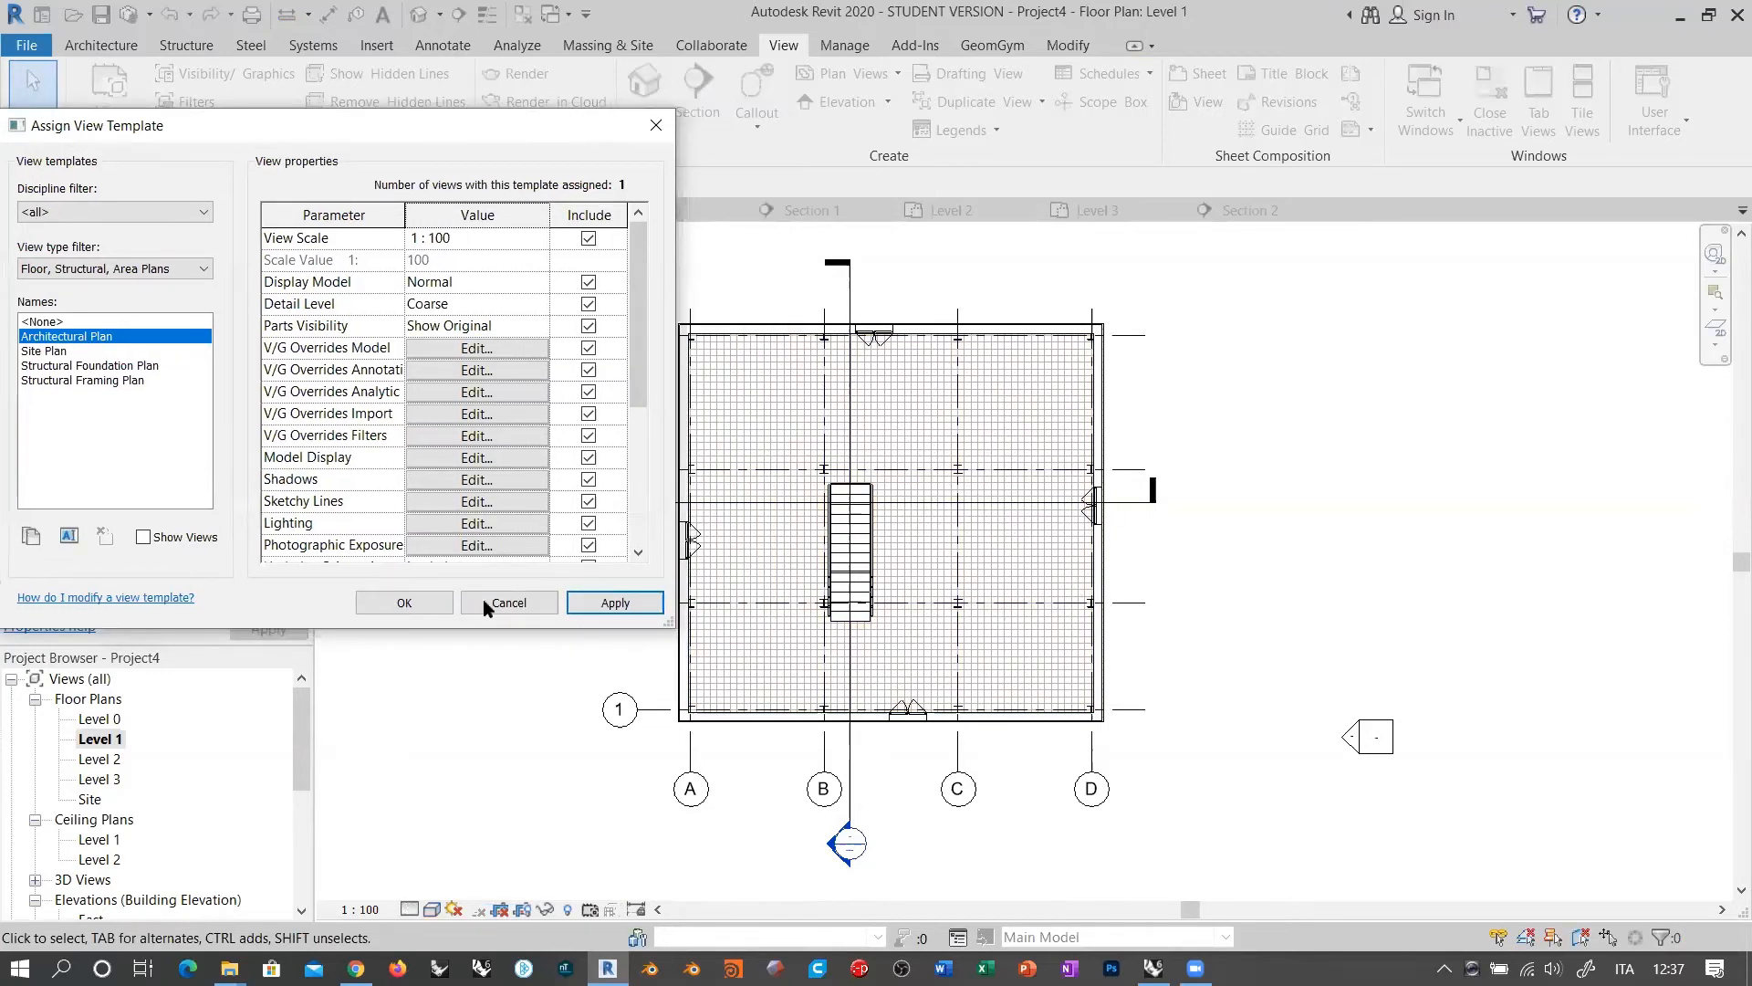
left_click(404, 602)
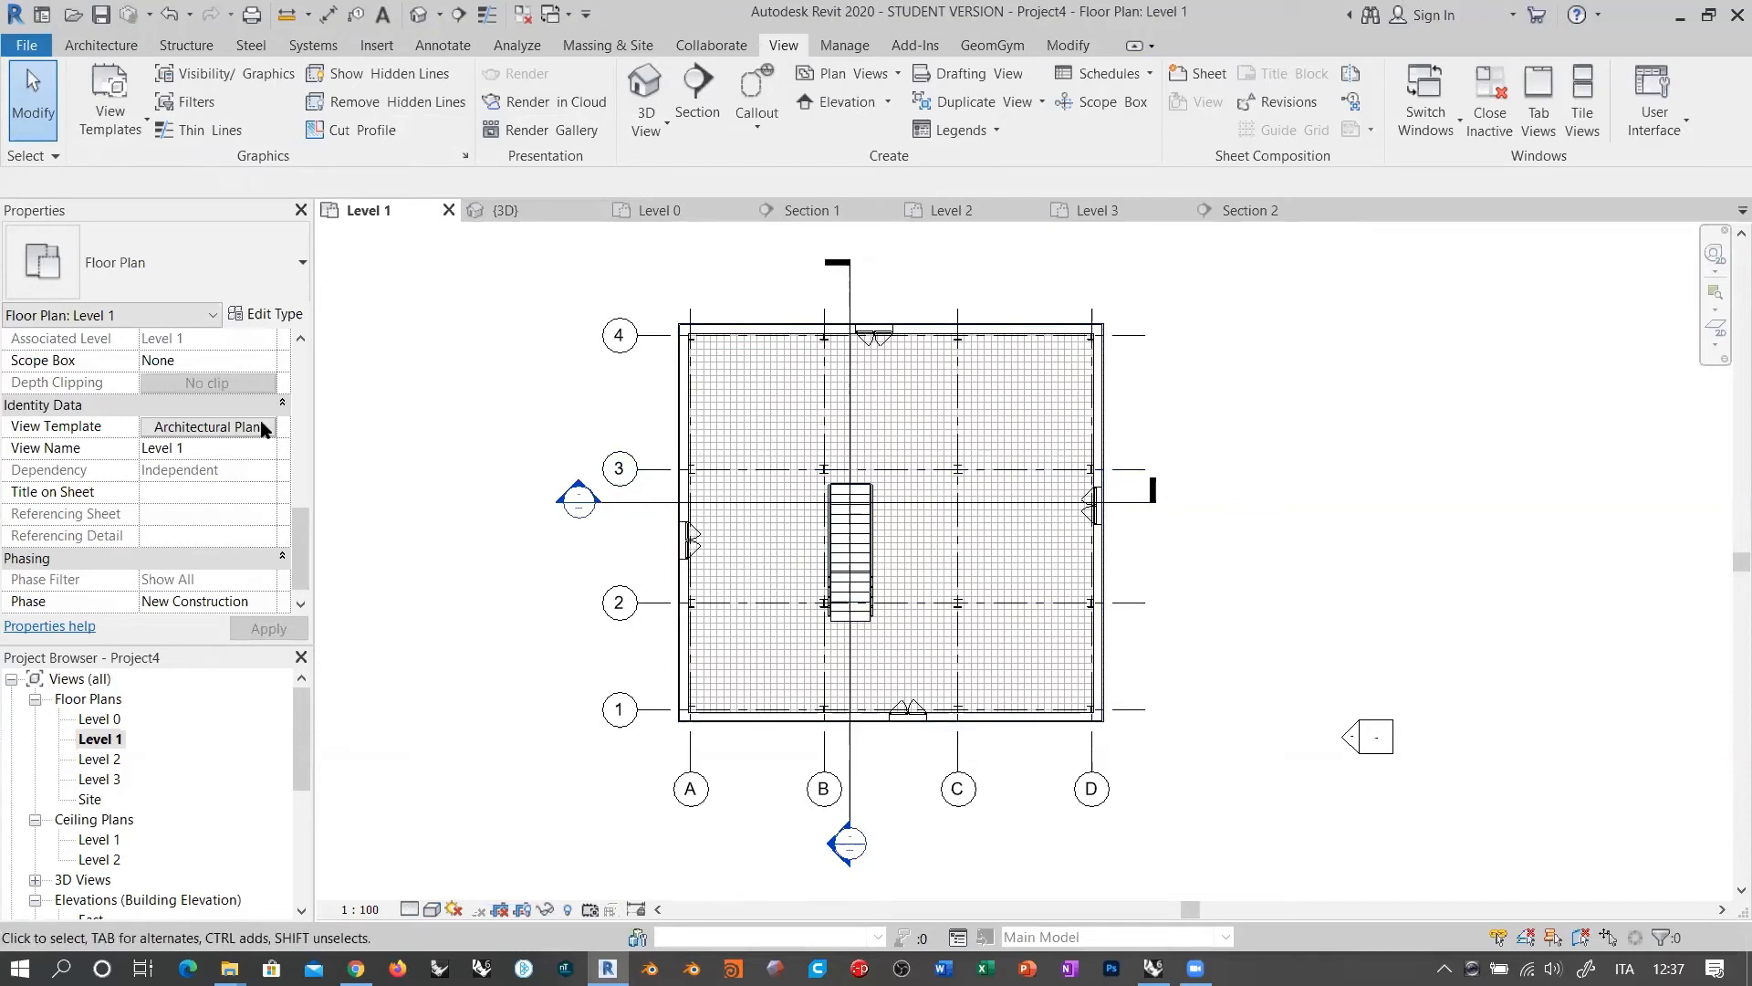
Step: Assign the Structural Framing Plan view template to the Level 1 floor plan
left_click(228, 431)
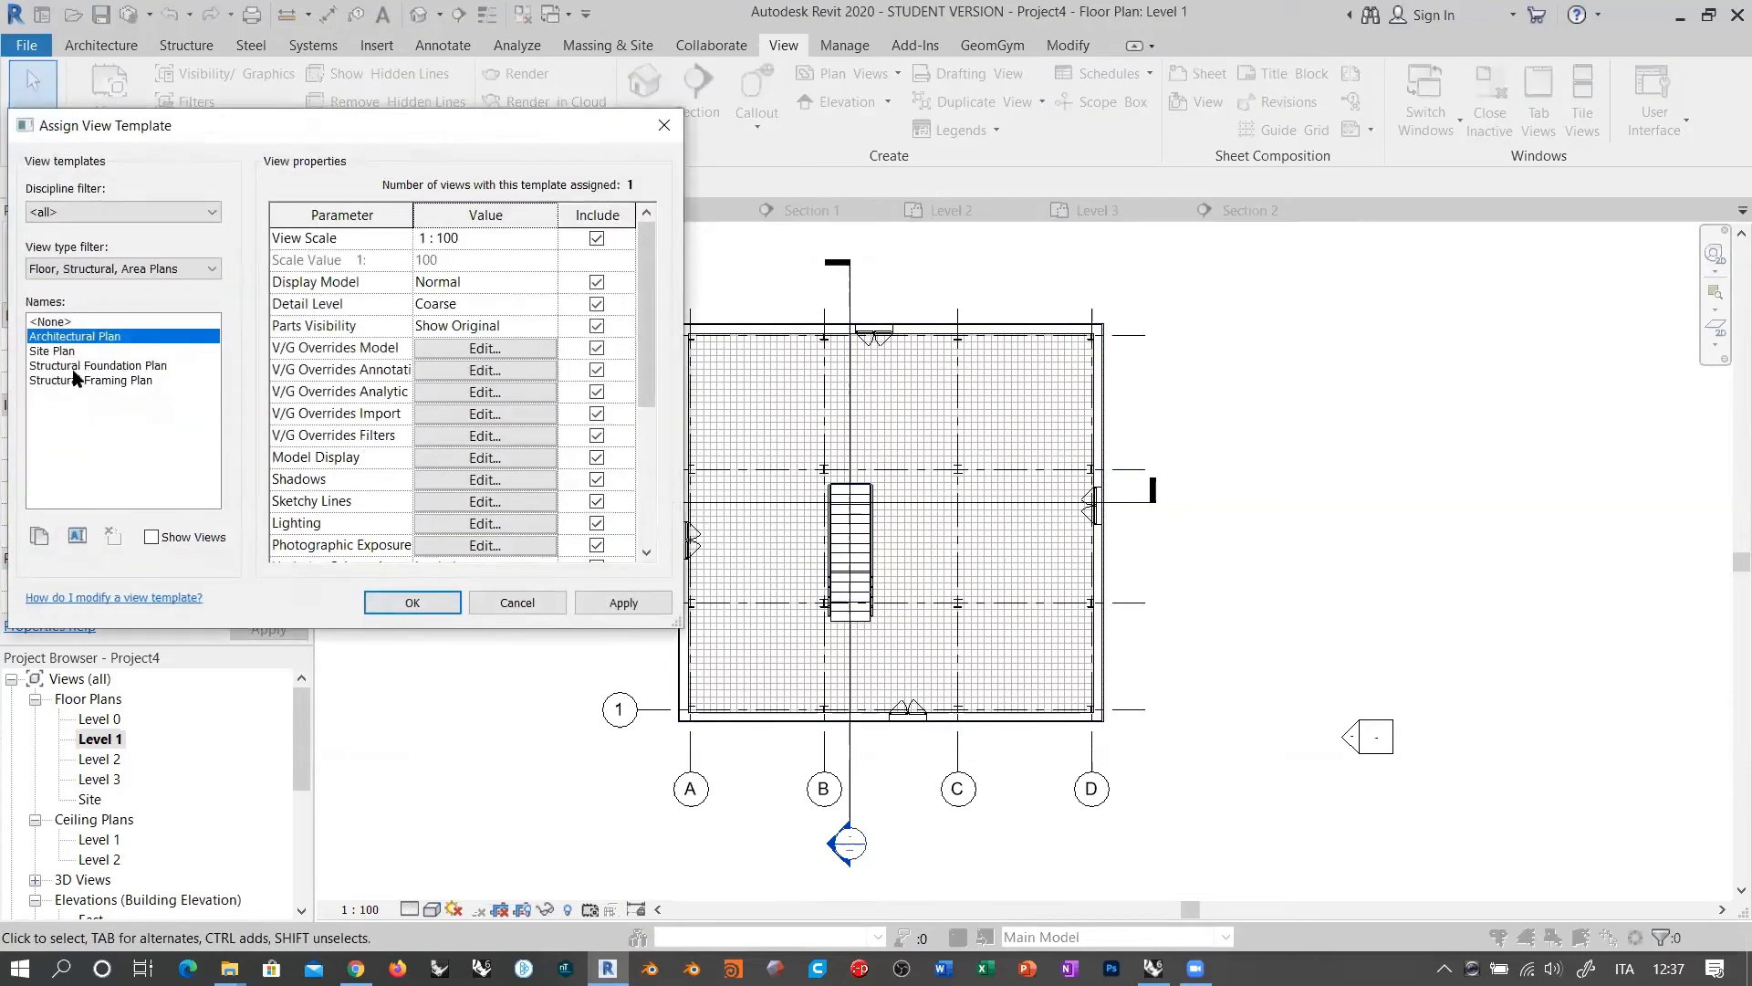
left_click(87, 380)
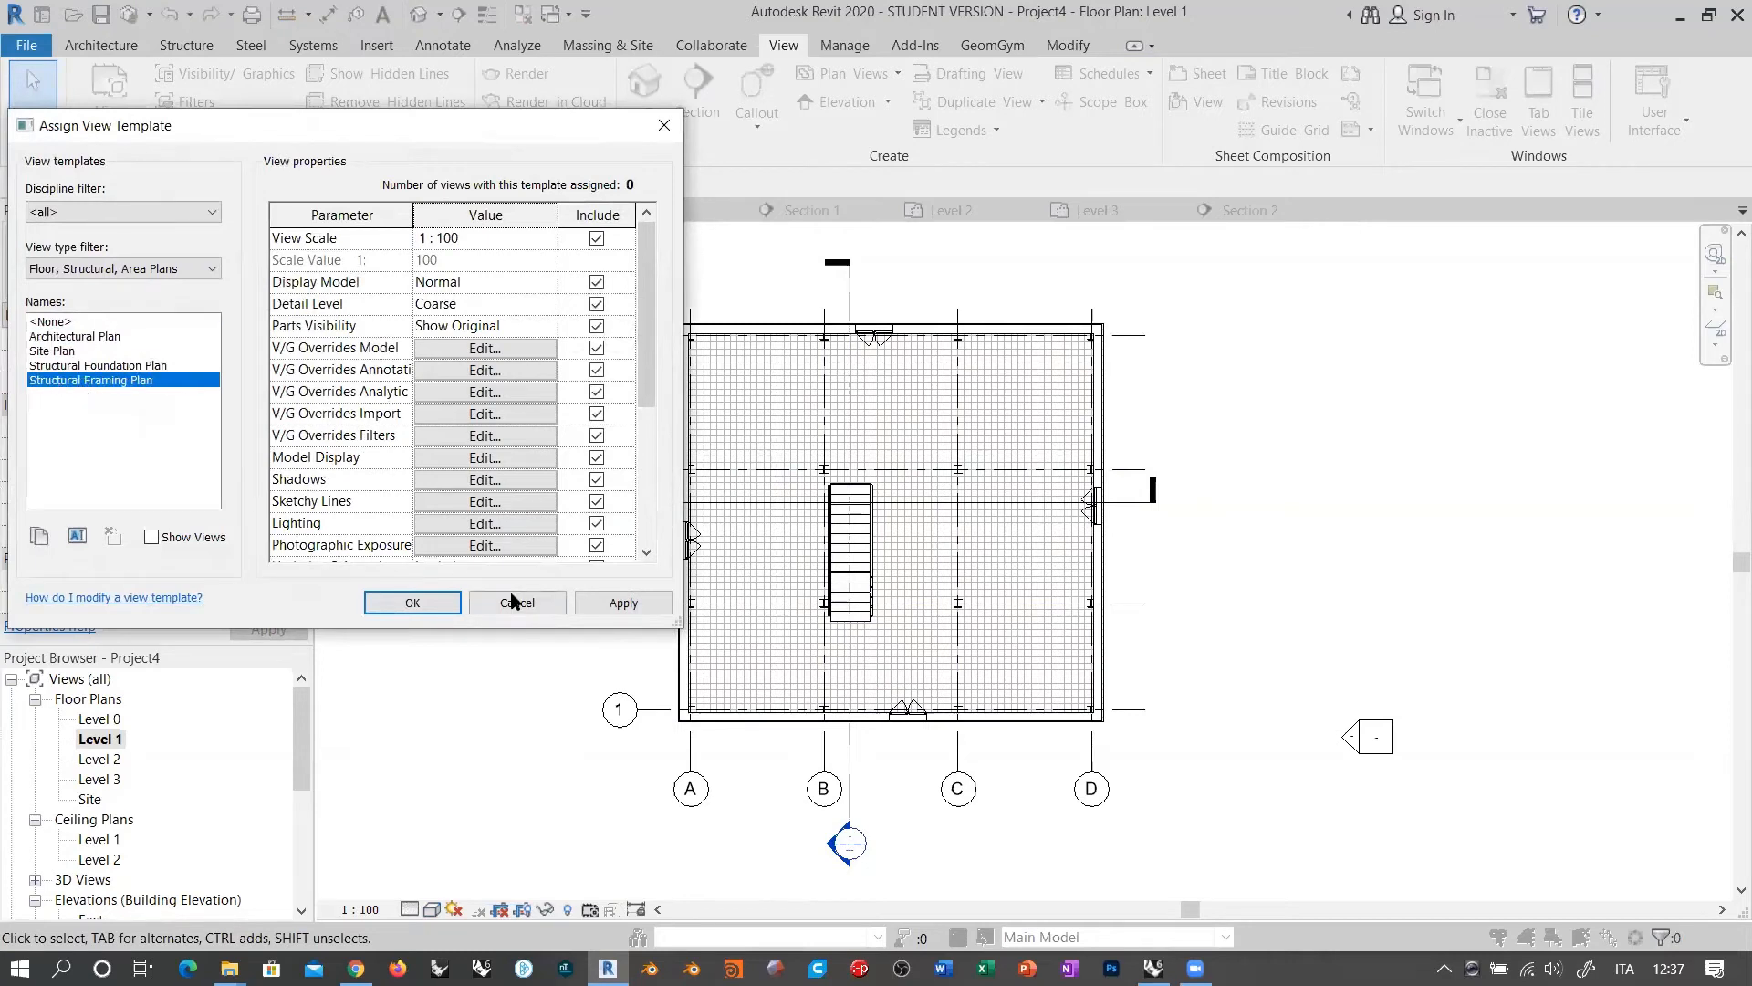
left_click(595, 600)
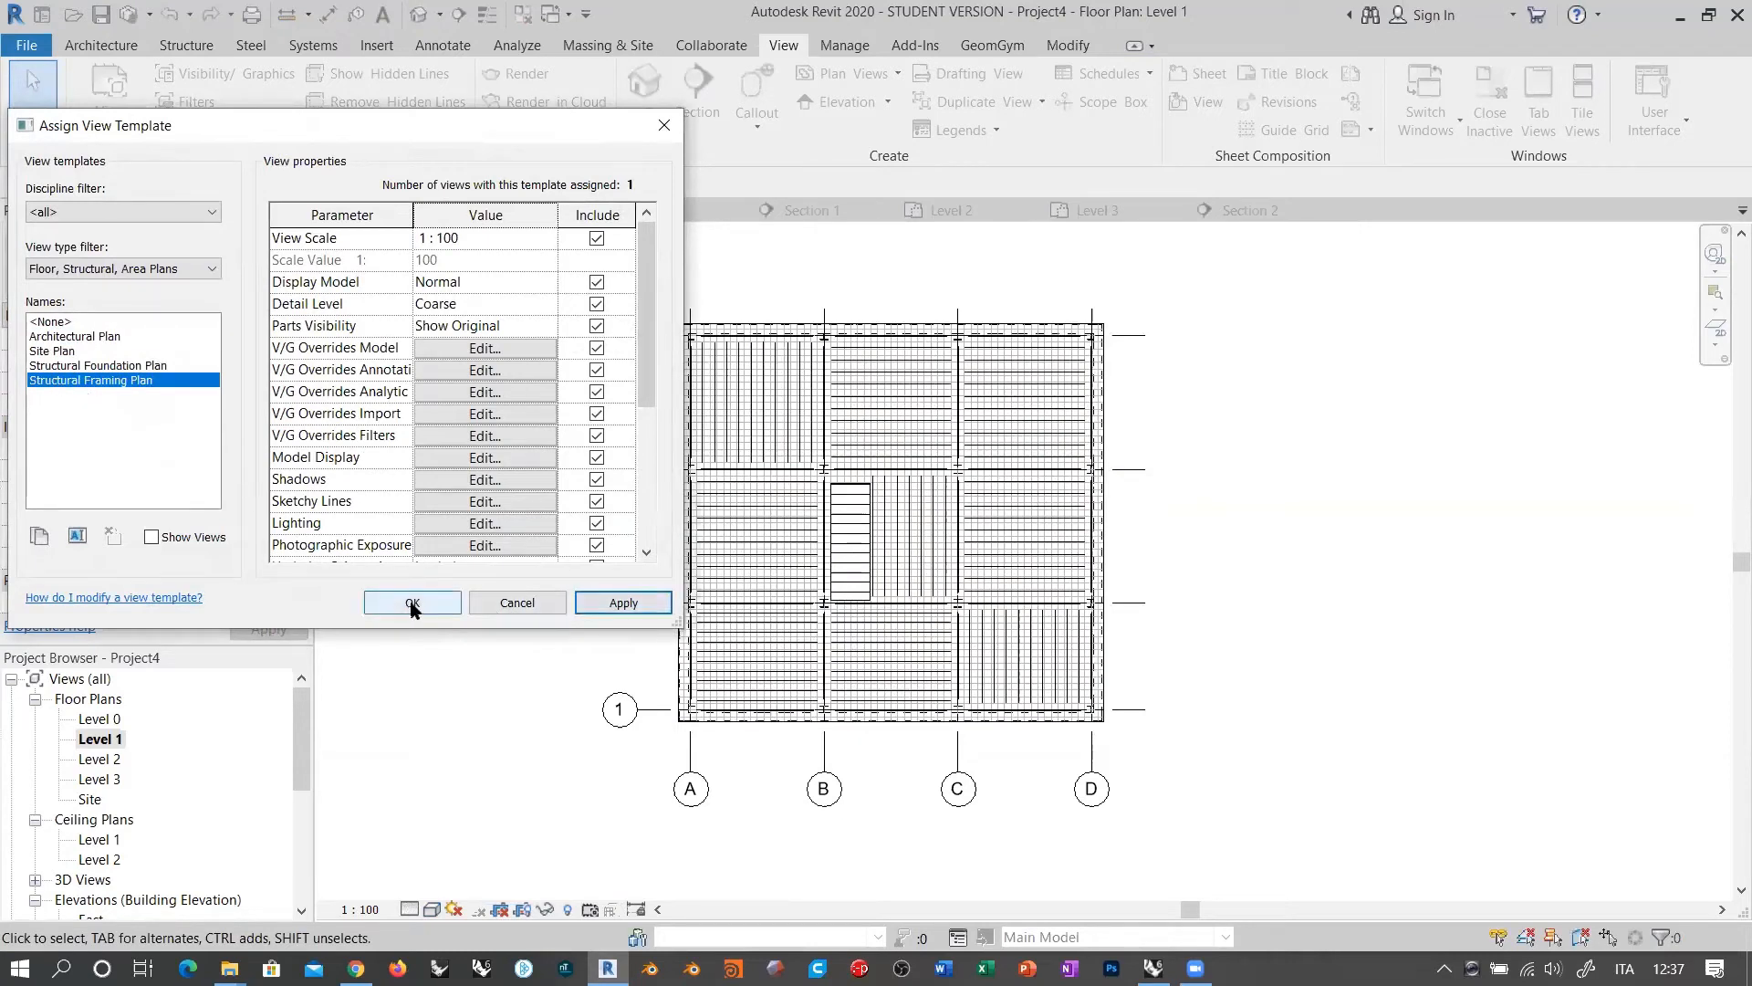
left_click(412, 603)
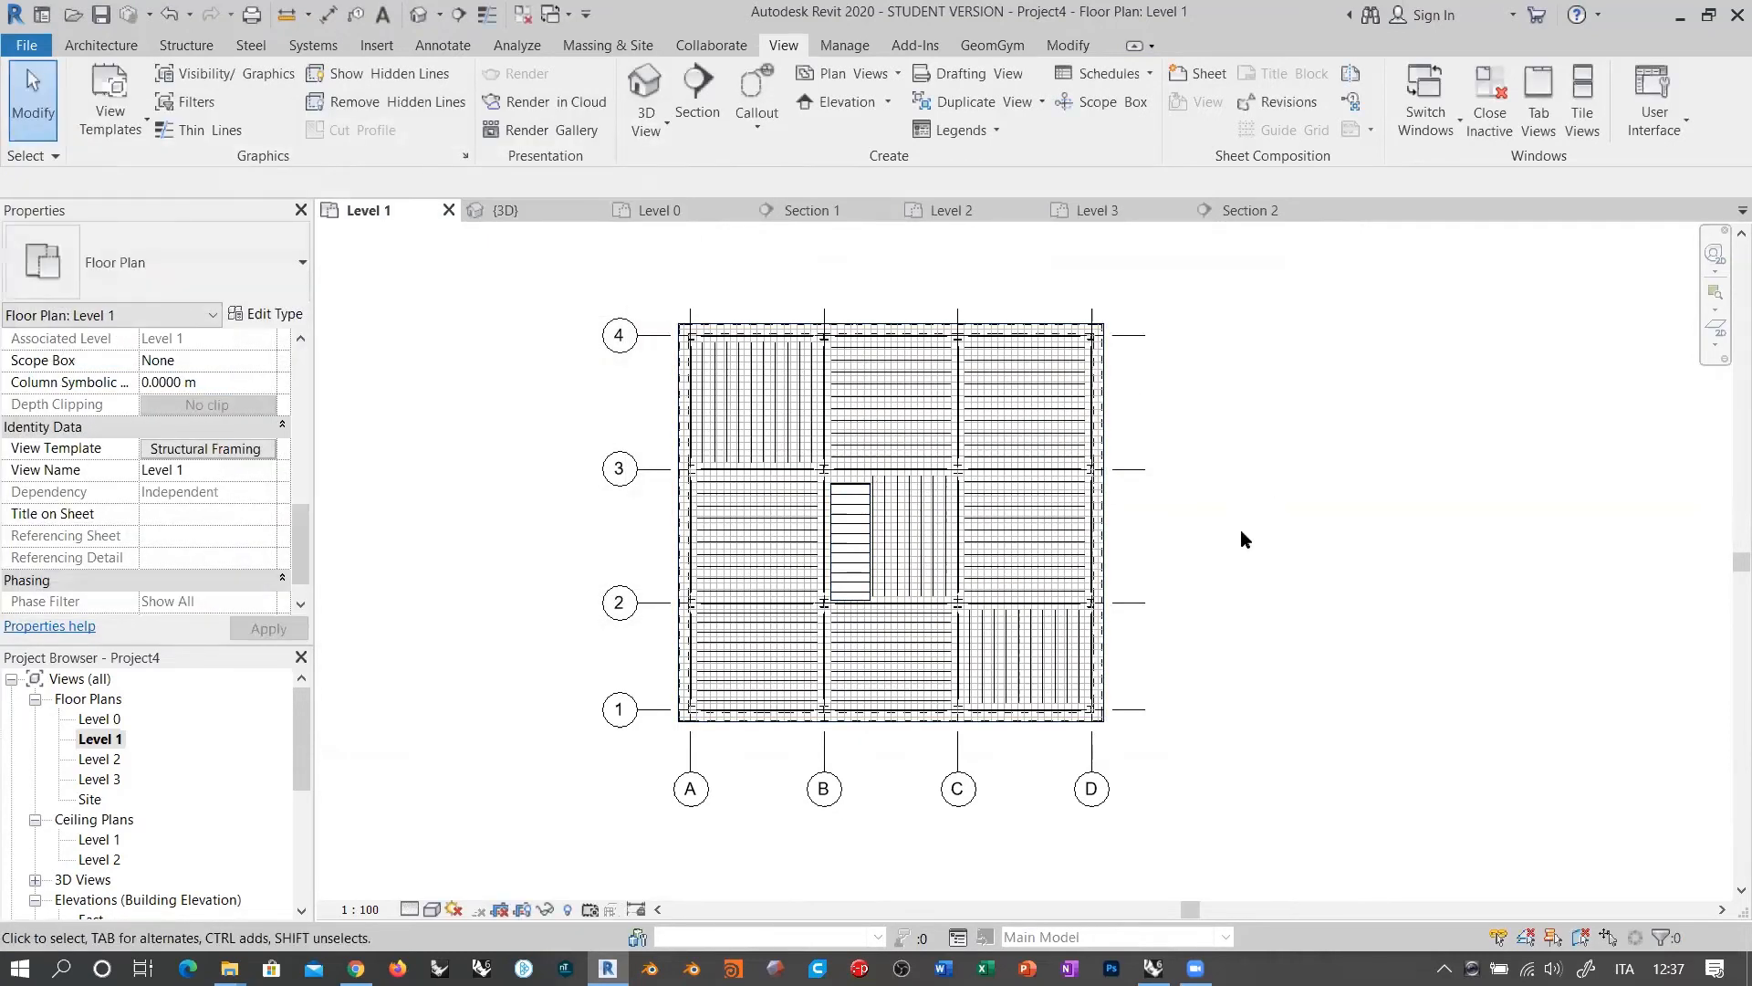
Step: Examine how beams, joists and corner columns are displayed in the Level 1 framing plan, and review the plan's view properties
scroll(1239, 538, "up", 3)
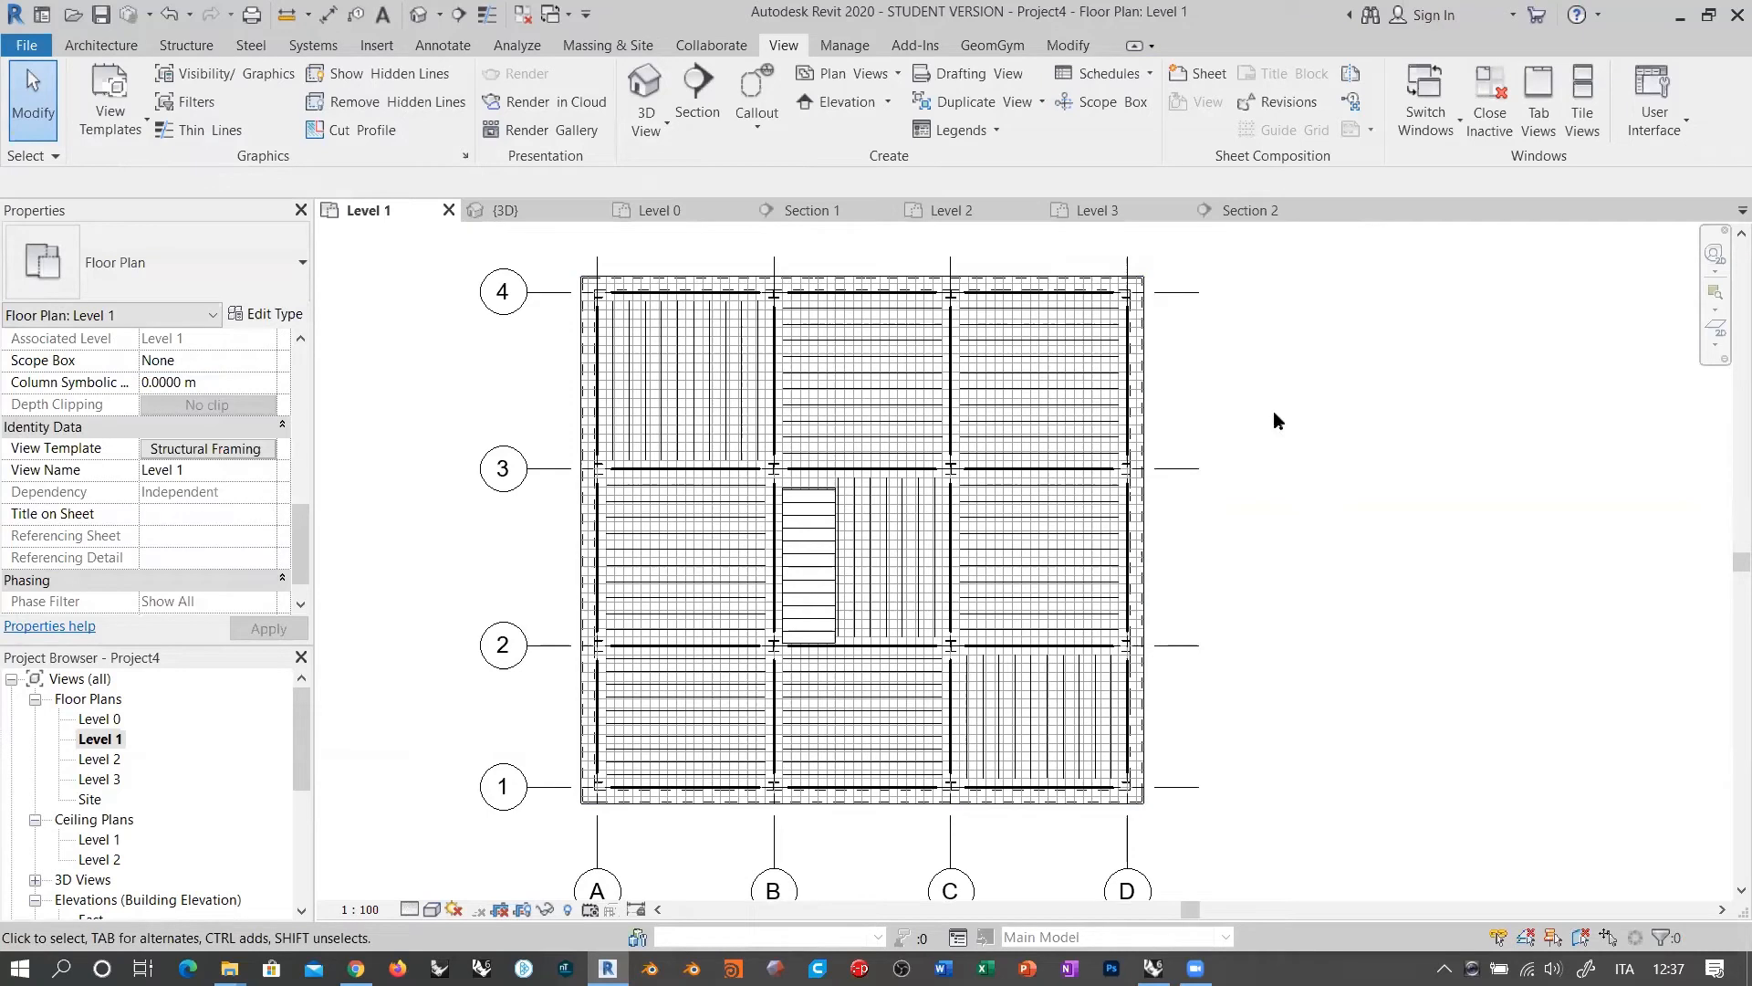
scroll(1147, 288, "up", 6)
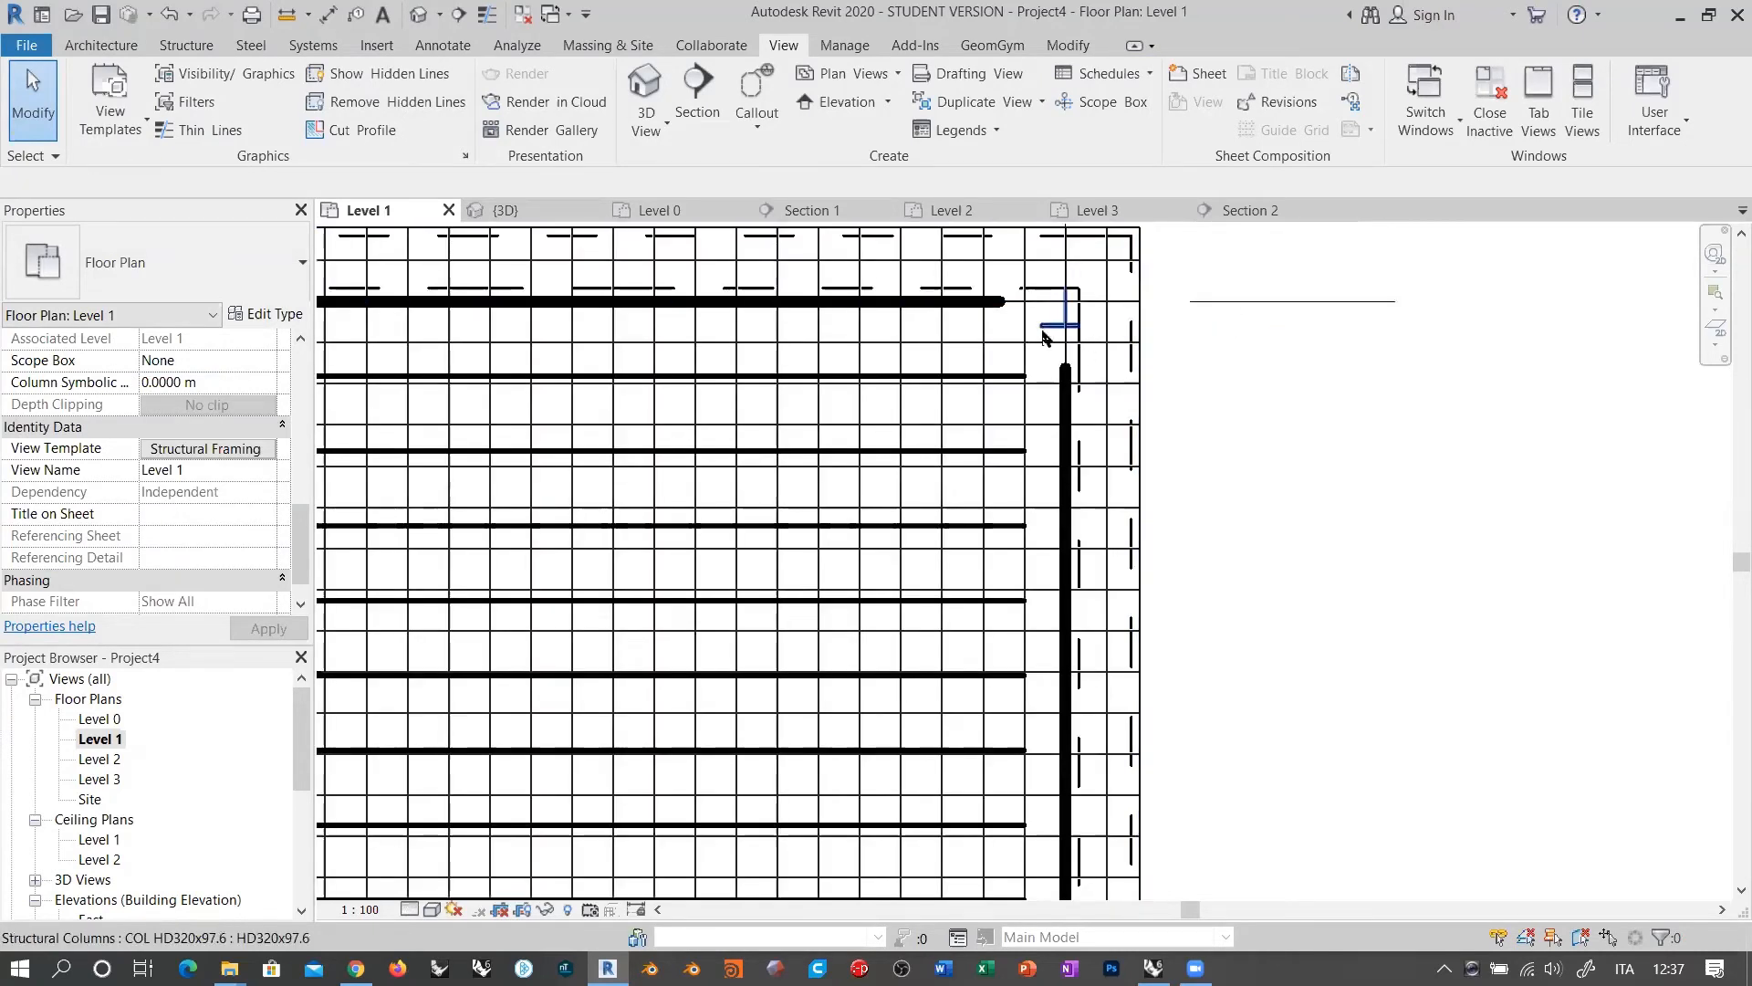
scroll(1459, 361, "down", 1)
scroll(1463, 308, "down", 3)
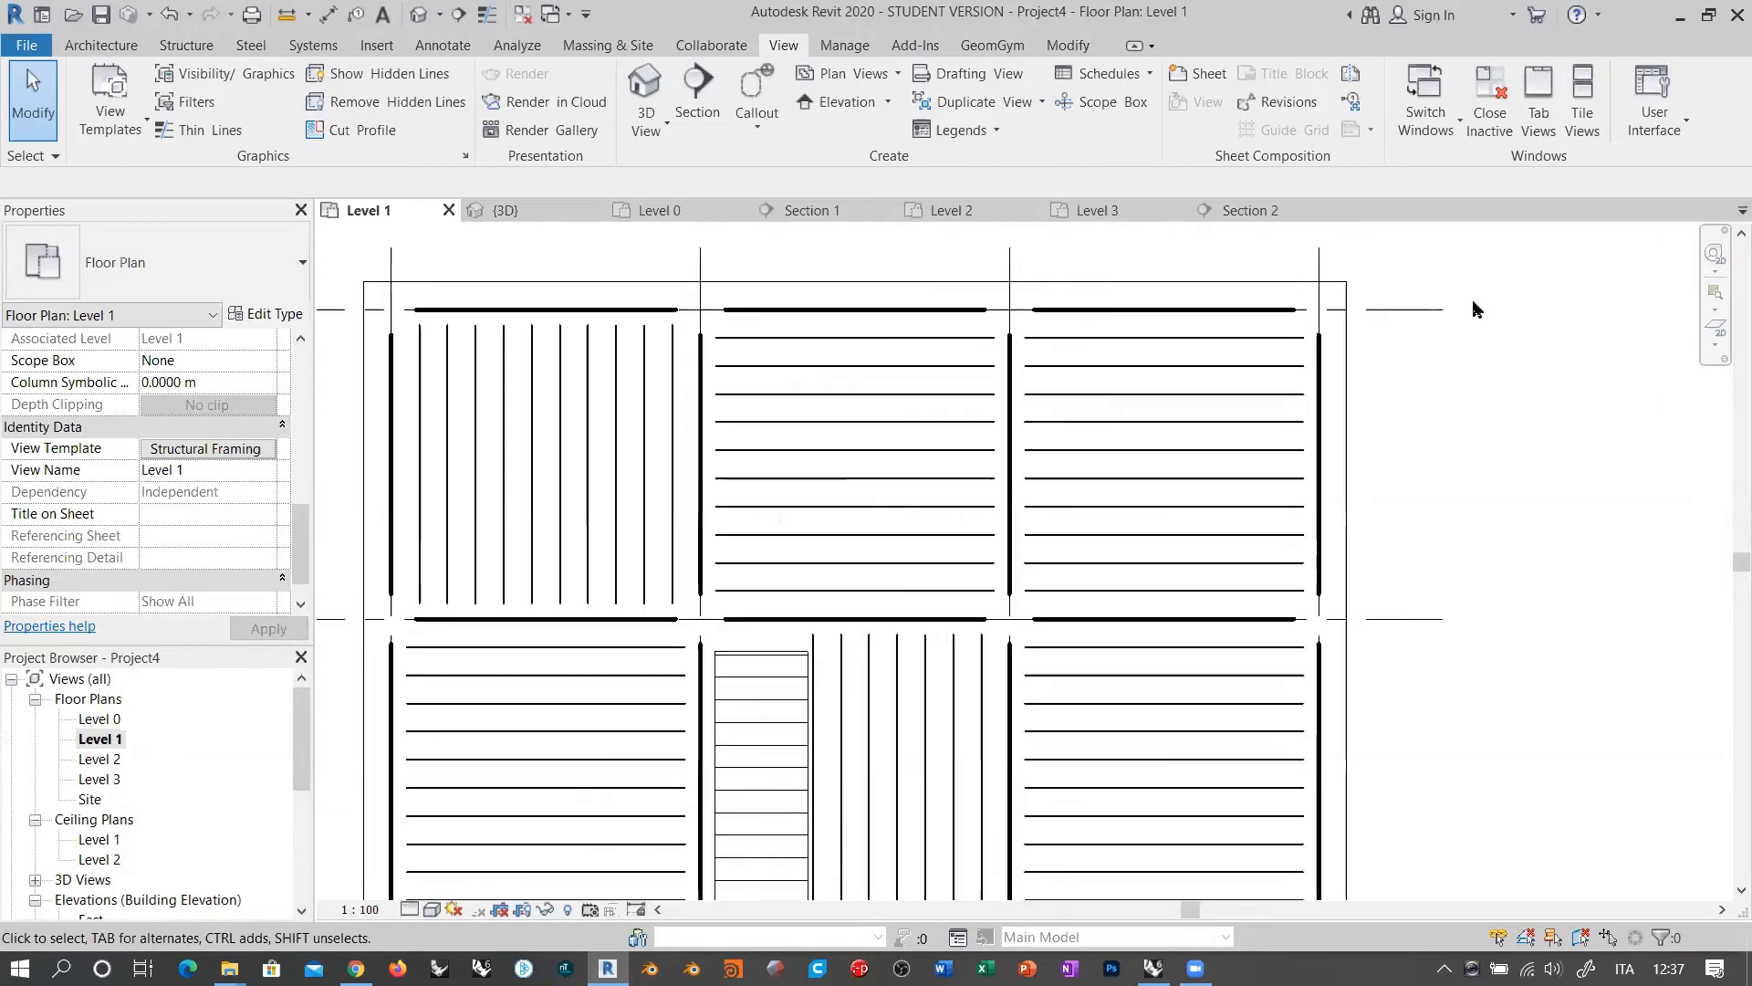
middle_click_drag(1526, 465, 1454, 446)
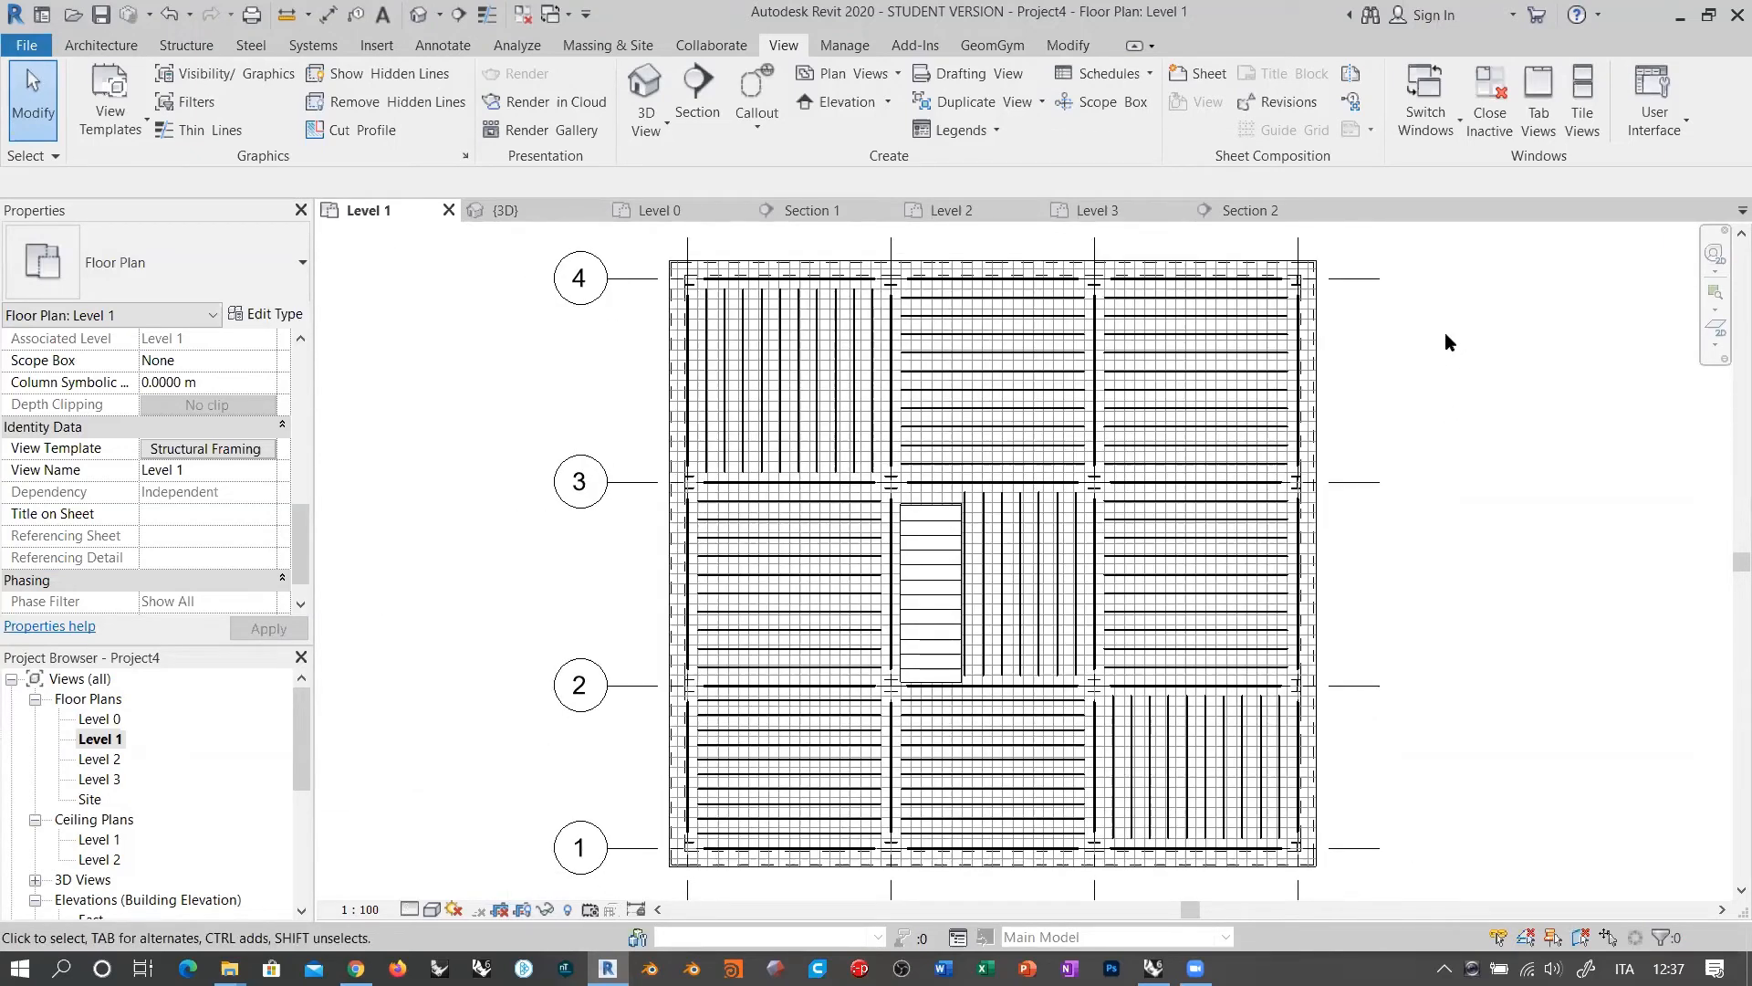
scroll(693, 258, "up", 5)
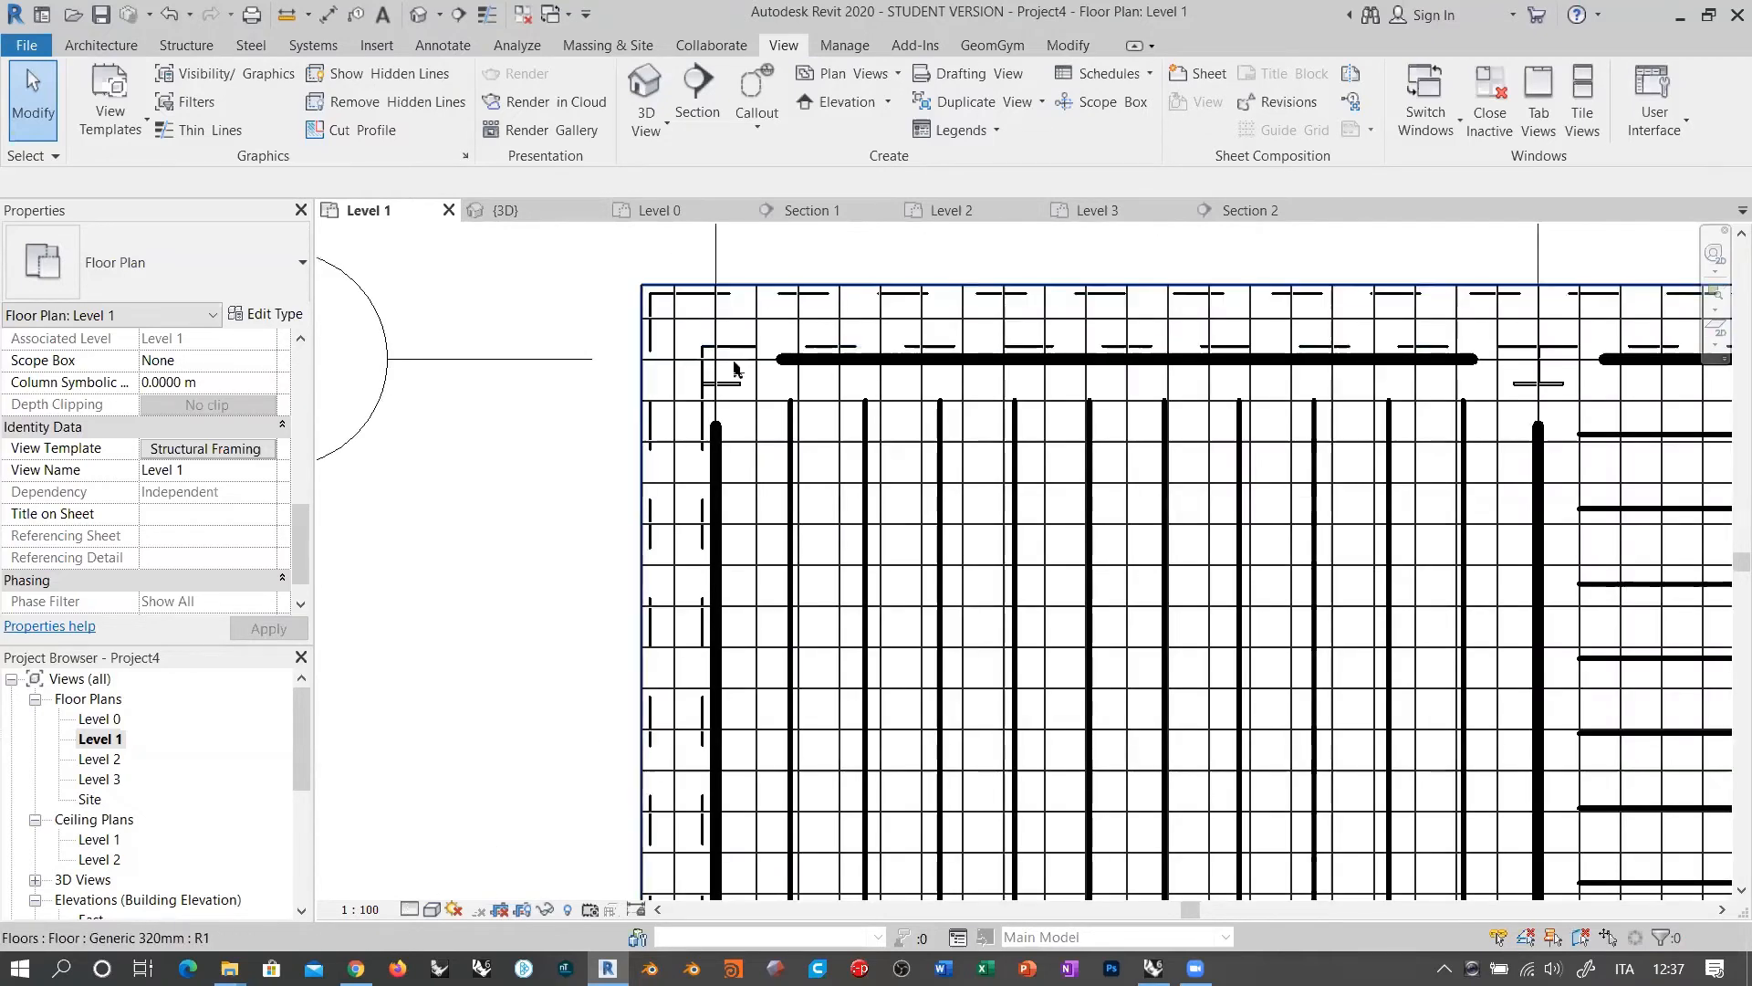
left_click(730, 388)
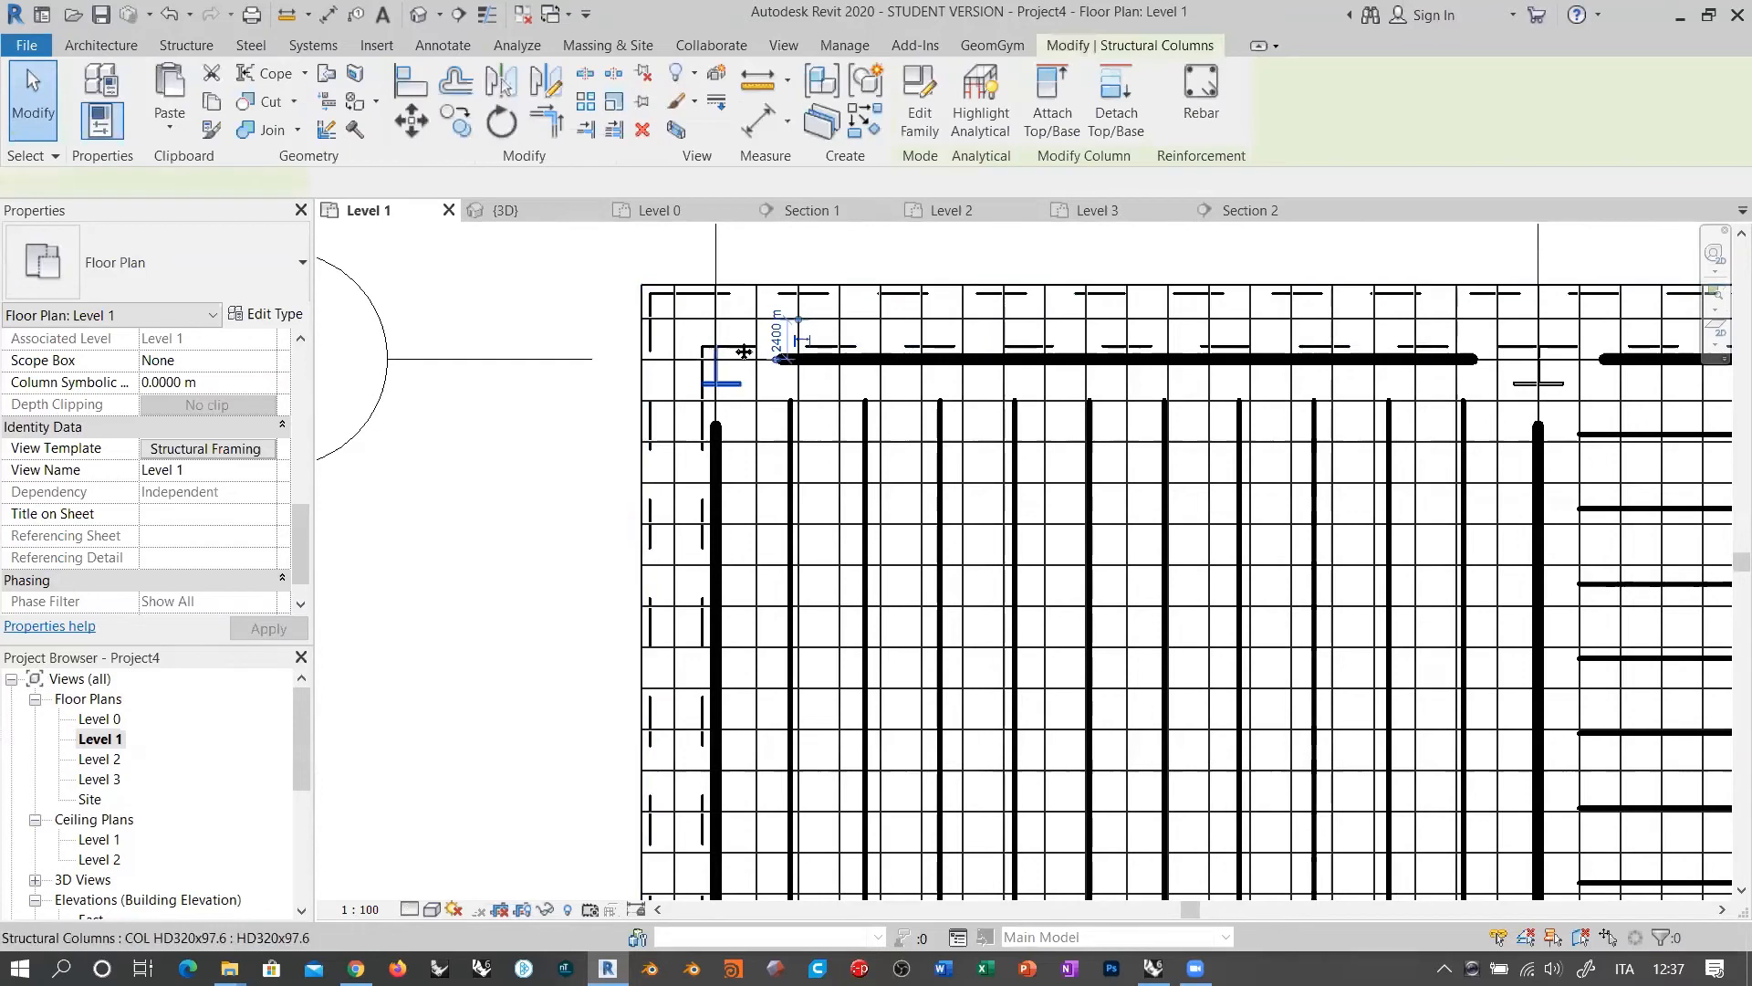
key("Escape")
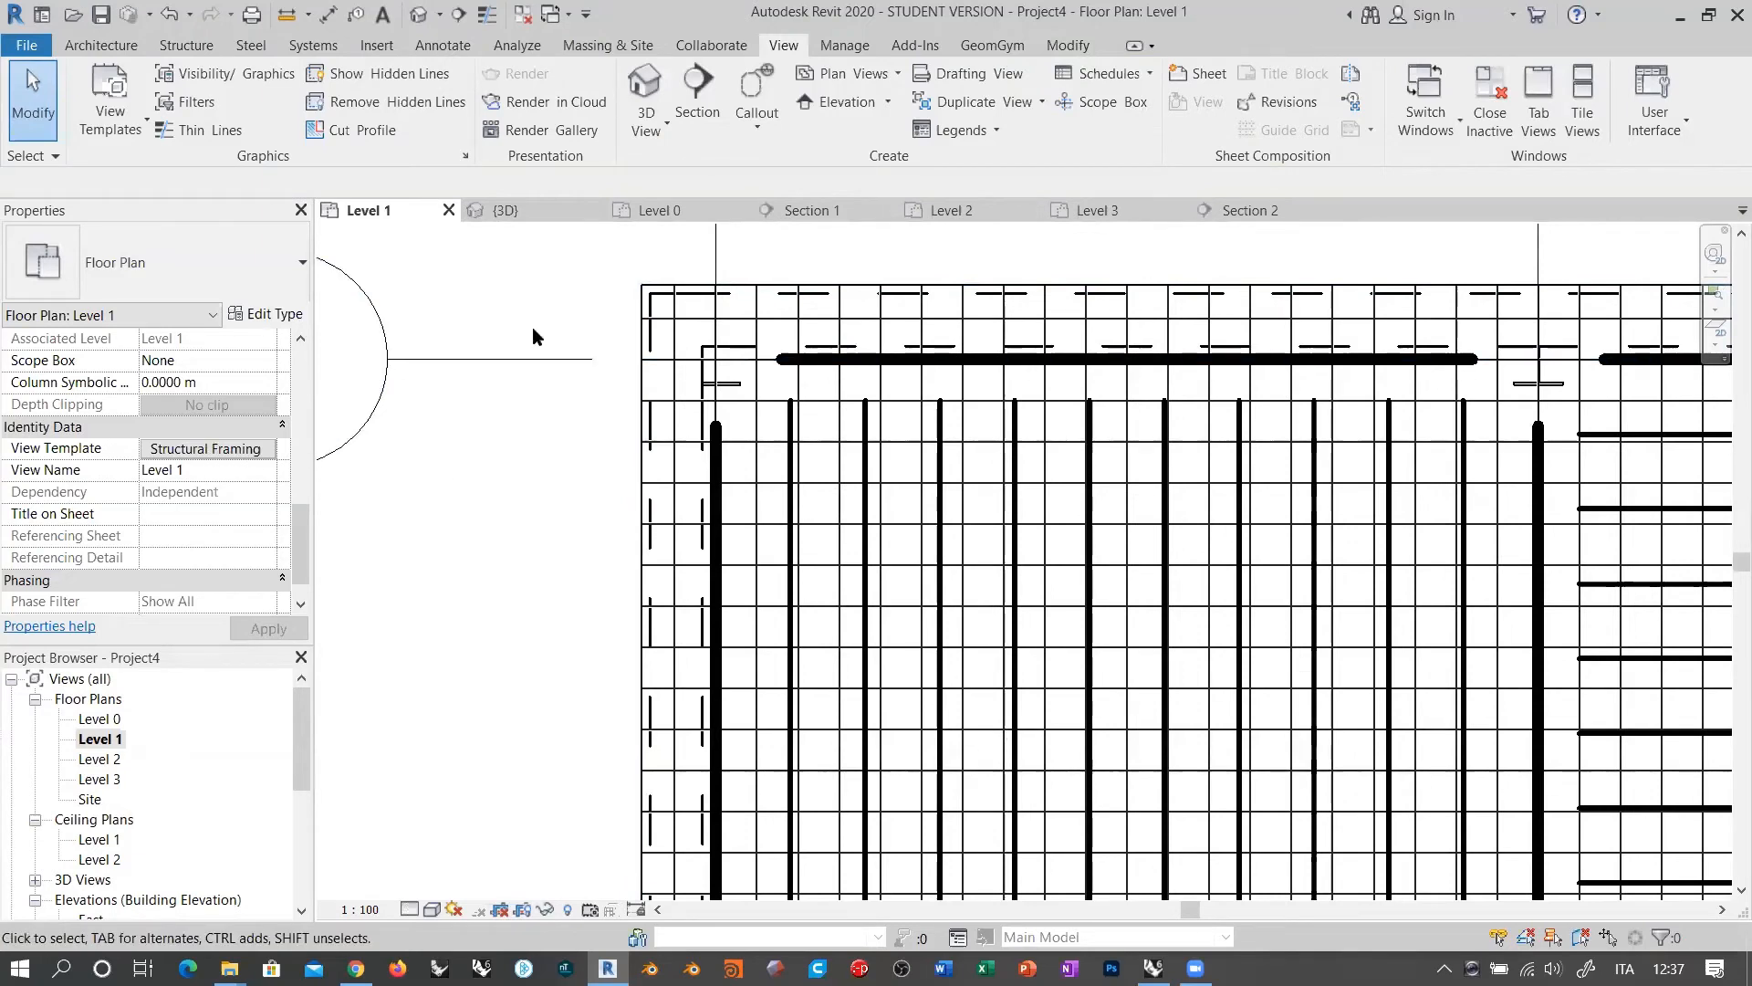
scroll(534, 332, "down", 4)
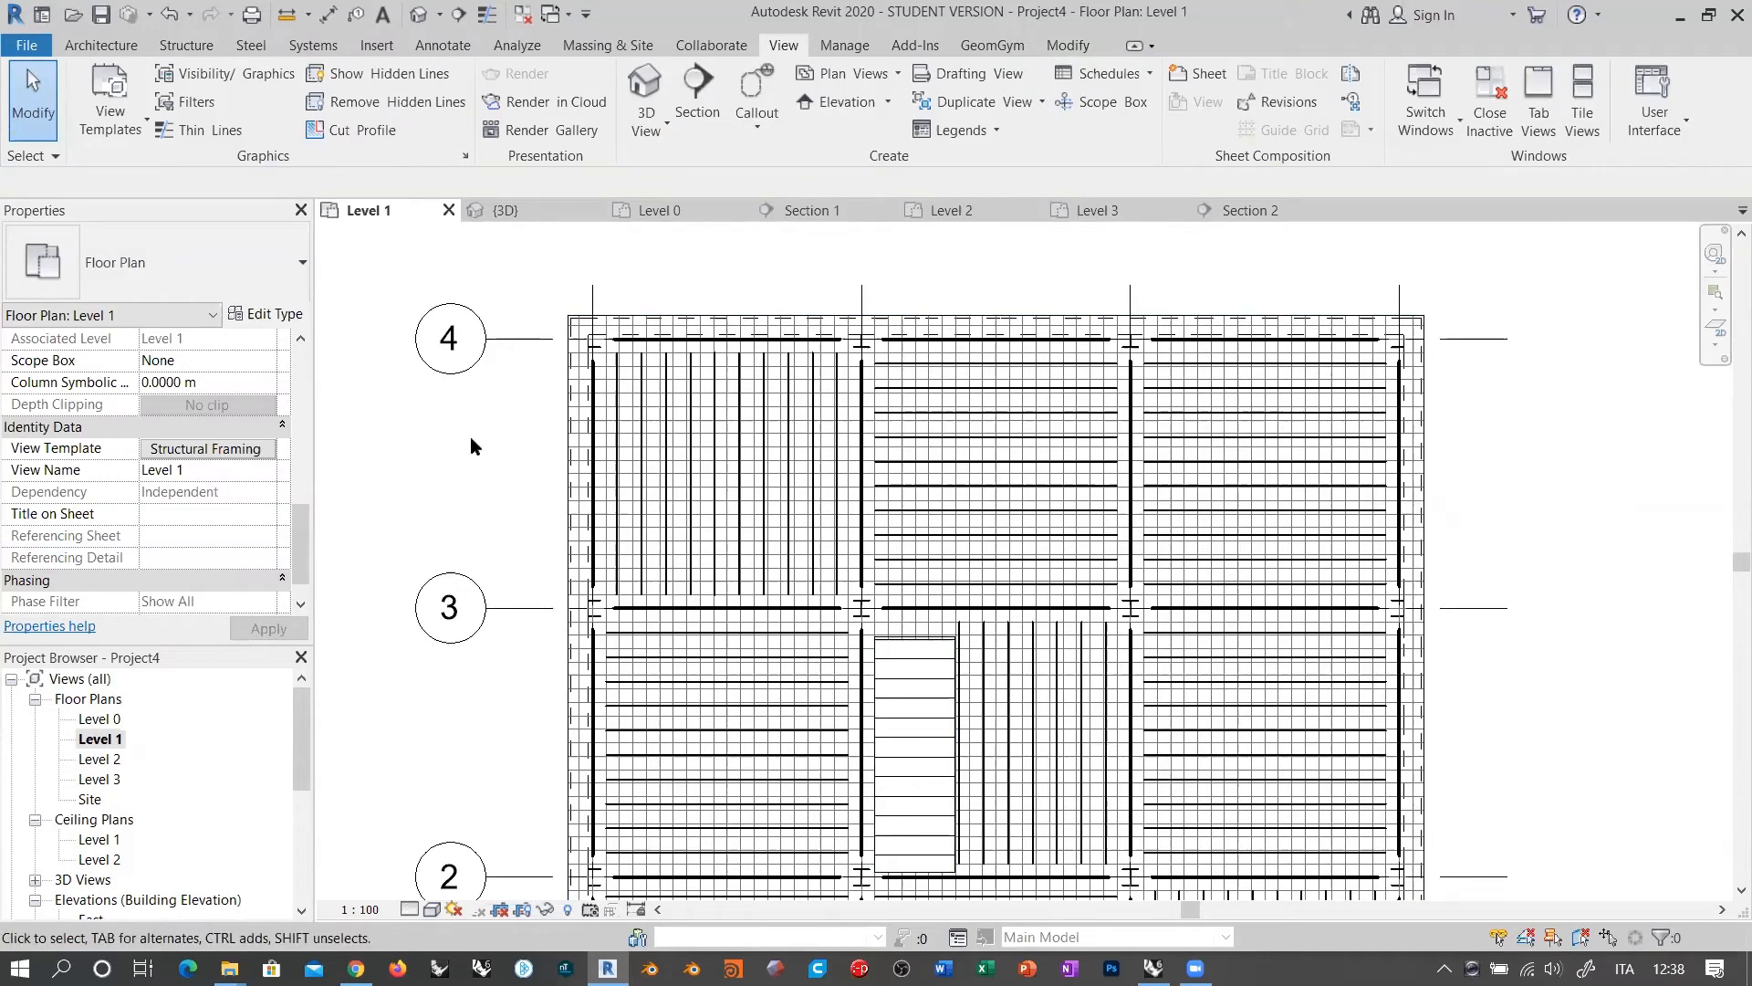
scroll(767, 356, "up", 3)
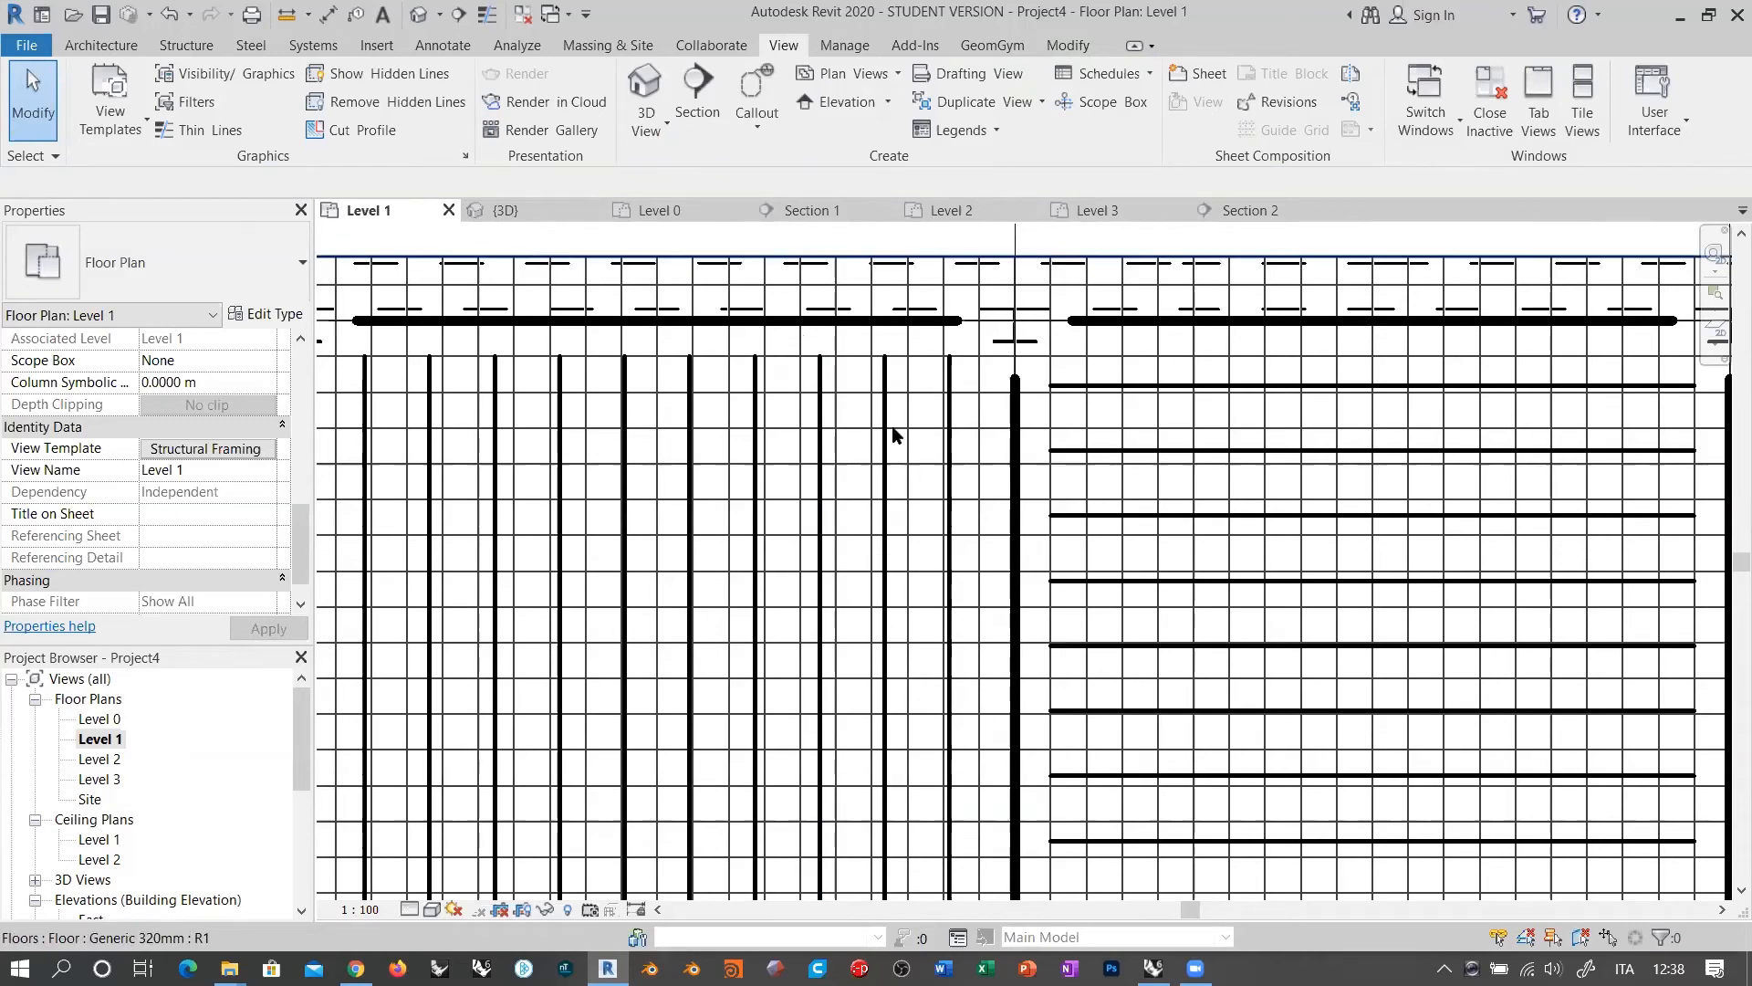
scroll(893, 439, "down", 3)
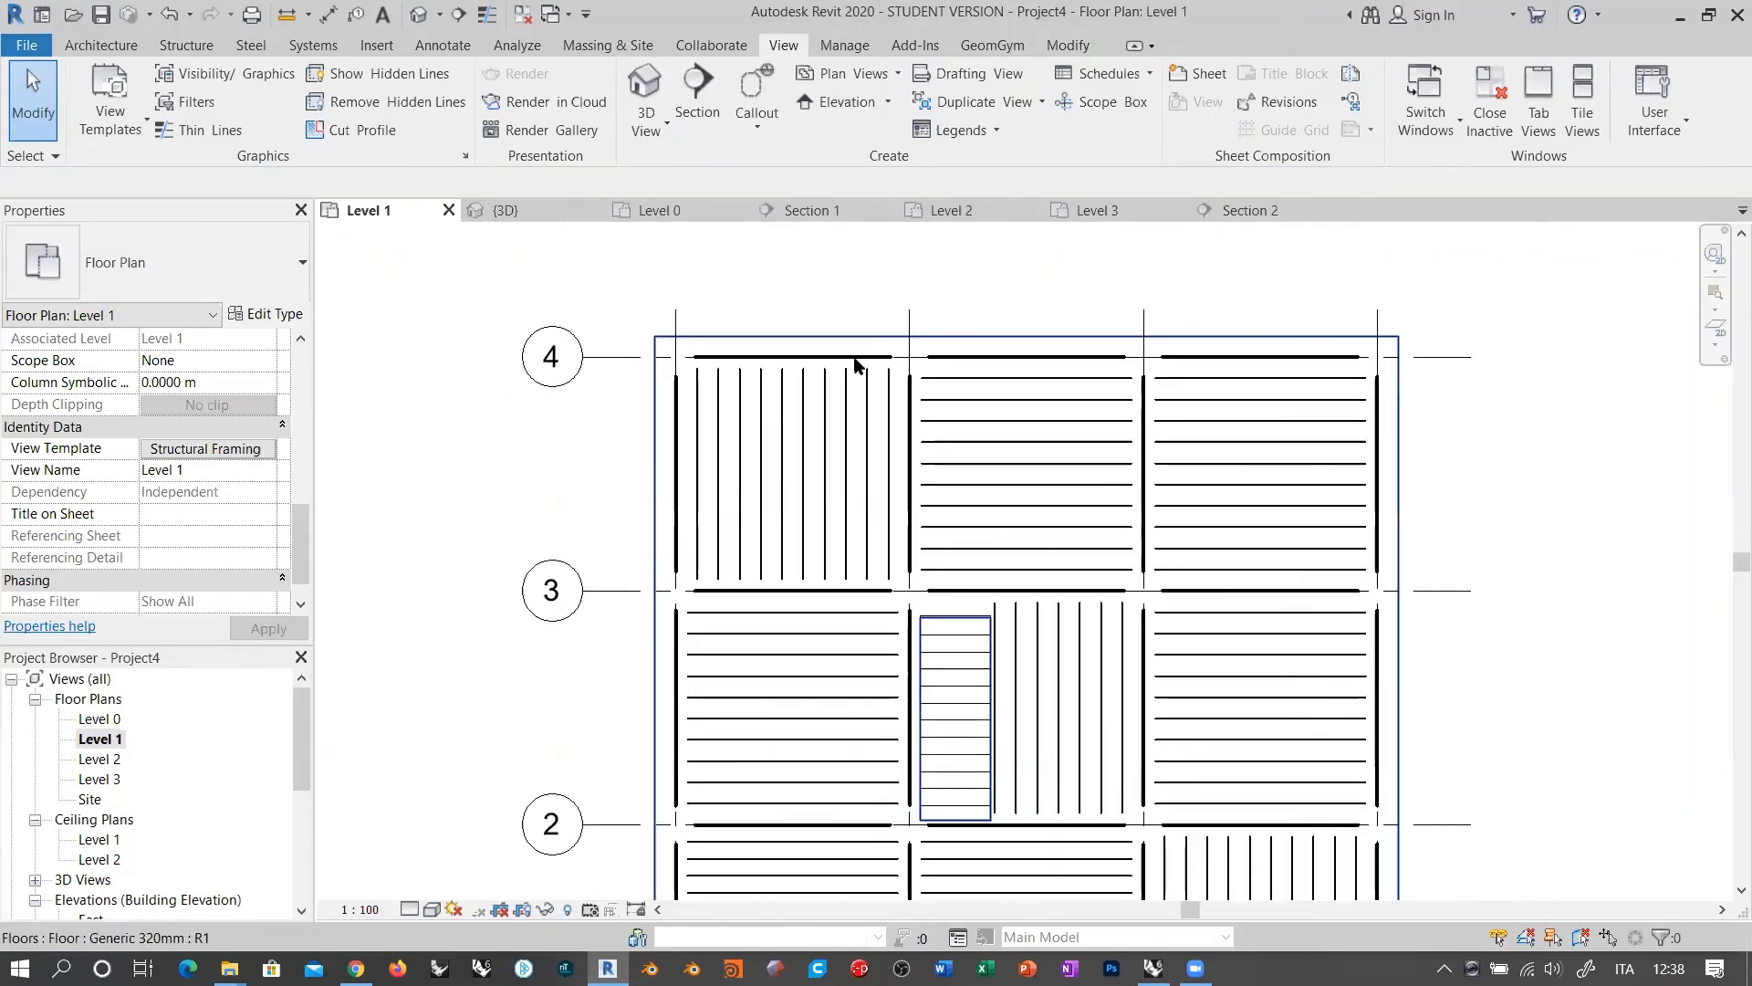
scroll(849, 356, "down", 2)
middle_click_drag(1393, 520, 1341, 464)
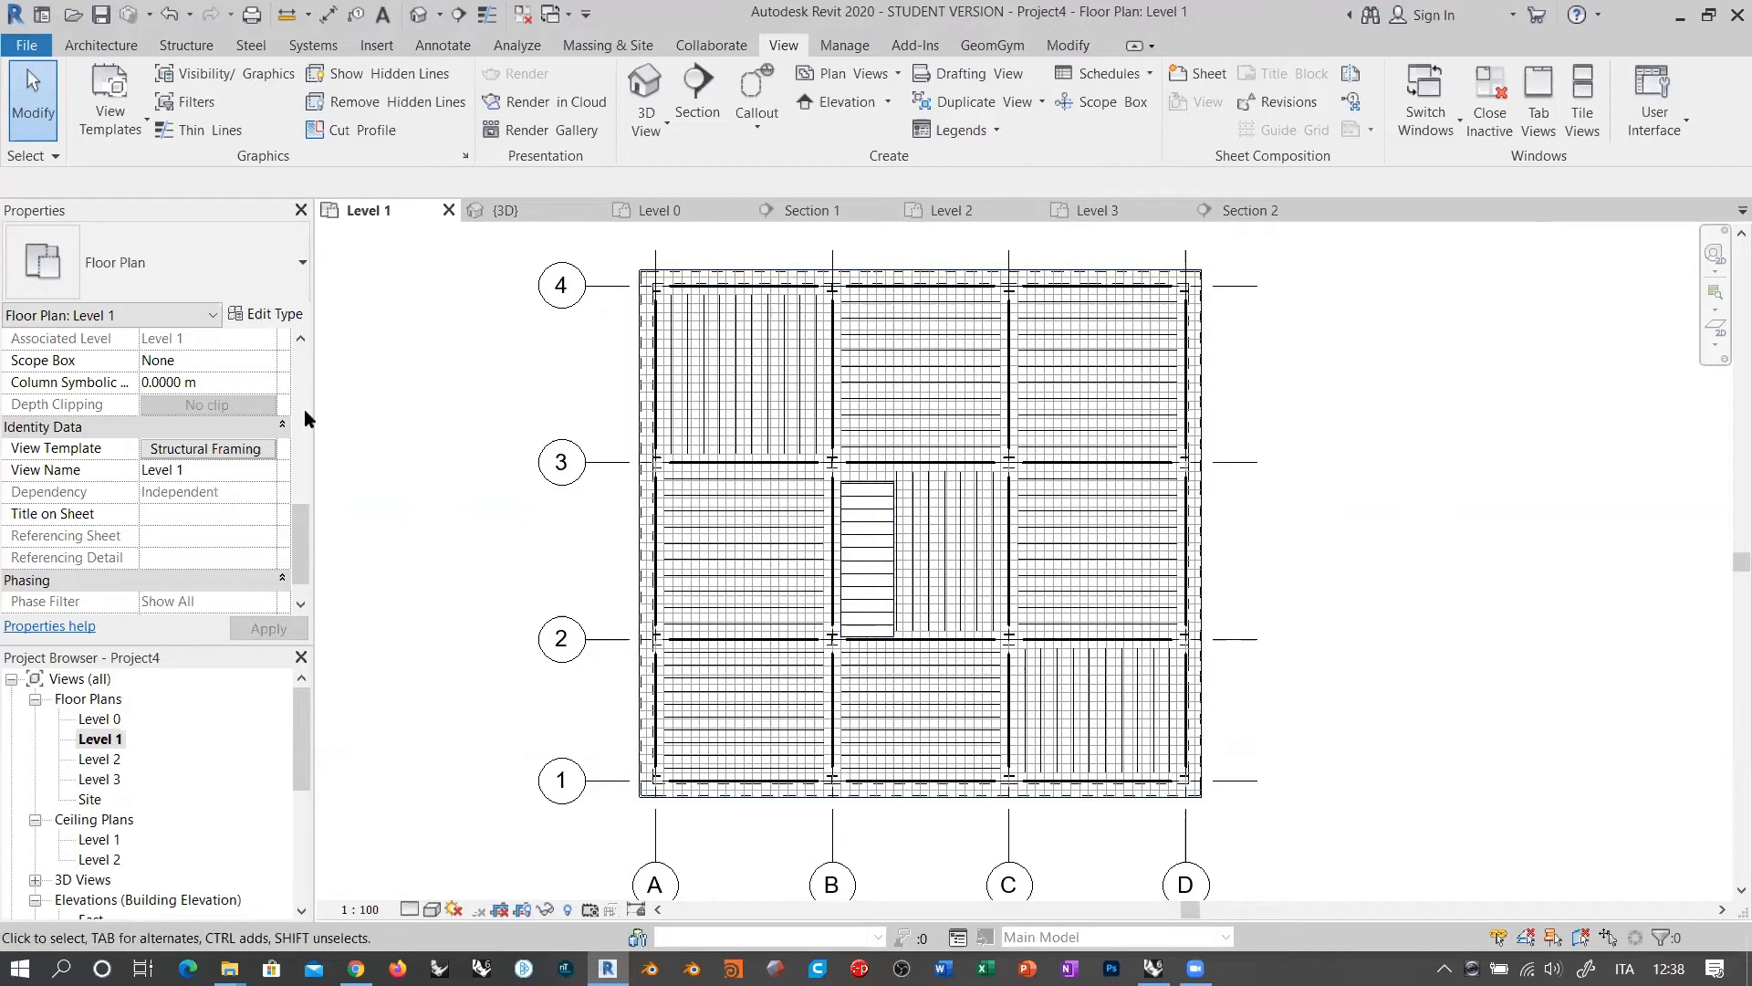
left_click_drag(301, 511, 307, 452)
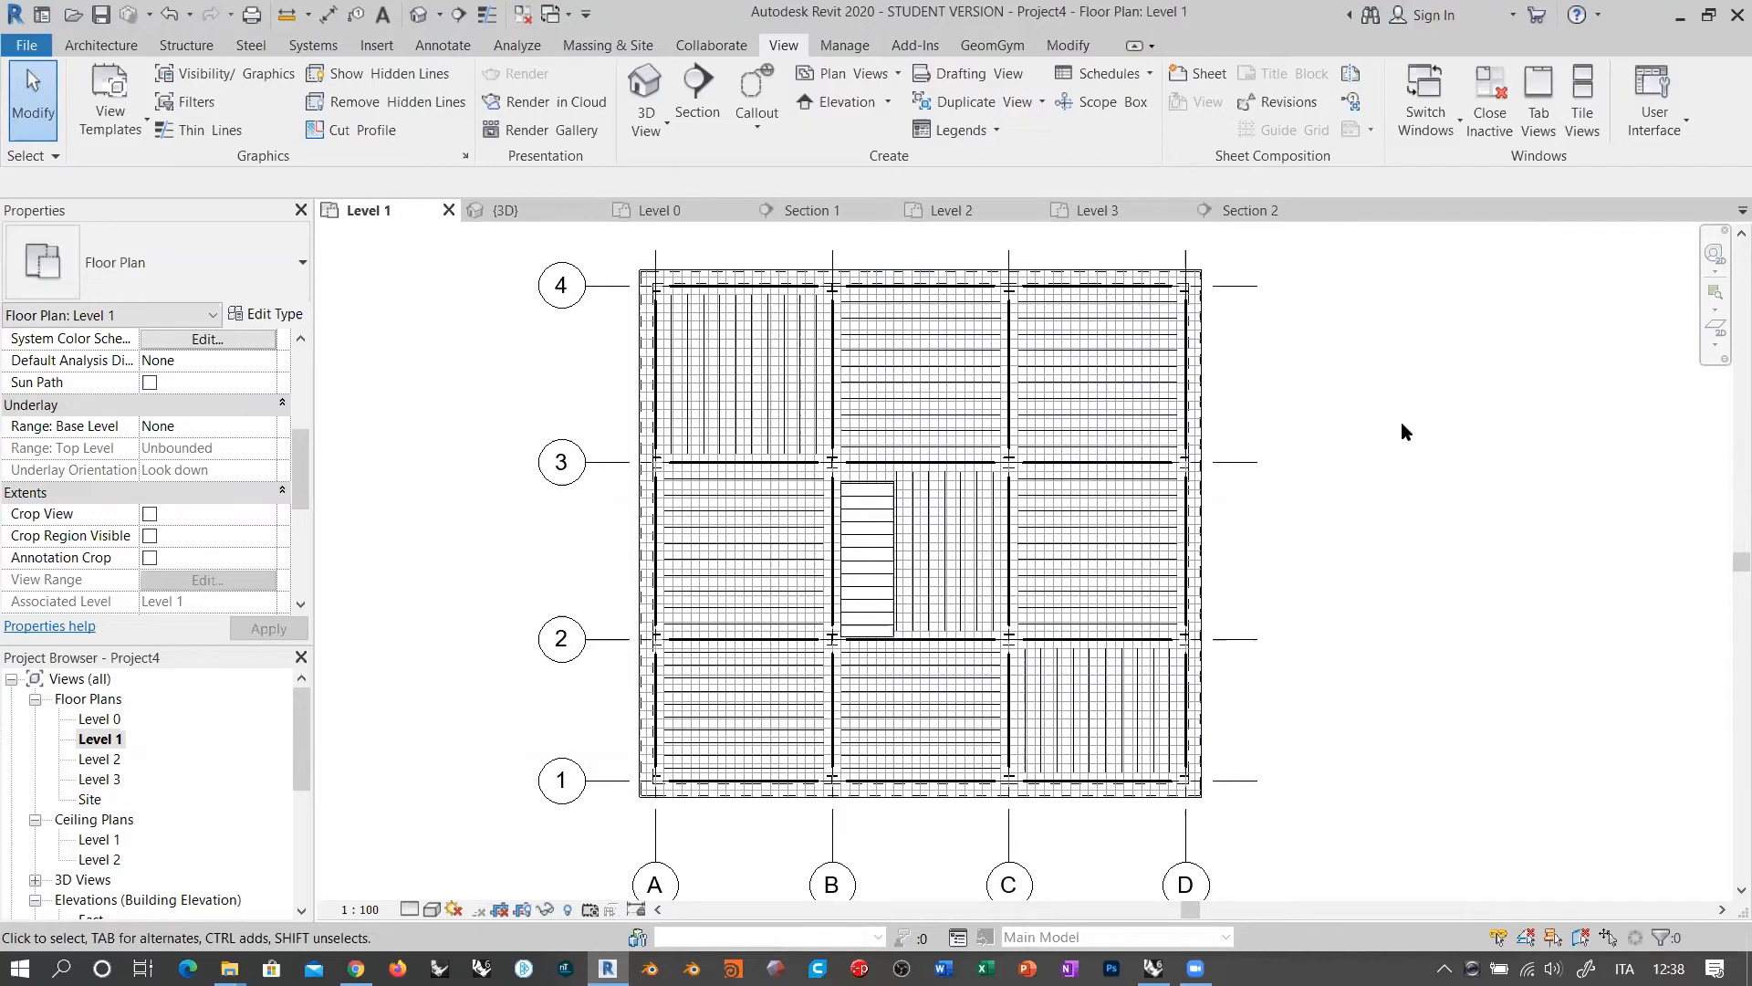
scroll(886, 515, "down", 1)
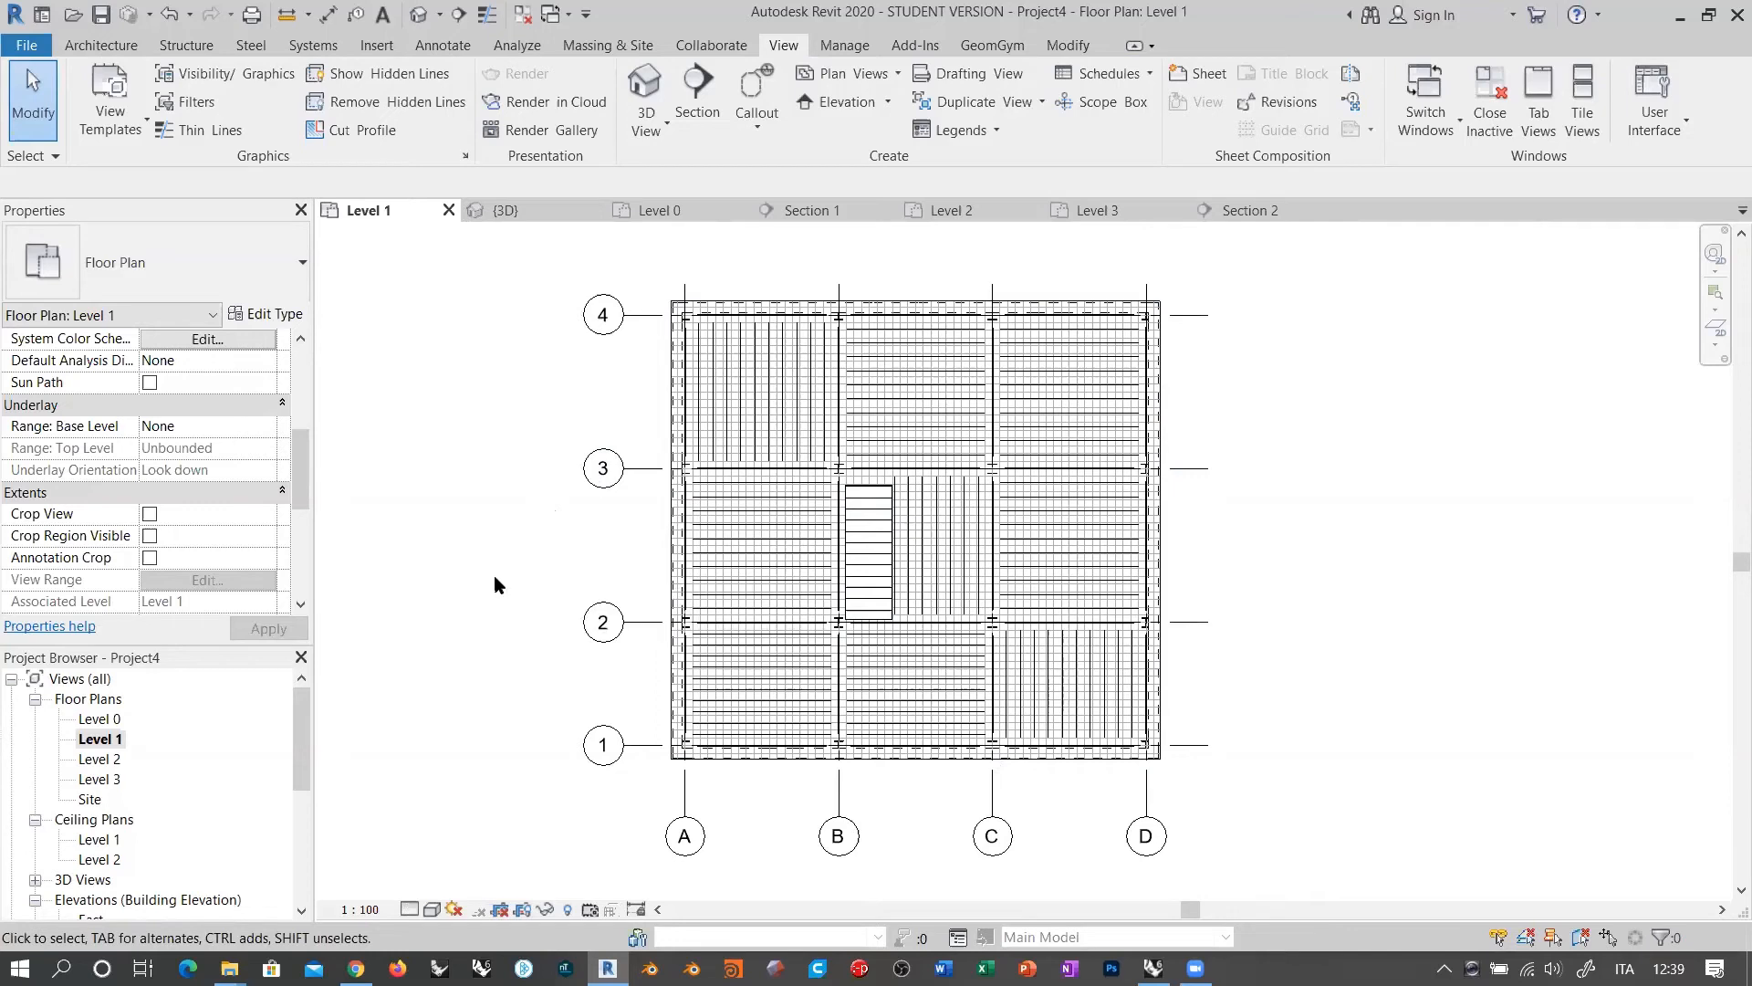
Step: Try renaming the Level 1 floor plan to "Level 1 - Structural" together with its corresponding level and views, and undo the rename
right_click(102, 740)
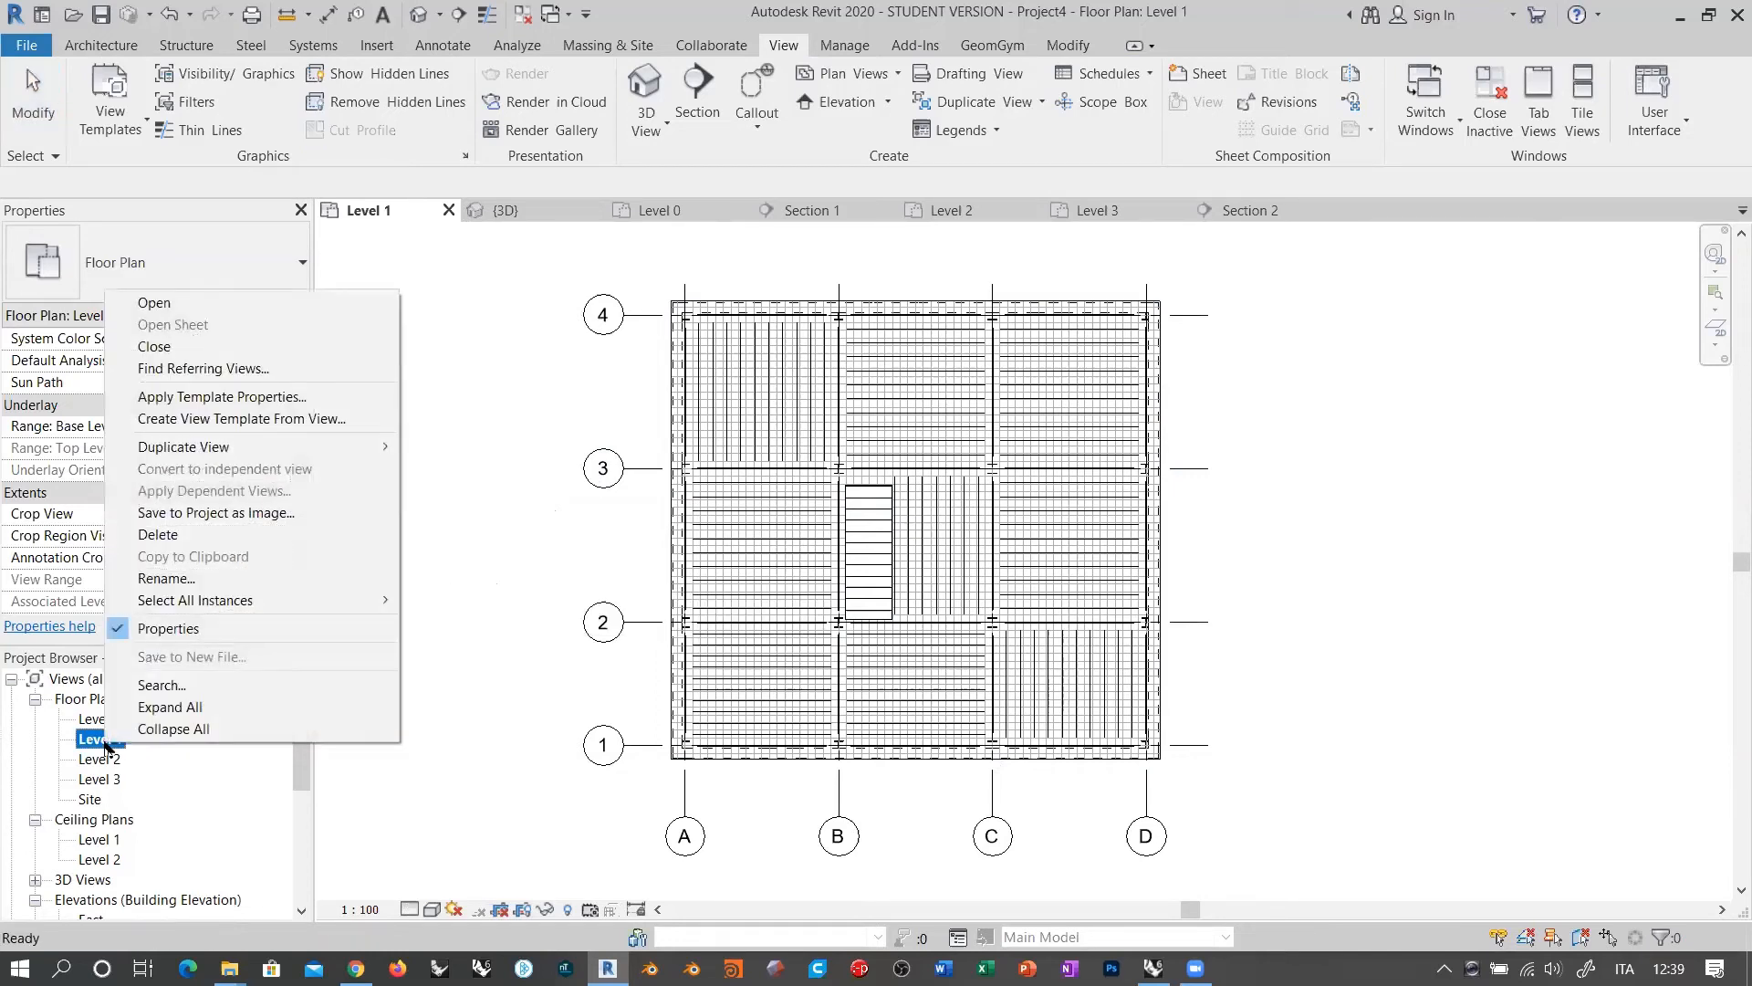
left_click(166, 579)
left_click(125, 739)
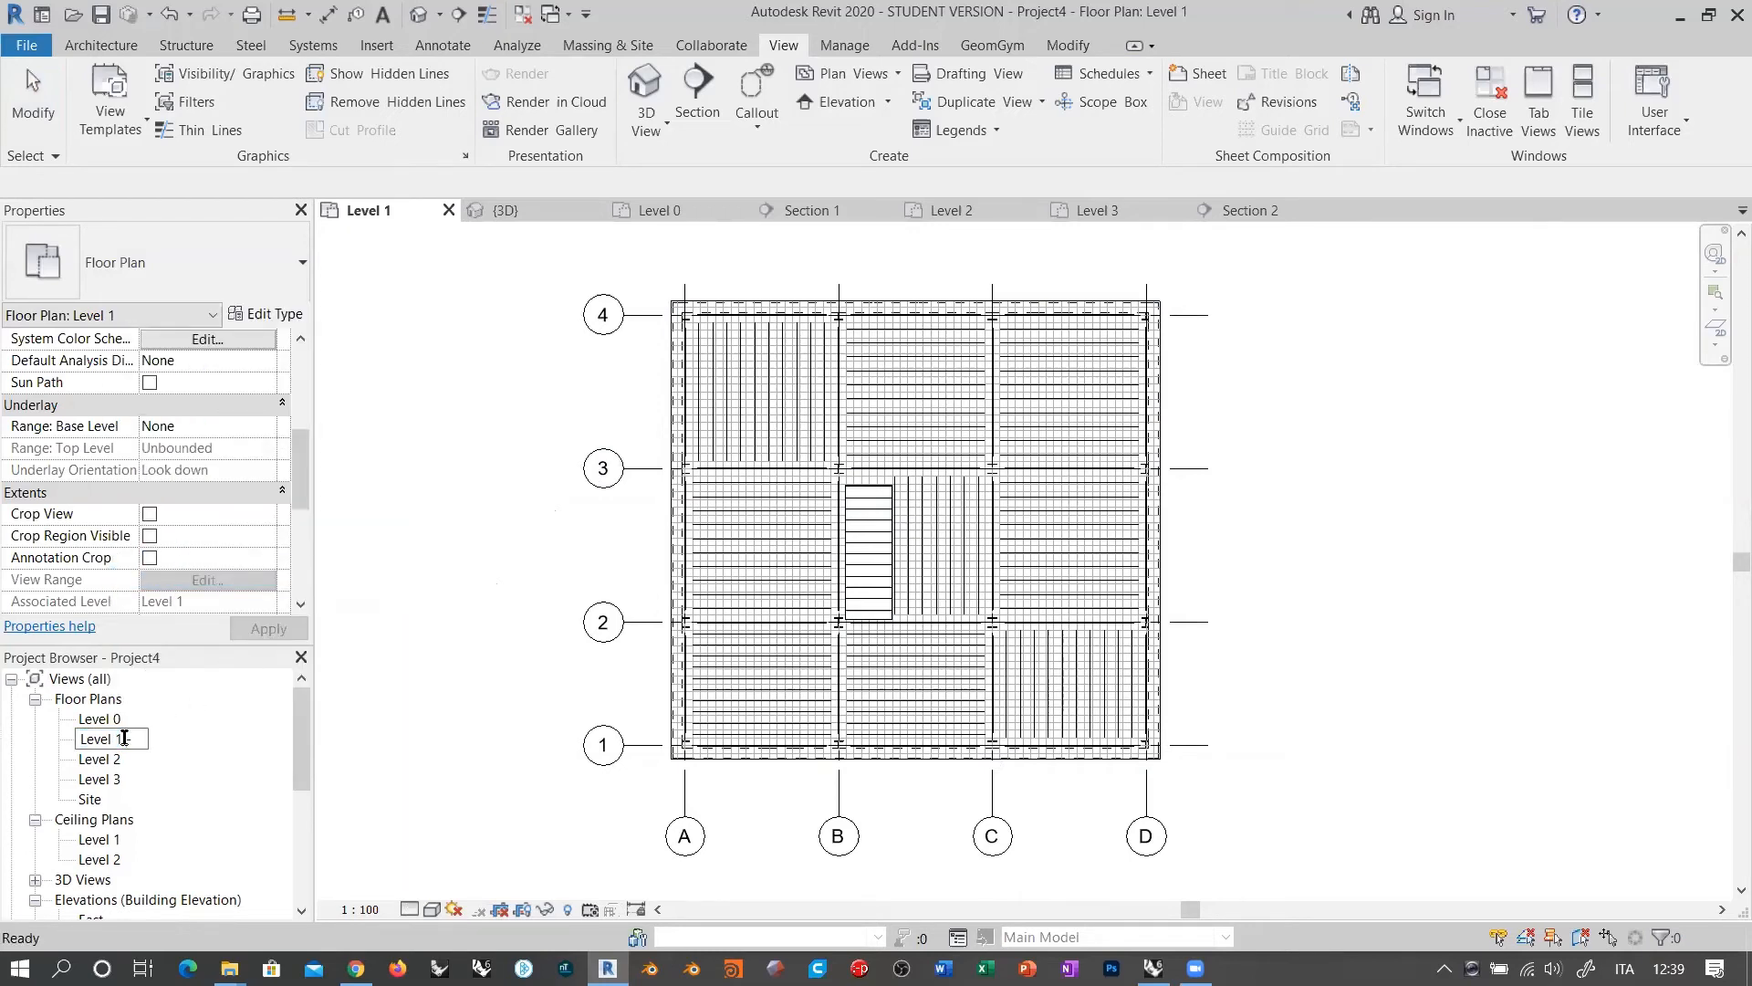
type("- Structural")
key("Return")
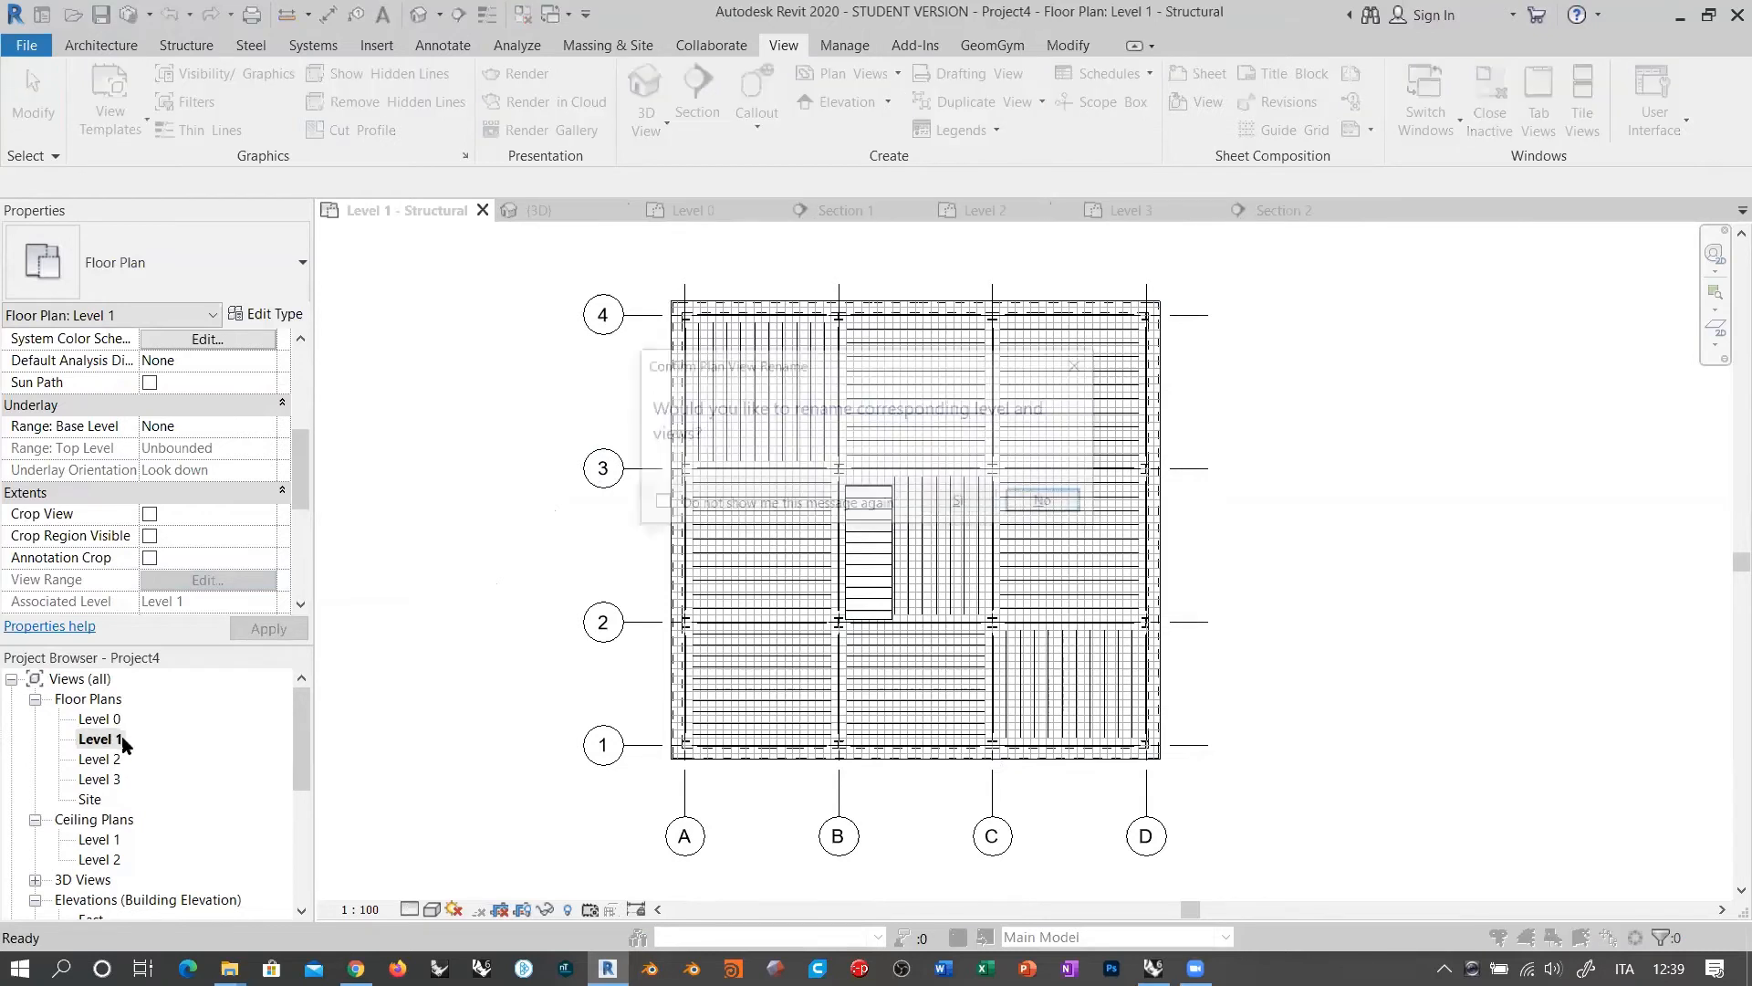
left_click(978, 497)
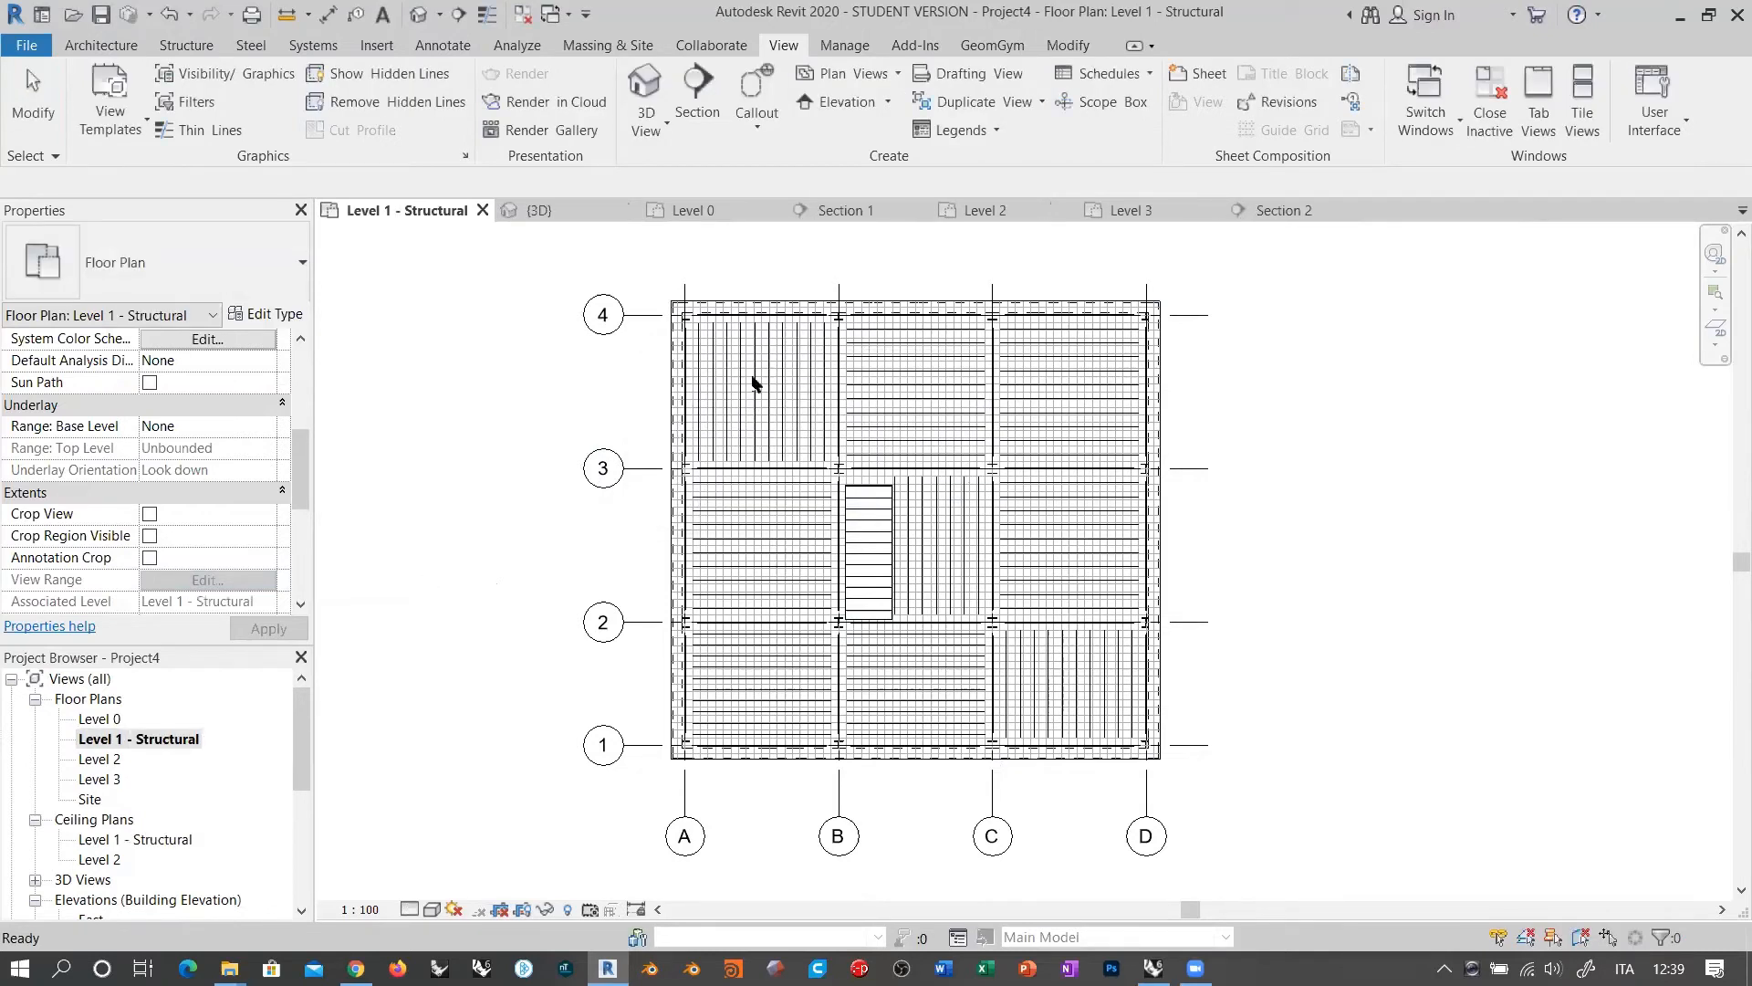
key("ctrl+z")
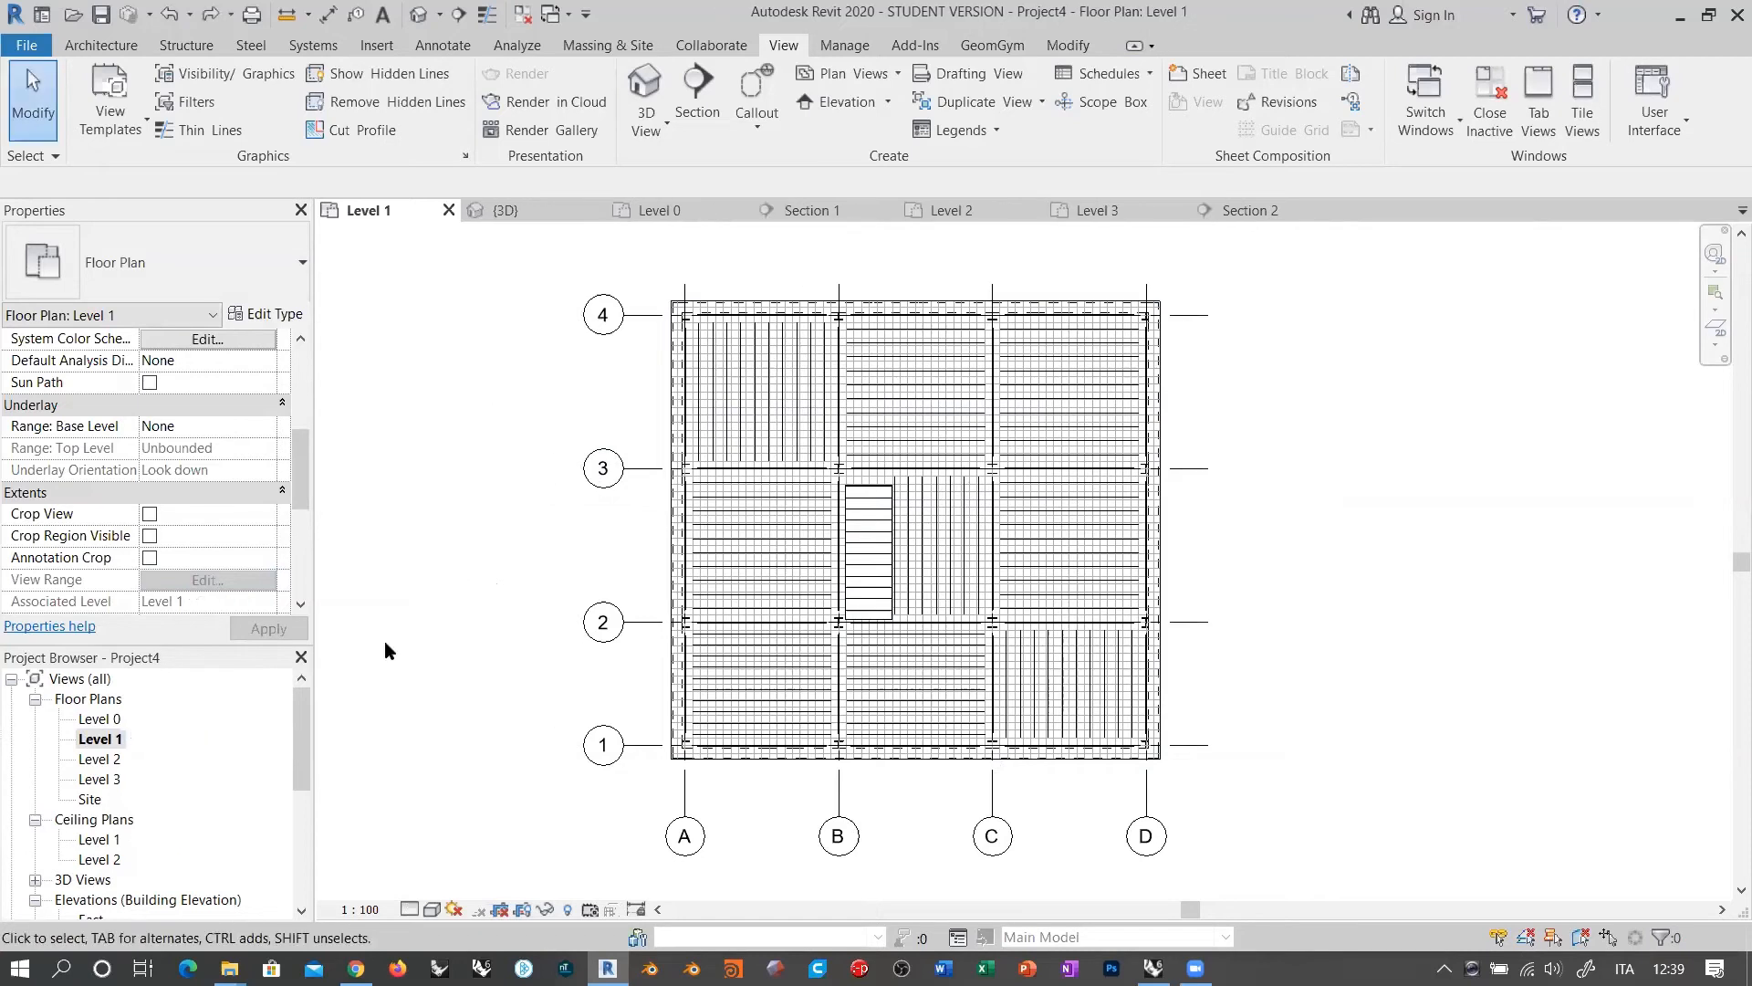
Step: Rename only the Level 1 floor plan view as "Level 1 - Structural", leaving out the corresponding level and views, and check the level names in Section 1
right_click(101, 743)
left_click(187, 577)
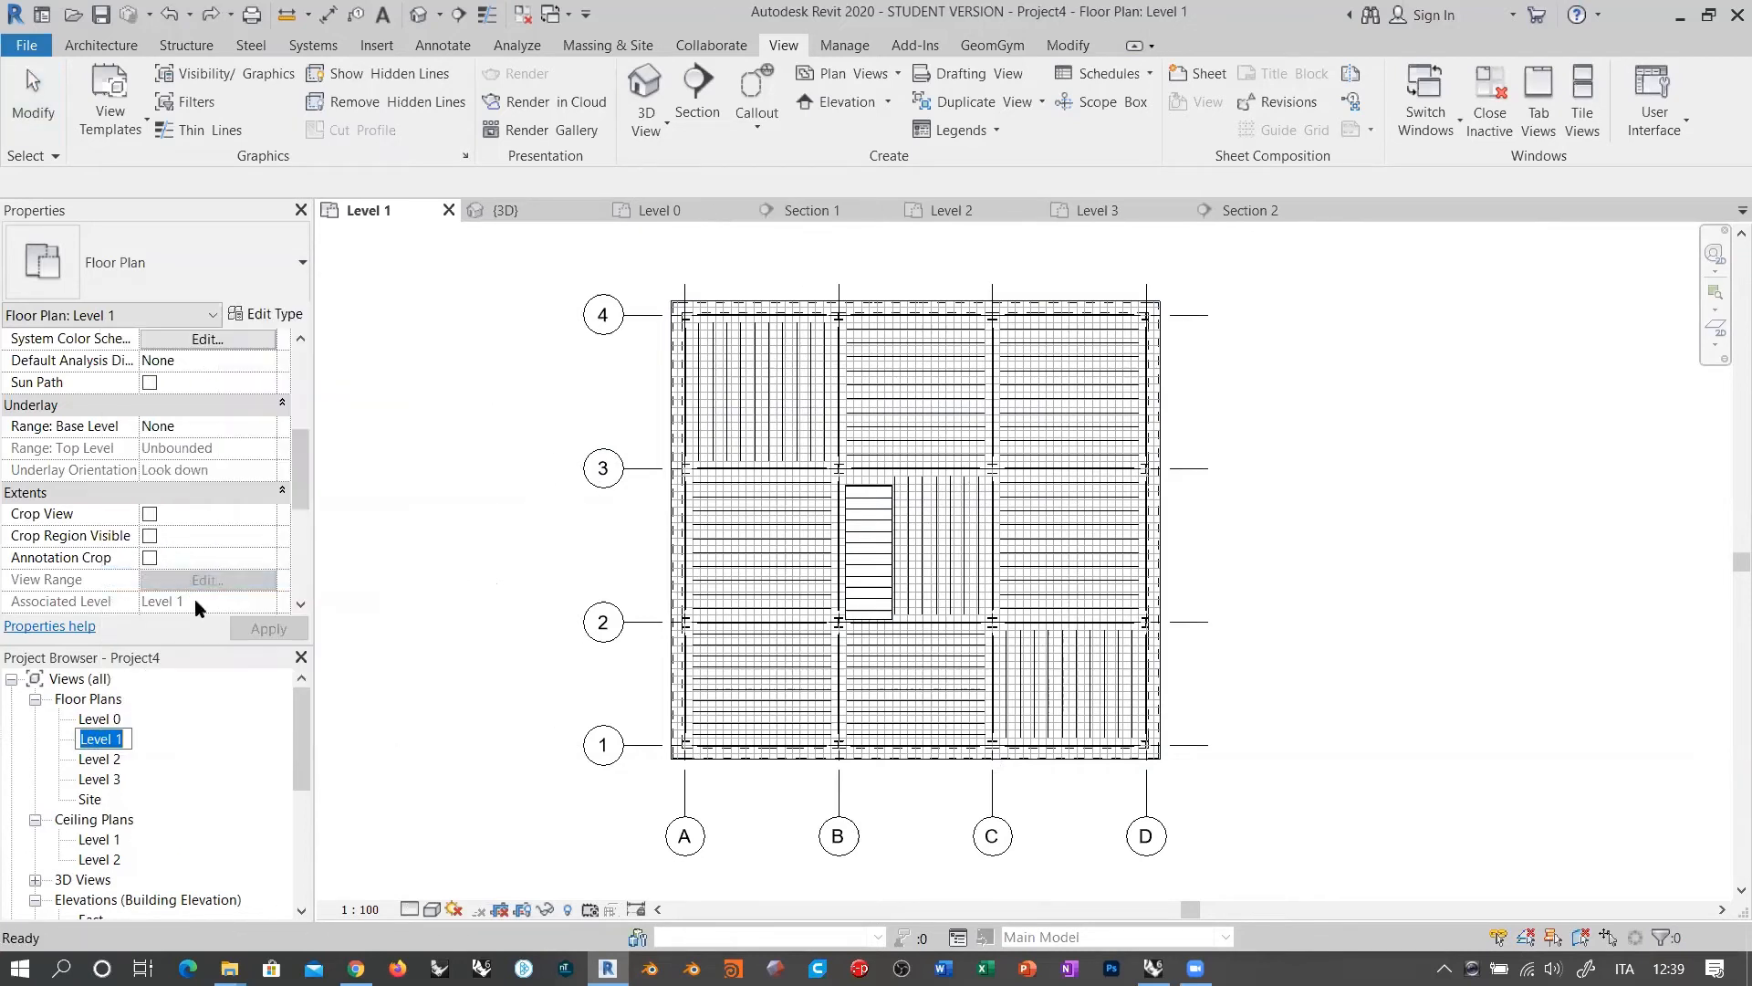
left_click(125, 742)
type("- Structura")
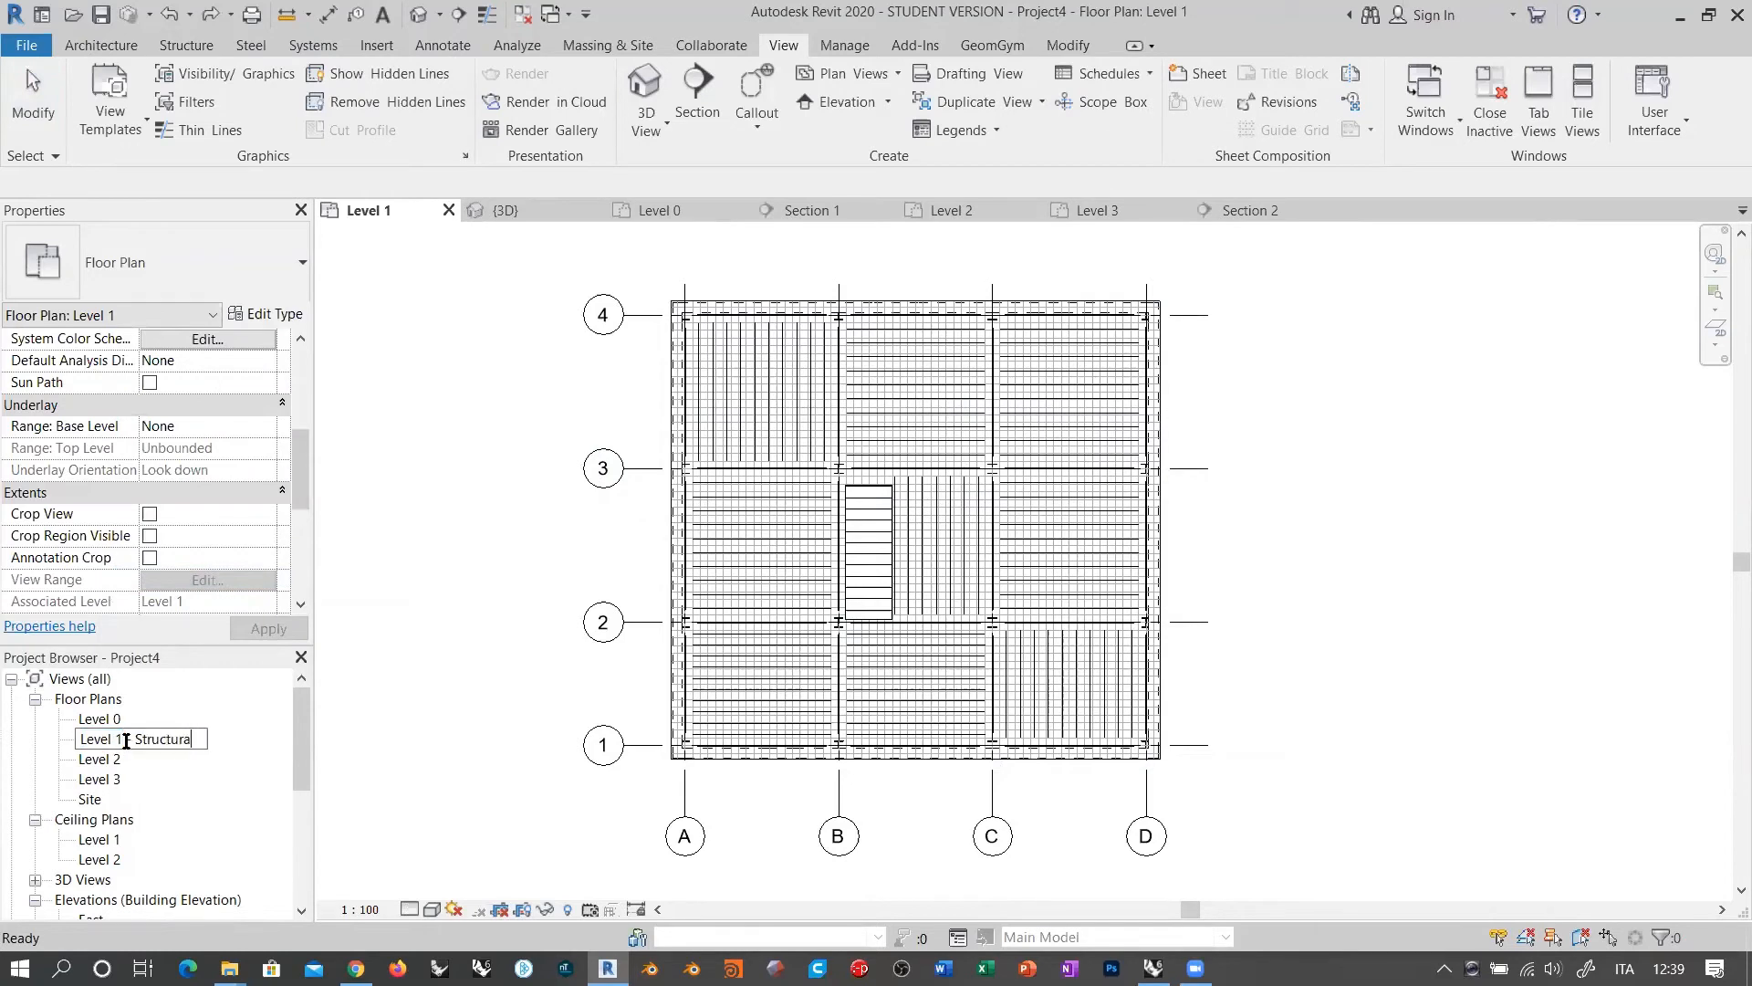
type("l")
key("Return")
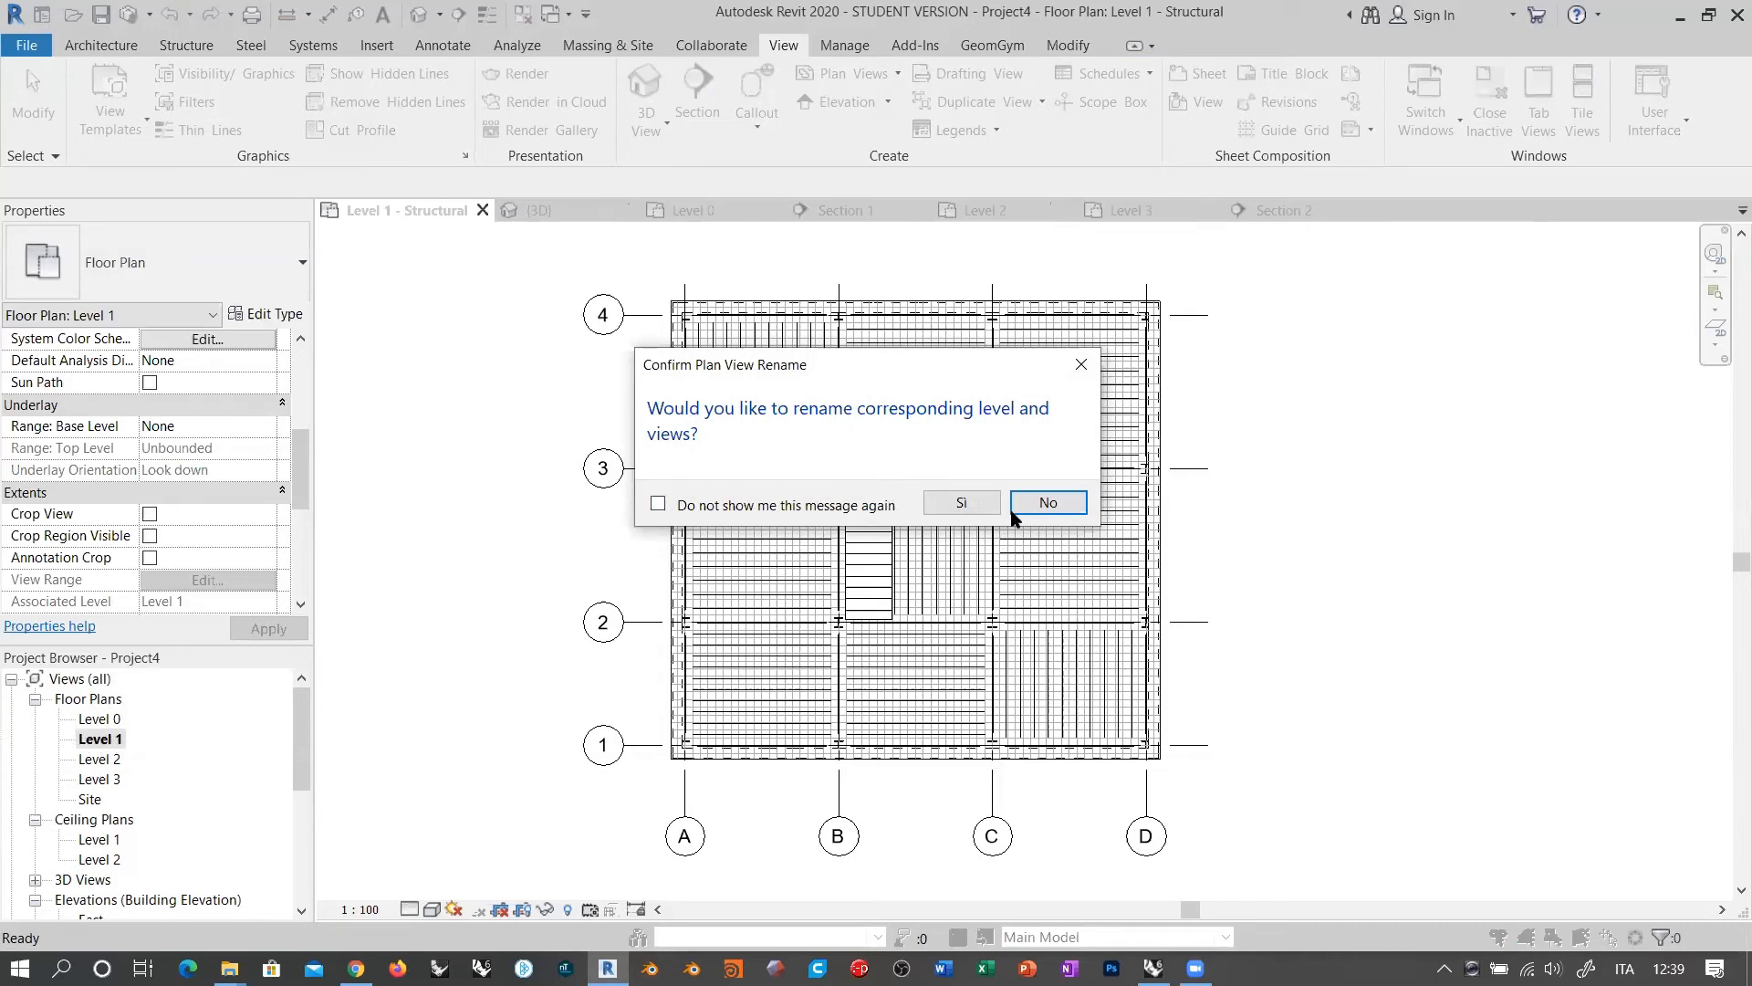
left_click(1041, 504)
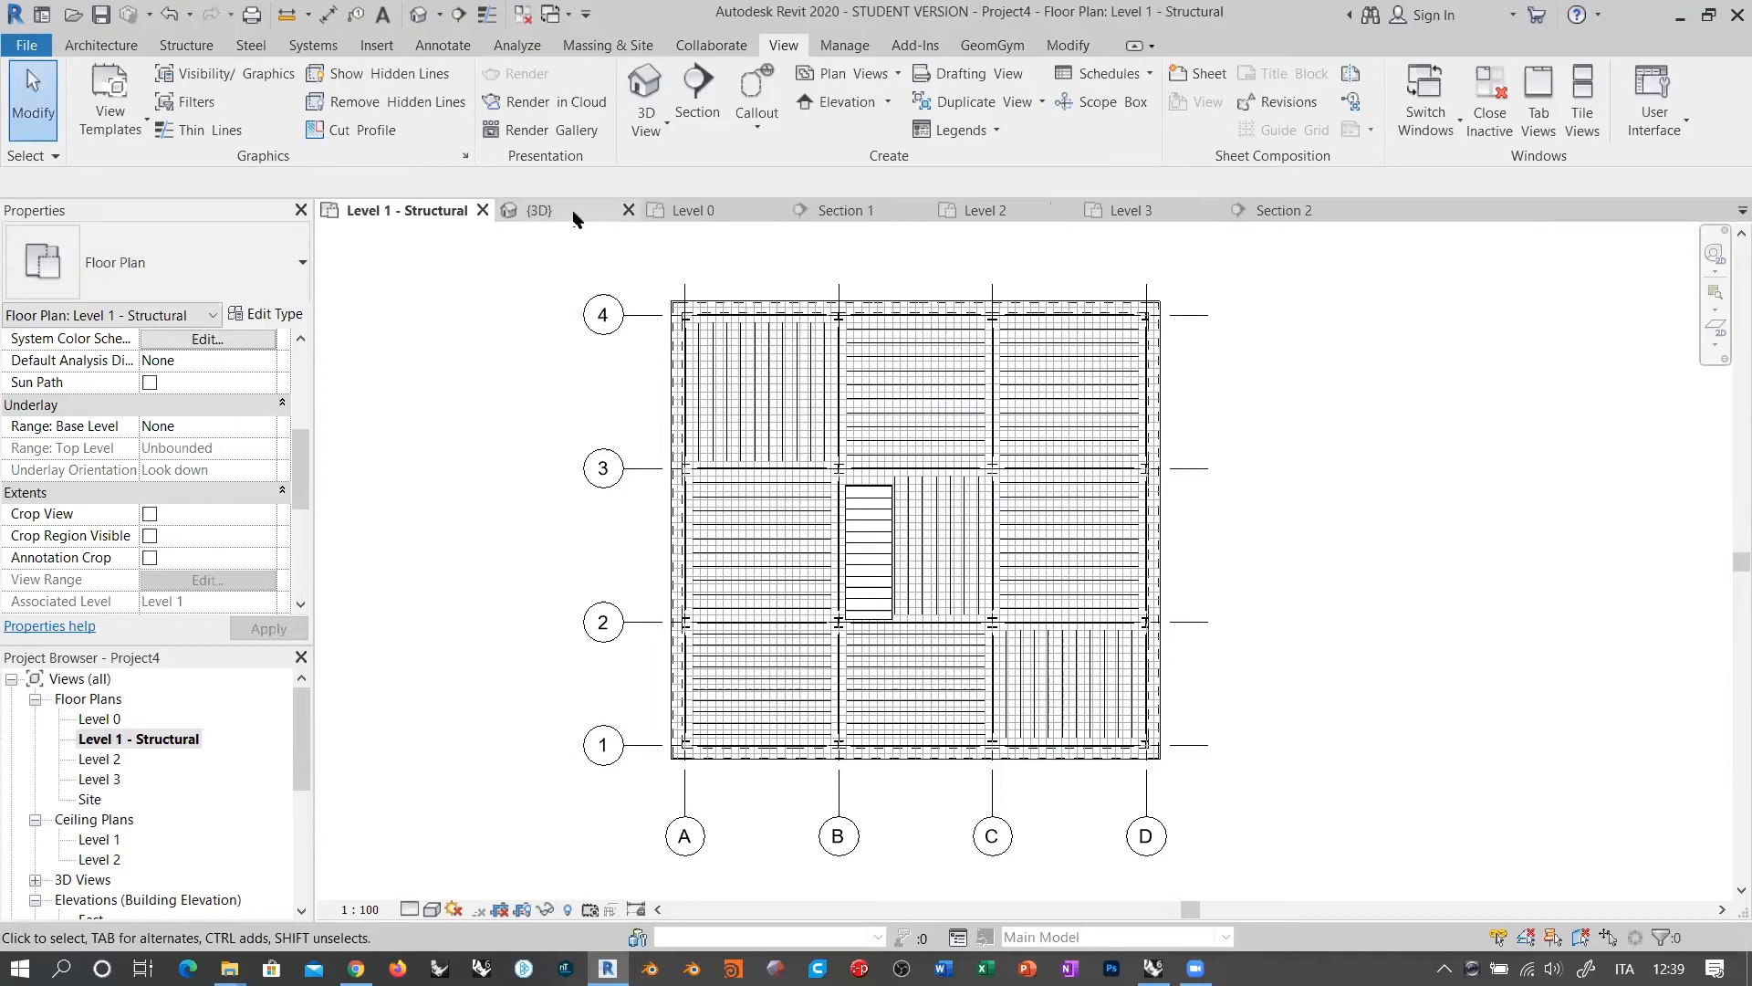
left_click(865, 211)
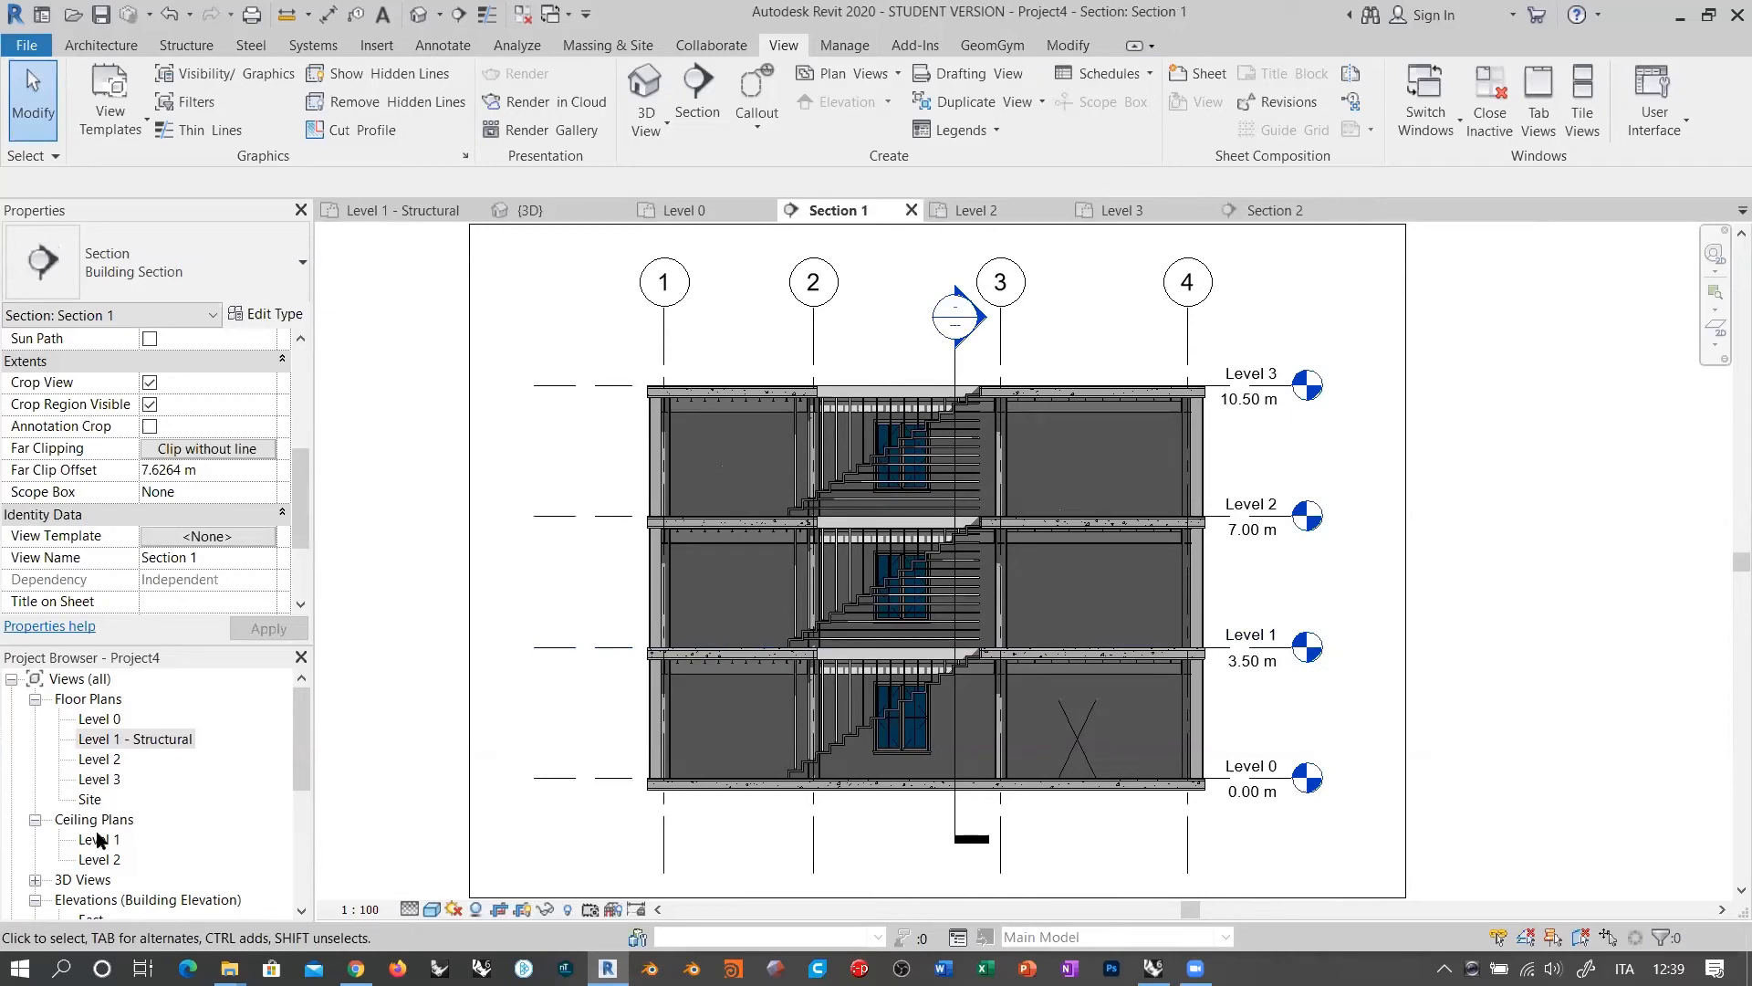
Step: Duplicate the Level 1 - Structural floor plan as an independent view without detailing
double_click(103, 741)
right_click(104, 740)
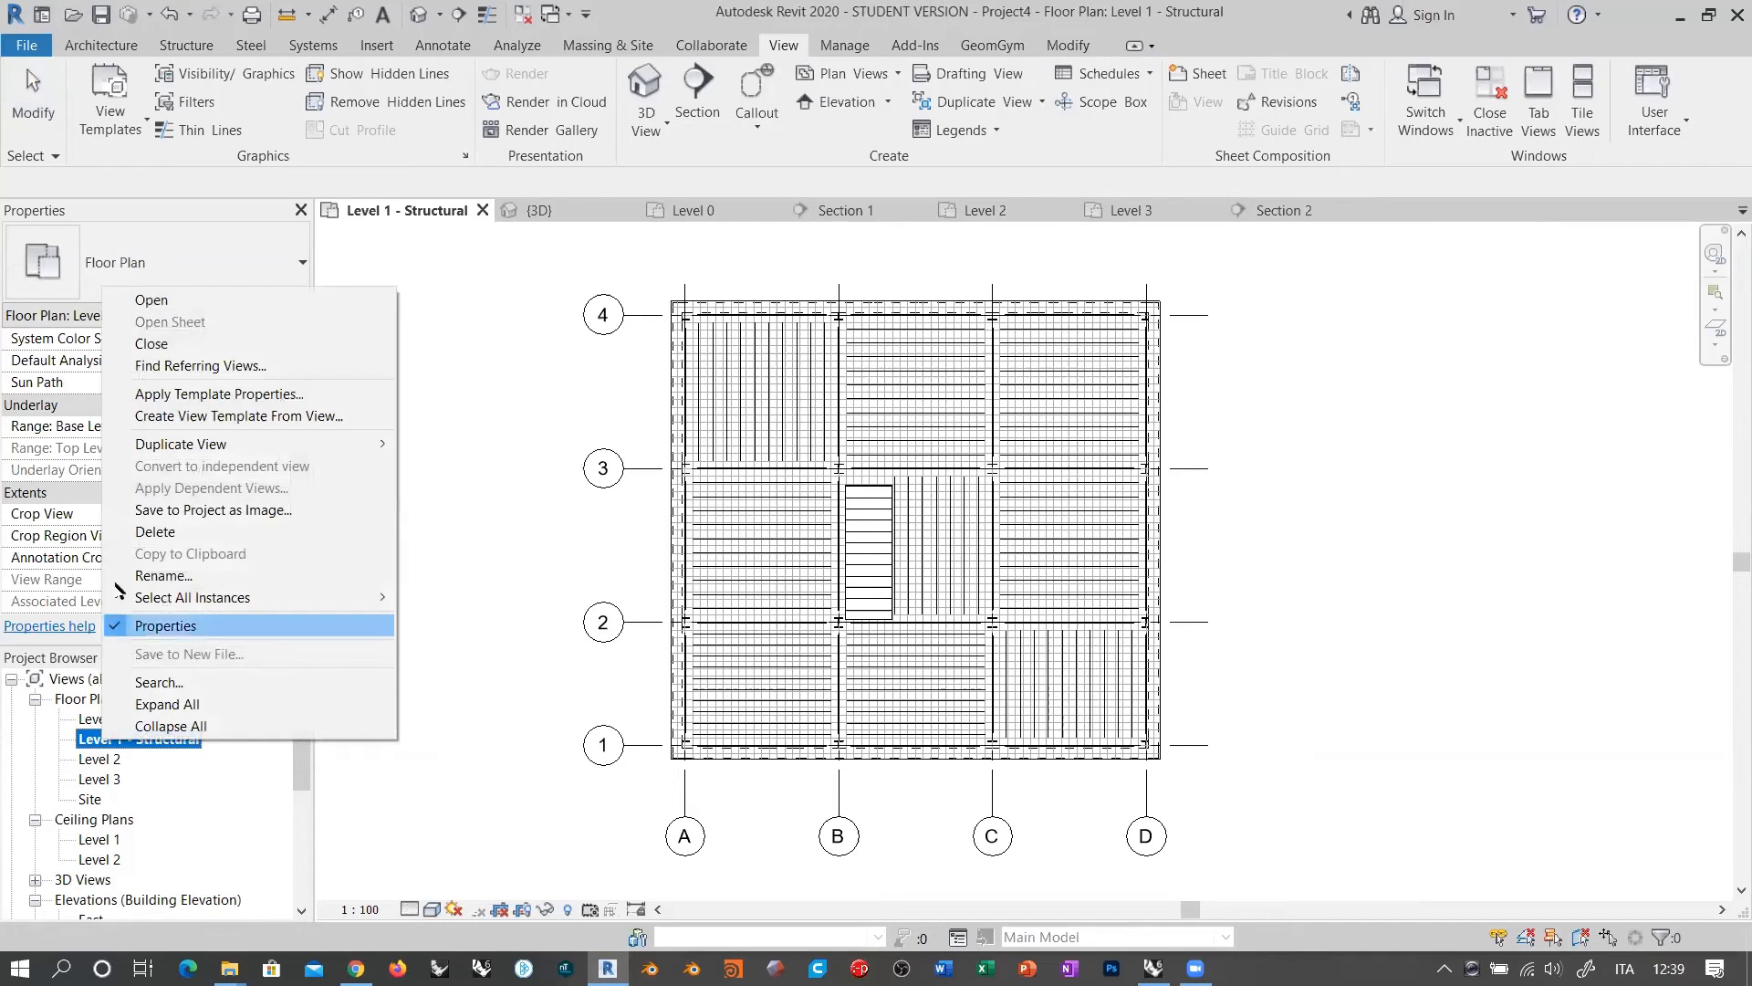
mouse_move(244, 447)
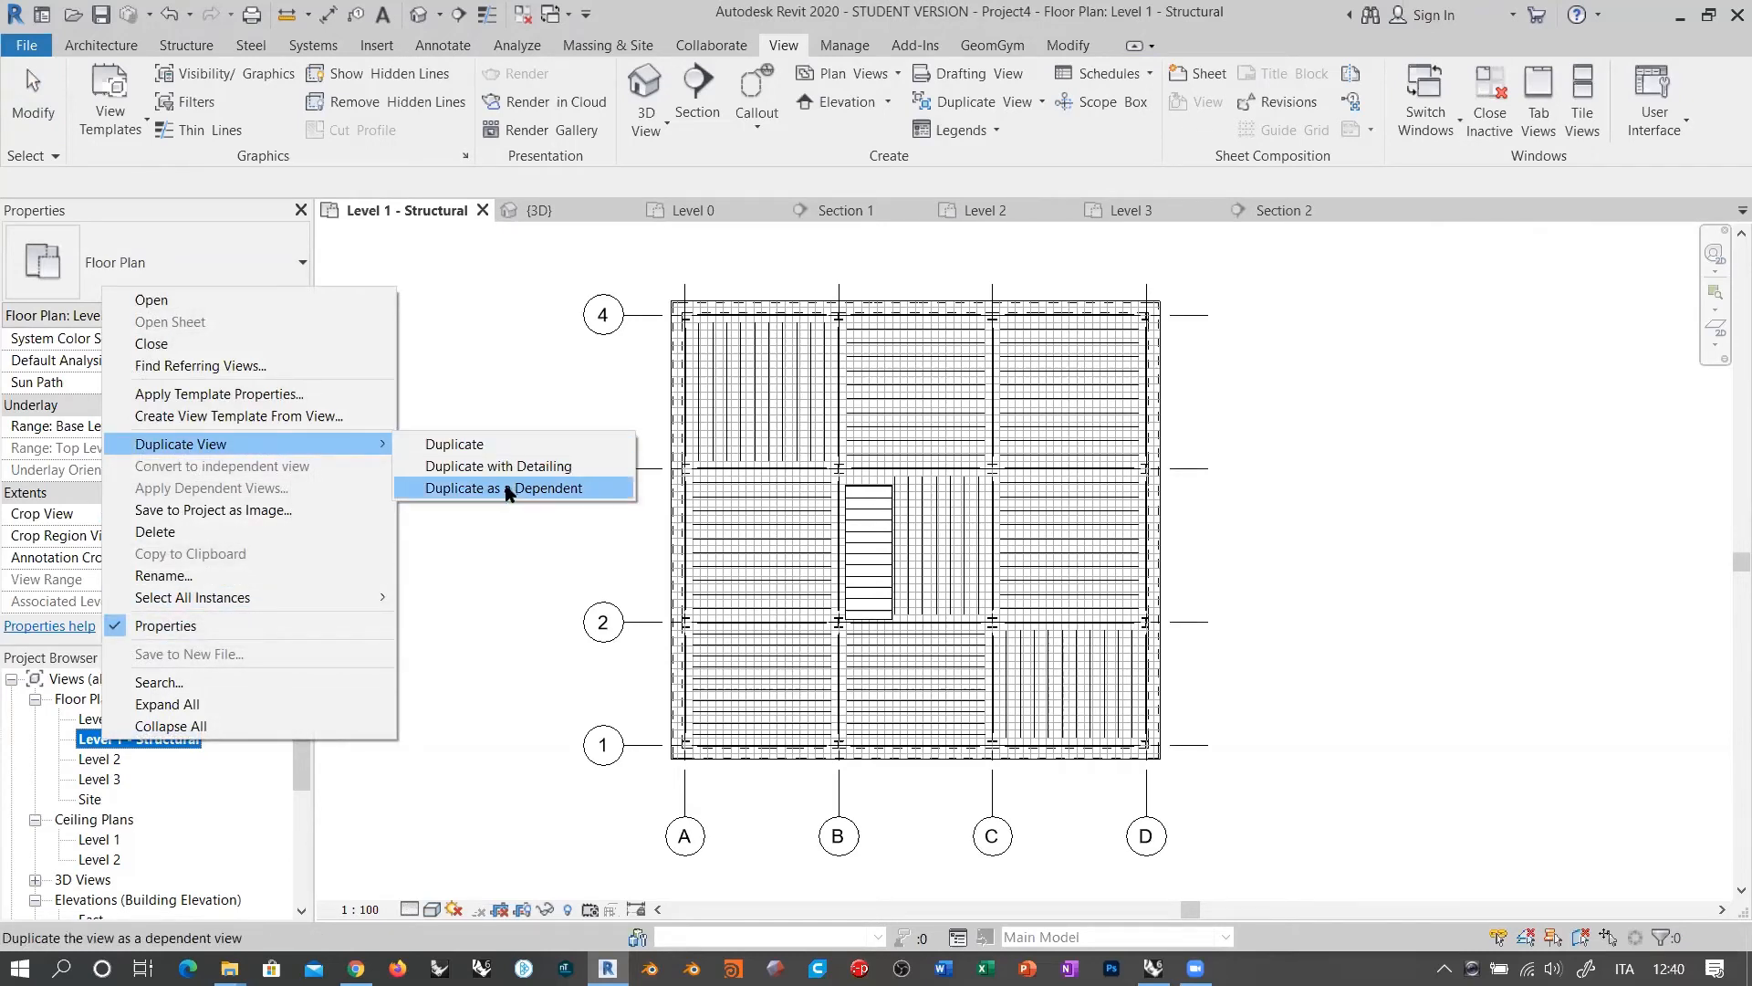
left_click(454, 444)
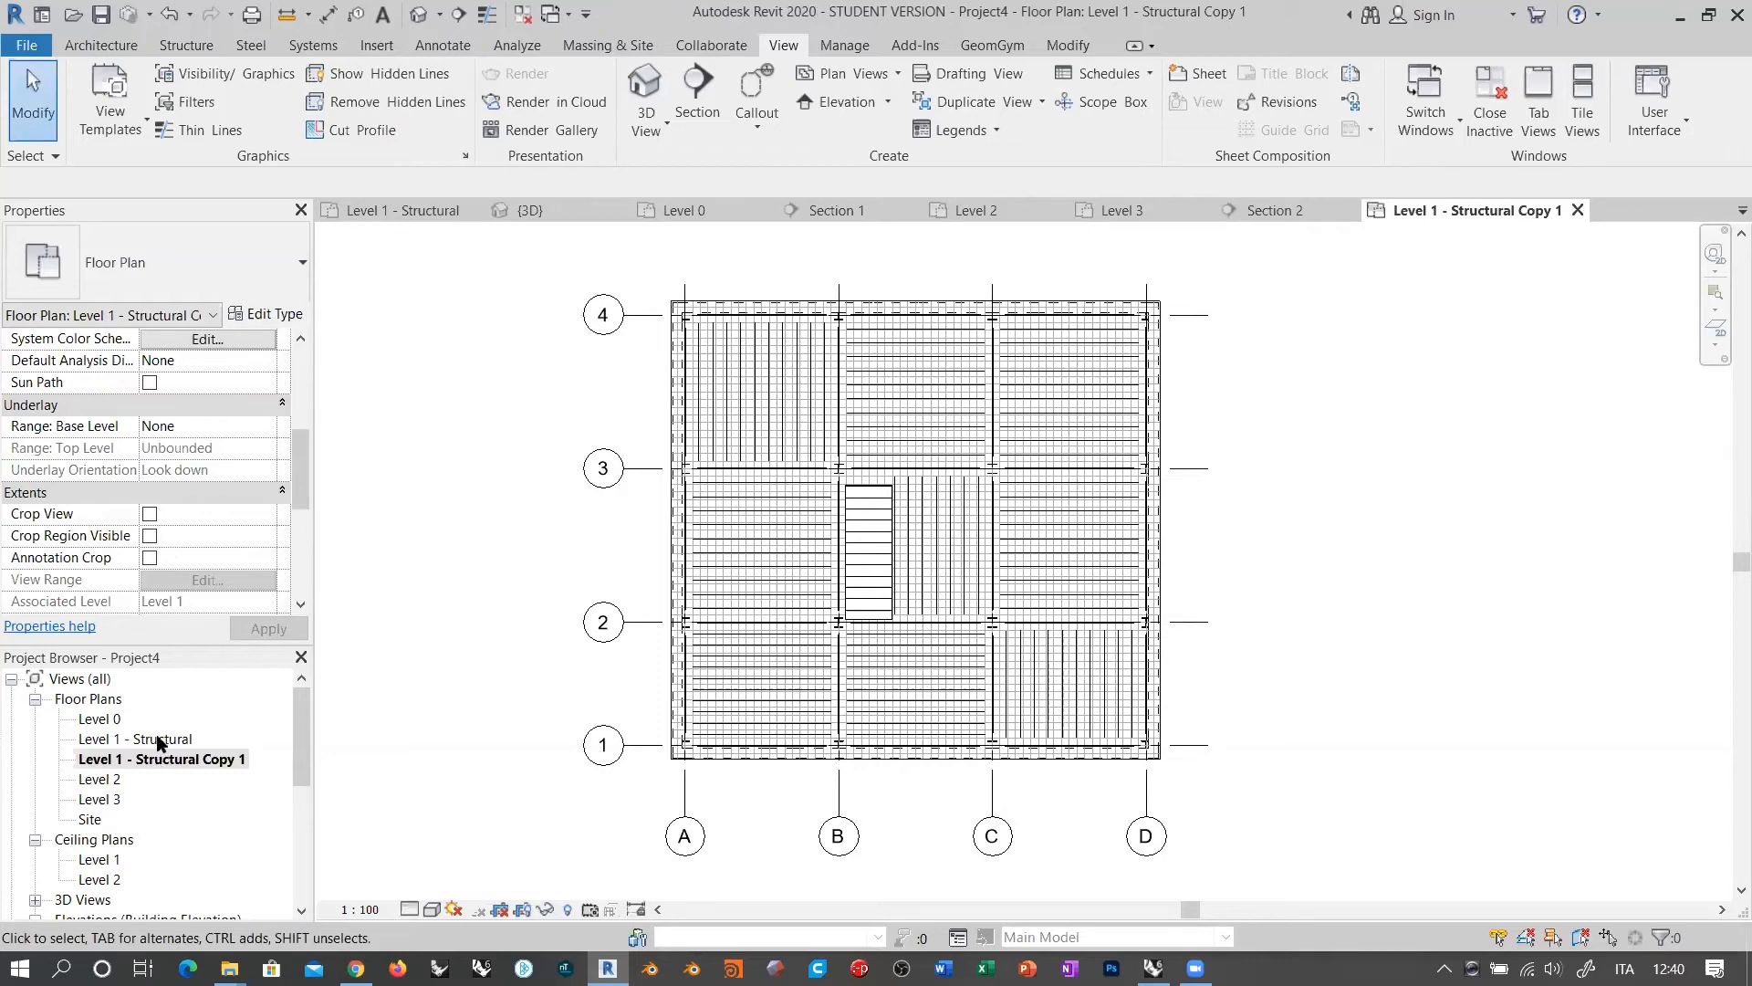
Step: Assign the Architectural Plan view template to the duplicated Level 1 floor plan
left_click(155, 767)
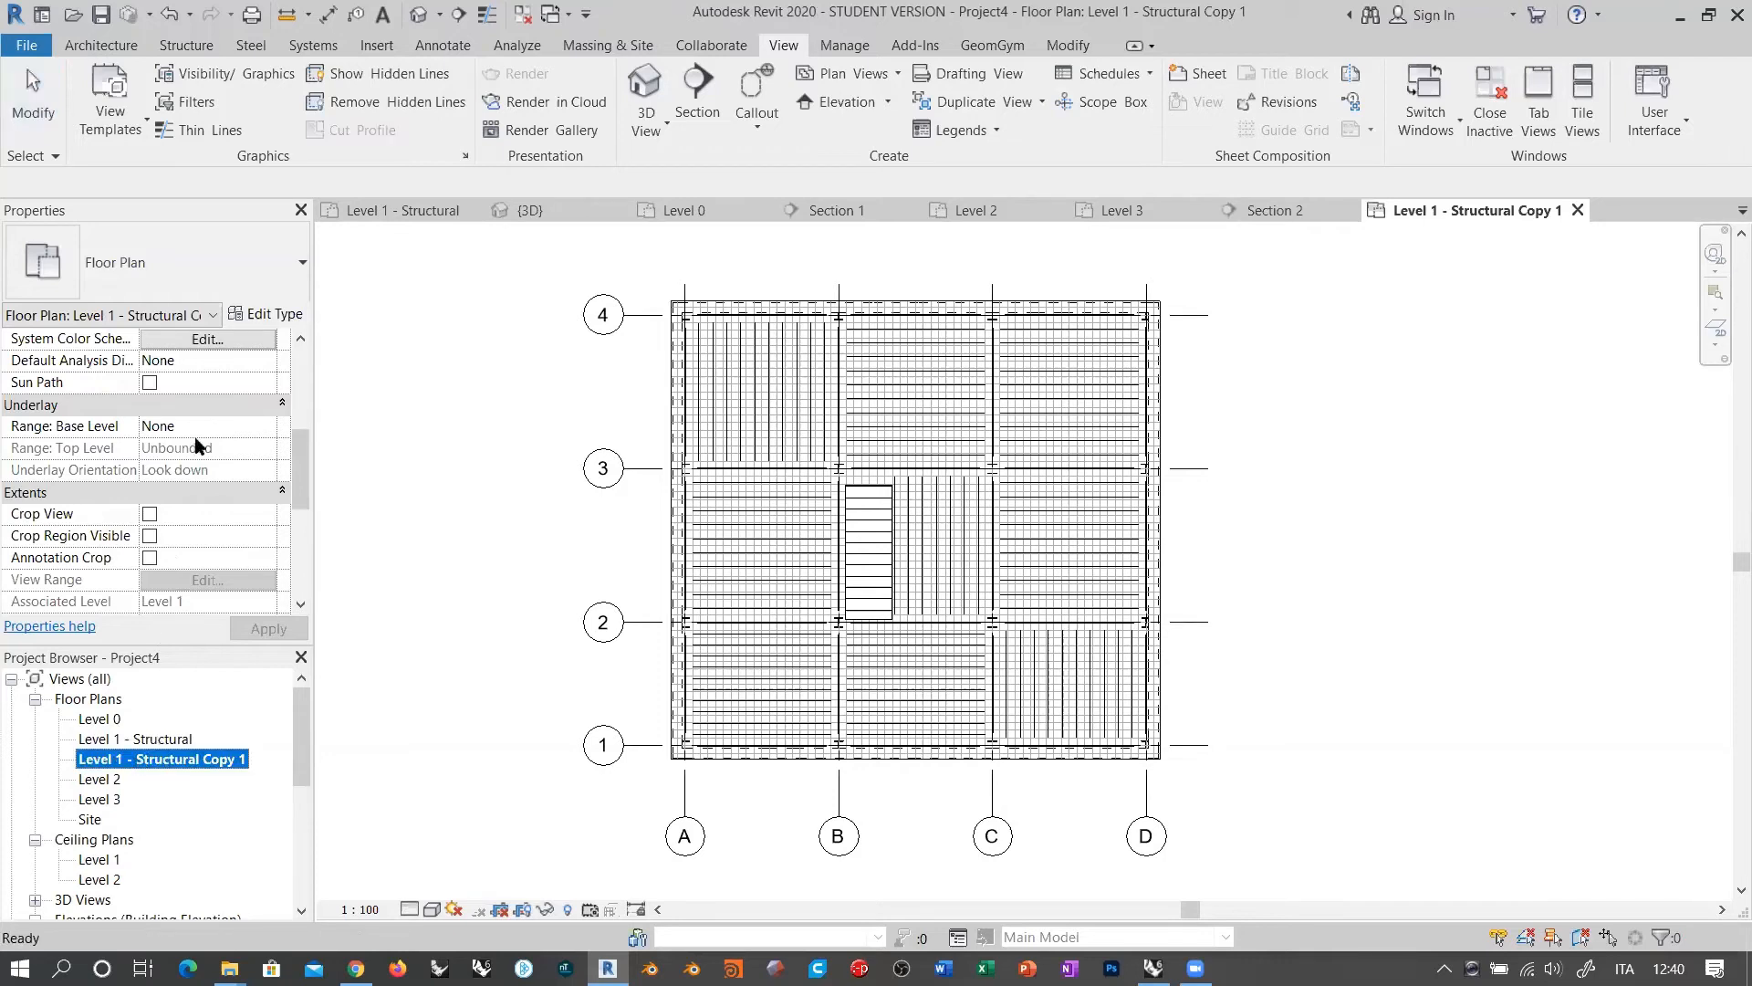
scroll(208, 450, "down", 5)
left_click(210, 406)
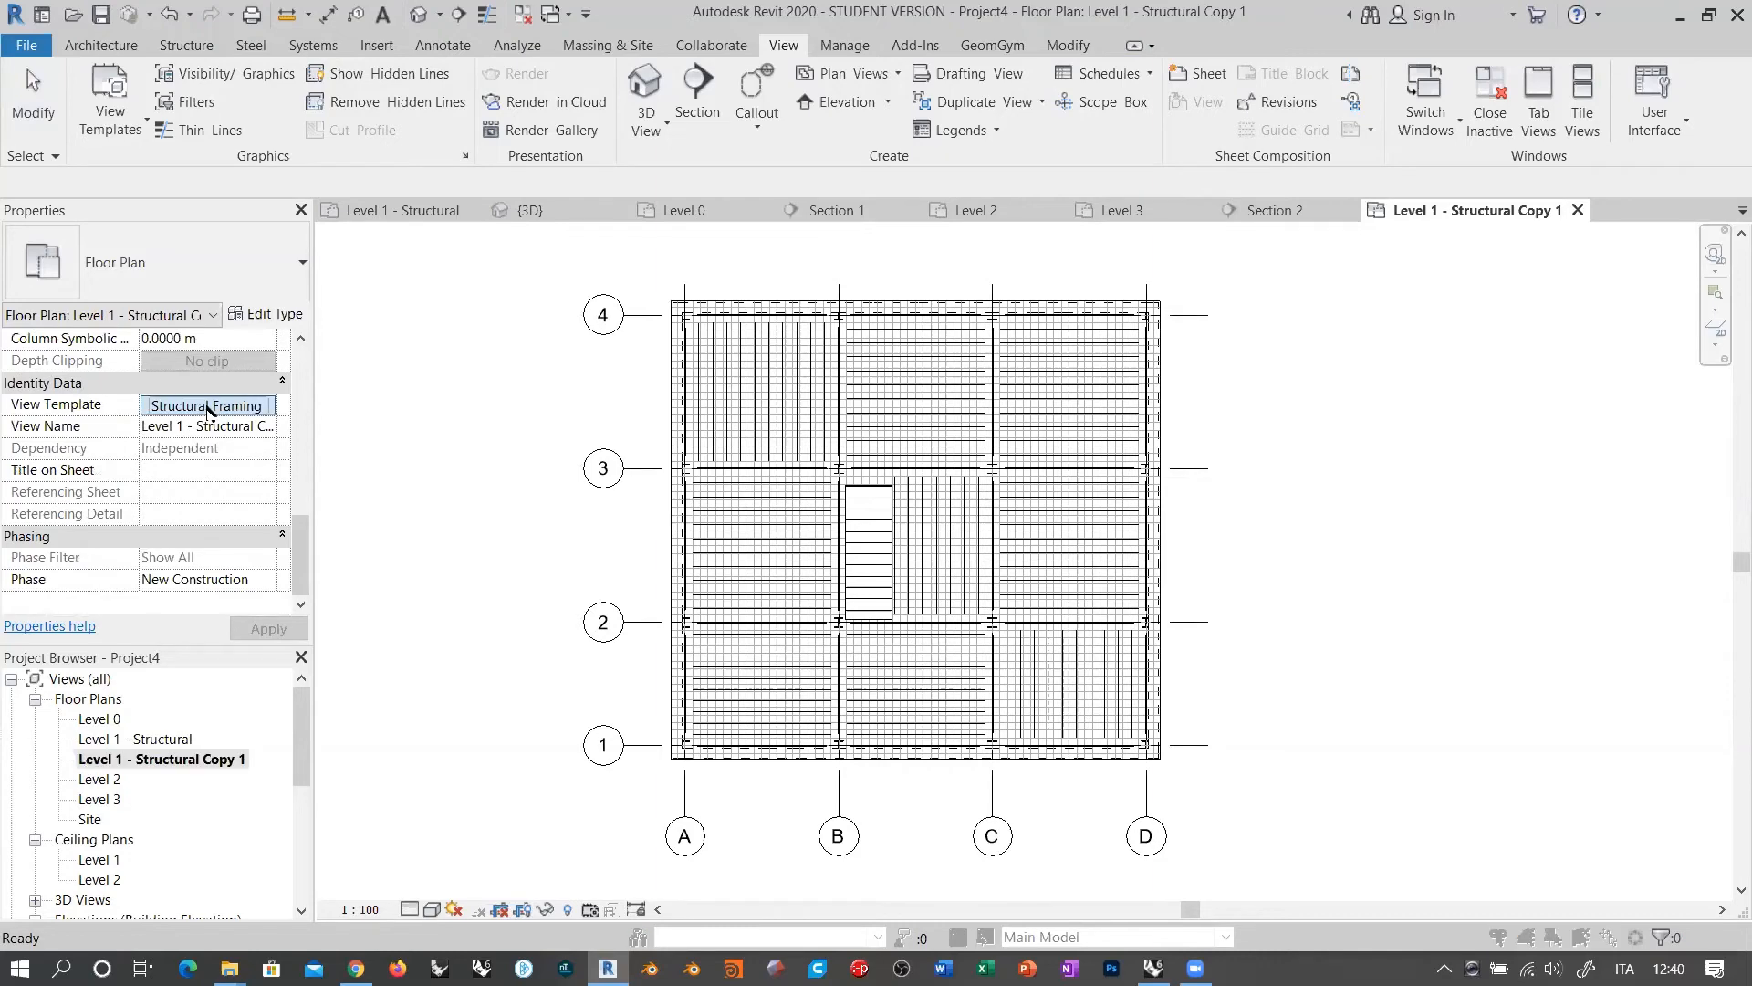
left_click(182, 338)
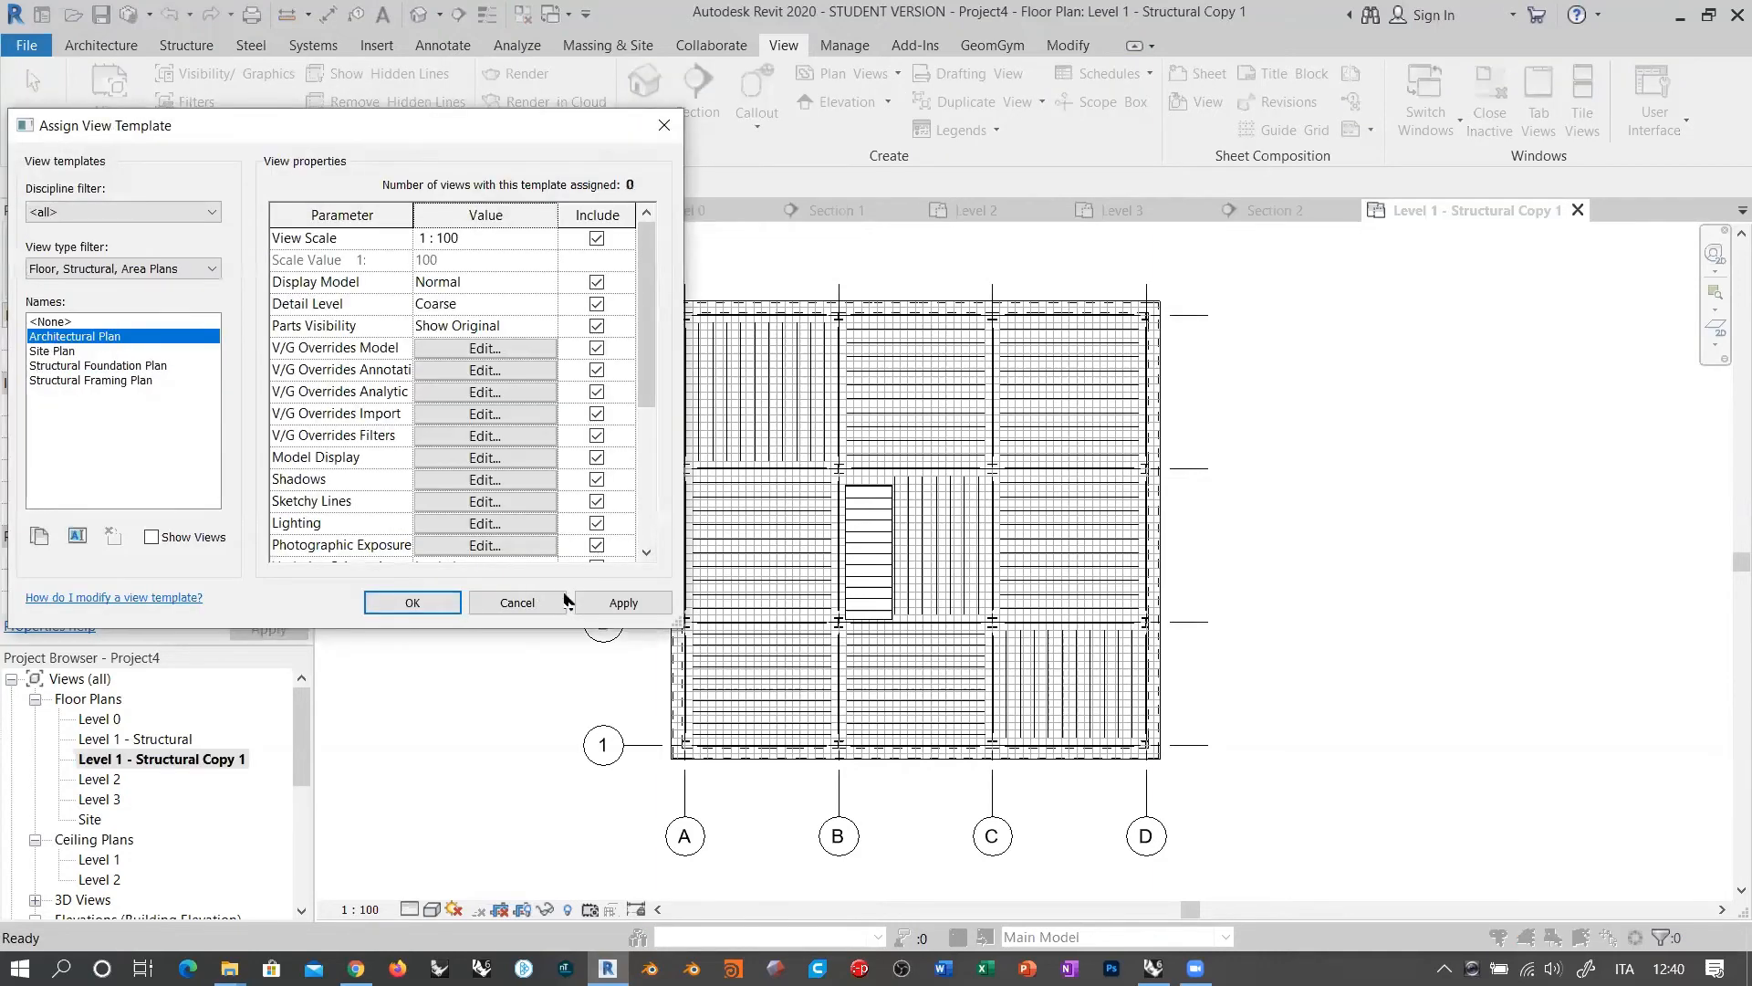
left_click(623, 602)
left_click(413, 602)
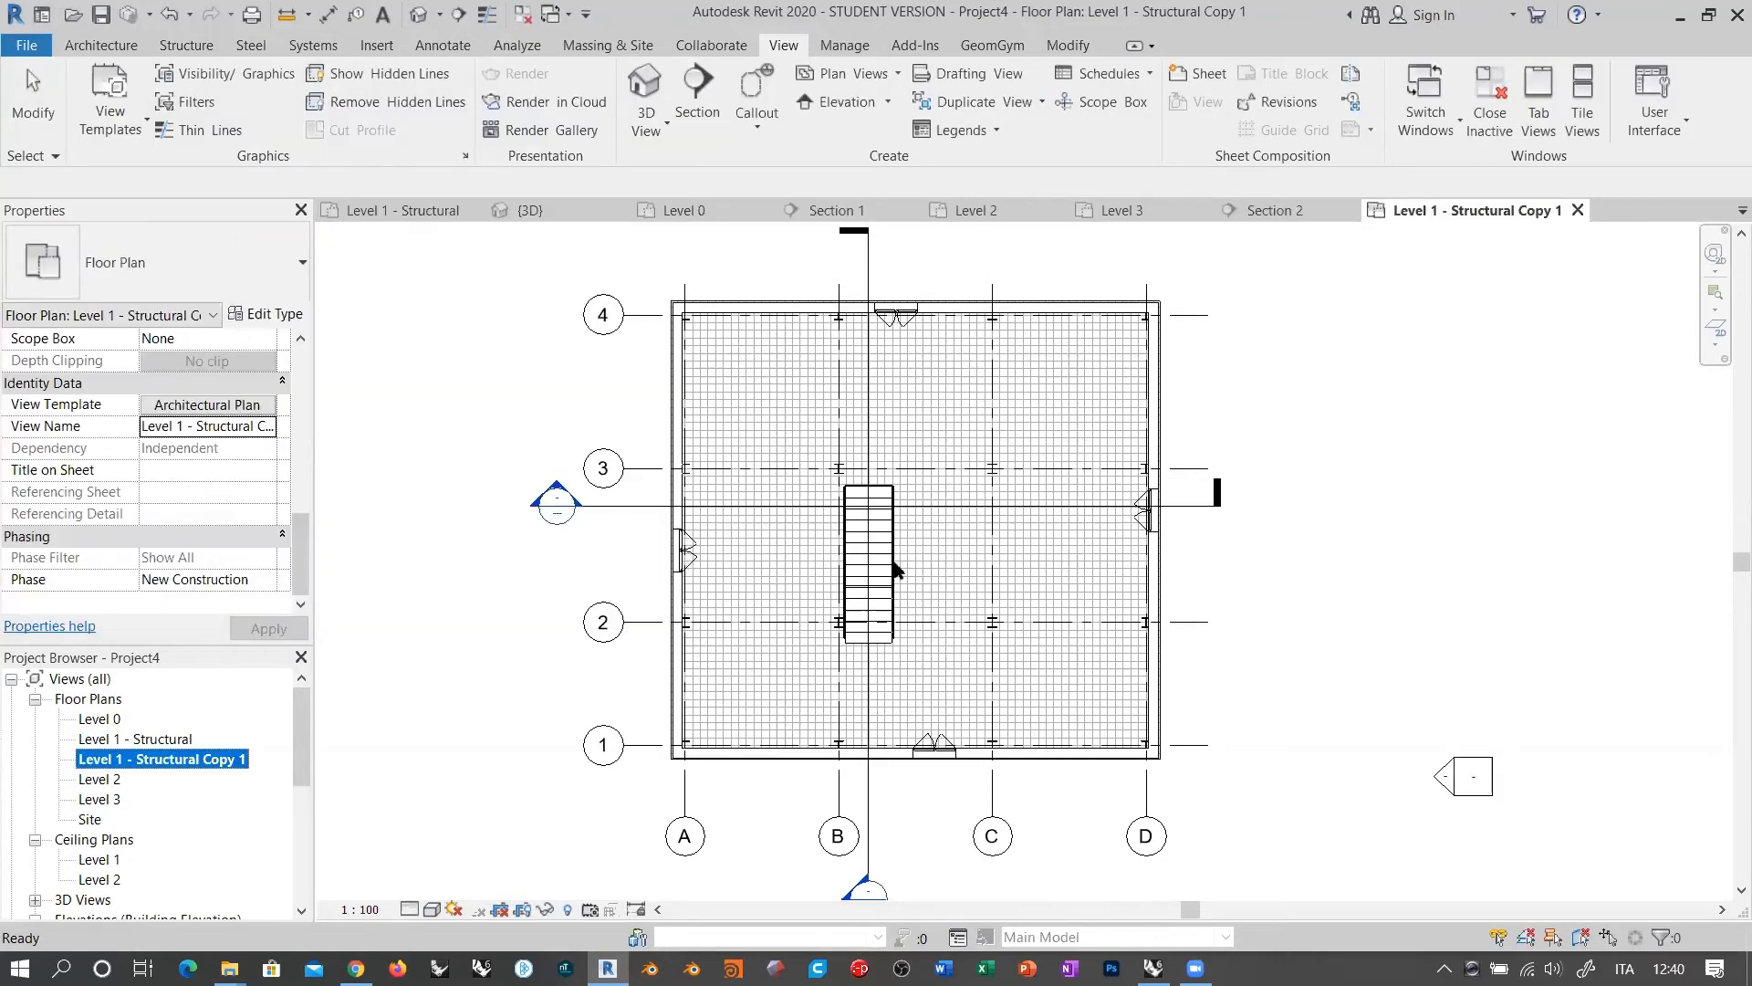
Step: Rename the duplicated floor plan as "Level 1" and open the Level 1 - Structural plan to compare them
right_click(162, 765)
left_click(229, 588)
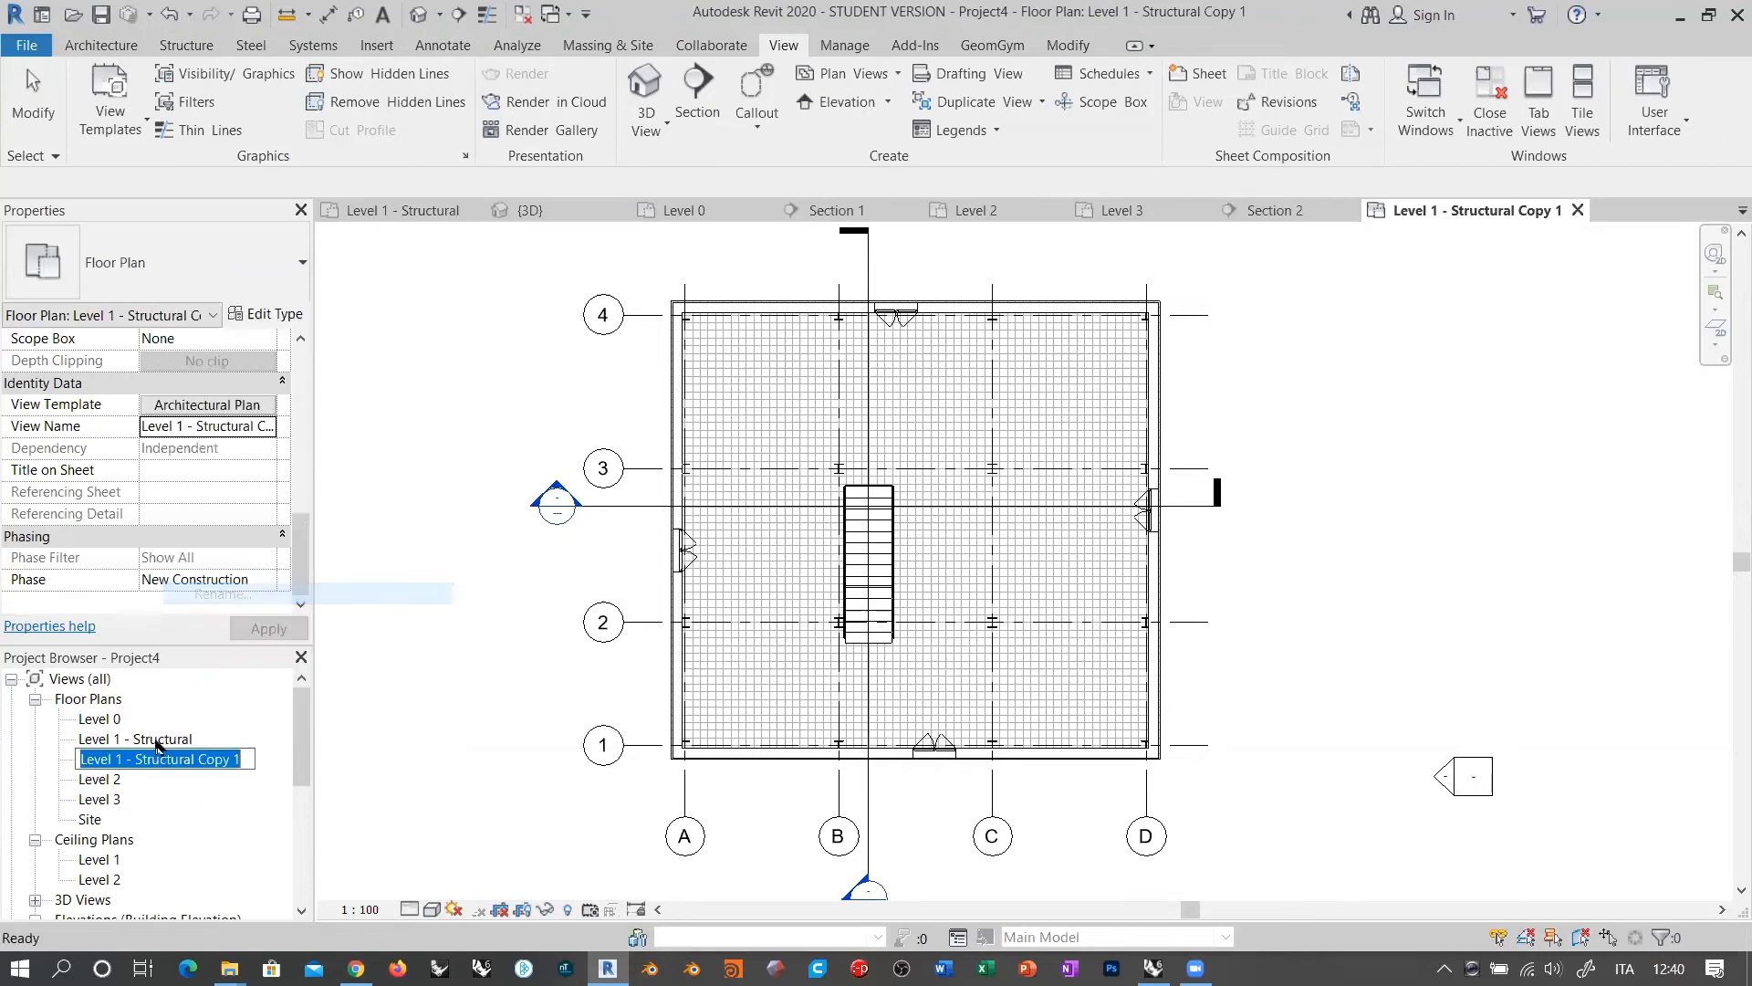
left_click(144, 760)
left_click_drag(124, 761, 283, 776)
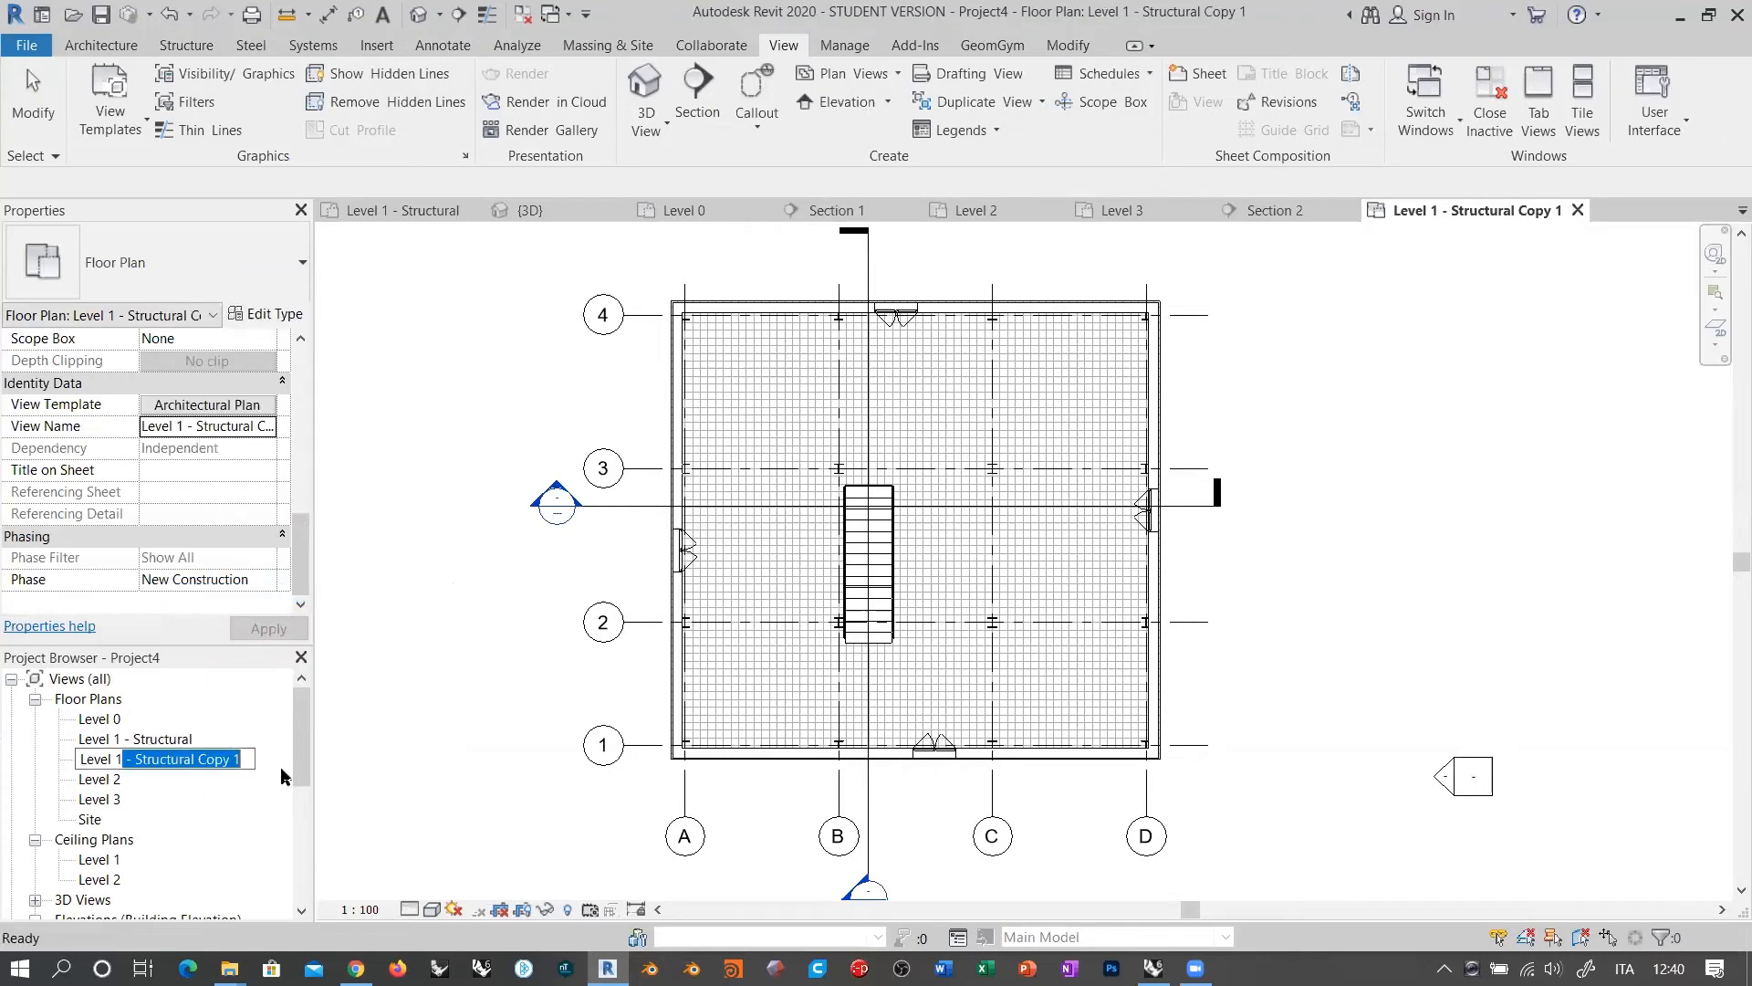
key("BackSpace")
key("Return")
left_click(442, 673)
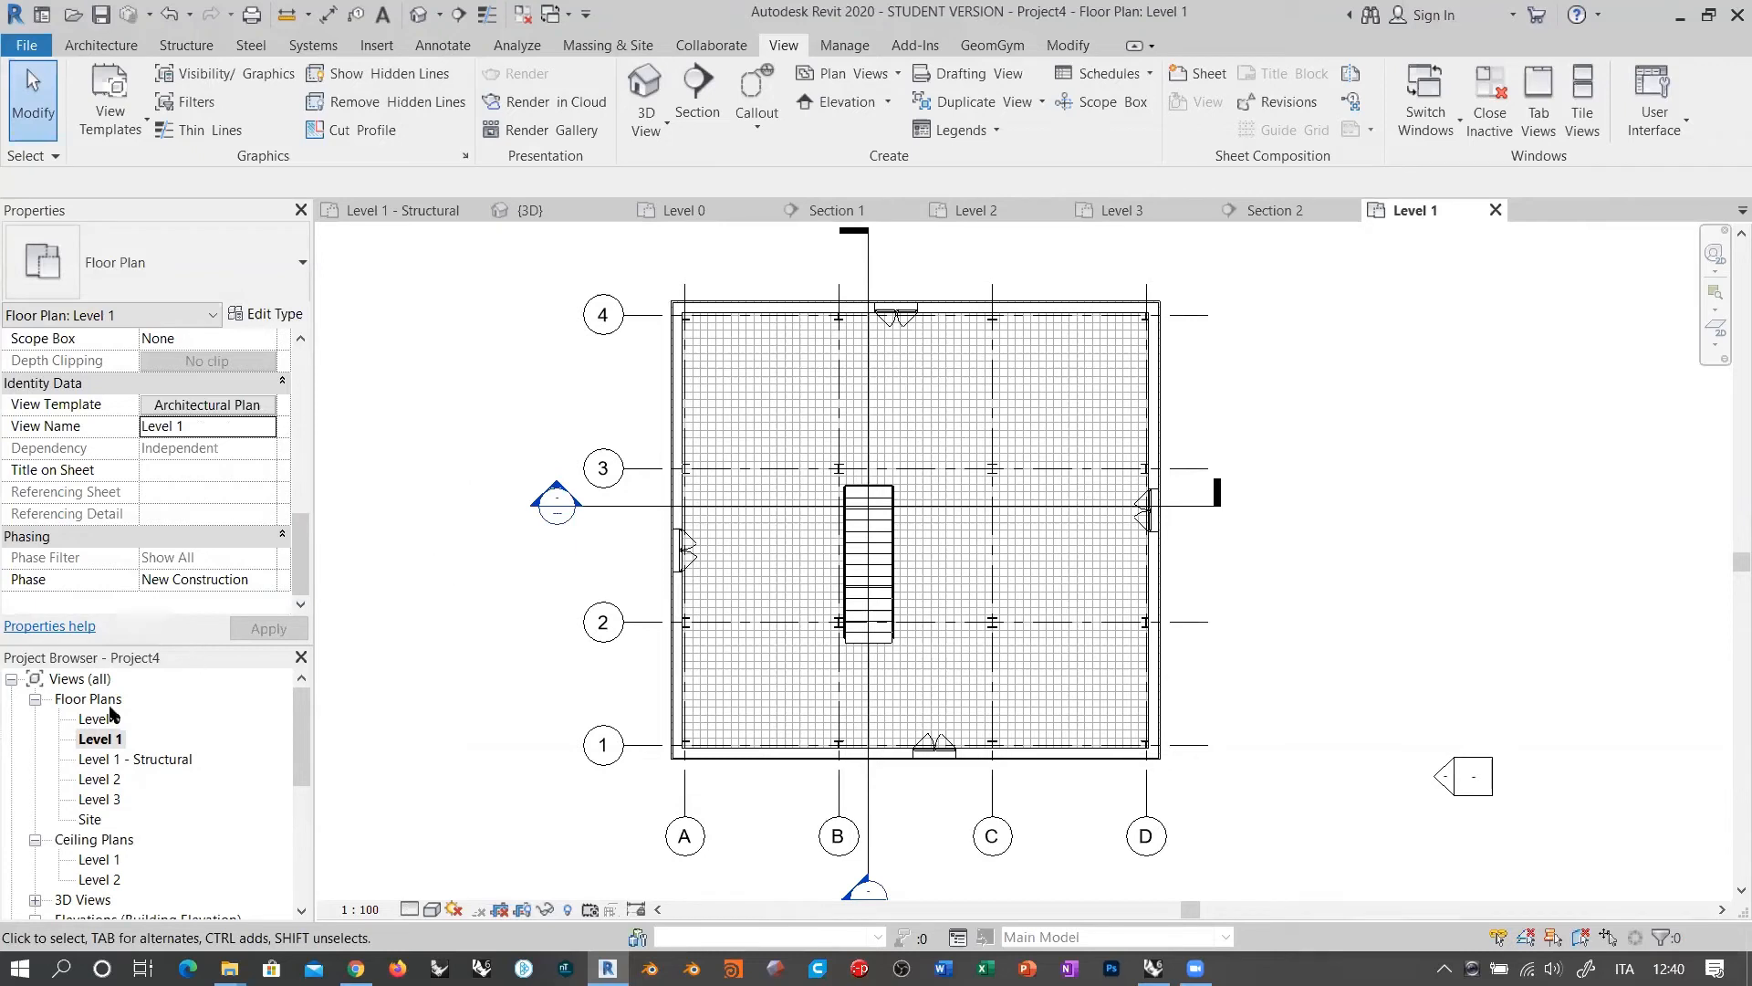
double_click(99, 760)
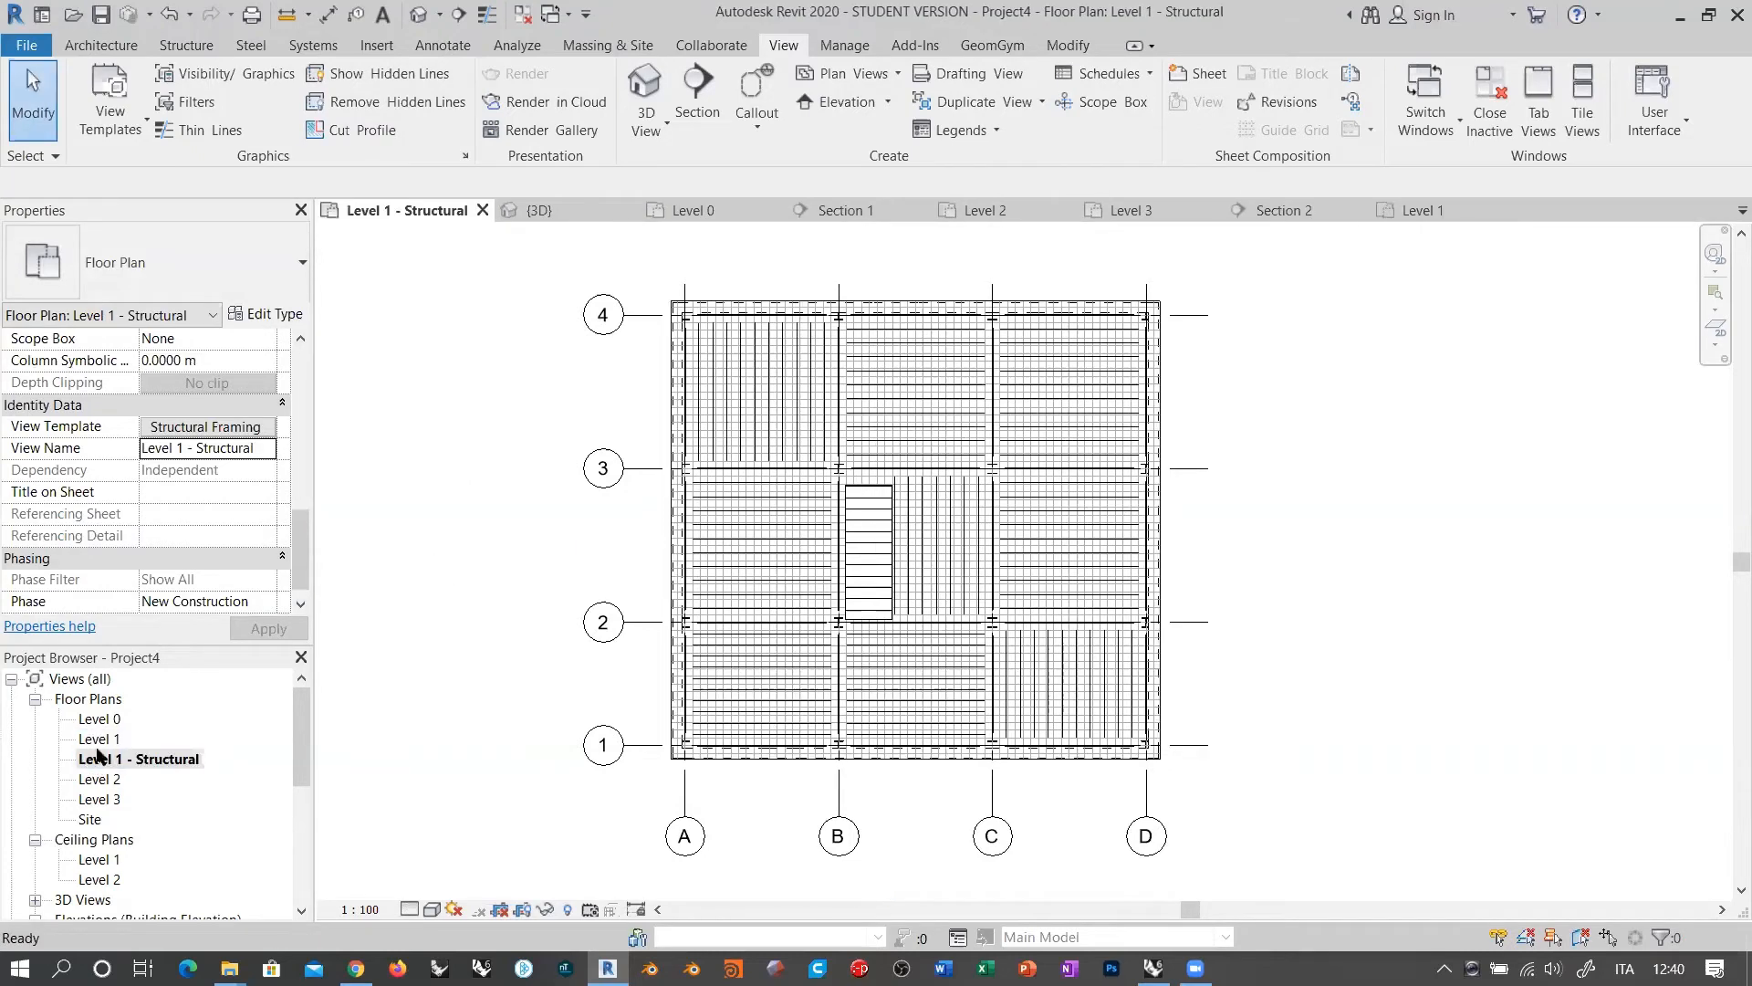
Step: Compare the Level 1 floor plan with the Level 1 - Structural floor plan, ending on Level 1
double_click(98, 739)
double_click(103, 759)
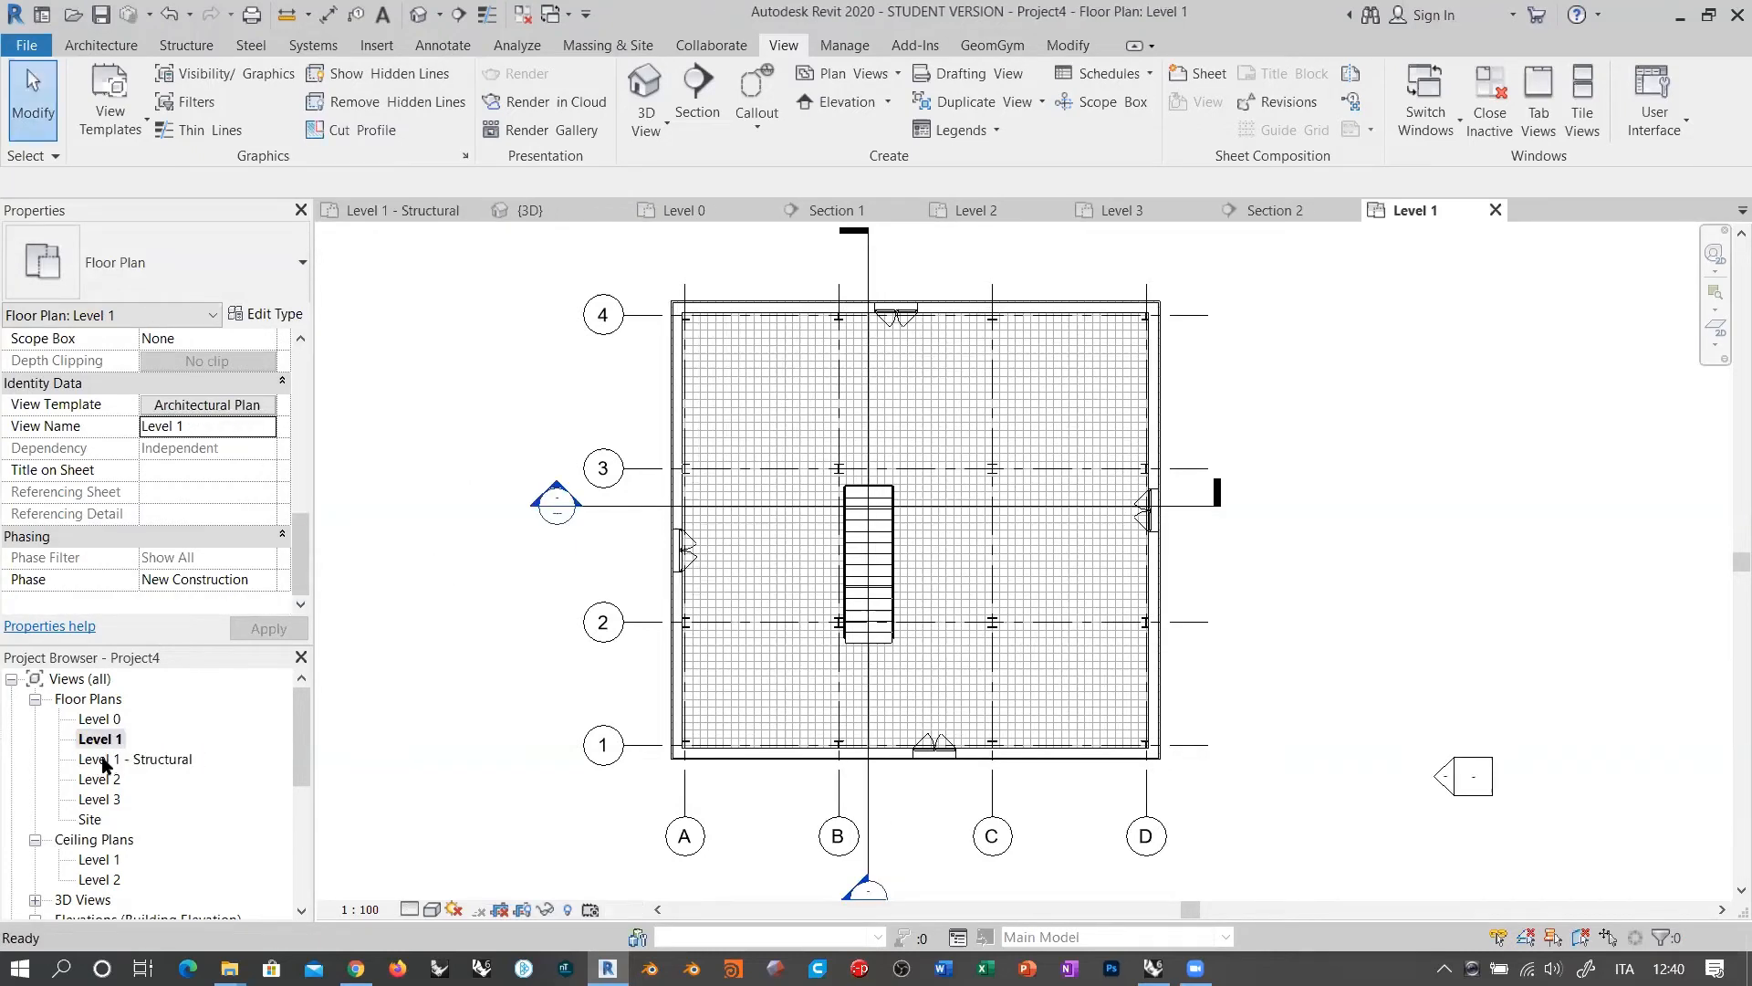
double_click(101, 740)
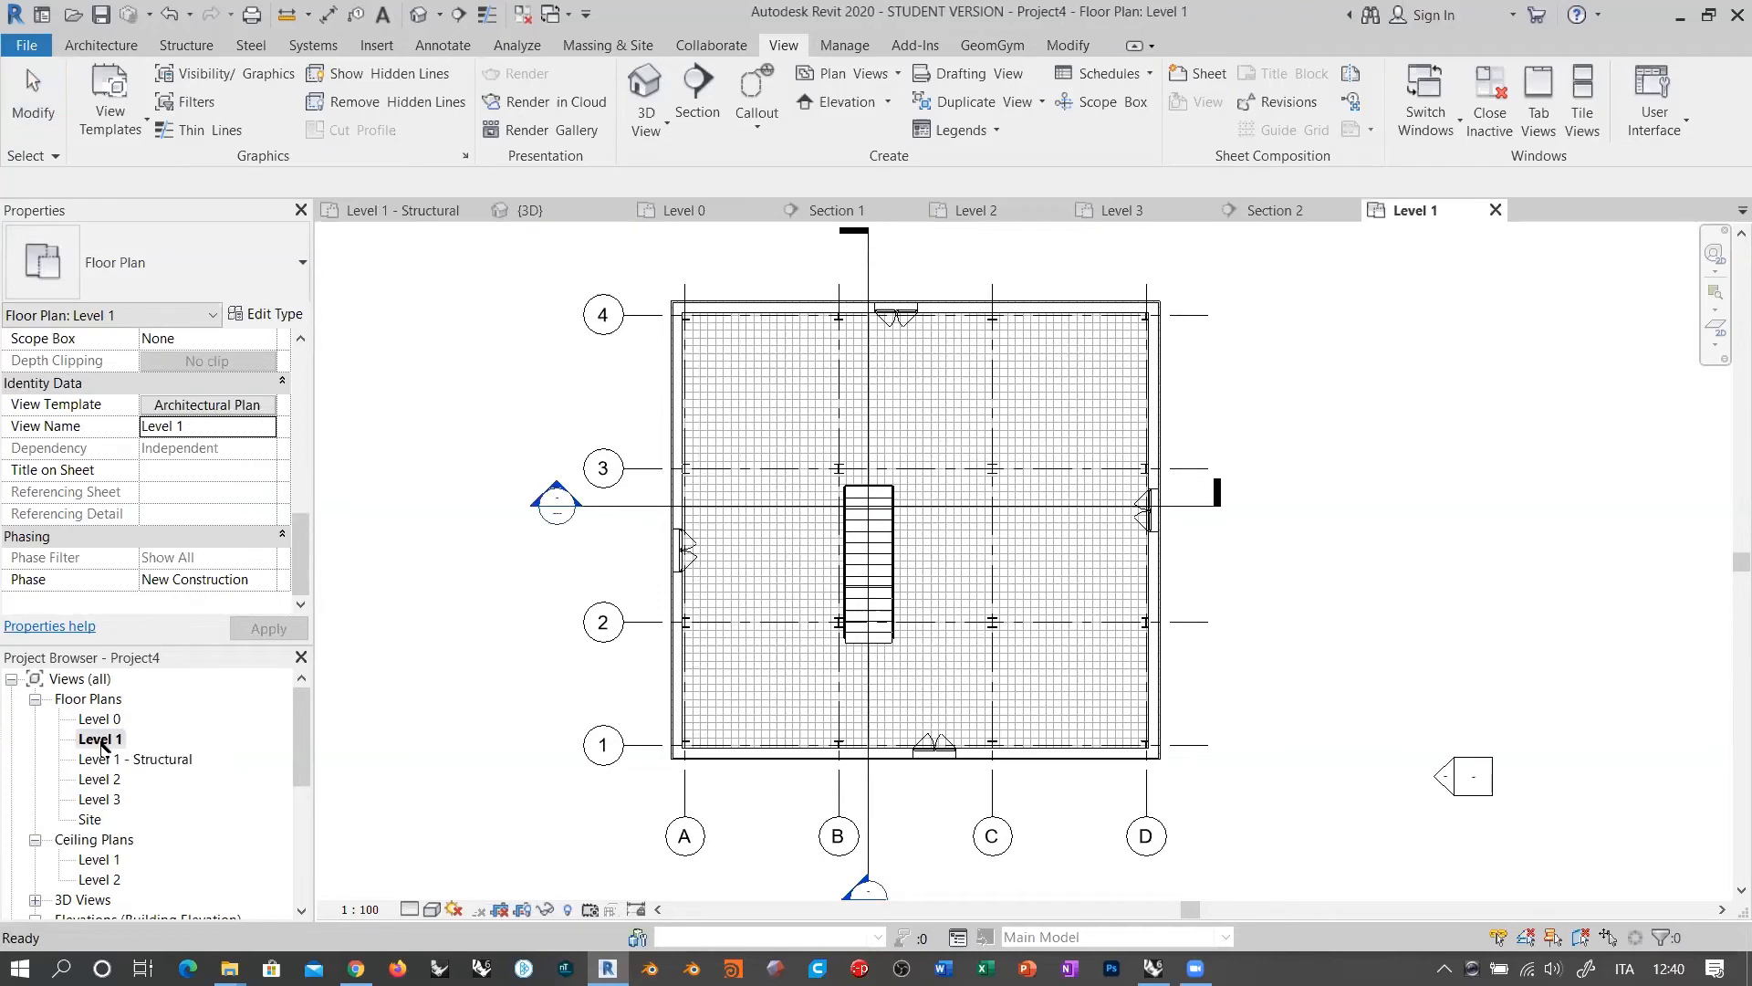
double_click(103, 760)
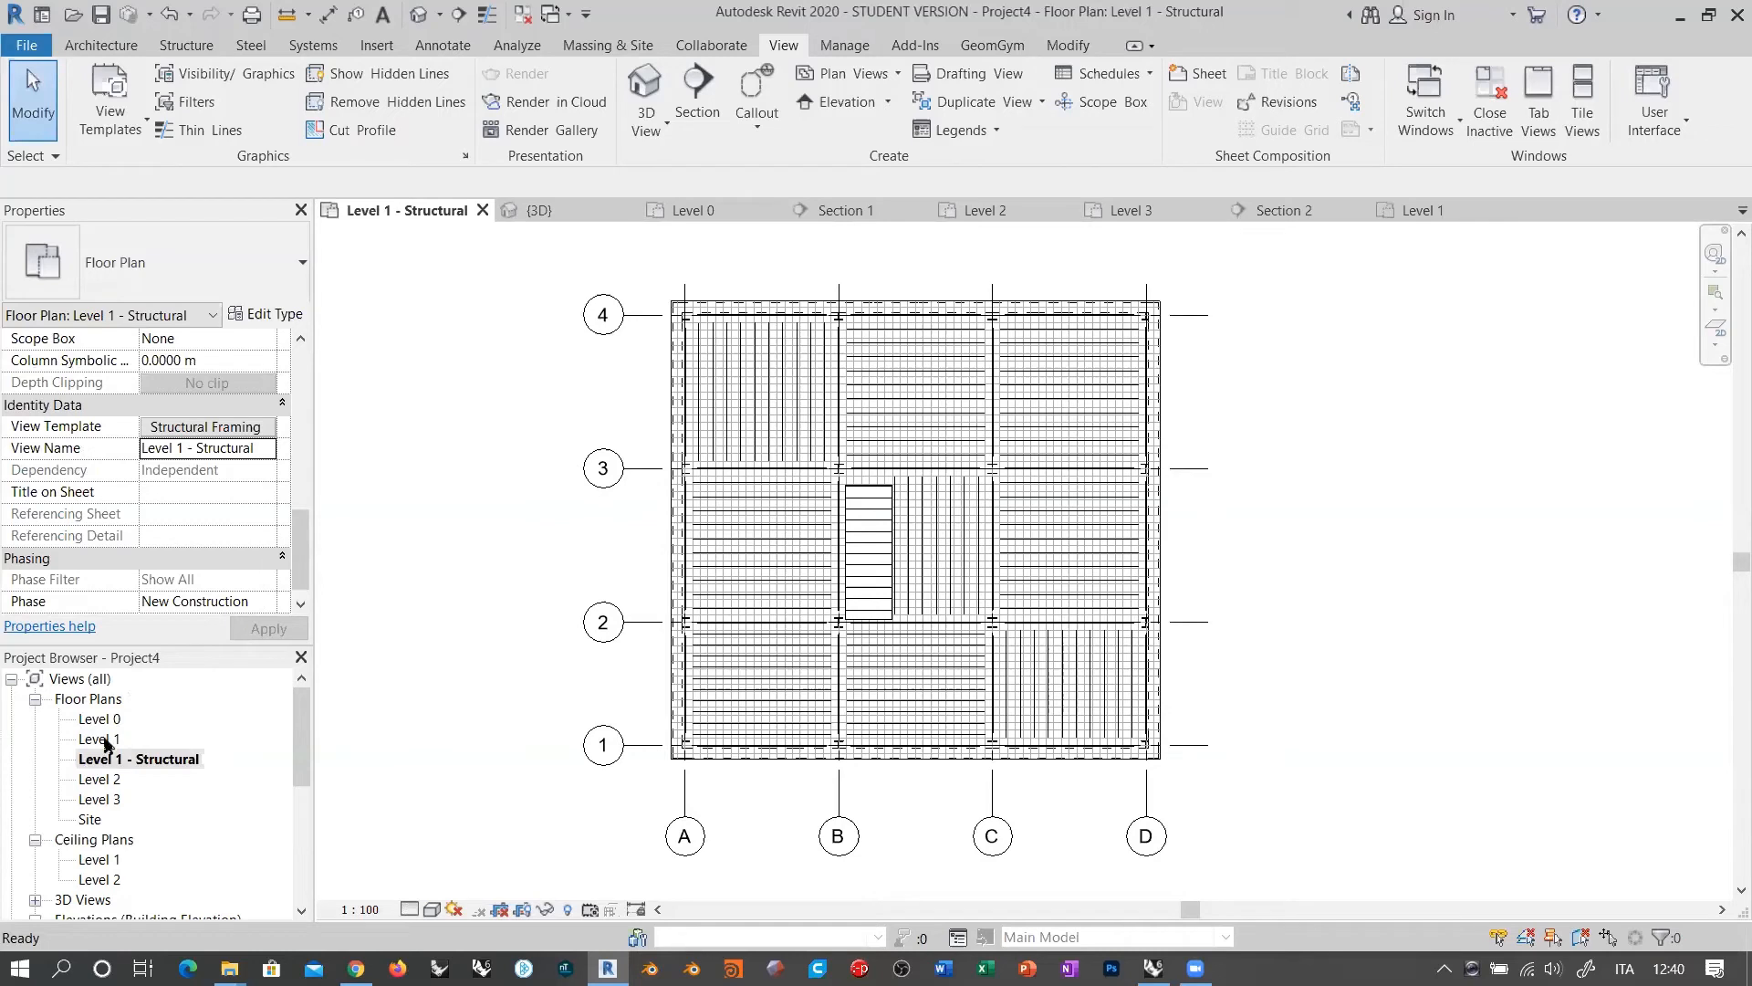
scroll(114, 746, "down", 5)
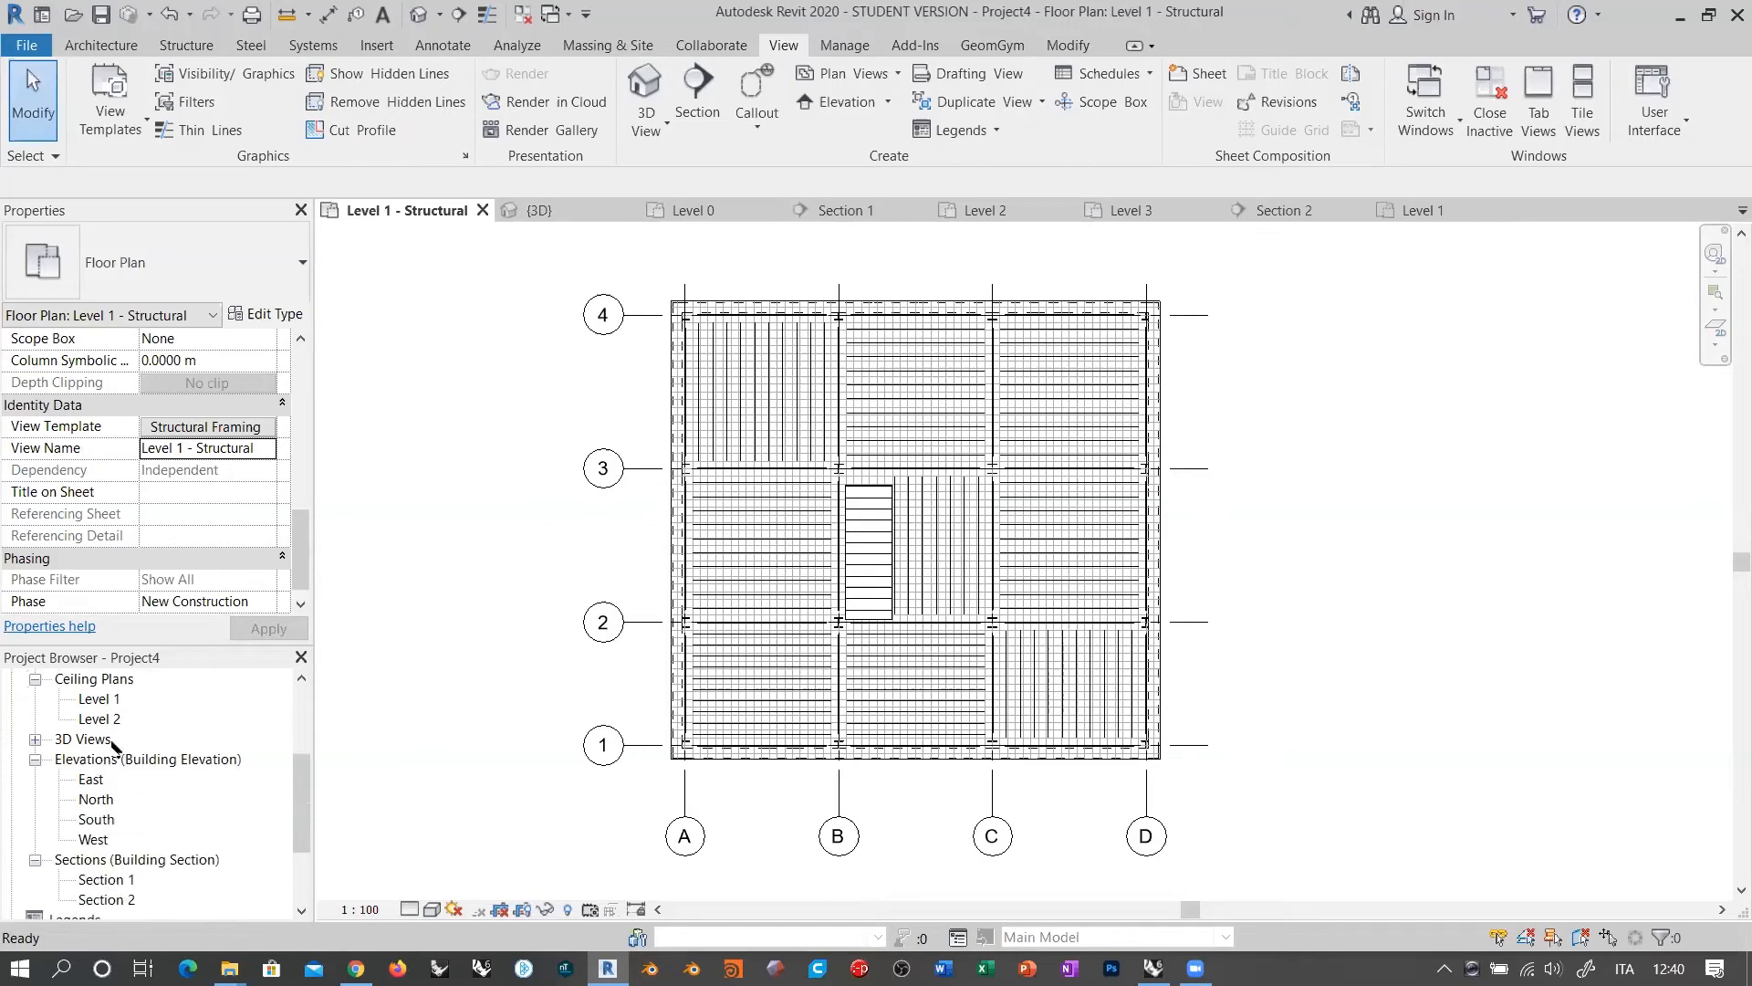
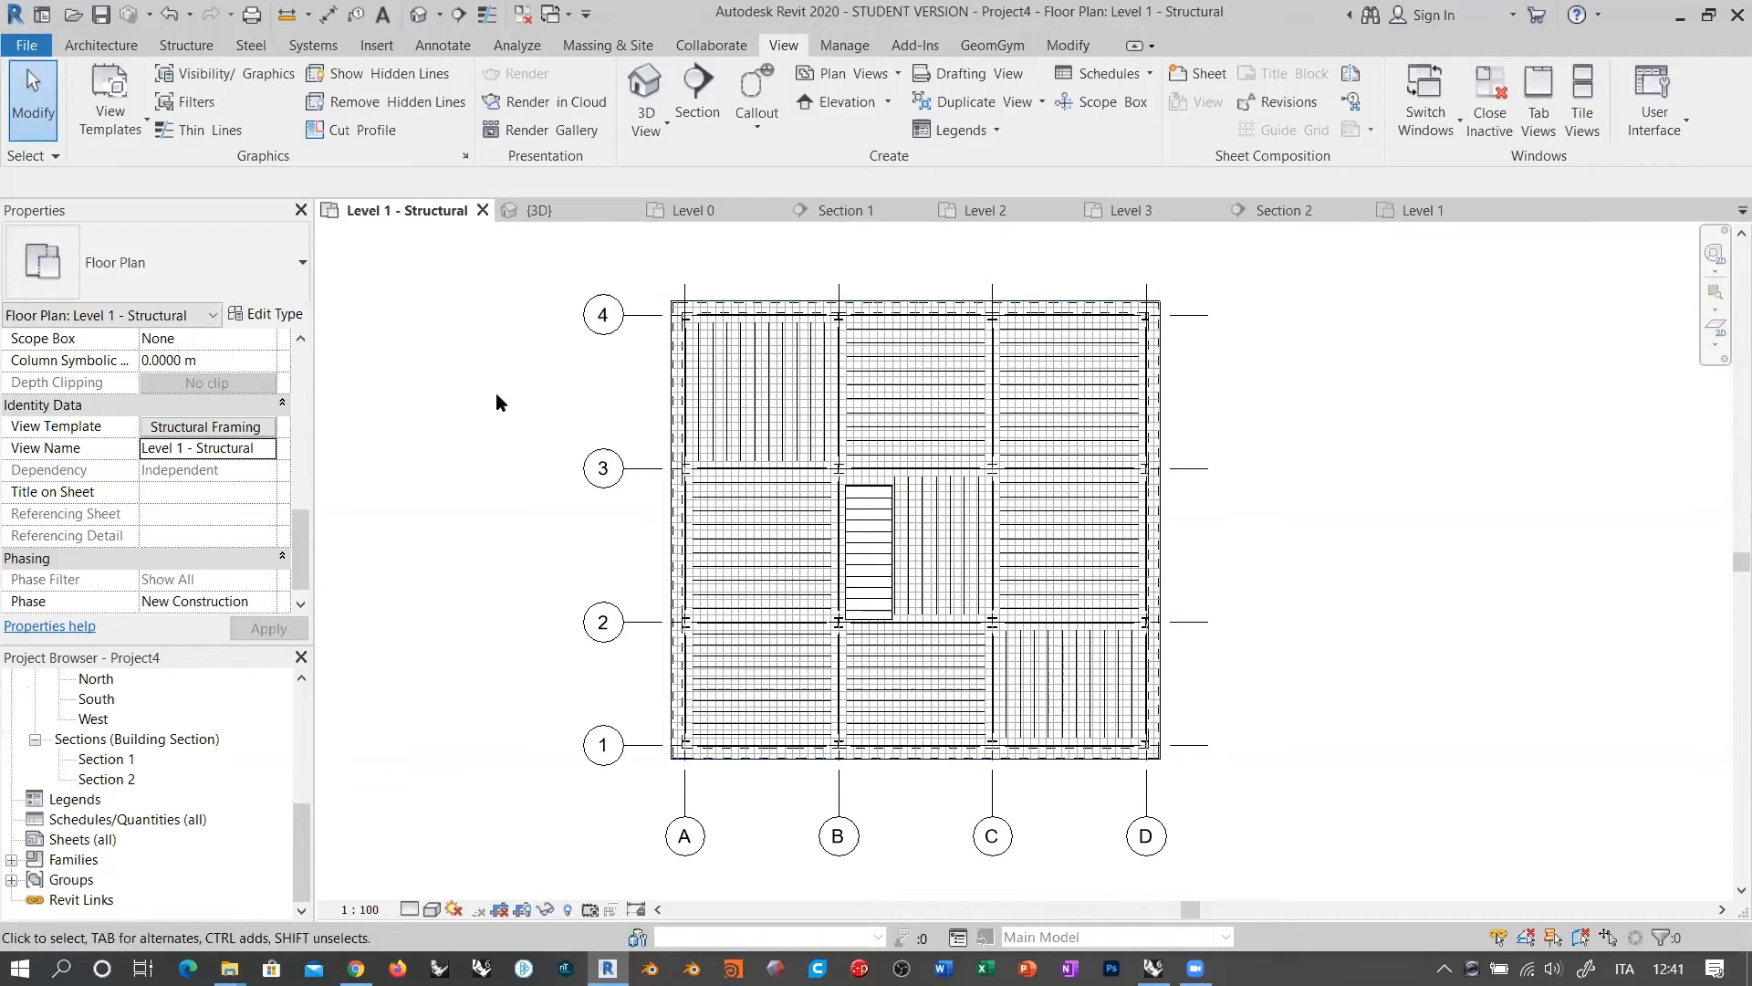
scroll(126, 737, "up", 3)
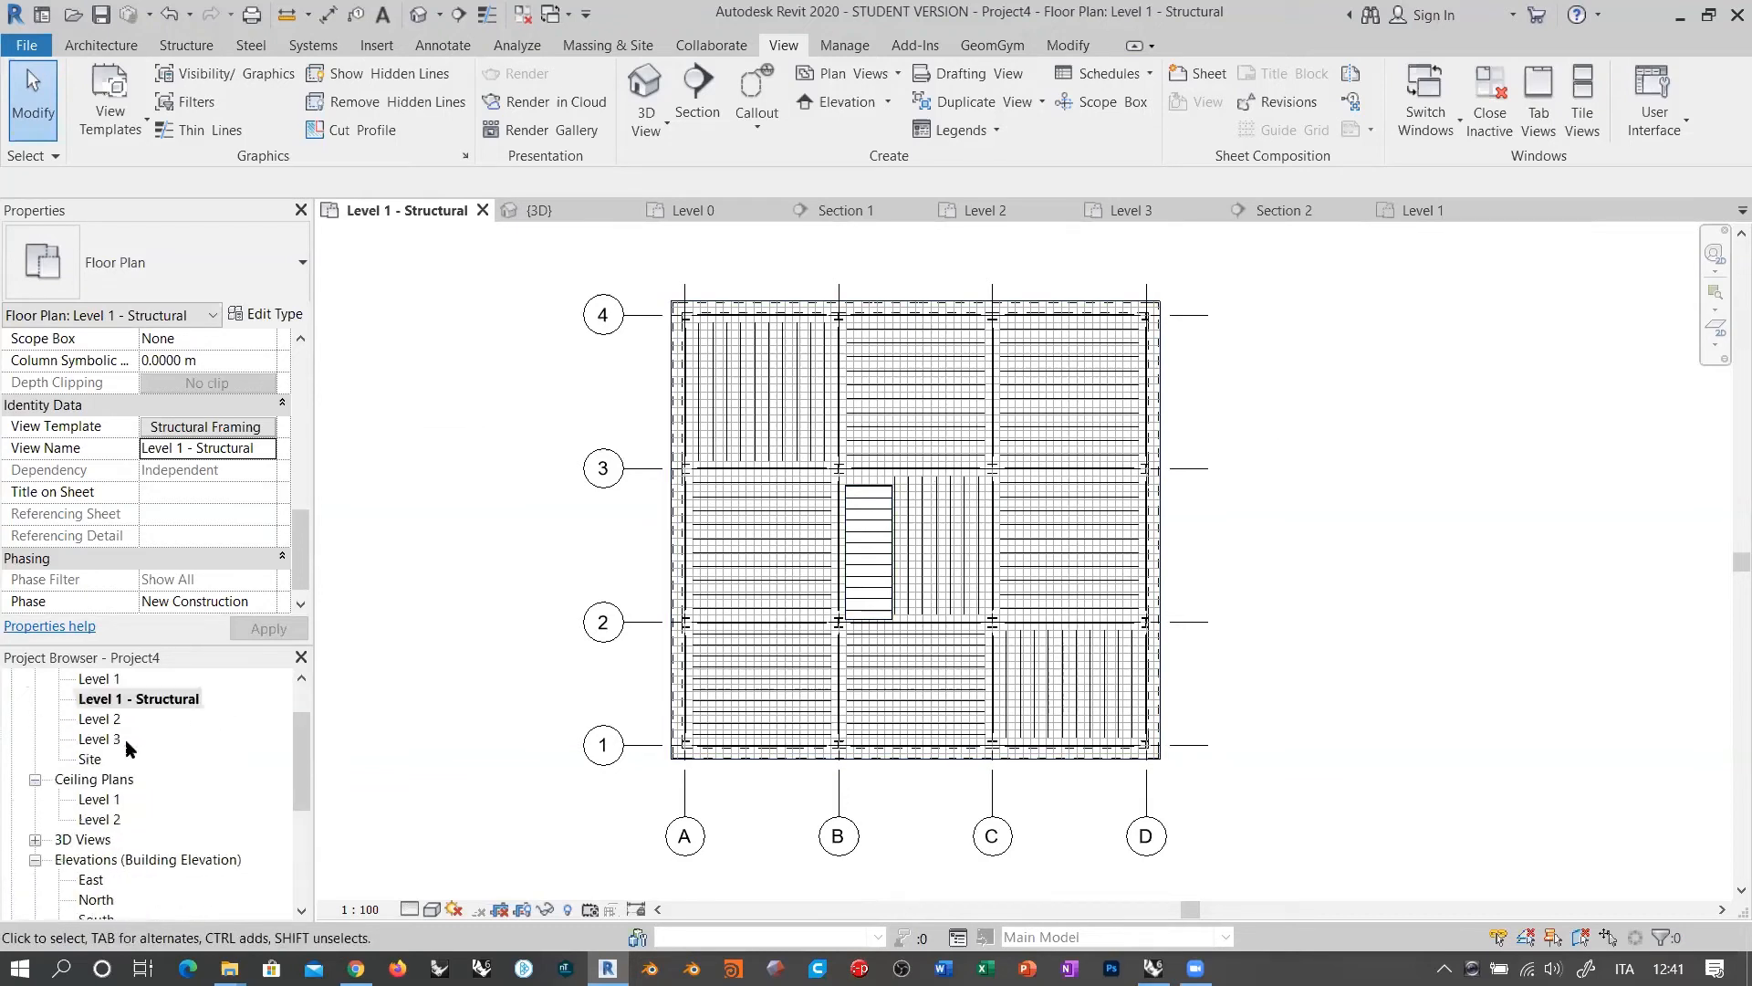
double_click(133, 739)
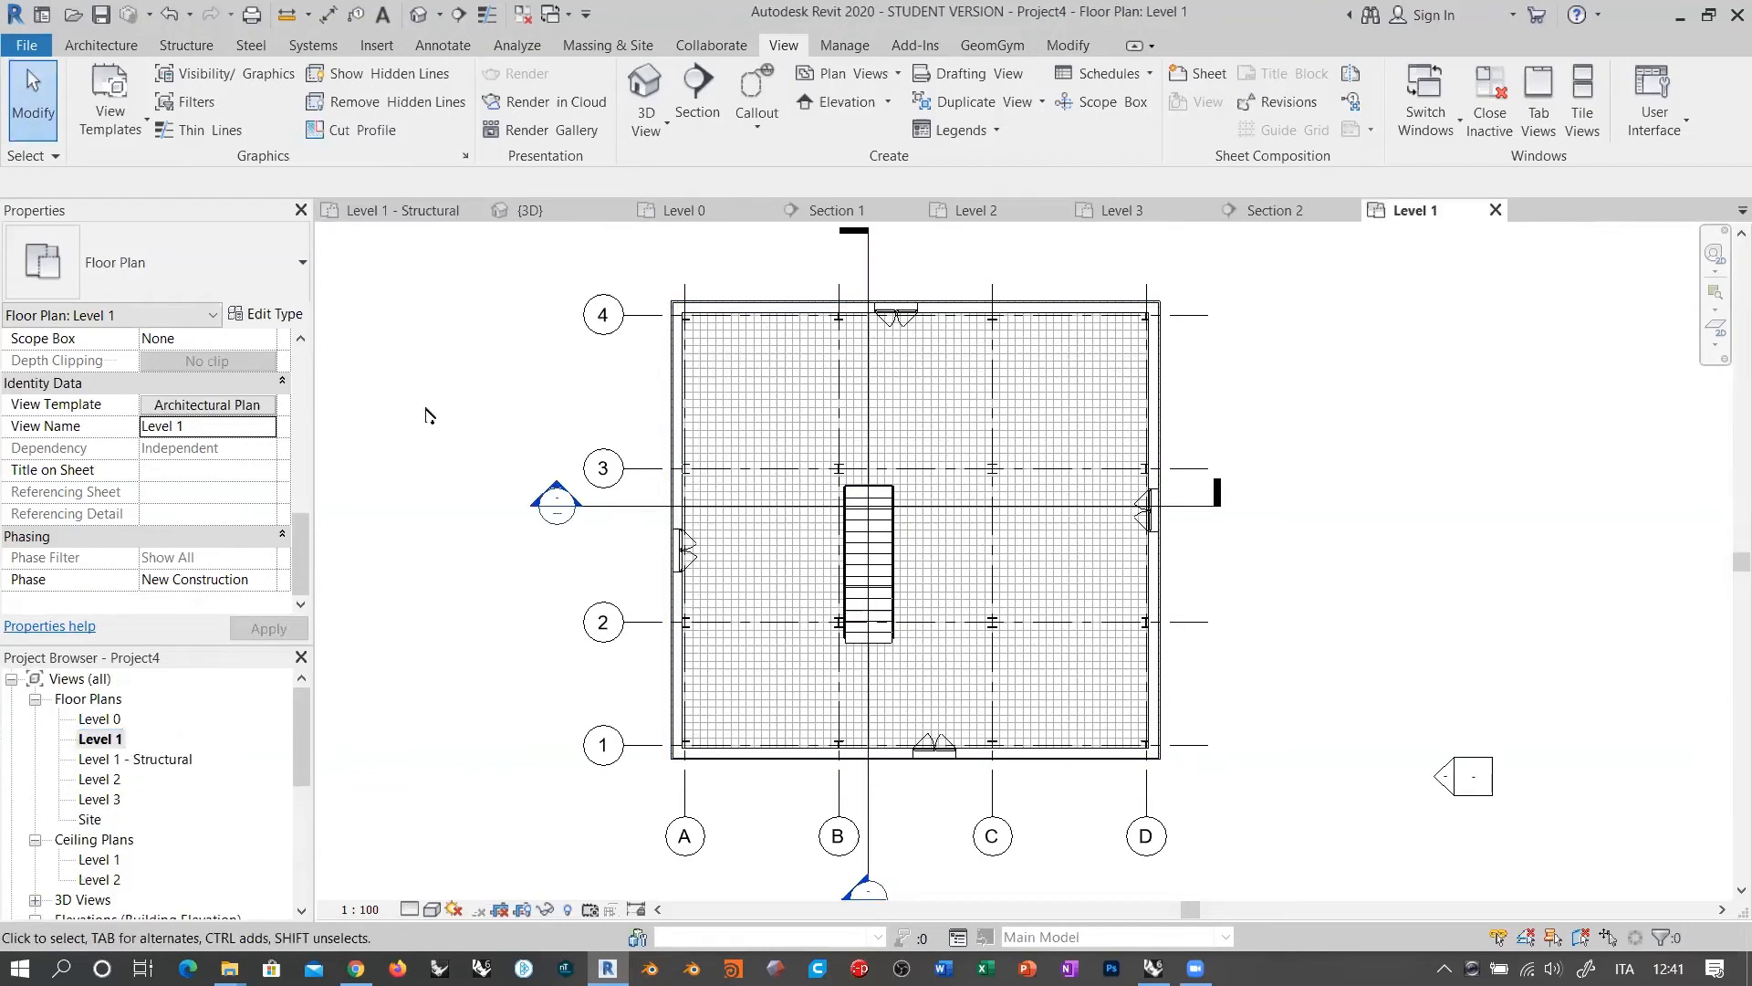
scroll(1333, 525, "down", 2)
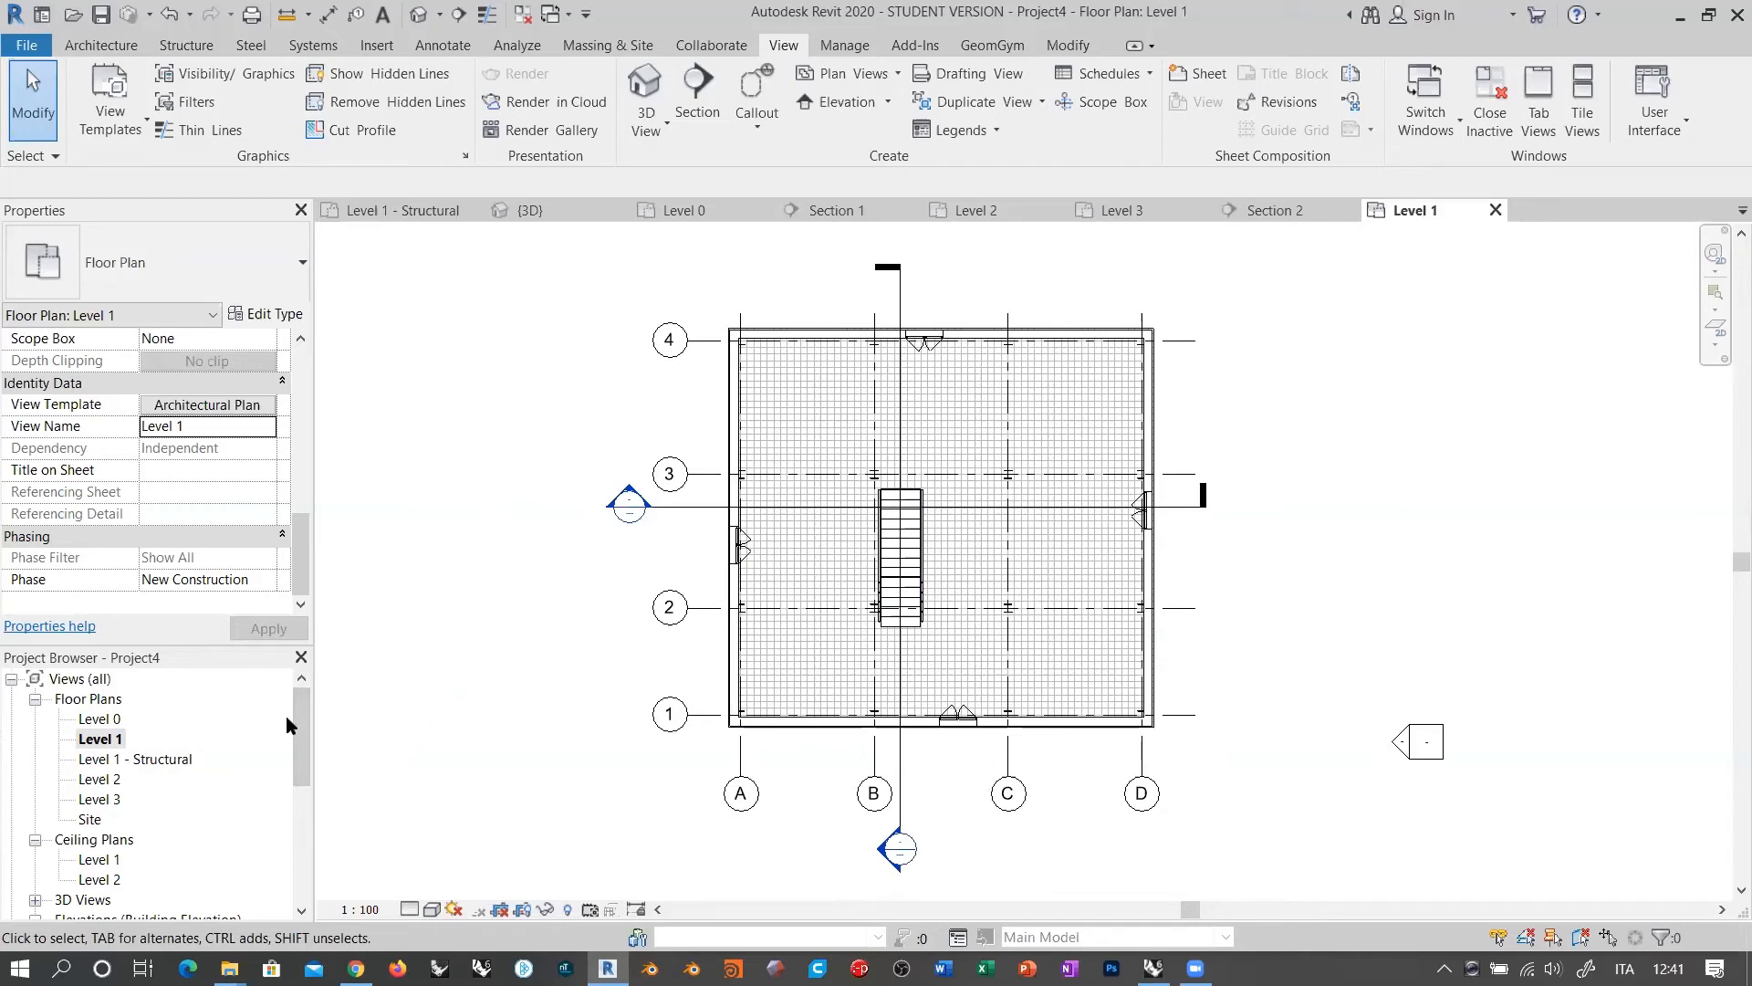
Step: Open the Section 1 view and make a plain duplicate of it without detailing
scroll(304, 778, "down", 2)
scroll(303, 777, "down", 3)
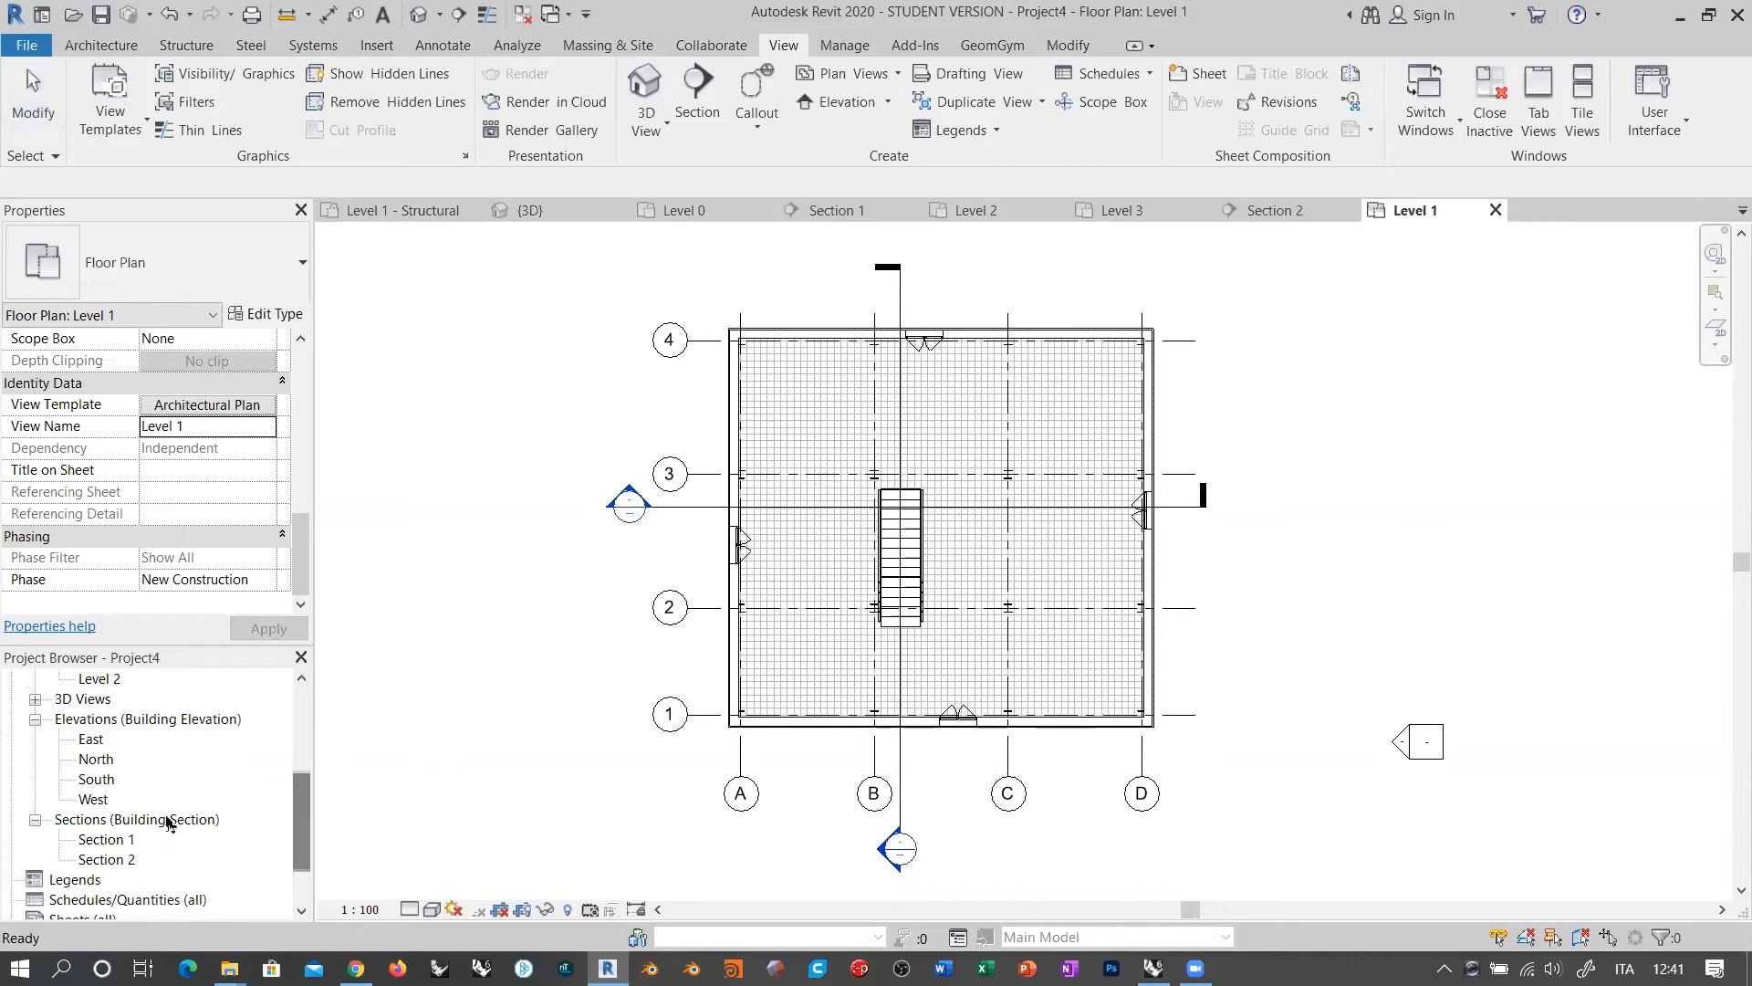
double_click(112, 840)
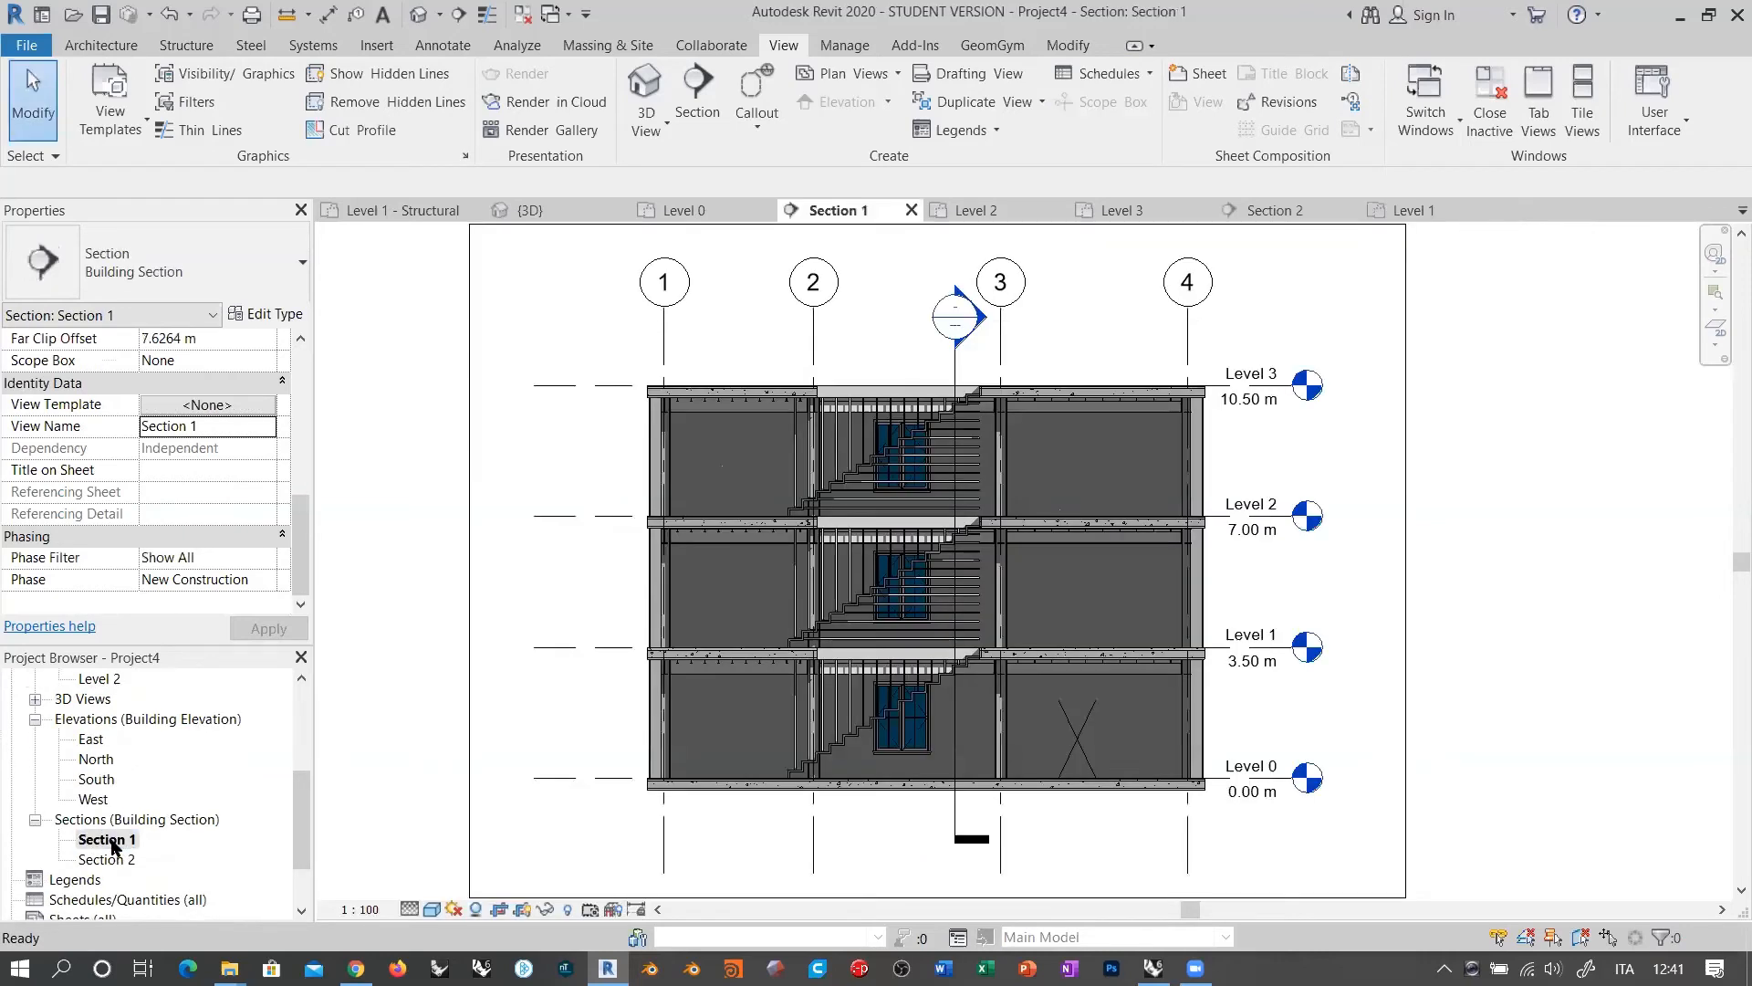
right_click(114, 844)
mouse_move(274, 544)
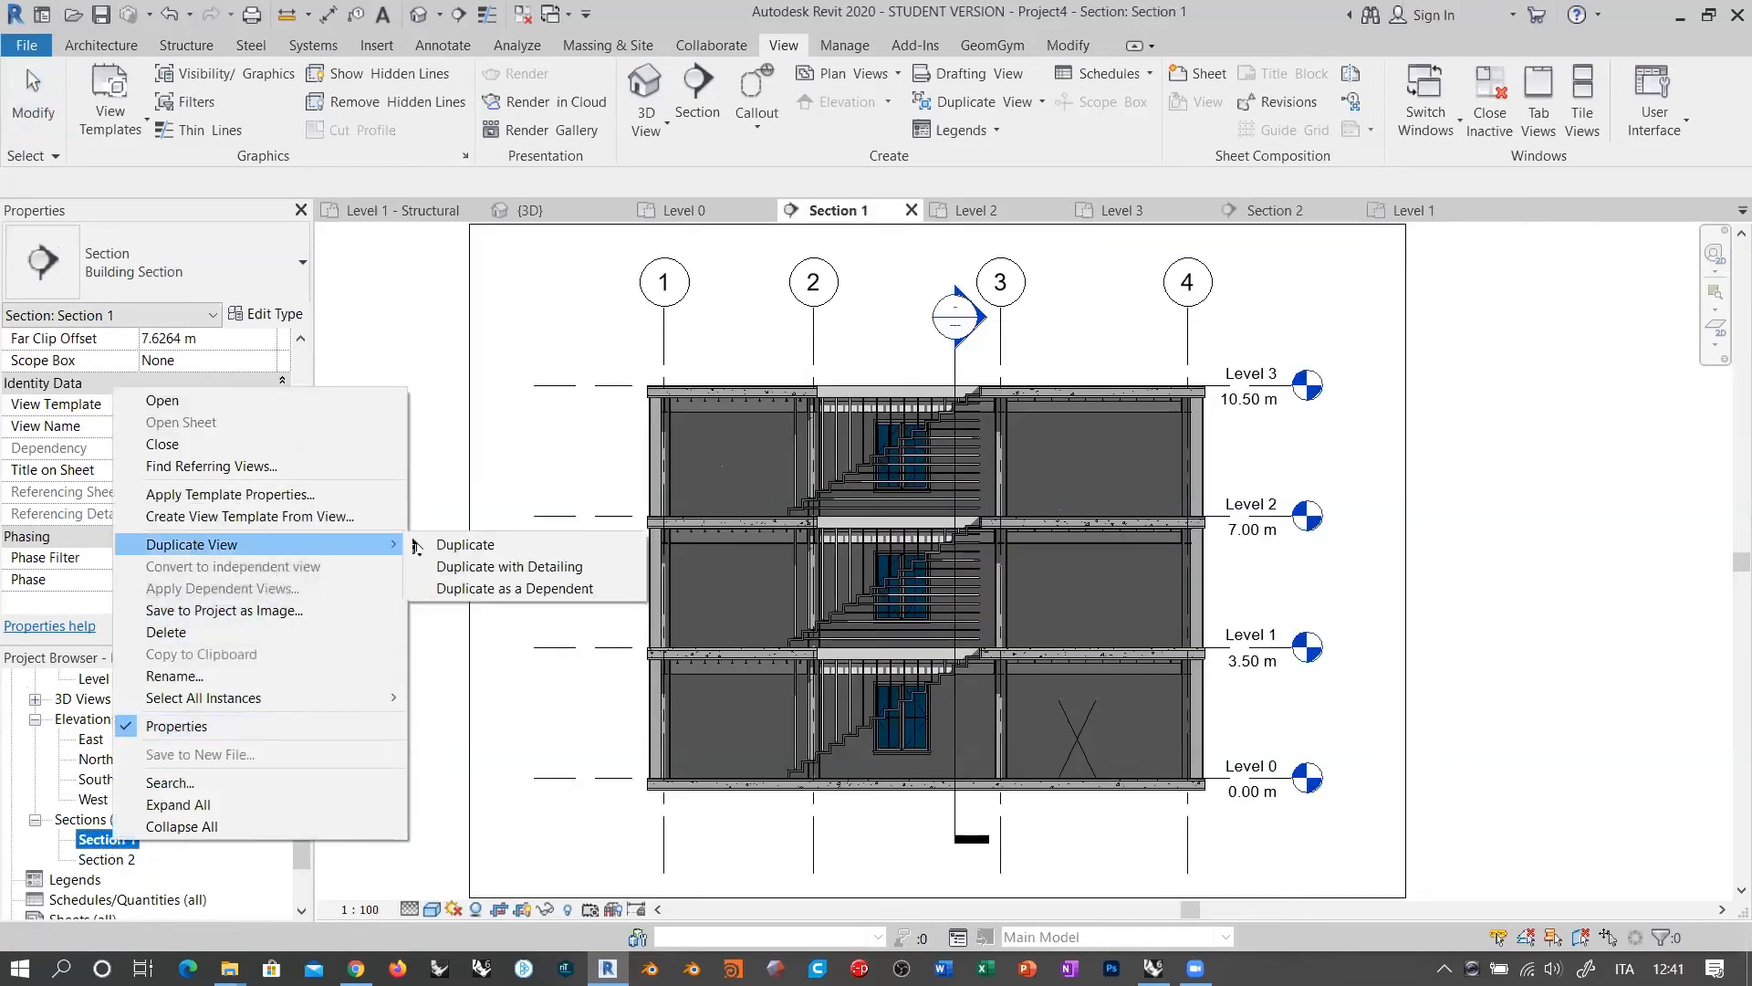
left_click(457, 544)
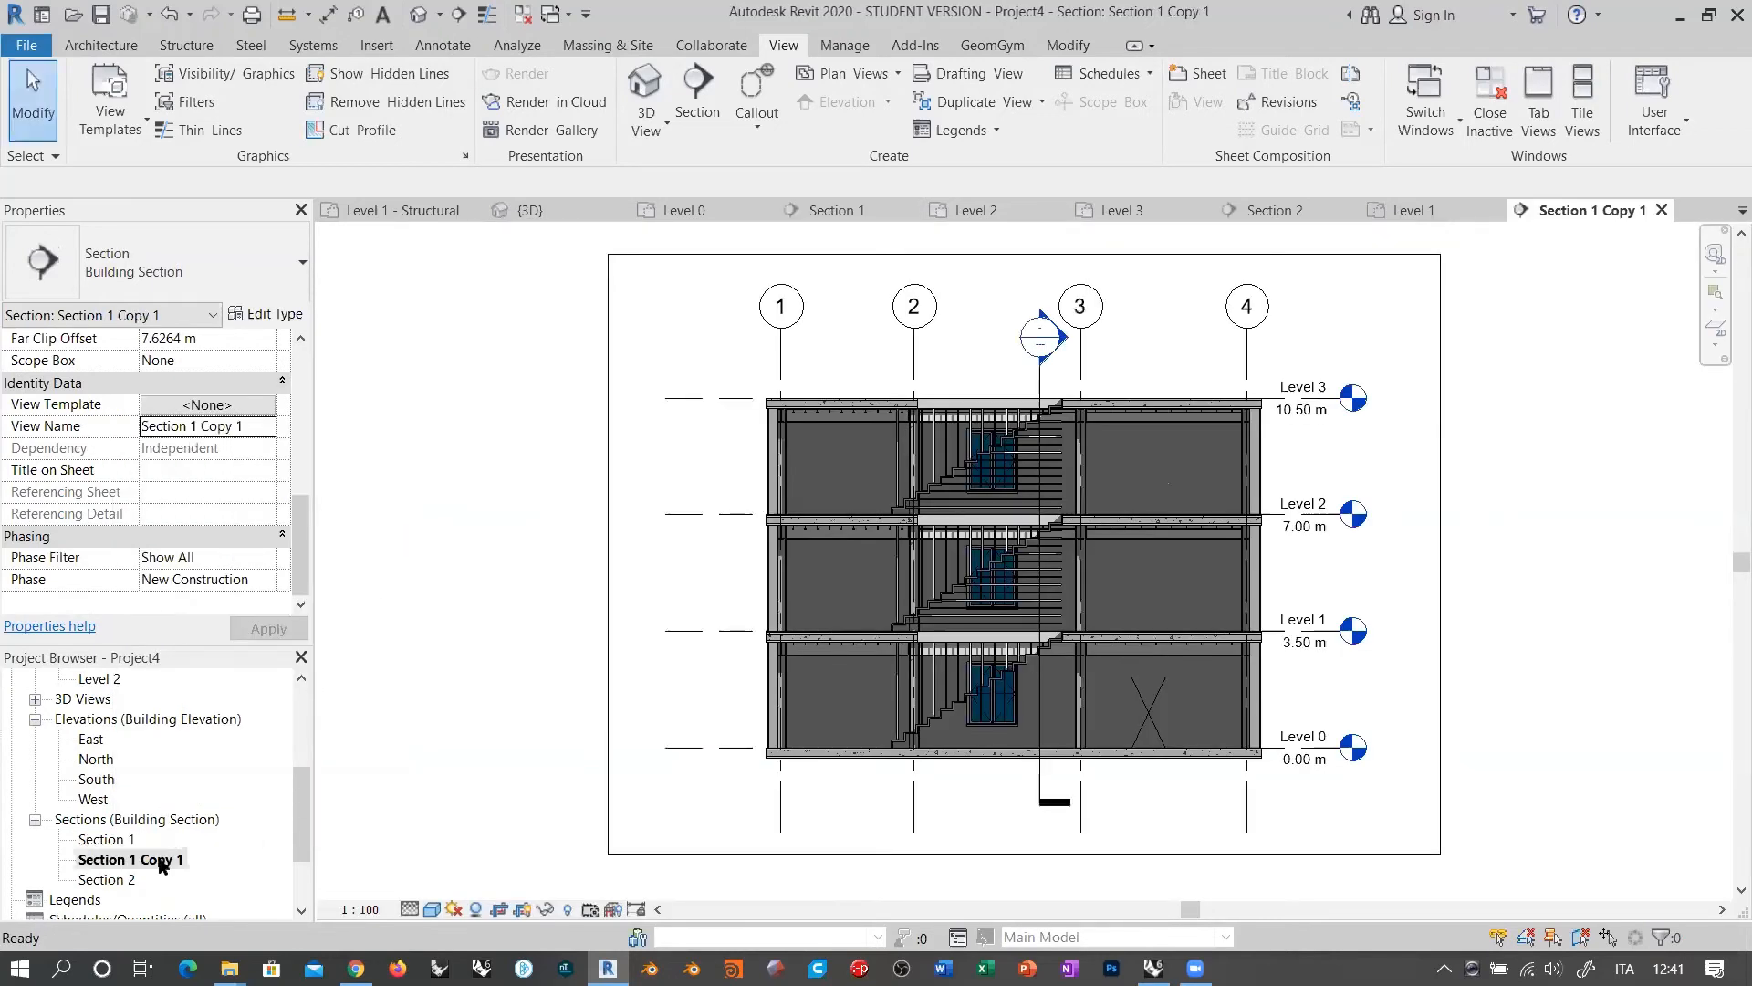
Step: Rename the duplicated section view as Section 1 - Structural
right_click(162, 863)
left_click(219, 691)
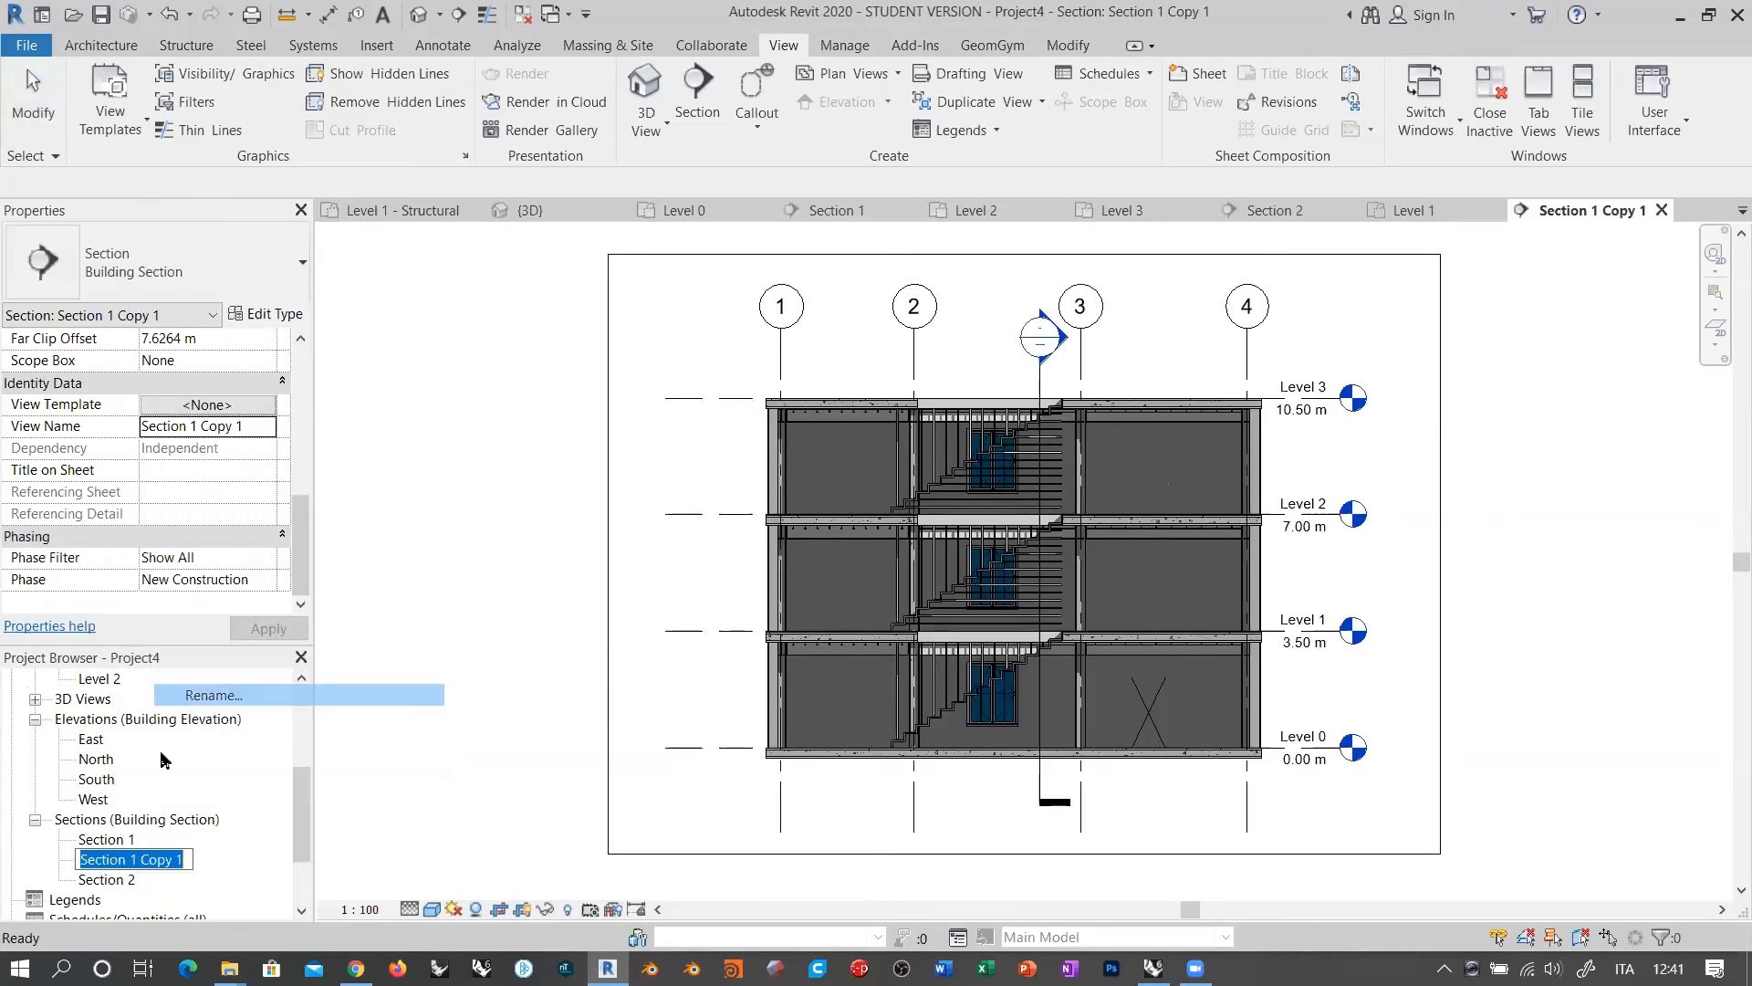
left_click(164, 856)
left_click_drag(142, 860, 337, 877)
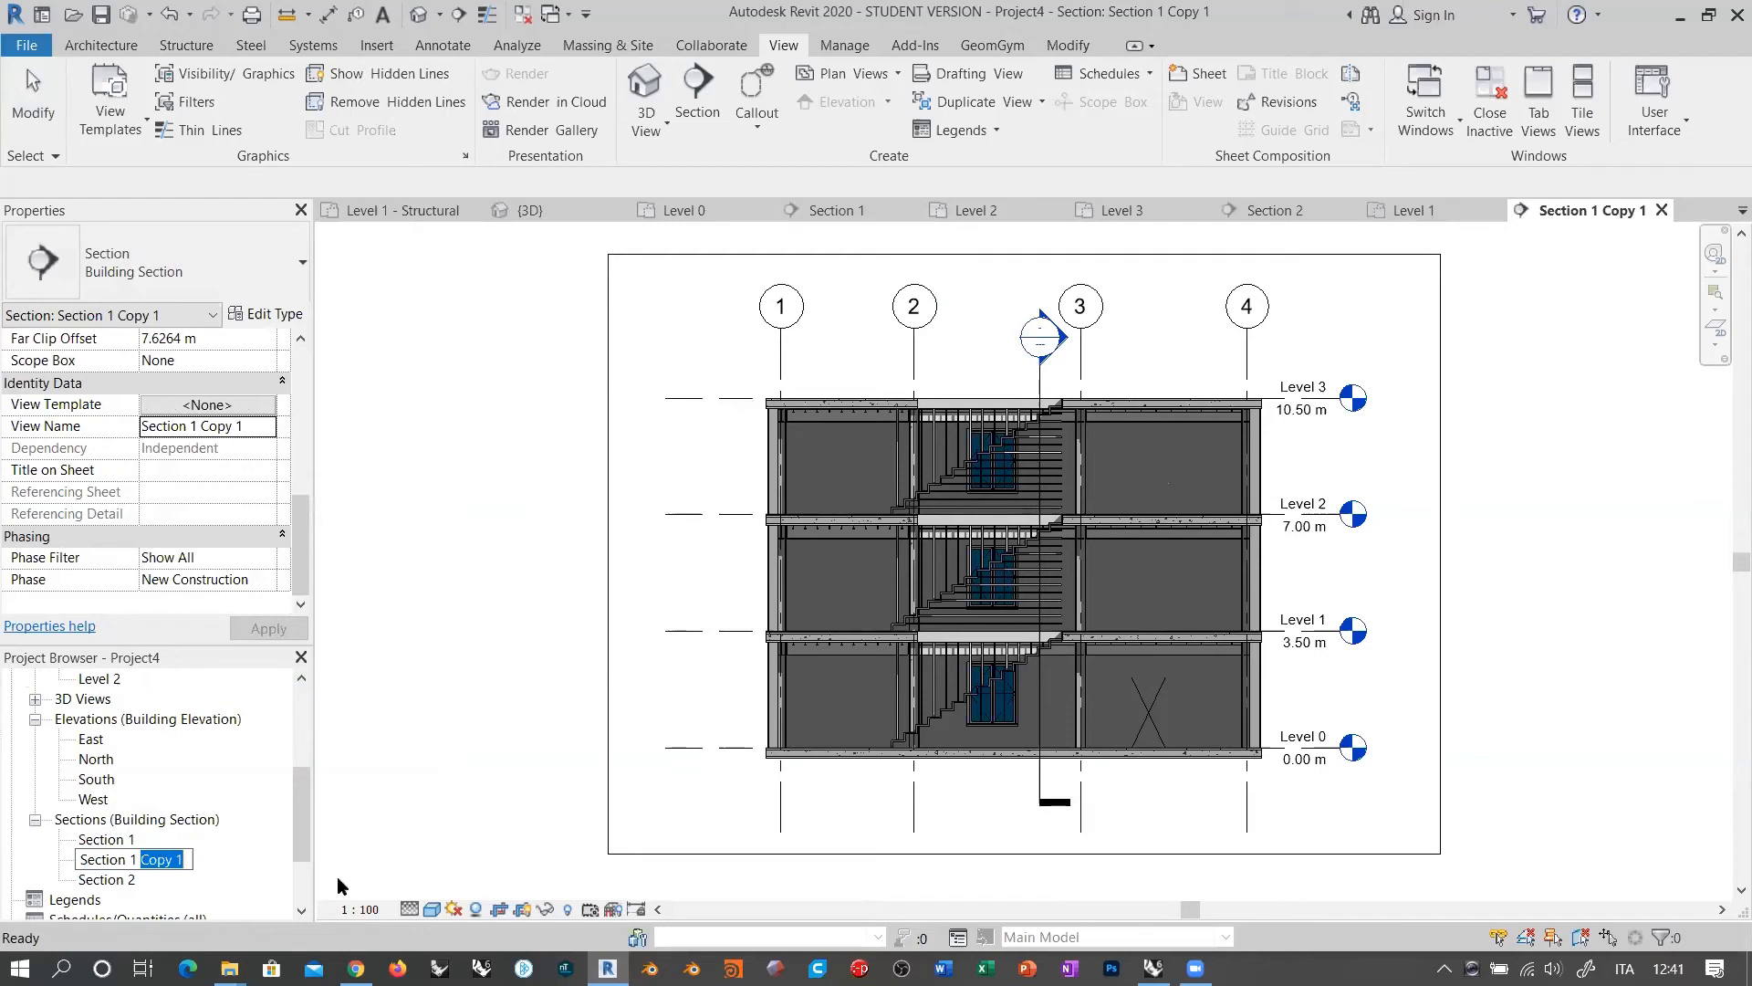
type("- Structural")
key("Return")
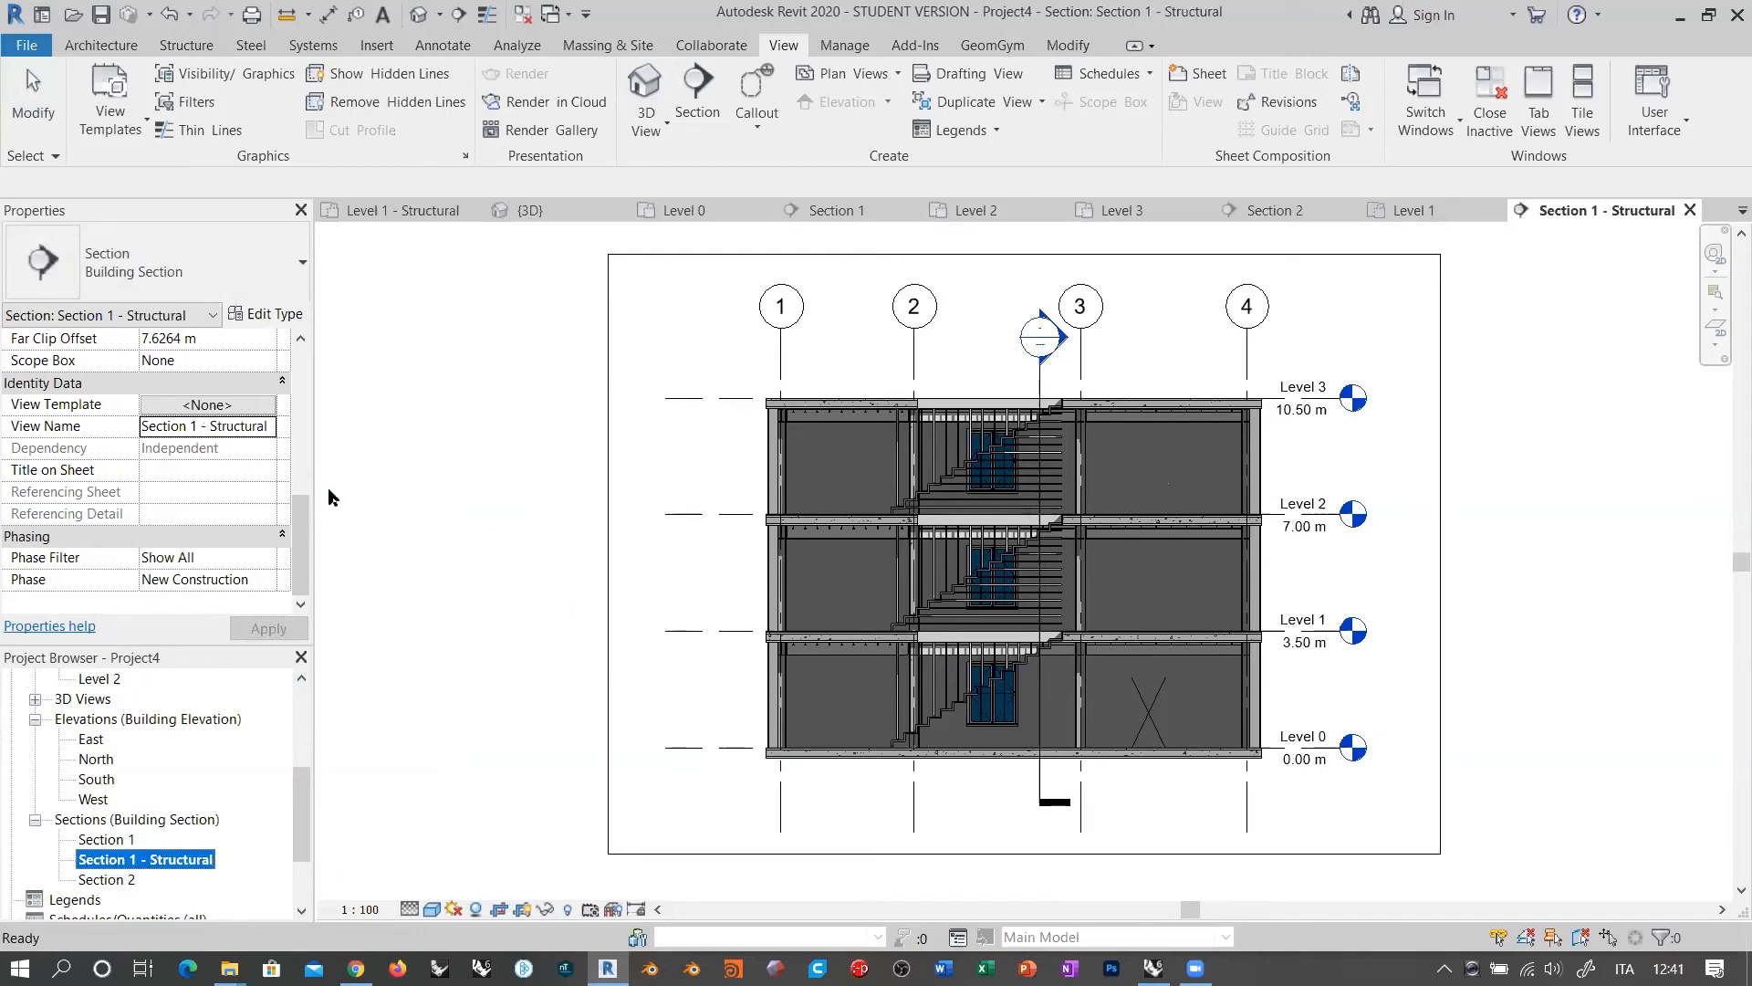
Step: Assign the Structural Framing Elevation view template to the Section 1 - Structural view
left_click(194, 405)
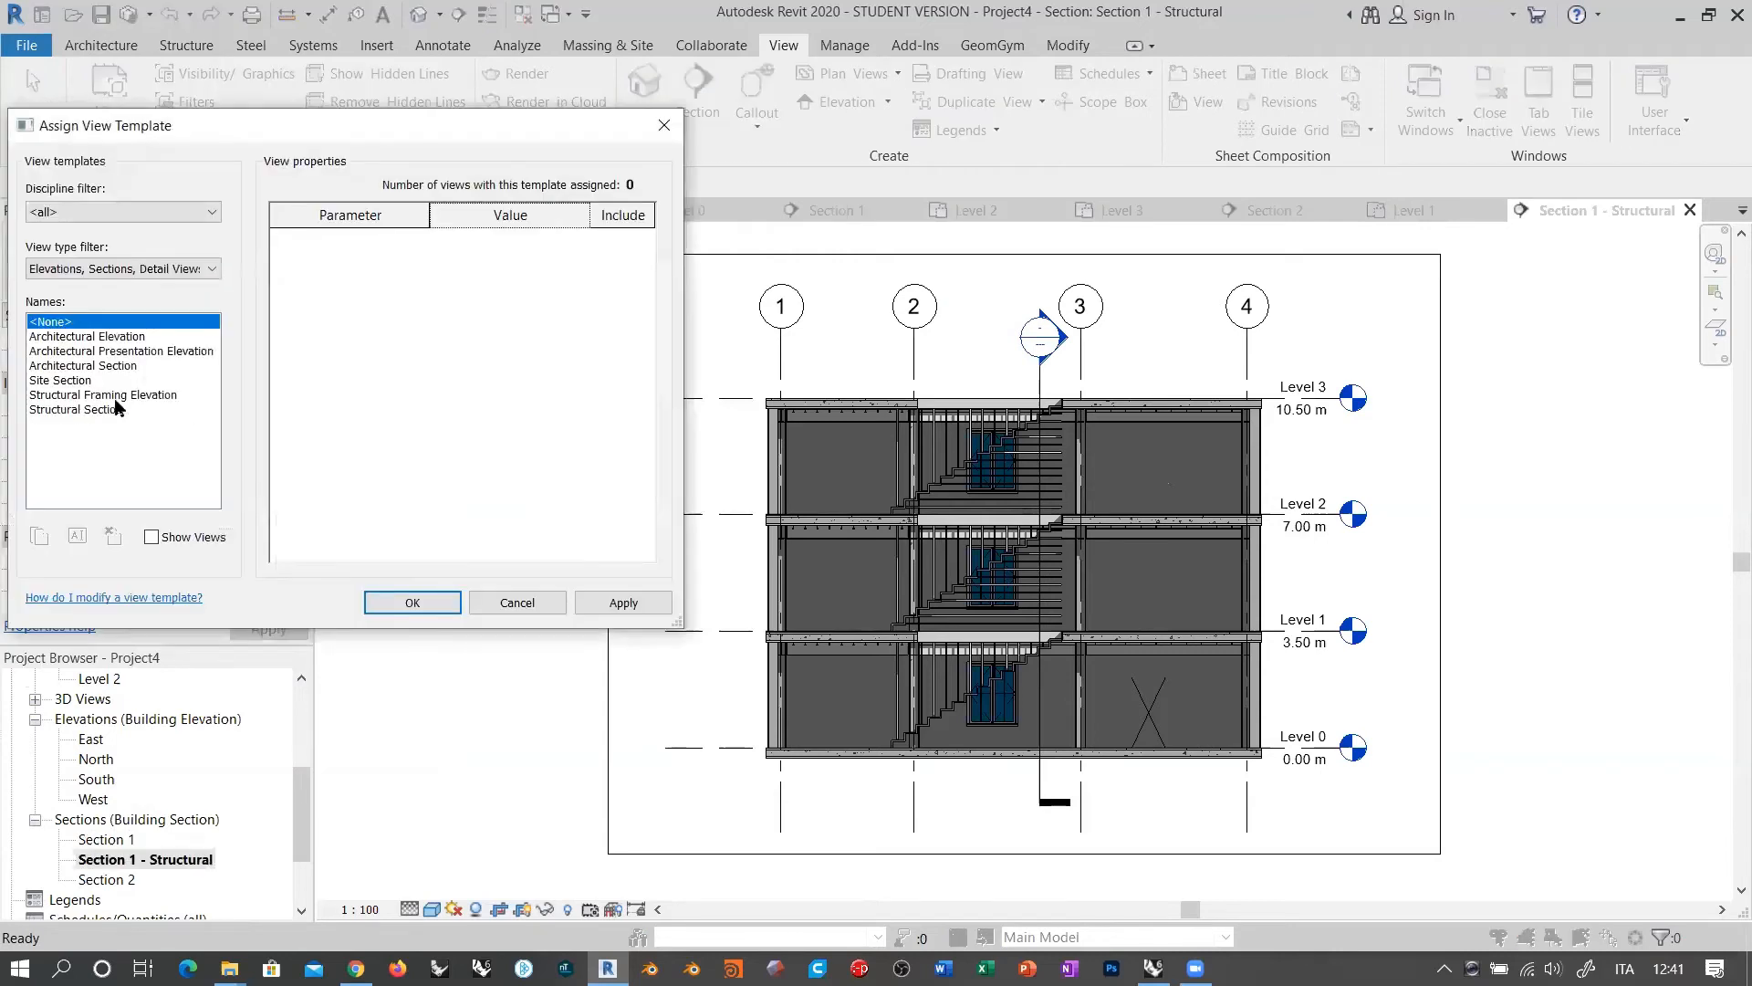
left_click(89, 394)
left_click(623, 603)
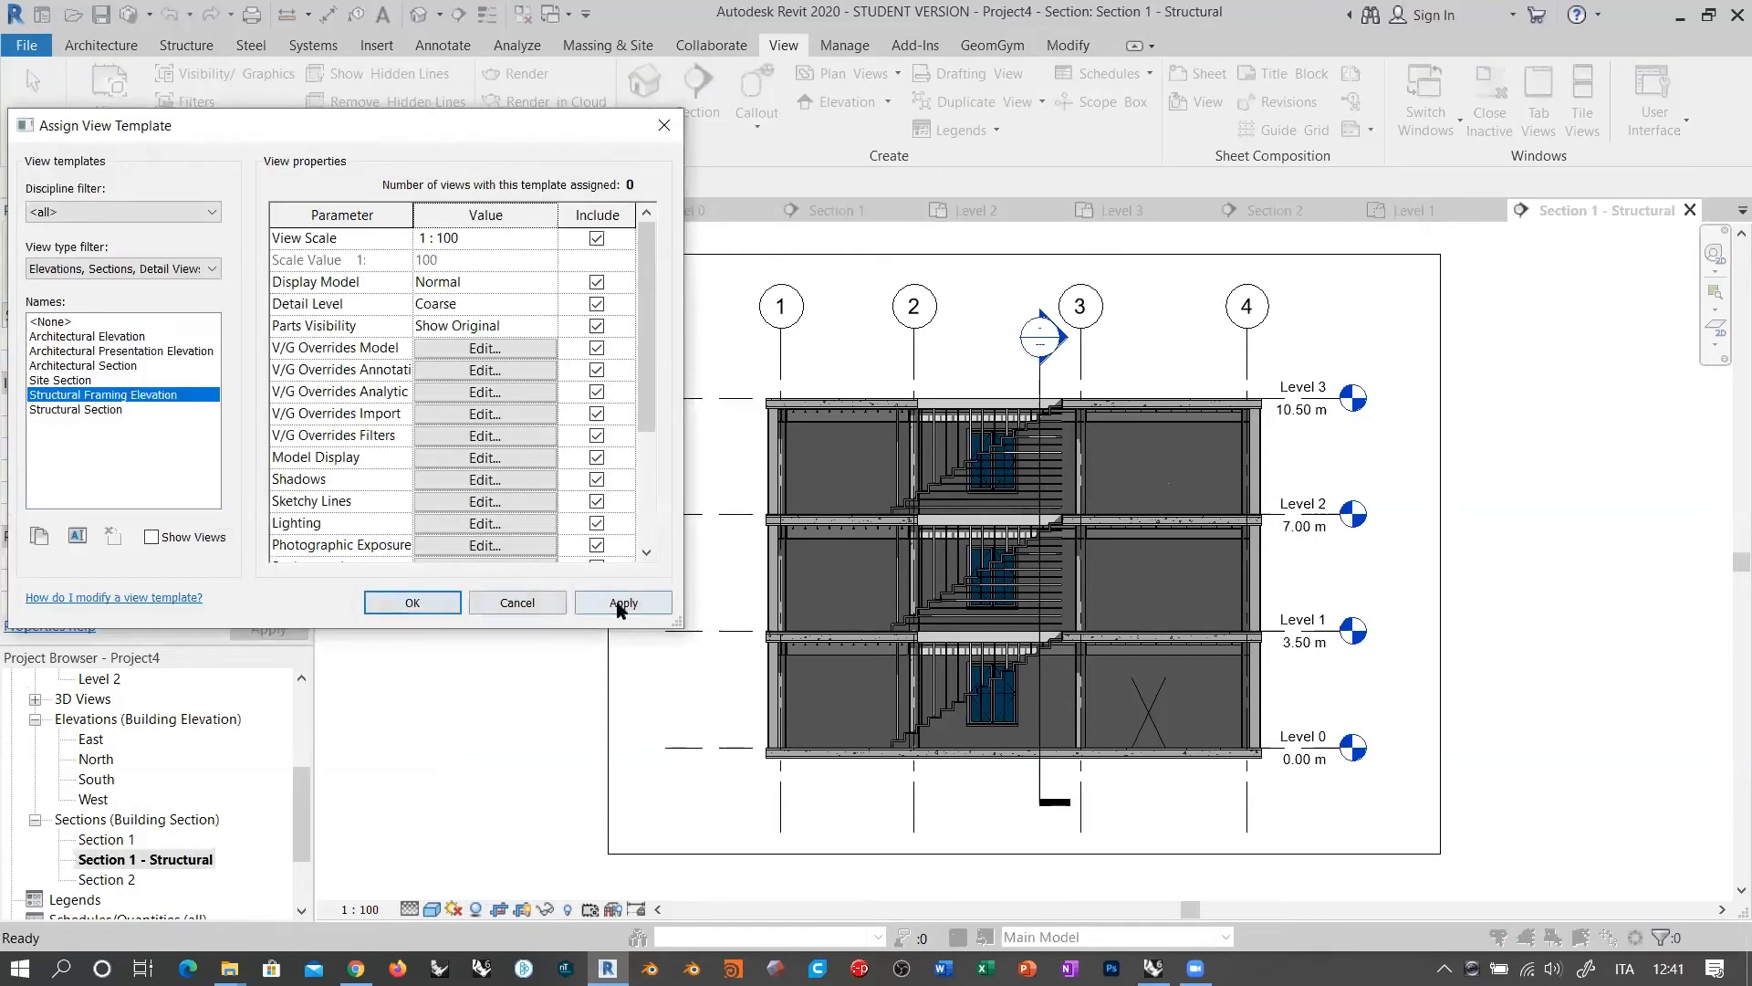
left_click(413, 604)
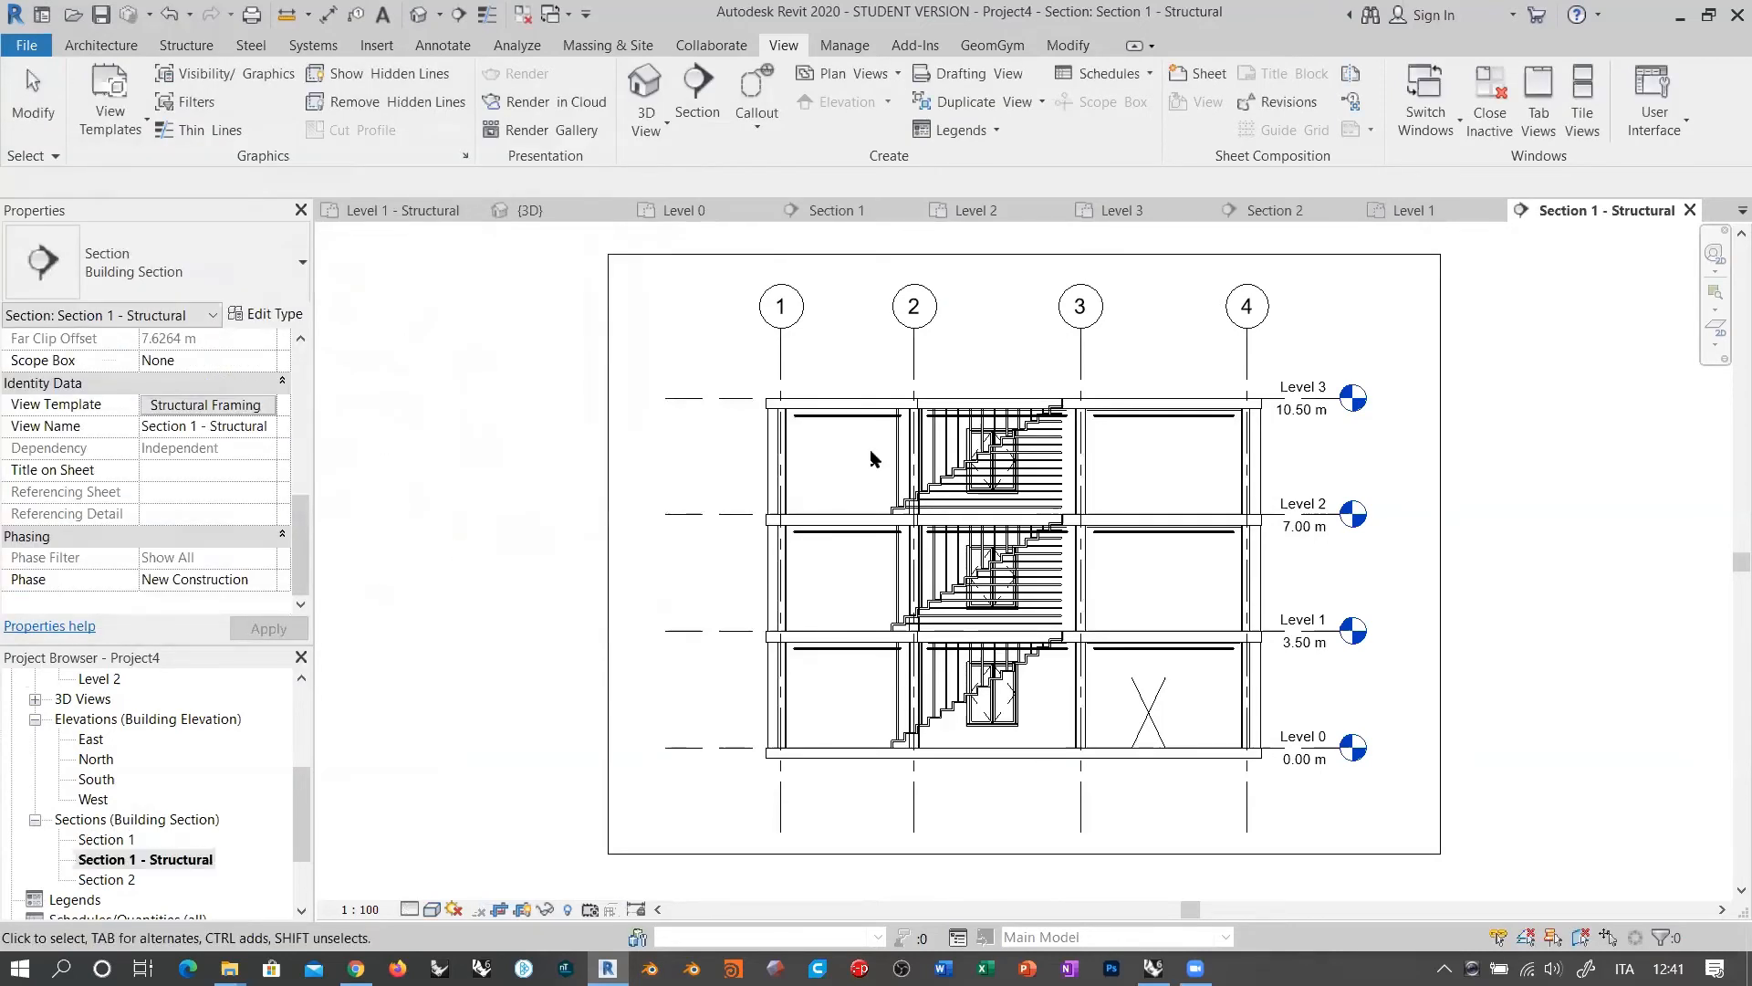
Step: Examine the beams, slabs and stairs in Section 1 - Structural and compare them with the original Section 1 view
scroll(1134, 456, "up", 4)
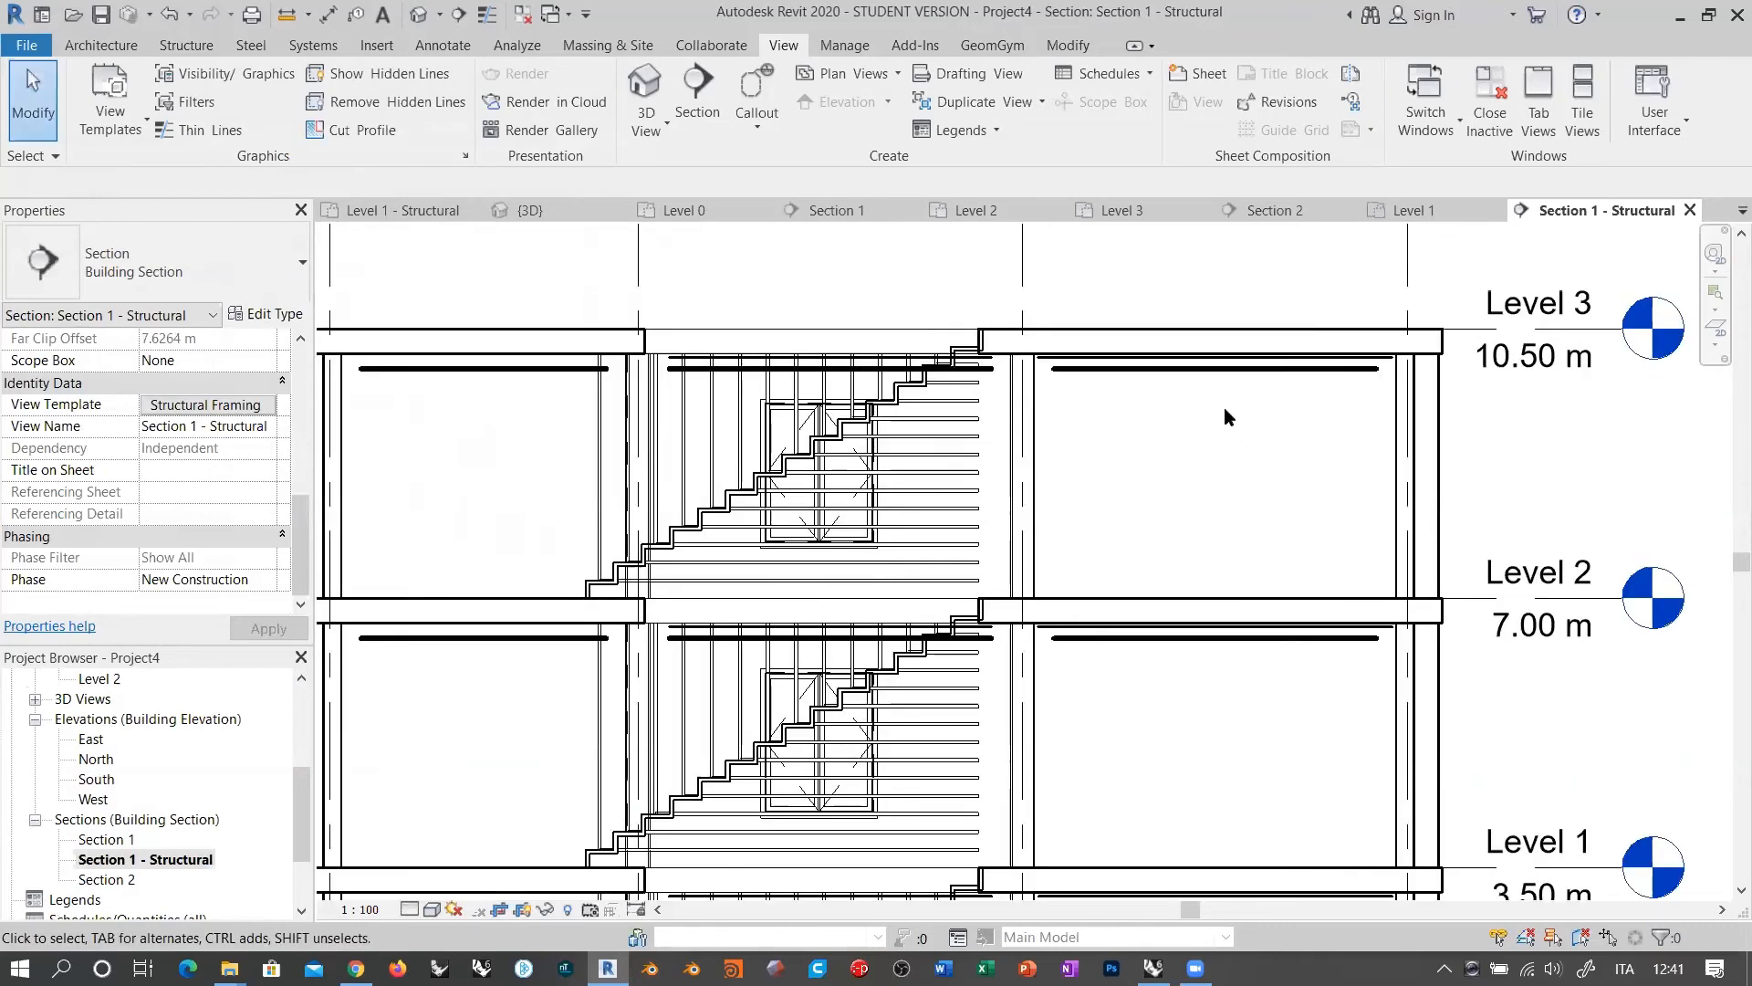
scroll(1171, 333, "up", 2)
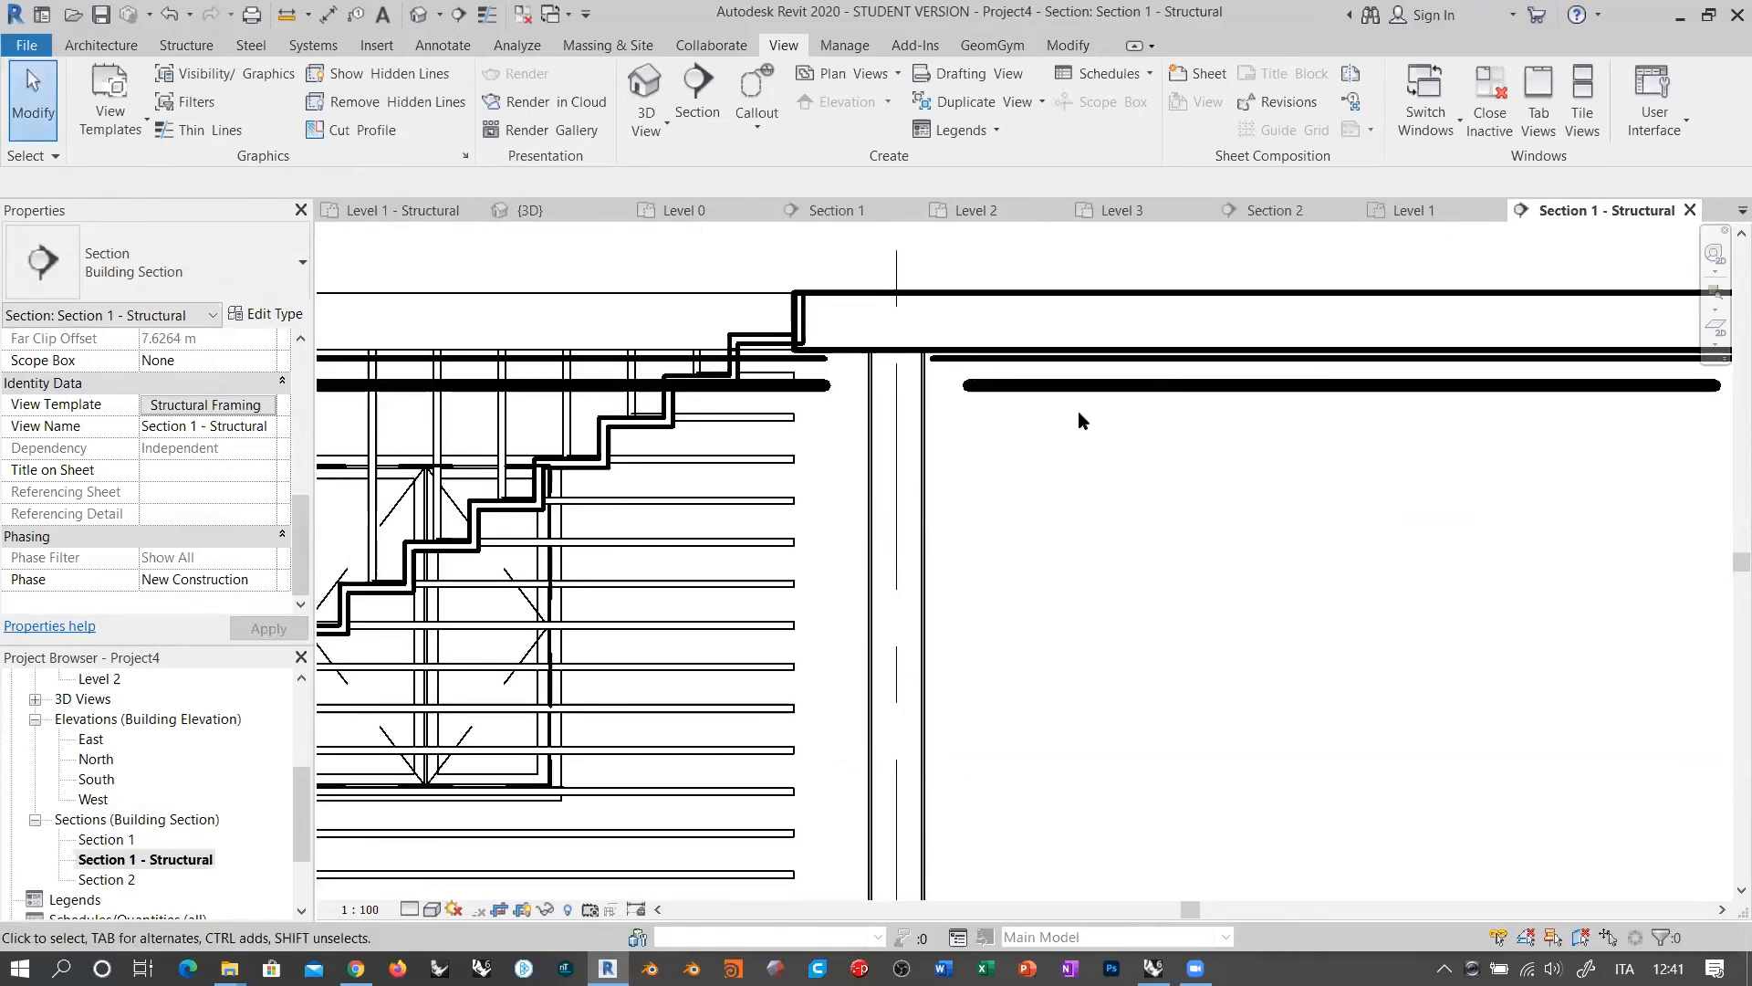
scroll(1027, 395, "down", 2)
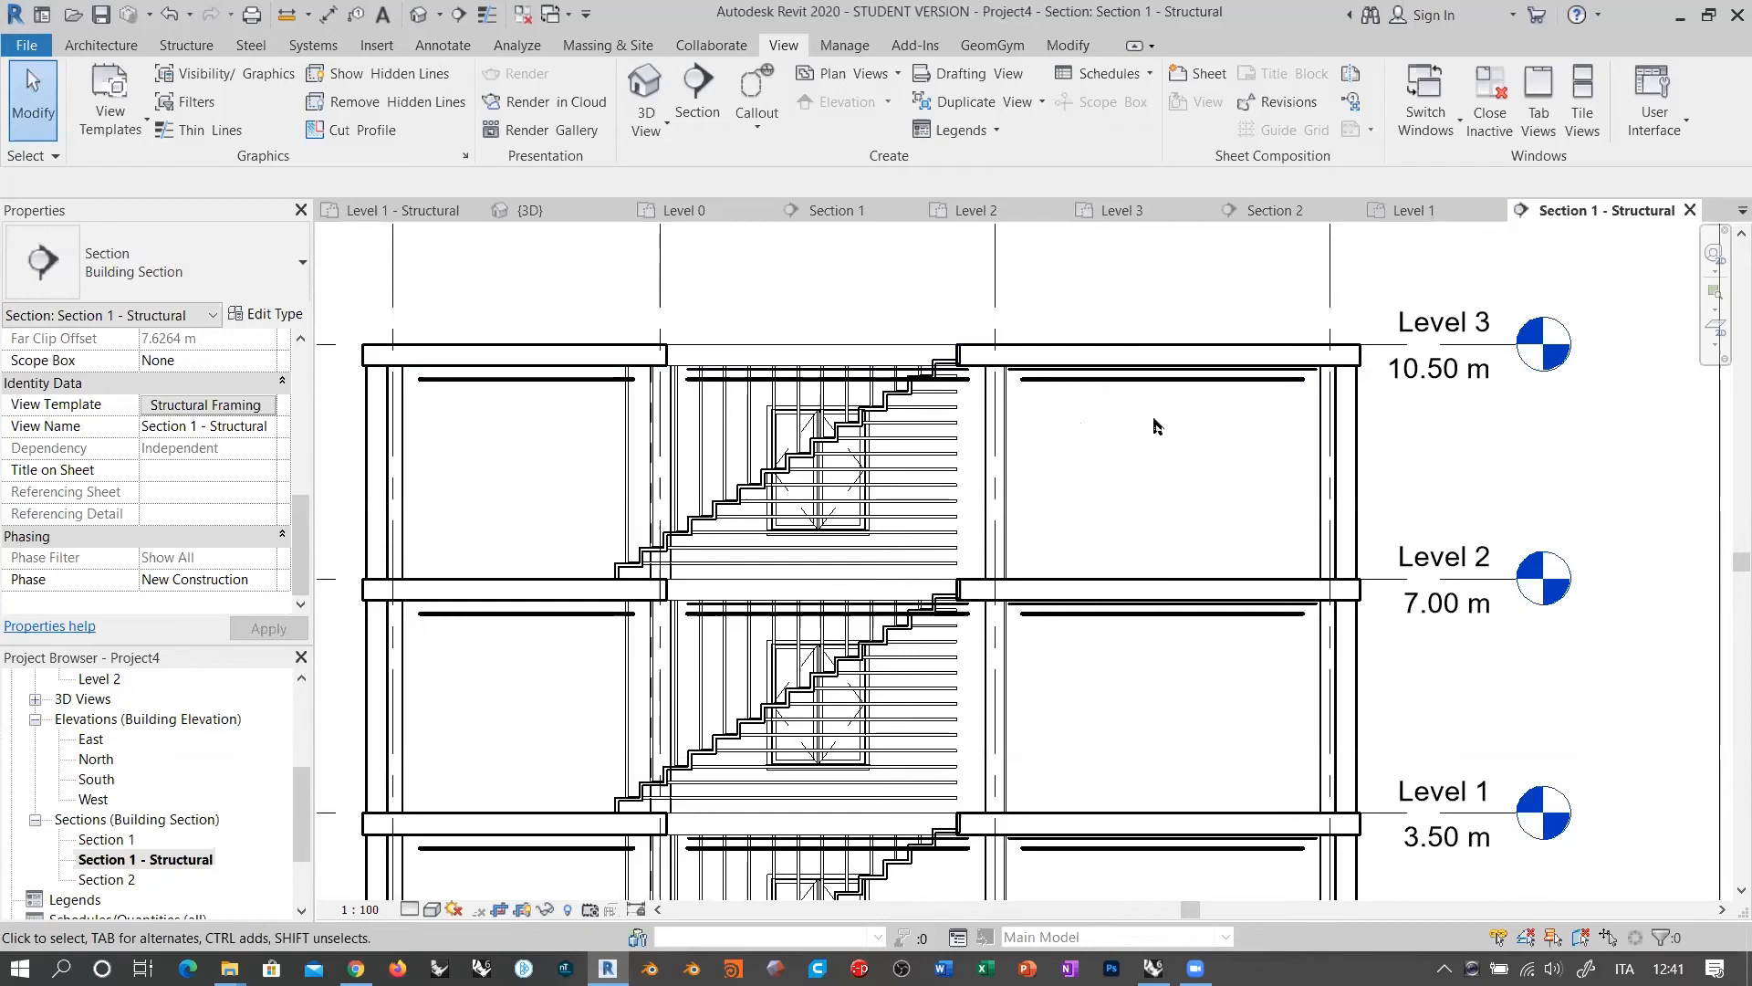
scroll(1154, 438, "down", 2)
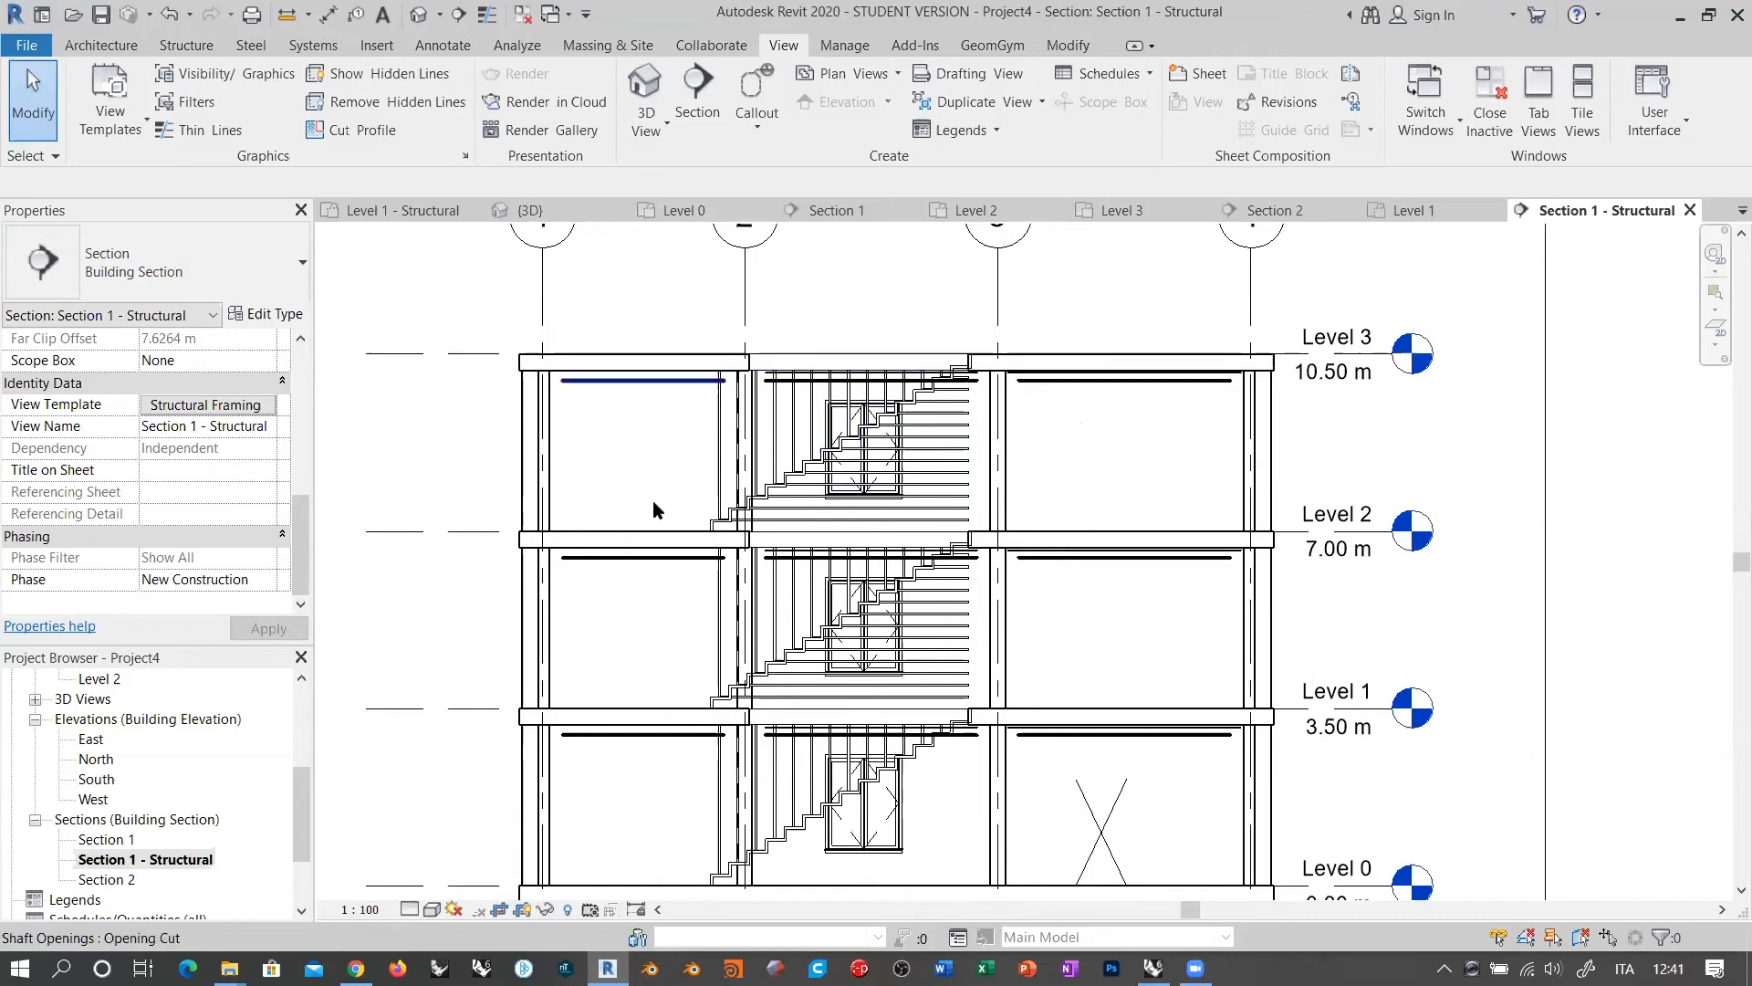
scroll(826, 558, "down", 2)
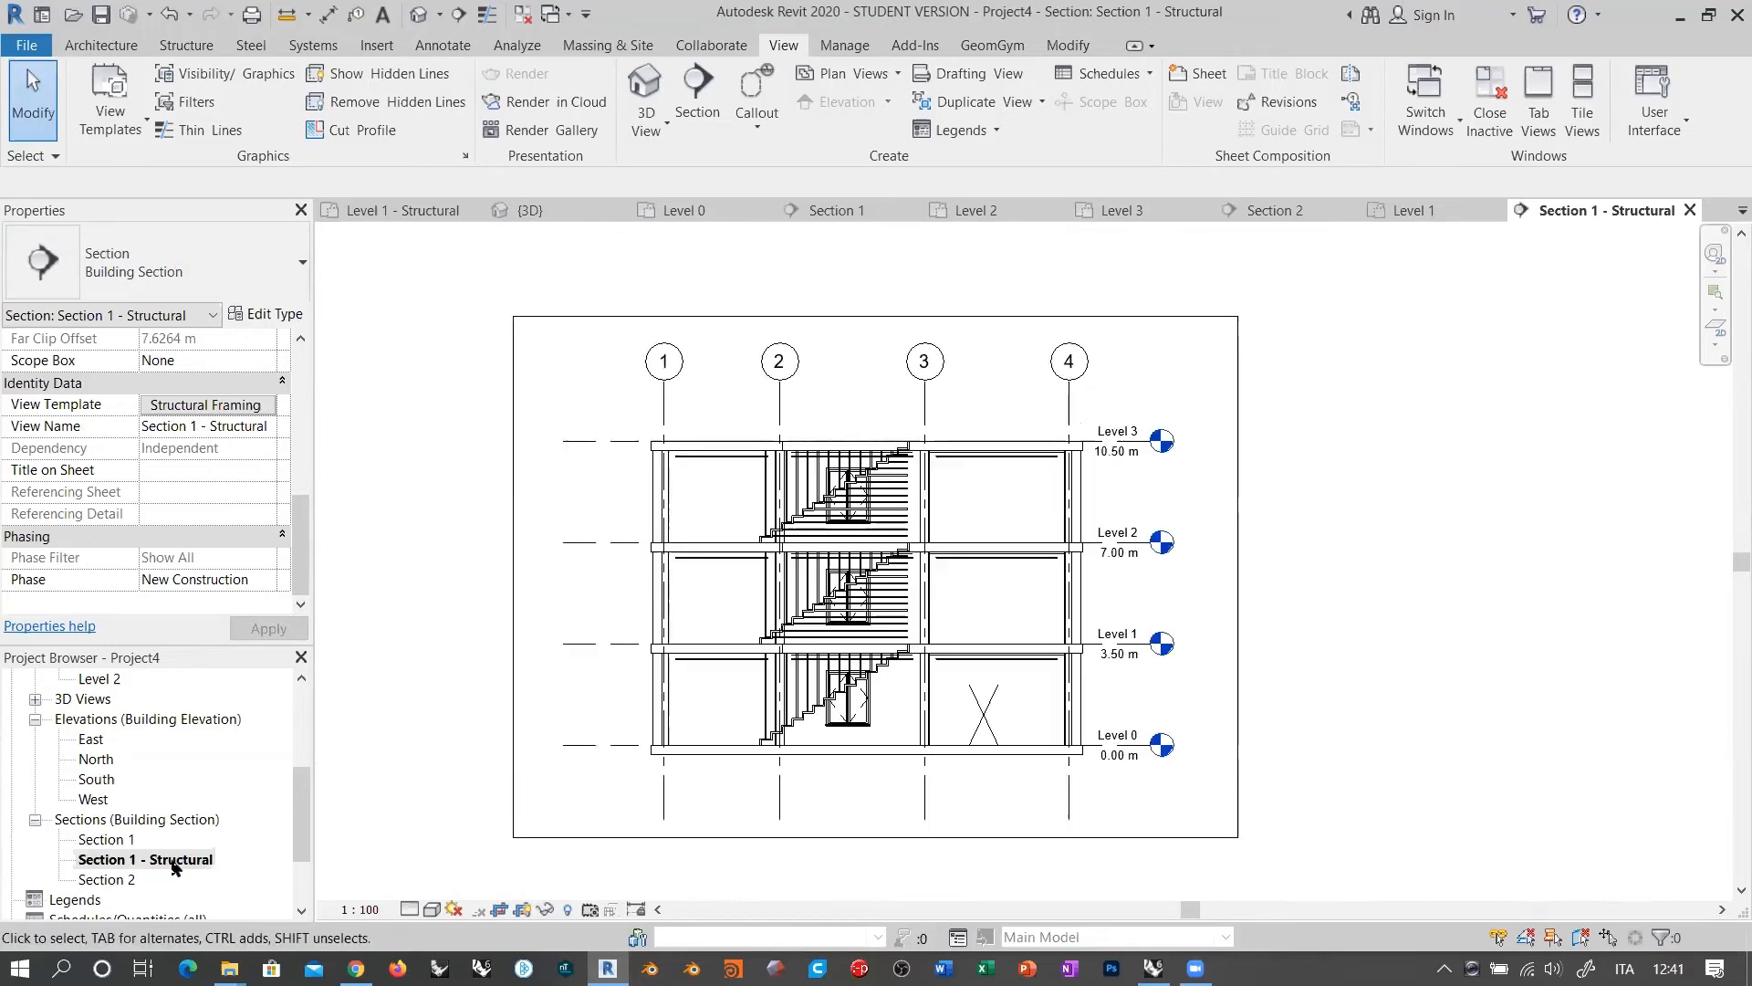
double_click(127, 841)
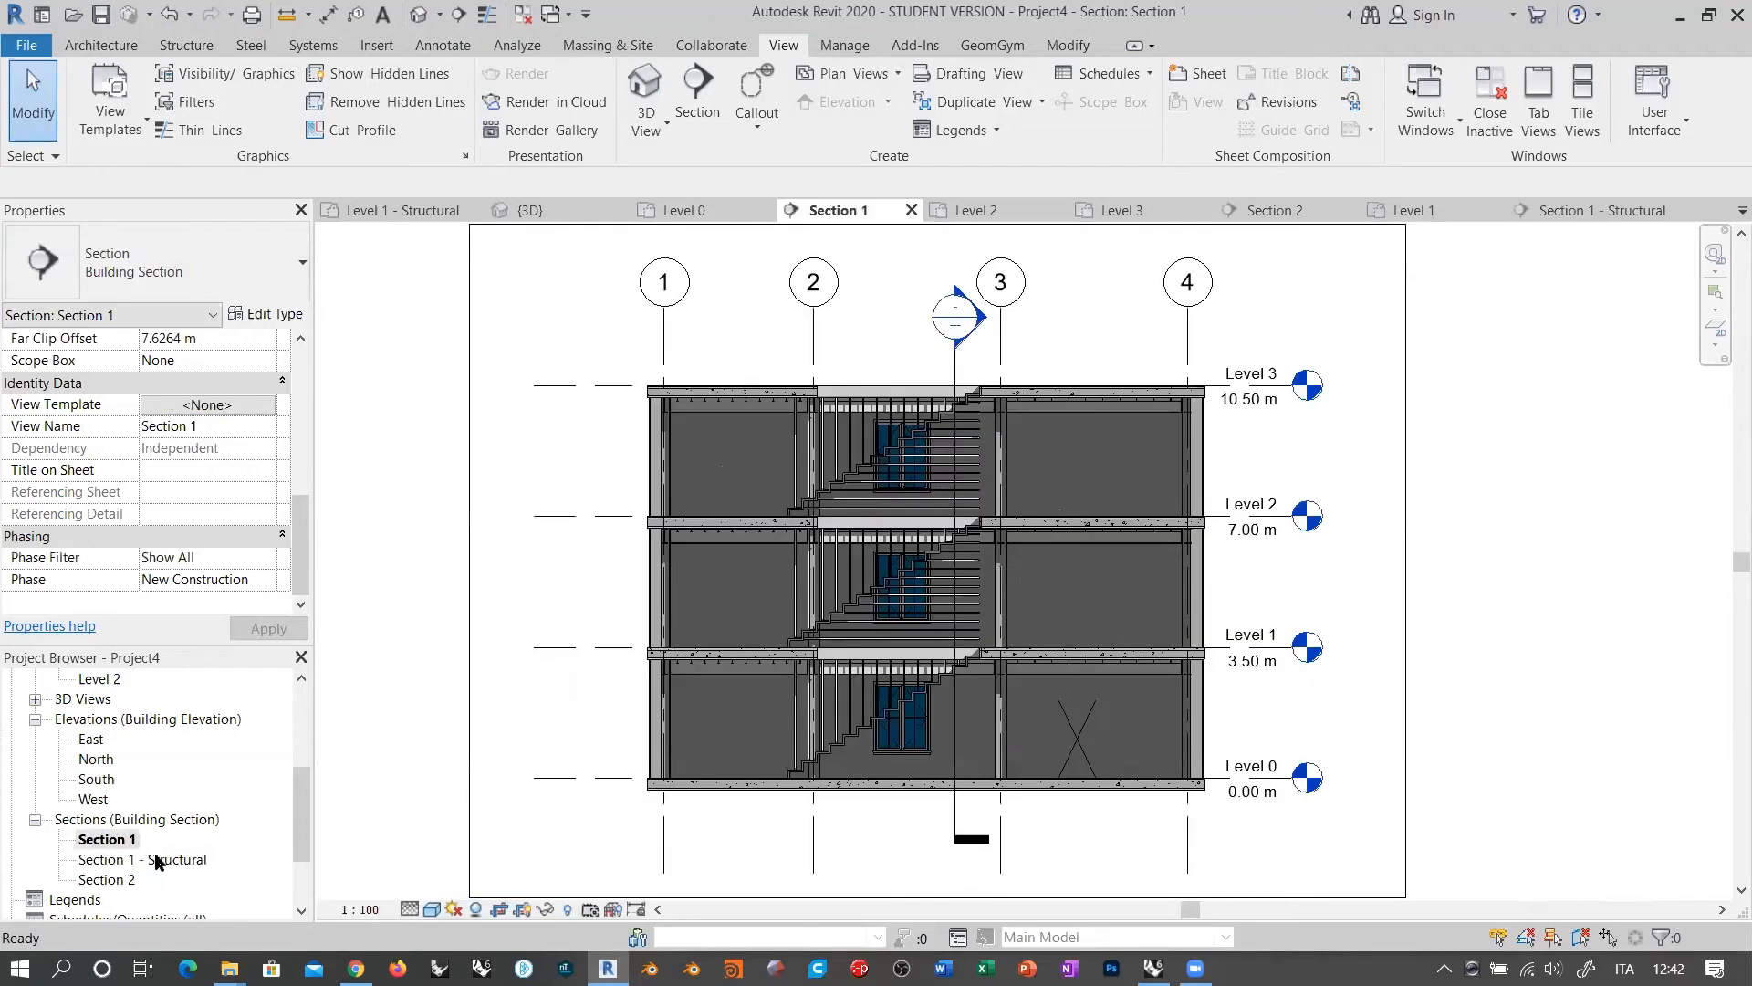
Step: Delete the Section 1 - Structural view from the project
right_click(157, 861)
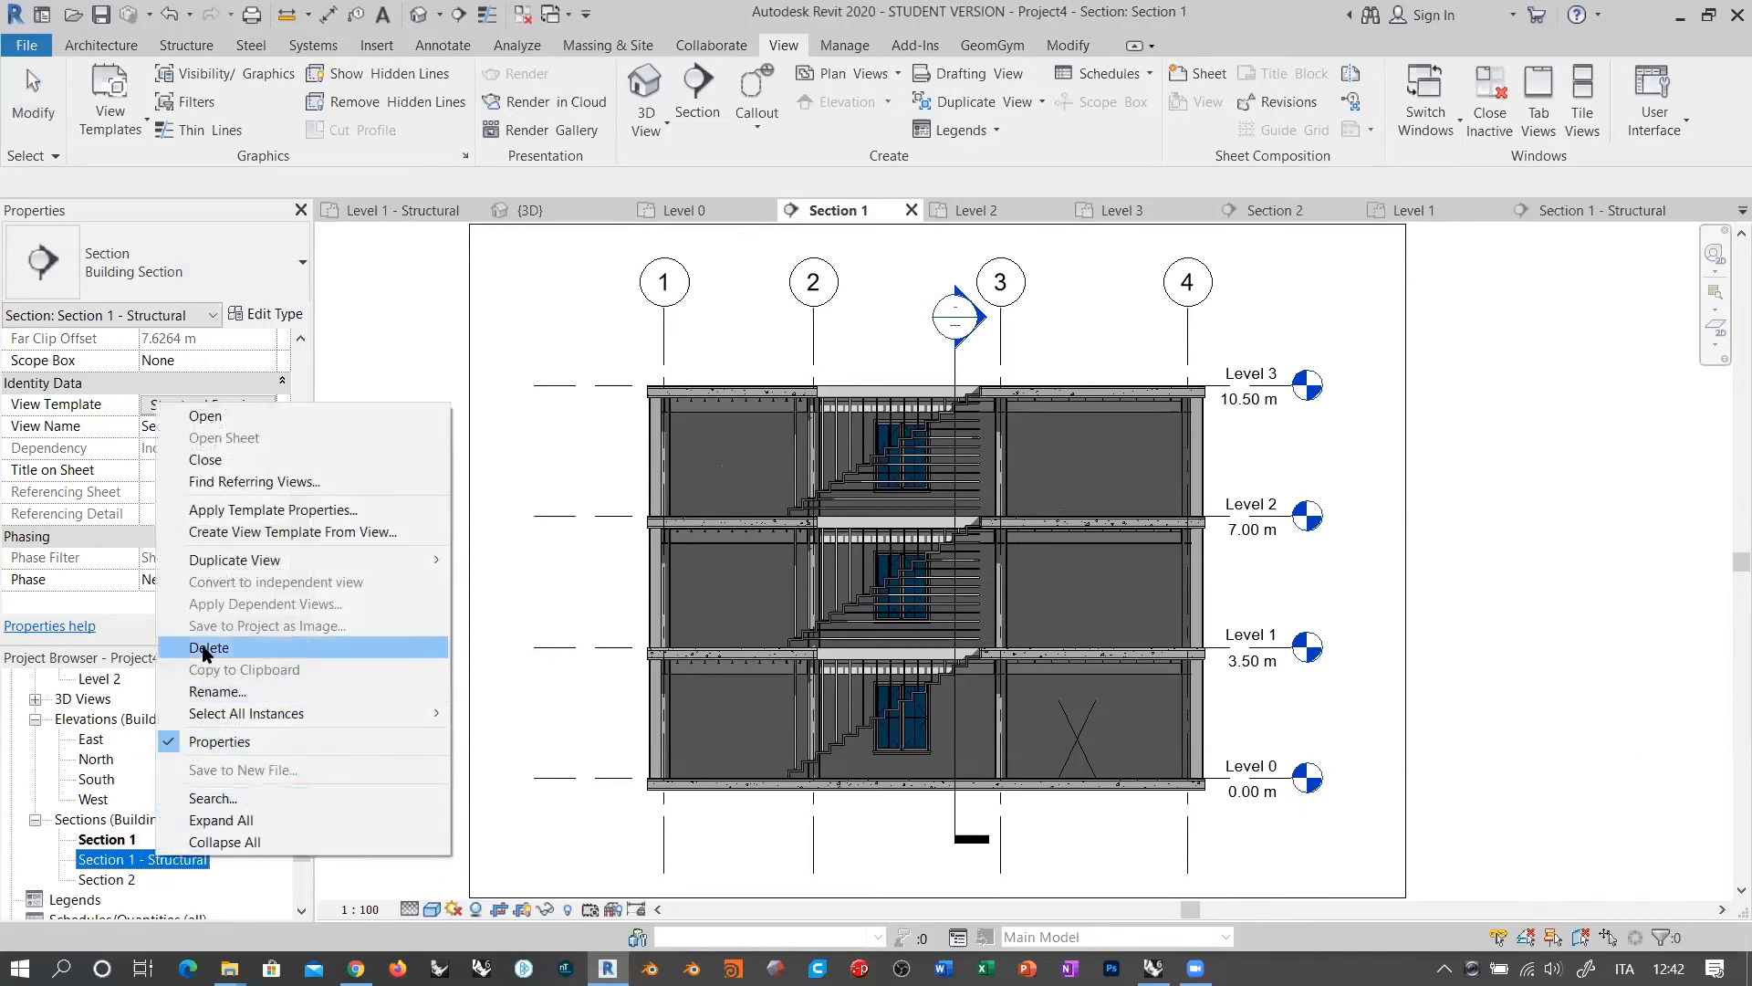
left_click(209, 648)
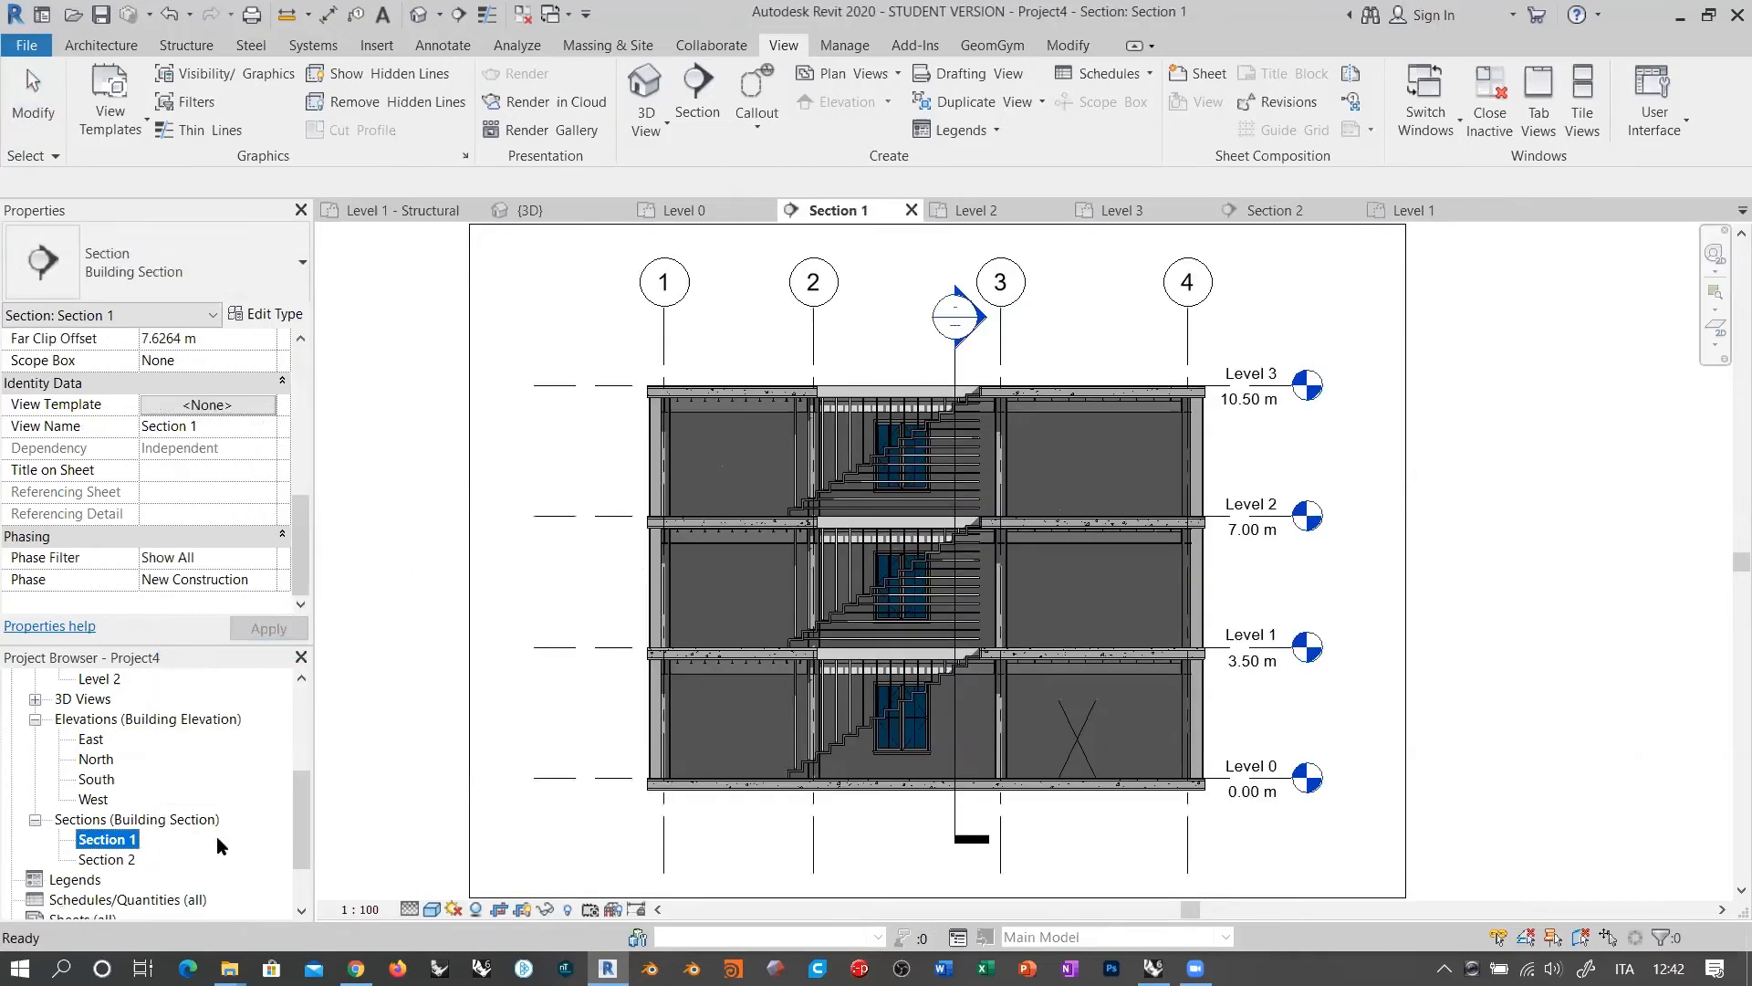
left_click_drag(304, 802, 305, 698)
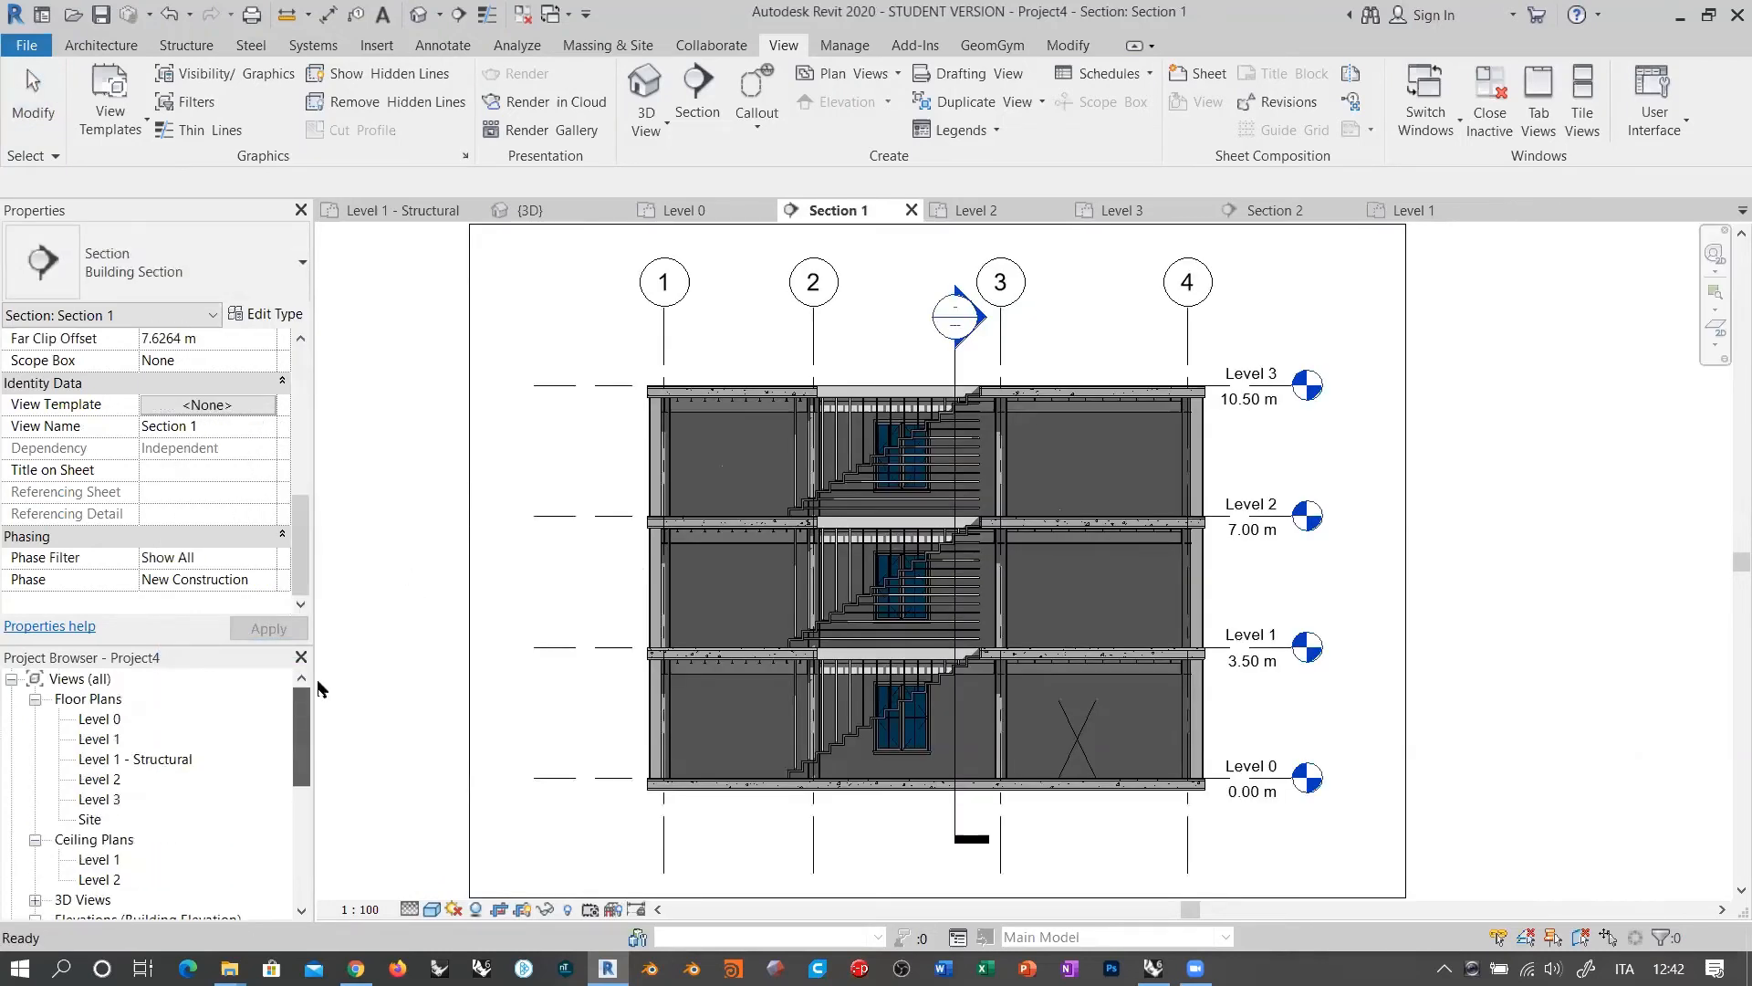
left_click(98, 720)
left_click(403, 500)
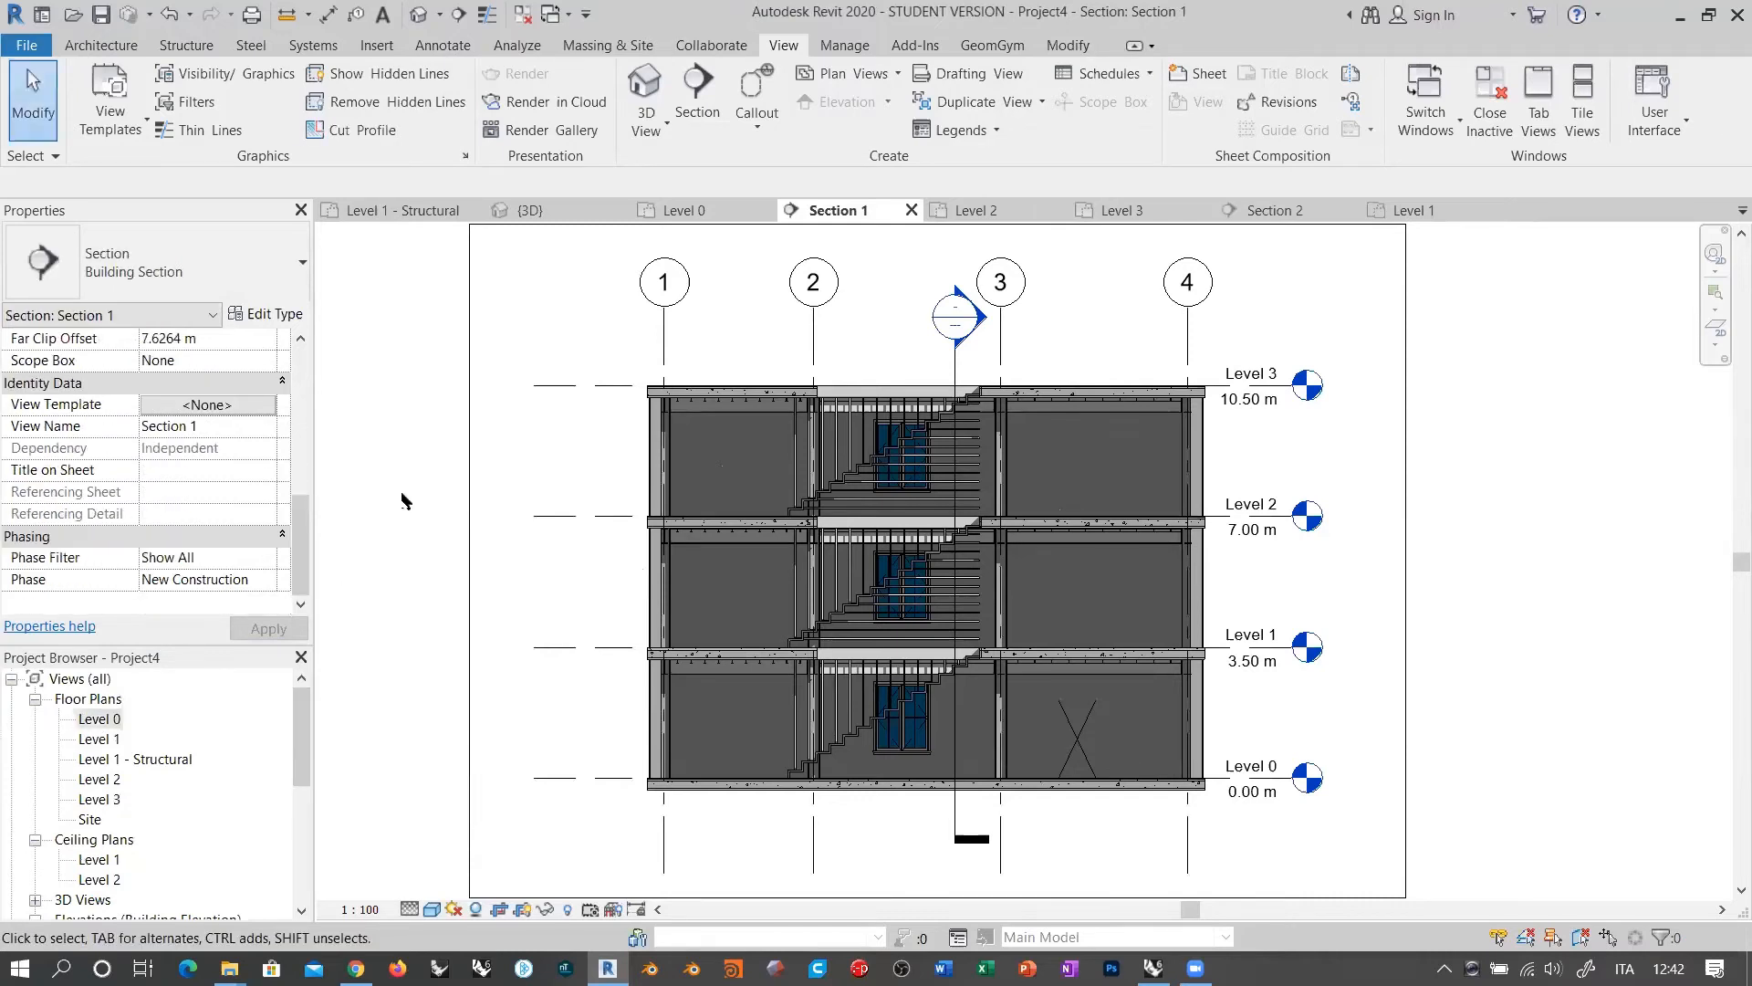
scroll(1143, 600, "down", 1)
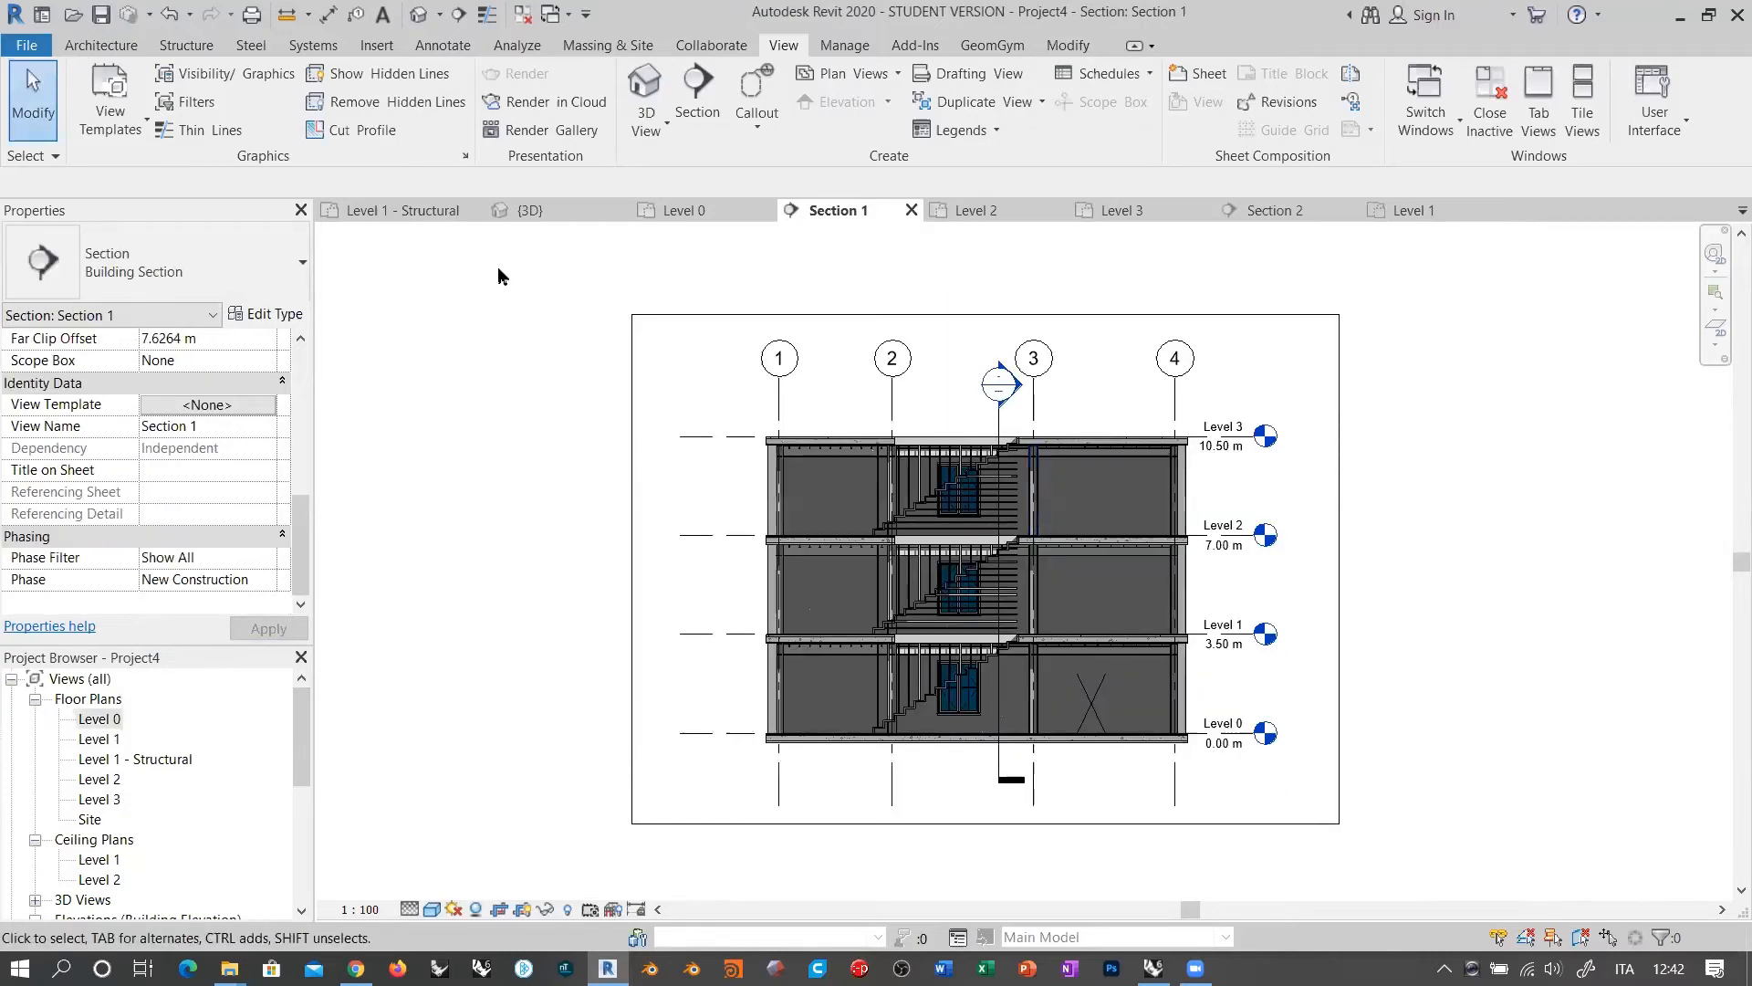
Step: Switch to the {3D} view, look at the building from higher above, and enable the view's section box
left_click(508, 210)
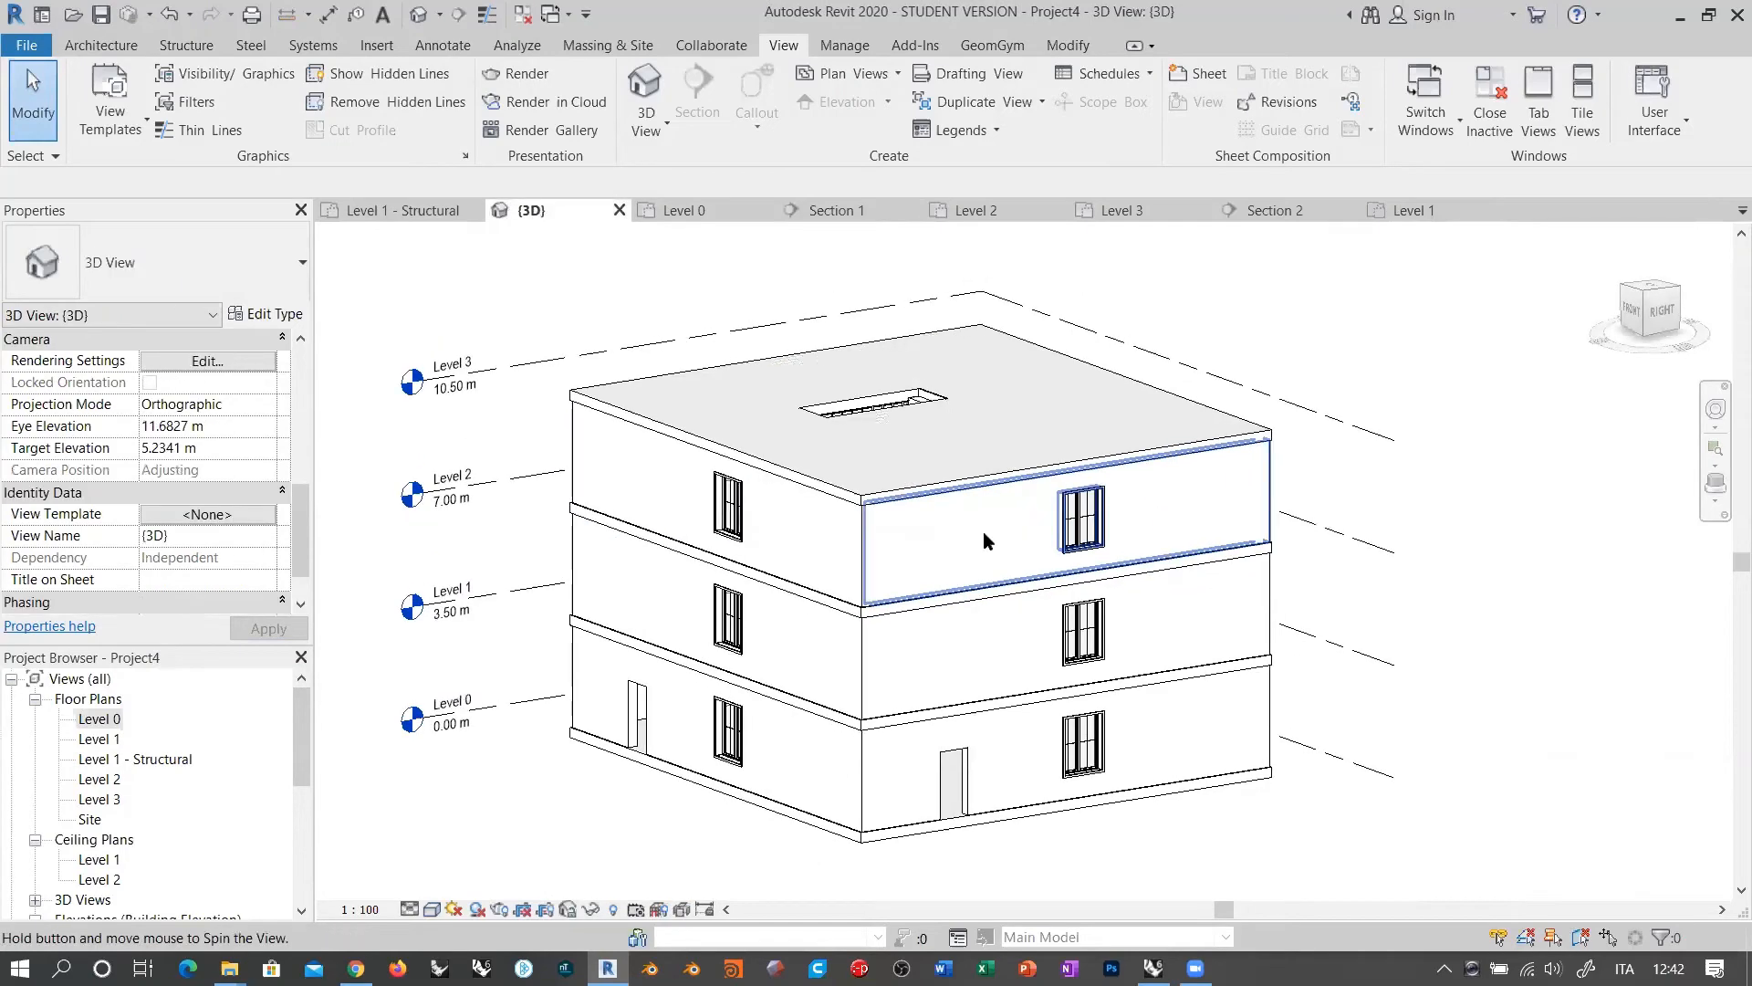
middle_click_drag(984, 534, 986, 589, "shift")
scroll(918, 529, "down", 1)
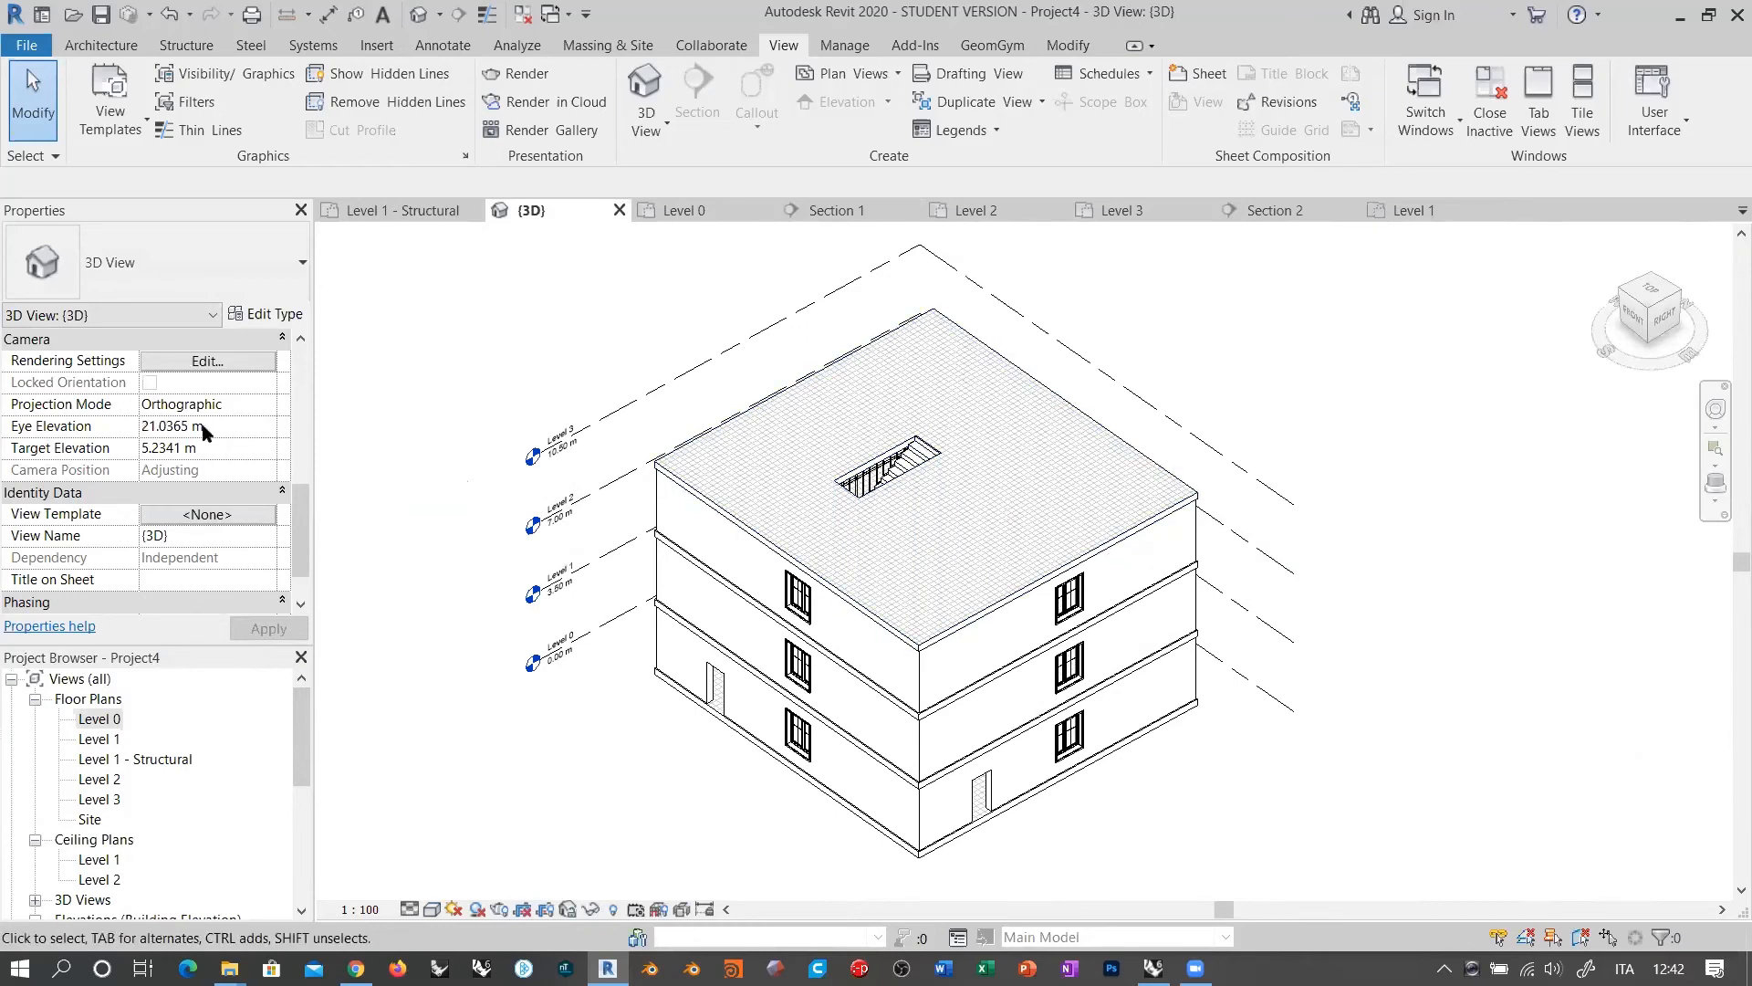
scroll(239, 451, "down", 1)
scroll(239, 450, "up", 3)
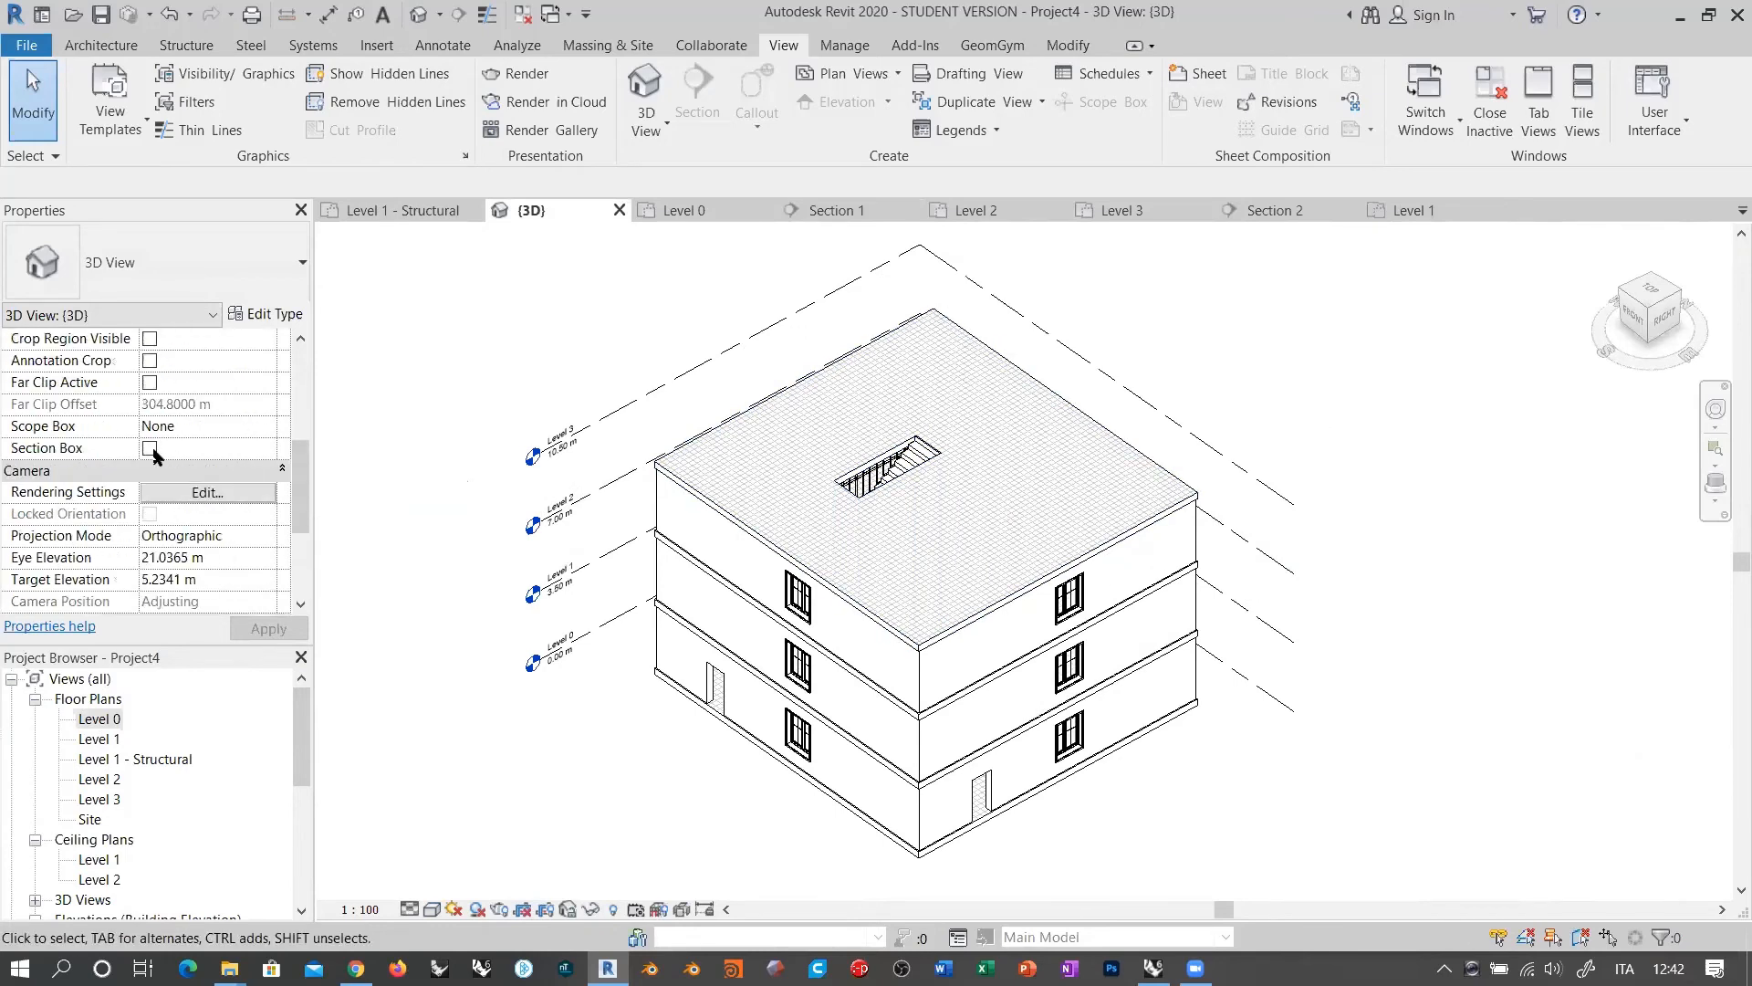
left_click(149, 449)
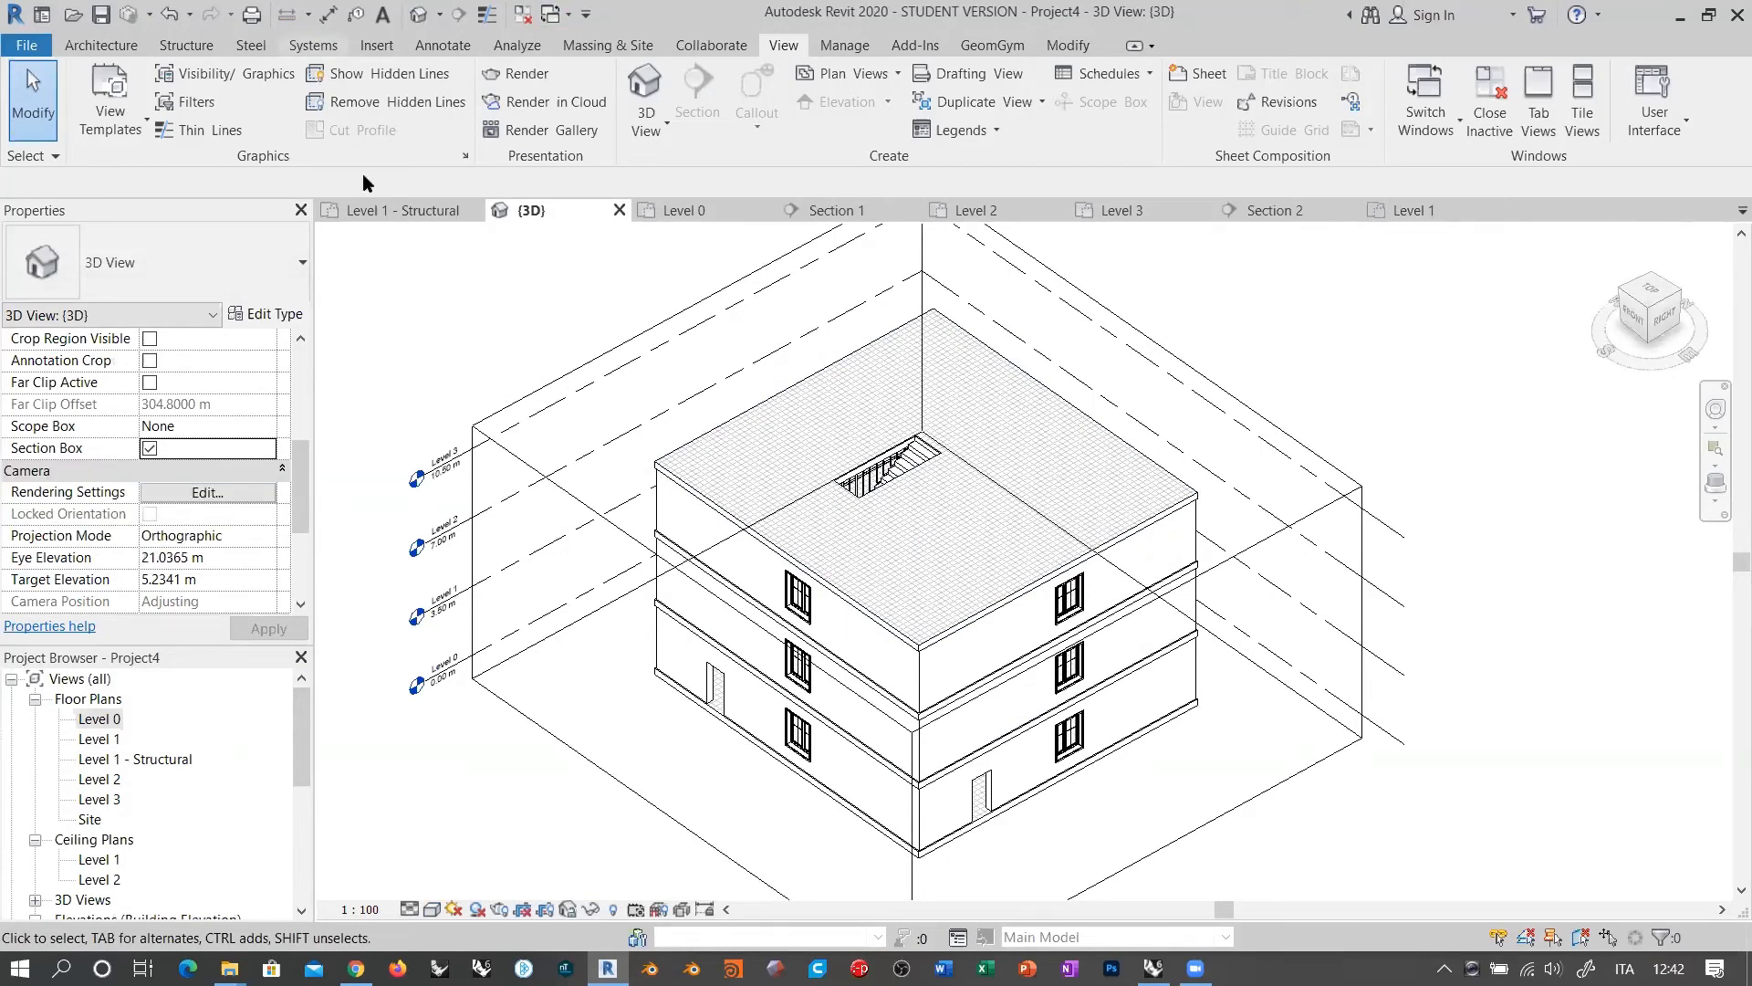
Step: Shrink the section box on all four sides in the top view so that it closely surrounds the staircase
left_click(869, 254)
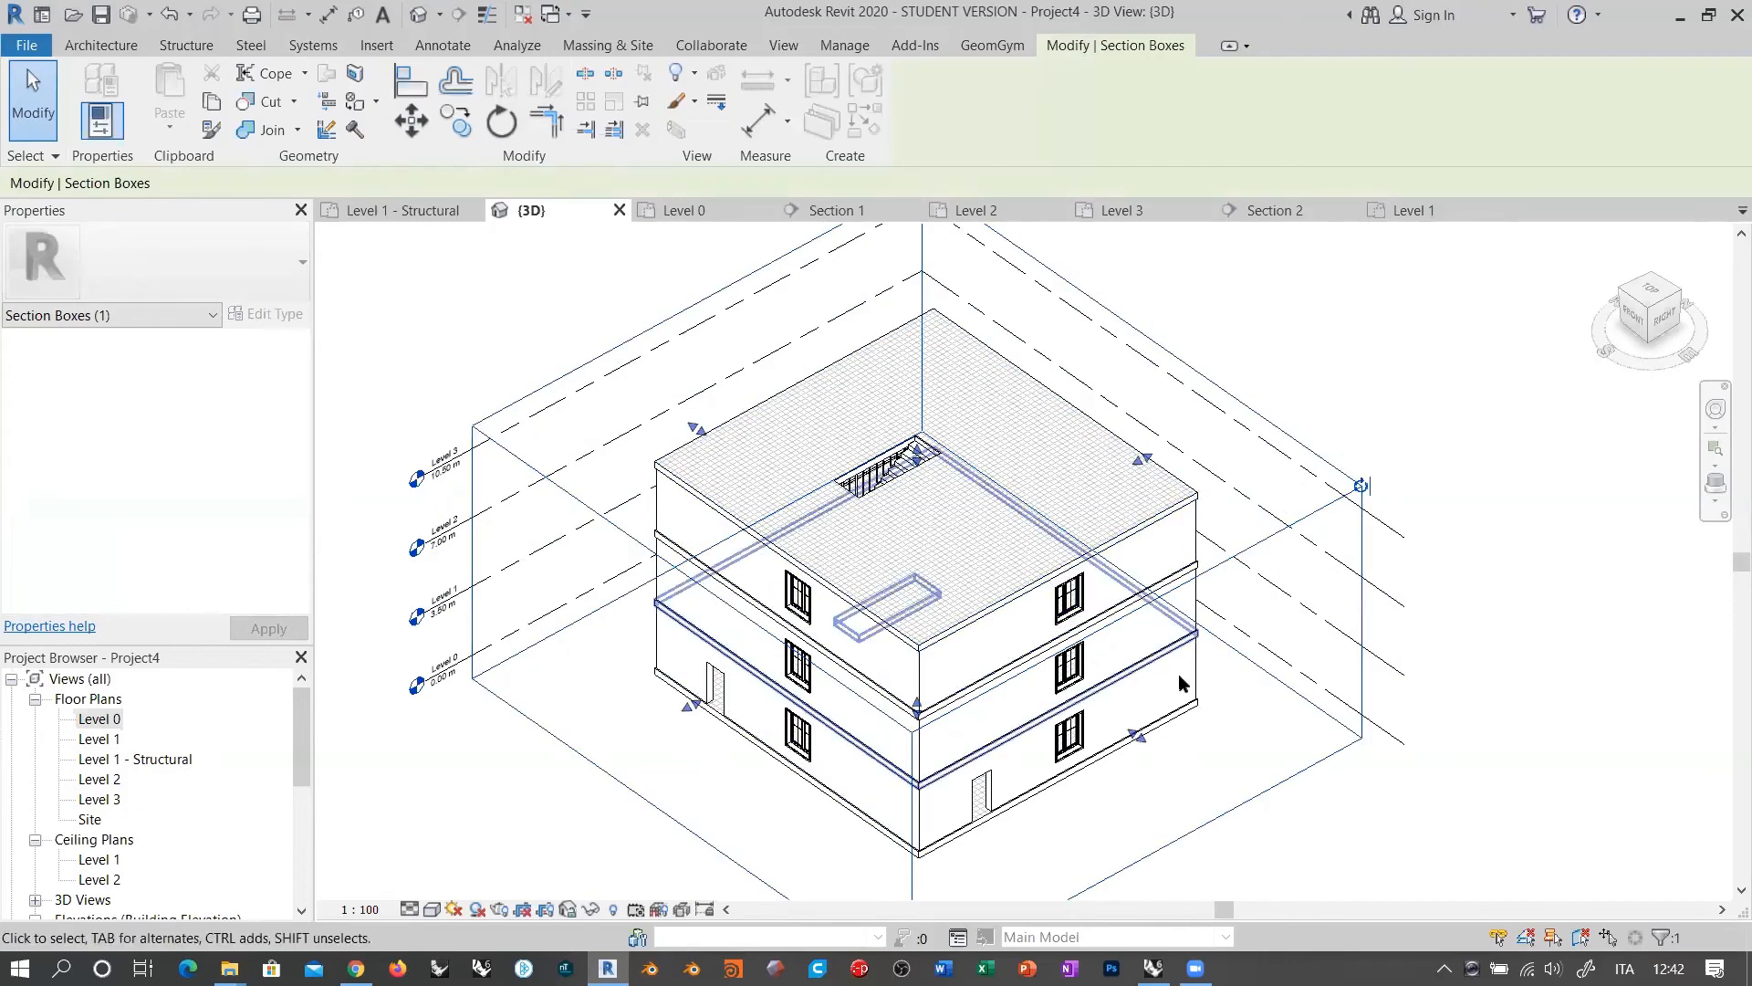
scroll(867, 484, "down", 2)
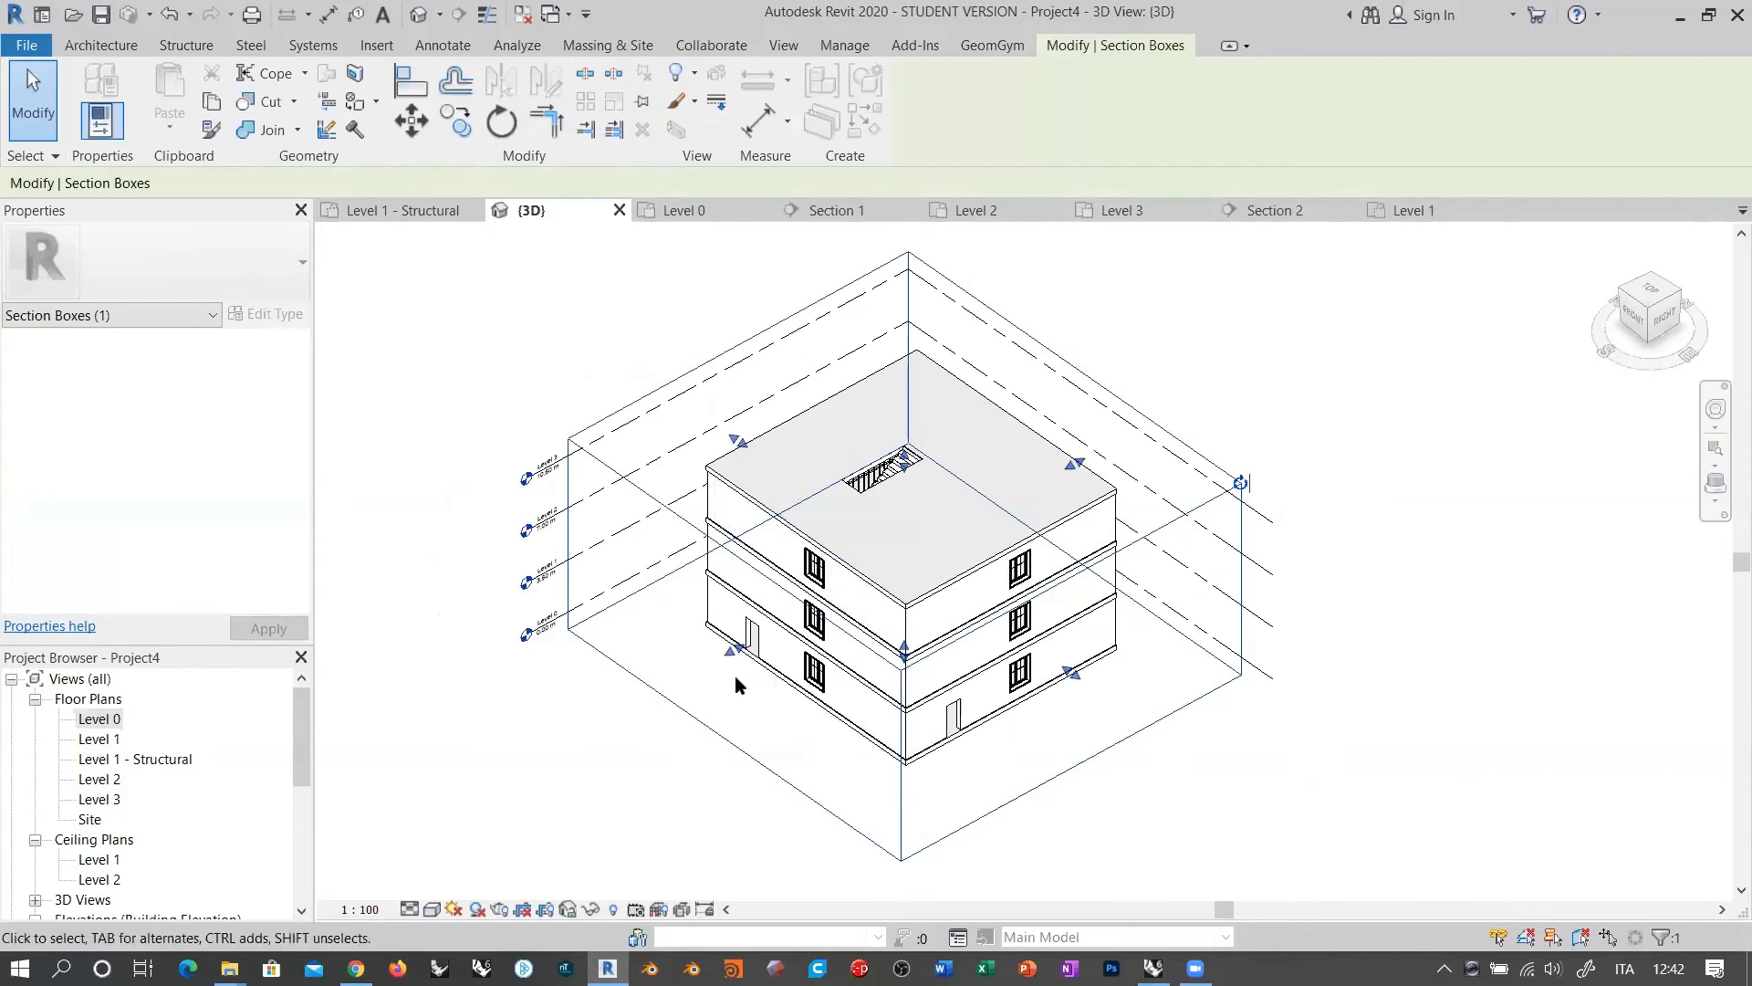
middle_click_drag(1013, 717, 916, 727, "shift")
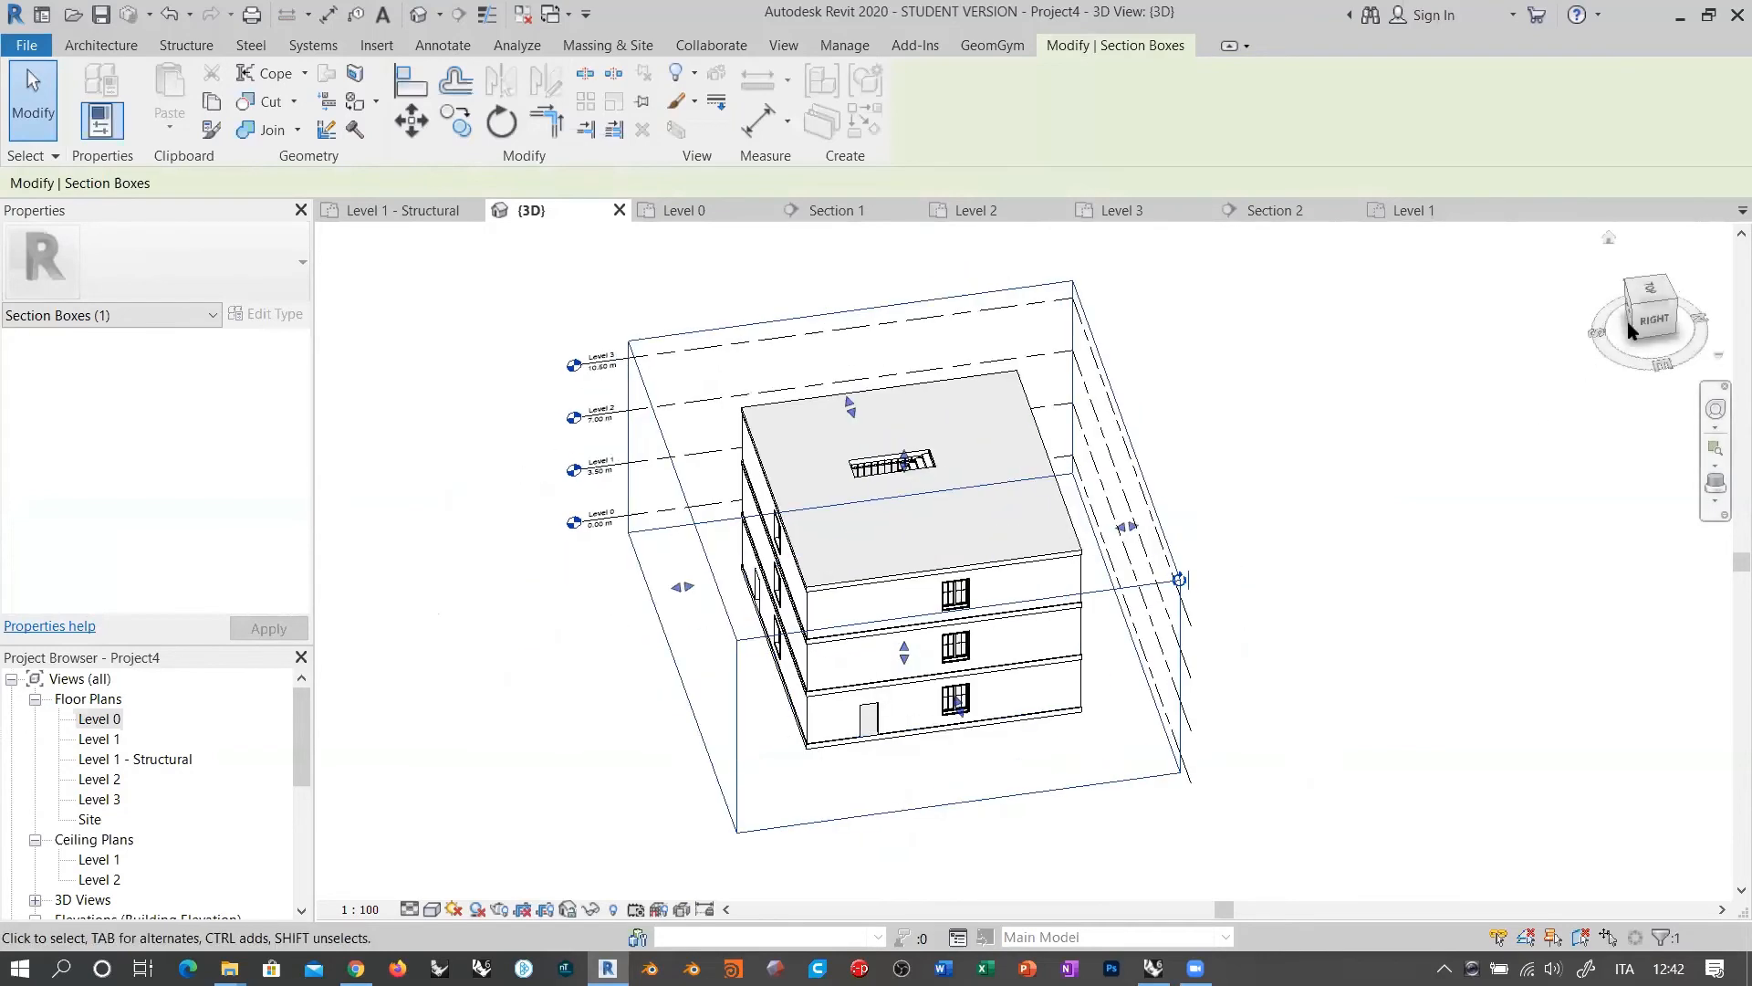
left_click(1639, 297)
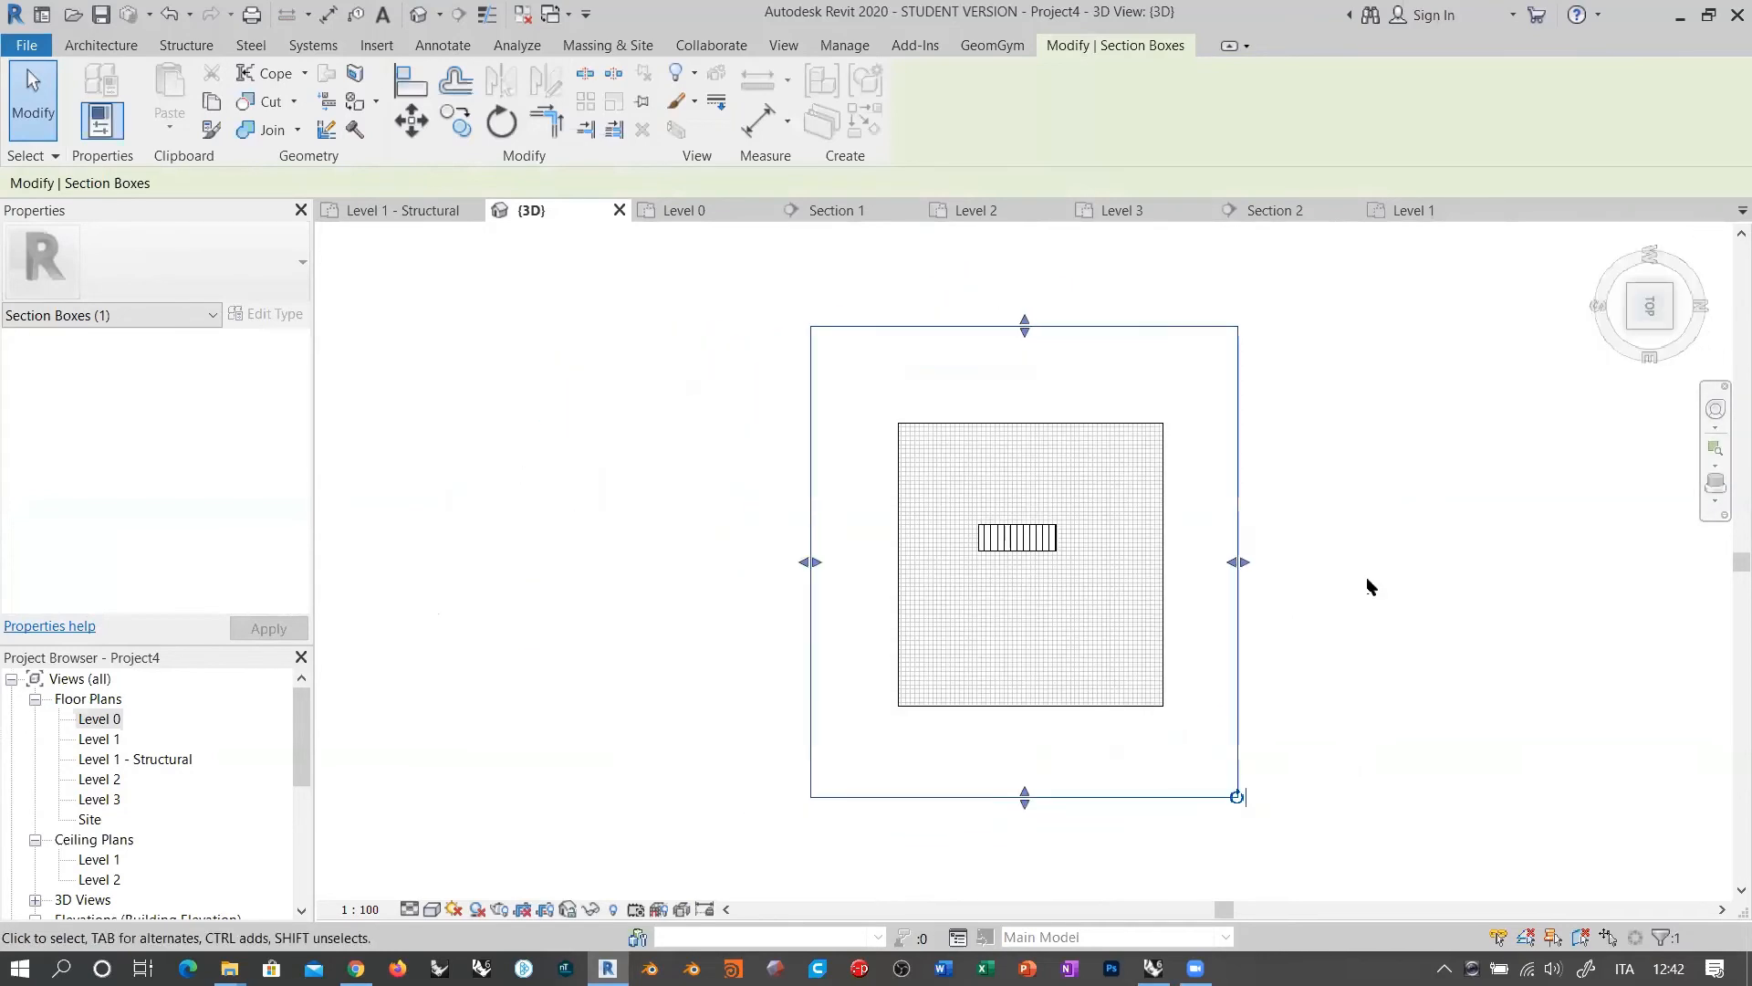
left_click_drag(1026, 337, 1012, 495)
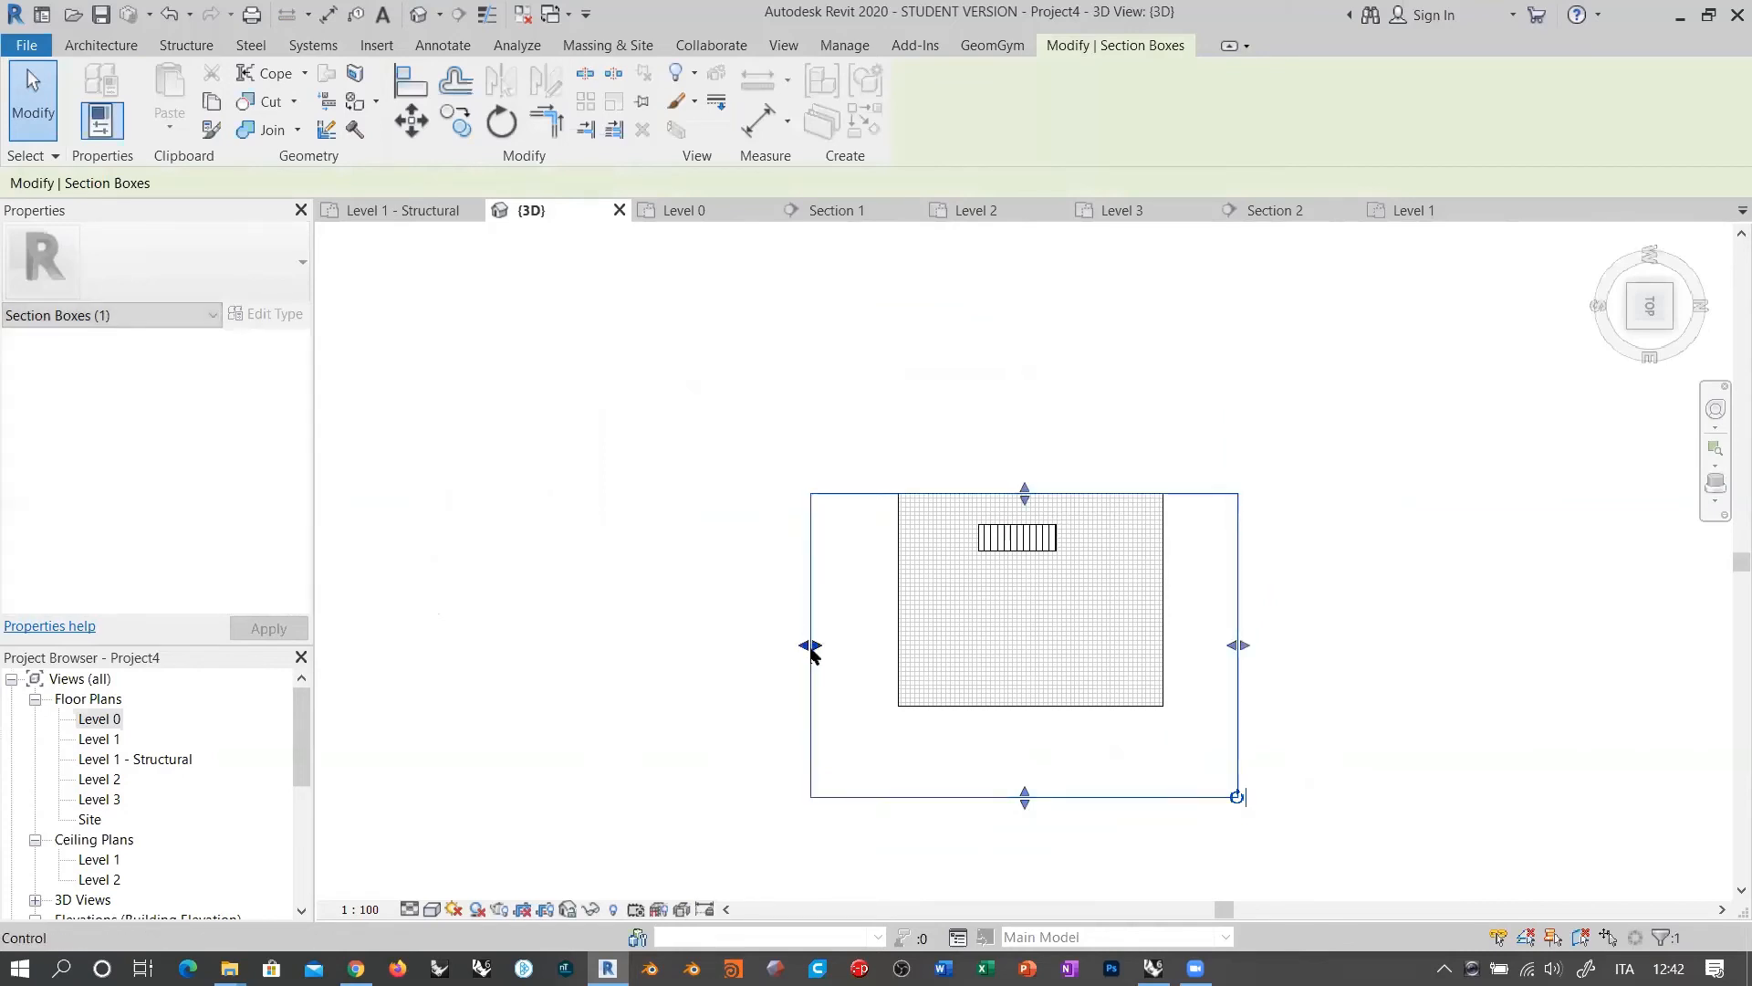
left_click_drag(811, 646, 1093, 586)
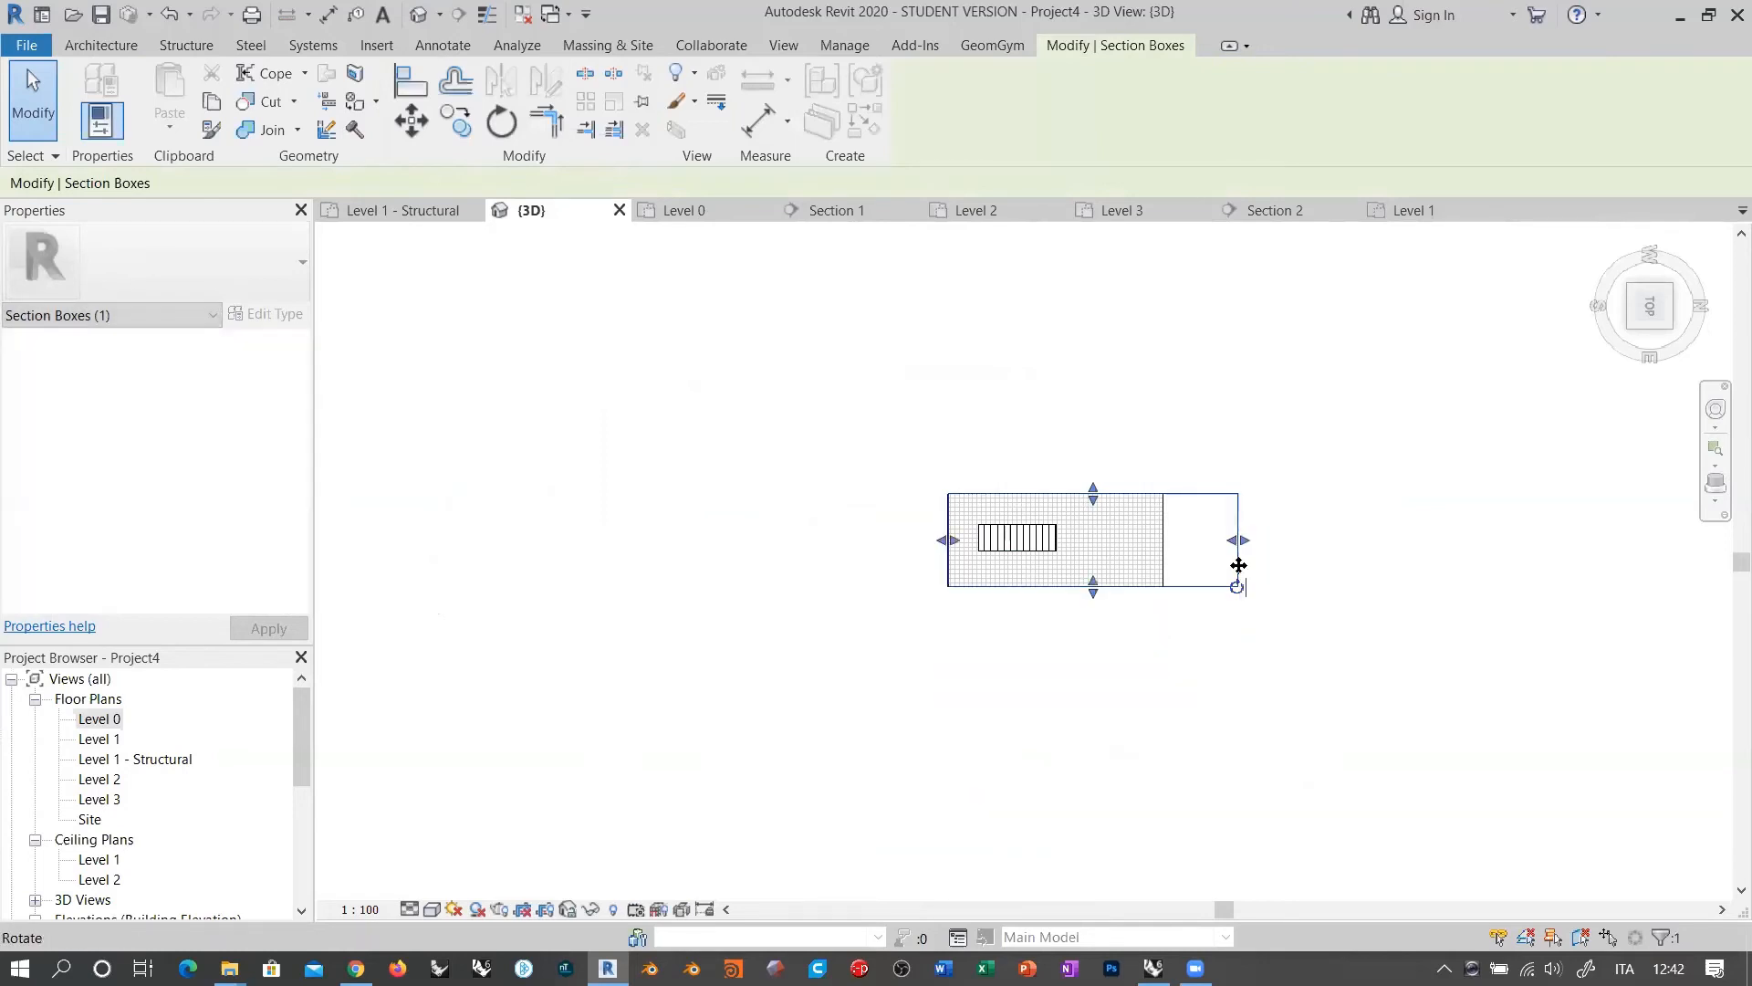
left_click_drag(1238, 540, 1096, 545)
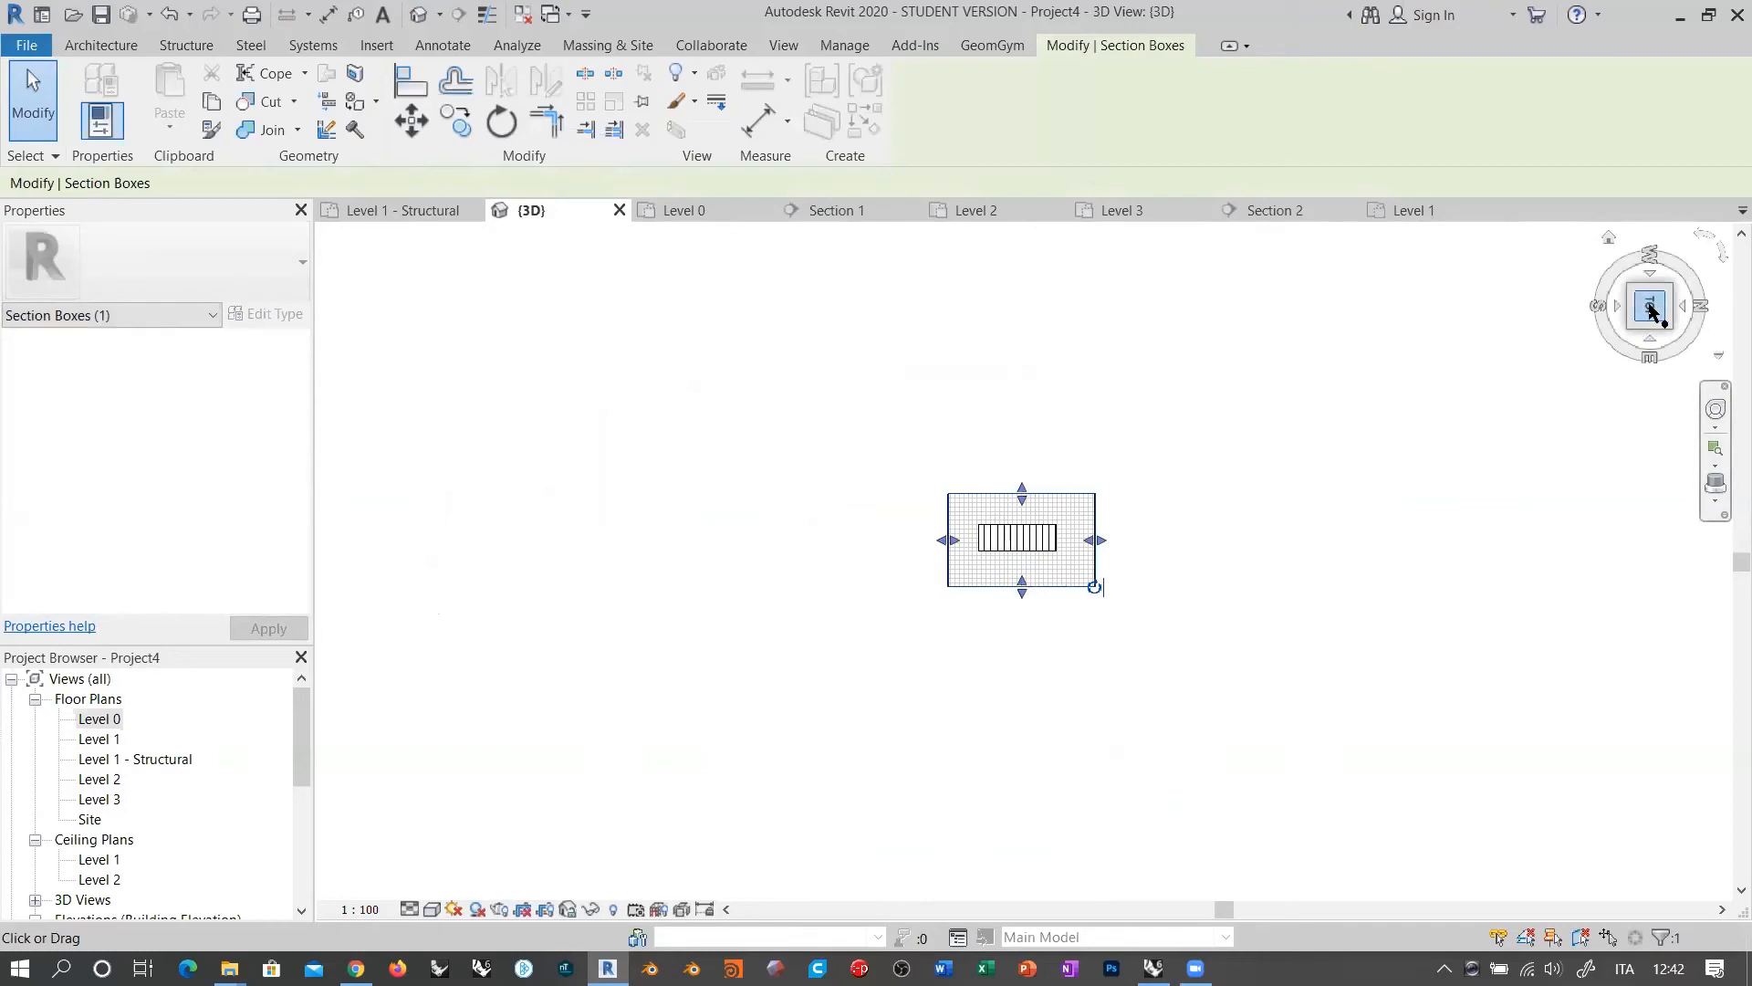
Step: Examine the stairs, floor slabs and beams inside the cropped section box from the side and from an angle above
left_click(1687, 305)
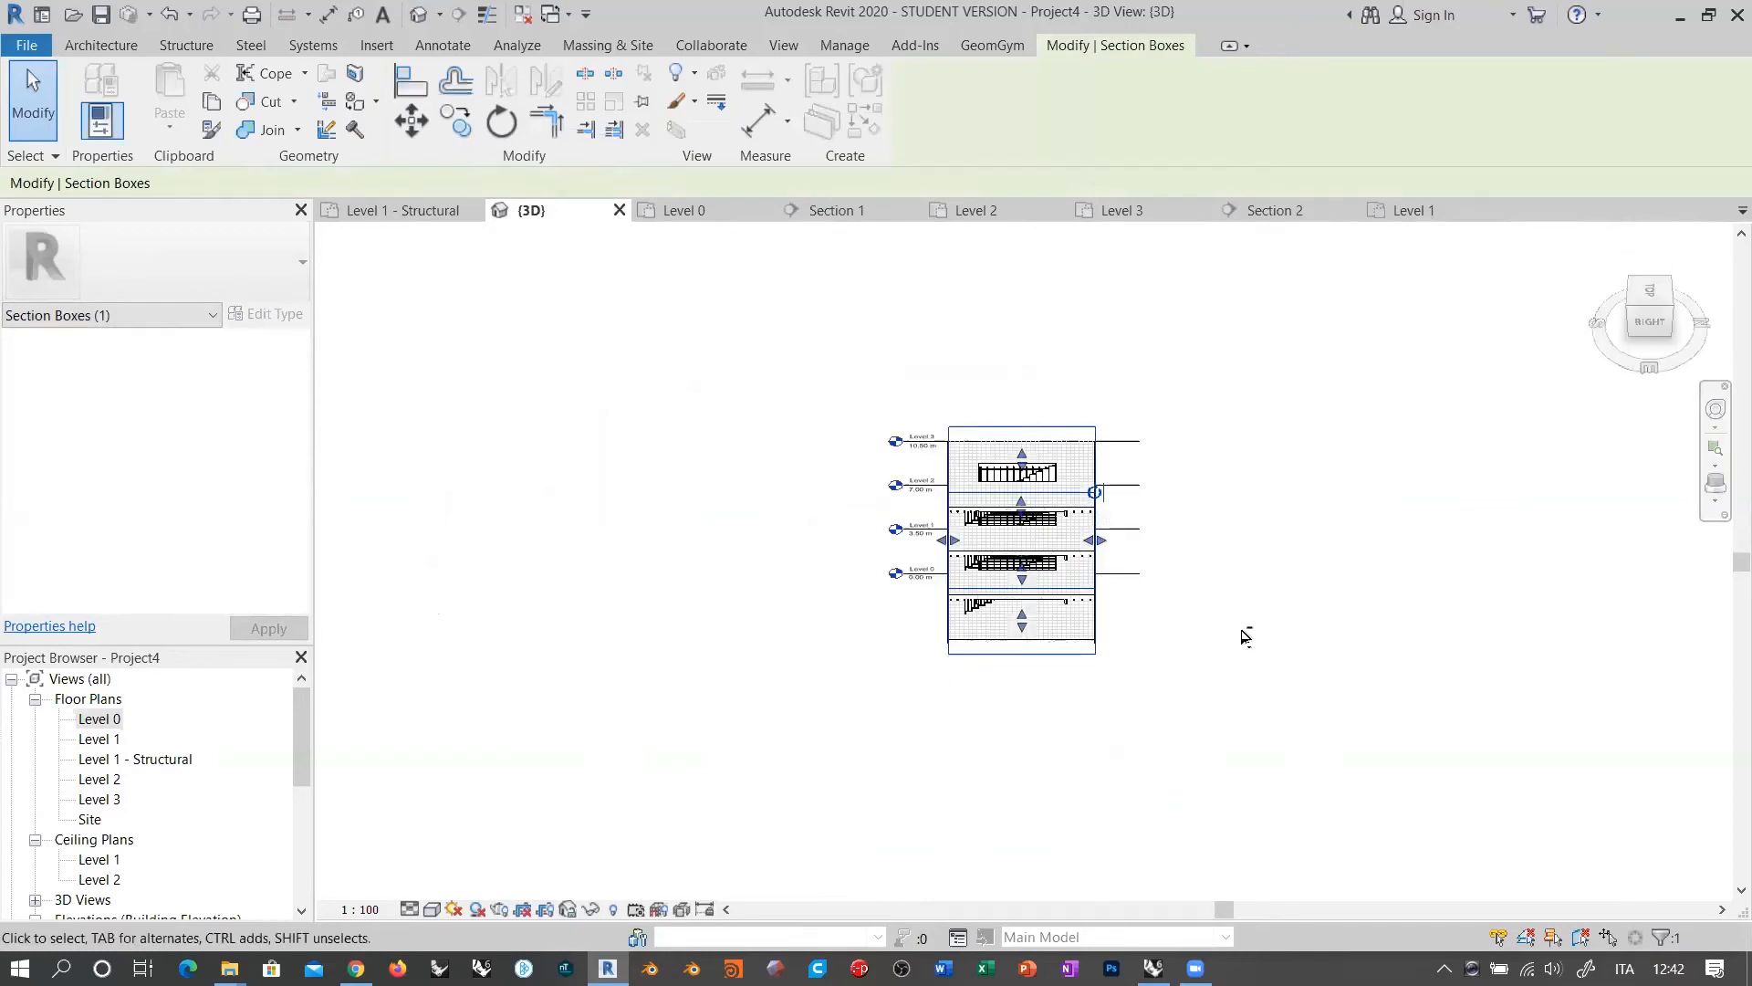
middle_click_drag(1246, 637, 1142, 649, "shift")
scroll(1017, 575, "up", 3)
middle_click_drag(1098, 592, 1150, 517, "shift")
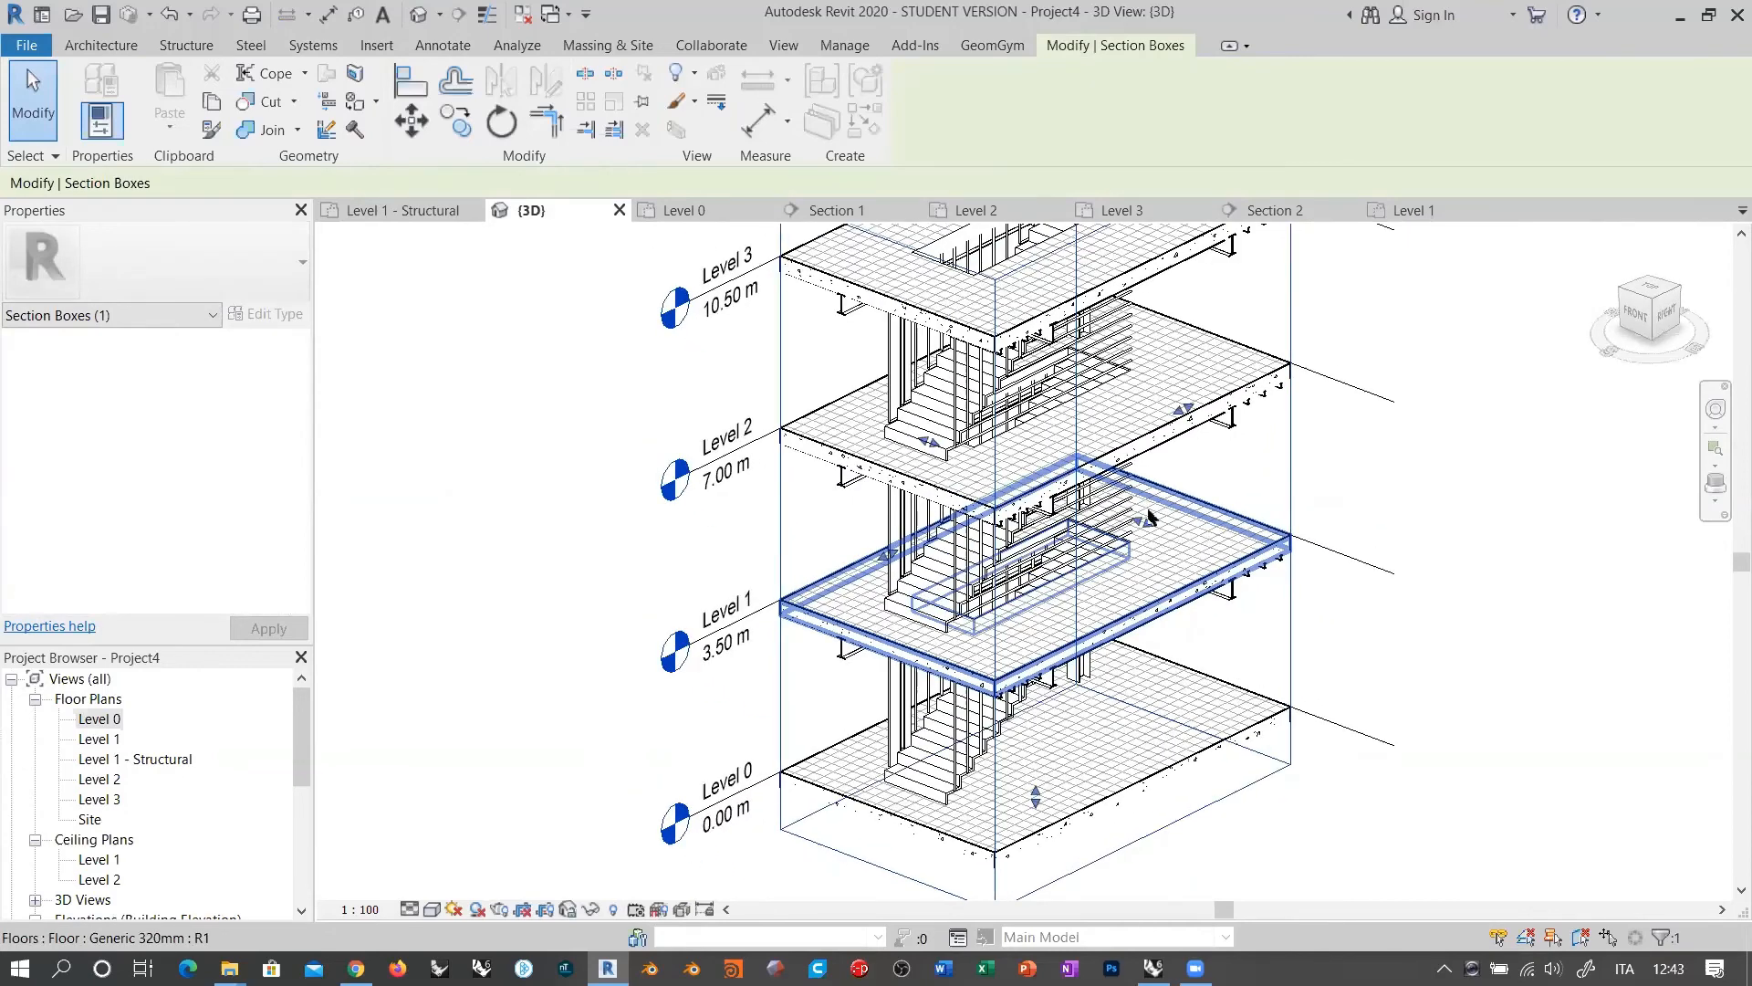
middle_click_drag(1172, 442, 1039, 535)
scroll(849, 534, "down", 2)
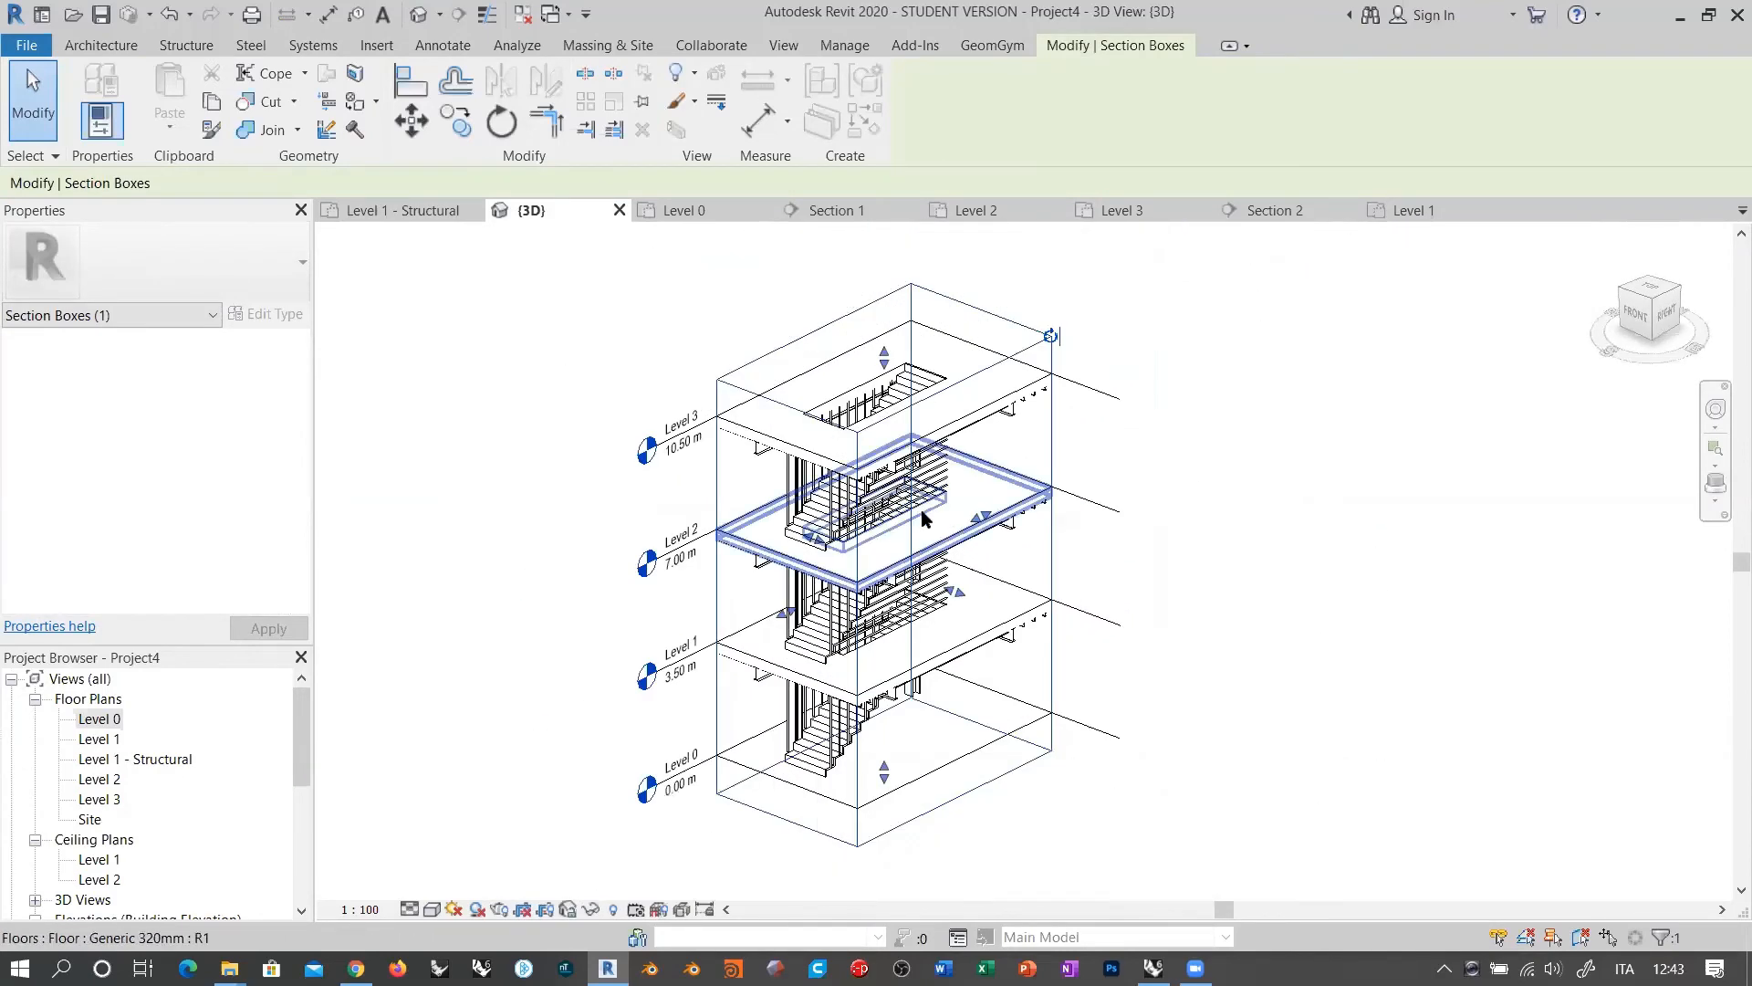
left_click(1230, 495)
scroll(830, 566, "up", 1)
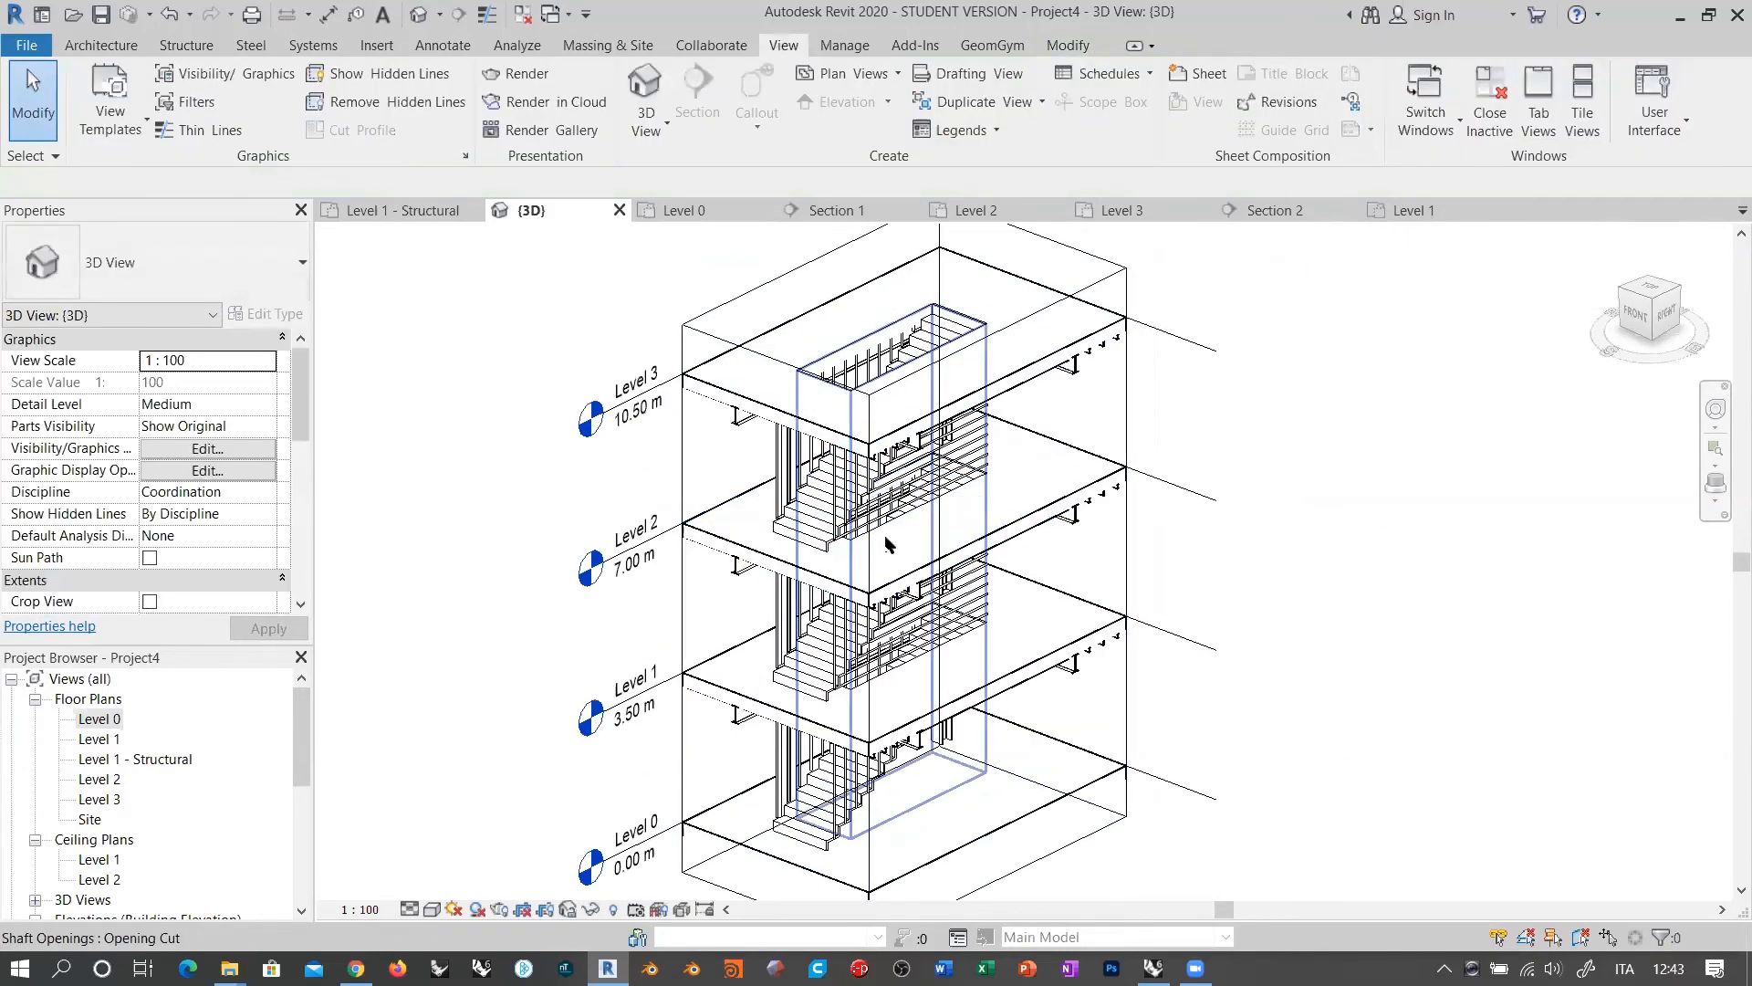
scroll(802, 428, "up", 2)
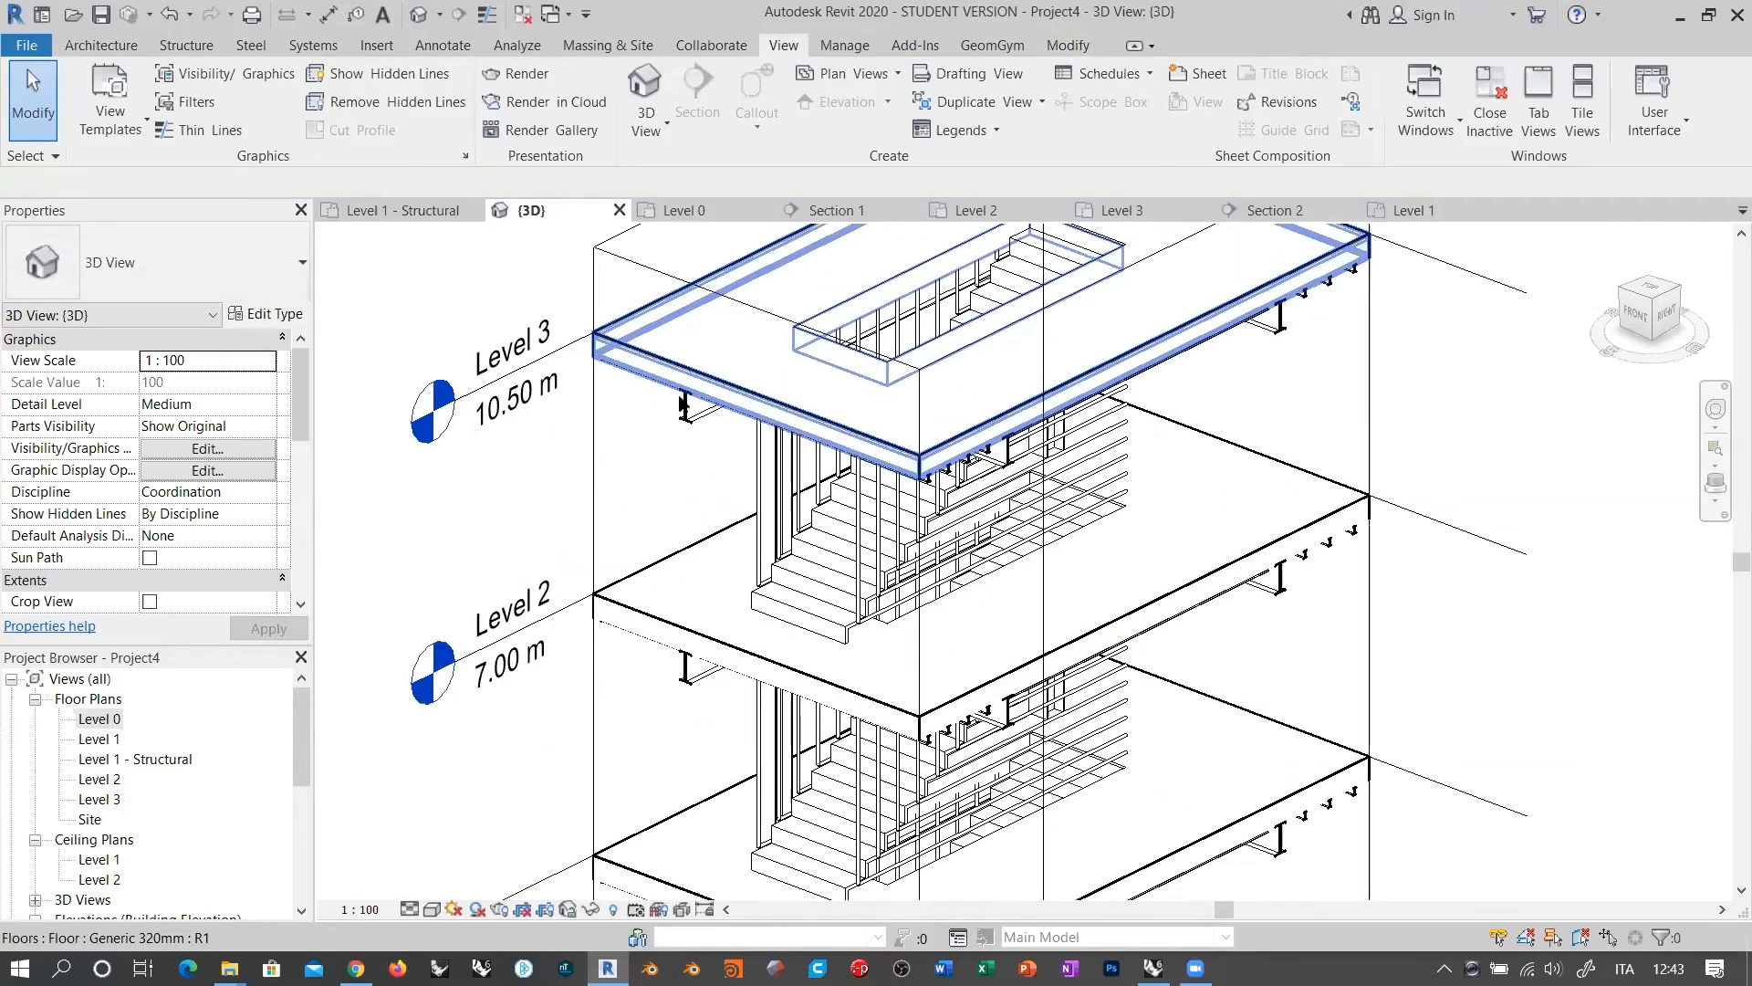
Step: Set the 3D view's detail level to Fine and its visual style to Shaded
left_click(409, 909)
left_click(417, 887)
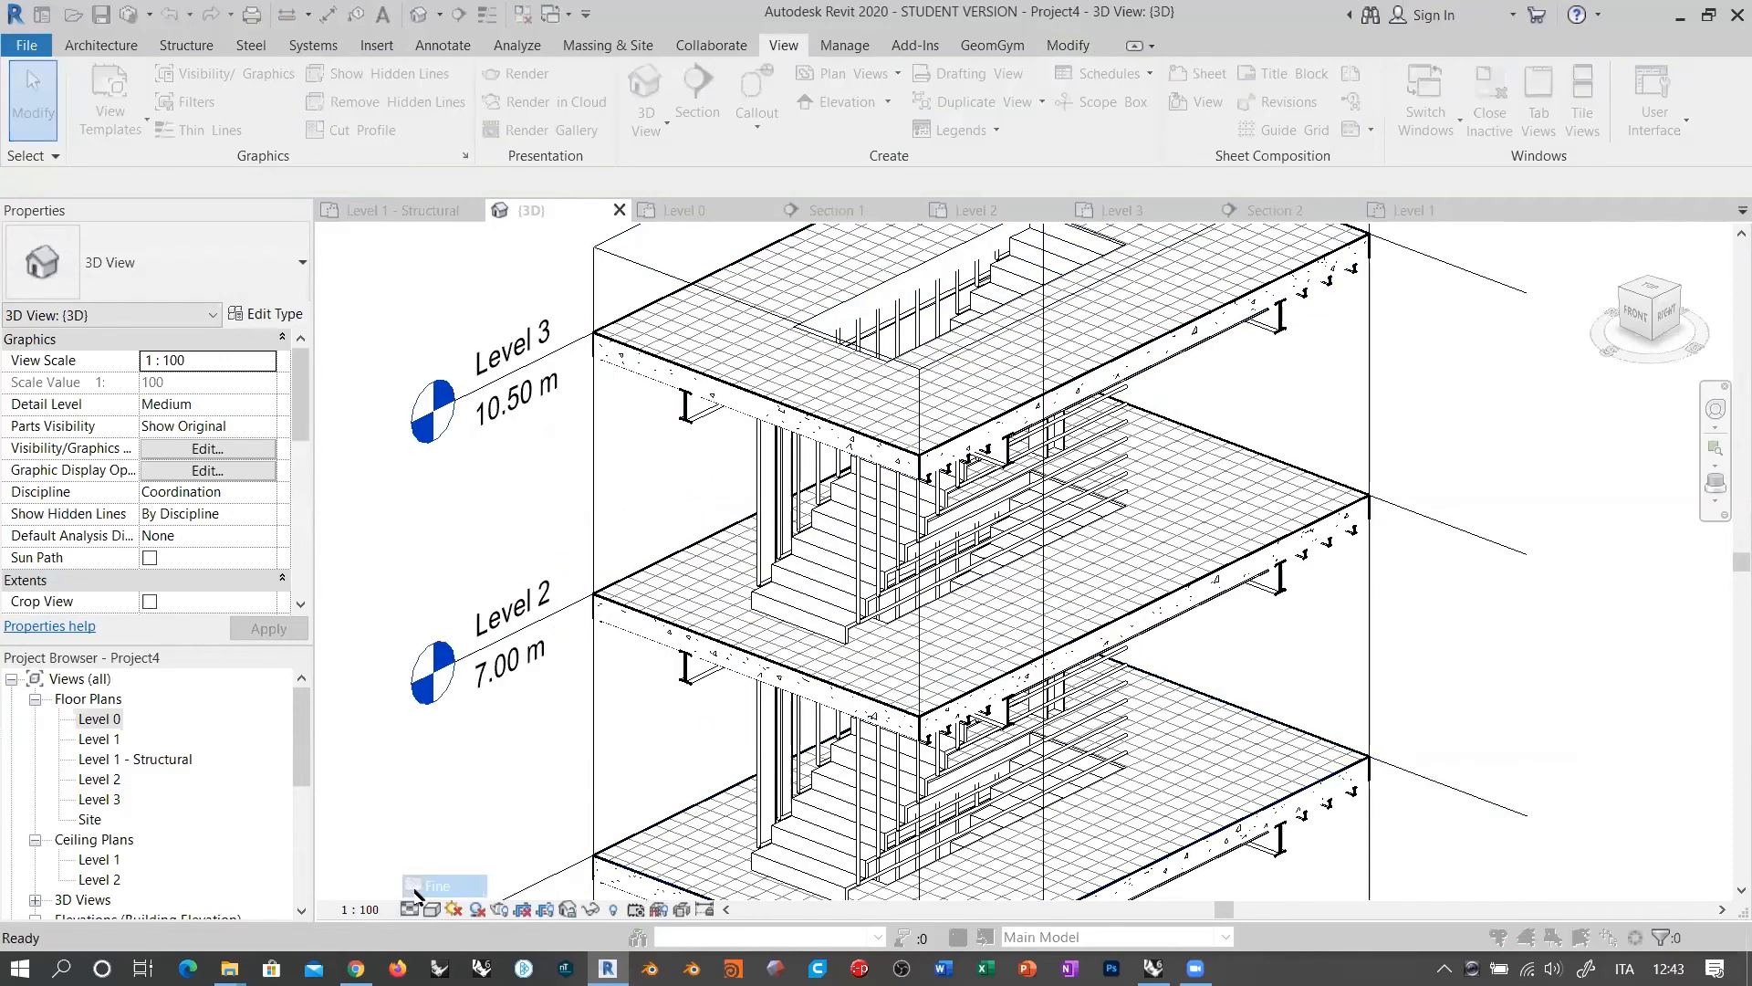
left_click(1022, 575)
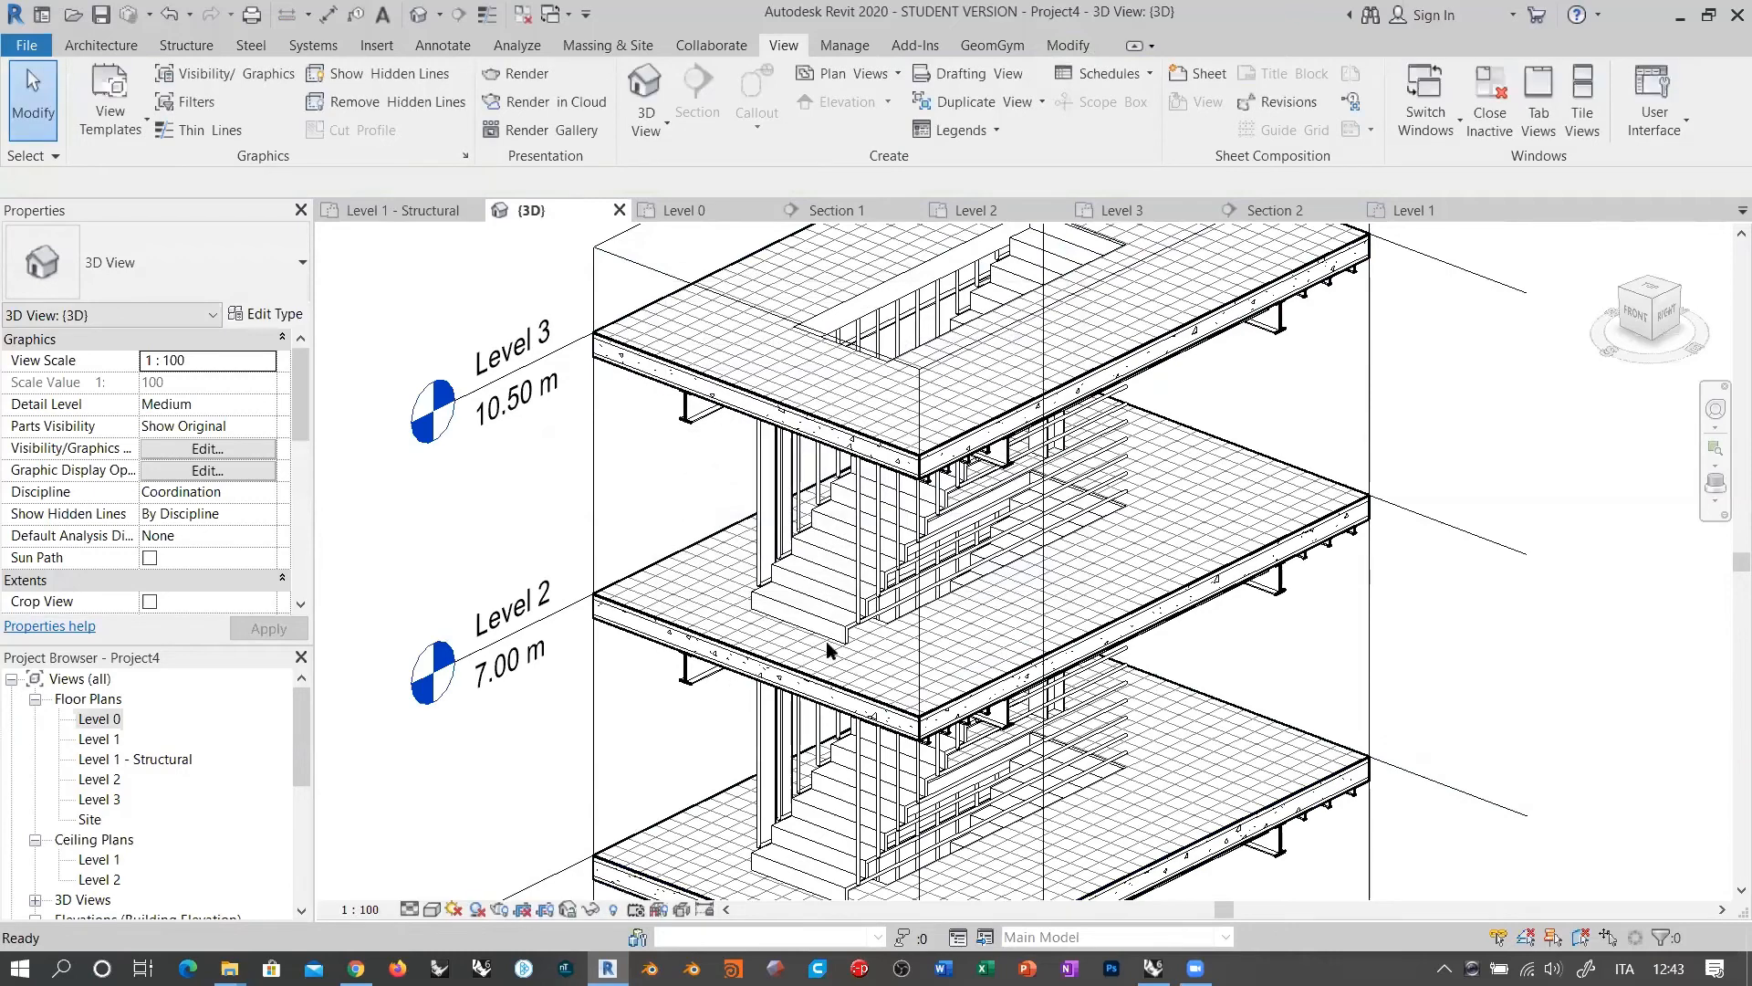
left_click(432, 910)
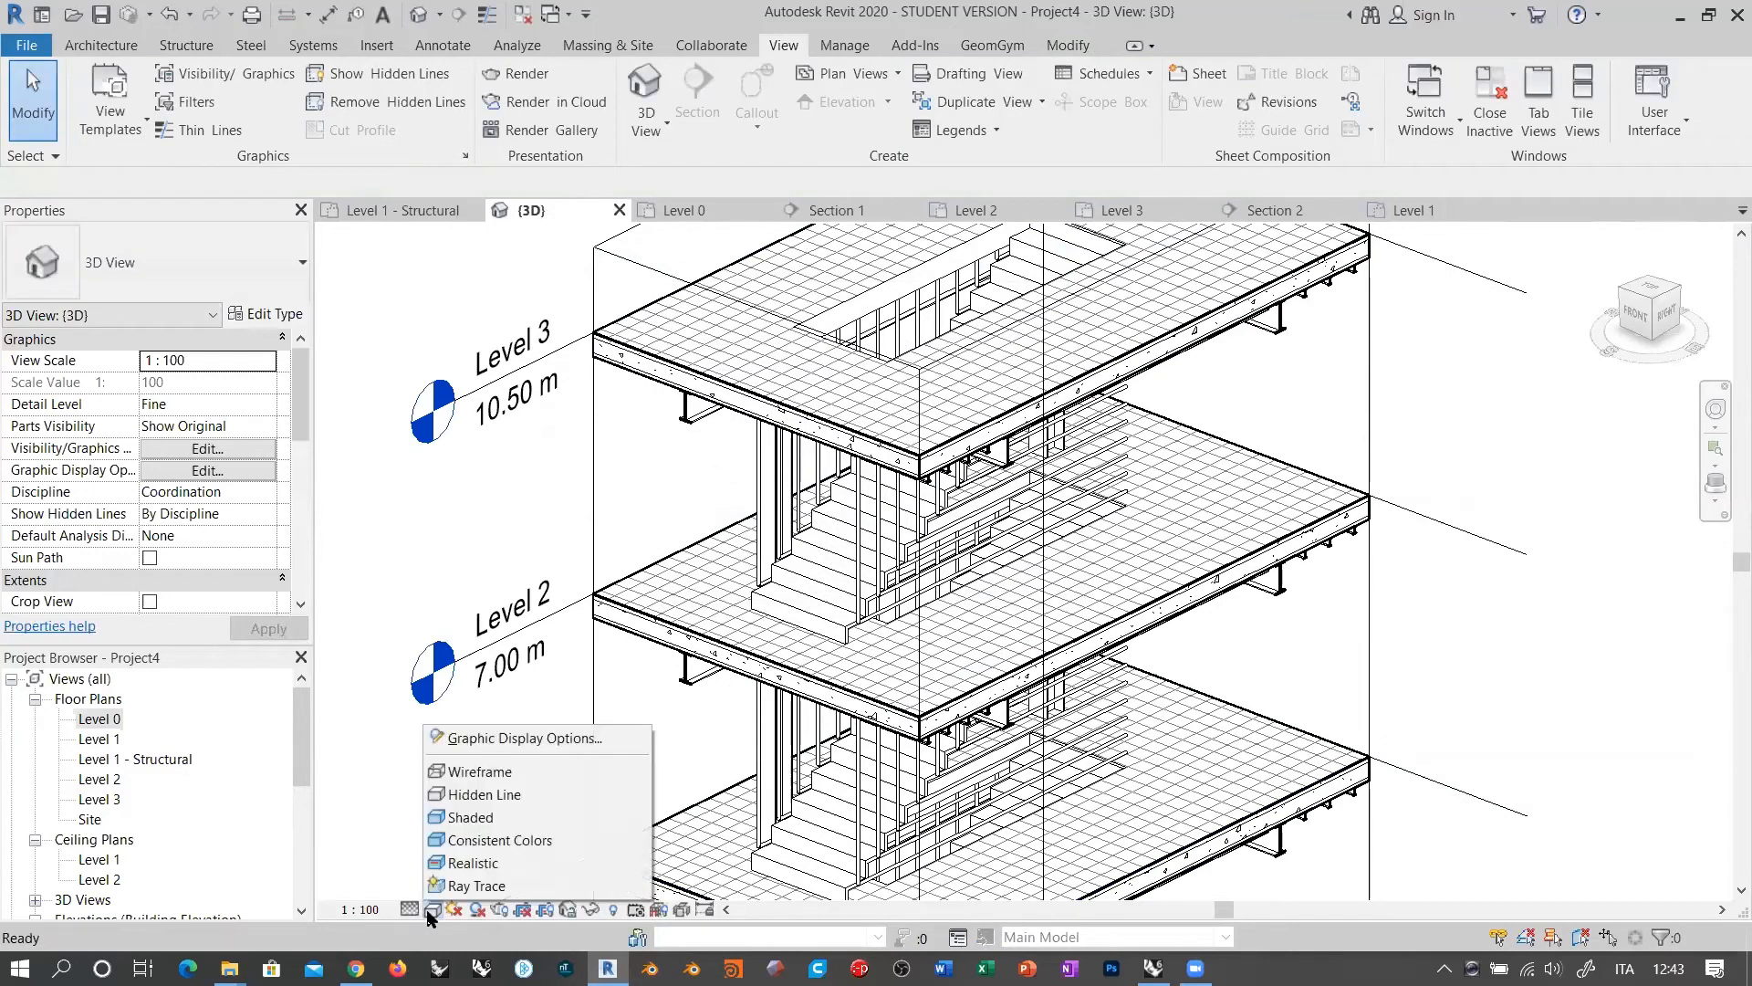
left_click(447, 817)
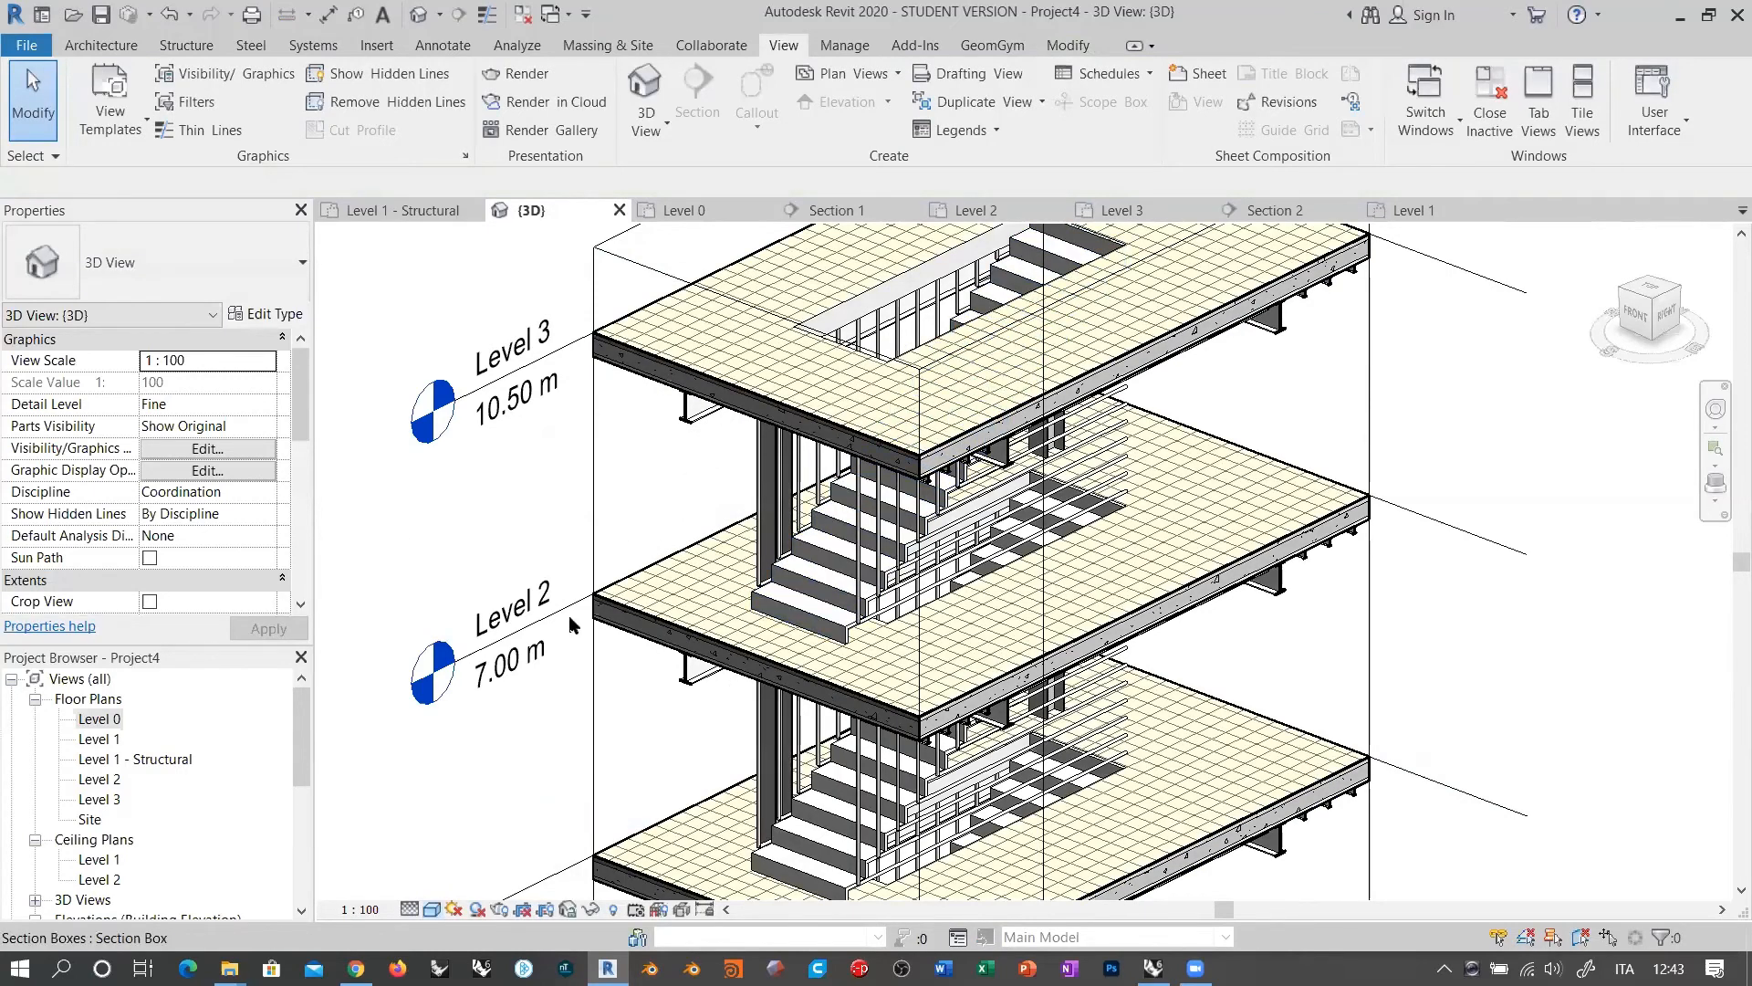
Step: Set the visual style to Realistic and view the whole cropped stair core
left_click(432, 909)
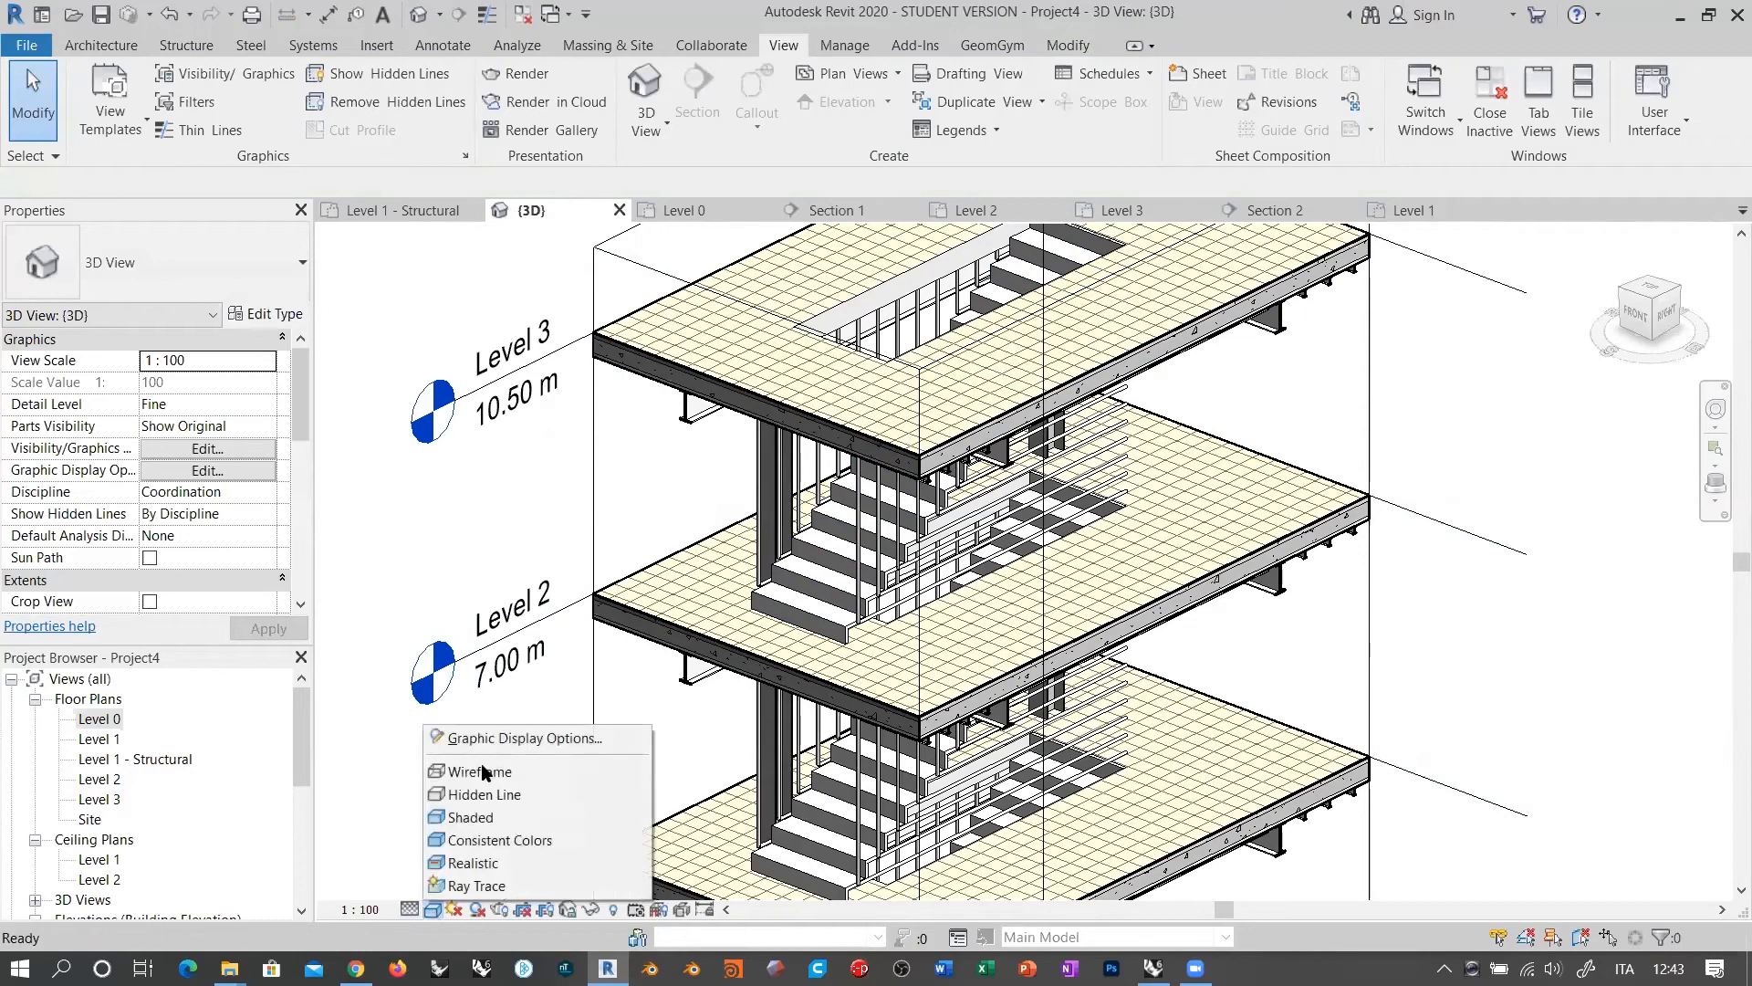
left_click(473, 862)
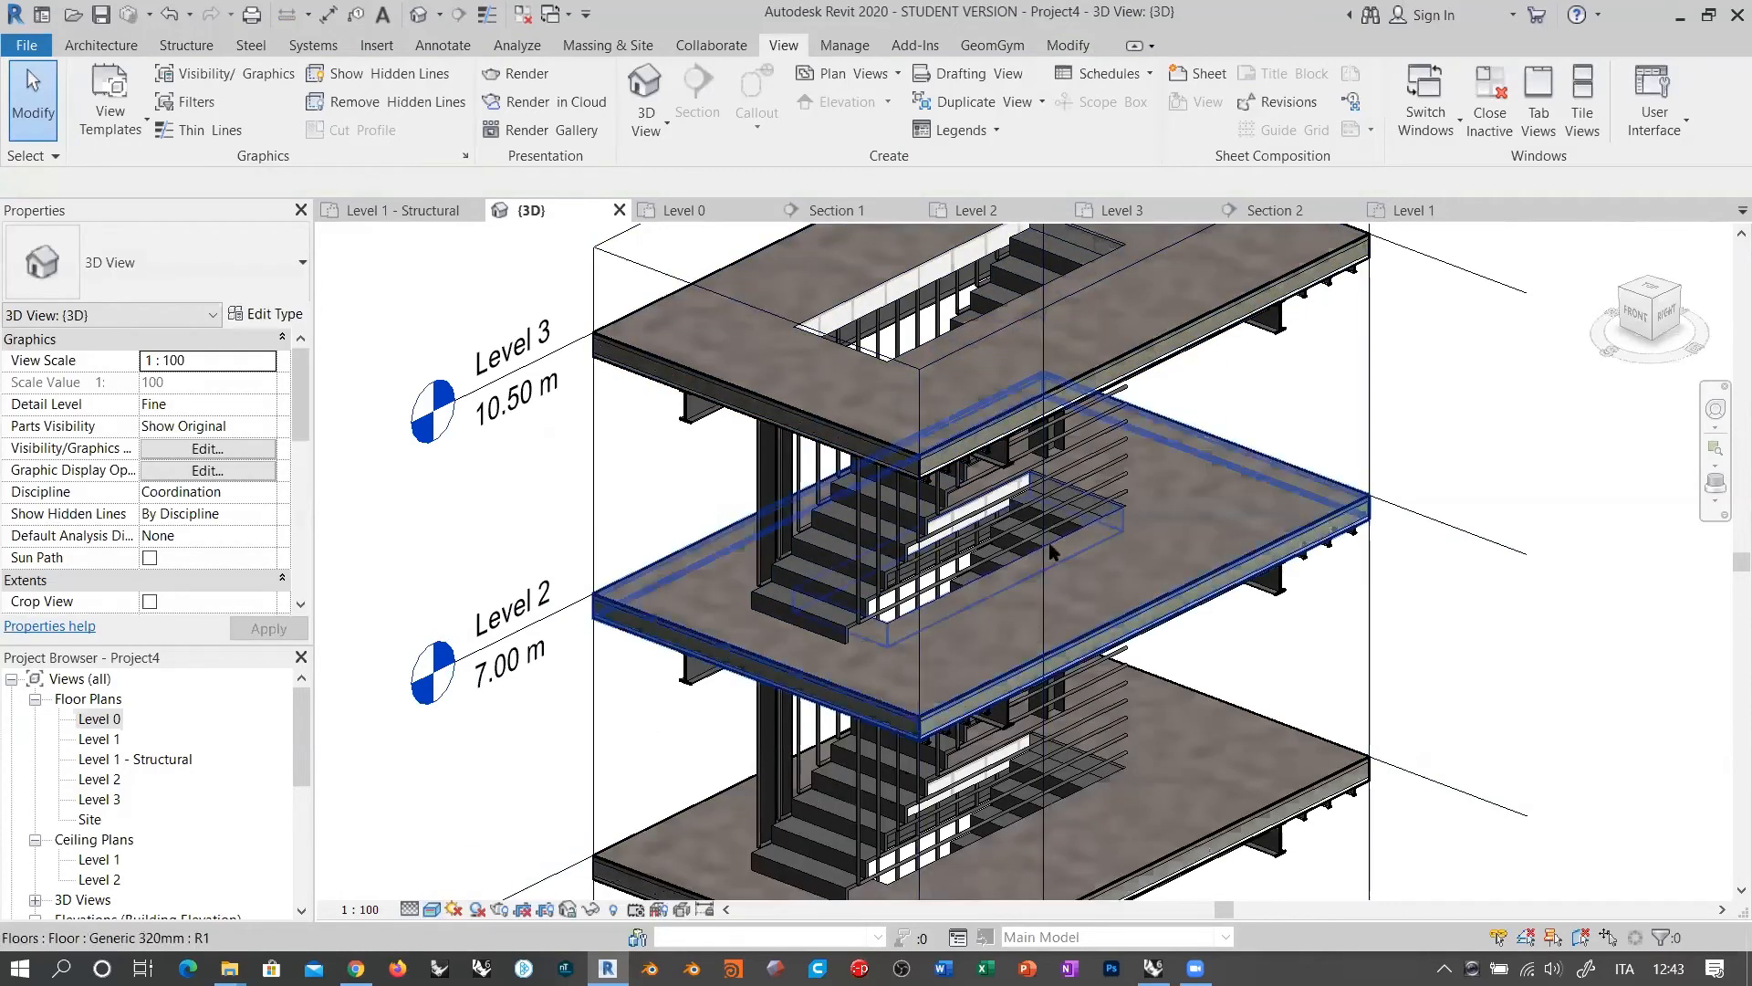
scroll(970, 539, "down", 2)
scroll(970, 539, "down", 4)
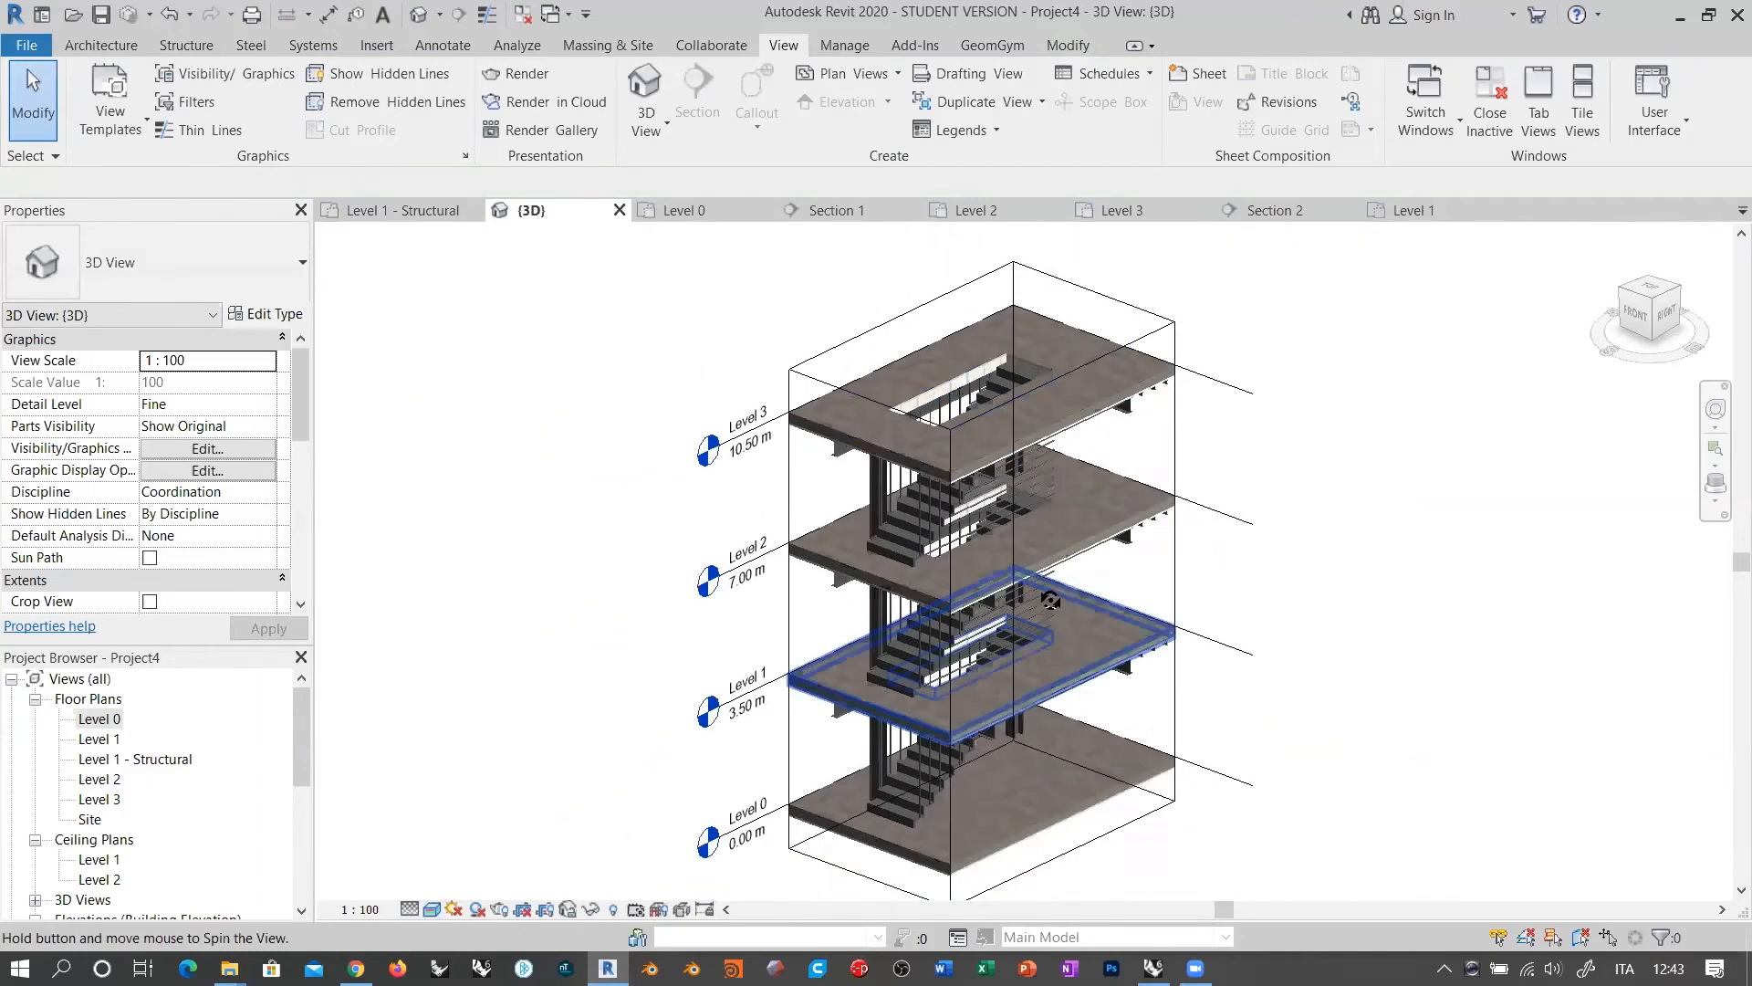
middle_click_drag(1058, 605, 1022, 584)
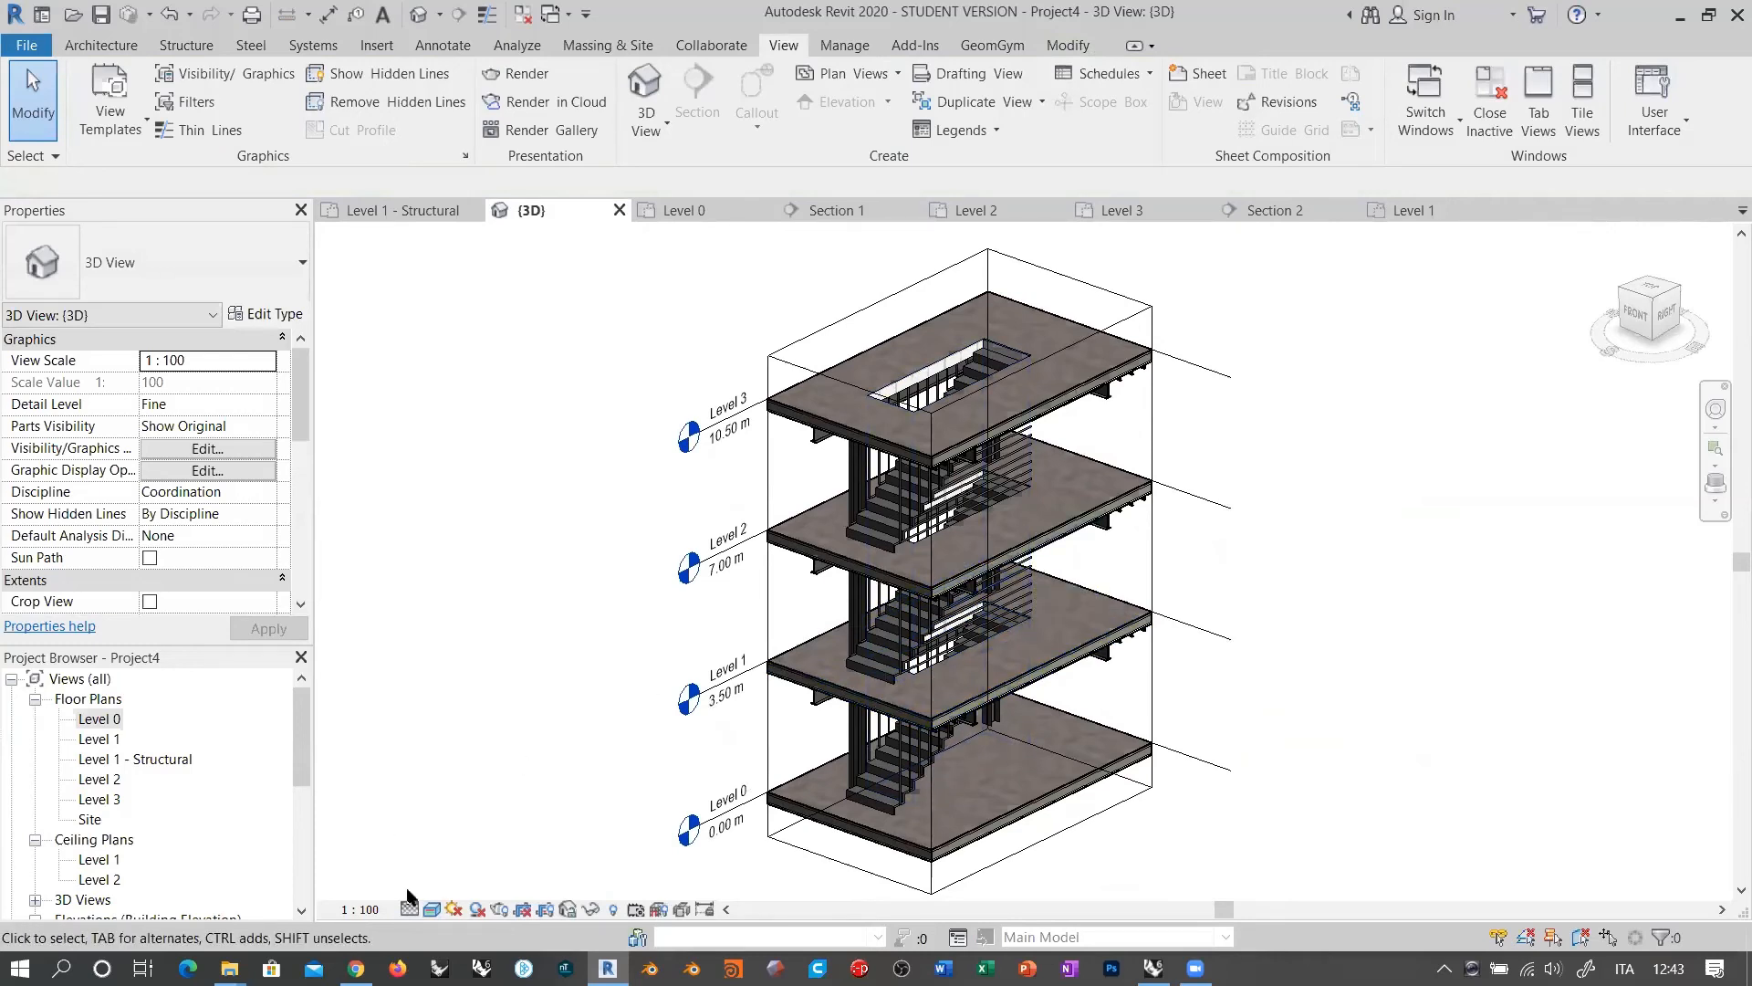
Step: Preview the cropped model in Ray Trace and return the visual style to Shaded
left_click(431, 910)
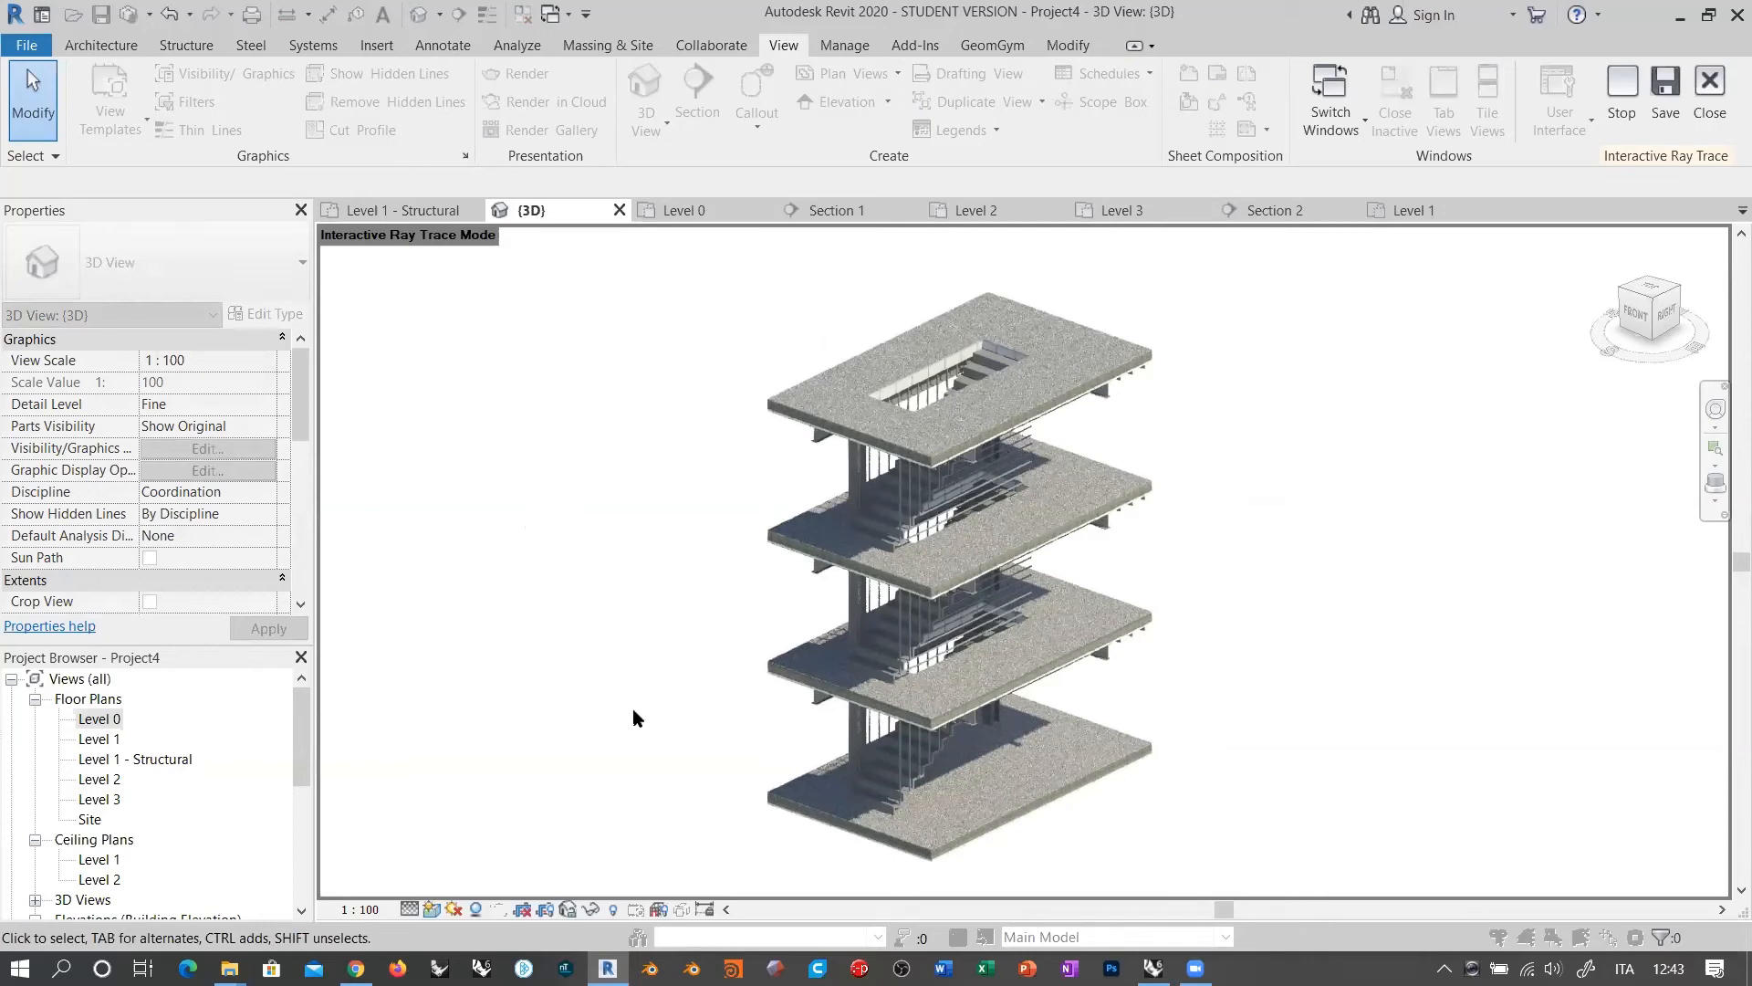
left_click(431, 909)
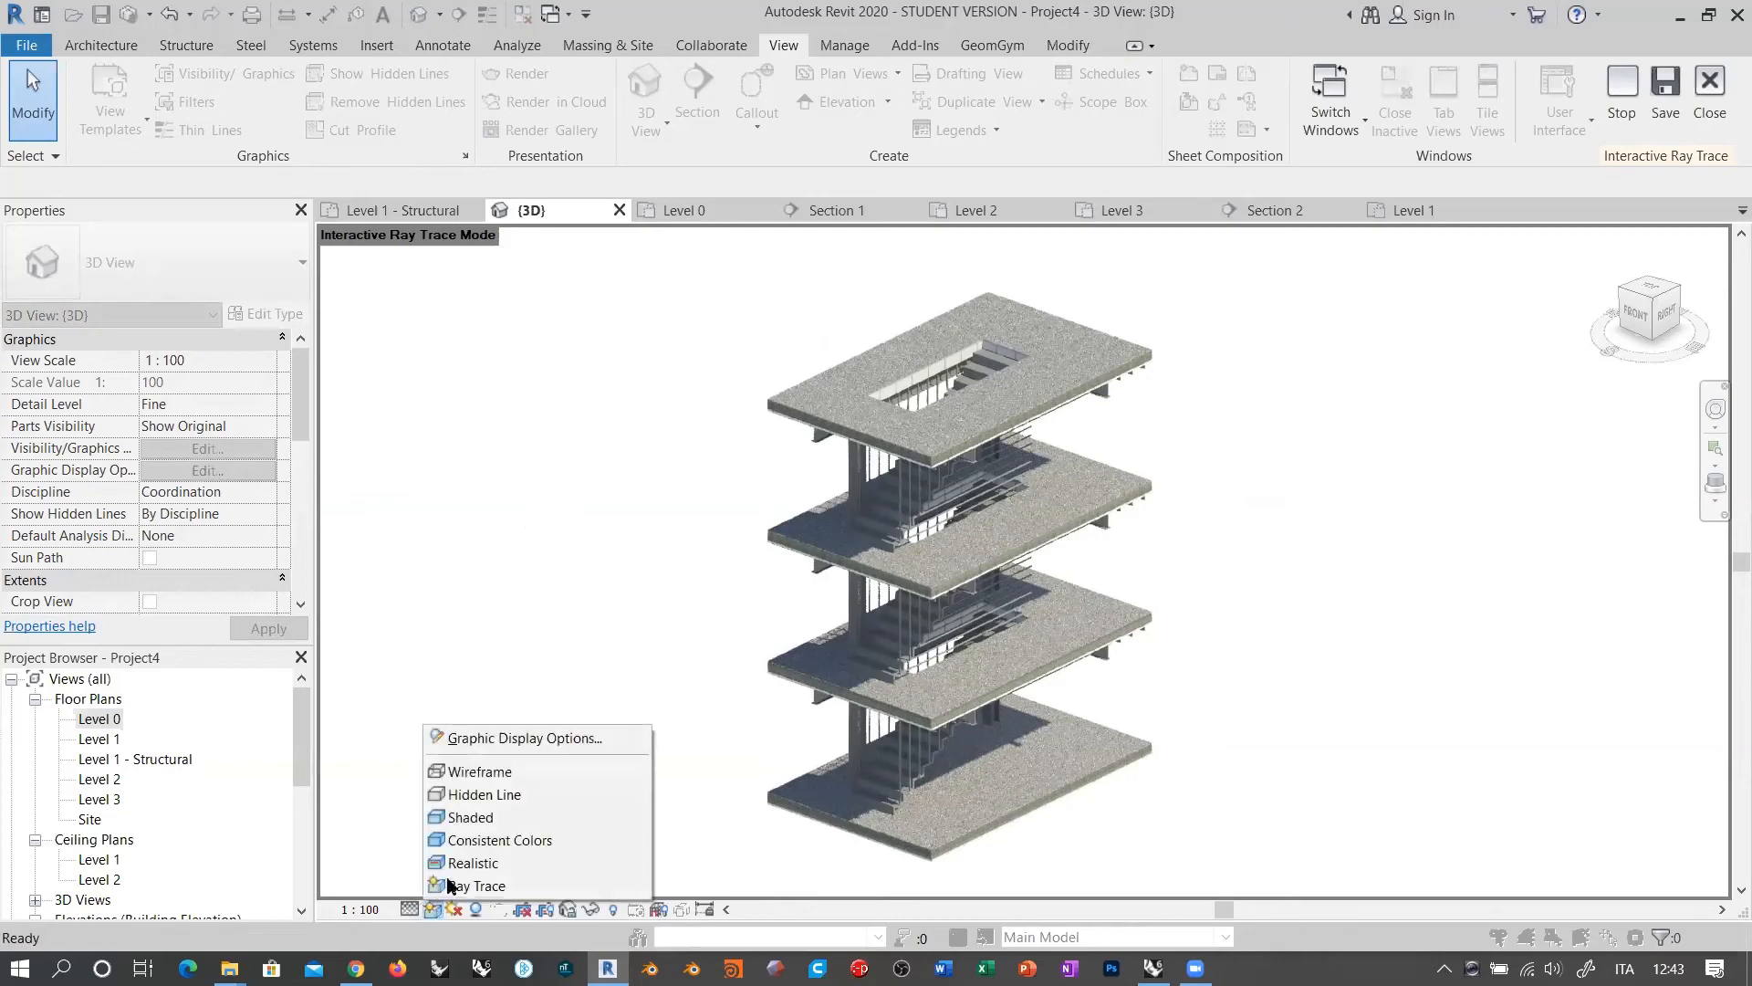
left_click(488, 817)
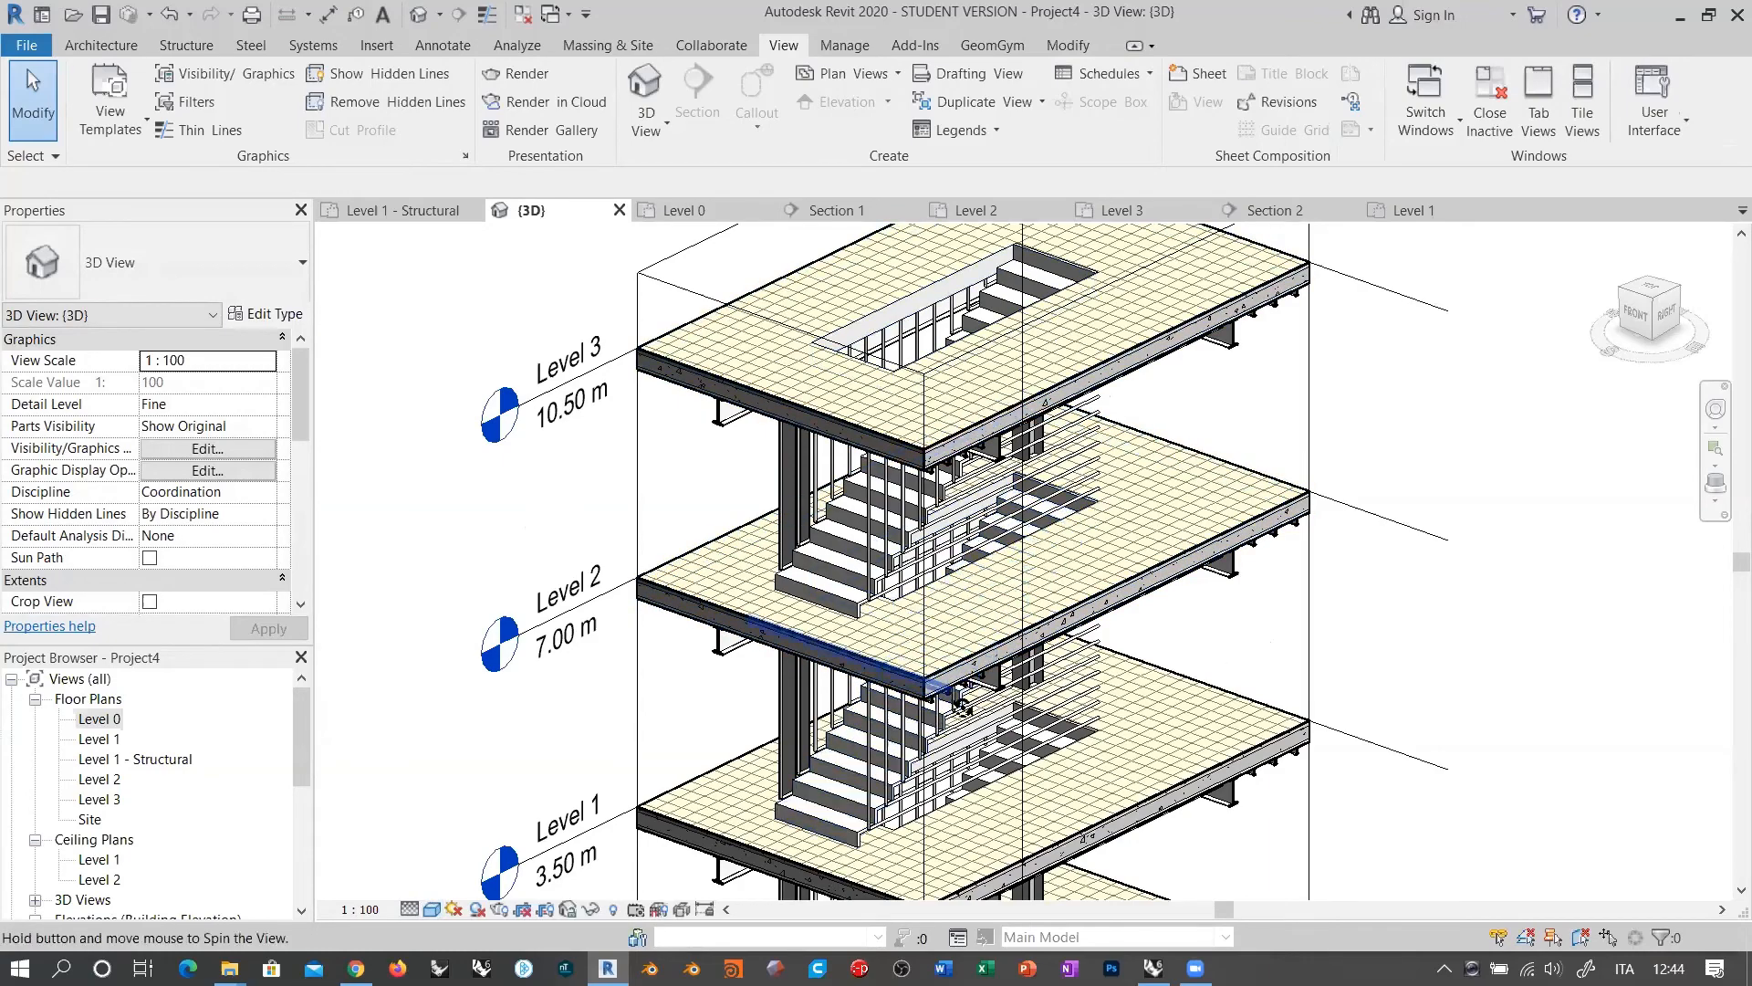
Step: Examine the framing beneath the floor slabs and the staircase details from below, from the side and from above
middle_click_drag(974, 597, 924, 467, "shift")
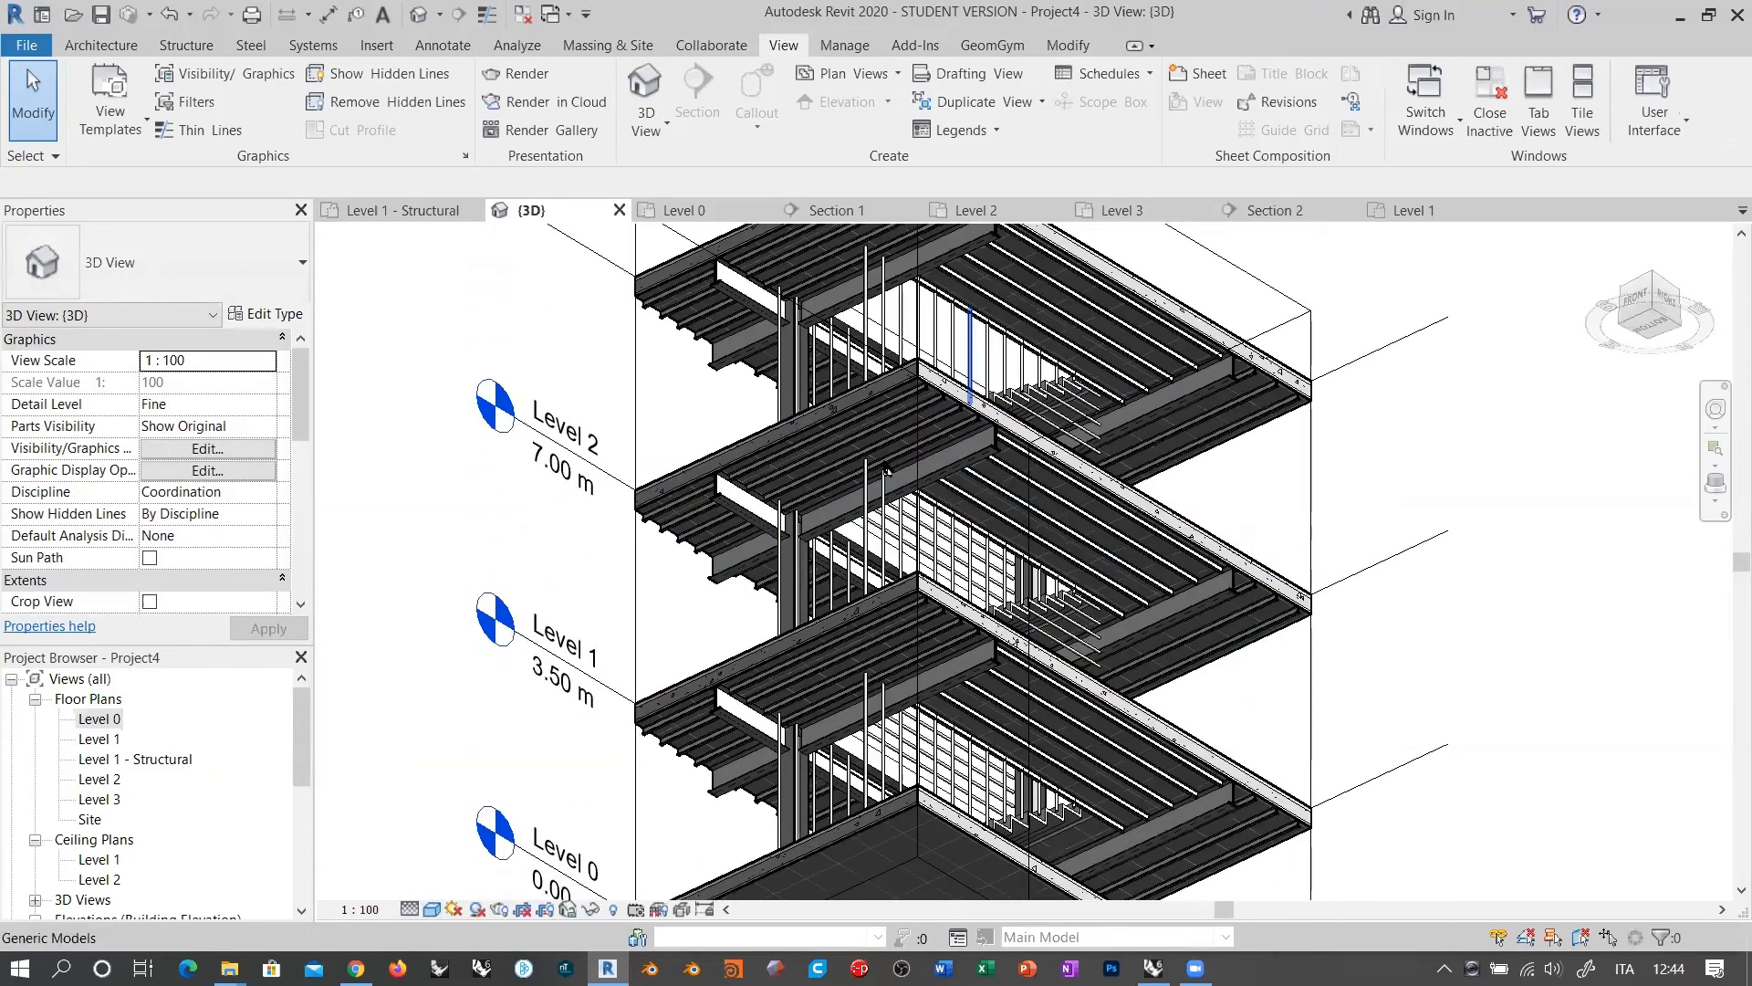
scroll(924, 467, "up", 4)
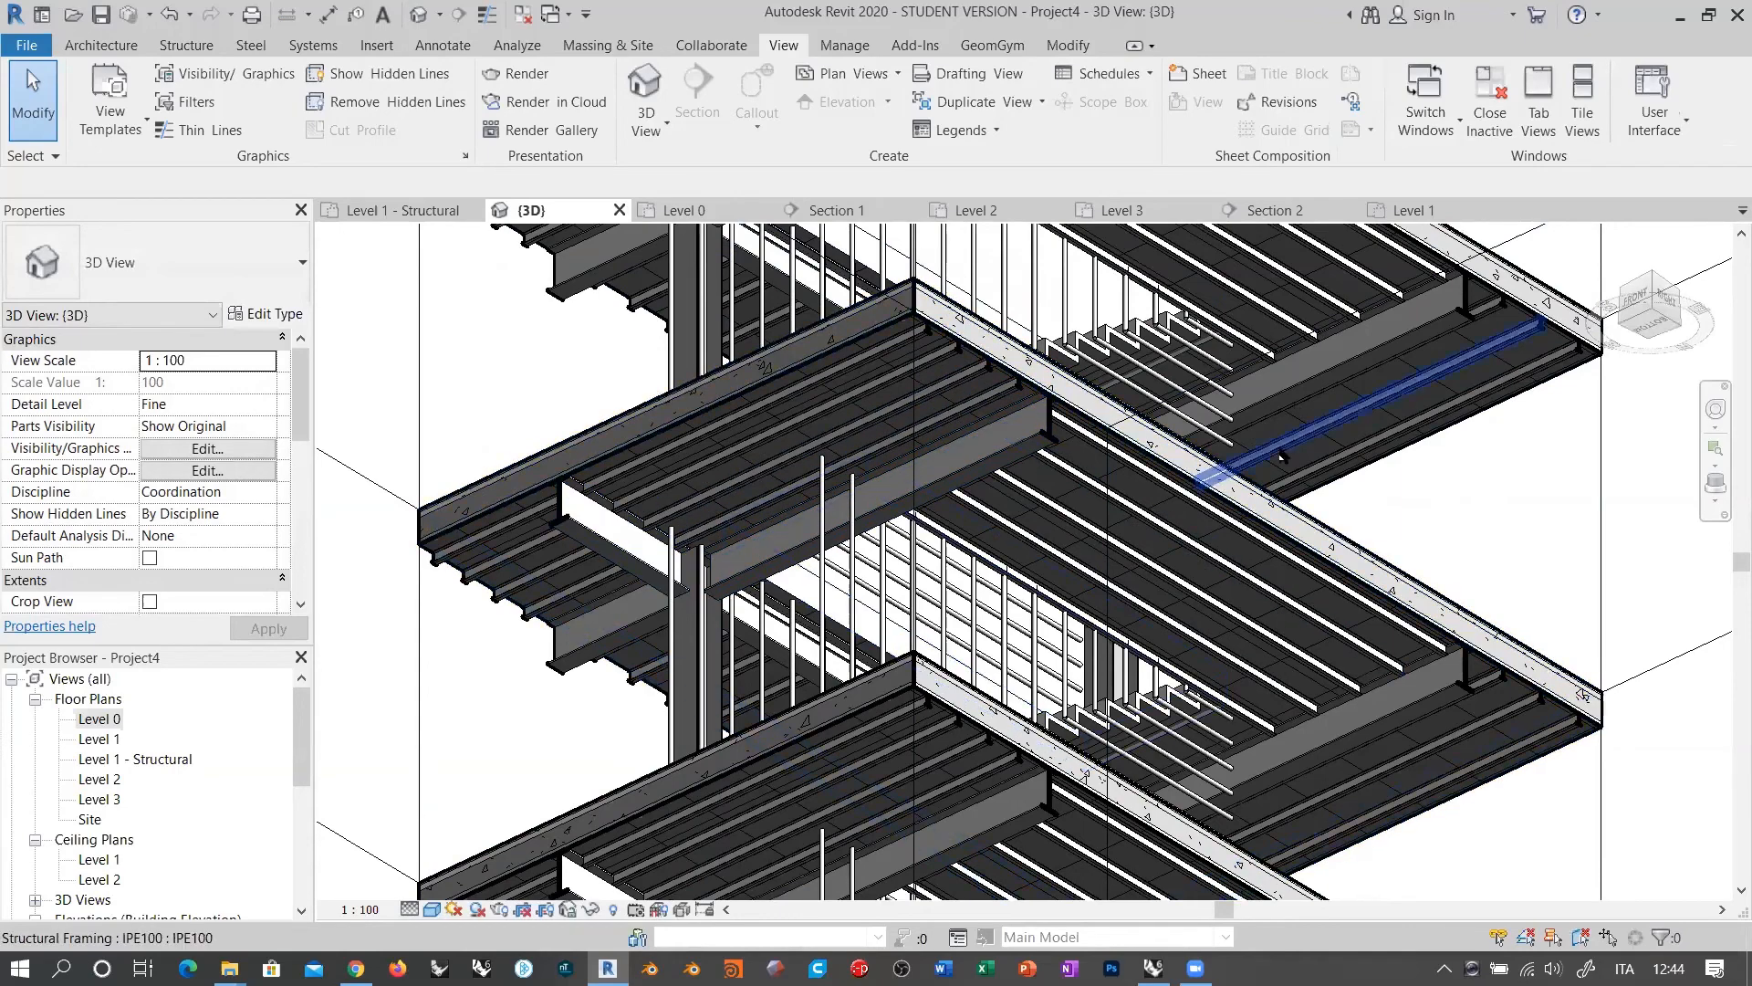
scroll(992, 365, "down", 3)
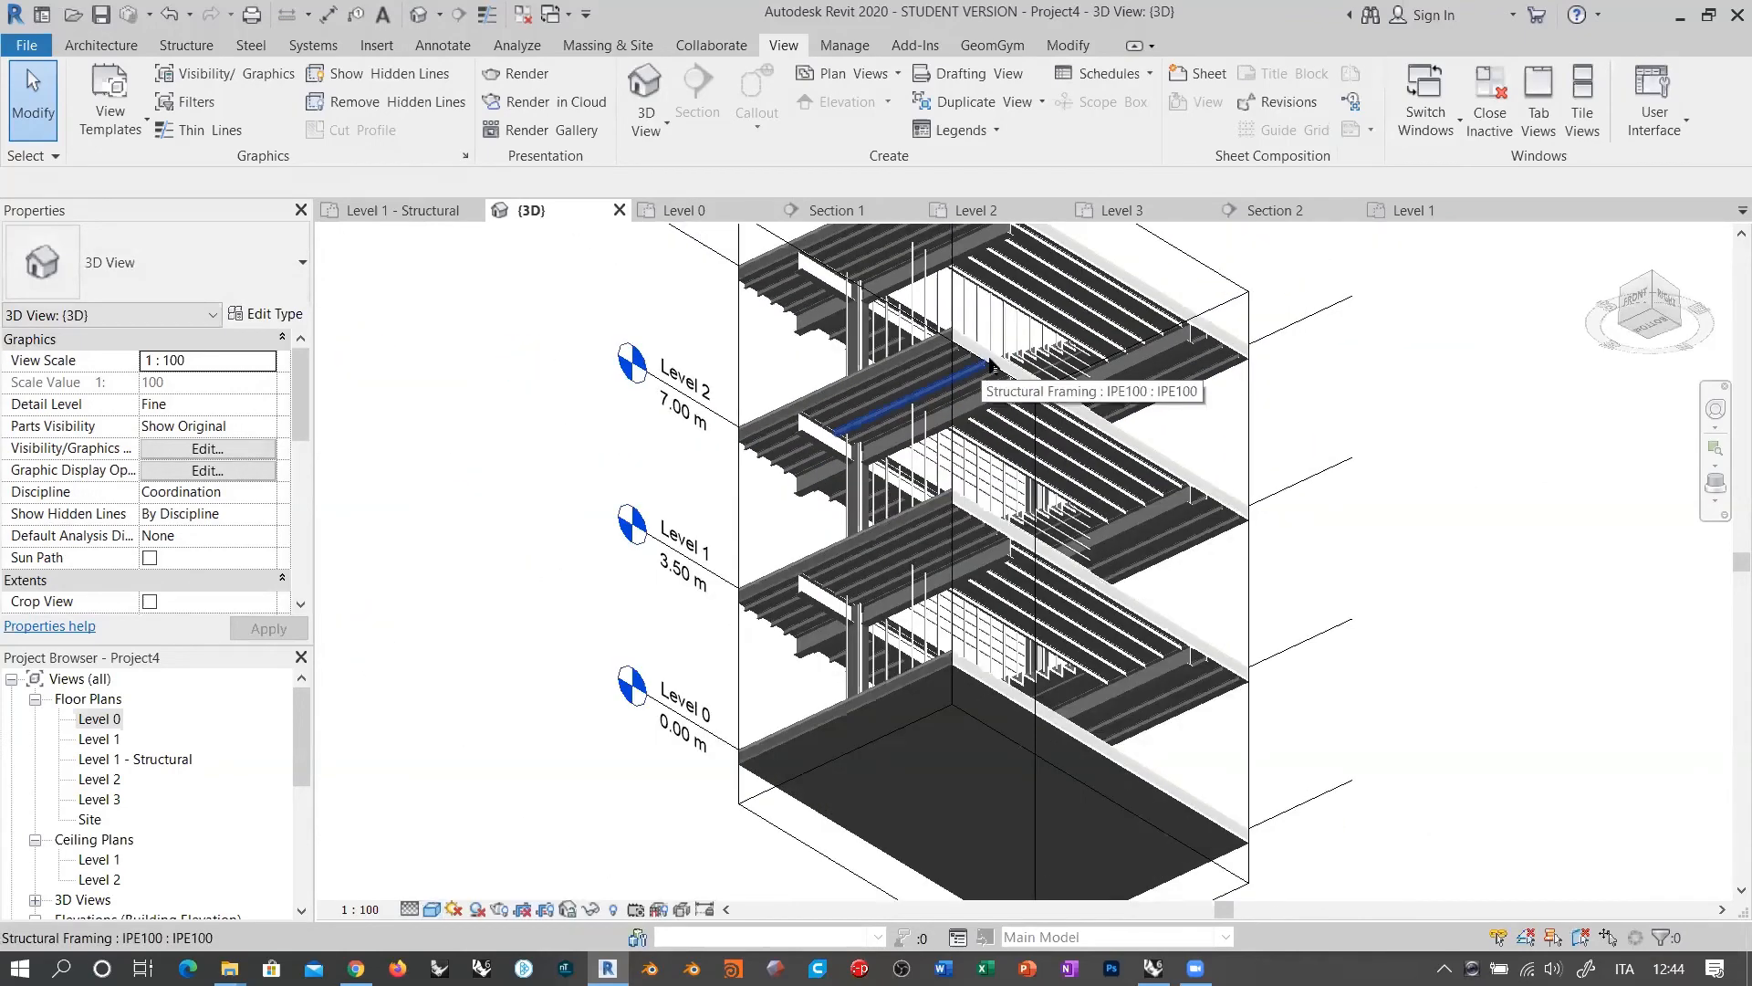
middle_click_drag(993, 365, 931, 551, "shift")
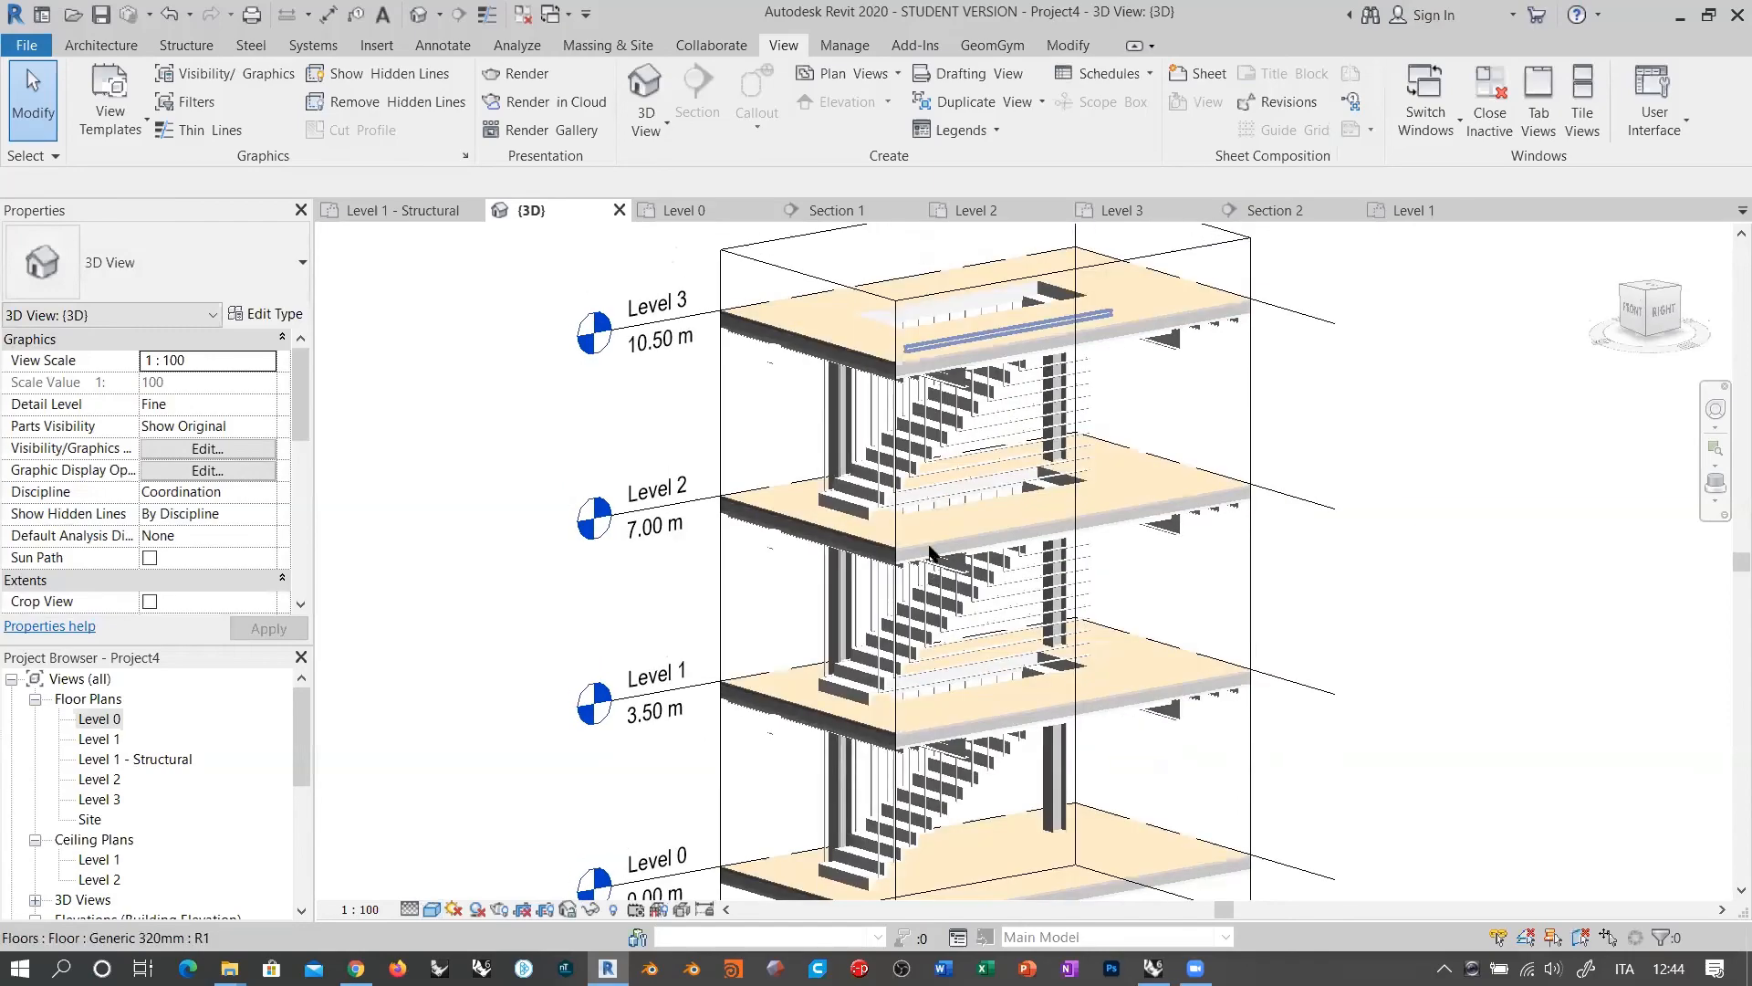
scroll(931, 550, "up", 5)
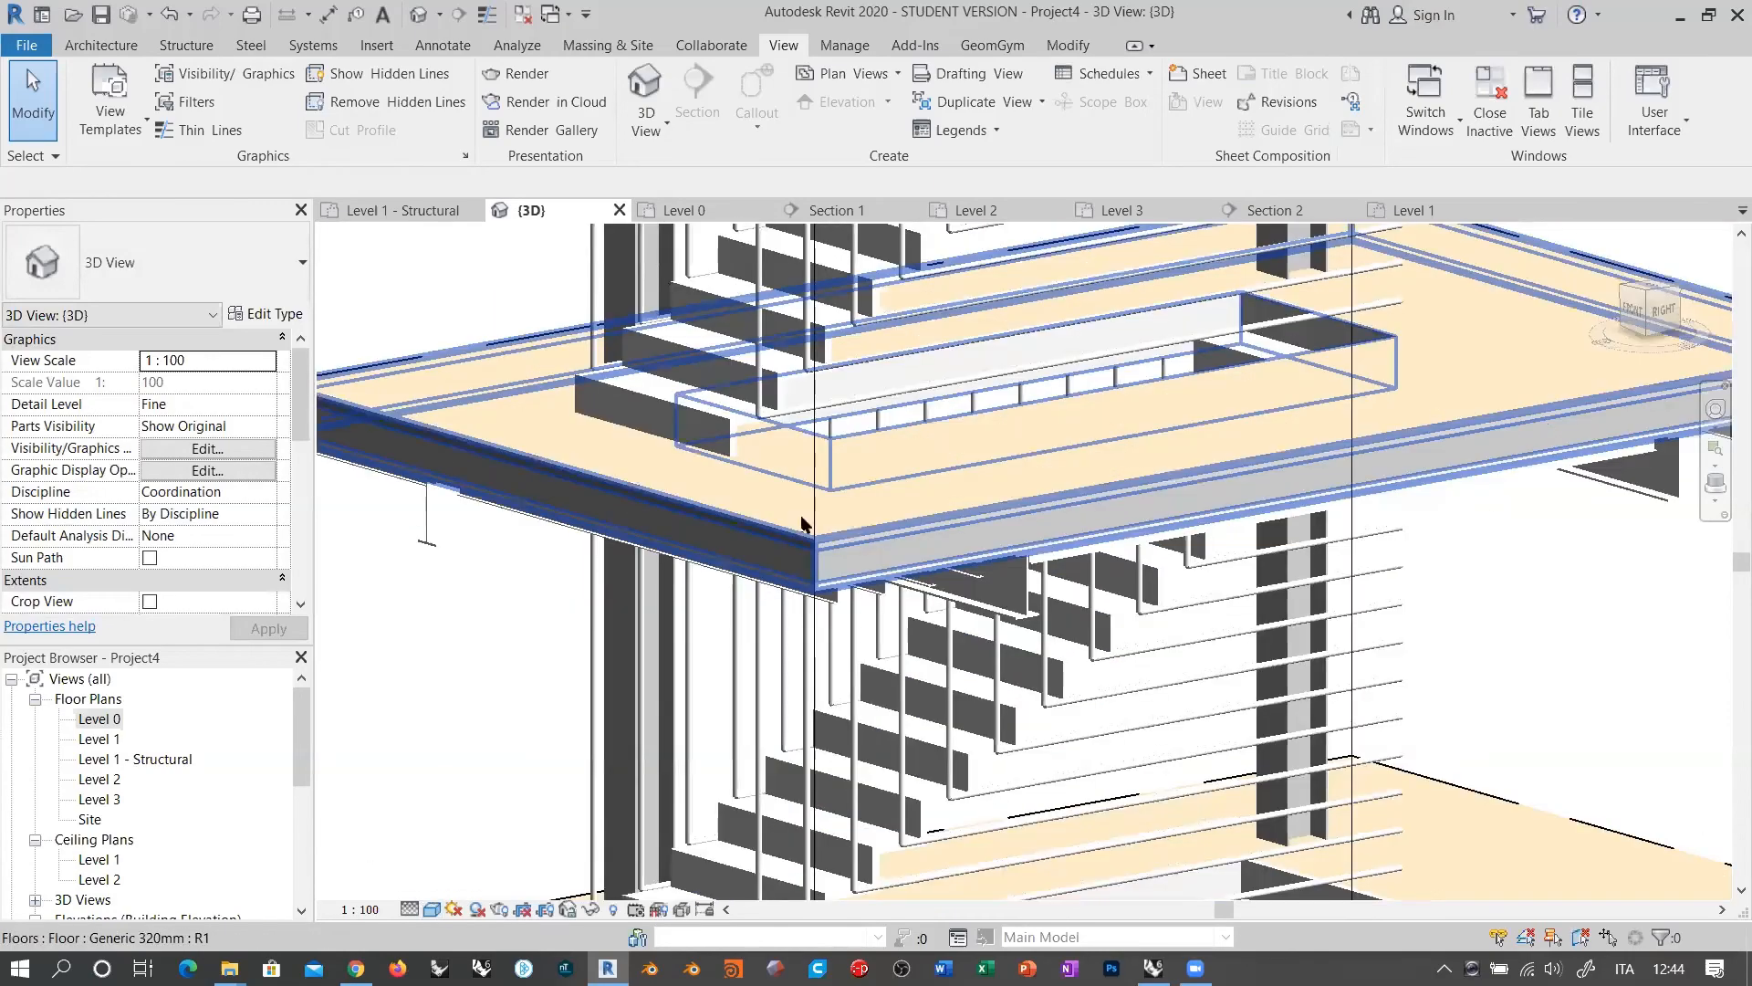
scroll(869, 484, "down", 2)
middle_click_drag(962, 426, 1025, 555, "shift")
scroll(942, 464, "down", 3)
scroll(977, 524, "down", 2)
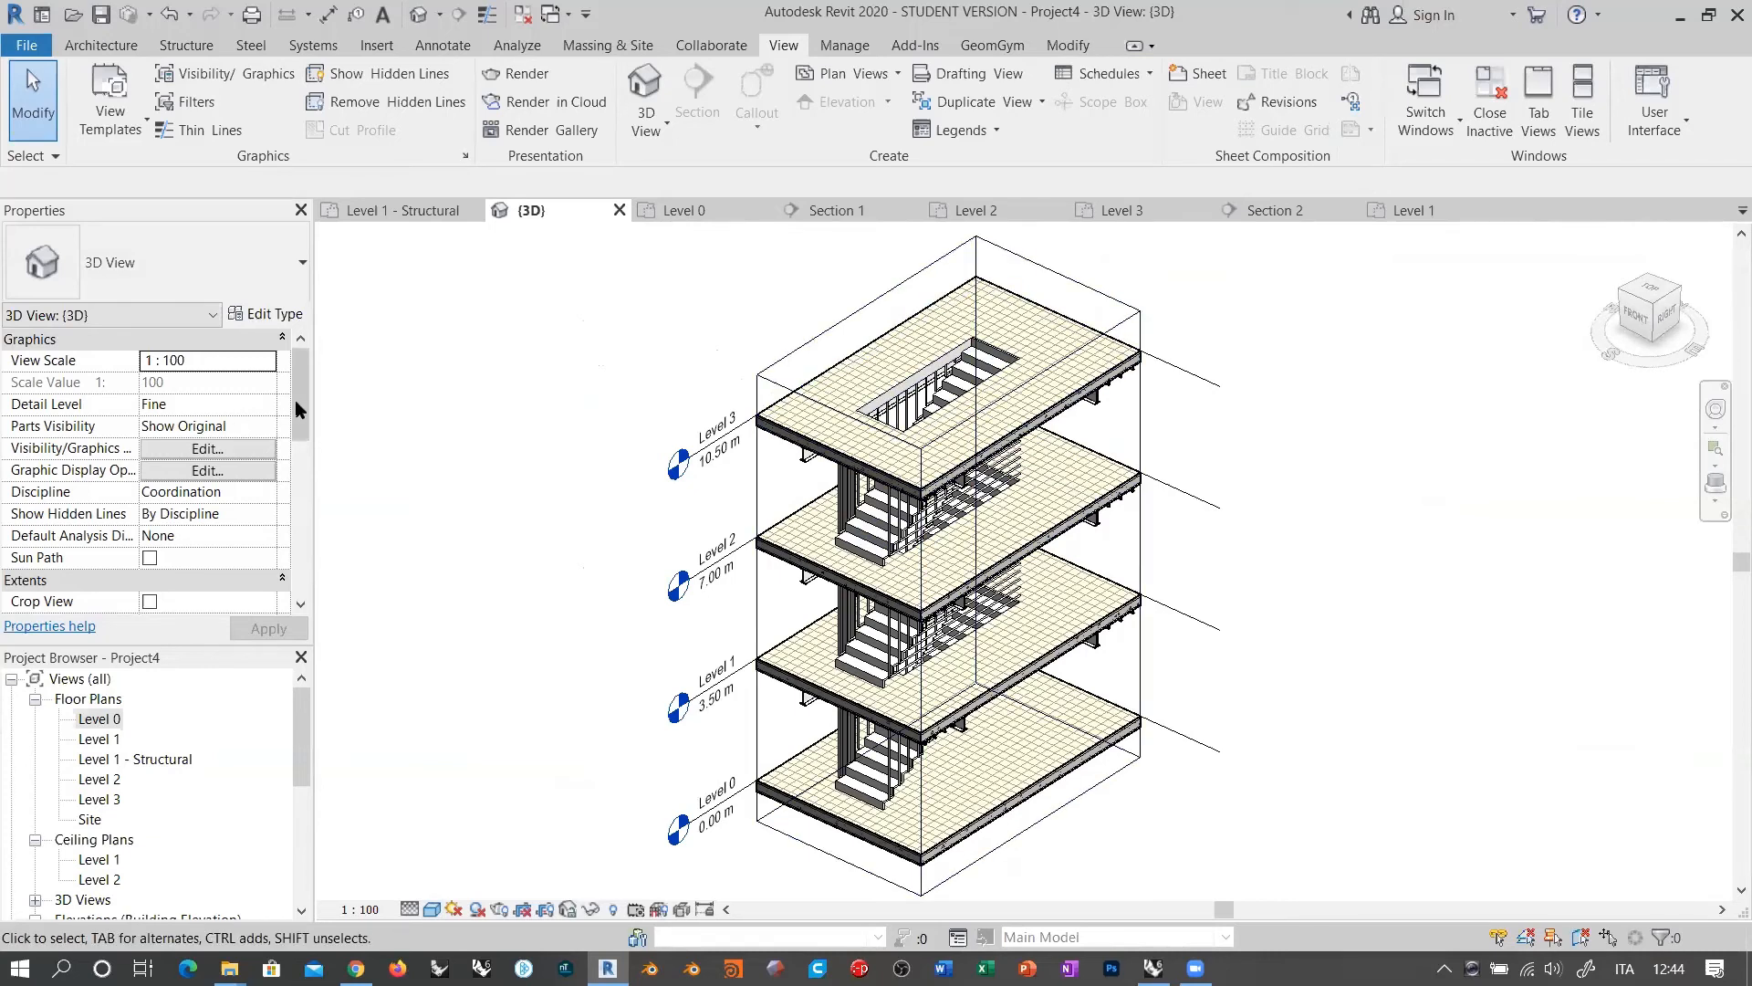
Step: Toggle the 3D view's section box off and on to reset its extents, and leave it disabled
left_click_drag(297, 410, 298, 482)
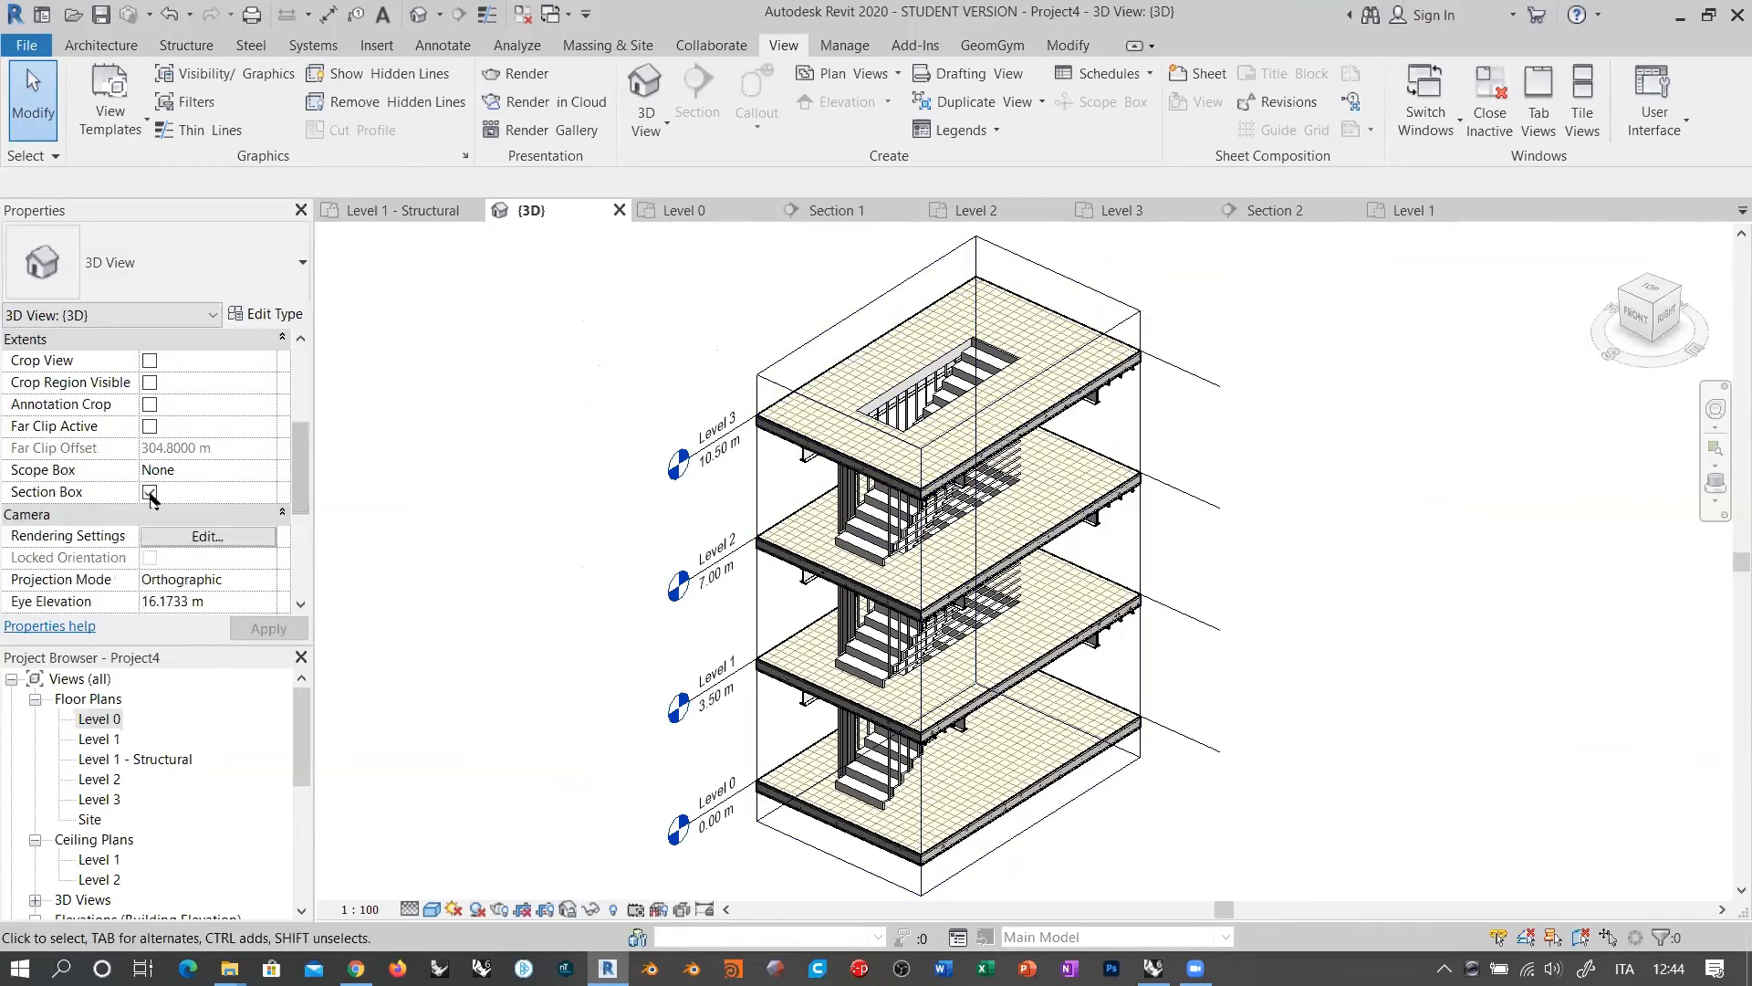
left_click(150, 493)
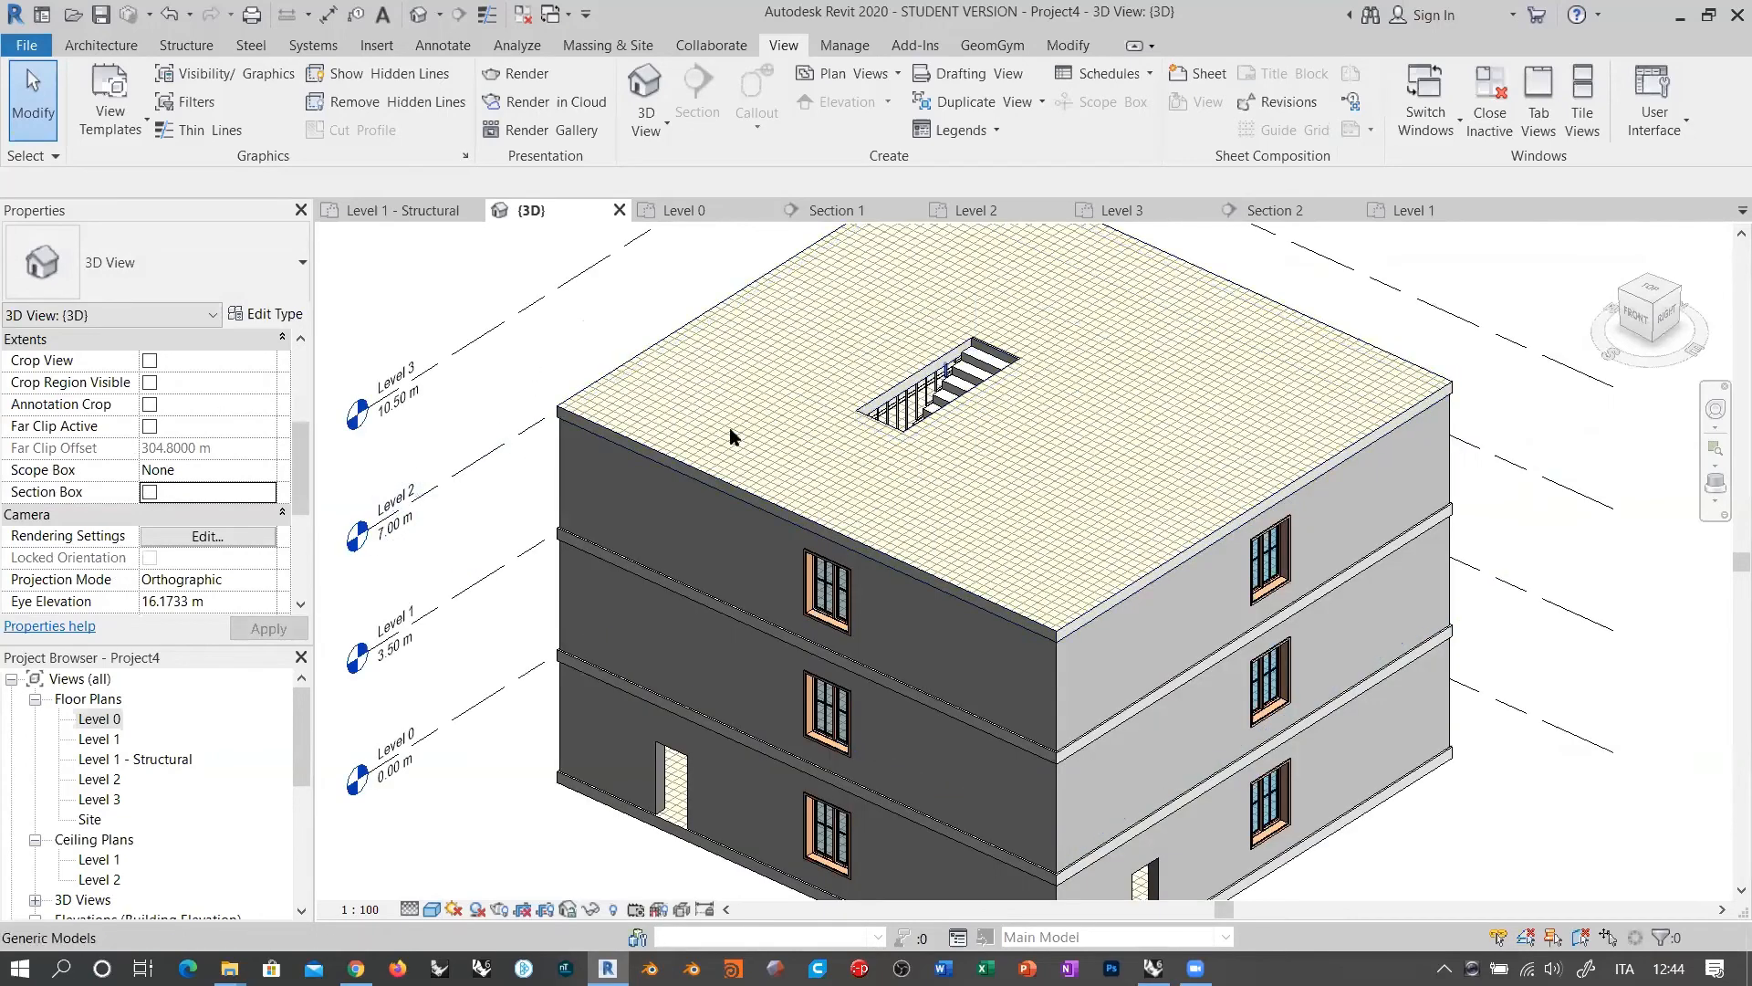
left_click(150, 493)
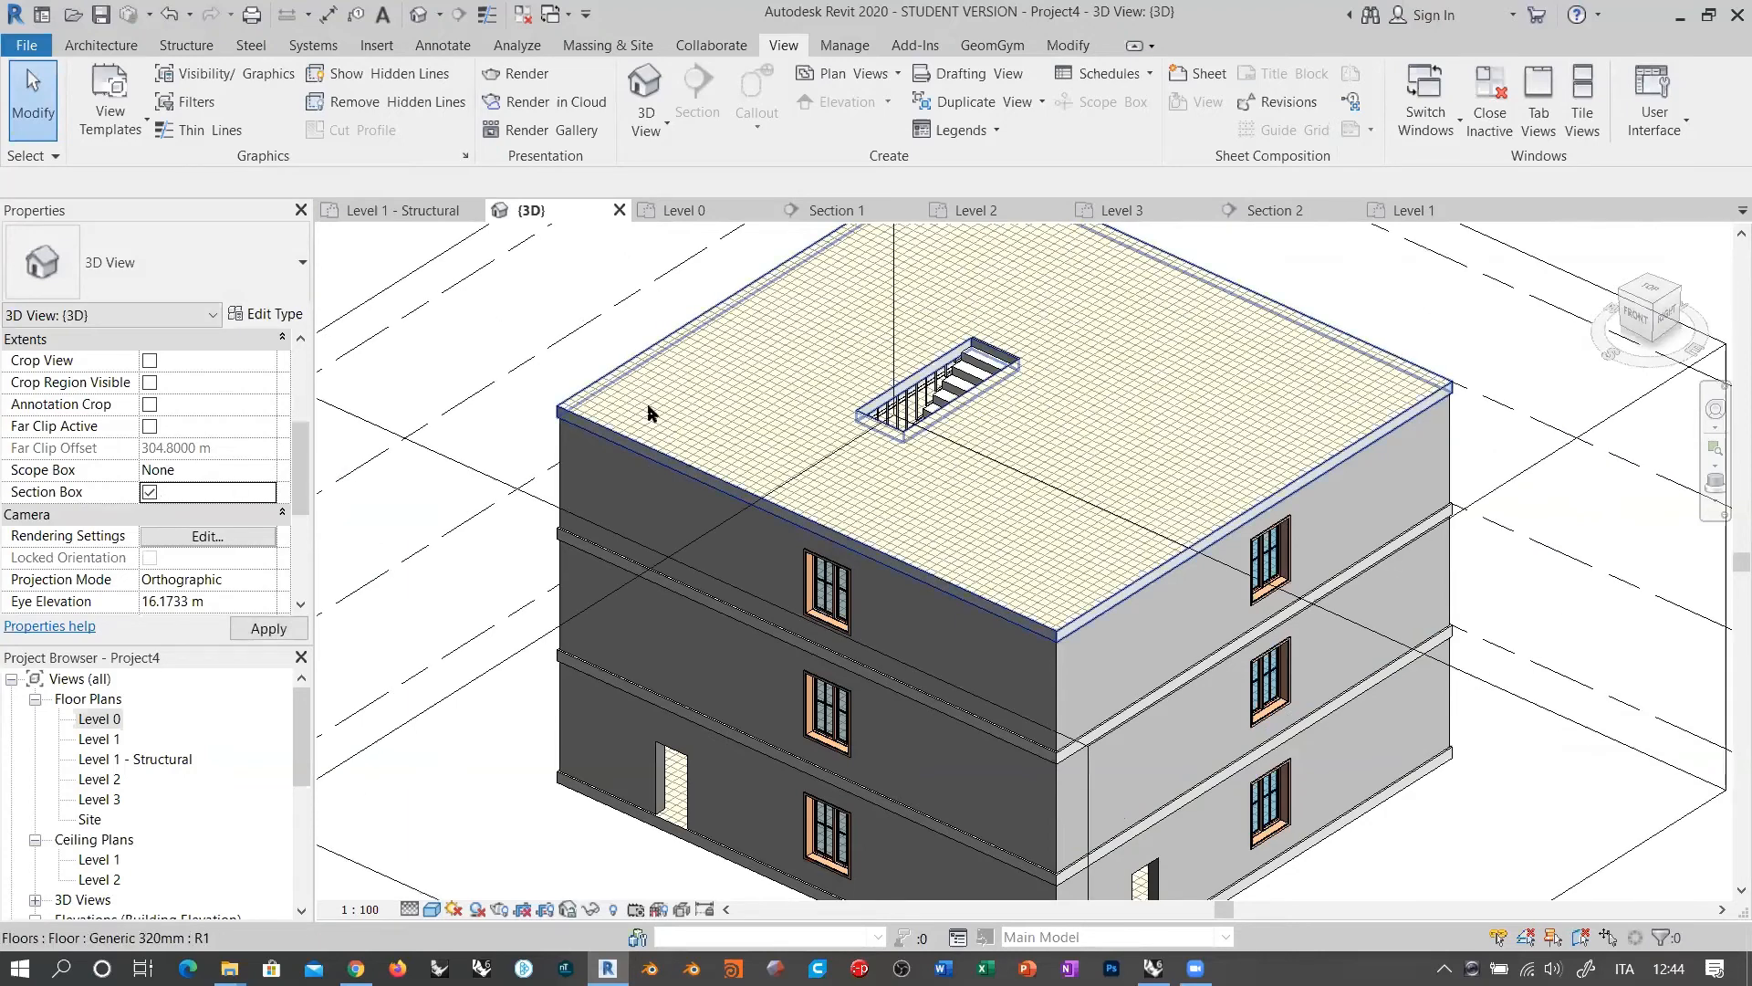
left_click(274, 630)
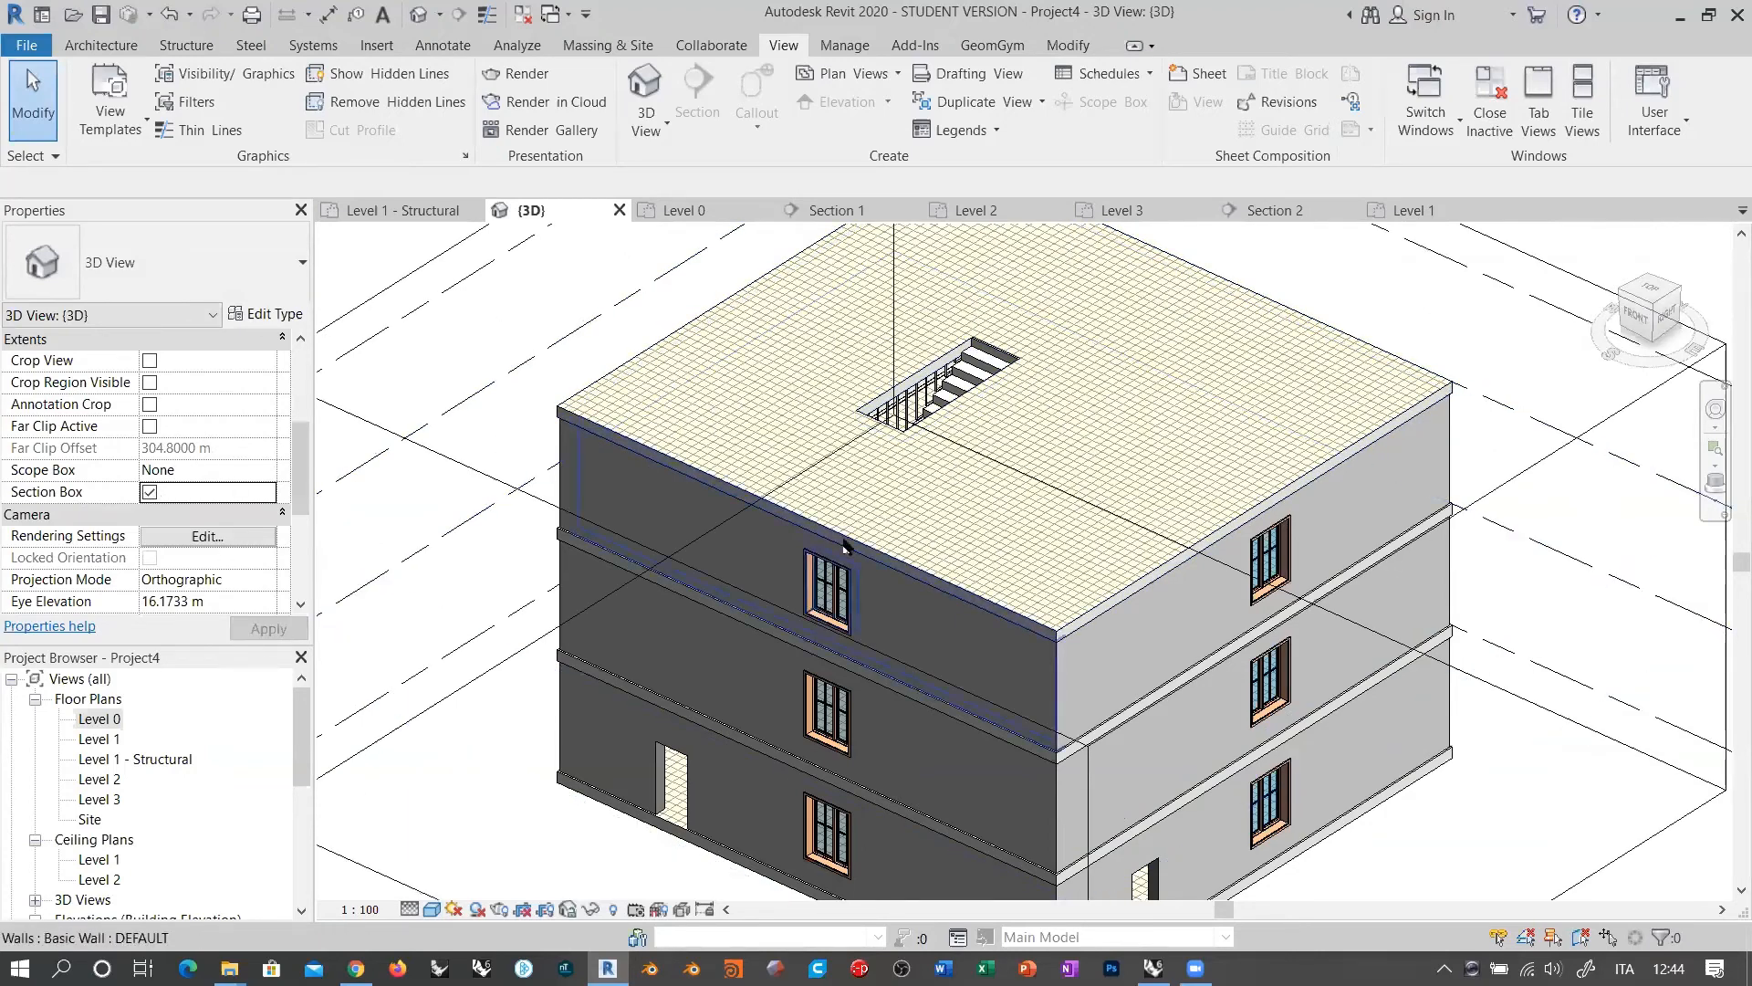
scroll(831, 535, "down", 3)
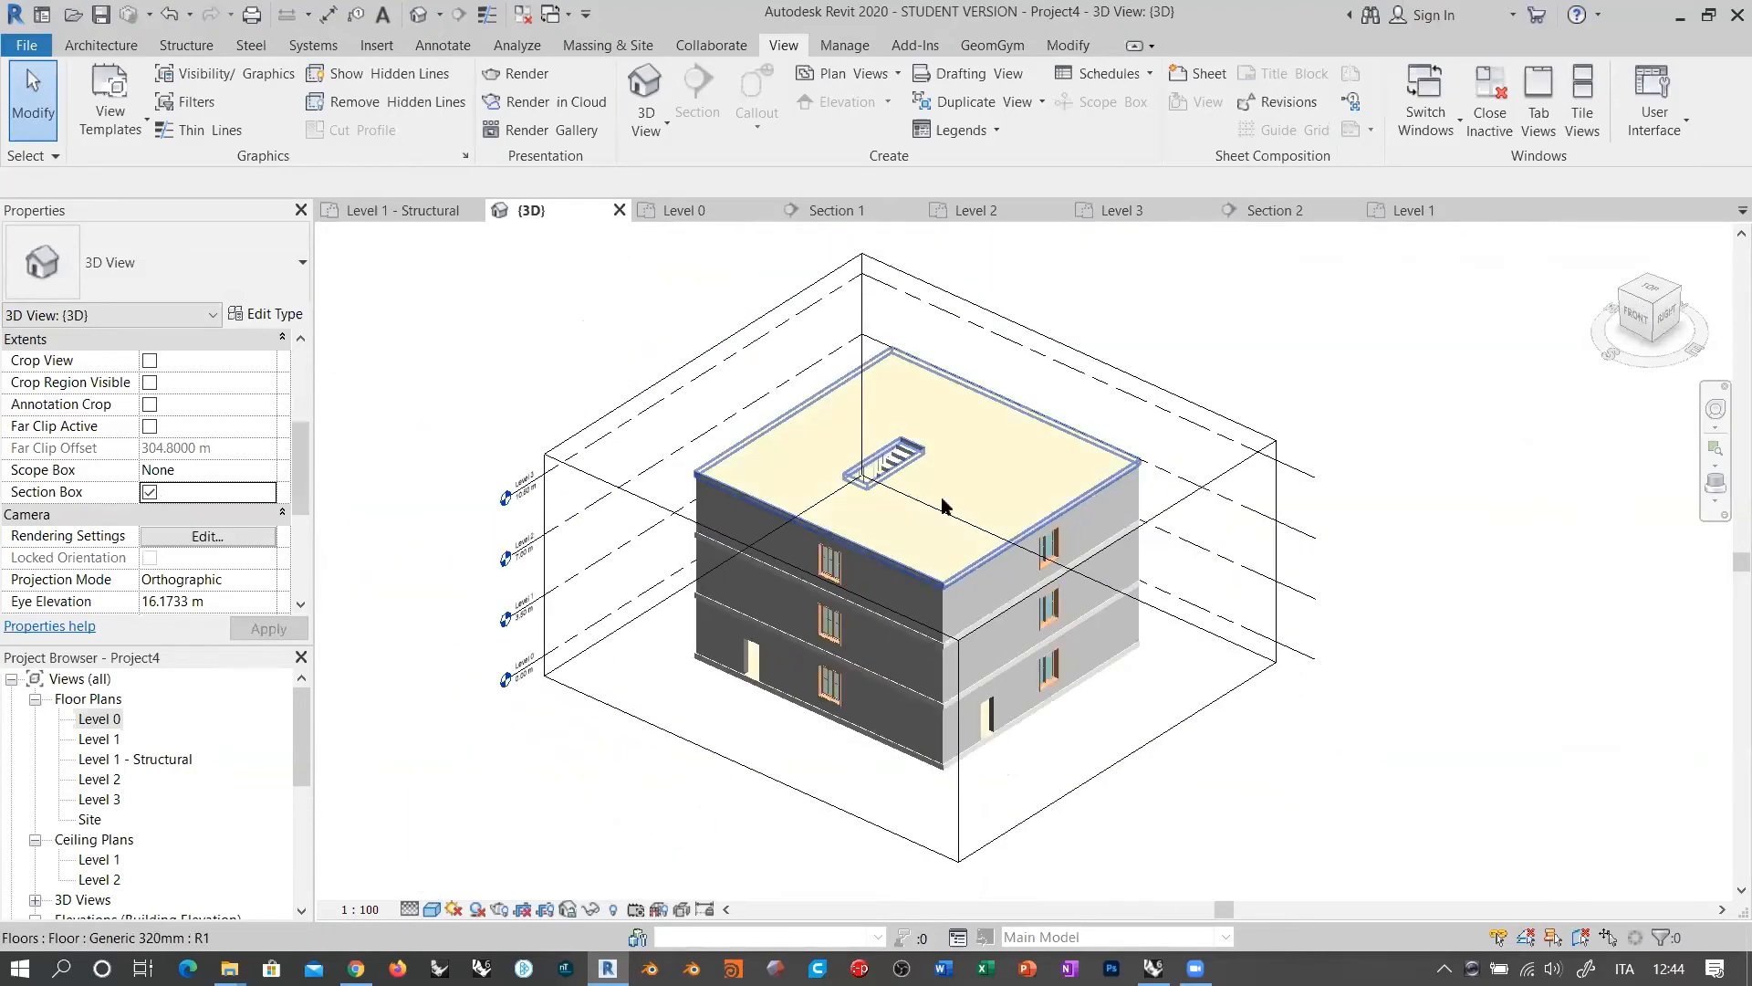
left_click(149, 492)
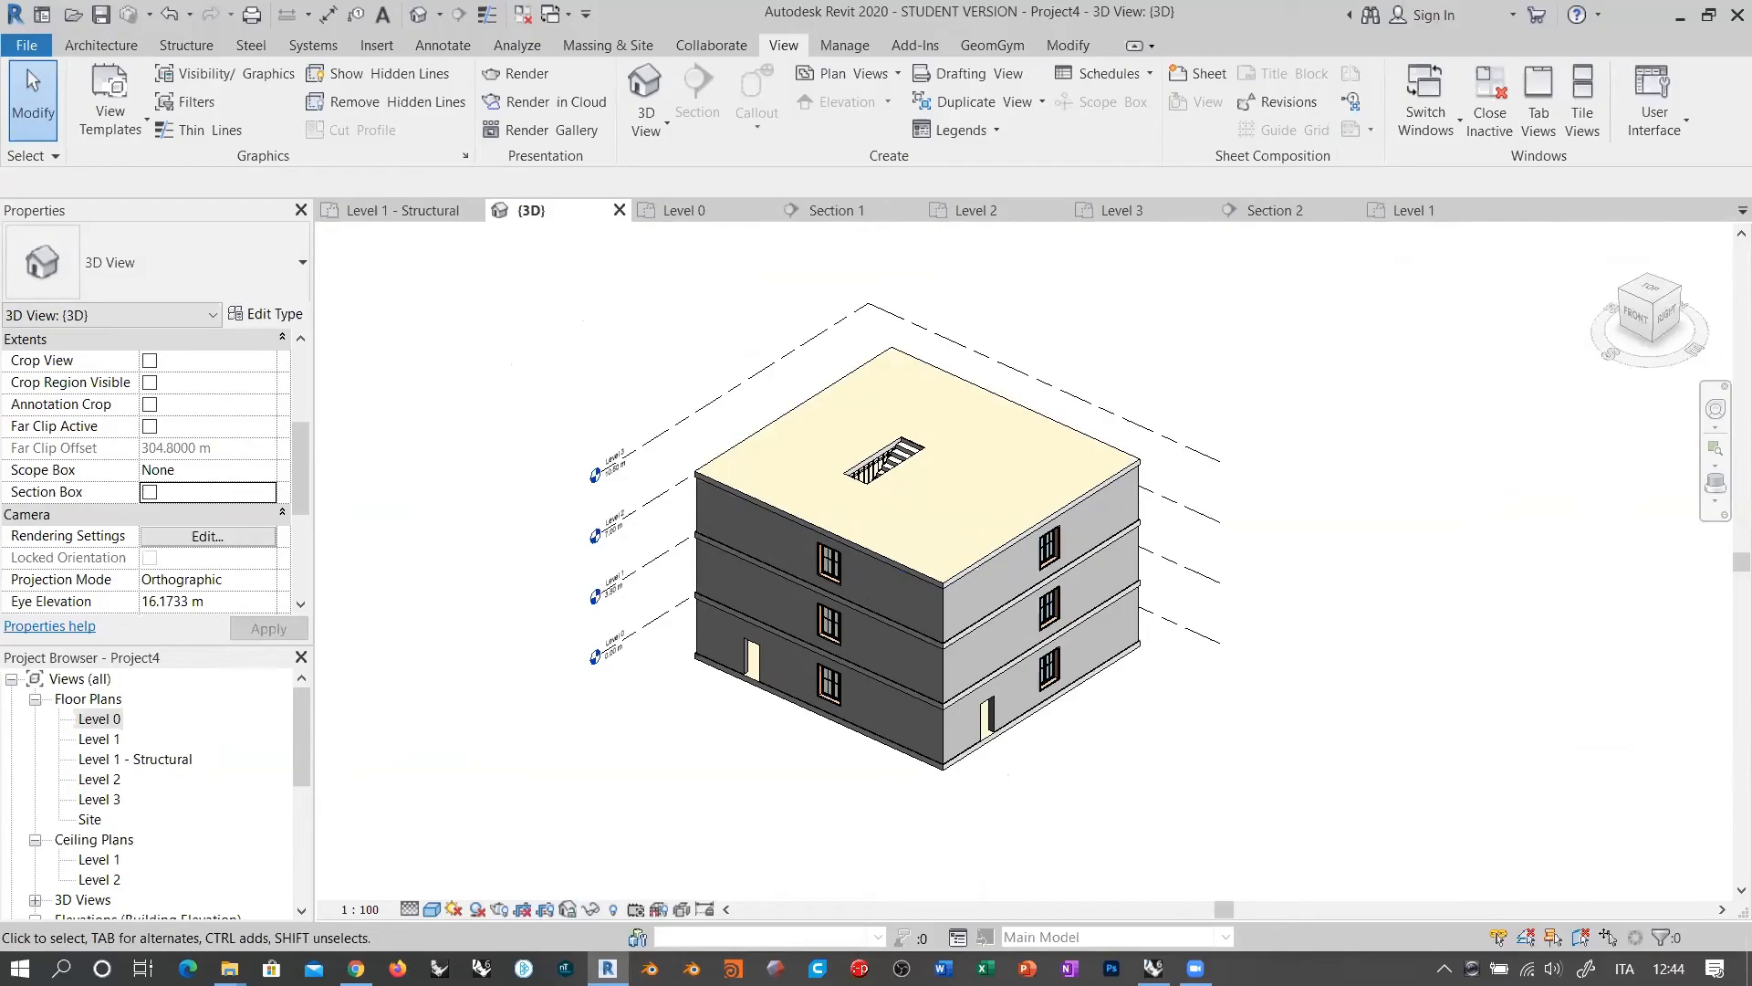
Step: Switch to Rhino with Grasshopper, show the building in the Top viewport and examine the REVIT WALLS component group
left_click(1154, 969)
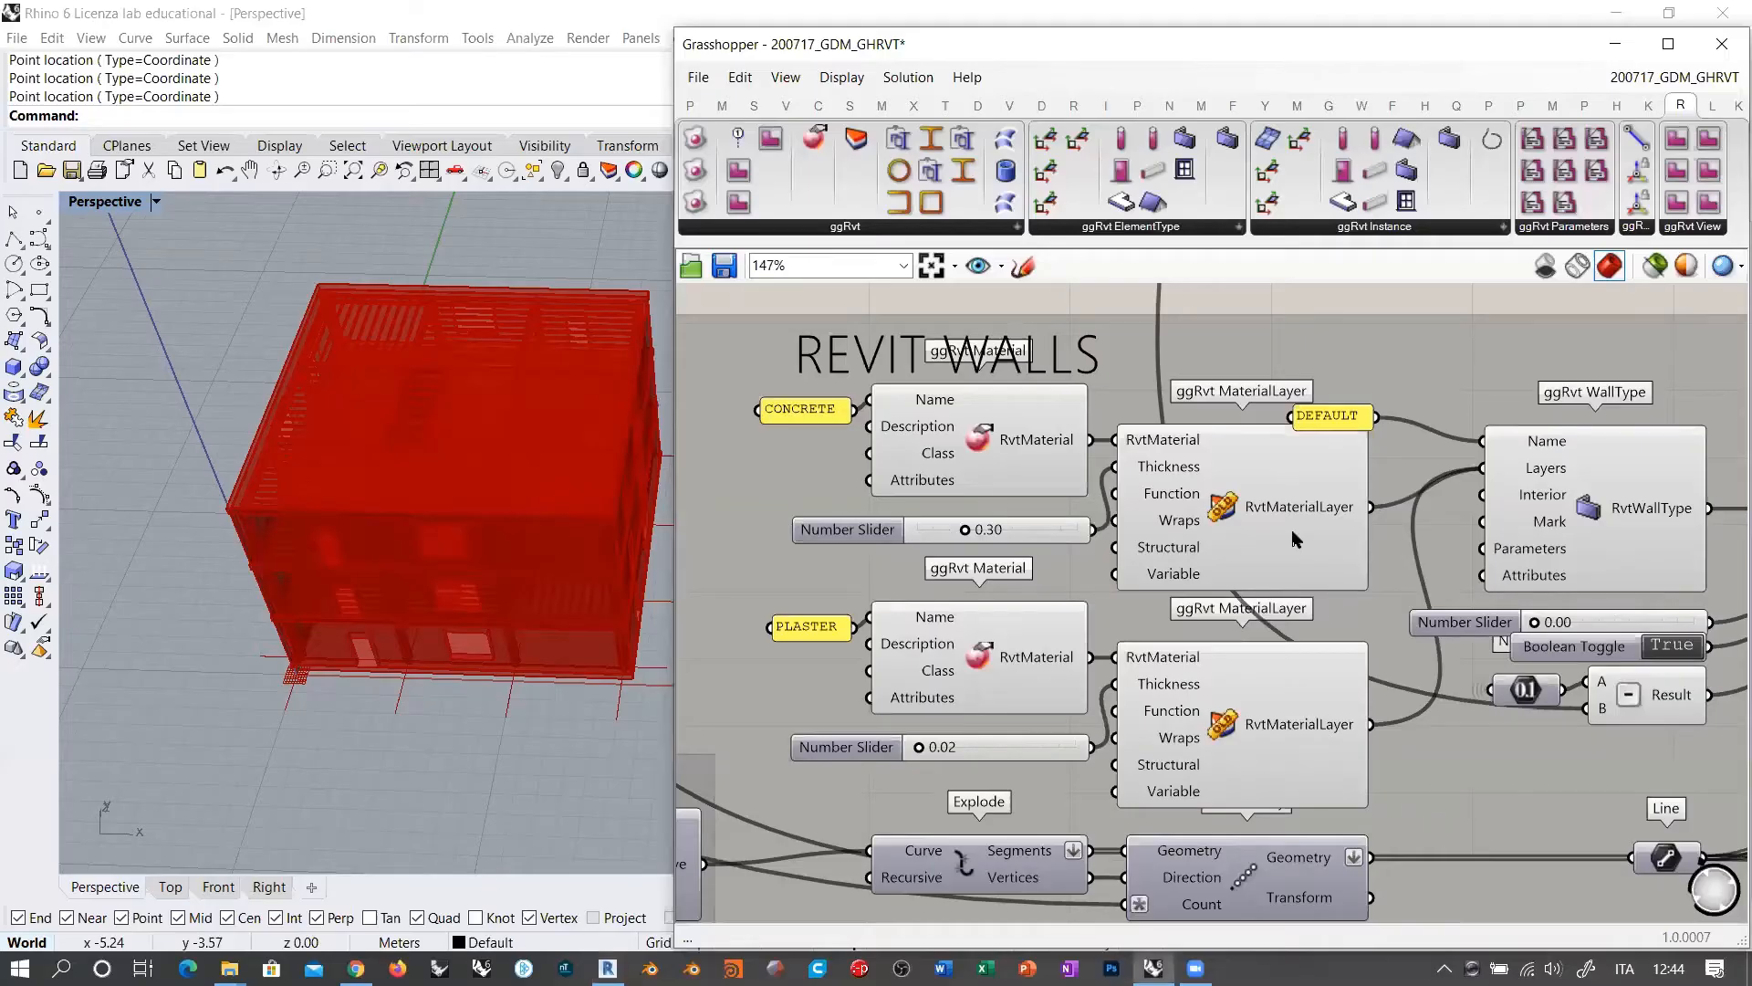
left_click(170, 887)
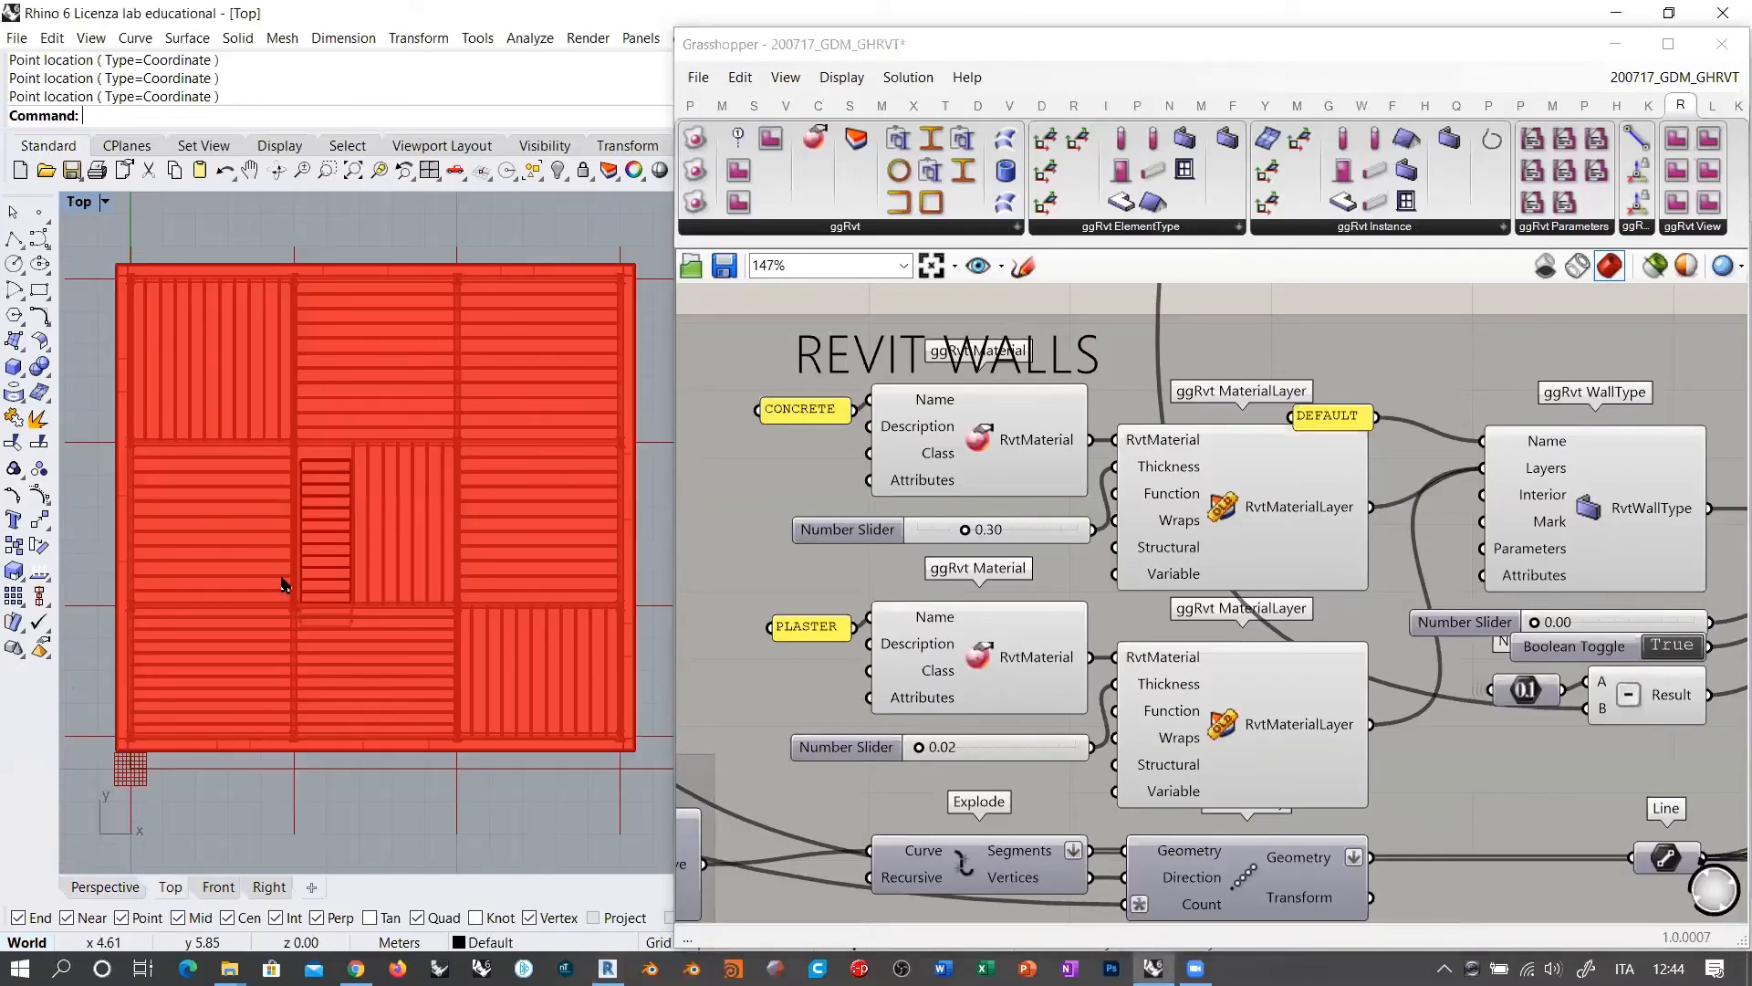
scroll(1091, 573, "down", 6)
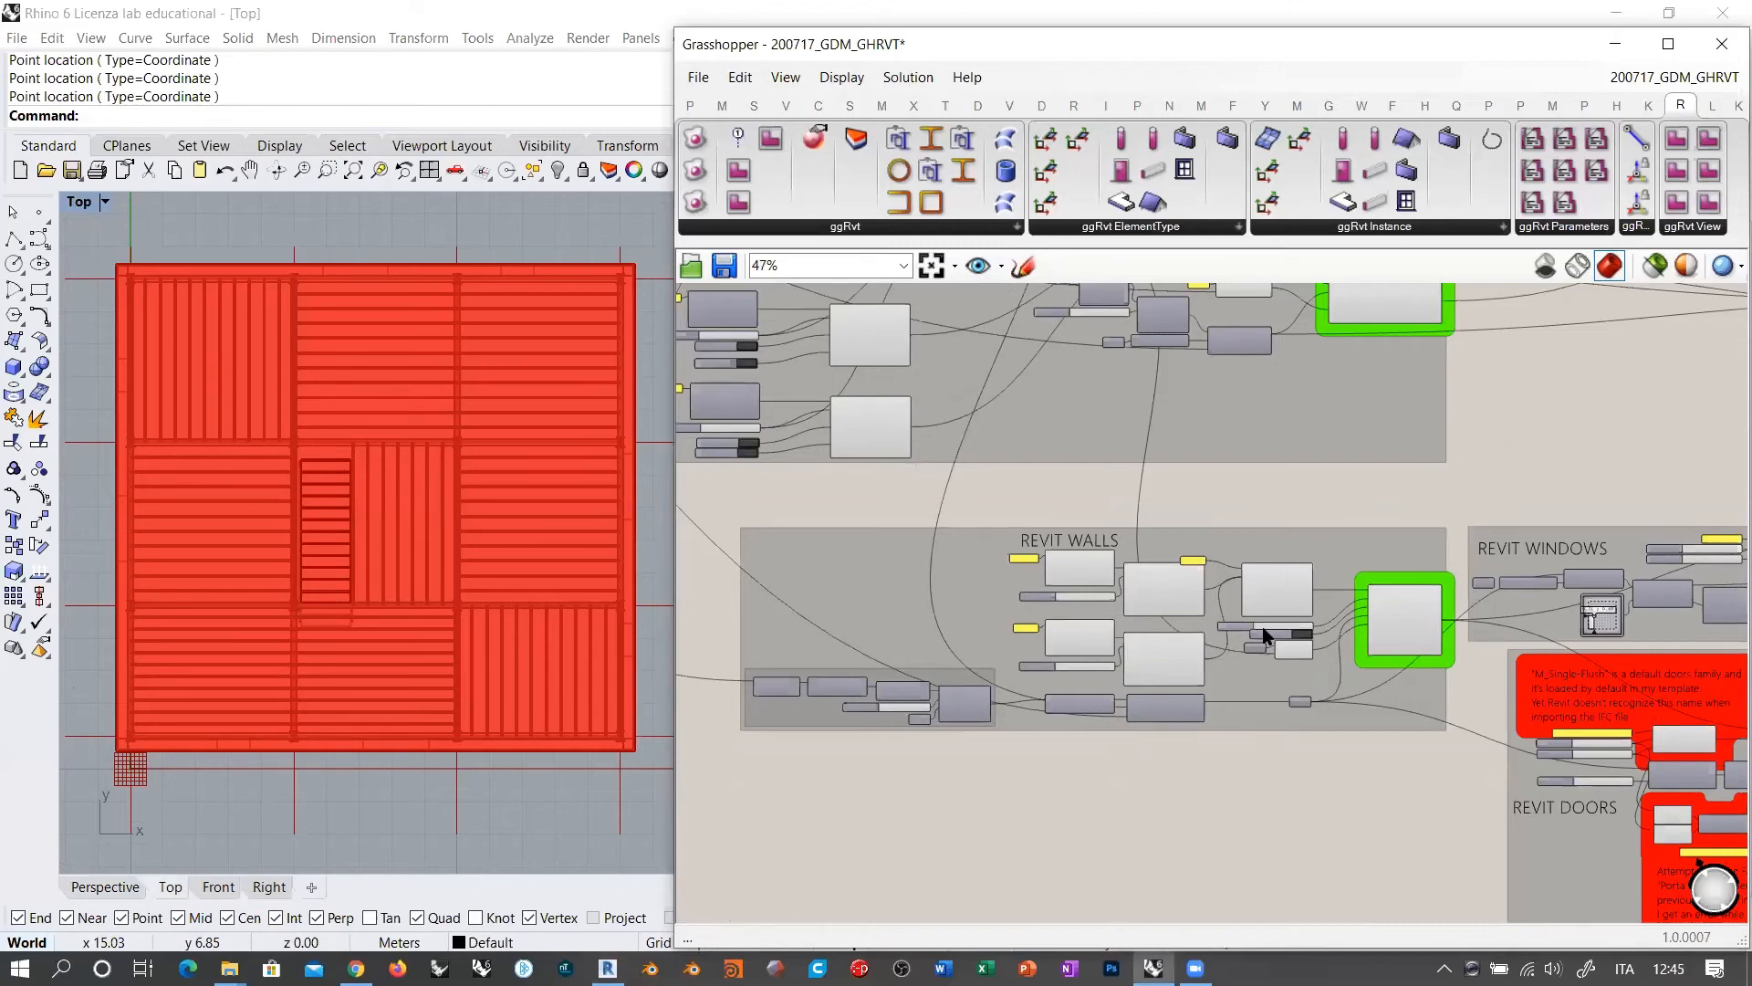
scroll(1203, 600, "up", 4)
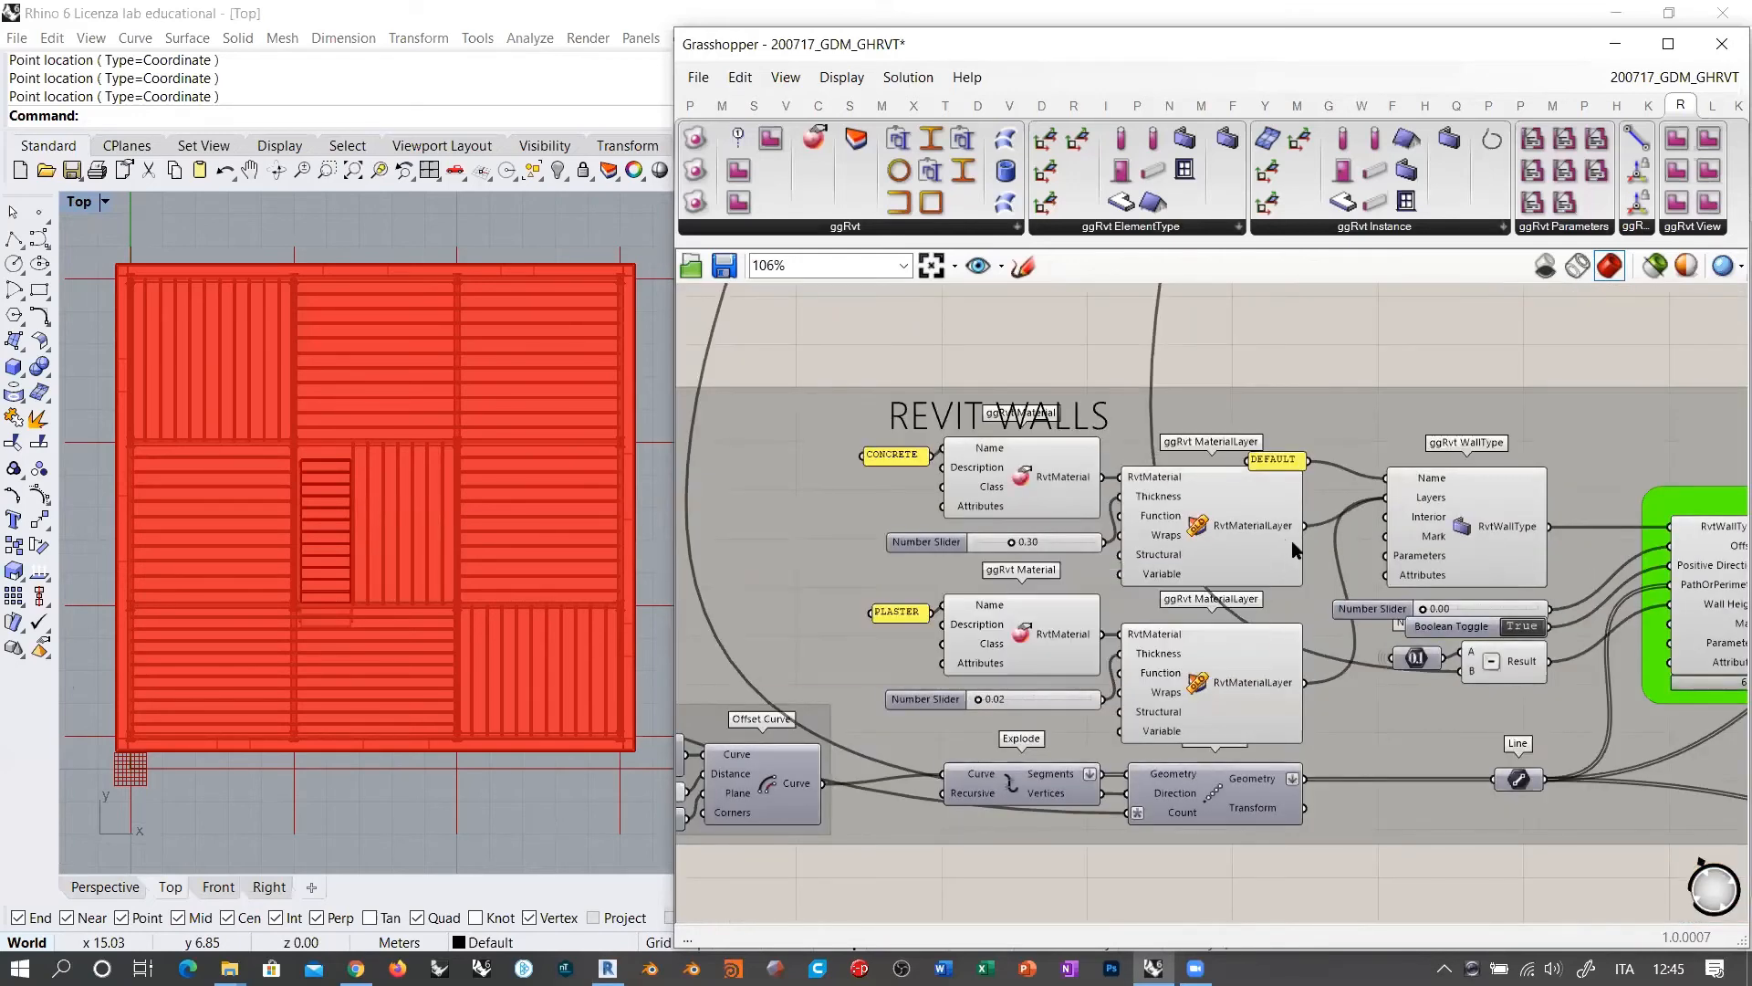
scroll(1070, 659, "down", 1)
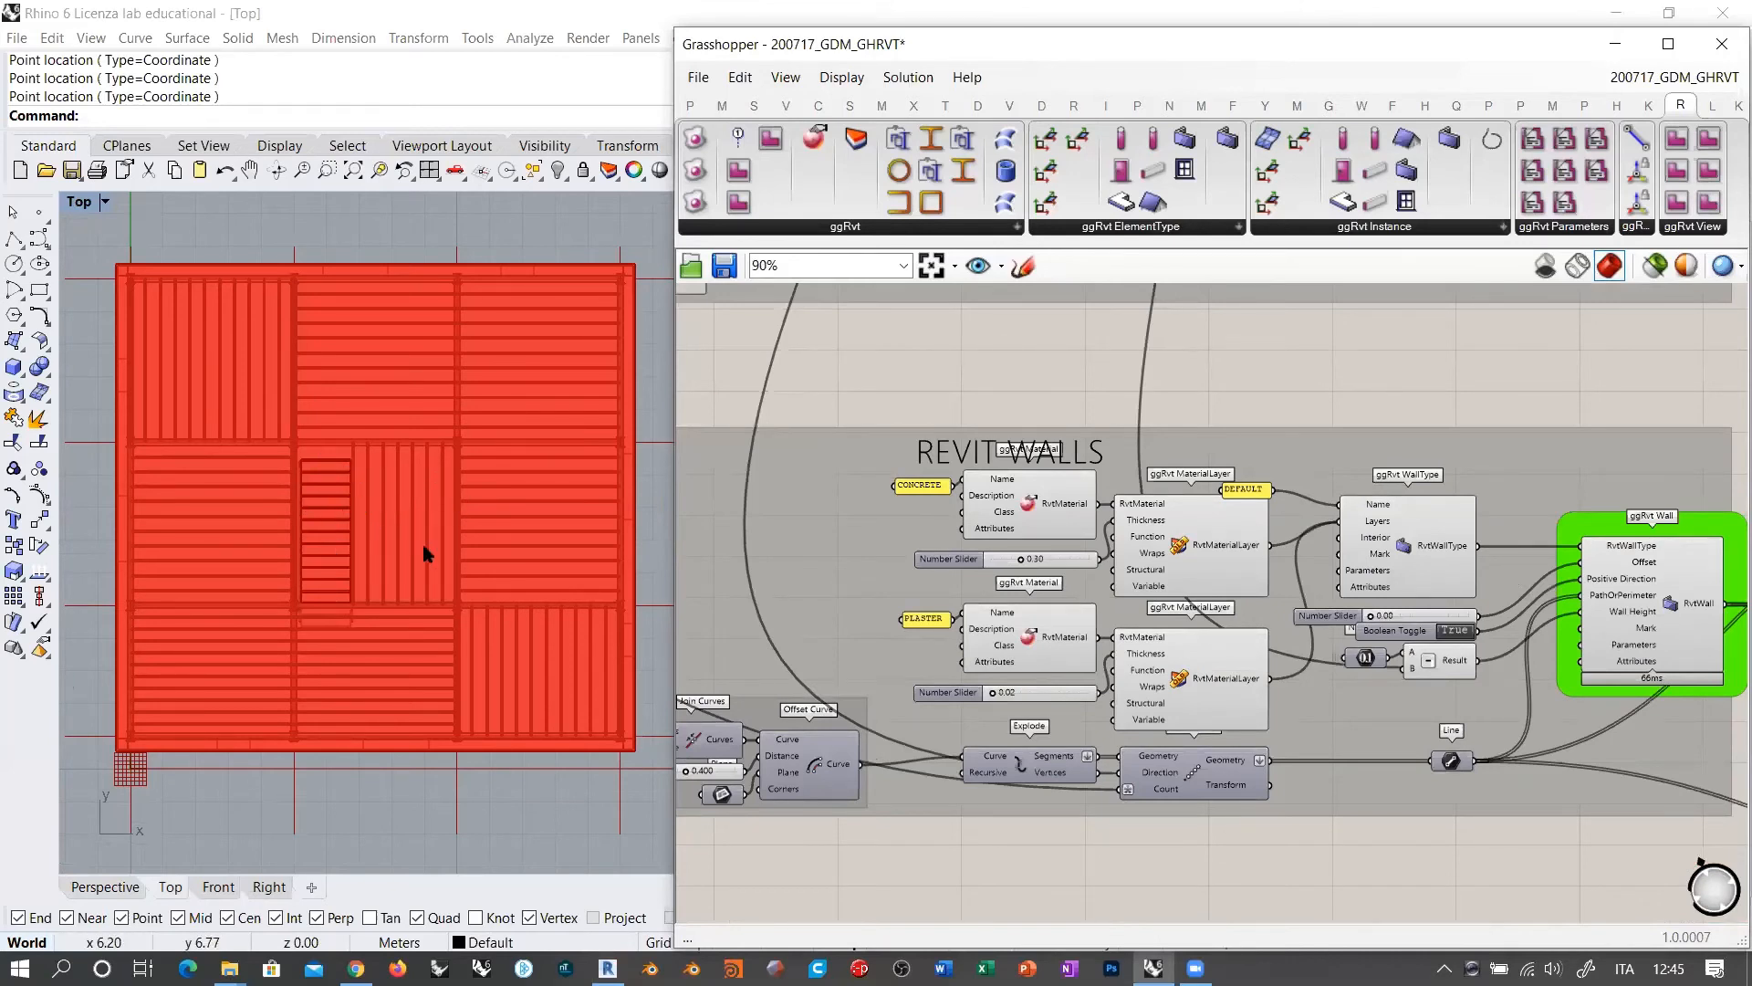
right_click_drag(1150, 525, 1128, 493)
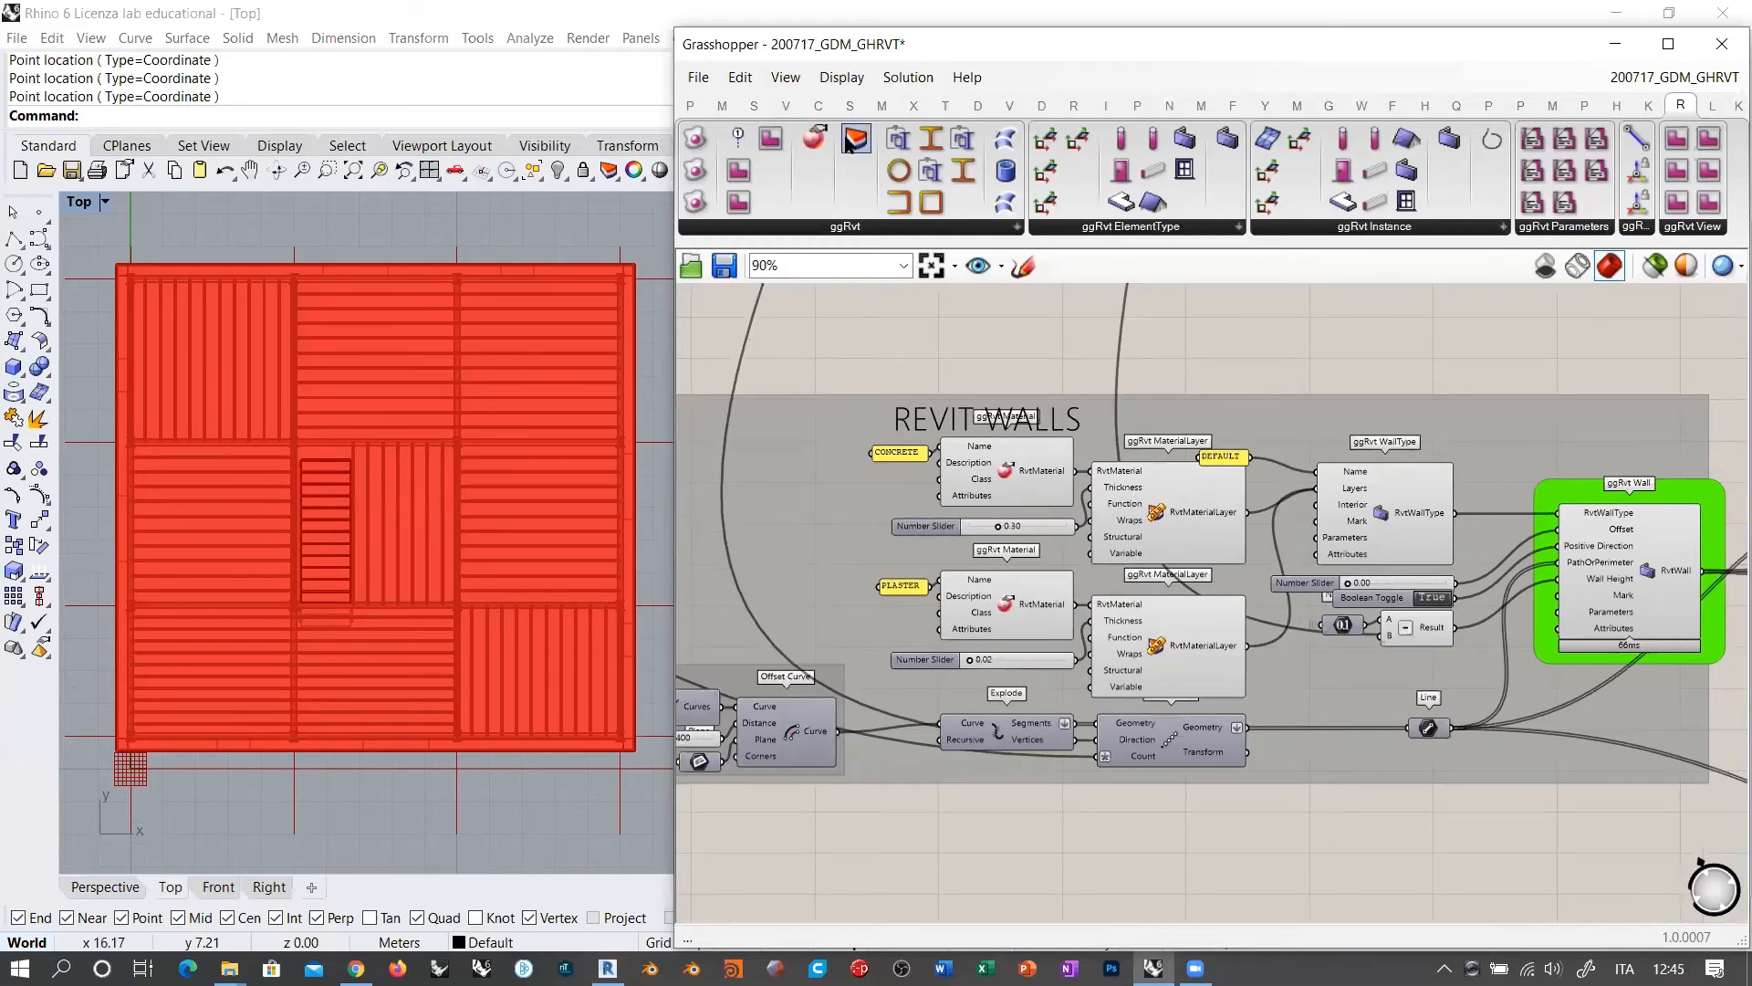
Step: Add a ggRvt MaterialLayer component that has a Core input to the canvas above the REVIT WALLS group
left_click_drag(856, 138, 1199, 361)
right_click_drag(1150, 439, 1223, 525)
scroll(1037, 431, "down", 4)
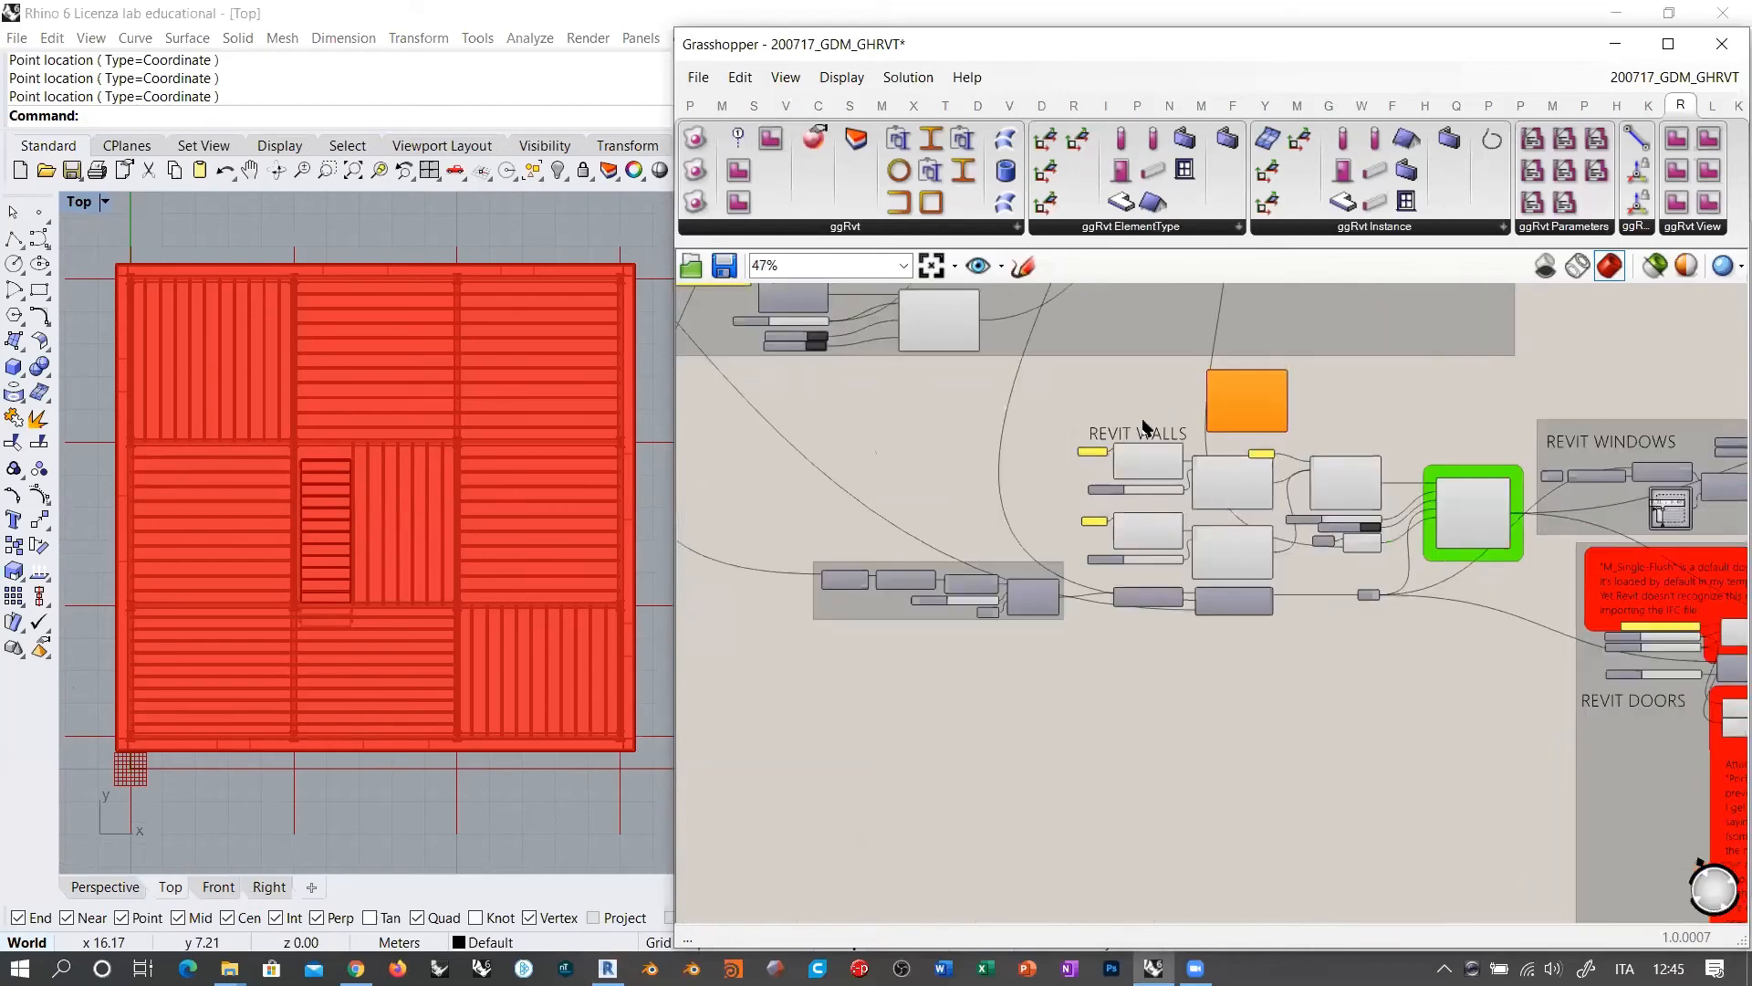
Step: Move the wall material components and curve components away from the material layers and place the new MaterialLayer component in the freed space
left_click_drag(1177, 401, 784, 668)
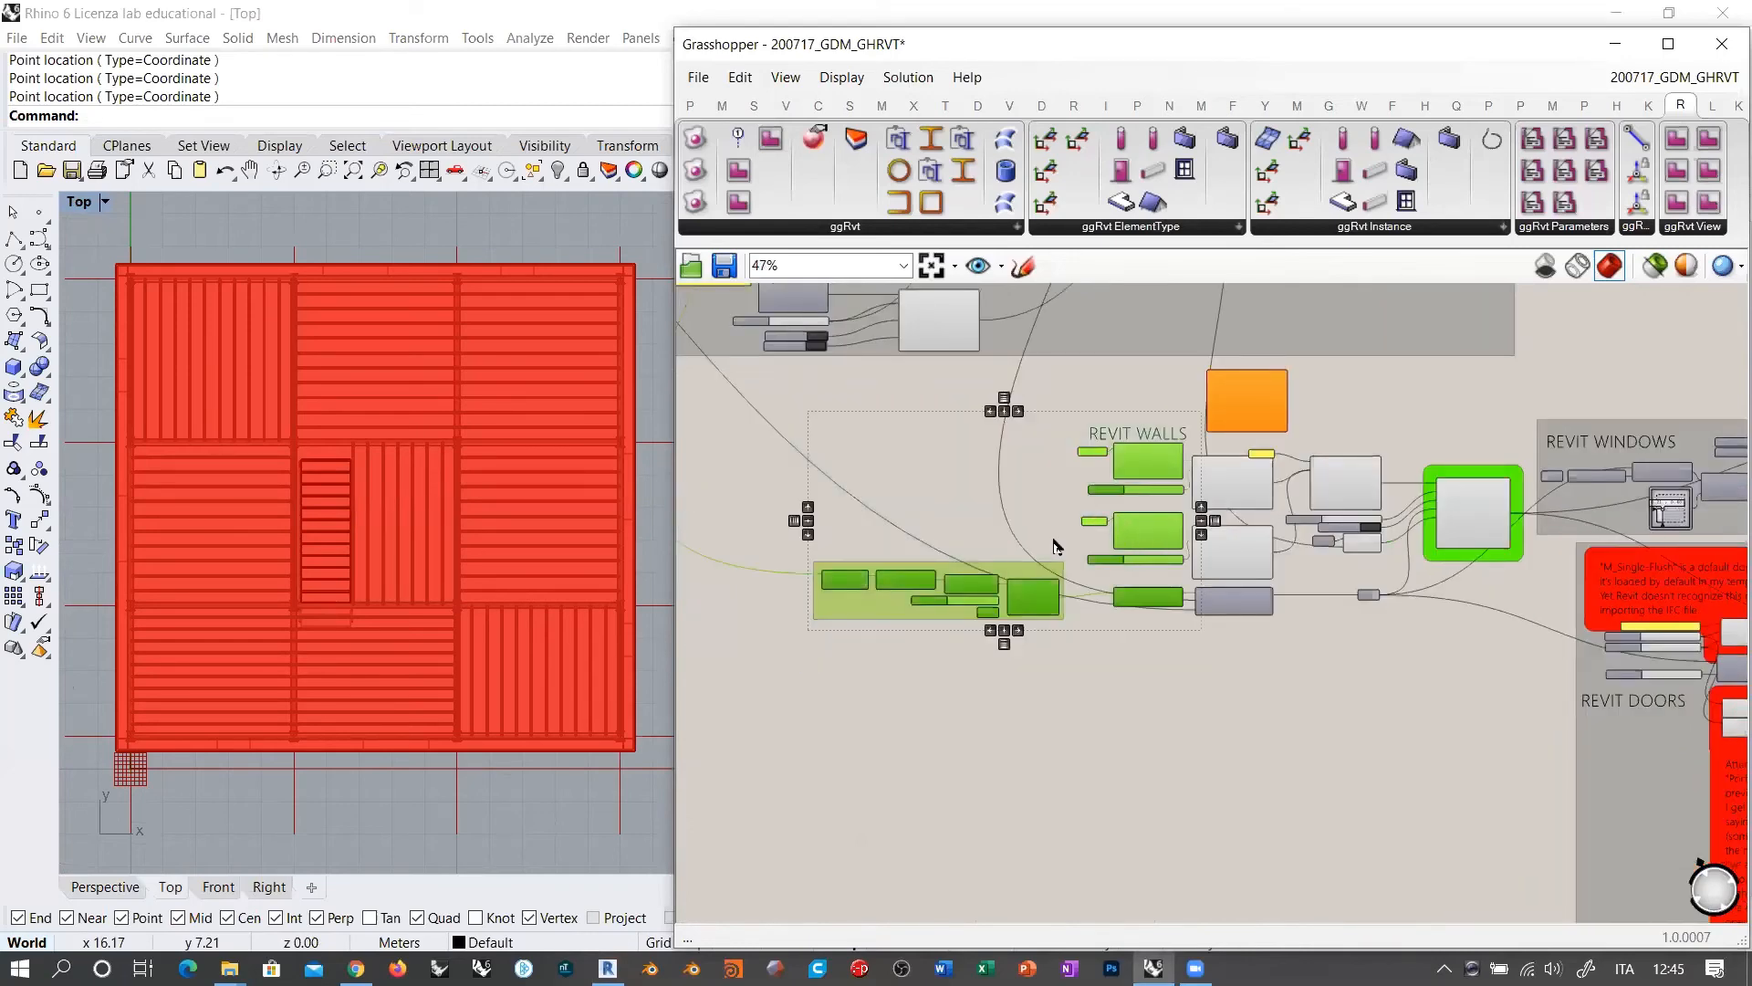
scroll(1054, 489, "up", 4)
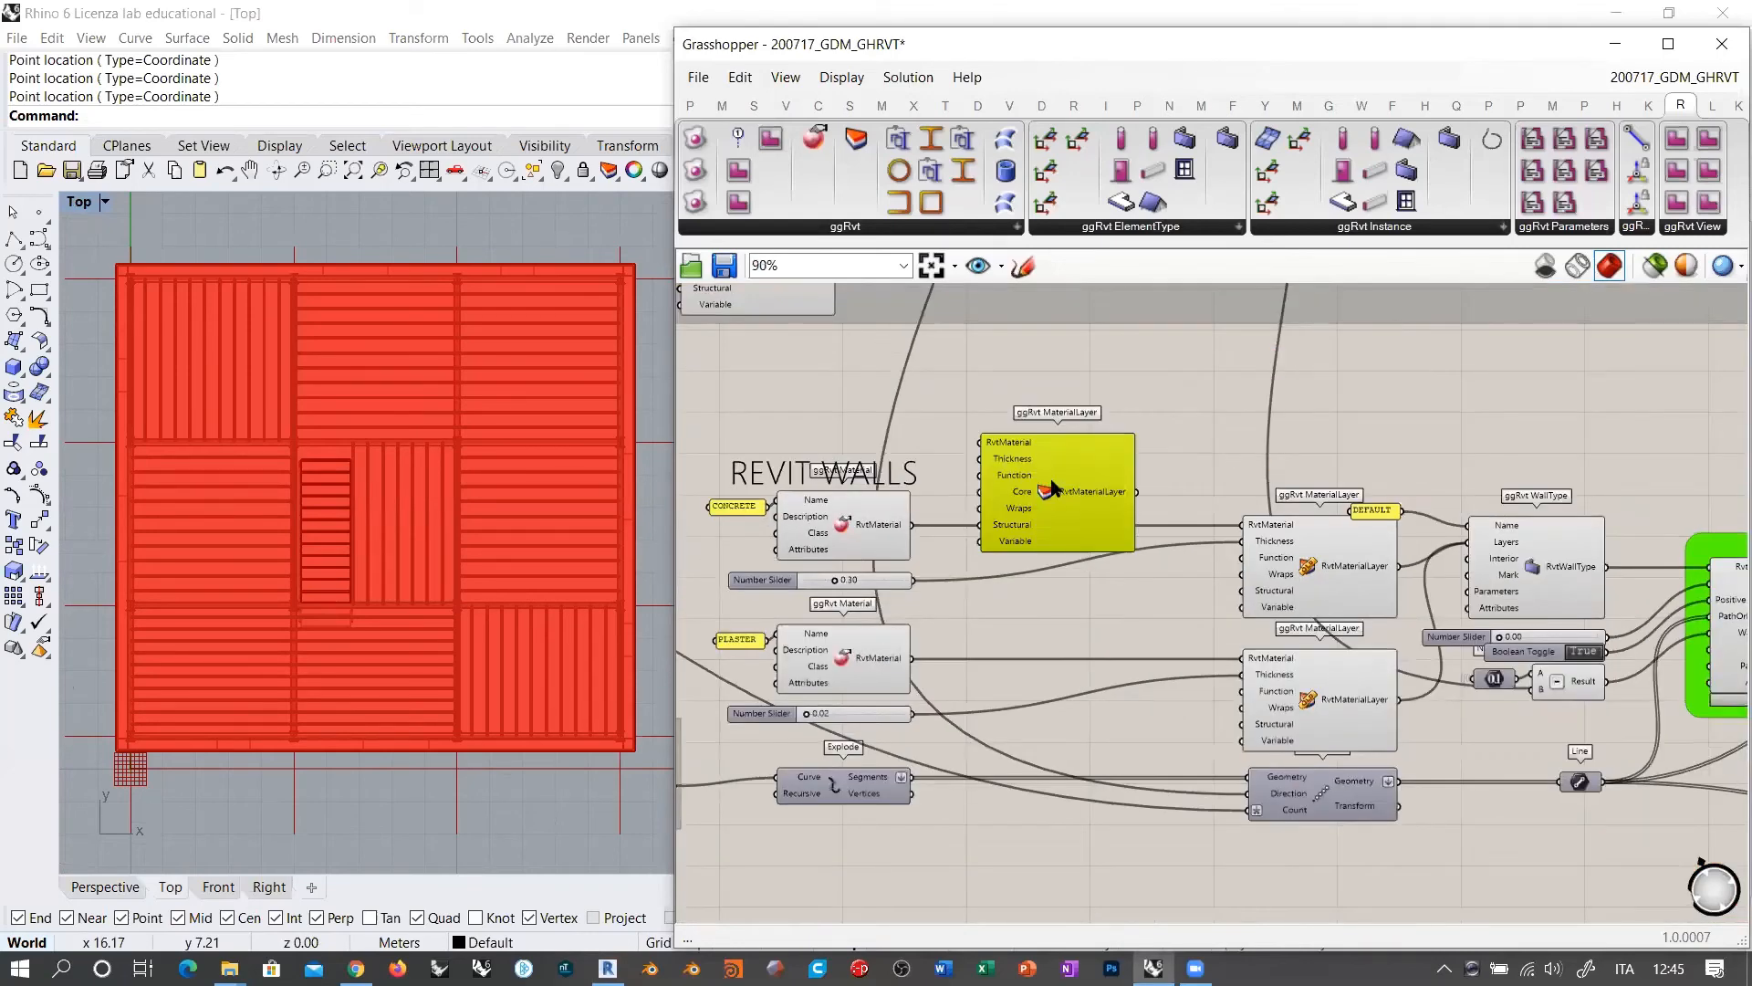
scroll(1190, 491, "up", 5)
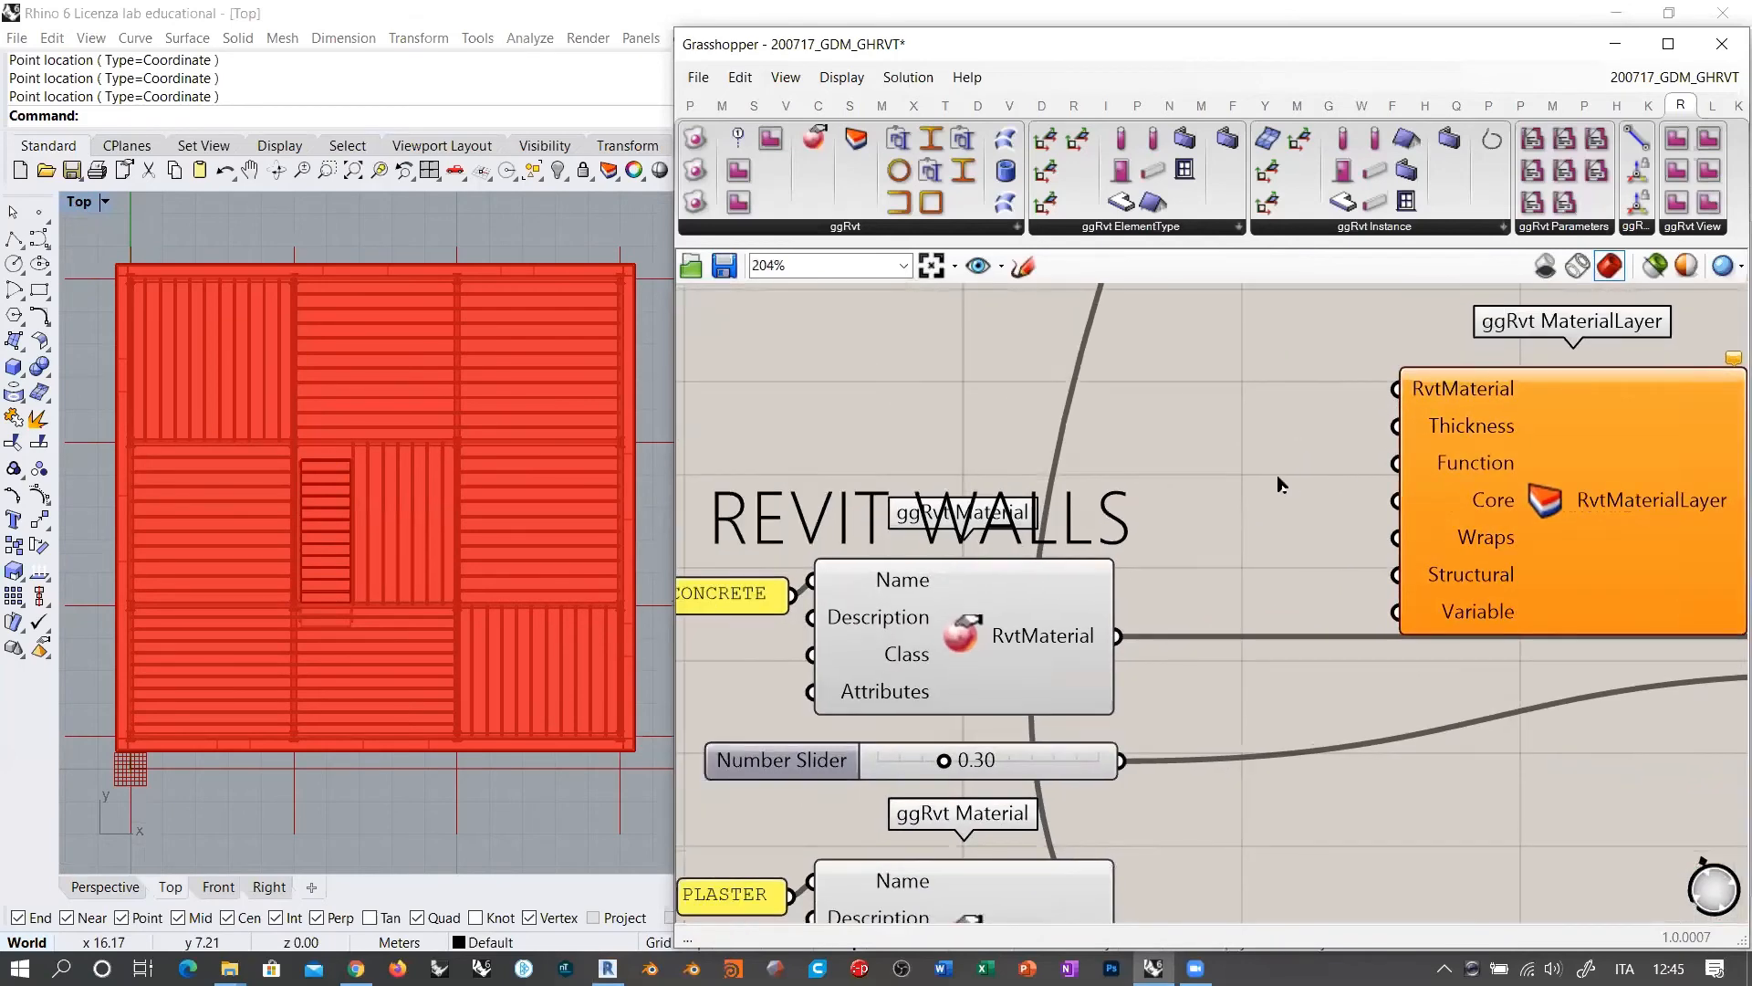
scroll(1278, 483, "down", 2)
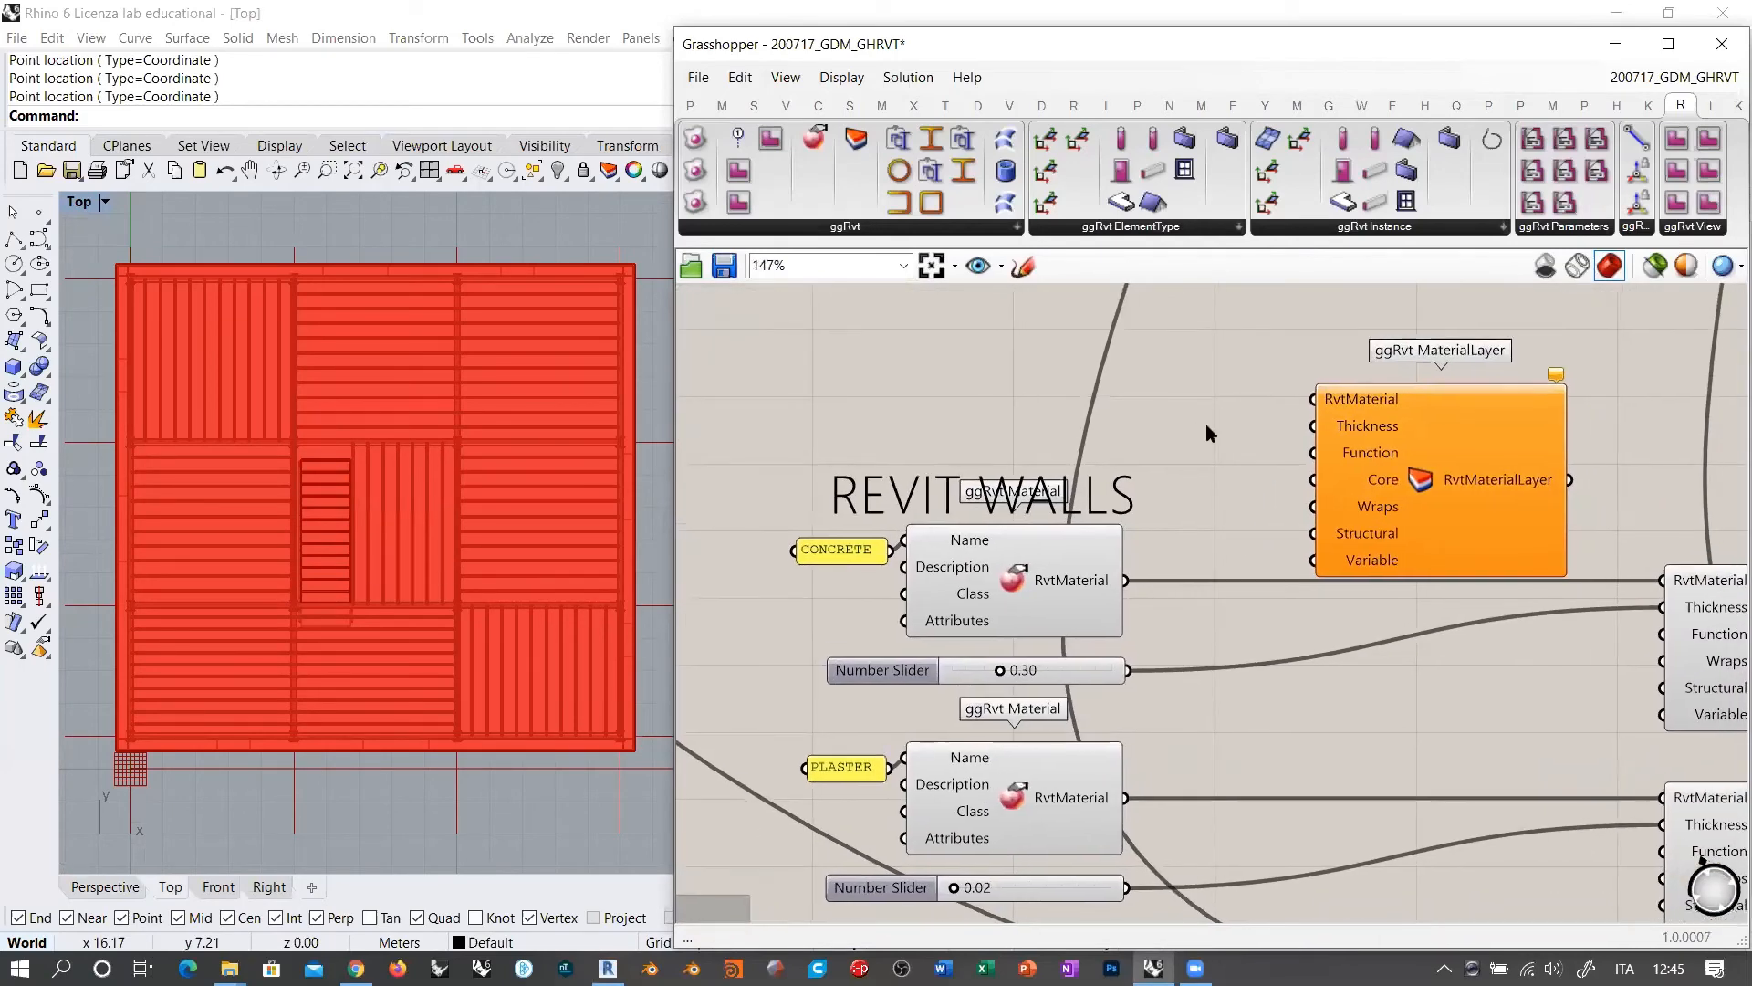
right_click_drag(1234, 458, 1262, 504)
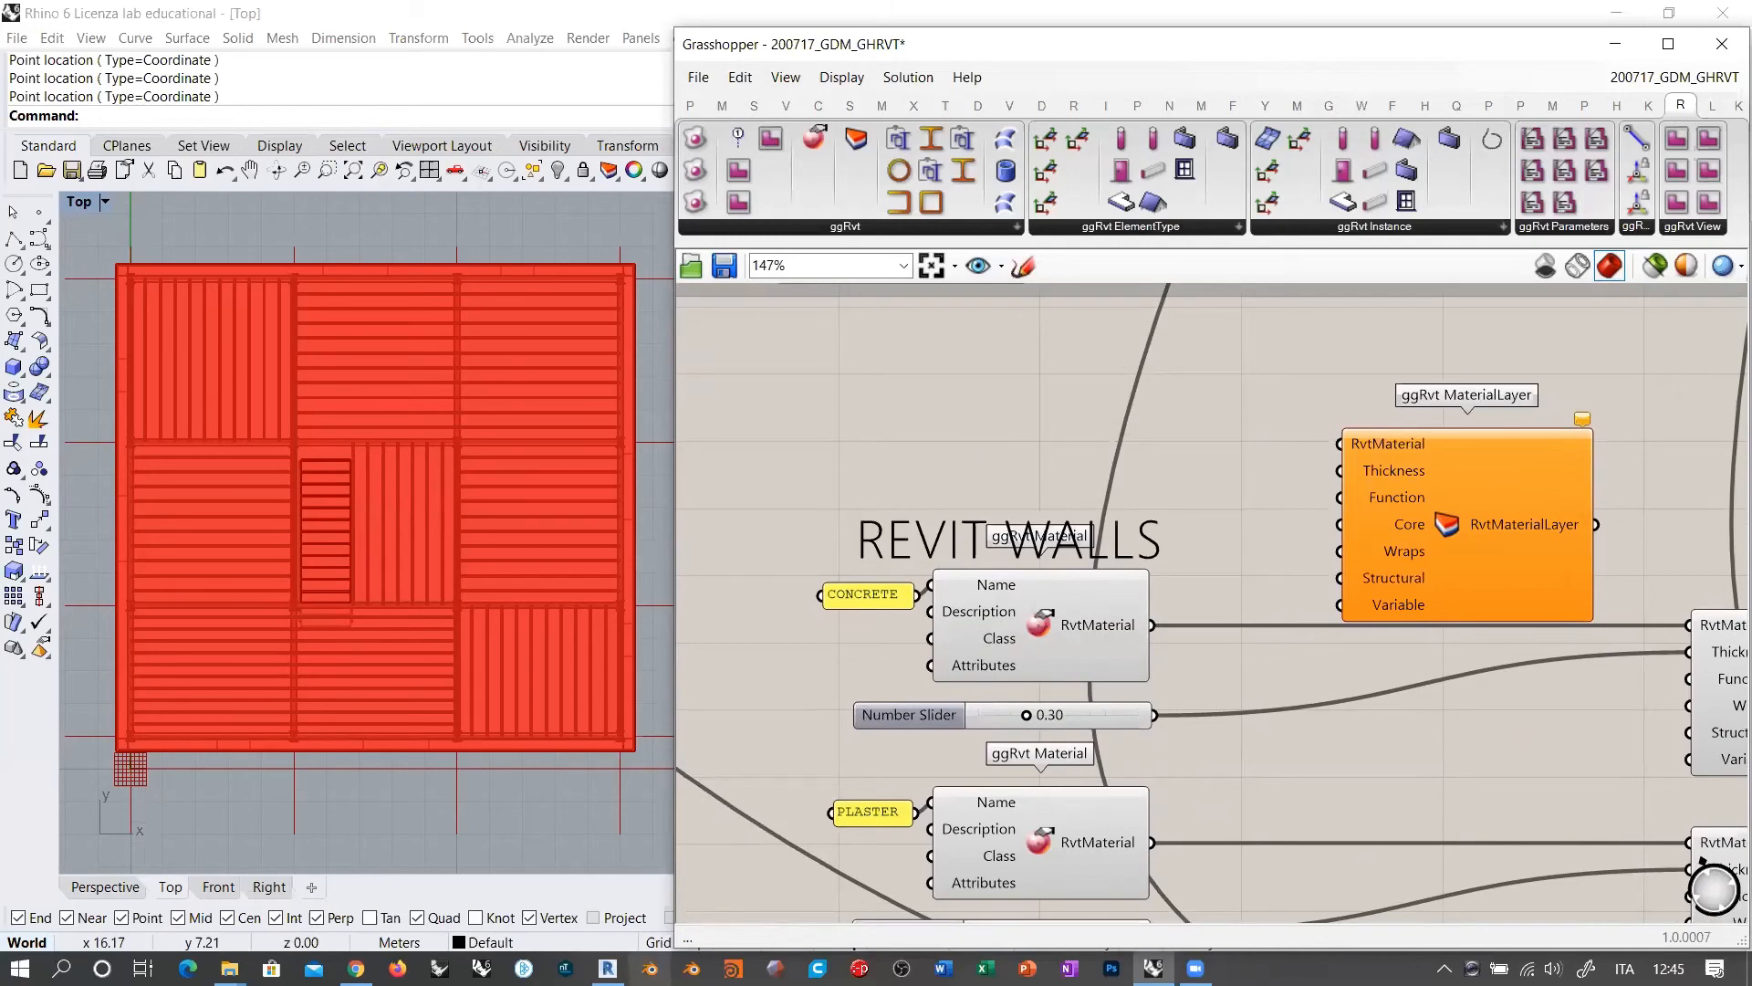
Step: Switch to Revit and change all instances of the DEFAULT wall to the type Exterior - Brick on Mtl. Stud
left_click(607, 968)
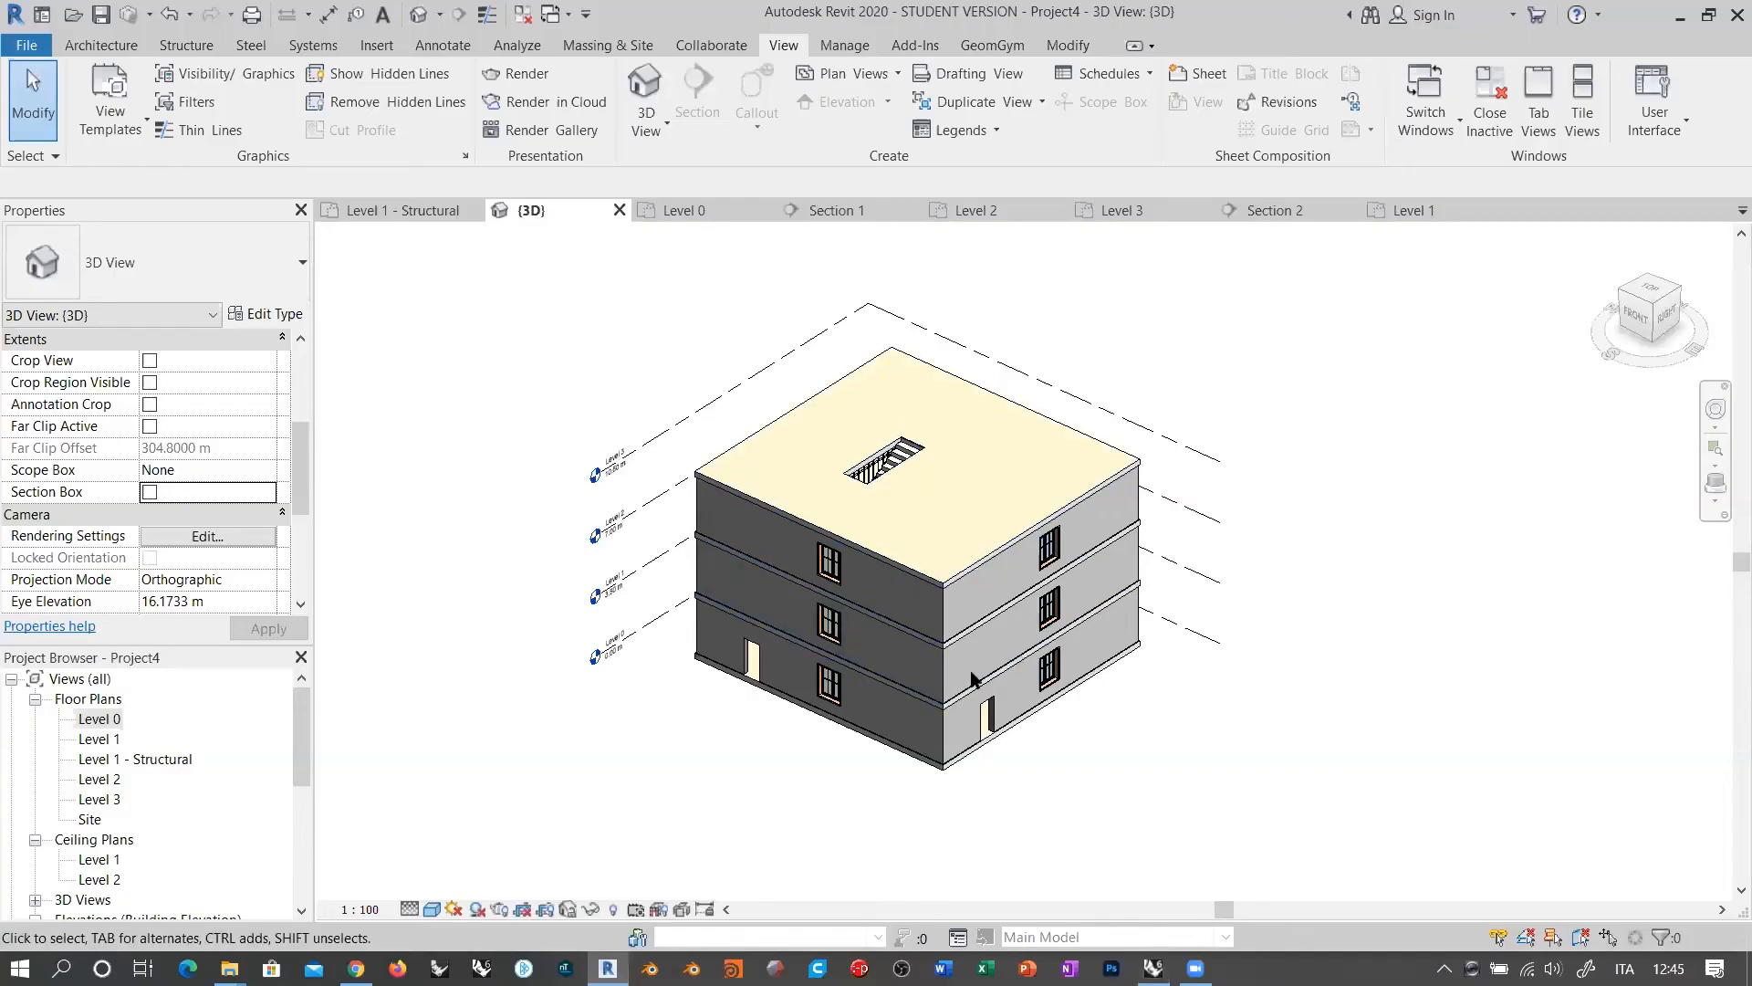
left_click(1138, 562)
right_click(1139, 561)
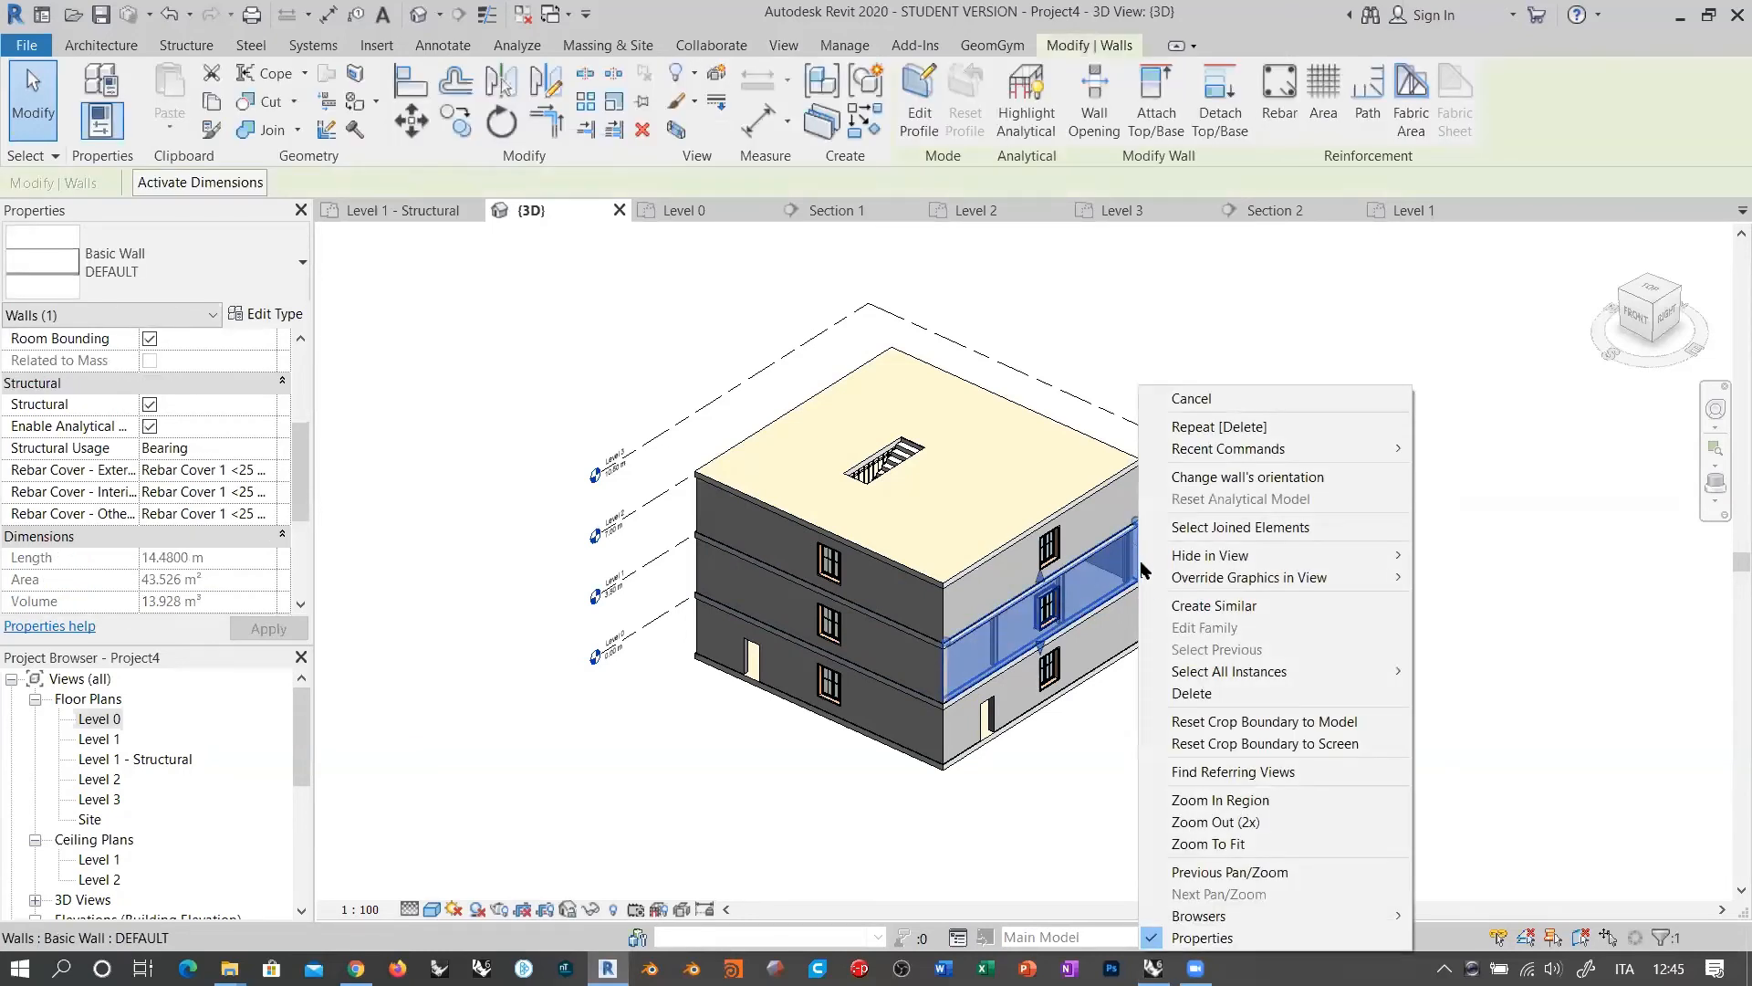
mouse_move(1260, 672)
left_click(1458, 694)
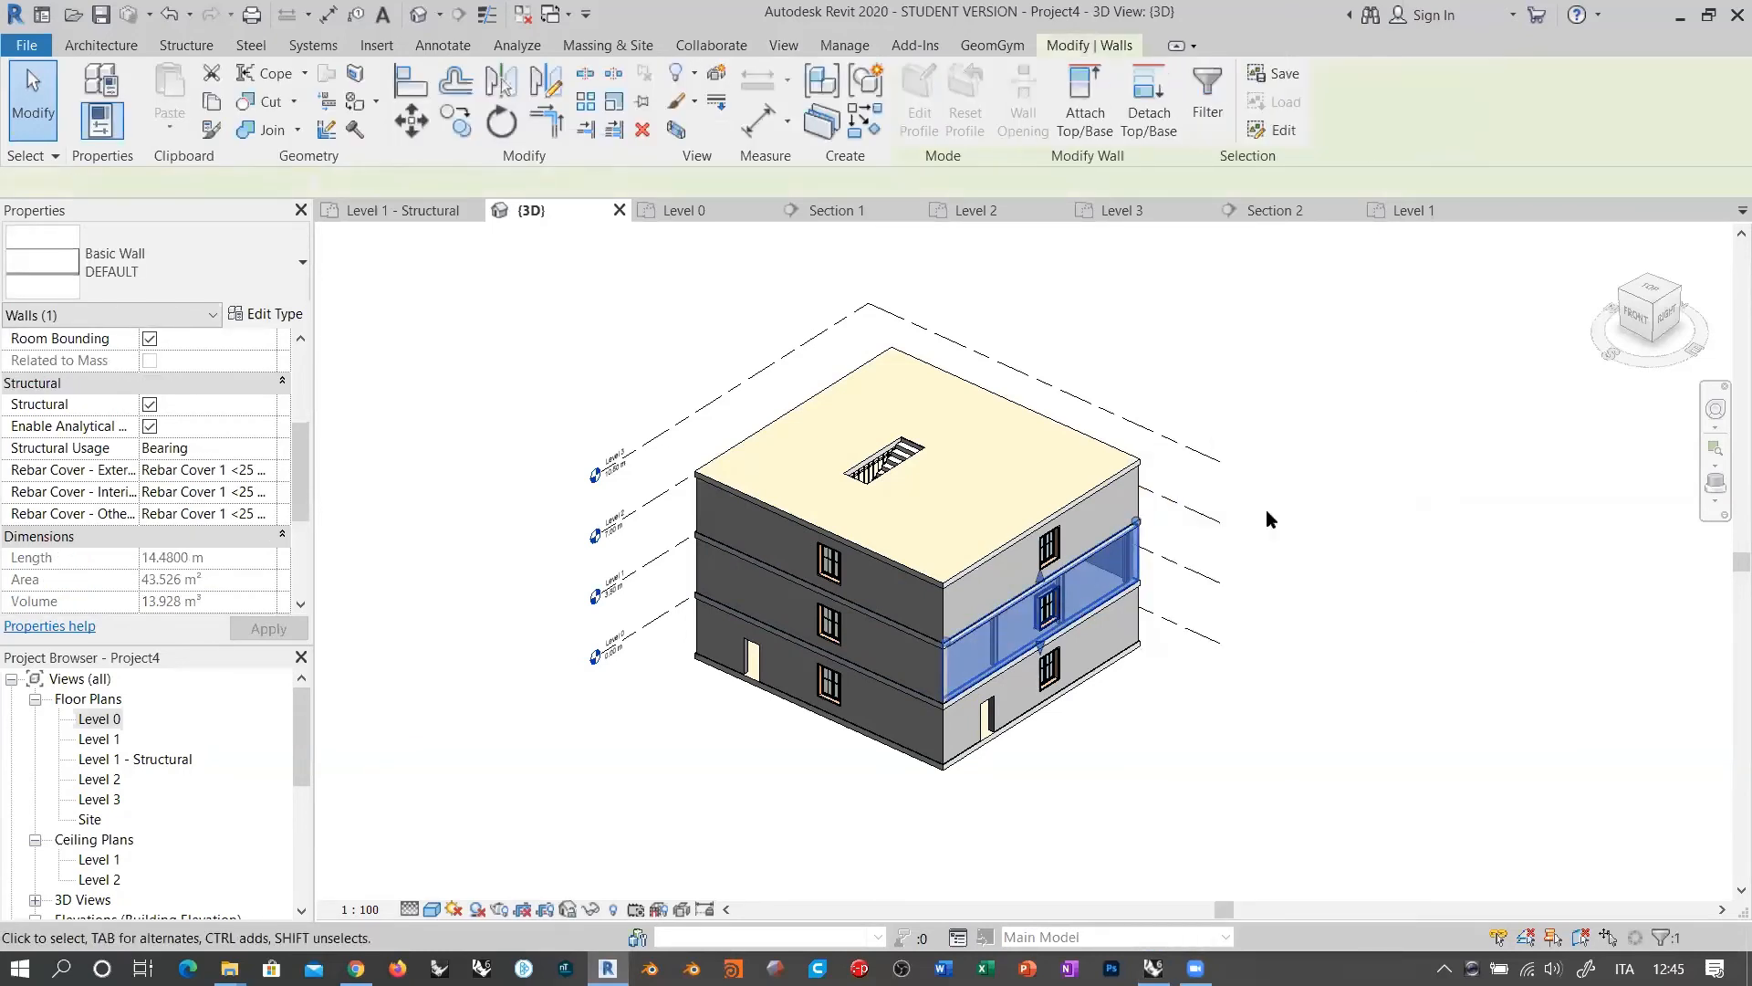
left_click(252, 265)
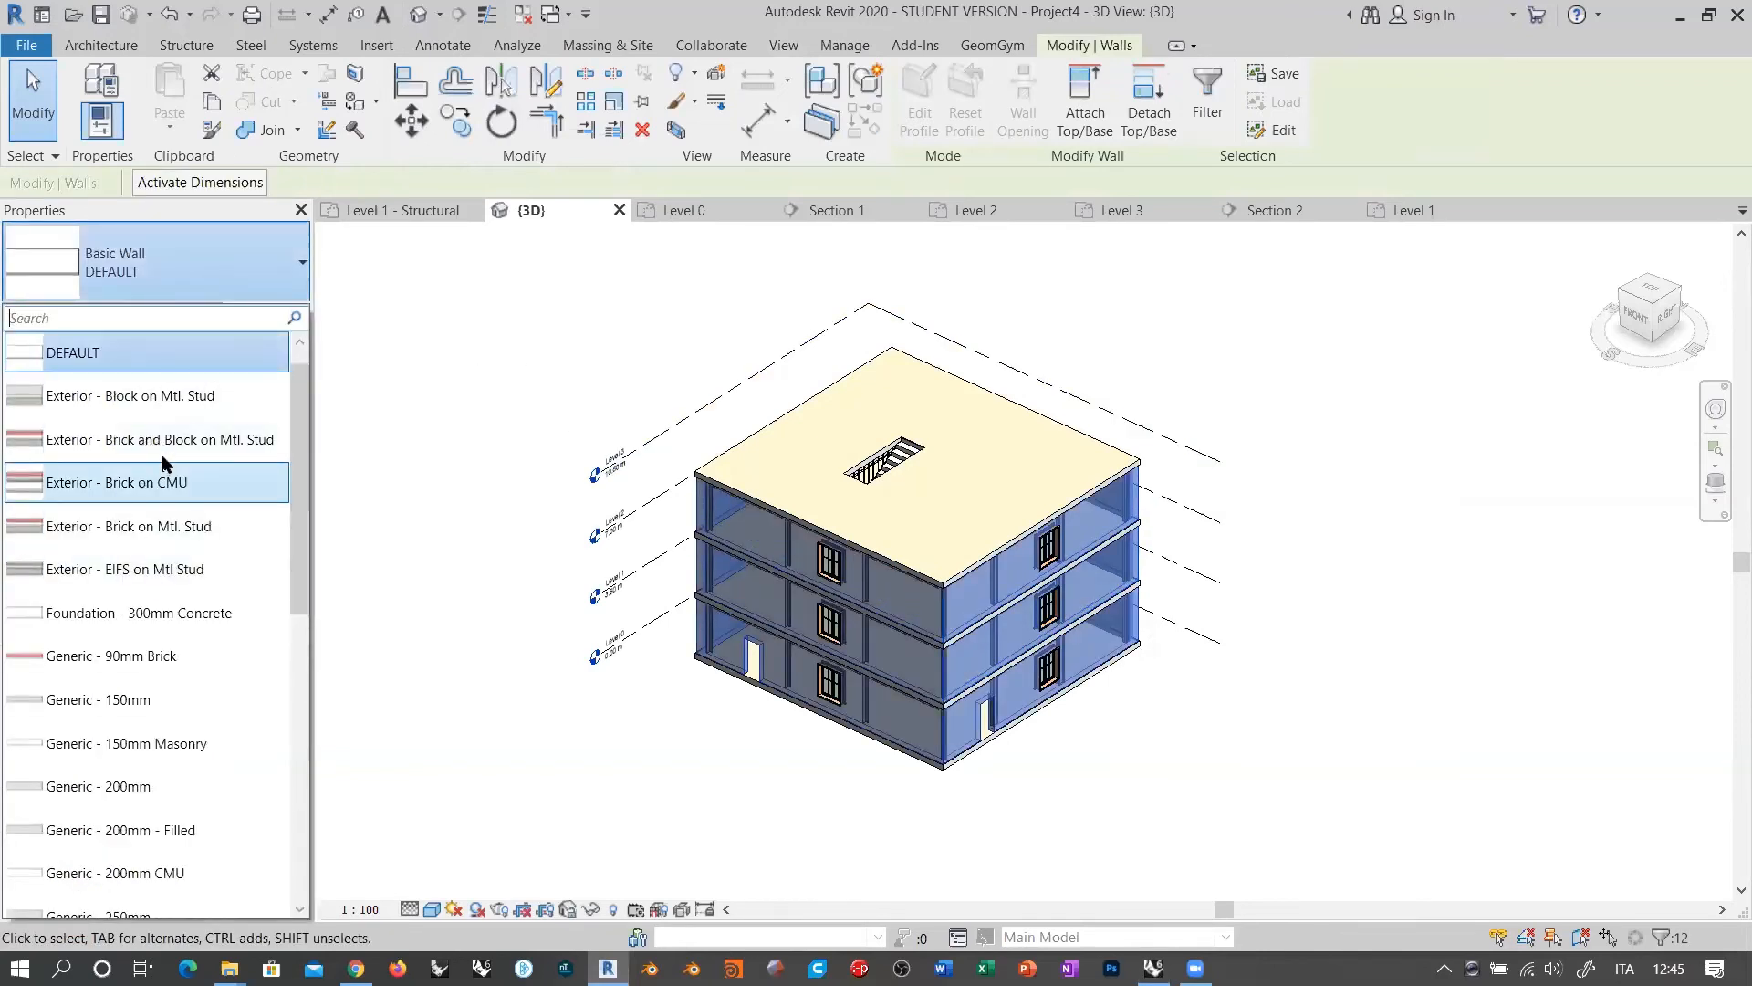
mouse_move(160, 446)
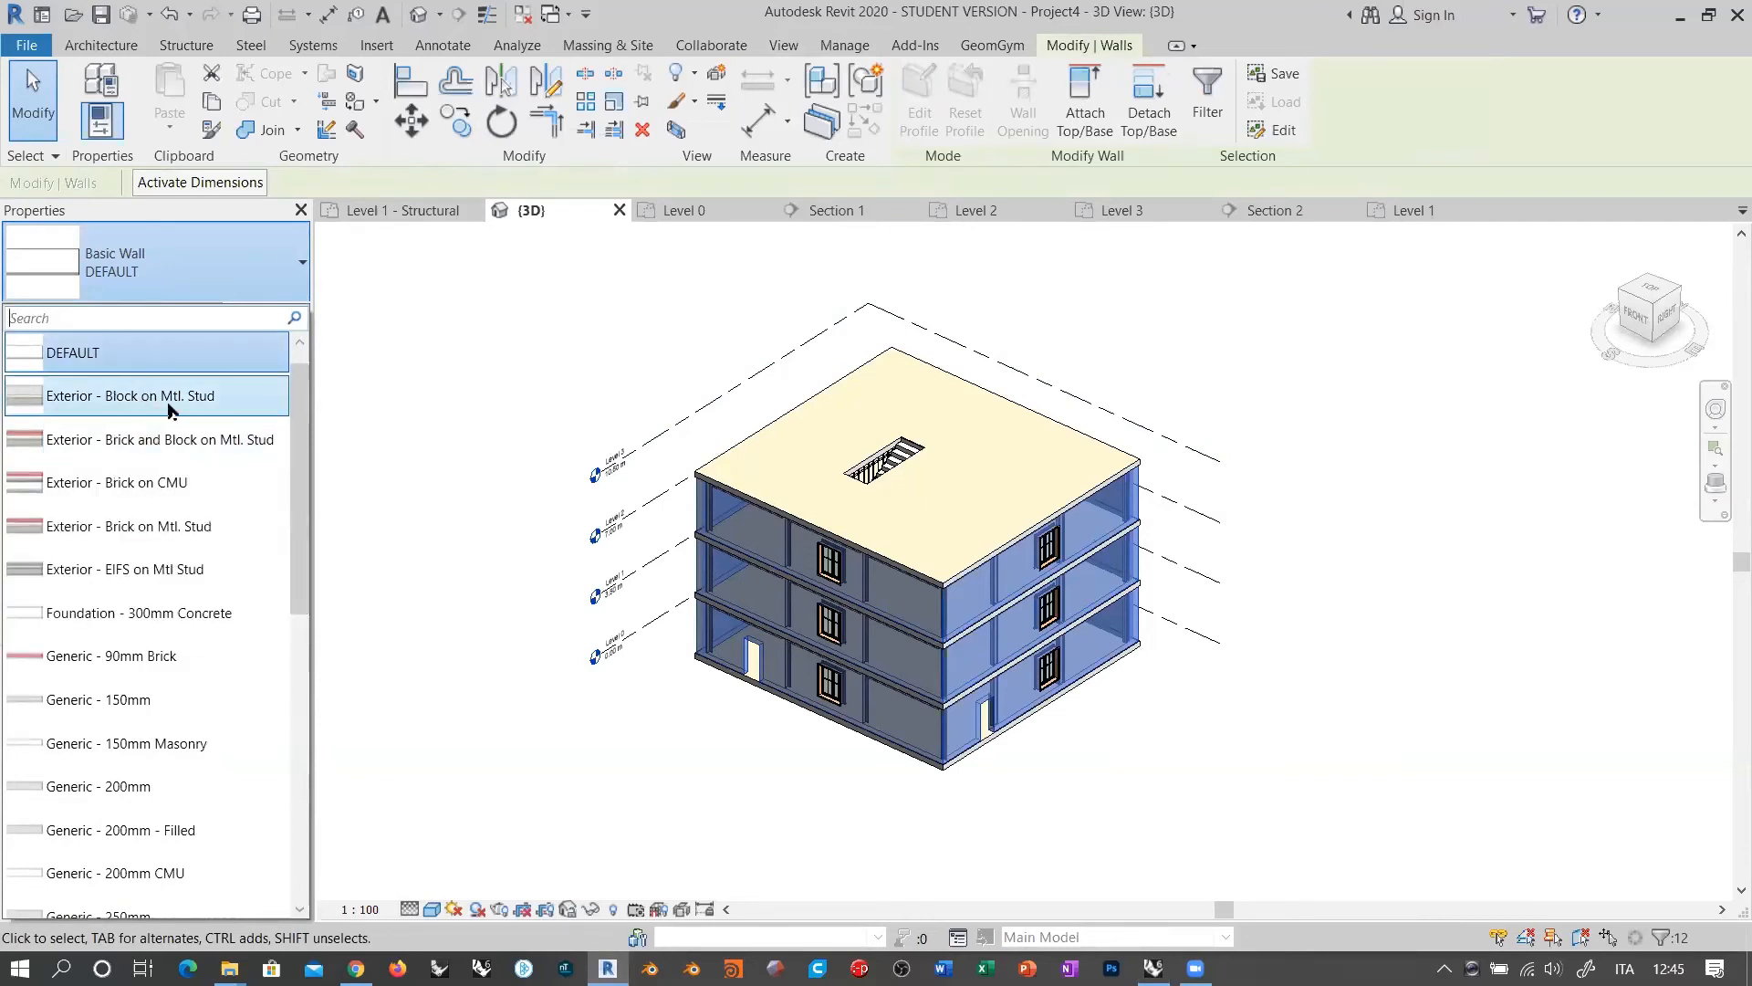
left_click(177, 527)
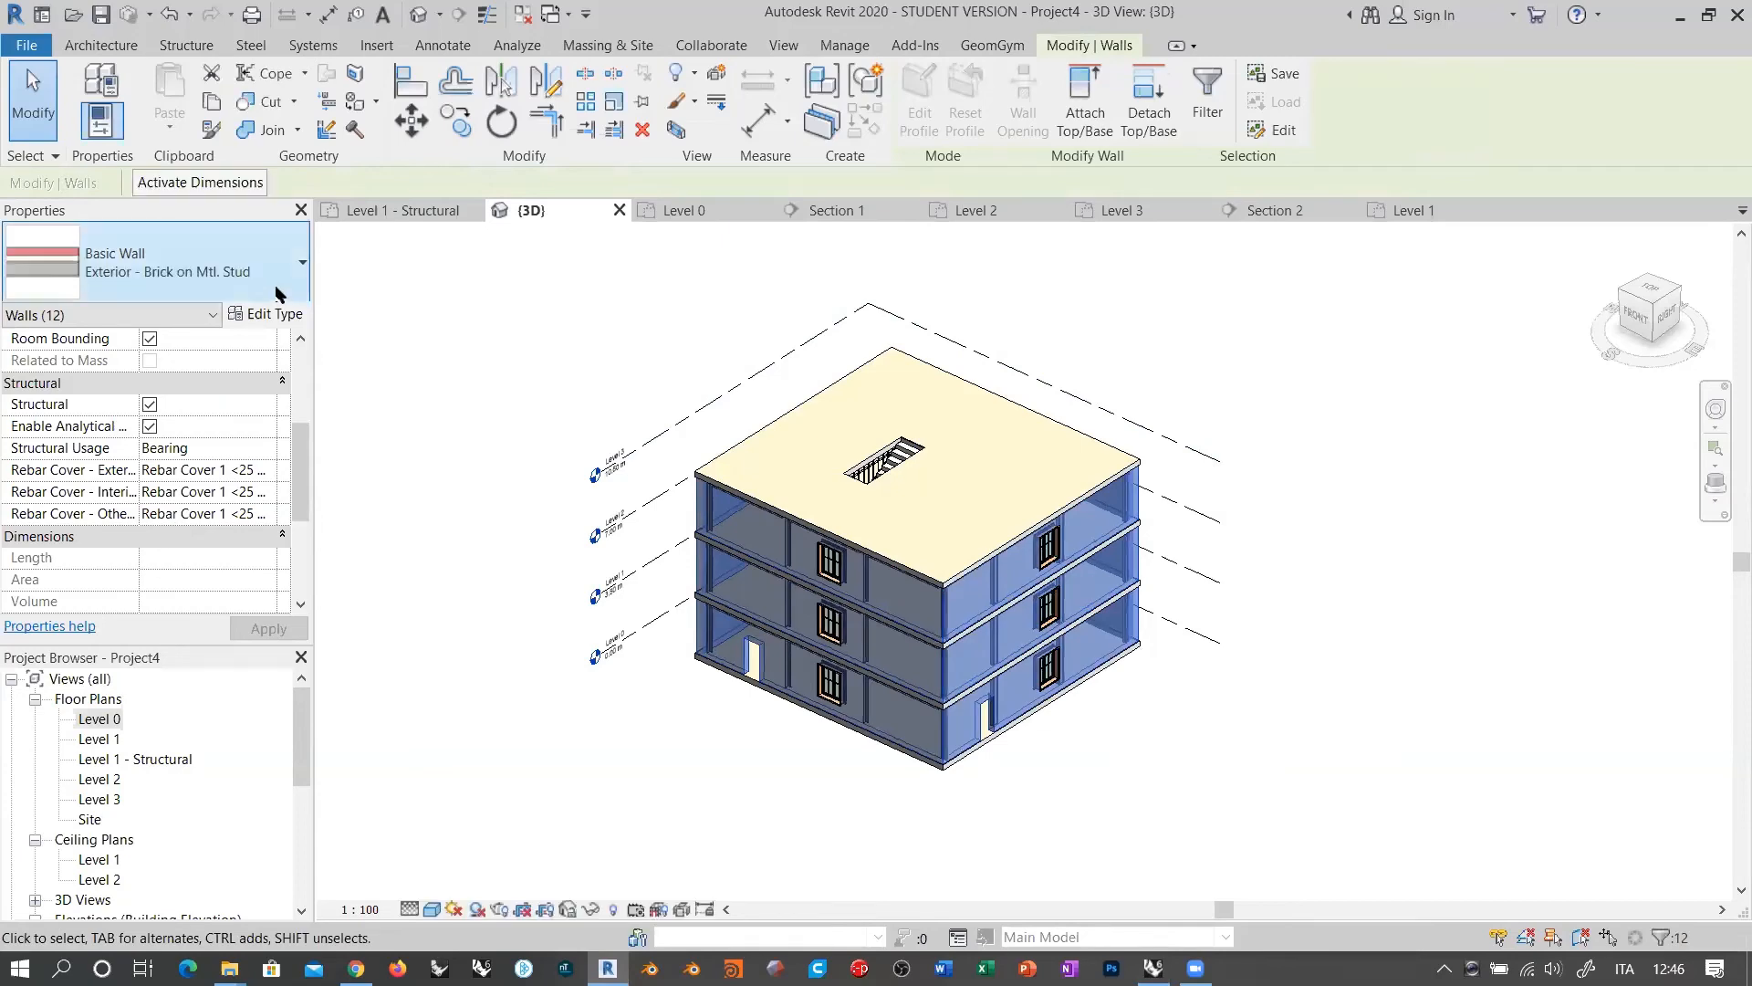
left_click(548, 366)
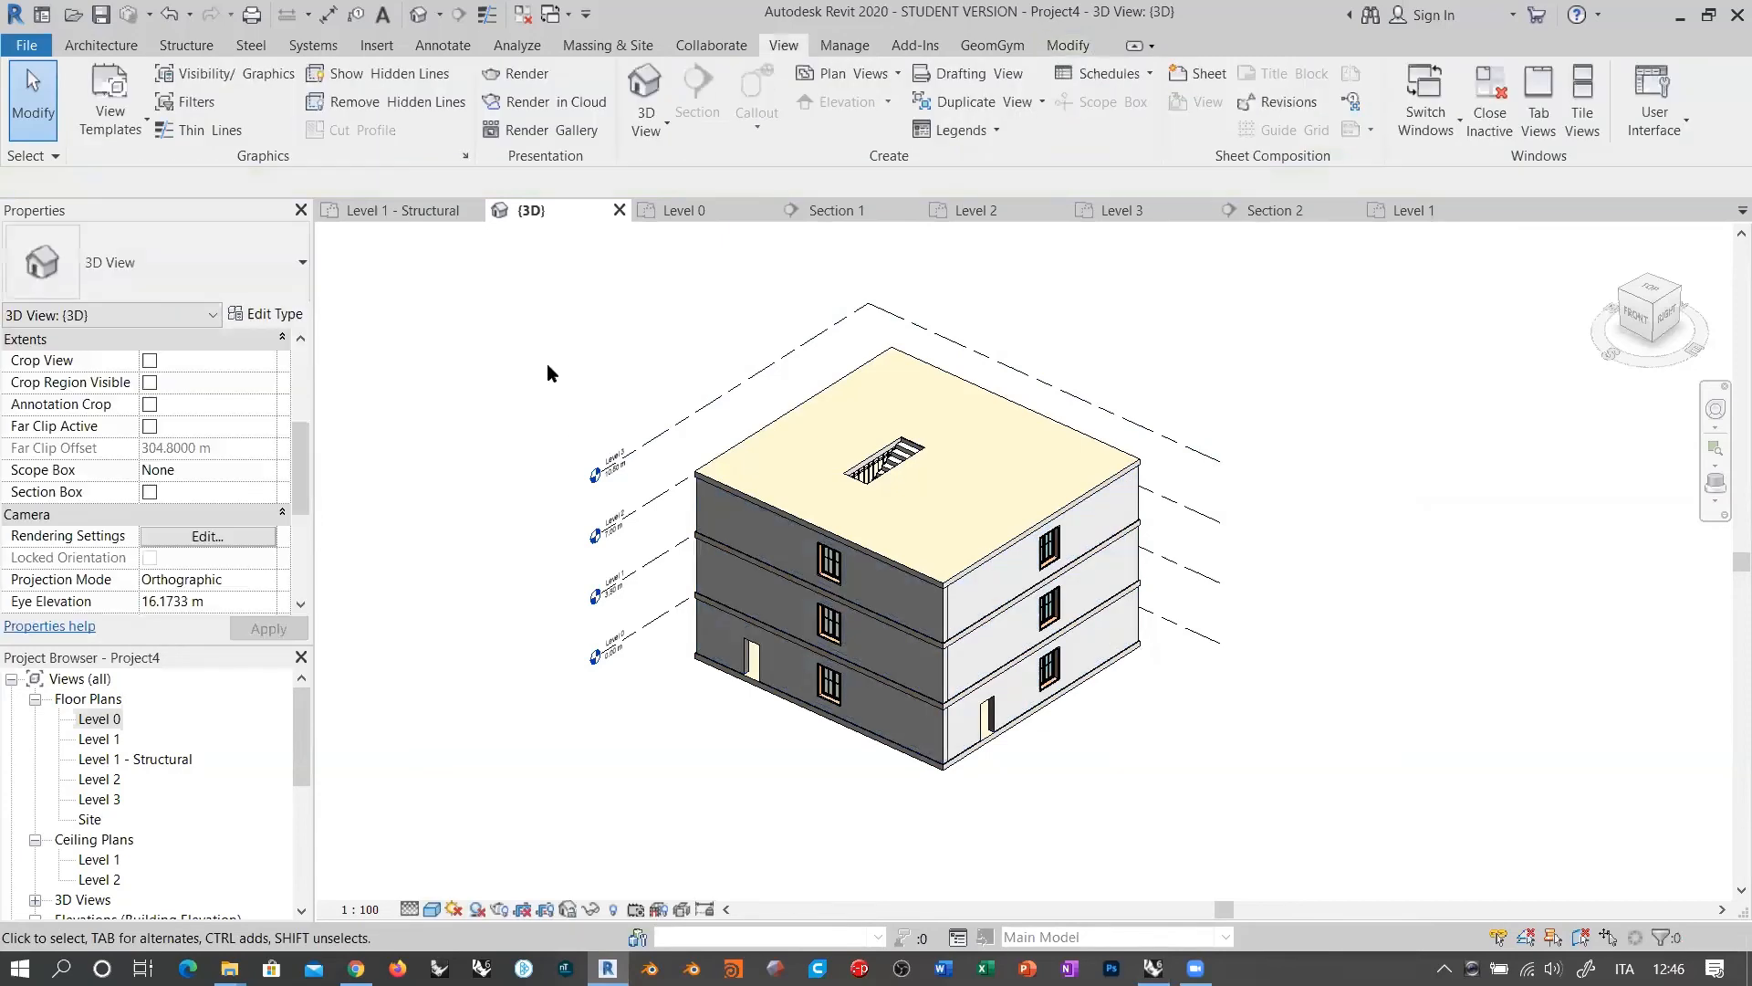
Step: Open the layer structure of the Exterior - Brick on Mtl. Stud wall type and examine its section preview
scroll(901, 613, "up", 6)
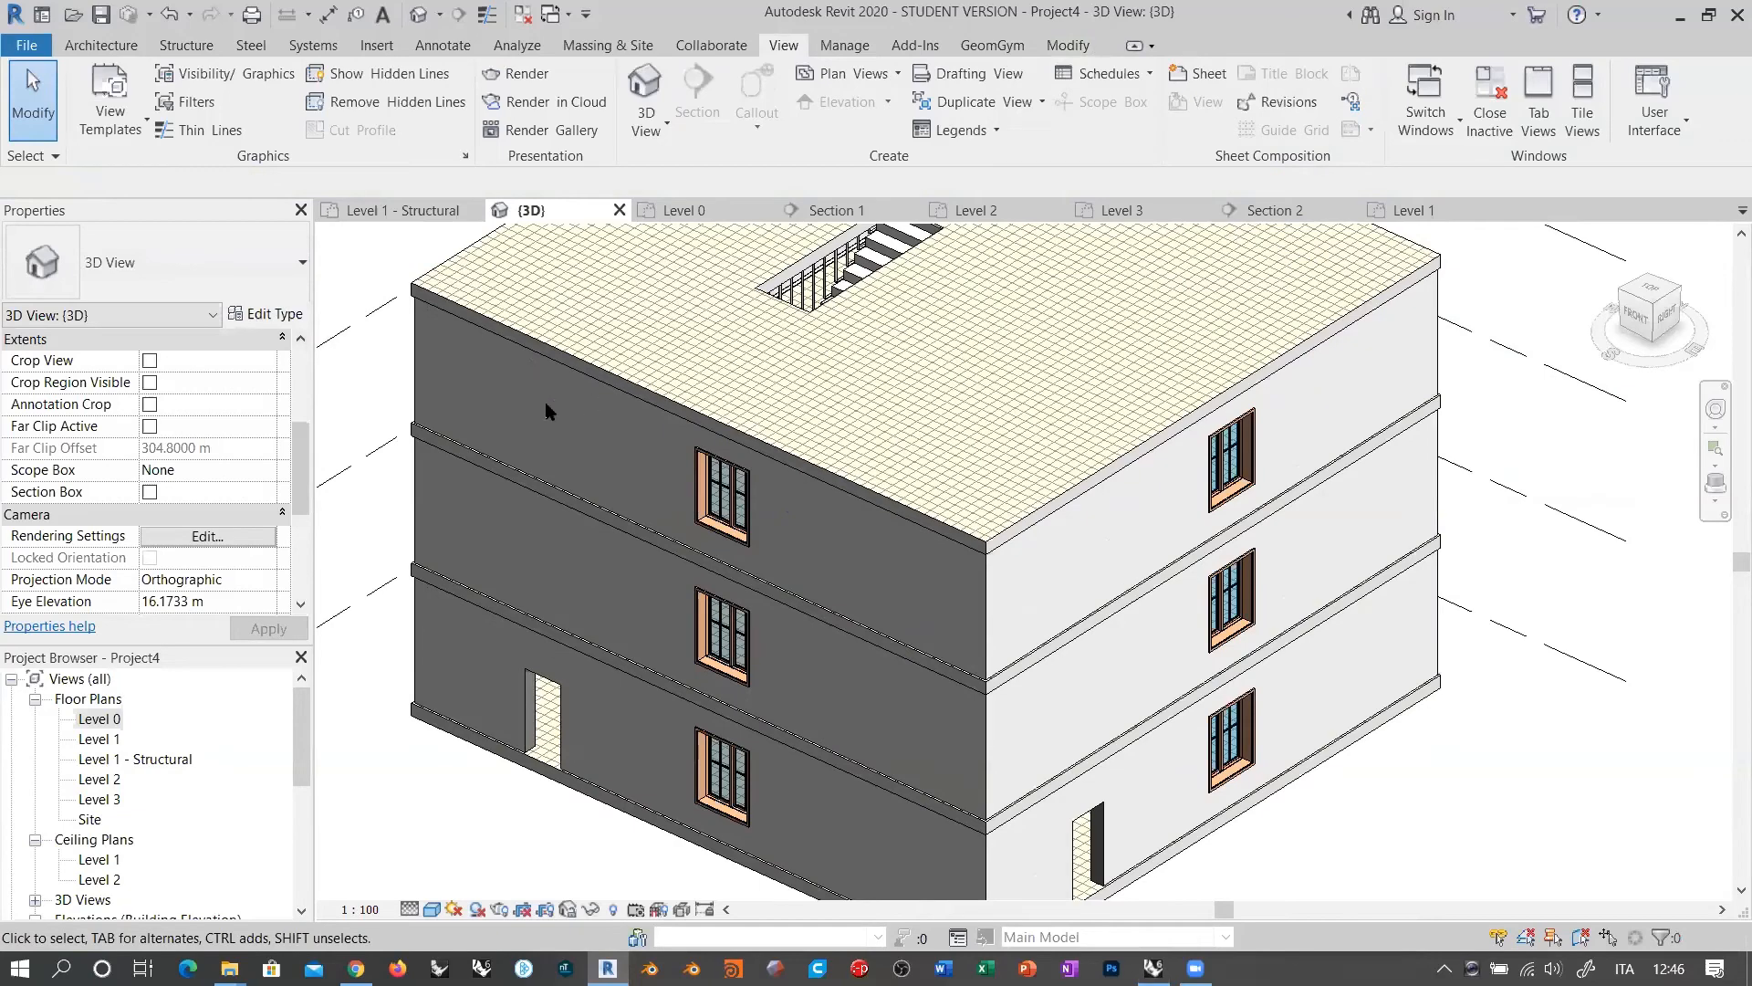
left_click(426, 370)
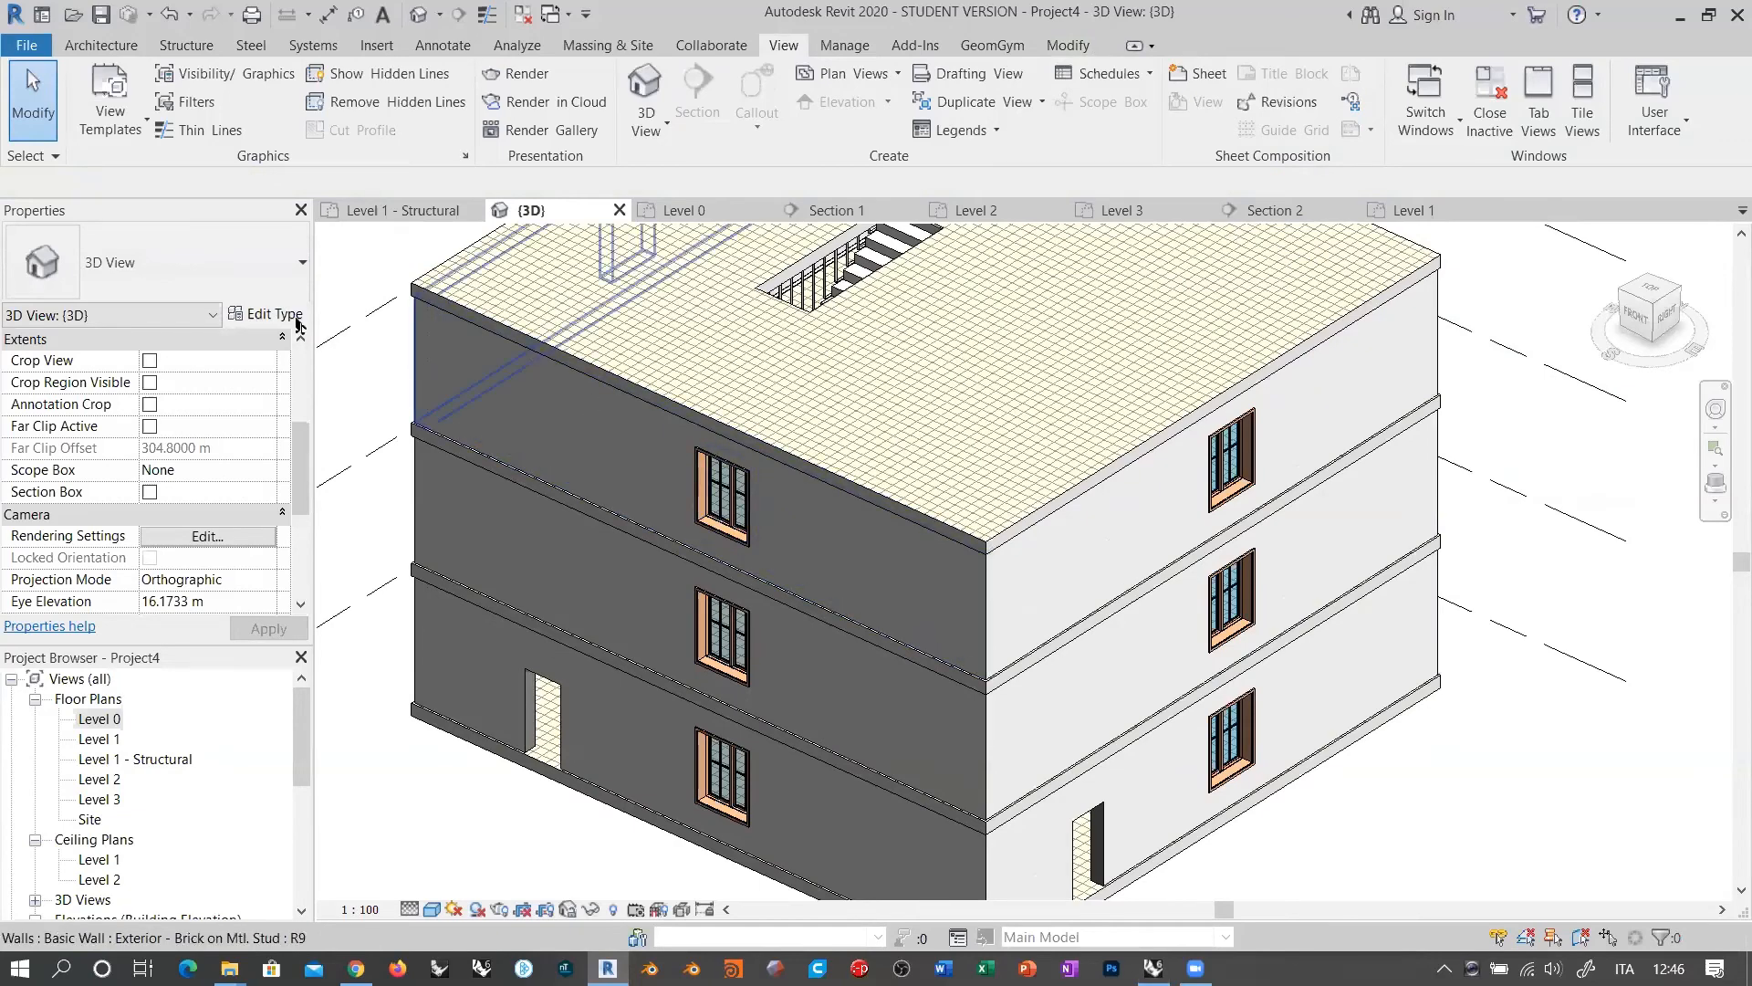
left_click(274, 315)
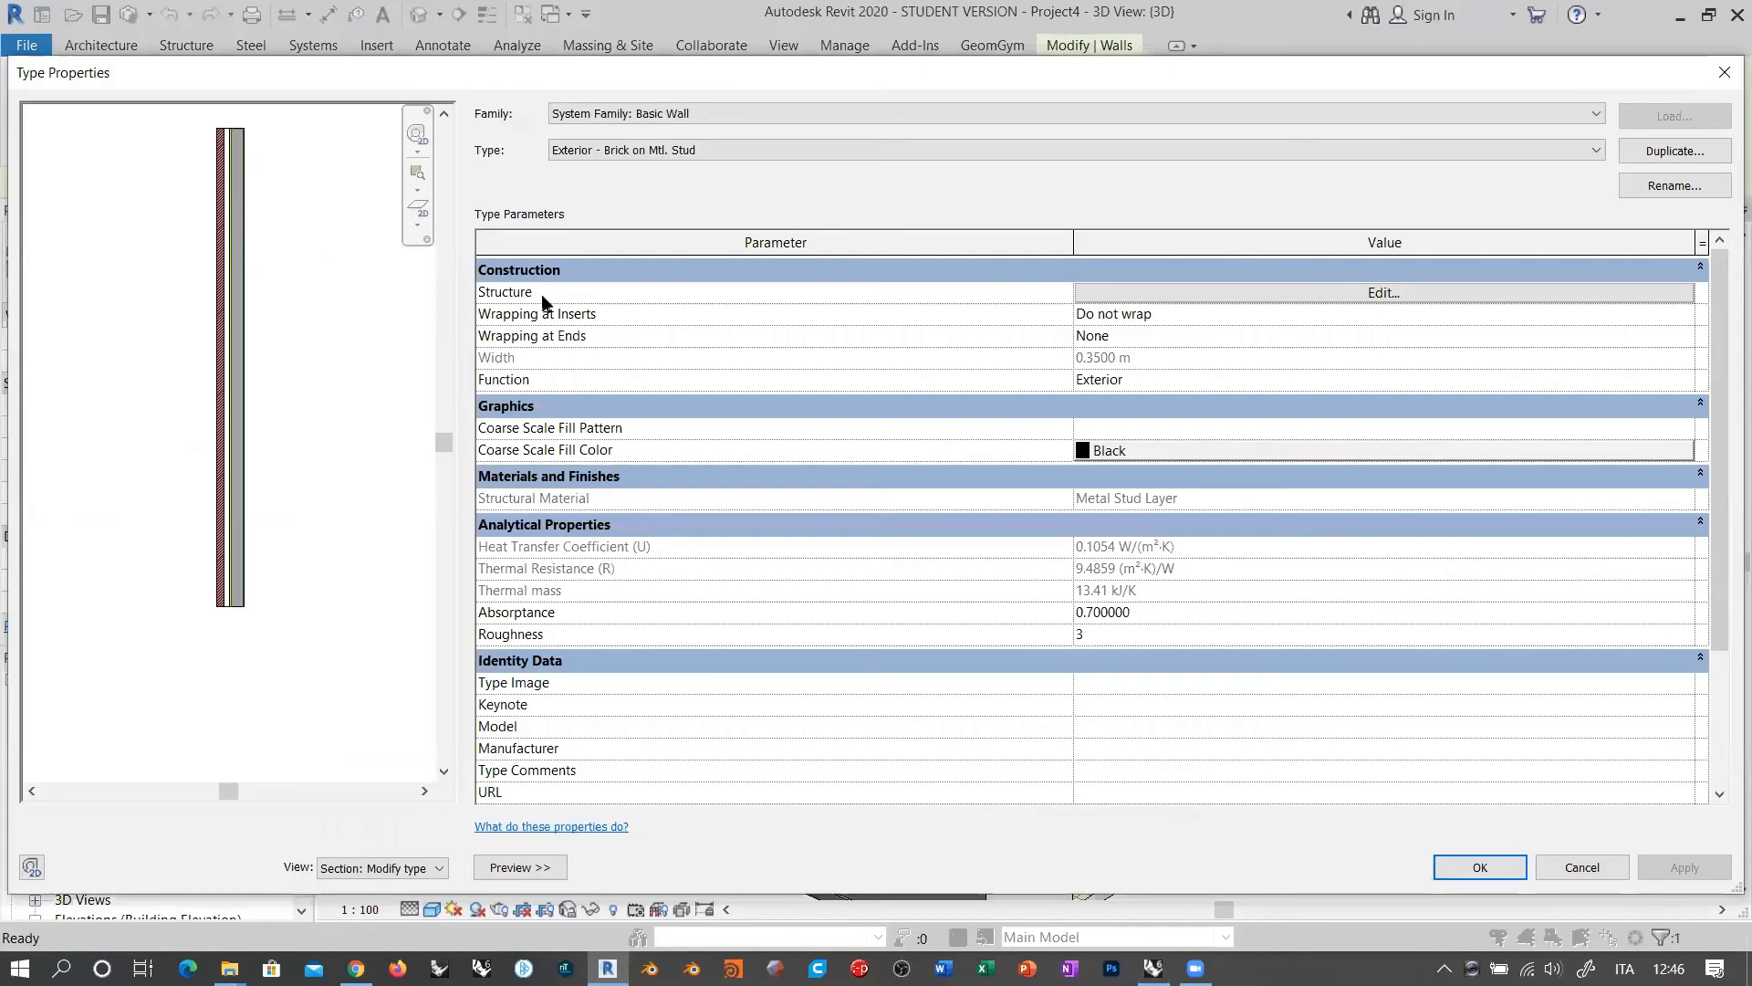
left_click(1181, 294)
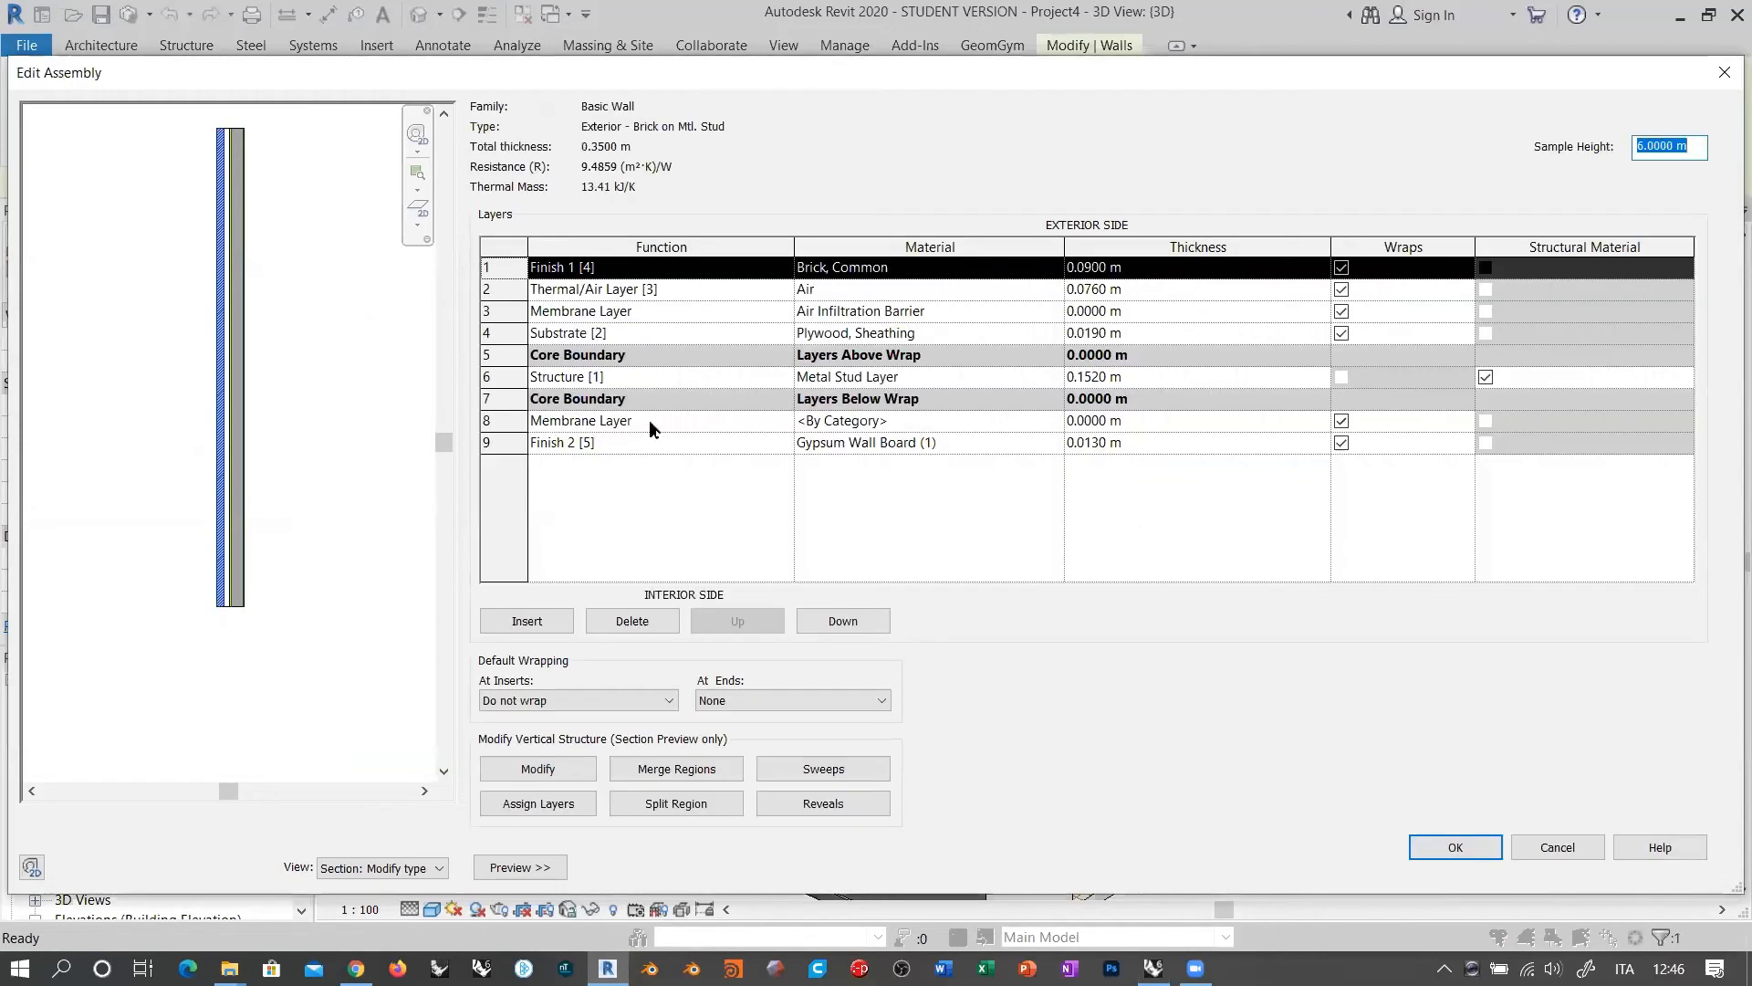
scroll(274, 327, "up", 5)
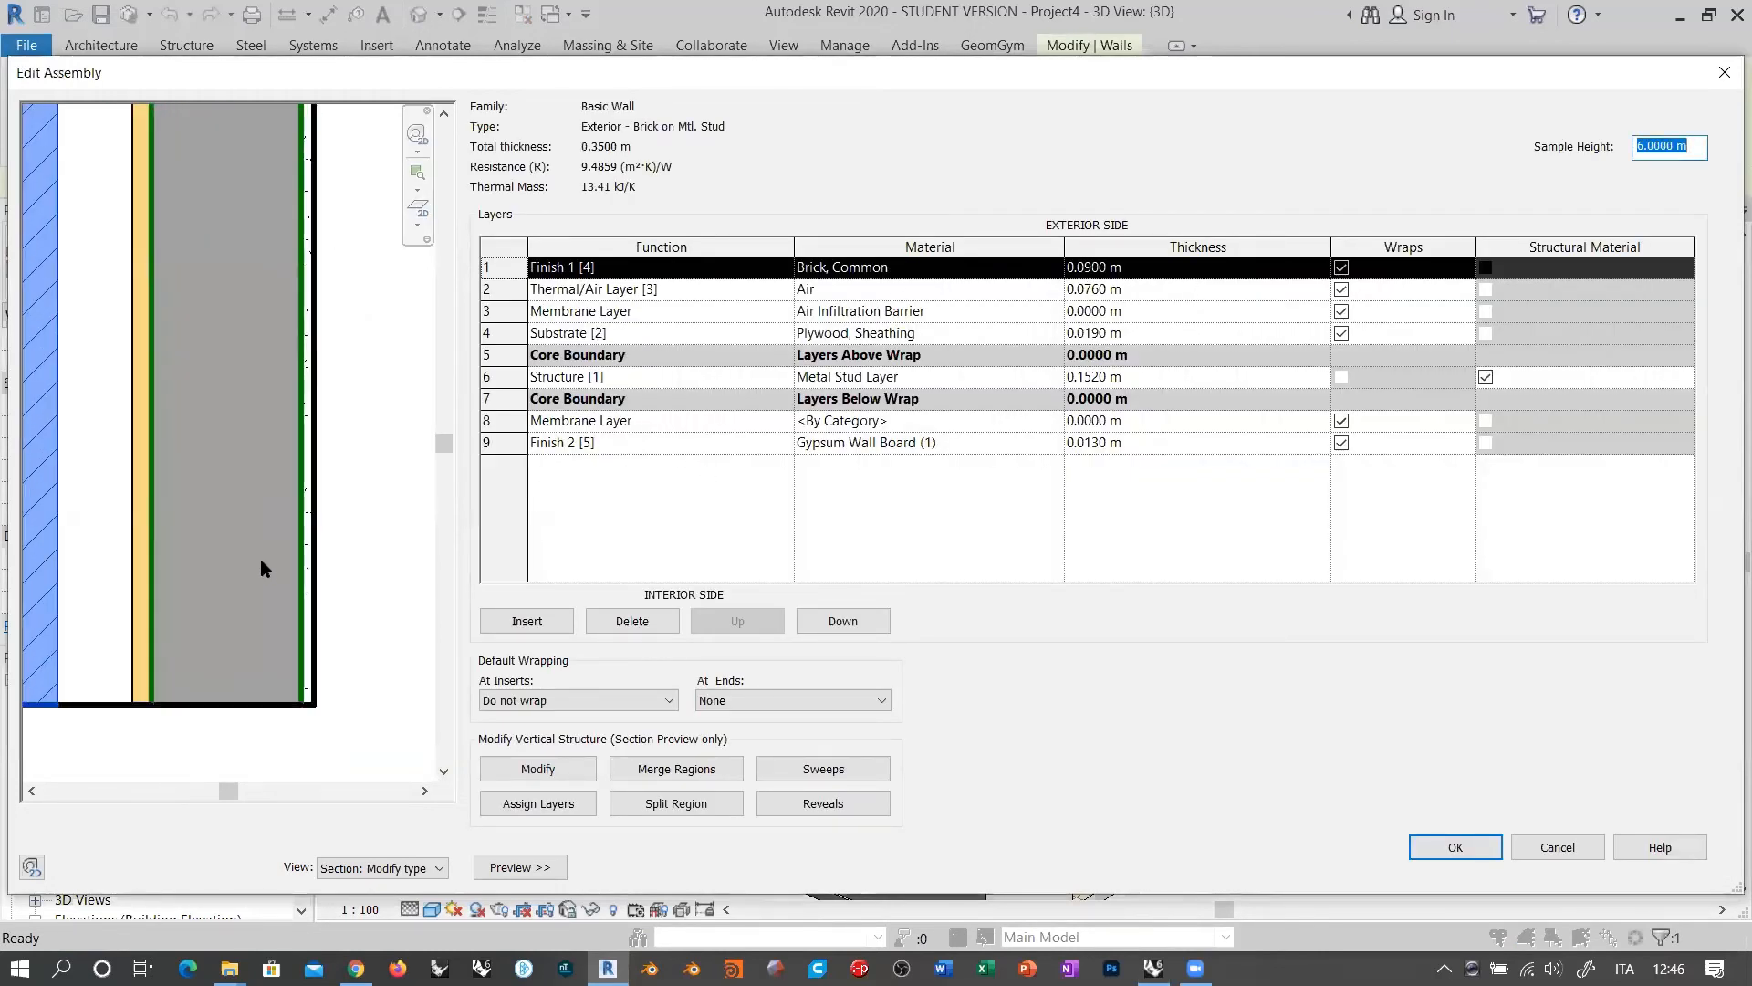
scroll(260, 575, "down", 2)
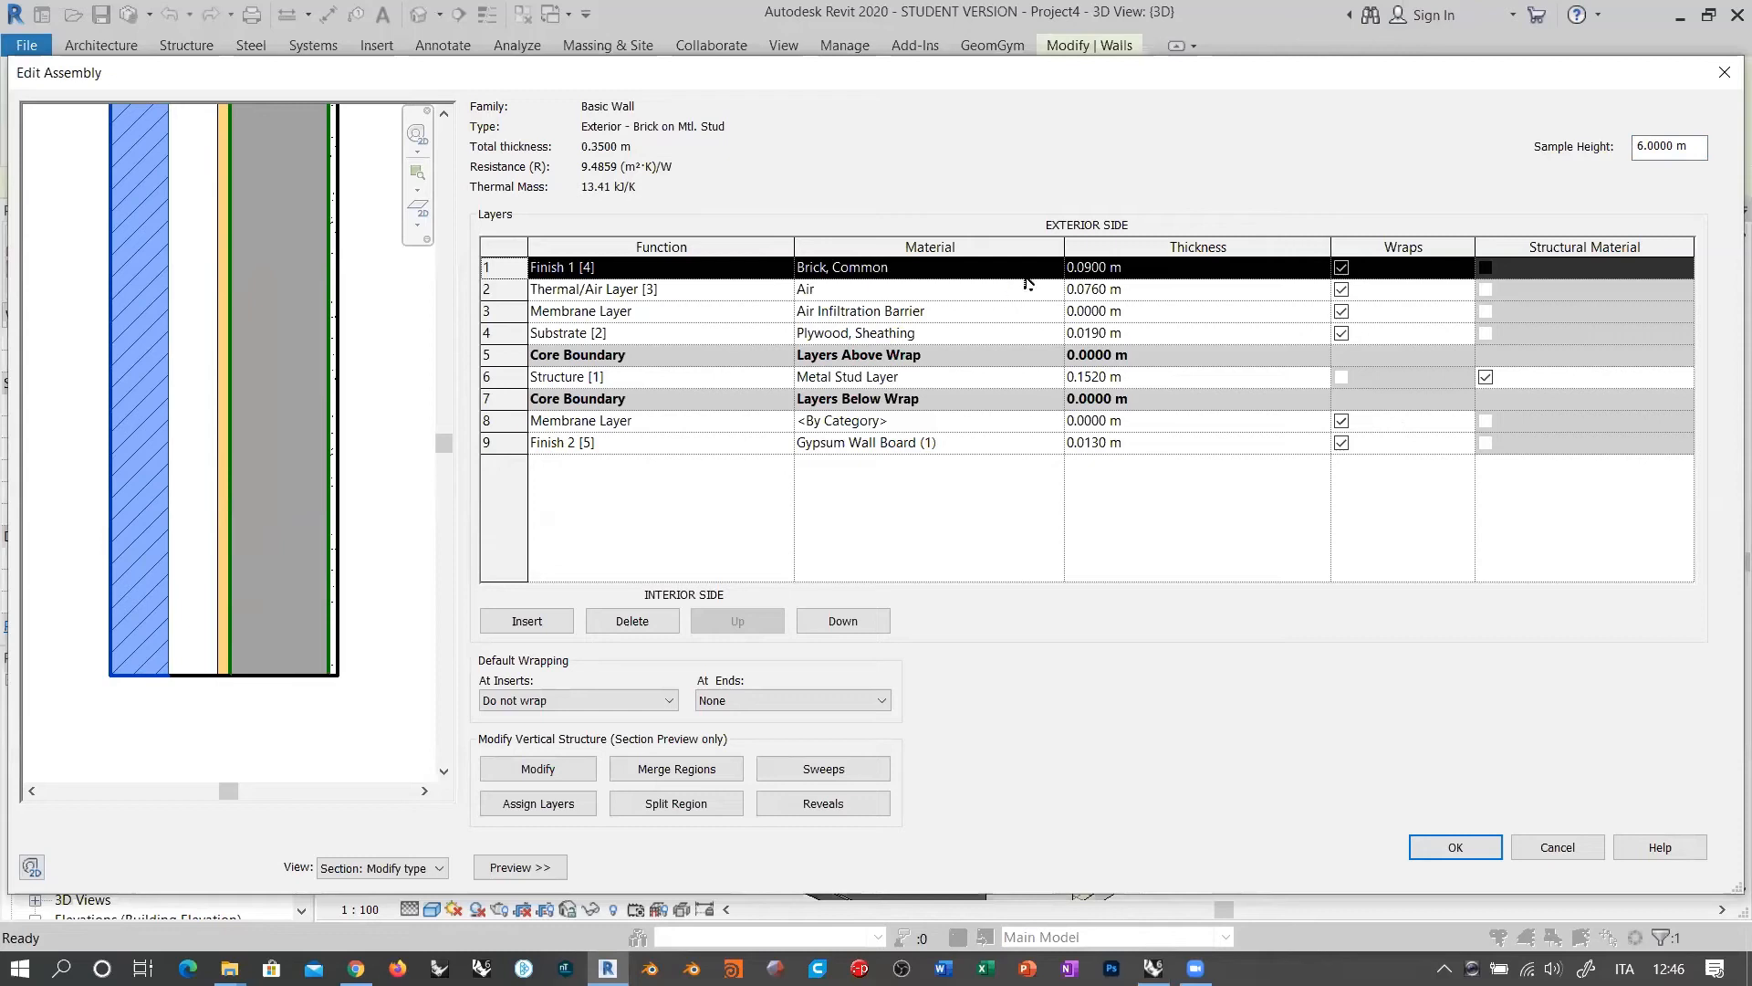
Step: Copy the exterior finish layer's material name and paste it into a new Grasshopper panel reading Brick, Common
left_click(926, 268)
key("ctrl+c")
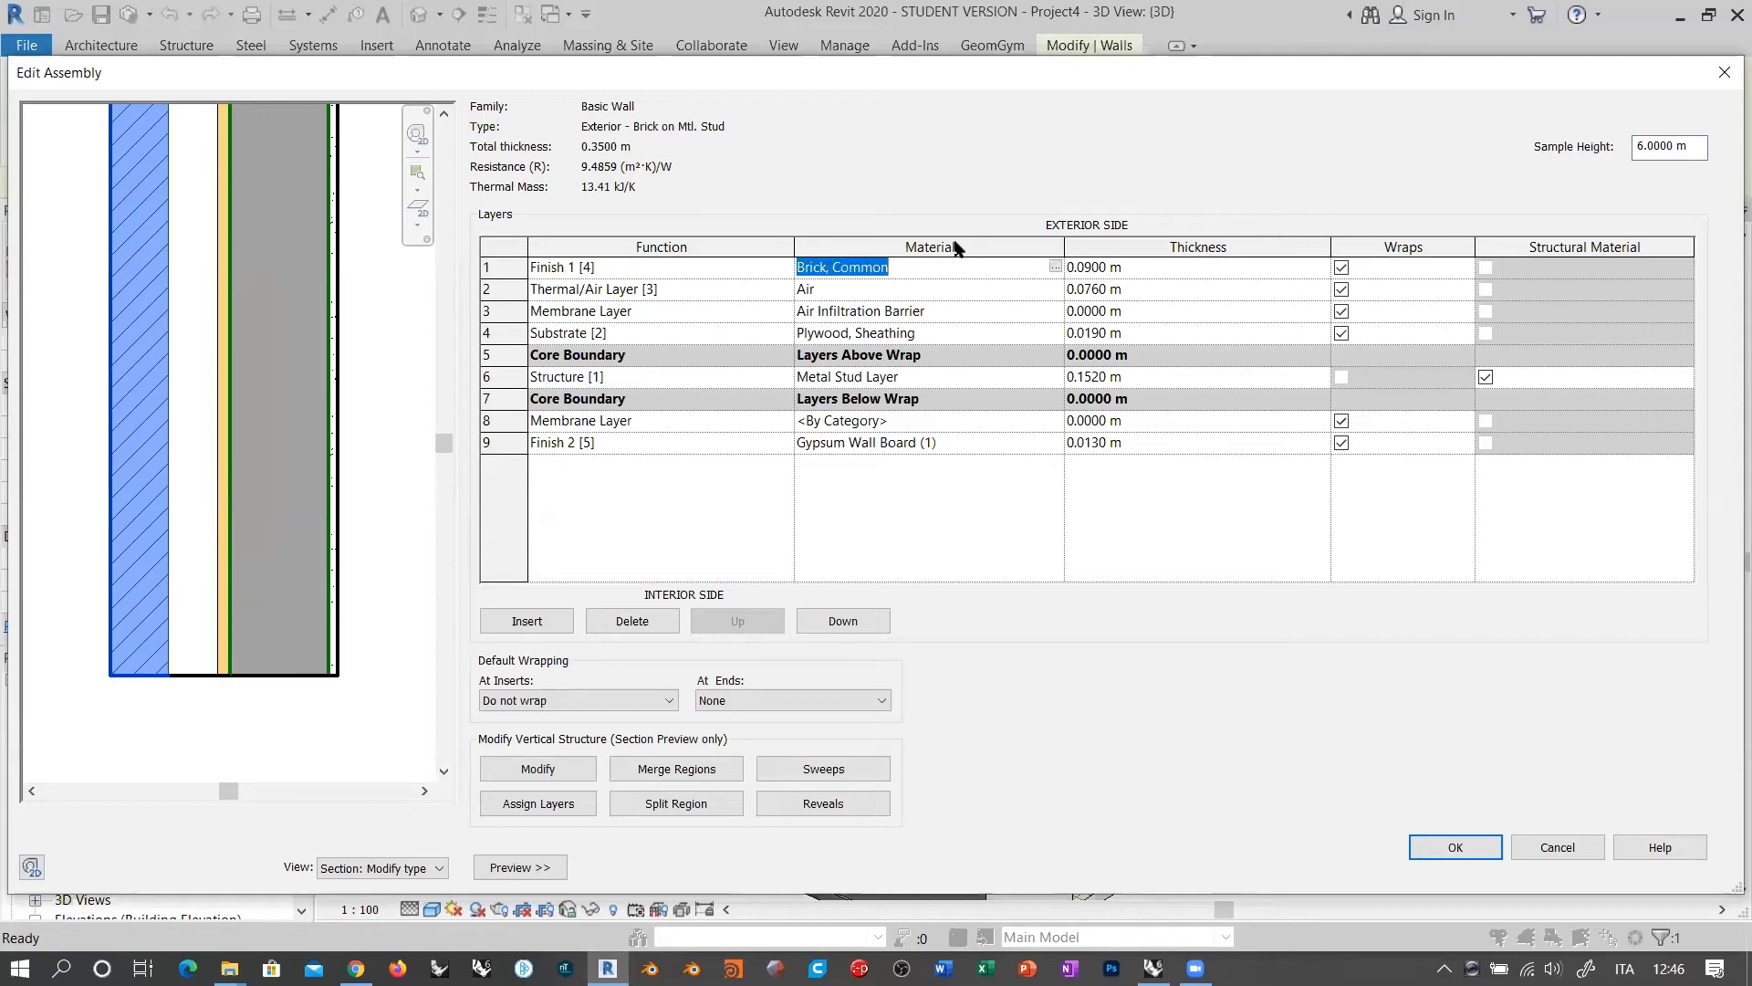
left_click(946, 533)
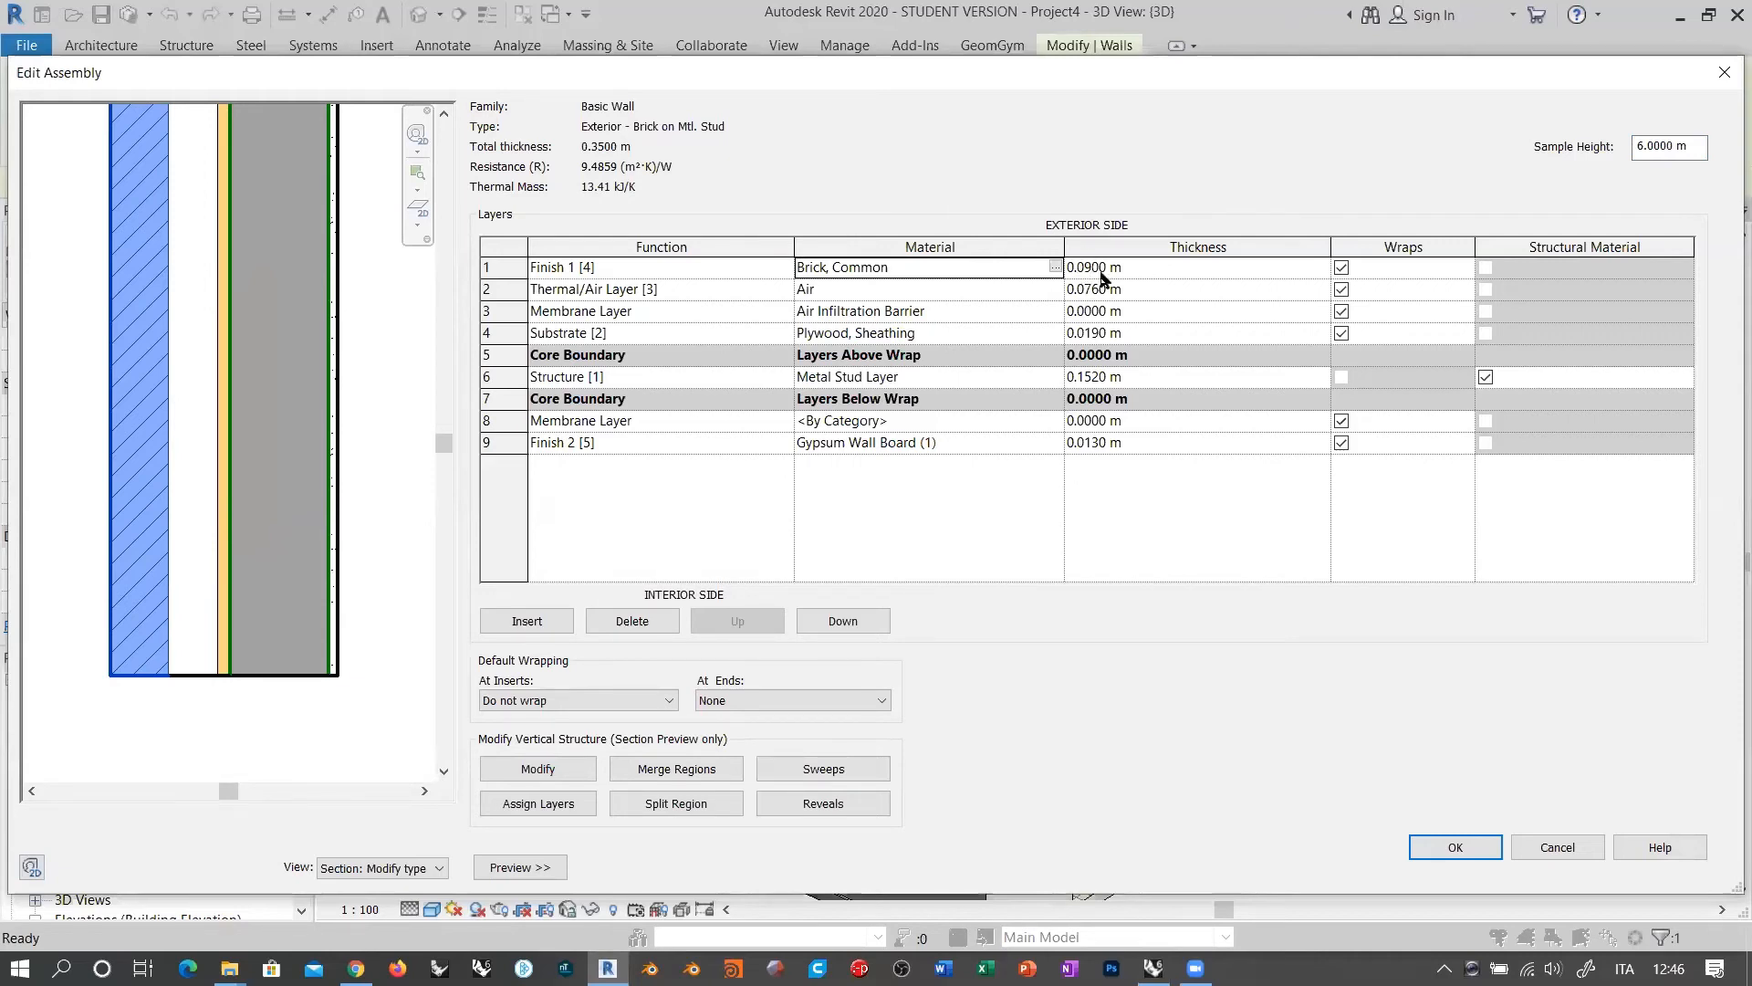
key("alt+Tab")
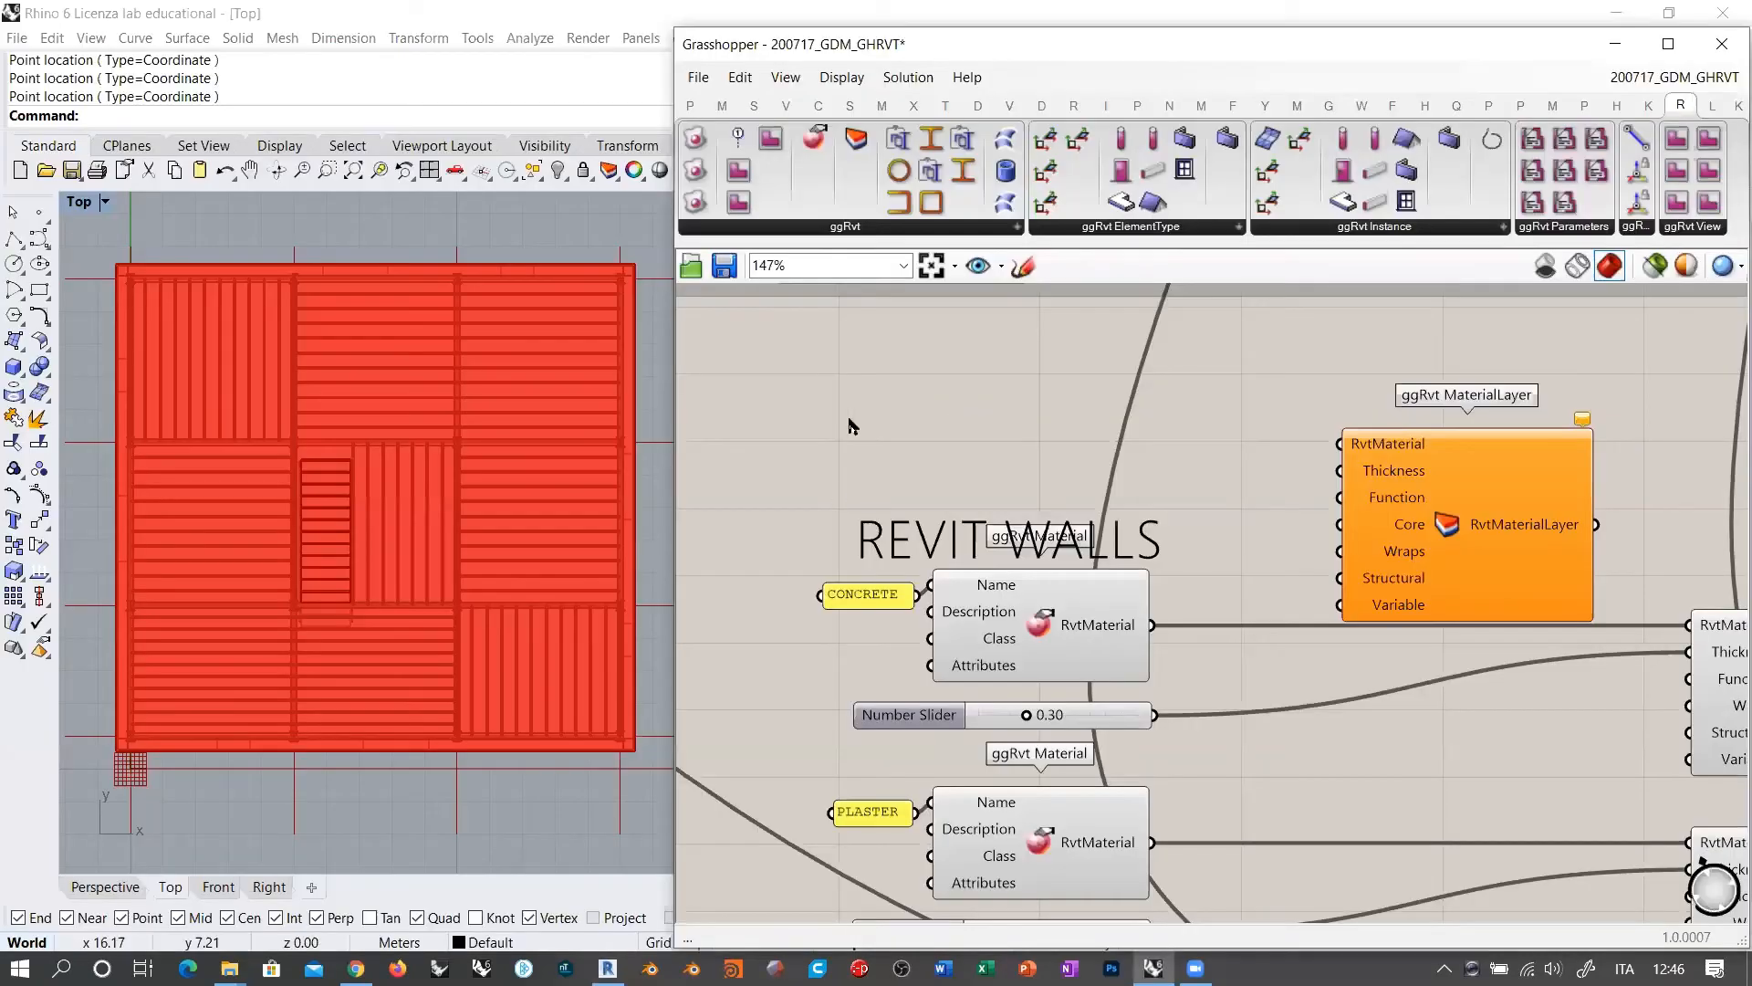
double_click(849, 426)
left_click_drag(869, 592, 869, 409, "alt")
double_click(869, 409)
key("ctrl+v")
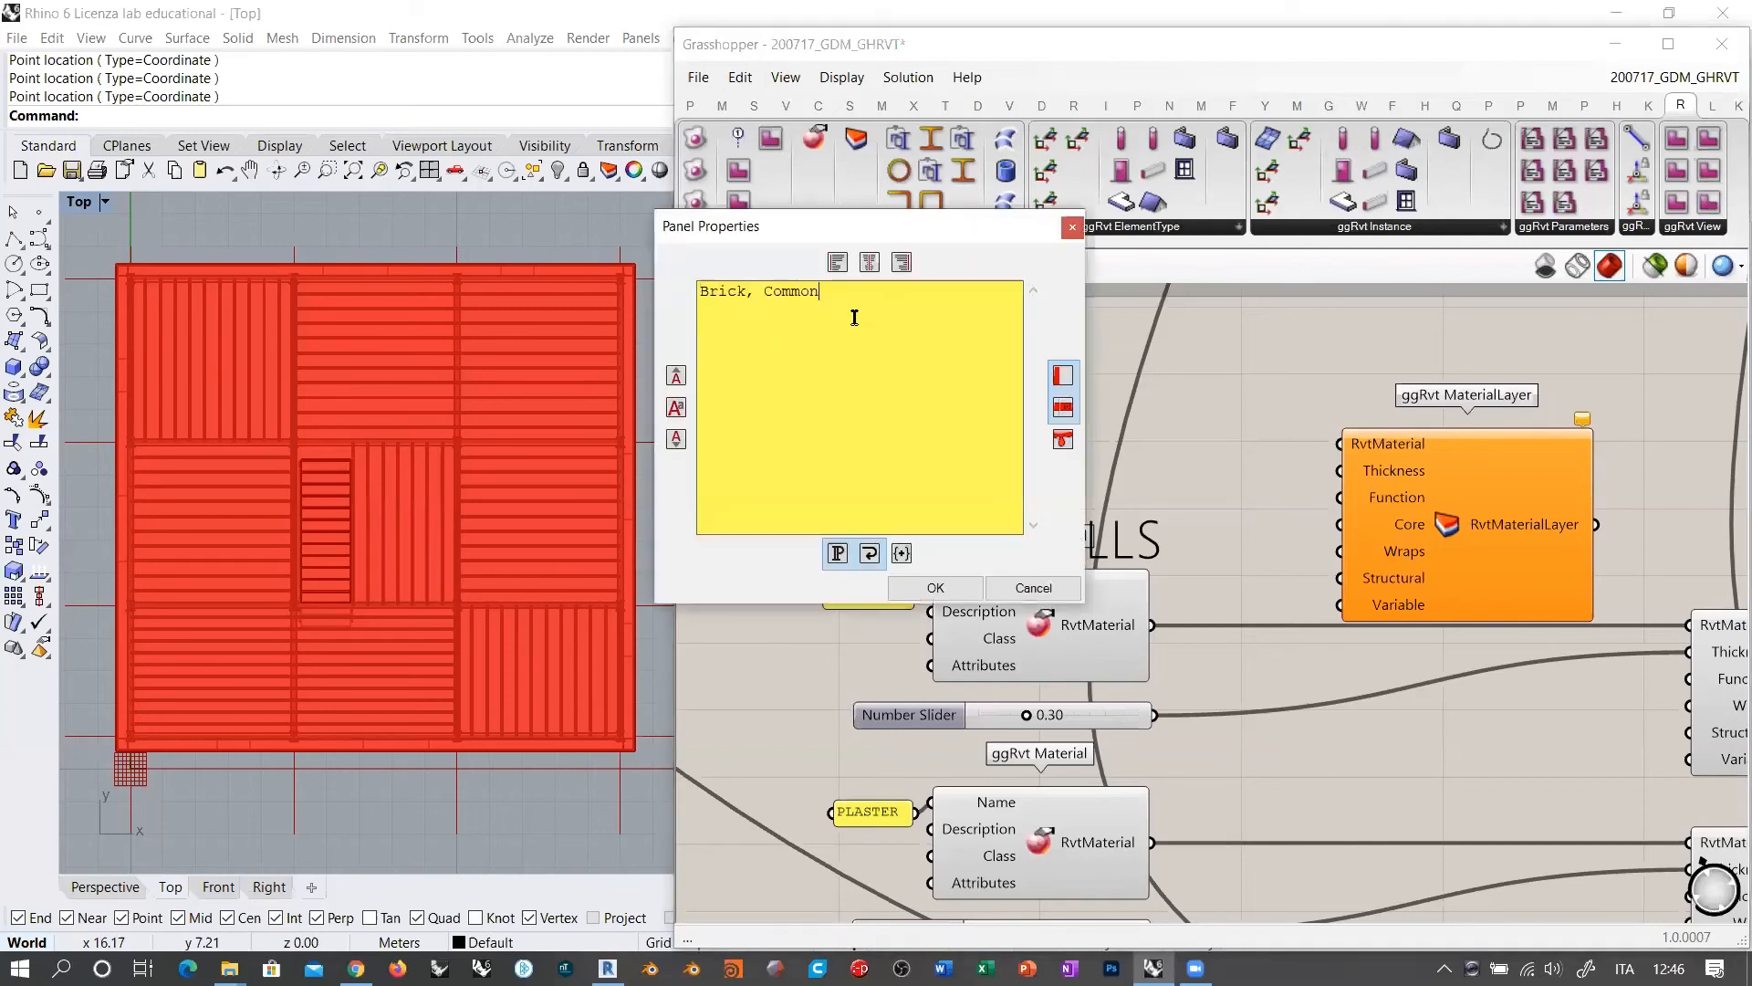
left_click(918, 590)
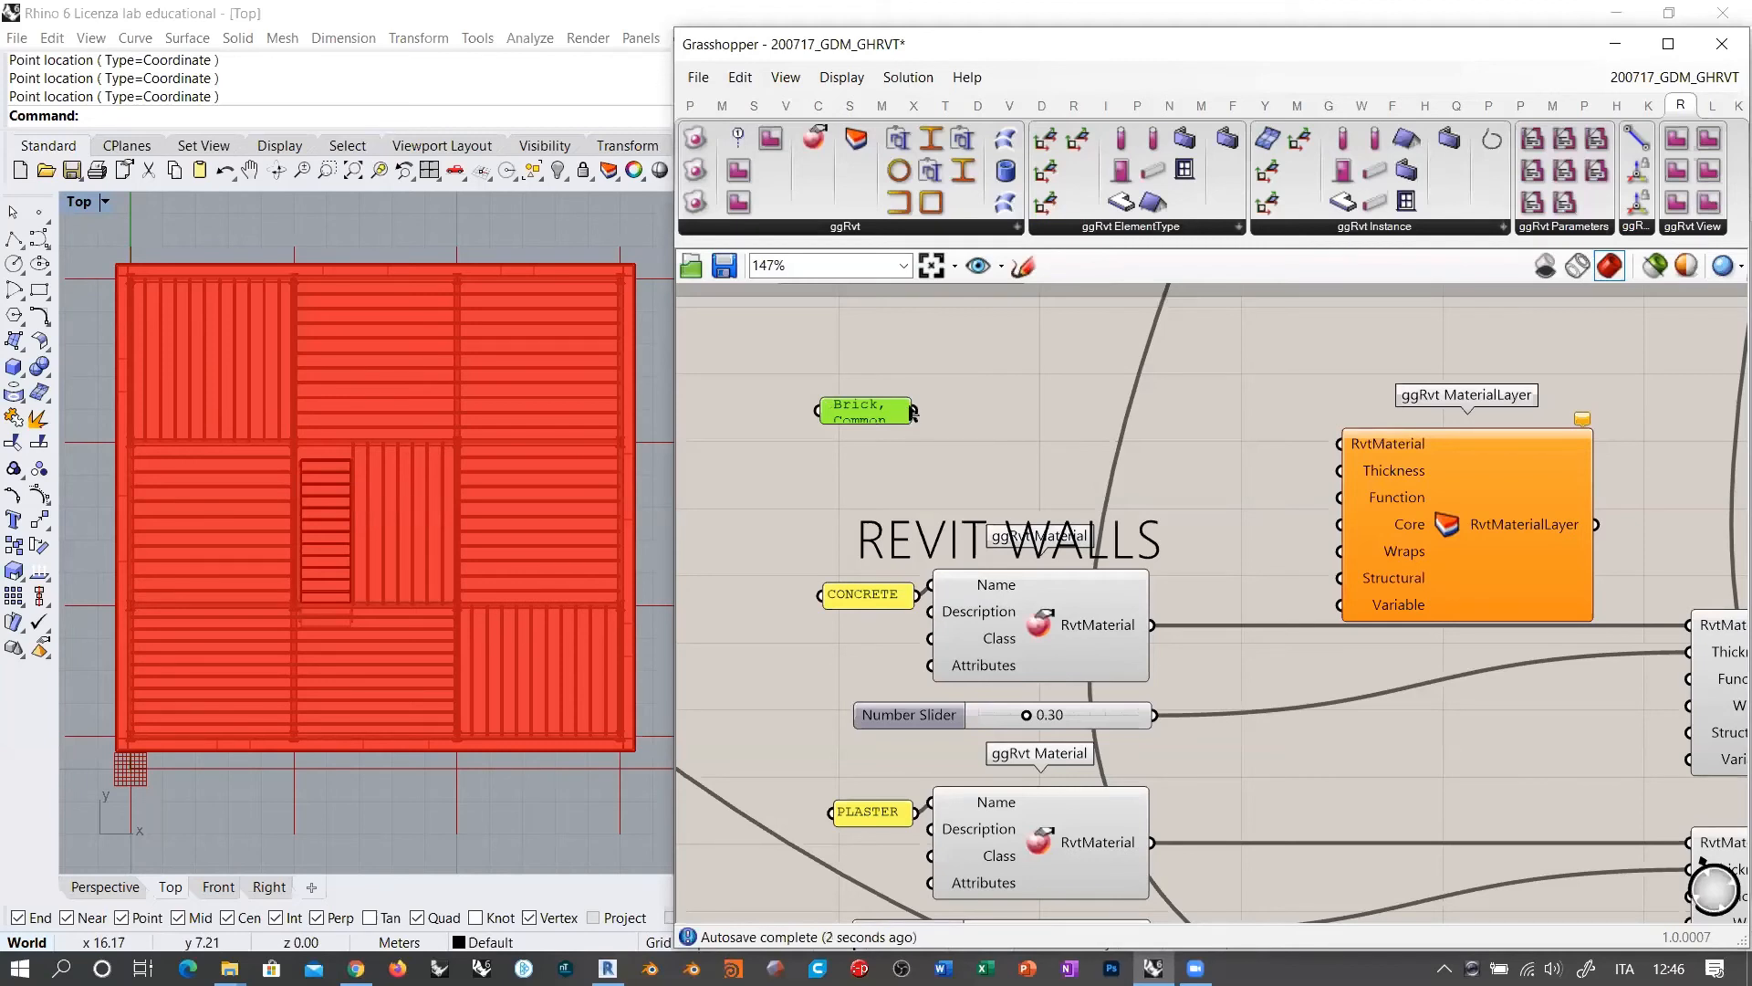
Step: Widen the Brick, Common panel, duplicate the concrete ggRvt Material component above it and connect the panel to the copy's Name input
left_click_drag(825, 404, 755, 386)
left_click_drag(1035, 628, 1040, 405, "alt")
left_click_drag(890, 382, 938, 362)
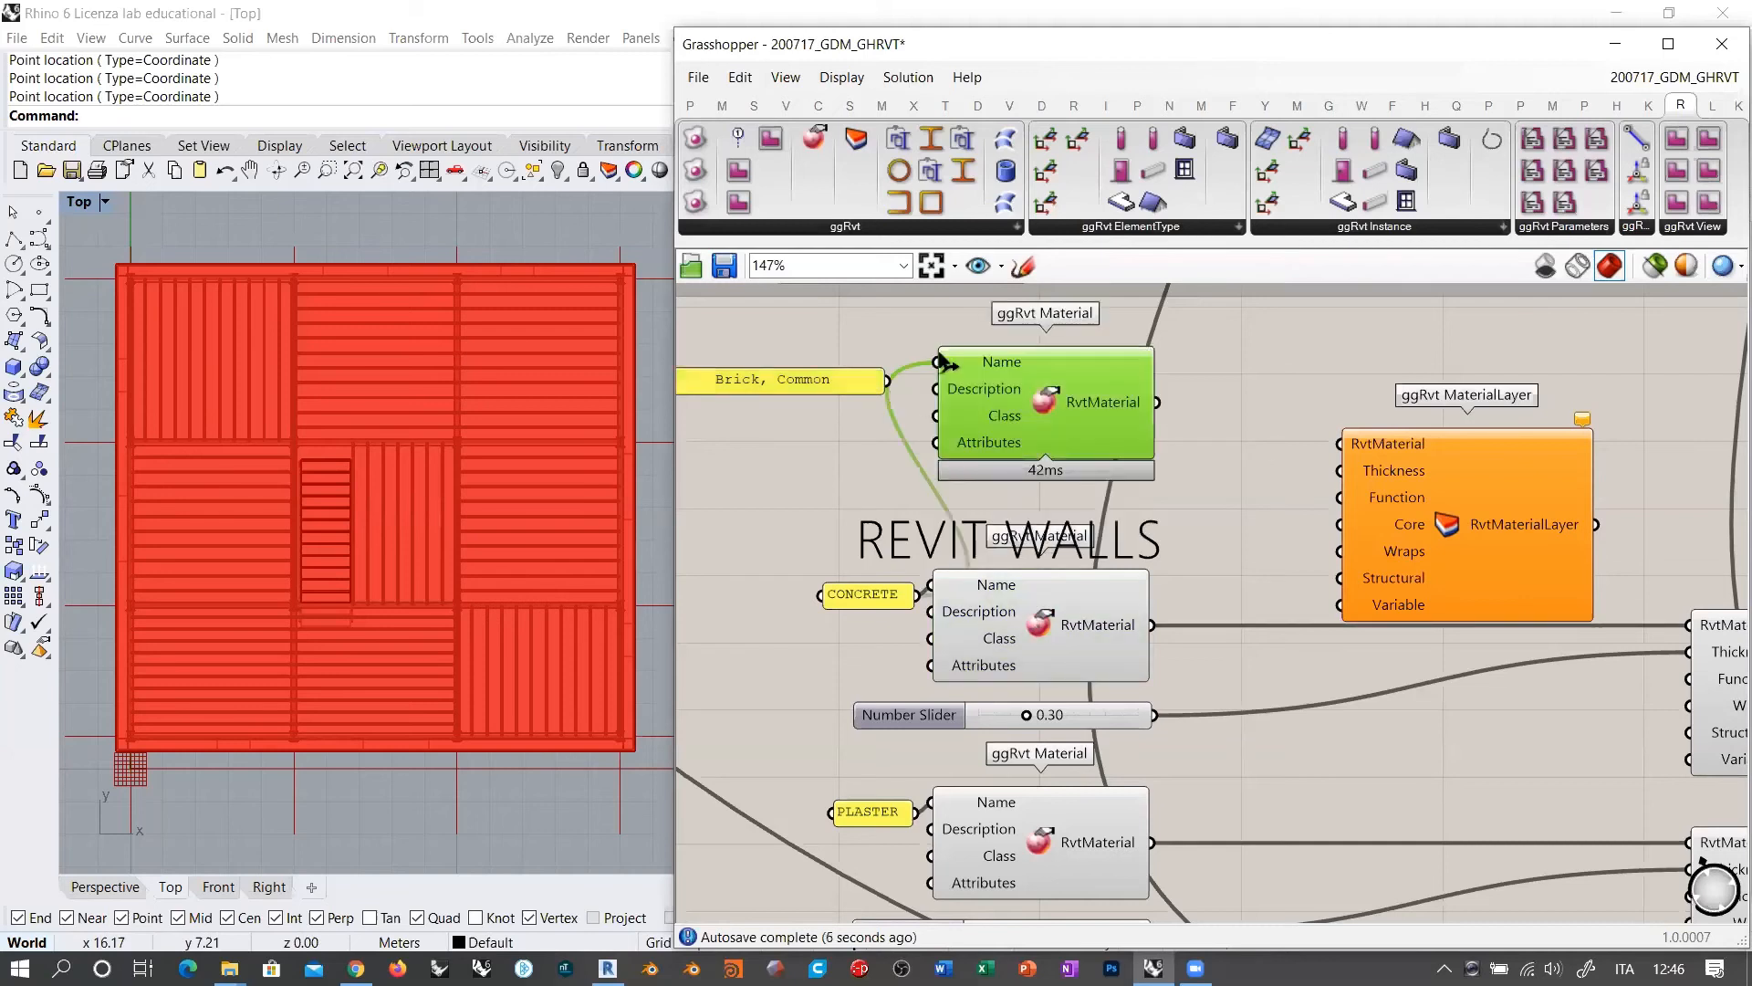
left_click_drag(1043, 402, 1037, 421)
Step: Set the brick material's Class to Masonry and shift the Brick, Common panel slightly closer to the component
right_click(998, 437)
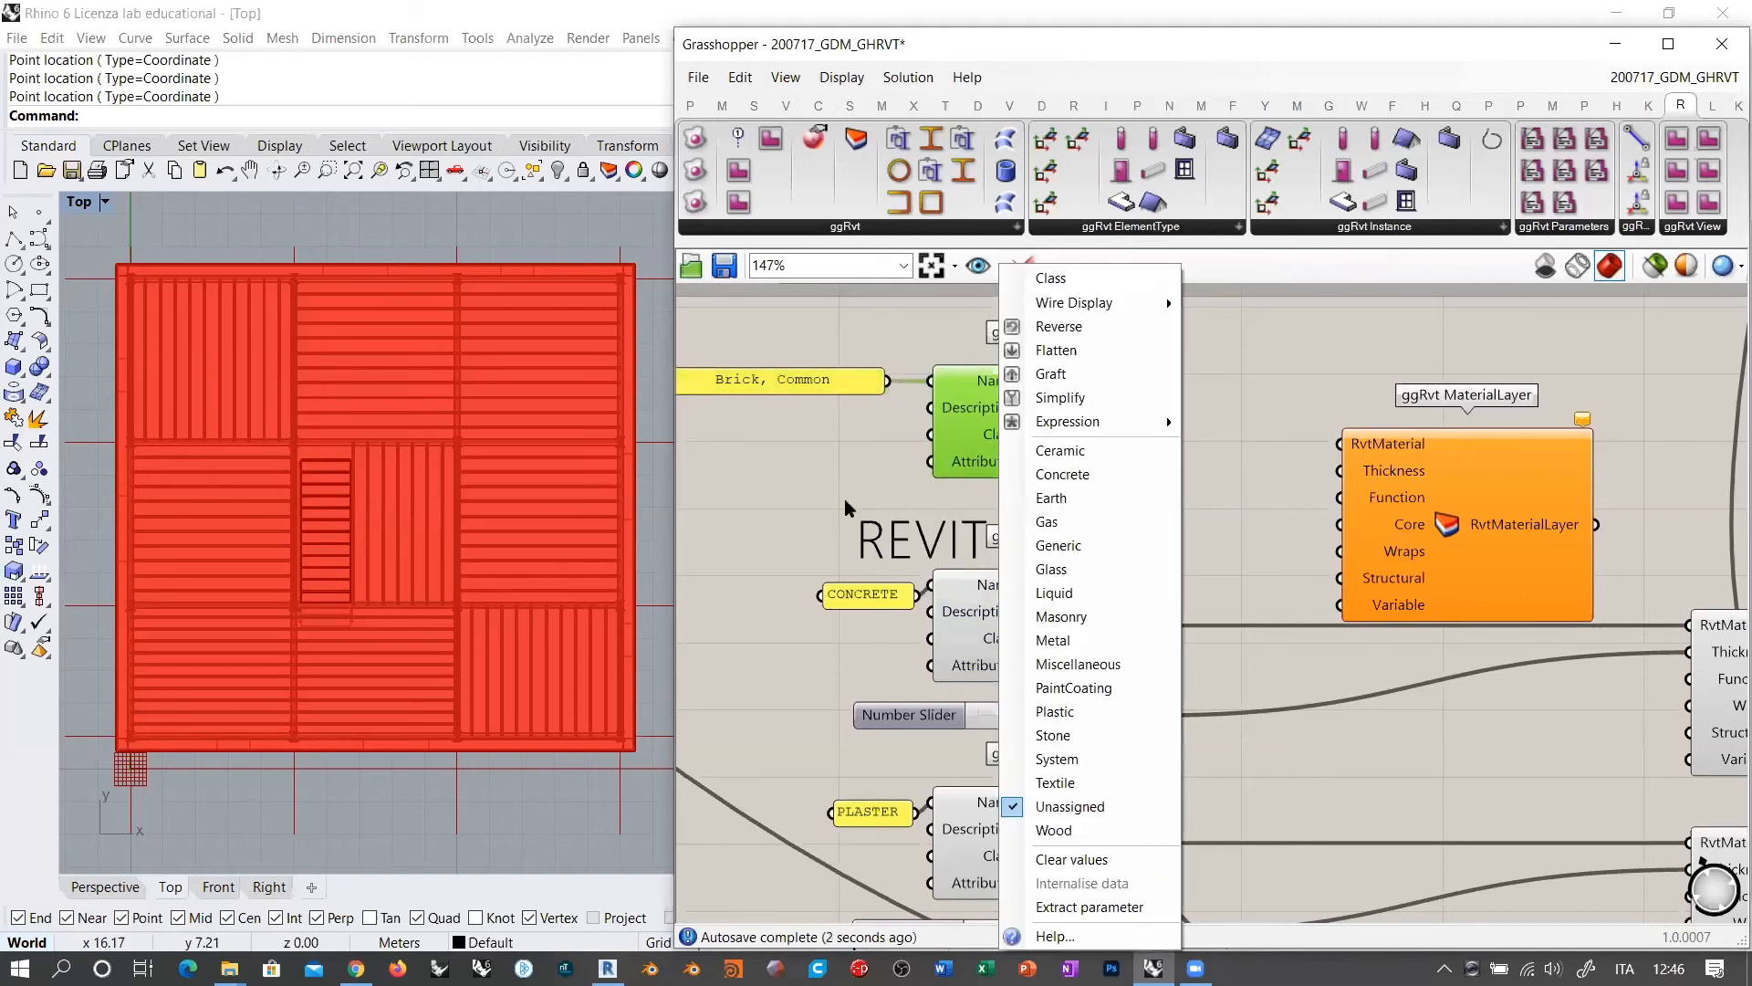
left_click(1068, 620)
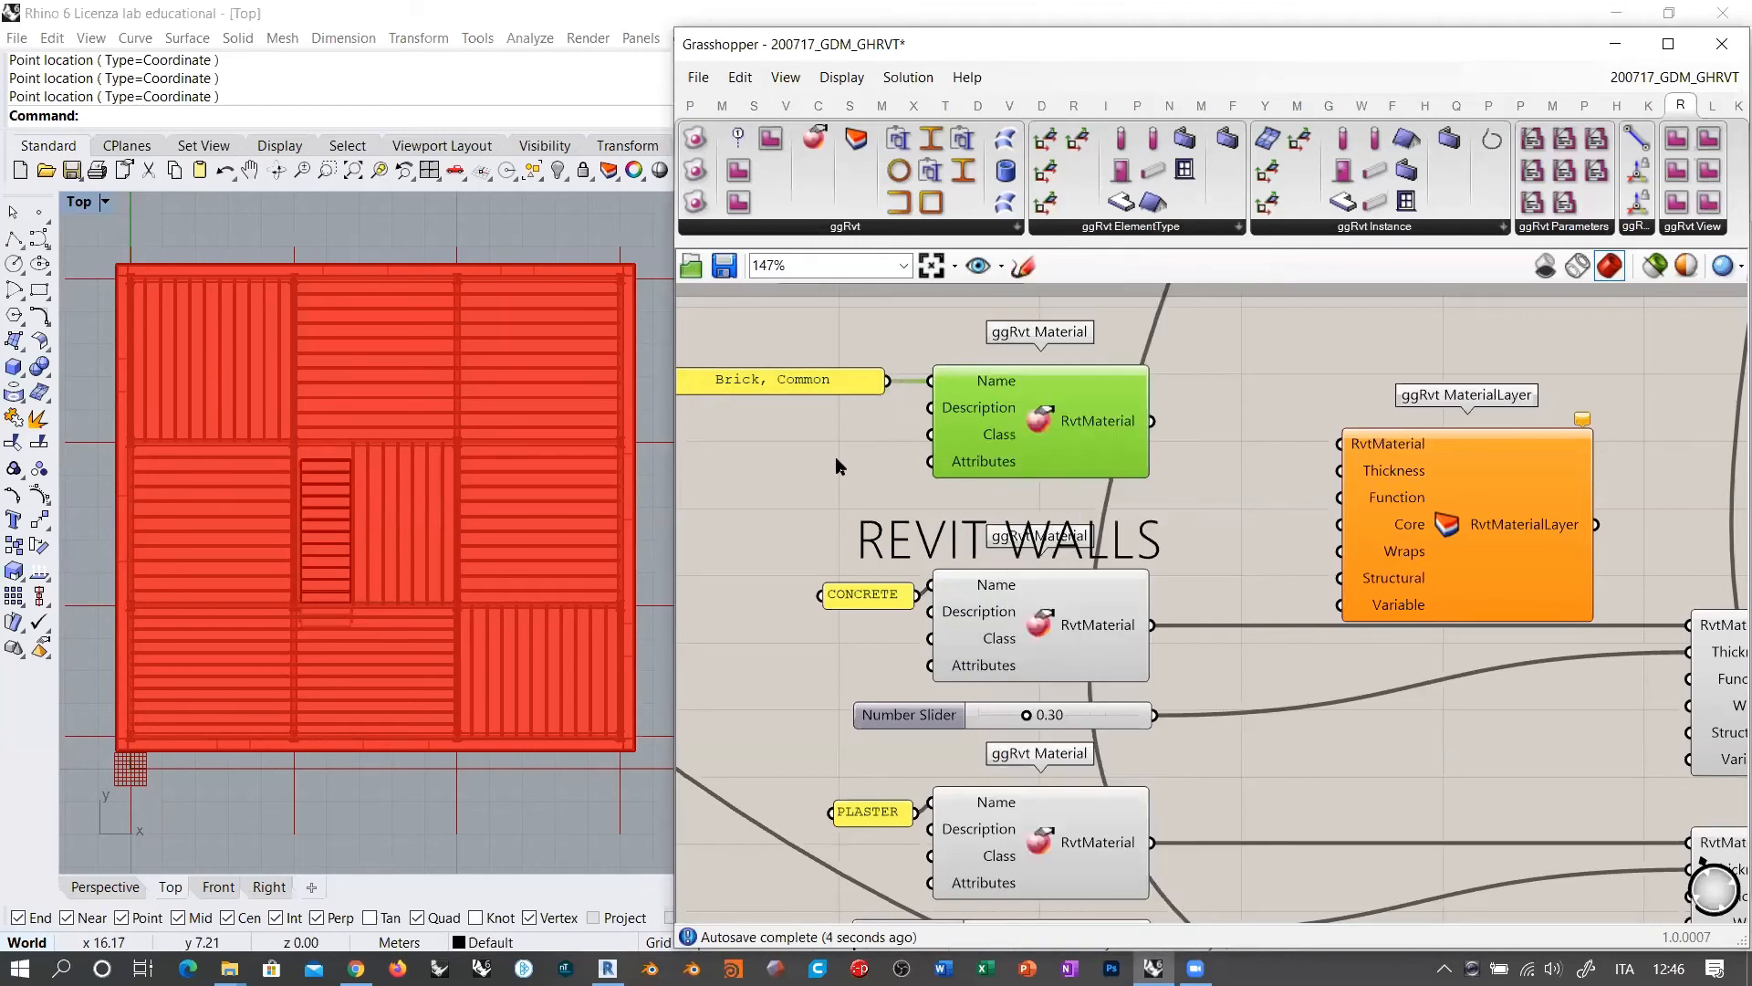
right_click_drag(864, 435, 932, 434)
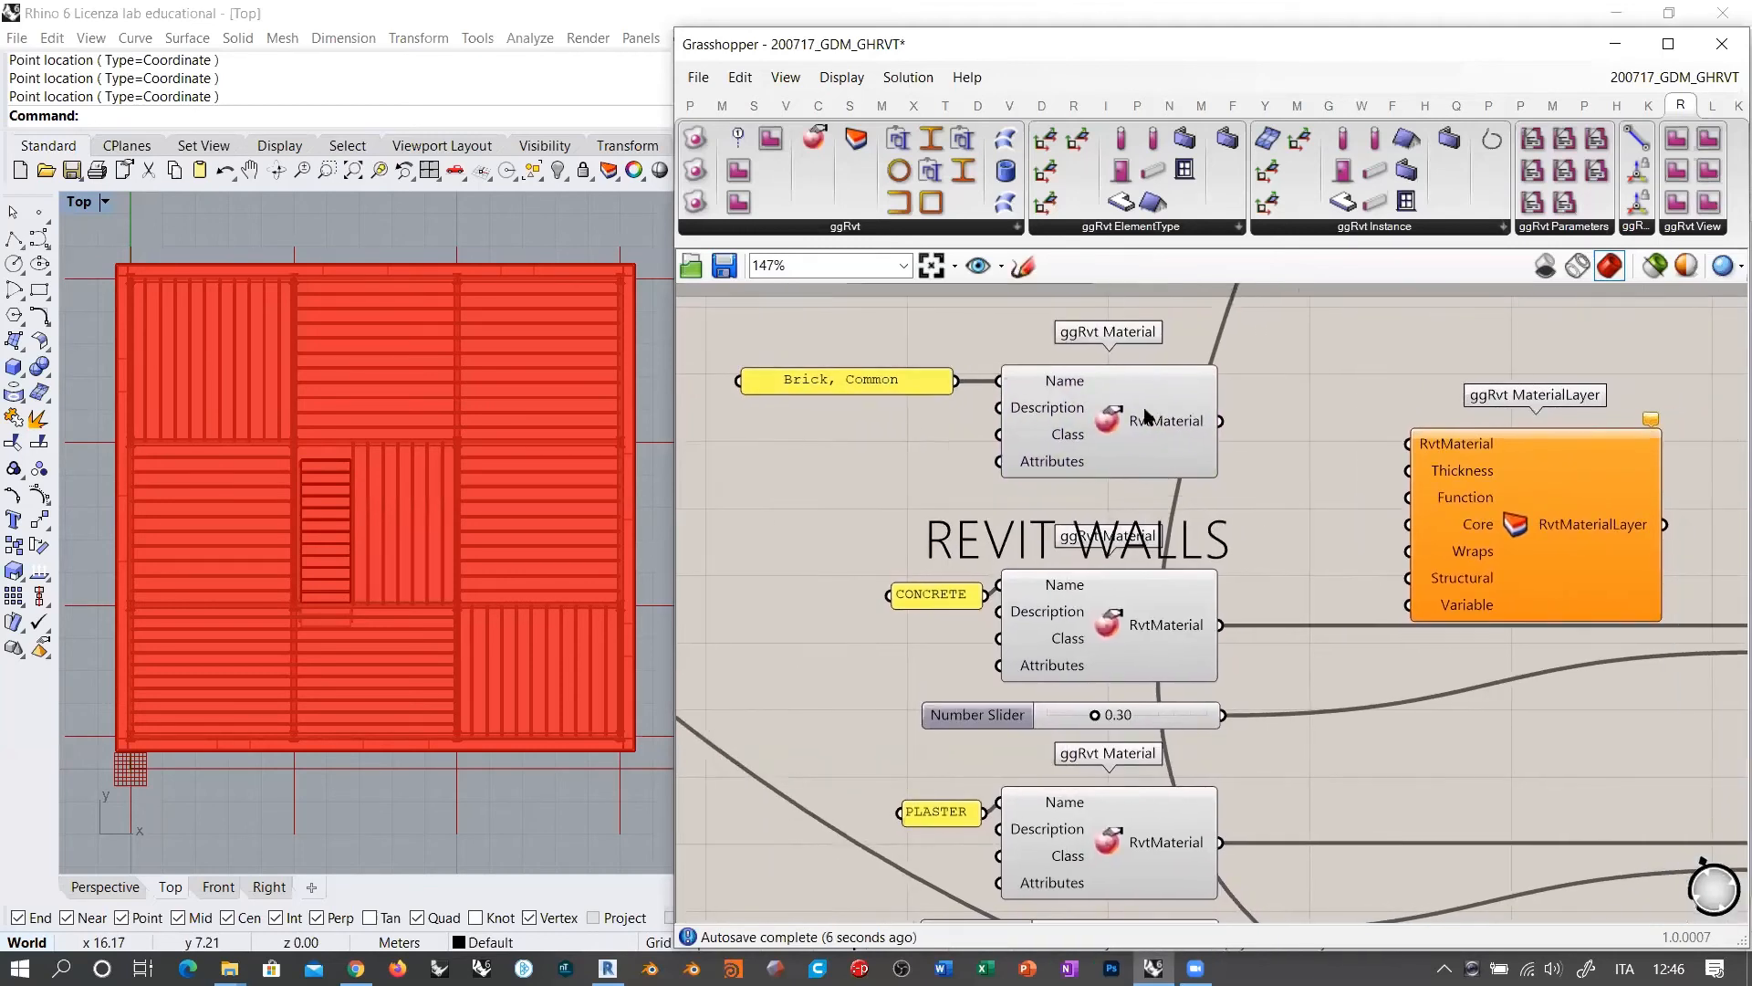
left_click_drag(880, 380, 888, 380)
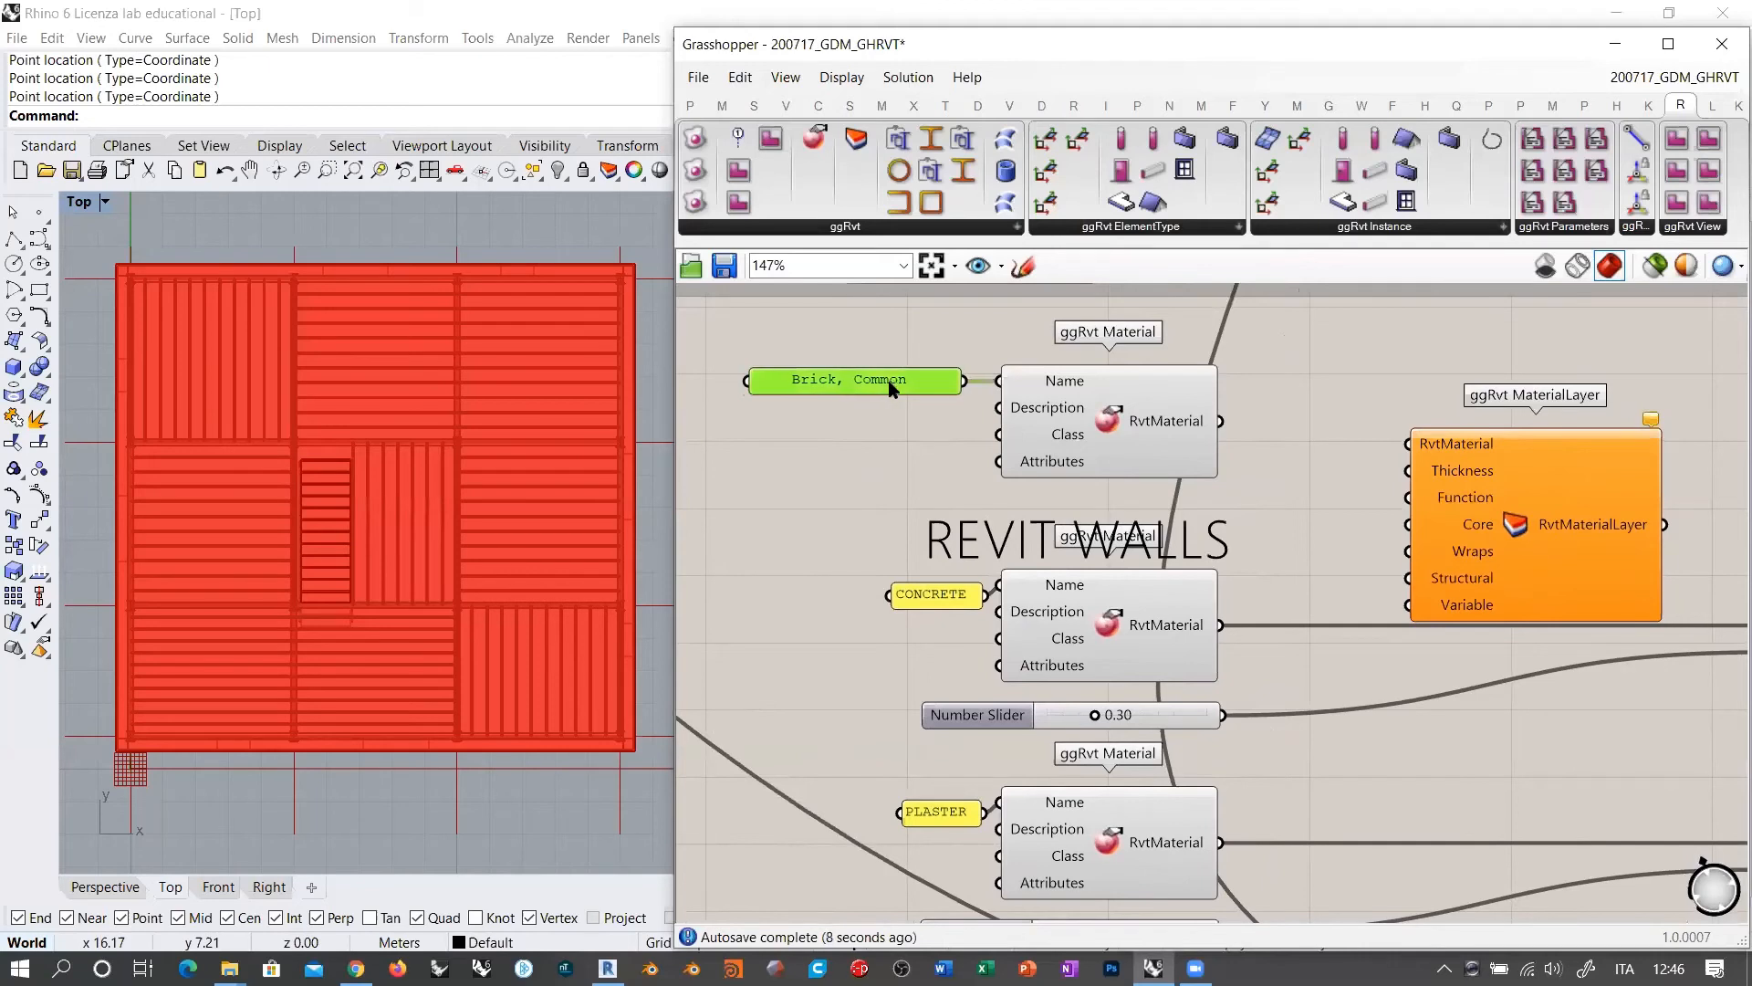
Step: Nudge the brick material component toward its name panel, then reposition the new MaterialLayer component and feed the brick RvtMaterial output into its RvtMaterial input
left_click(893, 407)
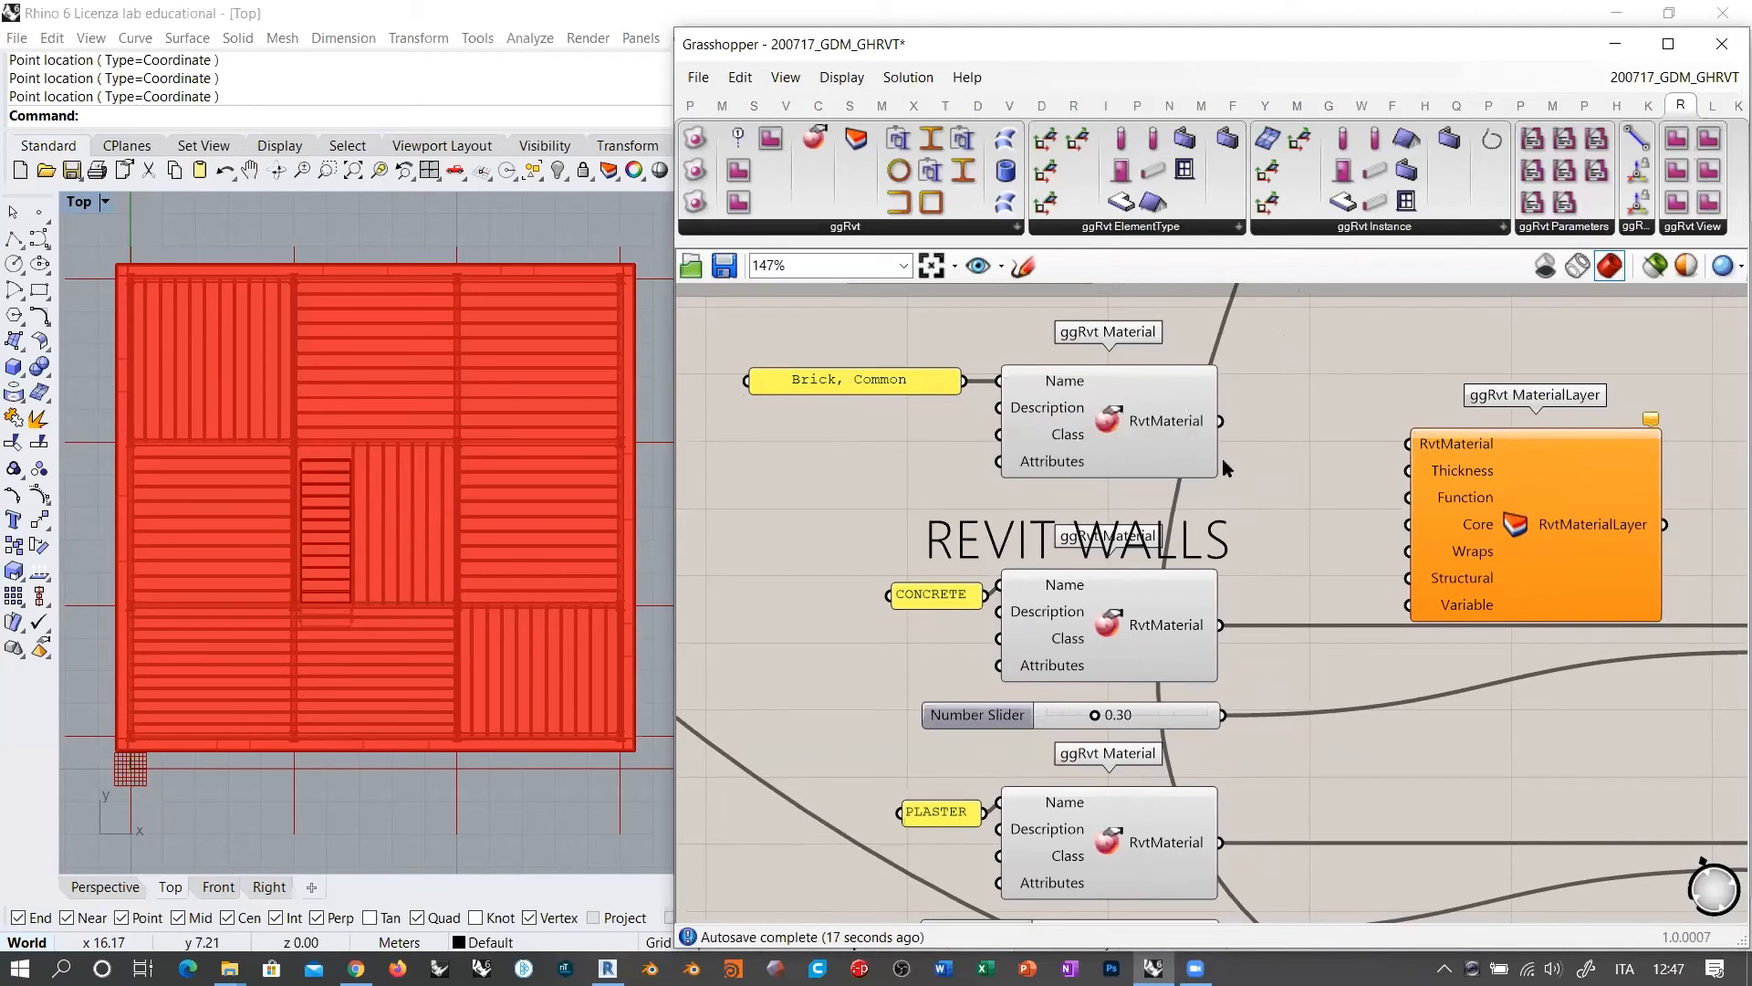
left_click_drag(1202, 413, 1193, 413)
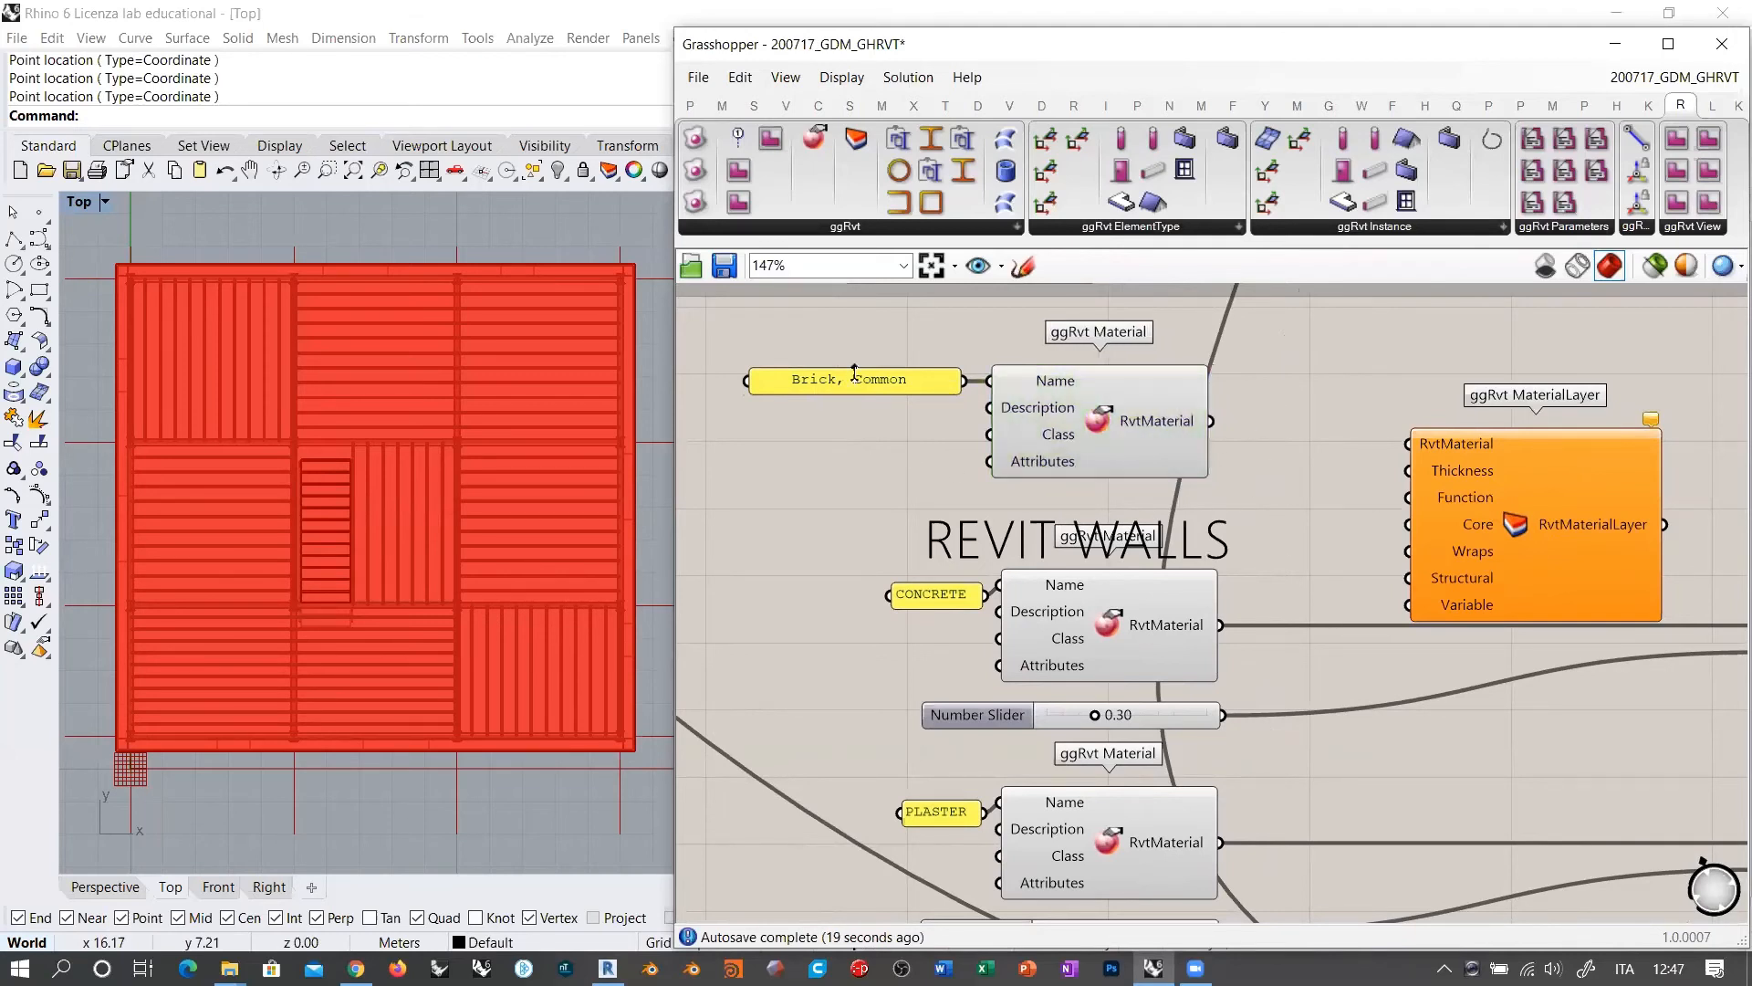
right_click_drag(1267, 491, 1146, 463)
left_click_drag(1380, 434, 1389, 384)
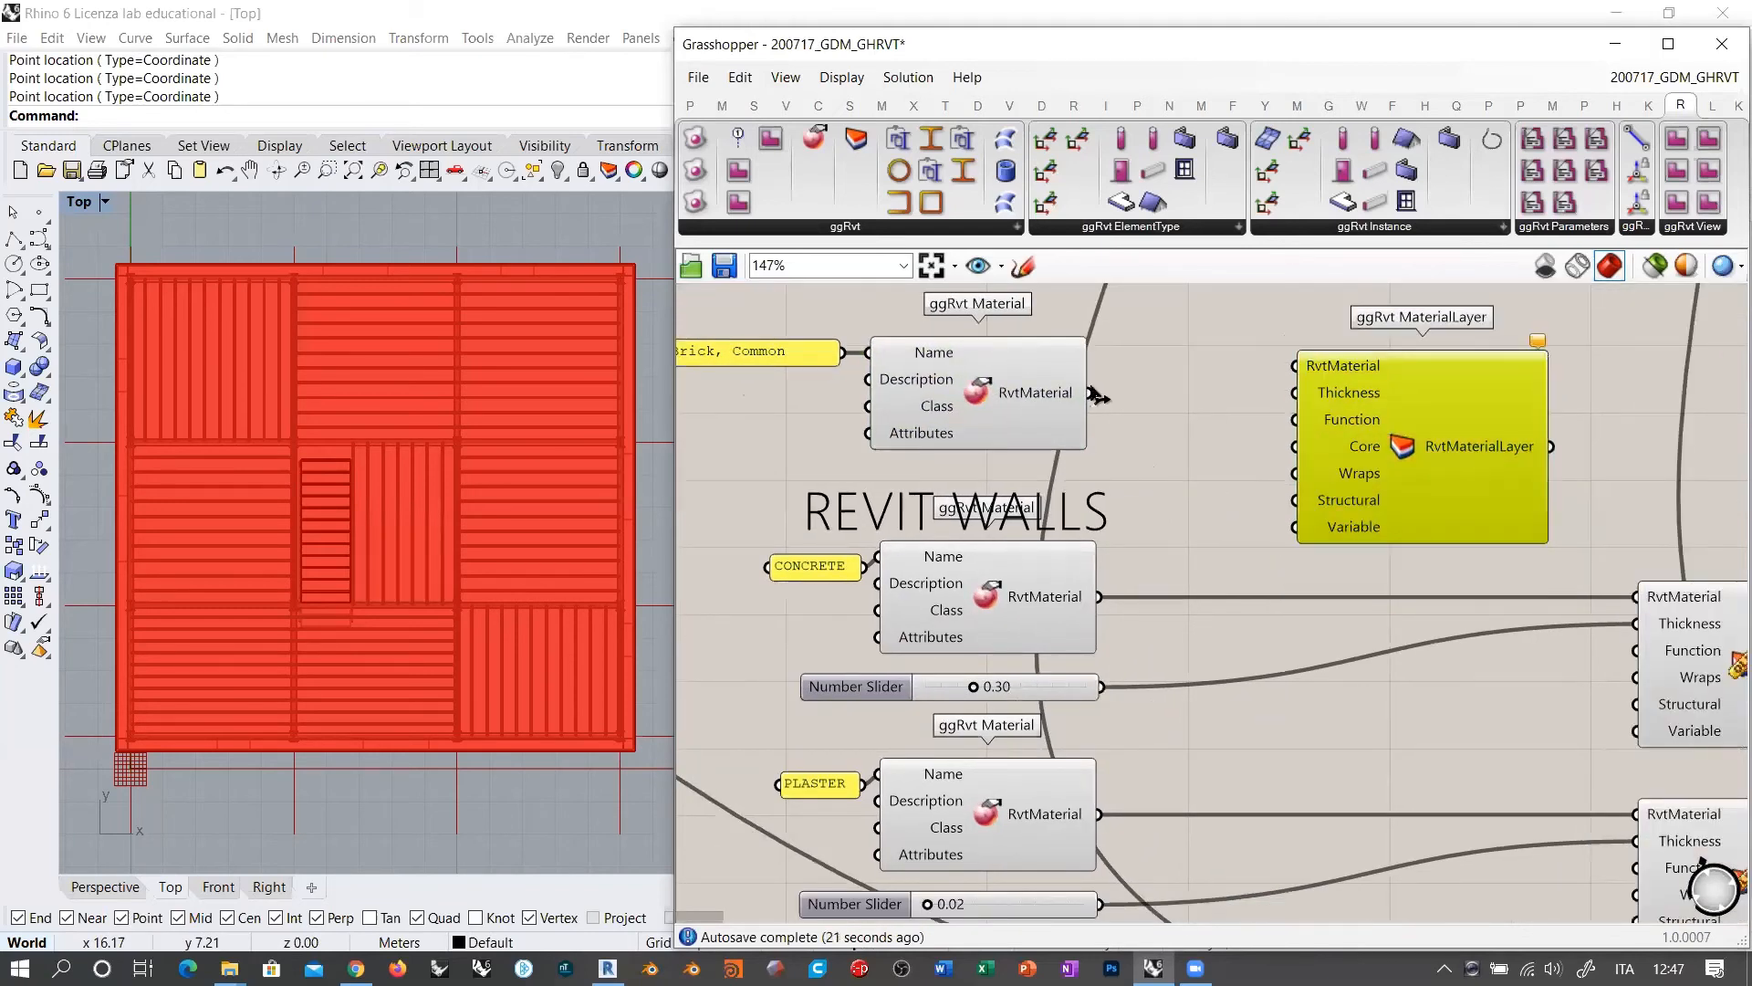
left_click_drag(1093, 391, 1379, 433)
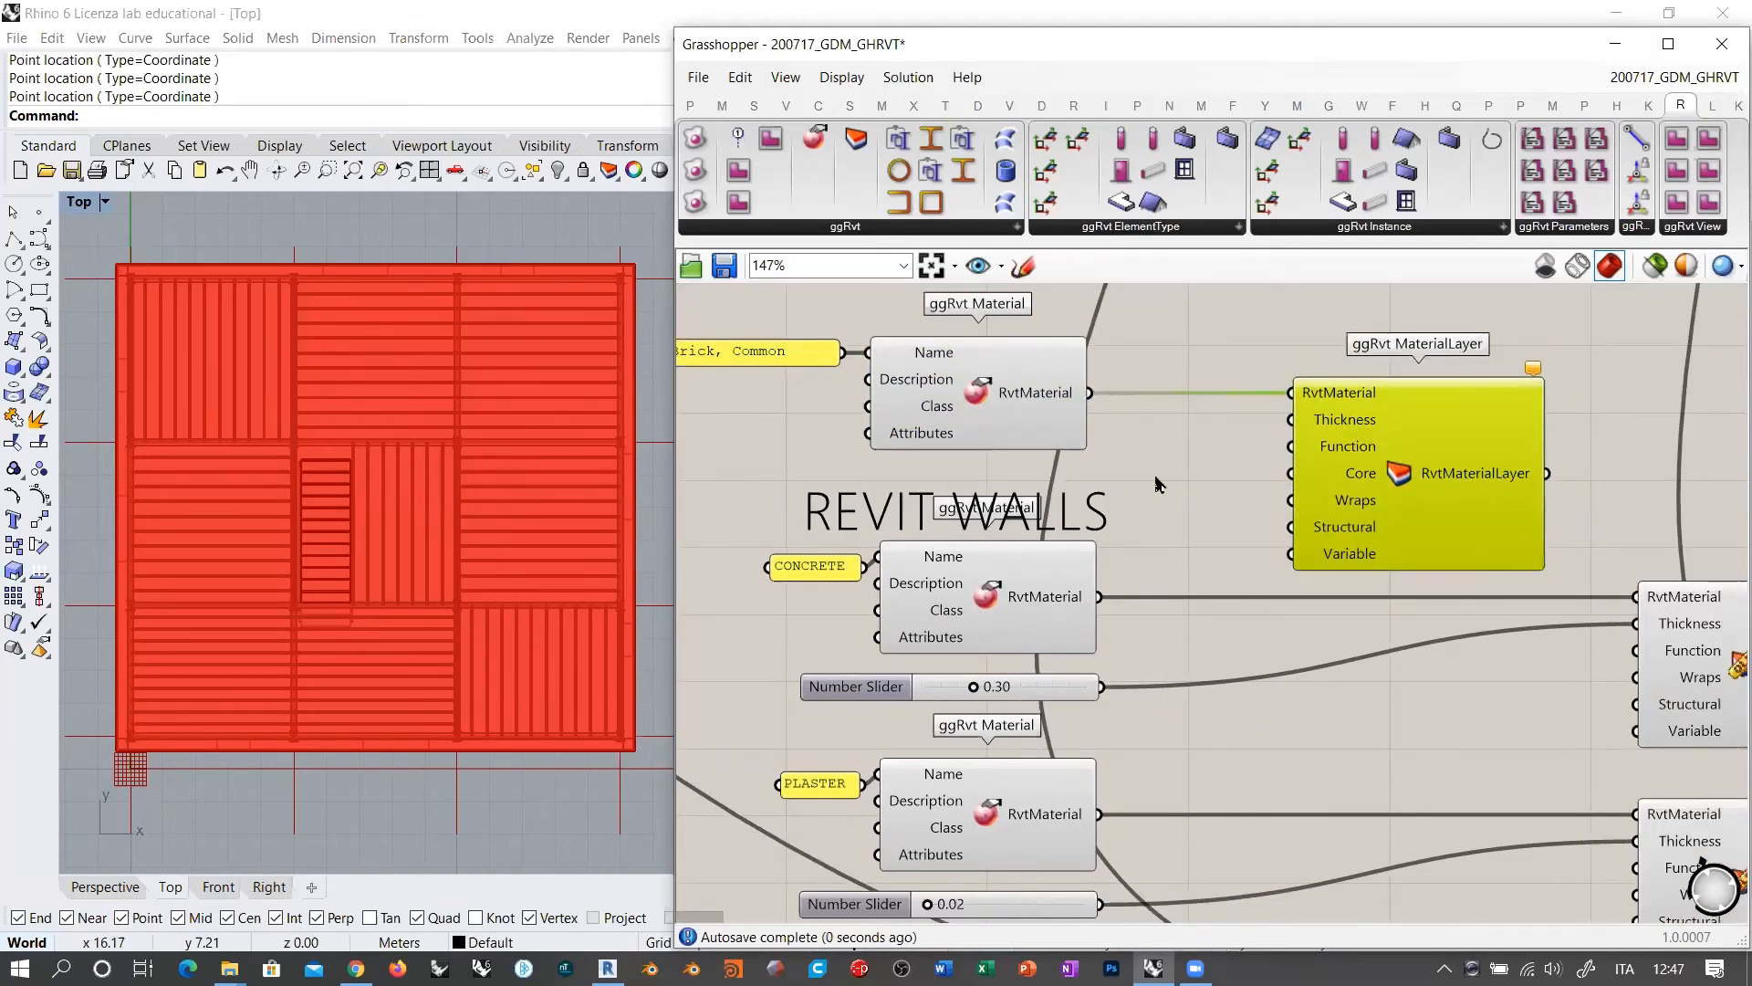
Step: Set the Function of the brick MaterialLayer component to Finish1
right_click_drag(1156, 478, 1198, 486)
right_click(1371, 453)
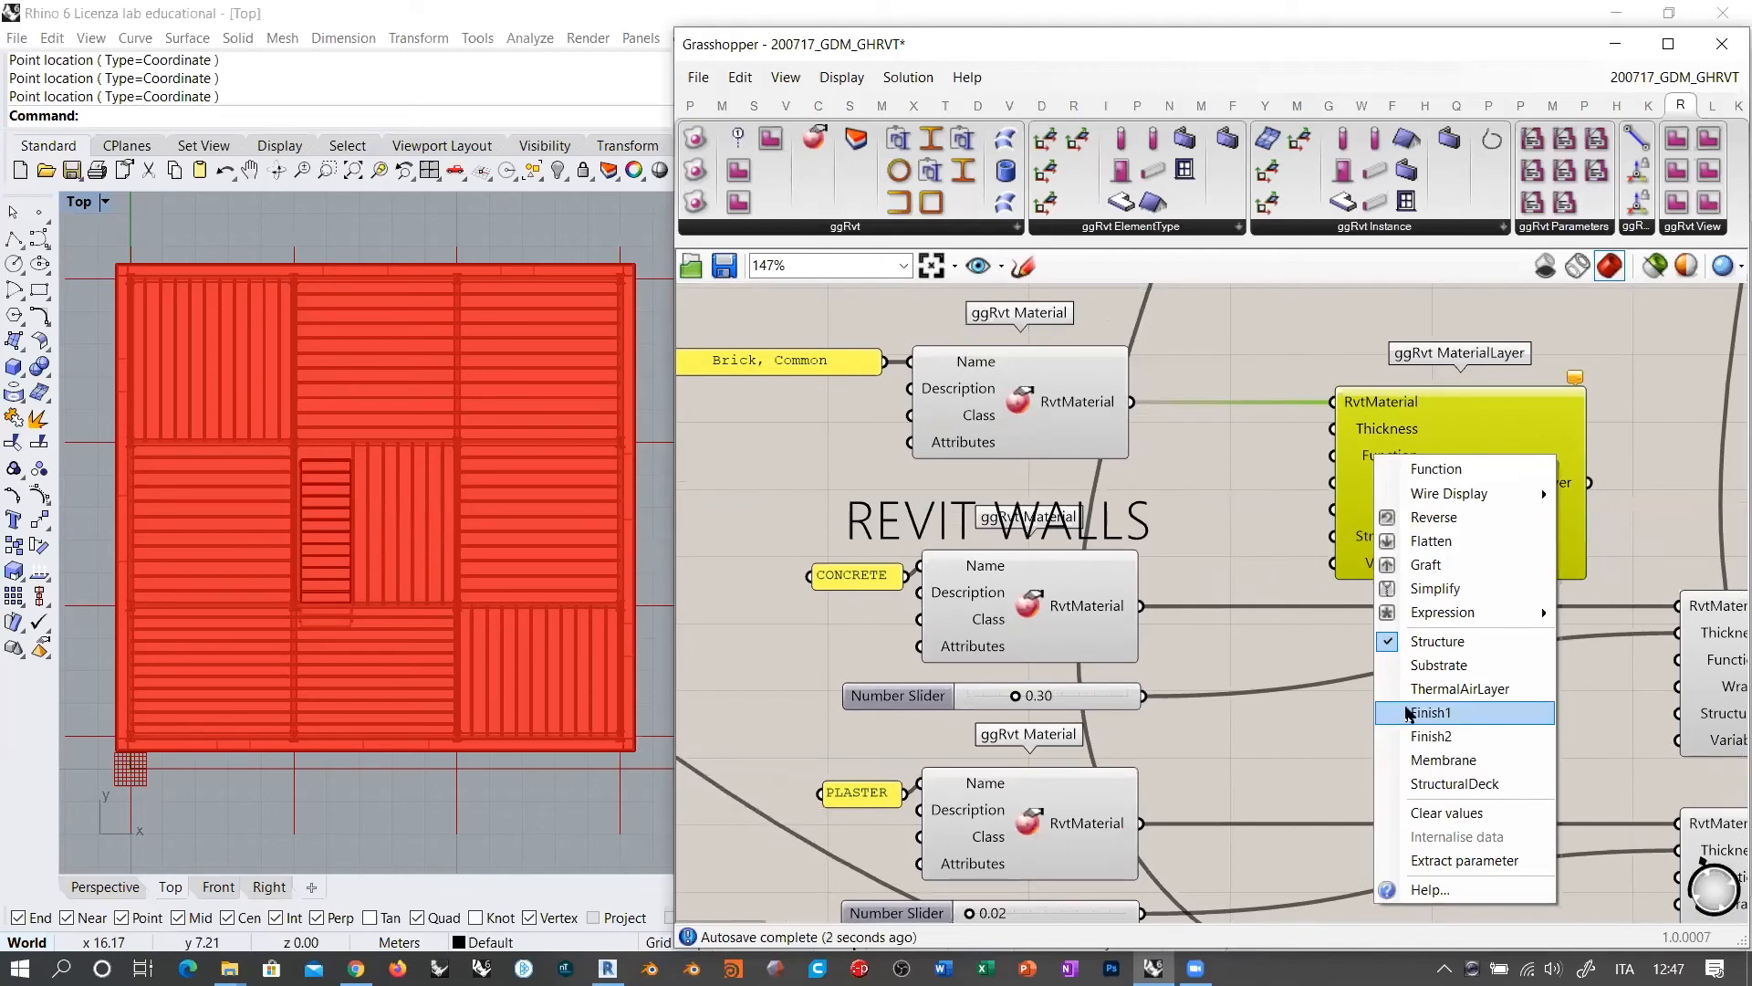
left_click(1246, 466)
Step: Move the existing concrete and plaster wall components down to clear space beneath the brick layer components
scroll(1246, 465, "down", 6)
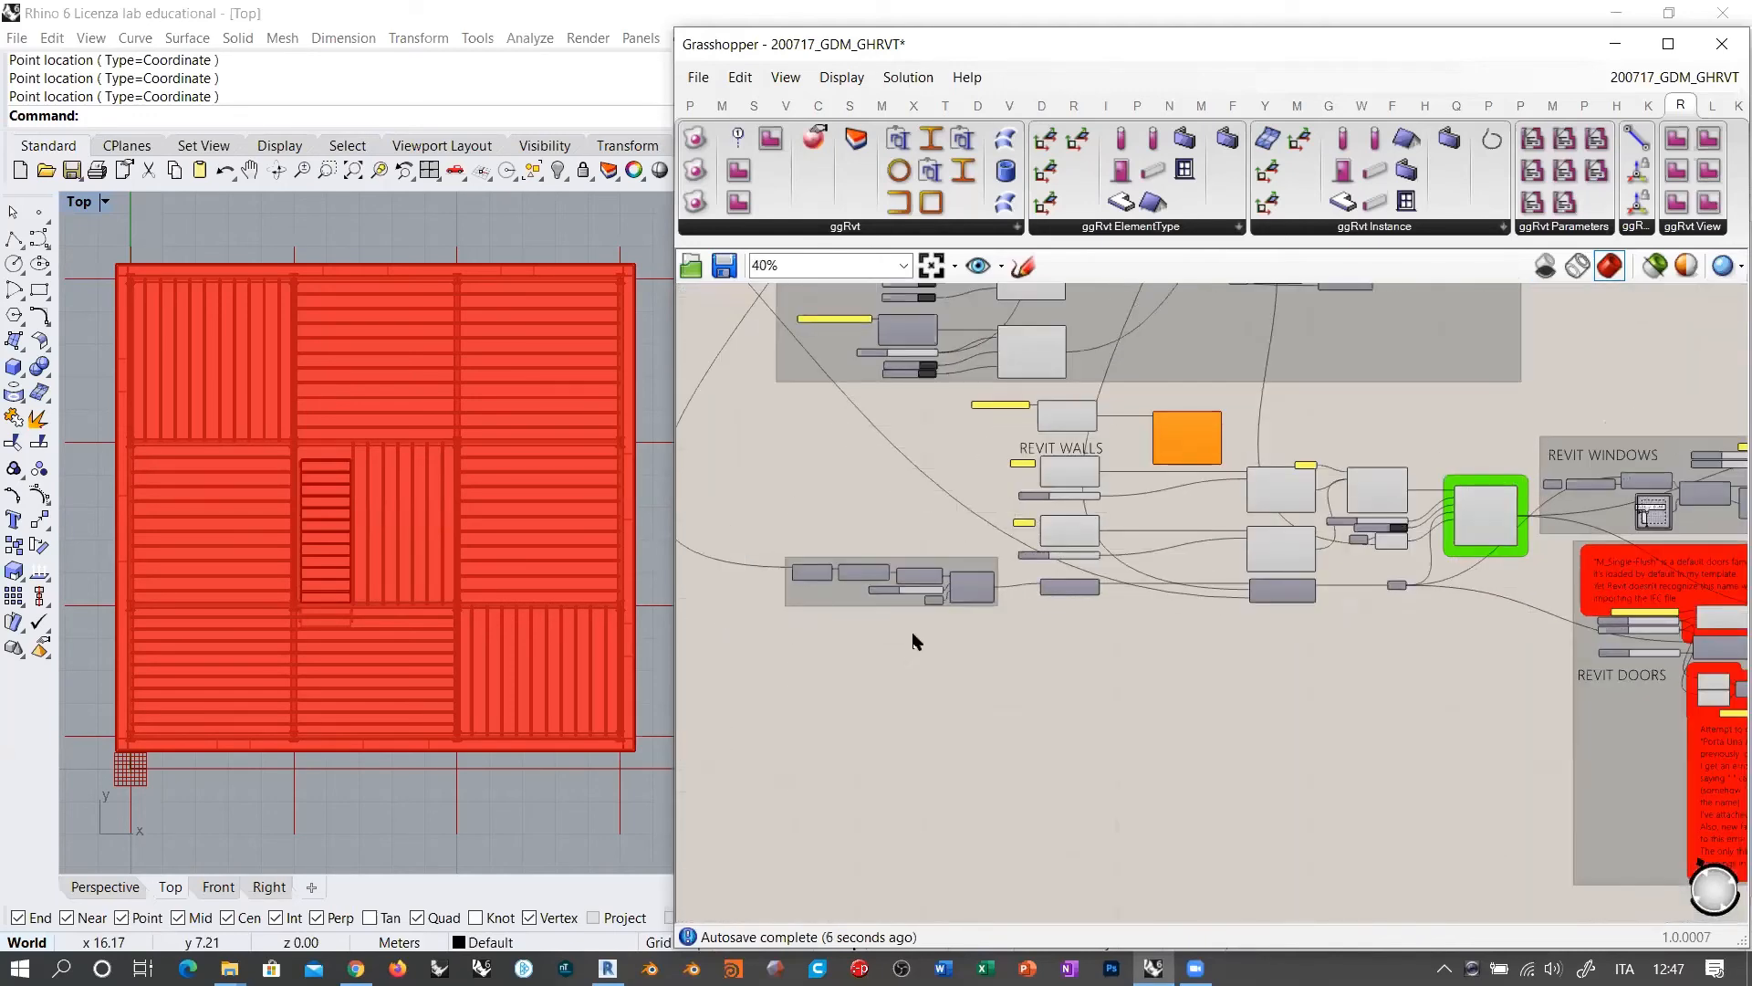
left_click_drag(753, 645, 1549, 436)
scroll(1269, 543, "up", 4)
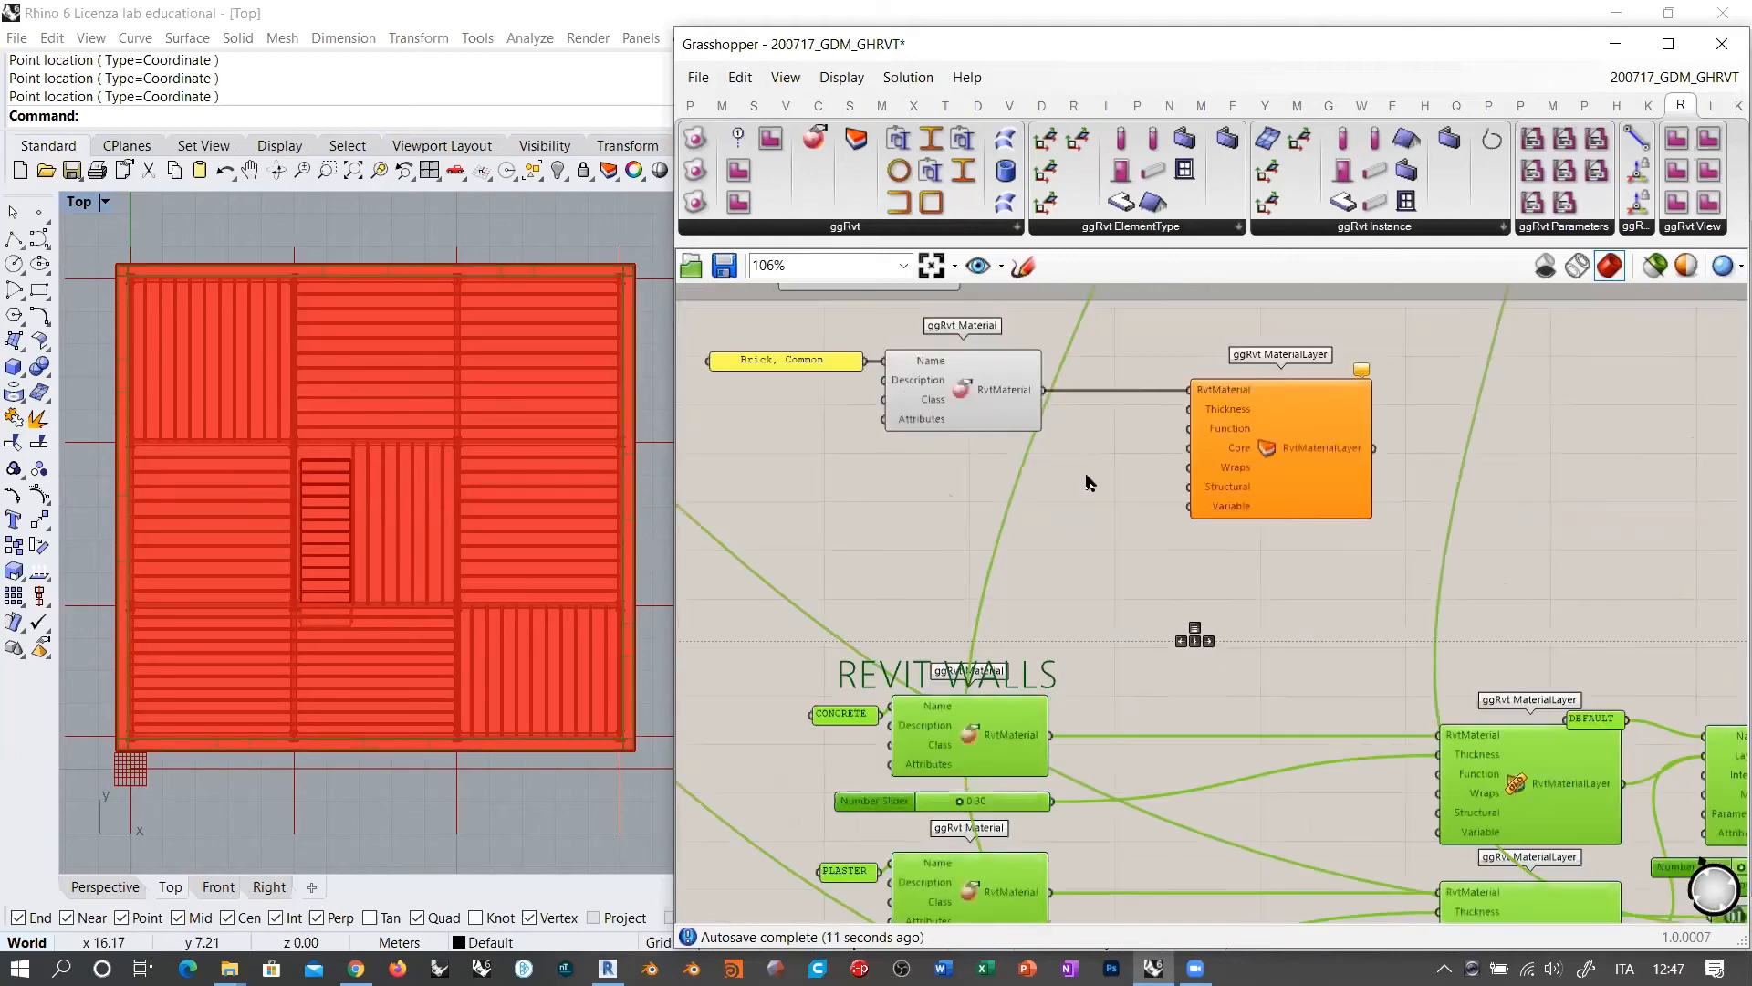
Step: Add a number slider with an initial value of 0.5 below the brick material component
scroll(1305, 525, "up", 3)
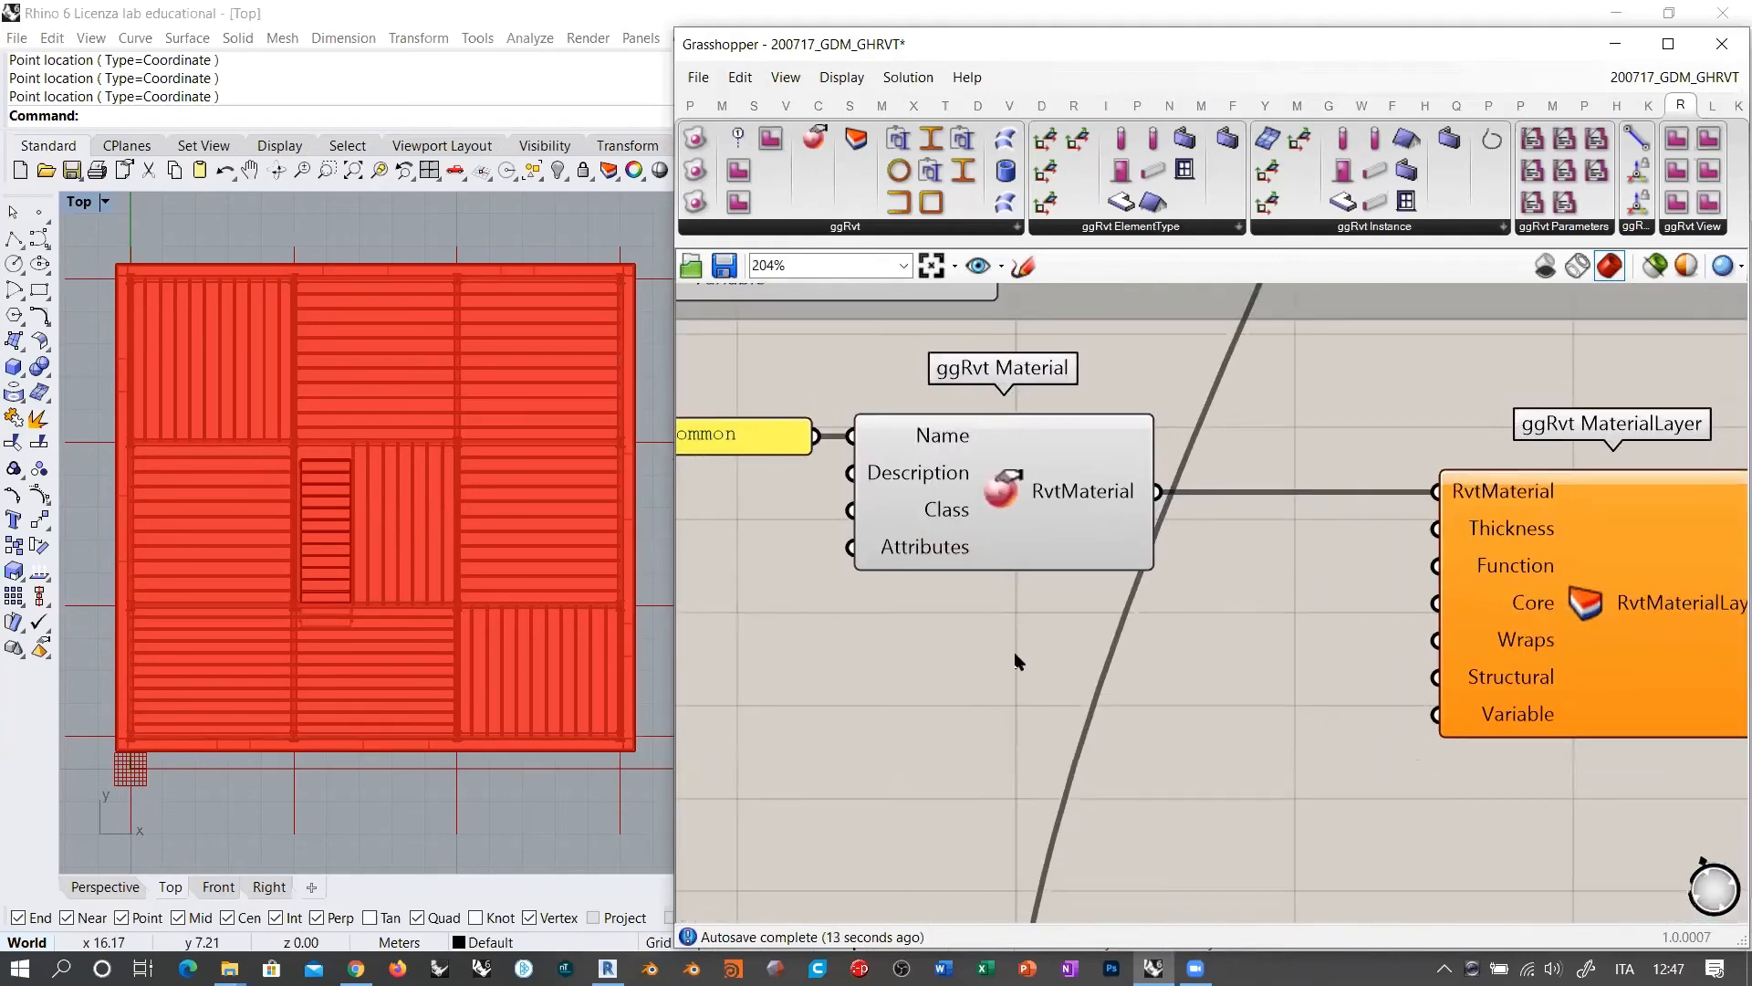
double_click(1016, 656)
type("0.09")
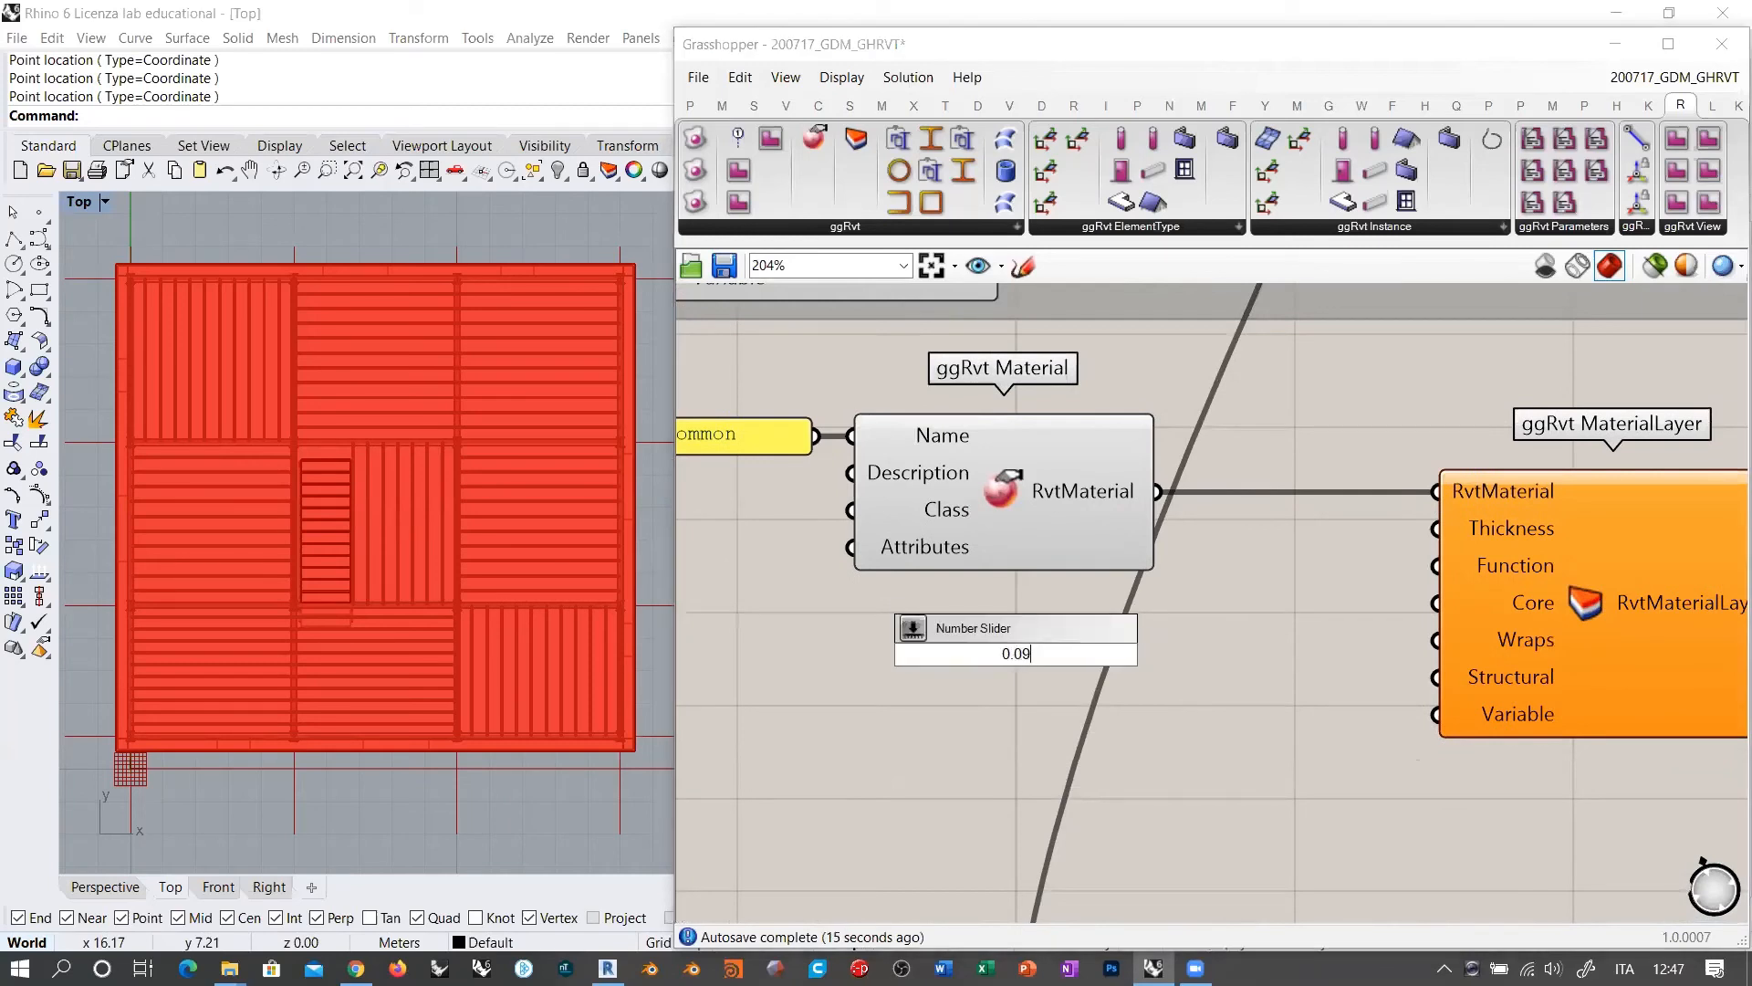
key("BackSpace")
key("BackSpace")
key("BackSpace")
key("BackSpace")
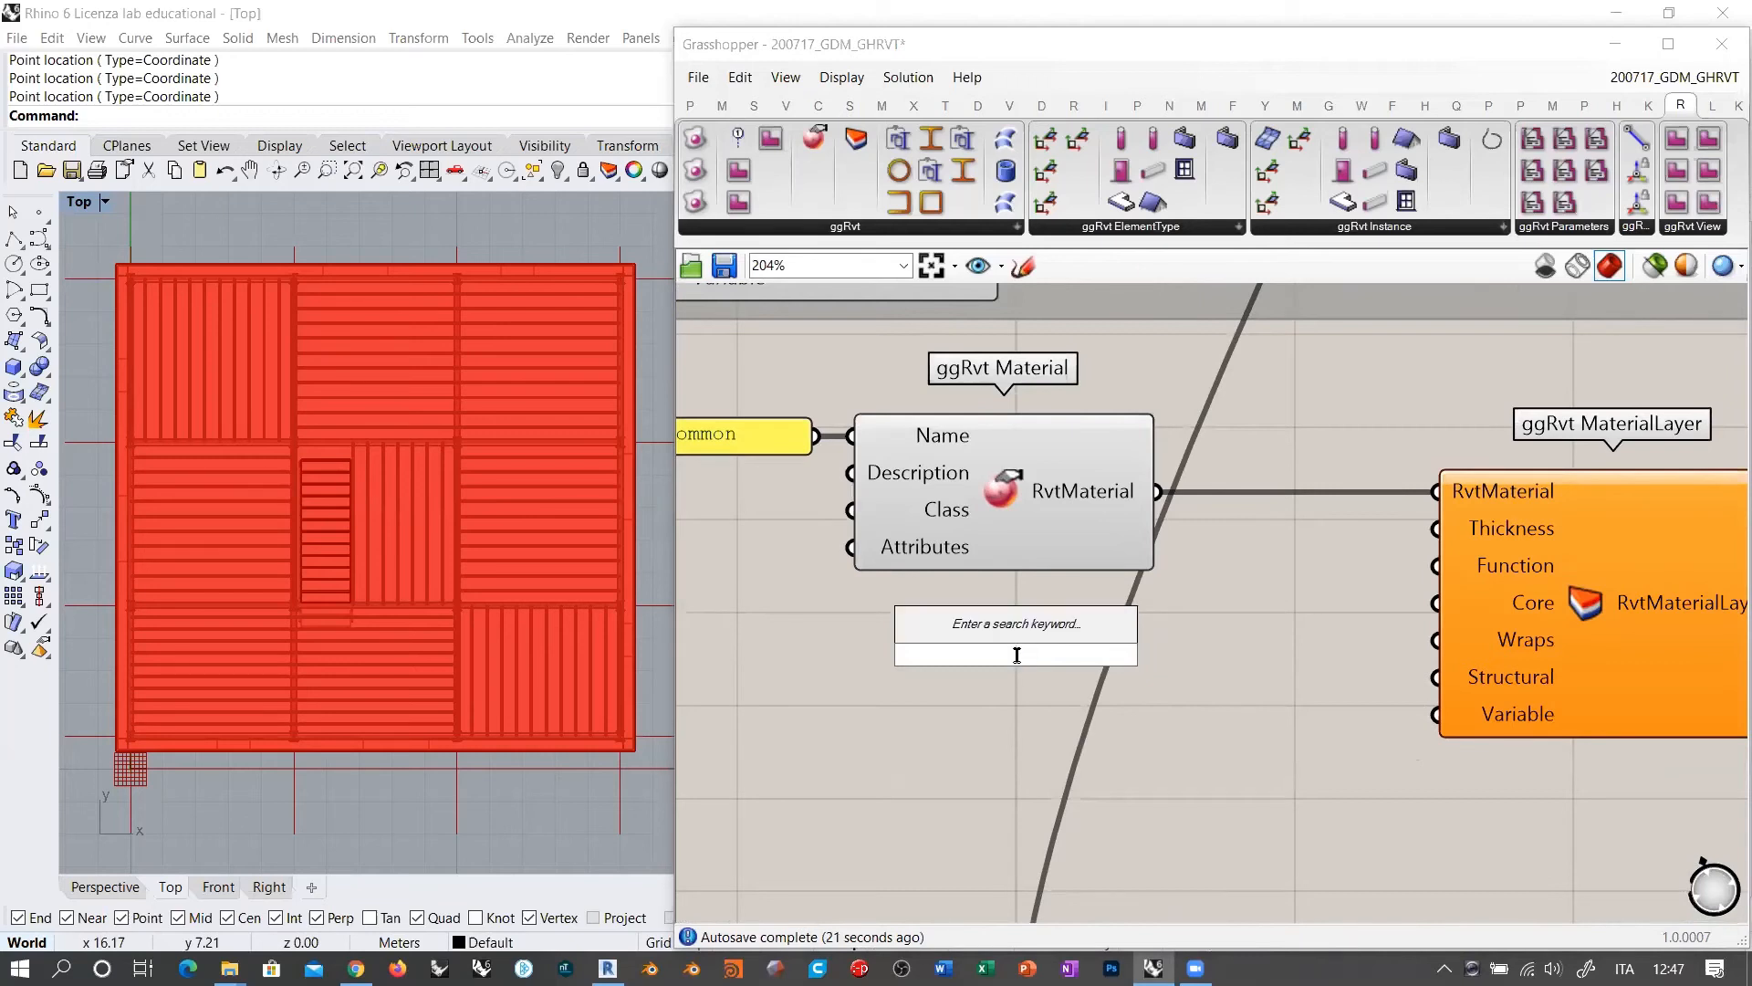
type("0.5")
key("Return")
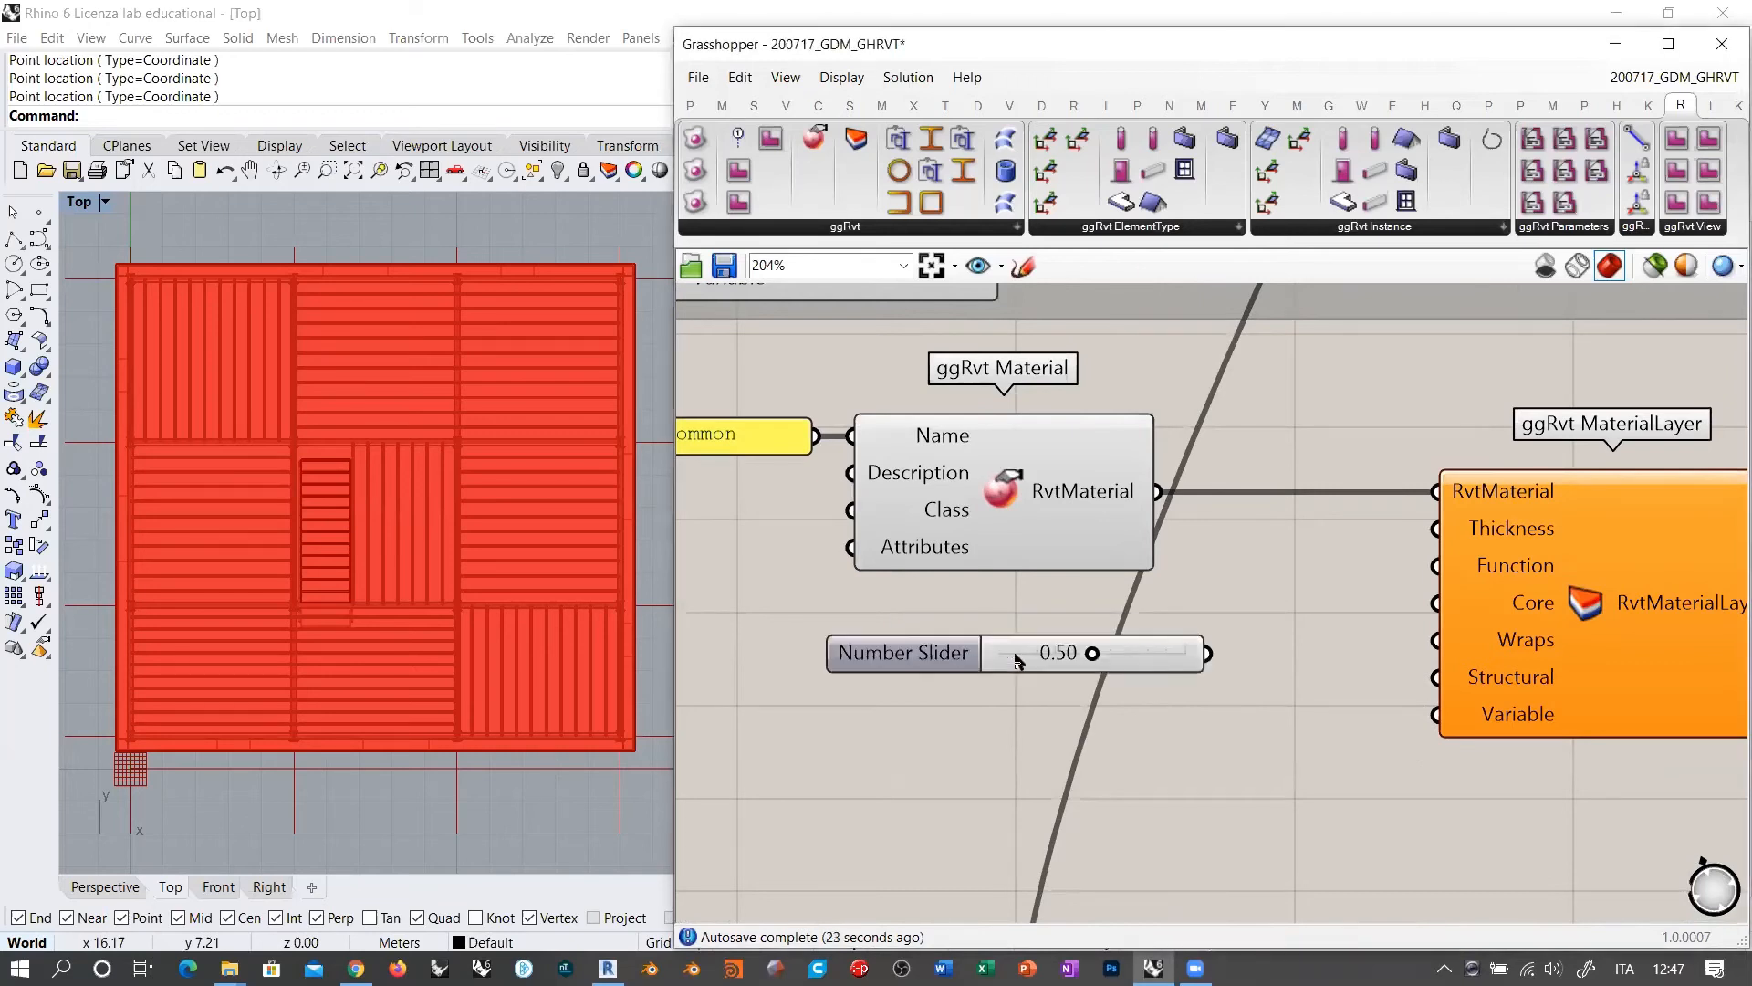
Step: Set the new slider to 0.09, place it directly under the brick material and connect it to the MaterialLayer's Thickness input
double_click(1024, 652)
type("0.9")
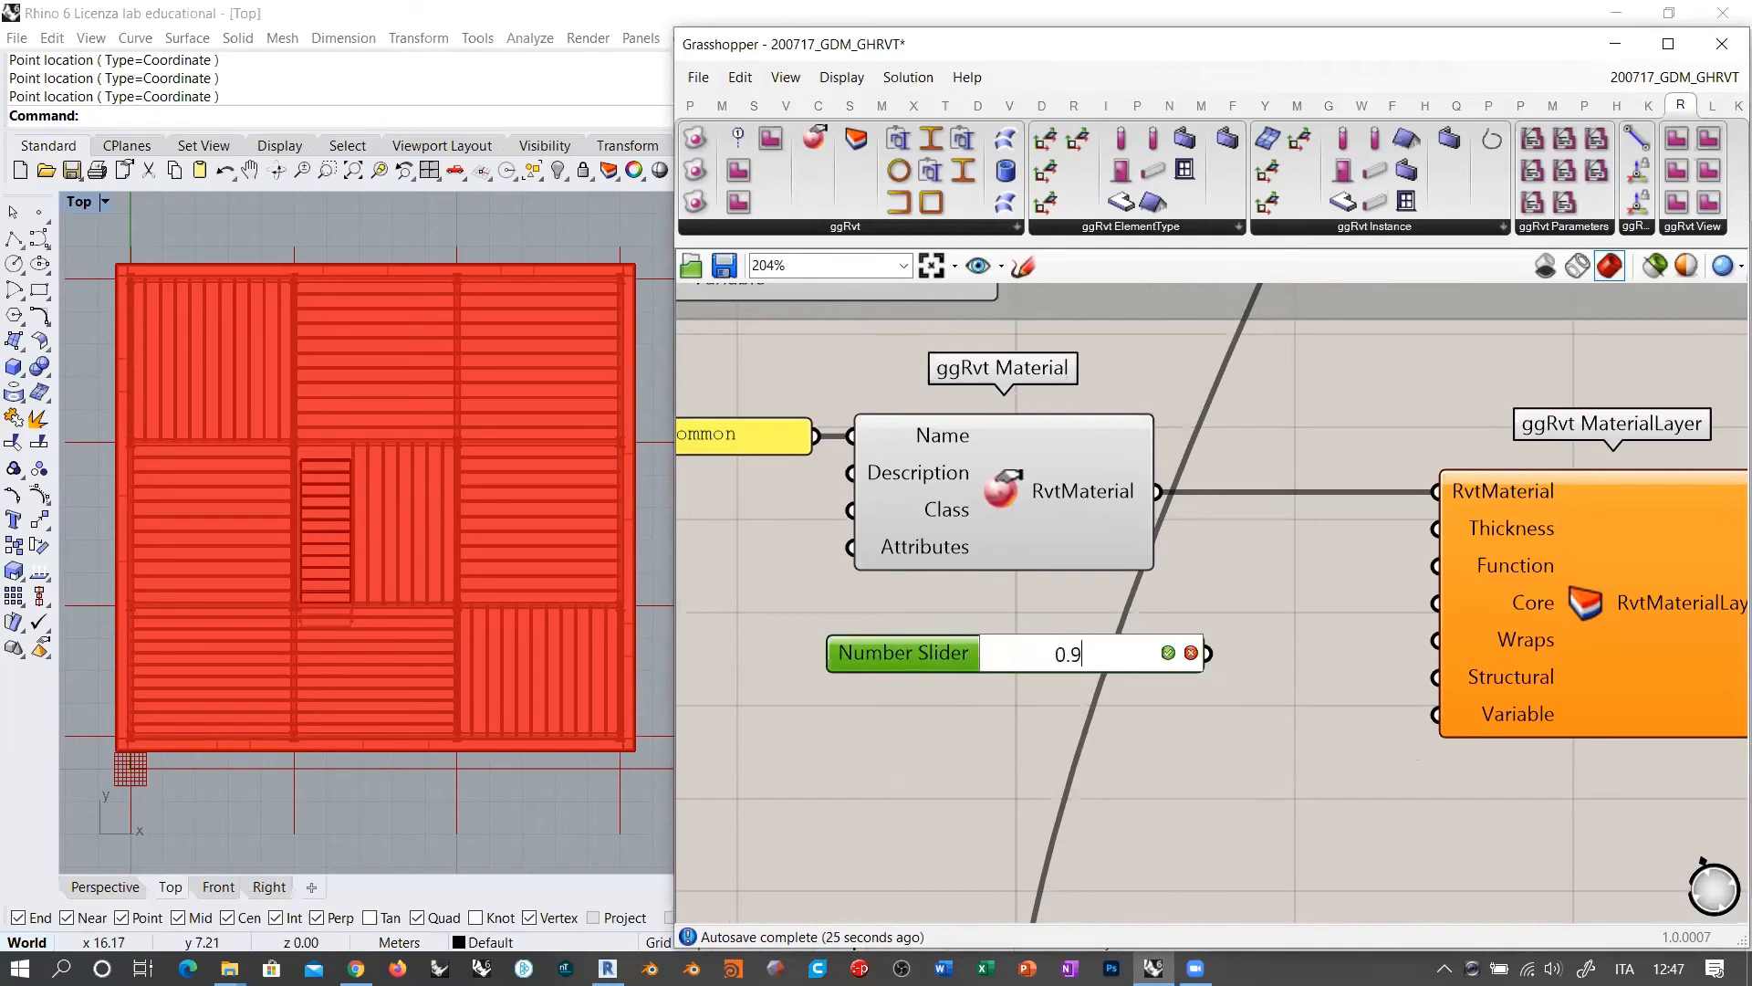
key("BackSpace")
type("09")
key("Return")
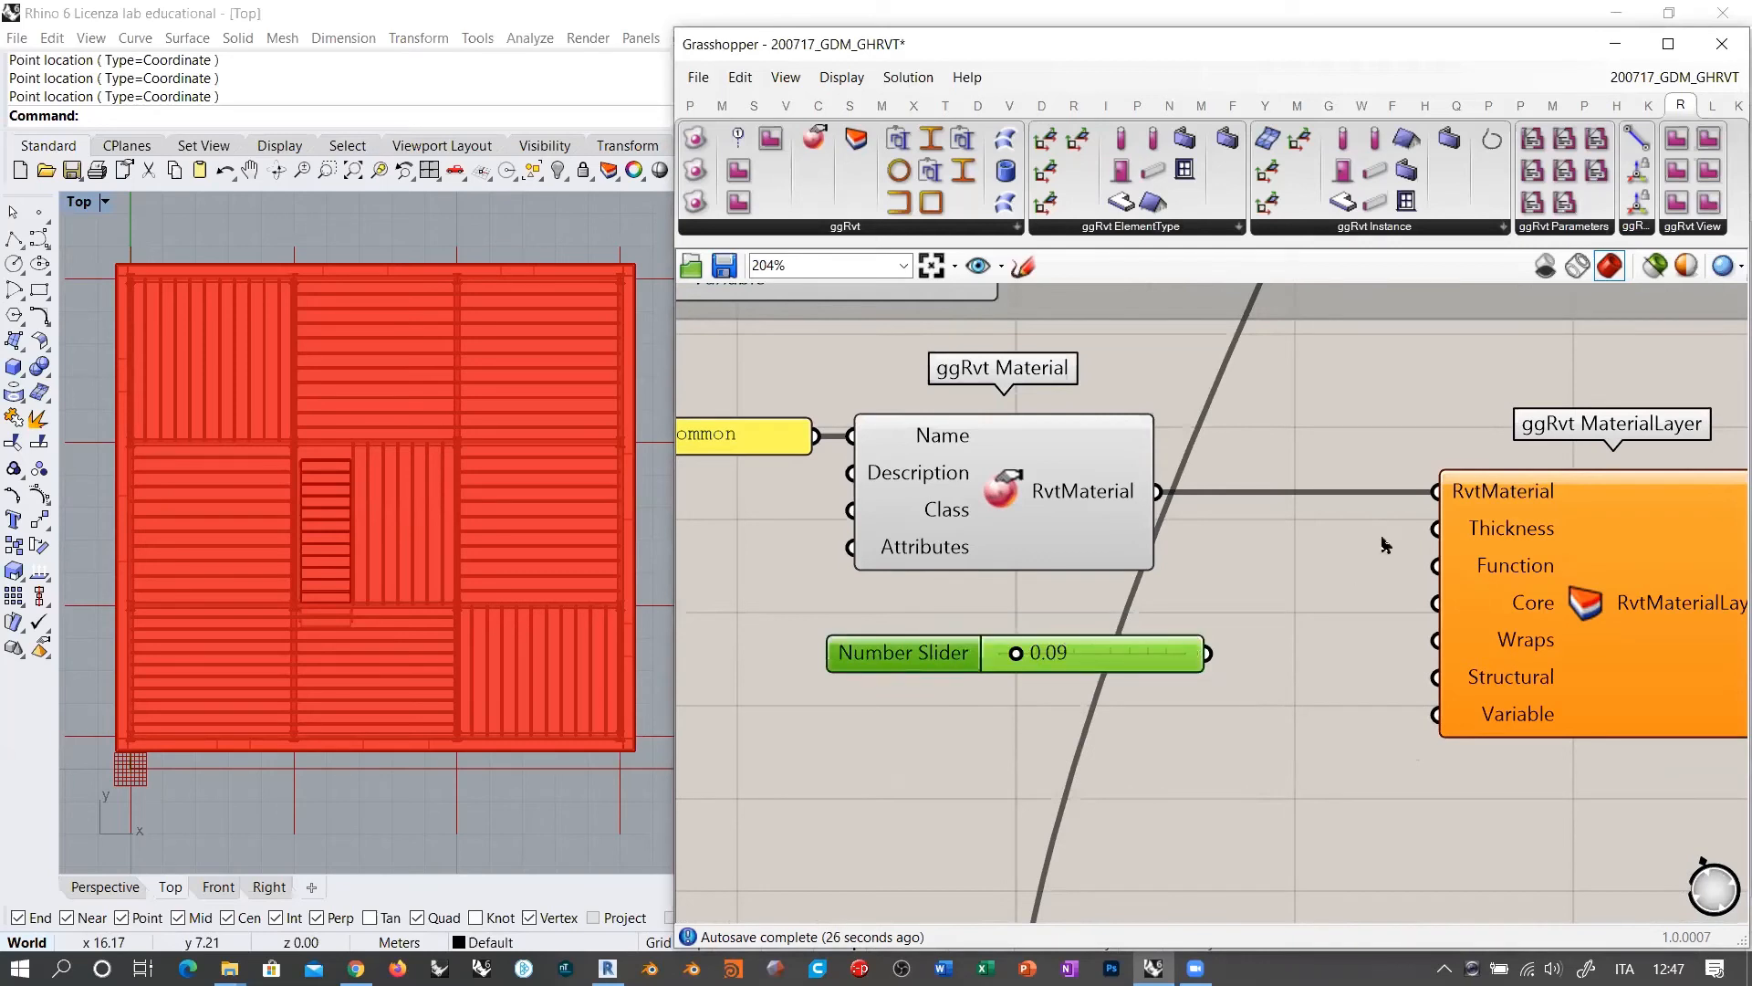
left_click_drag(1287, 630, 1116, 609)
left_click(1315, 610)
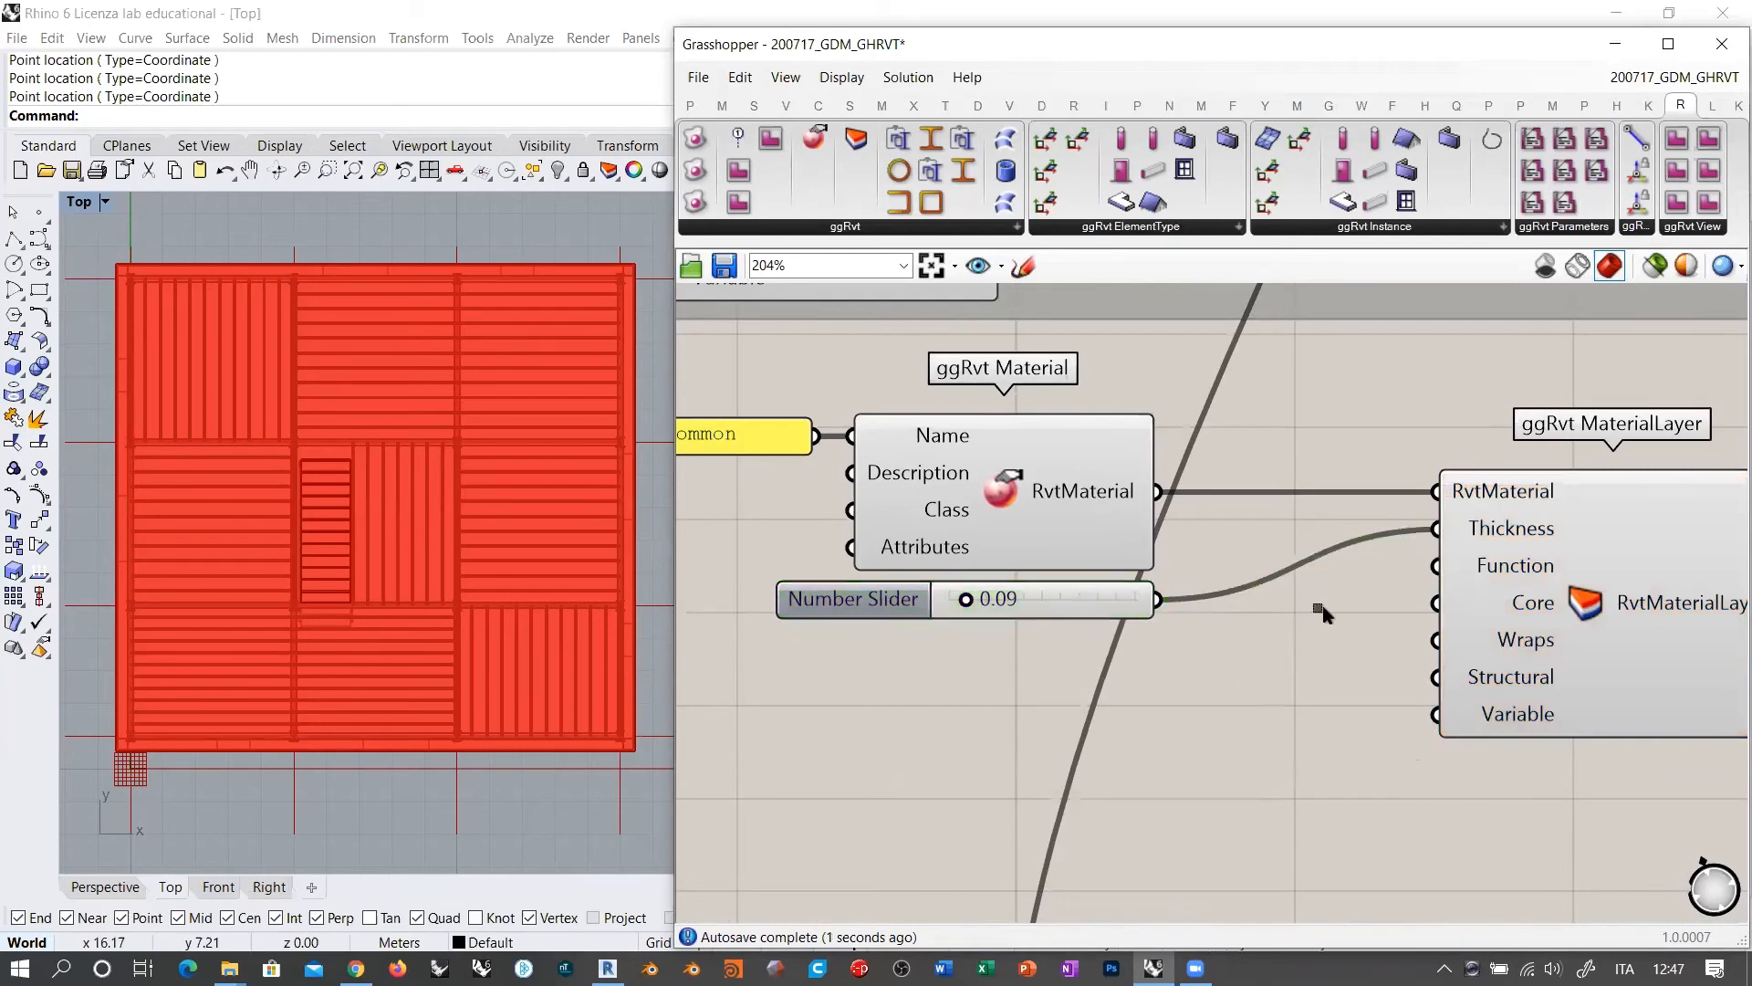
right_click(1524, 571)
left_click(1374, 650)
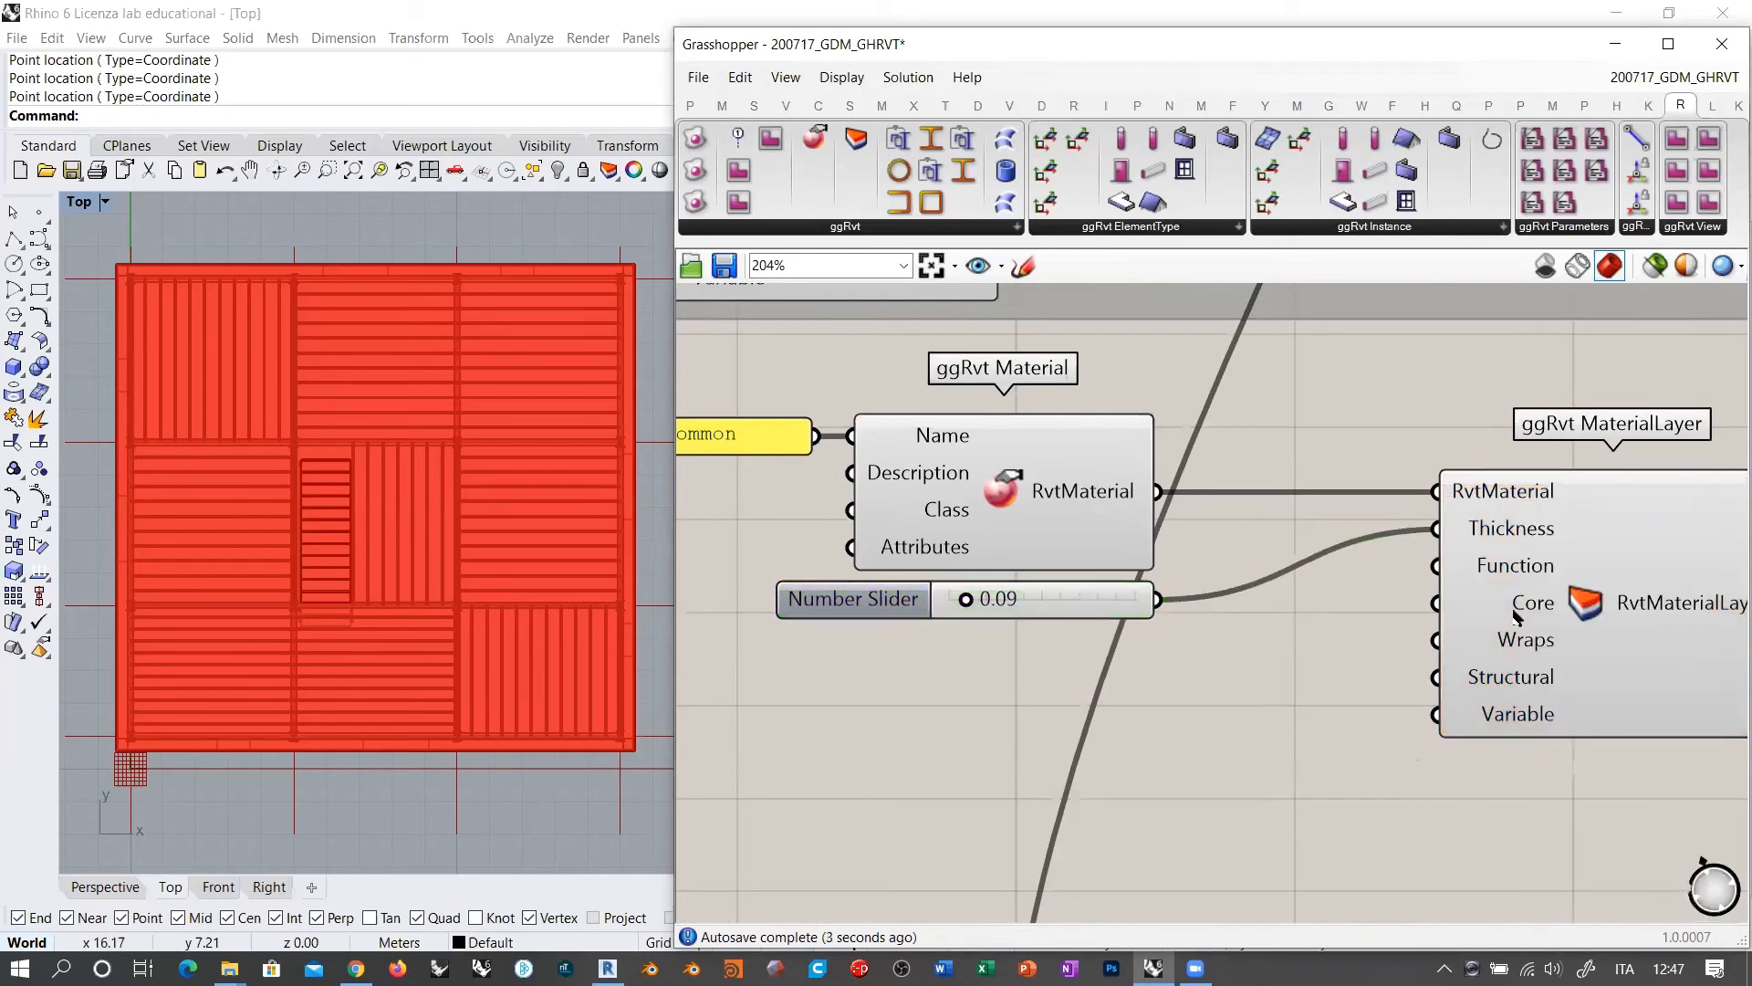
Step: Add a Boolean Toggle set to False and connect it to the Core input of the brick MaterialLayer
double_click(1181, 699)
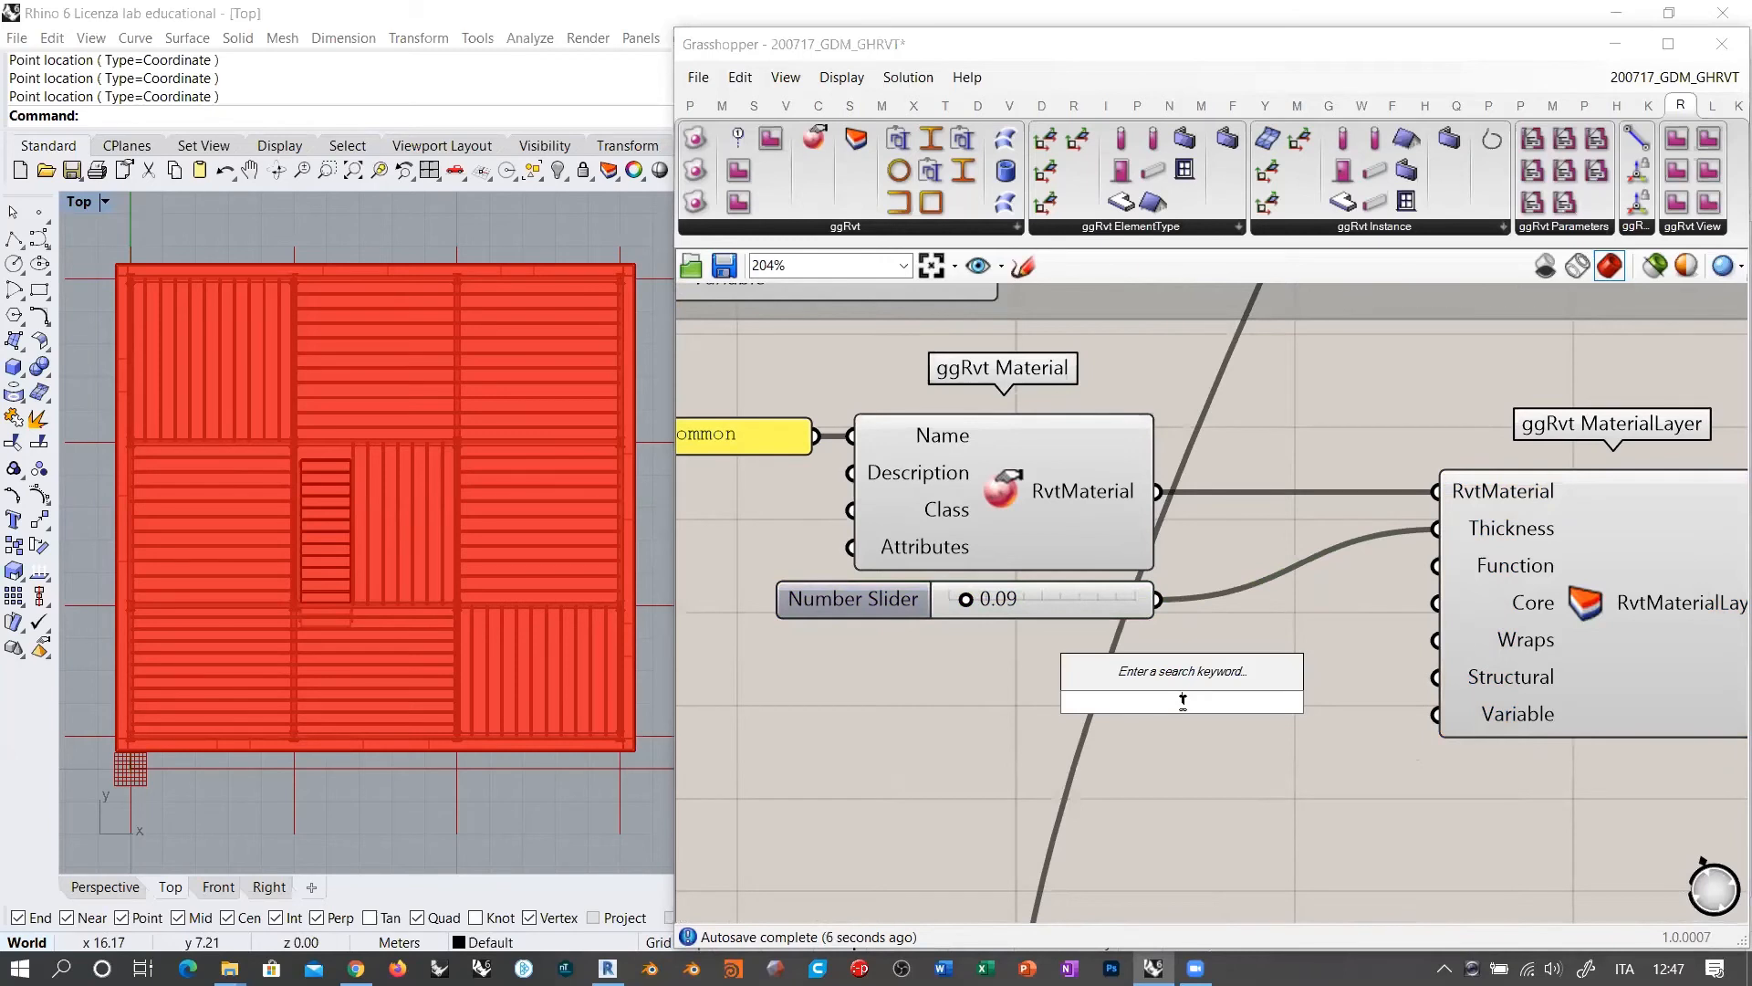
type("toggle")
left_click(1165, 678)
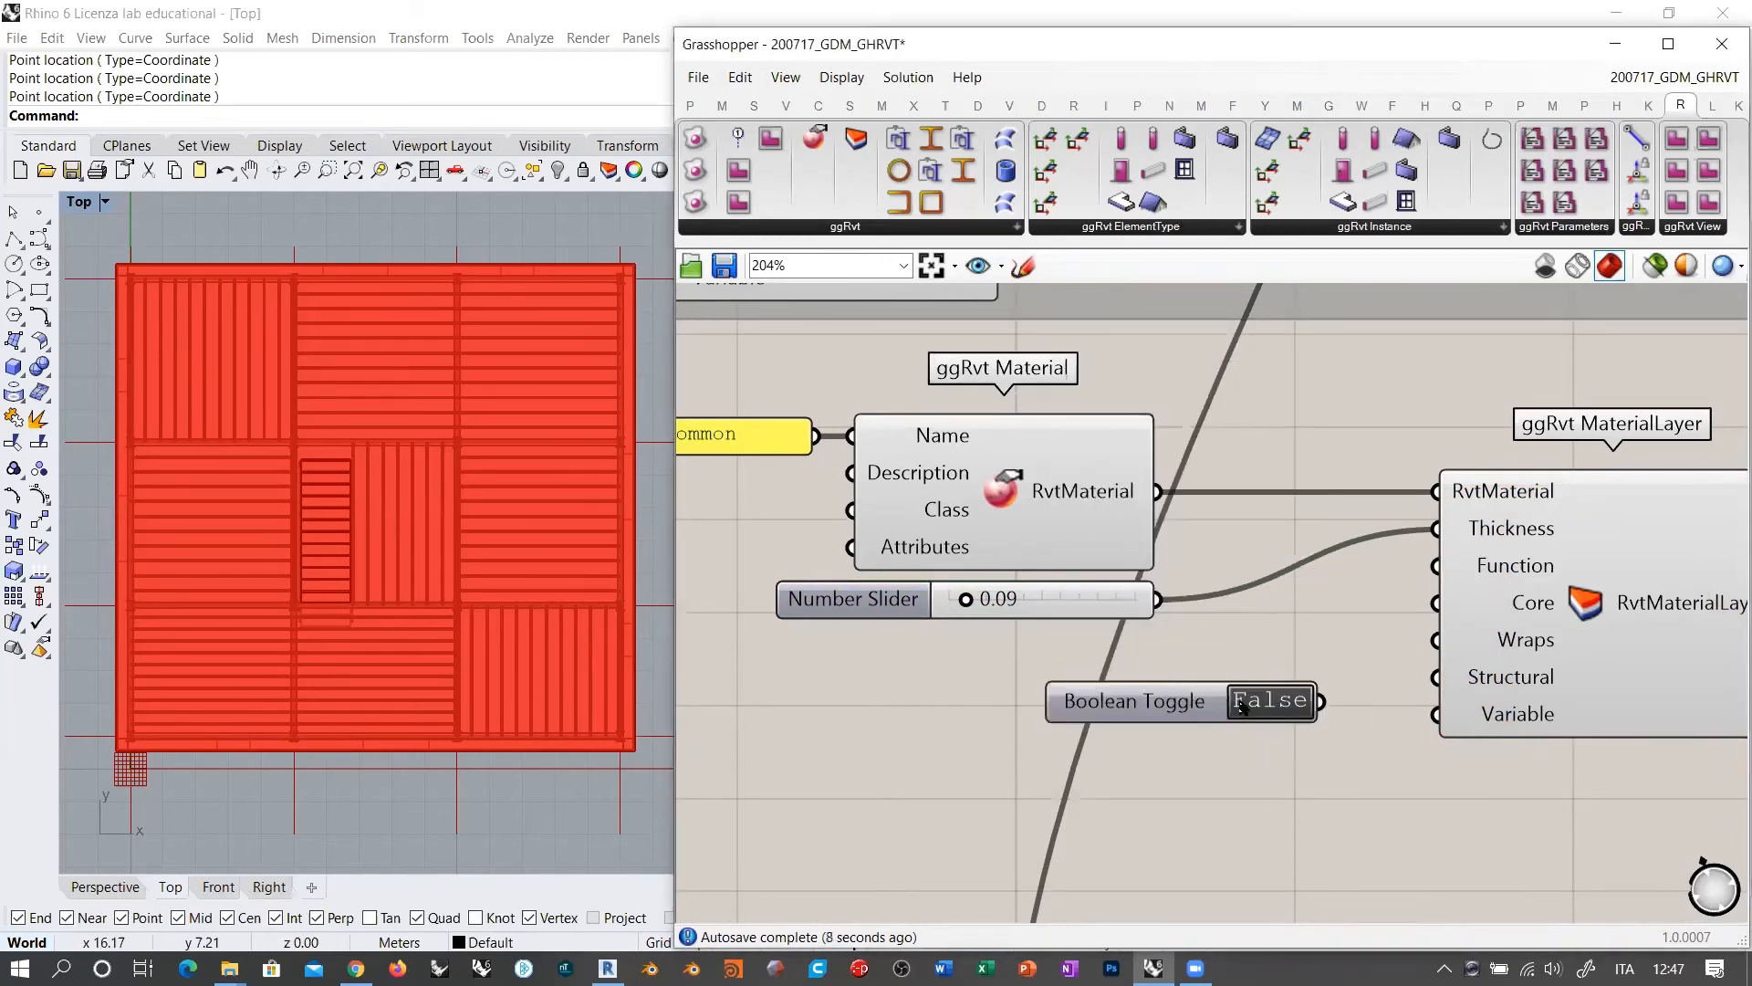
left_click_drag(1437, 602, 1321, 701)
Step: Align the toggle under the thickness slider, duplicate it below and connect the copy, set to False, to the Structural input
left_click_drag(1118, 696, 1029, 720)
left_click(1224, 710)
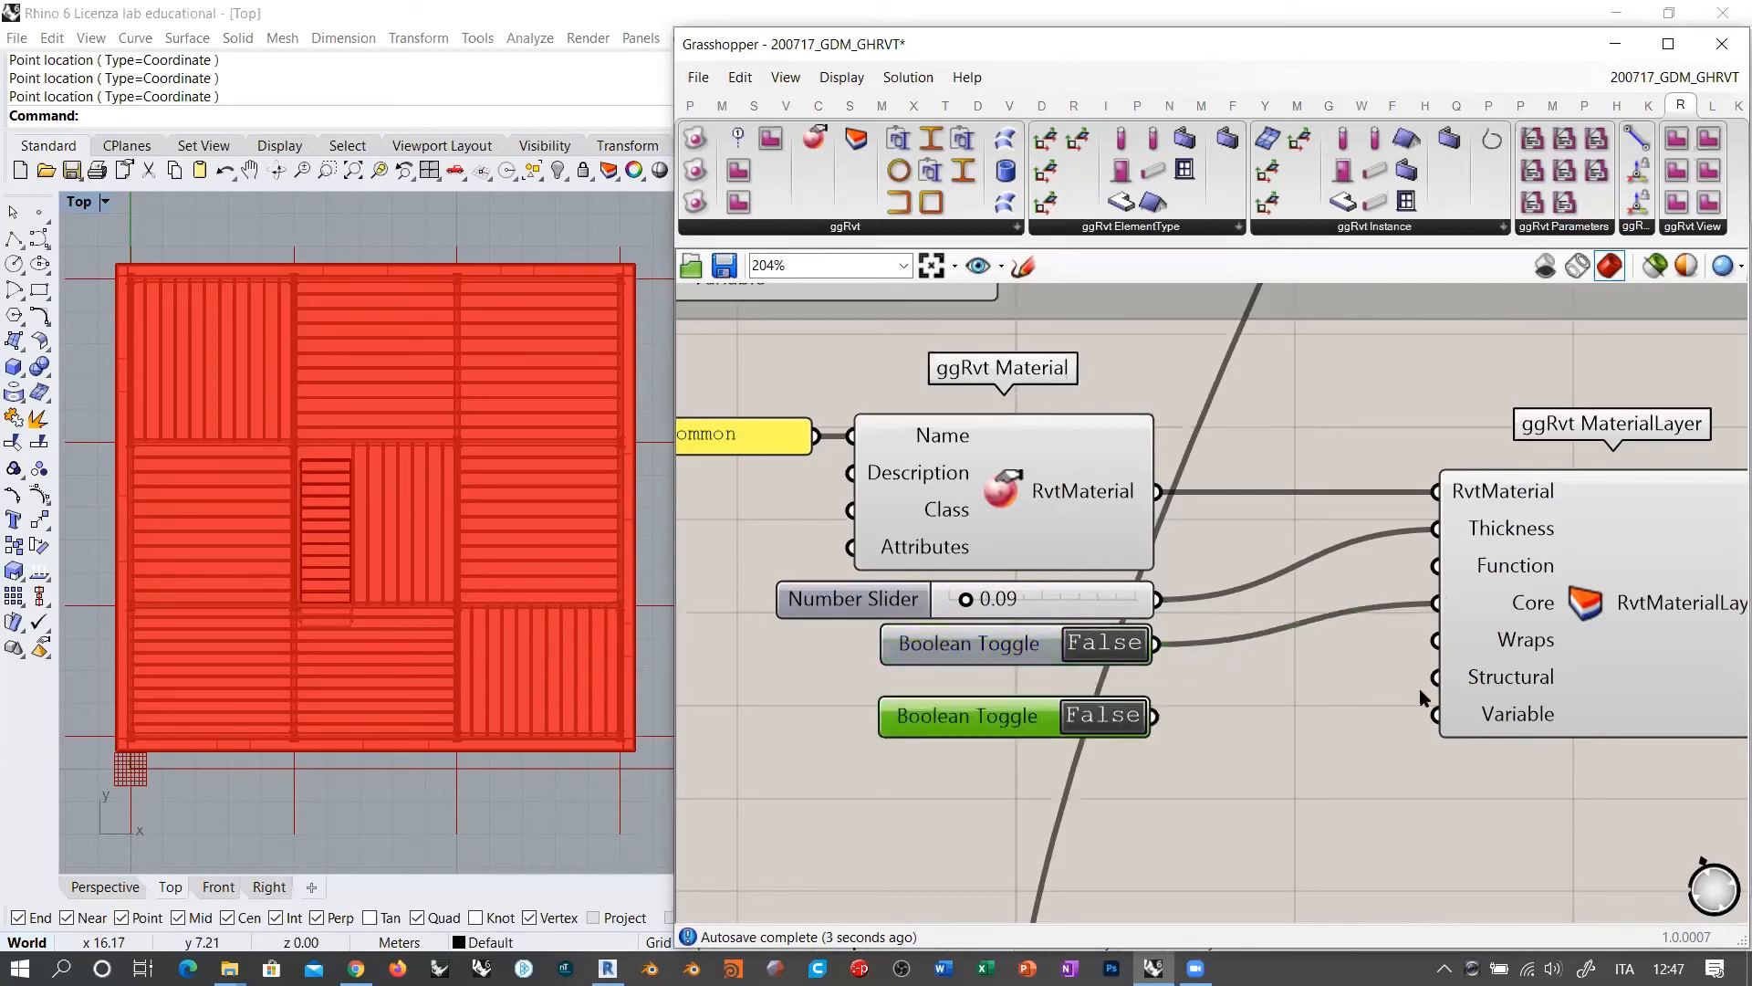
left_click_drag(1436, 678, 1181, 710)
left_click_drag(1032, 718, 1032, 693)
left_click(1132, 773)
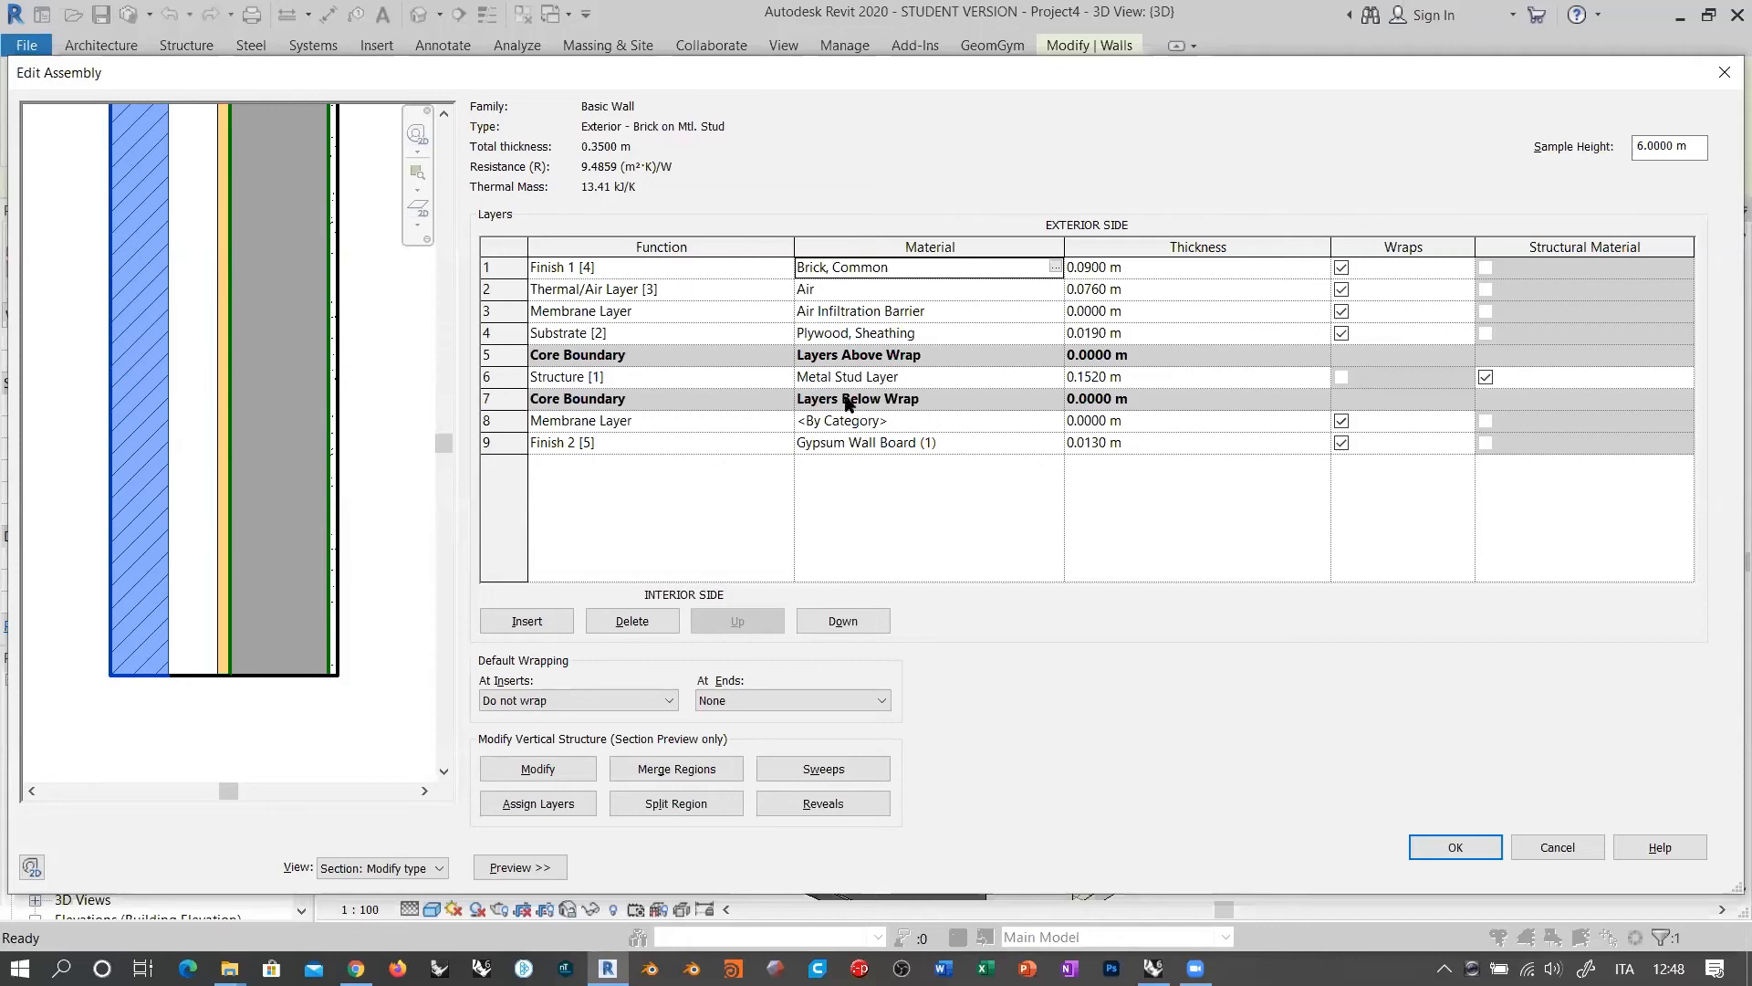
Step: Return to Grasshopper and move the DEFAULT panel up, clear of the old MaterialLayer component
key("alt+Tab")
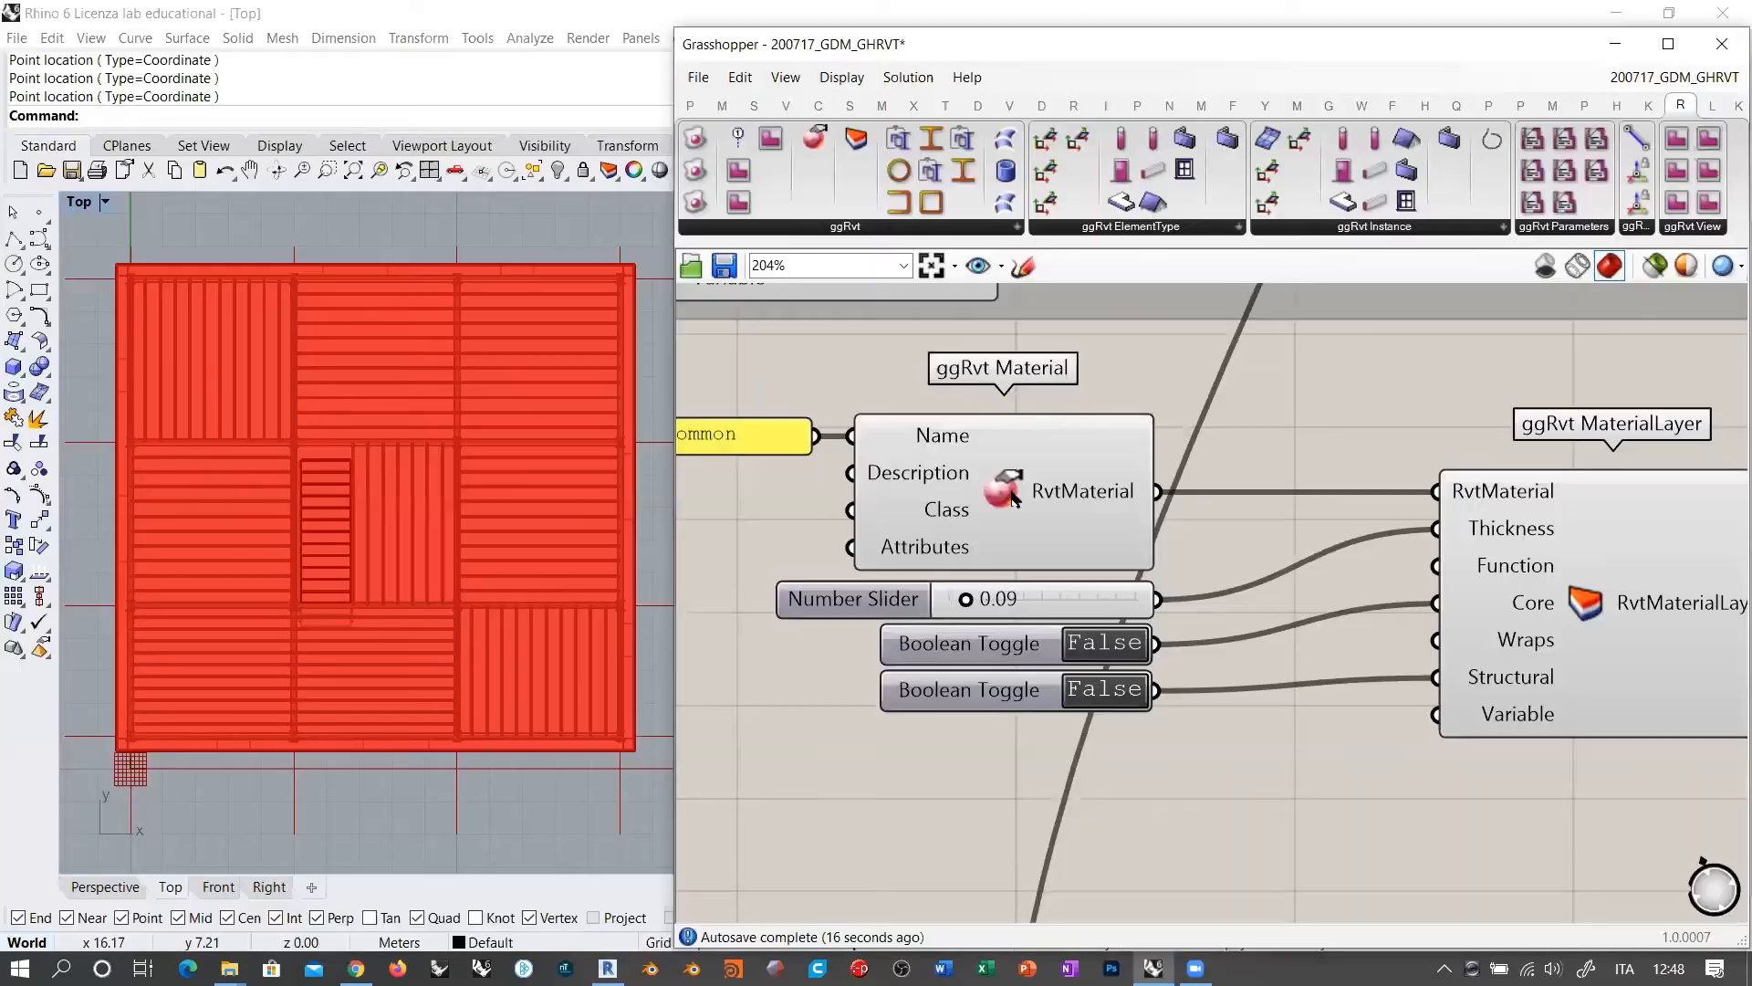
right_click_drag(1235, 464, 1111, 487)
scroll(1111, 487, "down", 3)
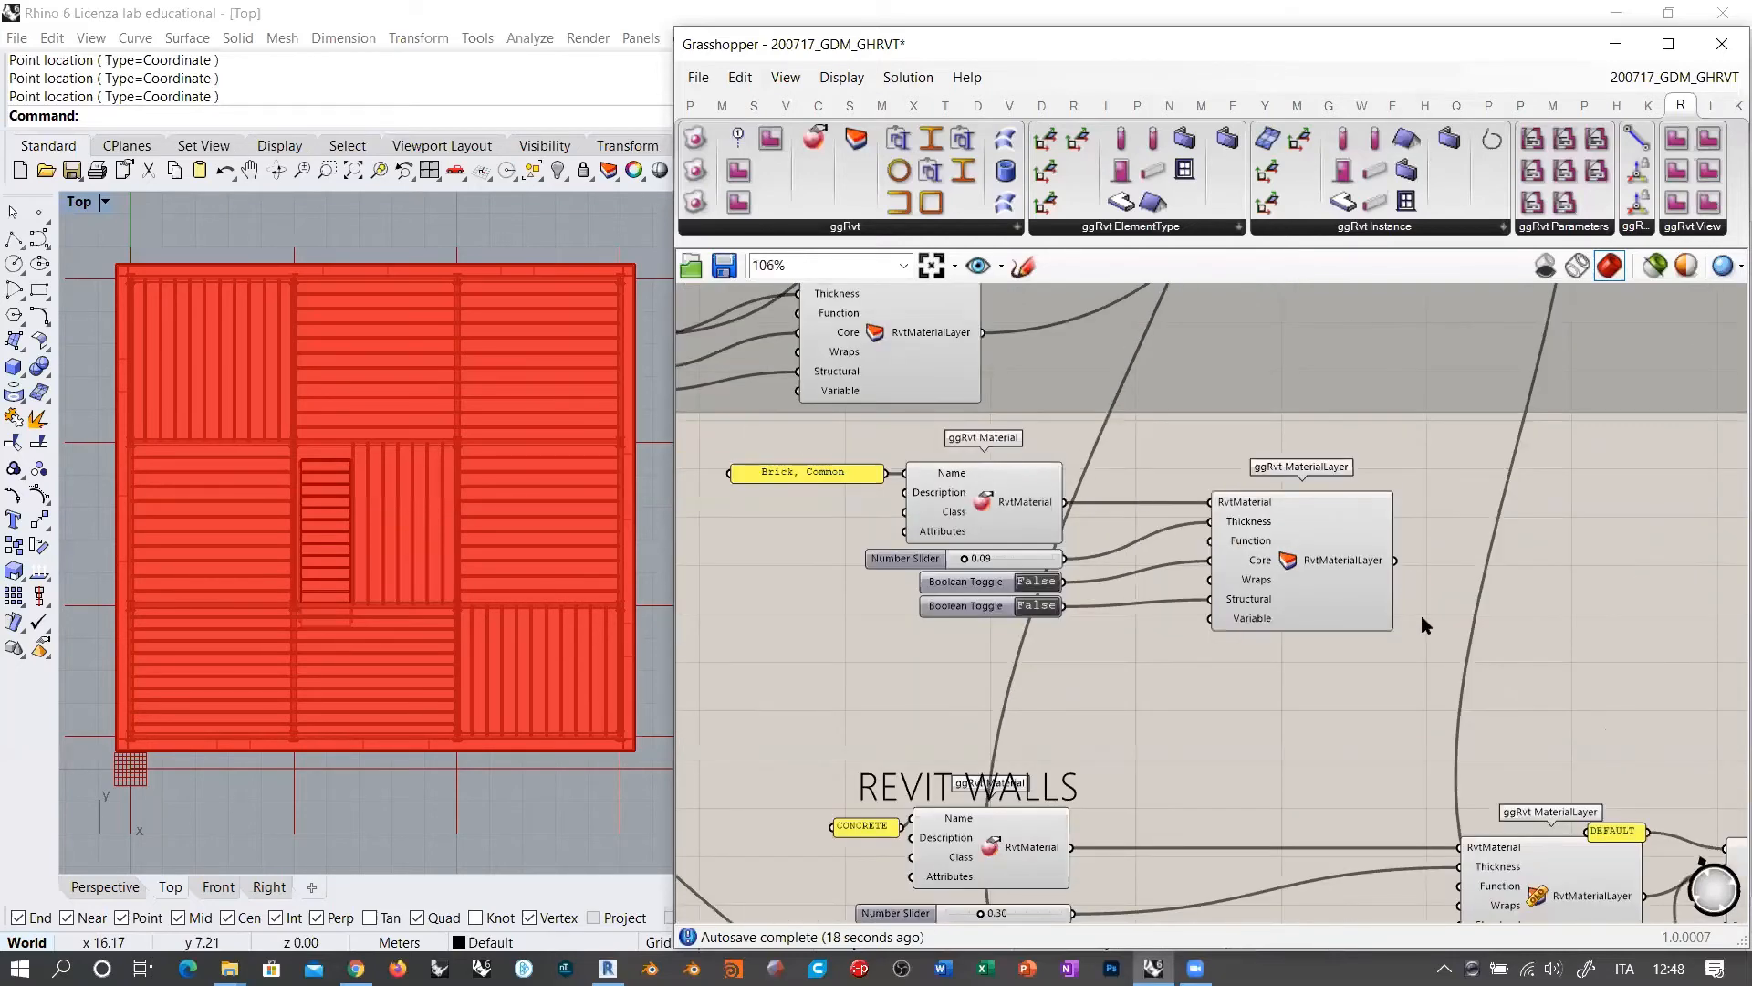
right_click_drag(1421, 616, 1257, 399)
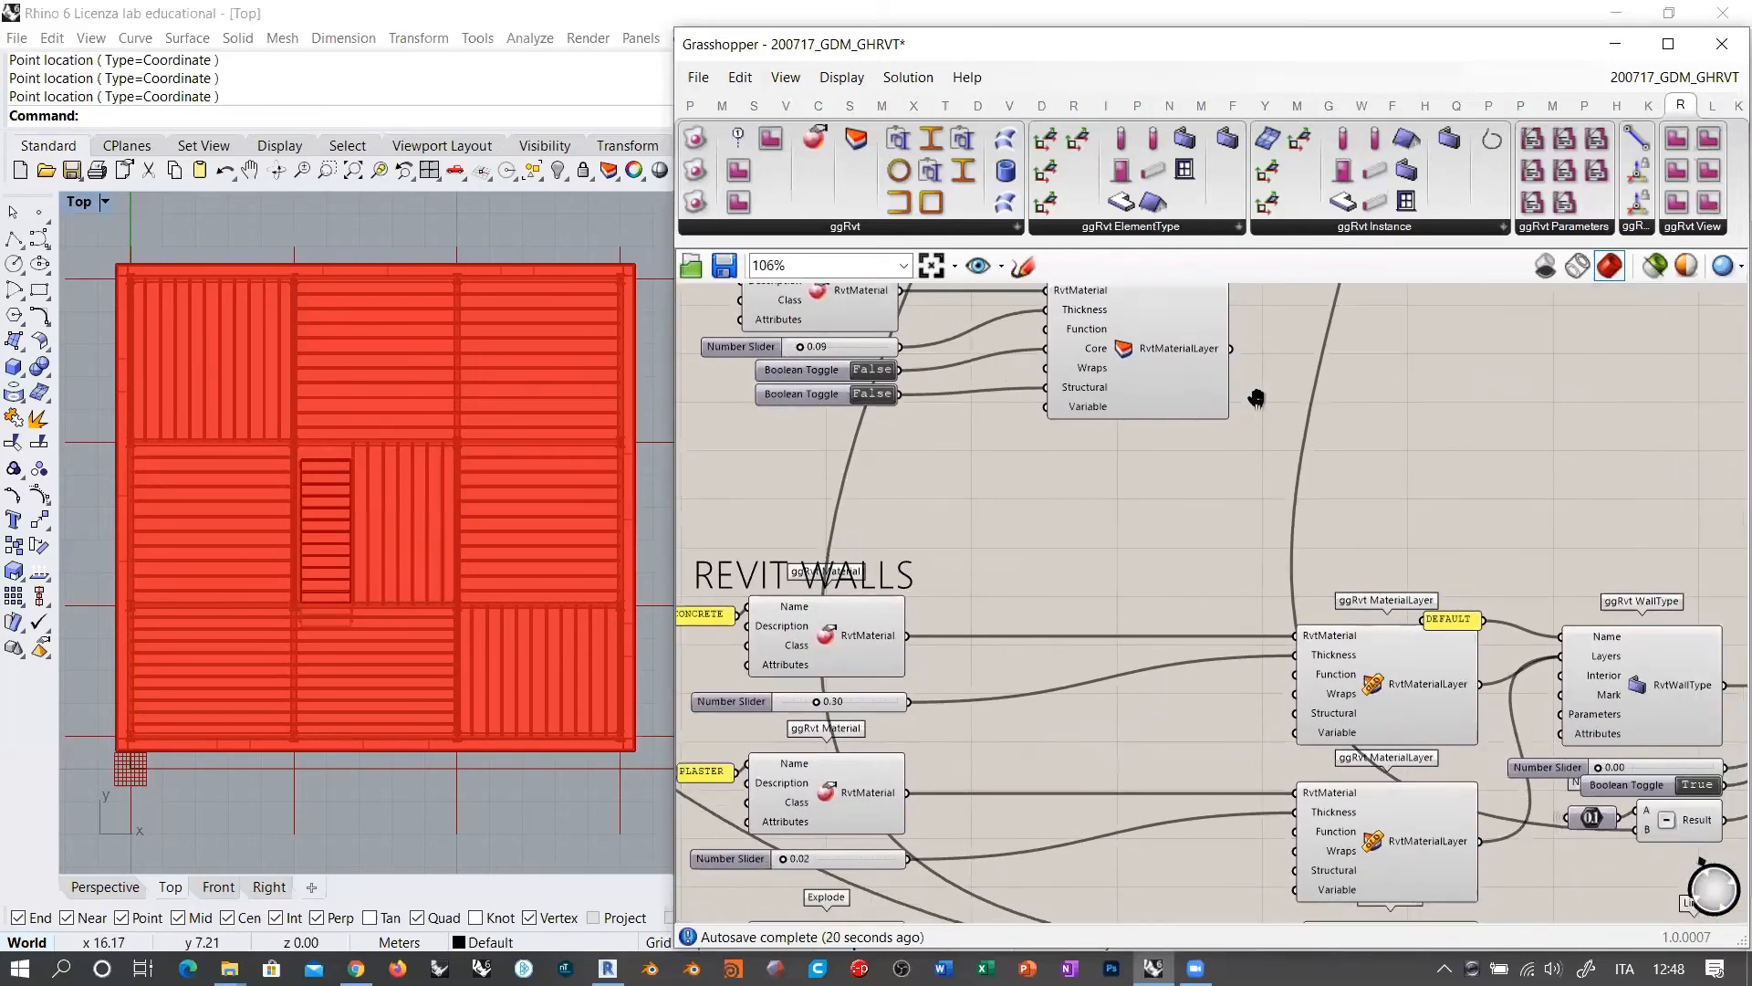
scroll(1435, 516, "up", 5)
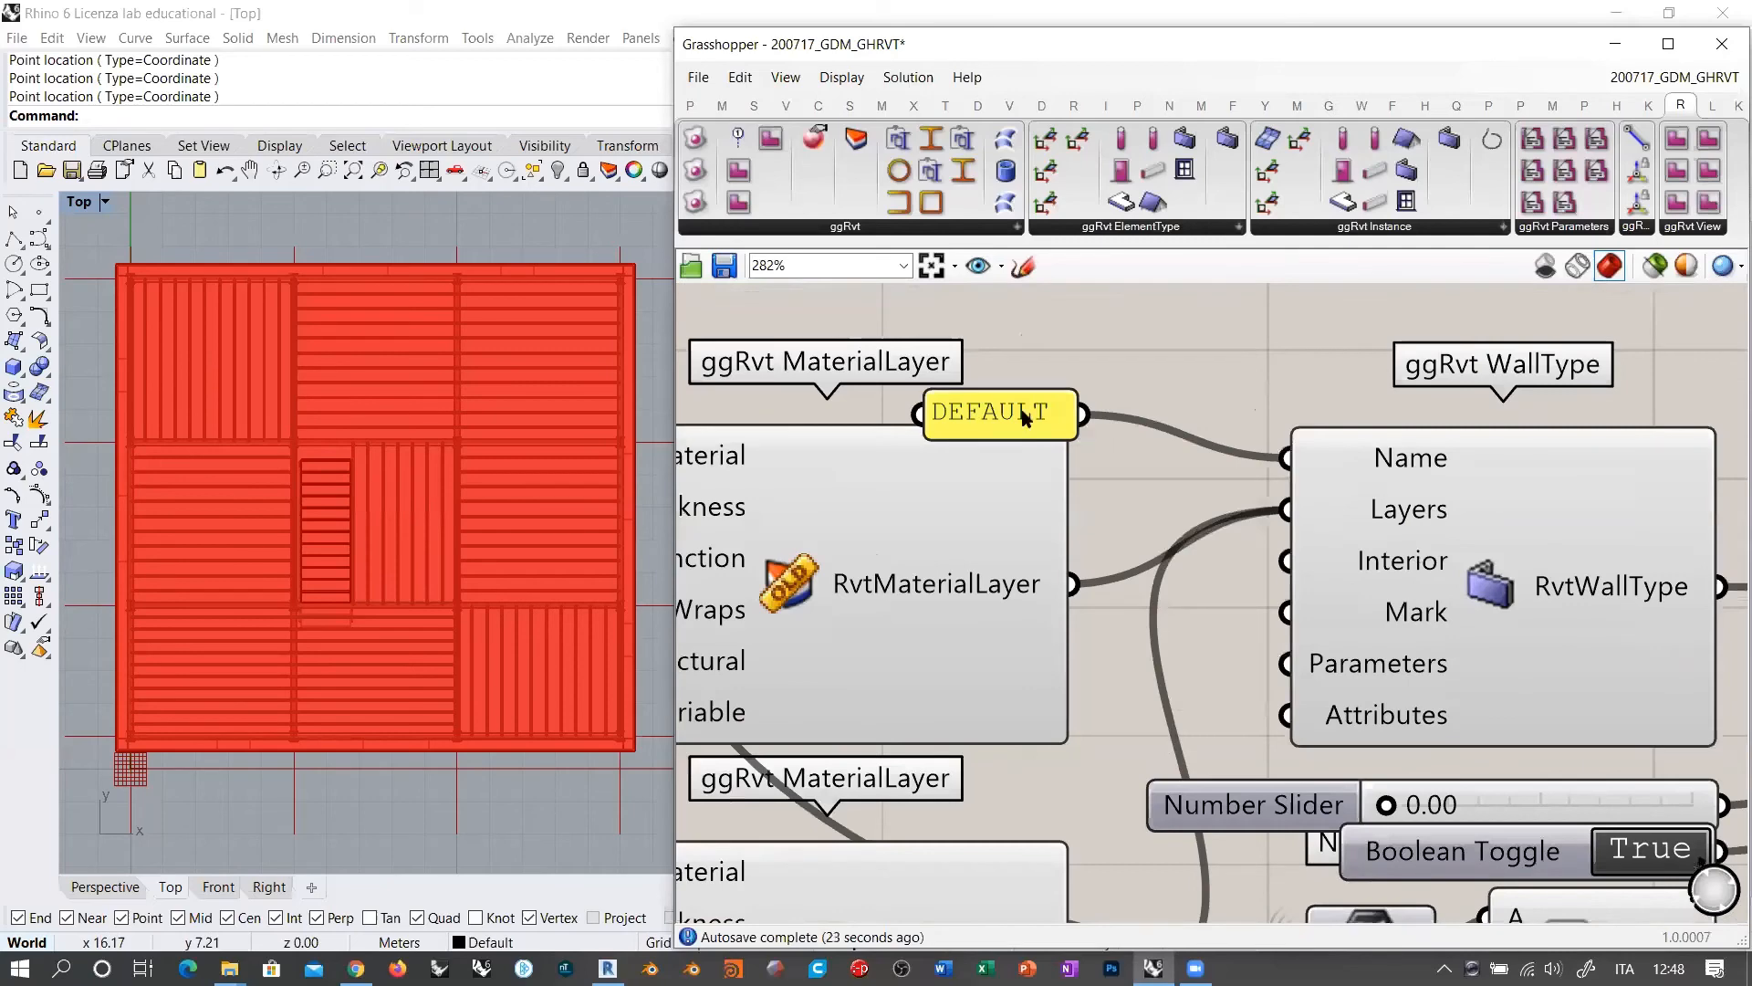
left_click_drag(1024, 415, 983, 312)
scroll(1313, 591, "down", 3)
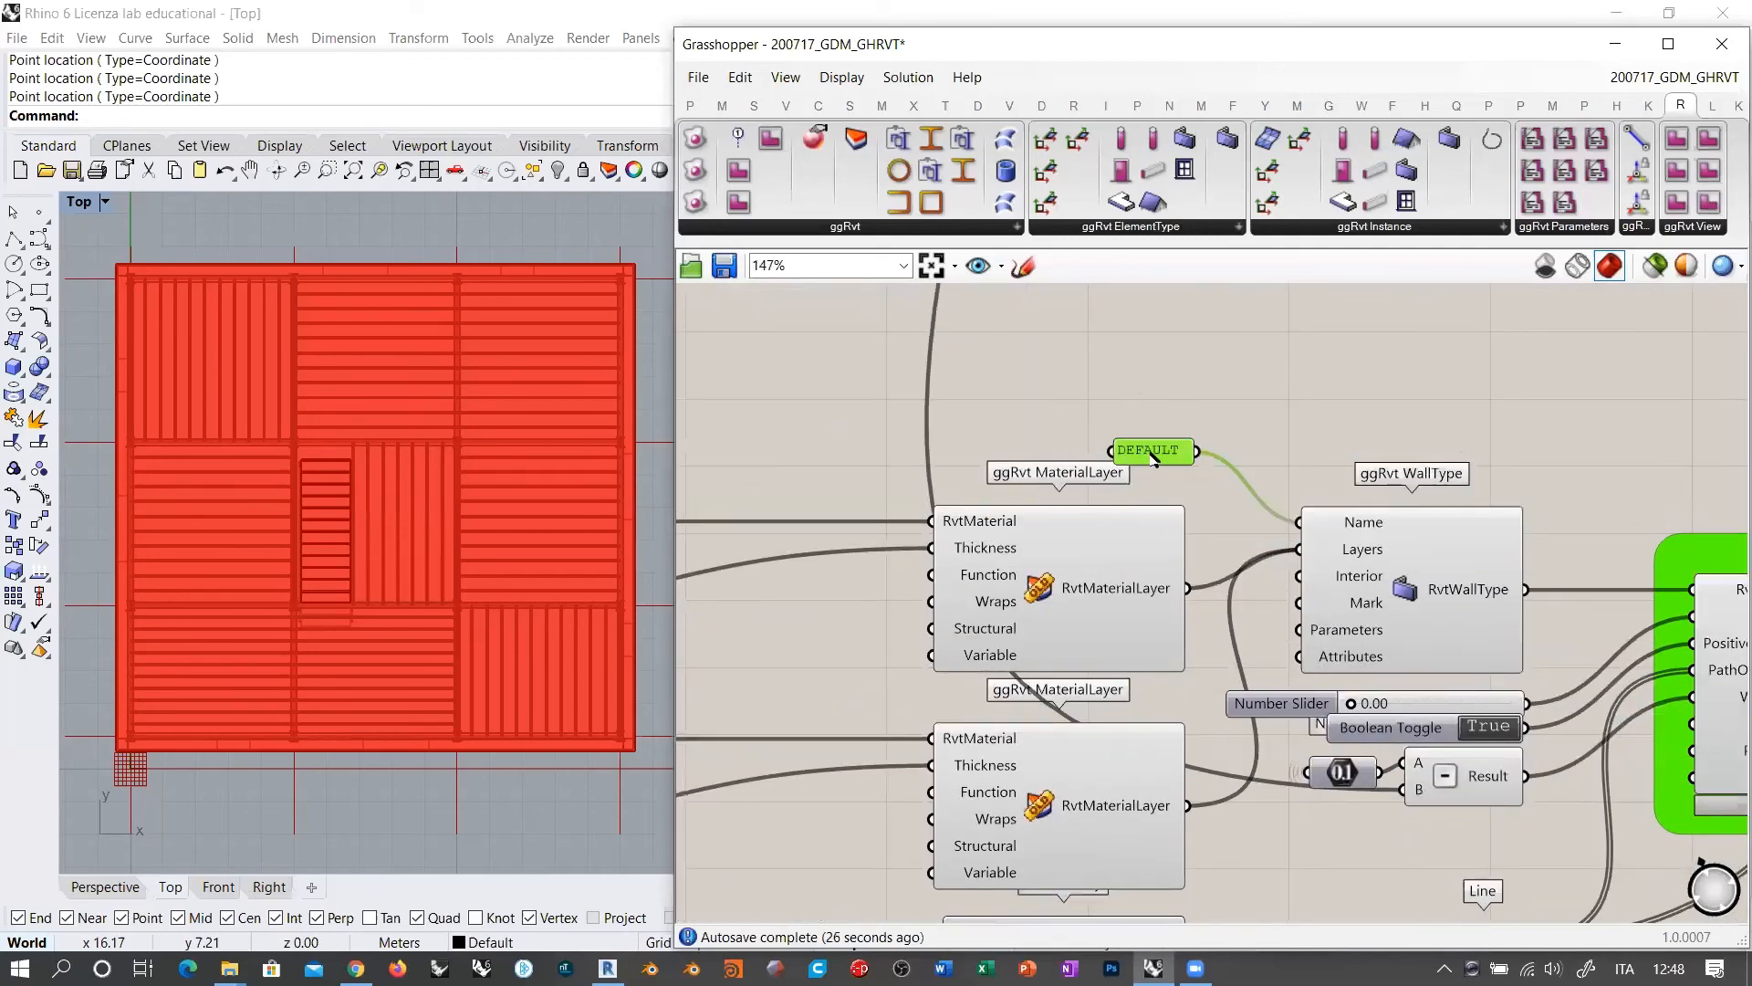
left_click_drag(1154, 458, 1122, 425)
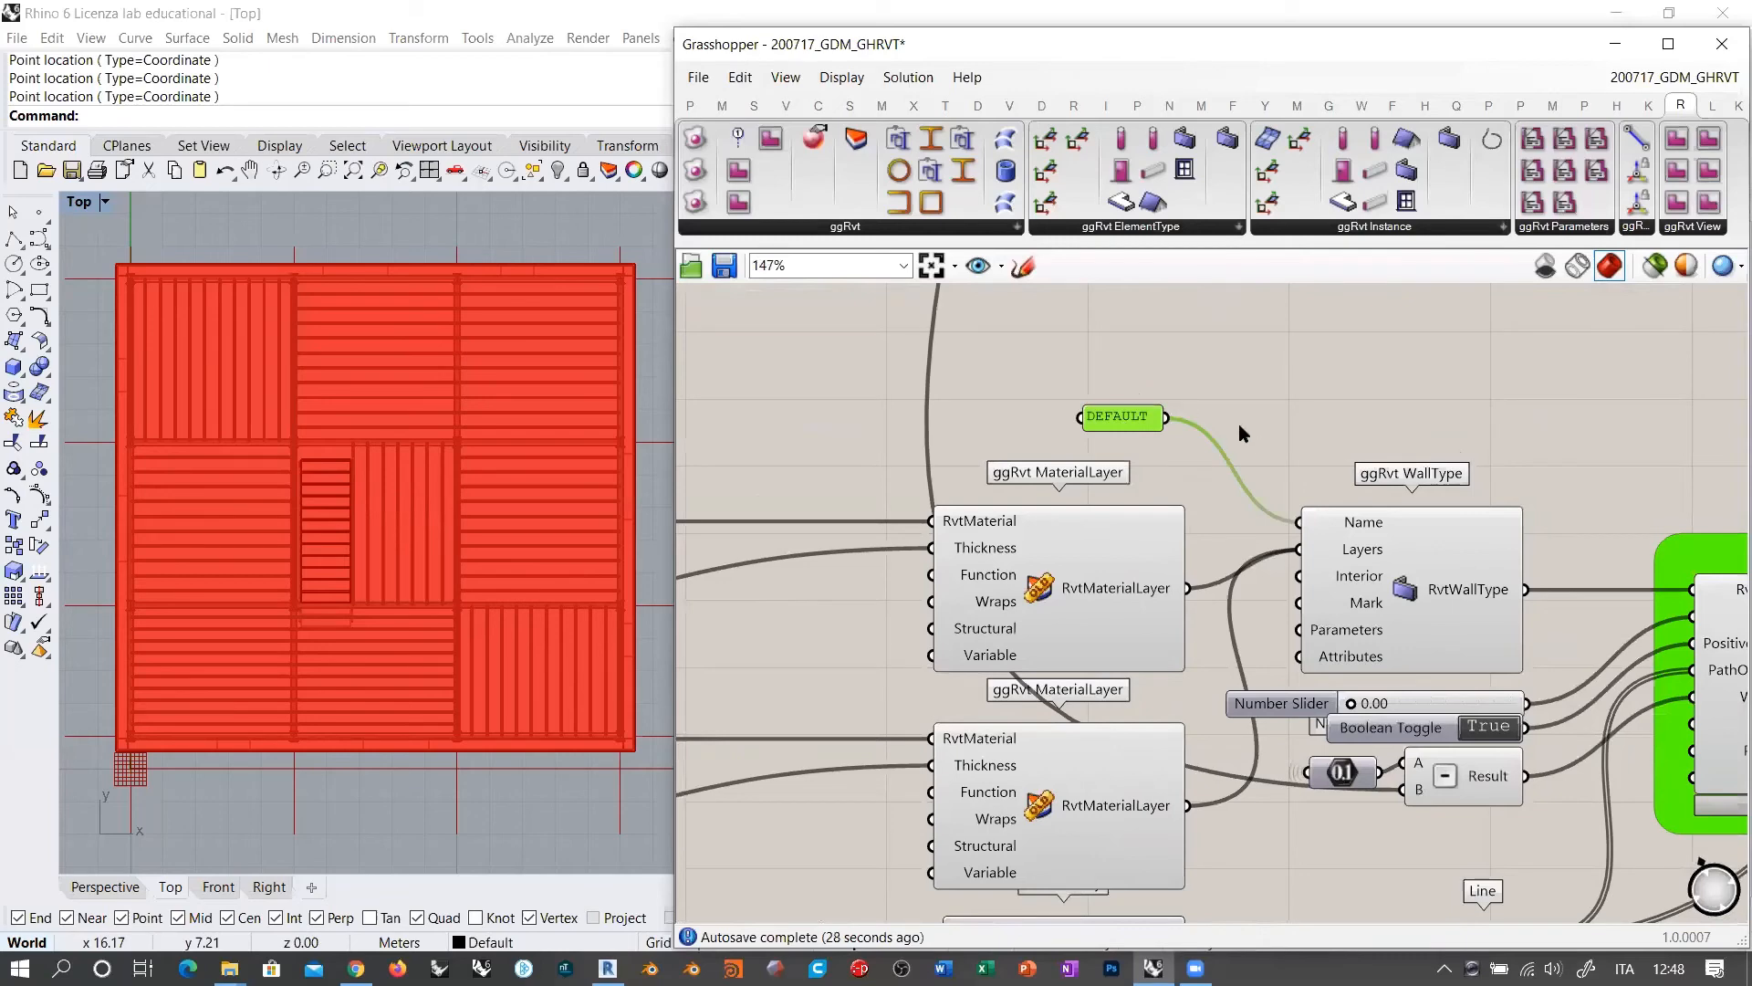
Step: Move the brick MaterialLayer component closer to its material, slider and toggles
scroll(1317, 450, "down", 4)
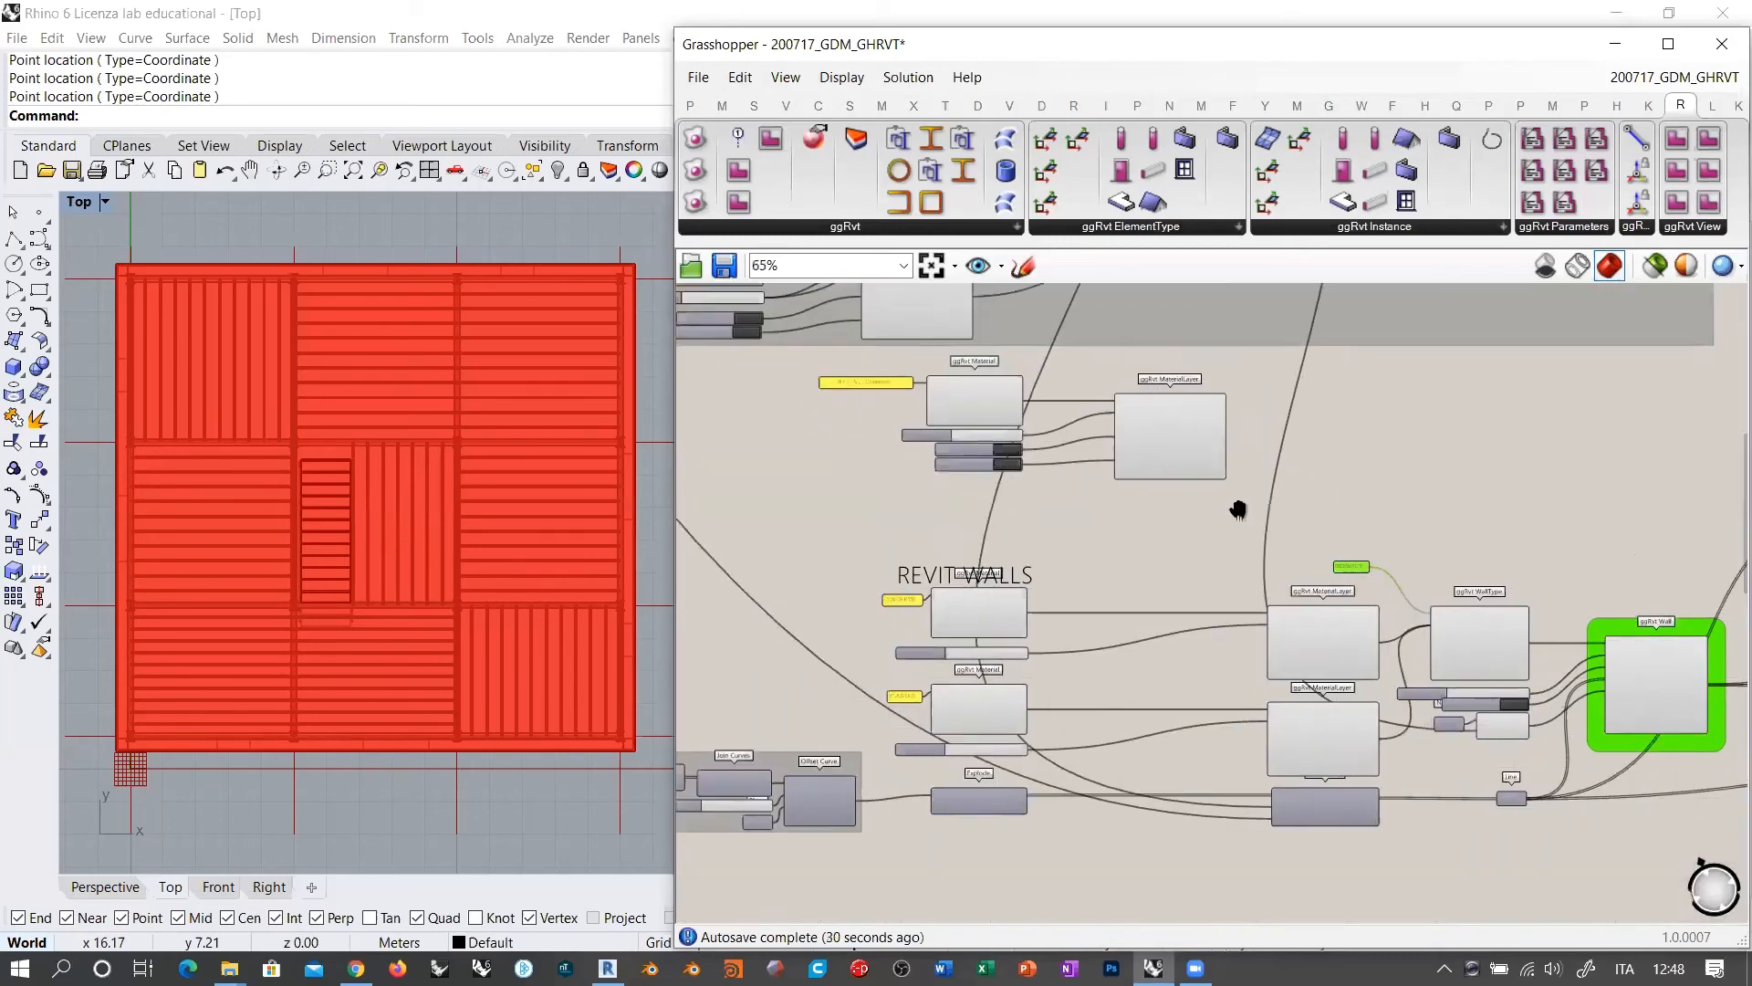
scroll(1035, 475, "up", 3)
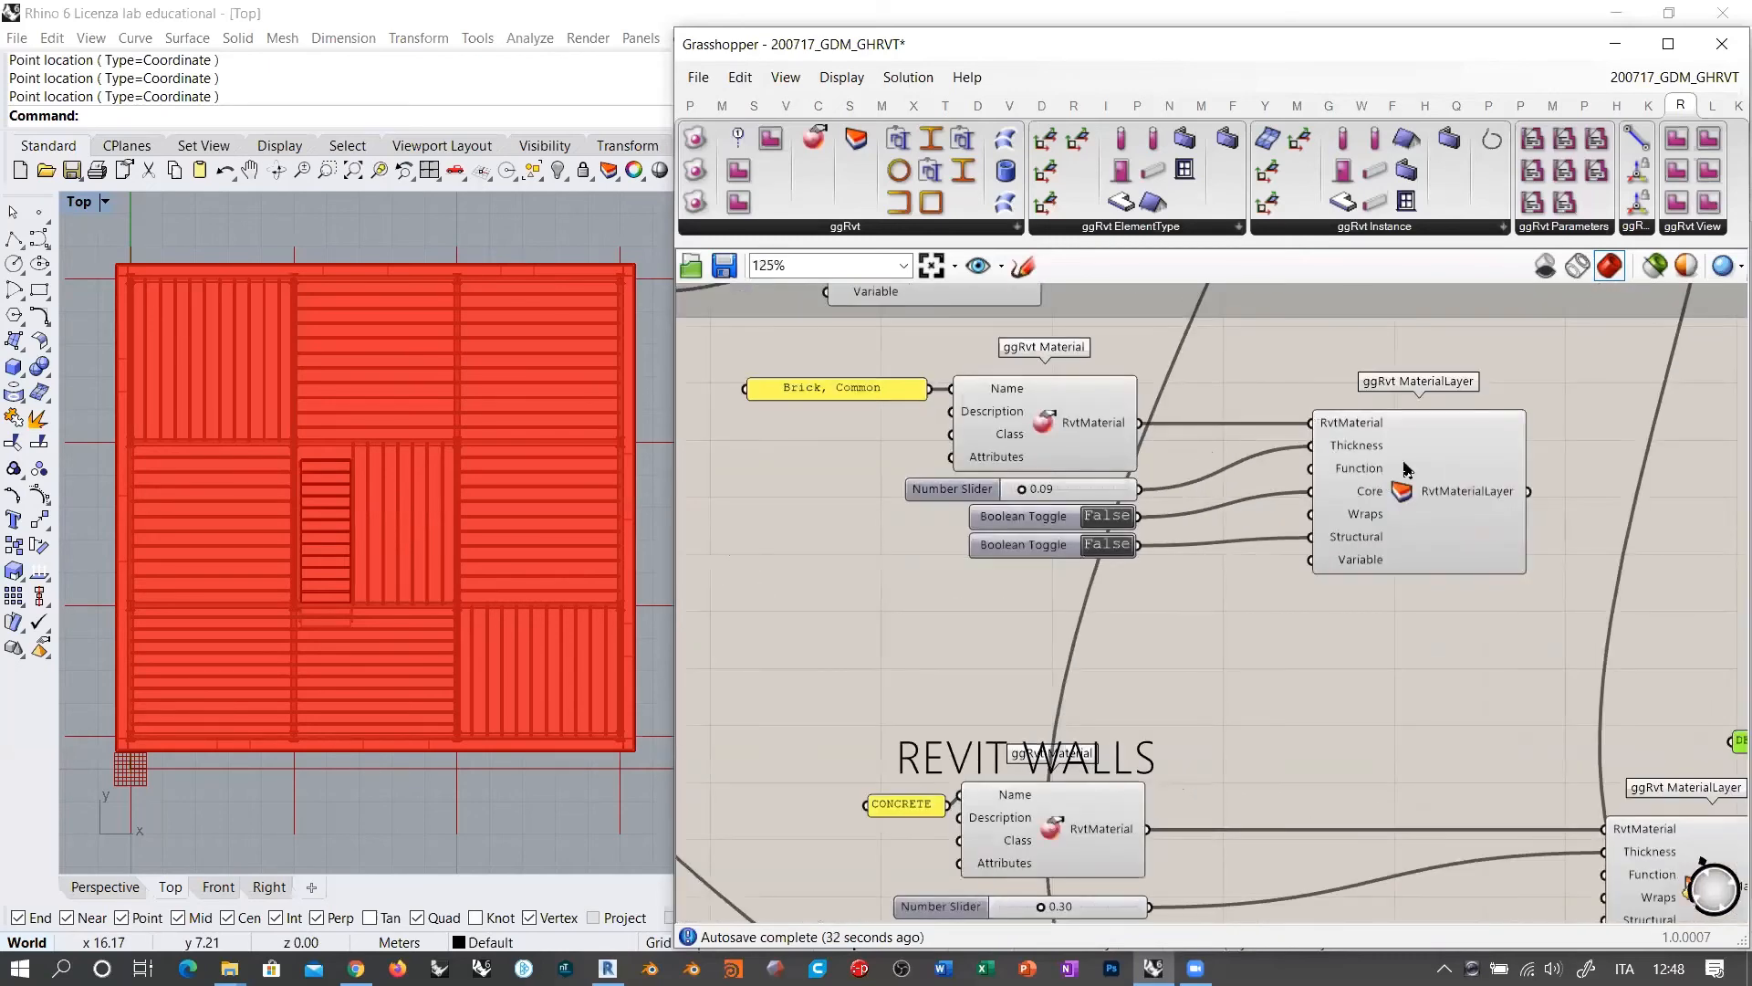
right_click_drag(1282, 527, 1246, 499)
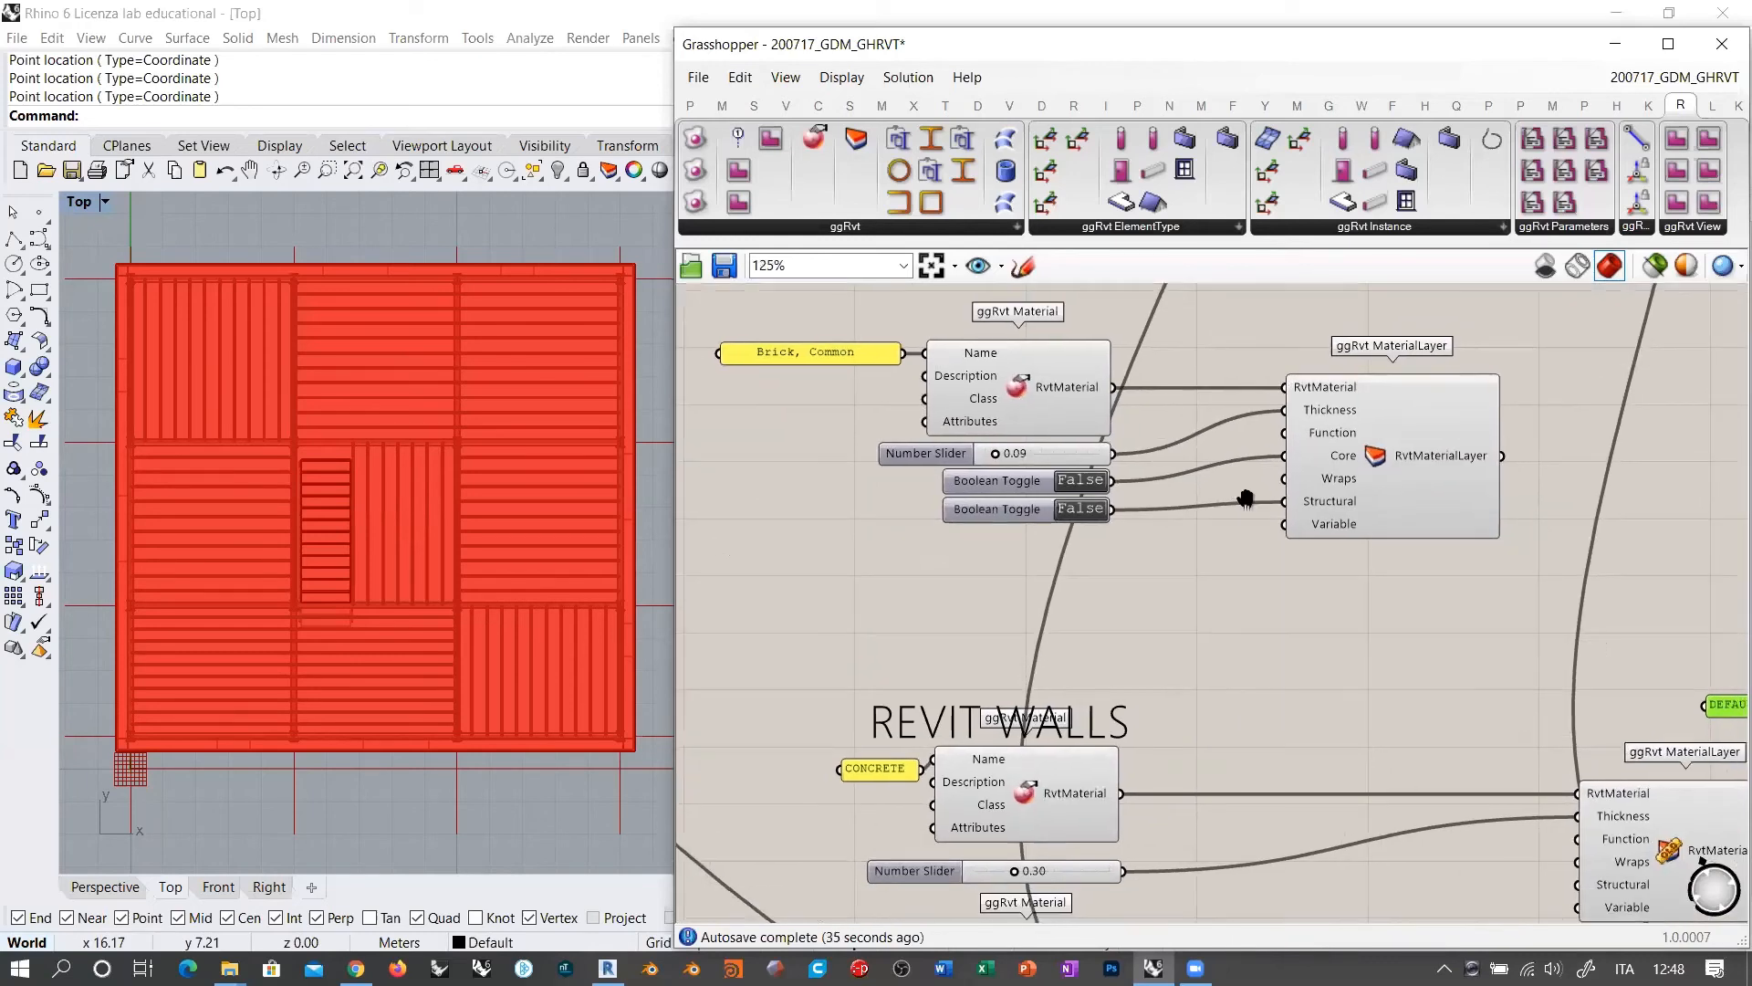
left_click_drag(1383, 456, 1292, 455)
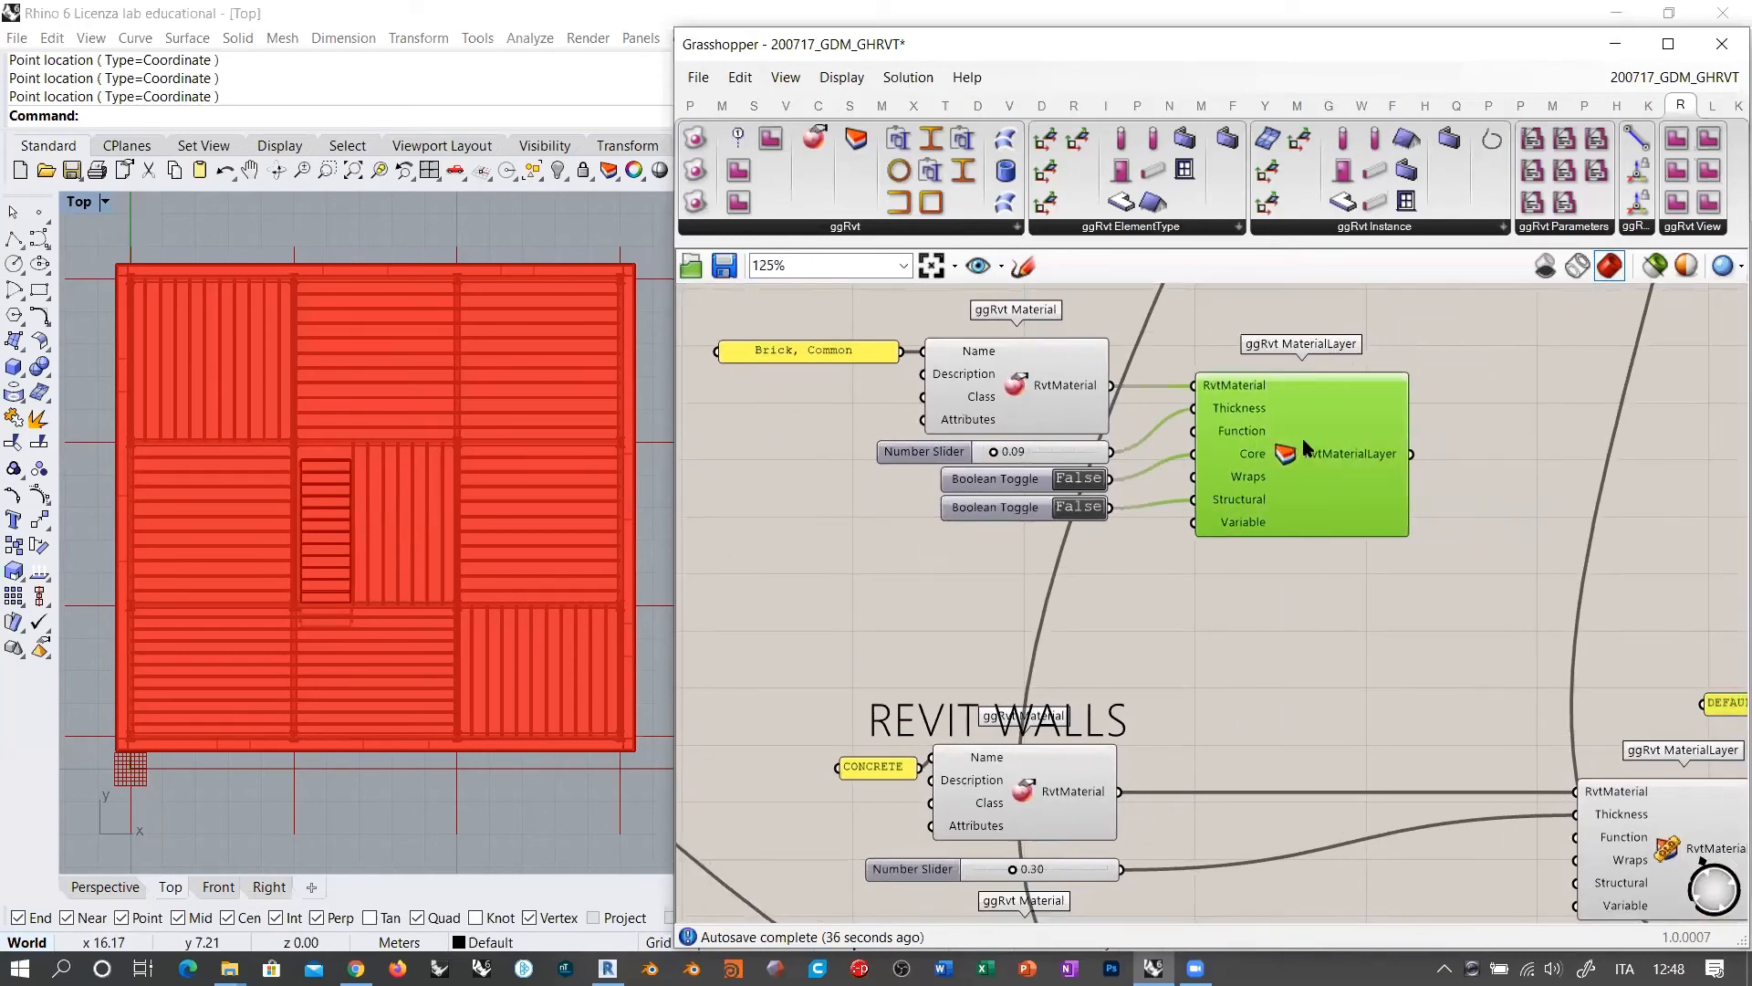
left_click(1137, 326)
Step: Move the REVIT WALLS title away from the concrete material to the empty area beside the brick layer components
right_click_drag(1091, 438, 1116, 421)
scroll(1021, 456, "down", 3)
right_click_drag(1130, 651, 1116, 502)
right_click_drag(1072, 554, 1121, 527)
right_click_drag(1063, 438, 1144, 640)
scroll(1142, 644, "down", 2)
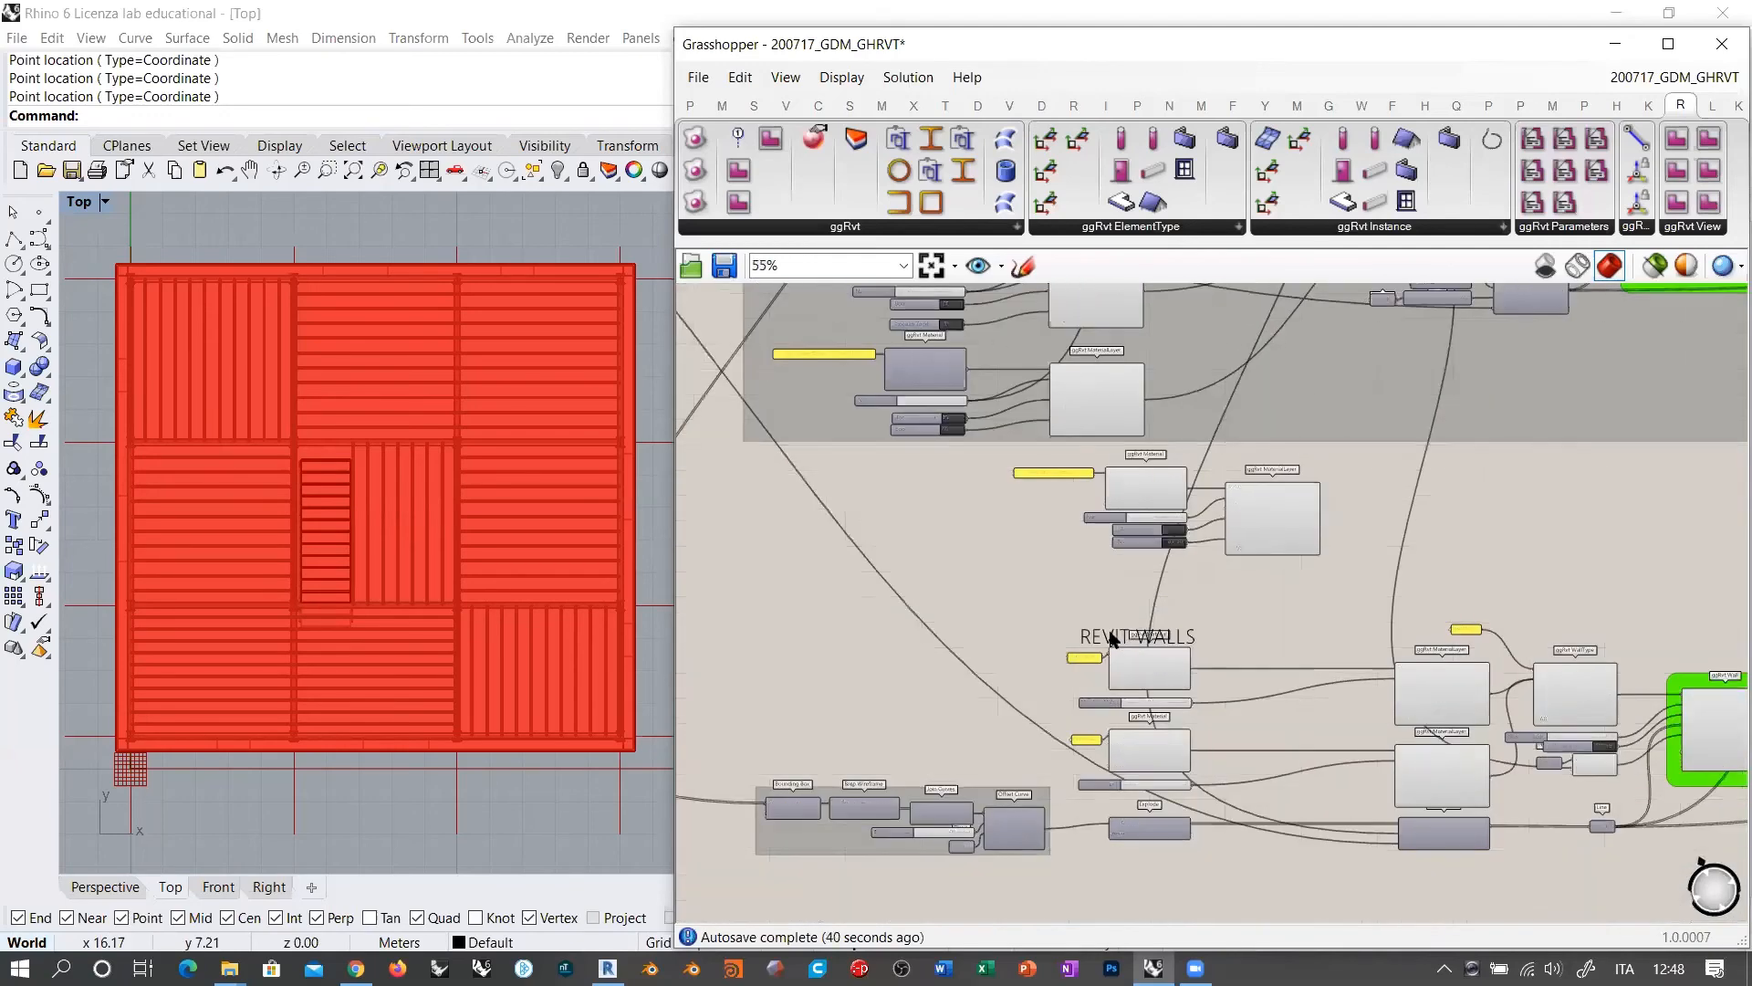
left_click_drag(1111, 639, 901, 482)
scroll(1146, 746, "up", 1)
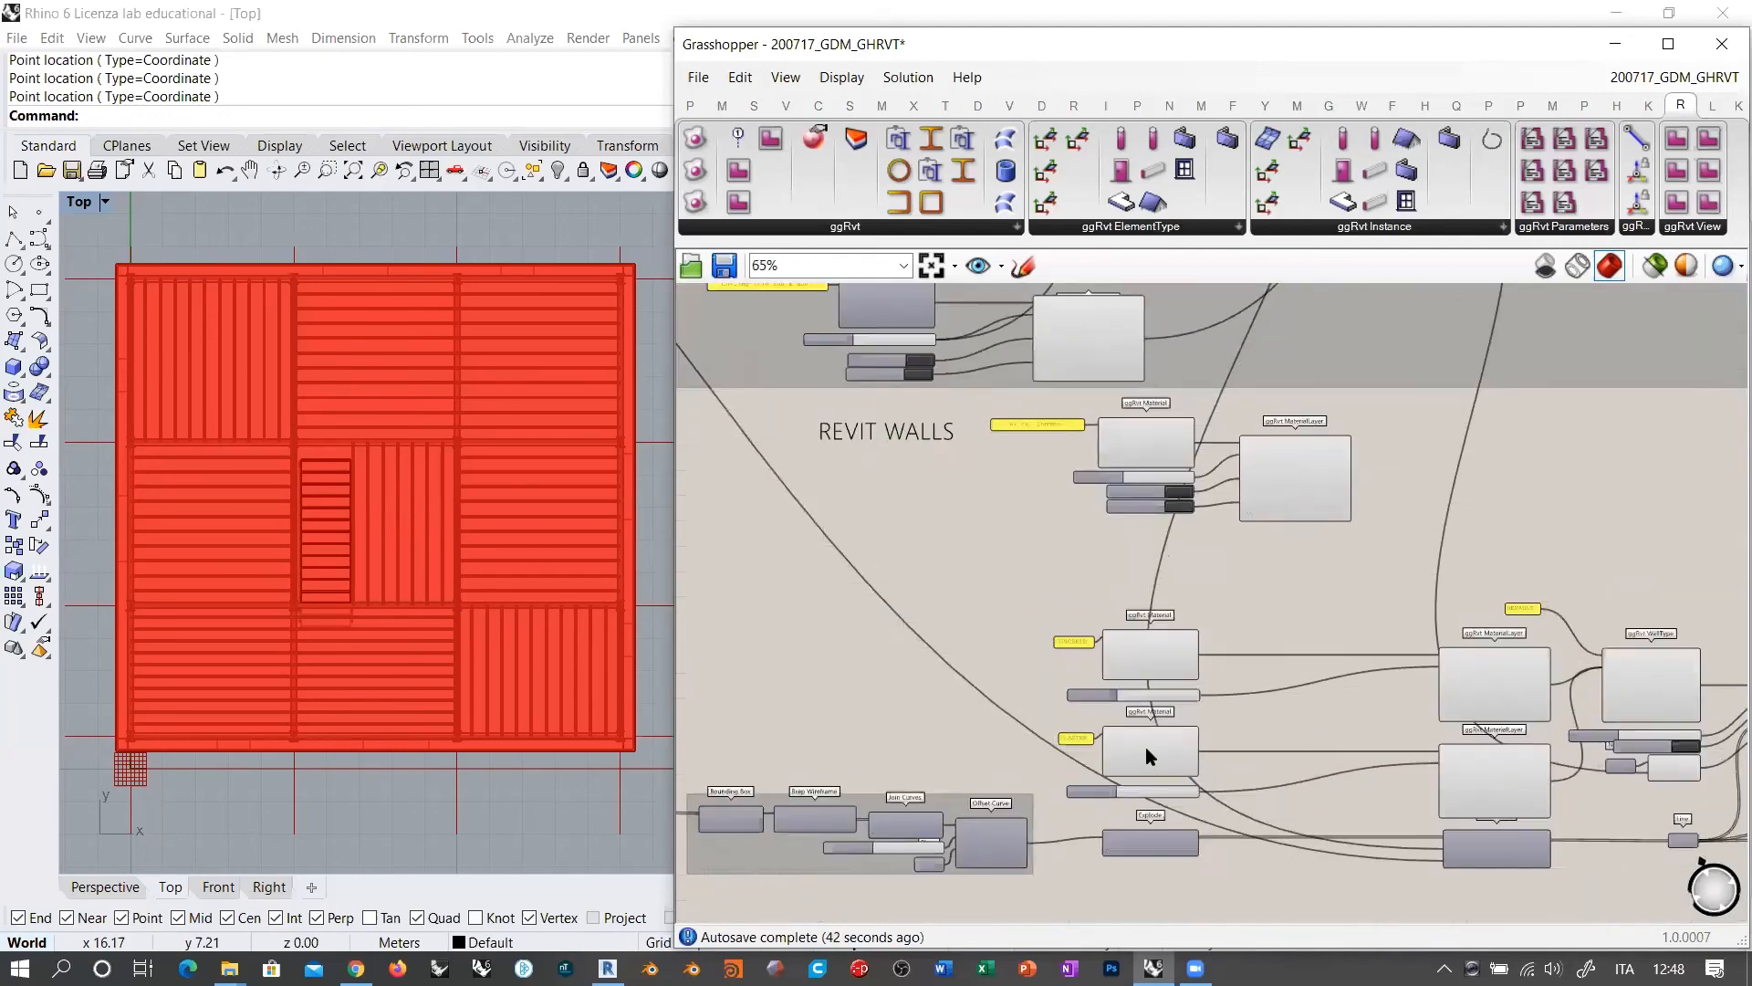
Step: Switch to Revit's wall assembly, copy the substrate layer's material name Plywood, Sheathing and return to Grasshopper
scroll(1146, 746, "up", 4)
right_click_drag(1223, 642, 1138, 691)
right_click_drag(1150, 456, 1147, 555)
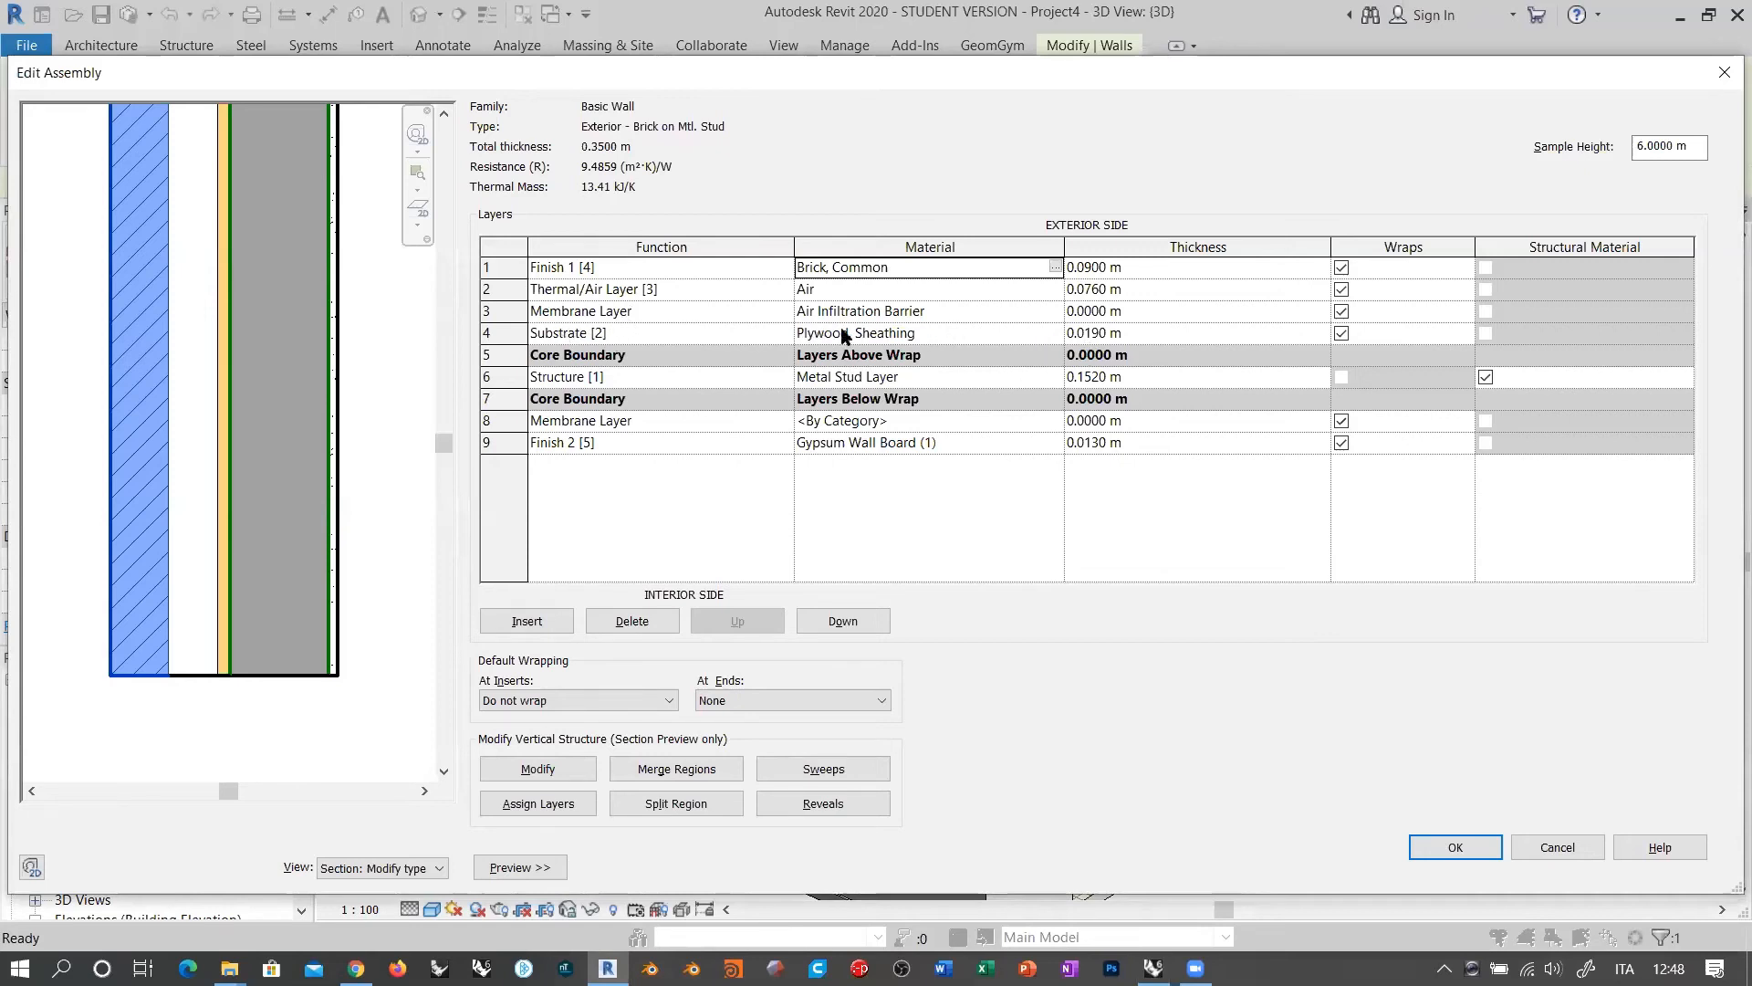
left_click(940, 338)
left_click(940, 337)
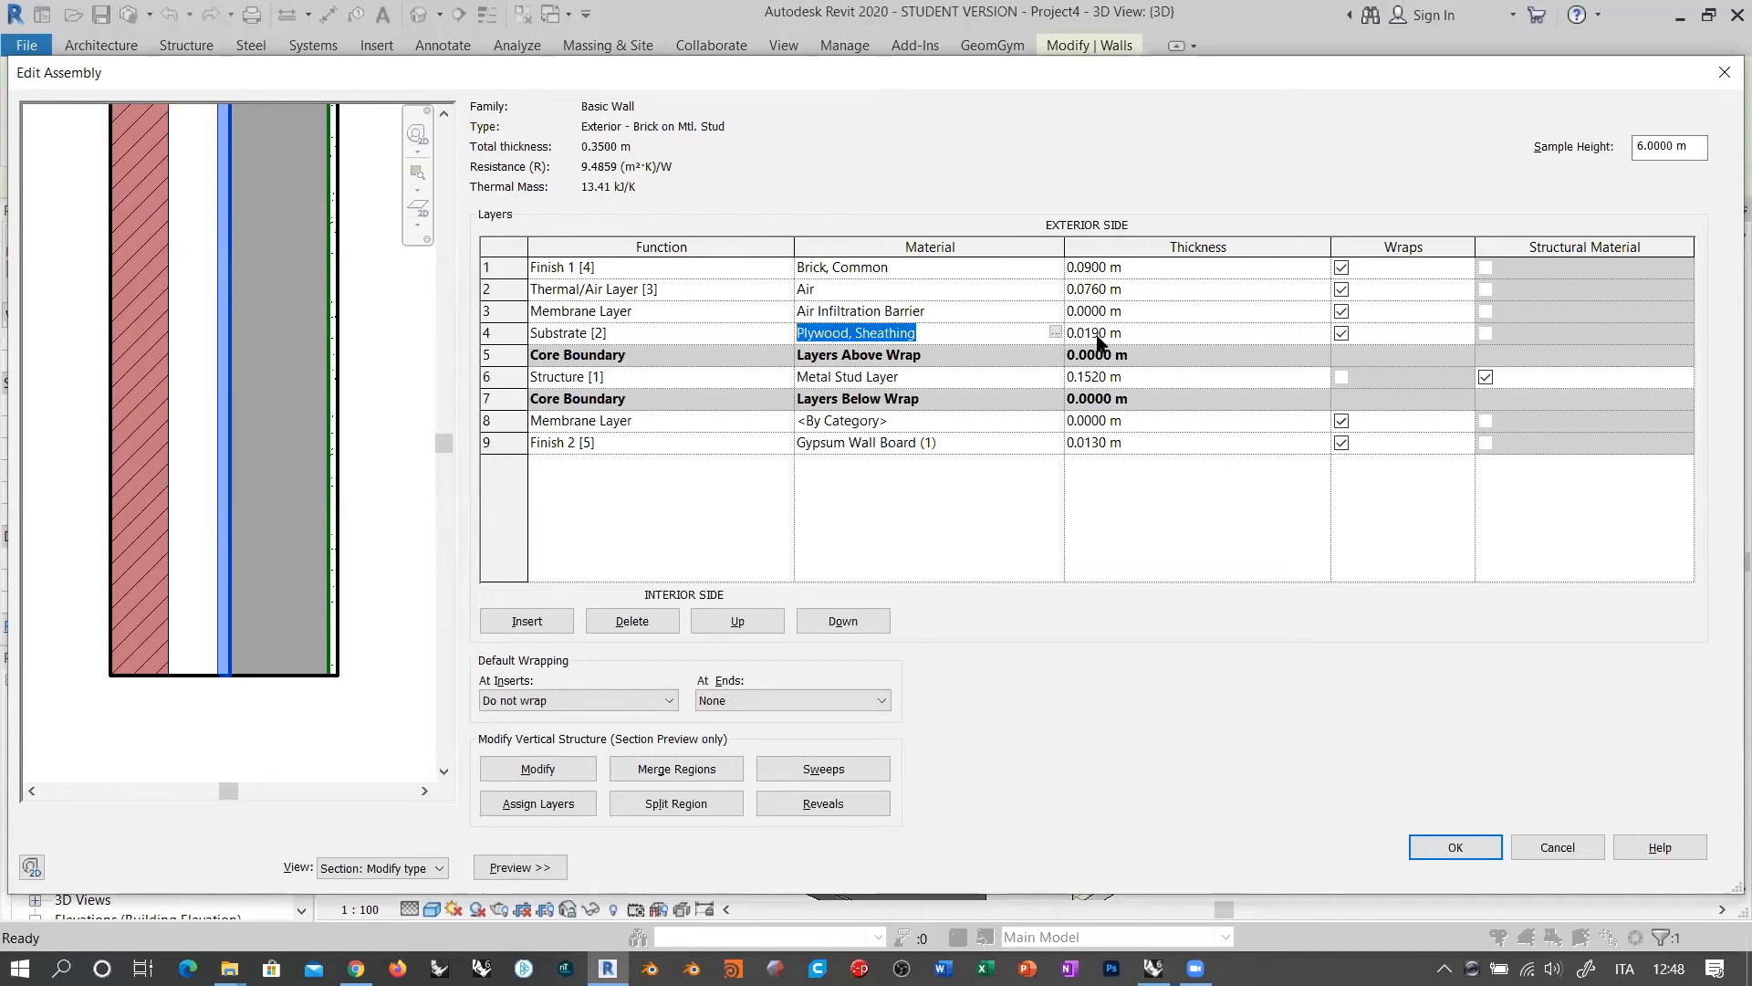
key("alt+Tab")
Step: Duplicate the brick layer's panel, material, thickness slider, toggles and MaterialLayer, and place the copy directly below the original
right_click_drag(1197, 519, 1168, 574)
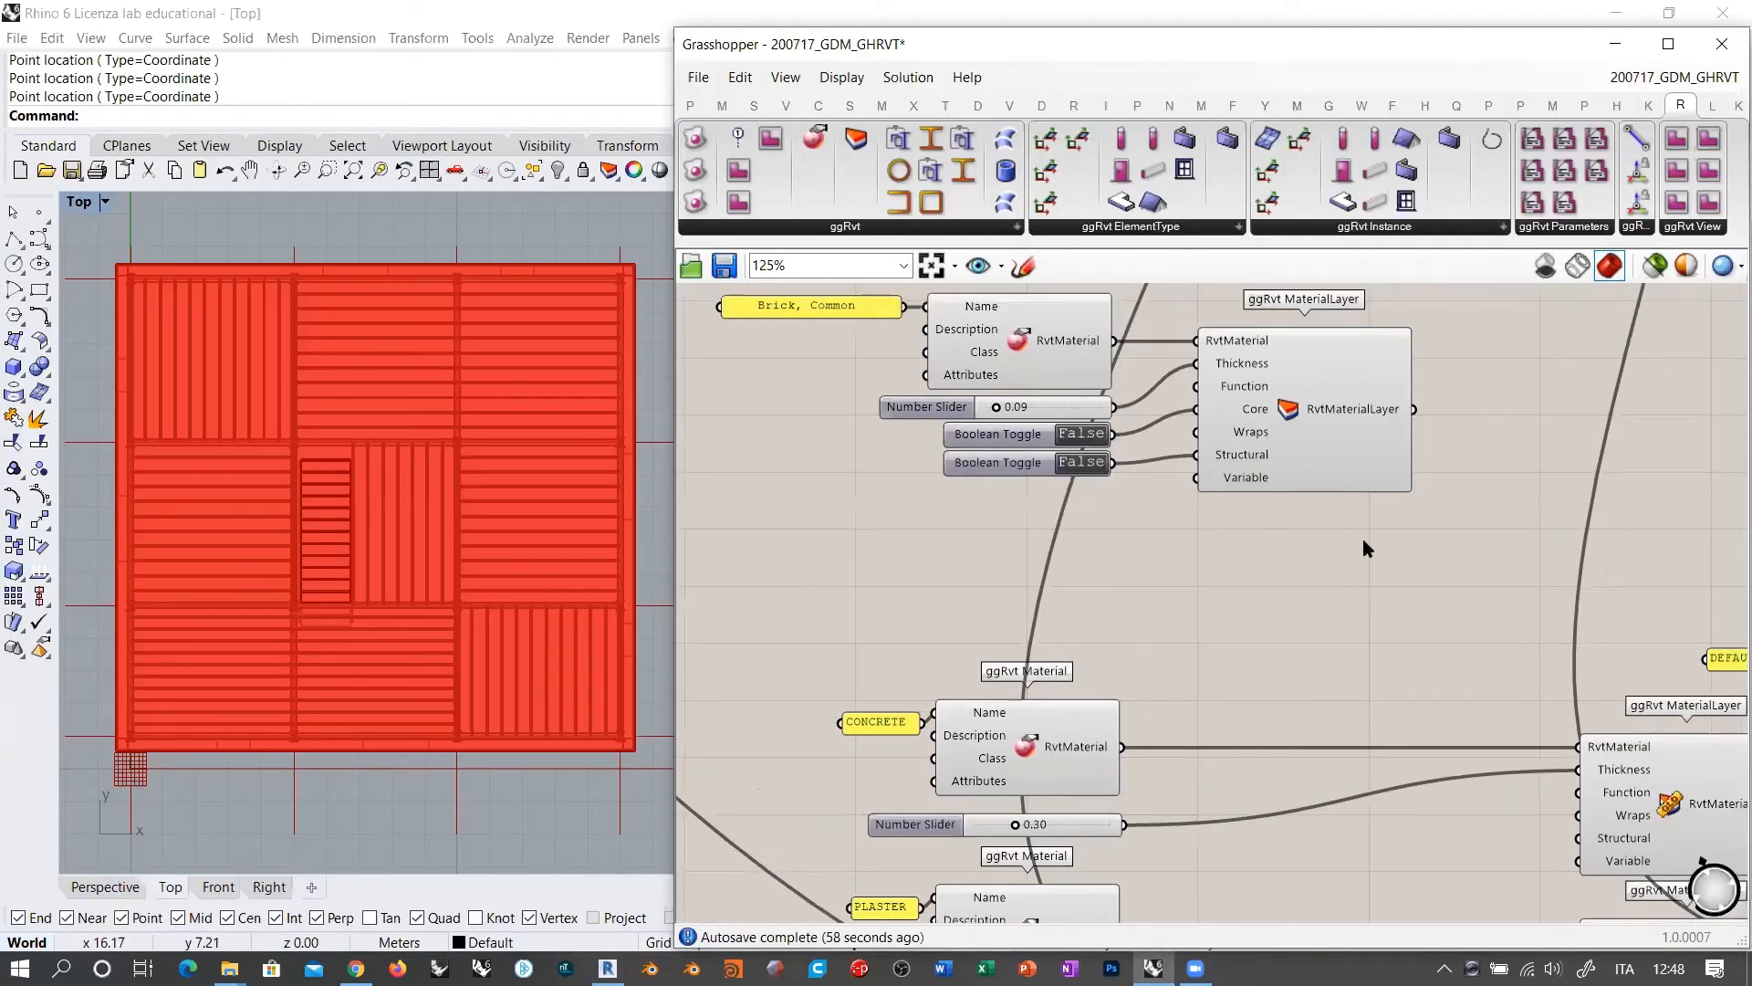
left_click_drag(1365, 541, 769, 313)
key("ctrl+c")
key("ctrl+v")
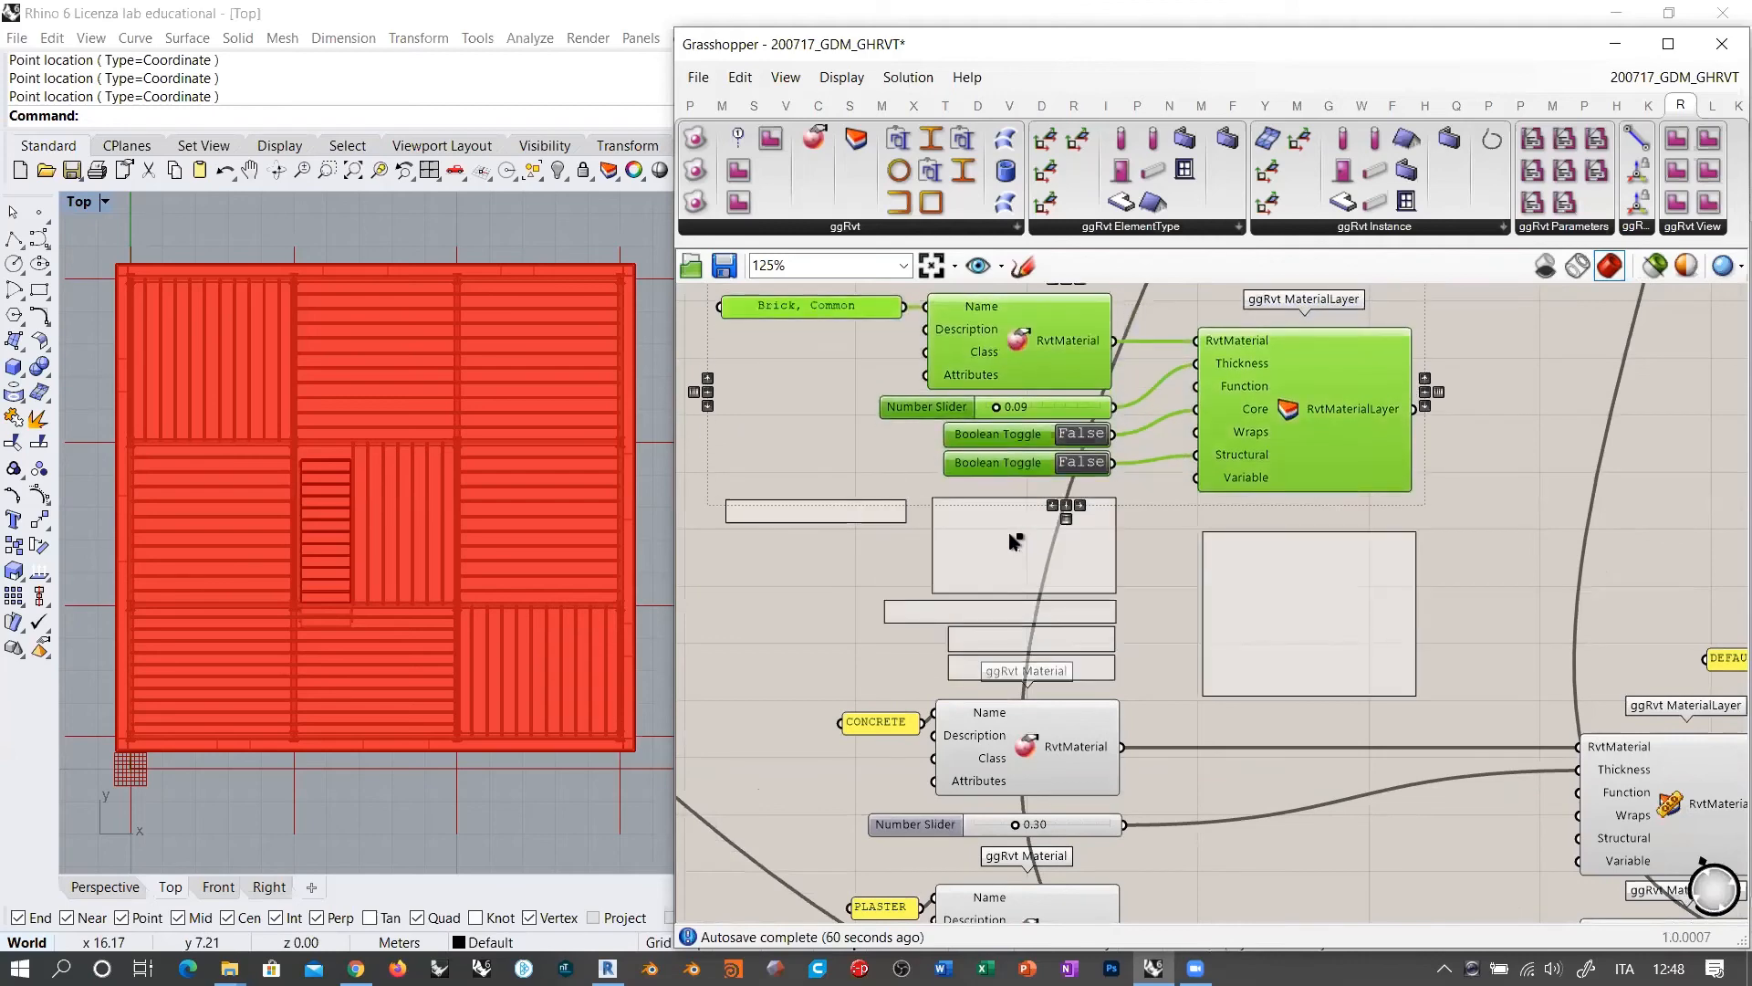
left_click_drag(1007, 532, 1006, 532)
Step: Rename the copied layer's material to Plywood, Sheathing and set its thickness slider to 0.02
double_click(773, 500)
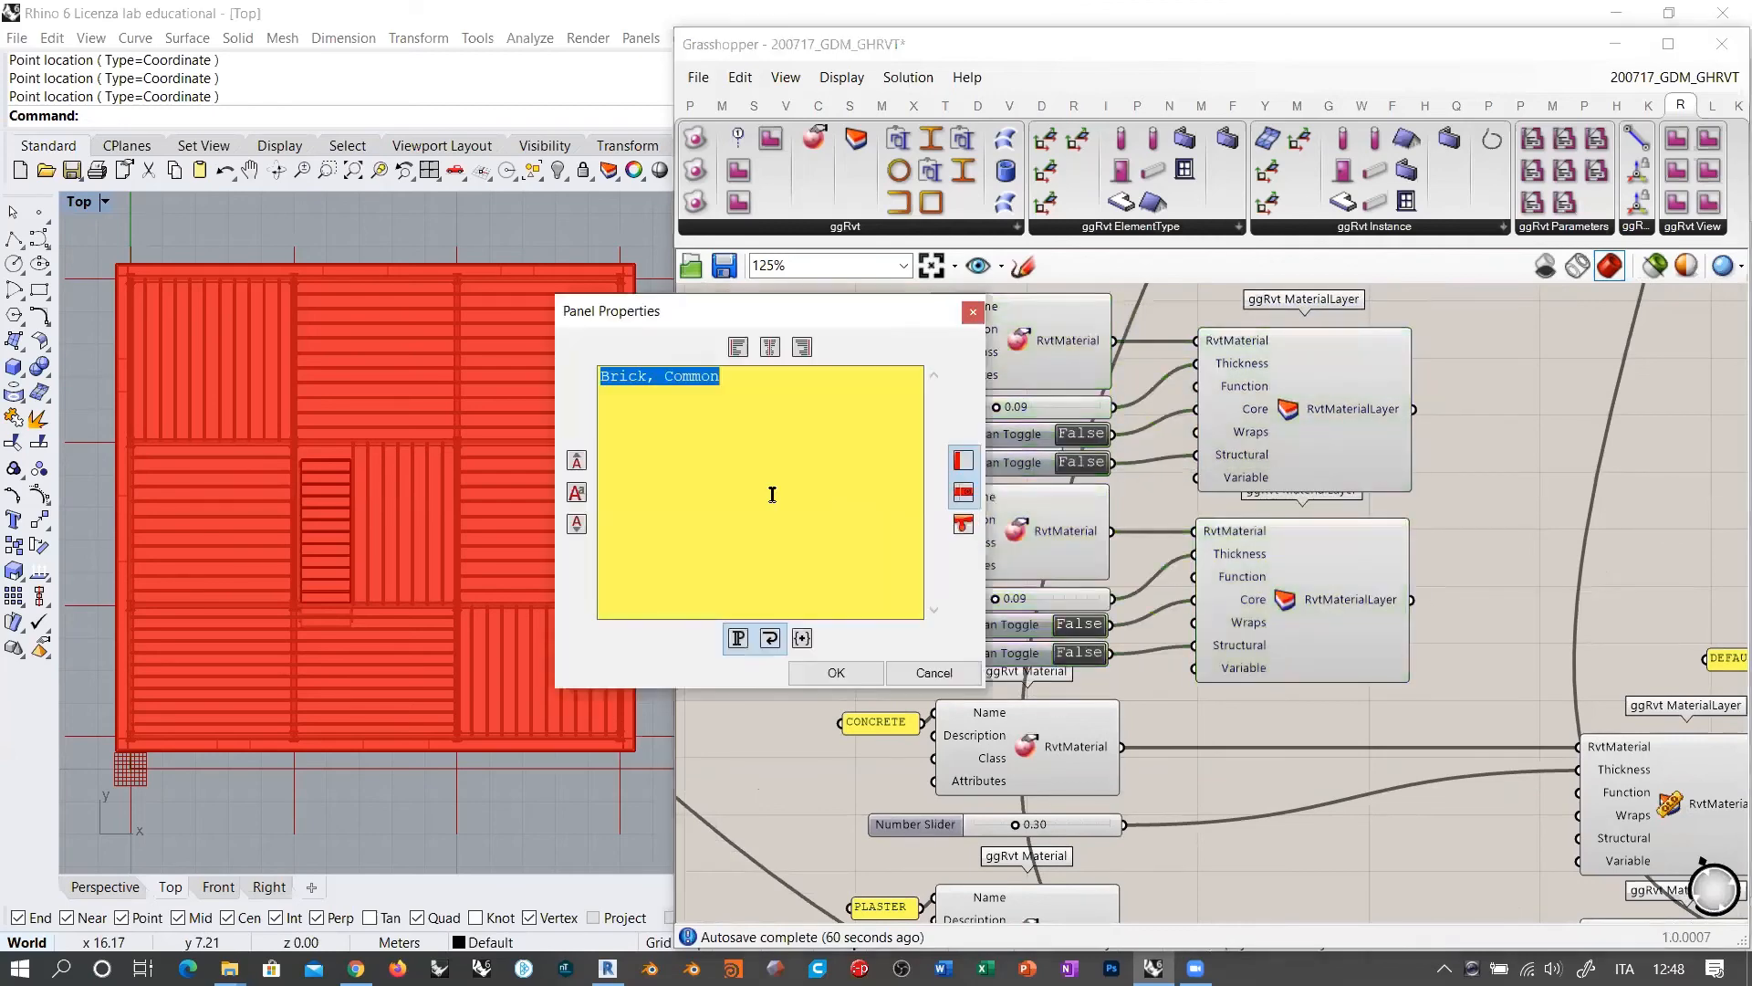
key("ctrl+v")
left_click(833, 673)
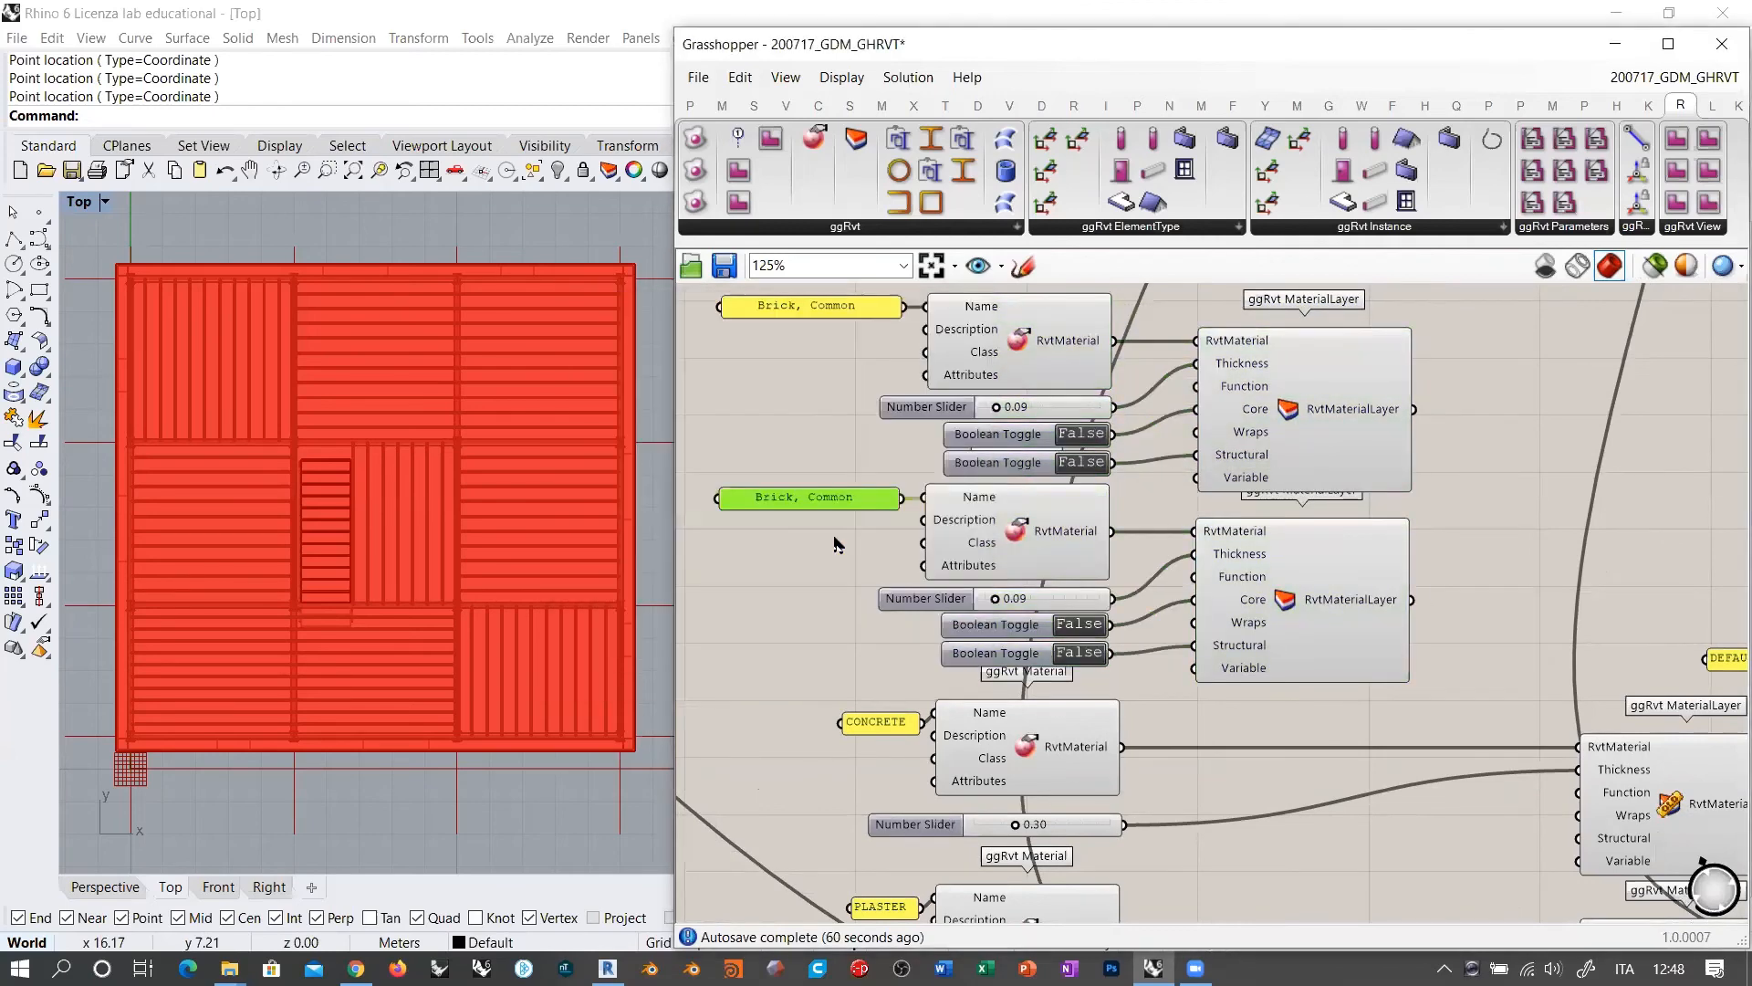
double_click(1041, 599)
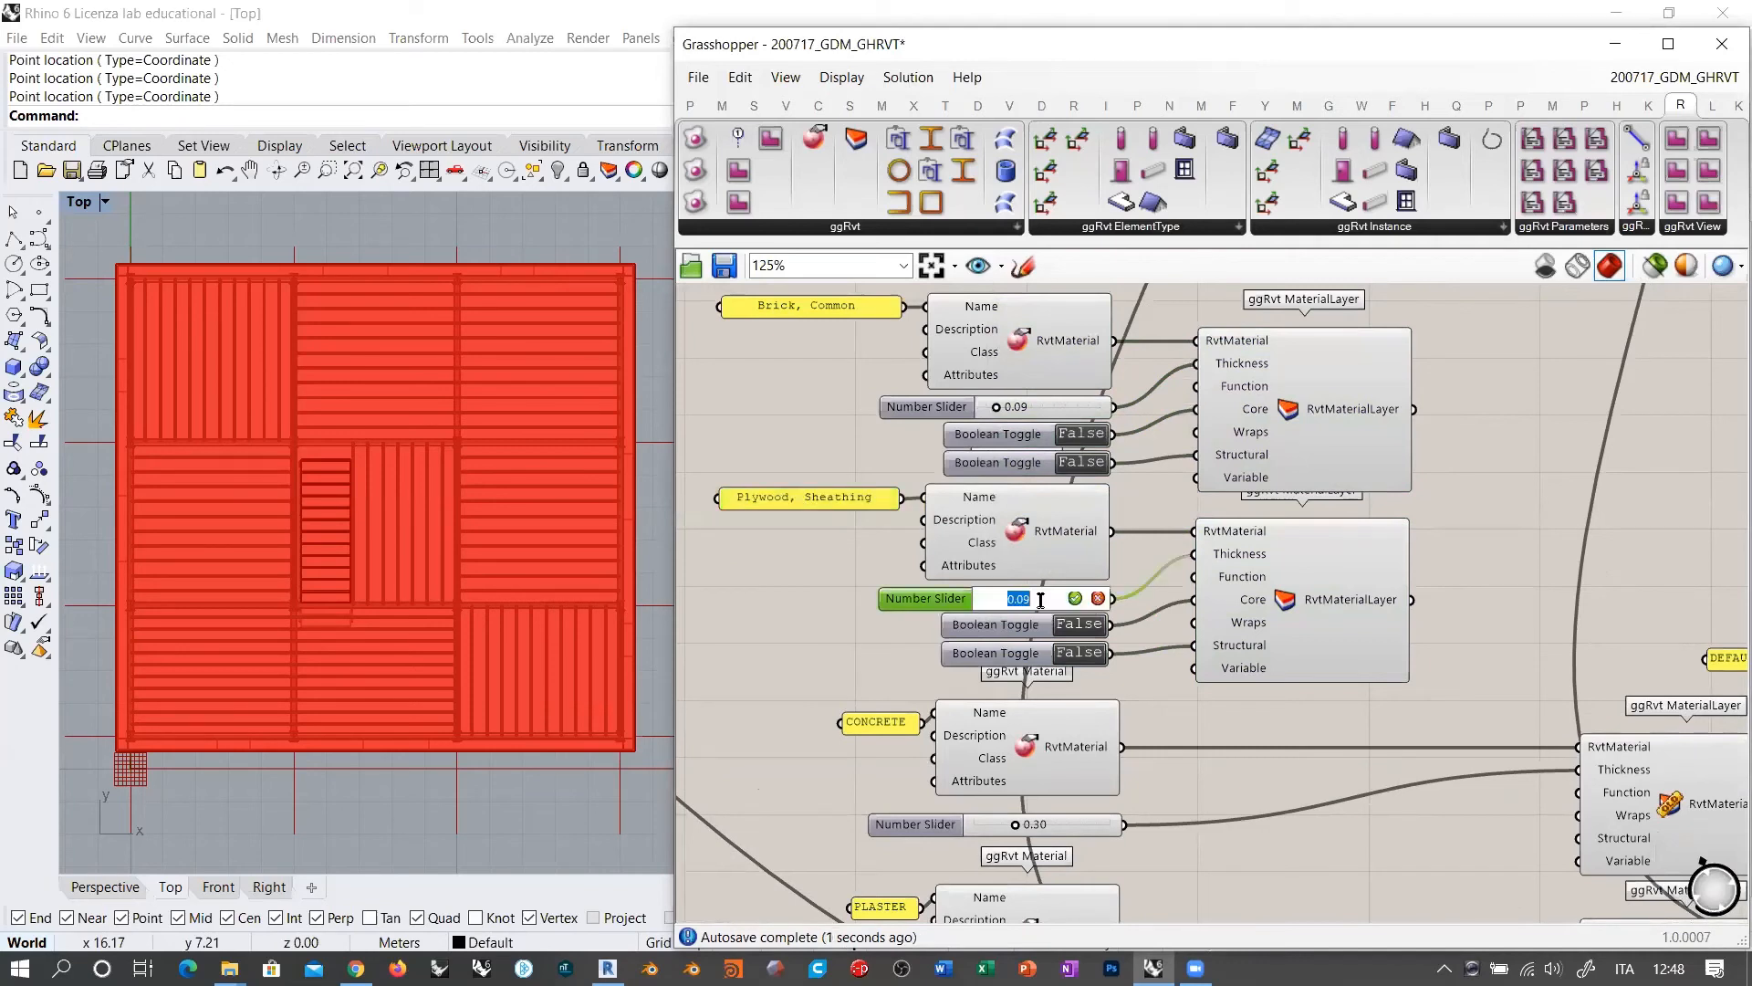
type("0.02")
key("Return")
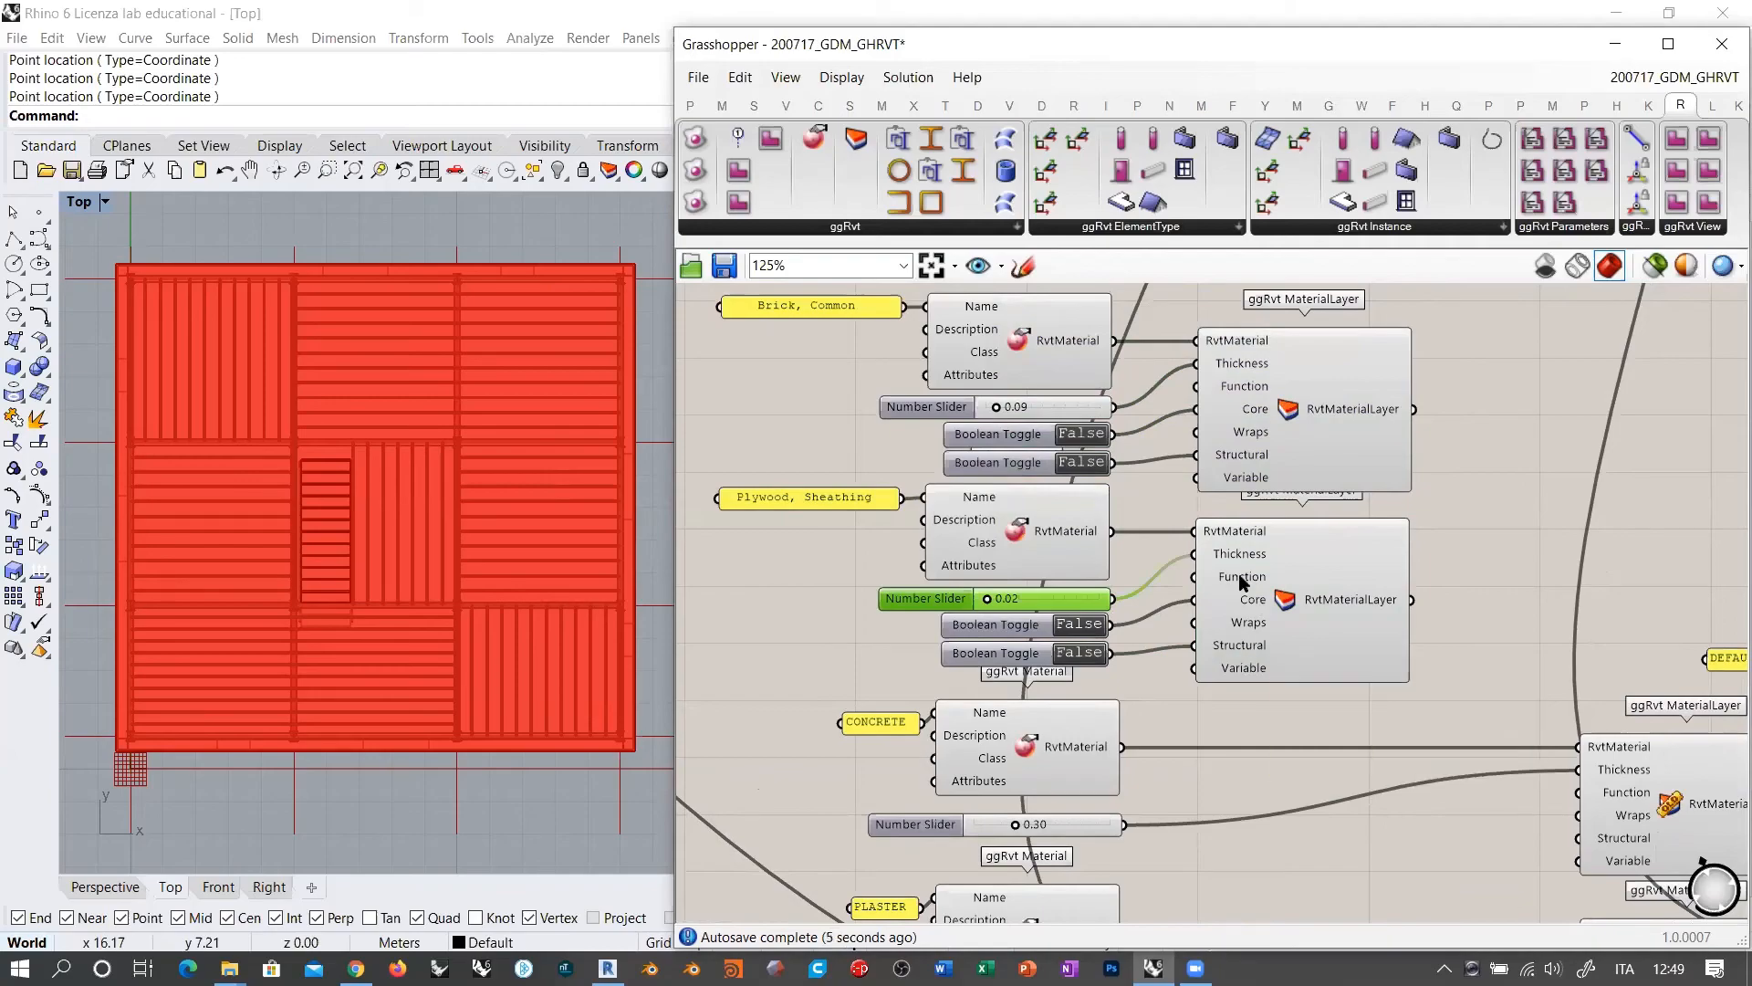
Step: Switch to Revit's wall assembly and copy the structure layer's material name Metal Stud Layer
right_click_drag(1232, 642, 1178, 444)
scroll(1168, 447, "down", 1)
scroll(1070, 554, "up", 1)
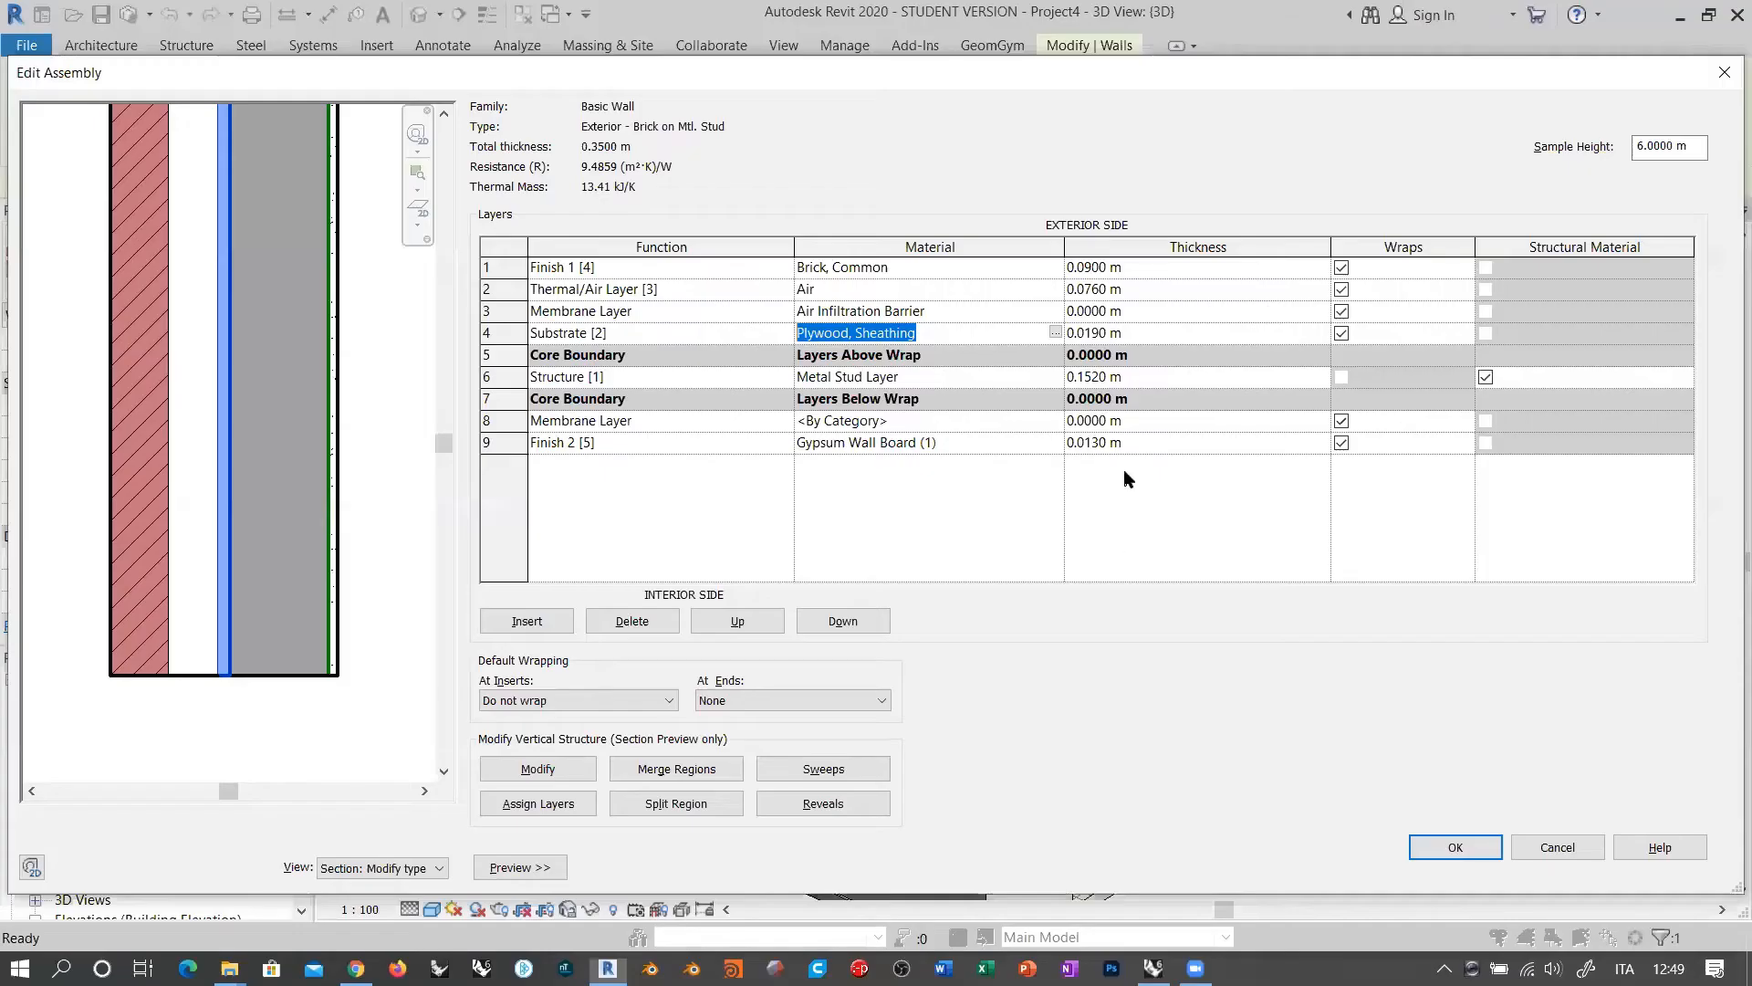
left_click(924, 377)
left_click_drag(924, 377, 743, 369)
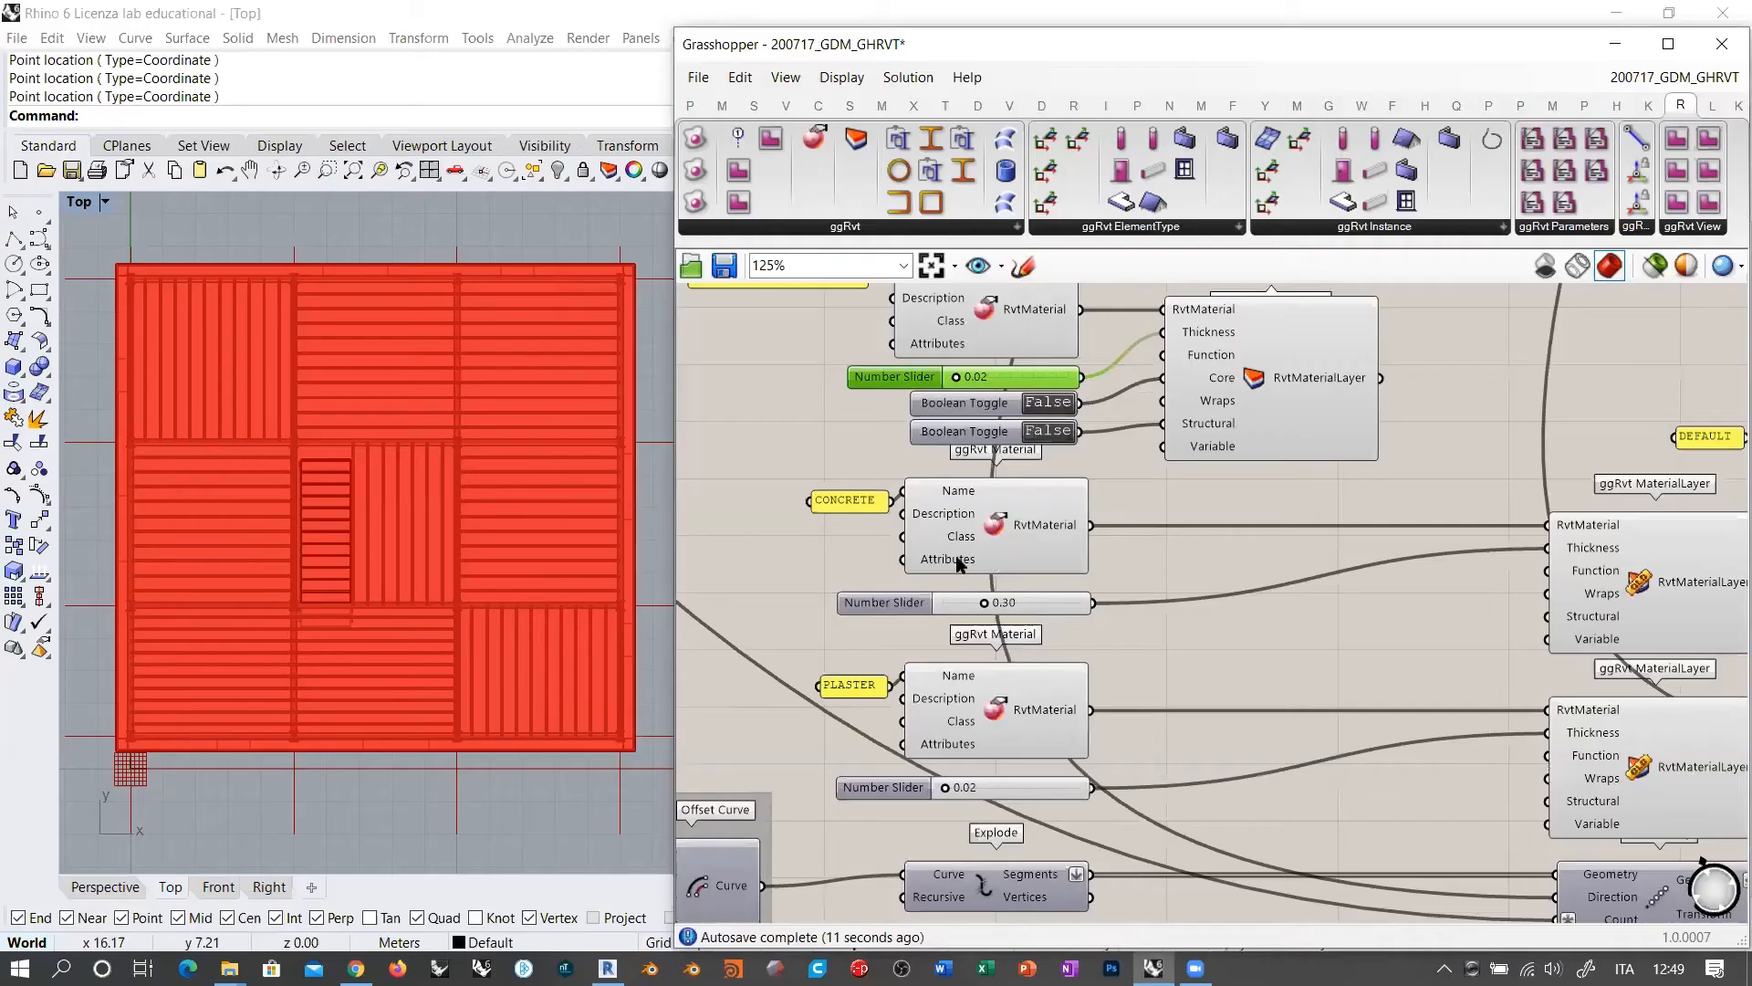
Step: Return to Grasshopper, replace the CONCRETE panel's text with Metal Stud Layer and widen the panel to fit it on one line
right_click_drag(1250, 527, 1192, 548)
left_click(1189, 549)
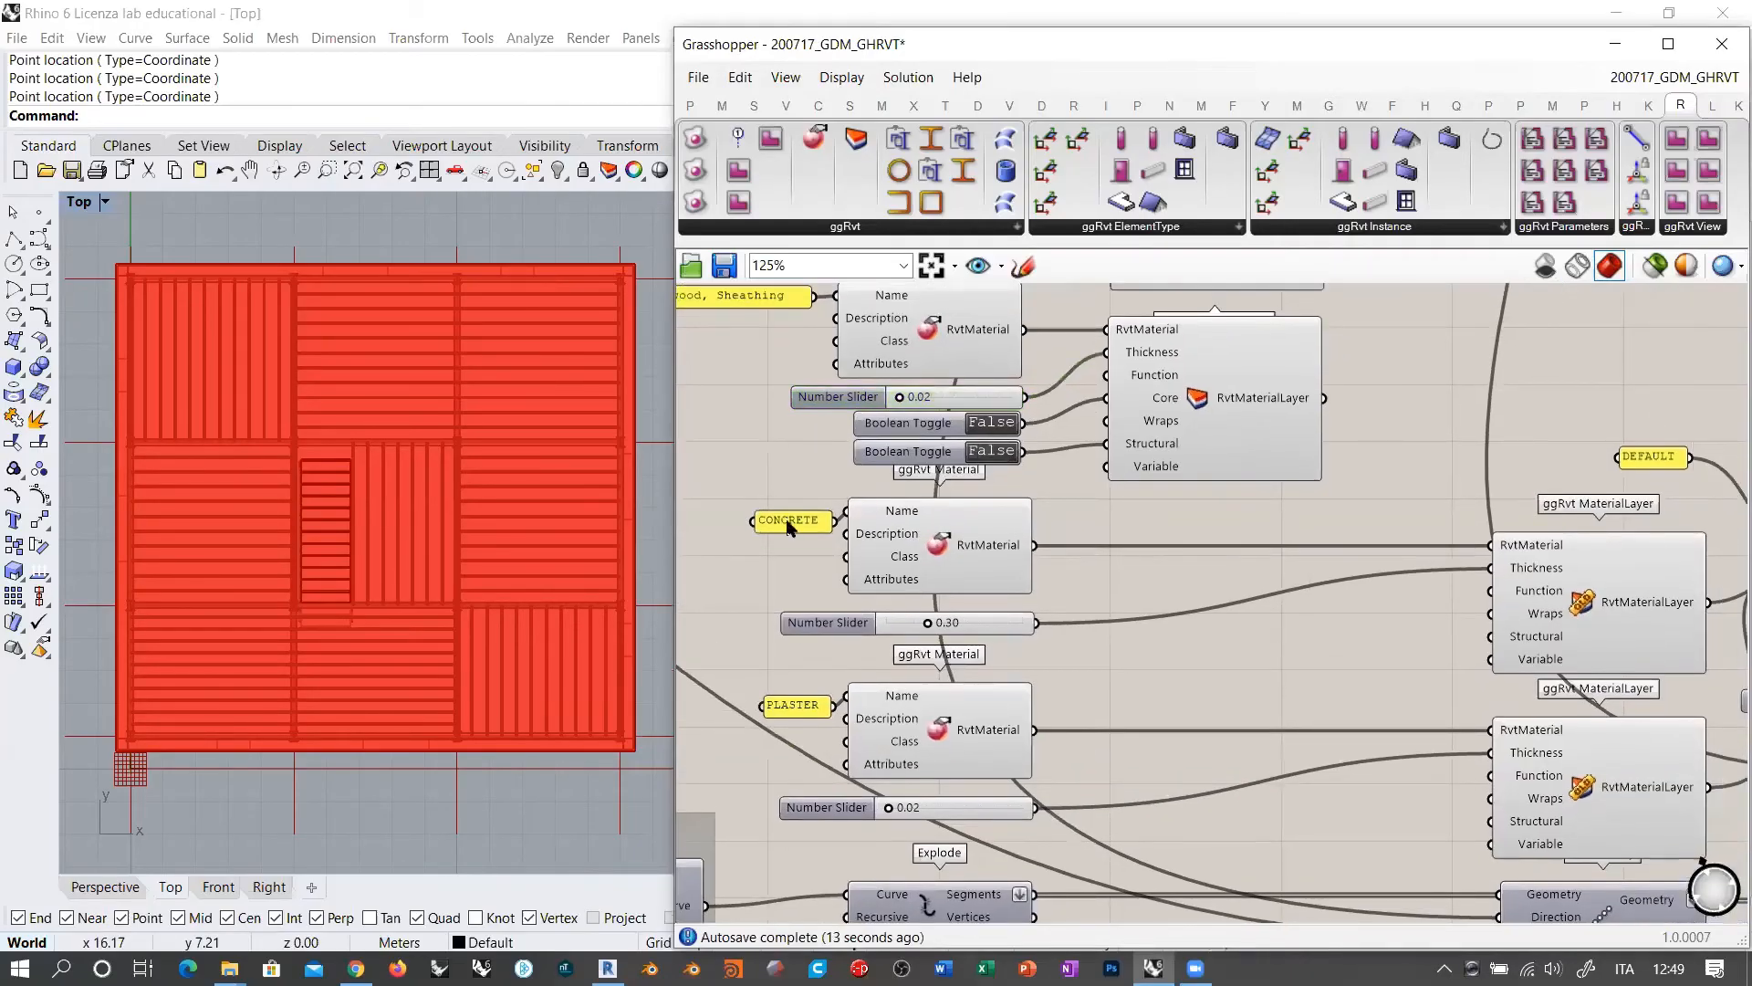
double_click(788, 526)
key("ctrl+v")
left_click(853, 699)
right_click_drag(830, 550, 1255, 562)
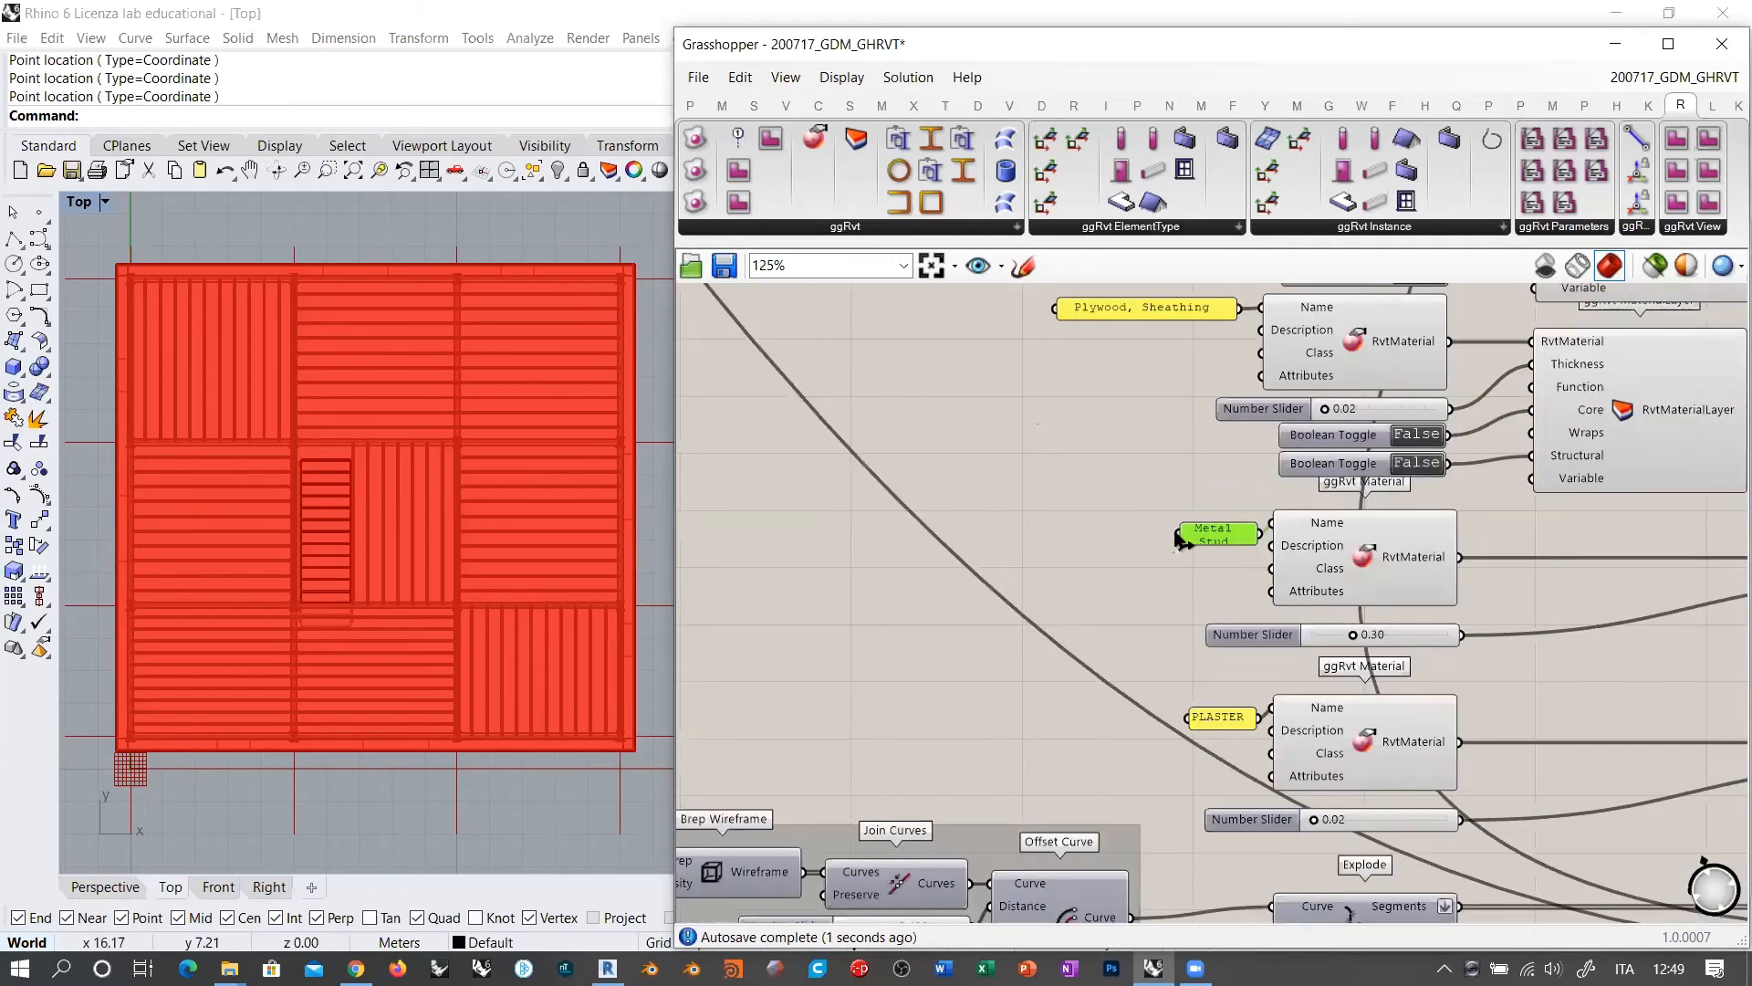
left_click_drag(1180, 533, 1107, 521)
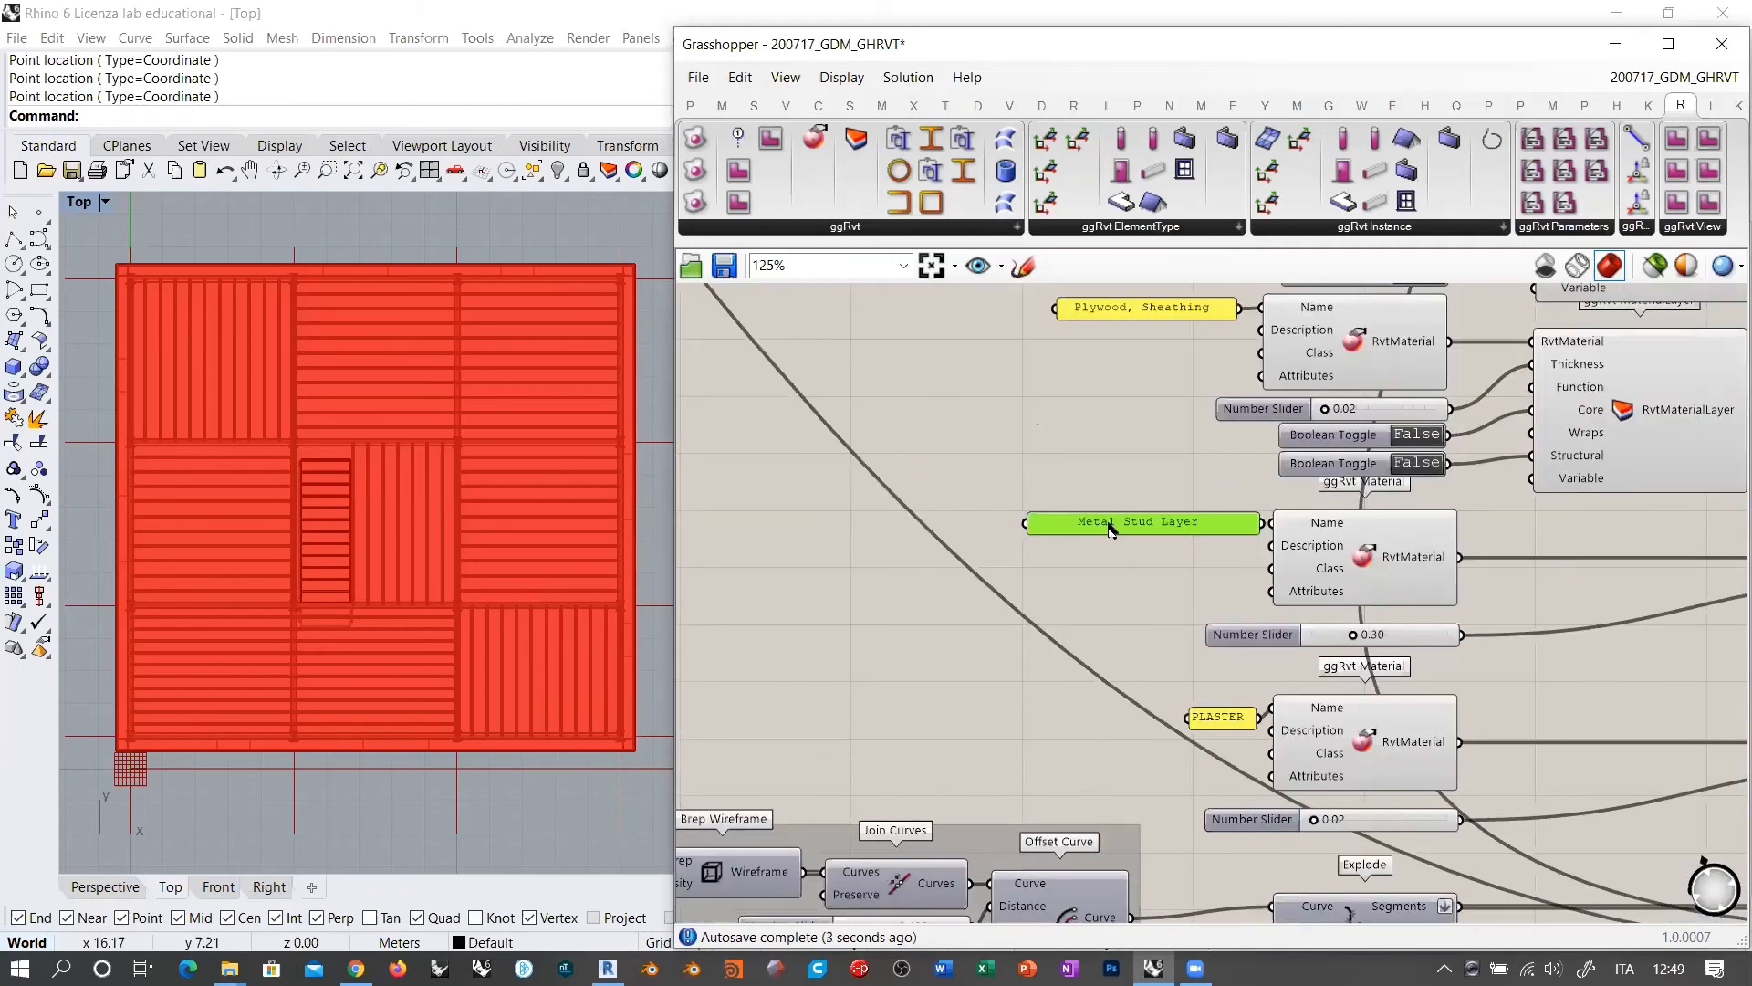
left_click(1171, 502)
Step: Set the plywood material's Class to Wood and nudge its name panel slightly
right_click_drag(1171, 501, 999, 619)
right_click(1132, 482)
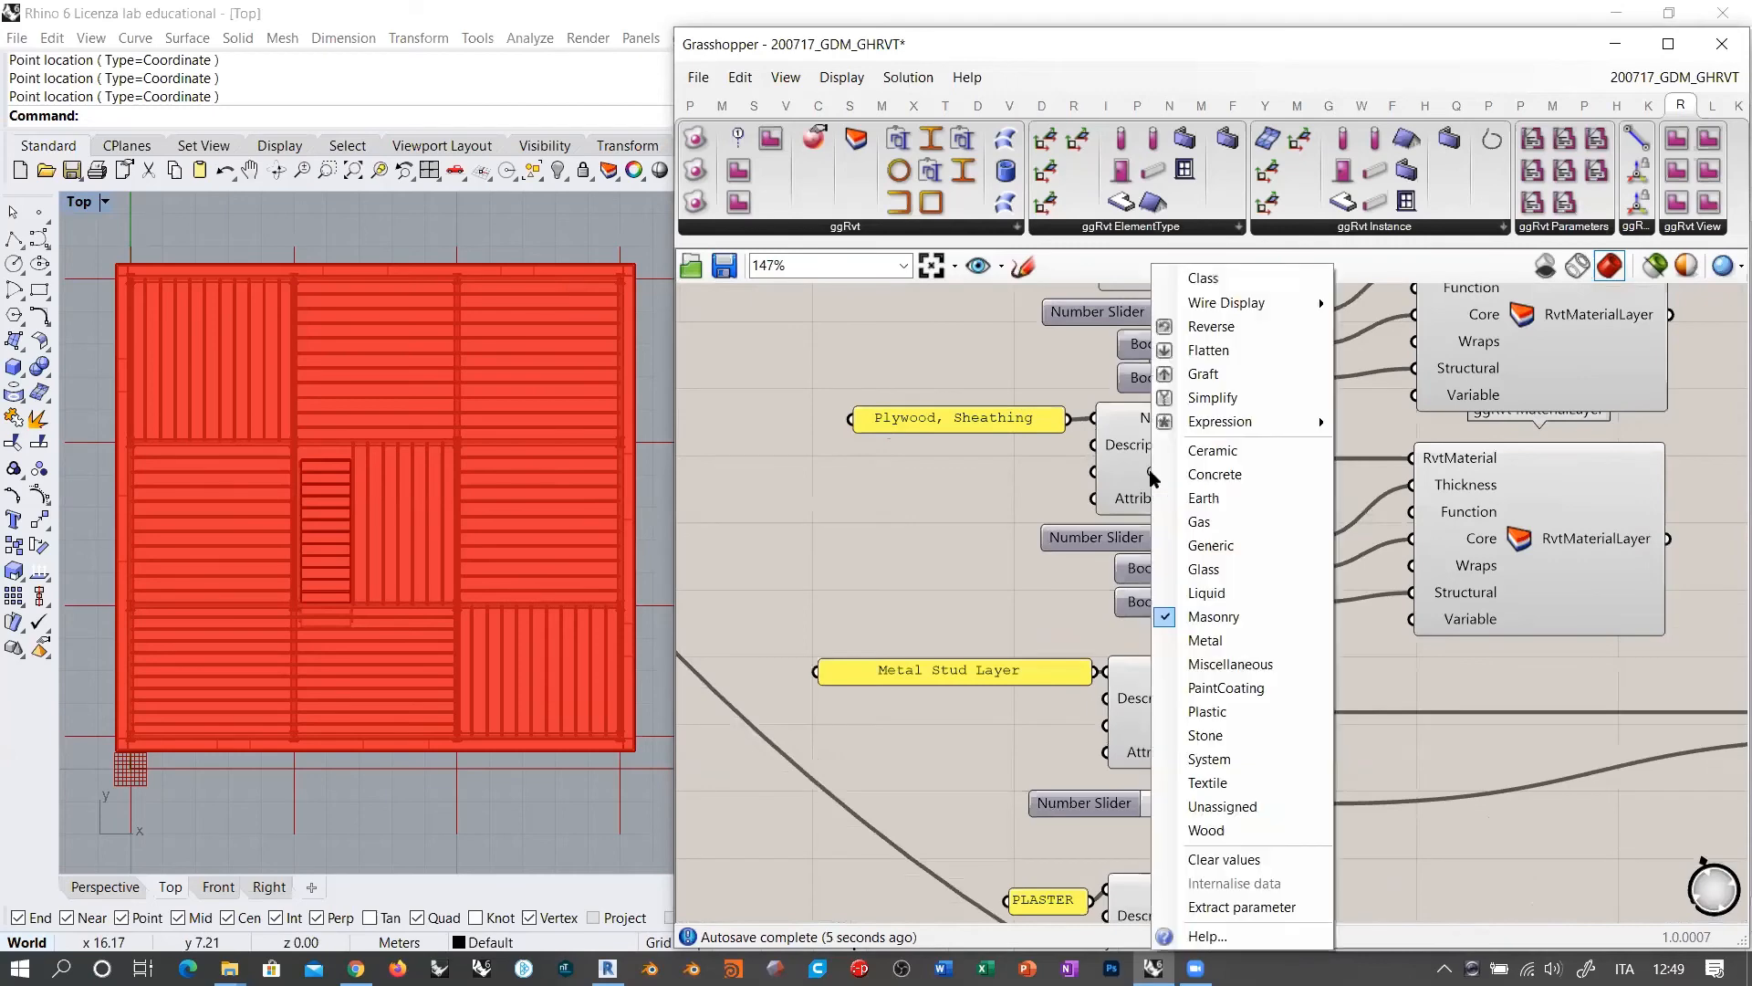
left_click(1214, 833)
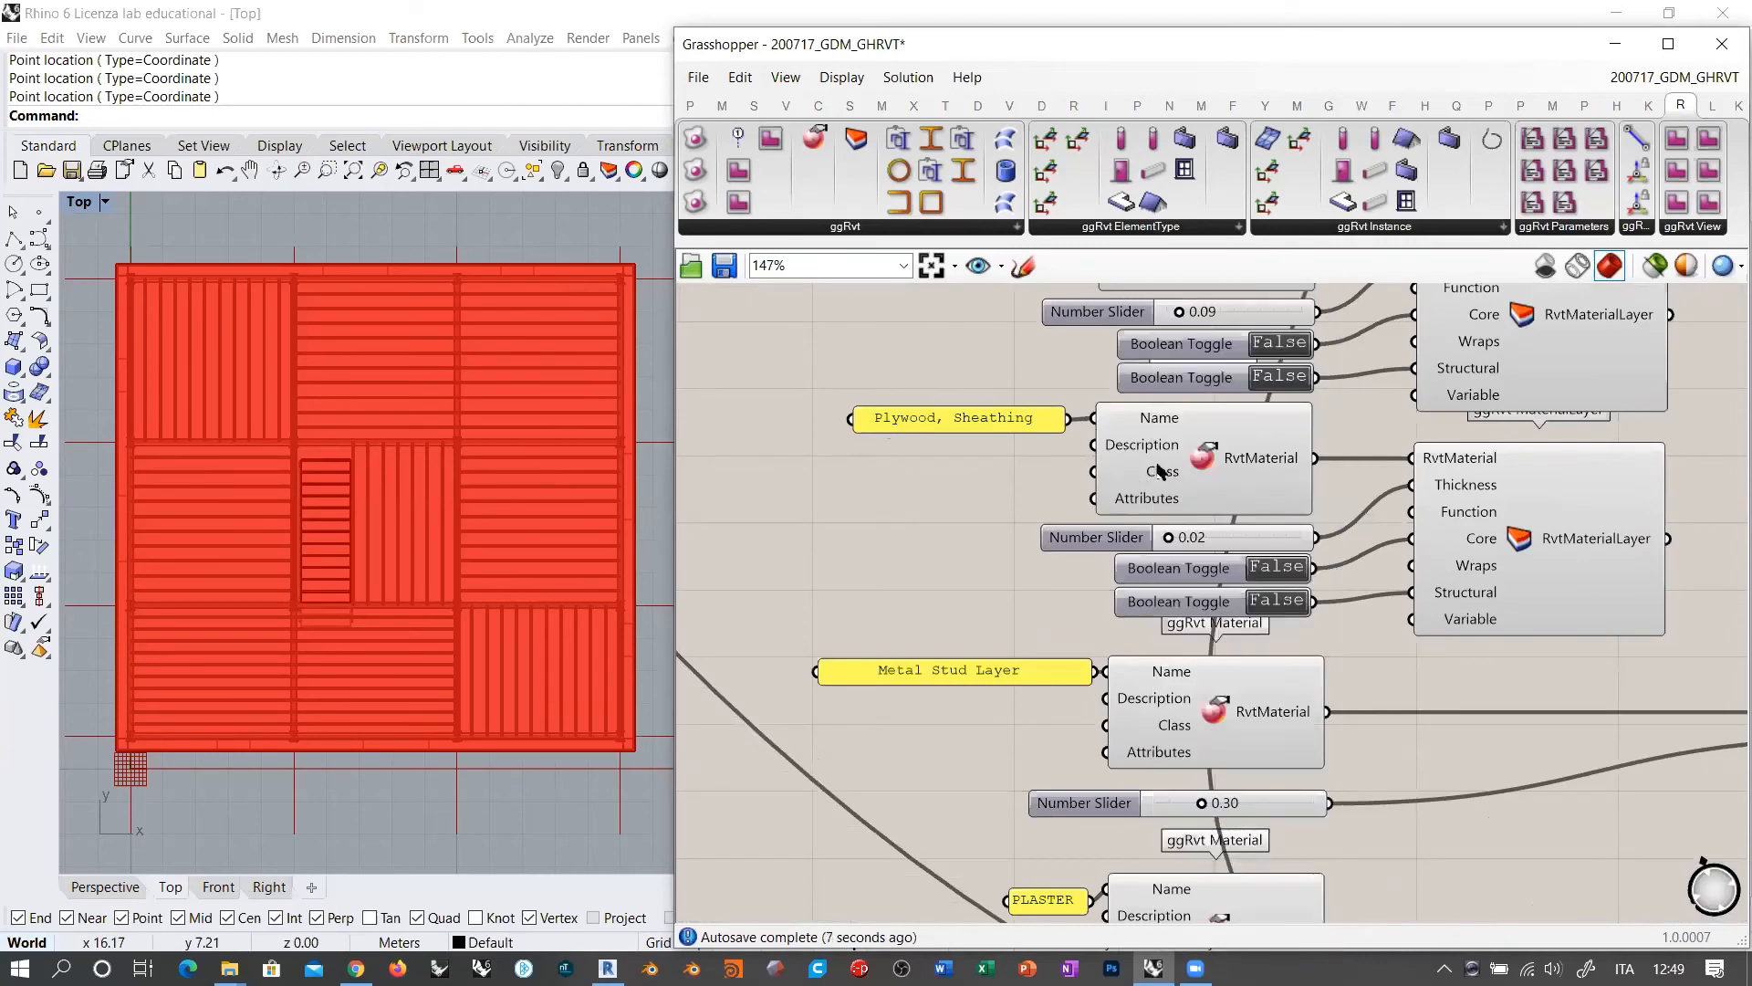
left_click_drag(1009, 421, 1008, 419)
left_click(1002, 484)
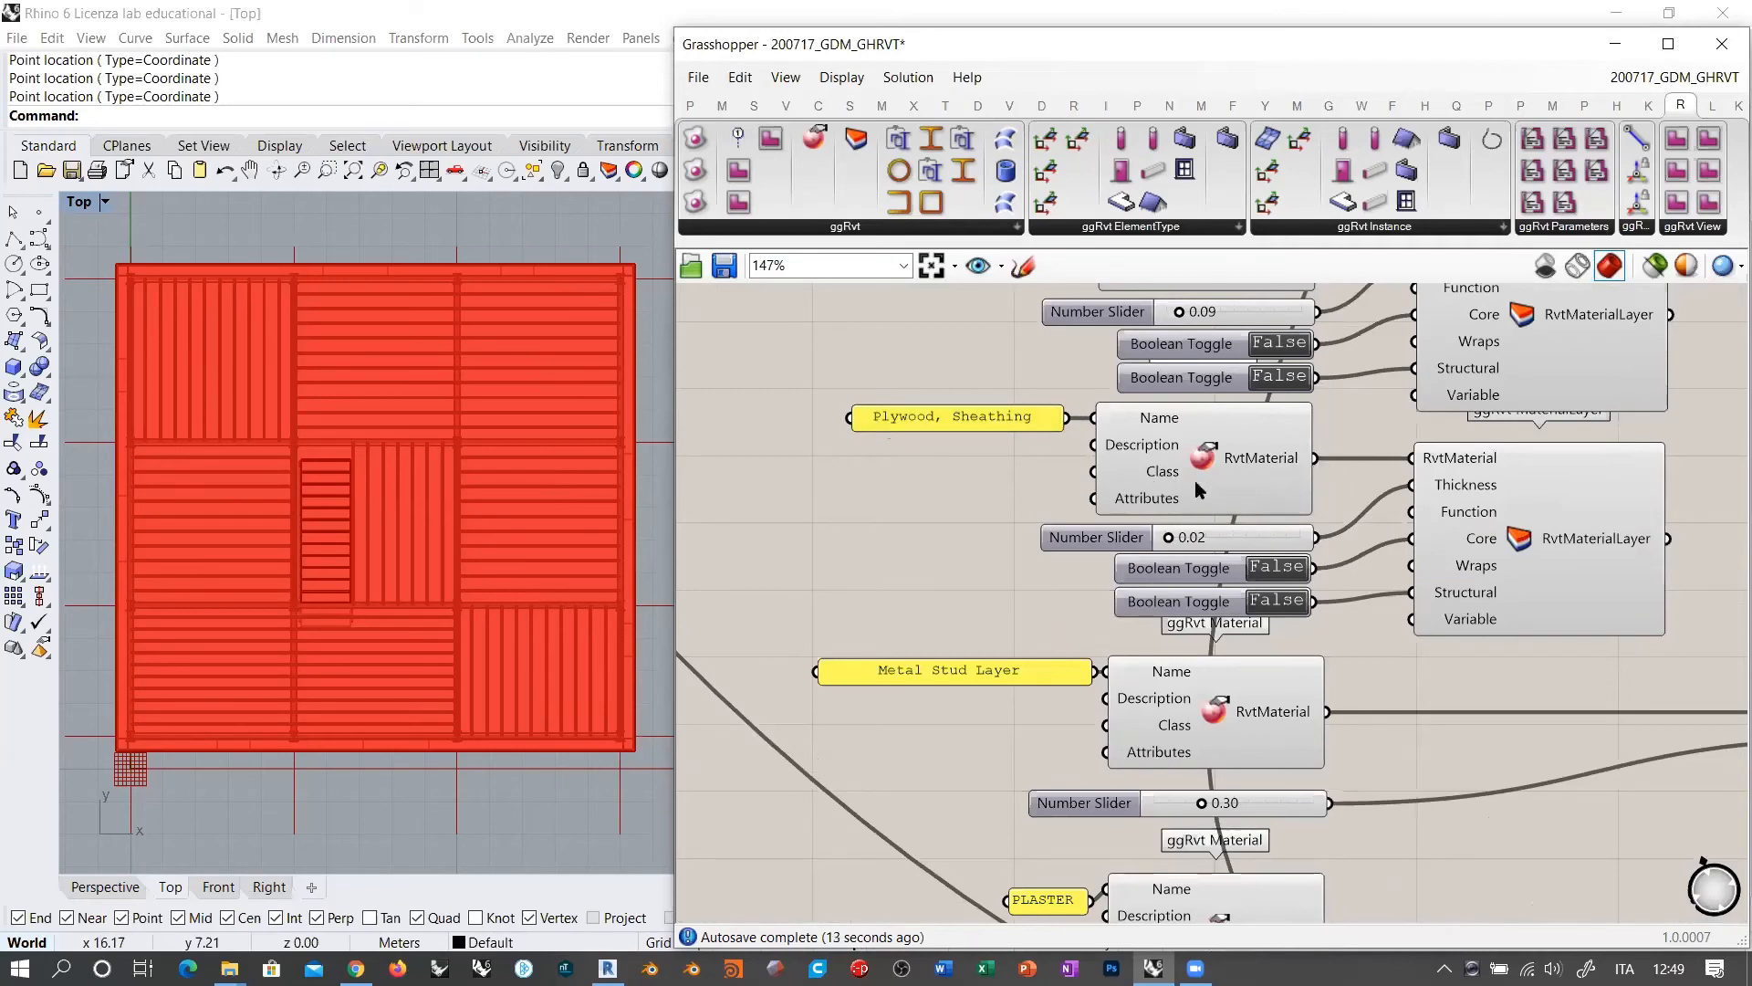
Step: Check the Class assigned to the brick material and to the plywood material
right_click_drag(1014, 420, 988, 586)
right_click(1129, 414)
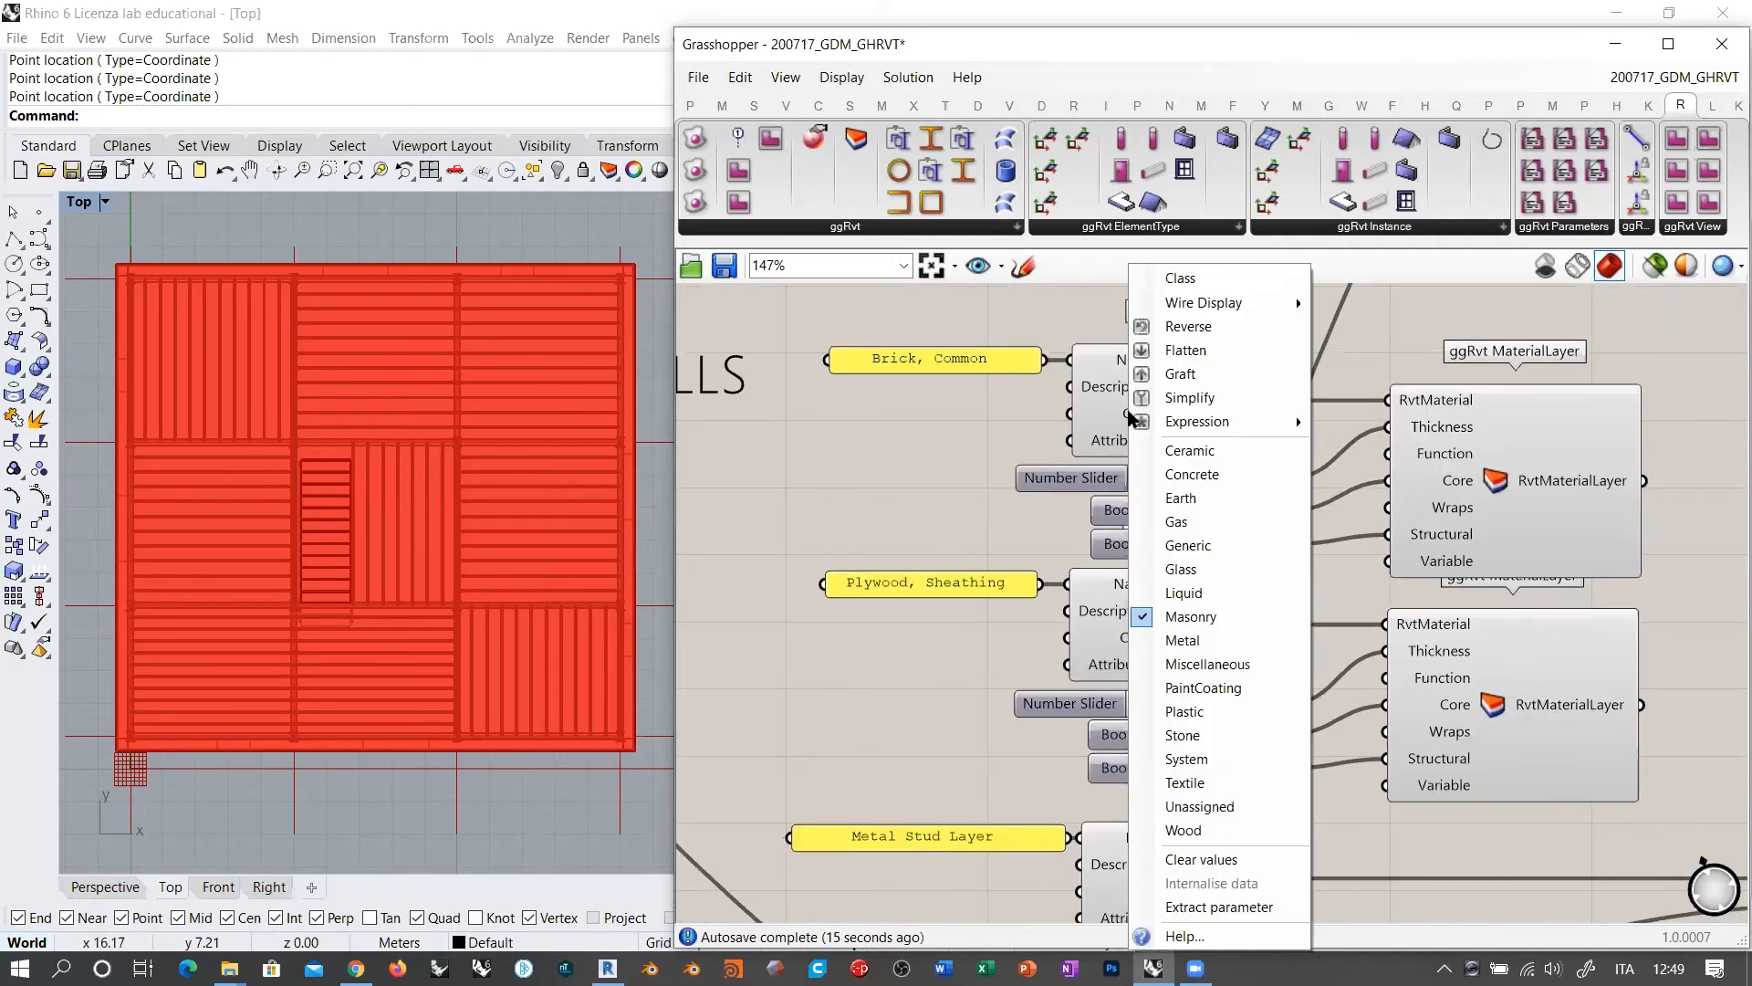
left_click(933, 473)
right_click(1121, 633)
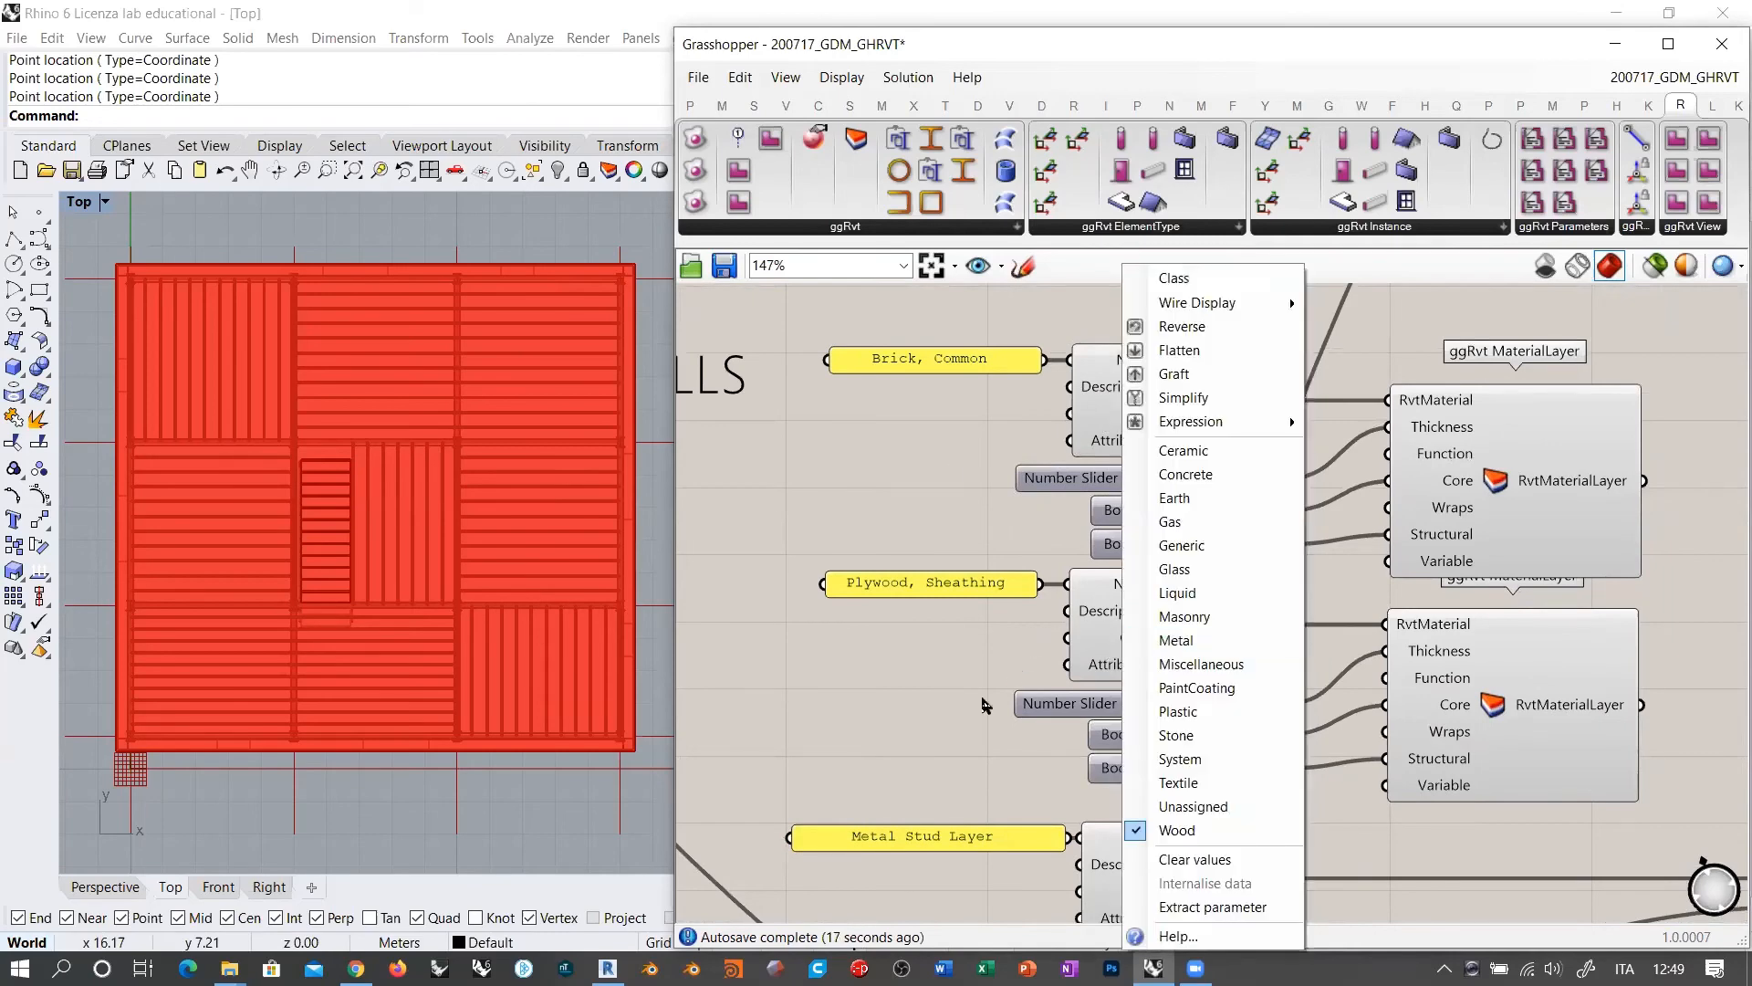
Step: Set the metal stud material's Class to Metal and move its name panel slightly away from the component
right_click_drag(990, 672, 942, 427)
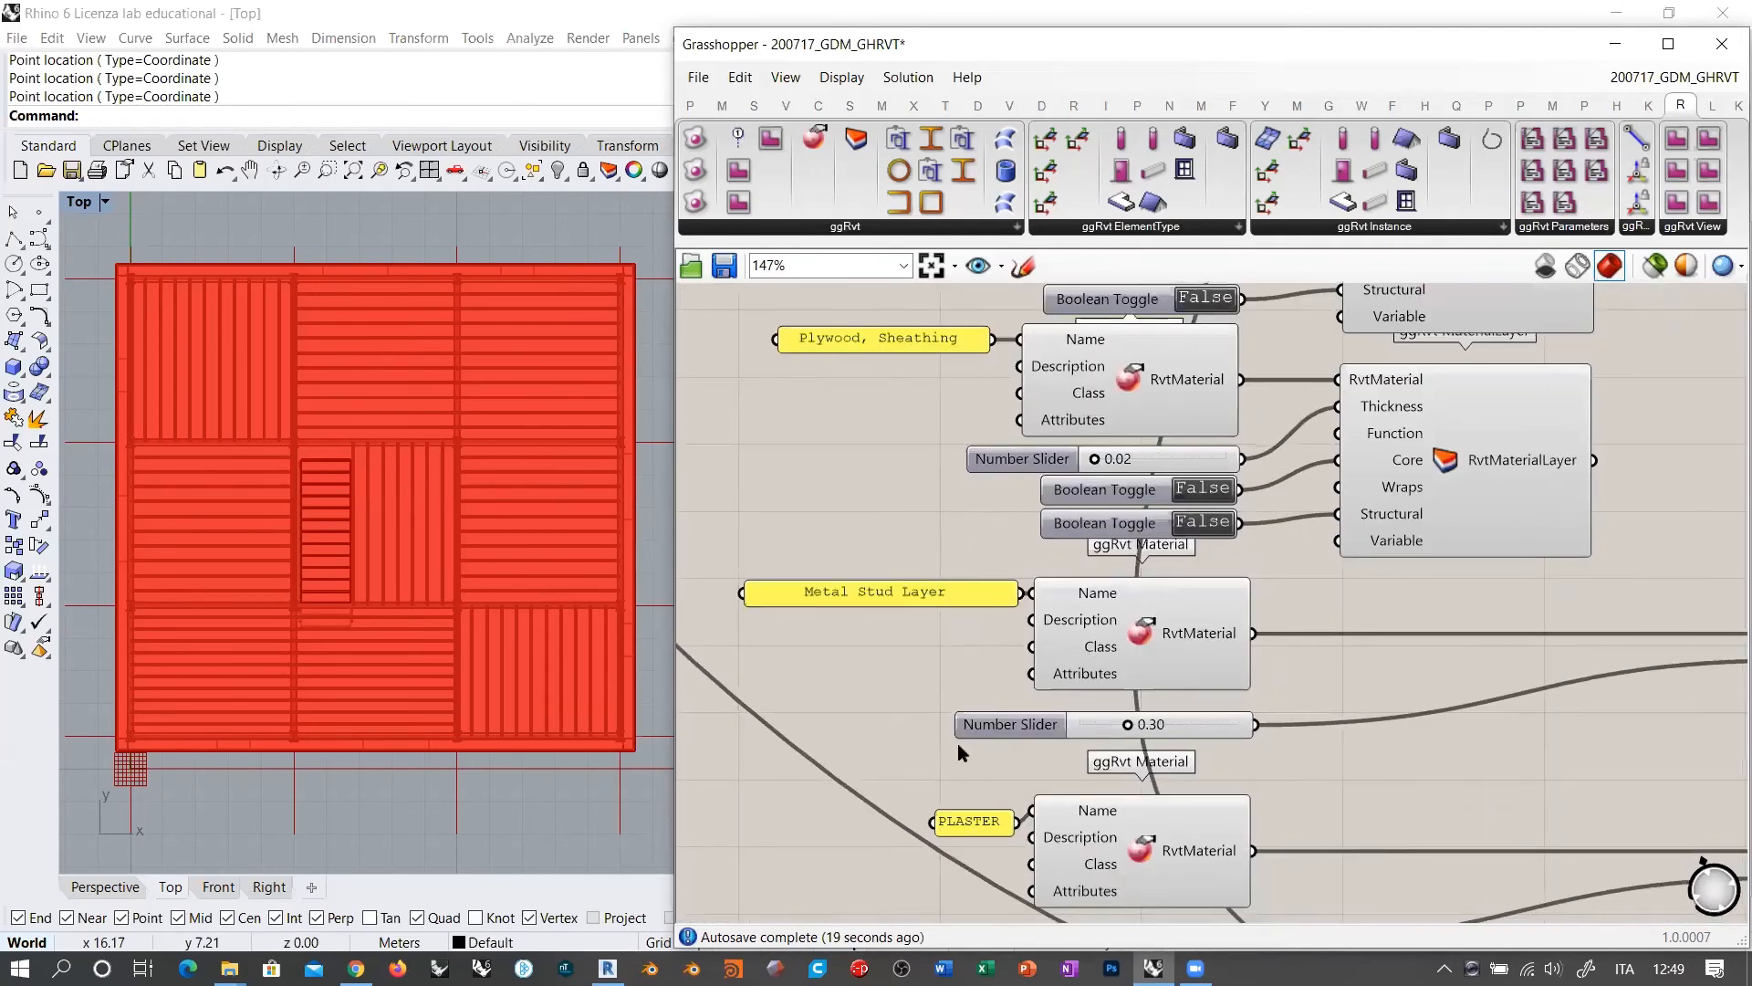
right_click(1100, 650)
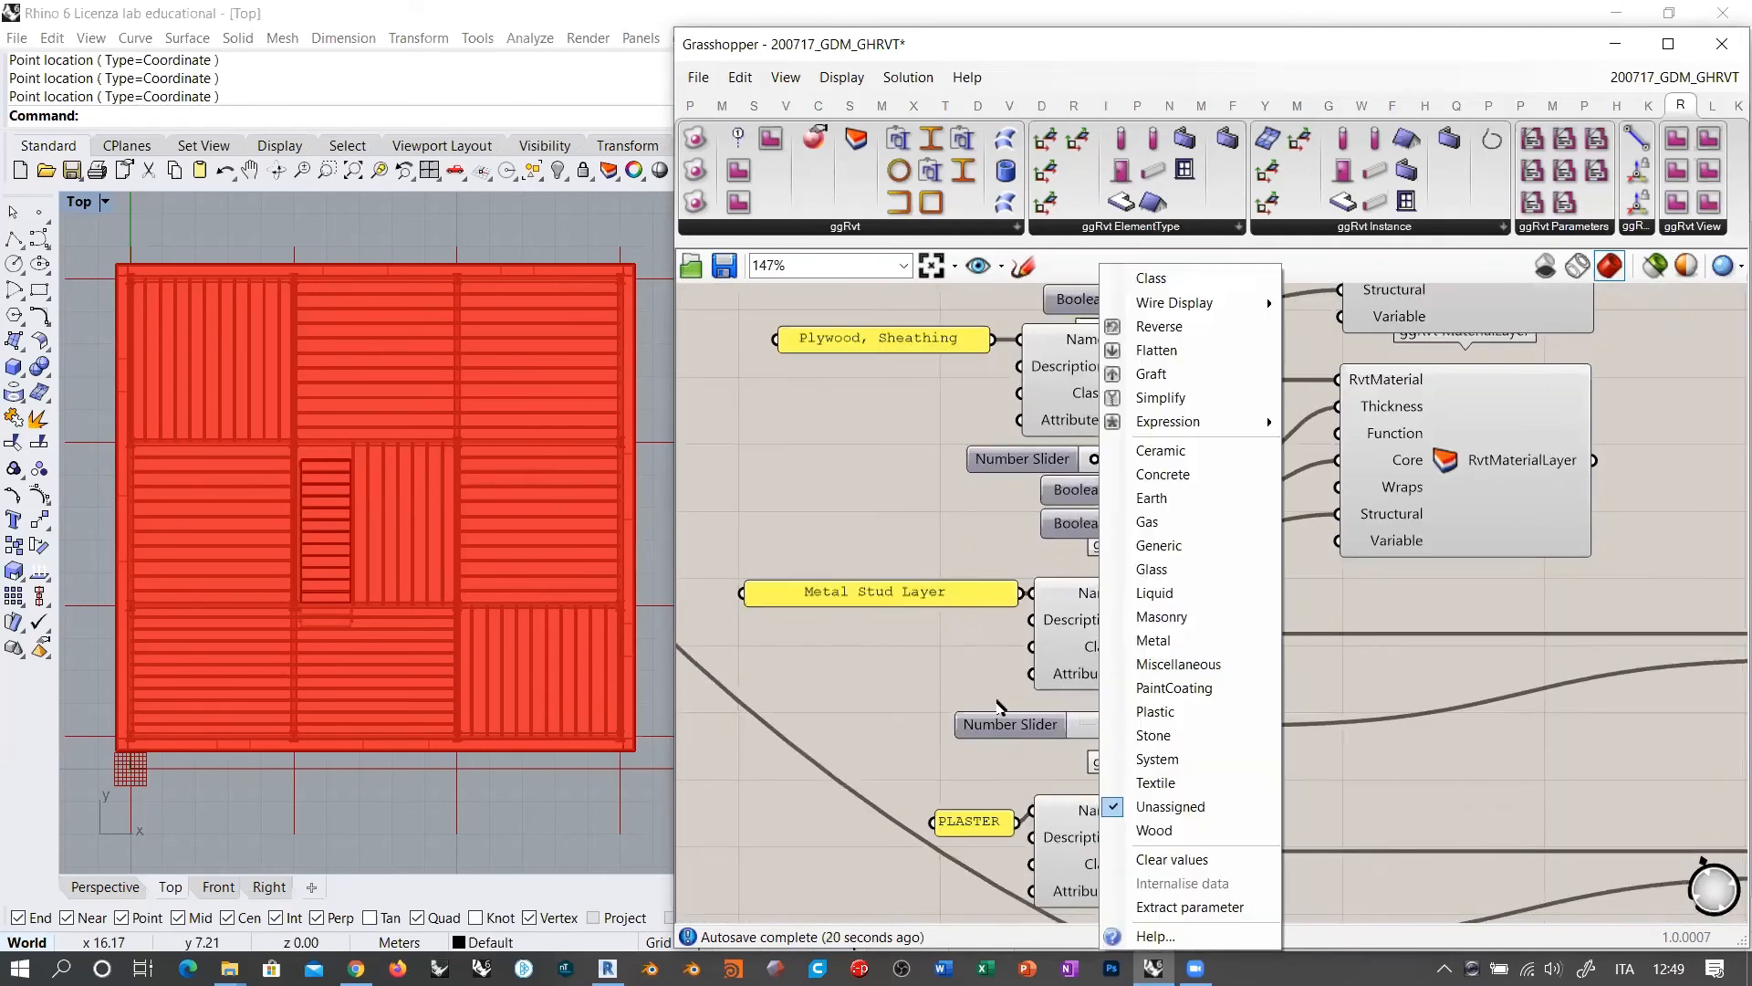
left_click(1153, 640)
left_click(943, 595)
left_click(939, 656)
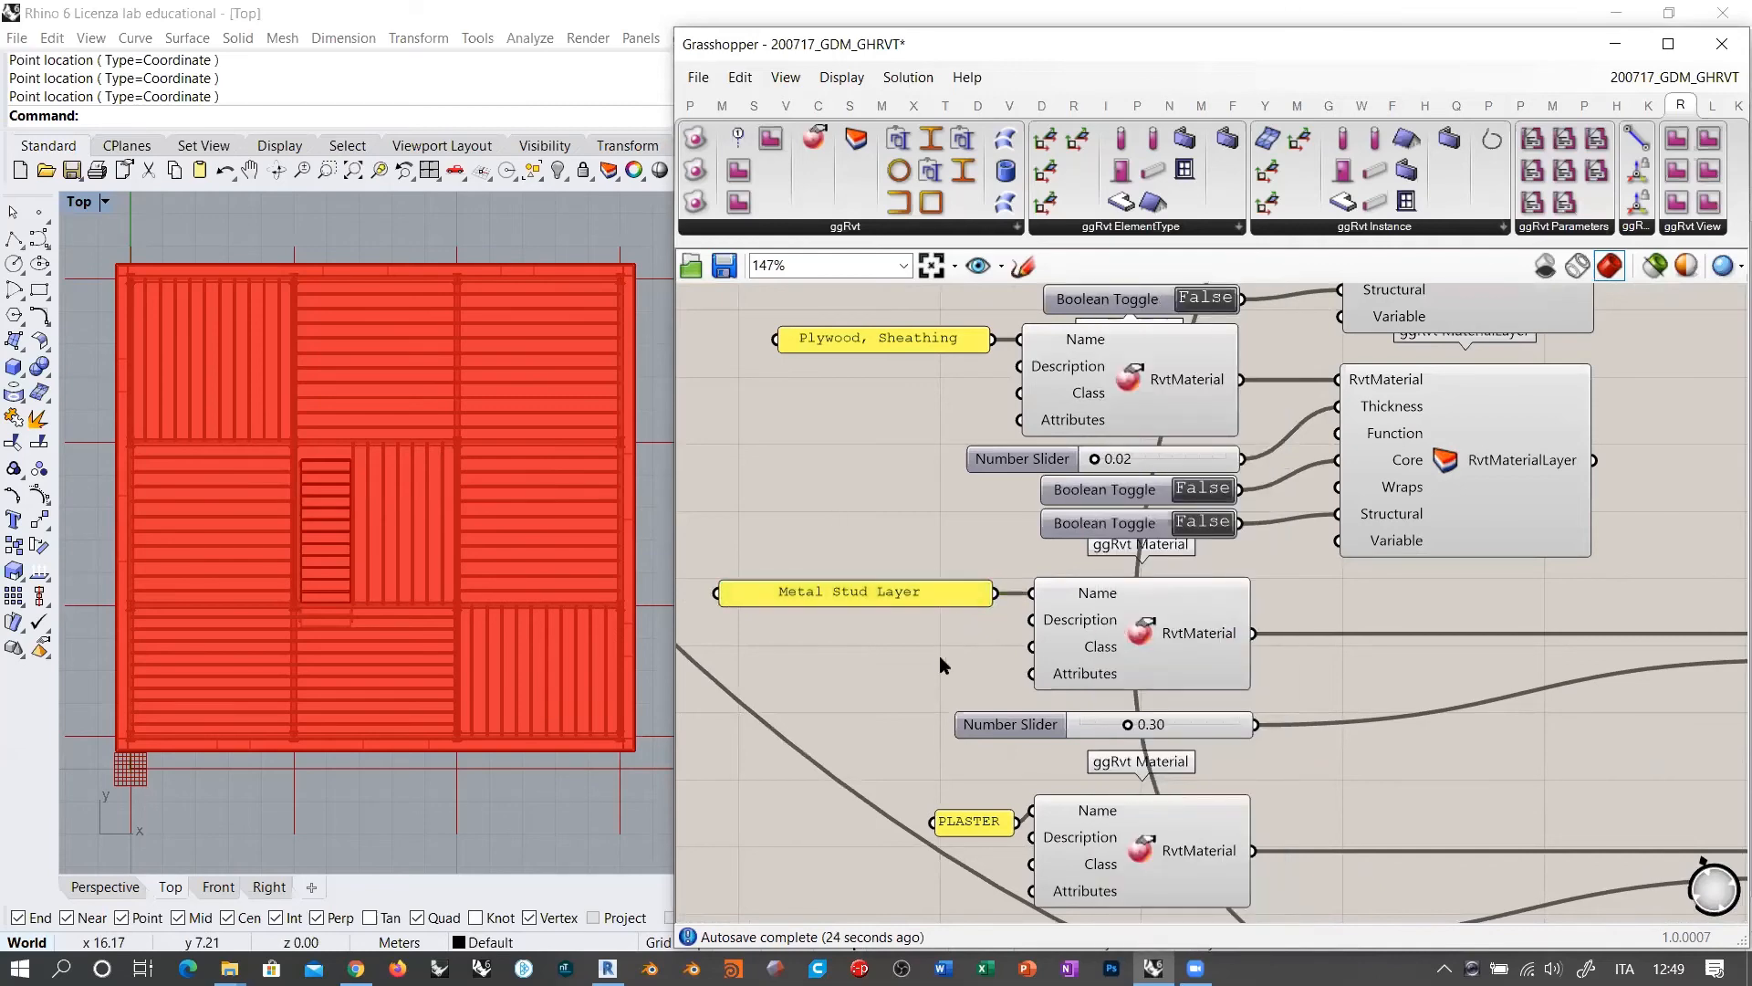
Step: Duplicate the plywood MaterialLayer beside the metal stud material and connect that material to the copy's RvtMaterial input
right_click_drag(1334, 617, 1090, 600)
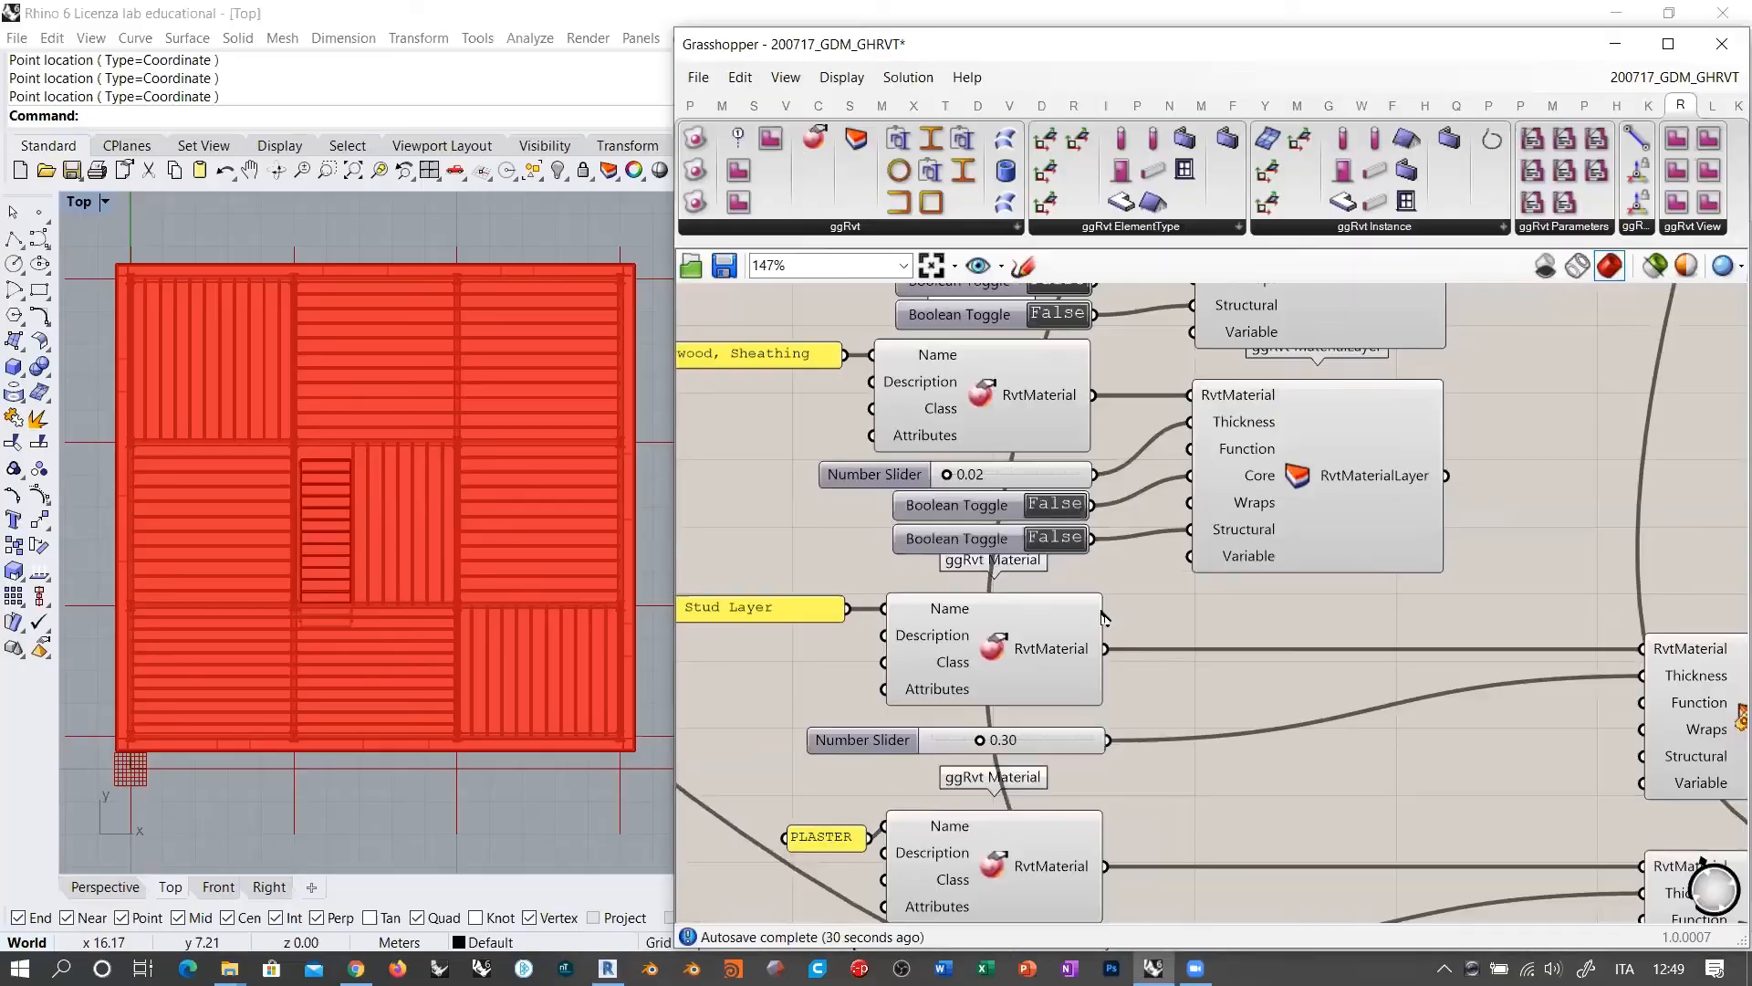
right_click_drag(1103, 610, 1315, 498)
left_click_drag(1321, 476, 1329, 713, "alt")
left_click(1191, 621)
right_click_drag(1224, 592, 1263, 495)
scroll(1188, 572, "up", 1)
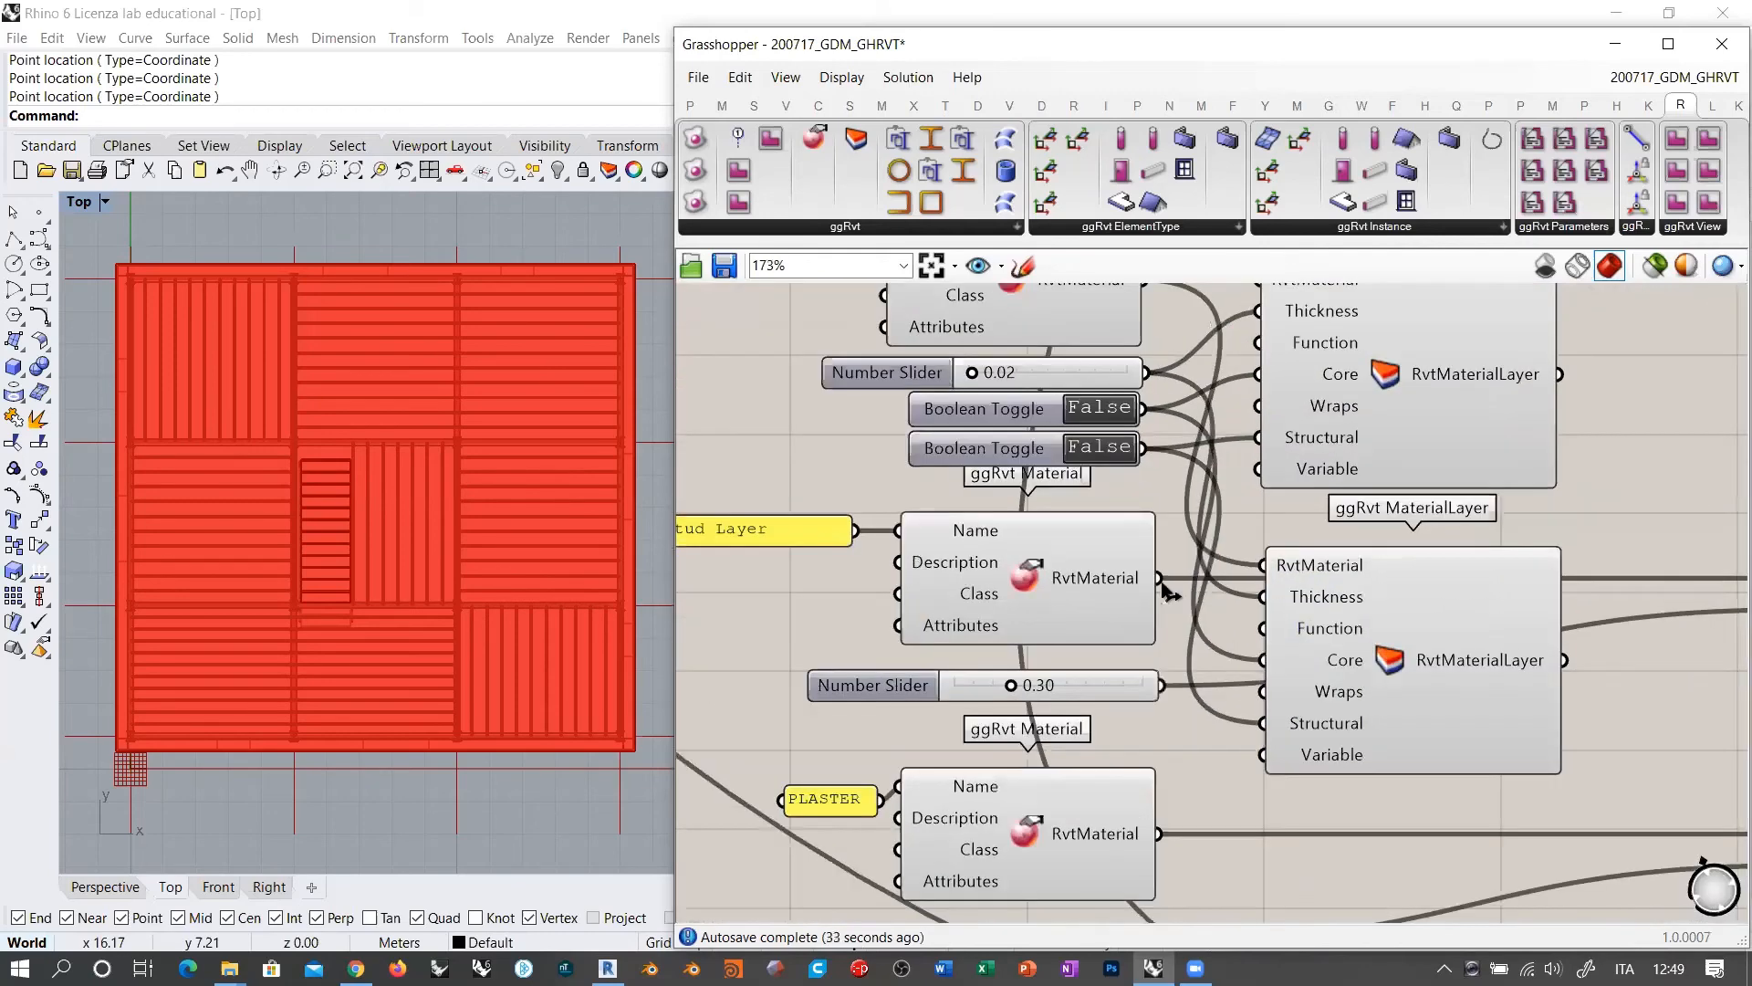
left_click_drag(1160, 578, 1256, 563)
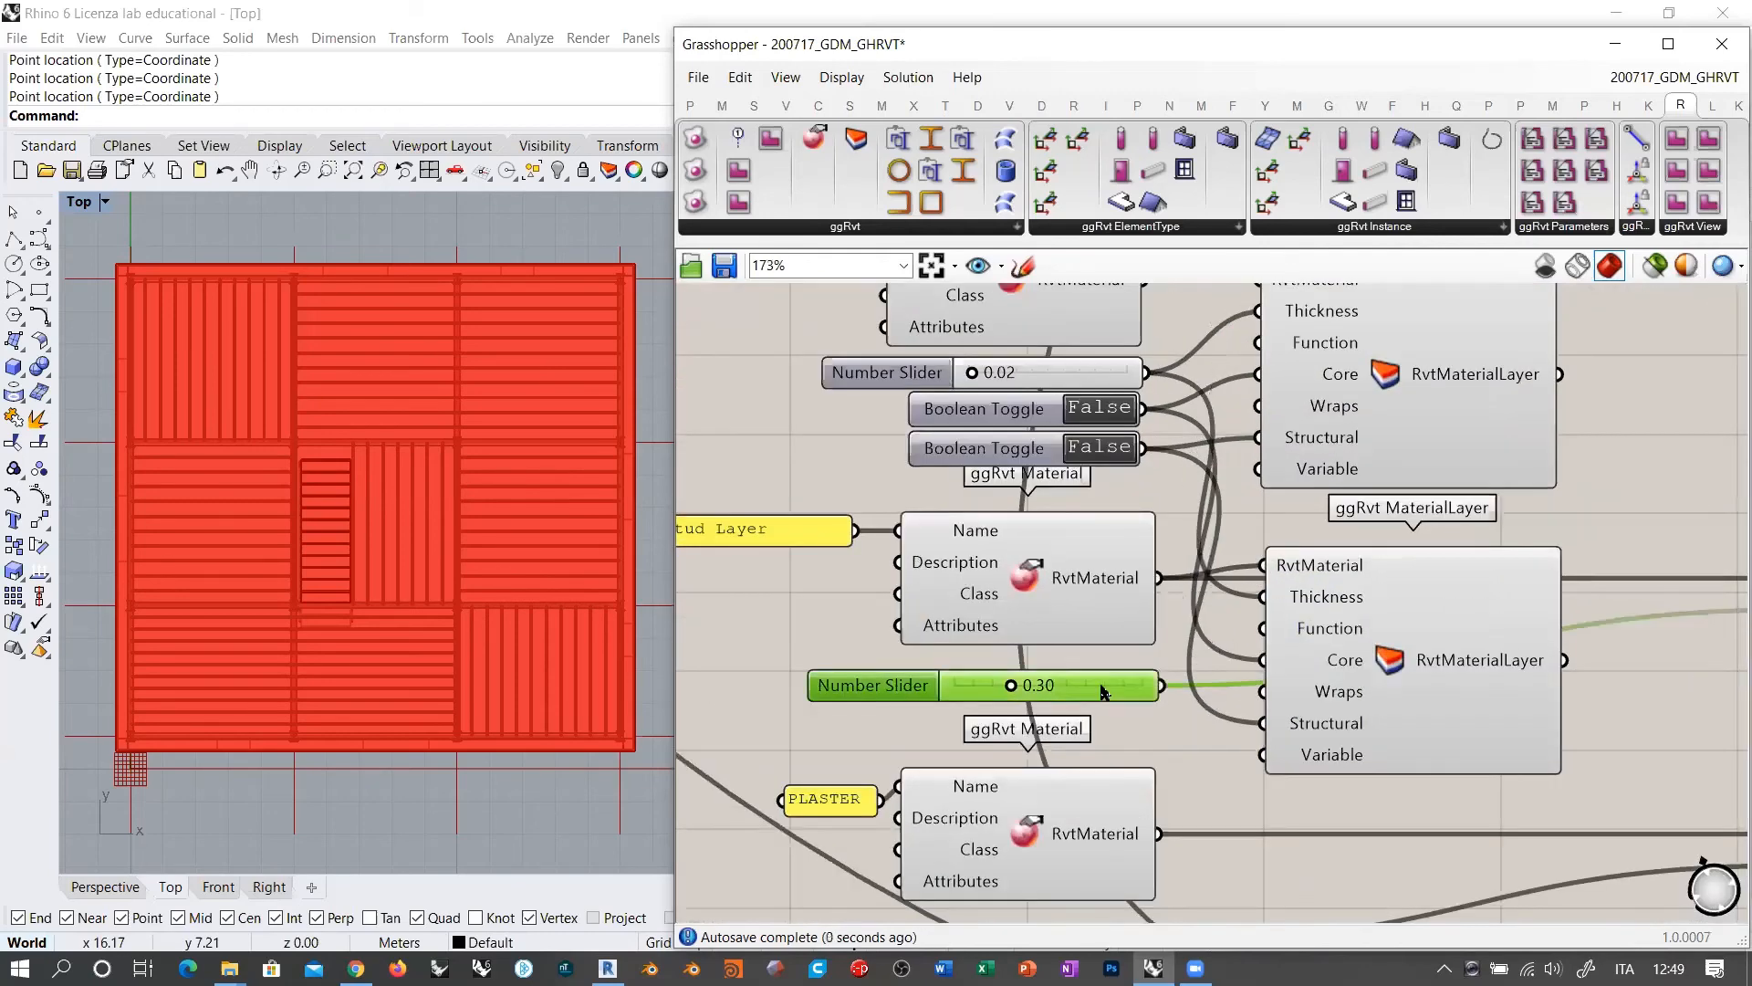
Step: Set the metal stud thickness slider to 0.15 and connect it to the new MaterialLayer's Thickness input
double_click(1031, 685)
type("0.15")
key("Return")
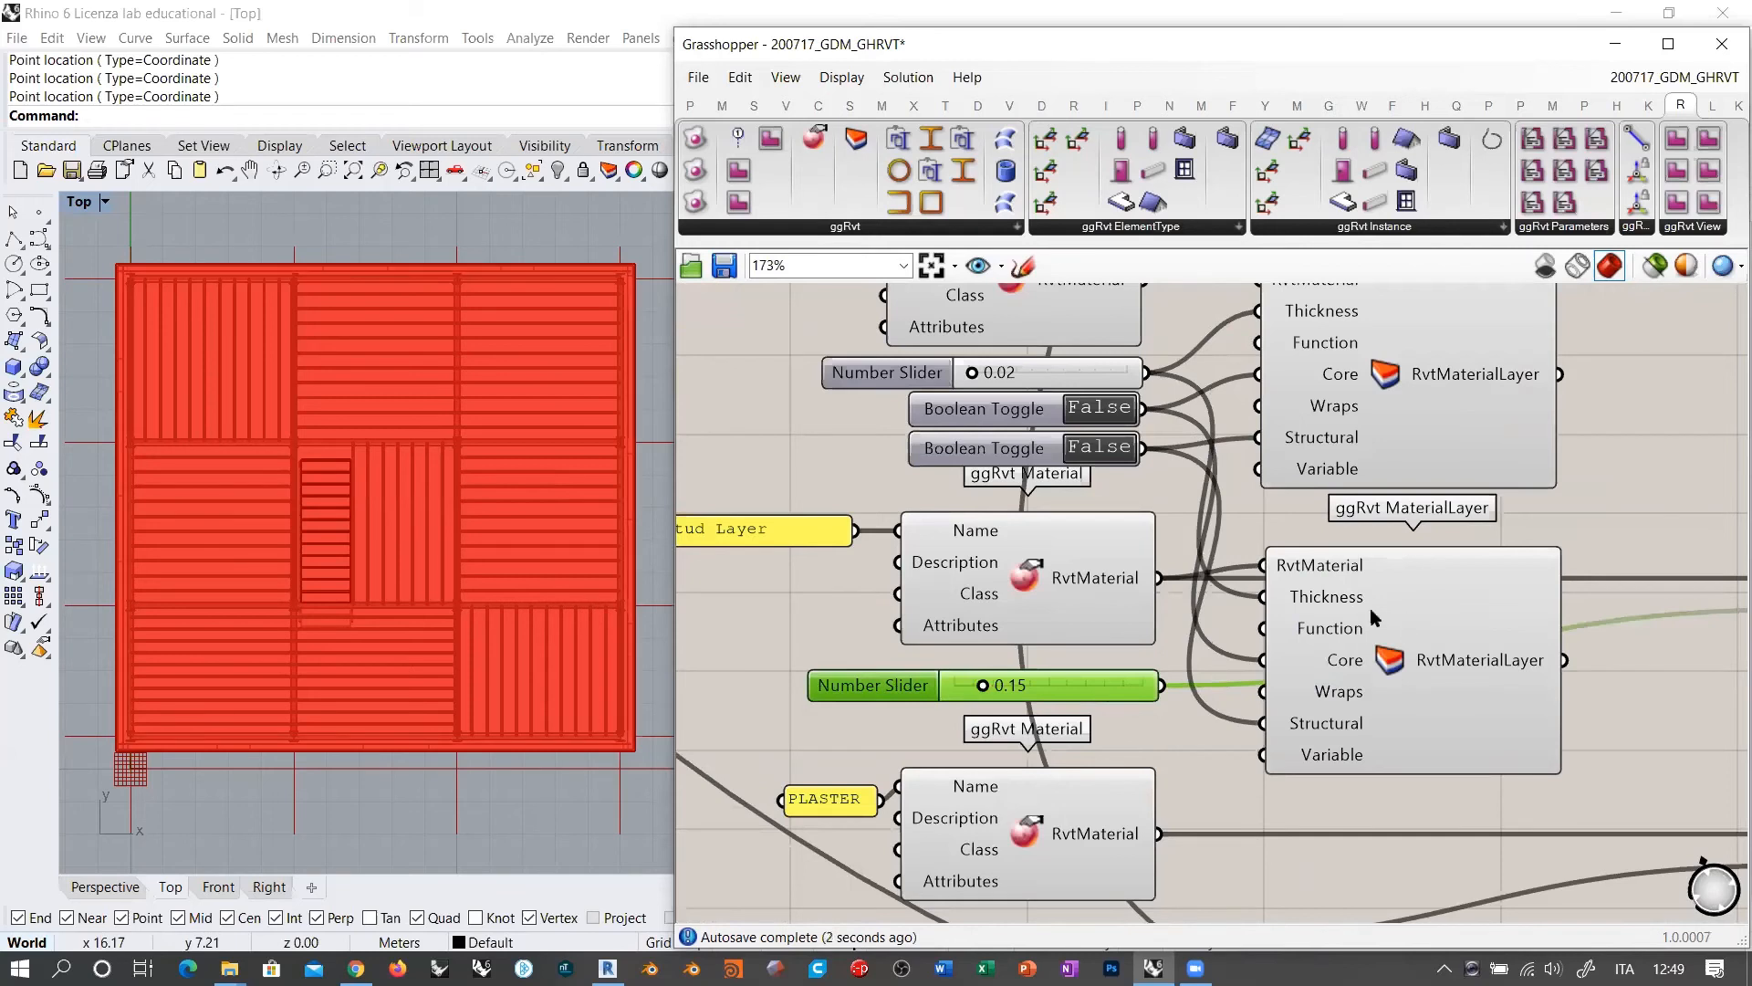
left_click_drag(1262, 627, 1153, 698)
left_click_drag(1263, 596, 1106, 665)
Step: Duplicate the plywood layer's two boolean toggles below the 0.15 slider and wire them to the metal stud layer's Core and Structural inputs
left_click(1004, 444)
left_click(1002, 409, "shift")
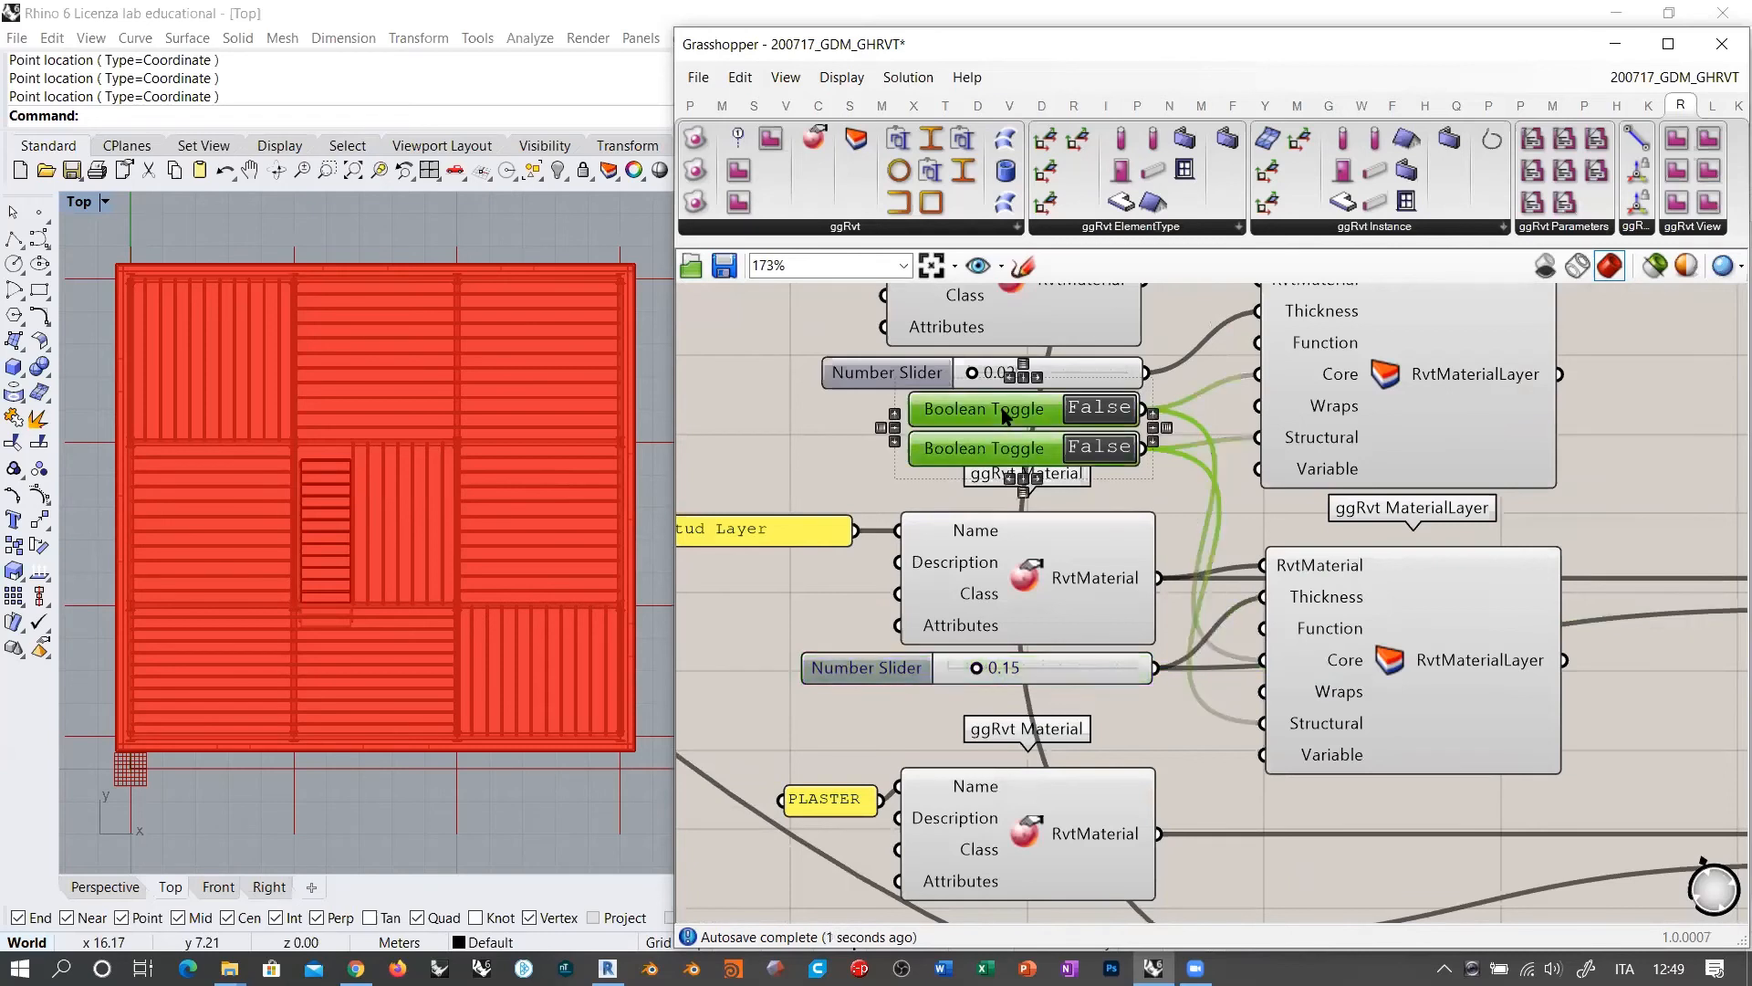
left_click_drag(1012, 441, 1021, 738, "alt")
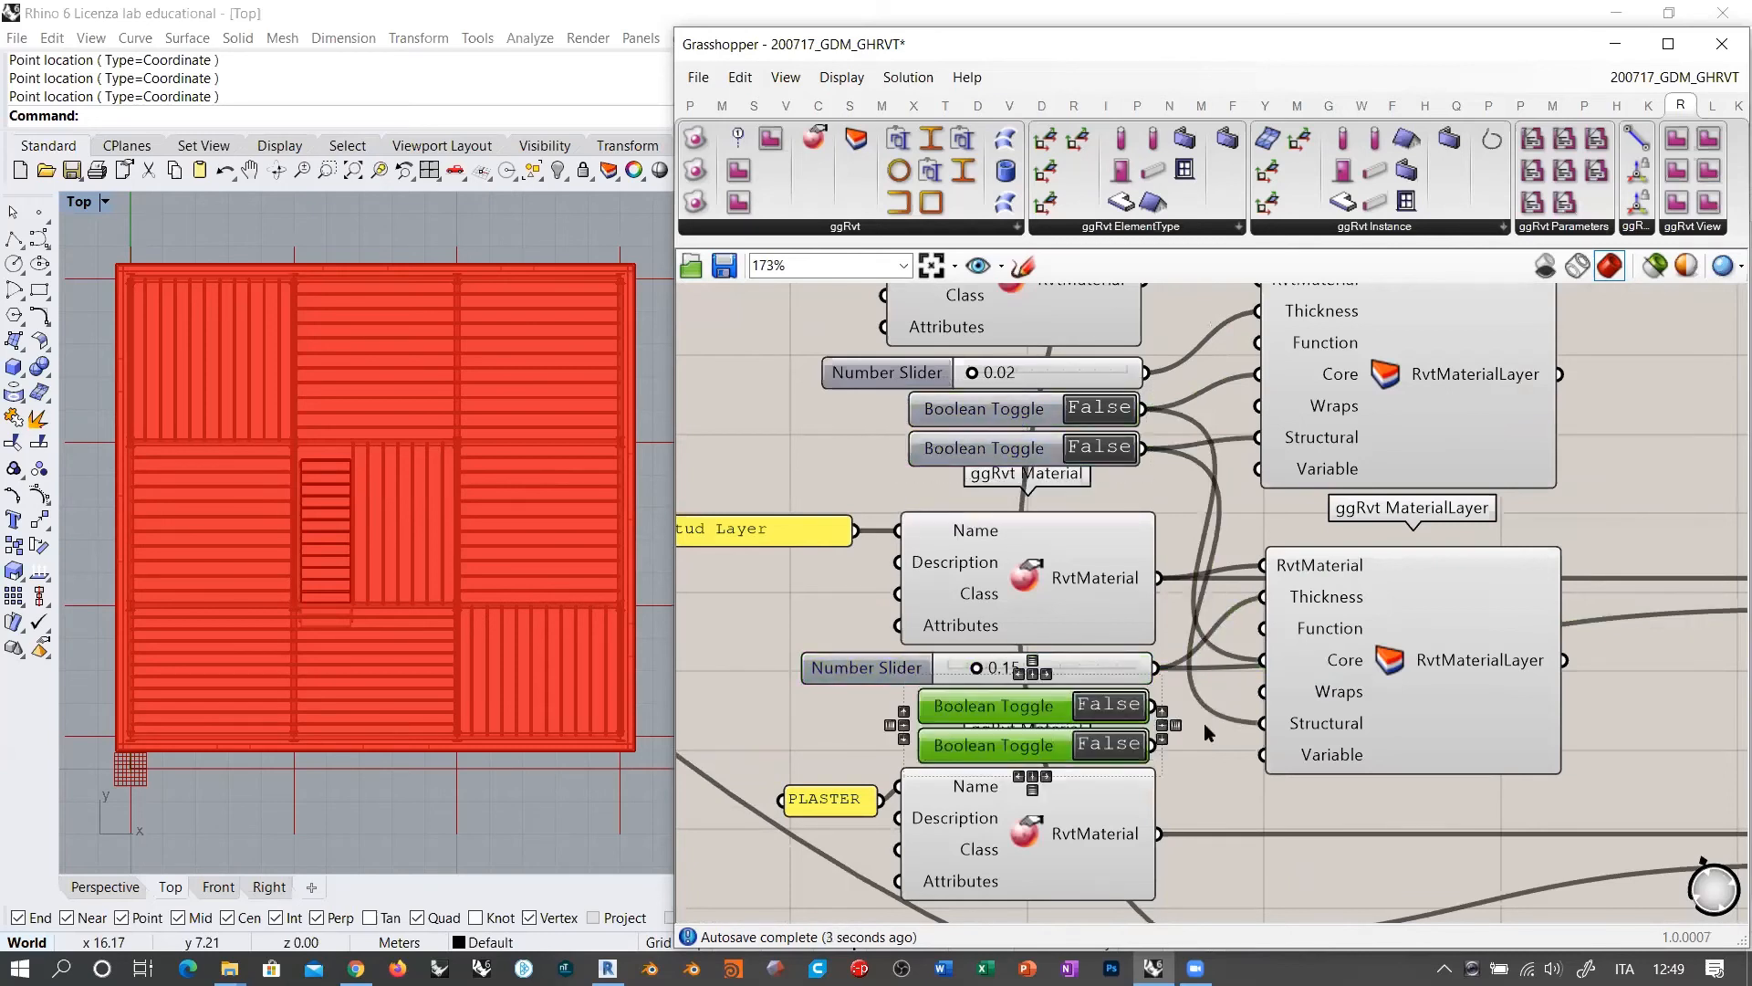
left_click(1204, 725)
left_click_drag(1265, 662, 1159, 701)
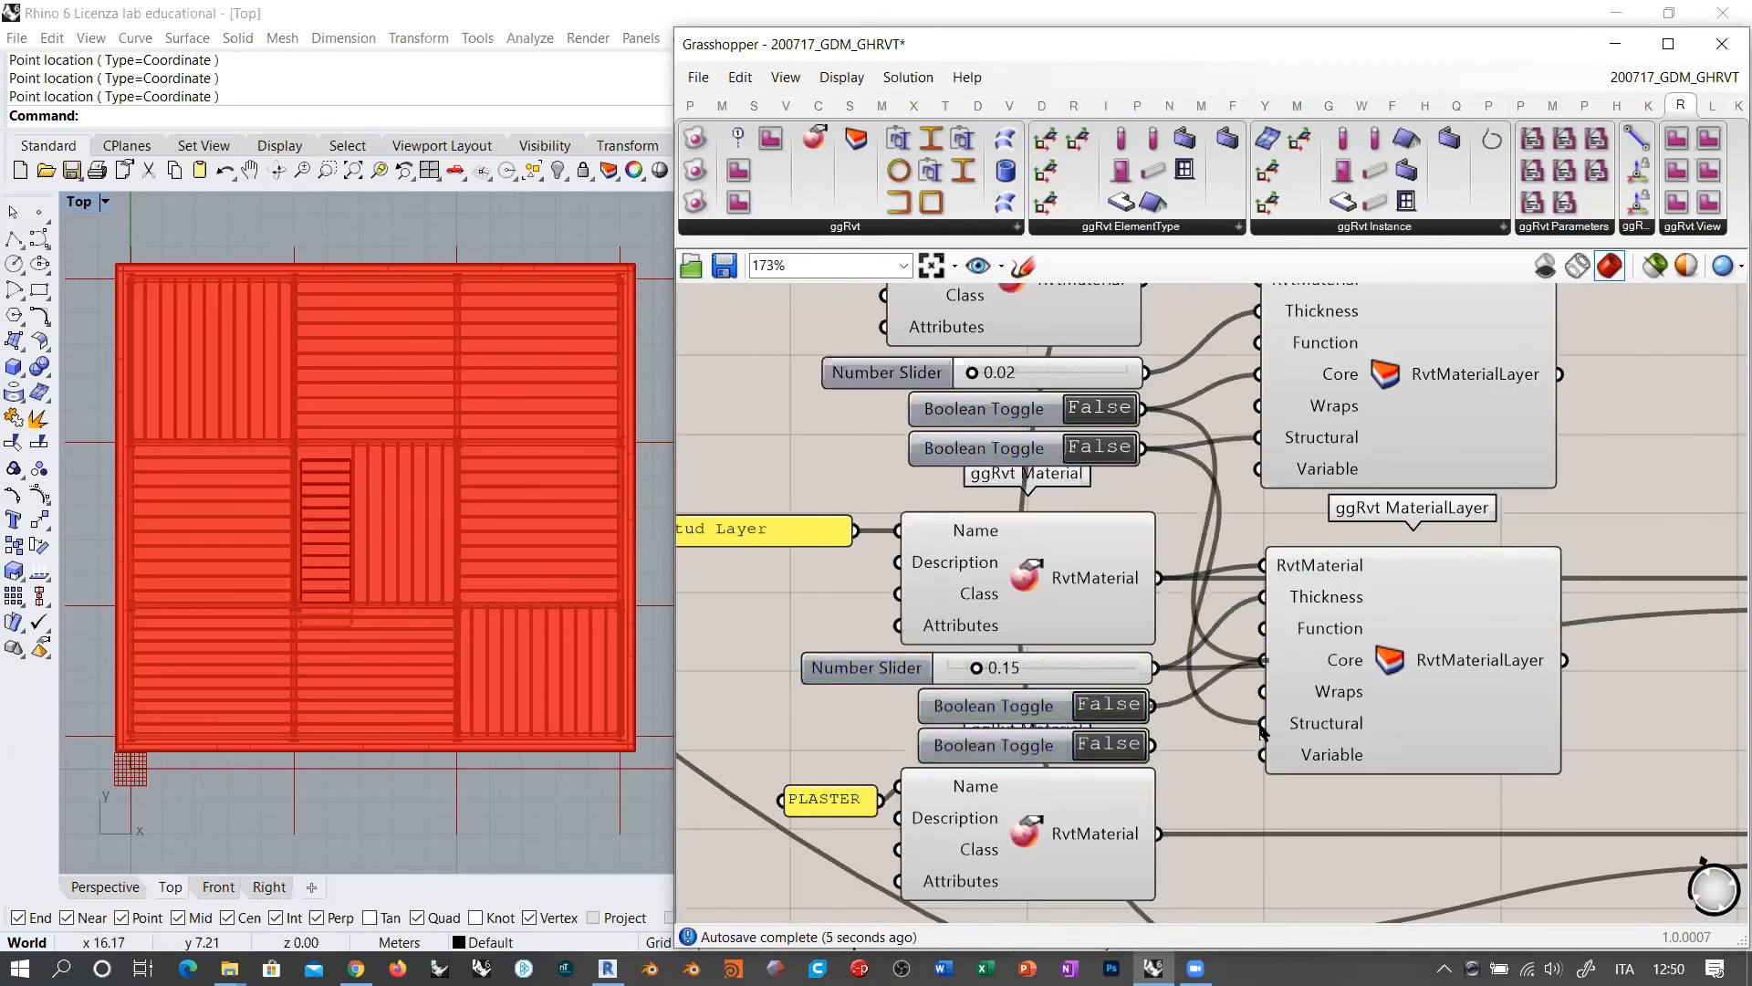
left_click_drag(1263, 725, 1153, 745)
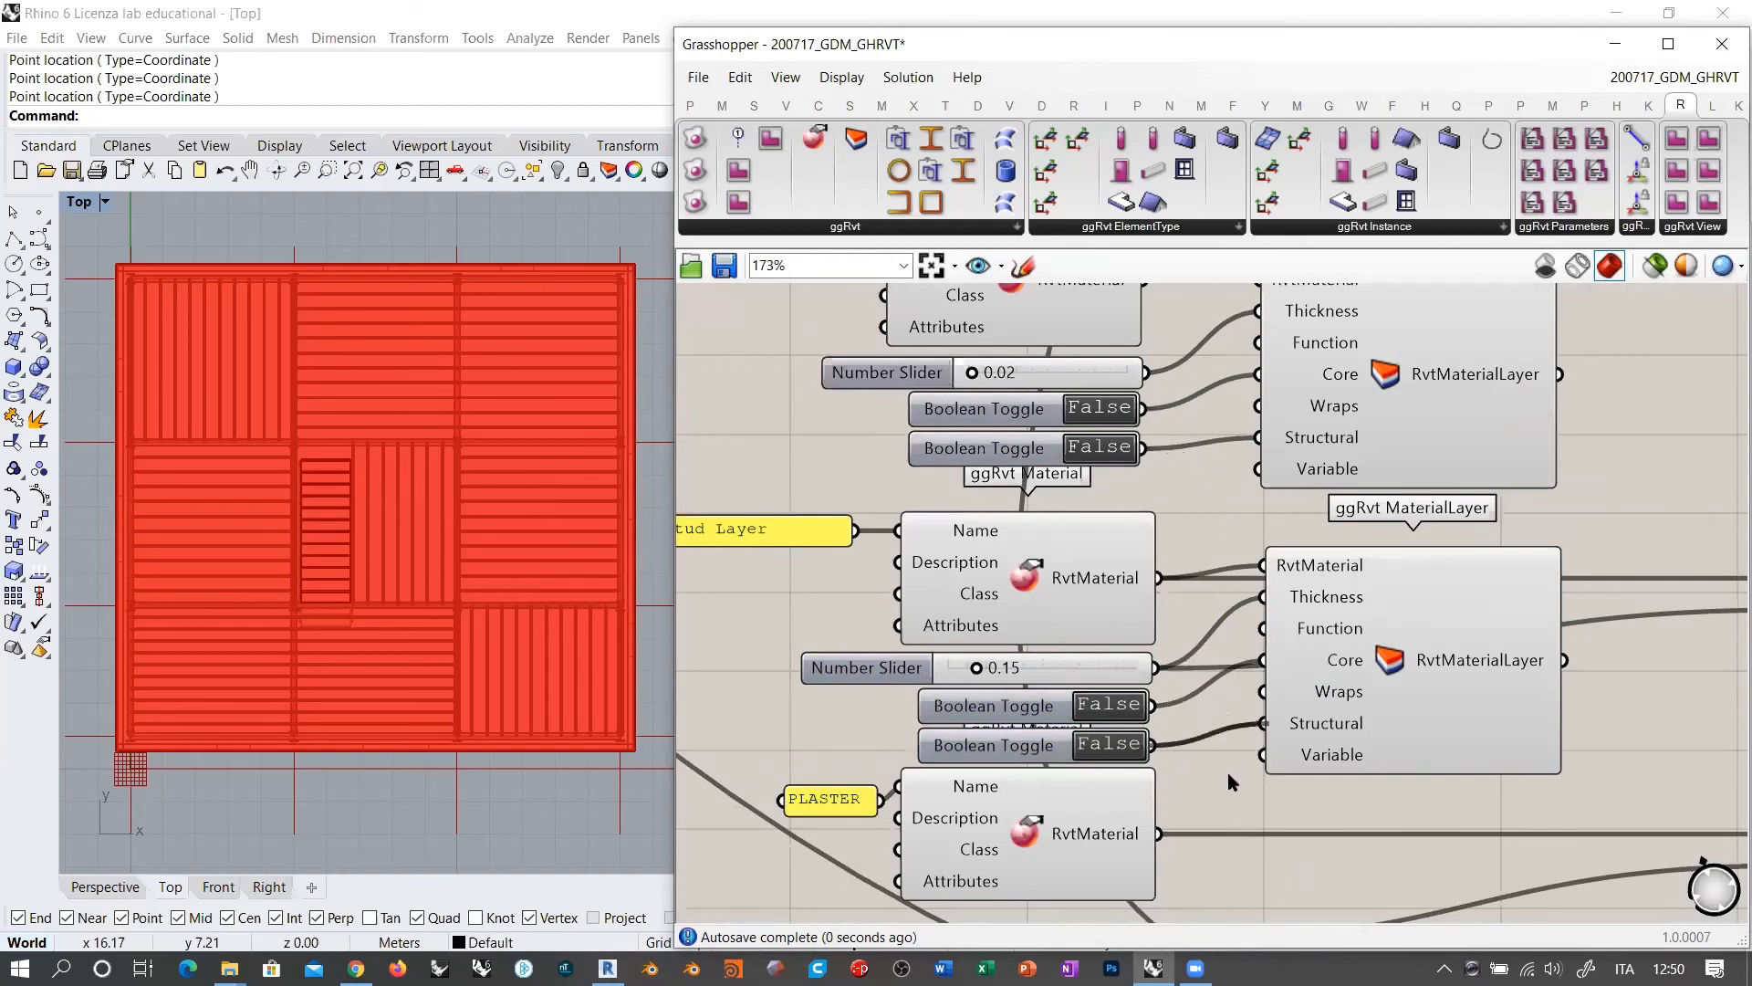
Step: Set the metal stud layer's Core and Structural toggles to True, checking against Revit's wall assembly
double_click(1122, 746)
key("alt+Tab")
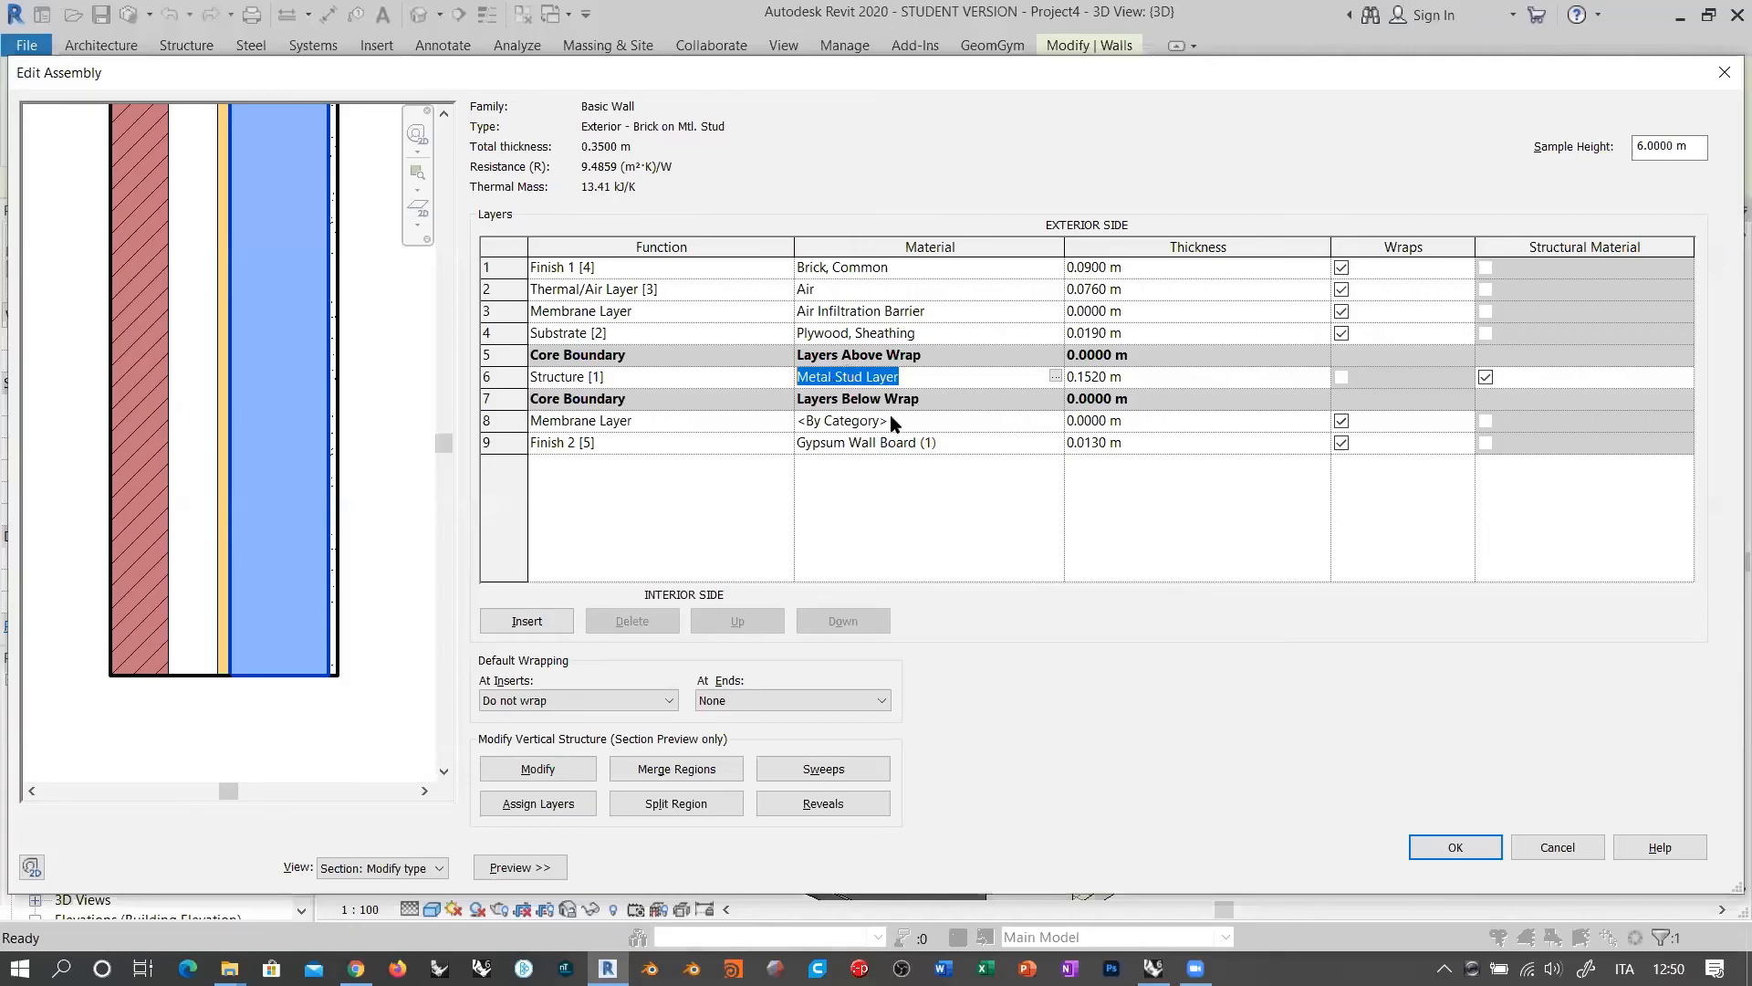
key("alt+Tab")
Step: Copy the interior finish layer's material name Gypsum Wall Board (1) from Revit's wall assembly and return to Grasshopper
scroll(1153, 496, "down", 4)
mouse_move(1188, 574)
right_mouse_down()
mouse_move(1184, 467)
mouse_move(1181, 546)
right_mouse_up()
key("alt+Tab")
left_click_drag(952, 442, 797, 444)
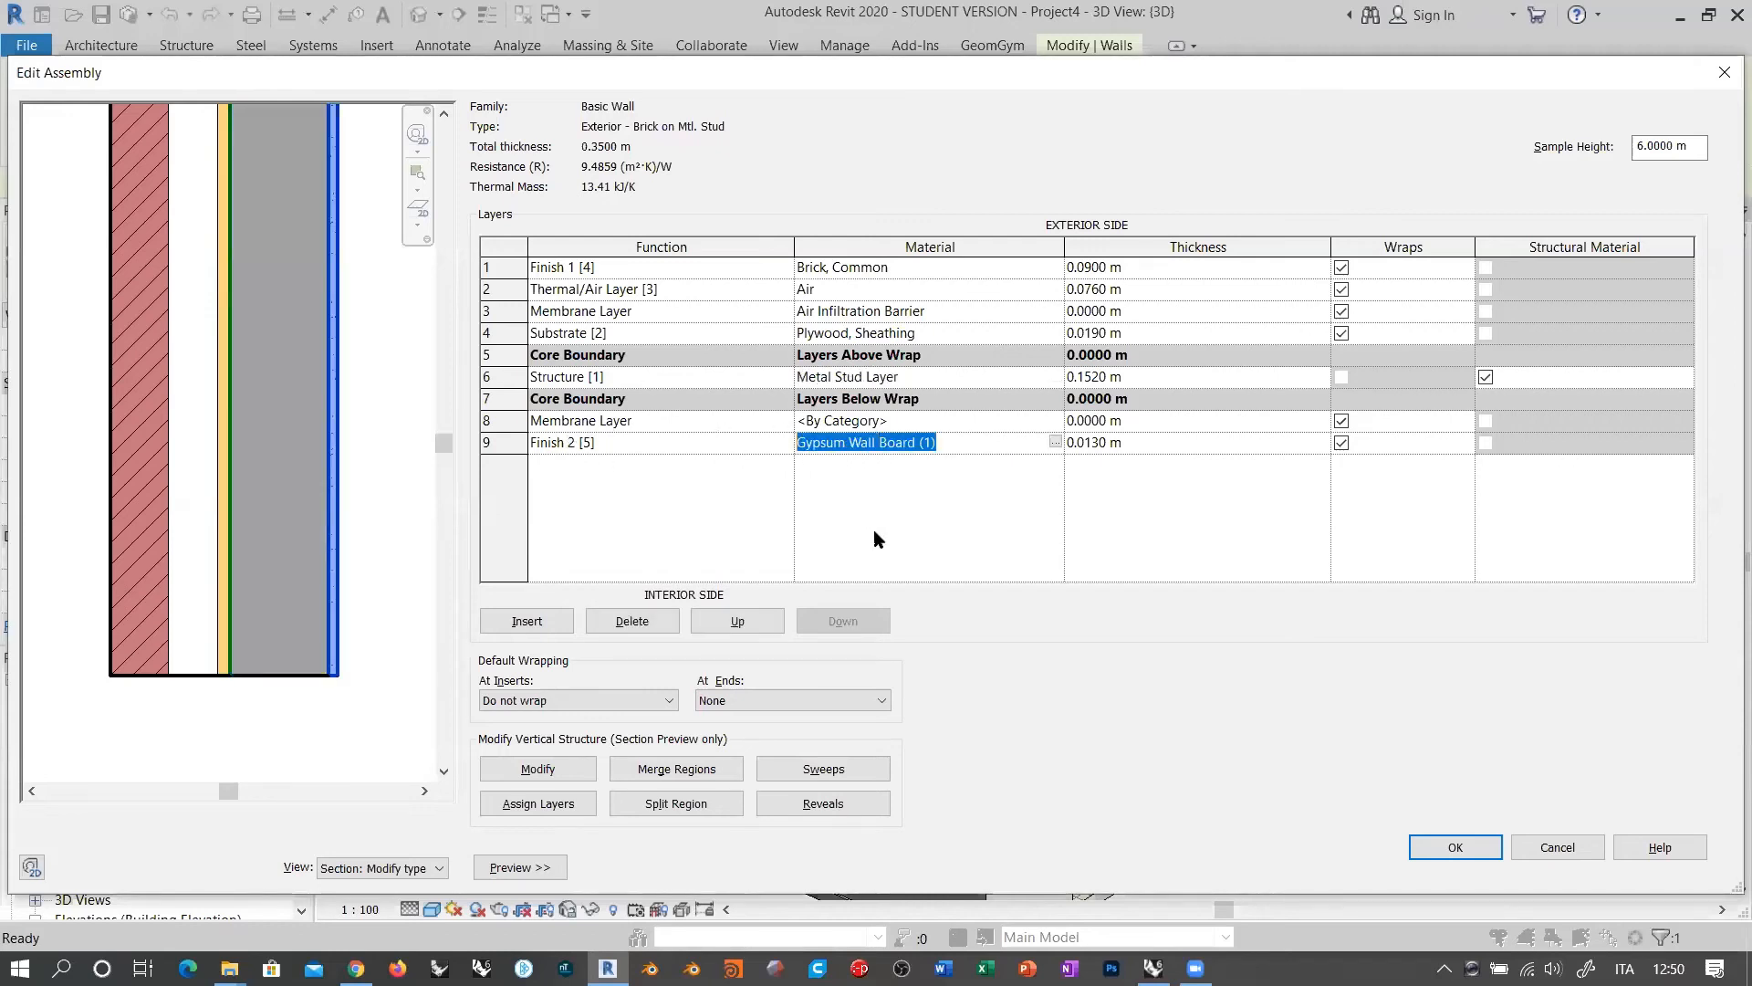
left_click(961, 472)
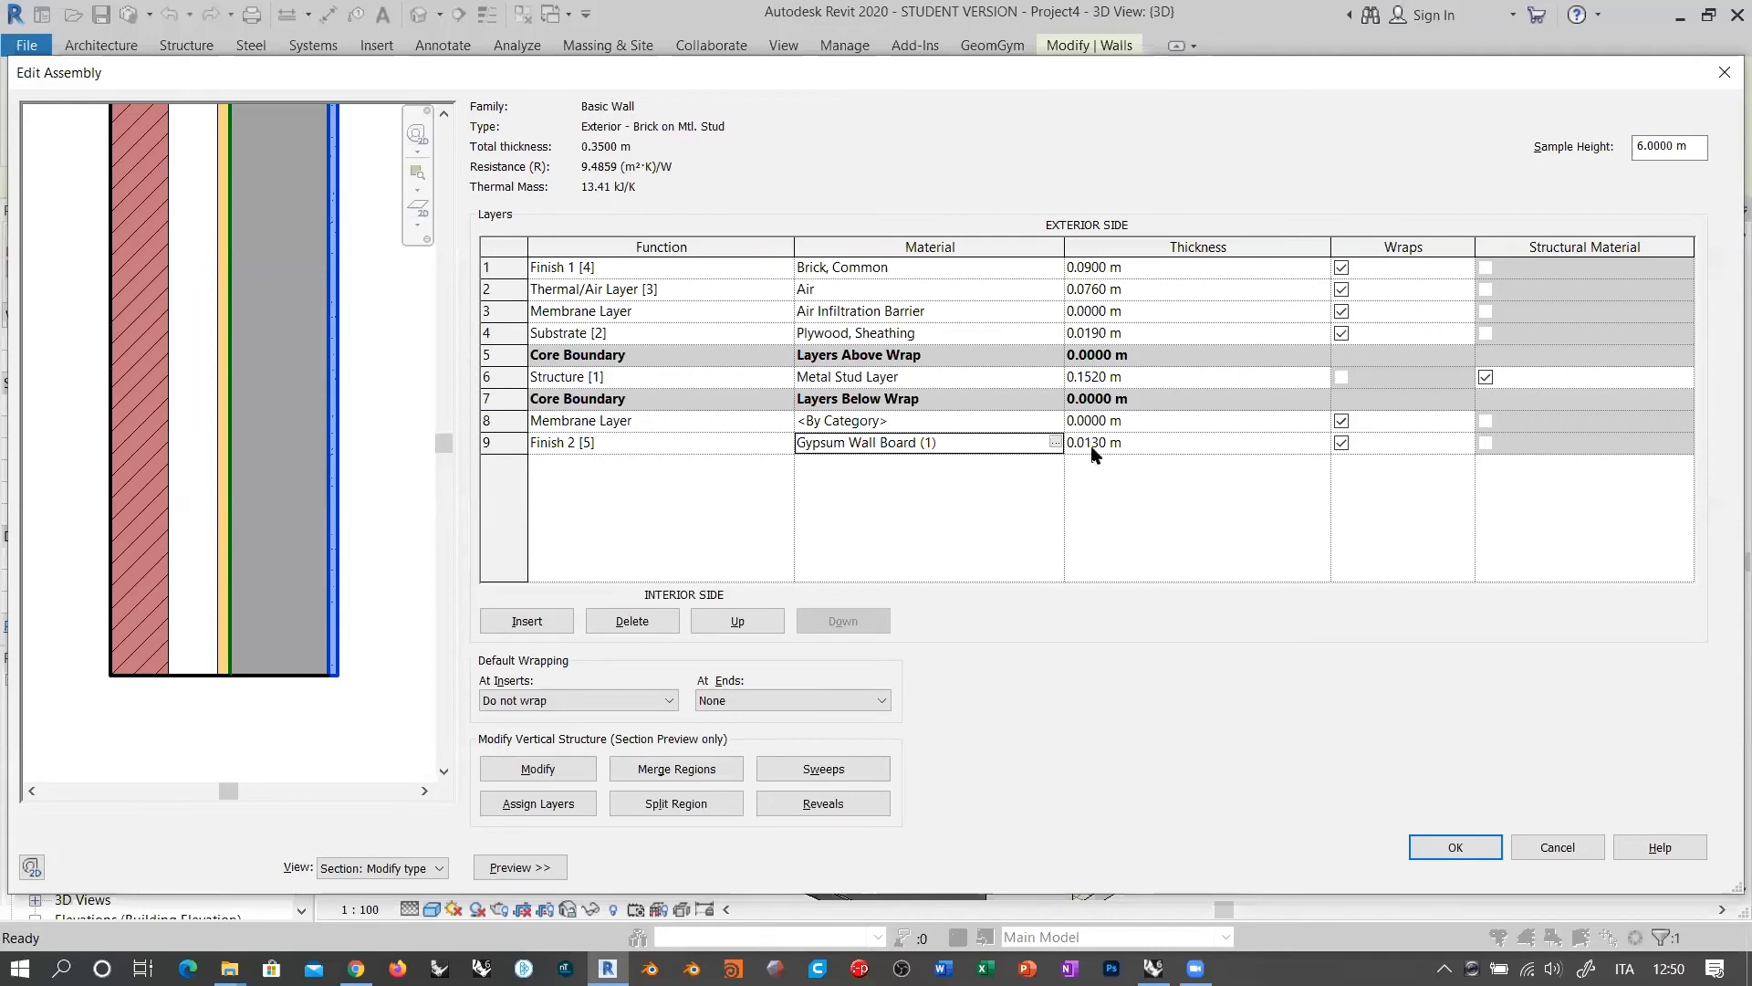
key("alt+Tab")
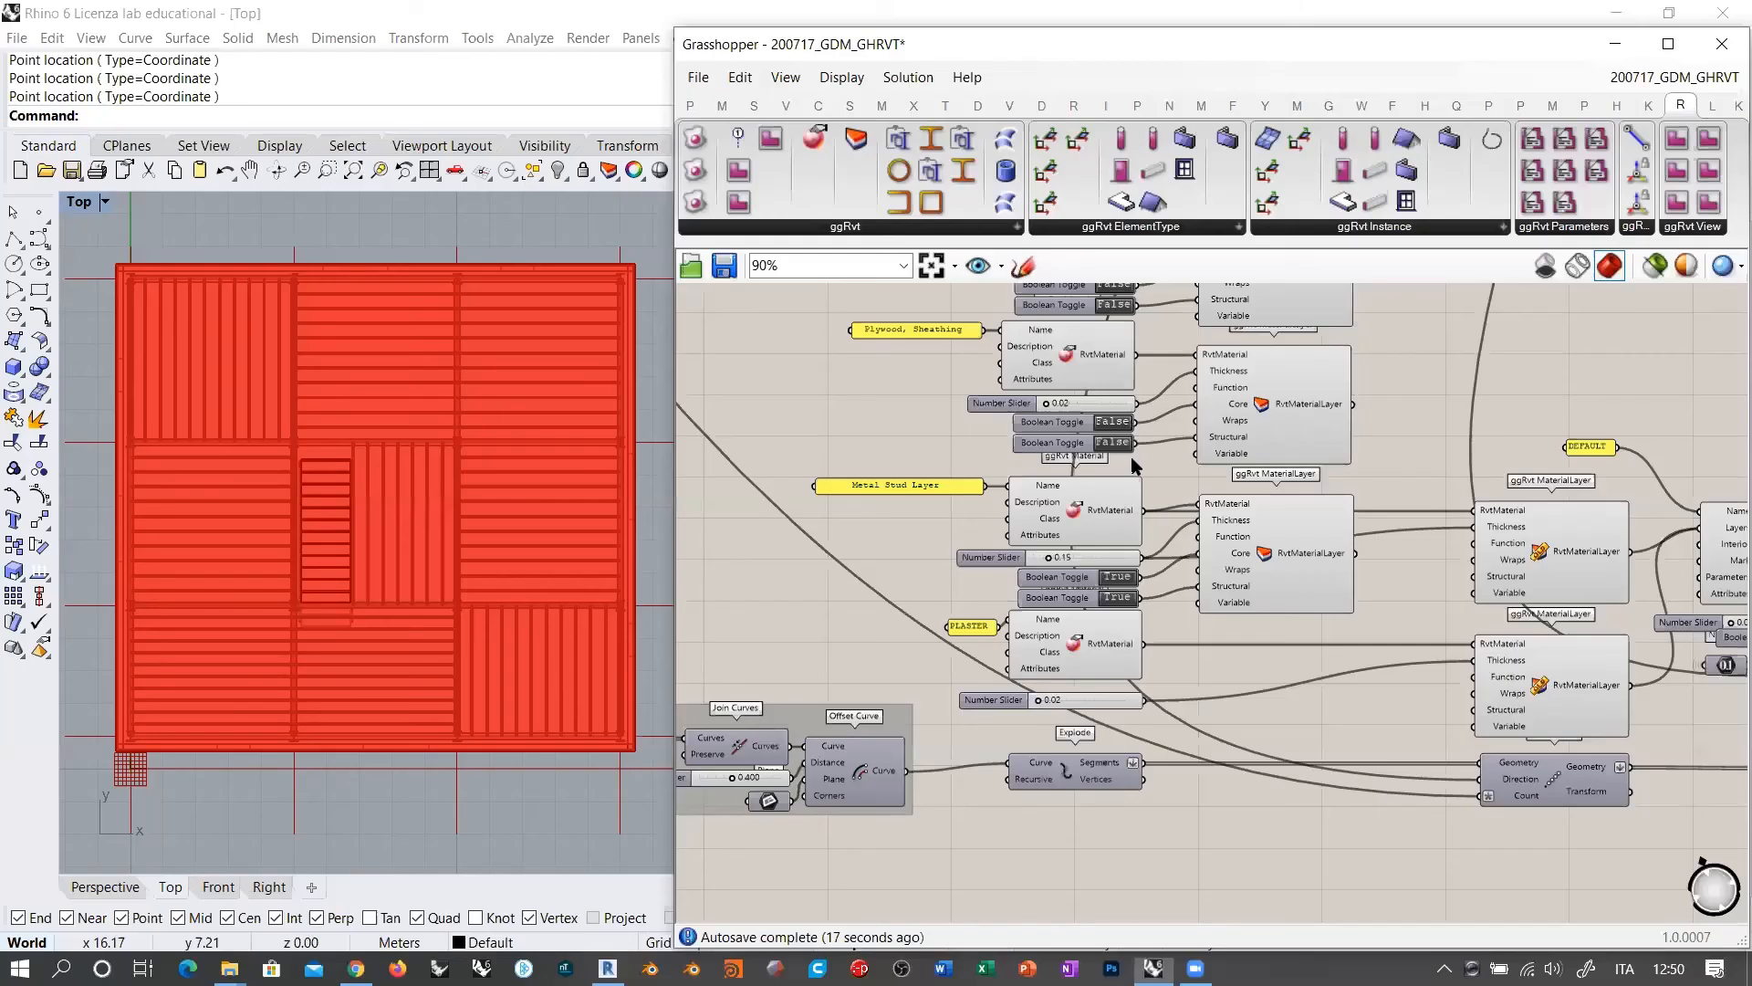
Step: Duplicate the metal stud MaterialLayer and place the copy below it, beside the plaster material
right_click_drag(1234, 632, 1202, 575)
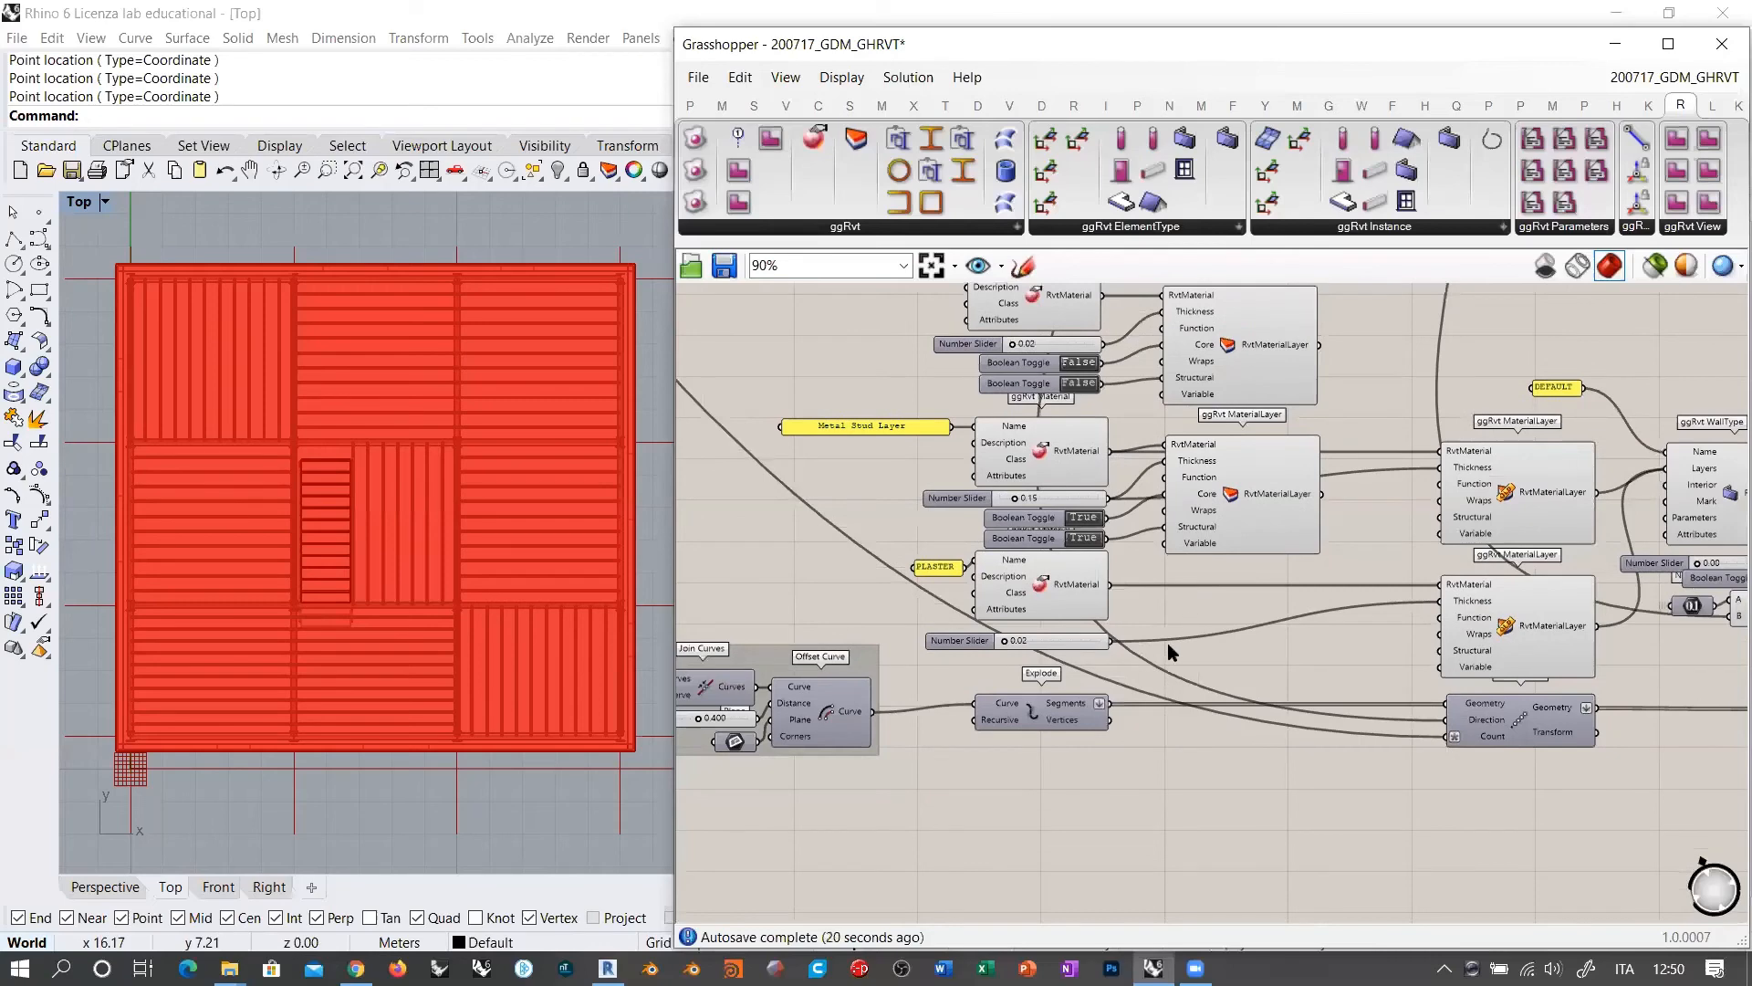
scroll(1169, 643, "up", 2)
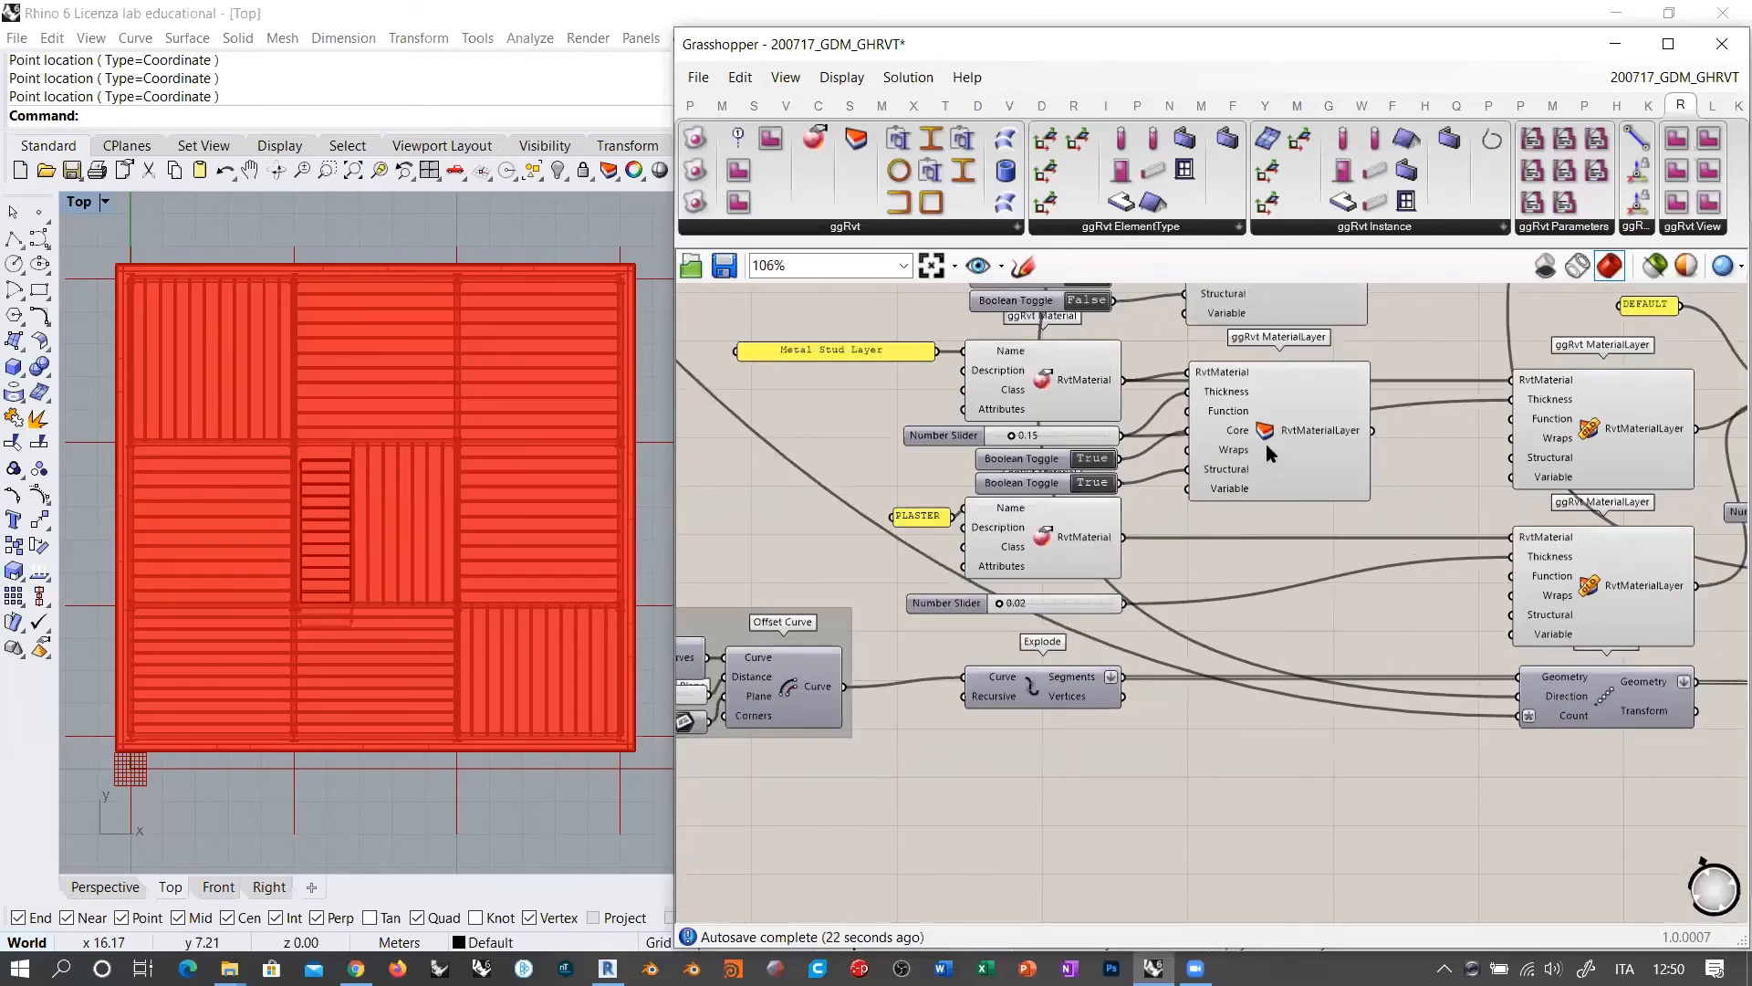
left_click(1266, 443)
key("ctrl+c")
key("ctrl+v")
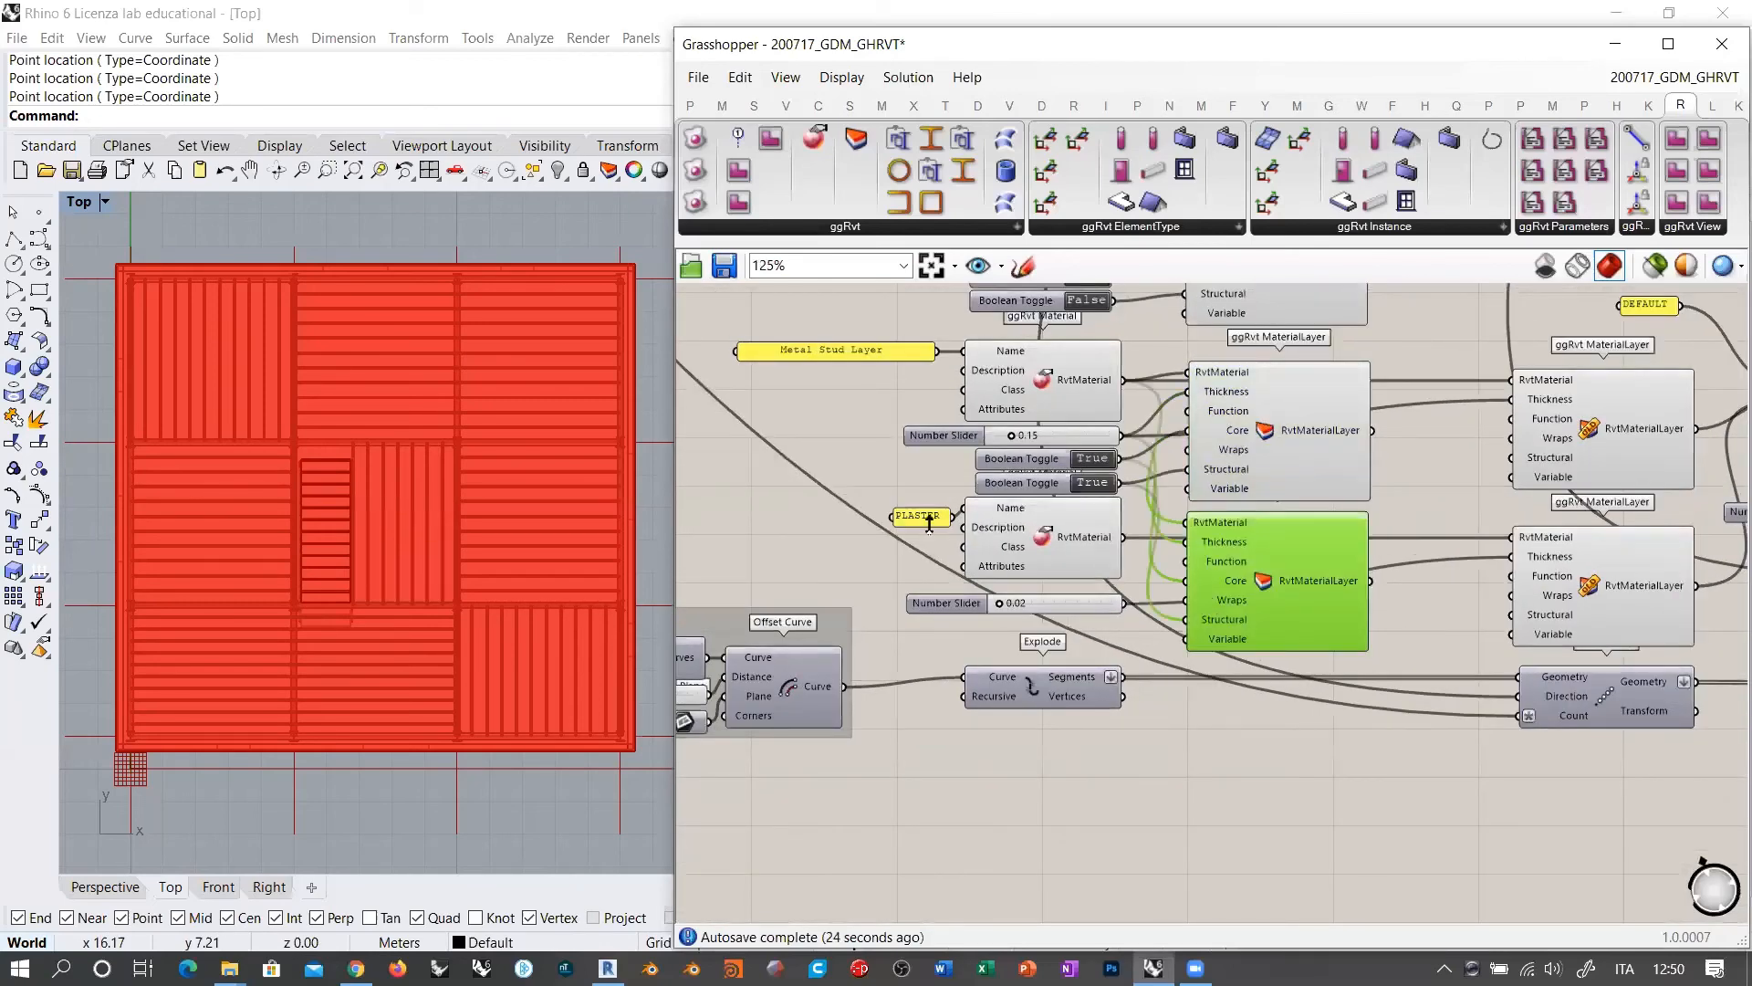
Step: Set the plaster material's name panel to Gypsum Wall Board (1) and widen it to fit the name on one line
scroll(929, 523, "up", 3)
double_click(911, 392)
key("ctrl+v")
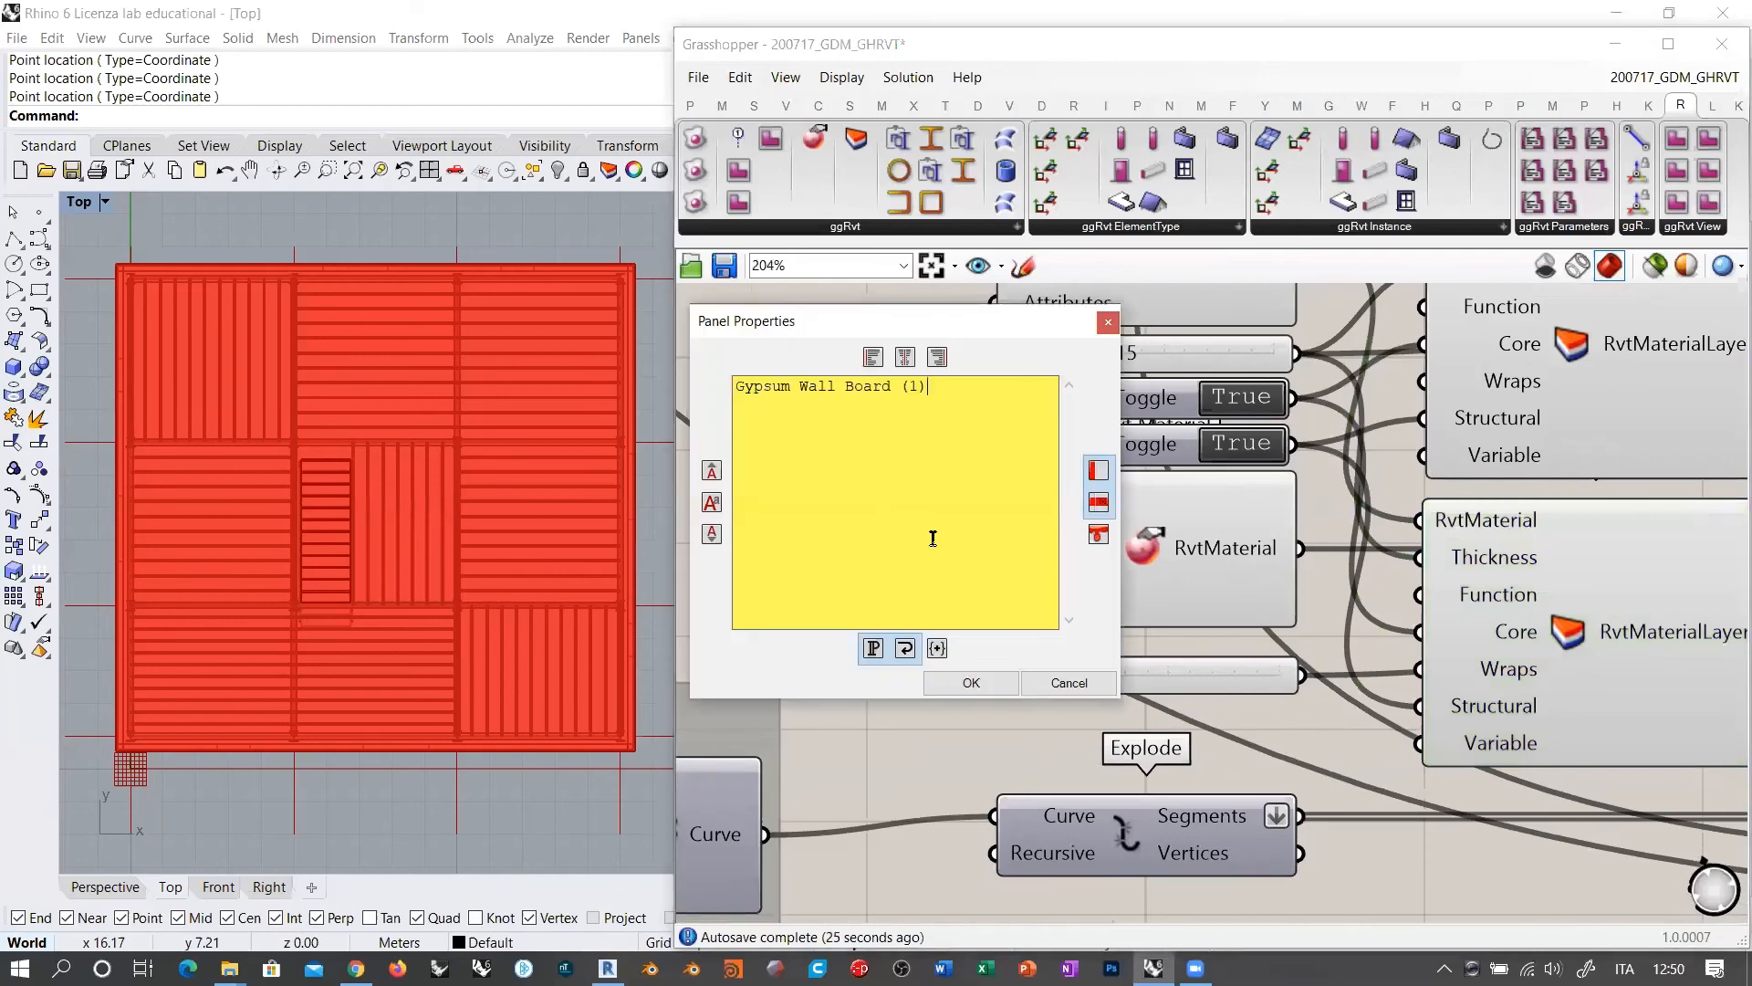
left_click(950, 686)
right_click_drag(869, 563, 1265, 536)
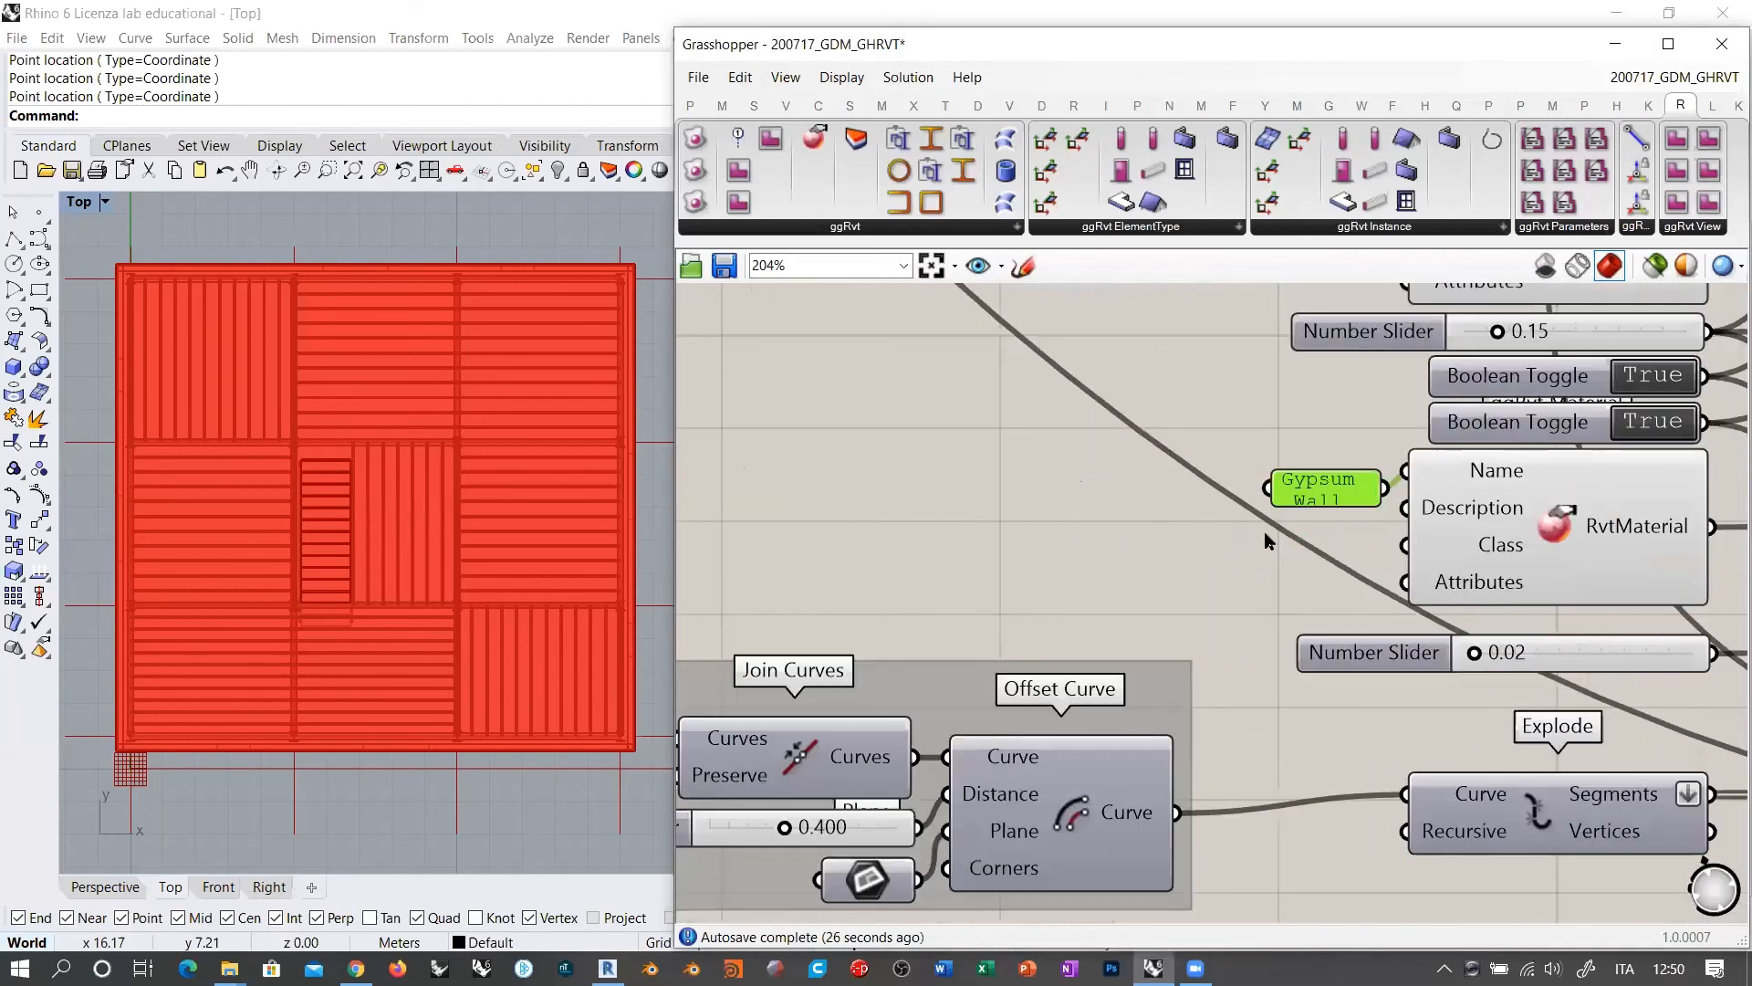
scroll(1265, 537, "down", 1)
left_click_drag(1265, 494, 1023, 494)
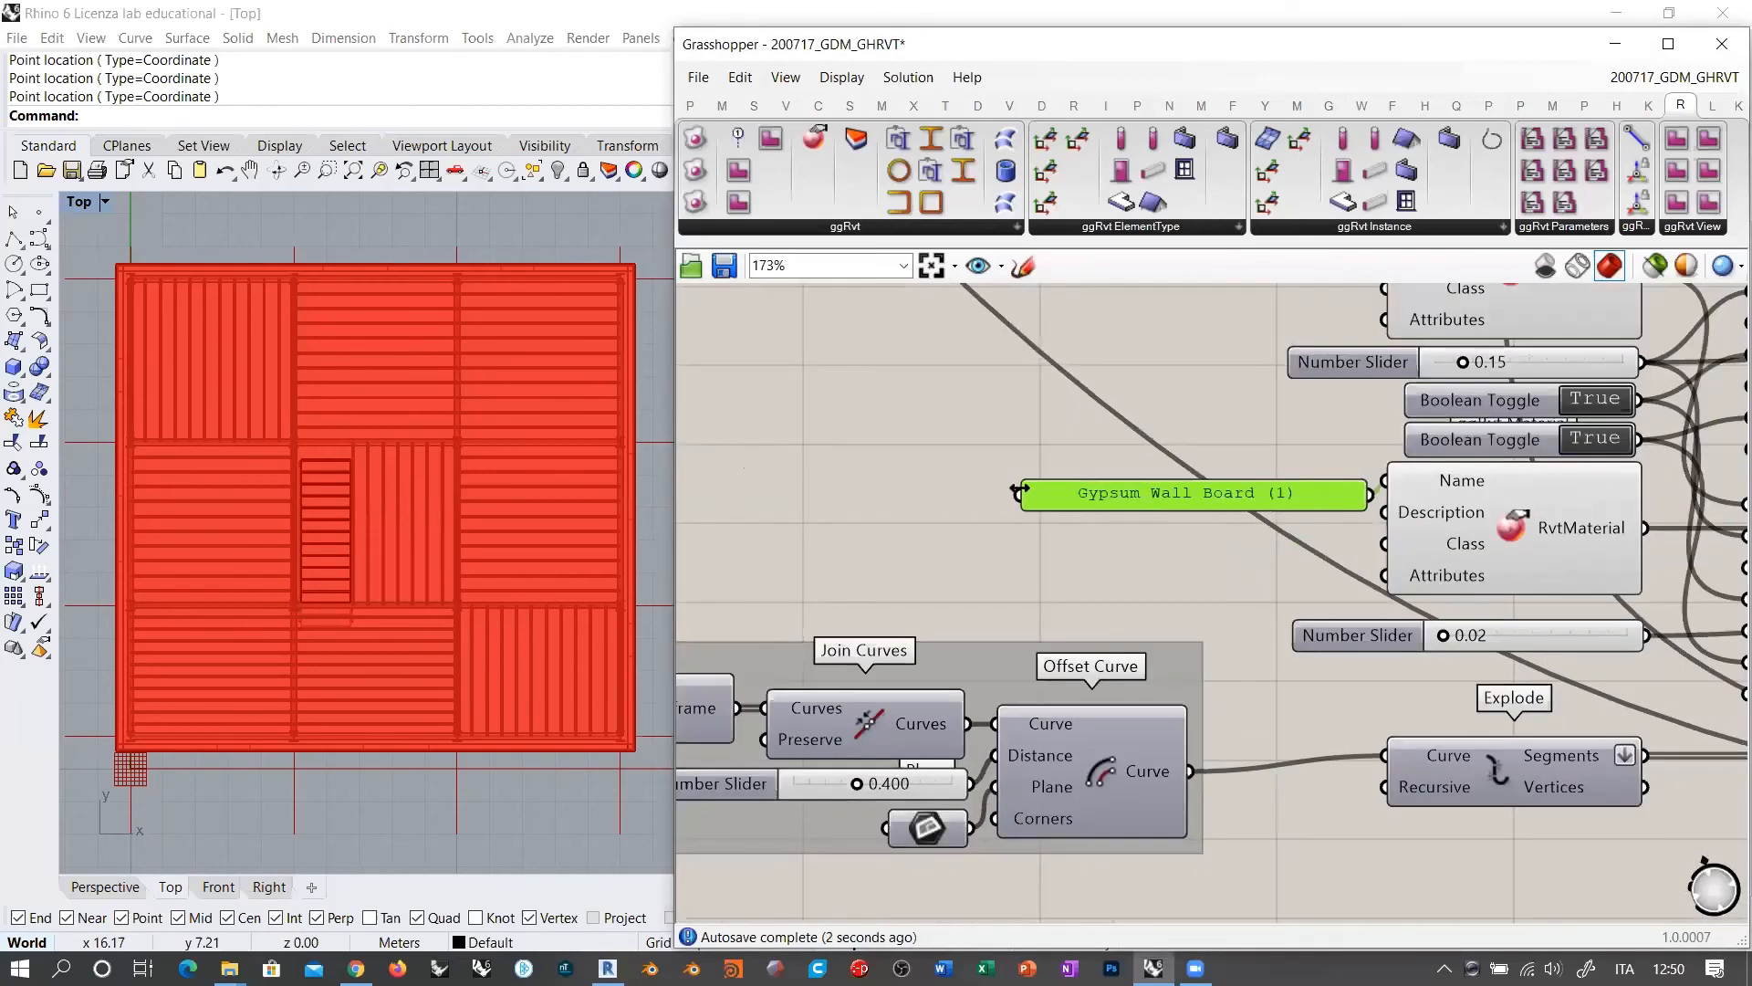
left_click(1257, 544)
right_click_drag(1258, 544, 930, 561)
left_click_drag(1011, 533, 1005, 523)
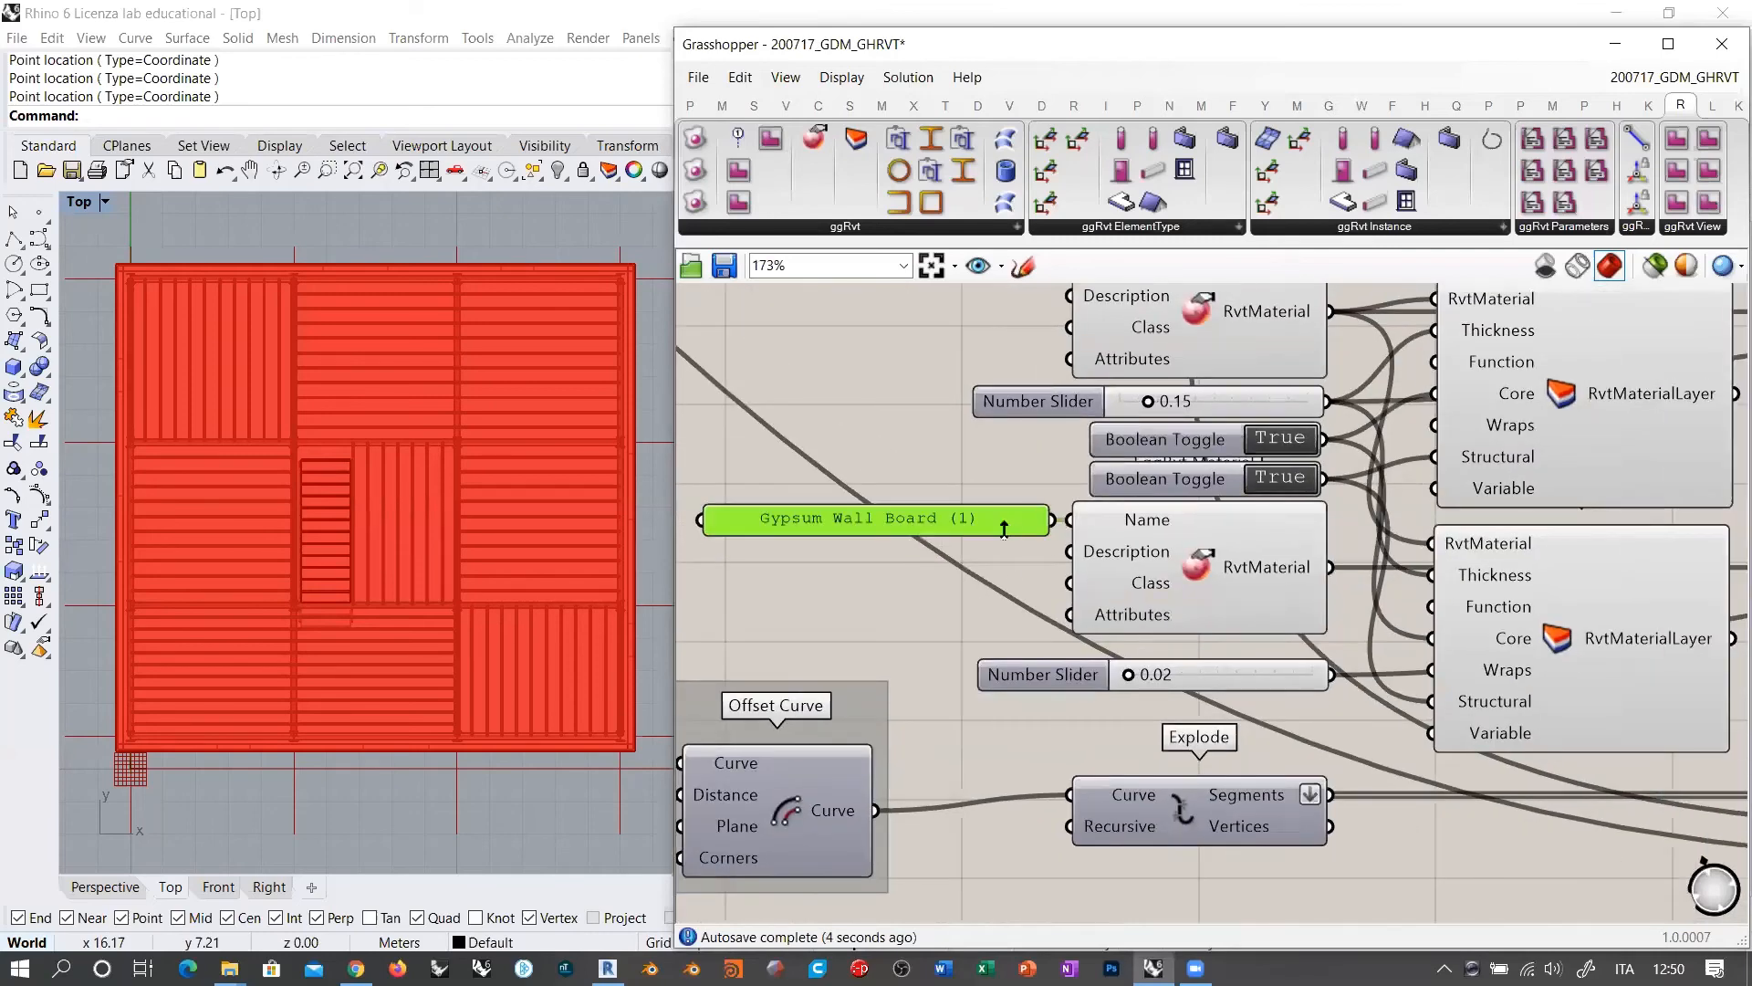
left_click(1014, 555)
Step: Set the gypsum board layer's thickness slider to 0.01 and wire it to the copied MaterialLayer's Thickness input
right_click_drag(1289, 560, 1186, 539)
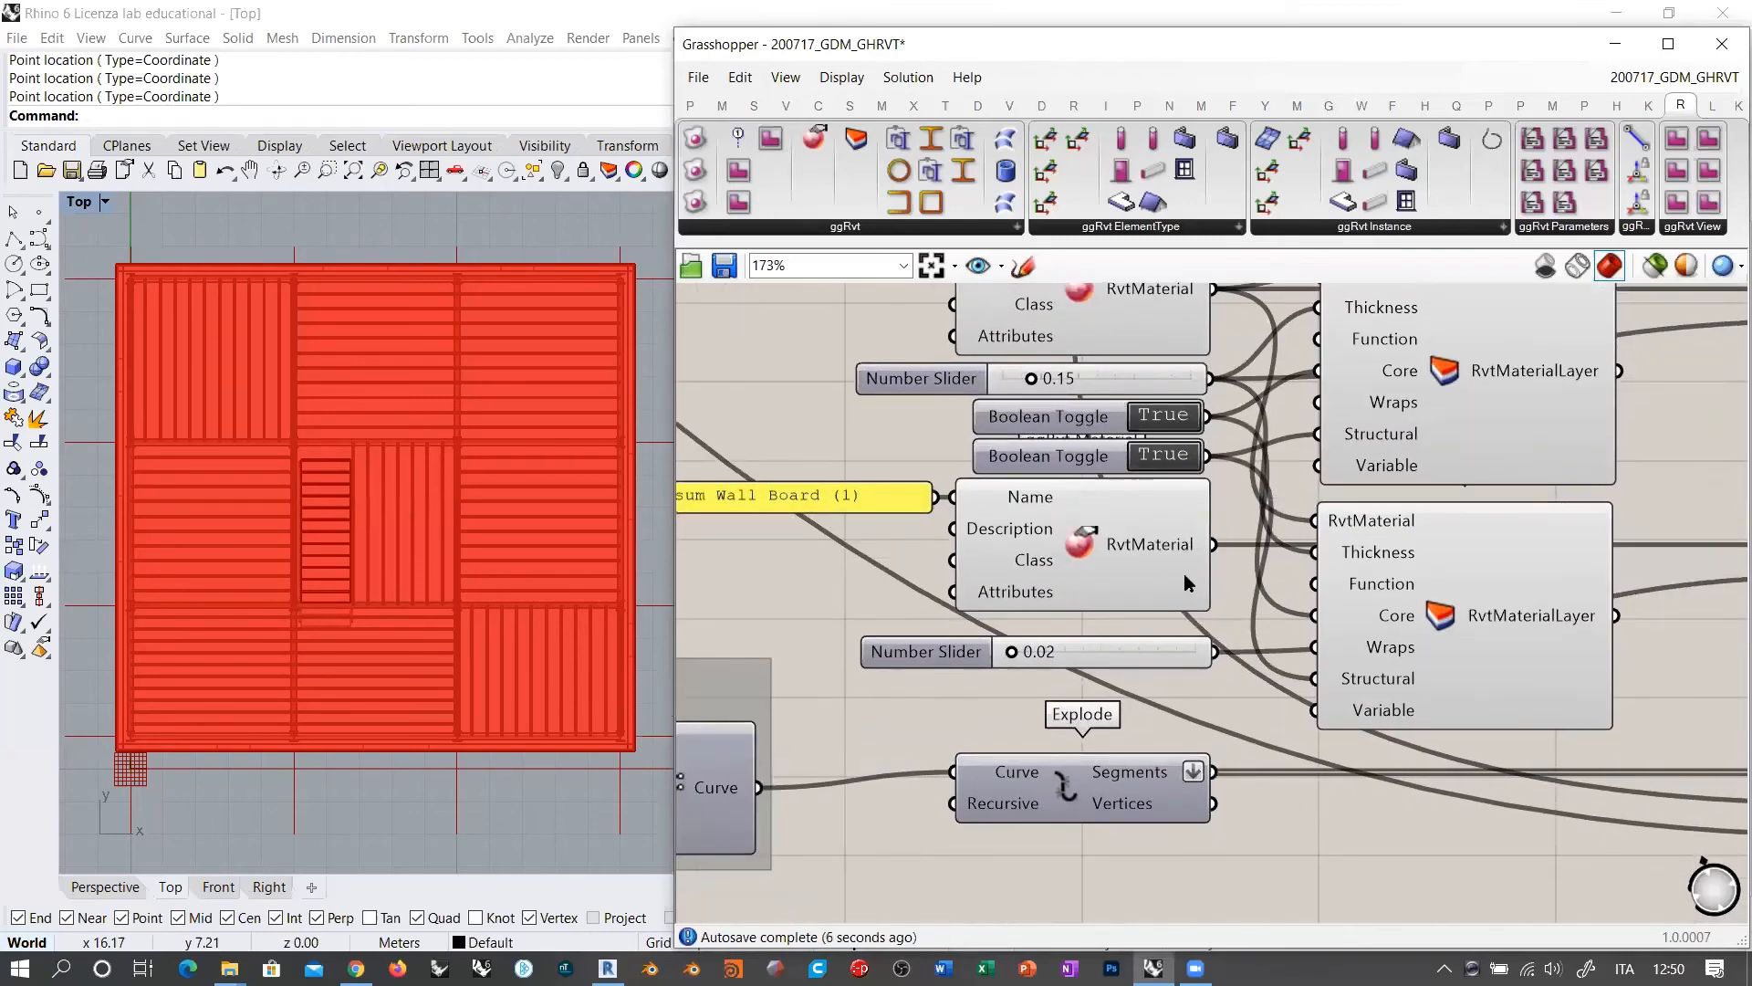
left_click_drag(1075, 658, 1072, 642)
double_click(1072, 641)
type("0.01")
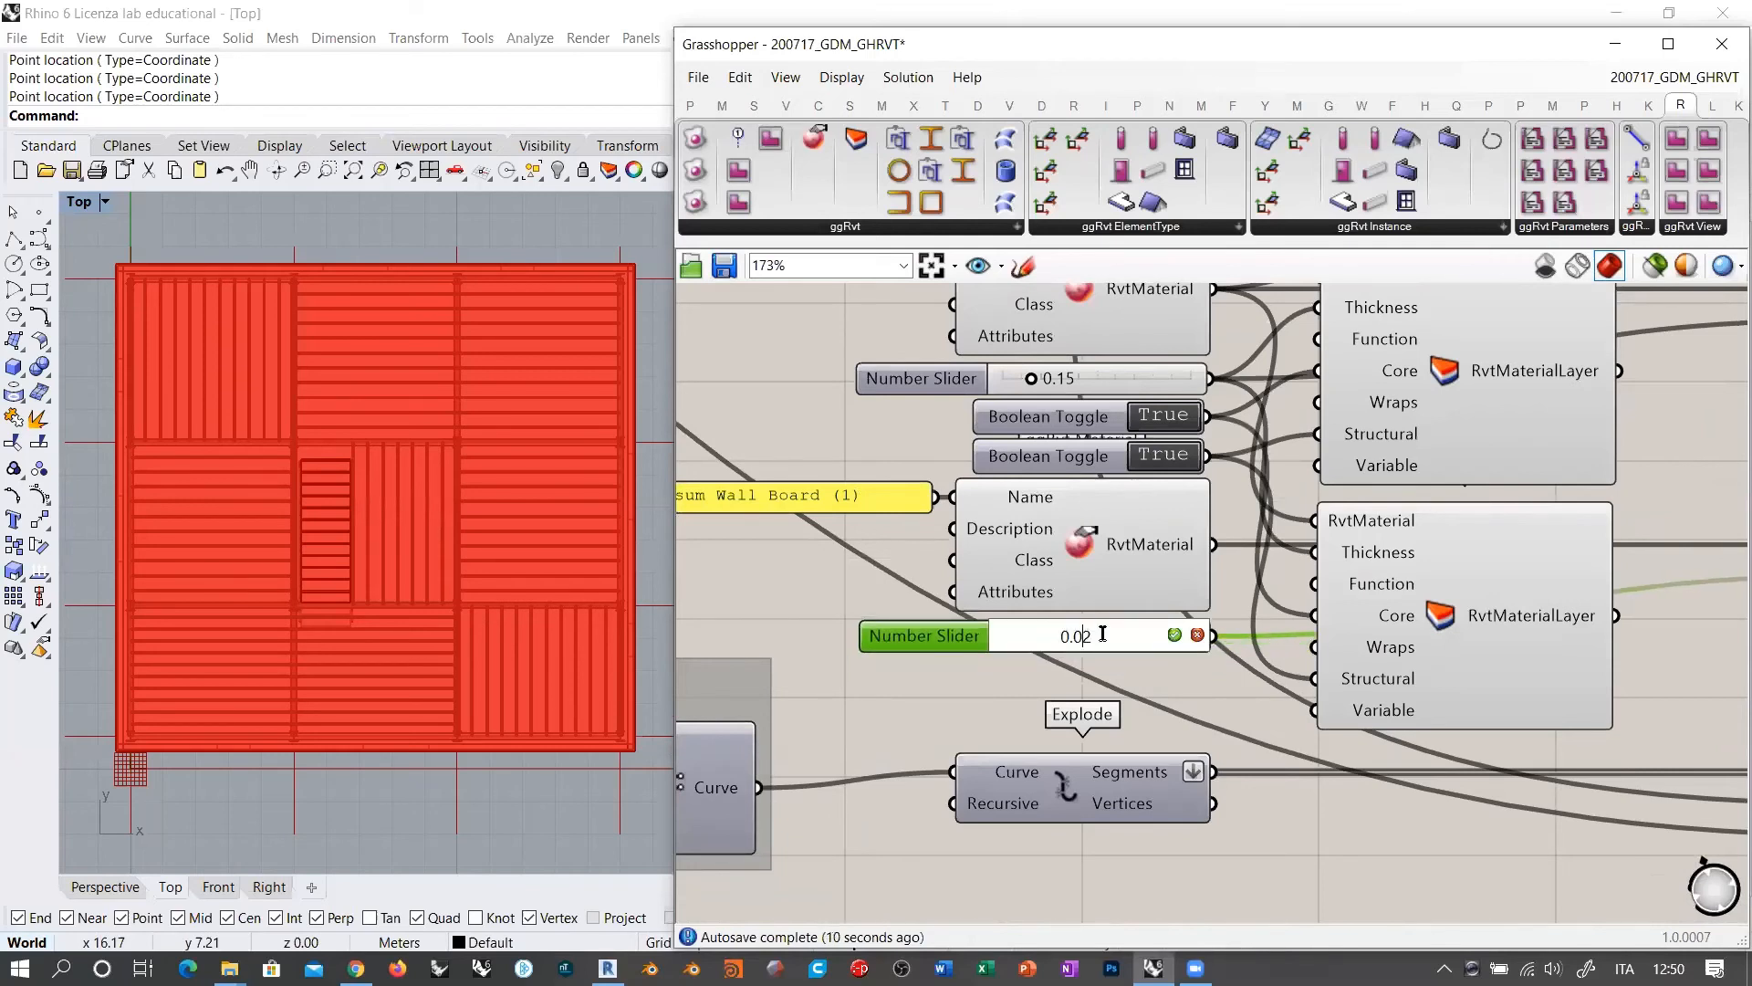
key("Return")
left_click_drag(1214, 636, 1315, 552)
Step: Duplicate the metal stud layer's two boolean toggles and place the copies below the 0.01 slider
left_click(1086, 456)
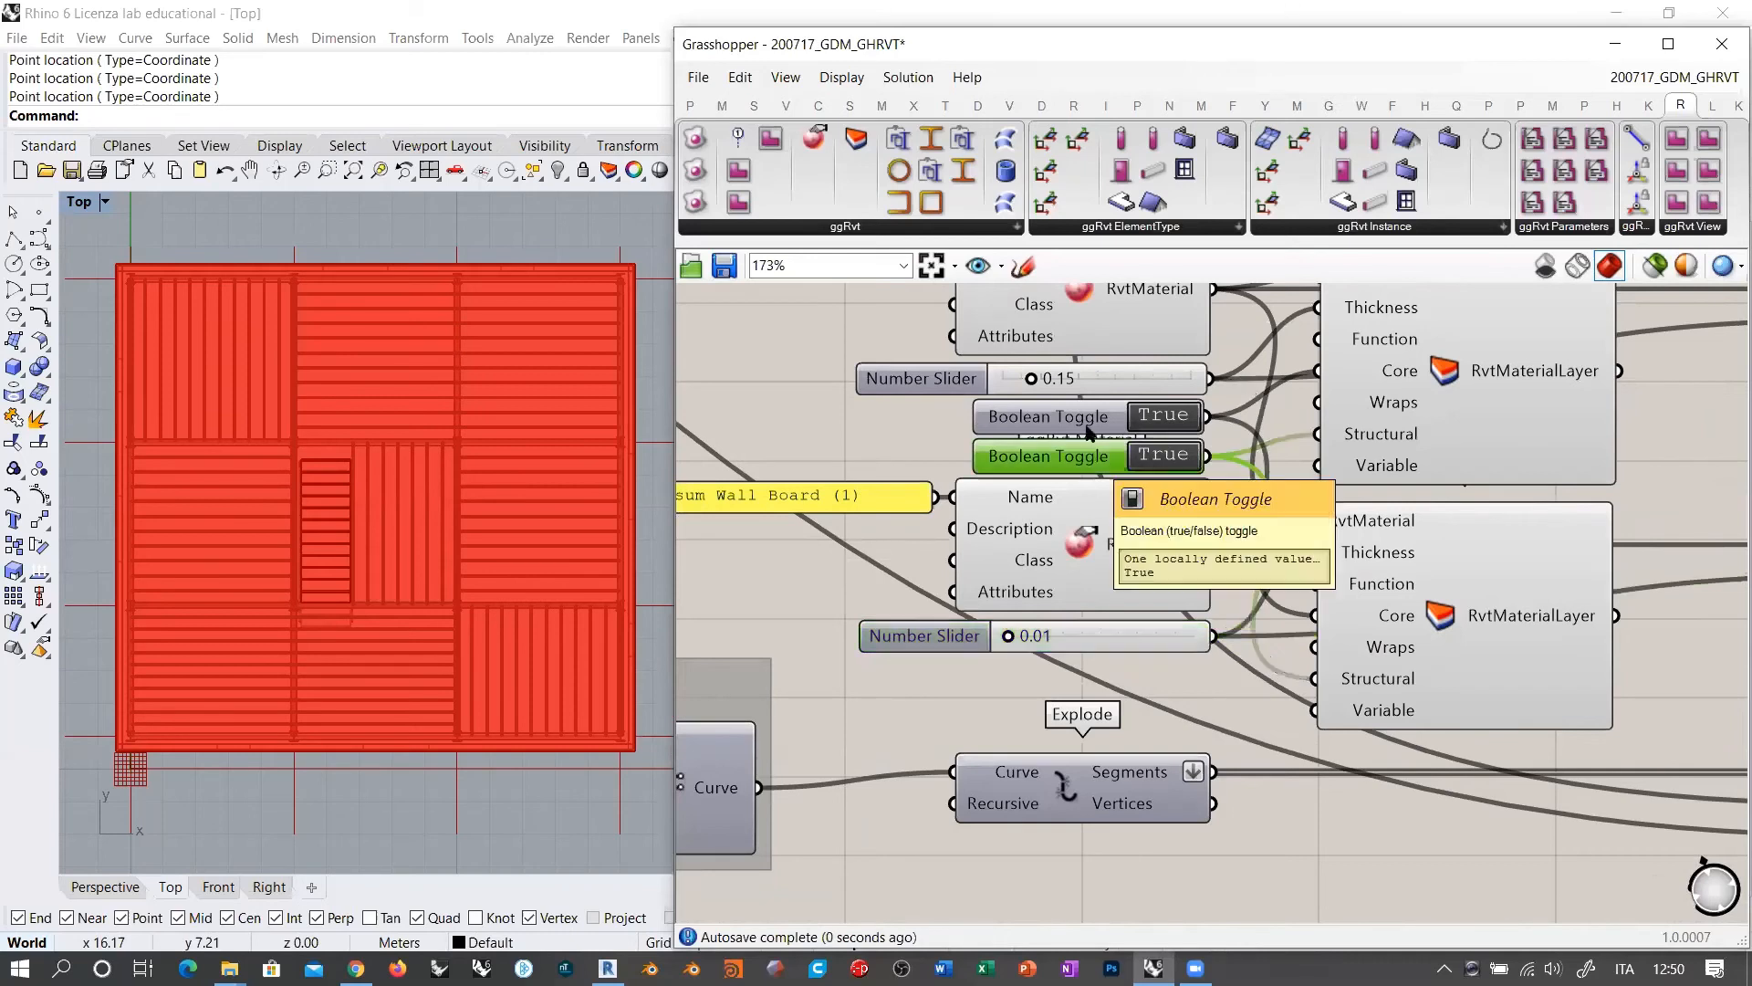
left_click(1083, 420, "shift")
left_click_drag(1084, 421, 1083, 688)
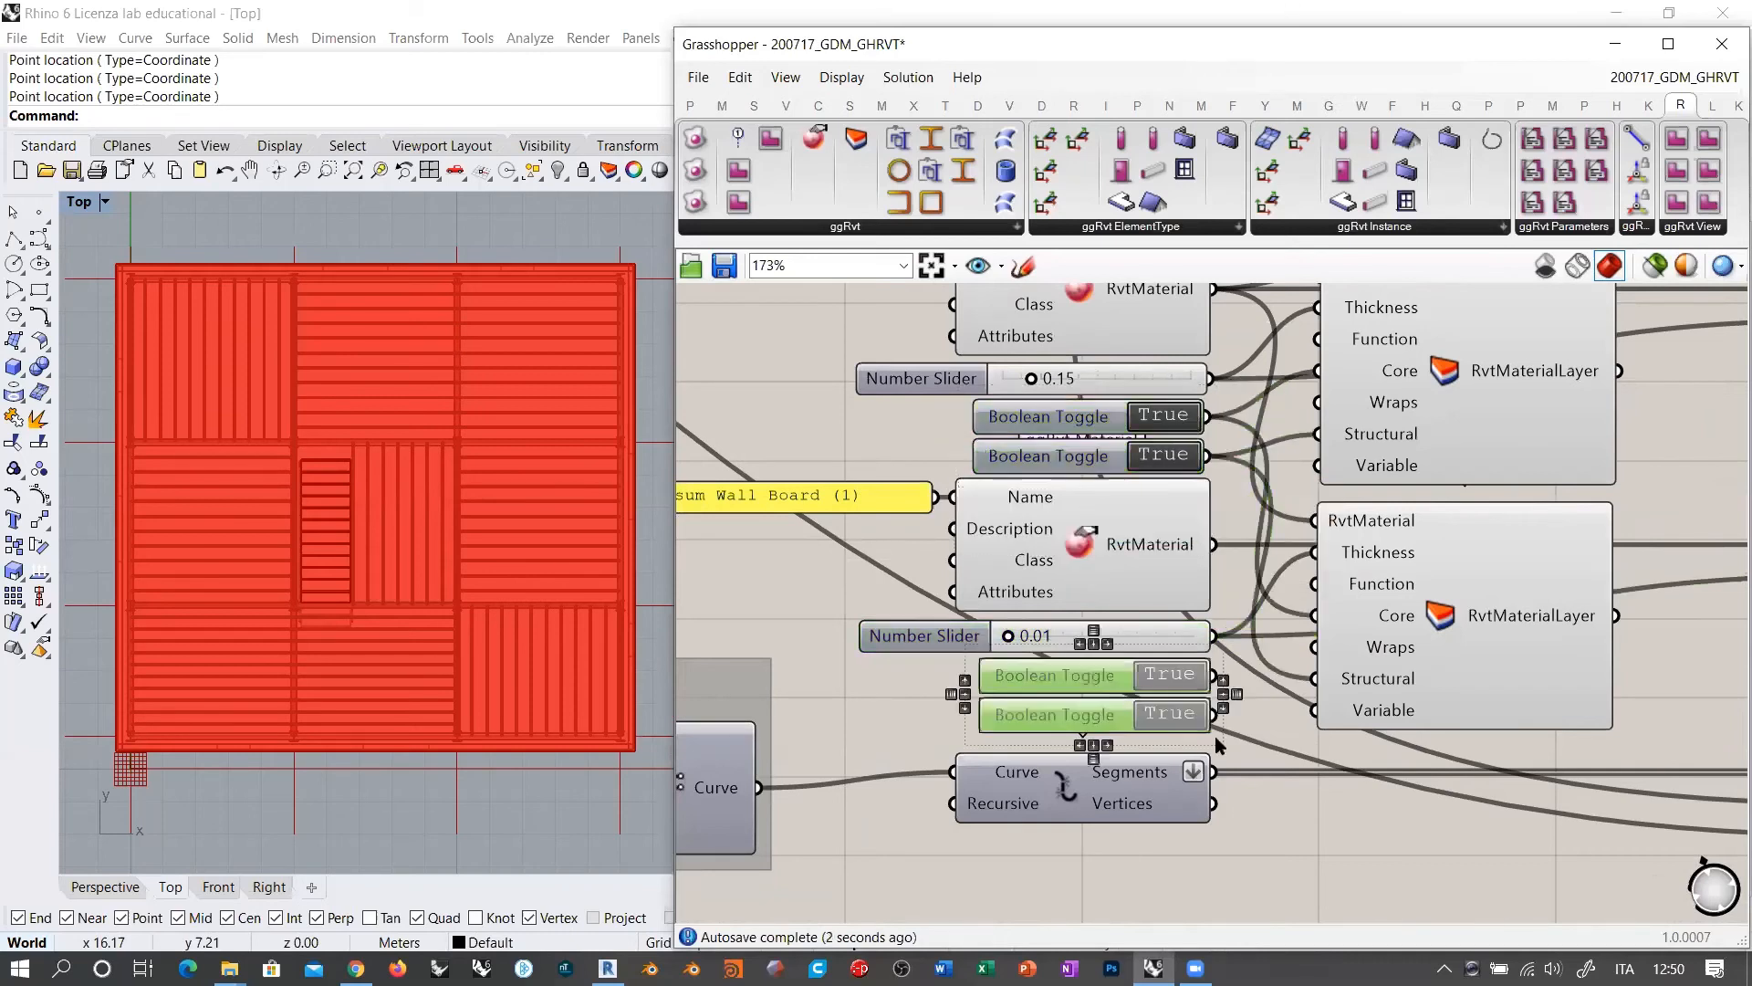
left_click(1213, 735)
Step: Wire the copied toggles to the gypsum board layer's Core and Structural inputs and set both to False
left_click_drag(1317, 618, 1199, 682)
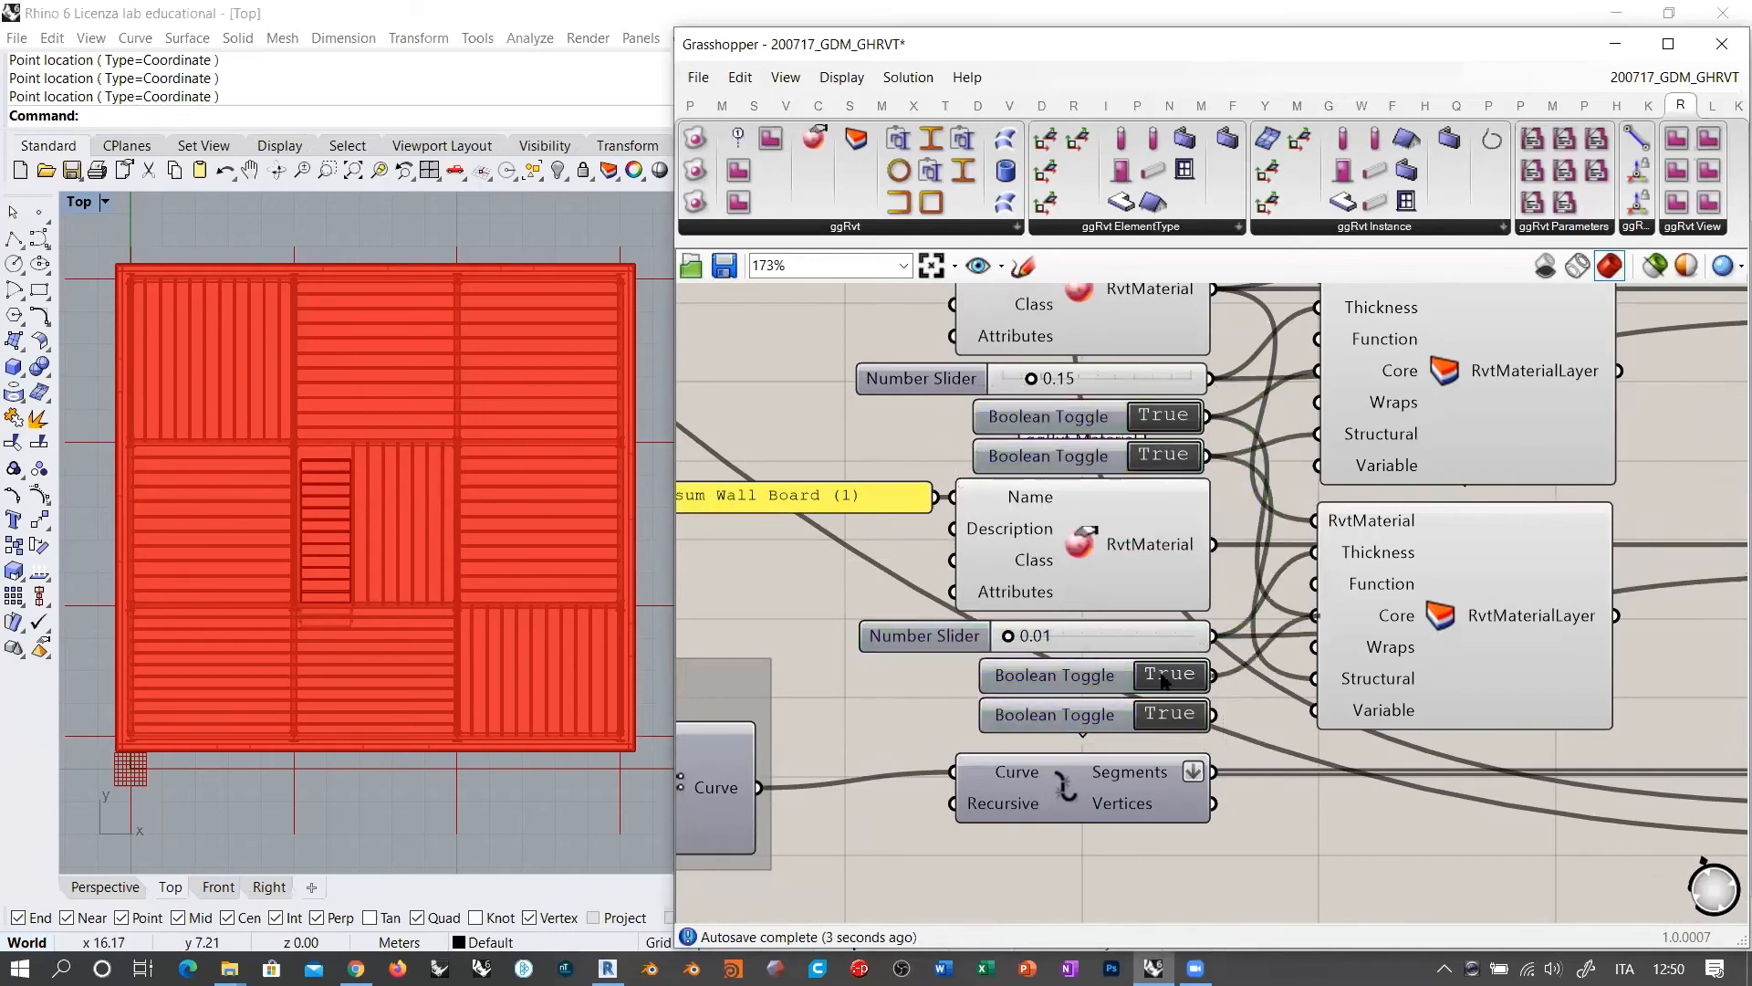
double_click(1164, 677)
left_click_drag(1317, 678, 1210, 713)
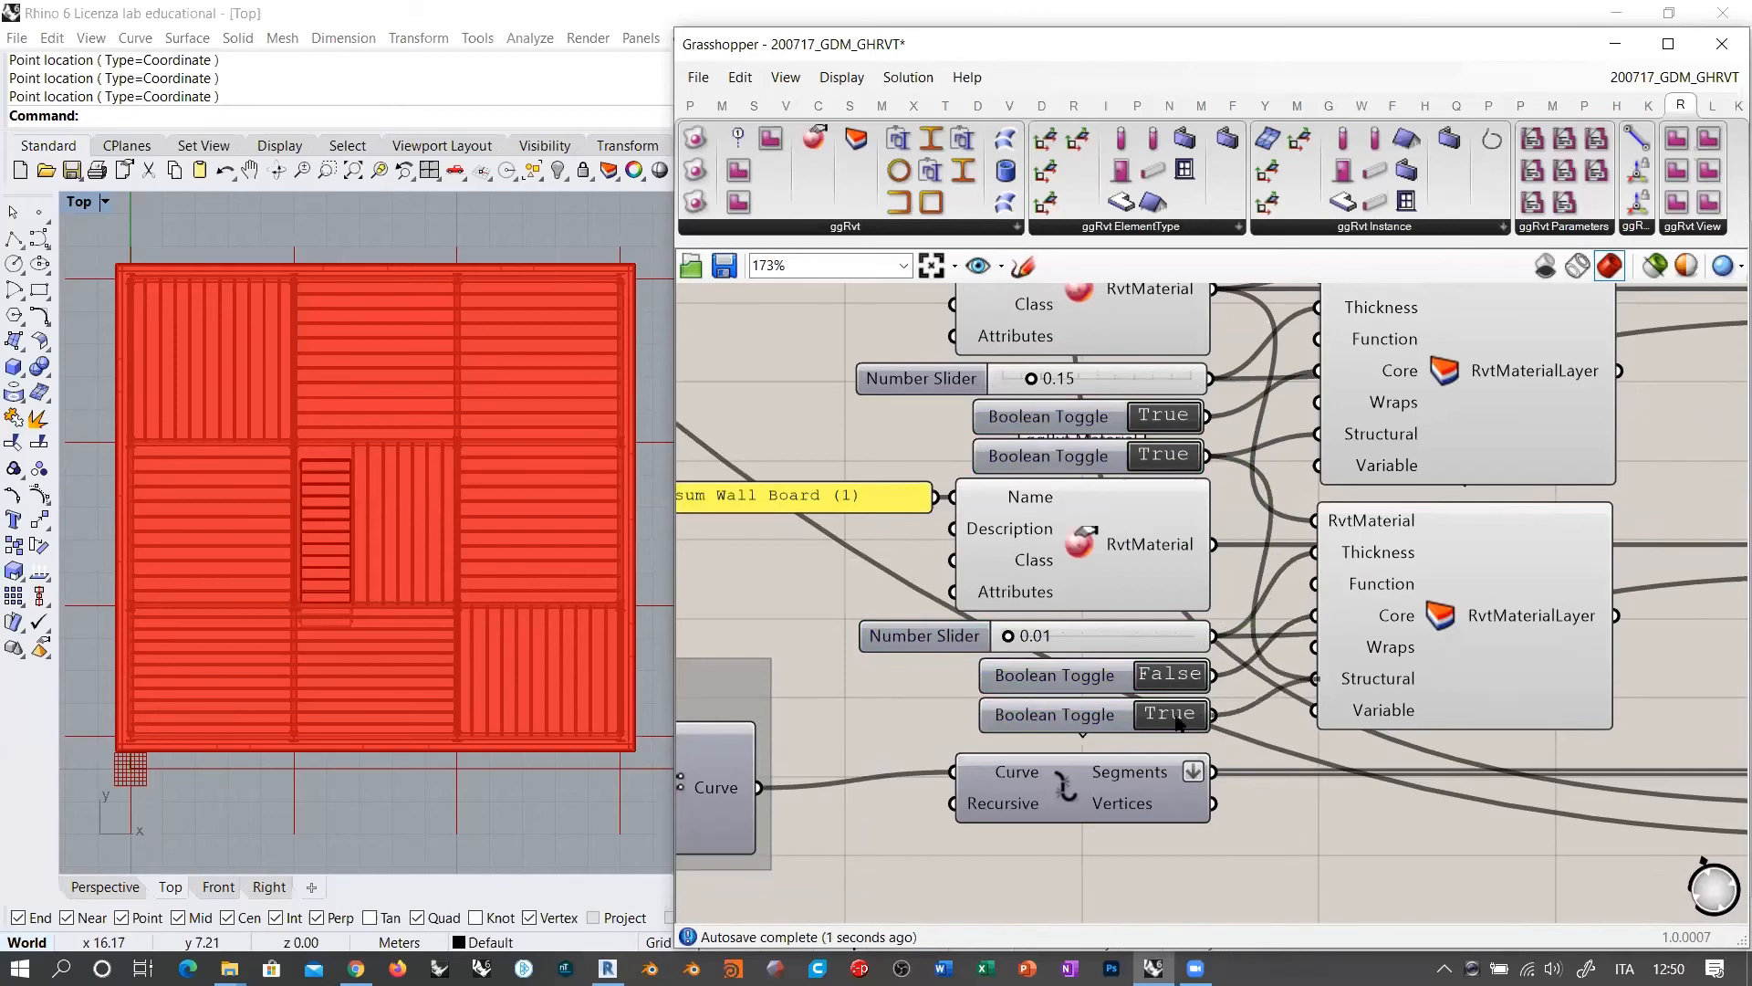
double_click(1172, 717)
Step: Set the Gypsum Wall Board (1) material's Class to PaintCoating
scroll(912, 686, "down", 3)
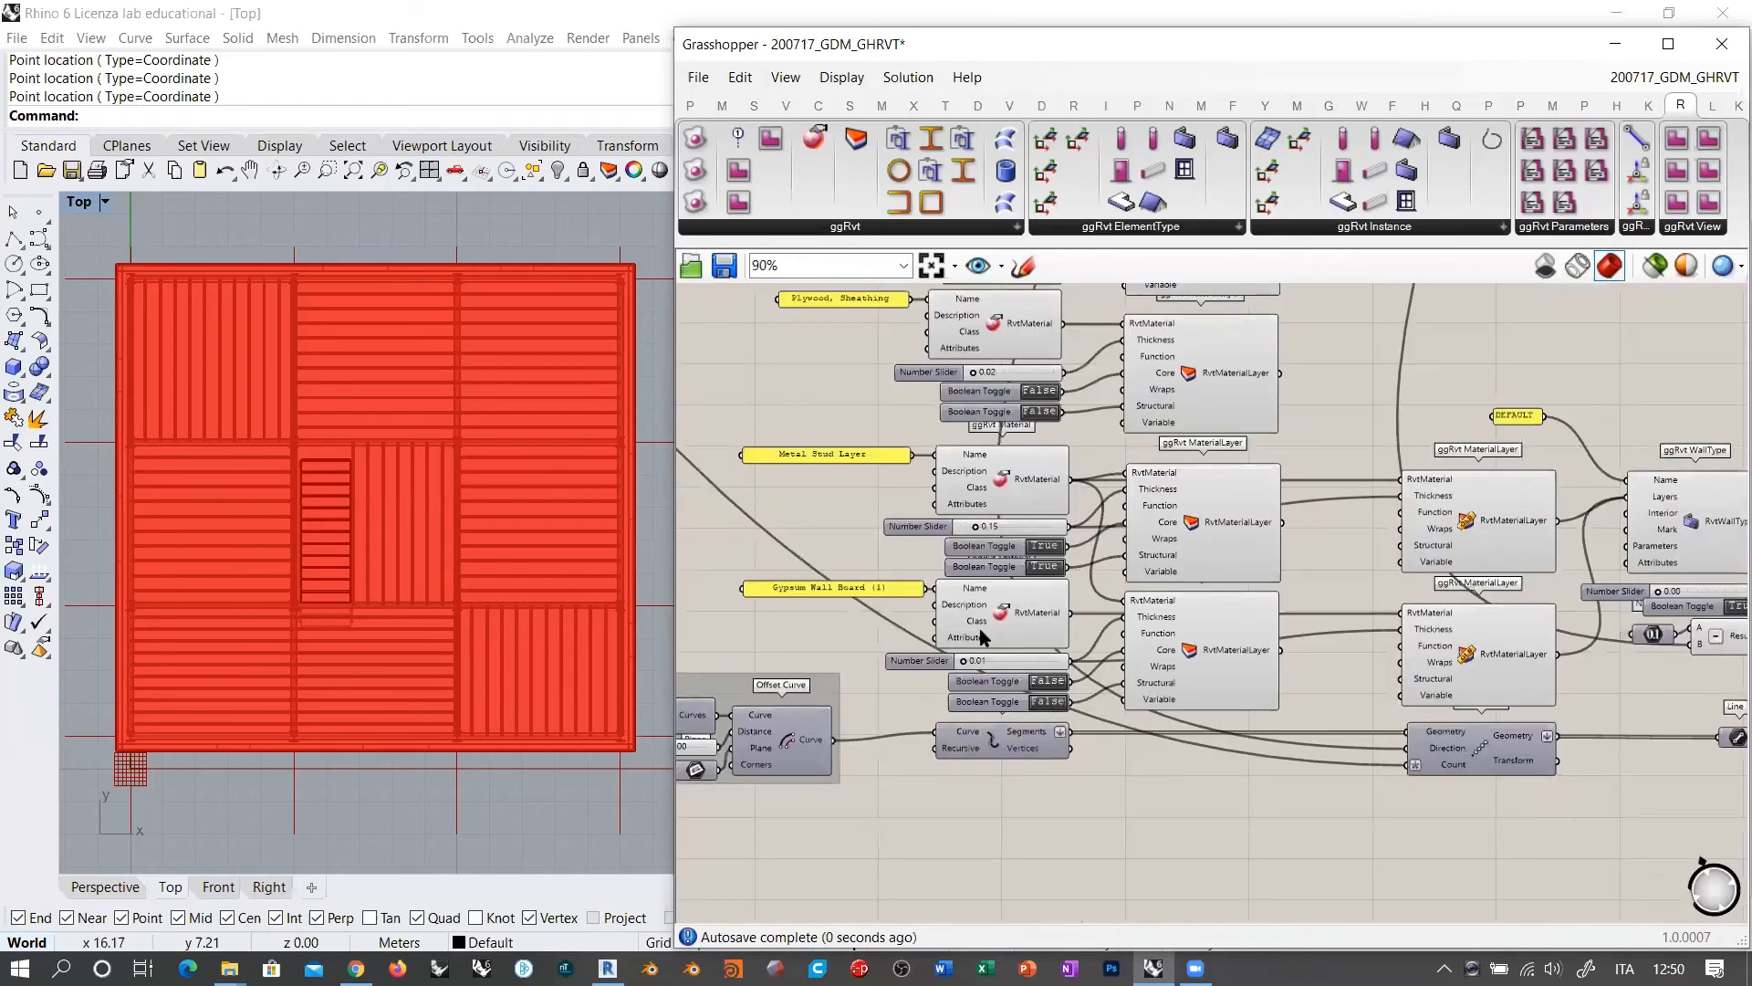
right_click(979, 627)
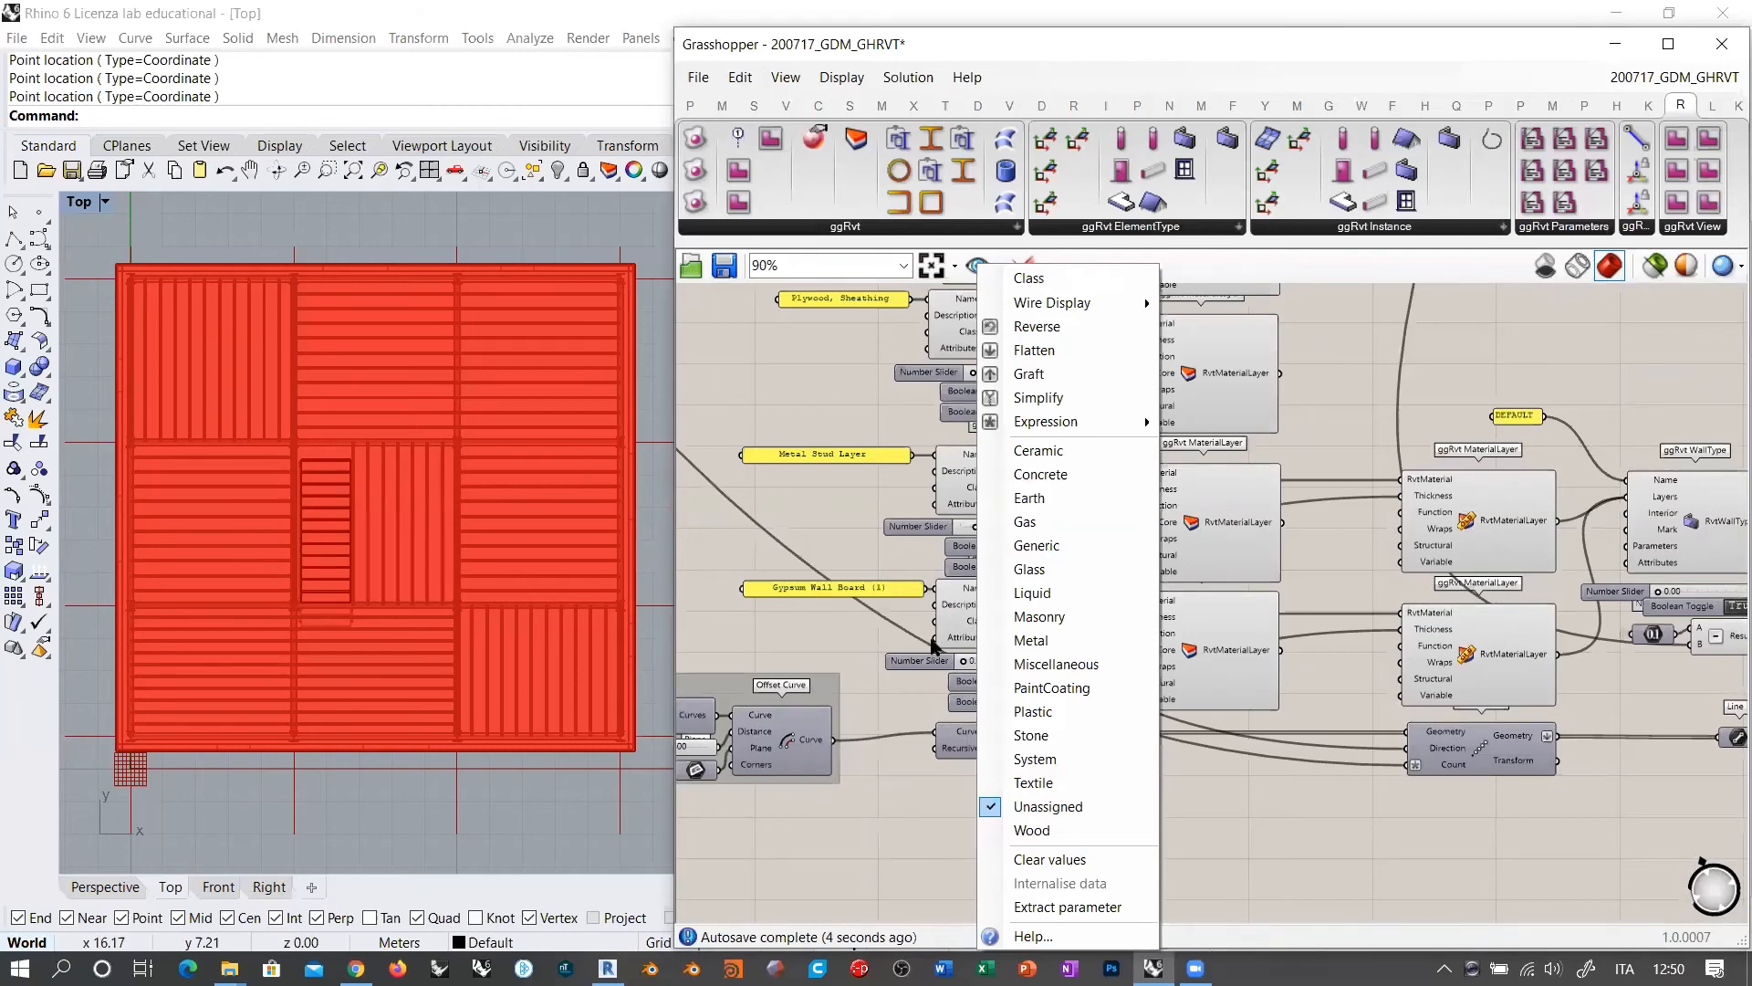
left_click(1033, 690)
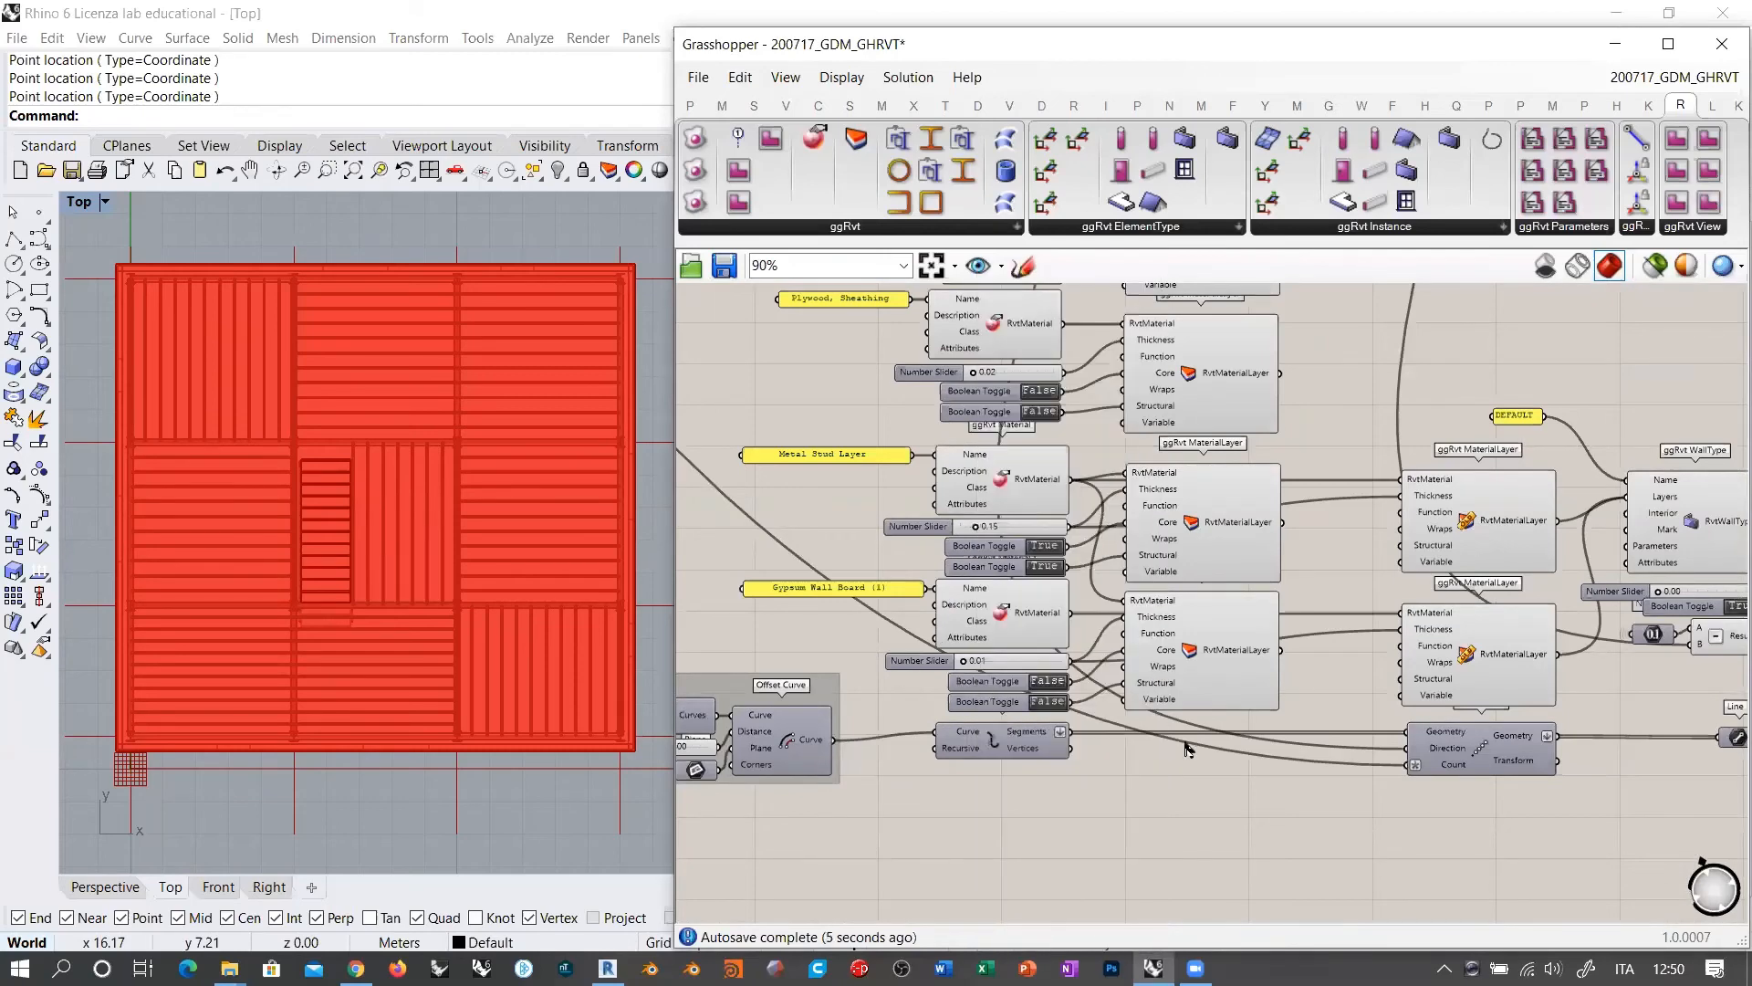
right_click(980, 627)
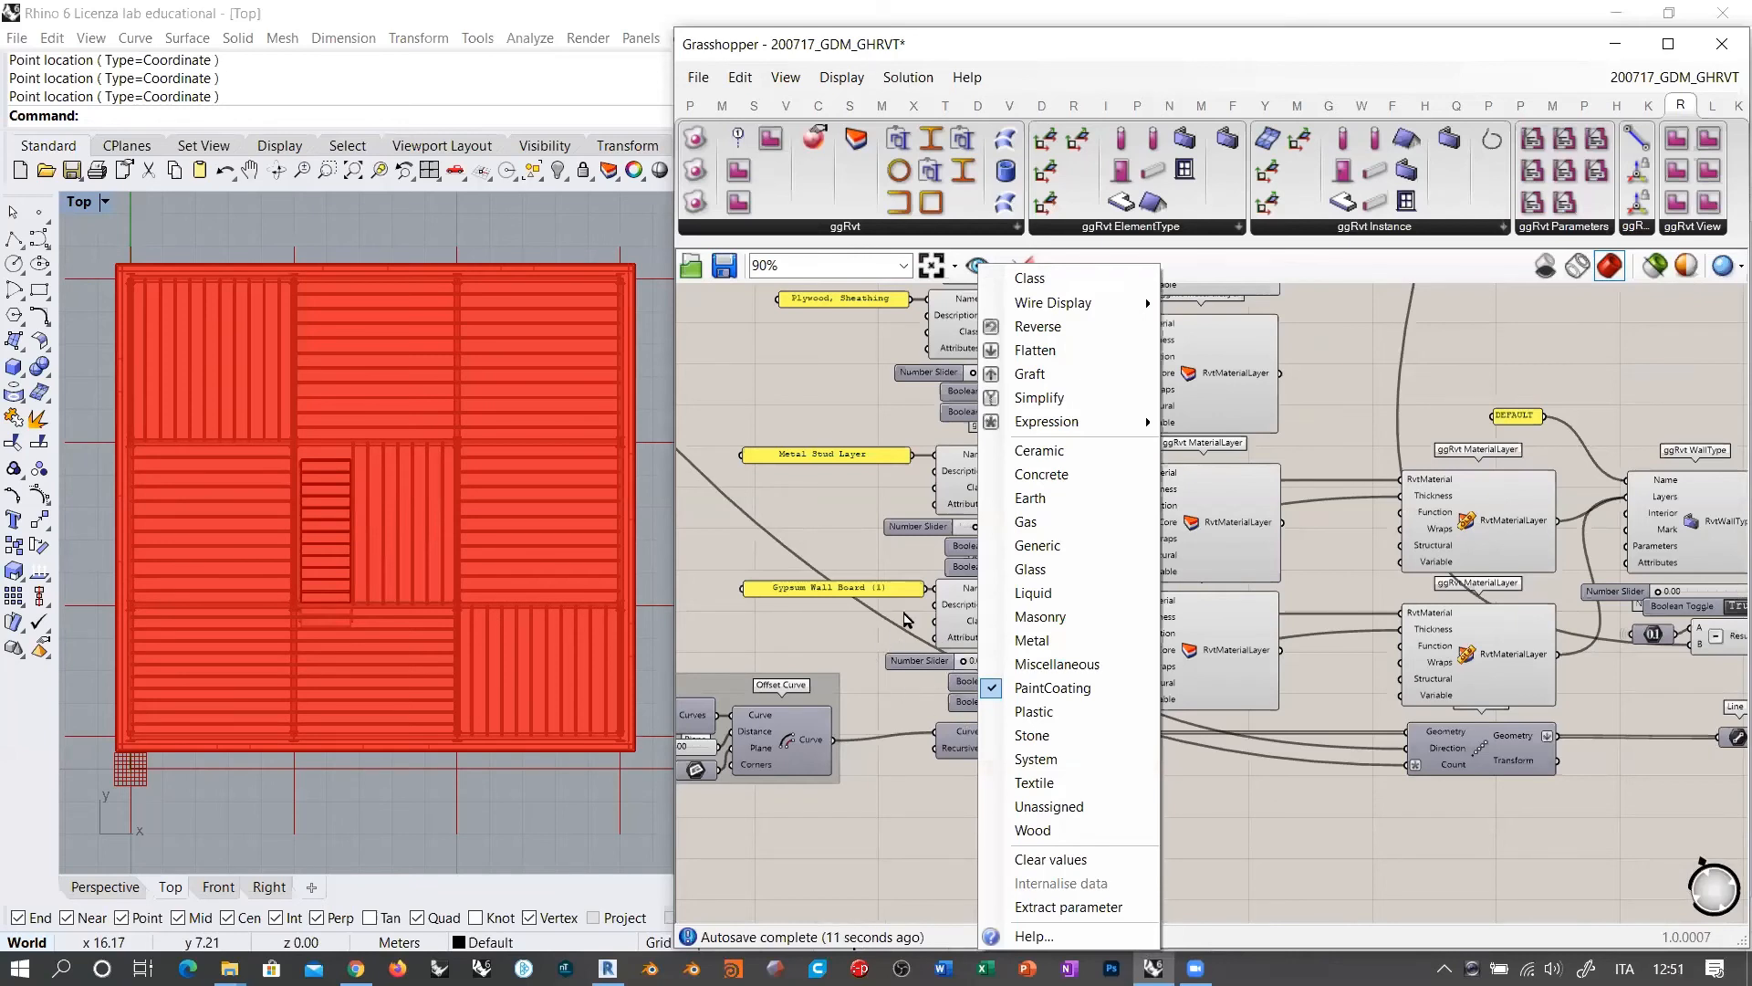
left_click(848, 521)
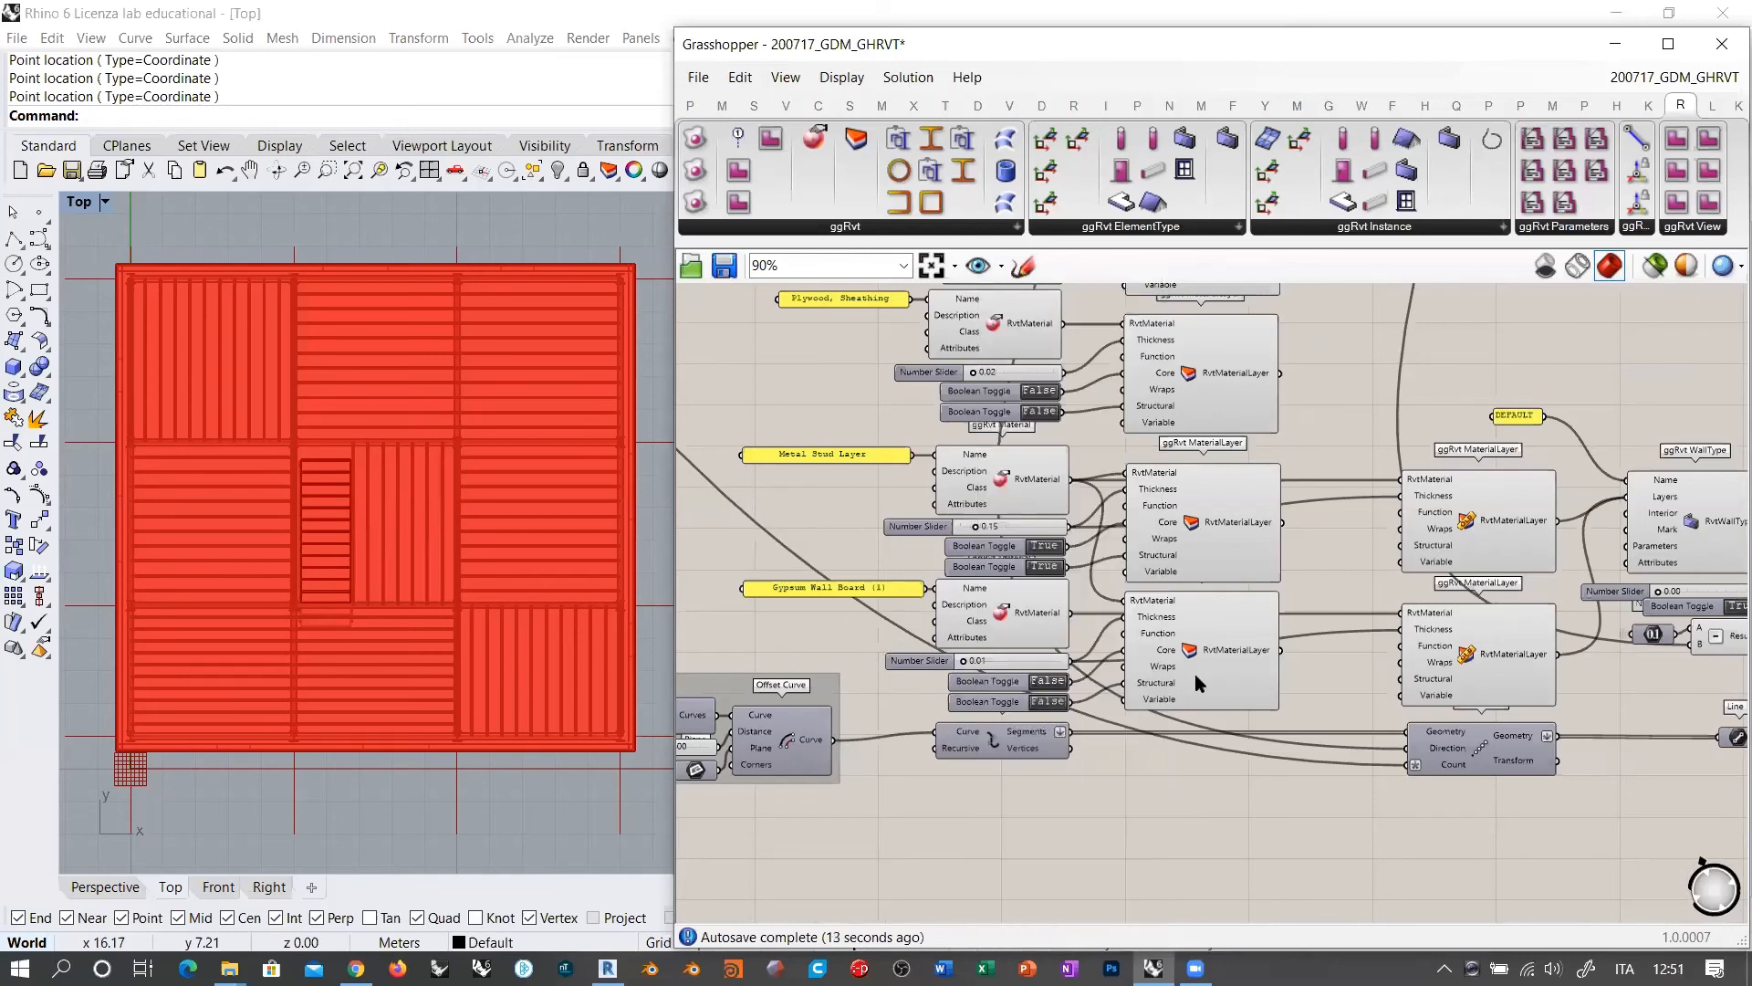
Step: Delete the two old MaterialLayer components that feed the WallType
right_click_drag(1154, 624, 975, 761)
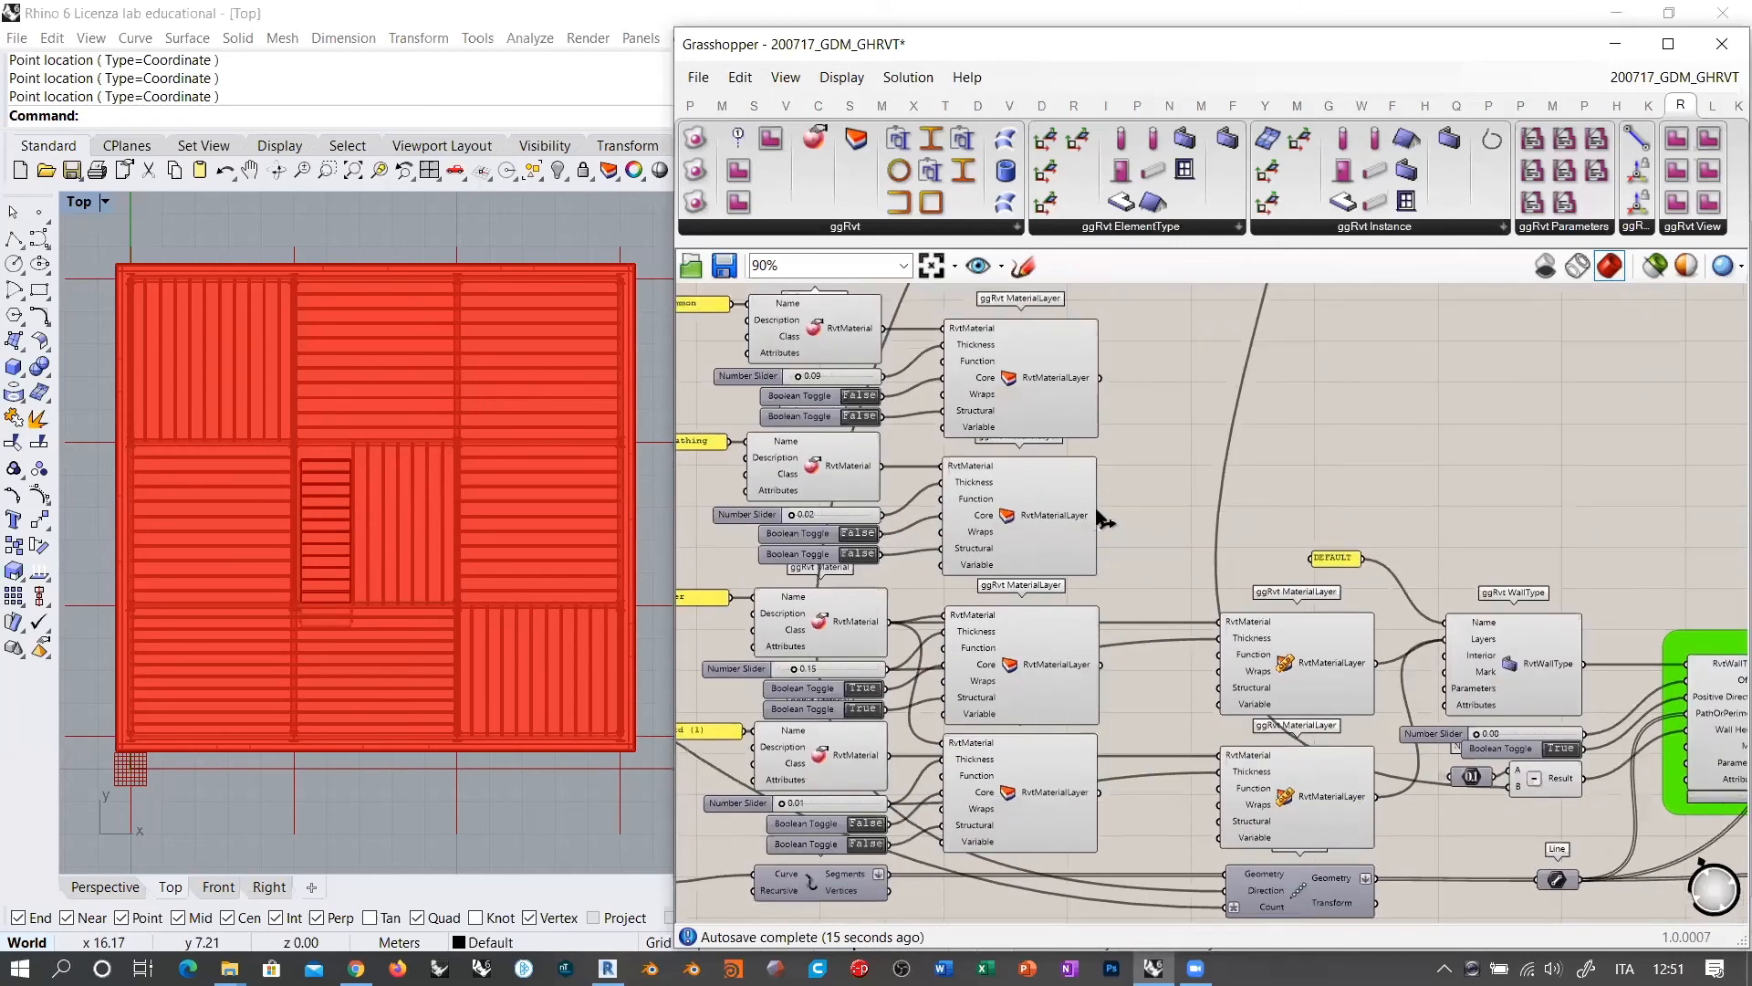
scroll(1112, 484, "down", 1)
scroll(996, 527, "up", 1)
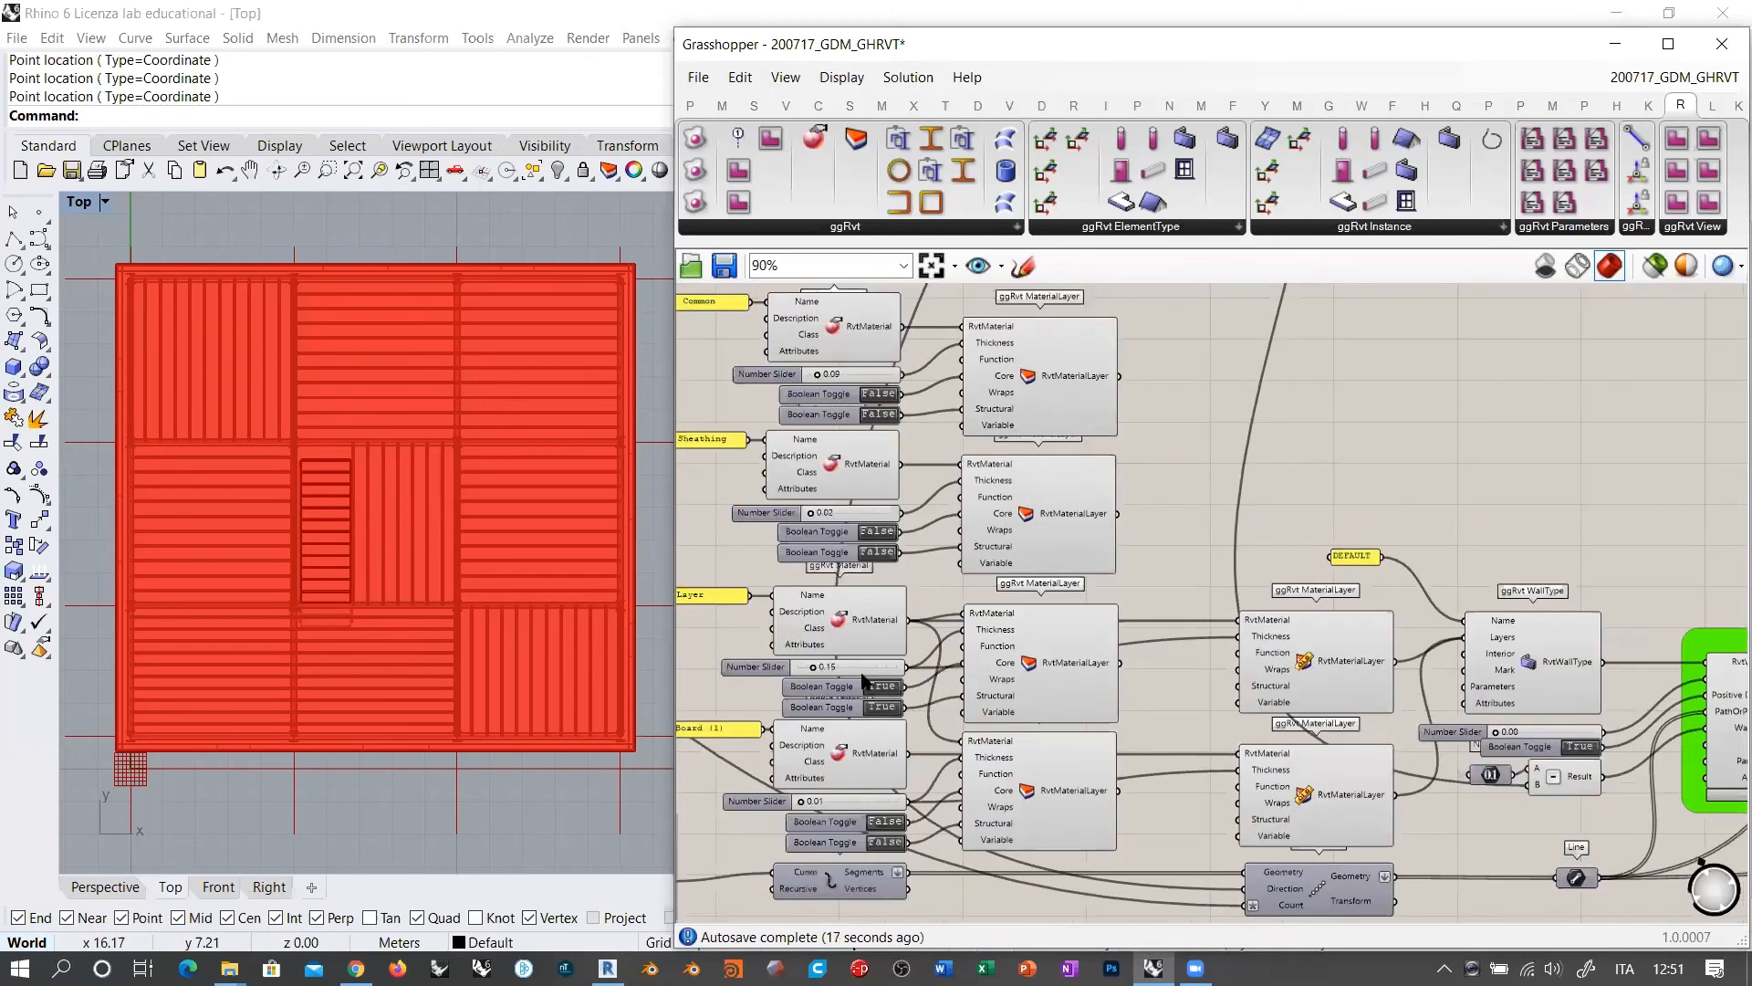
right_click_drag(1096, 627, 1021, 644)
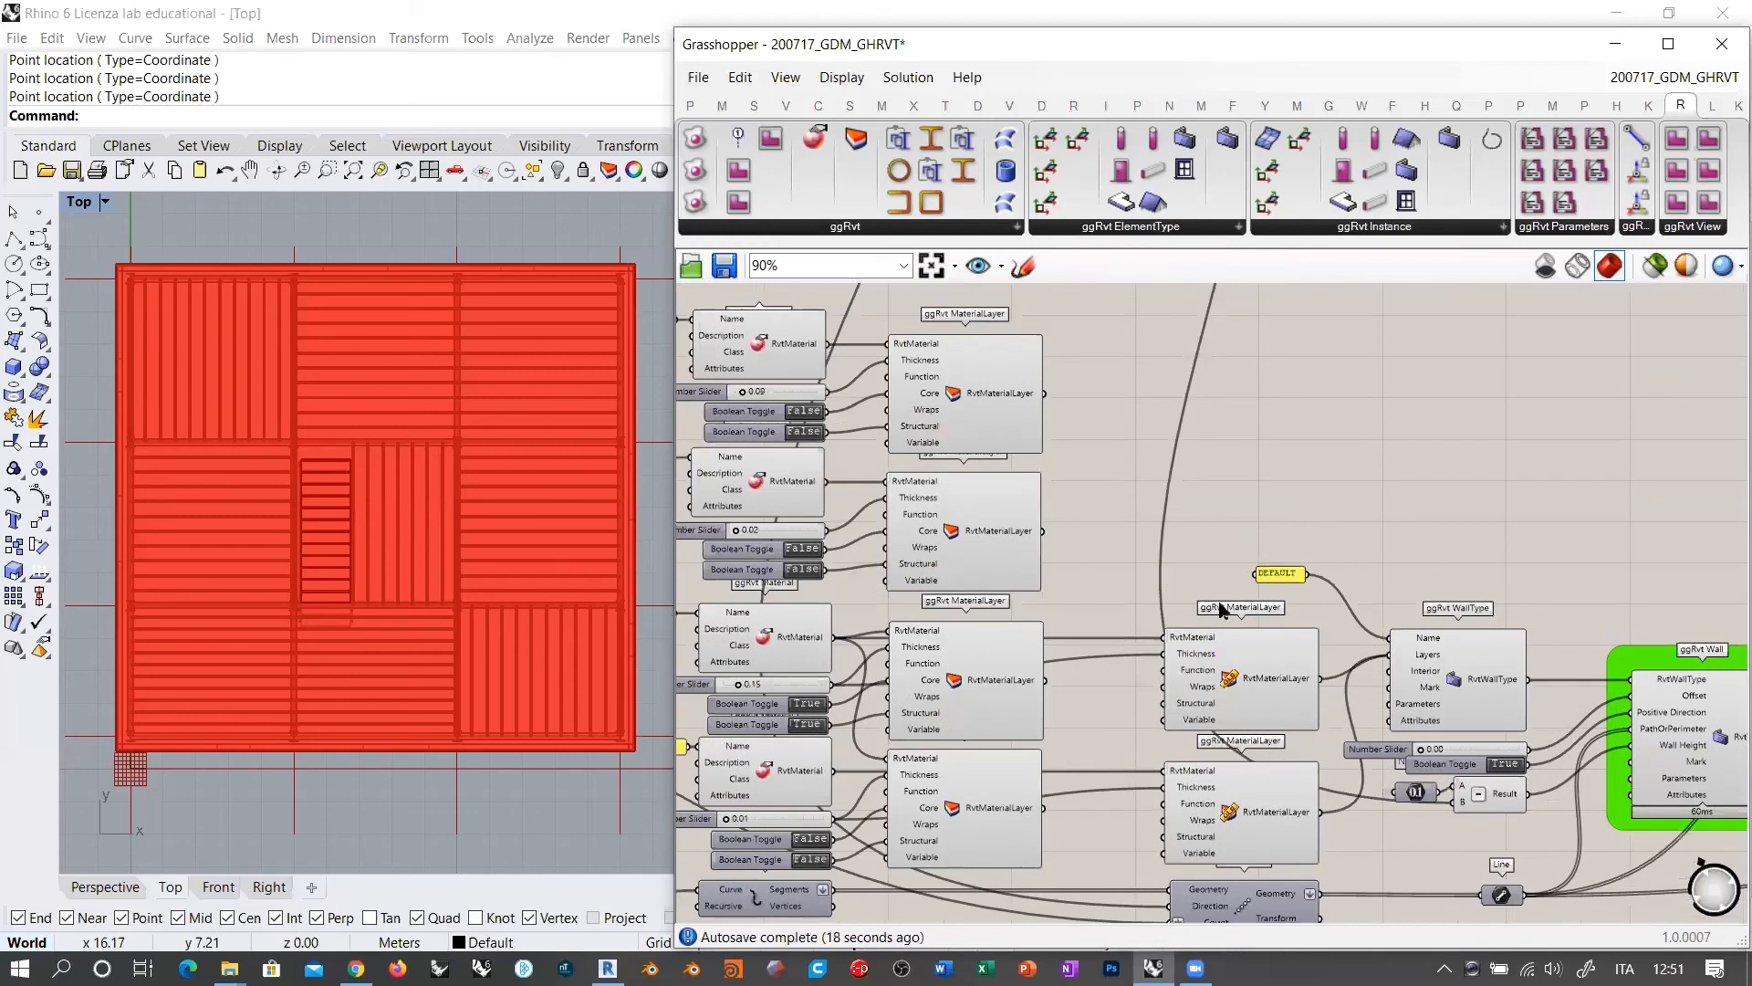
left_click(1261, 705)
left_click(1265, 812, "shift")
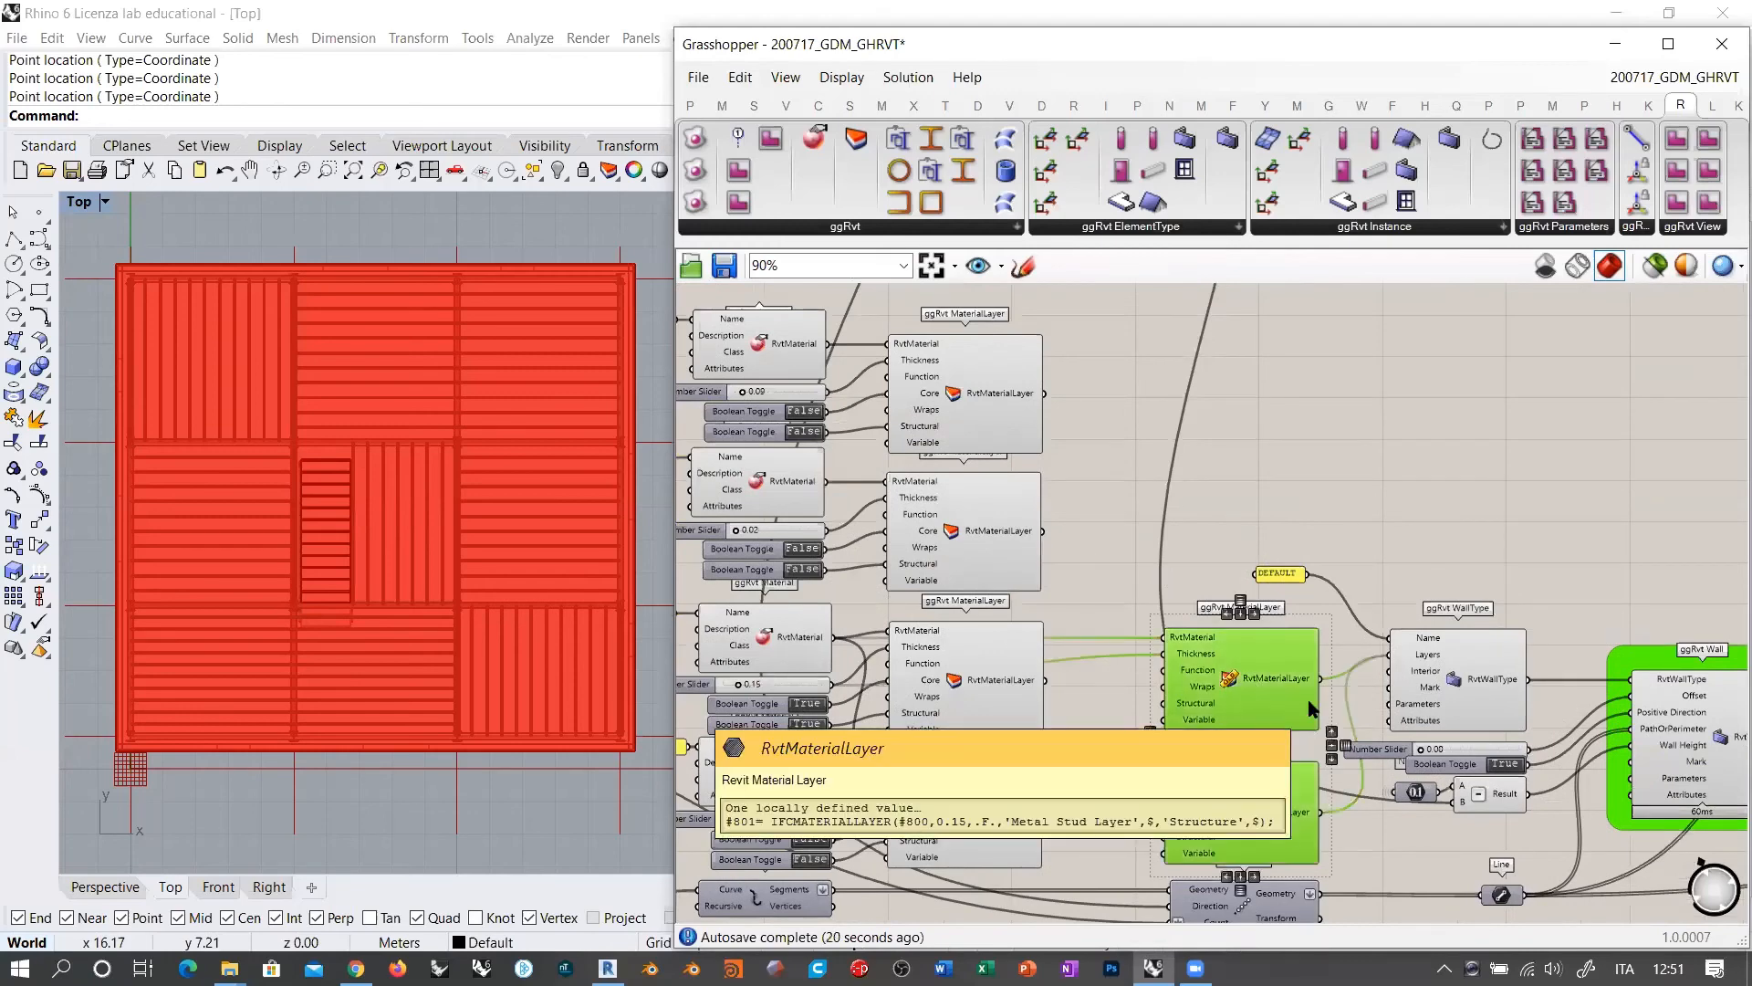
key("Delete")
Step: Wire the brick, plywood, metal stud and gypsum board layers into the WallType's Layers input and reposition its DEFAULT name panel
left_click_drag(1045, 394, 1380, 658)
left_click_drag(1045, 685, 1385, 654, "shift")
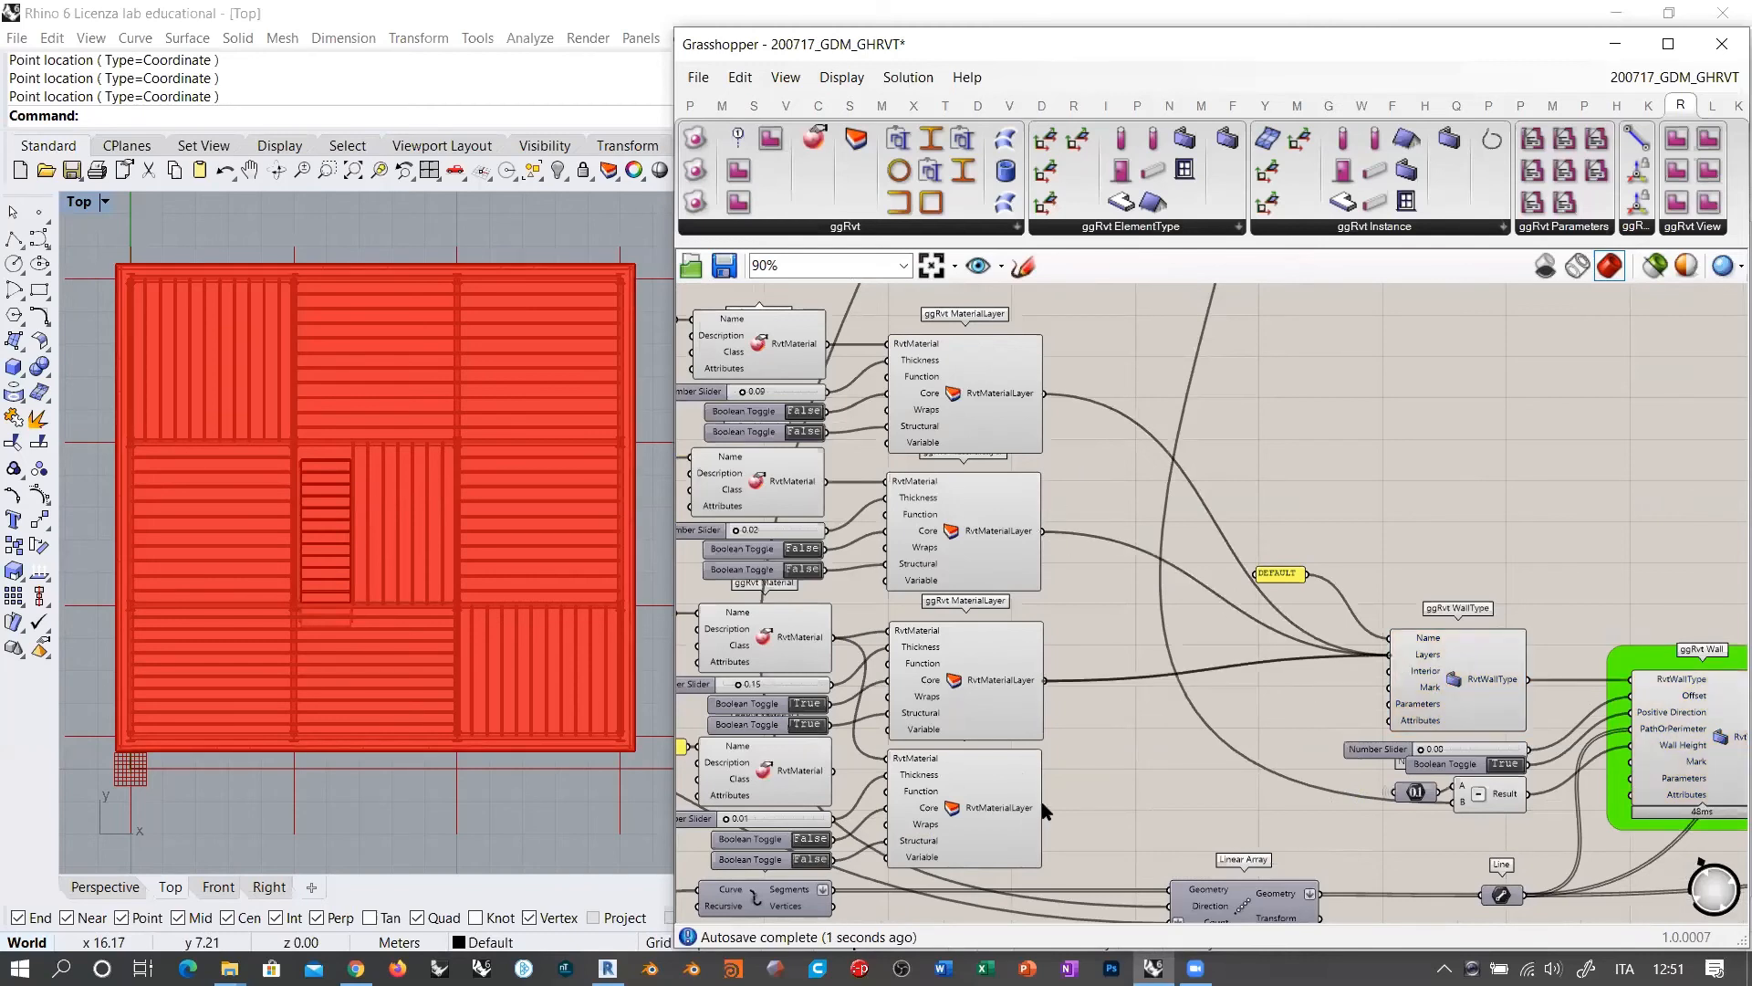
left_click_drag(1041, 805, 1387, 654, "shift")
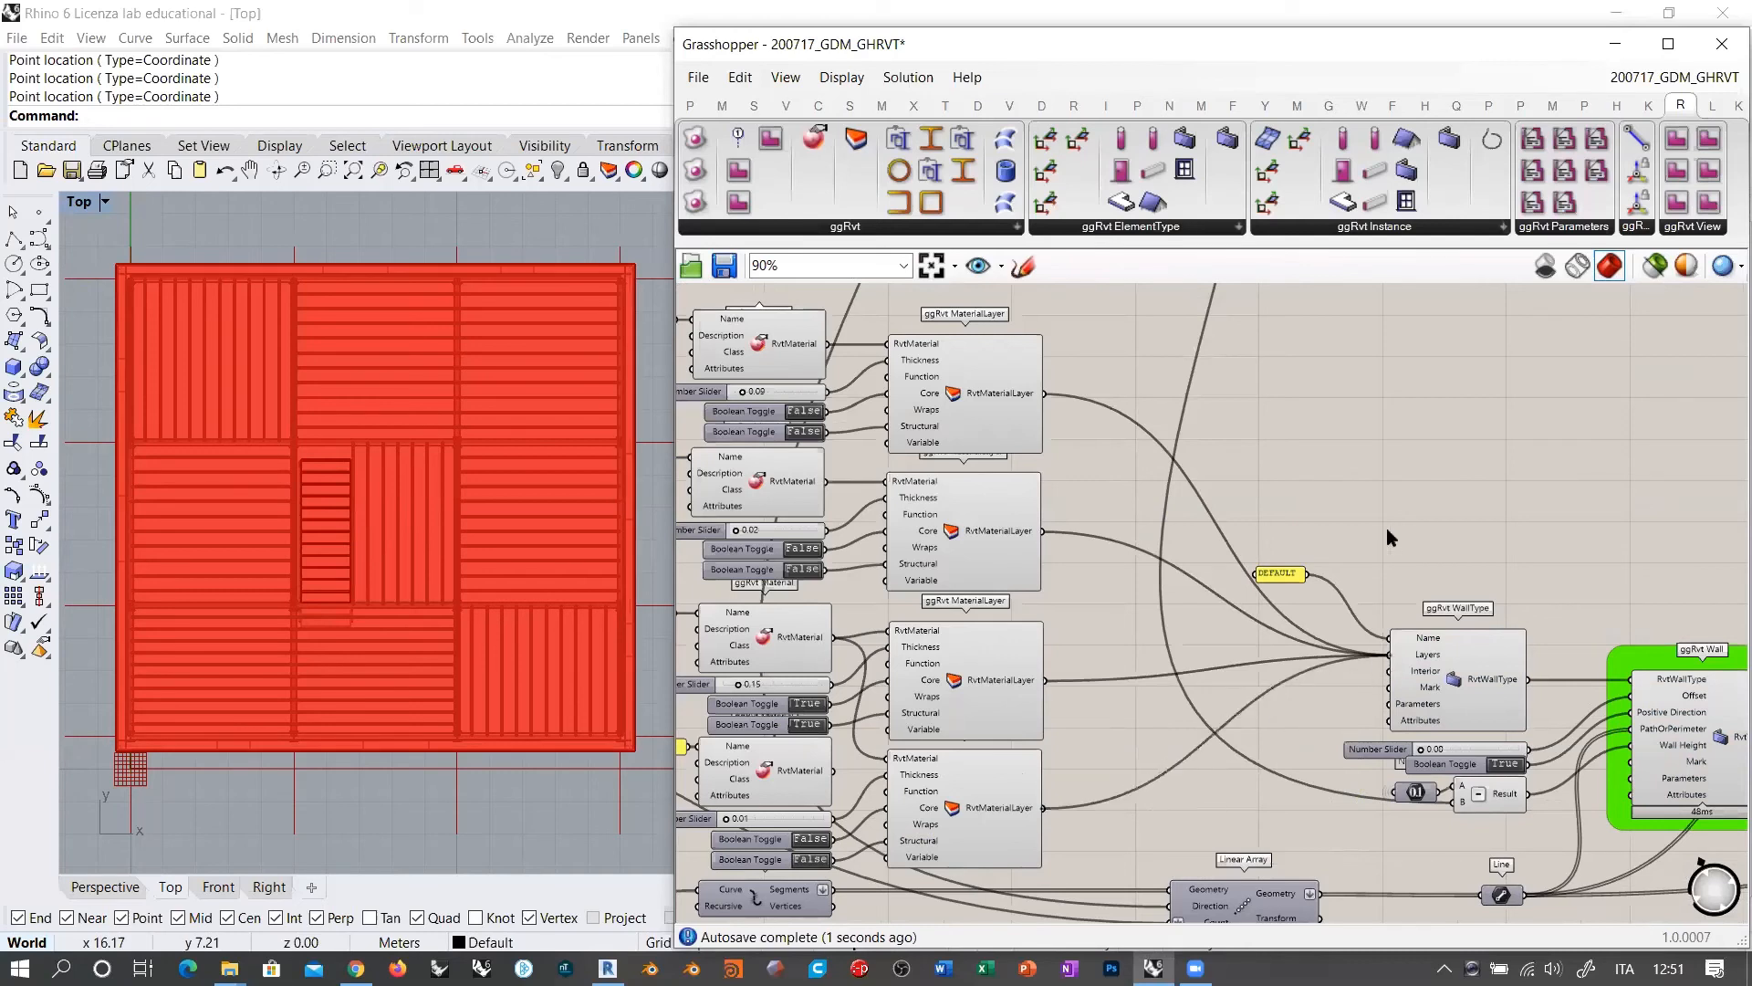
right_click_drag(1271, 572, 1299, 574)
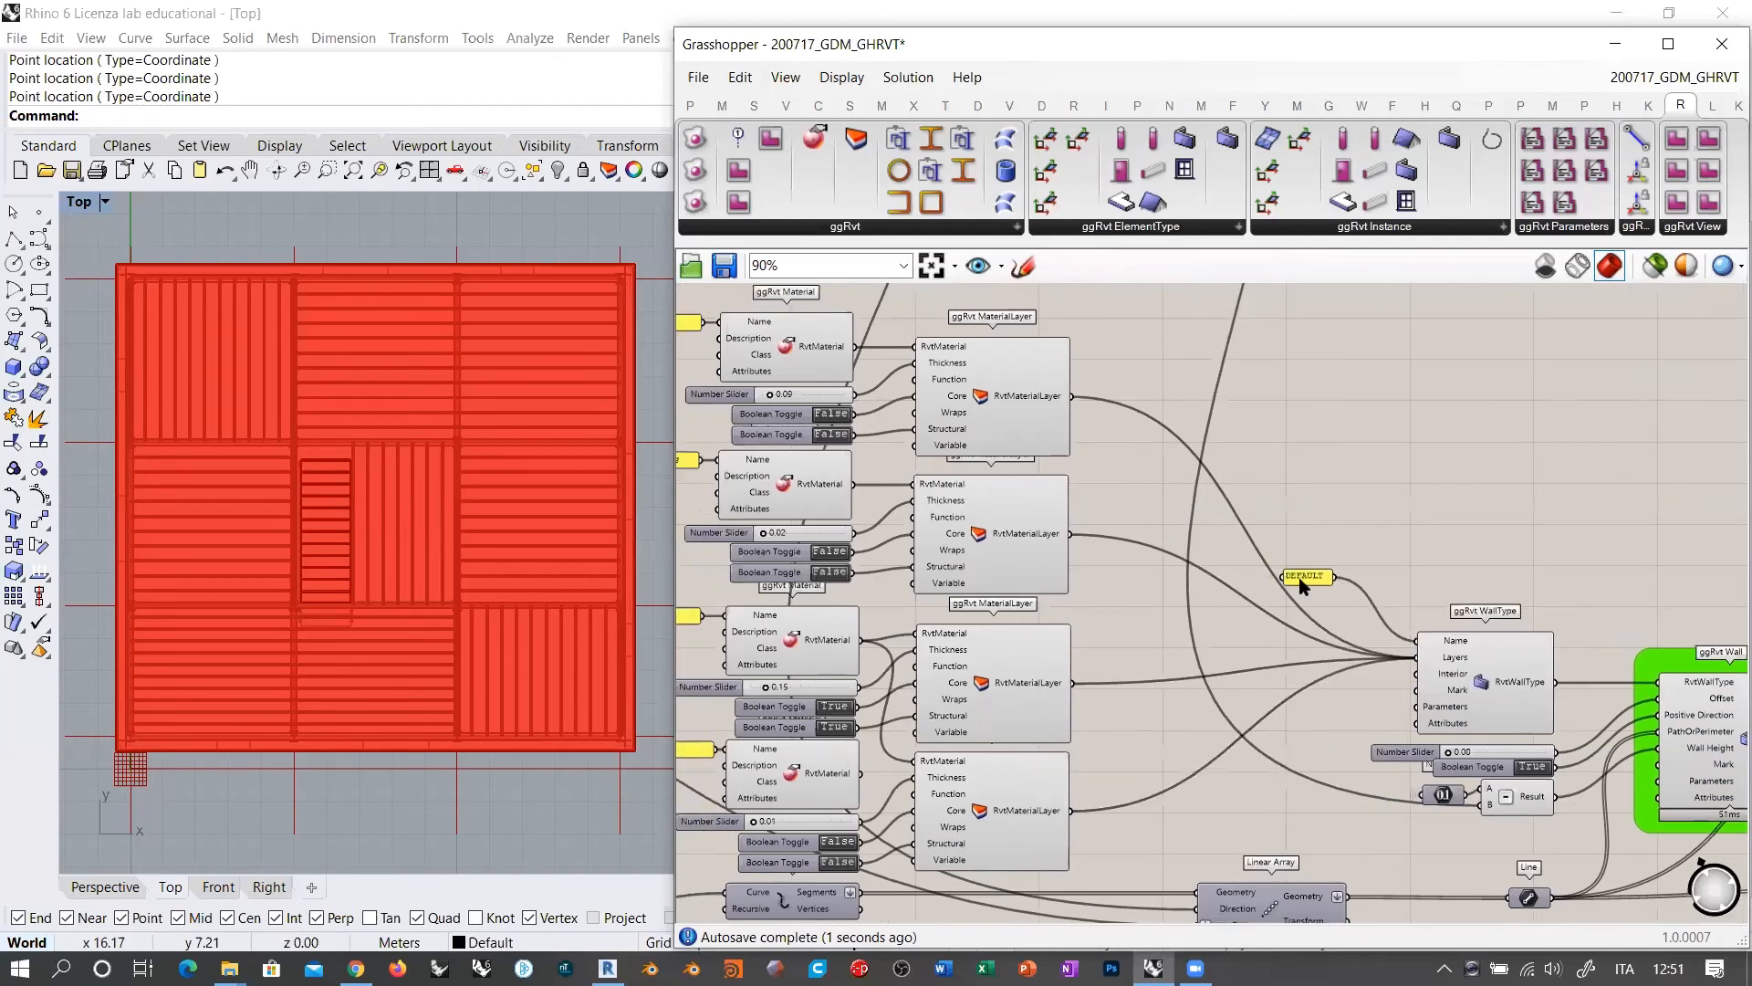
left_click_drag(1301, 578, 1344, 585)
Step: Cancel Revit's wall assembly and type properties dialogs, examine the top-floor wall at the building's corner, and return to Grasshopper
key("alt+Tab")
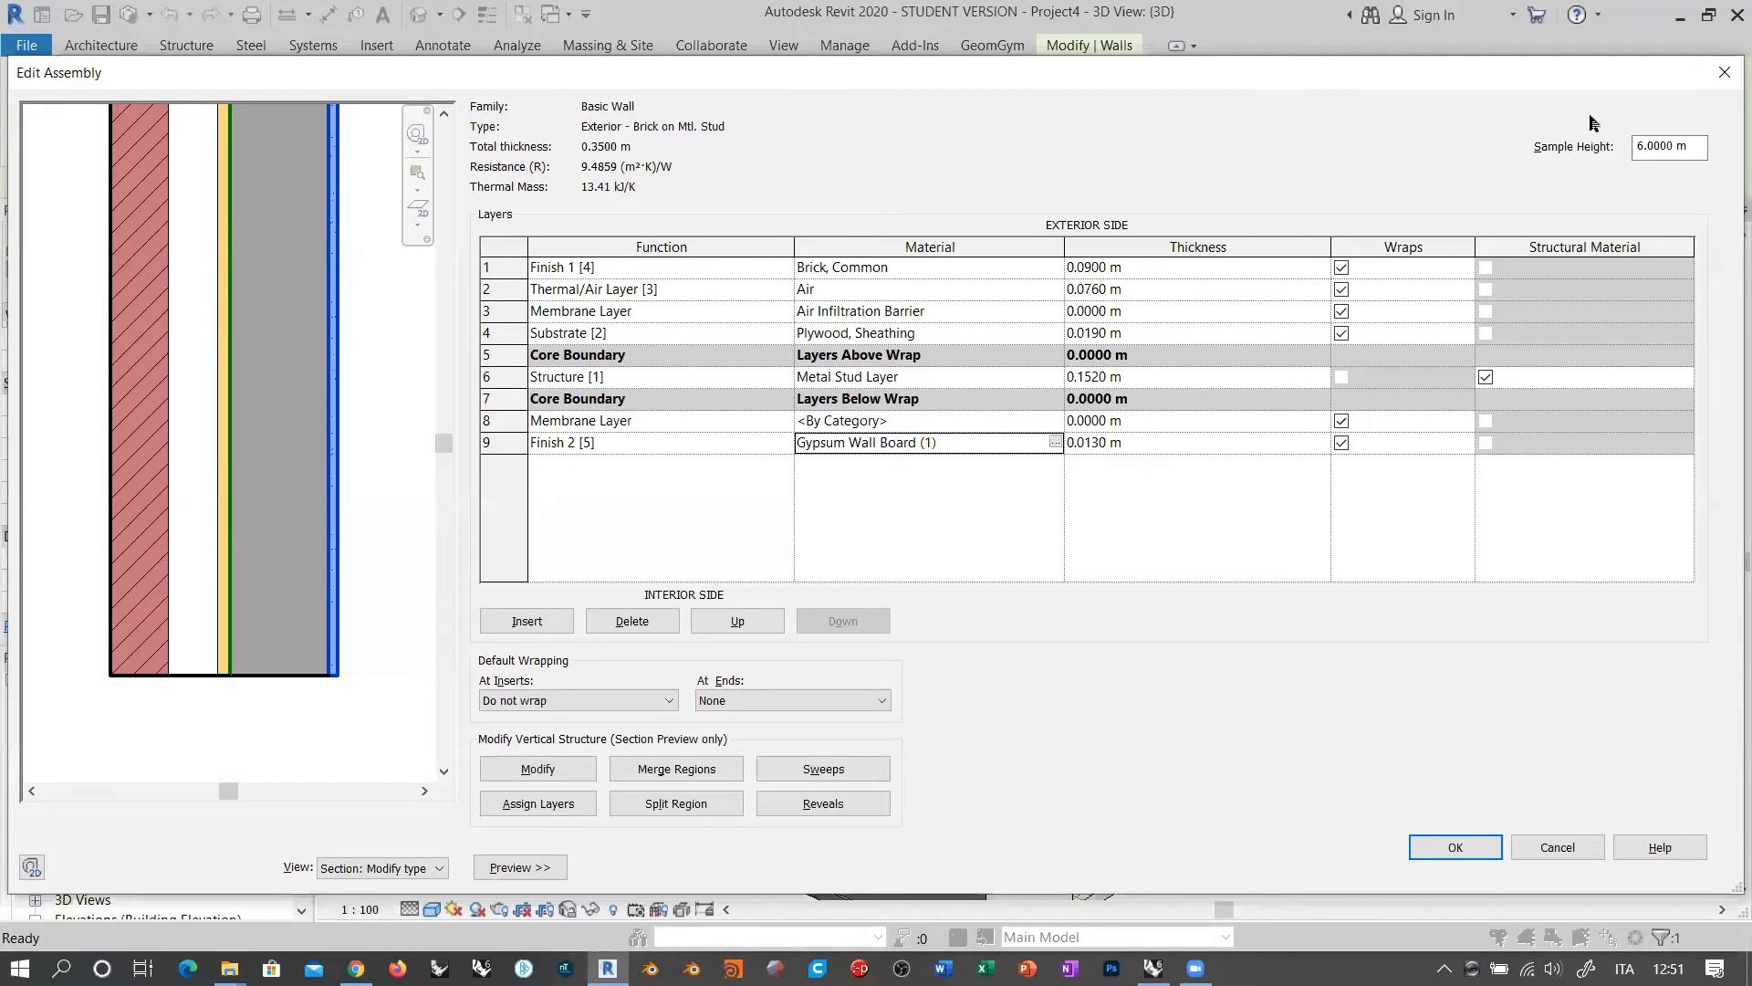
left_click(1556, 847)
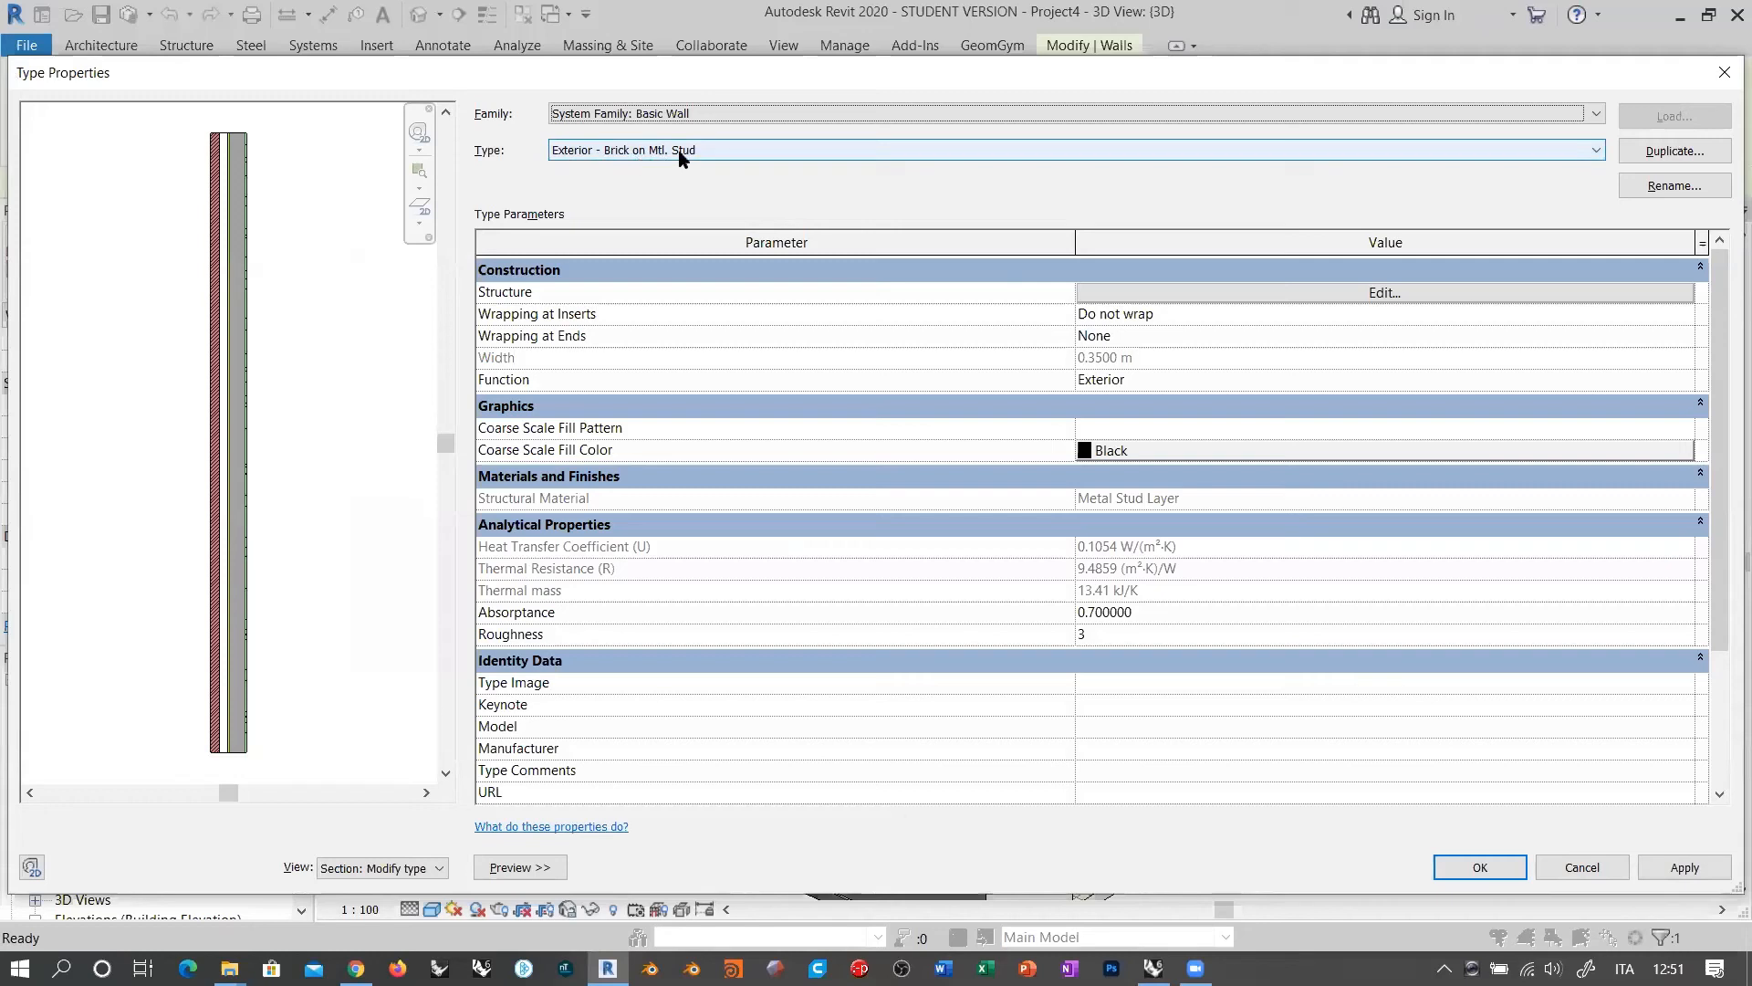
left_click(1582, 867)
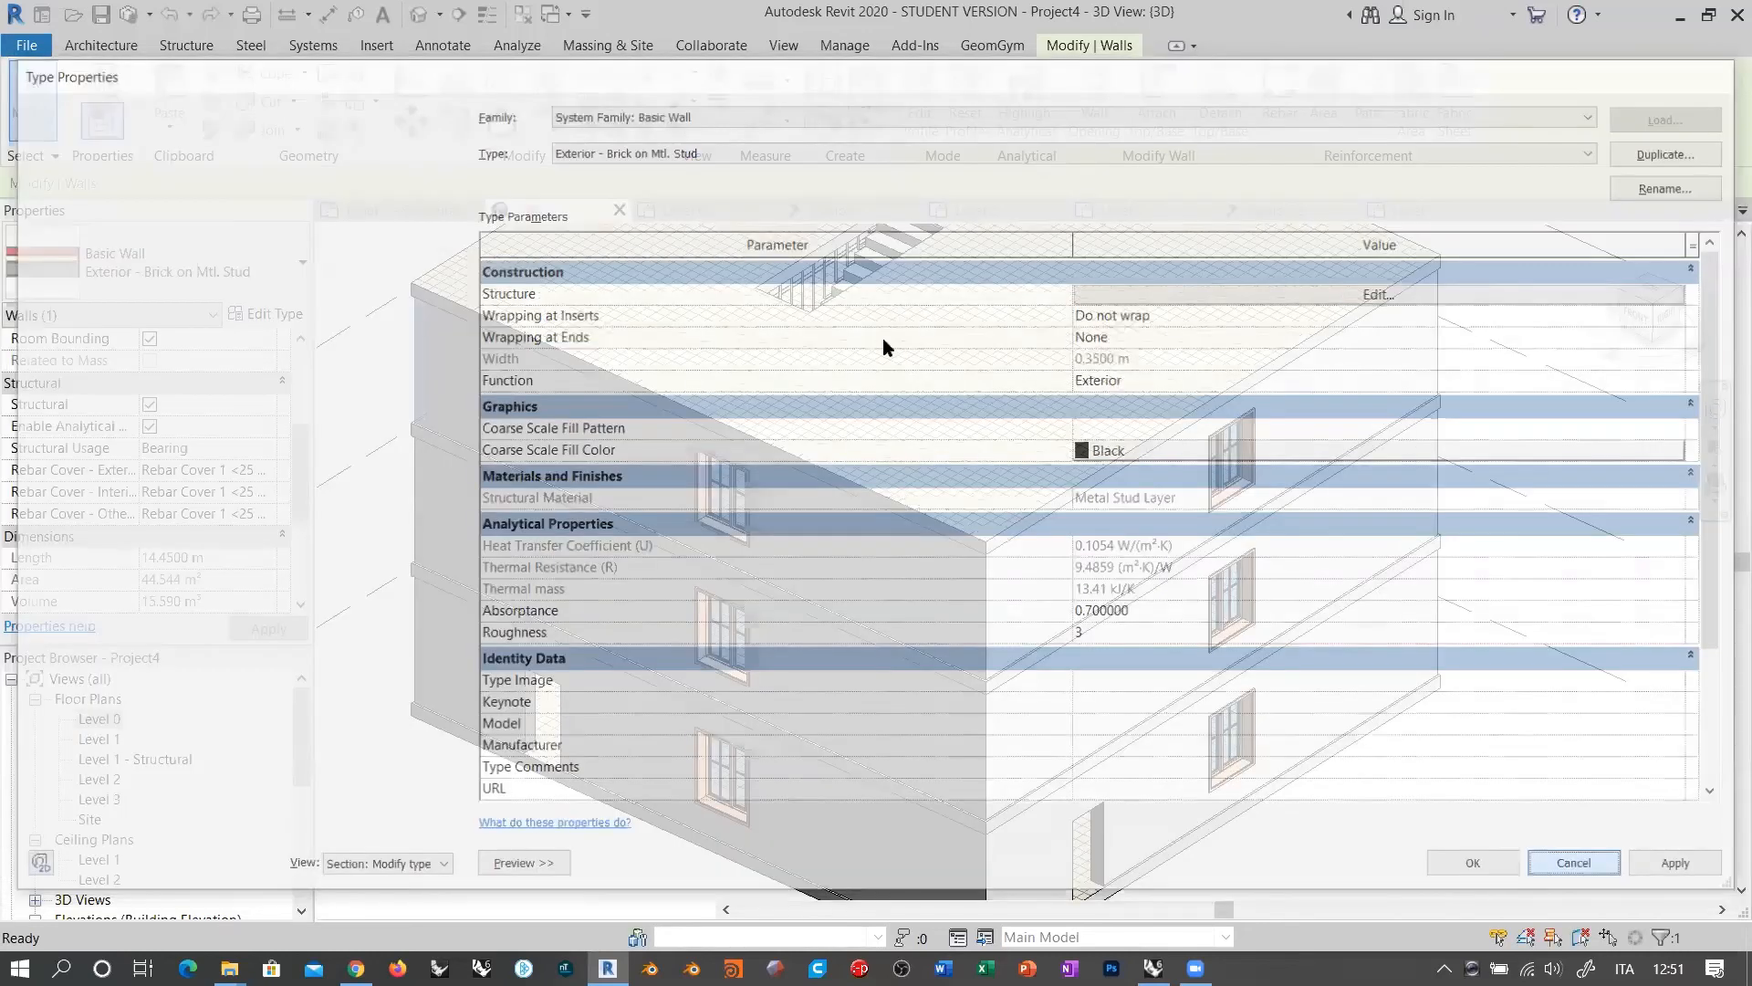
key("Escape")
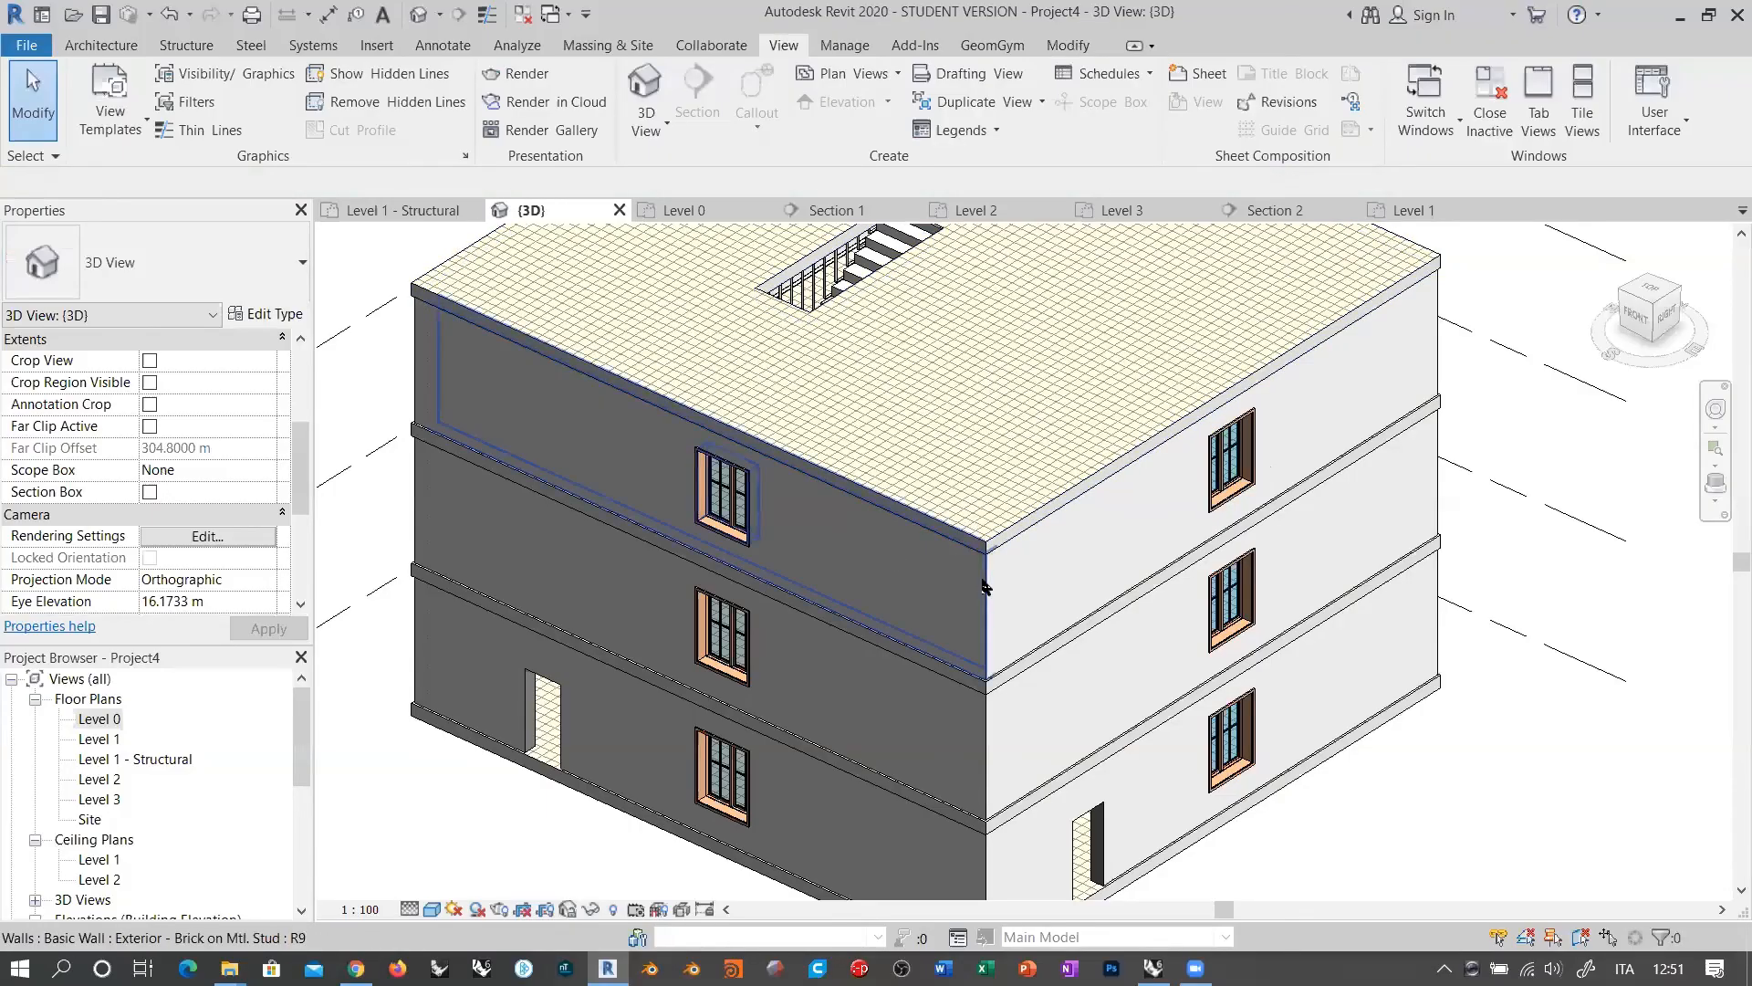
left_click(984, 587)
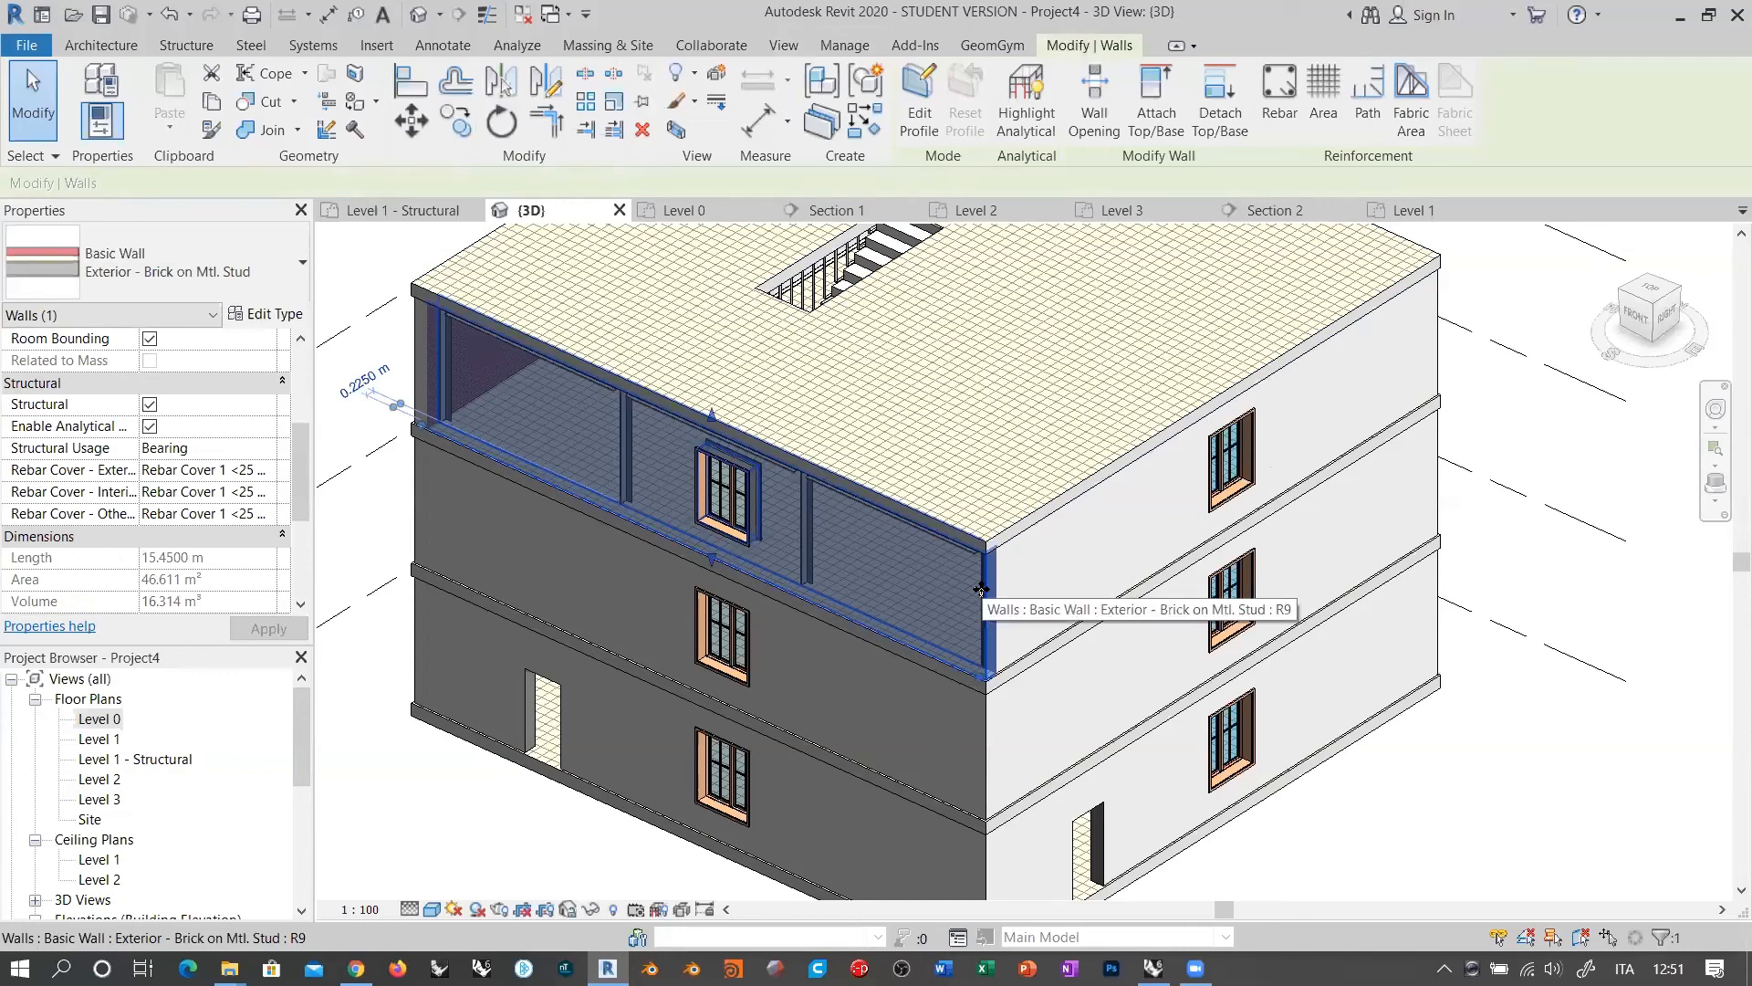
key("Escape")
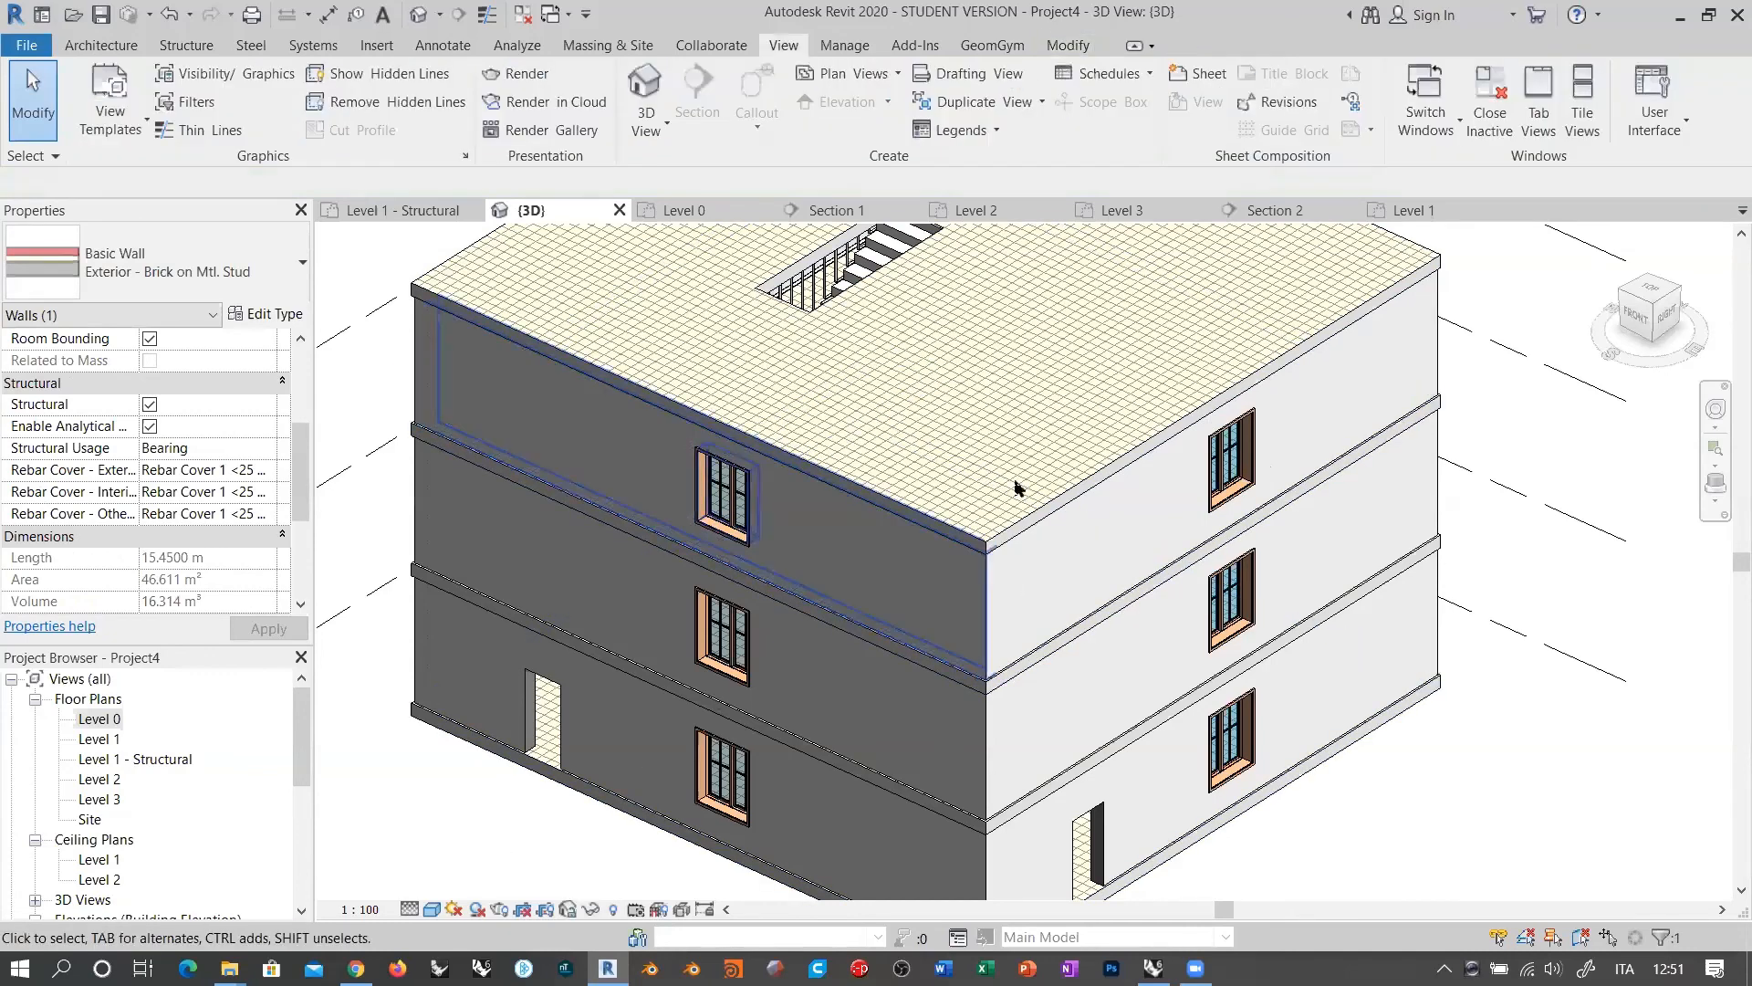
key("alt+Tab")
Step: Group all the wall components, from the offset curve chain to the ggRvt Wall, together with the REVIT WALLS title
right_click_drag(1309, 444, 933, 453)
scroll(998, 453, "down", 1)
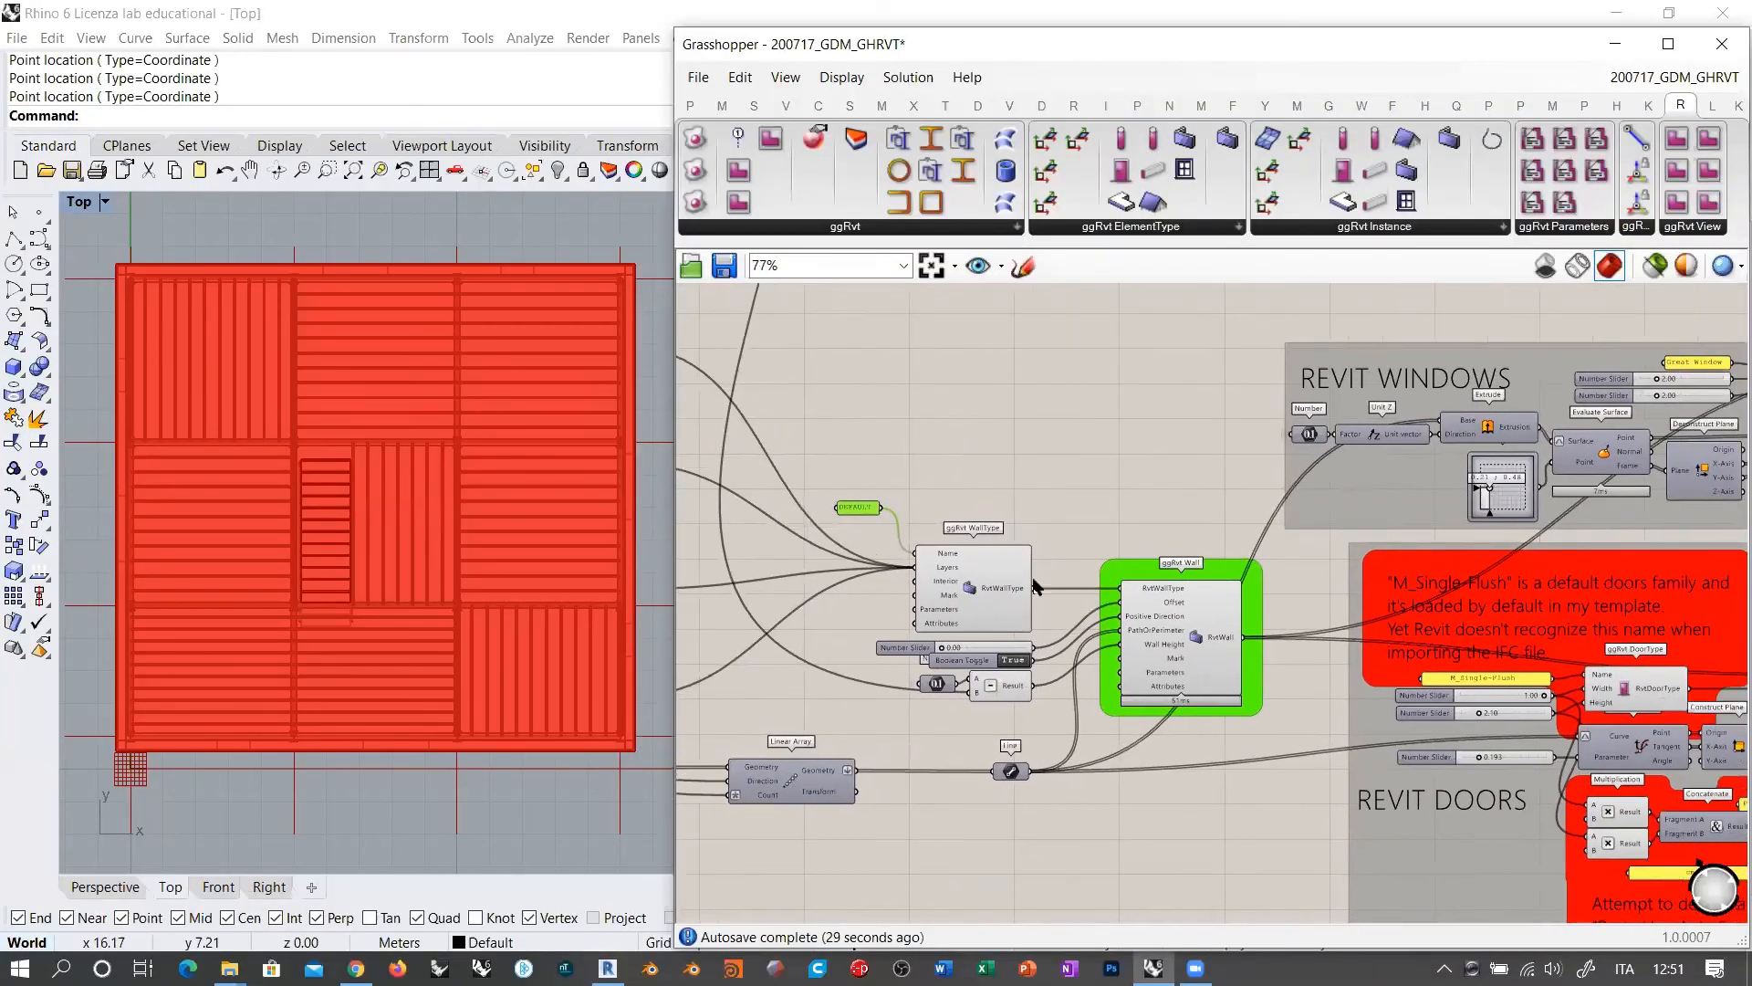
scroll(1154, 750, "up", 3)
scroll(1207, 615, "up", 2)
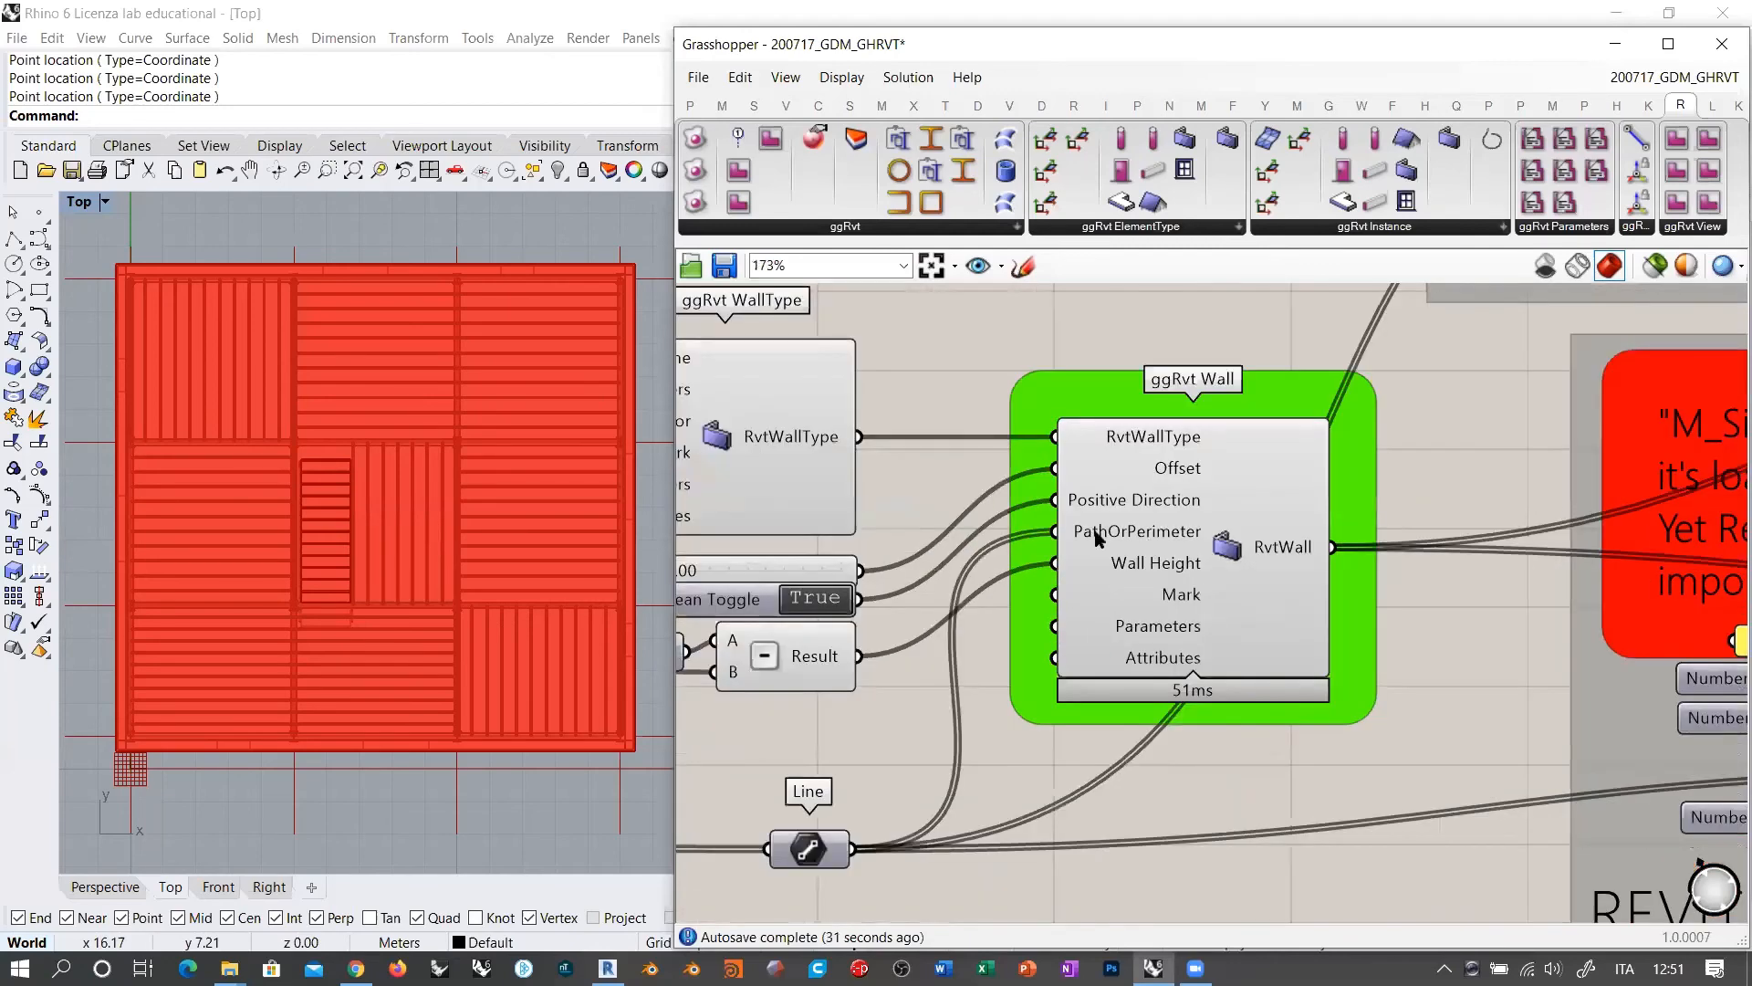
mouse_move(1160, 538)
scroll(1294, 532, "down", 10)
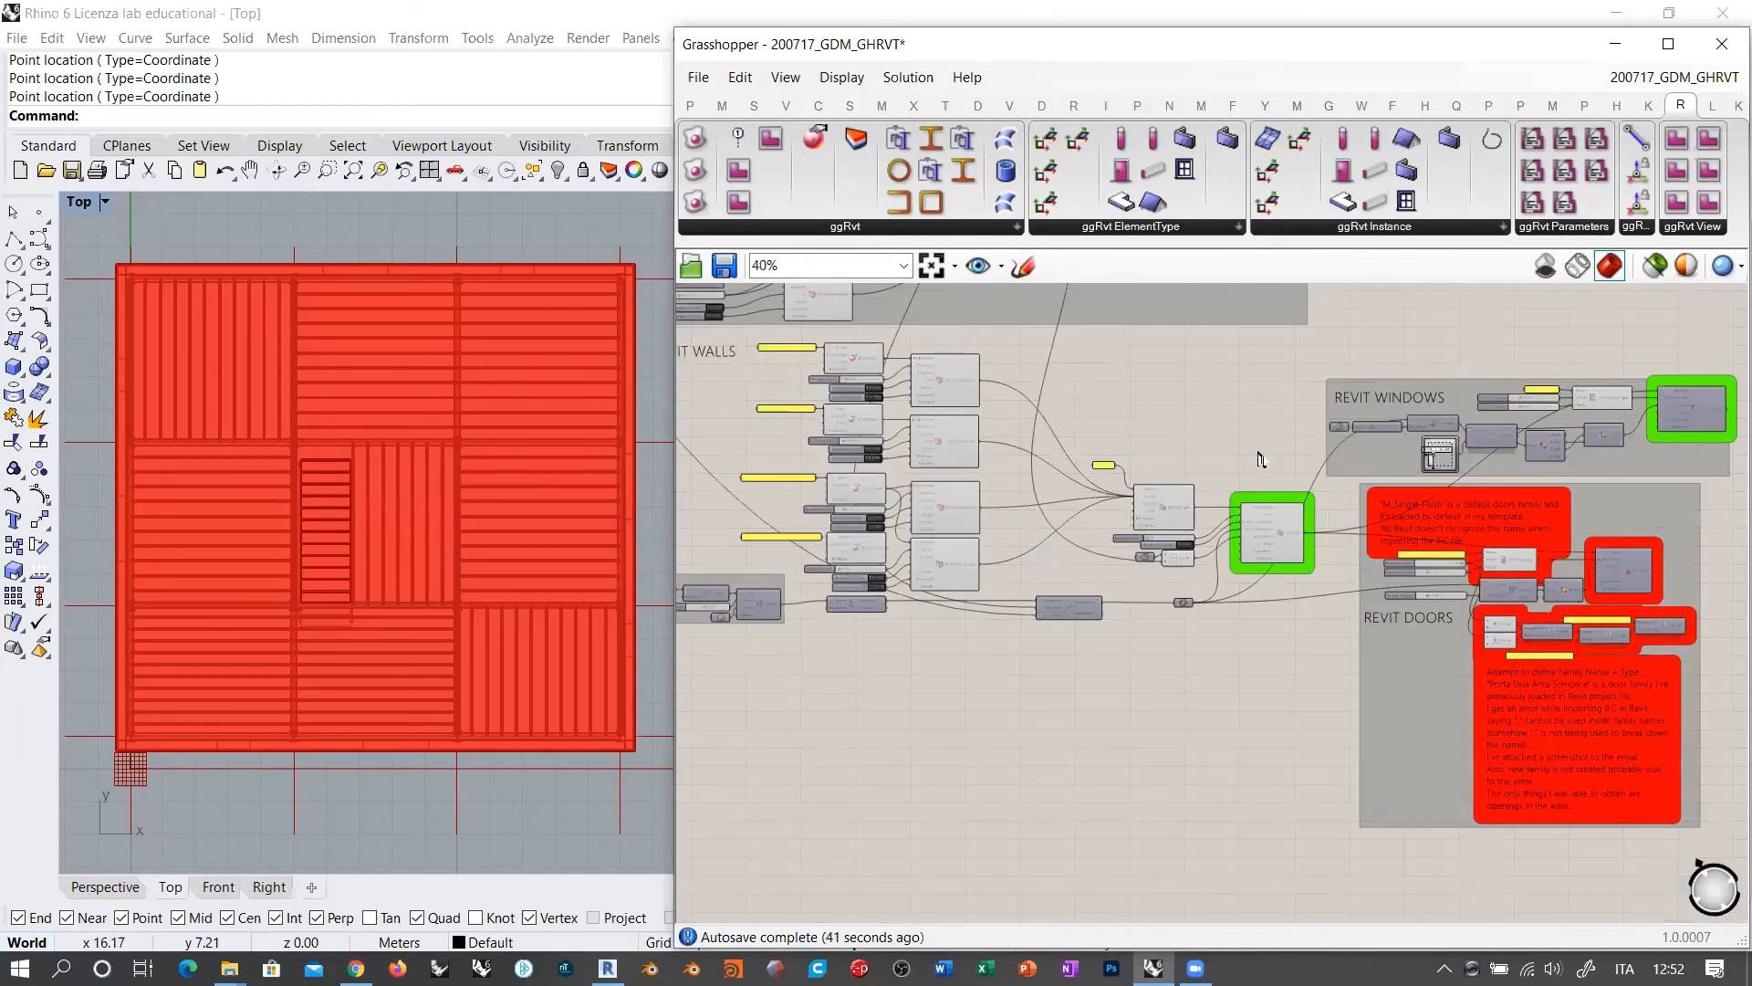
right_click_drag(1182, 446, 1163, 501)
right_click_drag(1251, 563, 1437, 573)
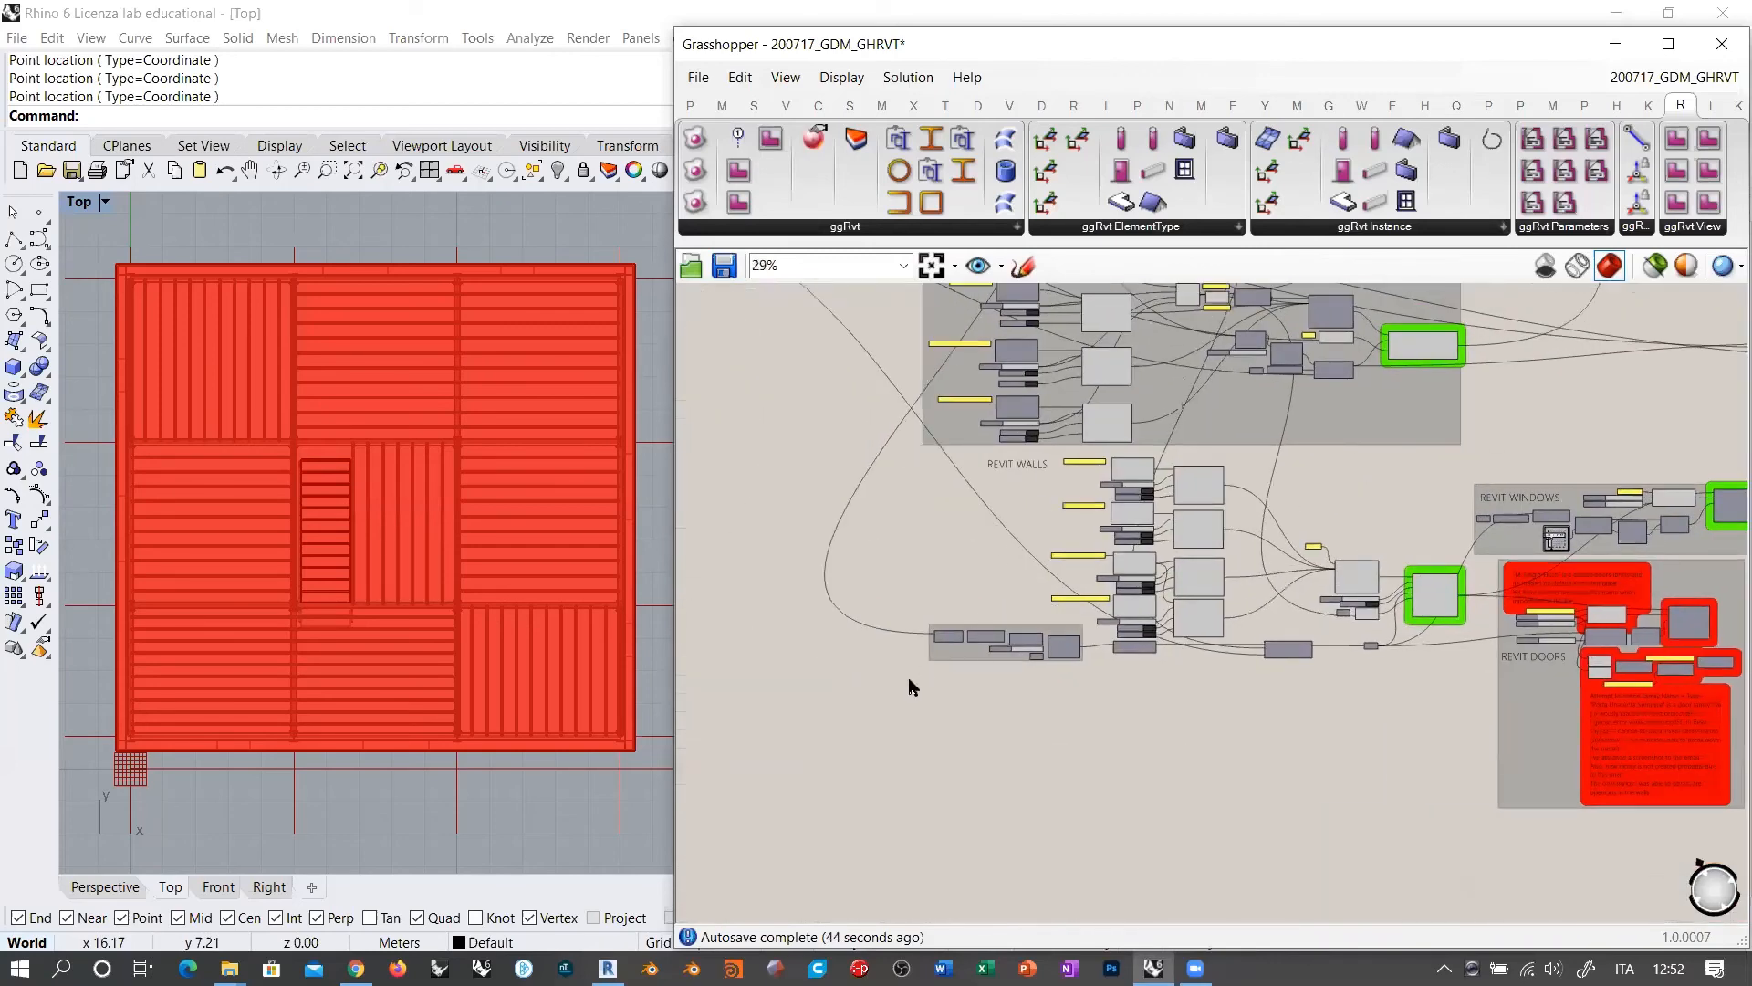
left_click_drag(911, 687, 1465, 459)
left_click(1047, 469)
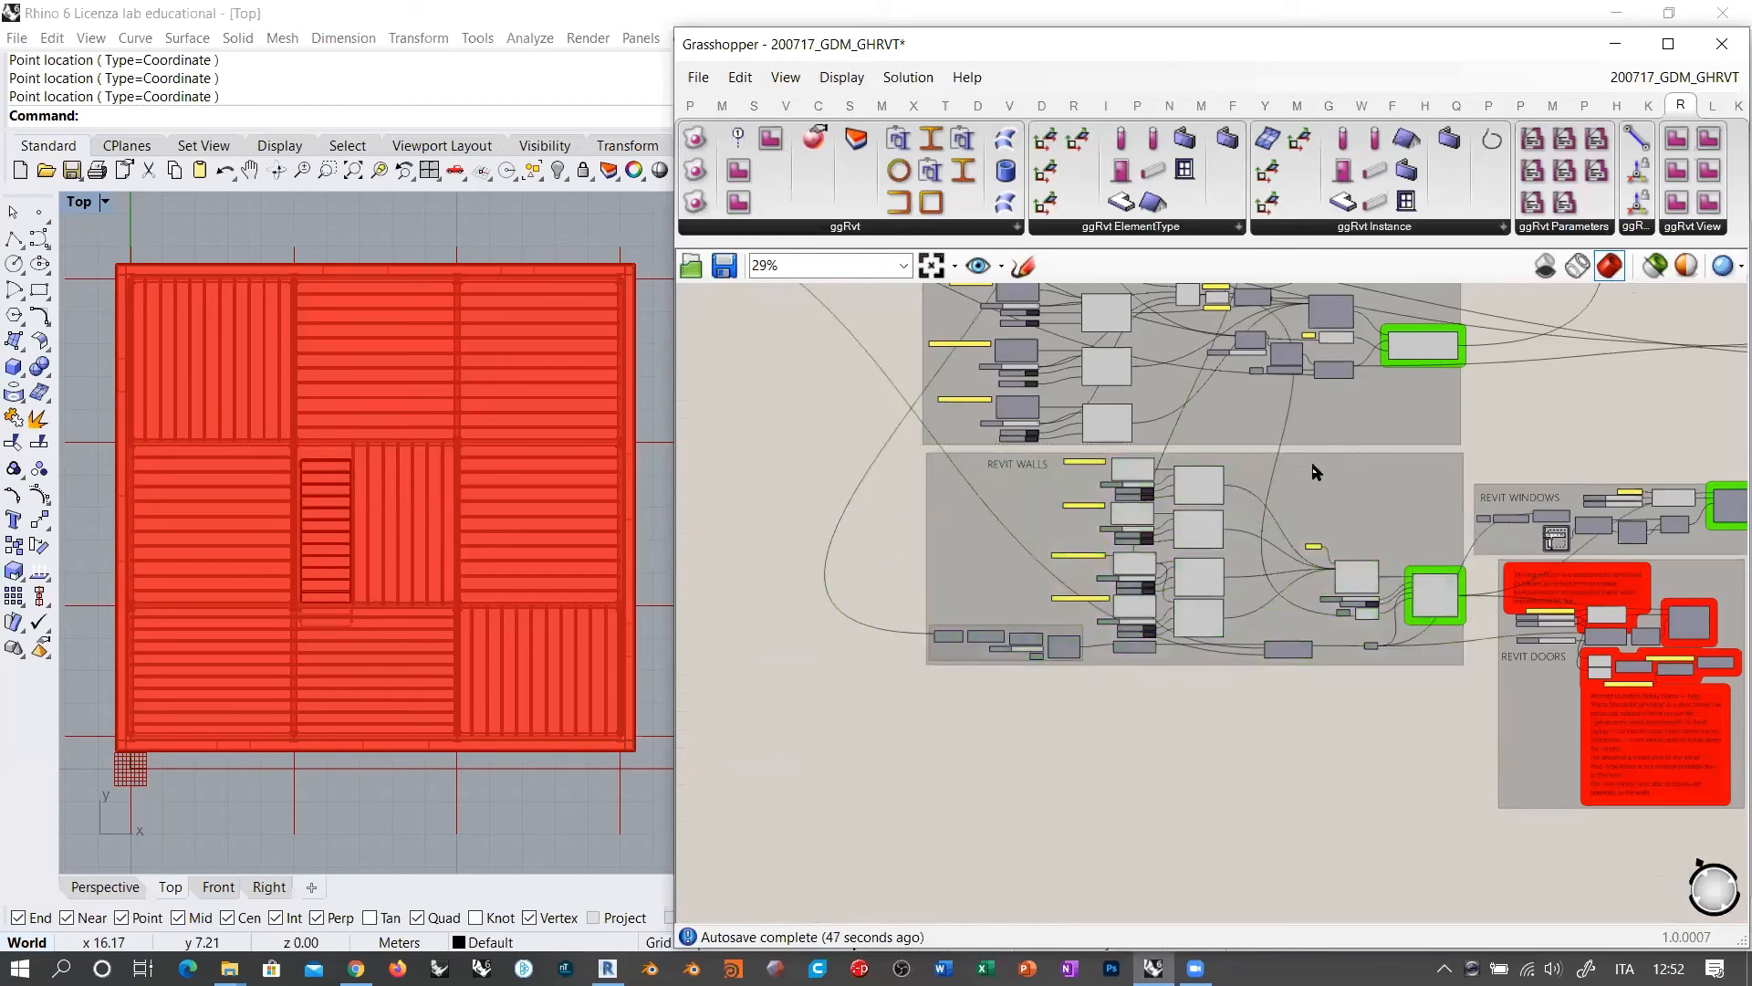
Step: Locate the Line parameter that positions the stairs, turn on wireframe preview and select that parameter
scroll(1114, 539, "down", 5)
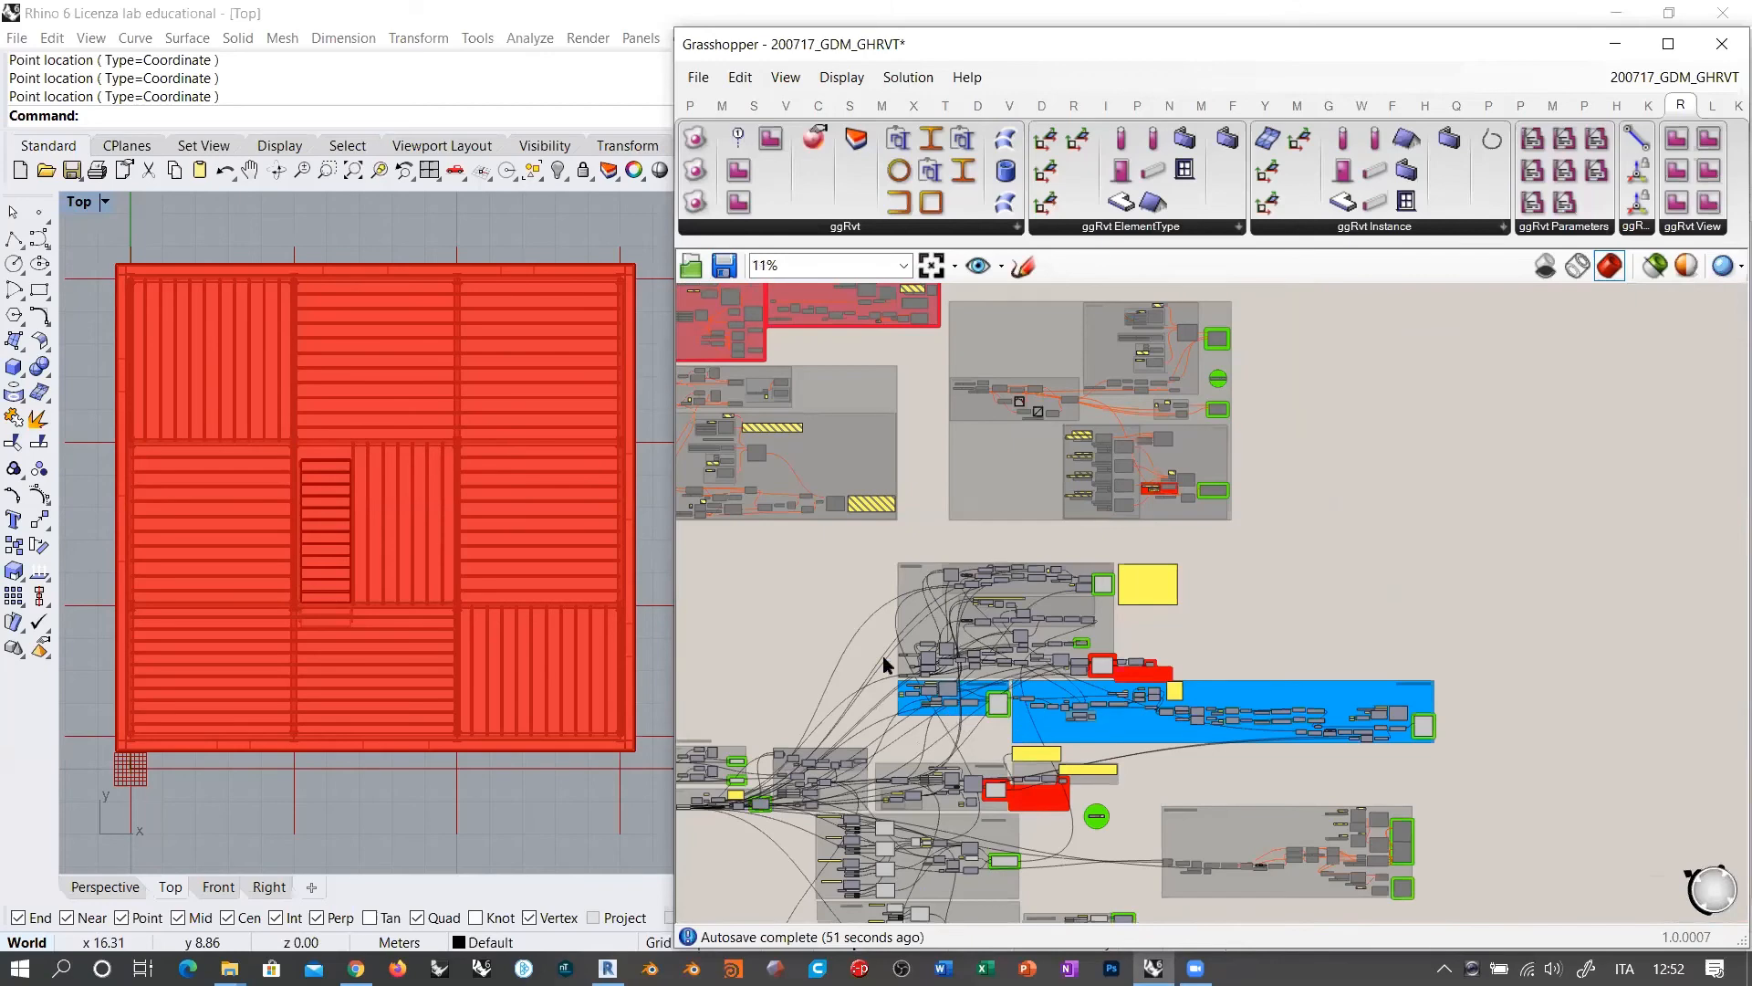
scroll(884, 655, "up", 10)
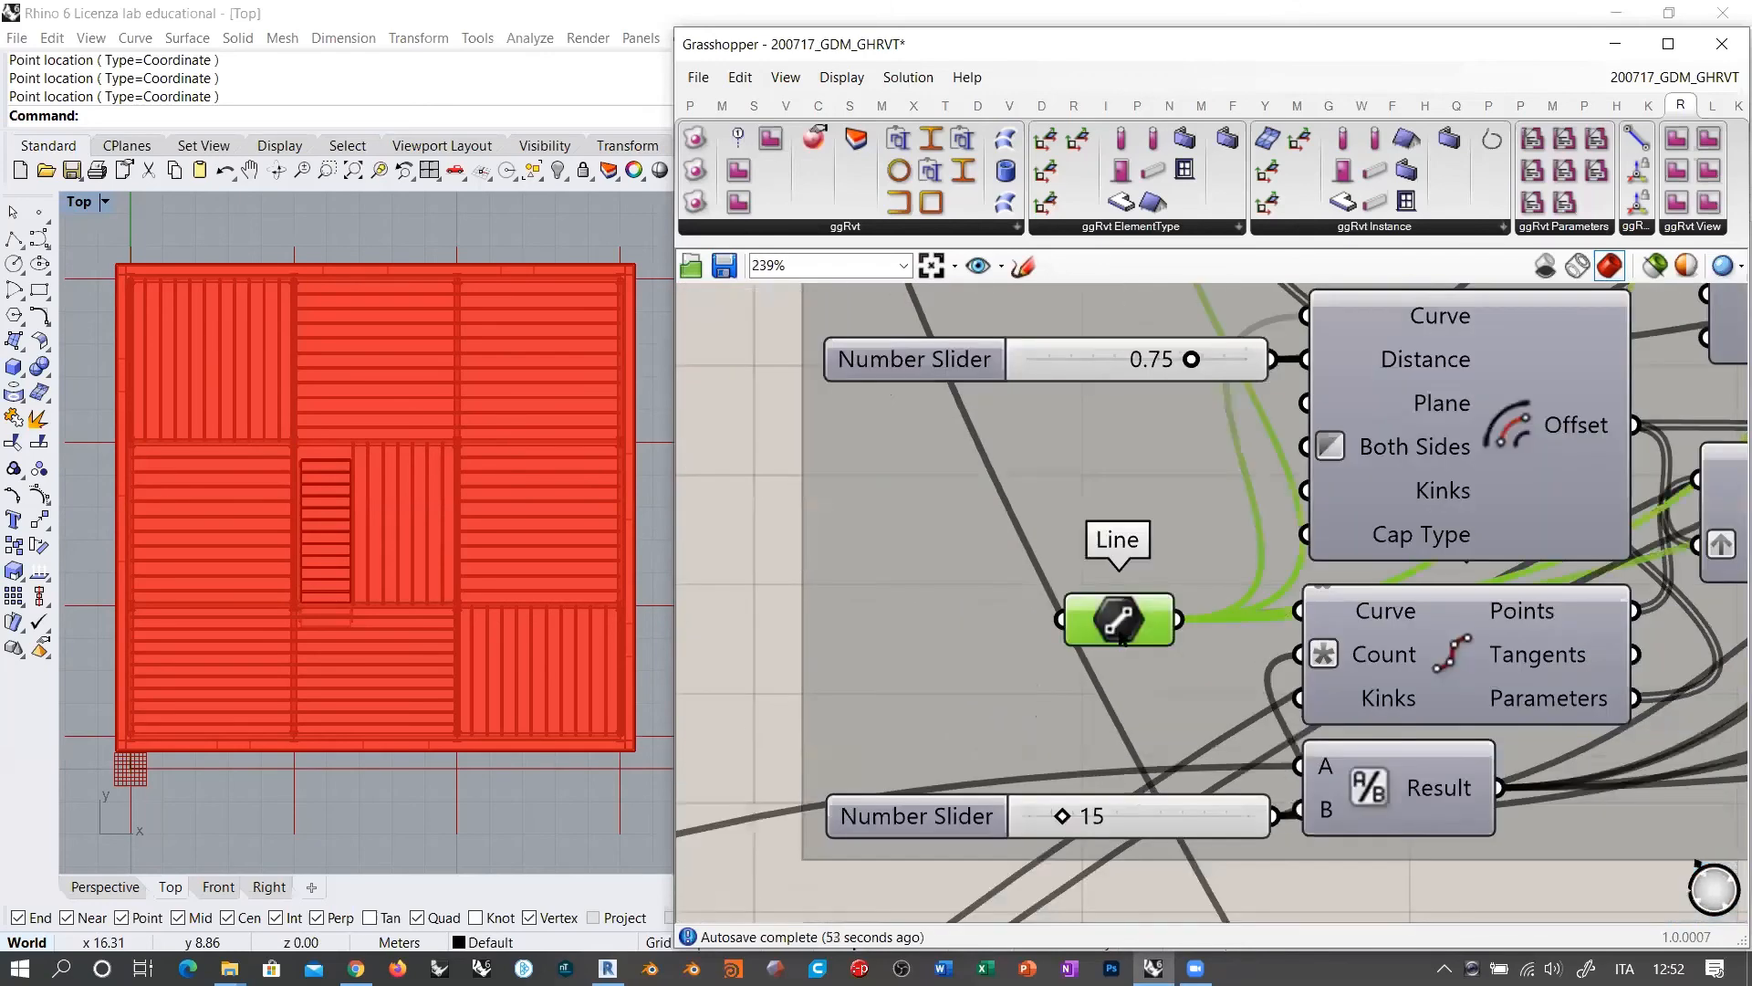
left_click(763, 547)
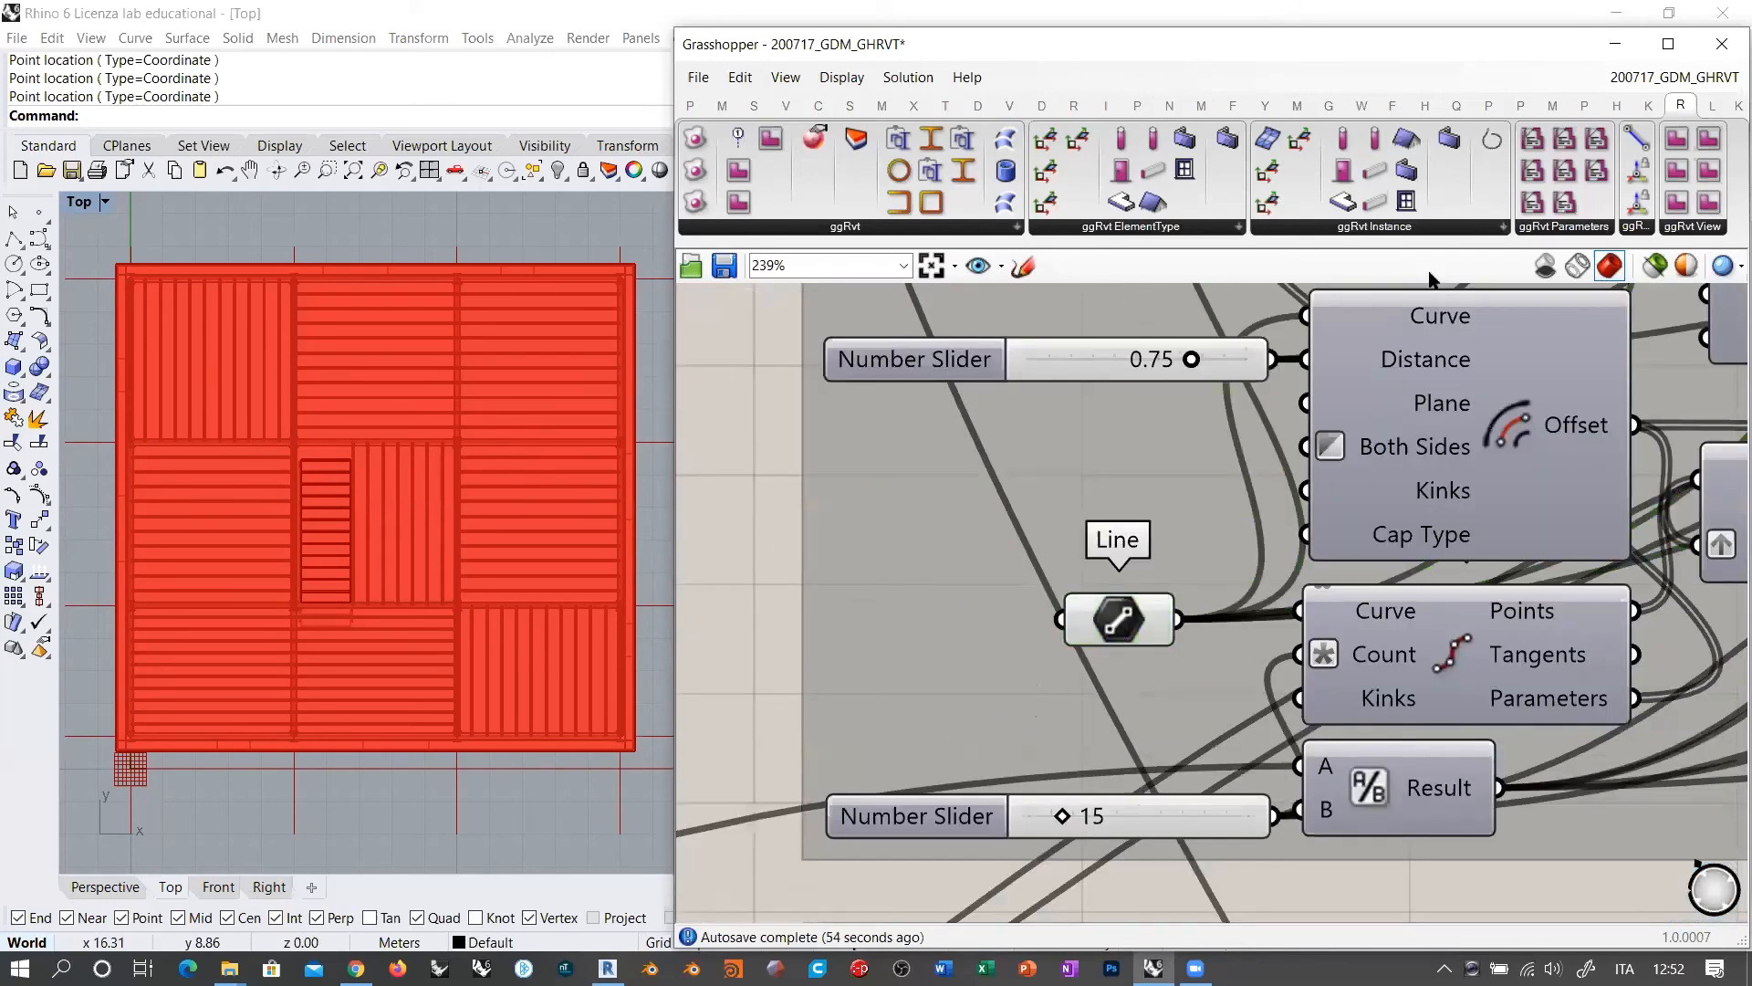
left_click(1577, 266)
left_click(1118, 619)
right_click_drag(352, 567, 386, 563)
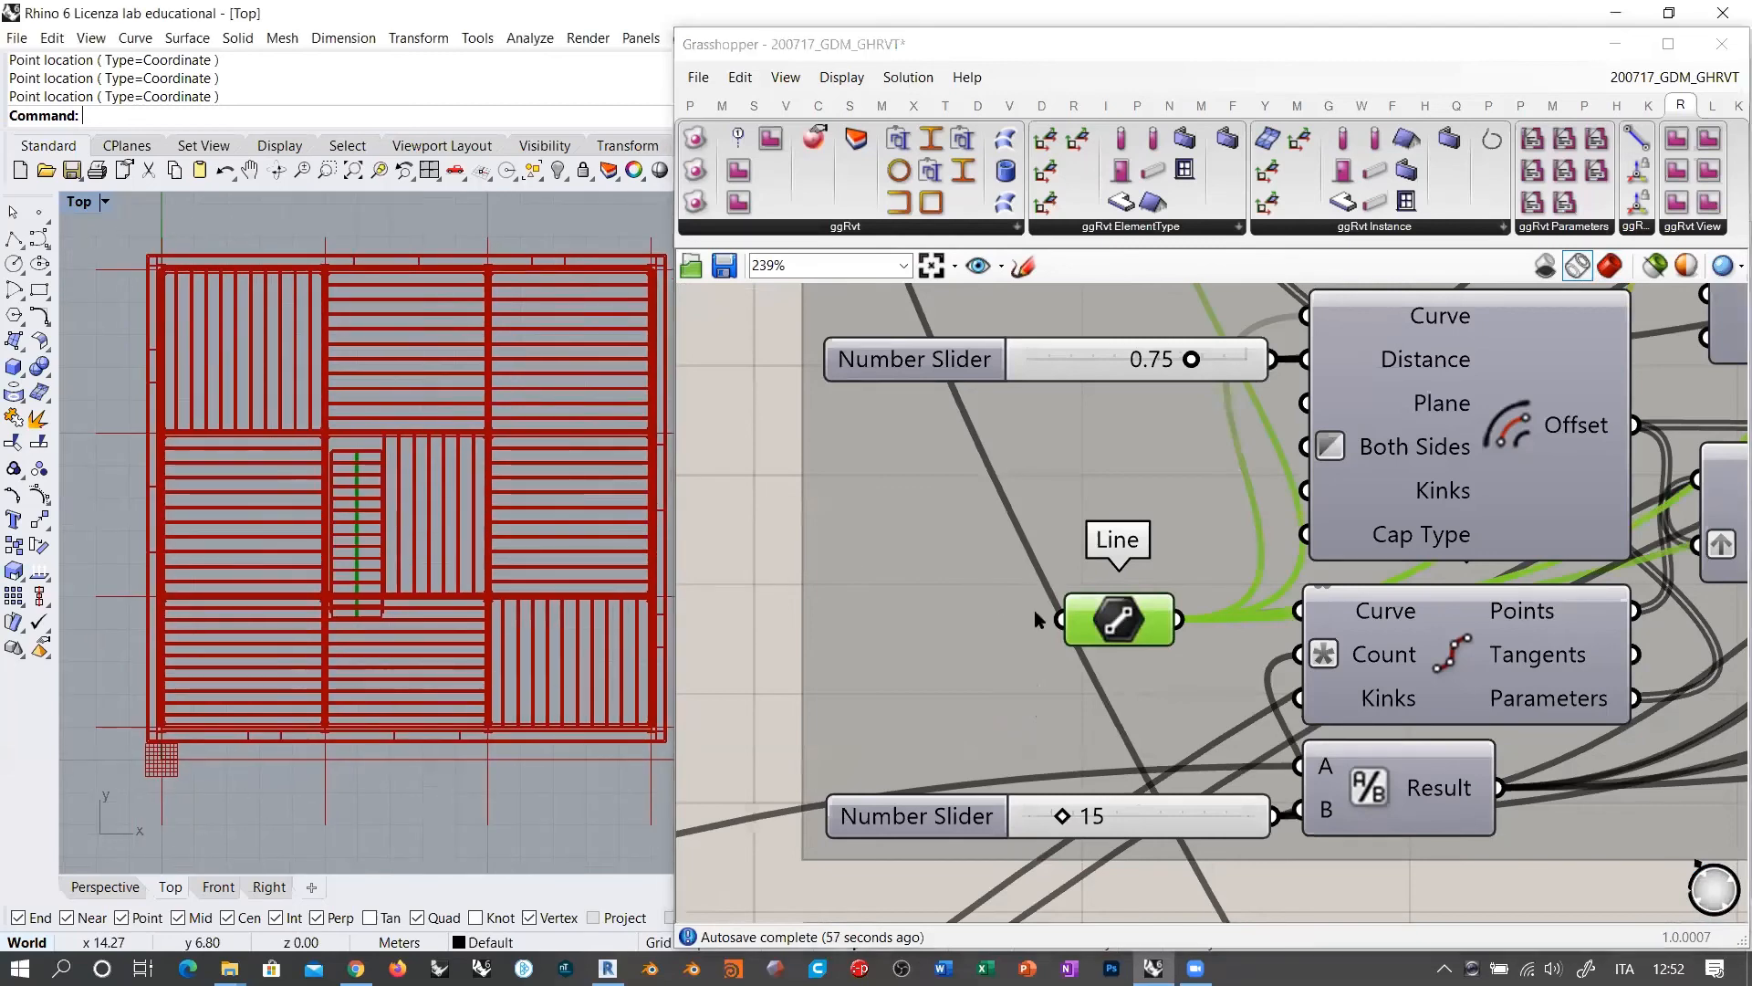
Step: Set one new line for the stairs' Line parameter, running vertically in plan through the right-hand bay of the building's middle row
right_click(1118, 618)
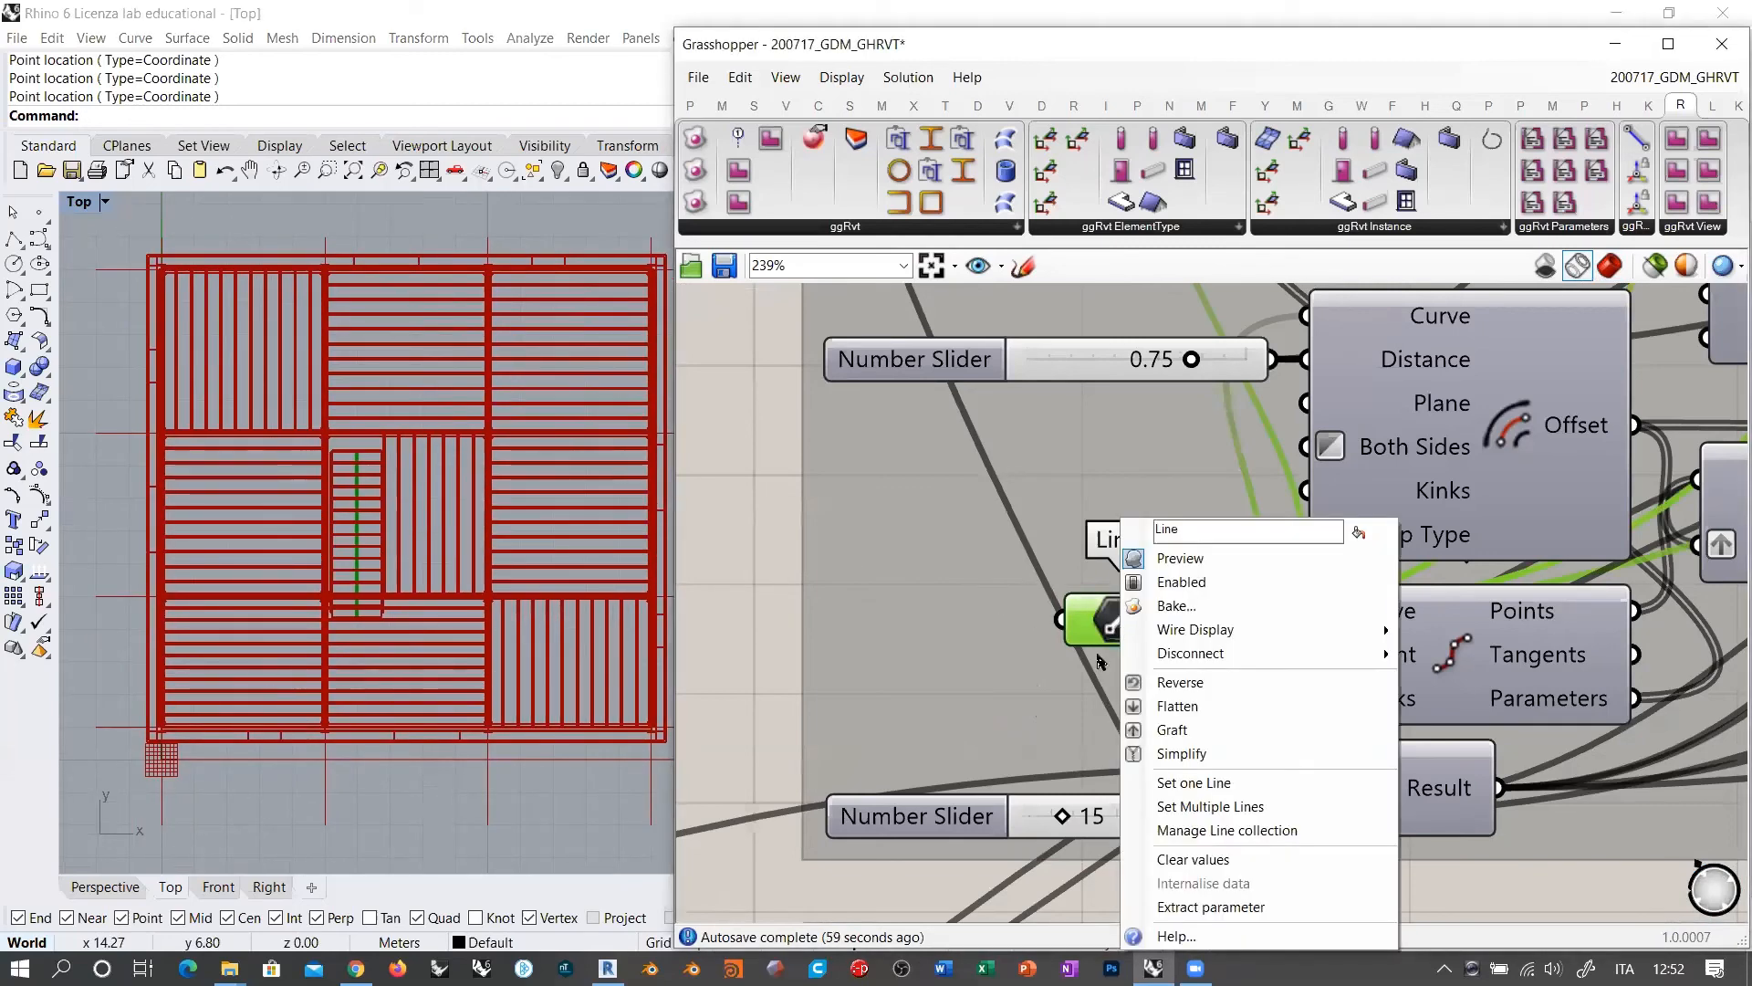
left_click(1177, 783)
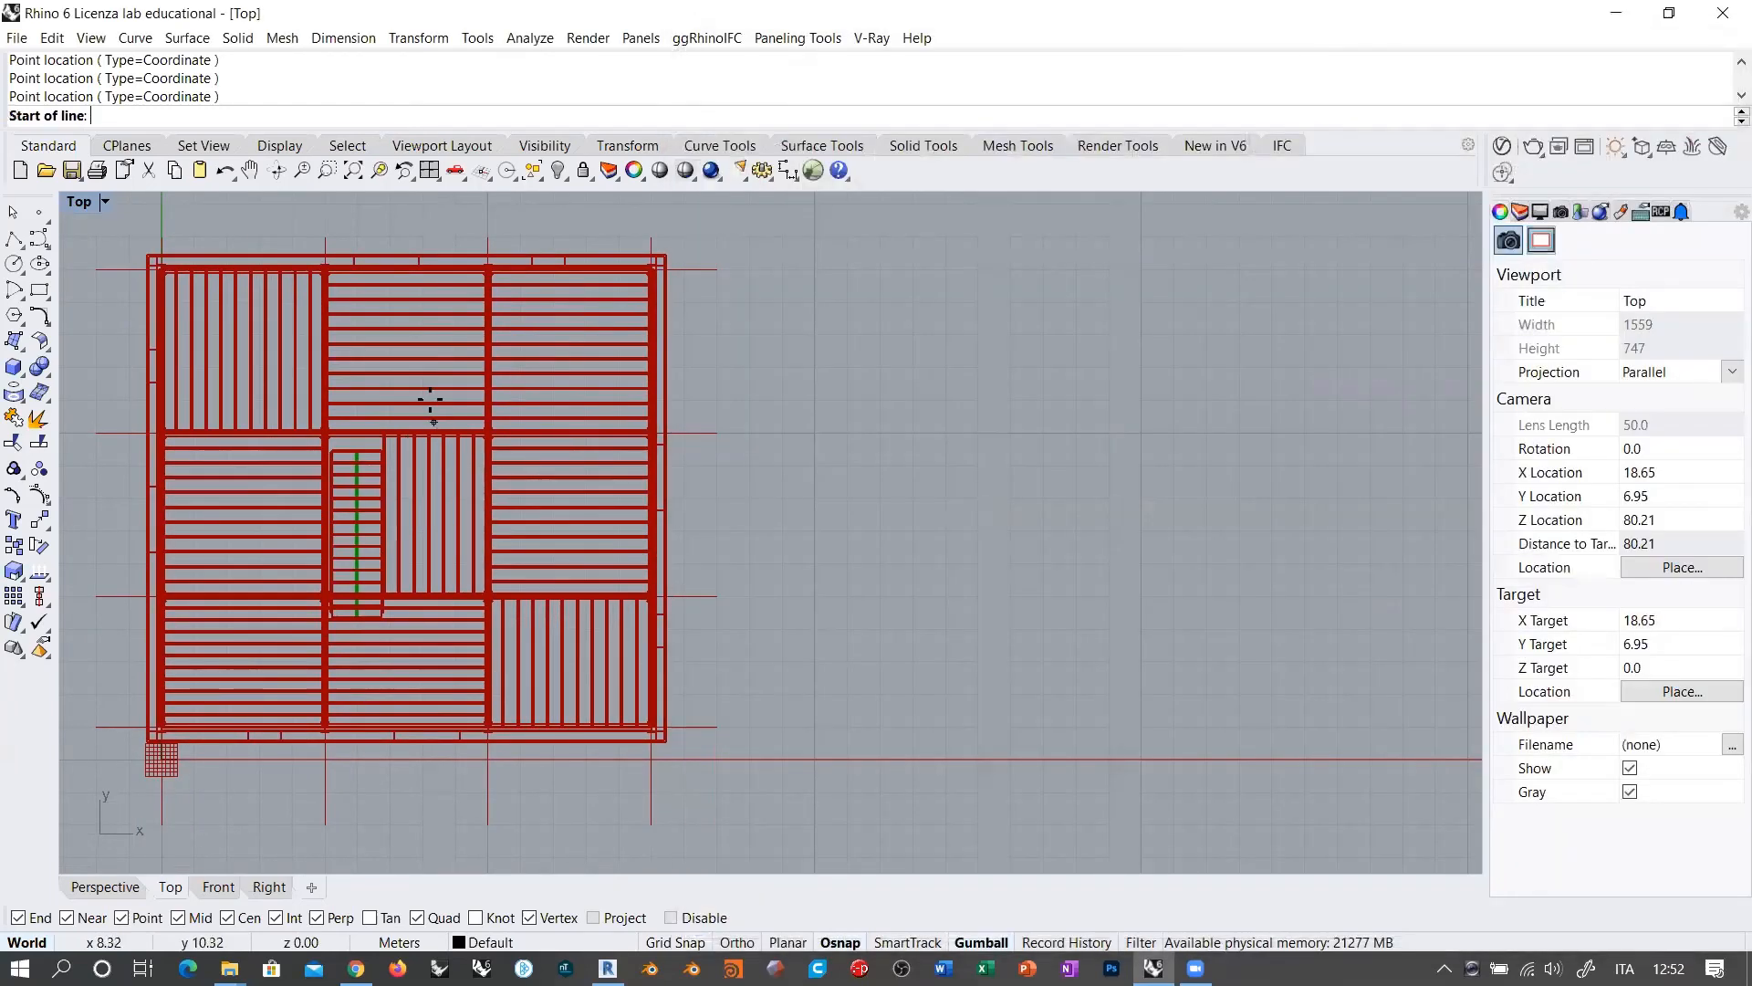
left_click(567, 410)
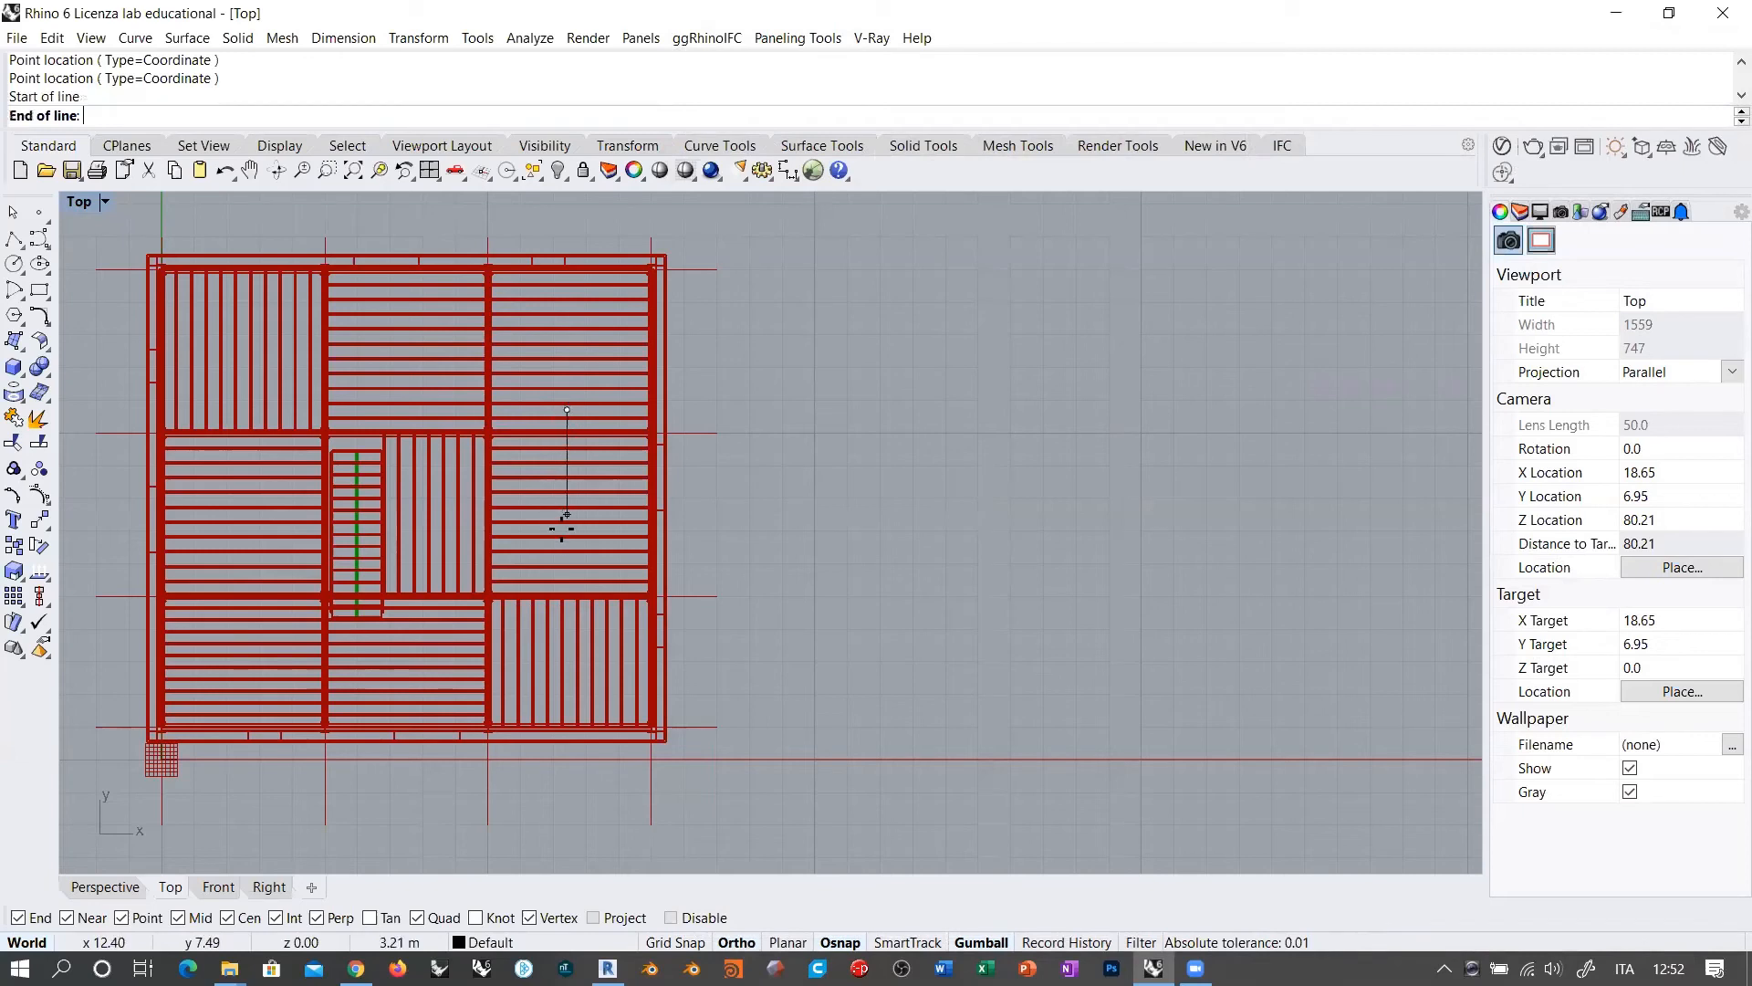
left_click(567, 587)
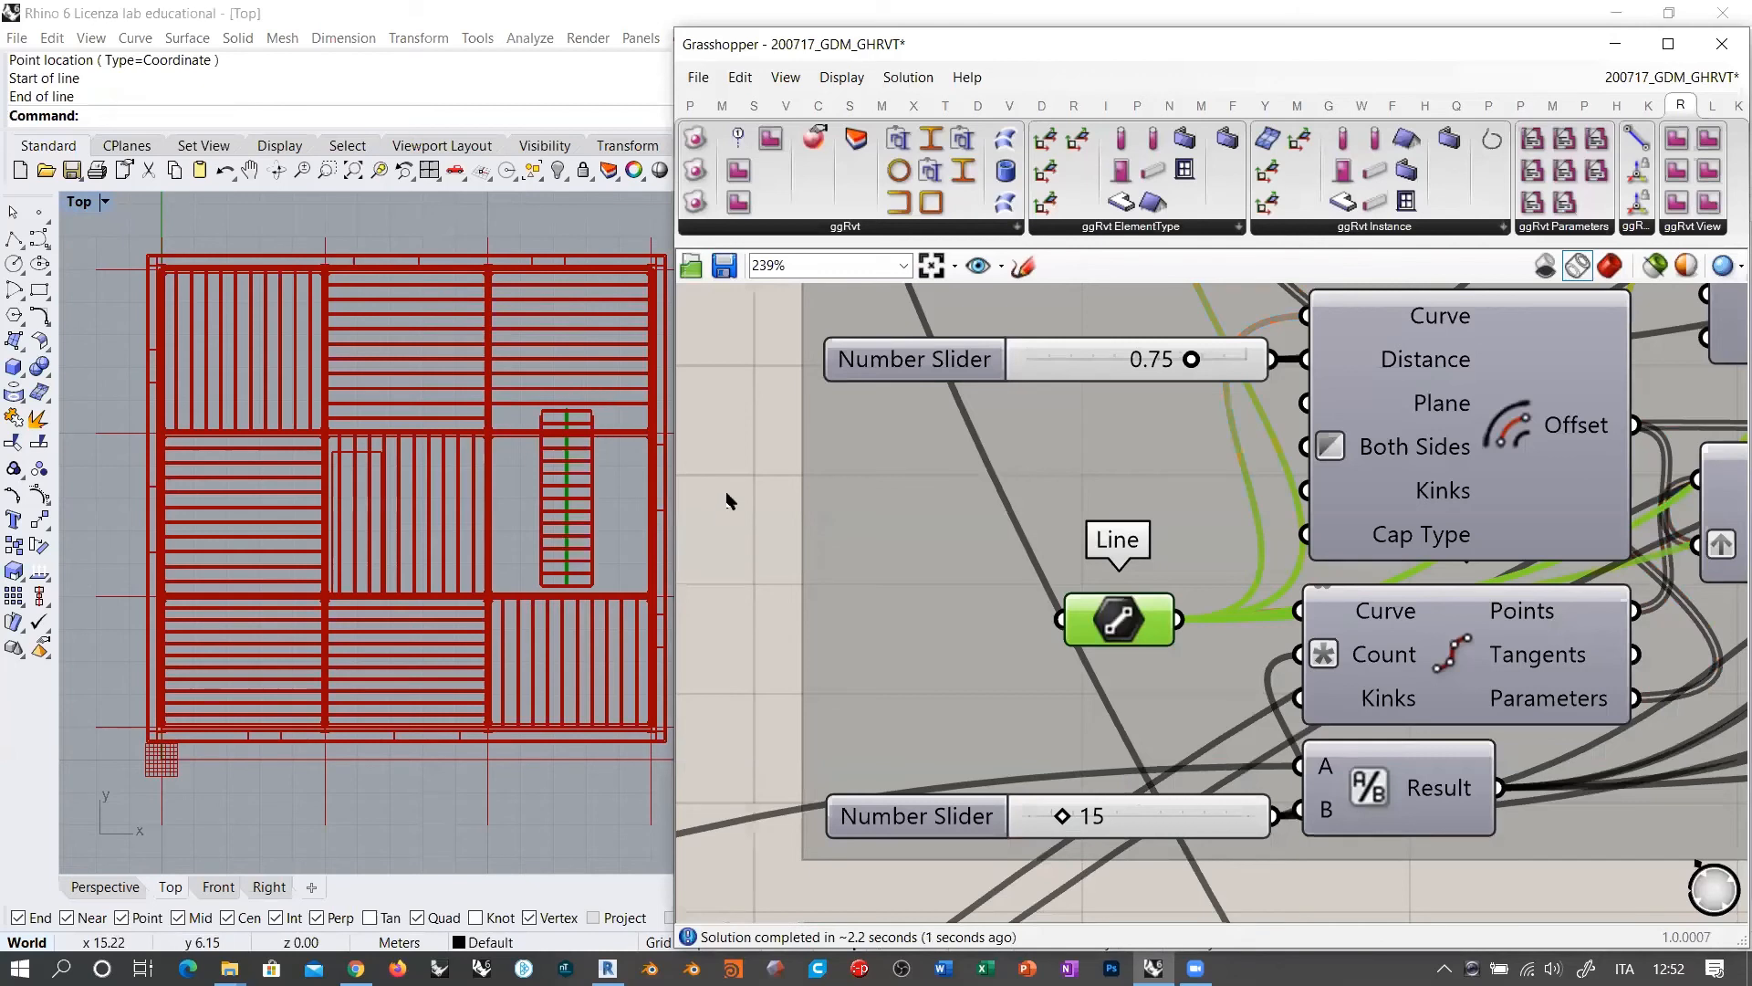
Step: Inspect the relocated stairs and the old stair position in the Top view, and recompute the Grasshopper solution
left_click(715, 412)
right_click_drag(542, 477, 534, 488)
left_click(764, 493)
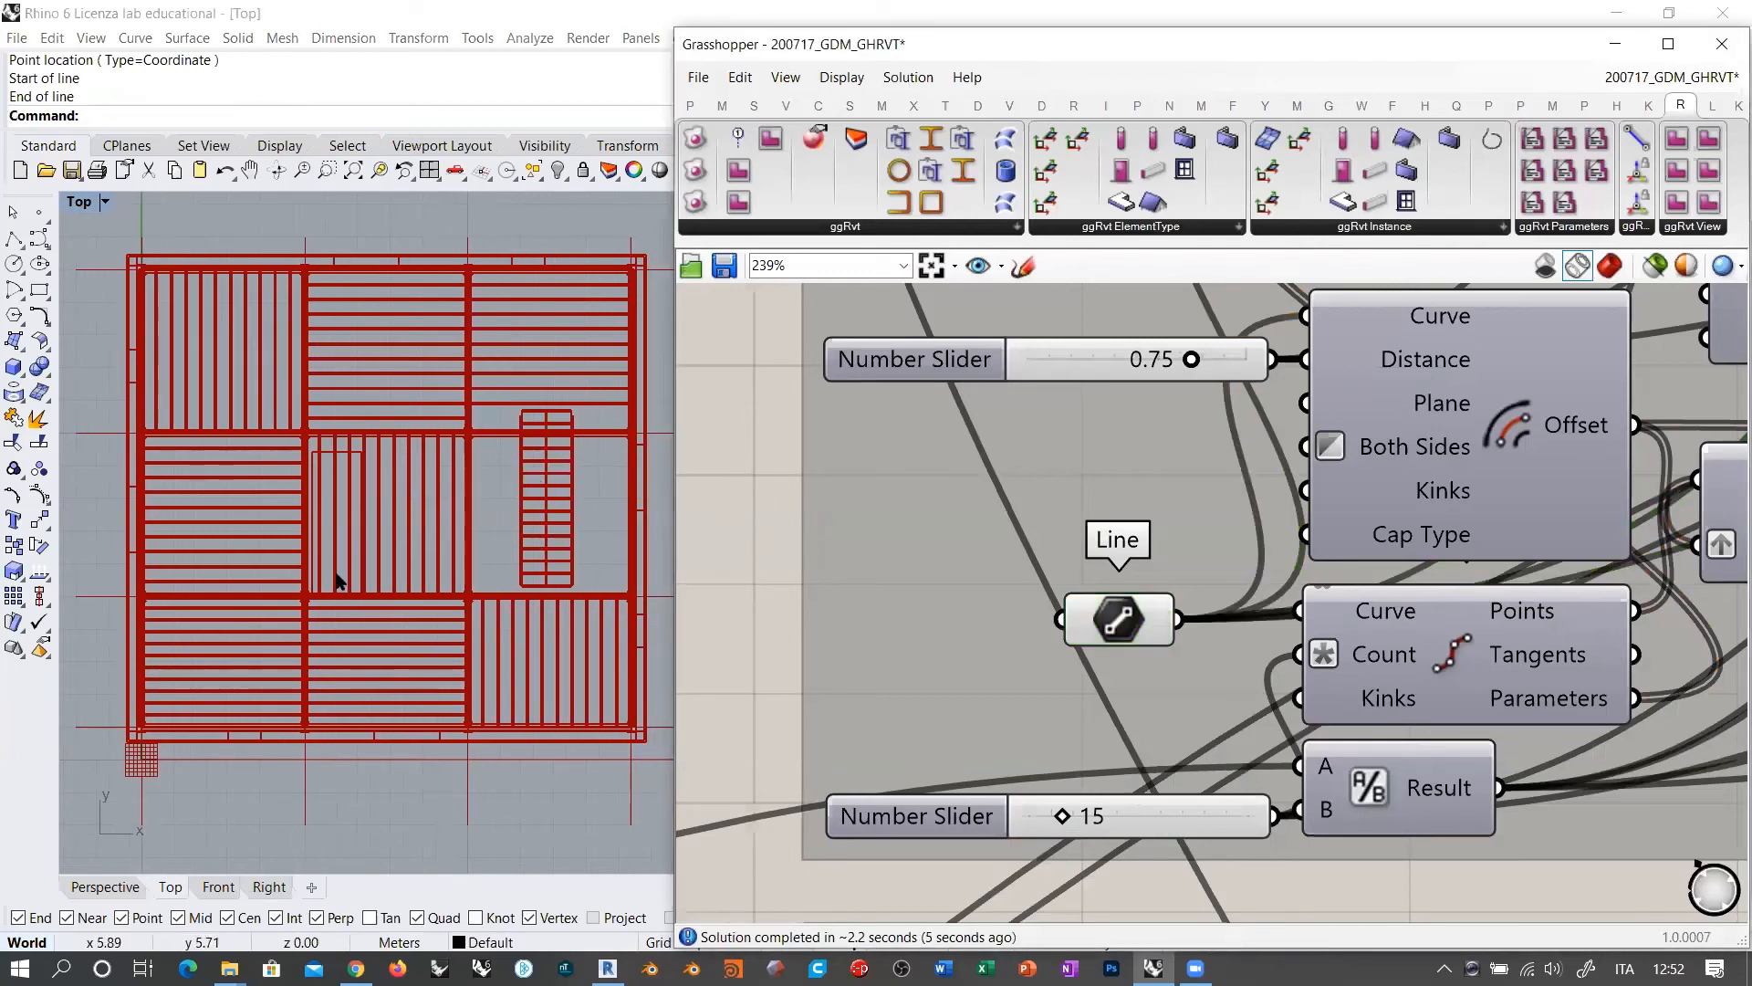
scroll(310, 491, "up", 2)
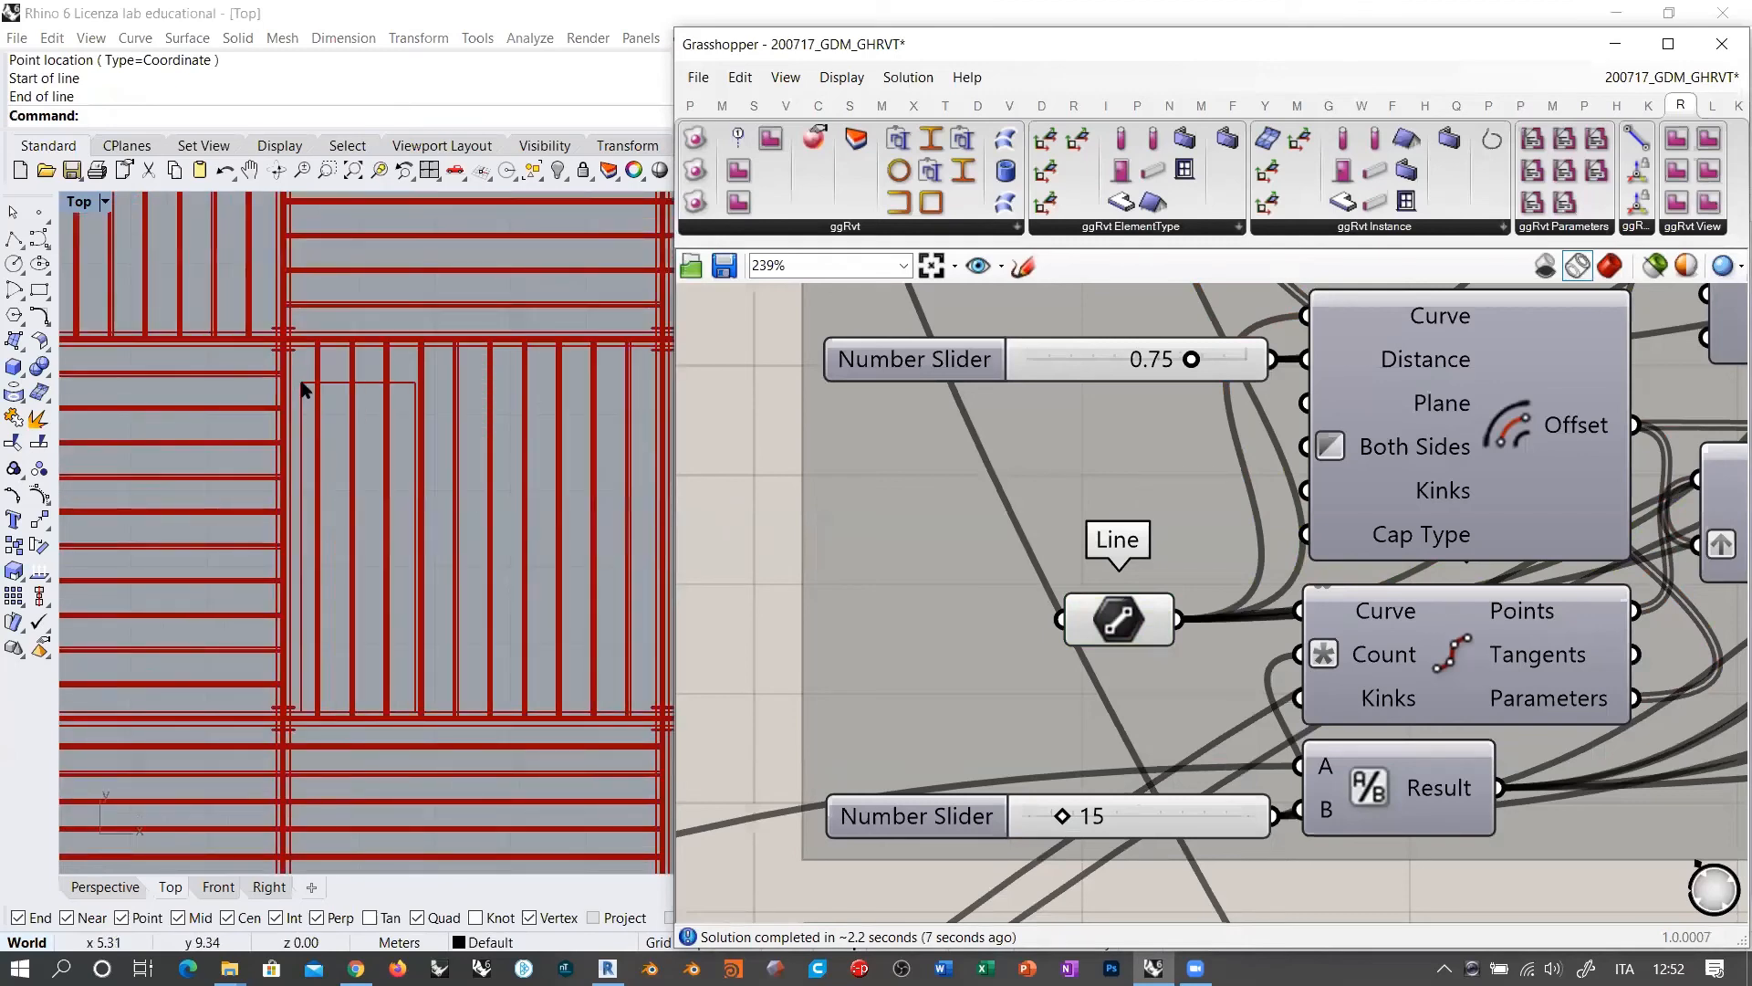
left_click(429, 540)
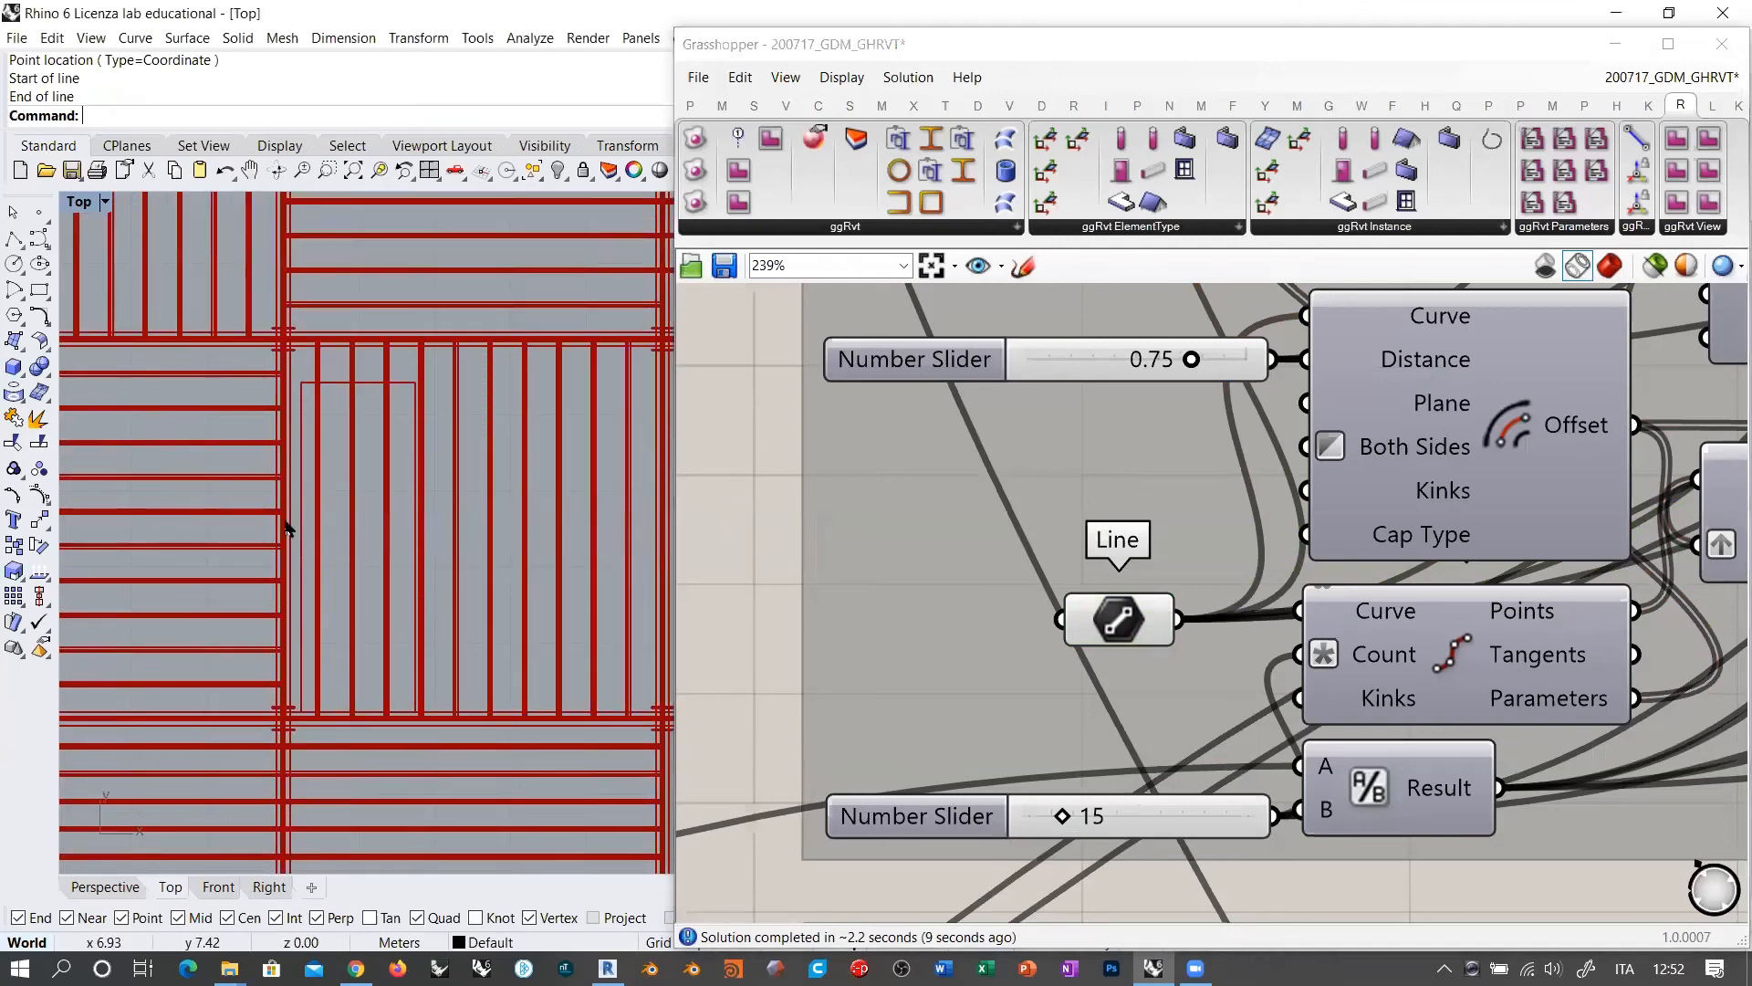
scroll(401, 539, "down", 5)
scroll(397, 543, "down", 2)
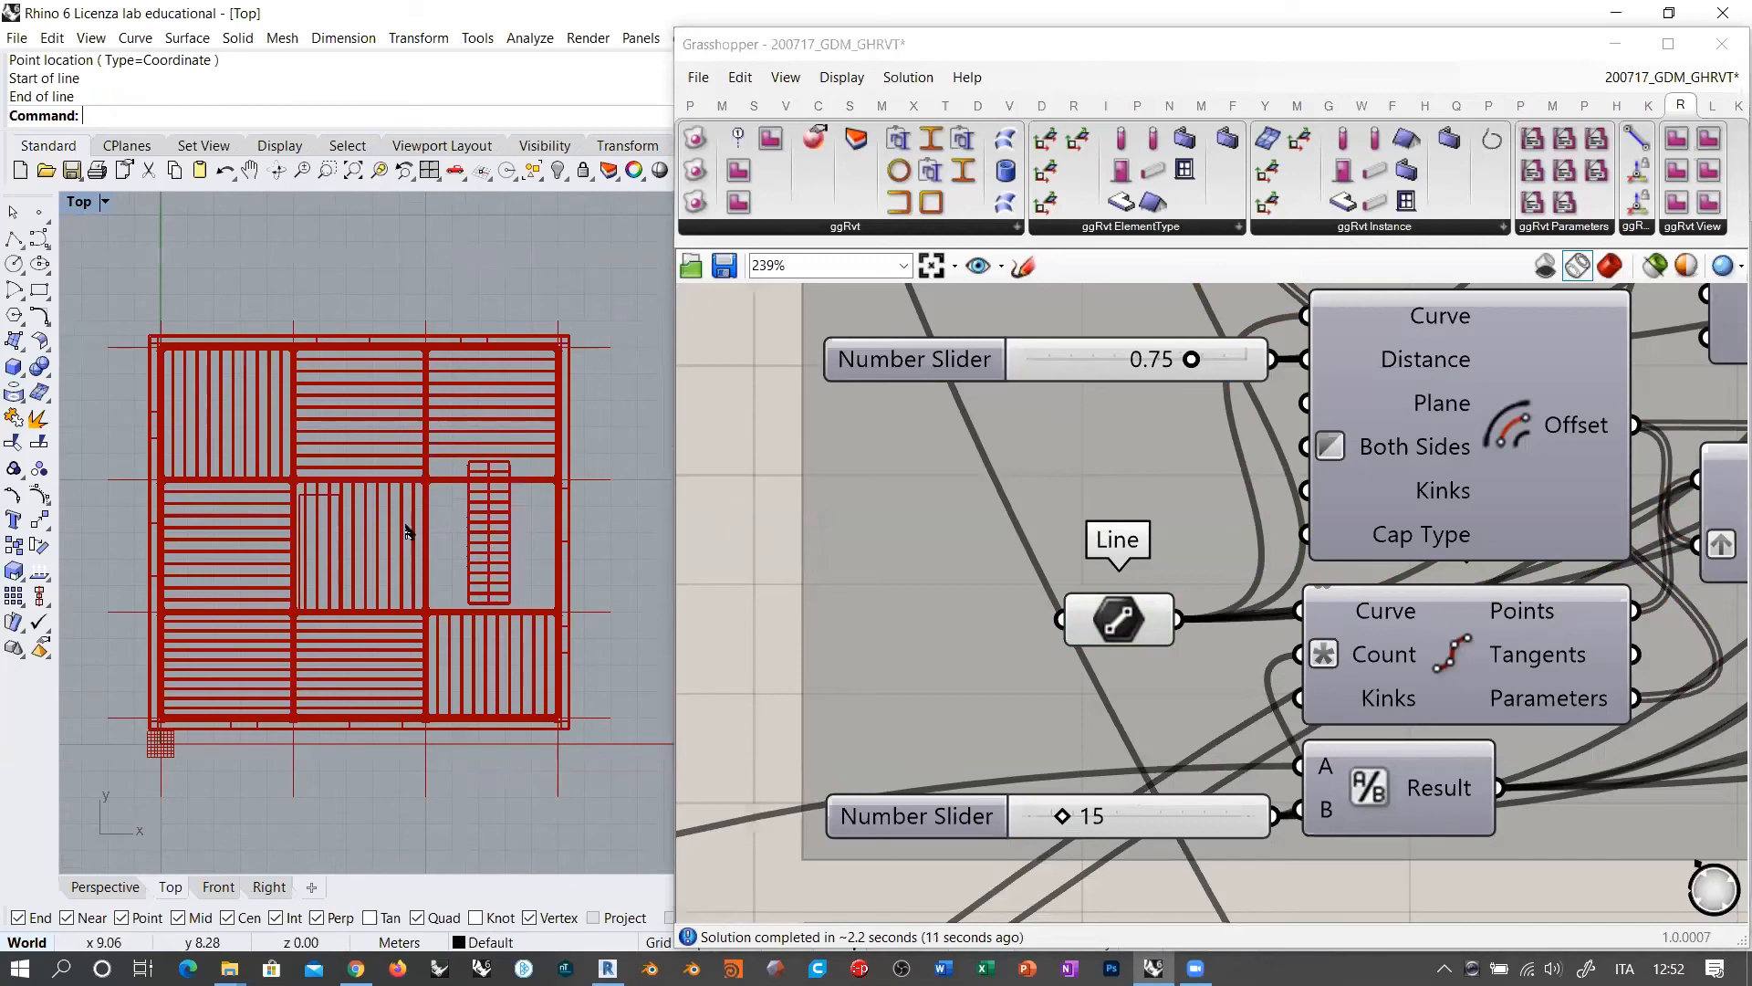
scroll(408, 531, "up", 1)
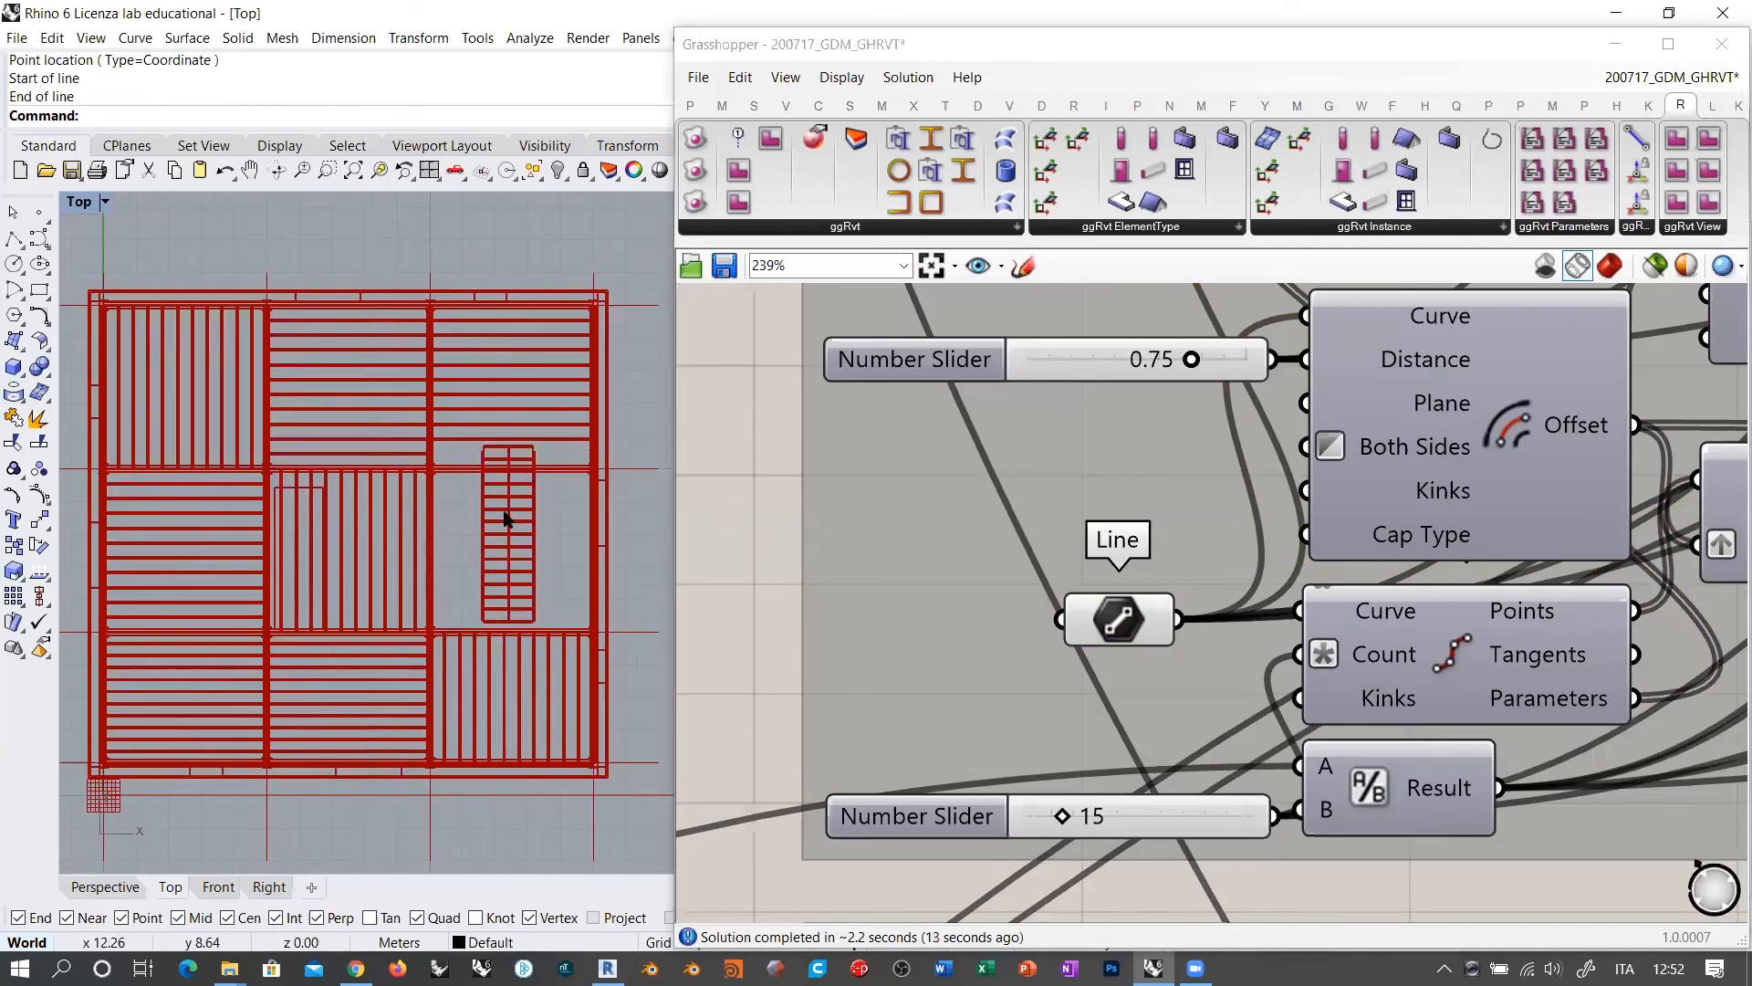
left_click(727, 505)
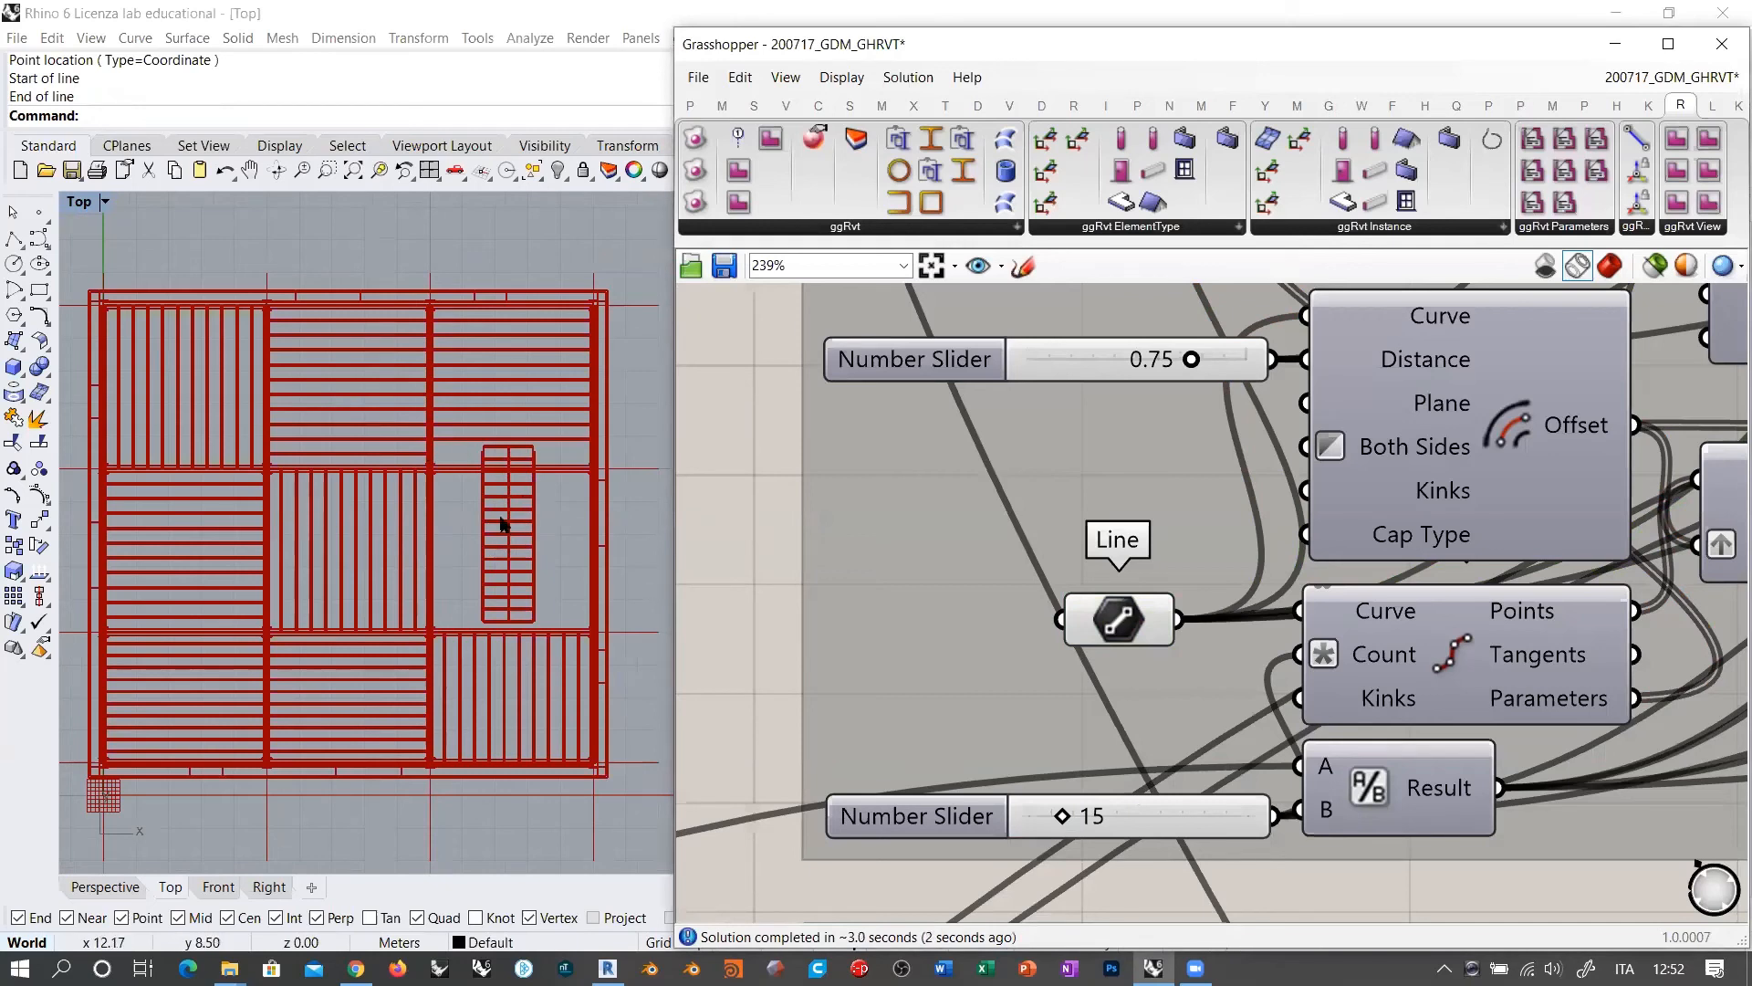
Step: Select the Point parameter feeding Point in Curves and move its point from the stair bay into the lower-right corner bay
scroll(835, 495, "down", 4)
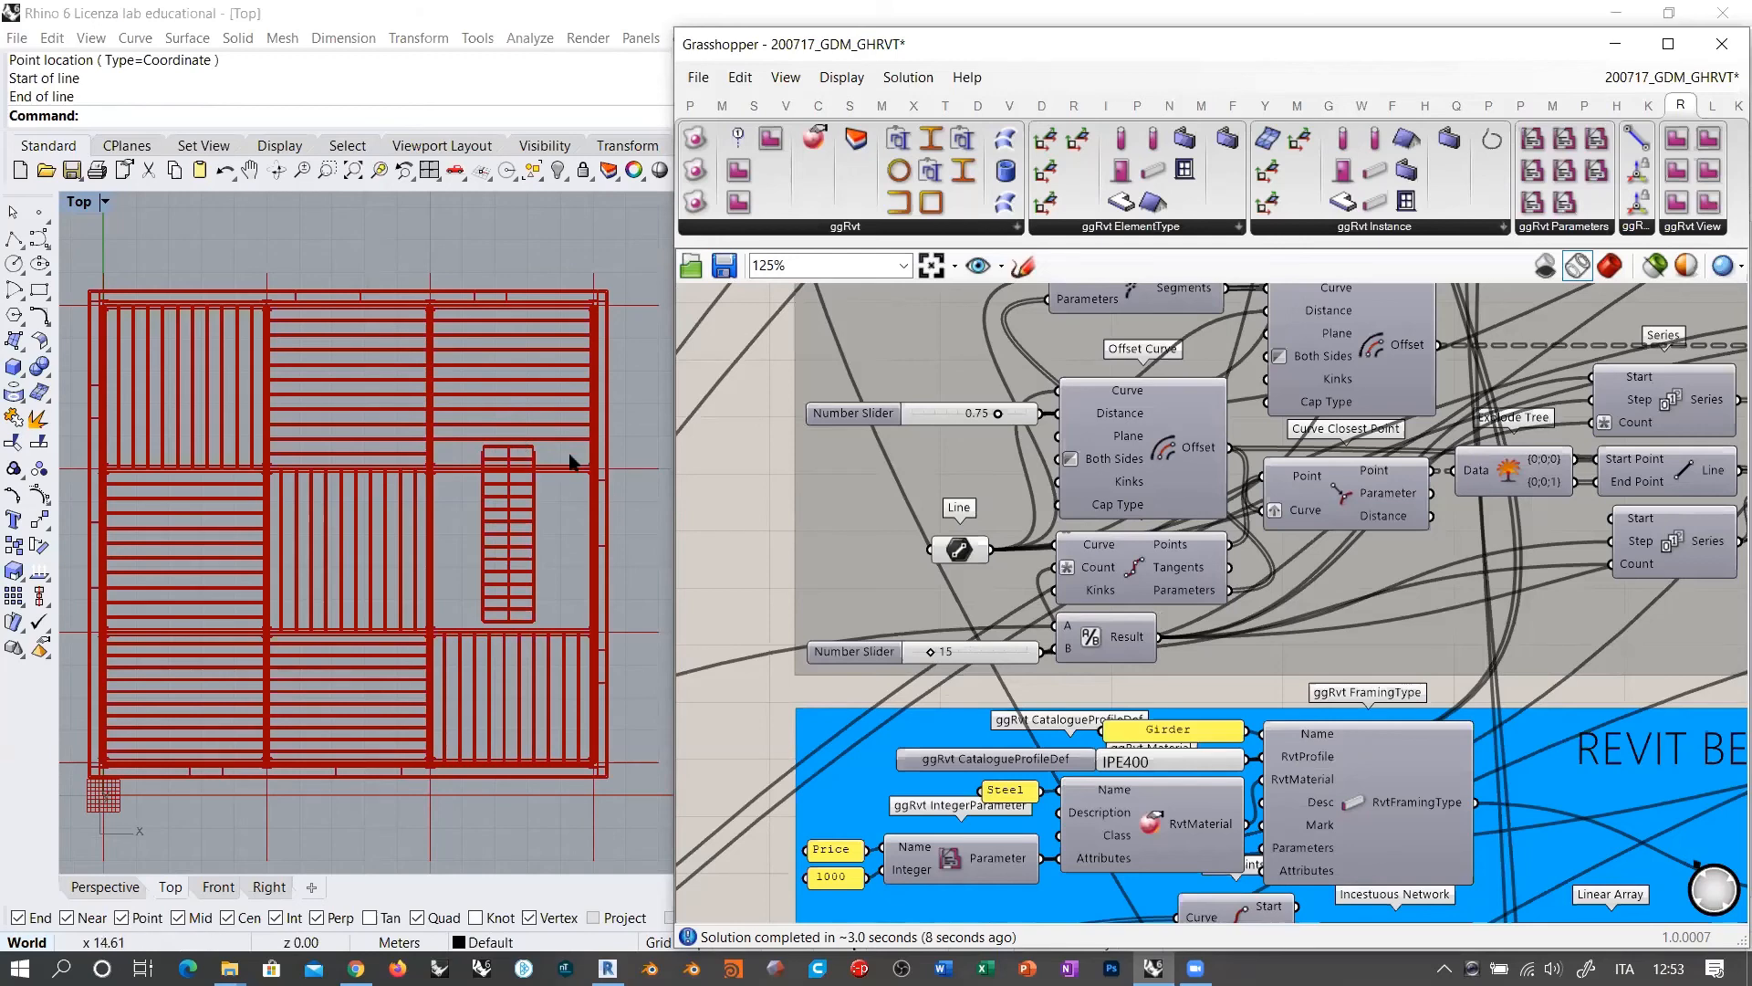
scroll(730, 454, "down", 4)
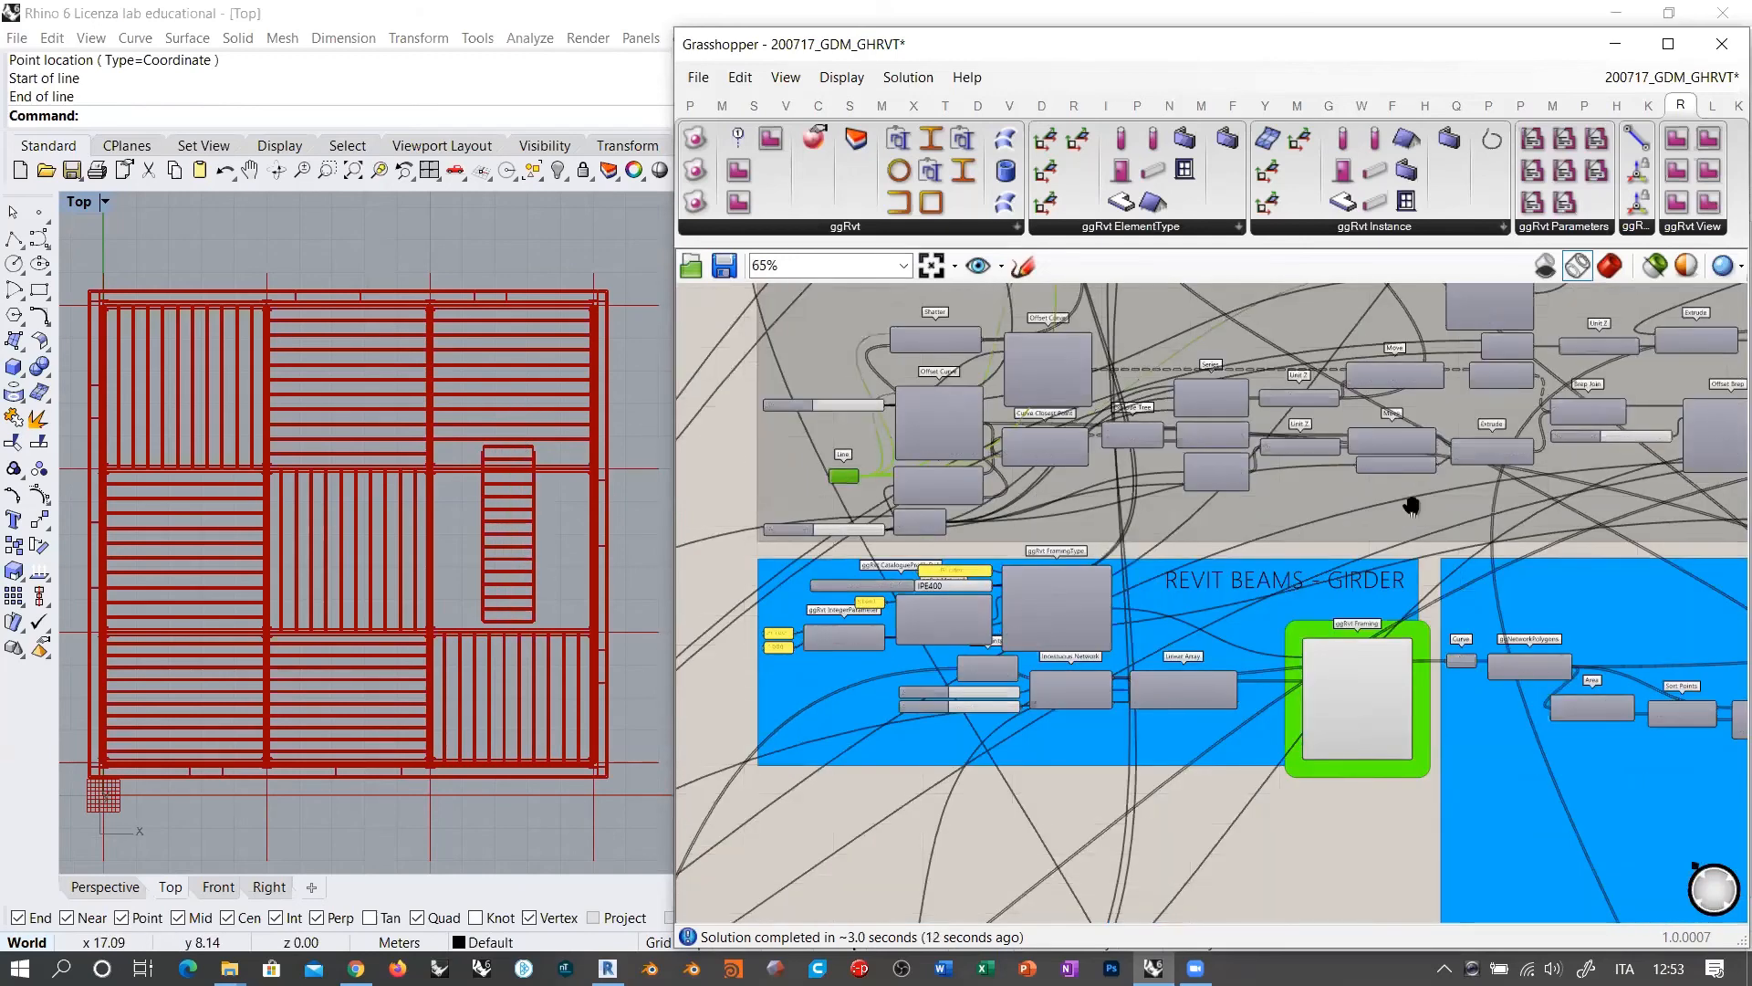
right_click_drag(1253, 531, 968, 591)
scroll(1077, 524, "down", 2)
right_click_drag(1232, 694, 1059, 579)
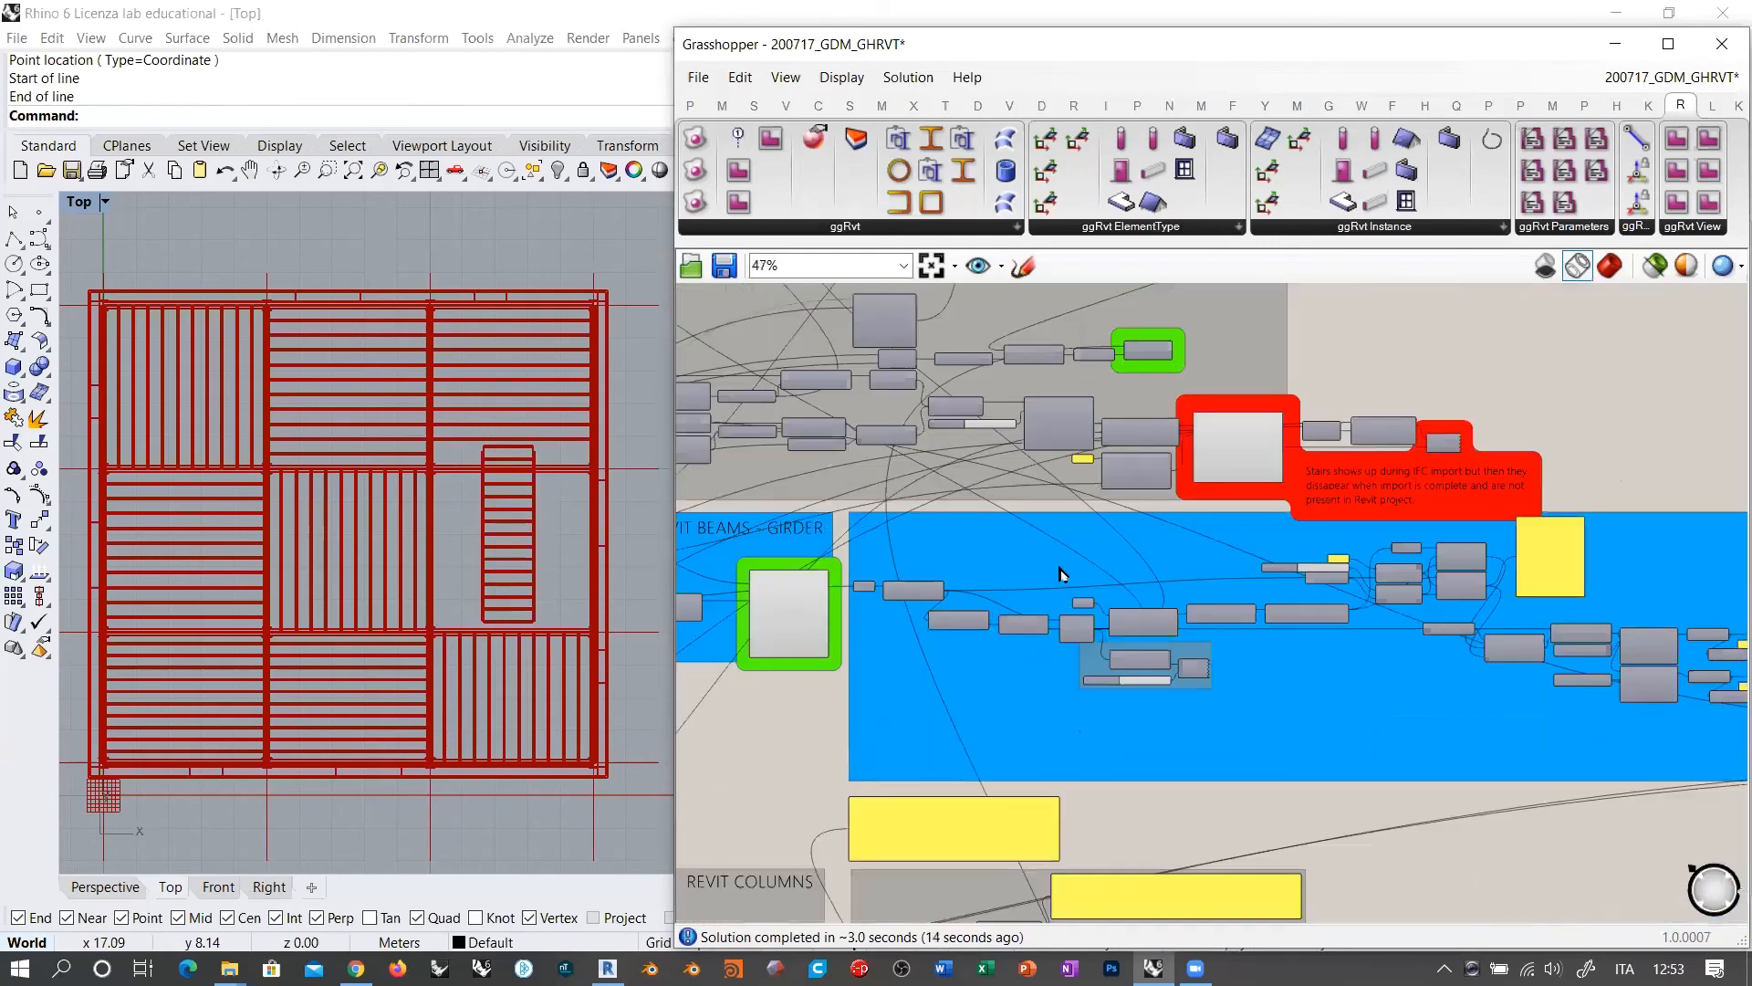
scroll(1060, 578, "up", 7)
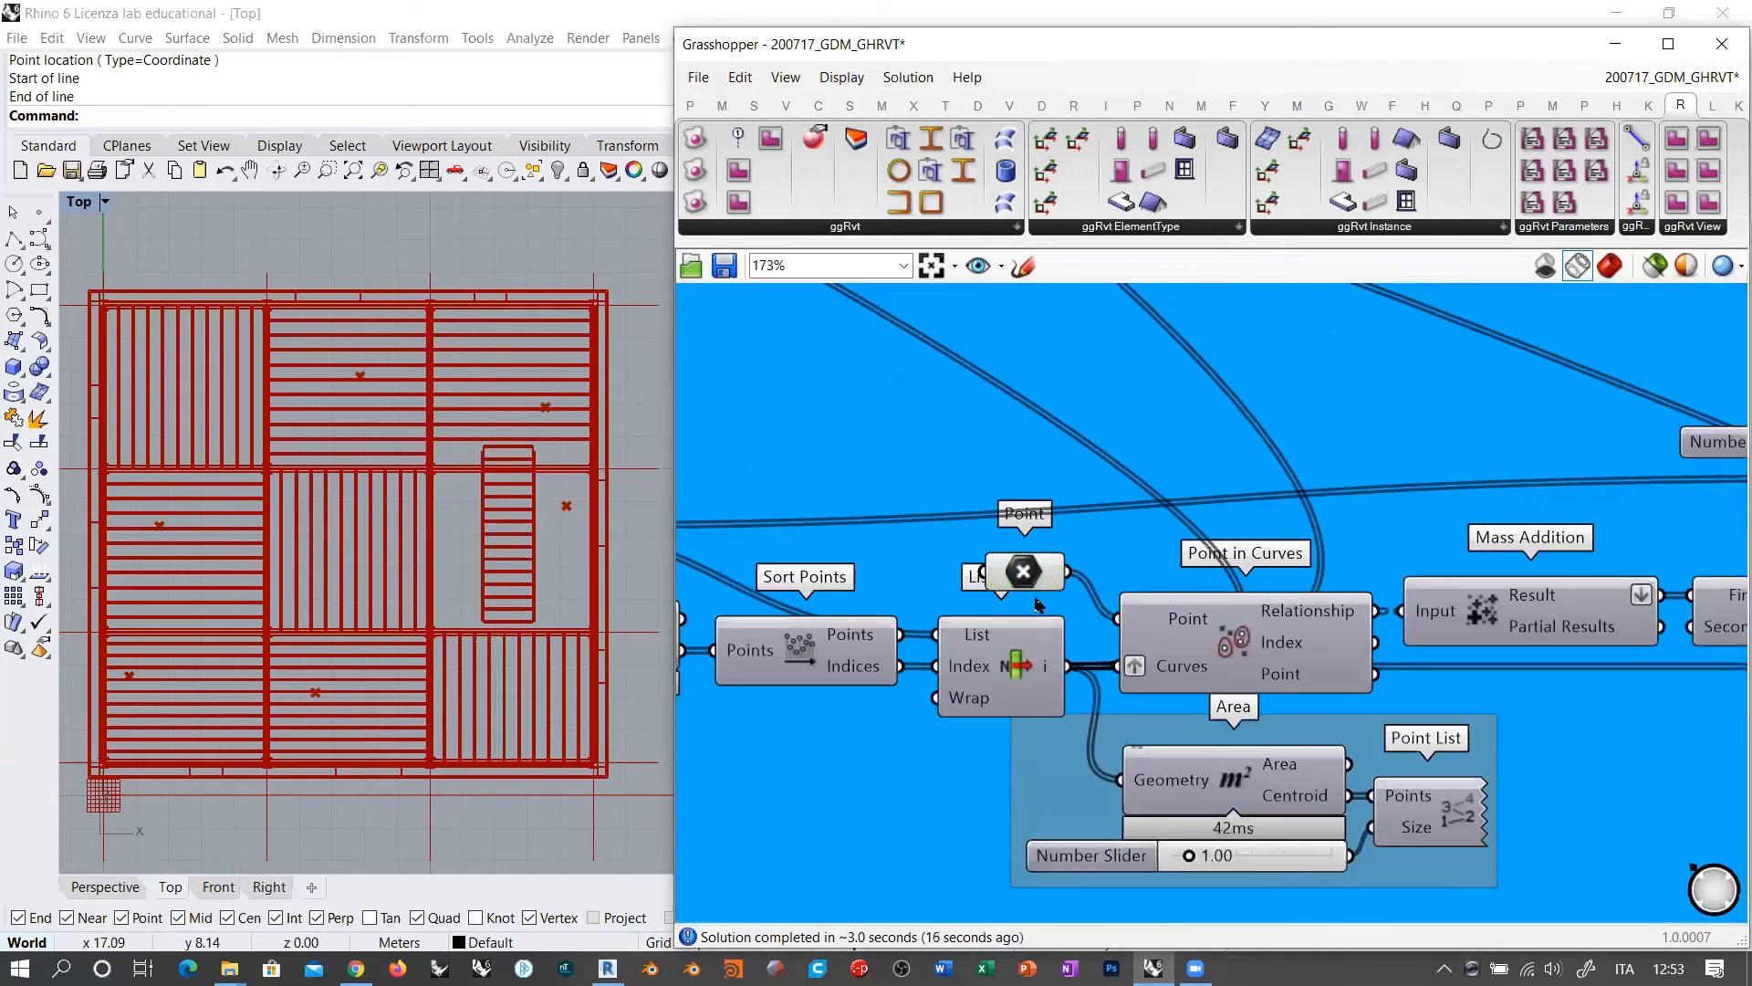
left_click(1029, 581)
right_click_drag(554, 540, 612, 570)
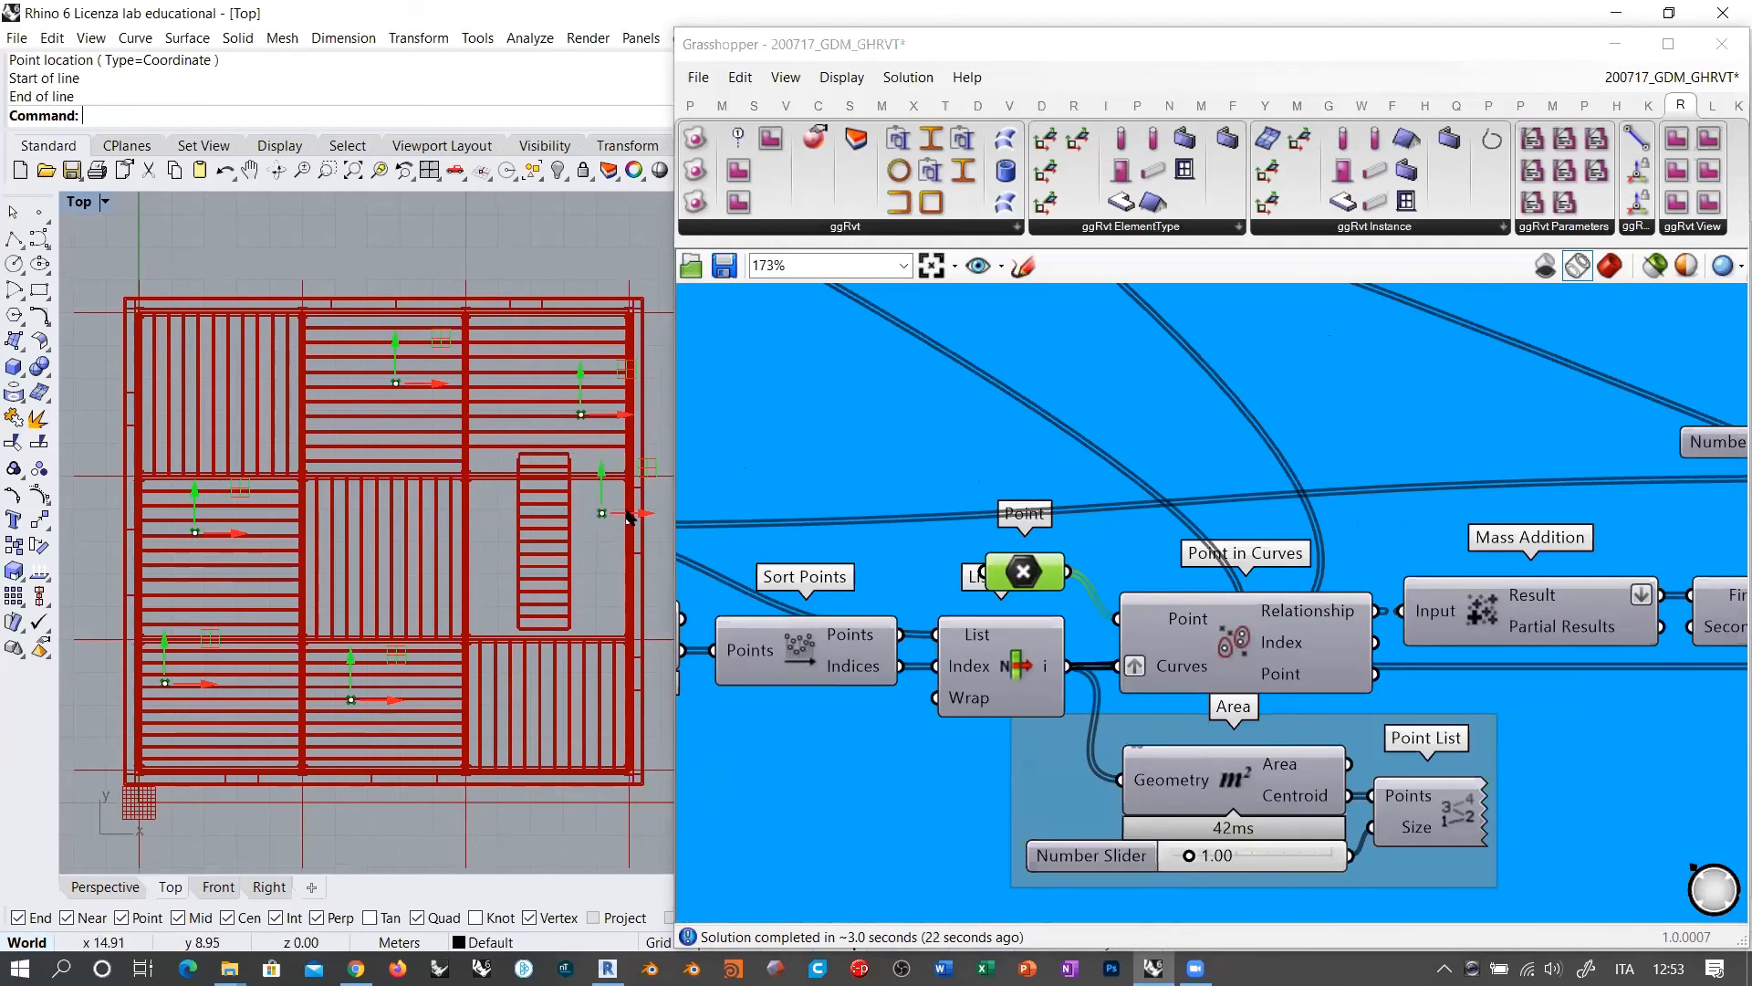
left_click_drag(603, 519, 561, 679)
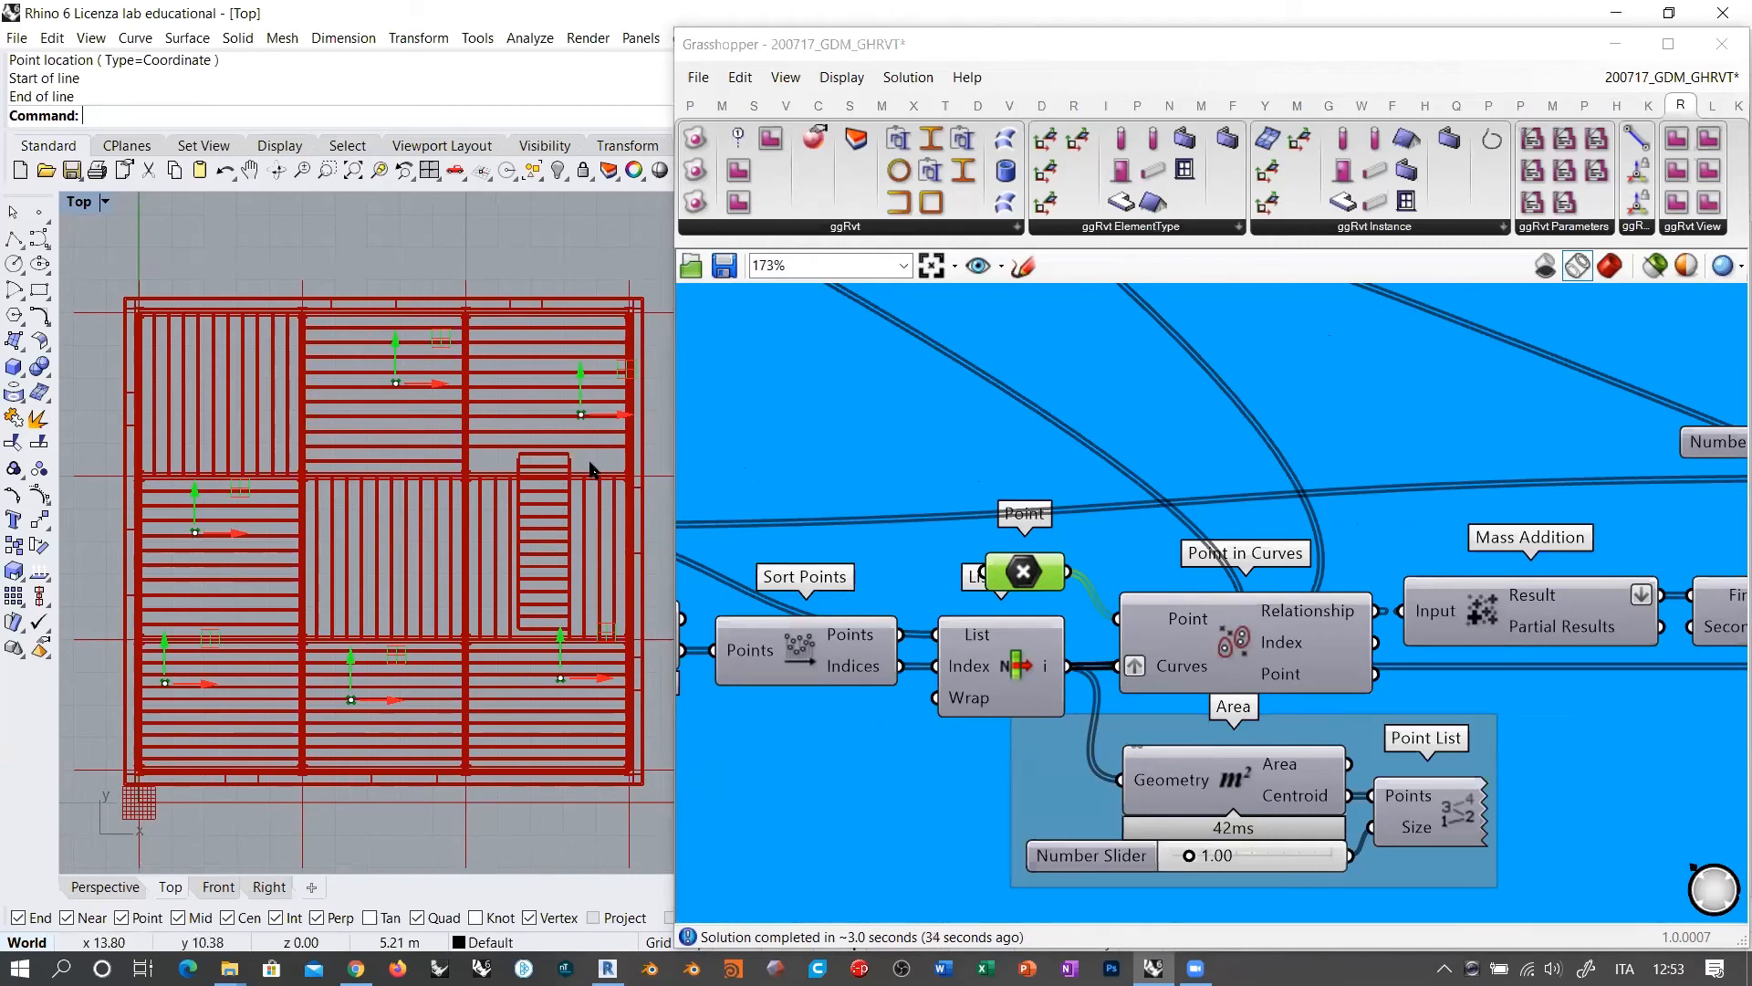
Step: Examine how the joists are trimmed around the stair opening, checking the Point In Curve and Join Curves components in the beams definition
scroll(590, 469, "up", 5)
right_click_drag(565, 469, 466, 453)
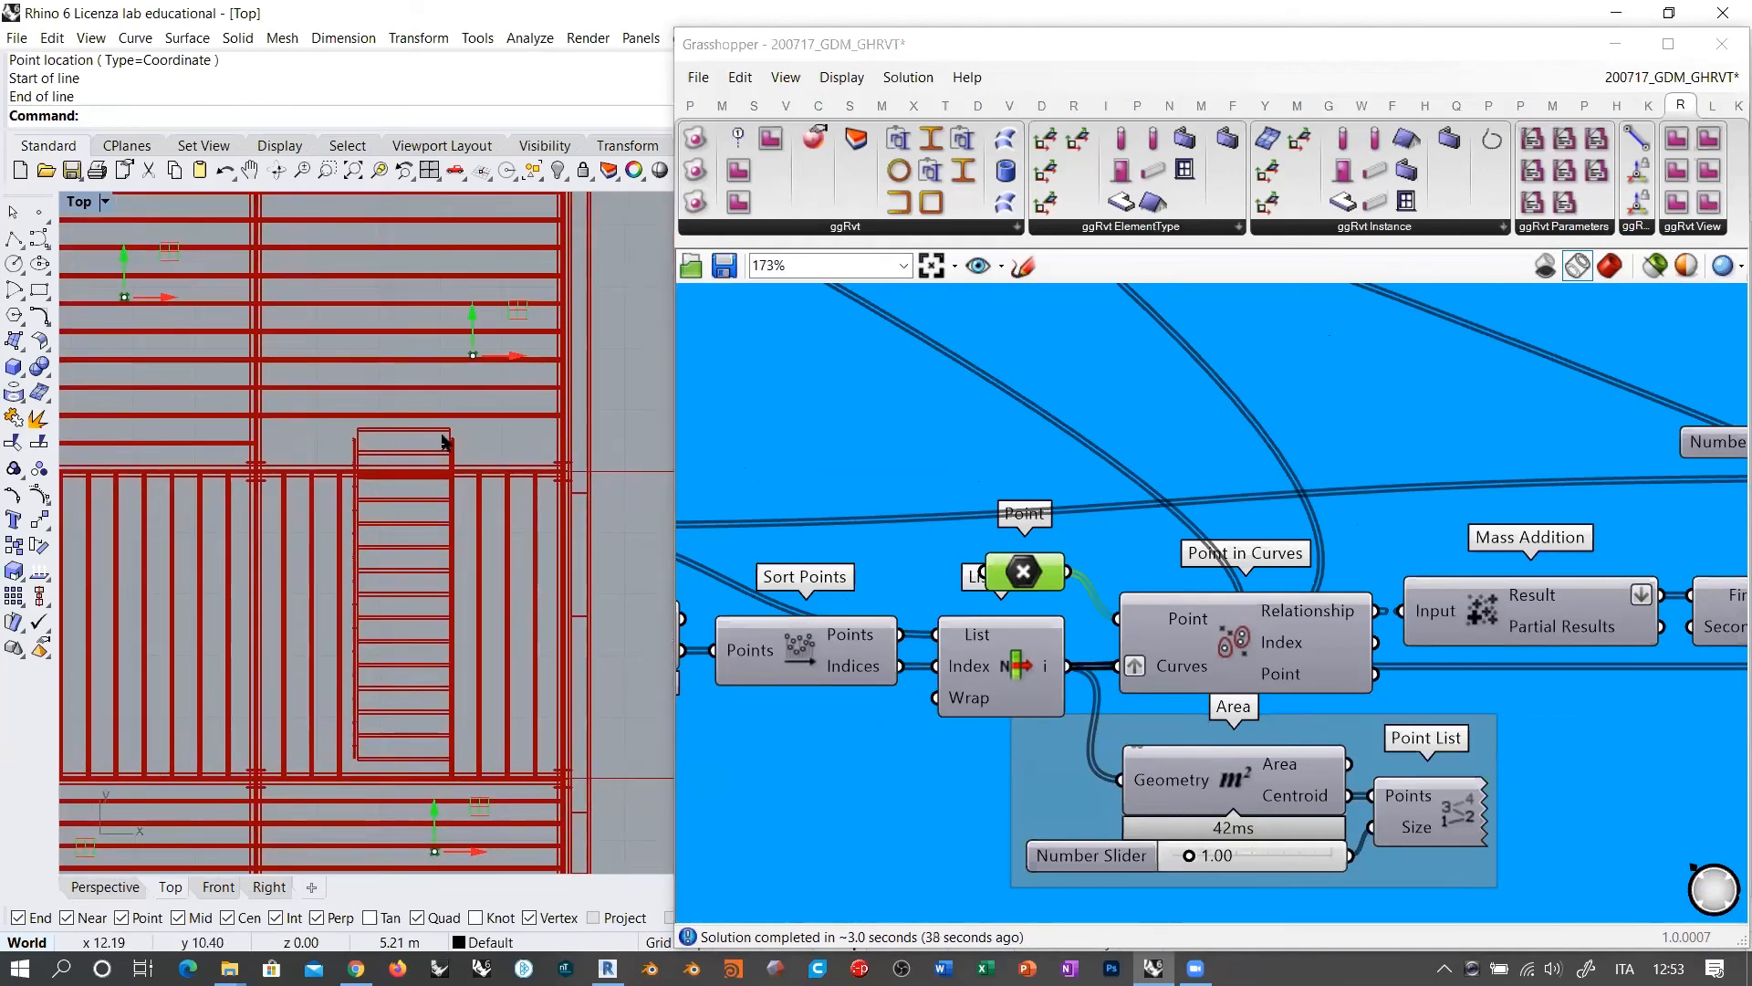
scroll(870, 495, "down", 5)
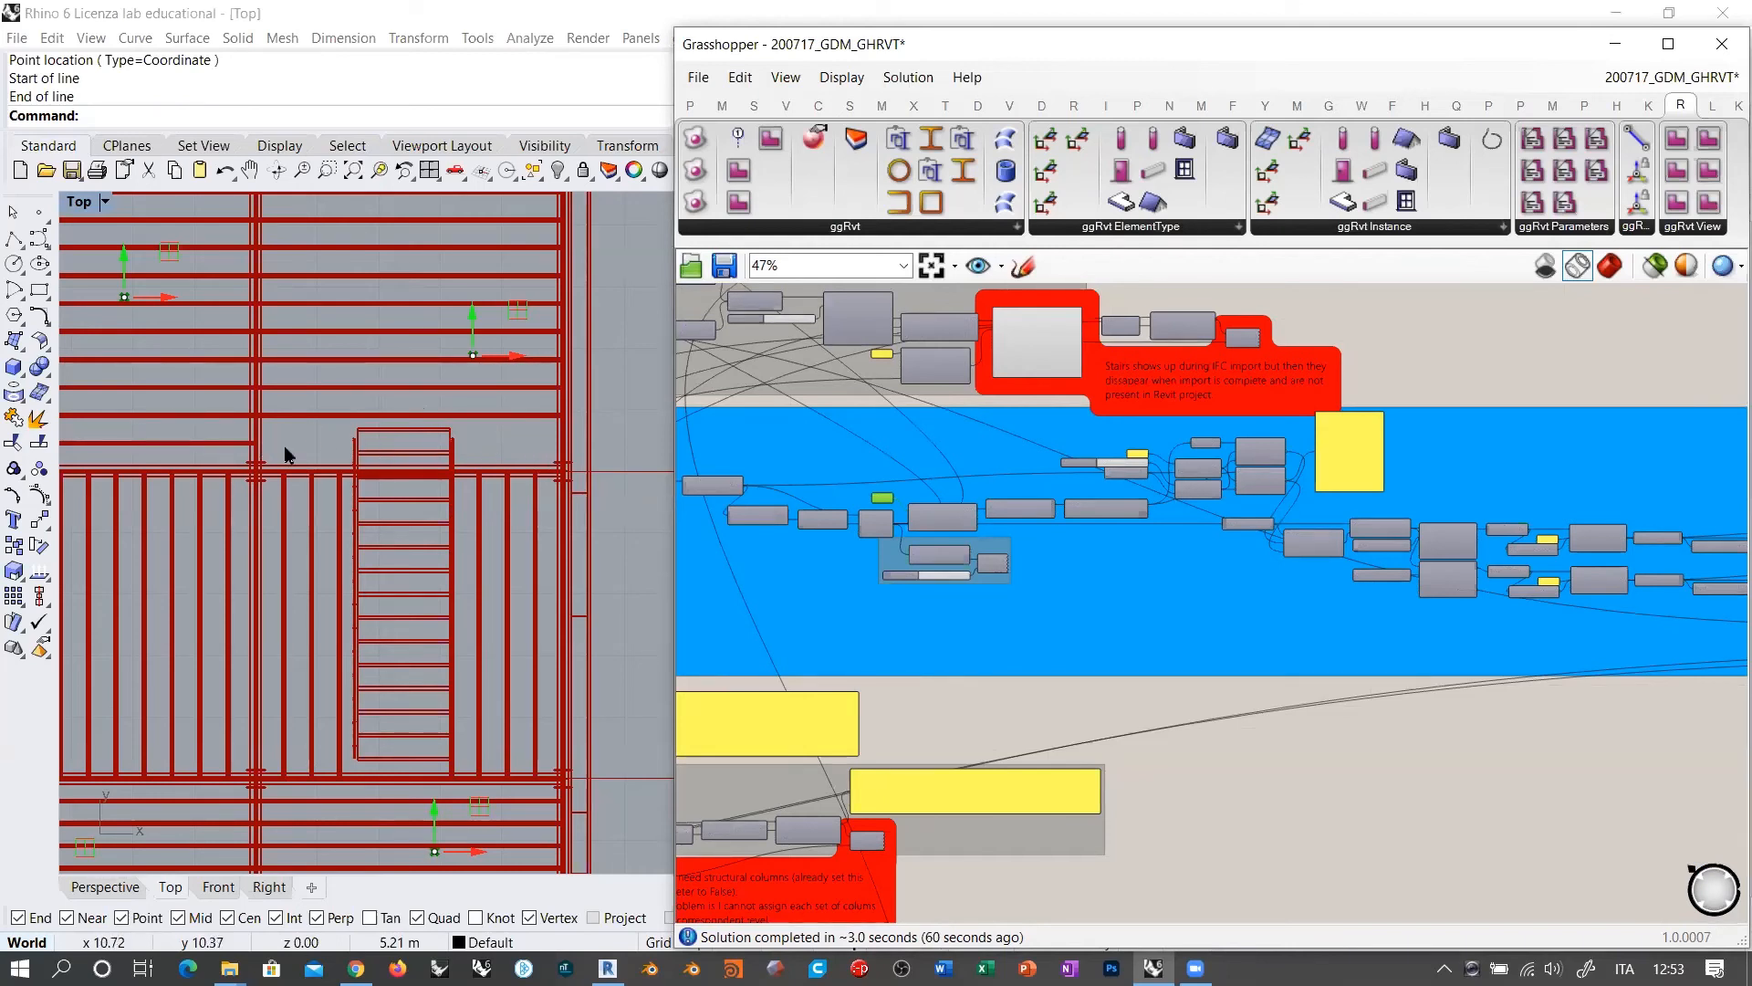
left_click(511, 439)
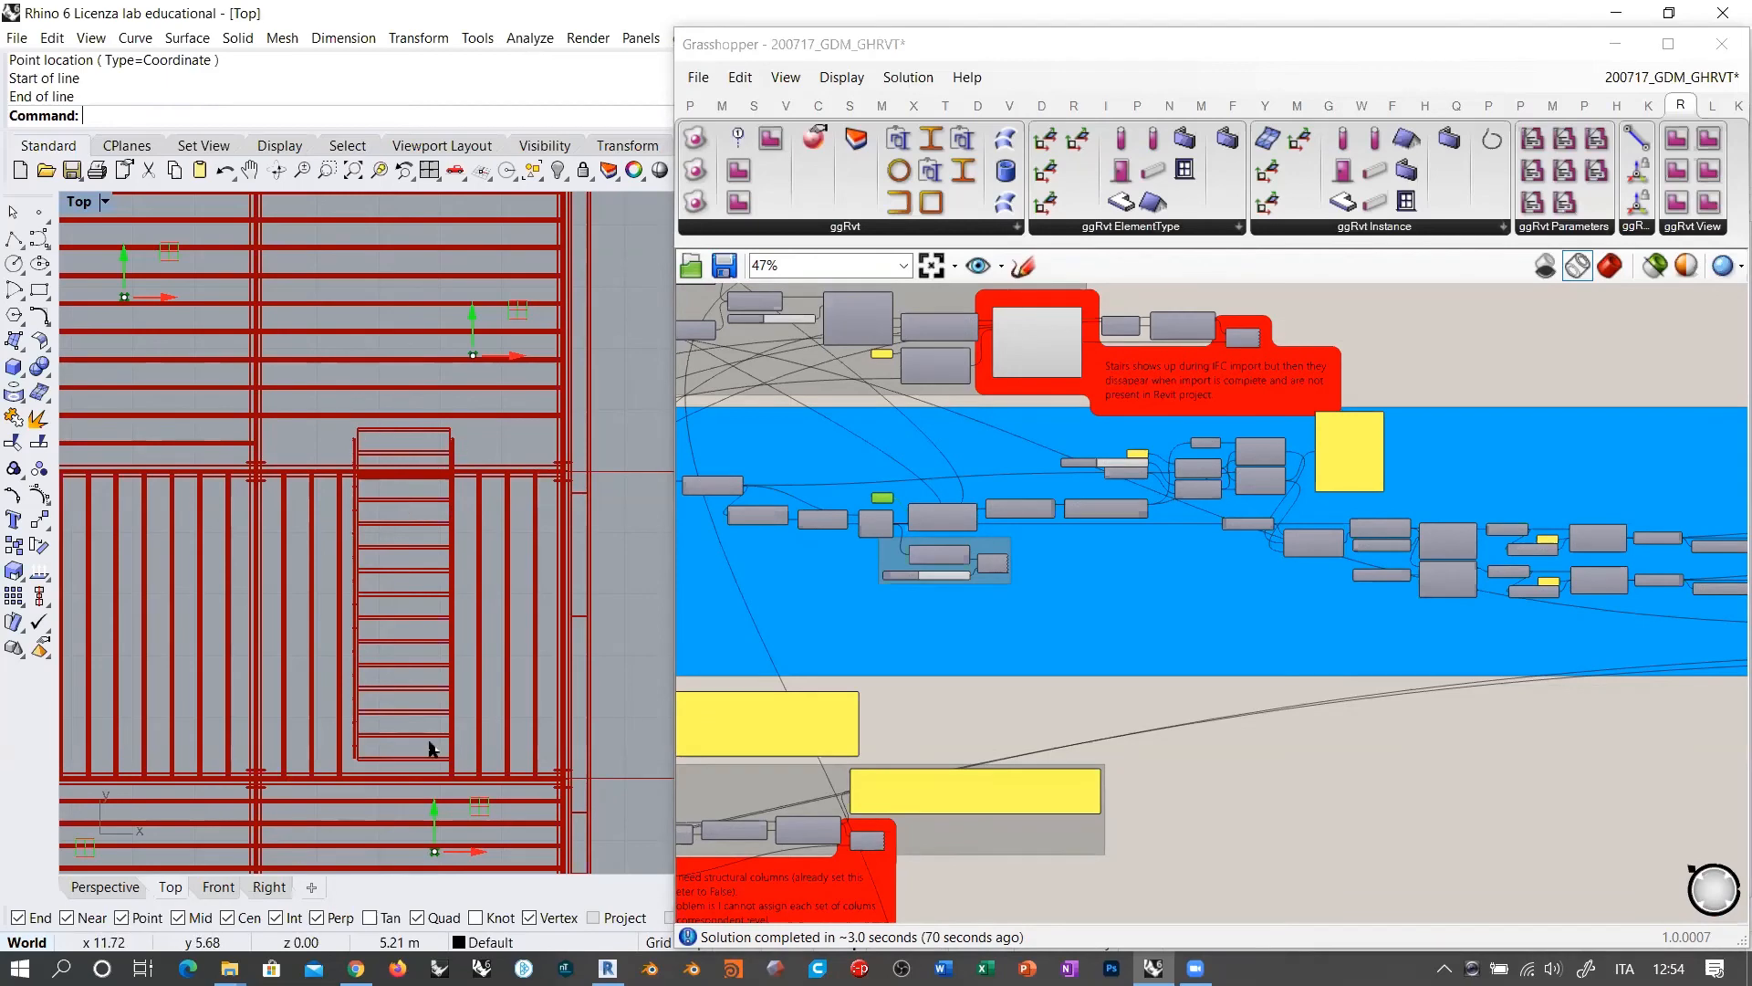
left_click(1433, 349)
scroll(1147, 560, "up", 6)
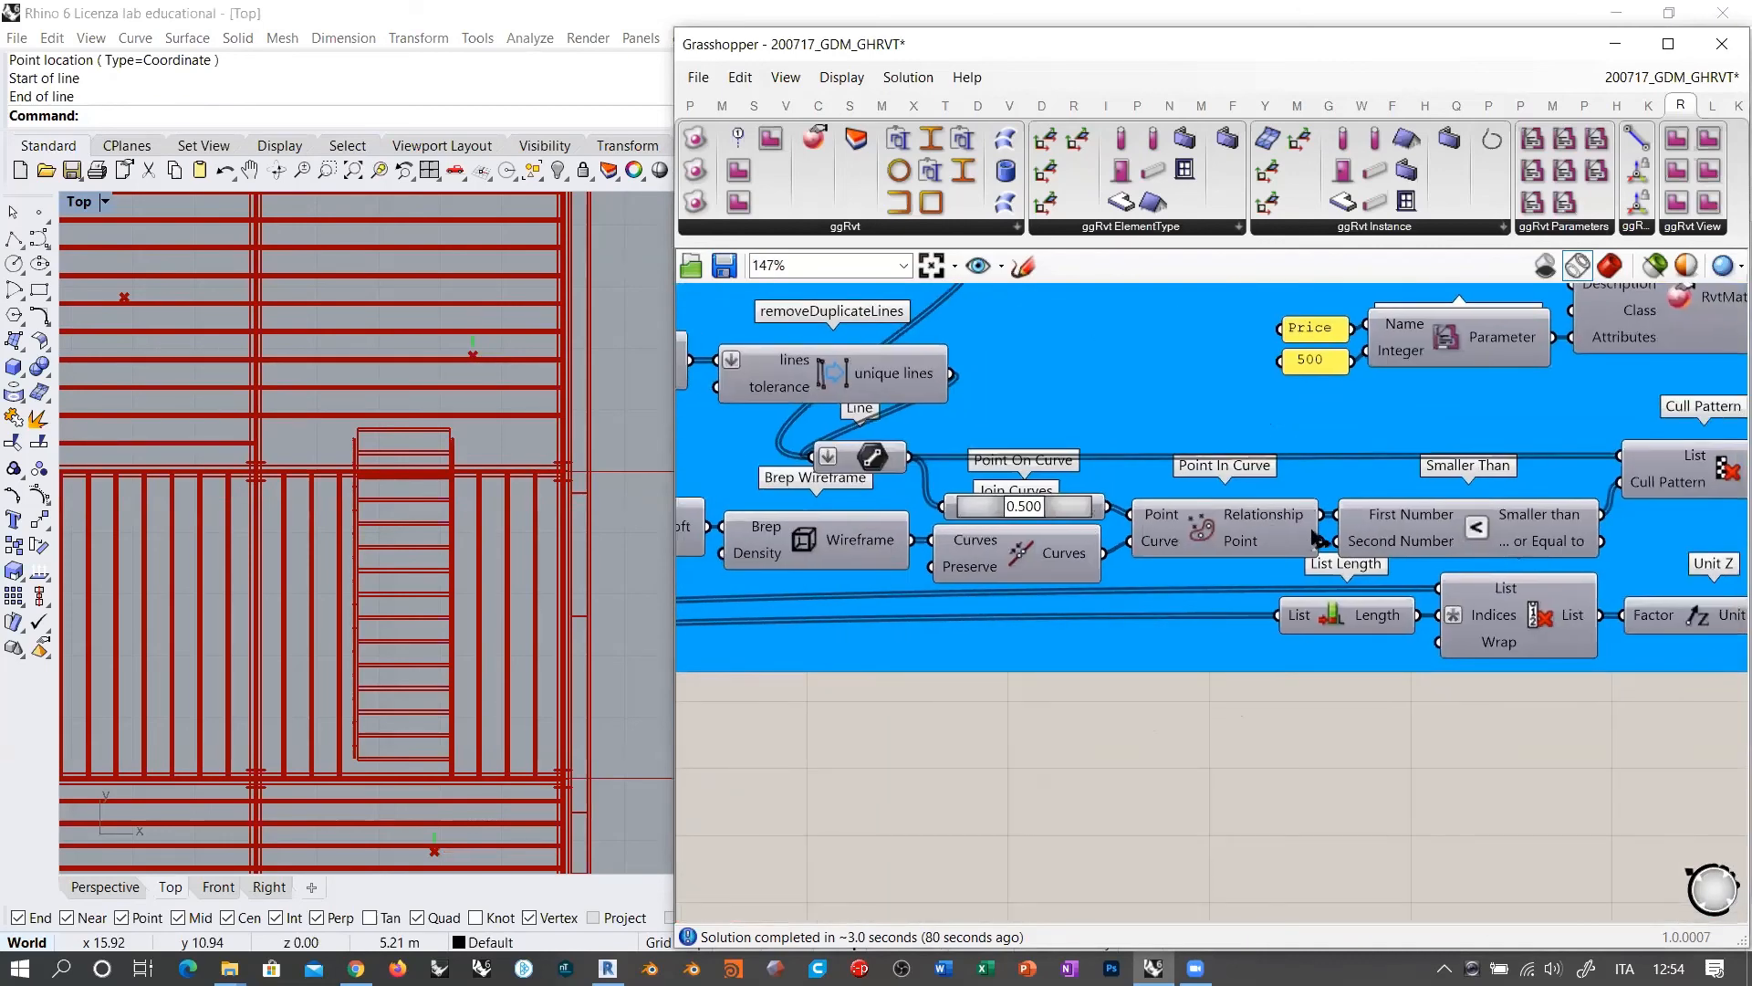
left_click(1220, 533)
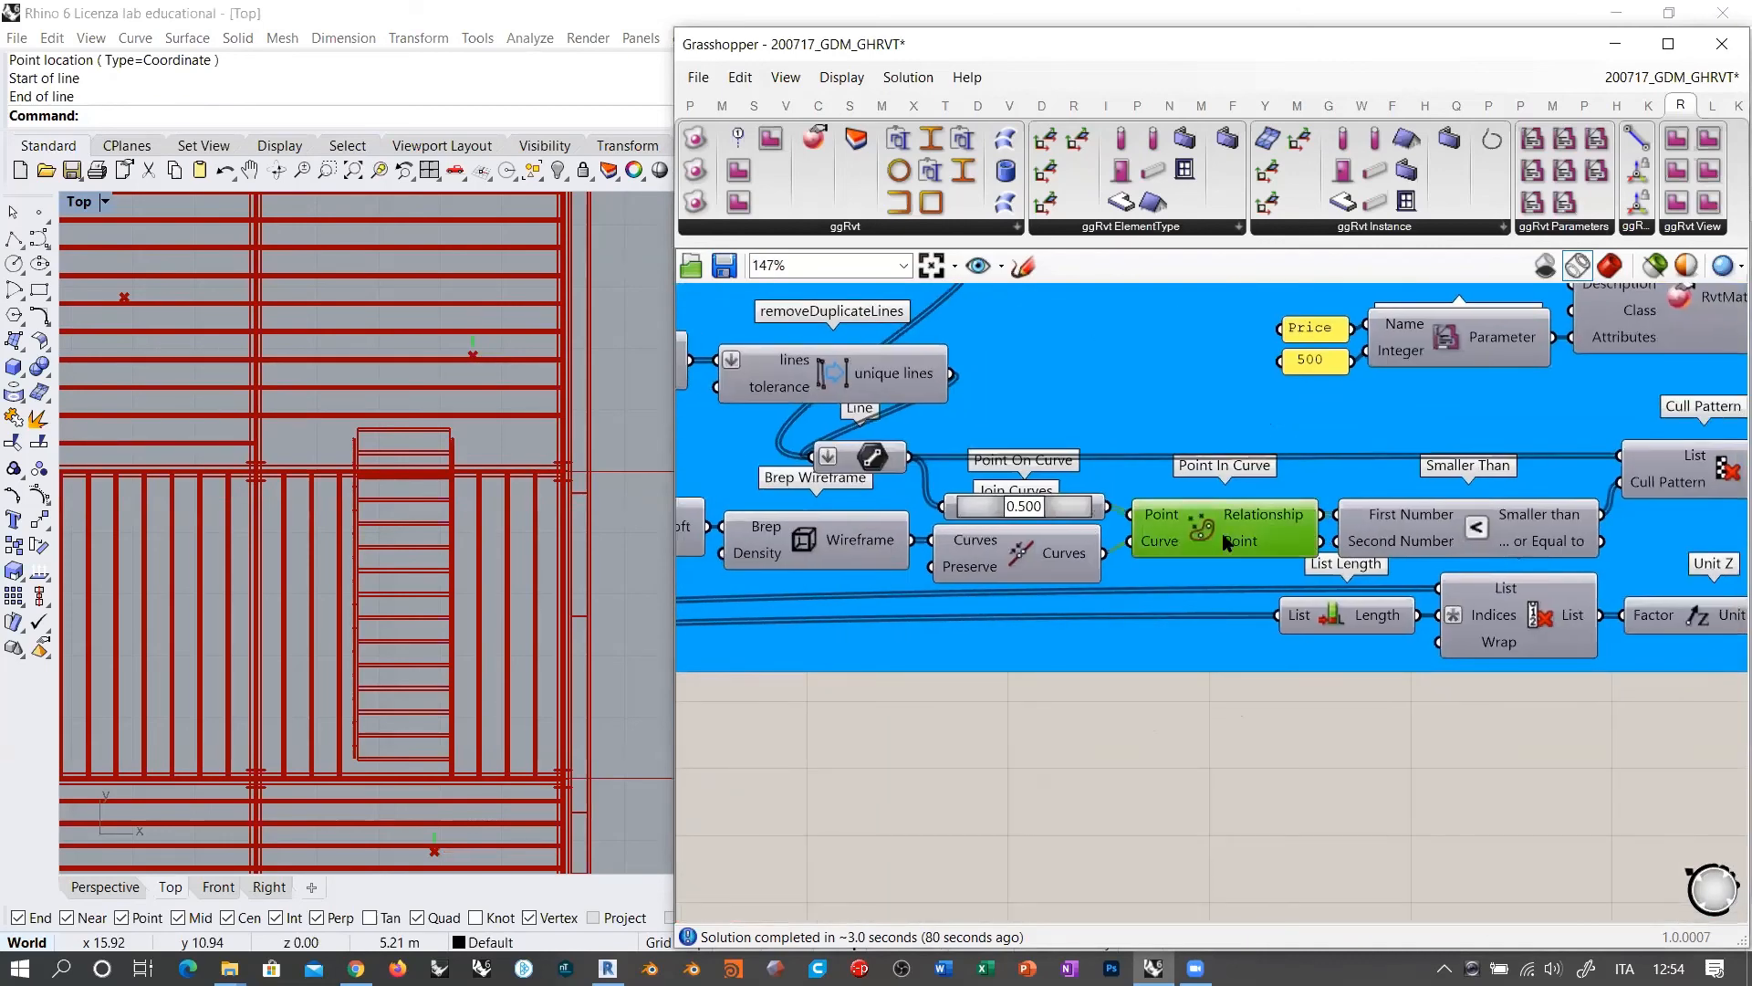
left_click(1021, 557)
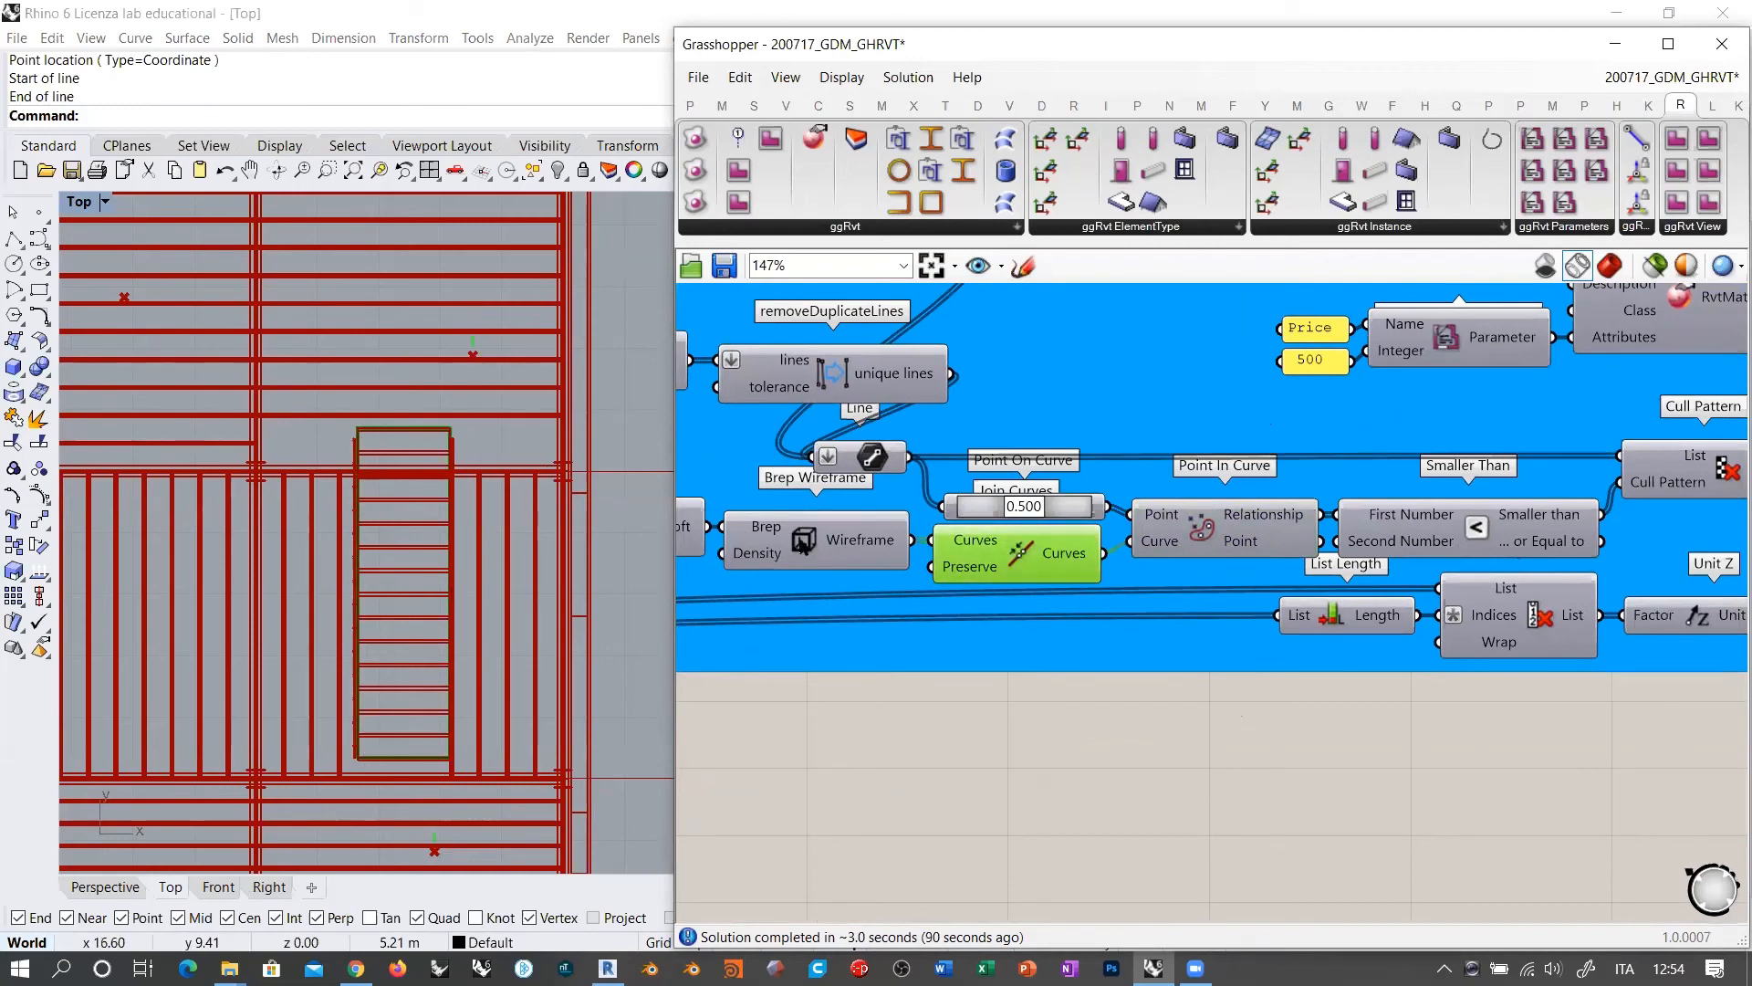
Step: Inspect the stair void's Extrude and Region Intersection components and compare the intersection outline with the stairs and joists in the Top view
scroll(1020, 557, "down", 6)
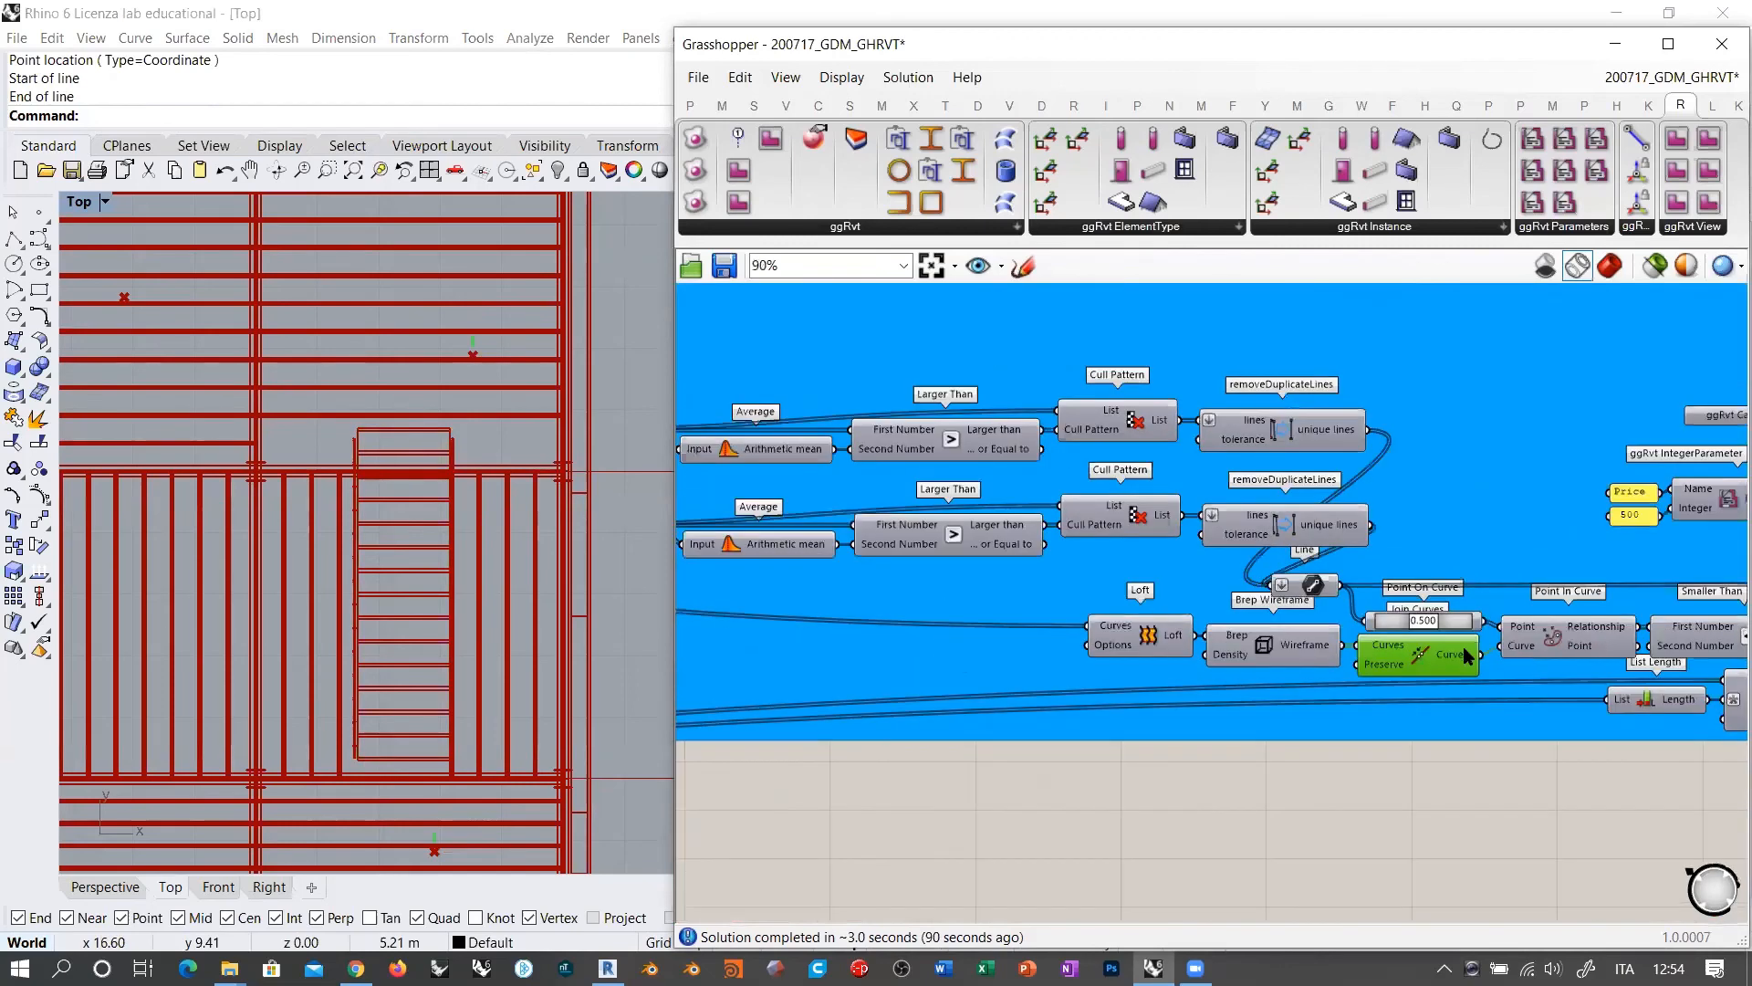
scroll(1068, 680, "up", 6)
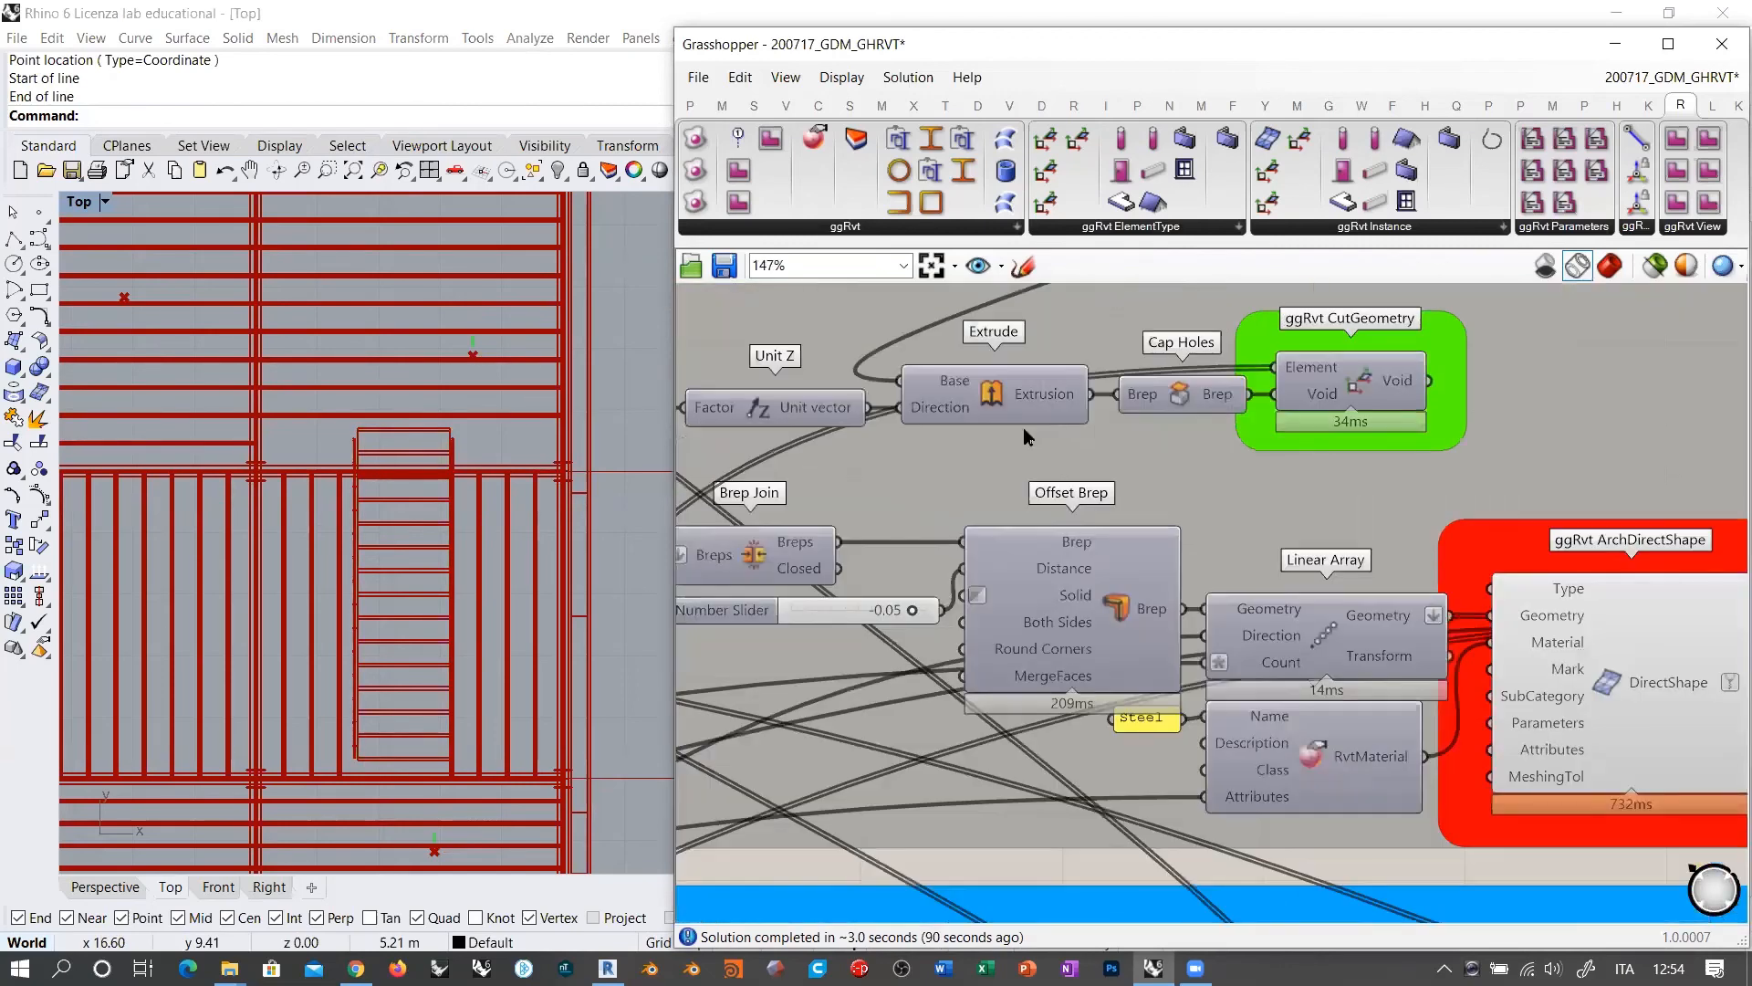
right_click_drag(1127, 514, 1231, 482)
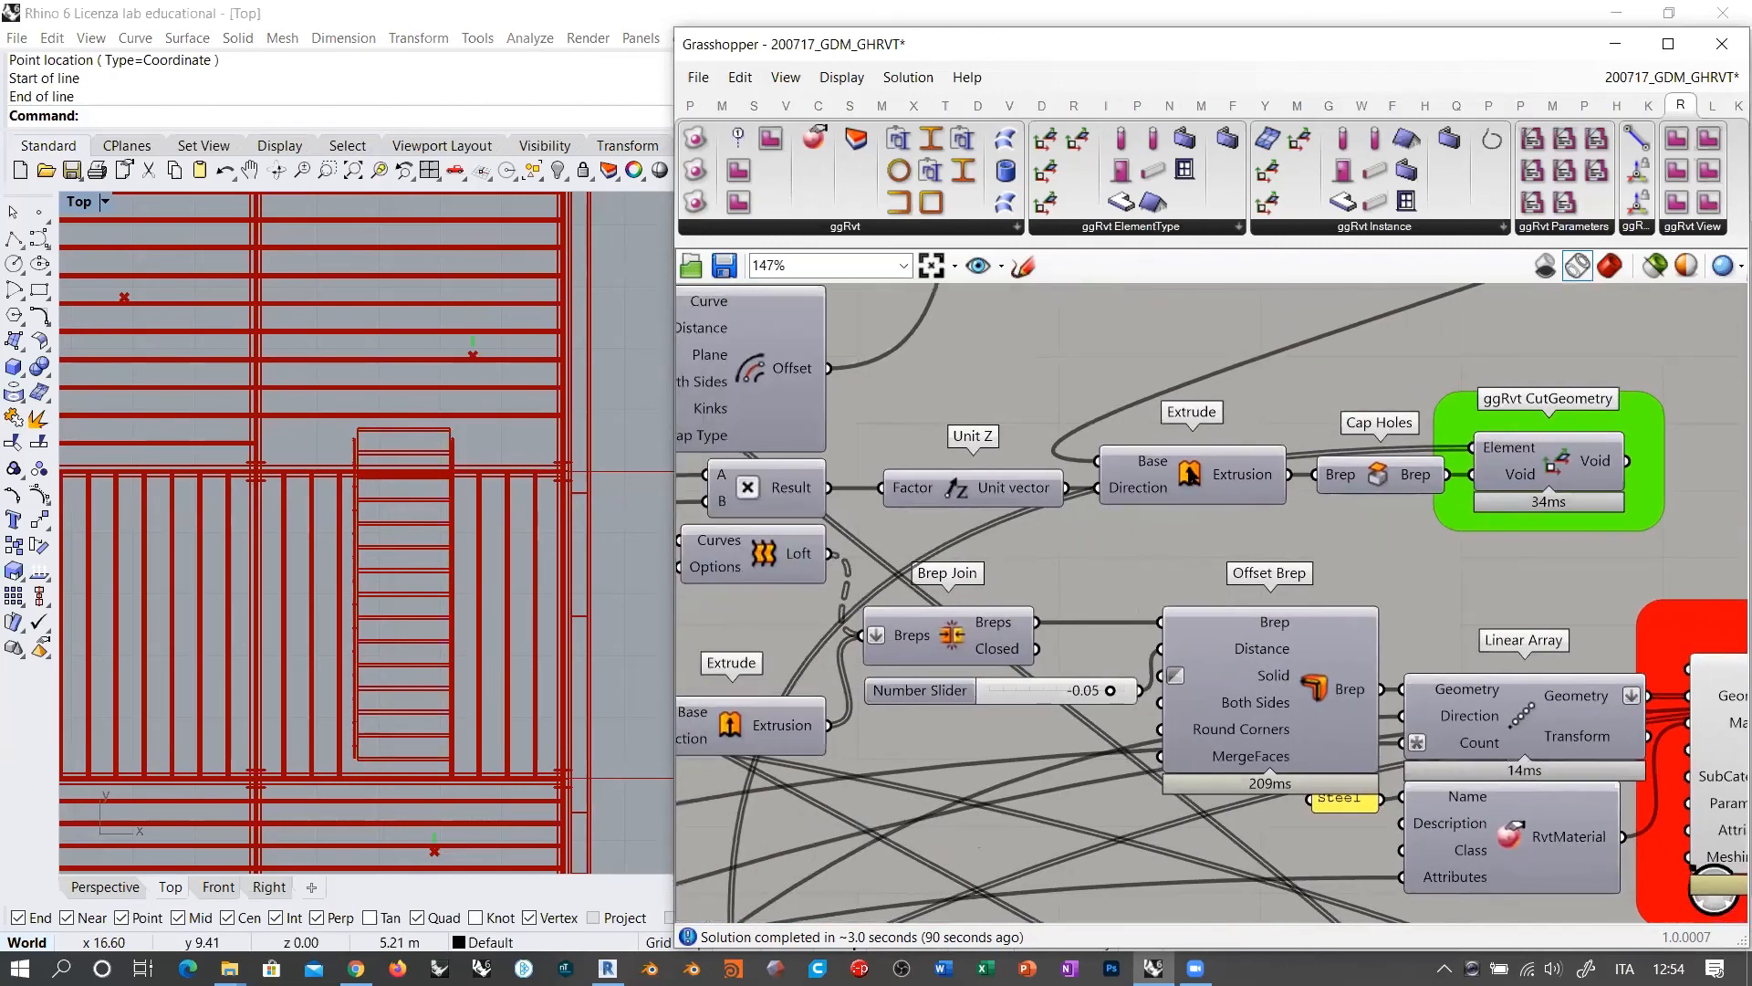
left_click(1191, 474)
right_click_drag(1170, 575, 1099, 738)
scroll(1099, 738, "down", 2)
right_click_drag(1377, 484, 1249, 481)
left_click(1289, 430)
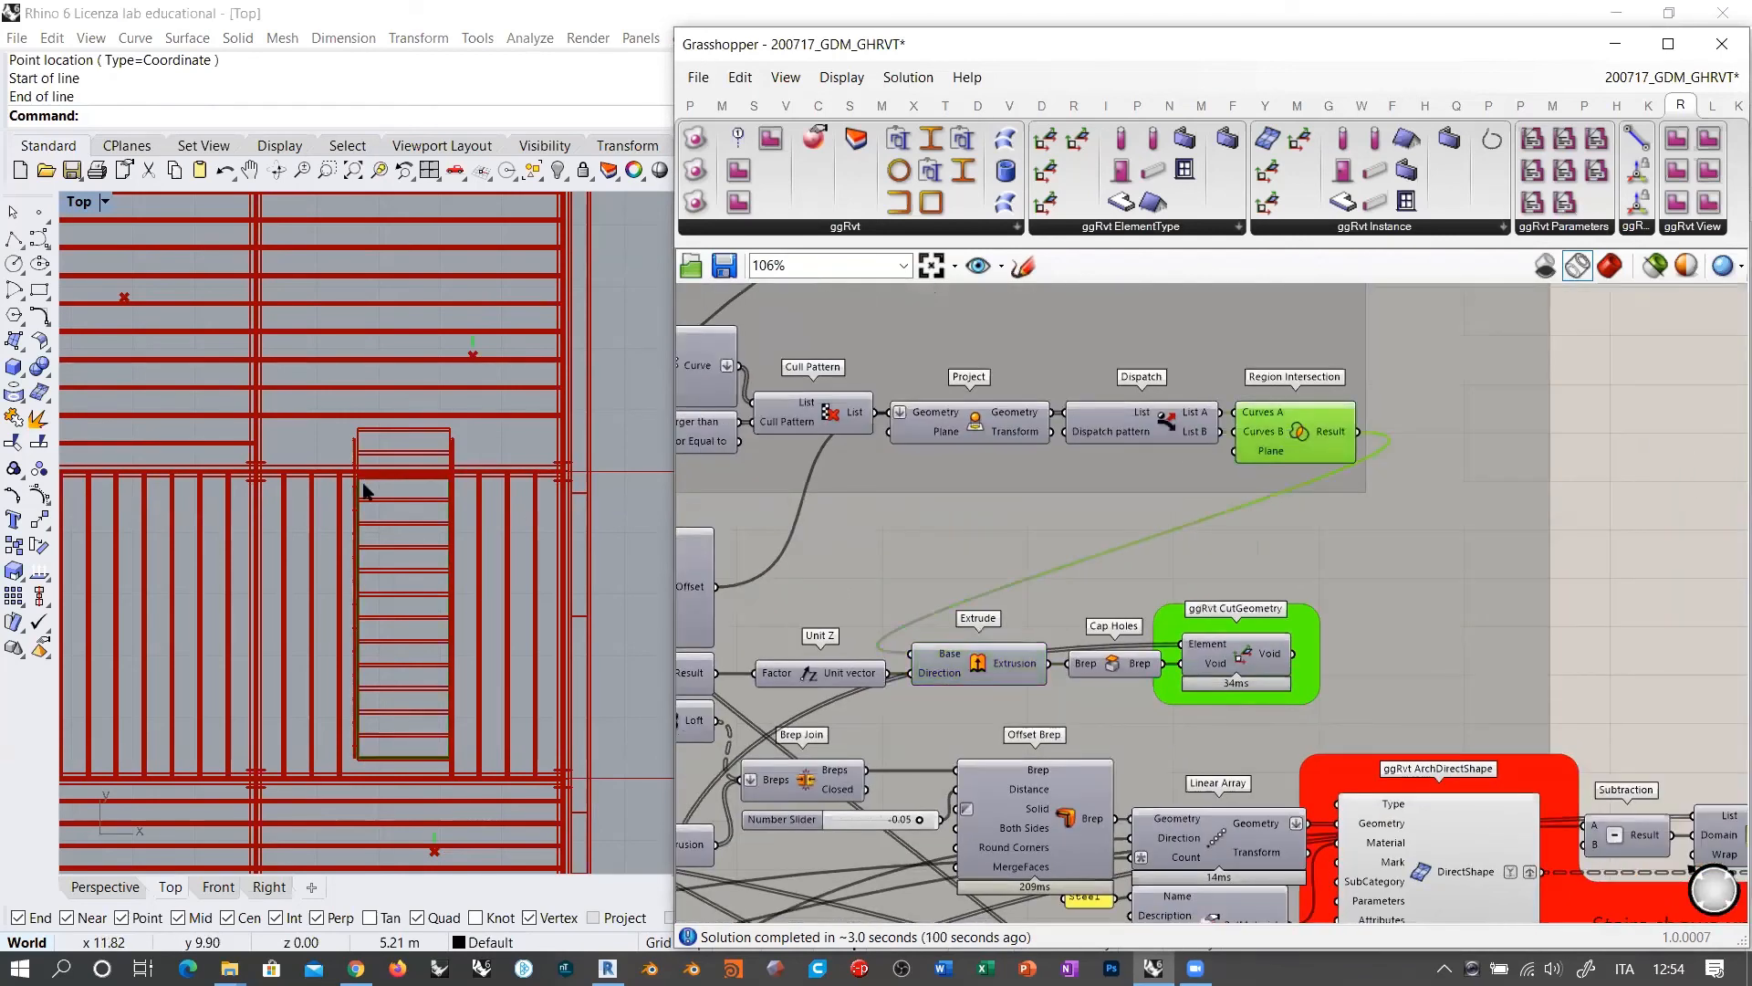
scroll(364, 490, "up", 5)
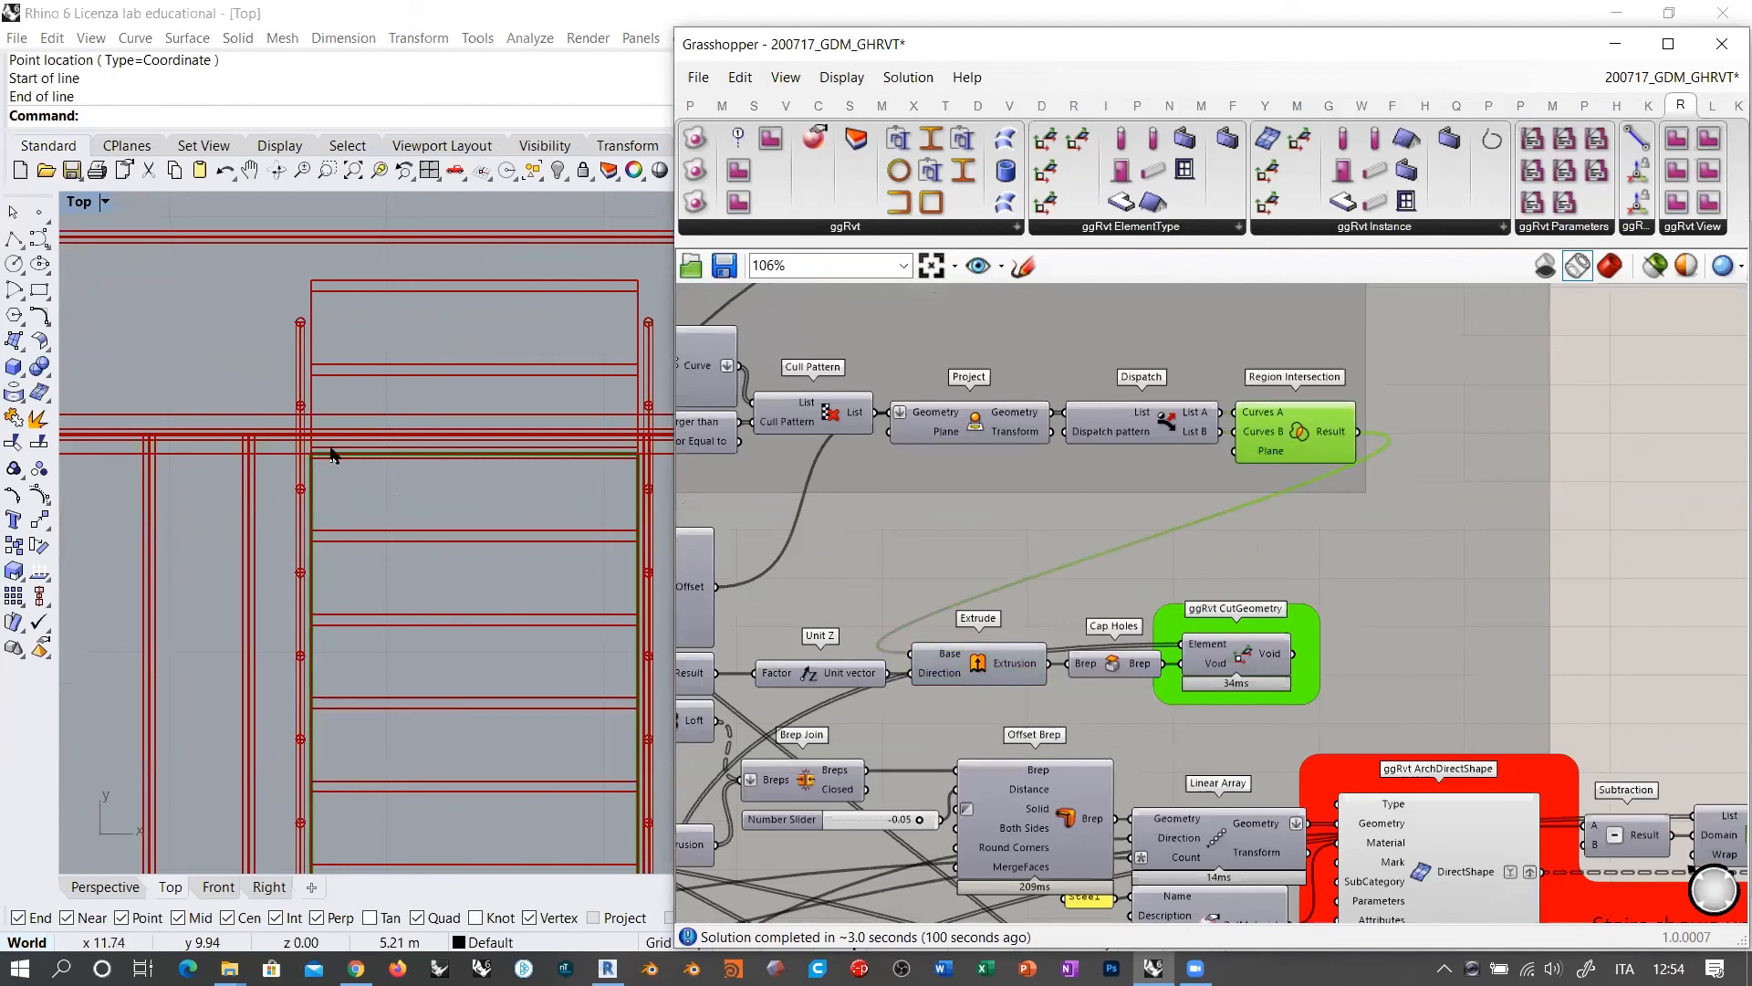
scroll(332, 455, "down", 3)
scroll(375, 435, "down", 2)
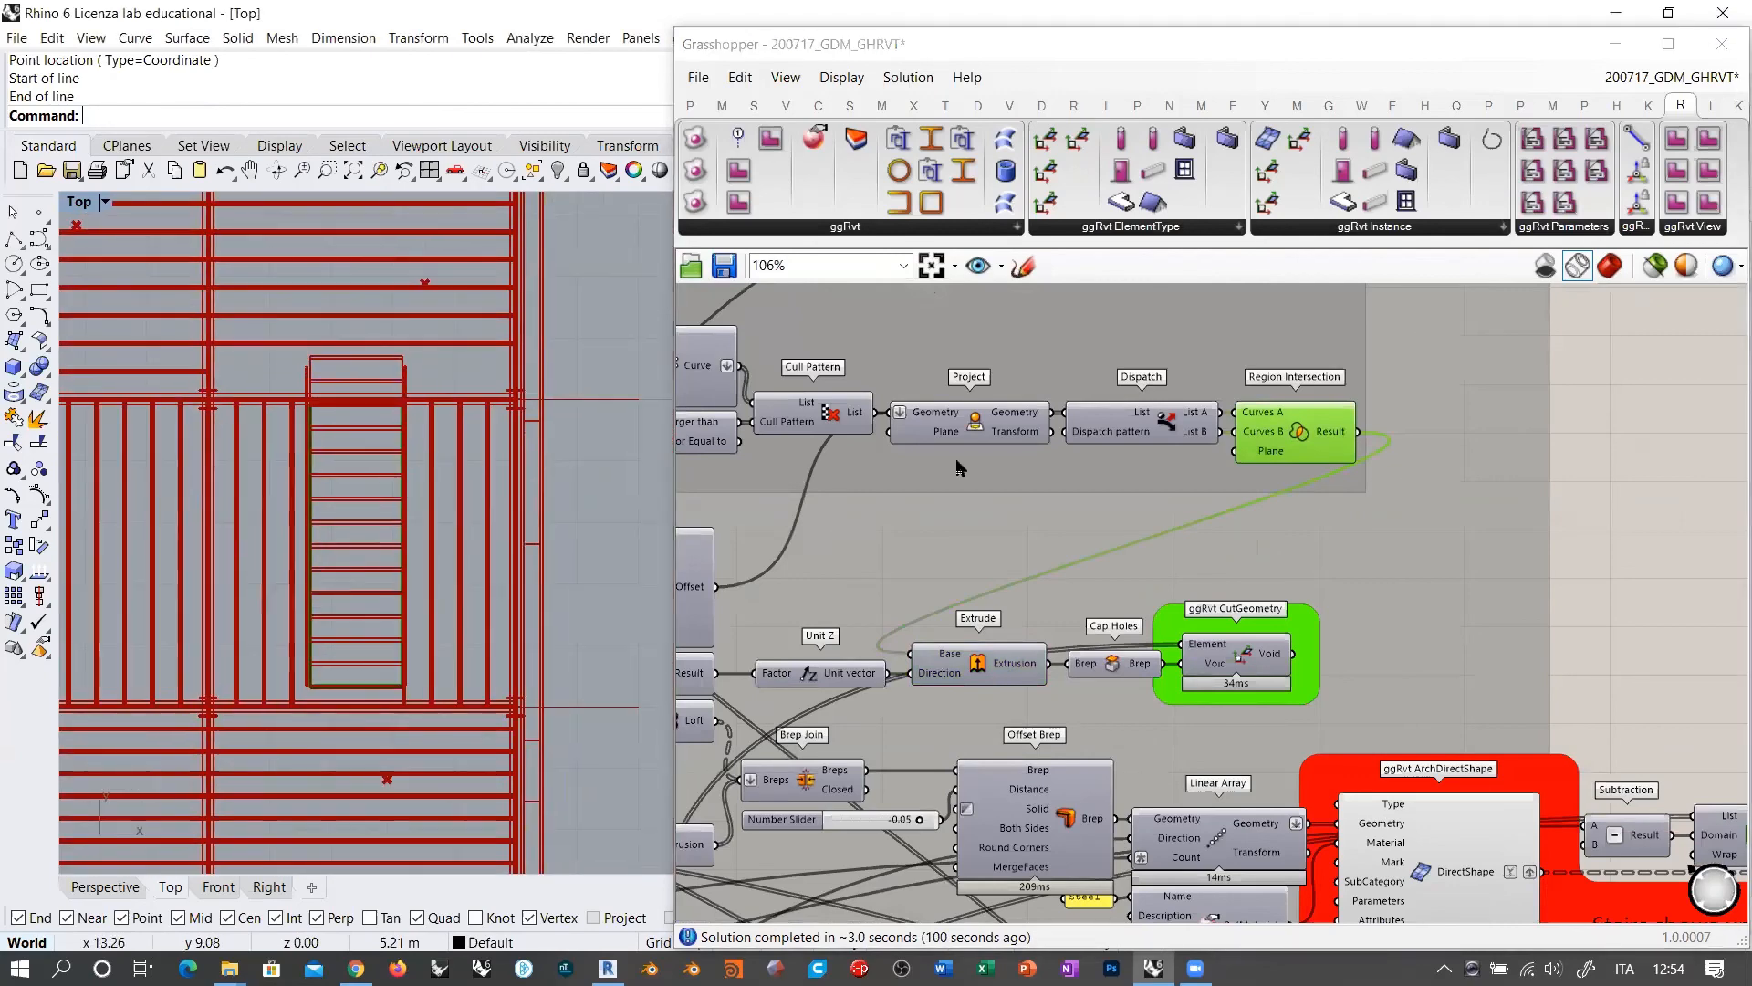
Step: Connect the Region Intersection result of the stair void to the Curve input of Point In Curve, replacing the Join Curves connection
scroll(931, 411, "down", 4)
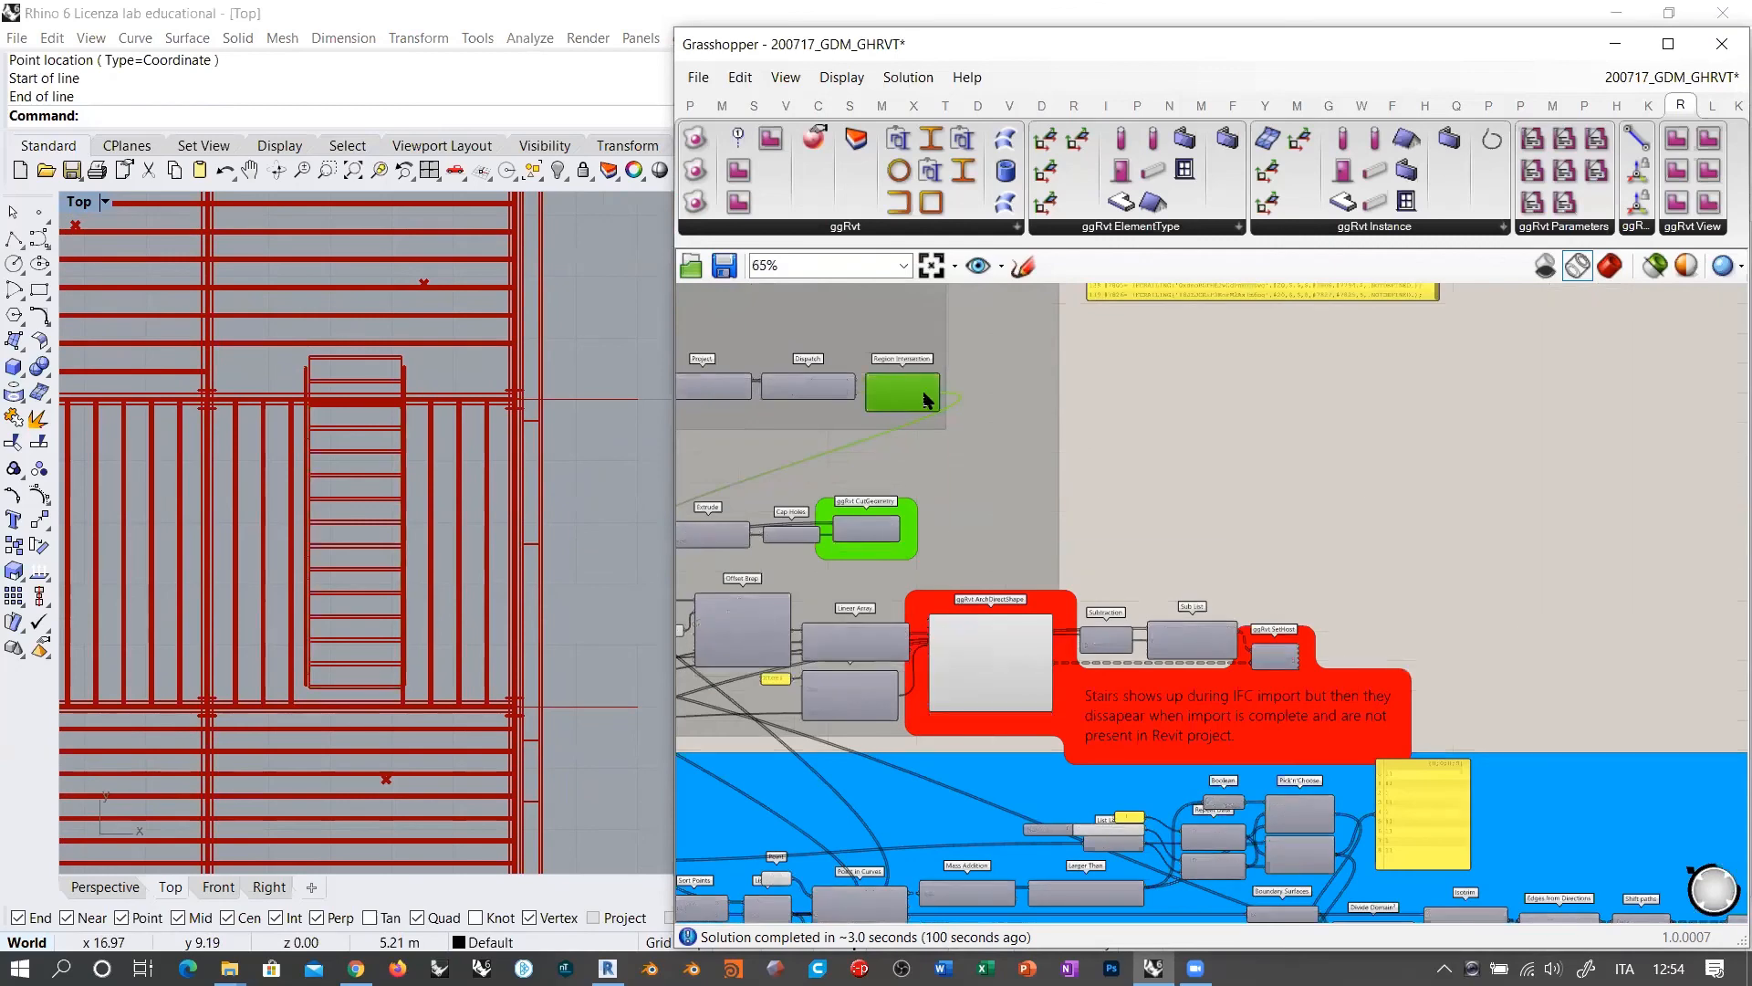
scroll(840, 372, "down", 2)
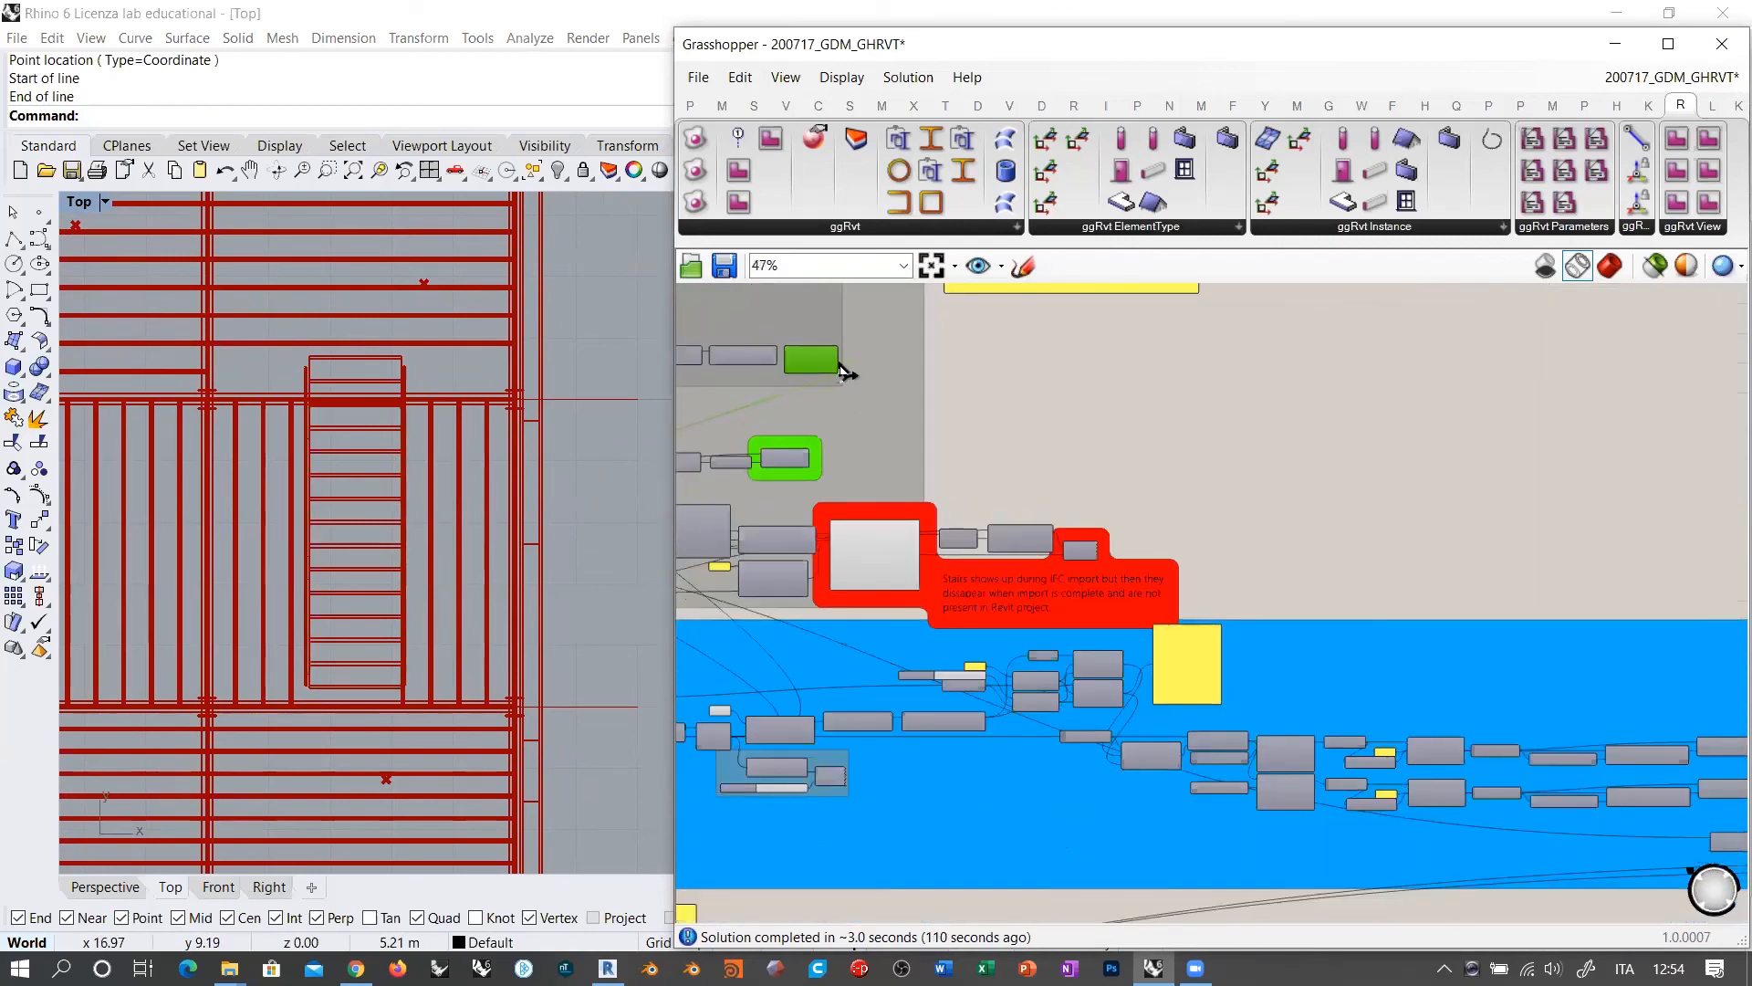
scroll(931, 630, "down", 2)
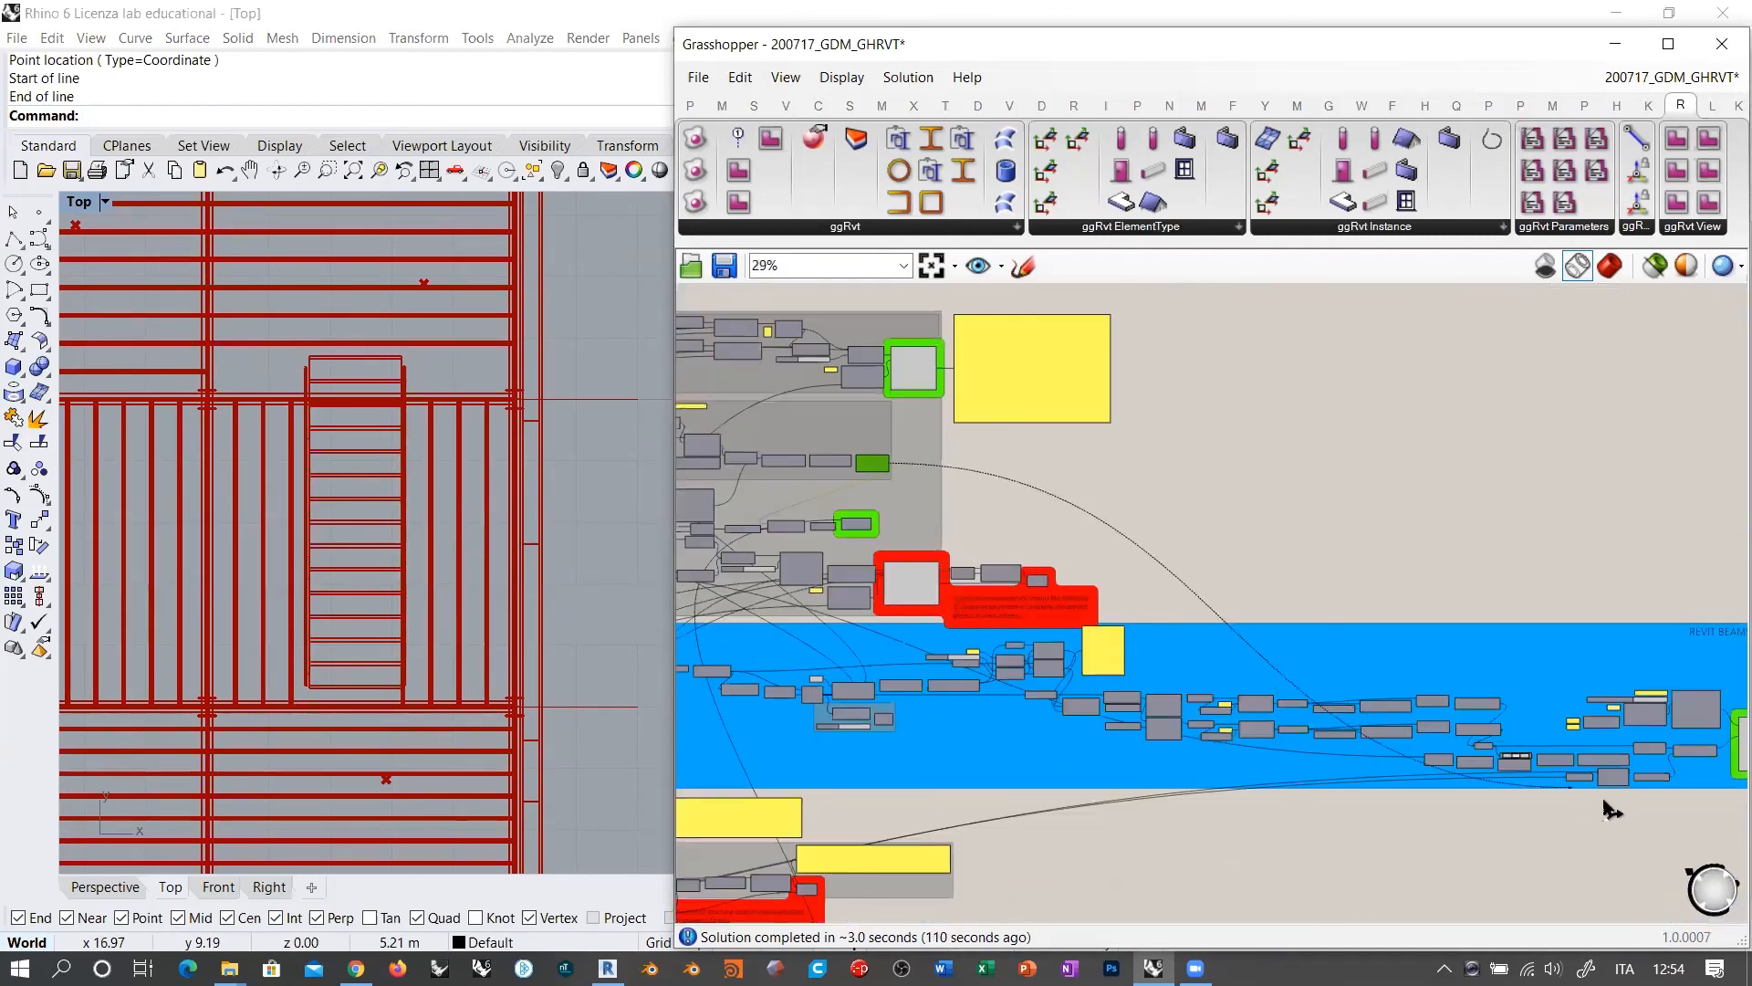
scroll(1608, 808, "up", 8)
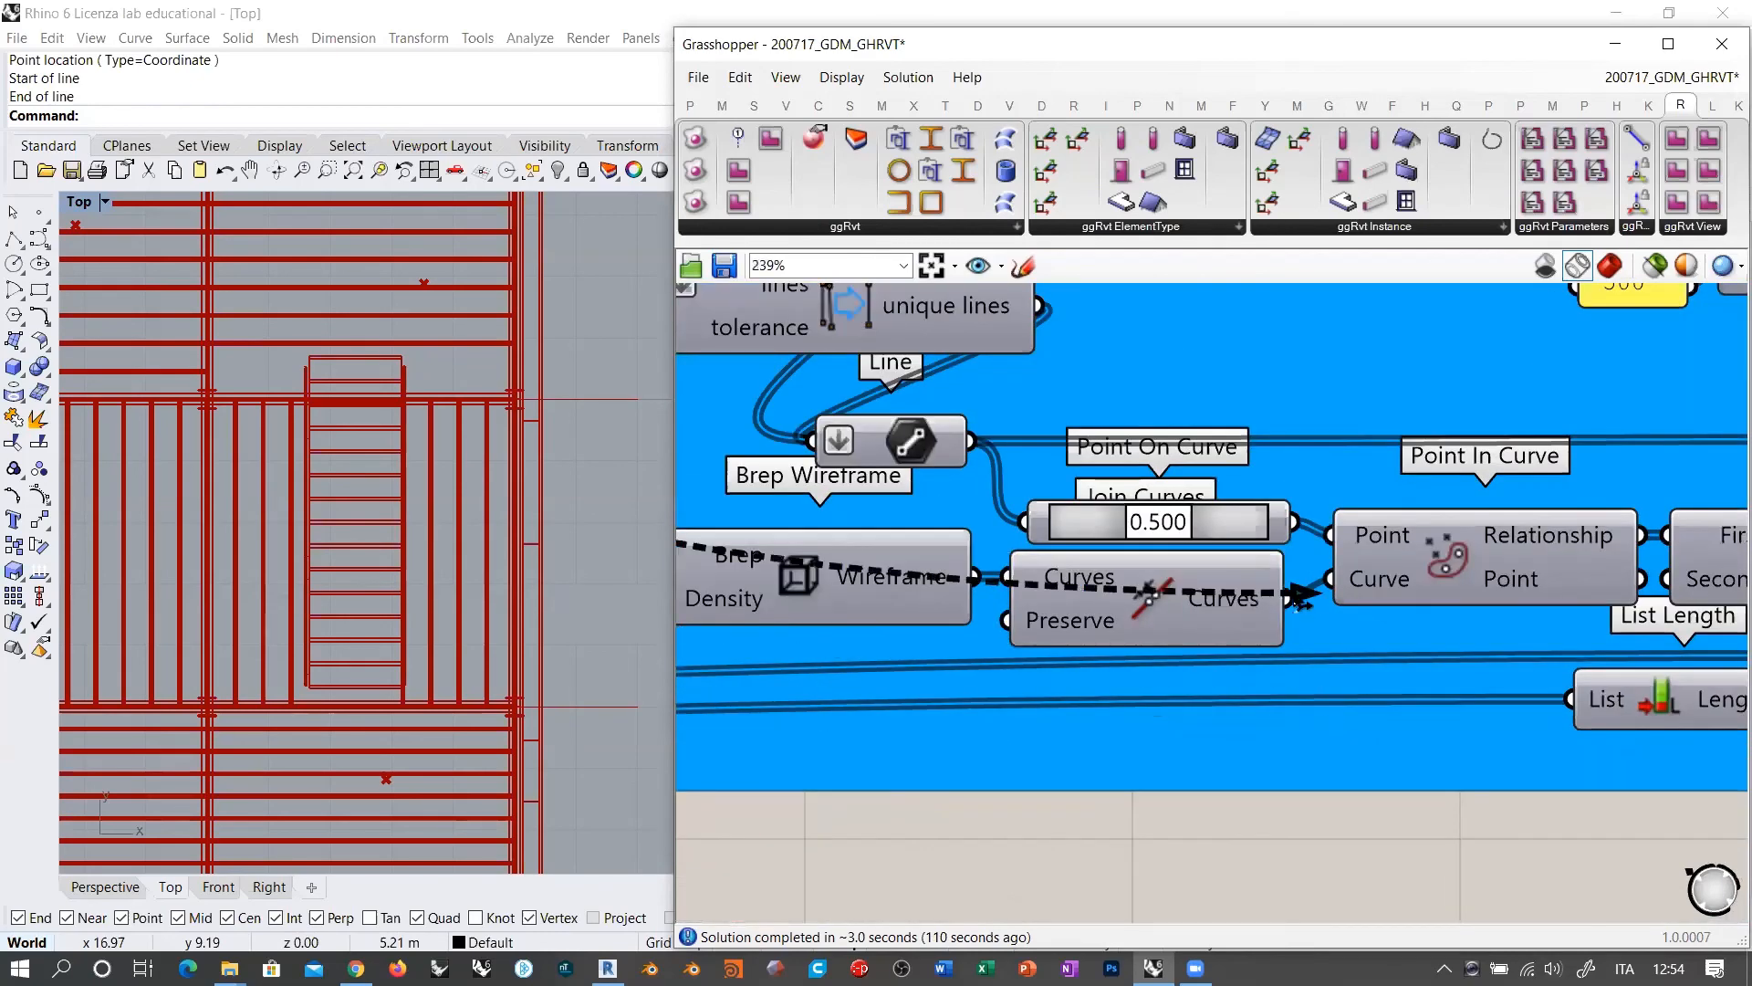
left_click_drag(1300, 600, 1332, 582)
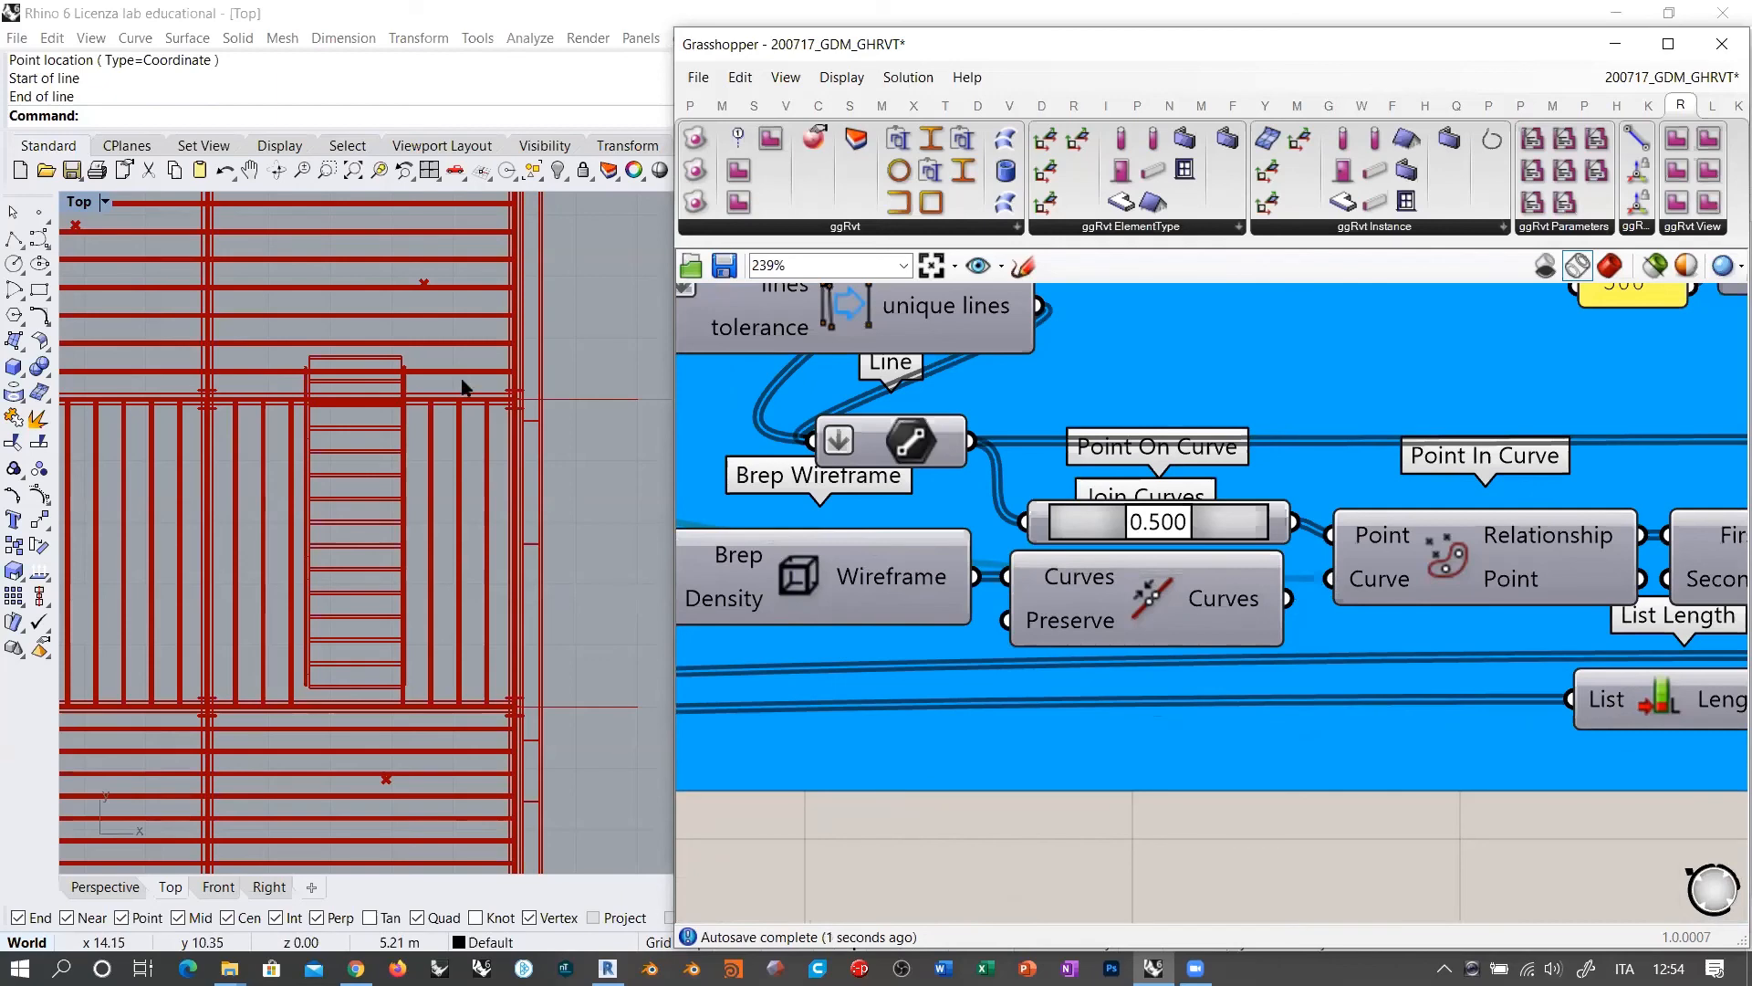
scroll(498, 431, "down", 8)
right_click_drag(1170, 604, 1143, 620)
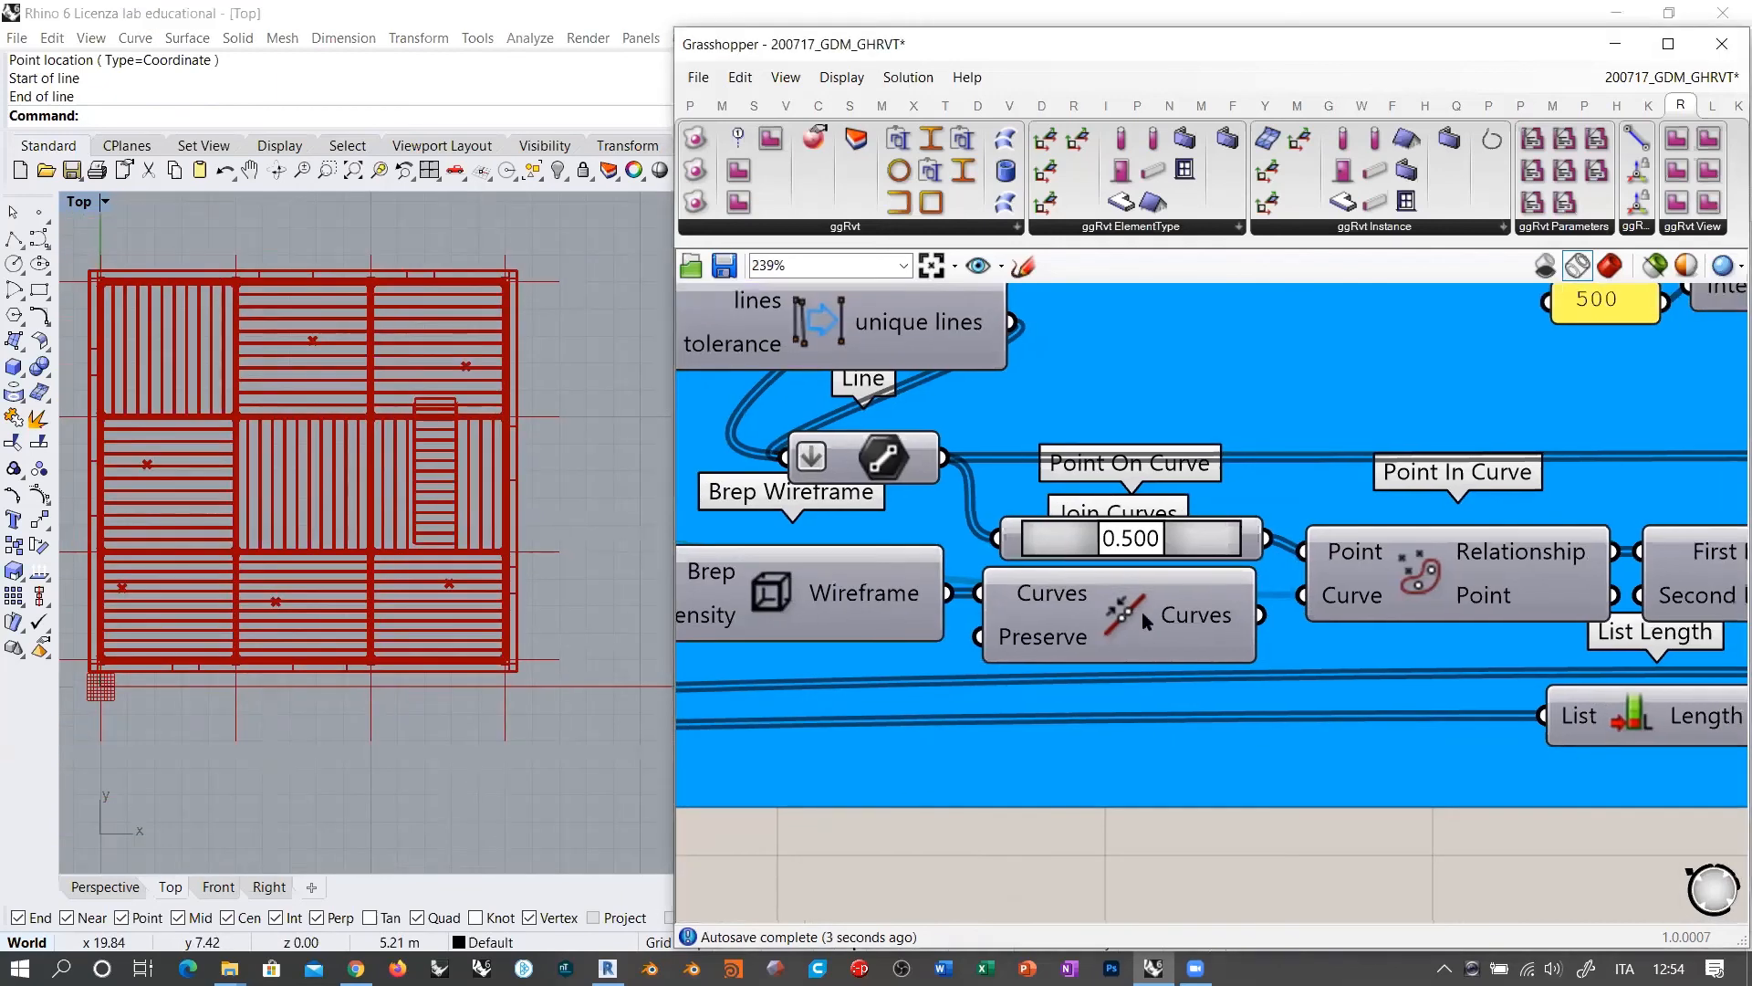
Step: Delete the unused Join Curves, Brep Wireframe and Loft components preceding Point In Curve in the beams definition
left_click_drag(1144, 617, 1134, 648)
key("Delete")
right_click_drag(888, 605, 1265, 593)
scroll(1265, 592, "down", 2)
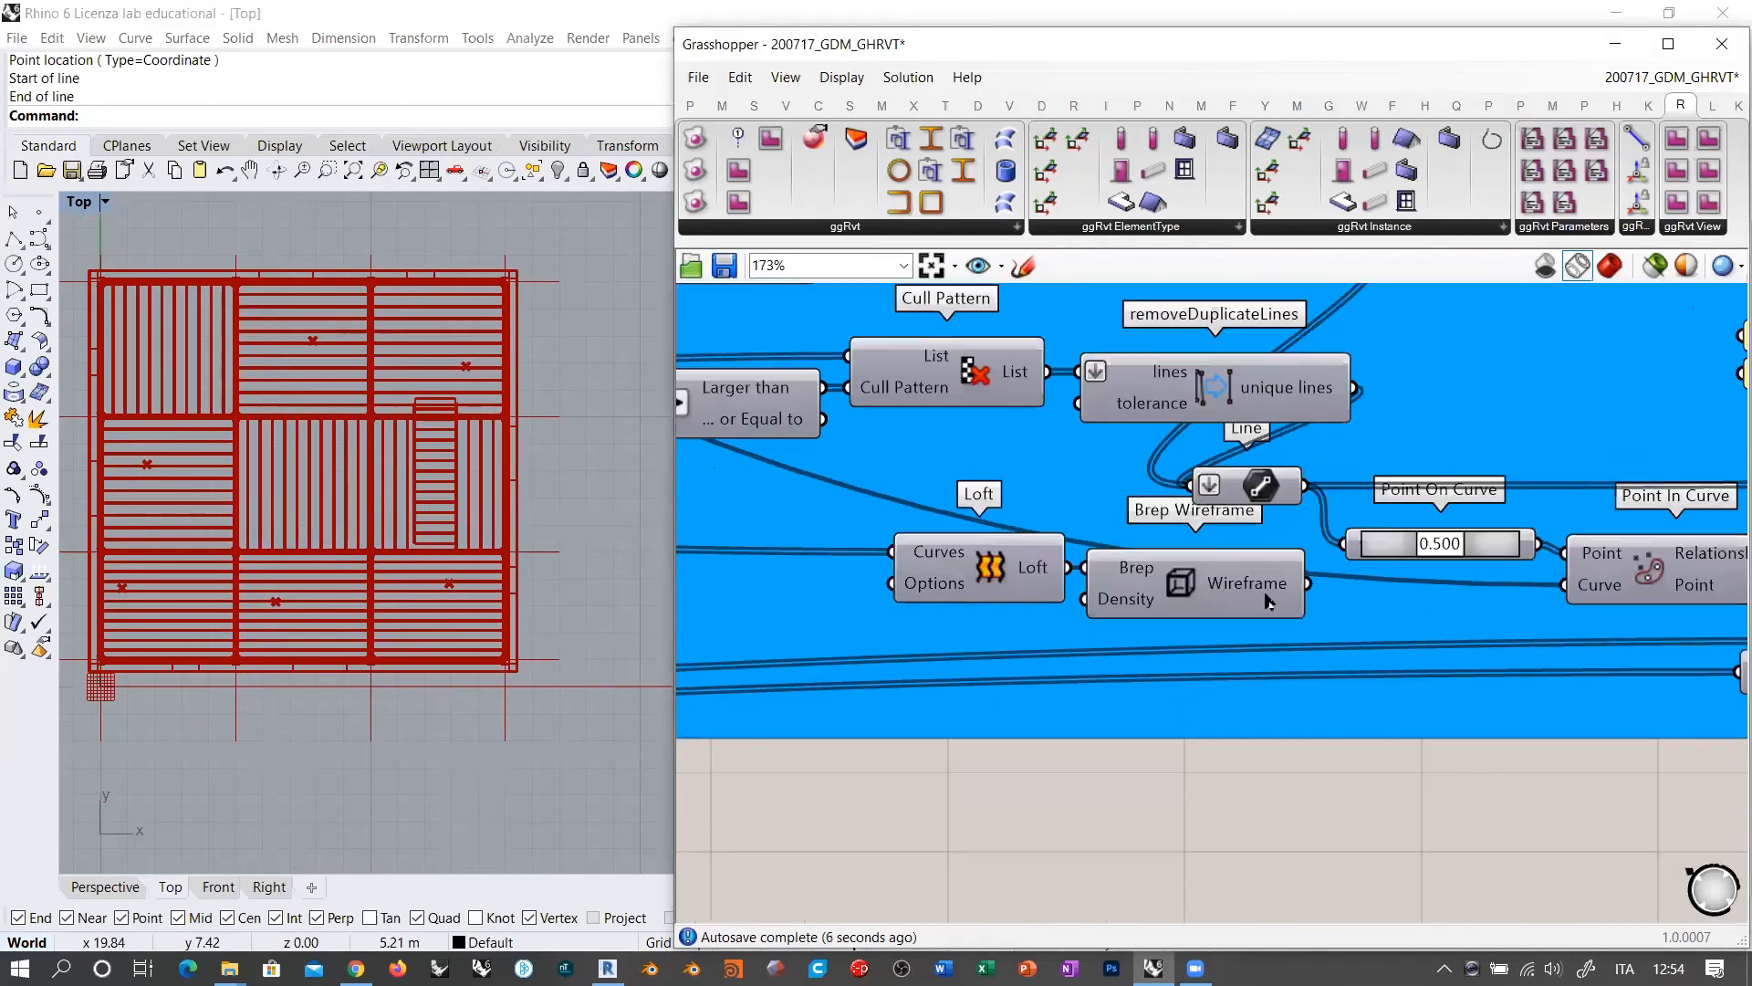
left_click(1267, 602)
key("Delete")
left_click(995, 581)
key("Delete")
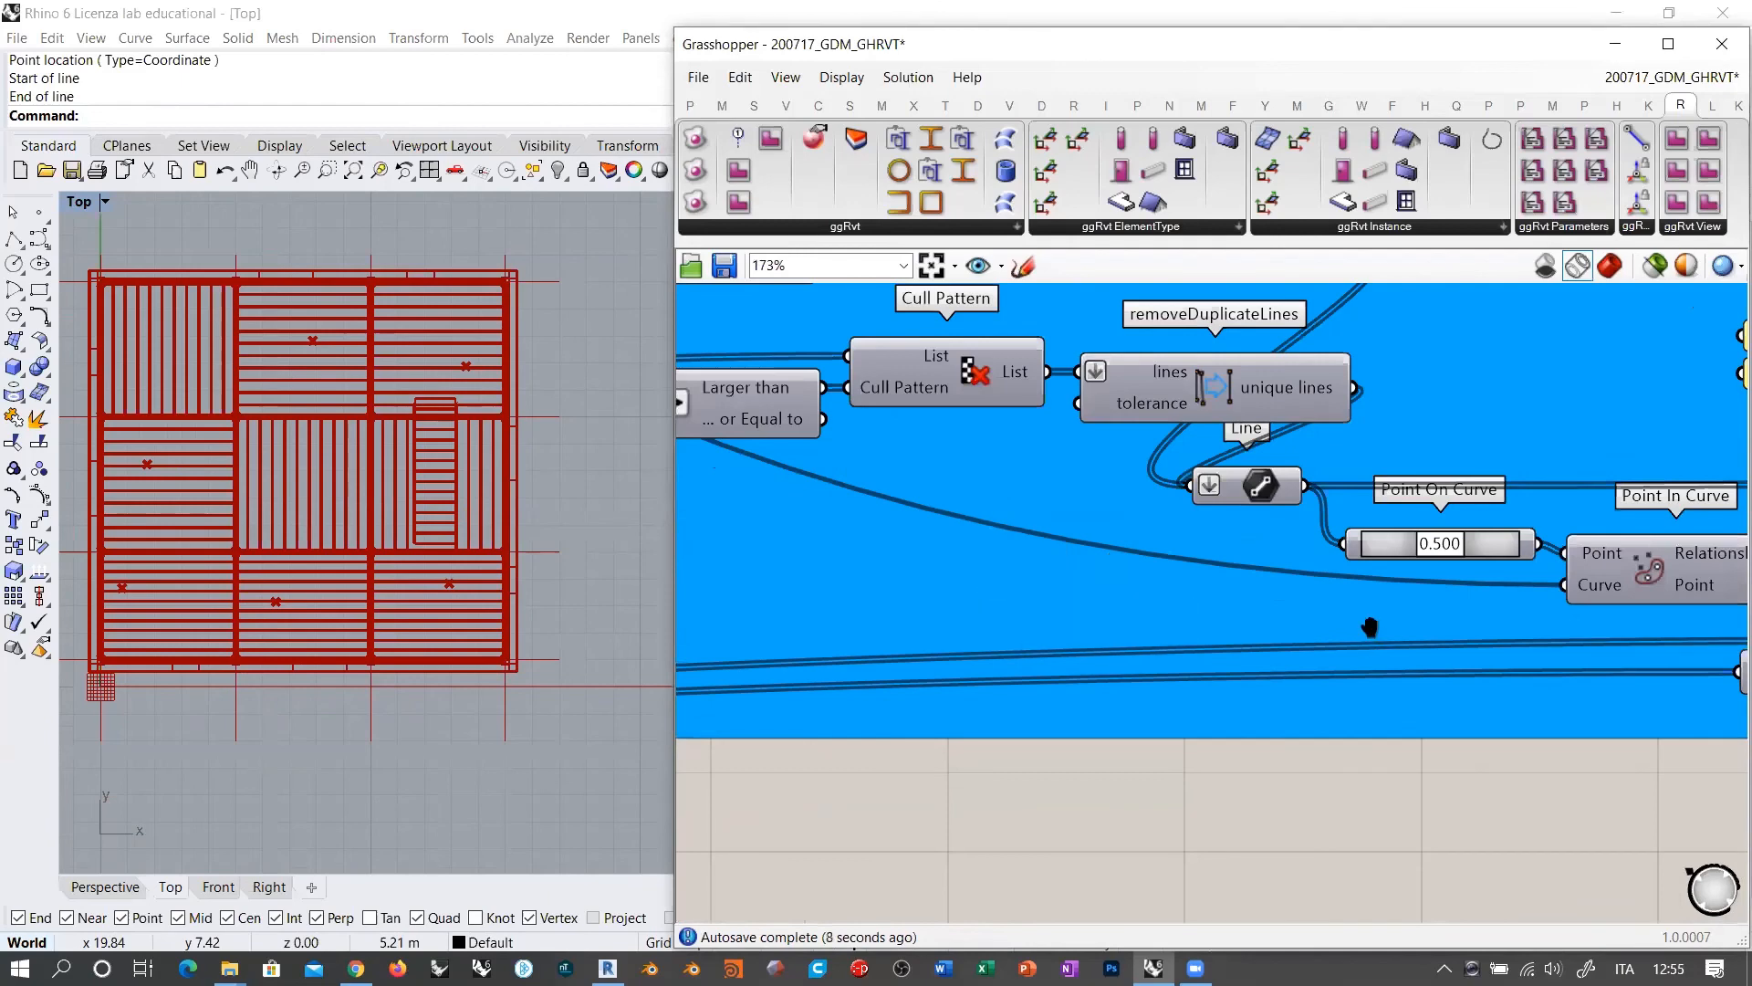
Step: Turn off the preview of the Point parameter feeding the Point in Curves component
scroll(1370, 628, "down", 3)
mouse_move(563, 498)
right_mouse_down()
mouse_move(602, 532)
mouse_move(579, 526)
right_mouse_up()
right_click_drag(1339, 726, 1707, 827)
scroll(1530, 703, "down", 3)
right_click_drag(1124, 599, 1468, 658)
scroll(1103, 690, "up", 3)
right_click_drag(1103, 690, 1361, 743)
scroll(1361, 743, "down", 5)
scroll(809, 673, "up", 3)
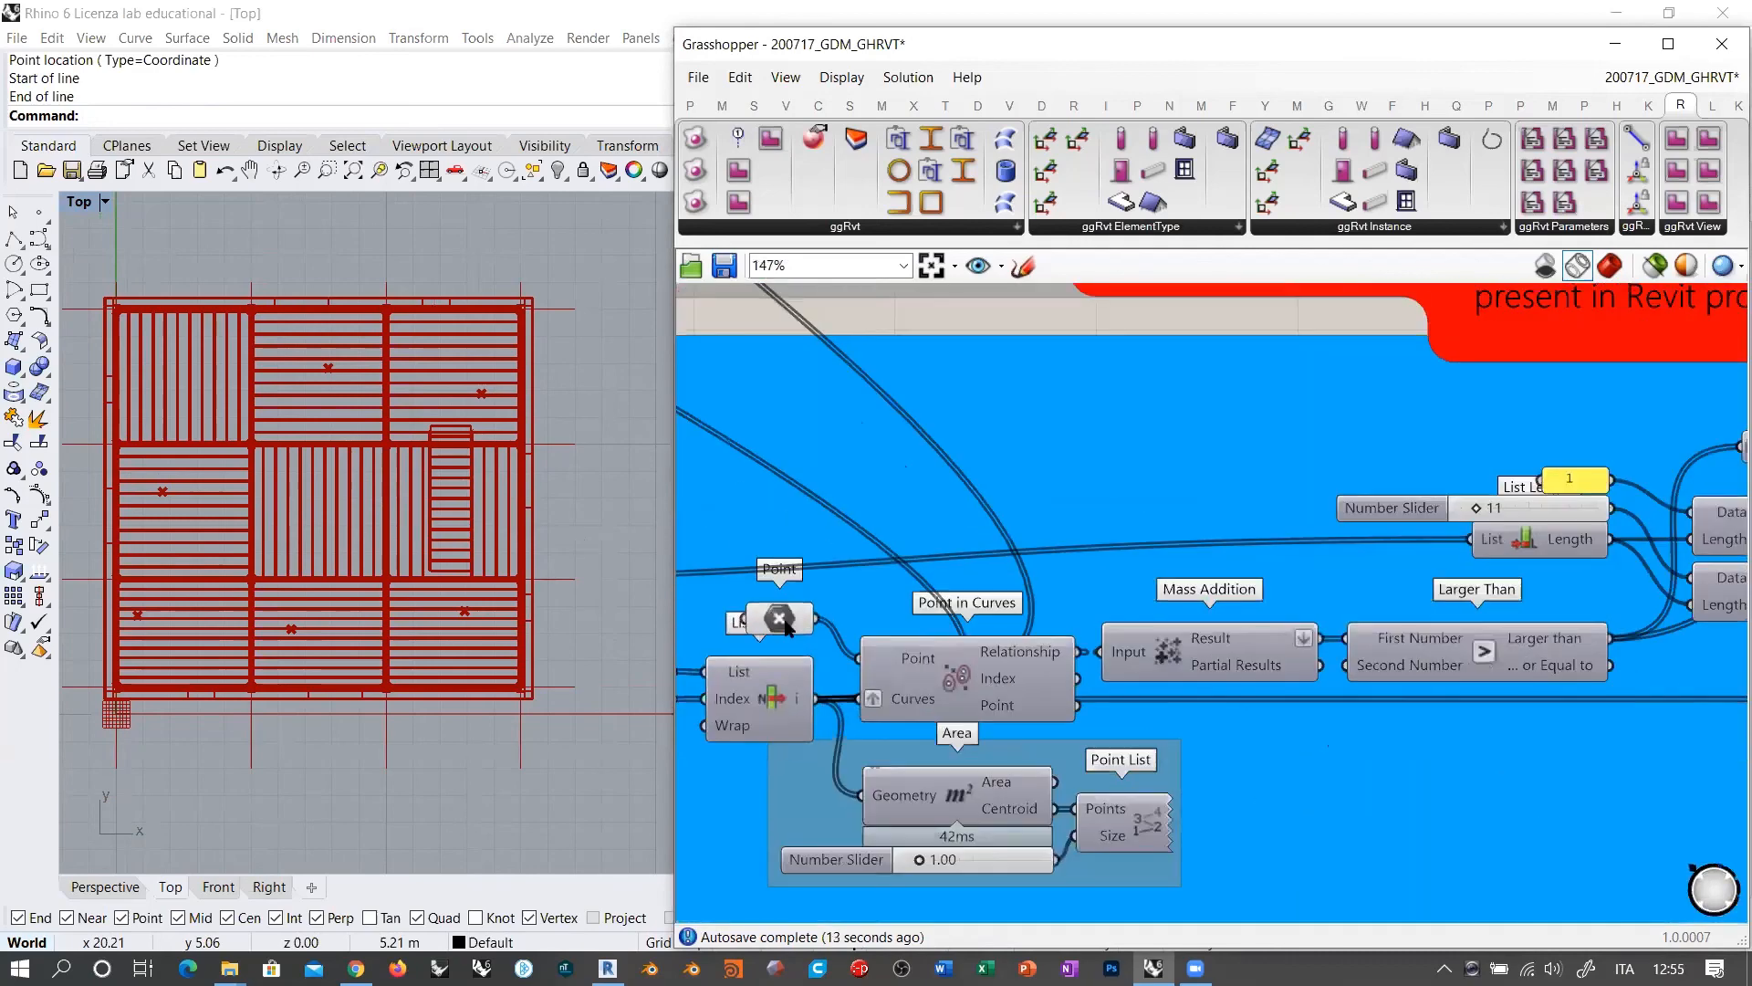
scroll(763, 618, "down", 3)
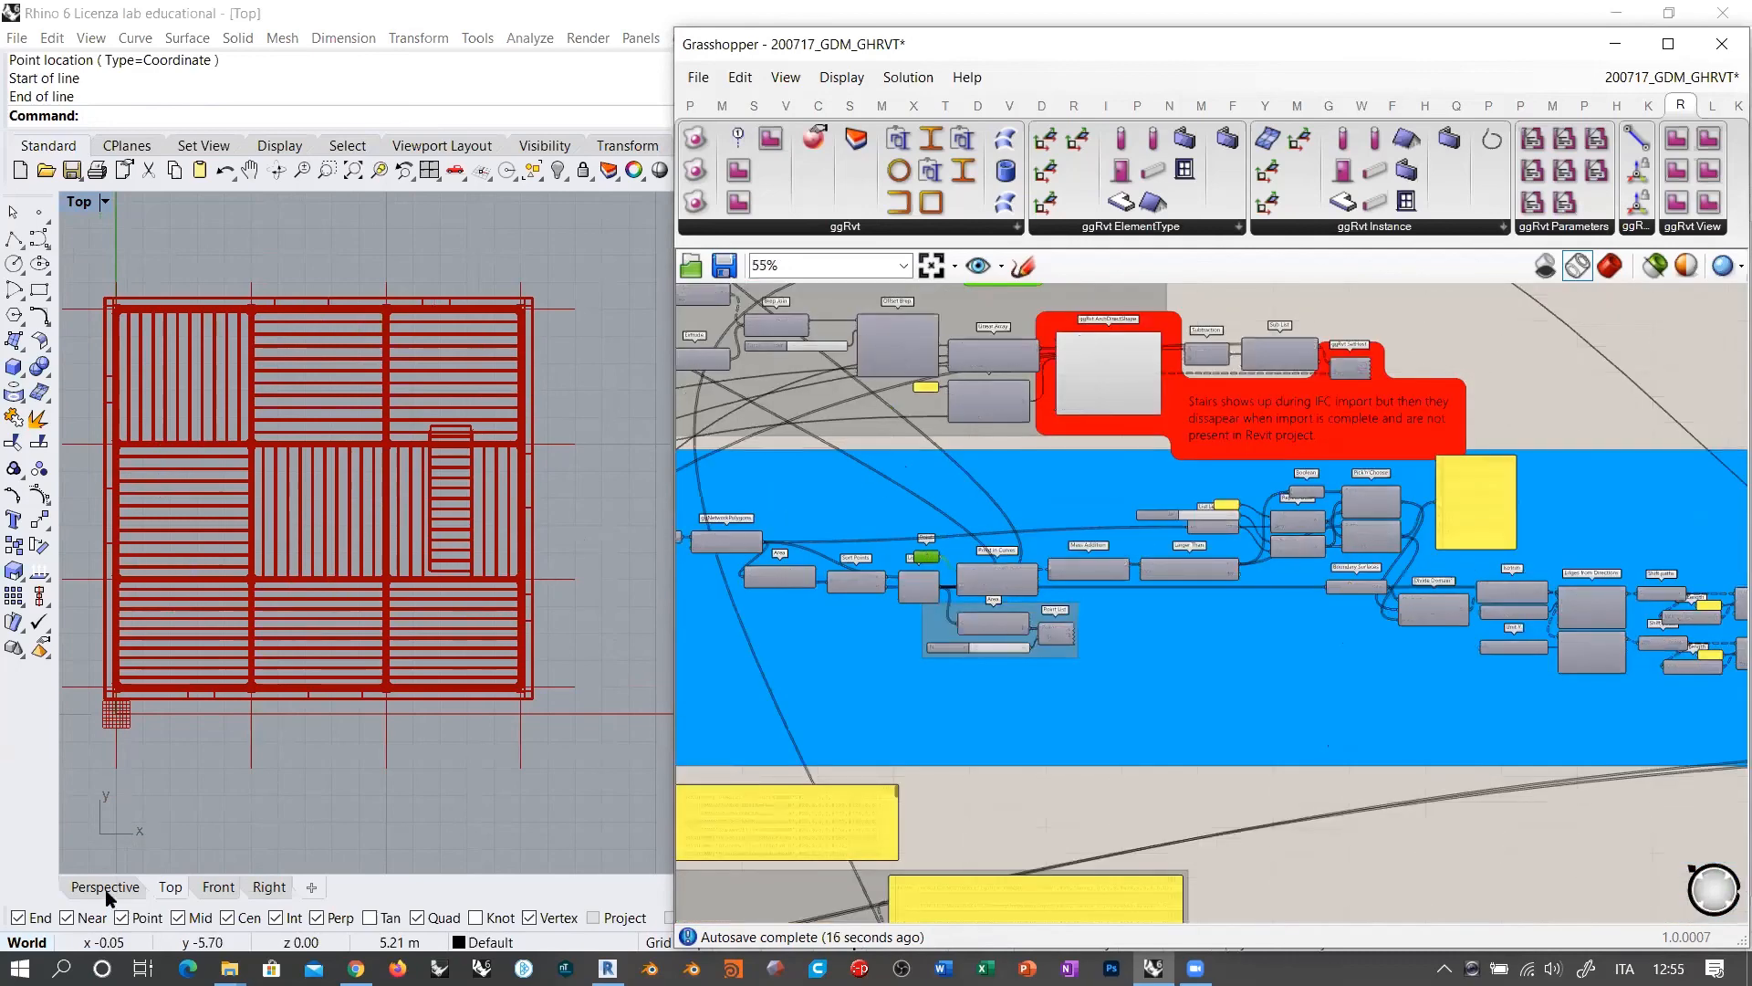
Step: Inspect the stairs and joists of the whole building in the Perspective view
left_click(105, 887)
right_click_drag(402, 776, 411, 538)
scroll(392, 521, "up", 4)
scroll(391, 527, "up", 5)
right_click_drag(438, 613, 393, 596)
scroll(426, 630, "down", 5)
Step: Save the Grasshopper definition and bake the model with ggRvt BaketoFile, overwriting the IFC file 200718_GDM_GHRVT_msbuilding
right_click_drag(1327, 779, 991, 625)
scroll(1052, 645, "down", 1)
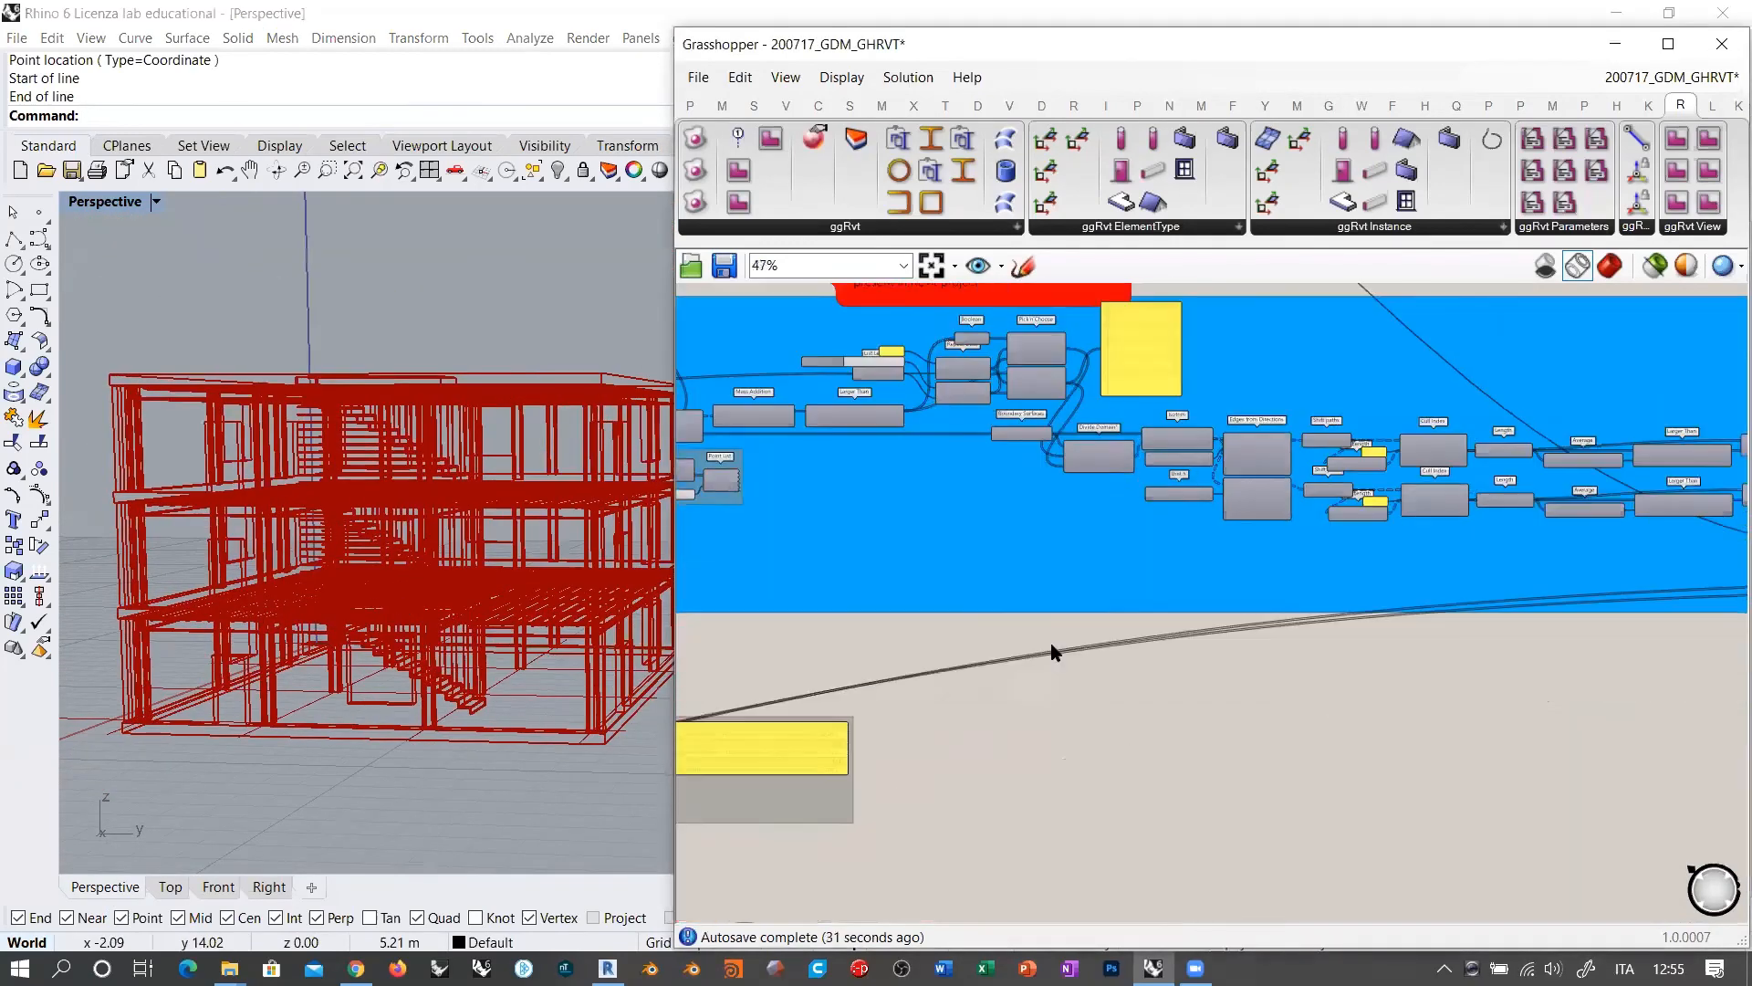
scroll(1051, 645, "down", 4)
right_click_drag(1033, 801, 1229, 632)
scroll(1119, 653, "up", 7)
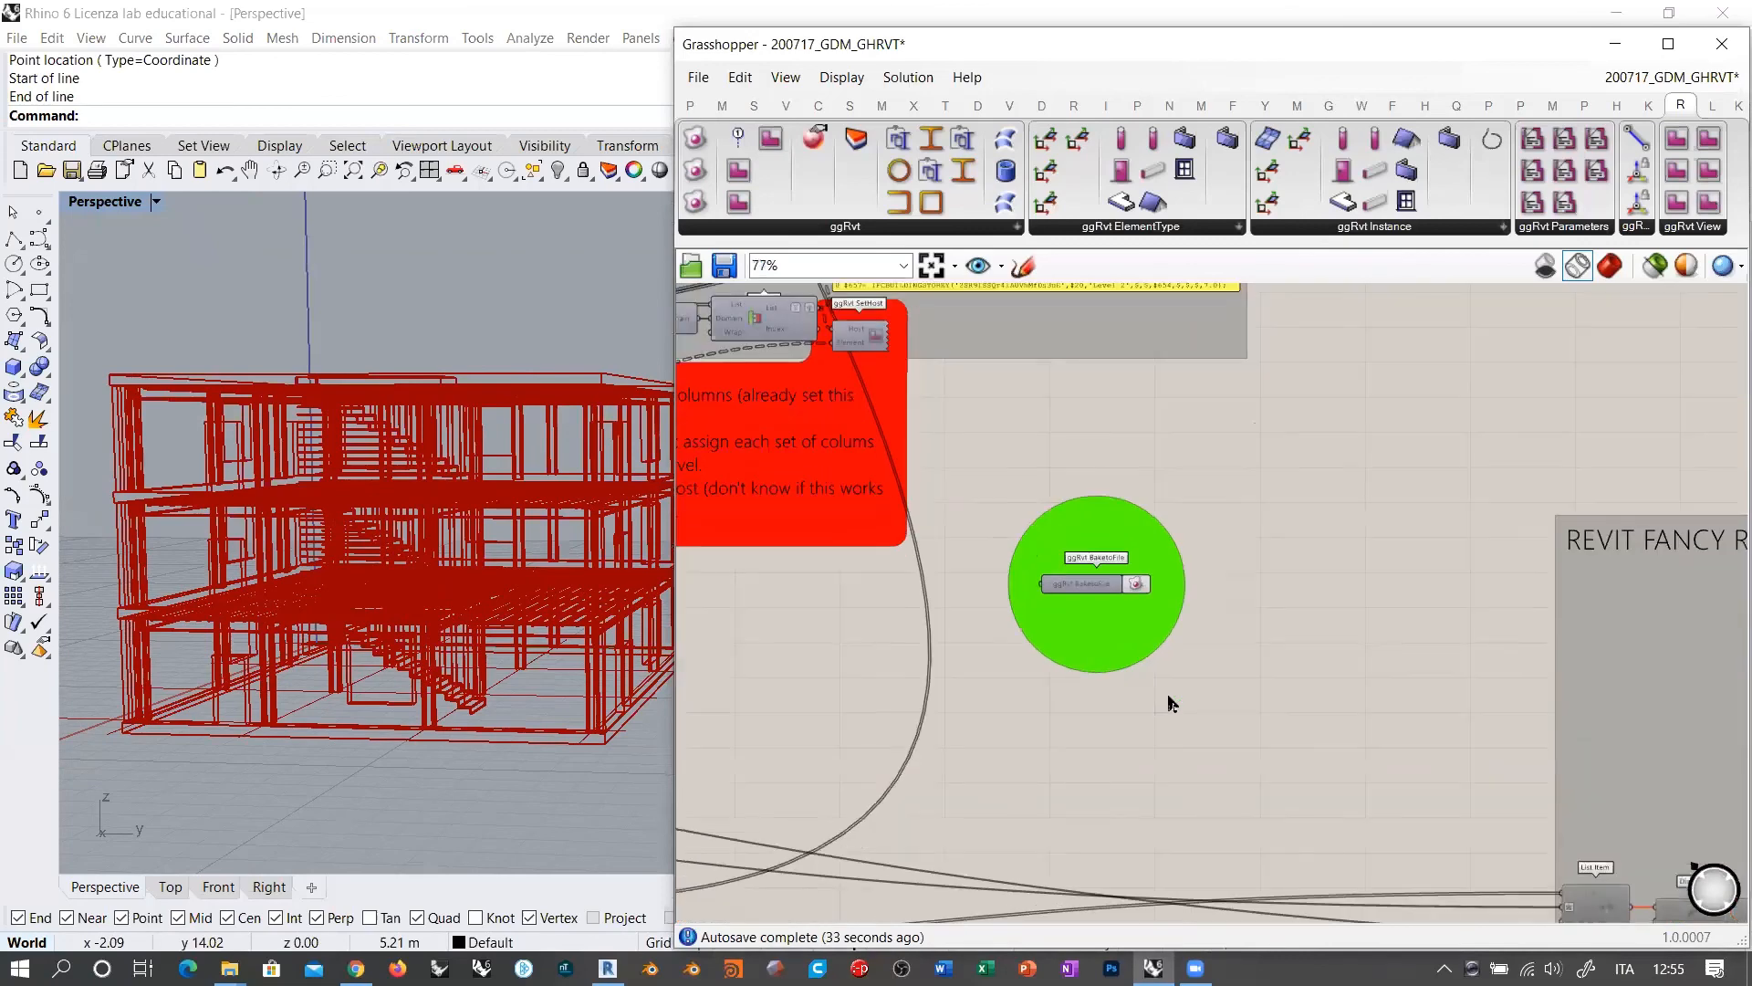
right_click_drag(1169, 696, 1221, 745)
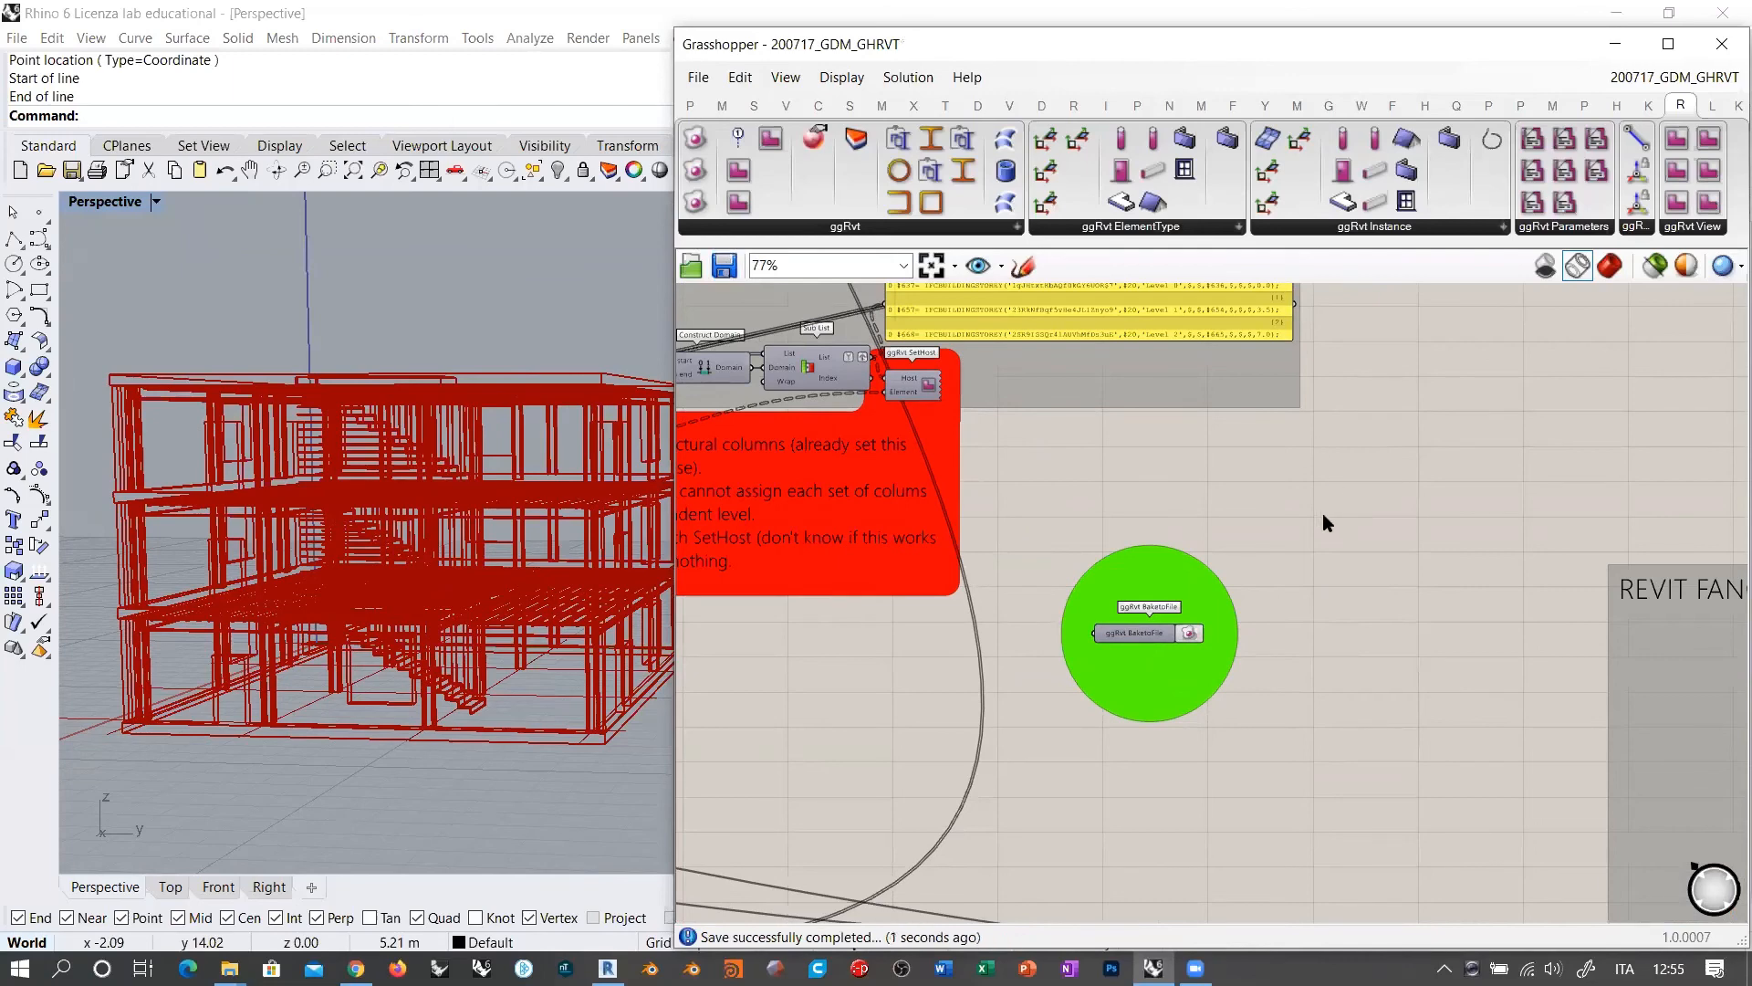
scroll(1176, 648, "up", 5)
left_click(1206, 606)
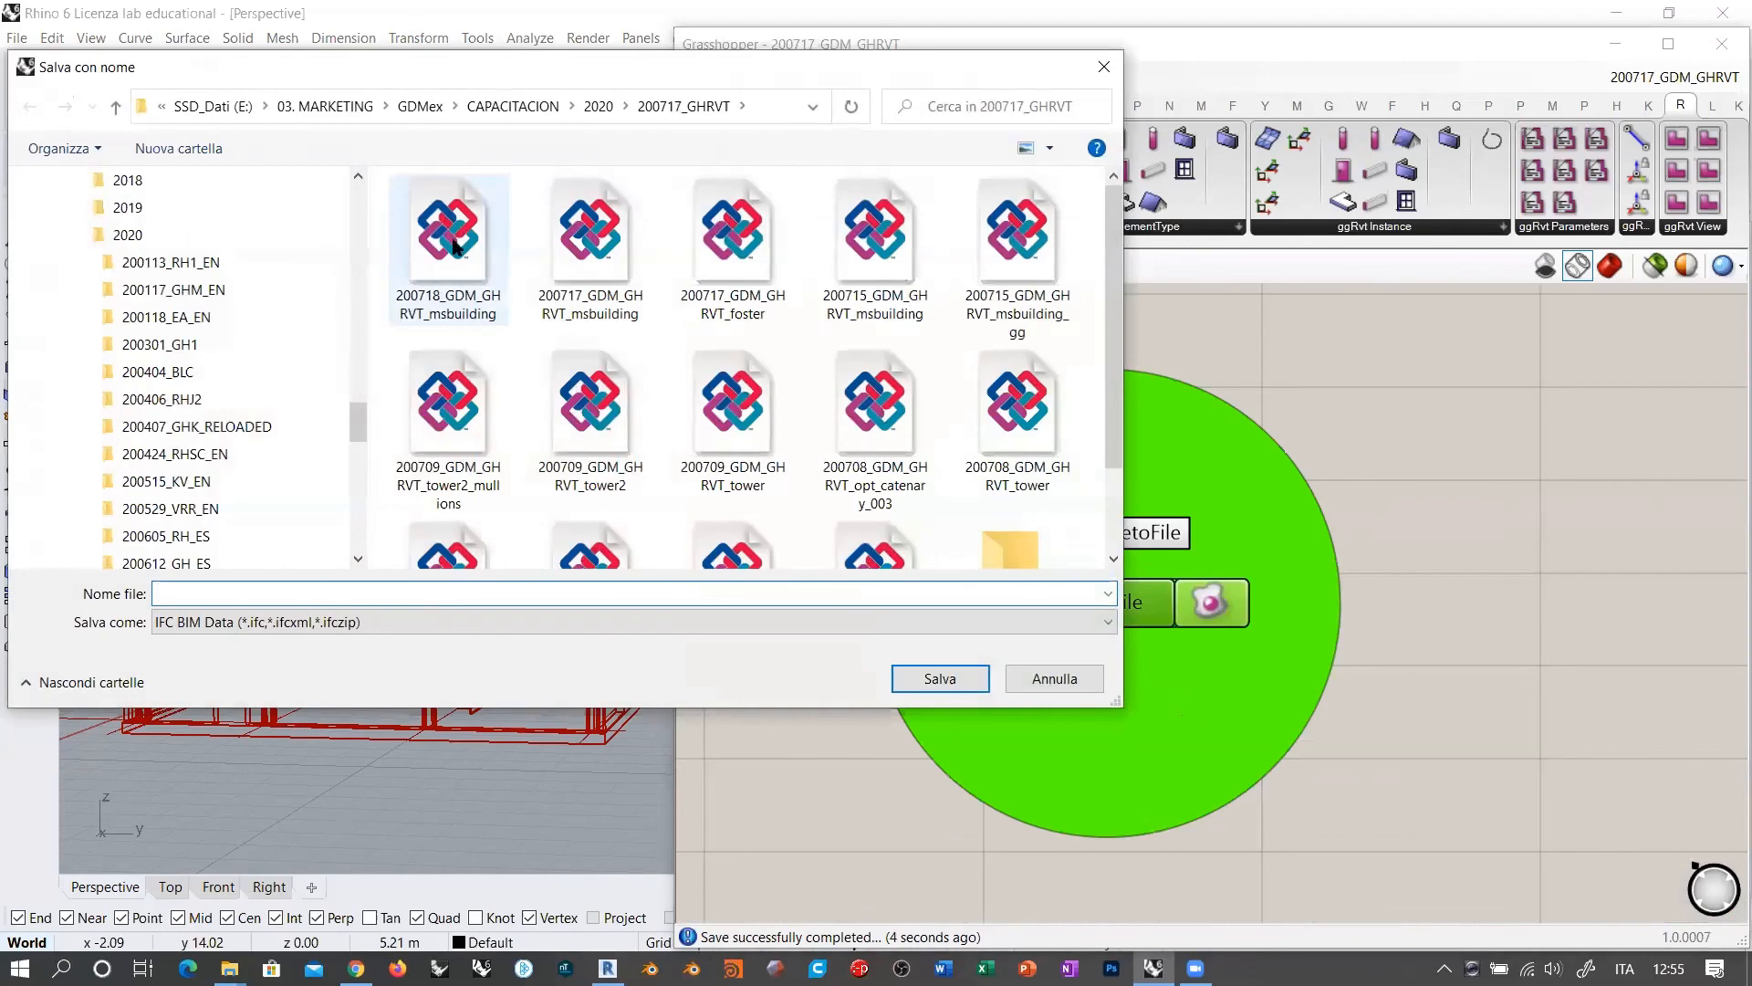
left_click(454, 245)
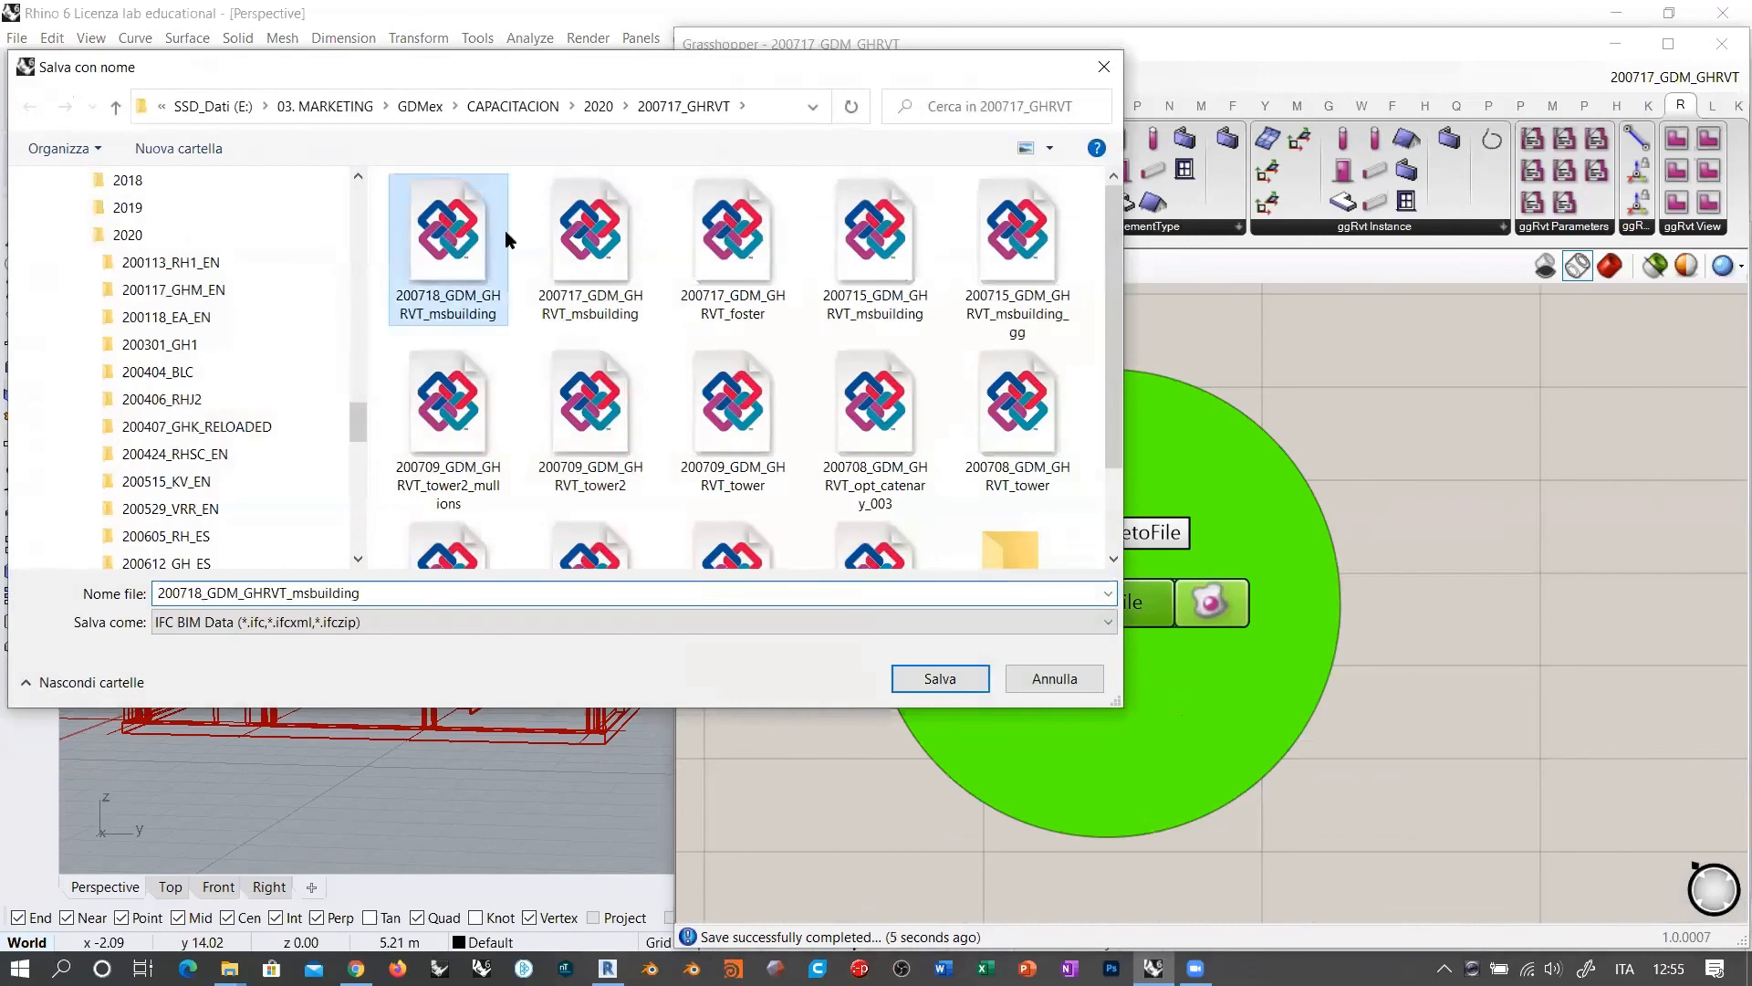
key("Return")
left_click(926, 492)
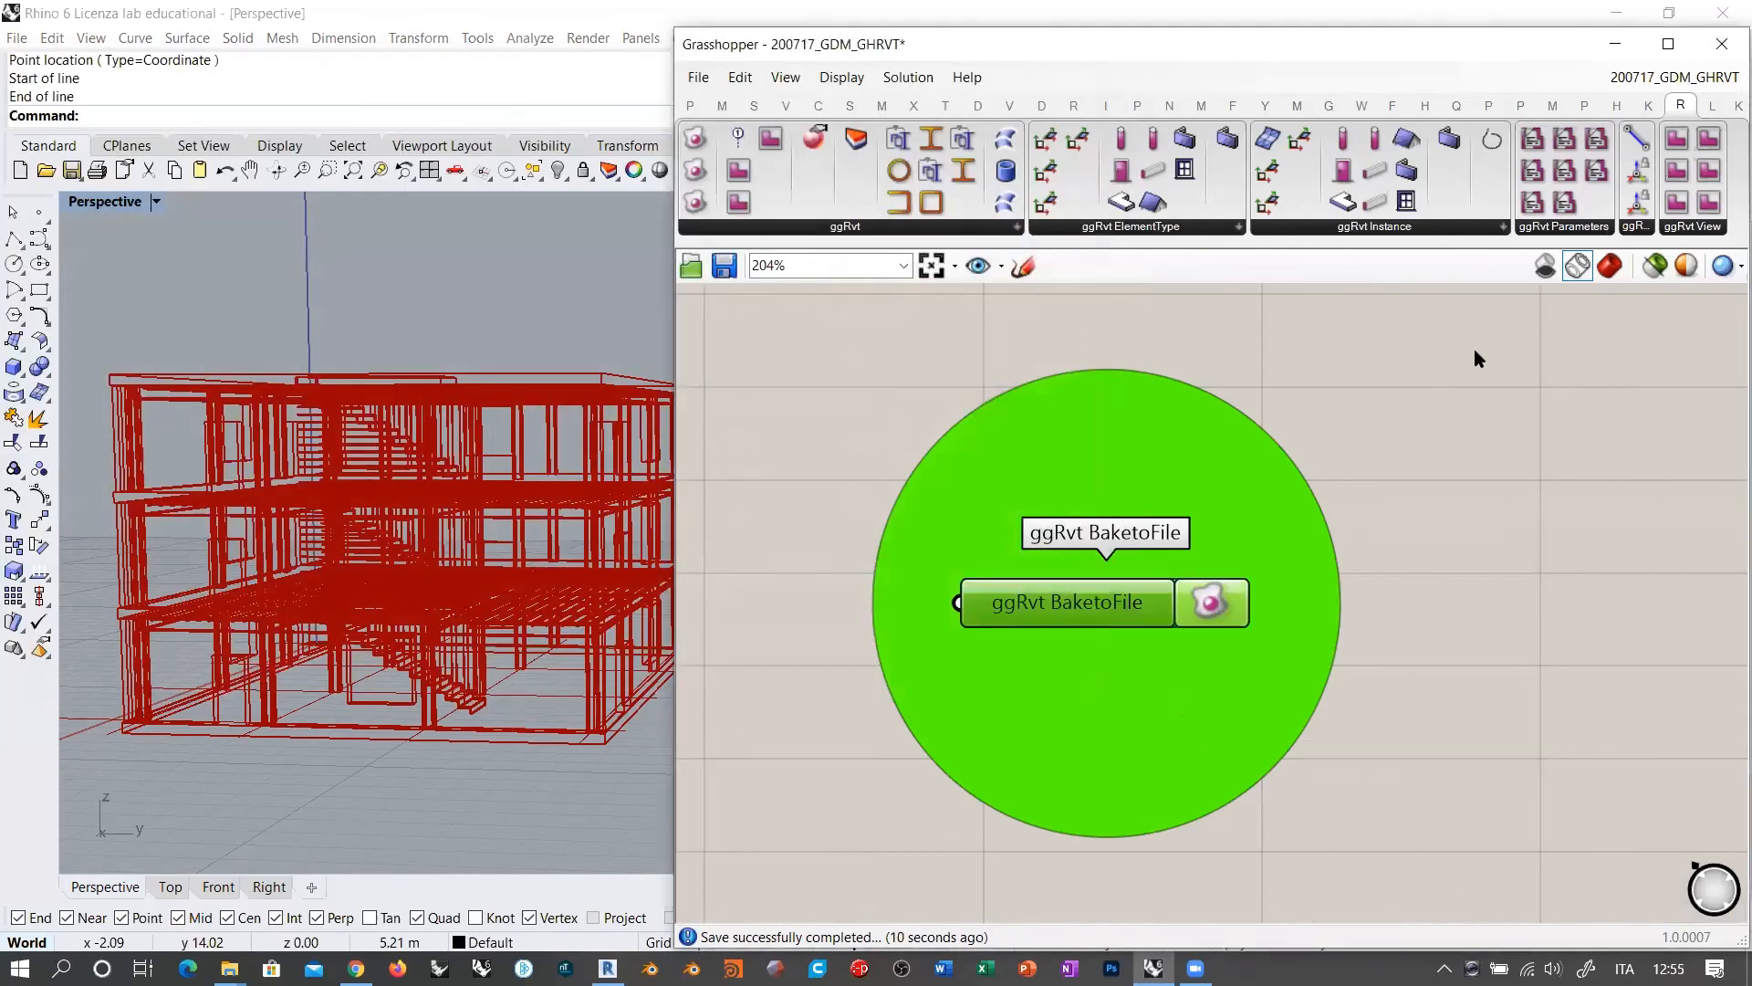
left_click(1450, 496)
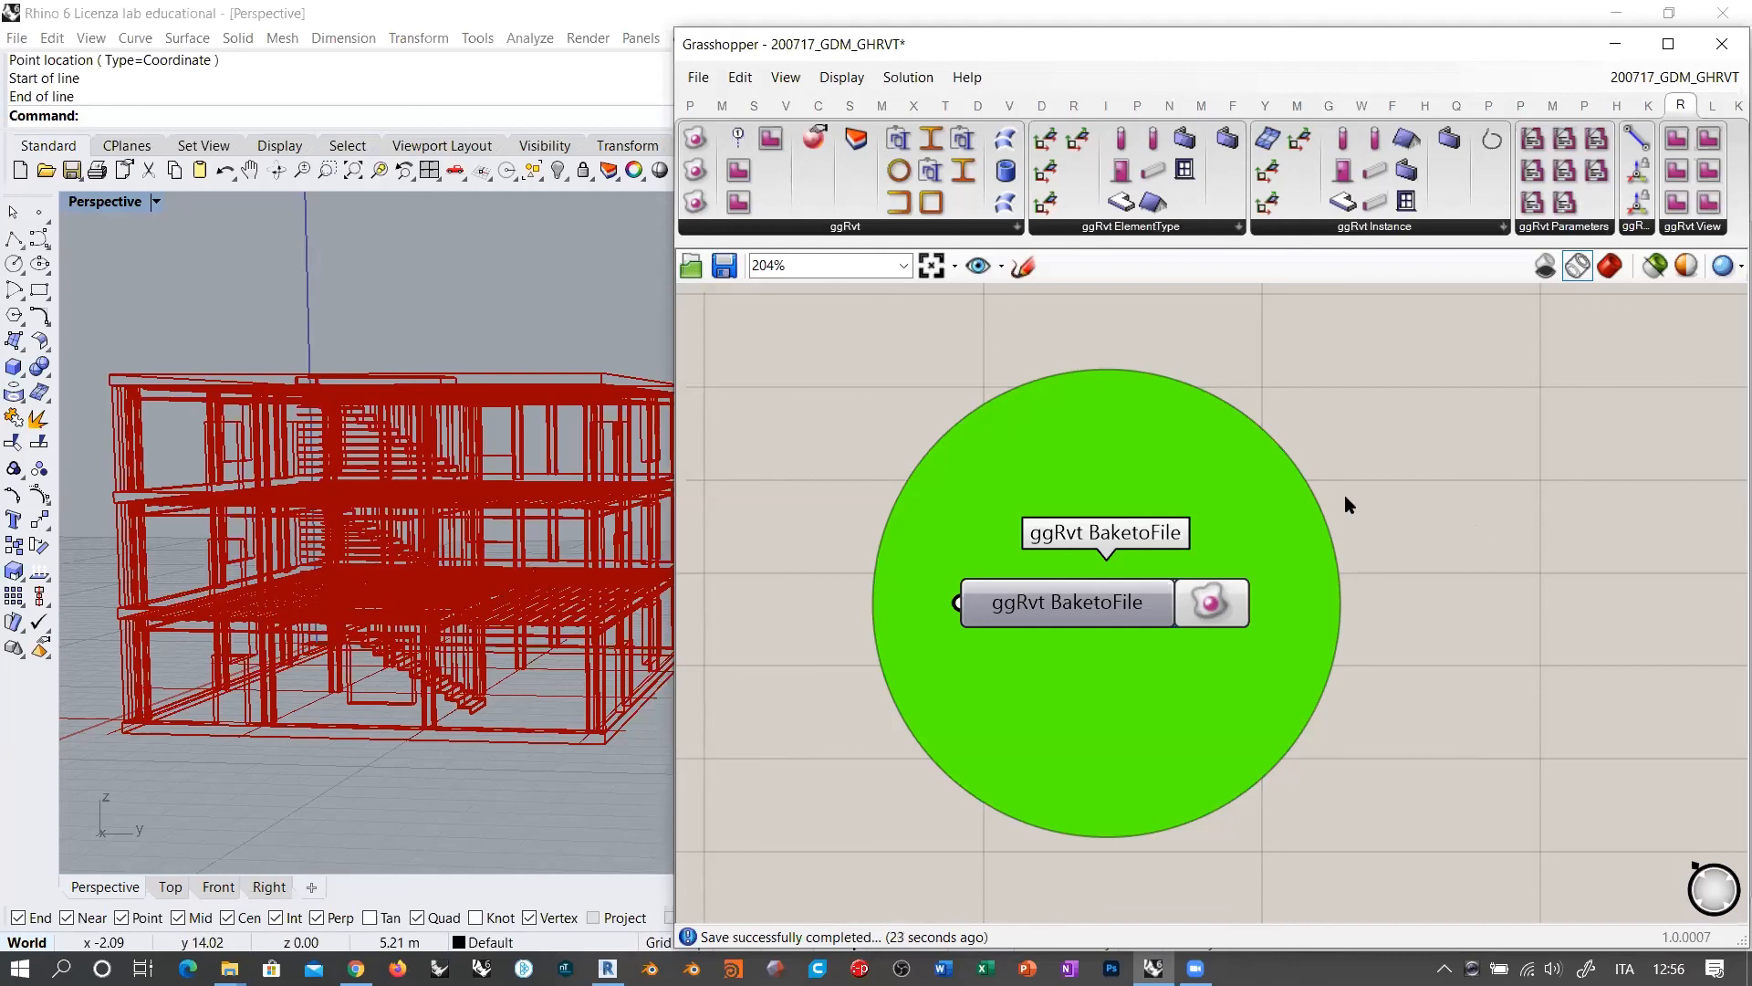
Step: Switch to Revit, view the existing building in 3D and open the Level 1 floor plan
left_click(608, 969)
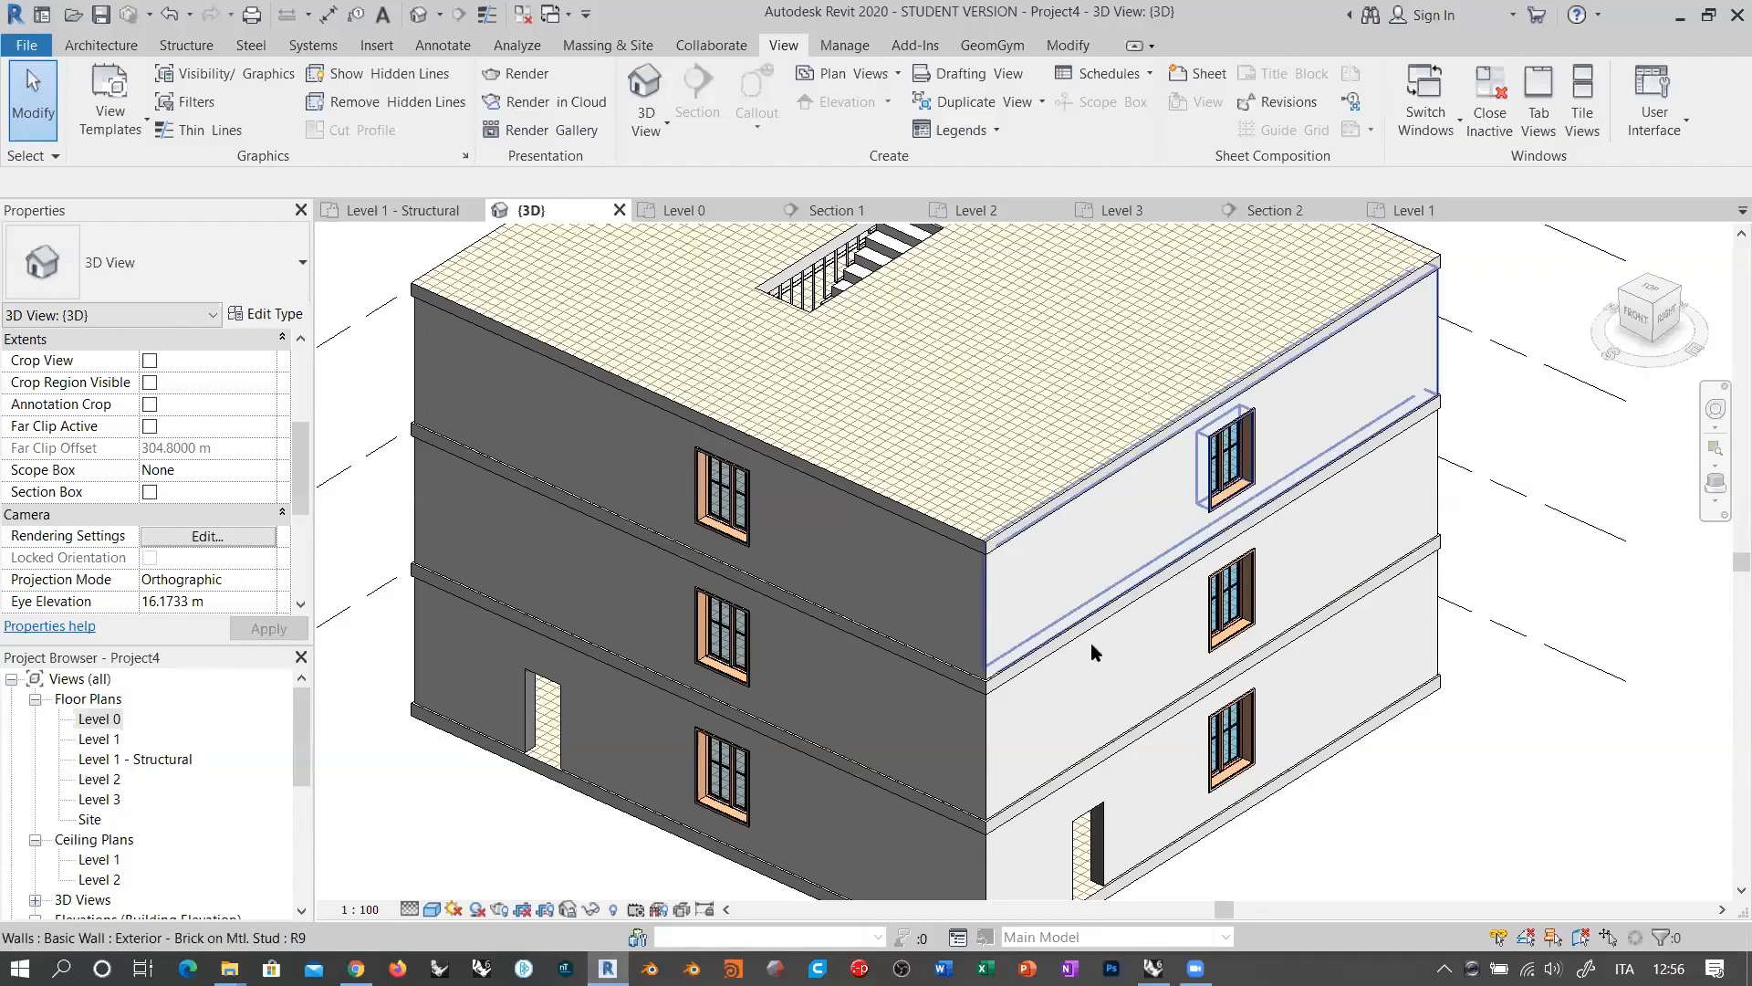
scroll(967, 614, "down", 2)
scroll(970, 607, "down", 2)
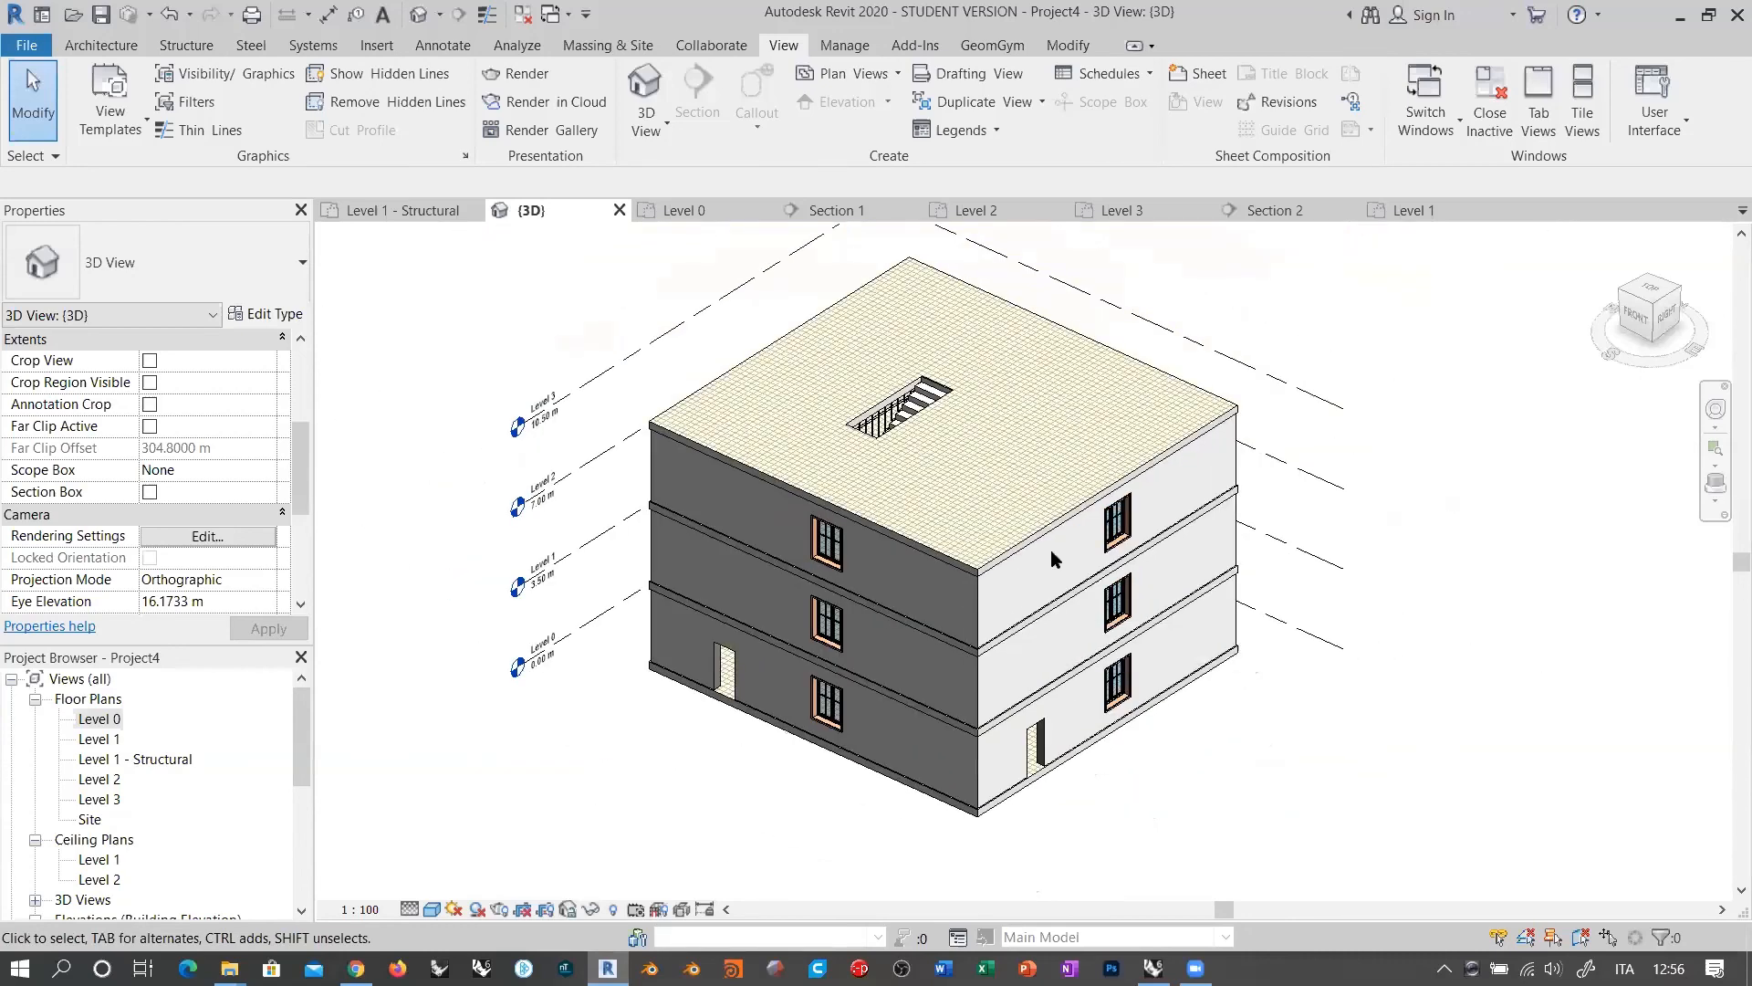
scroll(972, 600, "down", 1)
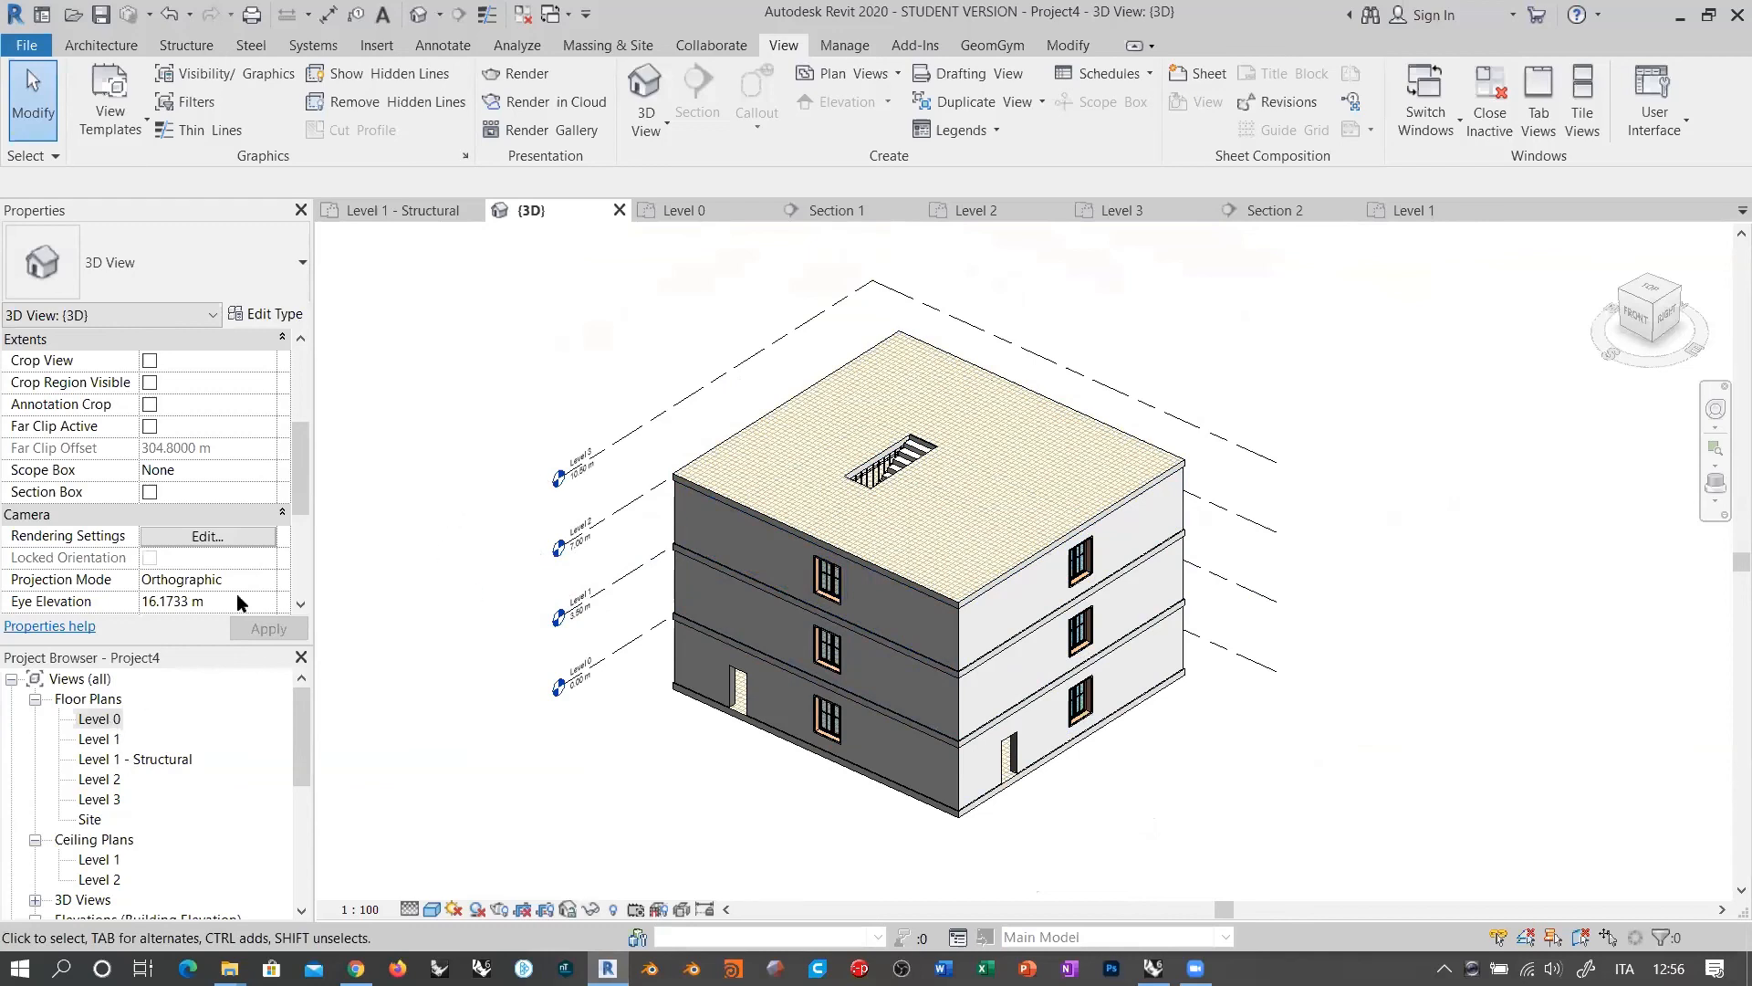
double_click(100, 741)
scroll(1017, 531, "up", 2)
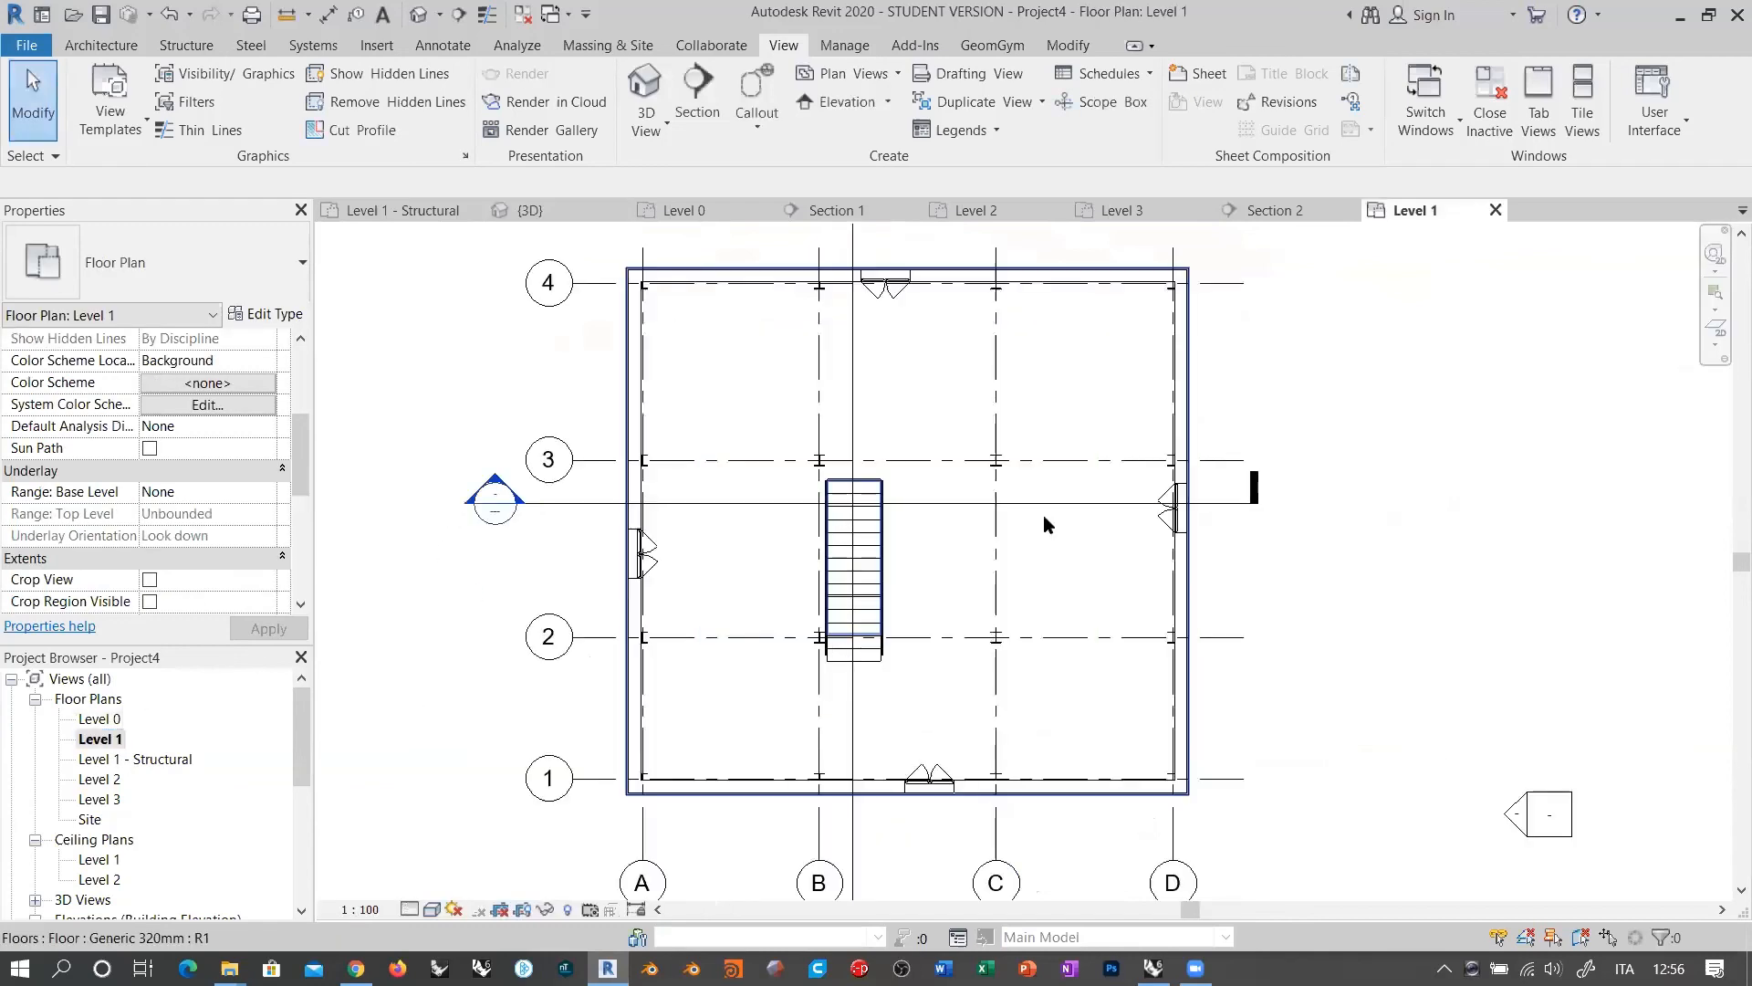
scroll(918, 522, "down", 1)
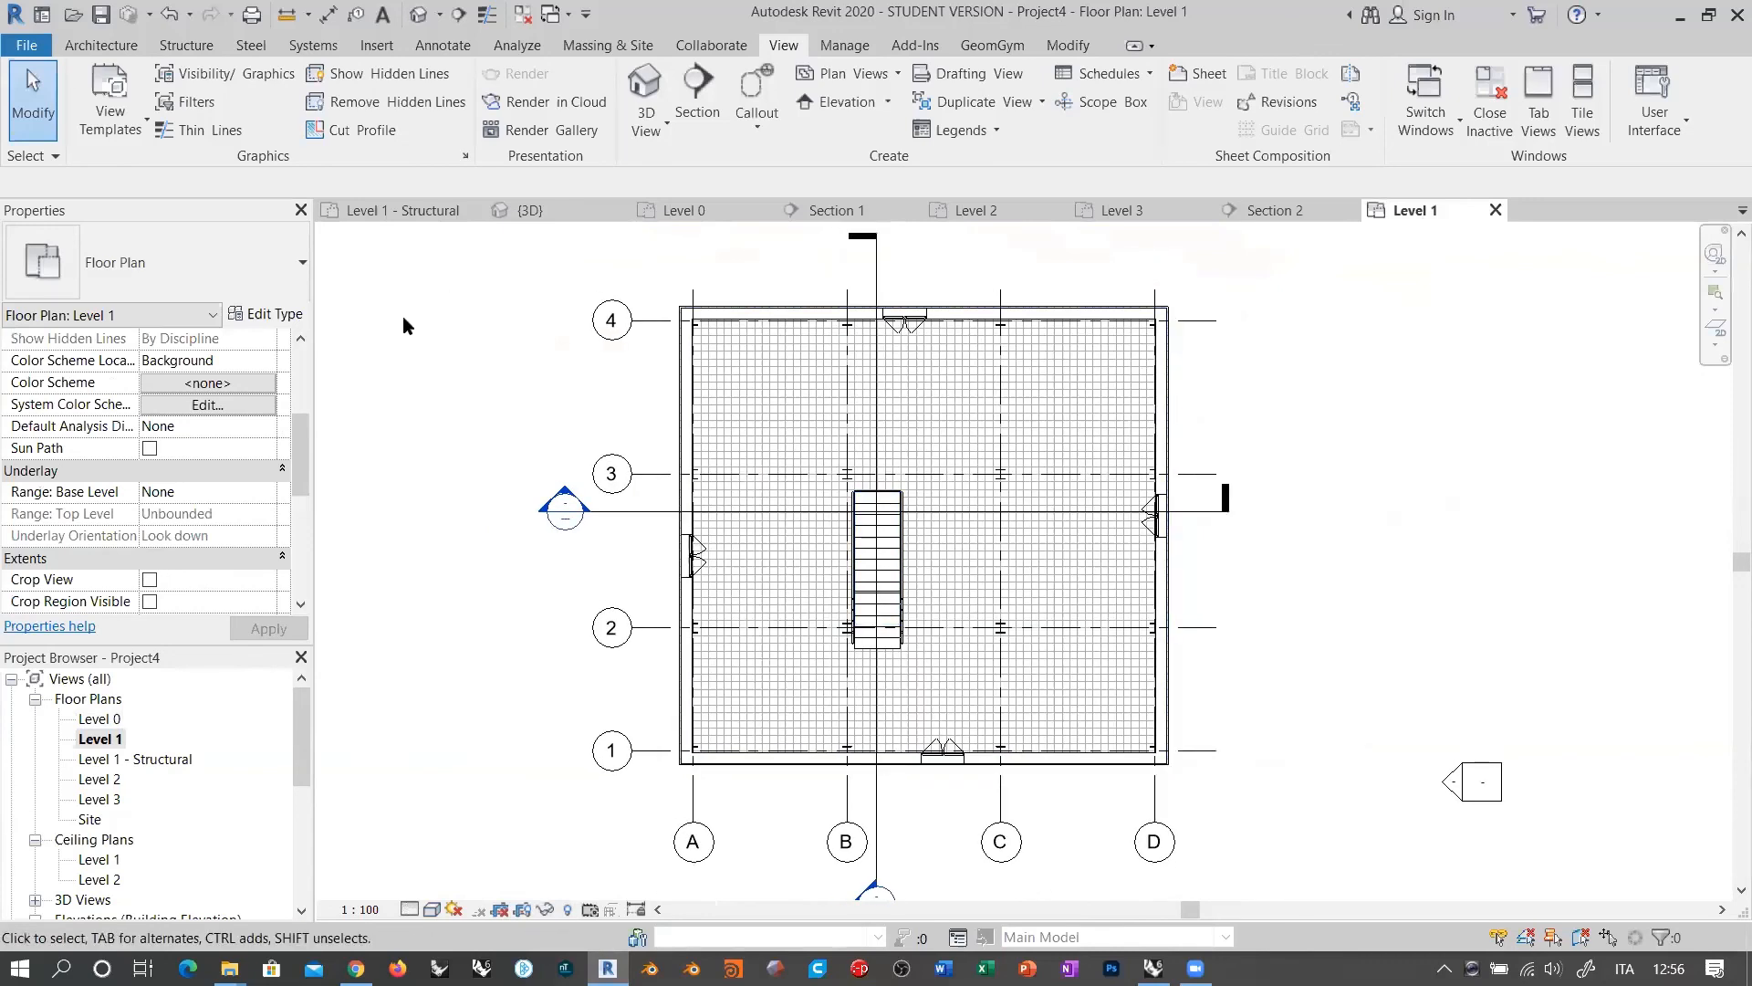
Step: Import the IFC file 200718_GDM_GHRVT_msbuilding with Geometry Gym using the default import settings and dismiss the door type error
left_click(992, 44)
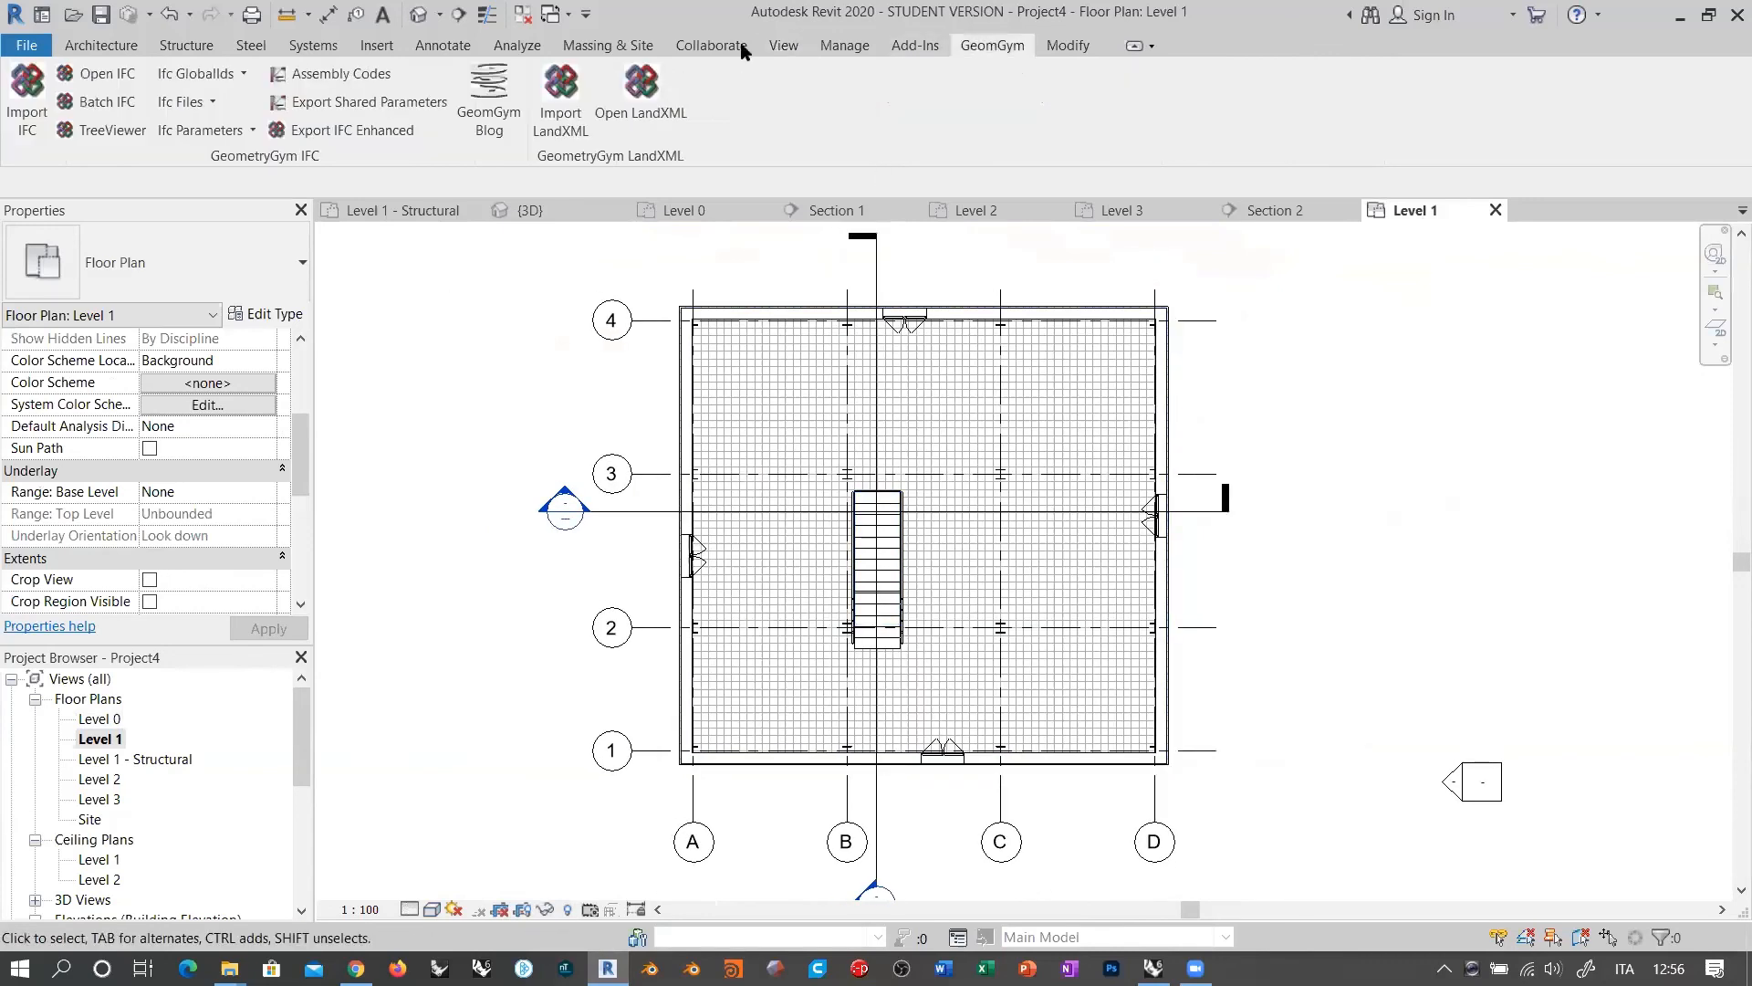
left_click(18, 89)
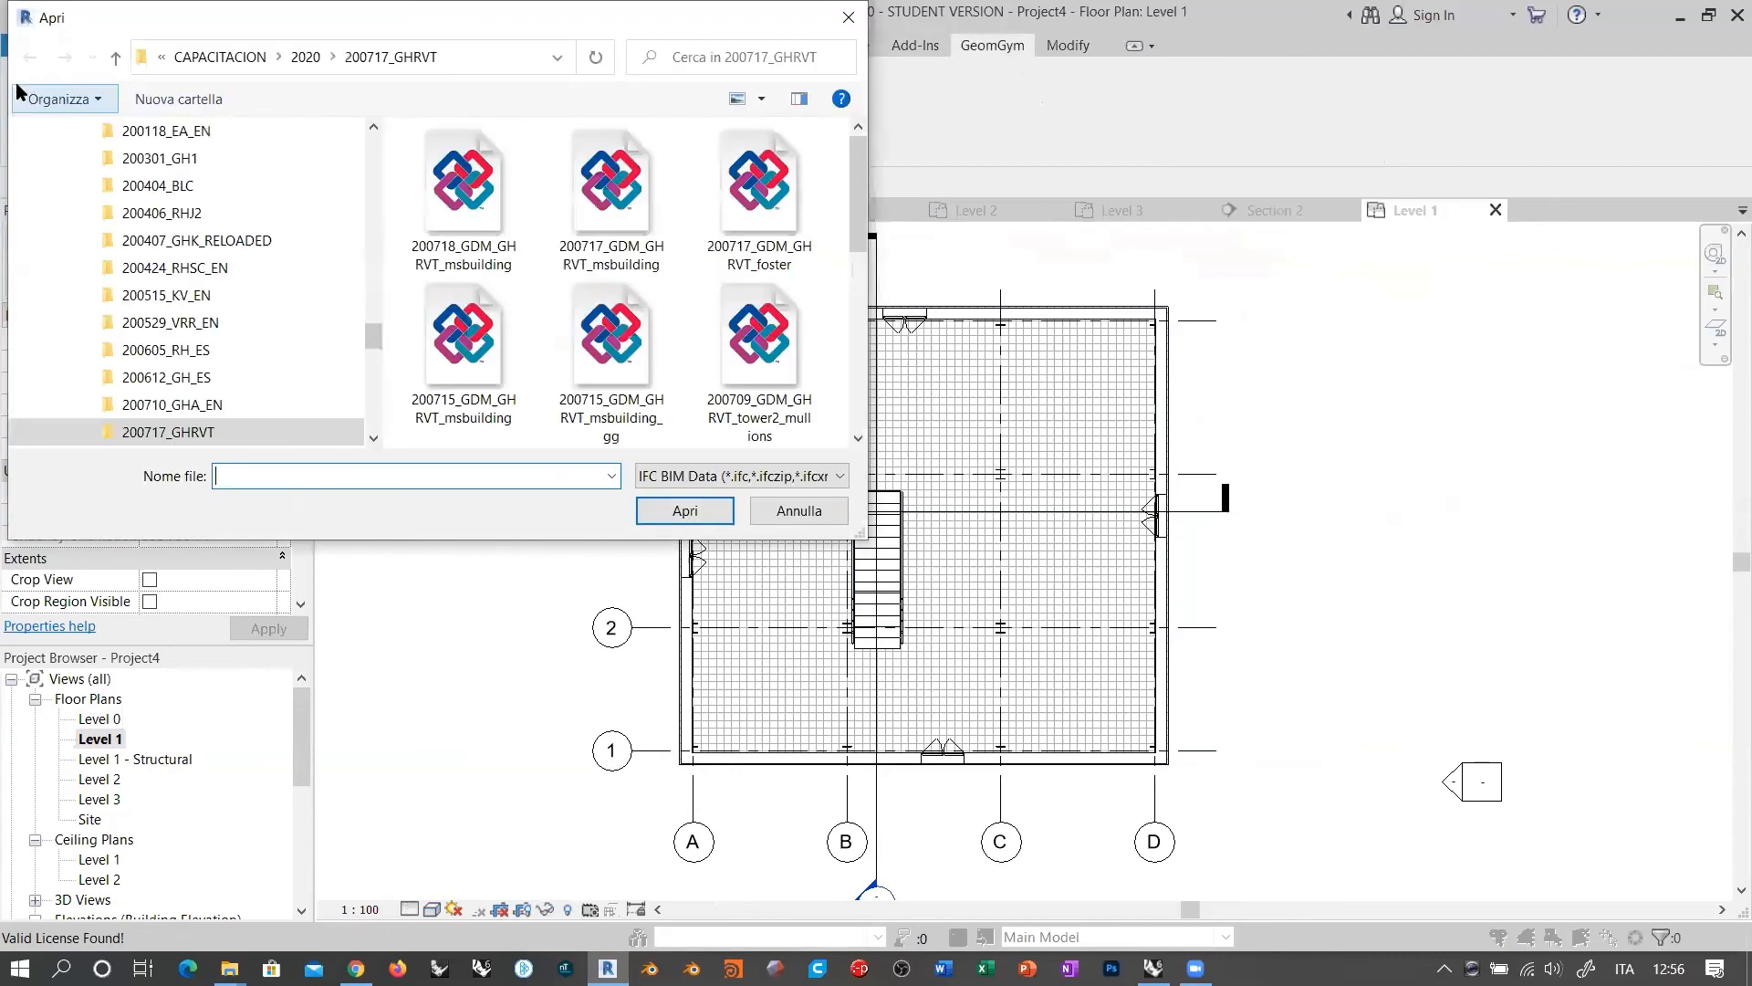
left_click(456, 199)
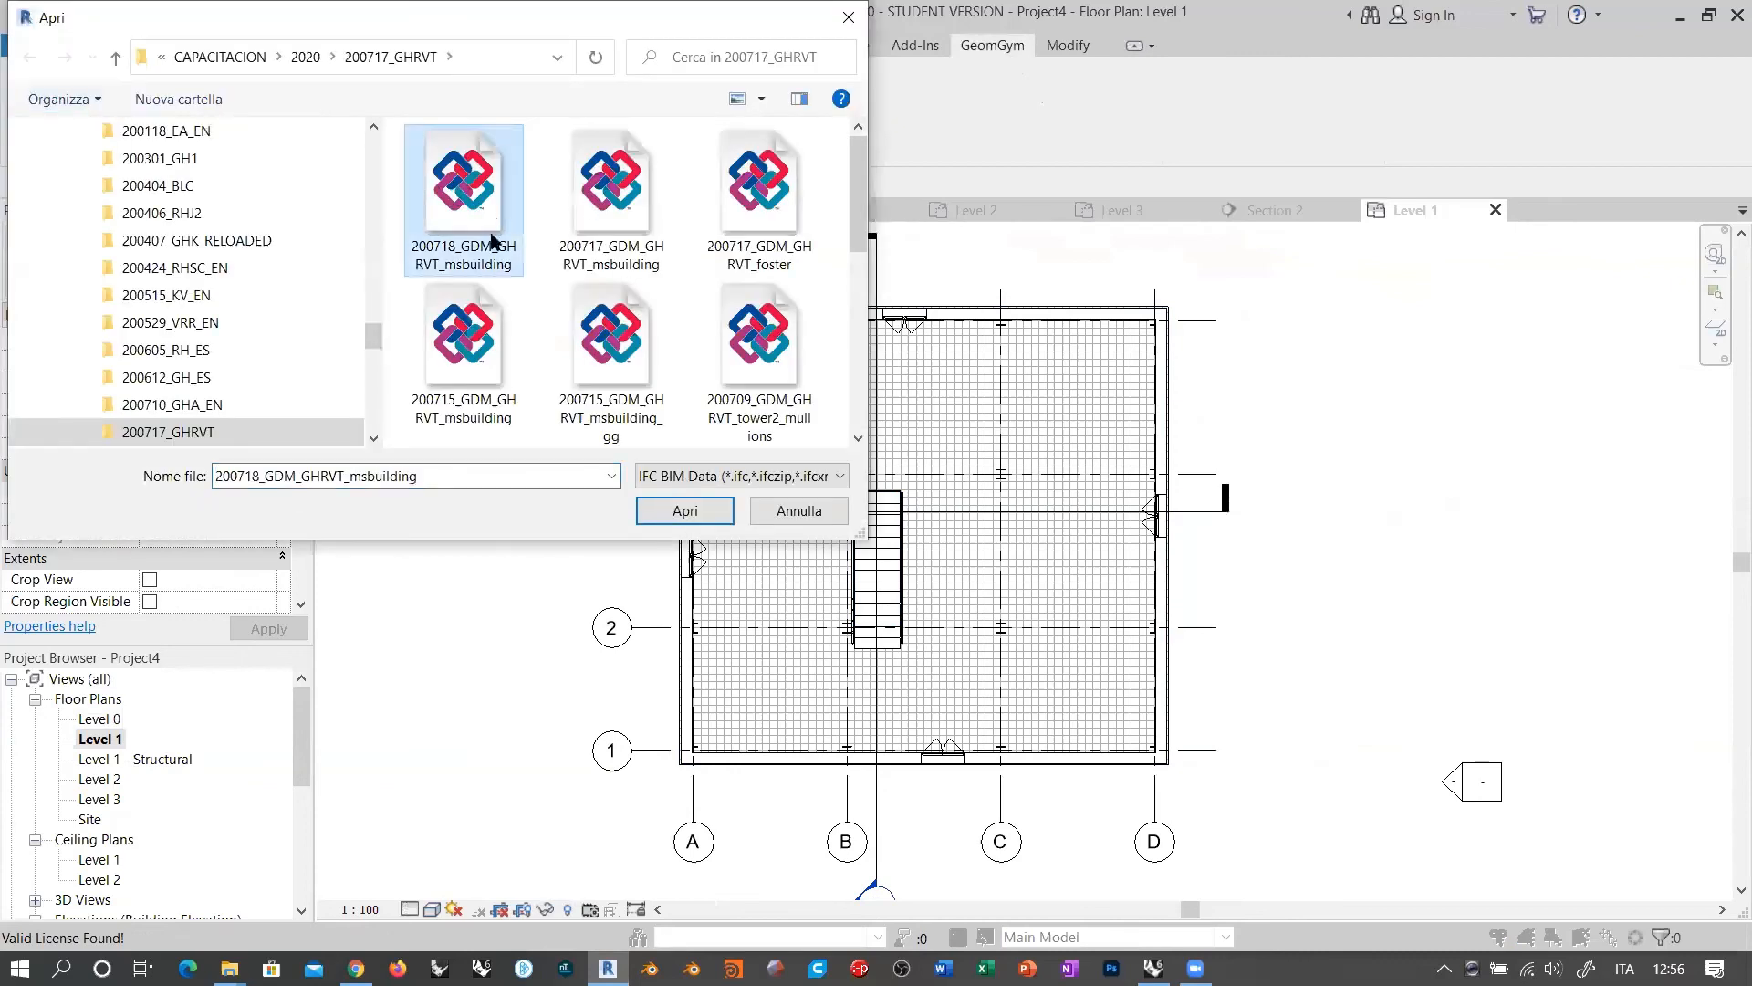
left_click(682, 514)
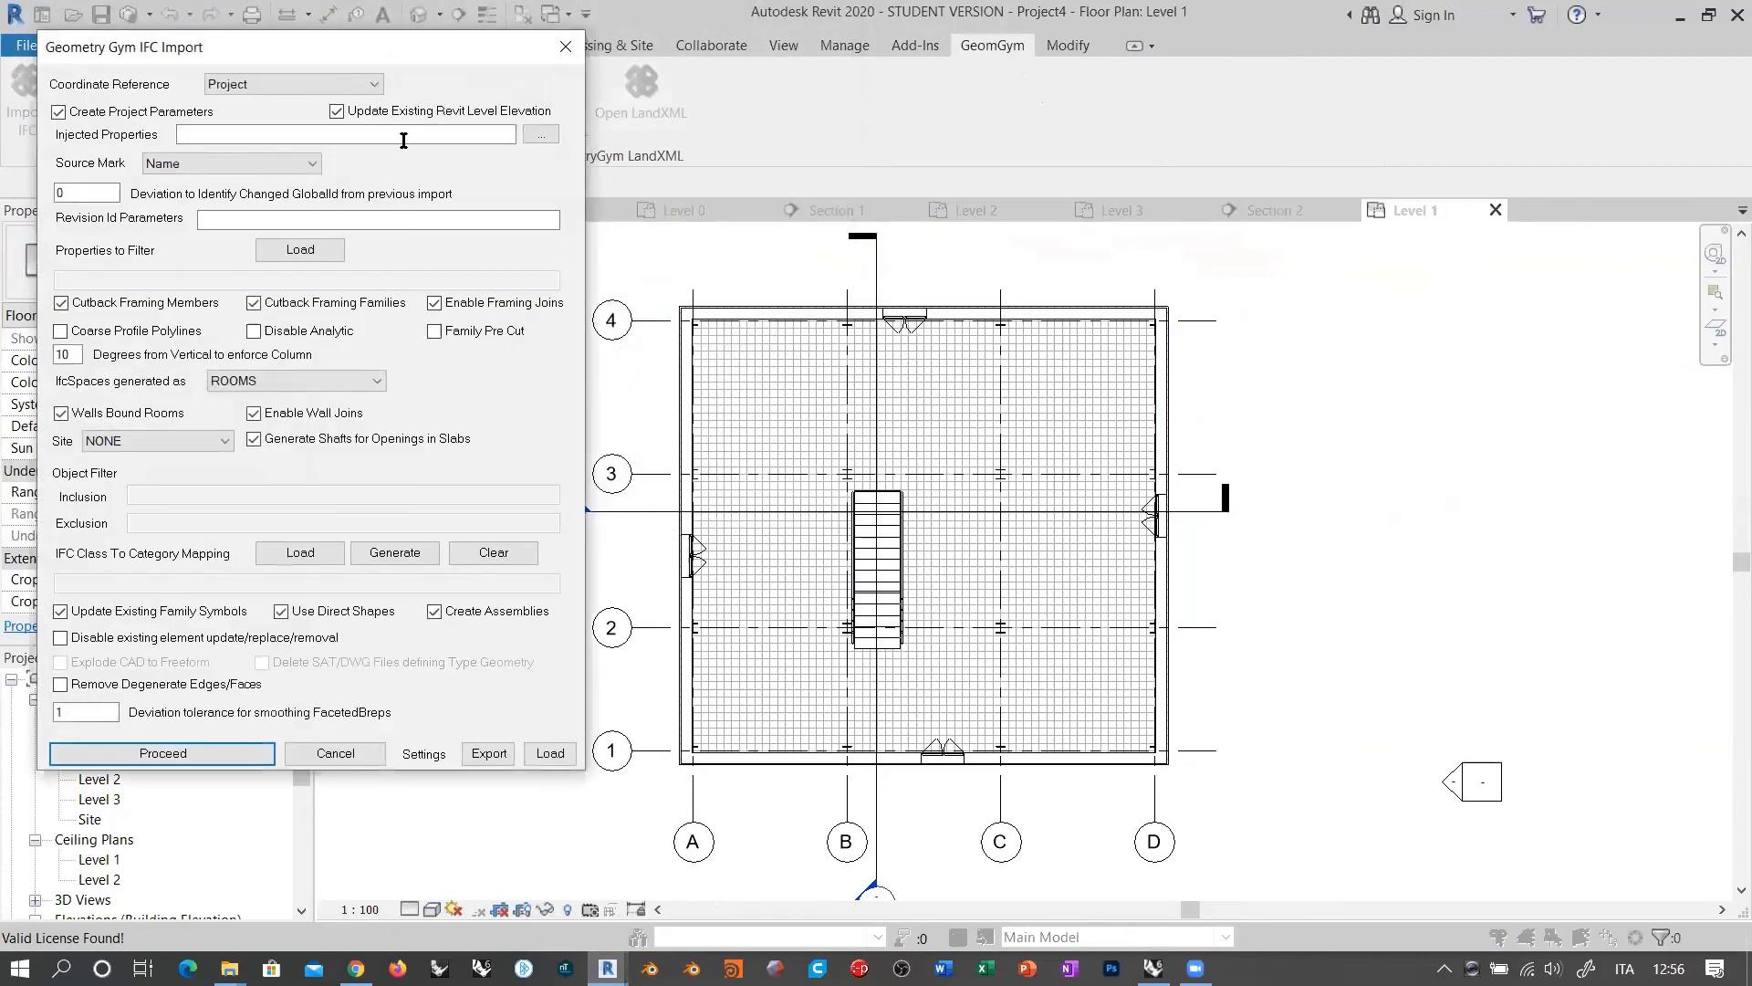
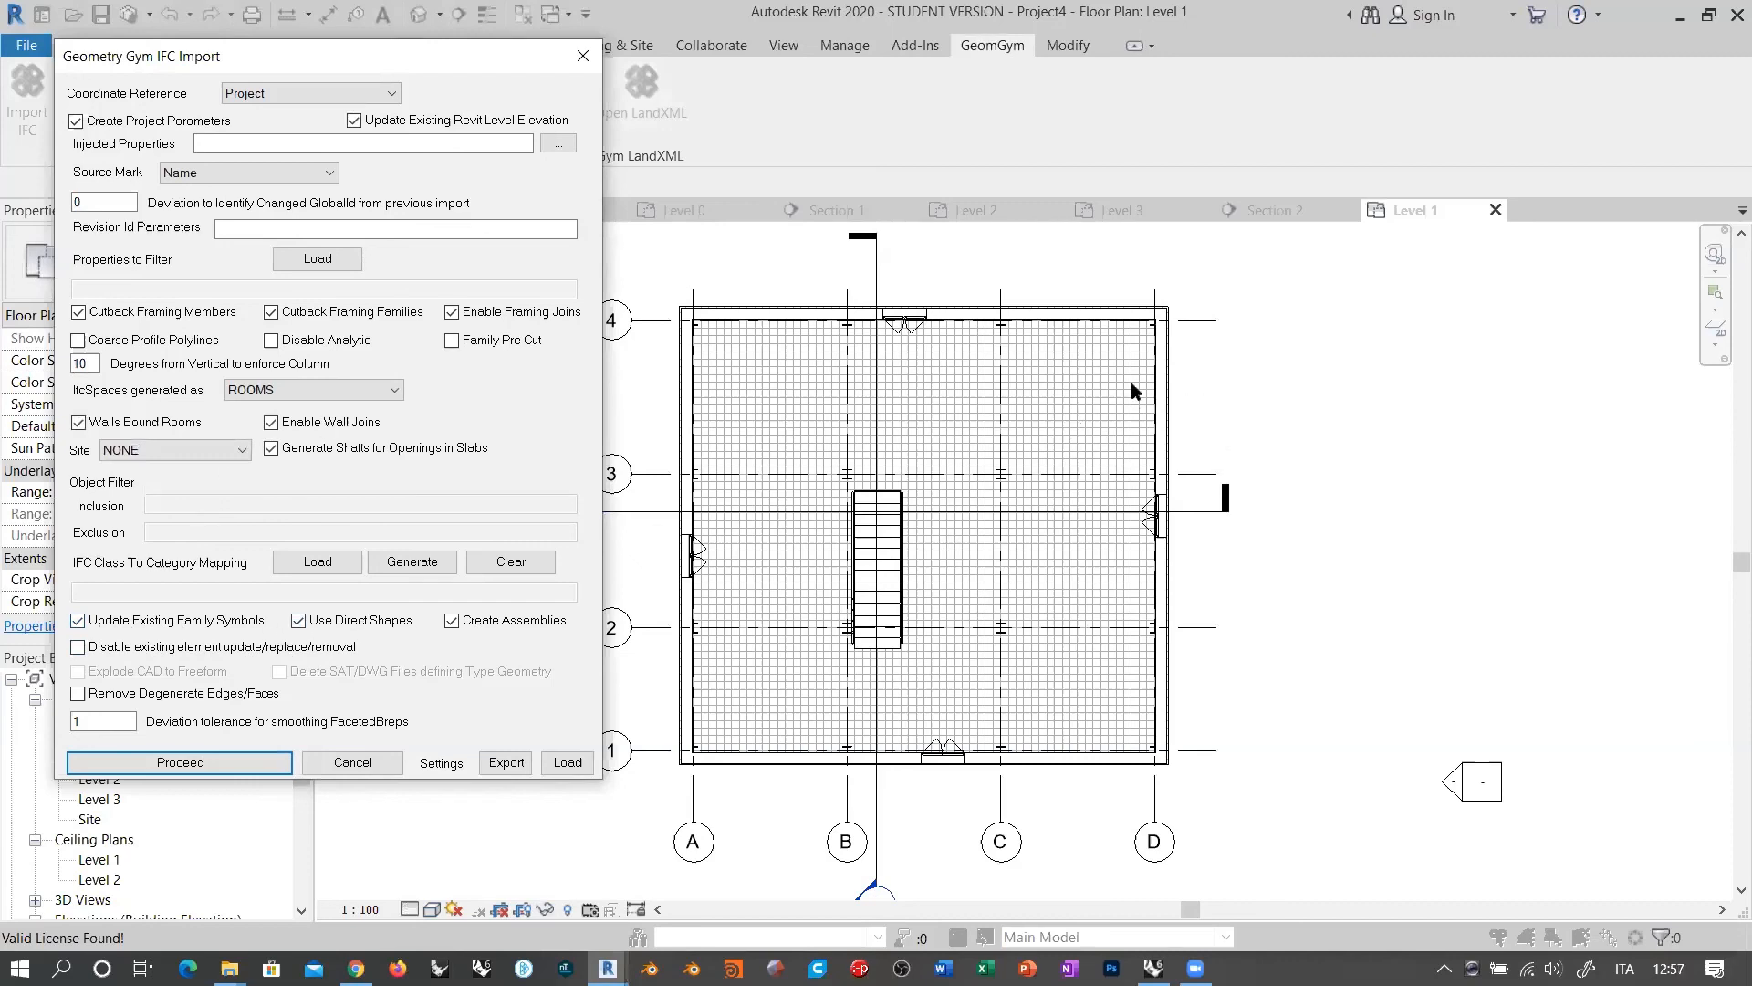
left_click(207, 761)
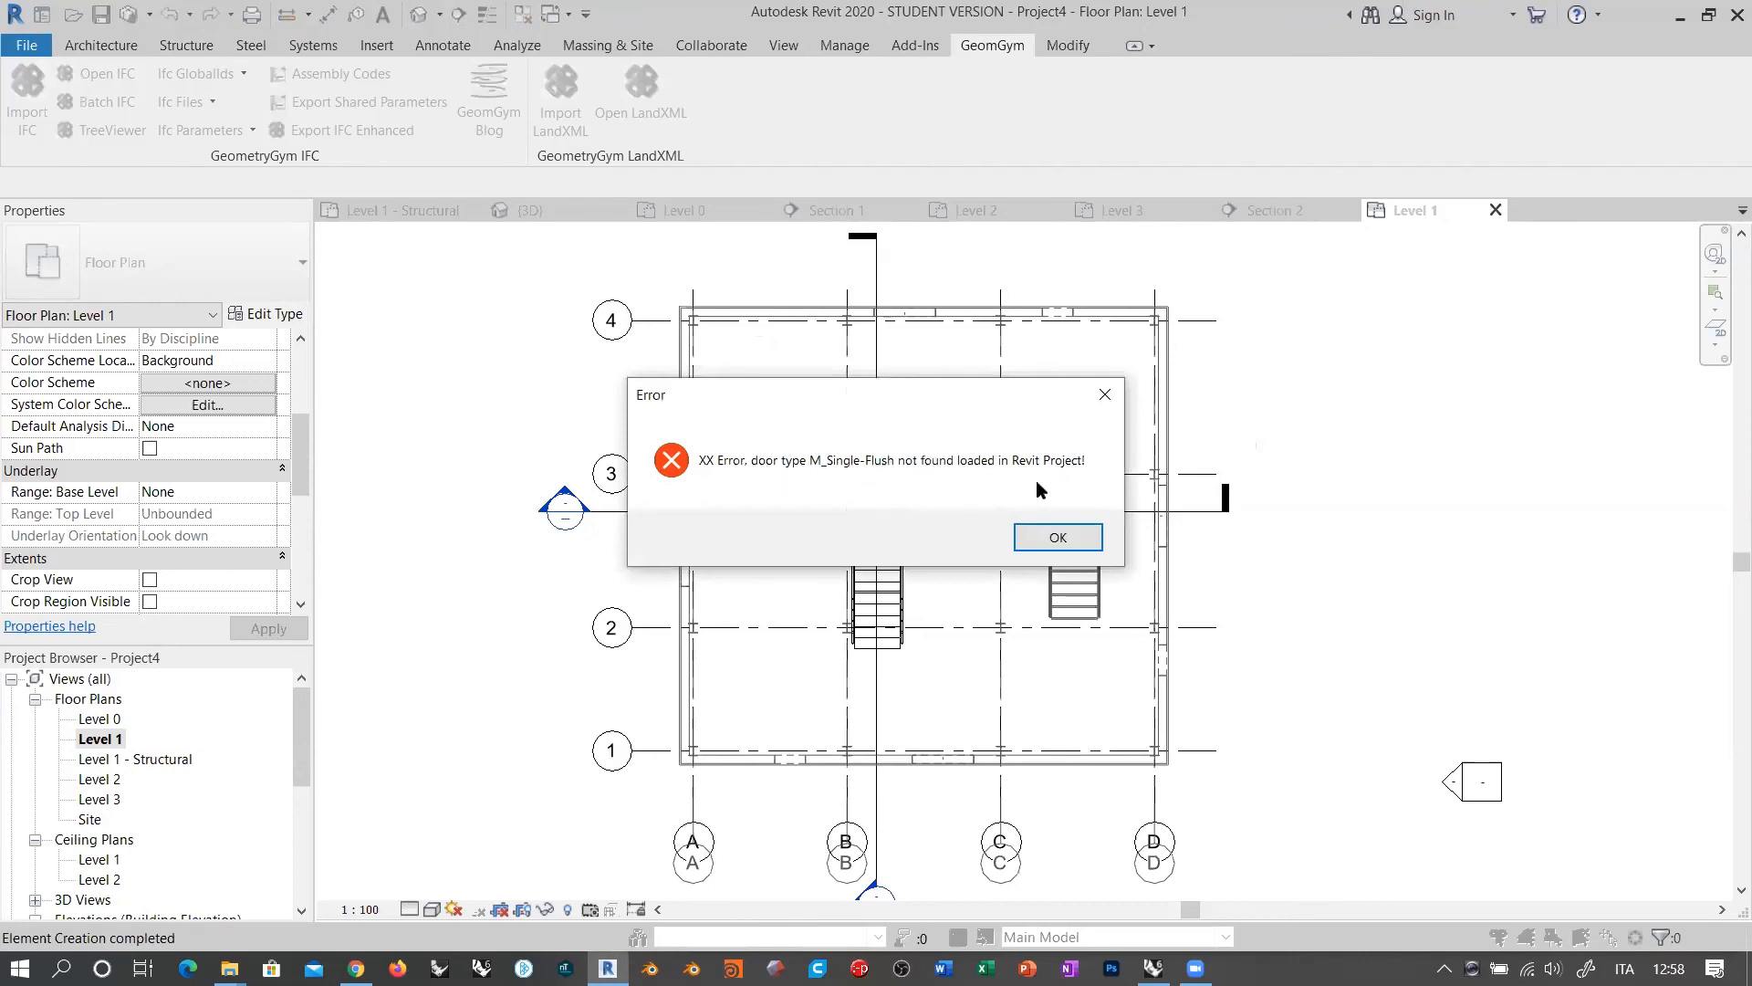
left_click(1056, 540)
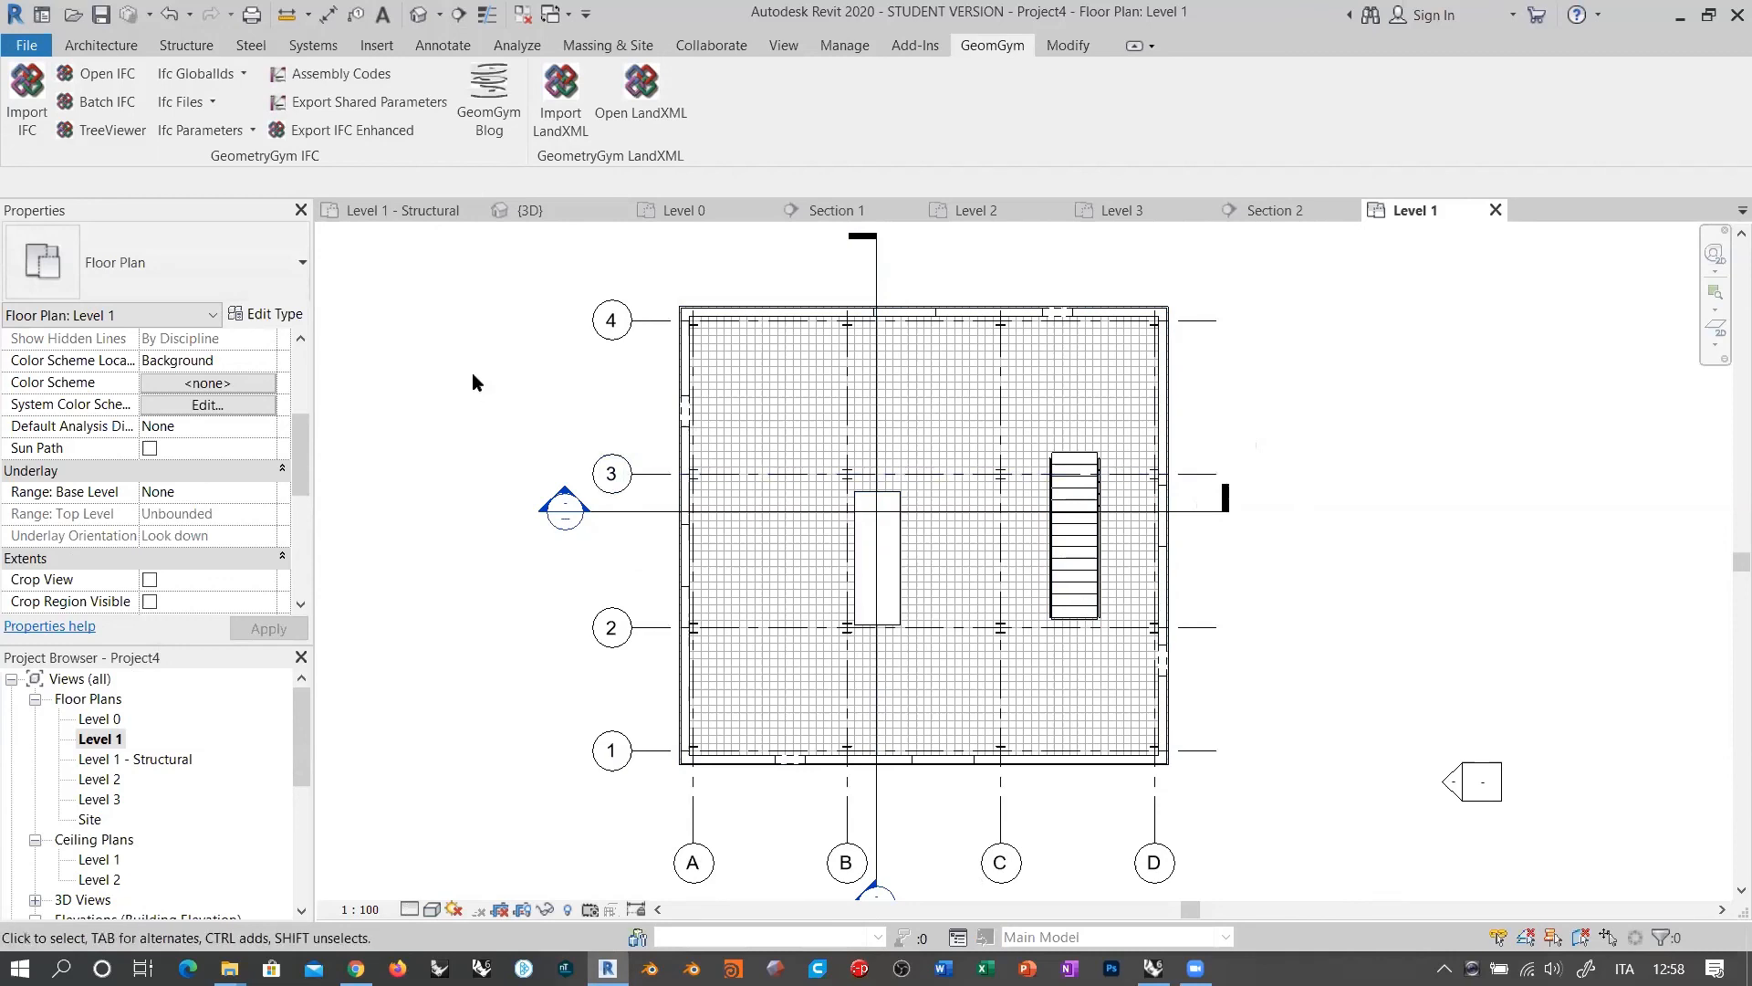
Step: Delete the leftover shaft opening at the old stair position between grids B and C on Level 1
left_click(900, 582)
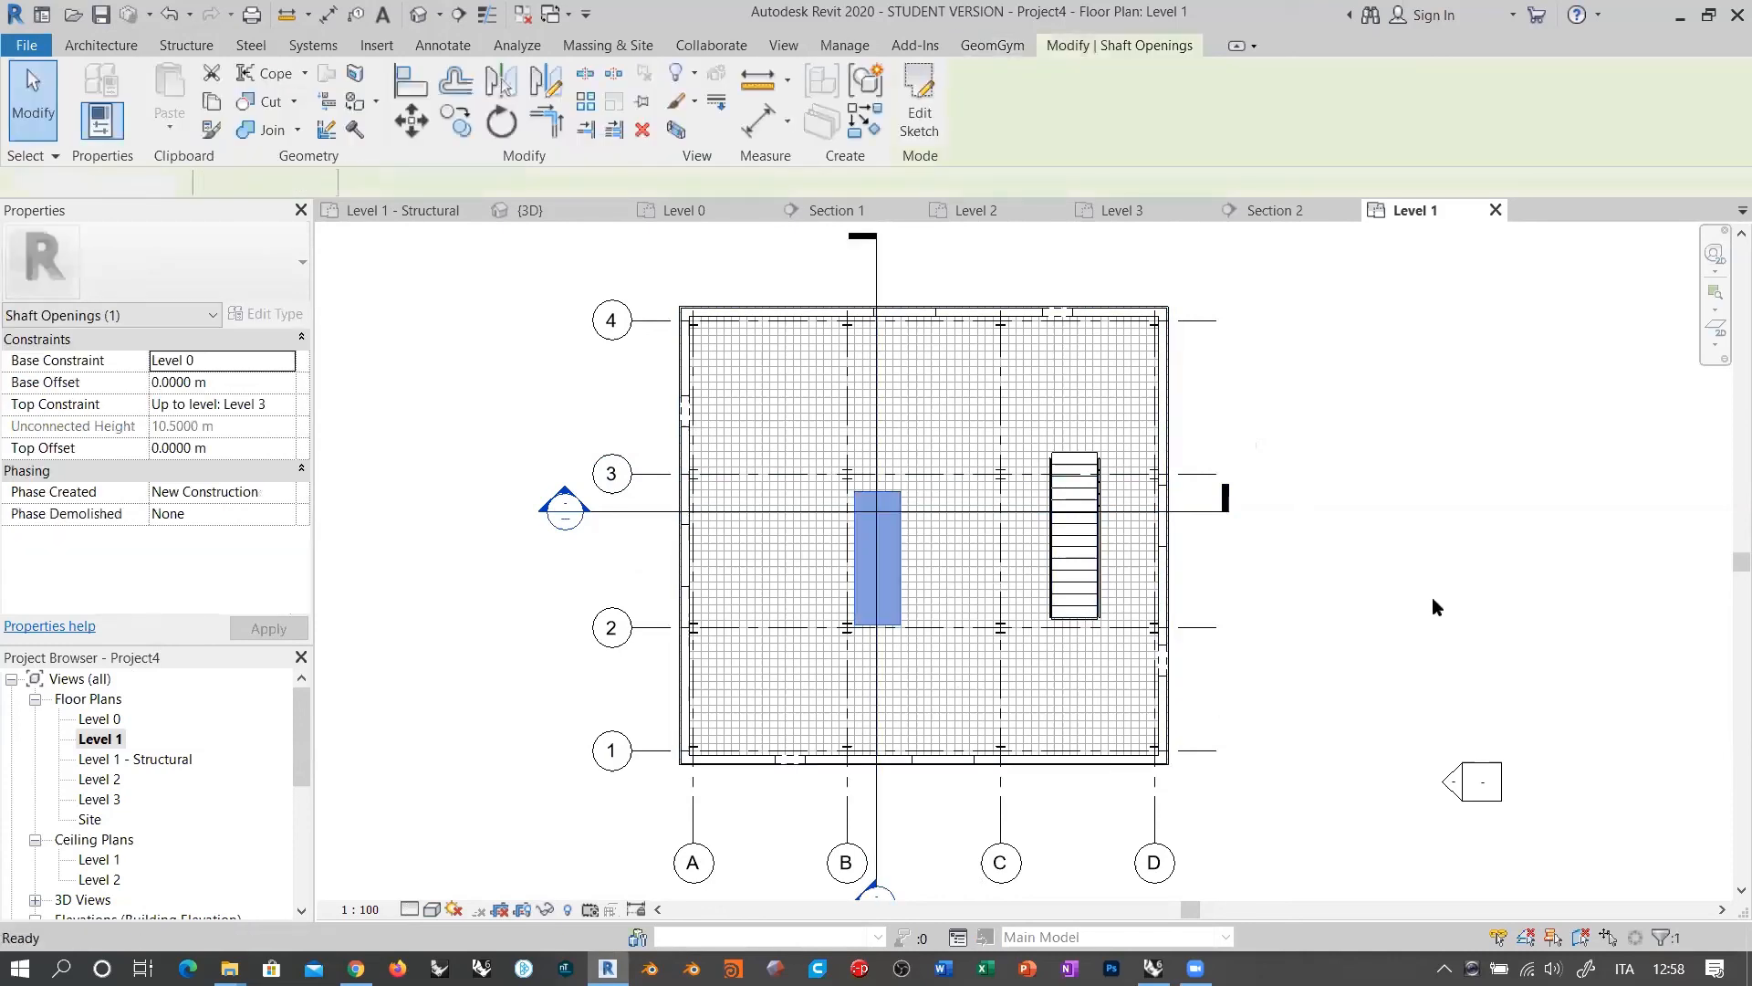
key("Delete")
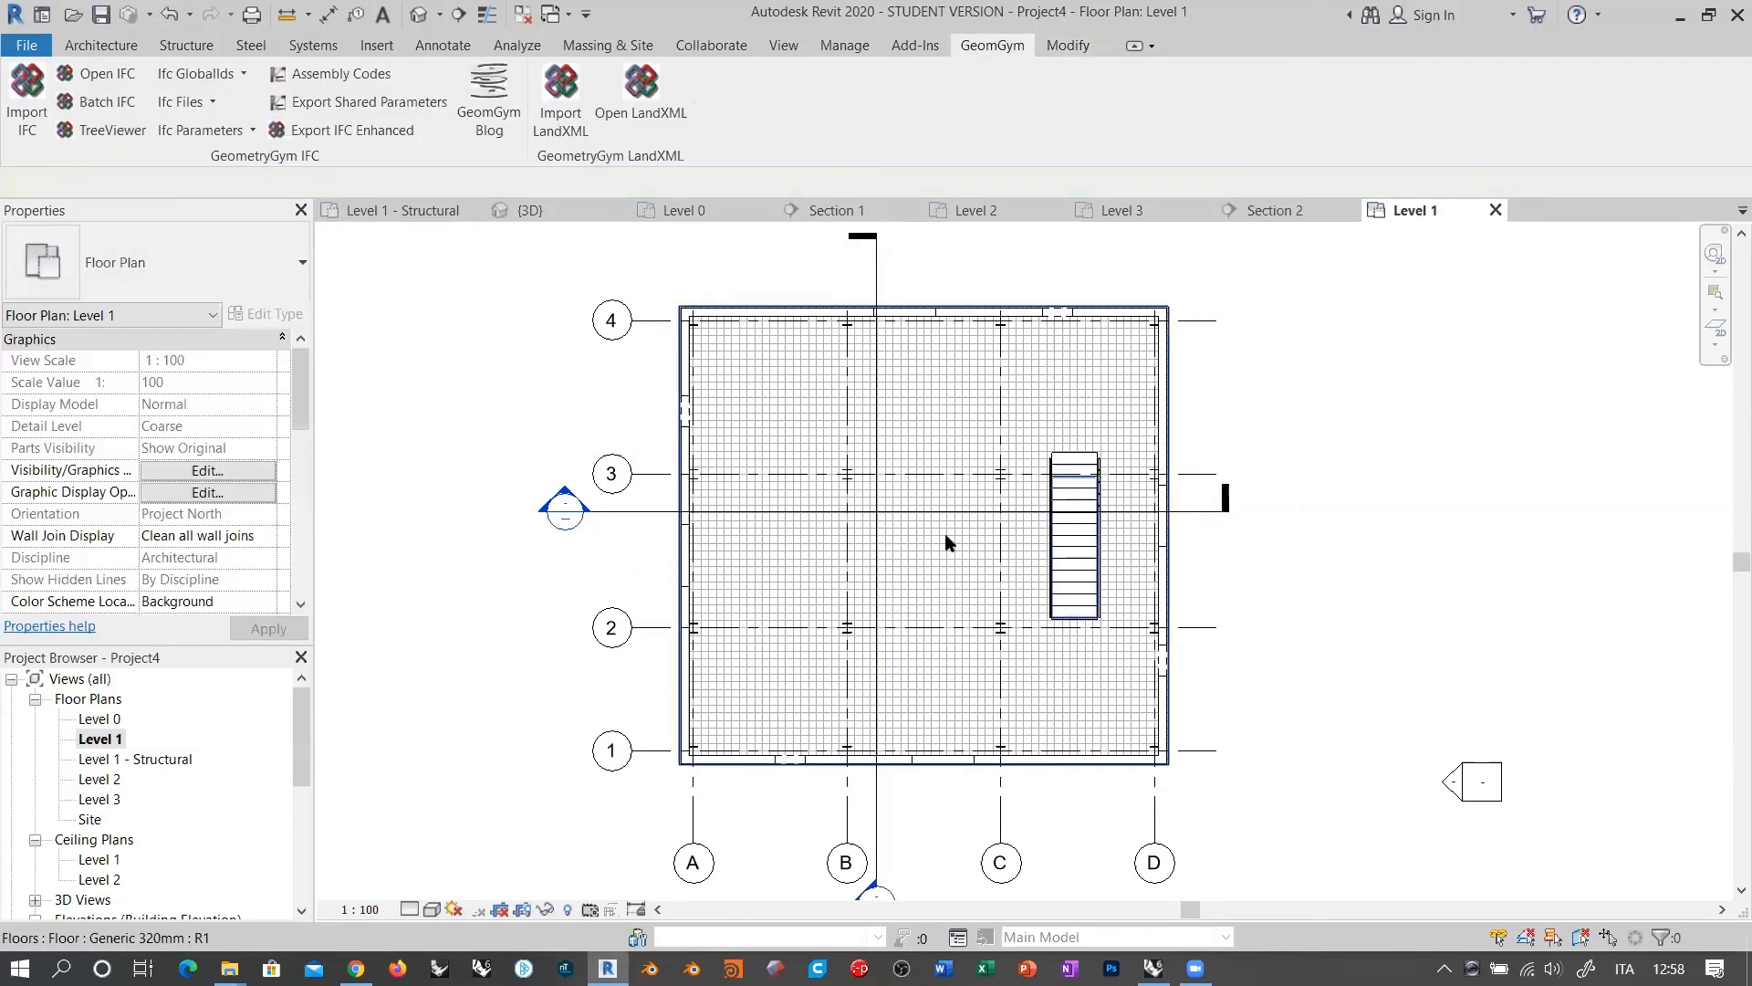
middle_click_drag(527, 531, 607, 521)
scroll(502, 523, "down", 1)
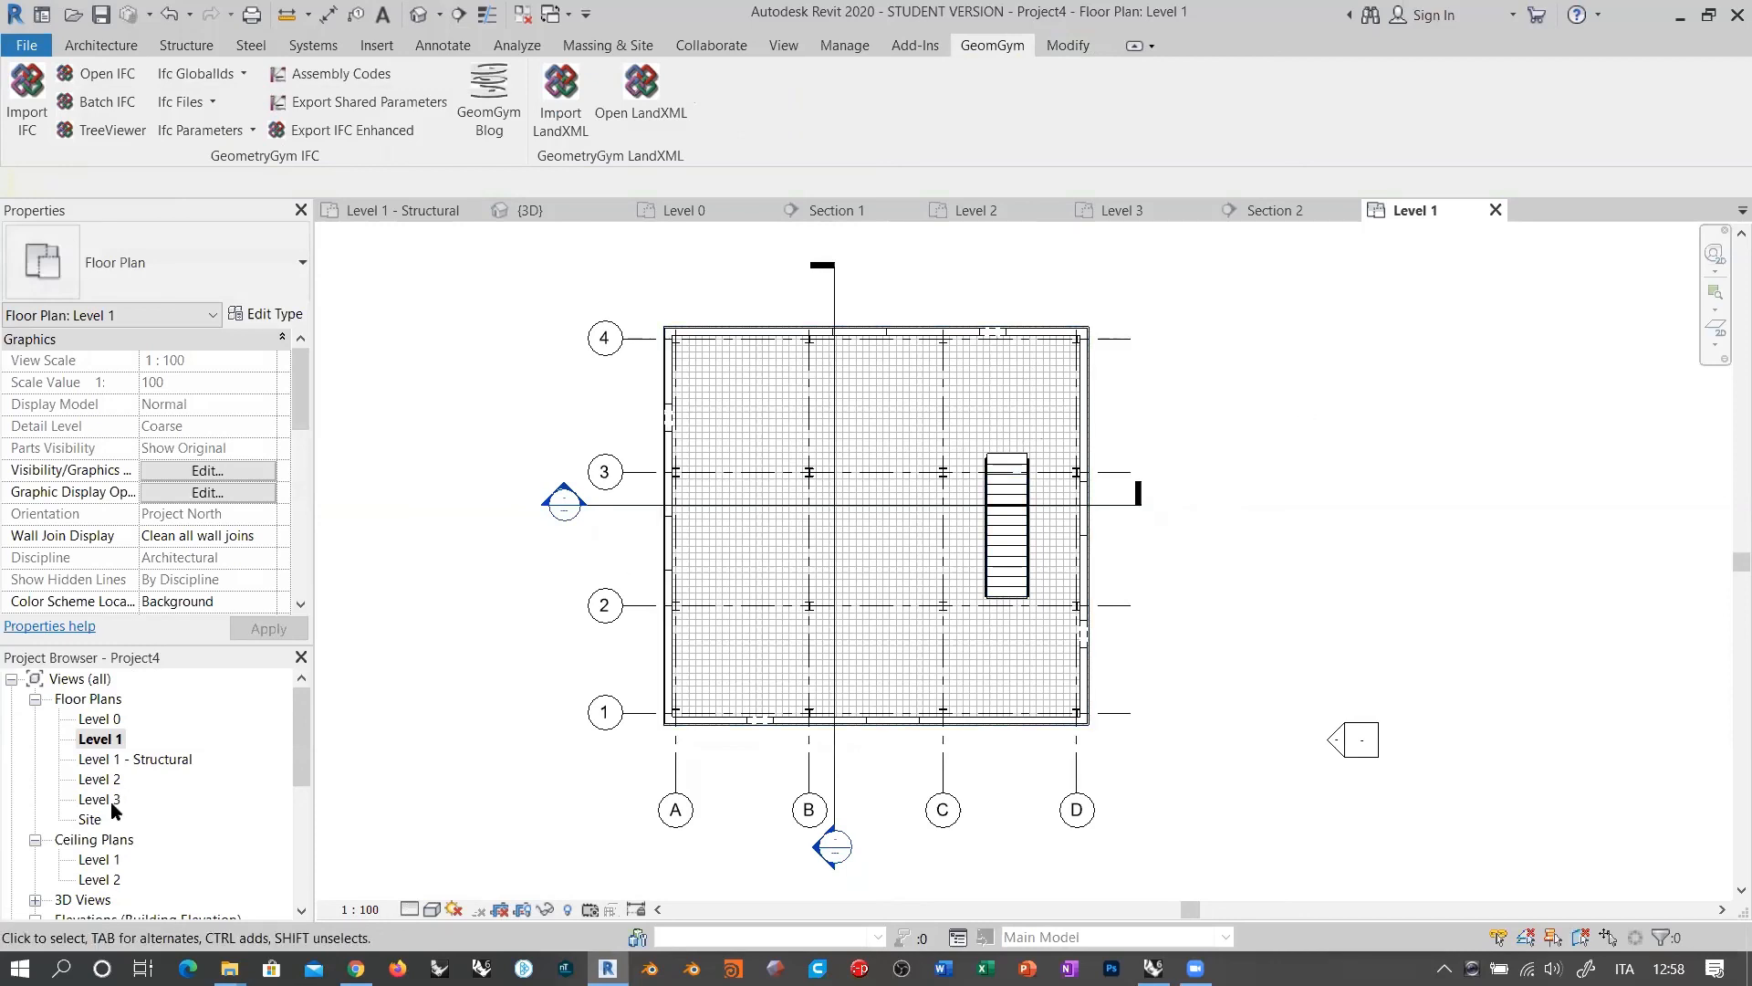
Step: Open the South building elevation and examine the doors and windows on each level
scroll(113, 808, "down", 2)
scroll(110, 819, "down", 1)
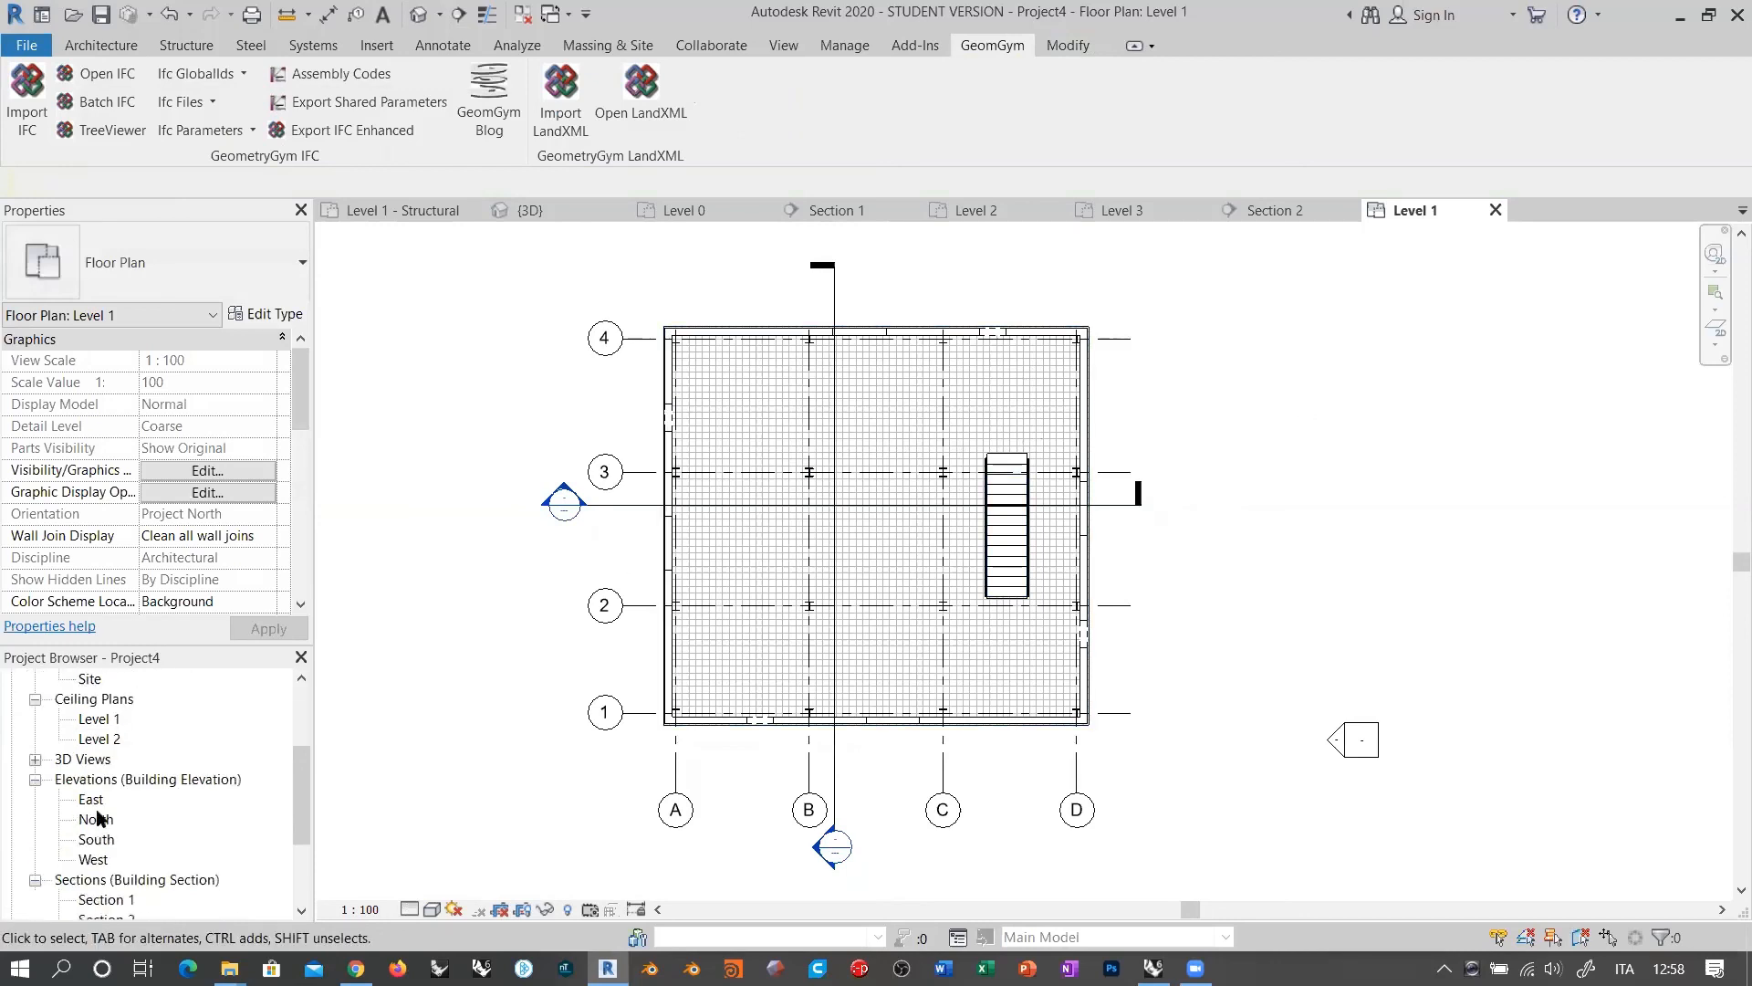
double_click(96, 840)
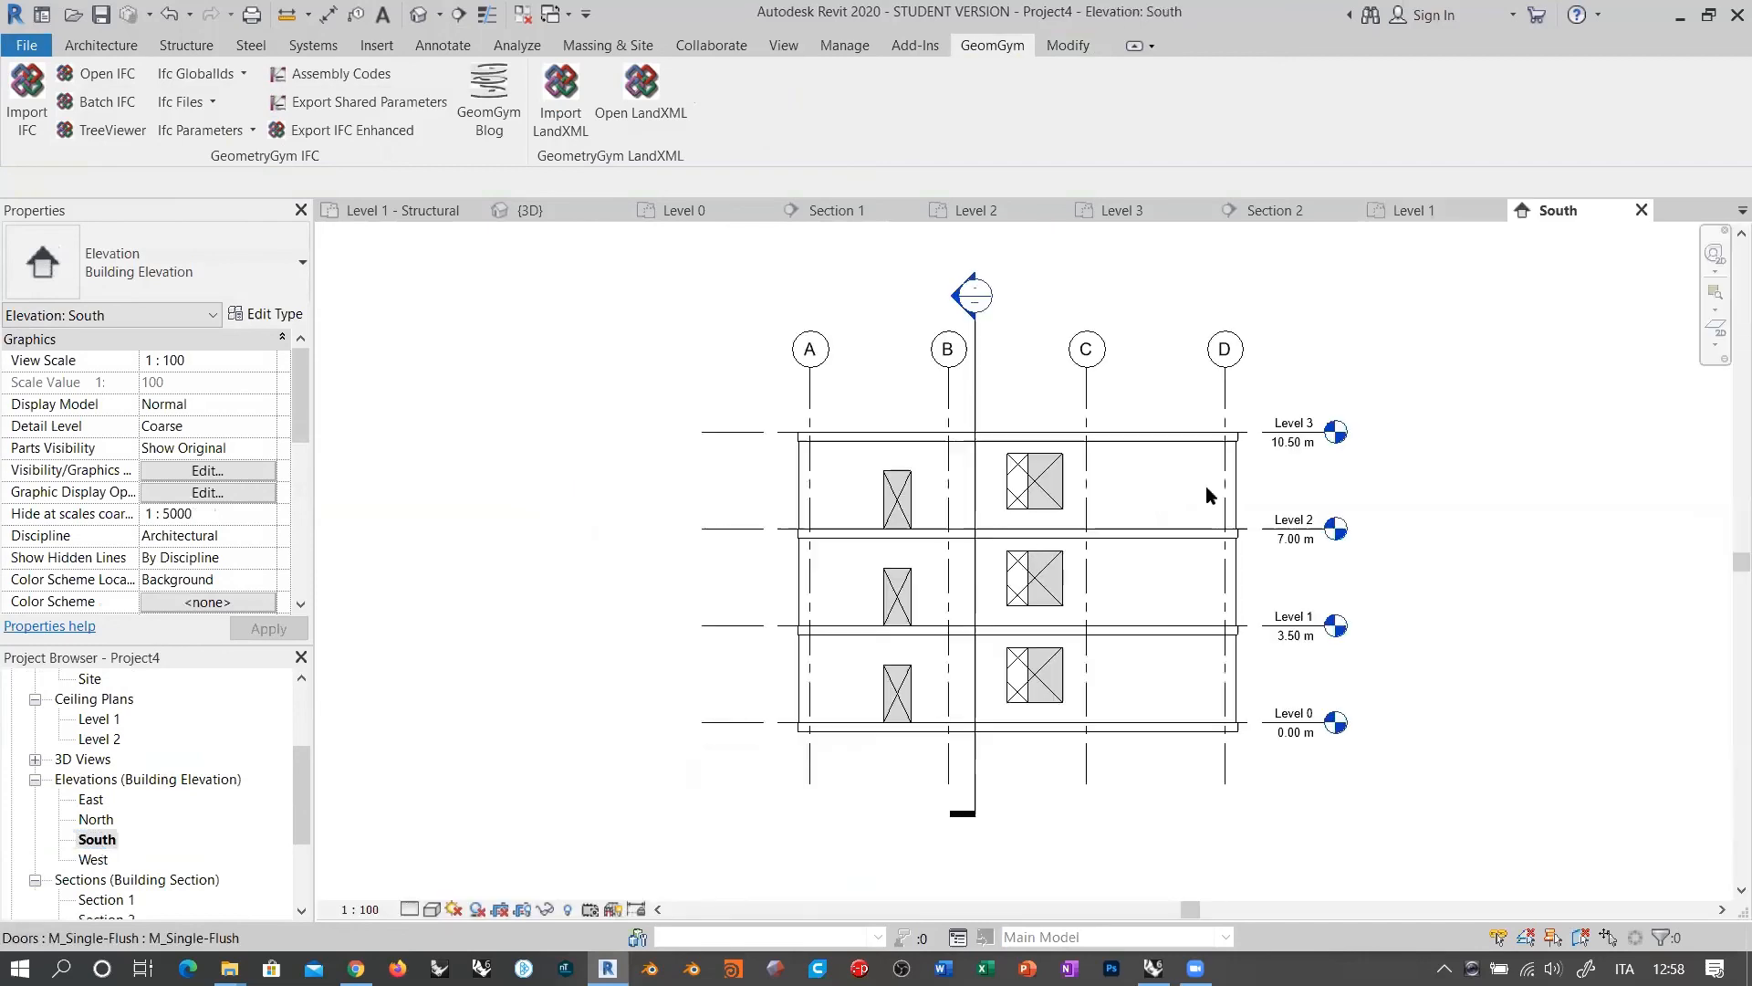
scroll(1442, 506, "up", 1)
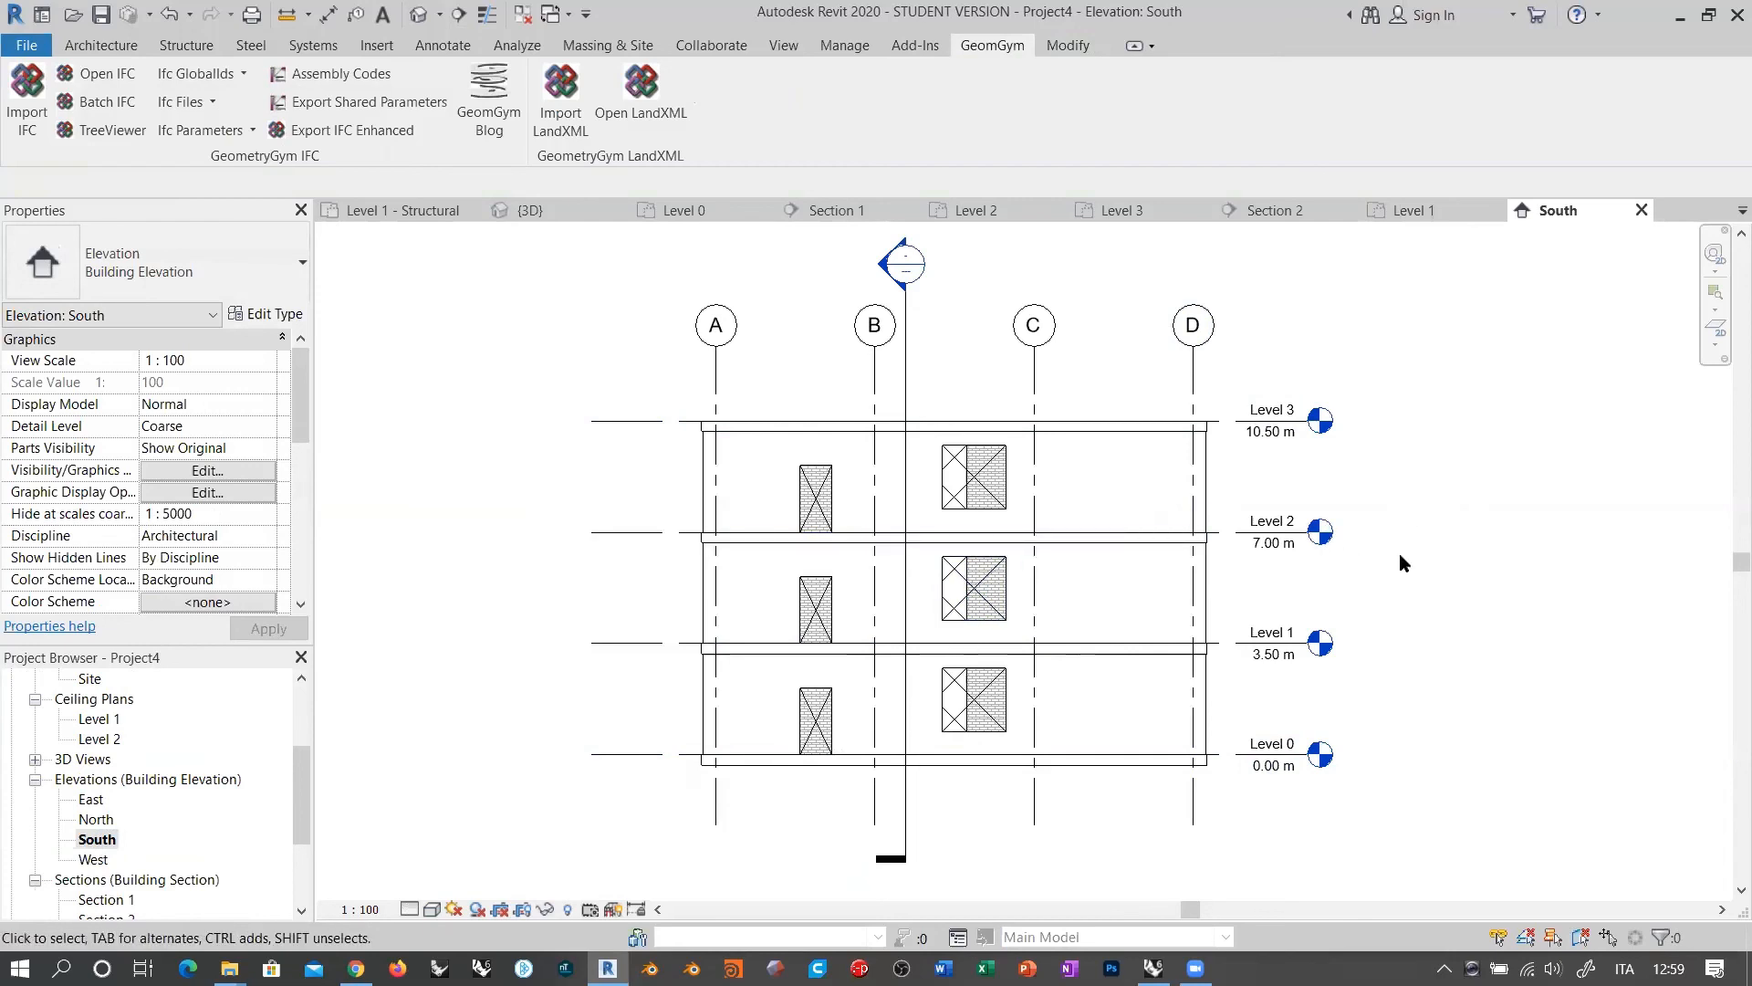
Step: Review the Geometry Gym import options for 200718_GDM_GHRVT_msbuilding, including the level elevation update, and close them without importing
scroll(1391, 577, "up", 1)
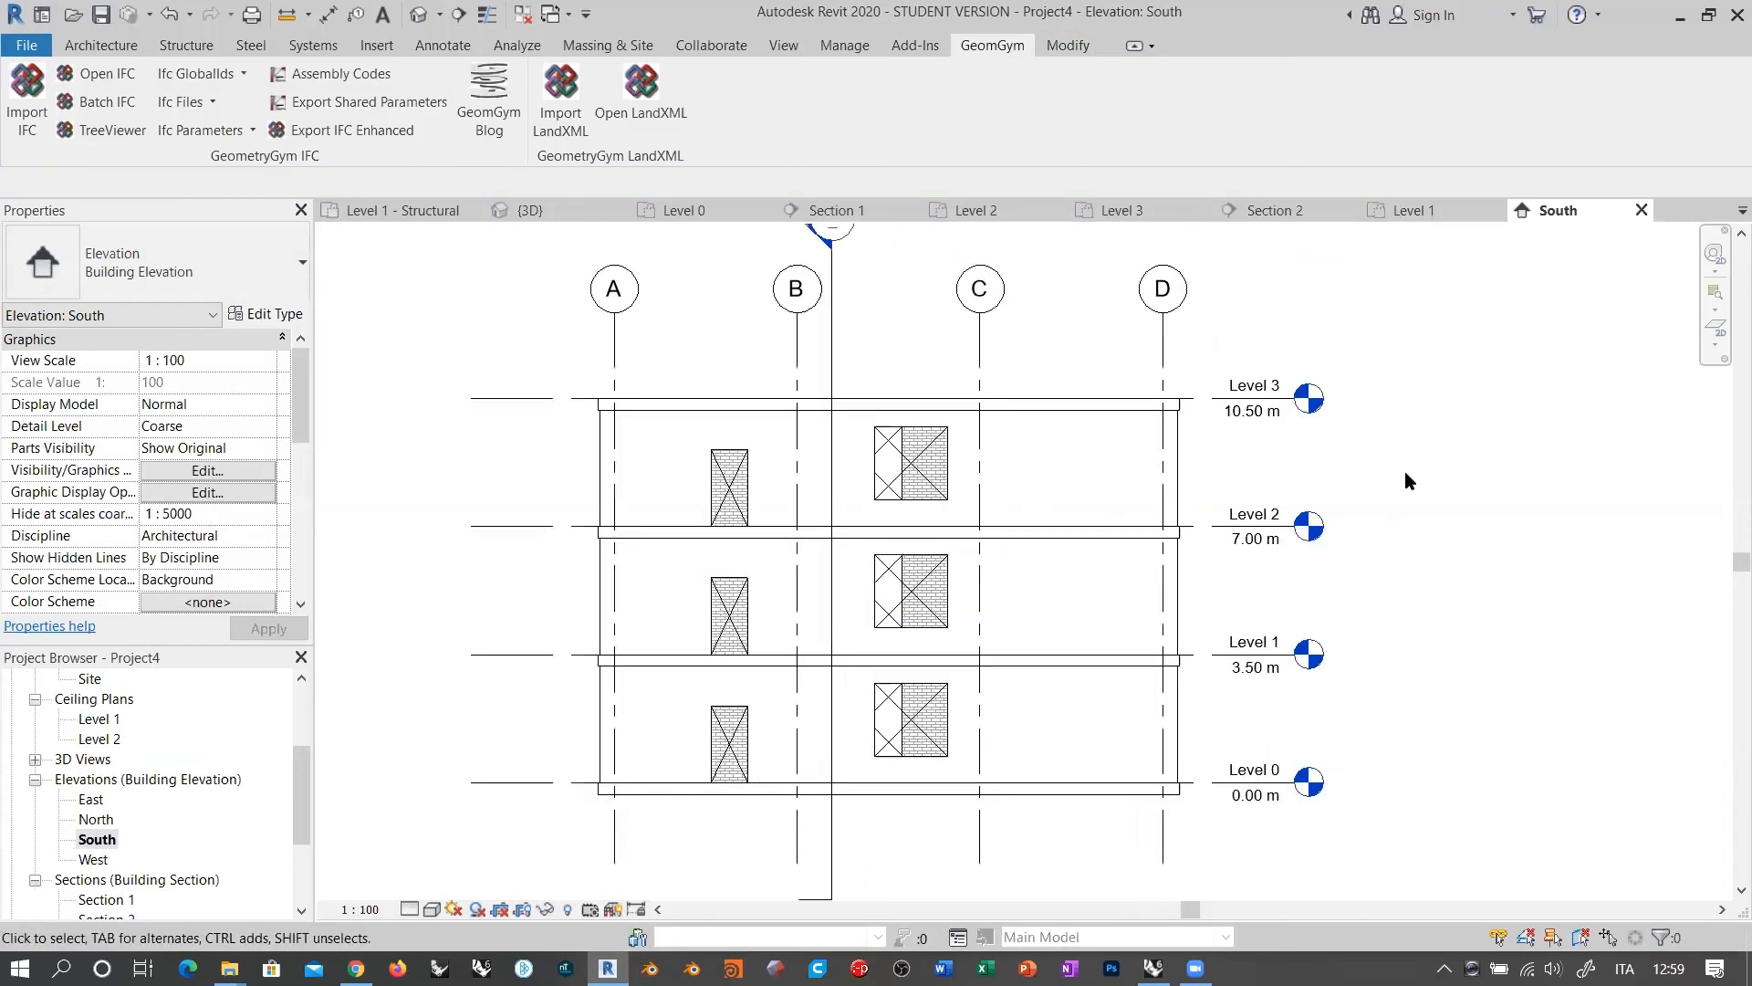
scroll(1400, 508, "down", 2)
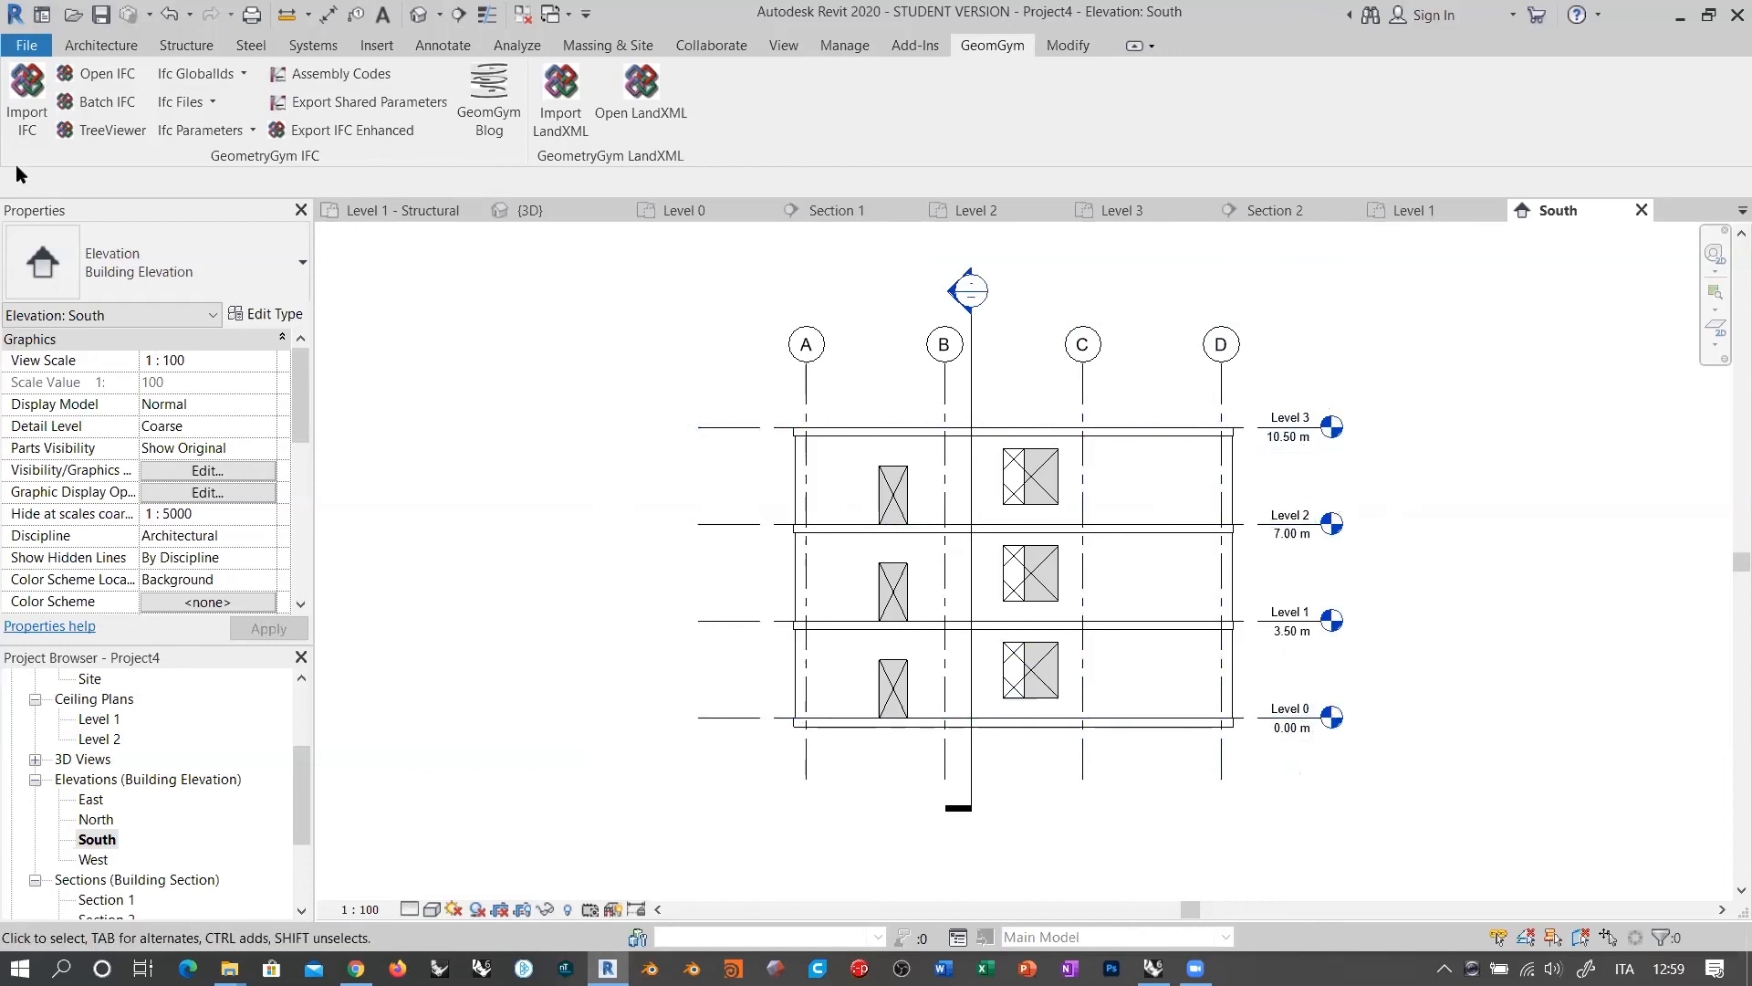
left_click(26, 92)
left_click(462, 196)
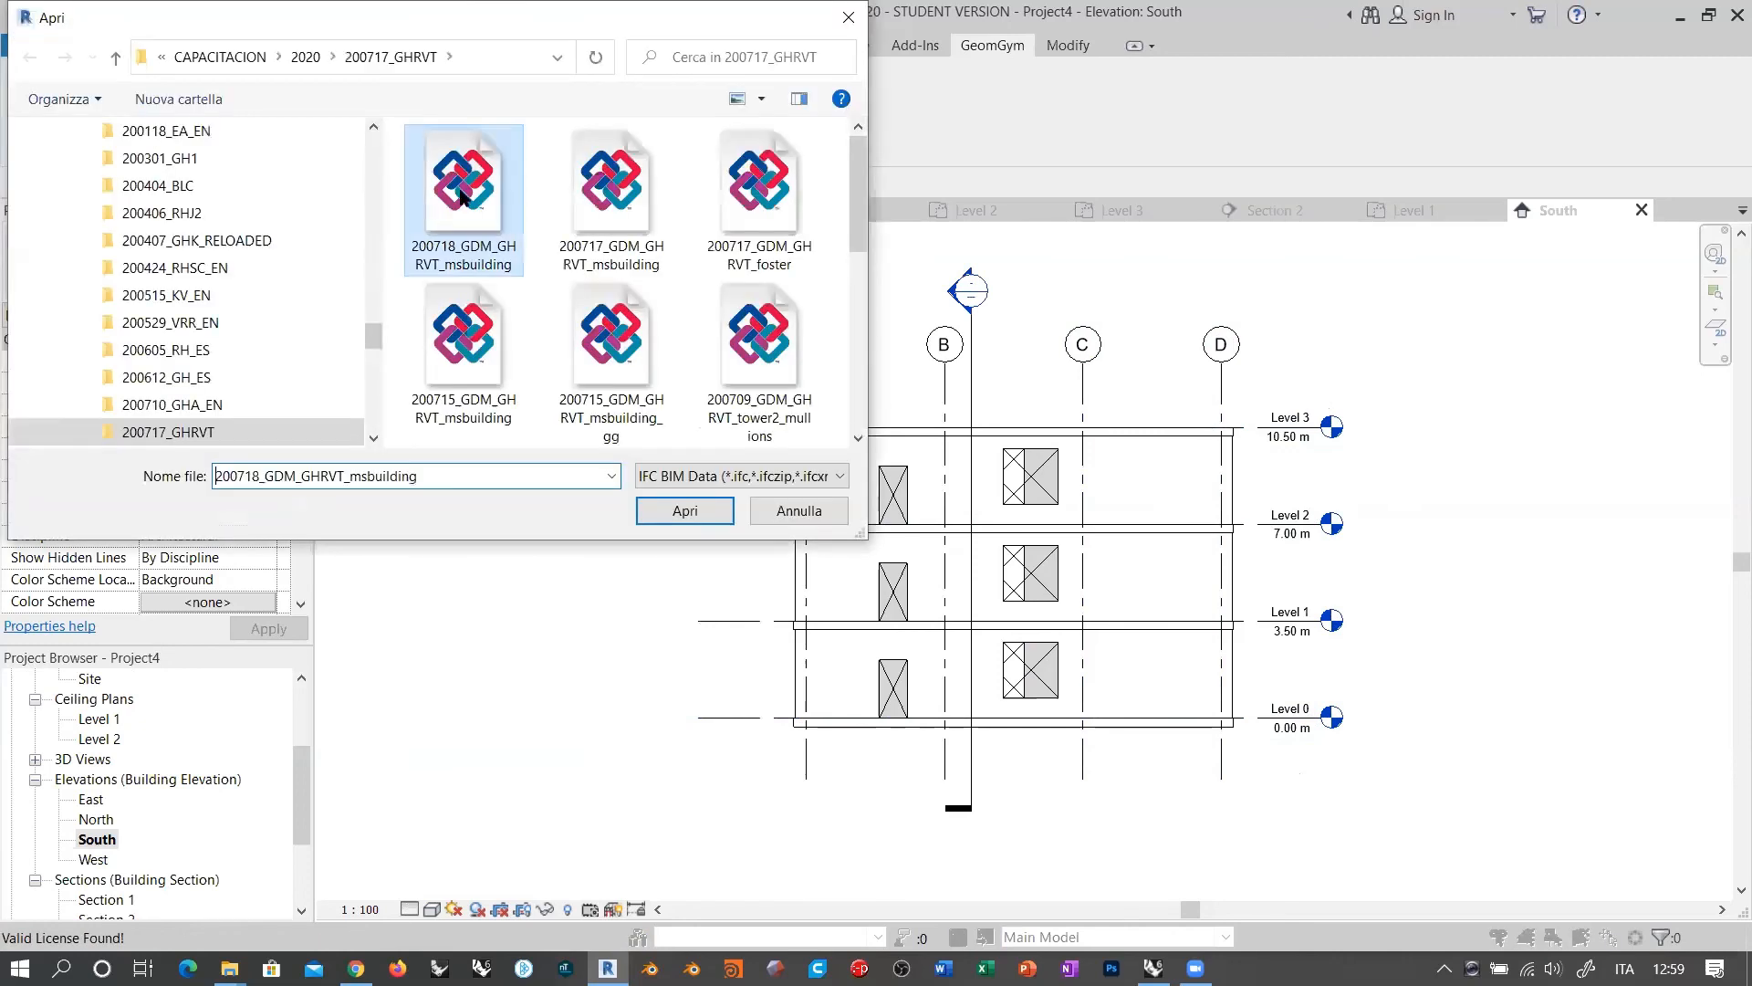
double_click(462, 196)
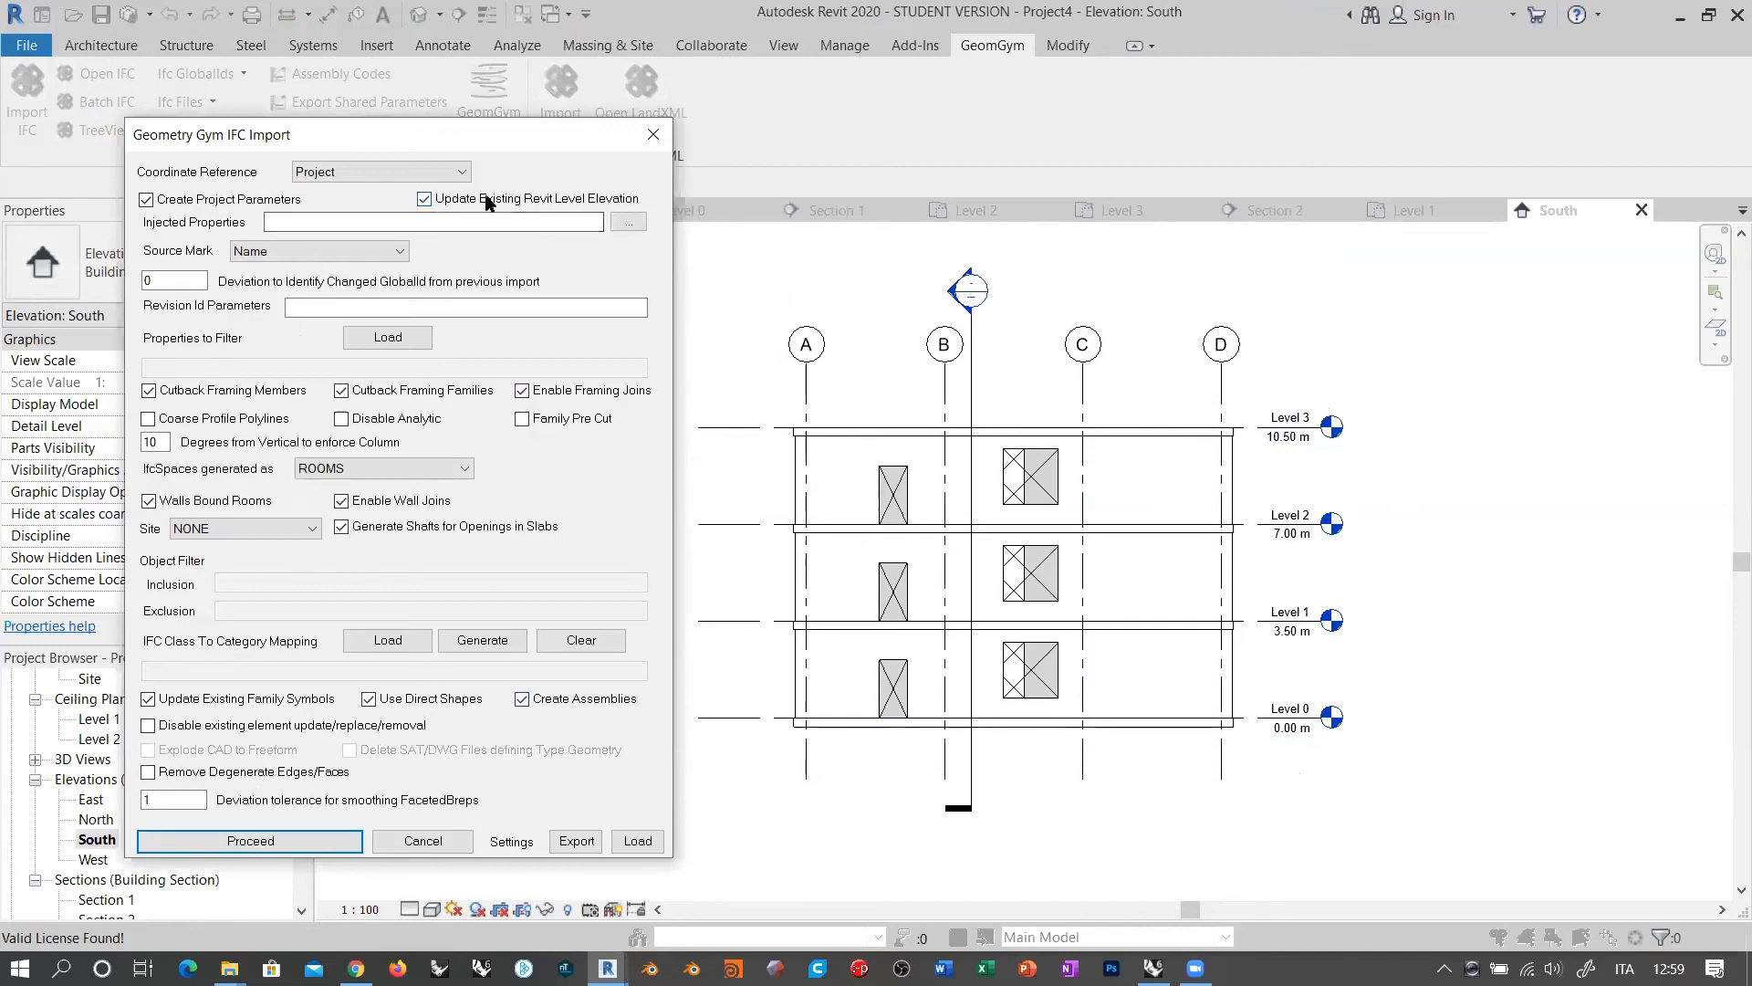
left_click(423, 841)
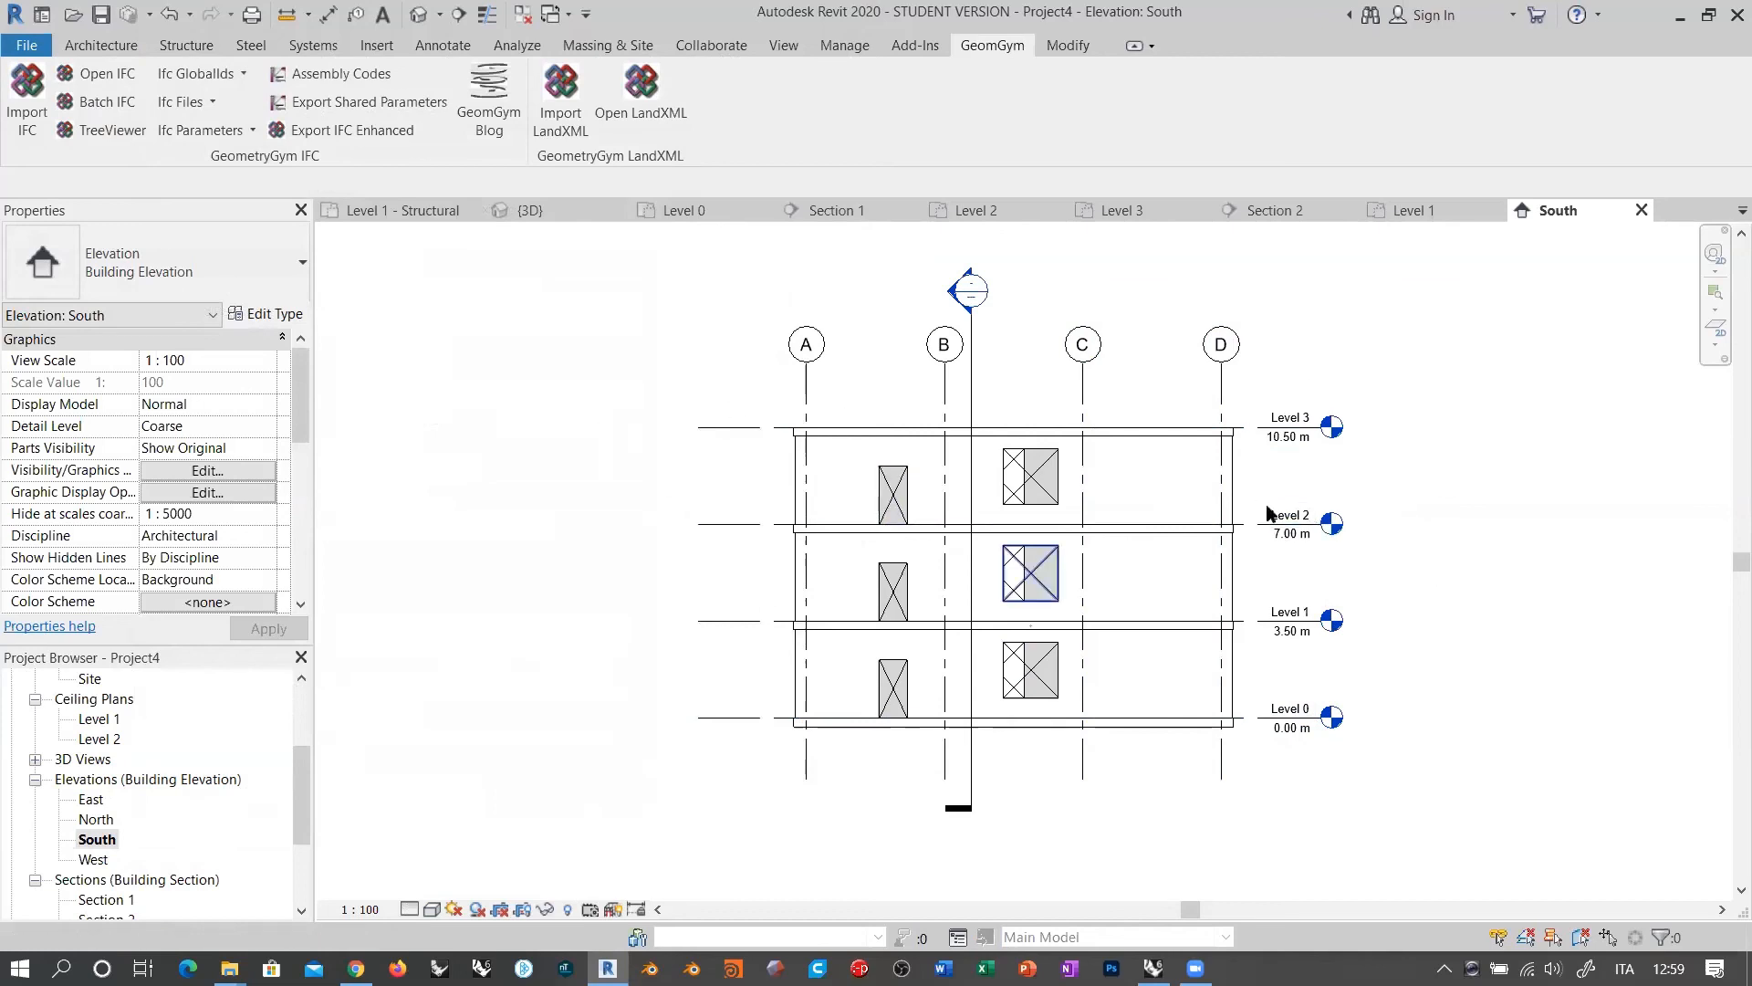
middle_click_drag(1420, 508, 1341, 515)
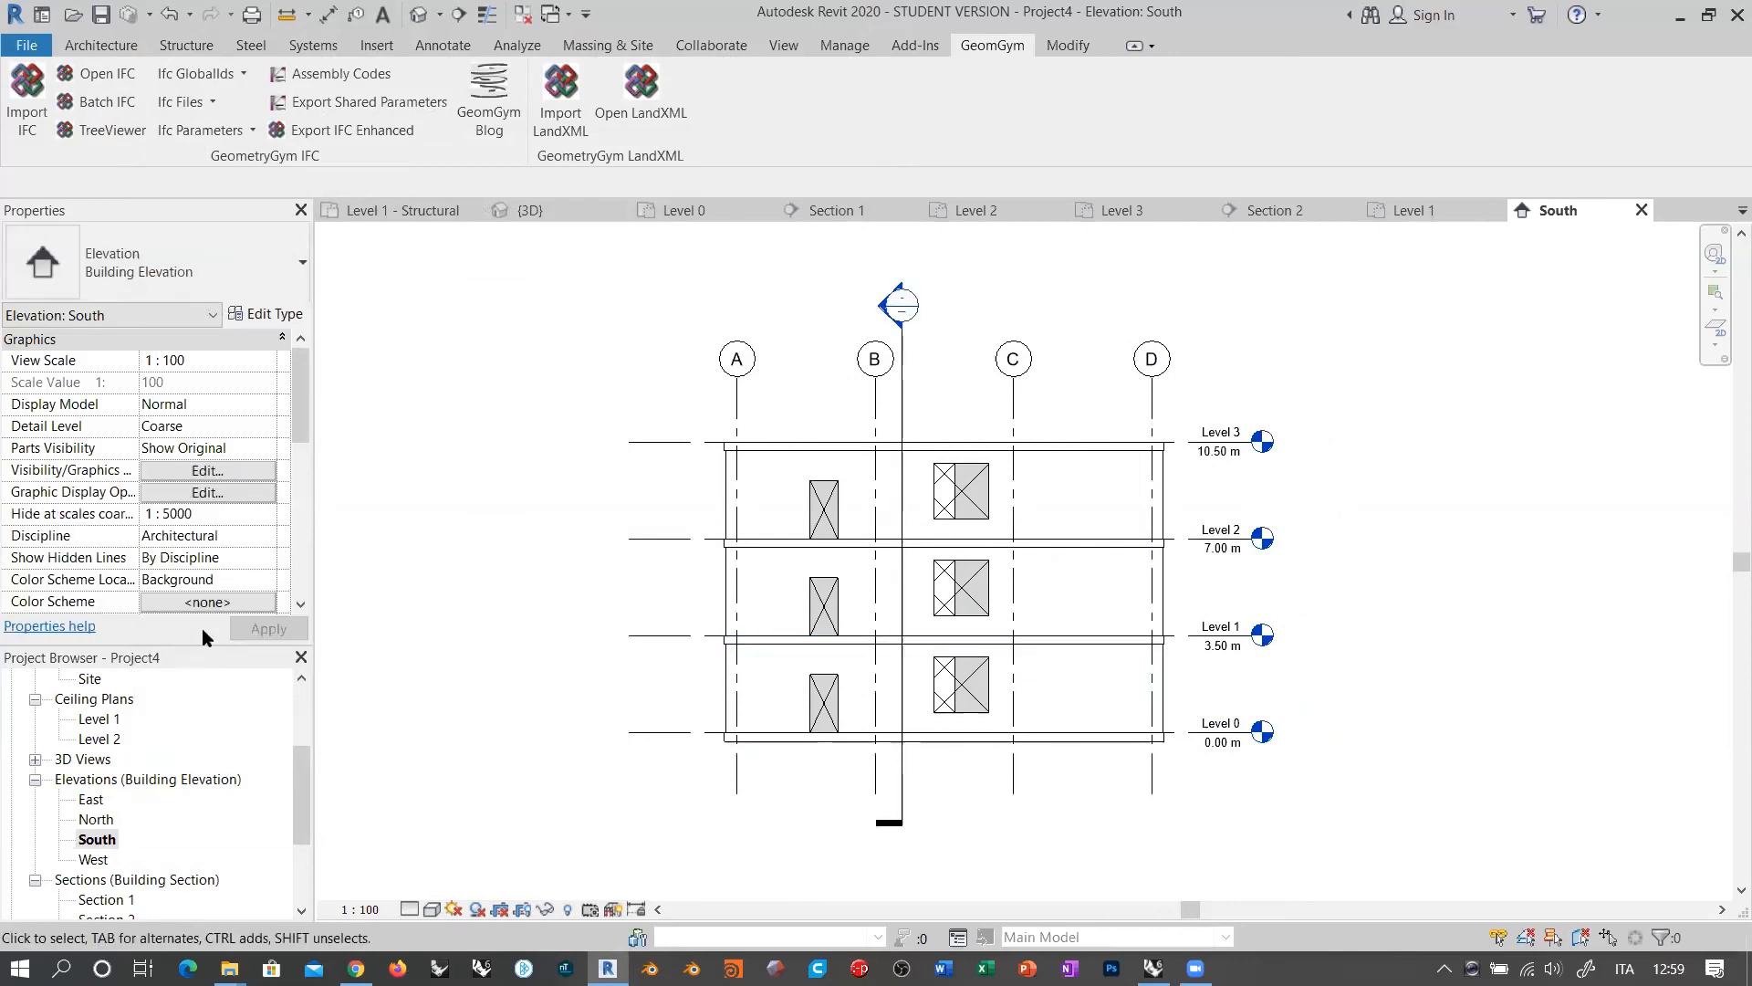
Step: Open the Section 1 building section and examine the exterior wall layers and slab beams up close
left_click_drag(301, 778, 301, 792)
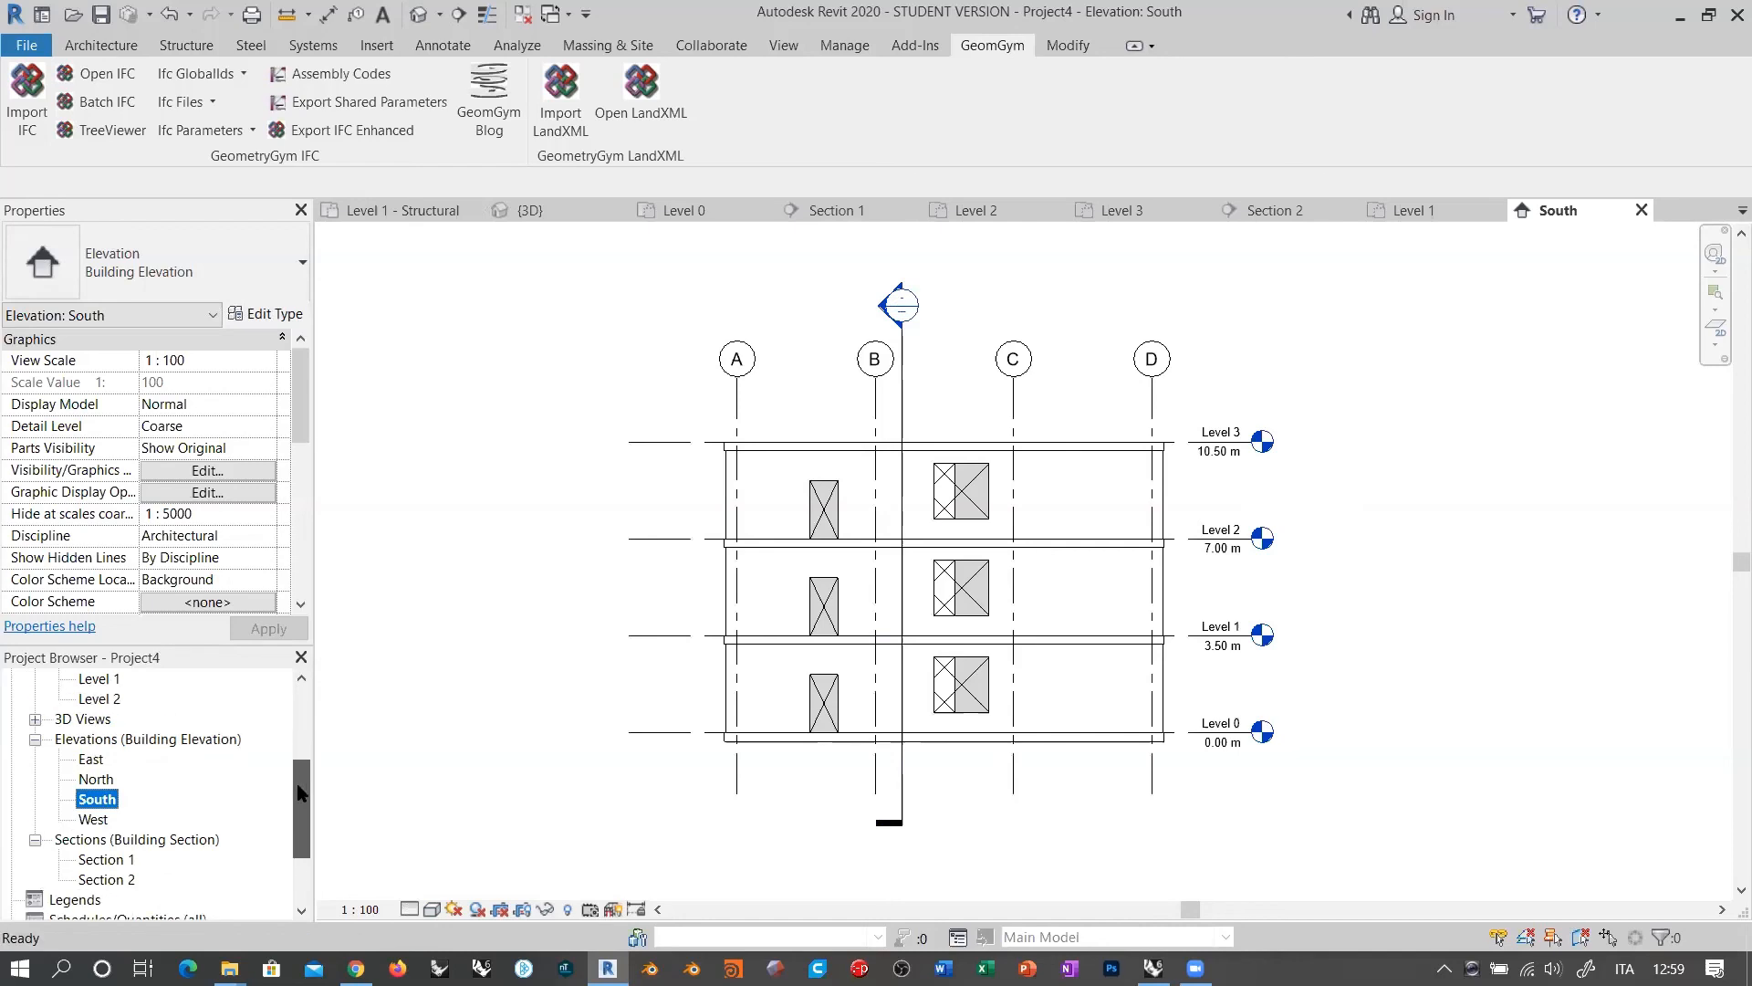
double_click(117, 861)
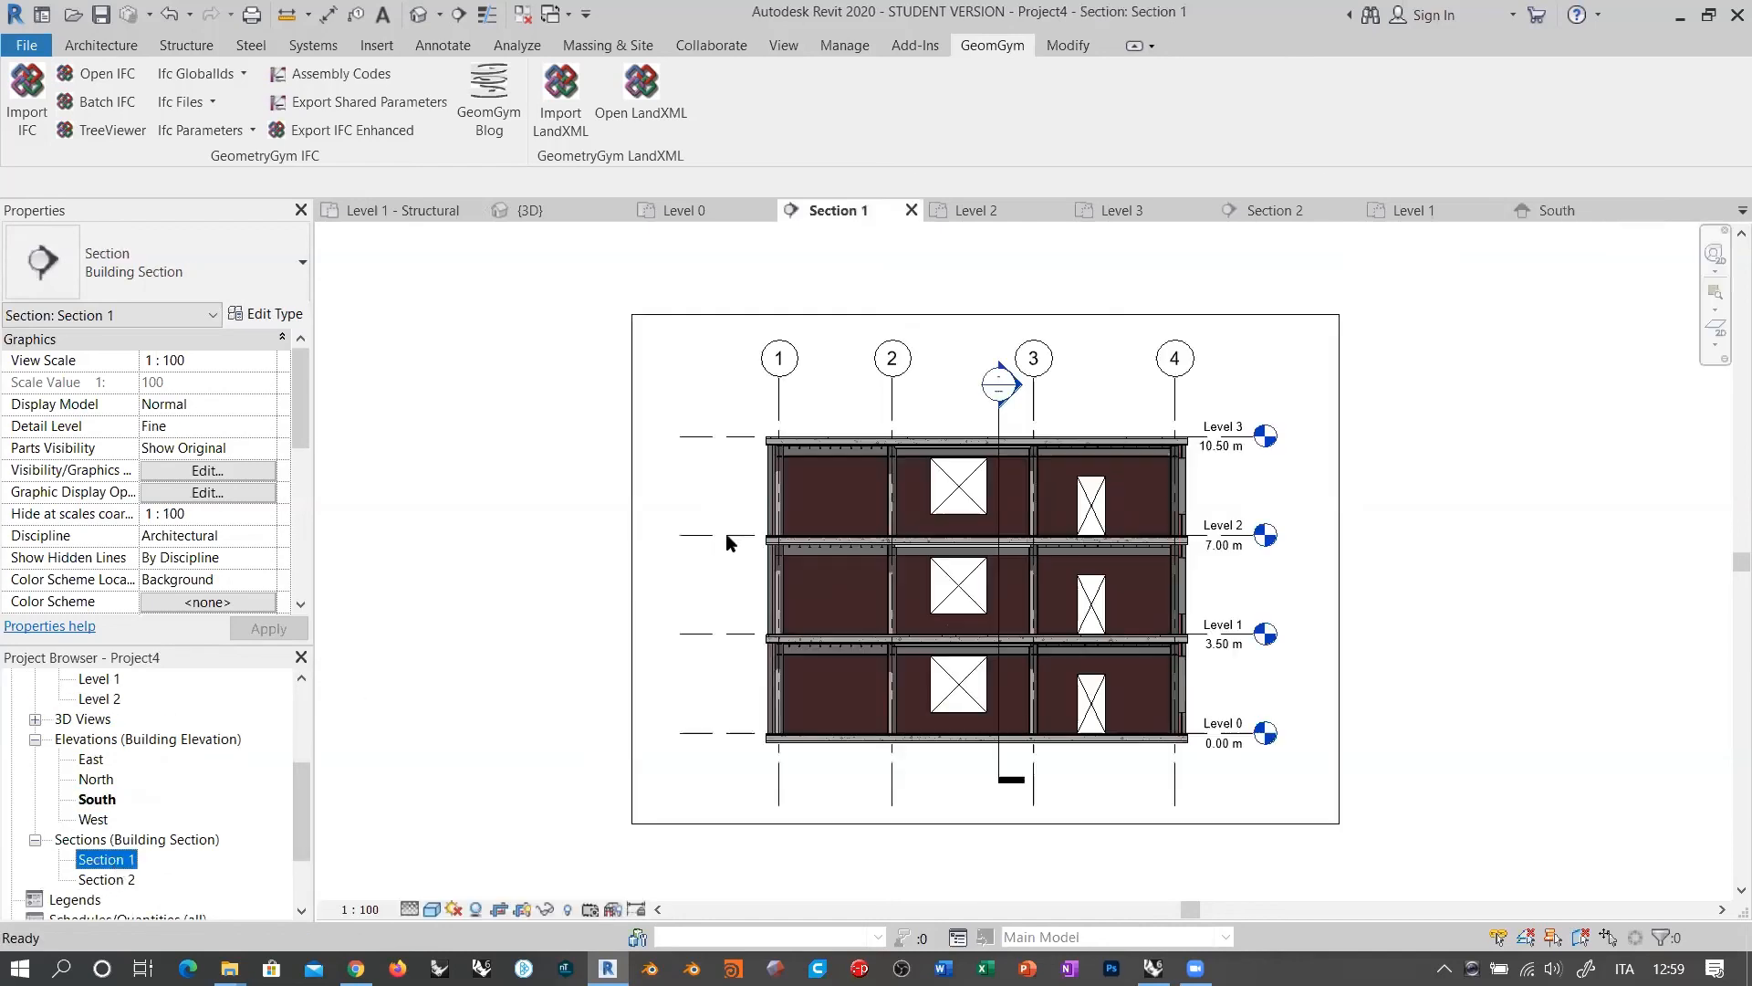
scroll(1028, 606, "up", 3)
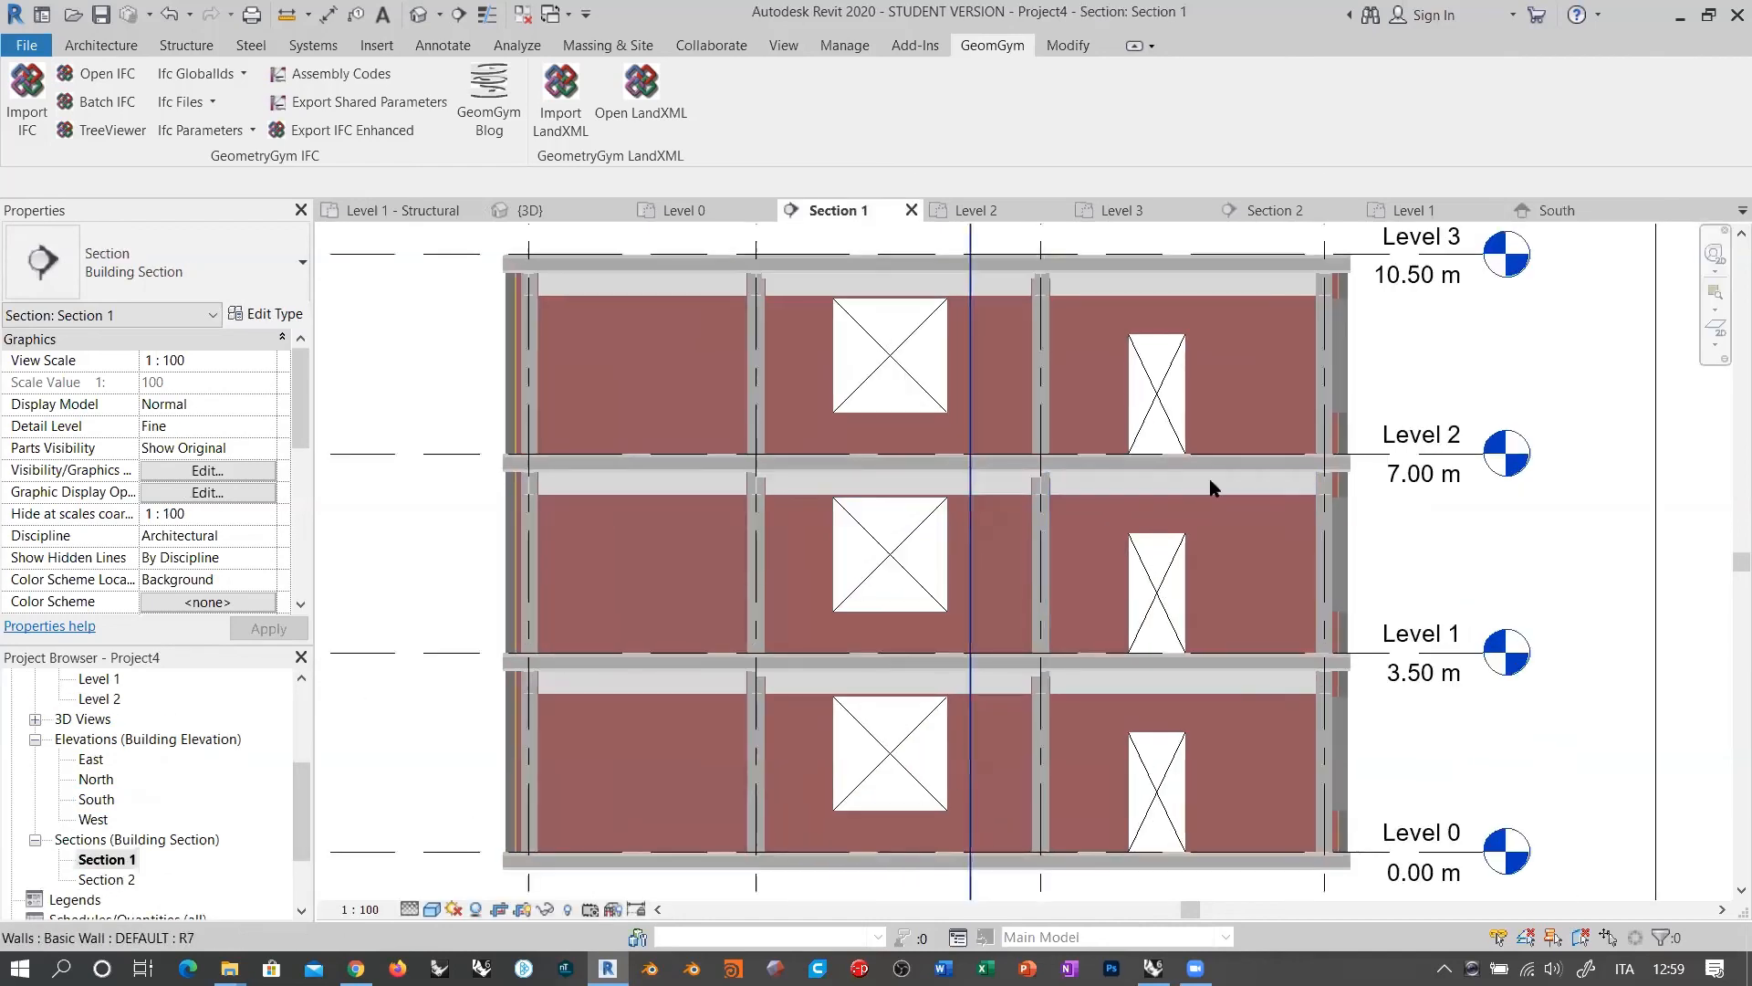
scroll(997, 565, "up", 3)
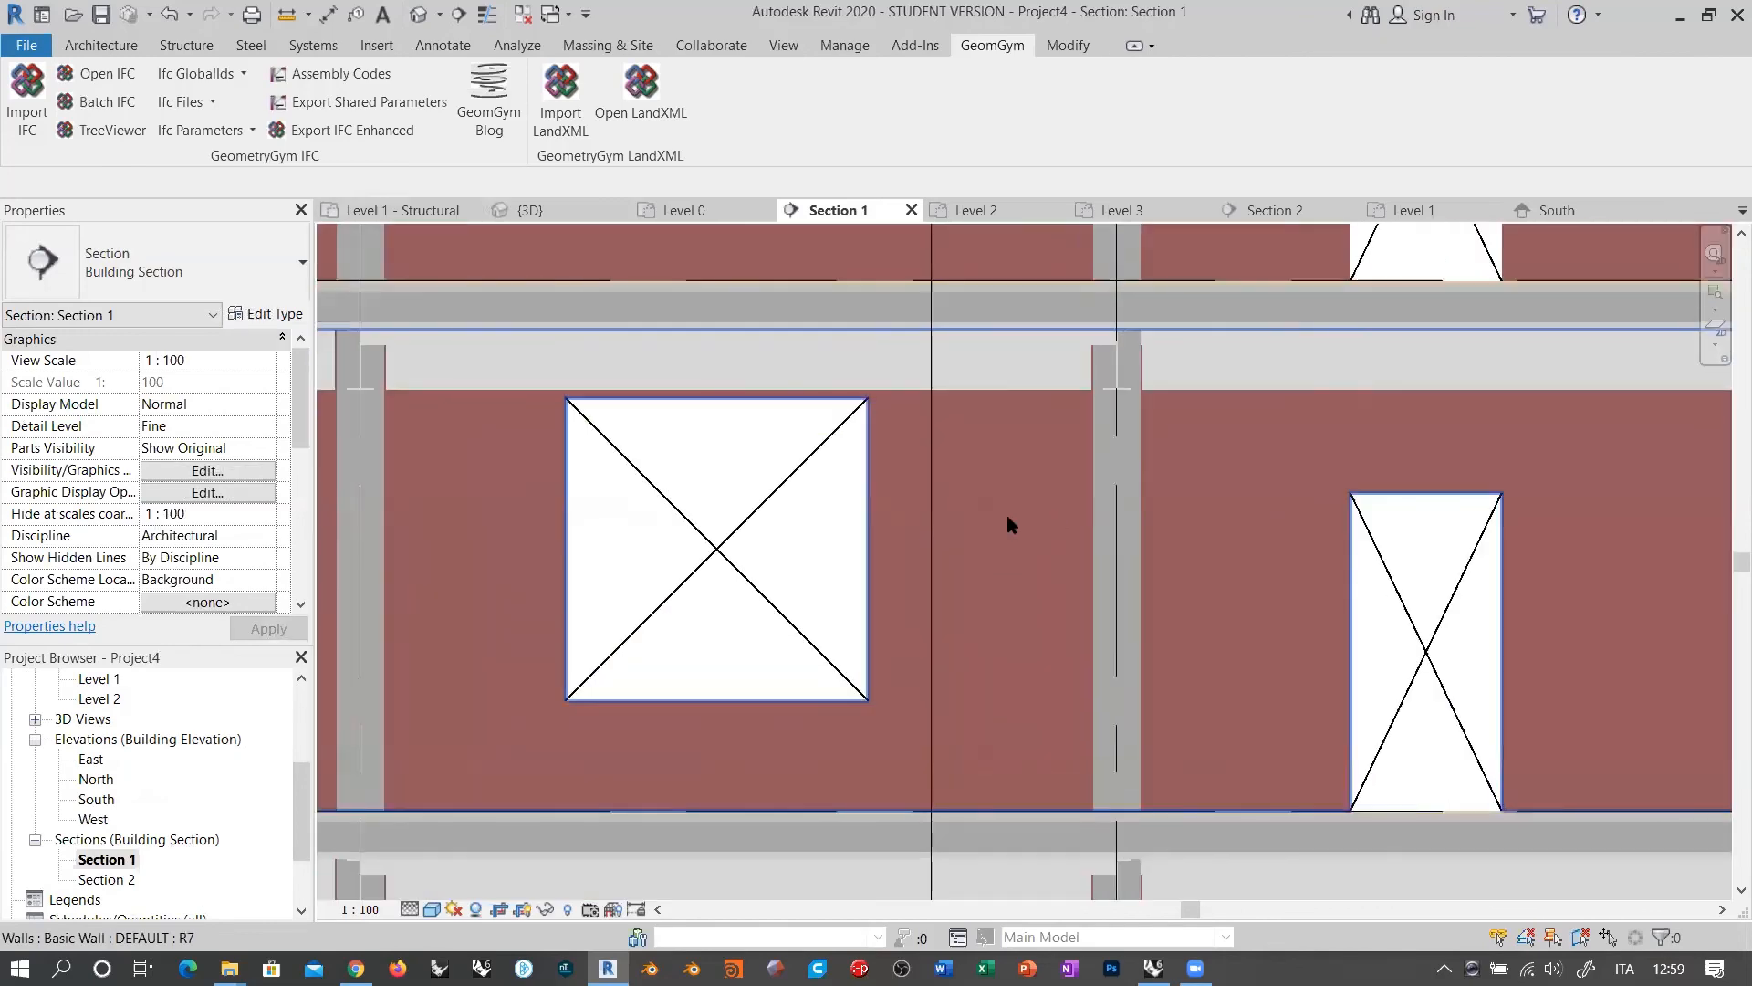
scroll(1009, 570, "down", 3)
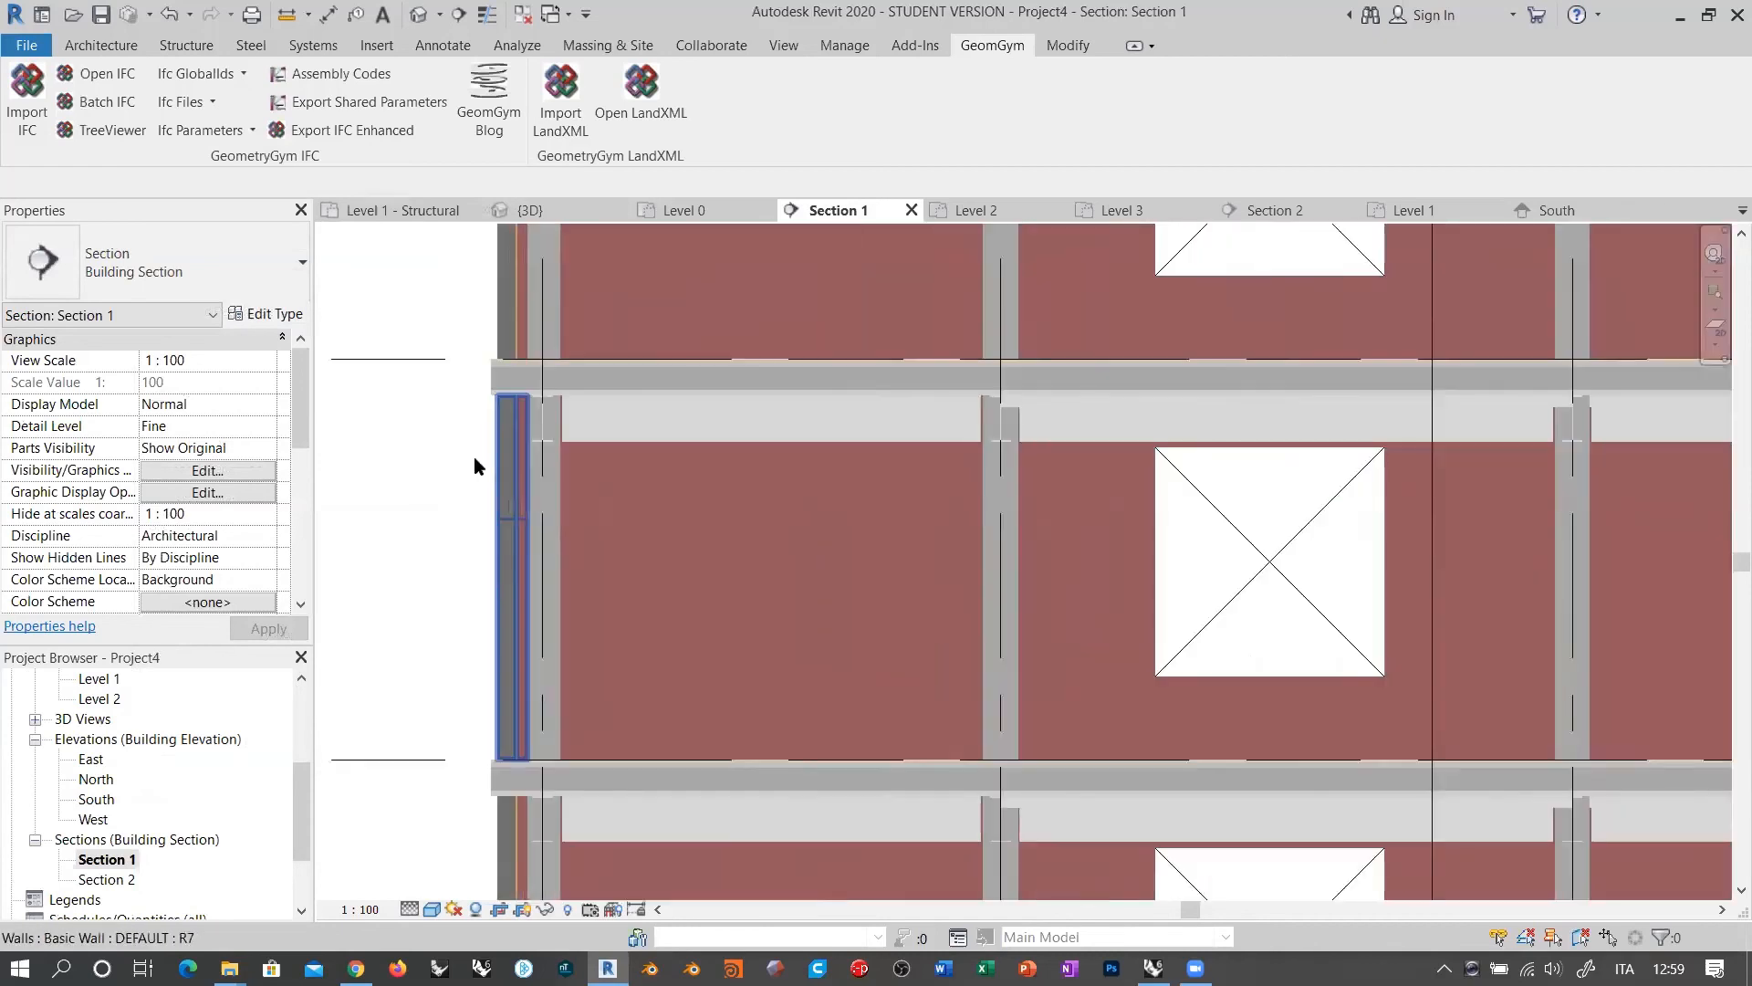
scroll(474, 461, "up", 5)
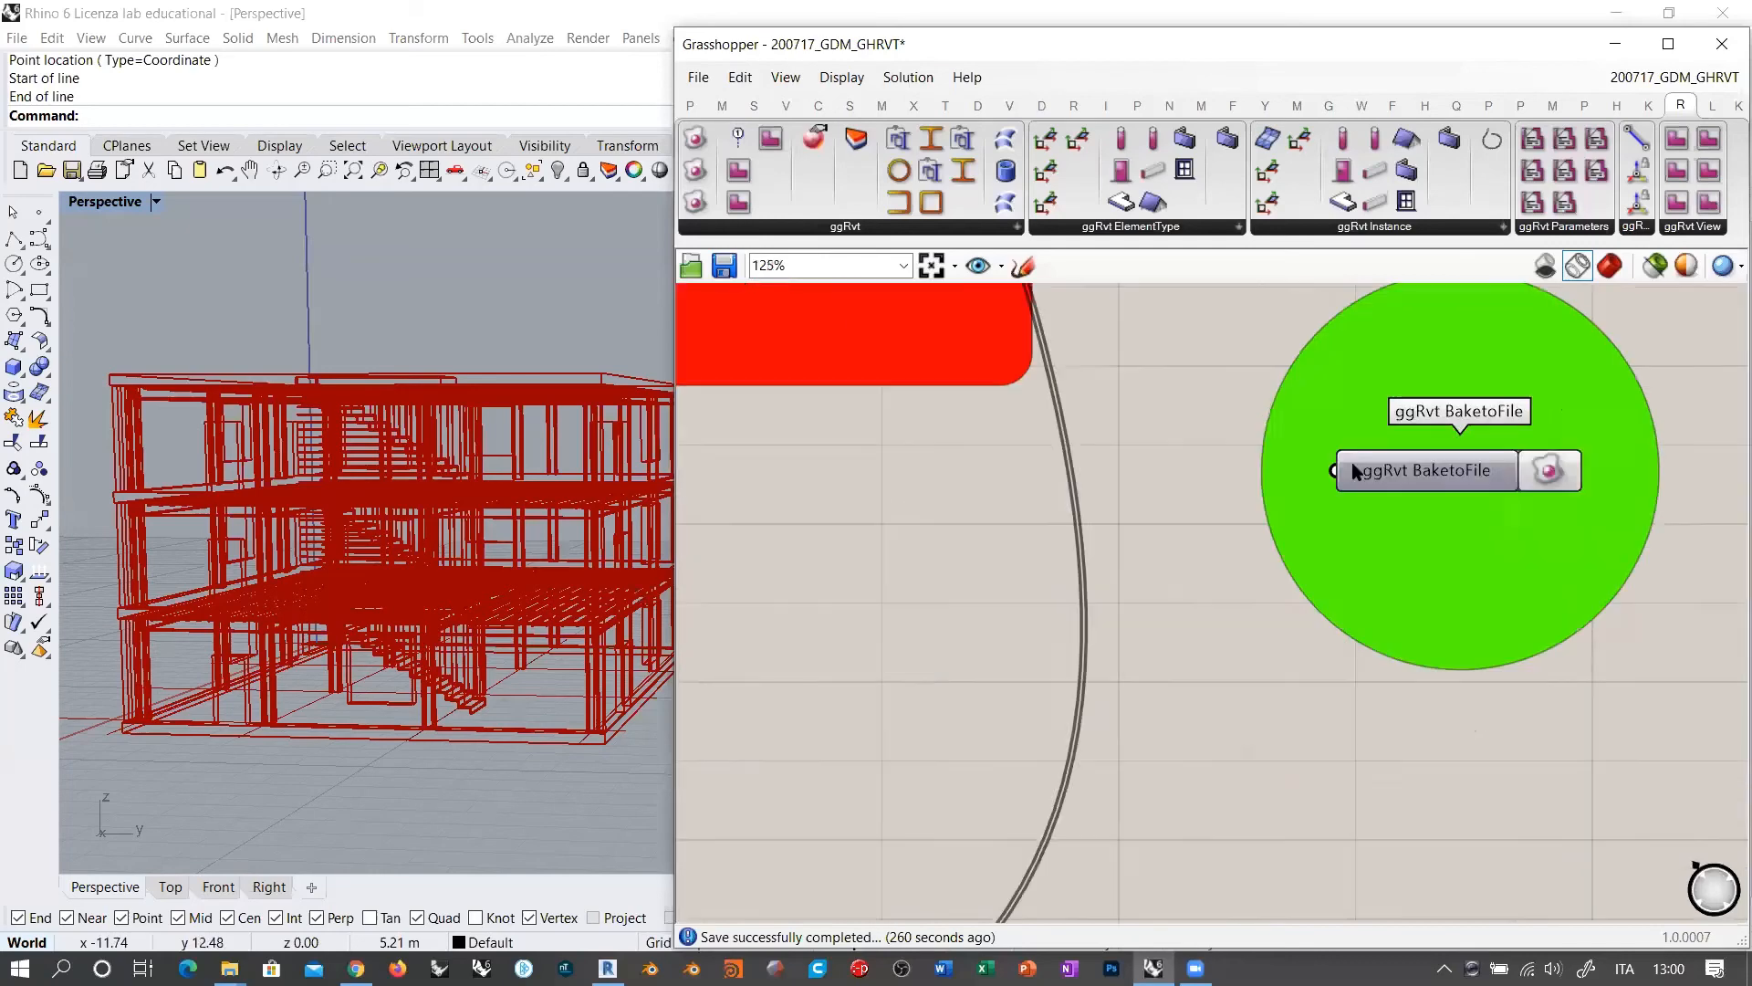
Step: Switch to Grasshopper and examine the order of the four ggRvt MaterialLayer components in the Revit Walls group
scroll(1354, 470, "down", 6)
right_click_drag(1217, 503, 1166, 589)
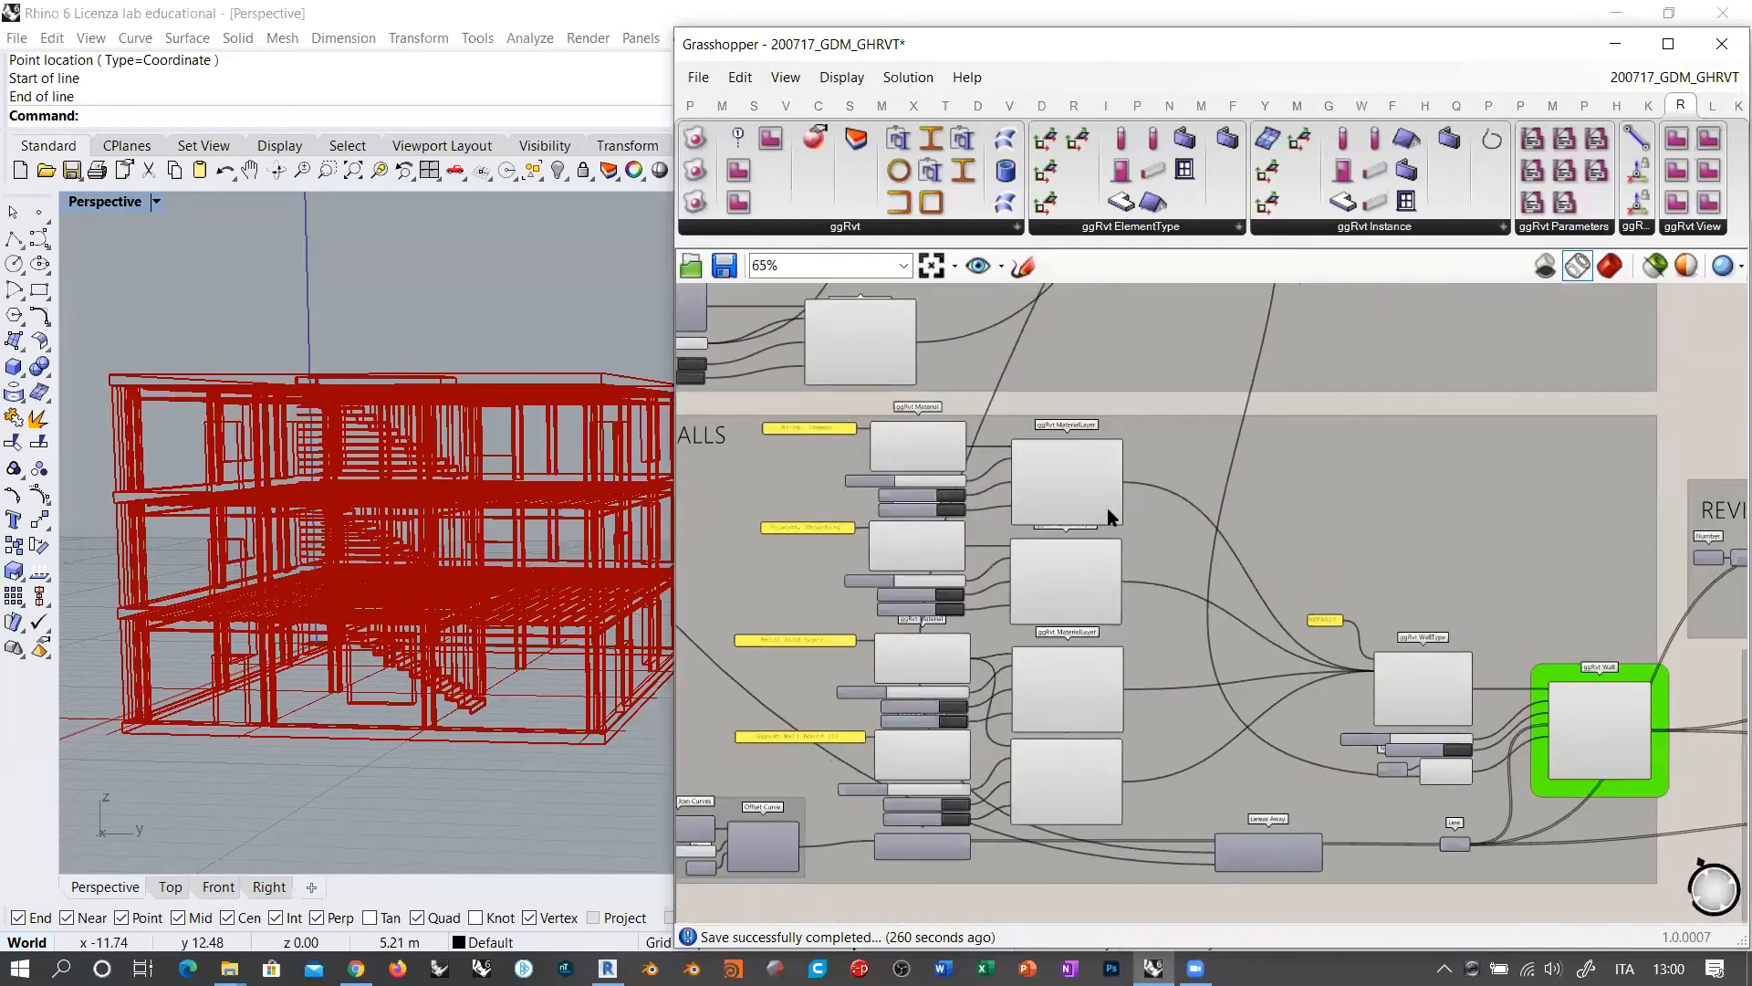
left_click(1086, 480)
left_click(1065, 782)
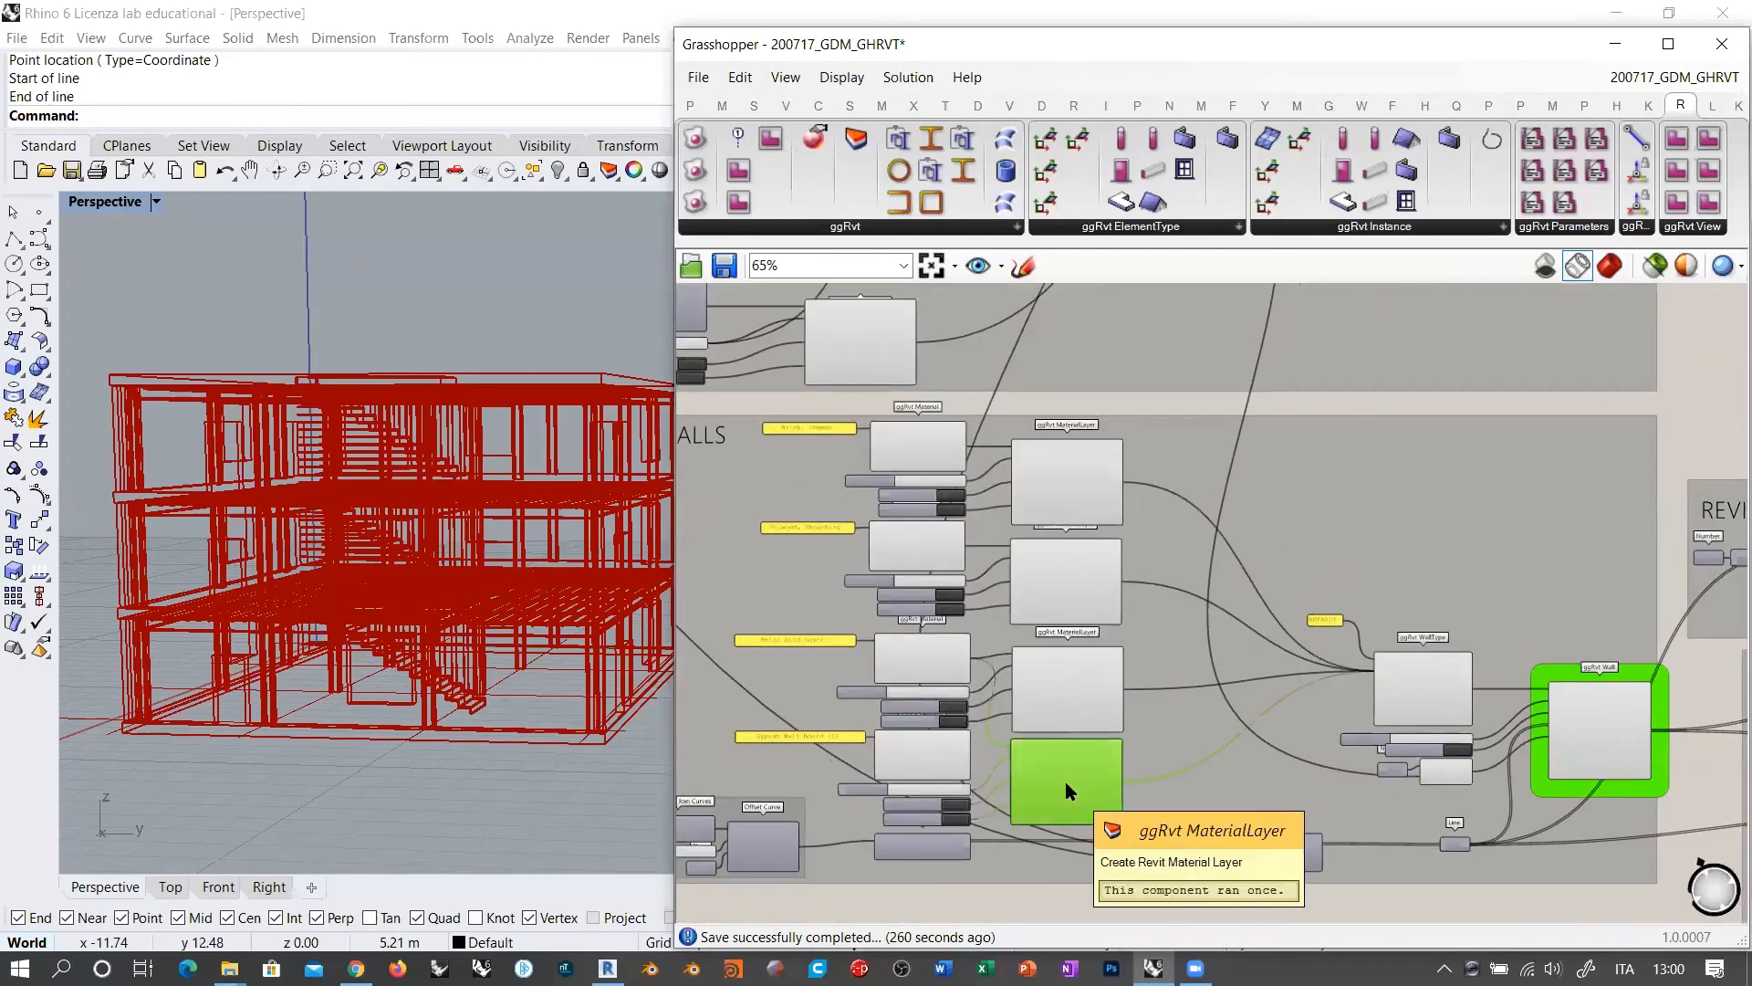
scroll(1081, 709, "up", 2)
left_click(1054, 415)
left_click(1049, 750)
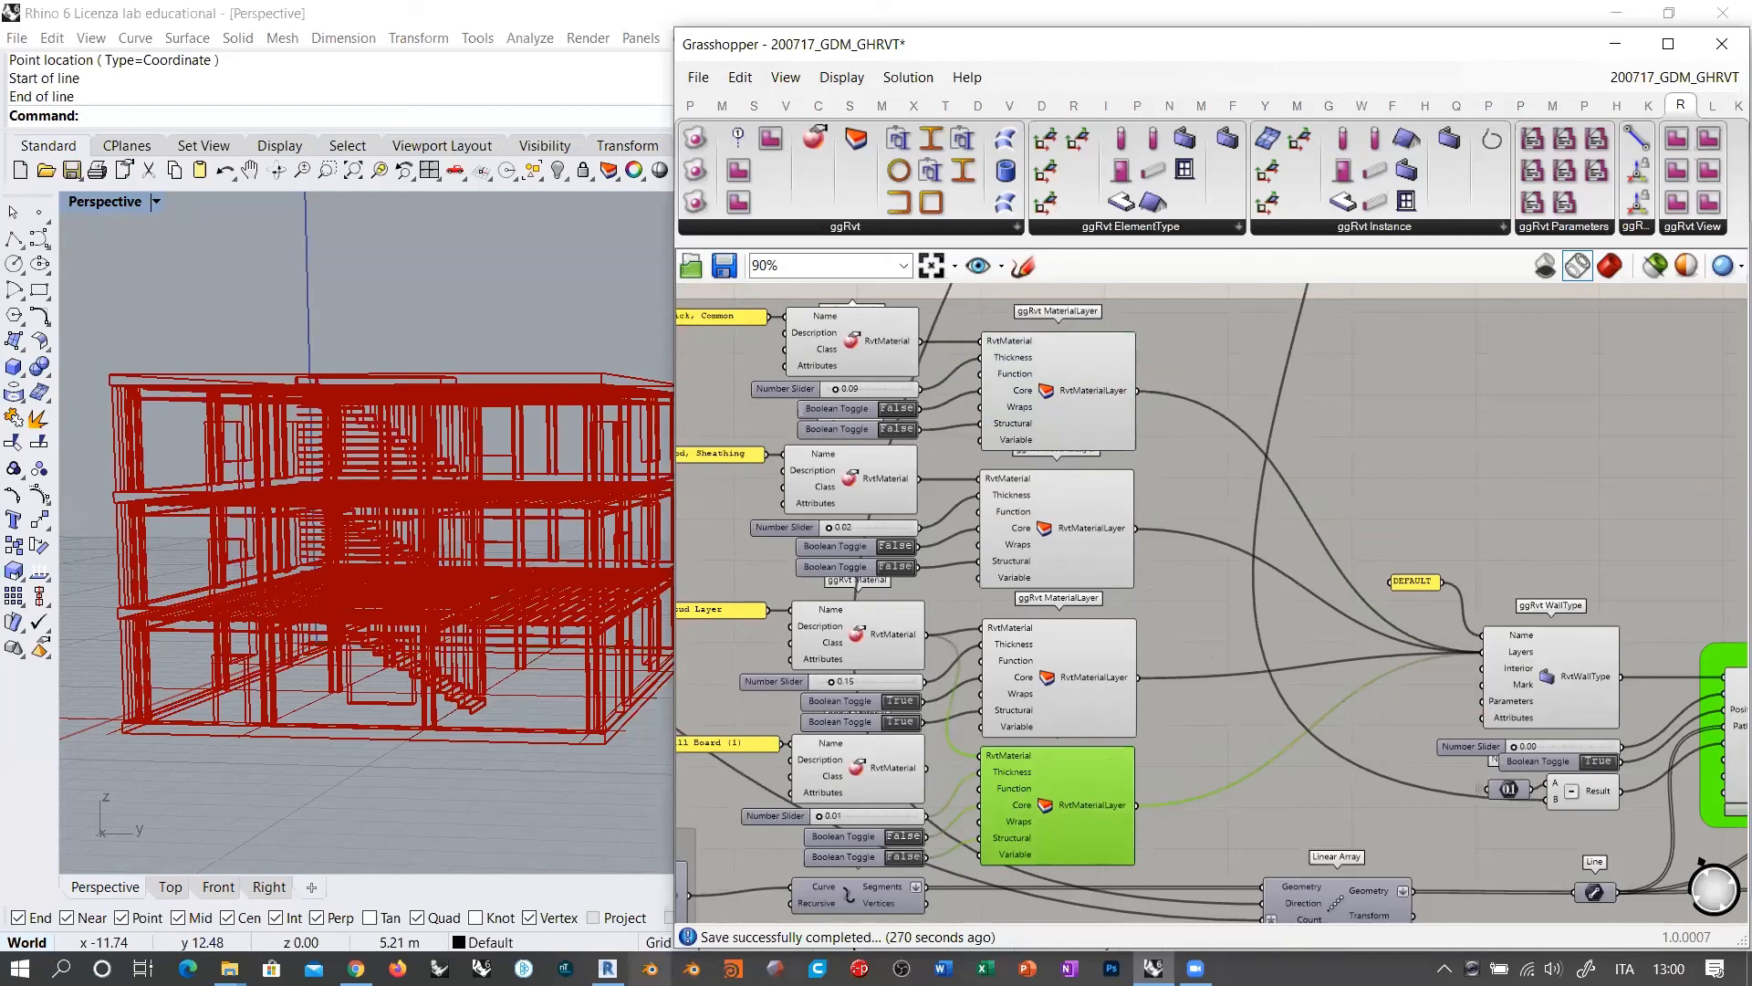
Step: Reverse the list order on the Layers input of the ggRvt WallType component
right_click_drag(1401, 665, 1373, 669)
scroll(1334, 667, "up", 6)
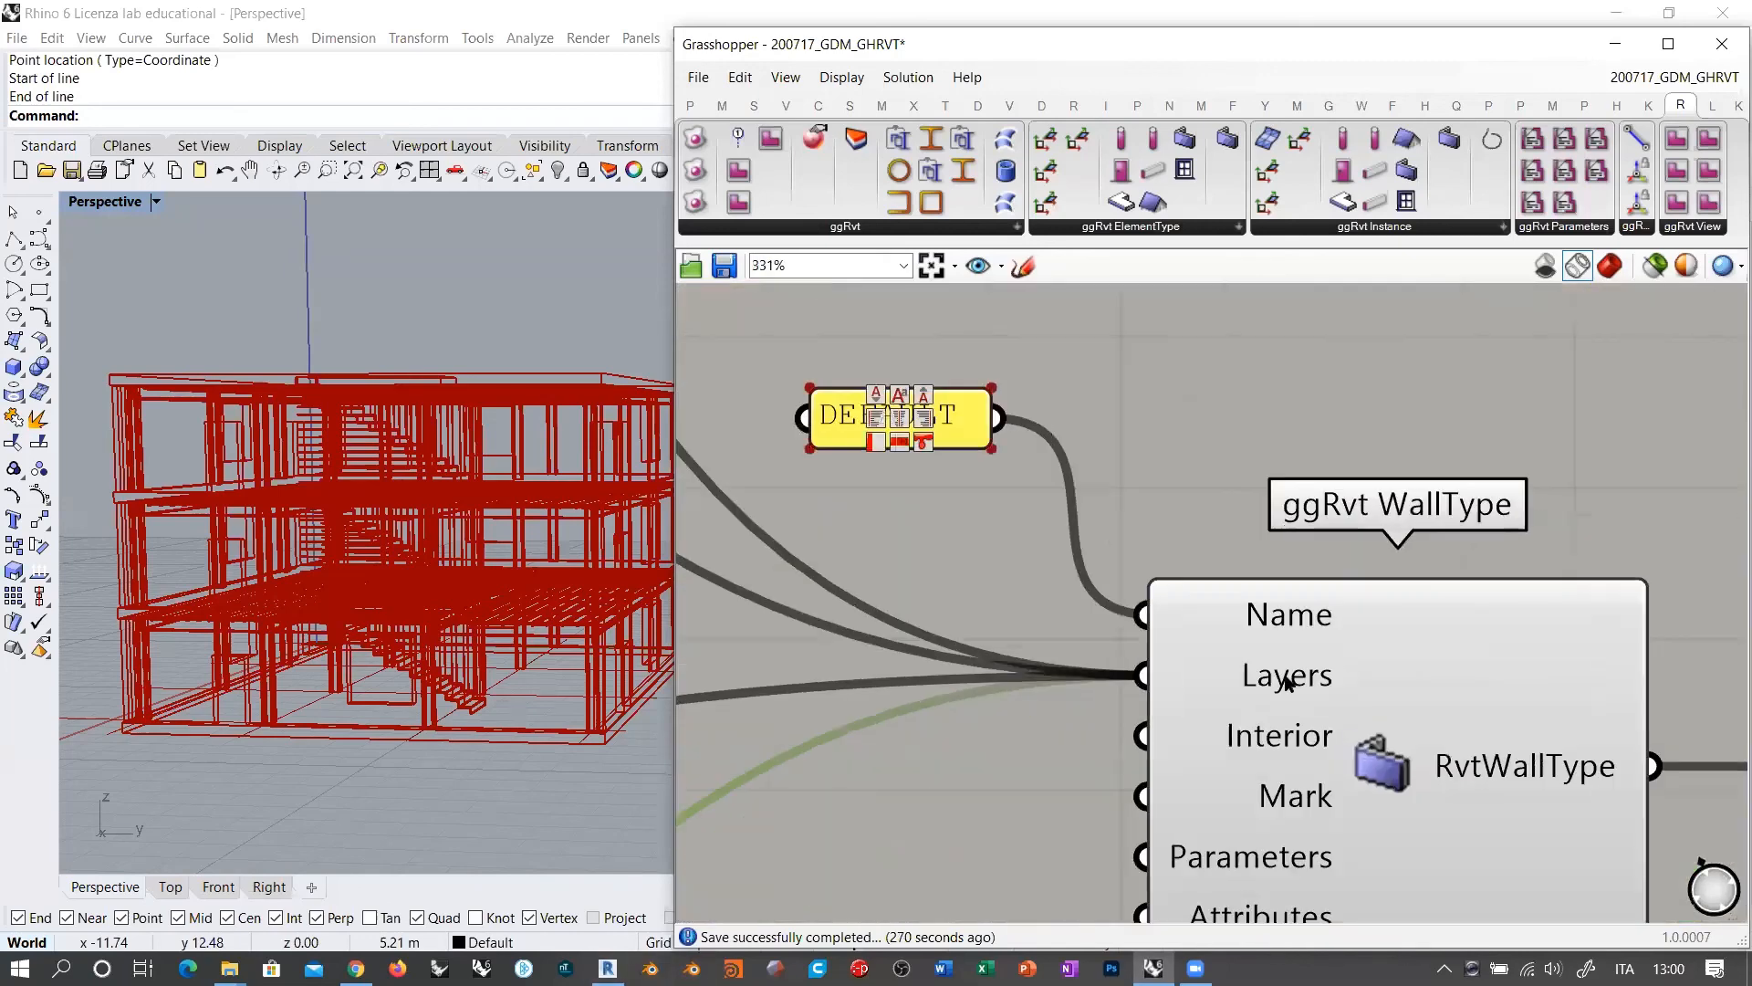
right_click(1290, 680)
left_click(1328, 683)
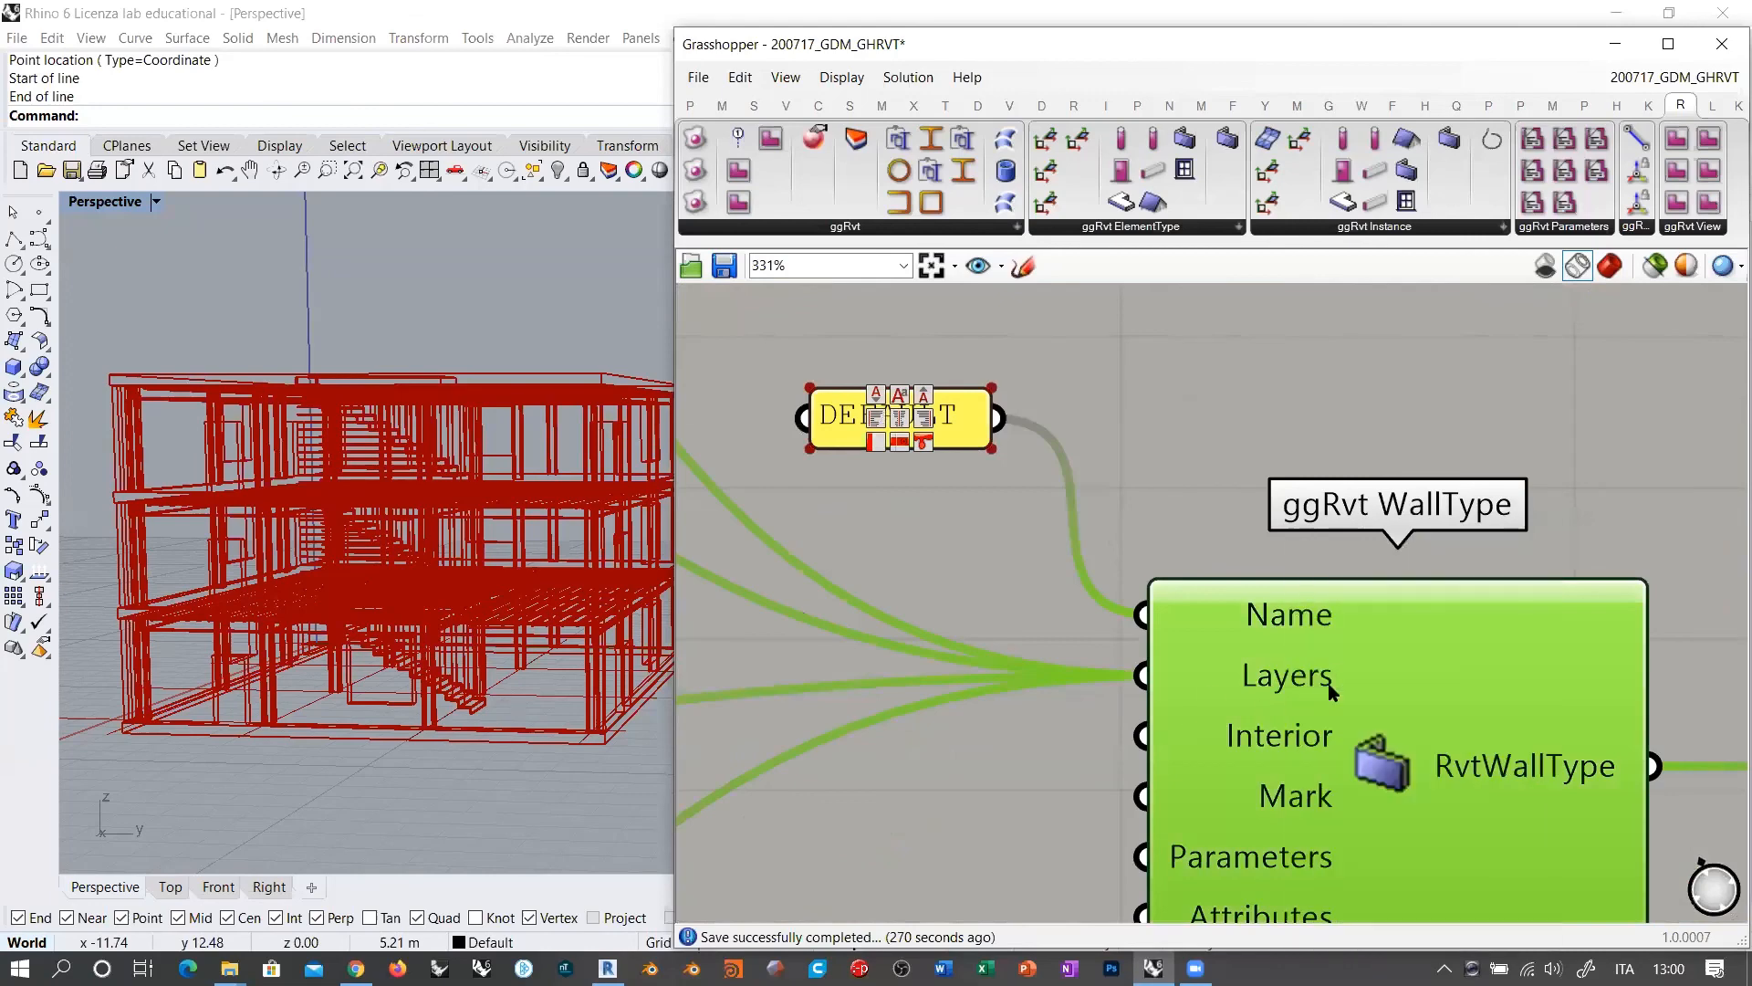
mouse_move(1278, 680)
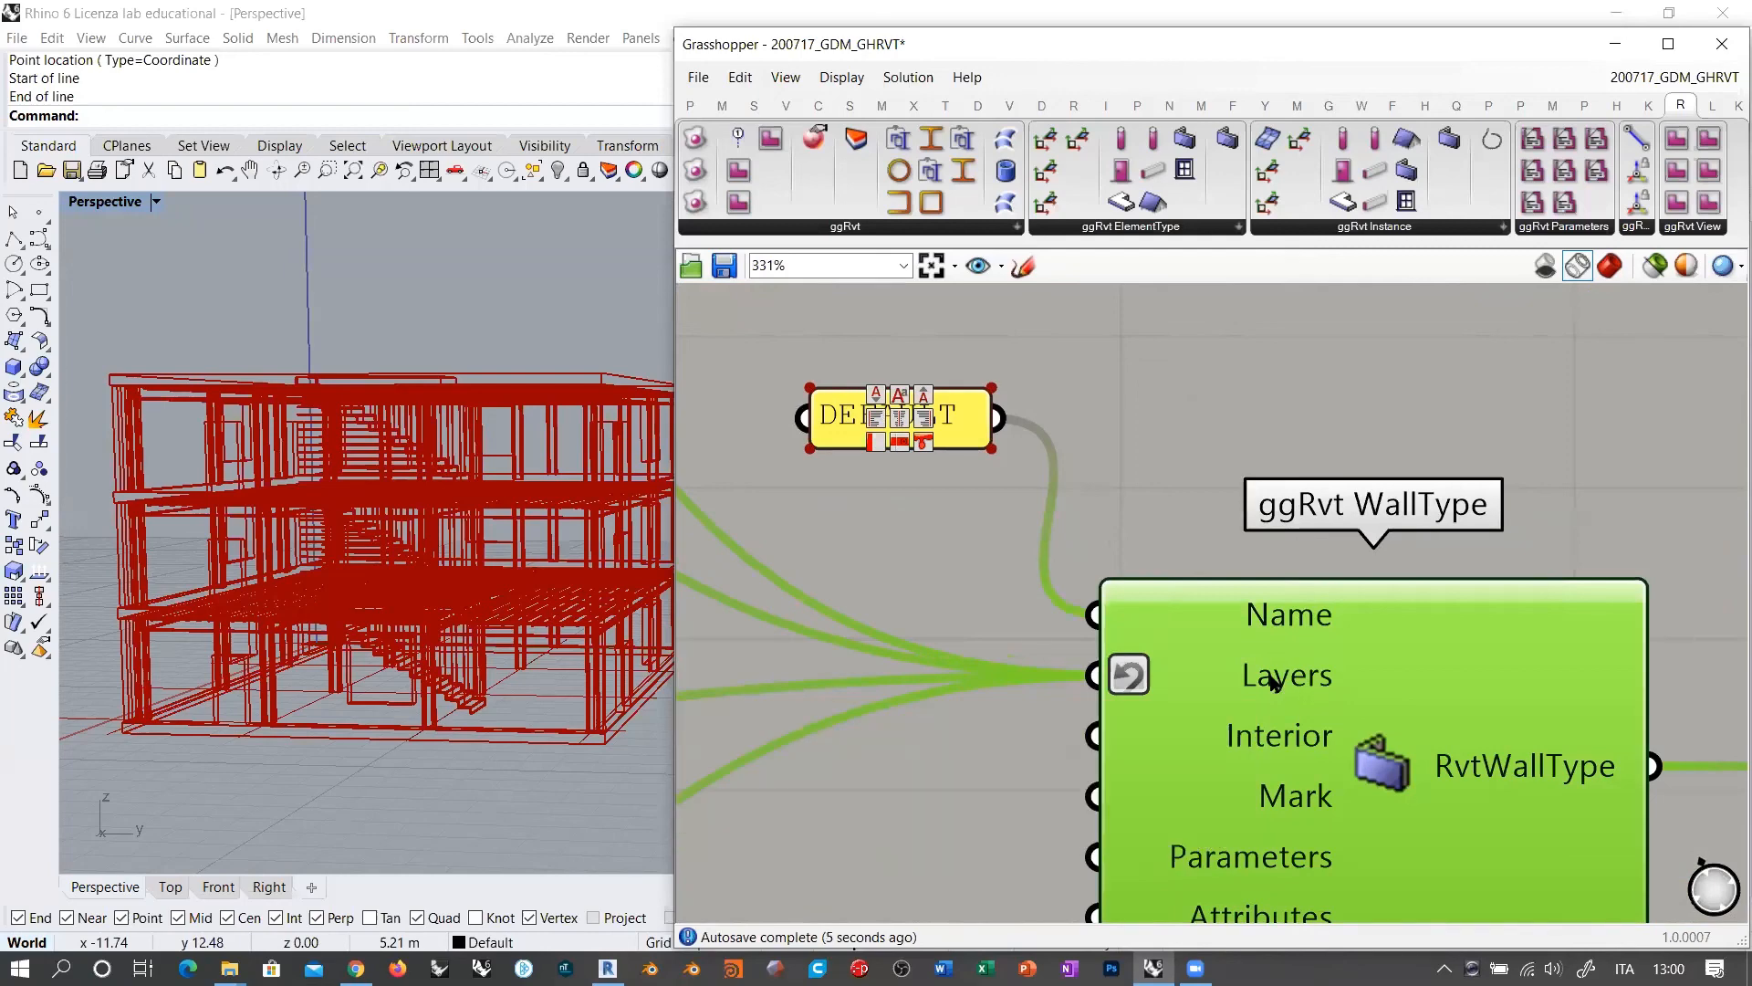
scroll(1271, 653, "down", 10)
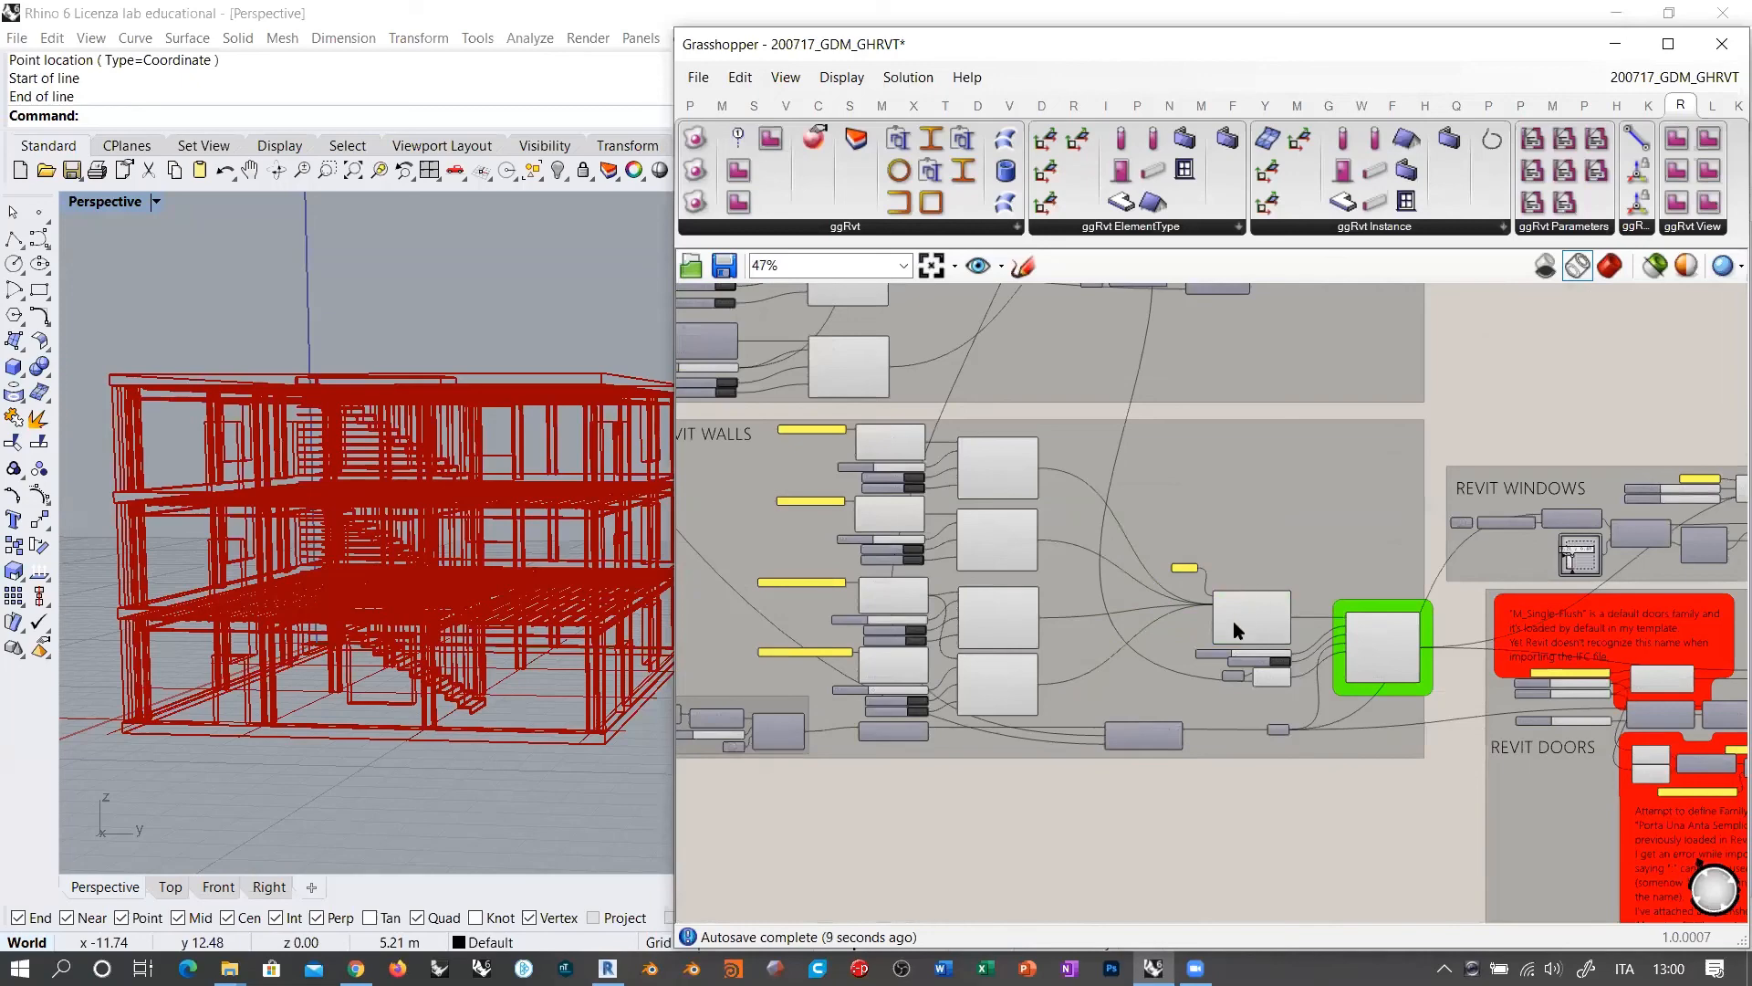
right_click_drag(1128, 581, 1215, 621)
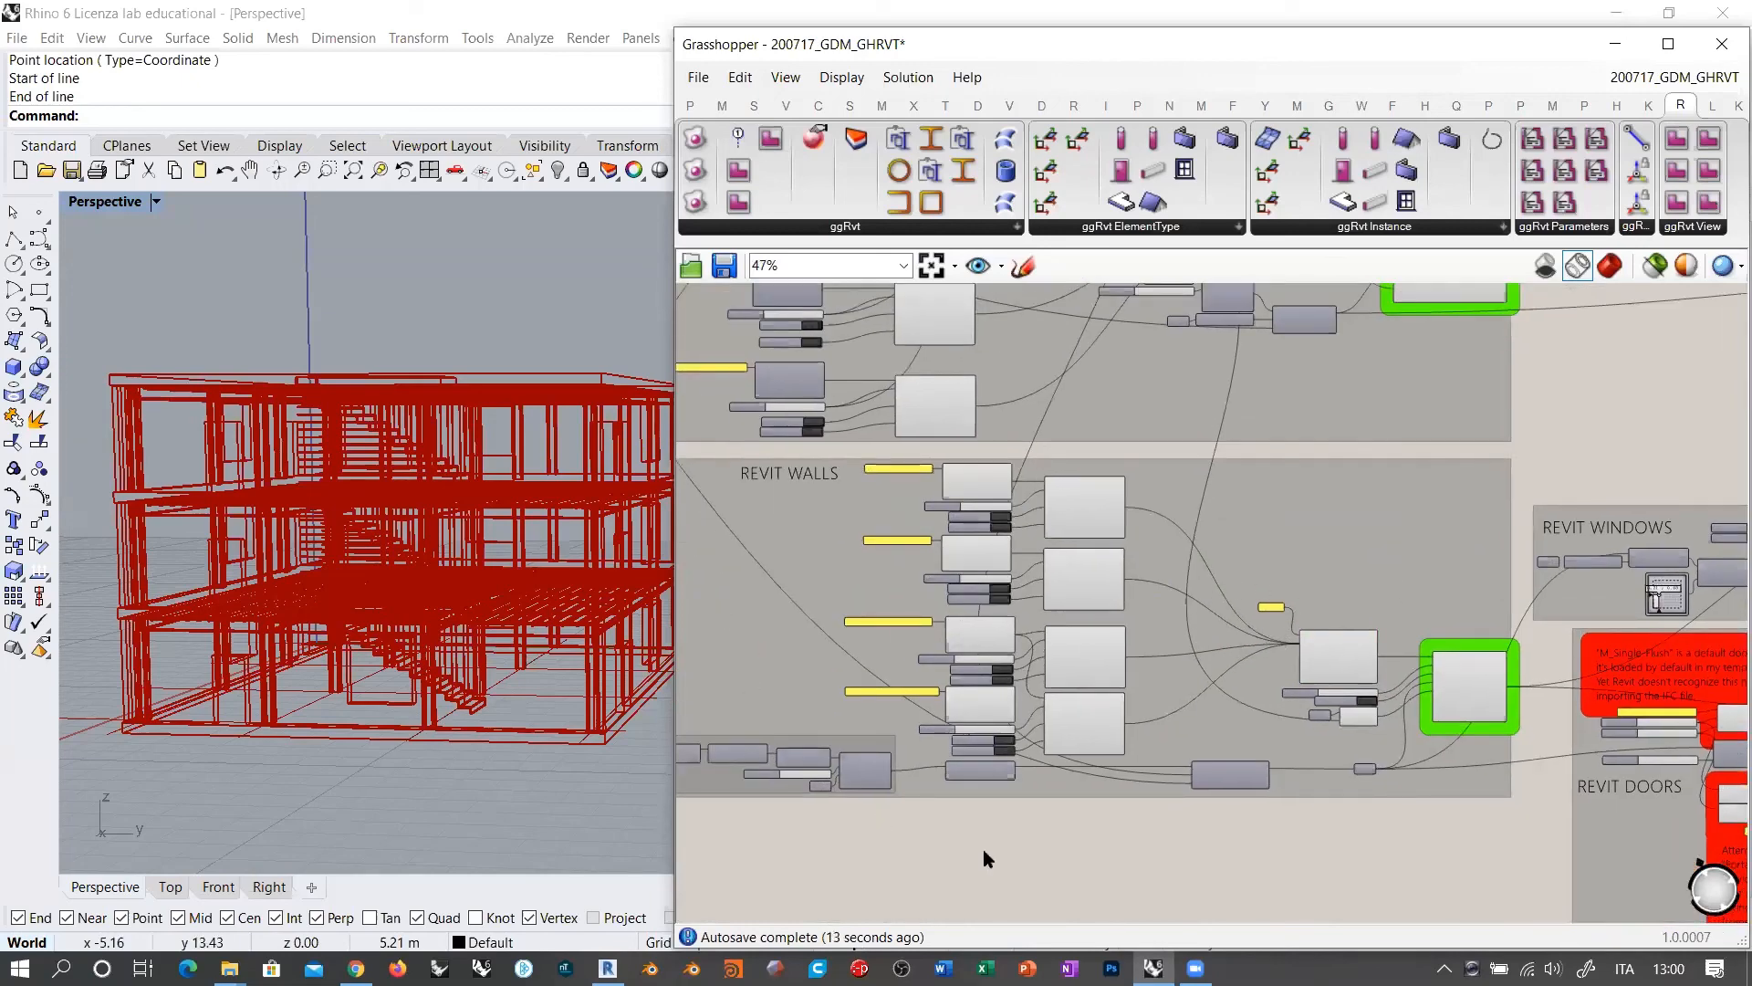
Step: Switch to Revit and inspect the layer structure of the DEFAULT exterior wall type in Section 1, leaving it unchanged
left_click(607, 968)
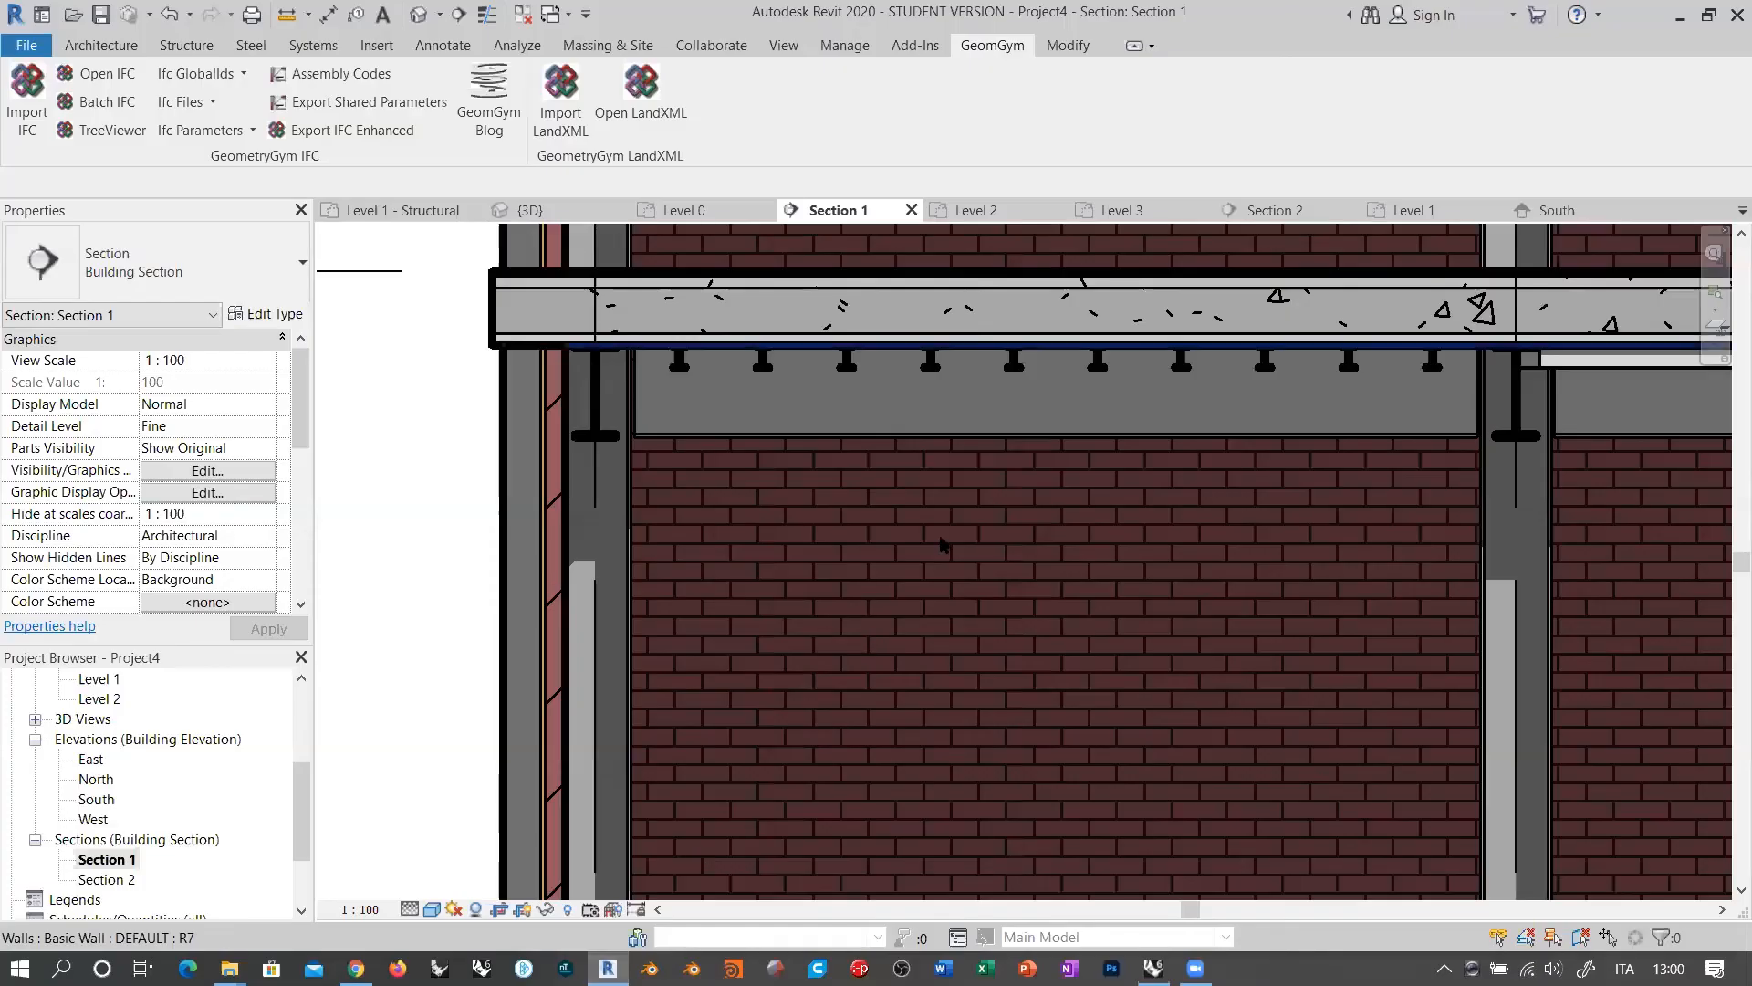
left_click(507, 451)
left_click(270, 315)
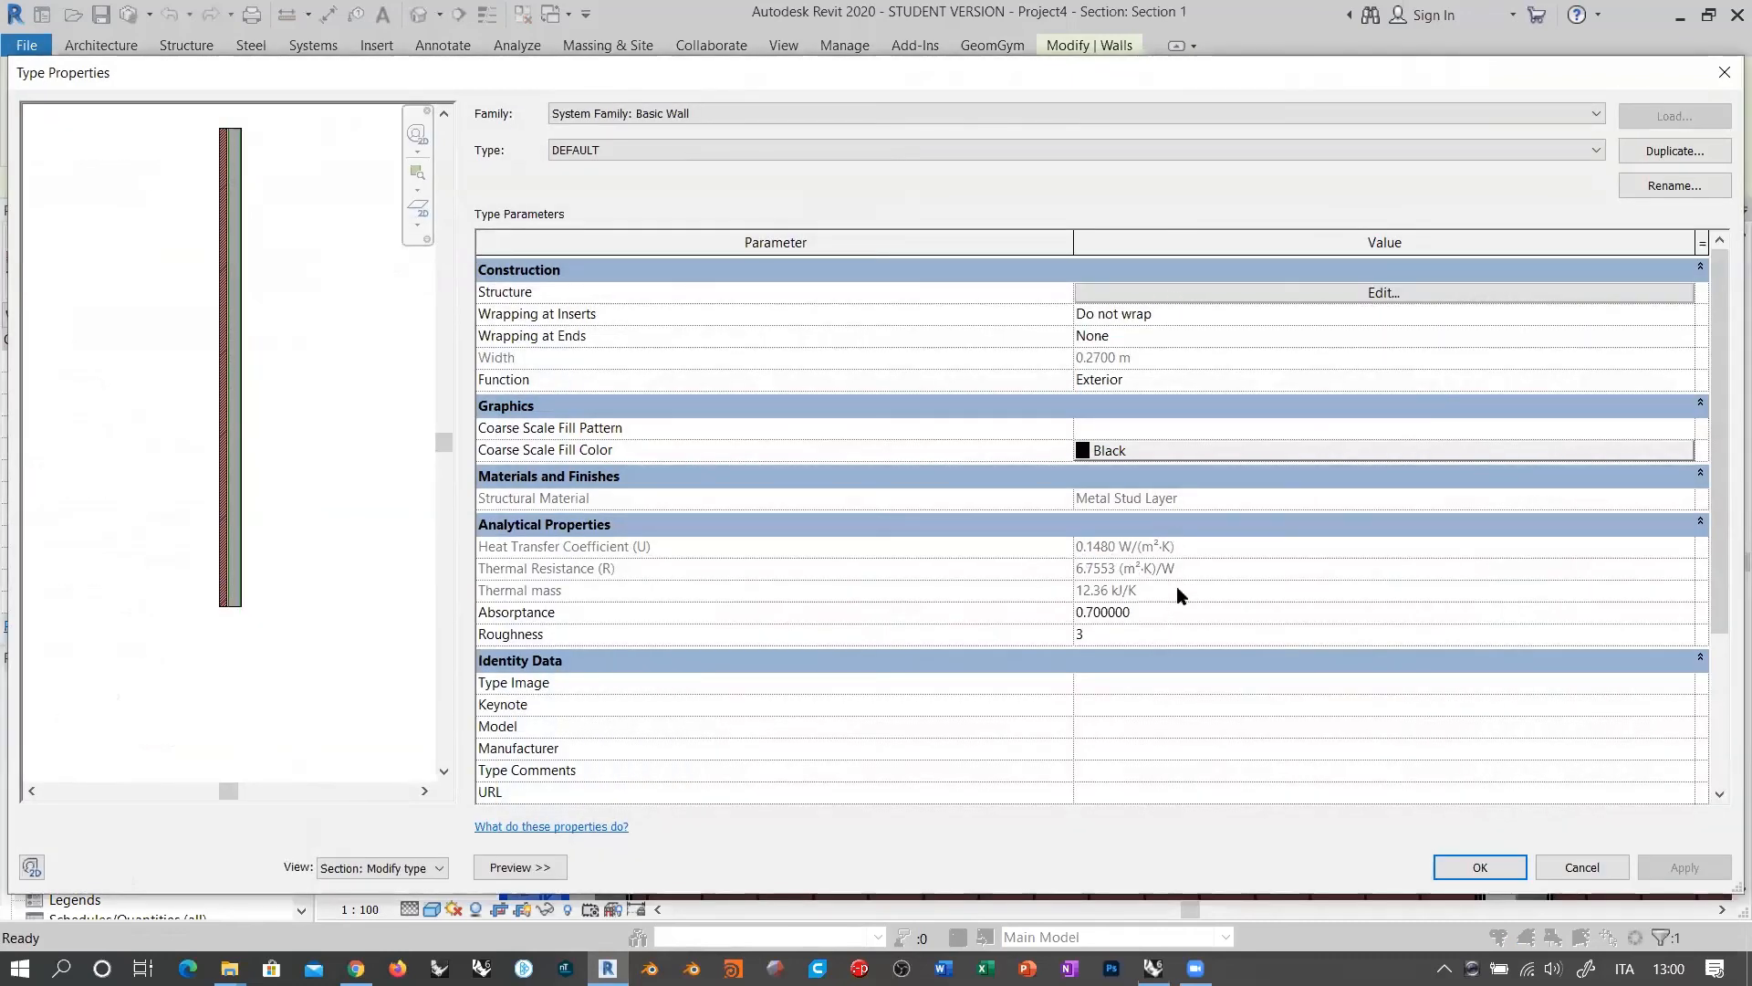
left_click(1179, 293)
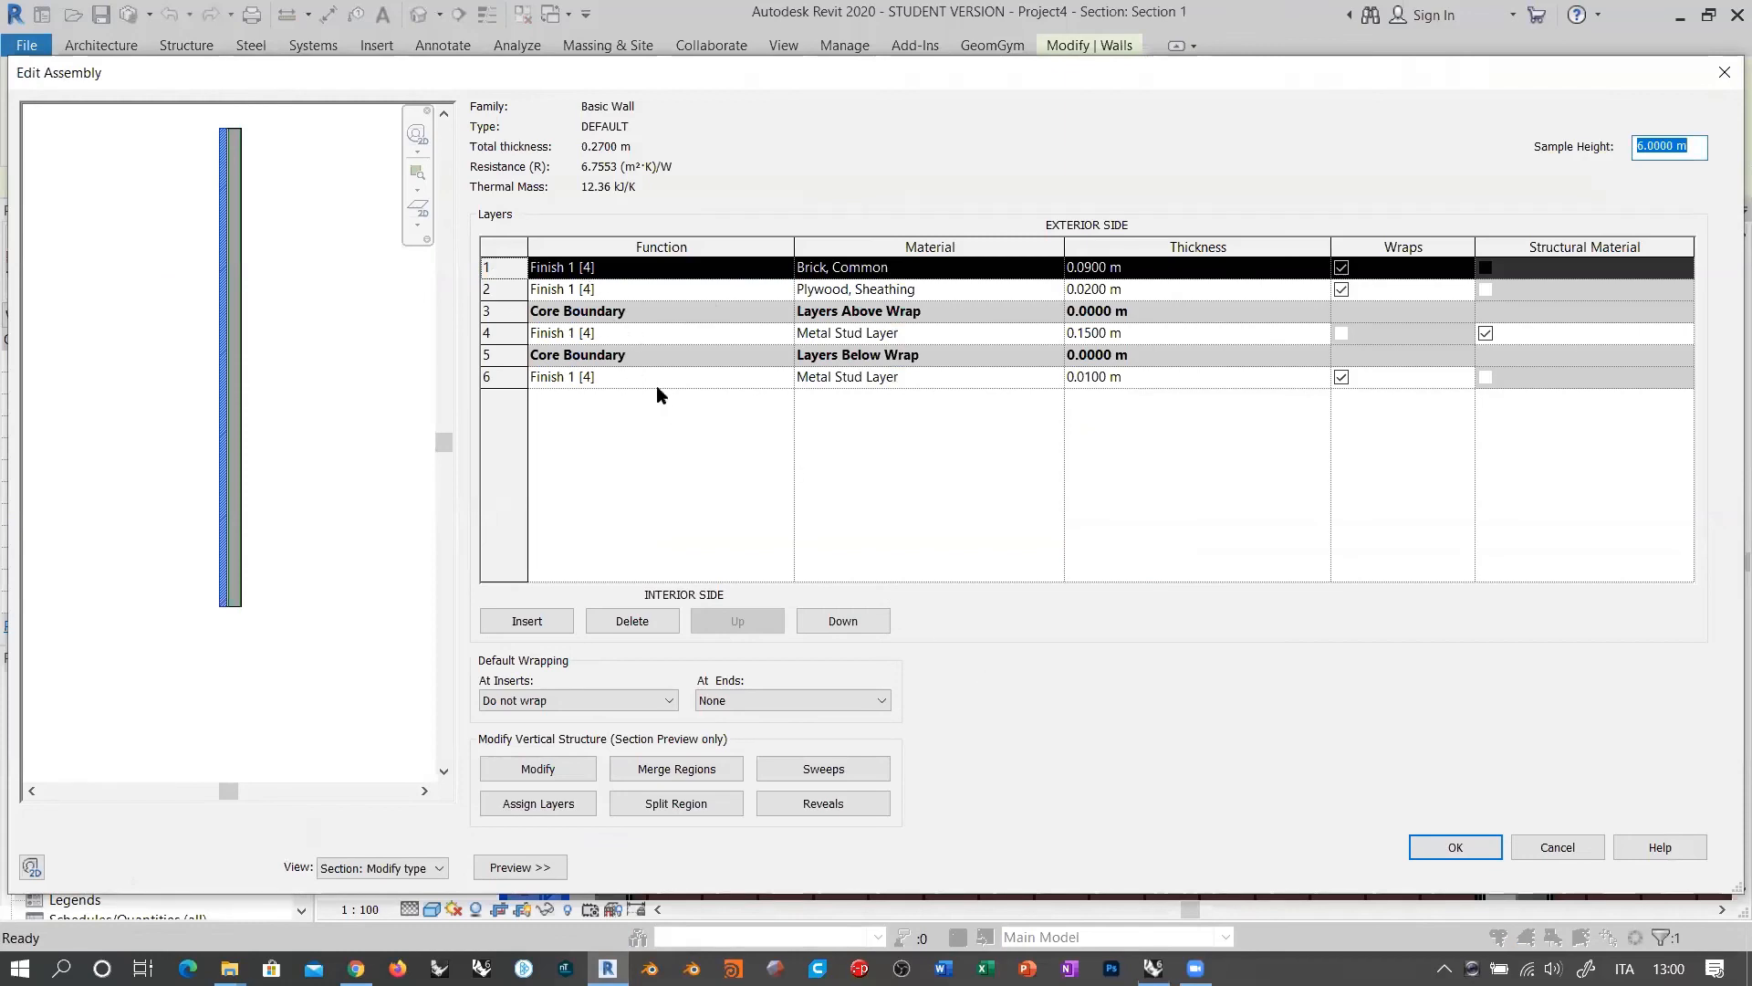
left_click(1558, 847)
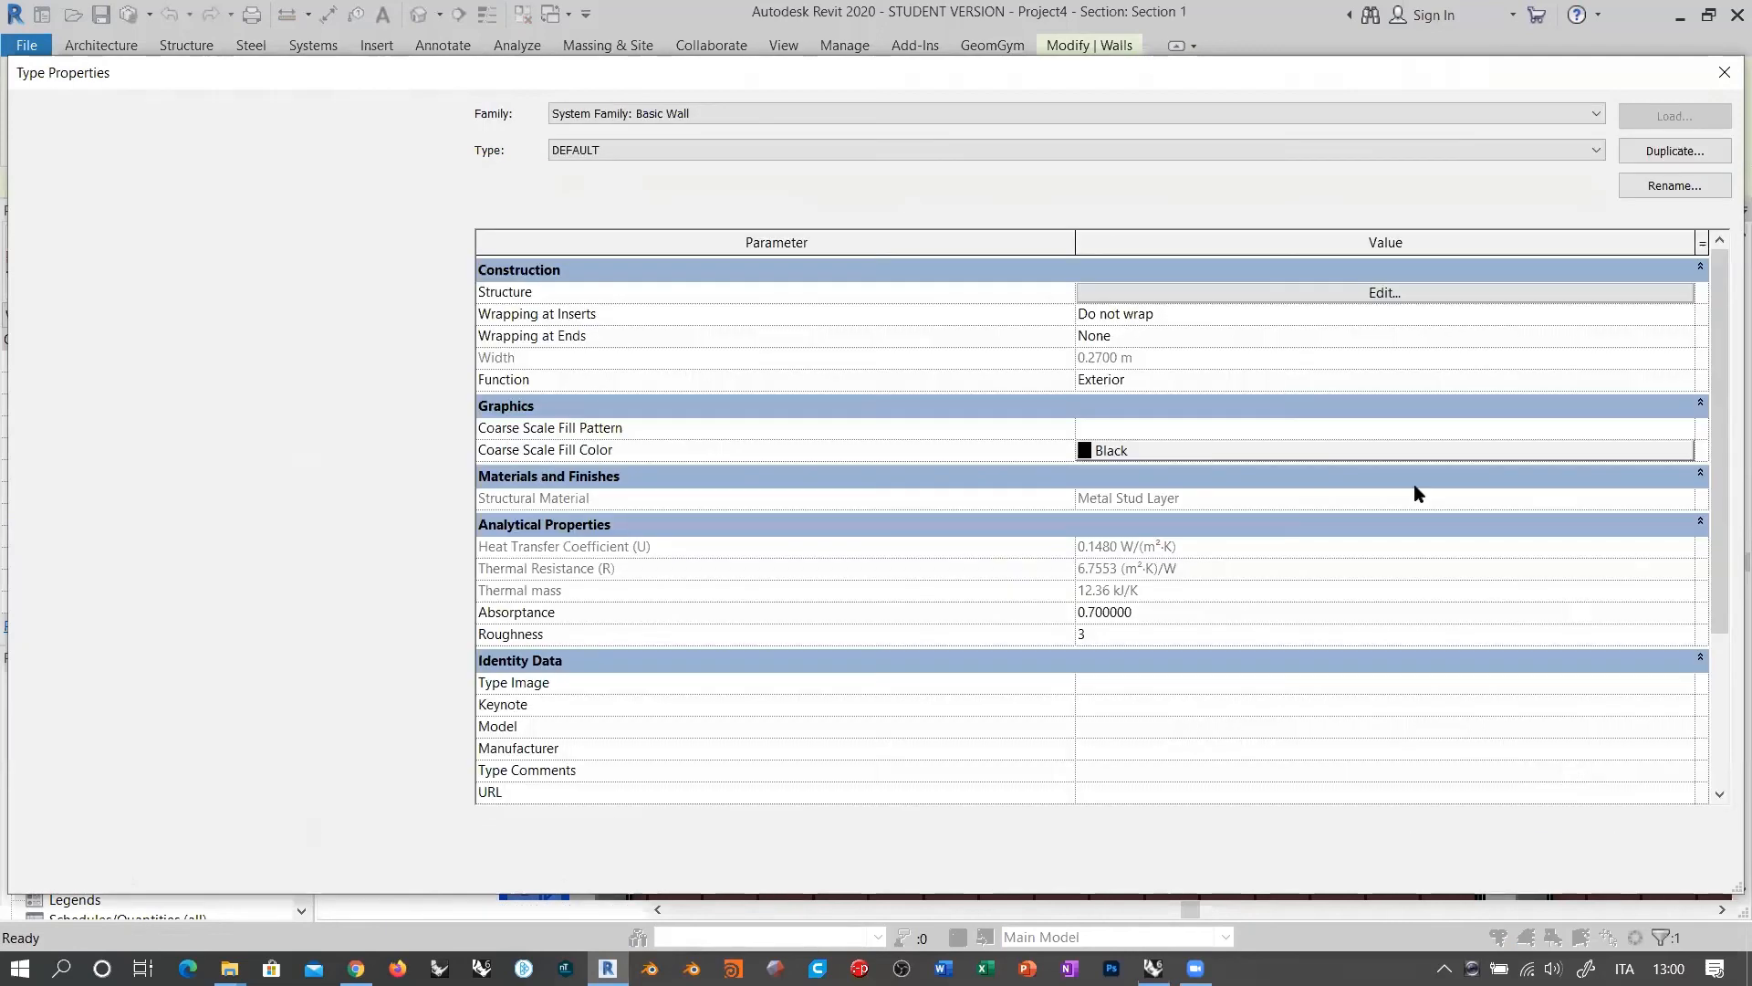
left_click(1572, 863)
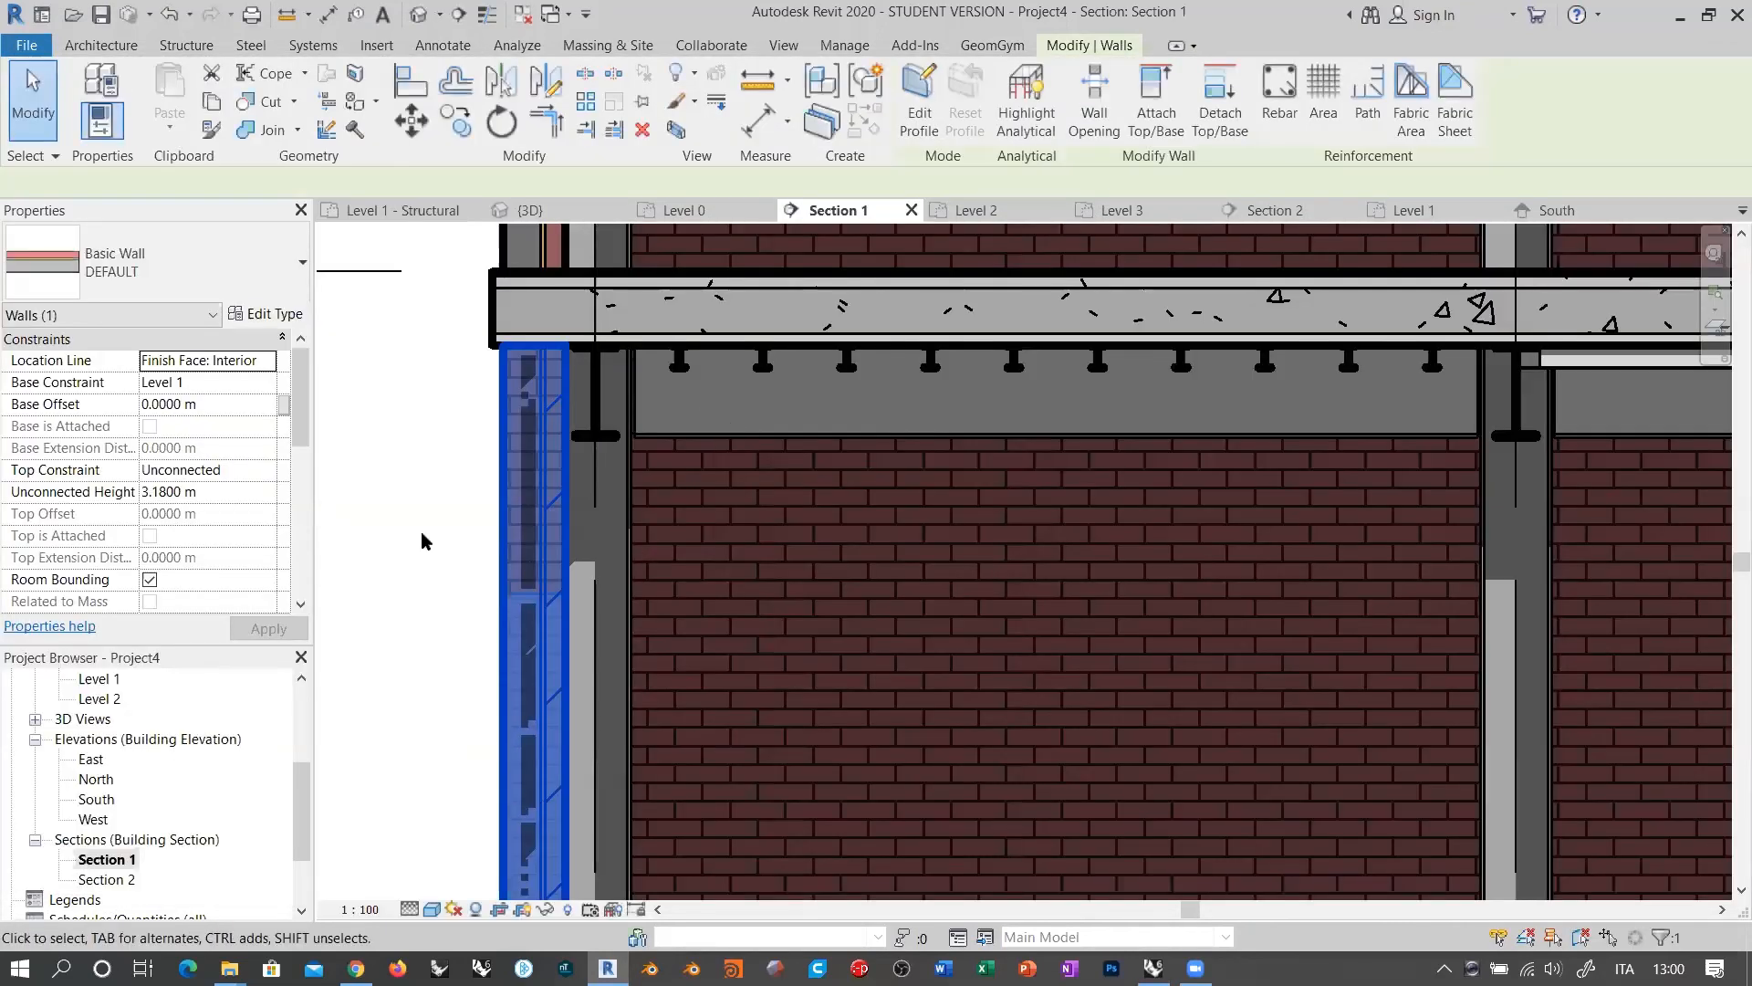
left_click(420, 532)
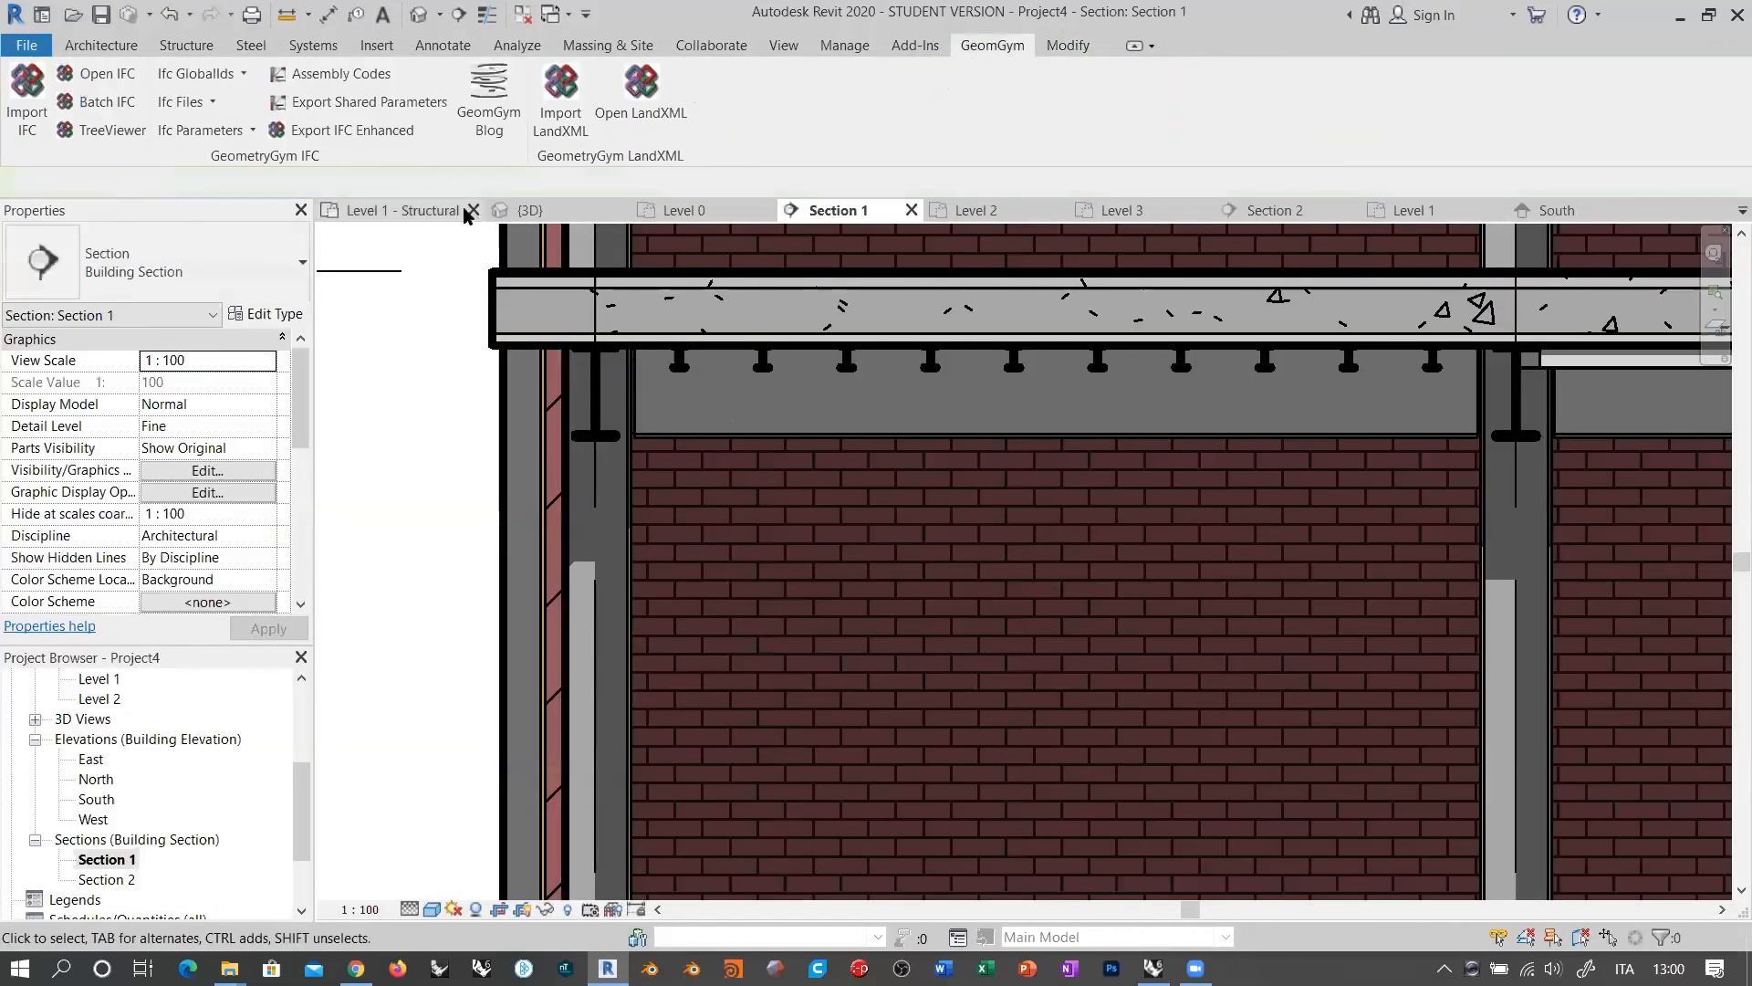
Step: Show the 3D view of the building from the top and enable its section box
left_click(528, 211)
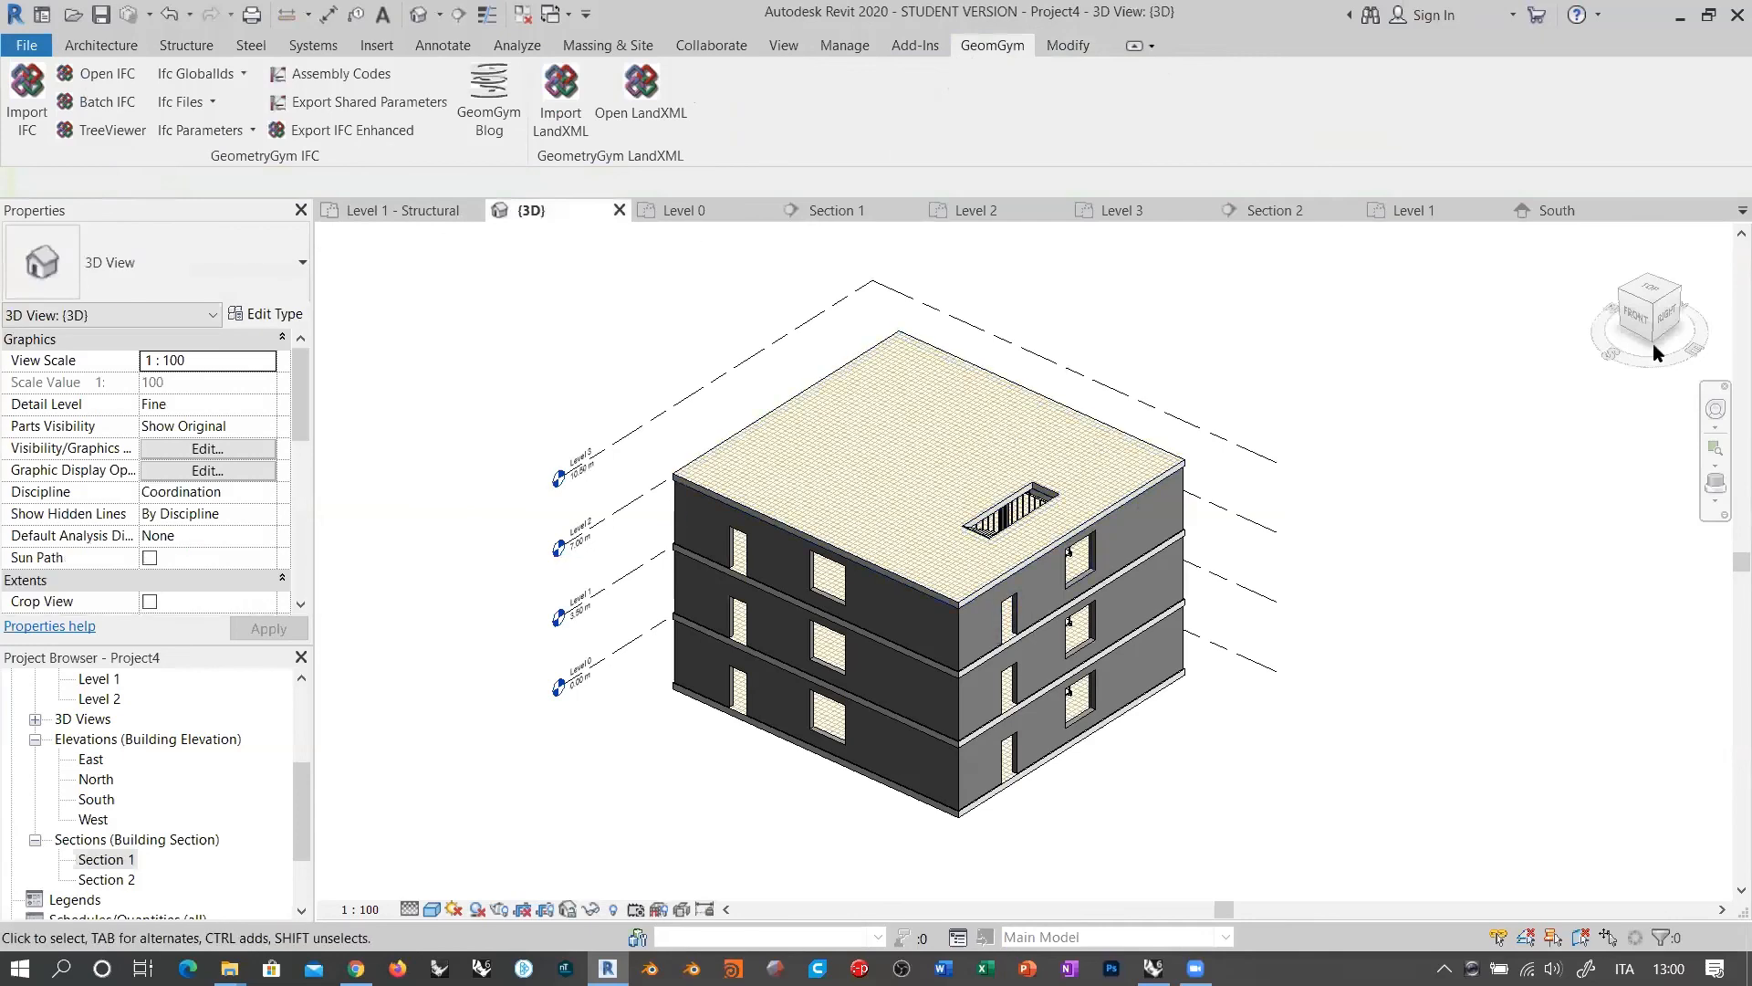
left_click(1652, 298)
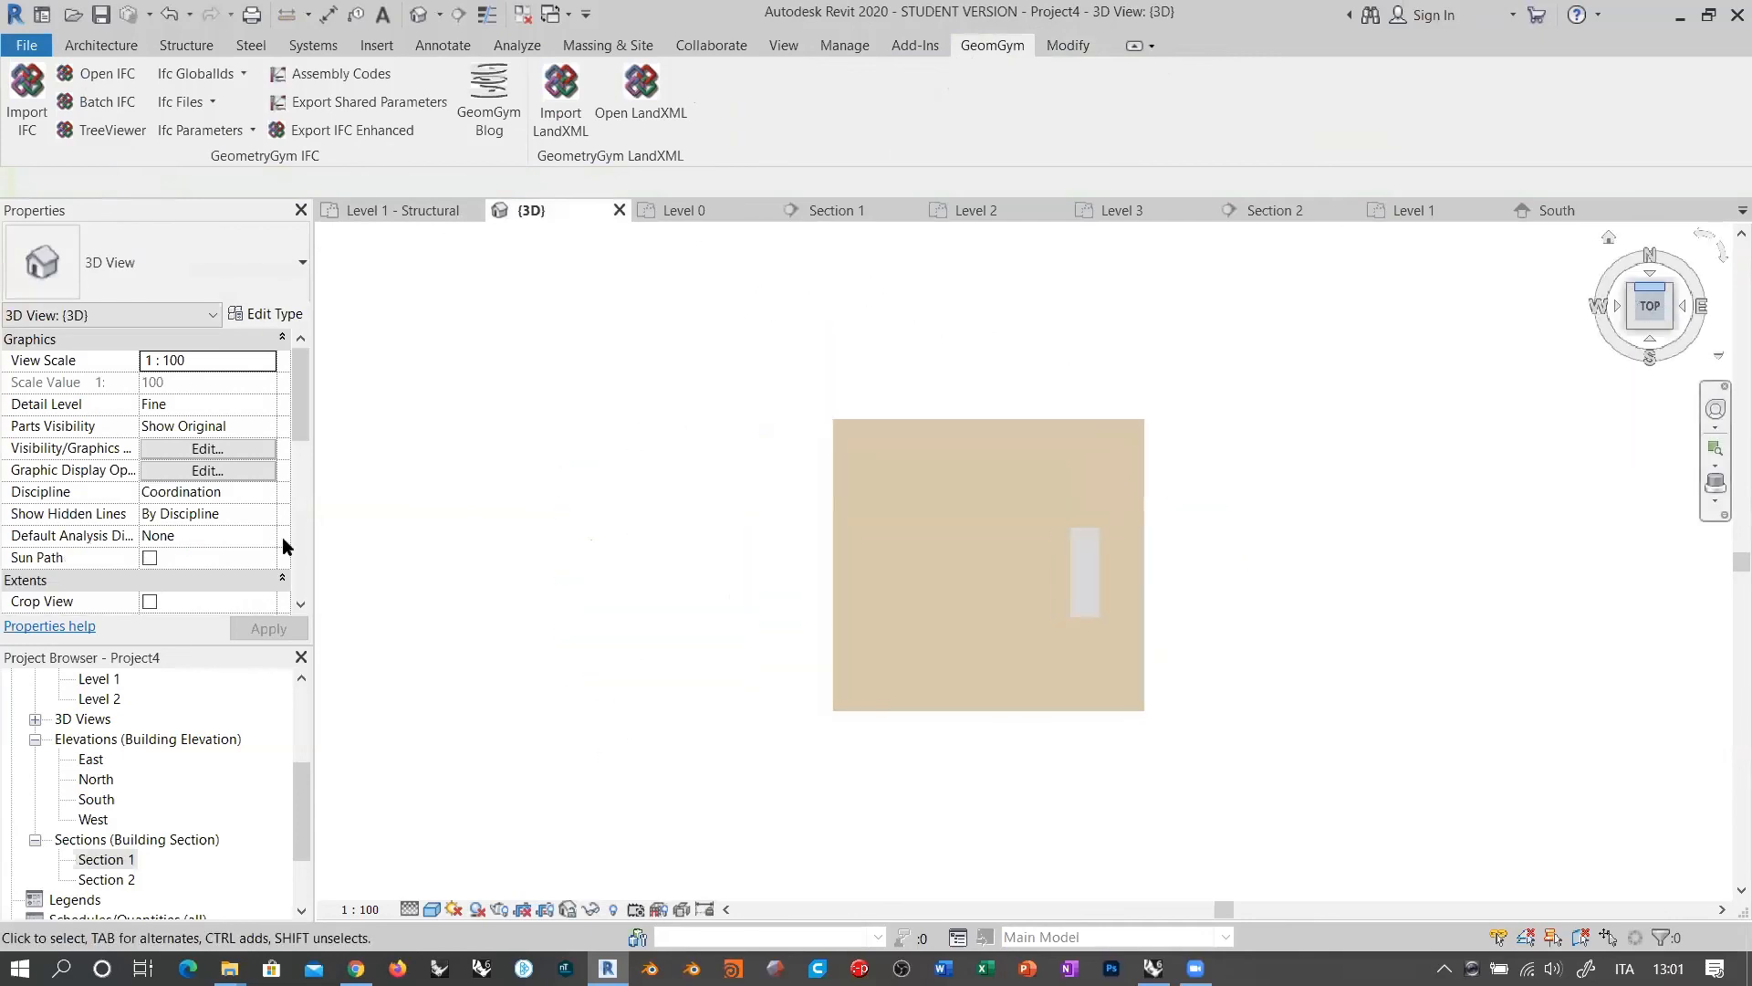
scroll(184, 562, "down", 3)
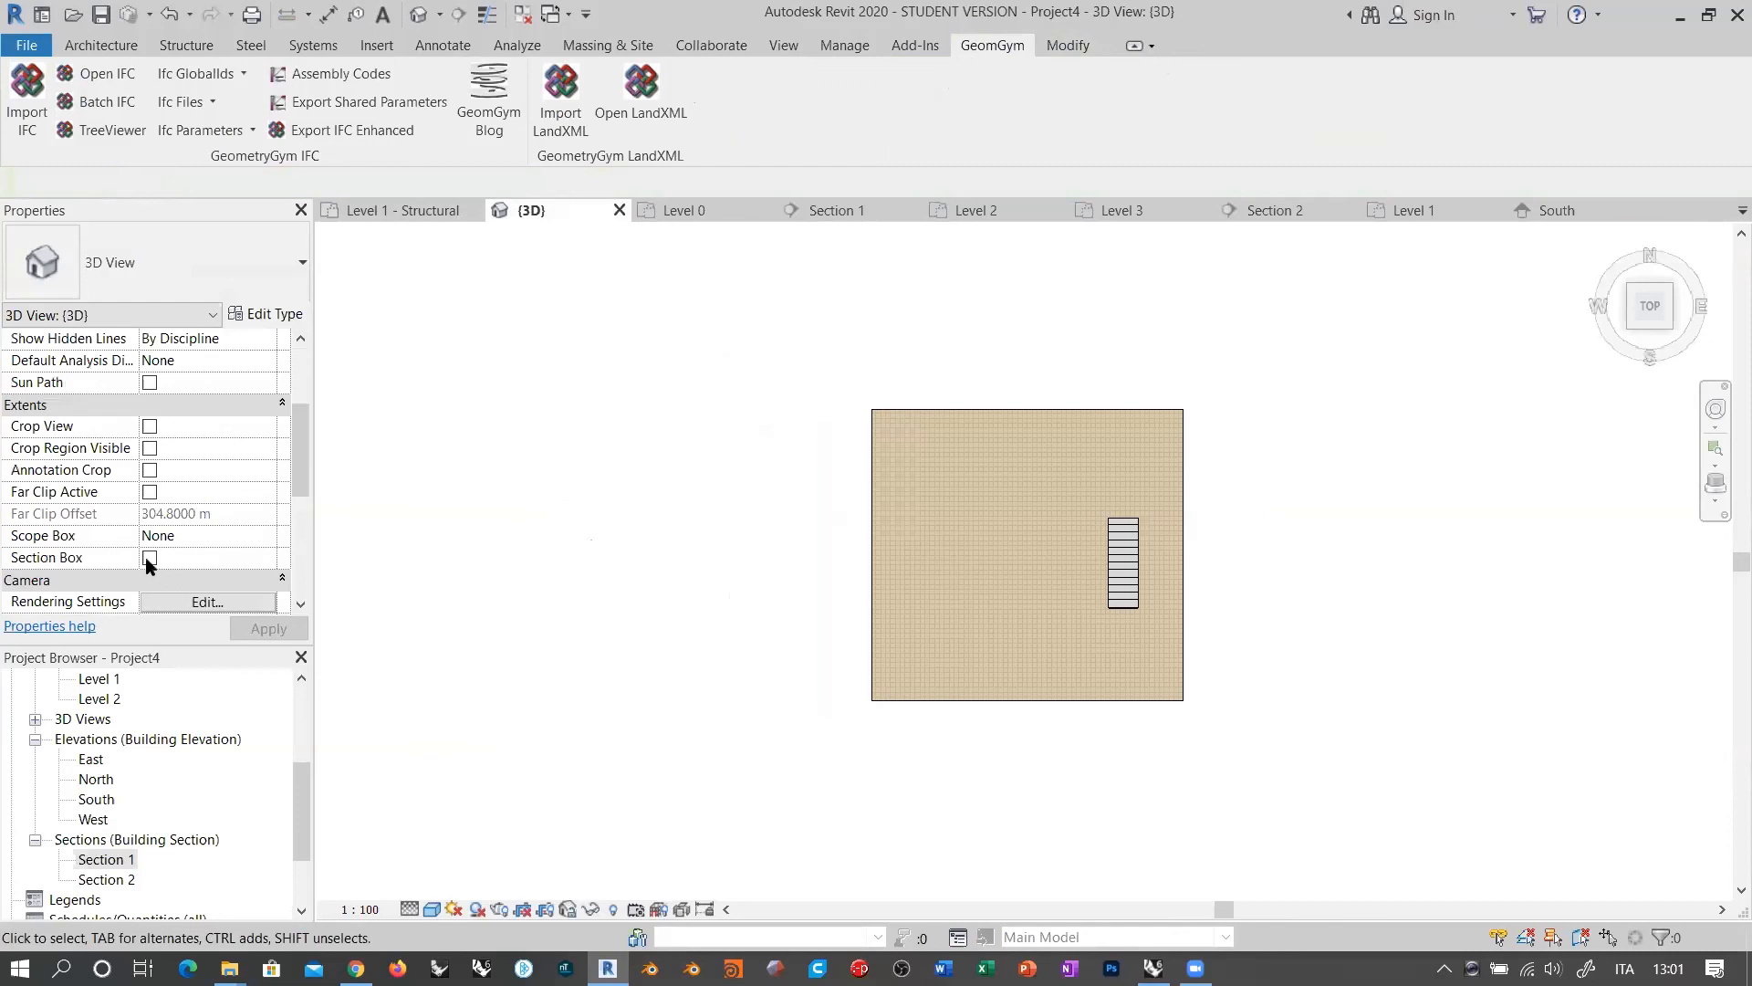
left_click(150, 557)
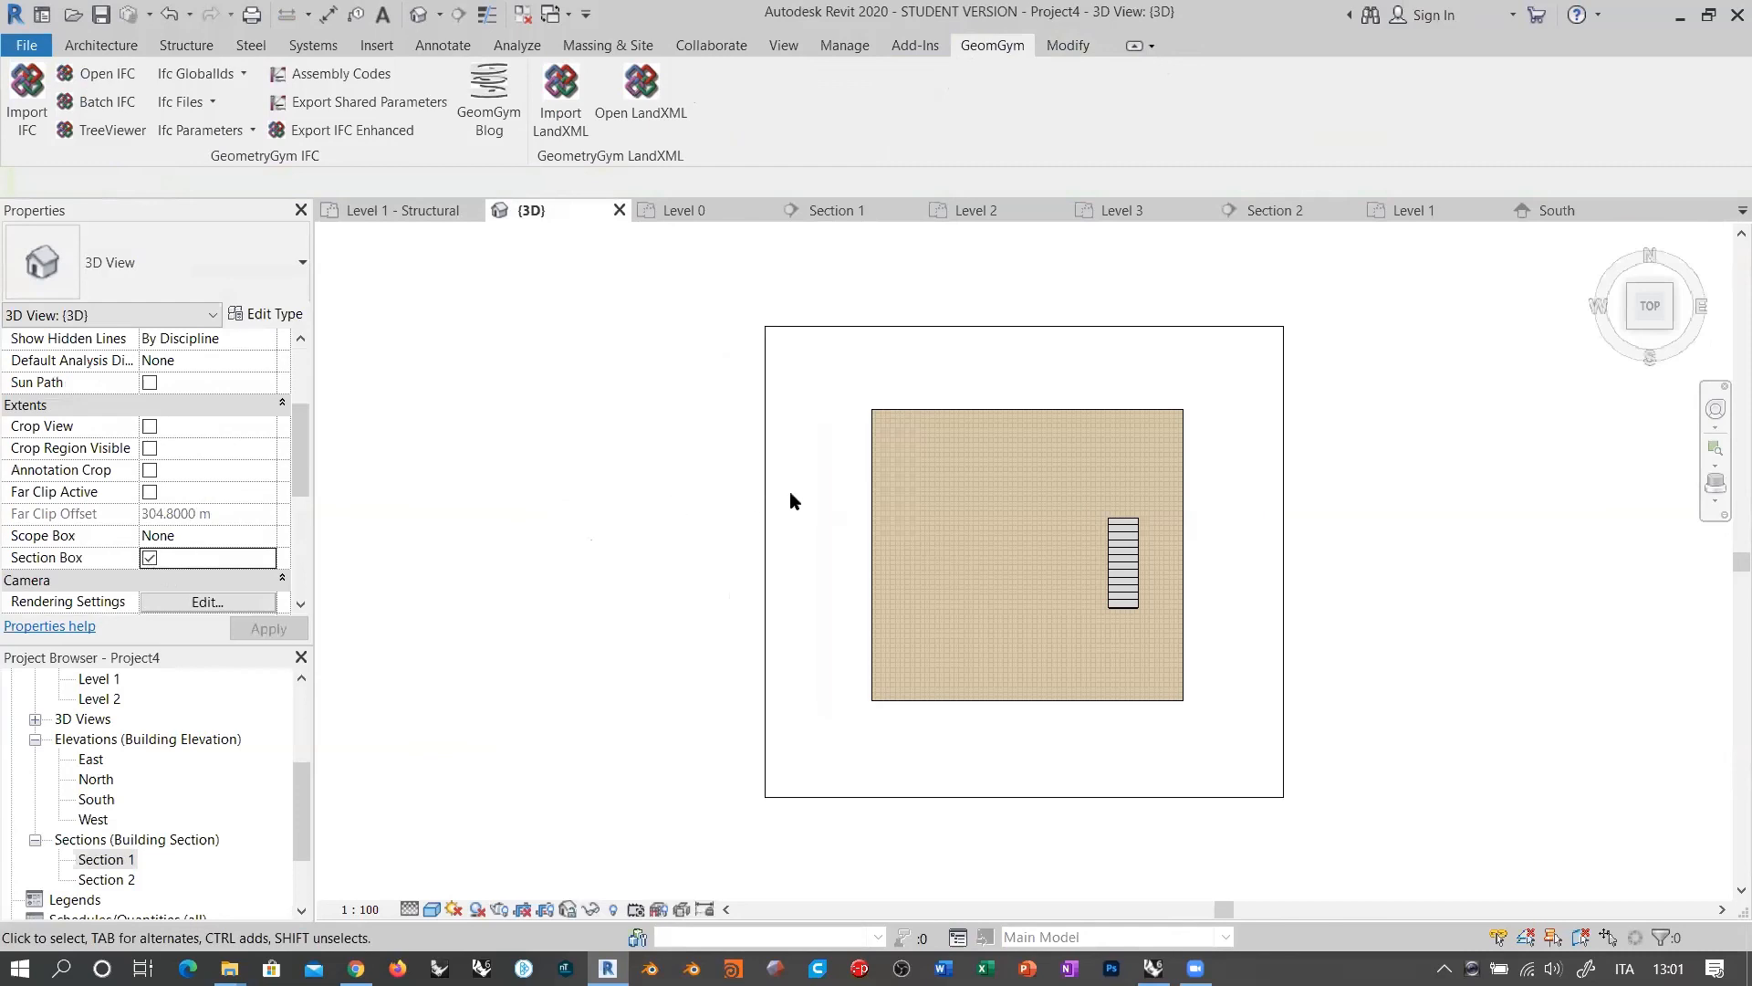
Step: Shrink the section box on all four sides to fit closely around the stair opening
left_click(767, 506)
left_click_drag(767, 562, 1077, 565)
left_click_drag(1287, 563, 1192, 565)
left_click_drag(1130, 330, 1119, 493)
left_click_drag(1135, 793, 1136, 643)
left_click_drag(1351, 555, 1365, 522)
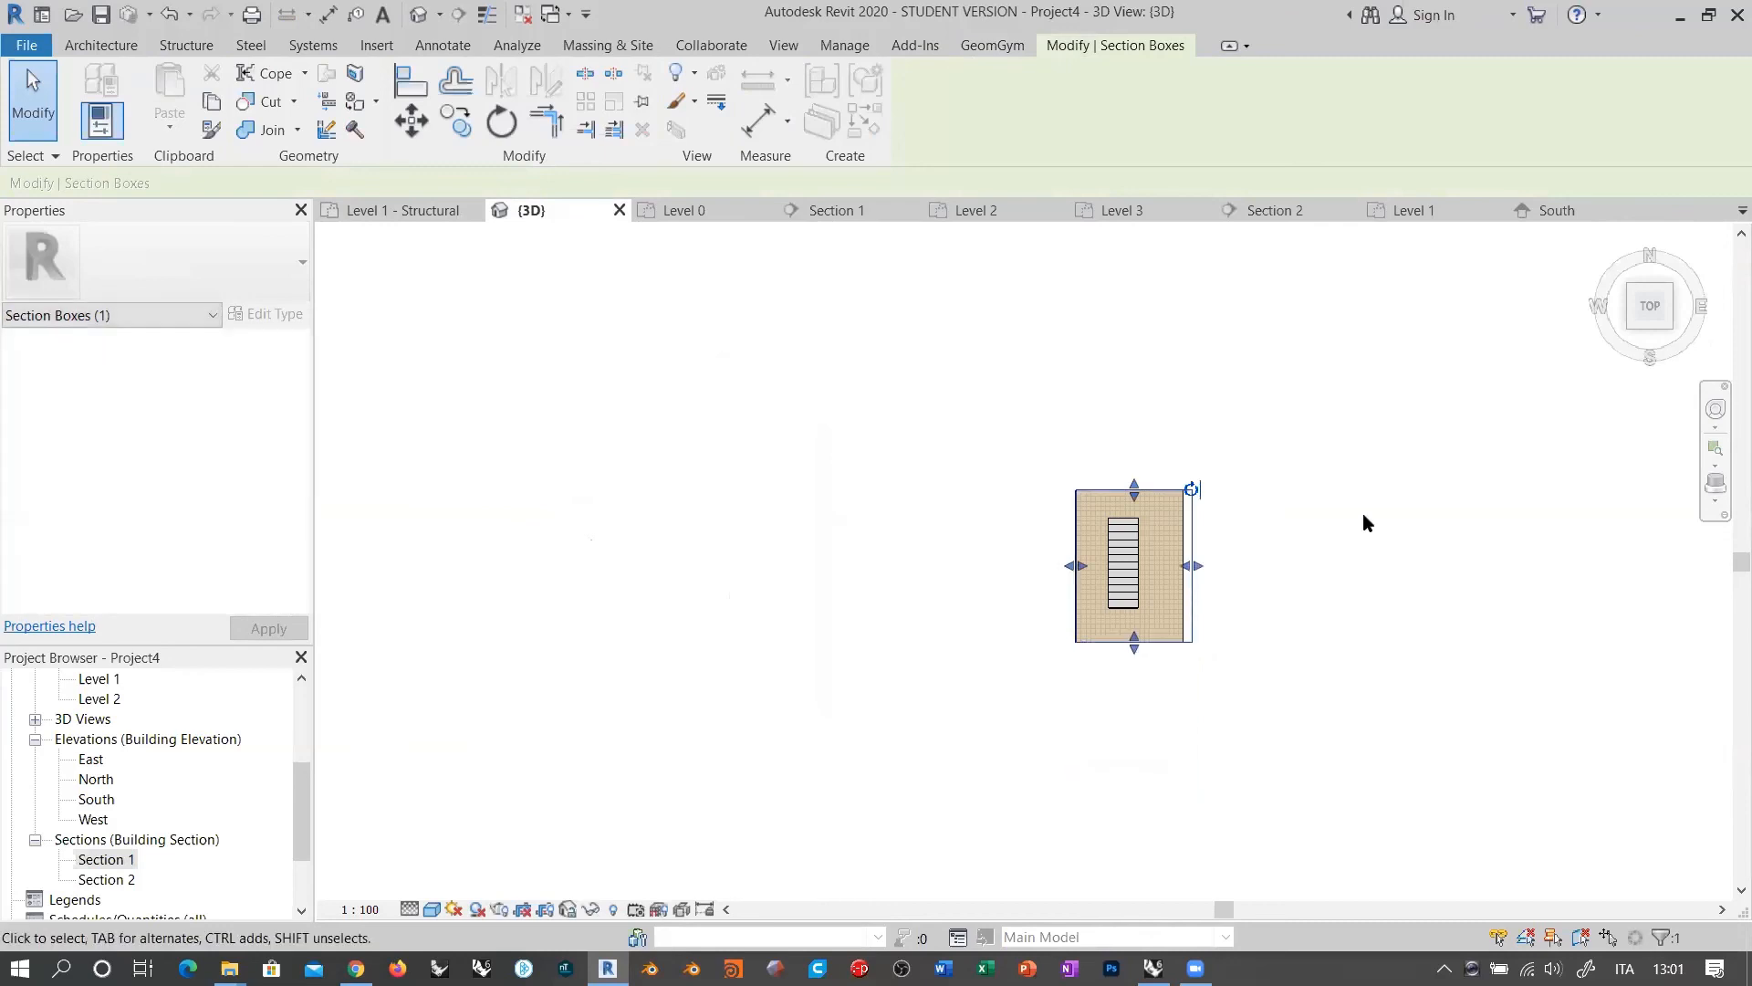
left_click(1421, 493)
Step: Examine the cut building in 3D, checking the stairs, railings and beams around the opening from several angles
scroll(1274, 549, "up", 5)
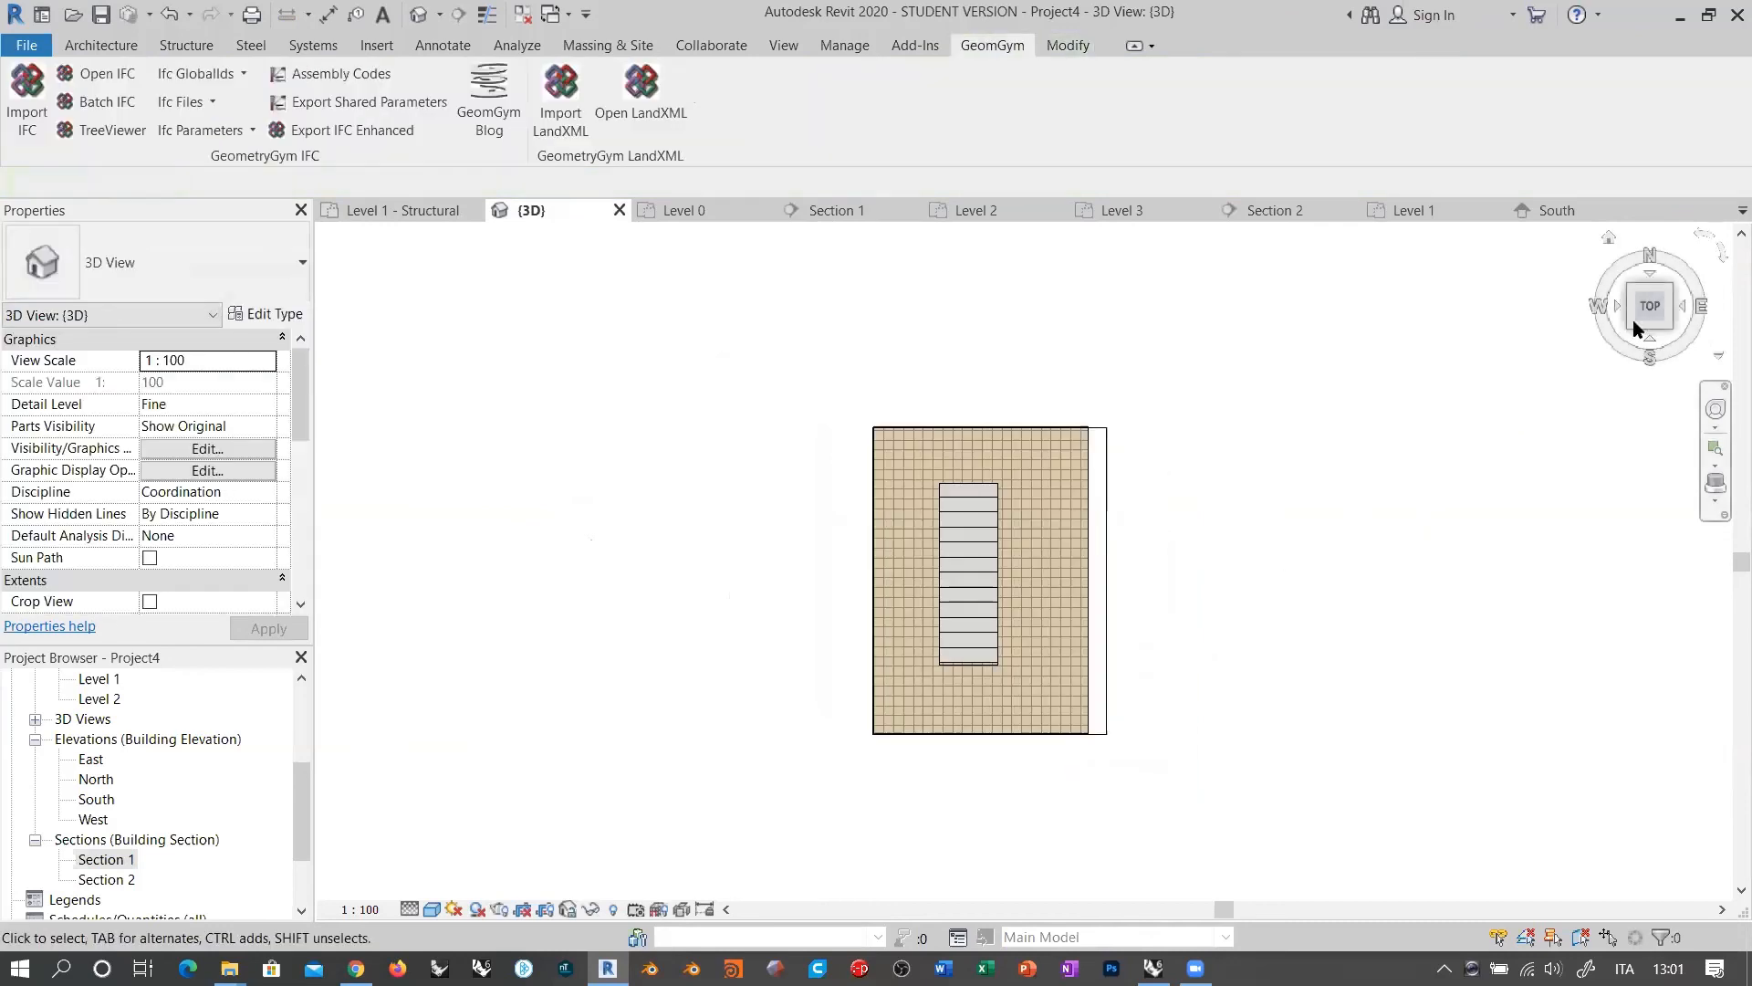
left_click_drag(1645, 310, 1697, 247)
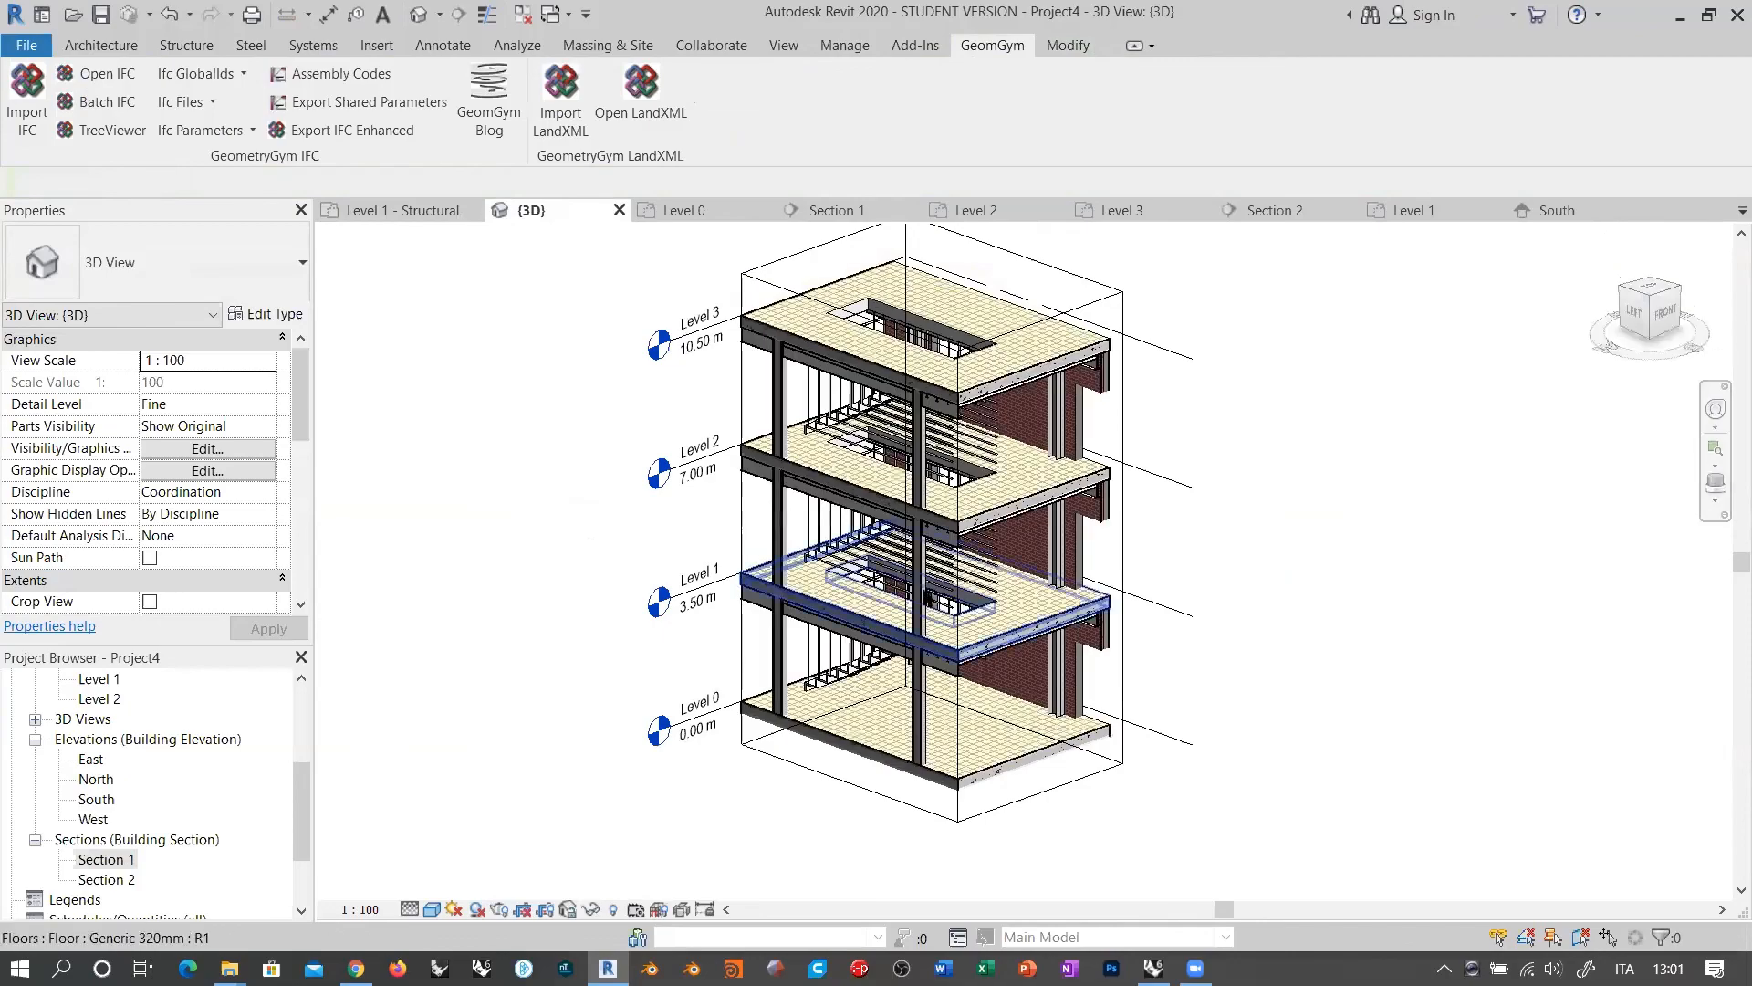
scroll(1038, 467, "up", 3)
middle_click_drag(979, 646, 780, 502, "shift")
scroll(978, 424, "down", 4)
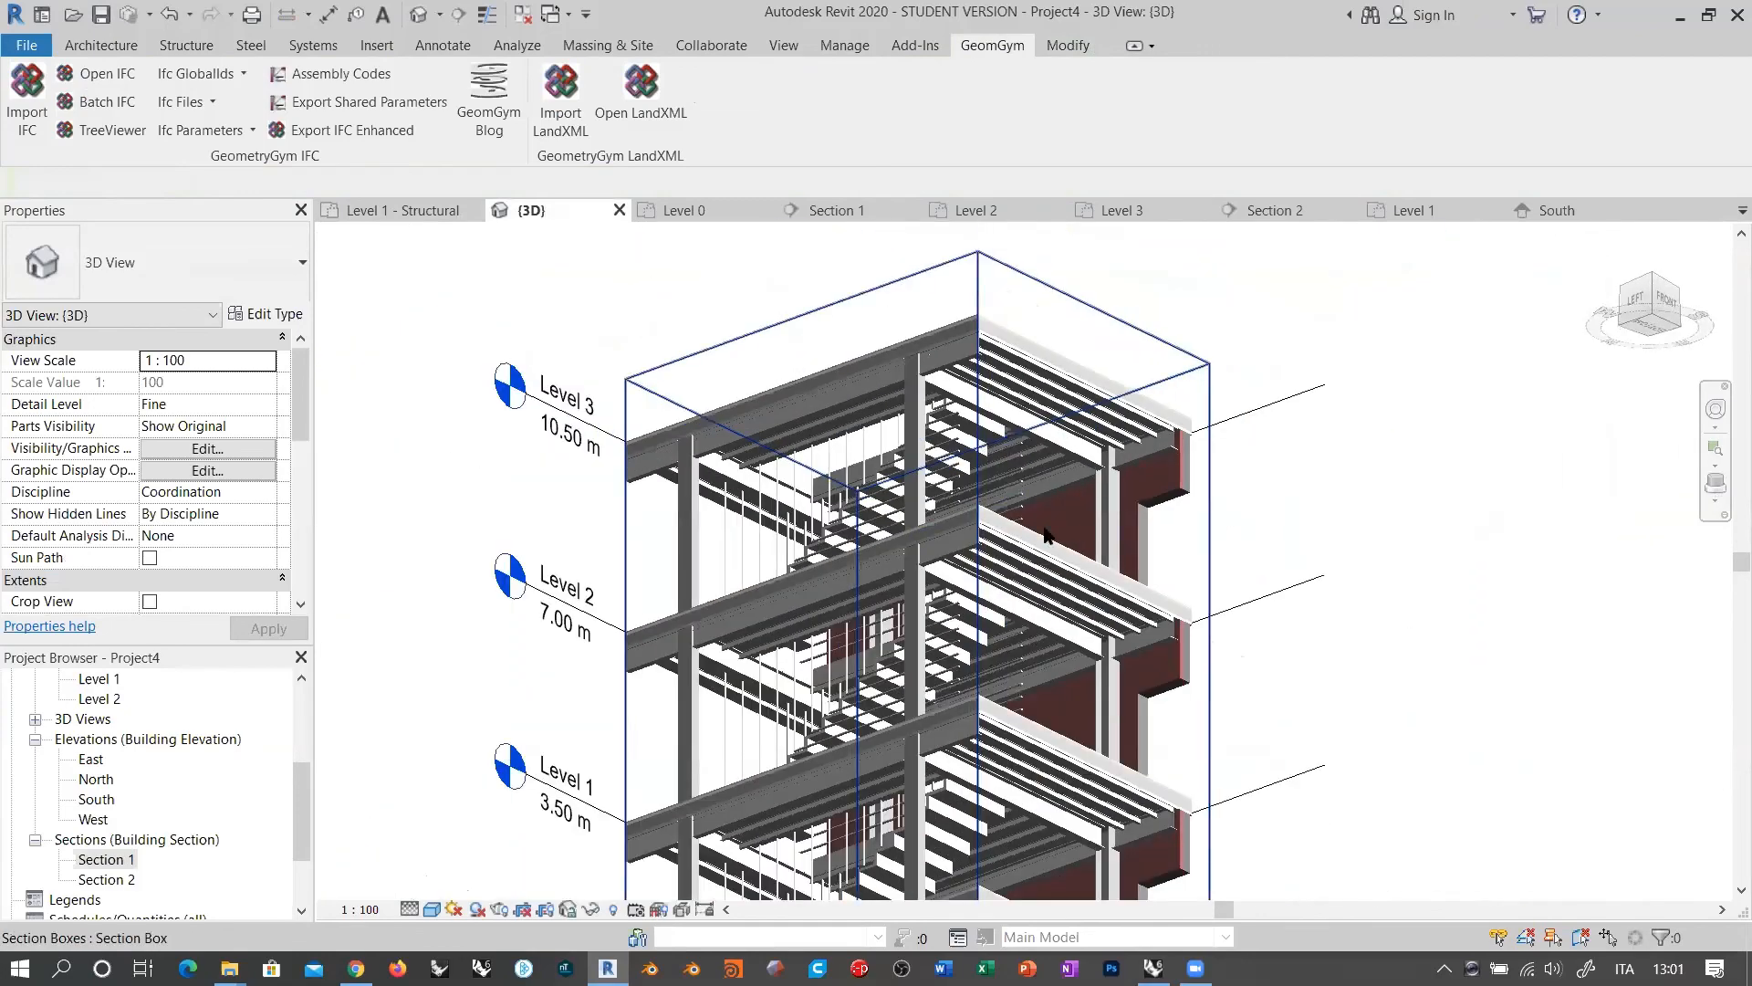
scroll(999, 659, "up", 2)
scroll(1039, 498, "down", 2)
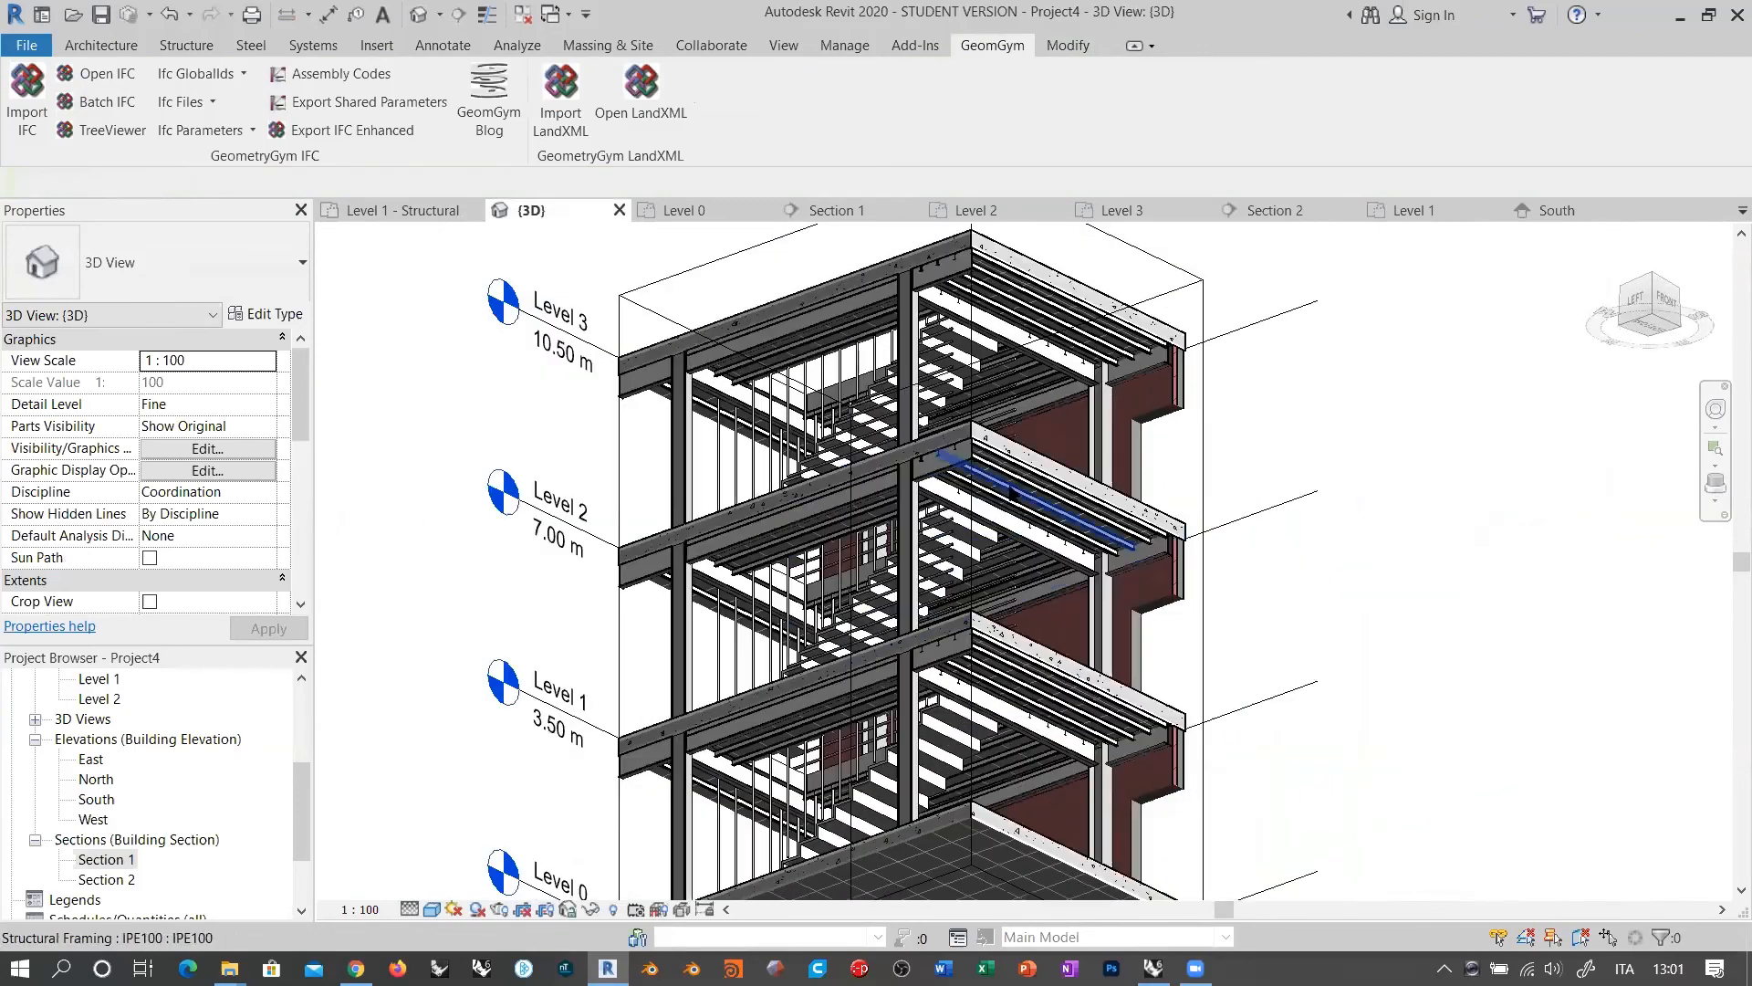
middle_click_drag(1026, 445, 1012, 454)
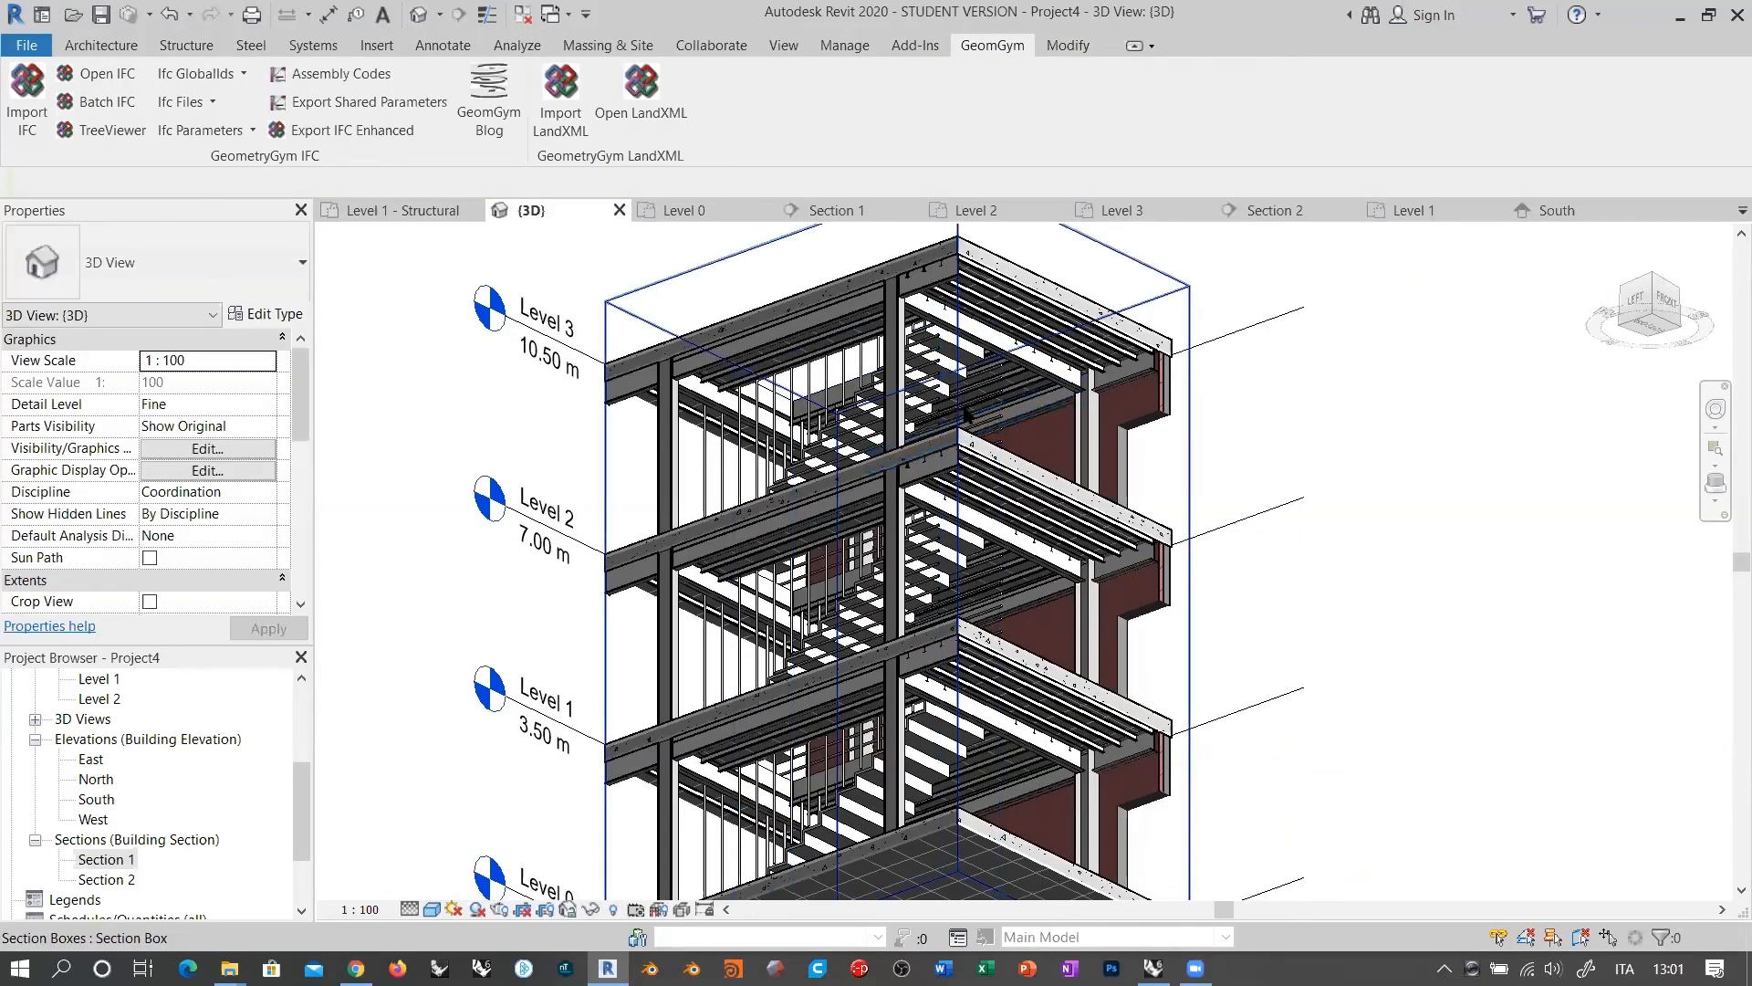
scroll(894, 260, "up", 5)
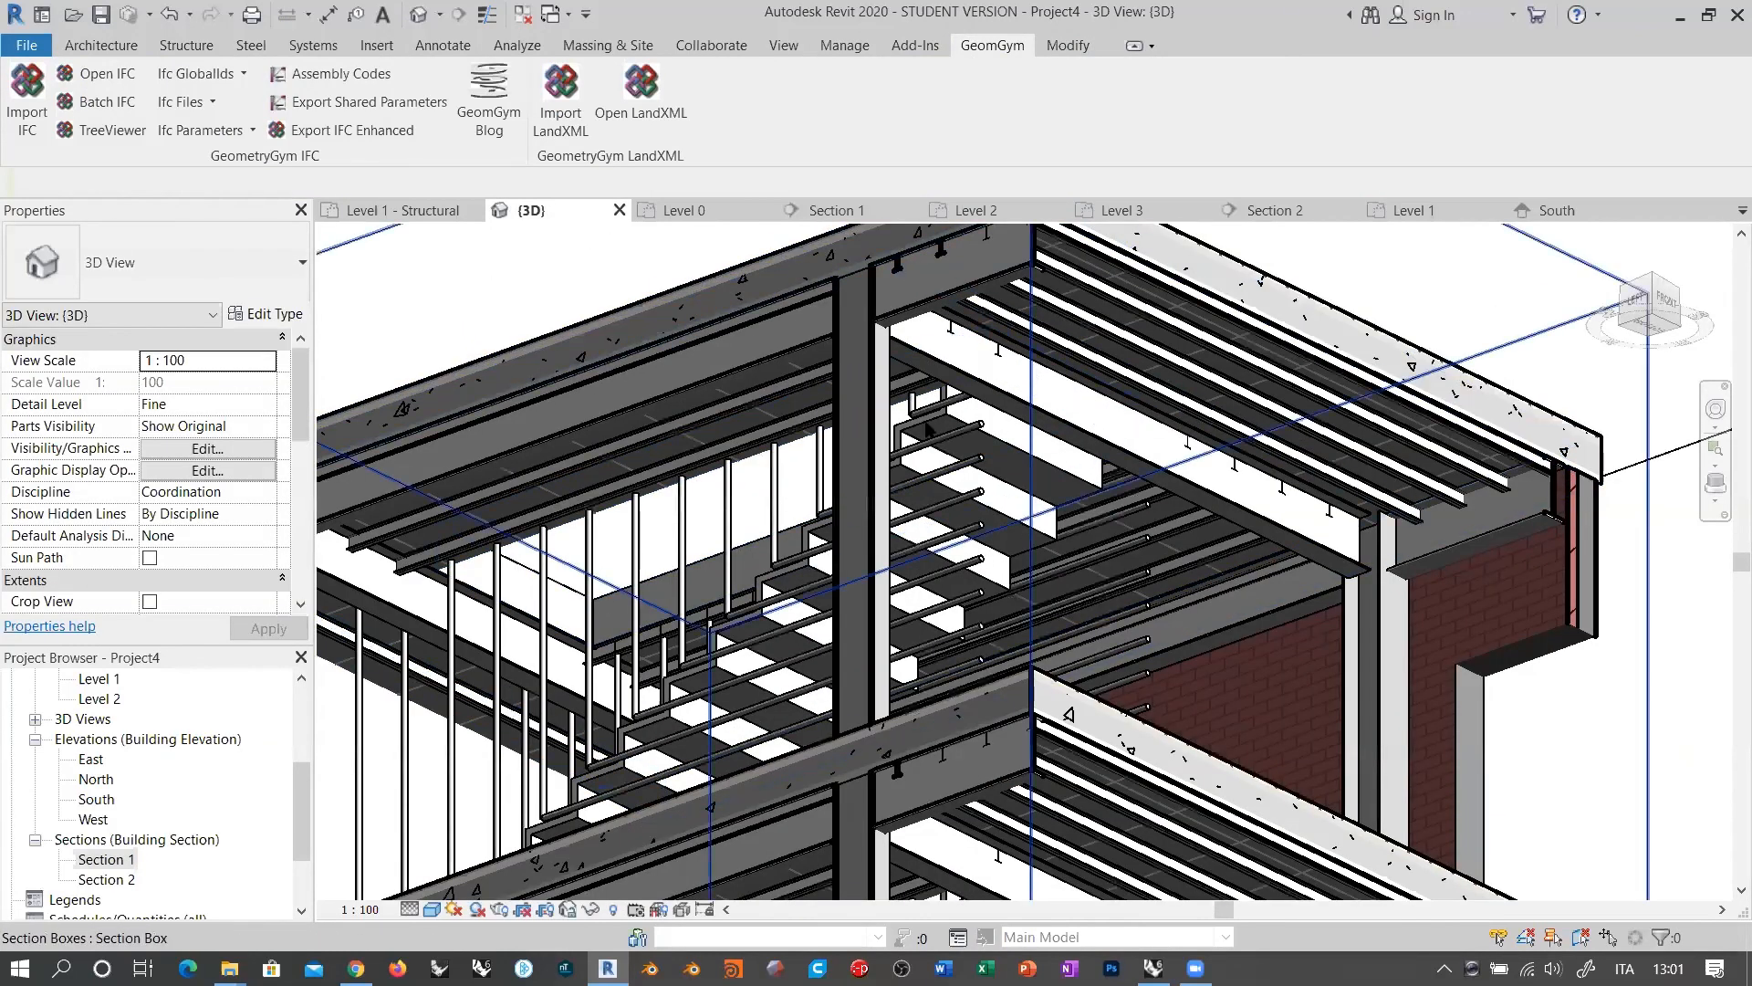
middle_click_drag(998, 235, 909, 363)
middle_click_drag(950, 422, 880, 440, "shift")
scroll(858, 434, "down", 2)
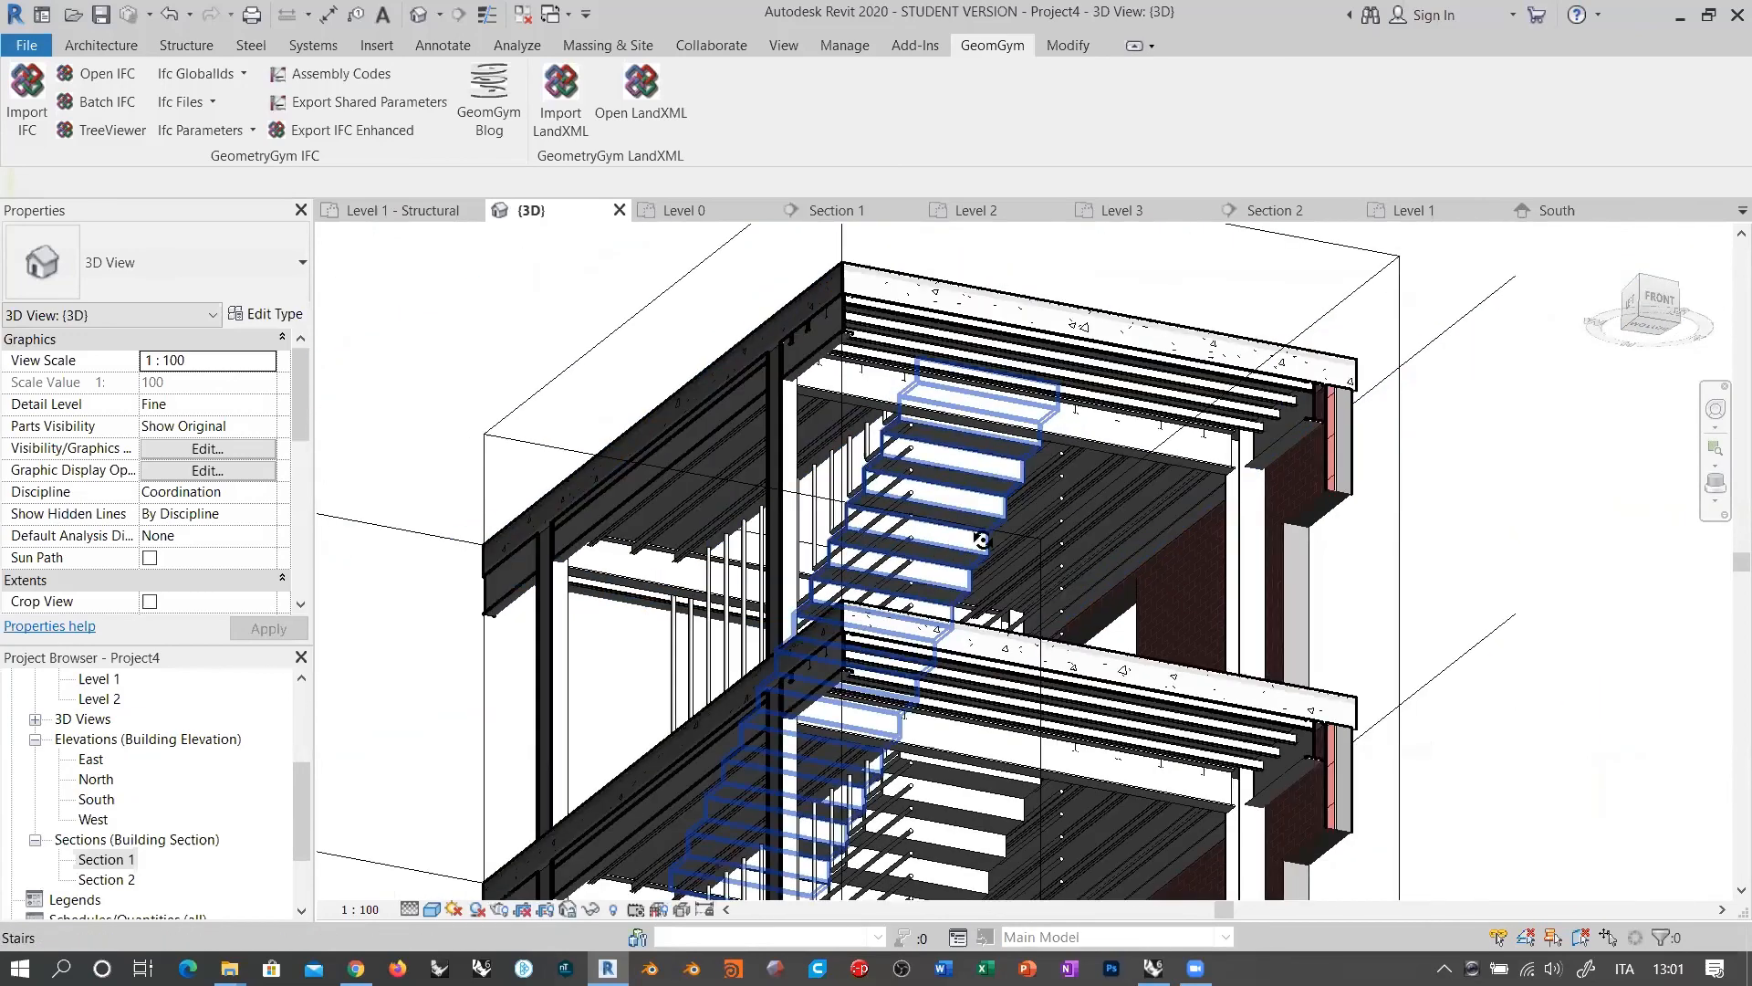
middle_click_drag(980, 540, 1093, 710, "shift")
middle_click_drag(1115, 628, 1181, 568)
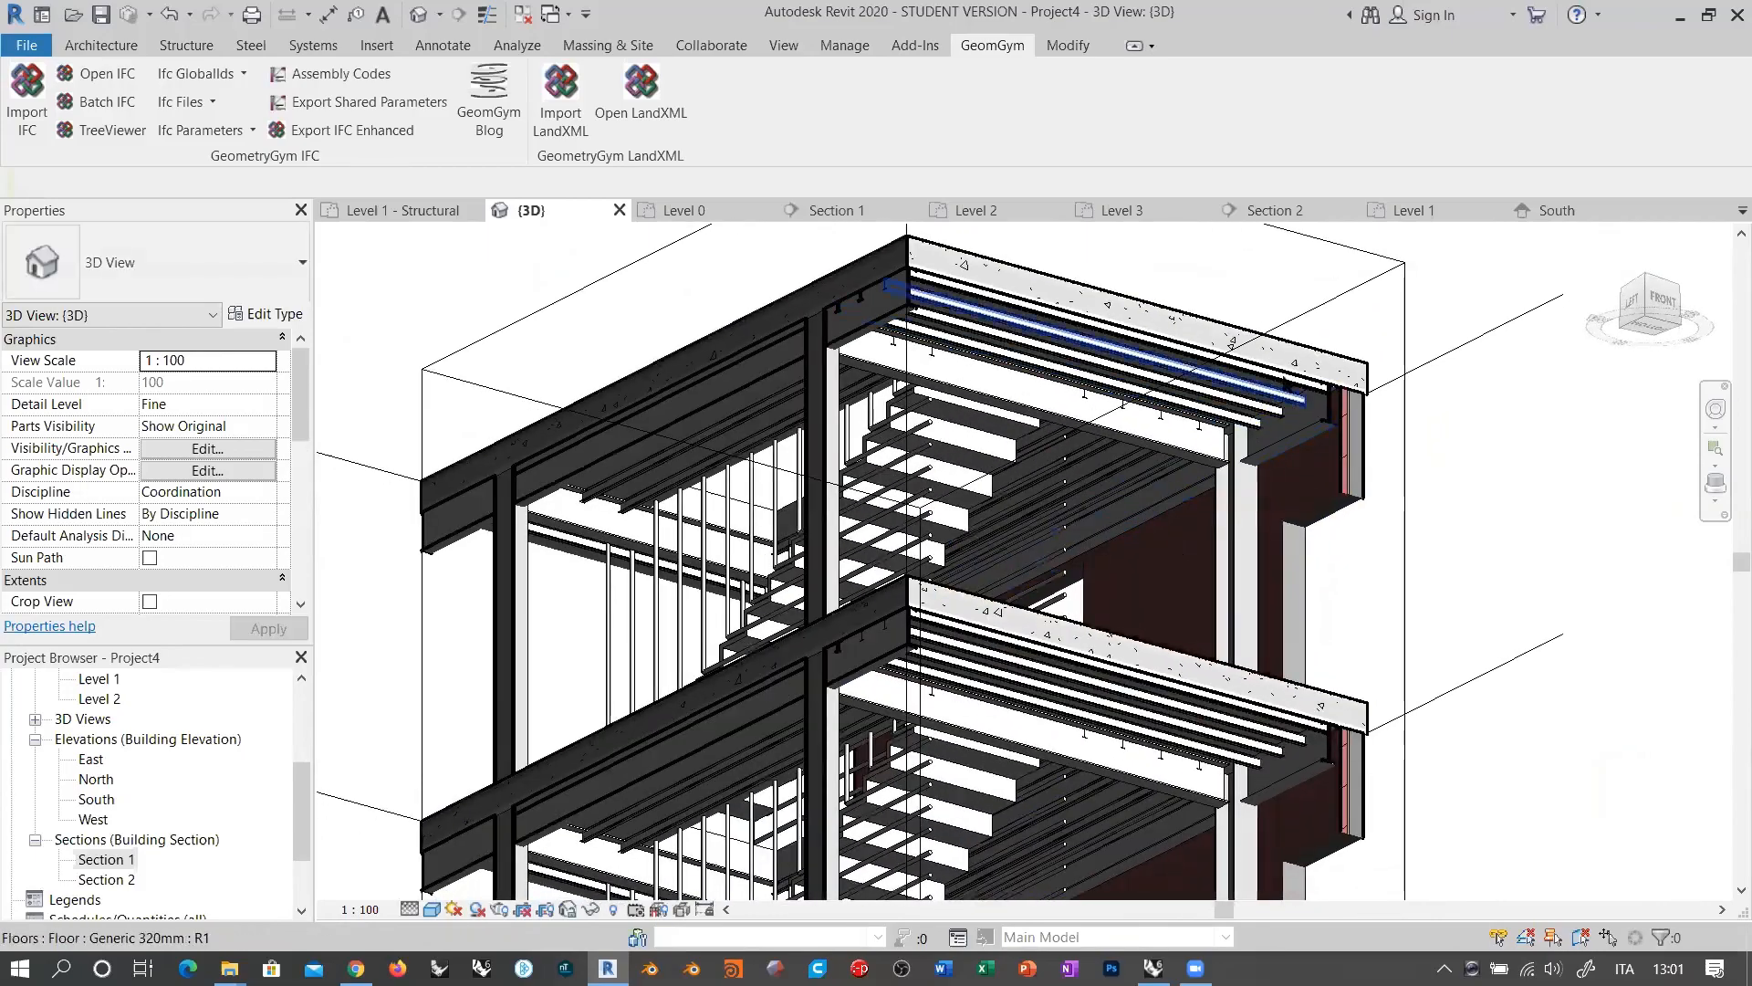
scroll(1296, 361, "up", 3)
scroll(1301, 364, "down", 4)
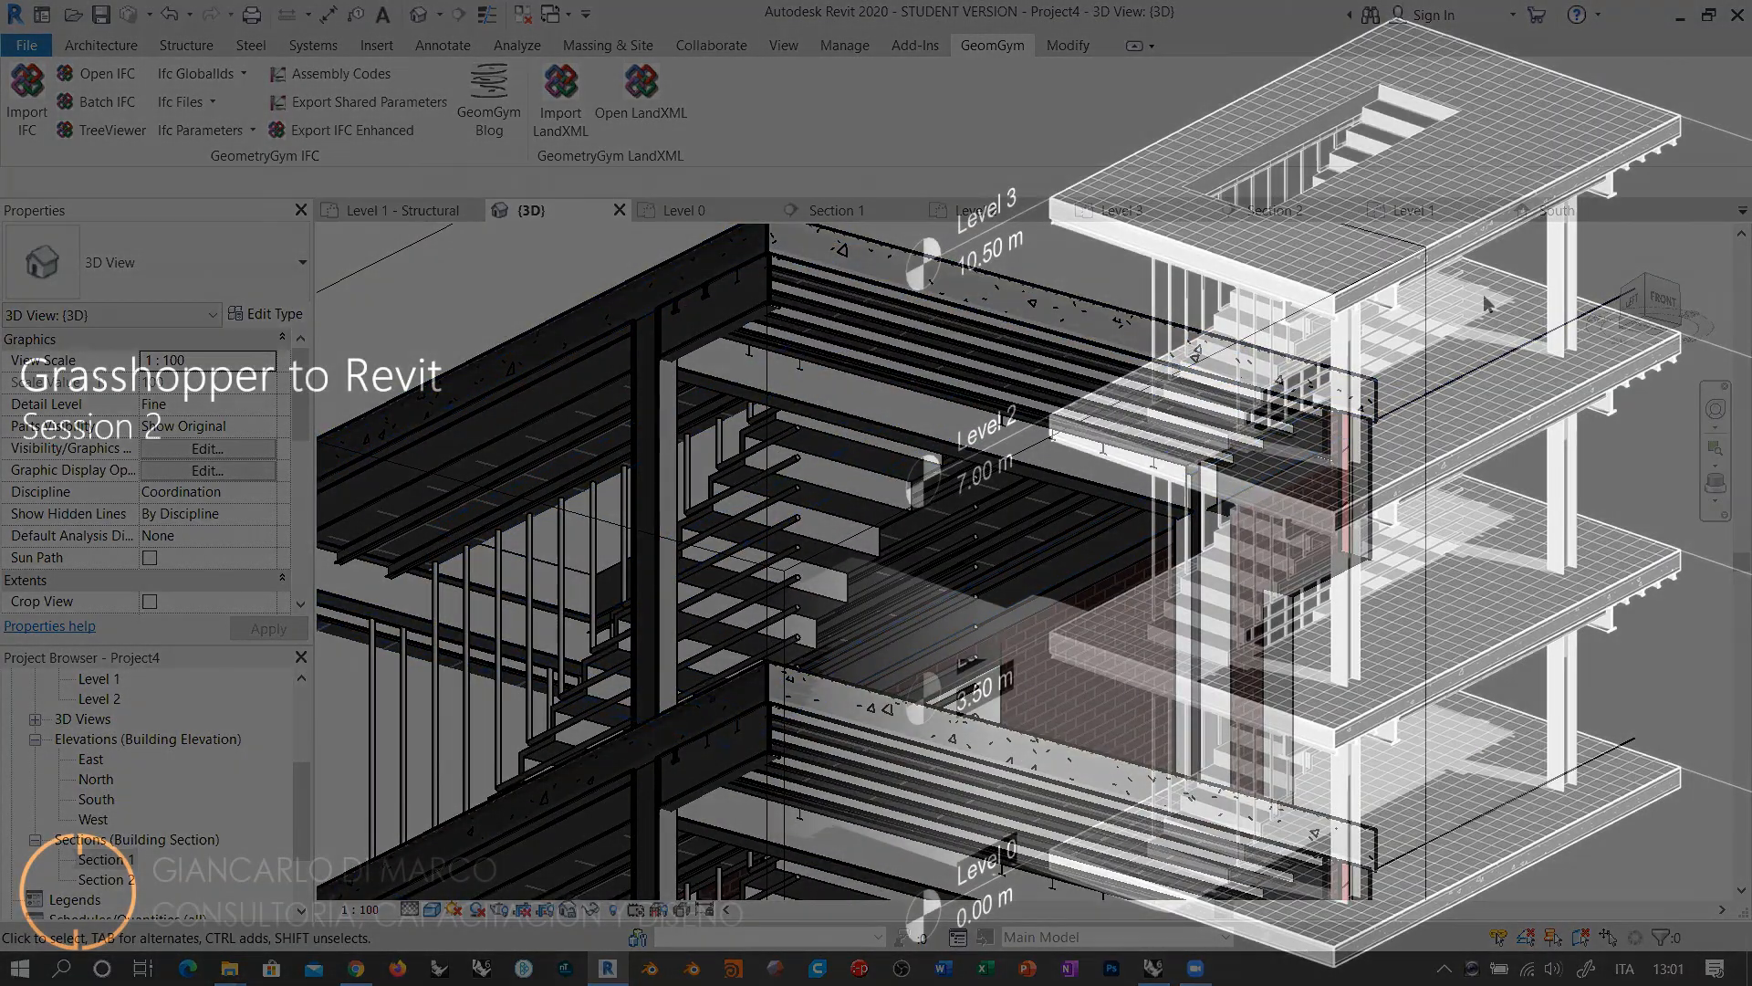